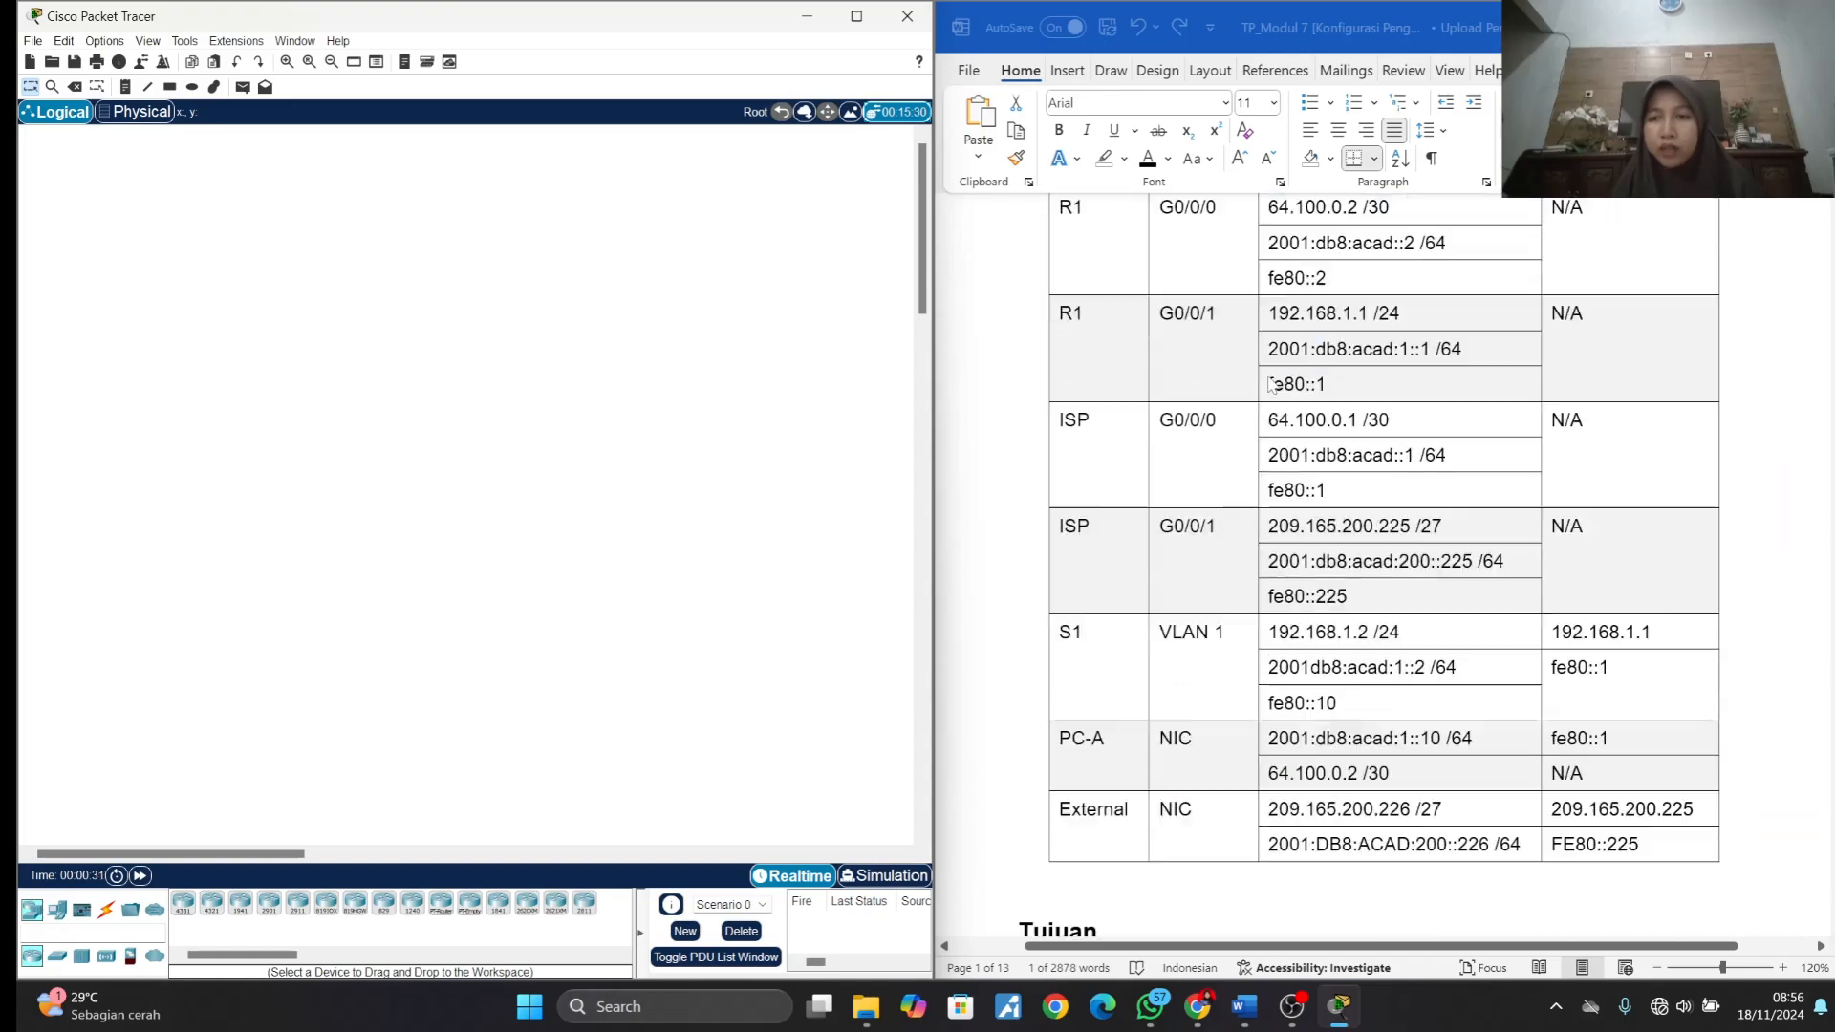
- Review the lab document's topology, addressing table, device requirements and Latihan 1 instructions, ending at the topology diagram
scroll(1272, 383, "up", 12)
scroll(1272, 383, "down", 12)
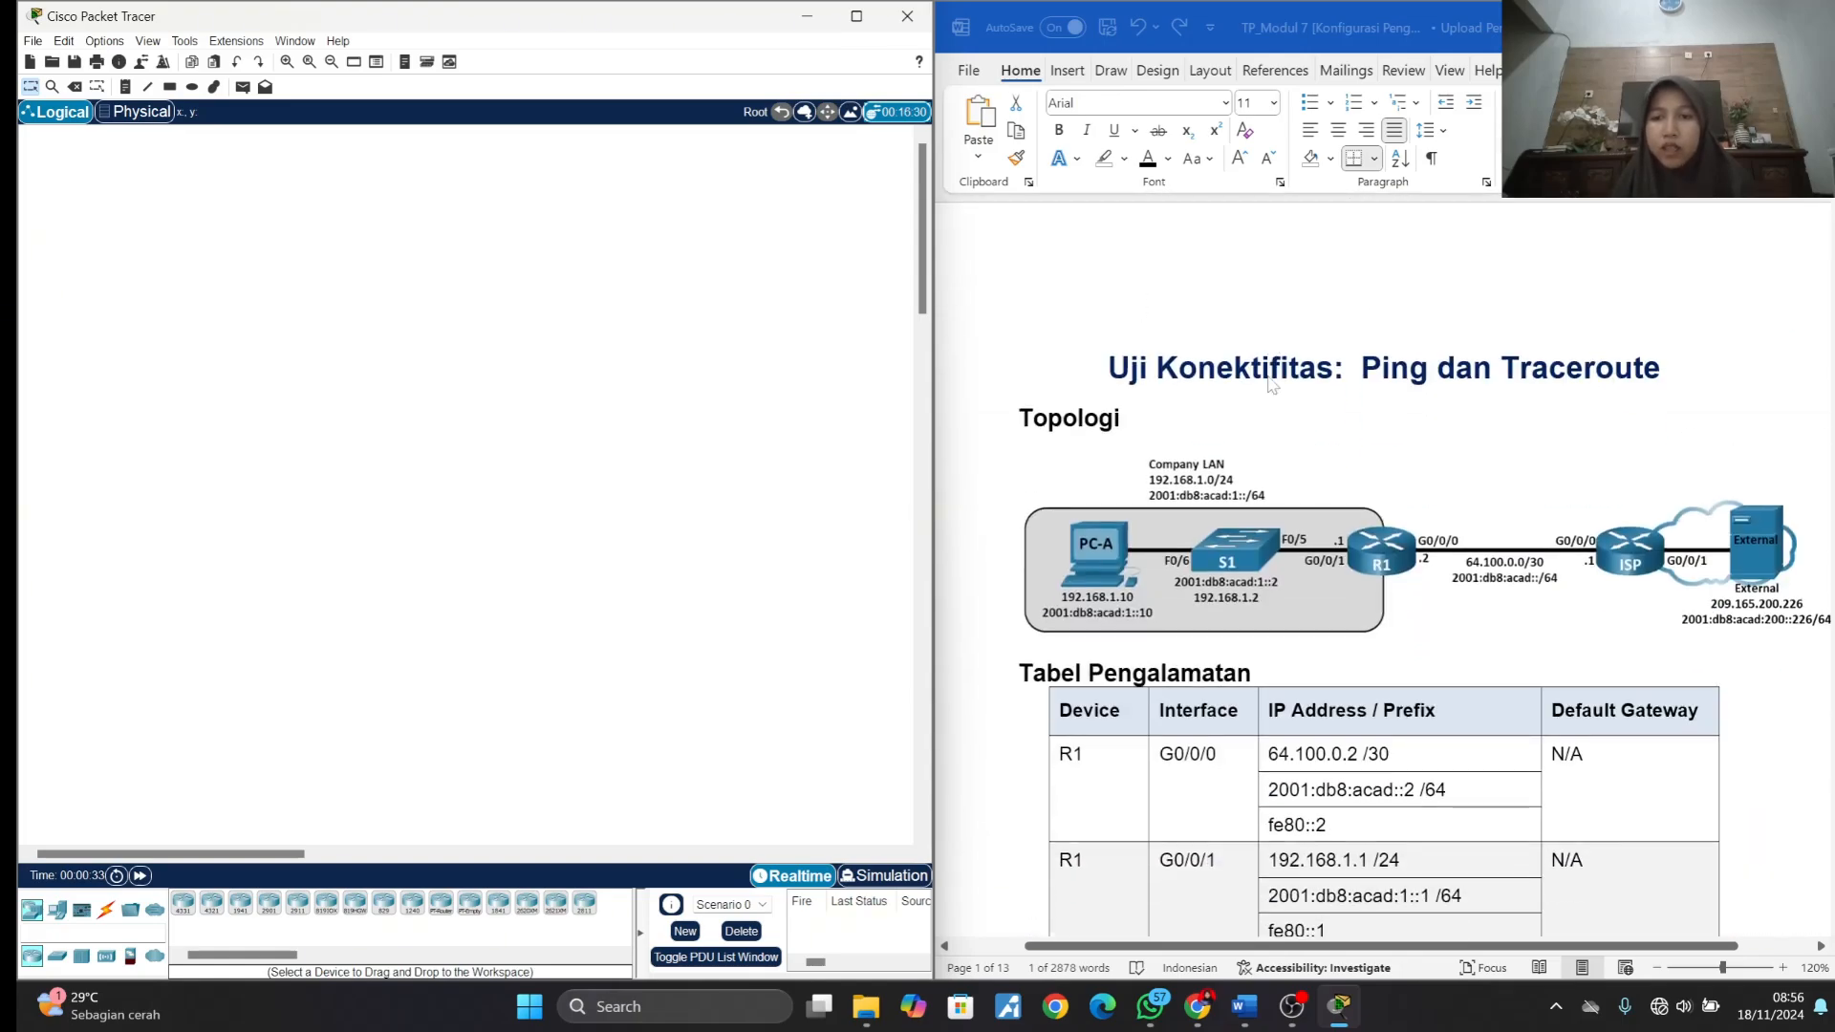
scroll(1243, 541, "down", 10)
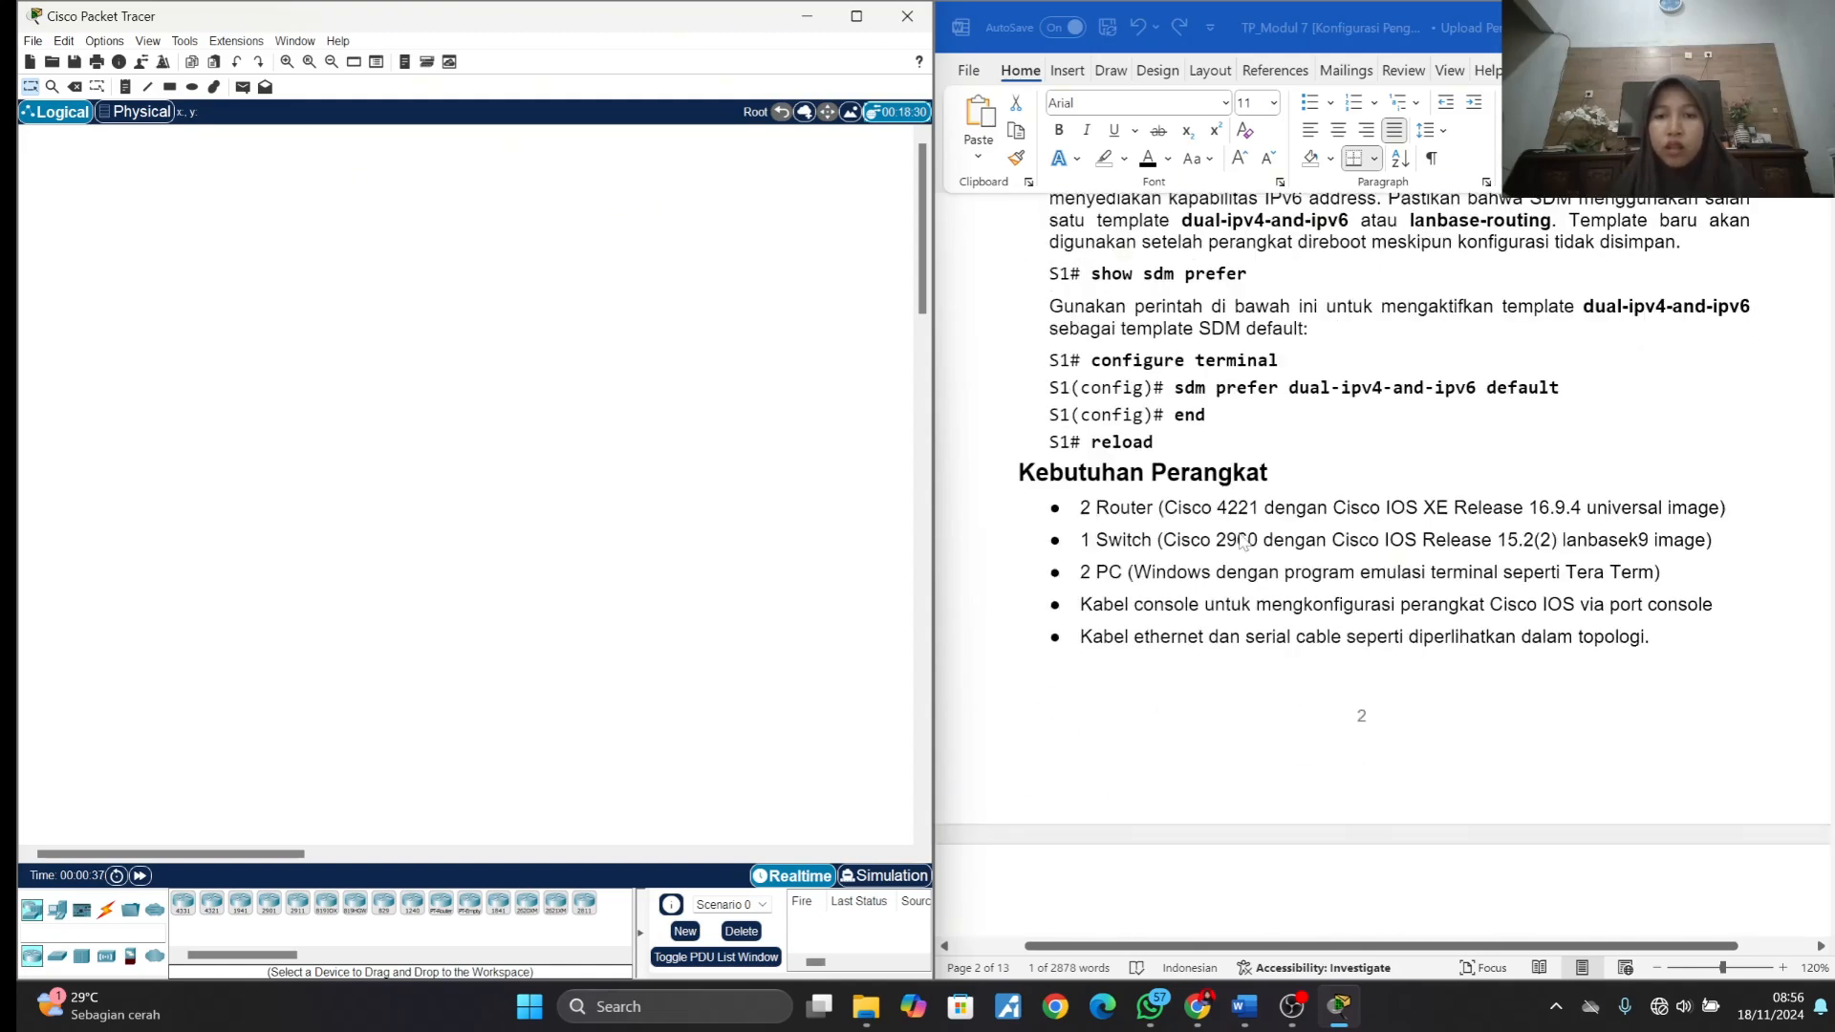
scroll(1242, 541, "down", 7)
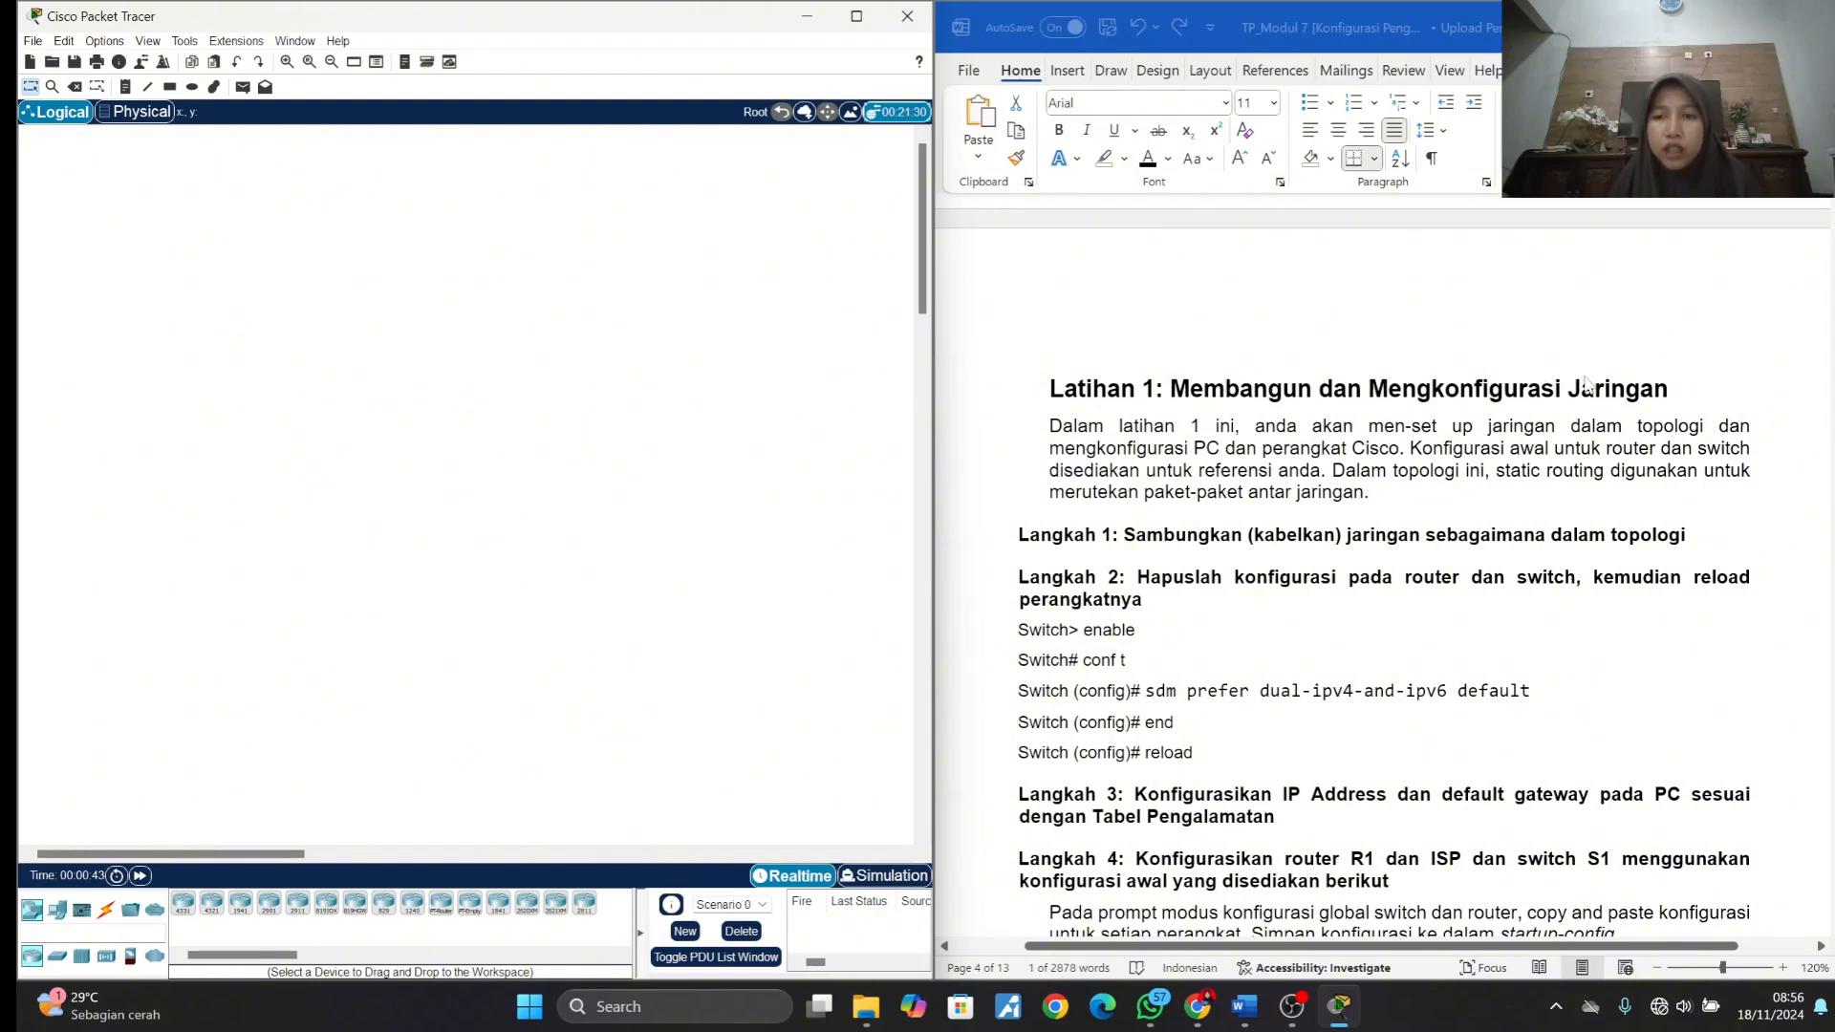
scroll(1453, 426, "down", 1)
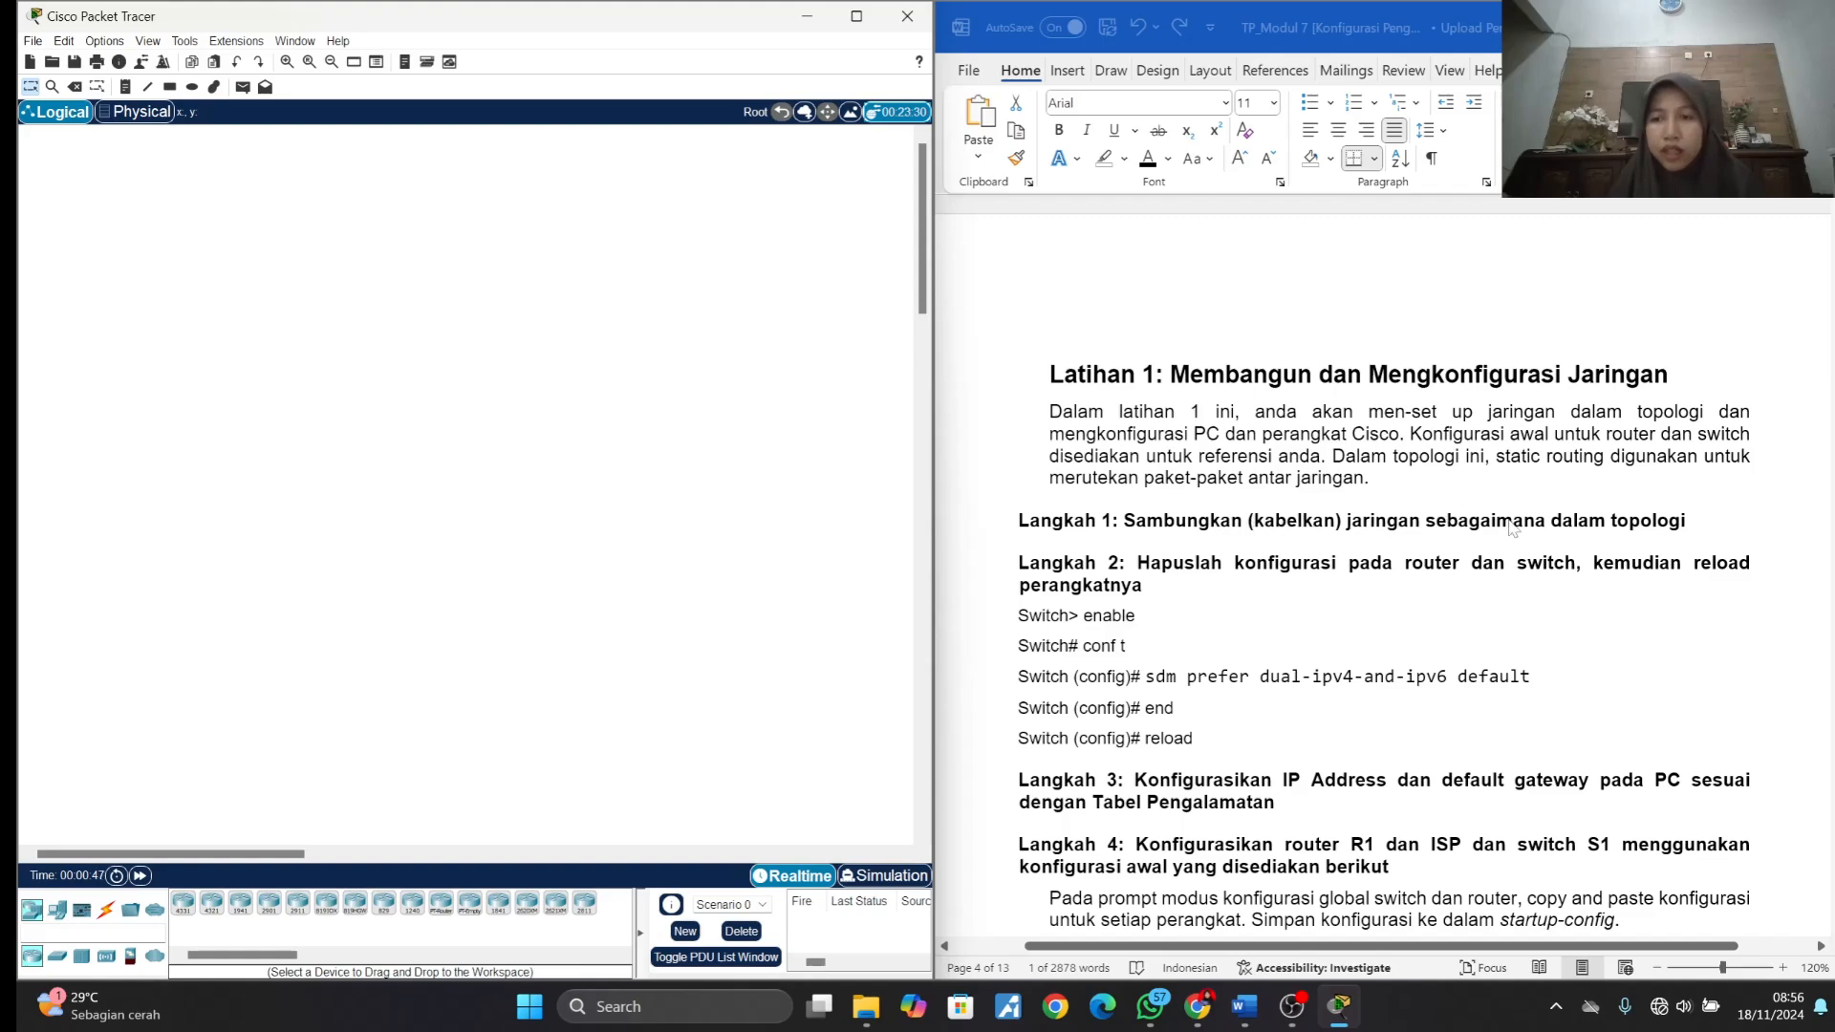
left_click_drag(1834, 398, 1833, 280)
scroll(1511, 521, "down", 3)
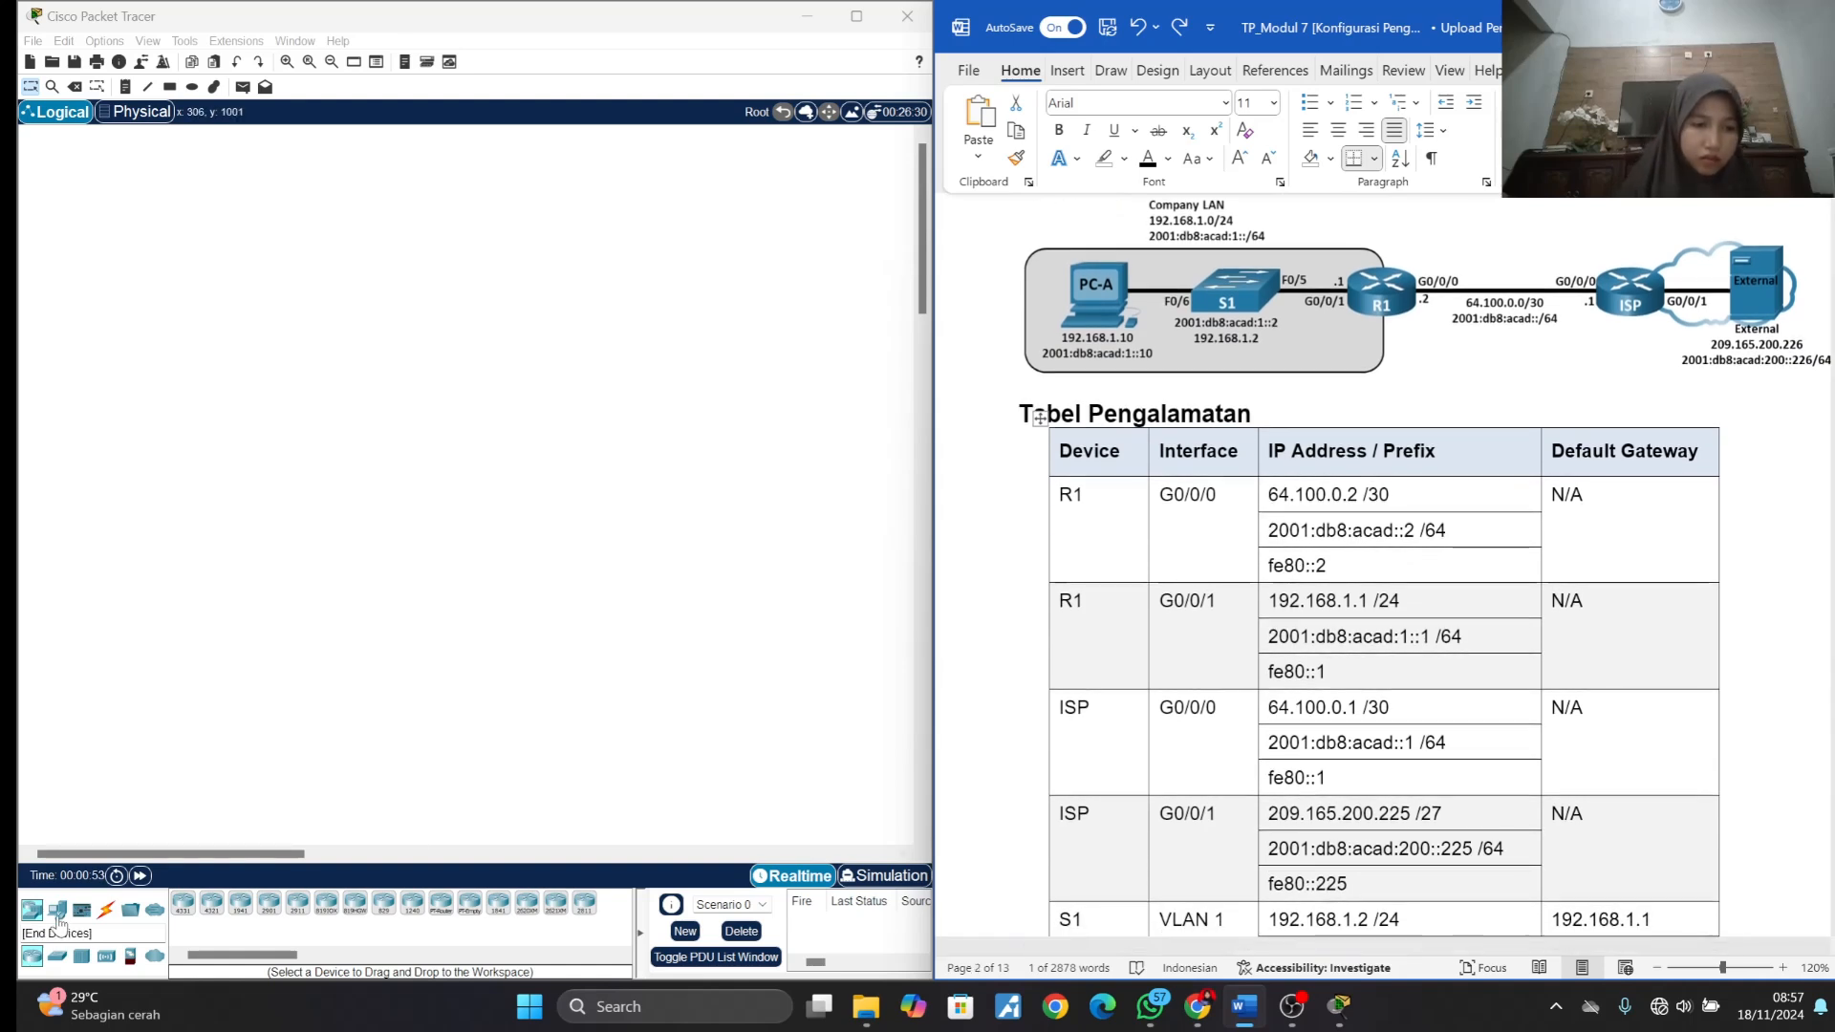
- Place a PC-PT at the far left of the workspace and name it PC-A
left_click(56, 914)
left_click(183, 902)
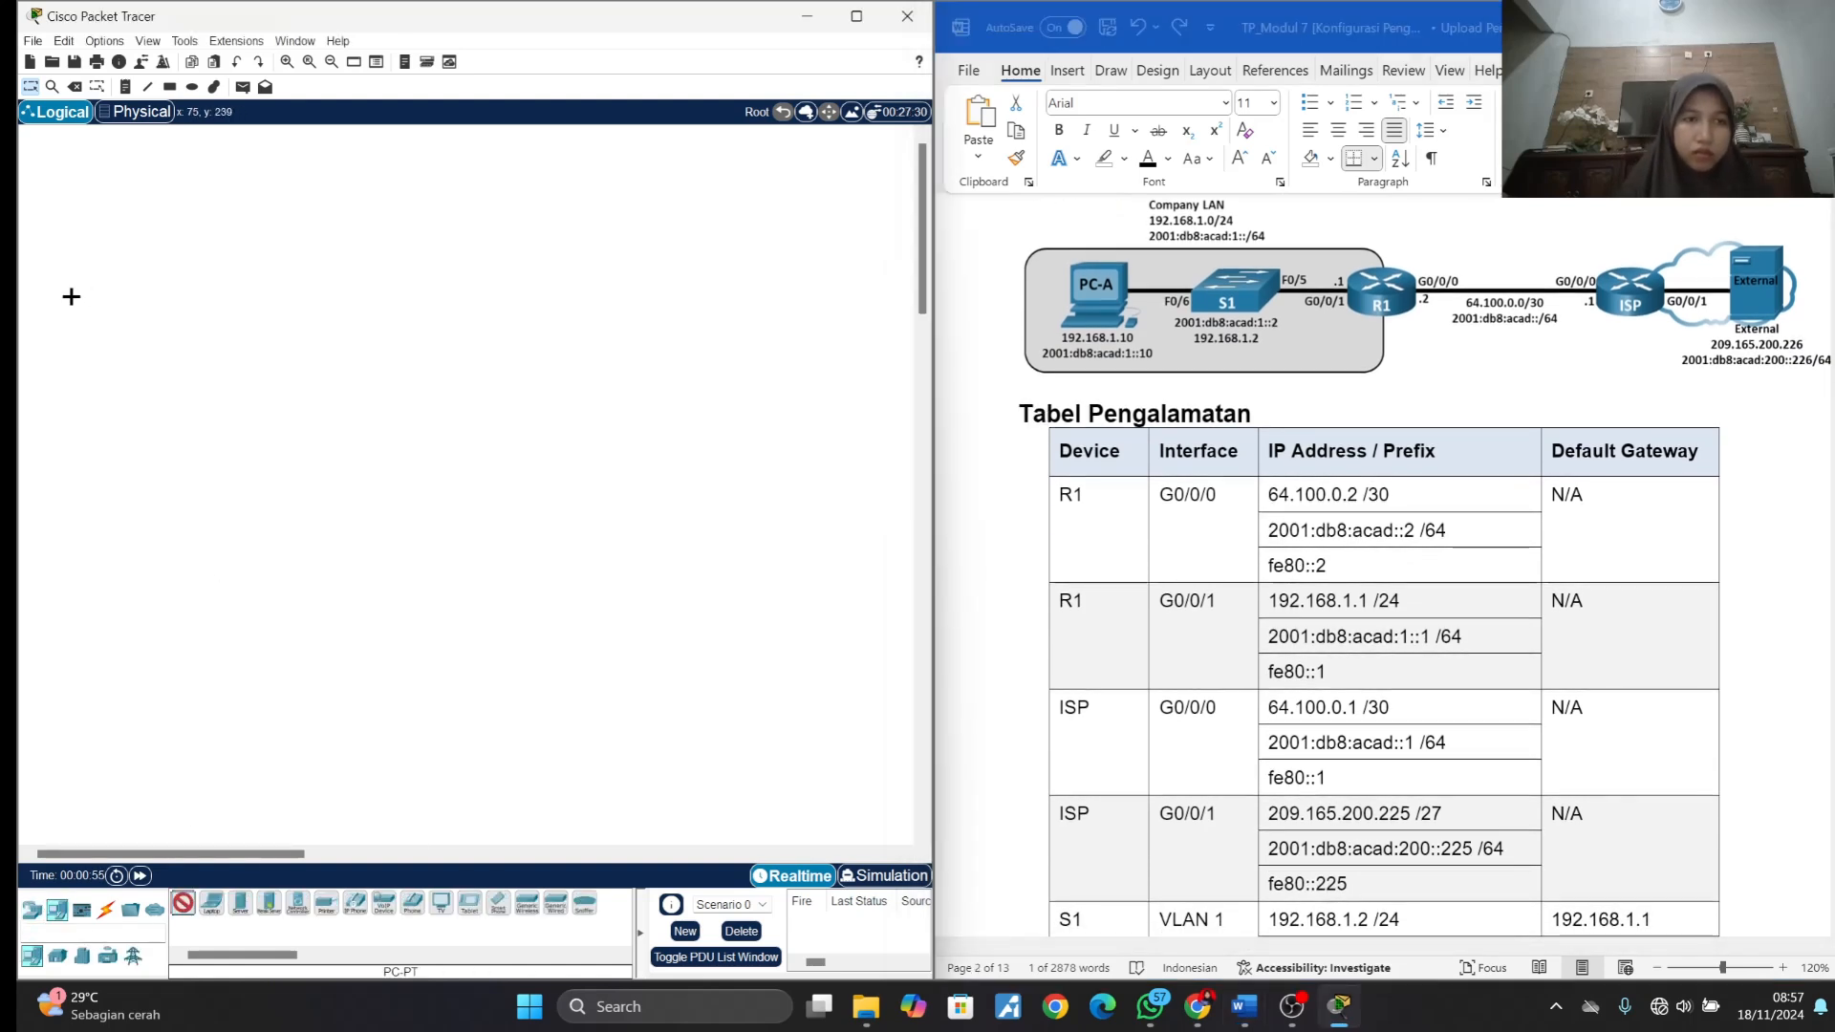
left_click(53, 347)
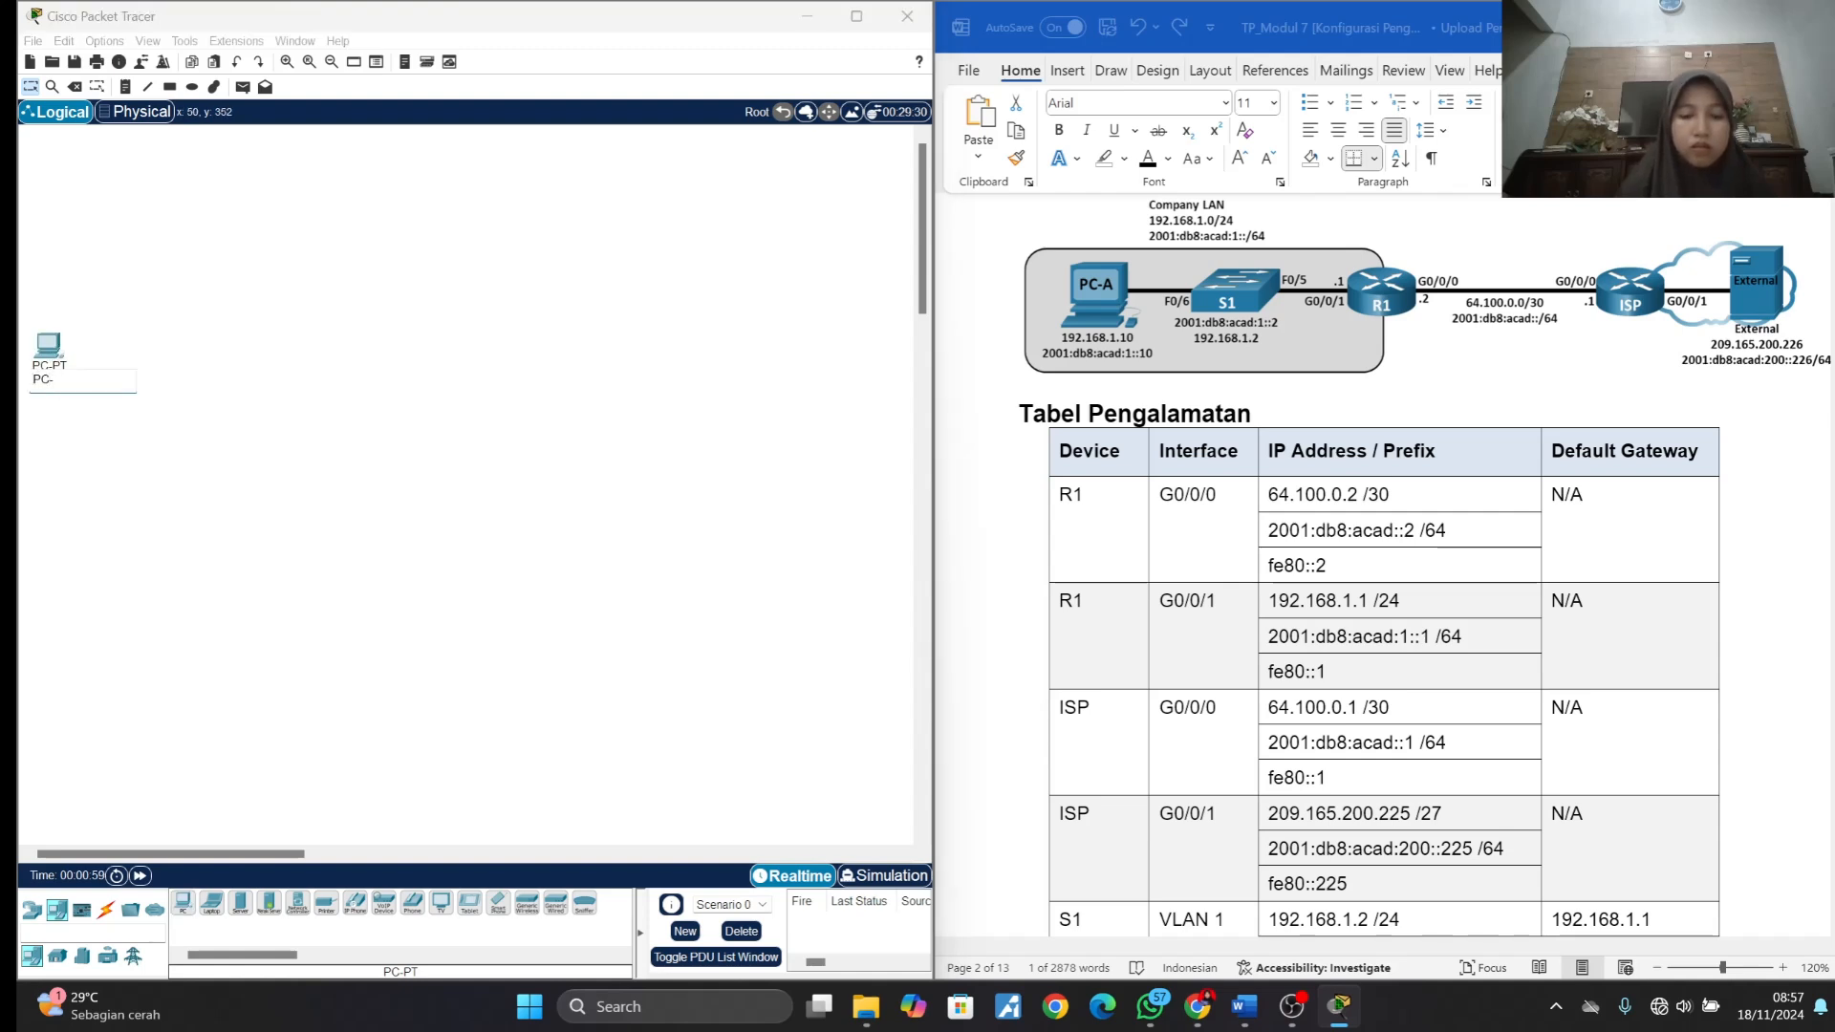
type("A")
left_click(72, 457)
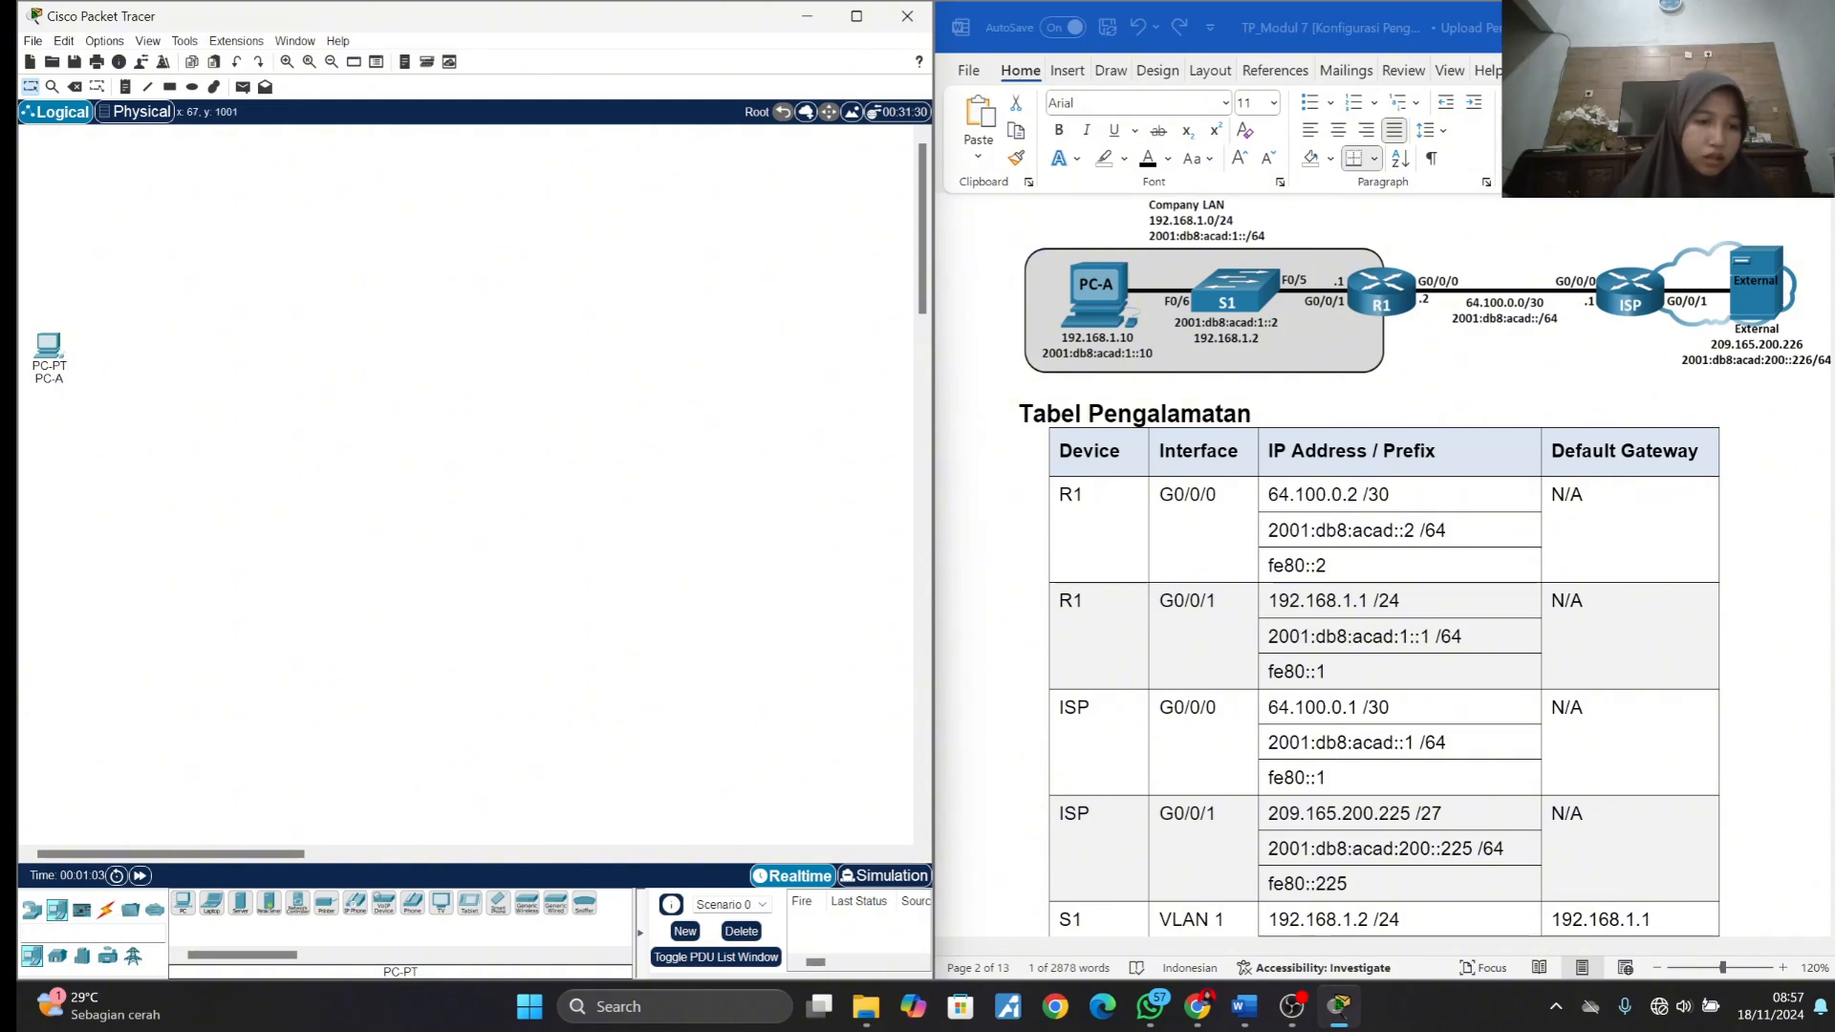
- Place a 2960 switch to the right of PC-A and rename it S1
left_click(31, 909)
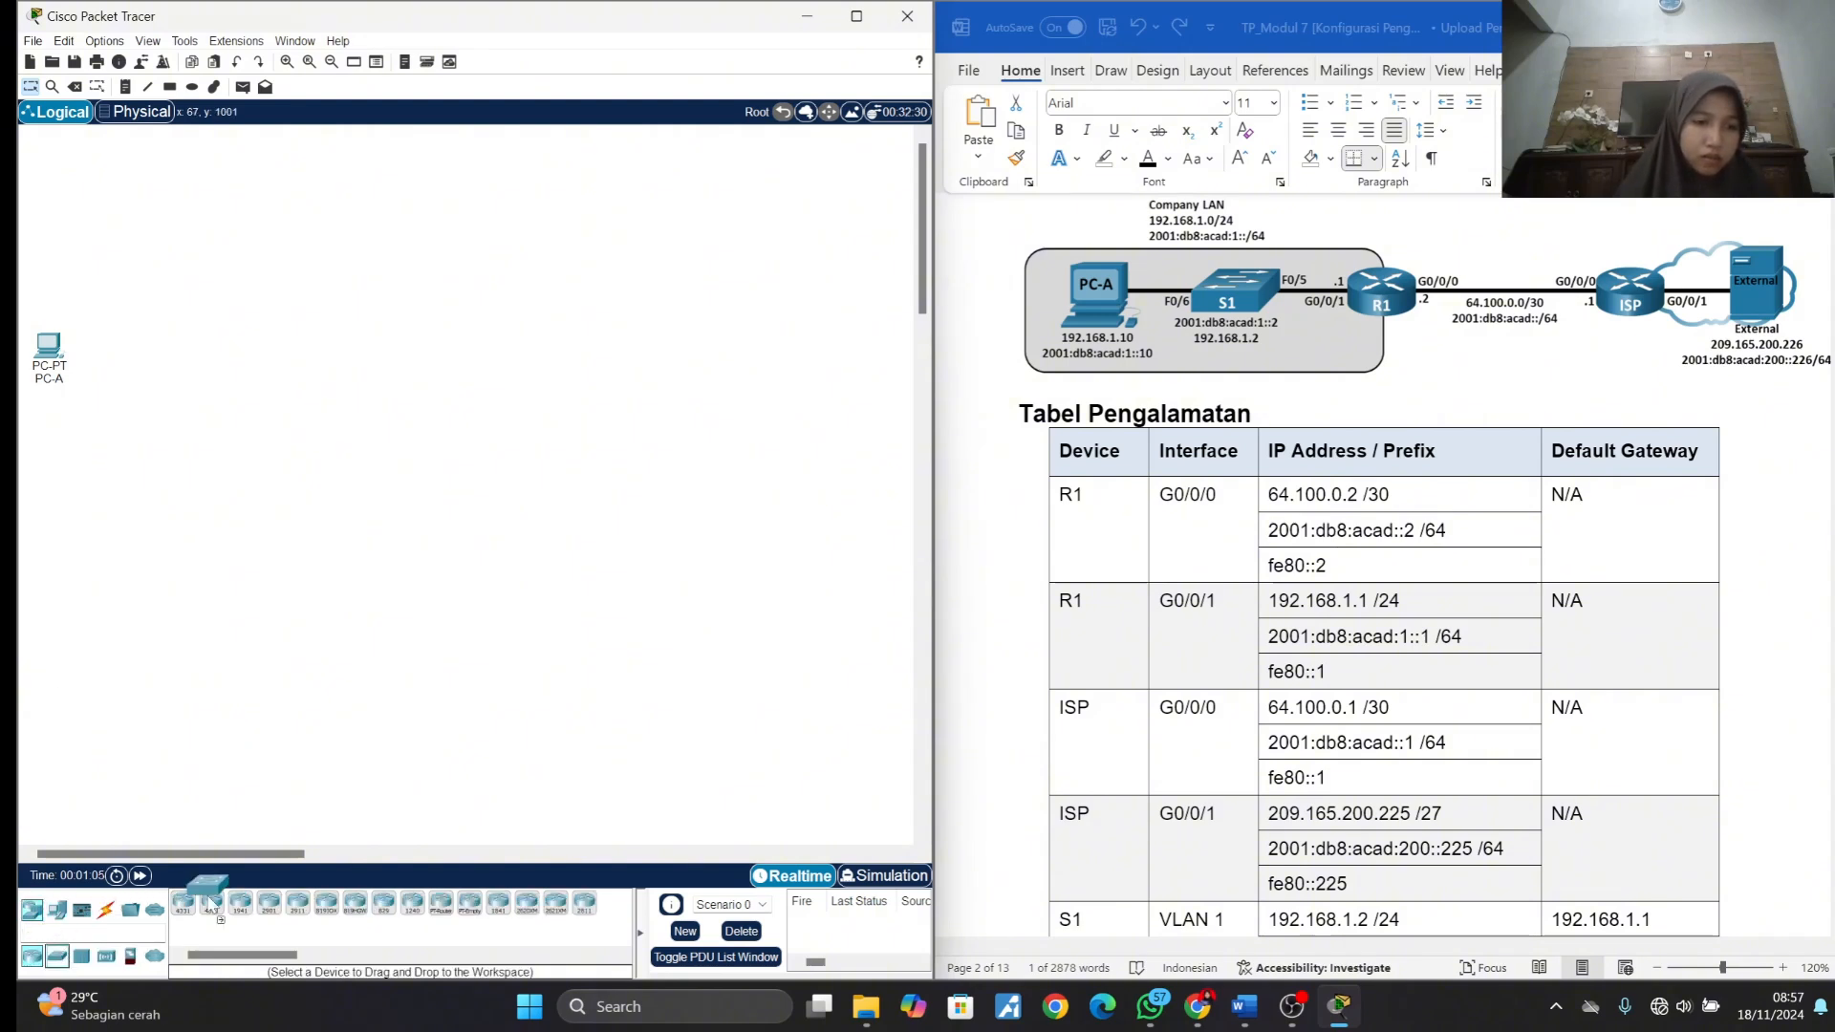
left_click(57, 956)
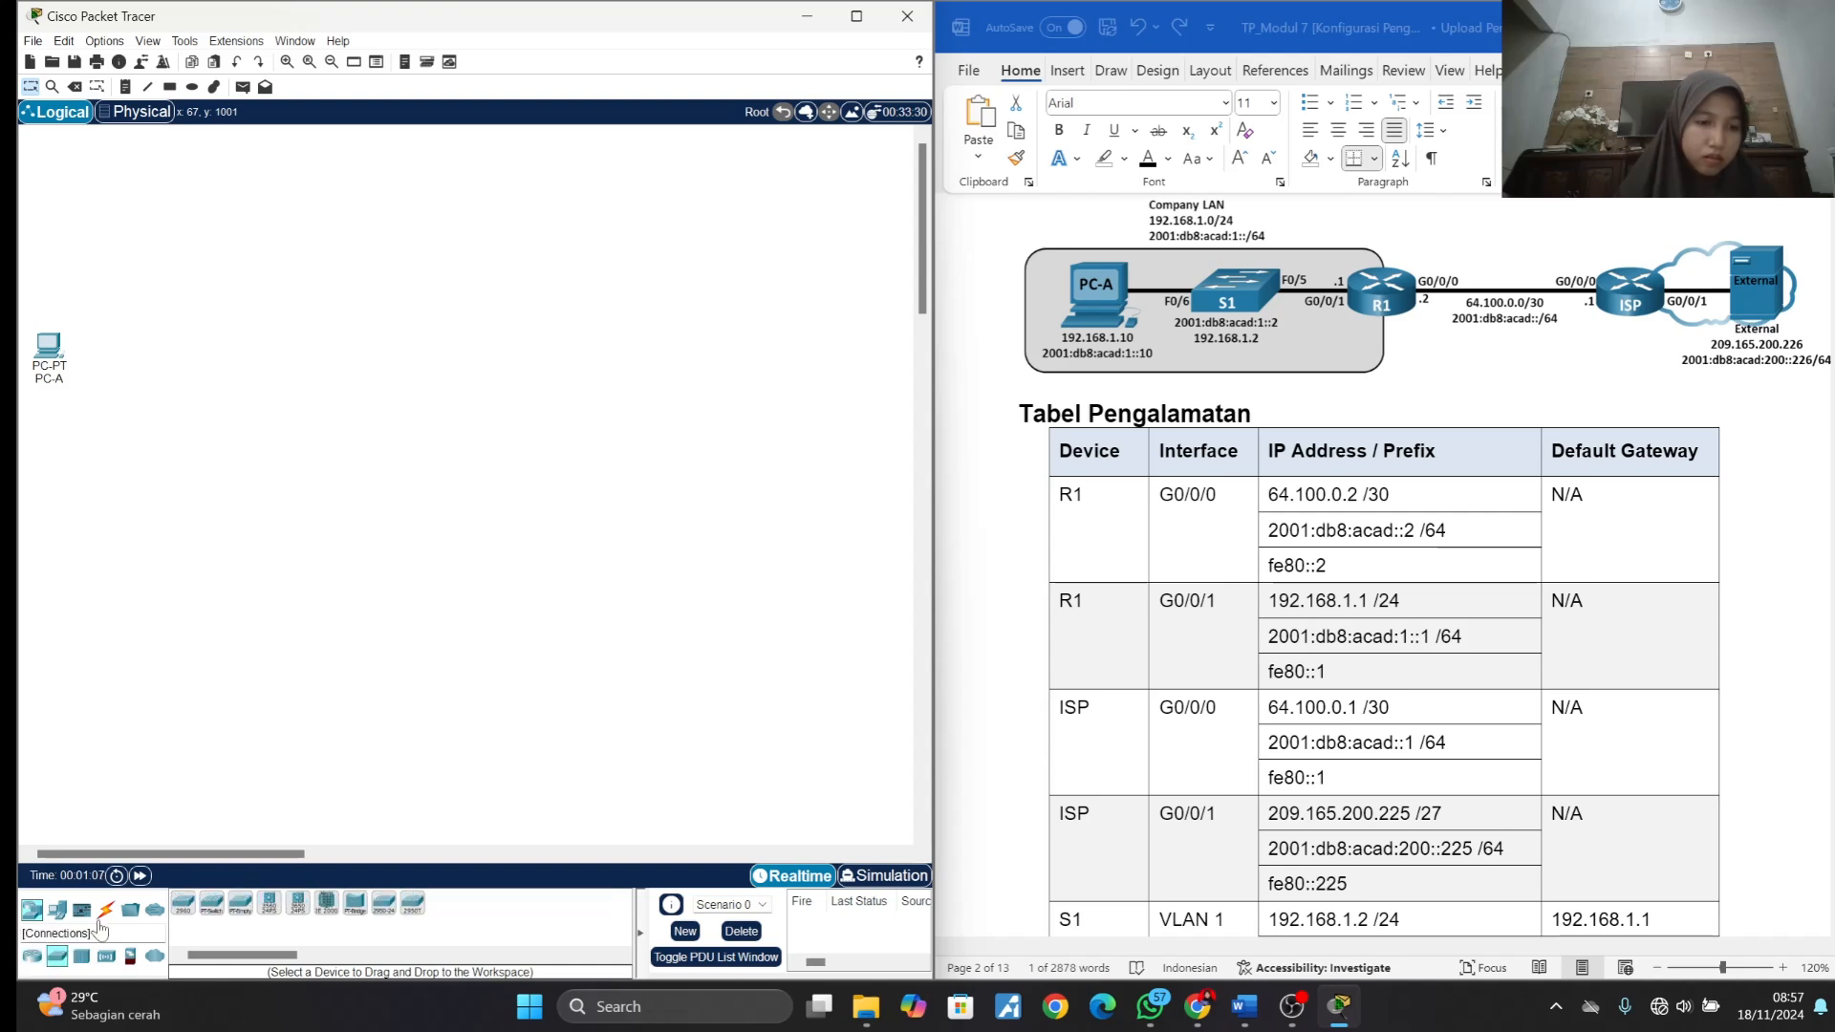
left_click(222, 354)
left_click(231, 382)
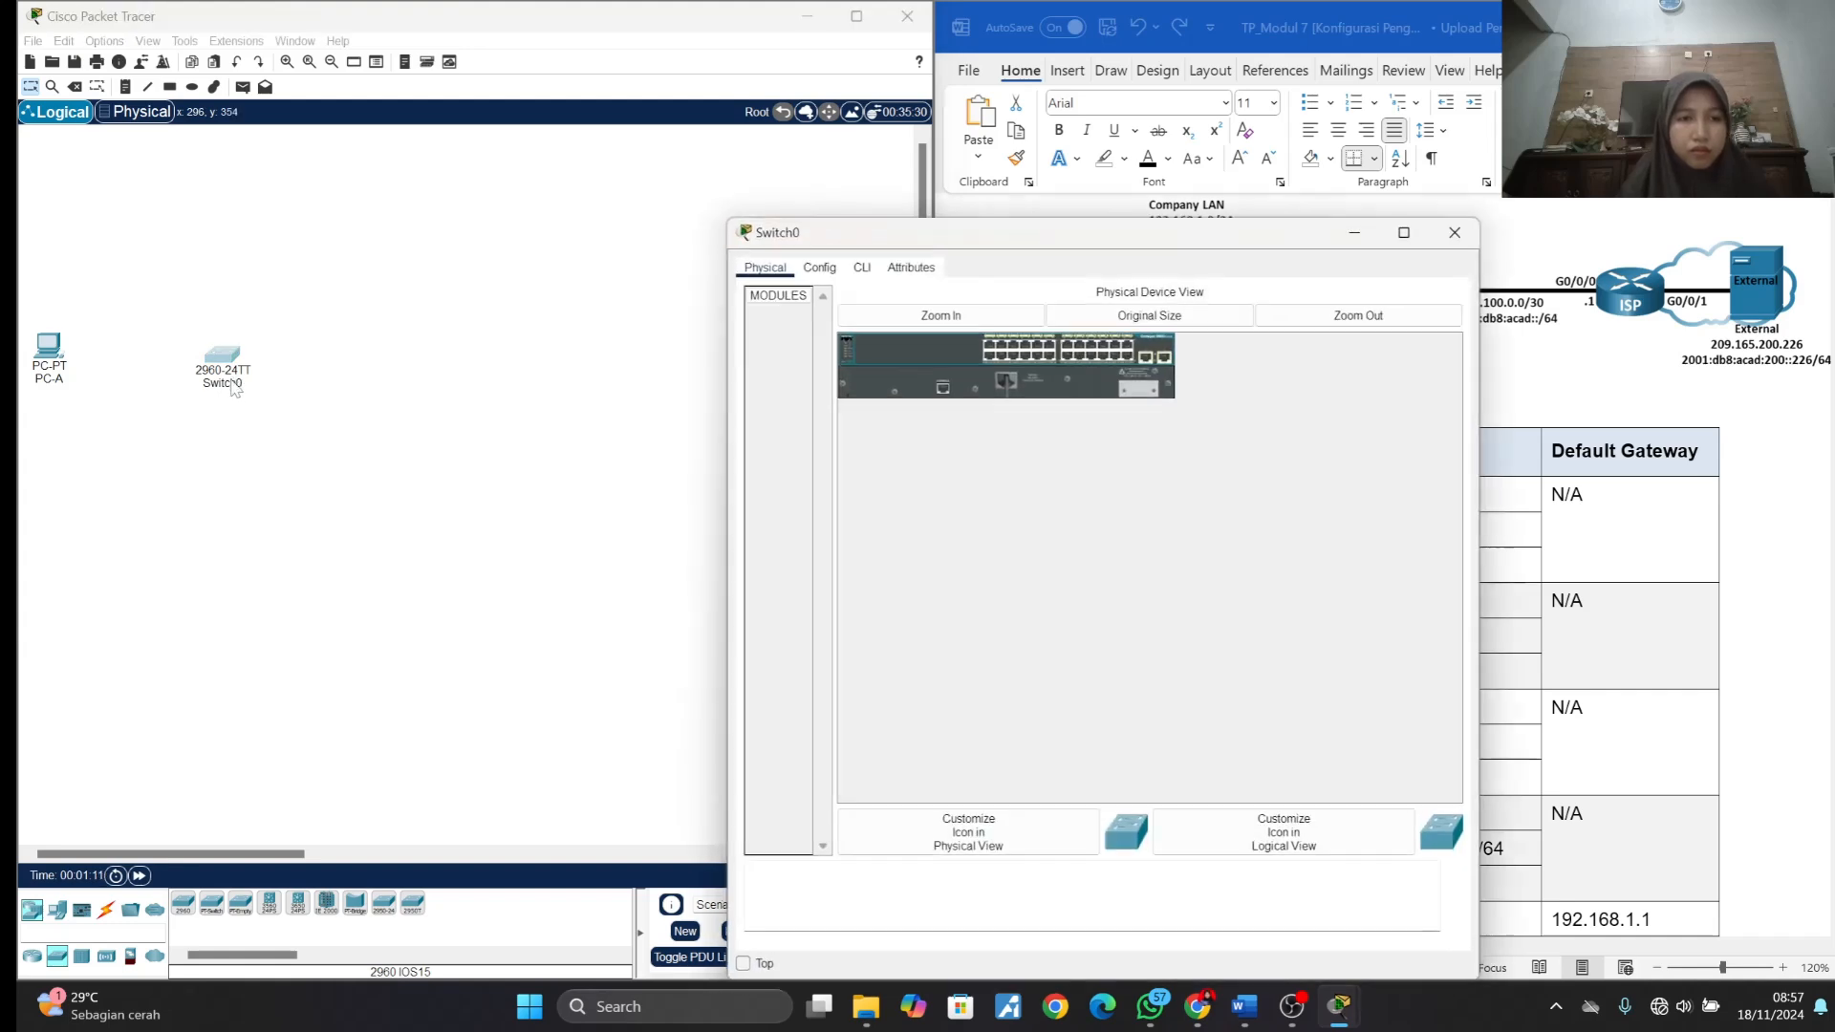
left_click(1447, 241)
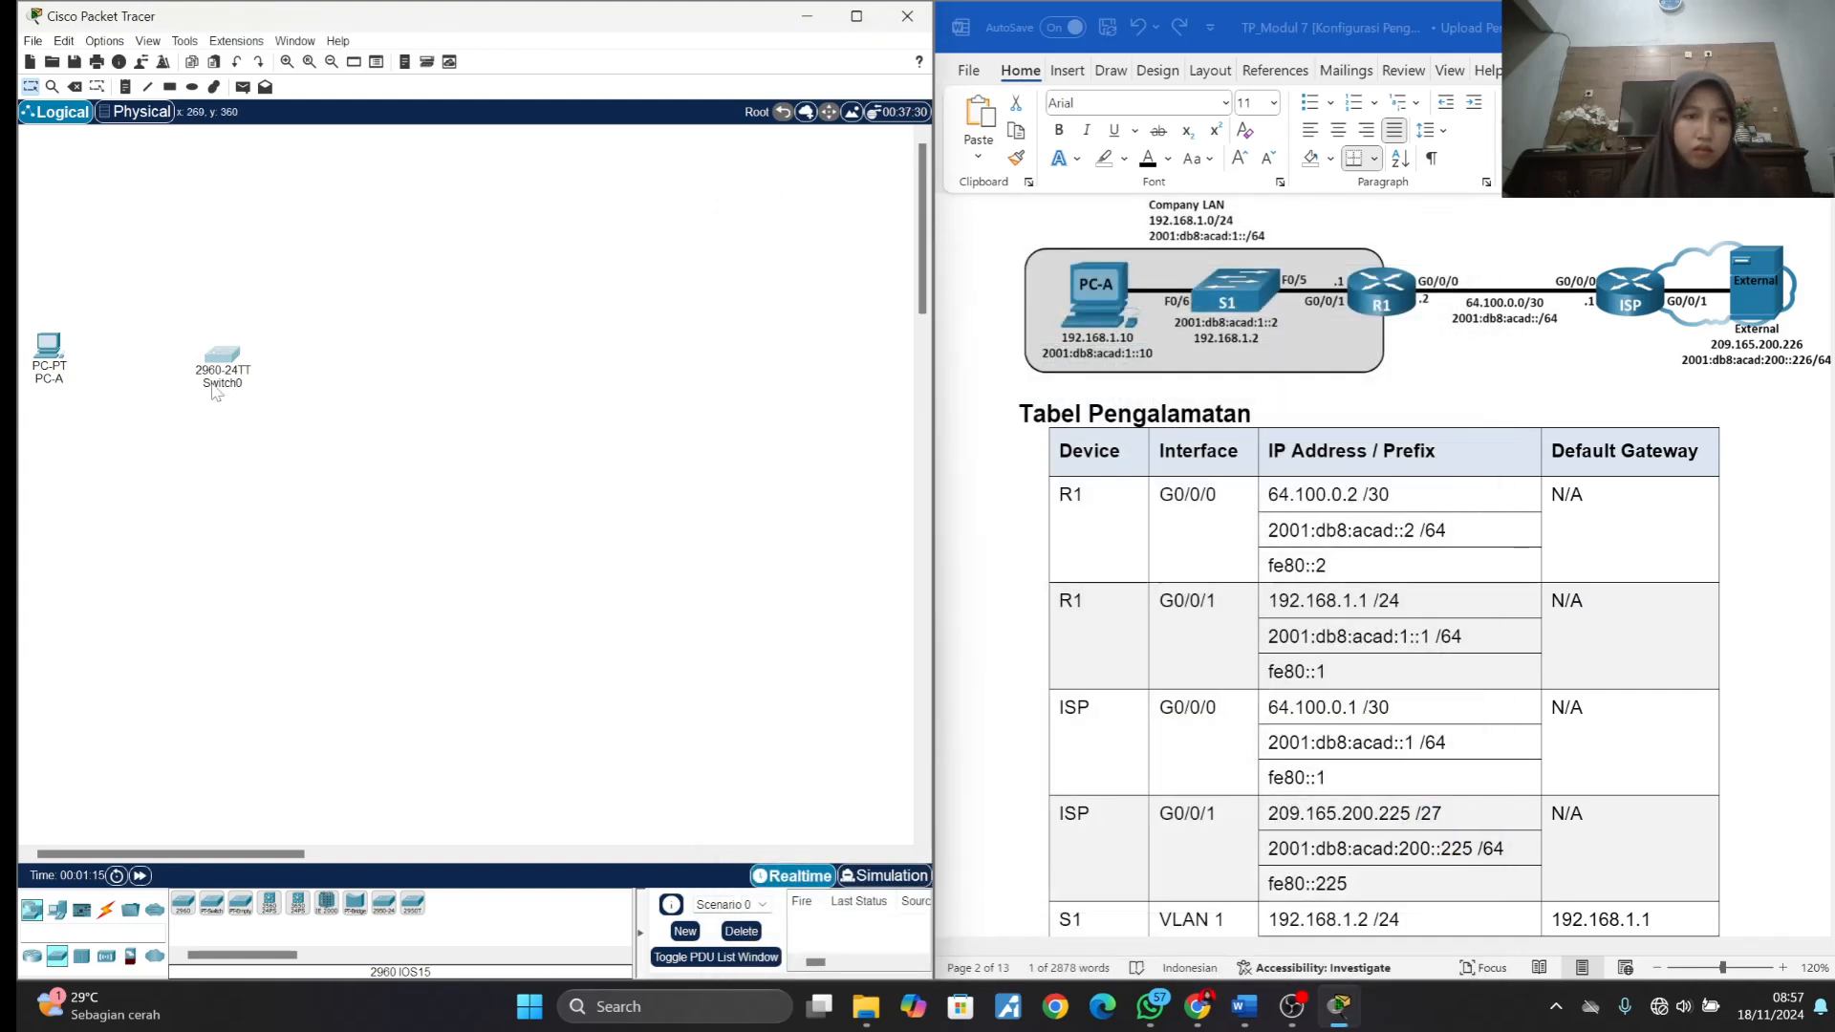
left_click(212, 387)
key("ctrl+a")
type("S1")
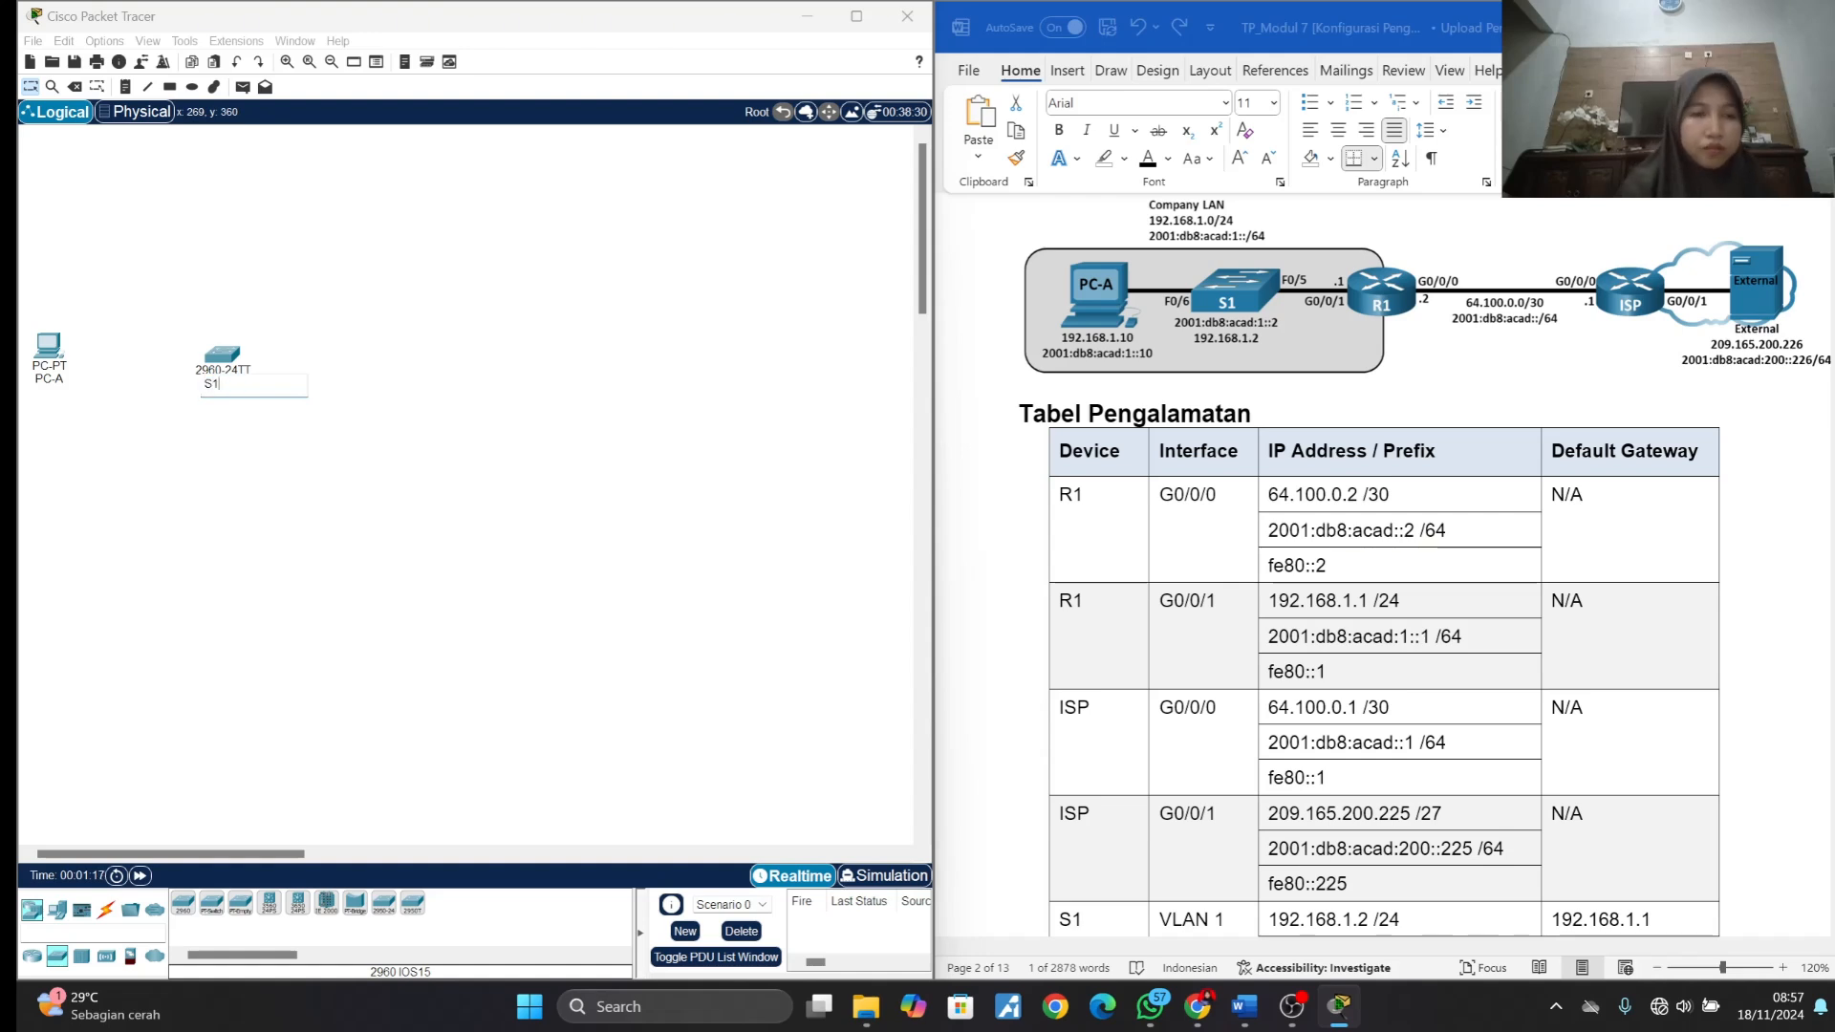
left_click(235, 455)
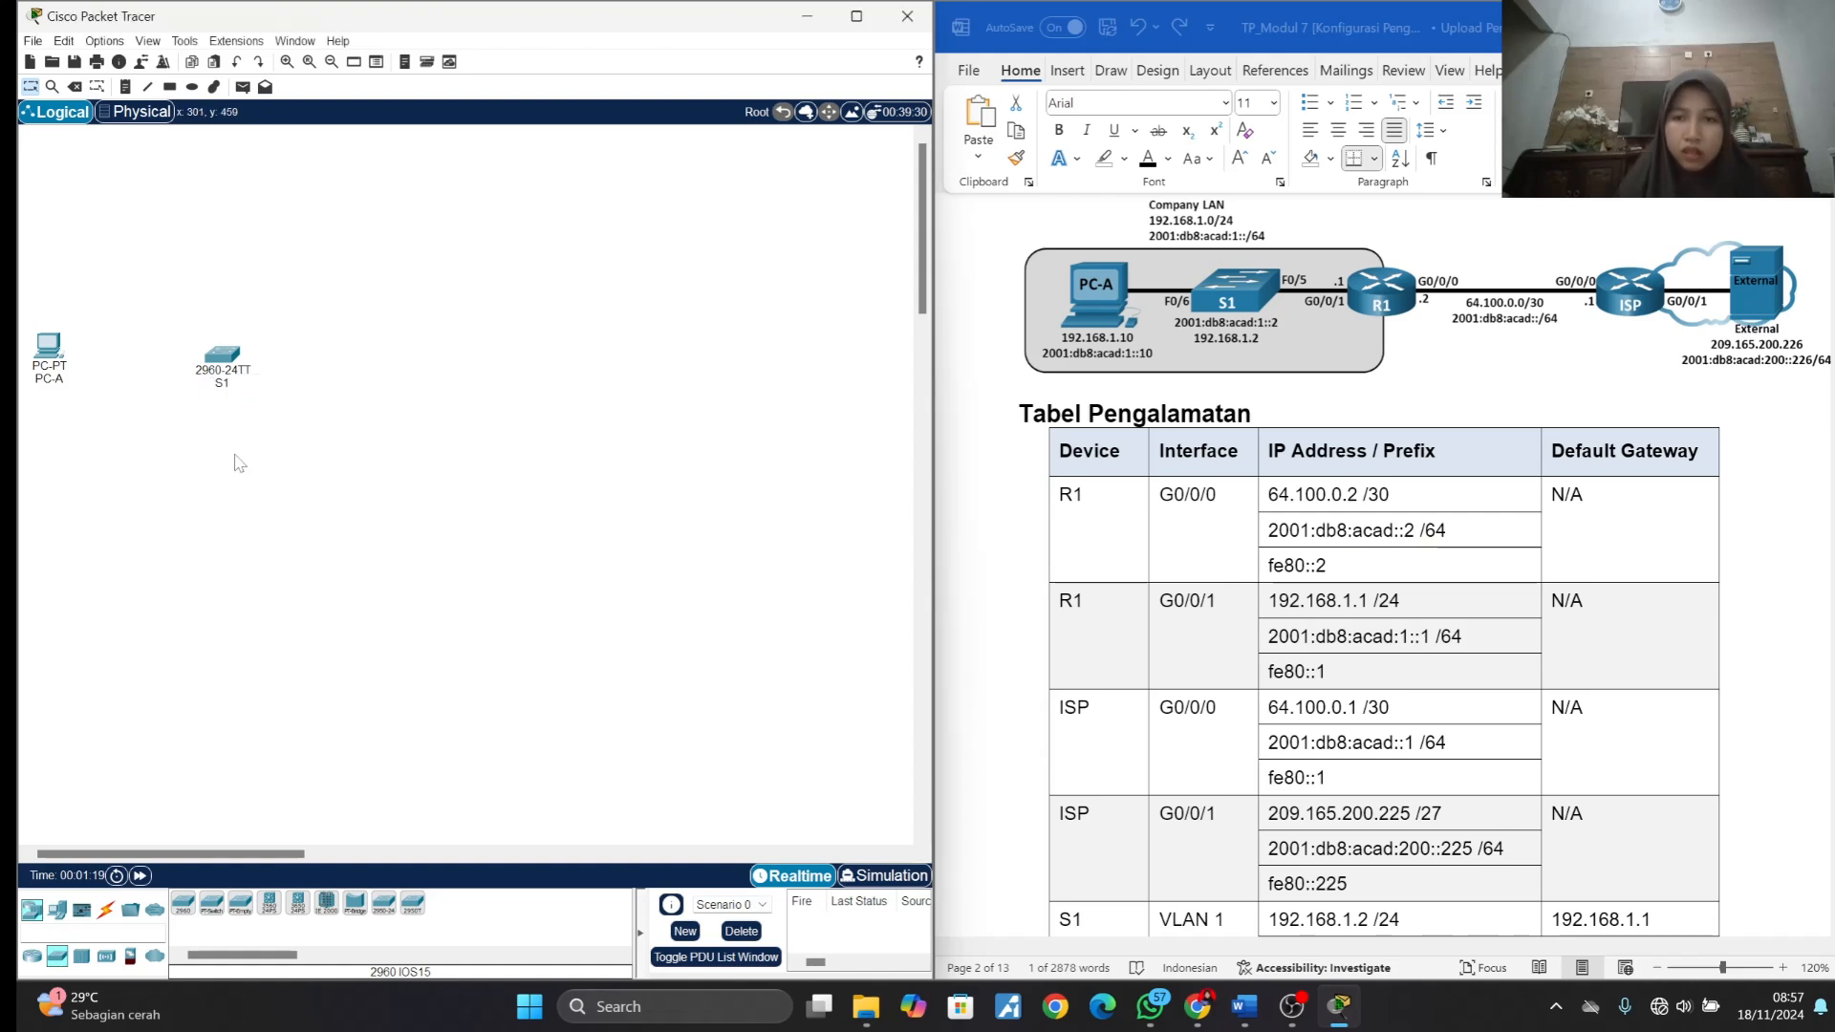
- Place two ISR4331 routers in a row to the right of switch S1
left_click(33, 958)
left_click(183, 903)
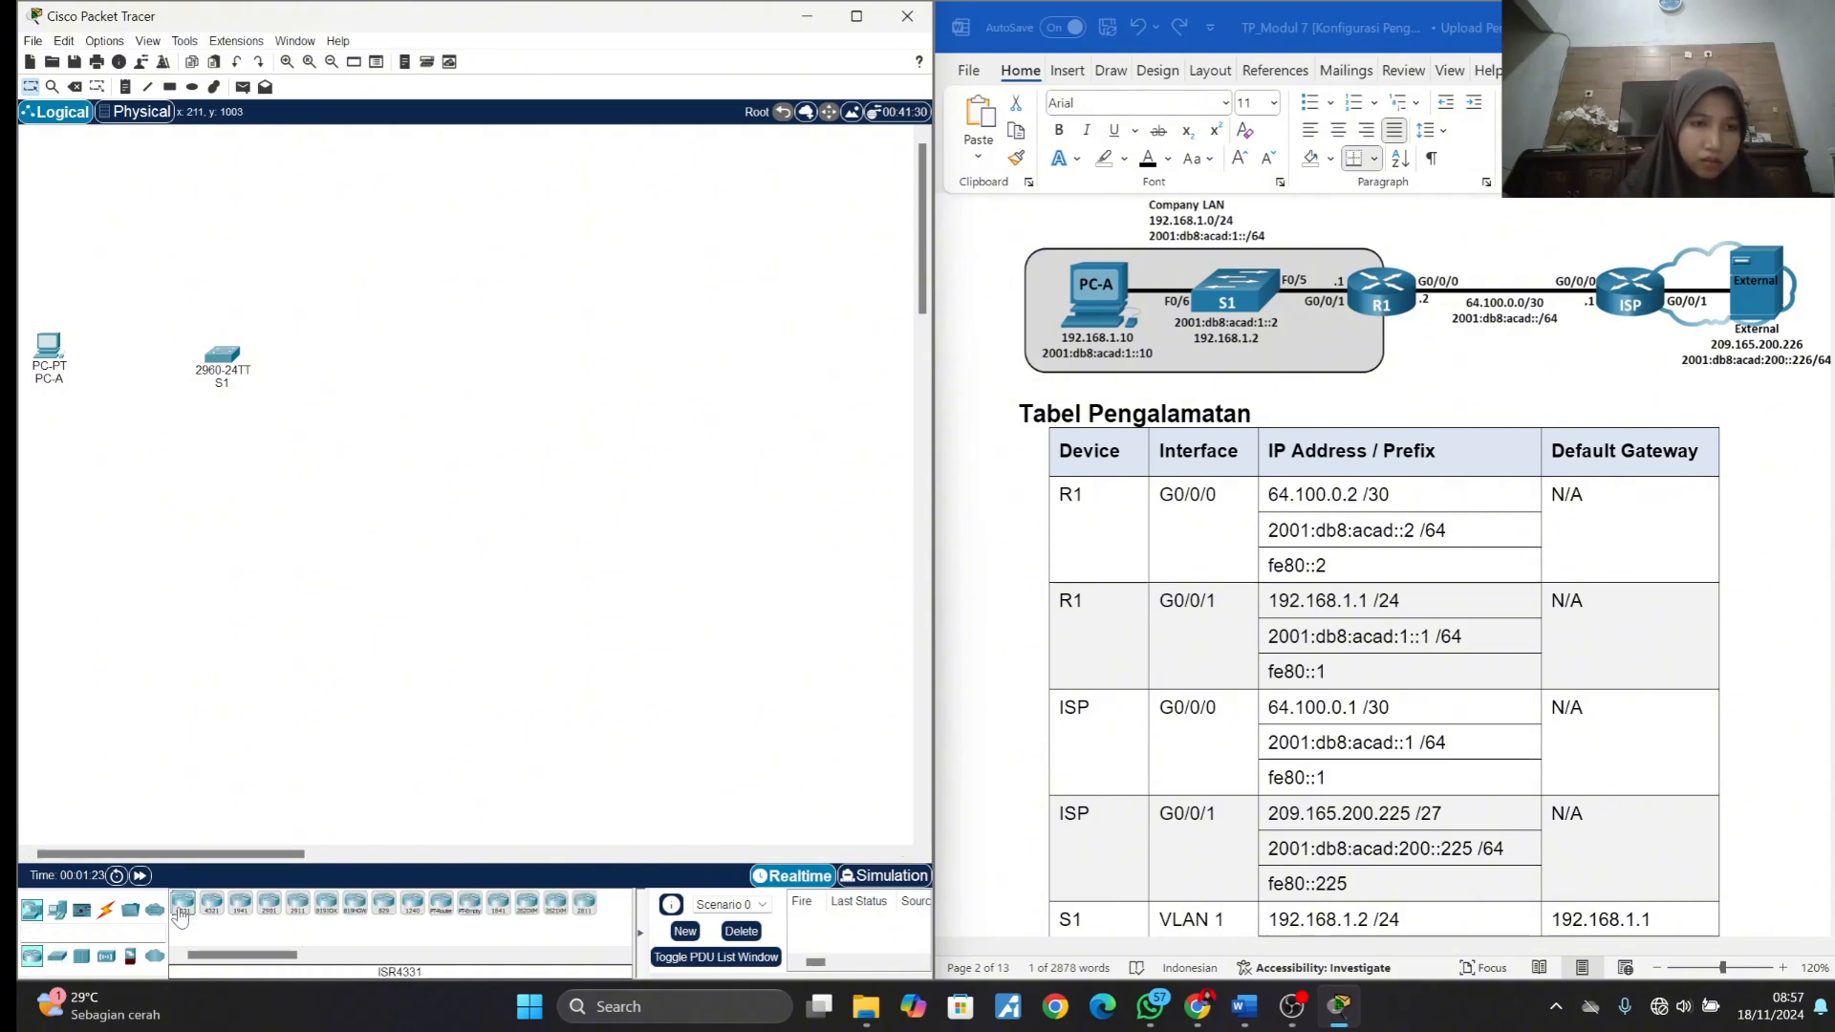
left_click(452, 357)
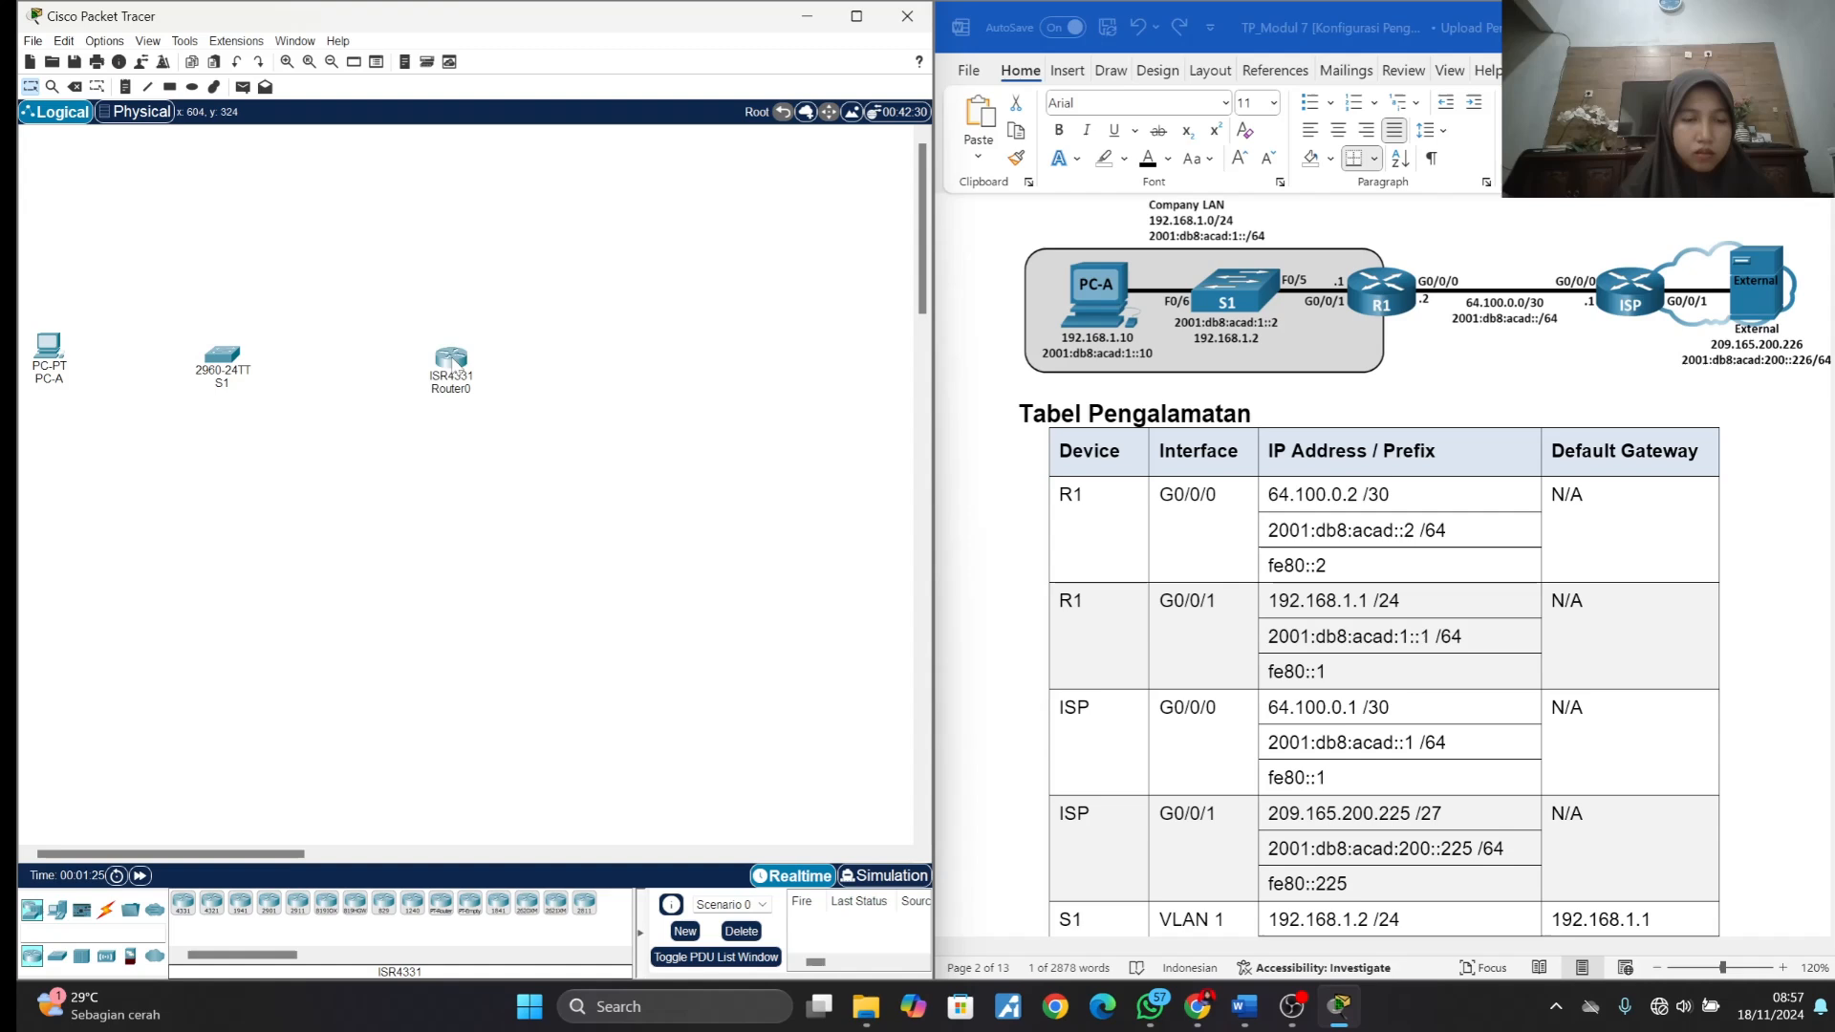
left_click(182, 906)
left_click(688, 356)
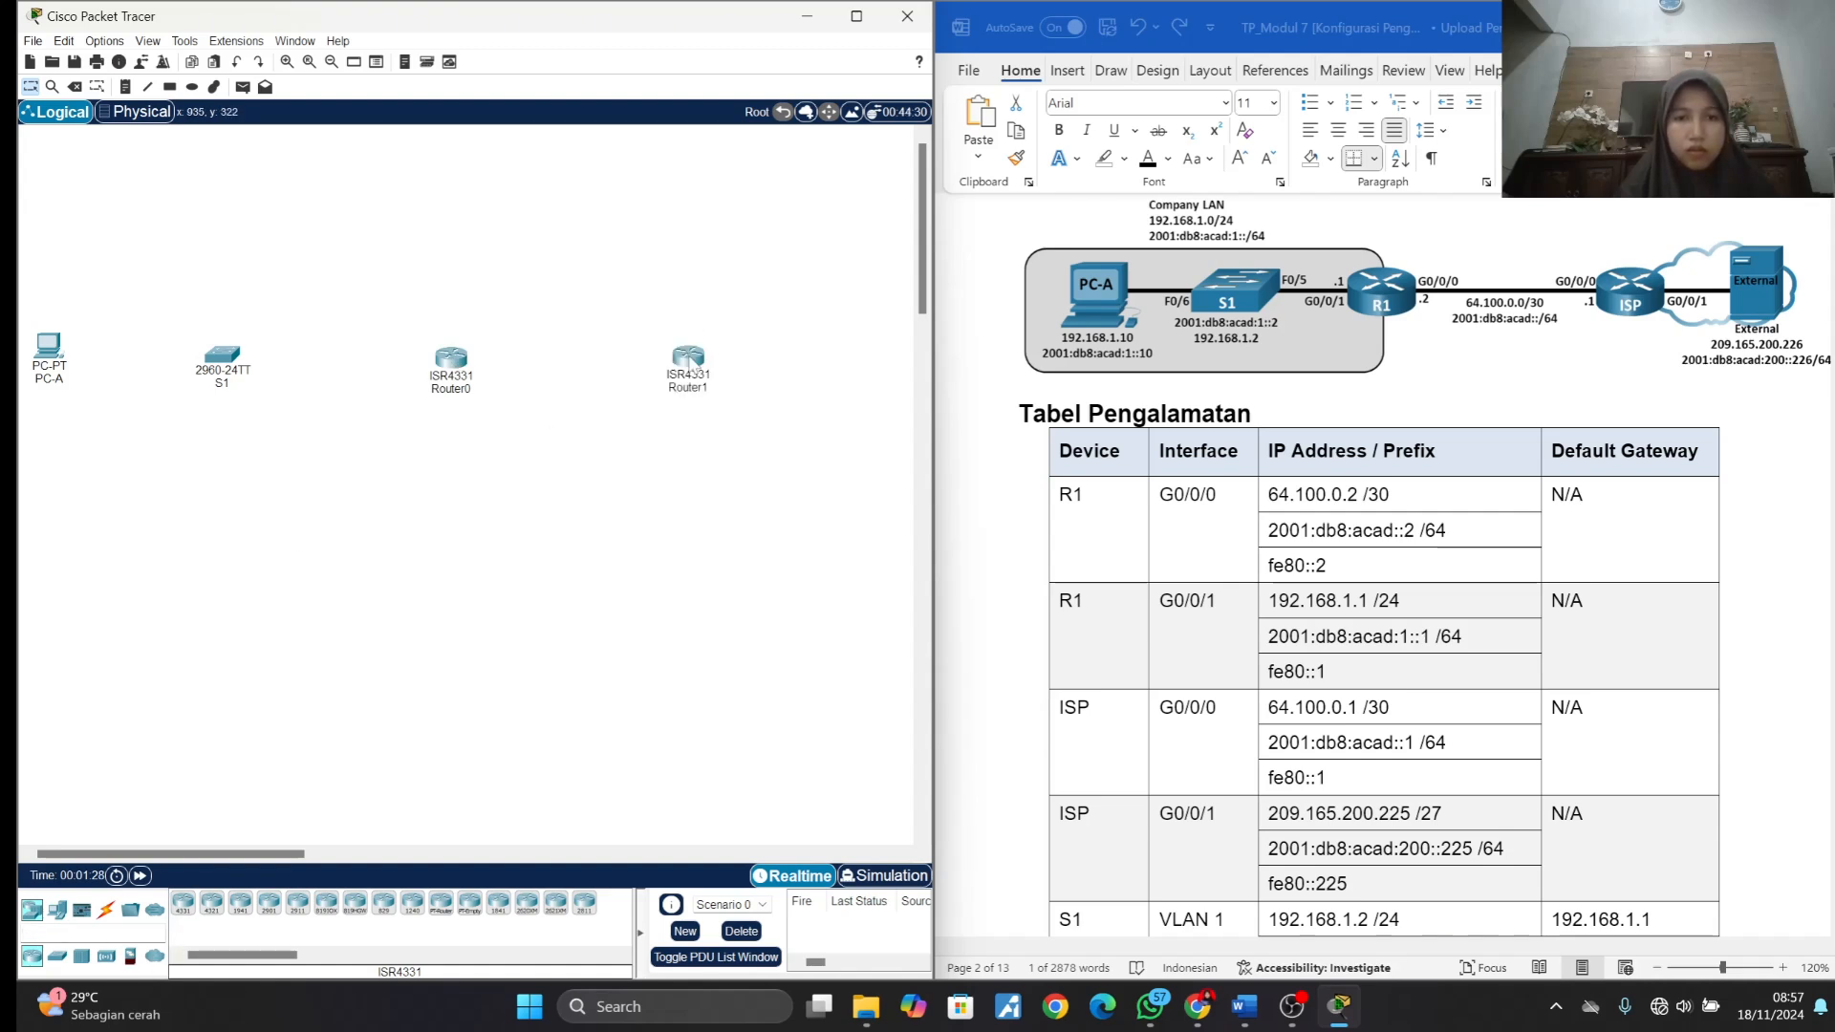
- Rename the router nearest to switch S1 as R1
left_click(456, 389)
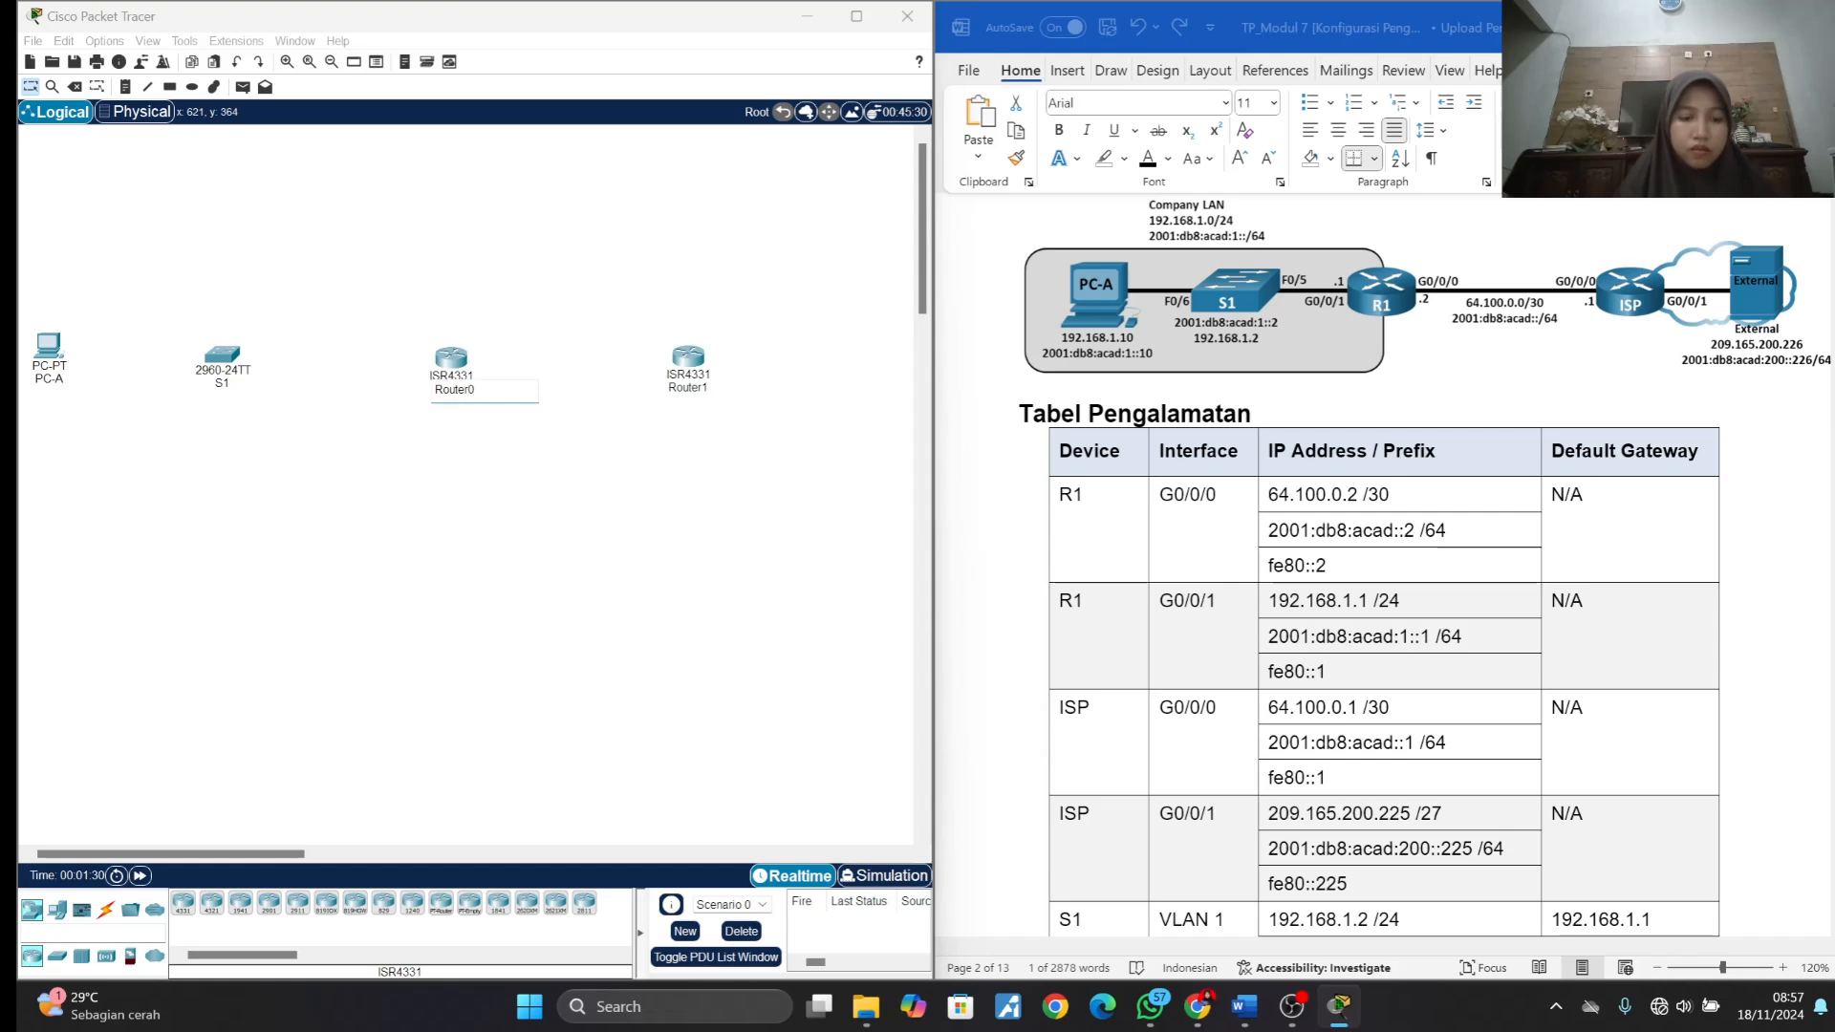
key("ctrl+a")
type("R1")
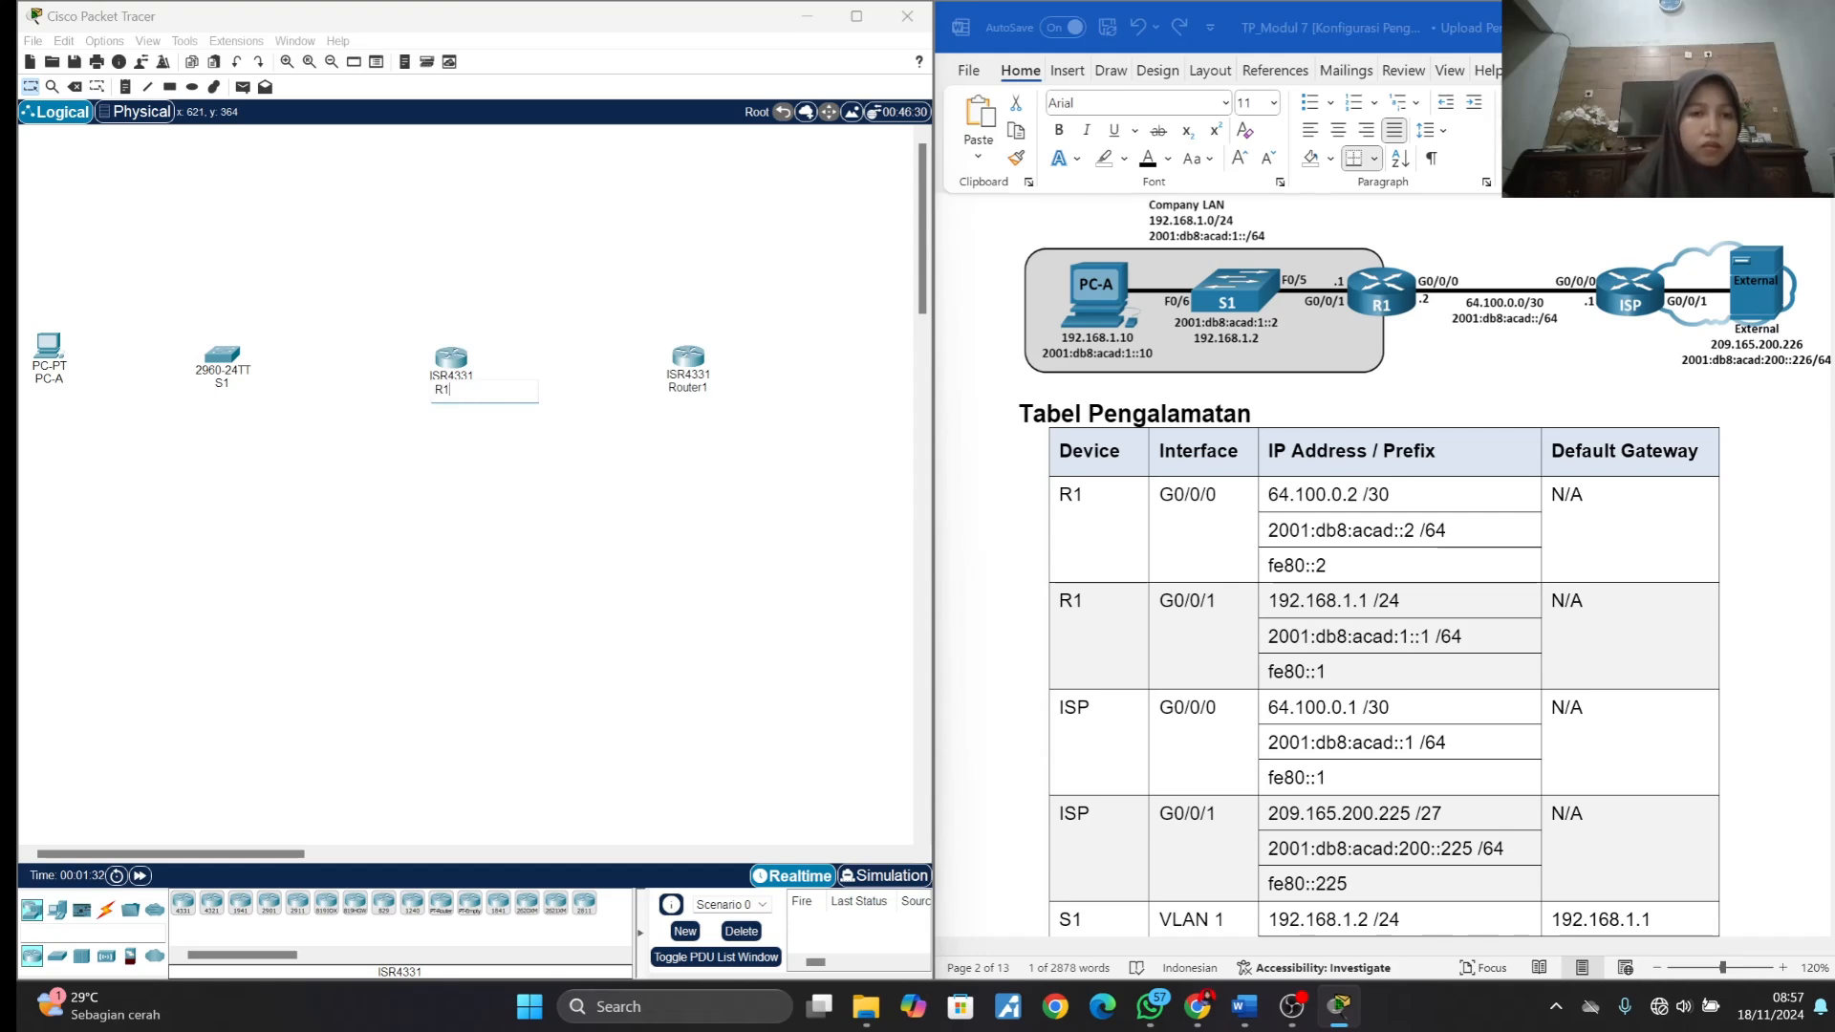
- Rename the second router, to the right of R1, as ISP
left_click(700, 388)
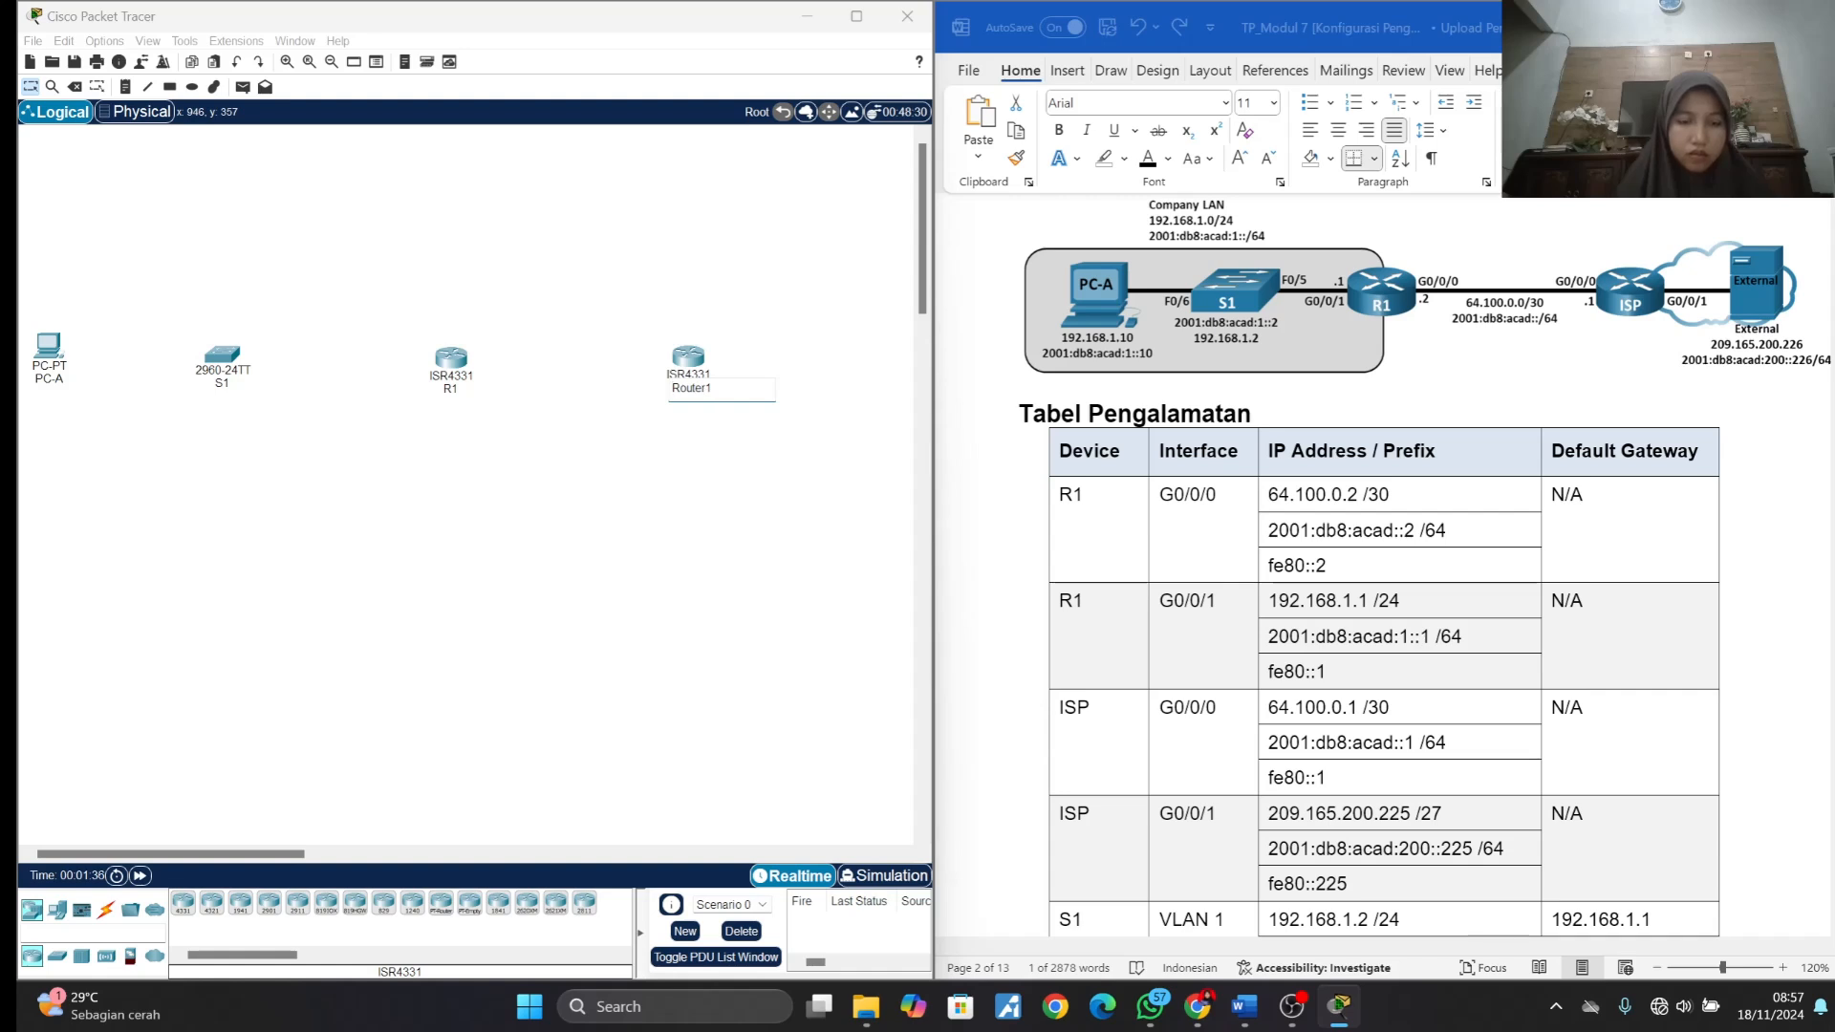
key("ctrl+a")
type("OS")
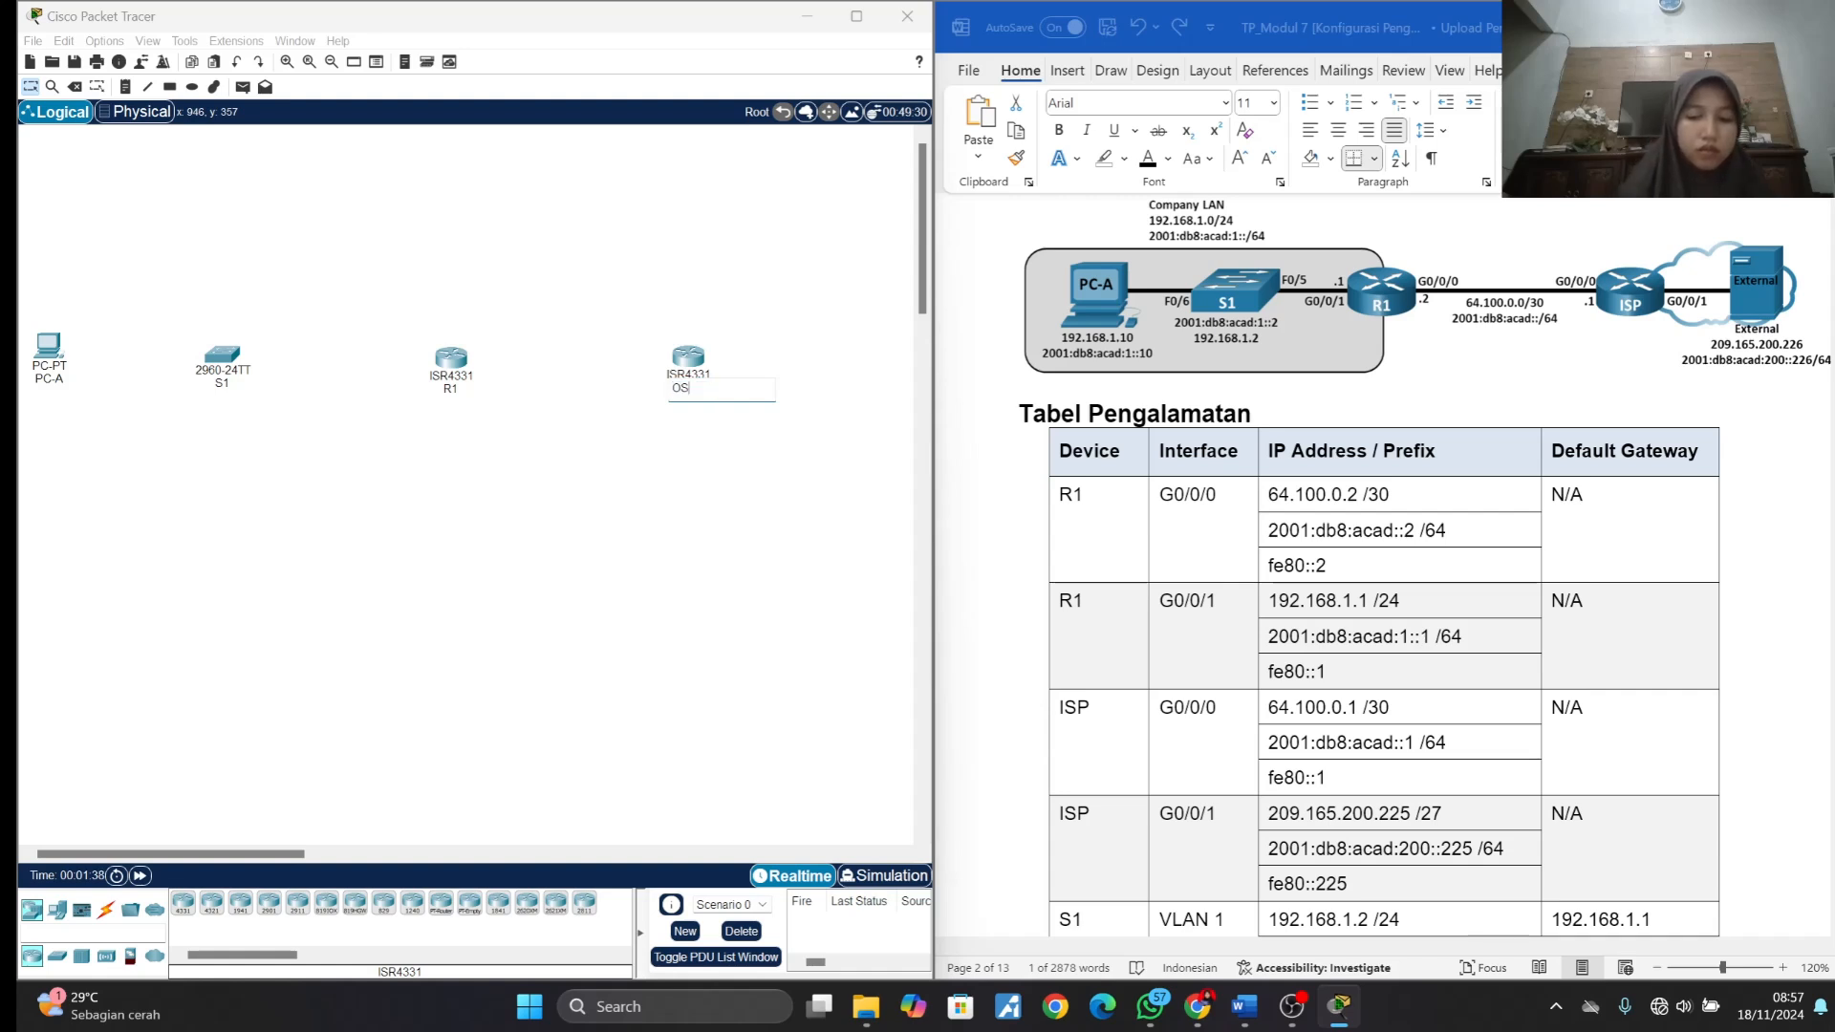
type("P")
key("BackSpace")
key("BackSpace")
key("BackSpace")
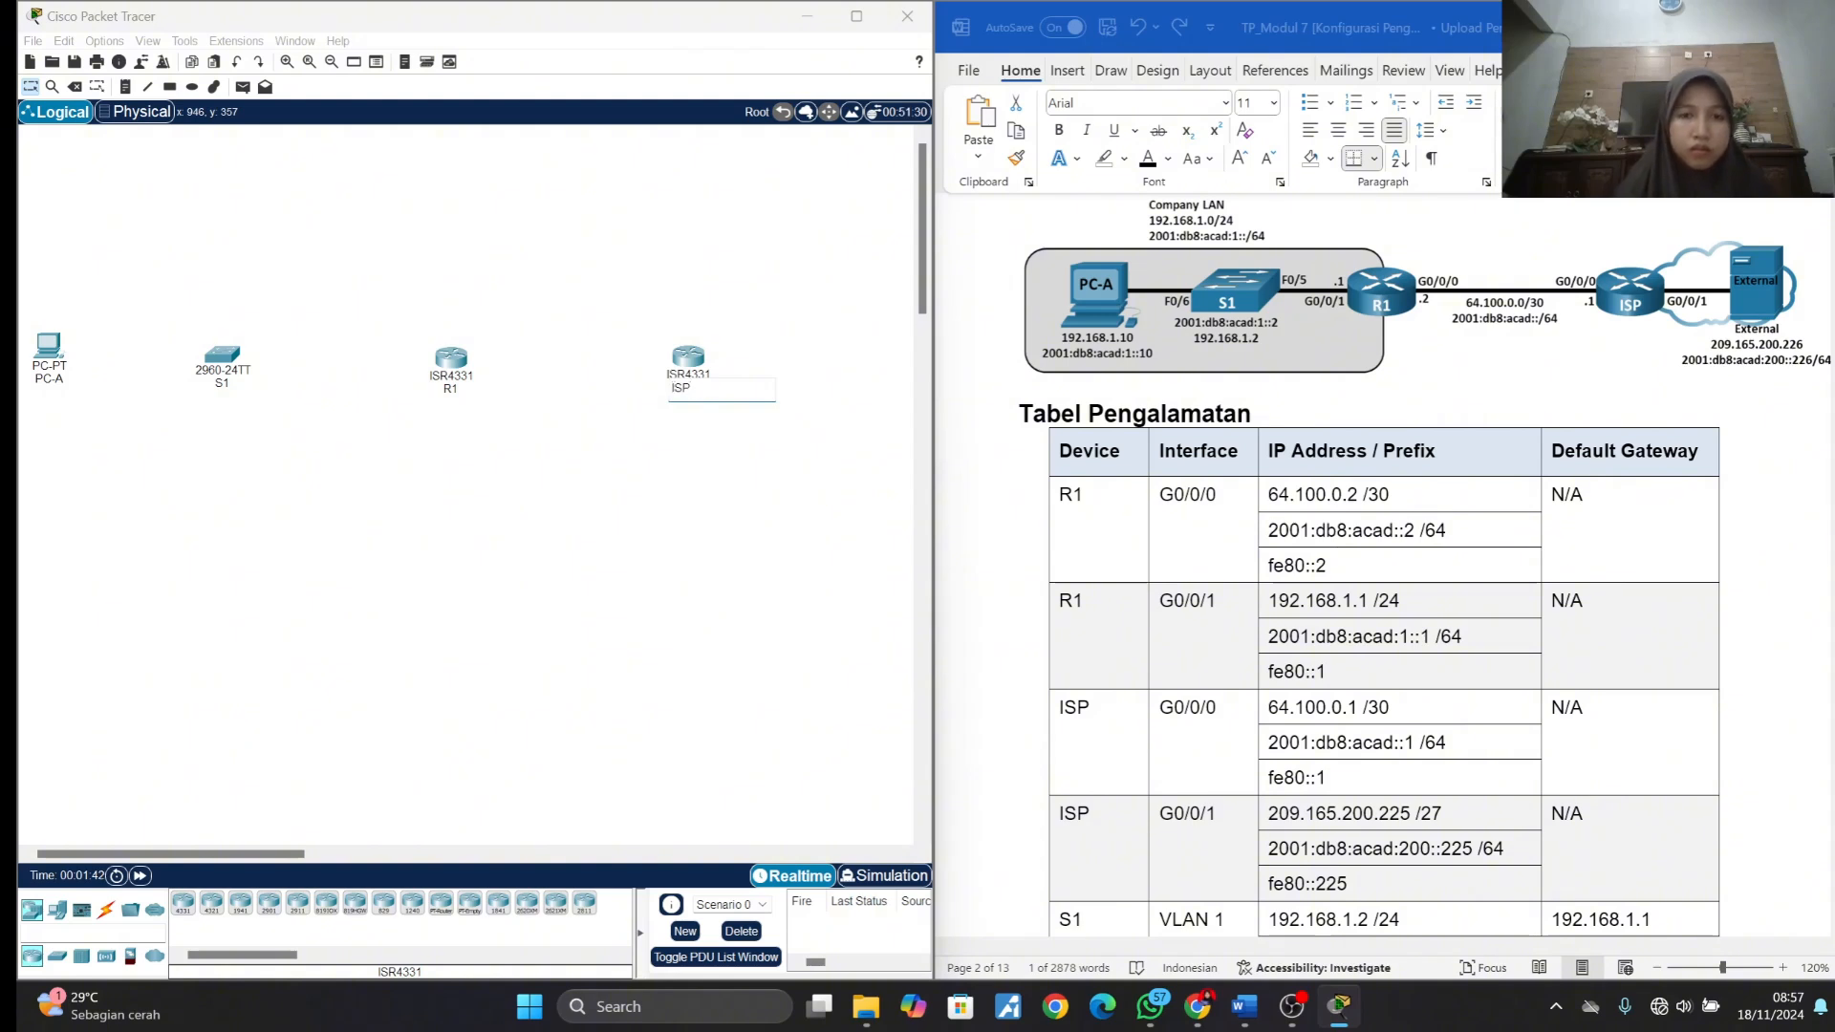
type("ISP")
key("Return")
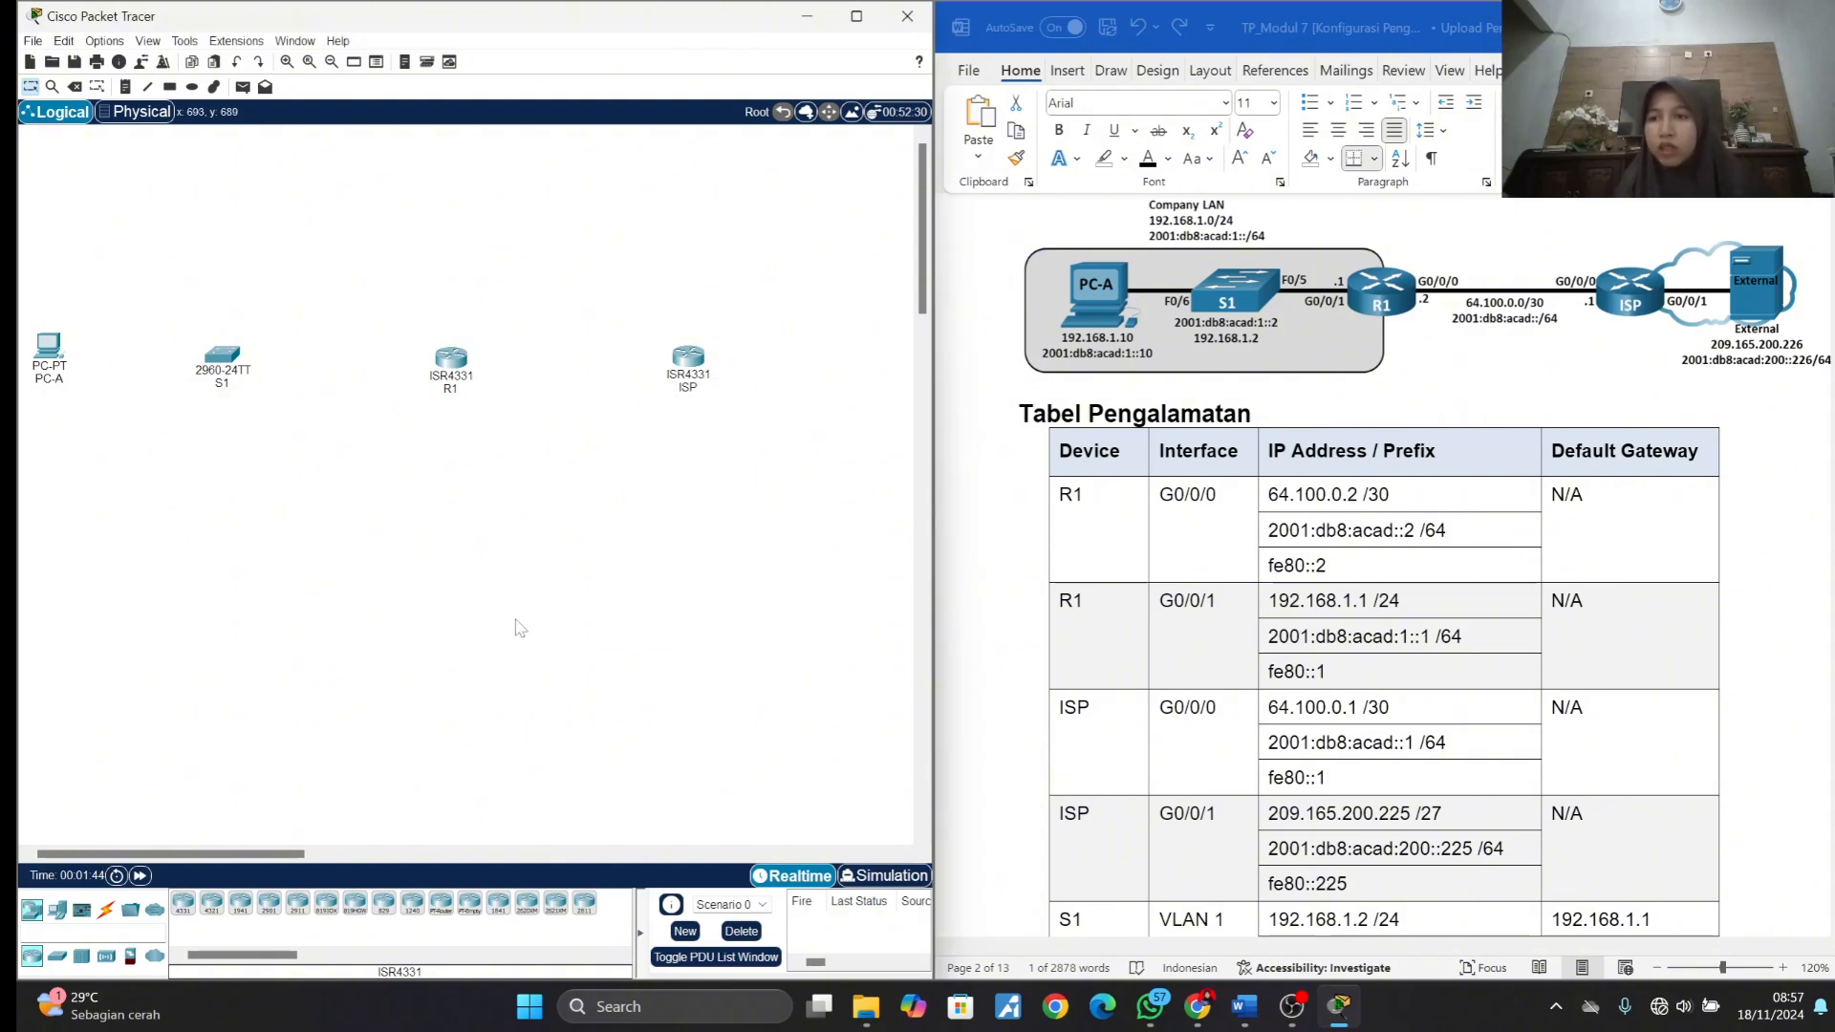
- Place a Server-PT to the right of the ISP router
left_click(59, 911)
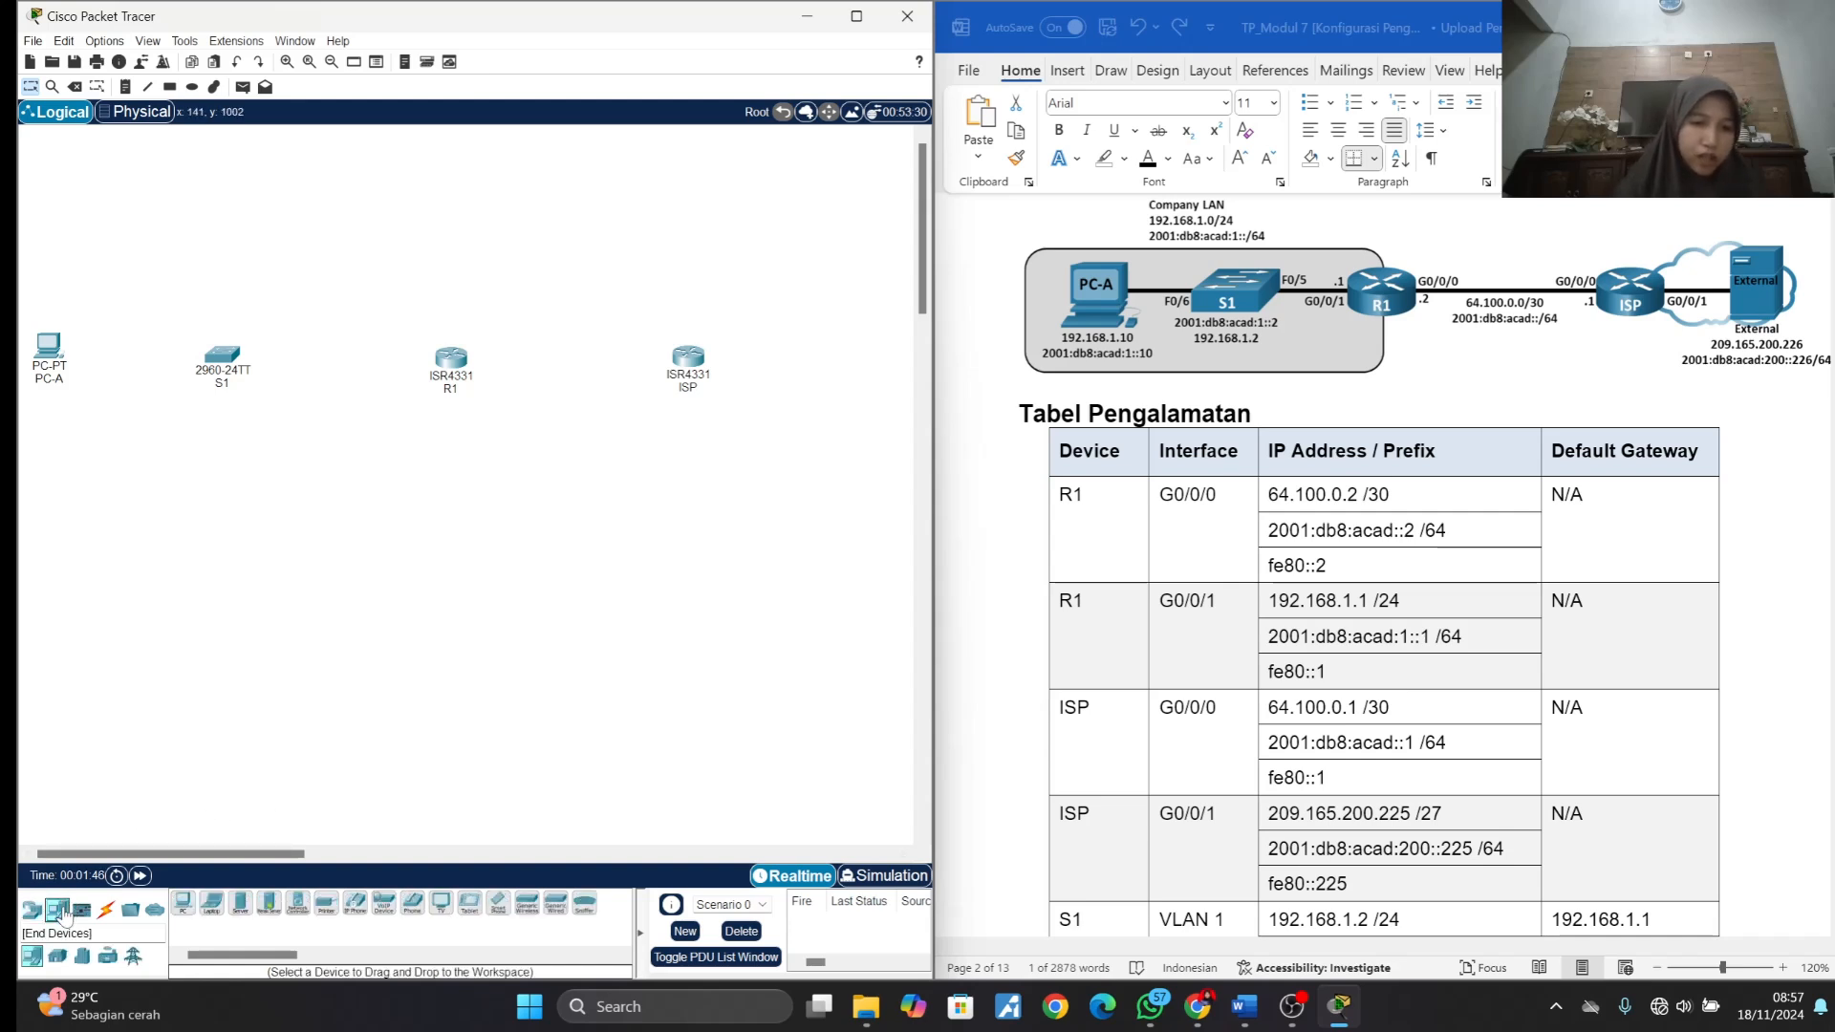
left_click(240, 903)
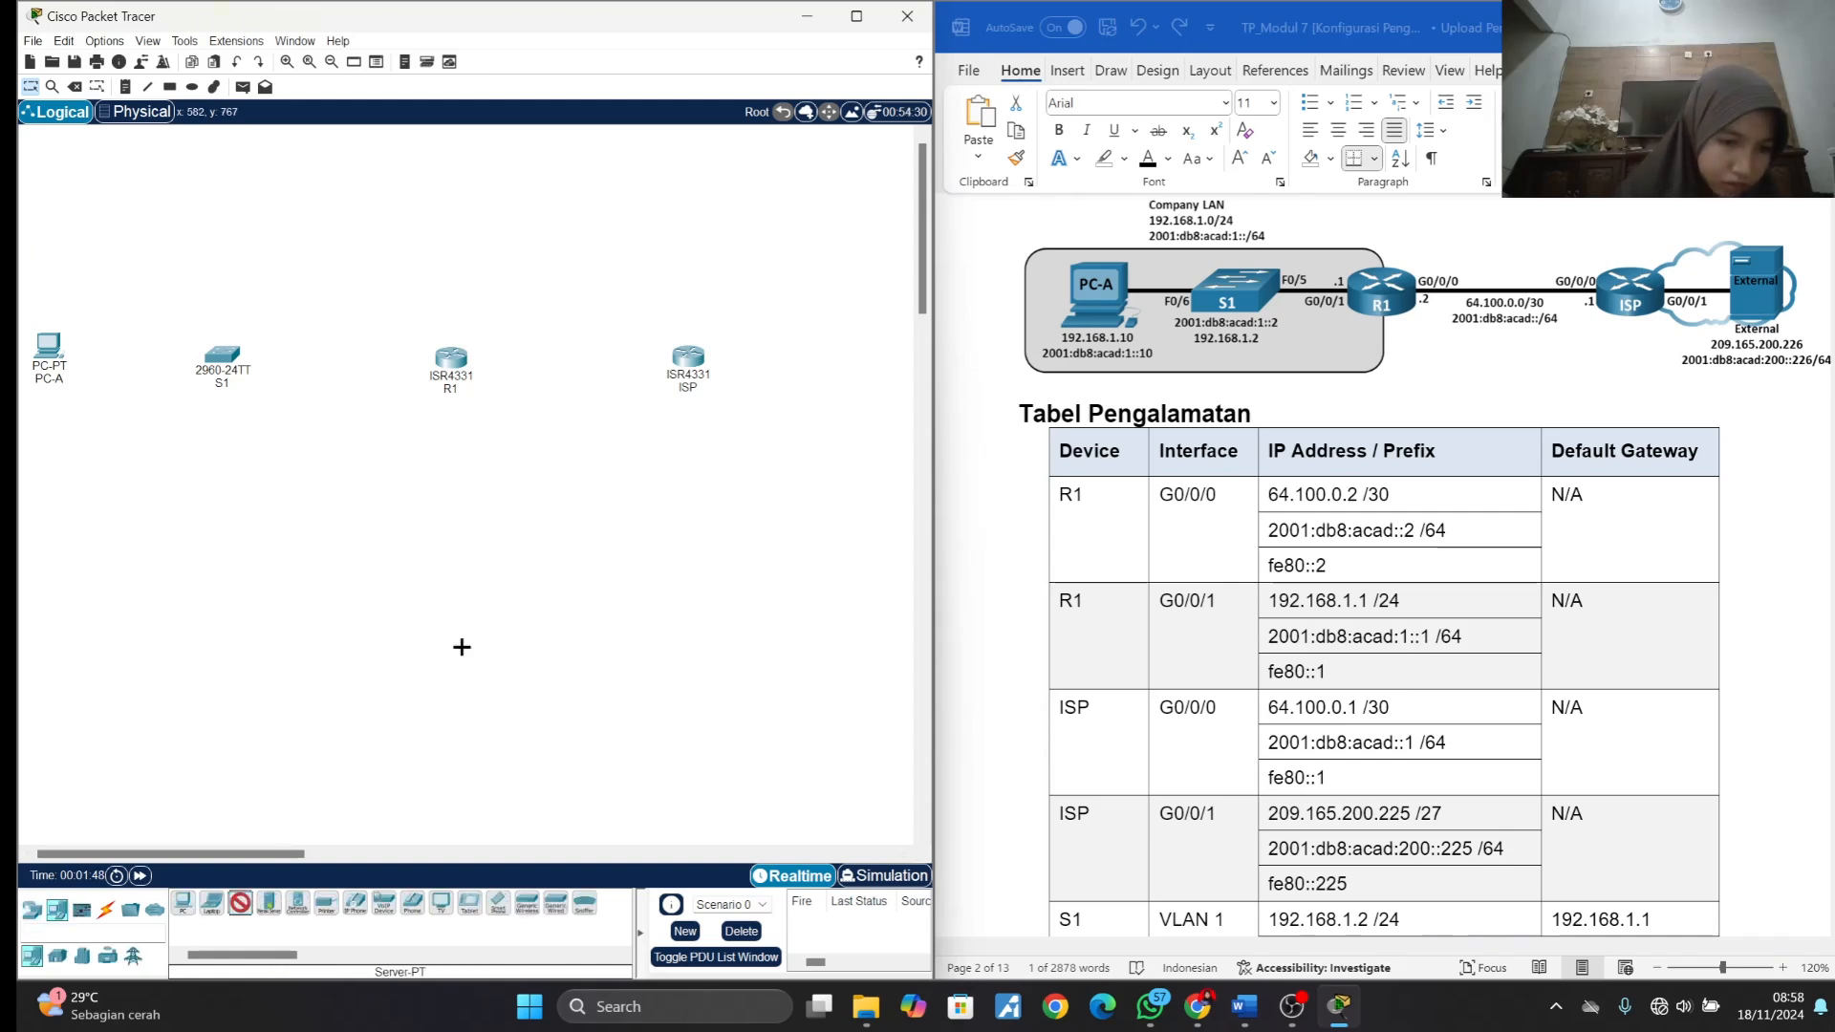
left_click(876, 345)
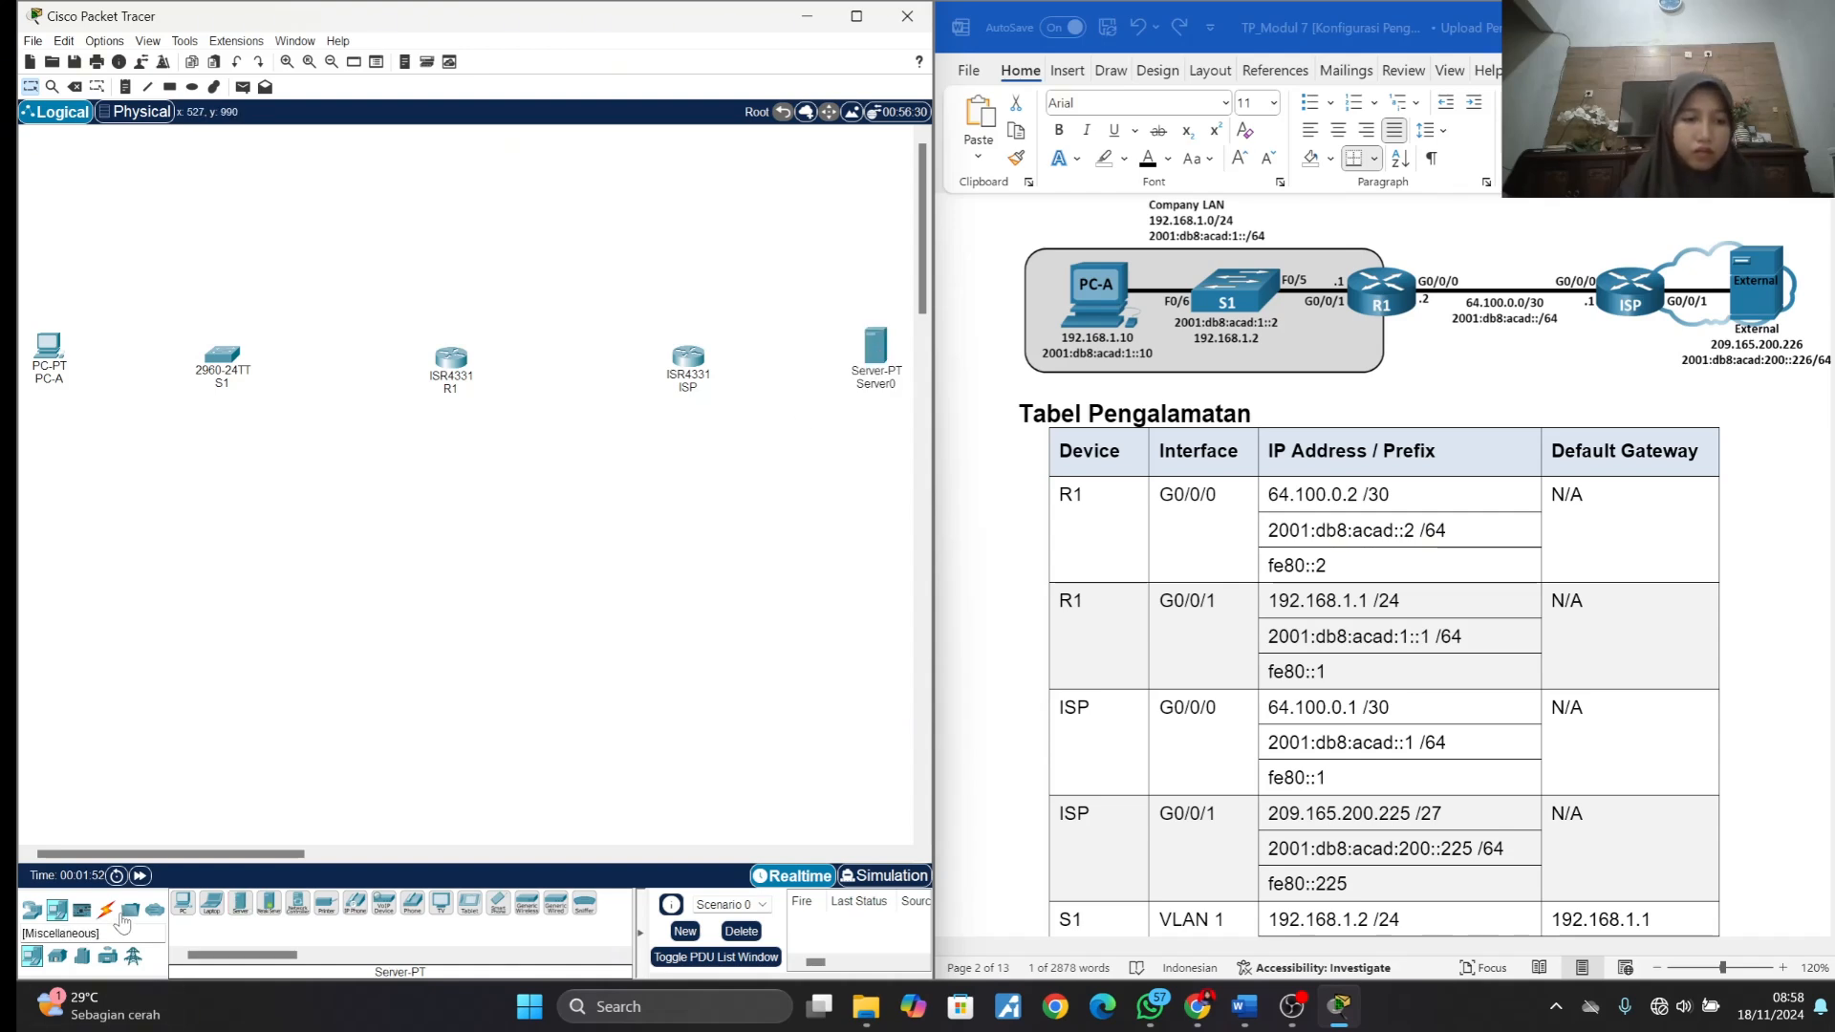
- Connect PC-A to FastEthernet0/6 on switch S1 with a Copper Straight-Through cable
left_click(106, 909)
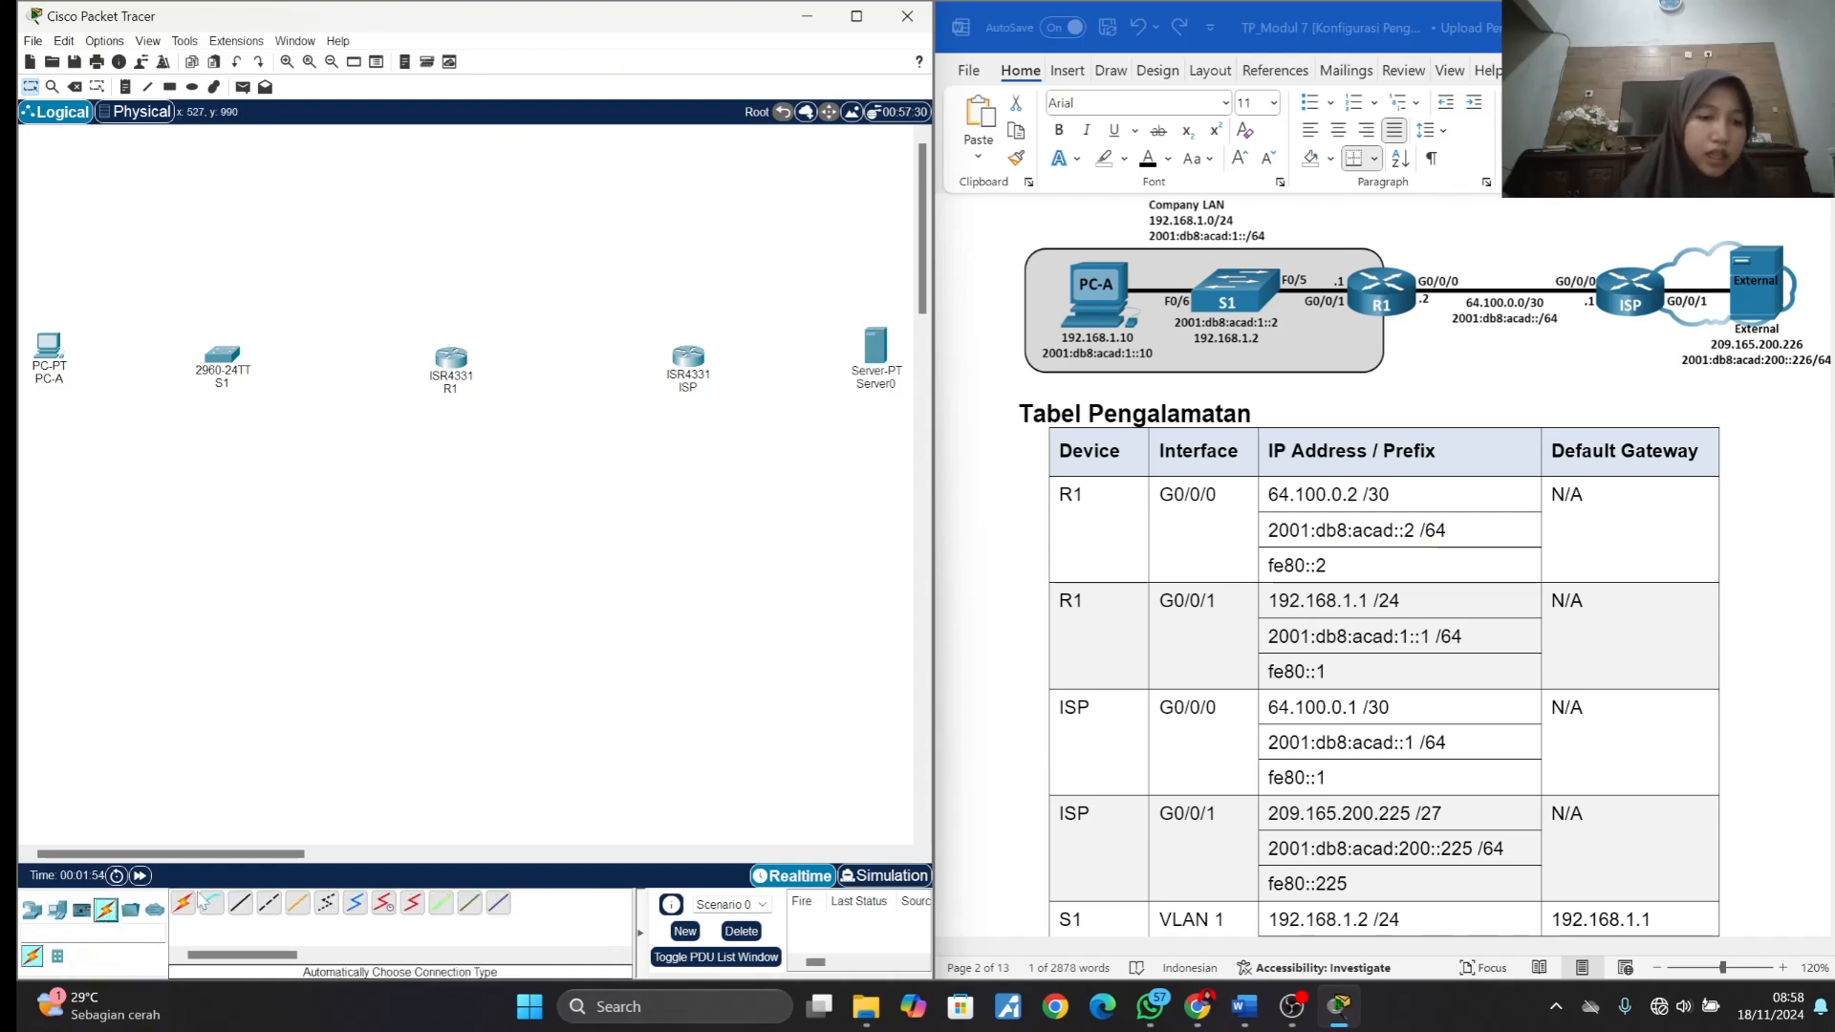
left_click(242, 904)
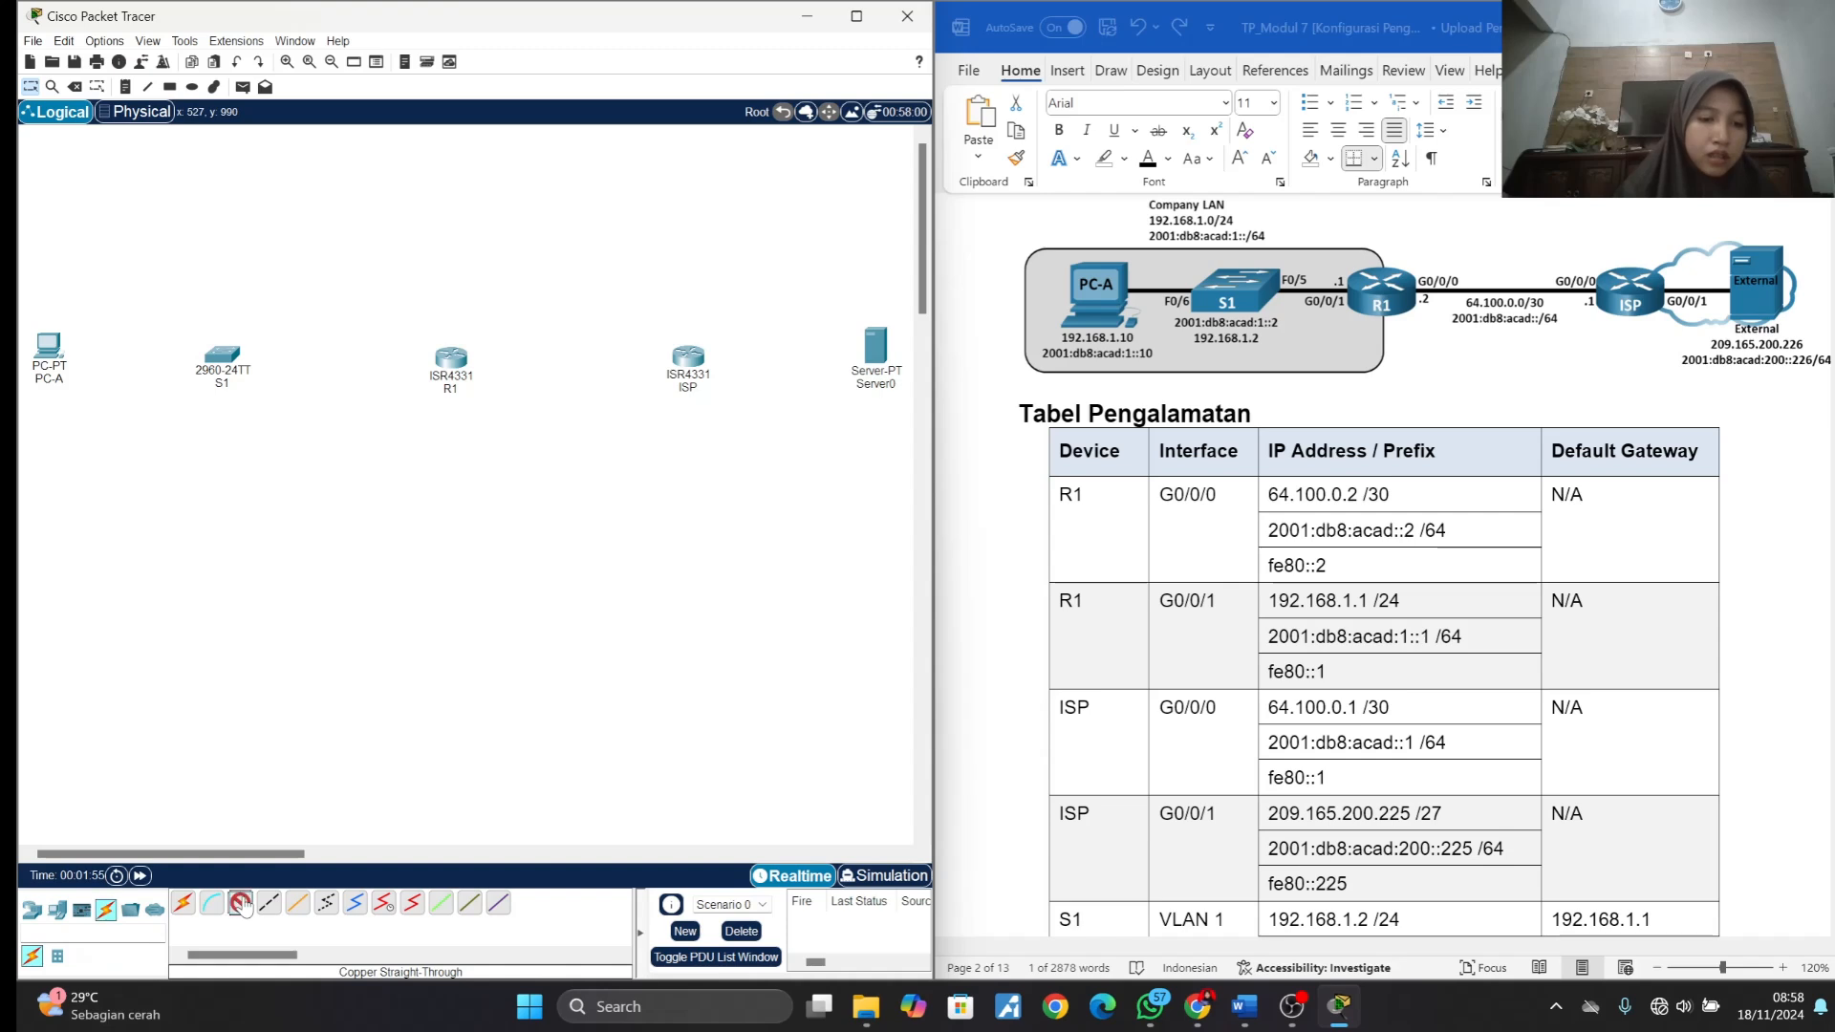
left_click(54, 358)
left_click(86, 435)
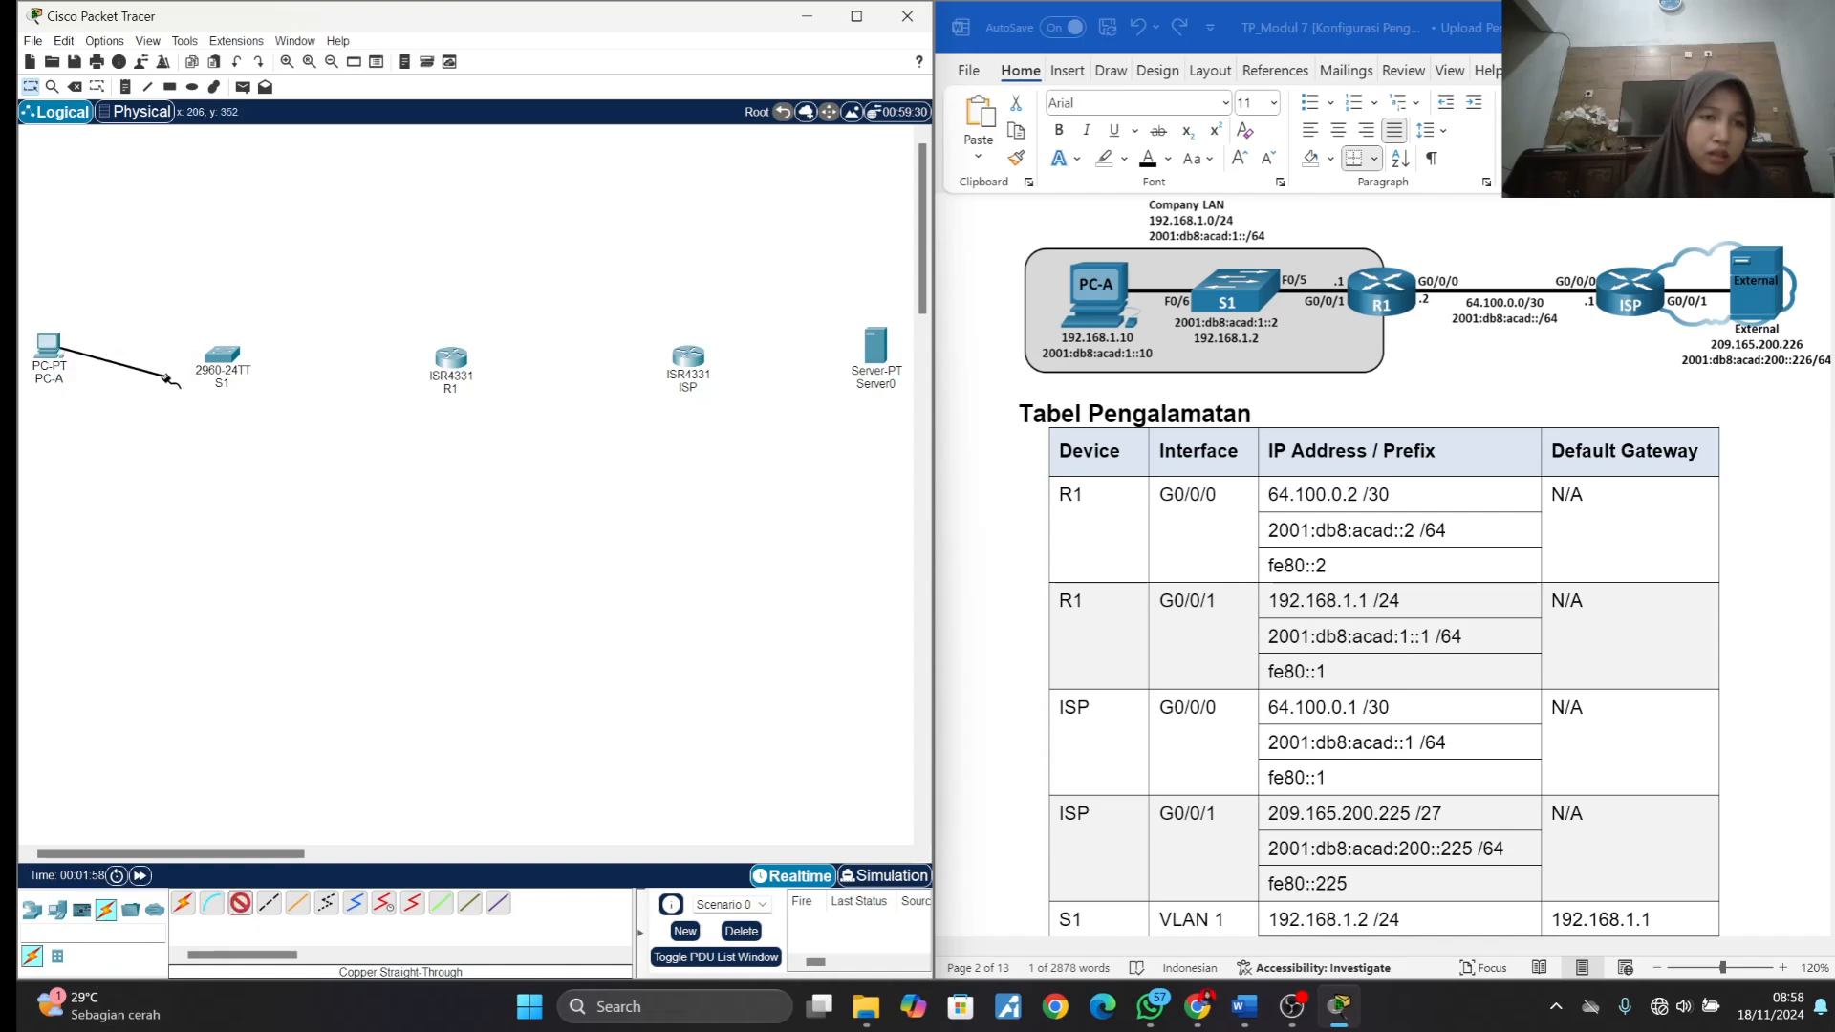
left_click(222, 355)
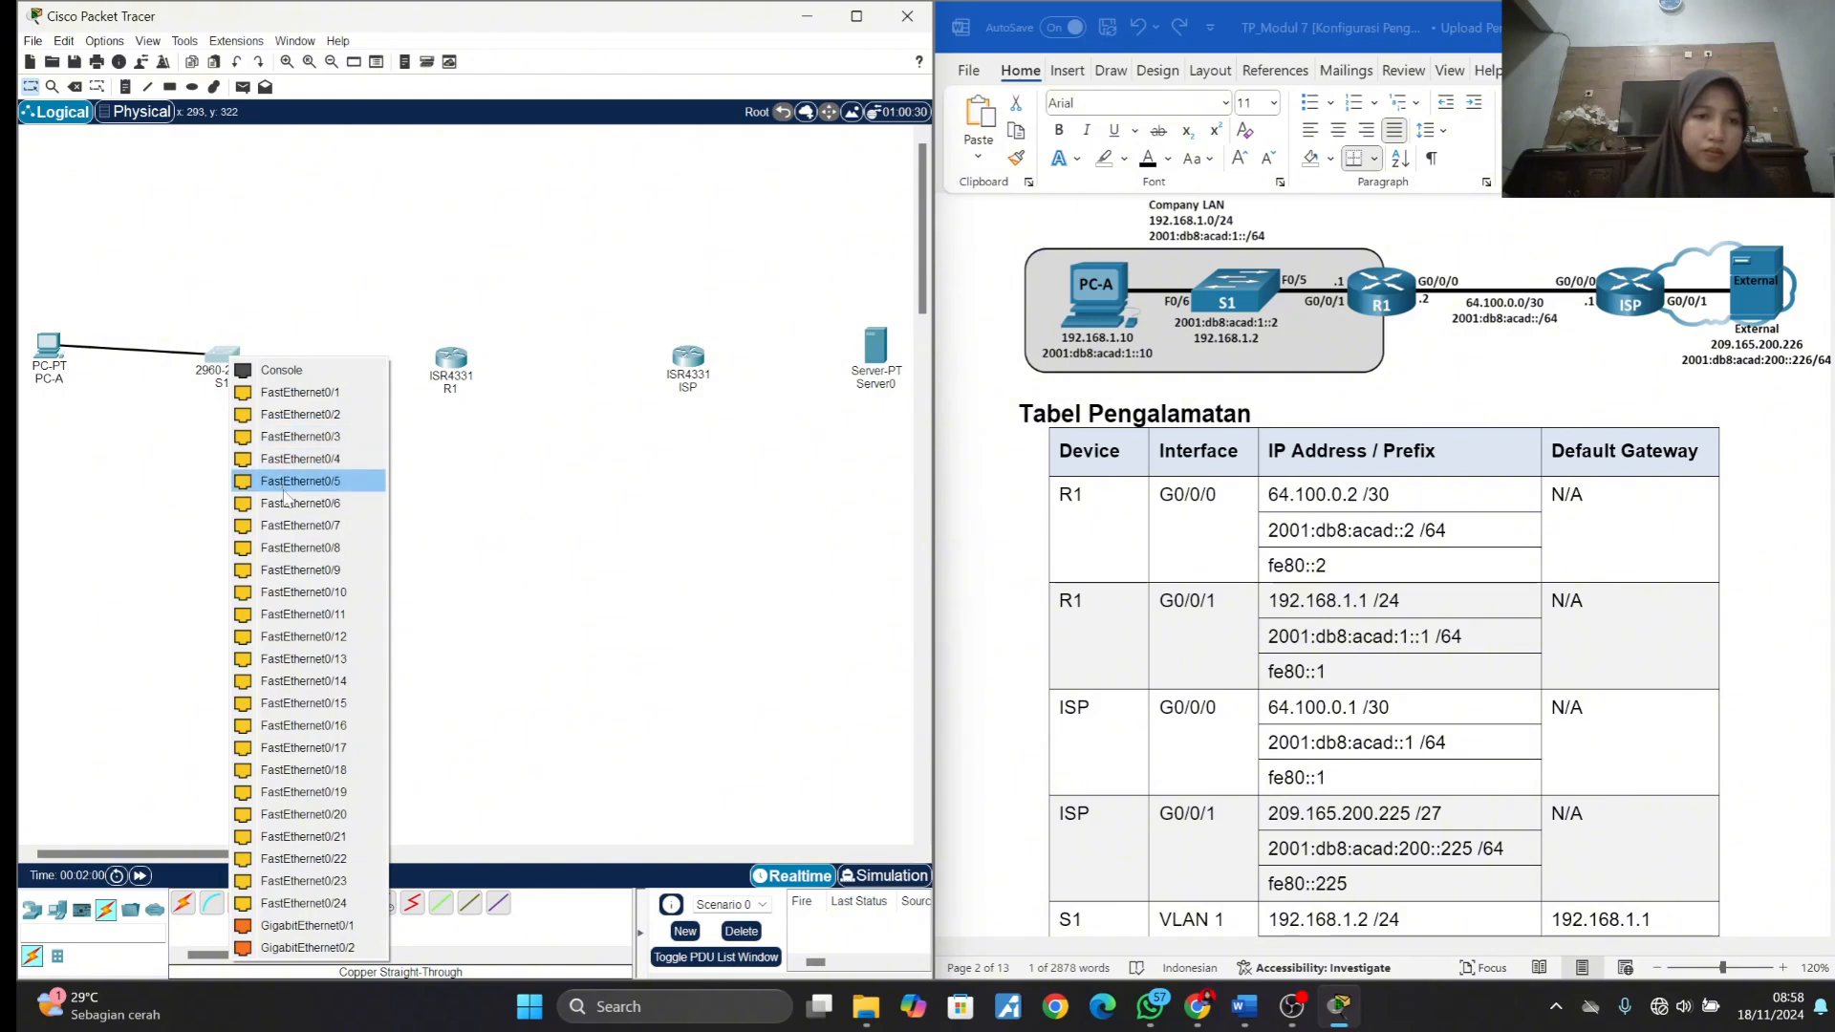
left_click(293, 504)
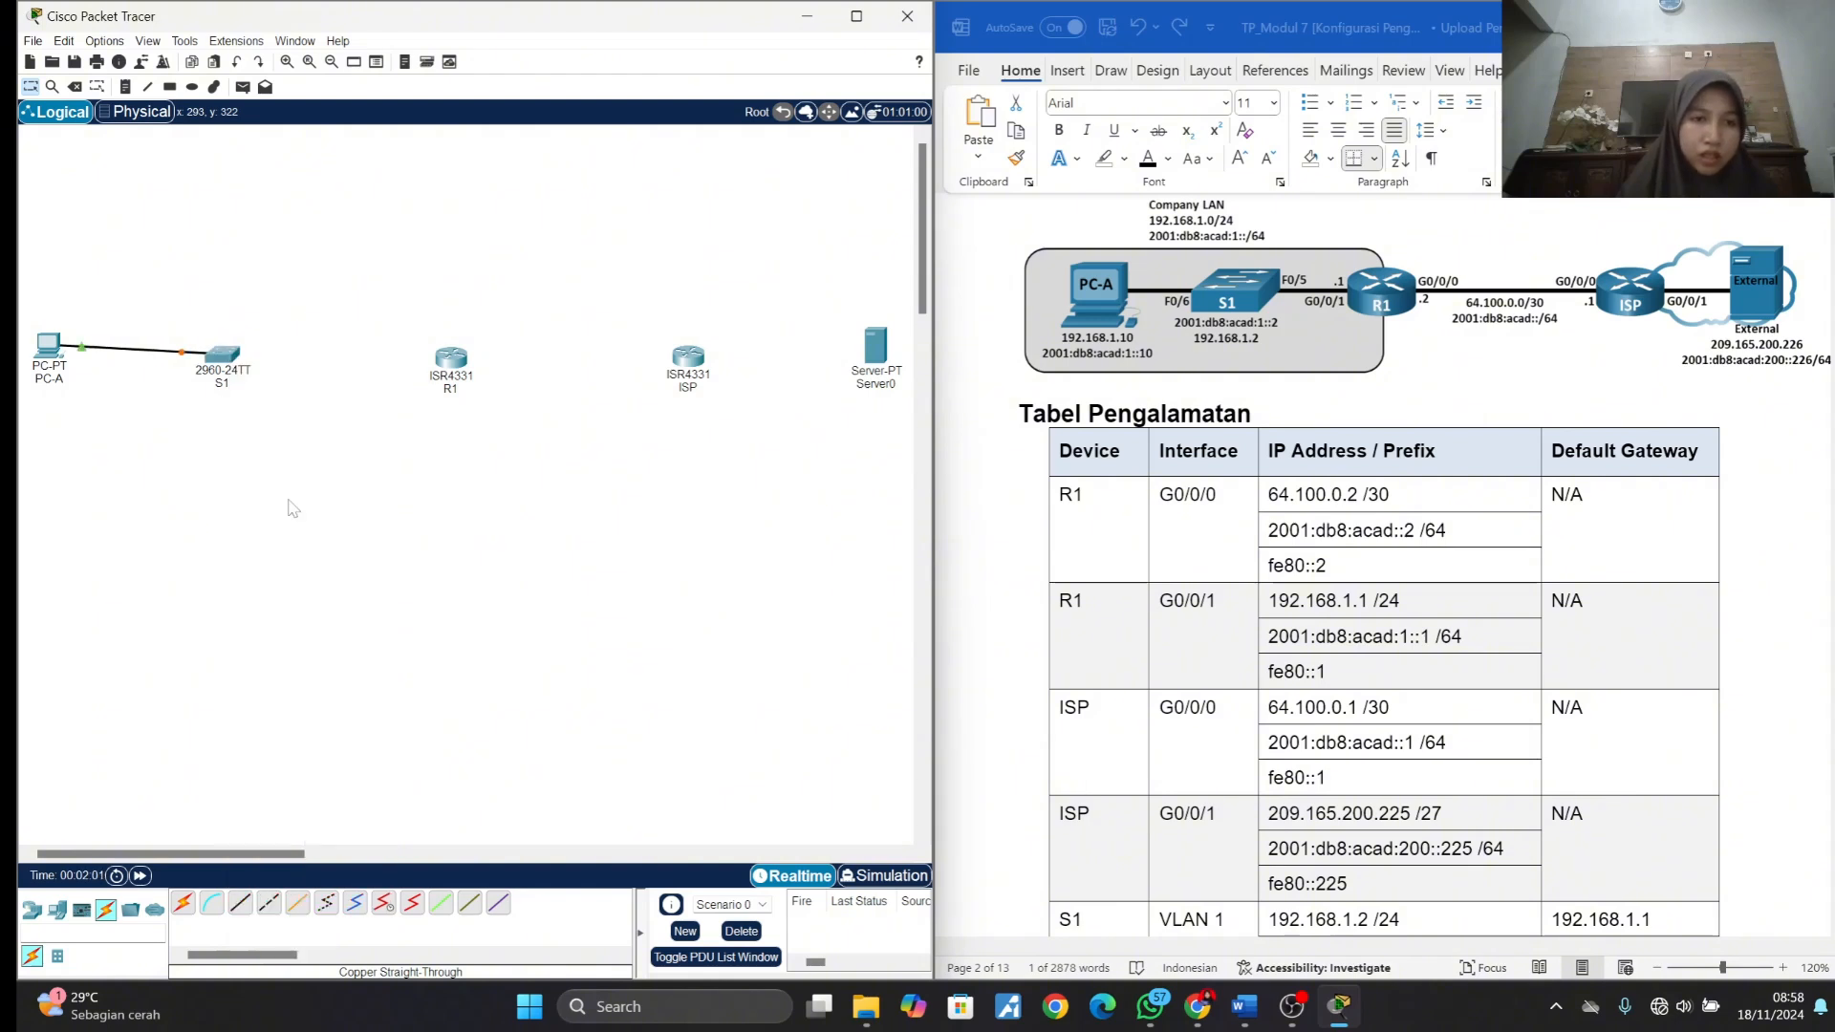
- Connect FastEthernet0/5 on switch S1 to GigabitEthernet0/0/1 on R1 with a Copper Straight-Through cable
left_click(240, 902)
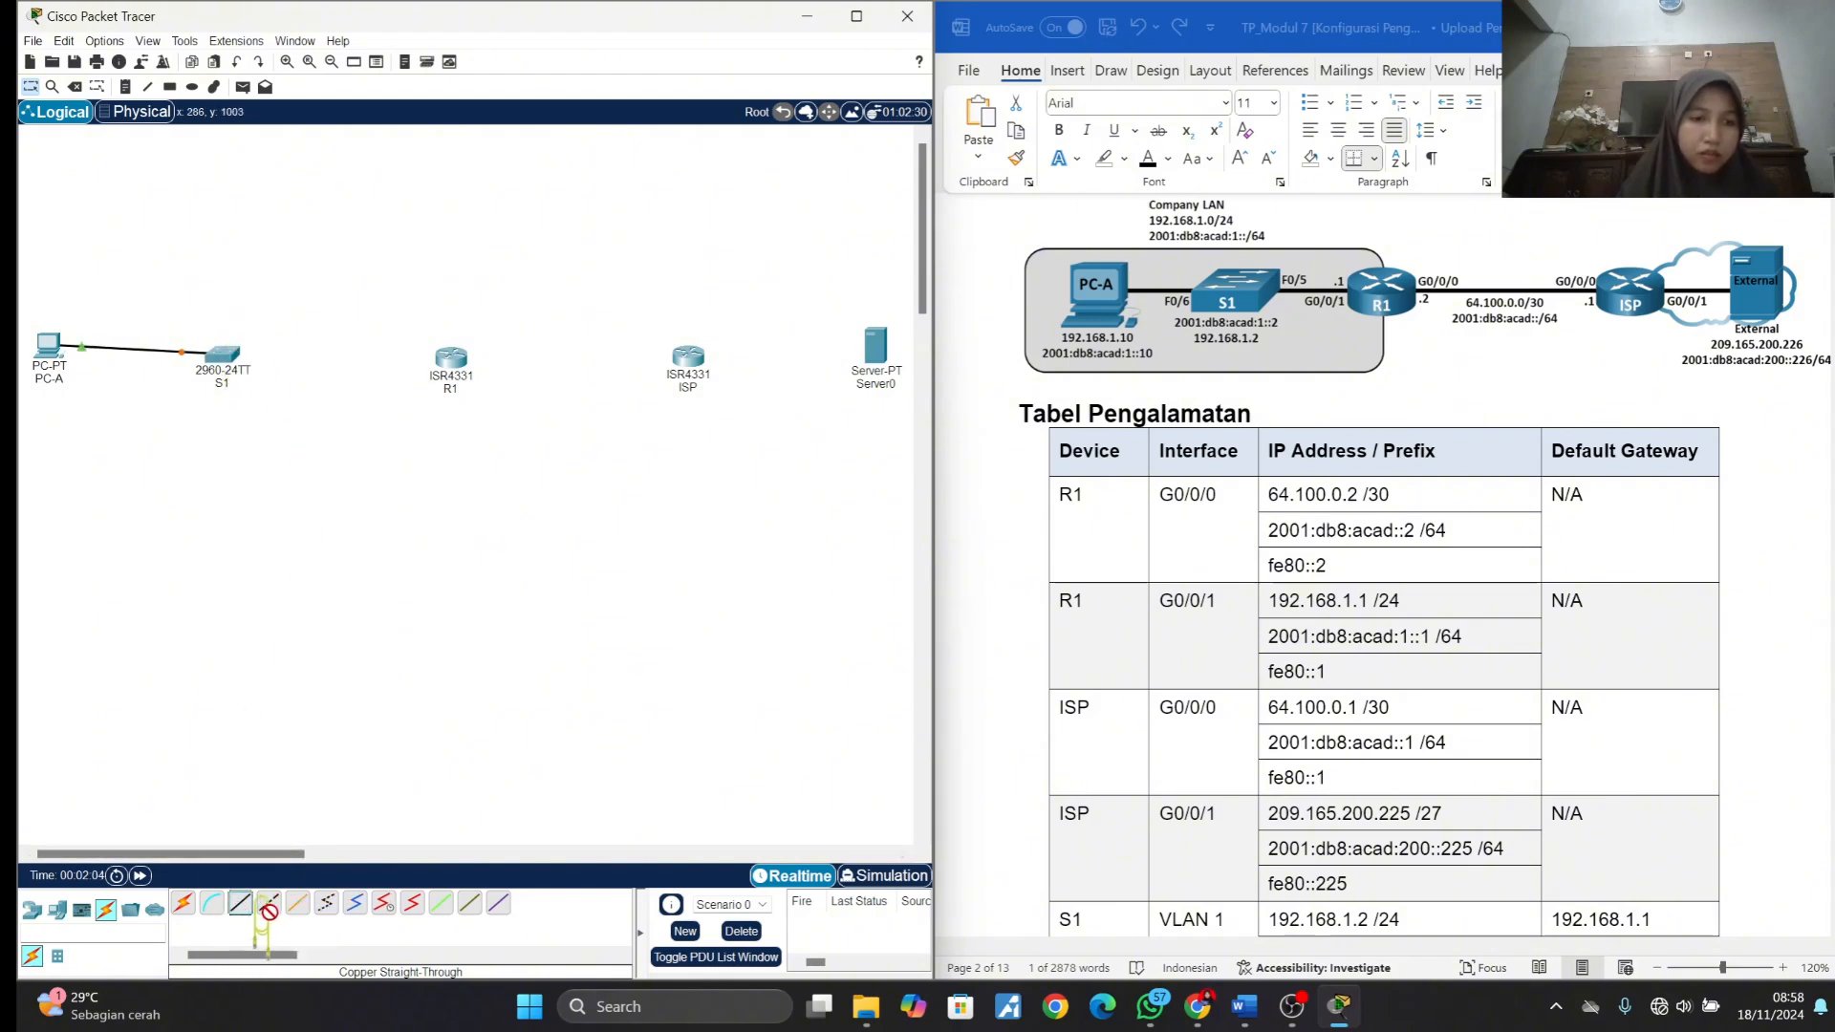
left_click(225, 361)
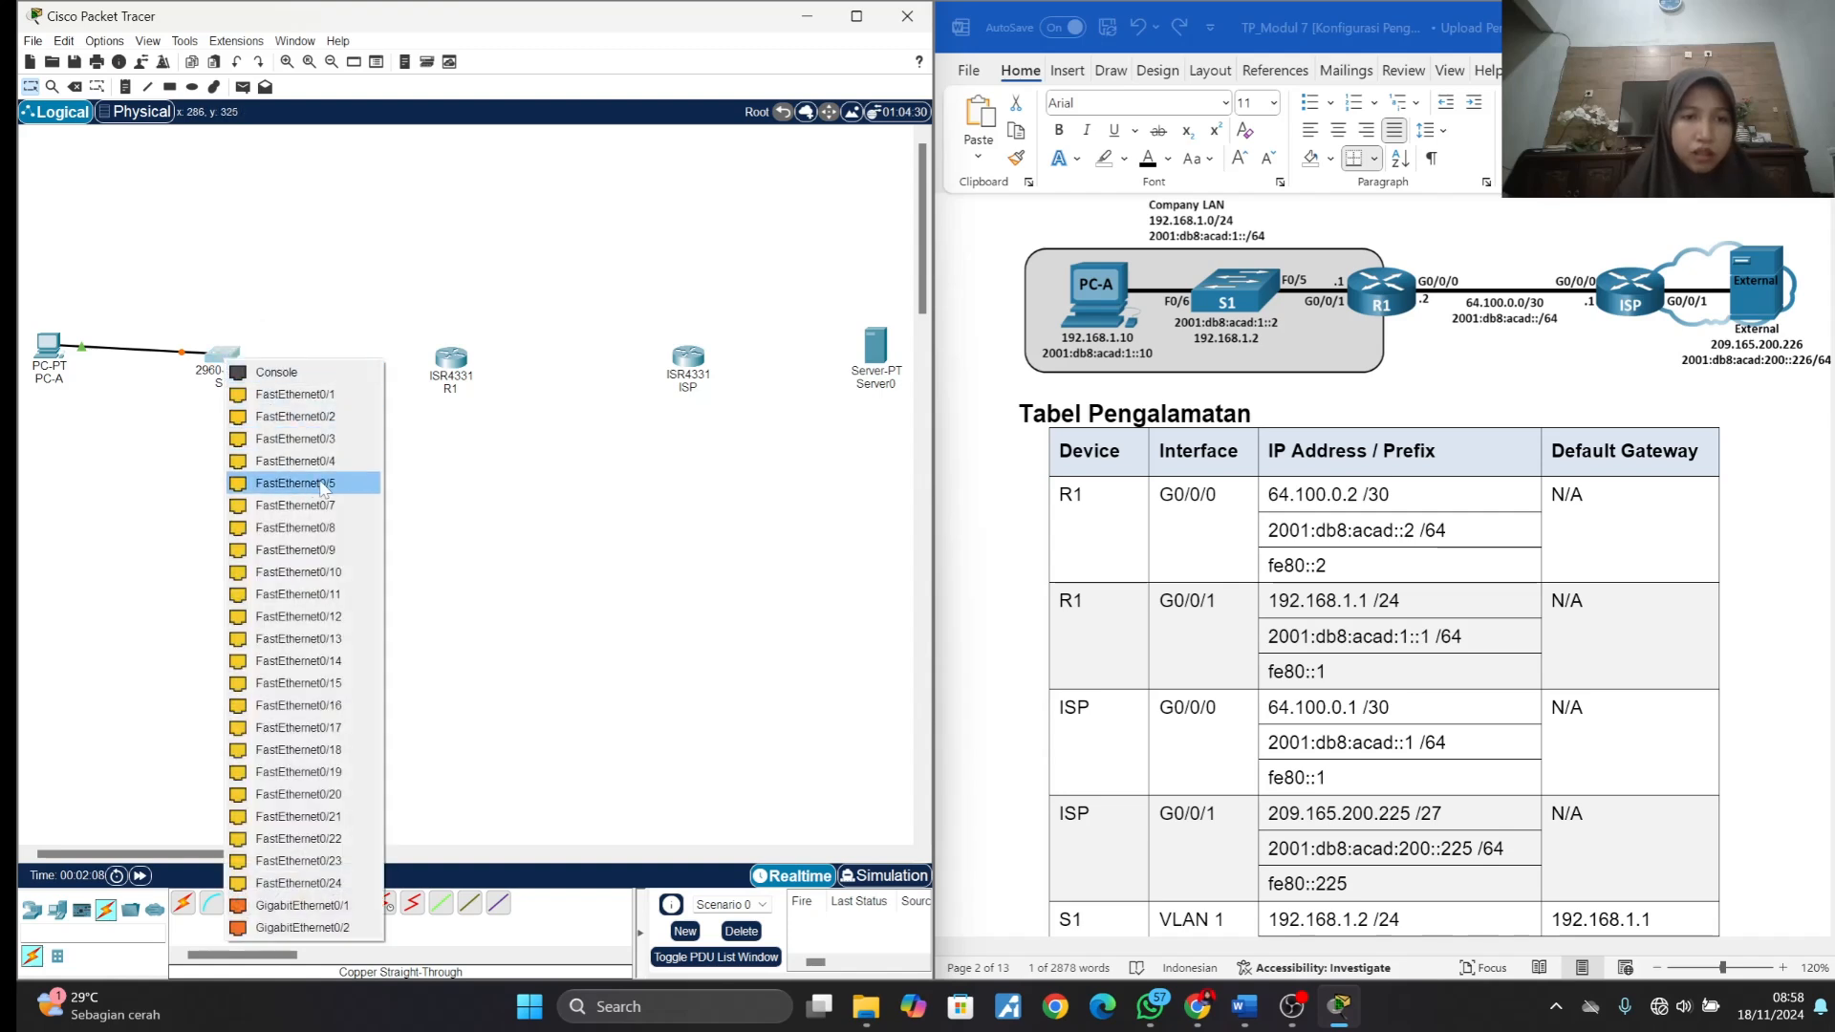
left_click(323, 484)
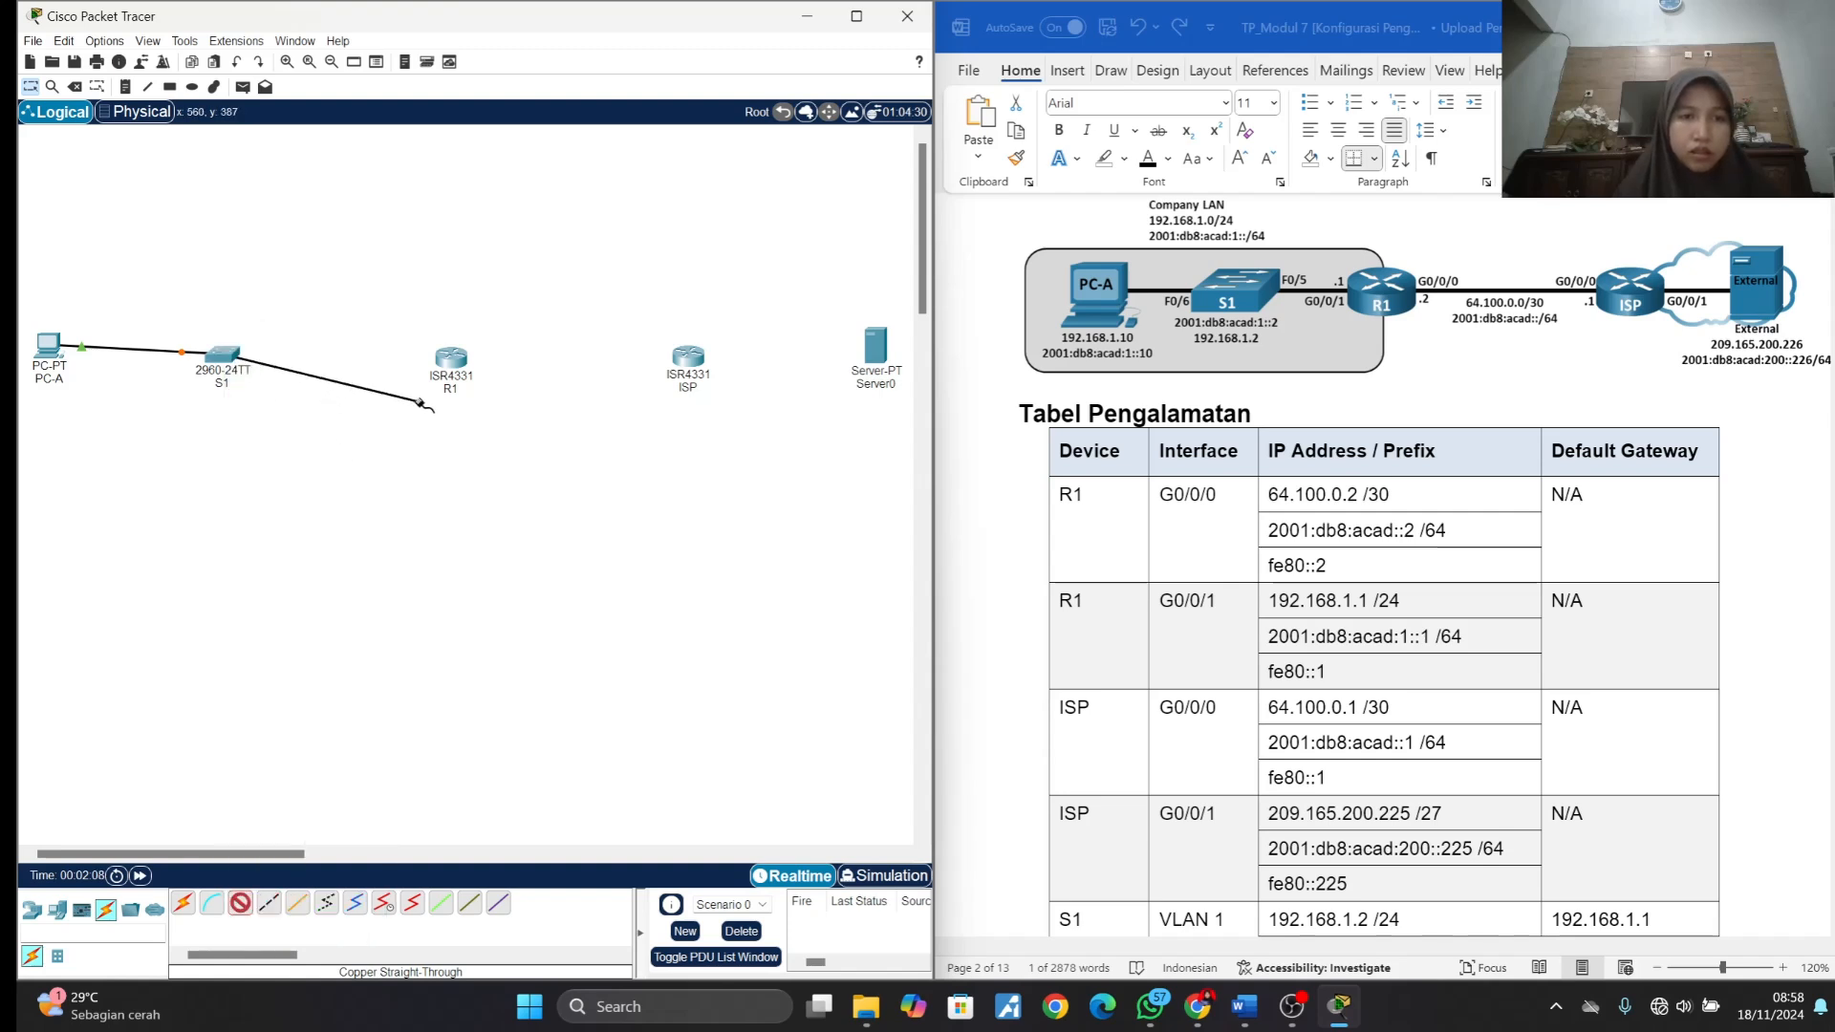
left_click(463, 366)
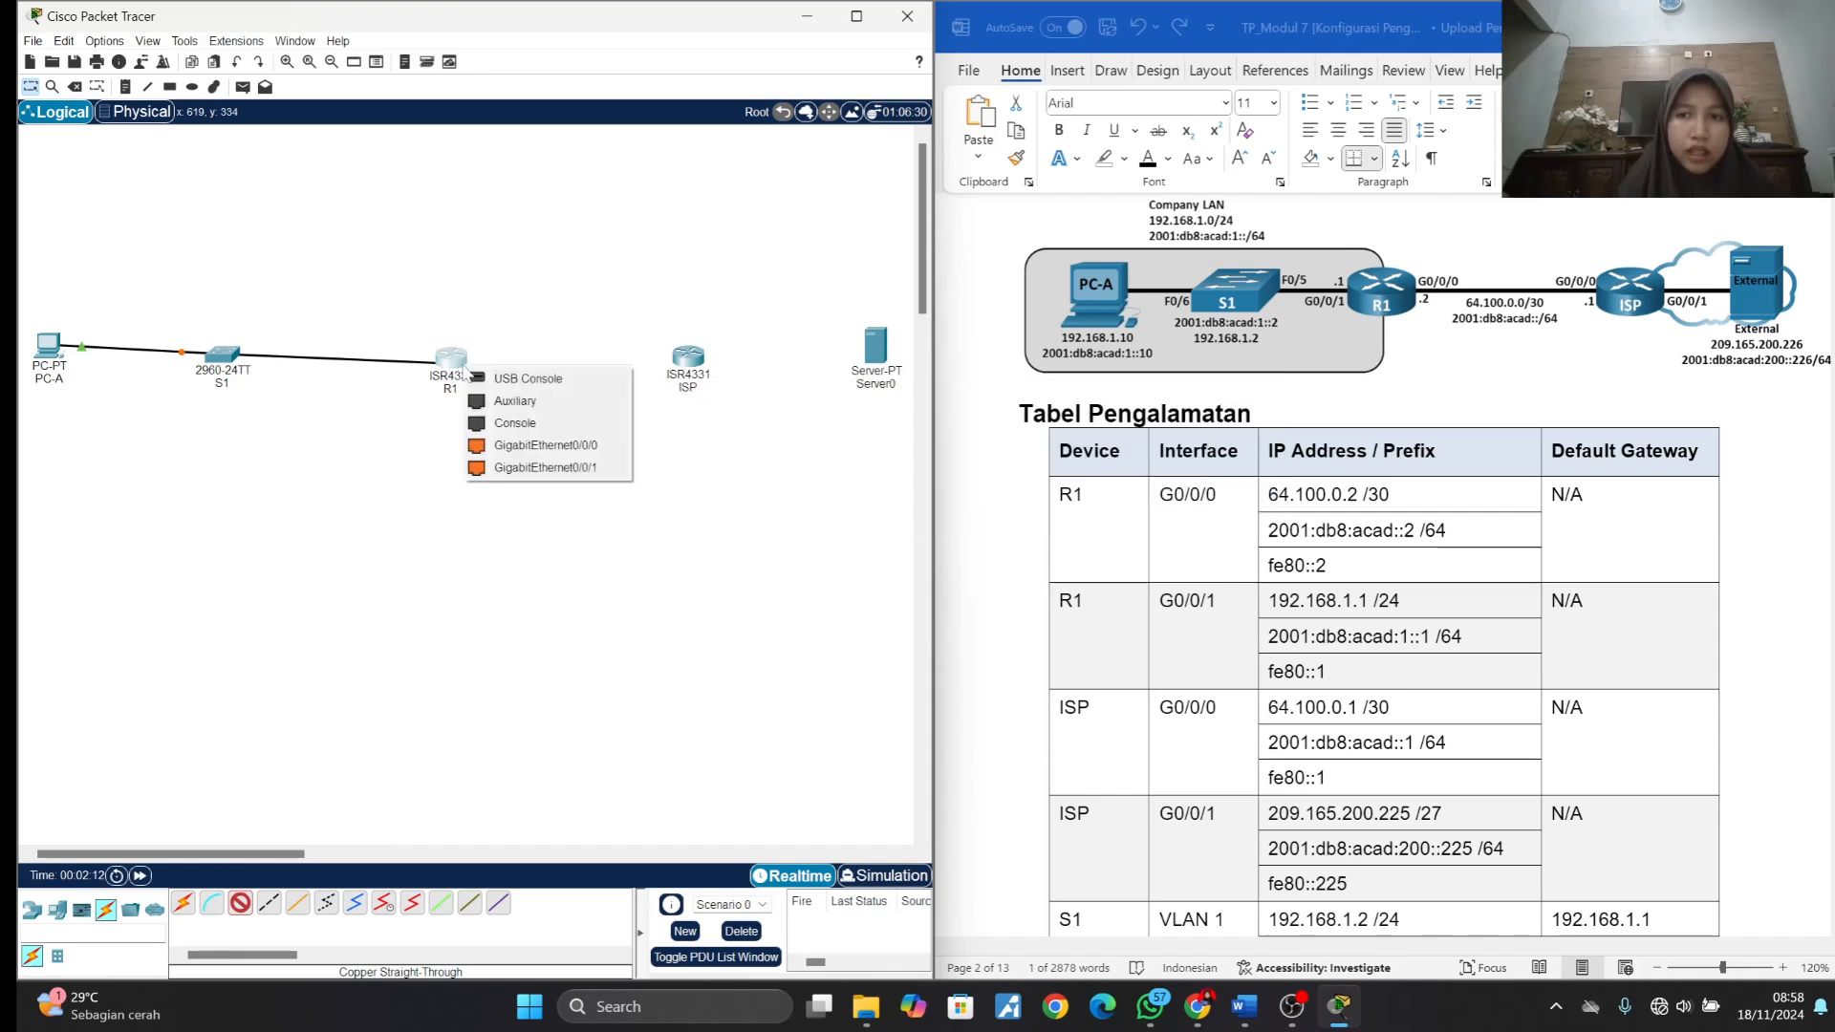
left_click(517, 467)
- Connect GigabitEthernet0/0/0 on R1 to GigabitEthernet0/0/0 on ISP with a Copper Cross-Over cable
left_click(268, 904)
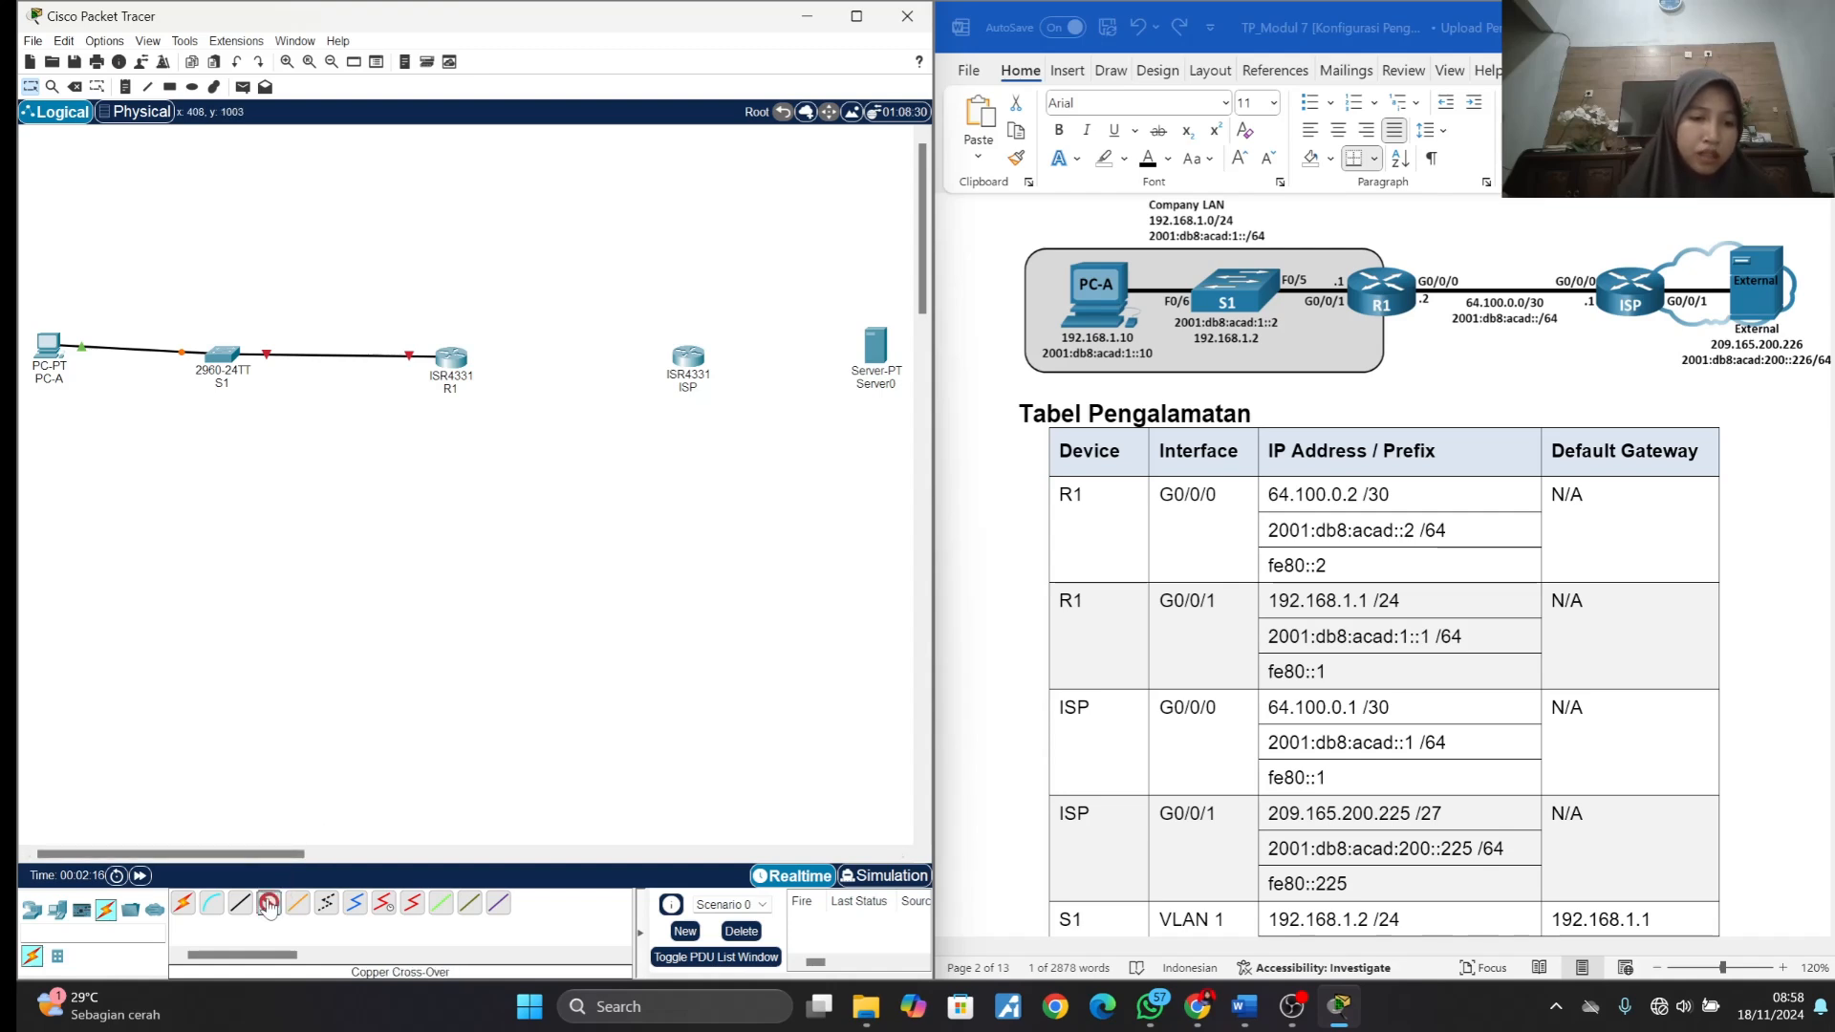
left_click(465, 359)
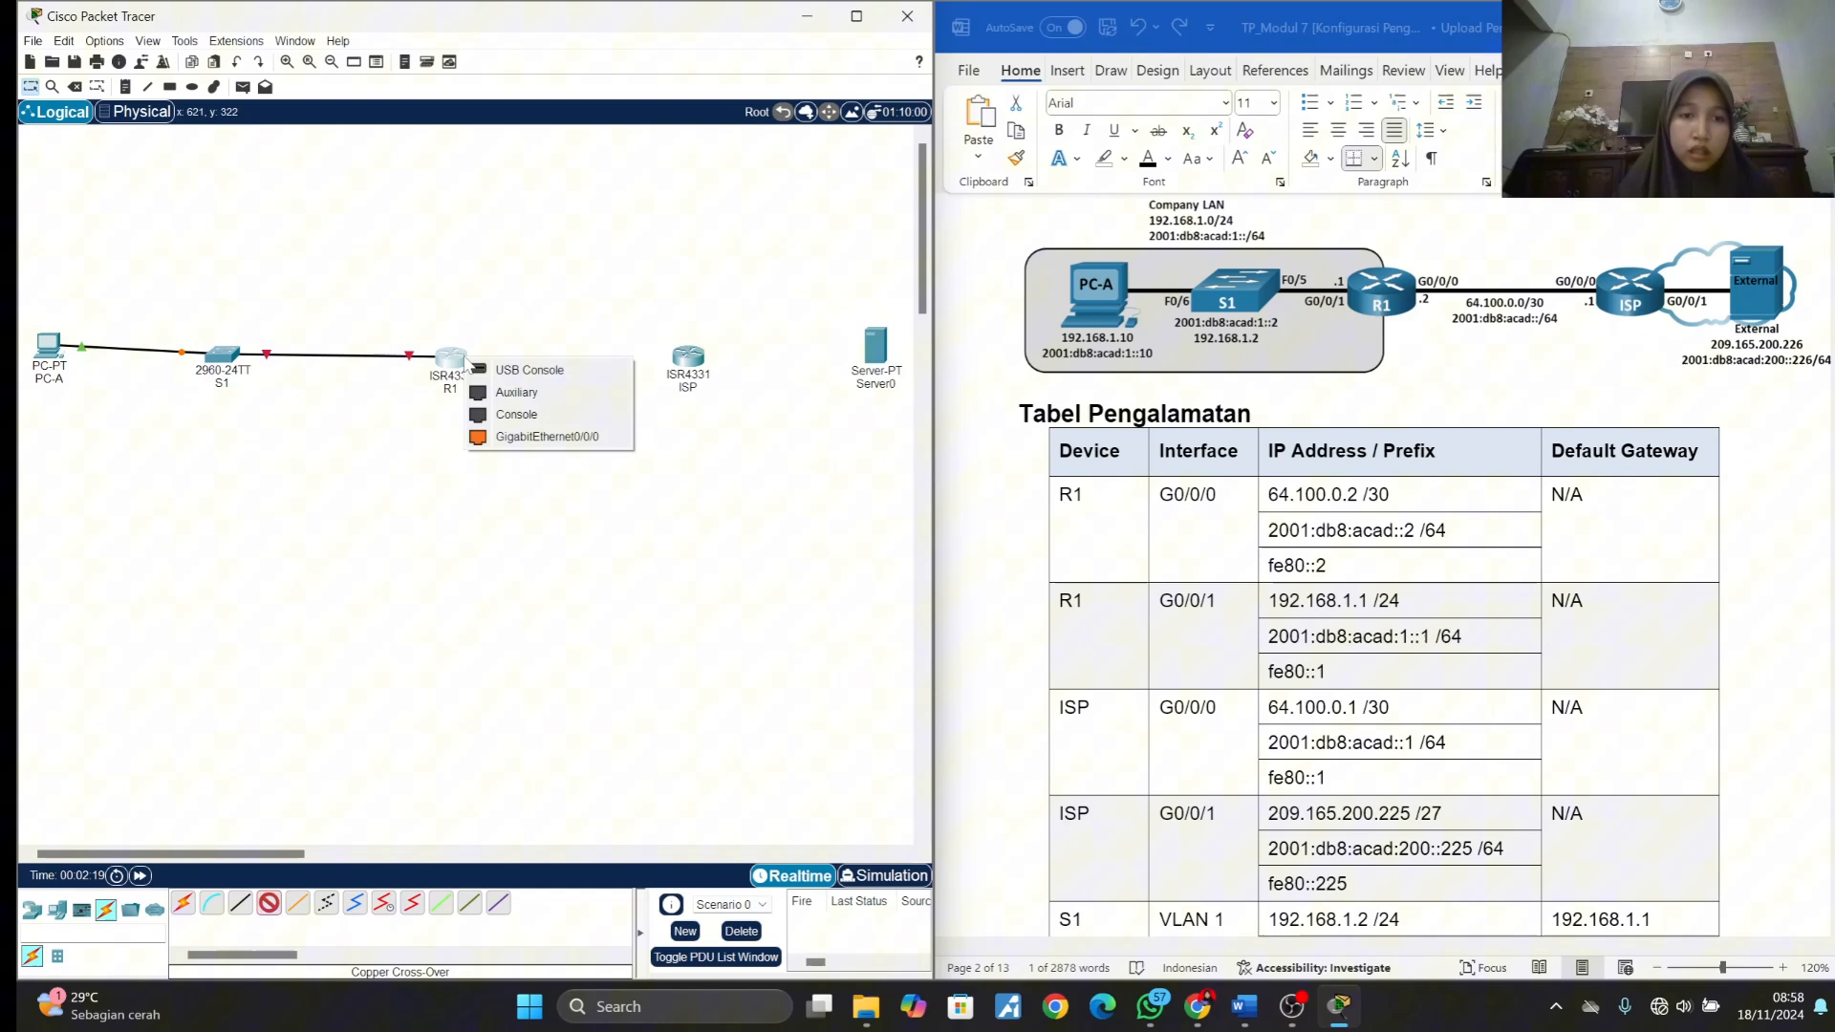
left_click(504, 438)
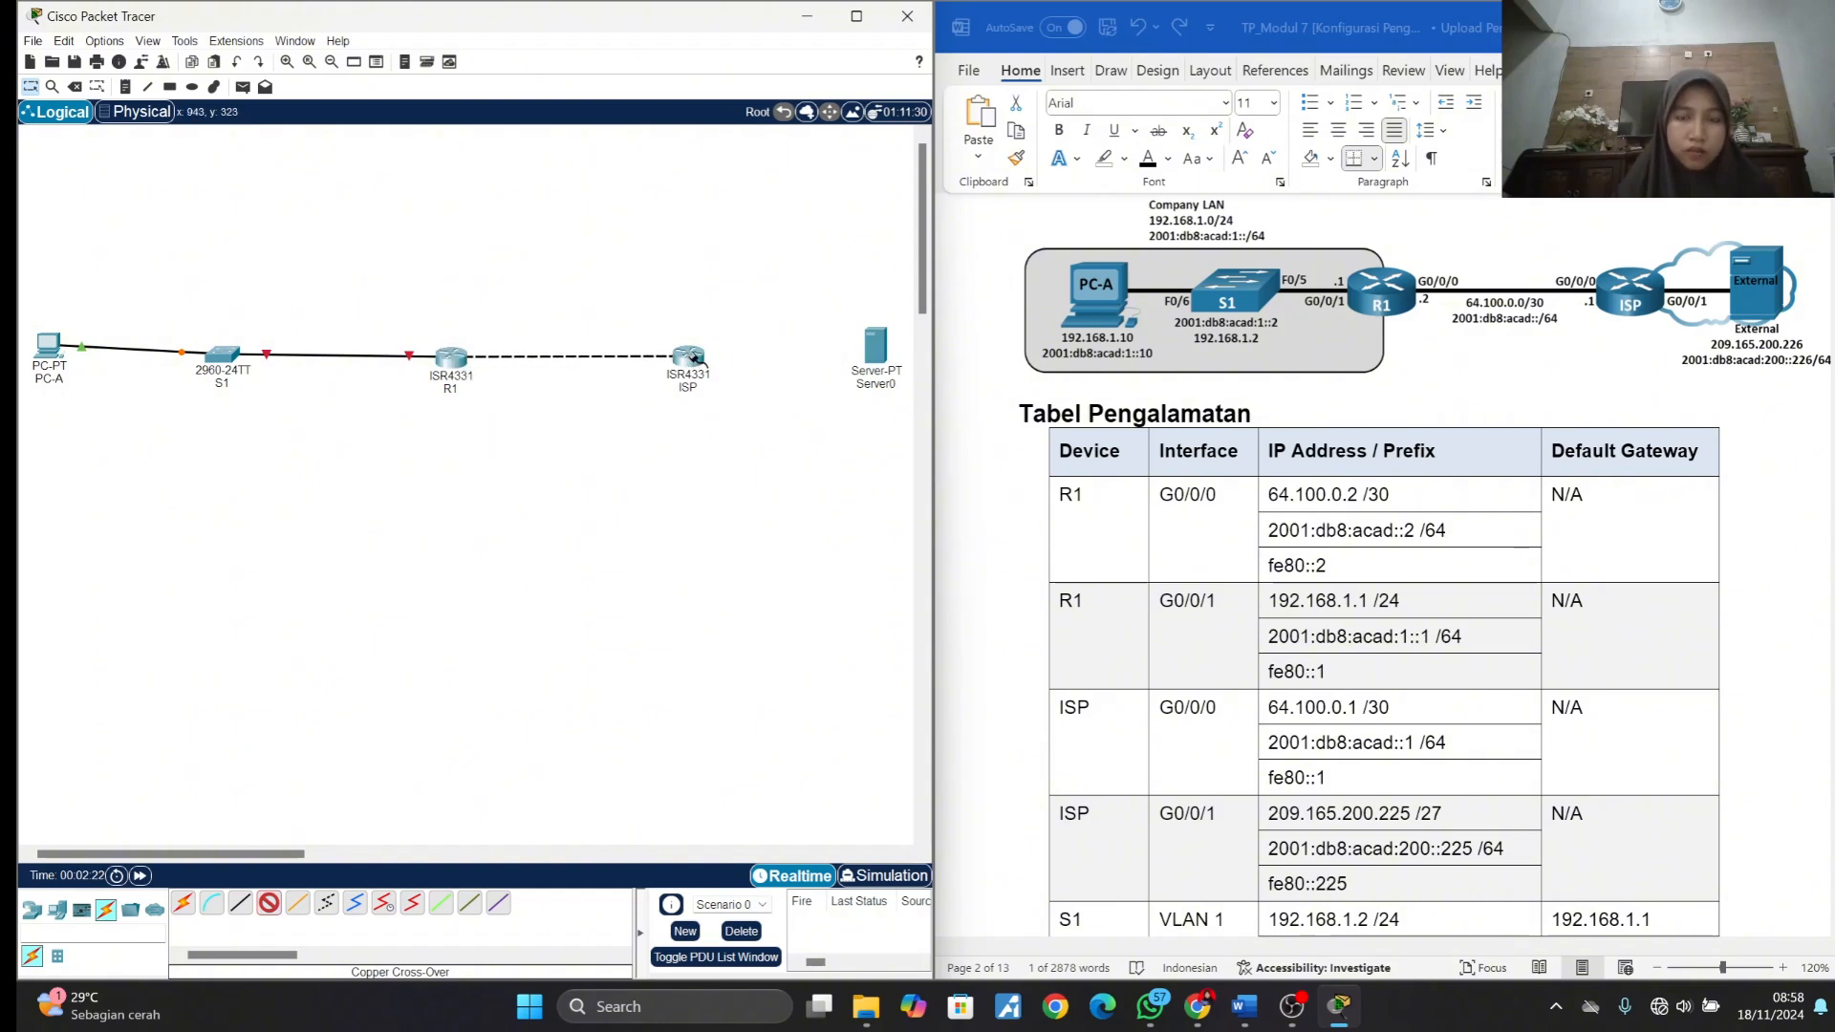
left_click(694, 361)
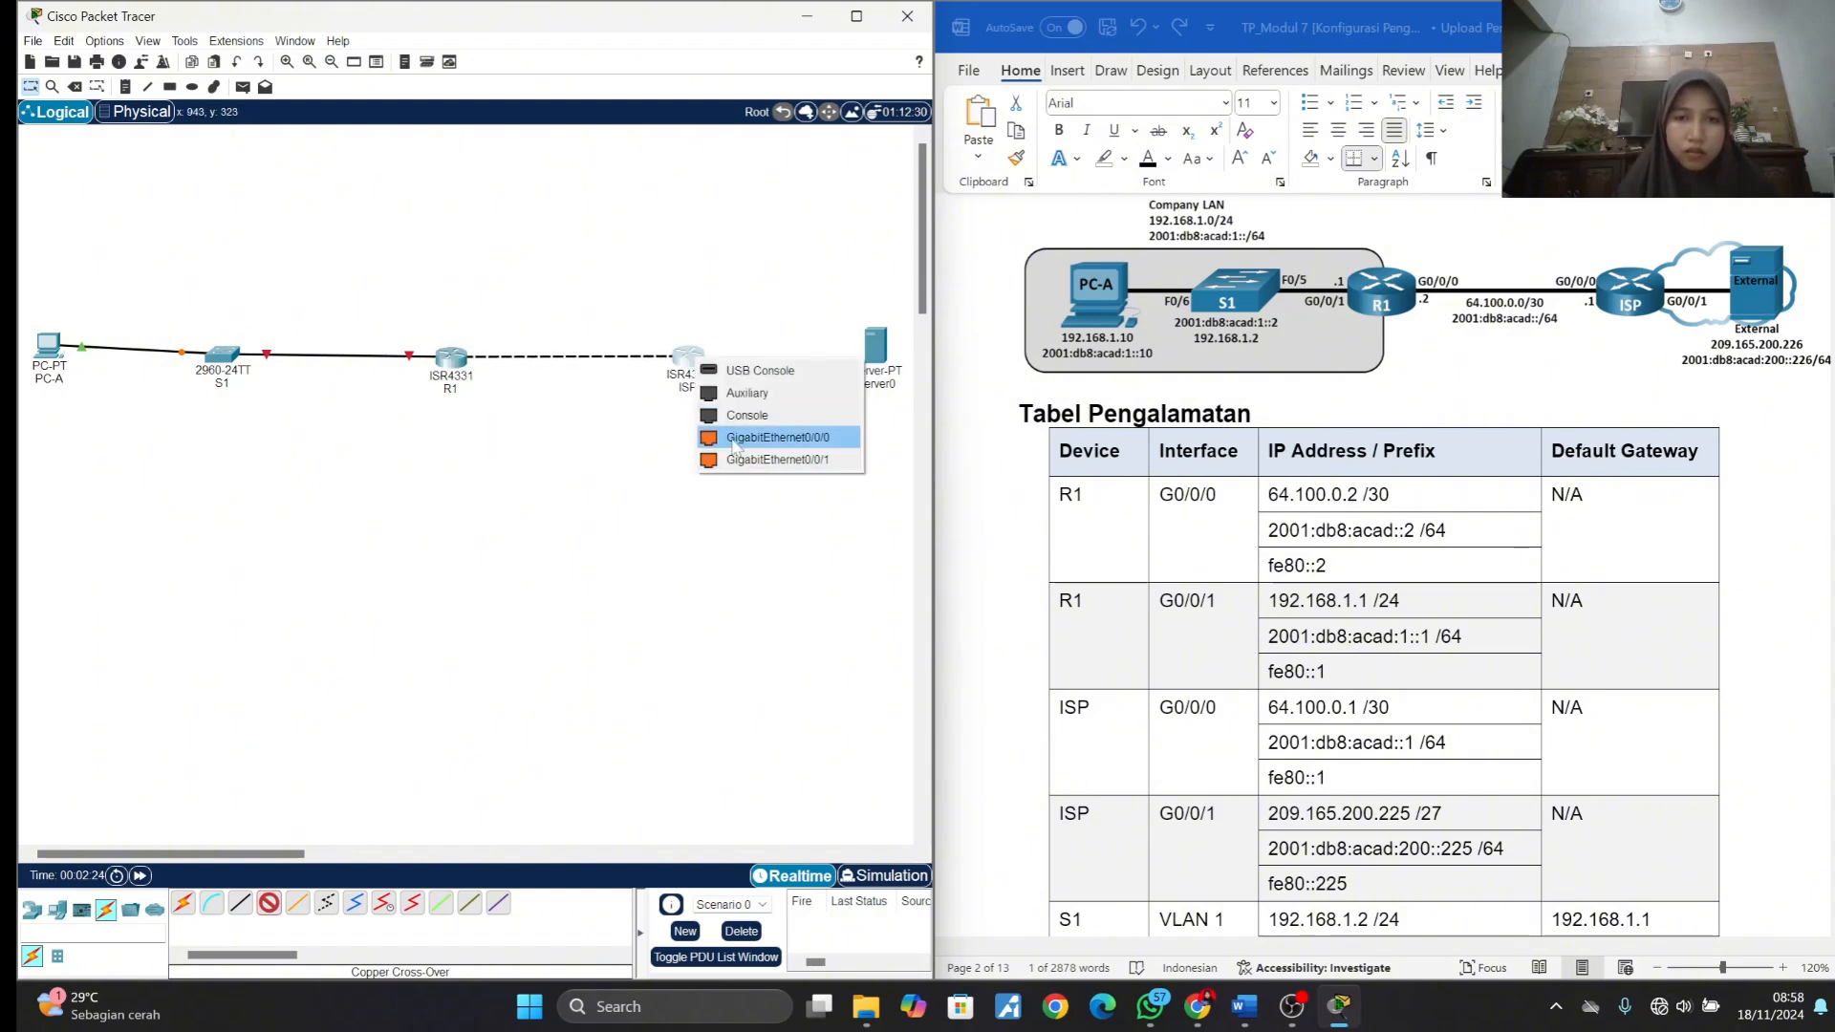
left_click(734, 438)
- Connect GigabitEthernet0/0/1 on ISP to the Server-PT with a Copper Straight-Through cable
left_click(240, 903)
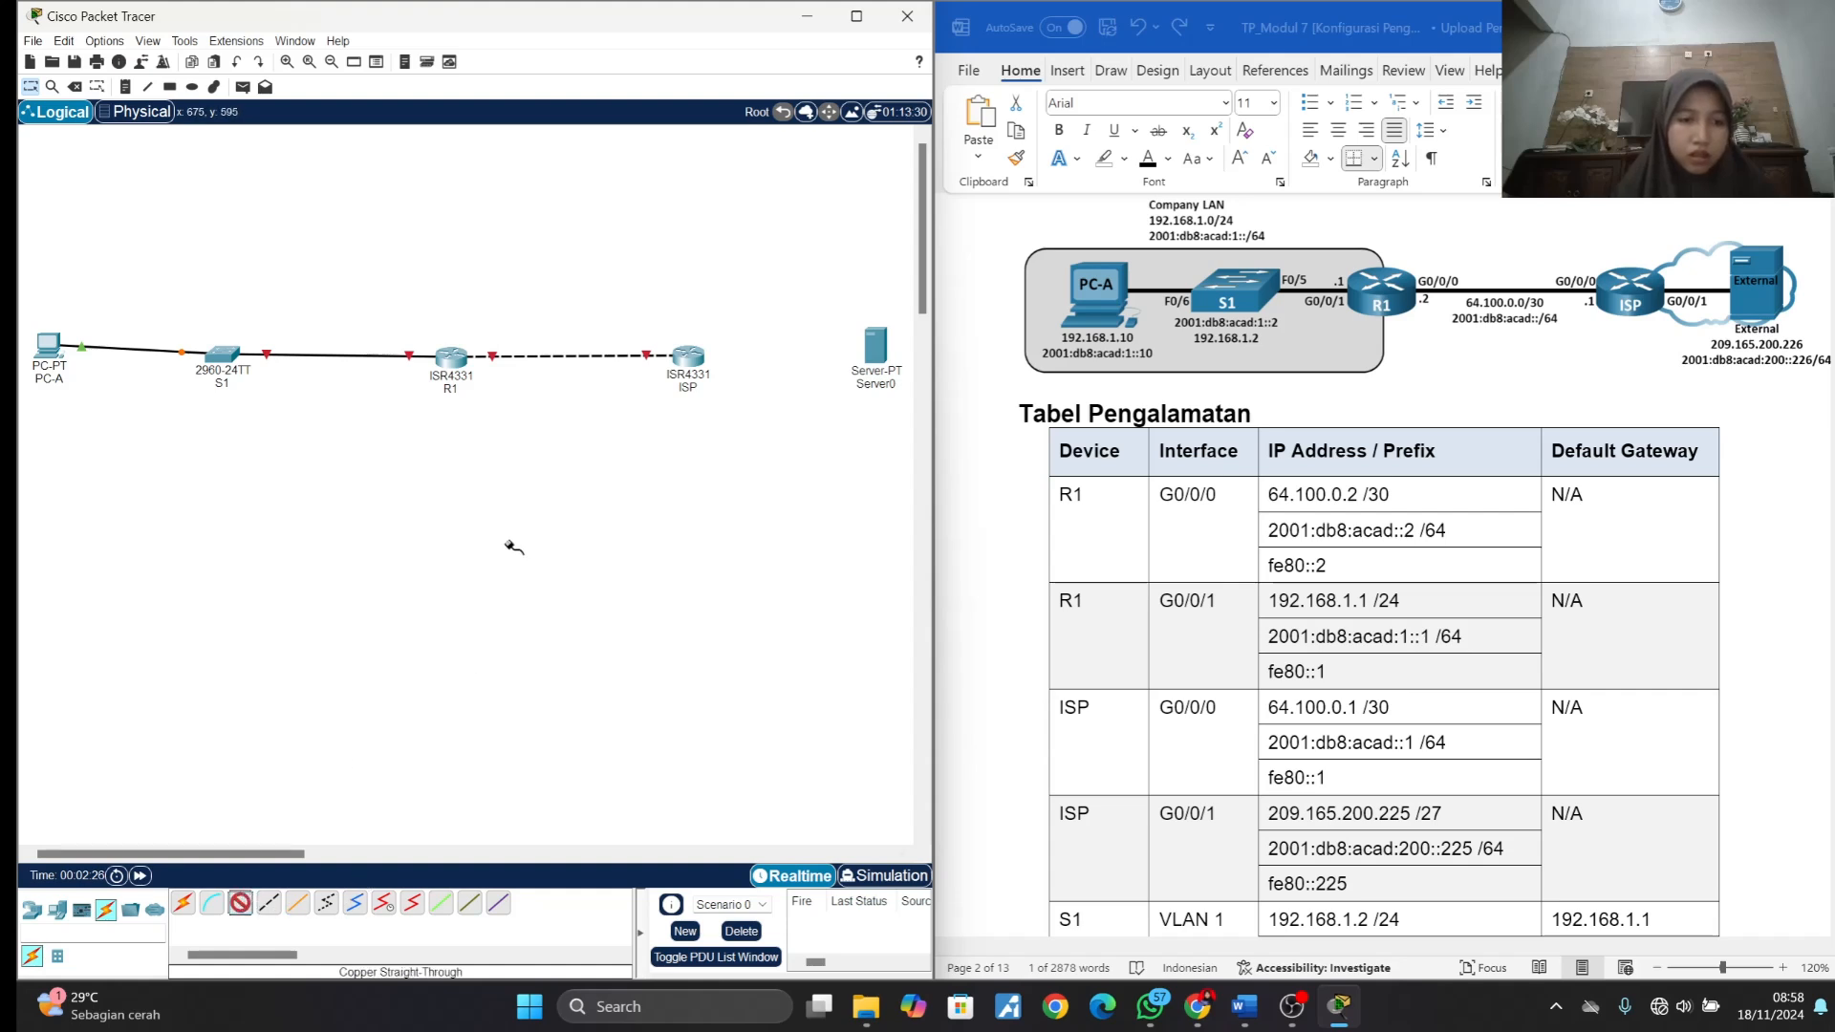
left_click(688, 356)
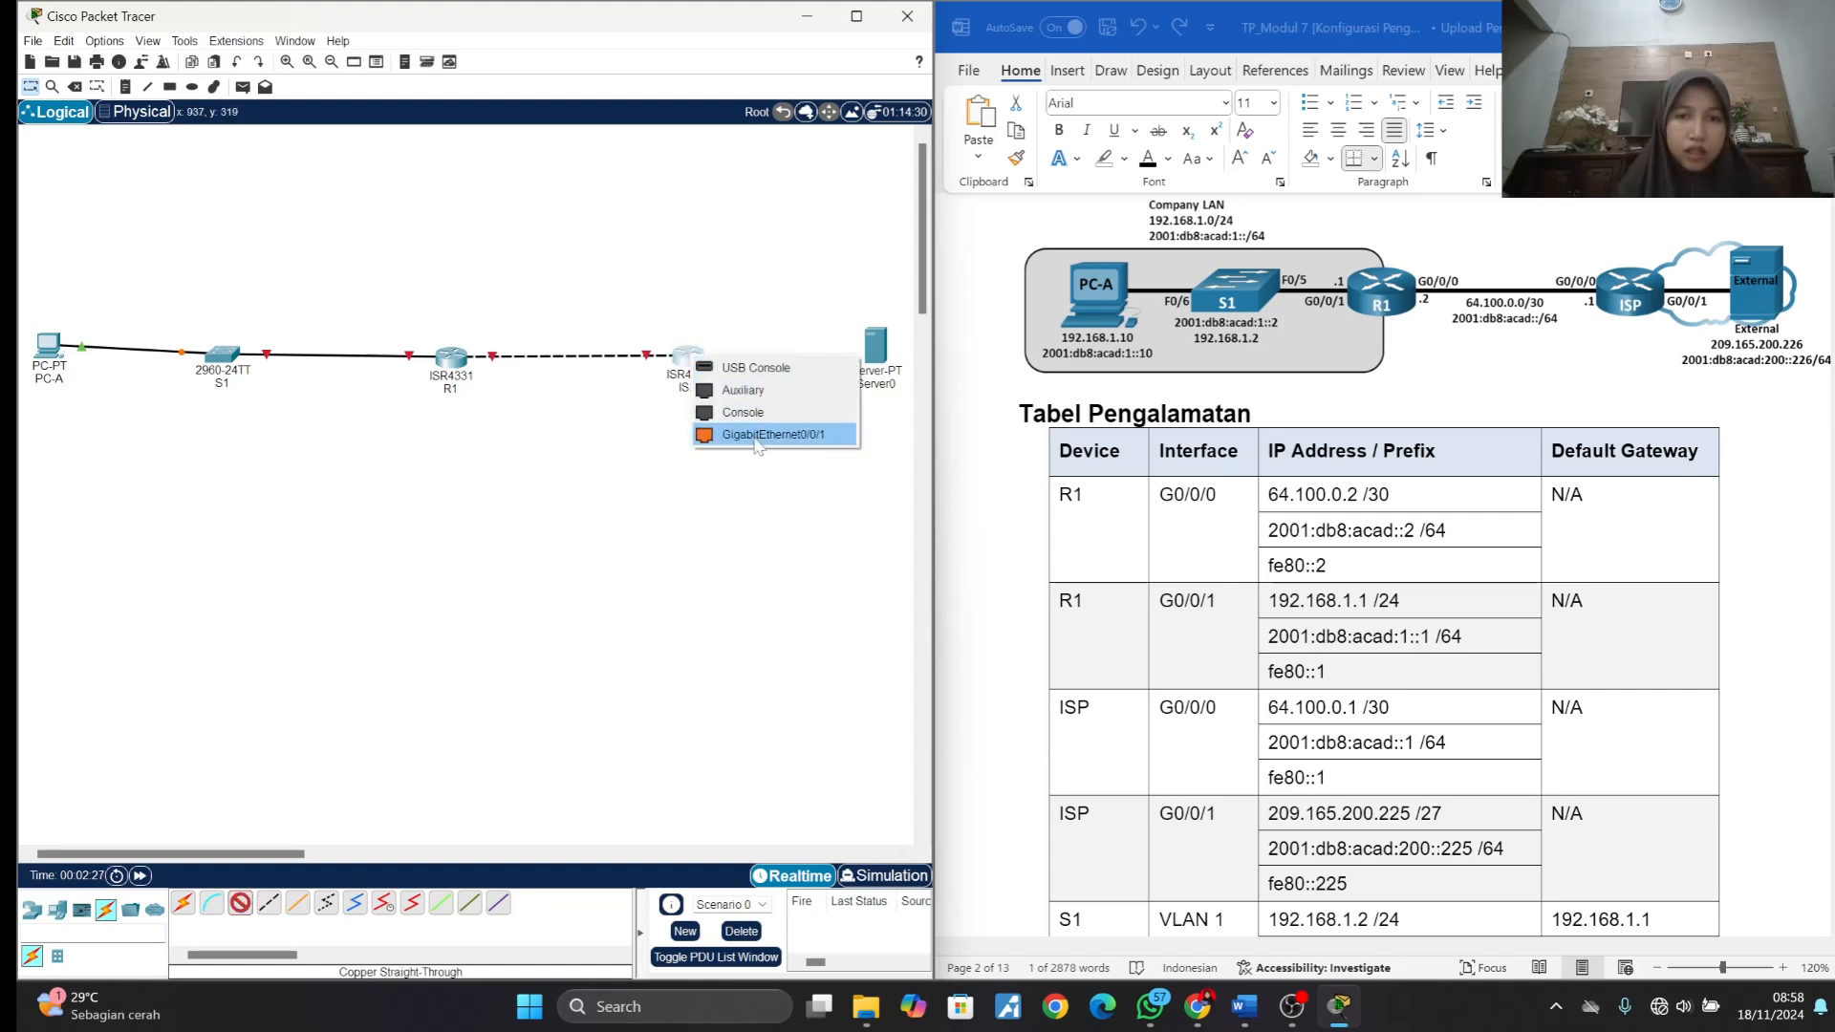
left_click(756, 435)
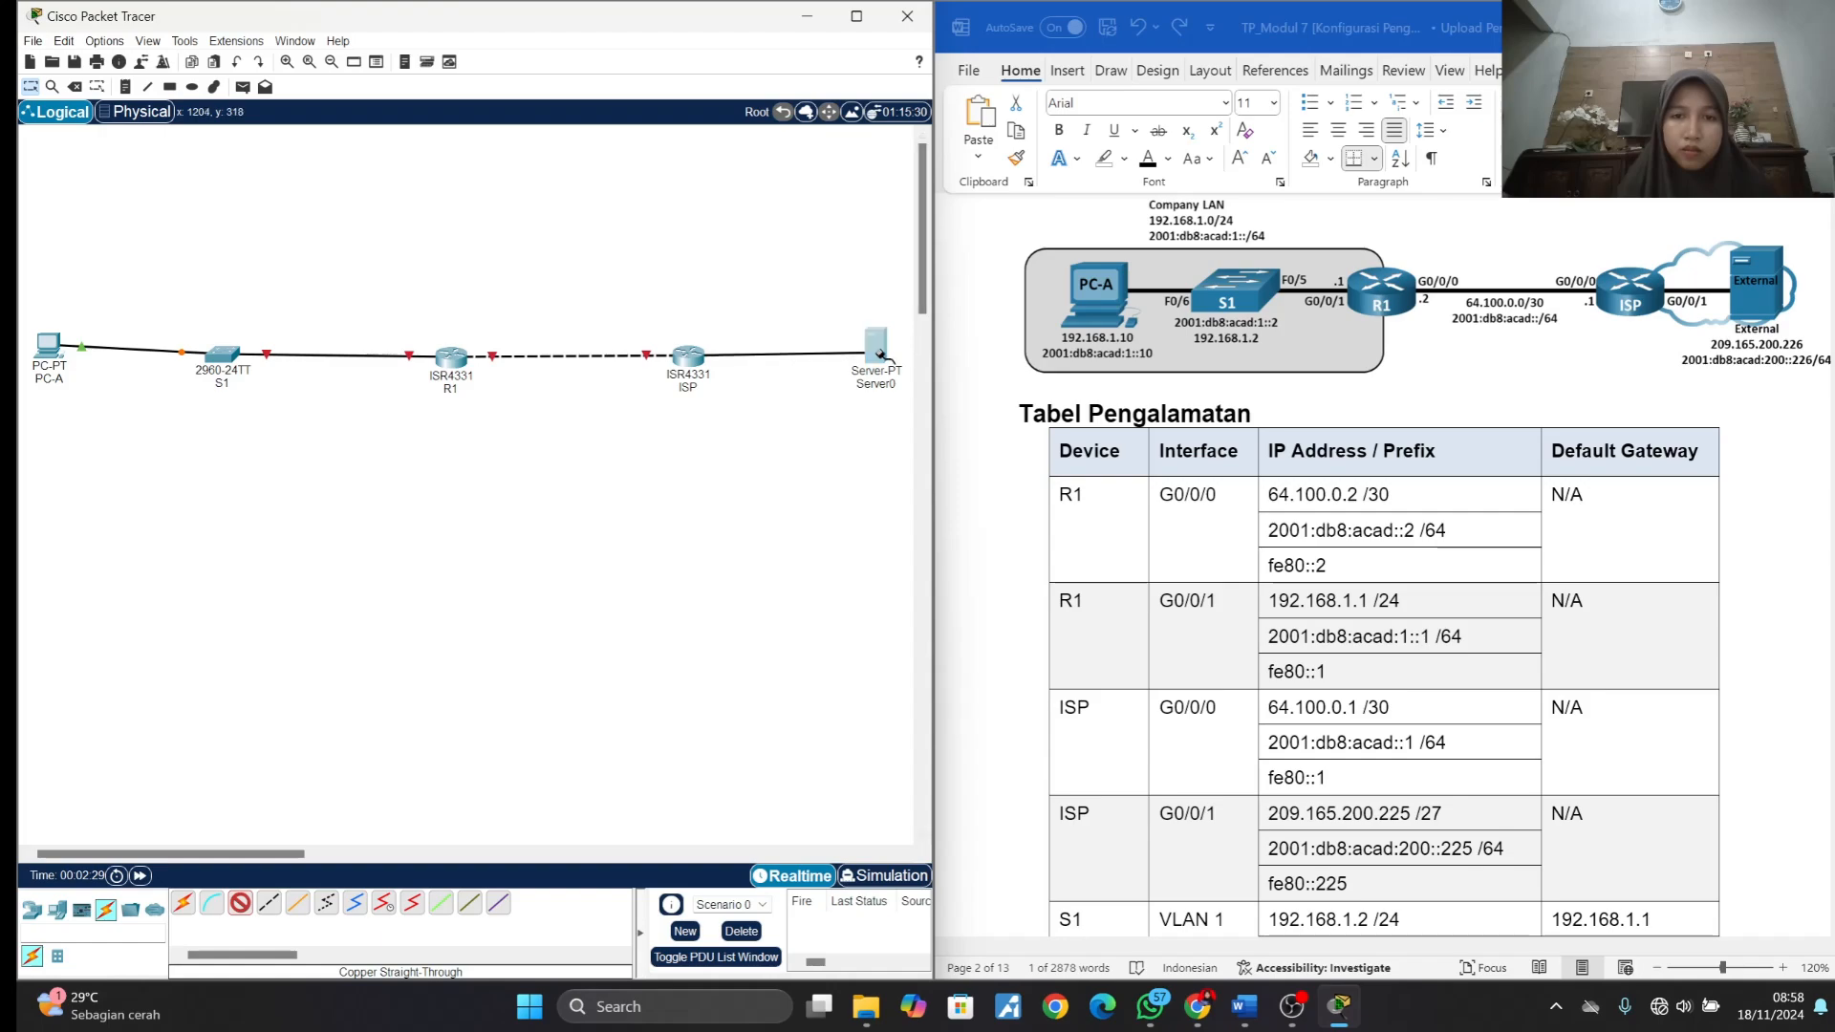
left_click(878, 351)
left_click(908, 373)
- Open the command line of switch S1 and enter global configuration mode with en and conf t, following Langkah 2 of the lab document
scroll(1244, 571, "down", 10)
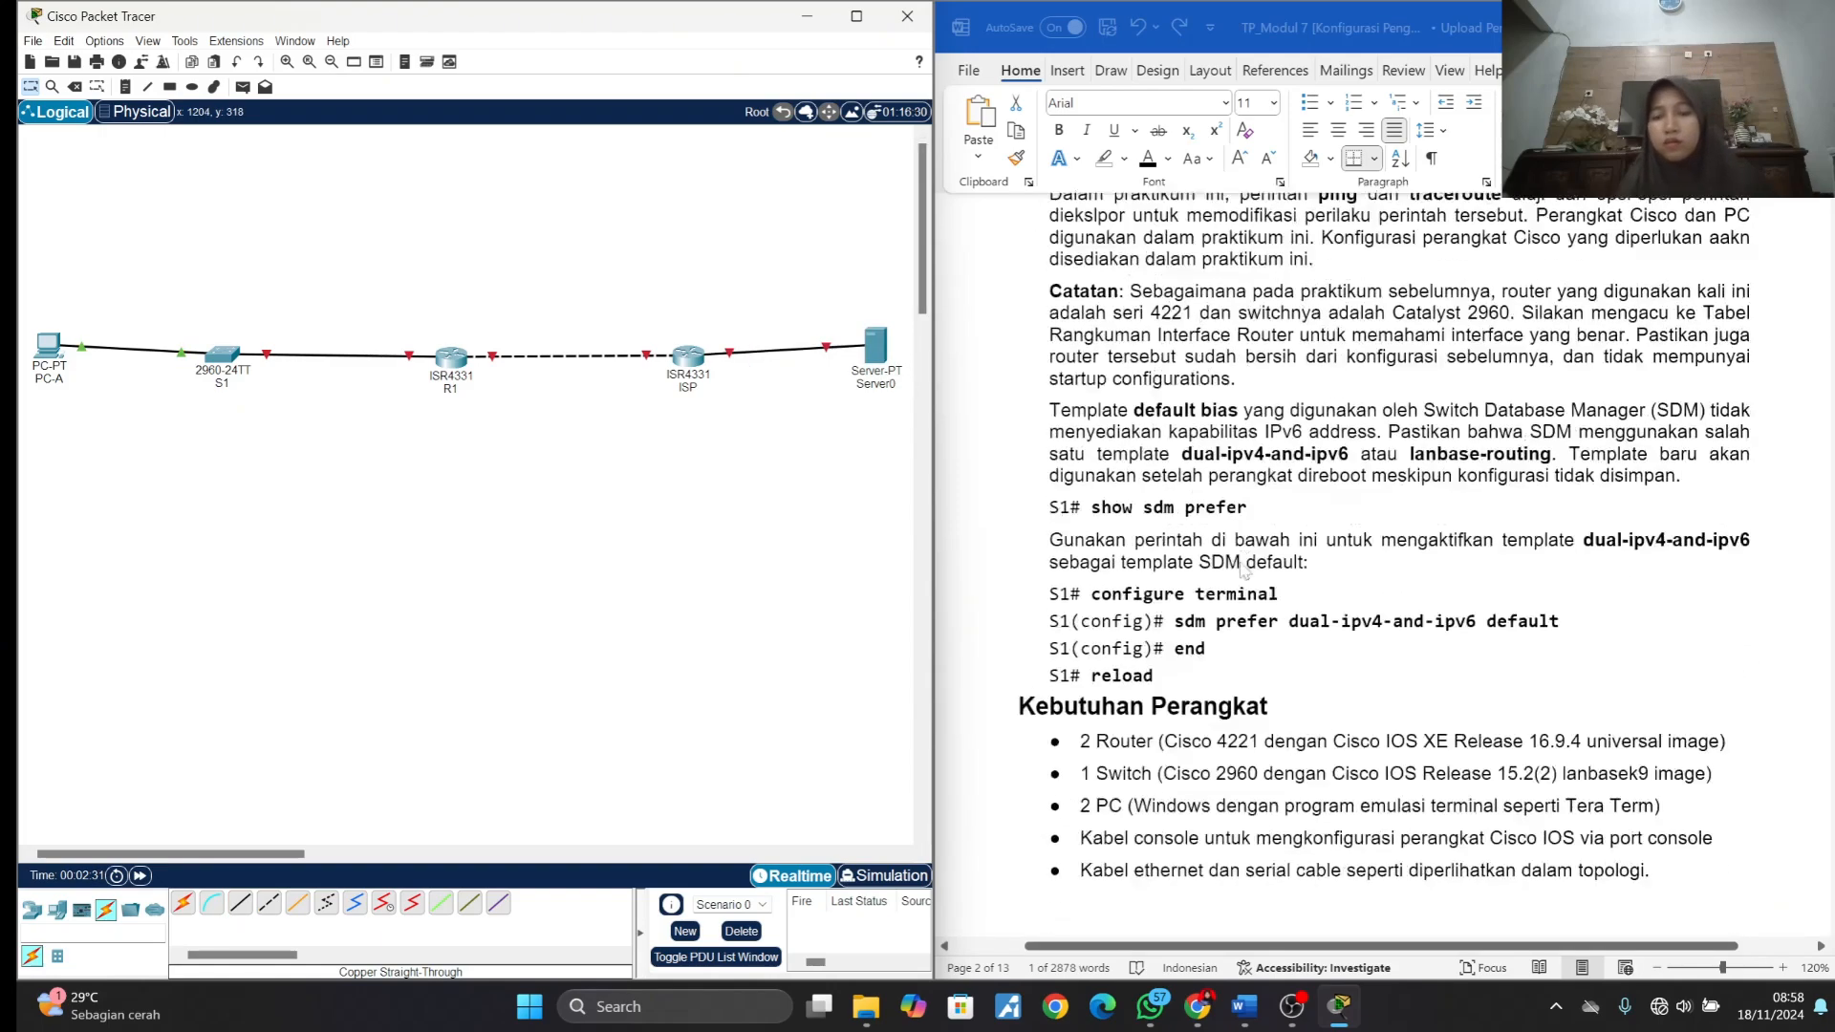
scroll(1244, 570, "down", 10)
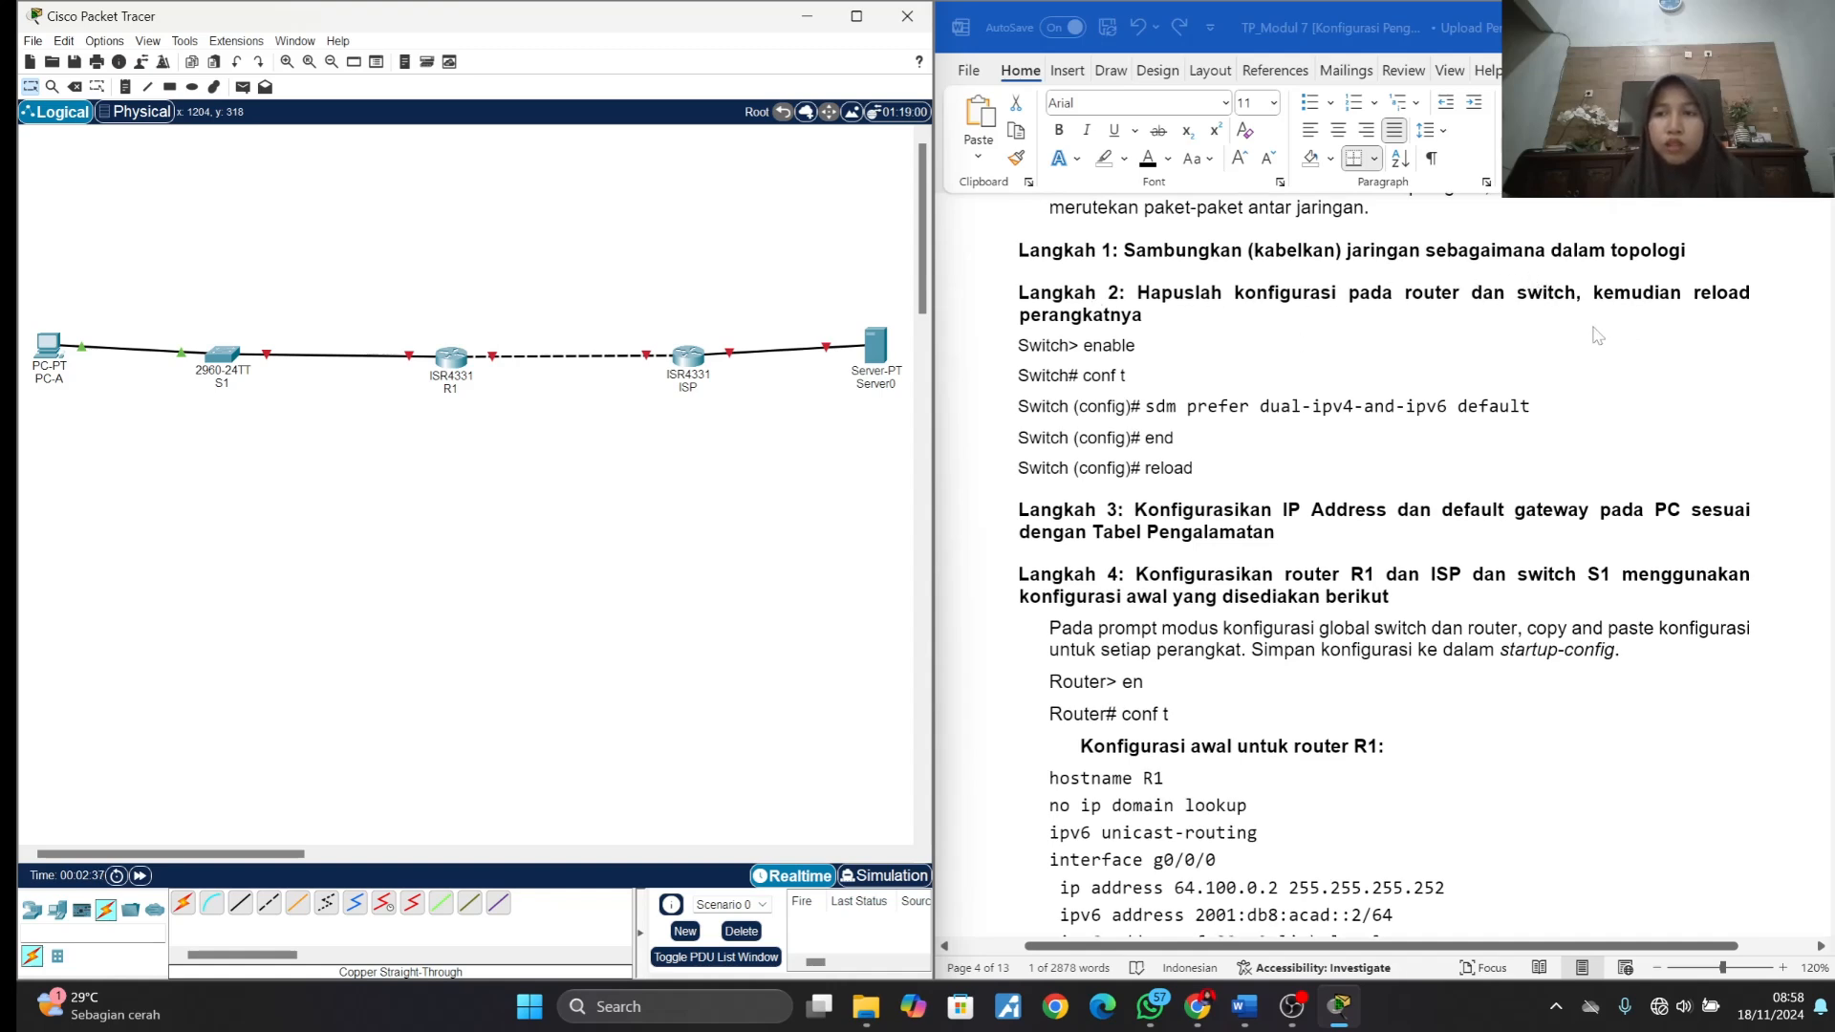
left_click(226, 356)
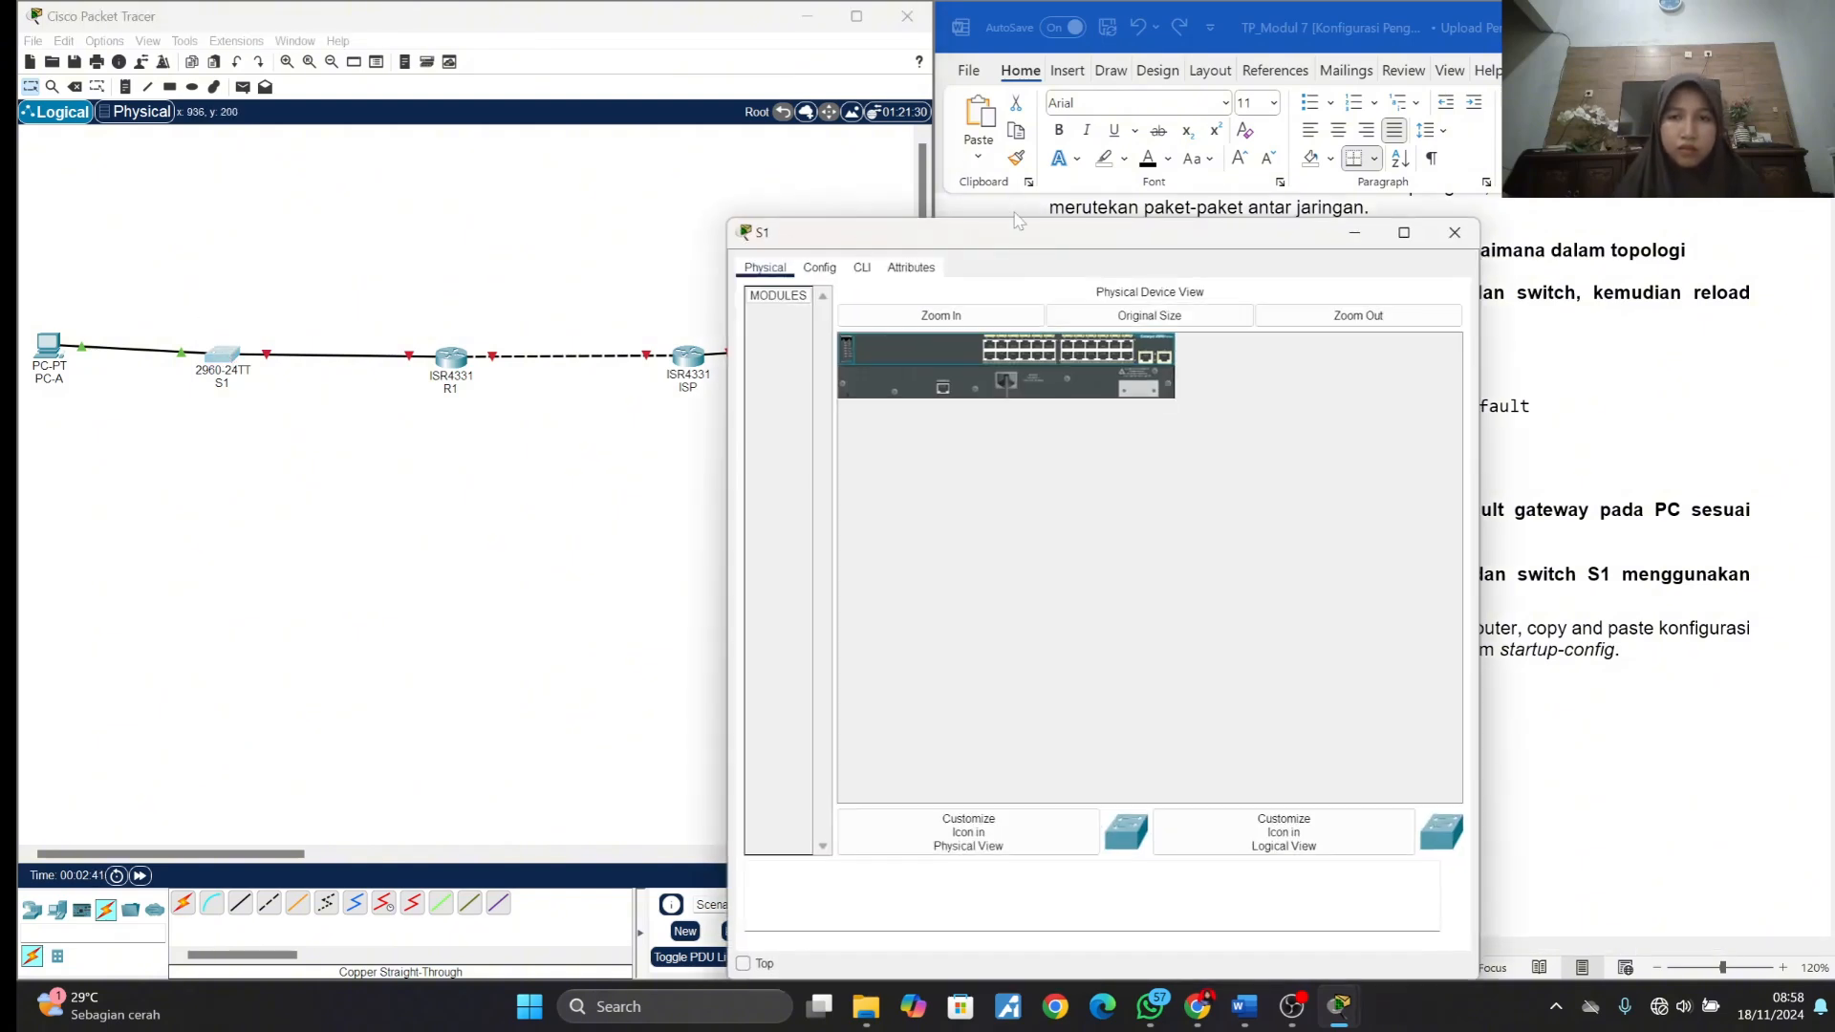
left_click_drag(1028, 233, 398, 130)
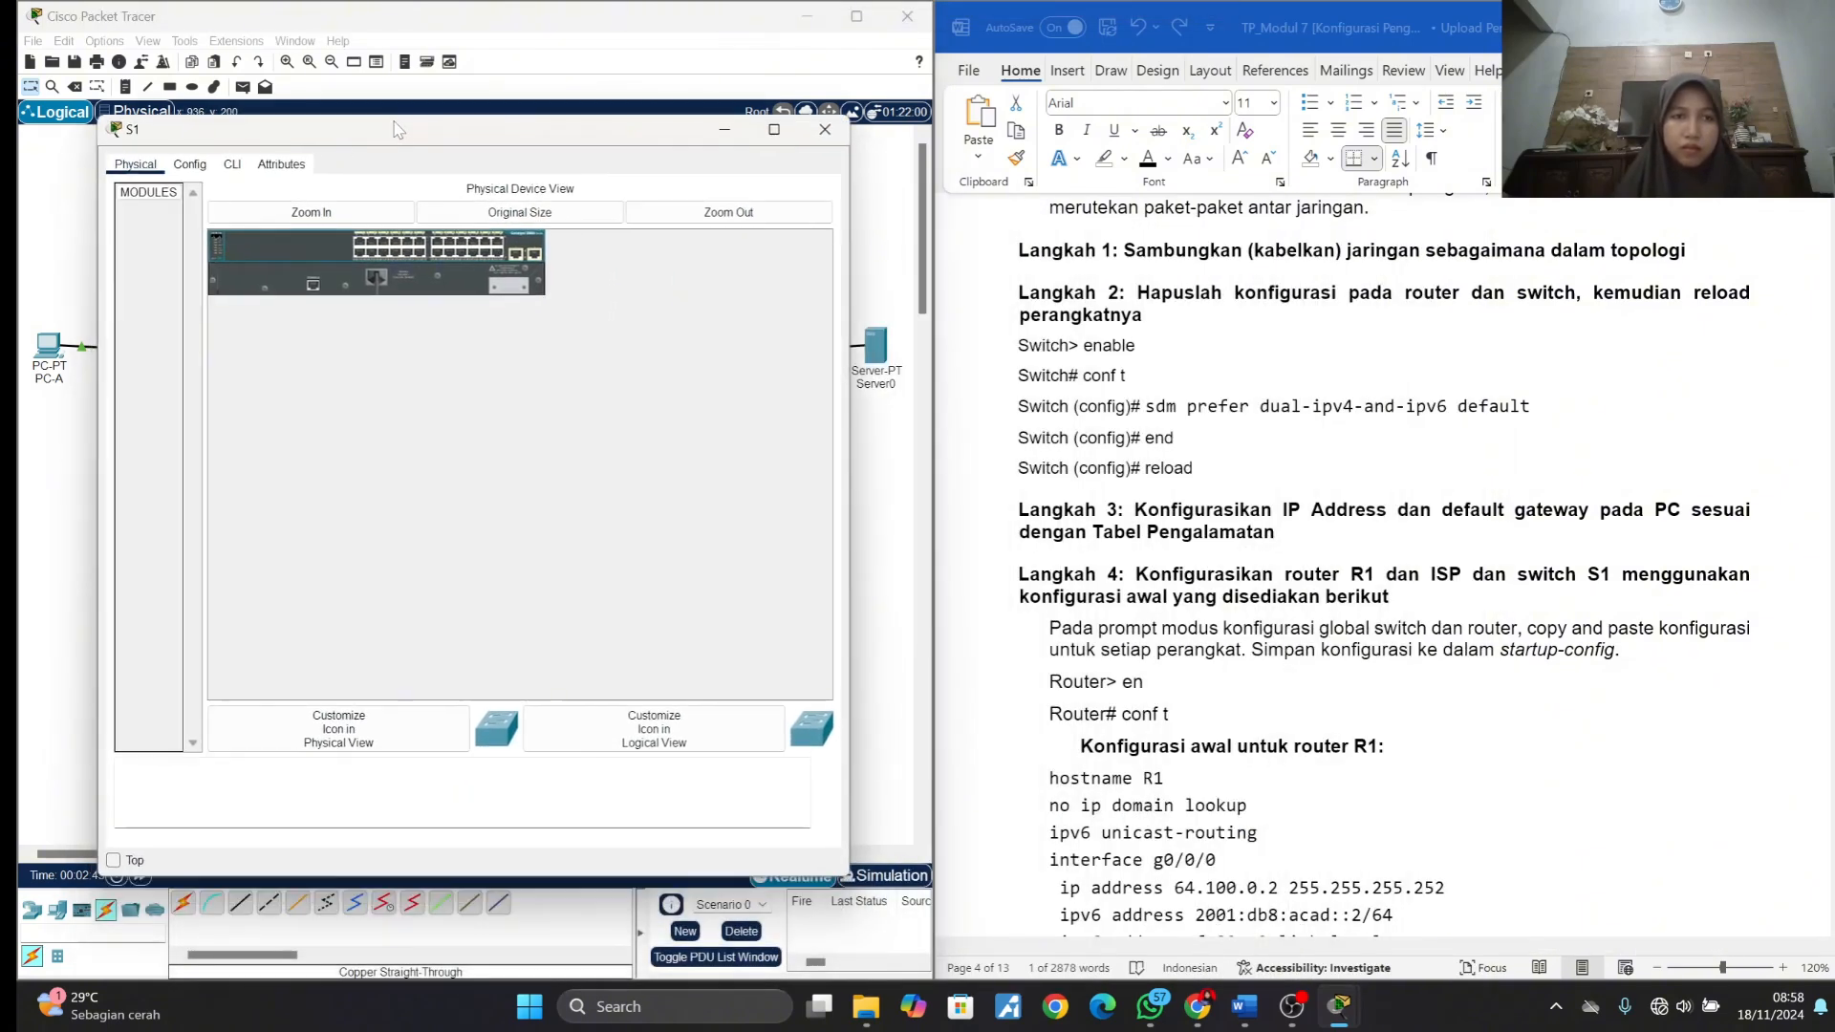
left_click(194, 166)
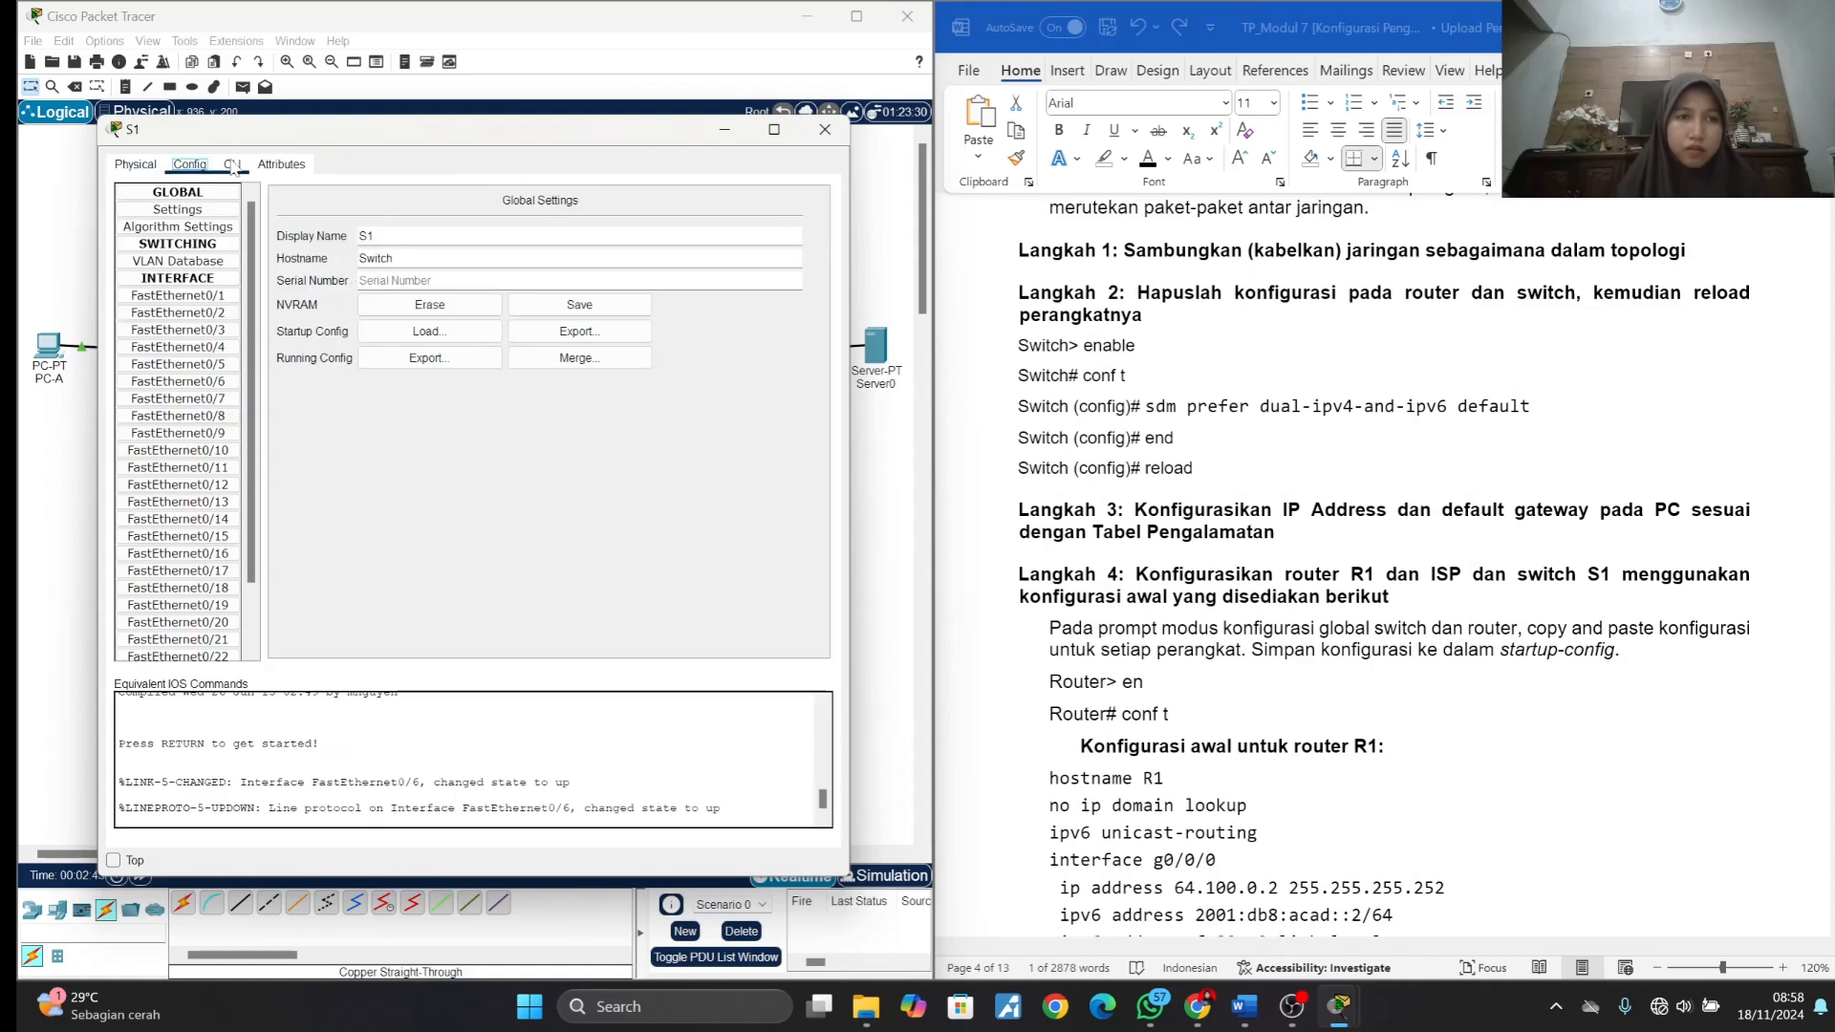
left_click(233, 166)
key("Return")
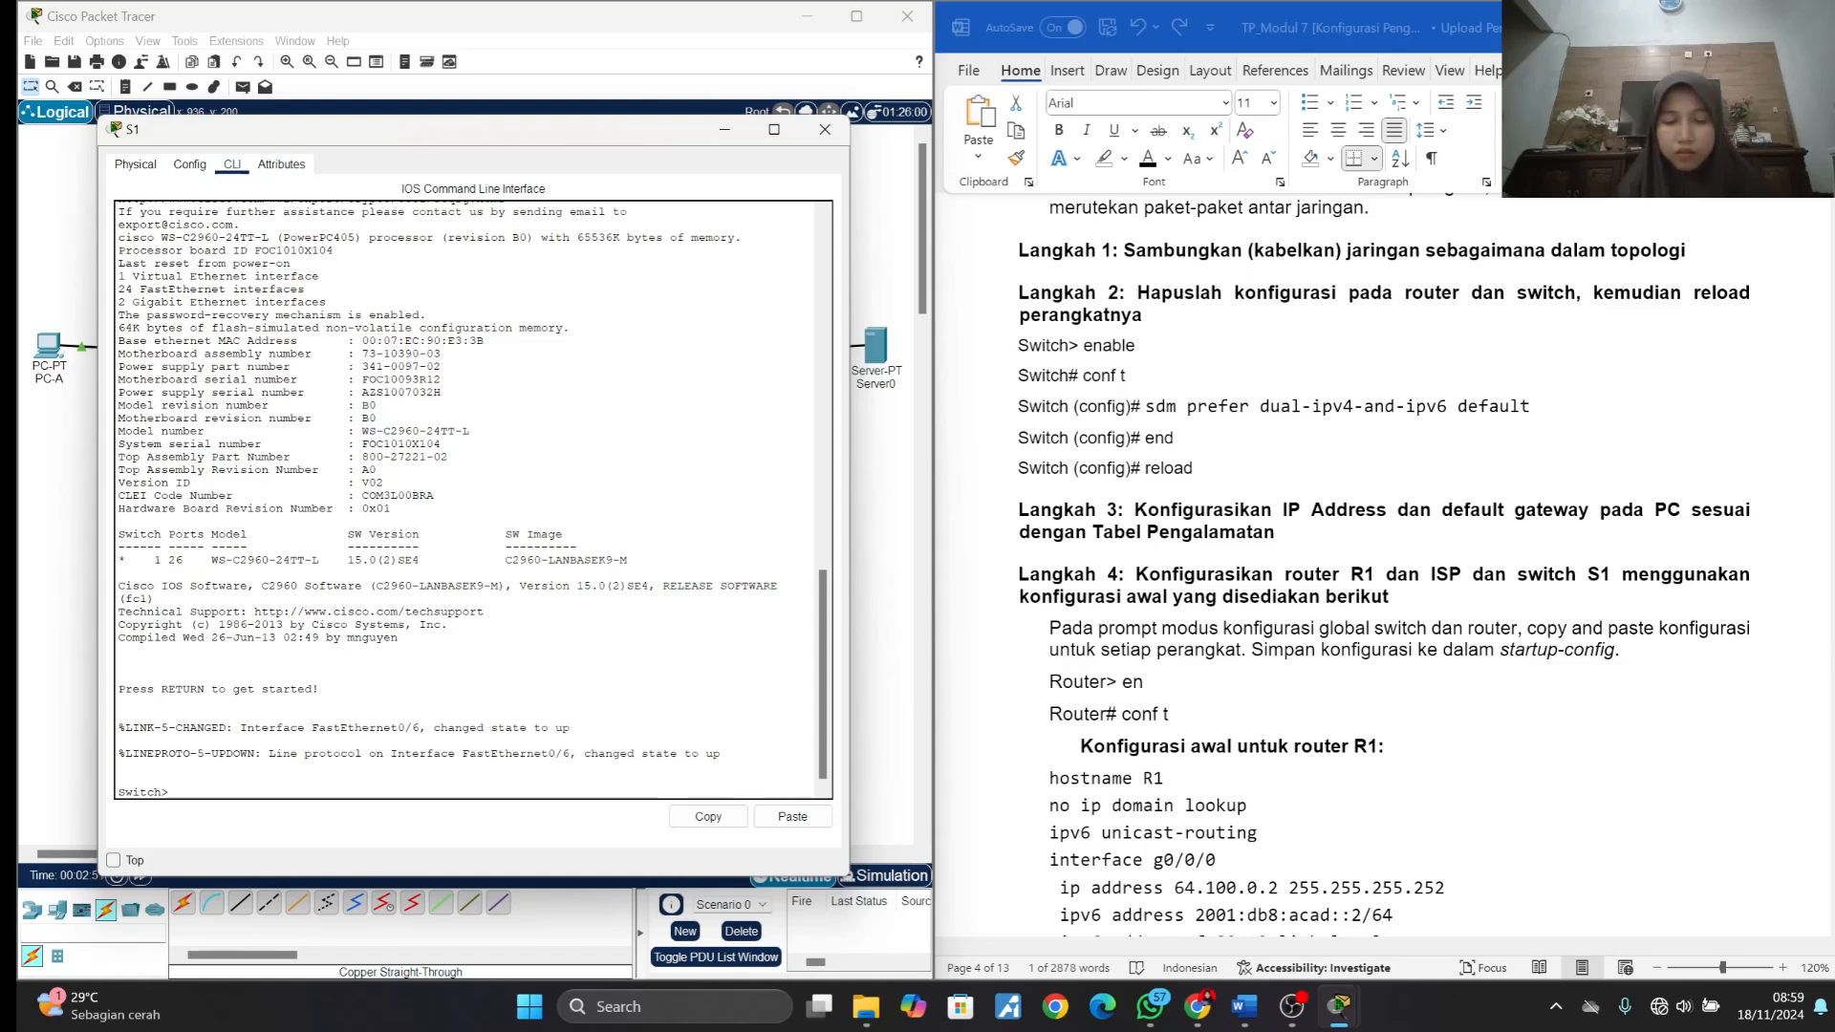
type("e")
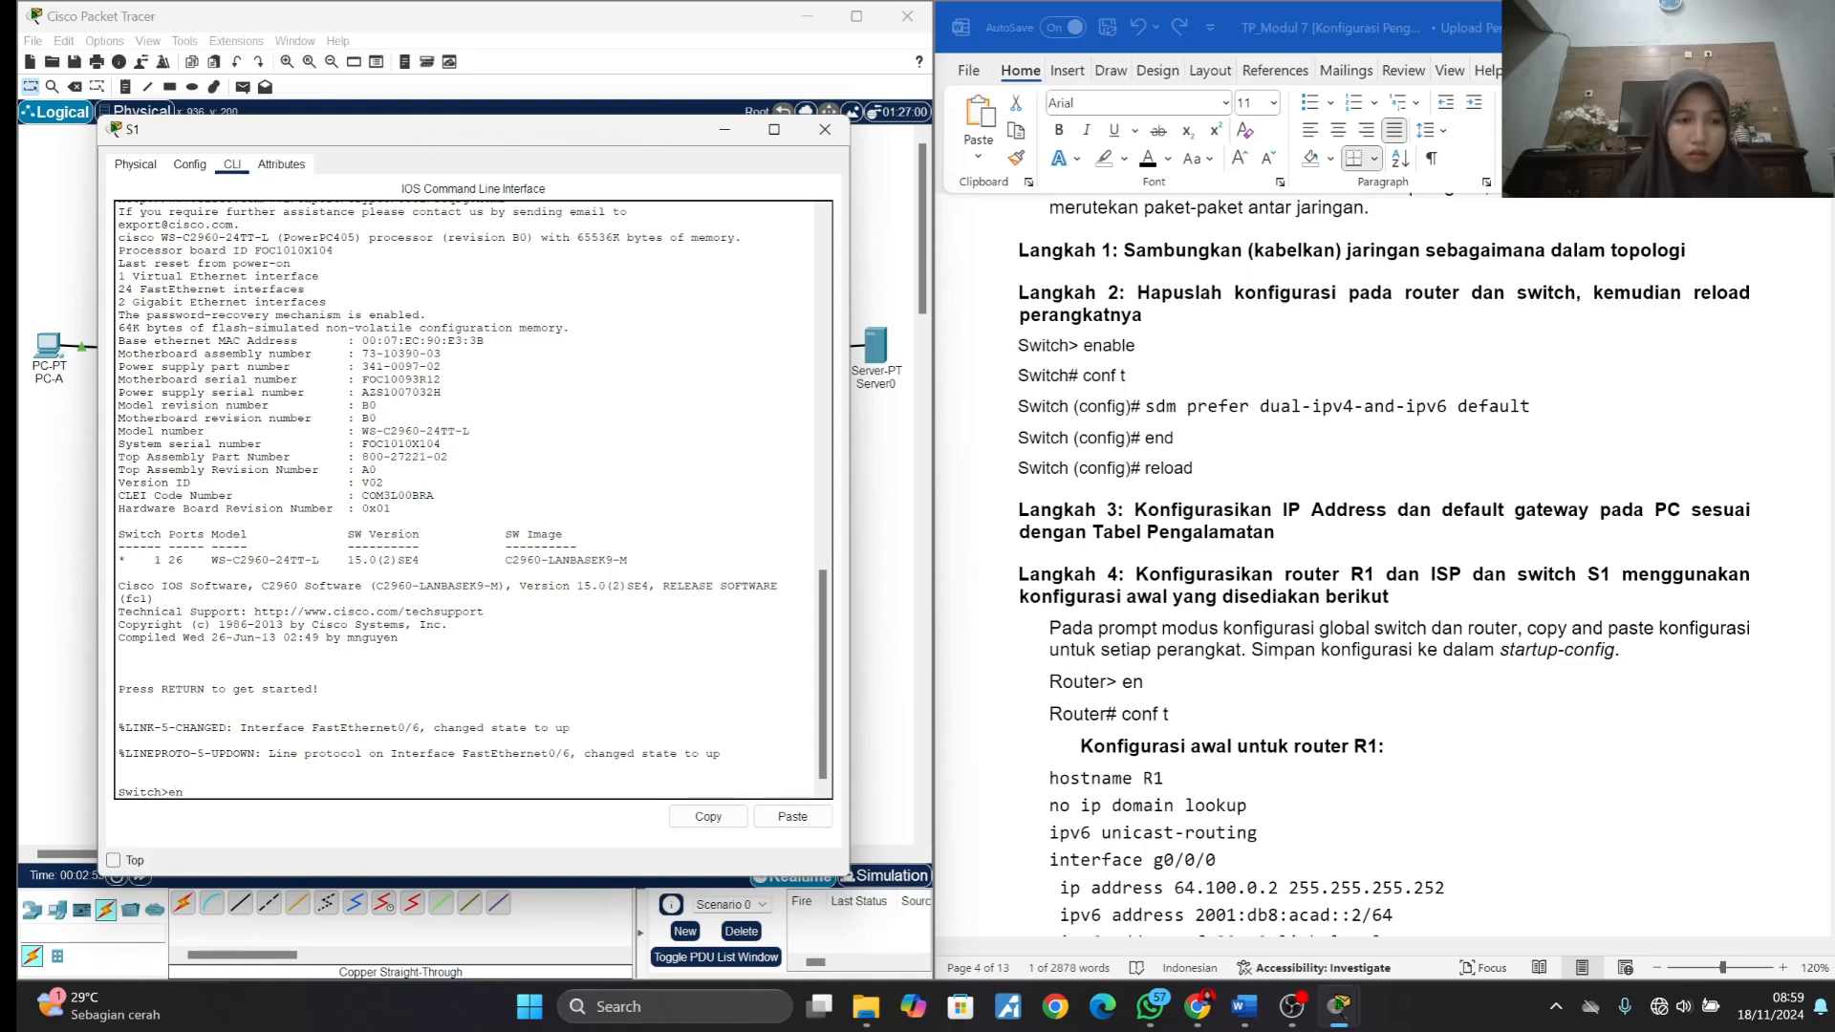
type("n")
key("Return")
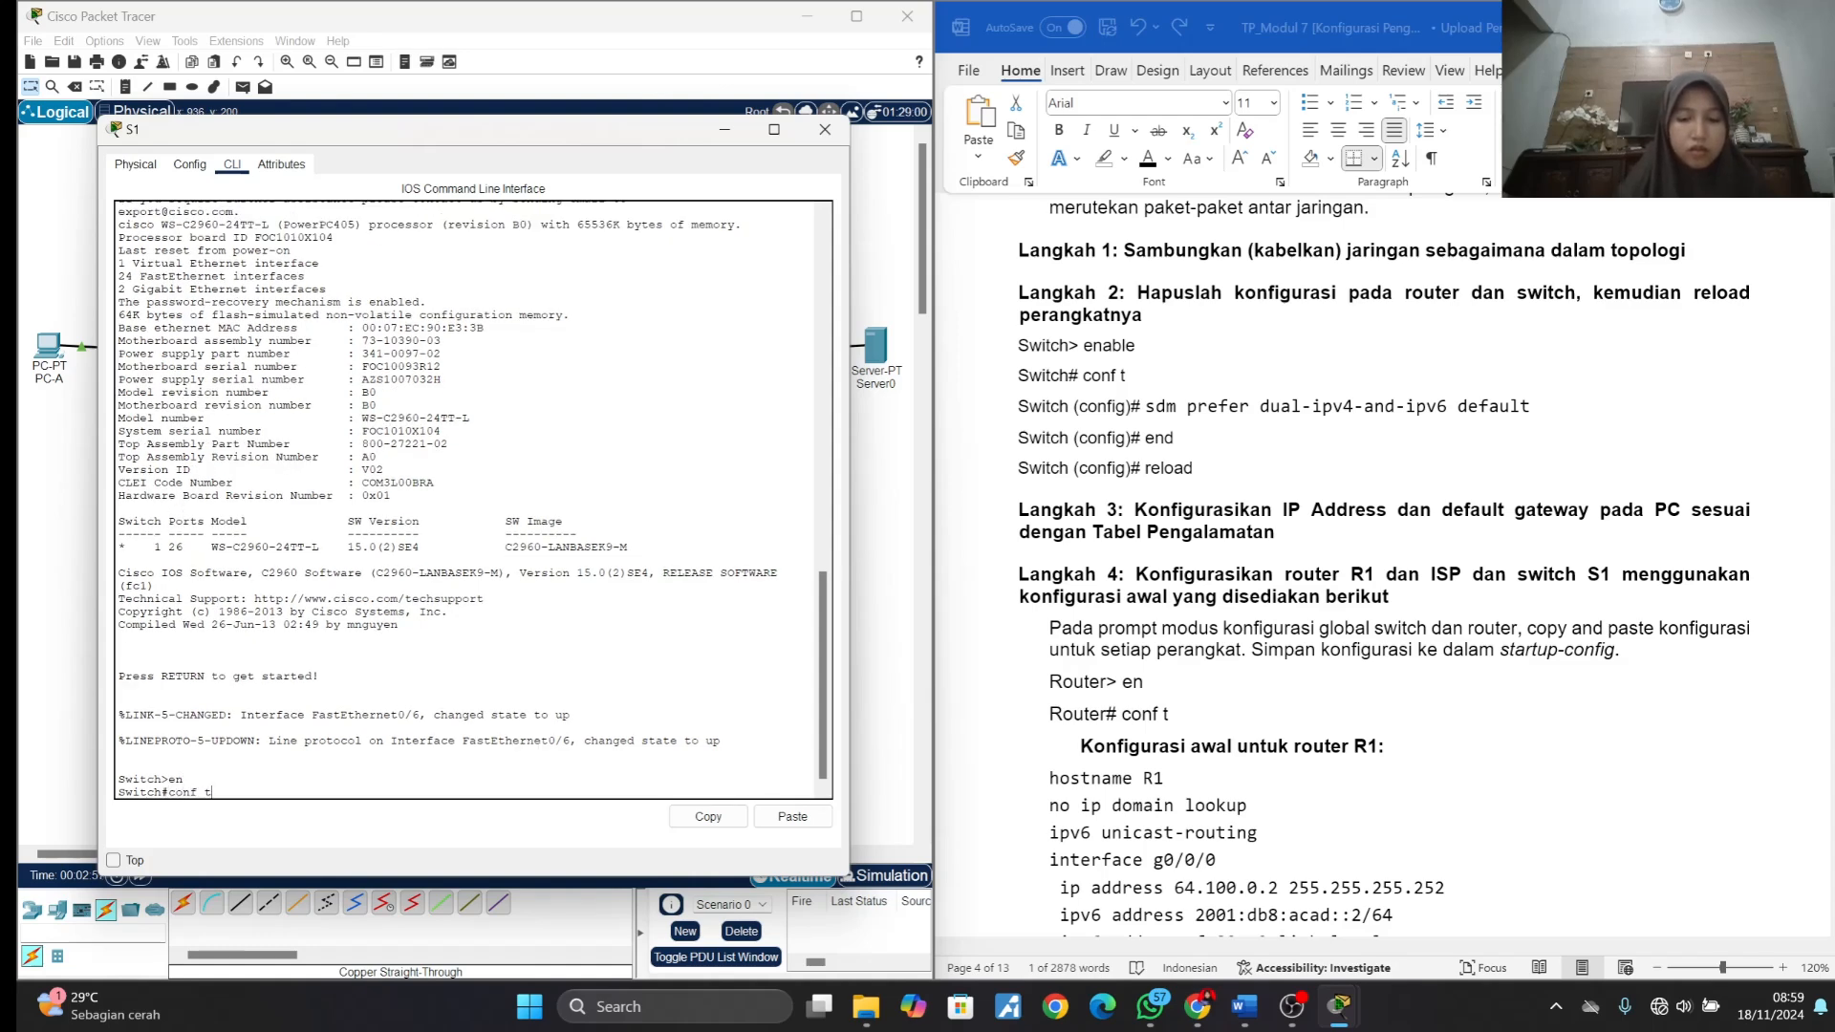
type("conf t")
key("Return")
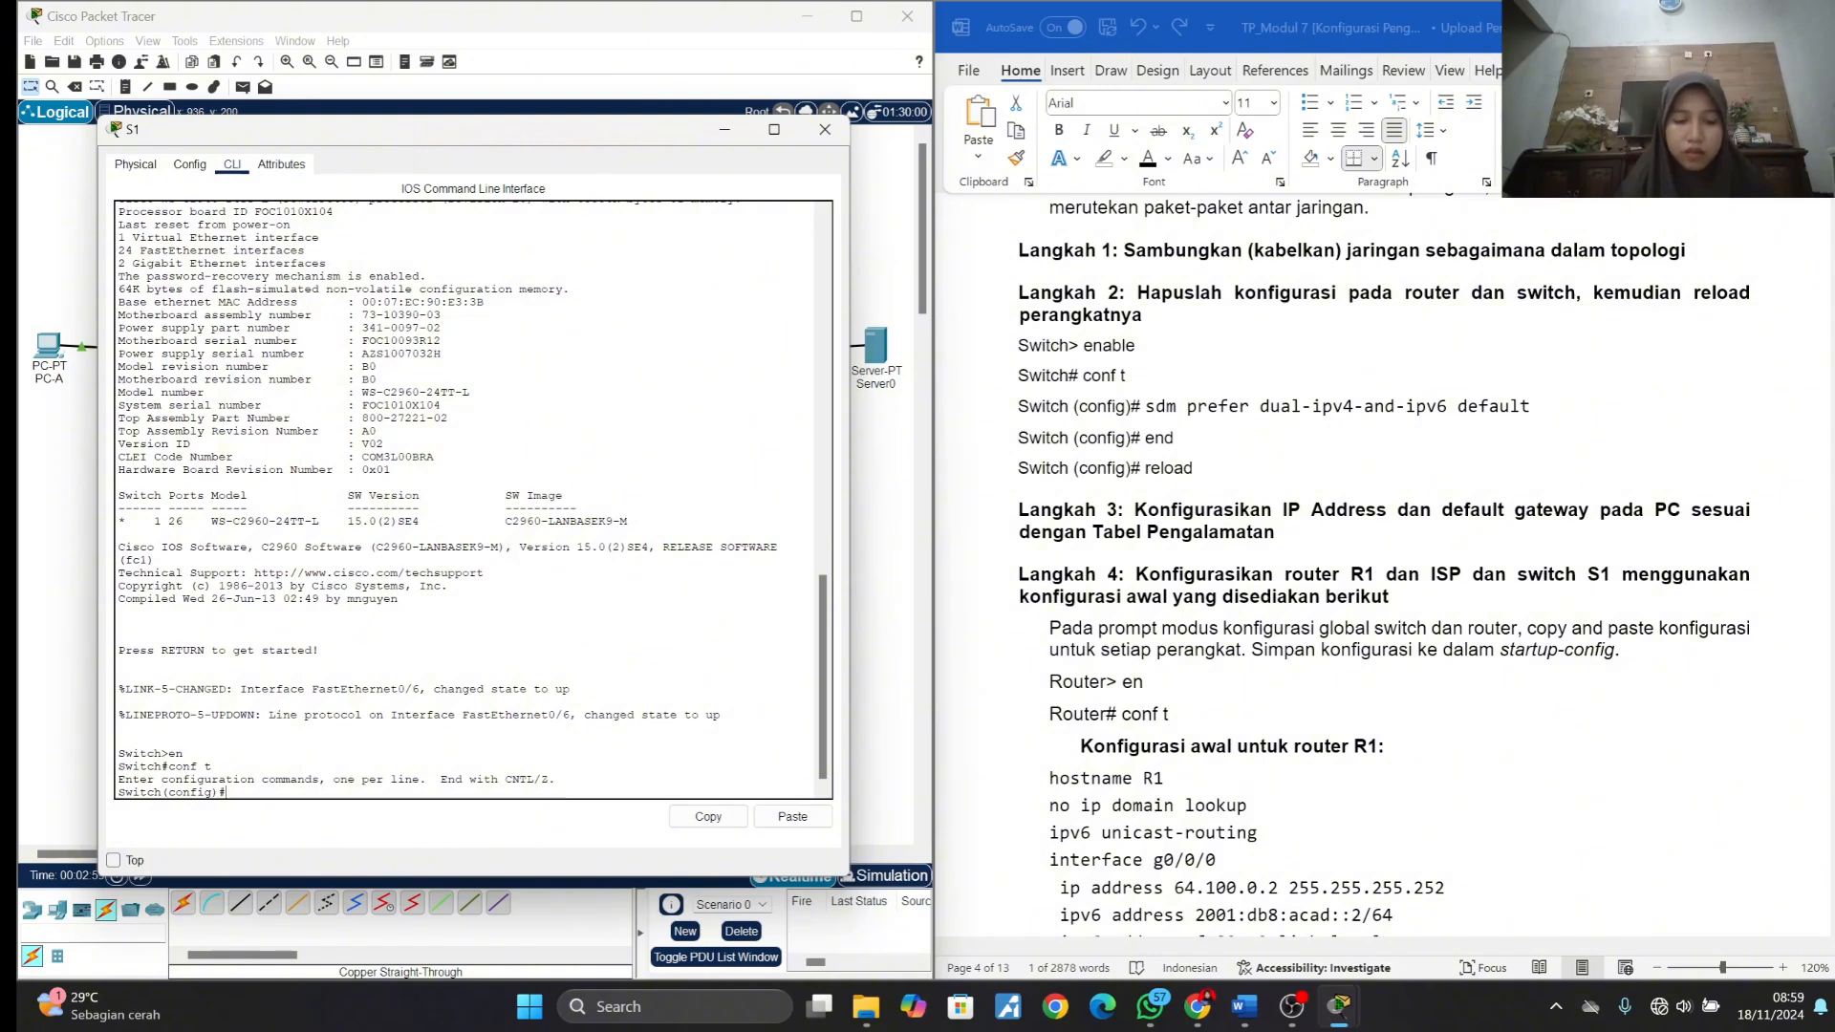
- Copy the command "sdm prefer dual-ipv4-and-ipv6 default" from the lab document in Word and run it on S1
left_click(1147, 408)
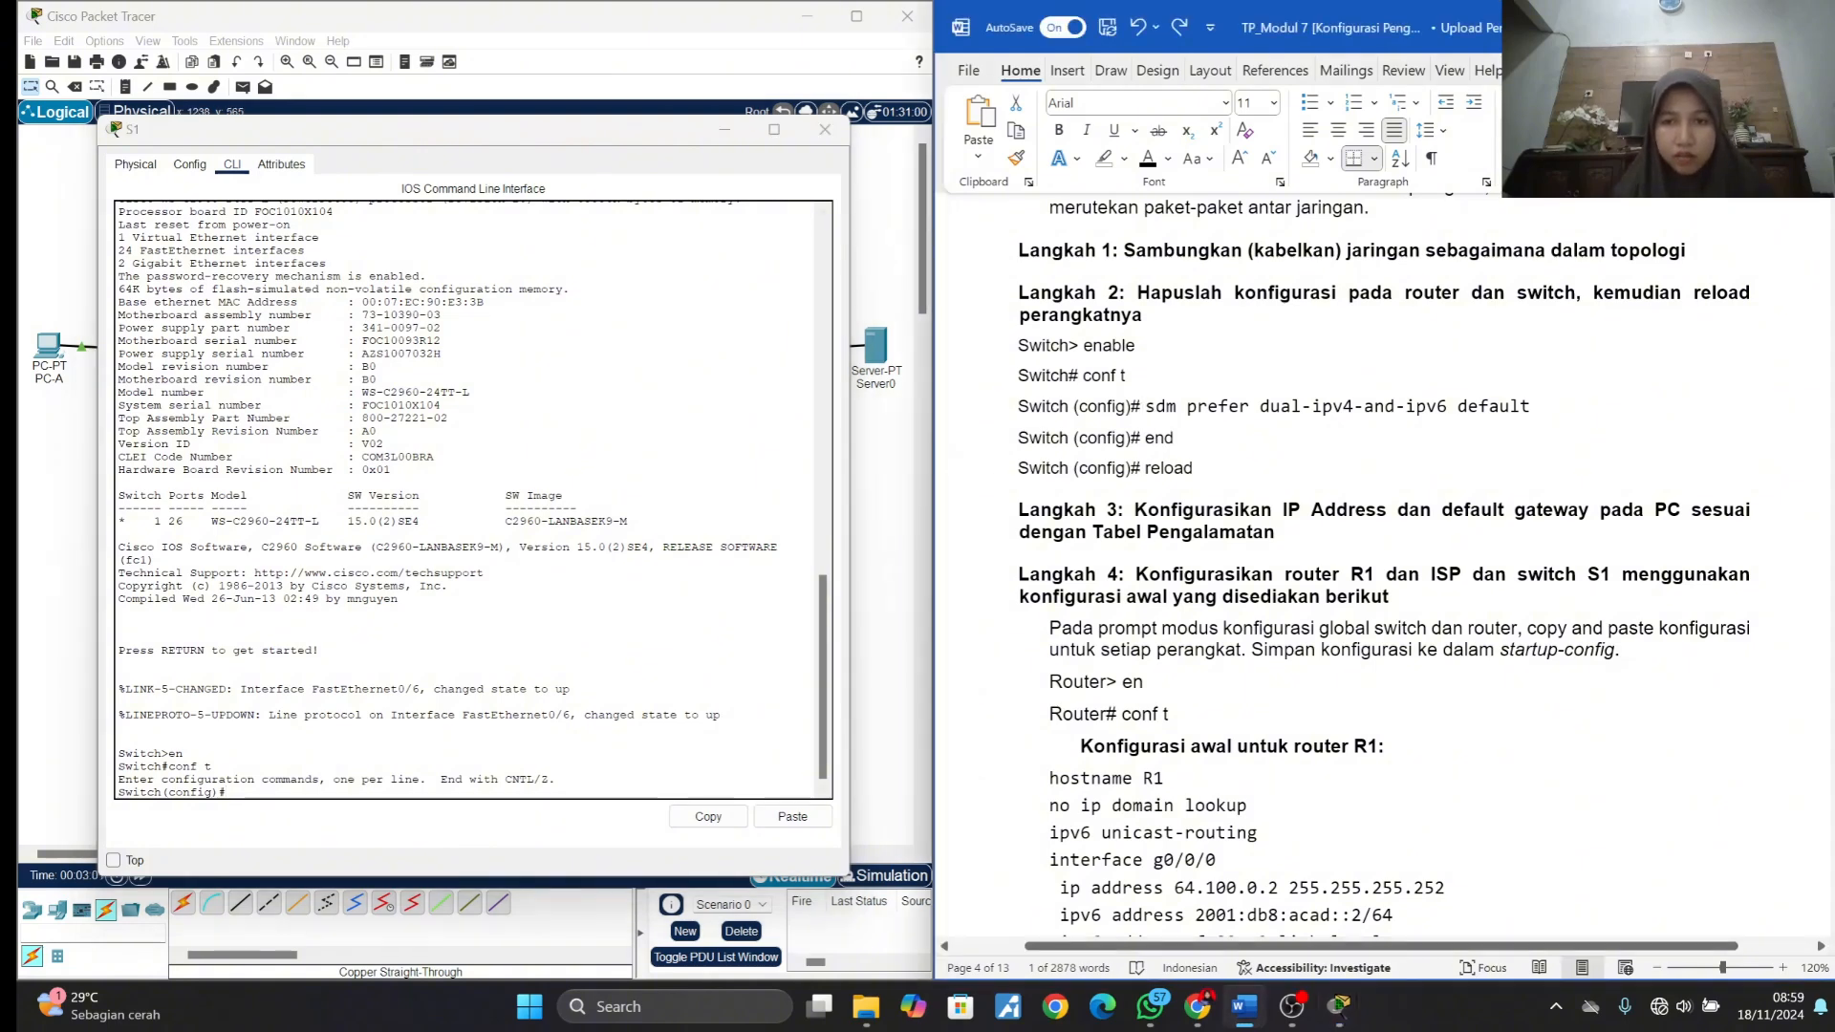
left_click_drag(1147, 407, 1526, 407)
key("ctrl+c")
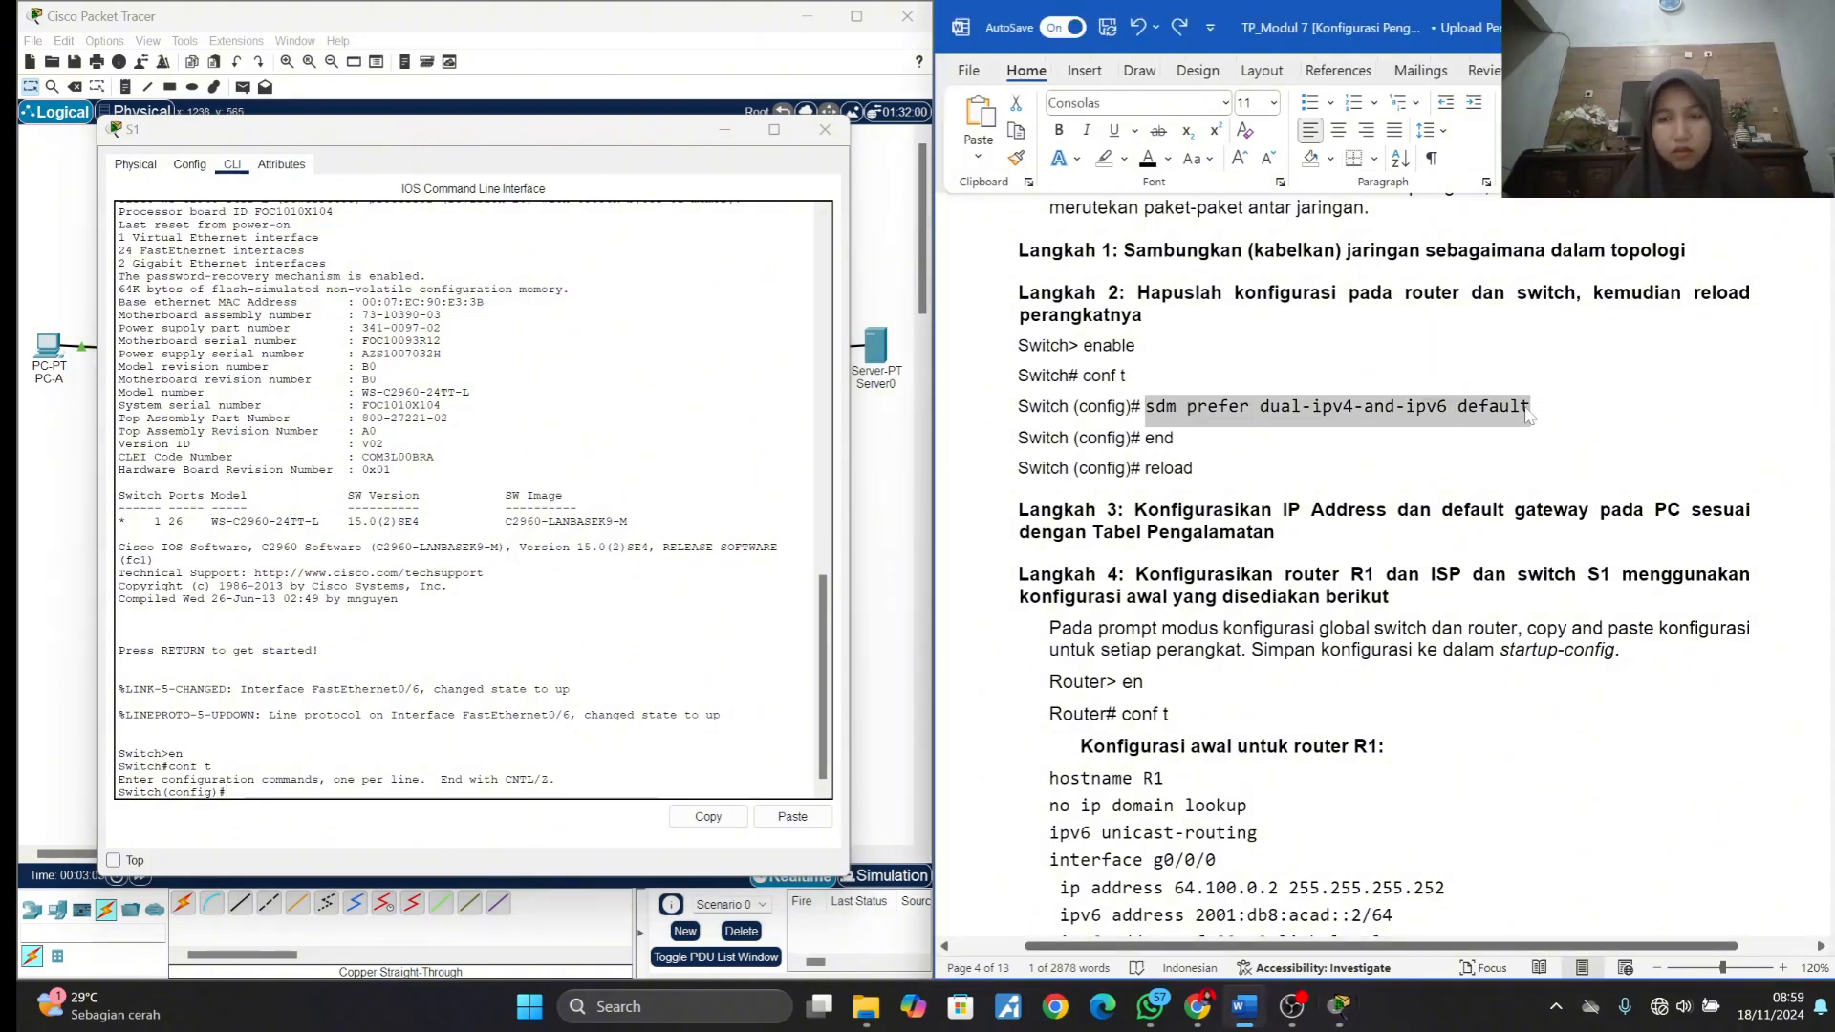
key("alt+Tab")
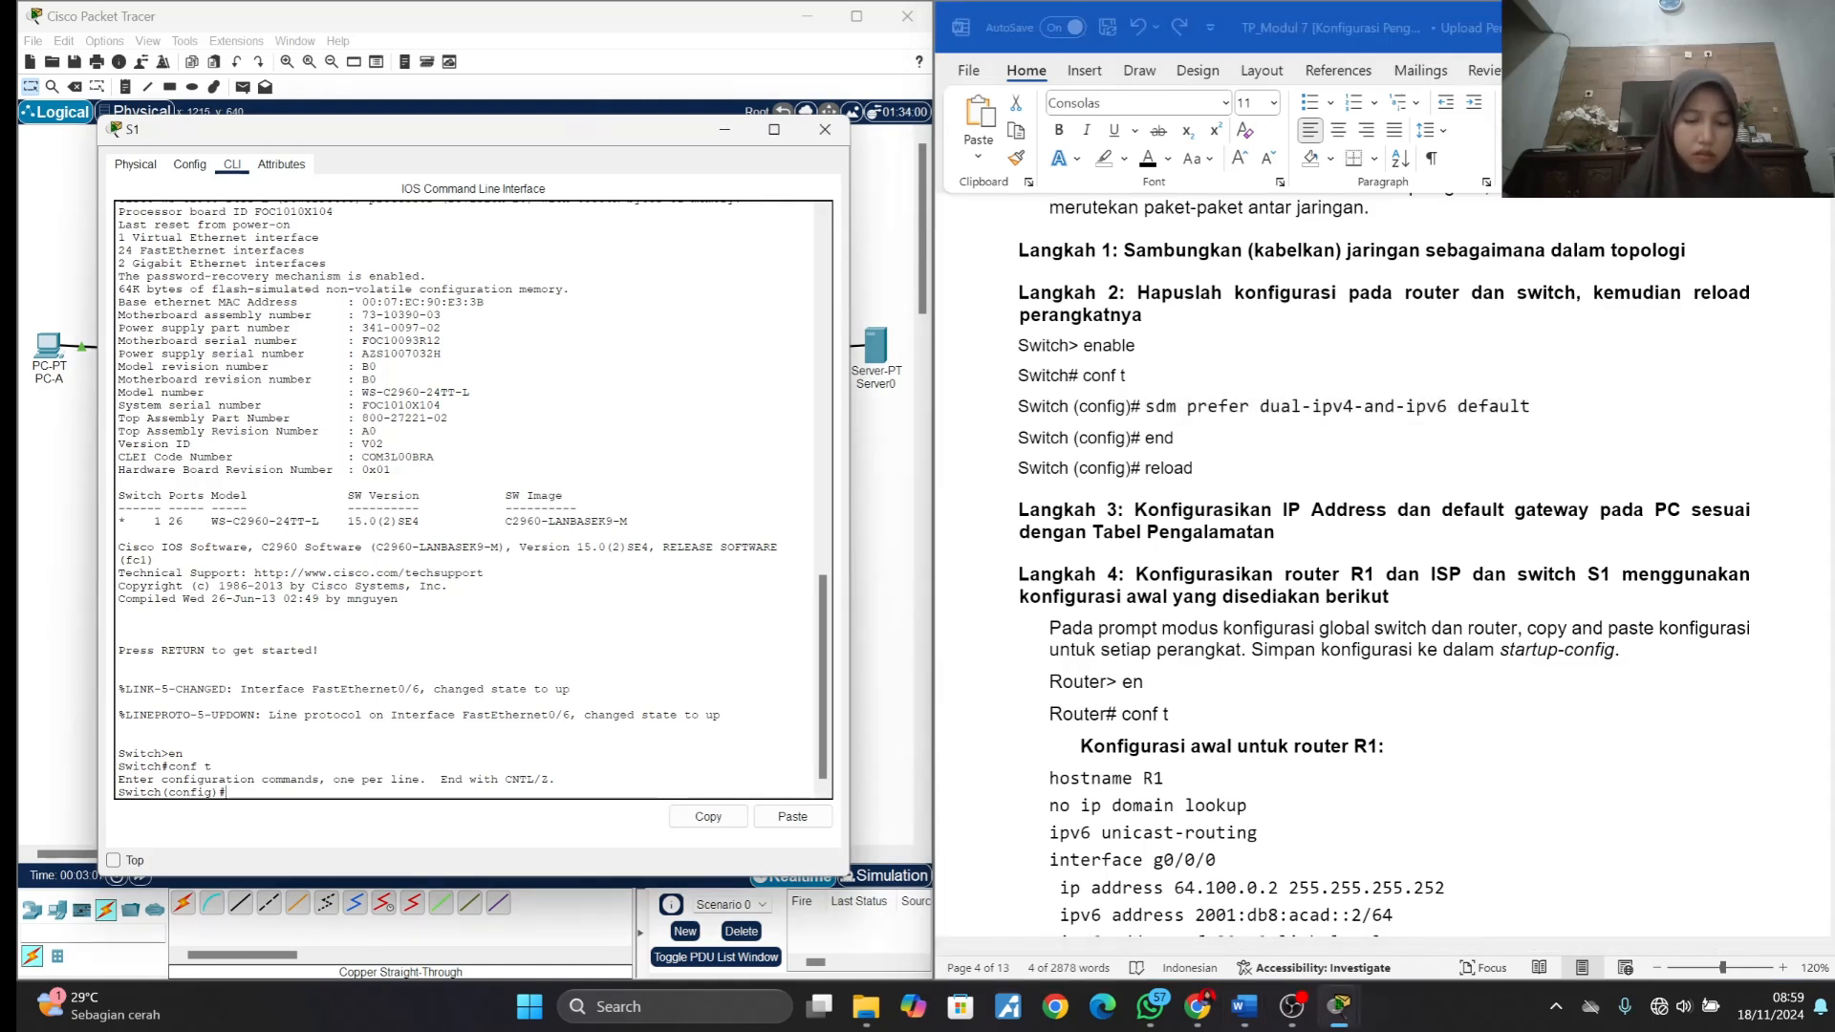
key("ctrl+v")
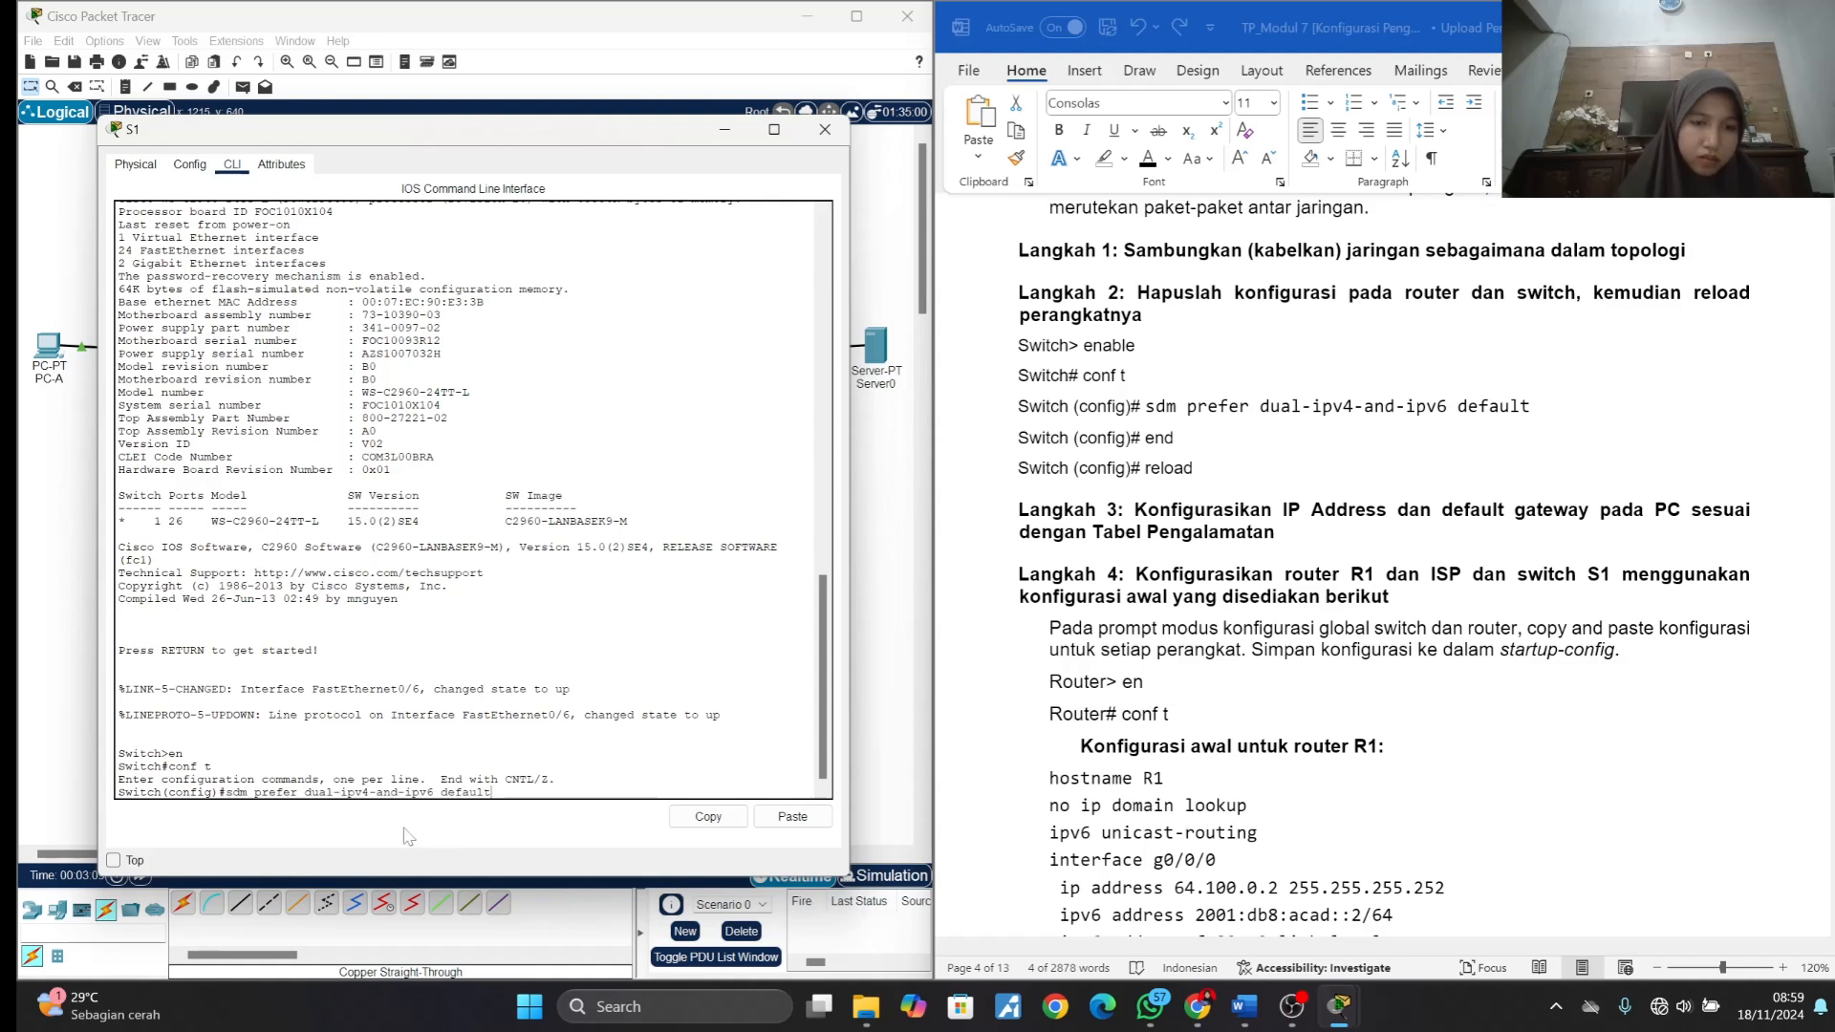
key("Return")
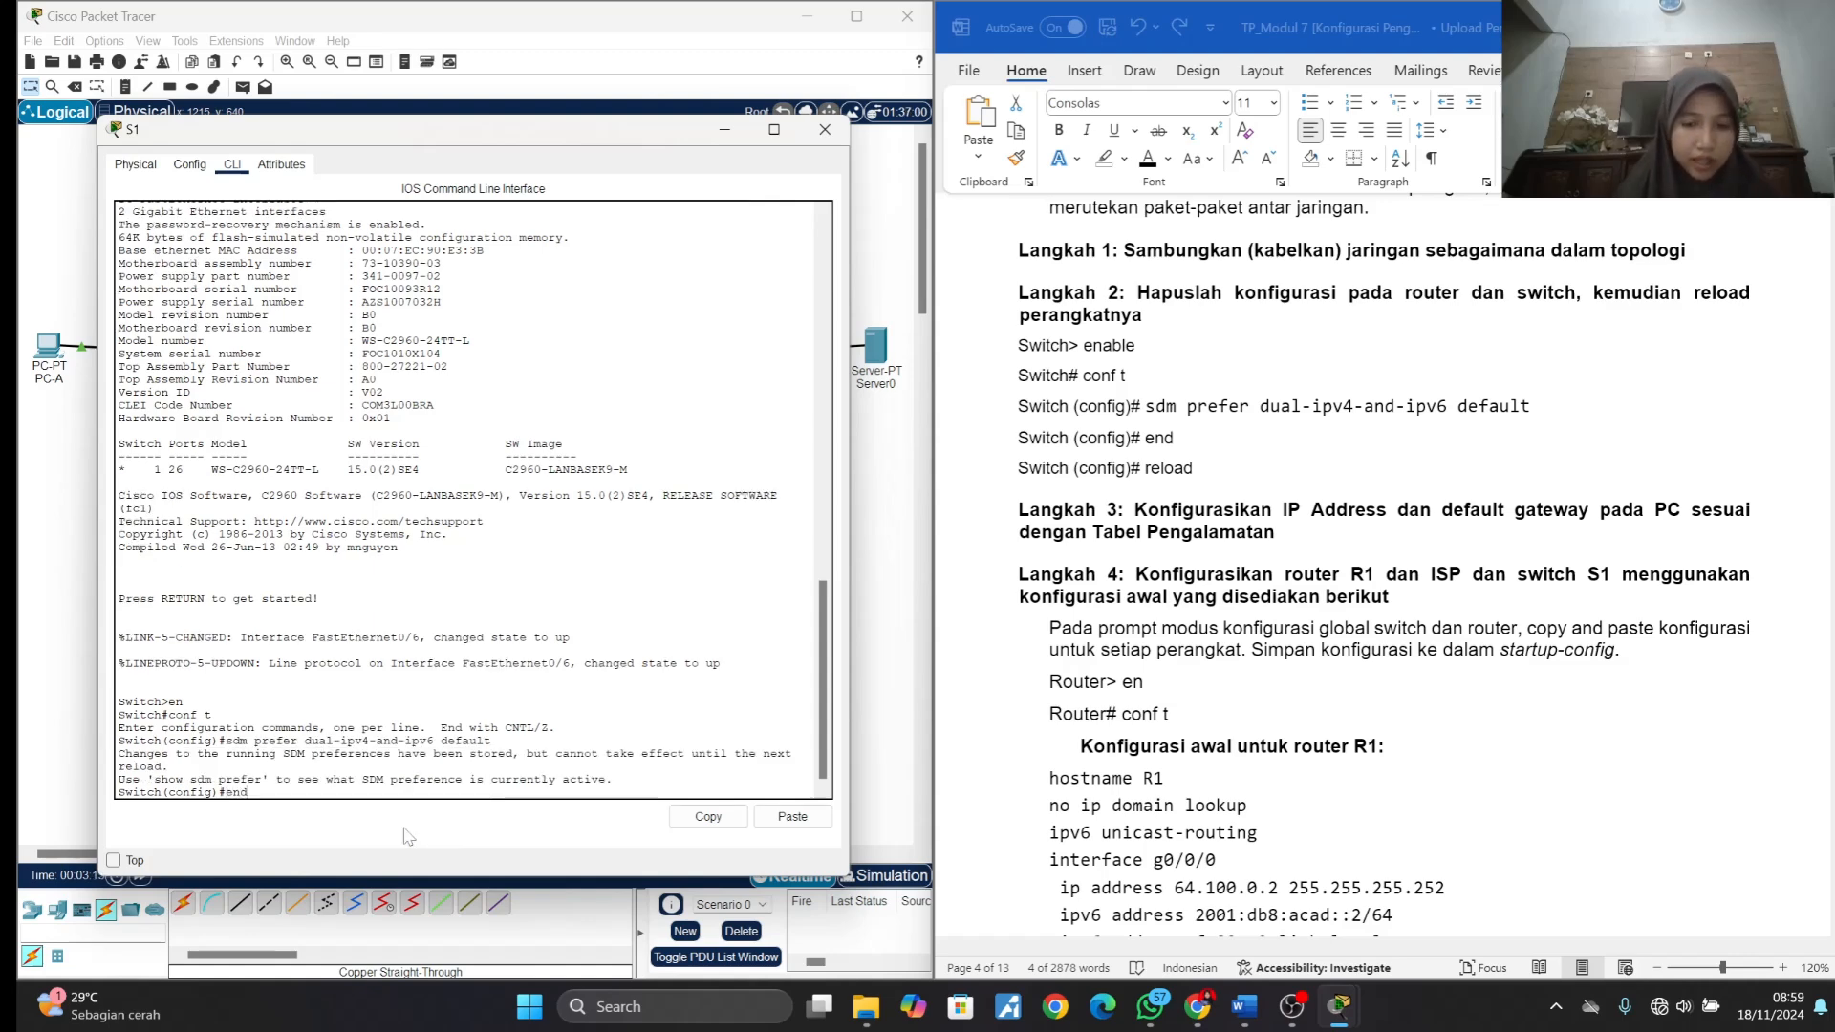
- Leave S1's configuration mode with end and reload the switch, answering yes to saving the configuration and confirming the reload
key("Return")
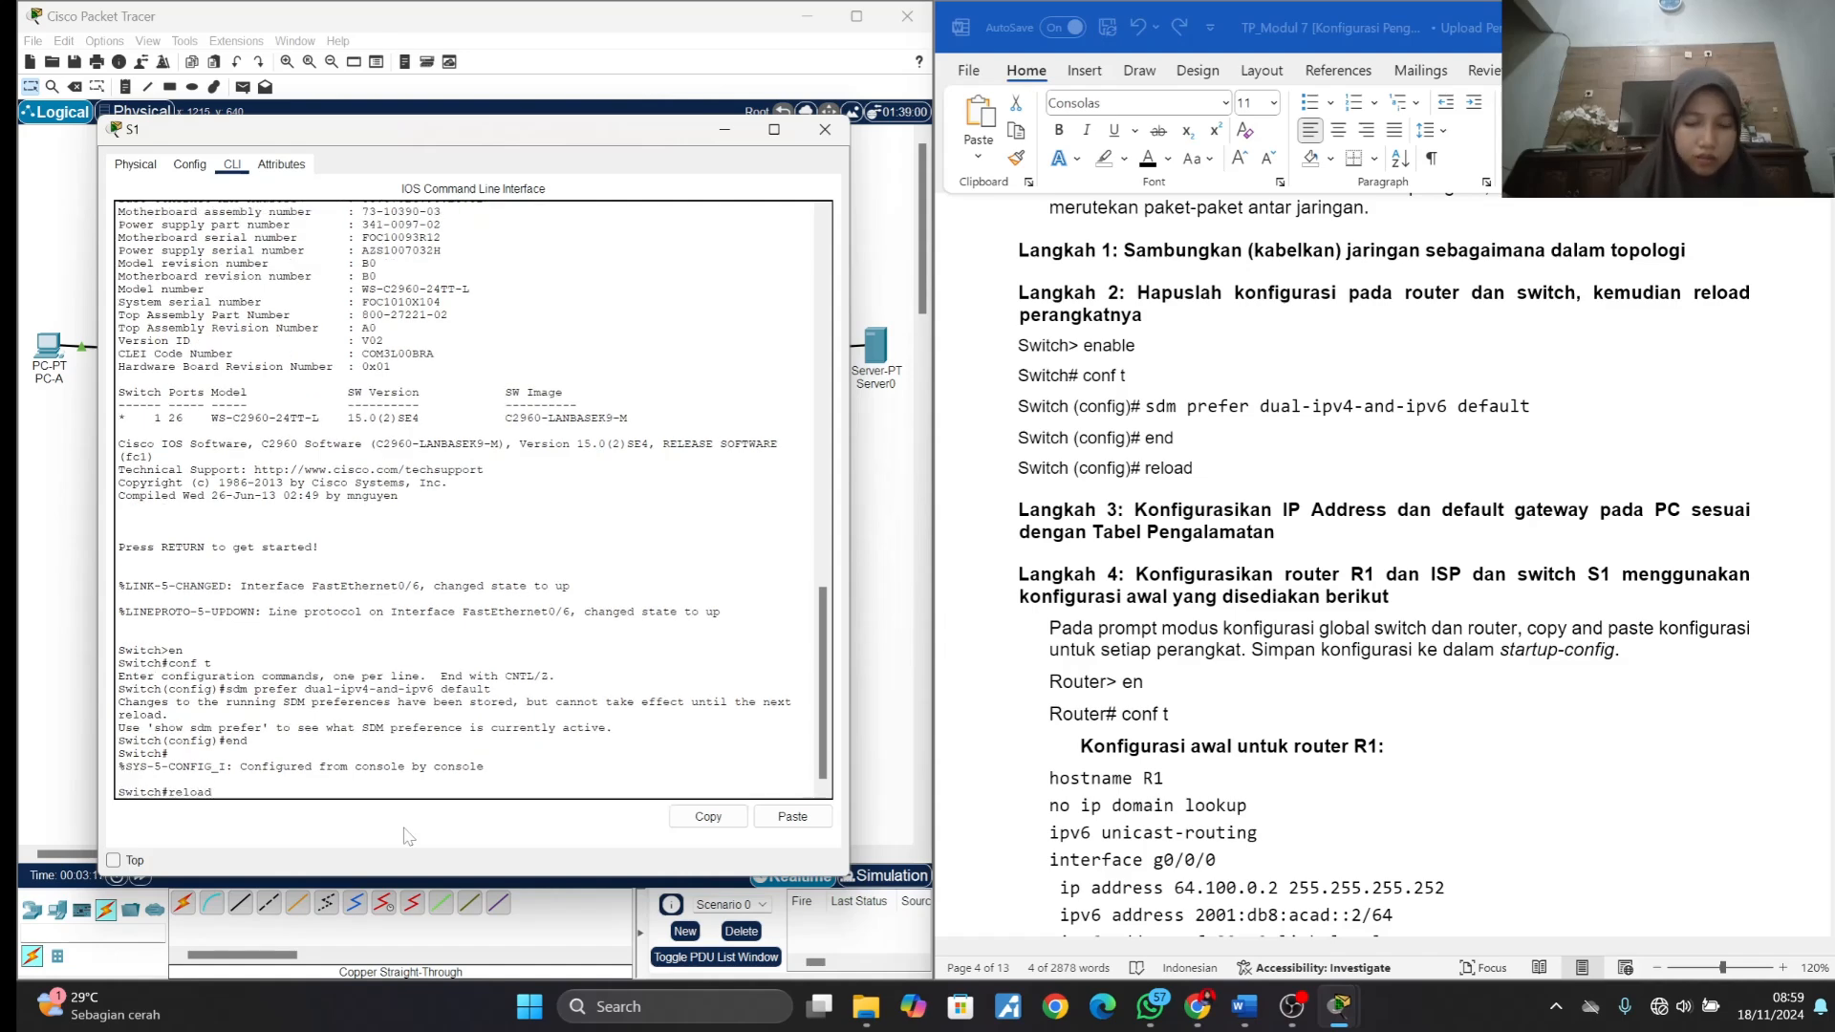
type("reload")
key("Return")
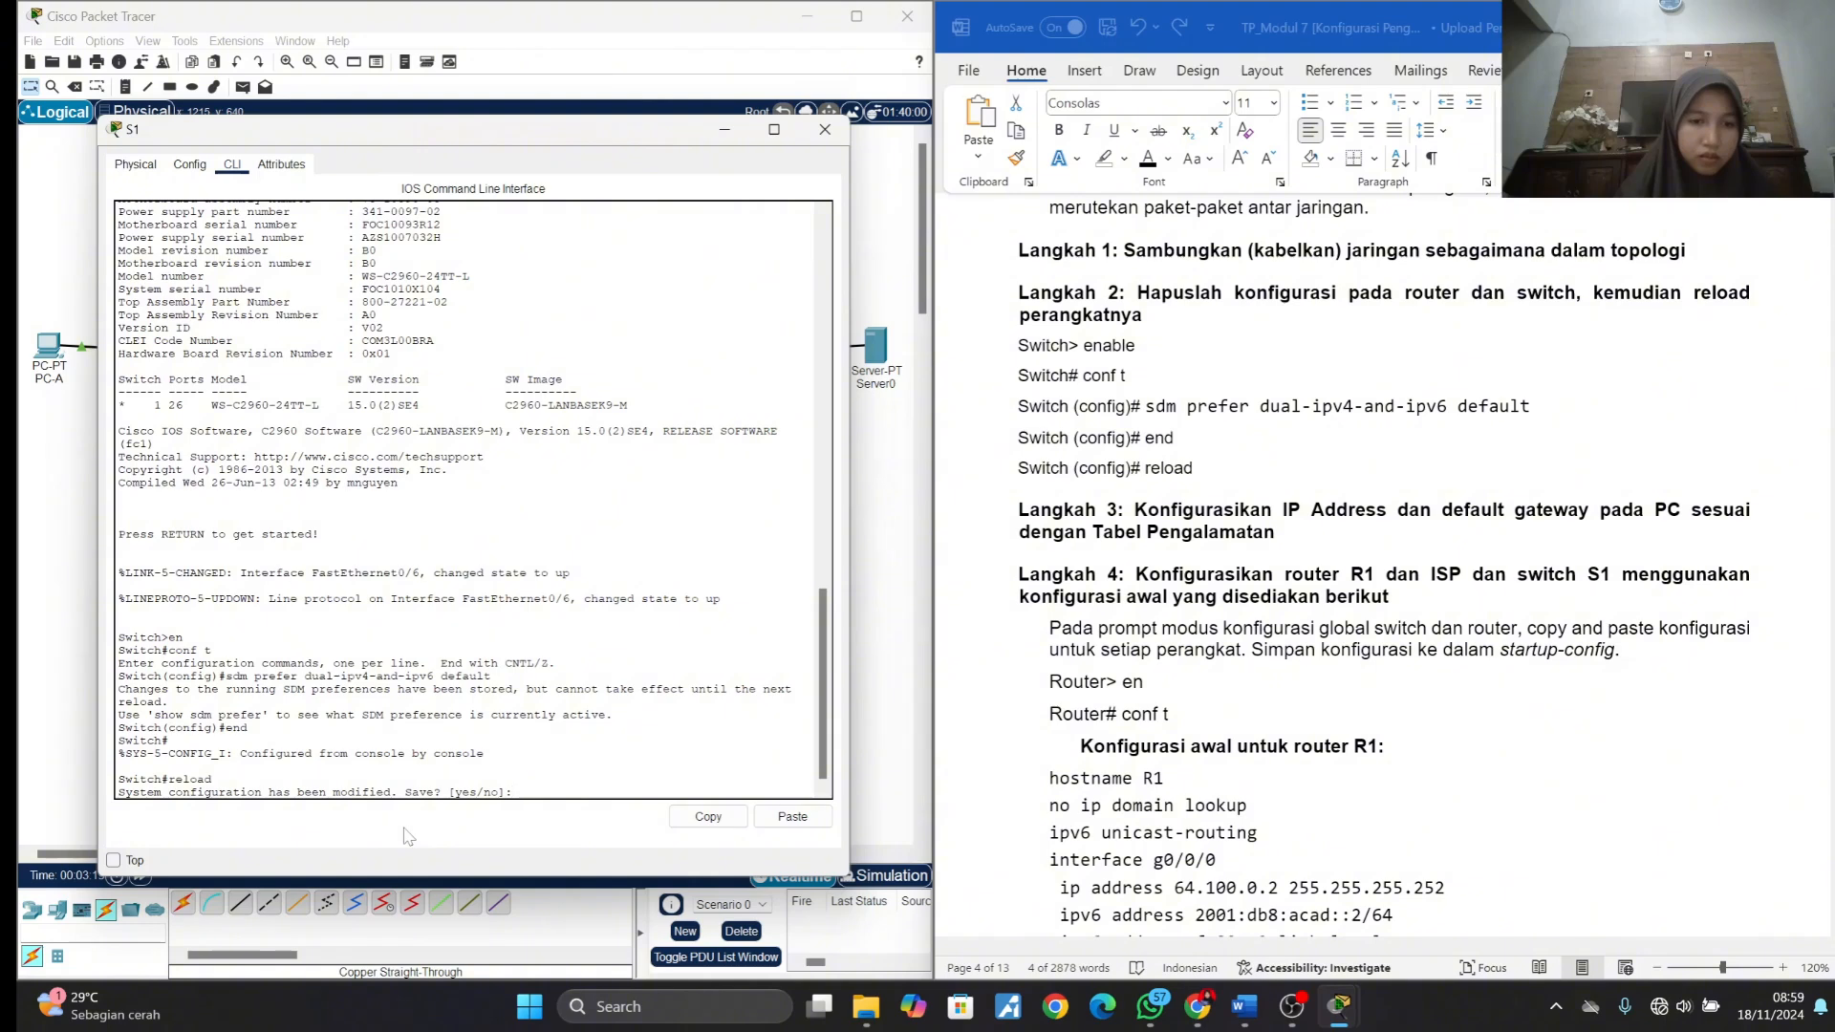
type("yas")
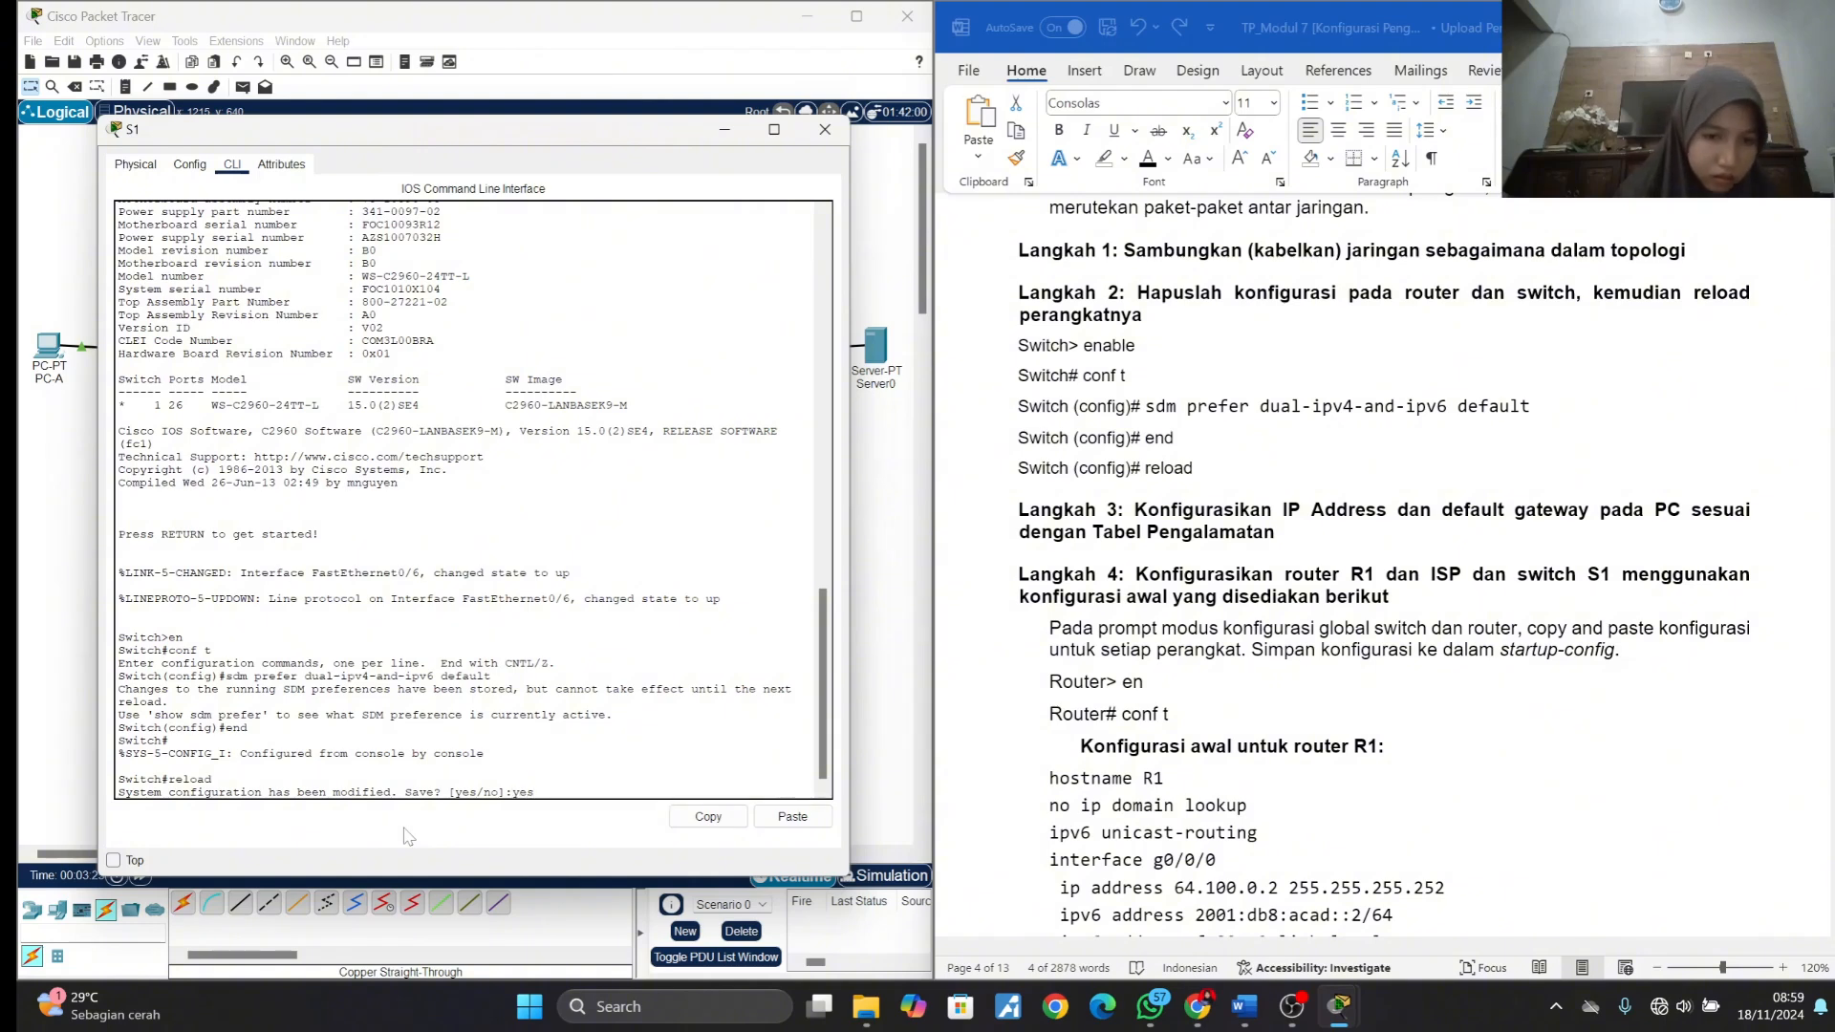
key("Return")
key("Return")
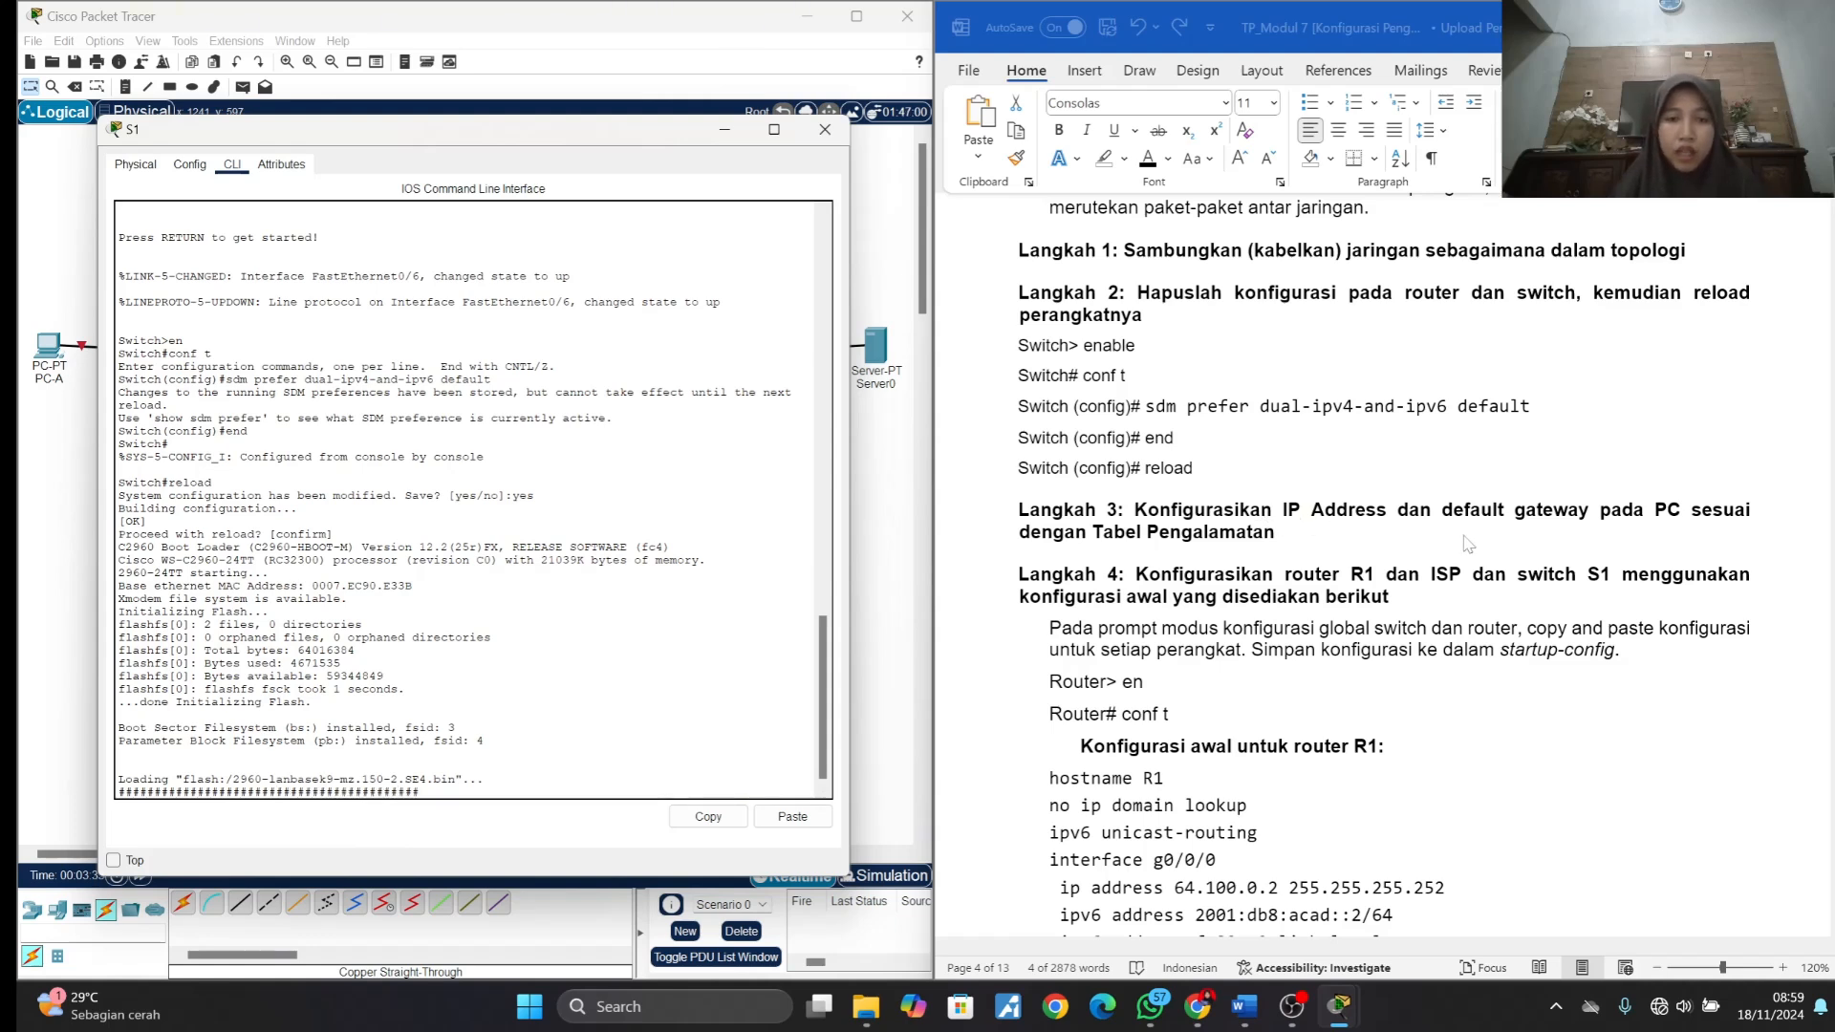
scroll(1467, 544, "up", 20)
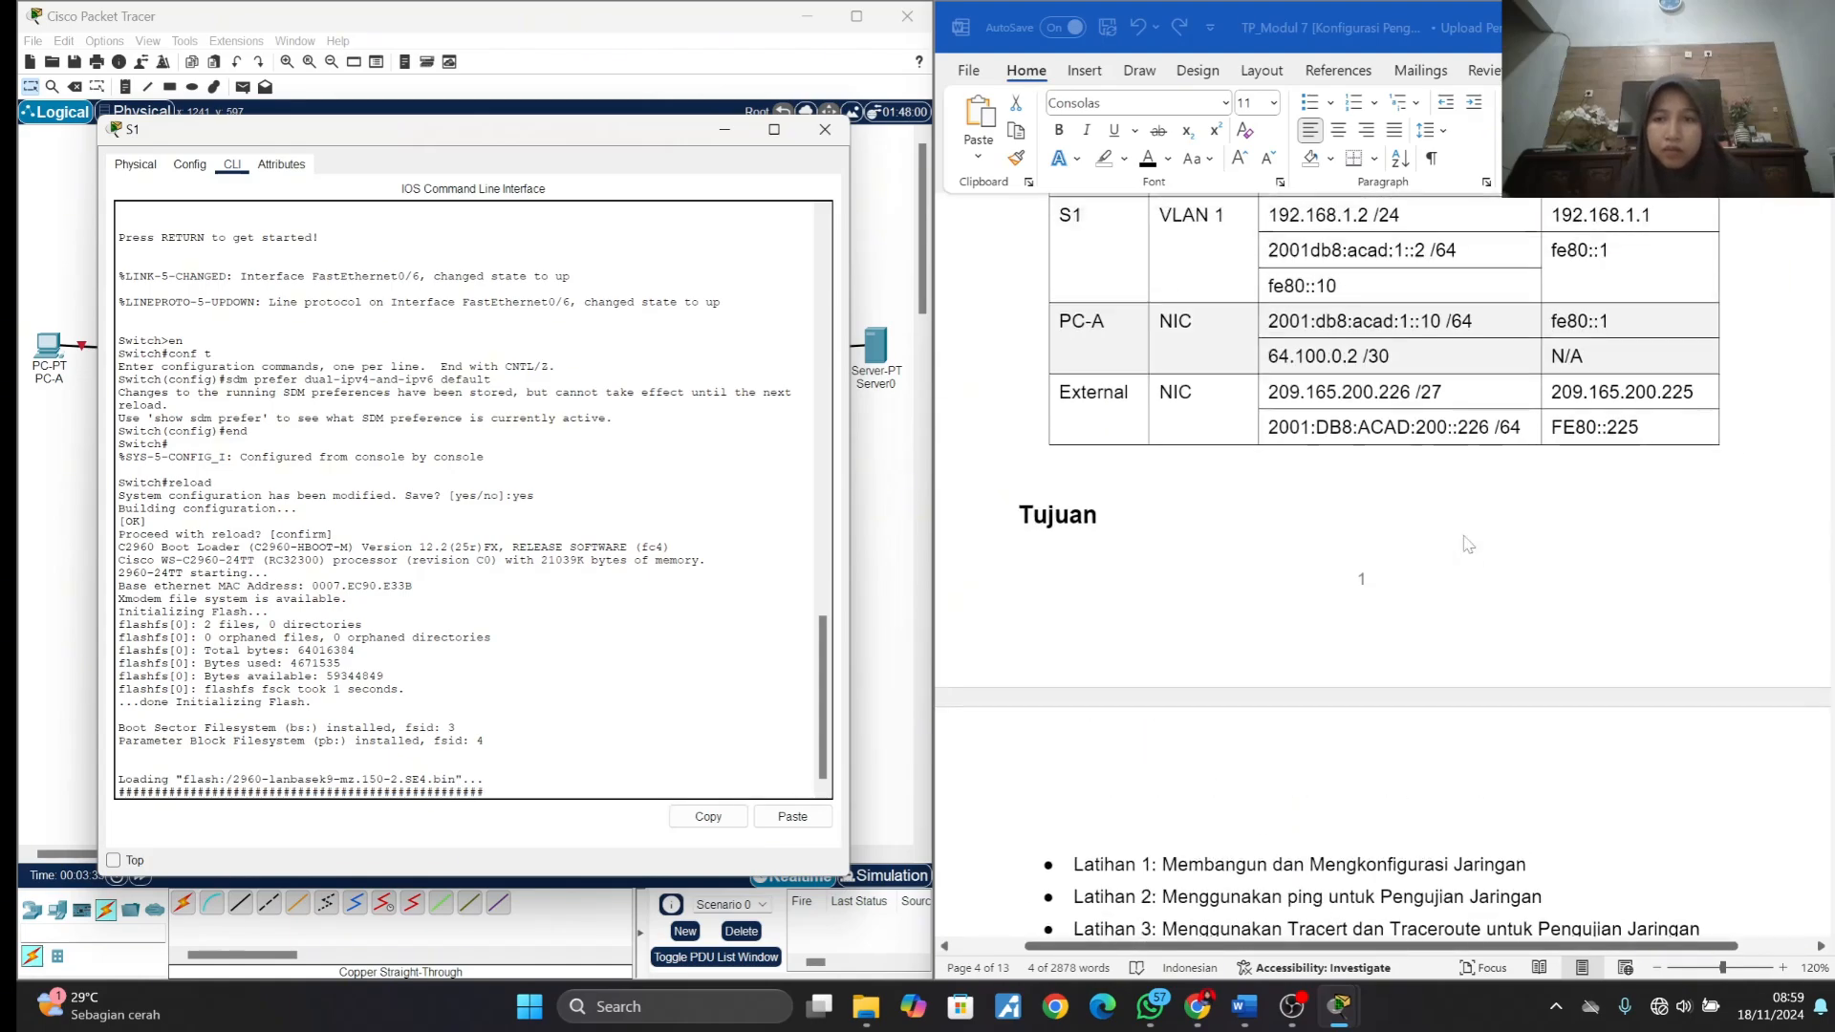
scroll(1467, 544, "down", 2)
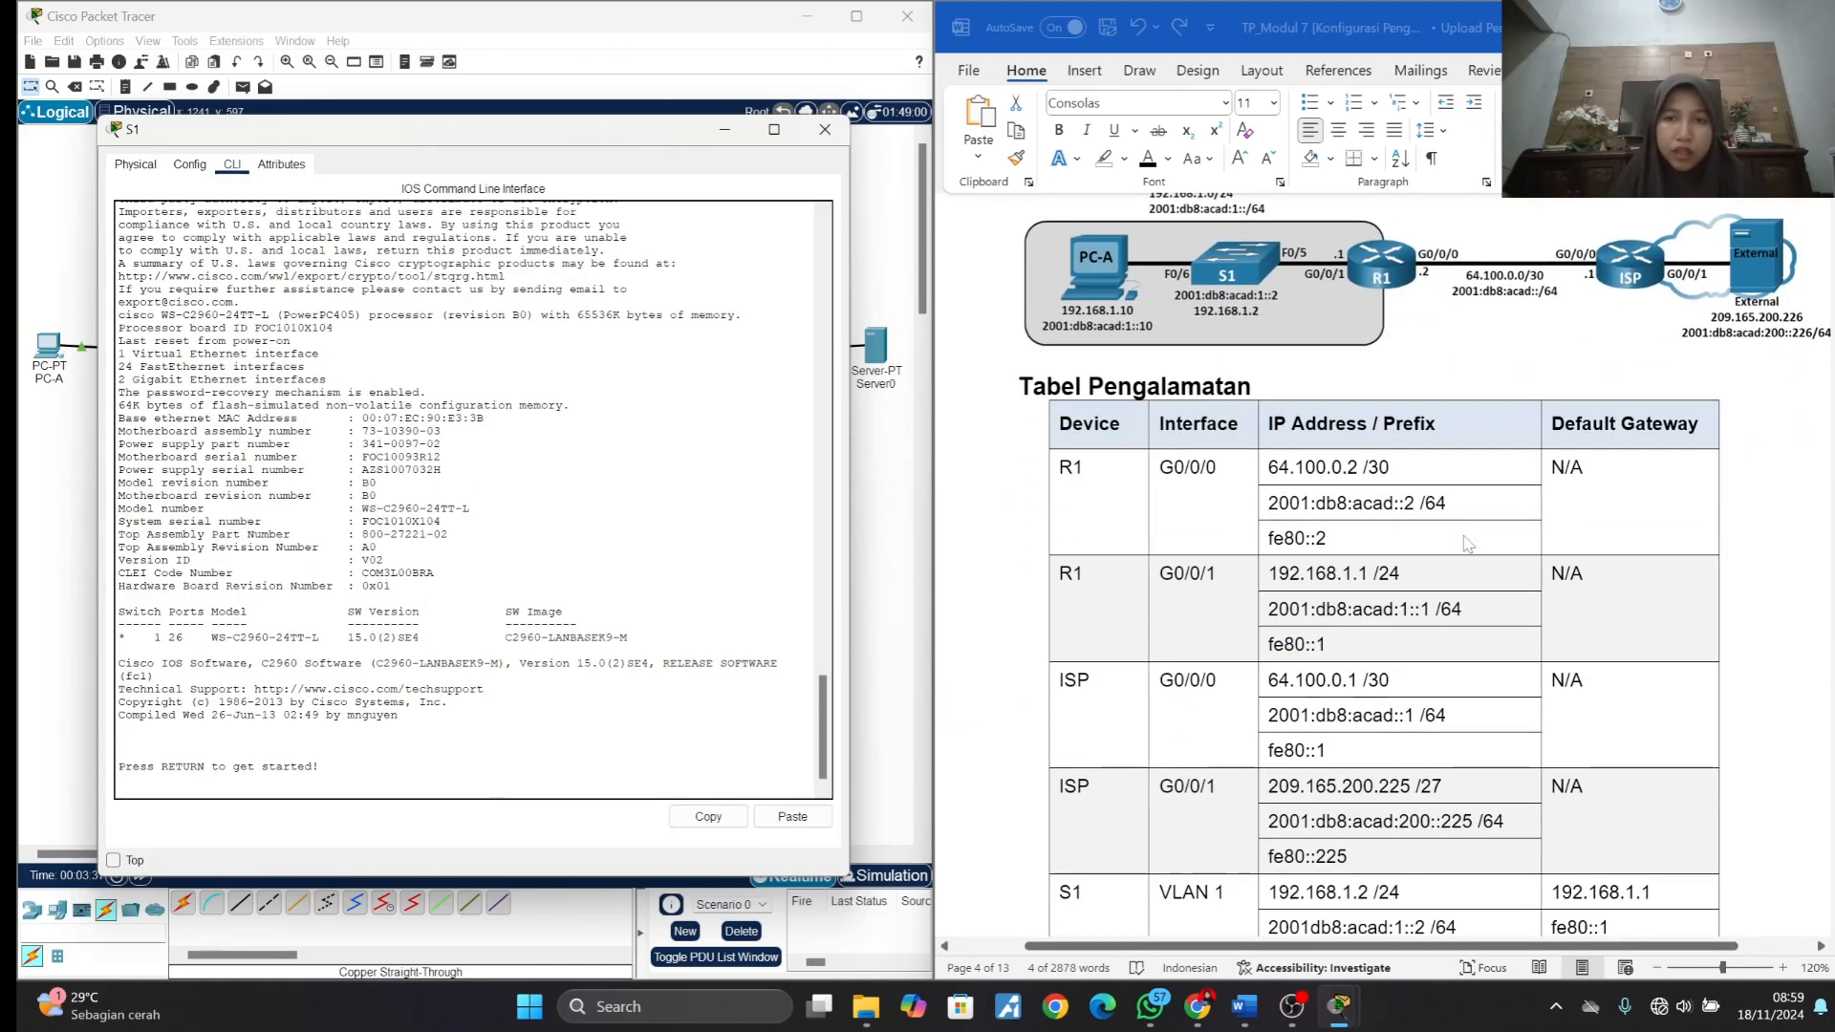
key("Return")
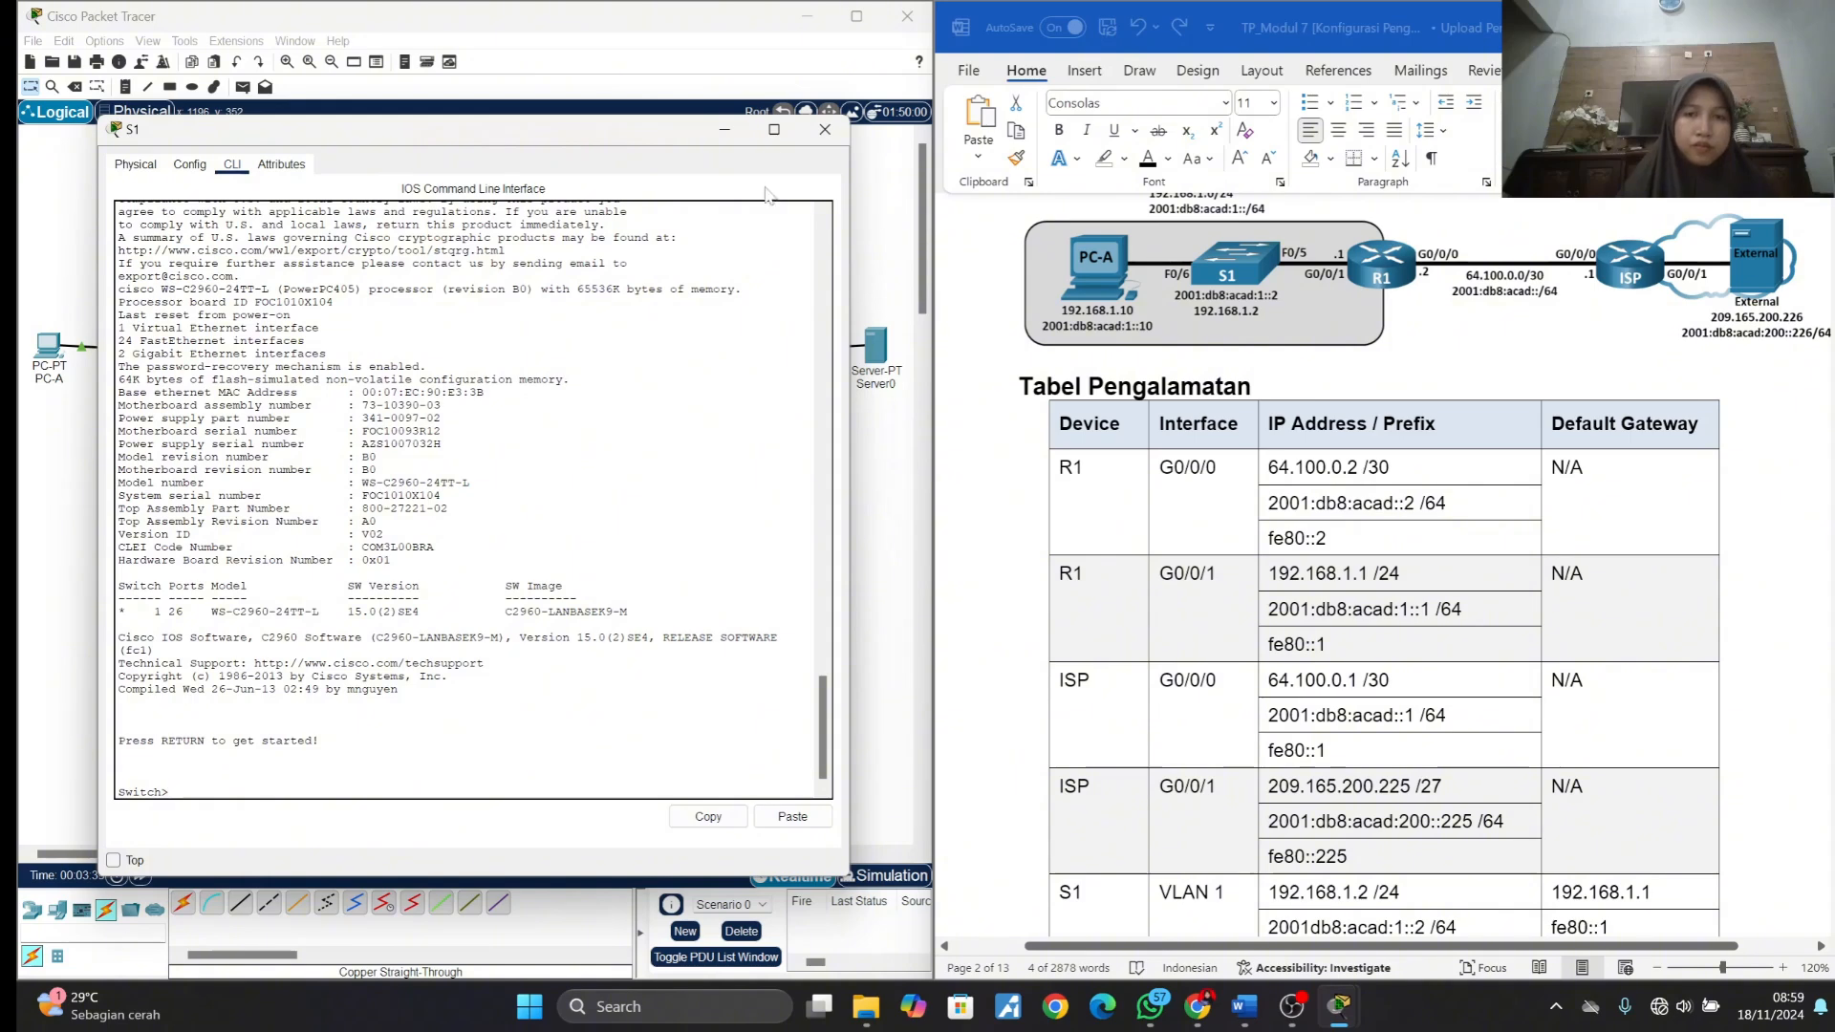
left_click(825, 131)
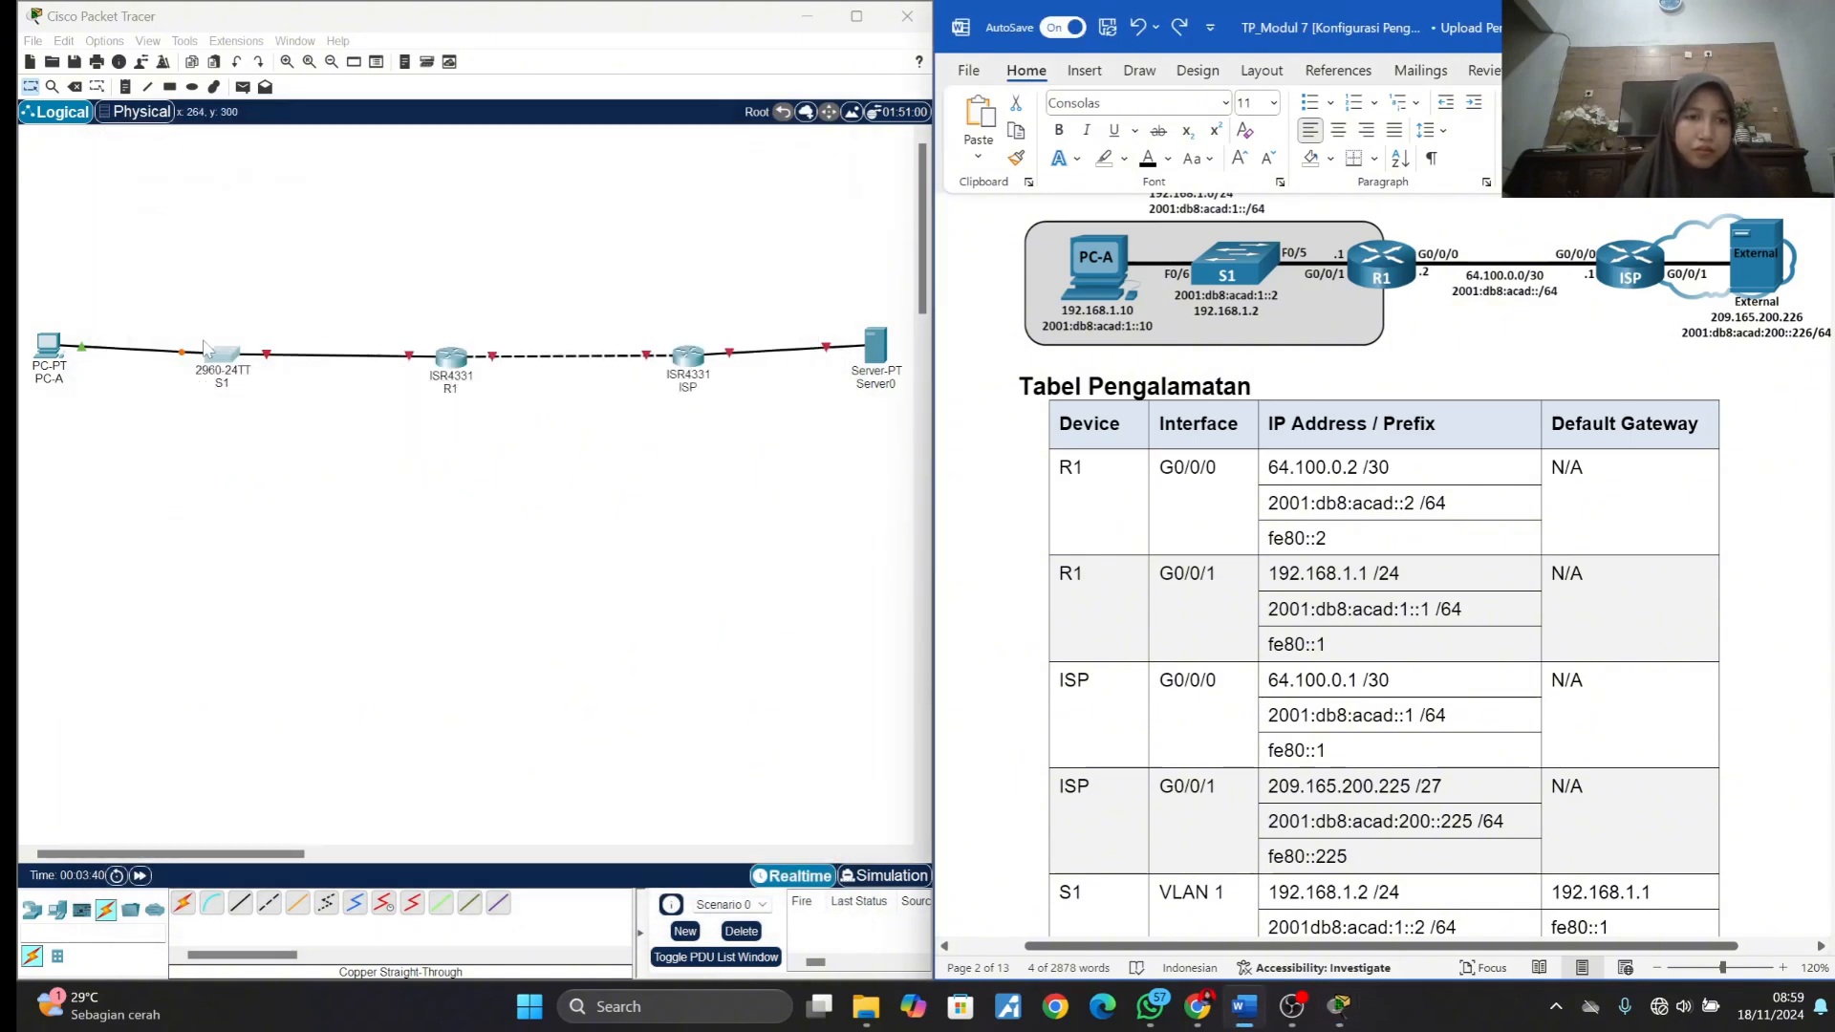
- In PC-A's IP configuration, set the static IPv4 address to 192.168.1.10 with subnet mask 255.255.255.0
left_click(57, 350)
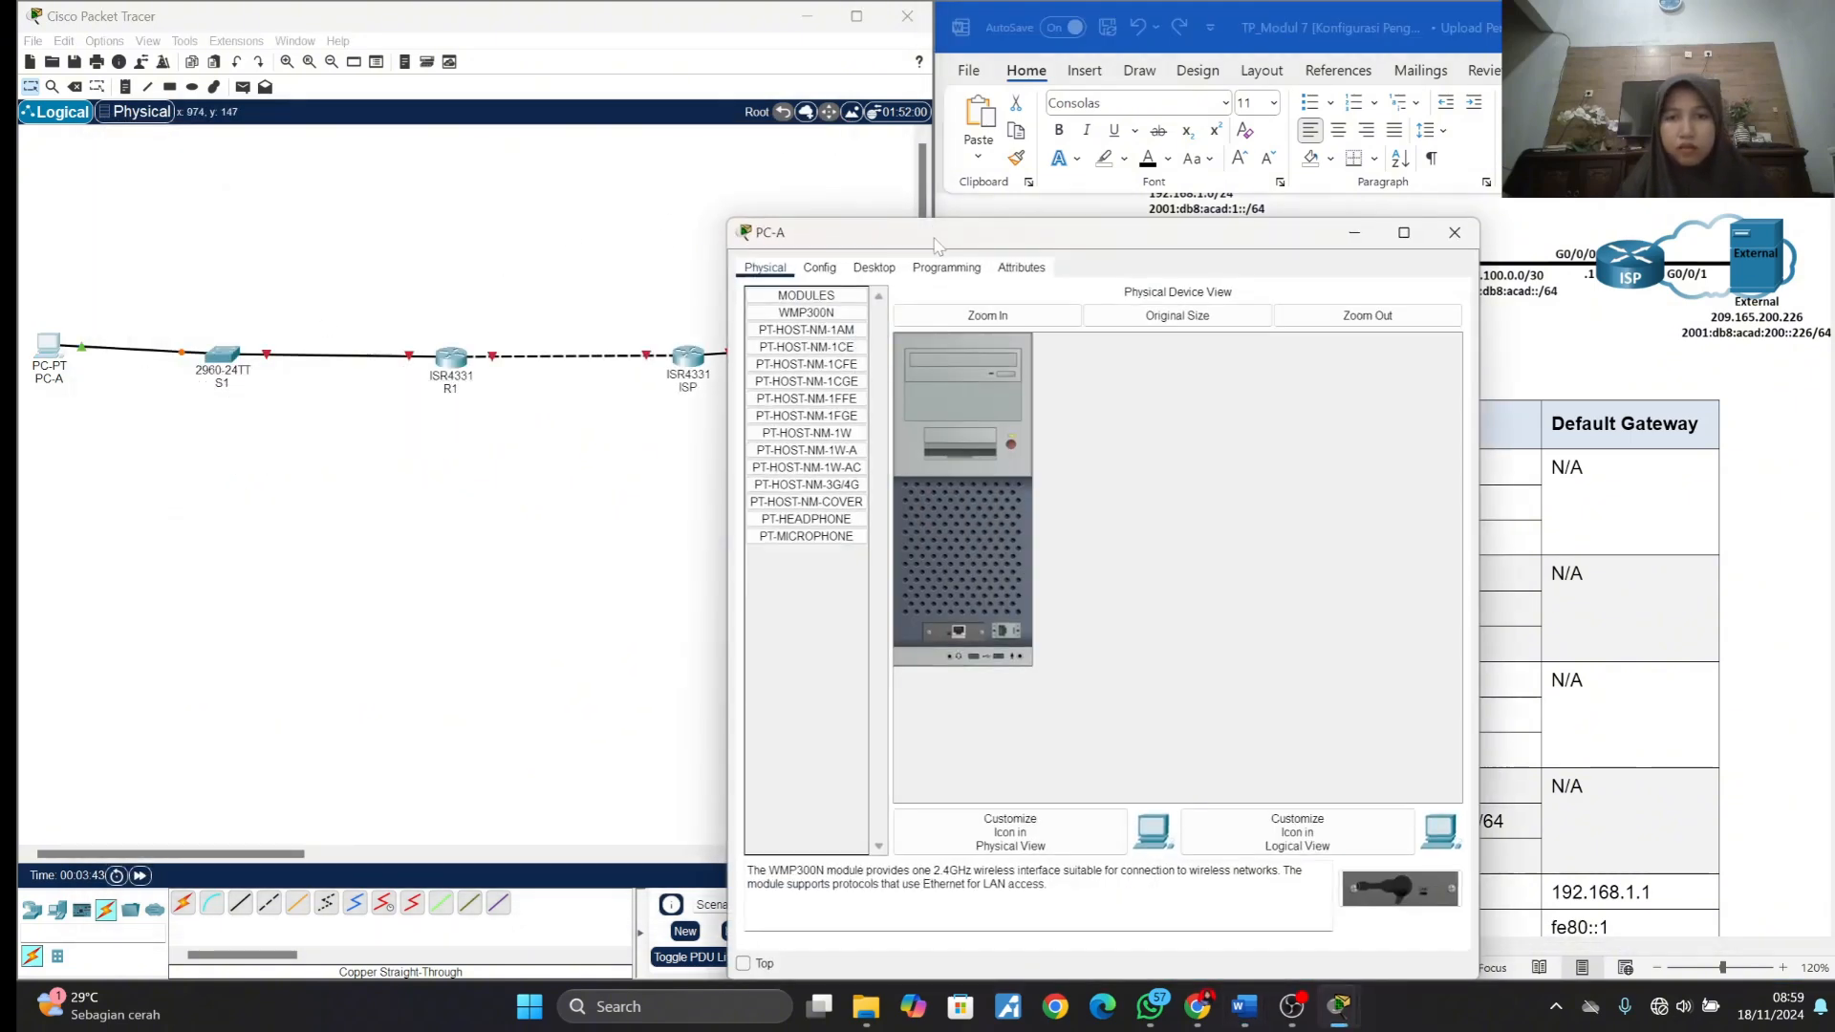
left_click_drag(936, 245, 312, 164)
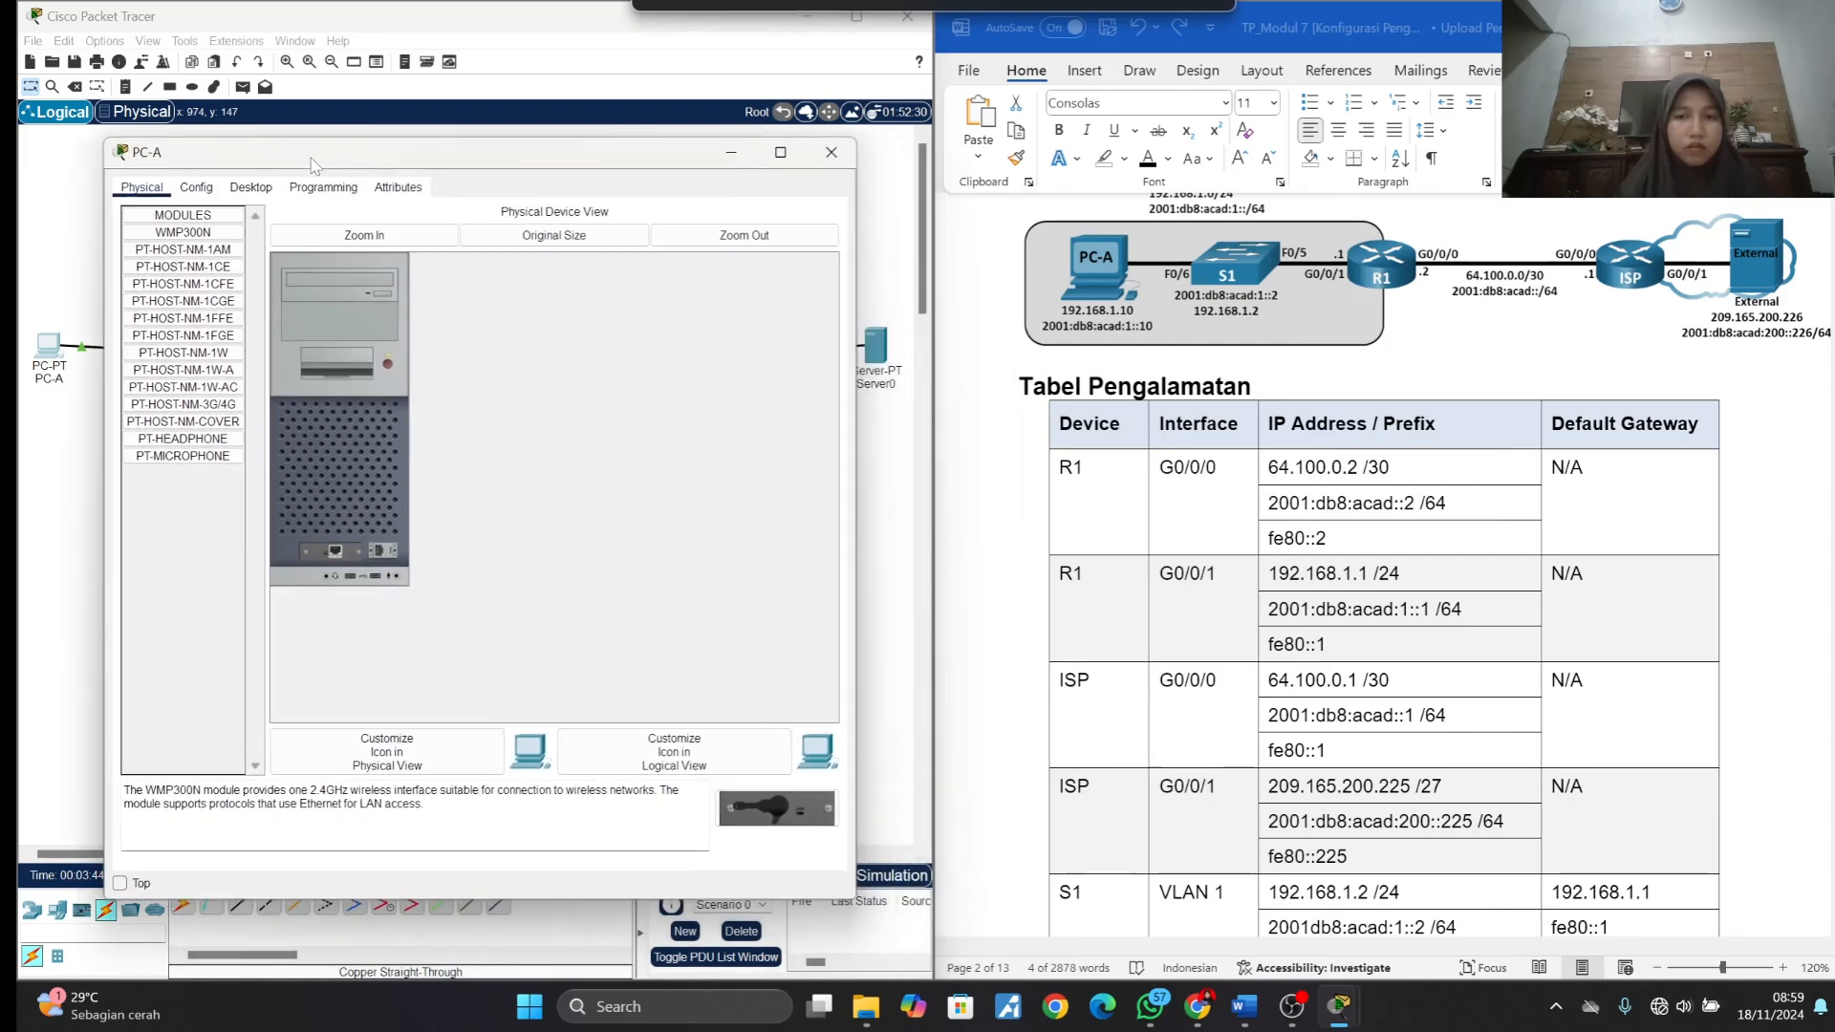
left_click(251, 188)
left_click(217, 249)
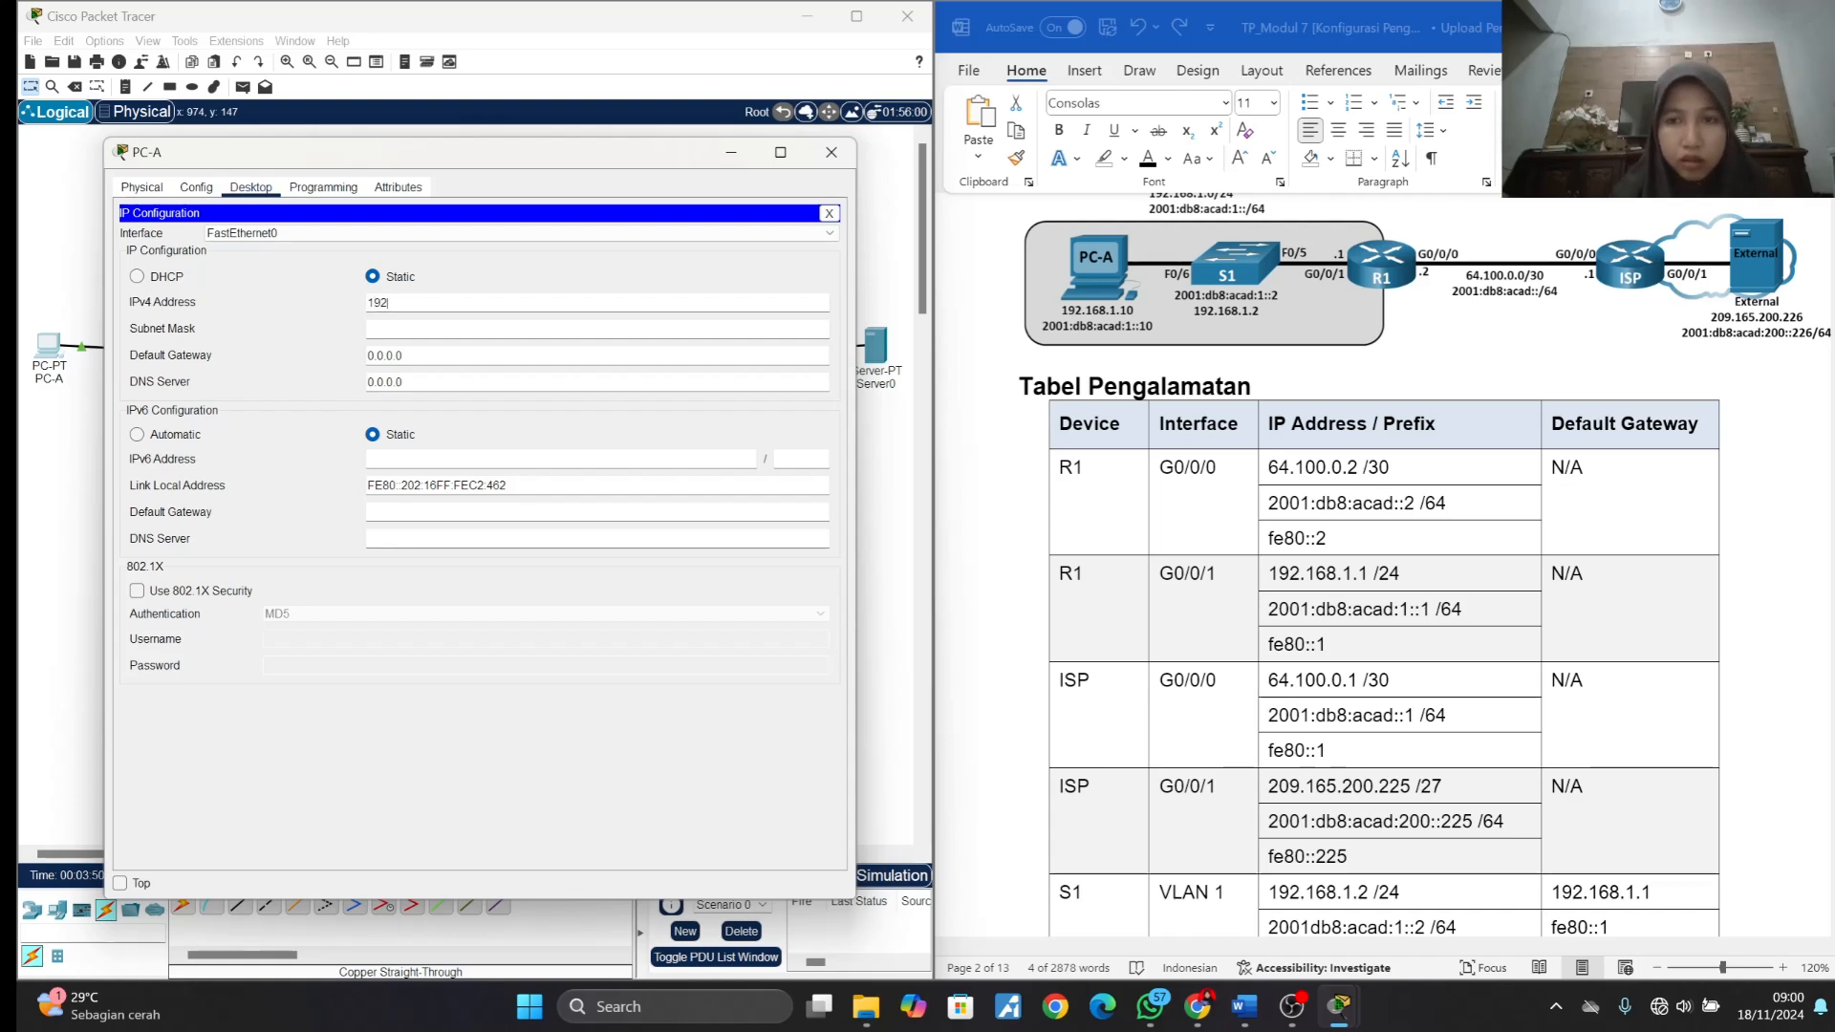
type(".1")
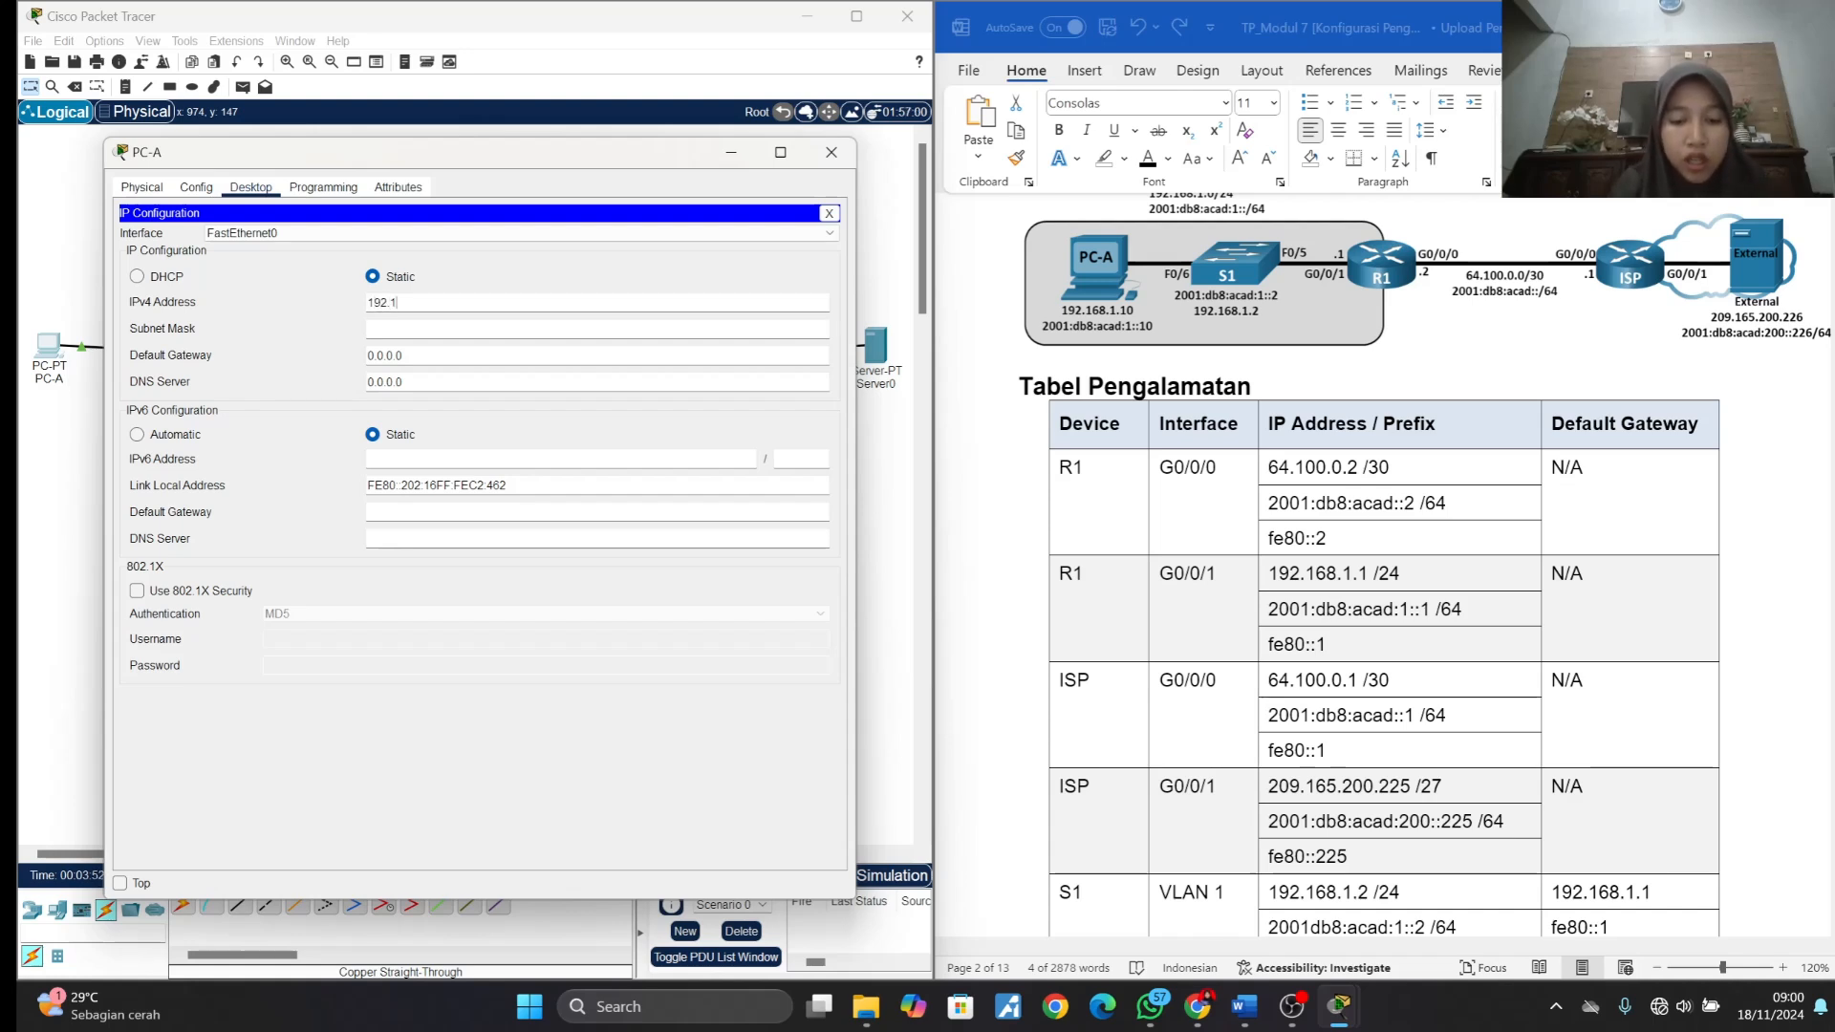
type("68.1.10")
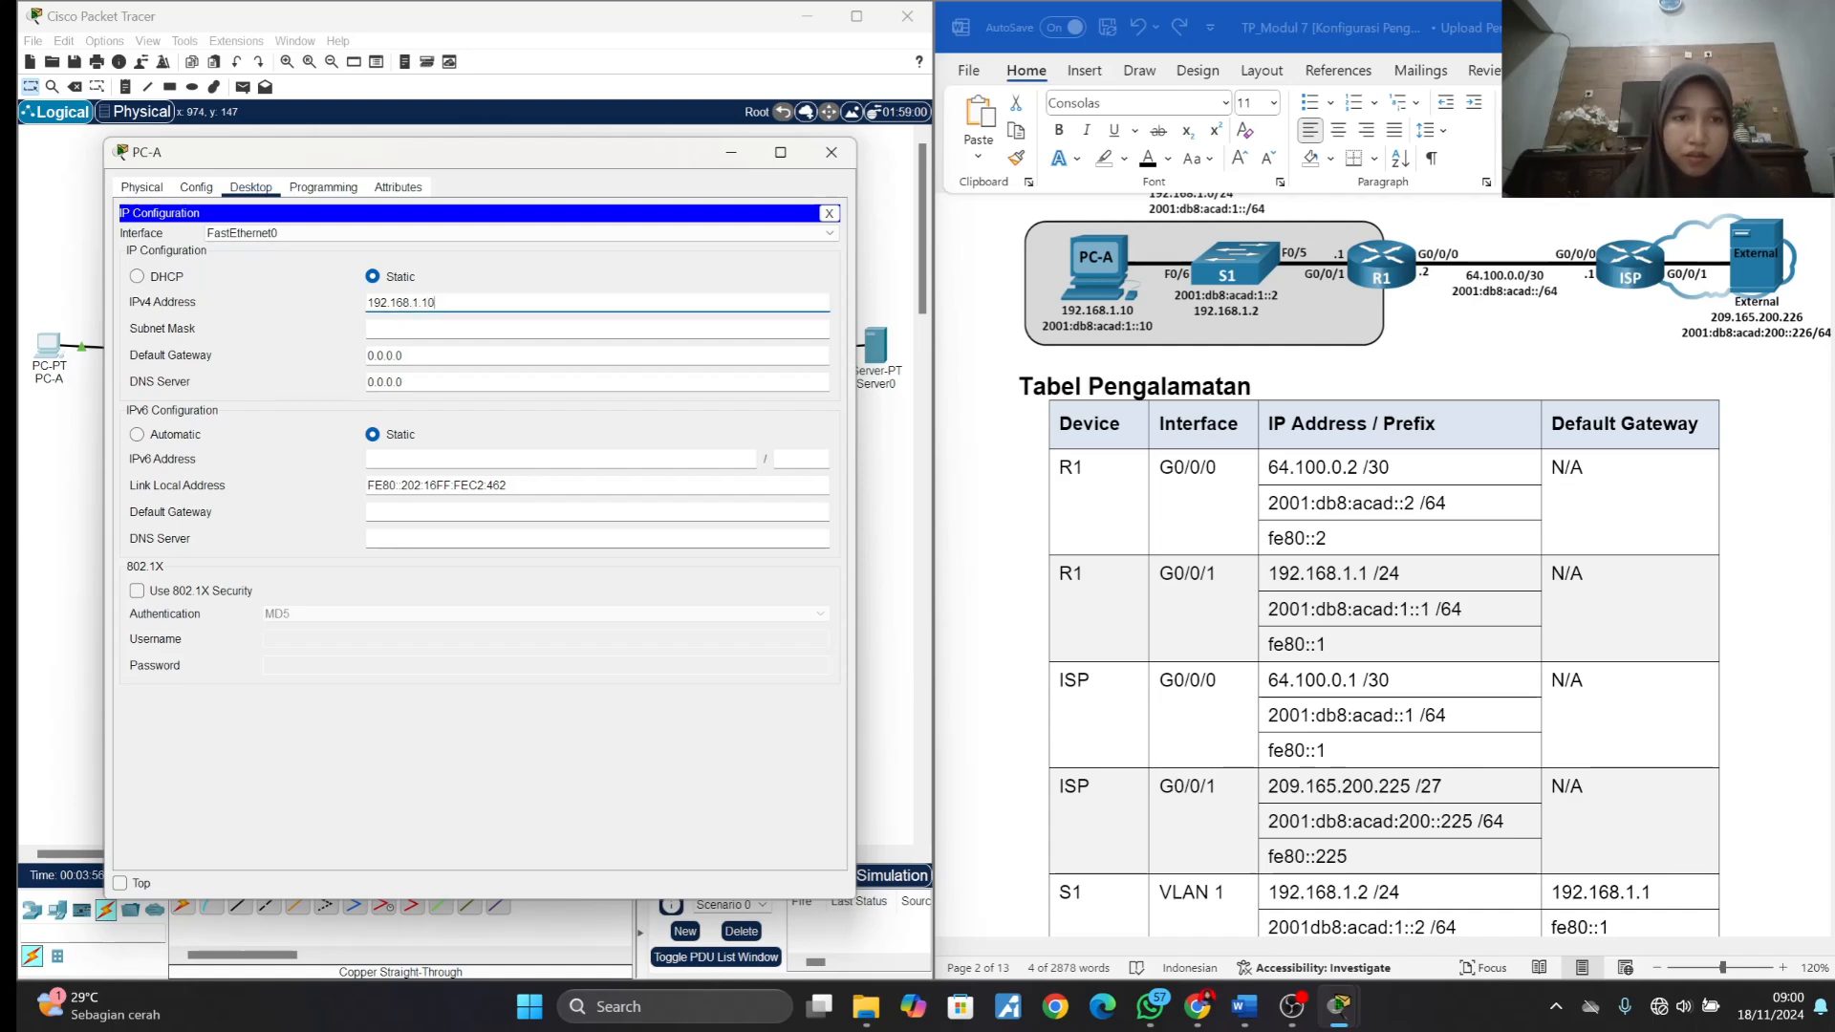
left_click(398, 325)
left_click(1174, 621)
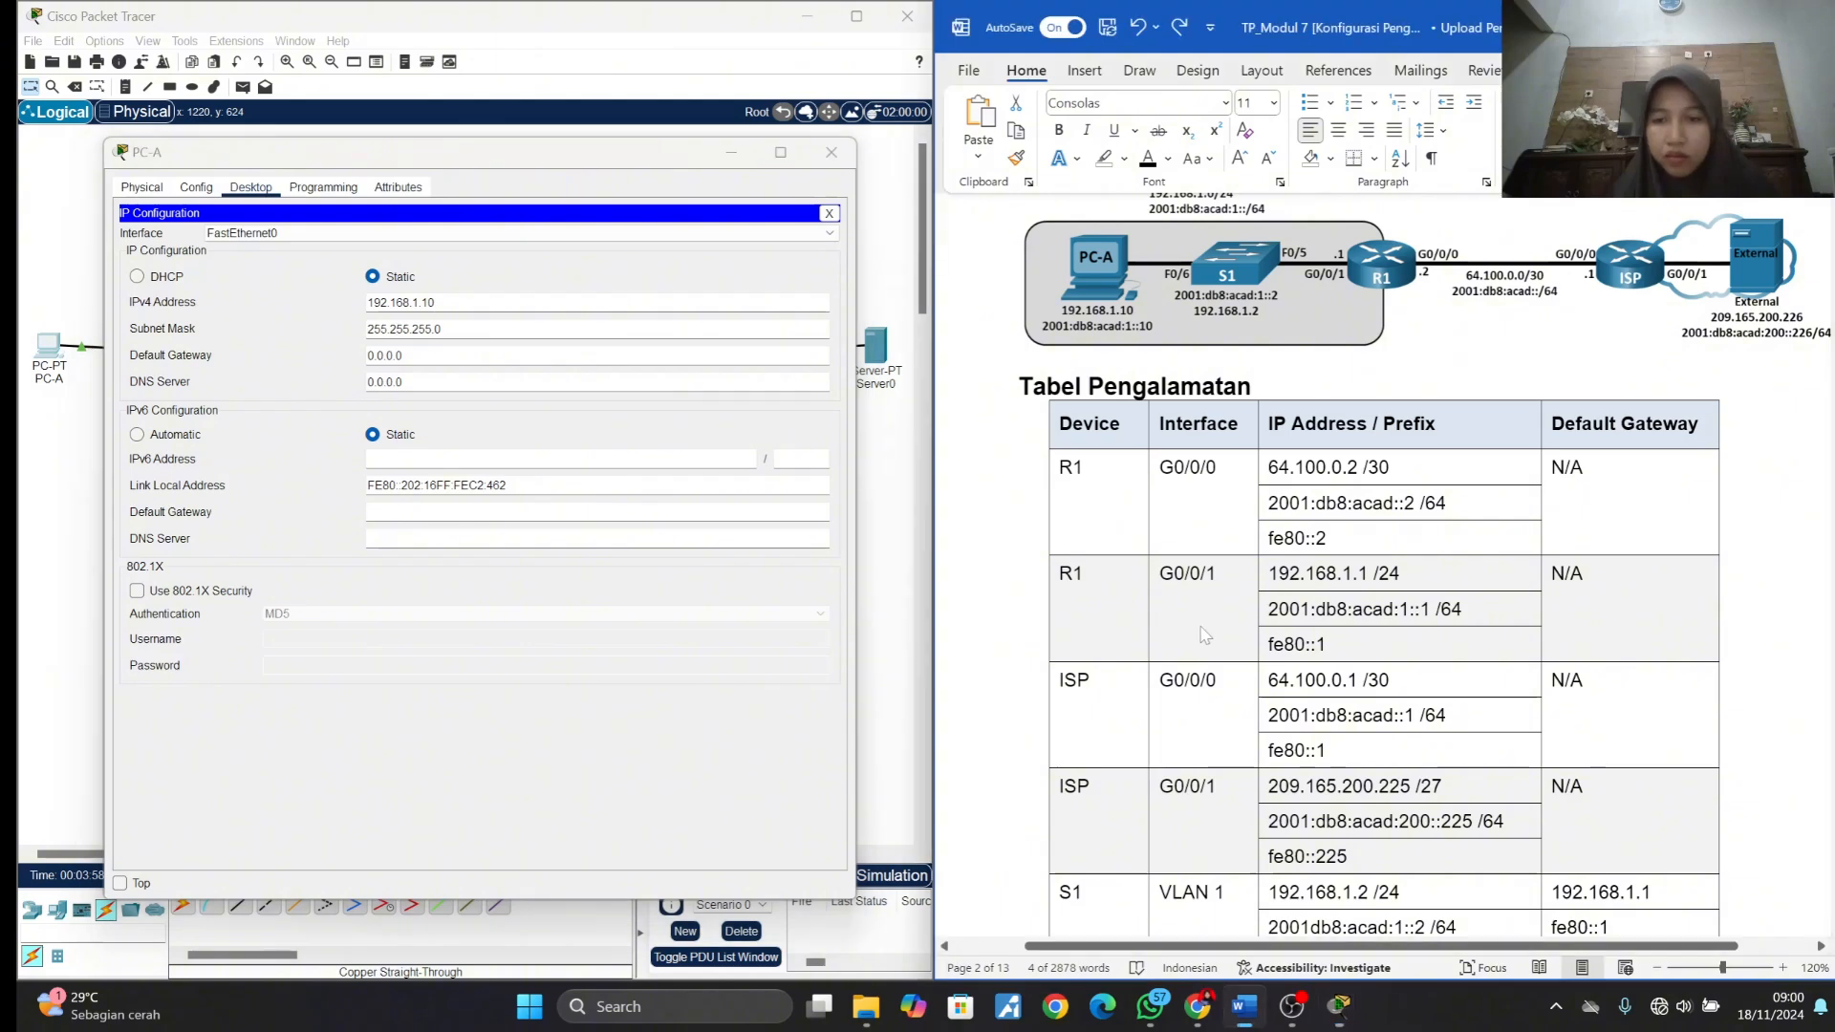
- Copy PC-A's IPv6 address 2001:db8:acad:1::10 from the addressing table into its IP configuration and set the prefix length to 64
scroll(1174, 621, "down", 5)
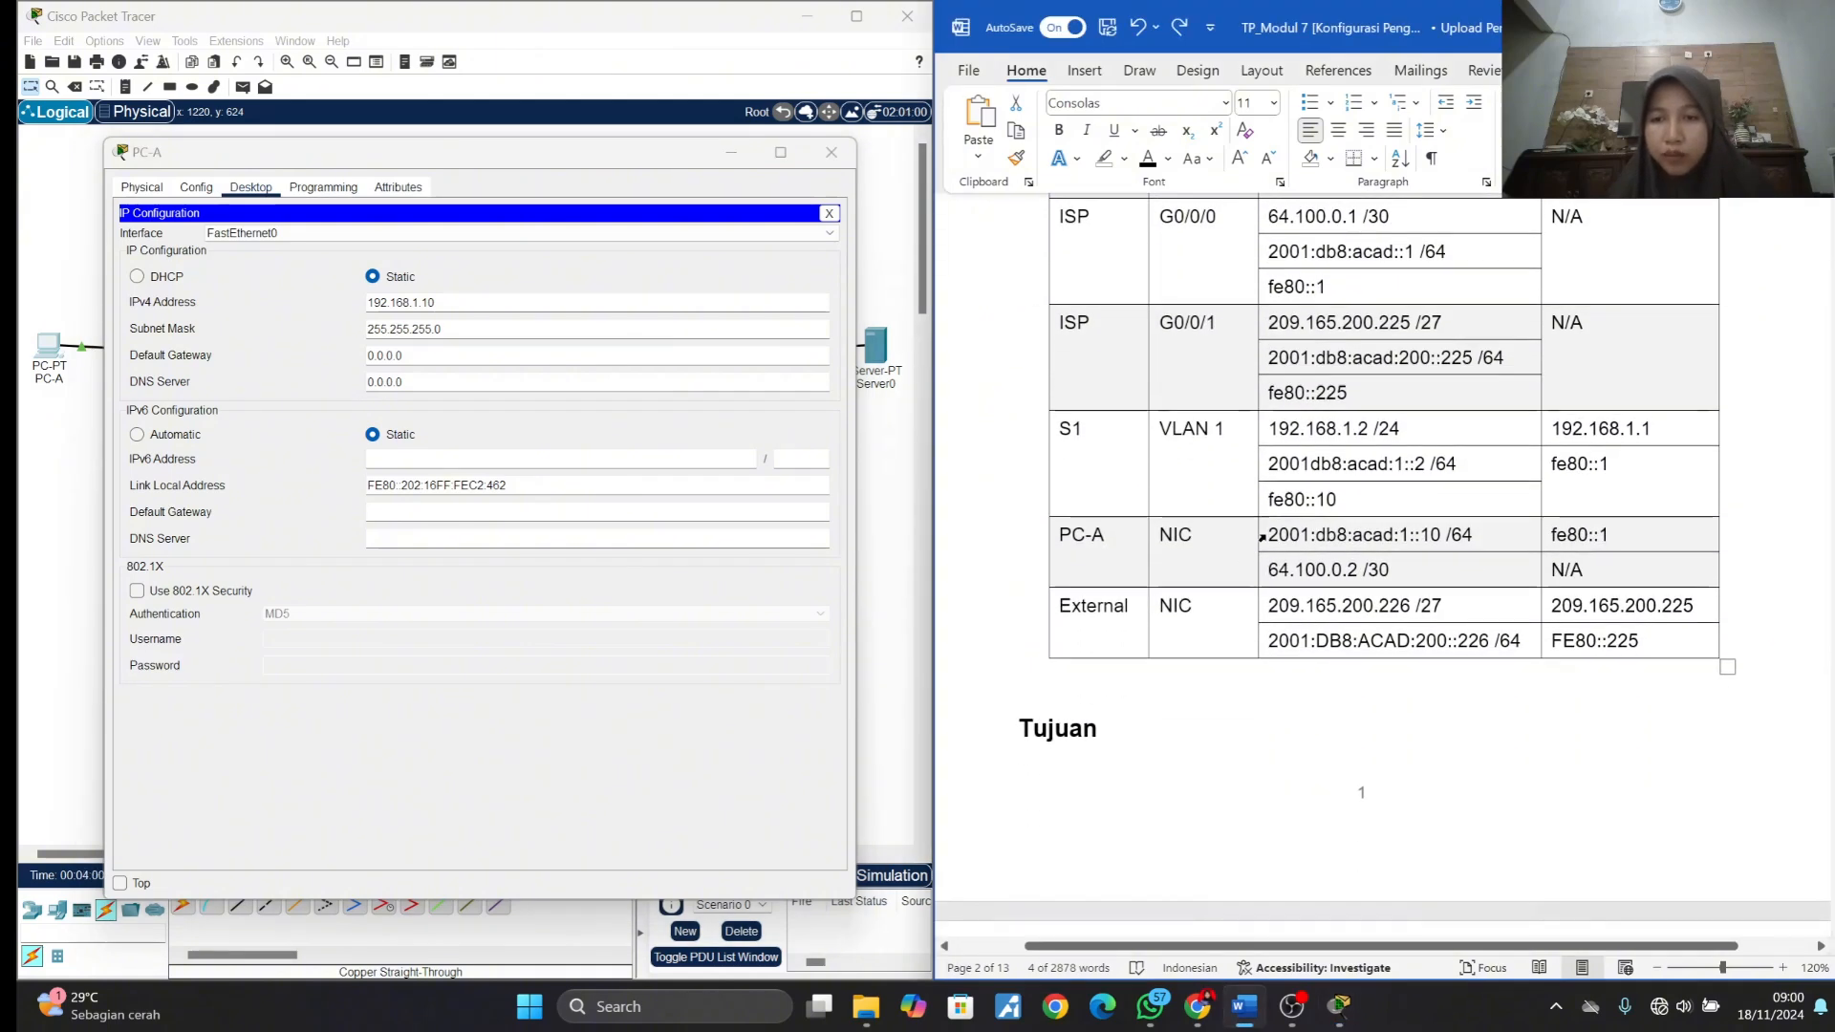
left_click(1262, 538)
left_click(1272, 538)
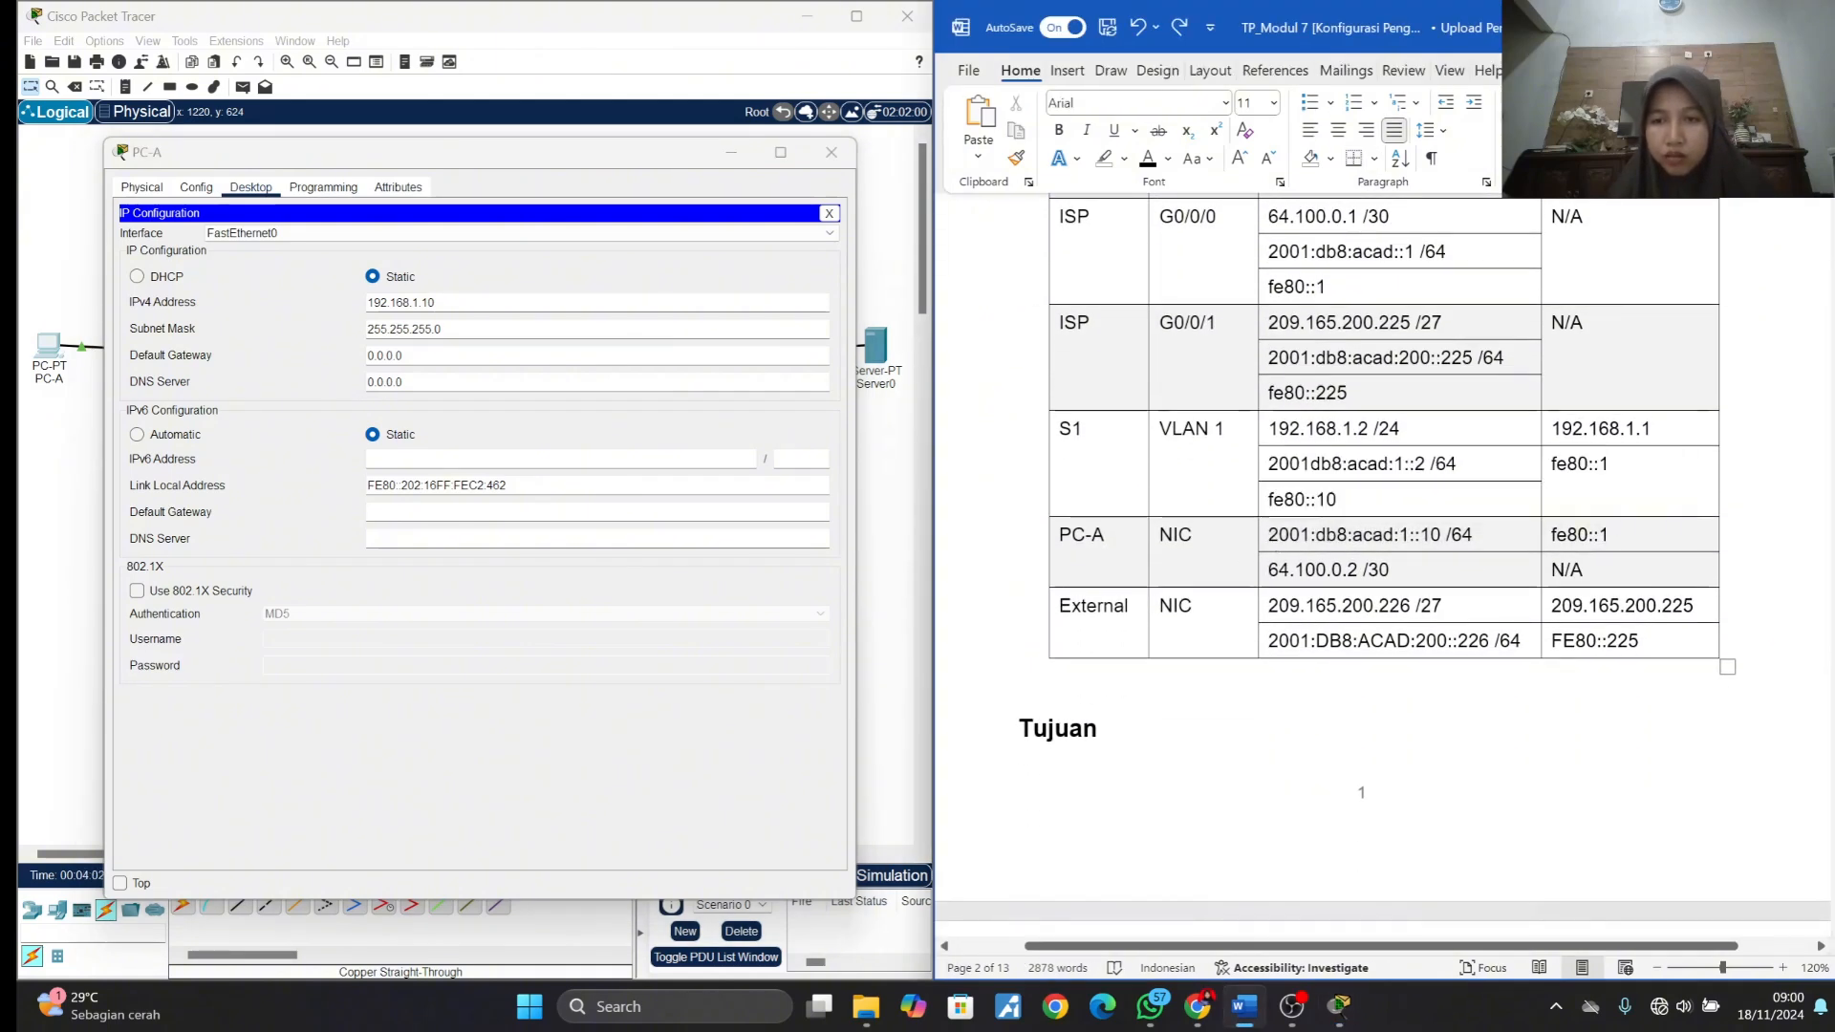
left_click_drag(1268, 538, 1439, 548)
key("ctrl+c")
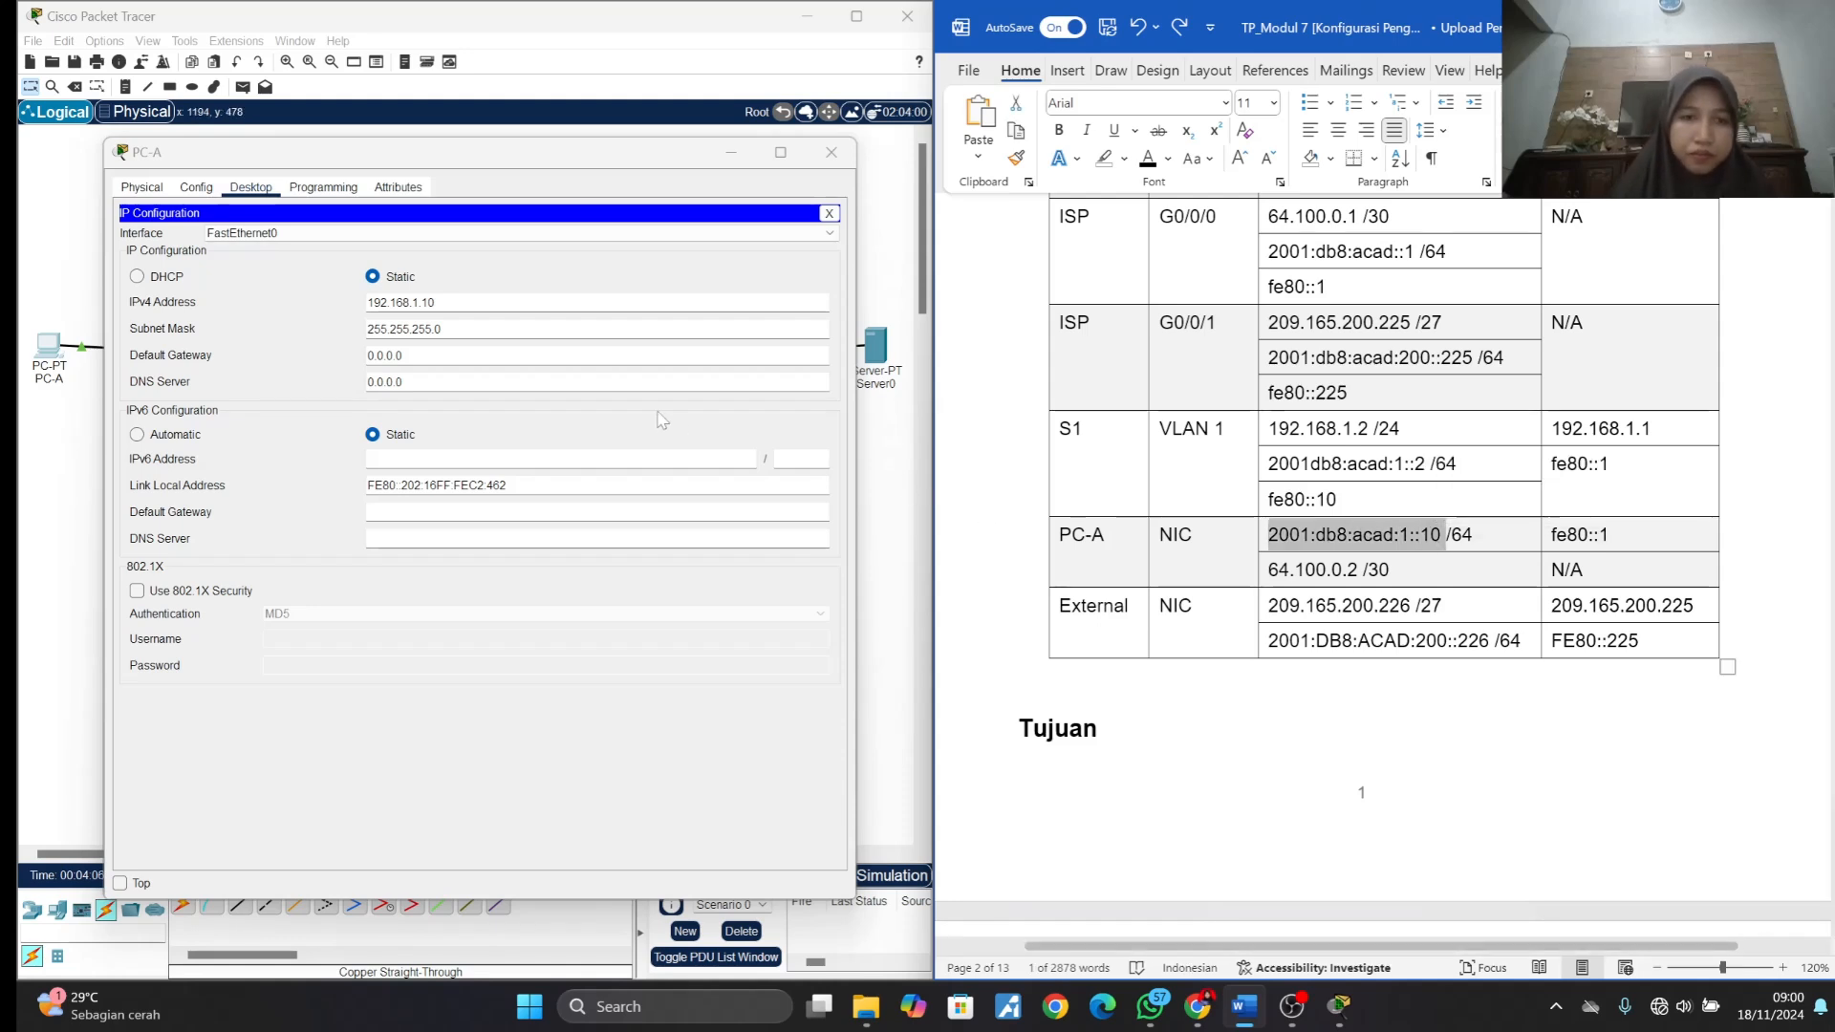
left_click(478, 459)
key("ctrl+v")
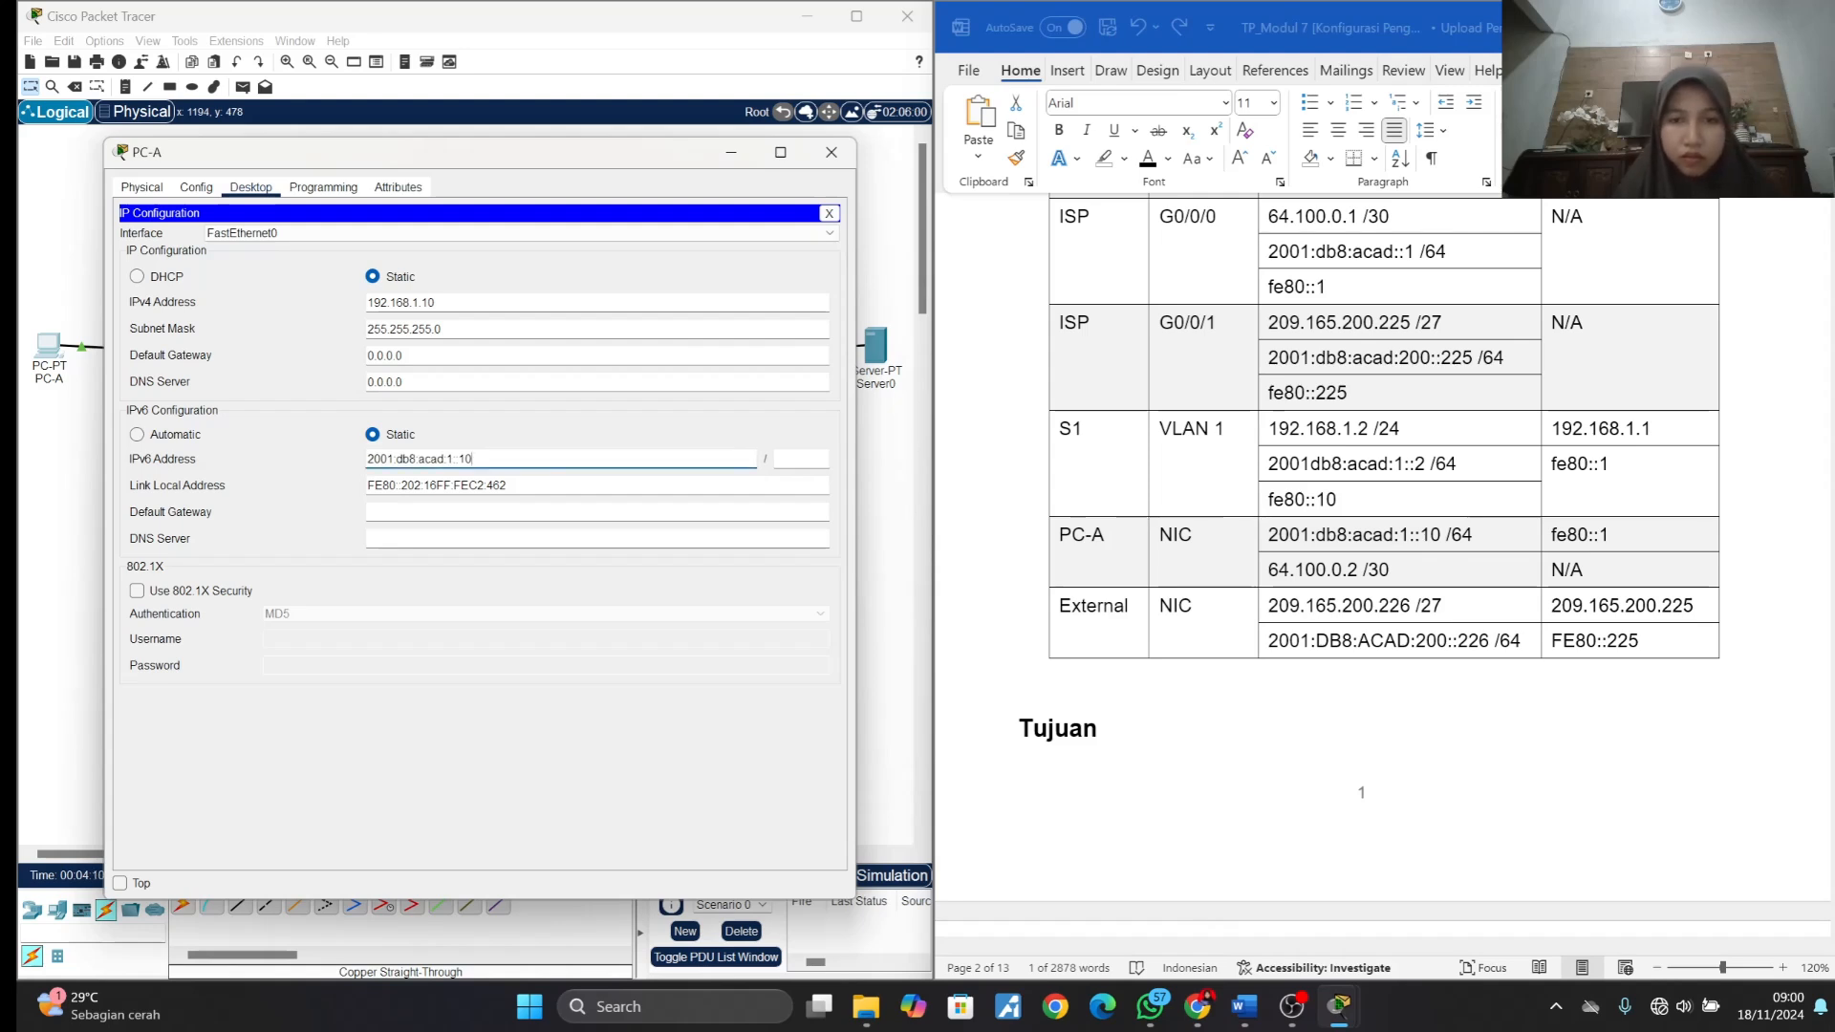
key("Tab")
type("64")
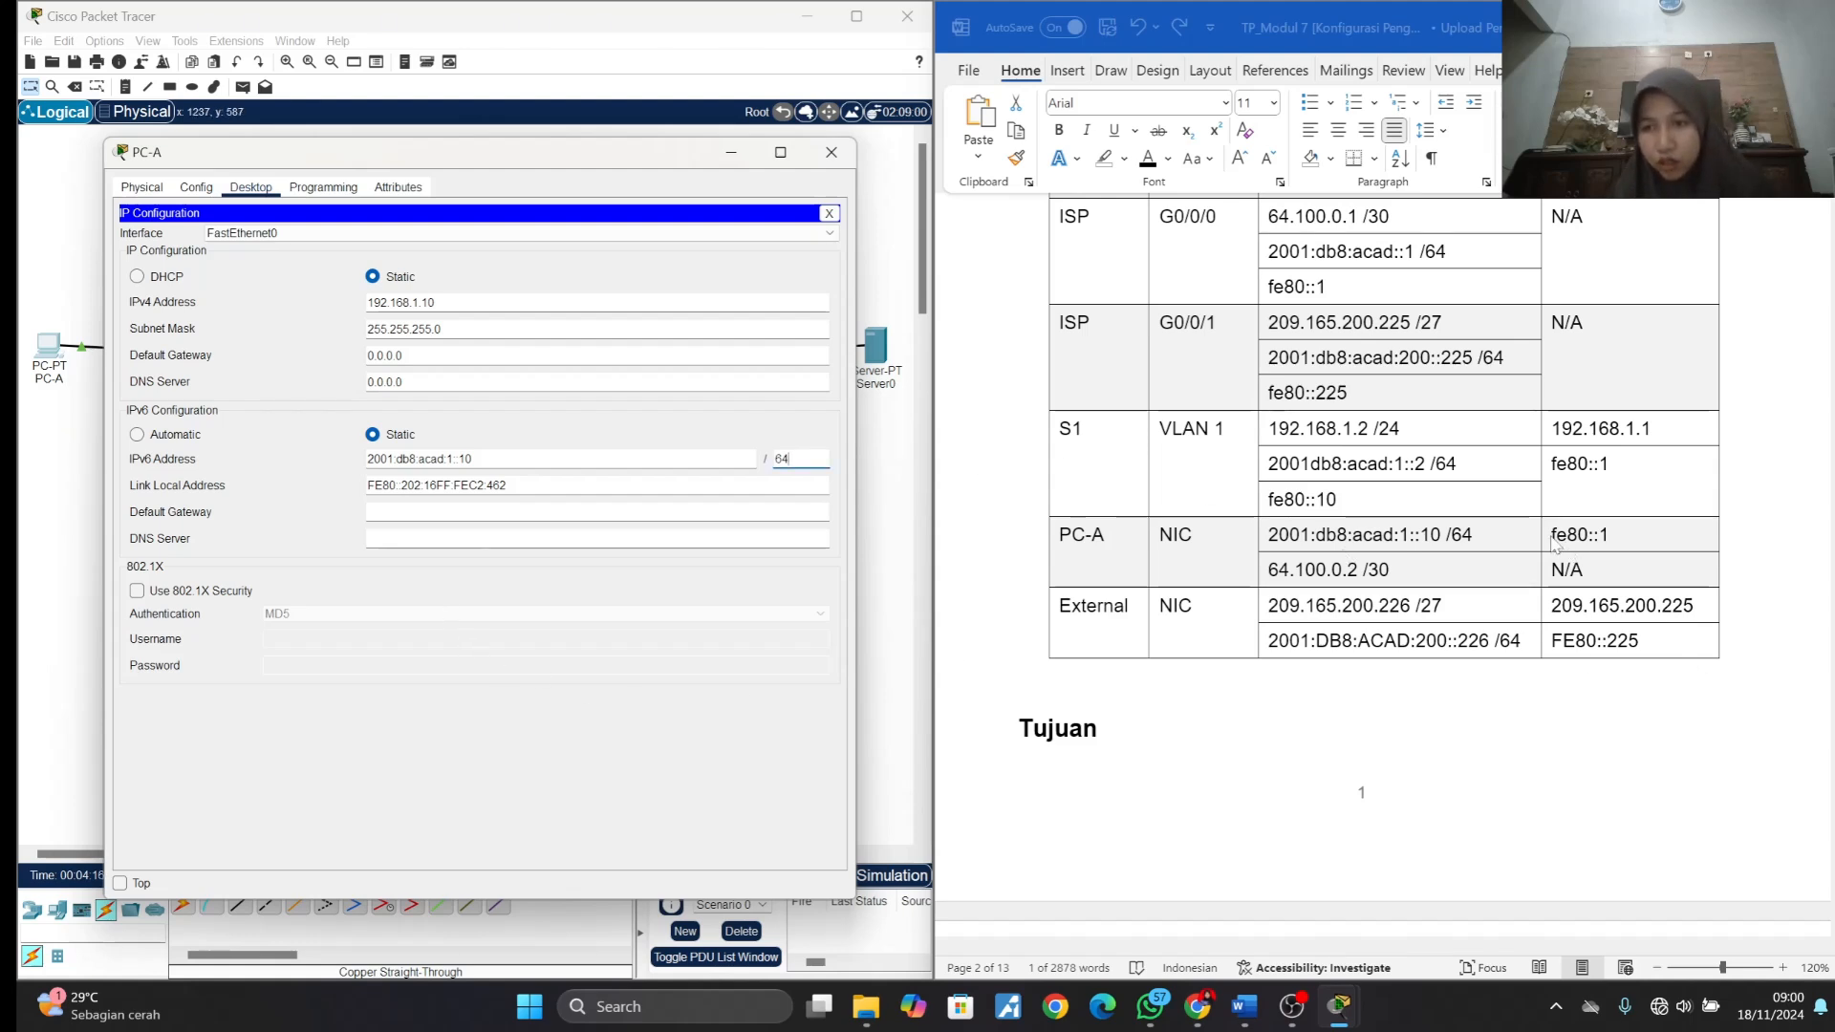
- Set PC-A's IPv6 default gateway to fe80::1 from the addressing table and close the PC-A window
left_click_drag(1441, 534, 1268, 534)
left_click_drag(1609, 535, 1552, 534)
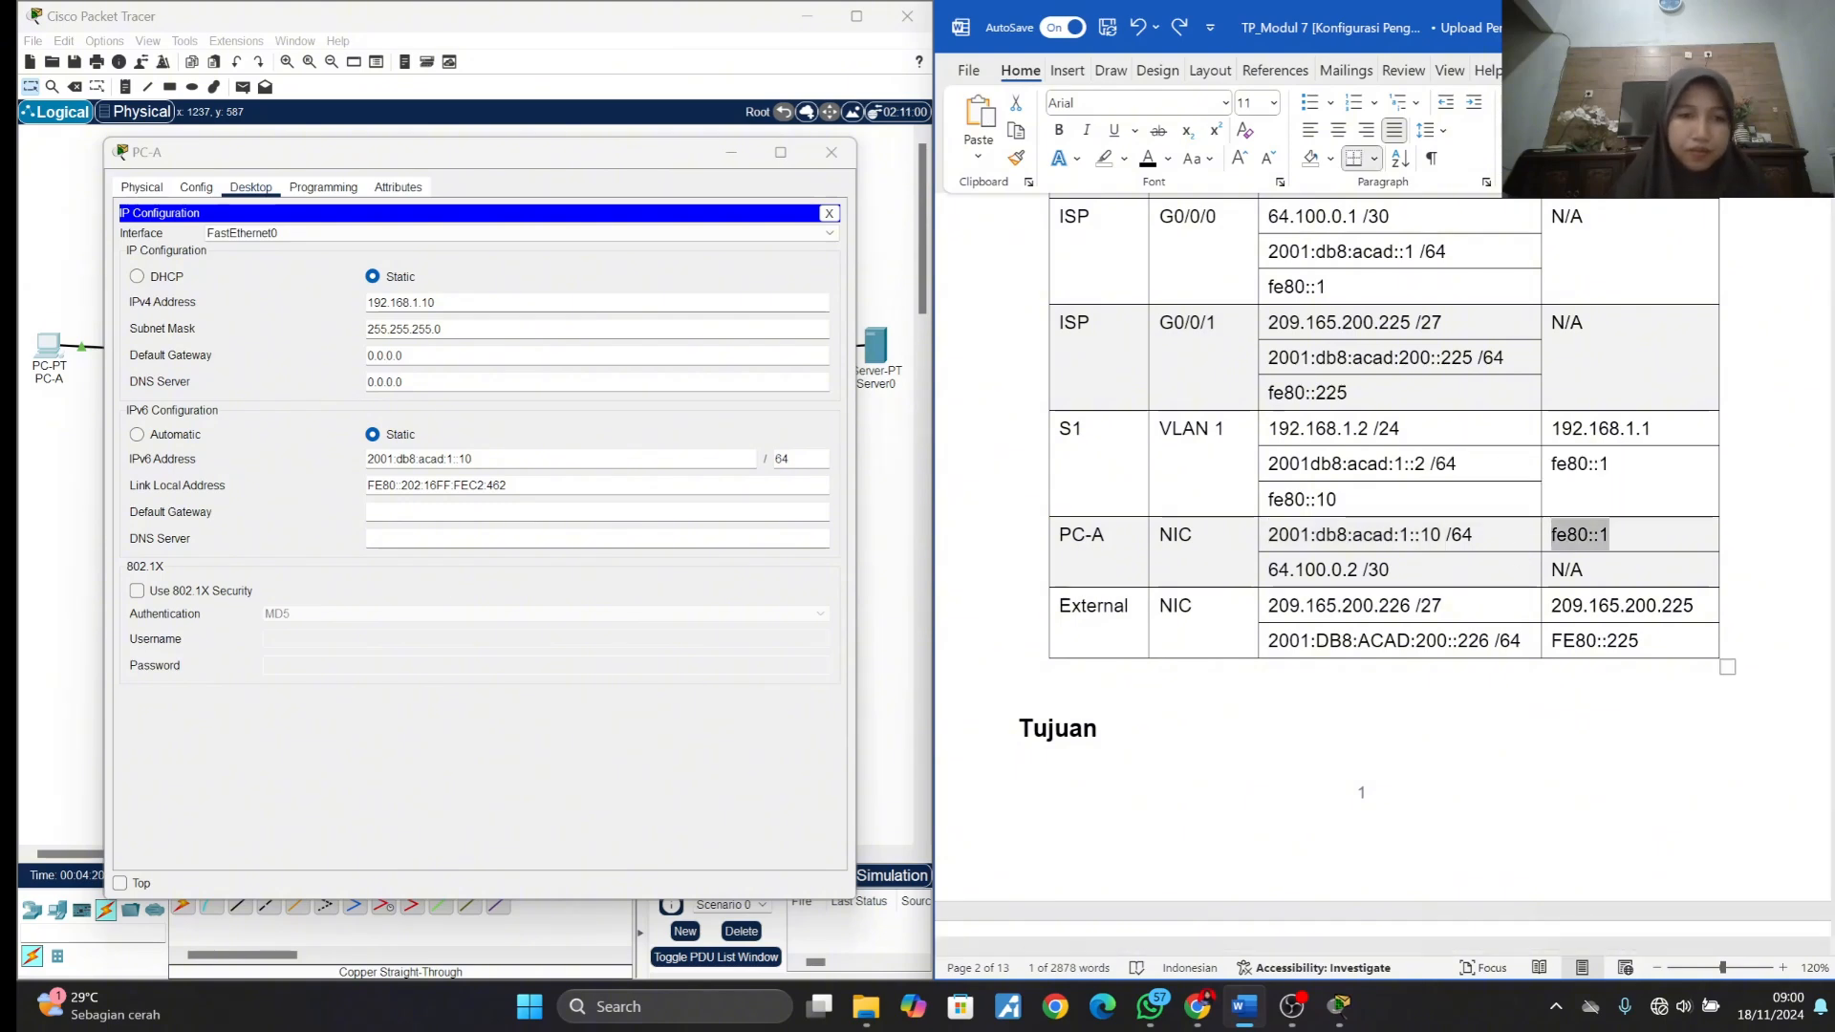
left_click(478, 512)
key("ctrl+v")
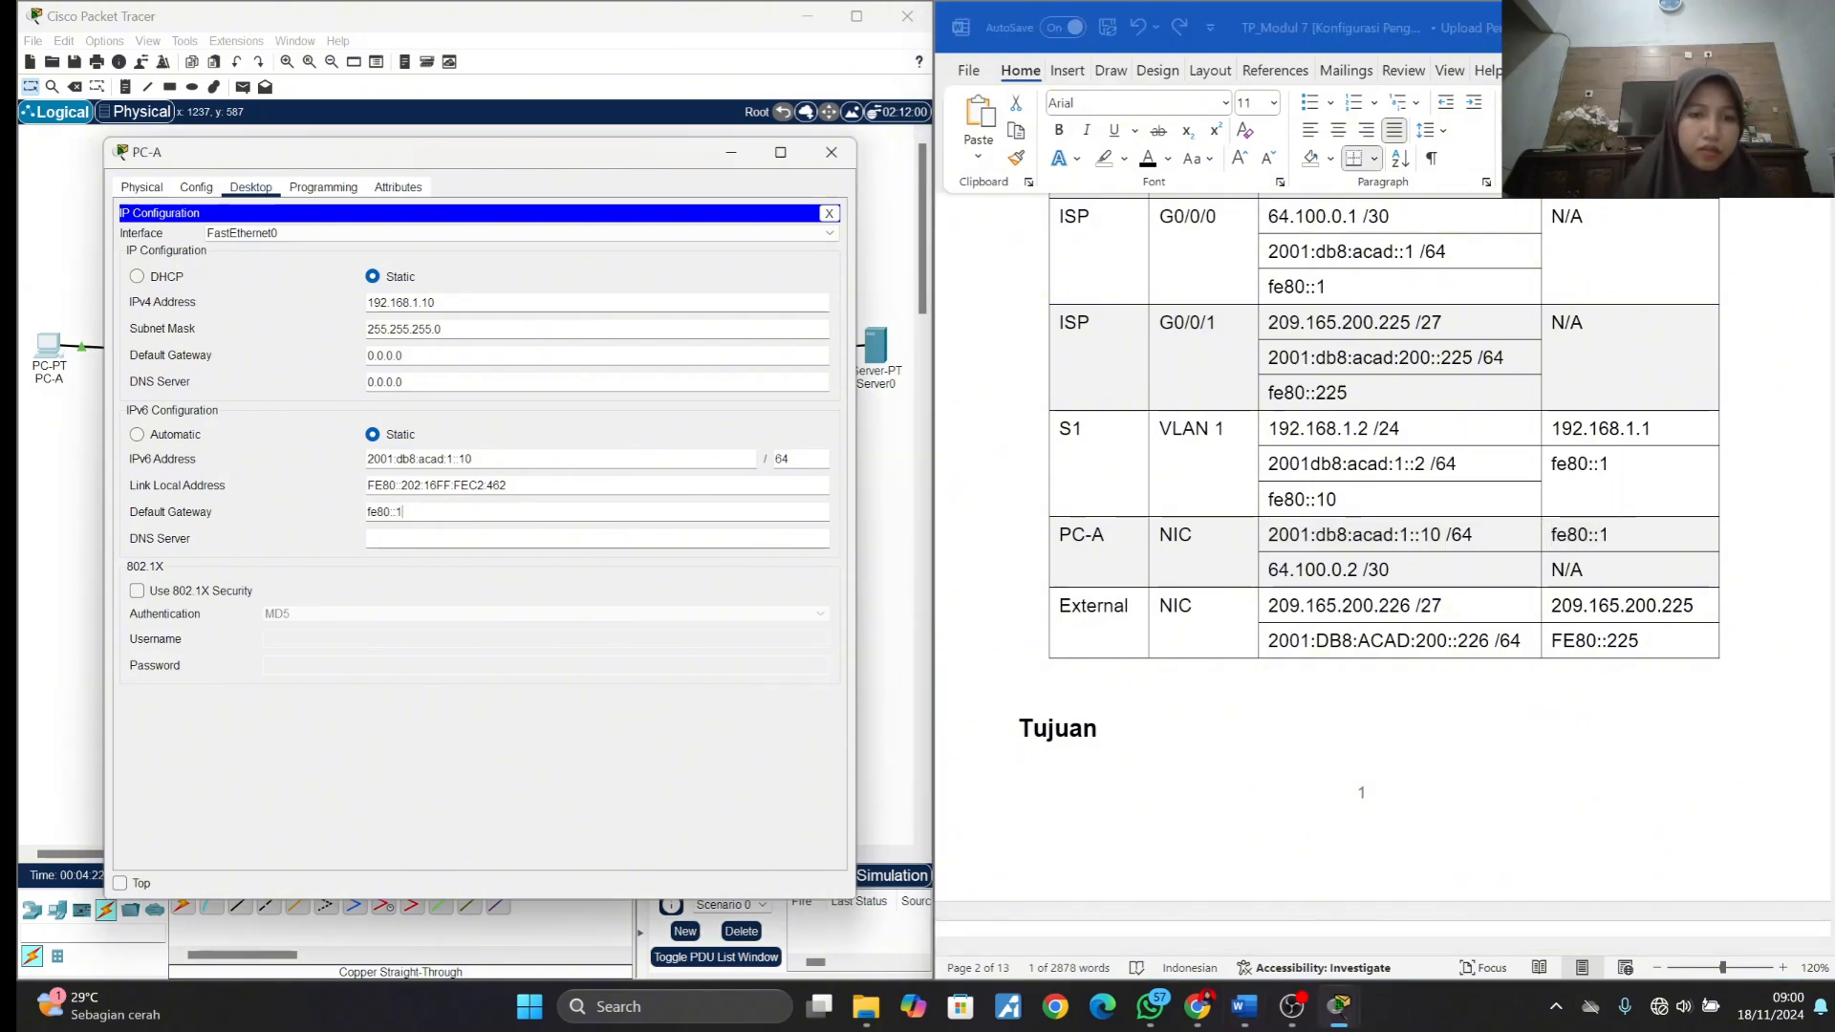
left_click(832, 152)
- Open Server0's IP configuration and set the static IPv4 address to 209.165.200.226 with subnet mask 255.255.255.224
left_click(876, 346)
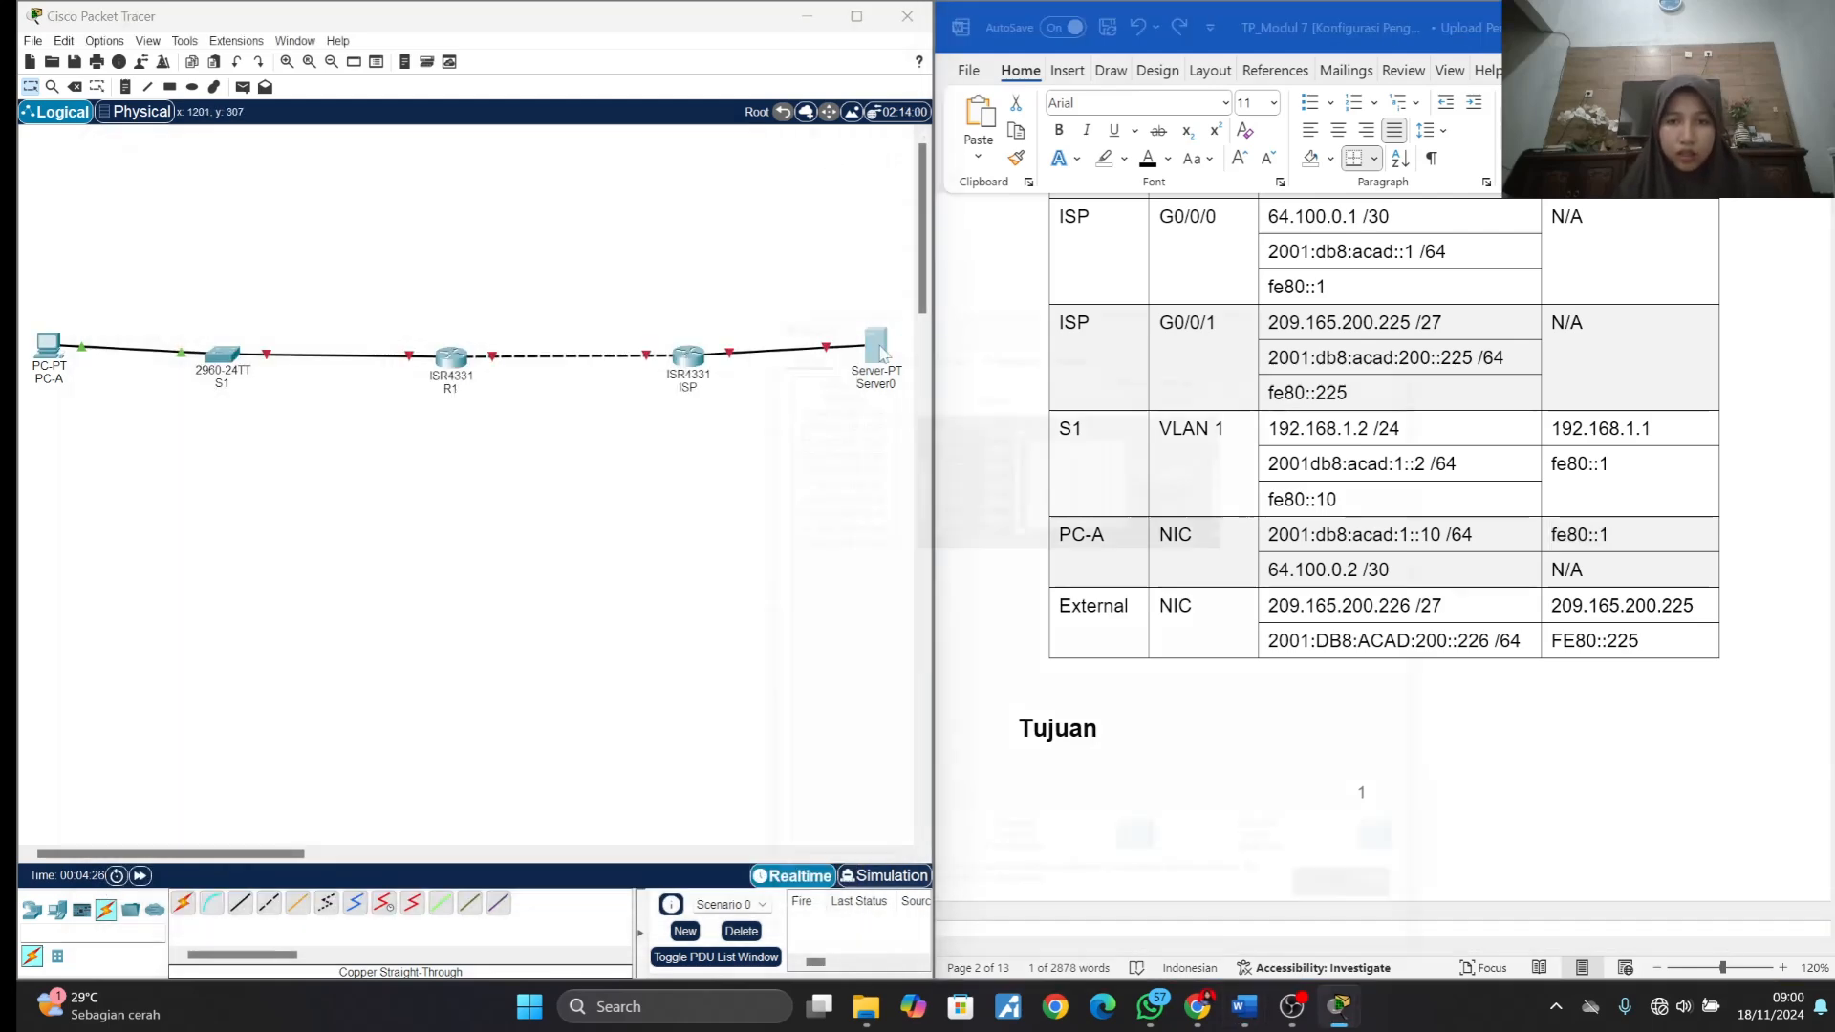
left_click_drag(1039, 245, 387, 156)
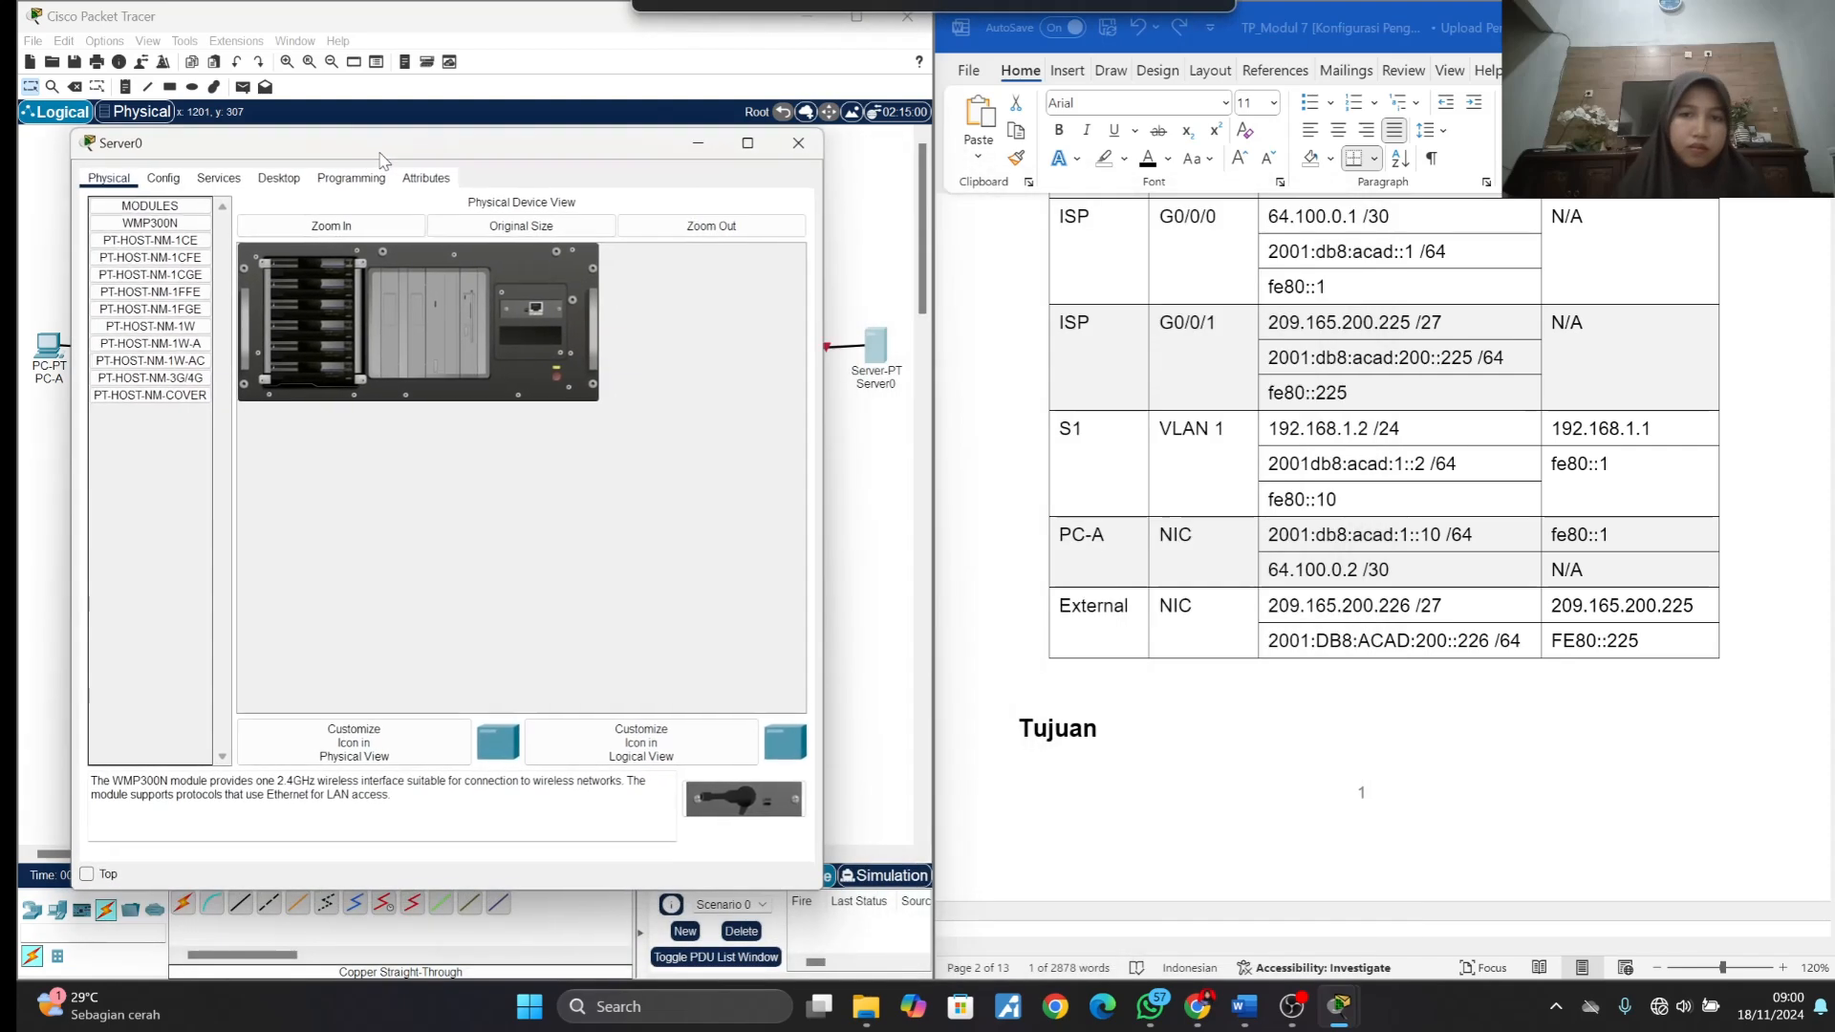
left_click(271, 180)
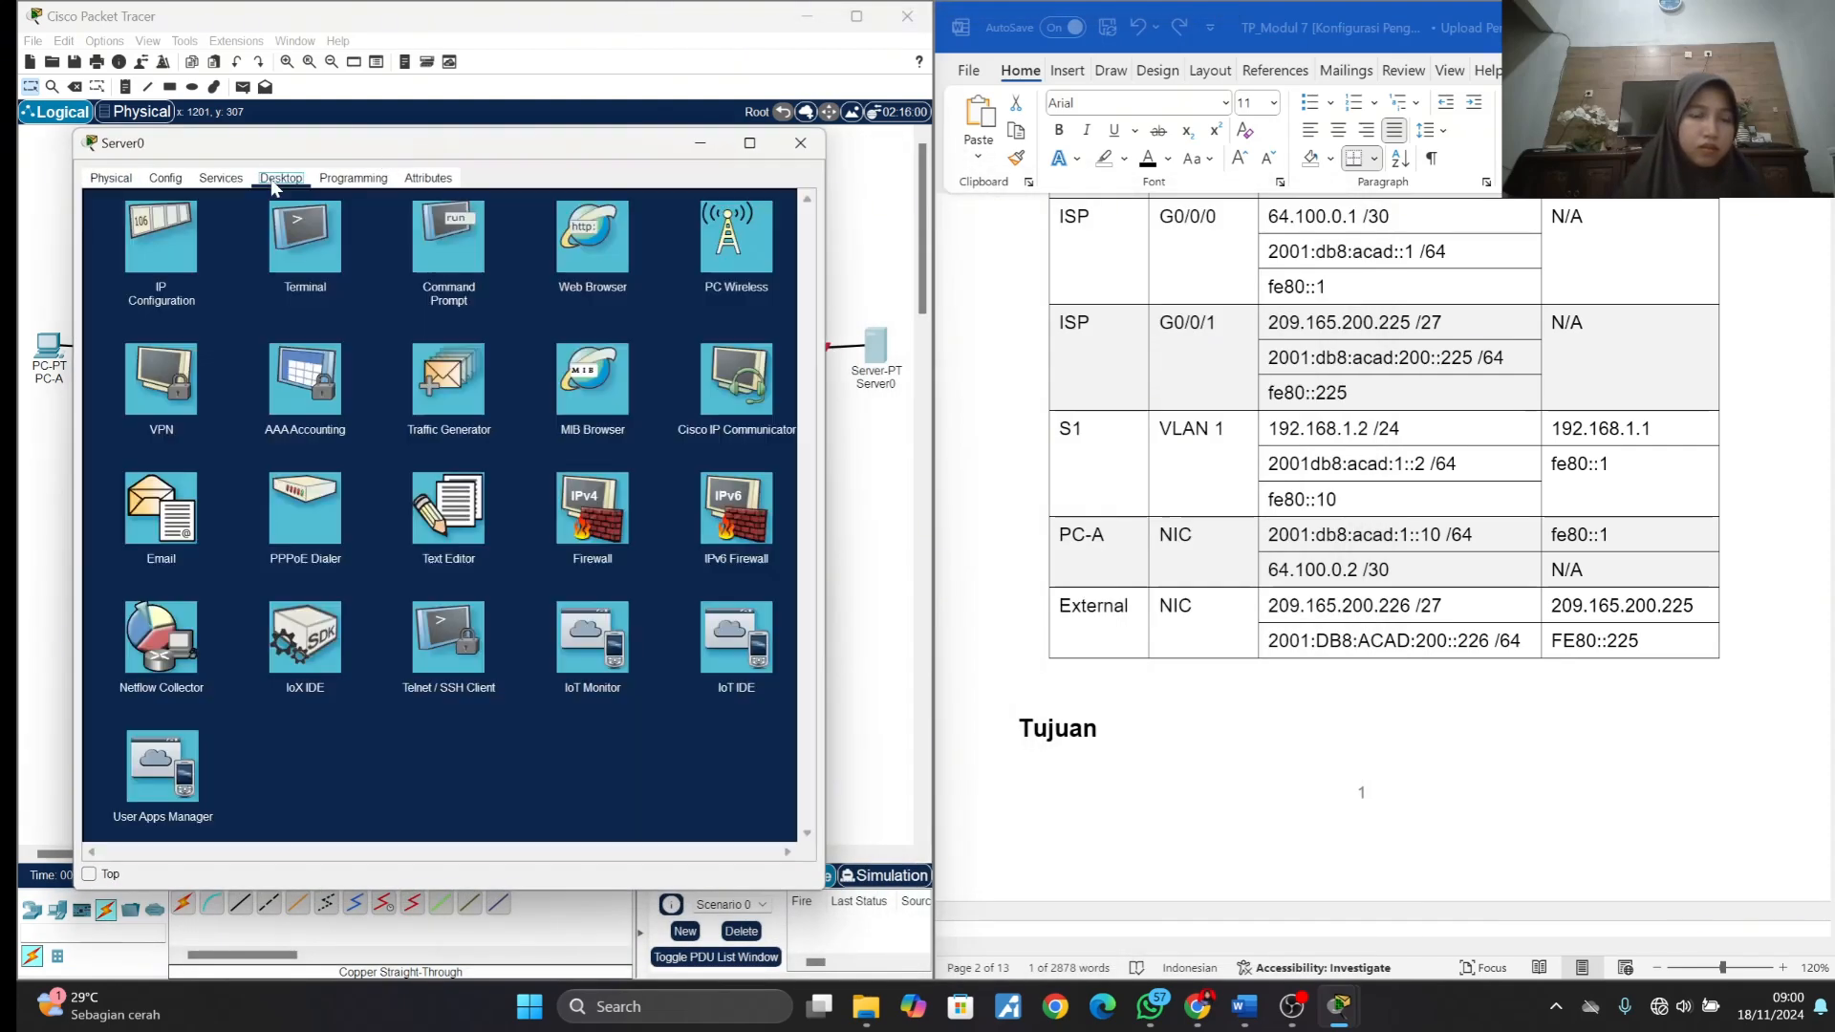
left_click(172, 239)
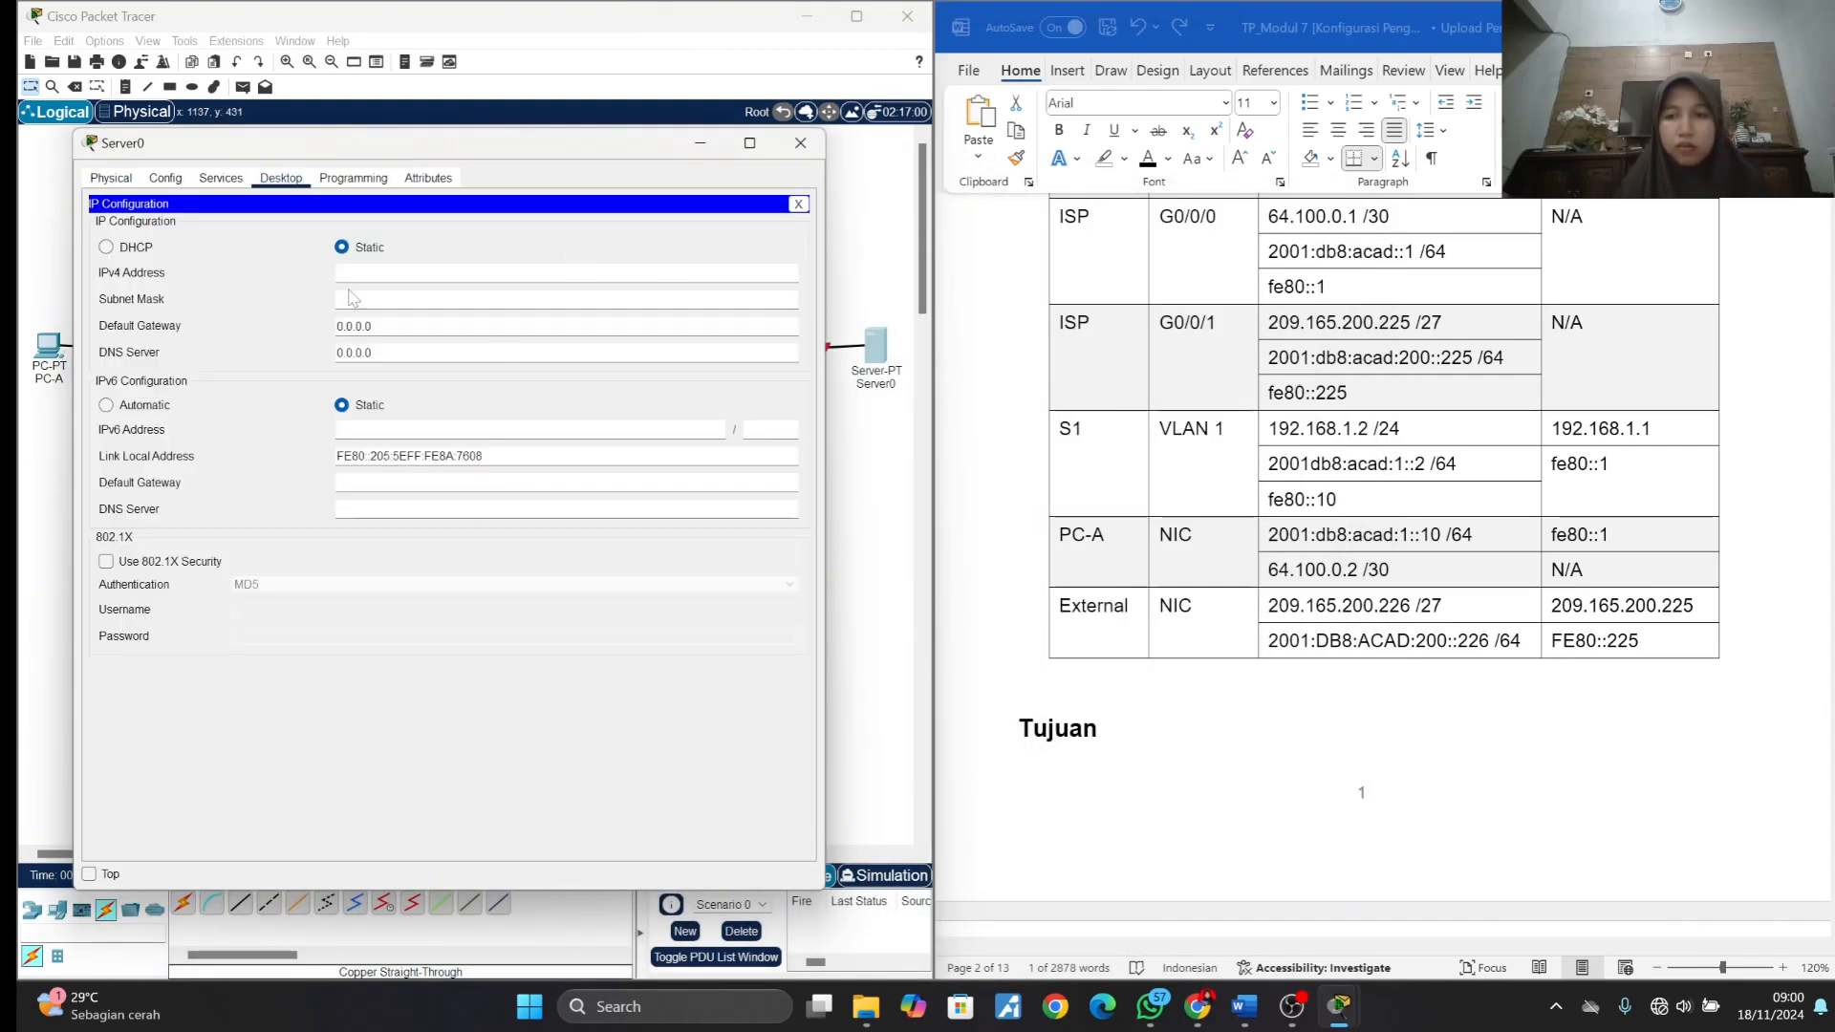
left_click(1275, 608)
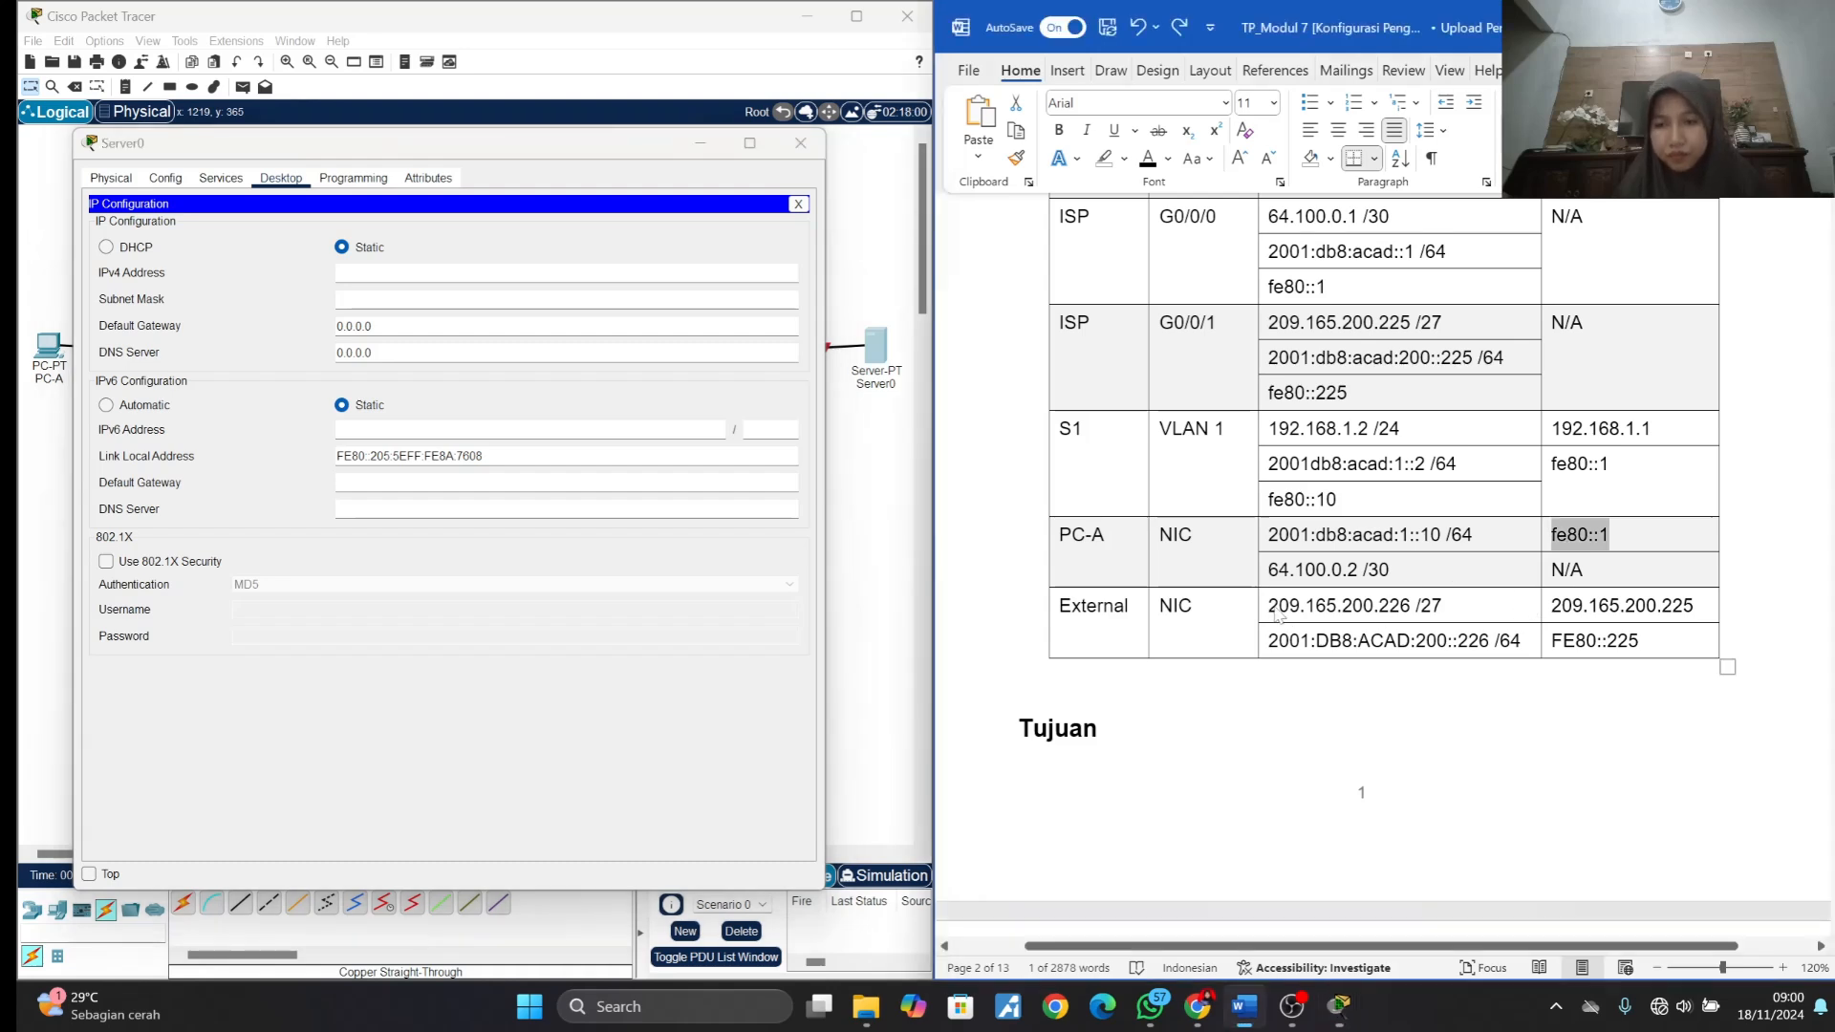
left_click_drag(1268, 606, 1412, 606)
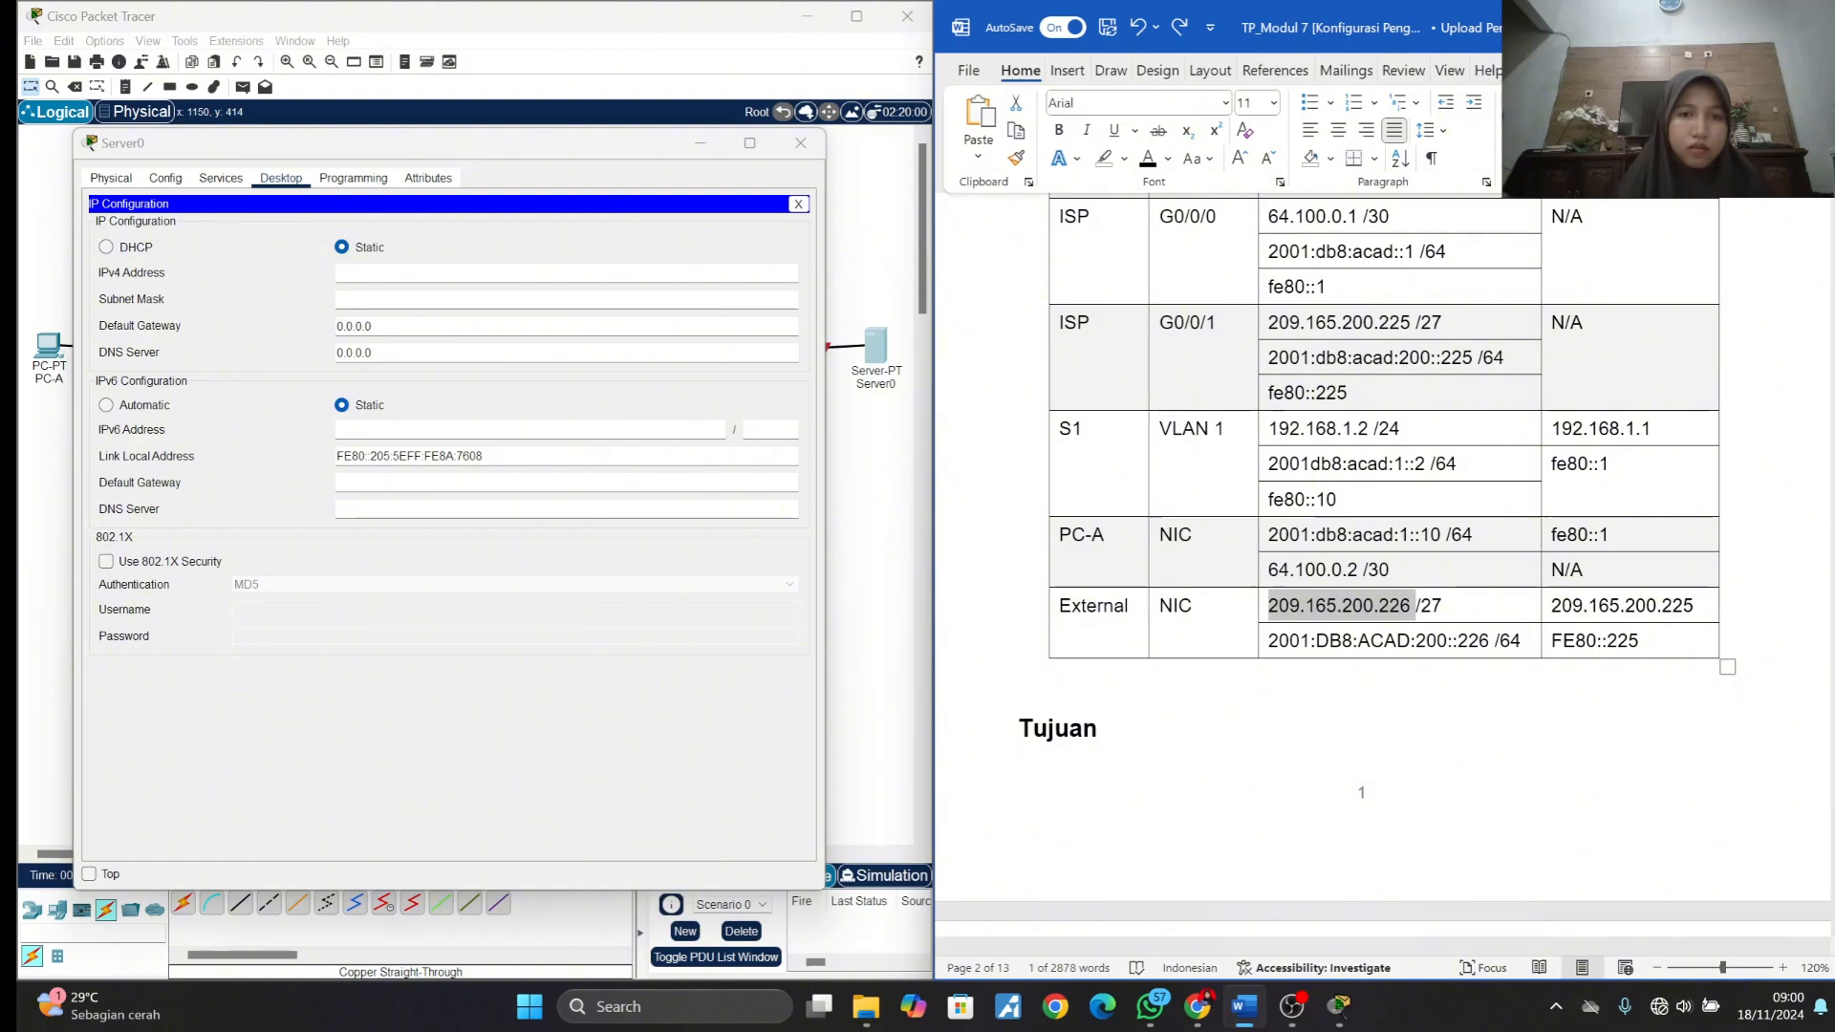
left_click(574, 273)
key("ctrl+v")
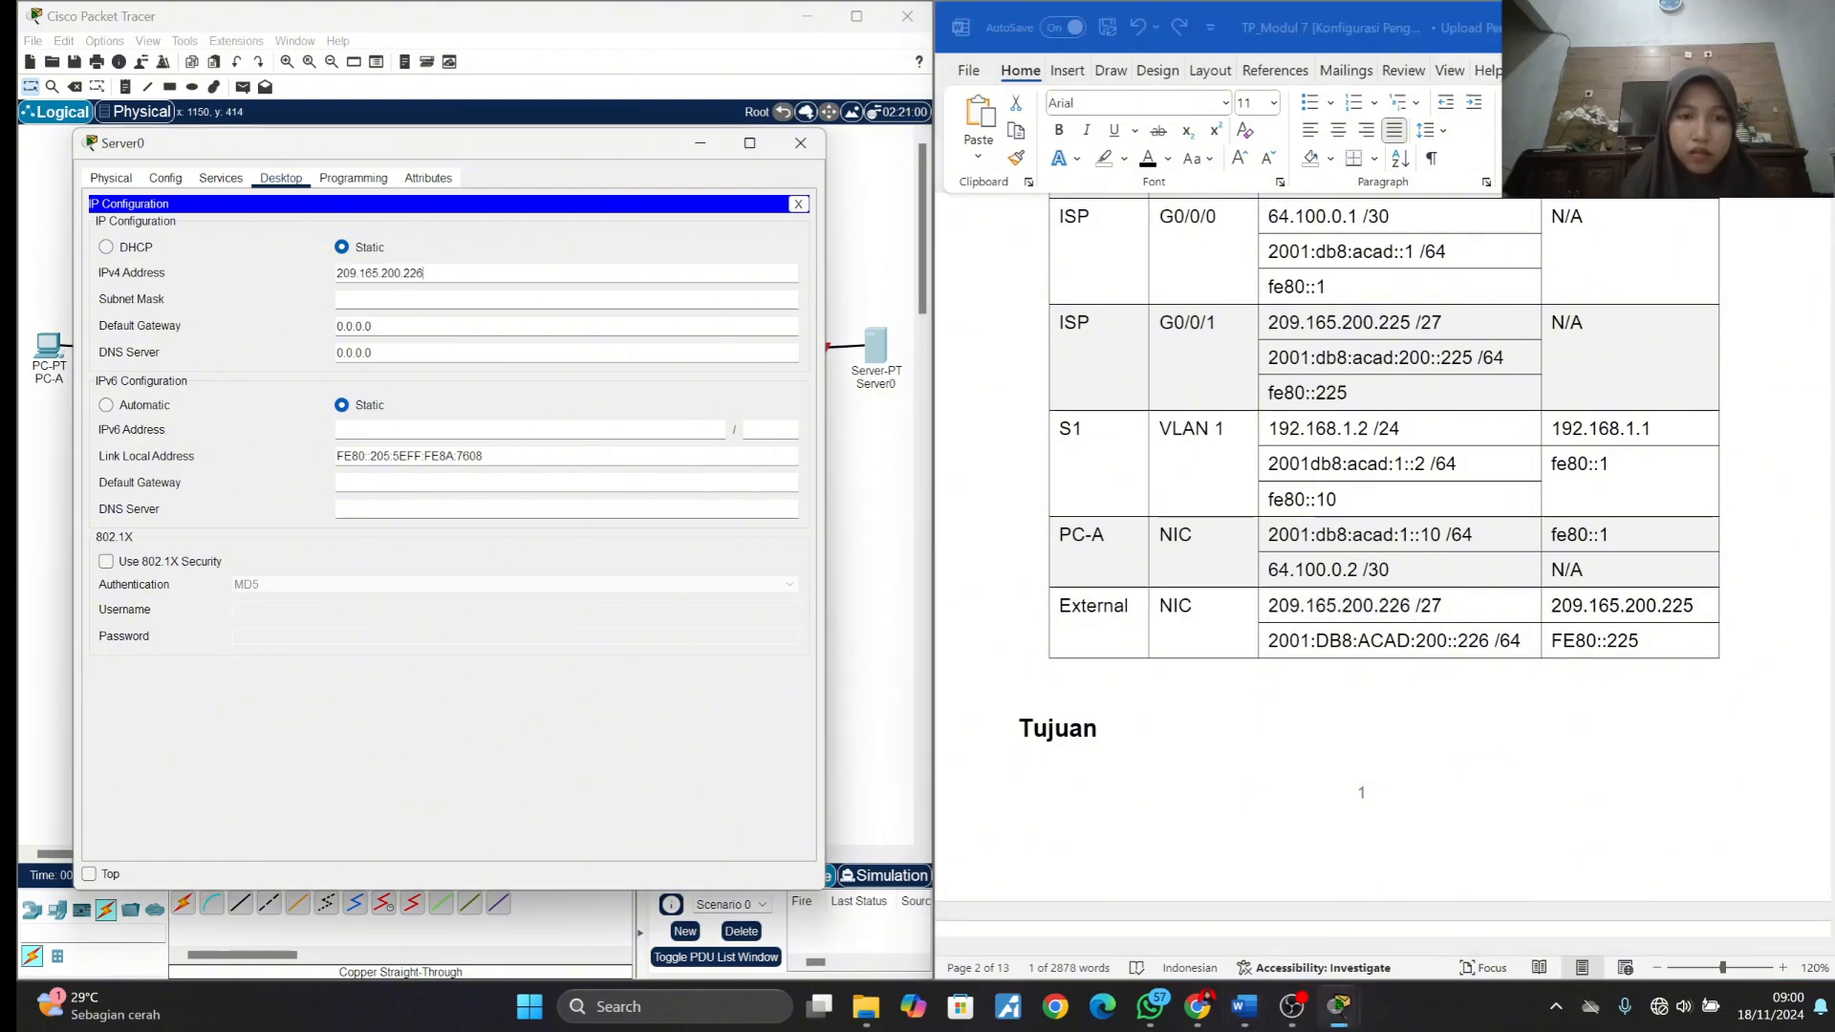
key("Tab")
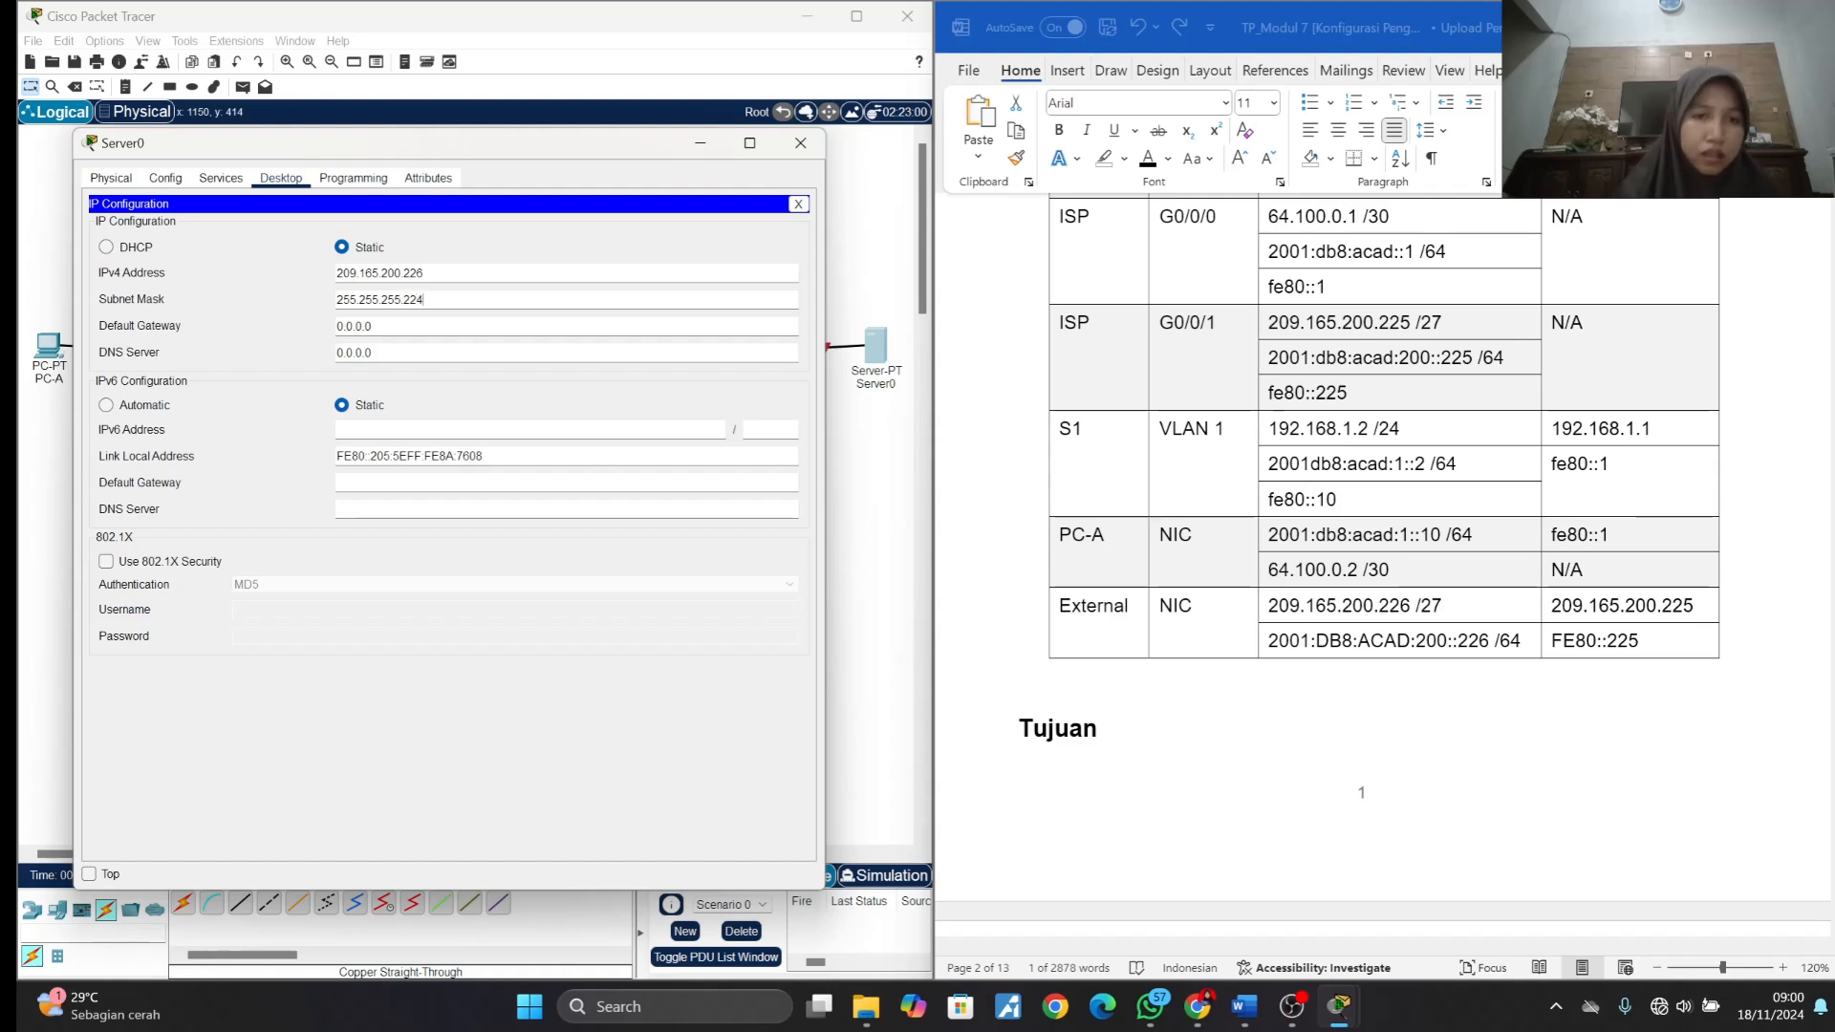
- Set Server0's IPv4 default gateway to 209.165.200.225, copied from the External row of the addressing table
left_click(1450, 667)
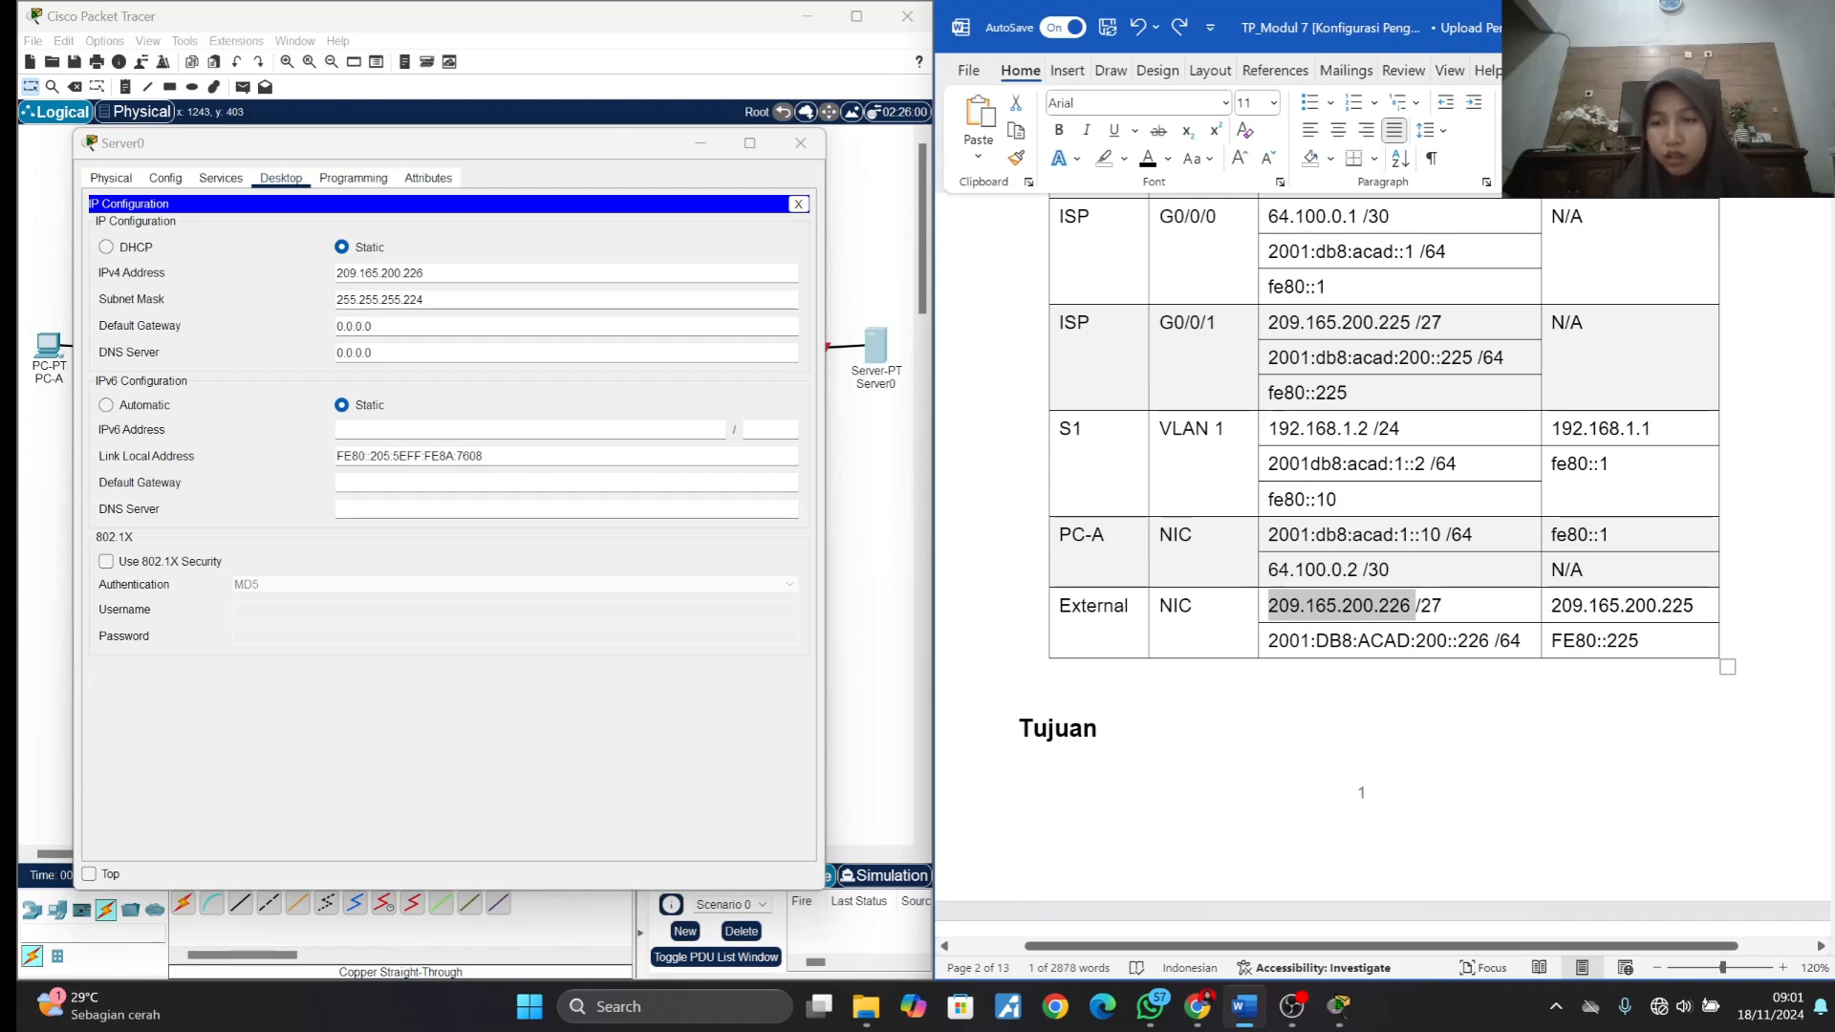
left_click_drag(1551, 606, 1688, 617)
key("ctrl+c")
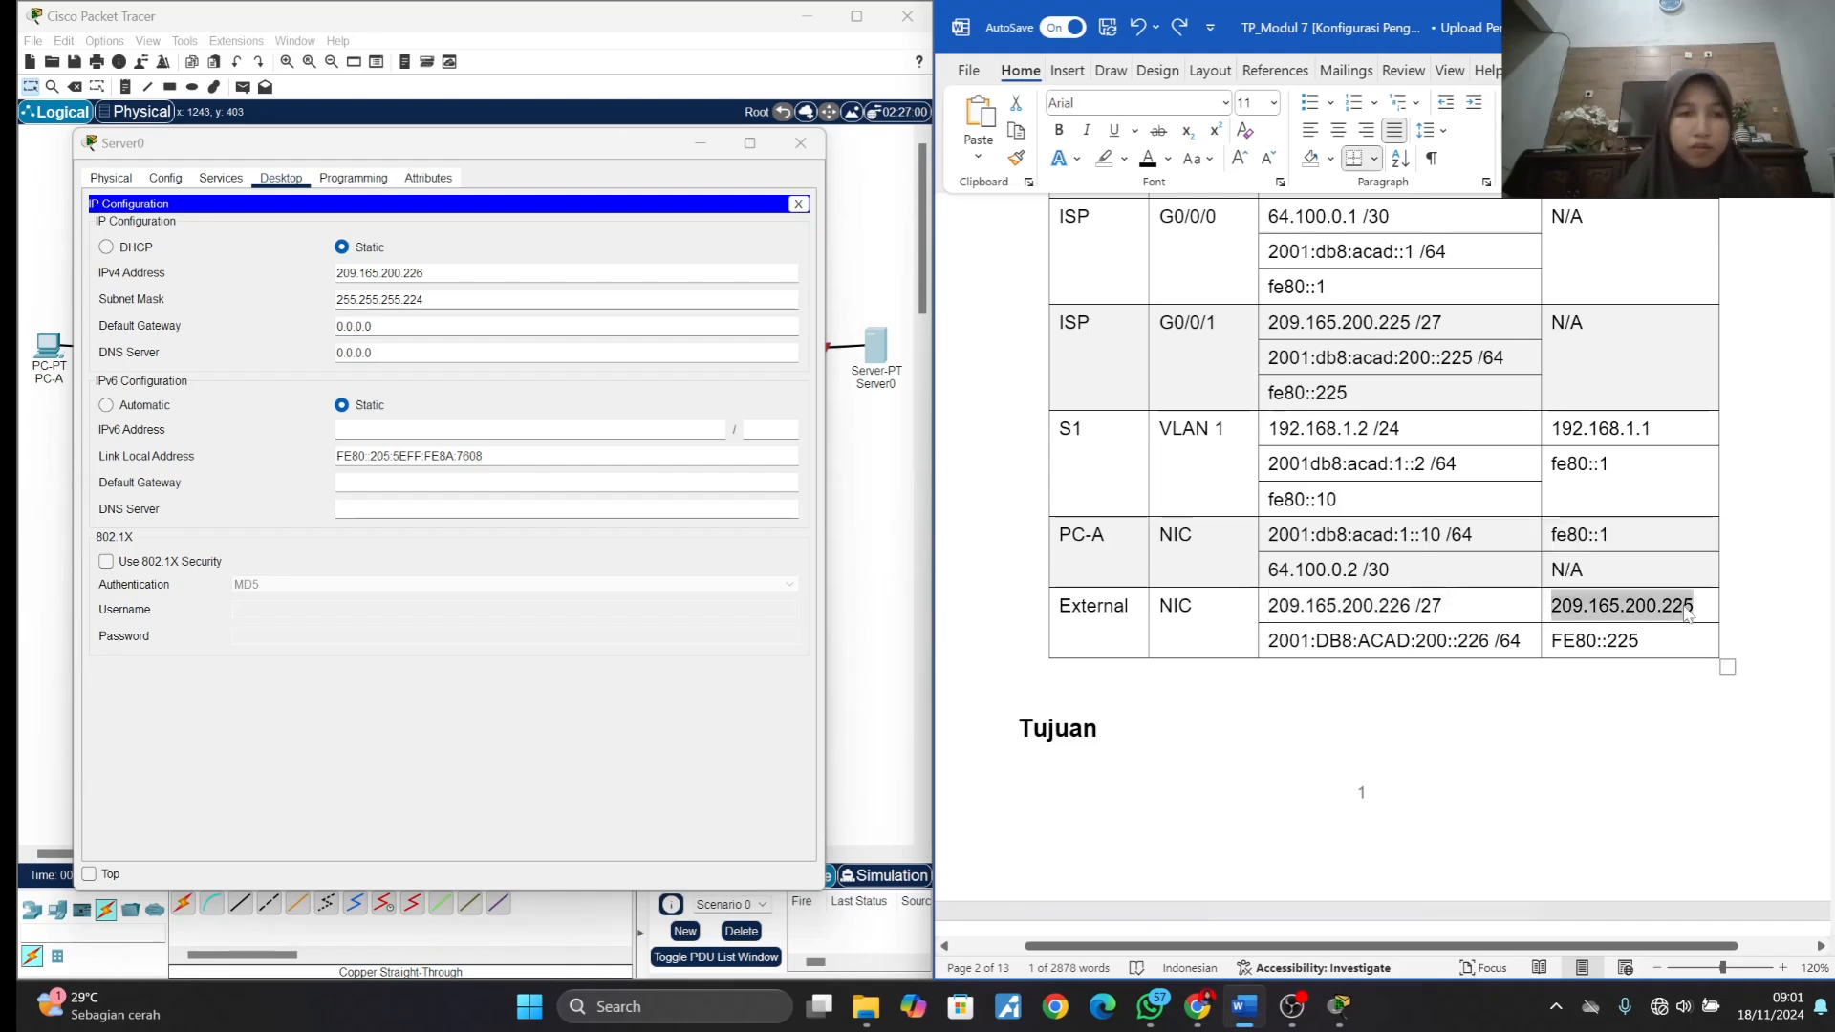
left_click_drag(394, 328, 318, 331)
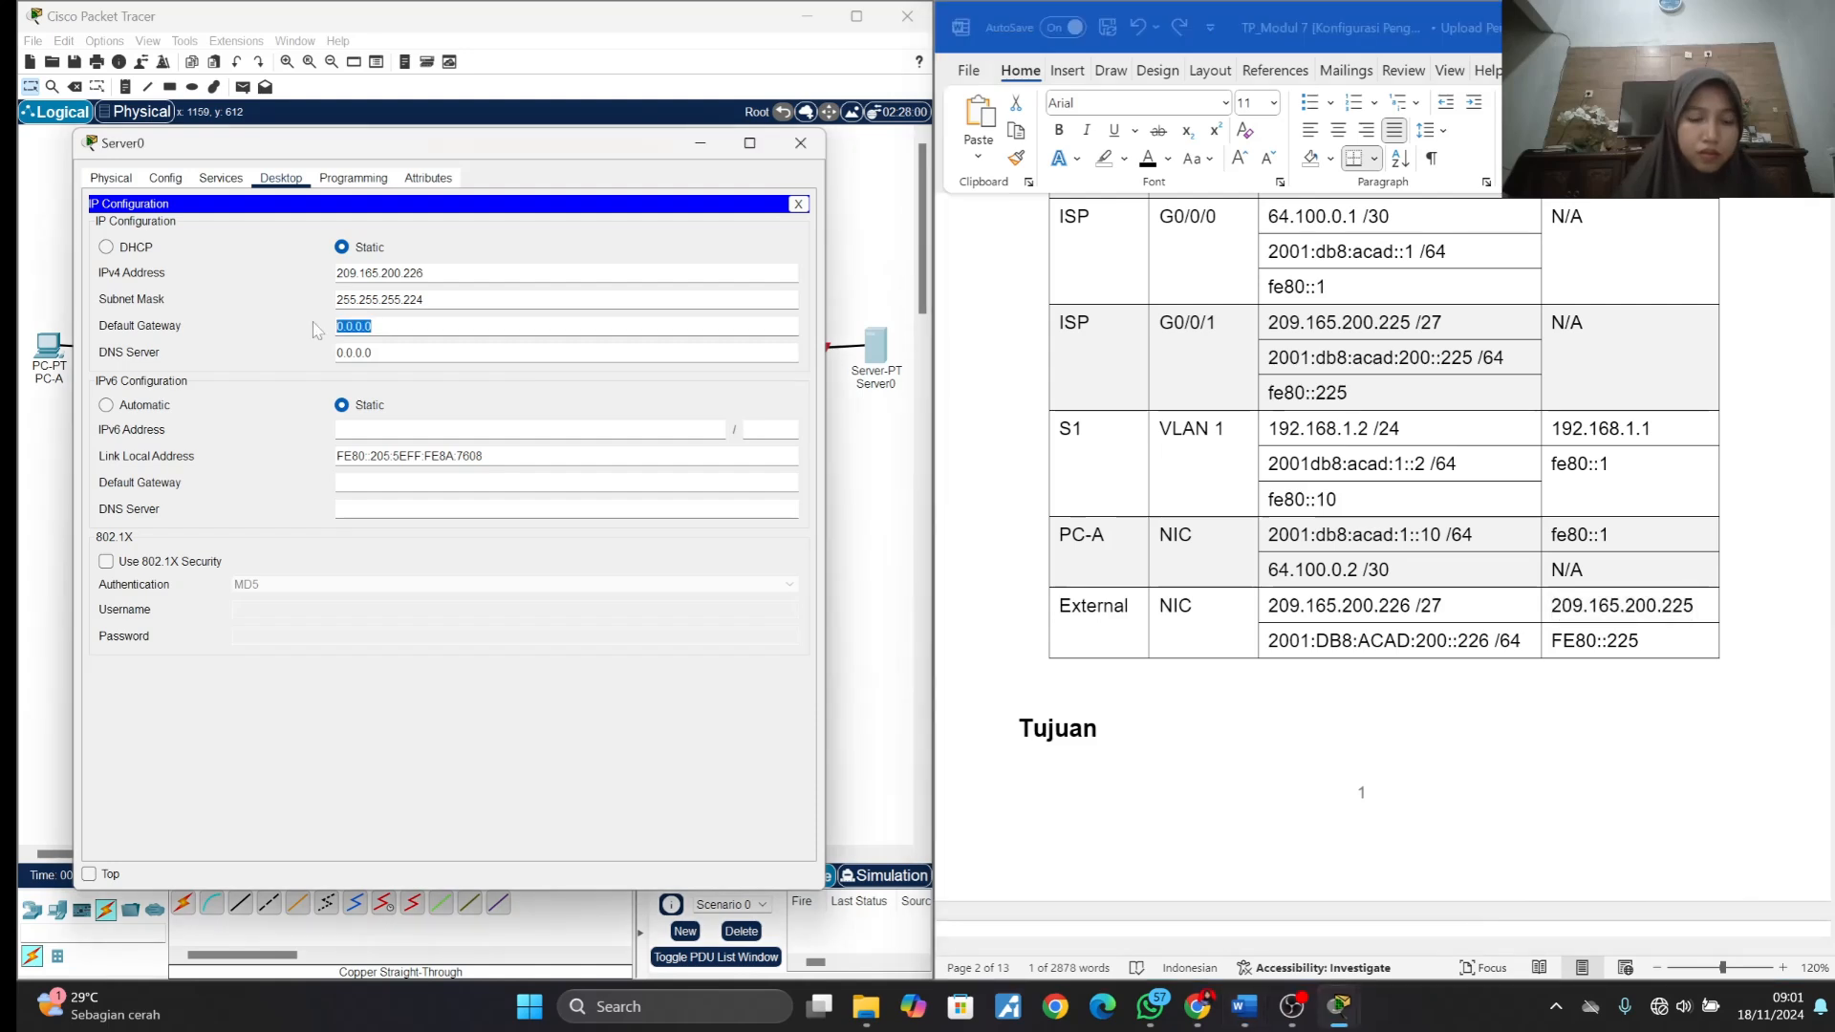
key("ctrl+v")
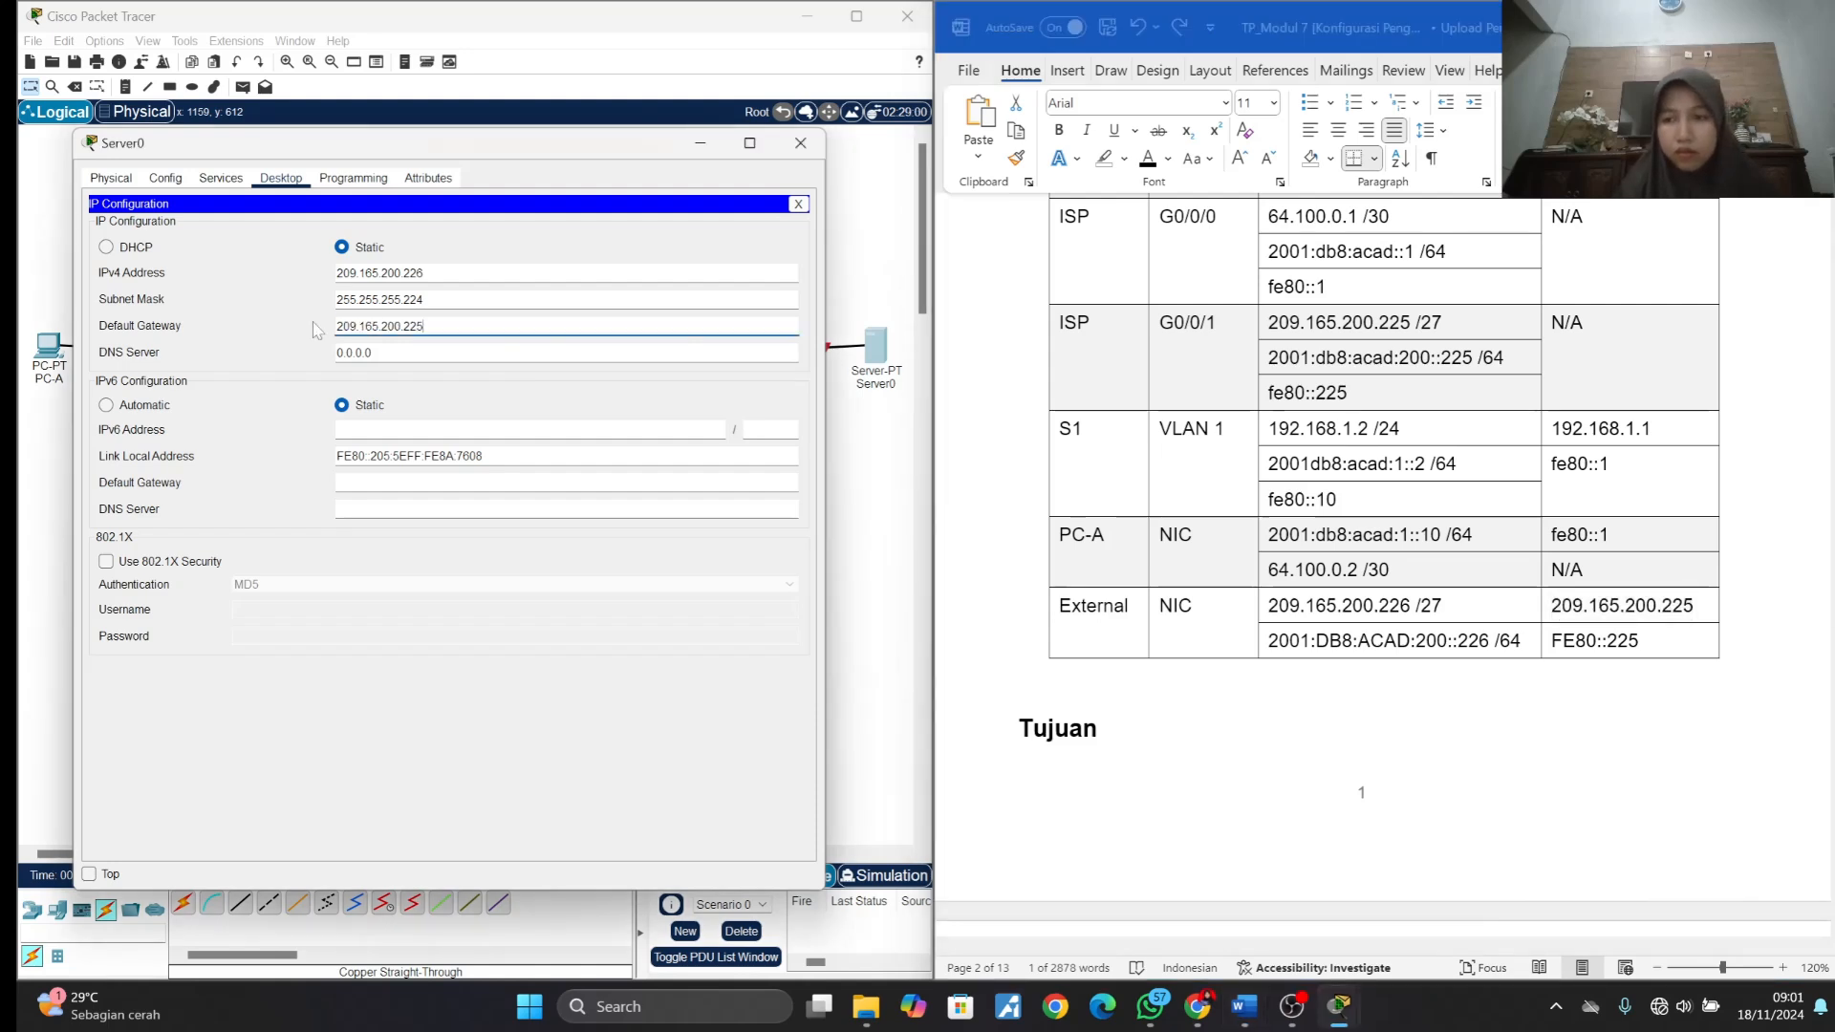
- Set Server0's IPv6 address to 2001:DB8:ACAD:200::226 with prefix length 64, following the addressing table
left_click(1286, 642)
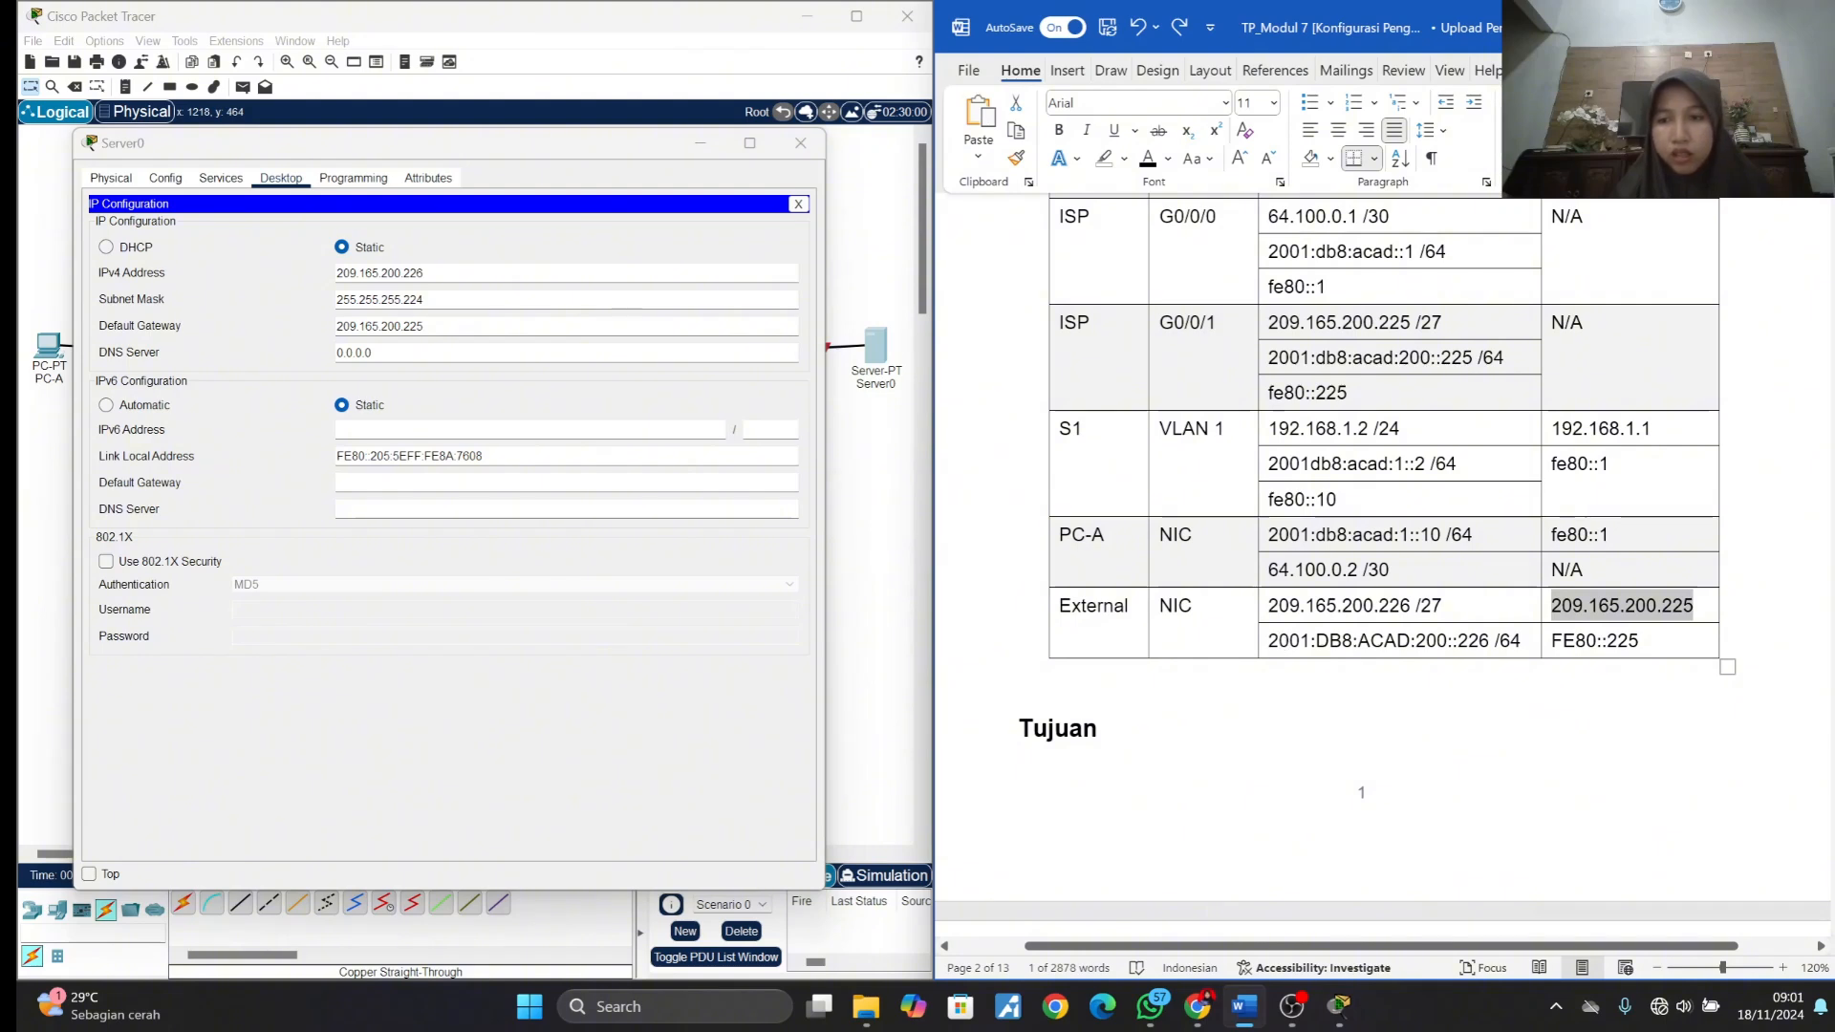
left_click_drag(1269, 642, 1493, 648)
key("ctrl+c")
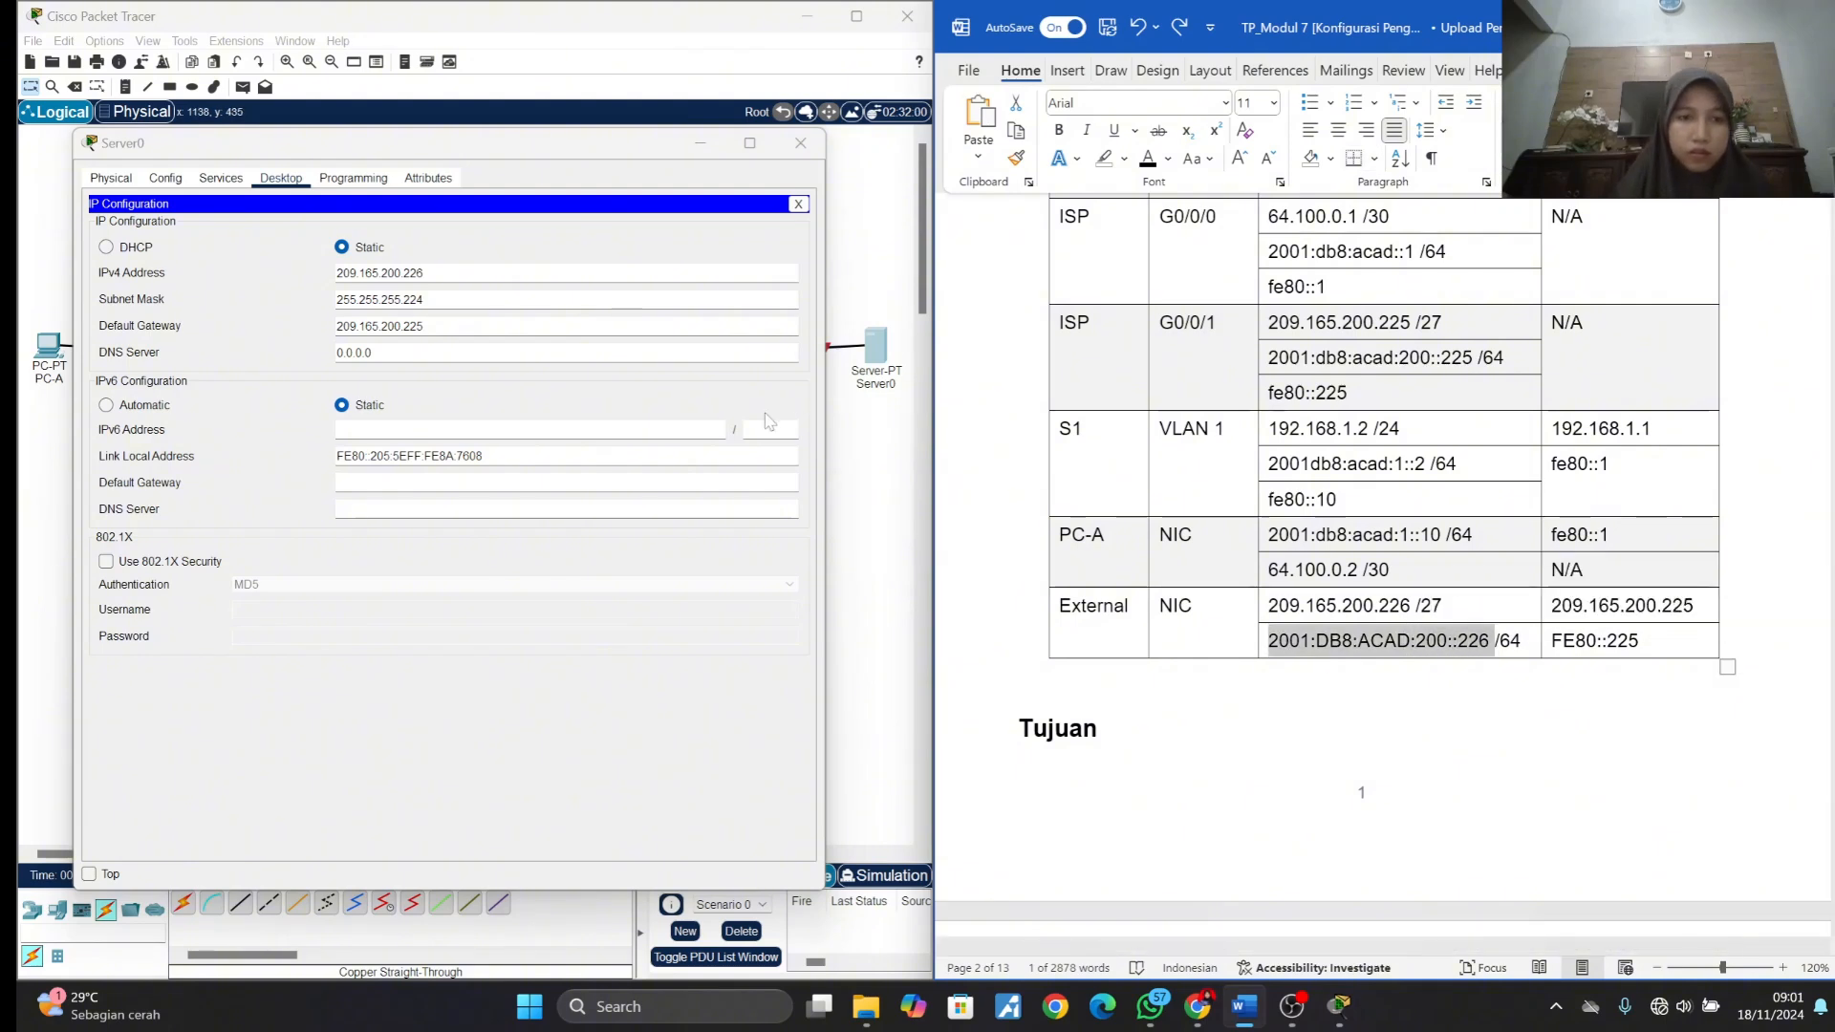
left_click(535, 429)
key("ctrl+v")
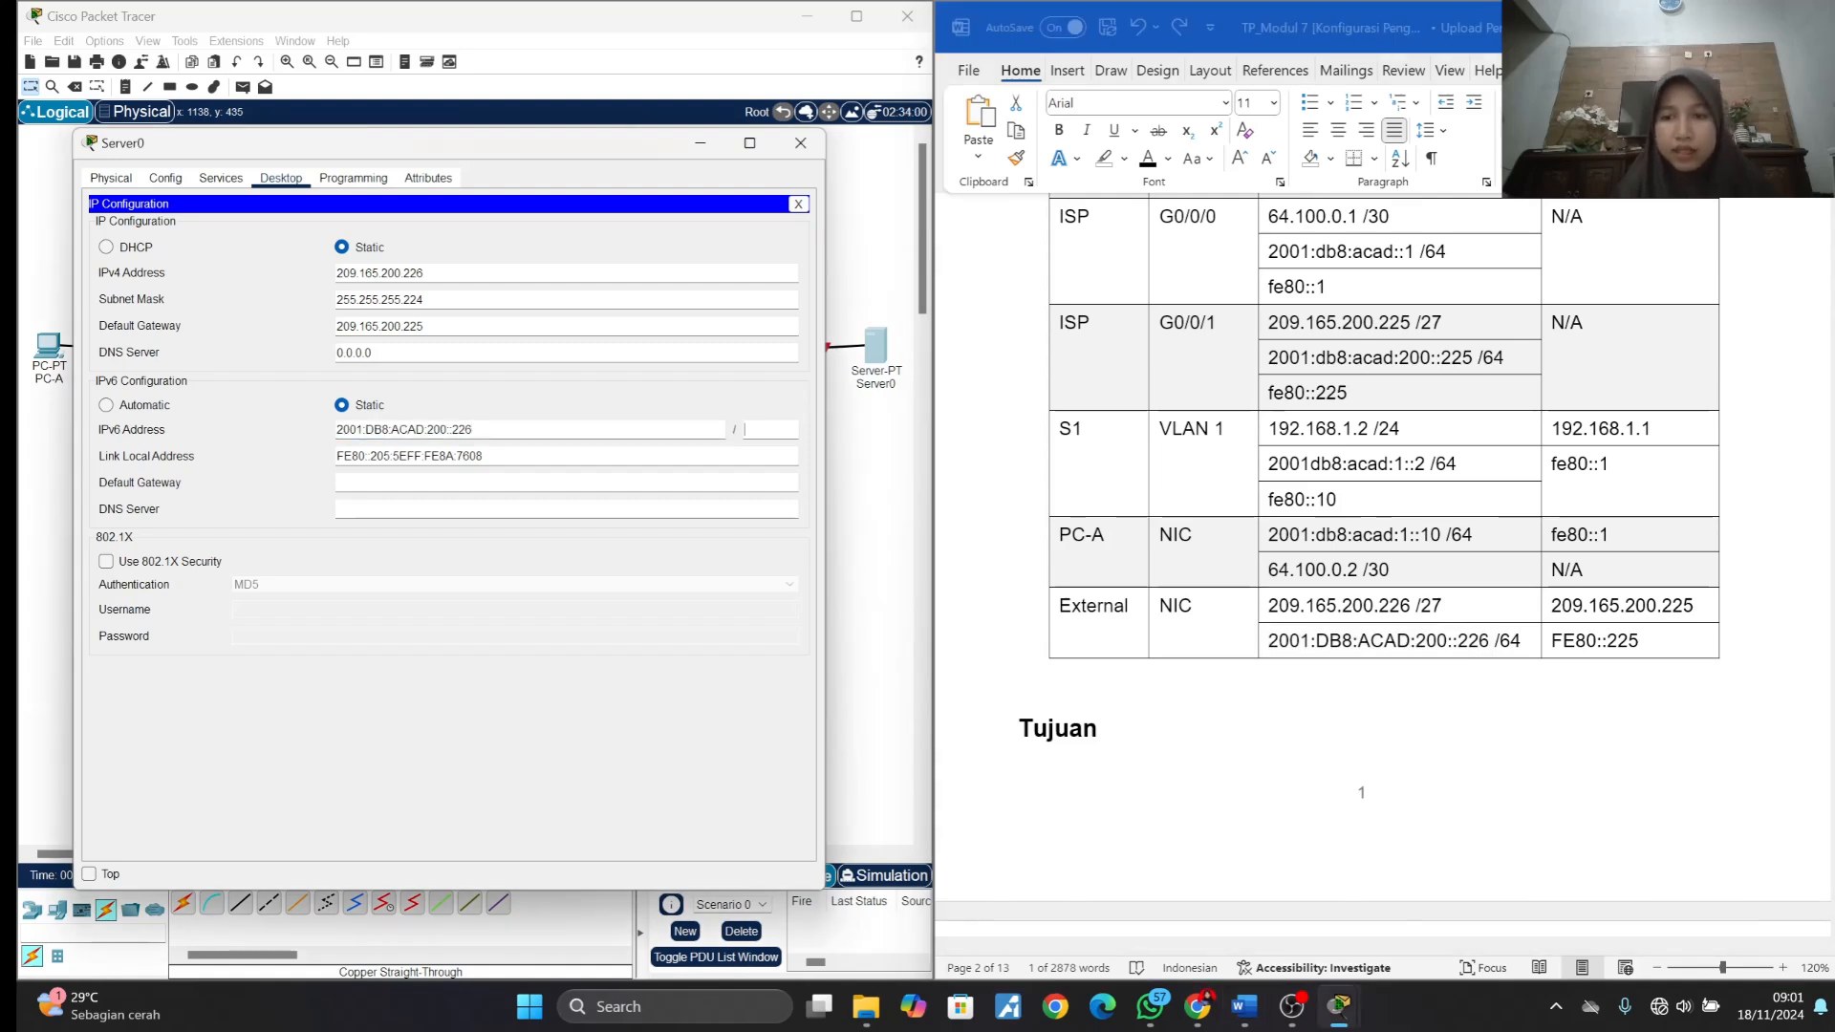
type("64")
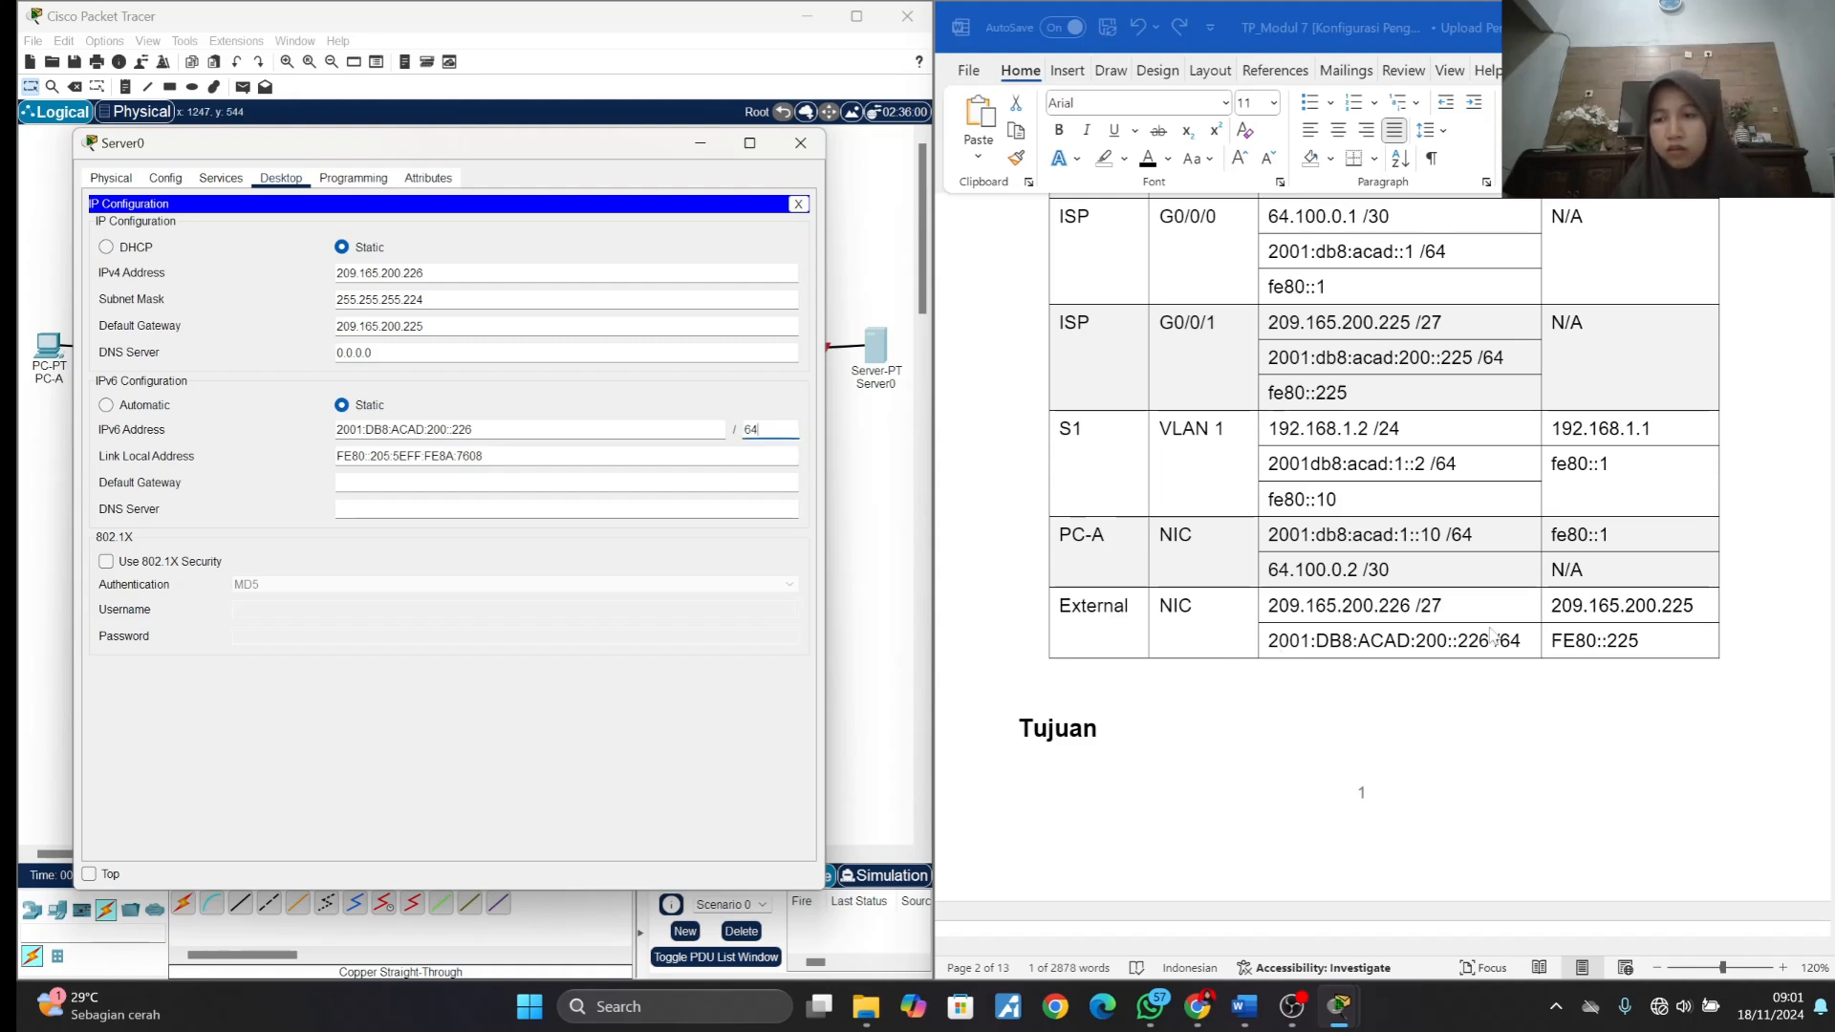
- Set Server0's IPv6 default gateway to FE80::225 from the addressing table and close the server window
left_click(1645, 624)
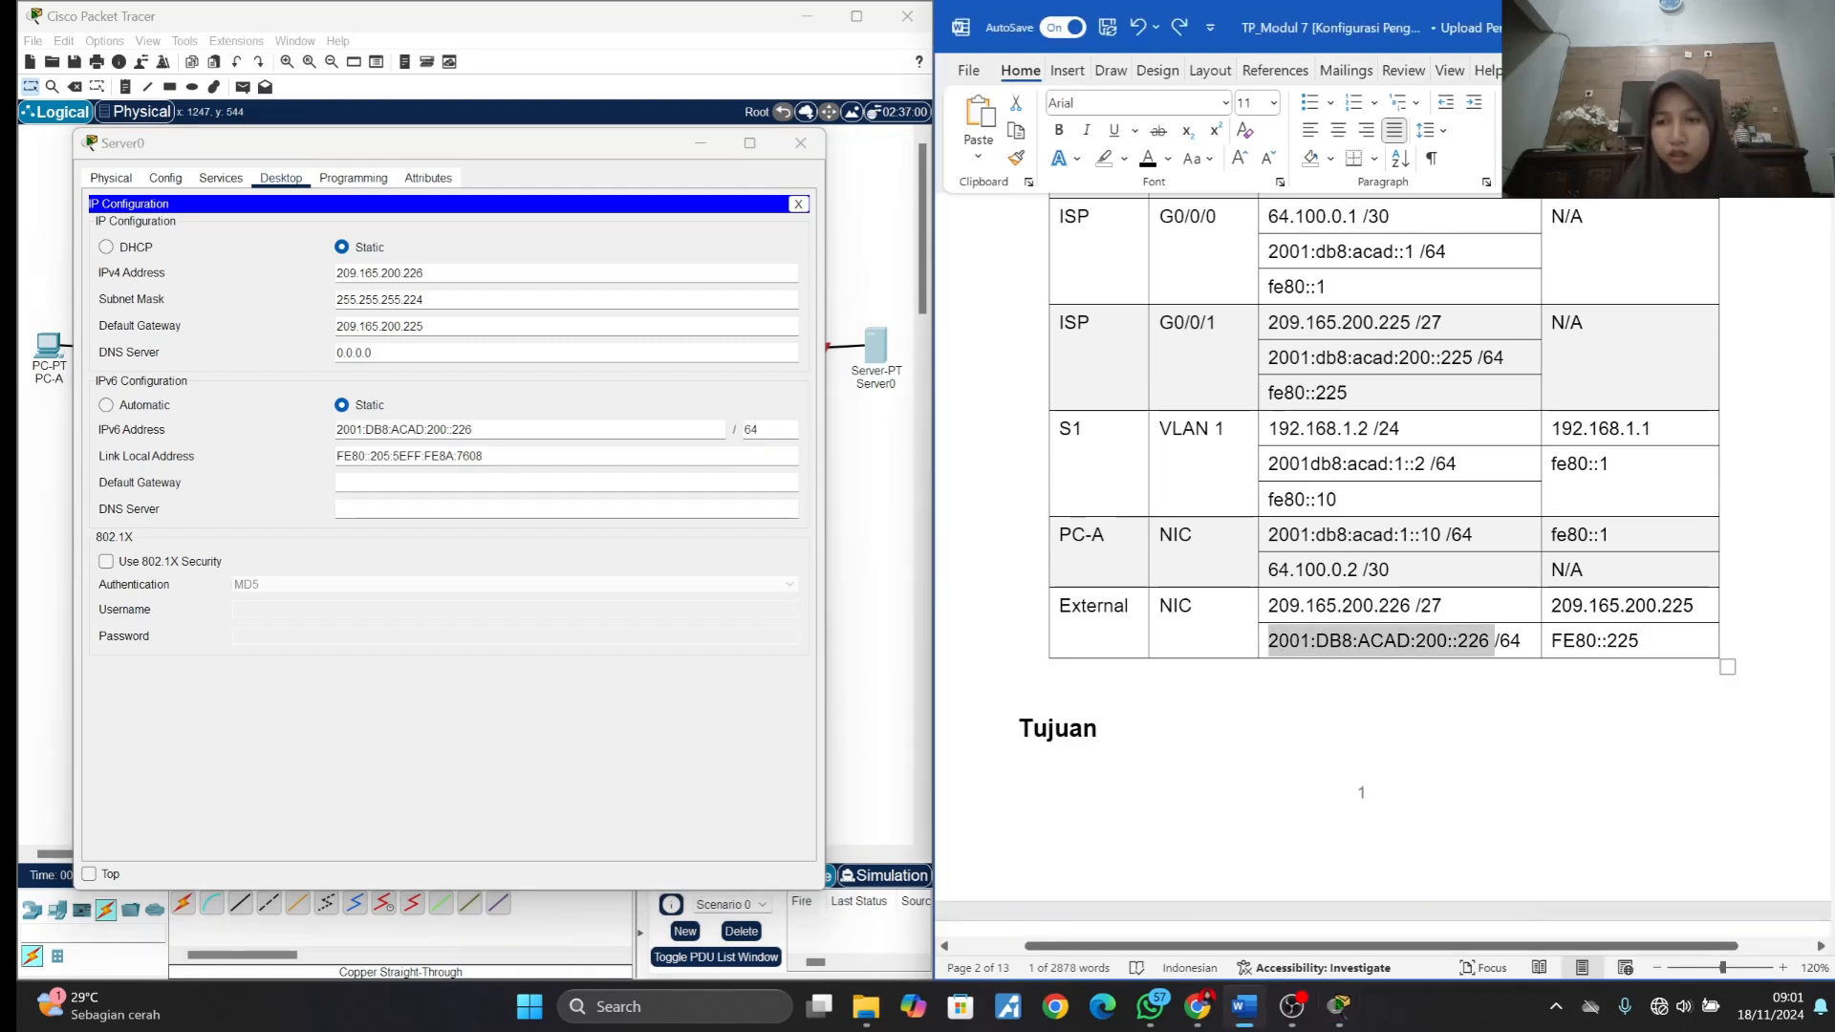
left_click_drag(1553, 641, 1639, 641)
key("ctrl+c")
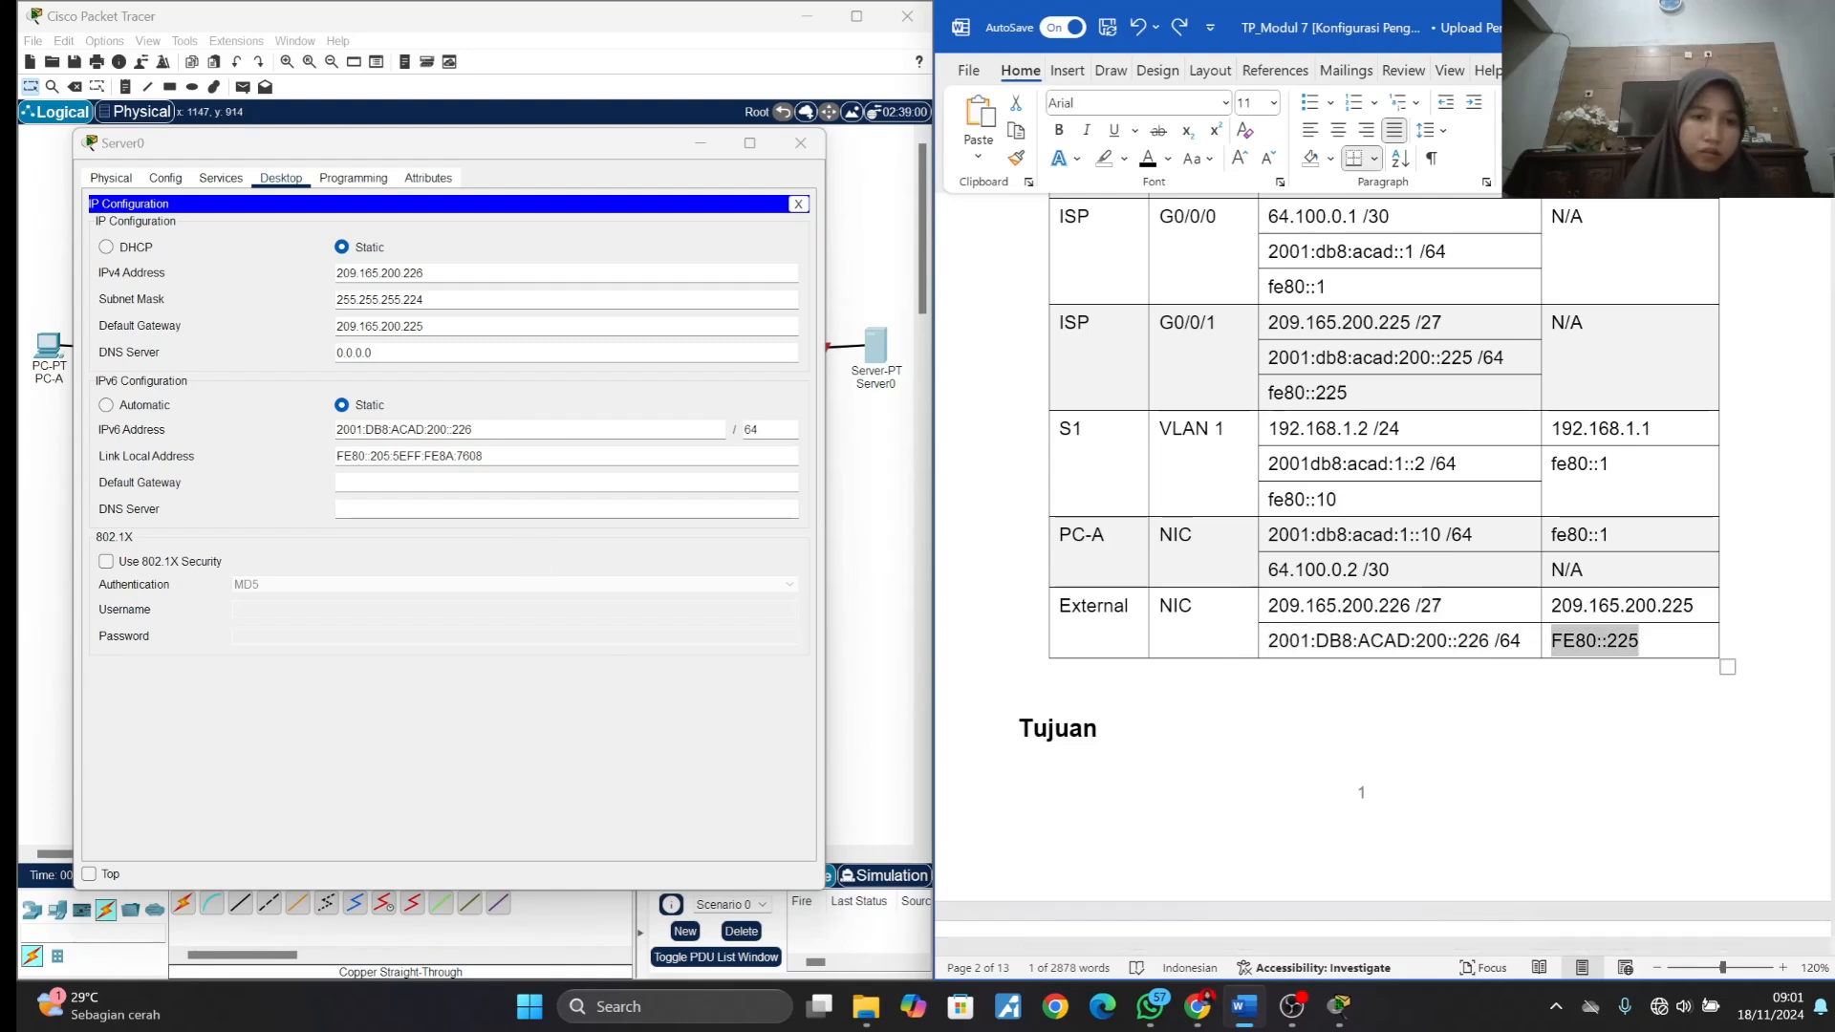
left_click(493, 483)
key("ctrl+v")
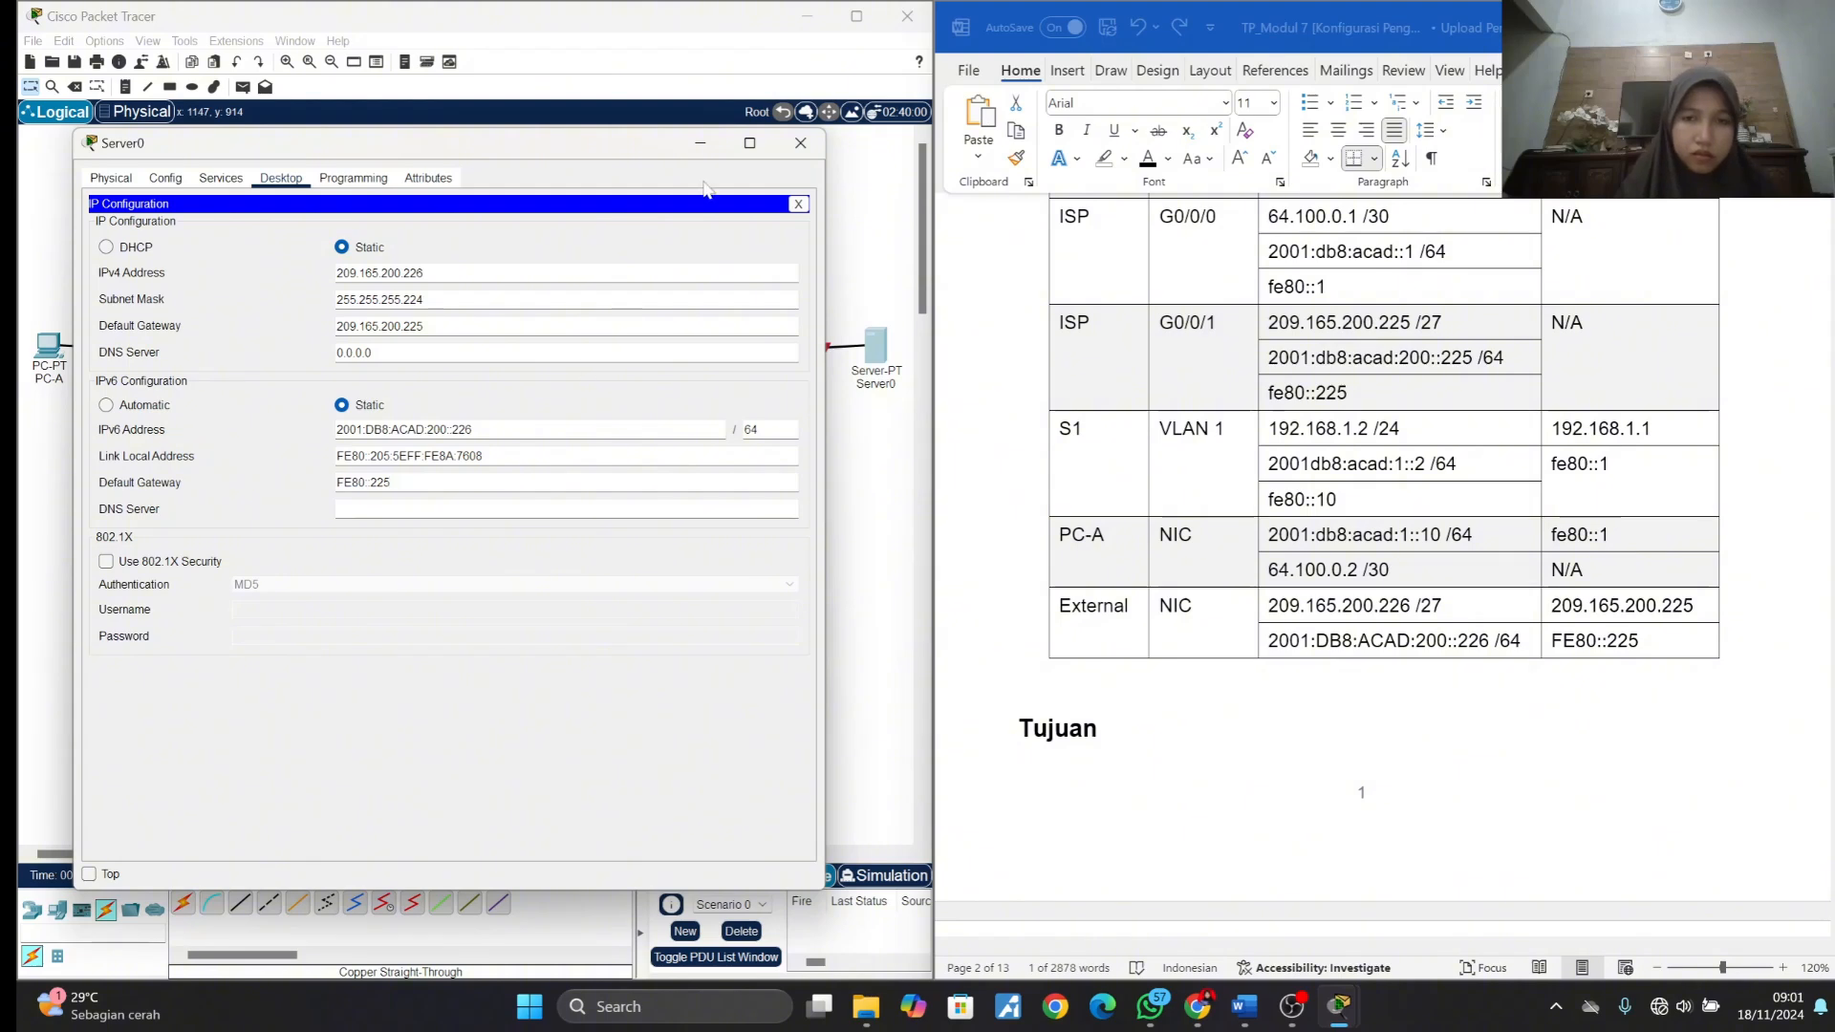
left_click(801, 144)
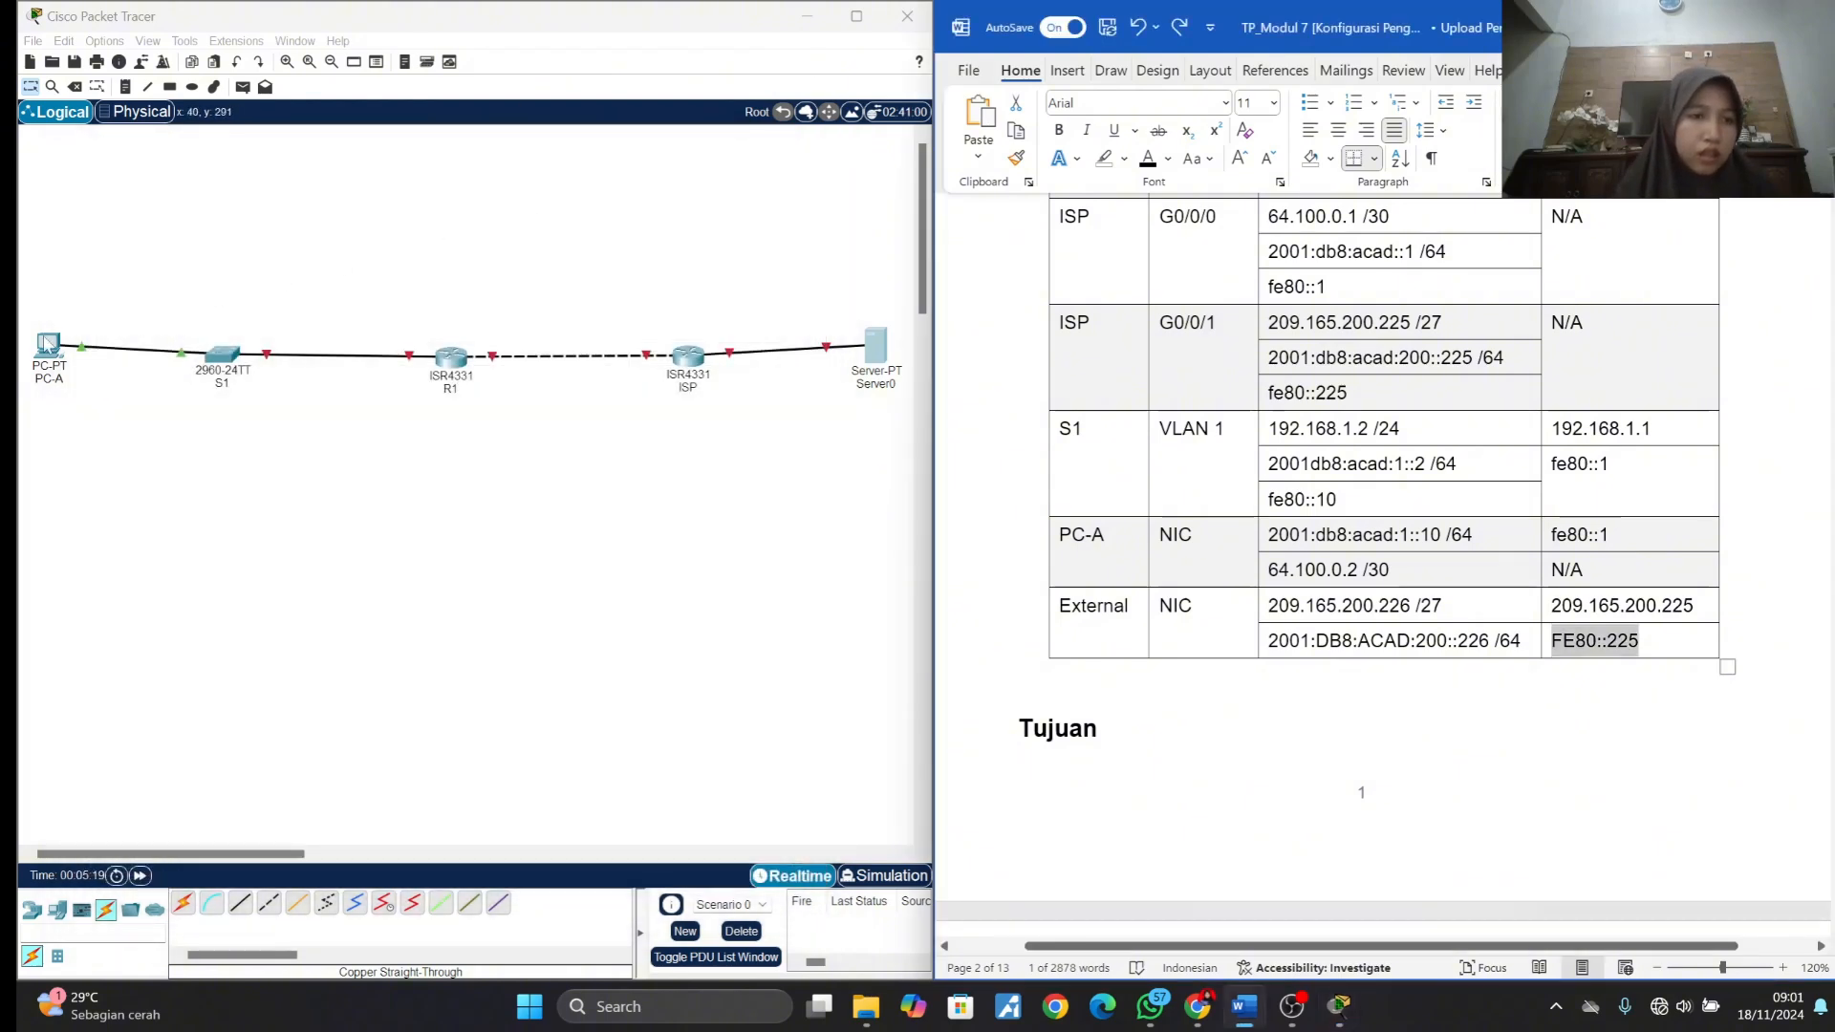
- Reopen PC-A's IP configuration, set its IPv4 default gateway to R1's G0/0/1 address 192.168.1.1, and close the window
left_click(47, 365)
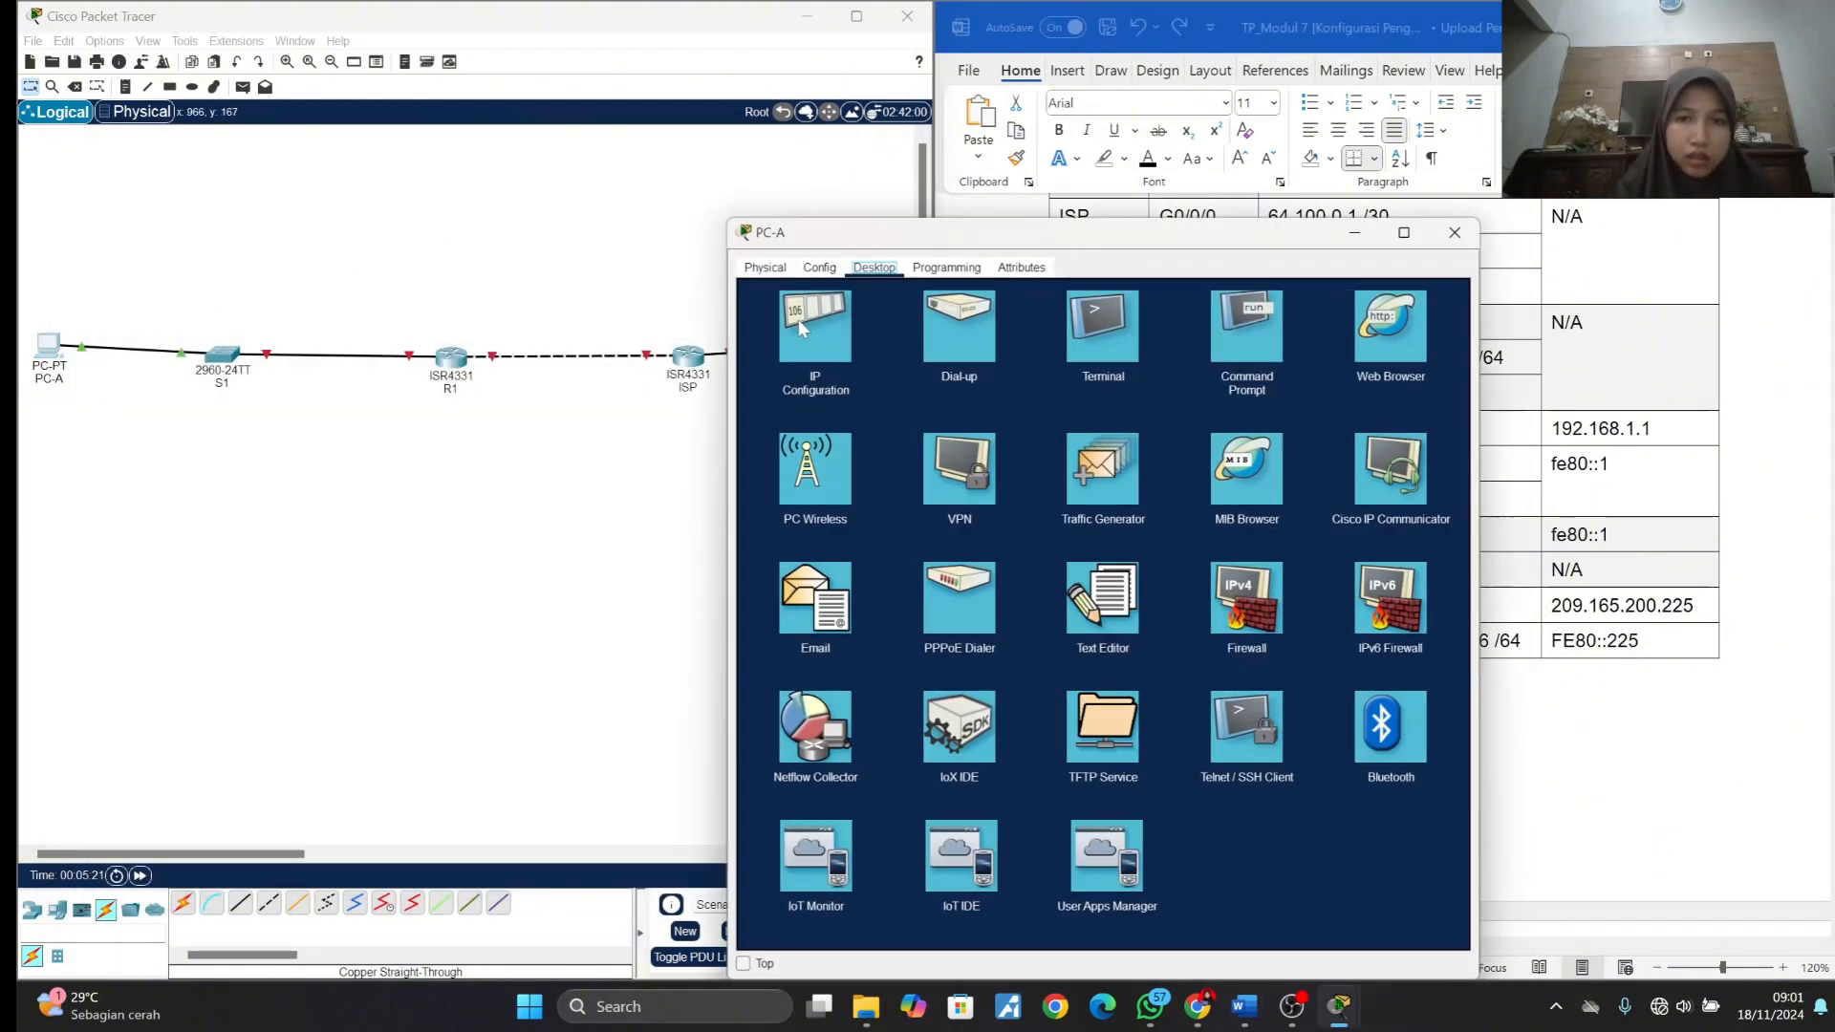
left_click(801, 322)
left_click_drag(982, 237, 375, 96)
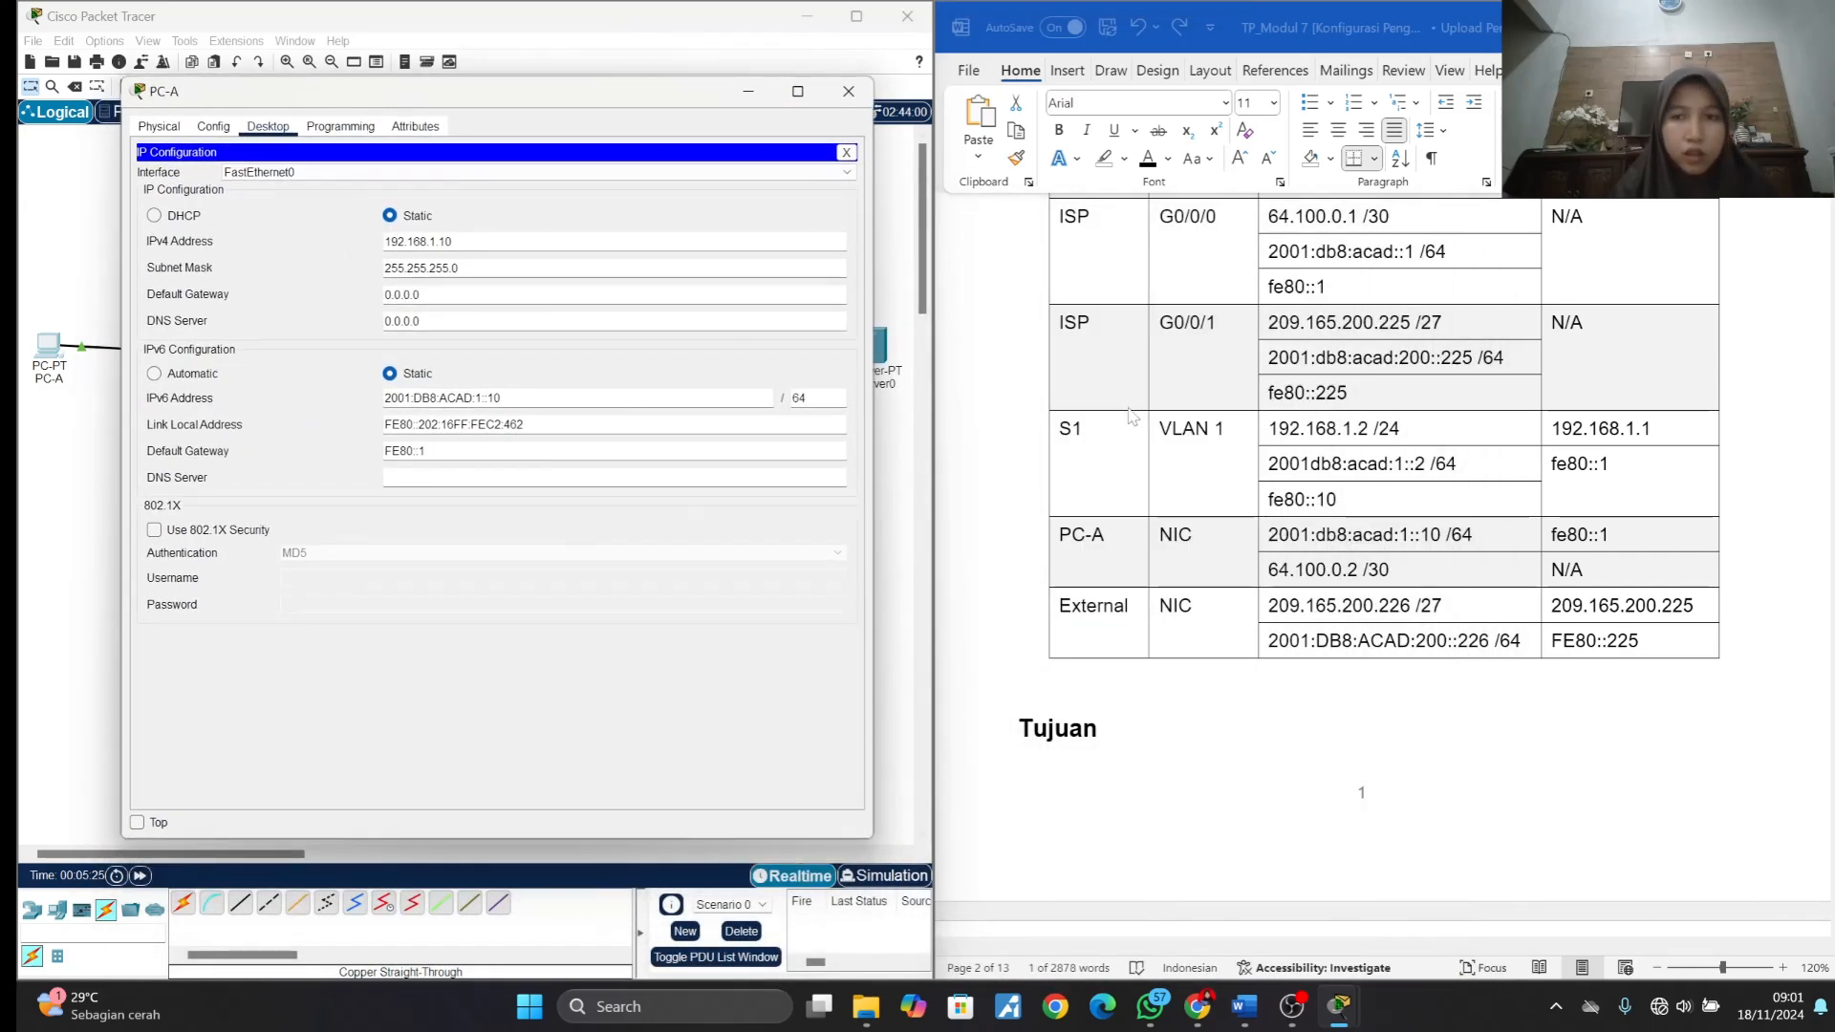
scroll(1131, 415, "up", 5)
left_click(1298, 414)
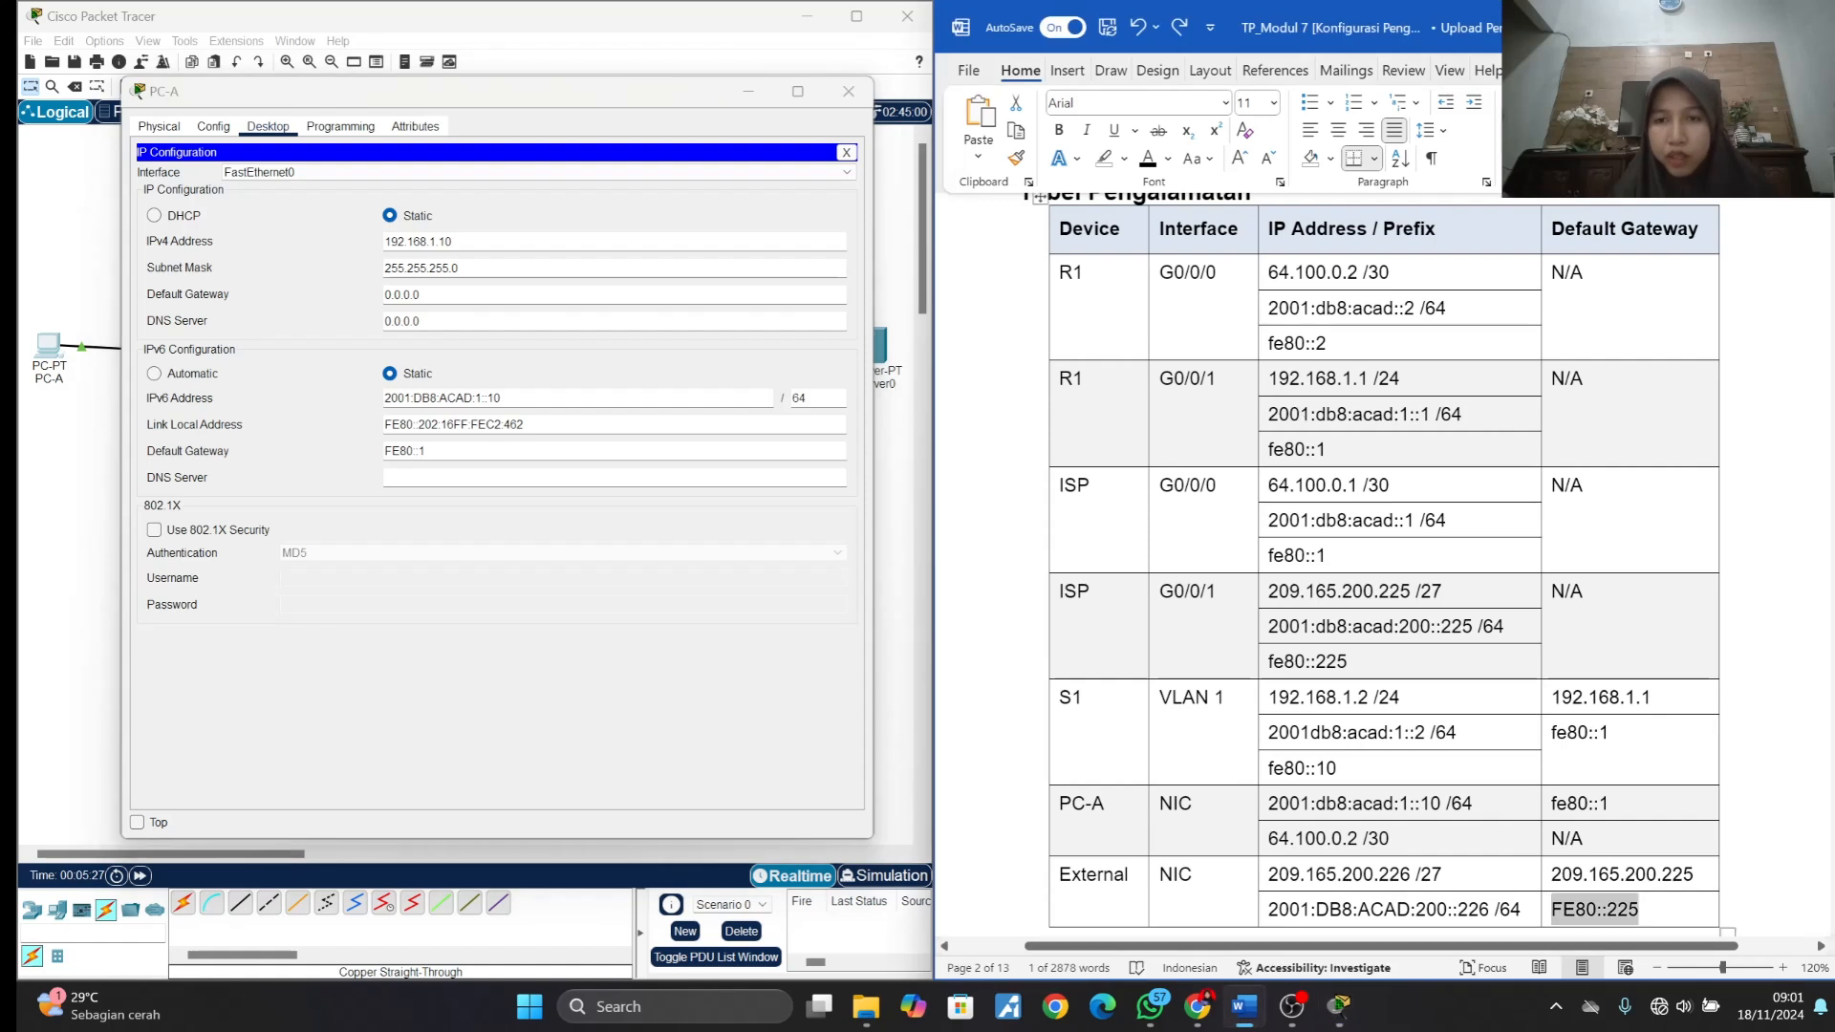
left_click_drag(1270, 380, 1373, 380)
key("ctrl+c")
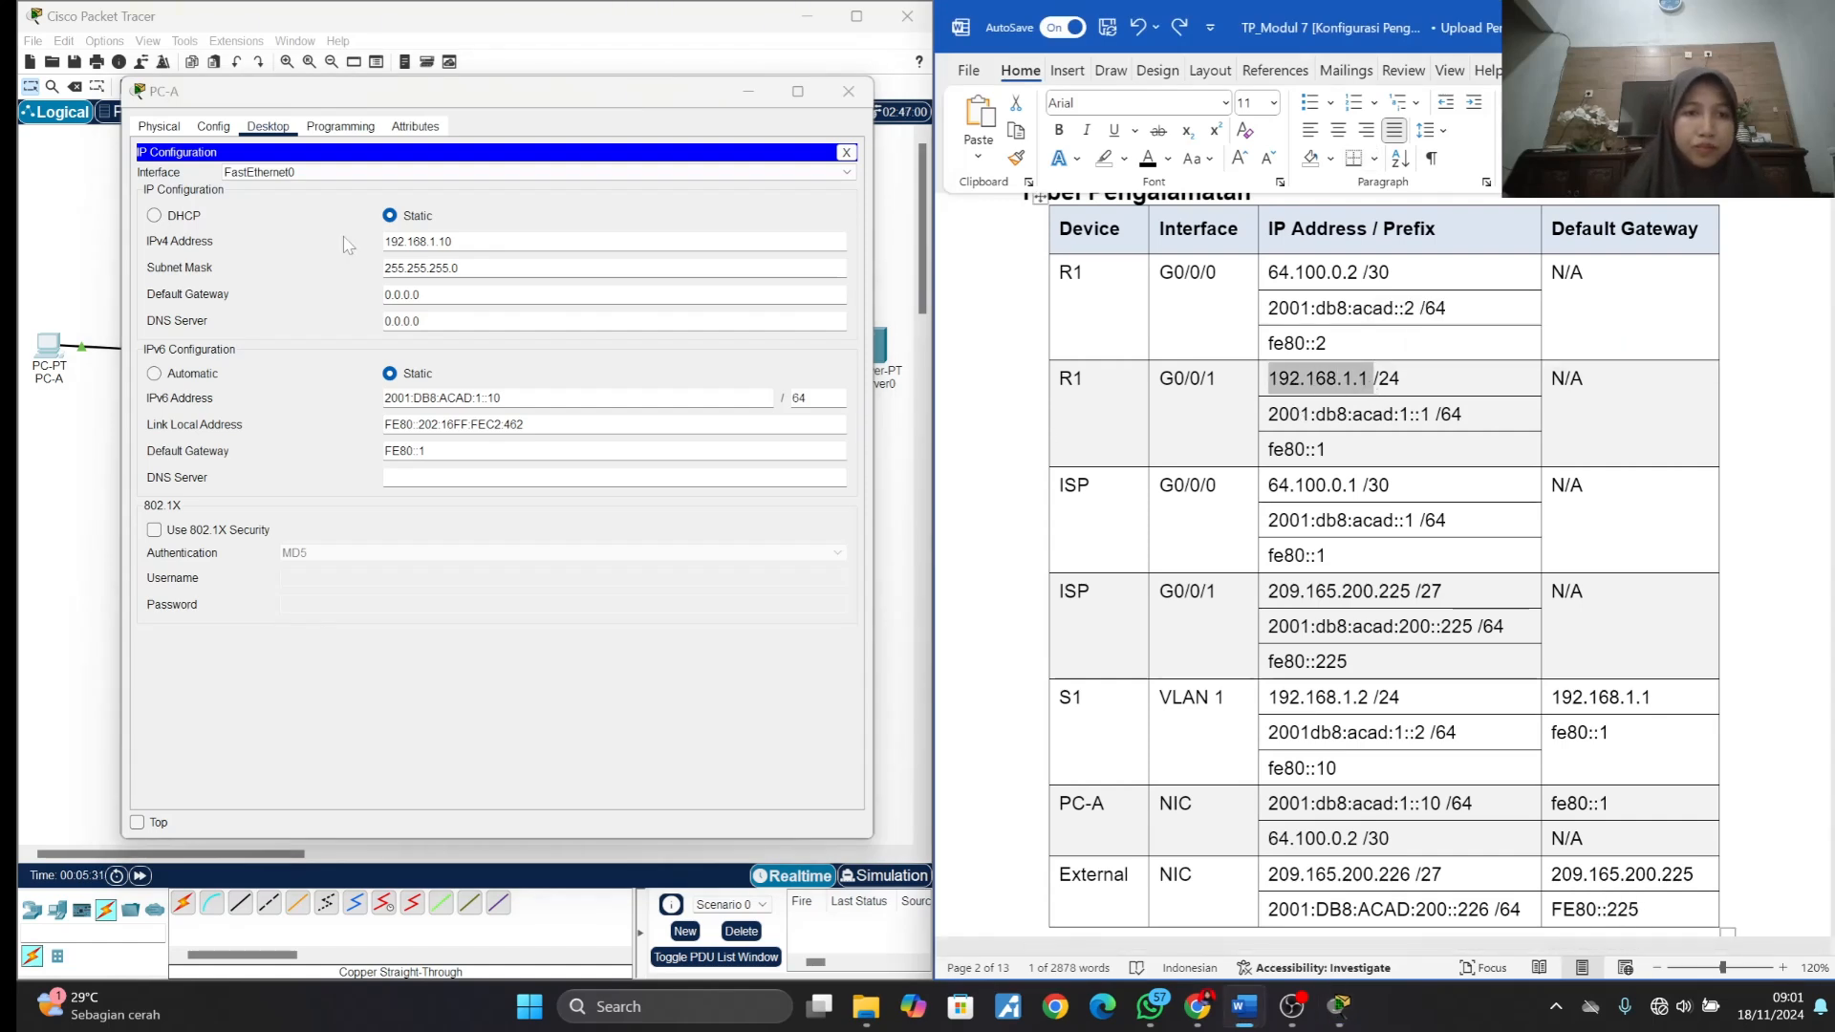
left_click_drag(430, 297, 362, 296)
key("ctrl+v")
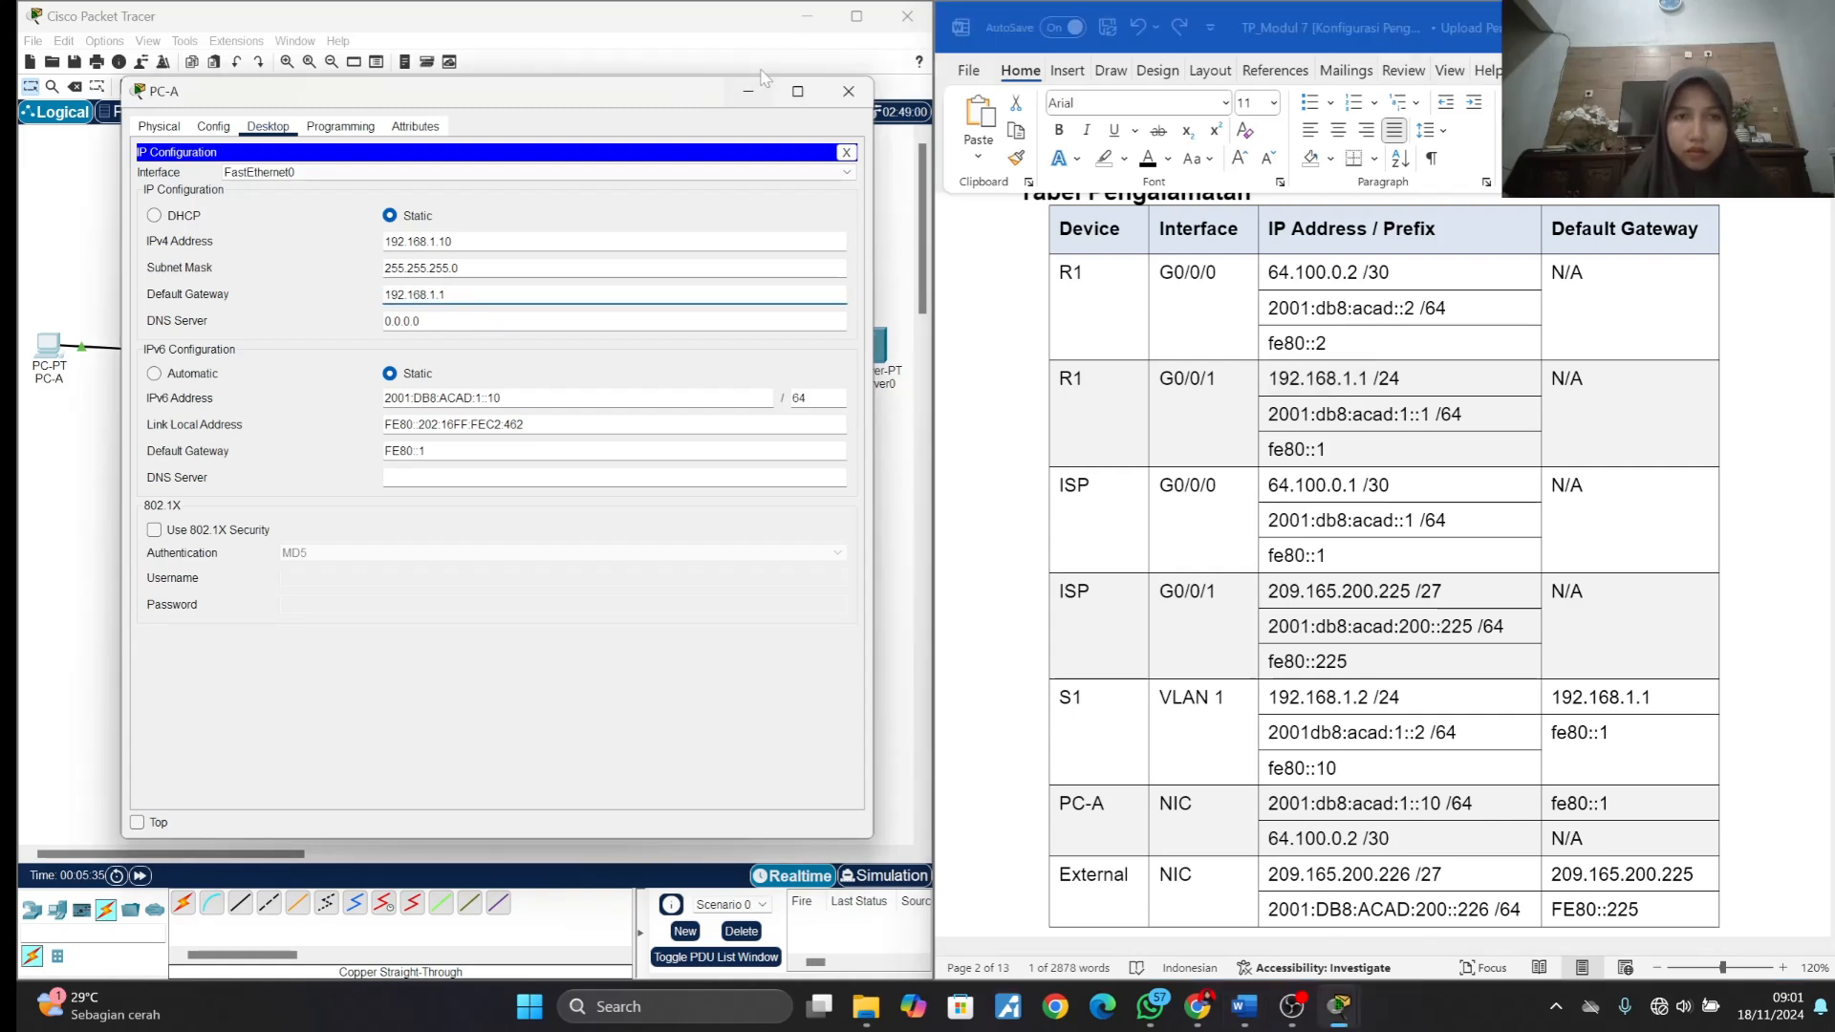
left_click(848, 91)
- Find the Langkah 4 initial configuration for router R1 in the lab document and open R1's command-line interface
scroll(1386, 573, "down", 20)
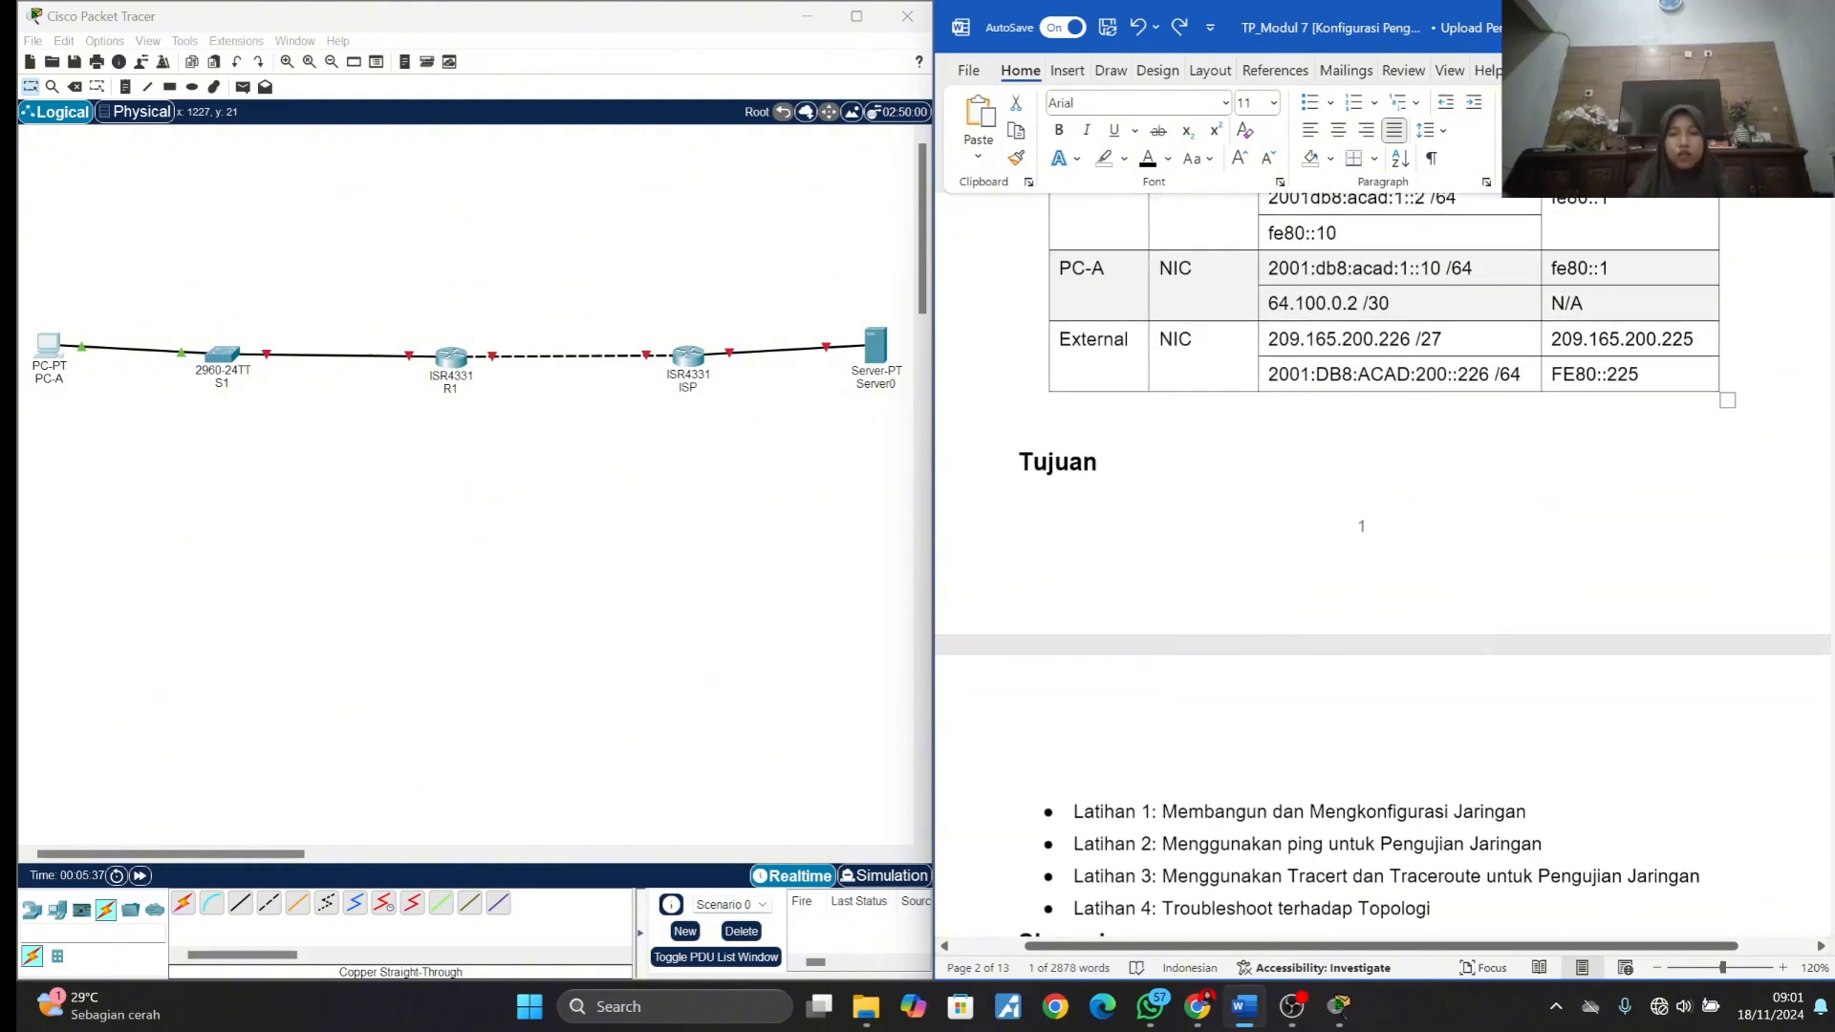
scroll(1386, 573, "down", 2)
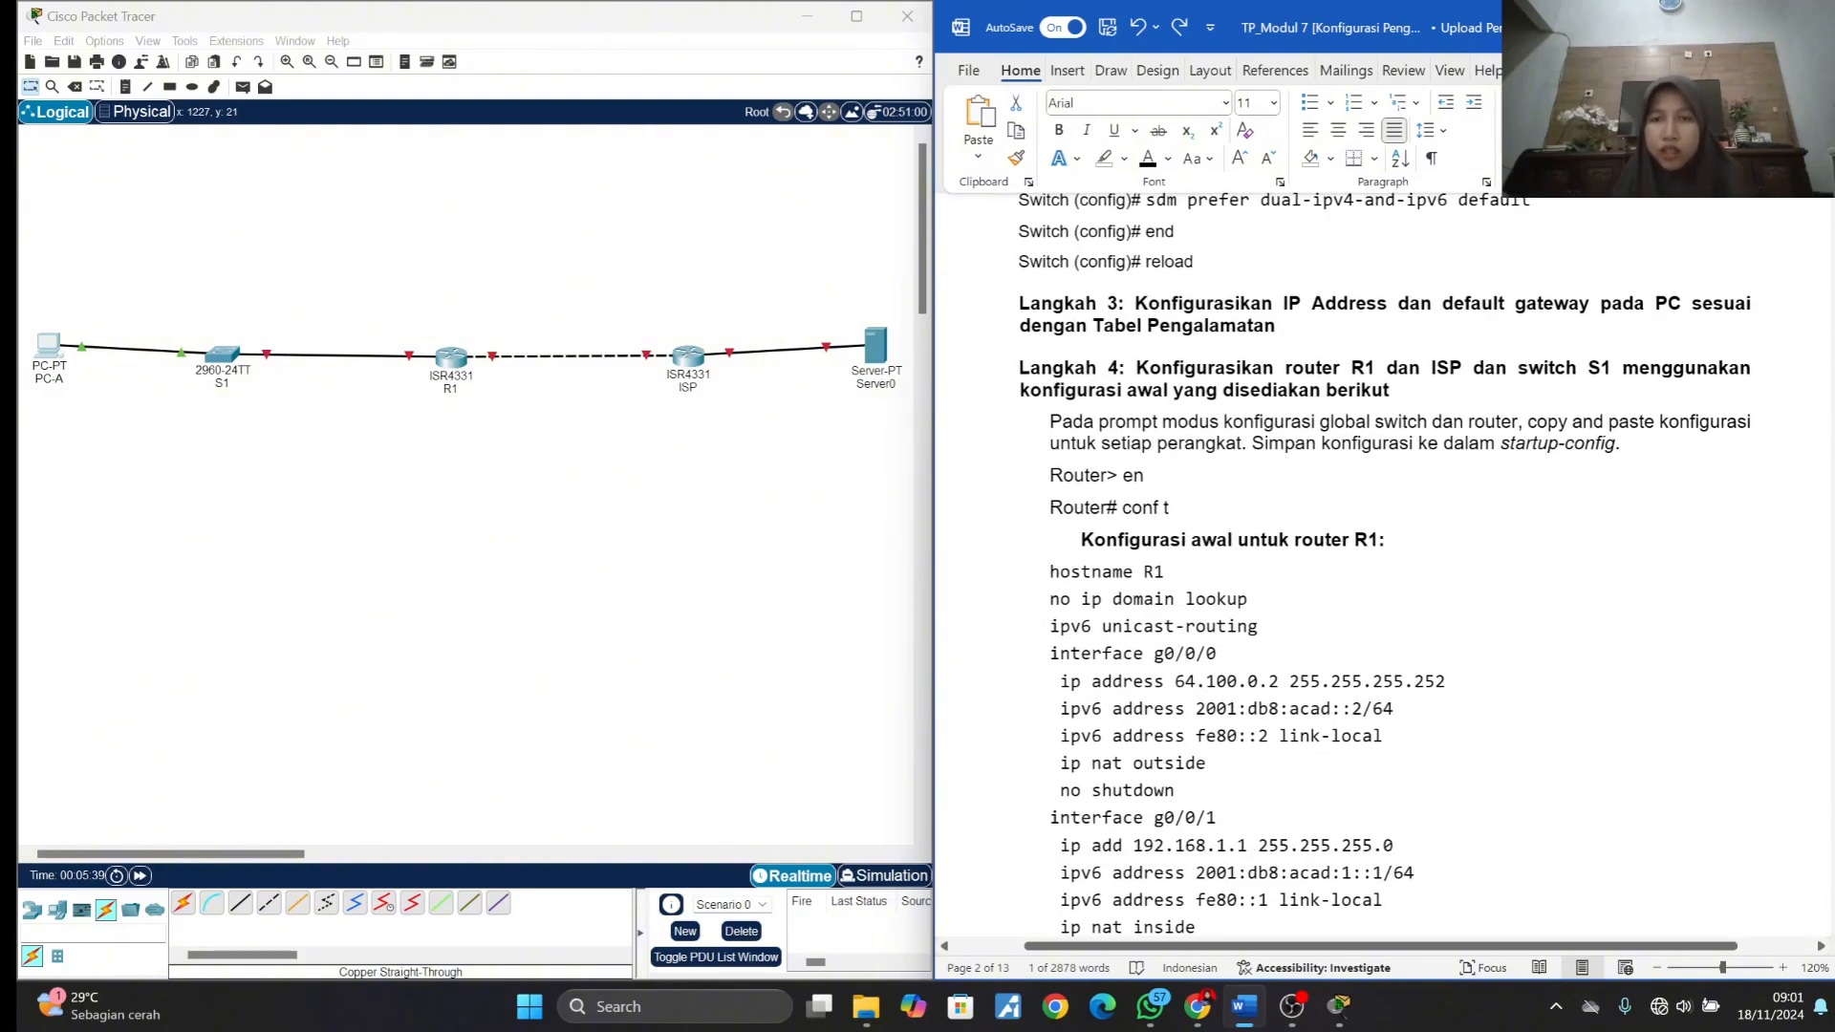
scroll(1386, 573, "down", 1)
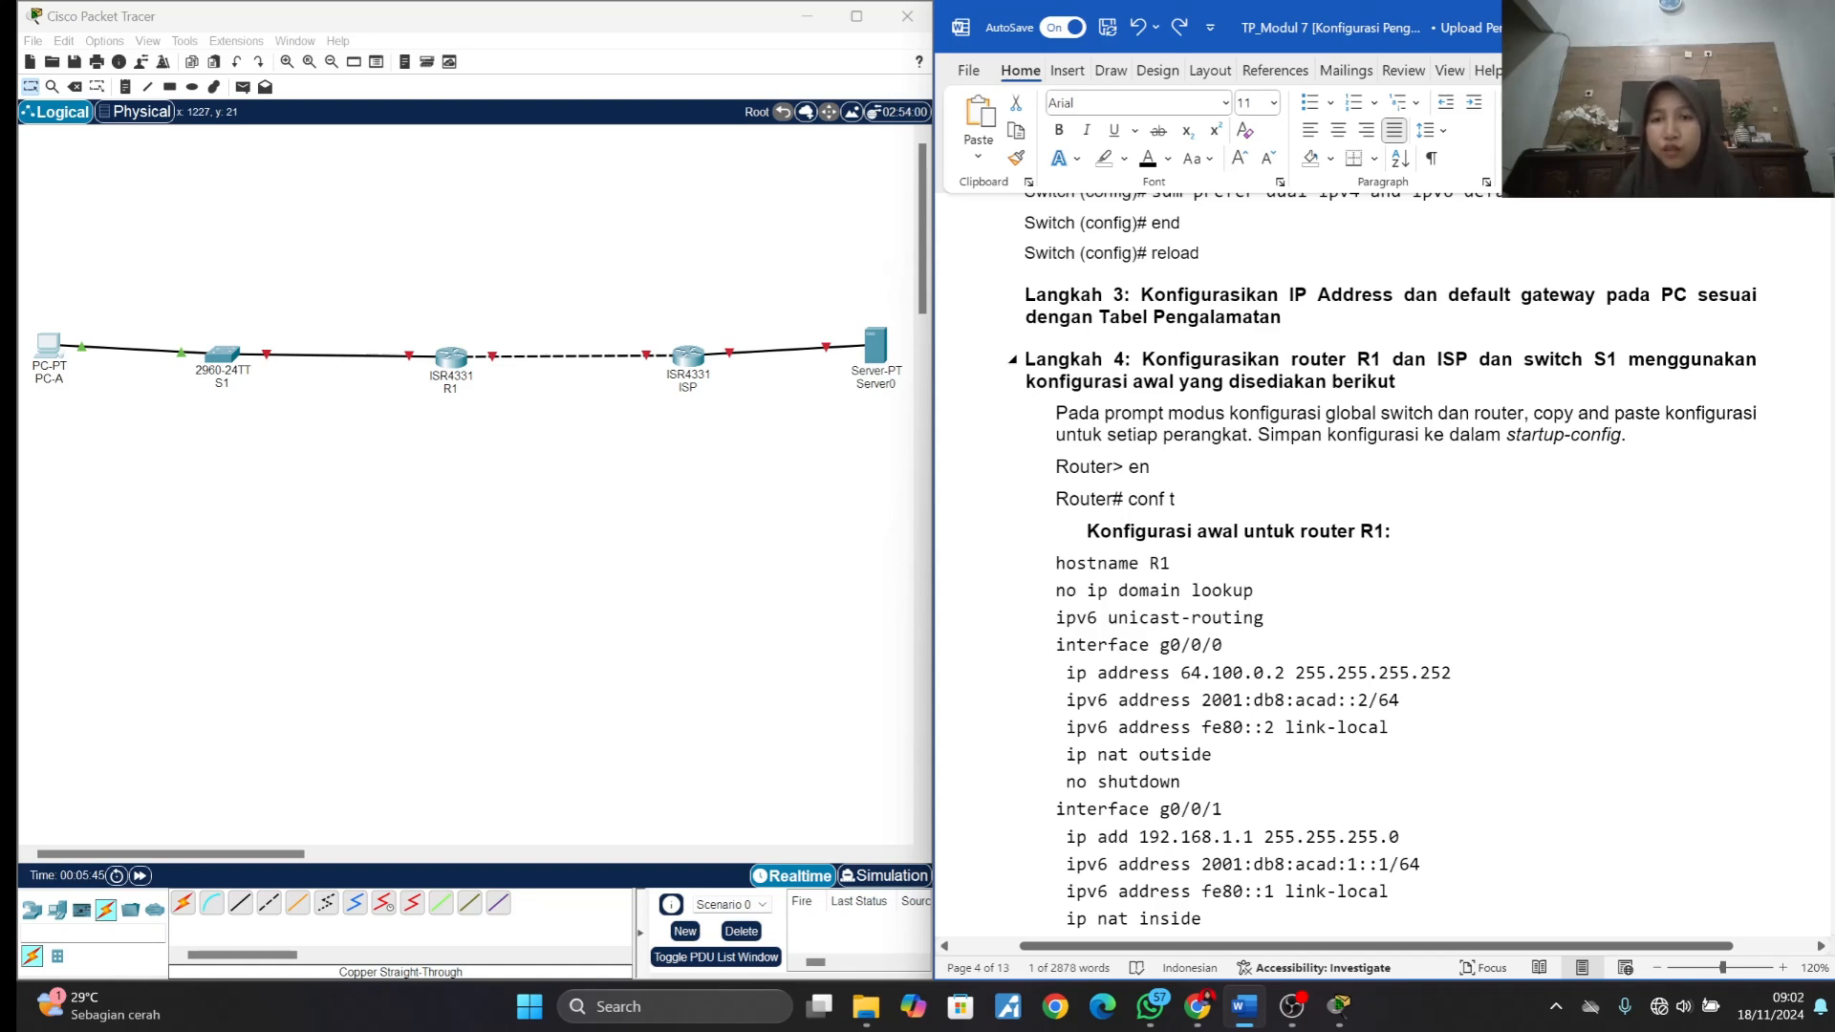
scroll(1386, 573, "down", 1)
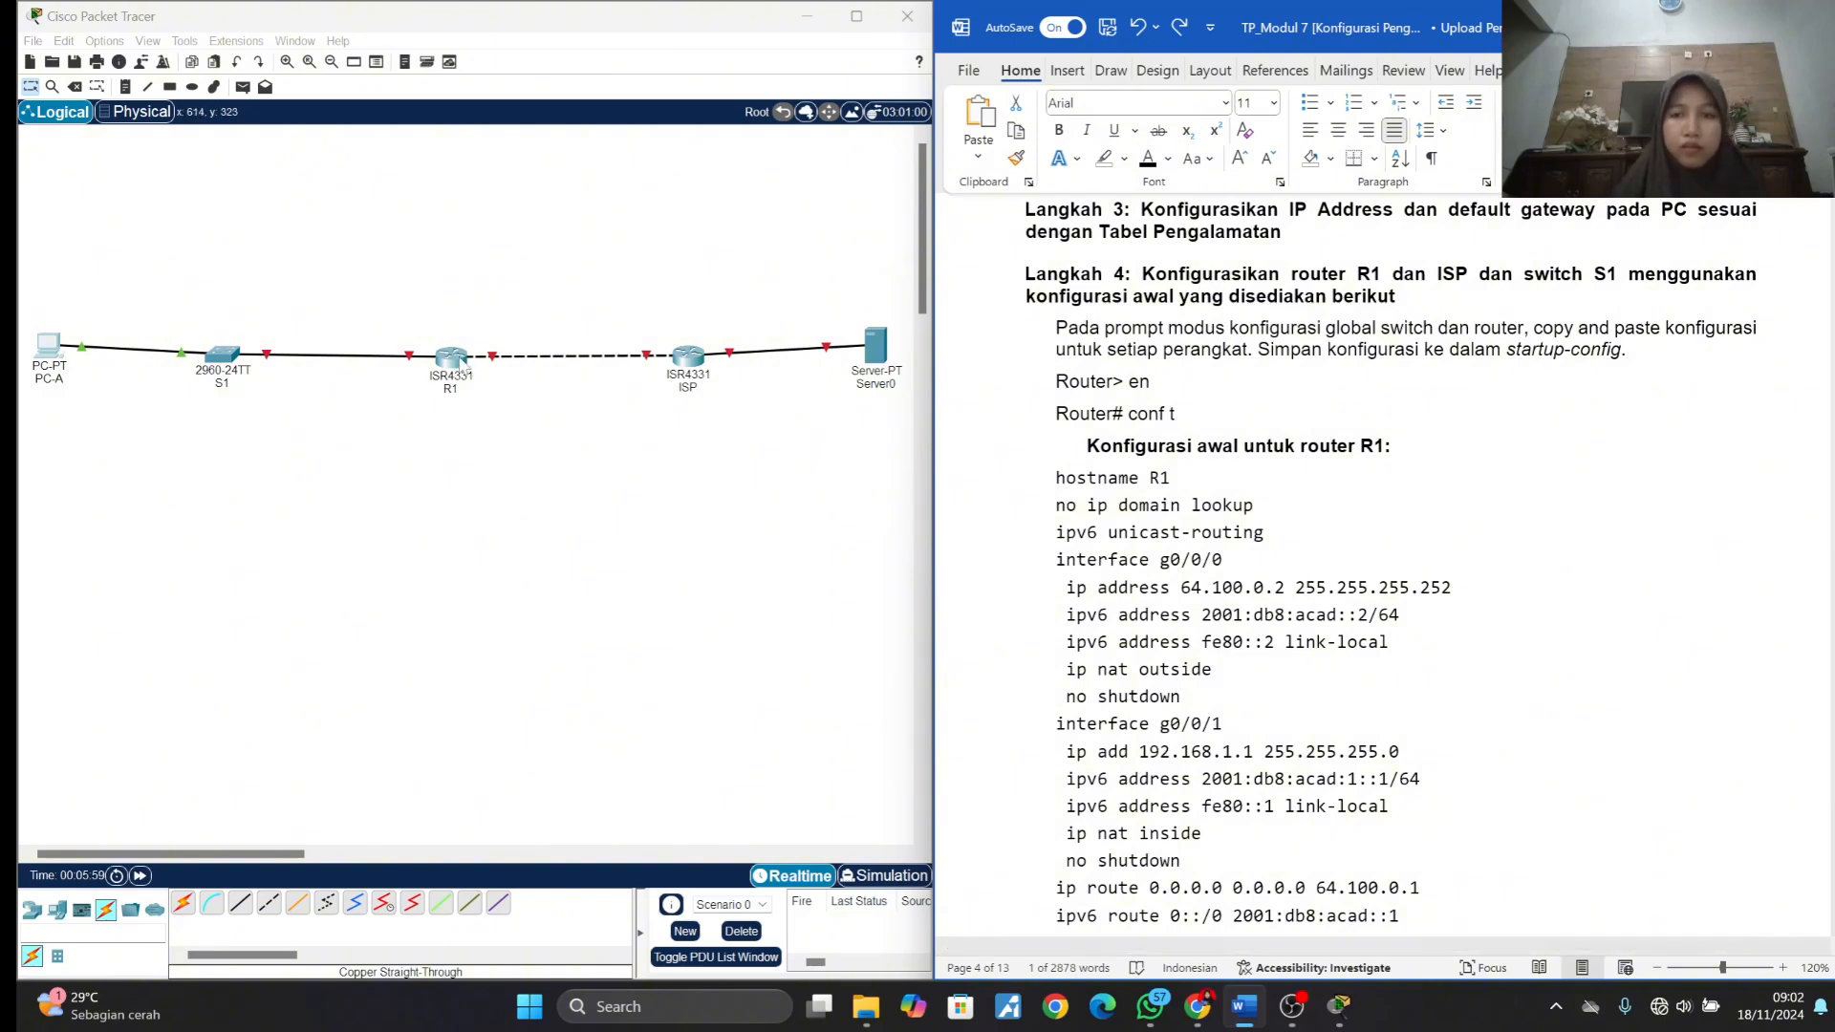
left_click(468, 363)
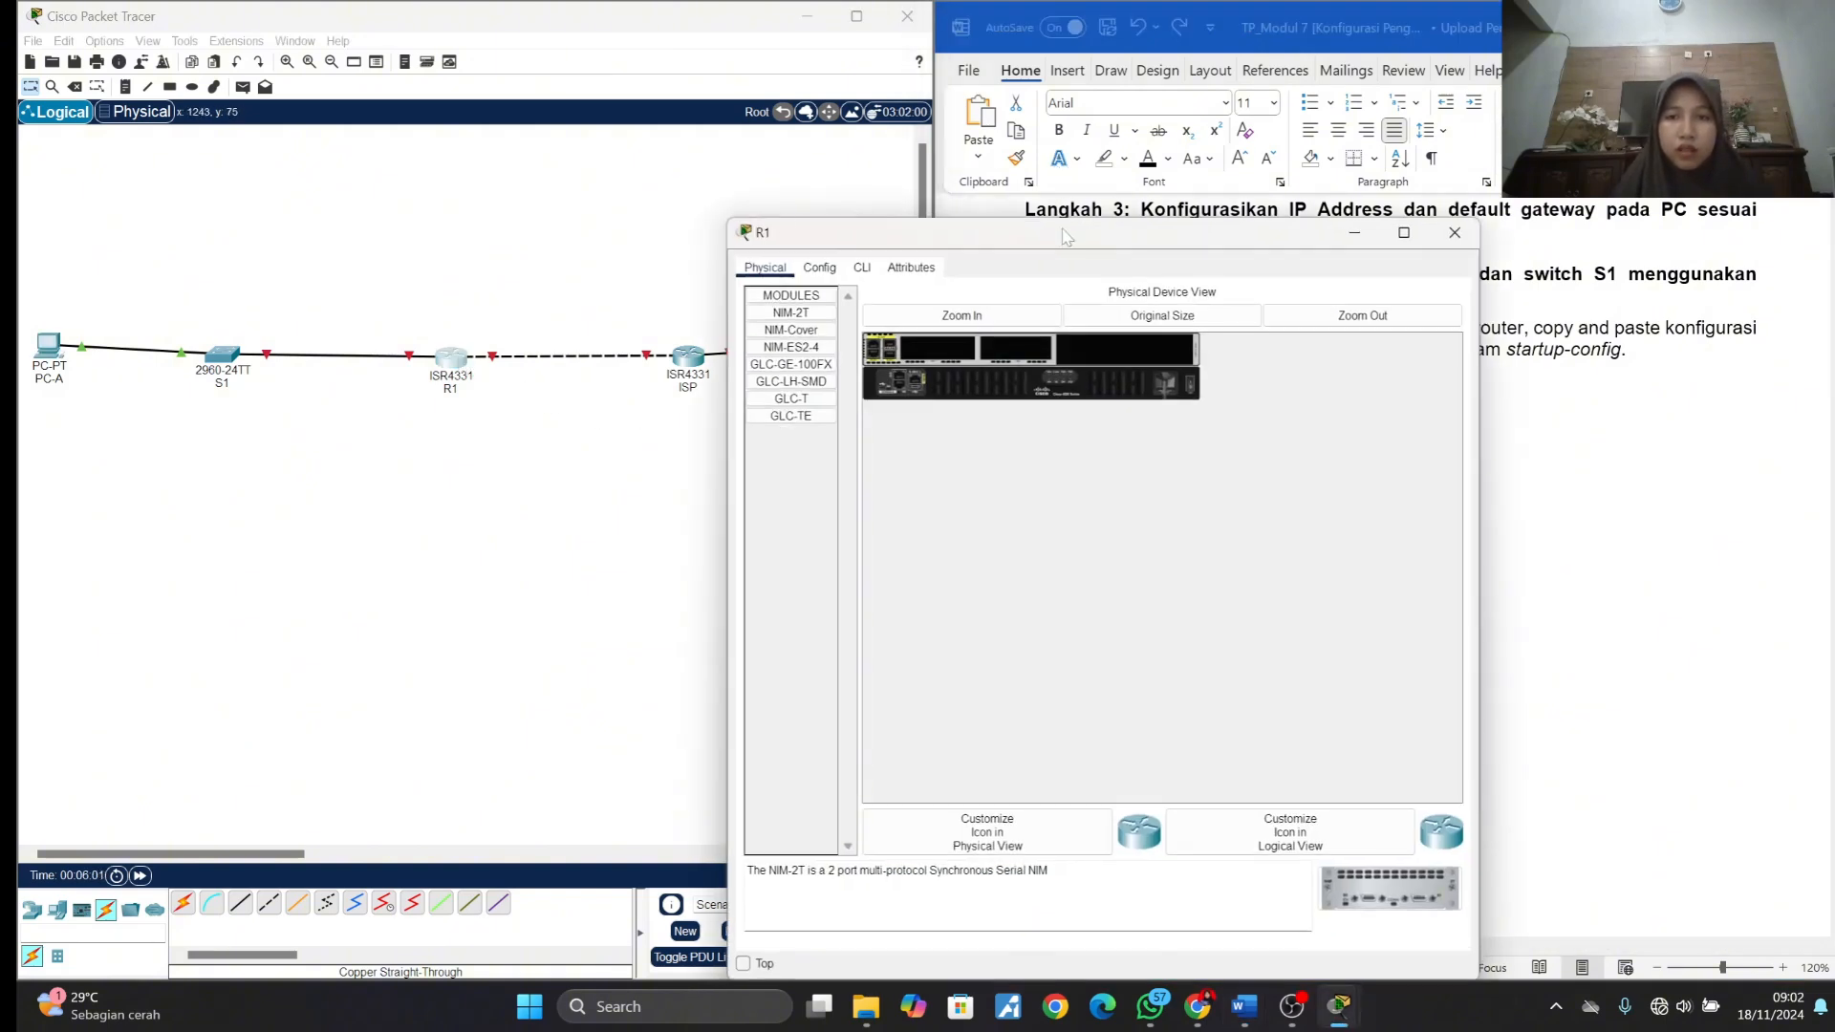
left_click_drag(1066, 235, 427, 148)
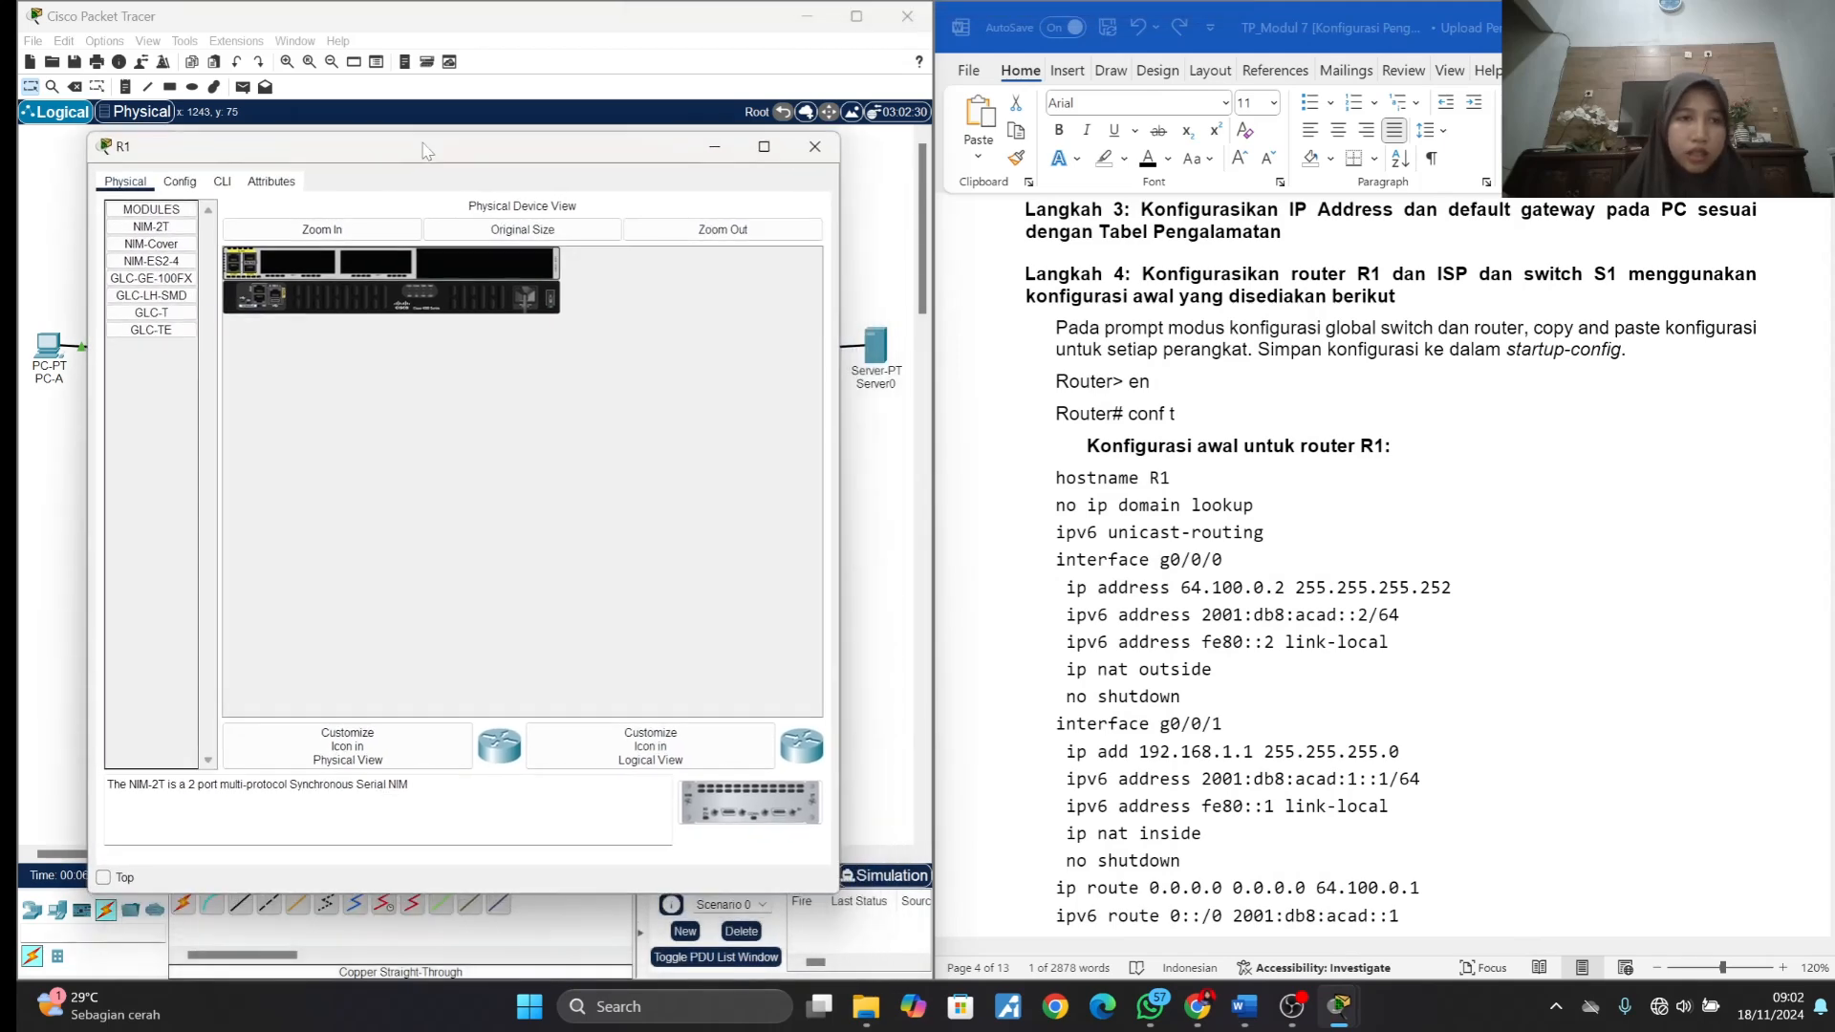
left_click(222, 182)
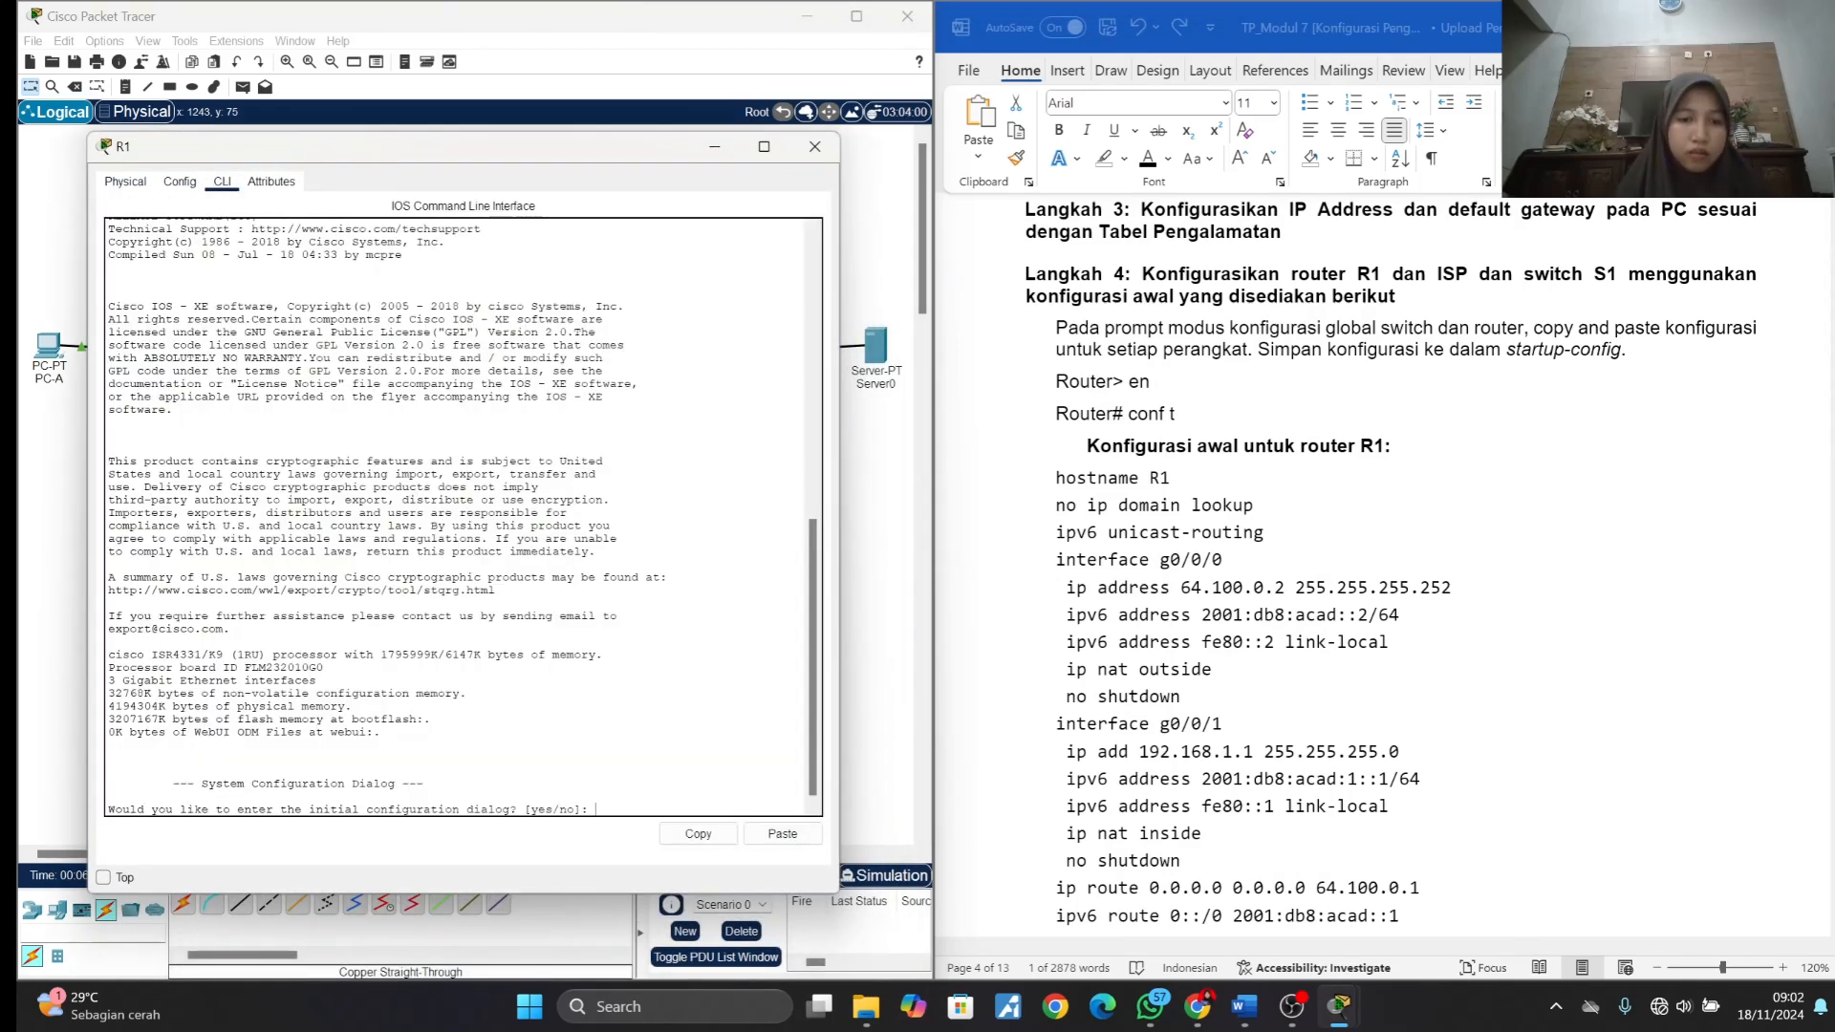
- Decline R1's initial configuration dialog and enter global configuration mode with en and conf t
type("no")
key("Return")
key("Return")
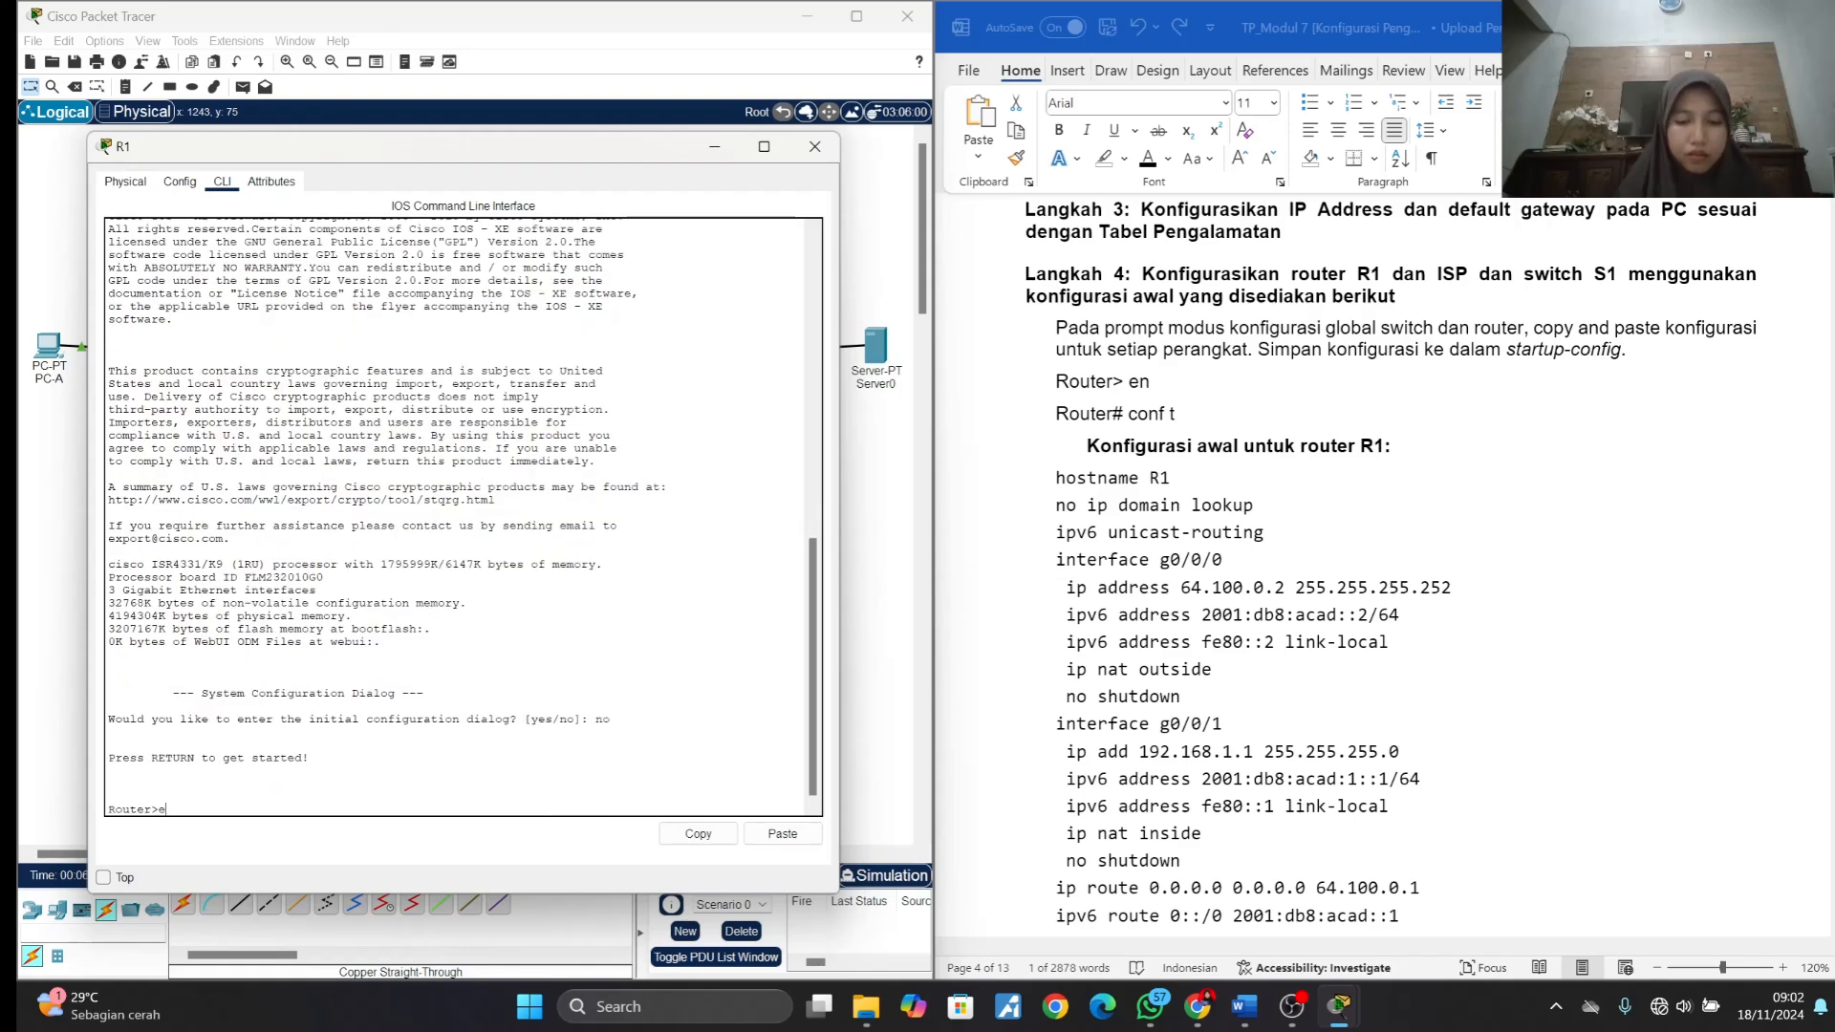
type("en")
key("Return")
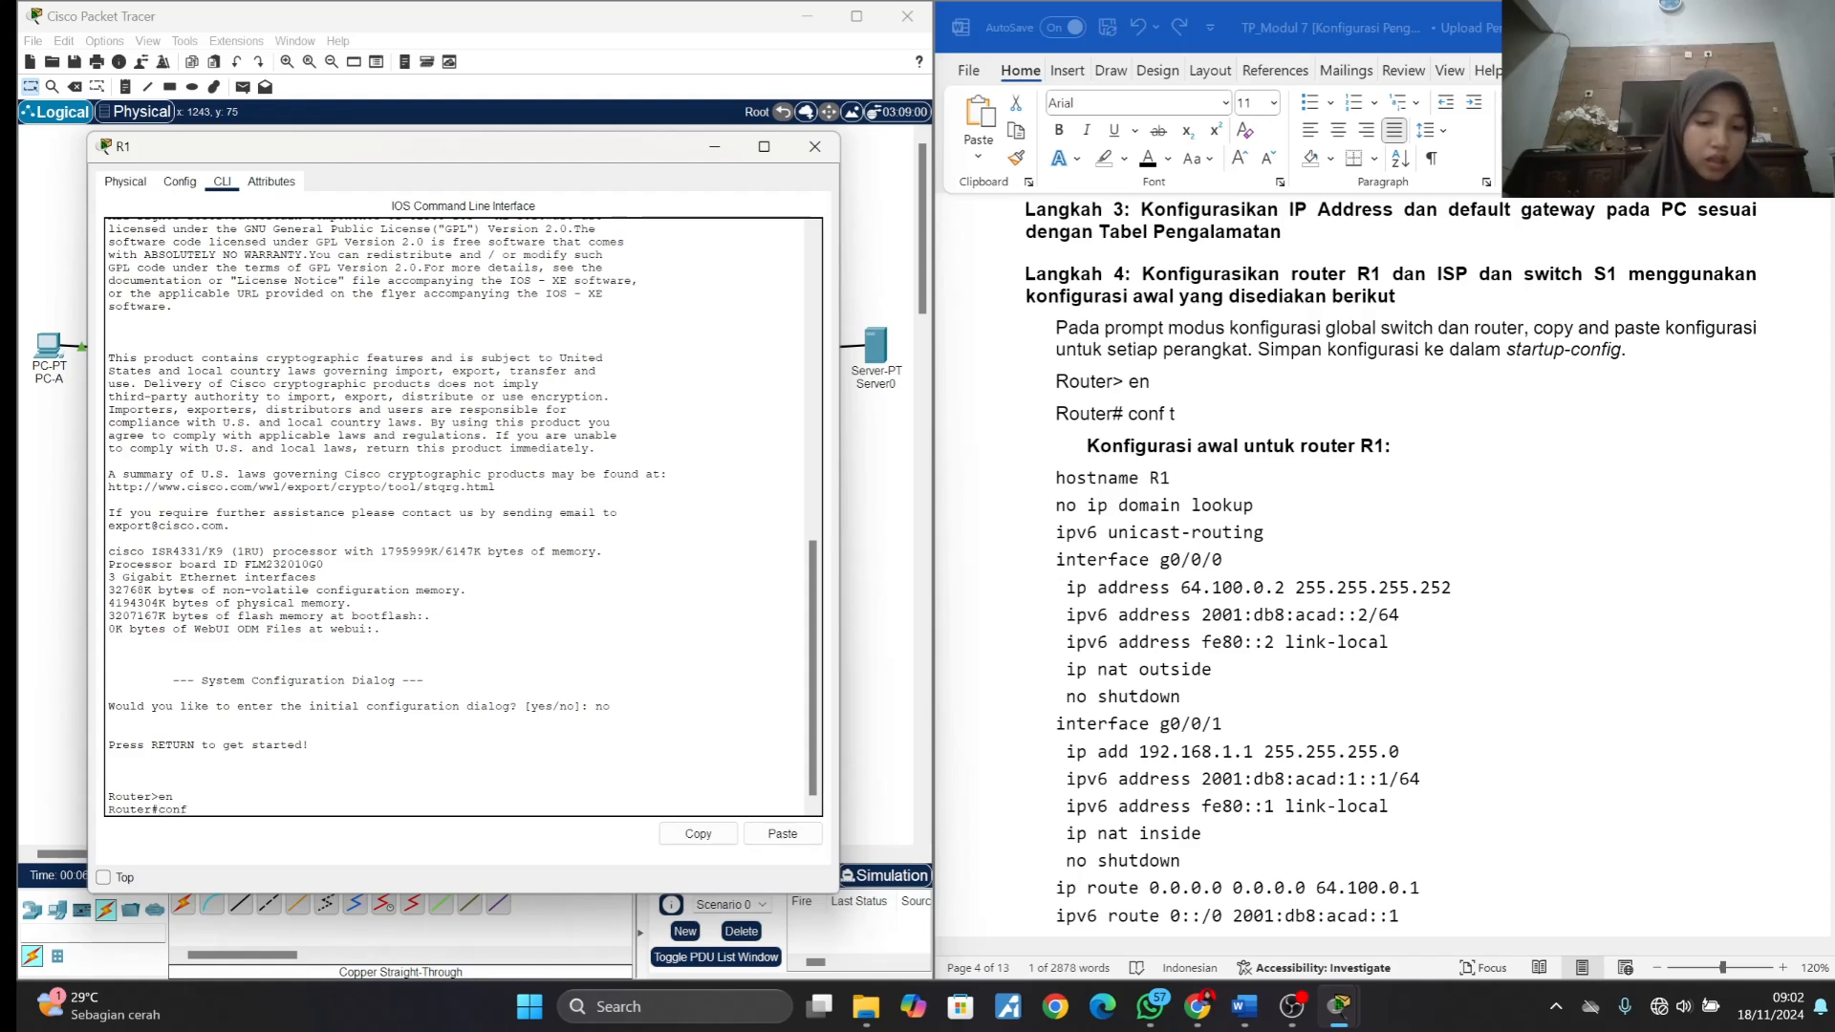
type("conf t")
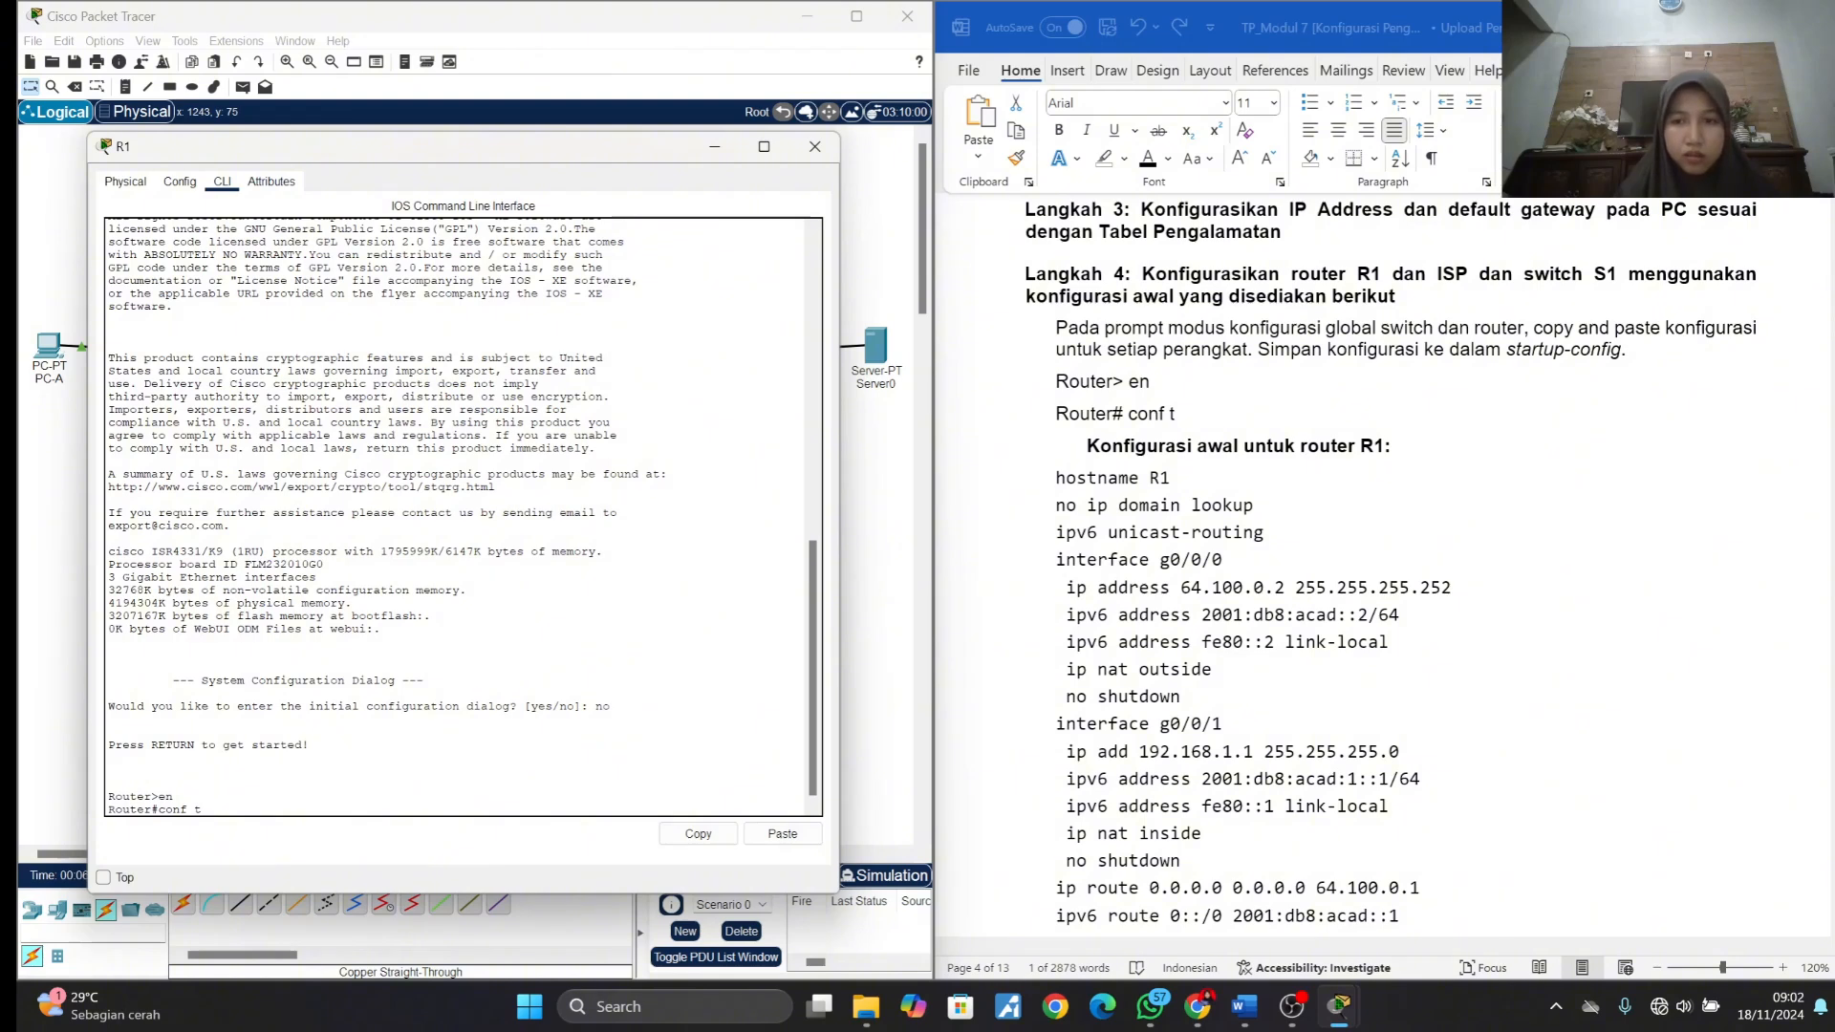
key("Return")
- Copy the R1 configuration block from the lab document, from hostname R1 through the ip nat inside source line, and run it on R1
left_click(1288, 502)
scroll(1288, 503, "down", 3)
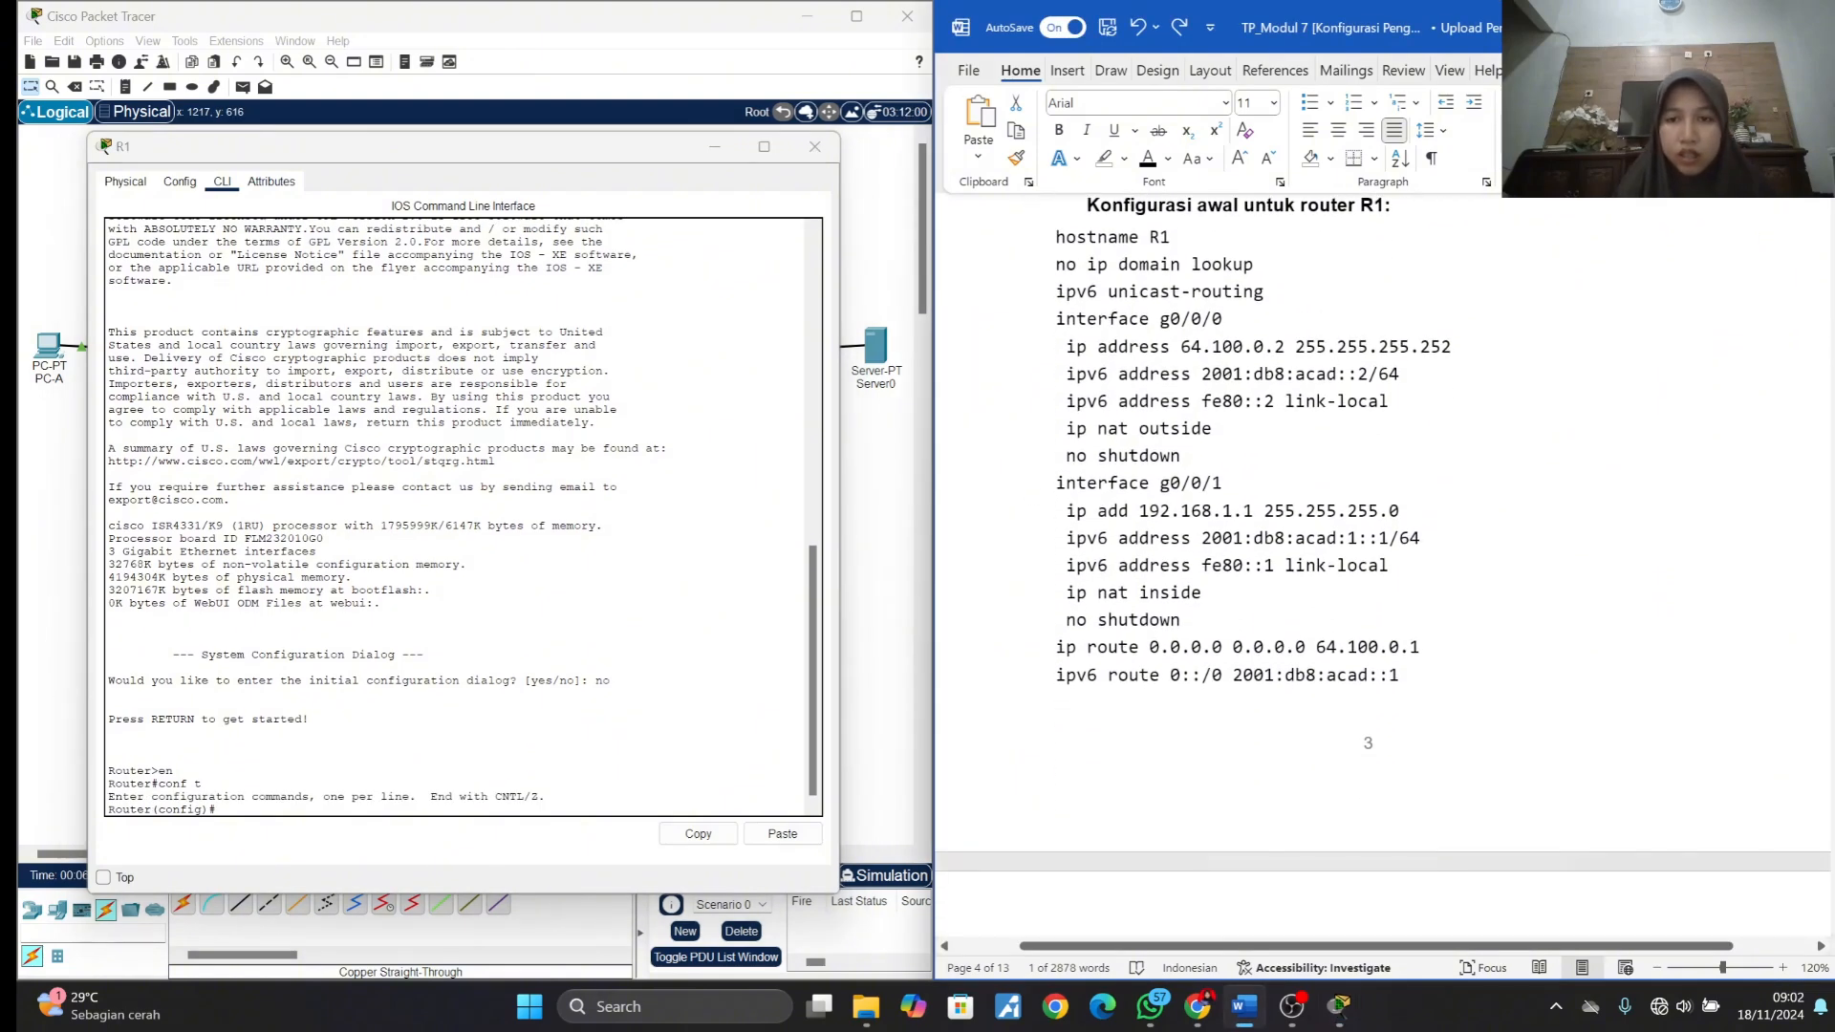
scroll(1288, 503, "down", 2)
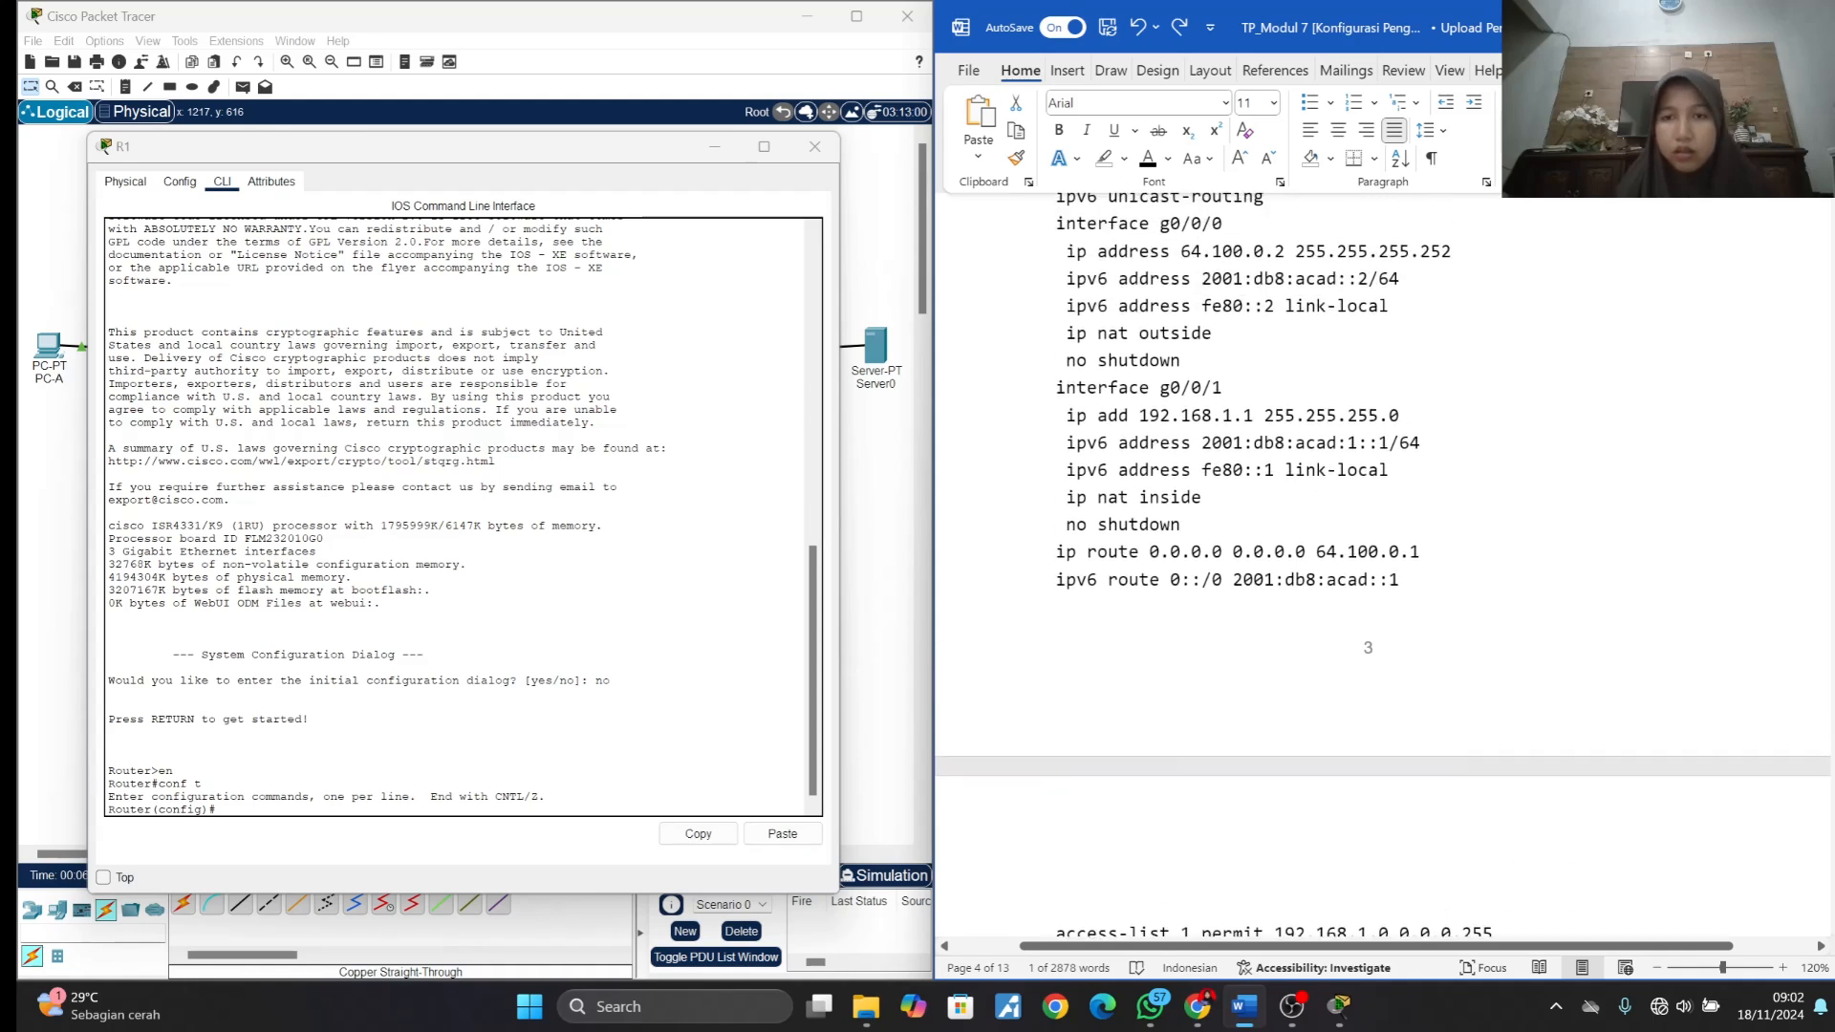
left_click(1057, 224)
scroll(1051, 219, "up", 1)
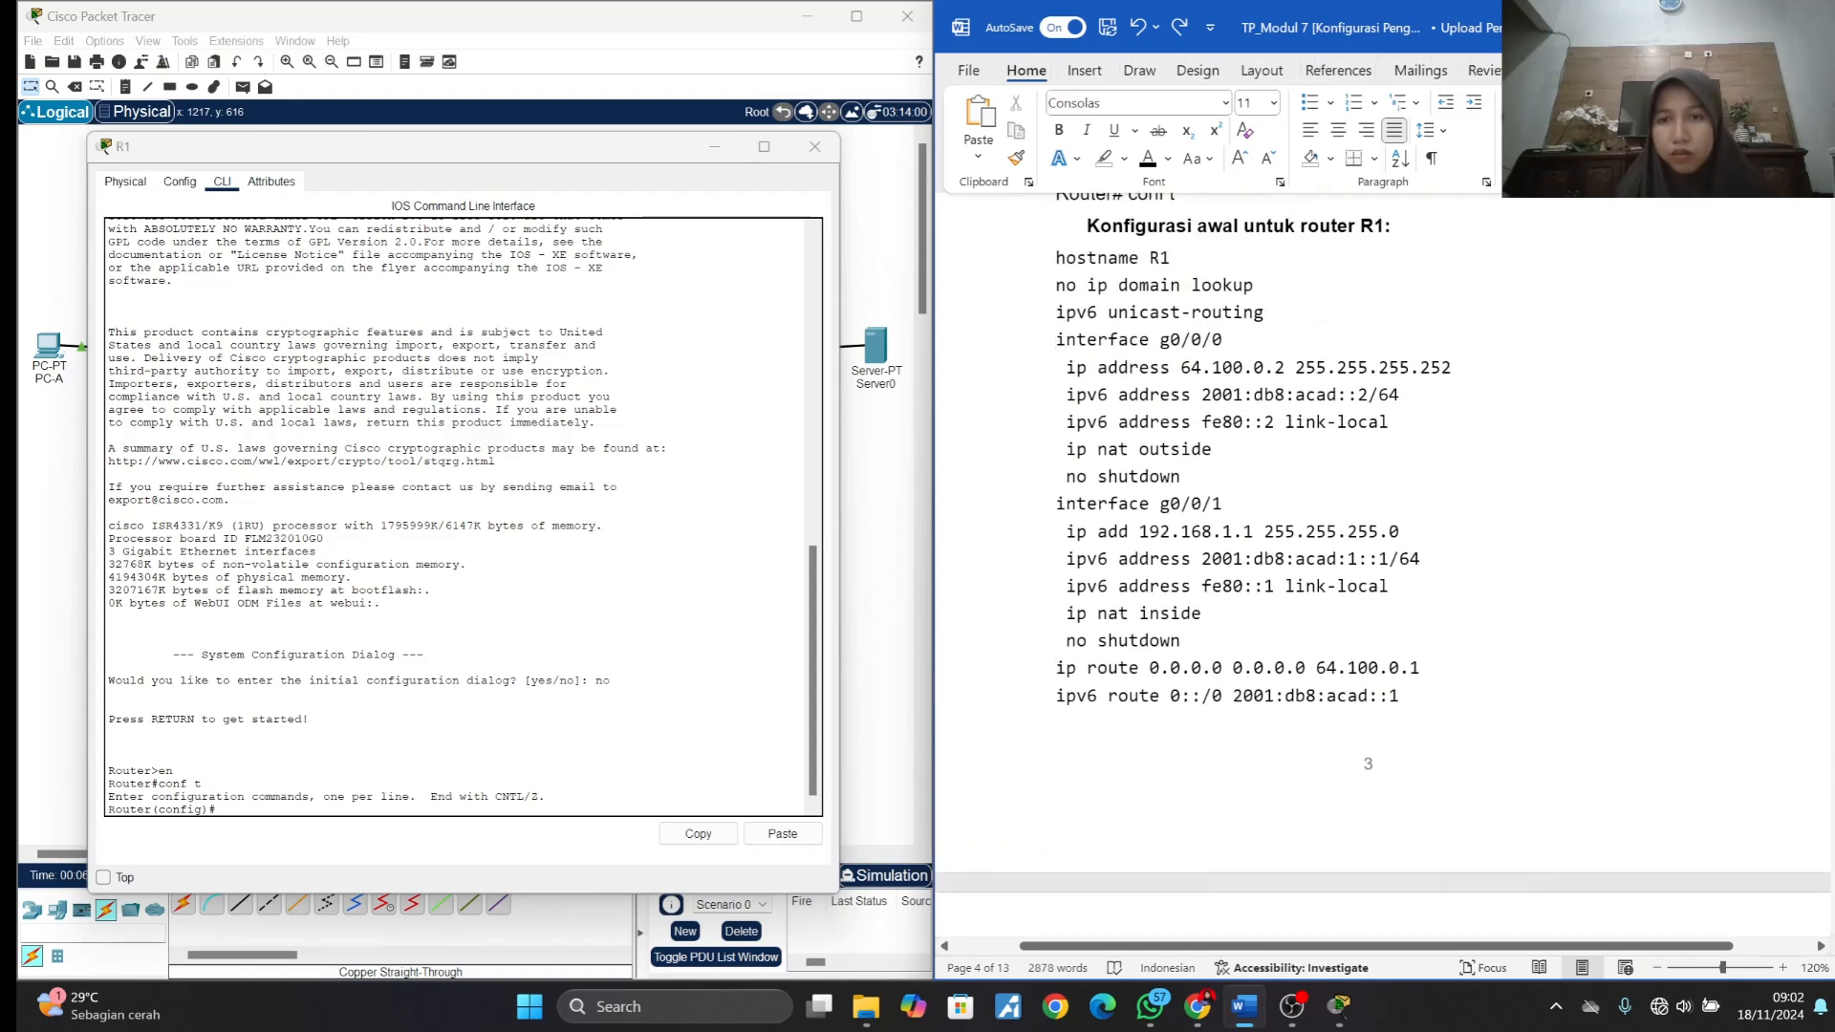
left_click_drag(1055, 251, 1616, 717)
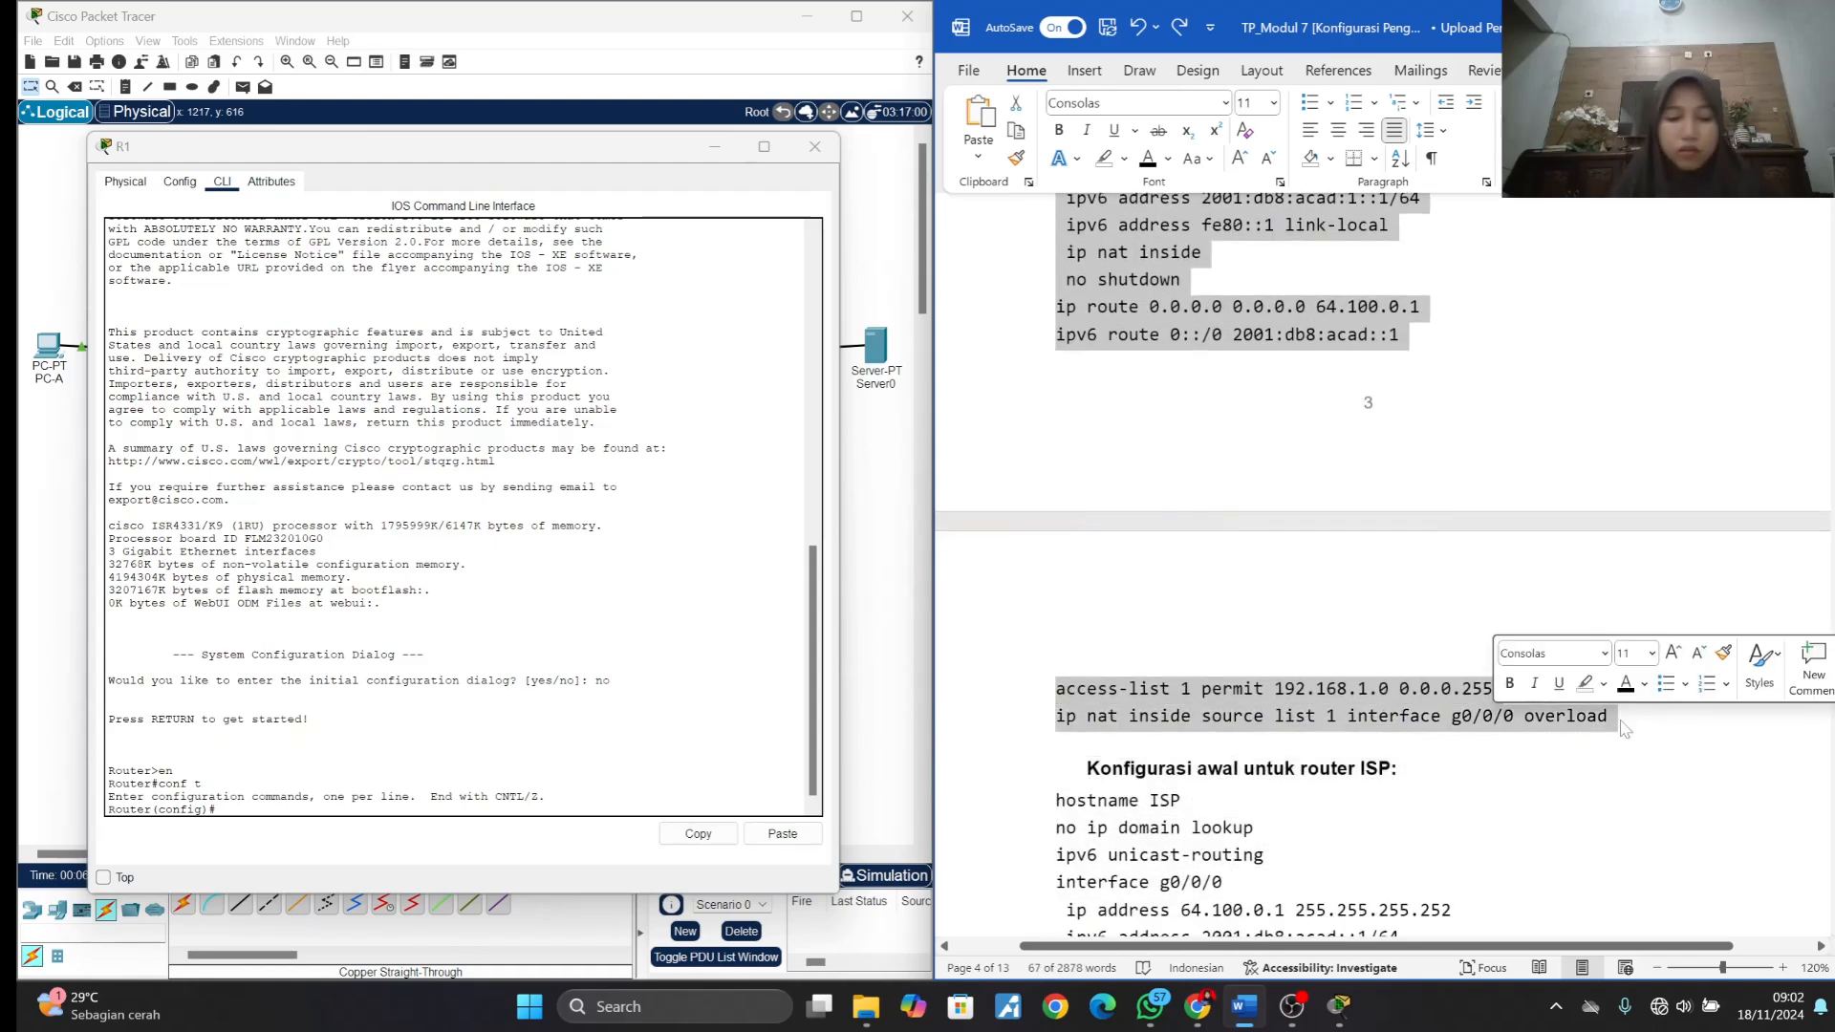
key("ctrl+c")
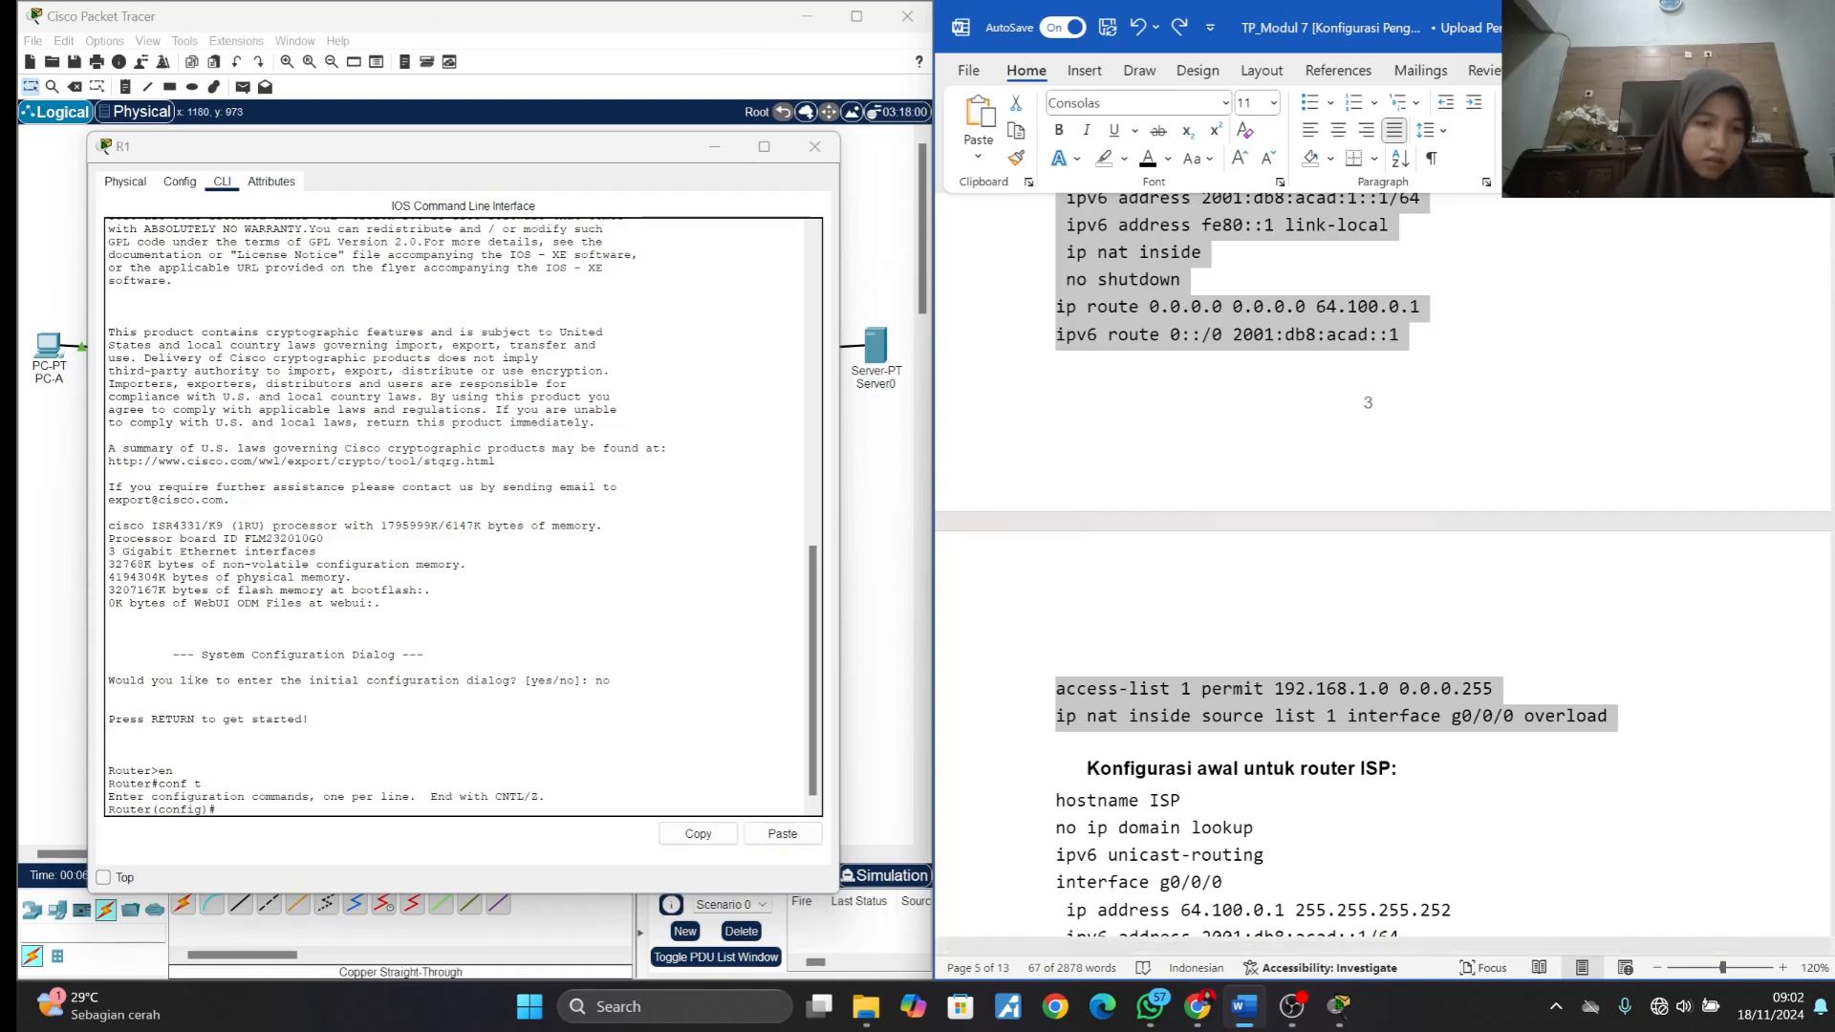
right_click(298, 818)
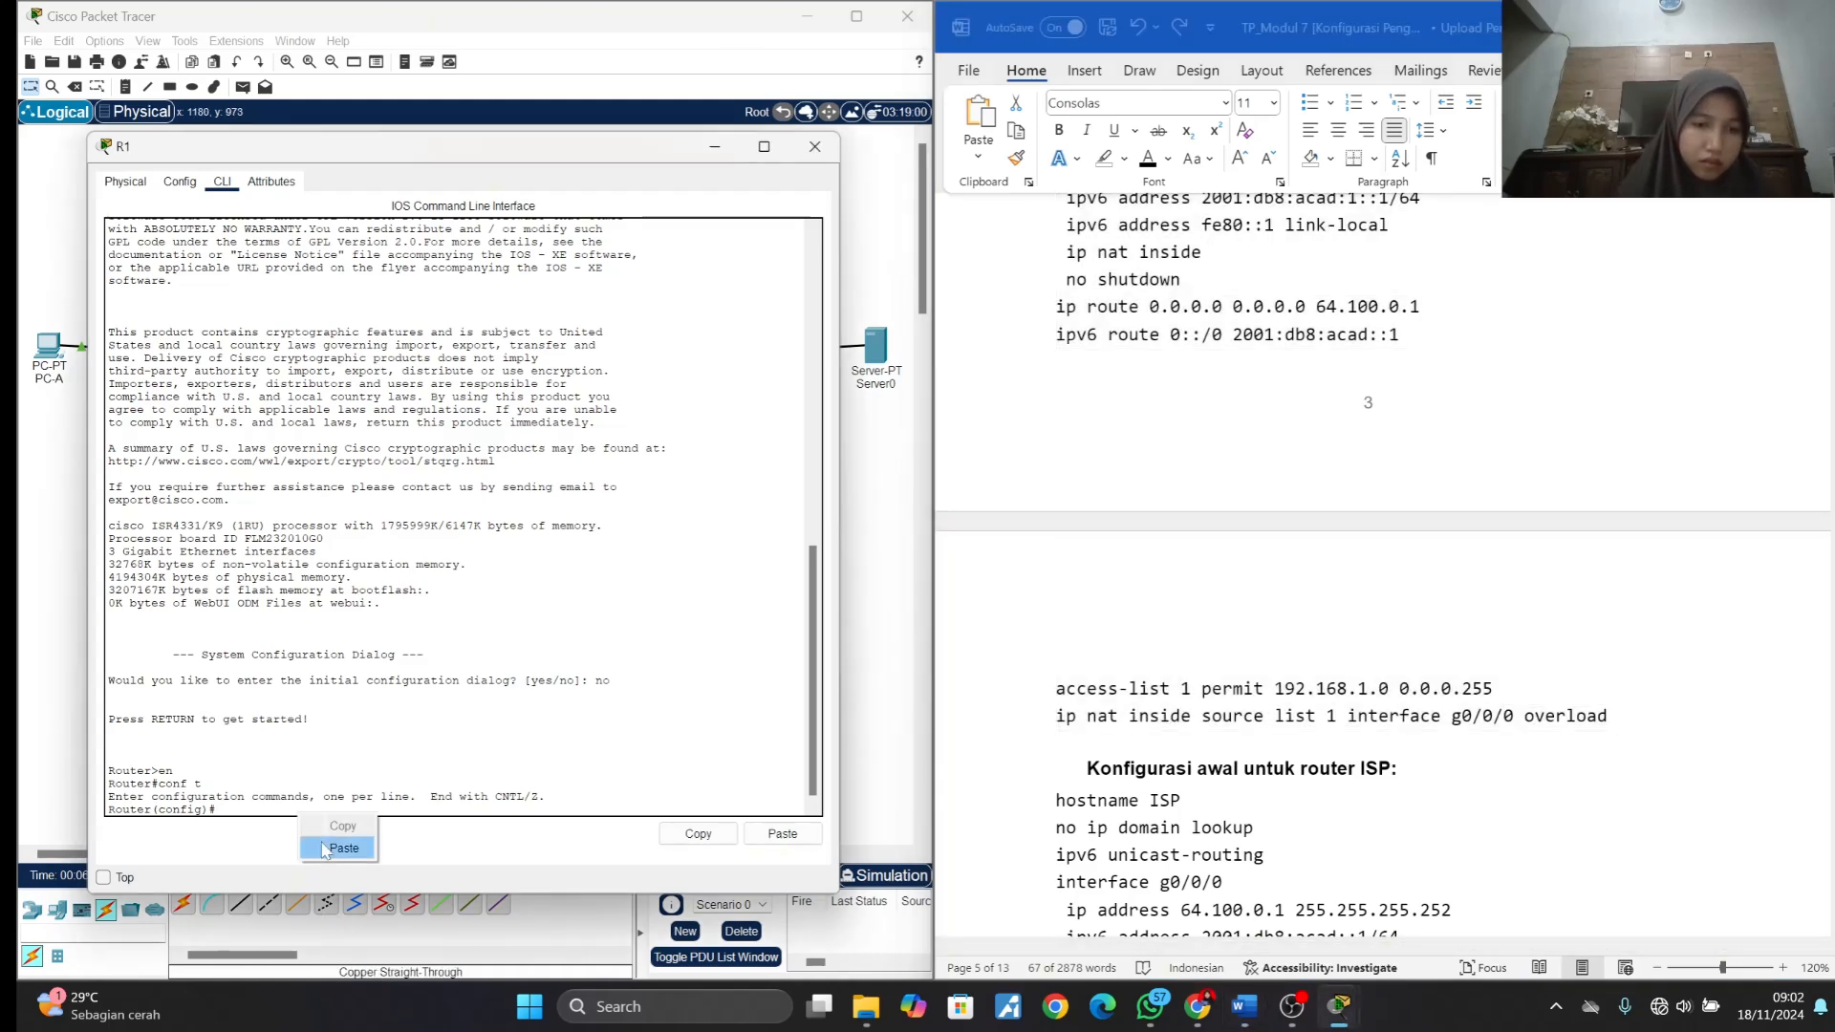
left_click(326, 848)
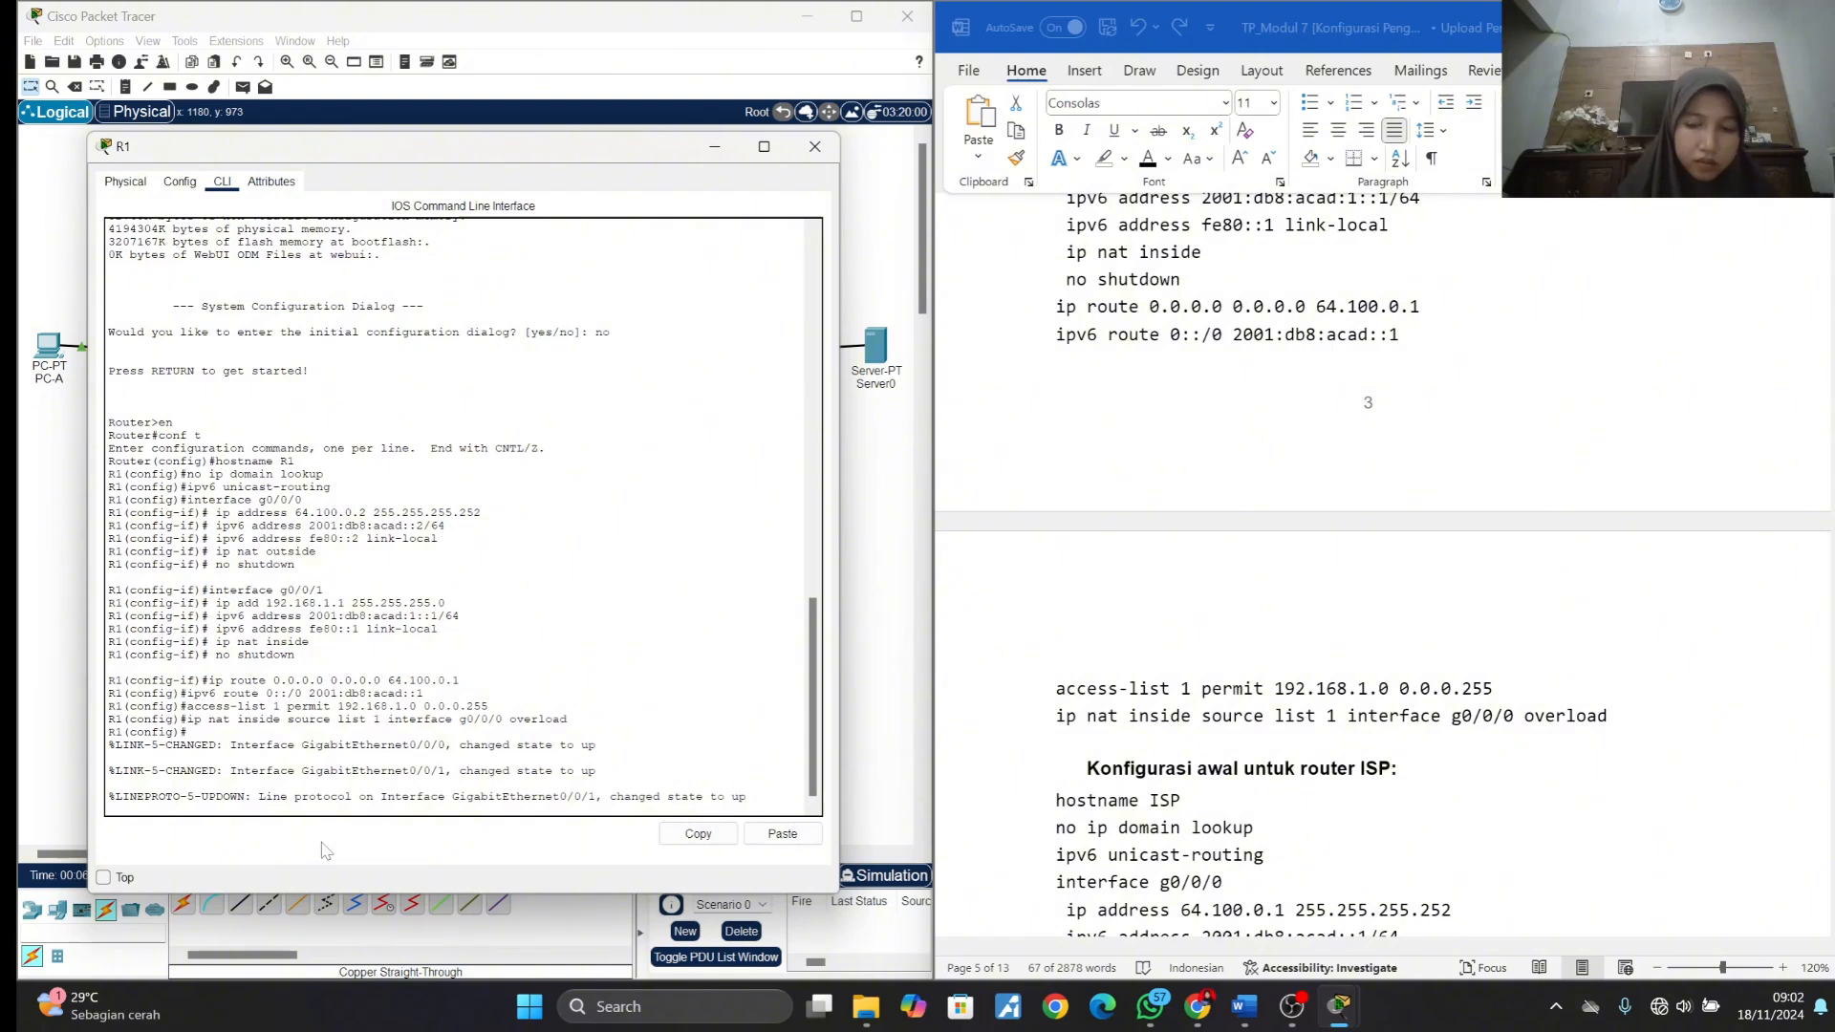
key("Return")
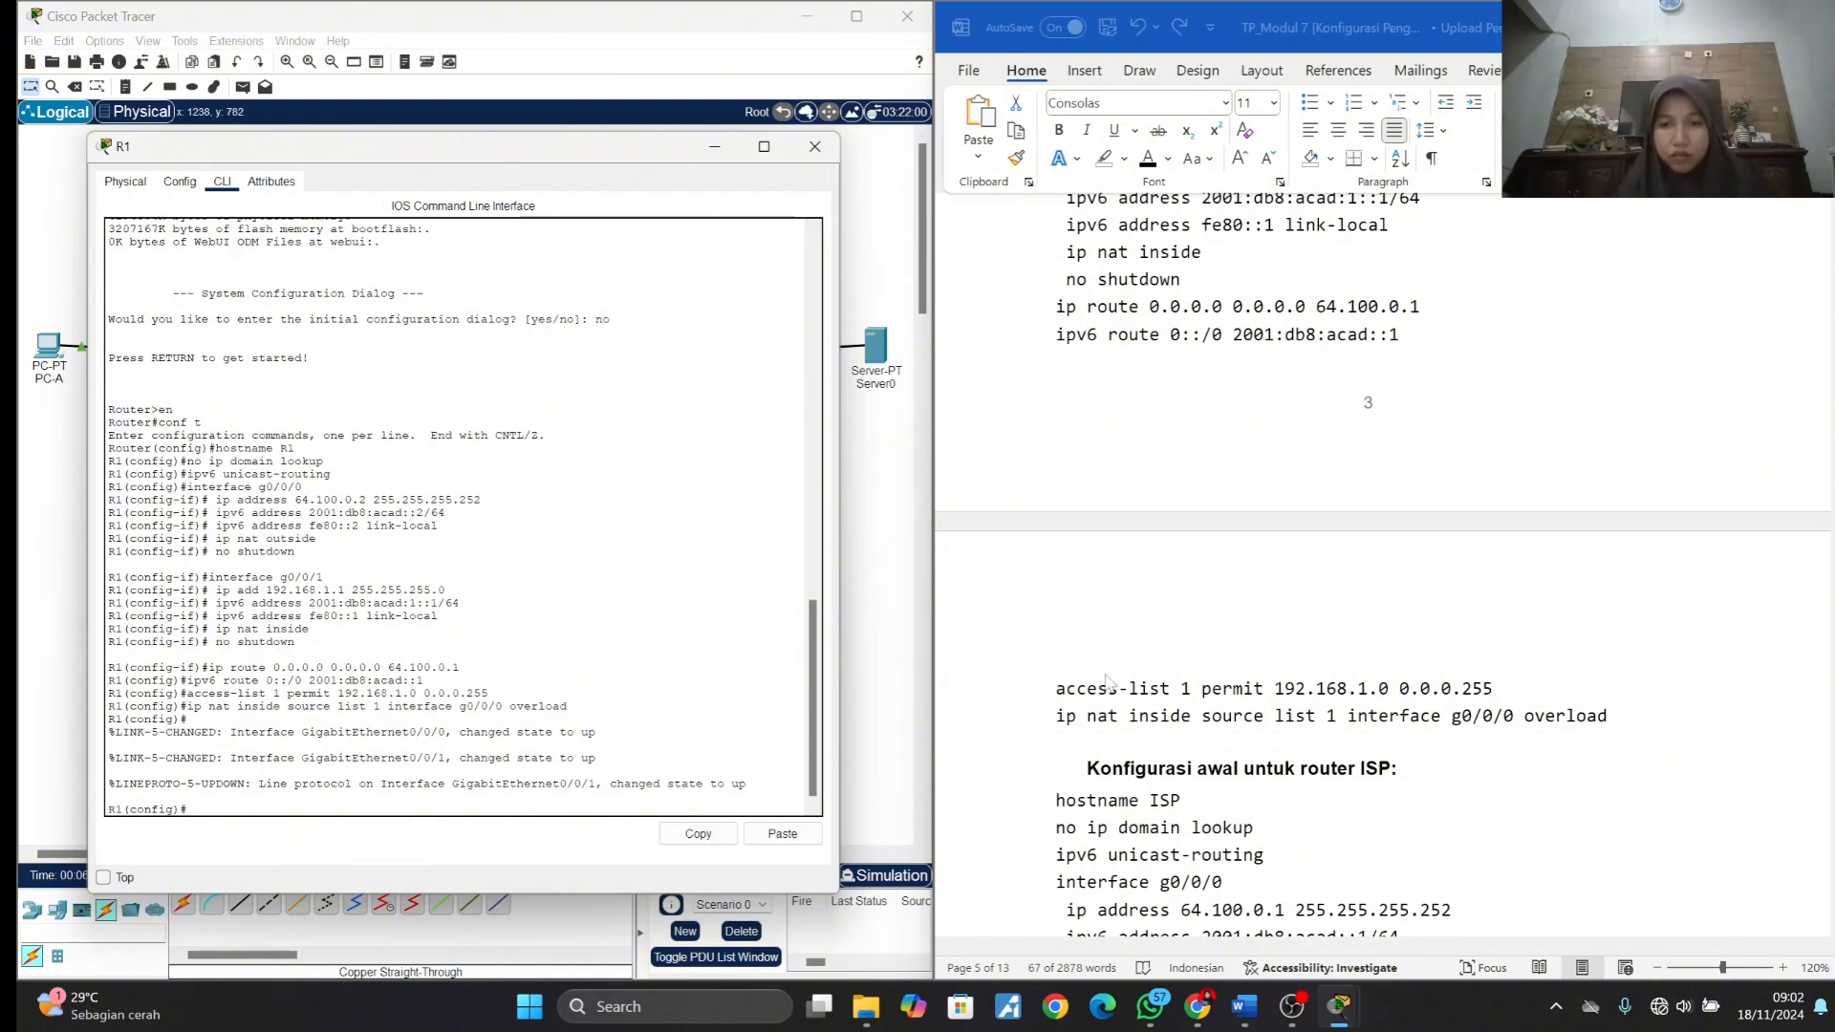
scroll(1106, 681, "up", 12)
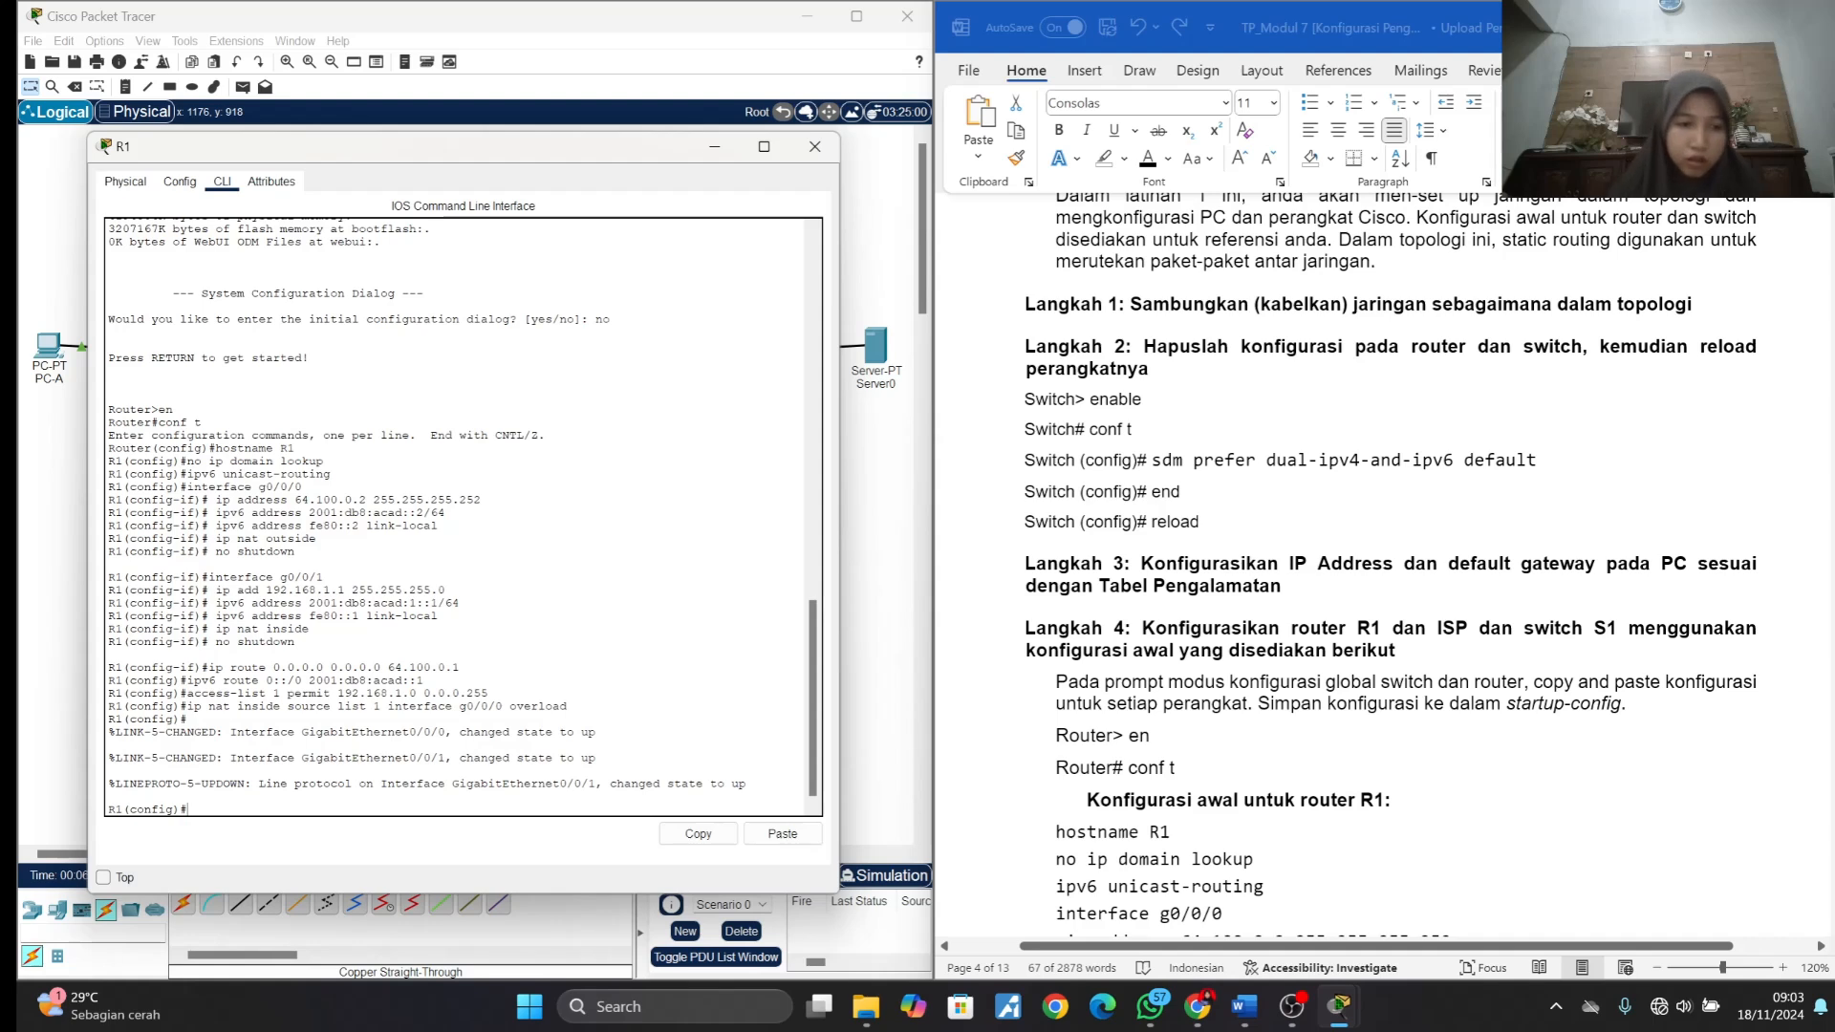
type("co")
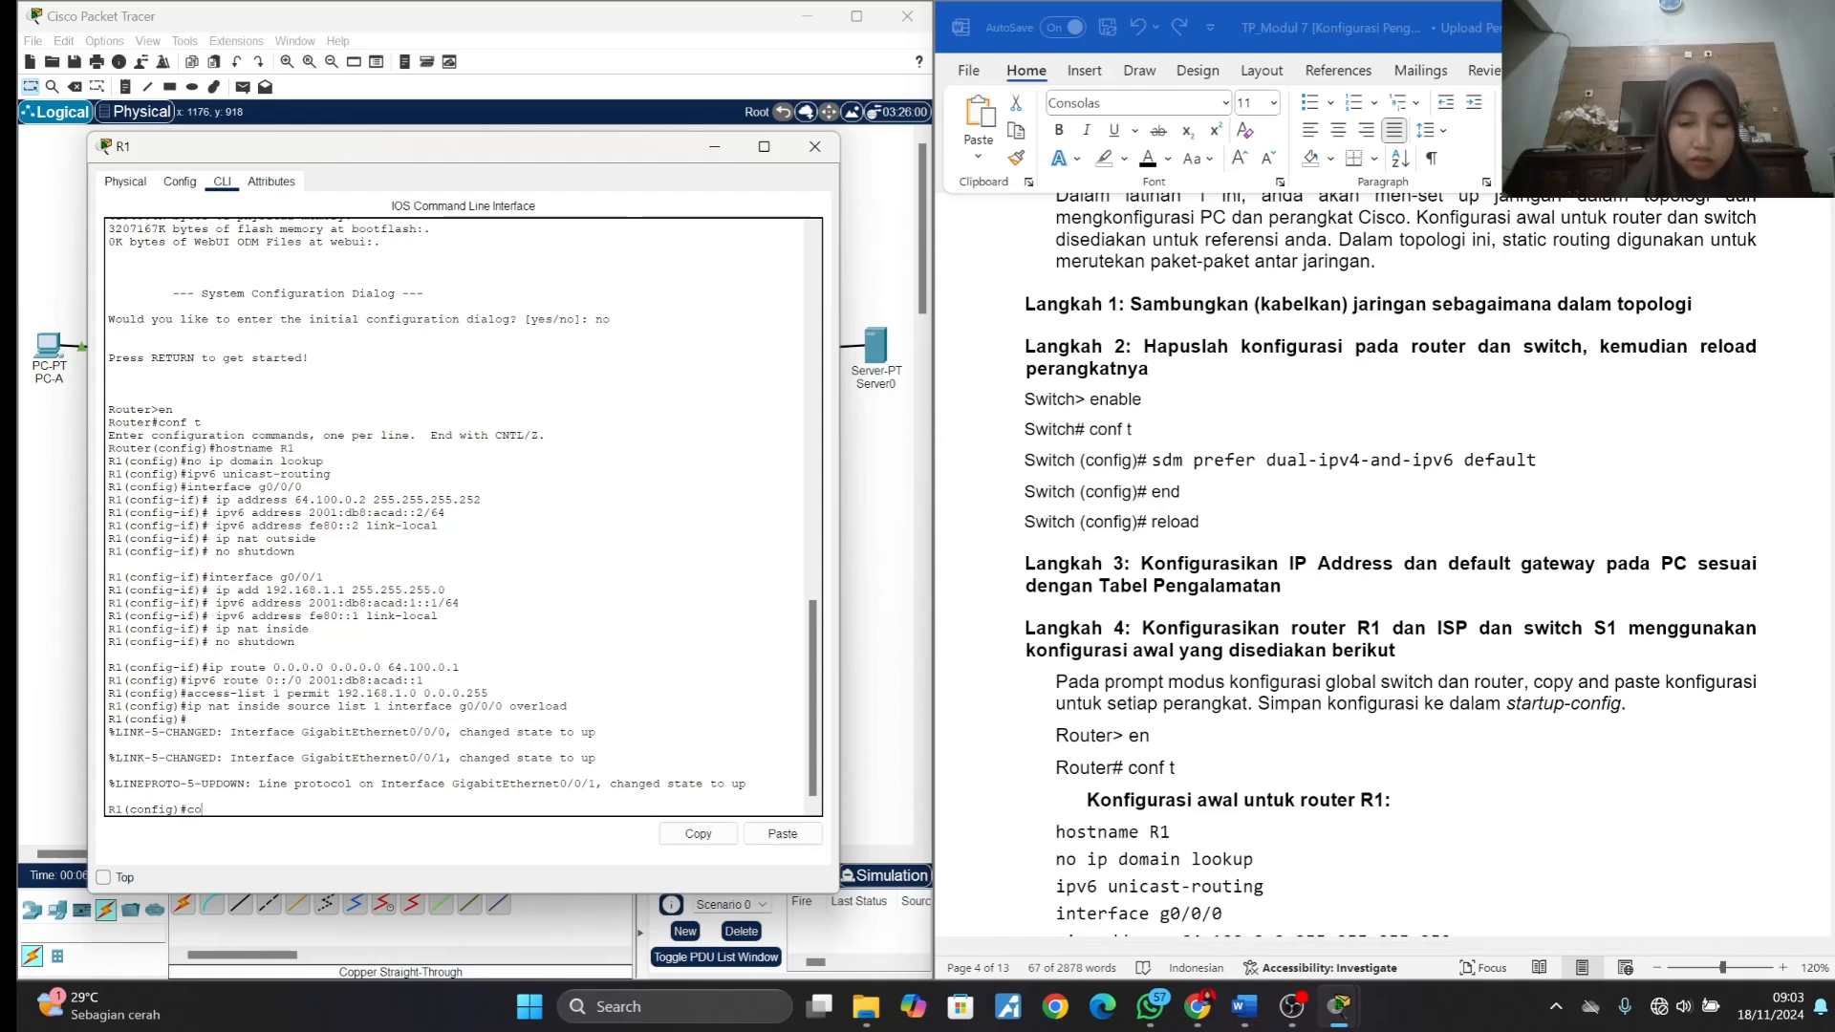
type("py ru")
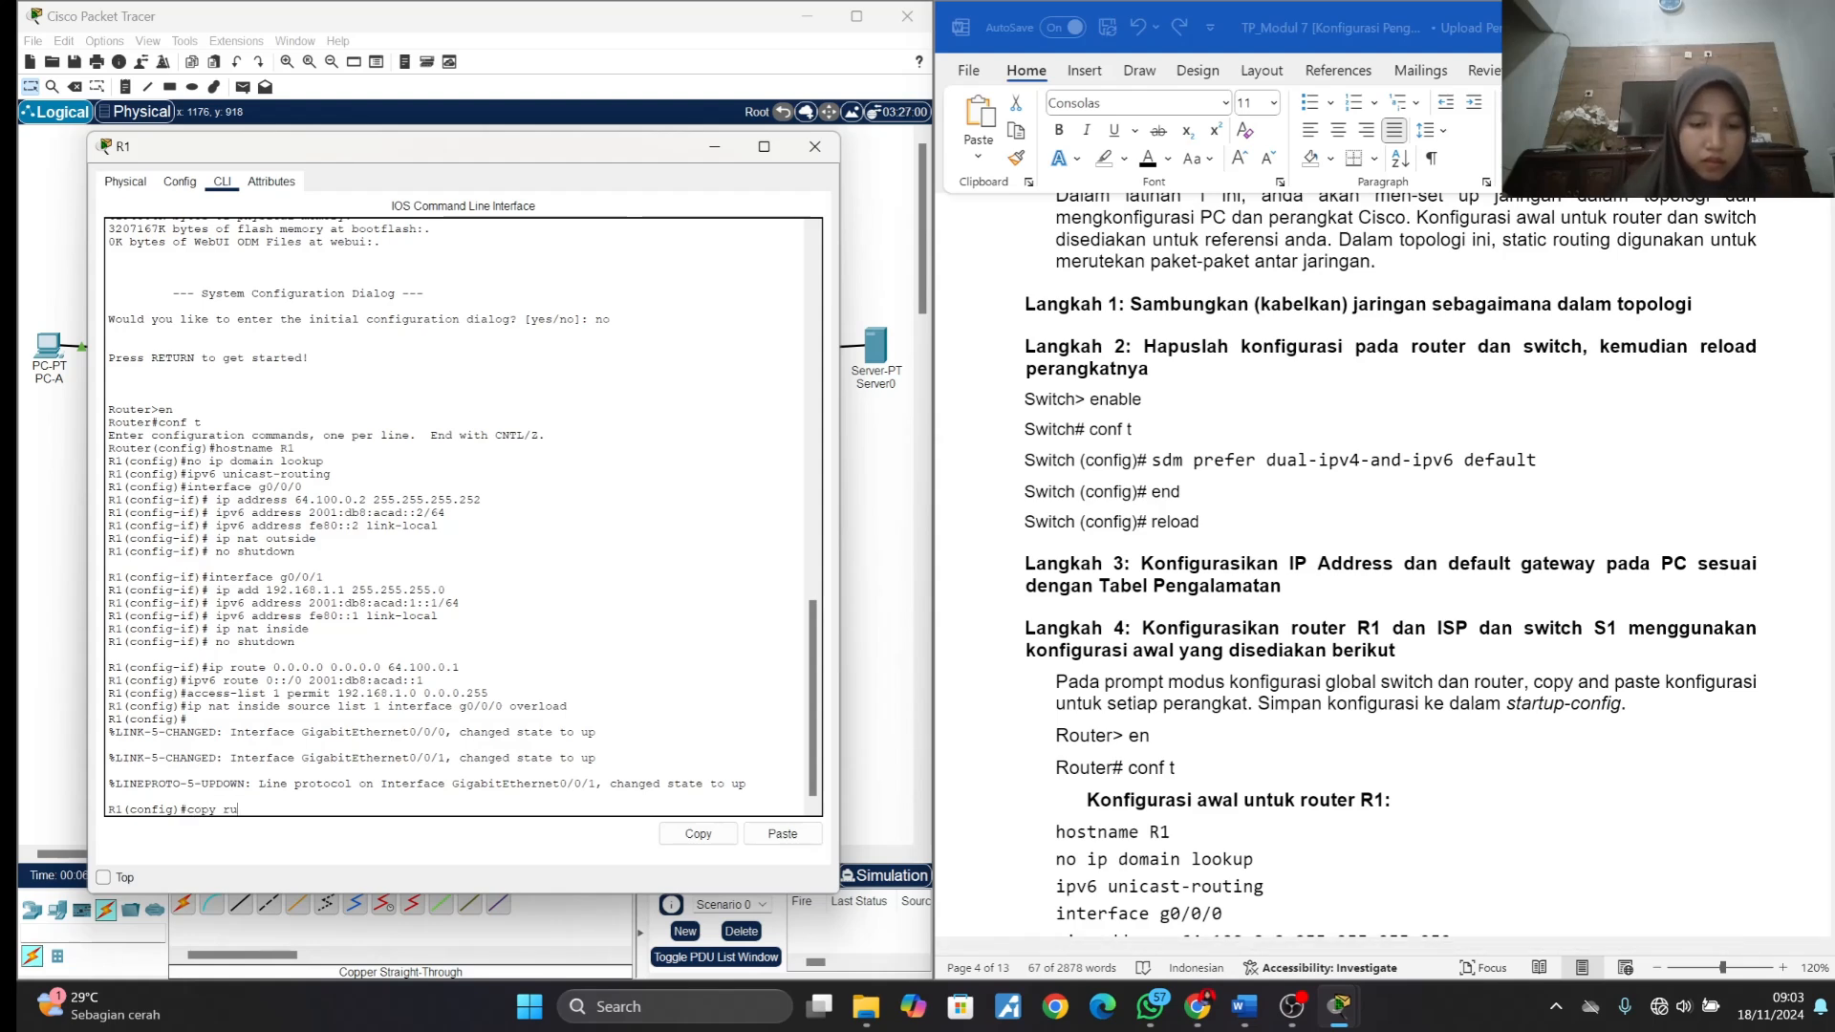
type("nn")
key("Tab")
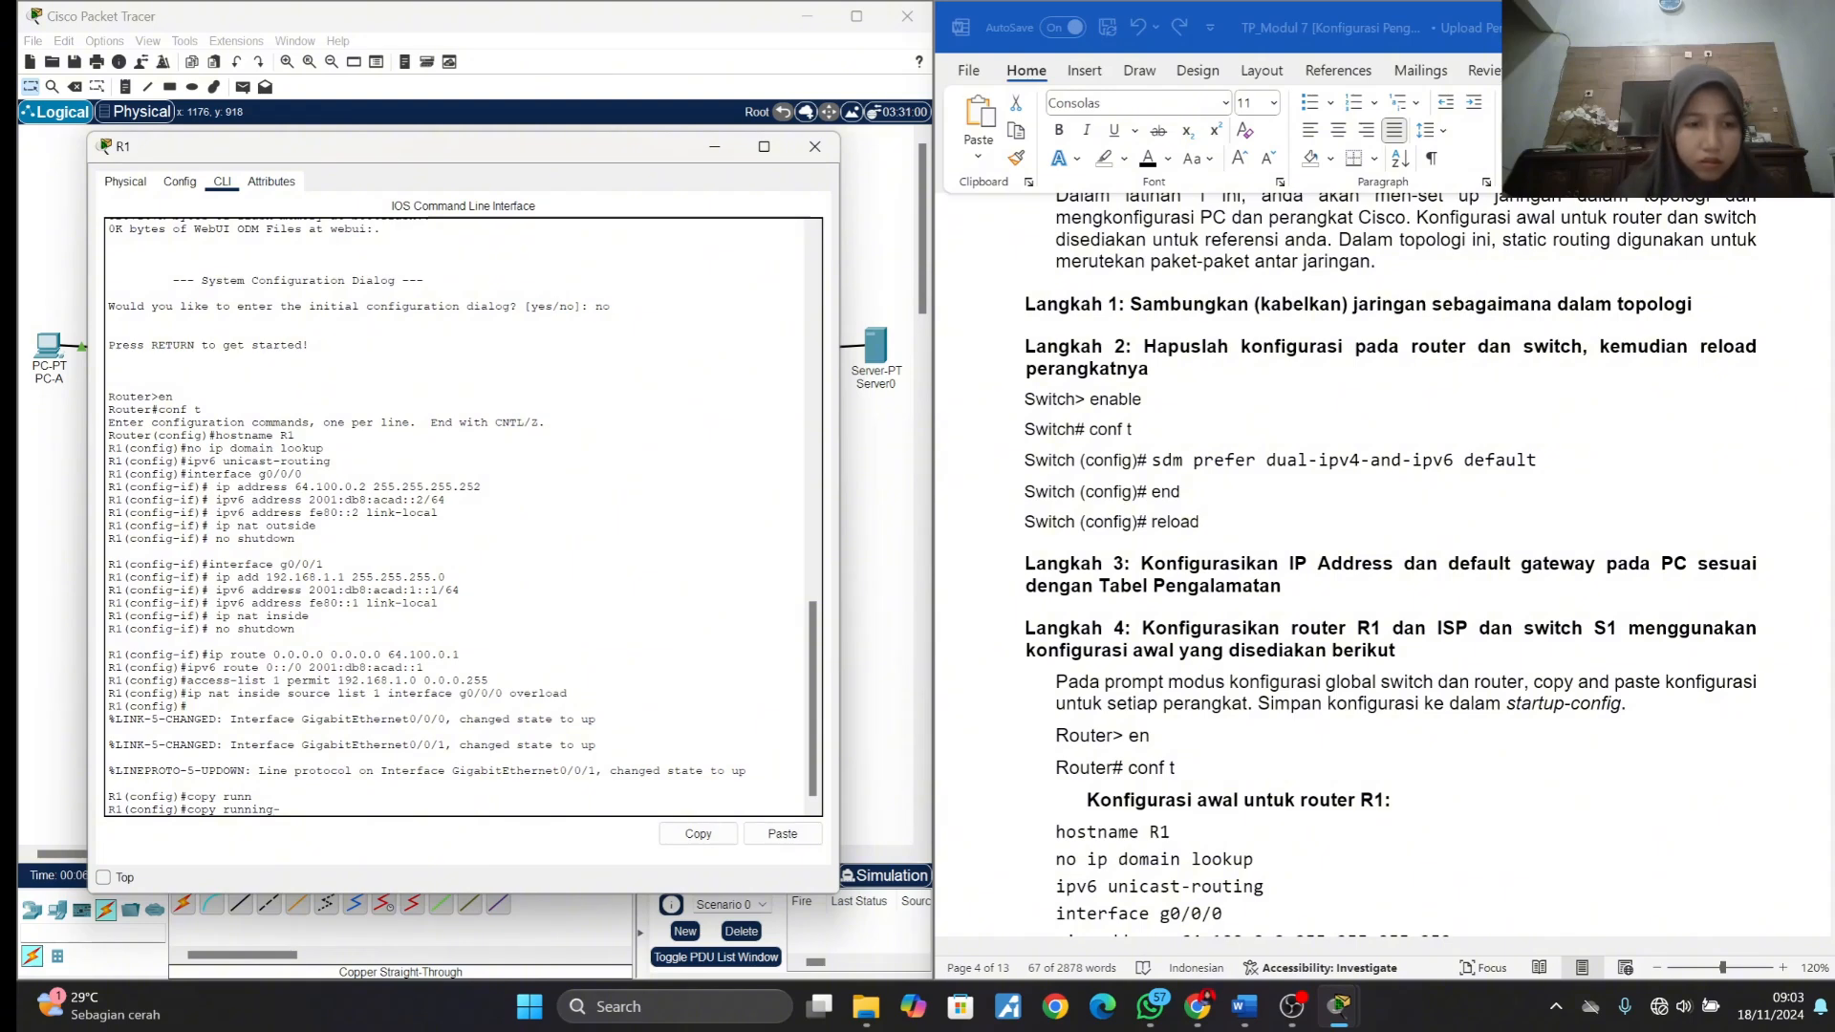
type("ing-c")
key("Tab")
type("onf")
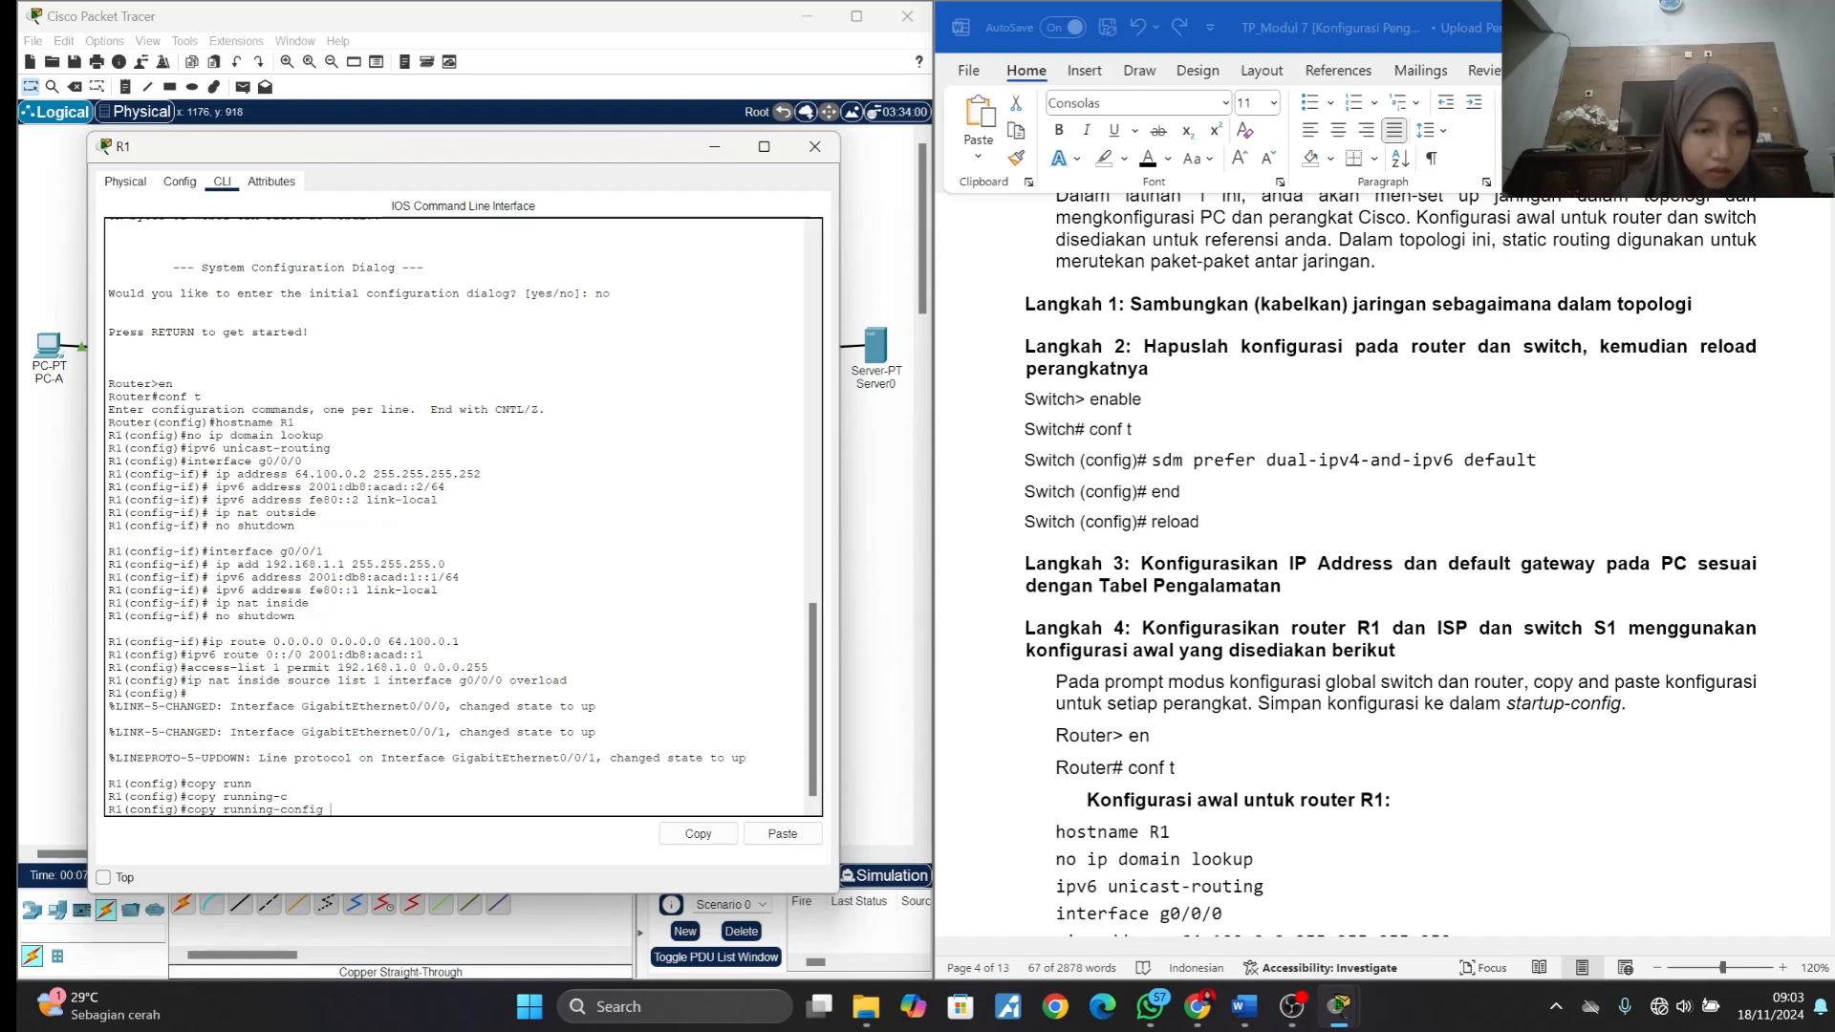
type("t")
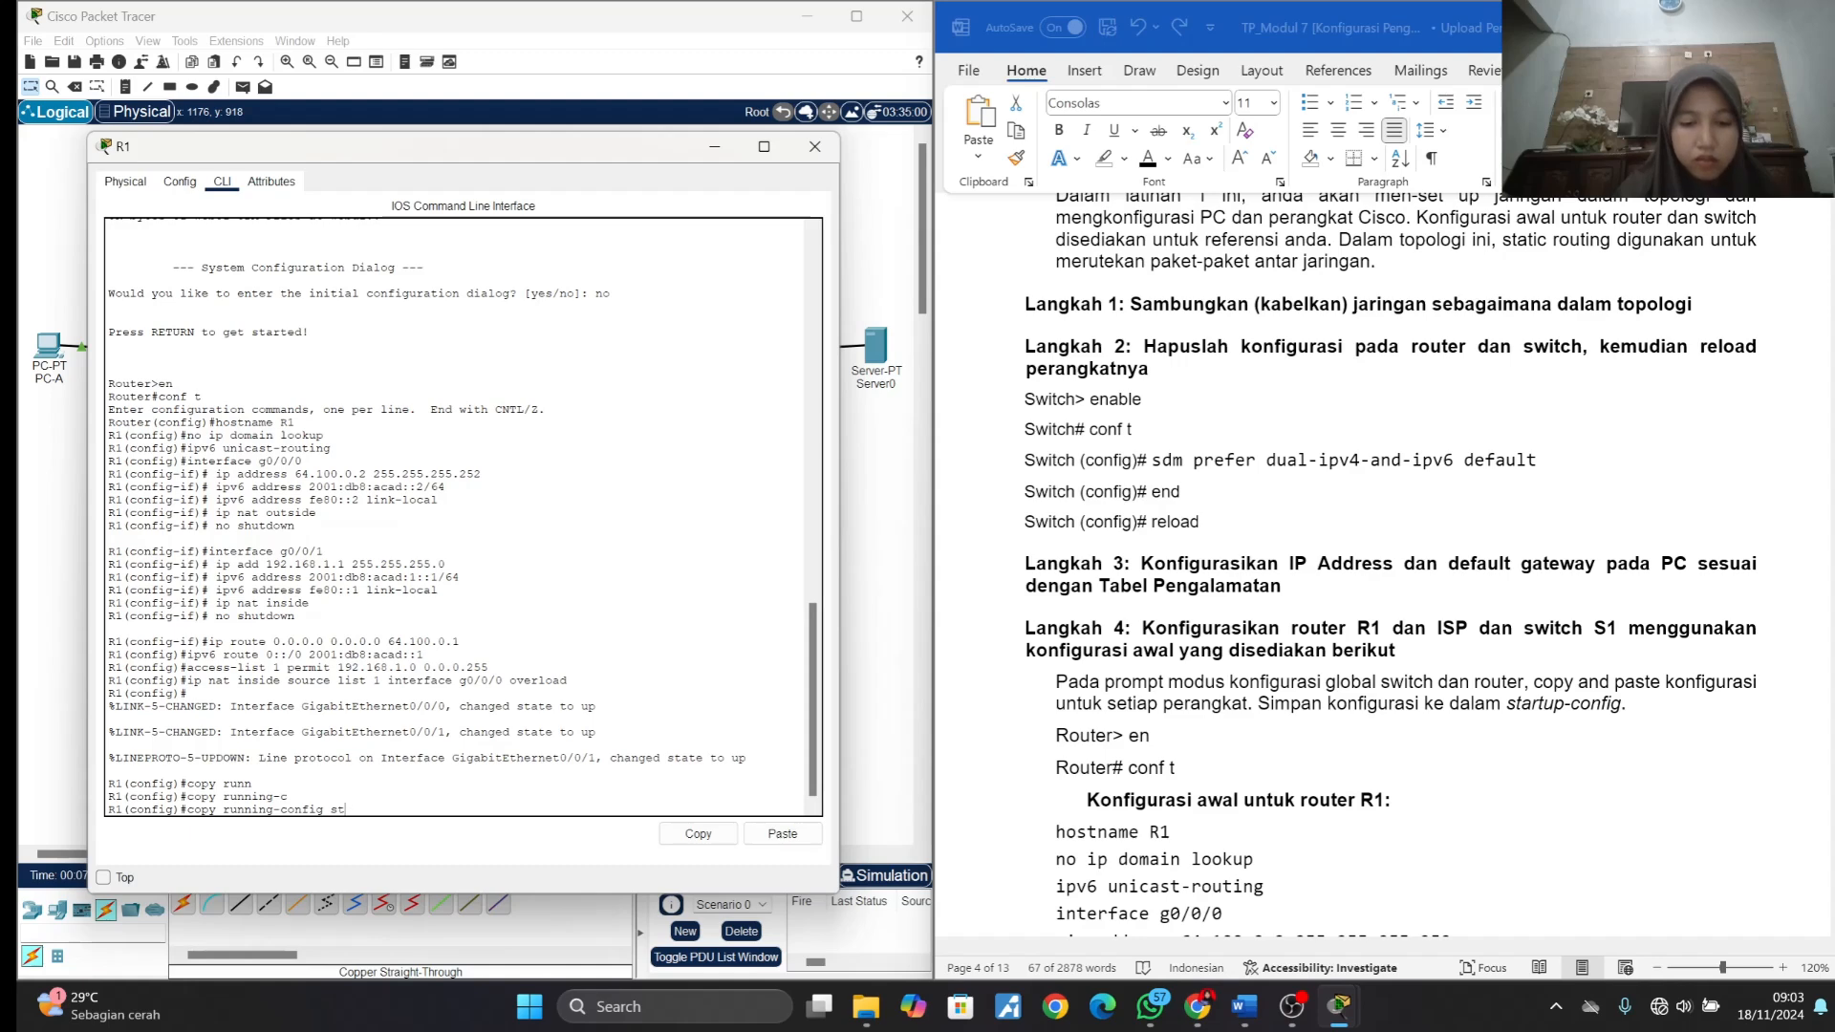
key("Tab")
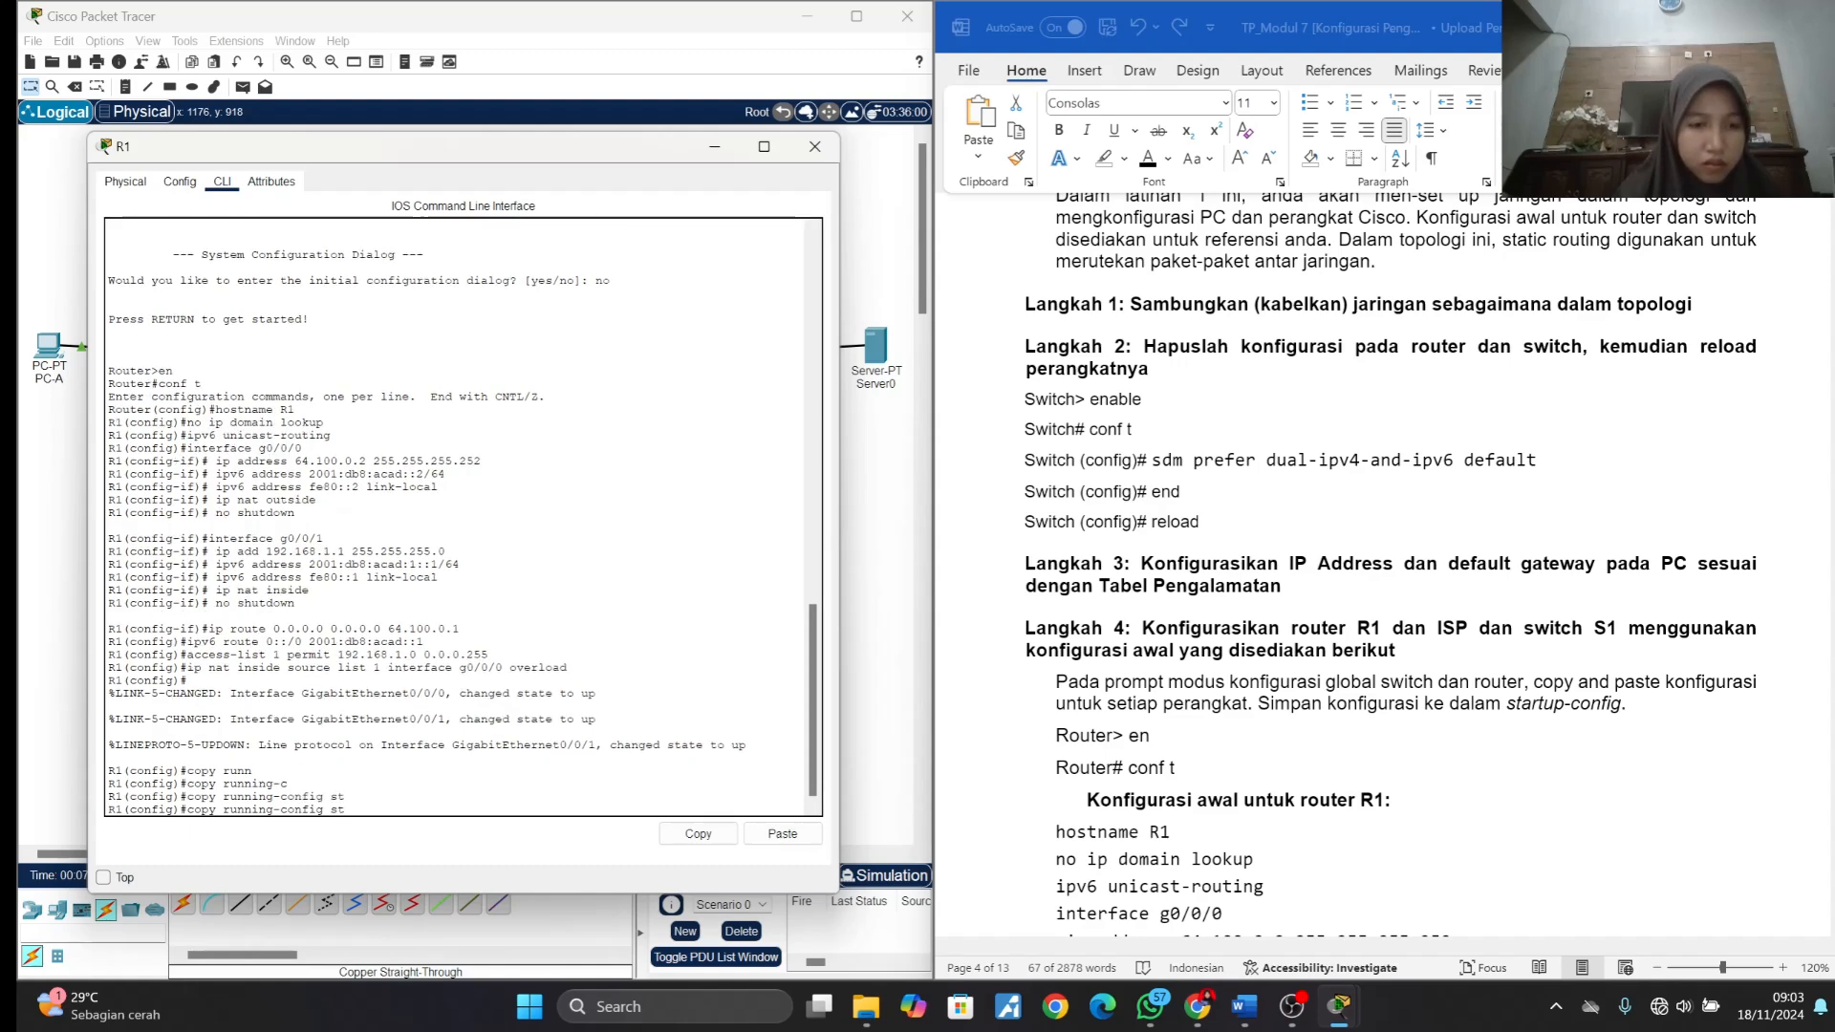
left_click(1292, 1005)
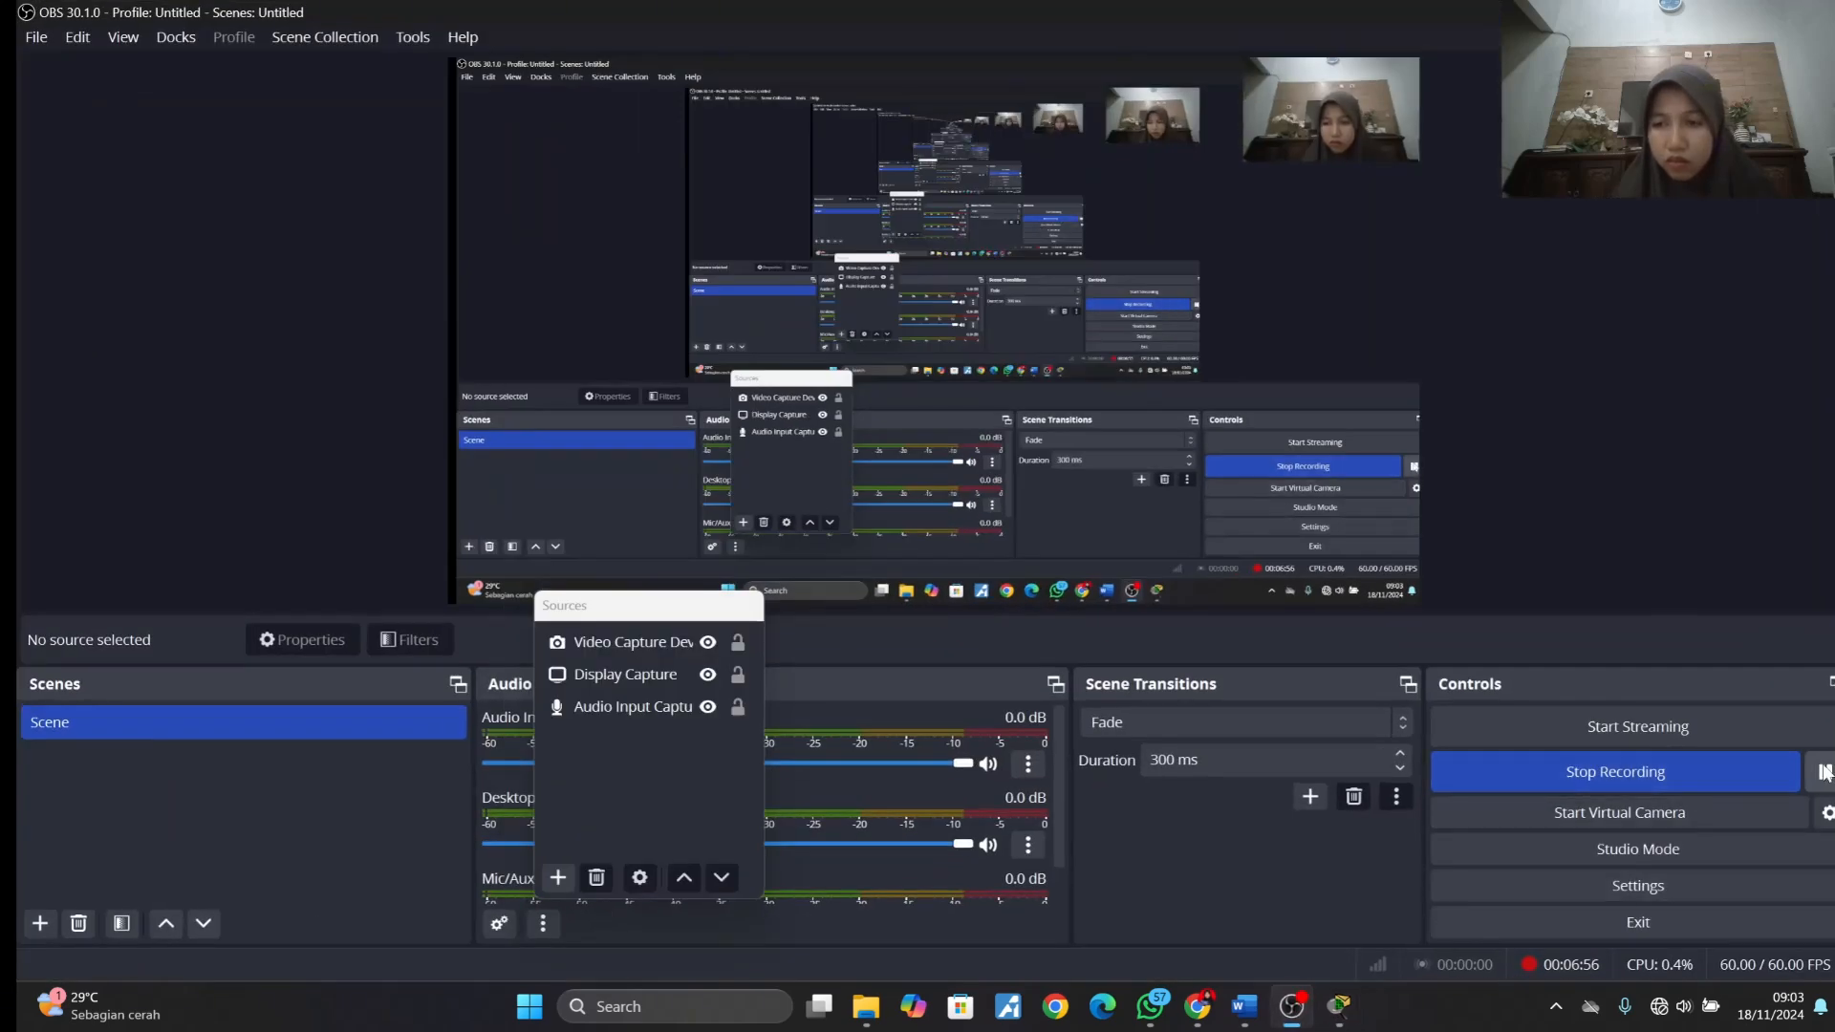
left_click(1726, 13)
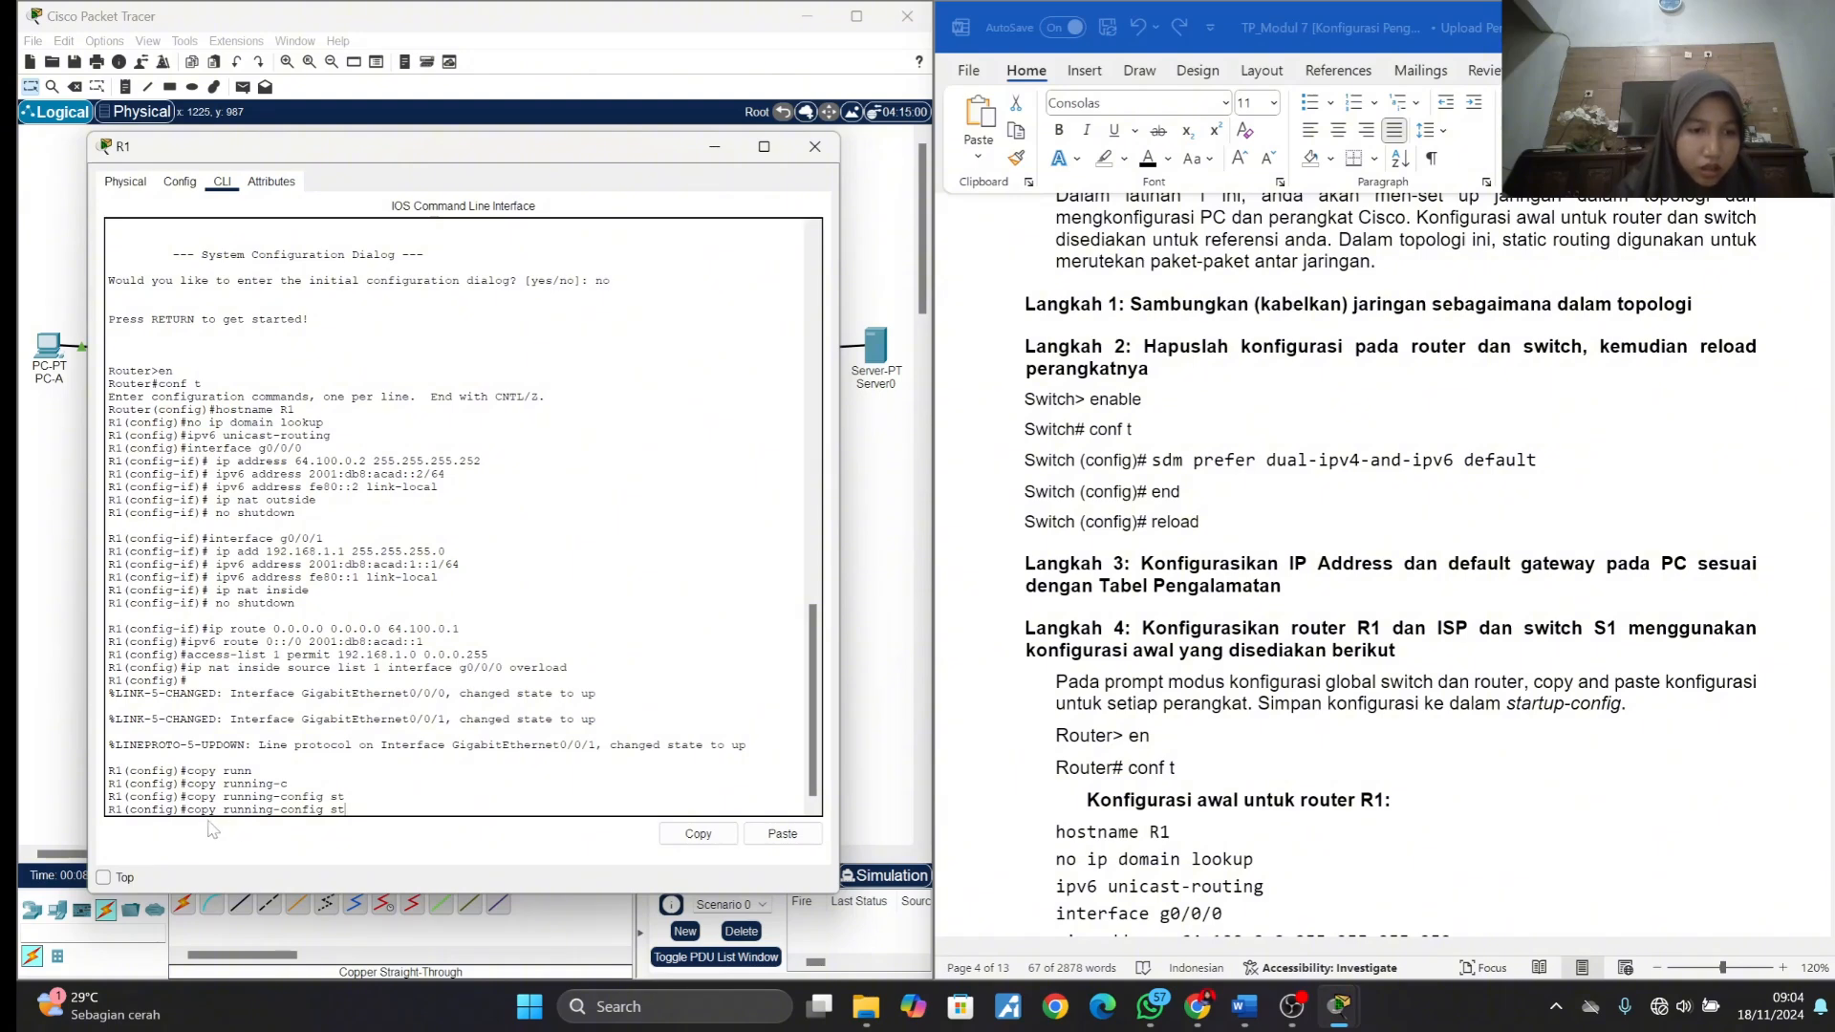
key("BackSpace")
key("BackSpace")
key("BackSpace")
key("BackSpace")
key("BackSpace")
key("BackSpace")
key("BackSpace")
key("BackSpace")
key("BackSpace")
key("BackSpace")
key("BackSpace")
key("BackSpace")
key("BackSpace")
key("BackSpace")
key("BackSpace")
key("BackSpace")
key("BackSpace")
key("BackSpace")
key("BackSpace")
key("BackSpace")
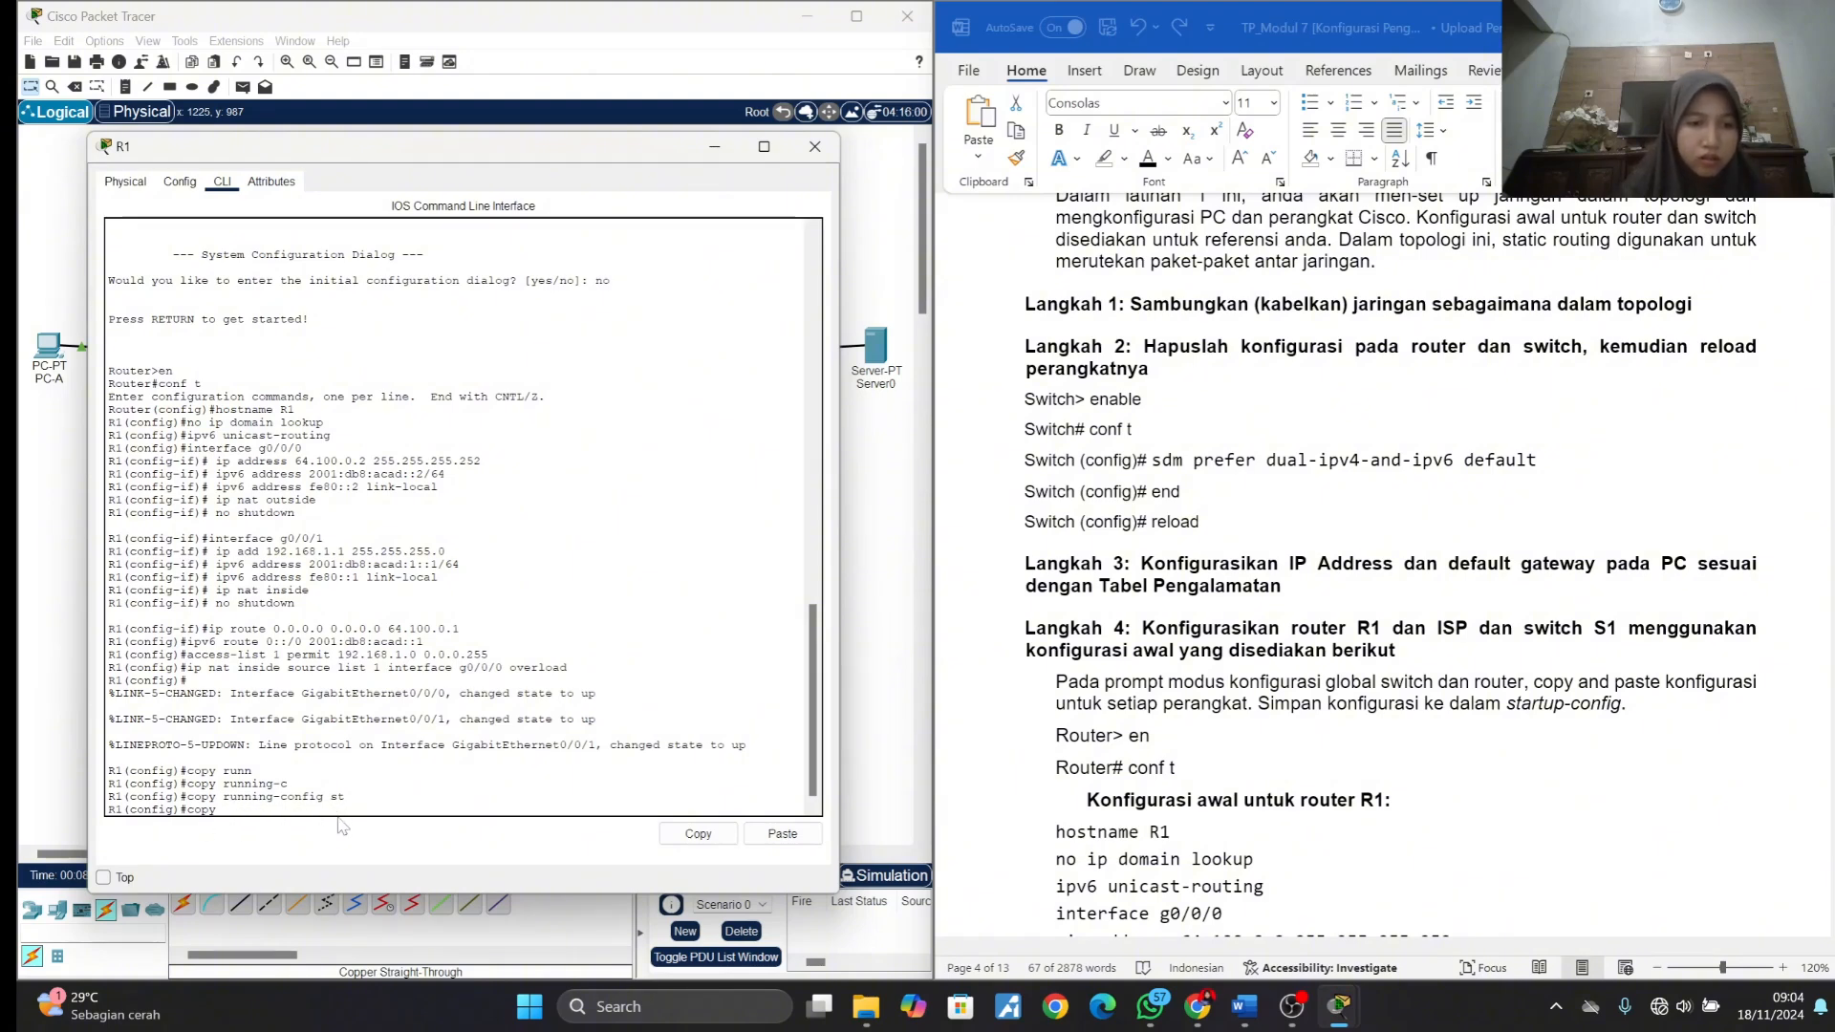
- Leave R1's global configuration mode with exit and save the running-config to startup-config, accepting the default destination filename
type("exit")
key("Return")
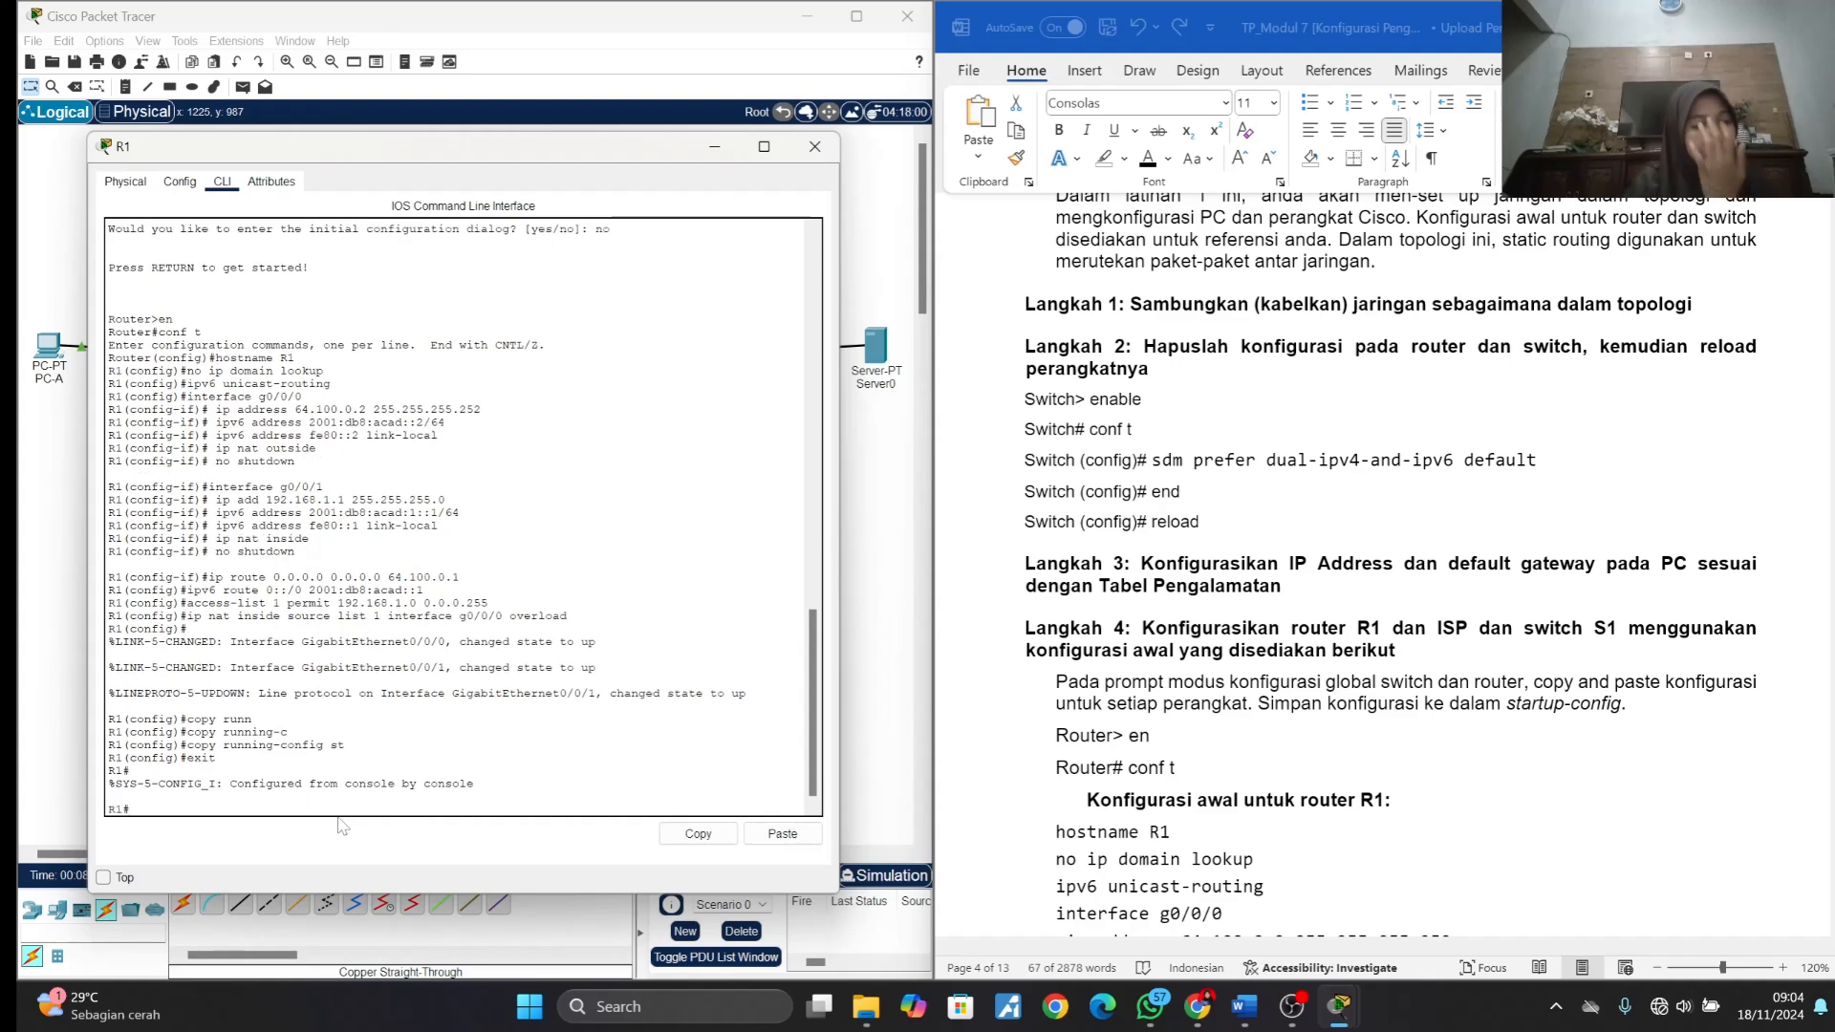
type("copy ")
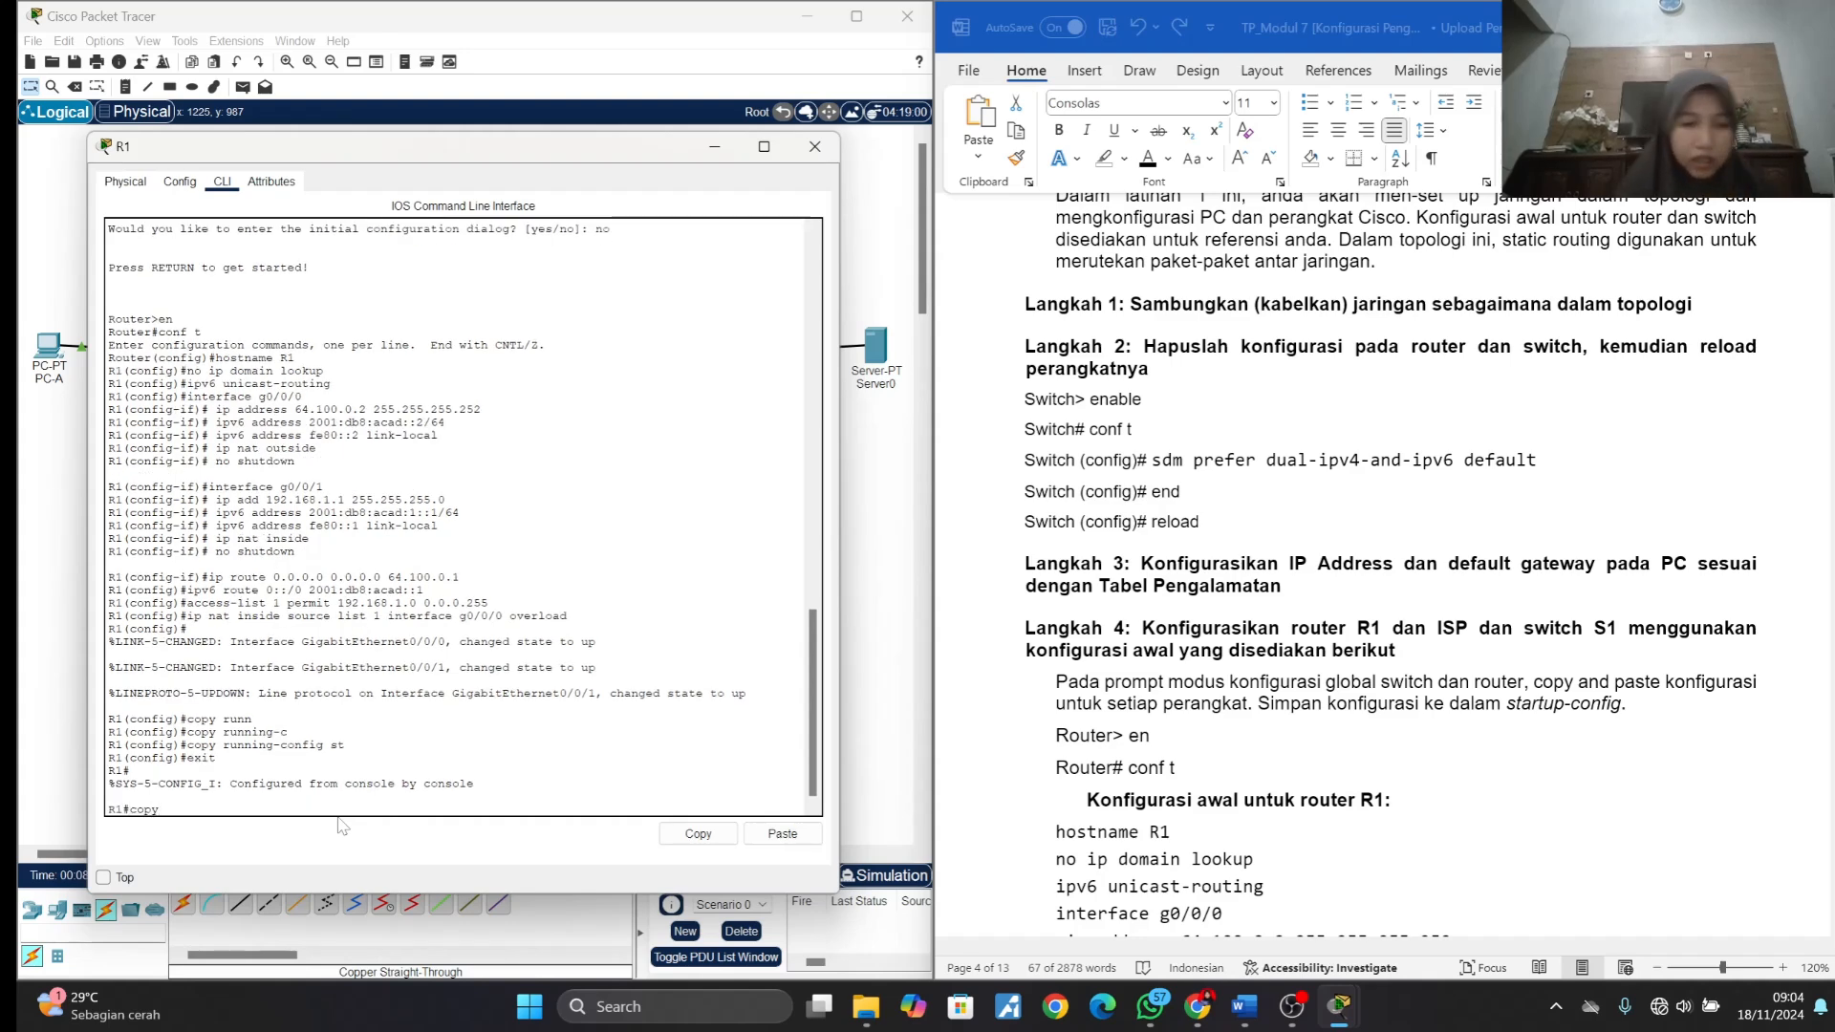
type("runn")
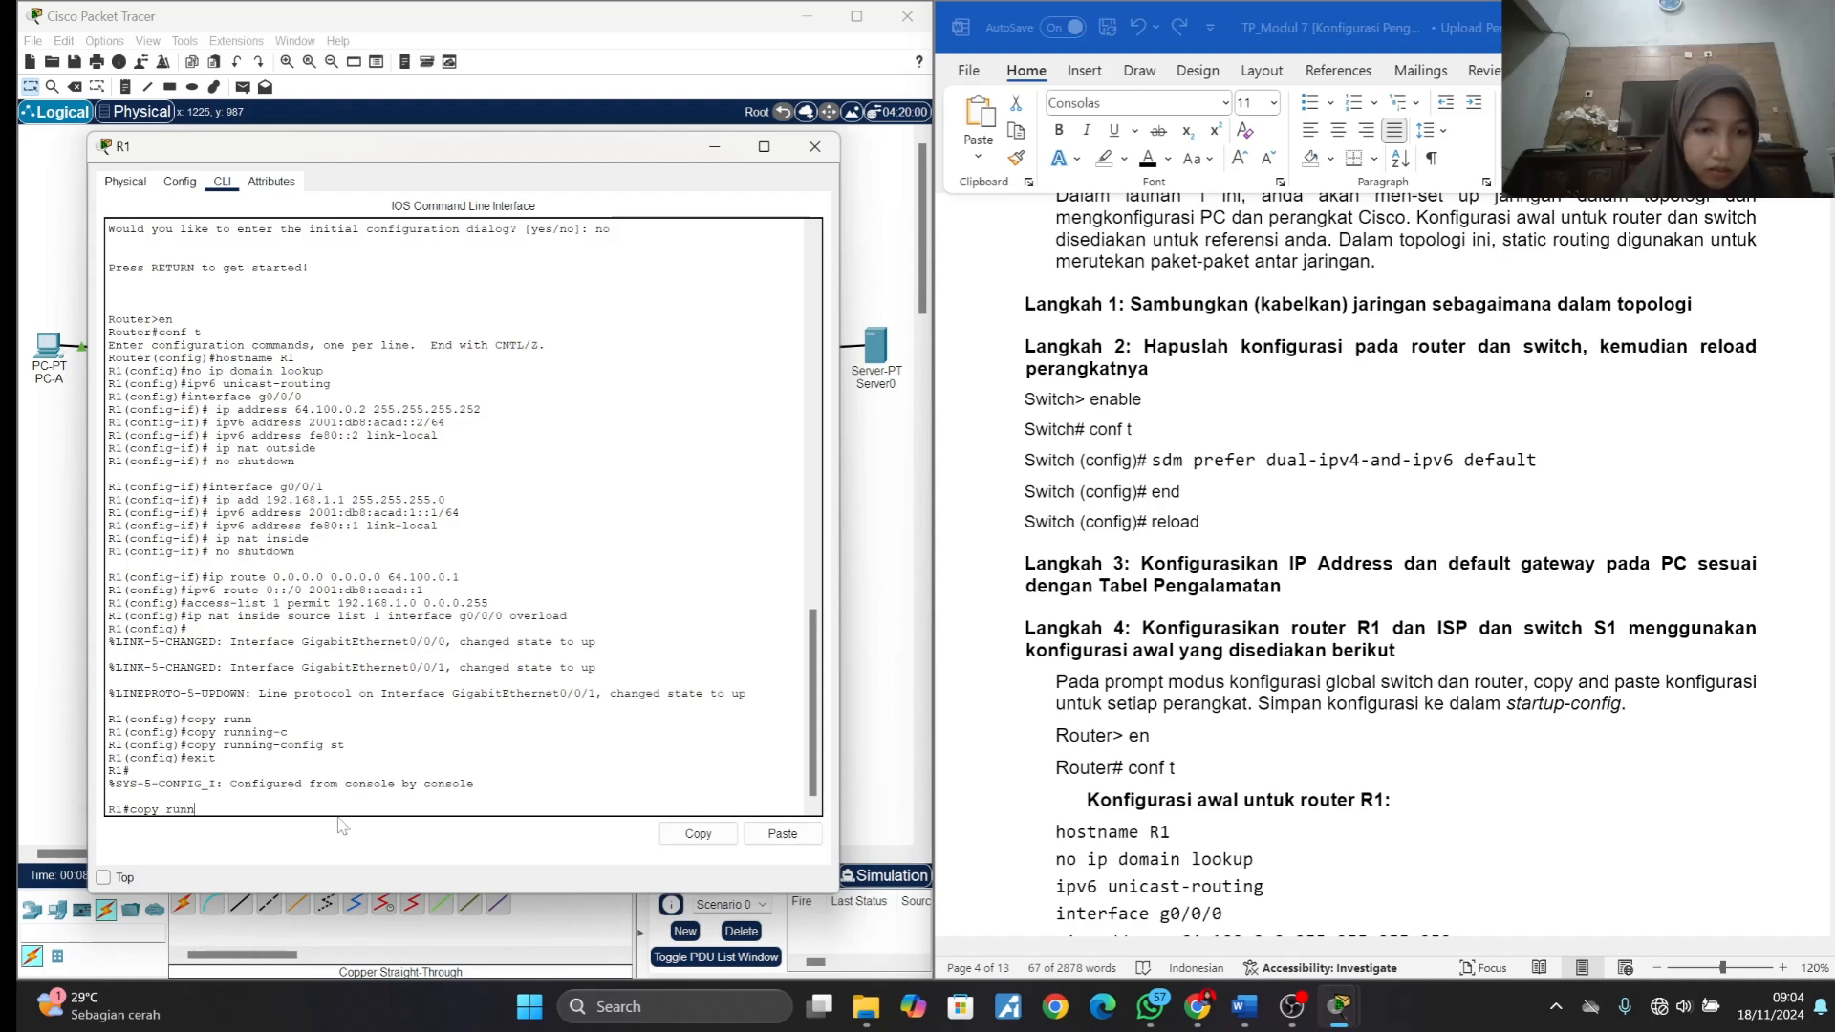
type("ing")
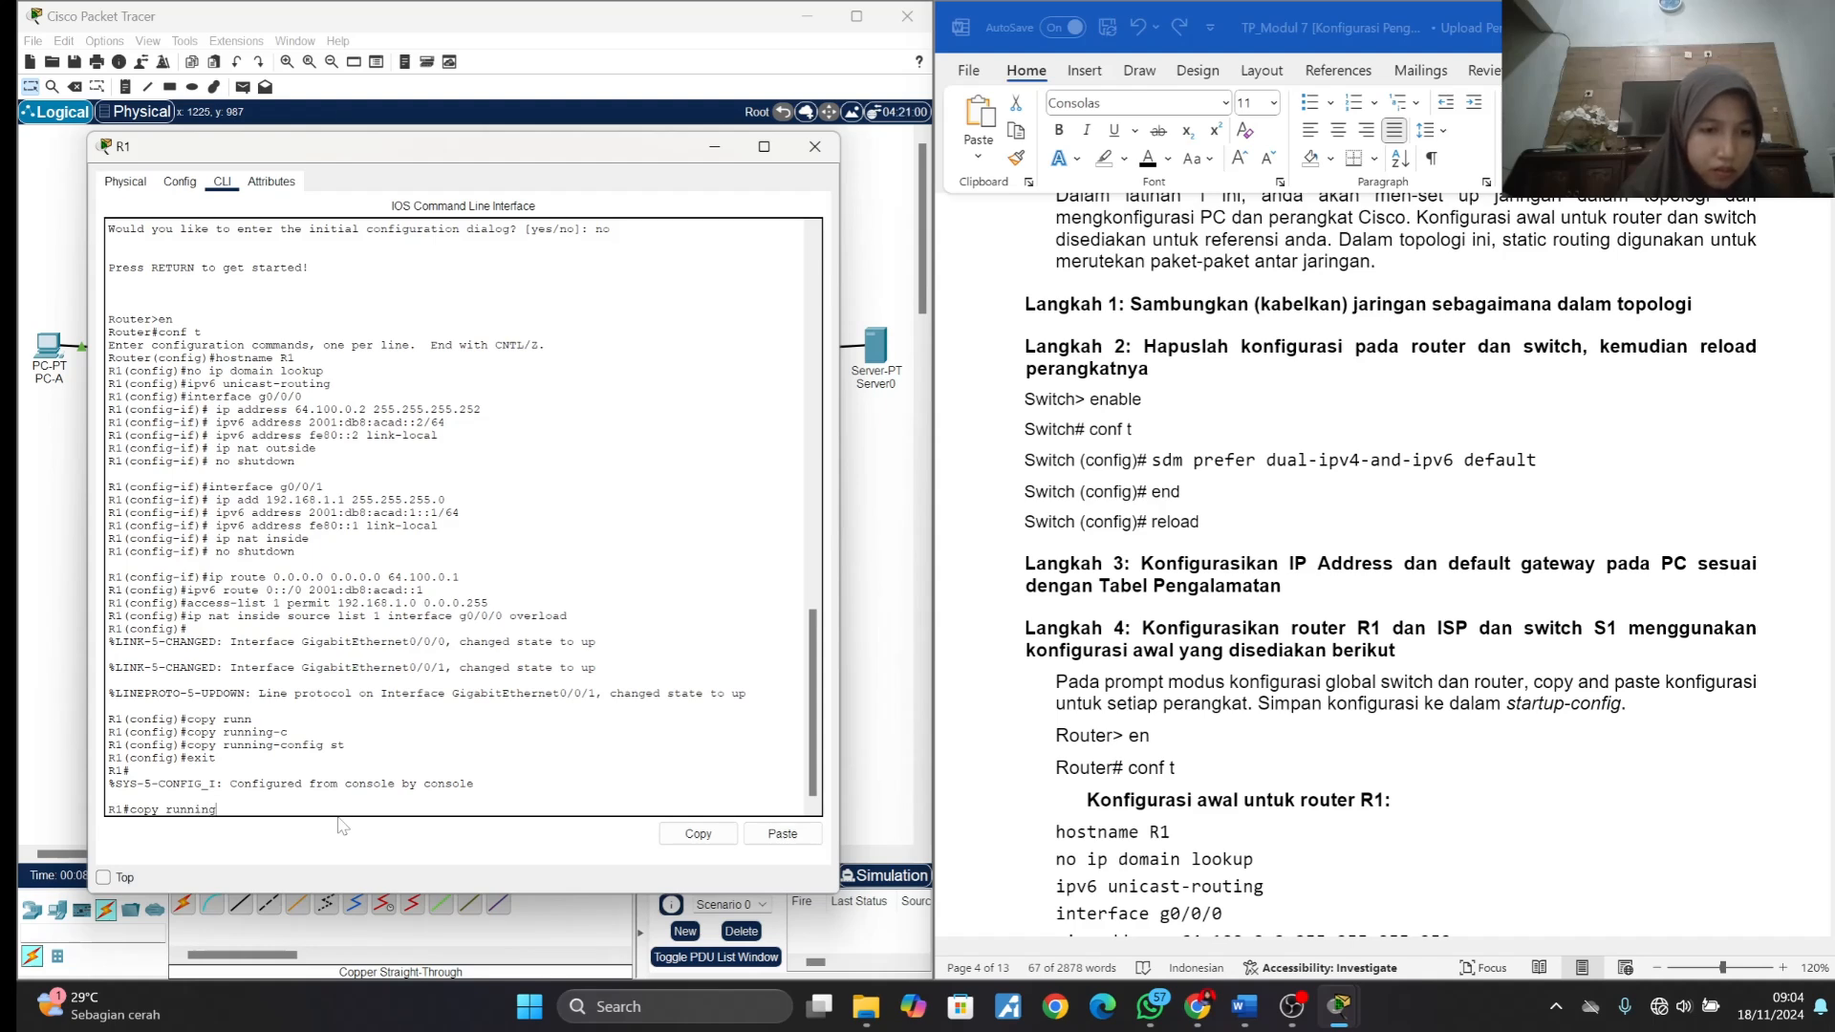
type("-c")
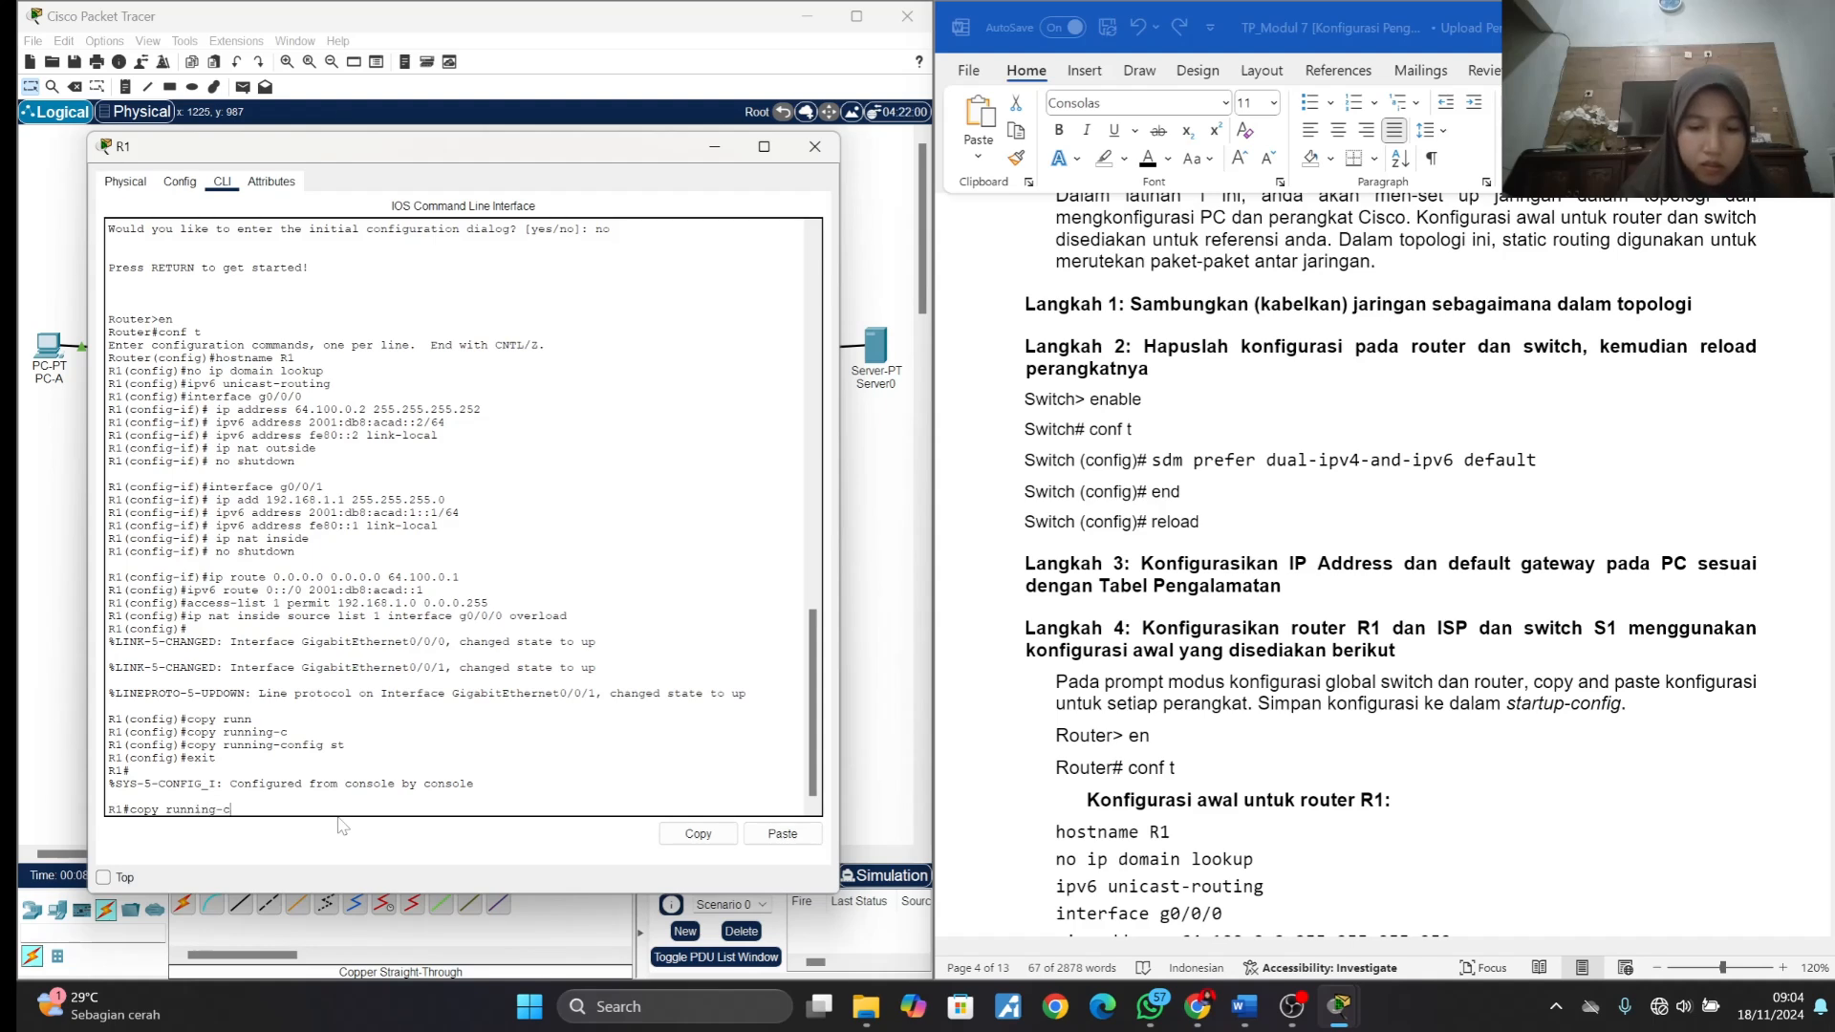
type("o")
key("Tab")
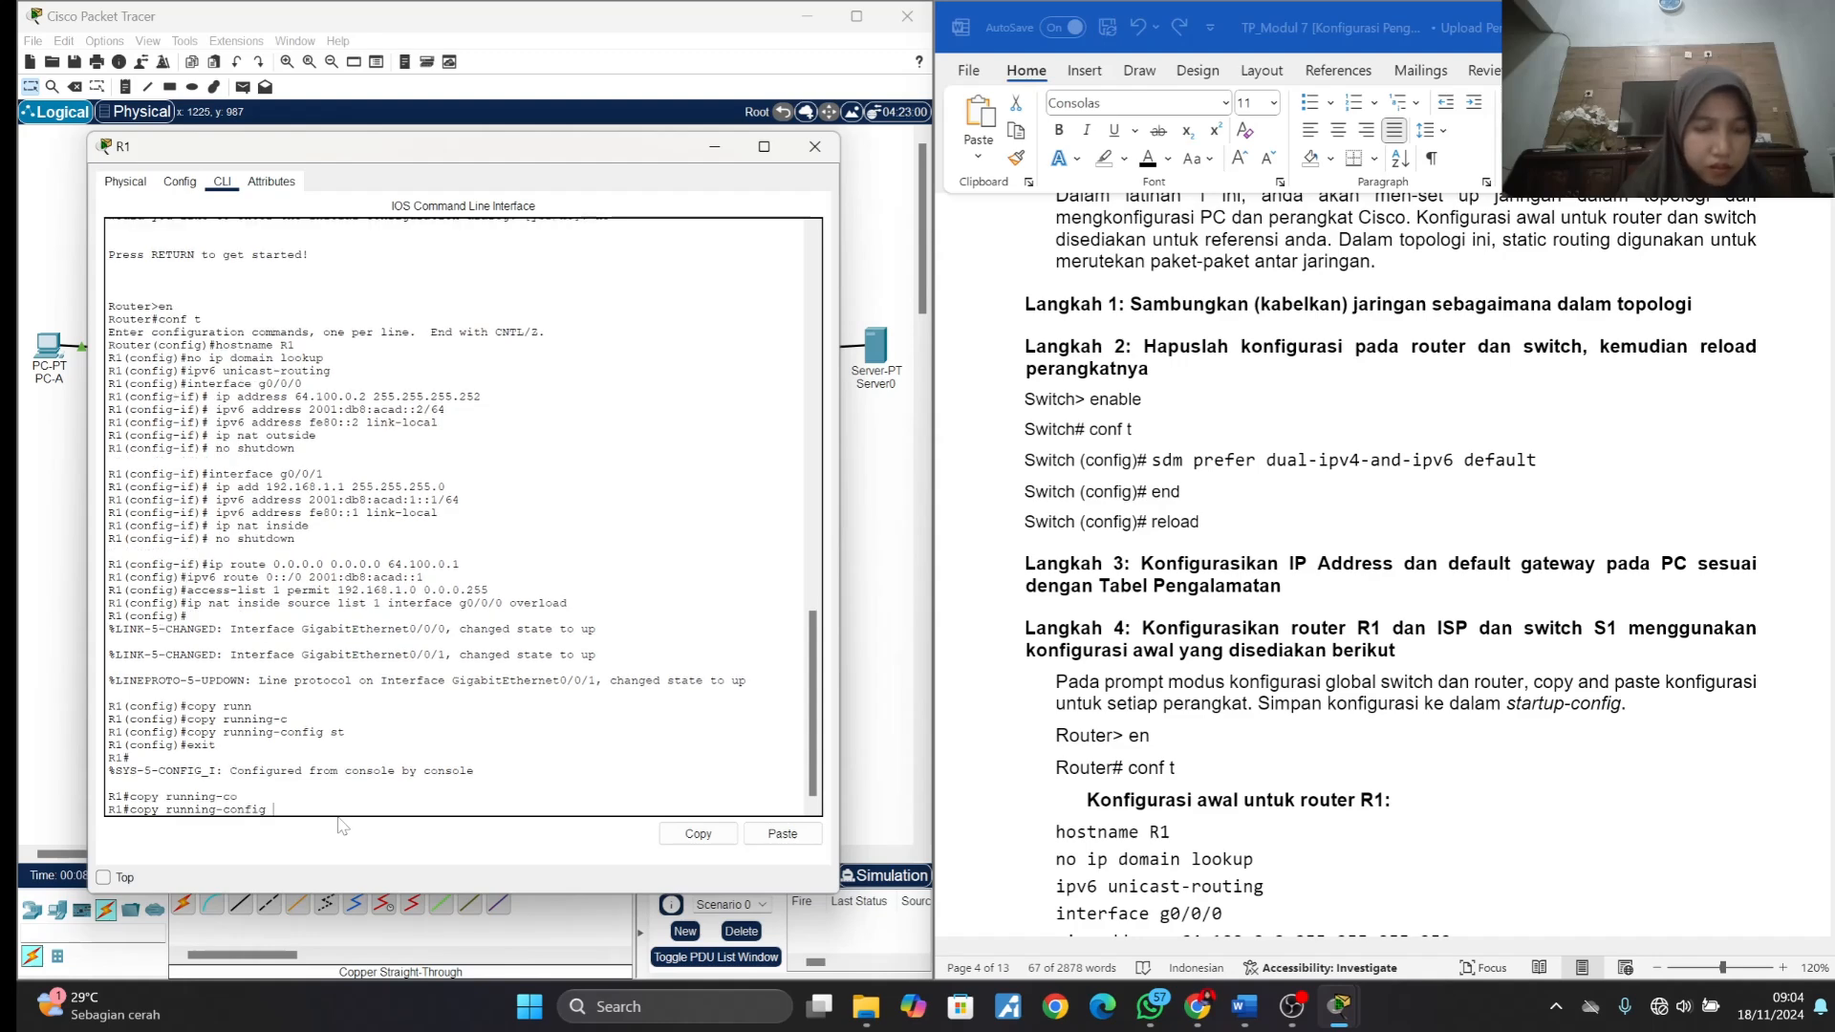
type("st")
key("Tab")
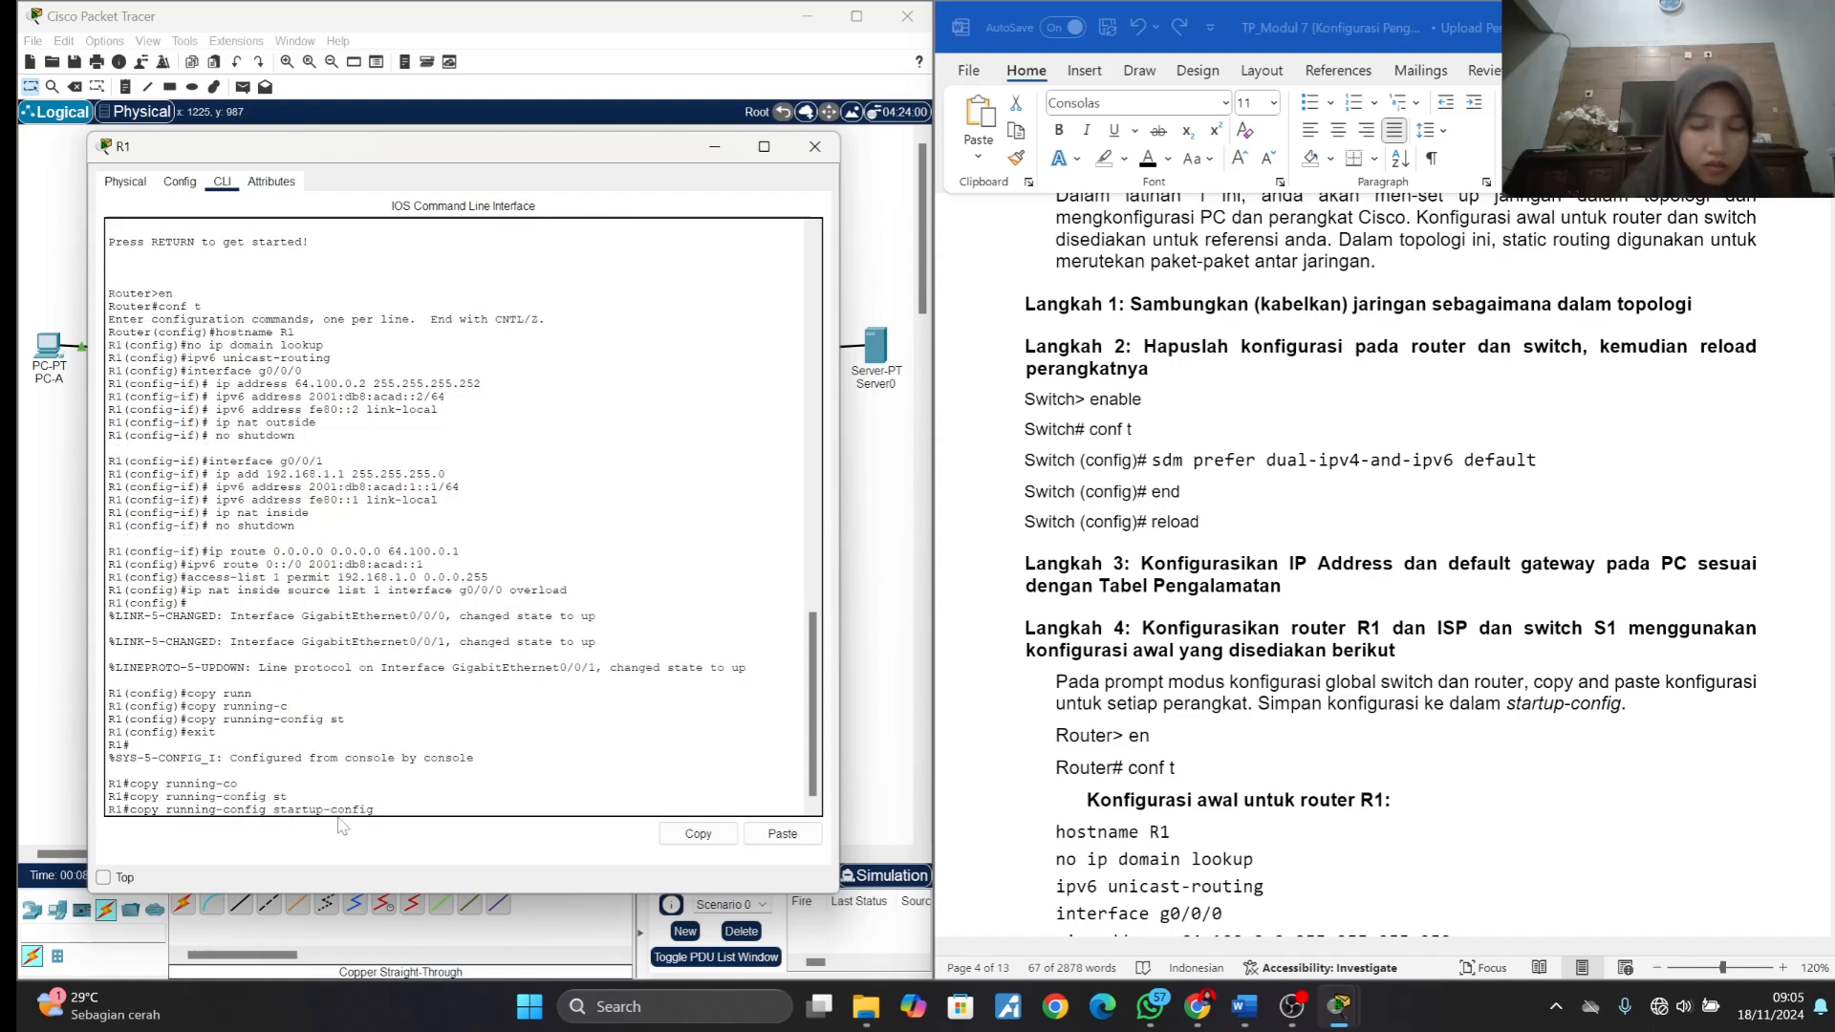
key("Return")
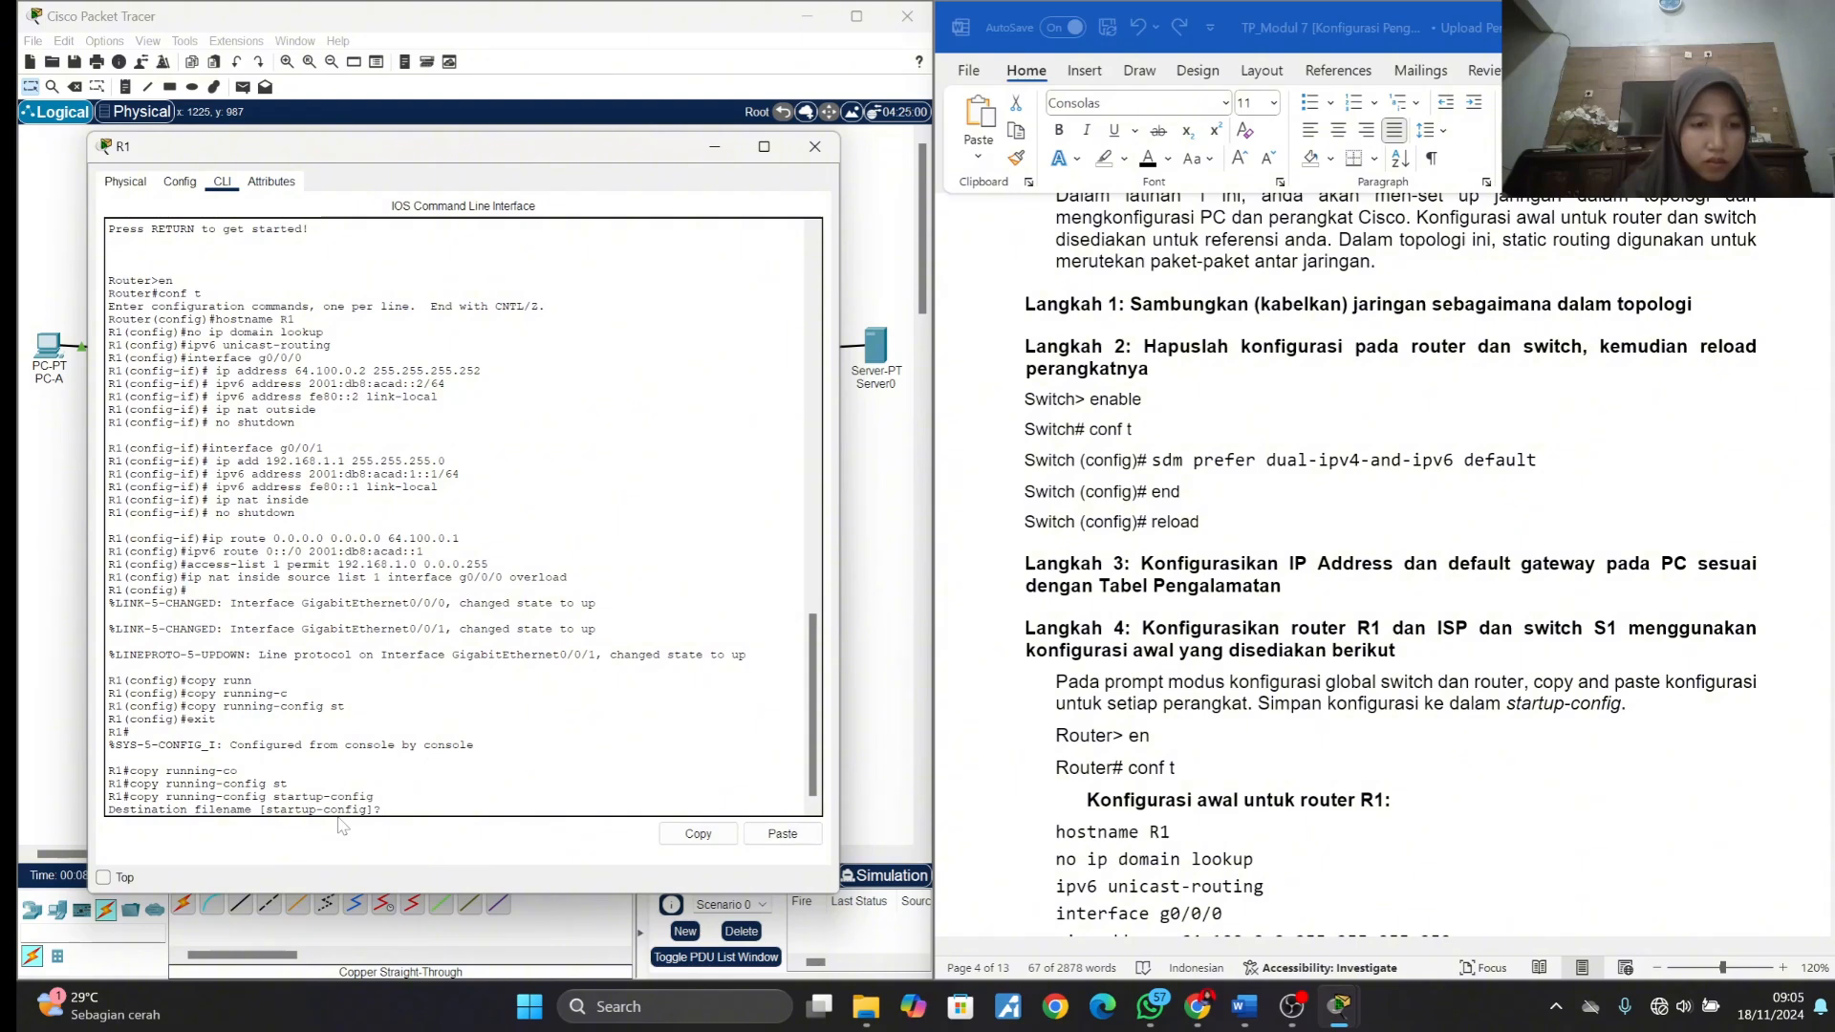
key("Return")
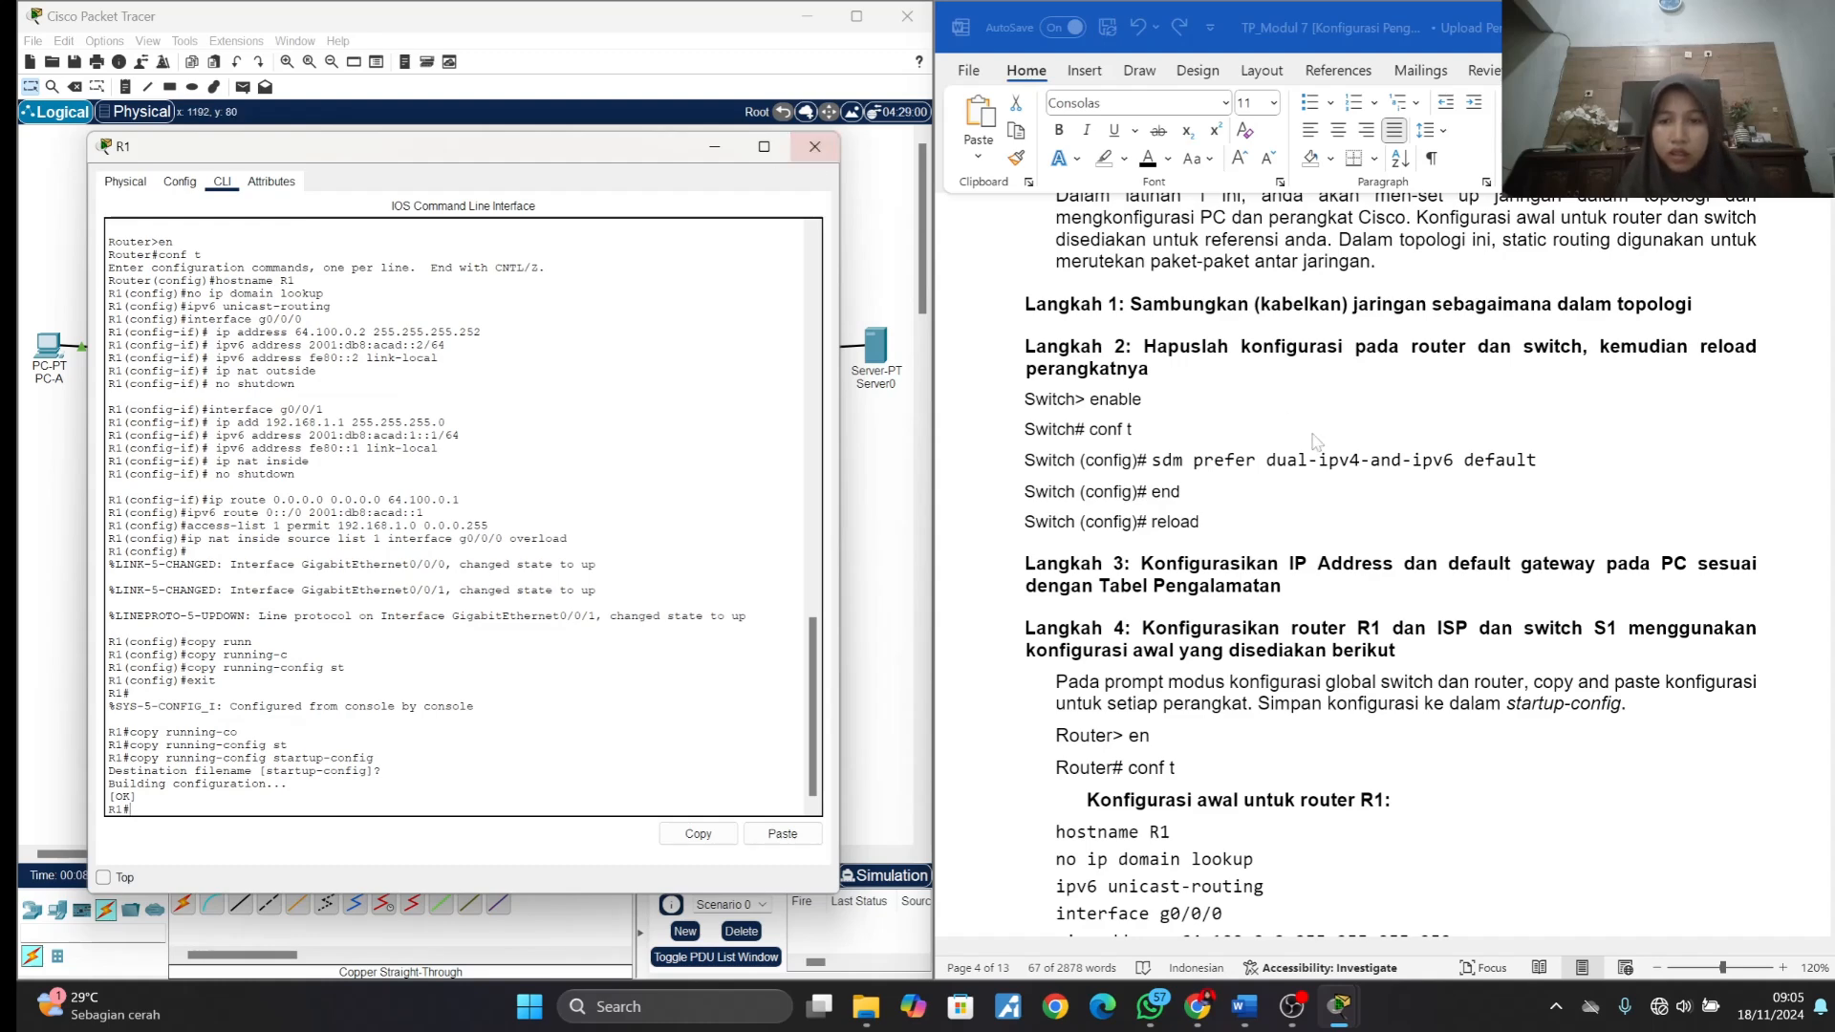
- Find the initial configuration for router ISP in the lab document, close R1's window, and open ISP's command-line interface
scroll(1316, 442, "down", 10)
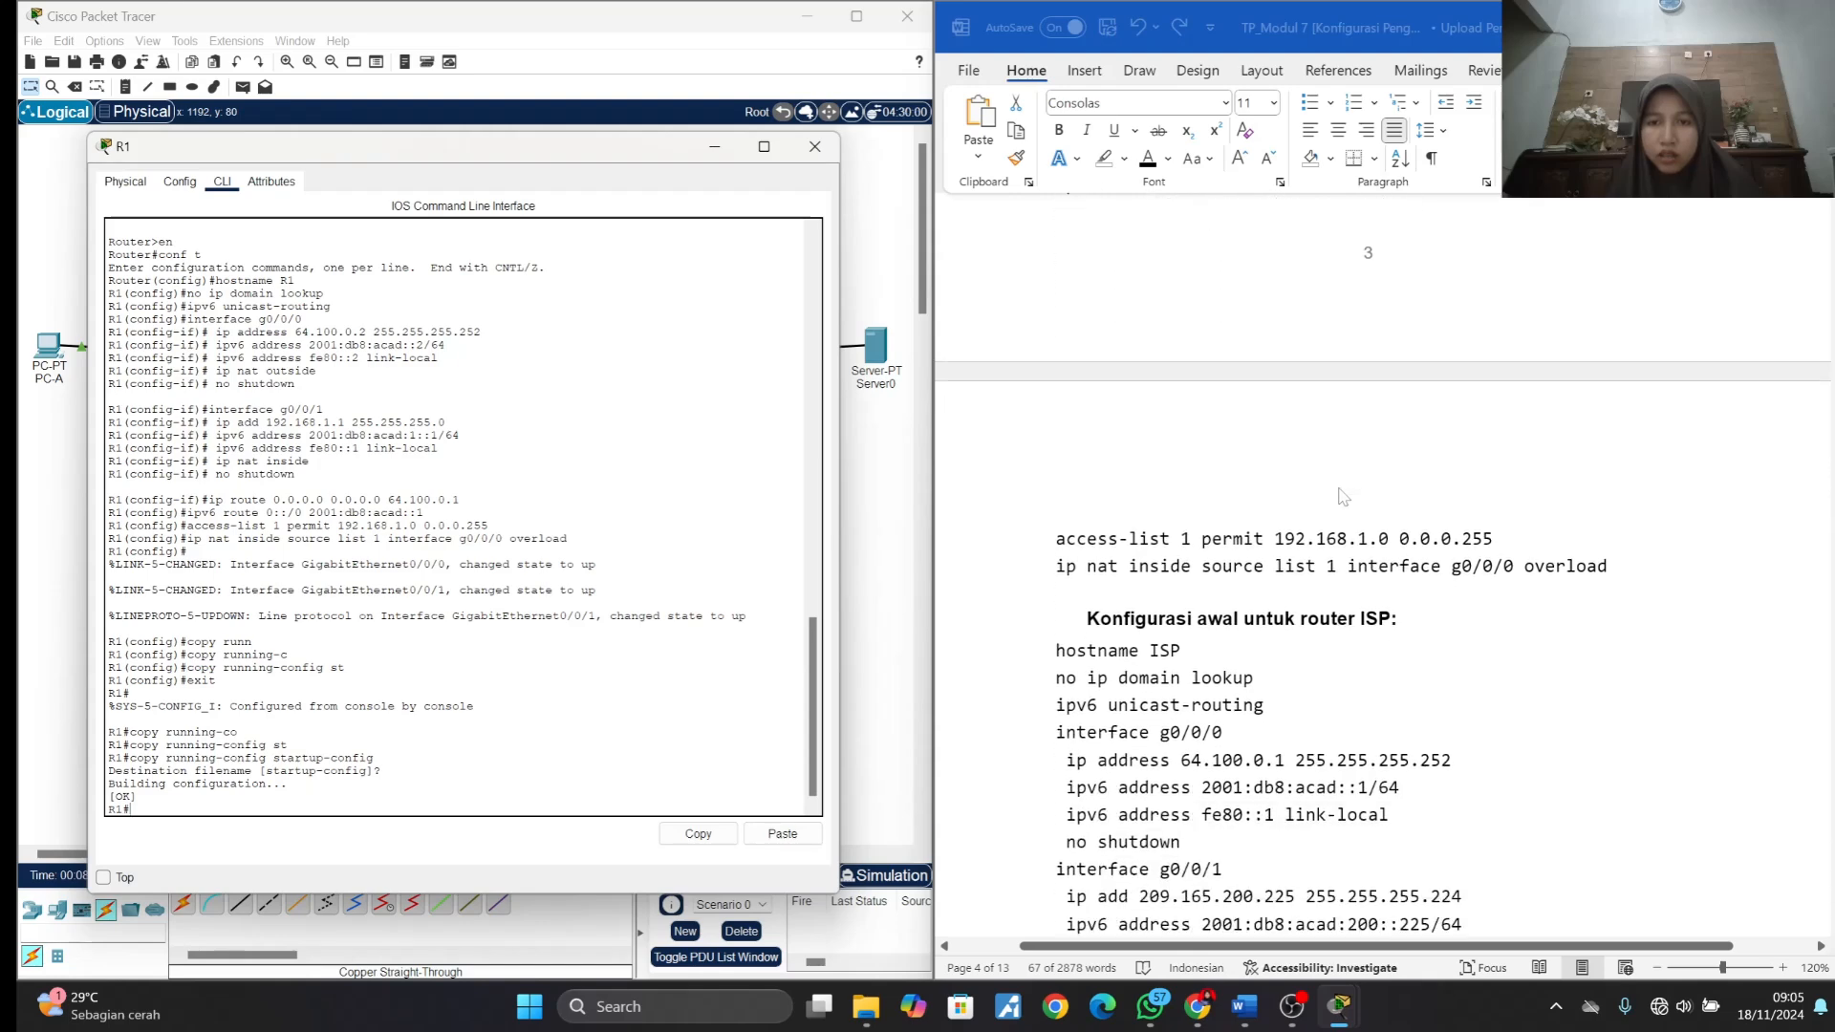
scroll(1342, 495, "down", 3)
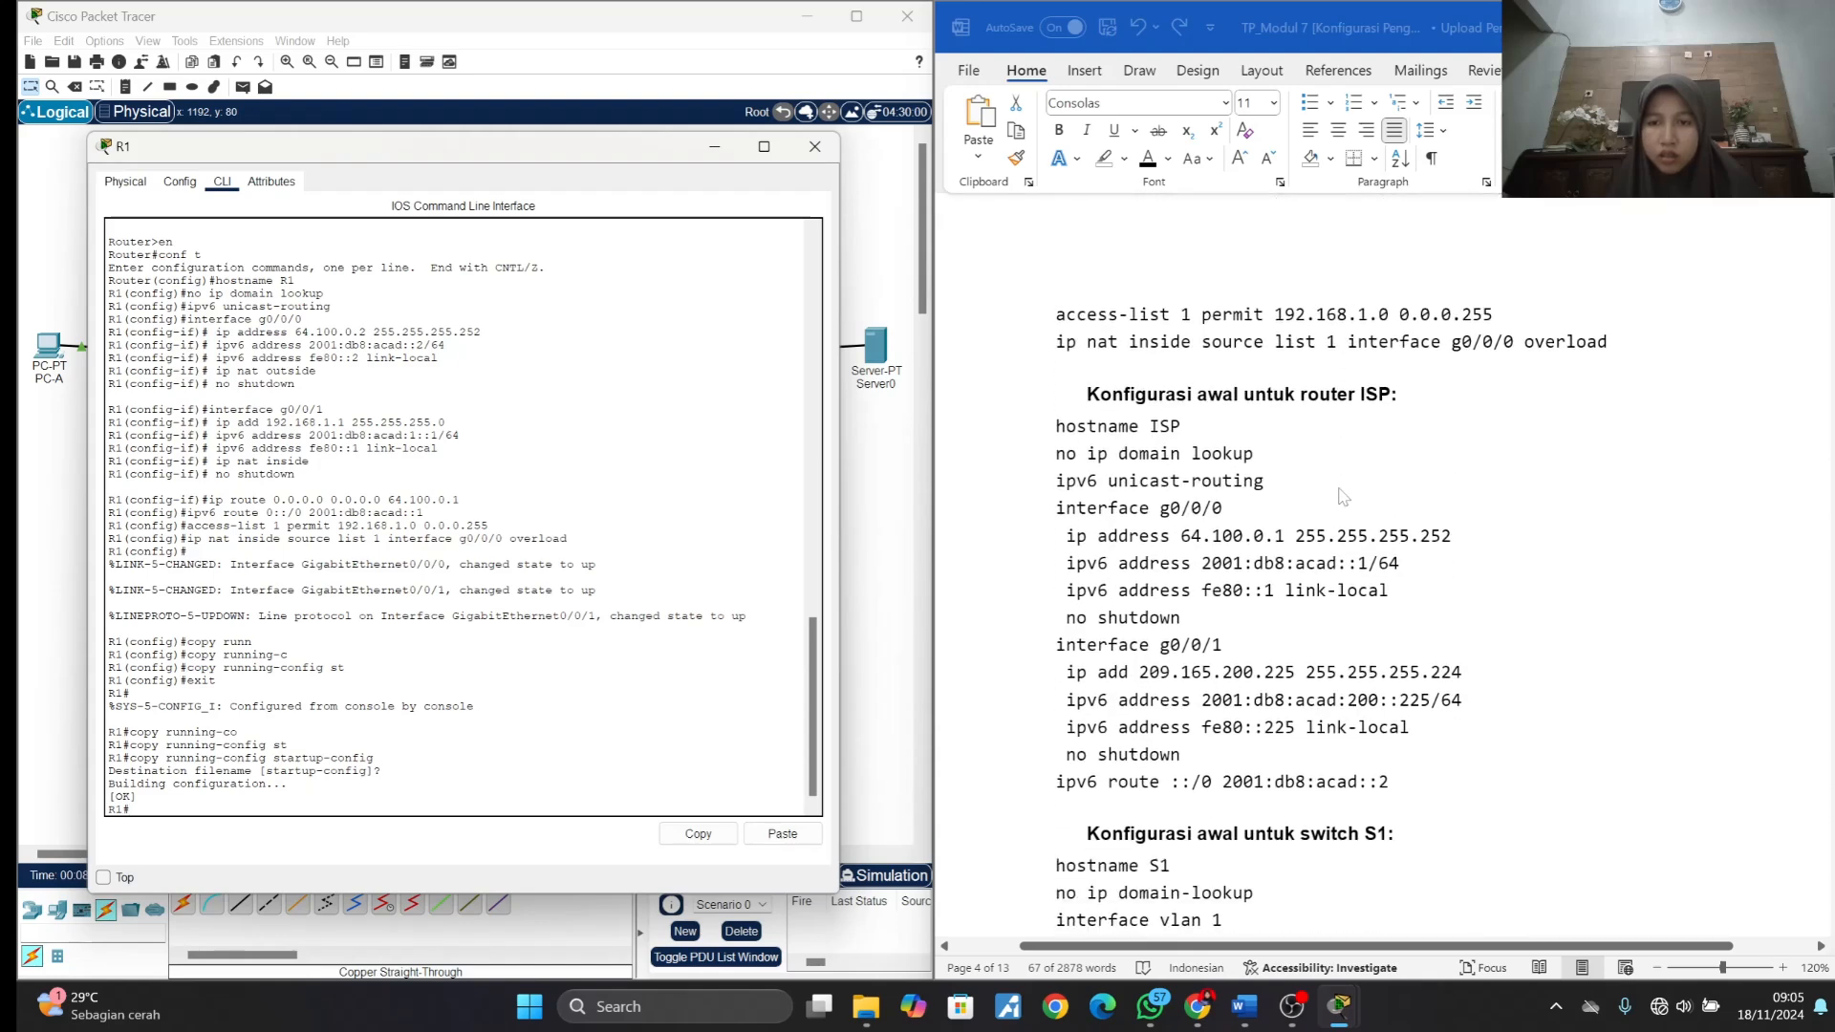
left_click(795, 152)
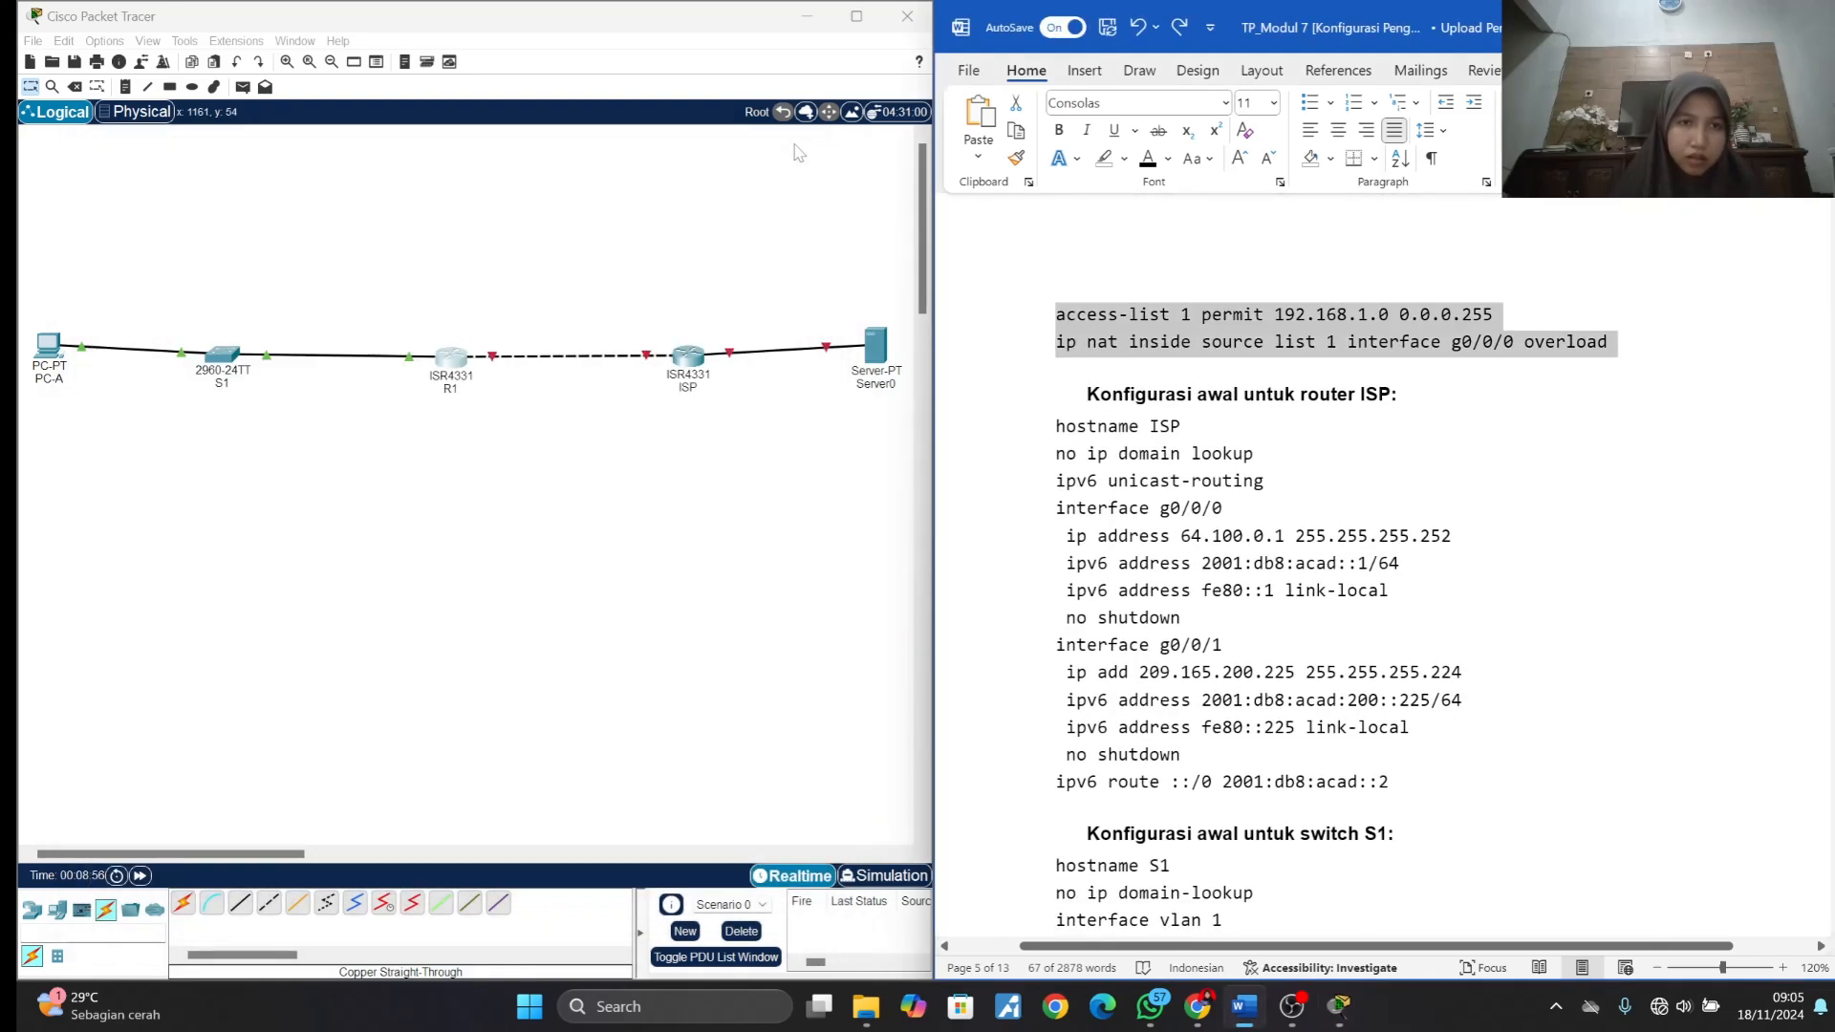
left_click(686, 361)
left_click_drag(866, 230, 289, 119)
left_click(245, 155)
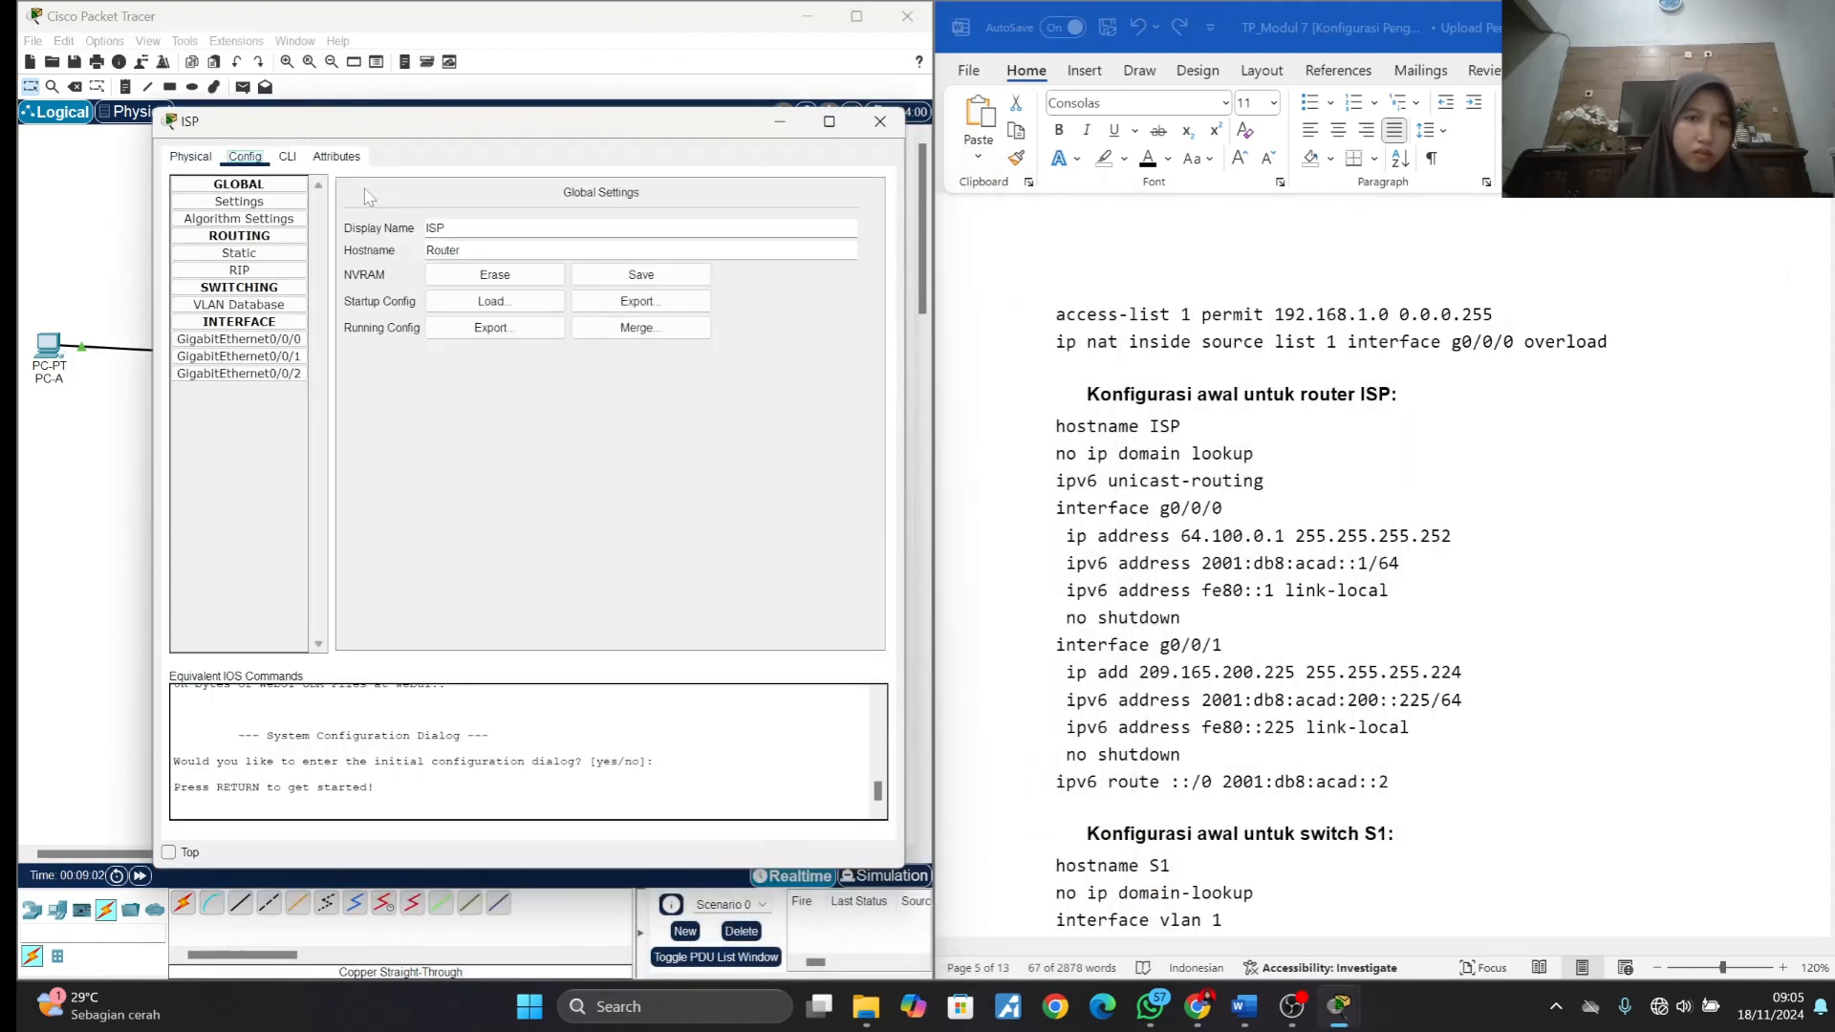
left_click(287, 156)
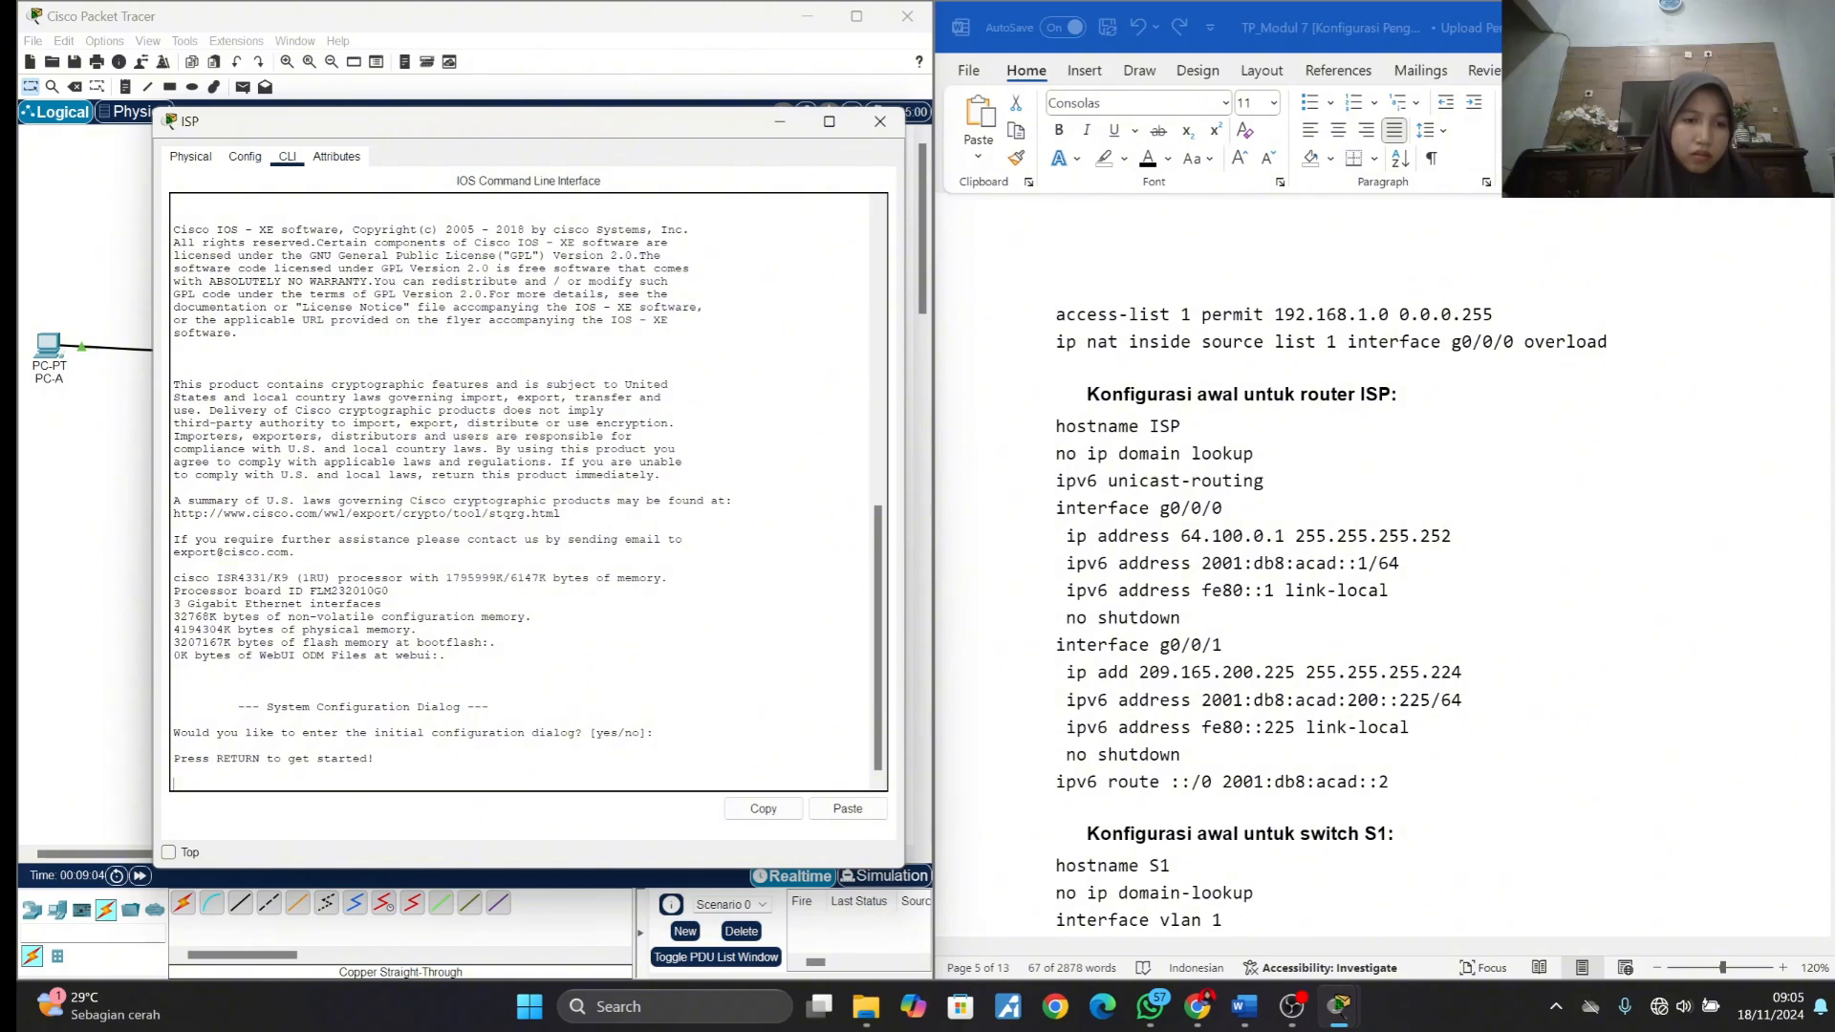
- Start ISP's console session and enter global configuration mode with en and conf t
key("Return")
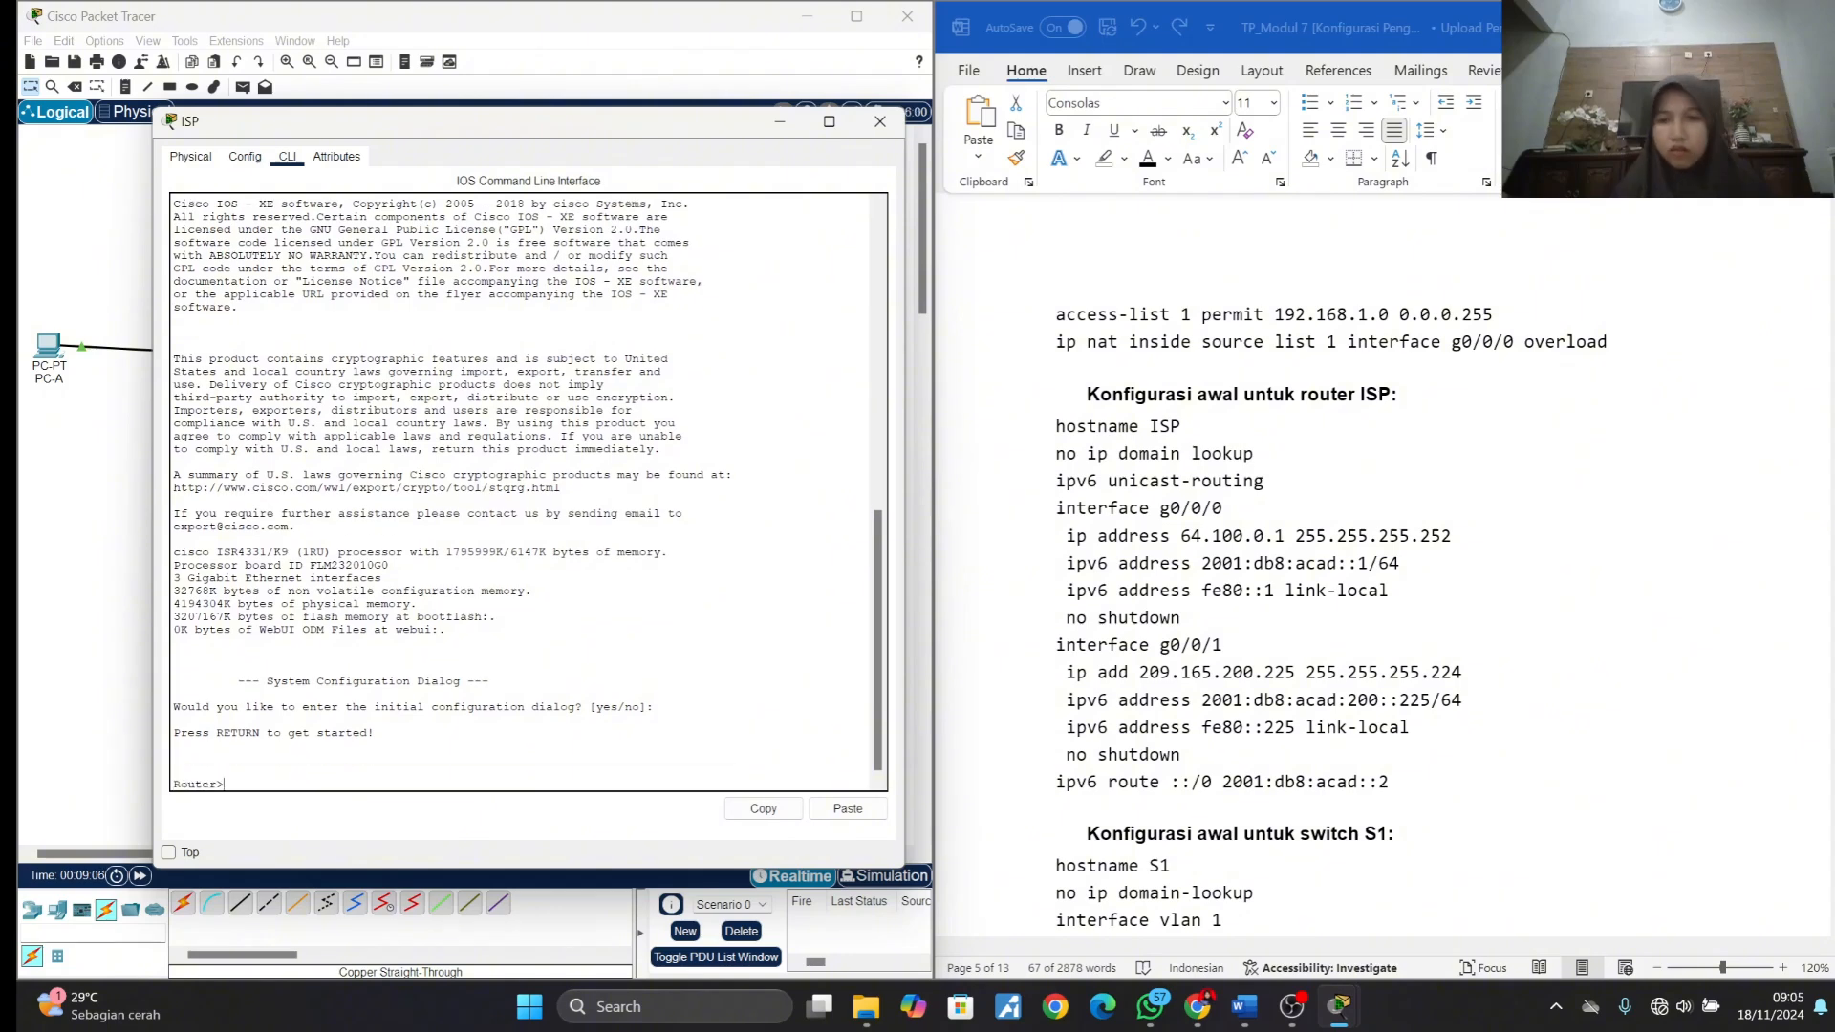
type("en")
key("Return")
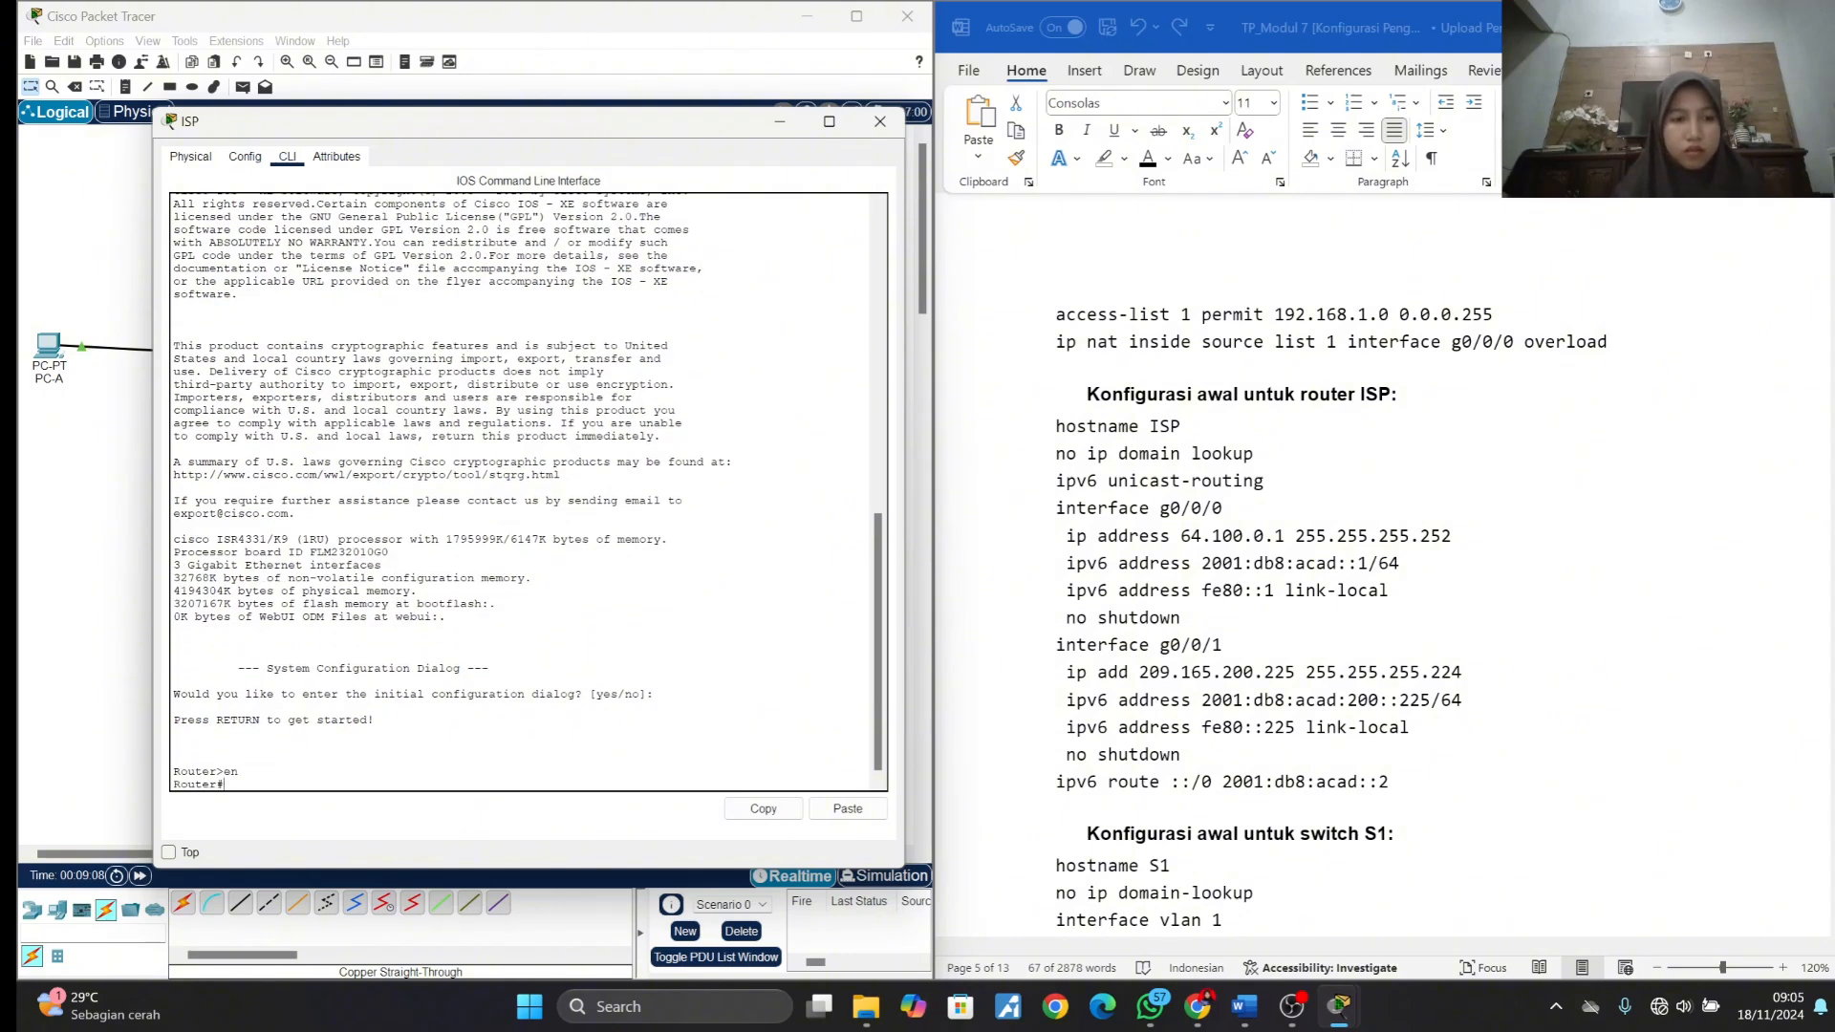
type("conf t")
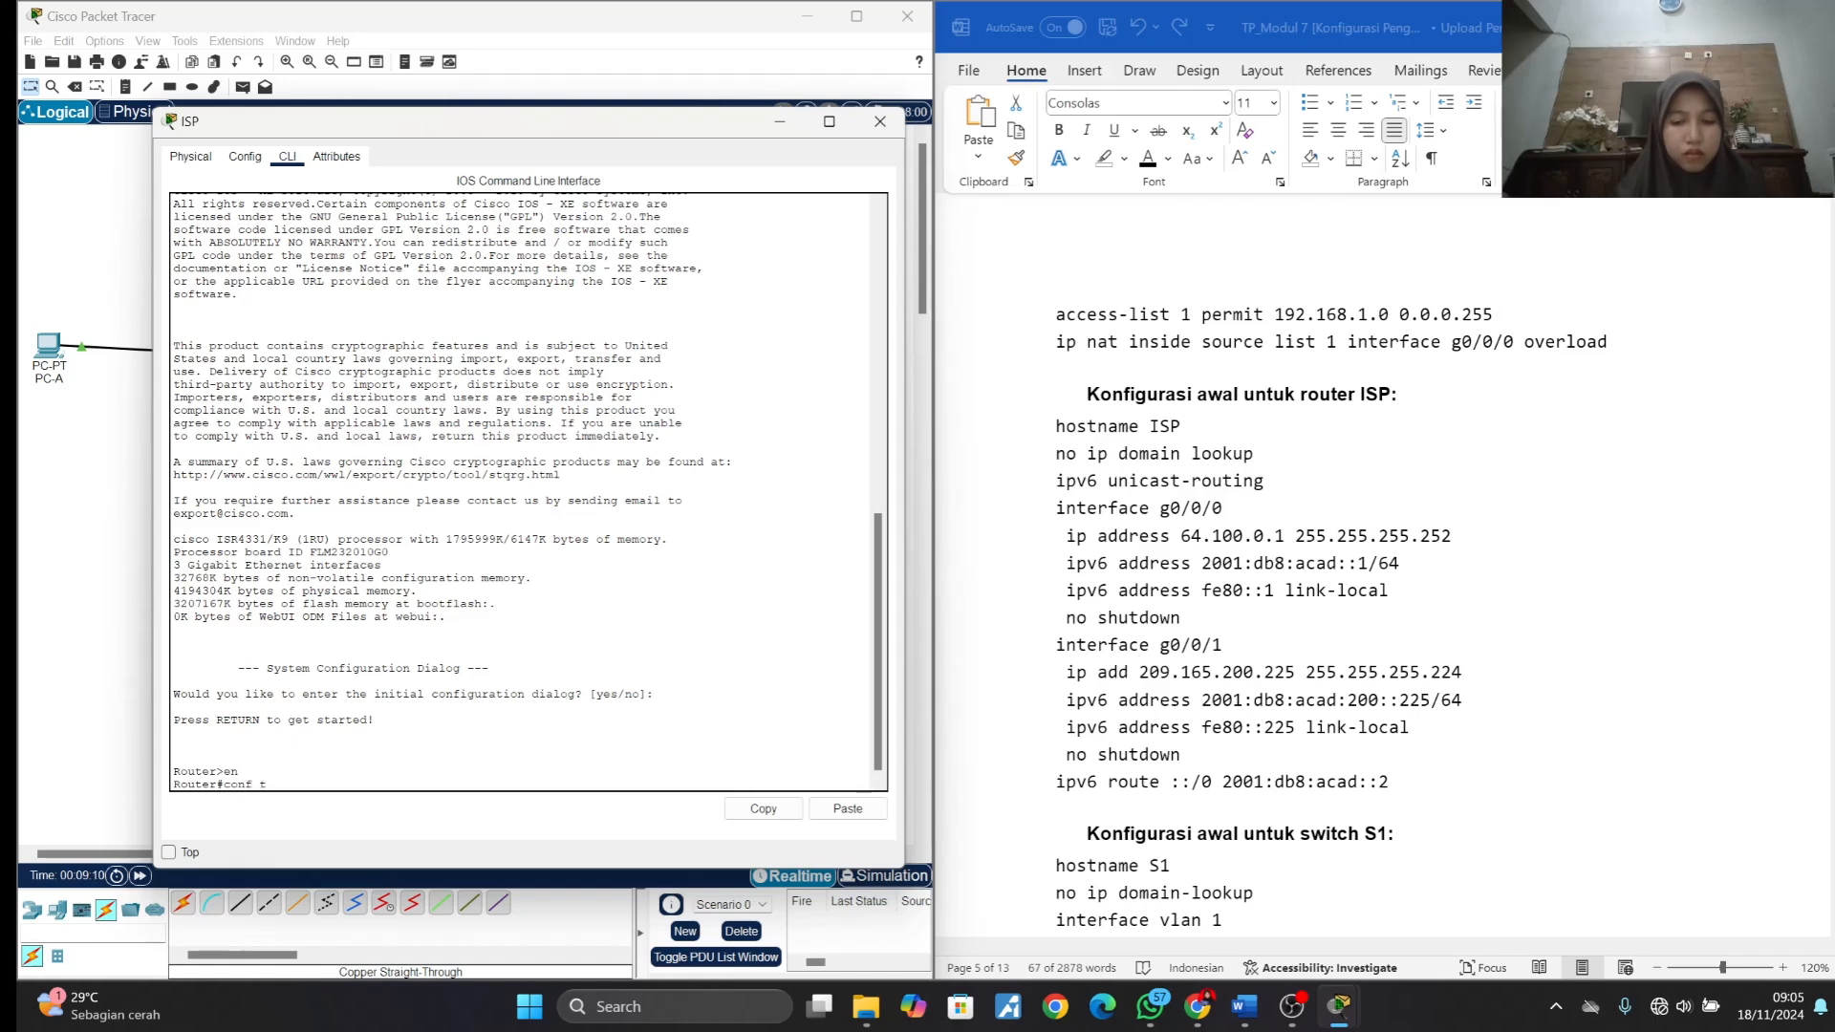
key("Return")
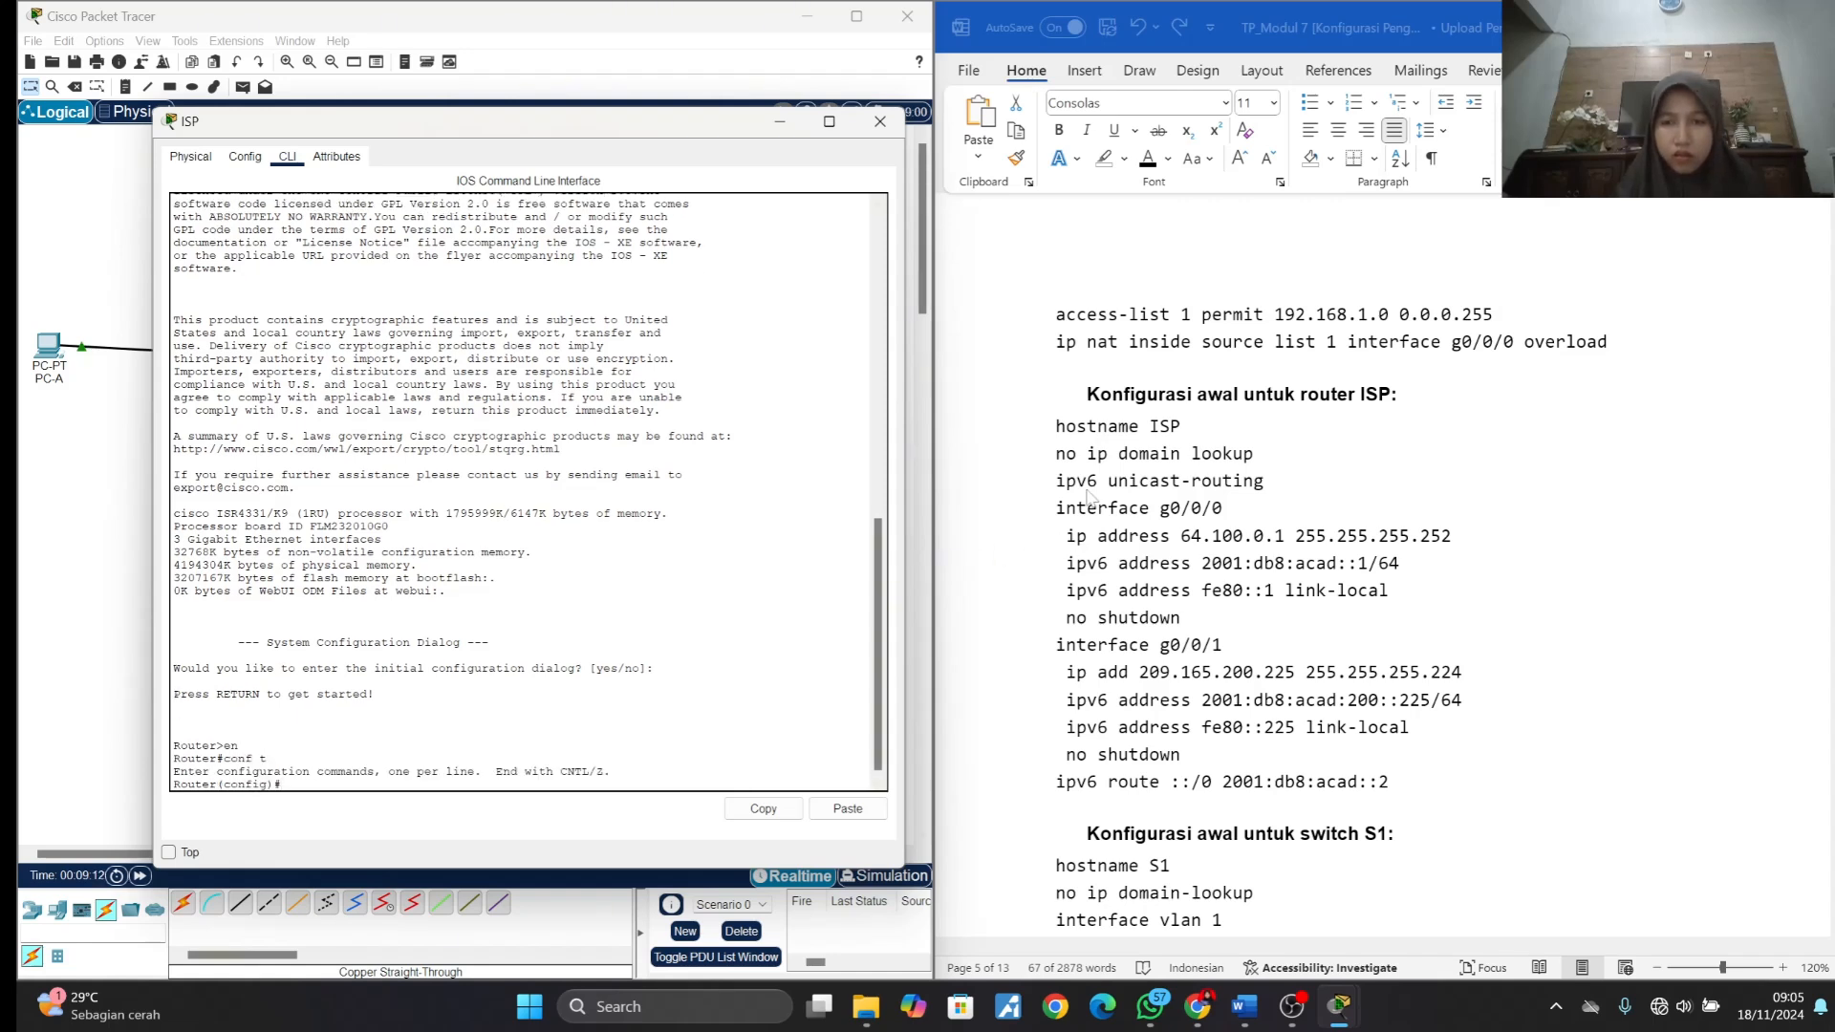
- Copy the ISP configuration block from the lab document, from hostname ISP through ipv6 route ::/0 2001:db8:acad::2, and run it on ISP
left_click(1092, 499)
scroll(1092, 499, "down", 2)
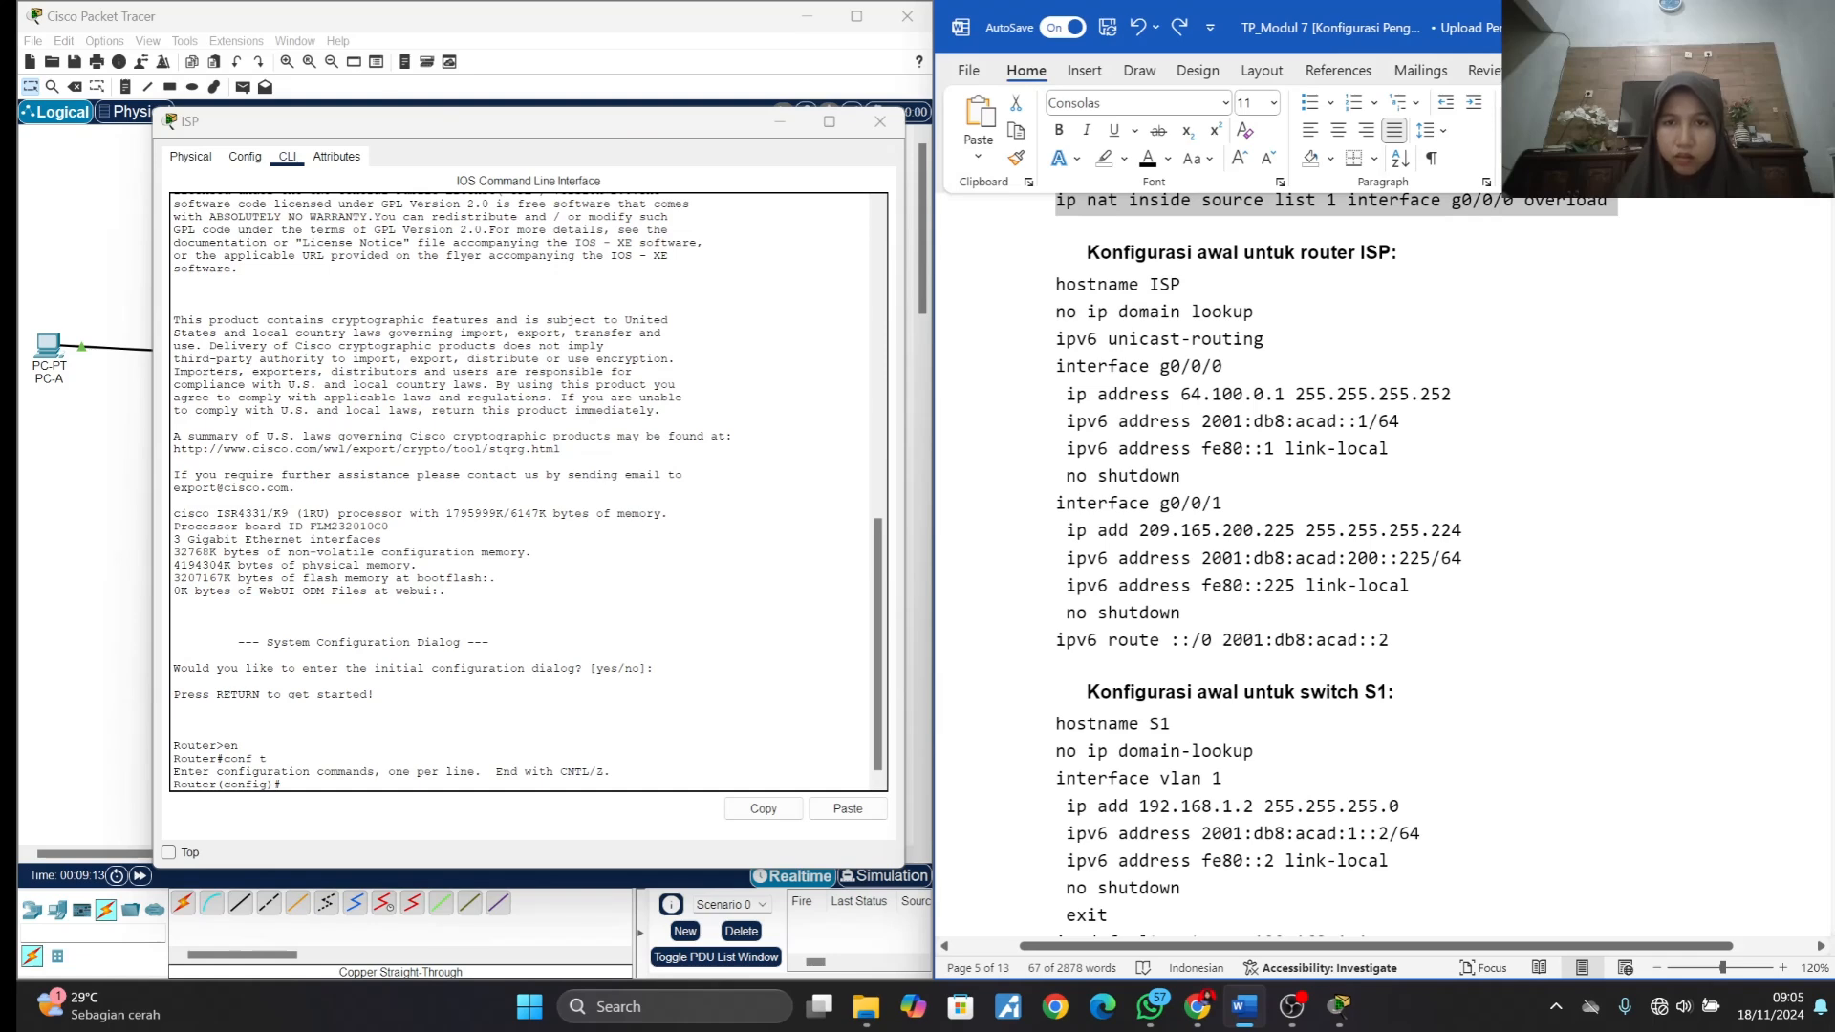
left_click_drag(1055, 284, 1427, 645)
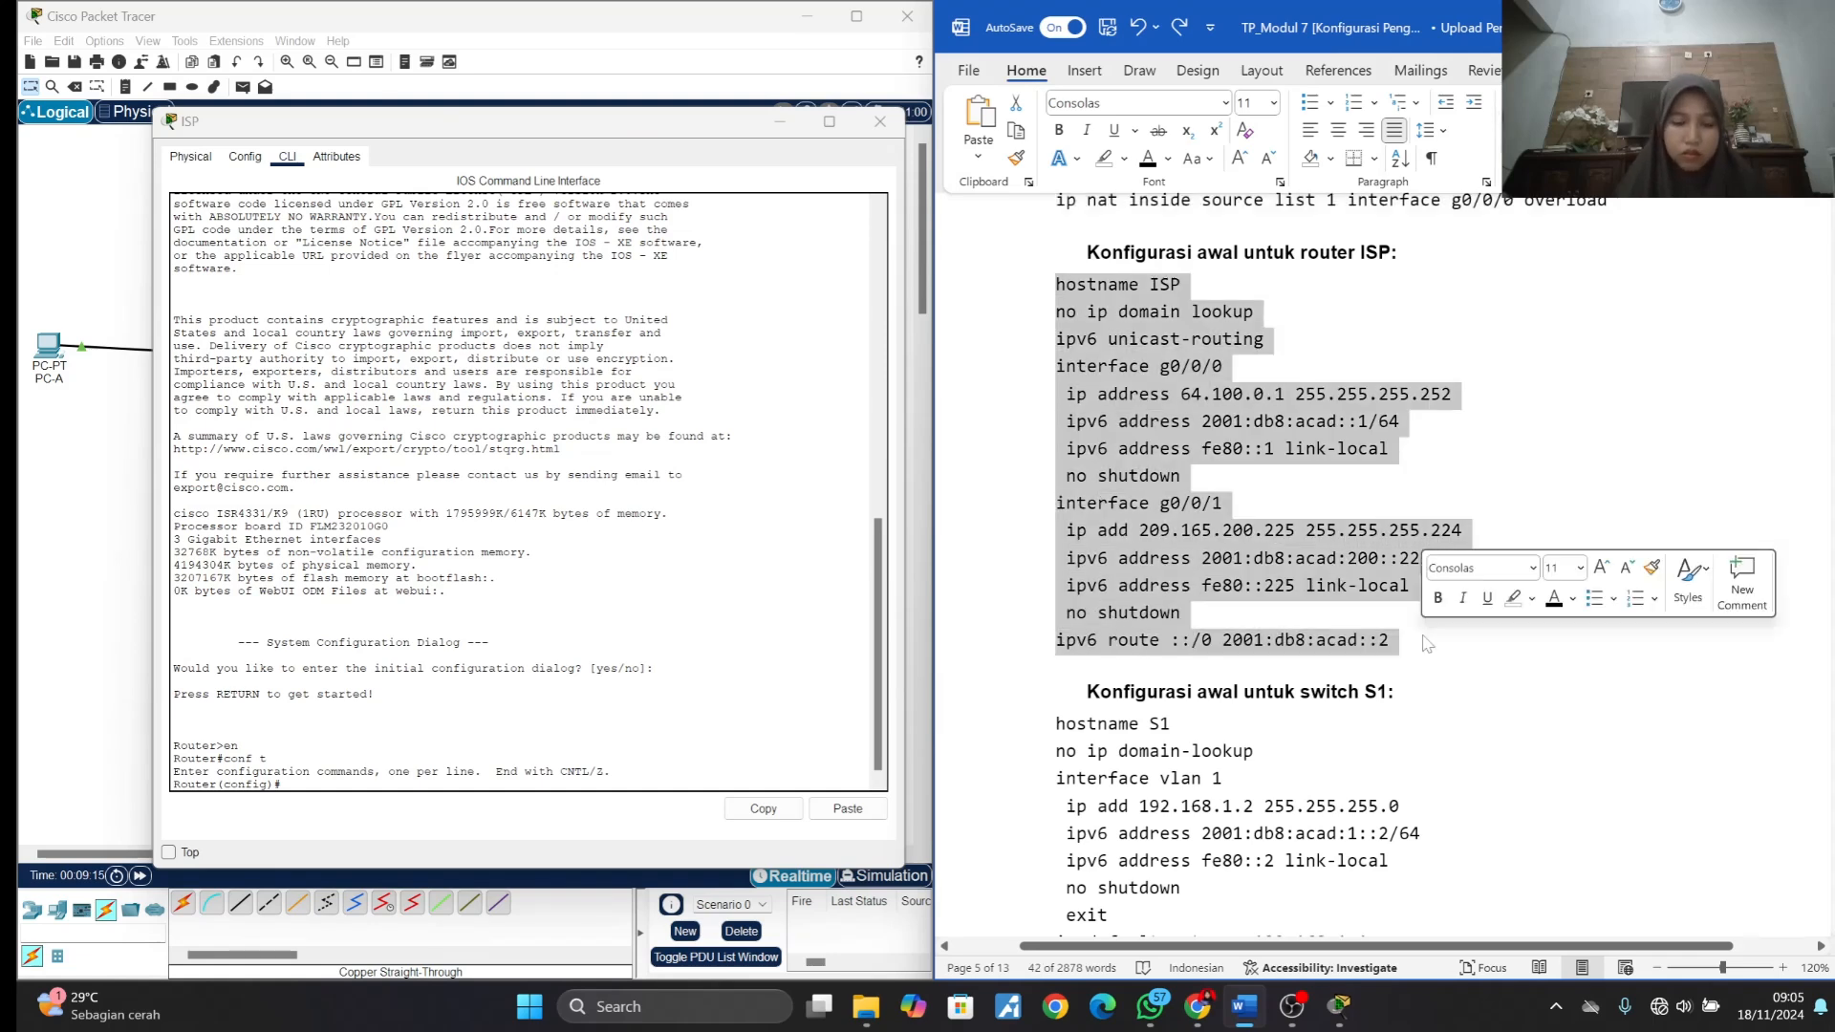
key("ctrl+c")
left_click(330, 784)
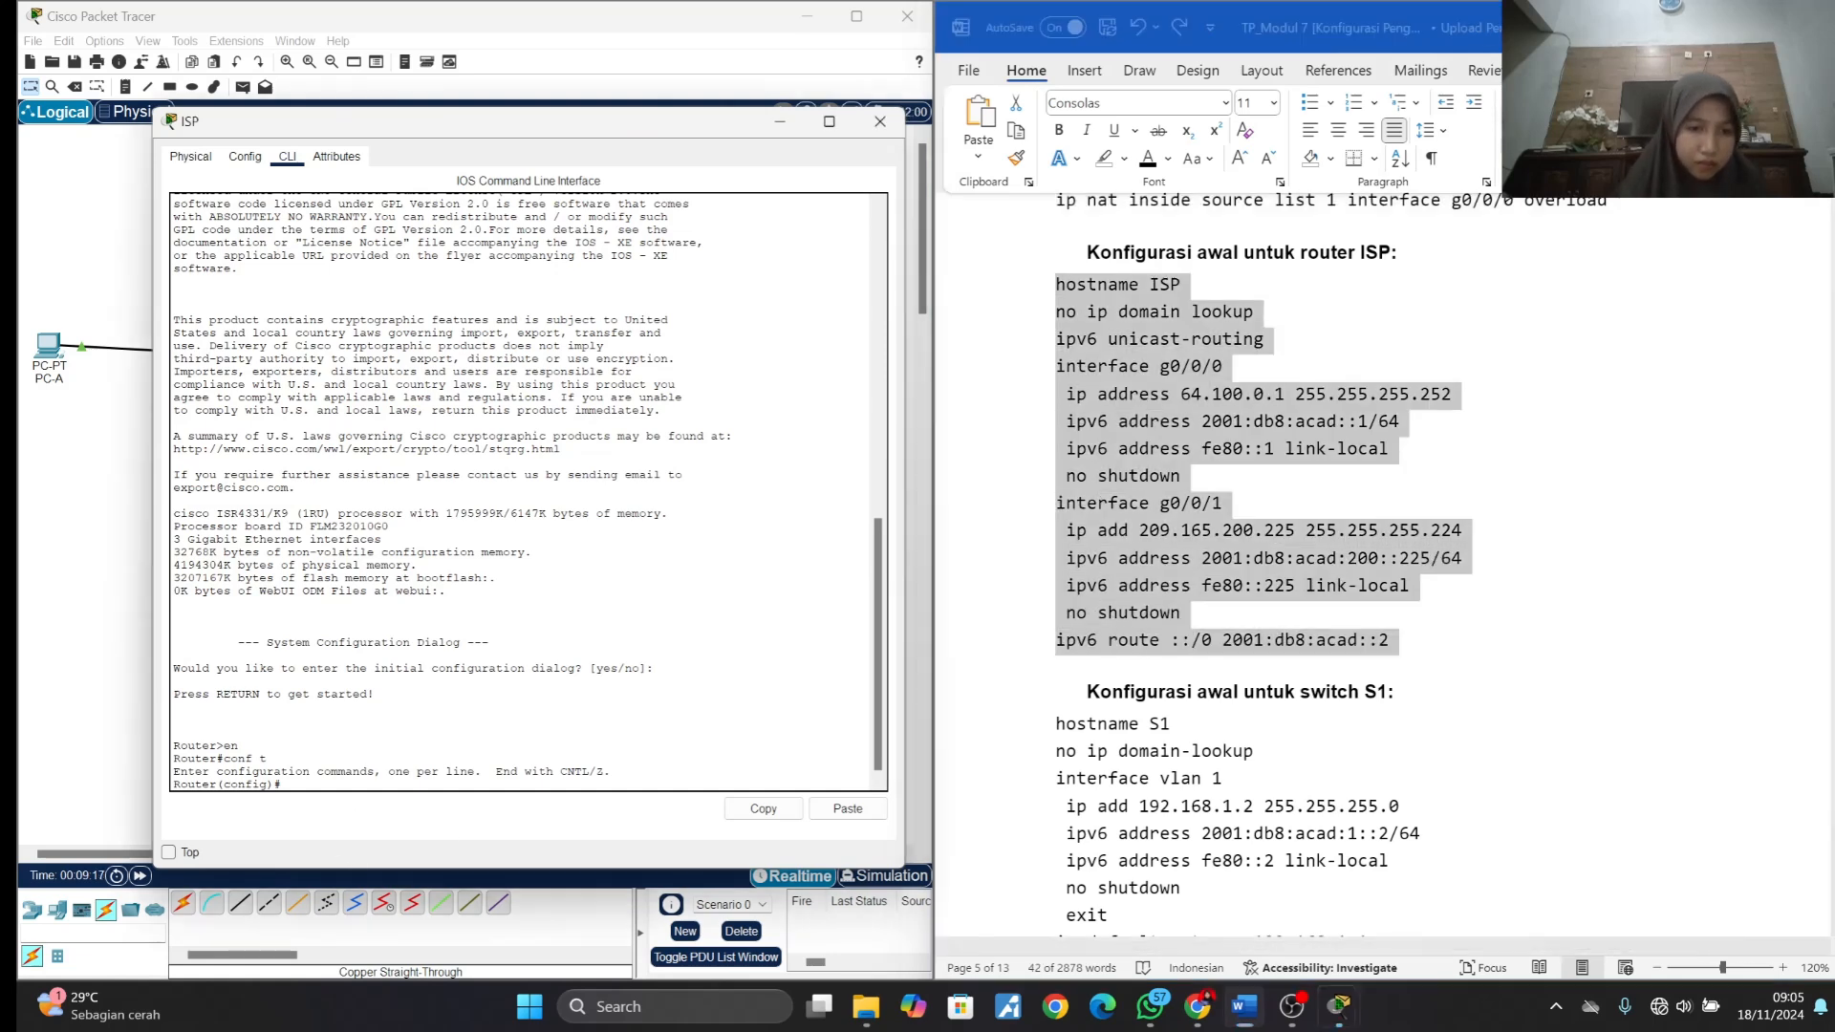
right_click(341, 782)
left_click(366, 819)
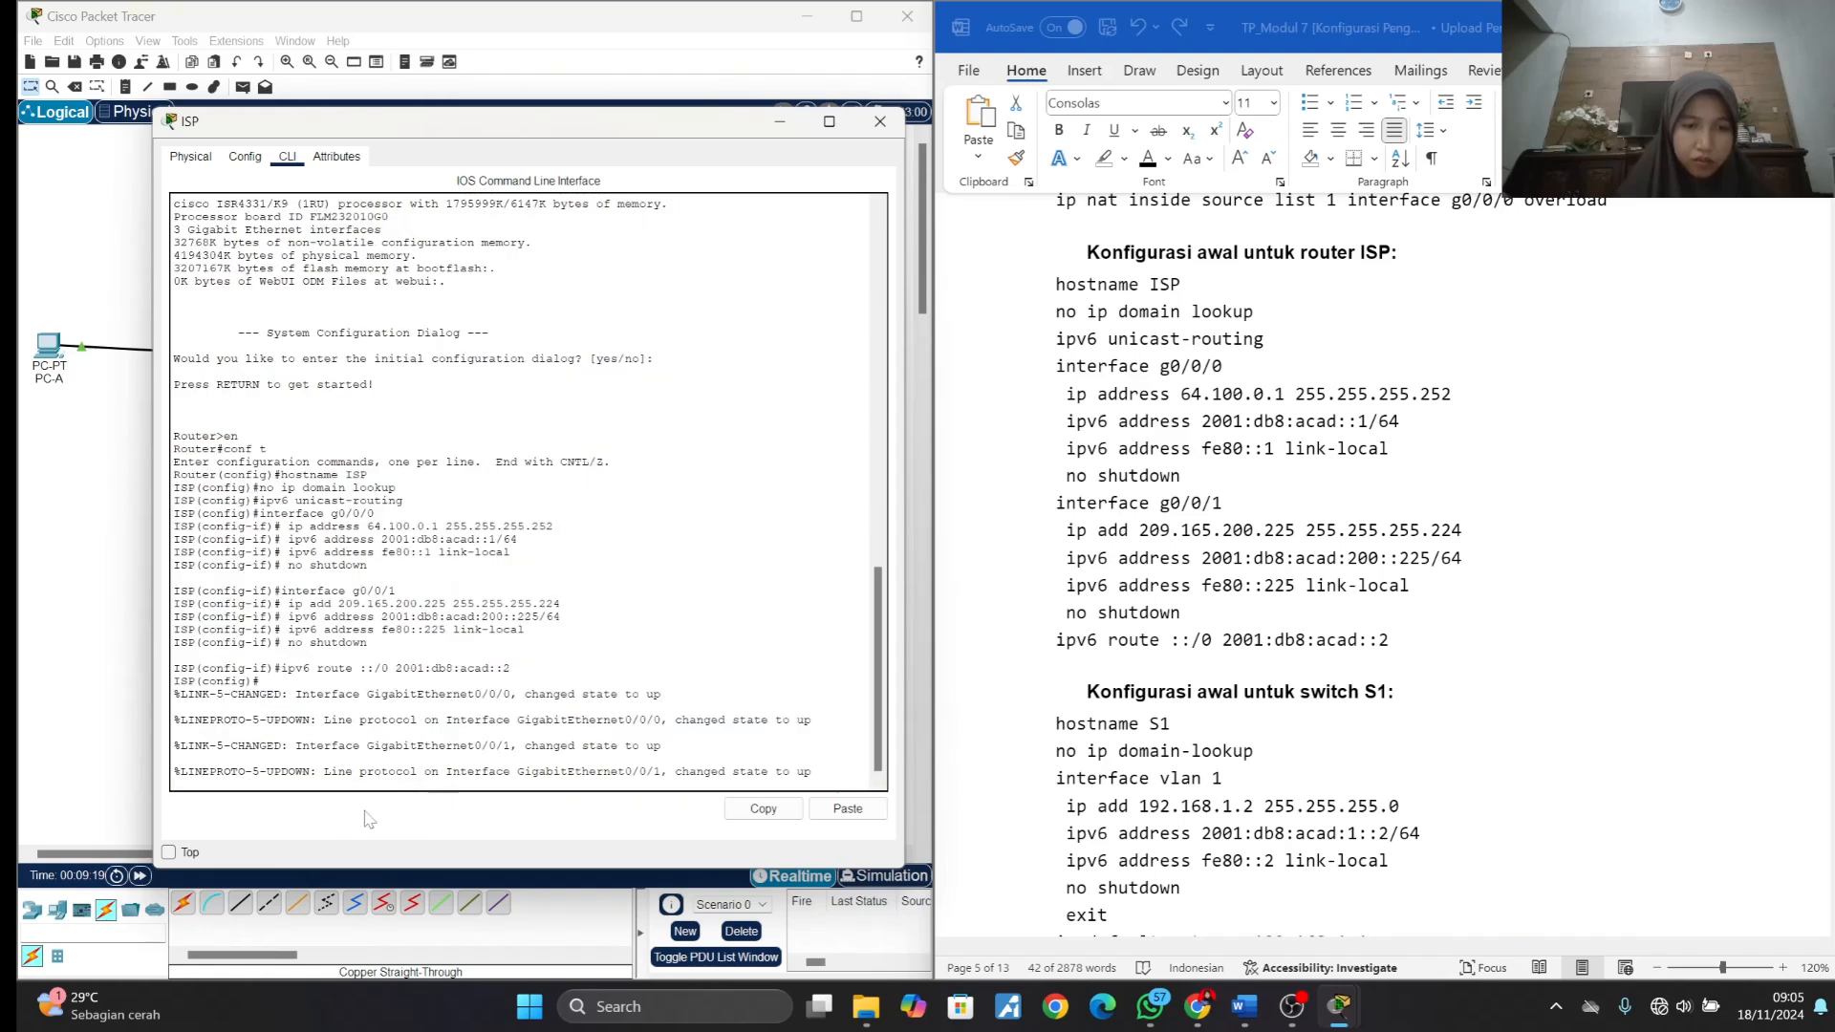
key("Return")
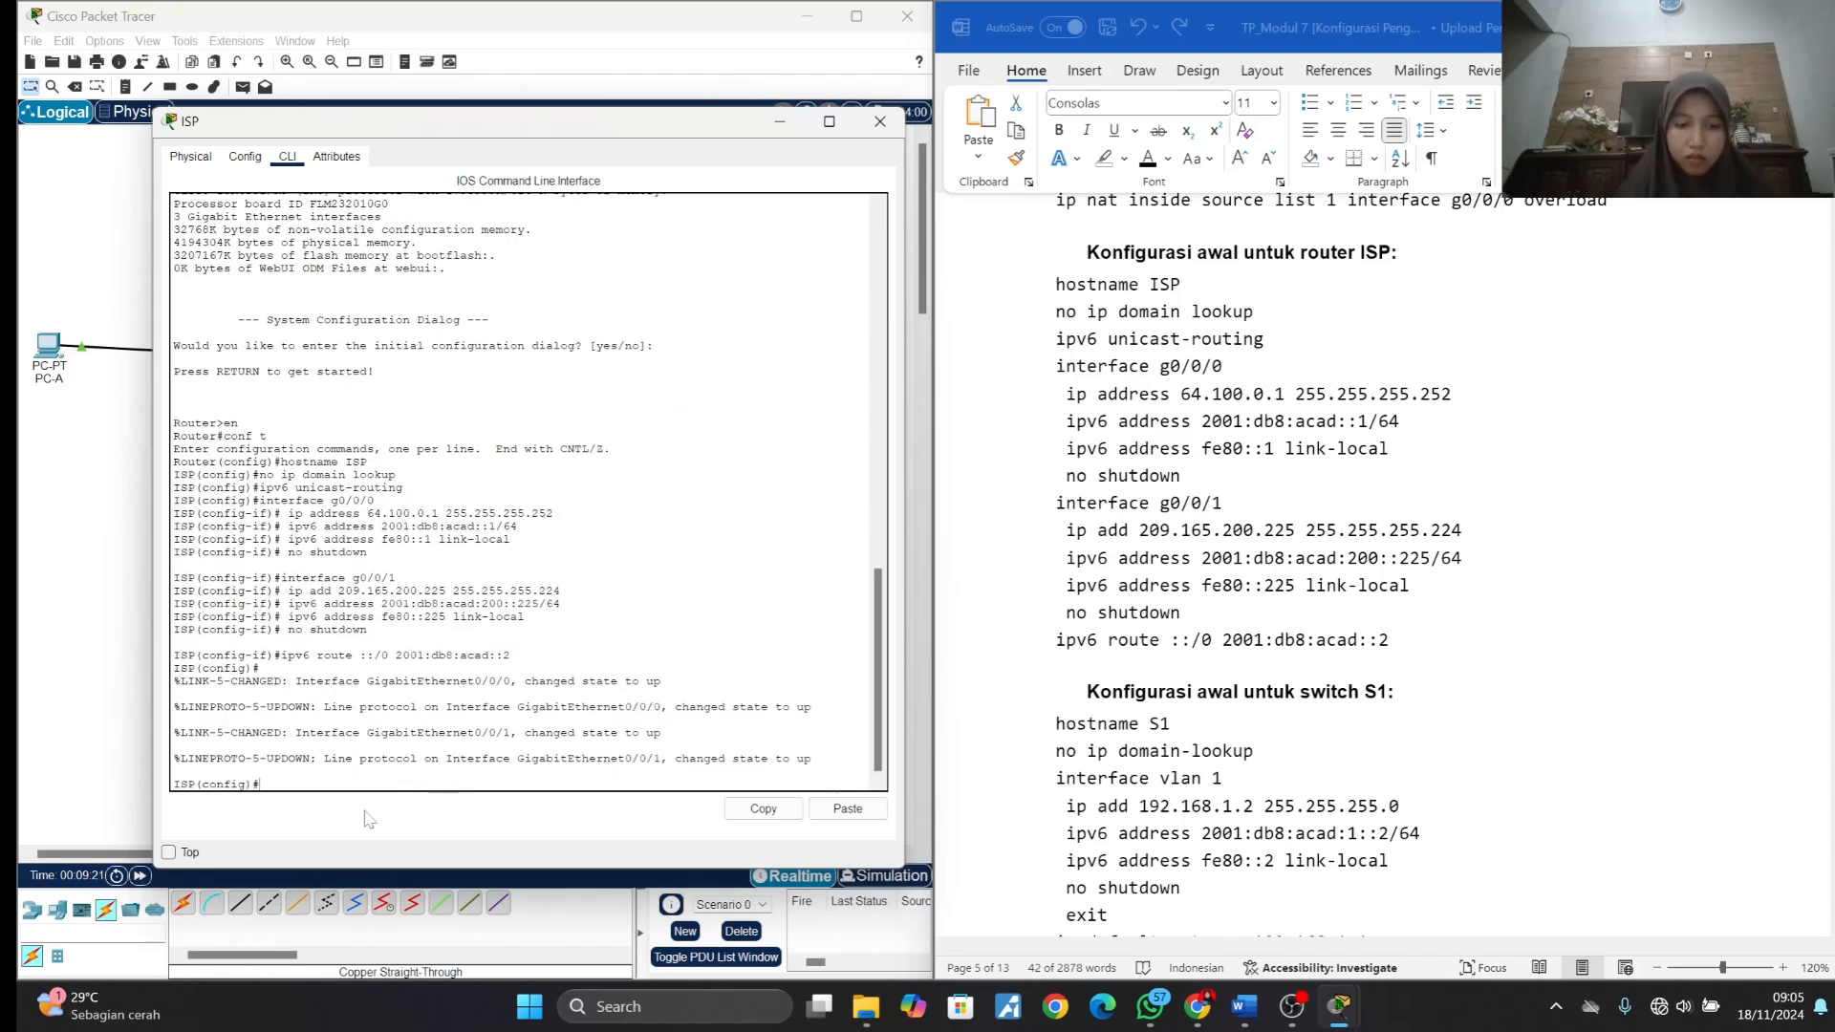
- Exit ISP's configuration mode, copy running-config to startup-config under the default filename, and close the ISP window
type("exit")
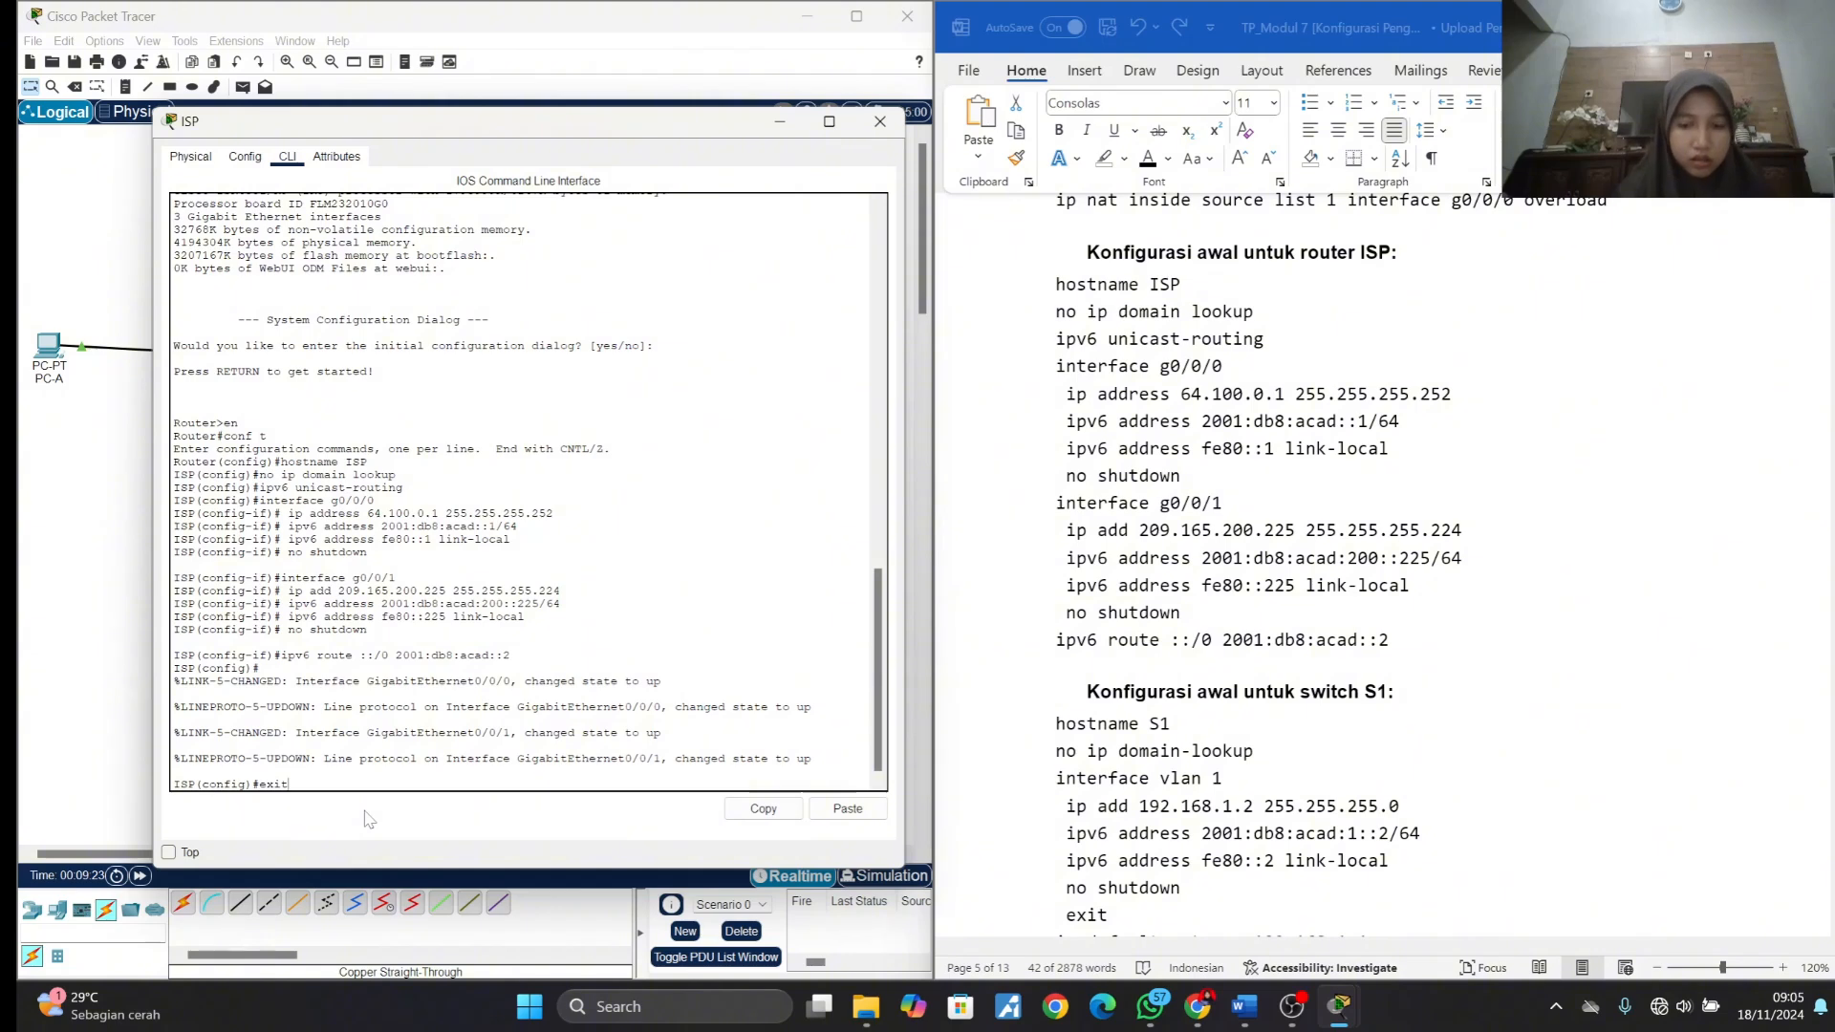
key("Return")
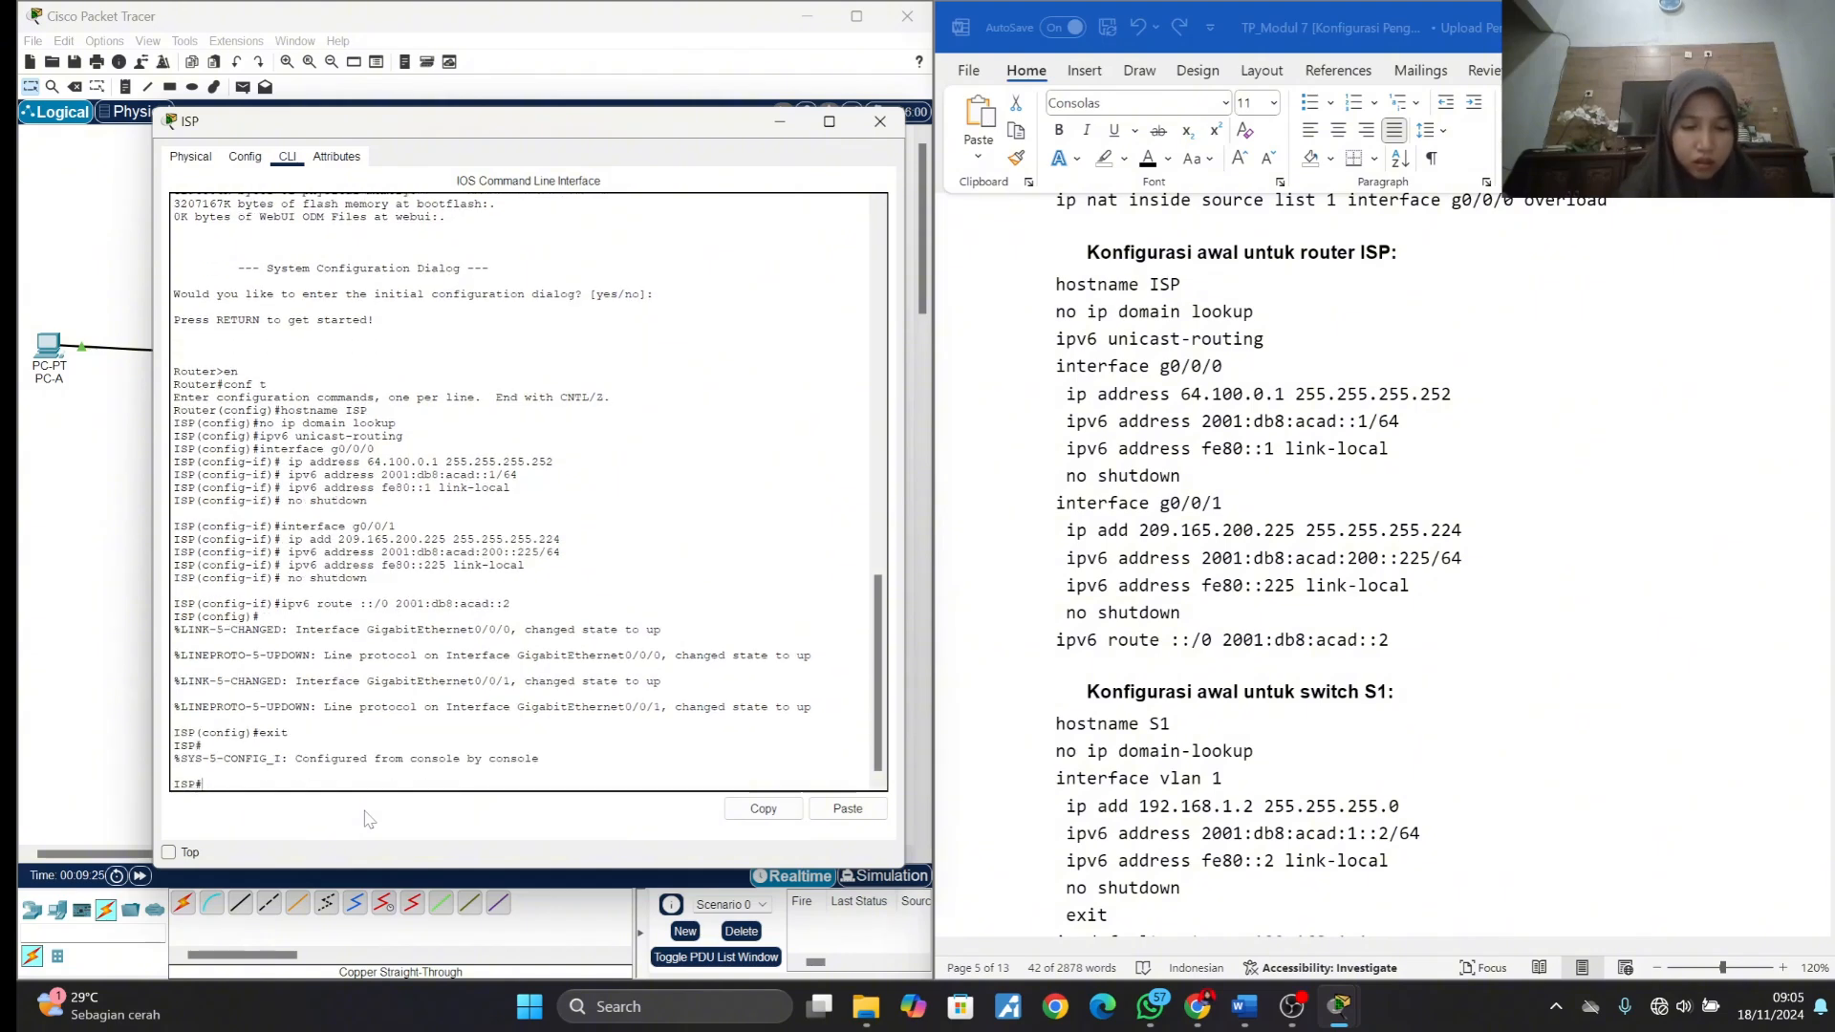
type("copy ")
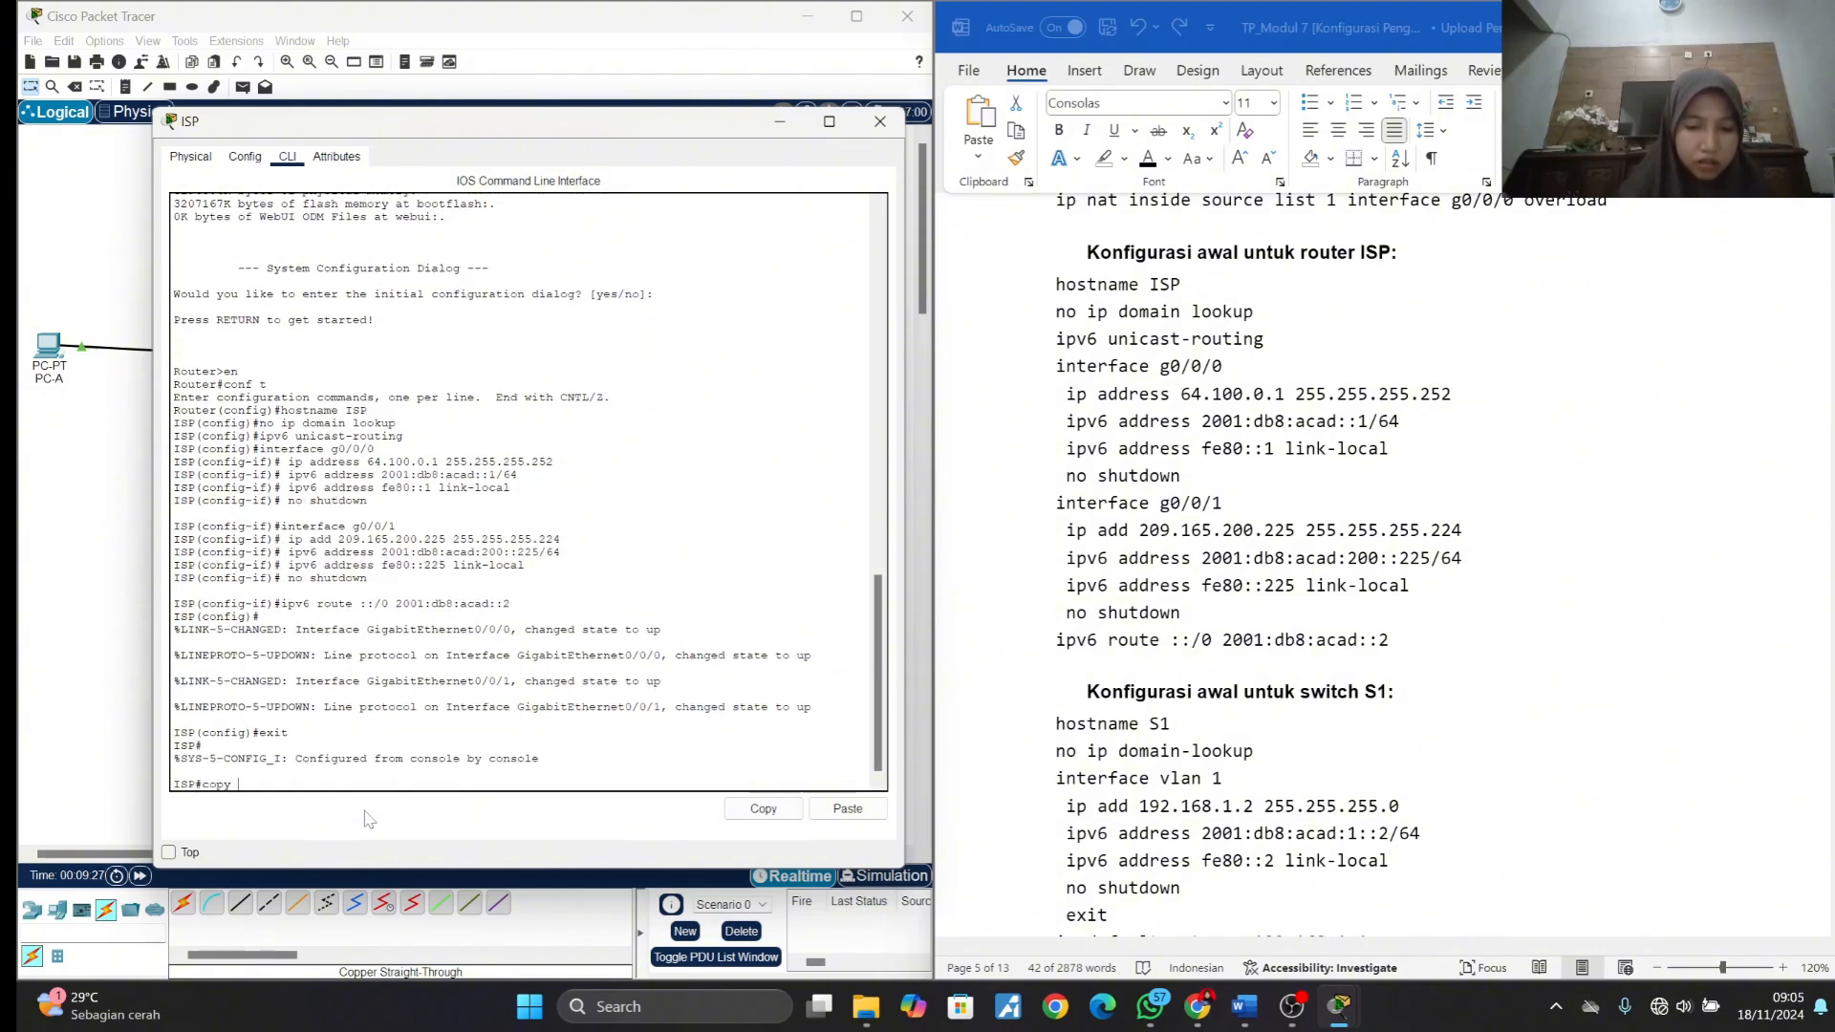
type("runni")
key("Tab")
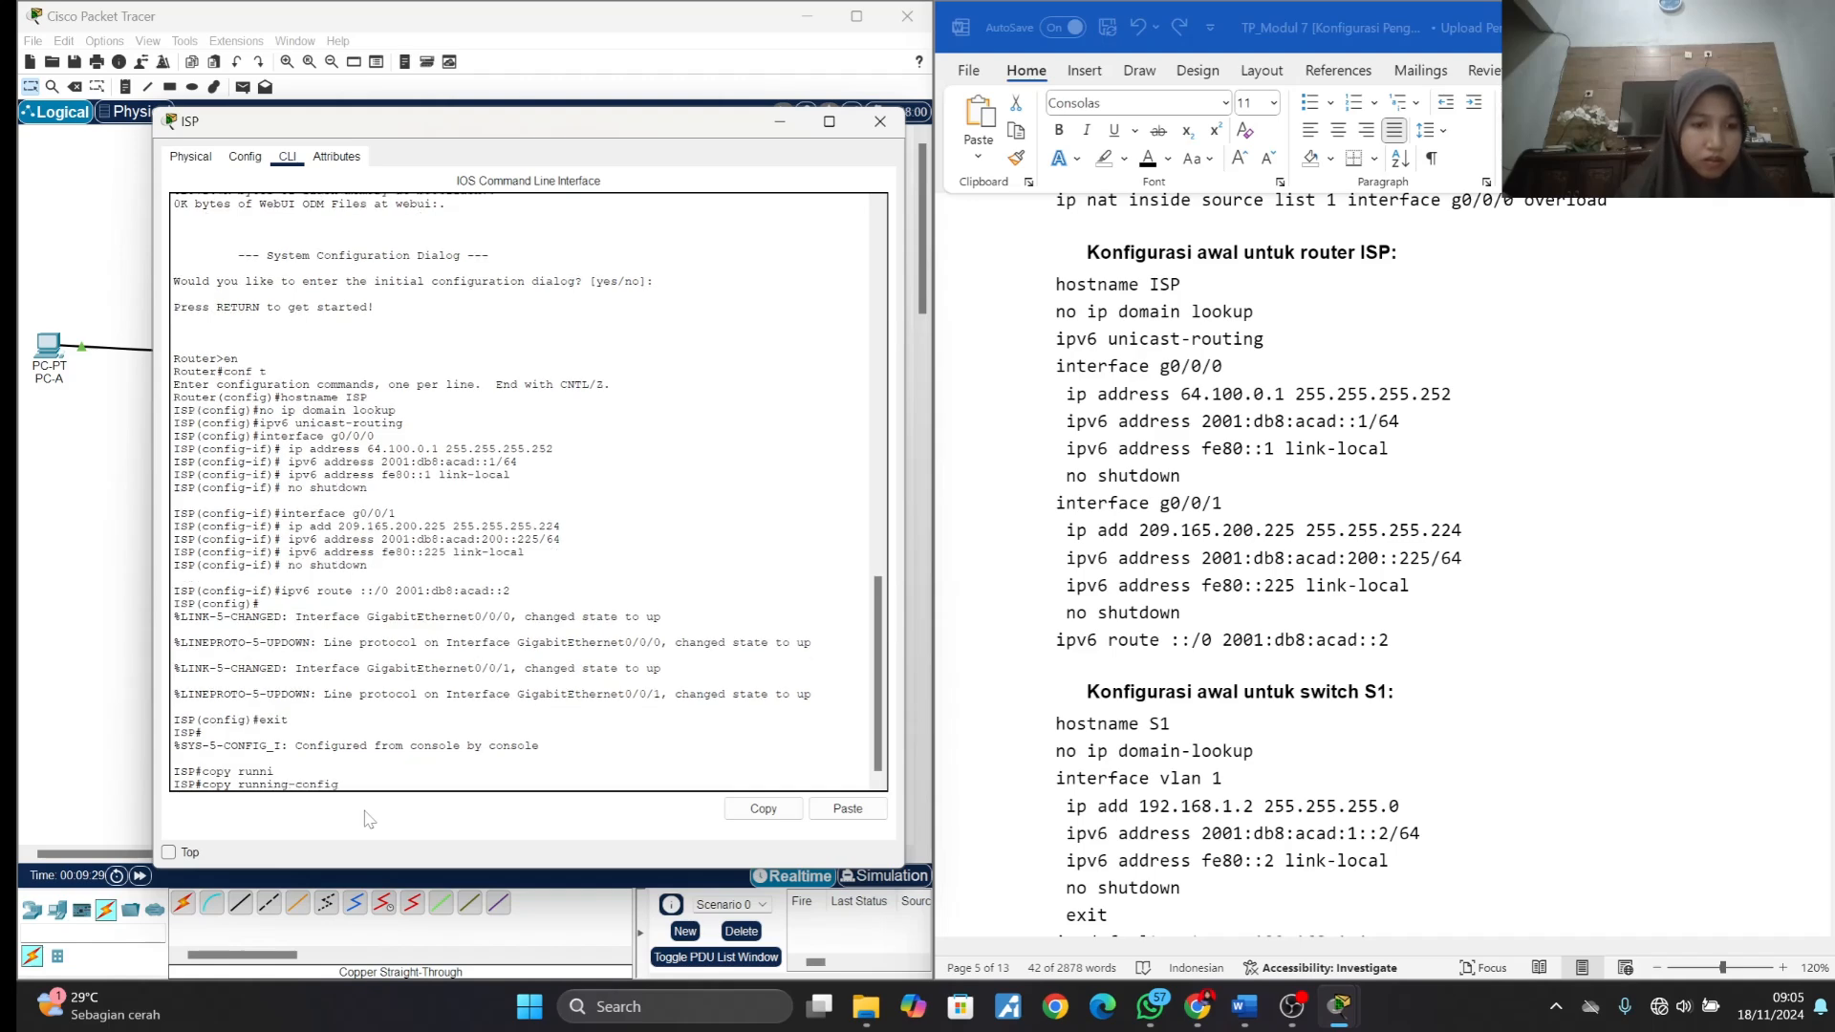
type("st")
key("Tab")
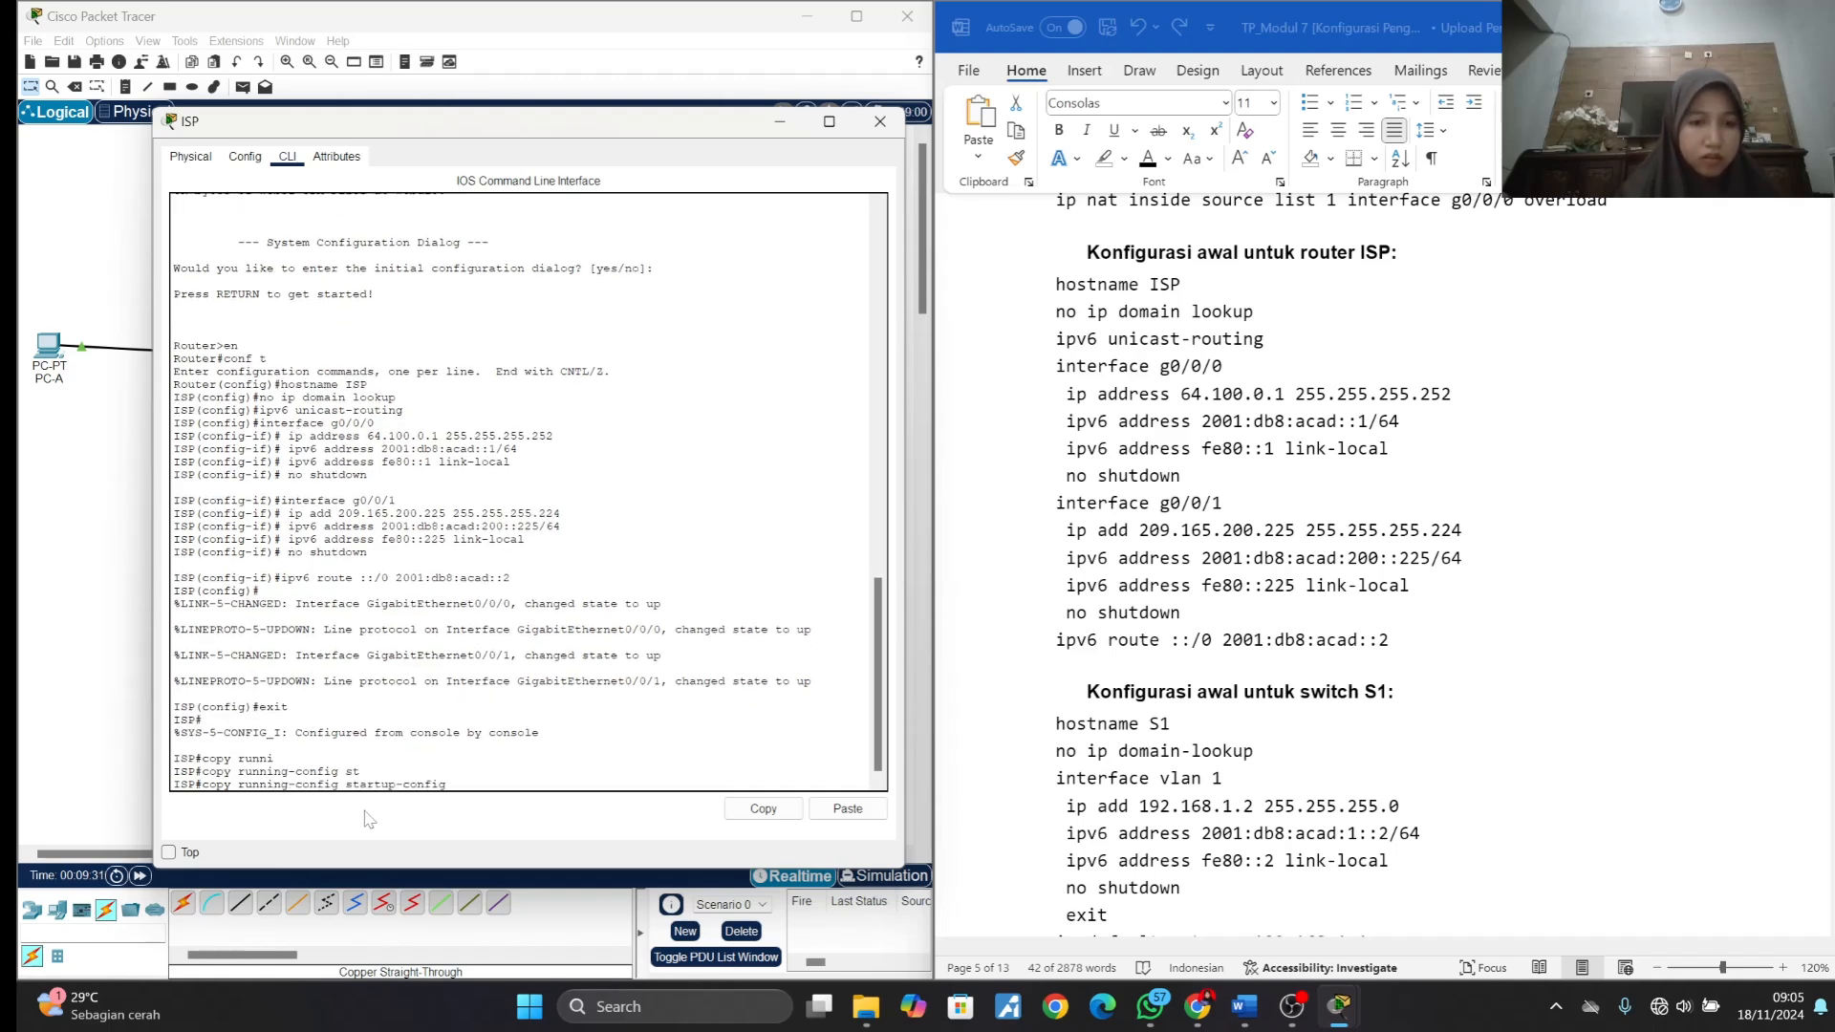
key("Return")
key("Return")
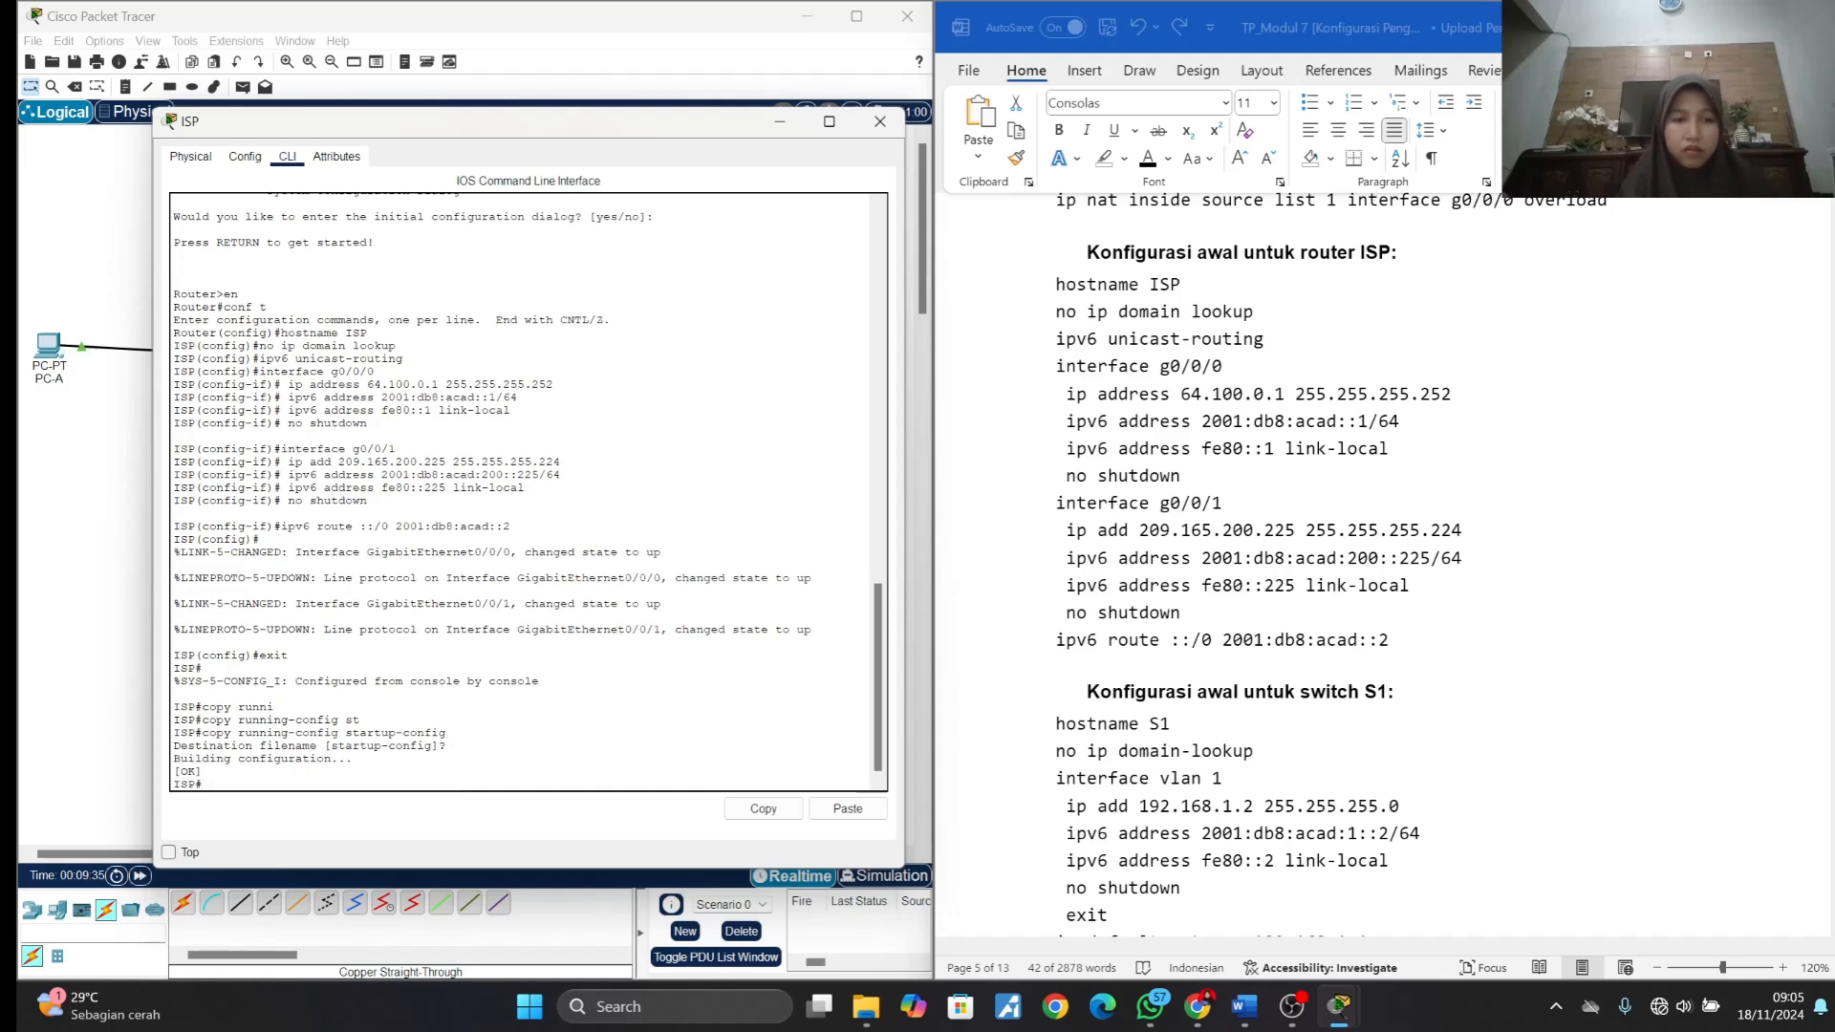
left_click(880, 121)
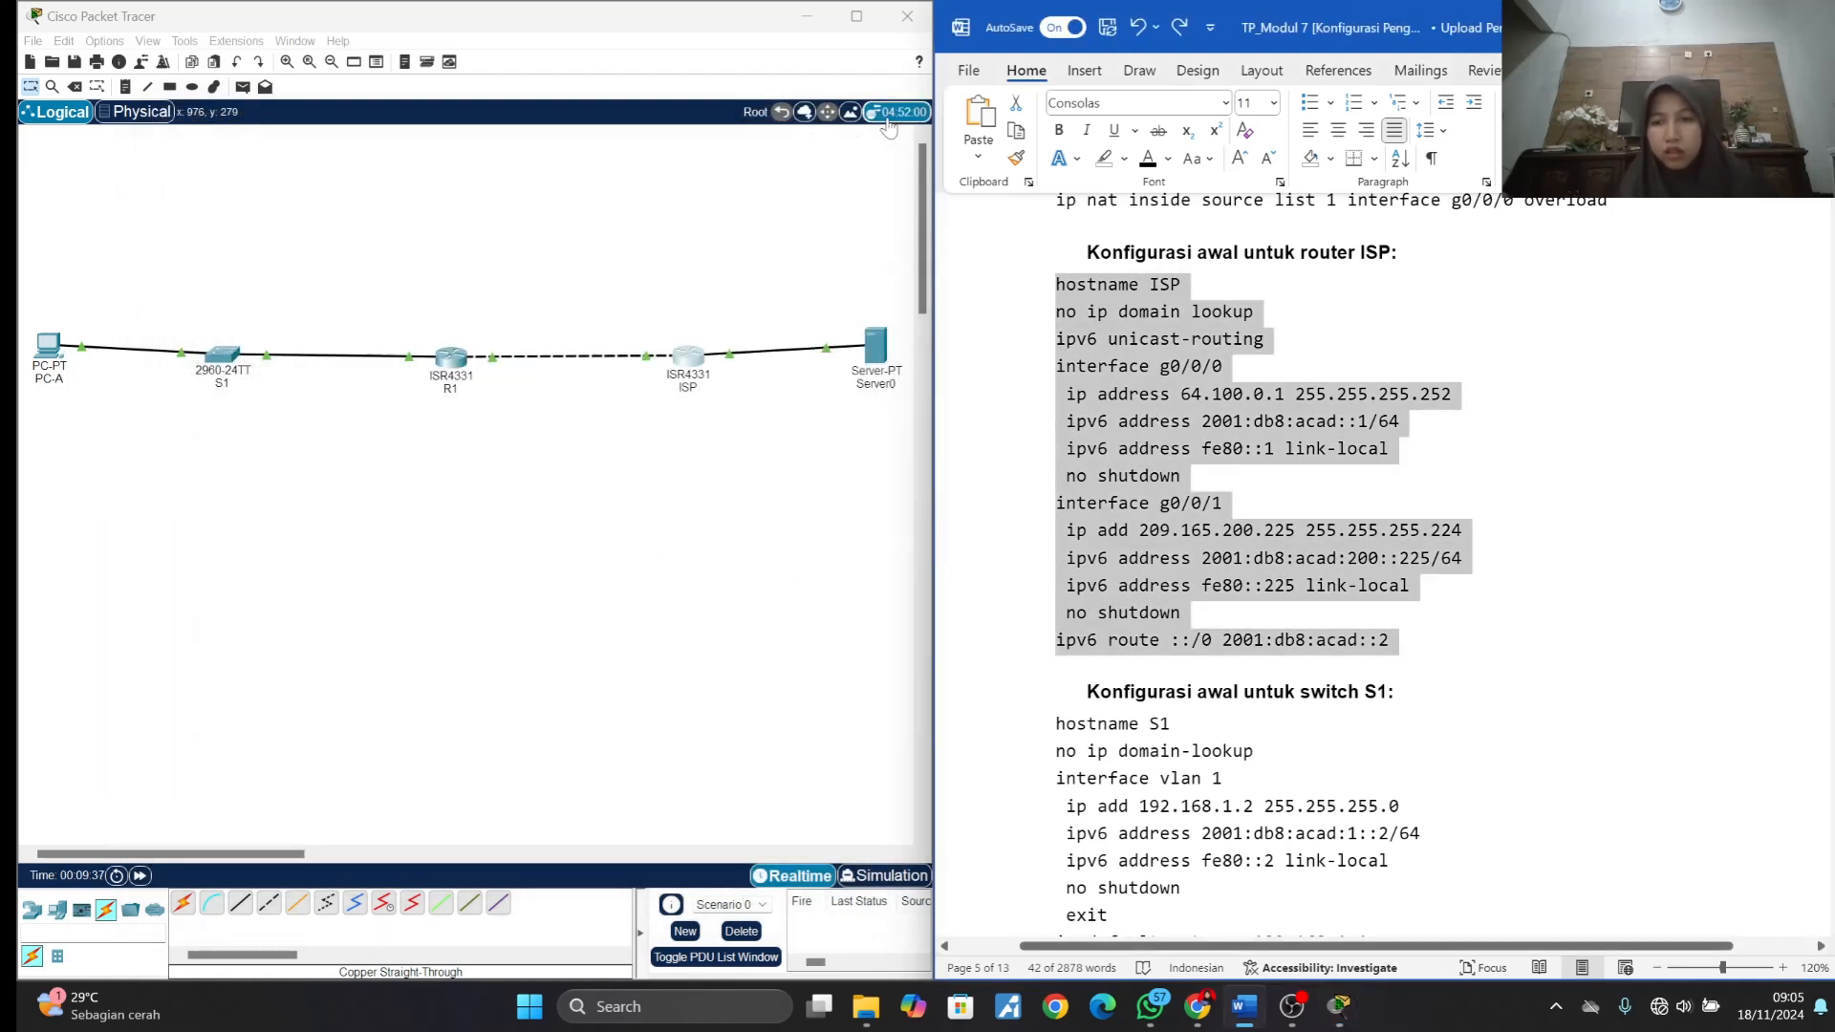
- Find the initial configuration for switch S1 in the lab document and open S1's command-line interface beside it
scroll(1386, 573, "down", 4)
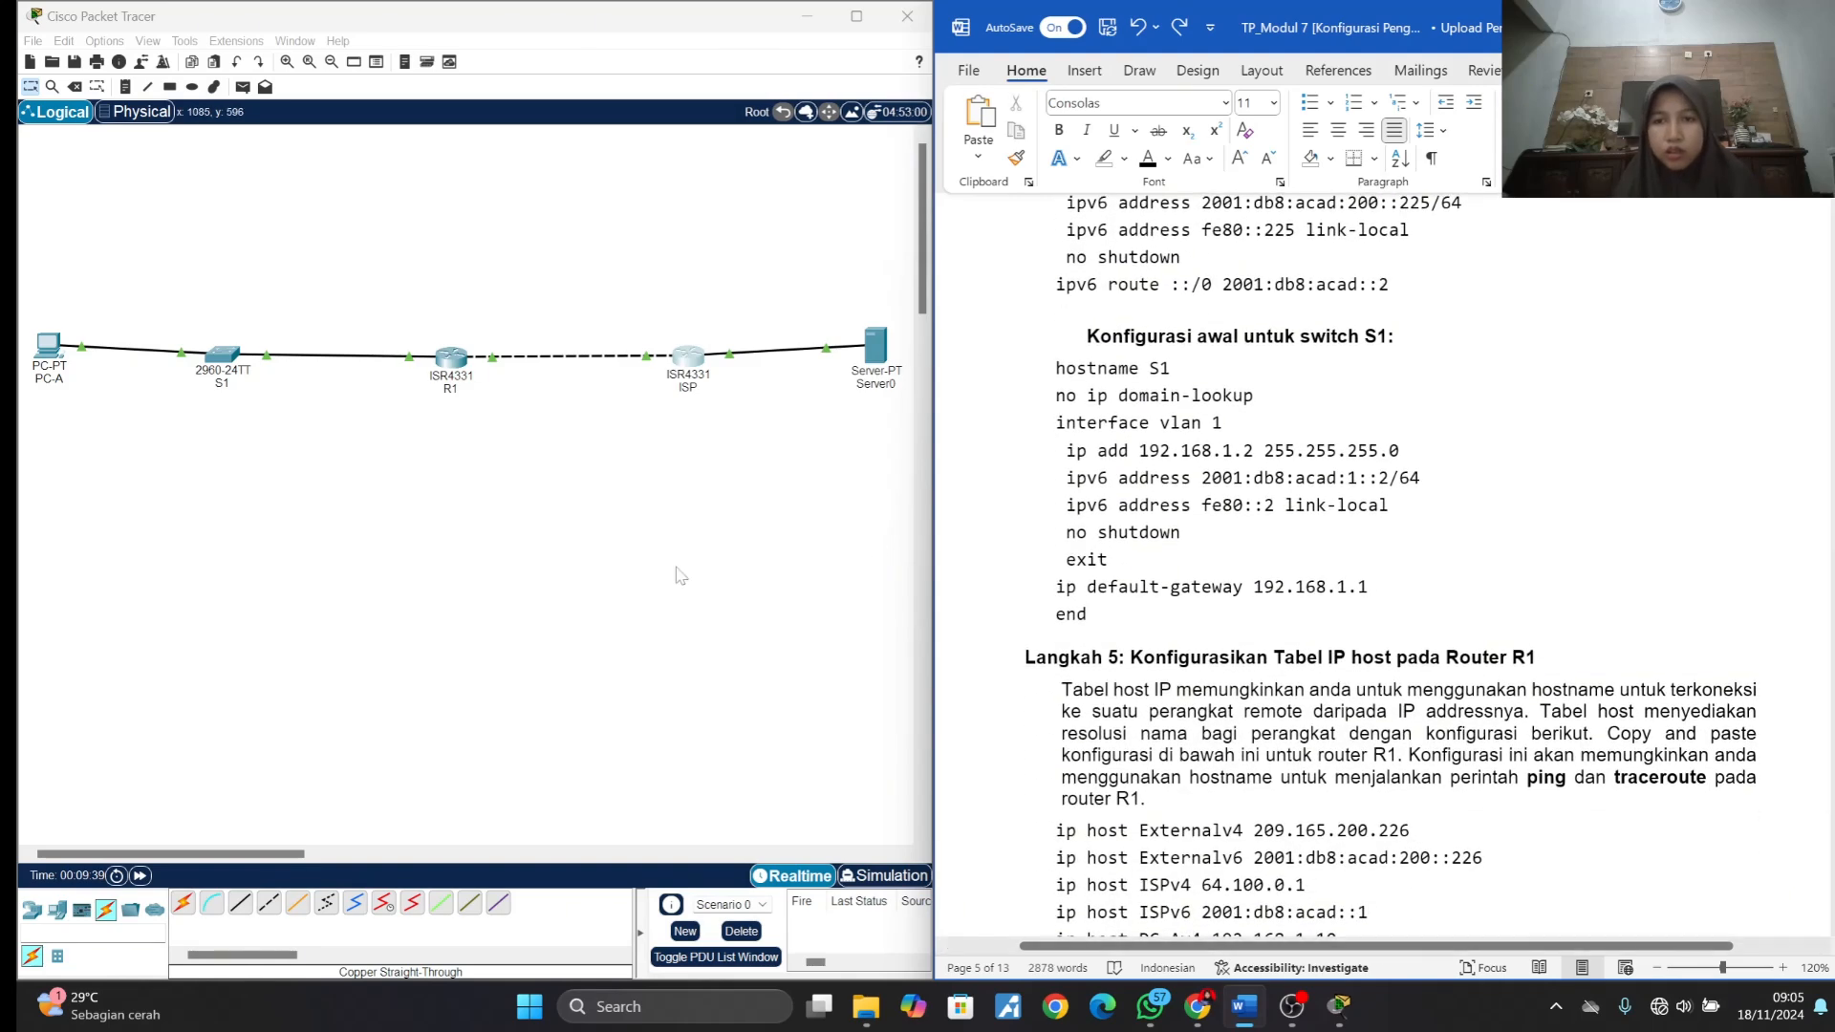
left_click(227, 355)
left_click(226, 355)
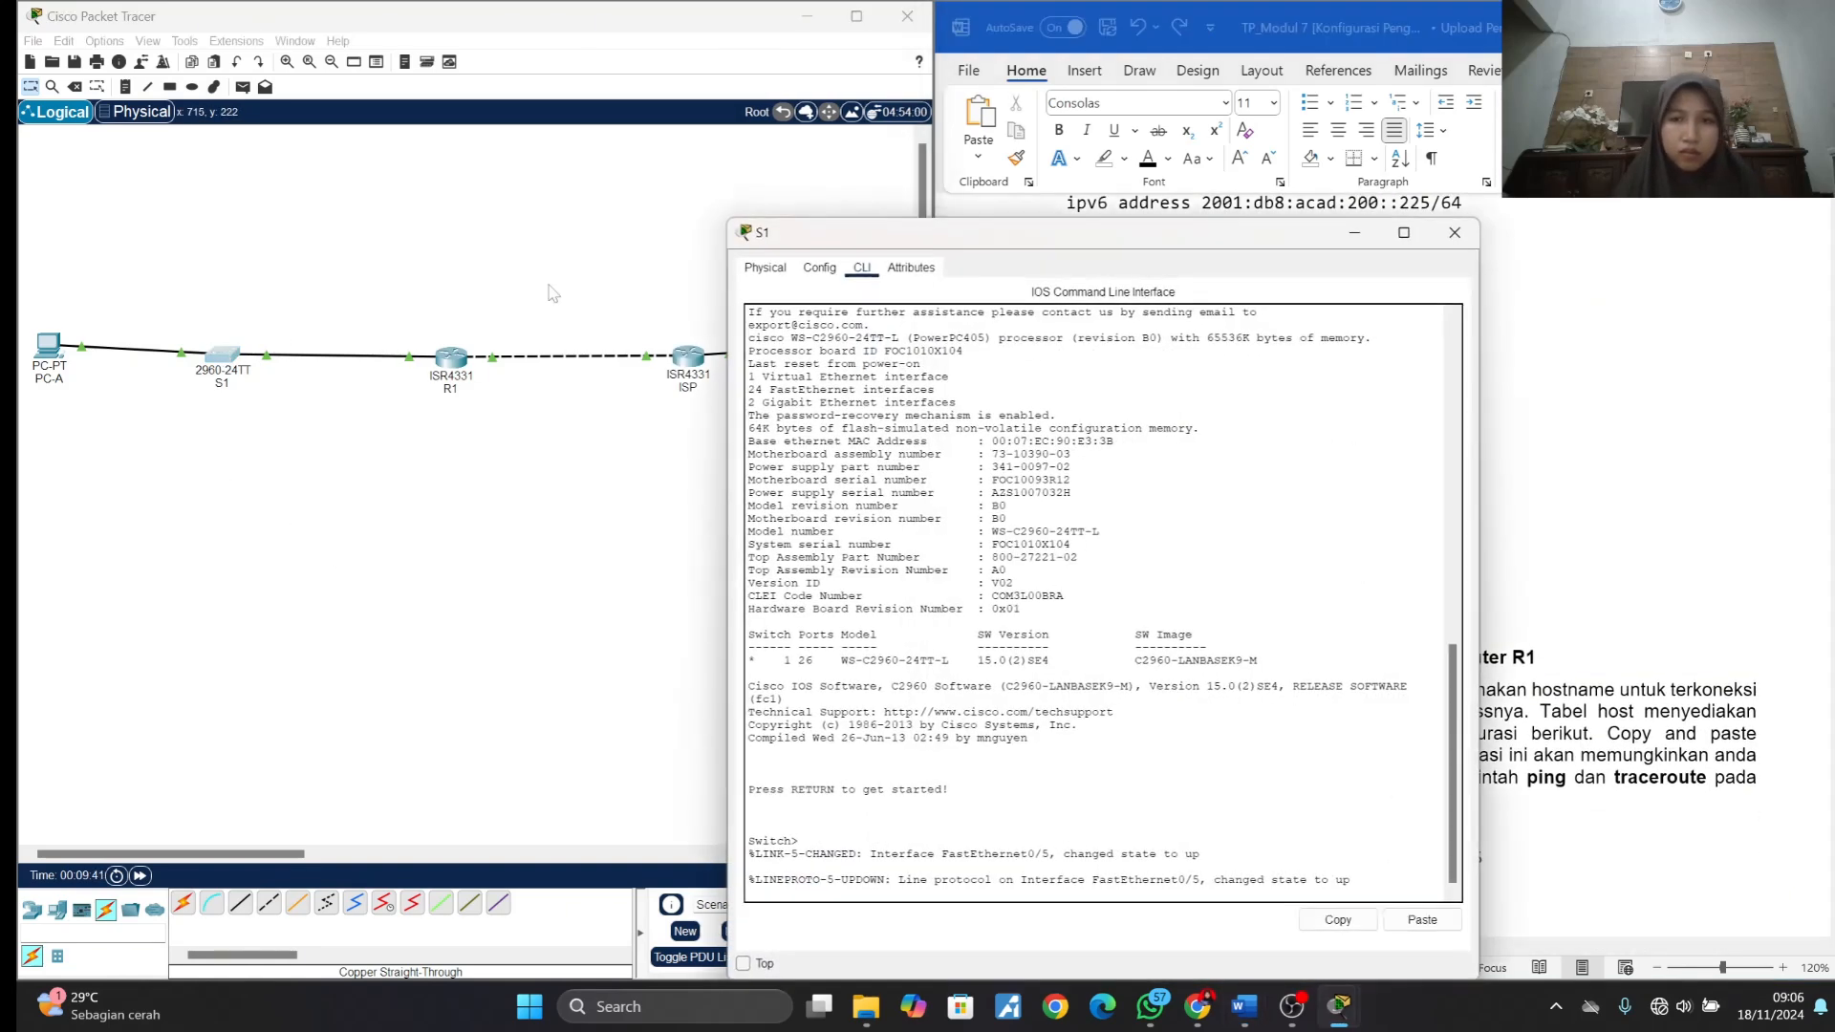
left_click_drag(857, 251, 214, 35)
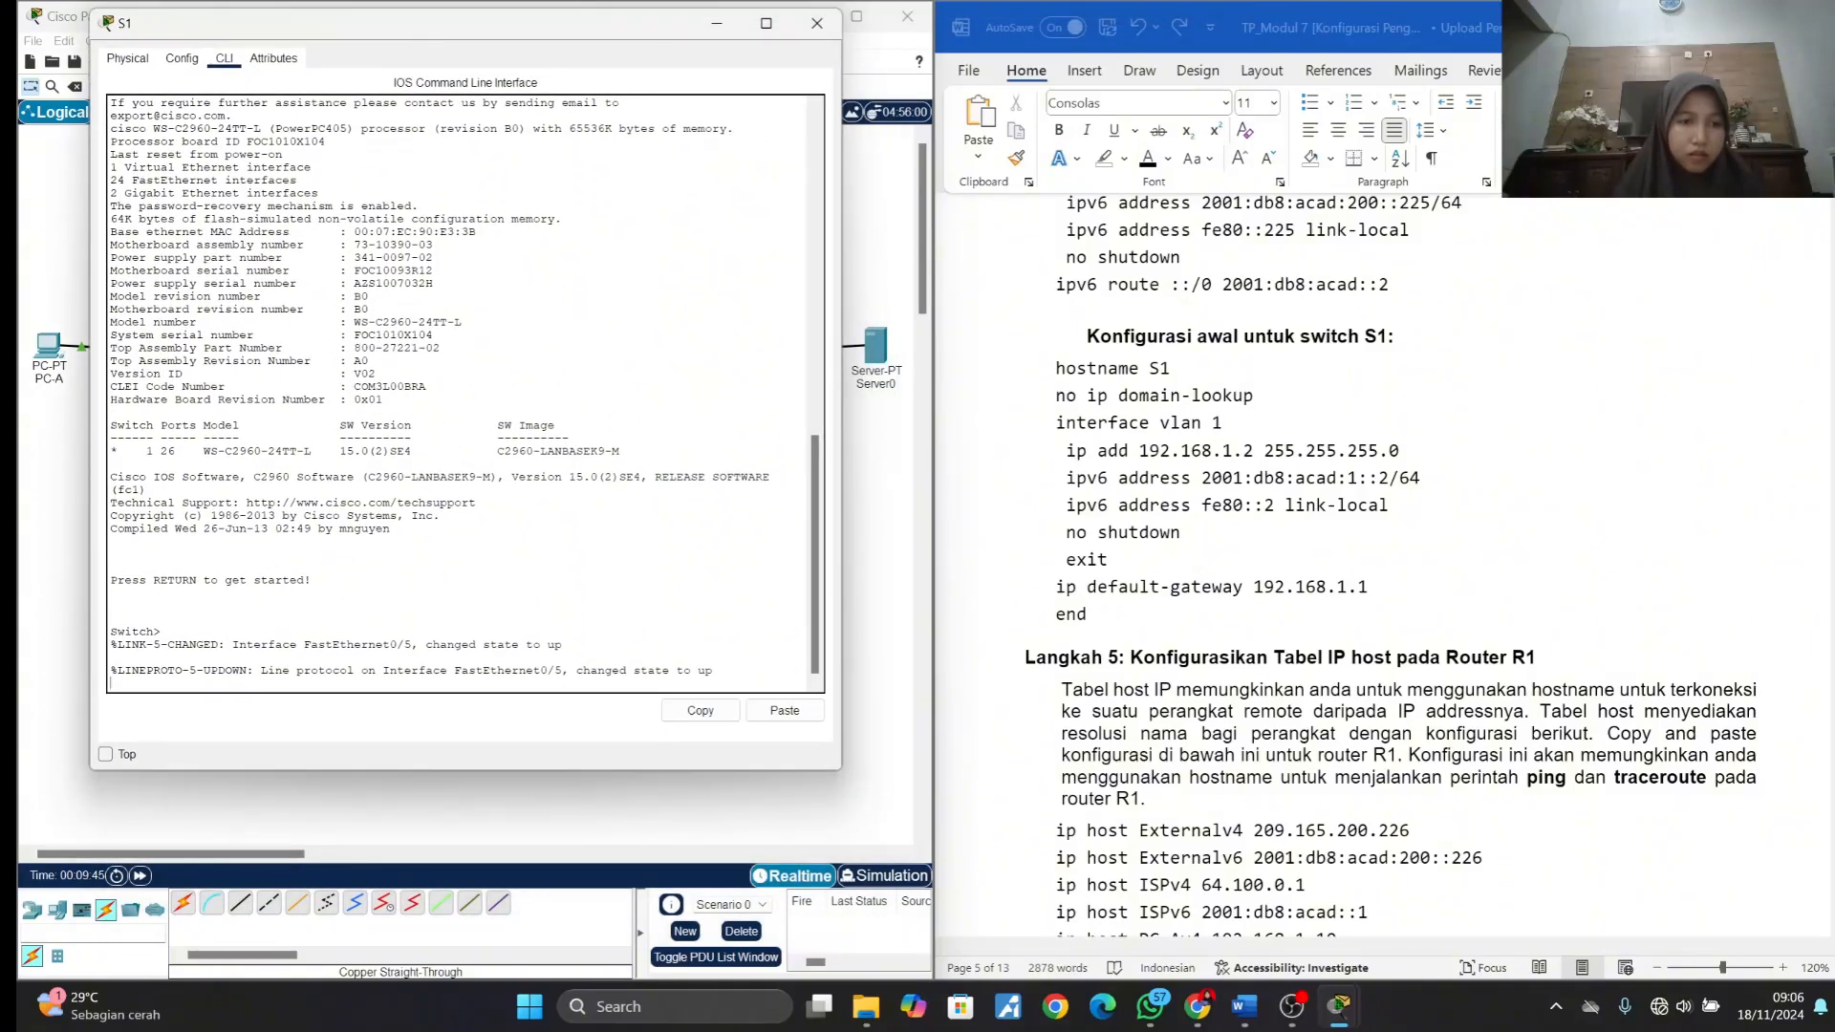
- Start S1's console session and enter global configuration mode with en and conf t
key("Return")
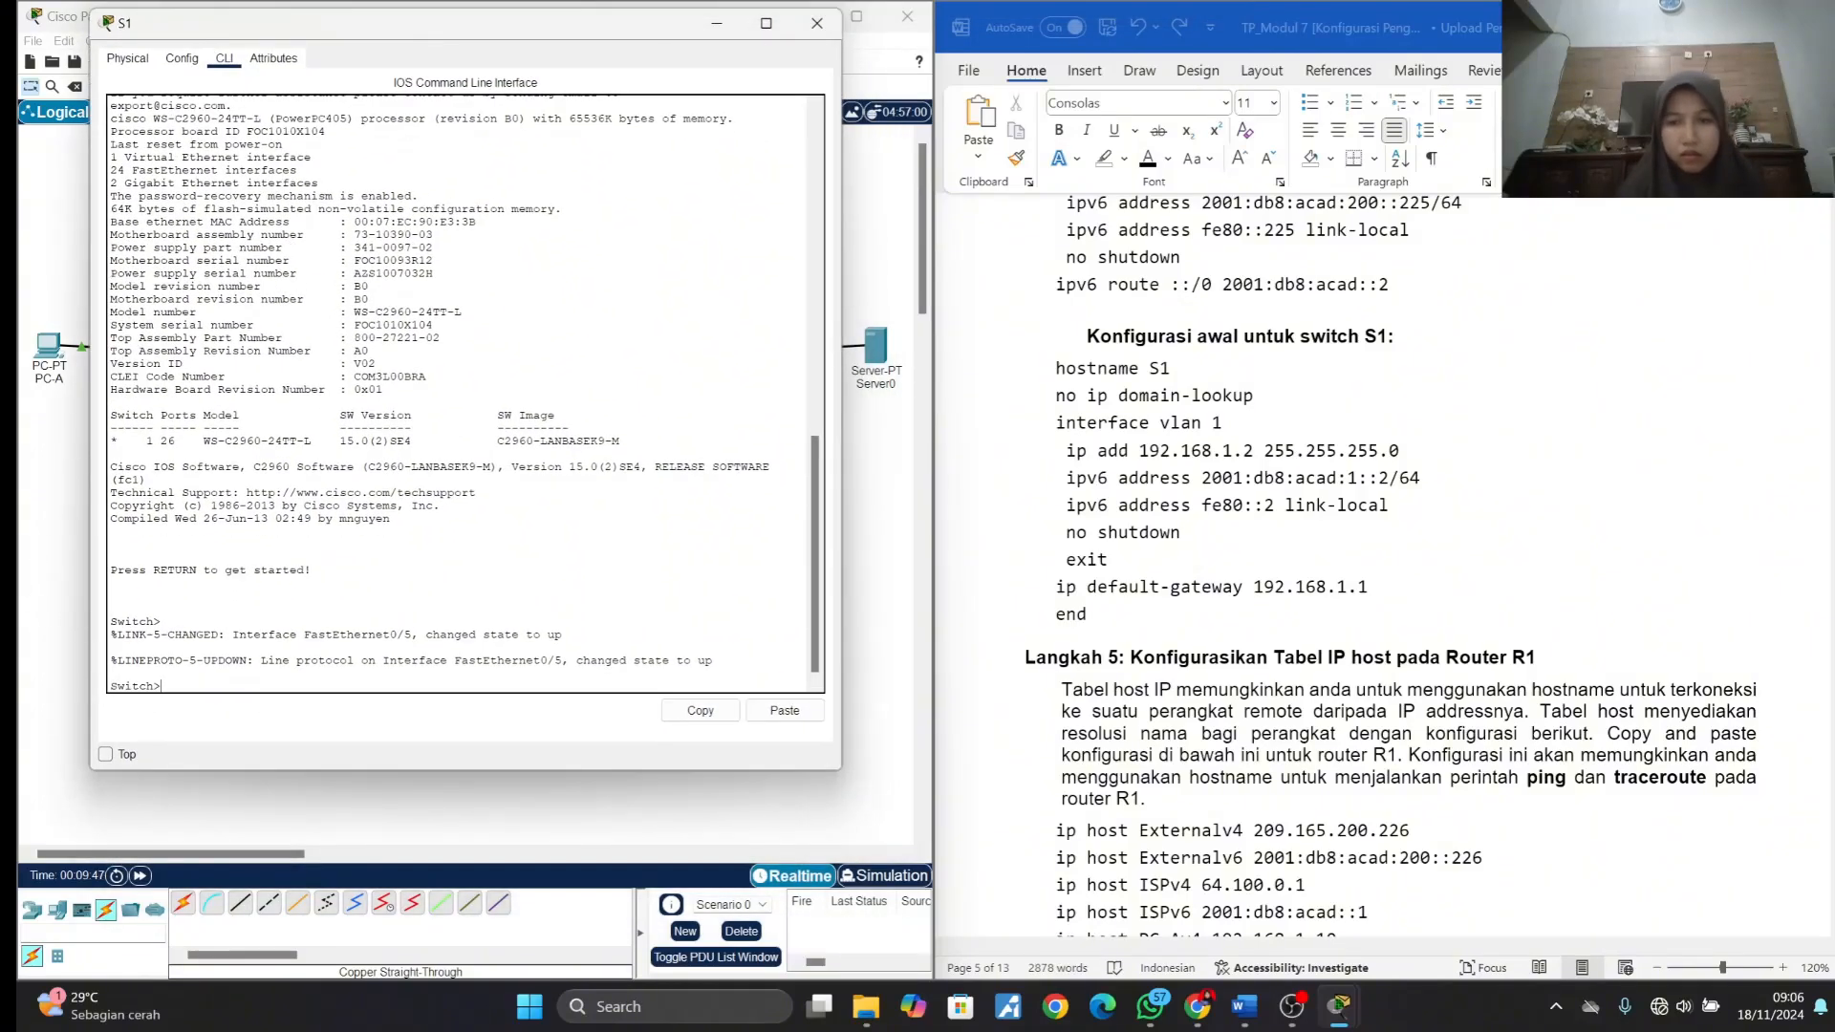
type("en")
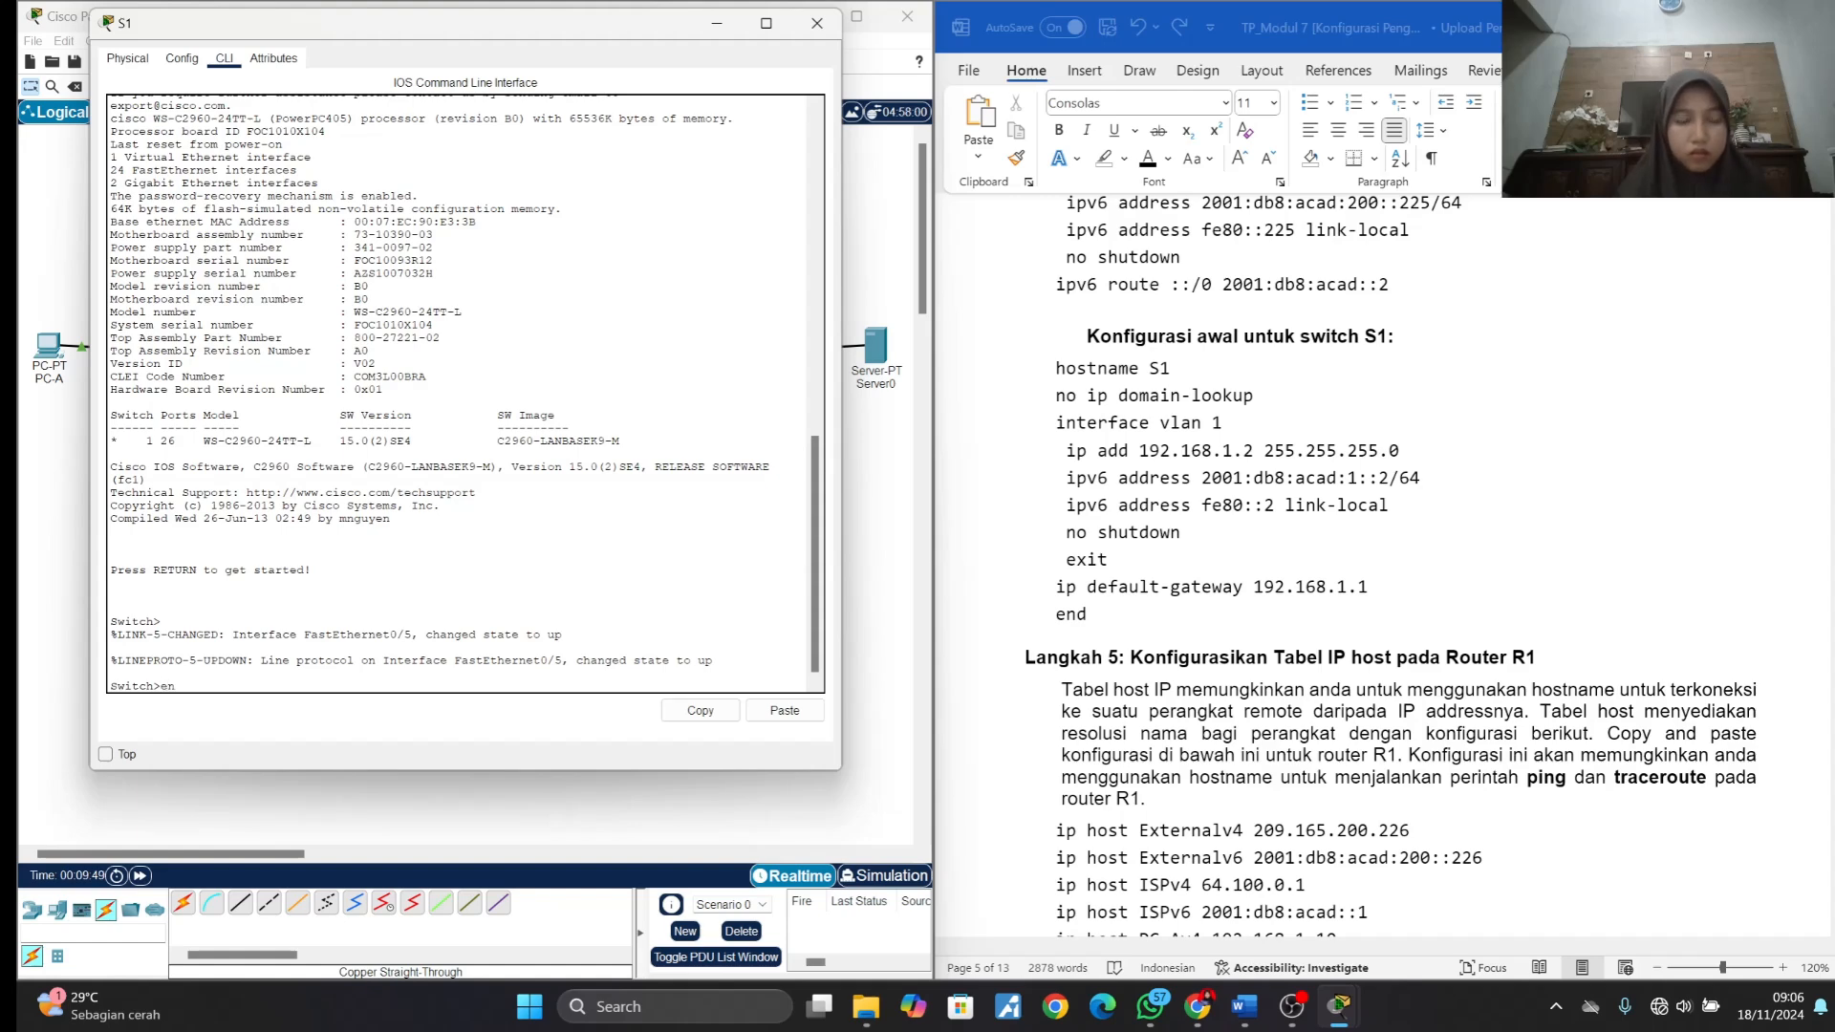
key("Return")
type("conf t")
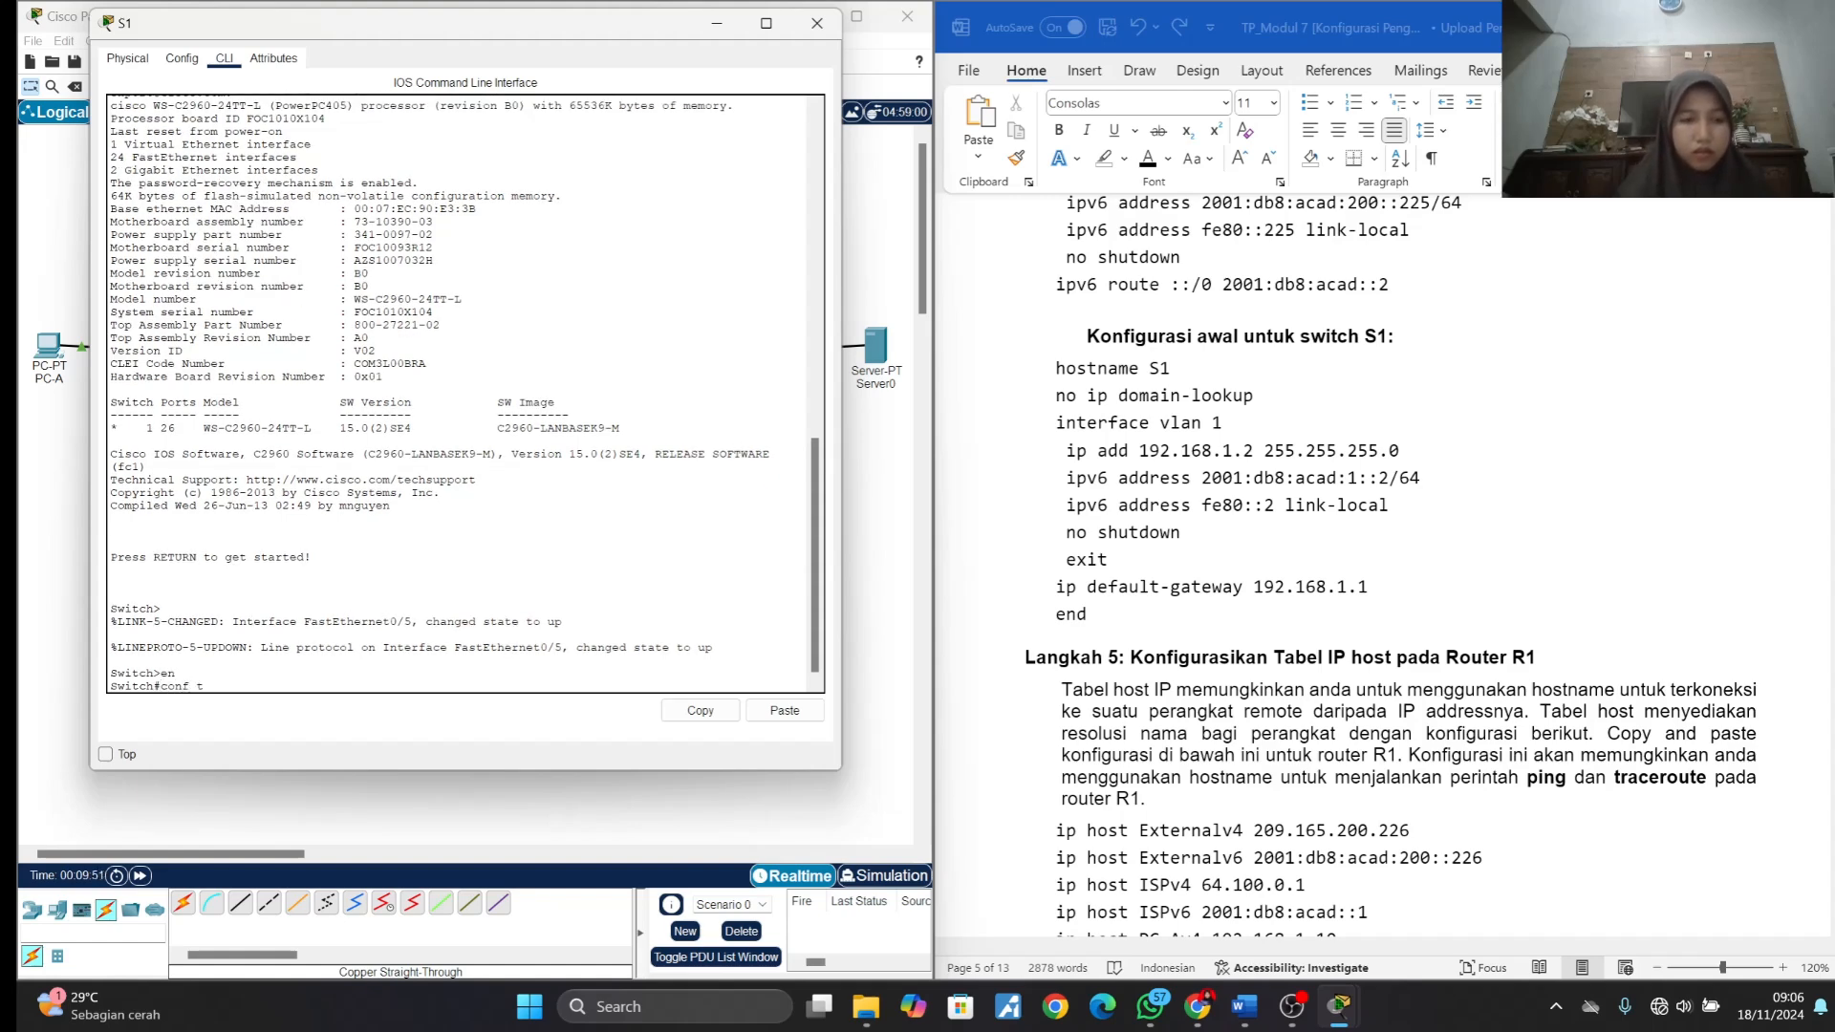
key("Return")
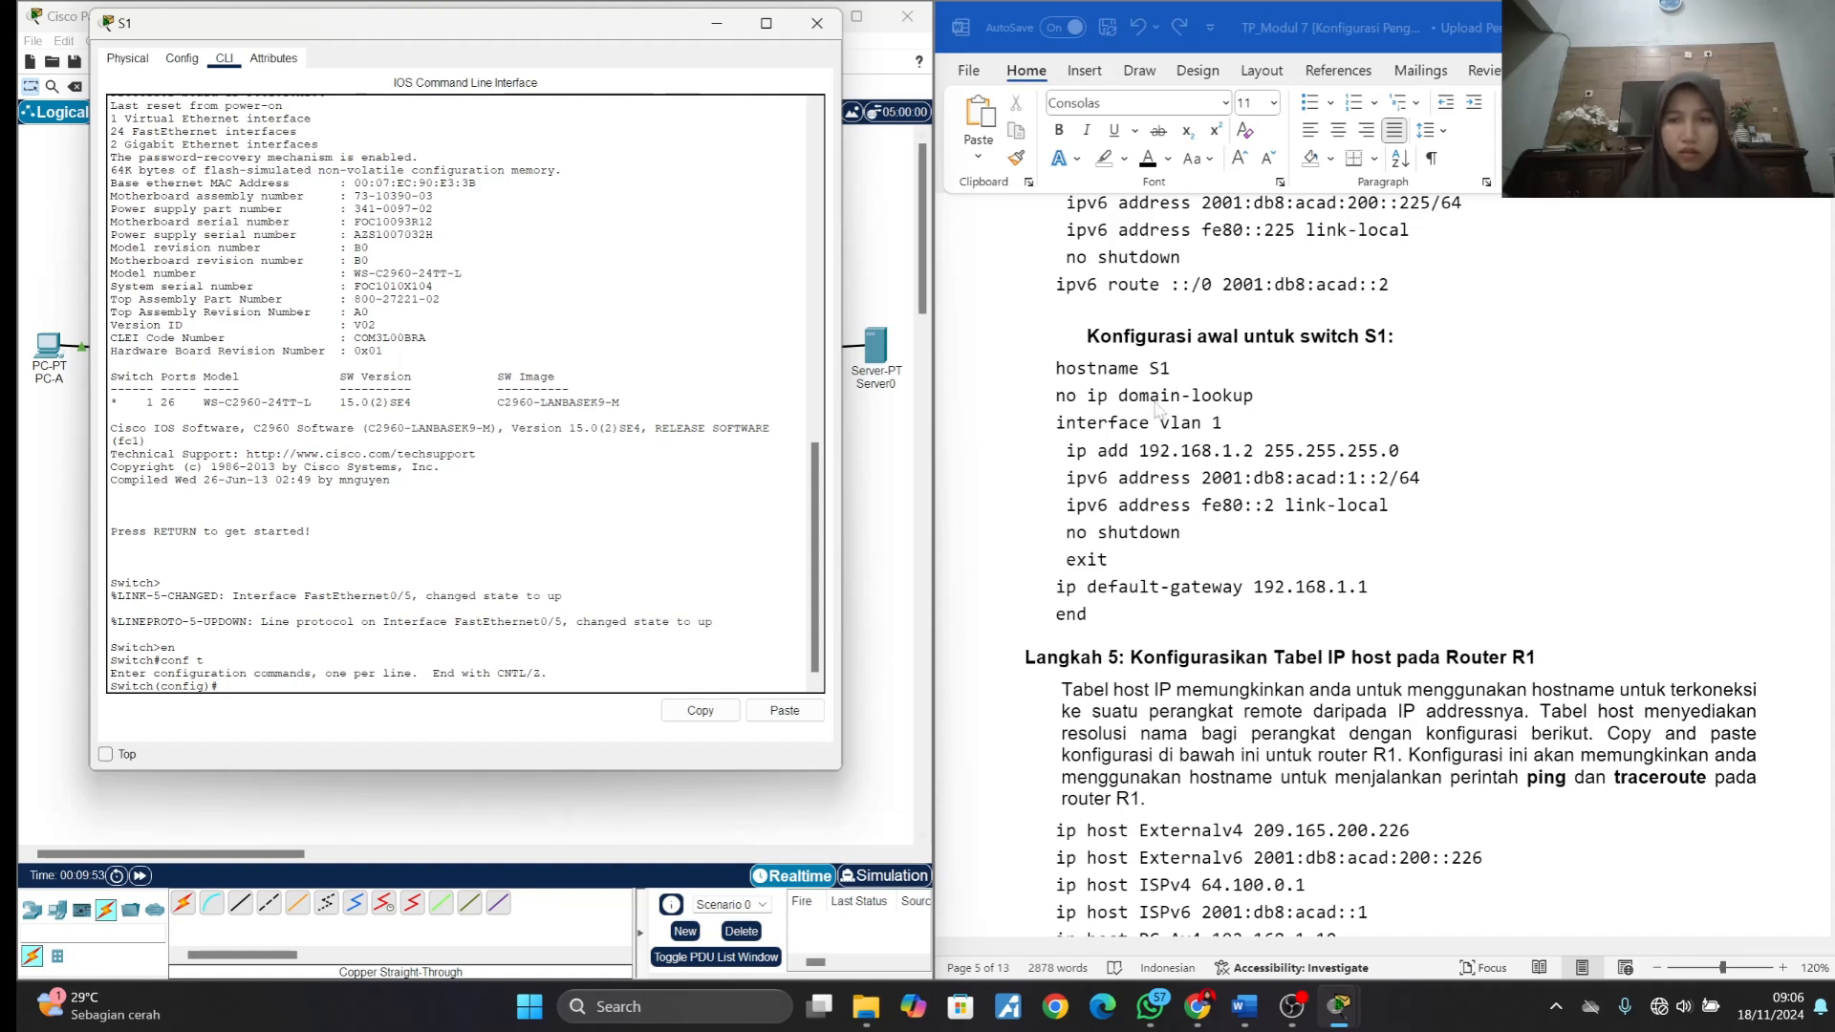
- Copy the S1 configuration block from the lab document, from hostname S1 through end, run it on S1, and close the S1 window
left_click(1057, 375)
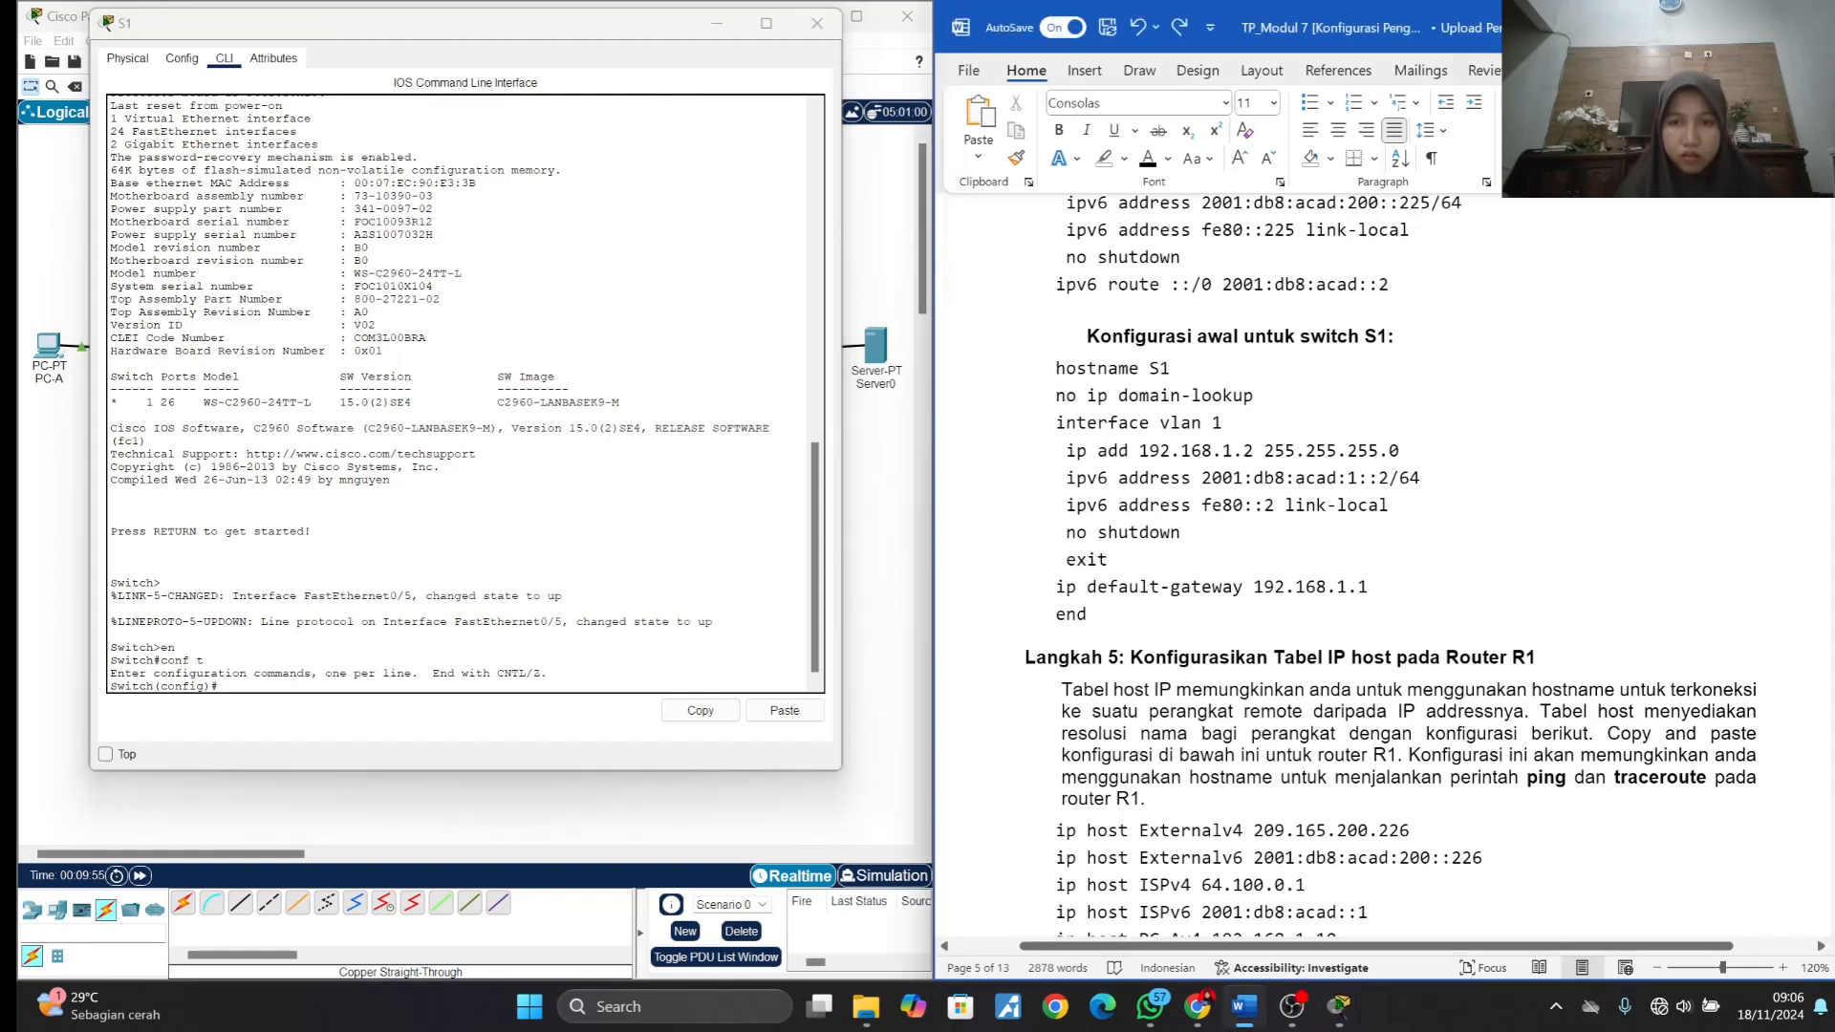
left_click_drag(1056, 371, 1080, 620)
key("ctrl+c")
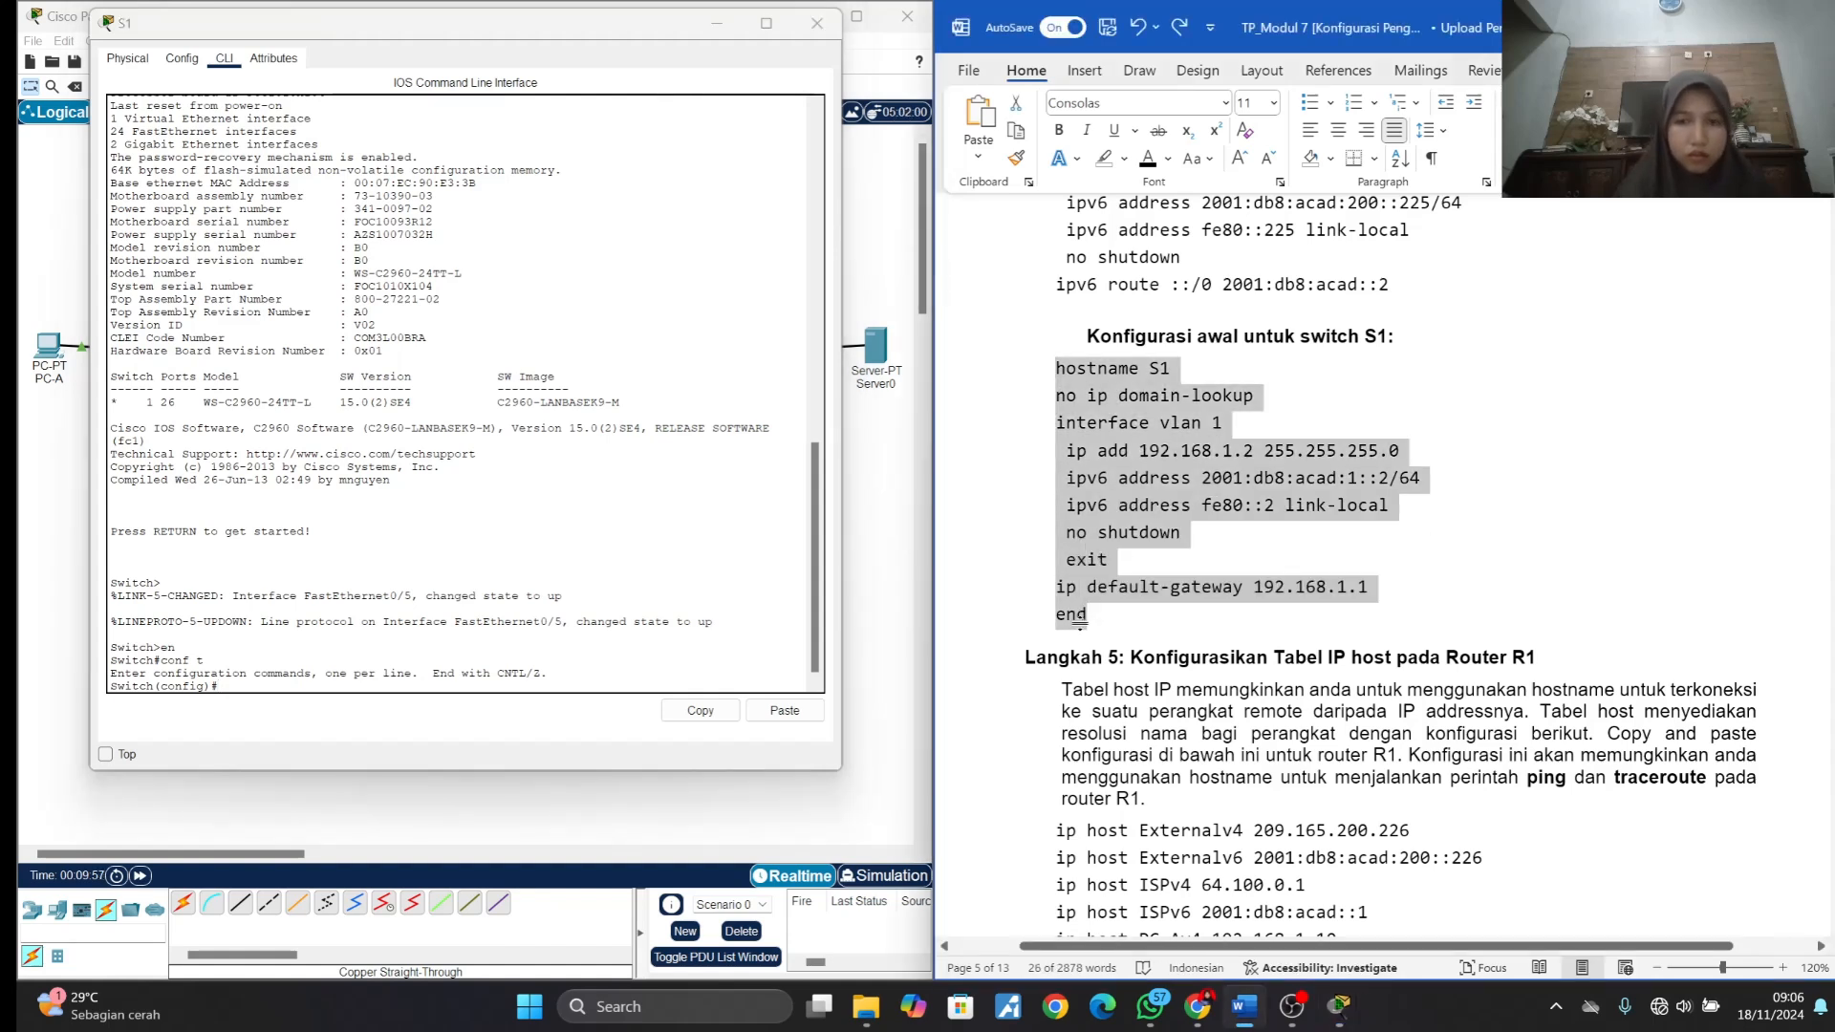
key("alt+Tab")
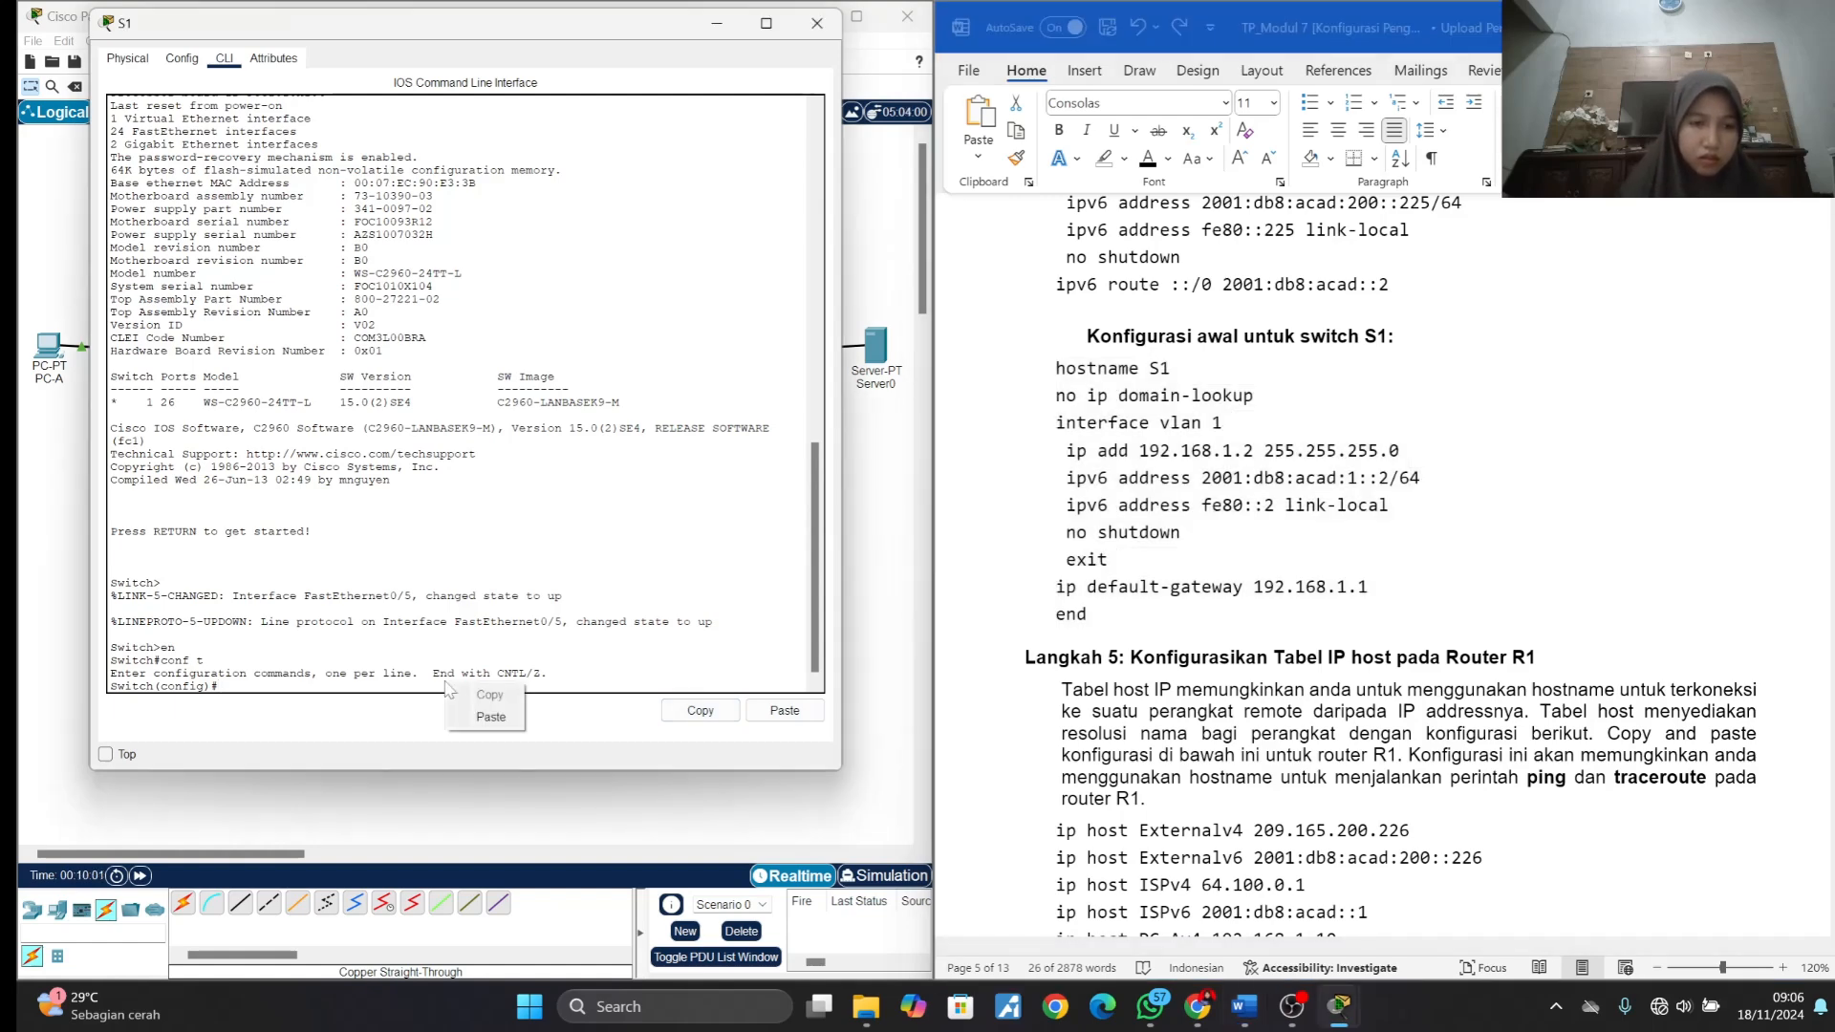
key("ctrl+v")
key("Return")
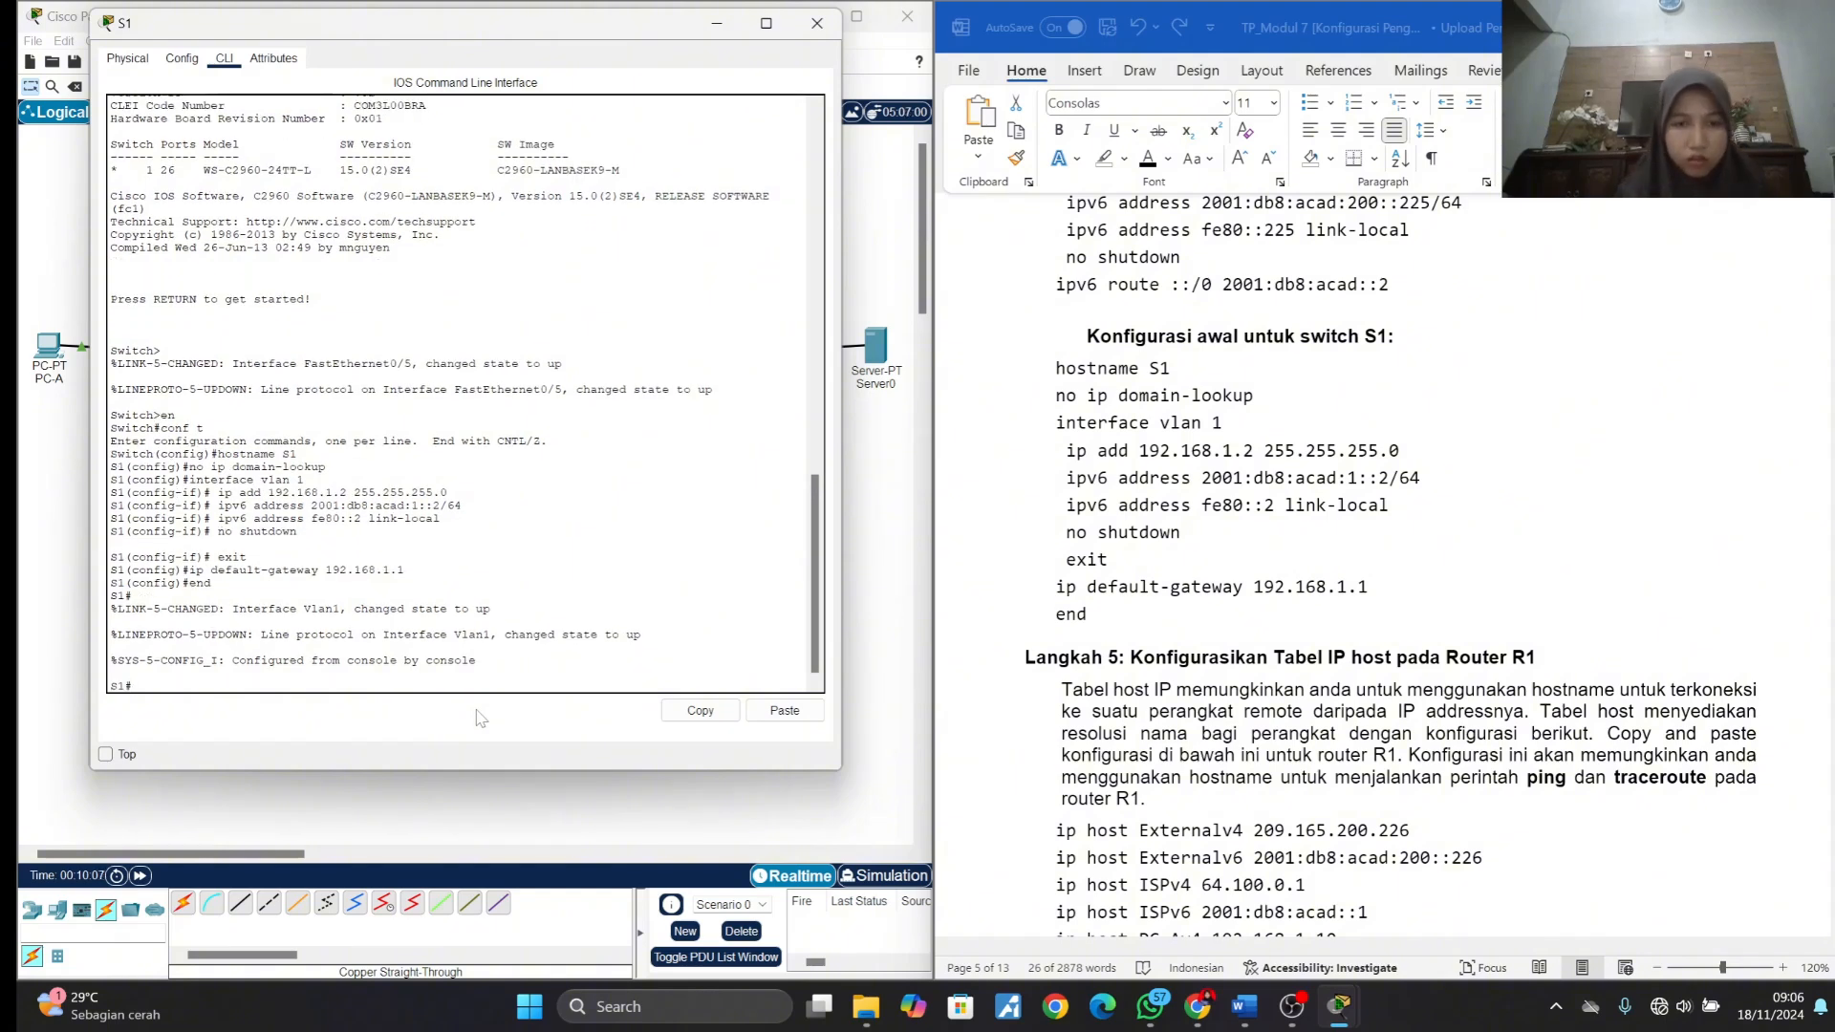
left_click(815, 25)
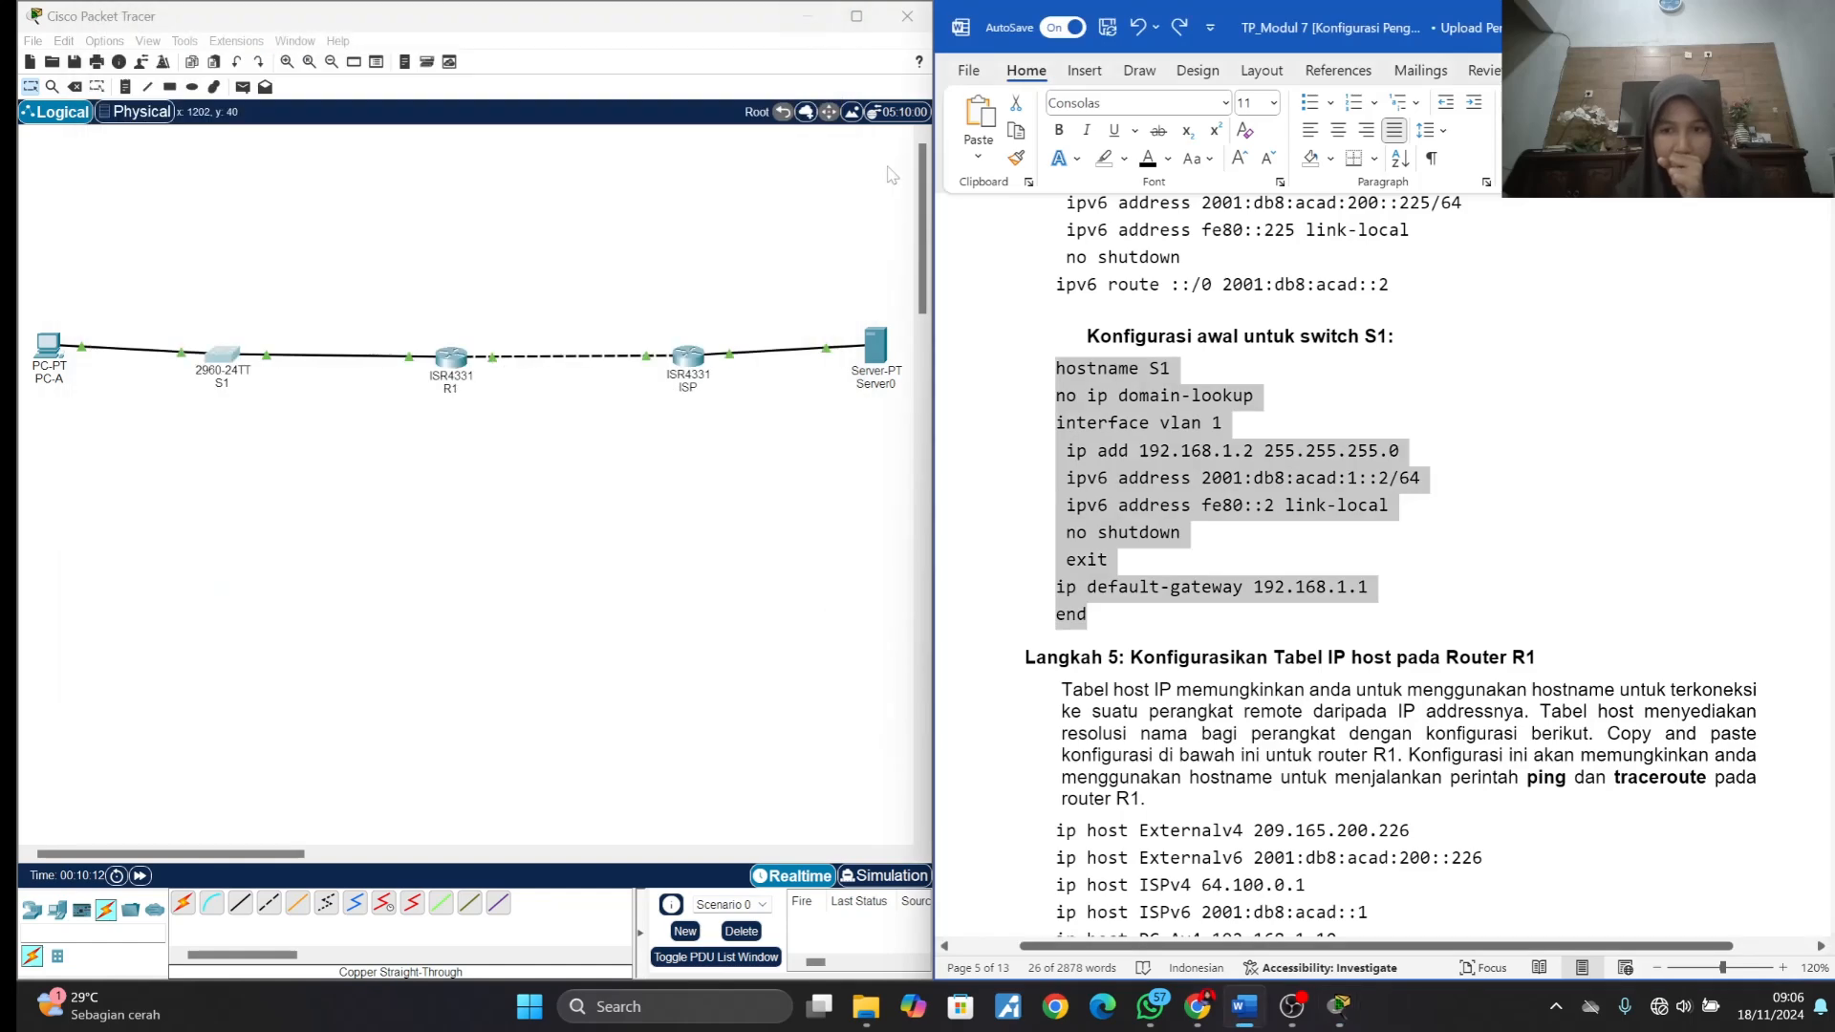
- Copy the Langkah 5 IP host table from the lab document, from ip host Externalv4 209.165.200.226 through end
scroll(1381, 516, "down", 3)
scroll(1381, 516, "down", 1)
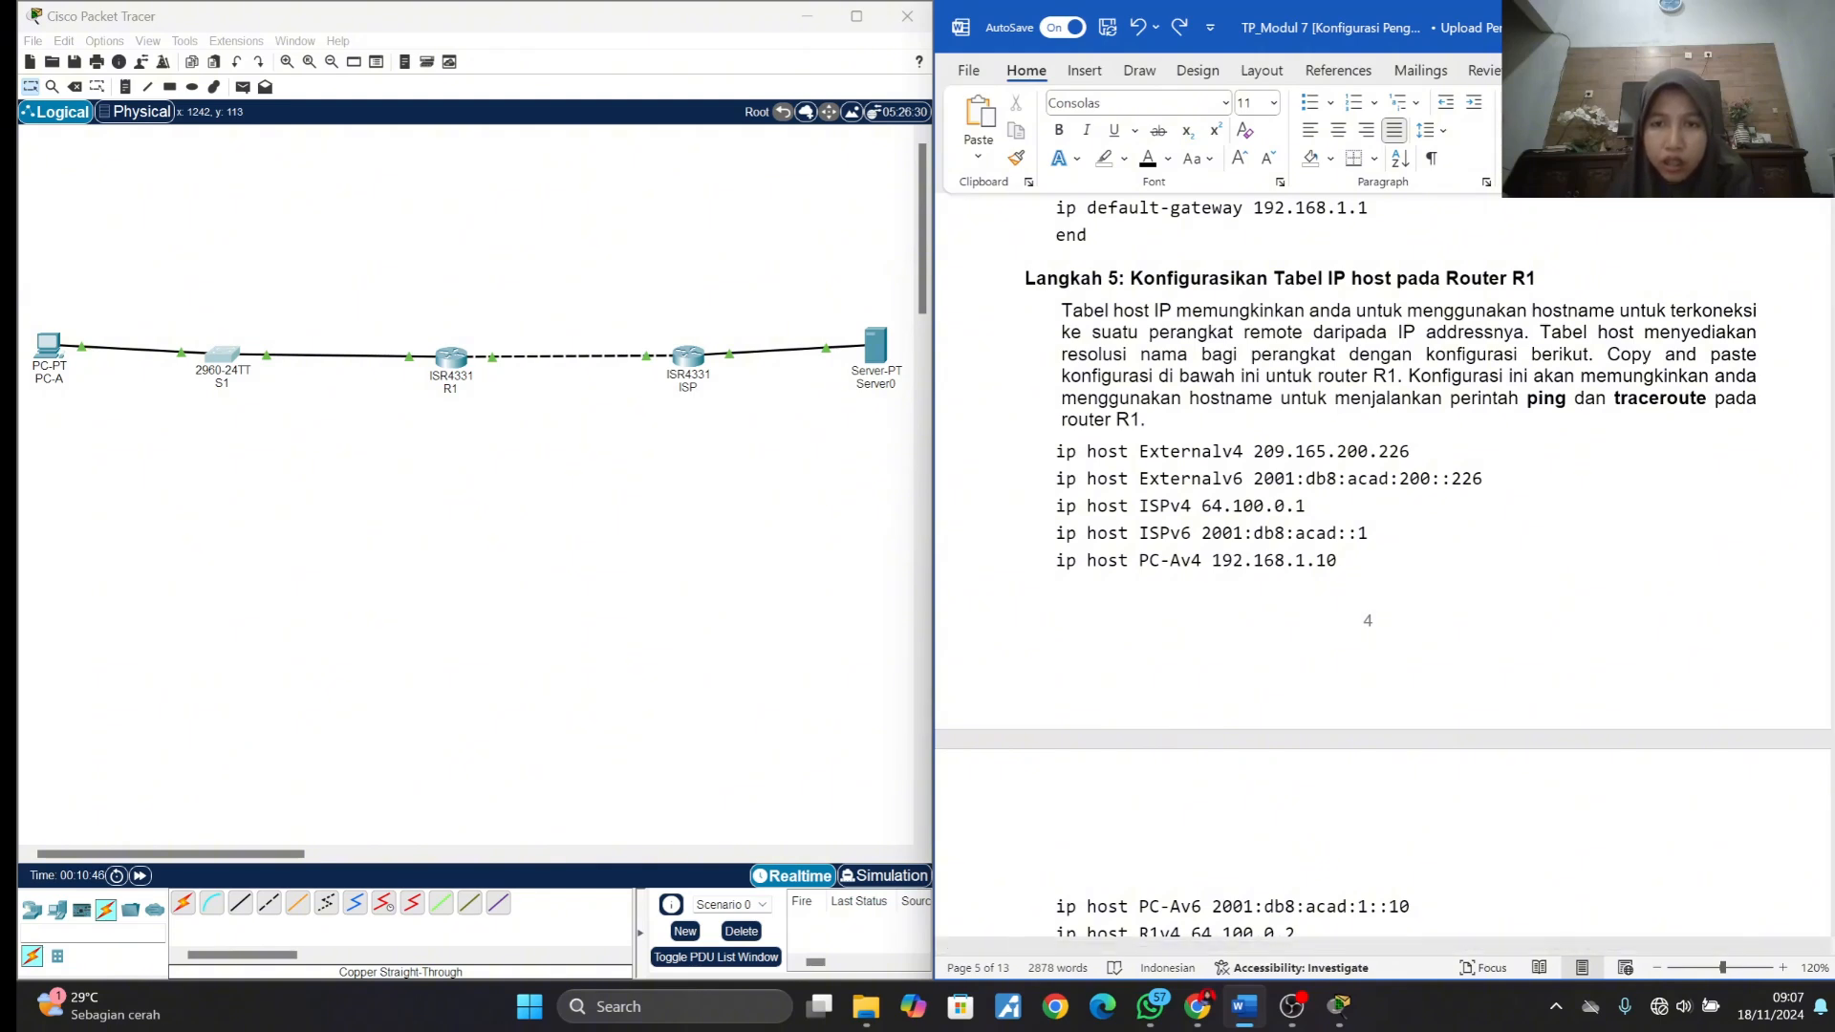
scroll(1497, 424, "down", 5)
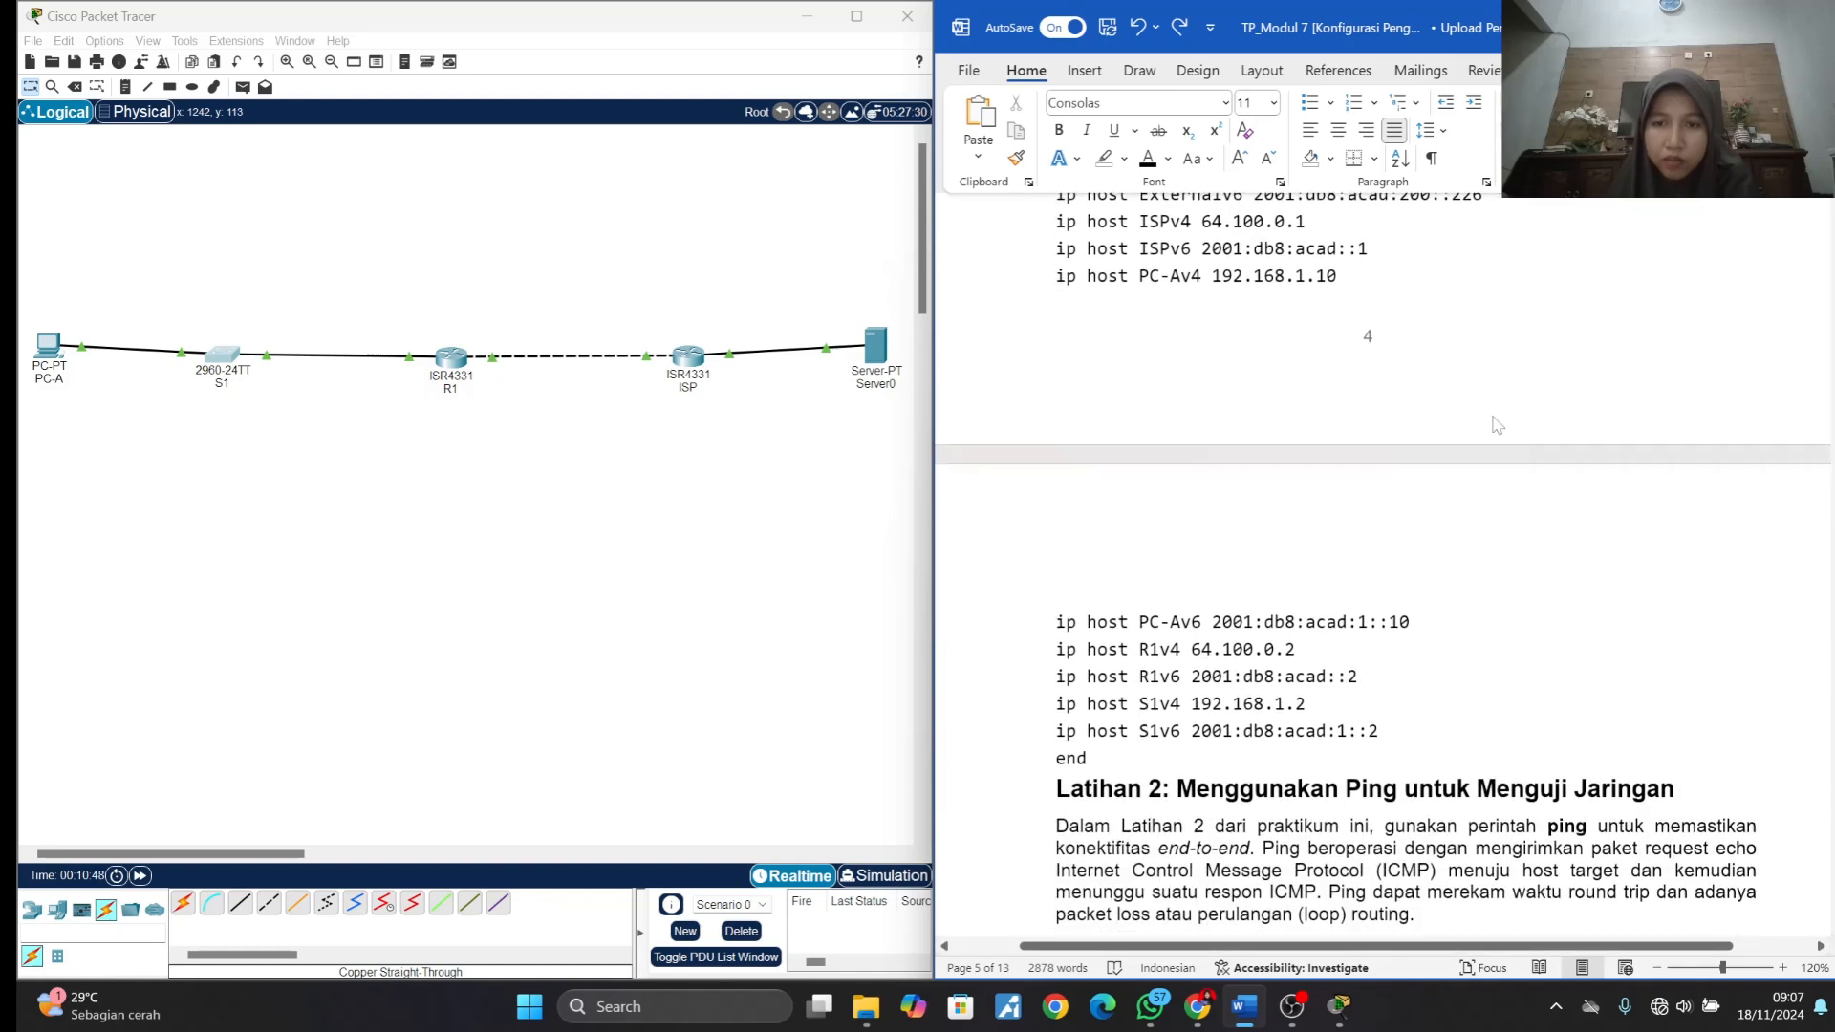
scroll(1497, 425, "up", 2)
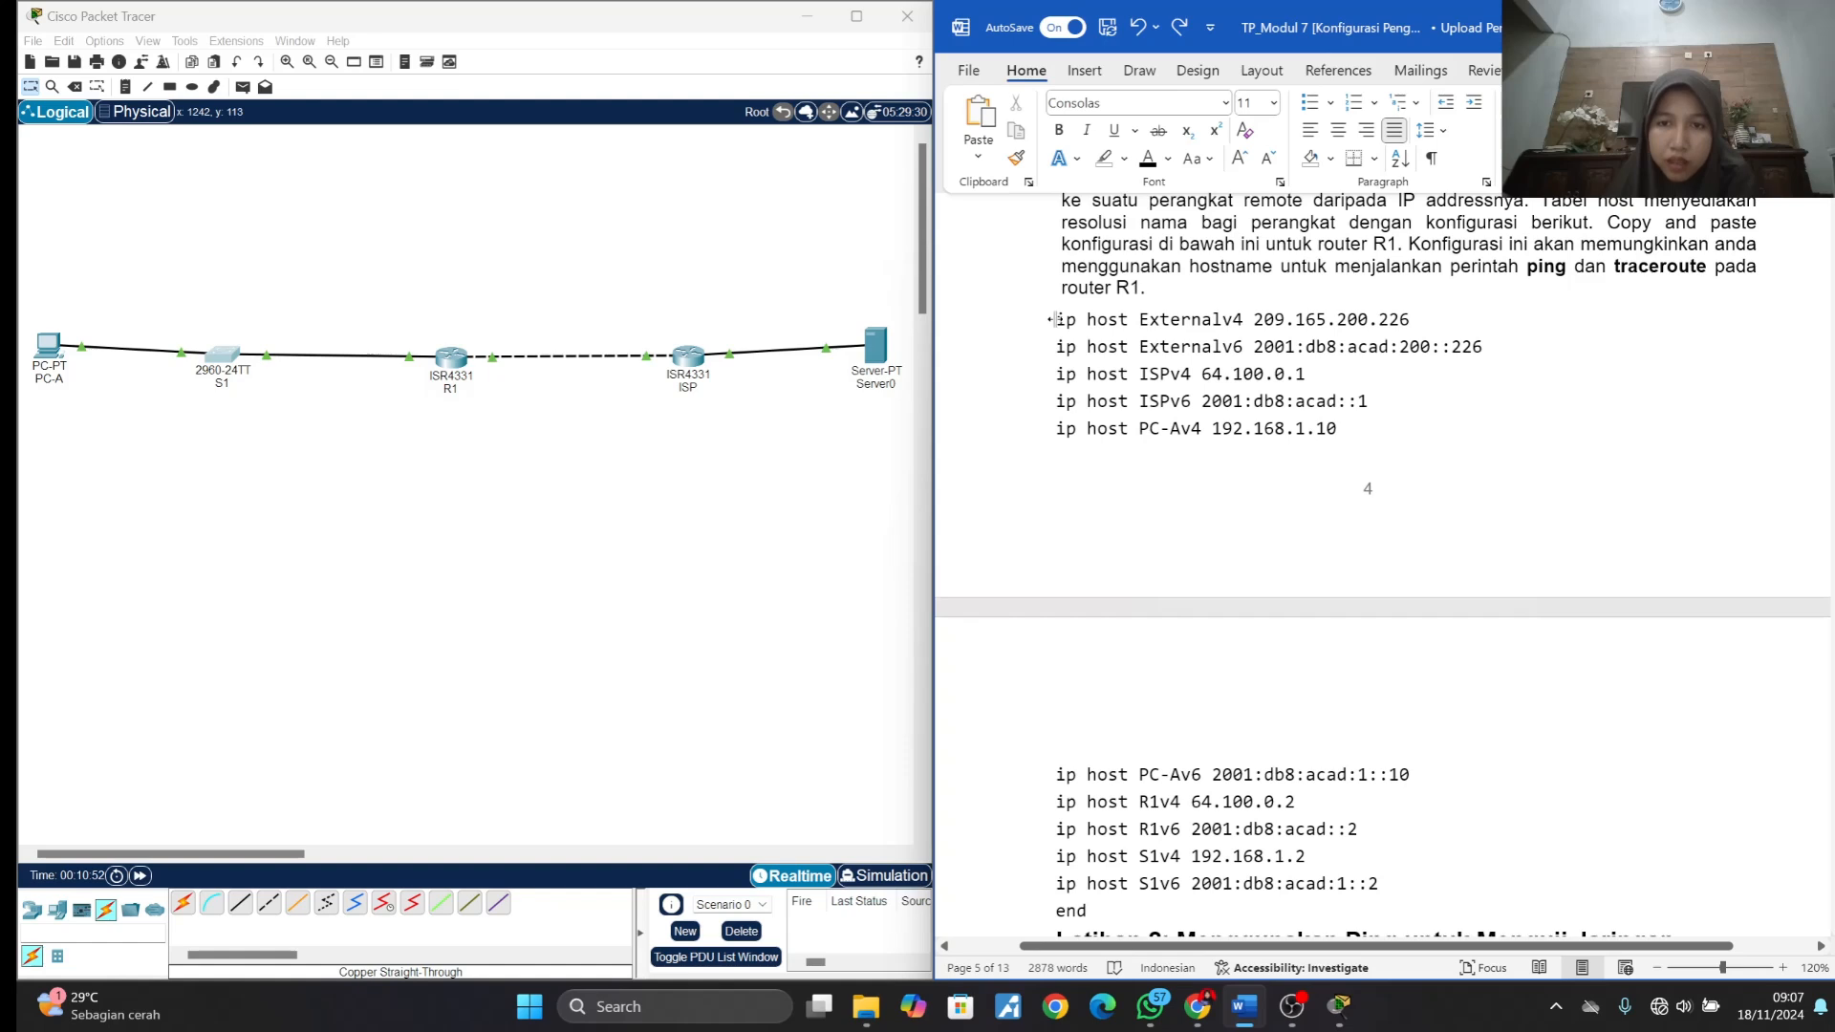
left_click_drag(1055, 320, 1090, 913)
key("ctrl+c")
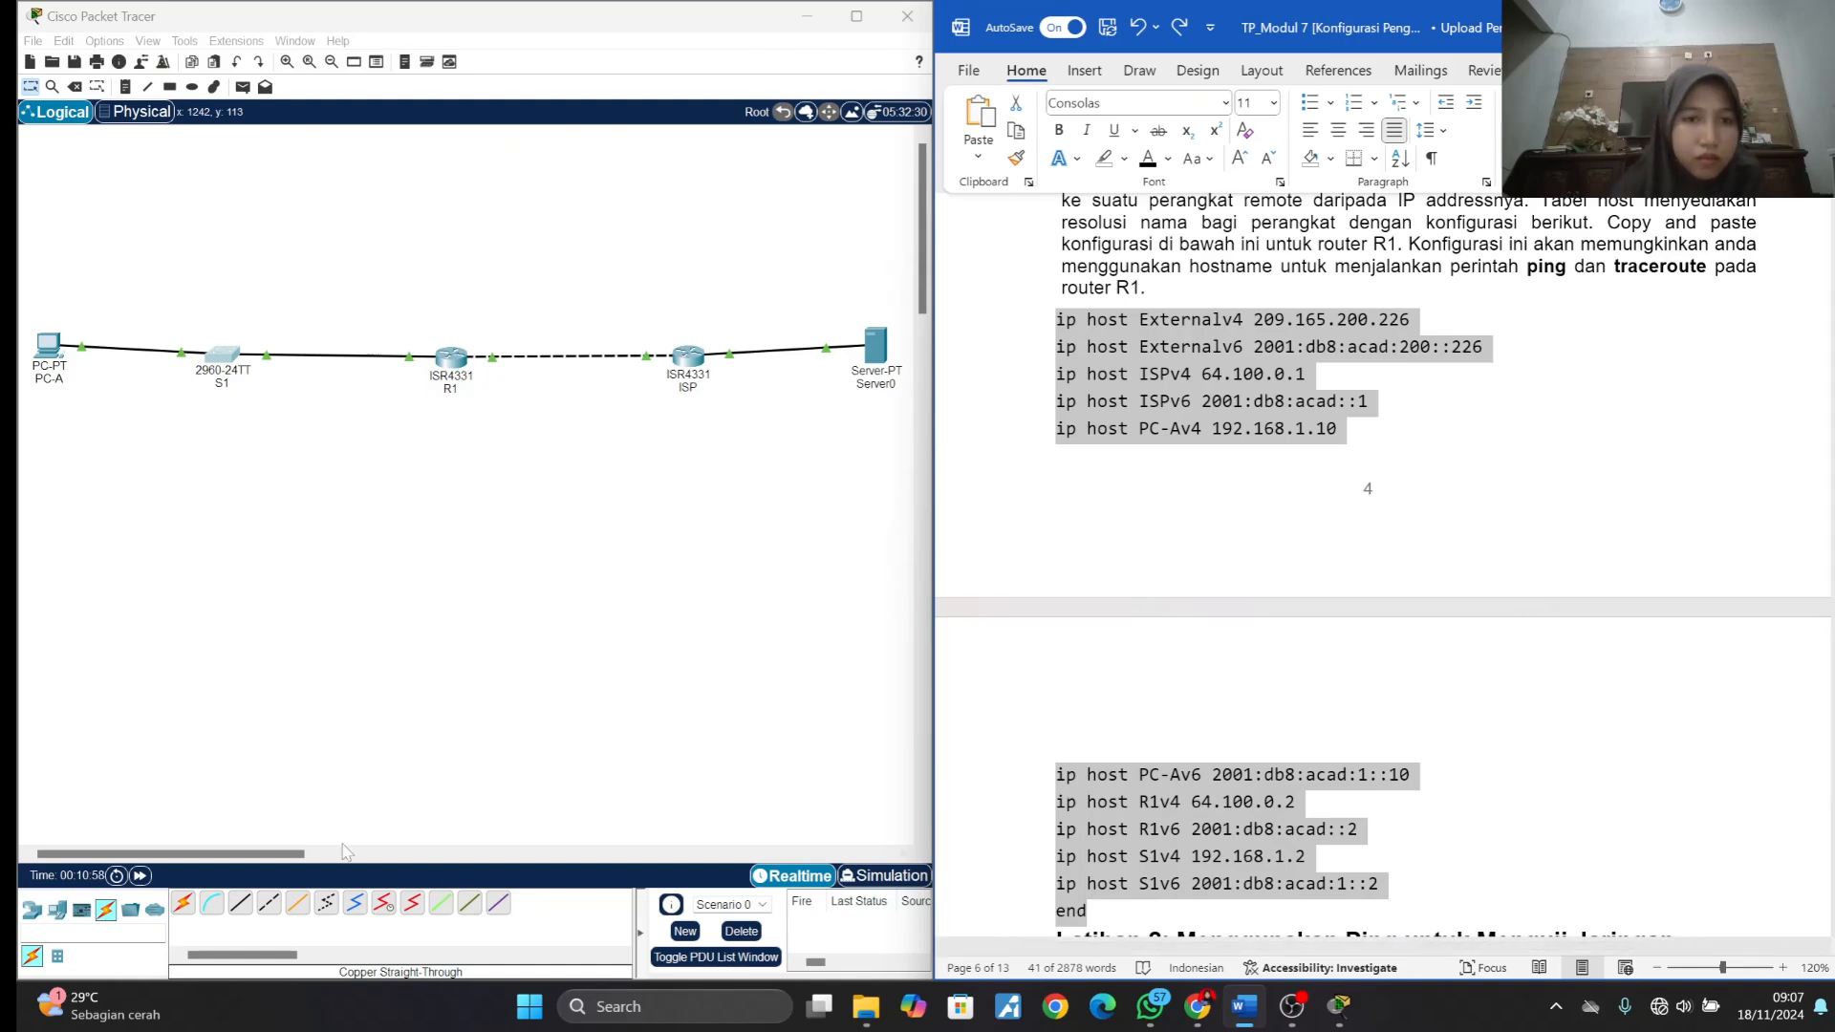
- Open R1's command-line interface, enter global configuration mode with config, and run the copied IP host table entries there
left_click(450, 360)
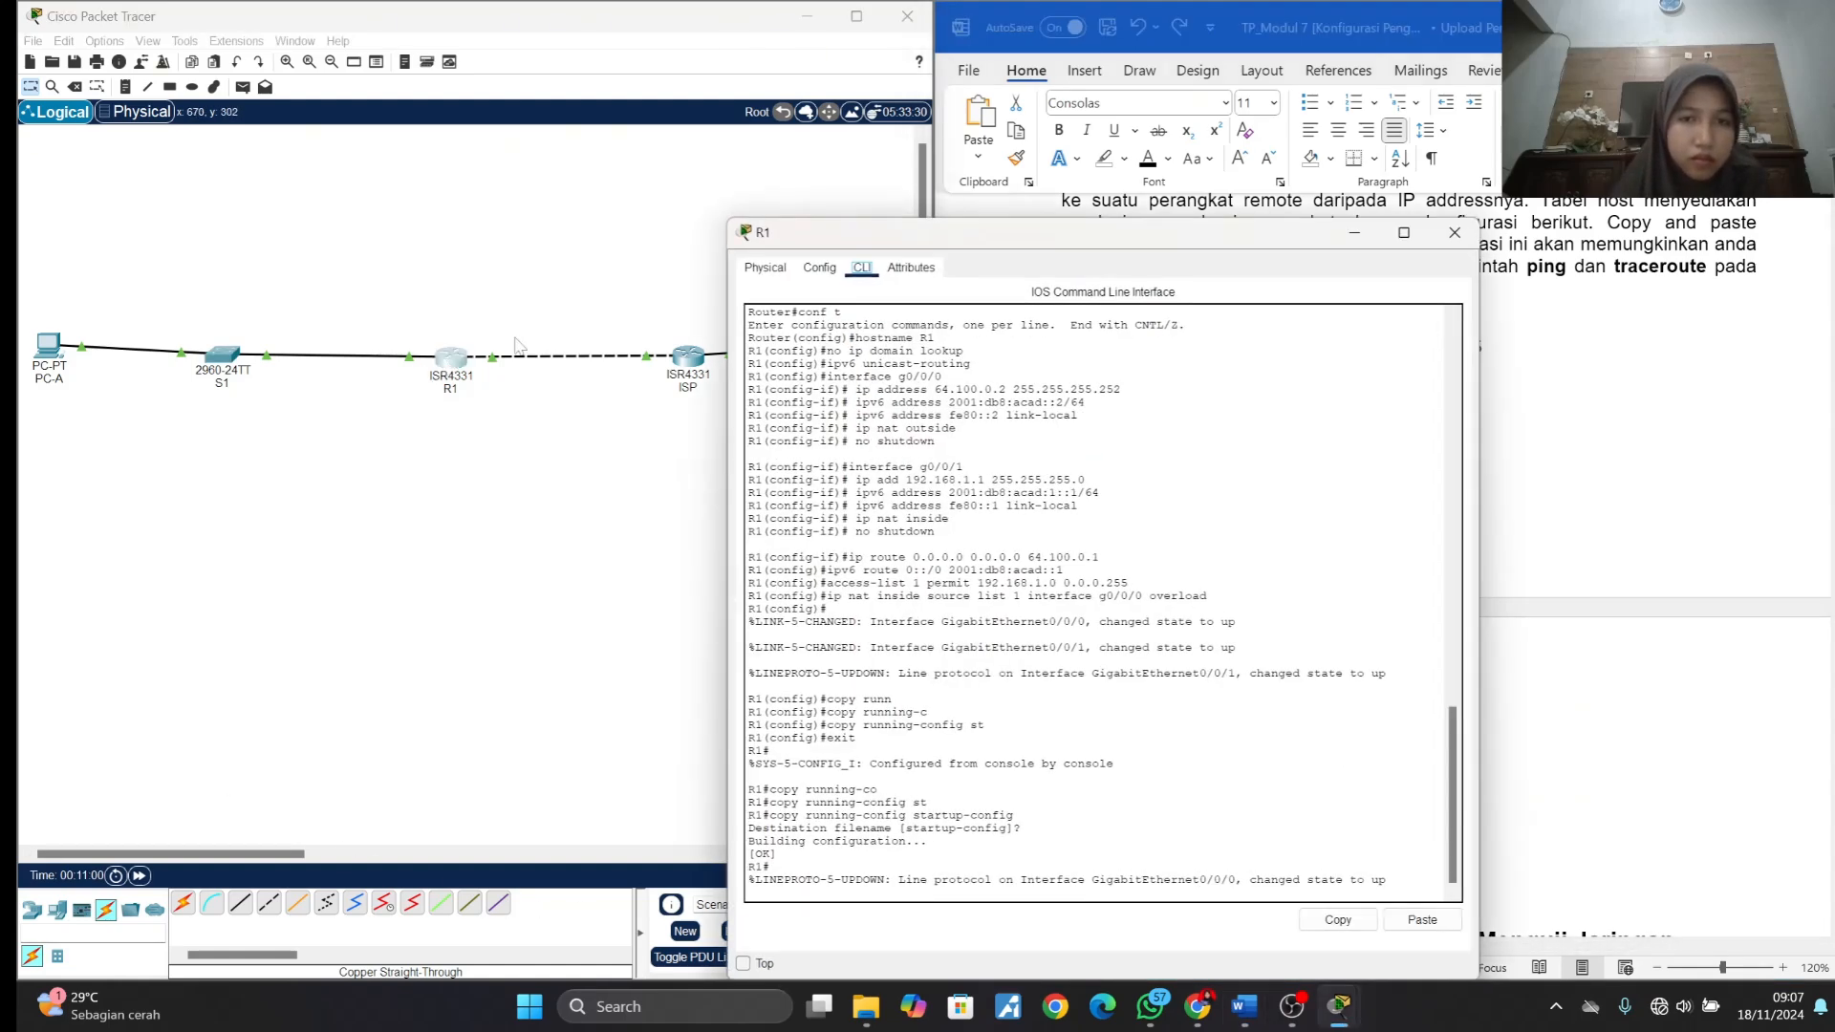
left_click_drag(843, 234, 218, 114)
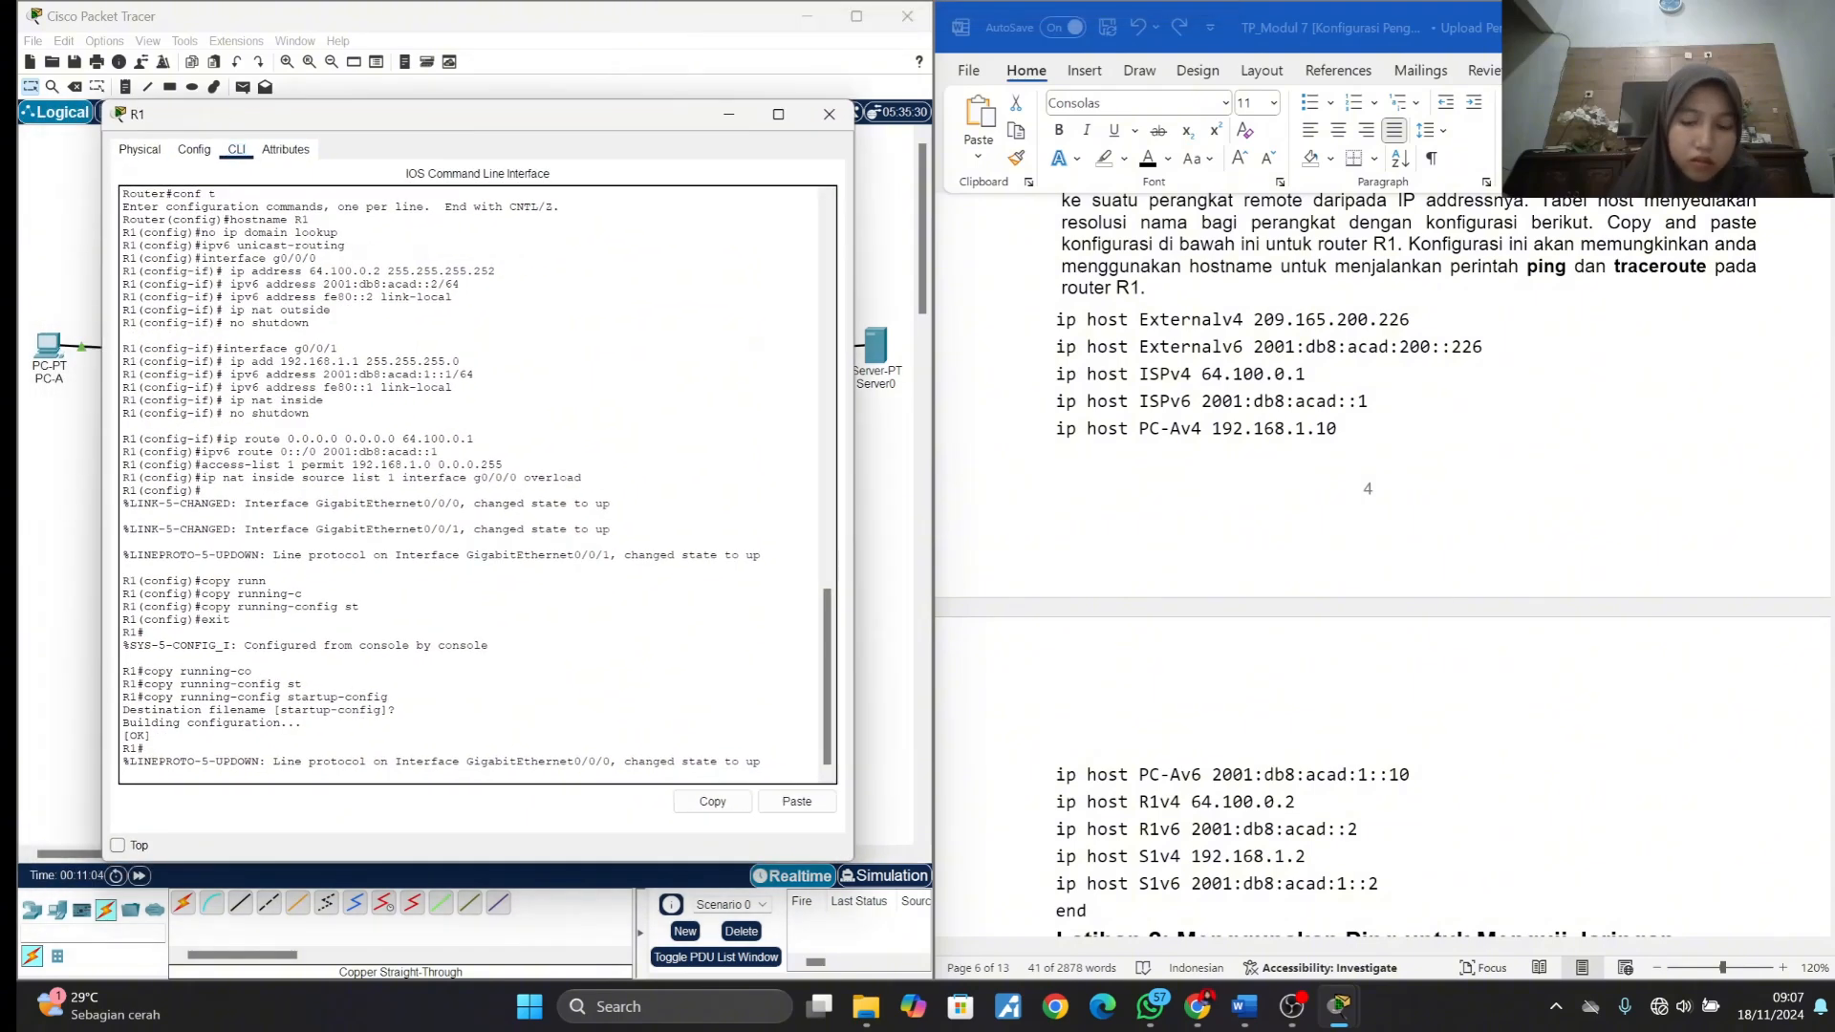
key("Return")
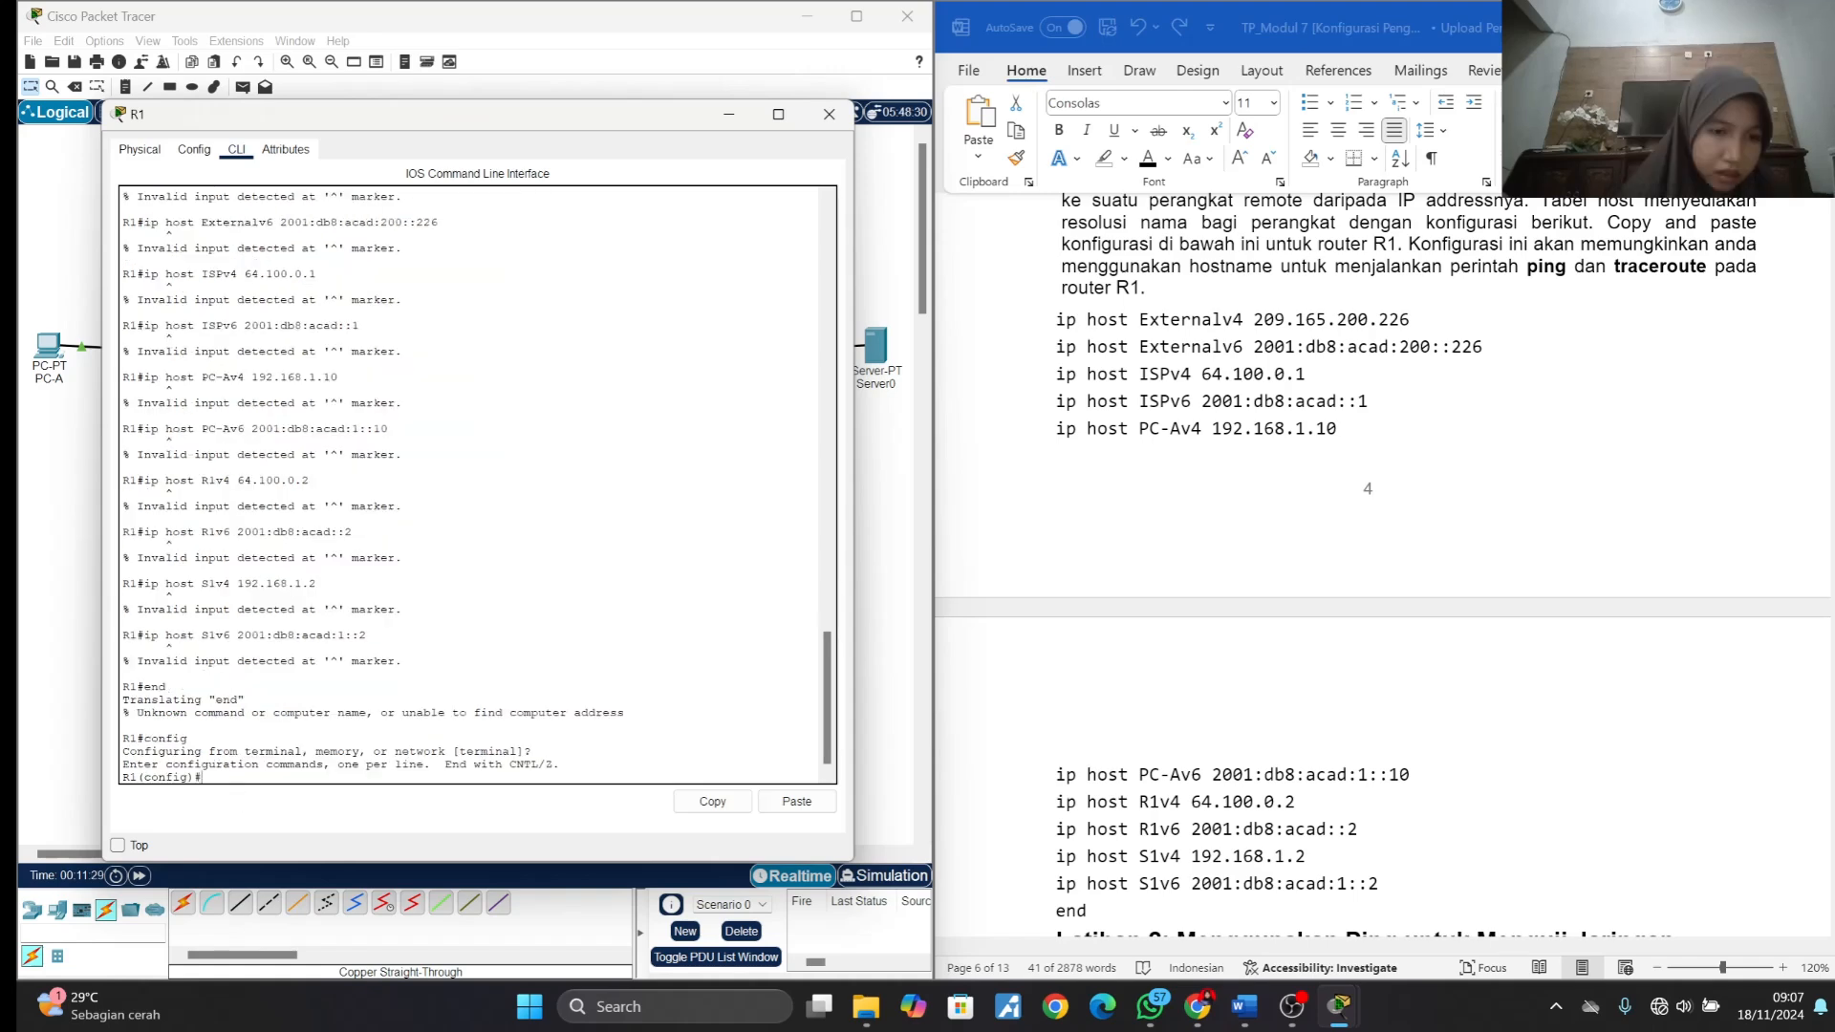
right_click(245, 782)
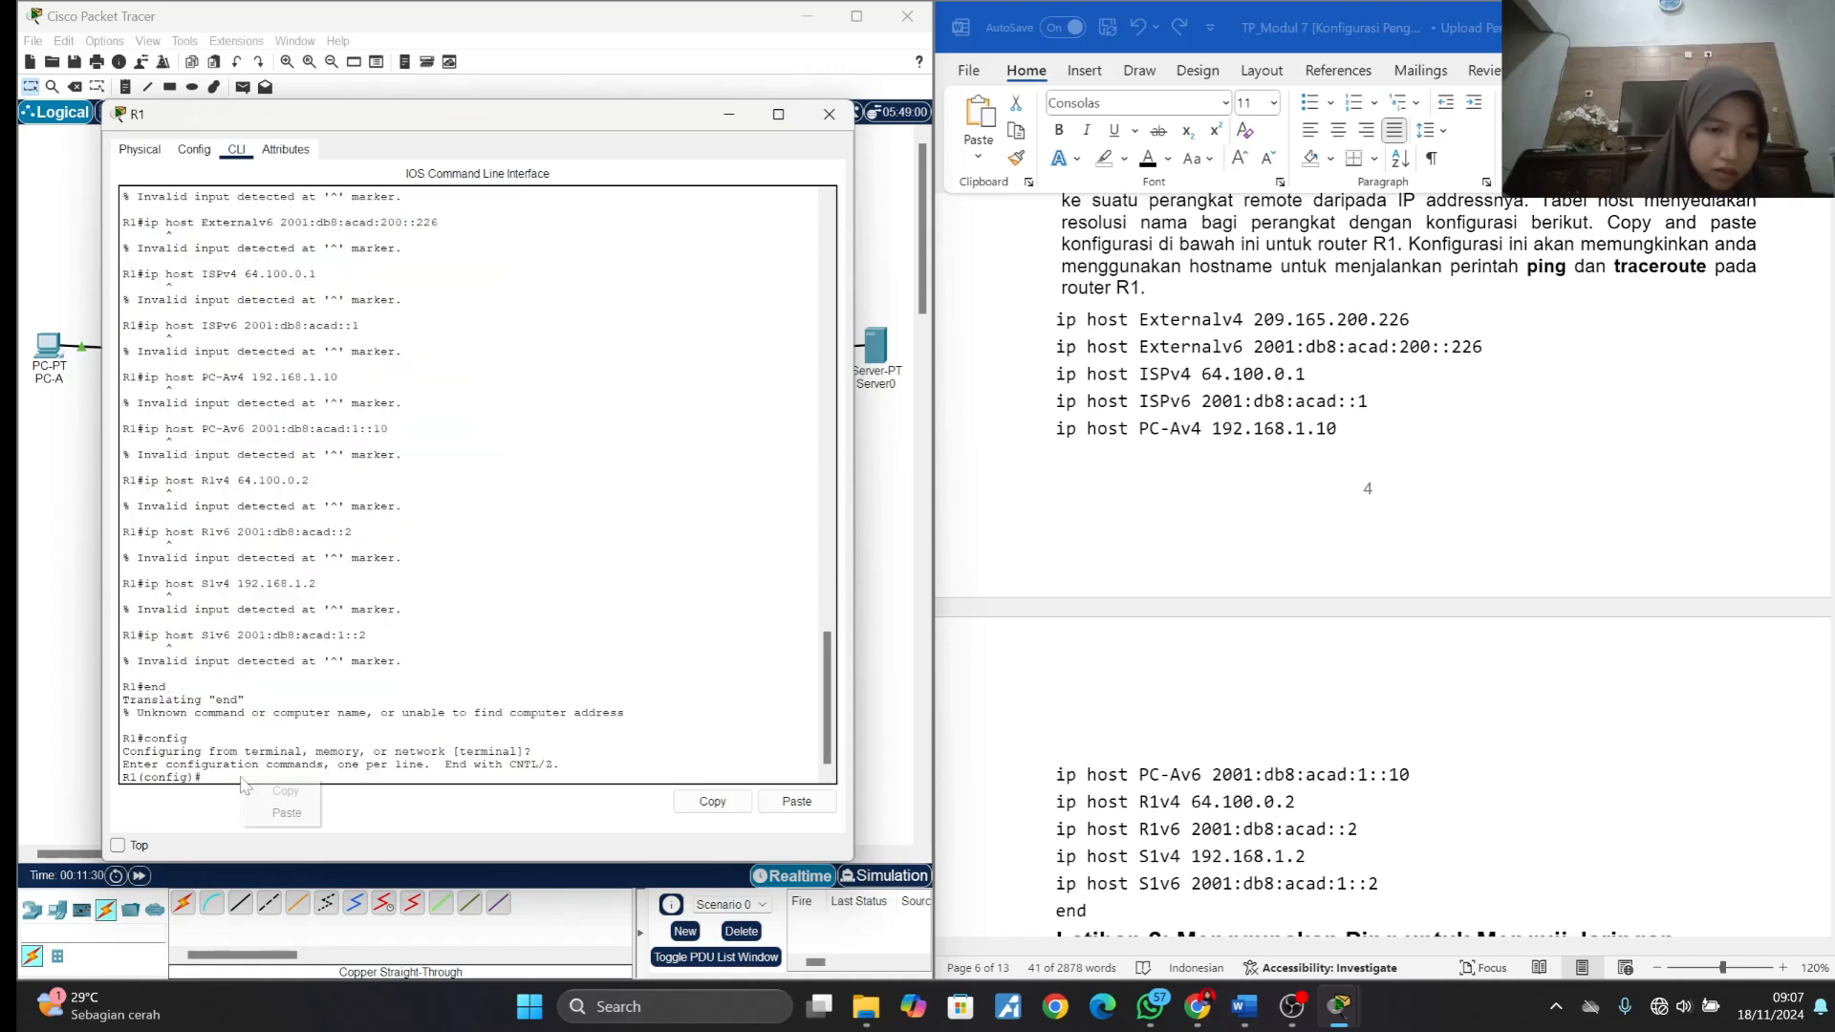
left_click(276, 813)
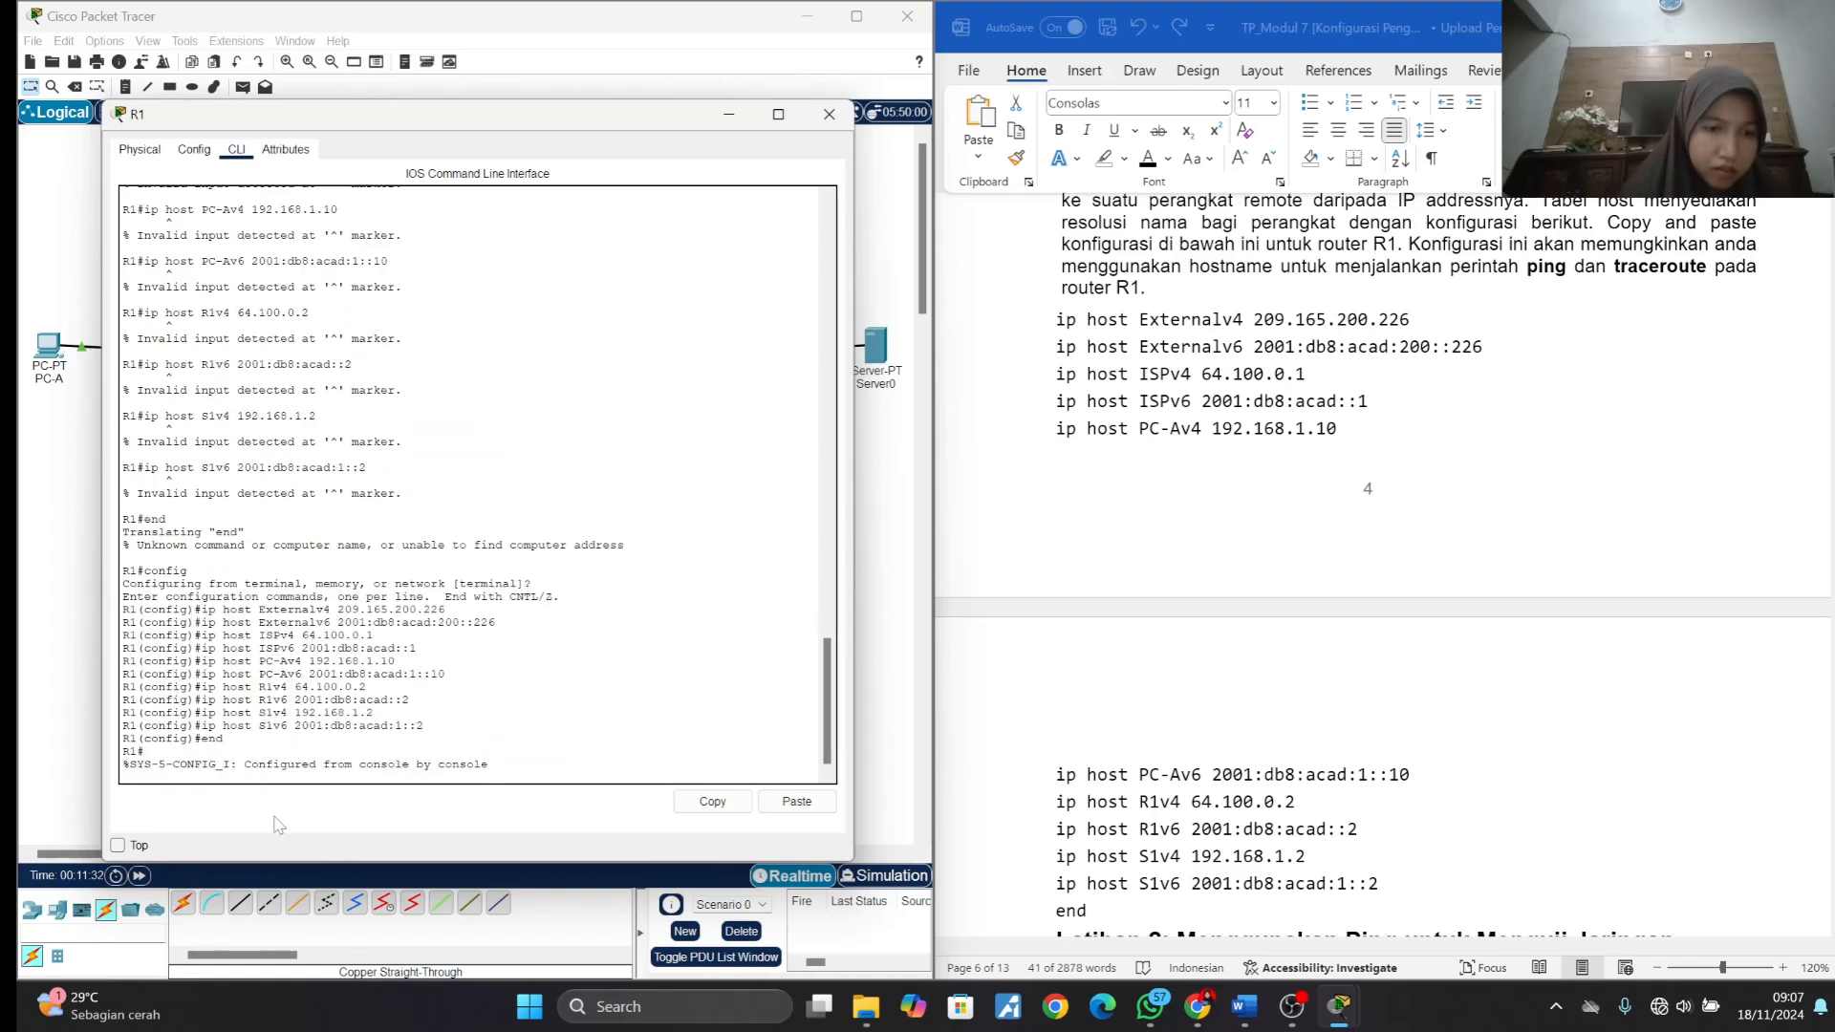
key("Return")
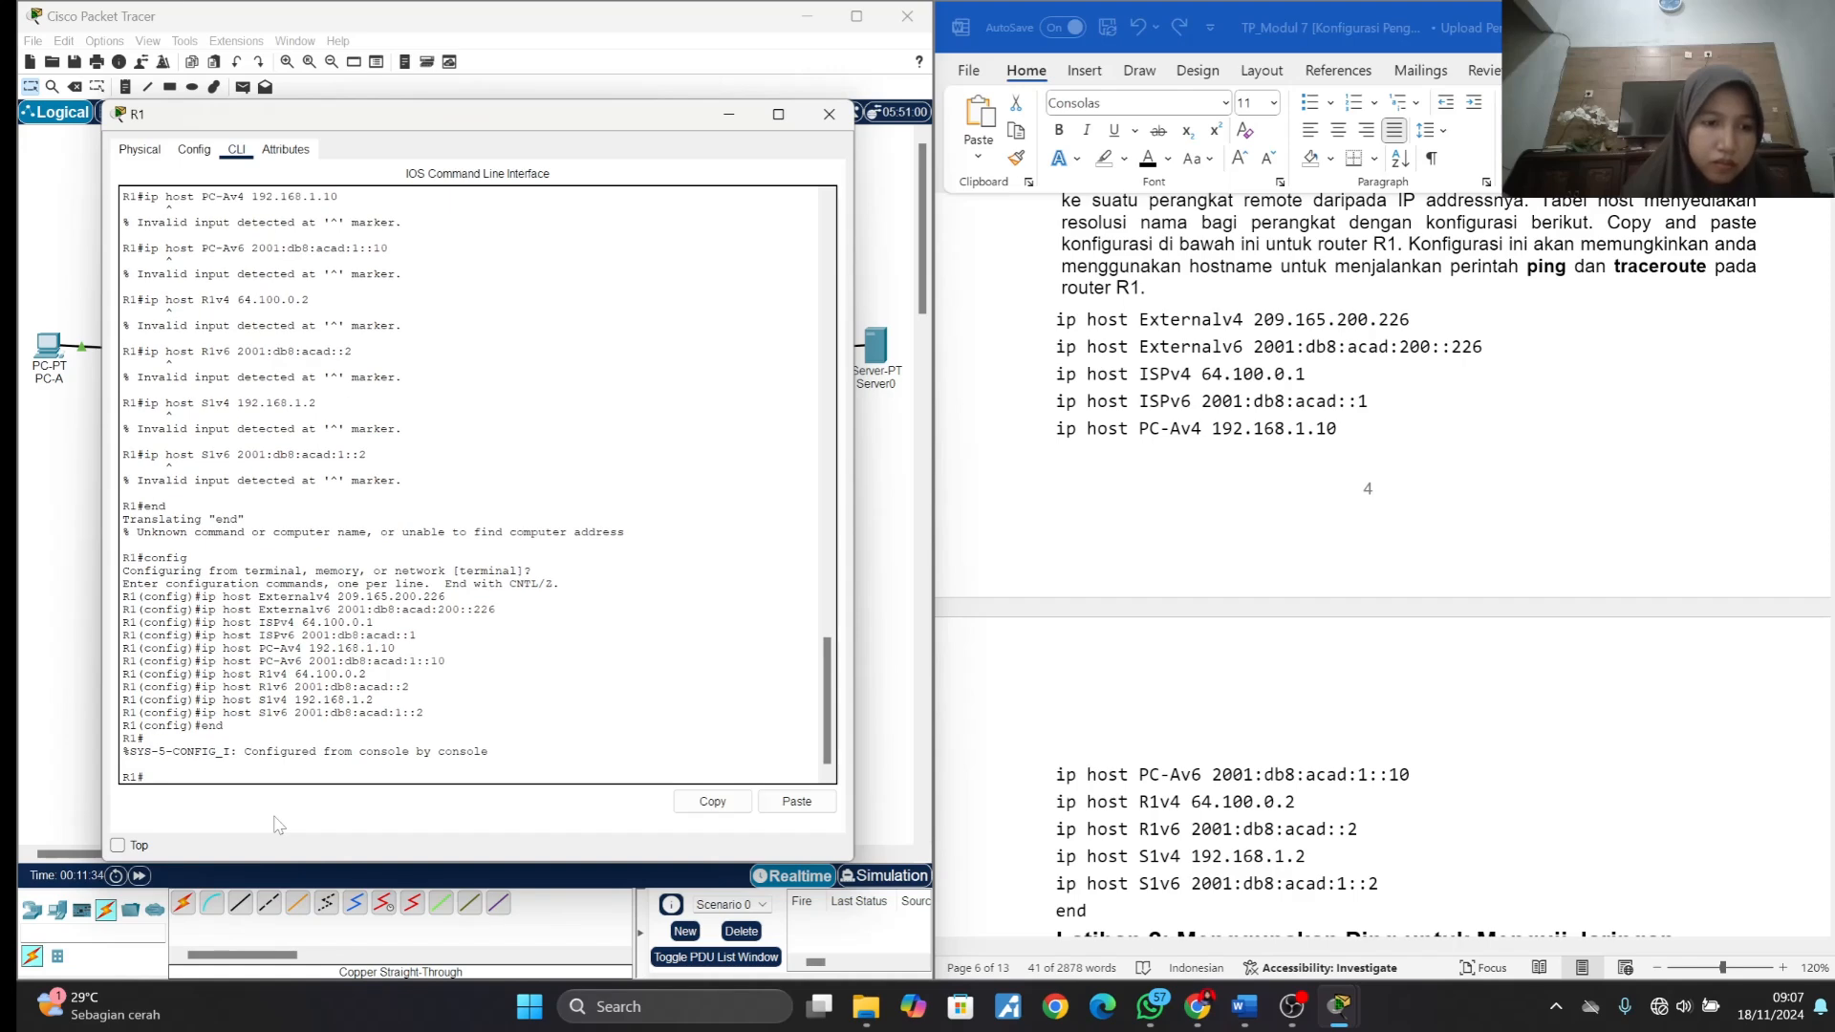
- Read the Latihan 2 introduction up to the first PC-A ping test in the lab document and close R1's window
scroll(1154, 631, "down", 5)
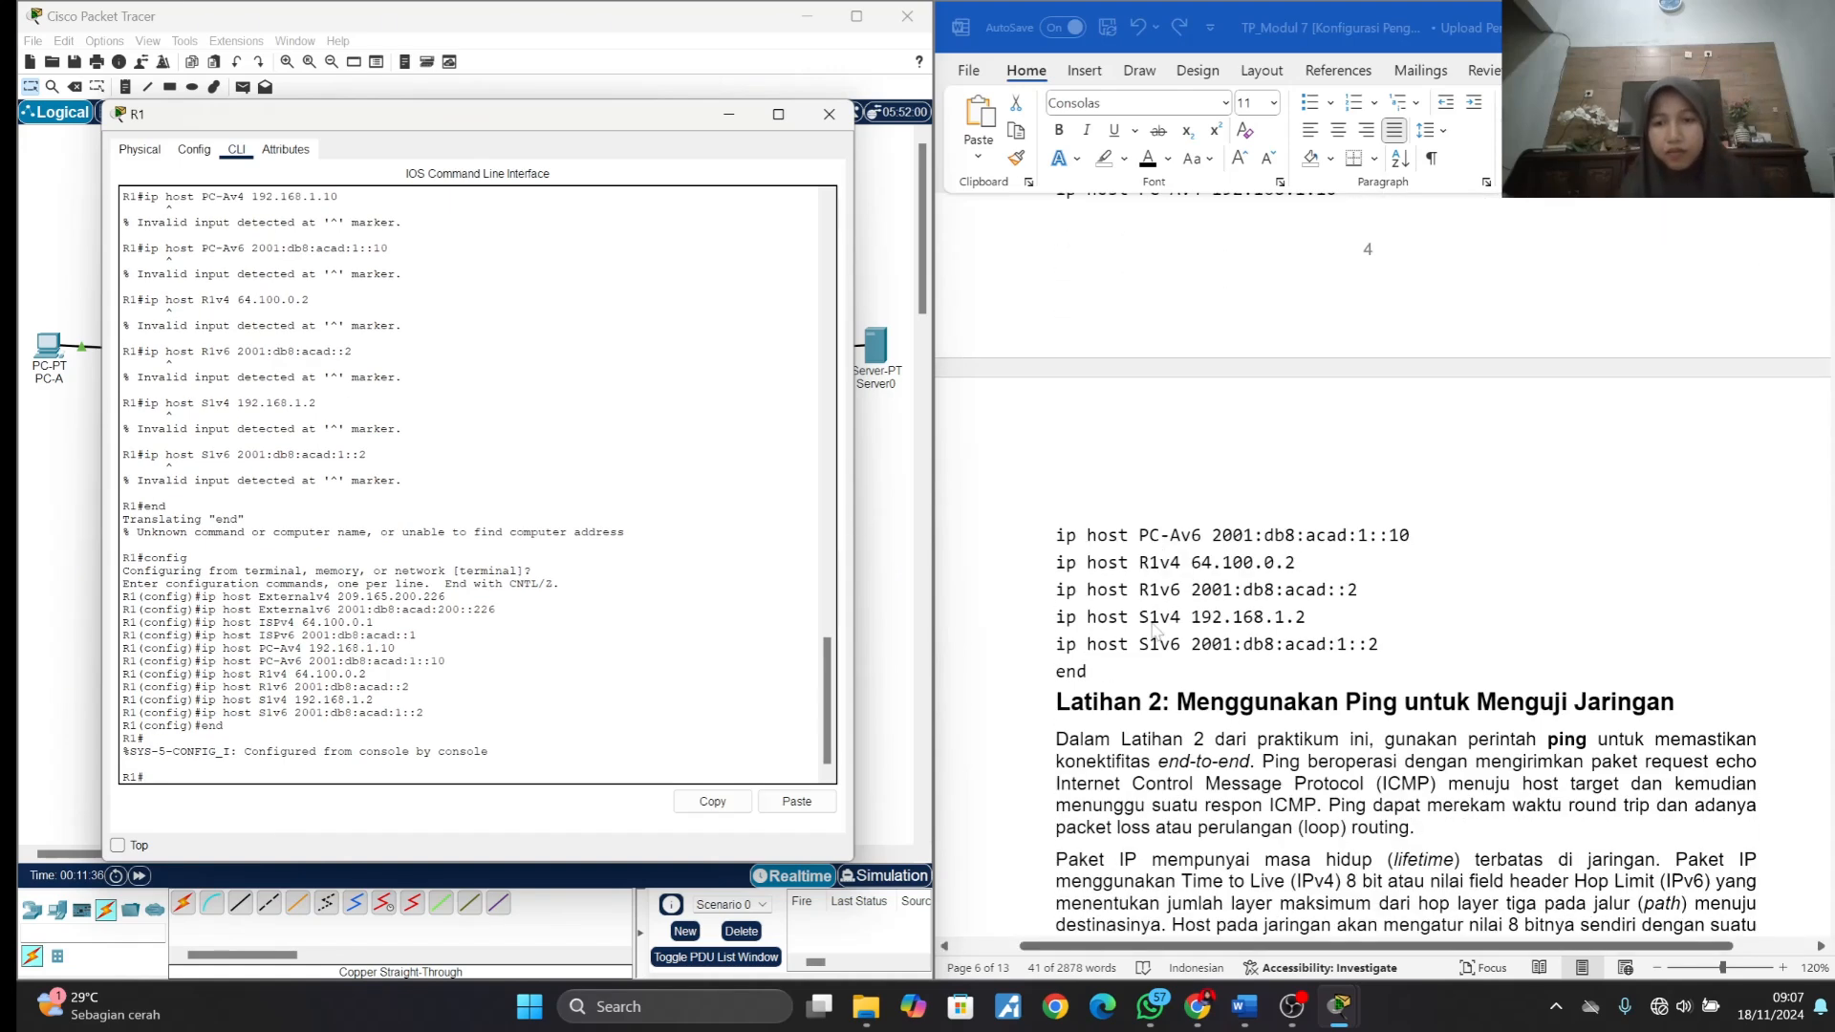
scroll(1155, 631, "up", 5)
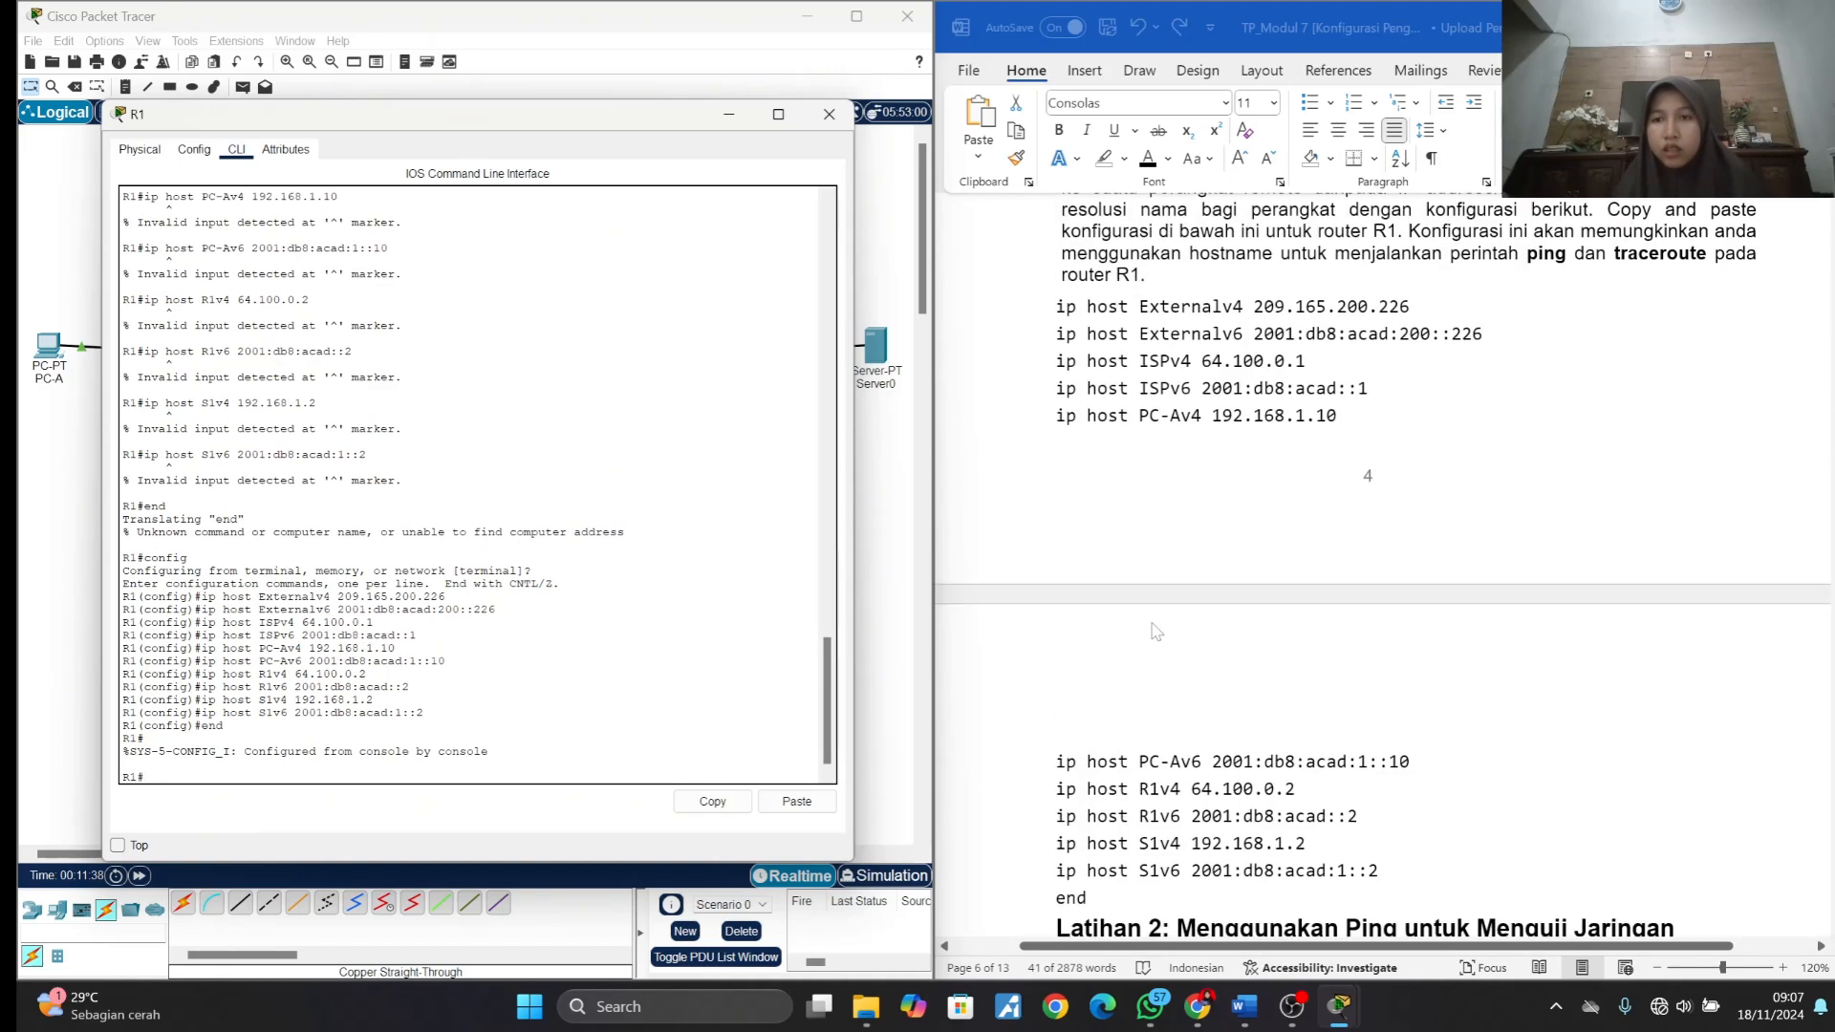
scroll(1157, 631, "down", 5)
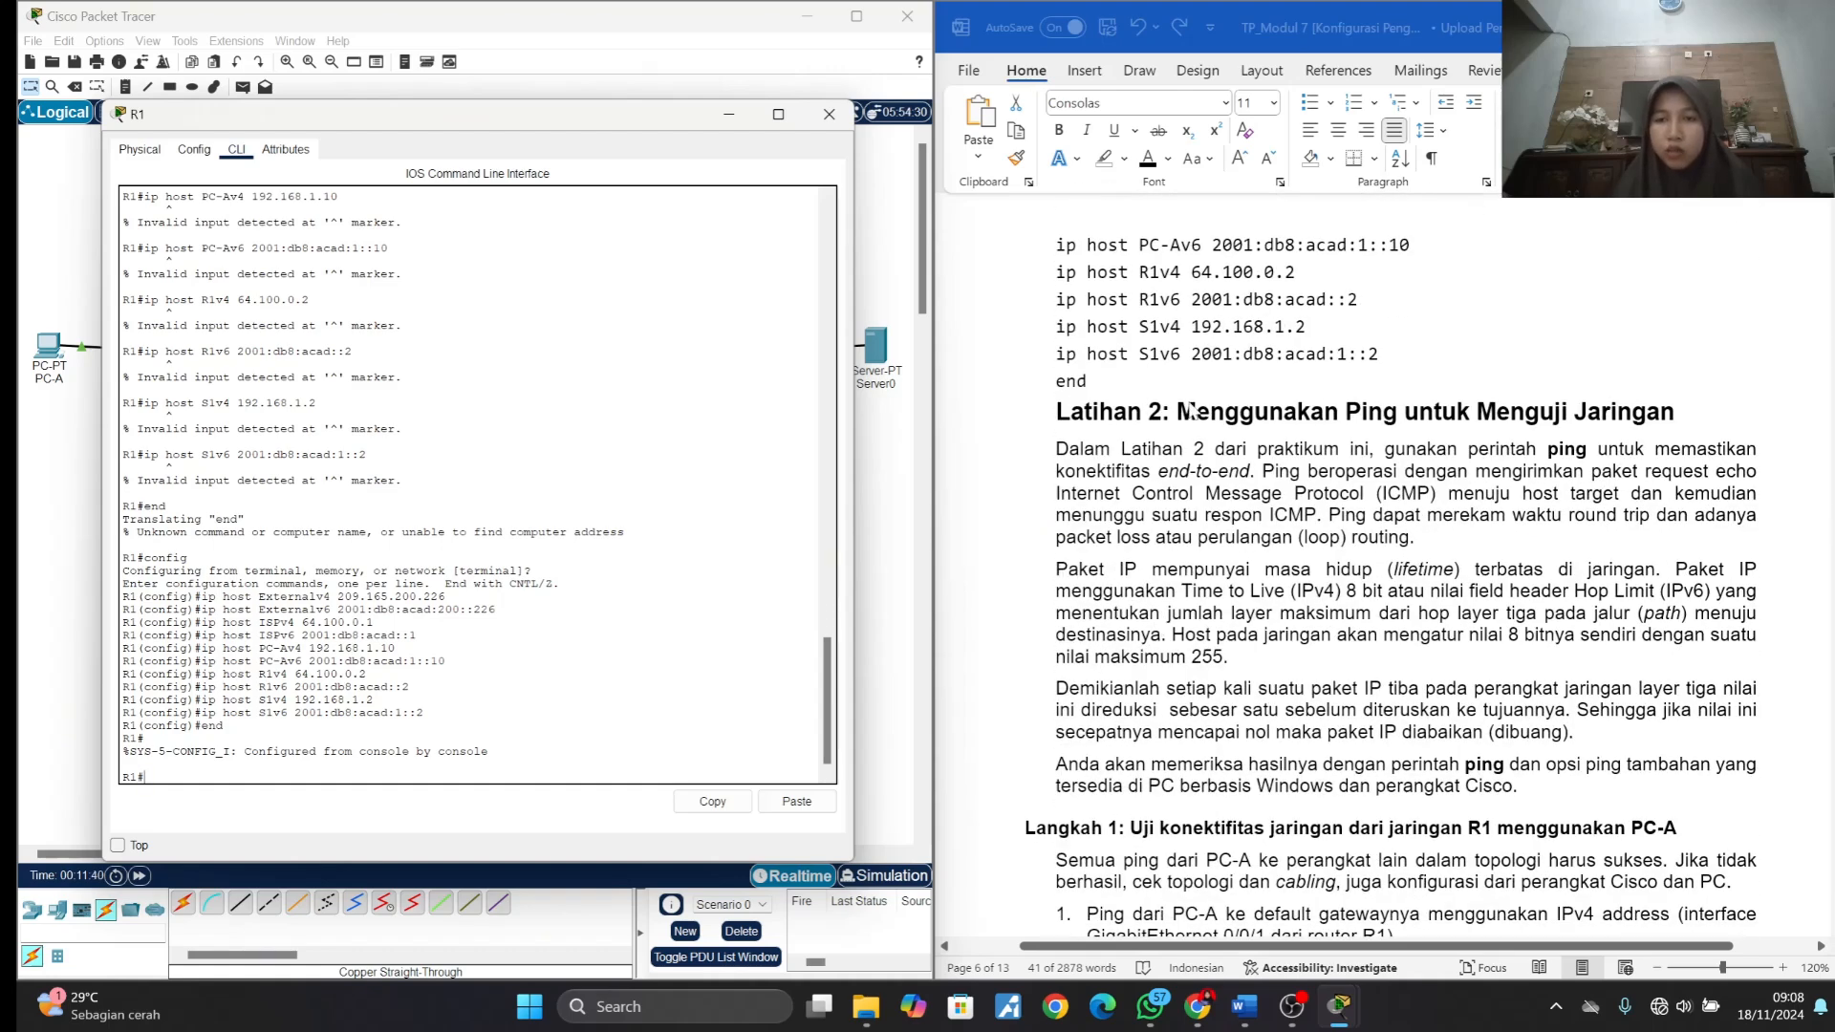
scroll(1437, 412, "down", 2)
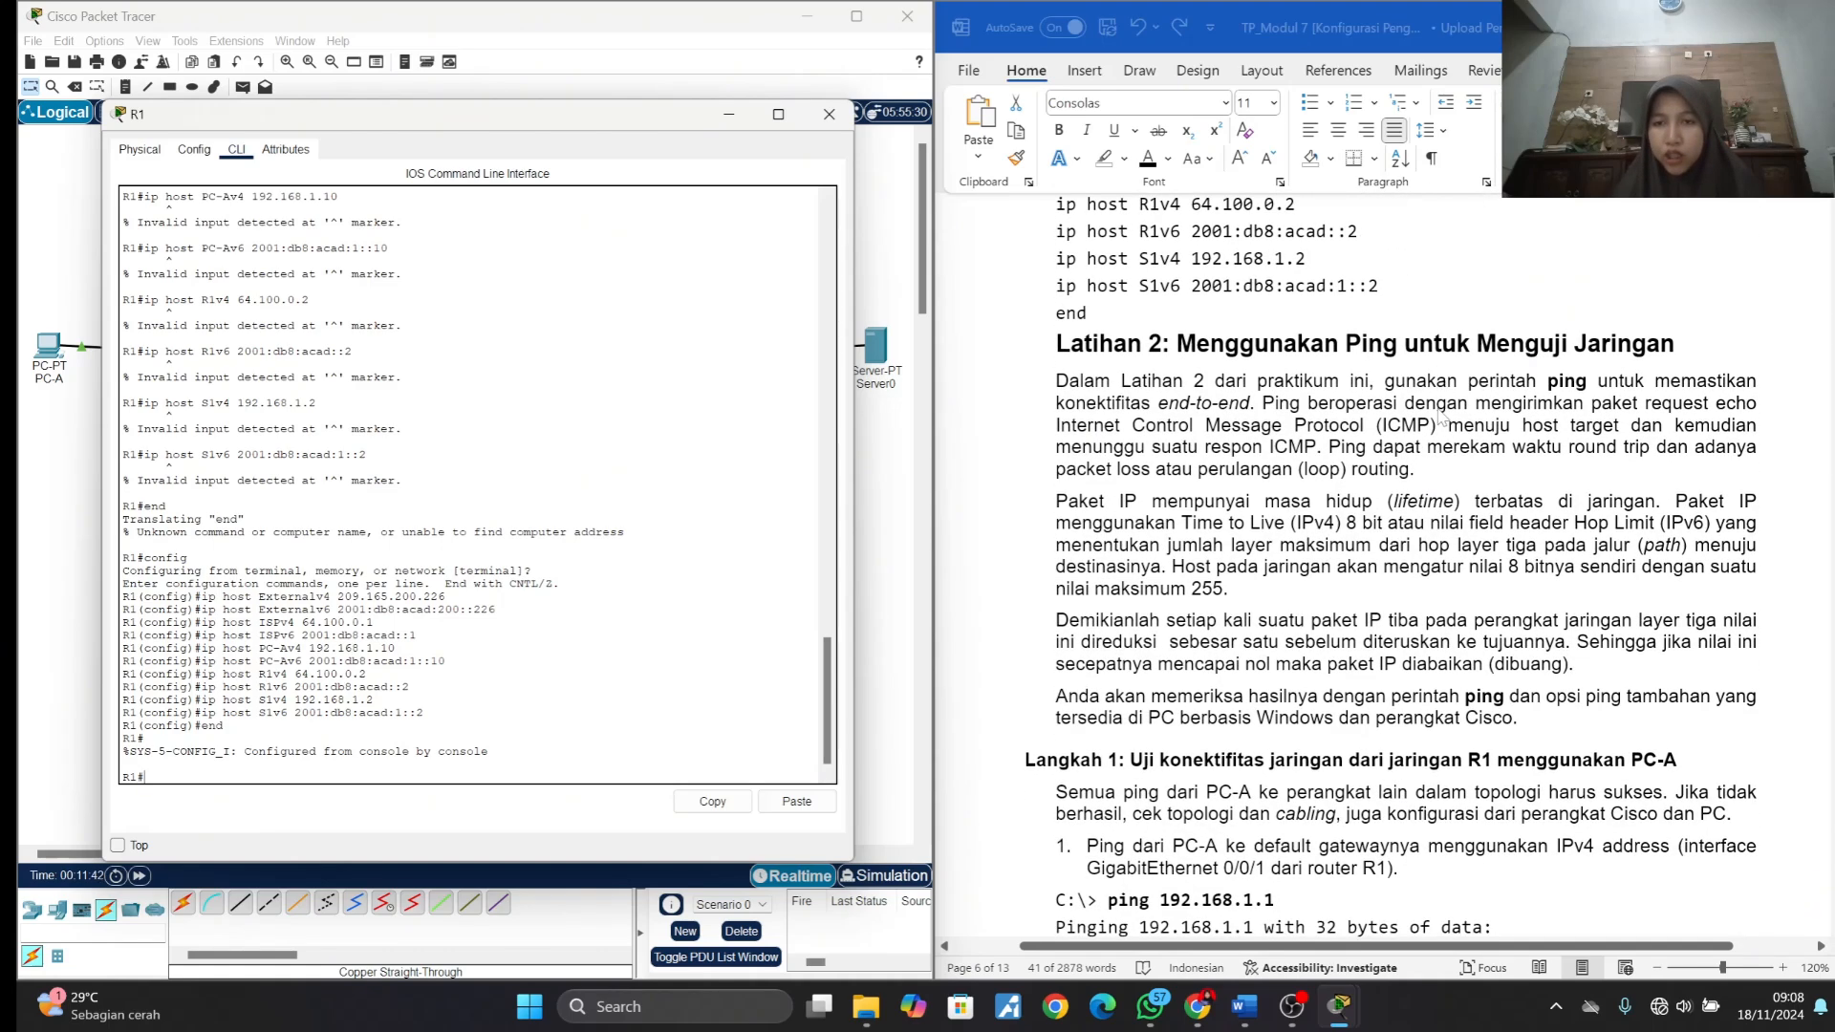
scroll(1439, 414, "down", 8)
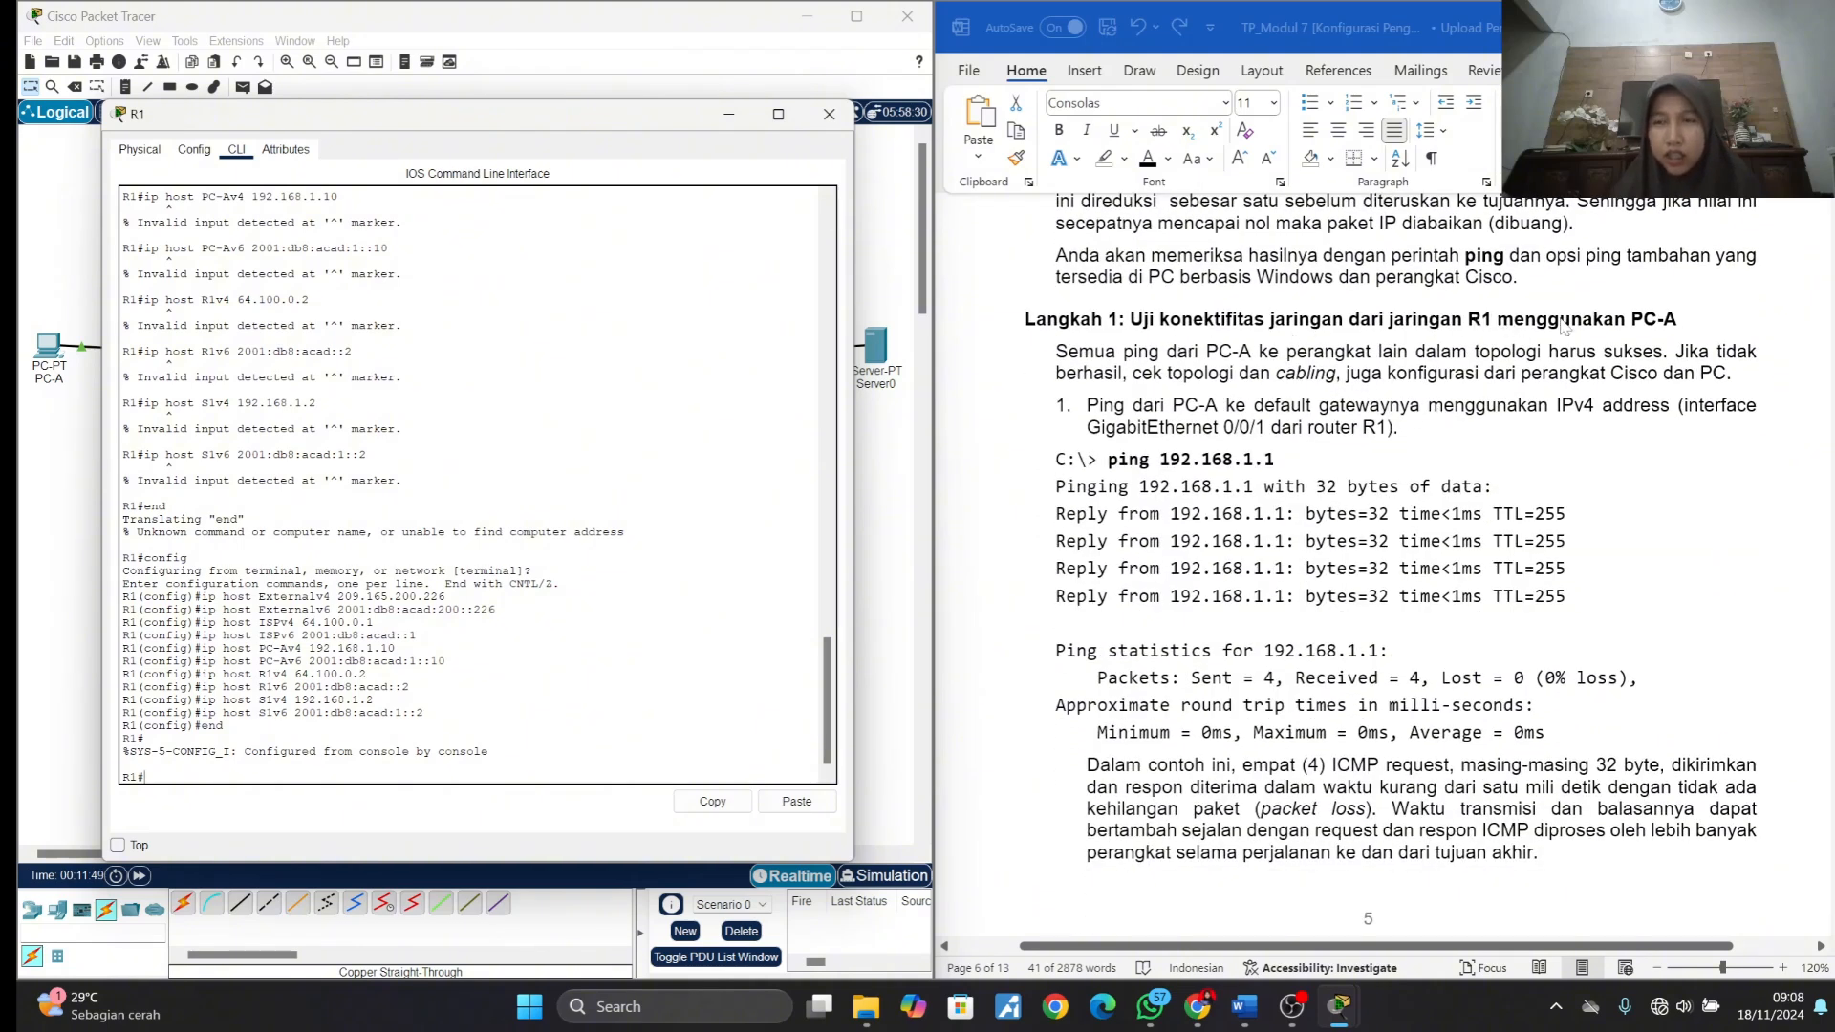
left_click(830, 117)
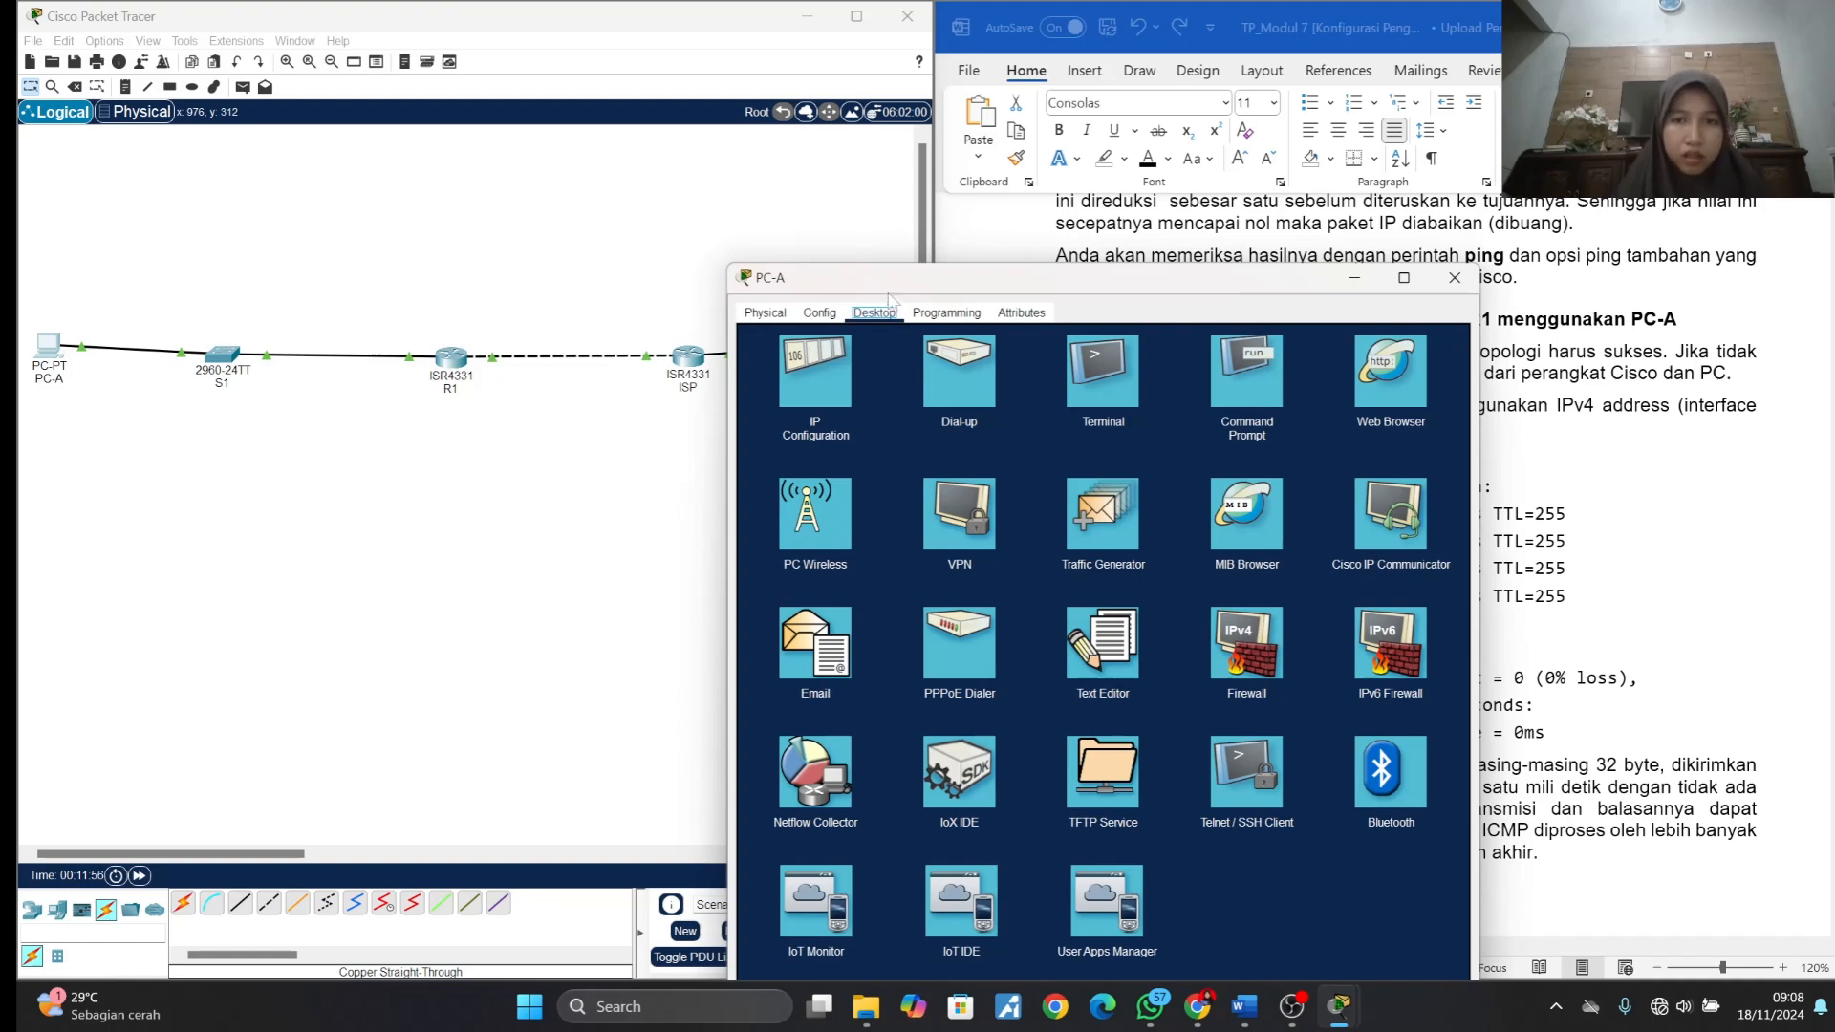
- Open PC-A's Command Prompt and run ping 192.168.1.1, copied from the lab document, to test the IPv4 default gateway
left_click_drag(889, 283, 285, 103)
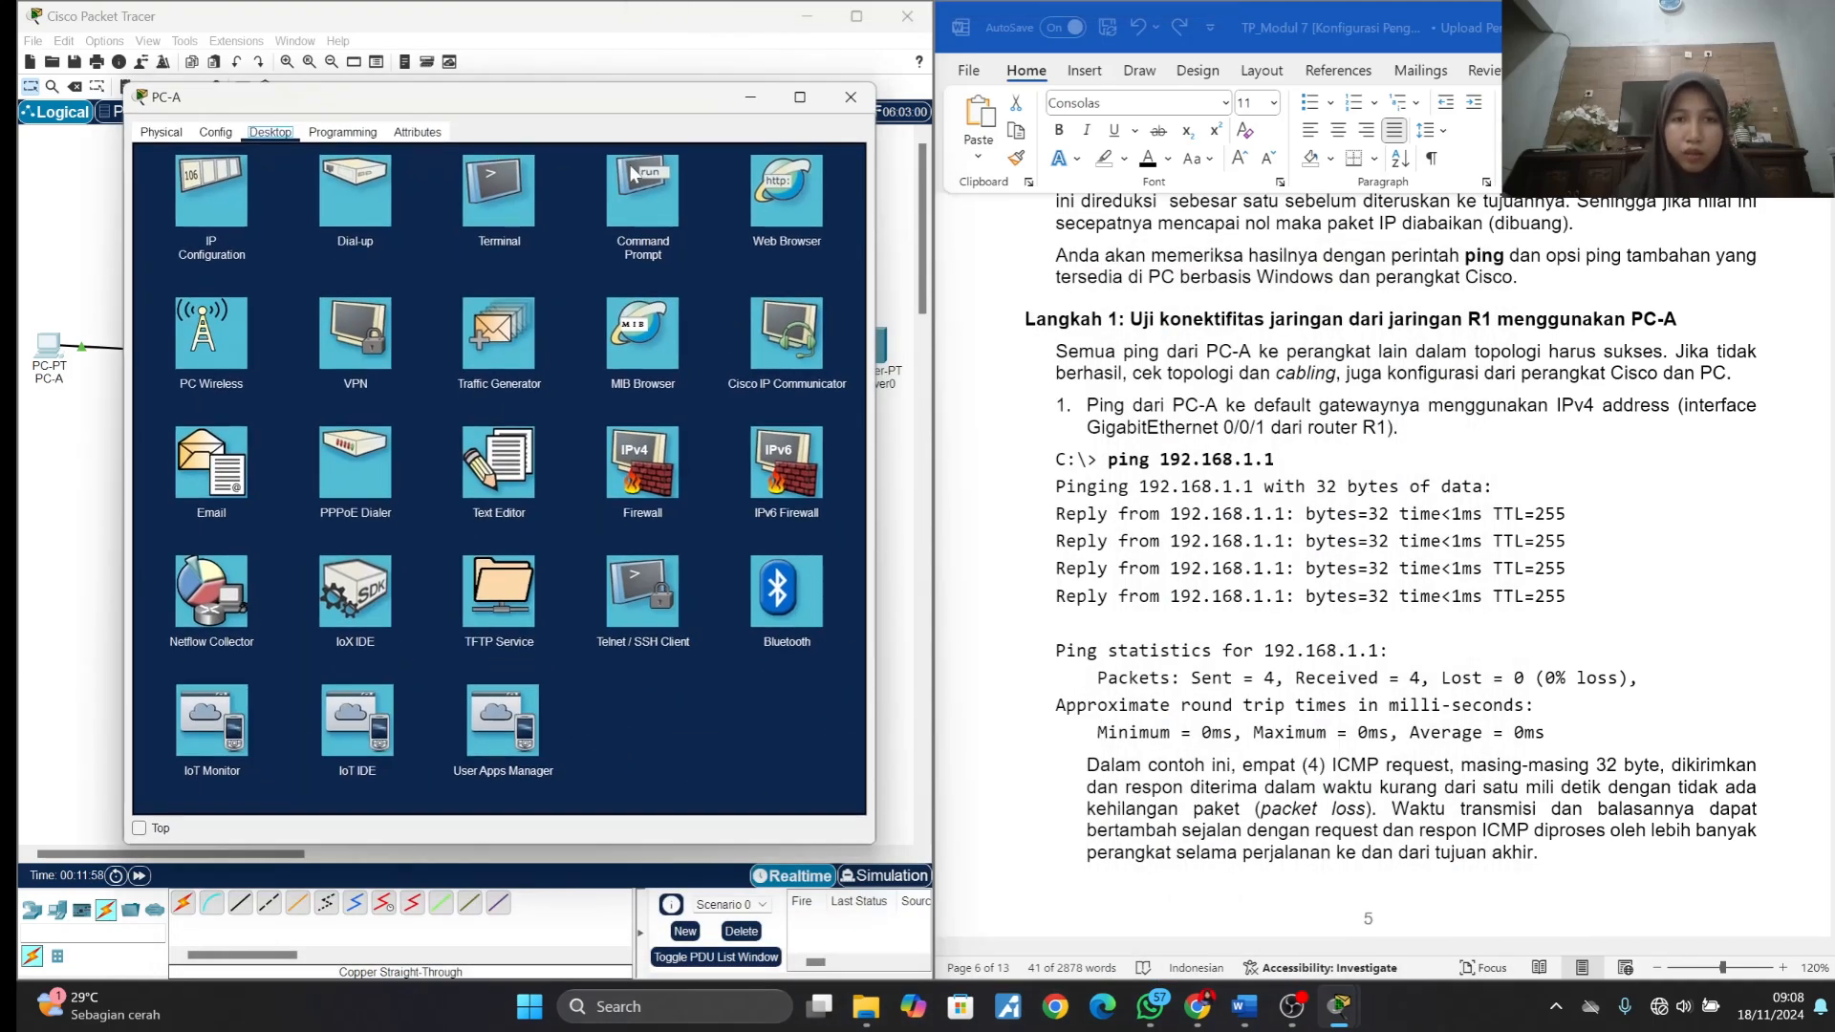
left_click(631, 173)
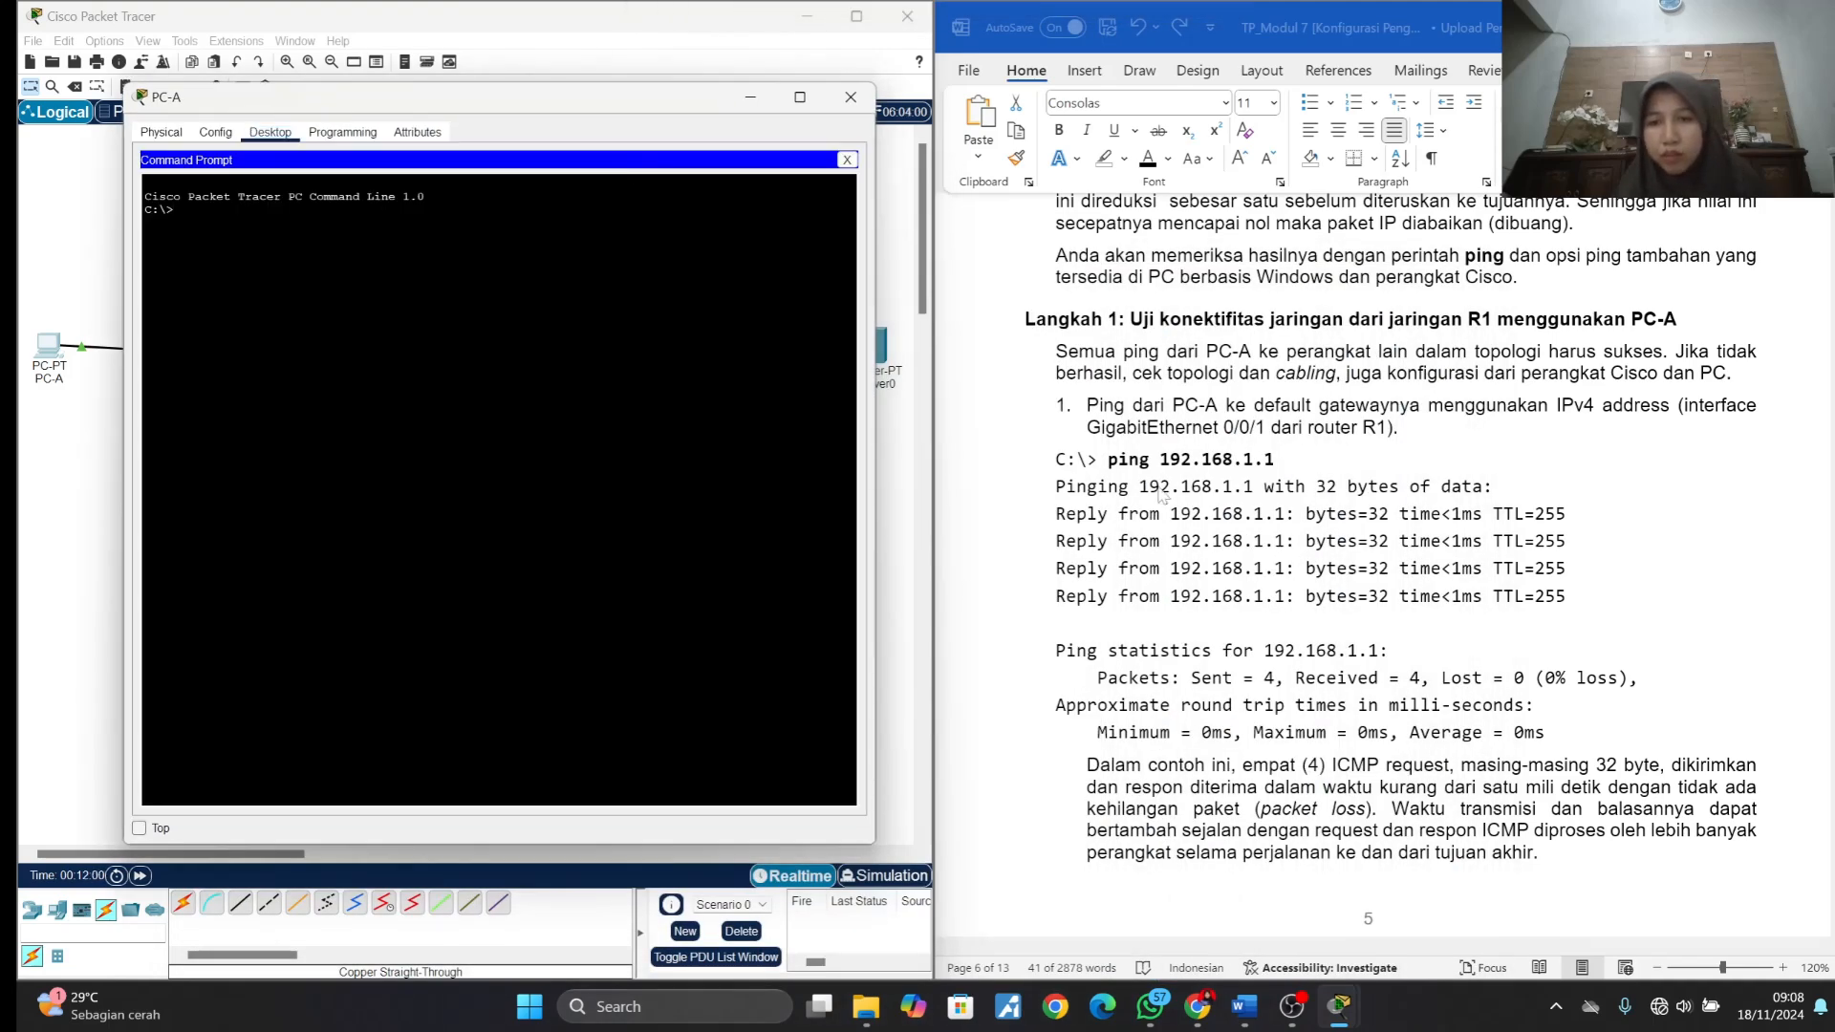
left_click(1137, 476)
left_click_drag(1108, 460, 1274, 467)
key("ctrl+c")
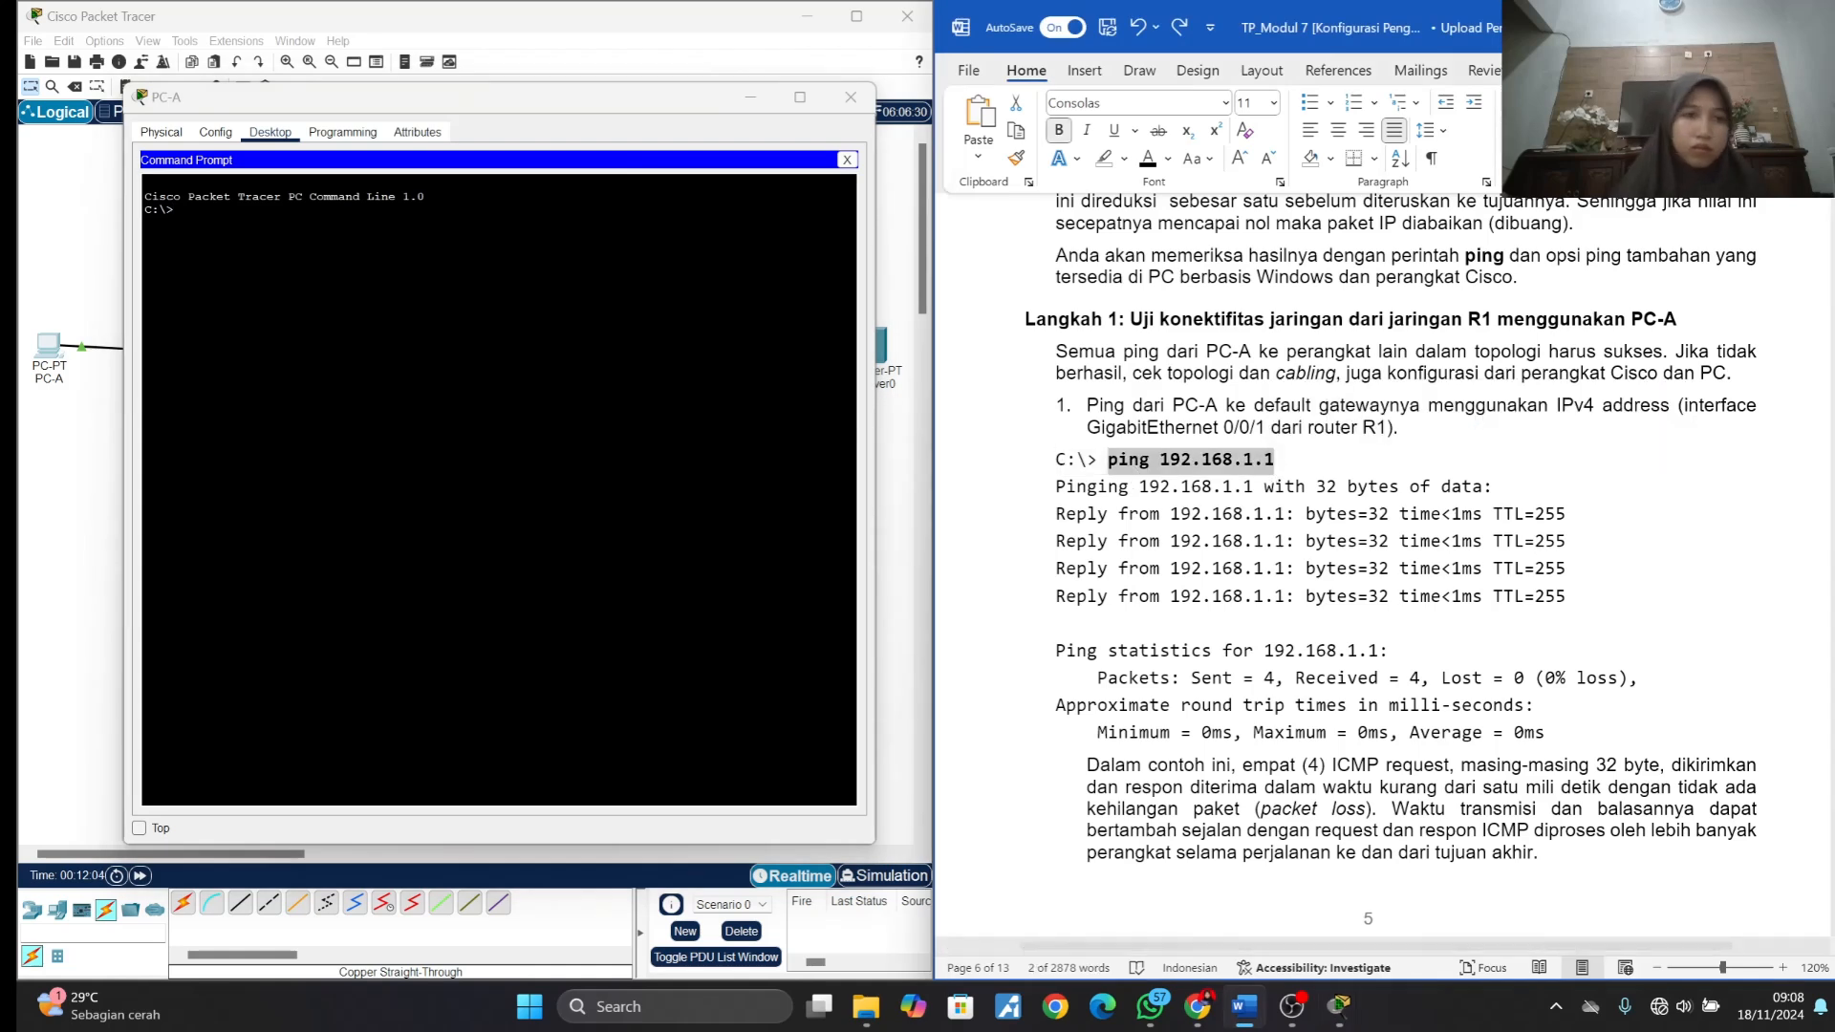
left_click(215, 222)
right_click(208, 215)
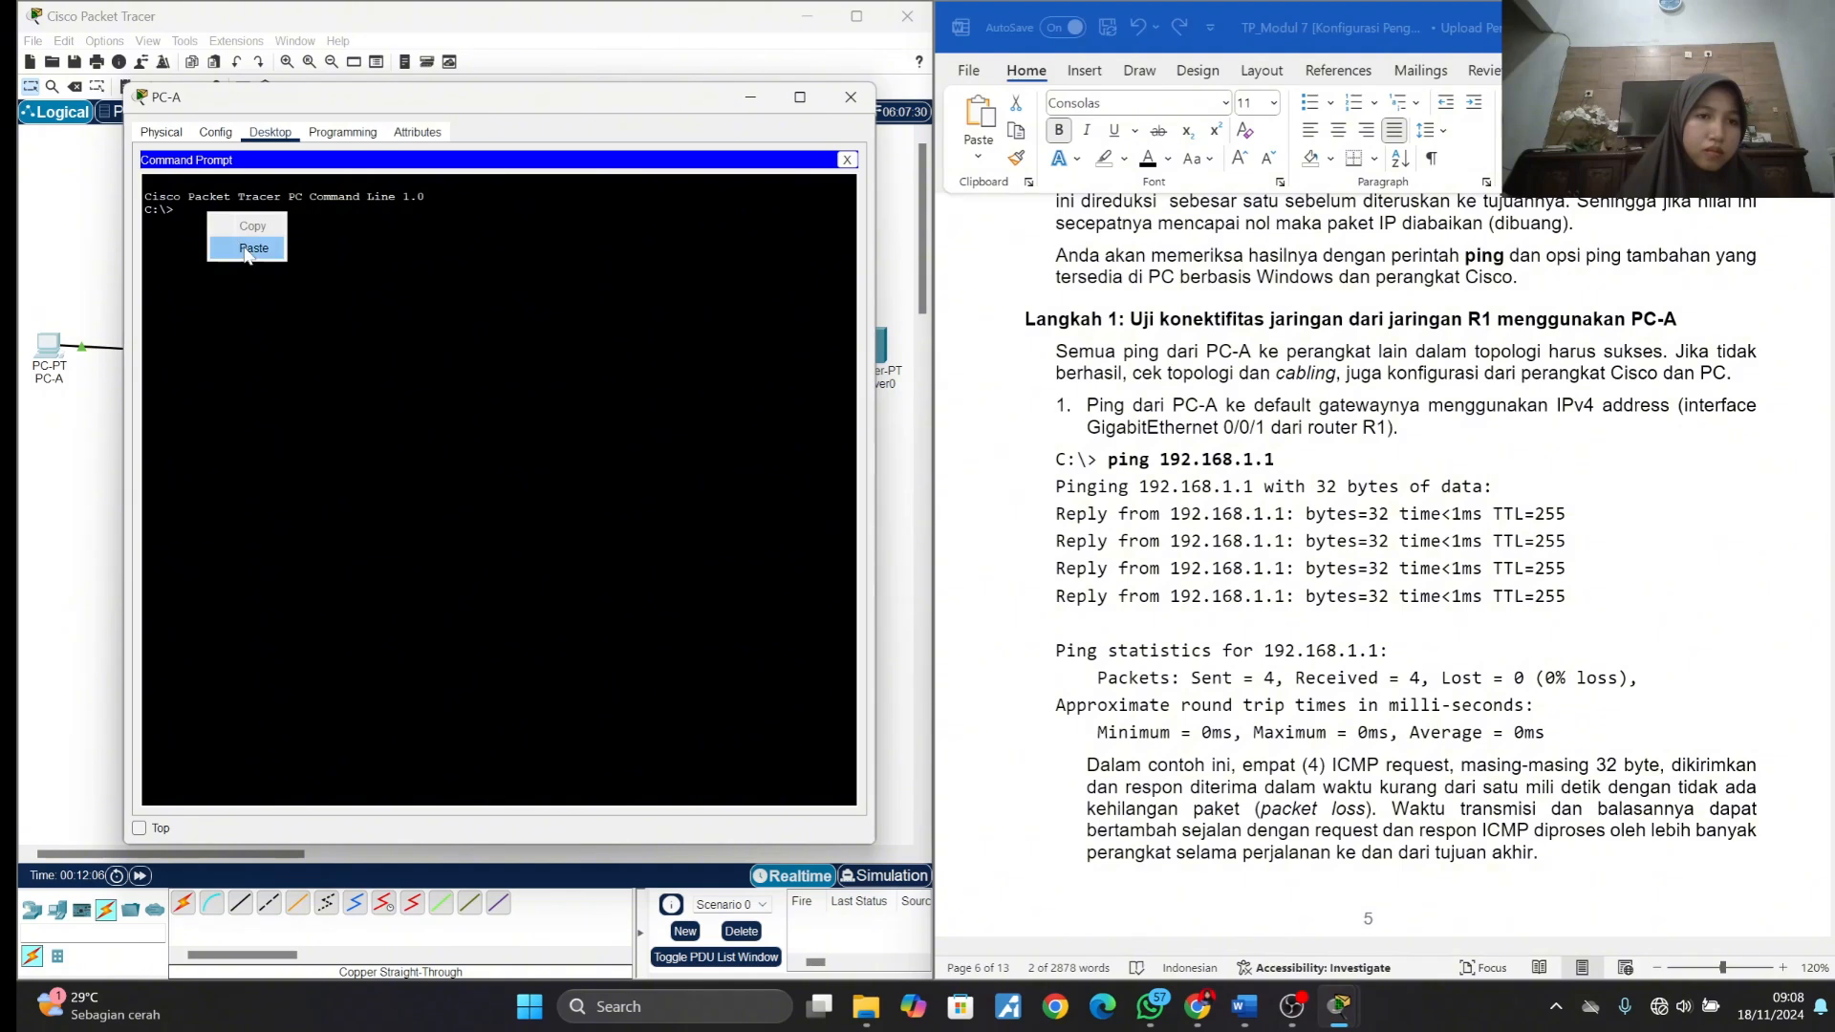
left_click(254, 247)
key("Return")
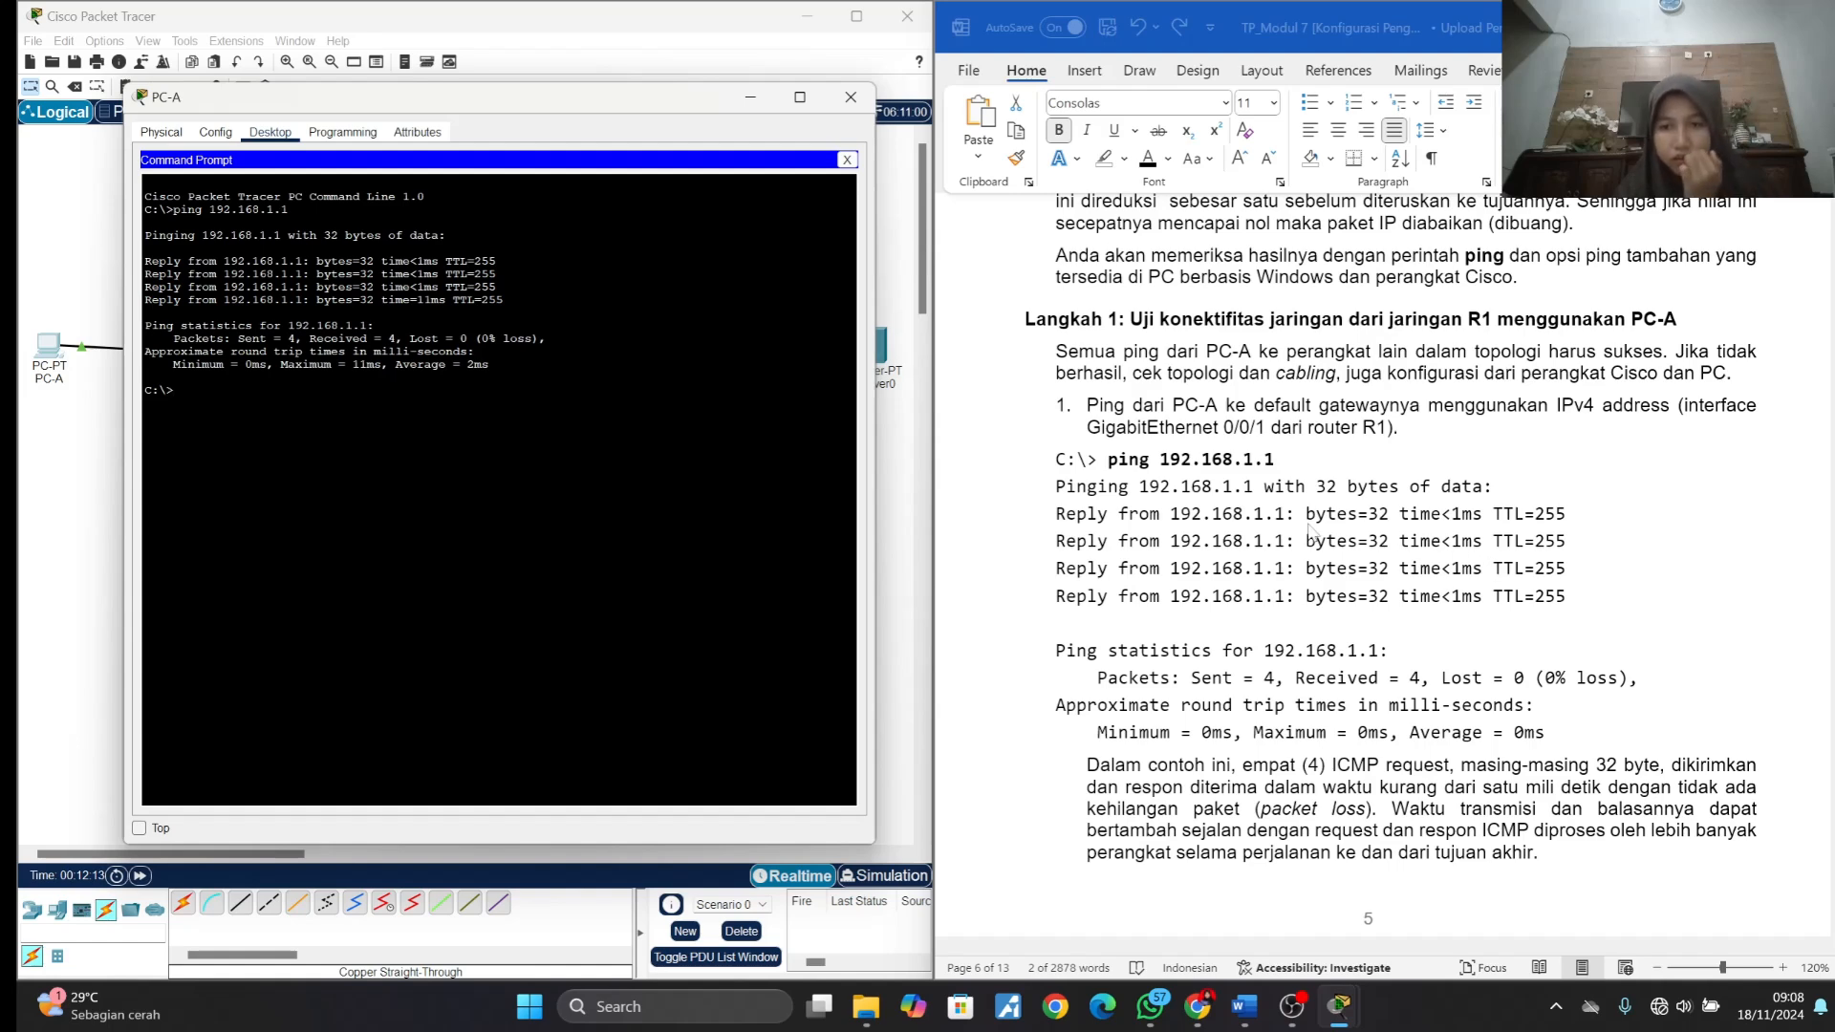
- Run ping 2001:db8:acad:1::1, copied from the lab document, in PC-A's Command Prompt to test the IPv6 default gateway
scroll(1227, 651, "down", 1)
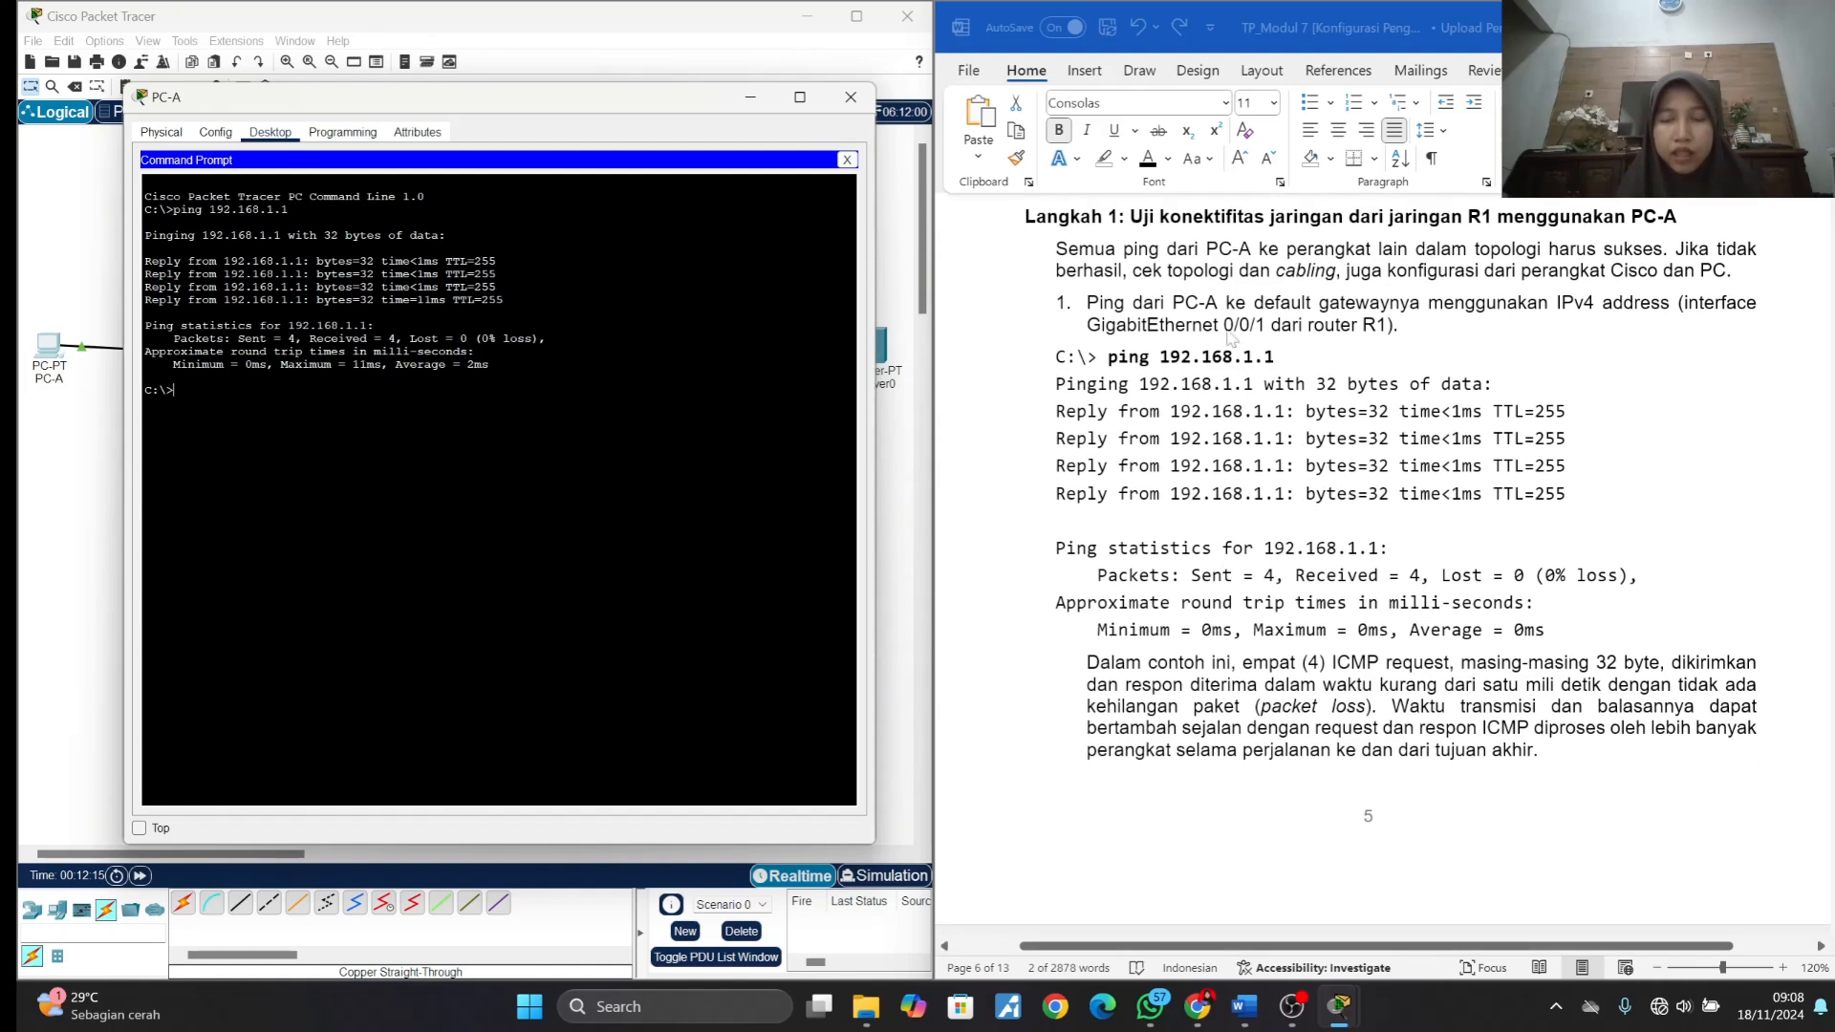
scroll(1253, 679, "down", 1)
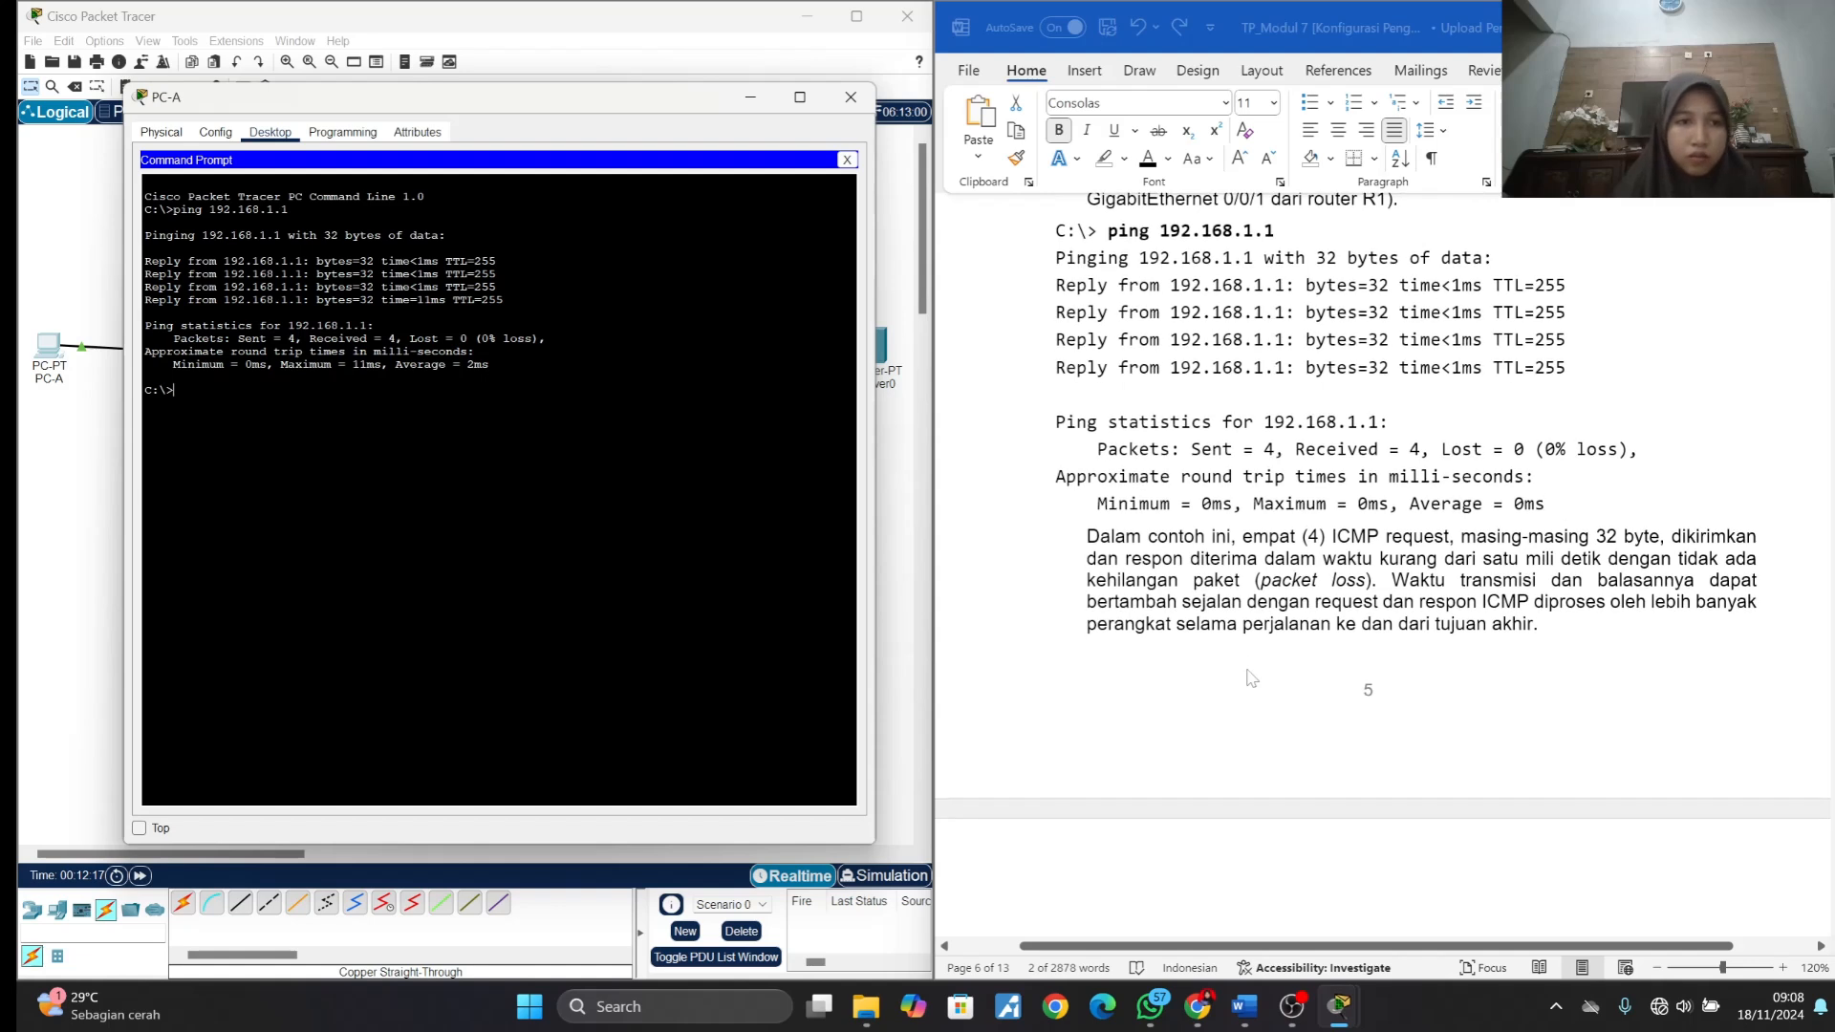
scroll(1252, 678, "down", 1)
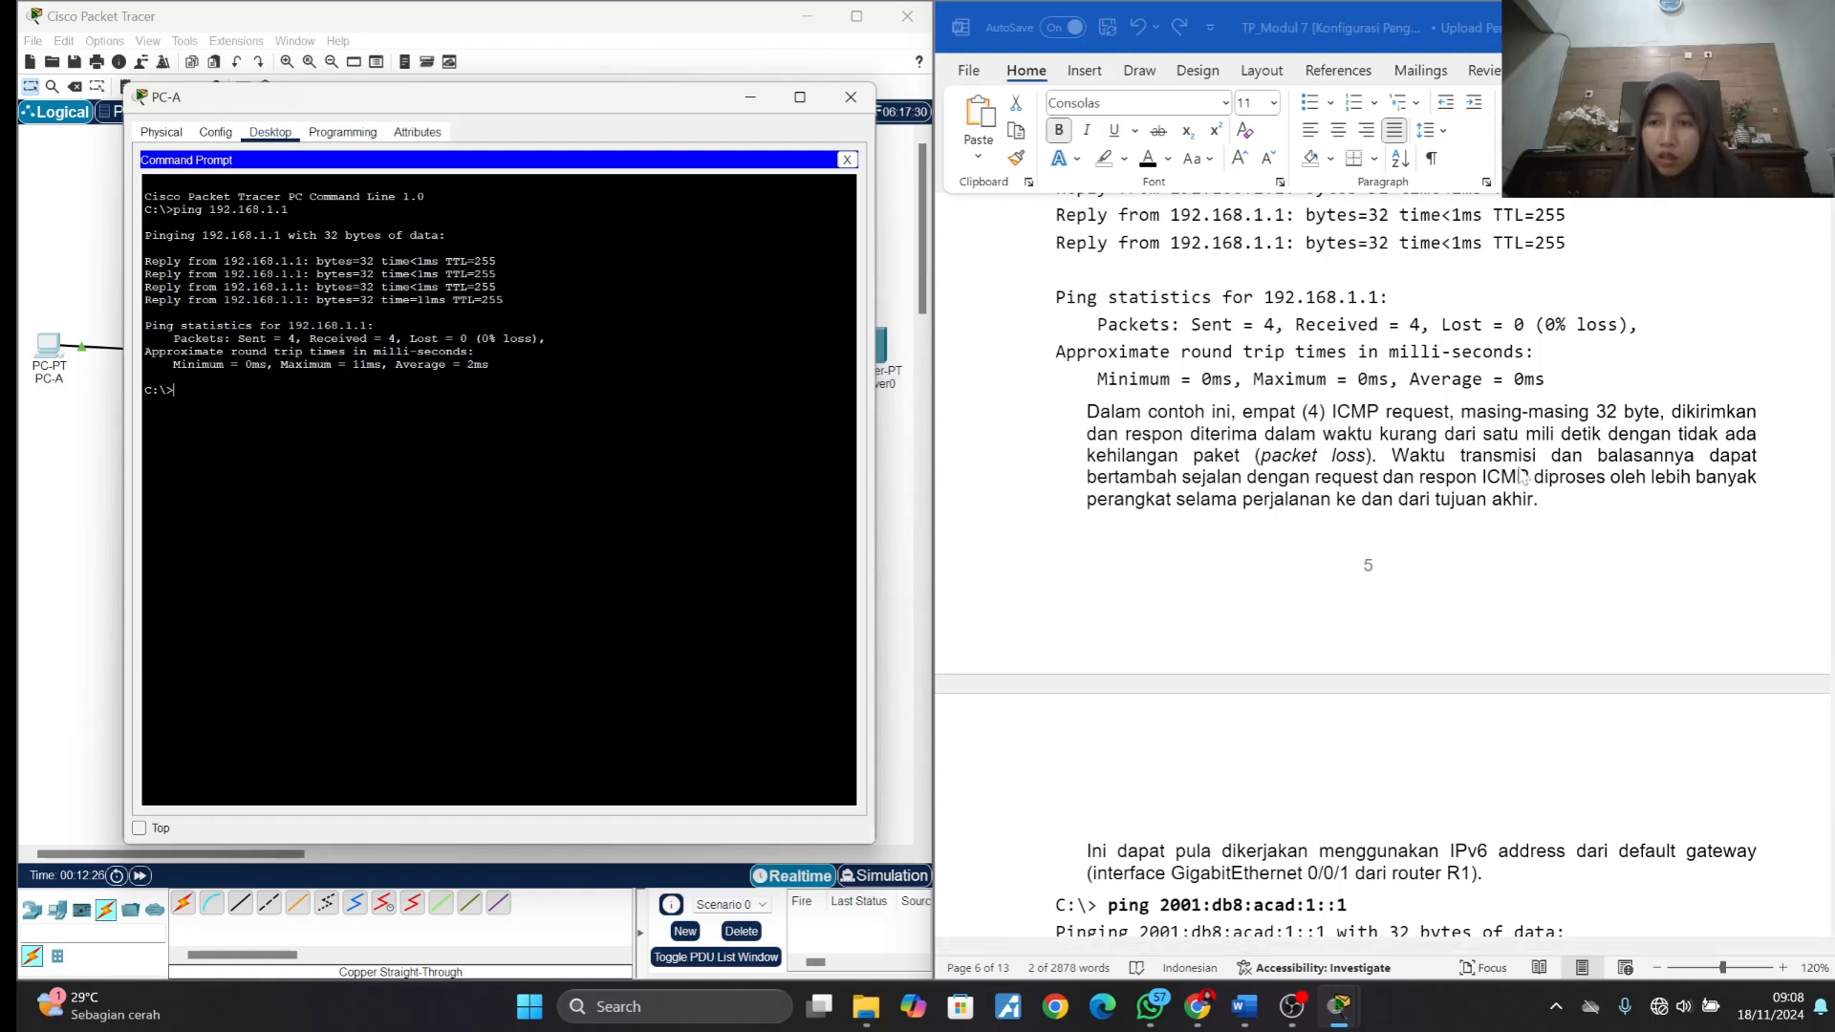
scroll(1469, 556, "down", 1)
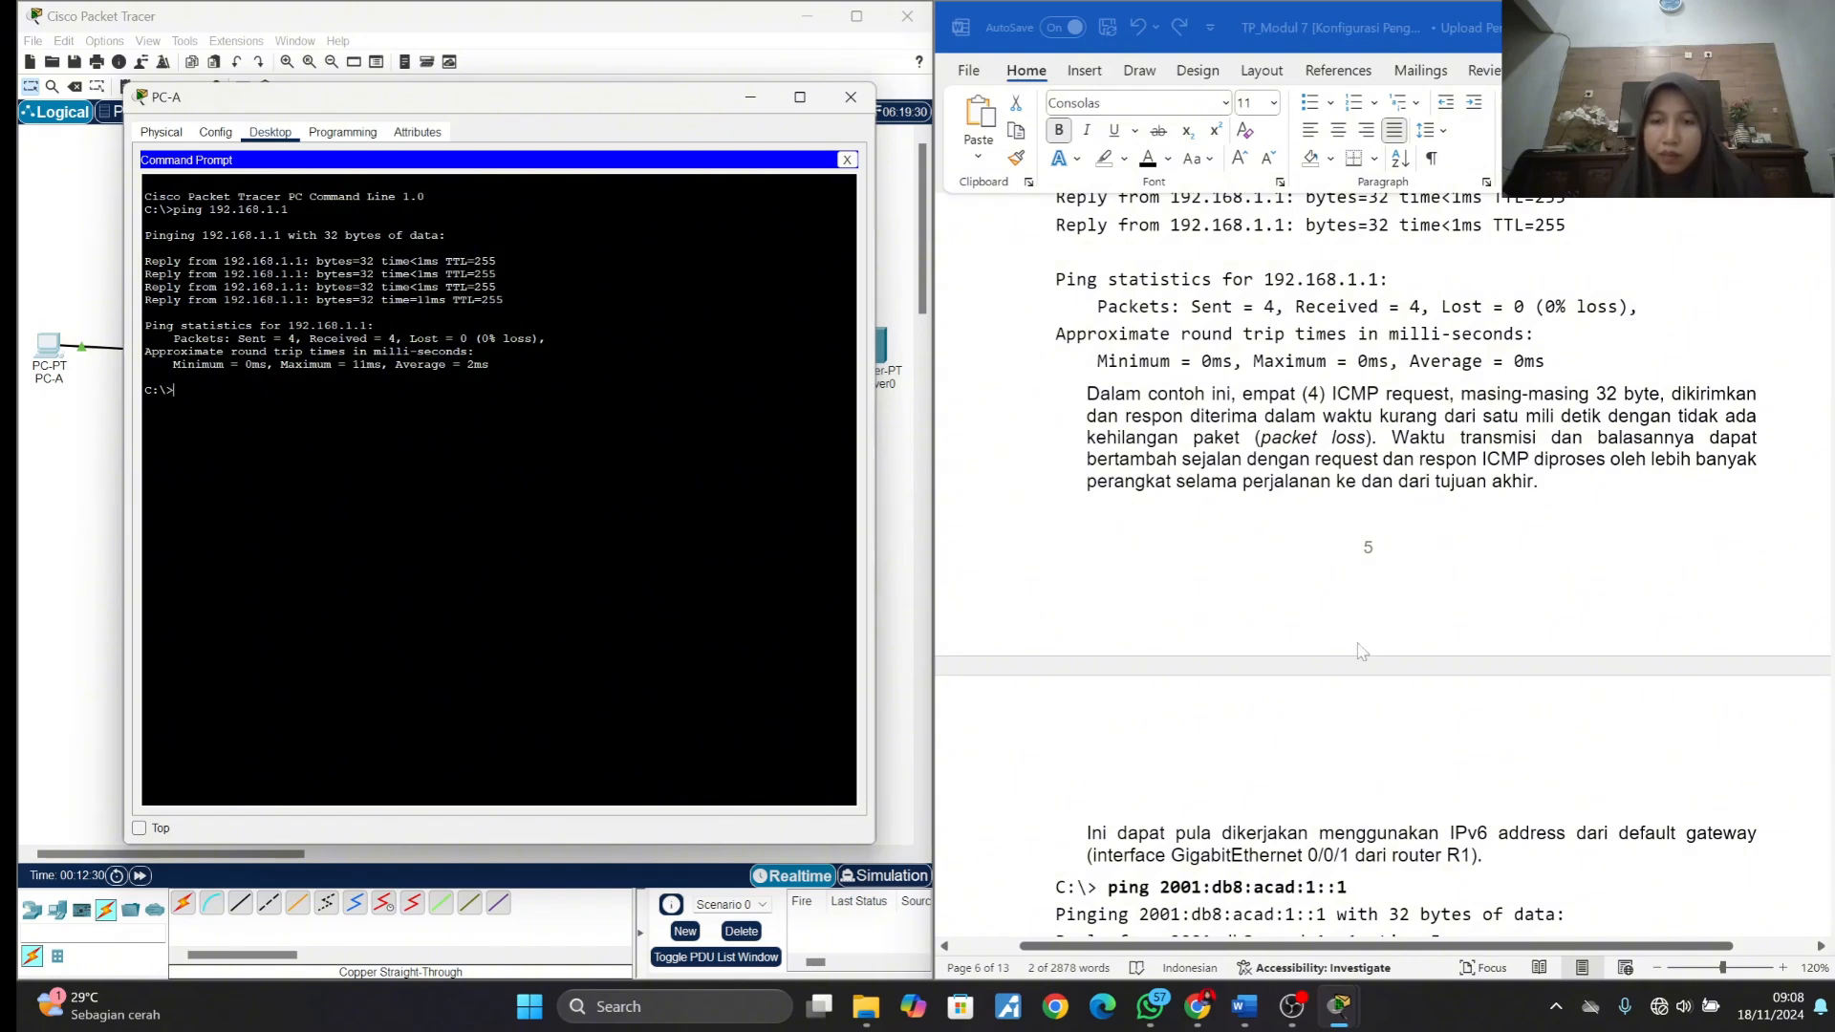
scroll(1233, 478, "down", 1)
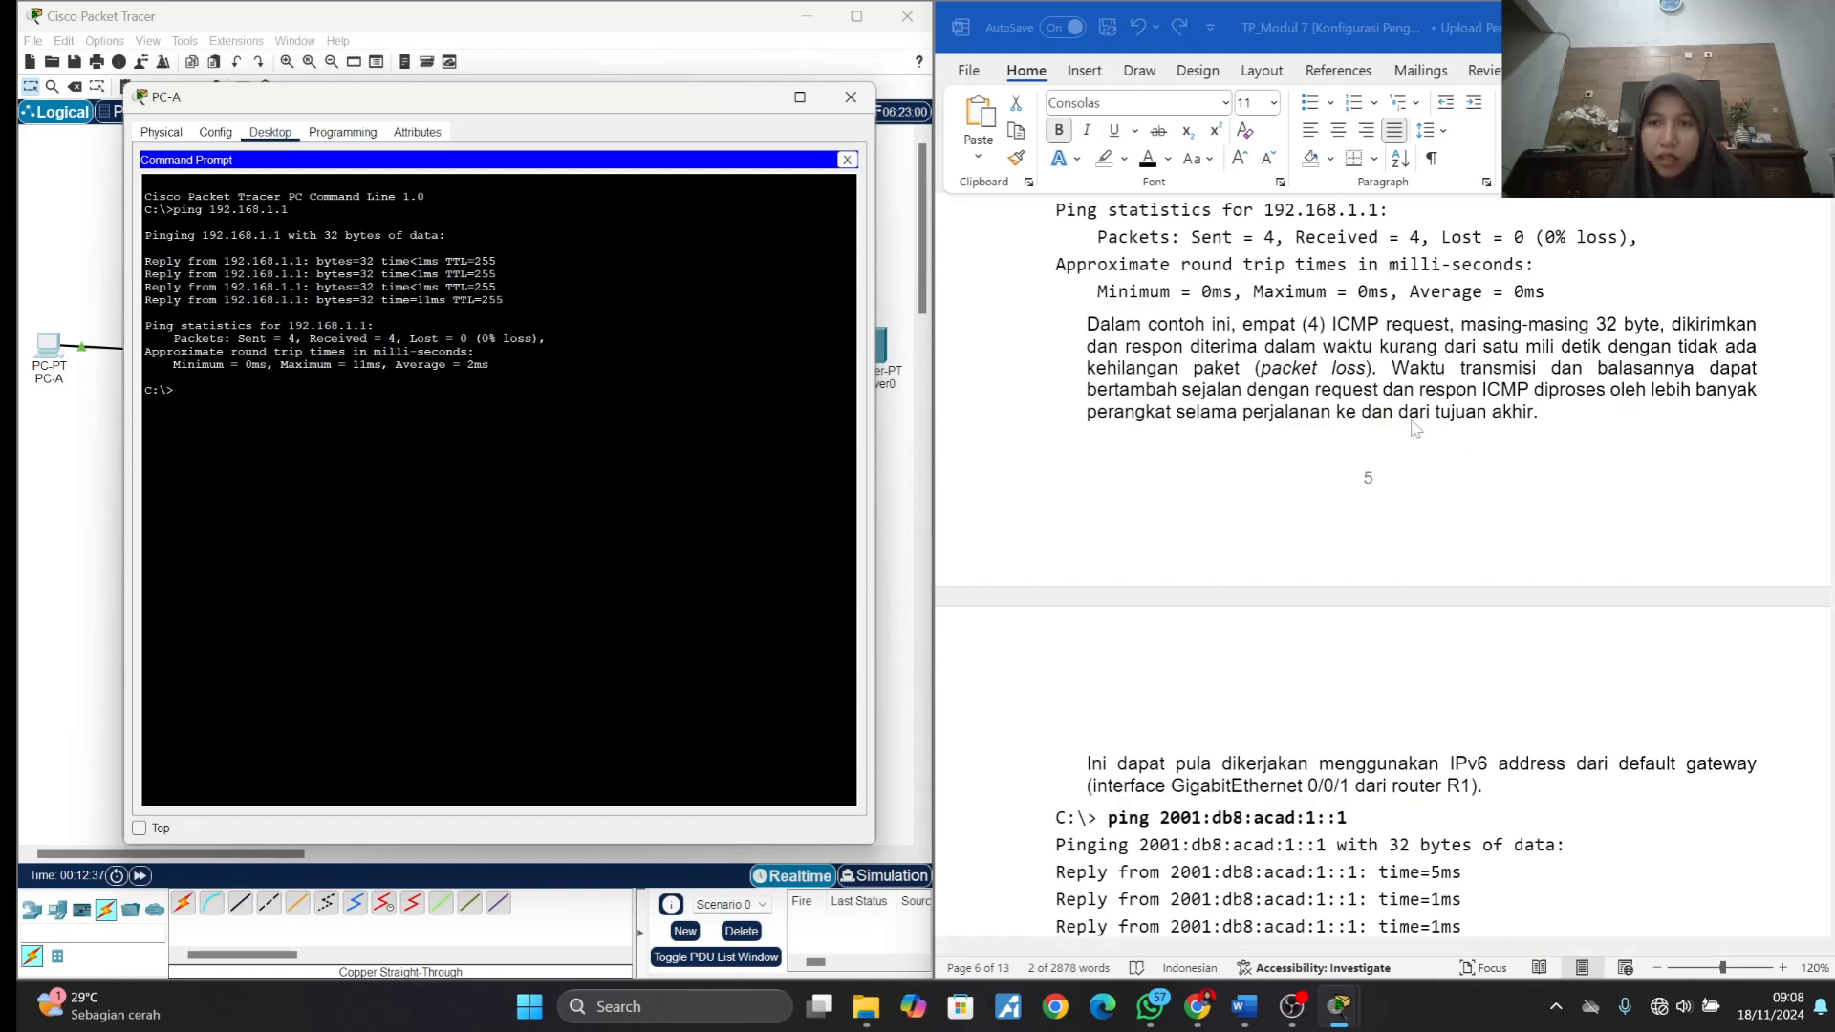
scroll(1421, 435, "down", 3)
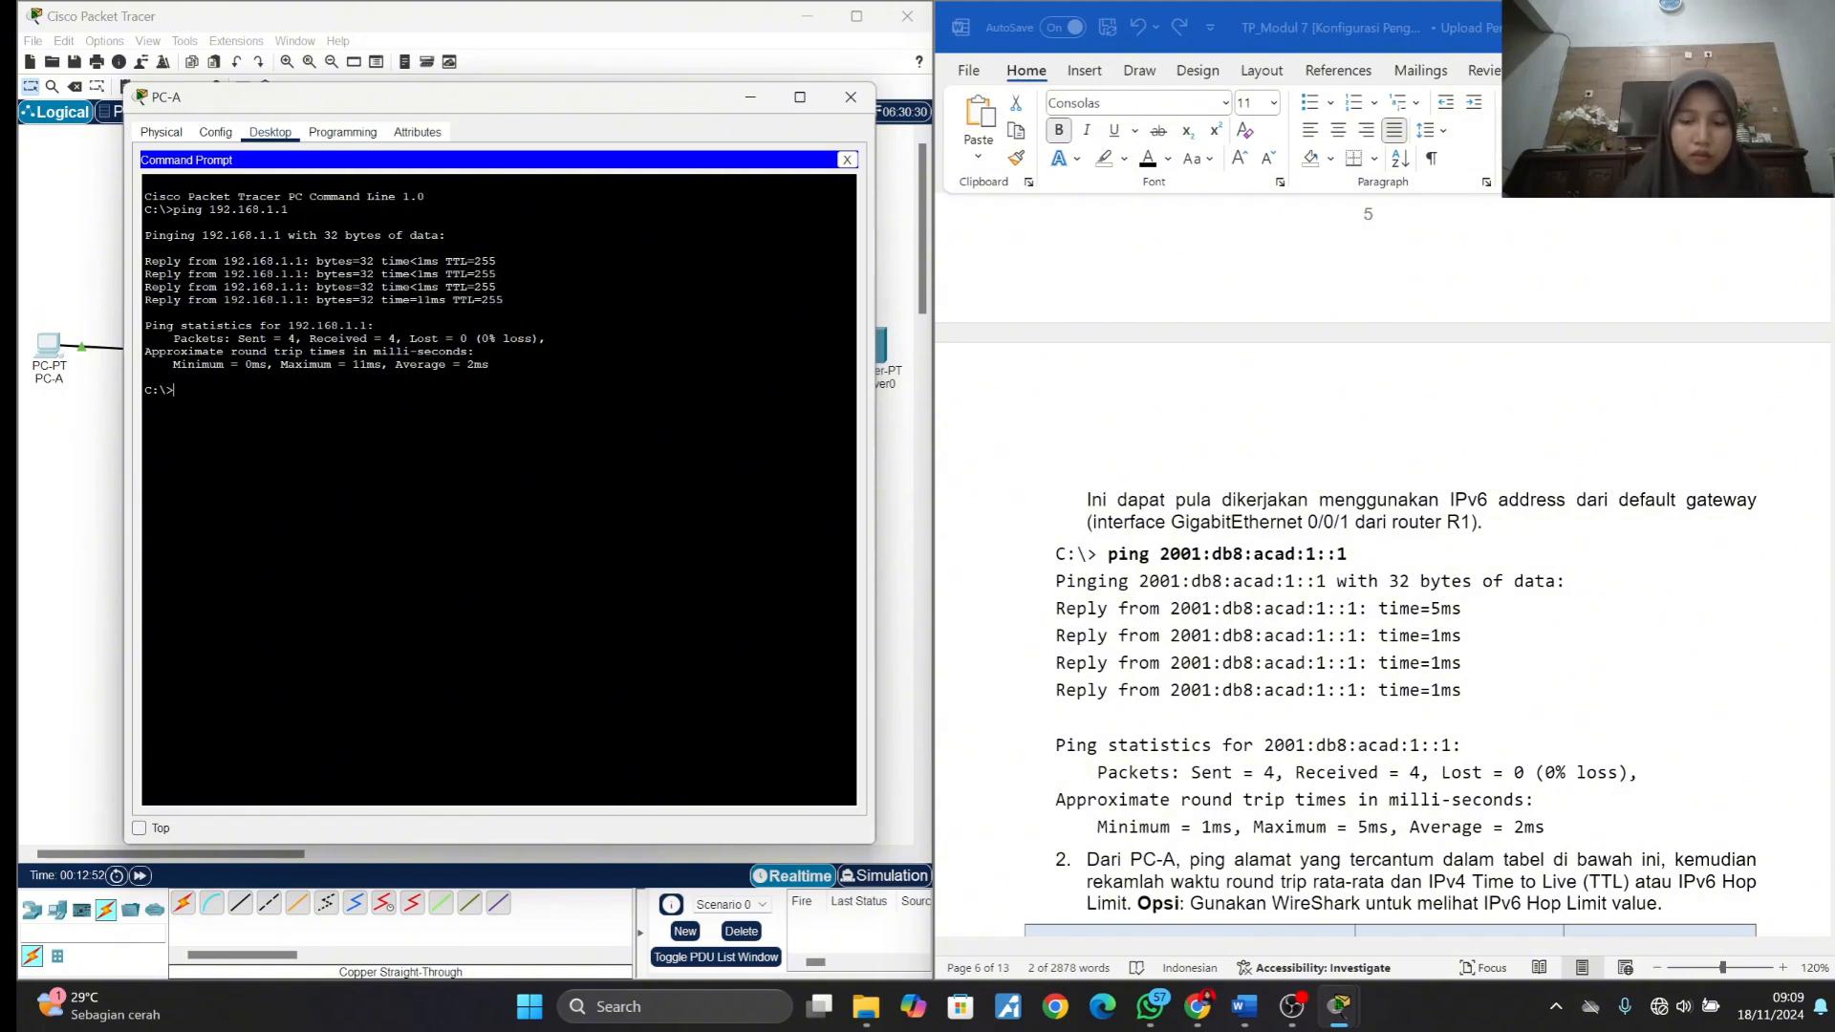
left_click(1112, 567)
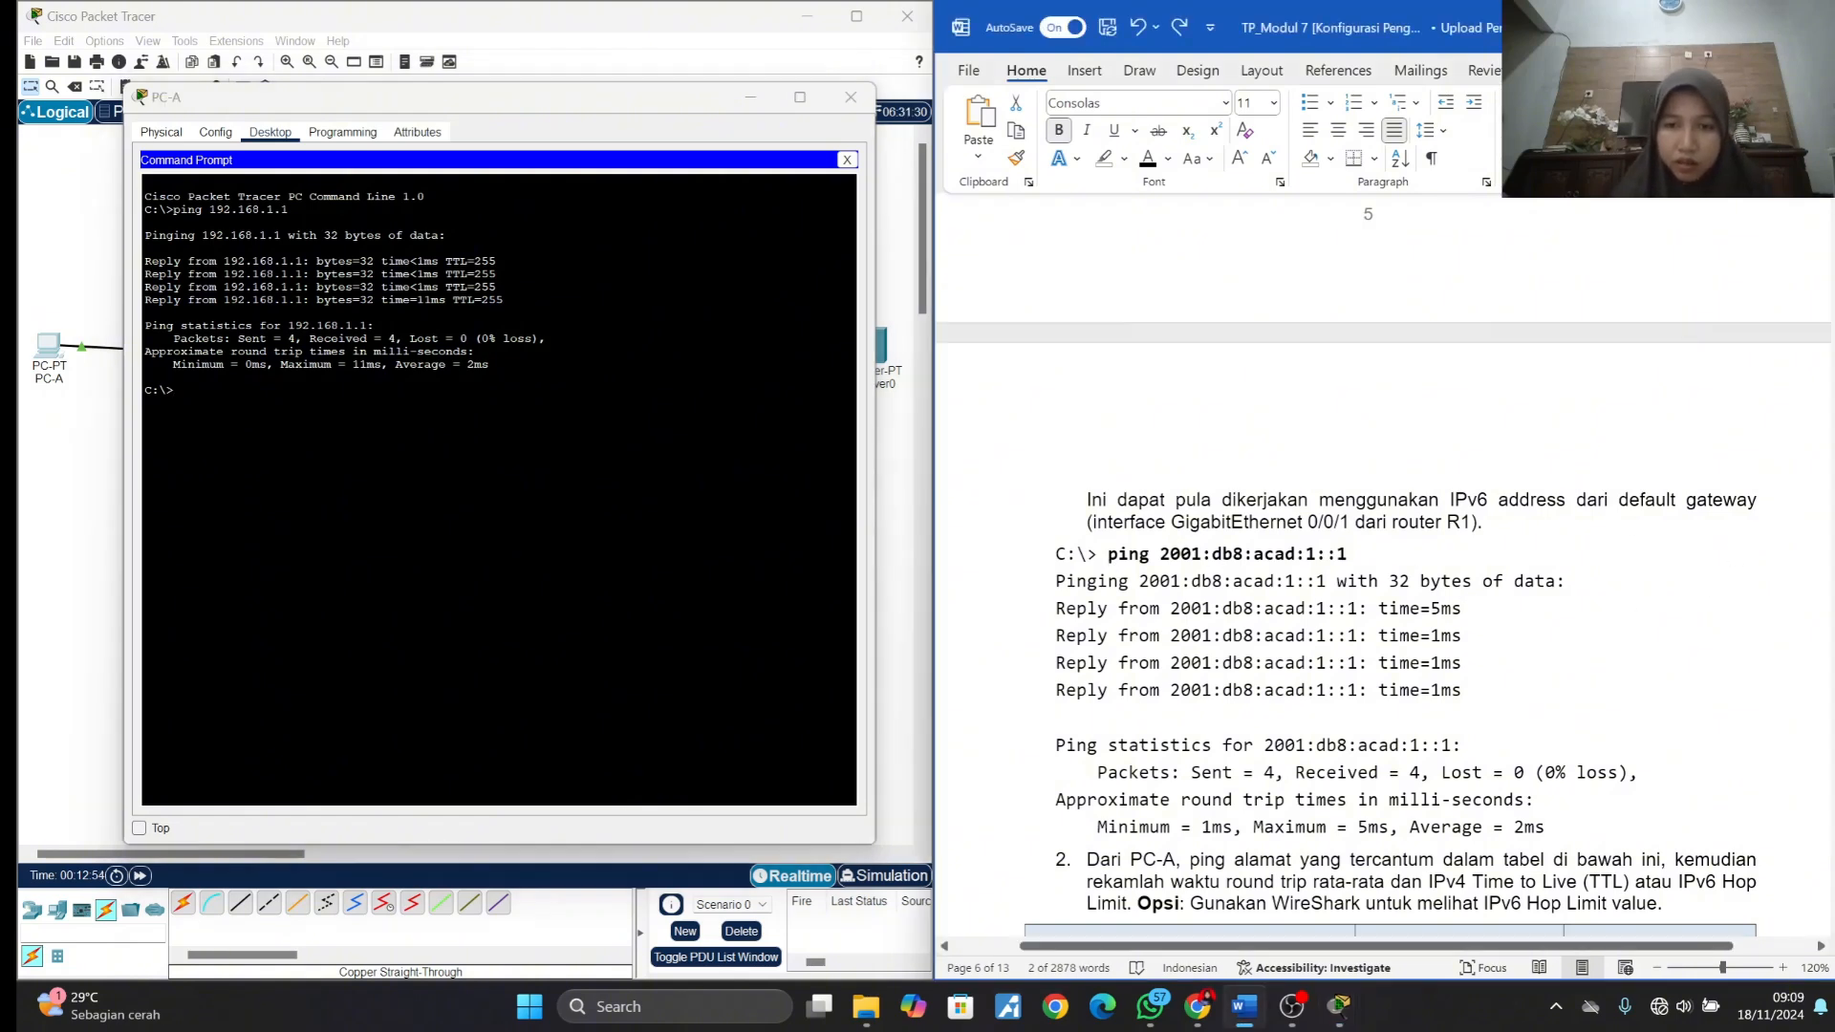
left_click_drag(1109, 554, 1357, 556)
key("ctrl+c")
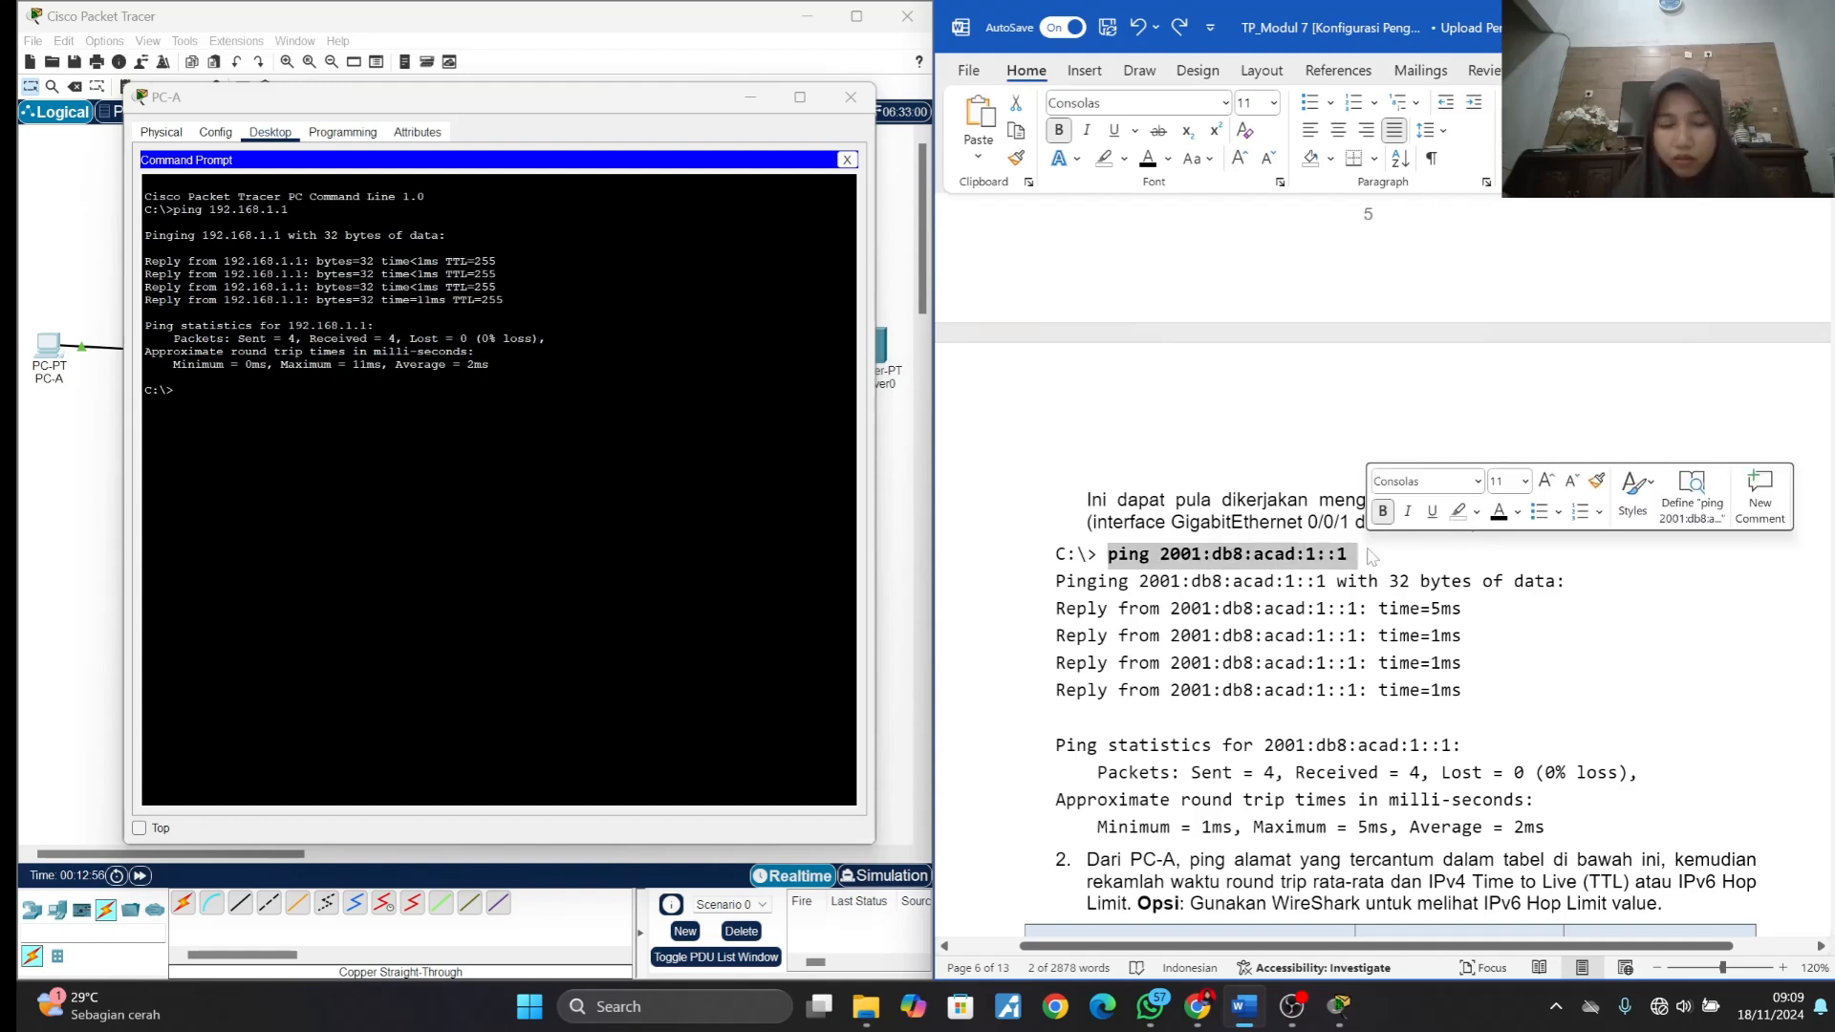
left_click(336, 388)
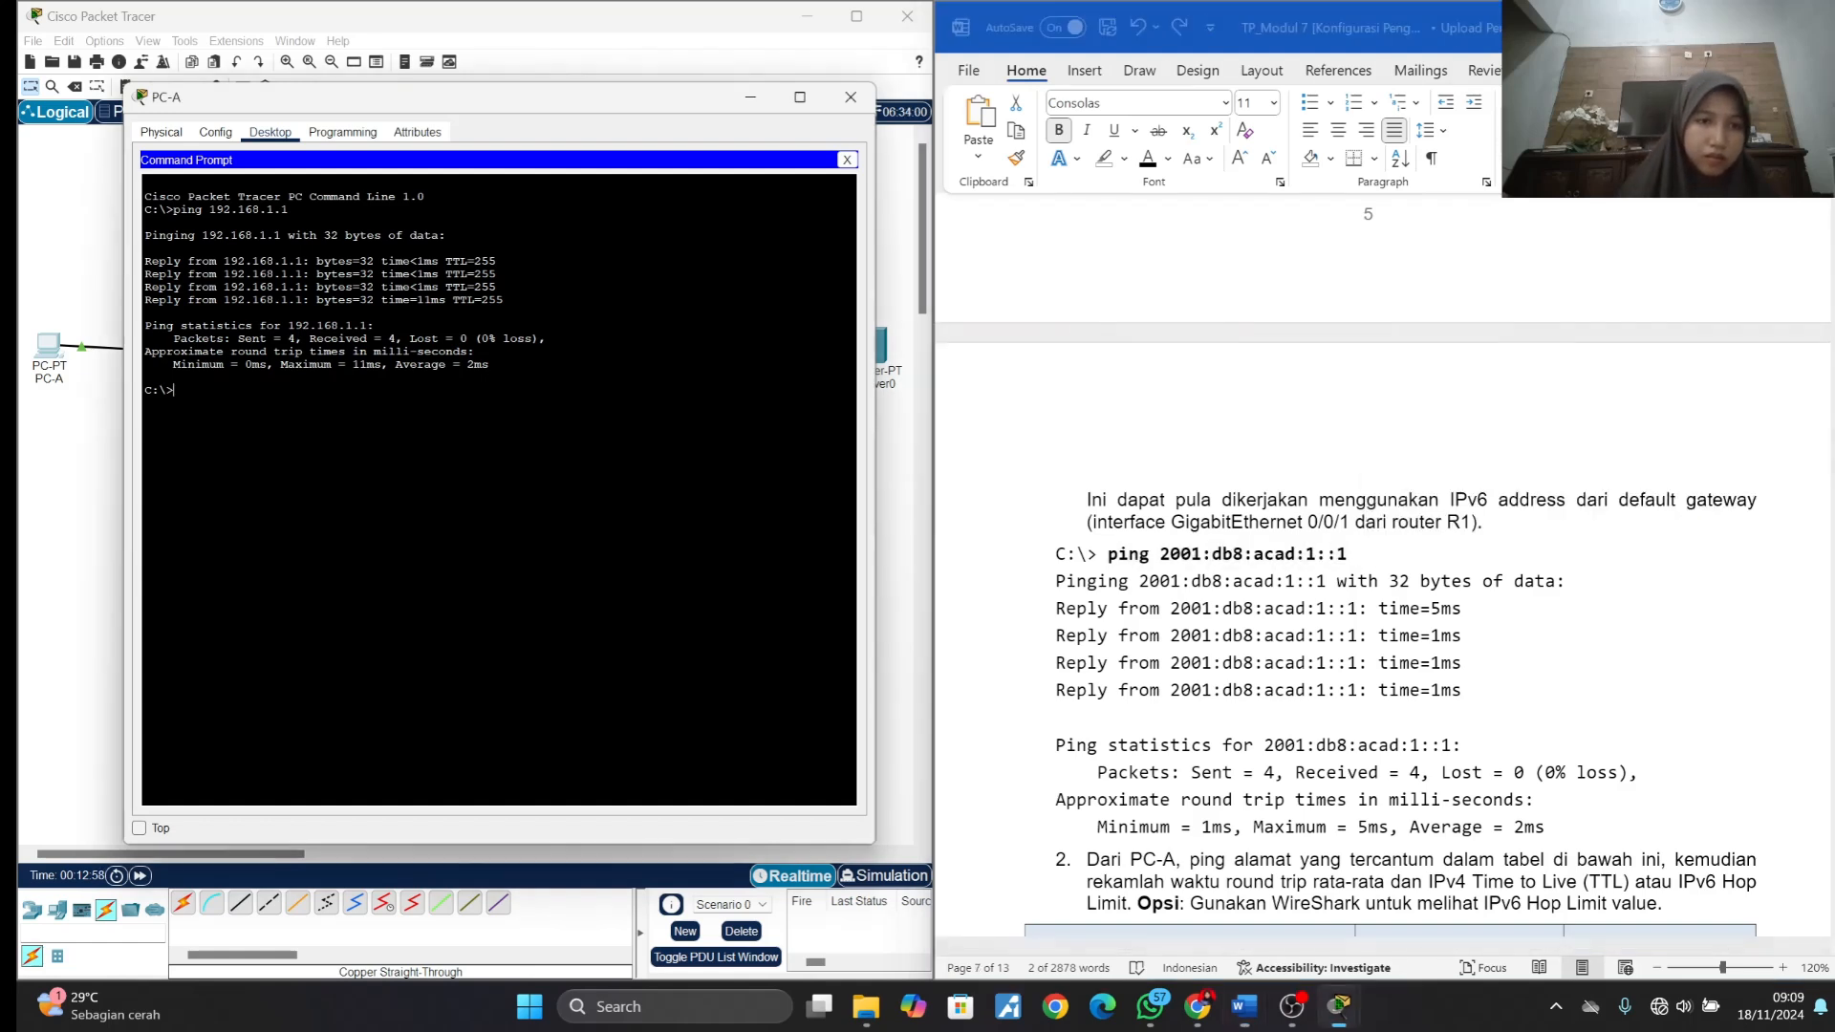
right_click(336, 388)
left_click(381, 424)
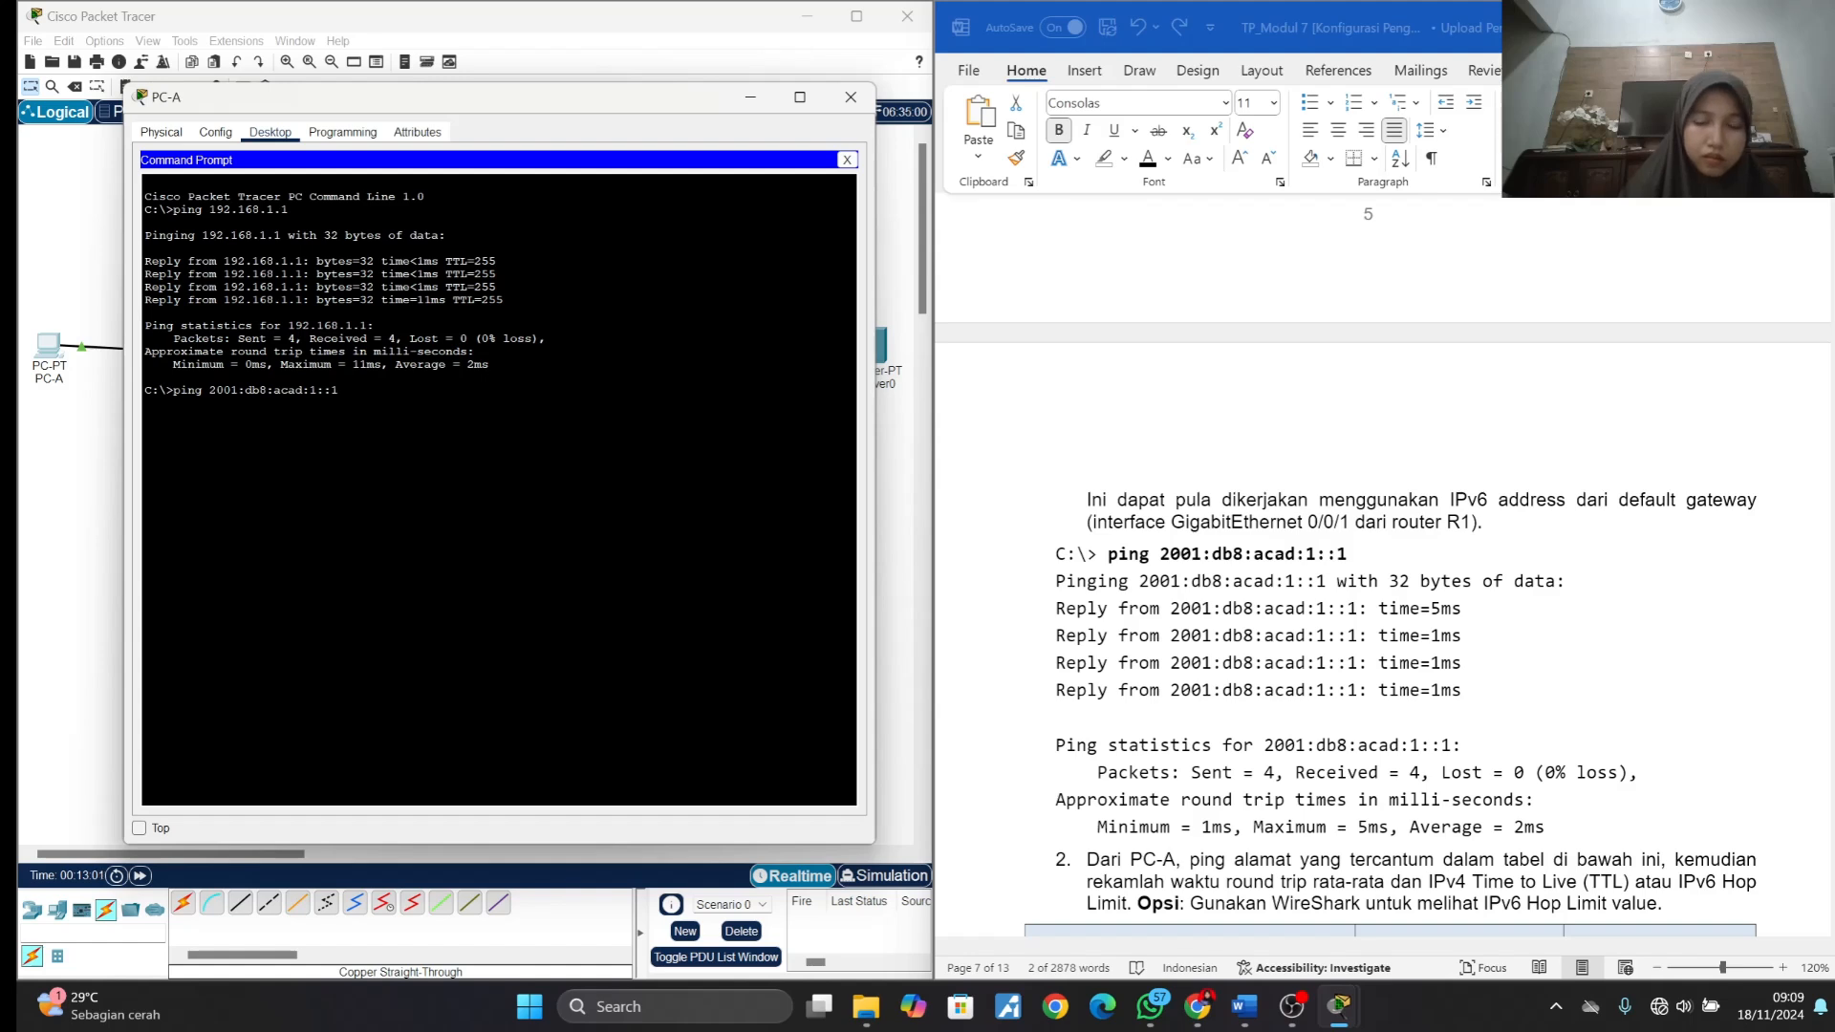
key("Return")
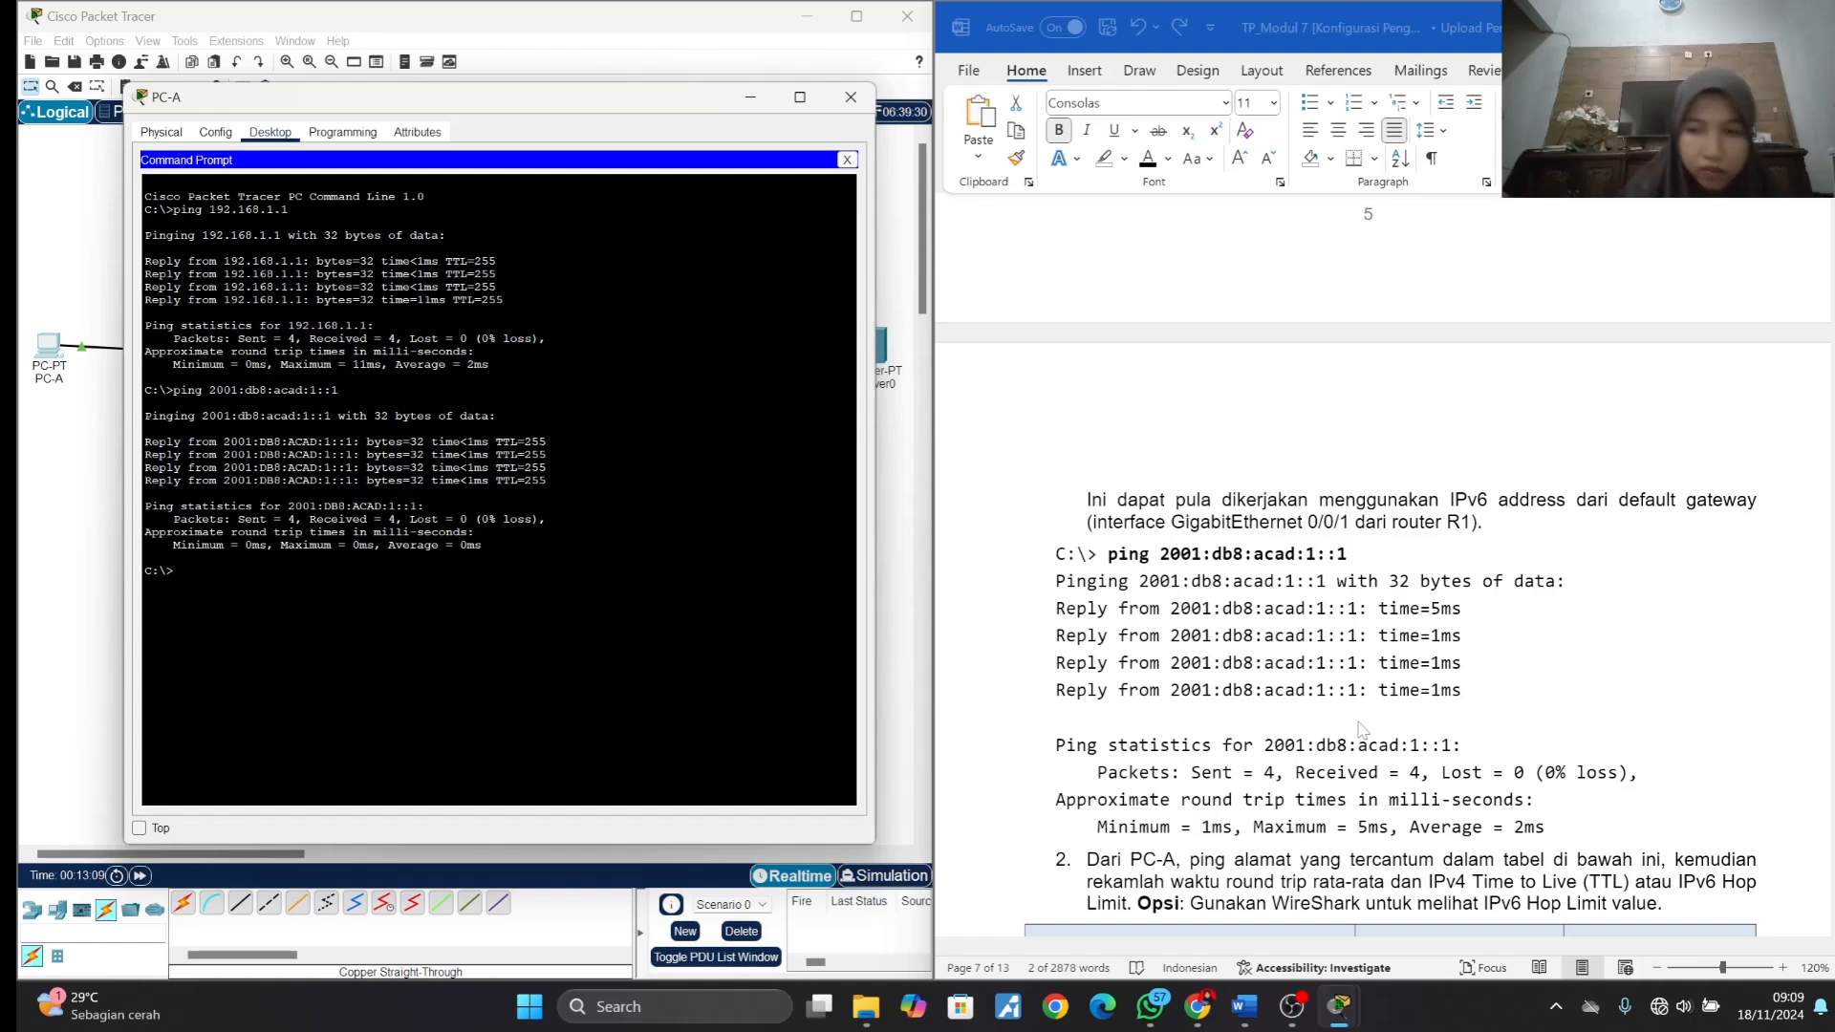
- Ping 192.168.1.10 from PC-A, using the first destination address copied from the lab document's results table
scroll(1362, 729, "down", 3)
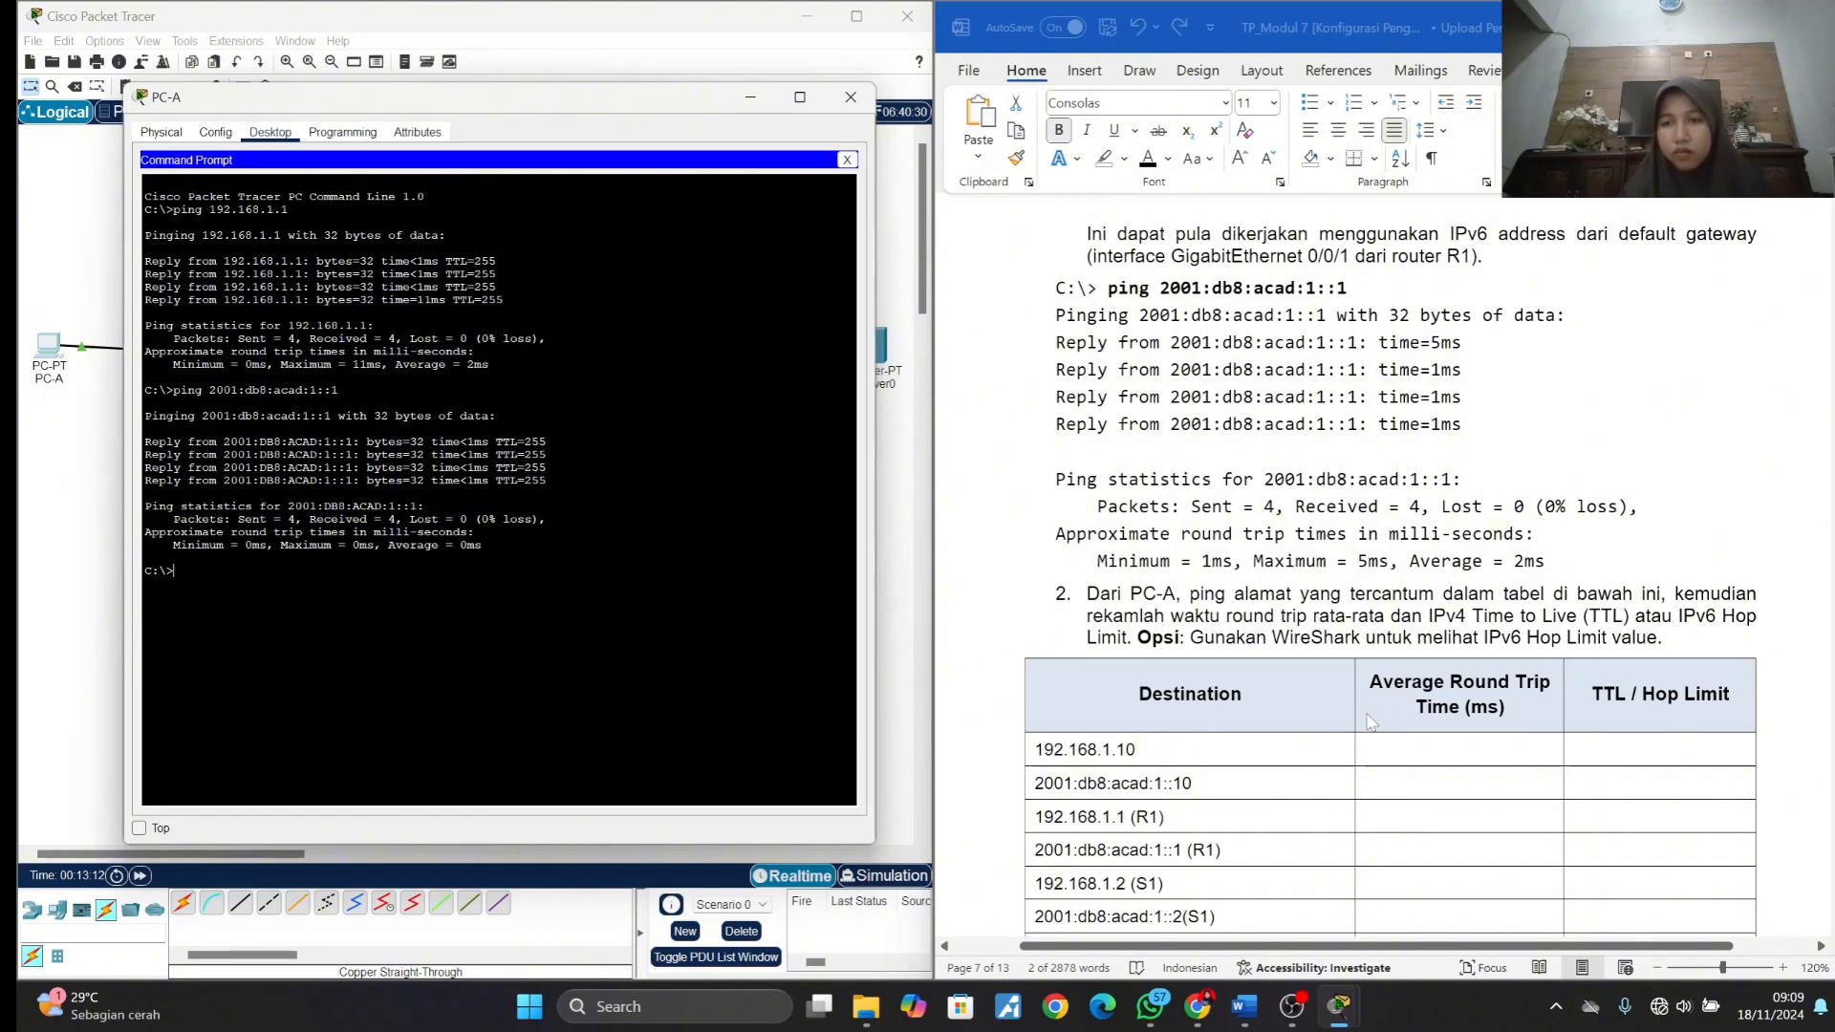
scroll(1367, 725, "down", 4)
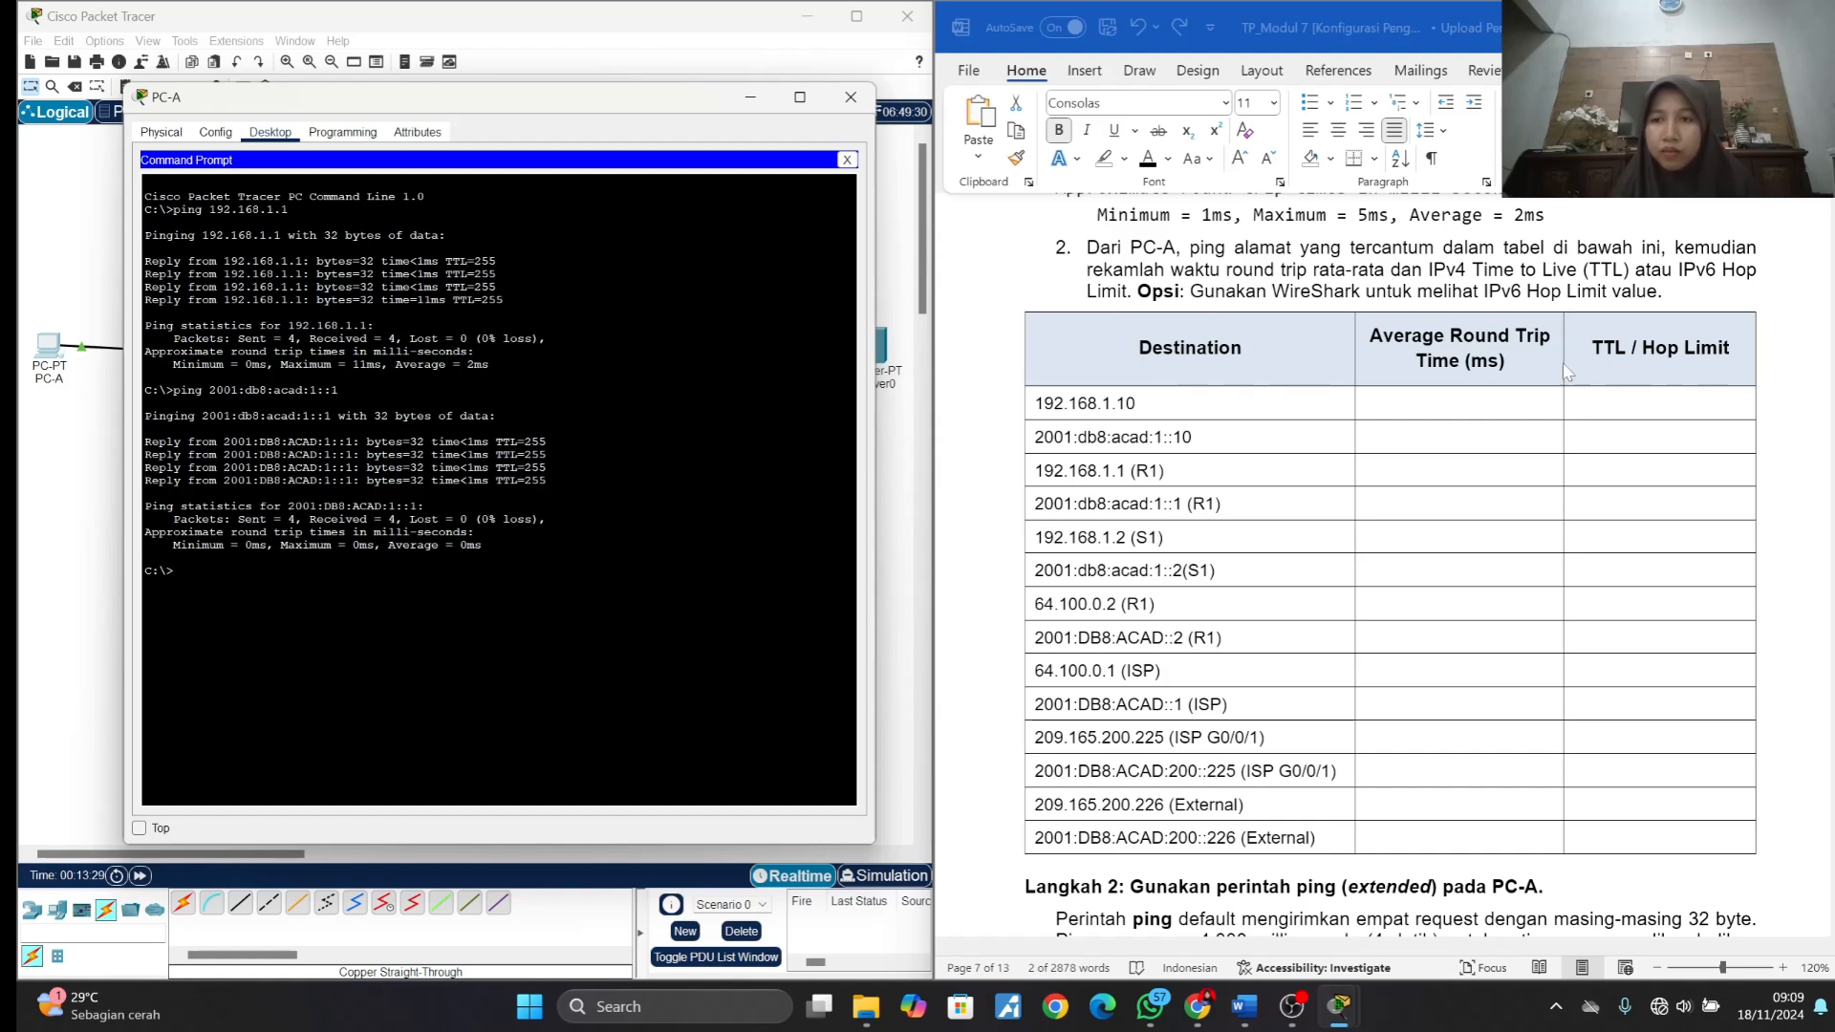
left_click(1201, 402)
left_click_drag(1202, 401, 1023, 409)
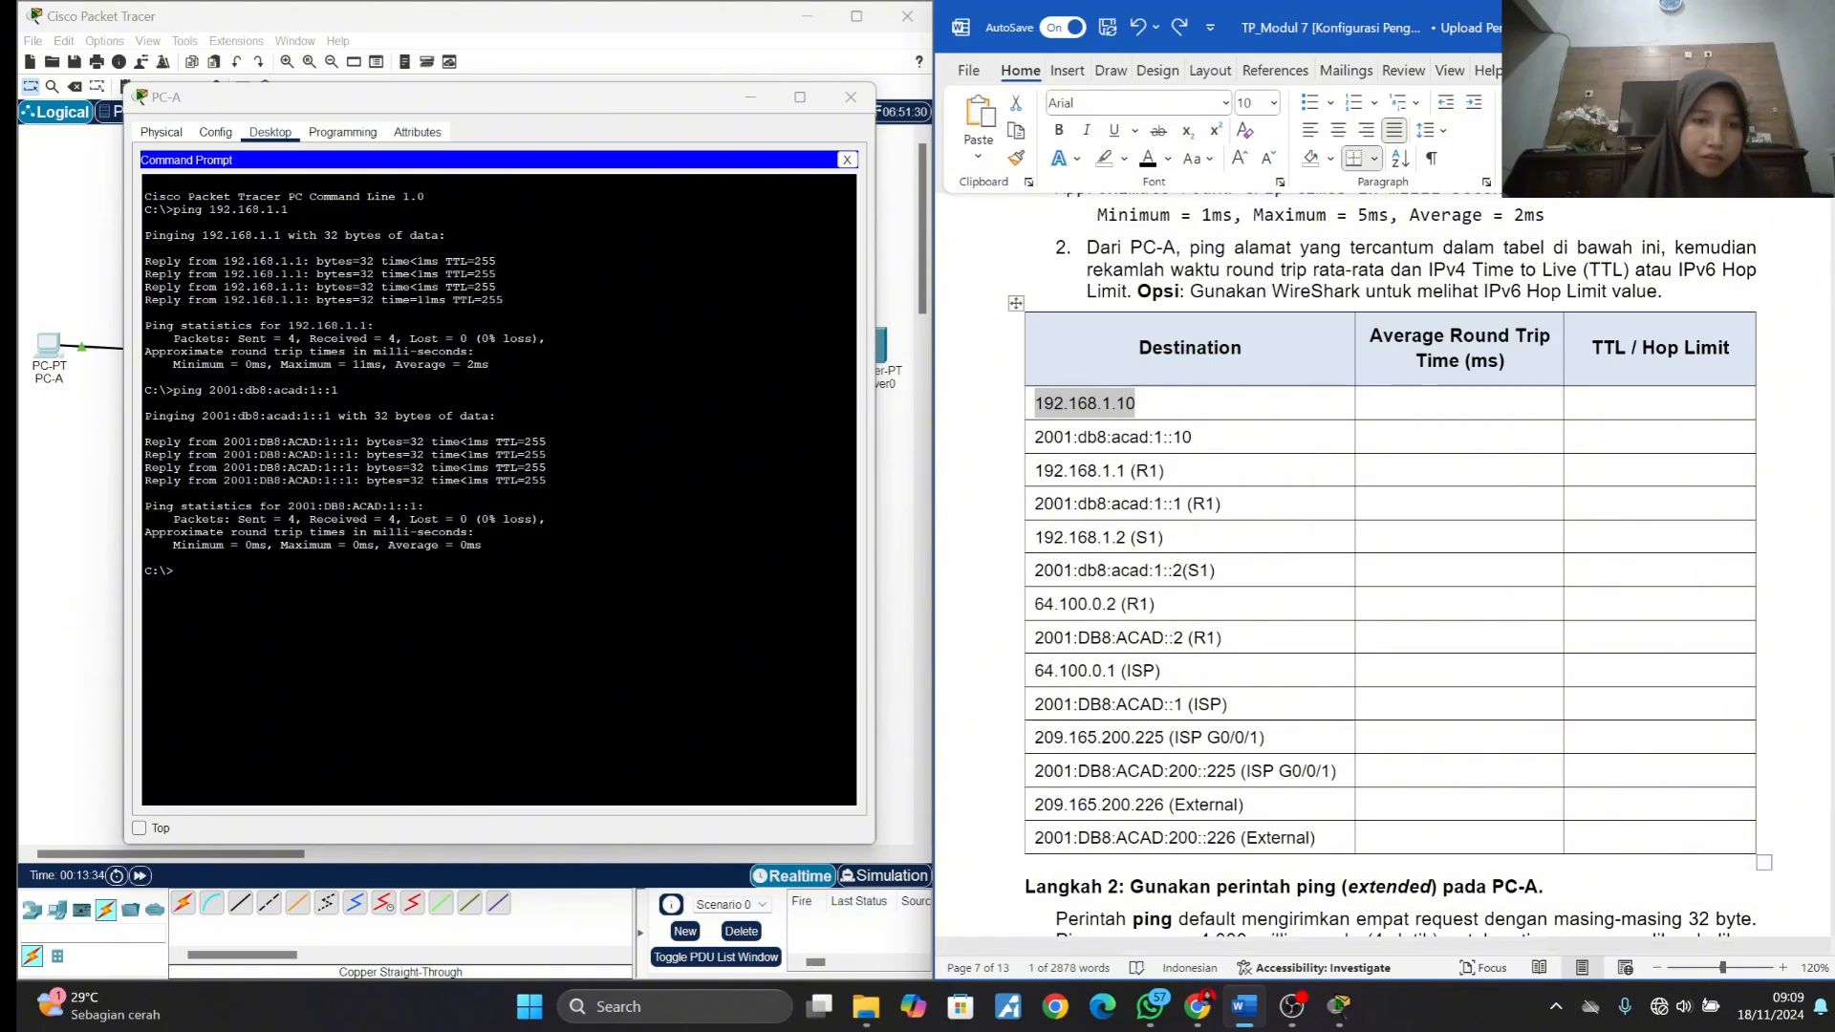
key("alt+Tab")
type("ping")
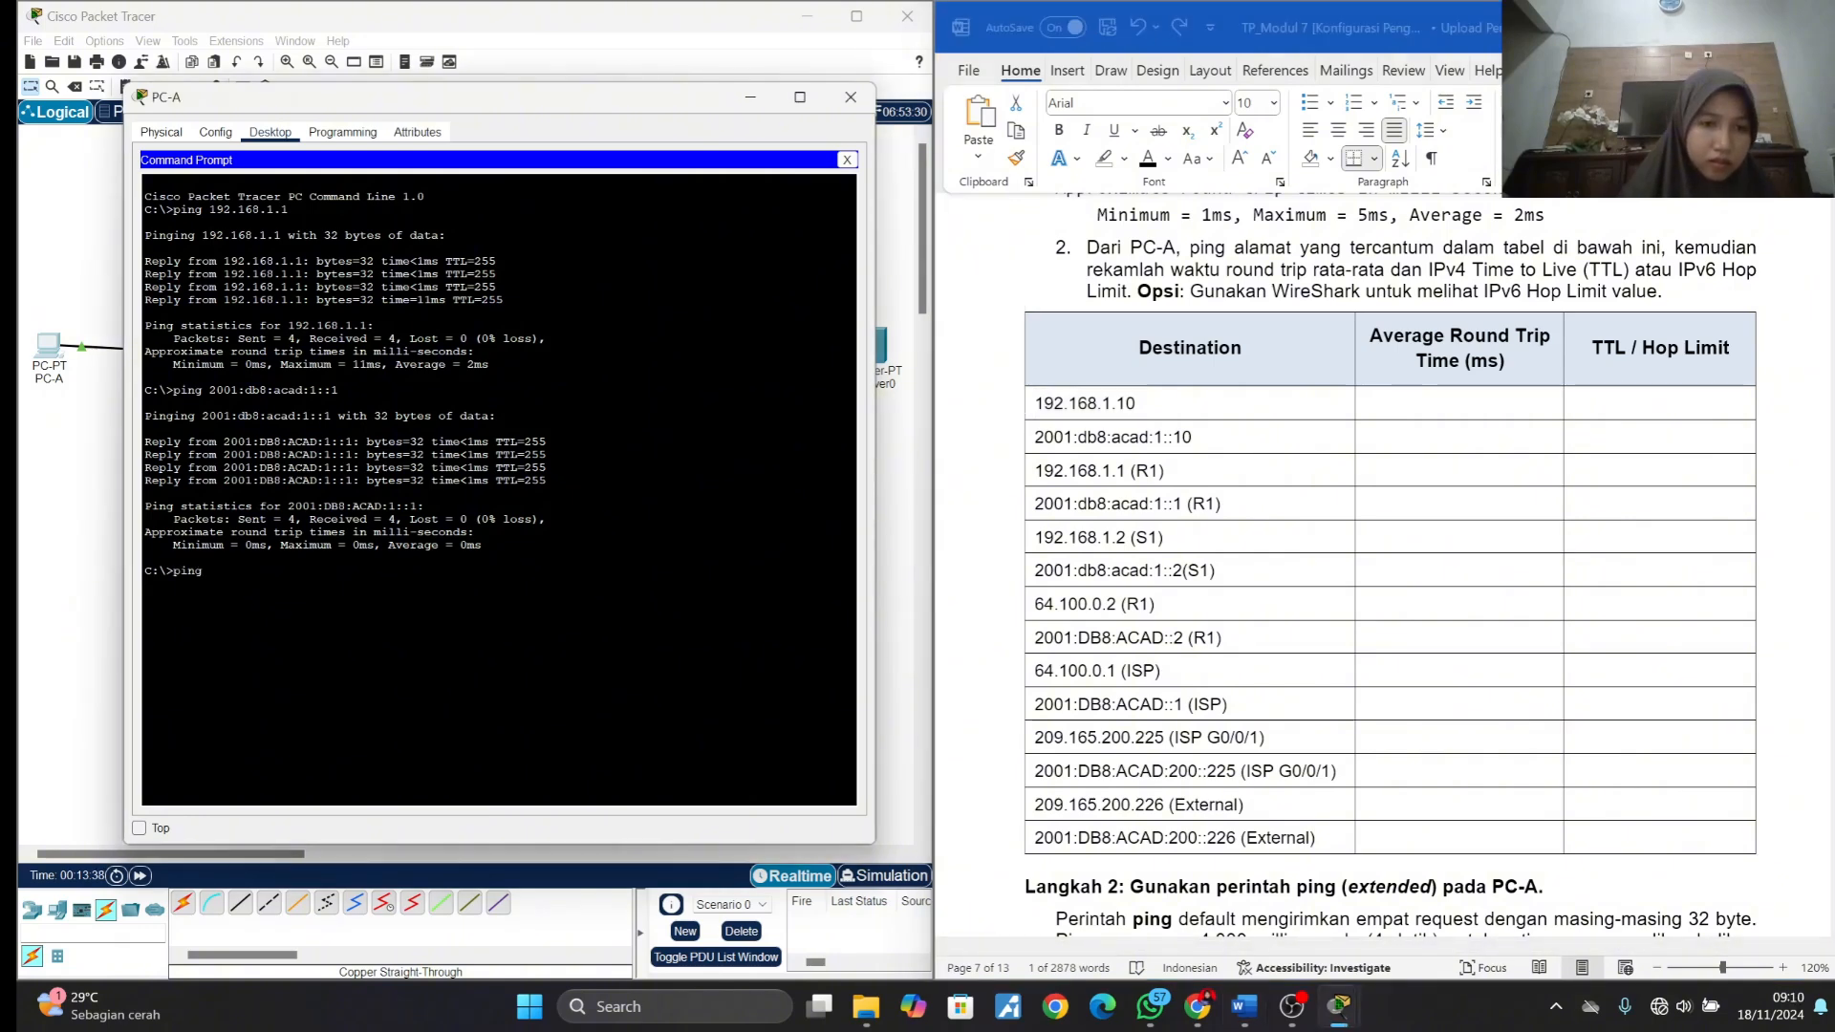
right_click(361, 579)
left_click(397, 606)
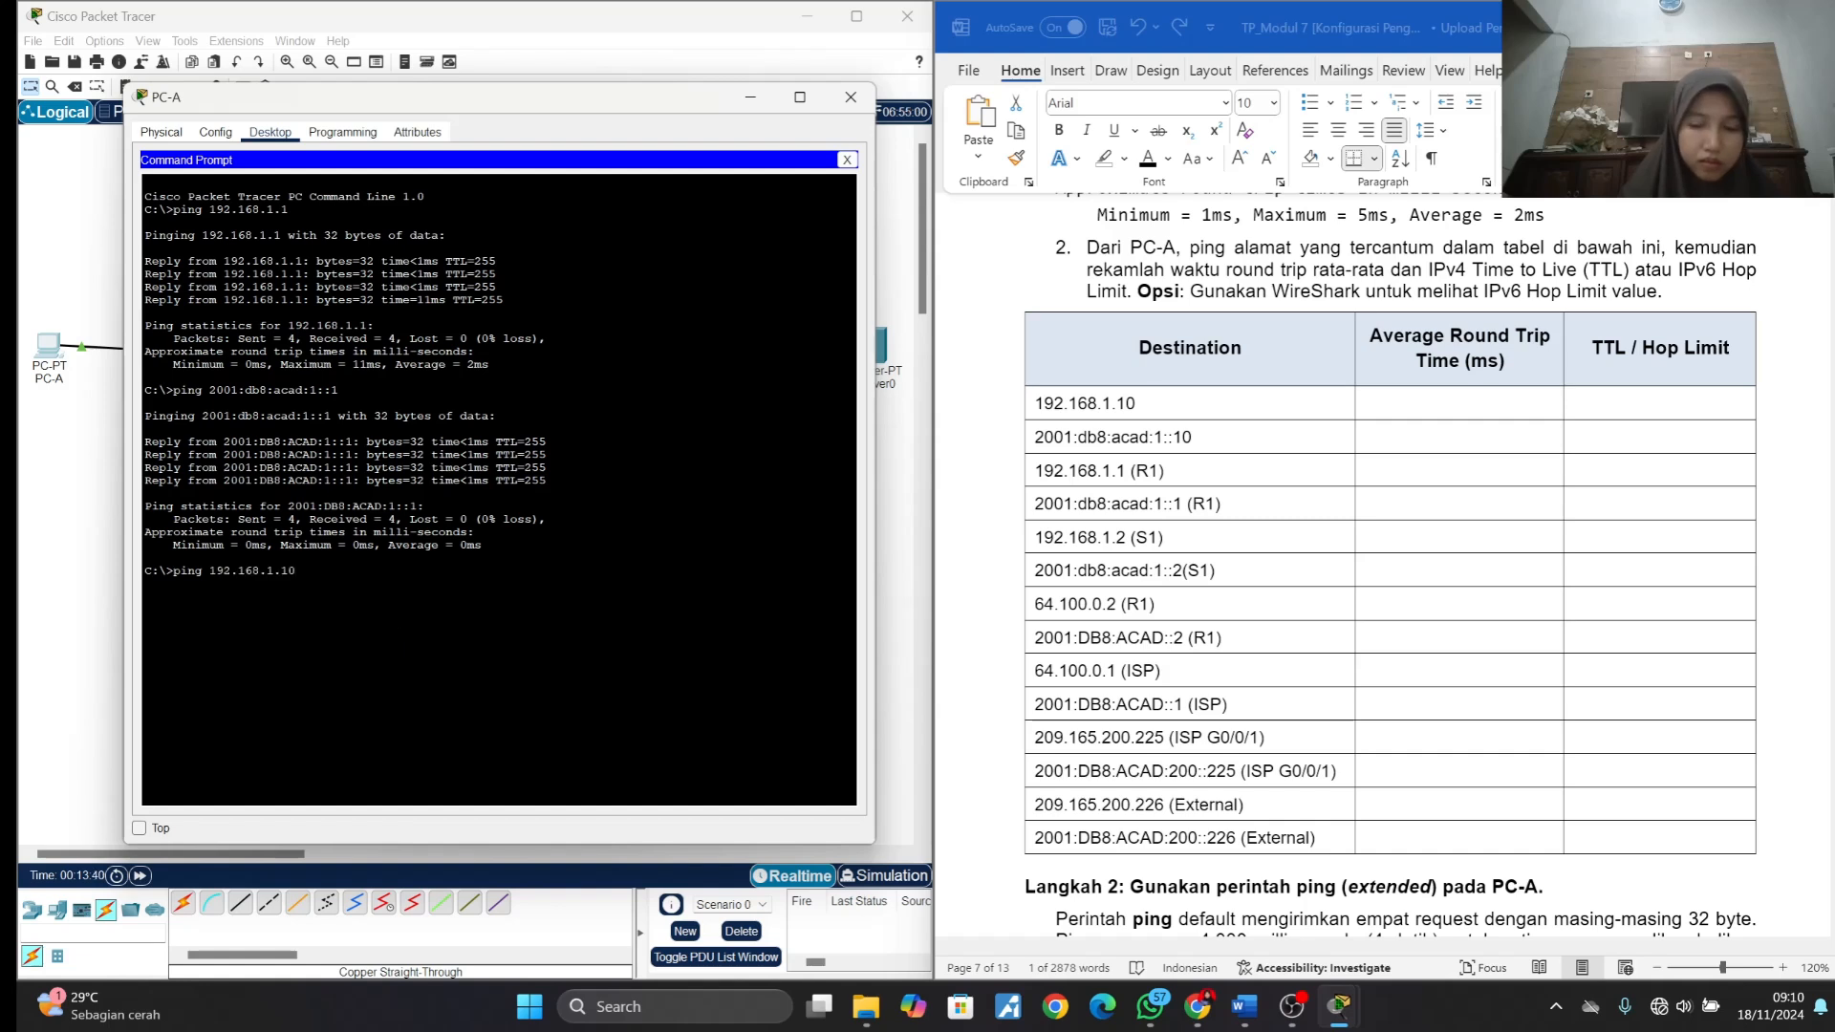
key("Return")
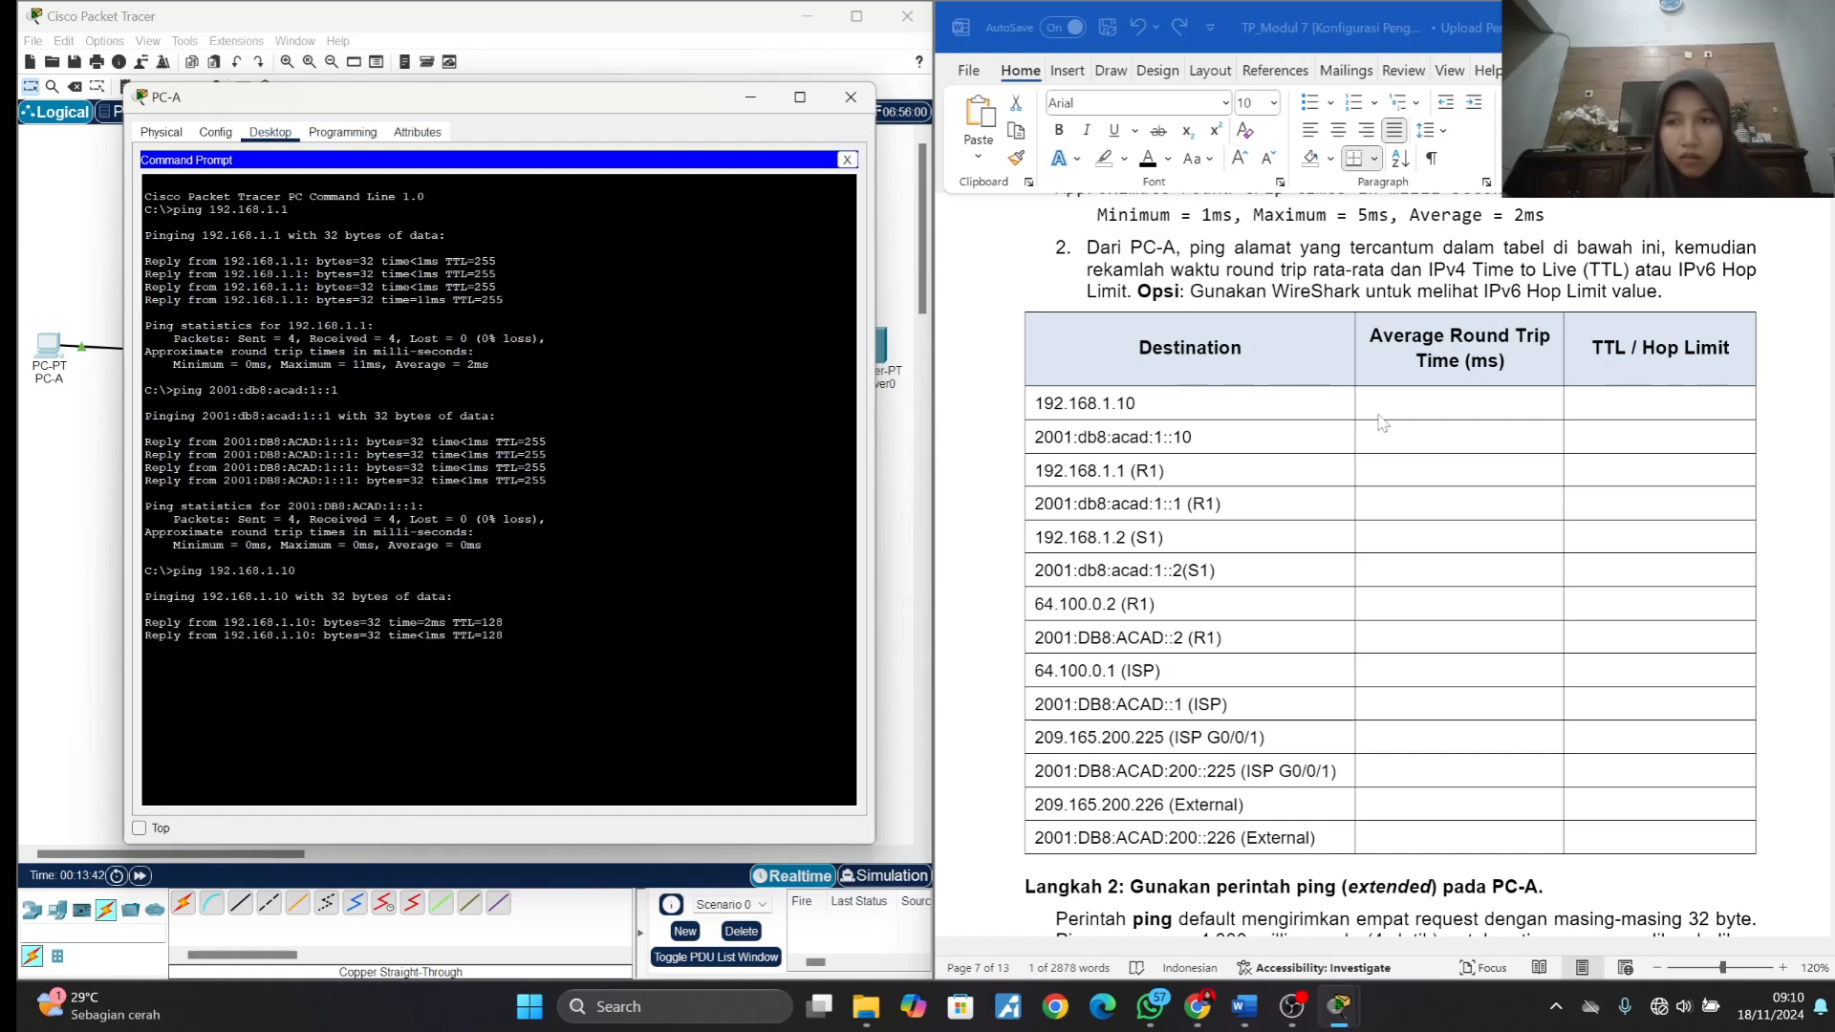
- Record an average round trip time of 3 ms and a TTL of 128 in the 192.168.1.10 row
left_click(1451, 412)
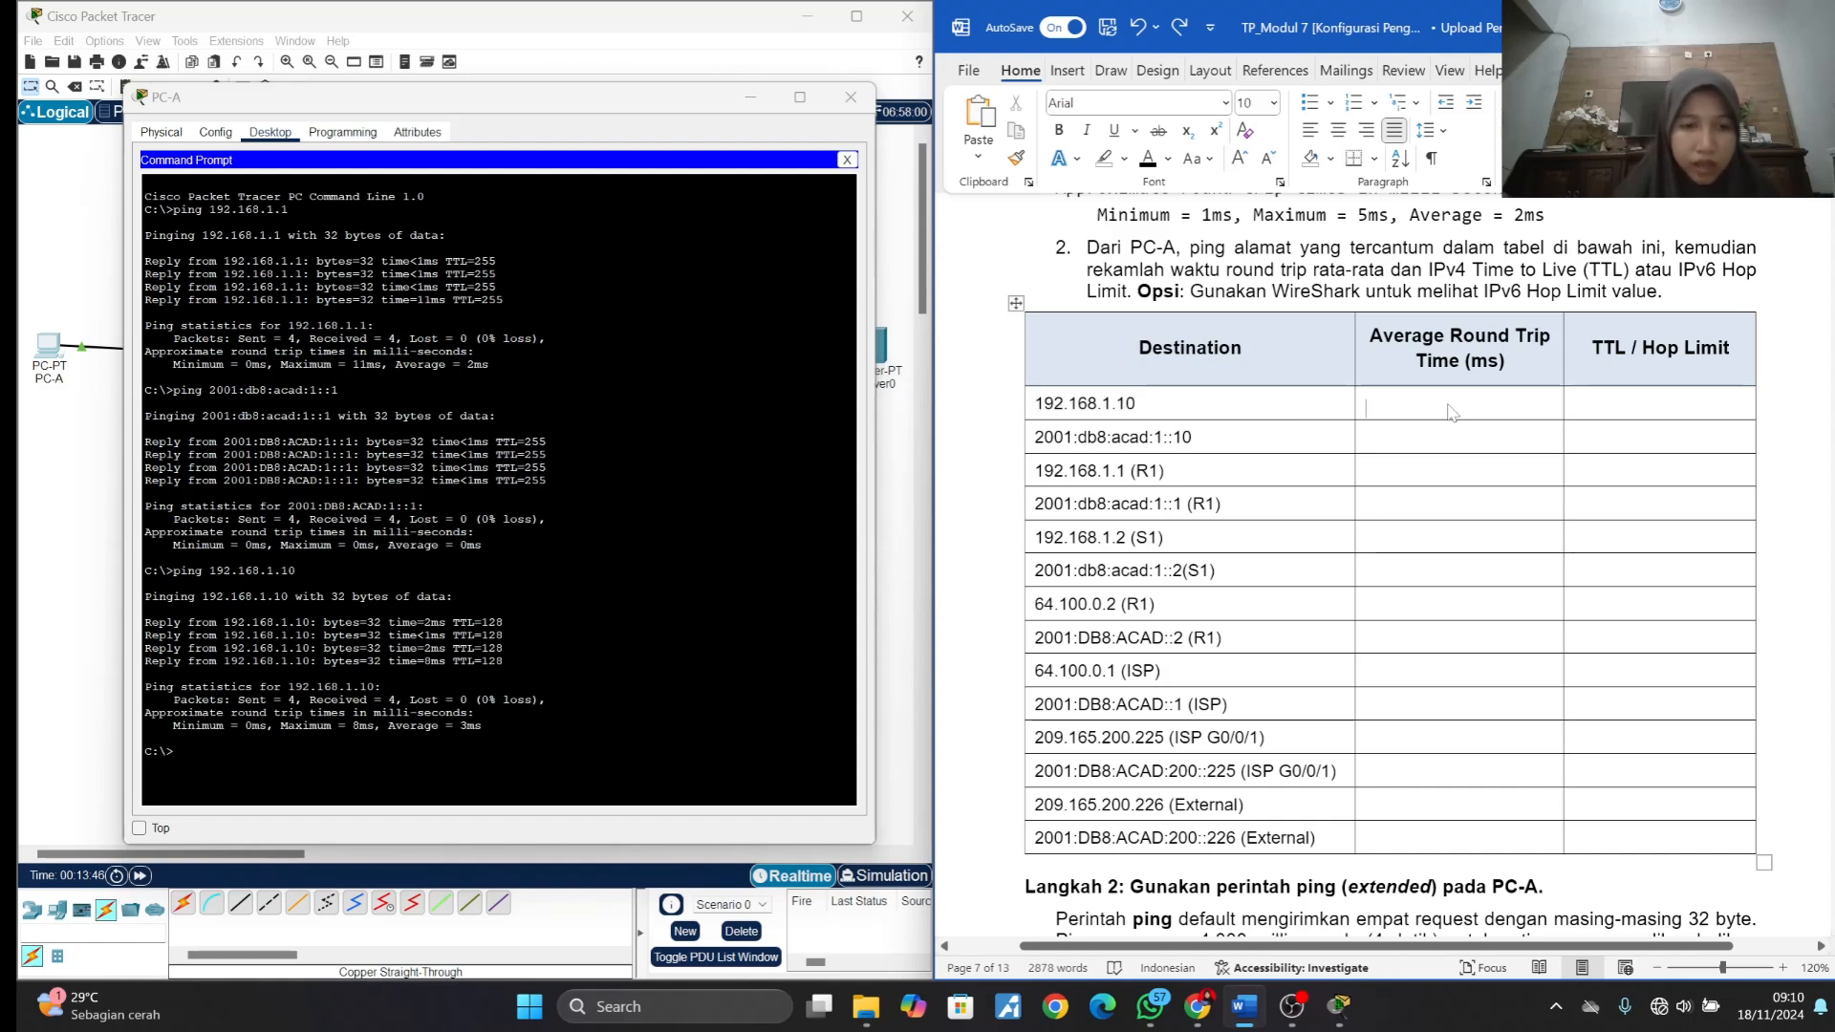
type("3 ms")
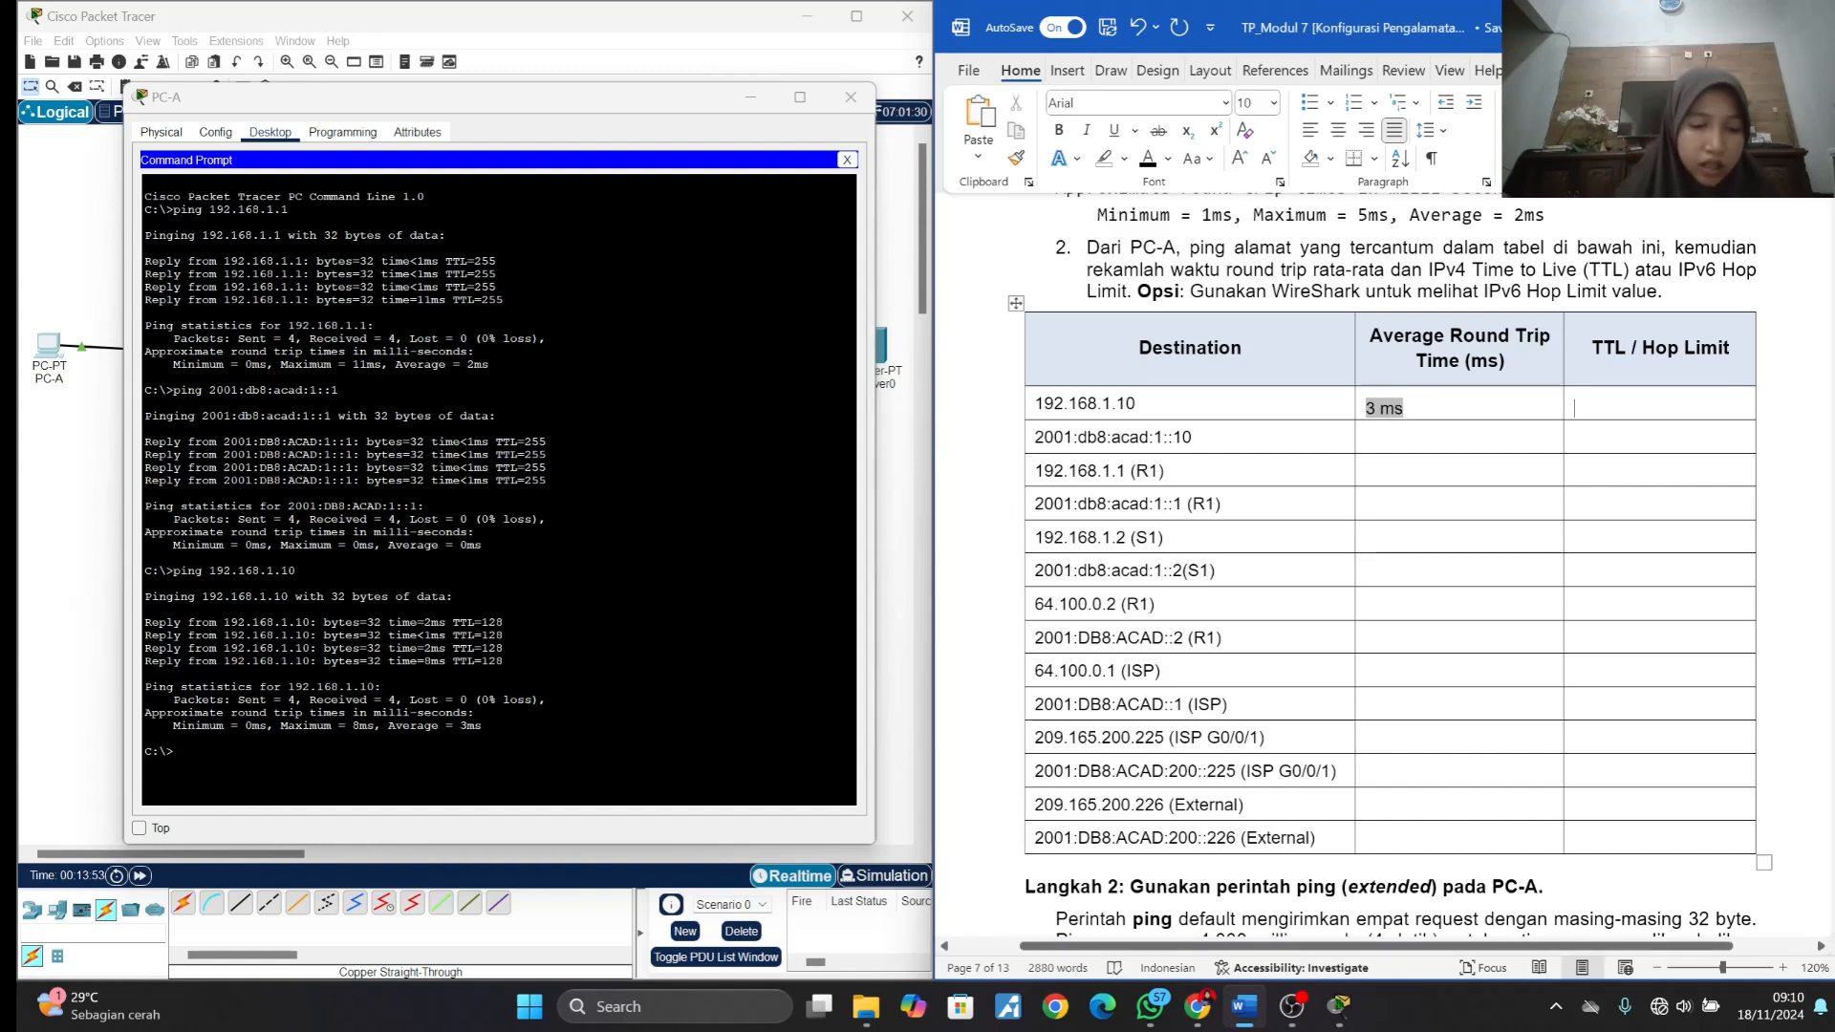
type("128")
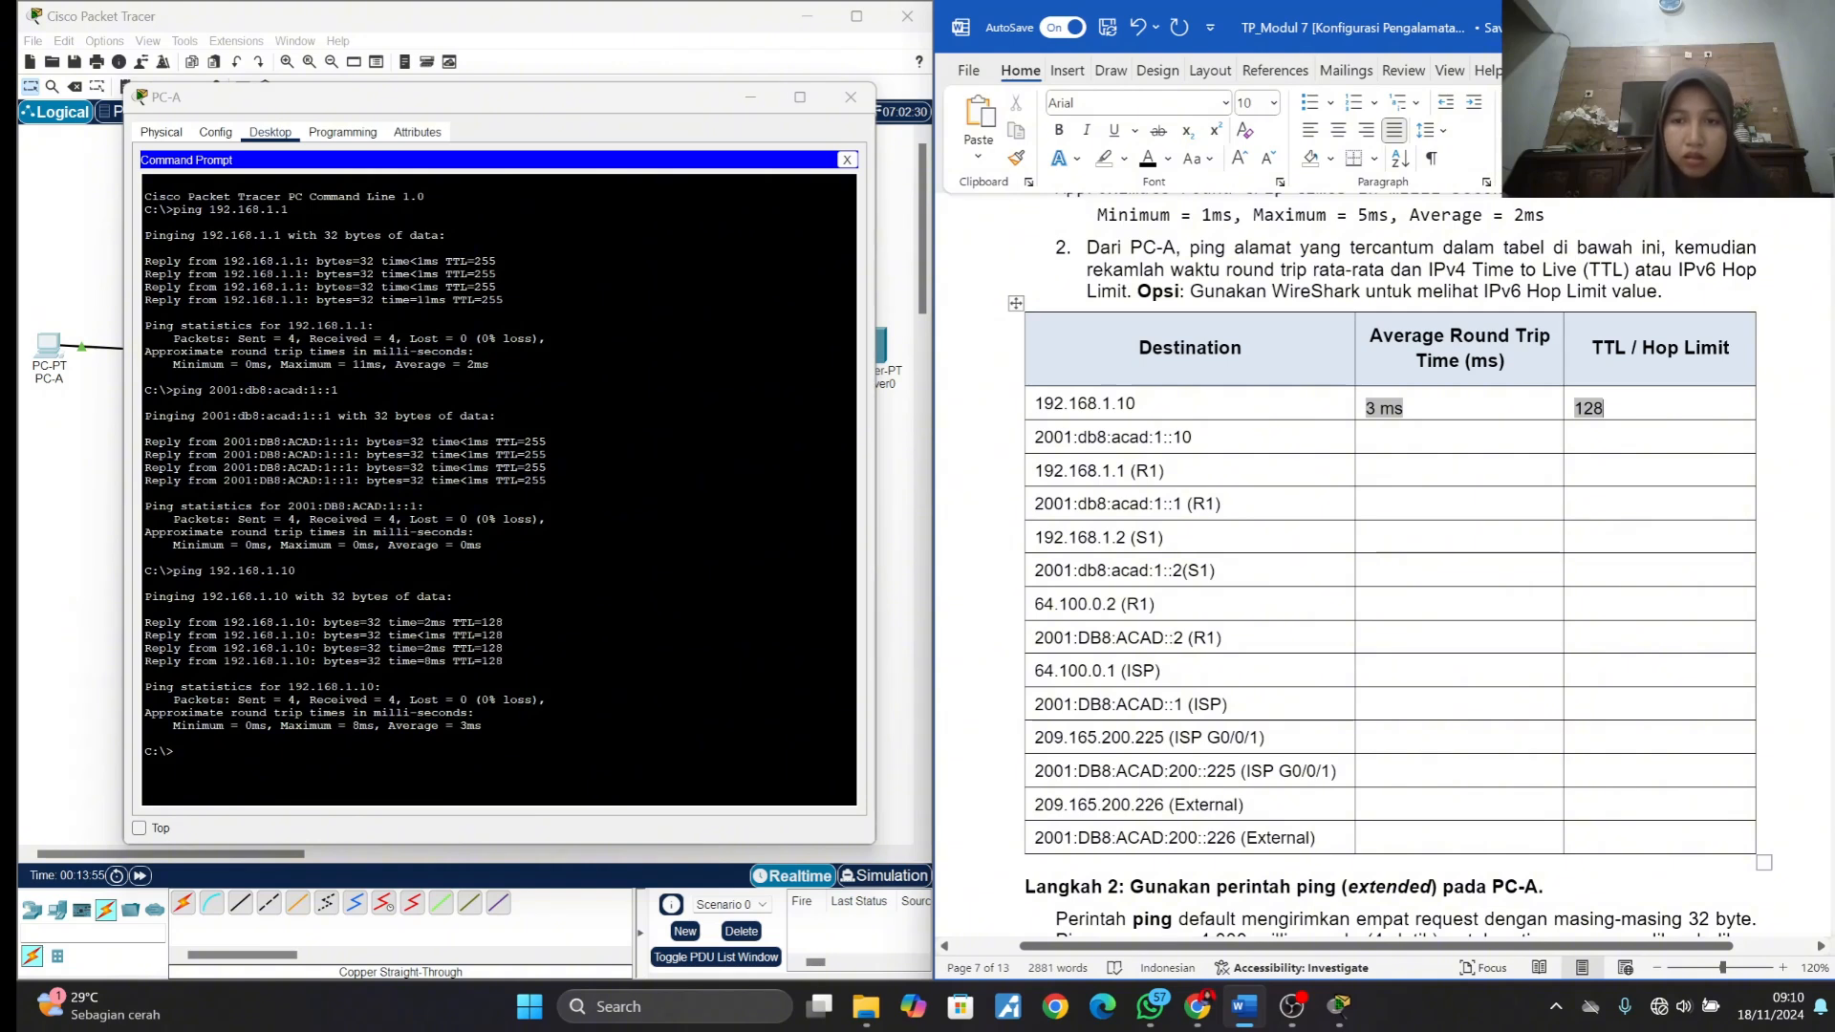
- Ping 2001:db8:acad:1::10 from PC-A and record 4 ms and a hop limit of 128 in its table row
left_click_drag(1193, 437, 1031, 442)
key("ctrl+c")
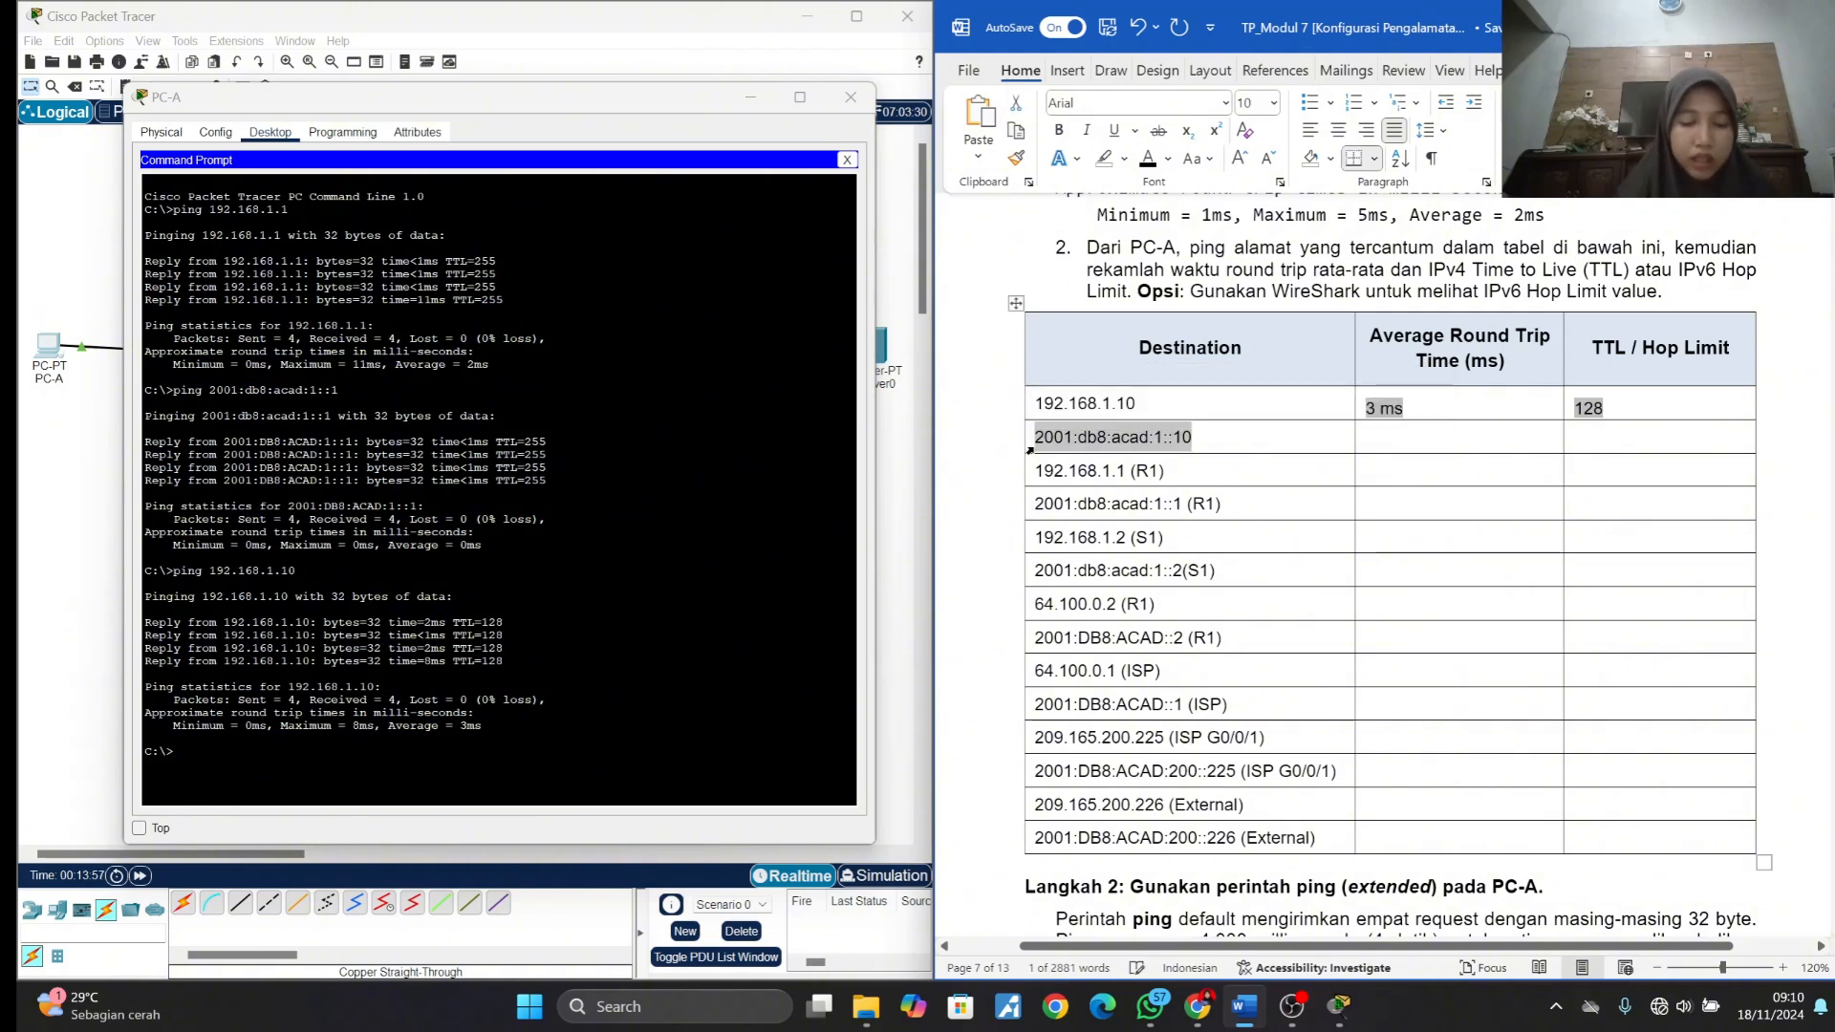
key("alt+Tab")
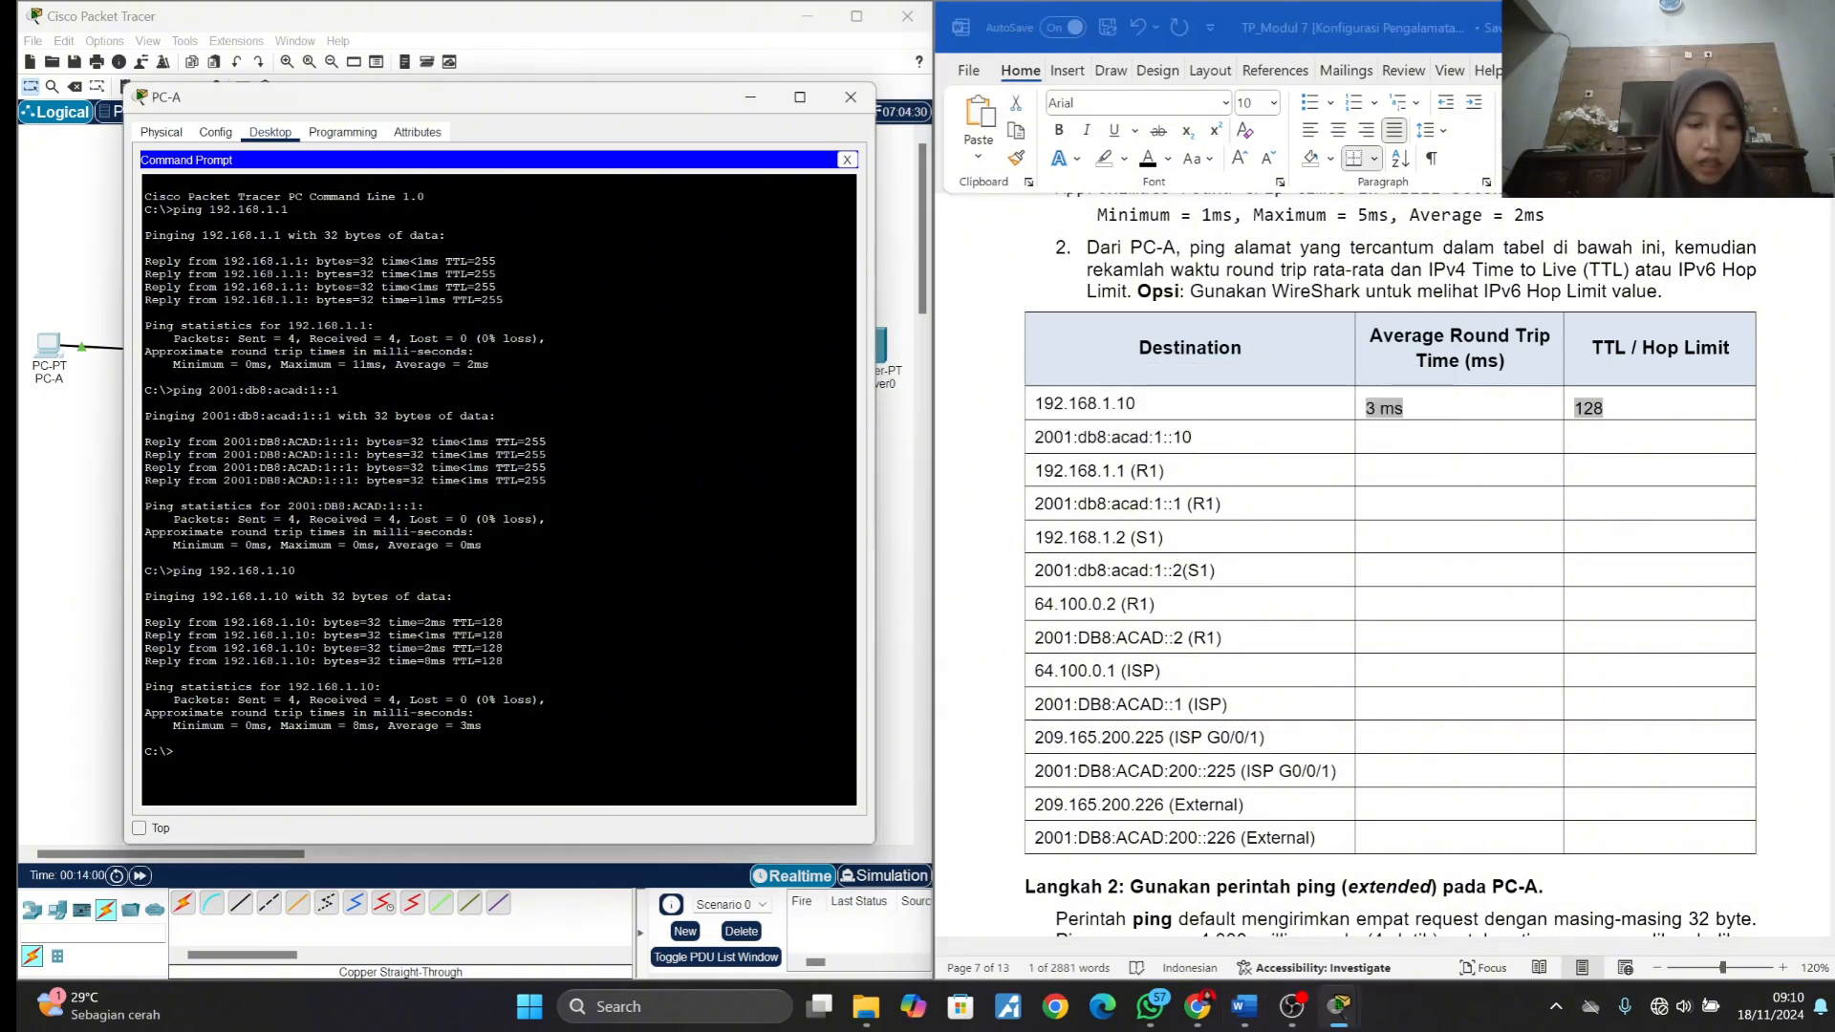
type("ping")
key("ctrl+v")
key("Return")
type("4 ms128")
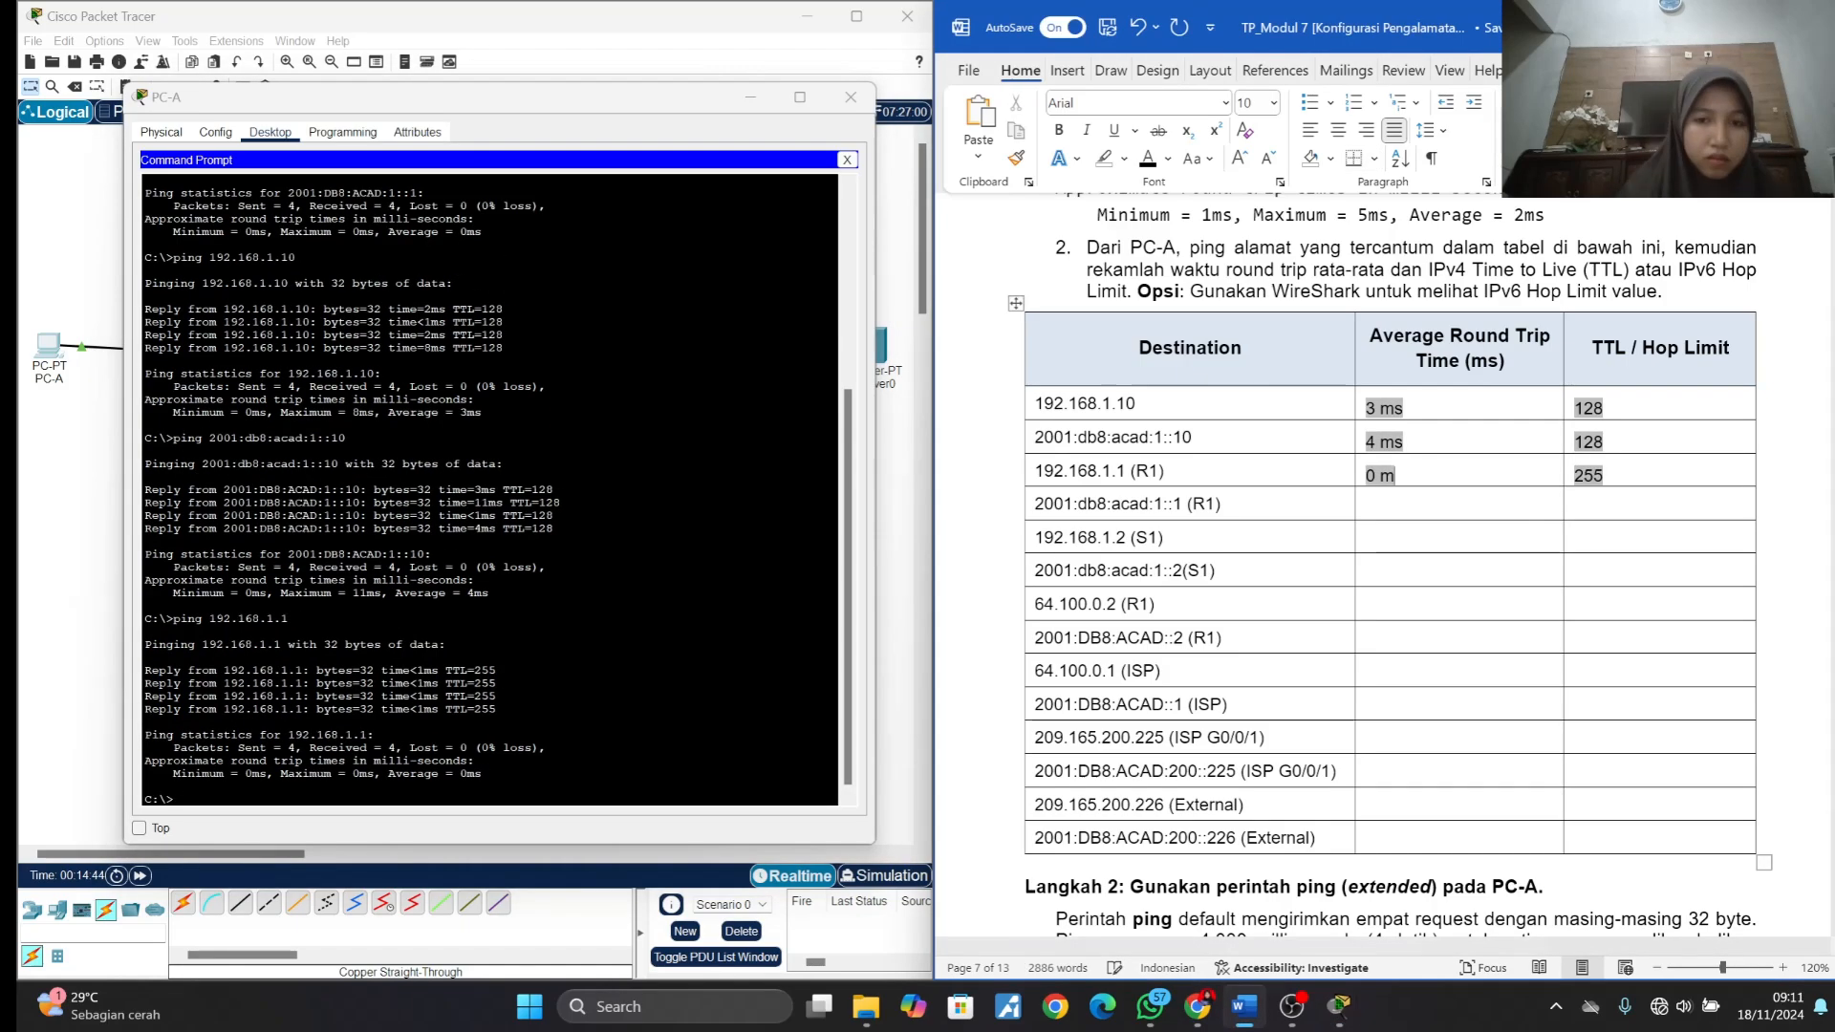
- Ping the ISP address 2001:DB8:ACAD::1 from PC-A and record 0 ms and a hop limit of 254 in its row
left_click_drag(1188, 704, 1035, 704)
left_click(476, 801)
type("ping")
type("2001:DB8:ACAD::1")
key("Return")
type("0 ms254")
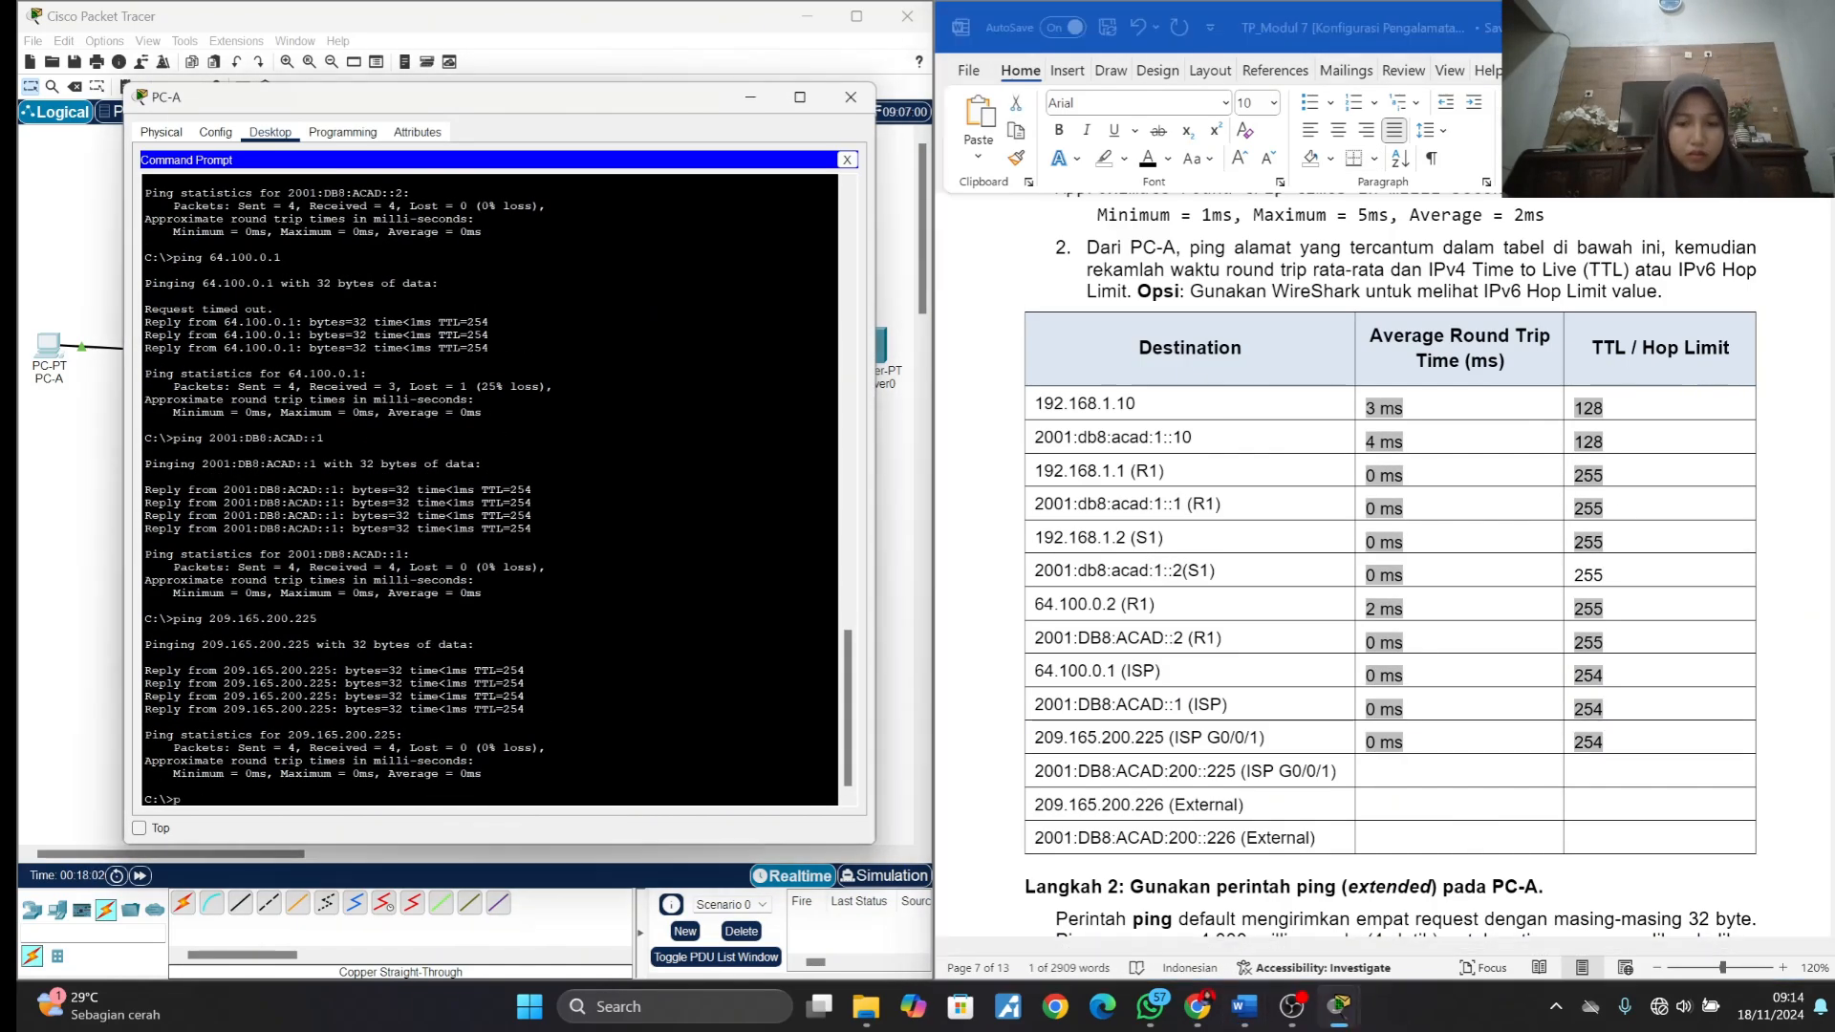
type("0 ms")
- Record 0 ms and a hop limit of 126 for the External destination 2001:DB8:ACAD:200::226 in the results table
key("Tab")
type("126")
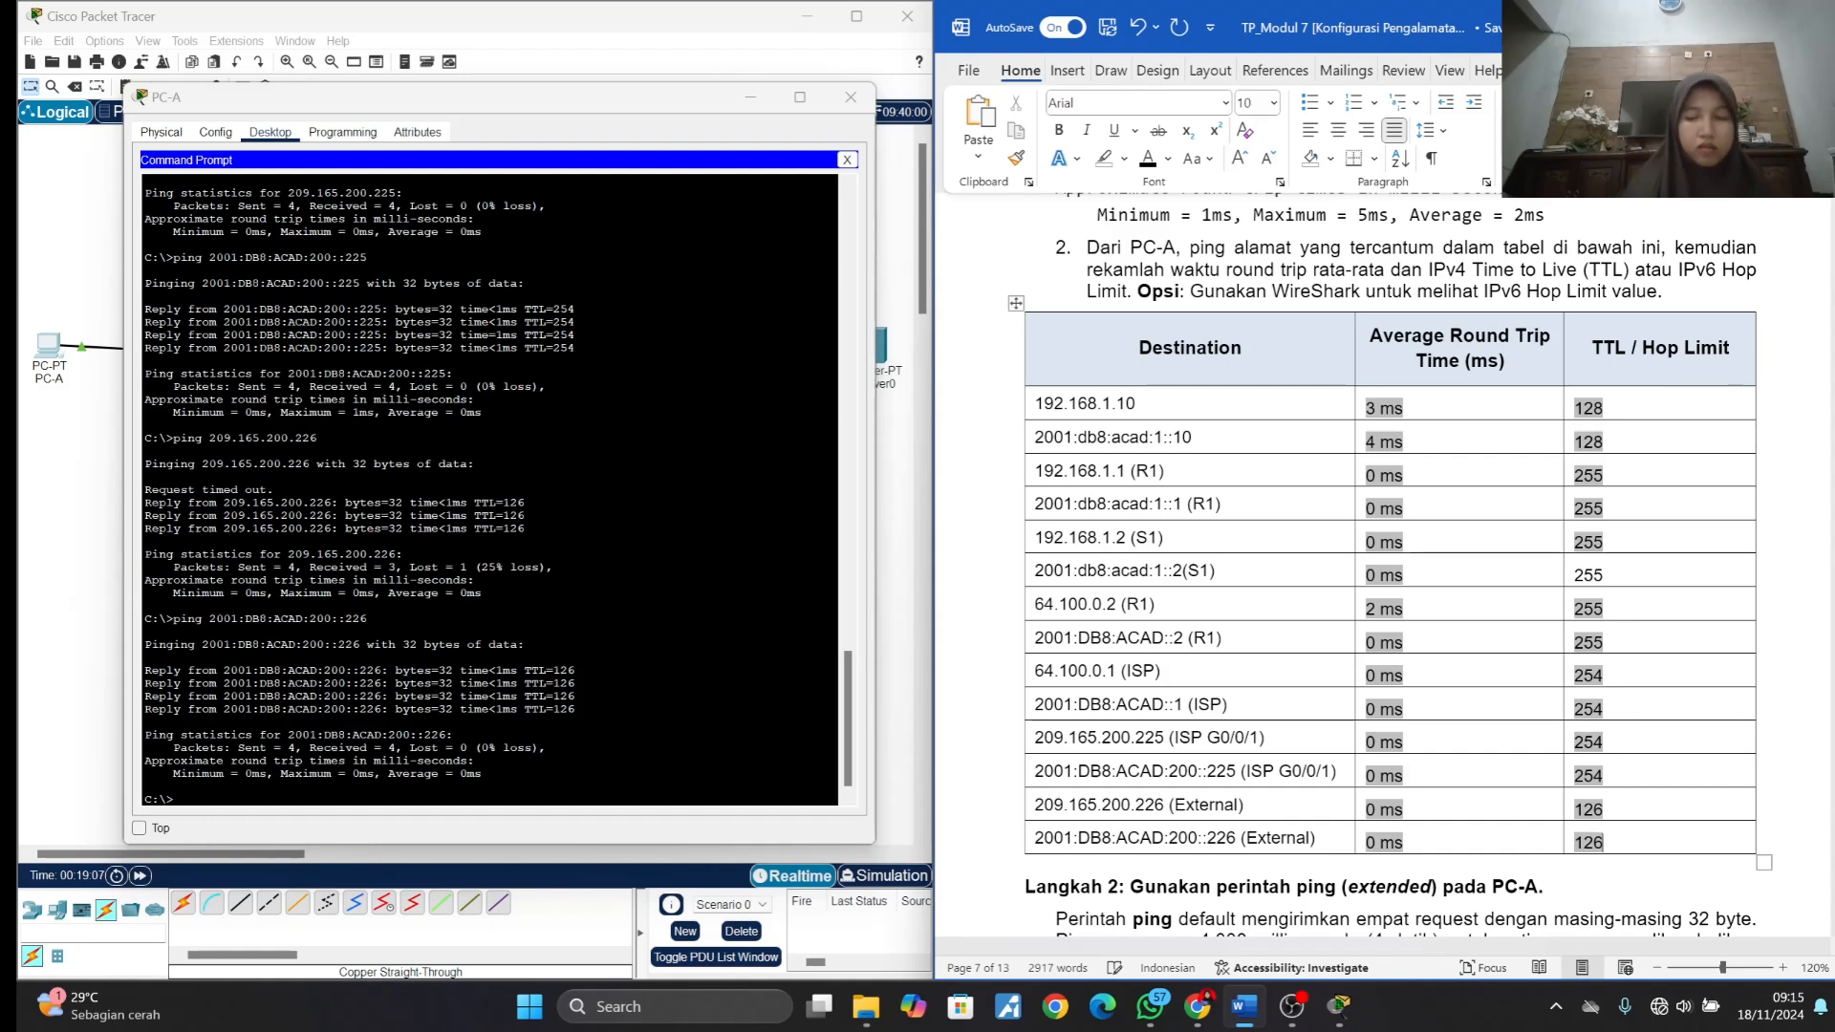
- Run ping without a target in PC-A's Command Prompt, following item 1 of Langkah 2 in the lab document
scroll(1386, 573, "down", 4)
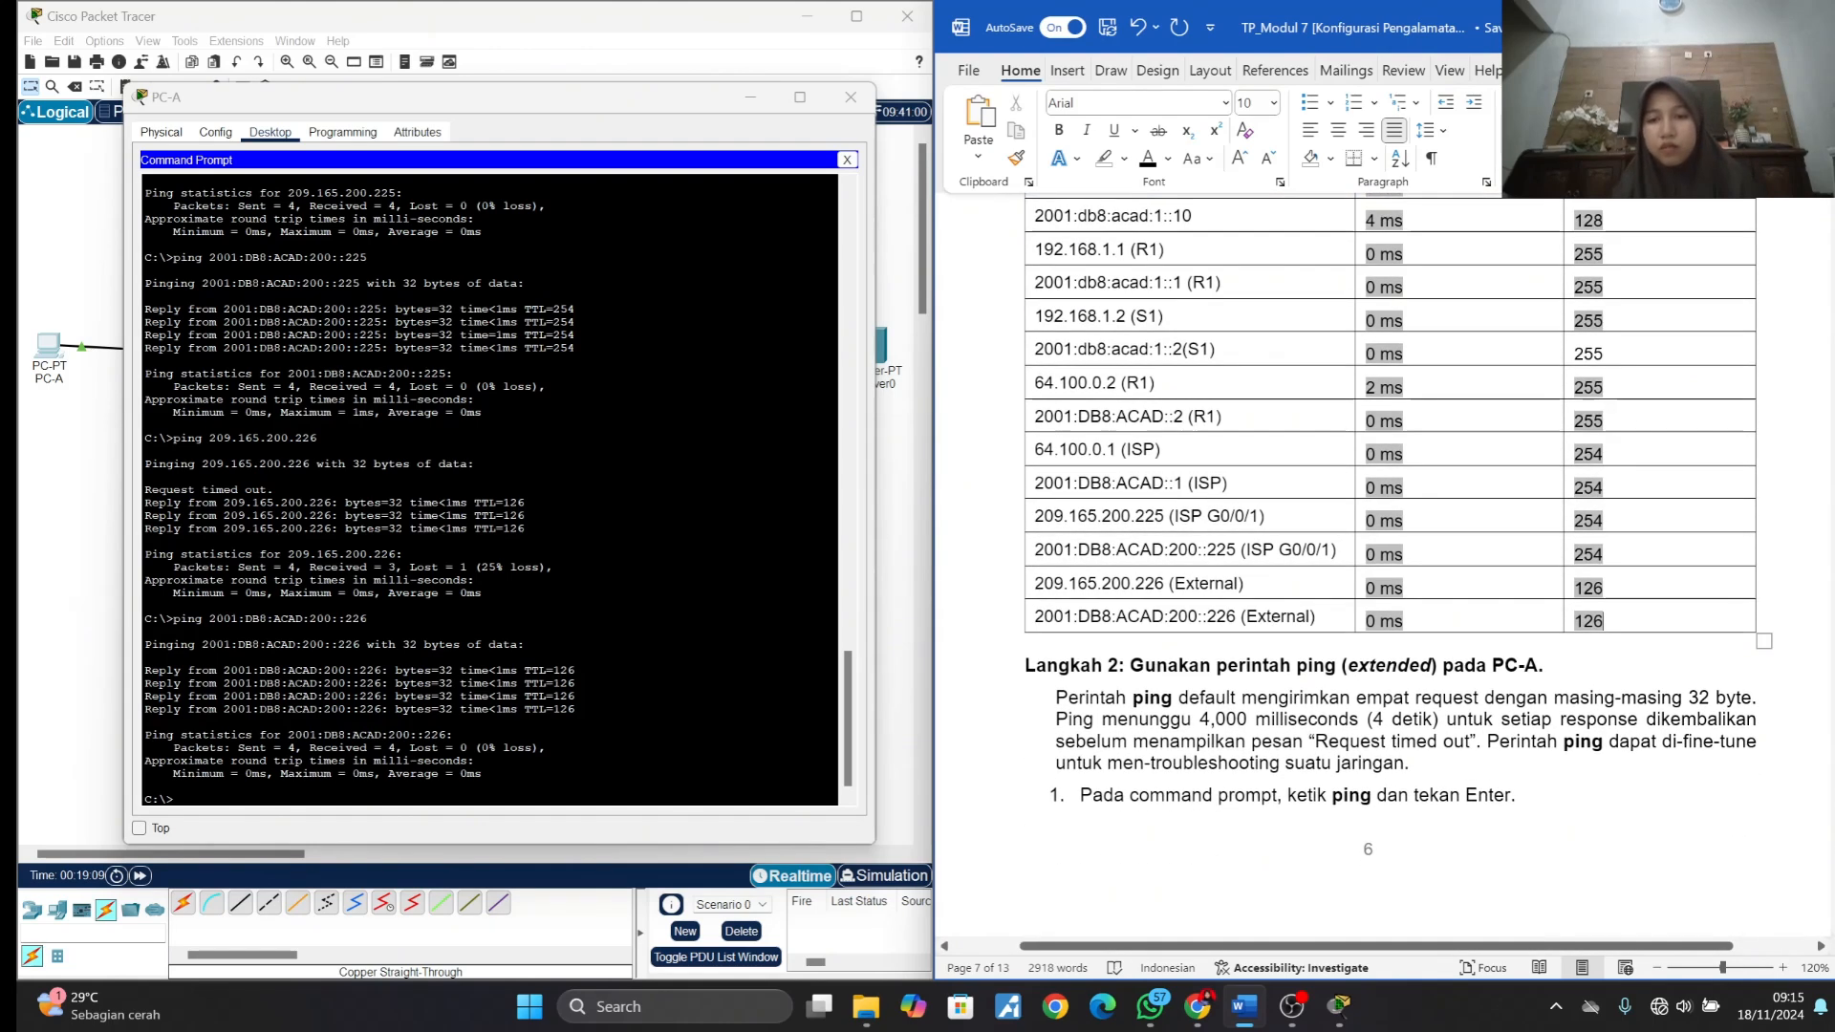
scroll(1385, 573, "down", 2)
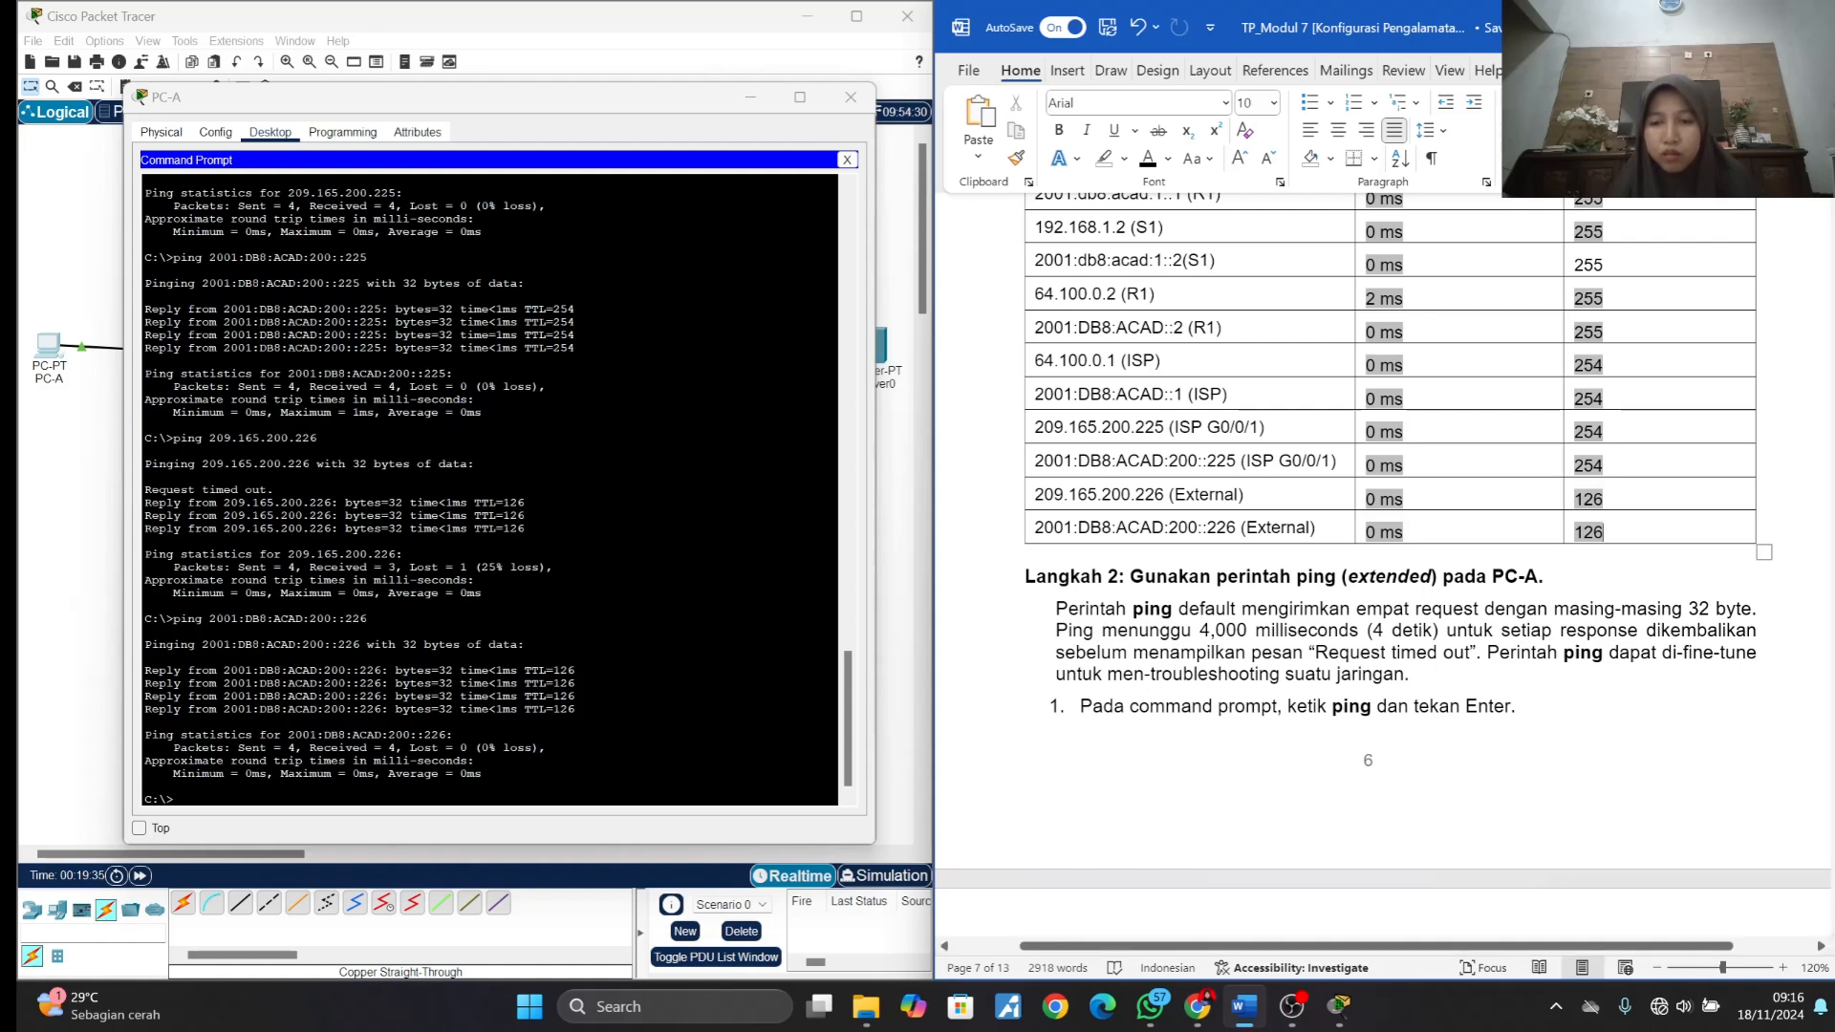
scroll(1206, 685, "down", 4)
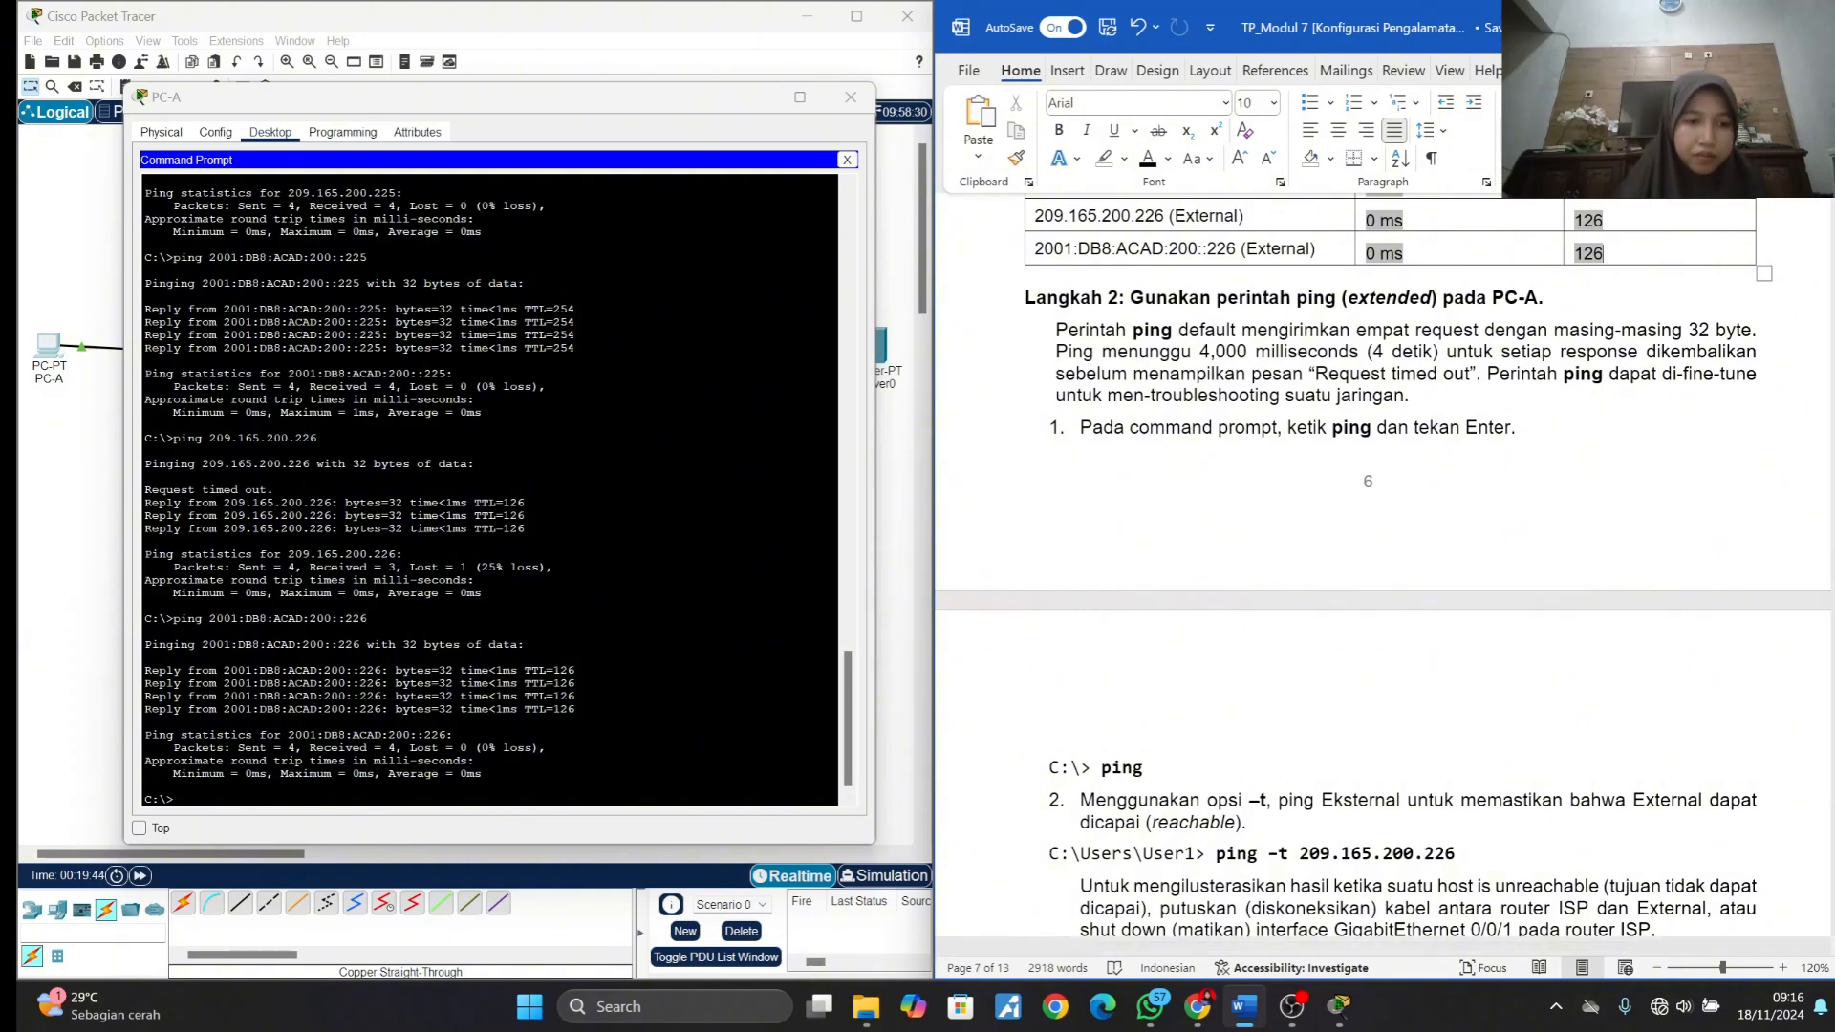
left_click(421, 764)
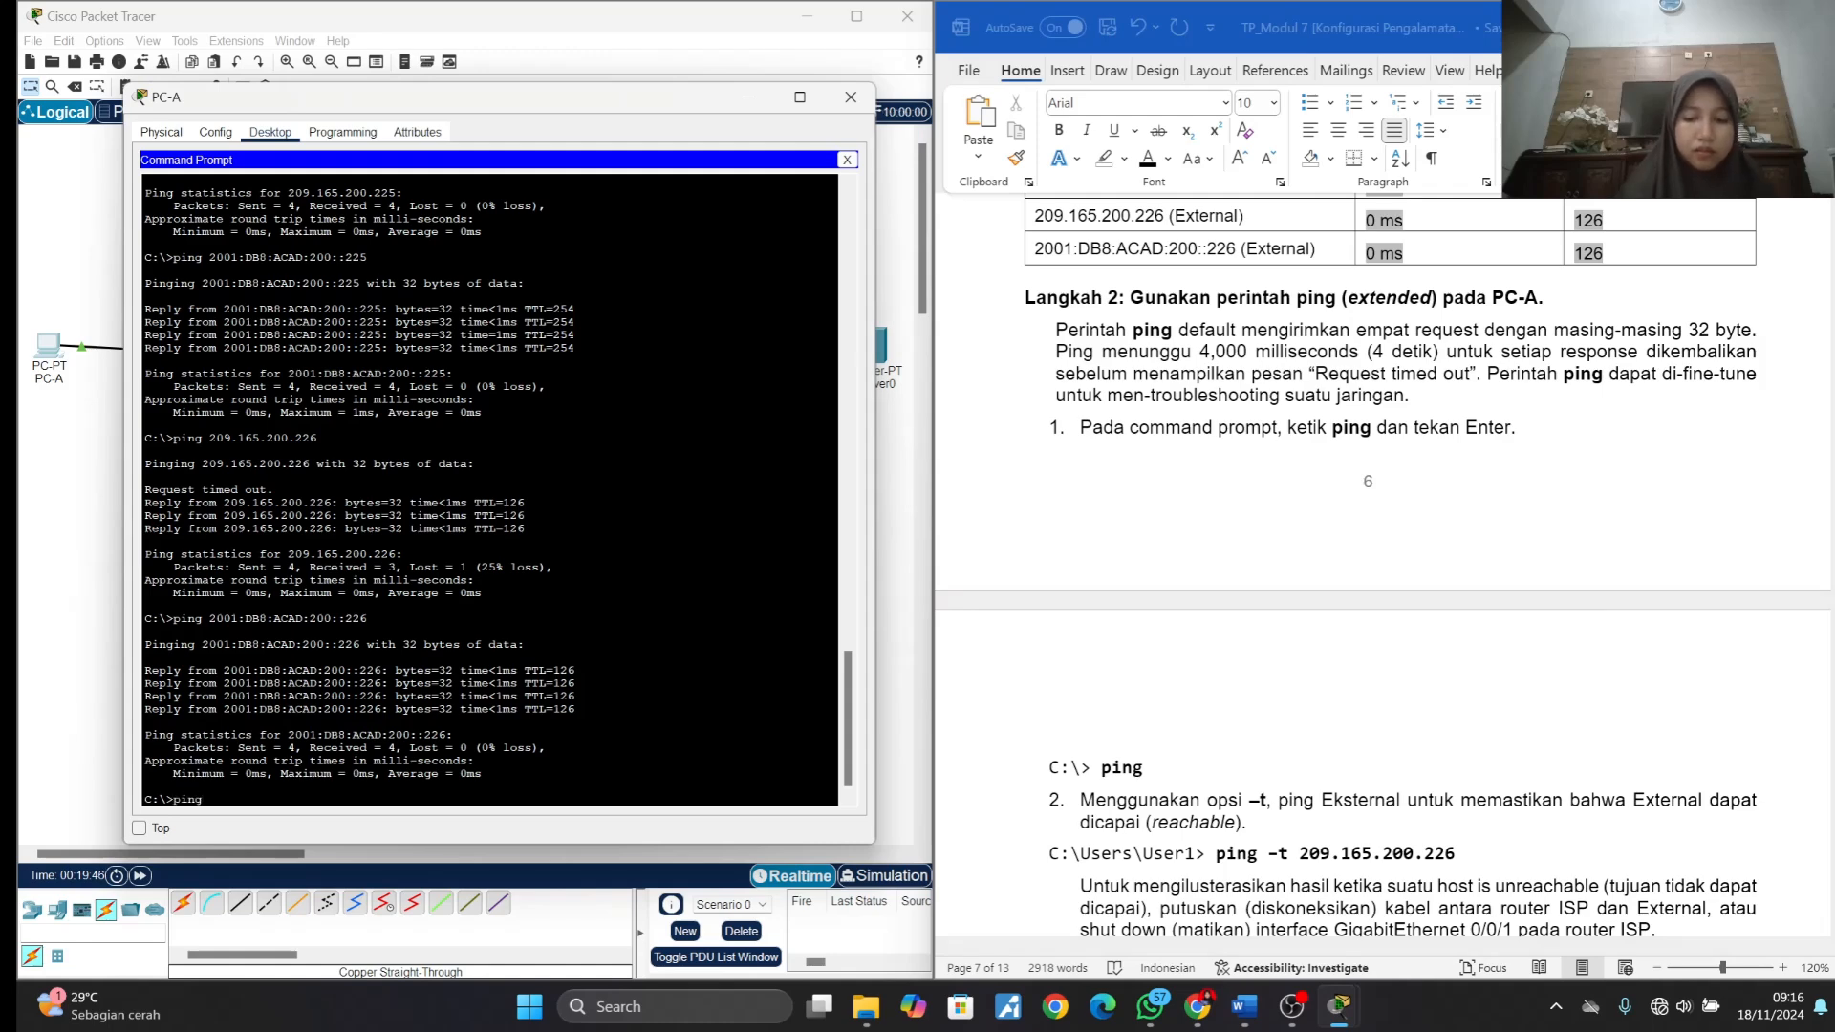
key("Return")
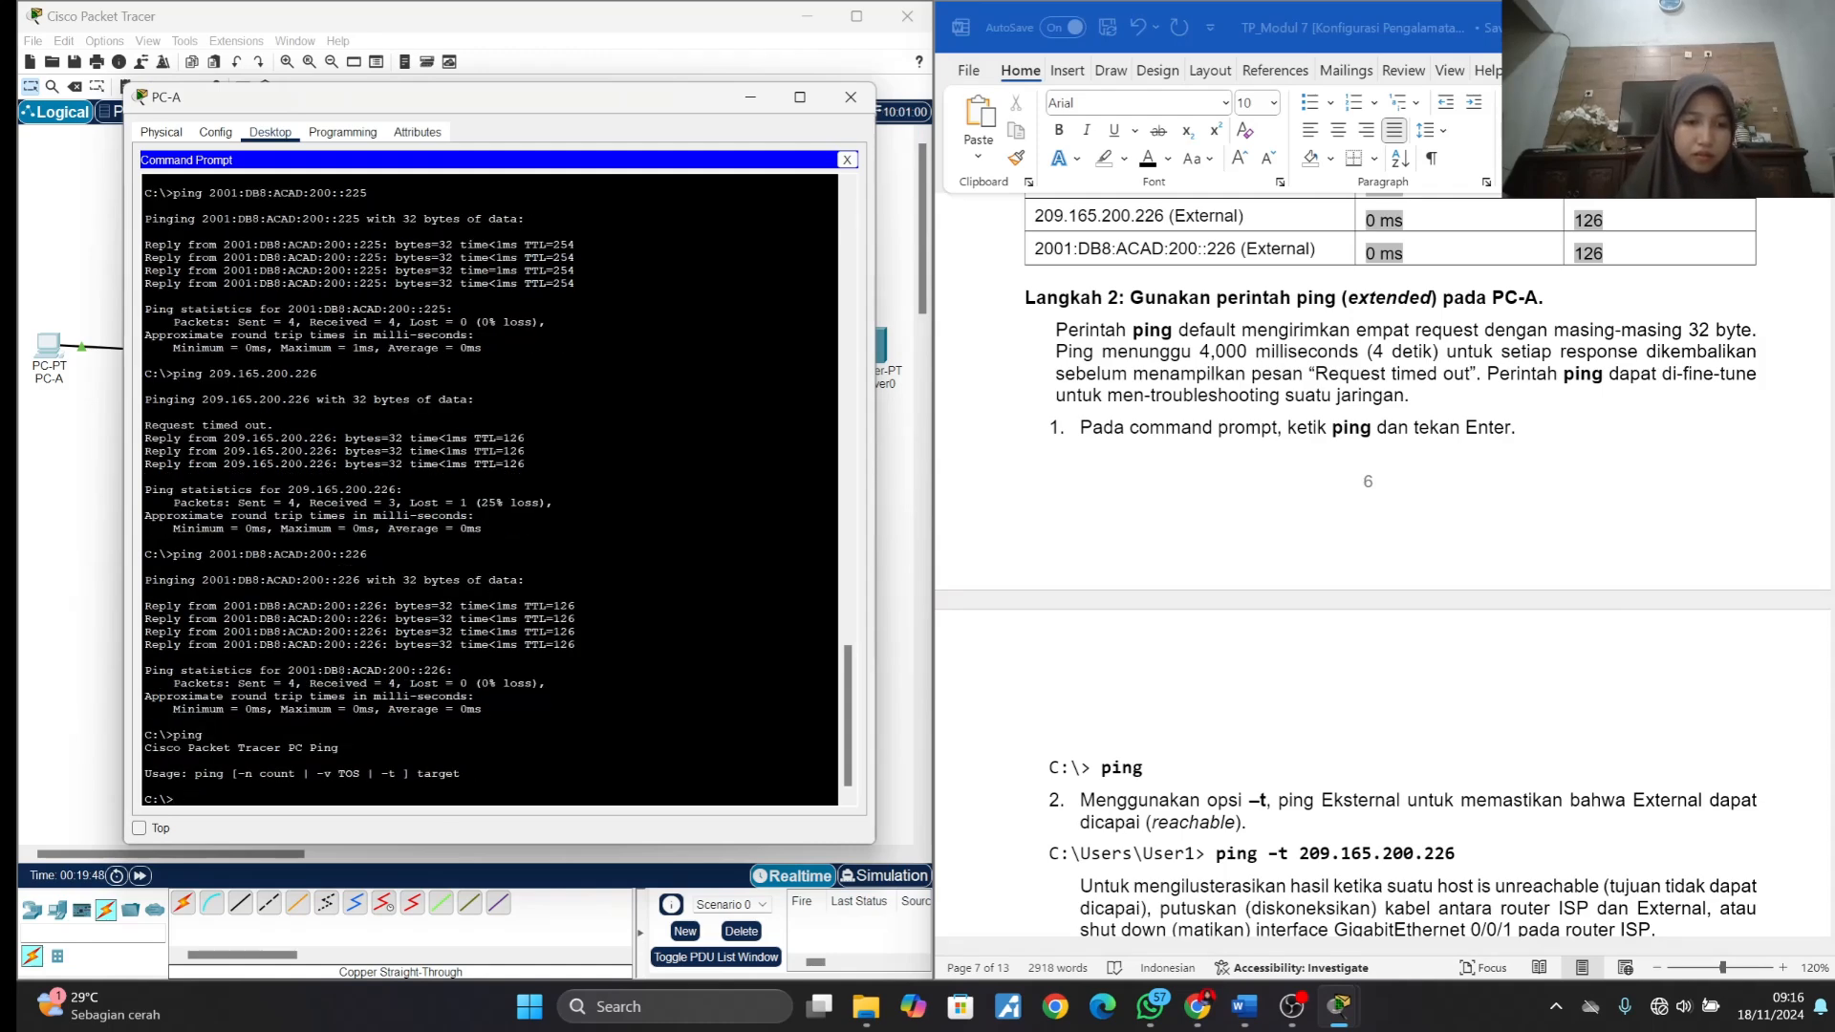
- Copy the ping -t 209.165.200.226 command from item 2 of Langkah 2 into PC-A's Command Prompt
scroll(1292, 602, "down", 3)
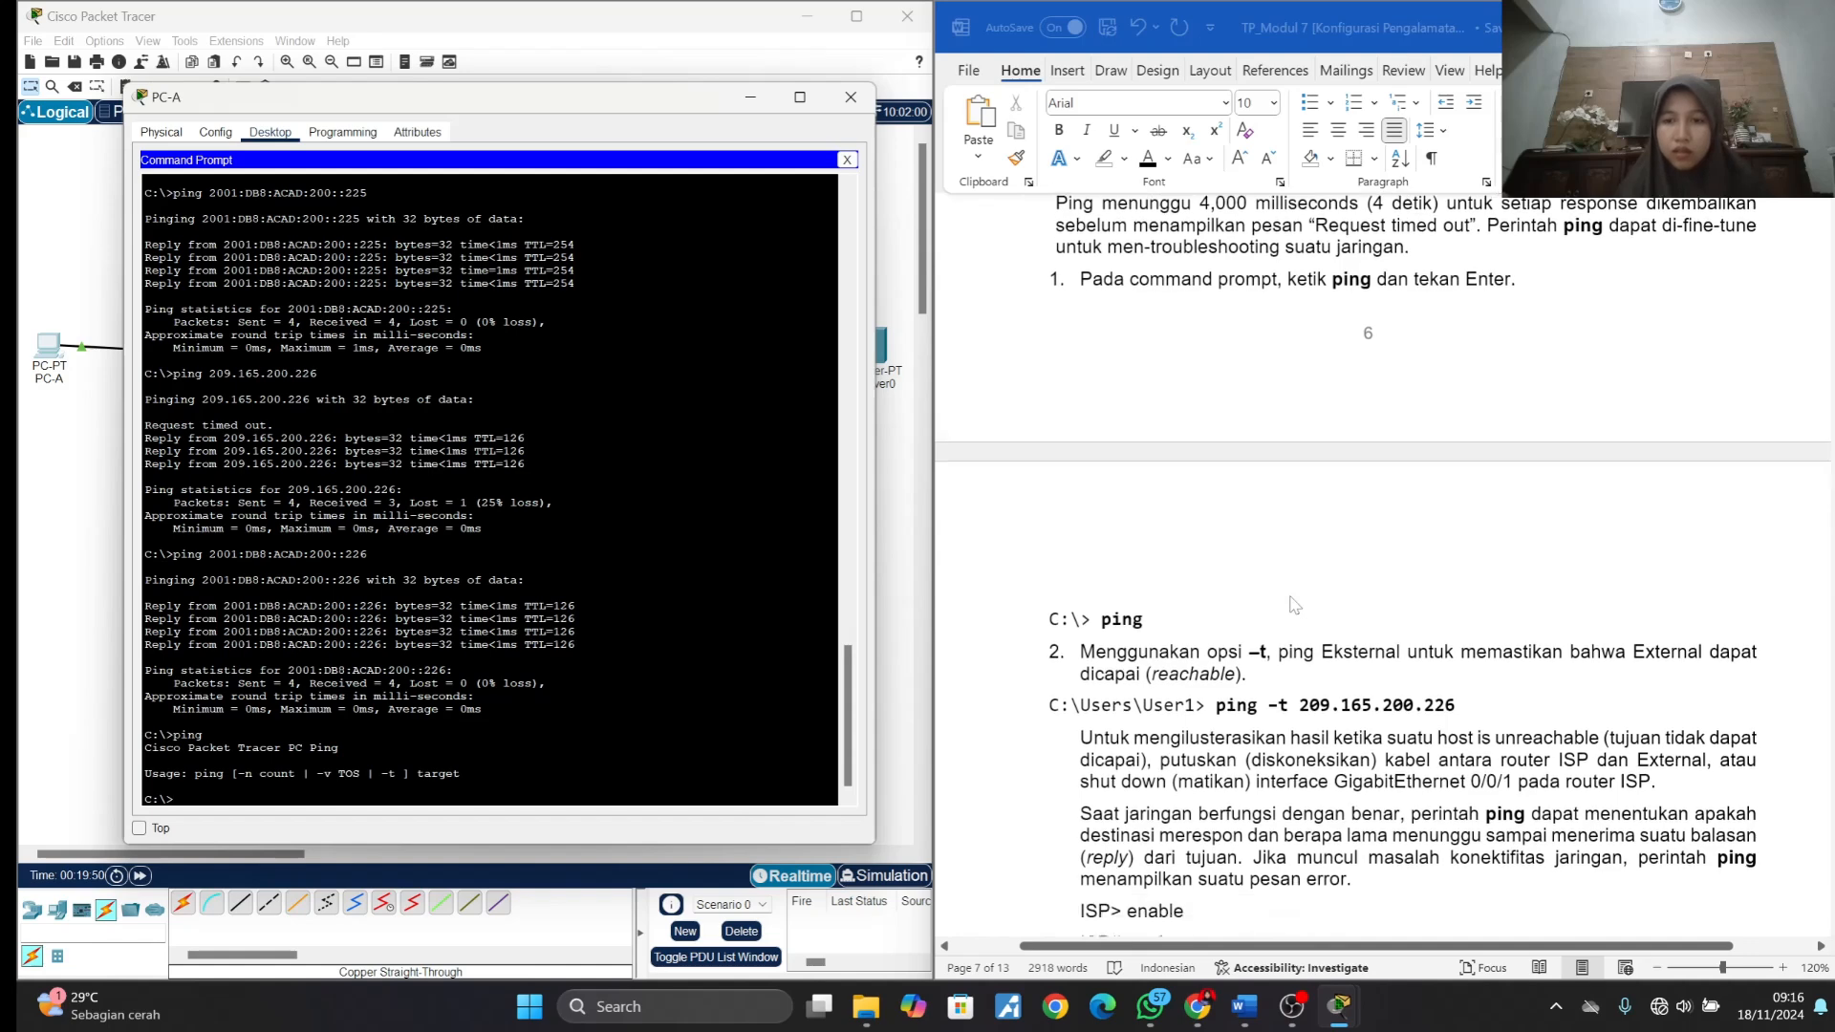
scroll(1233, 599, "down", 1)
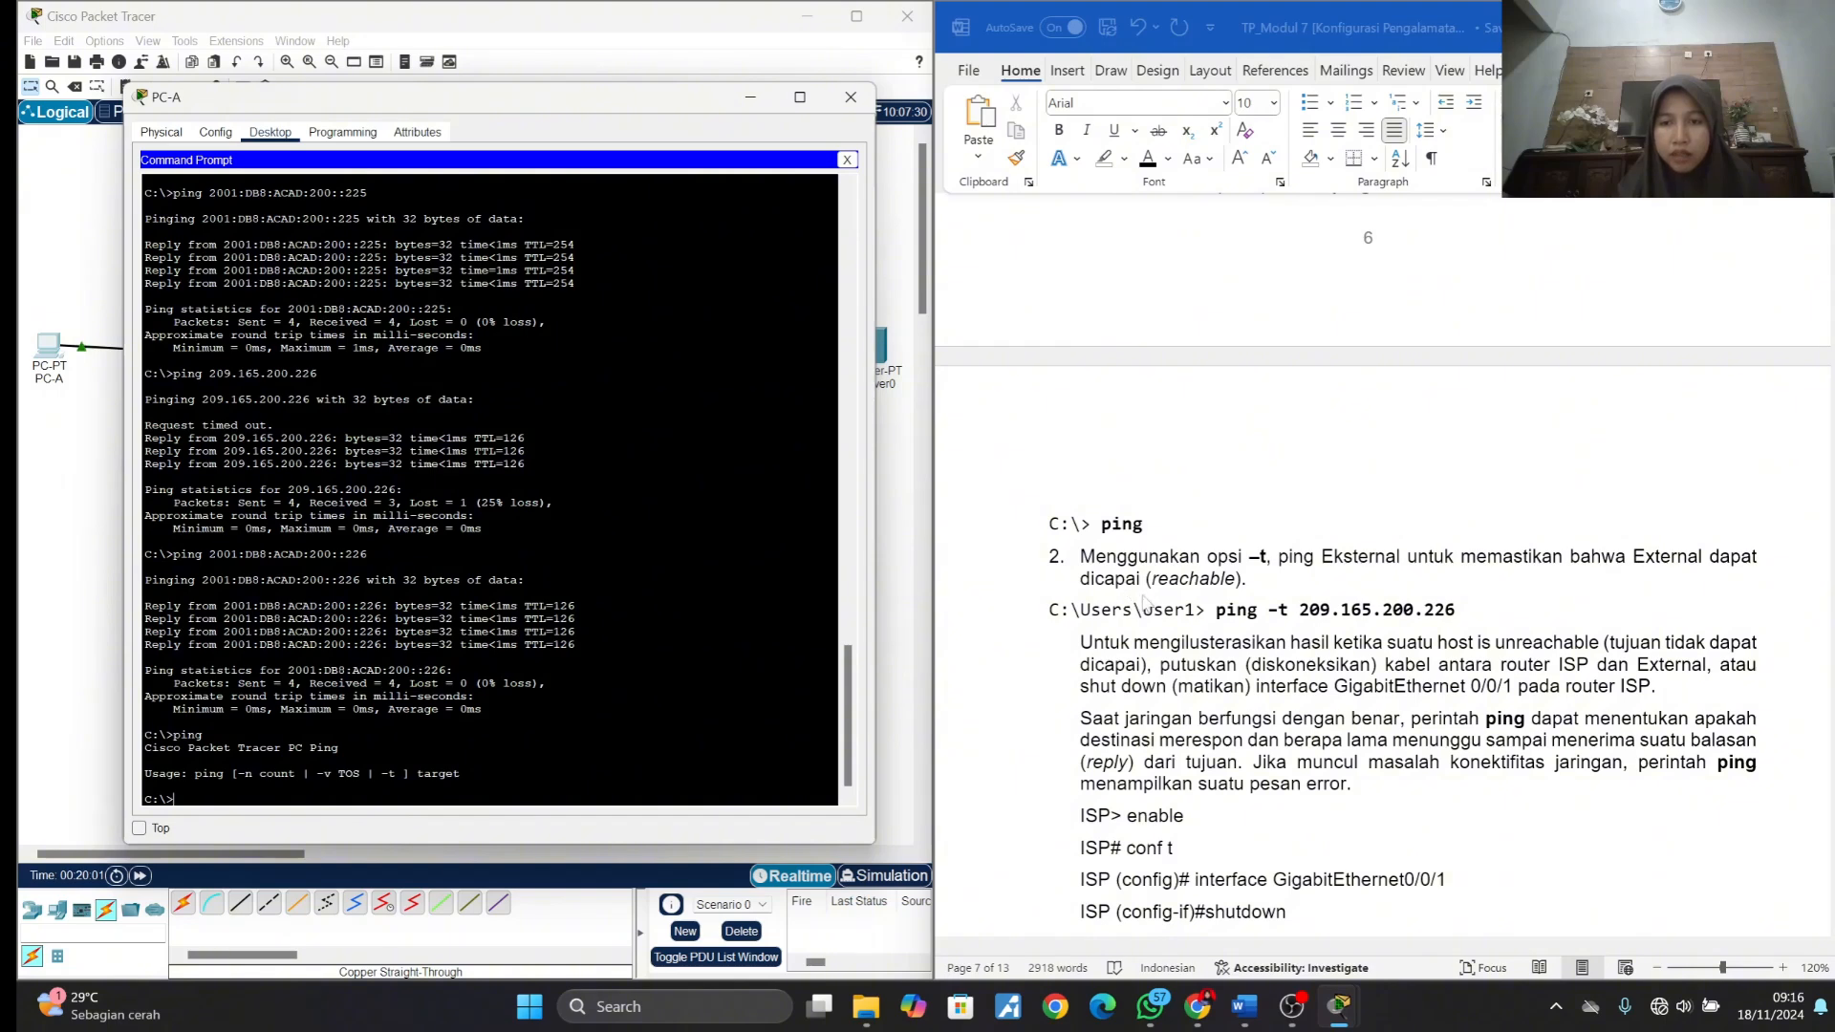
left_click(1220, 615)
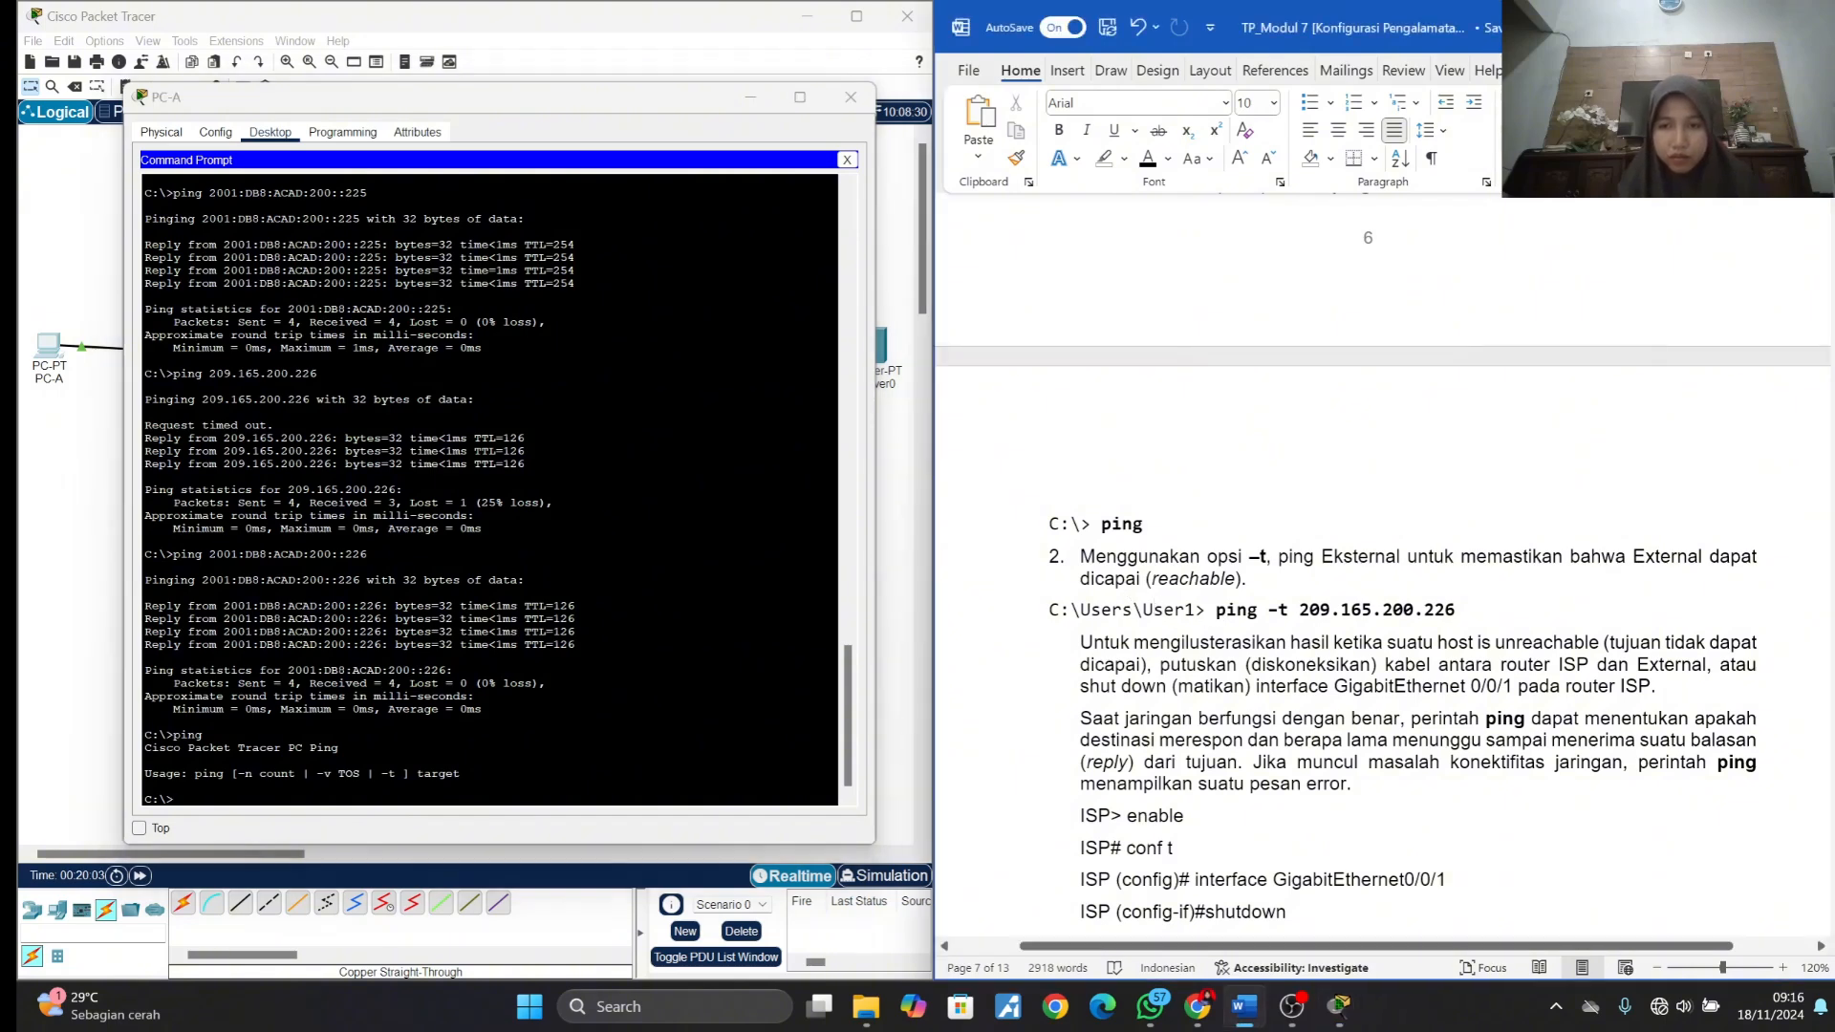
left_click_drag(1216, 611, 1457, 611)
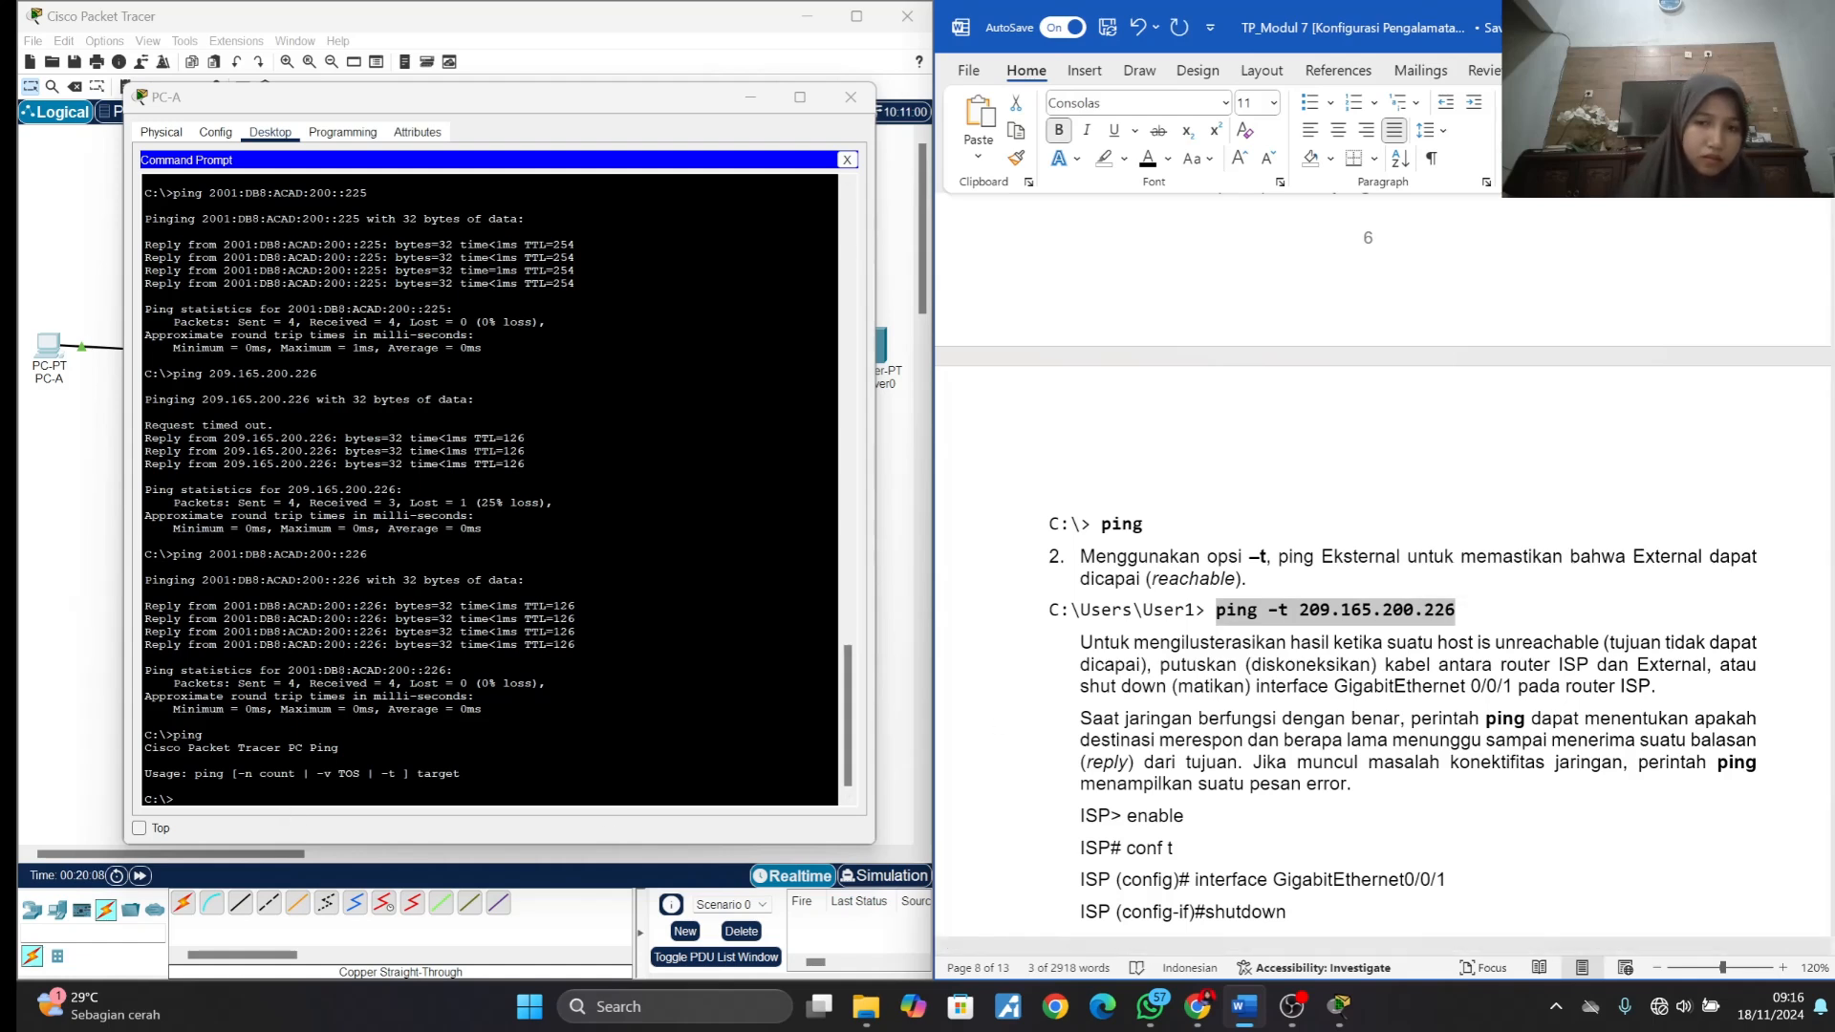
left_click(287, 805)
right_click(286, 806)
left_click(330, 834)
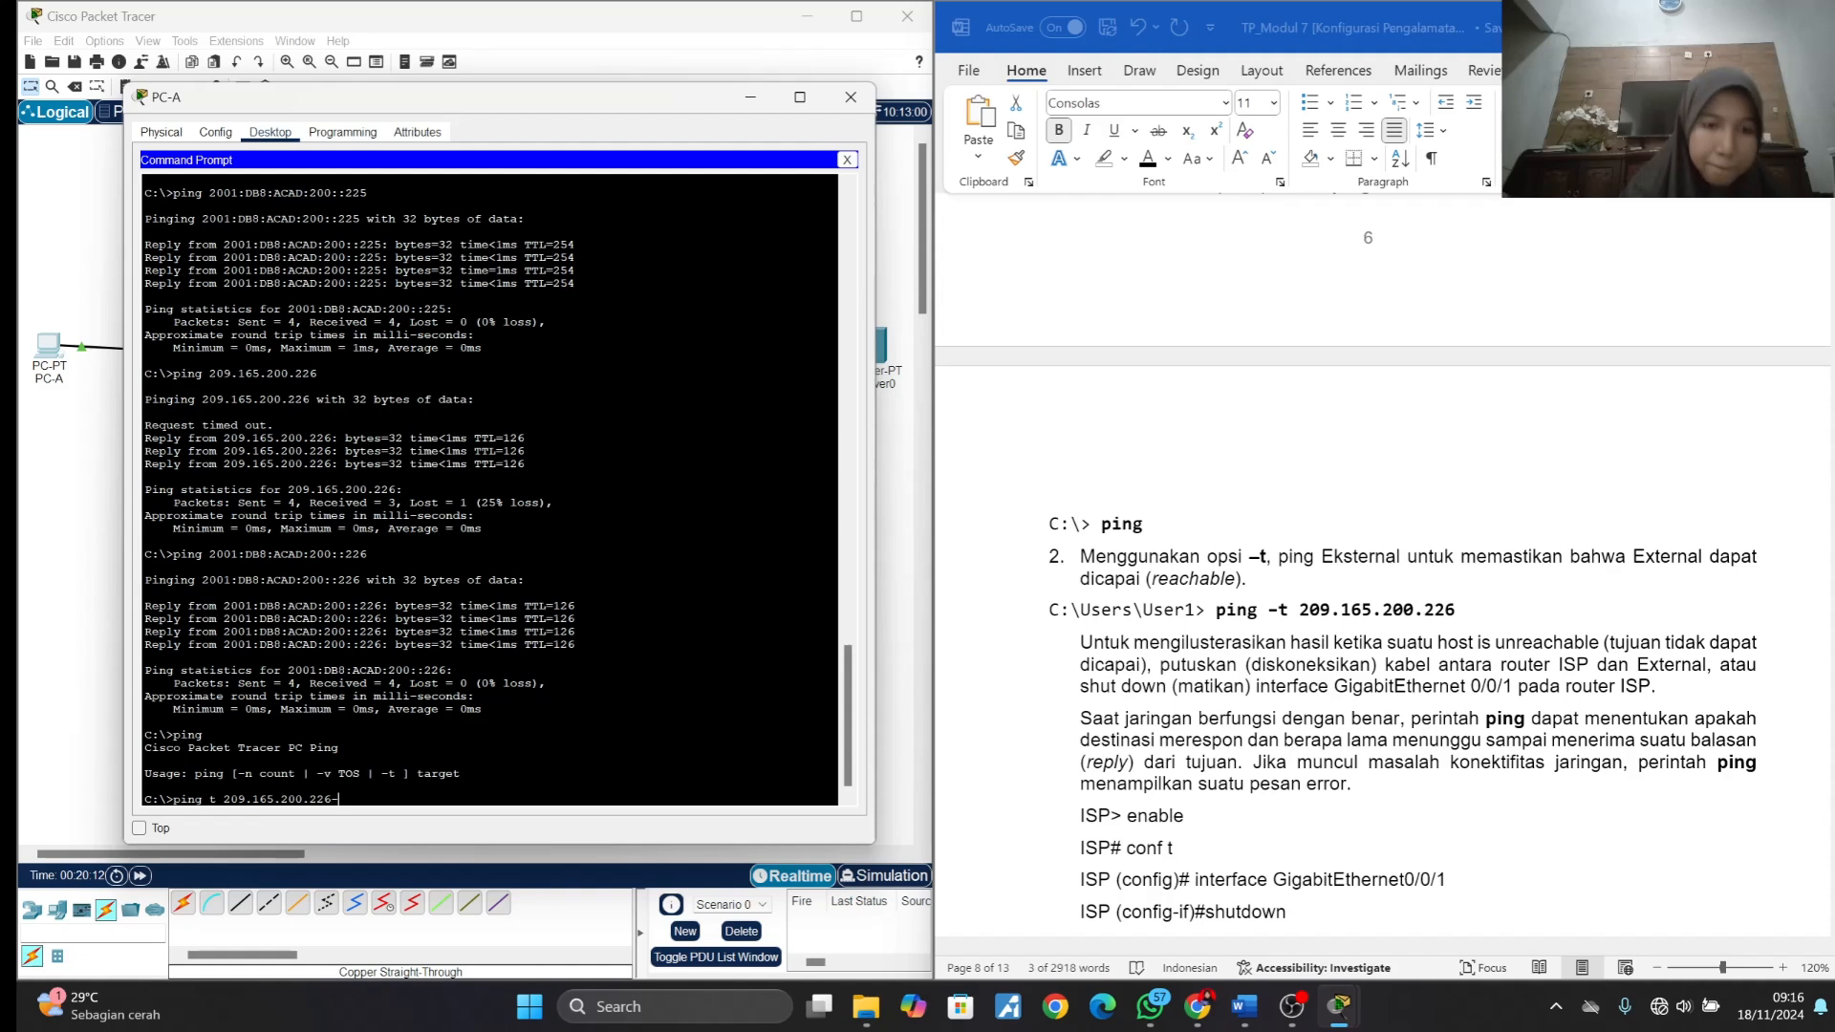
- Insert the missing hyphen before the t option and run ping -t 209.165.200.226 on PC-A
type("-")
key("BackSpace")
key("Left")
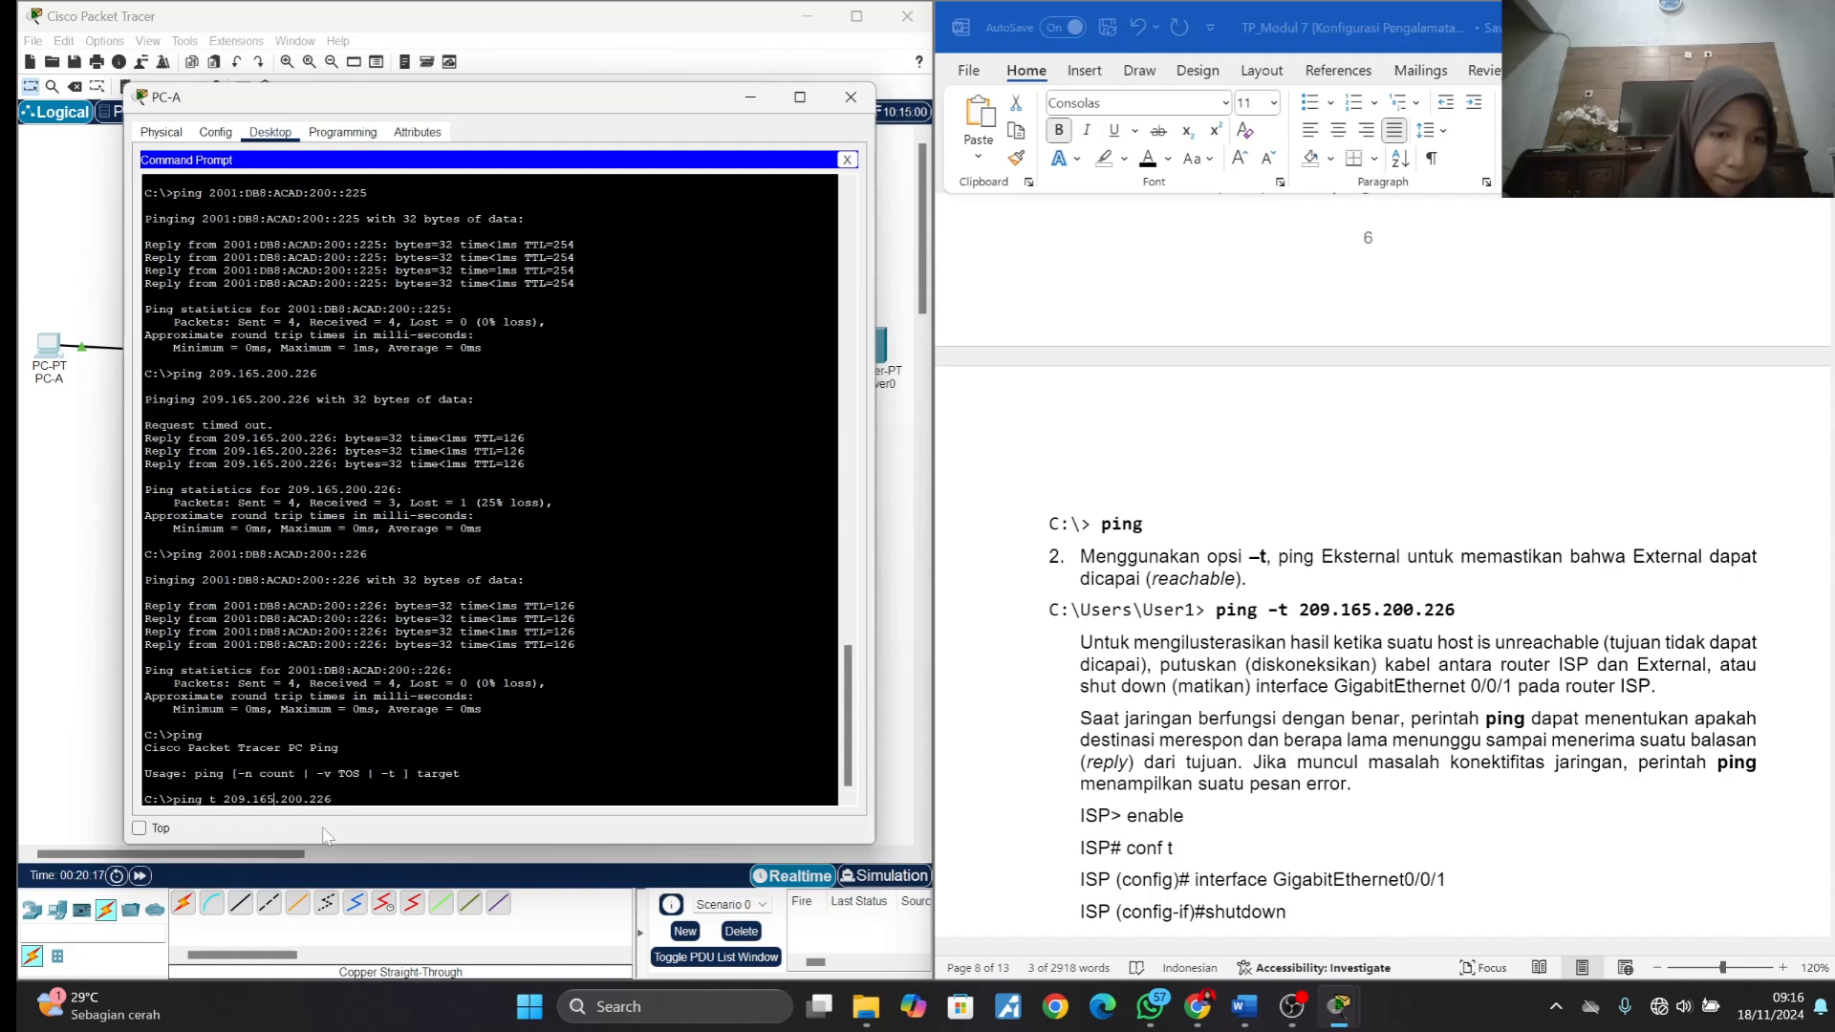
key("Left")
key("Left")
key("Left")
key("Left")
key("Left")
key("Left")
key("Left")
key("Left")
key("Left")
key("Left")
key("Left")
key("Left")
key("Left")
key("Left")
key("Left")
key("Left")
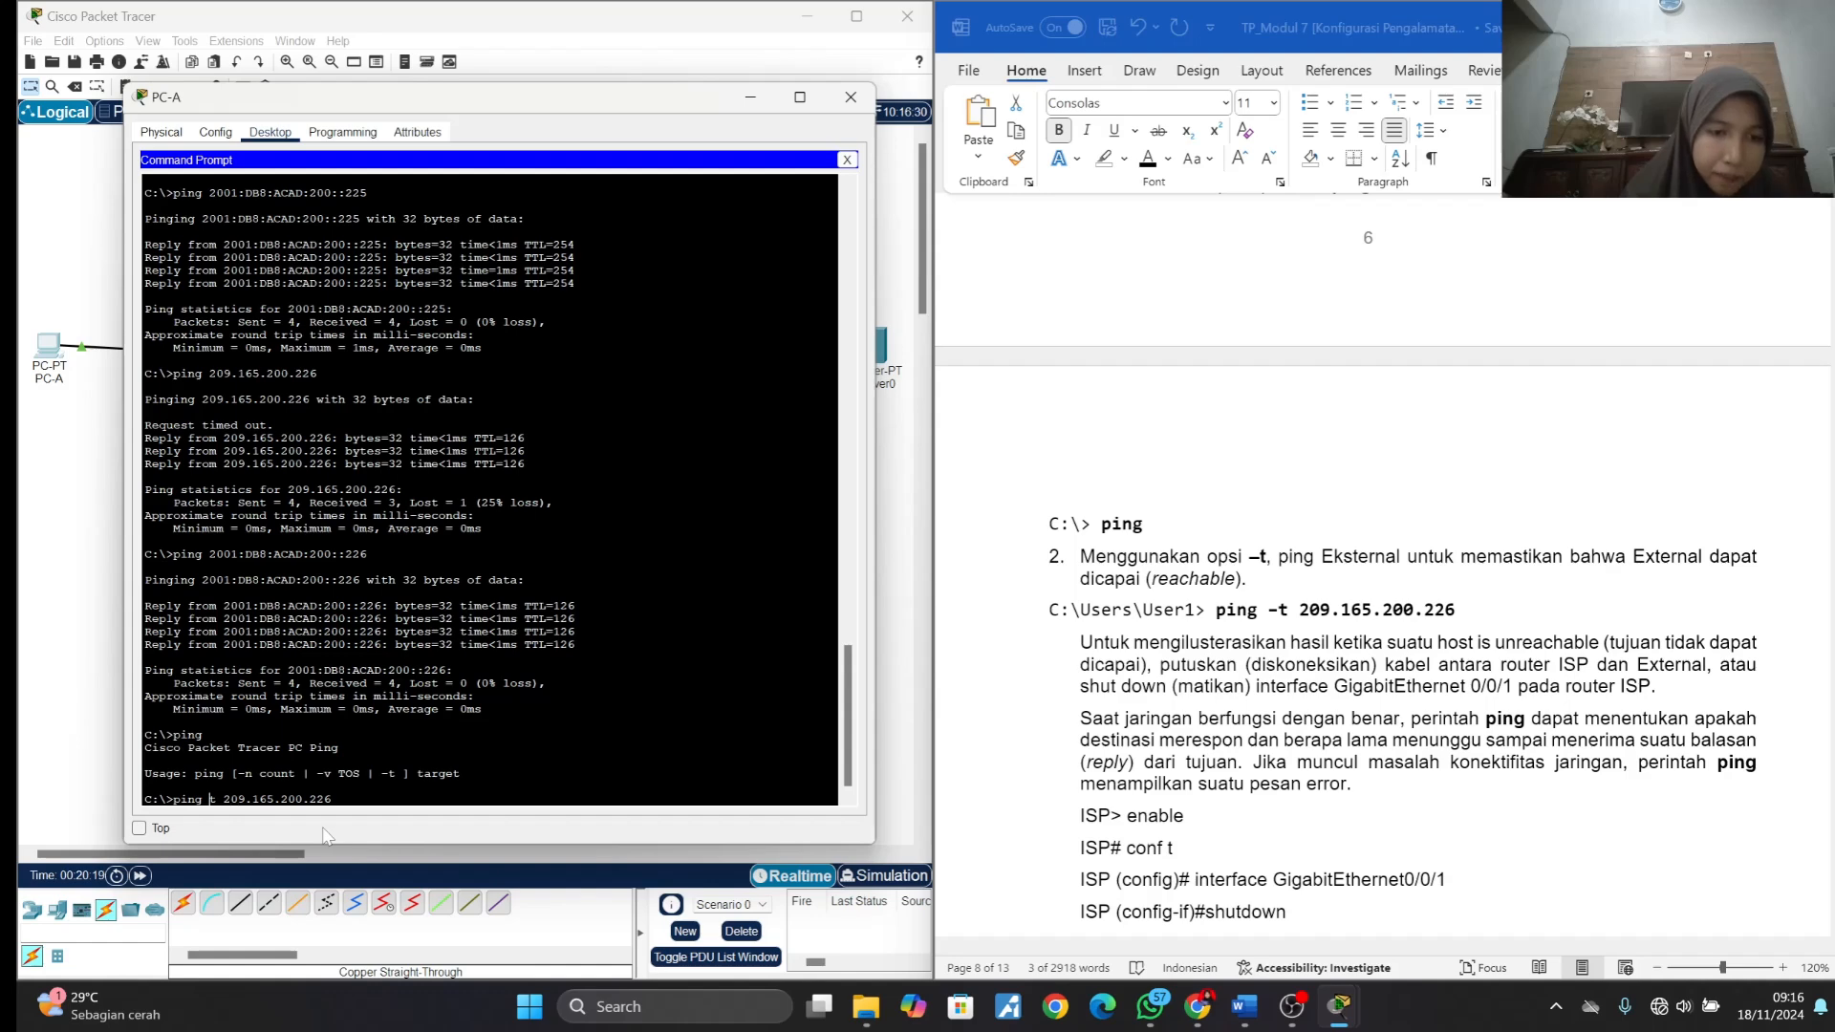
type("-")
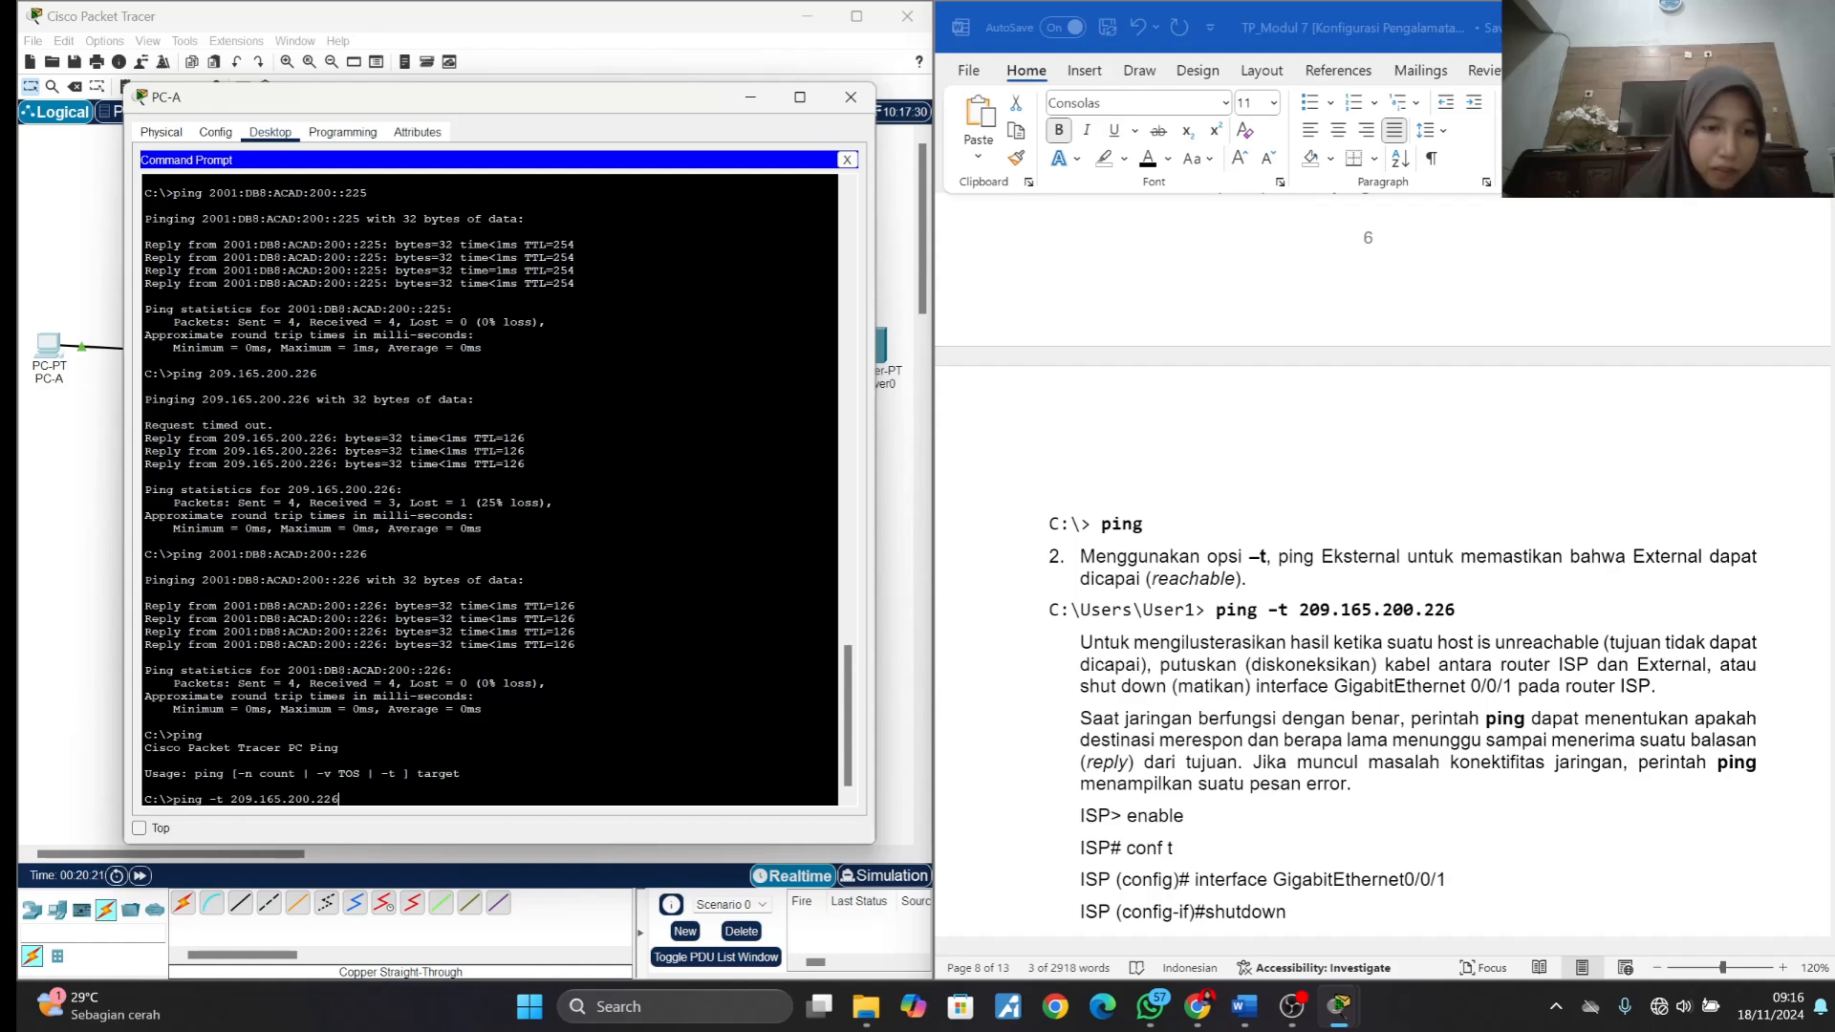
key("Return")
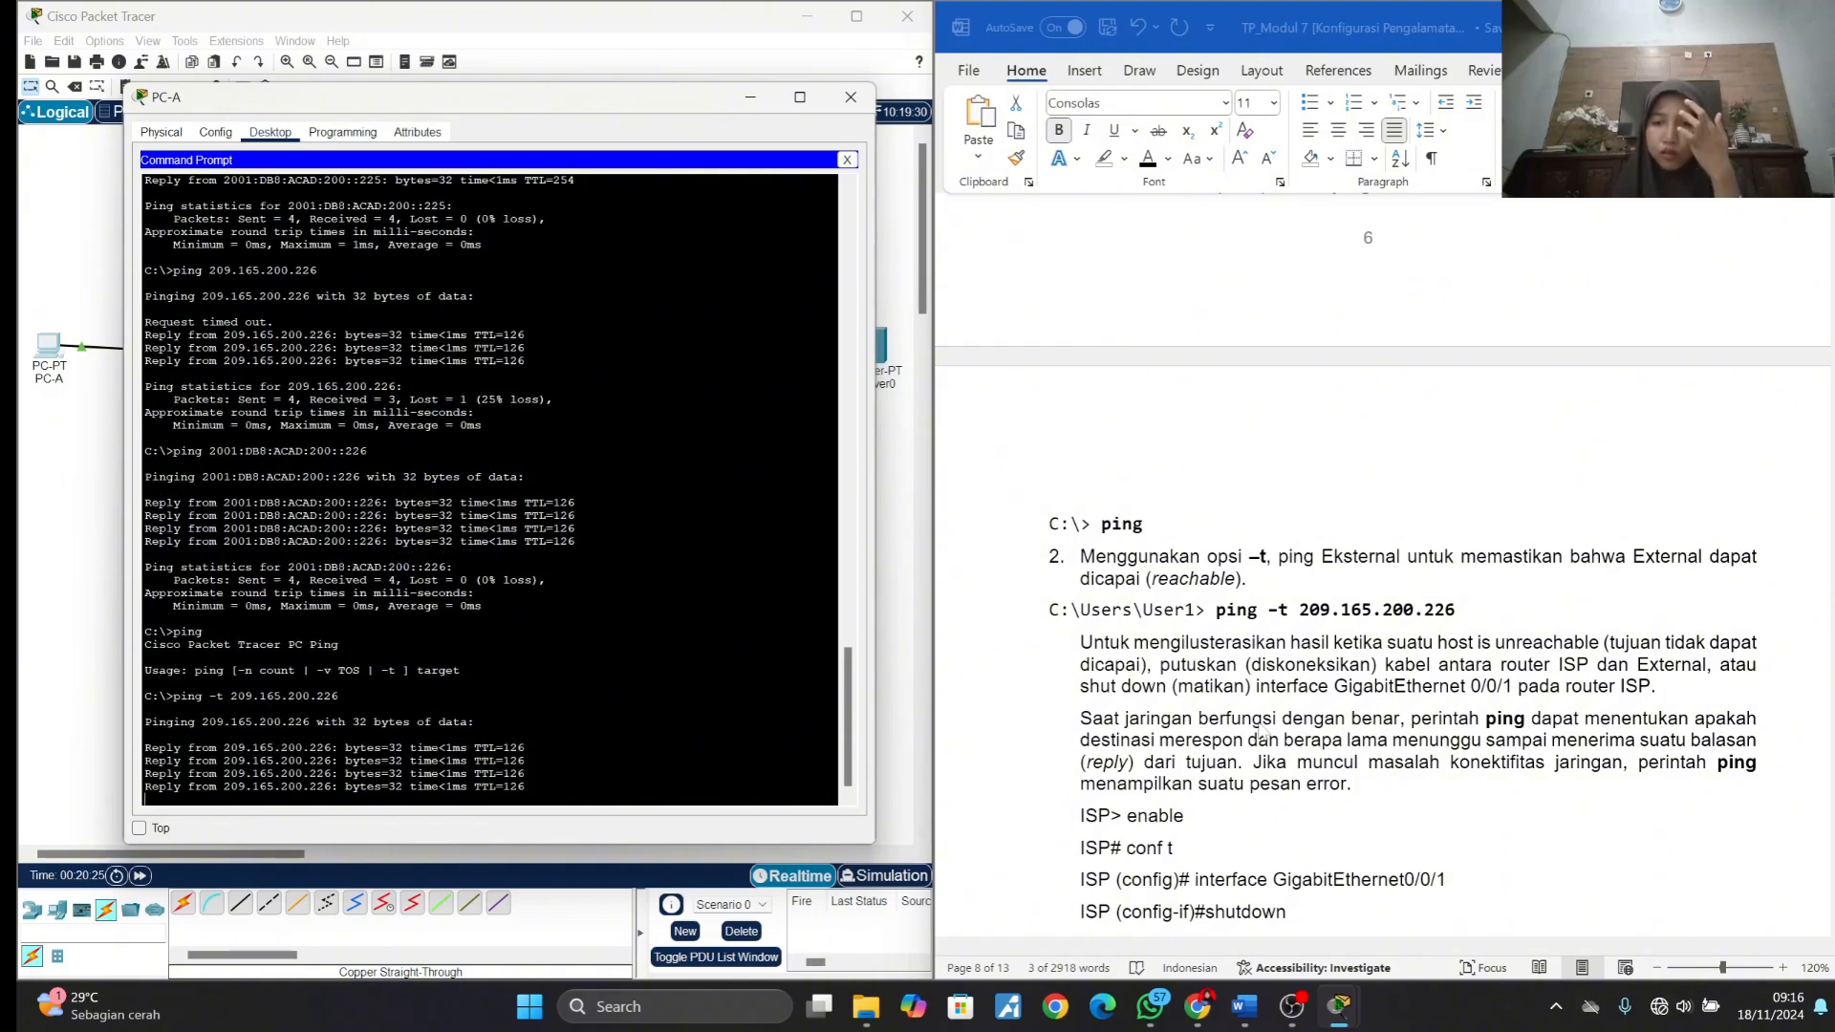
scroll(1261, 732, "down", 3)
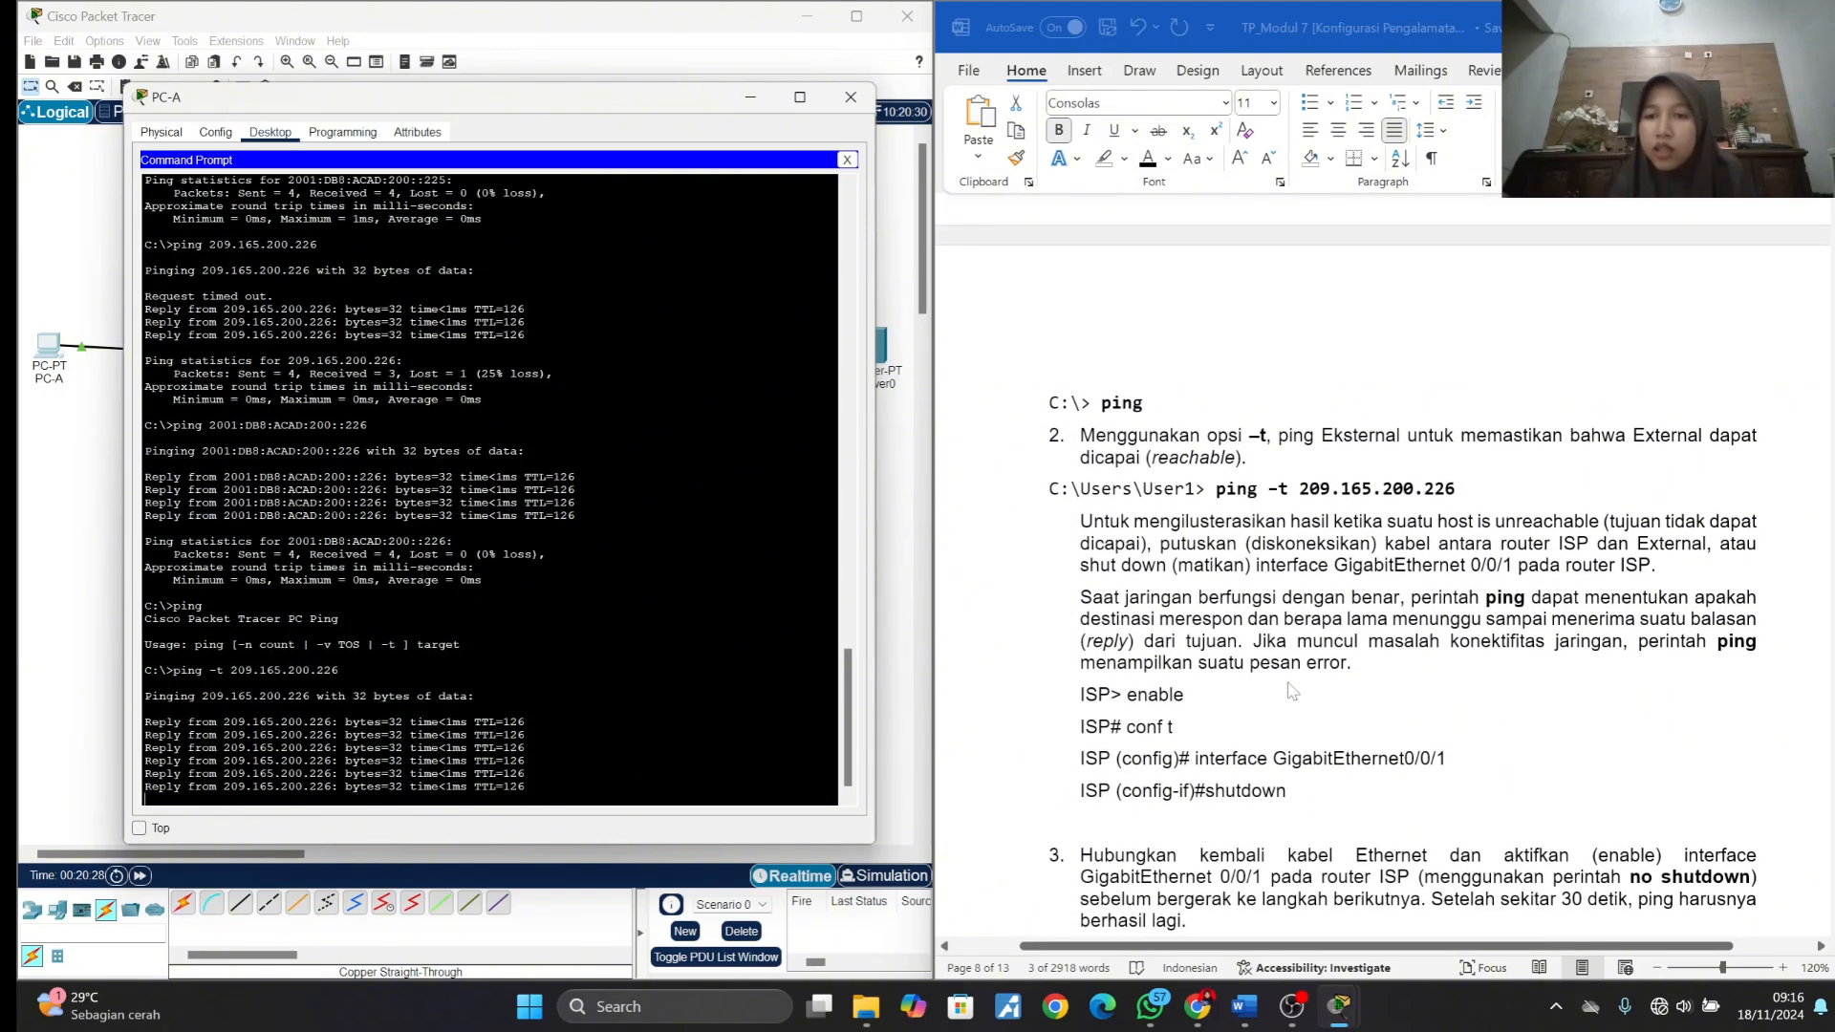
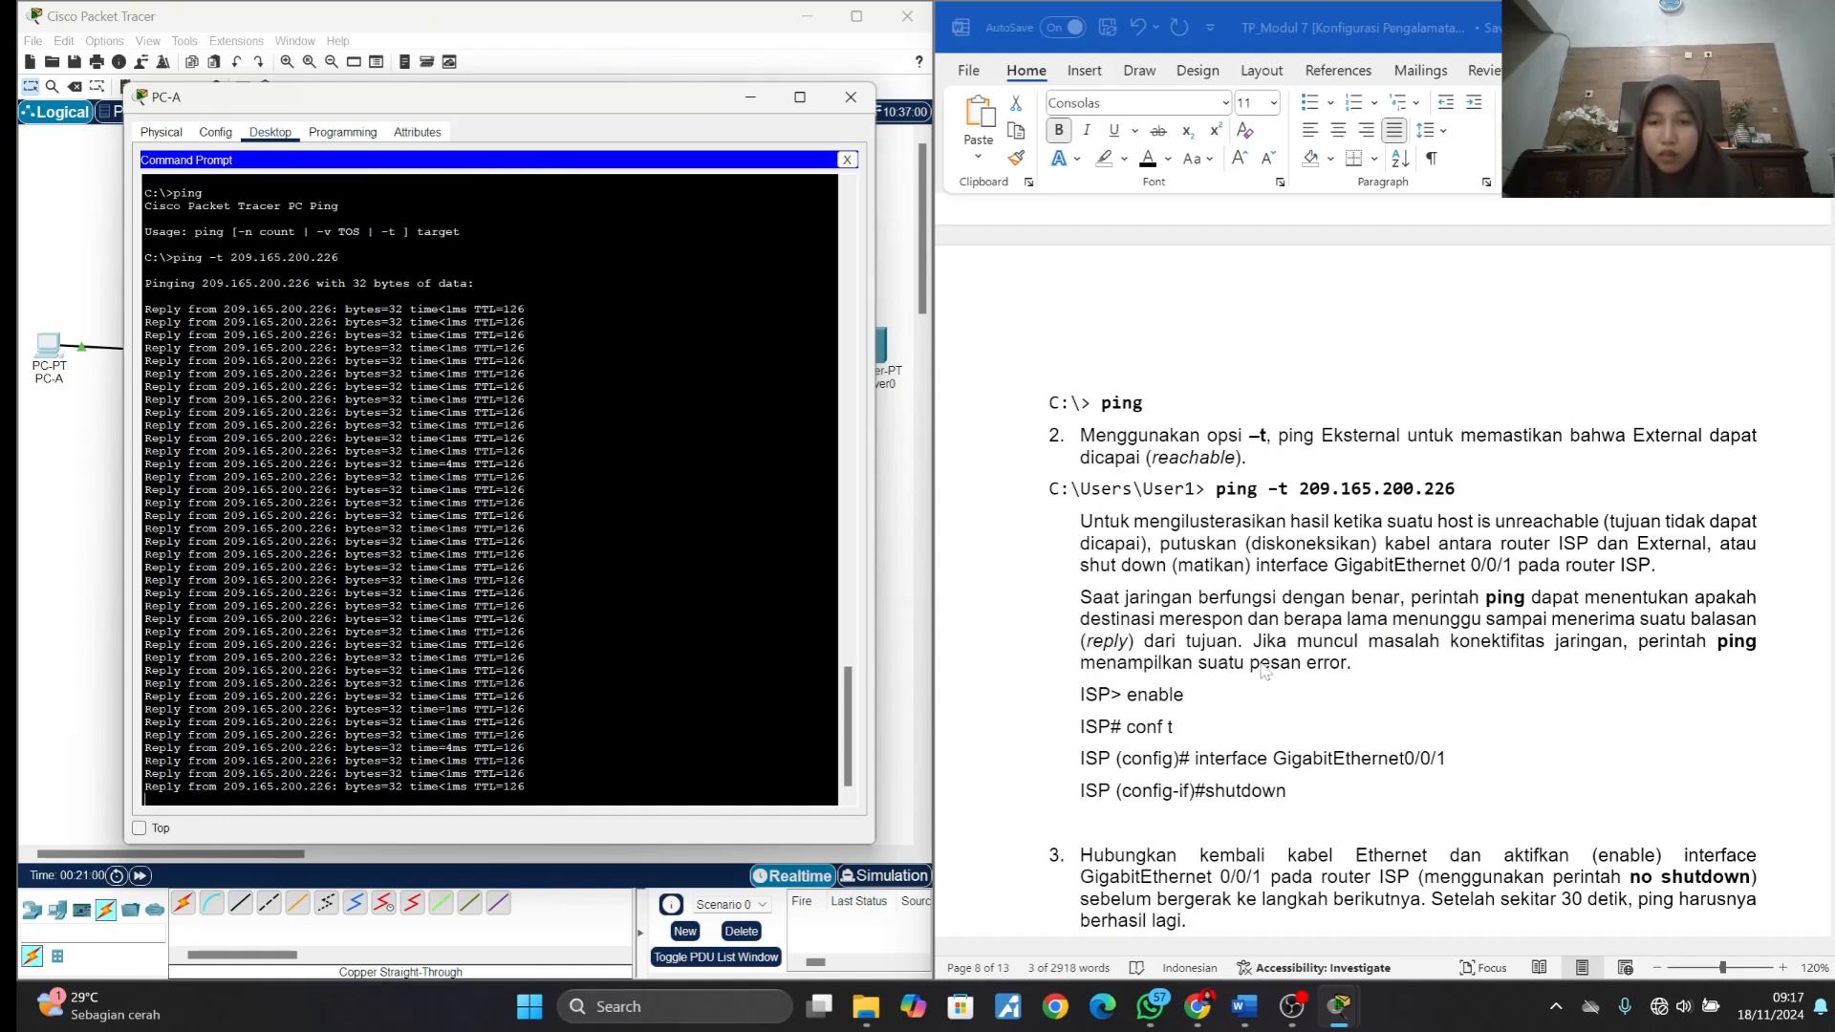
- Open the ISP router's command line and enter privileged mode and global configuration mode with en and conf t
left_click(750, 98)
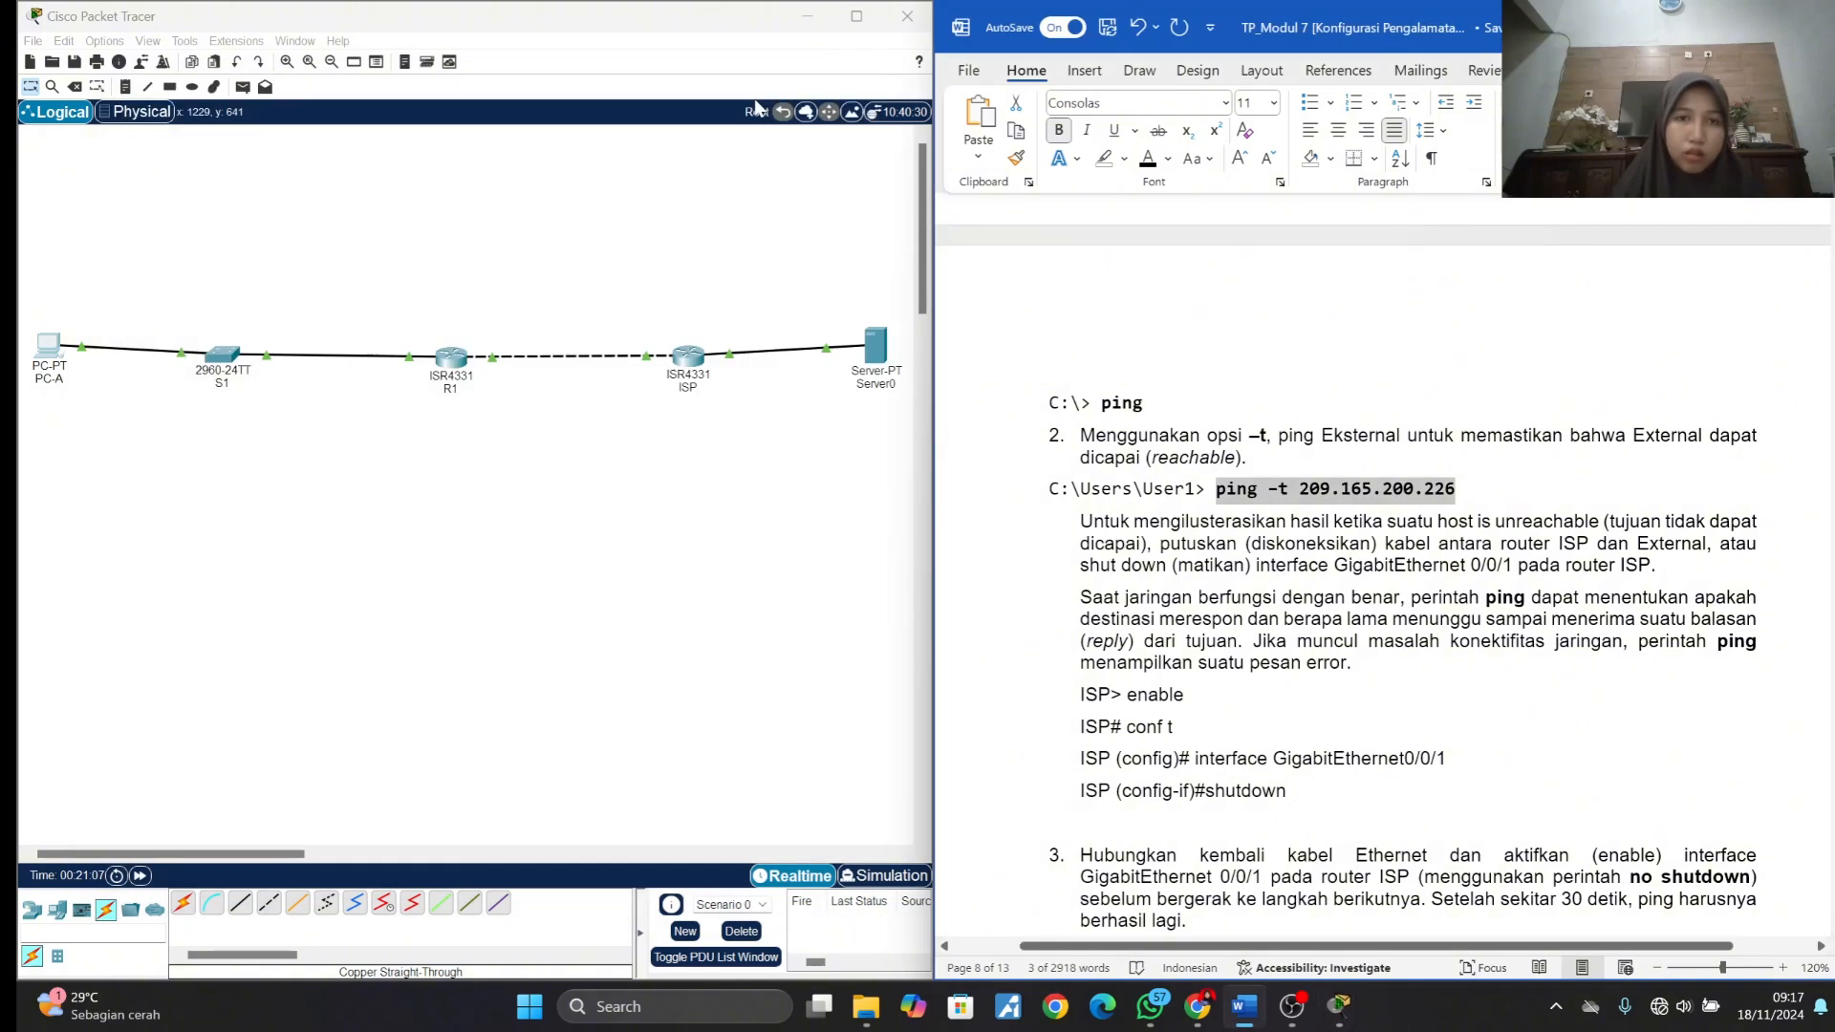
left_click(675, 356)
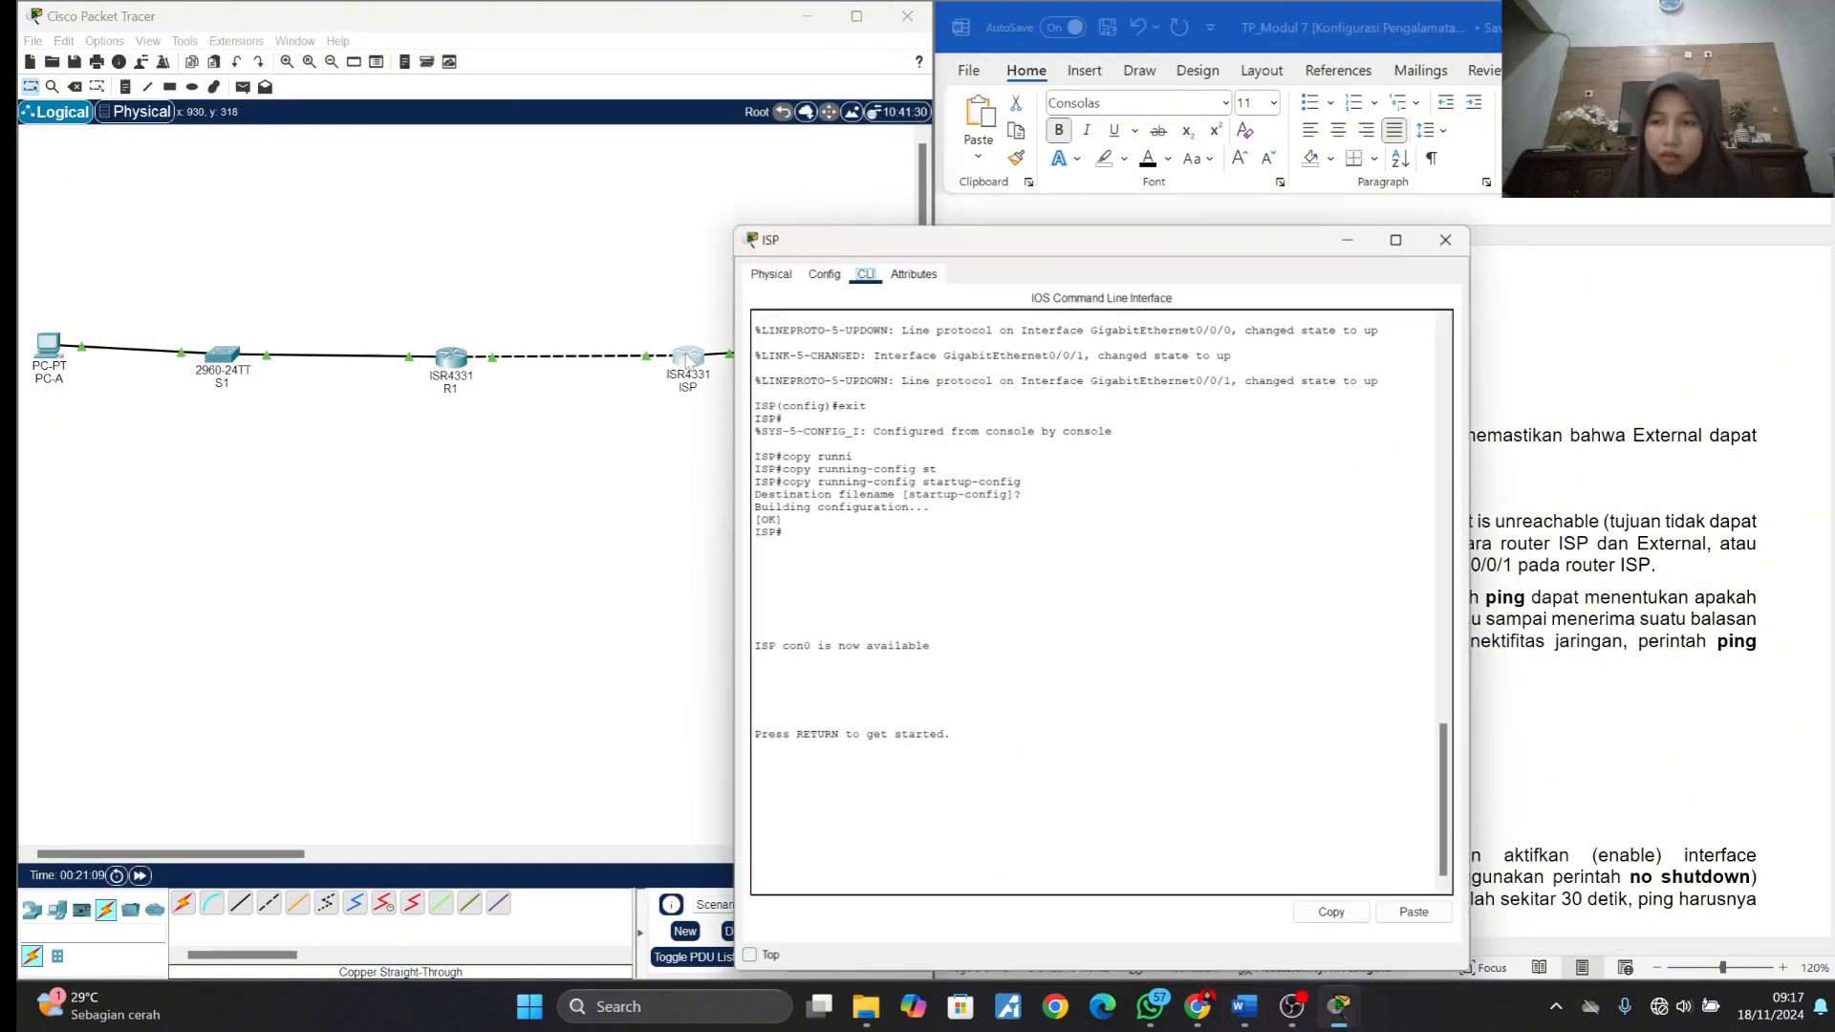
left_click_drag(908, 239, 352, 130)
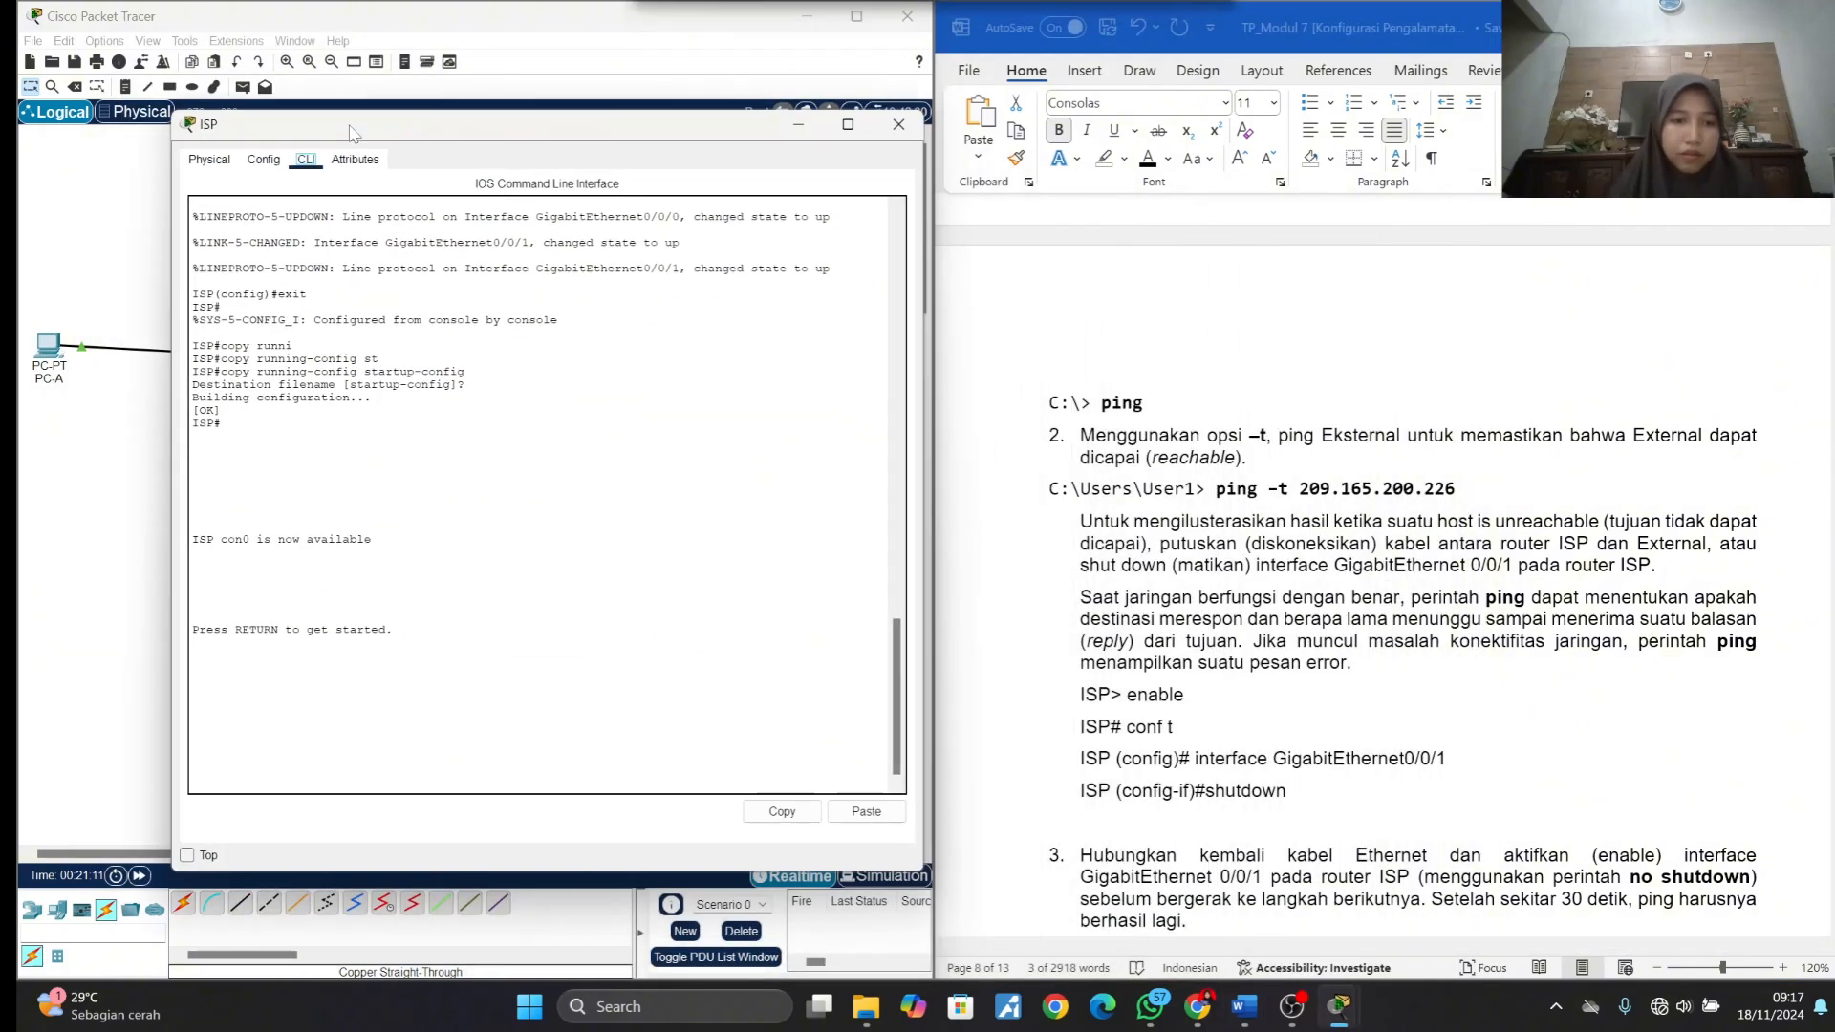
key("Return")
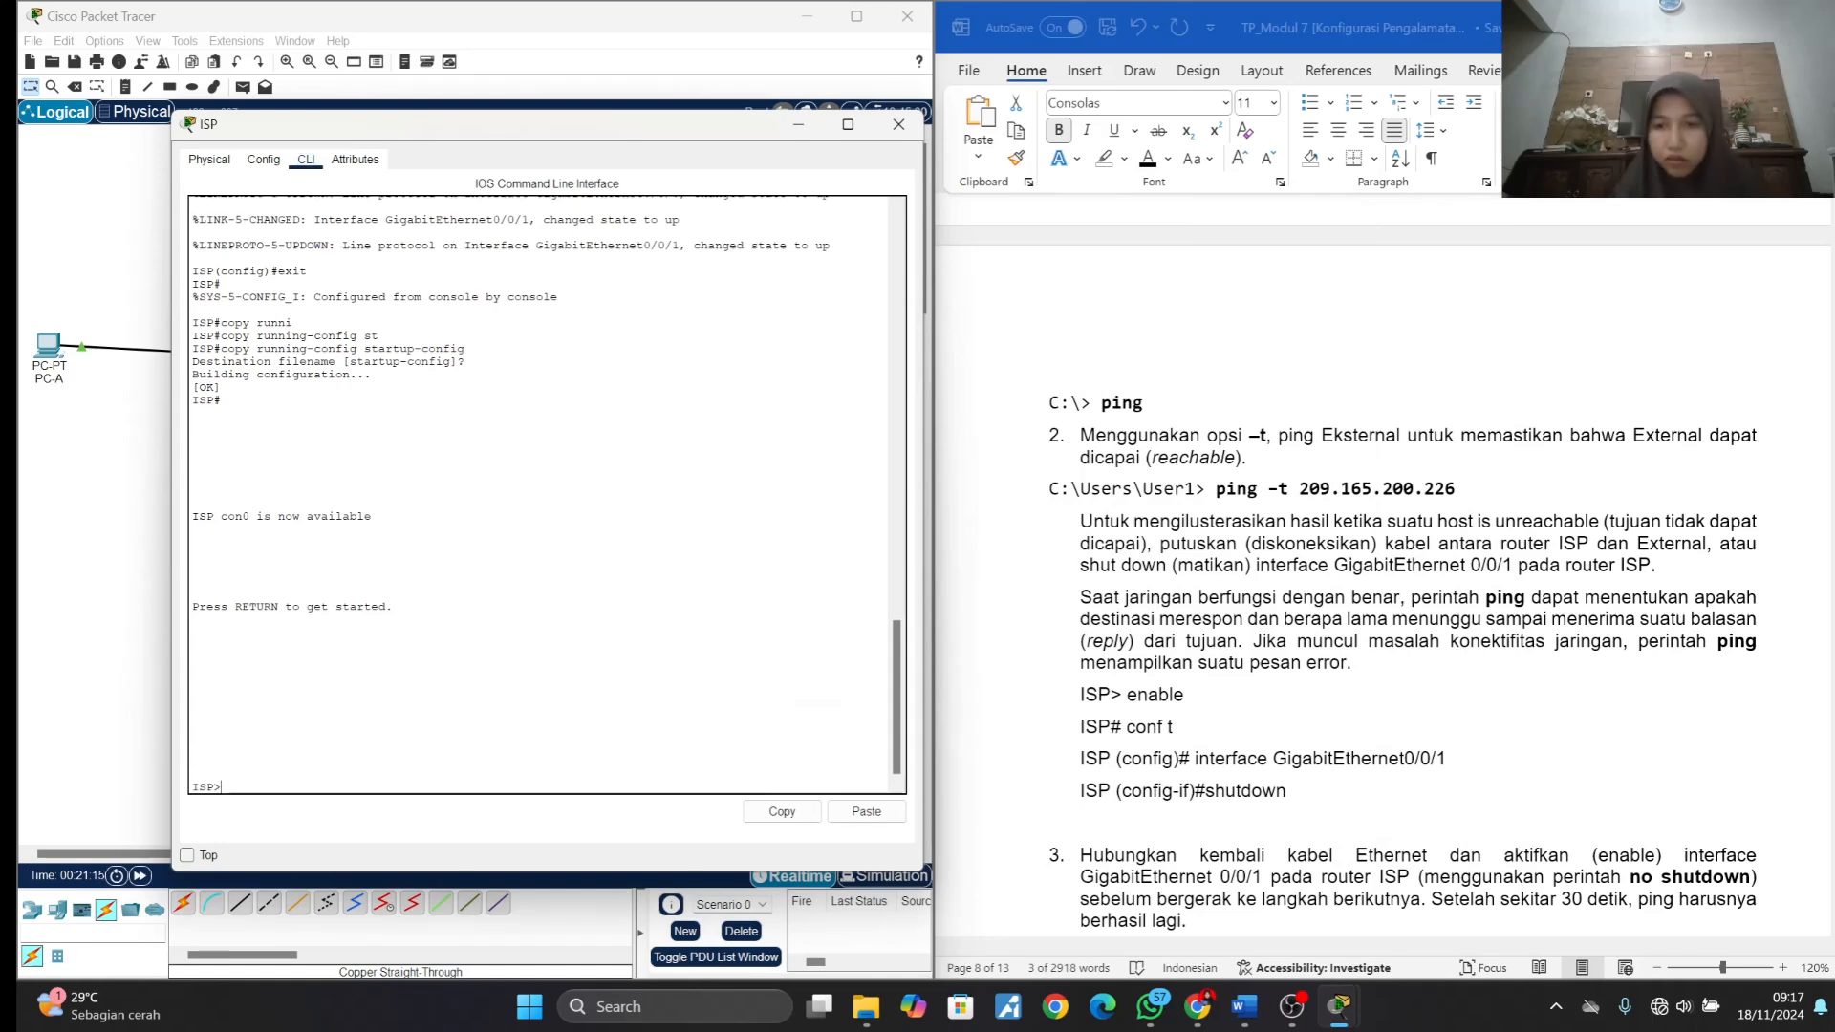
type("en")
key("Return")
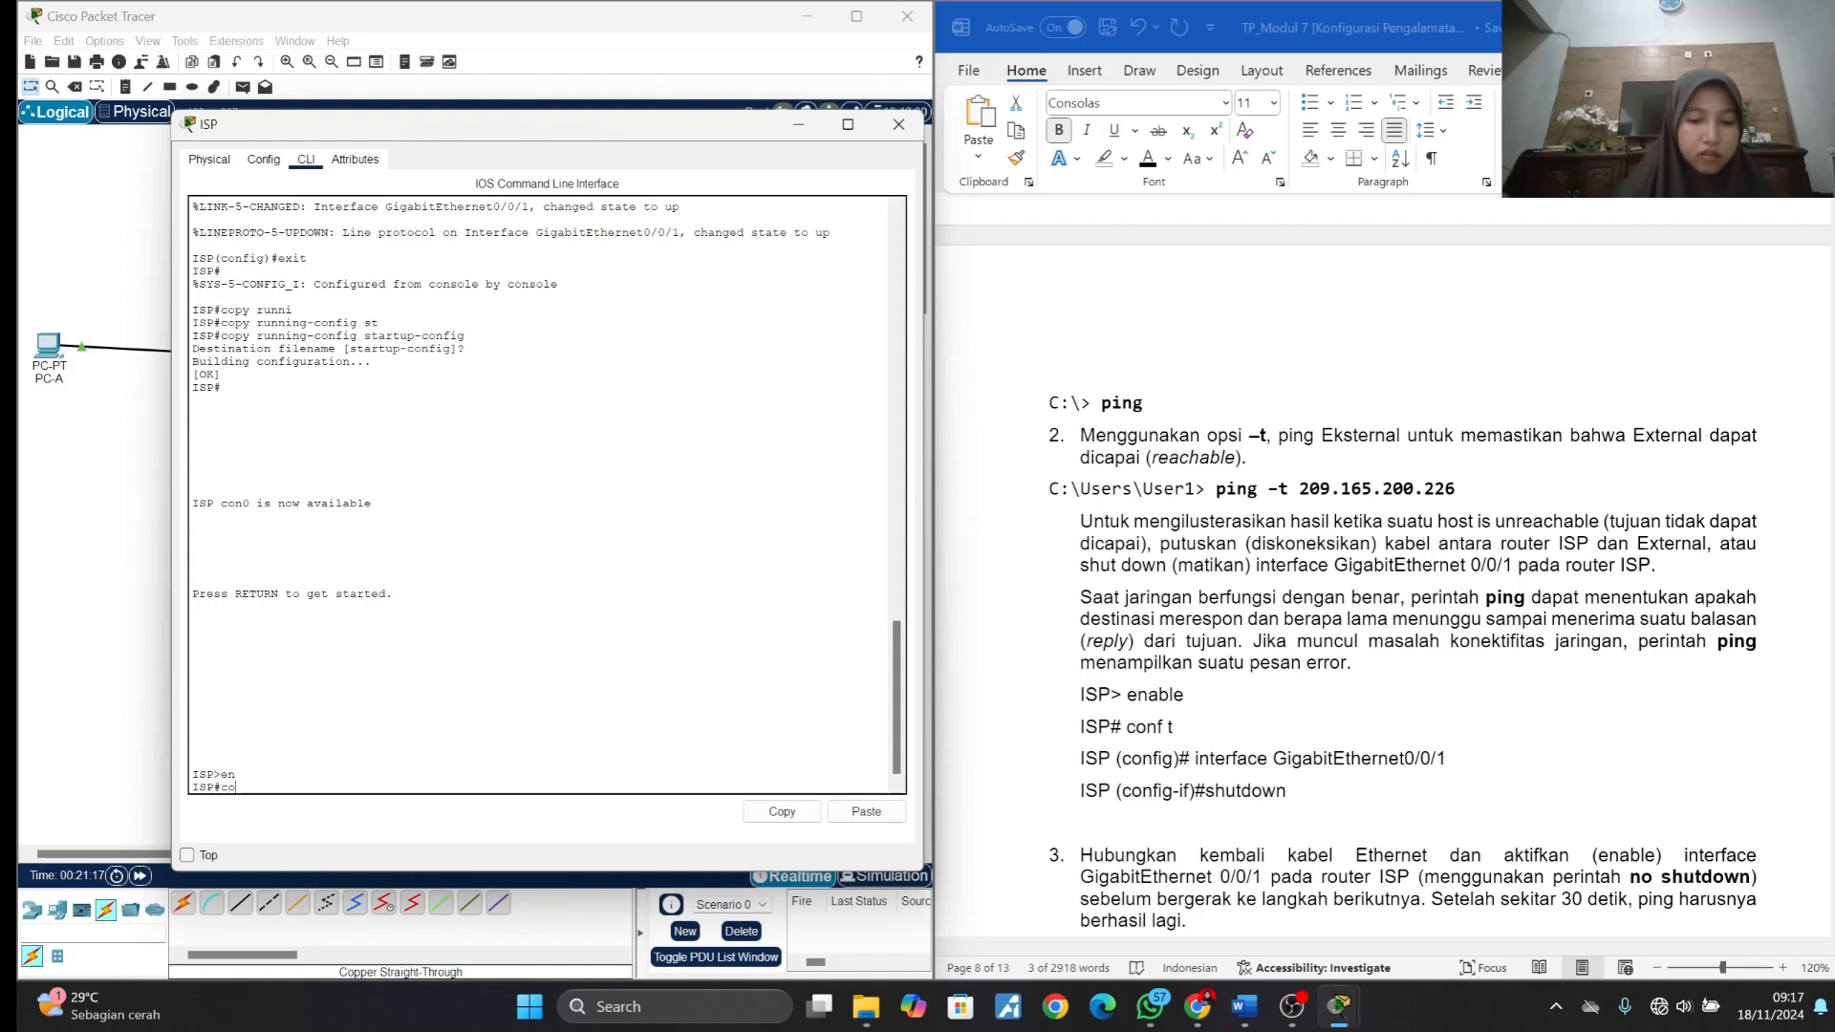
type("conf t")
key("Return")
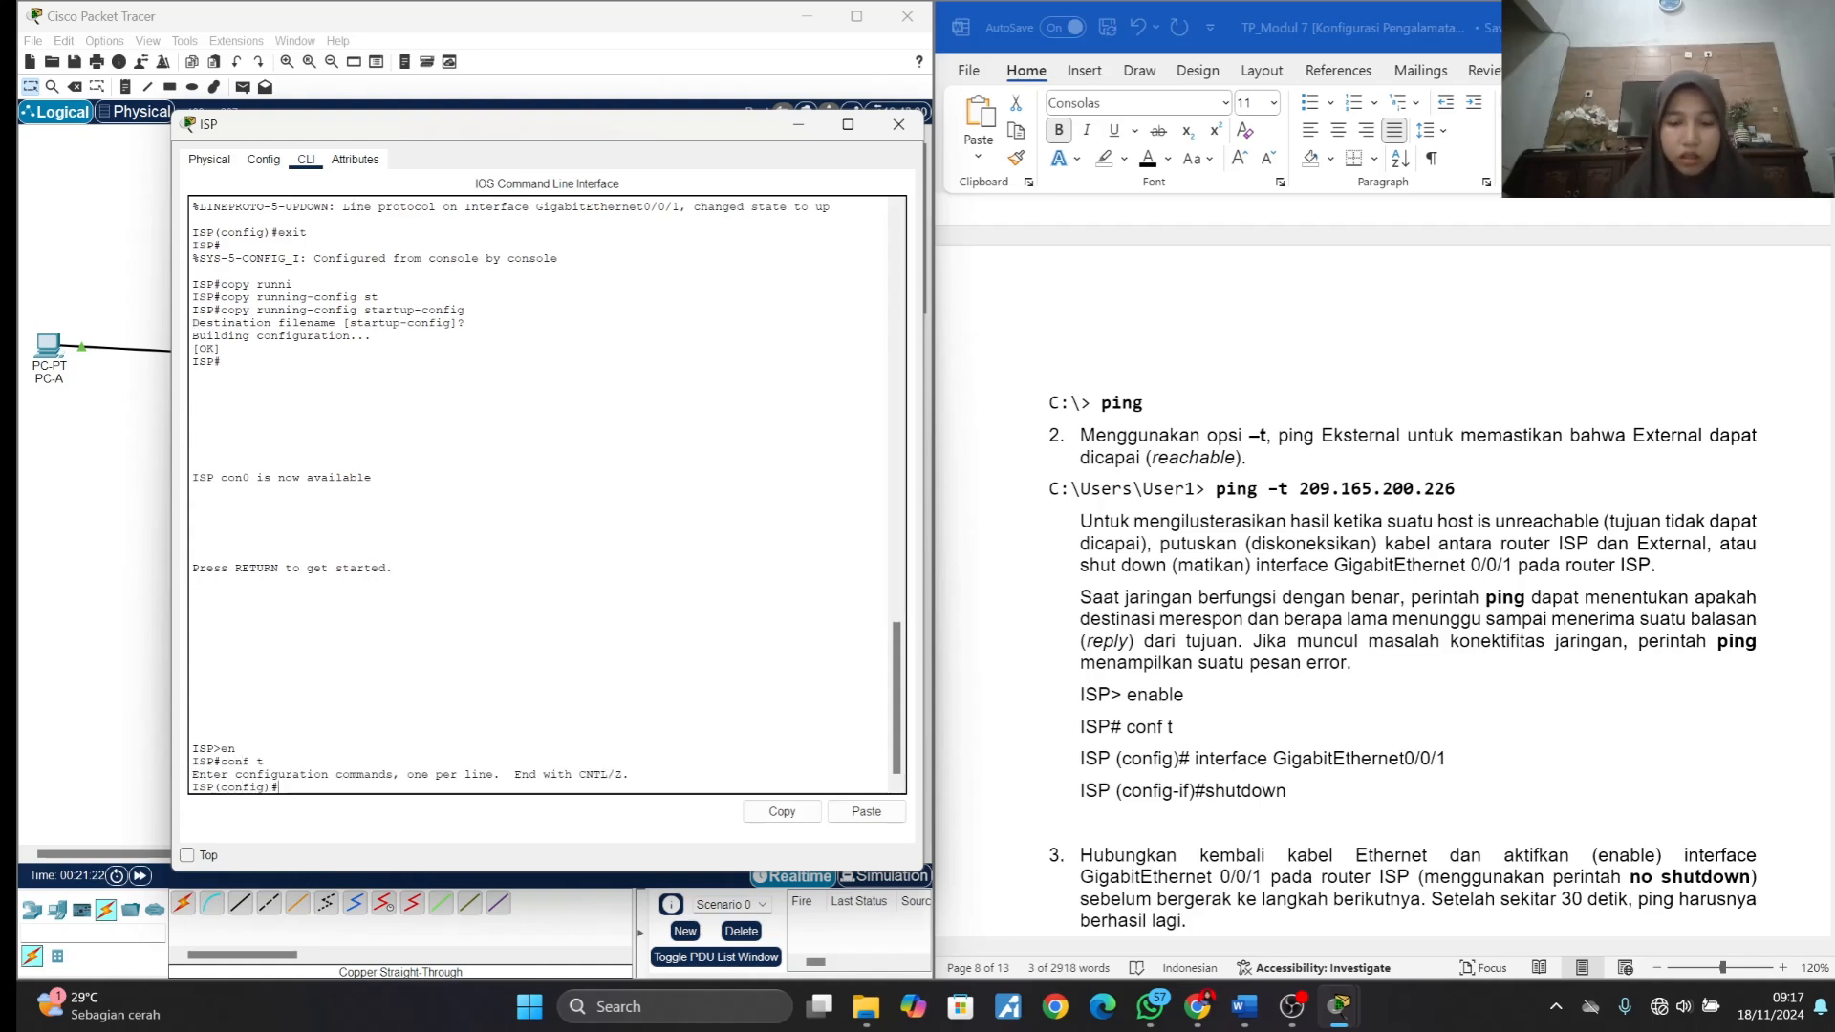
- Enter interface configuration mode for GigabitEthernet0/0/1 on the ISP router
type("interface Giga")
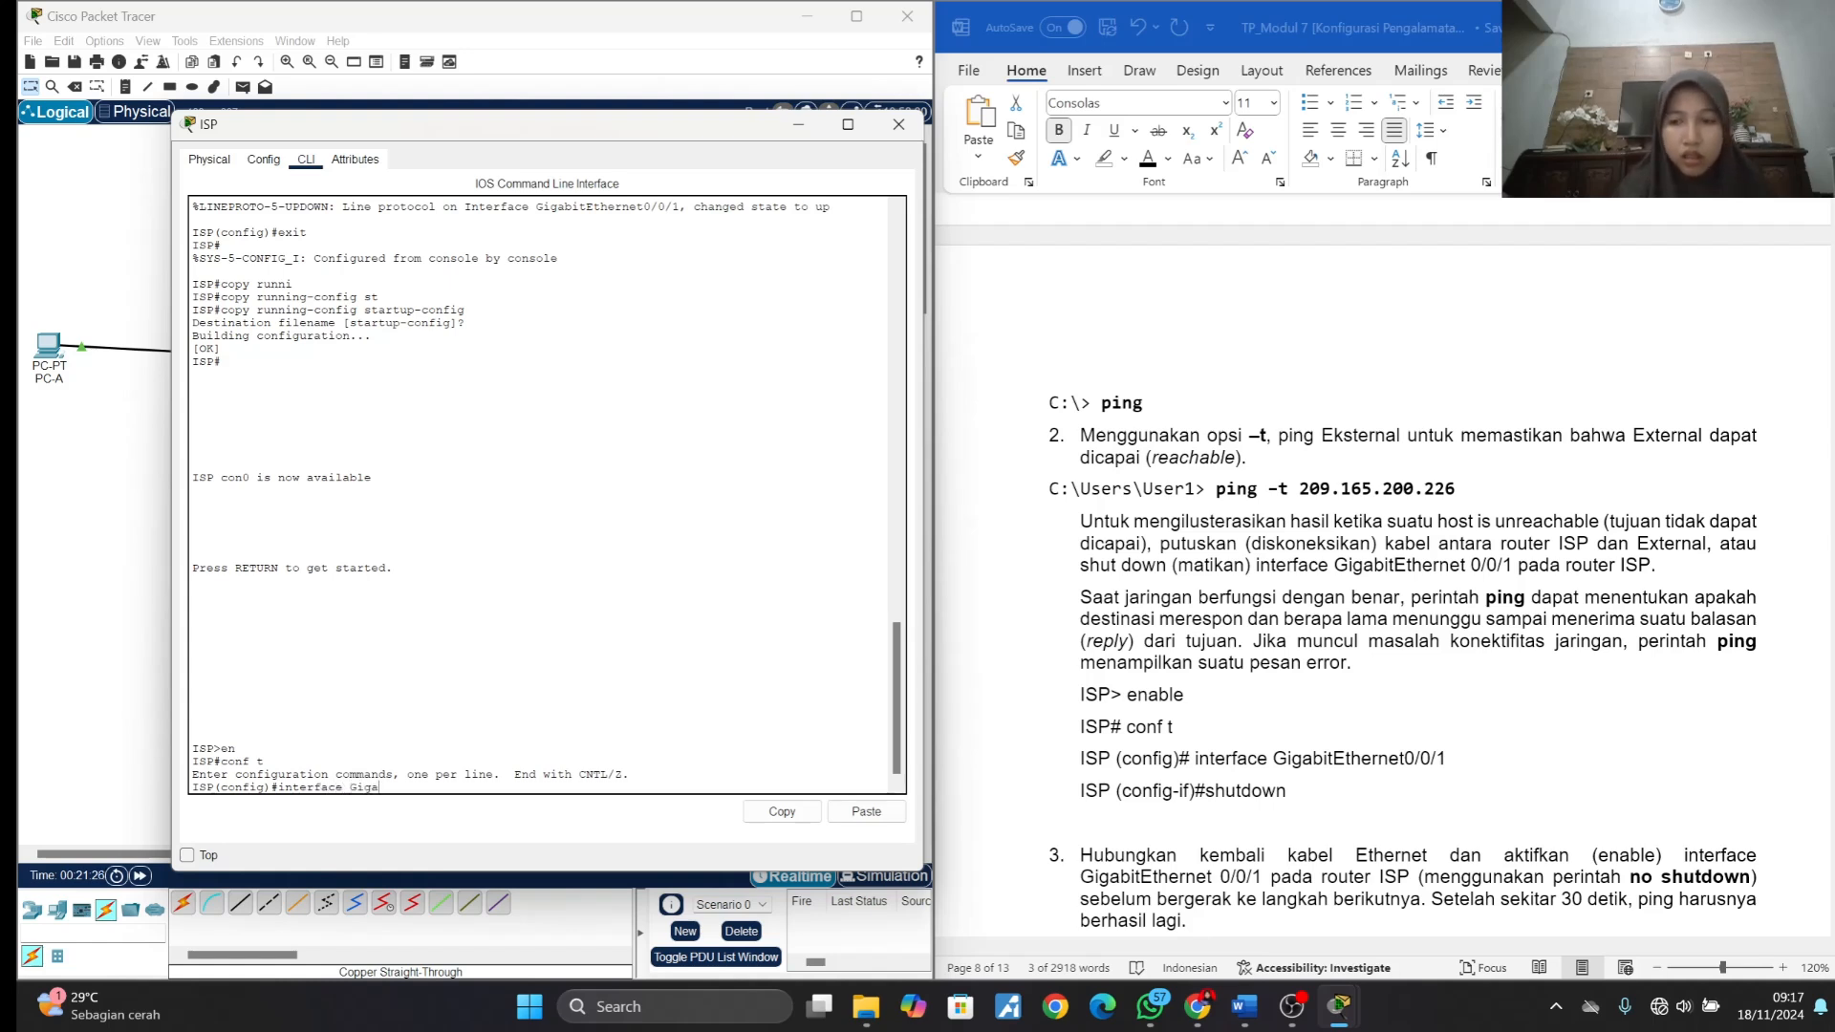
type("bitT")
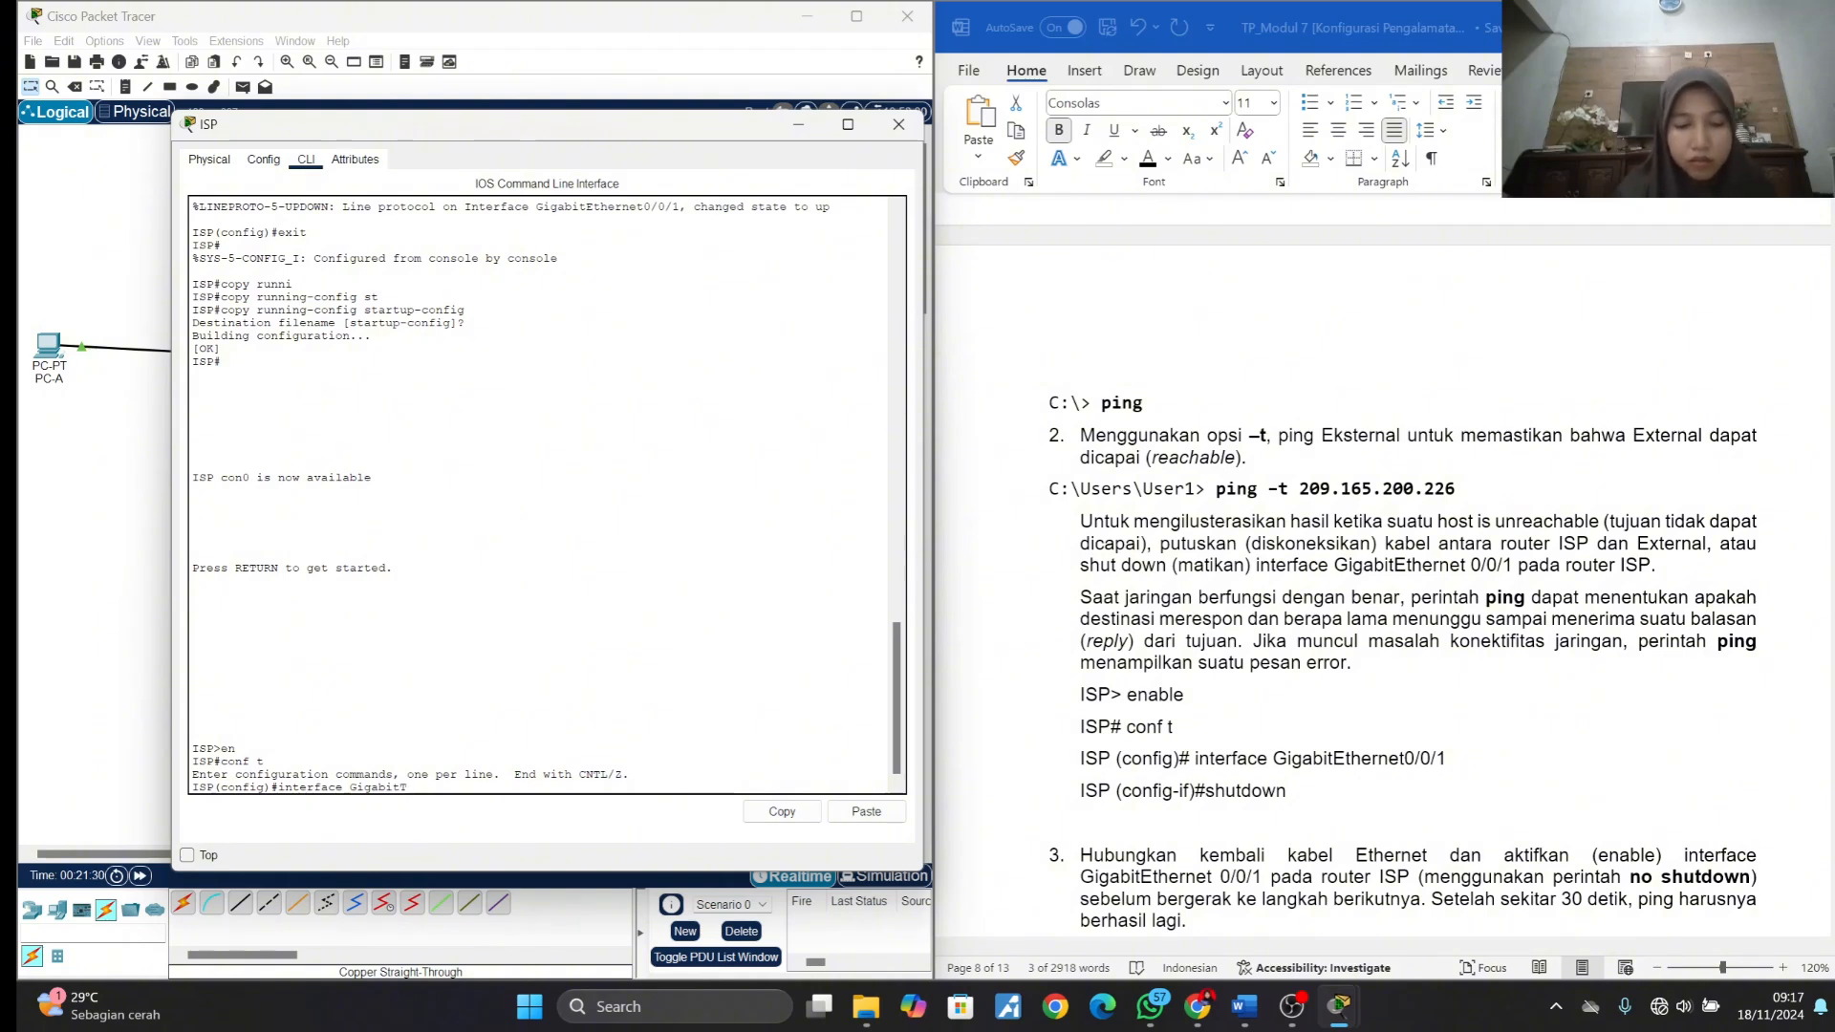
key("BackSpace")
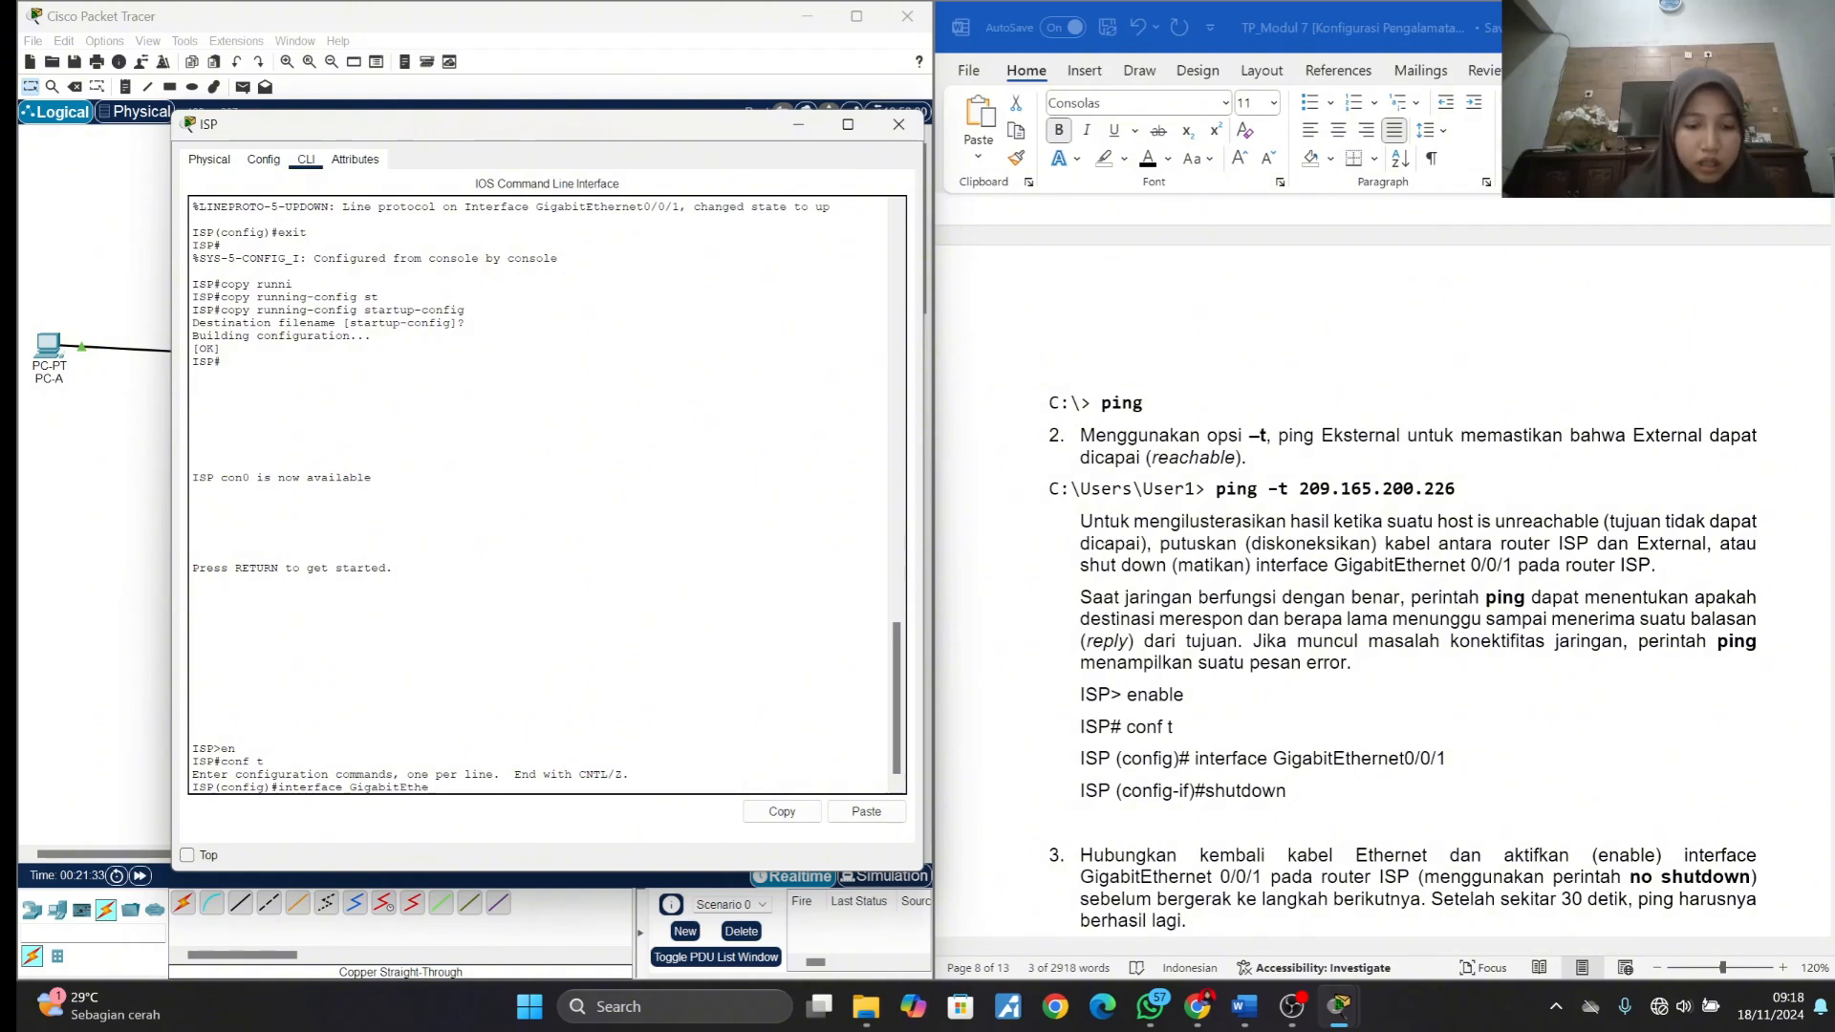
type("Ethernet")
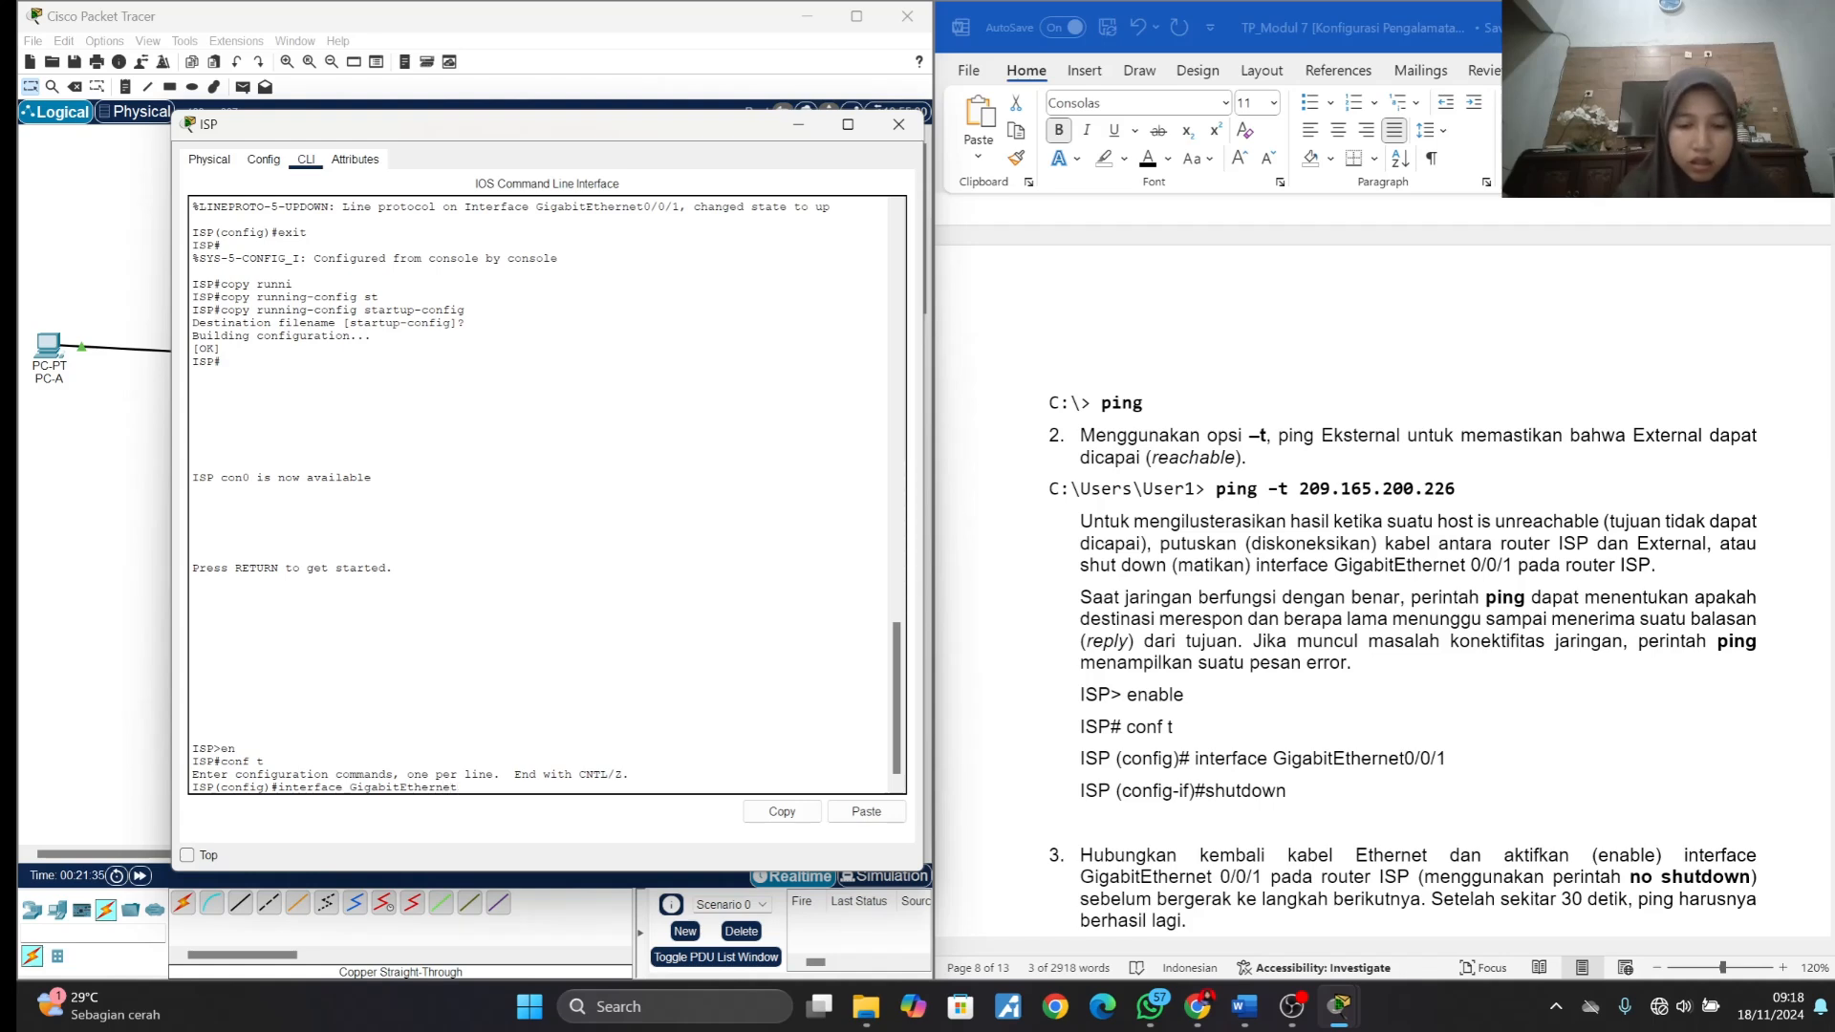
type("0/0")
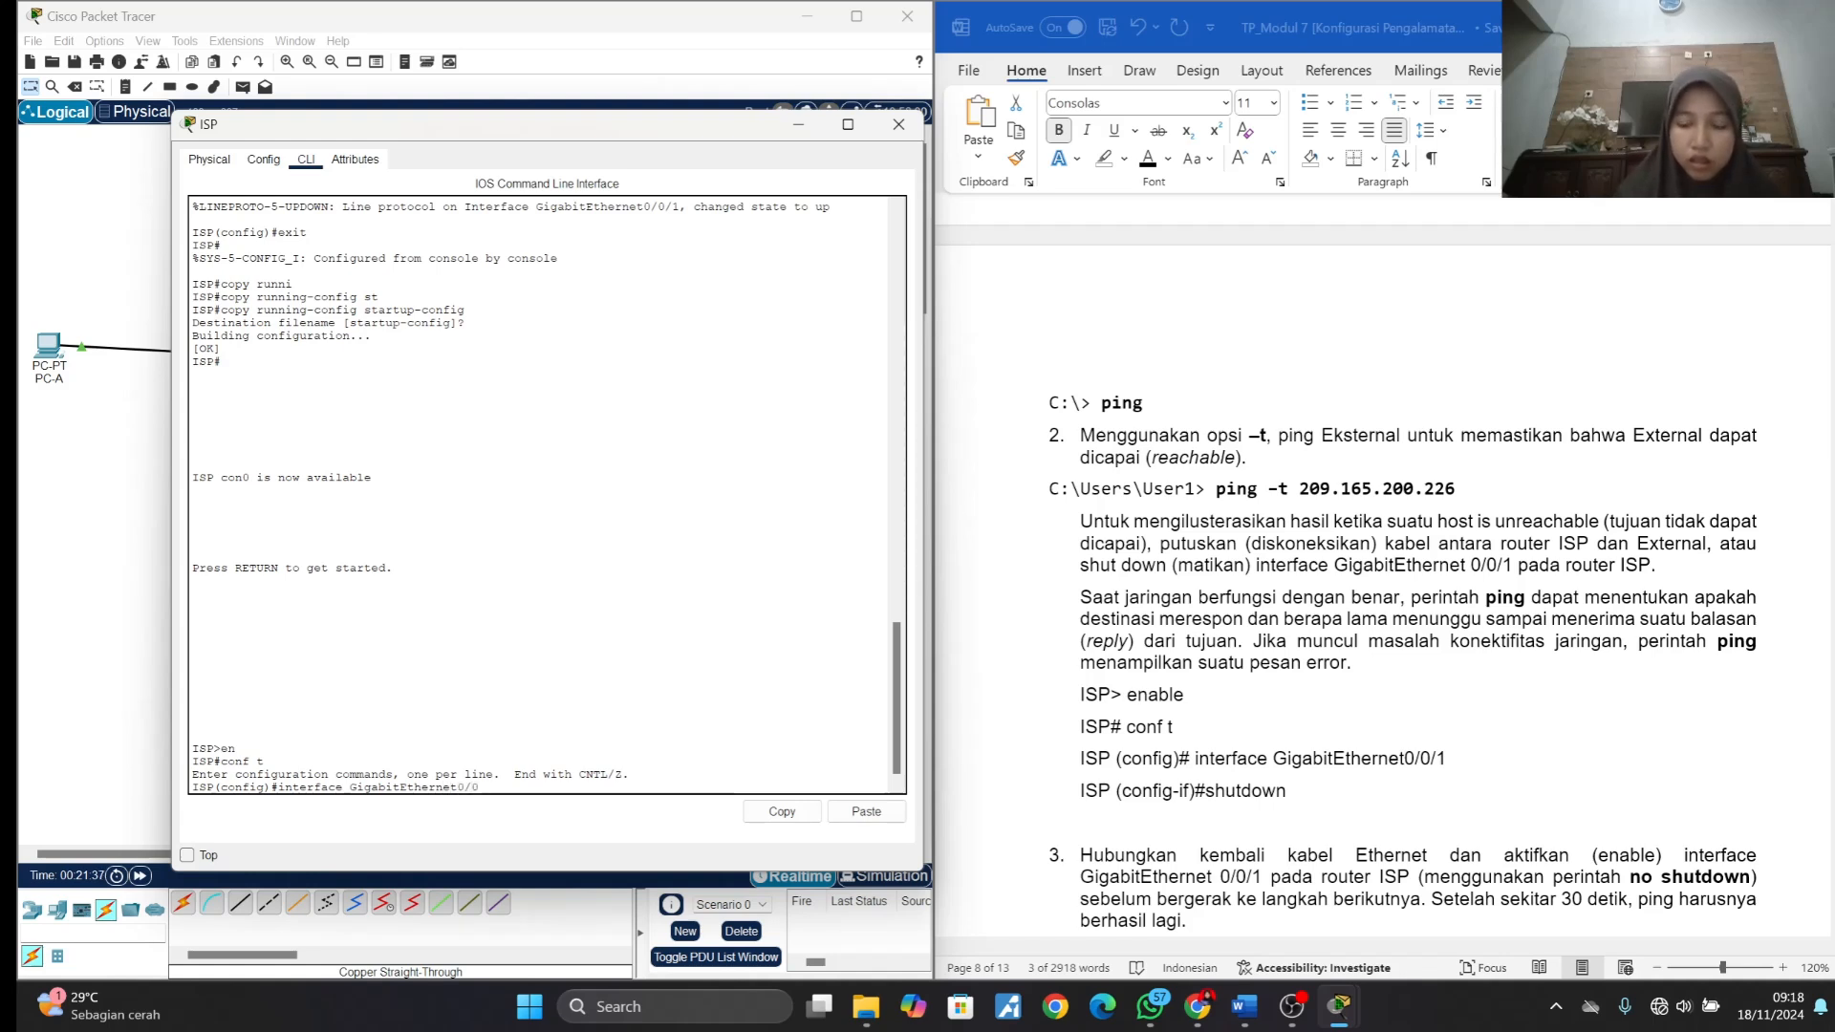
type("/1")
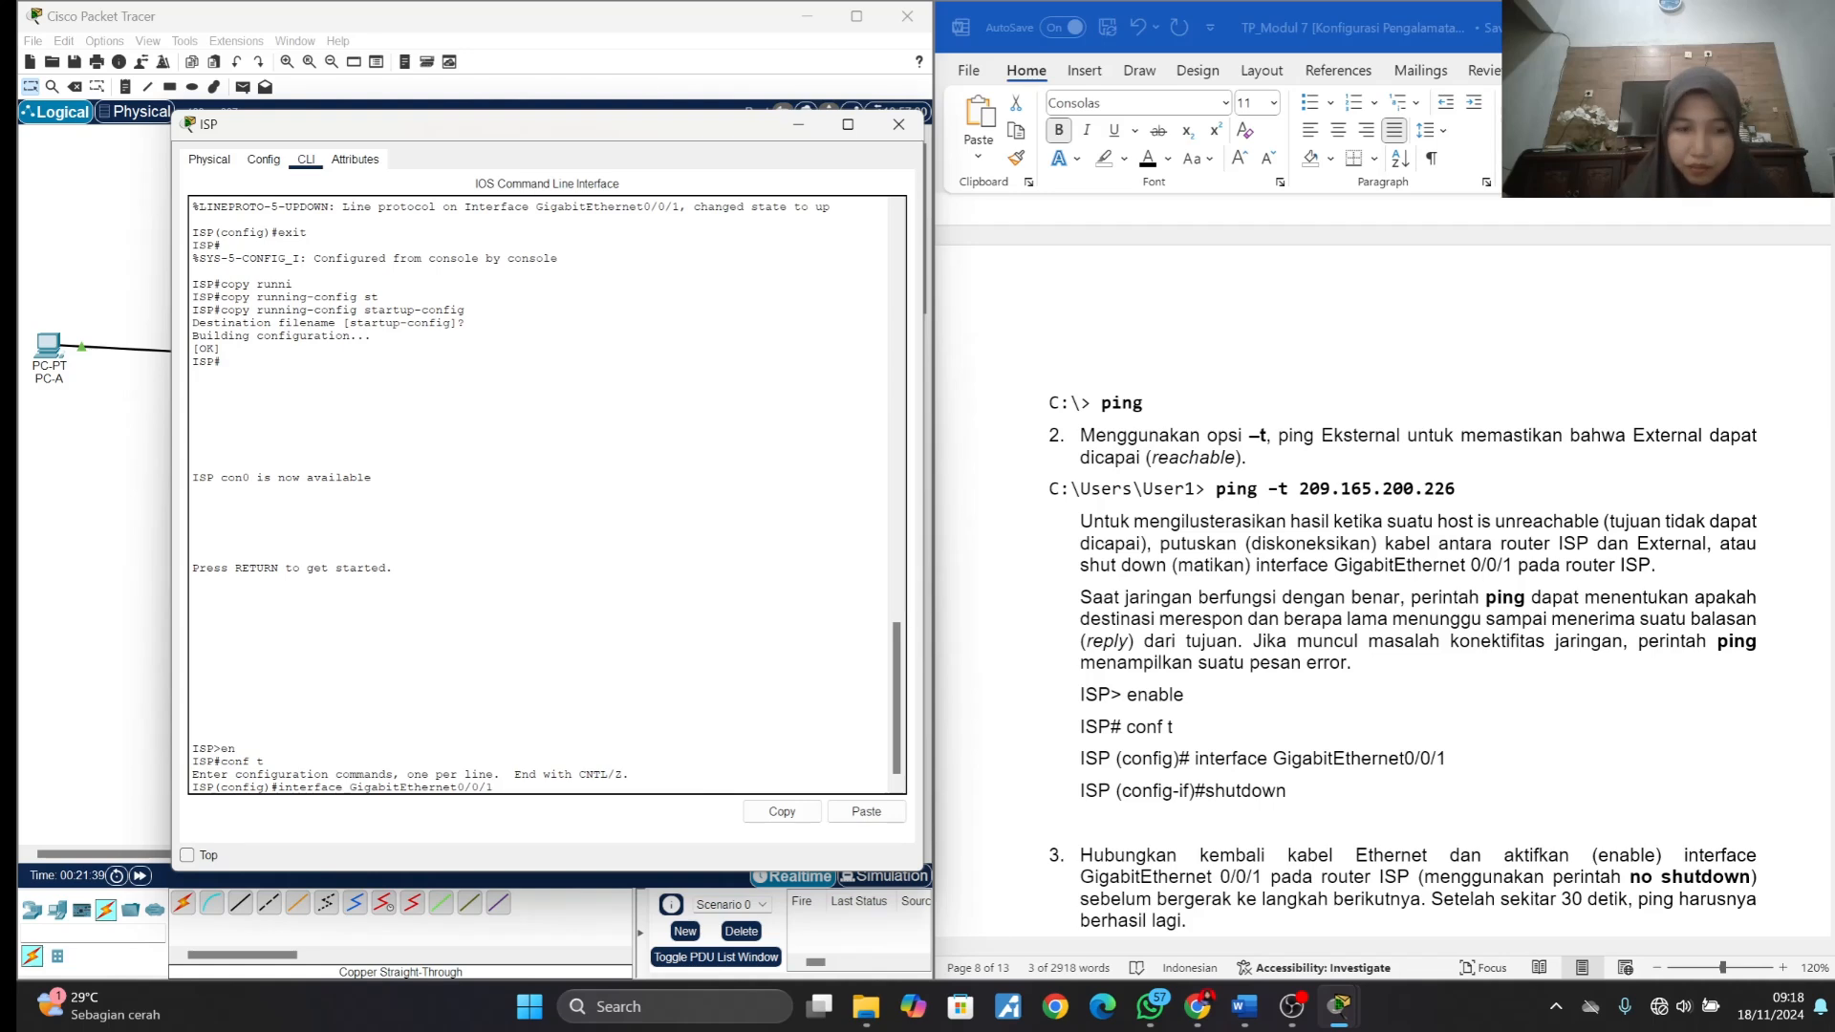
key("Return")
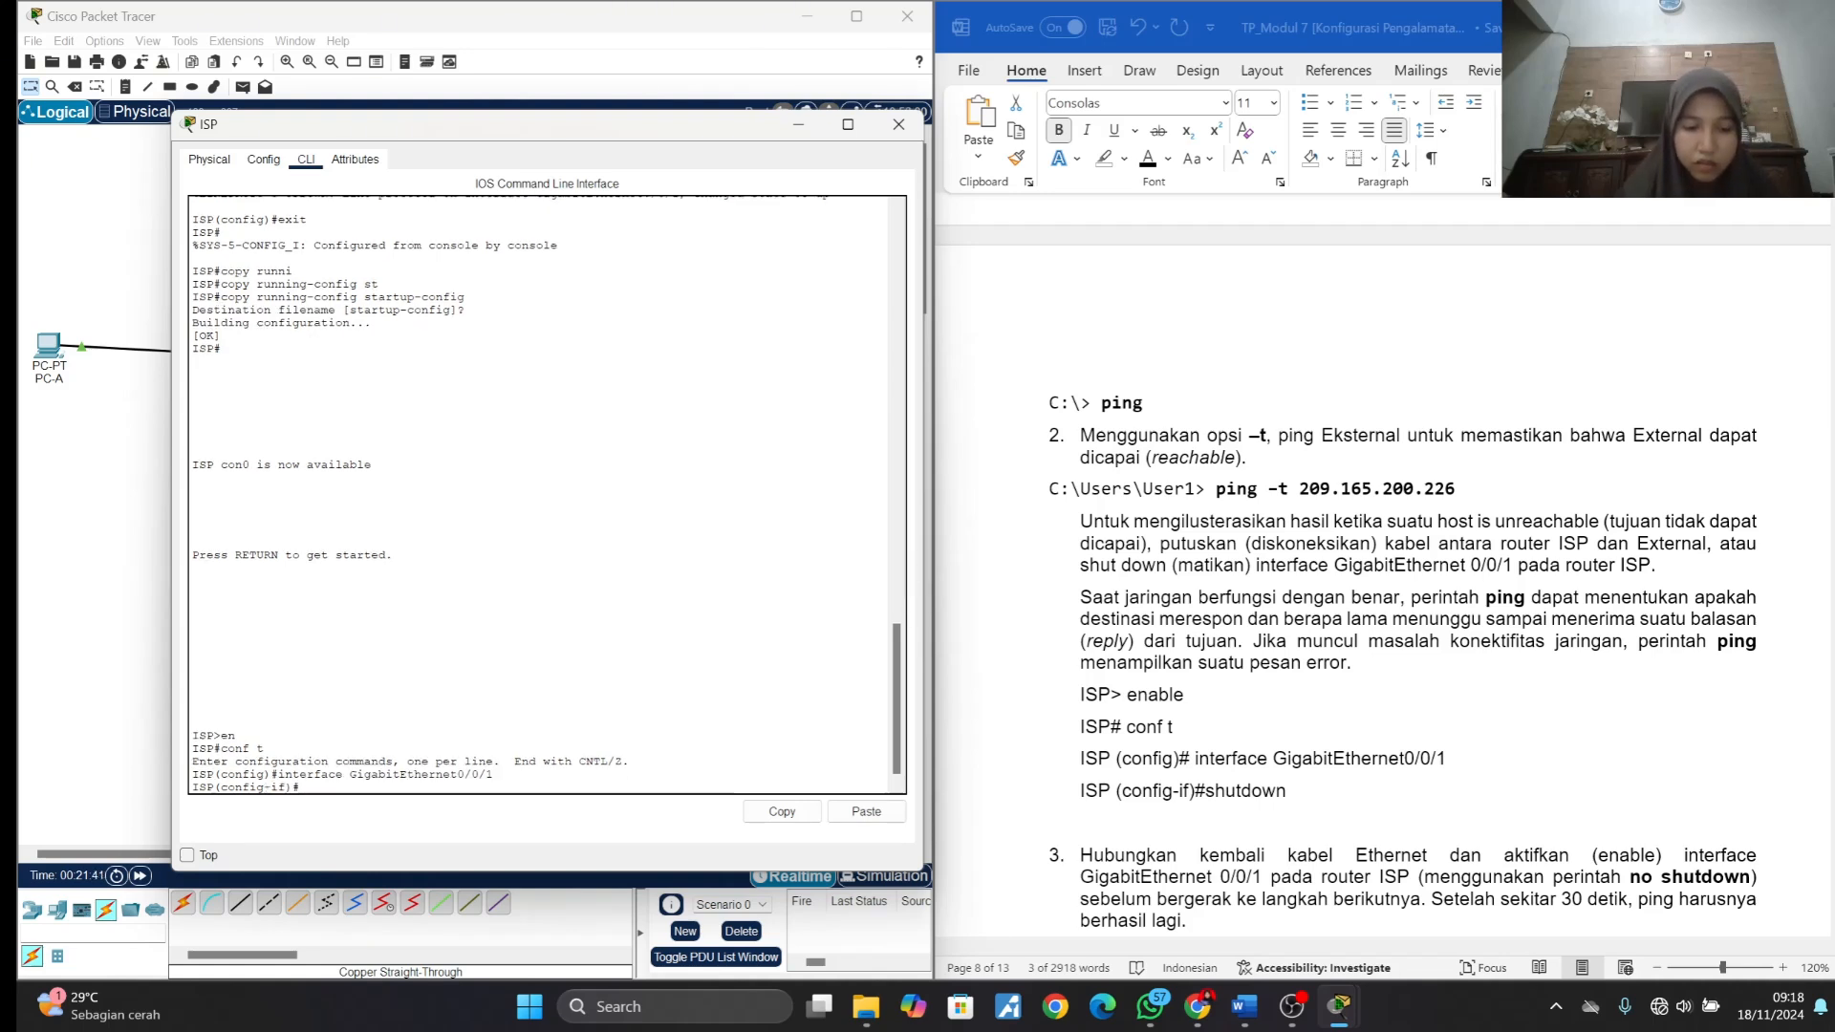
- Try to shut down the selected interface on the ISP router
type("shotd")
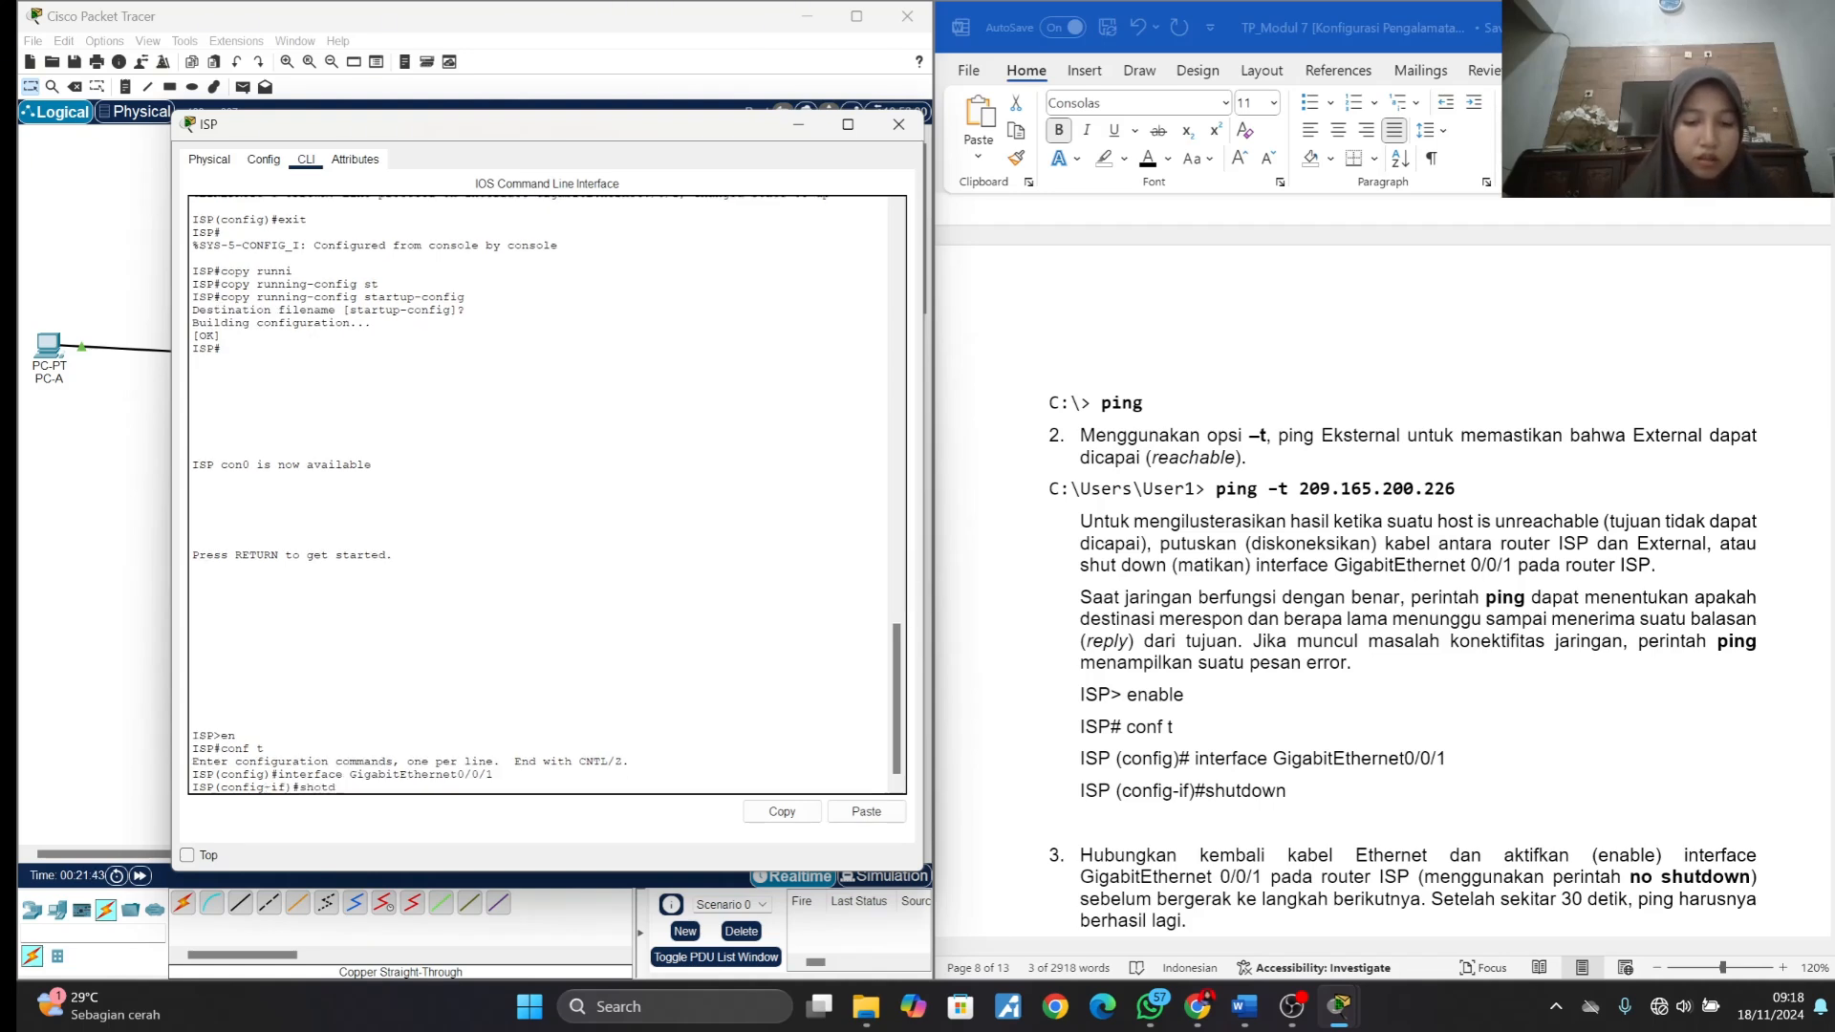
type("own")
key("Return")
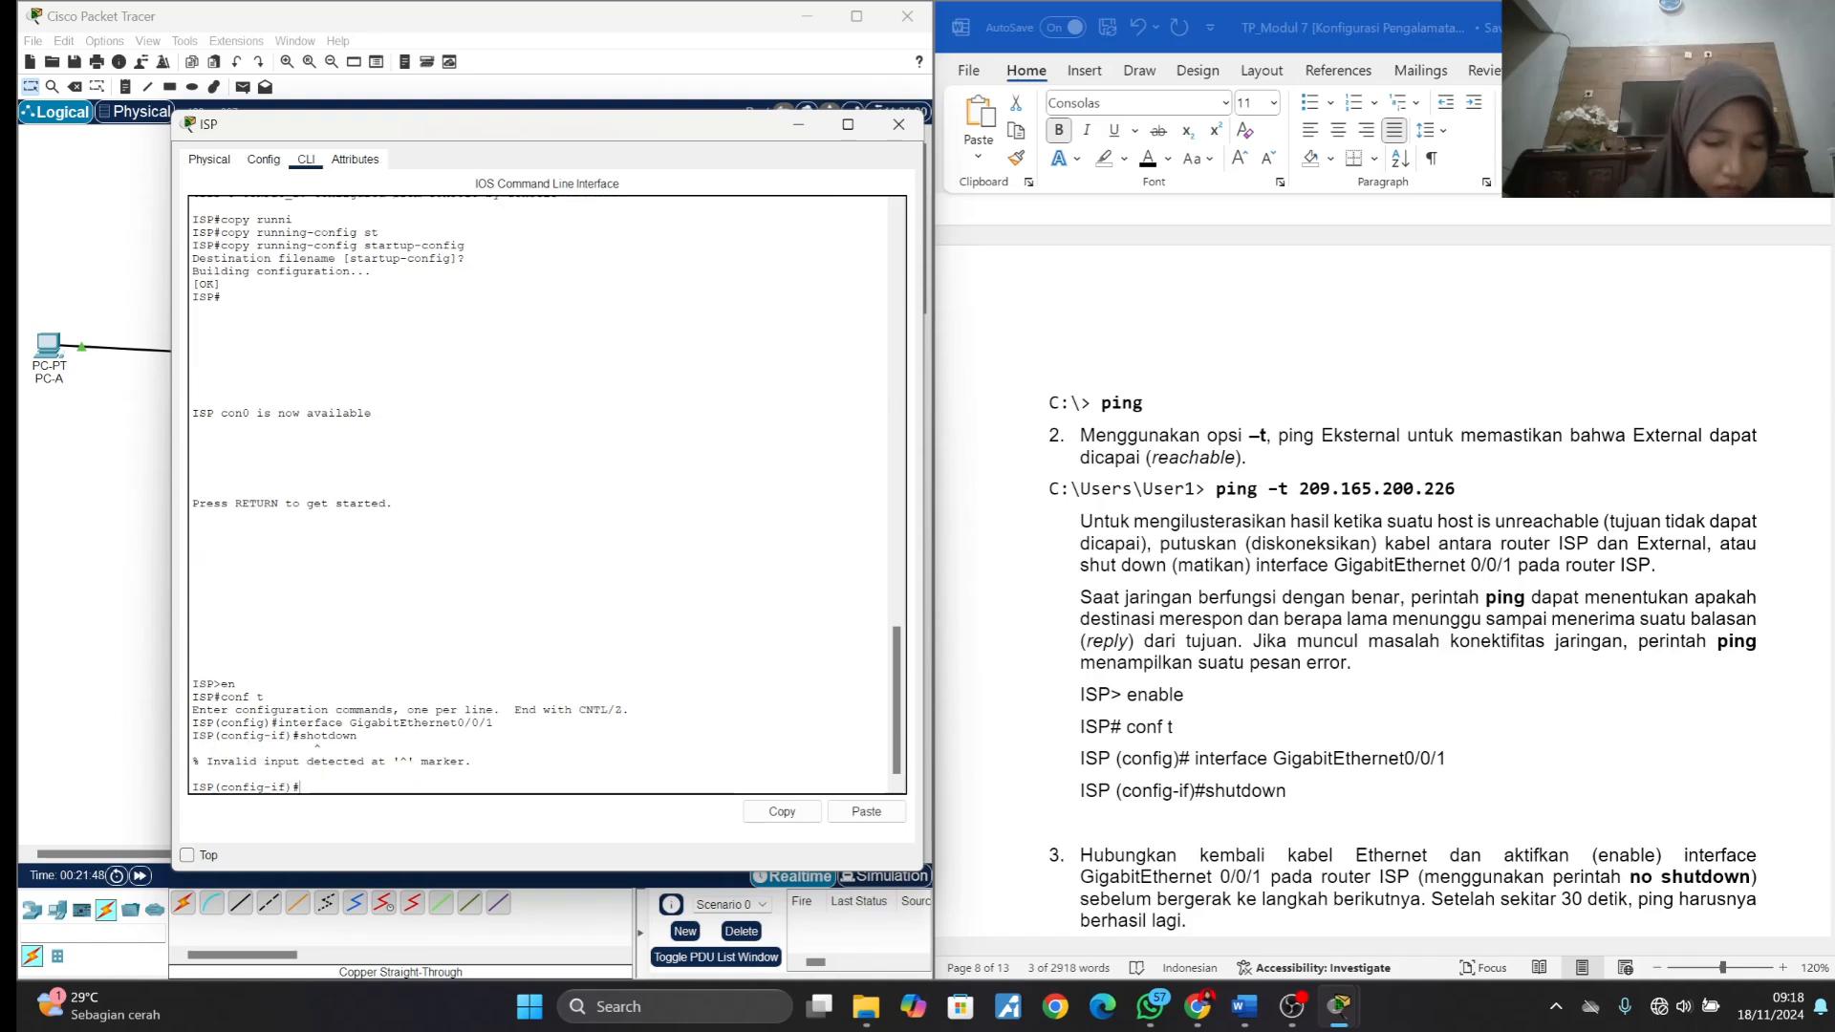
- Shut down GigabitEthernet0/0/1 on the ISP router with the shutdown command
type("shut")
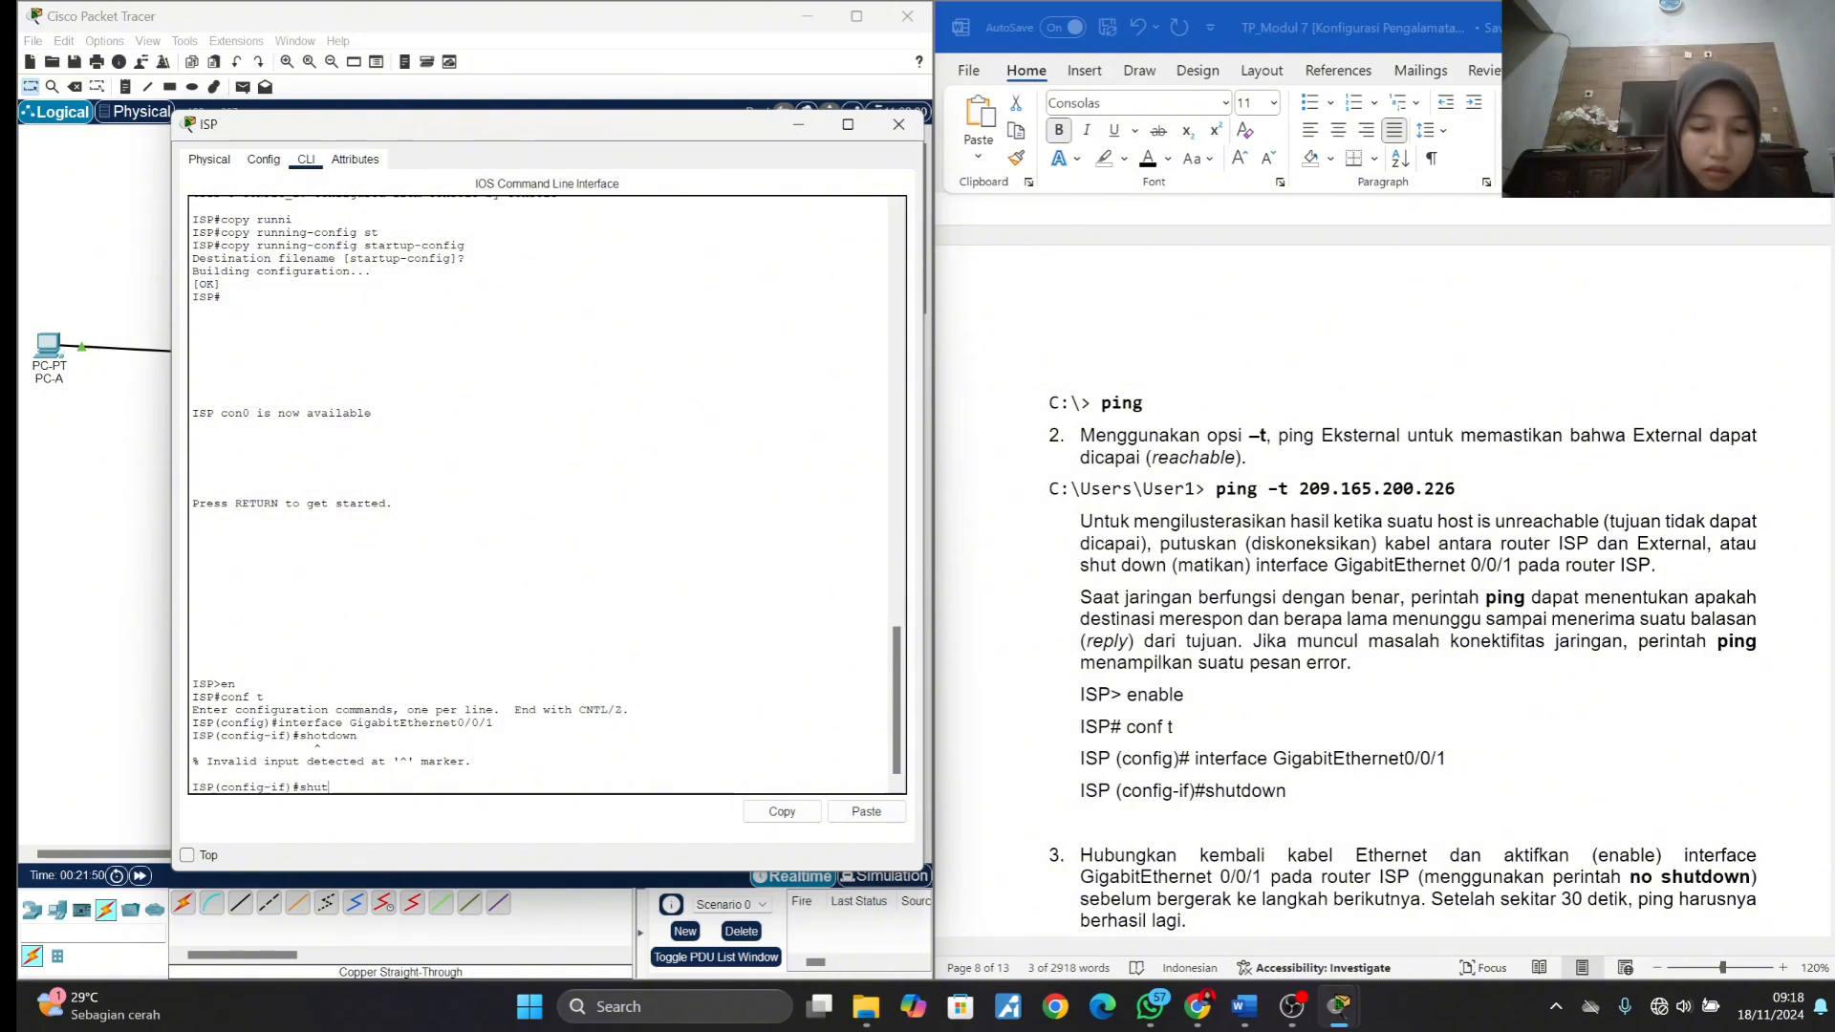
type("down")
key("Return")
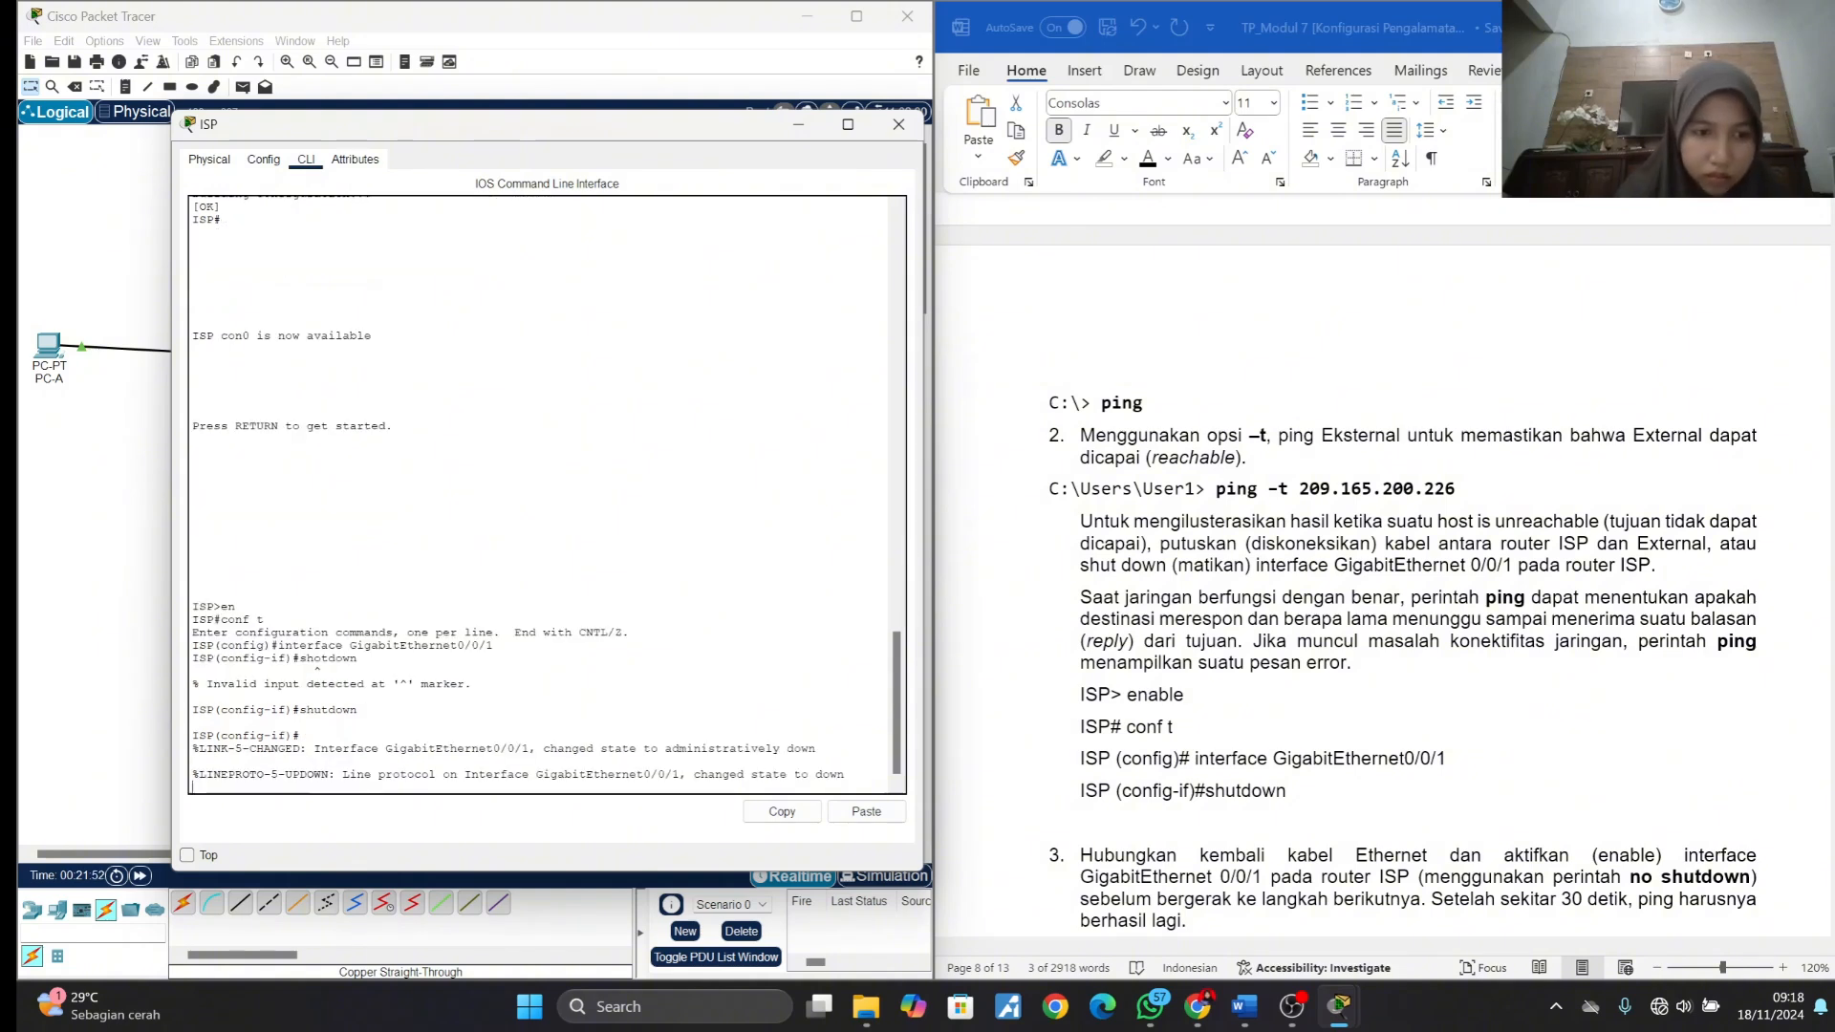
key("Return")
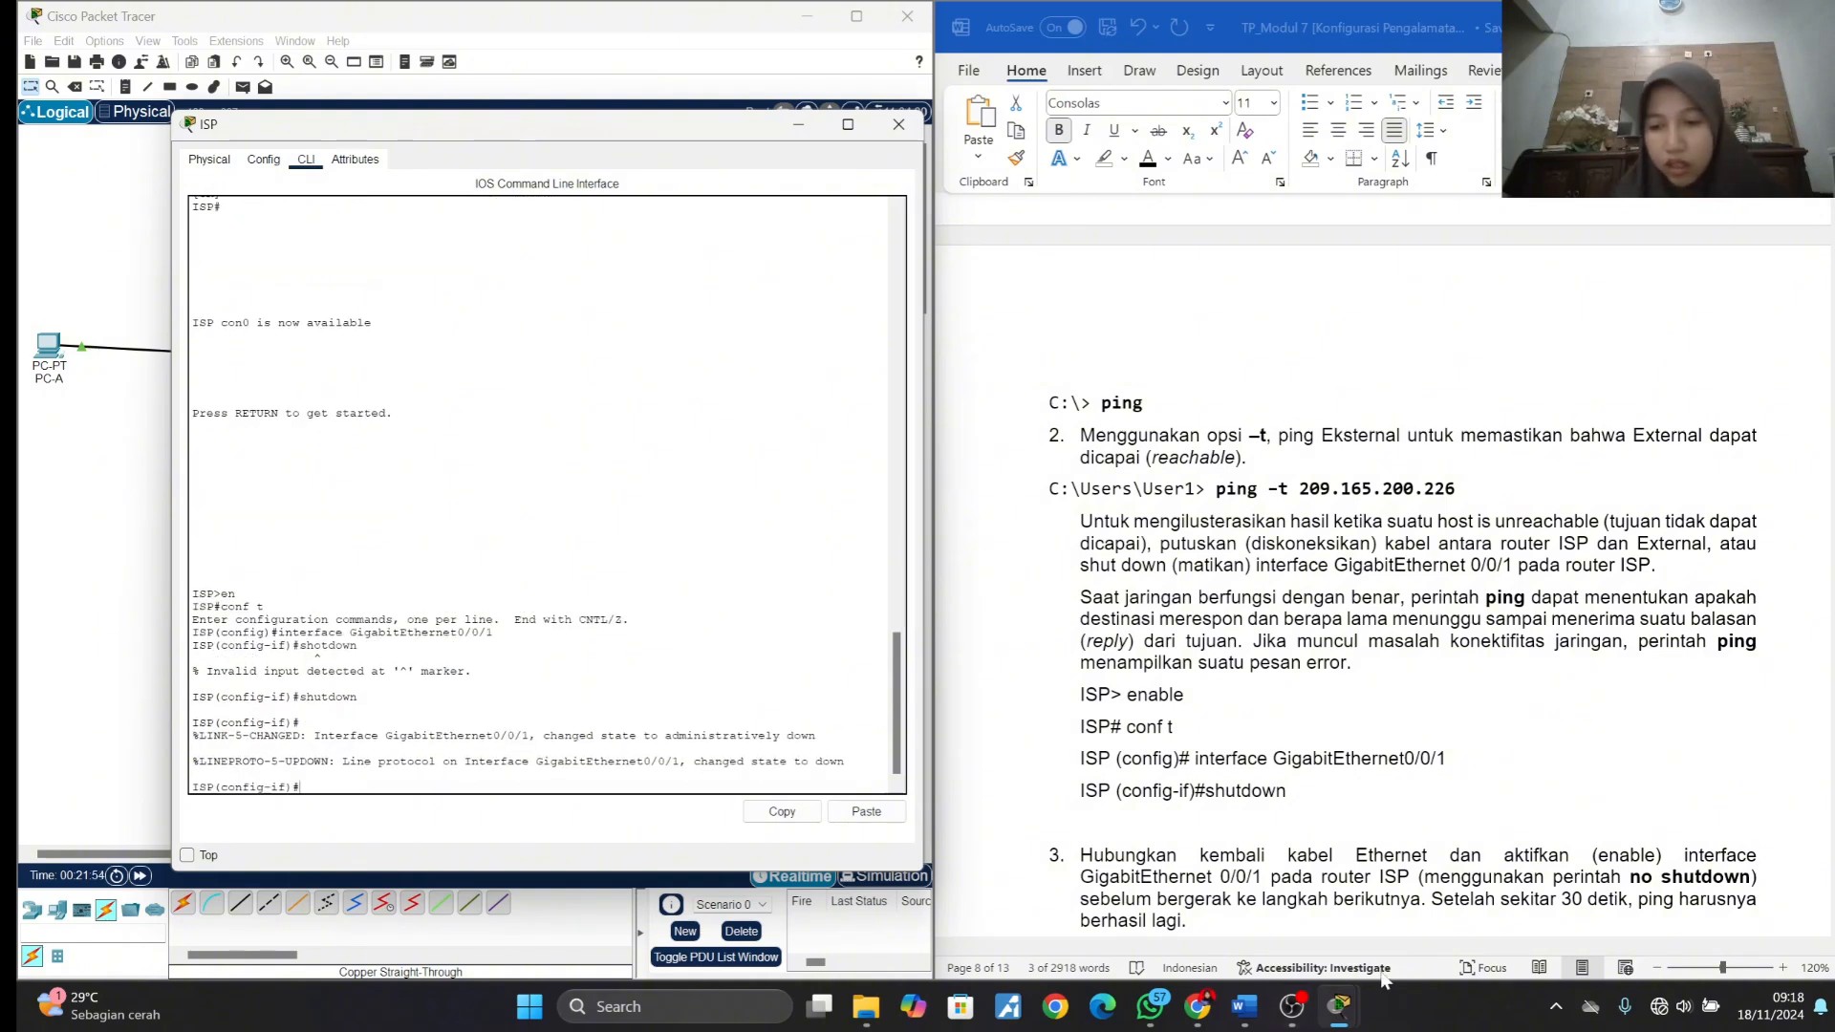
- Check the continuous ping's replies in PC-A's Command Prompt and read items 3 to 6 of Langkah 2 in the lab document
mouse_move(1348, 1011)
left_click(1441, 910)
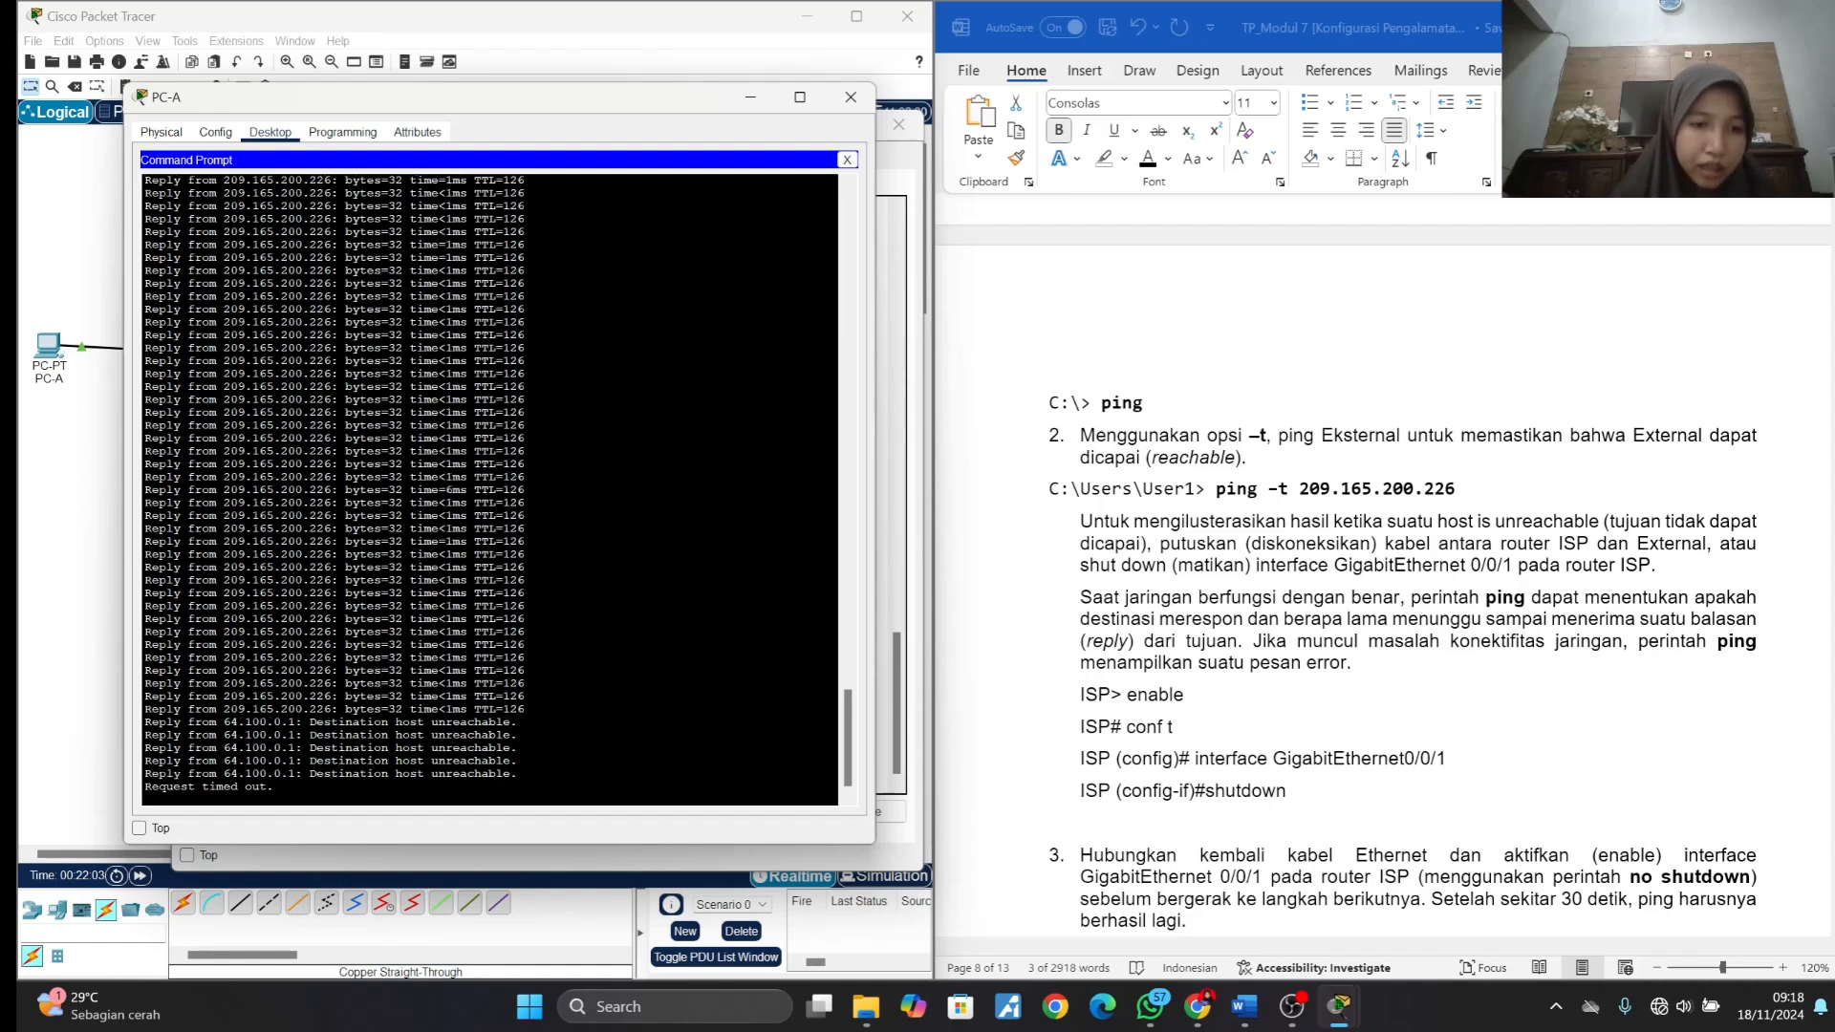
scroll(1314, 669, "down", 1)
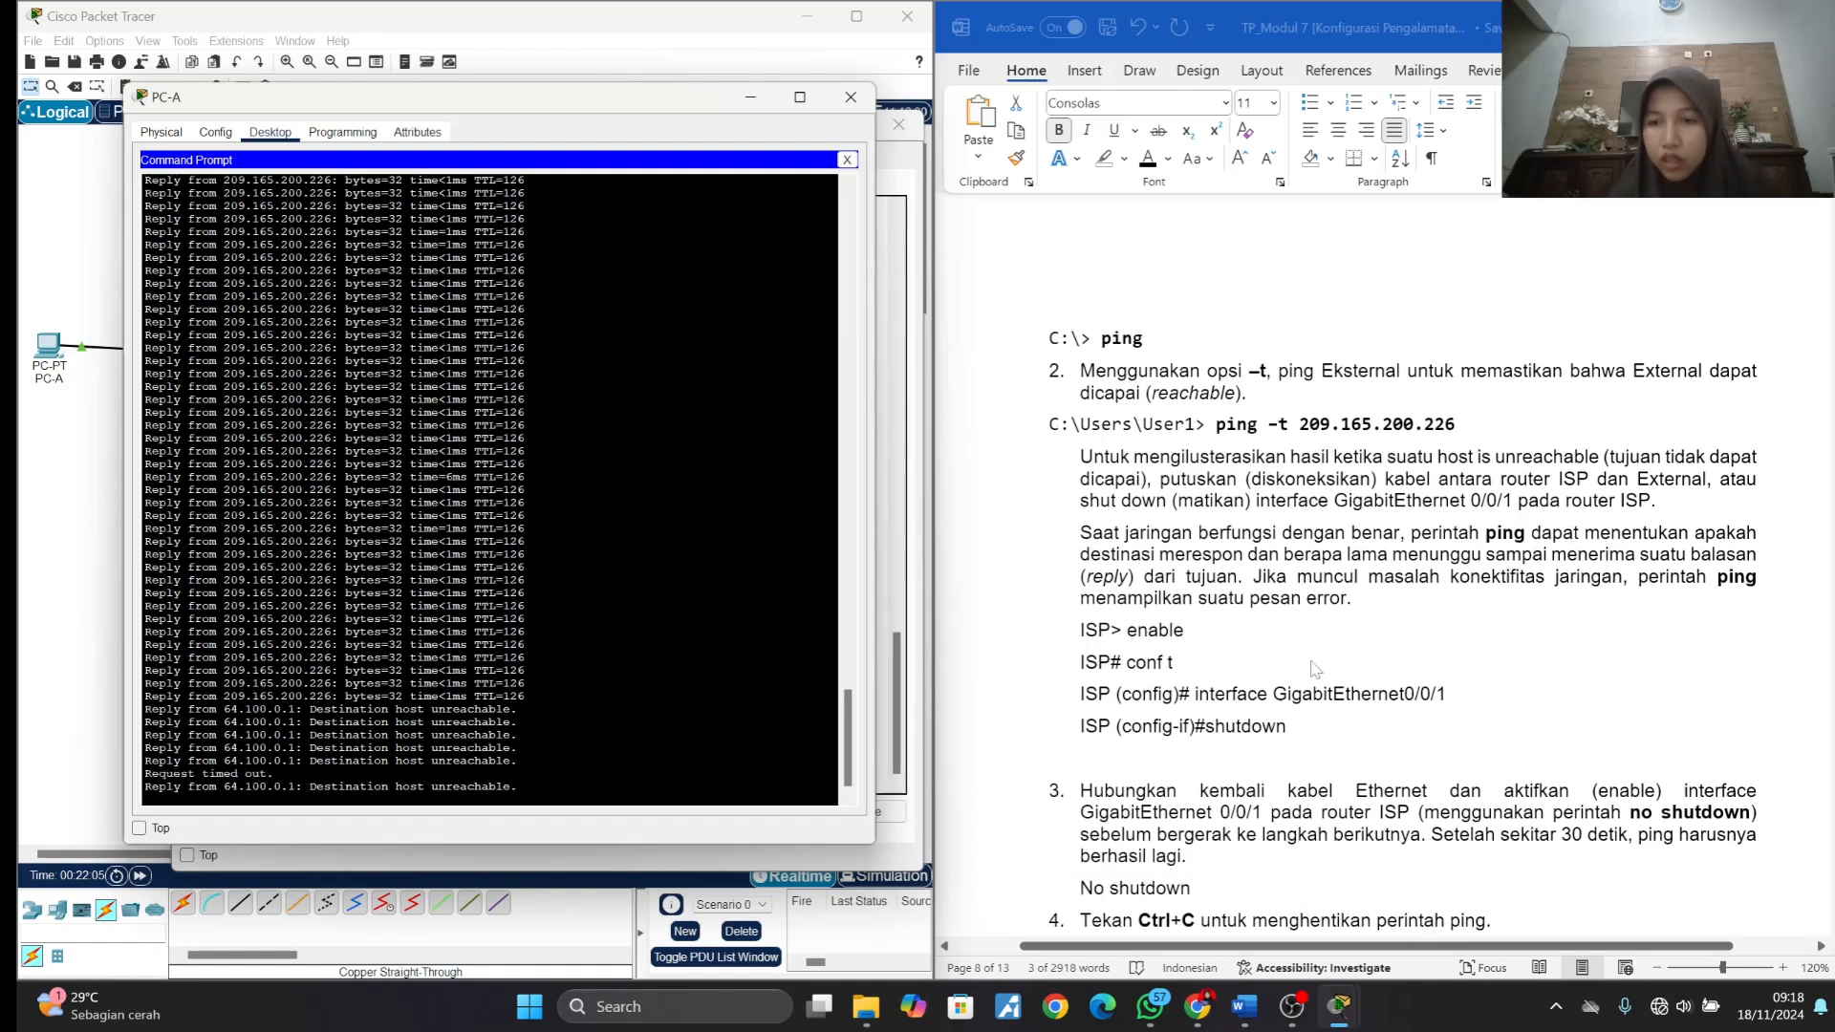
scroll(1313, 666, "down", 4)
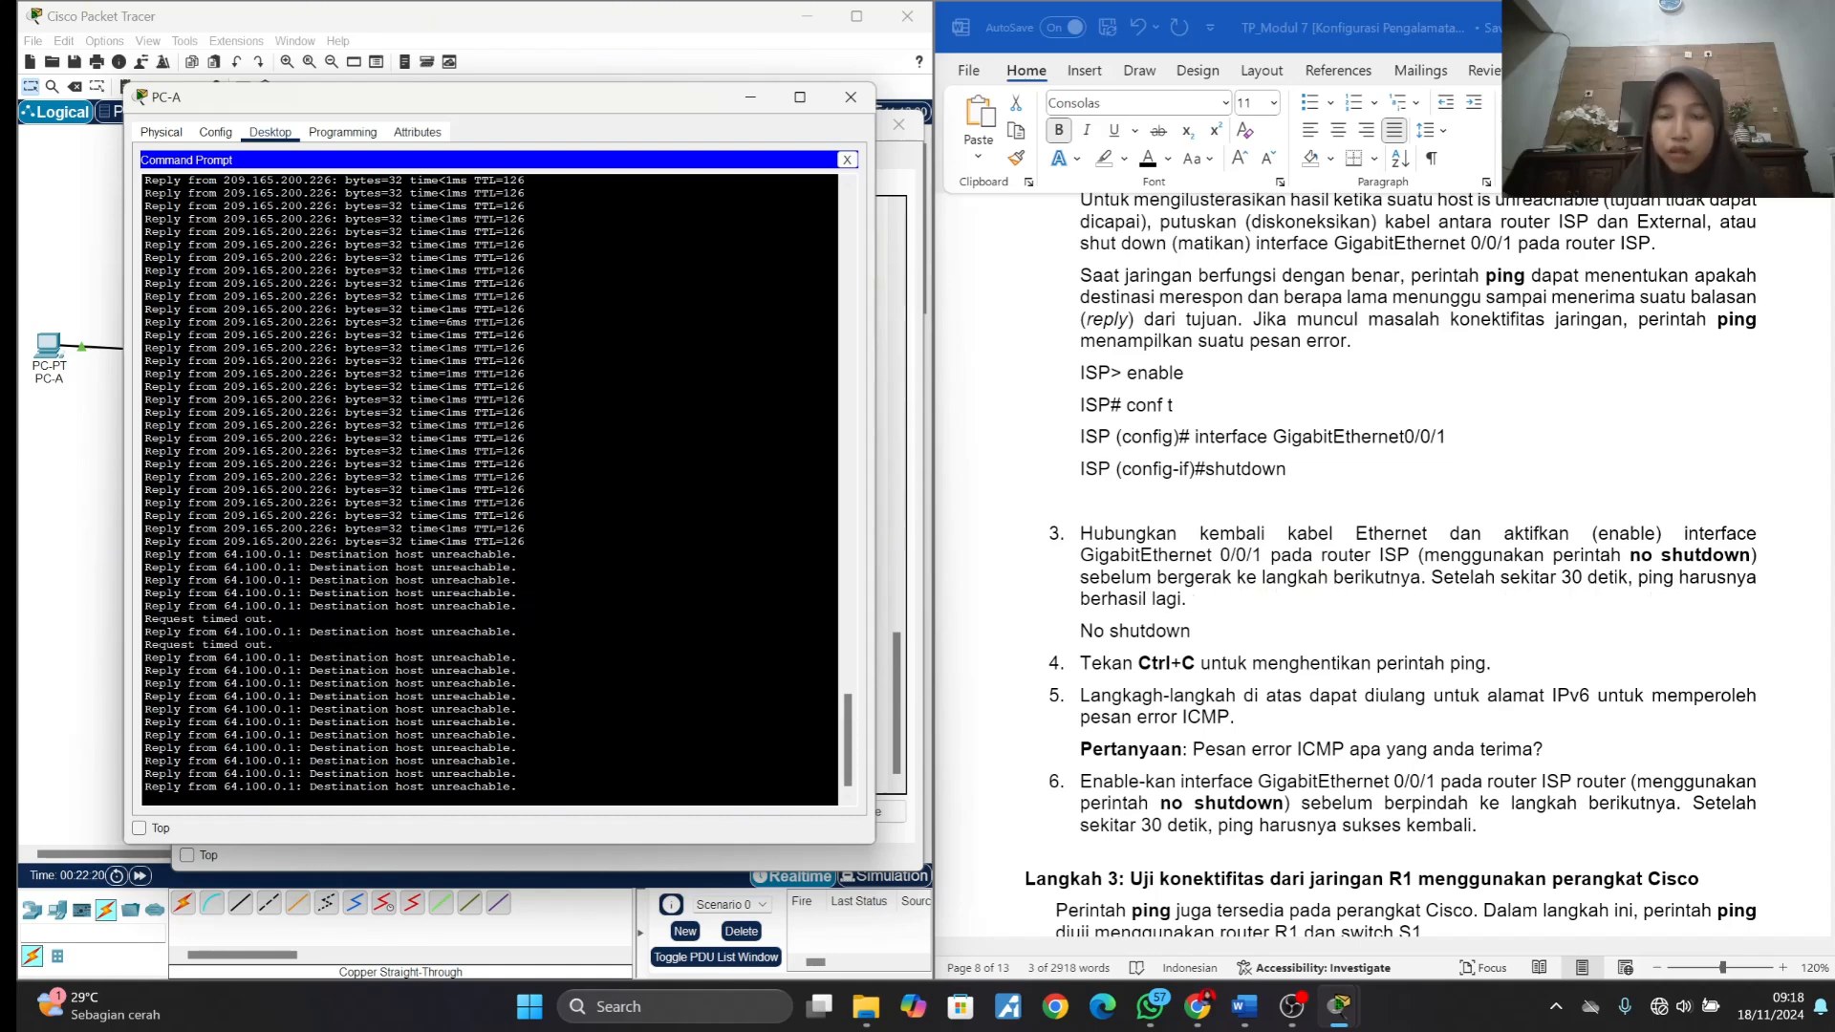
- Re-enable GigabitEthernet0/0/1 on the ISP router with the no shutdown command
left_click(751, 101)
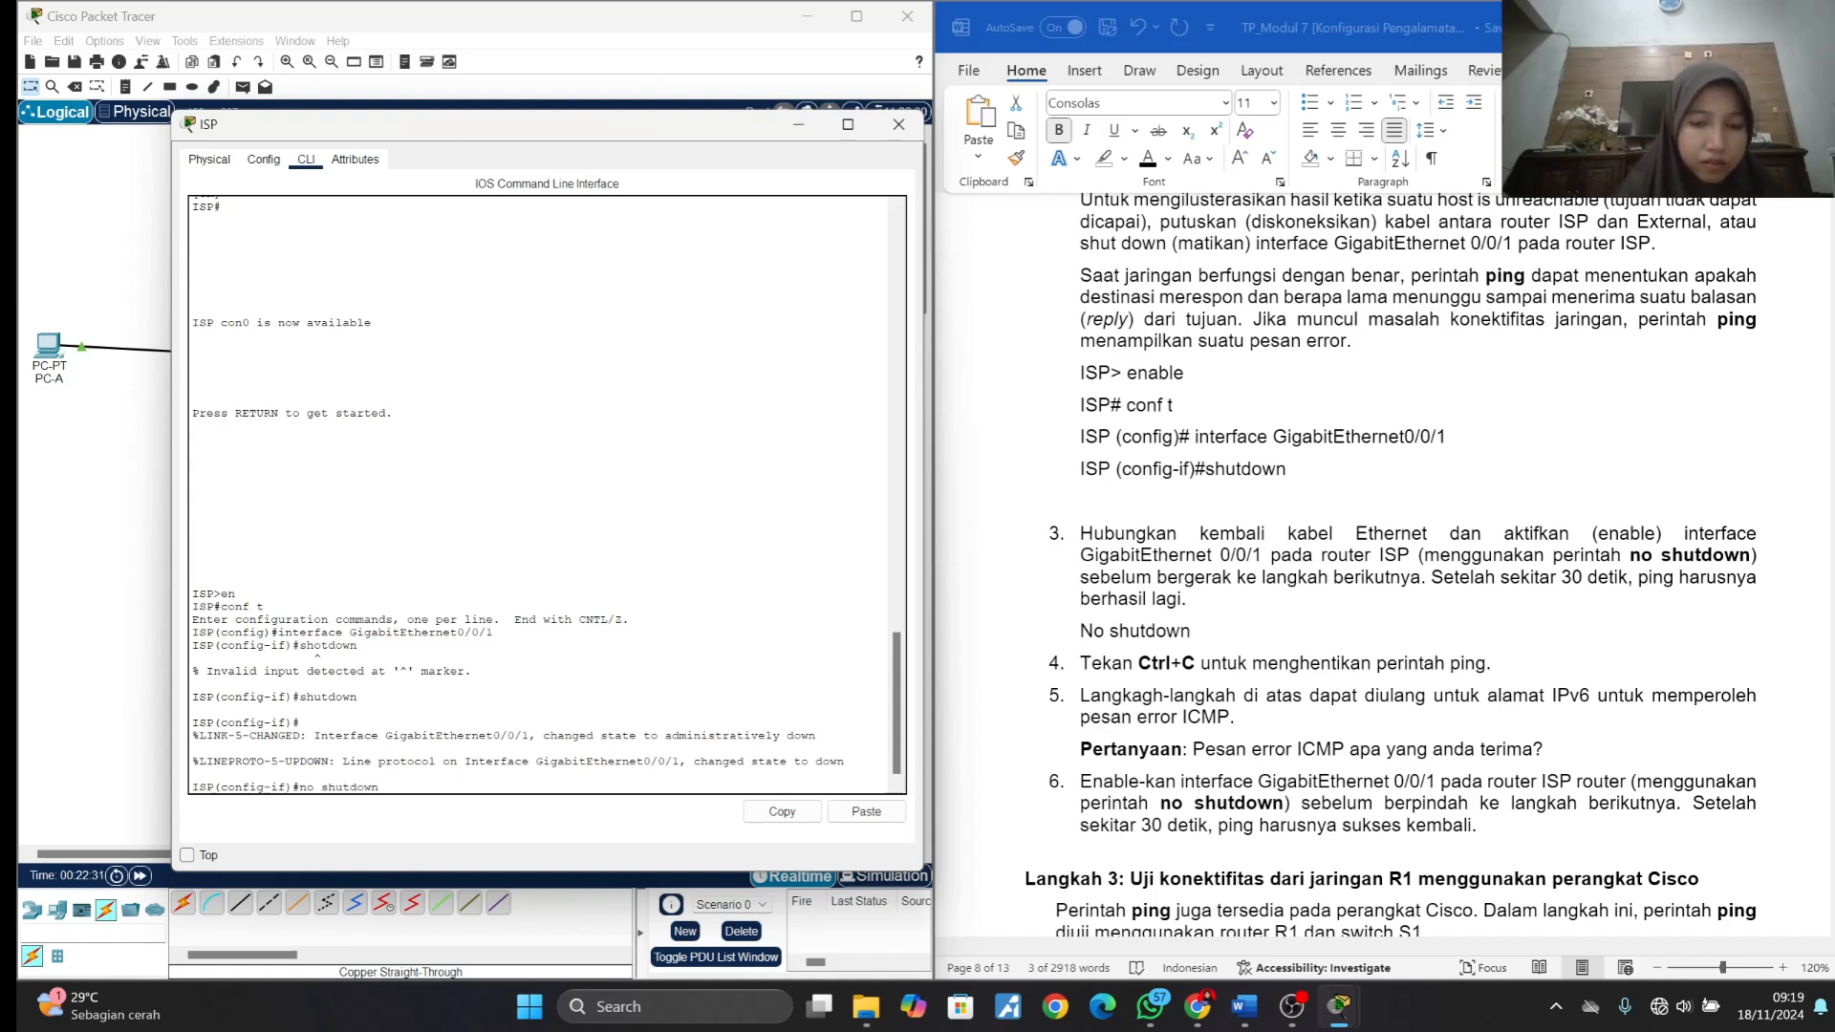
key("Return")
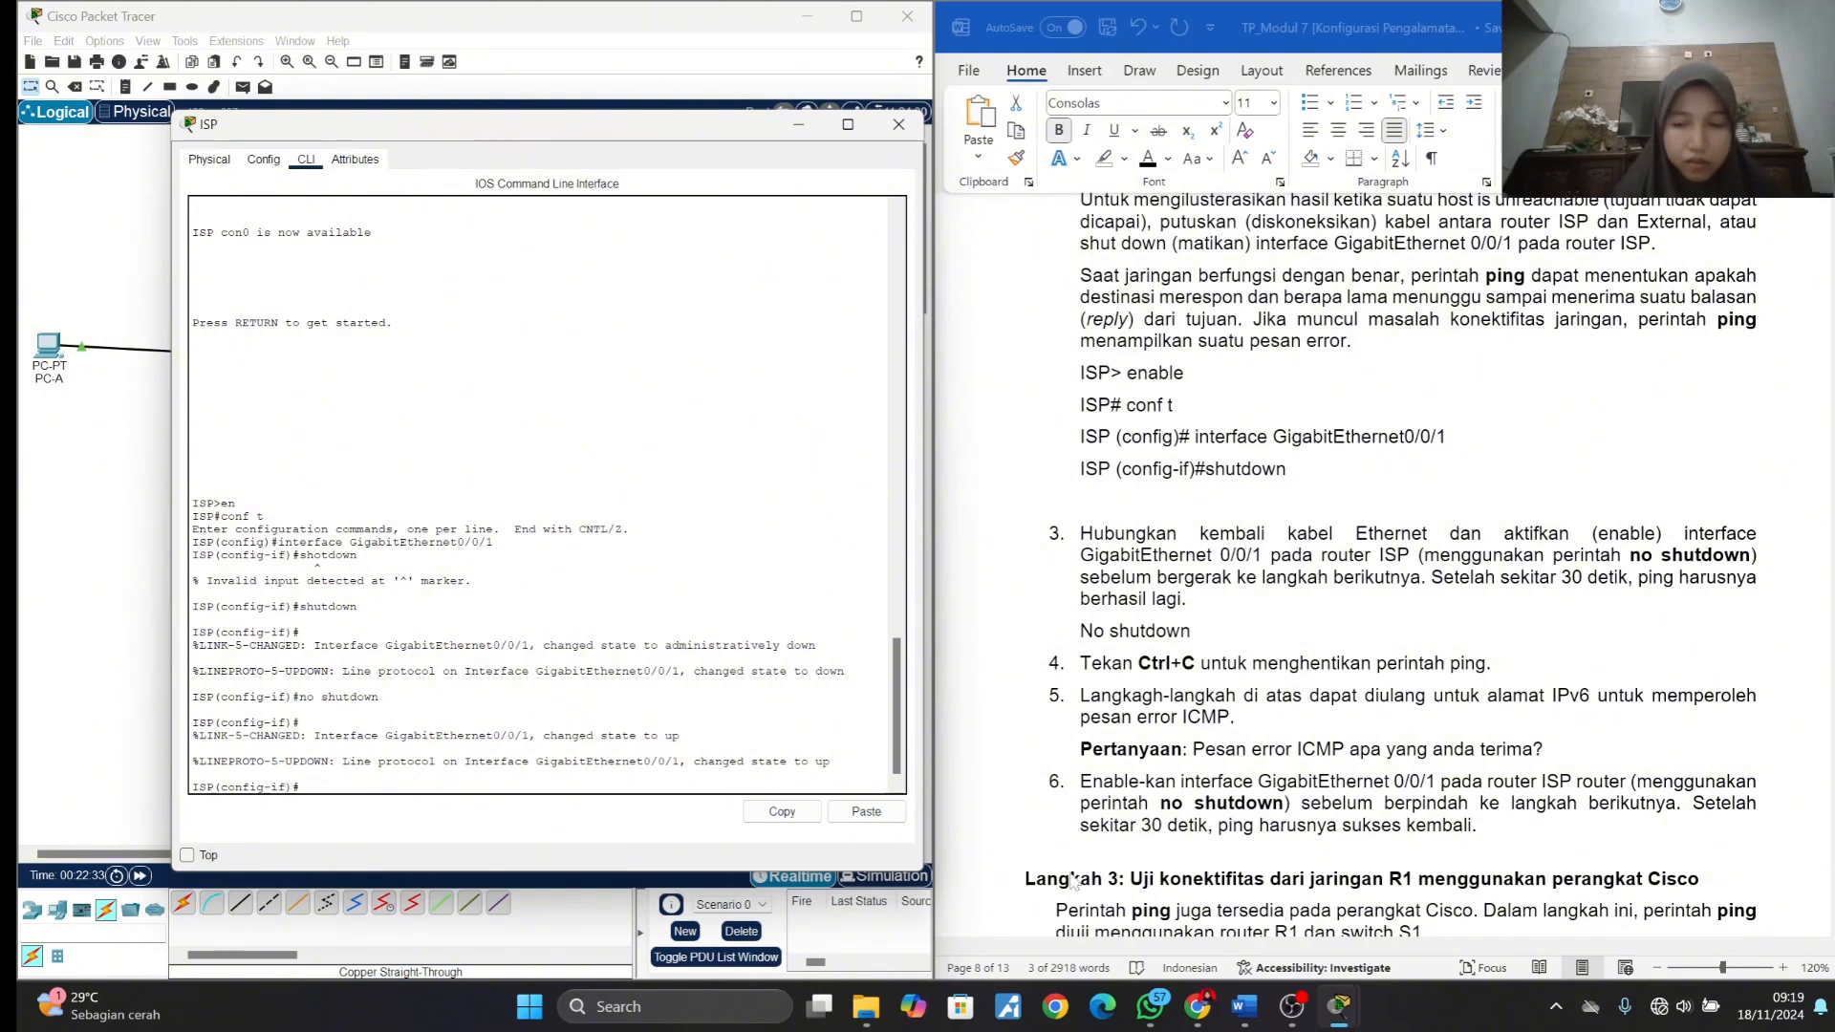
- Return to PC-A's Command Prompt and stop the continuous ping once replies from 209.165.200.226 resume
mouse_move(1339, 1005)
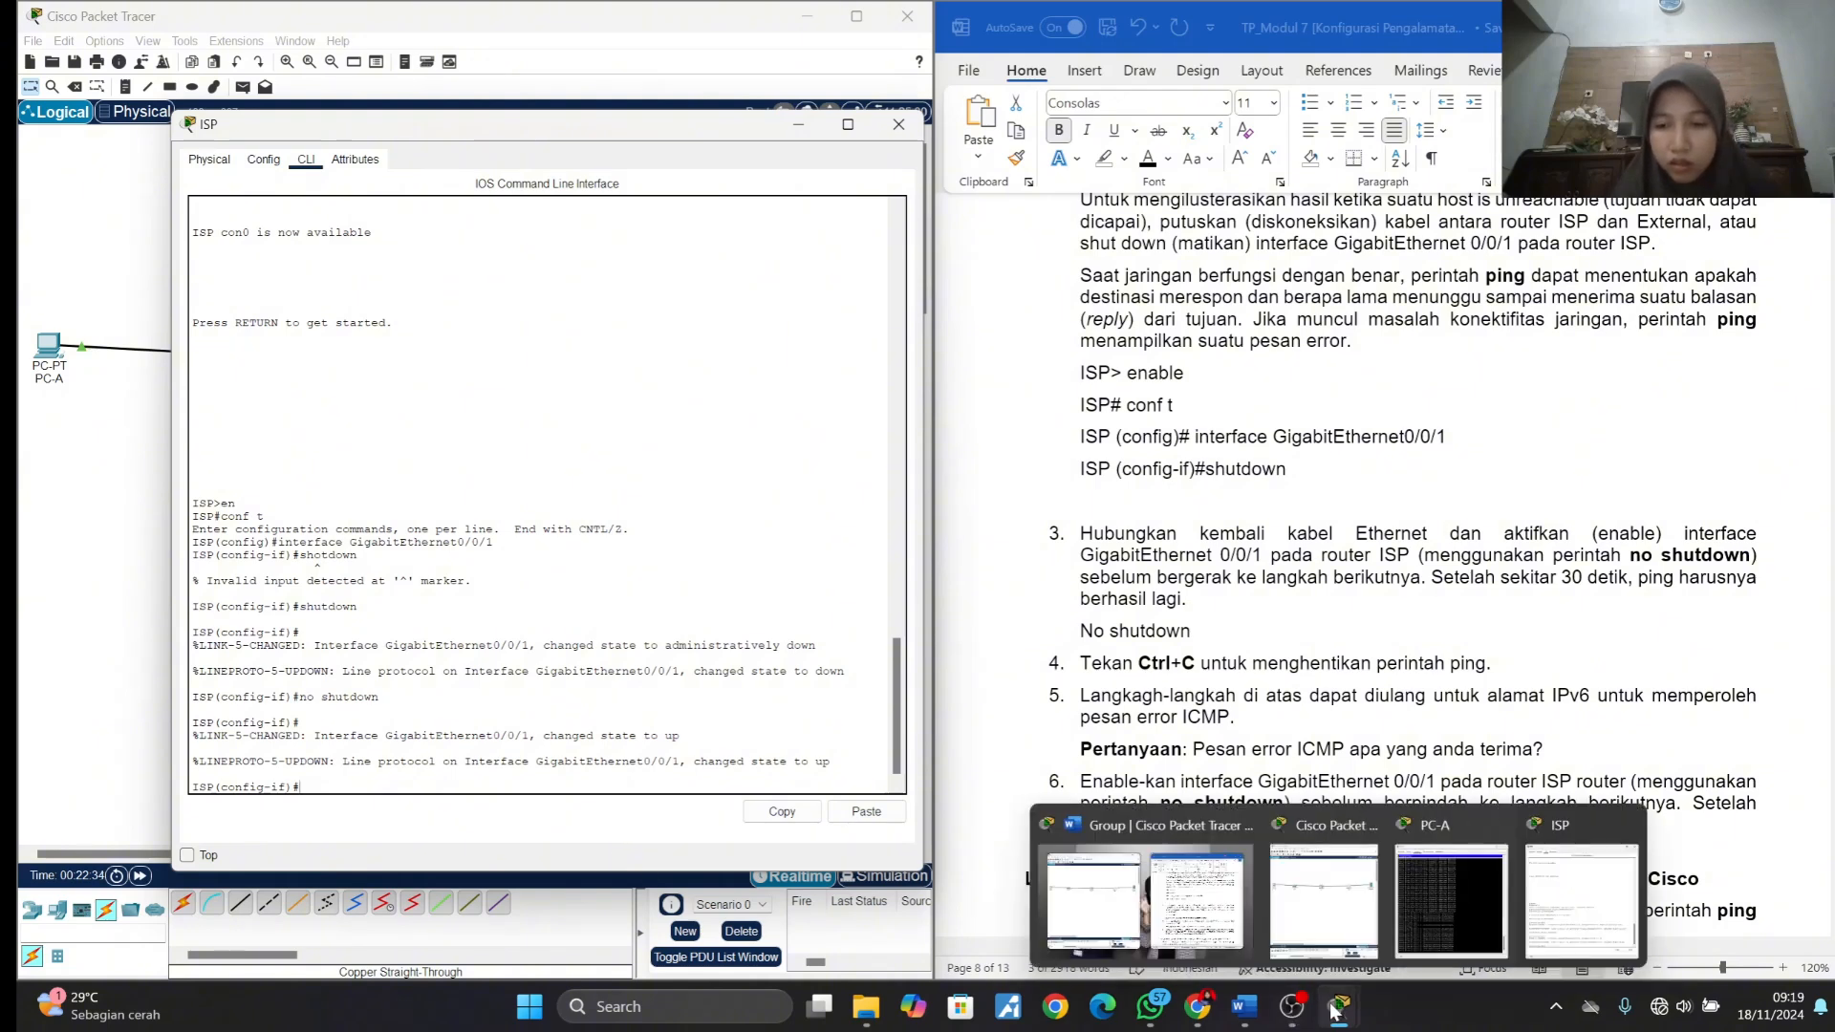
left_click(1420, 903)
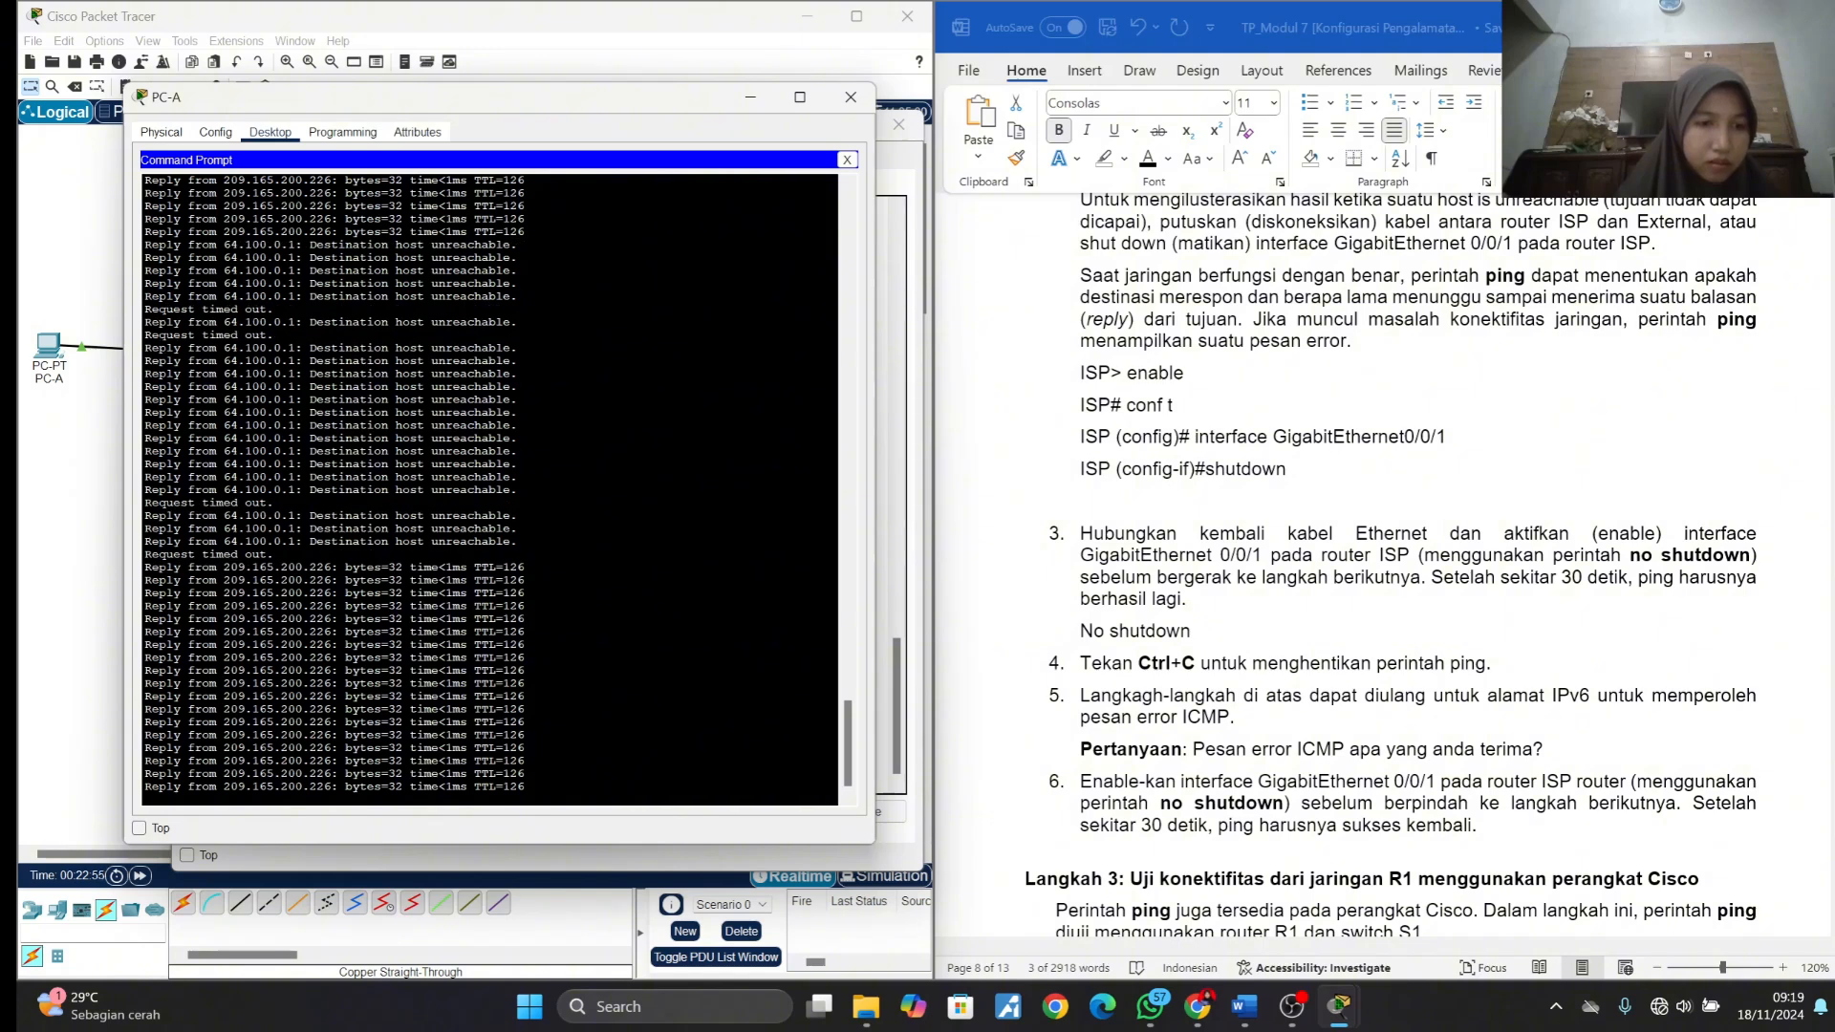
key("ctrl+c")
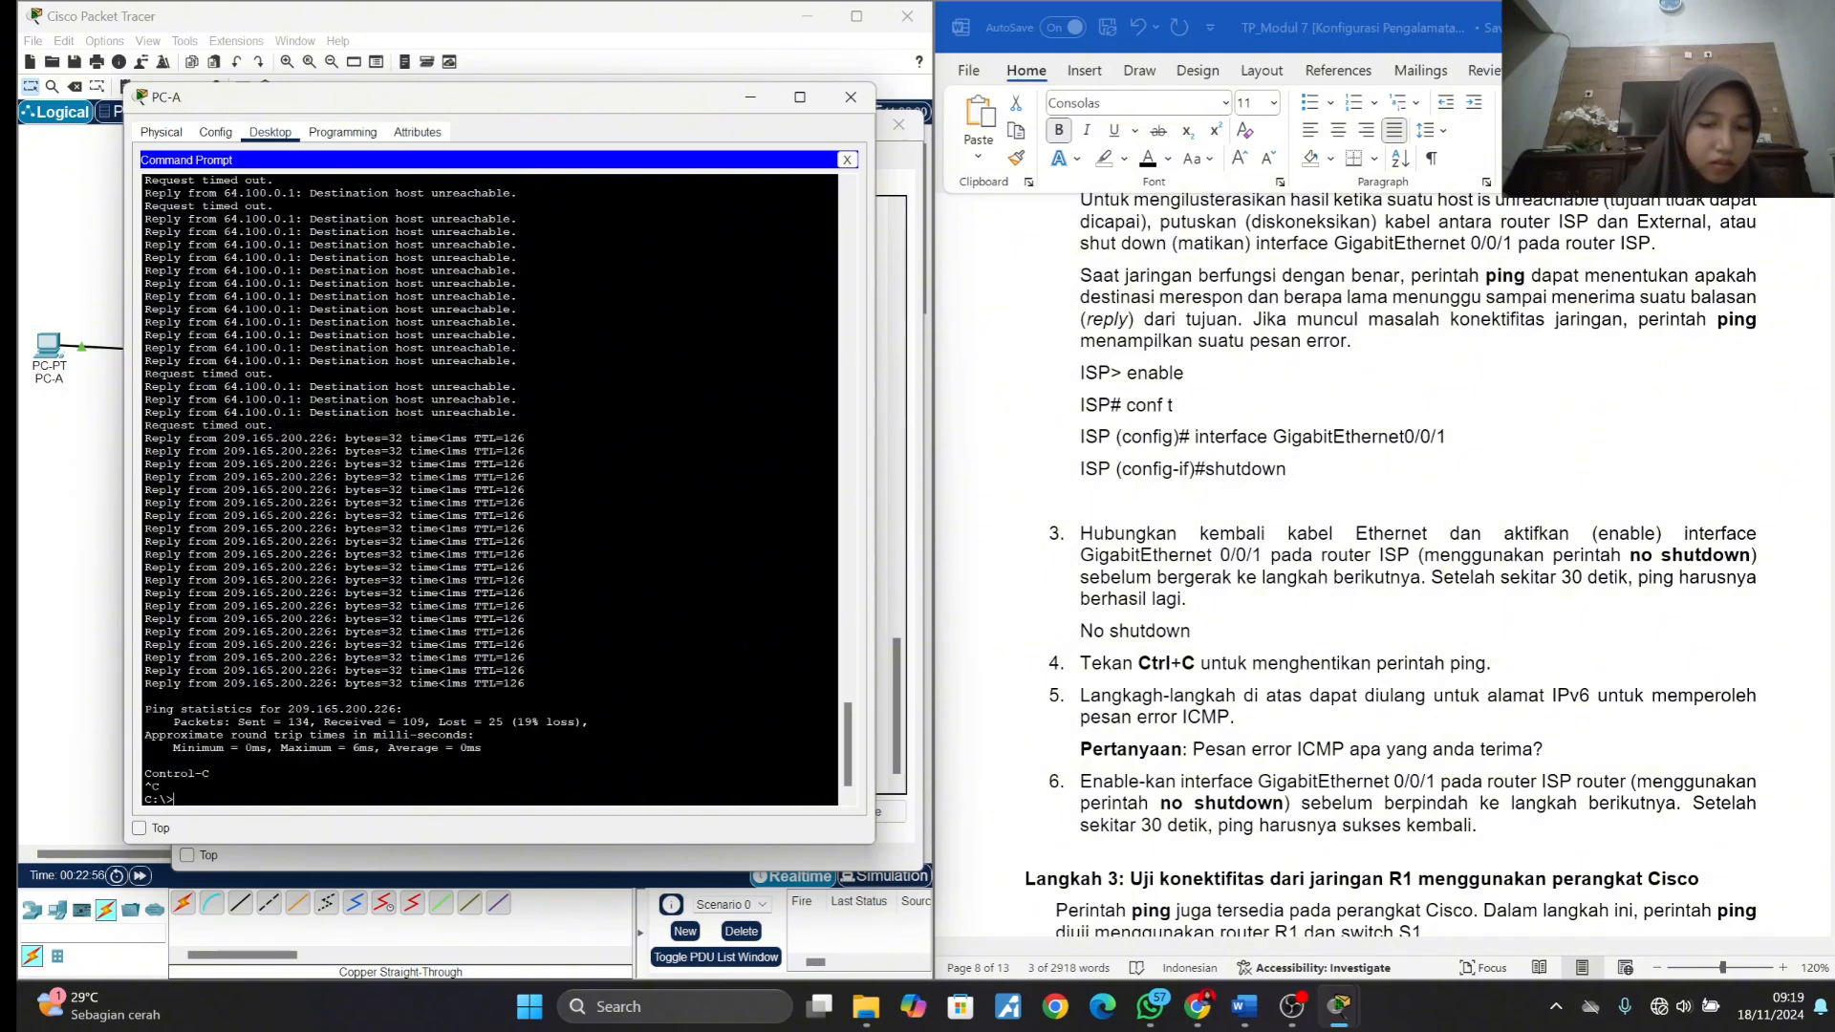
- Find the ICMP error question under item 5 and copy "Destination host unreachable" from PC-A's ping output
scroll(1214, 690, "down", 2)
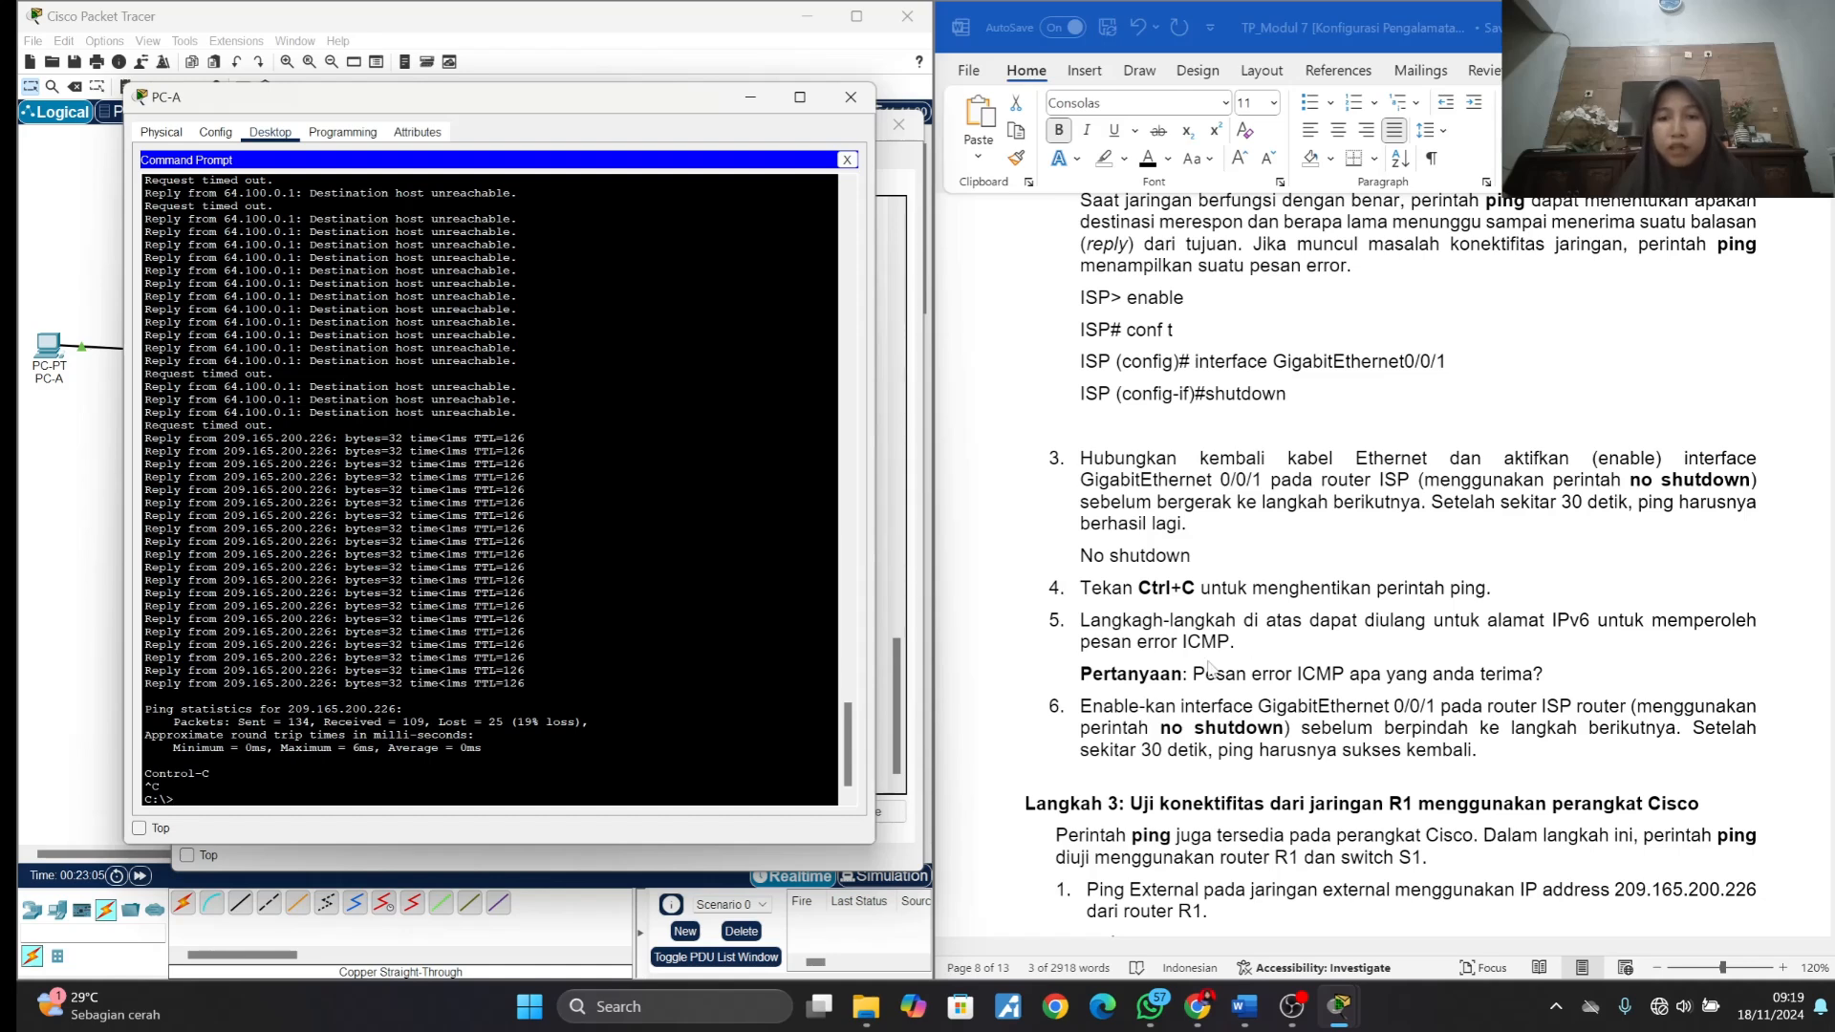
scroll(1209, 666, "down", 1)
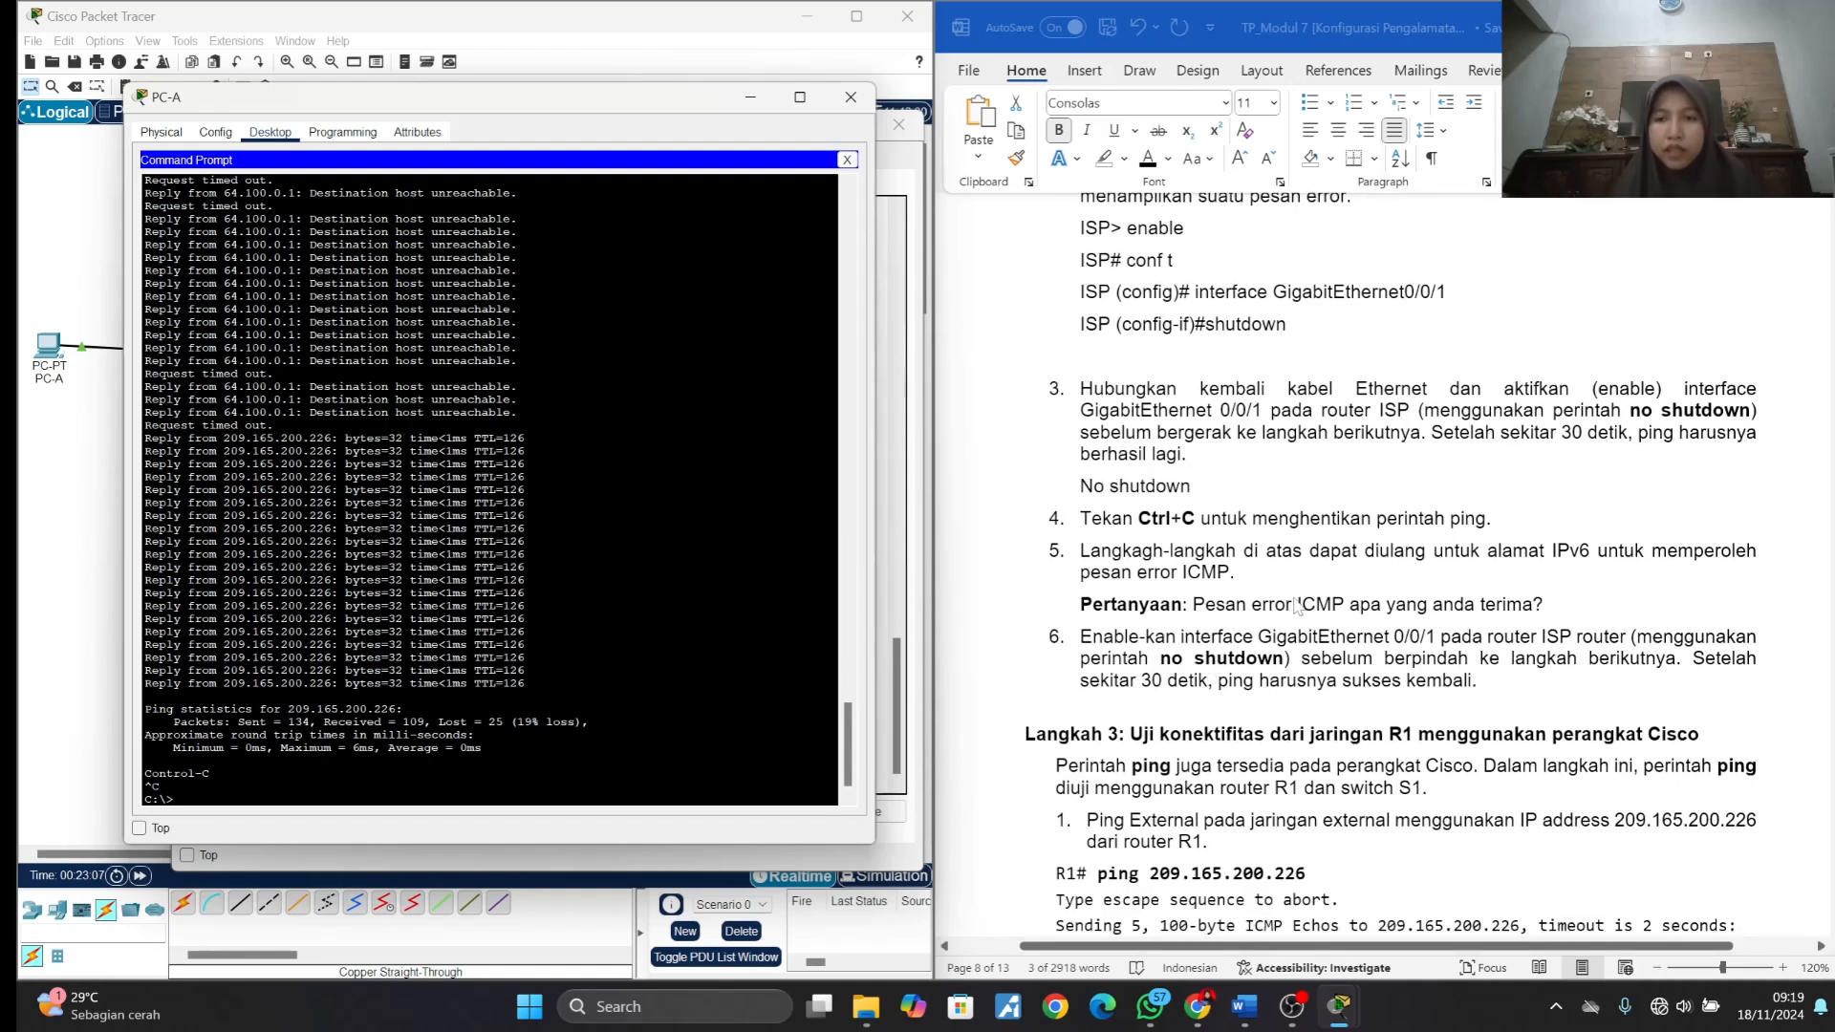
left_click(1536, 612)
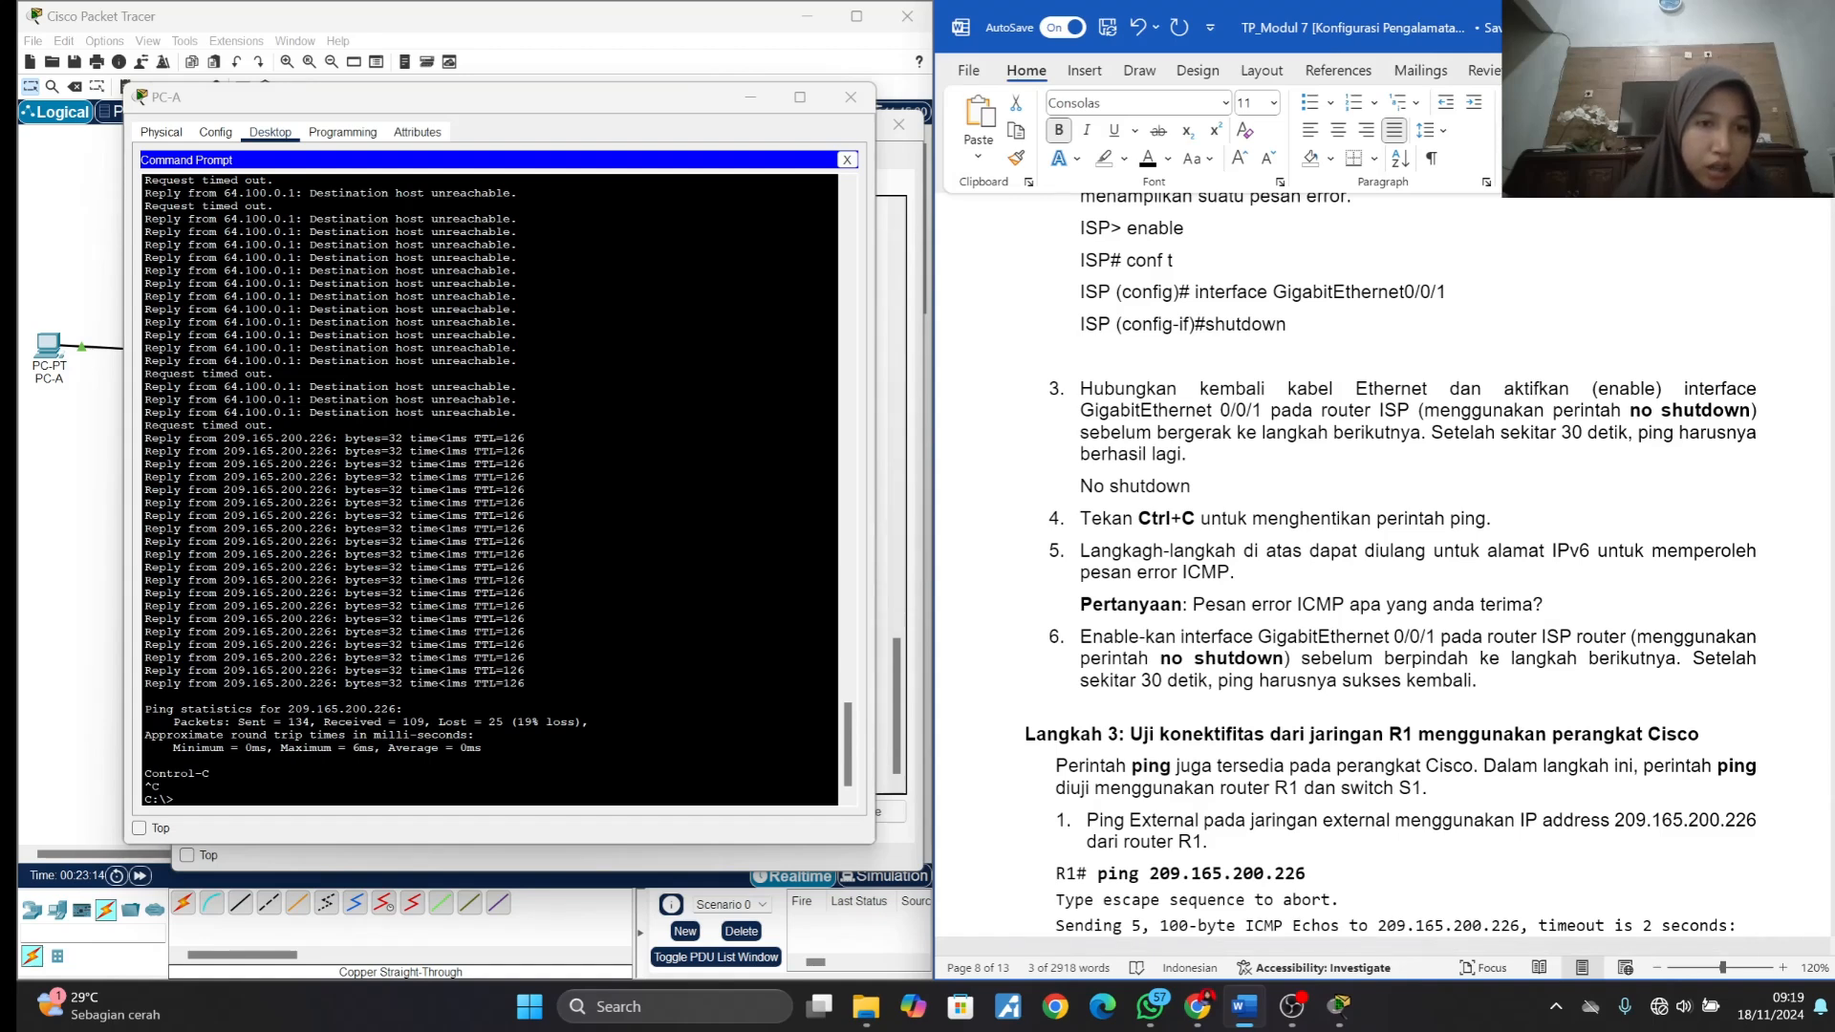
left_click_drag(309, 386, 512, 386)
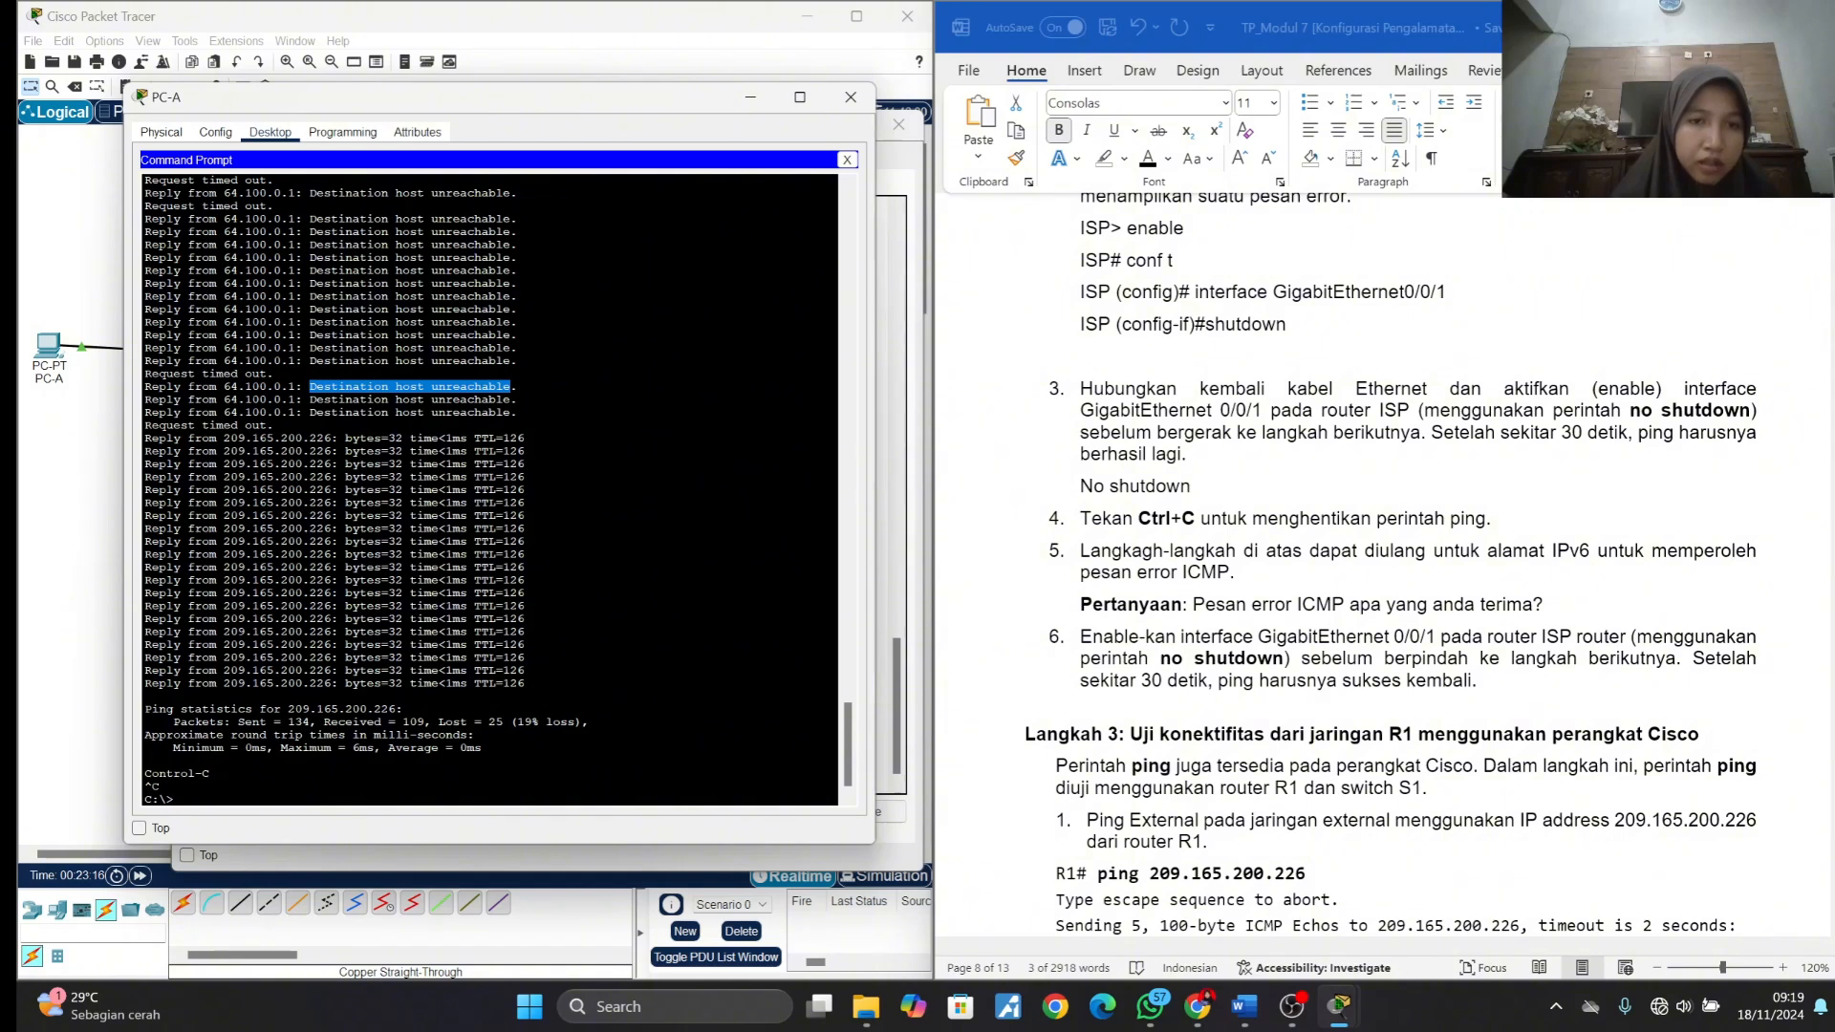
right_click(513, 387)
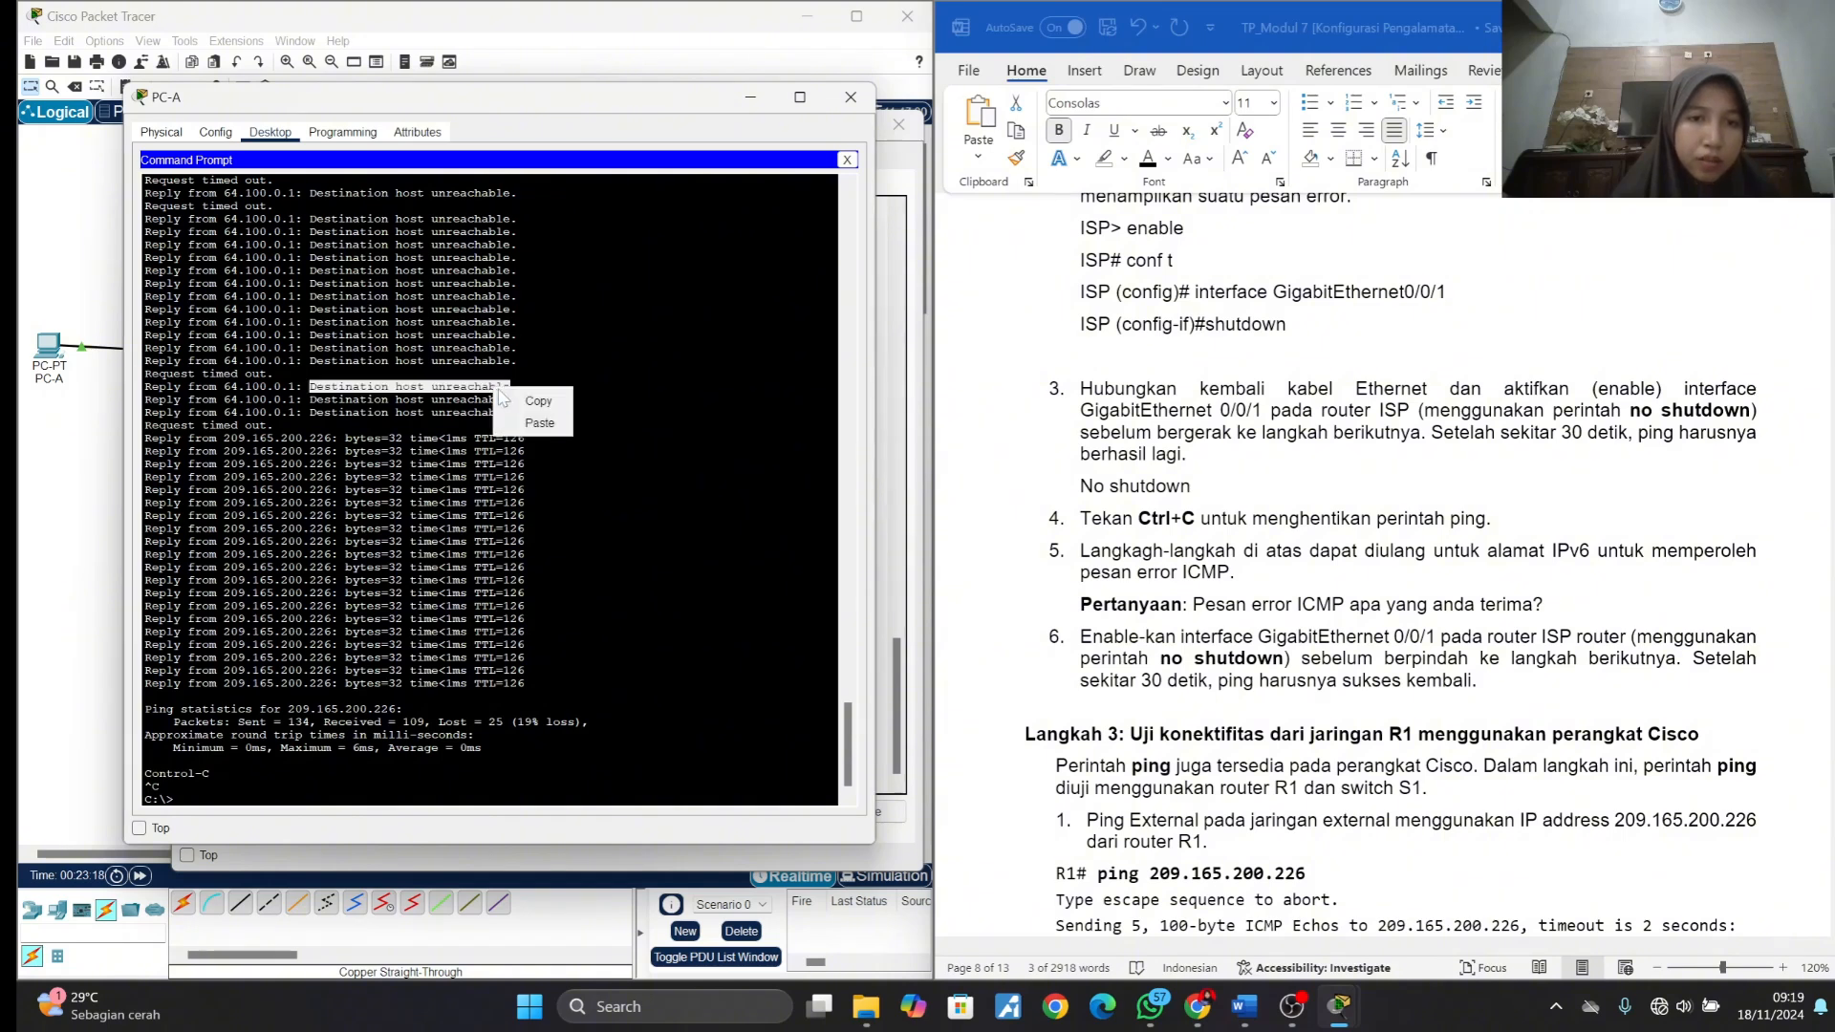
left_click(526, 401)
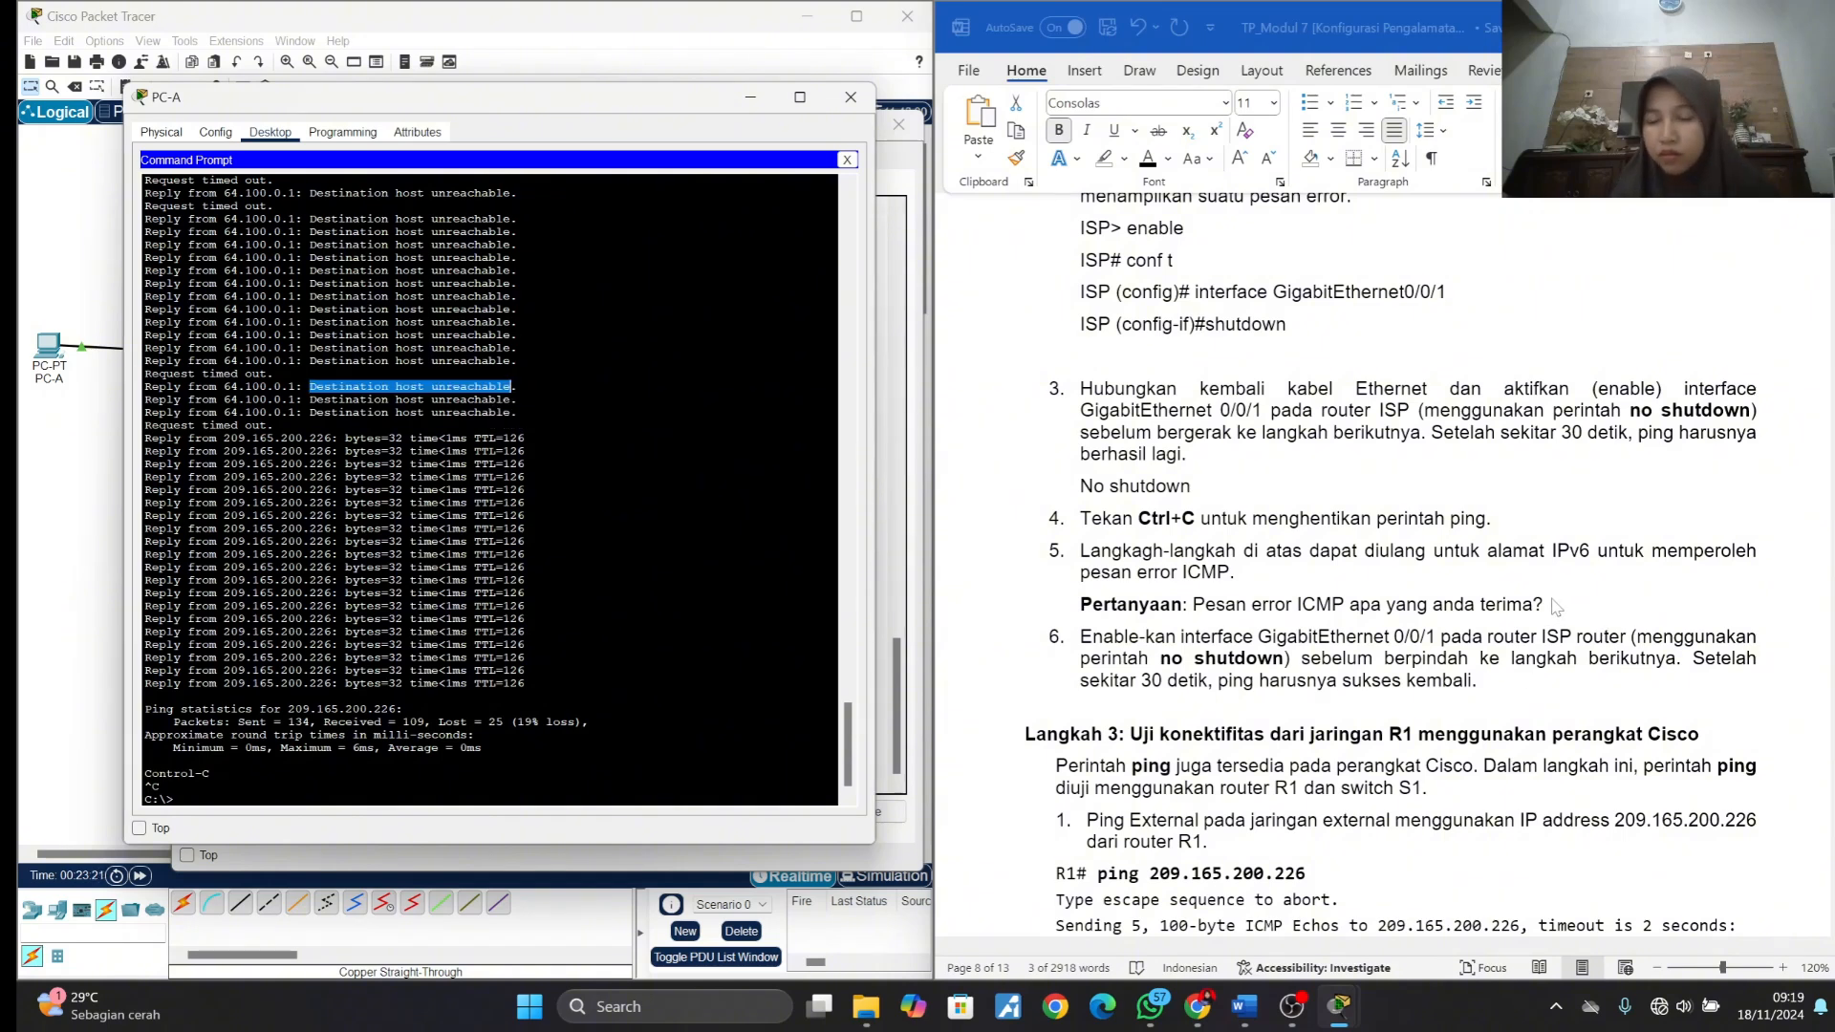
- Add a line below the item 5 question with a bold "Jawab" label and the copied text "Destination host unreachable"
left_click(1547, 605)
key("Return")
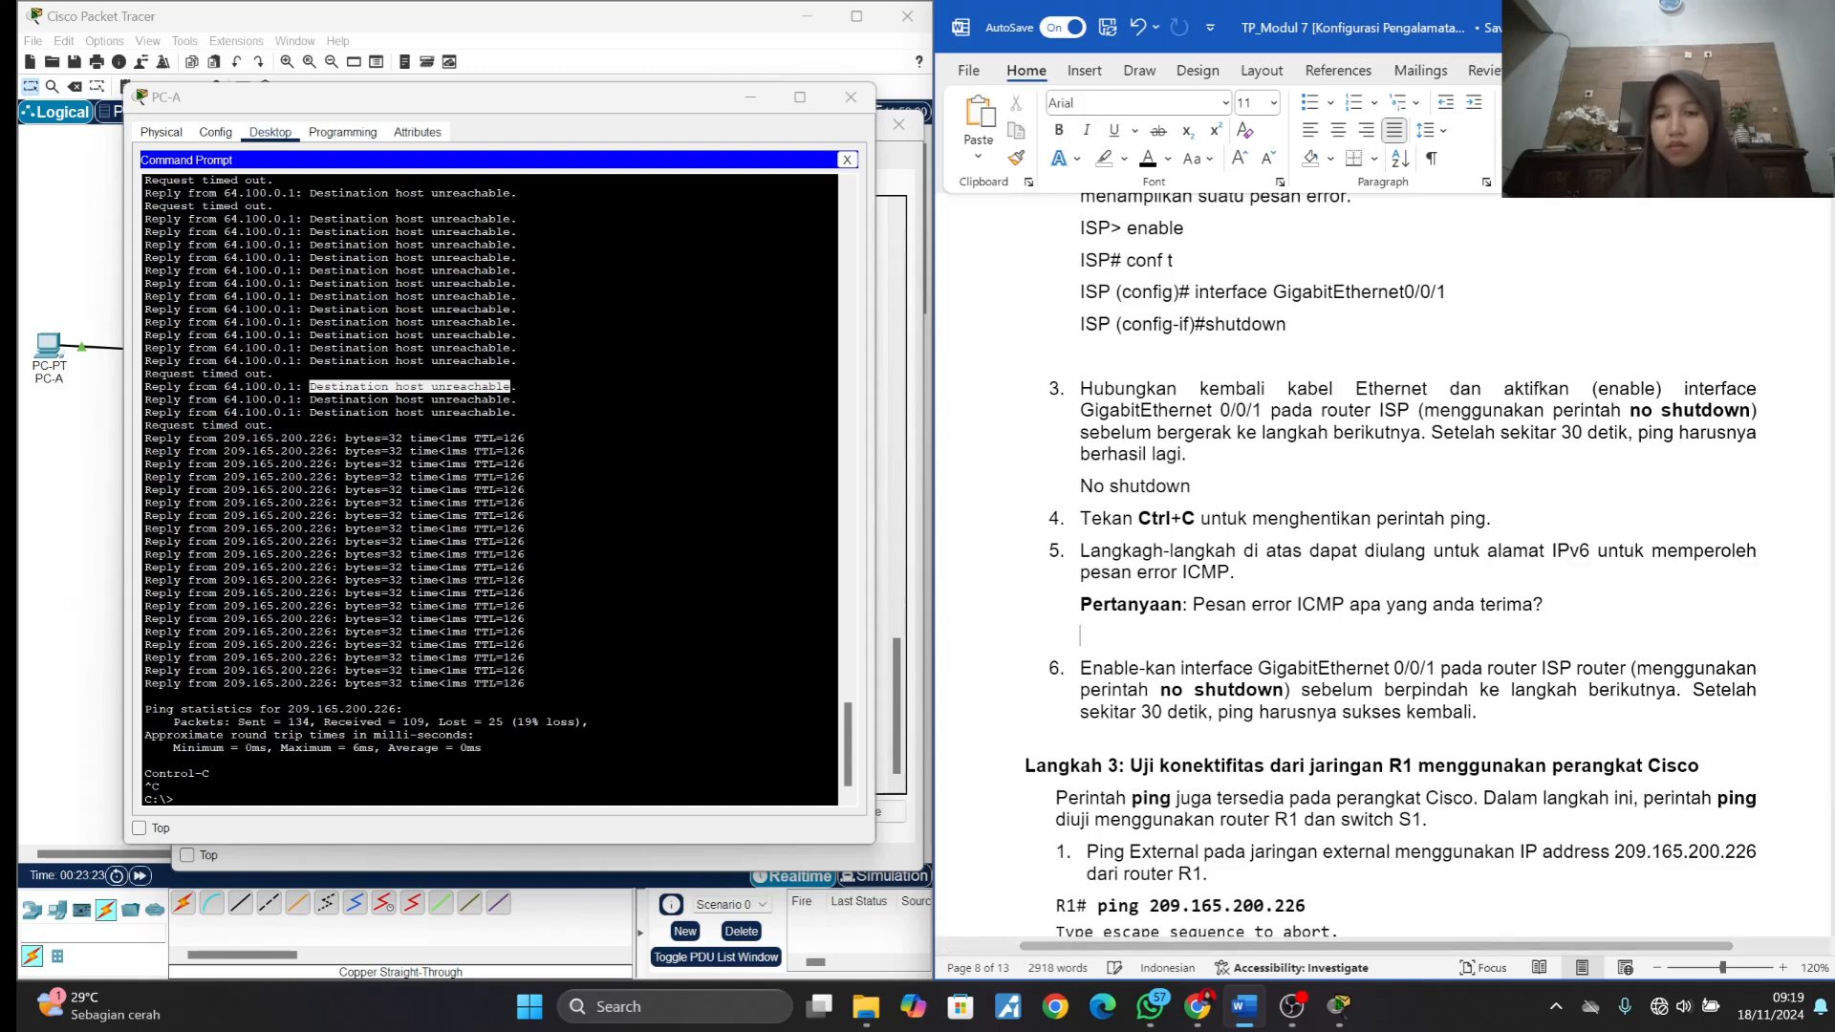
key("ctrl+b")
type("Jawab :")
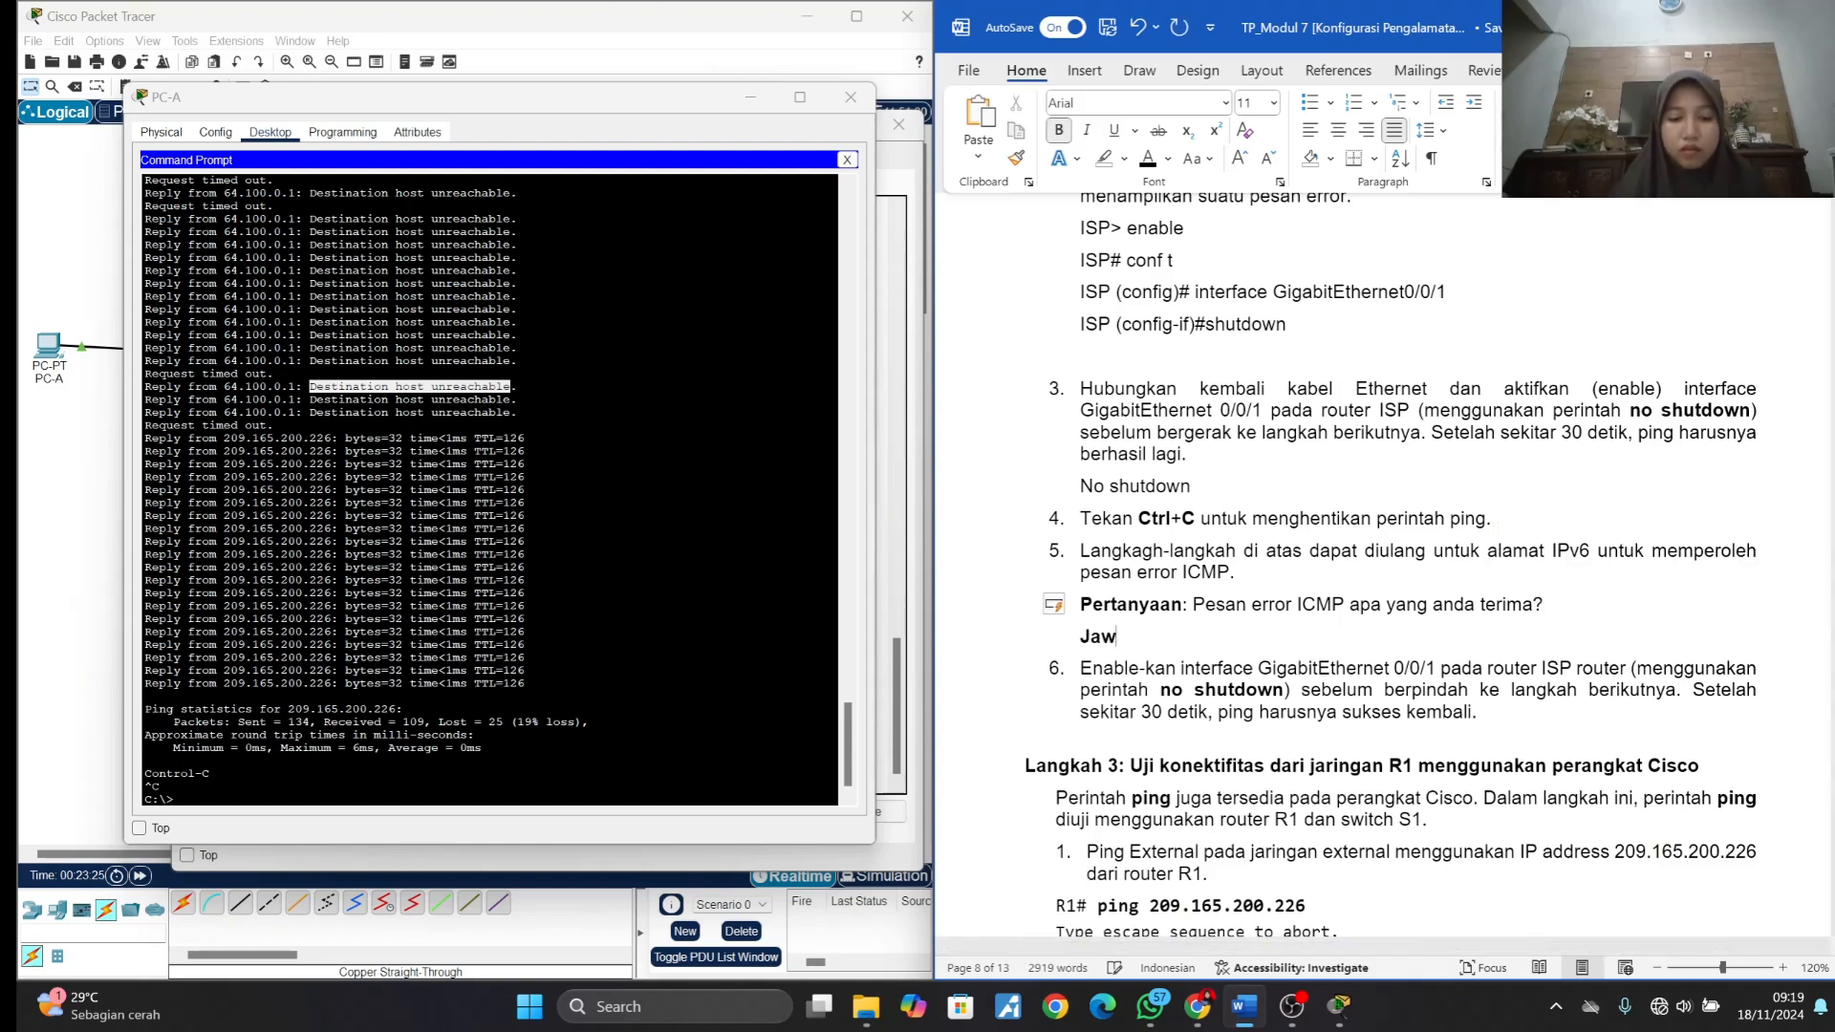
key("ctrl+b")
key("ctrl+v")
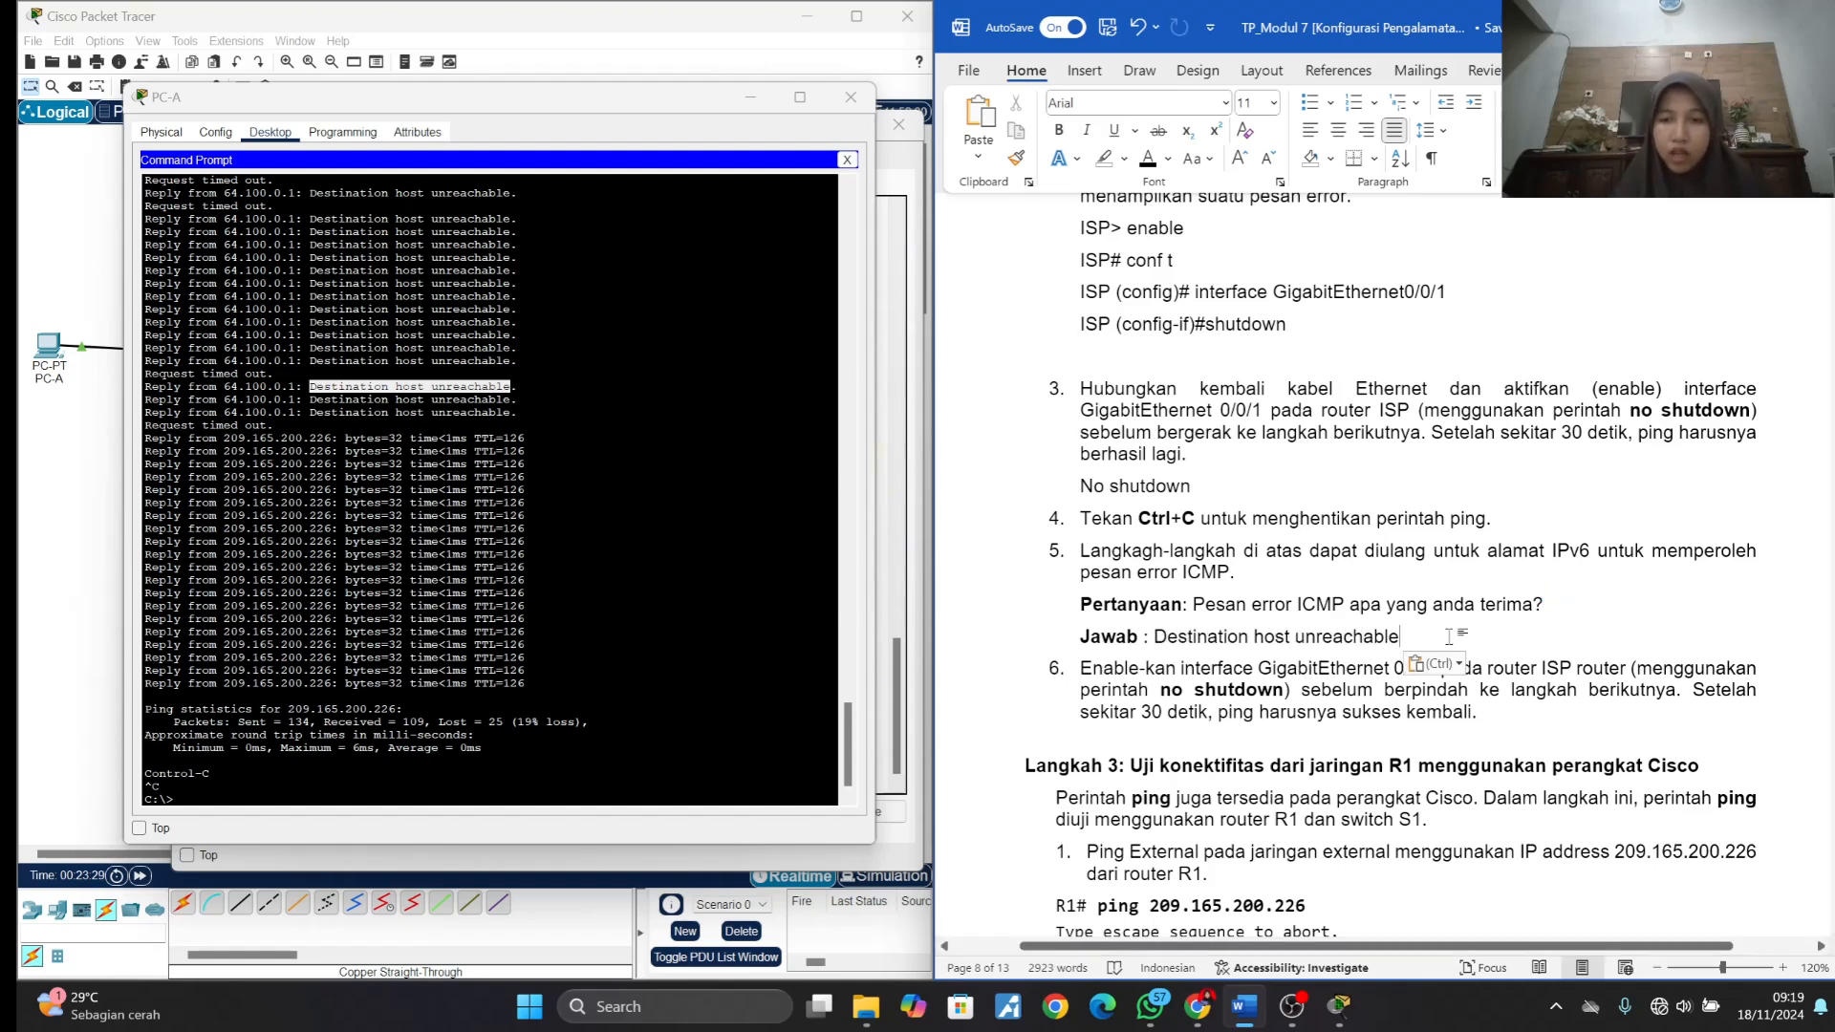
- Read through items 3 to 6 and the Langkah 3 instructions for testing connectivity from router R1
scroll(1415, 574, "down", 1)
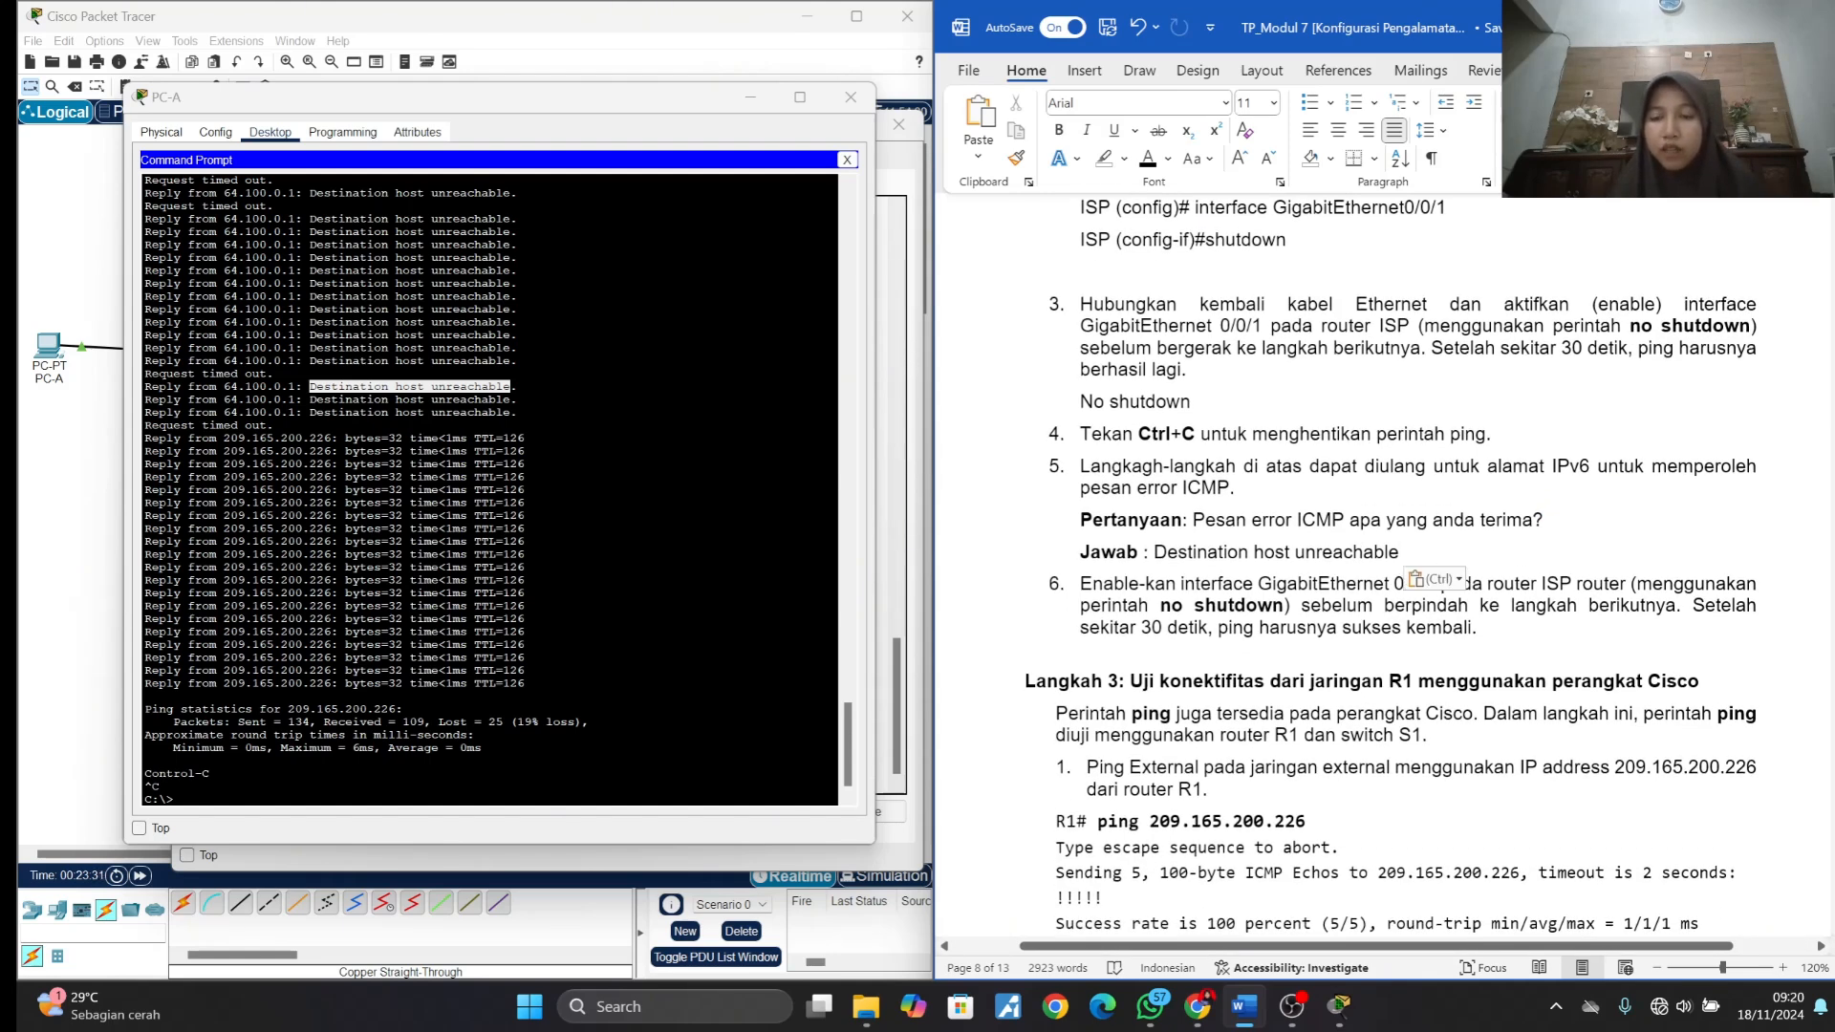
left_click(1358, 607)
left_click(1568, 619)
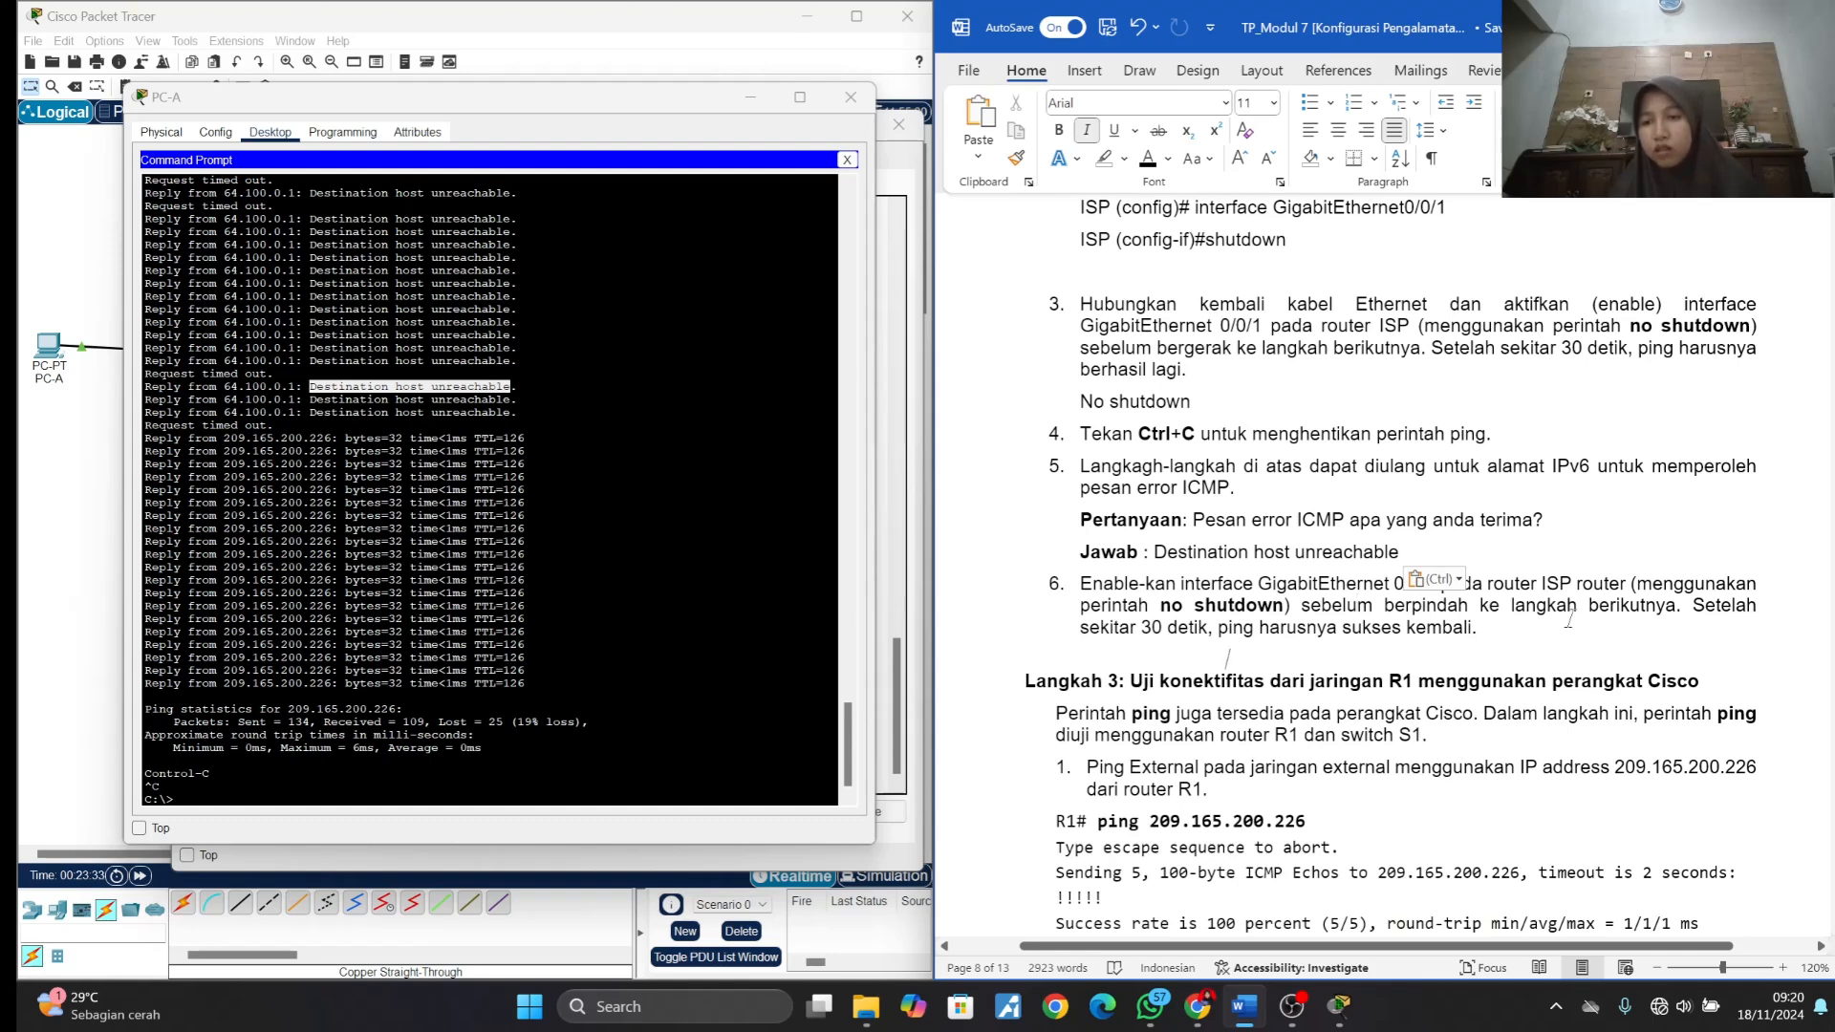
left_click(1350, 681)
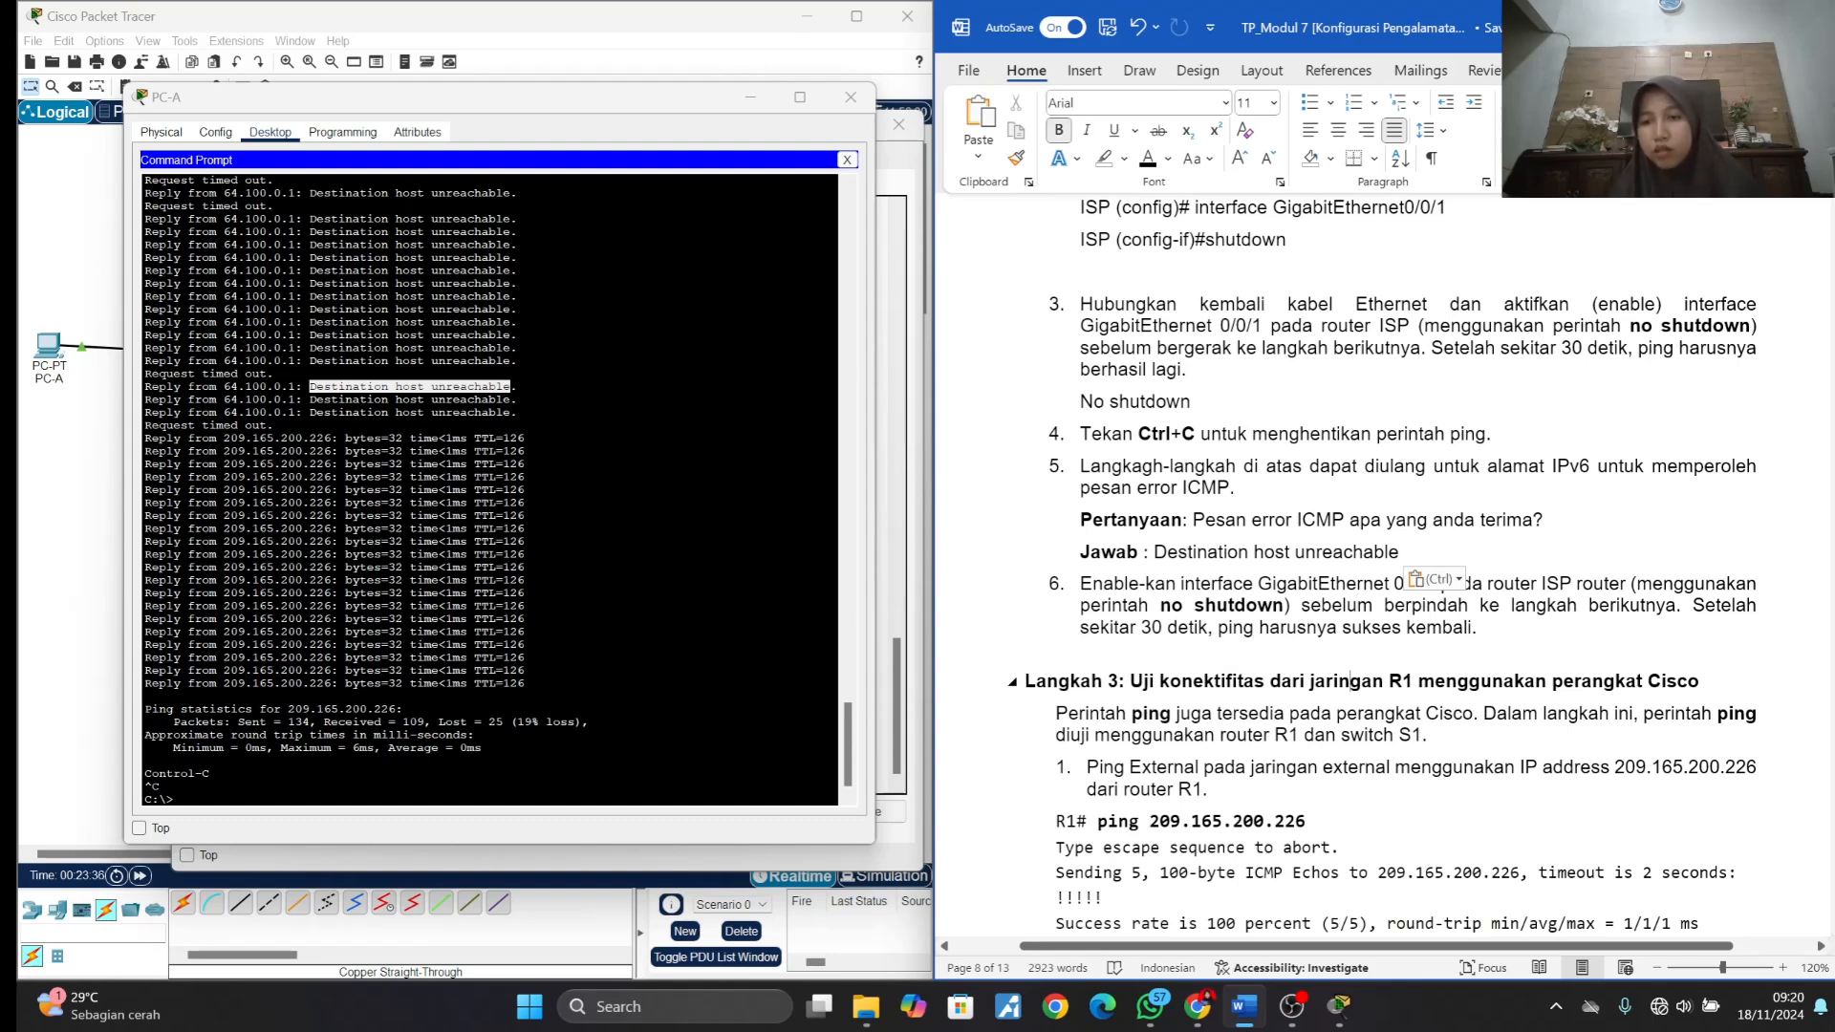
scroll(1351, 682, "down", 2)
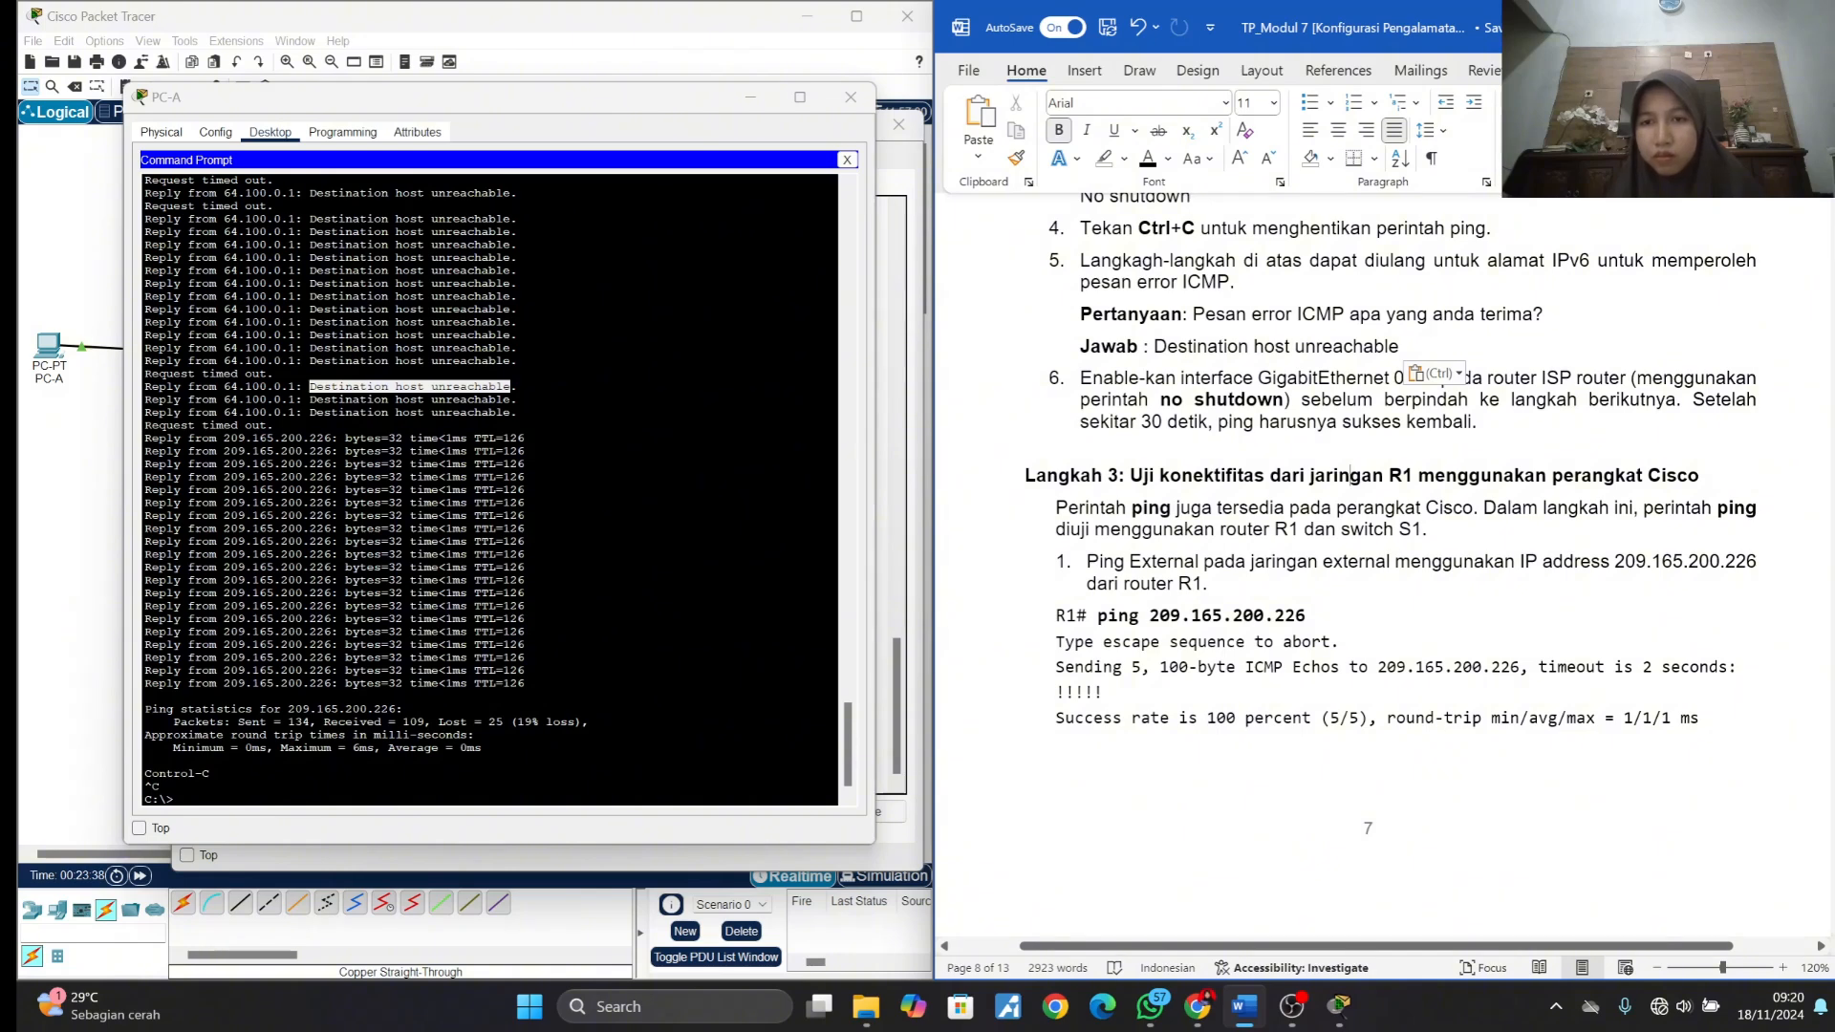
scroll(1391, 564, "up", 3)
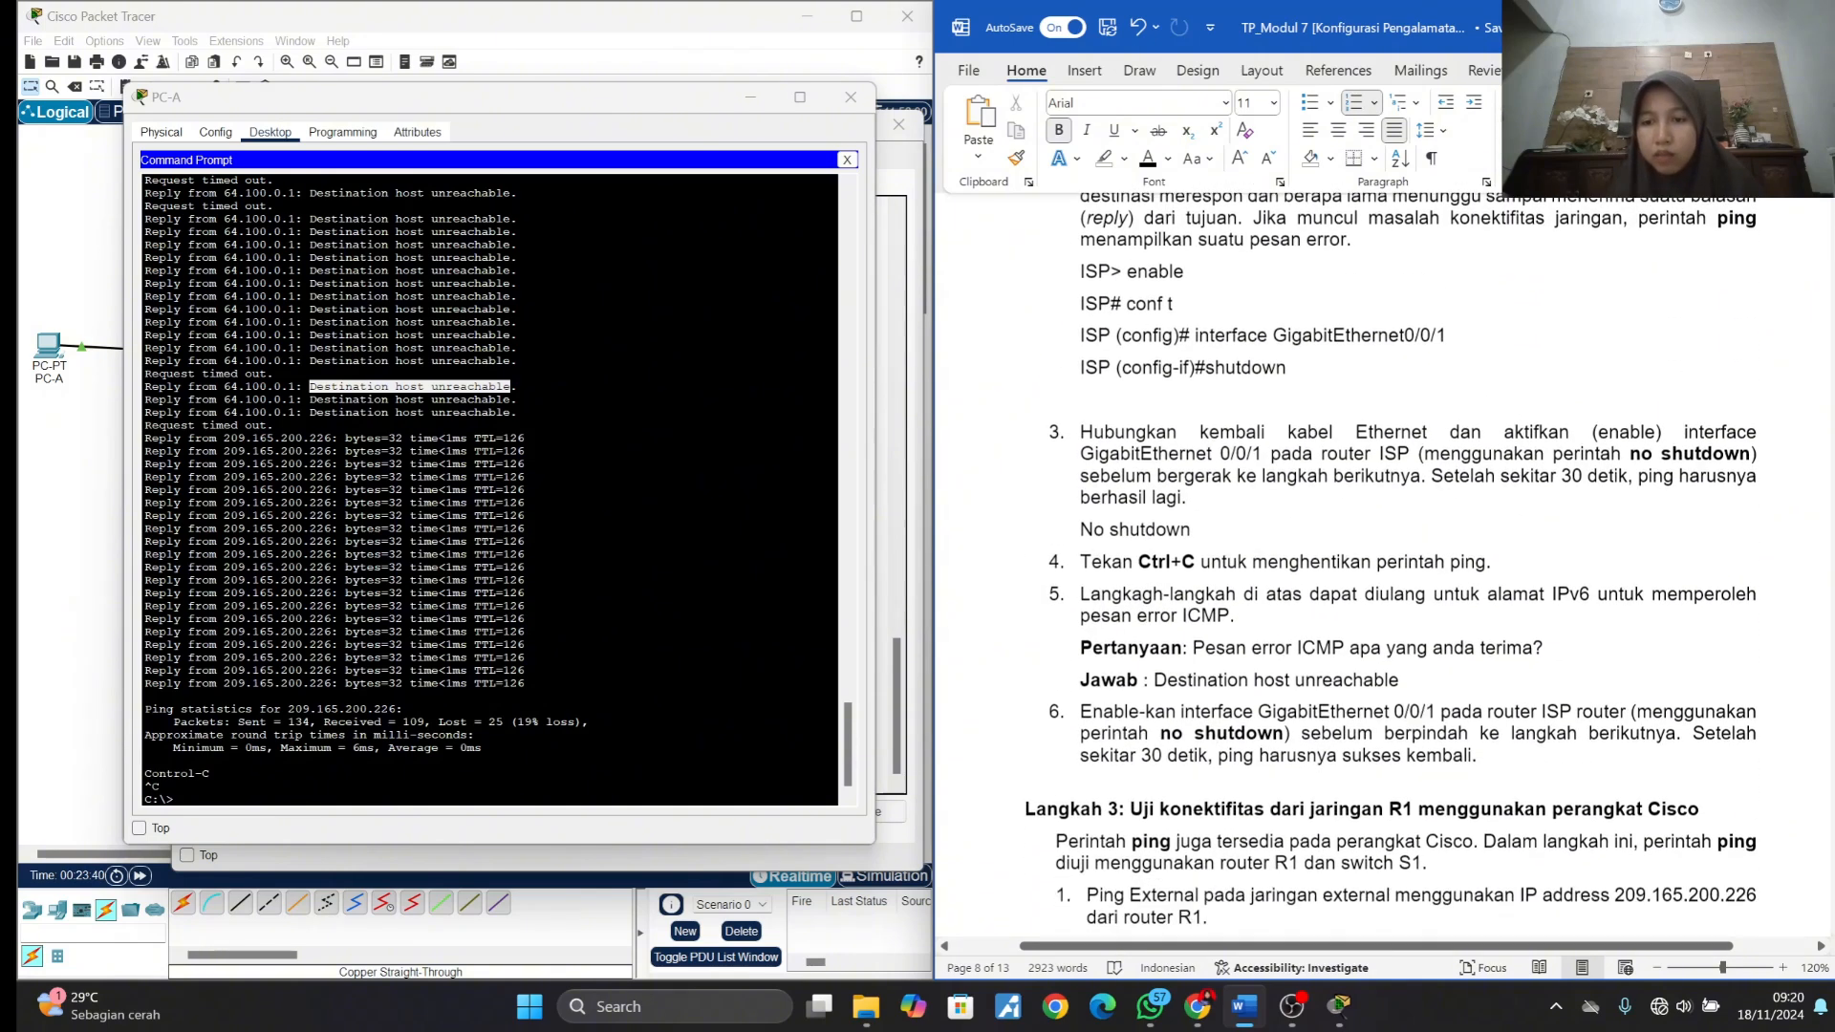
key("ctrl+v")
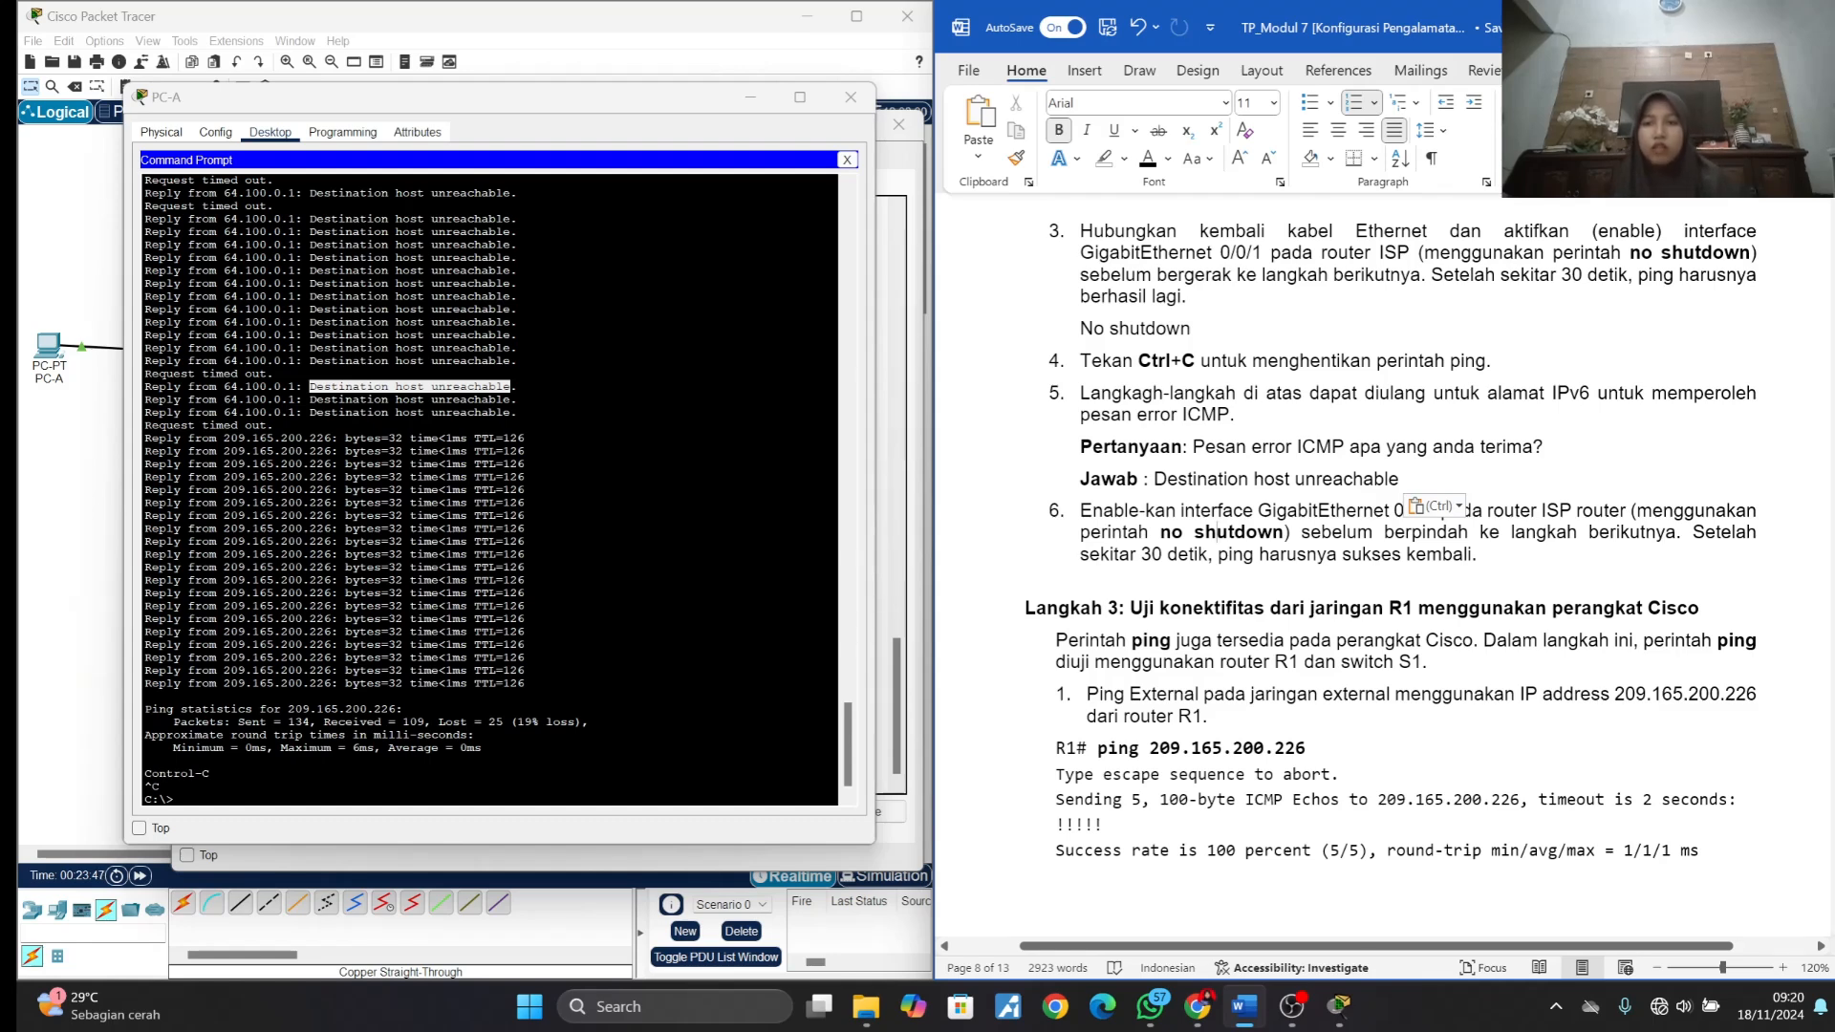
left_click_drag(1553, 252, 1762, 253)
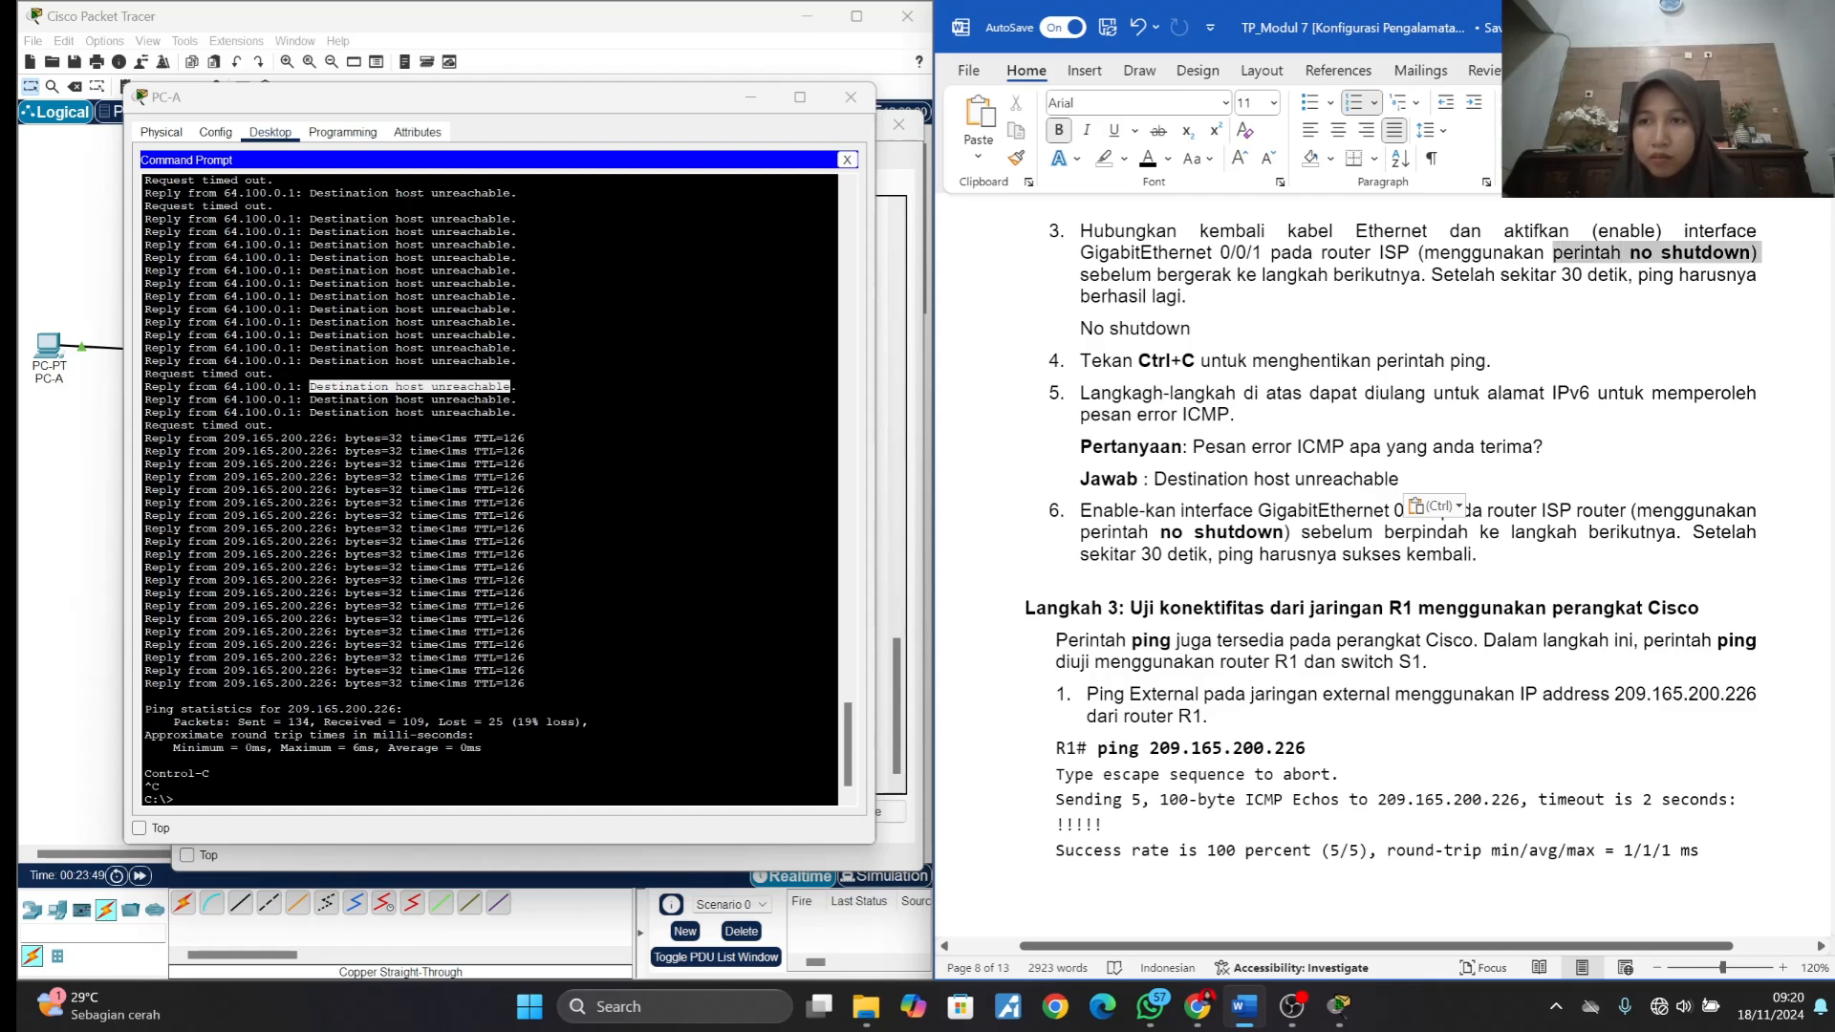
left_click(1758, 253)
scroll(1383, 521, "down", 3)
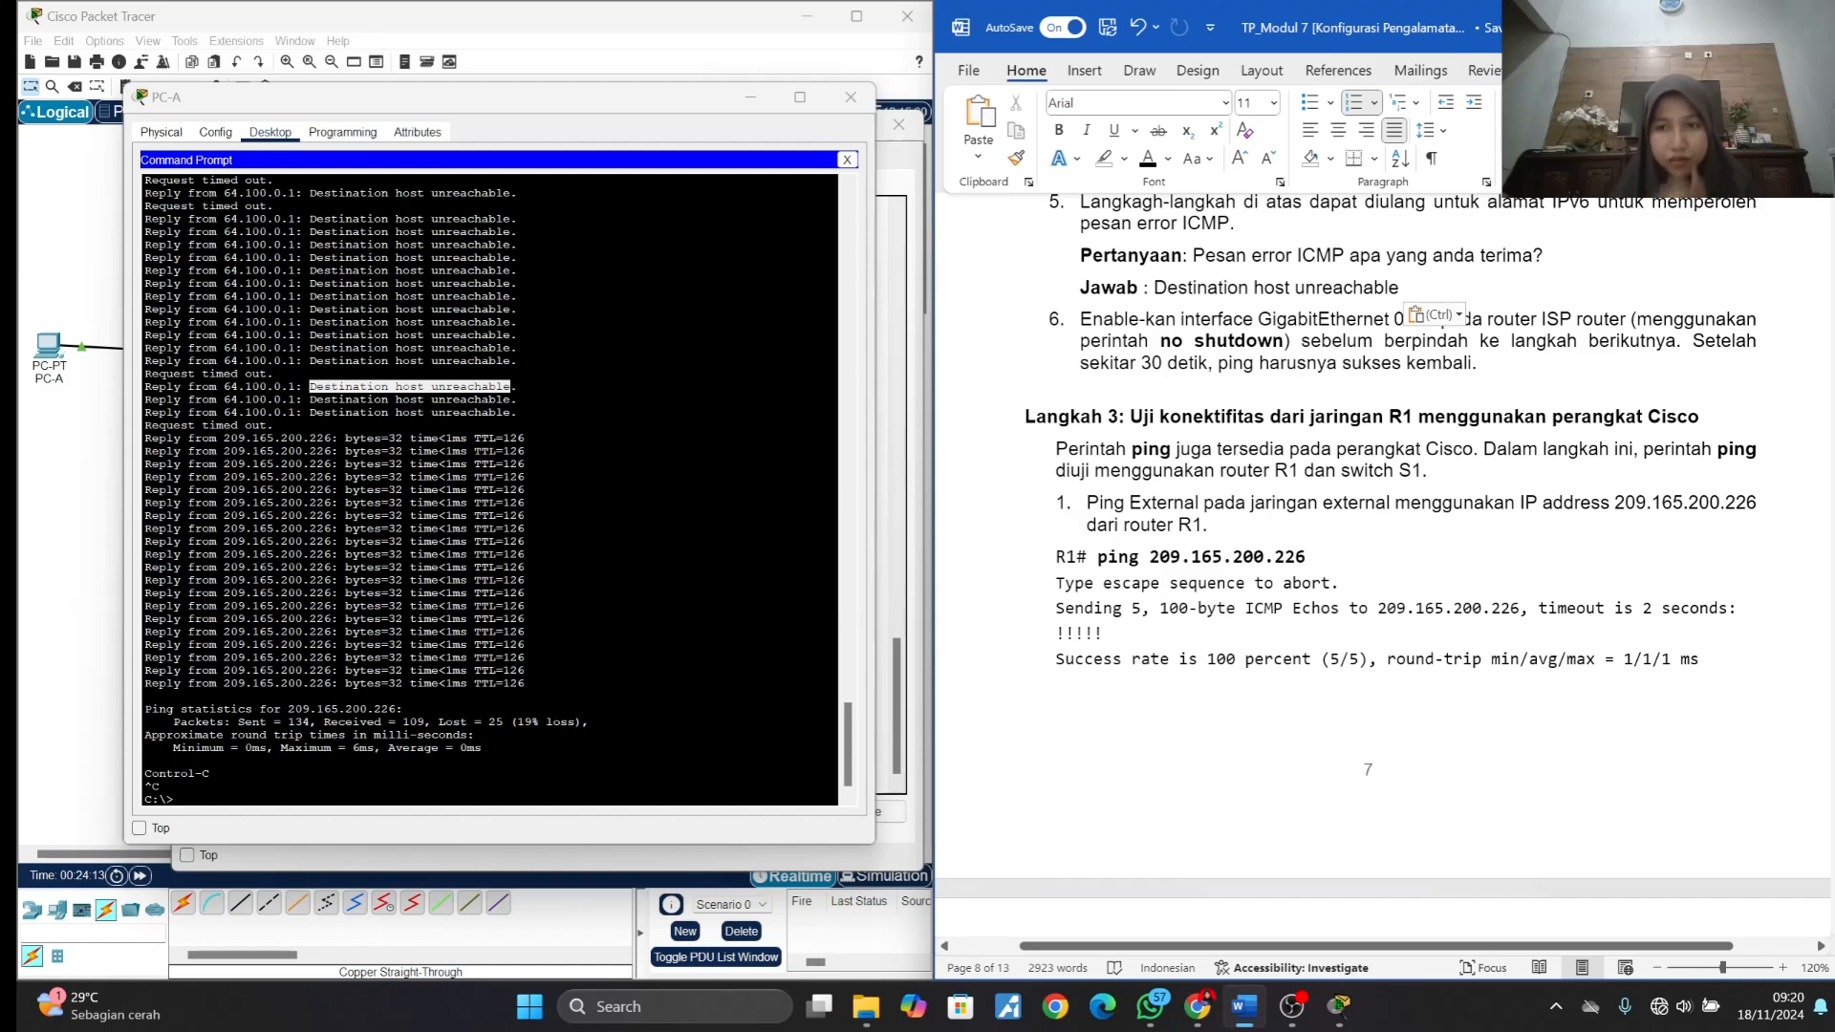
- Close the PC-A and ISP windows, then open R1's command line and enter privileged mode with en
left_click(845, 104)
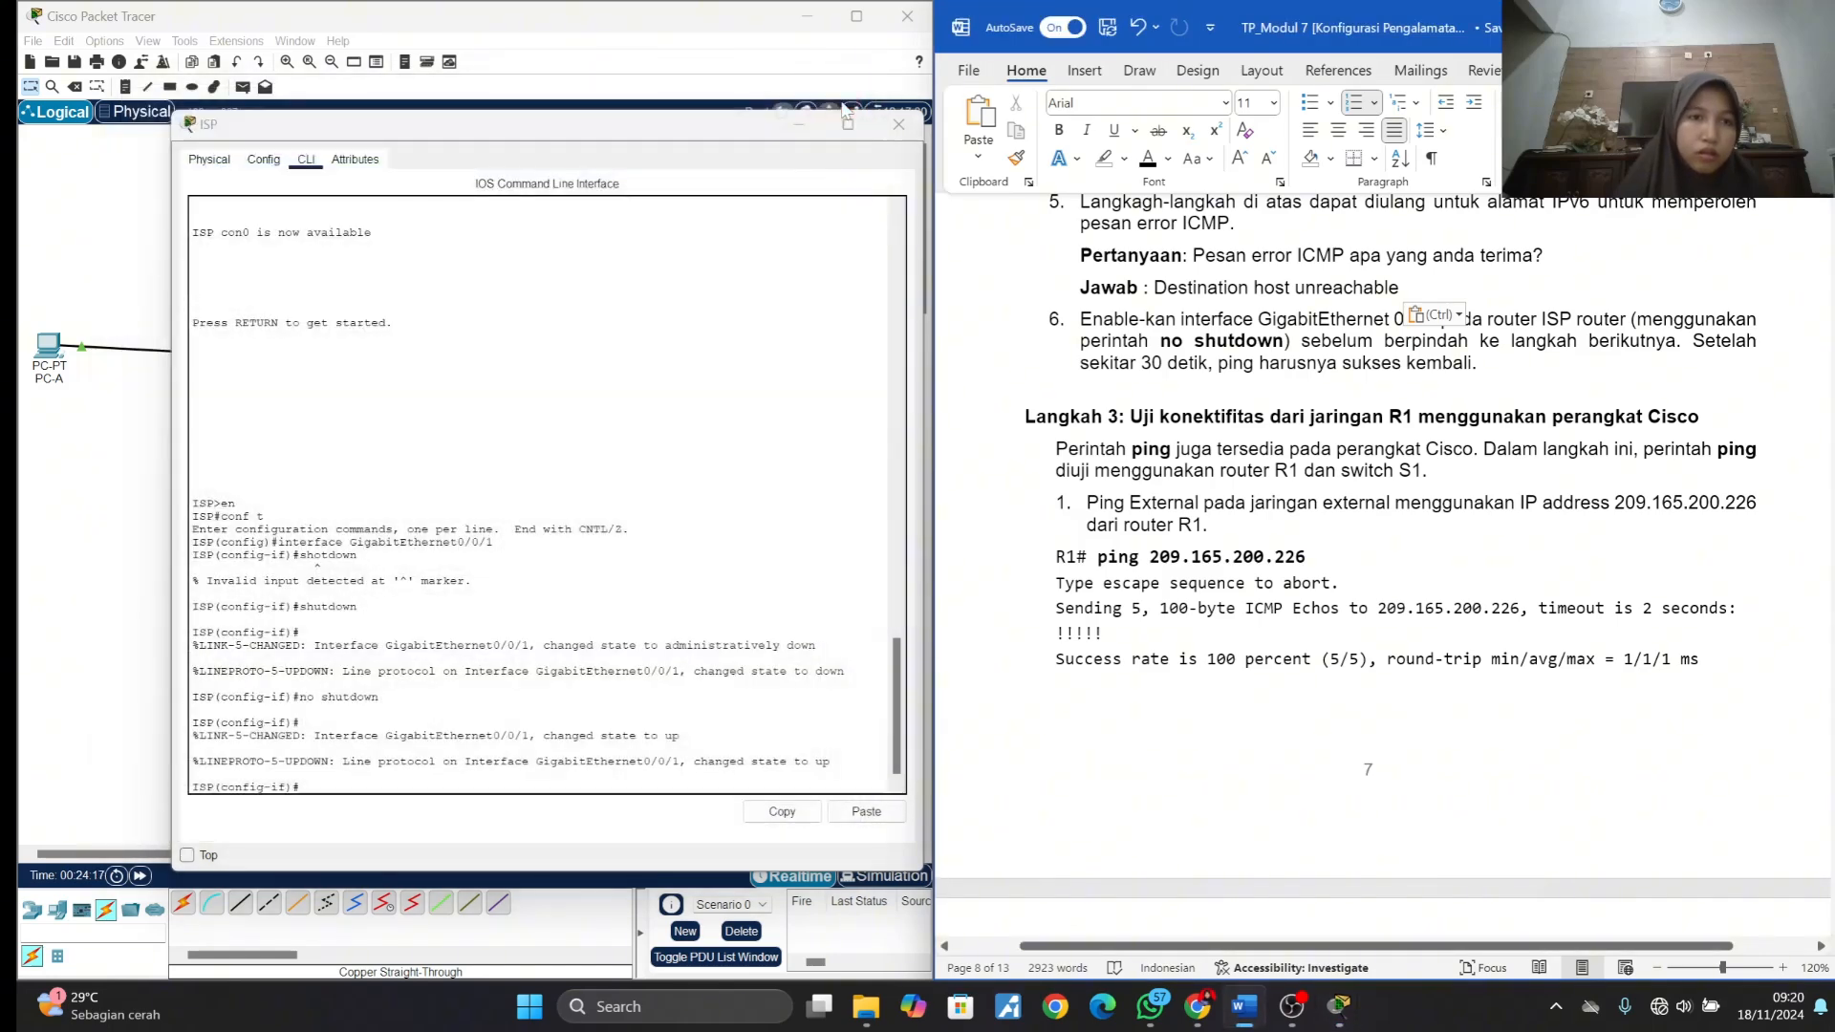
left_click(898, 124)
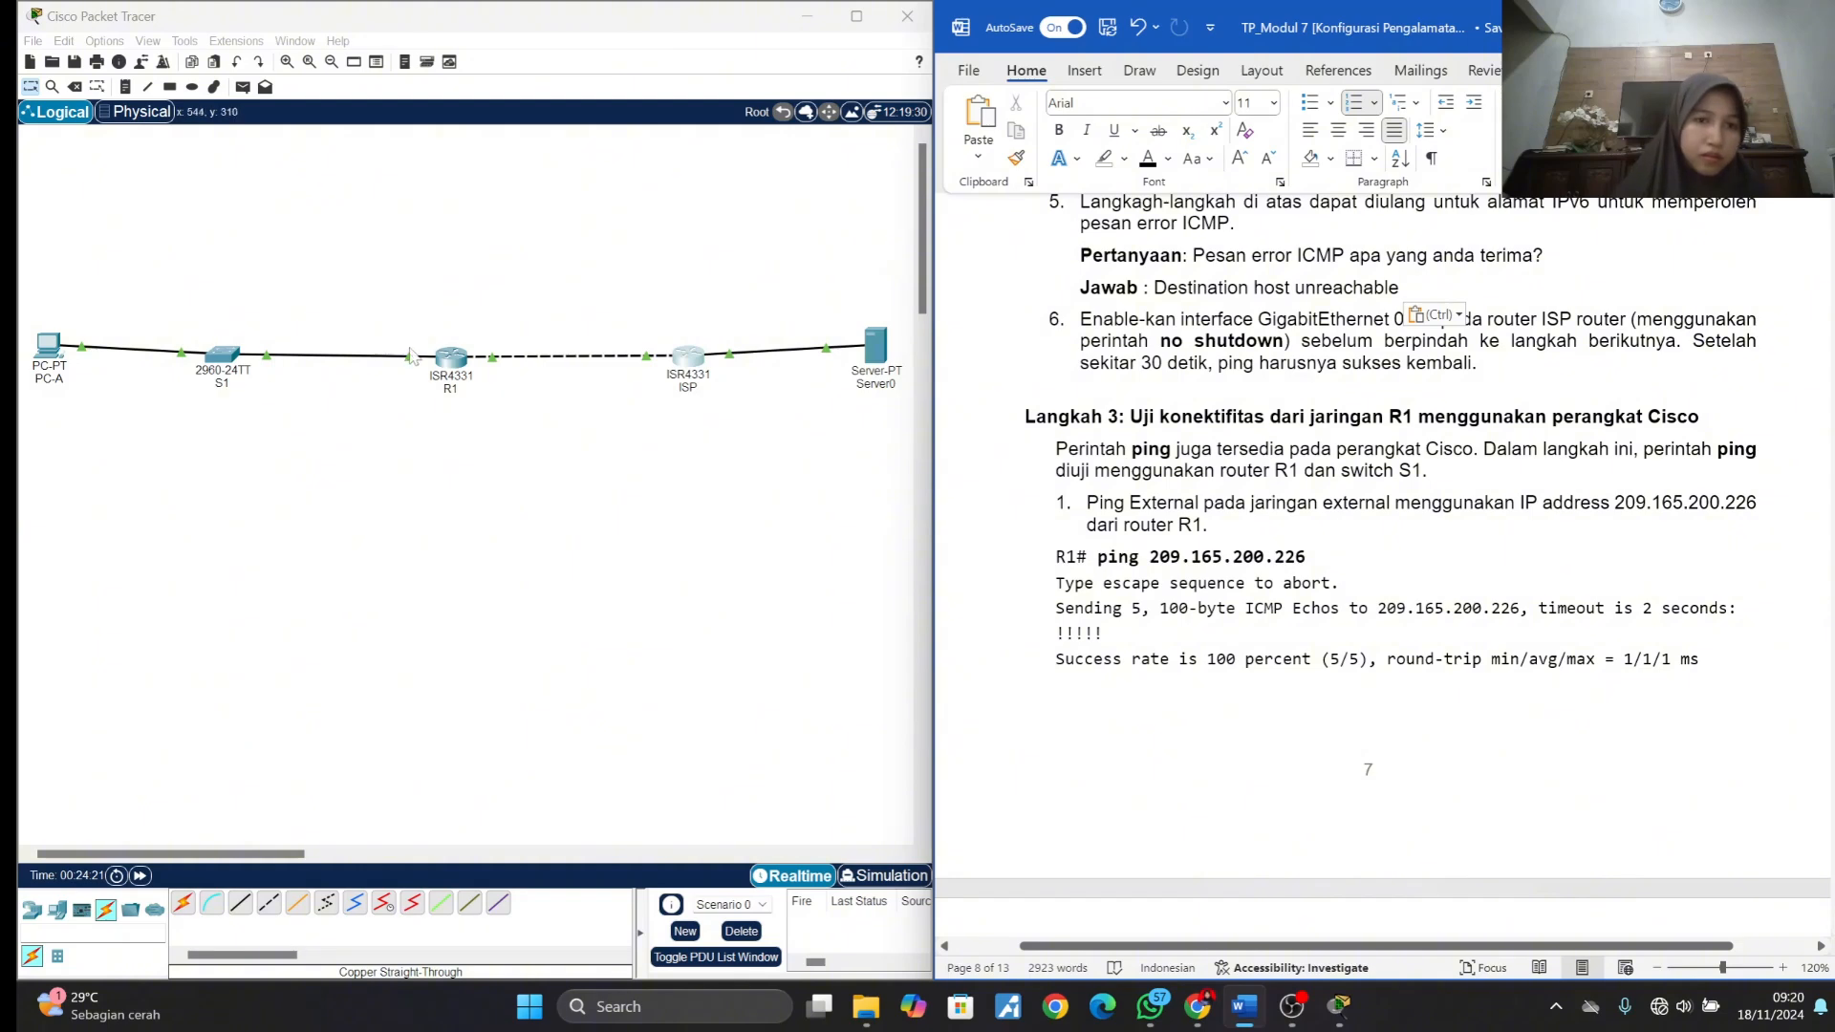
left_click(449, 359)
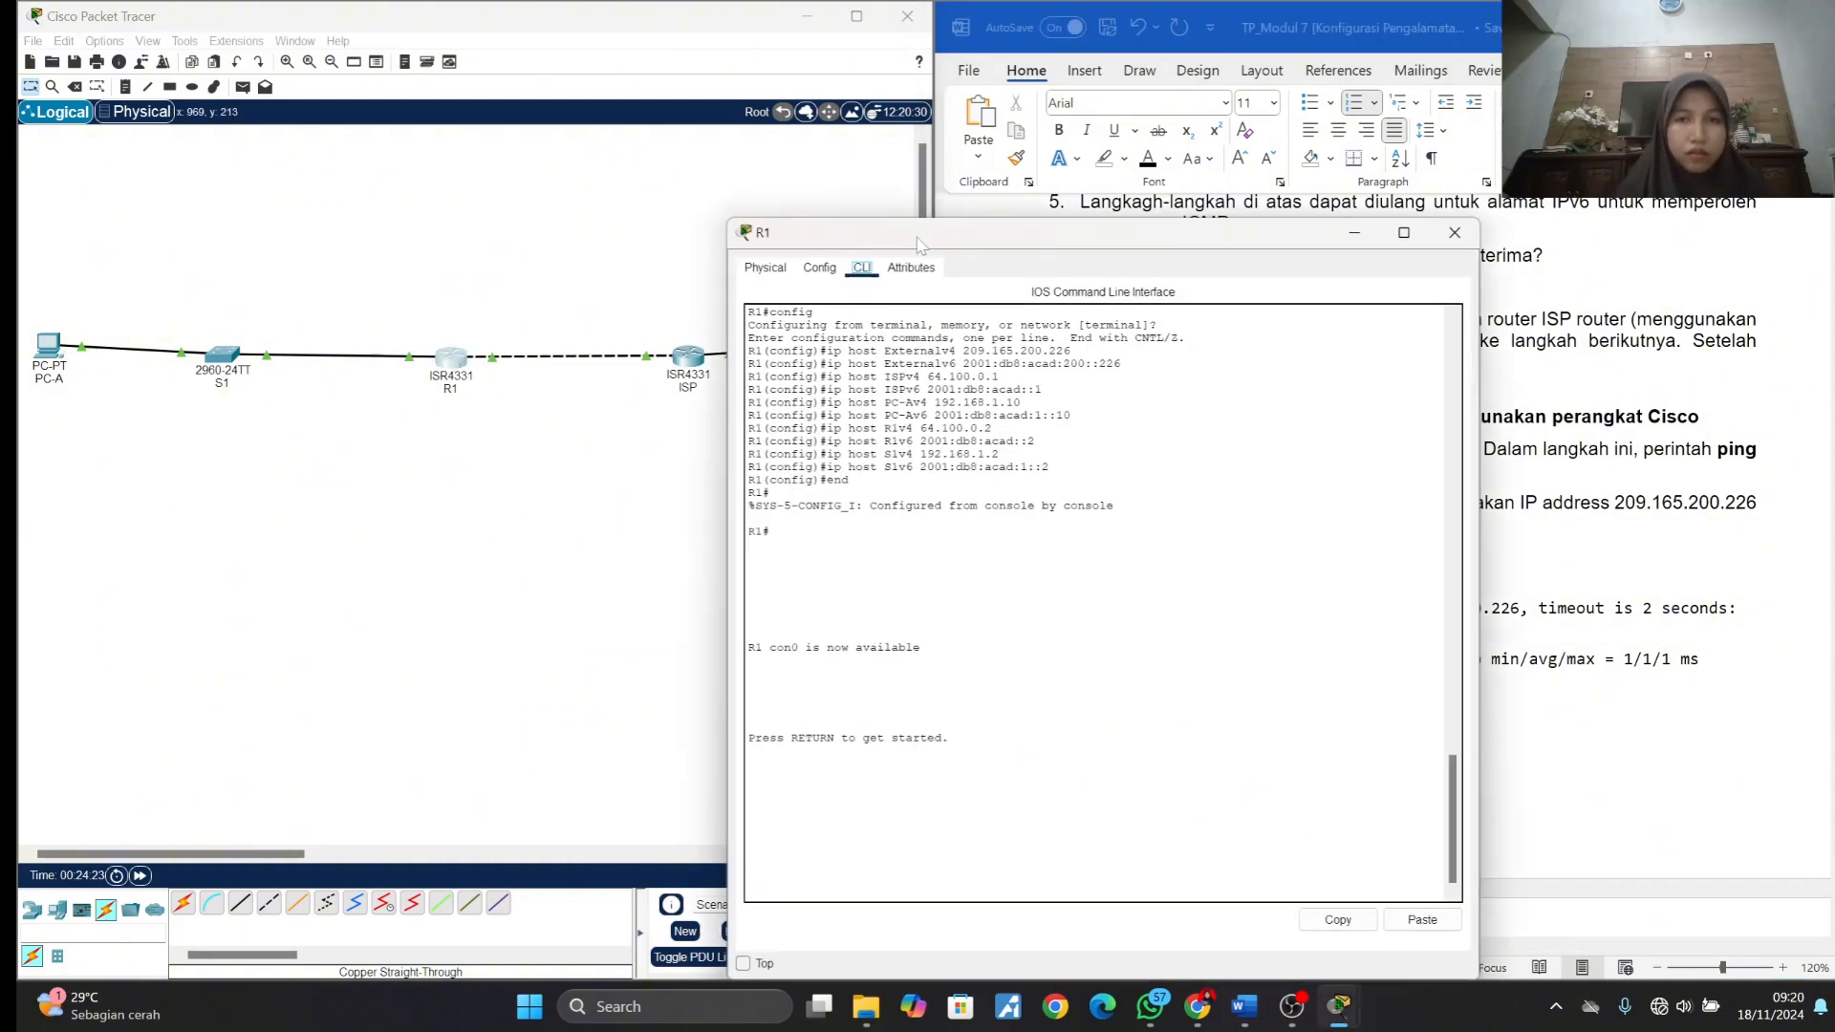
left_click_drag(918, 232, 306, 120)
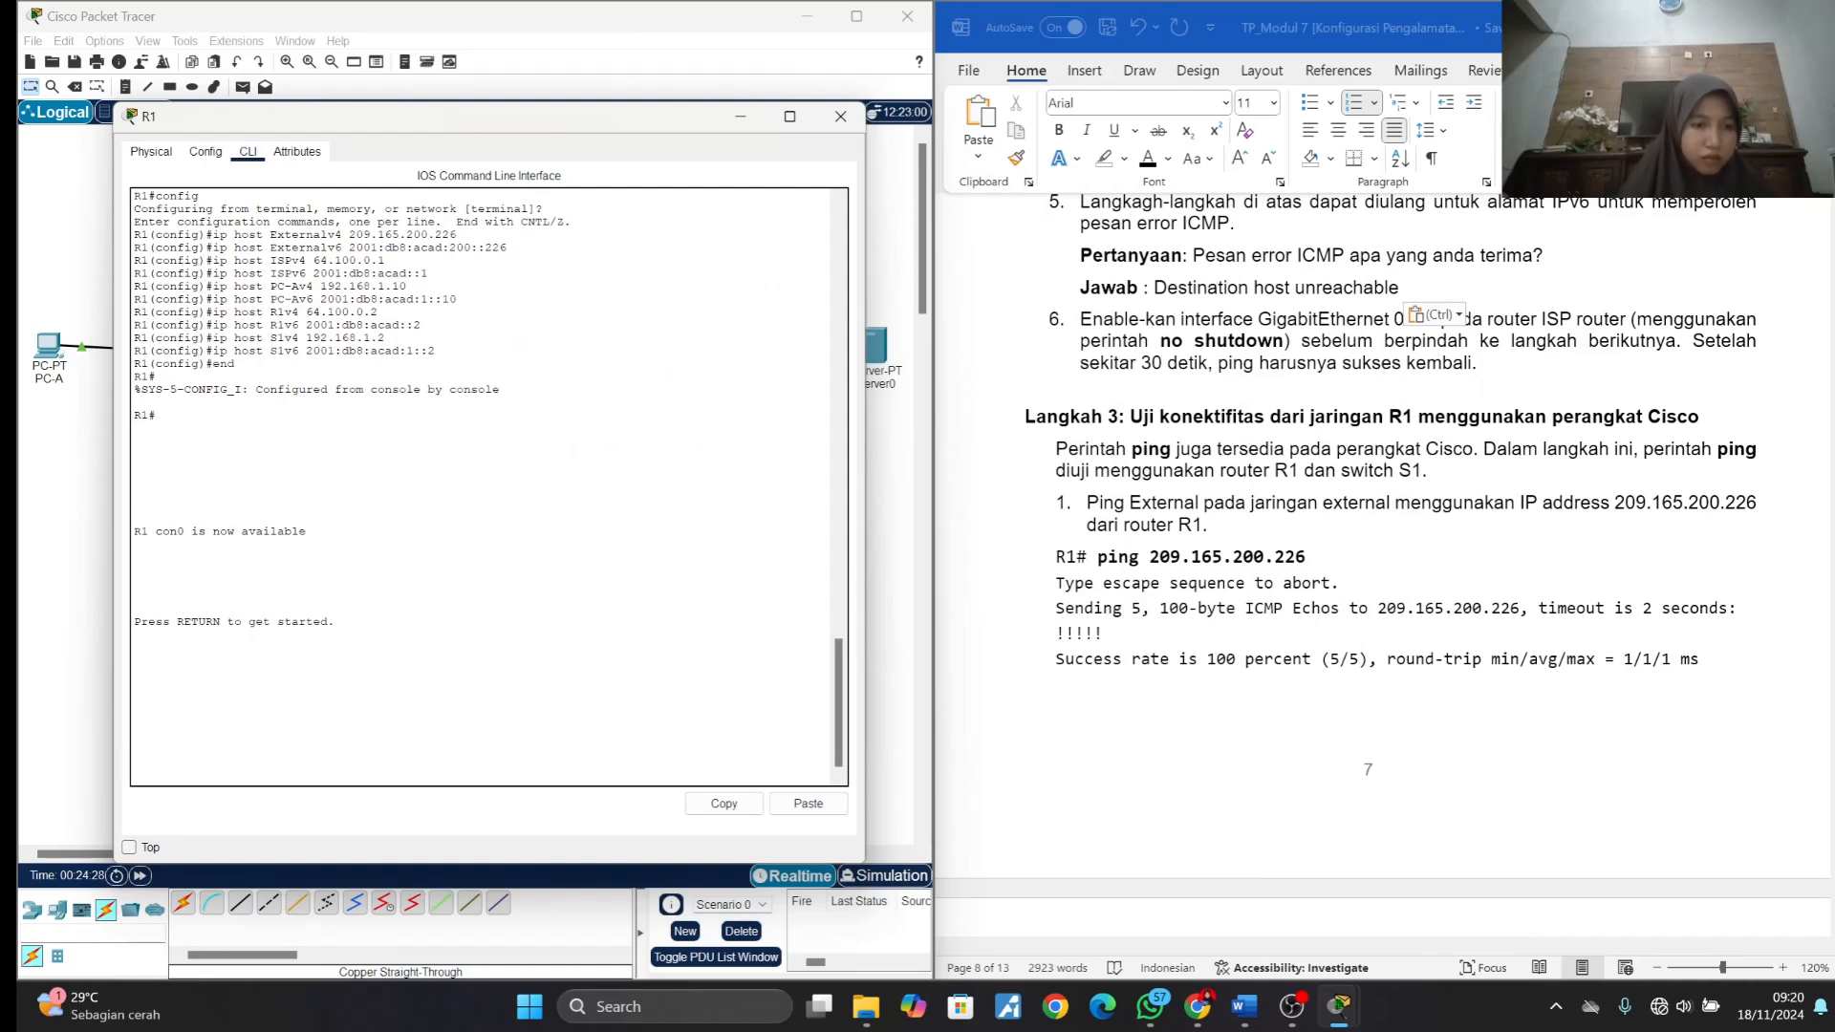
key("Return")
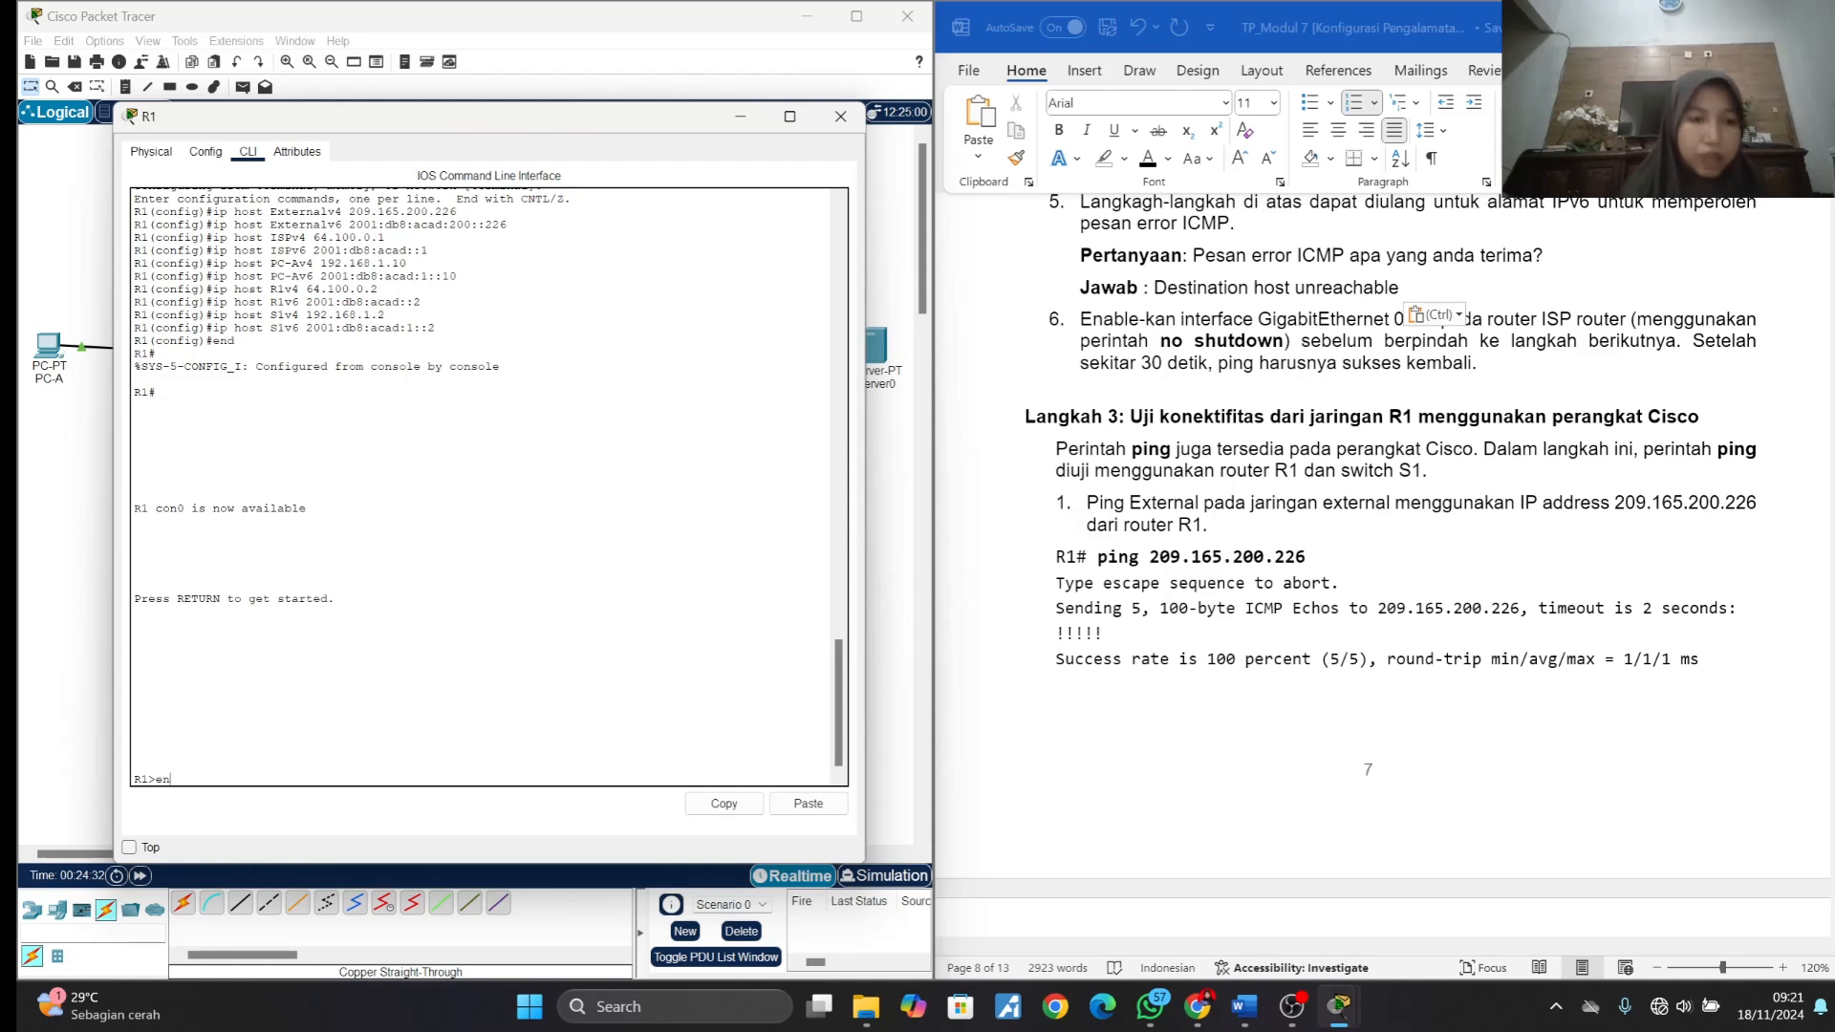
type("en")
key("Return")
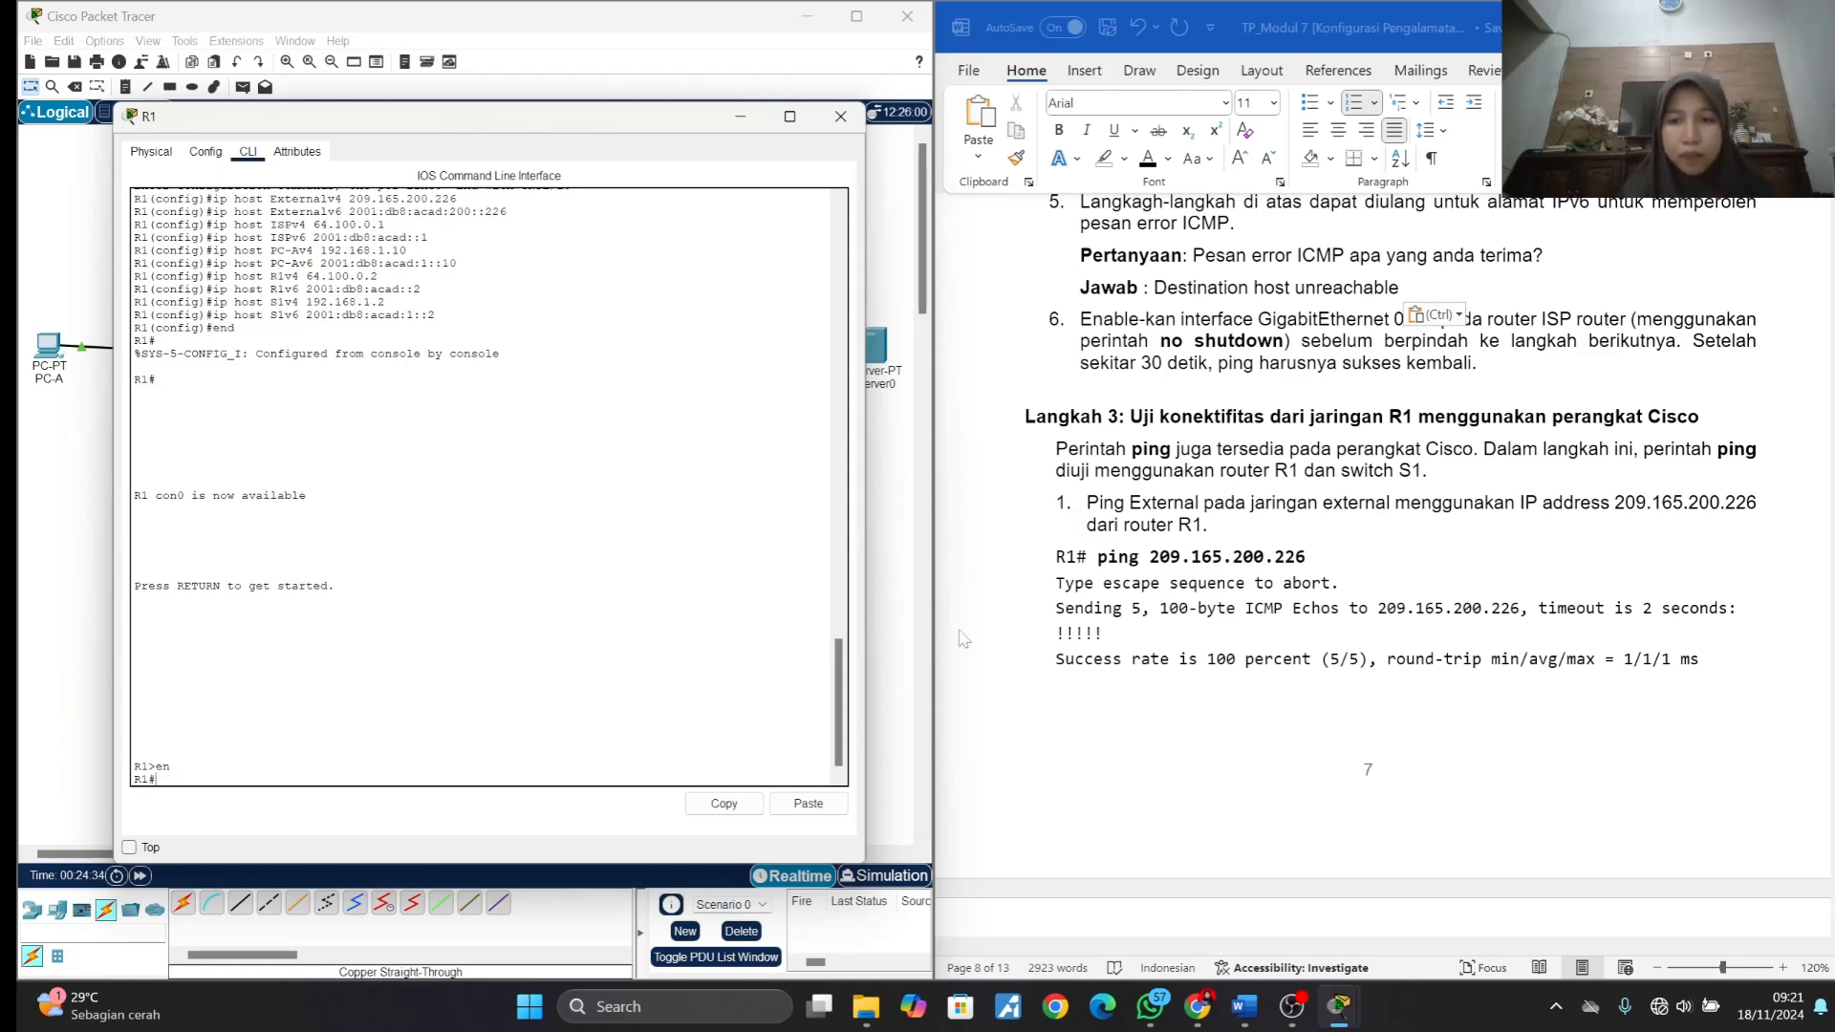
- Copy the command "ping 209.165.200.226" from item 1 of Langkah 3 and run it on R1
left_click(1100, 569)
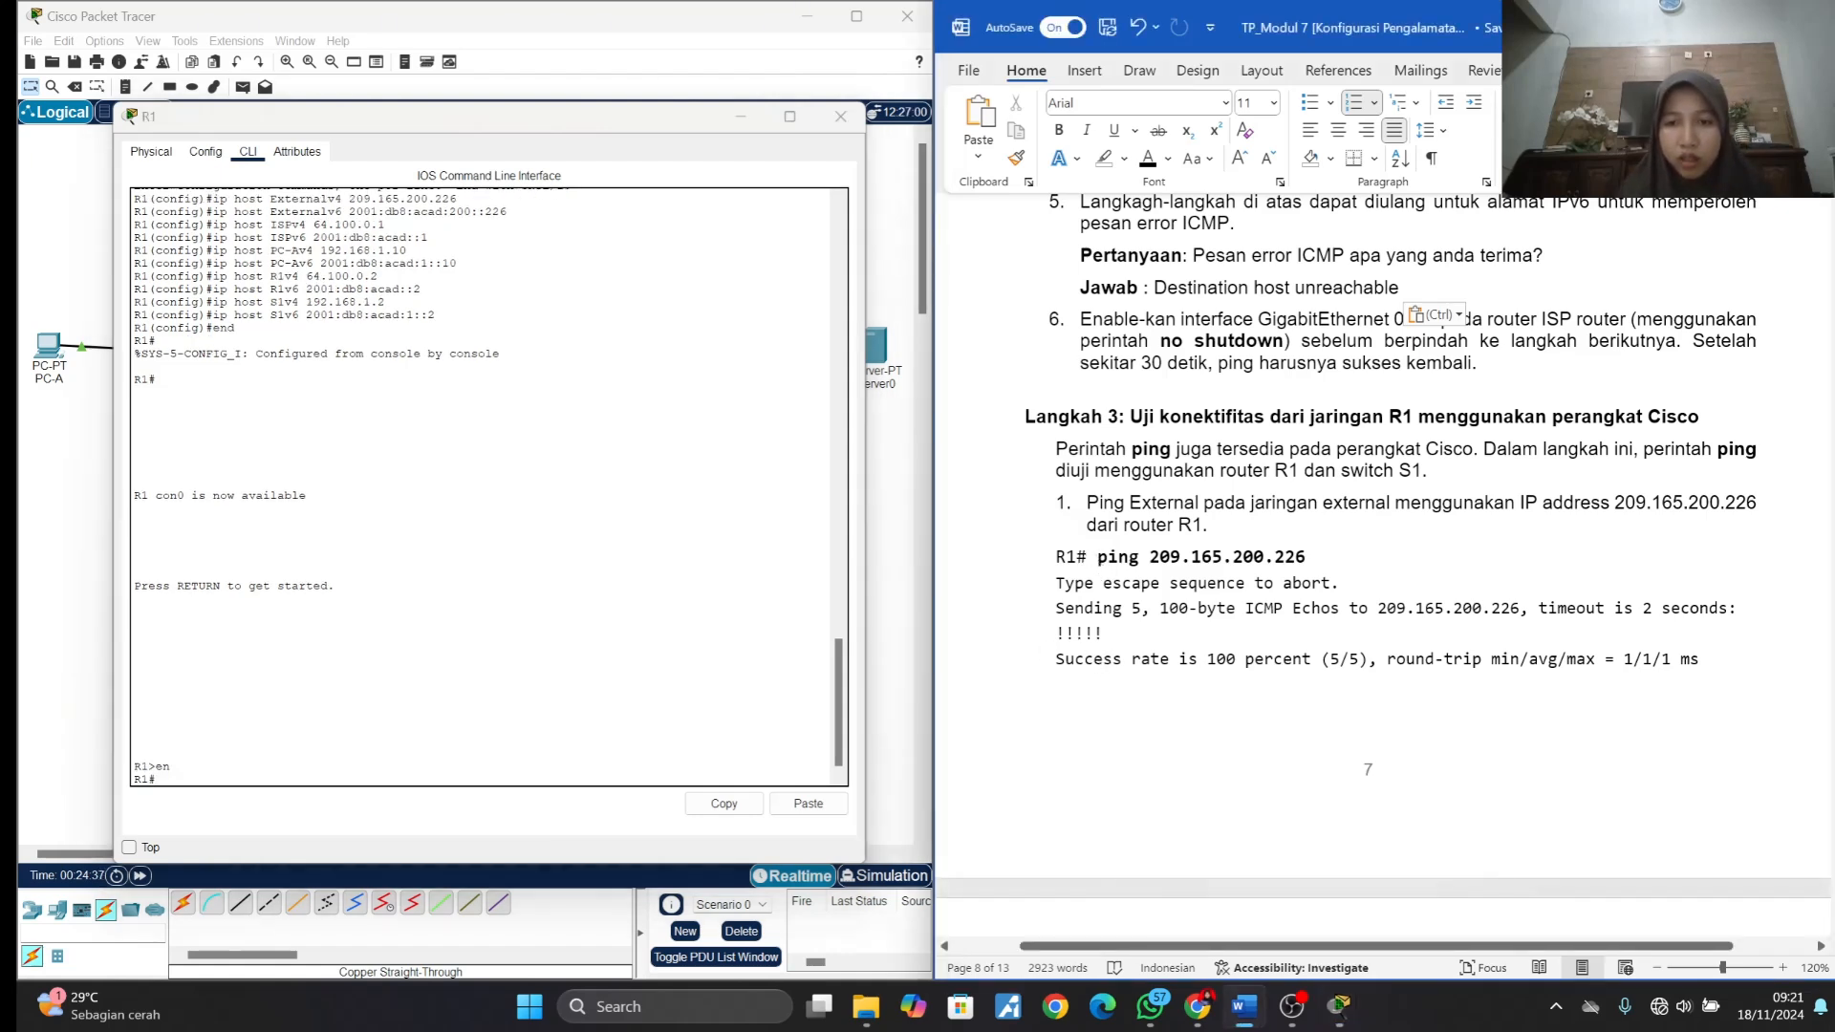
left_click_drag(1097, 564, 1308, 562)
key("ctrl+c")
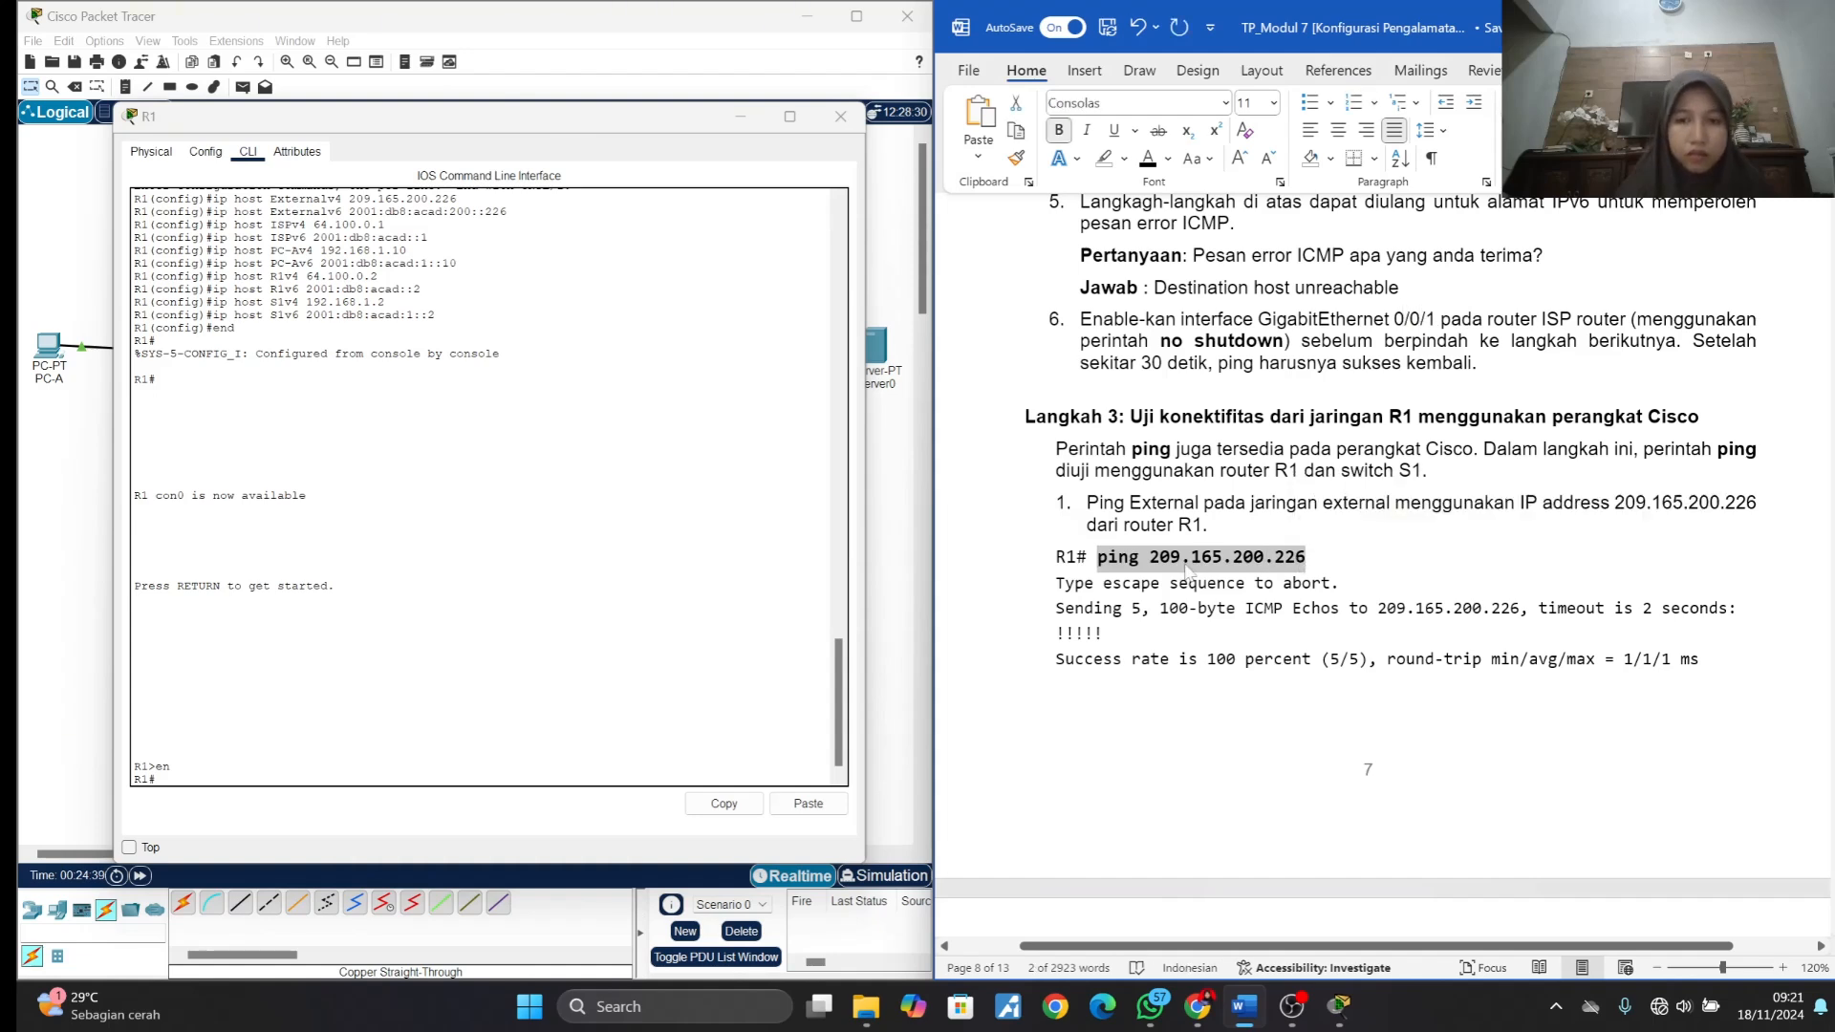
key("alt+Tab")
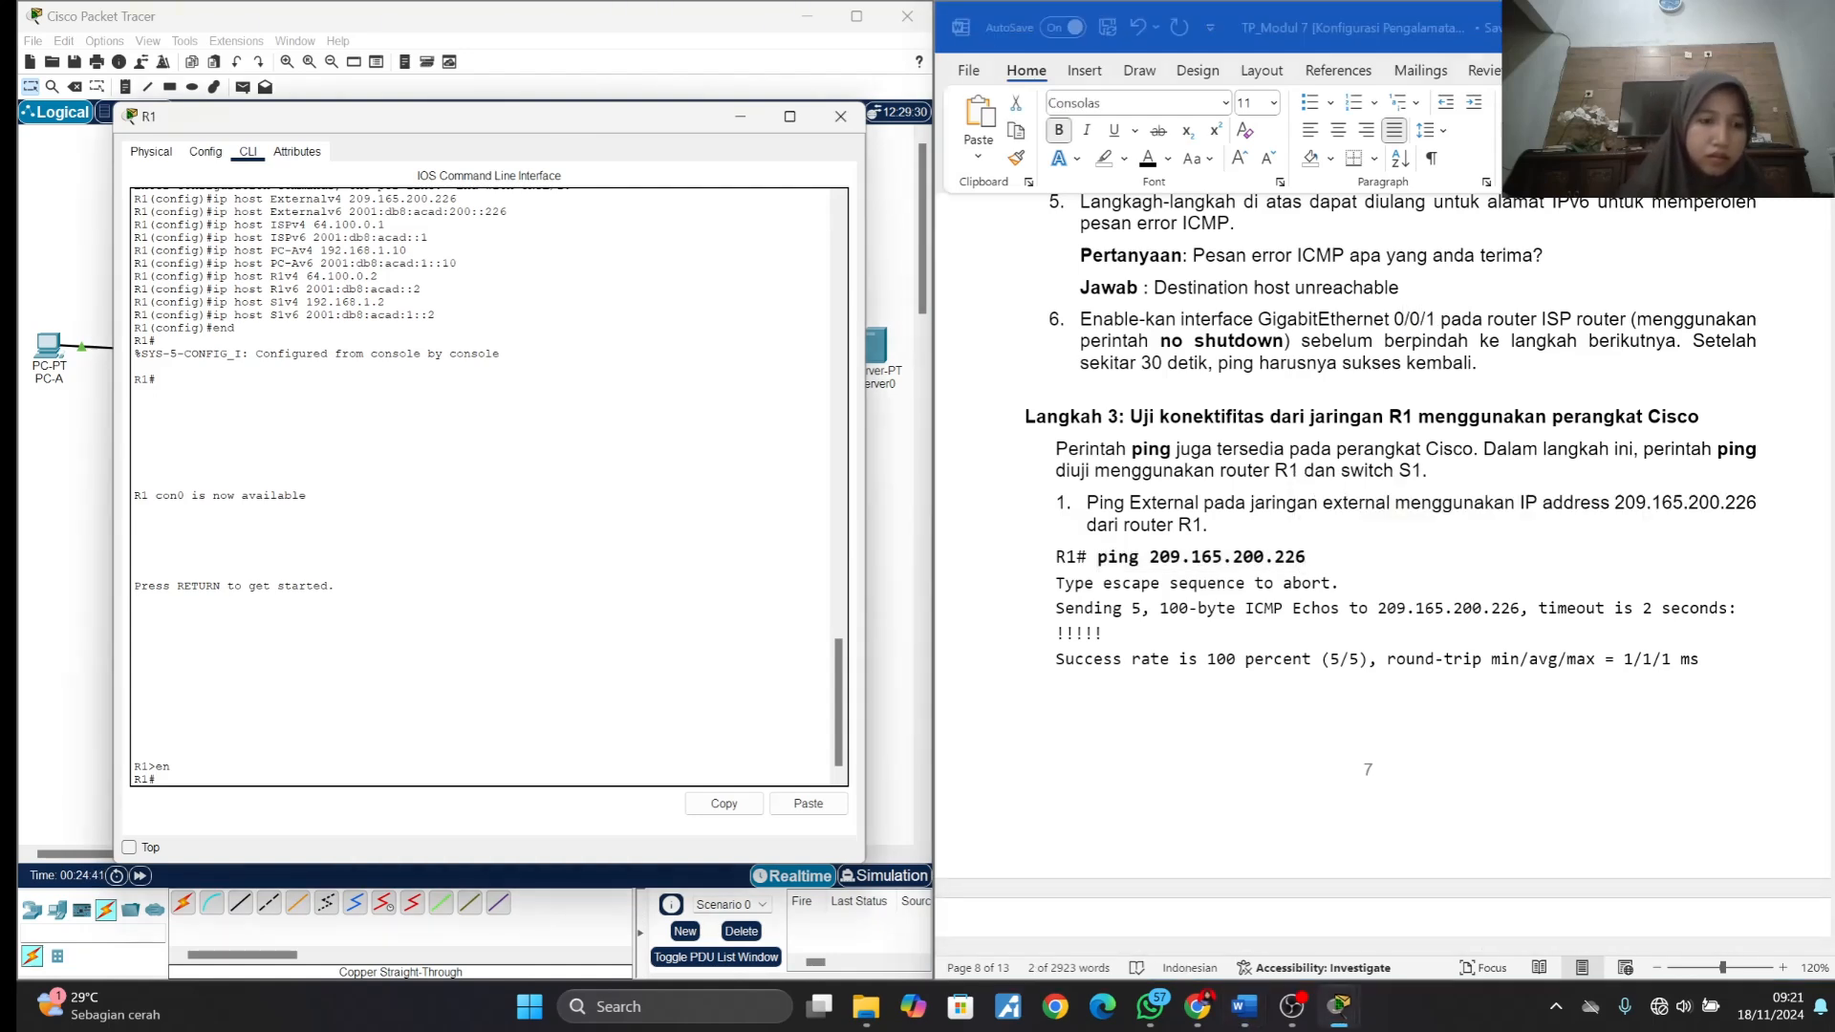
right_click(283, 777)
left_click(308, 813)
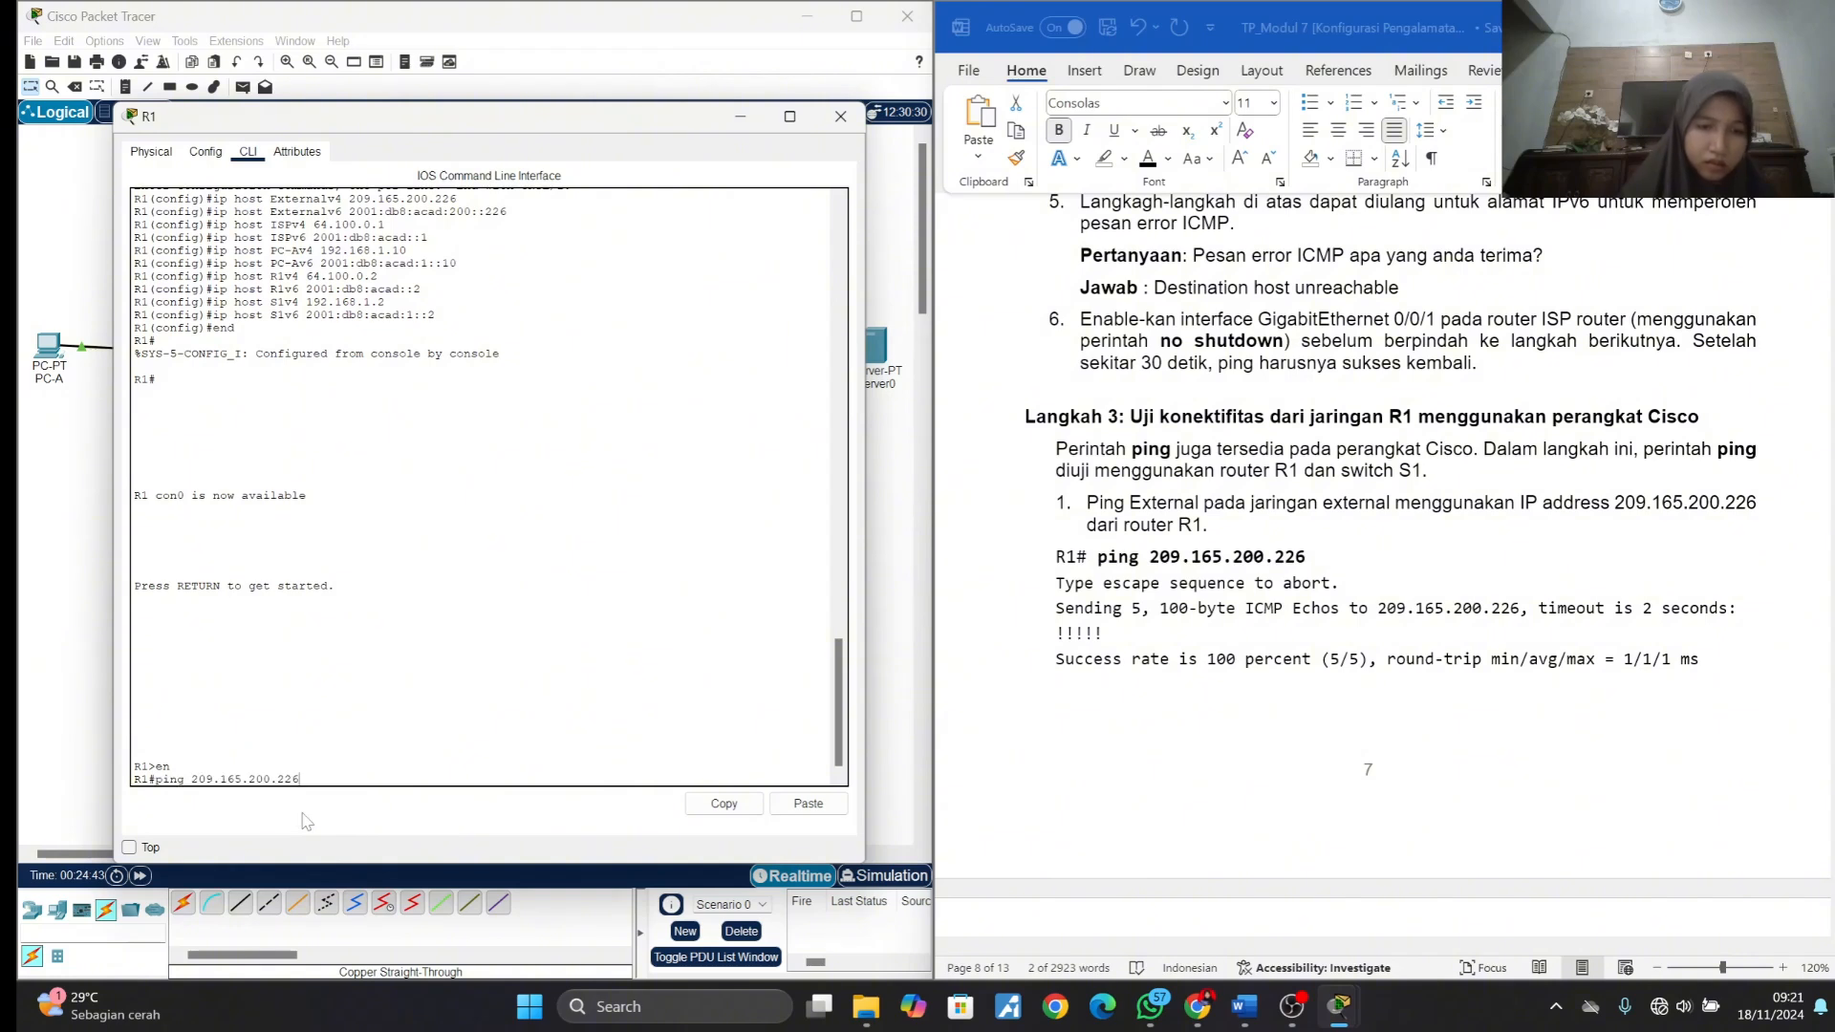
key("Return")
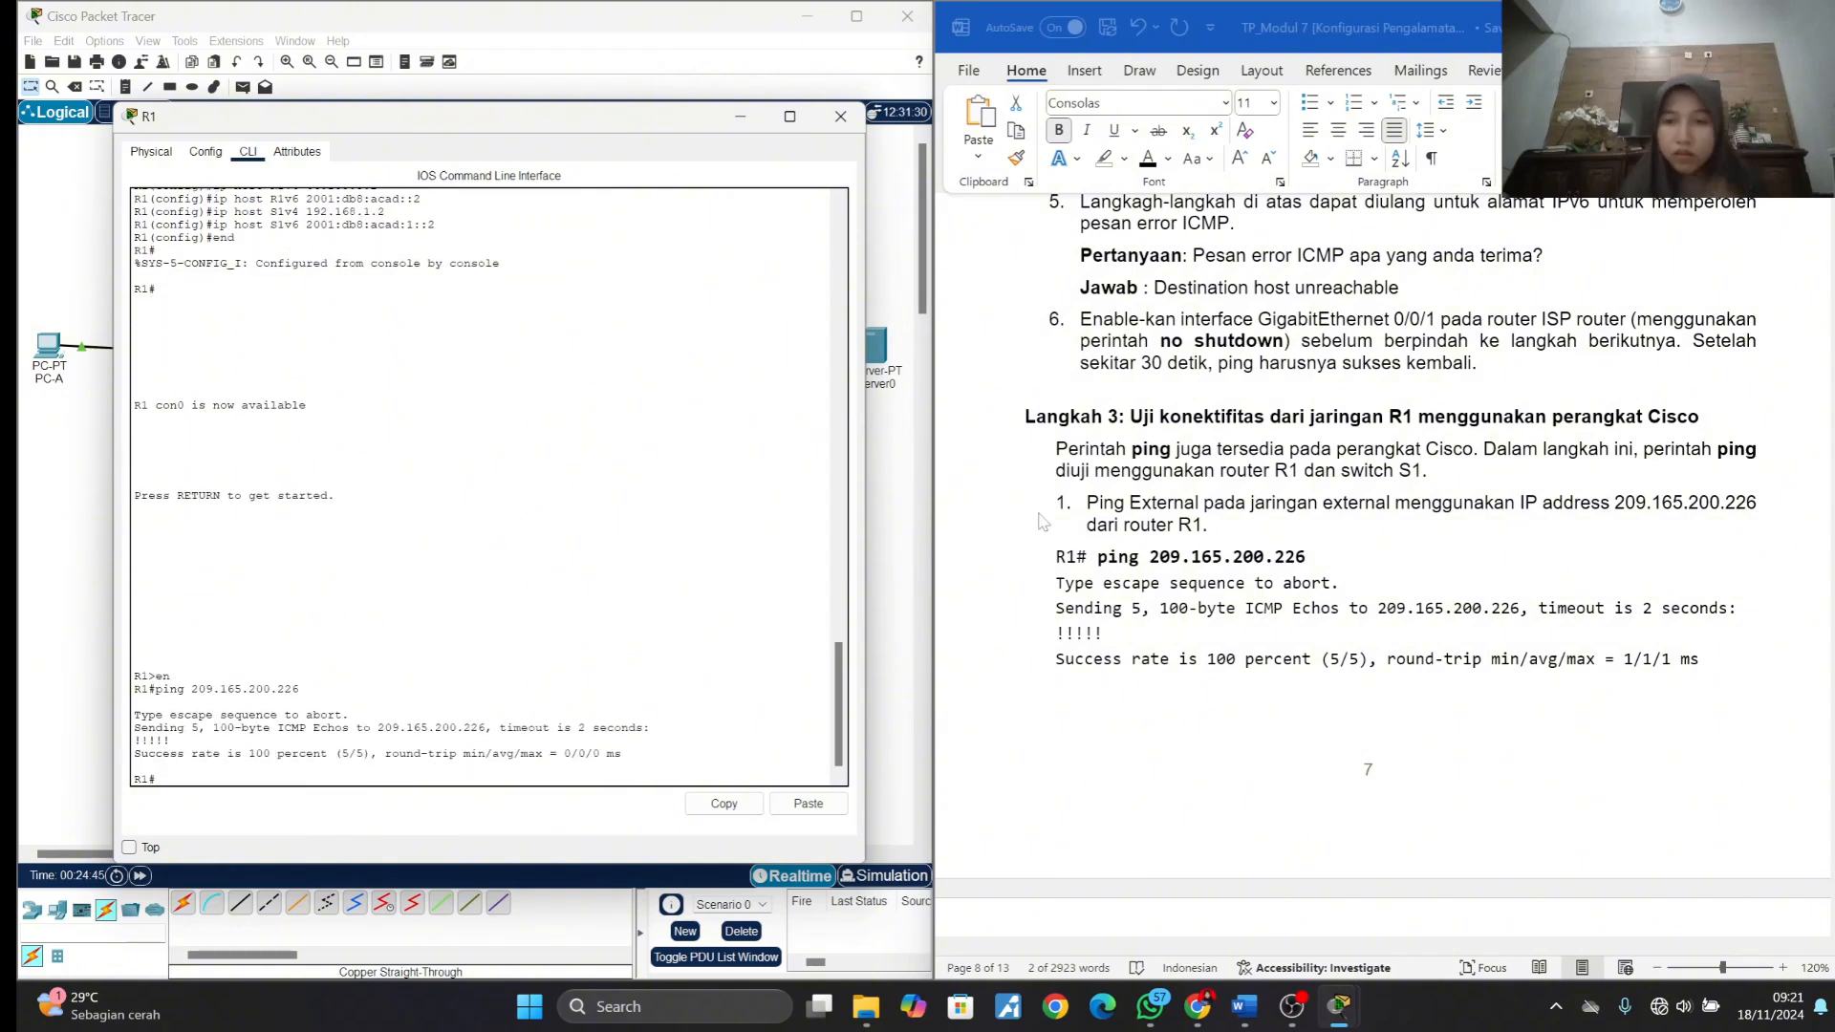
- Read the explanation of the ping result and the item 2 instructions for pinging the external network by hostname
scroll(1206, 568, "down", 1)
scroll(1206, 568, "down", 2)
scroll(1078, 492, "down", 4)
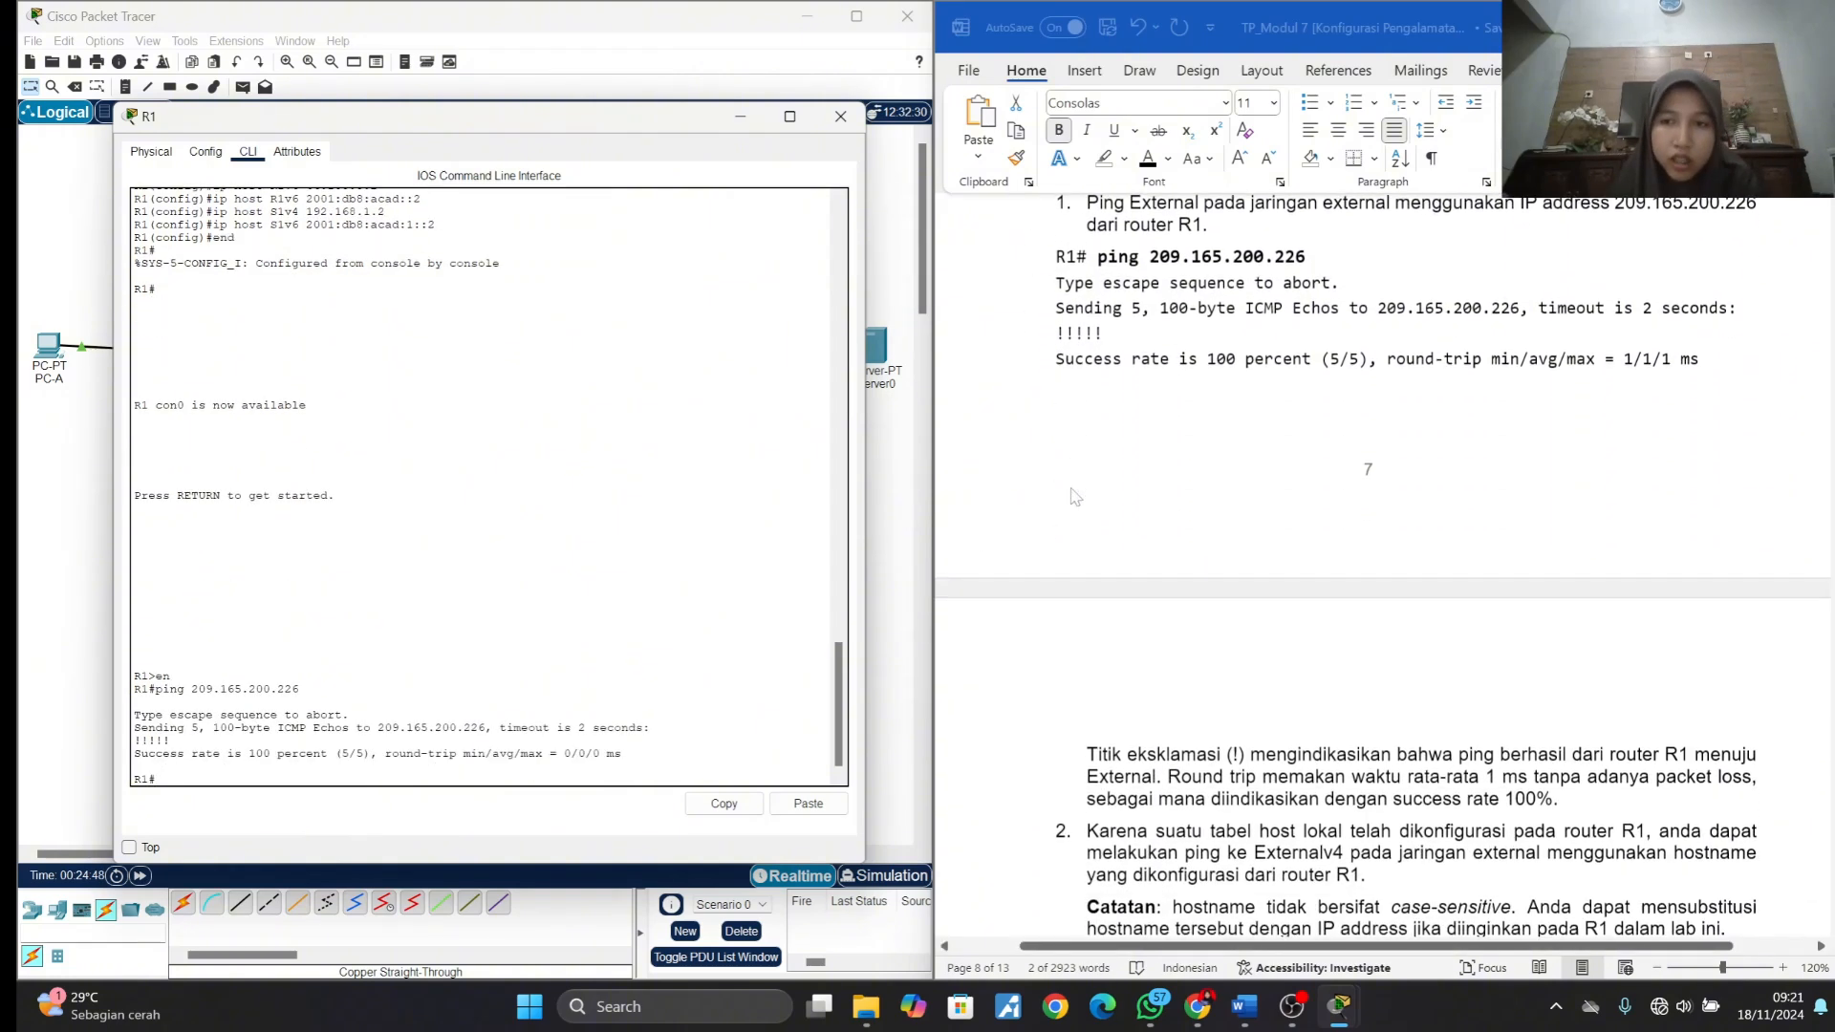
scroll(1230, 775, "down", 4)
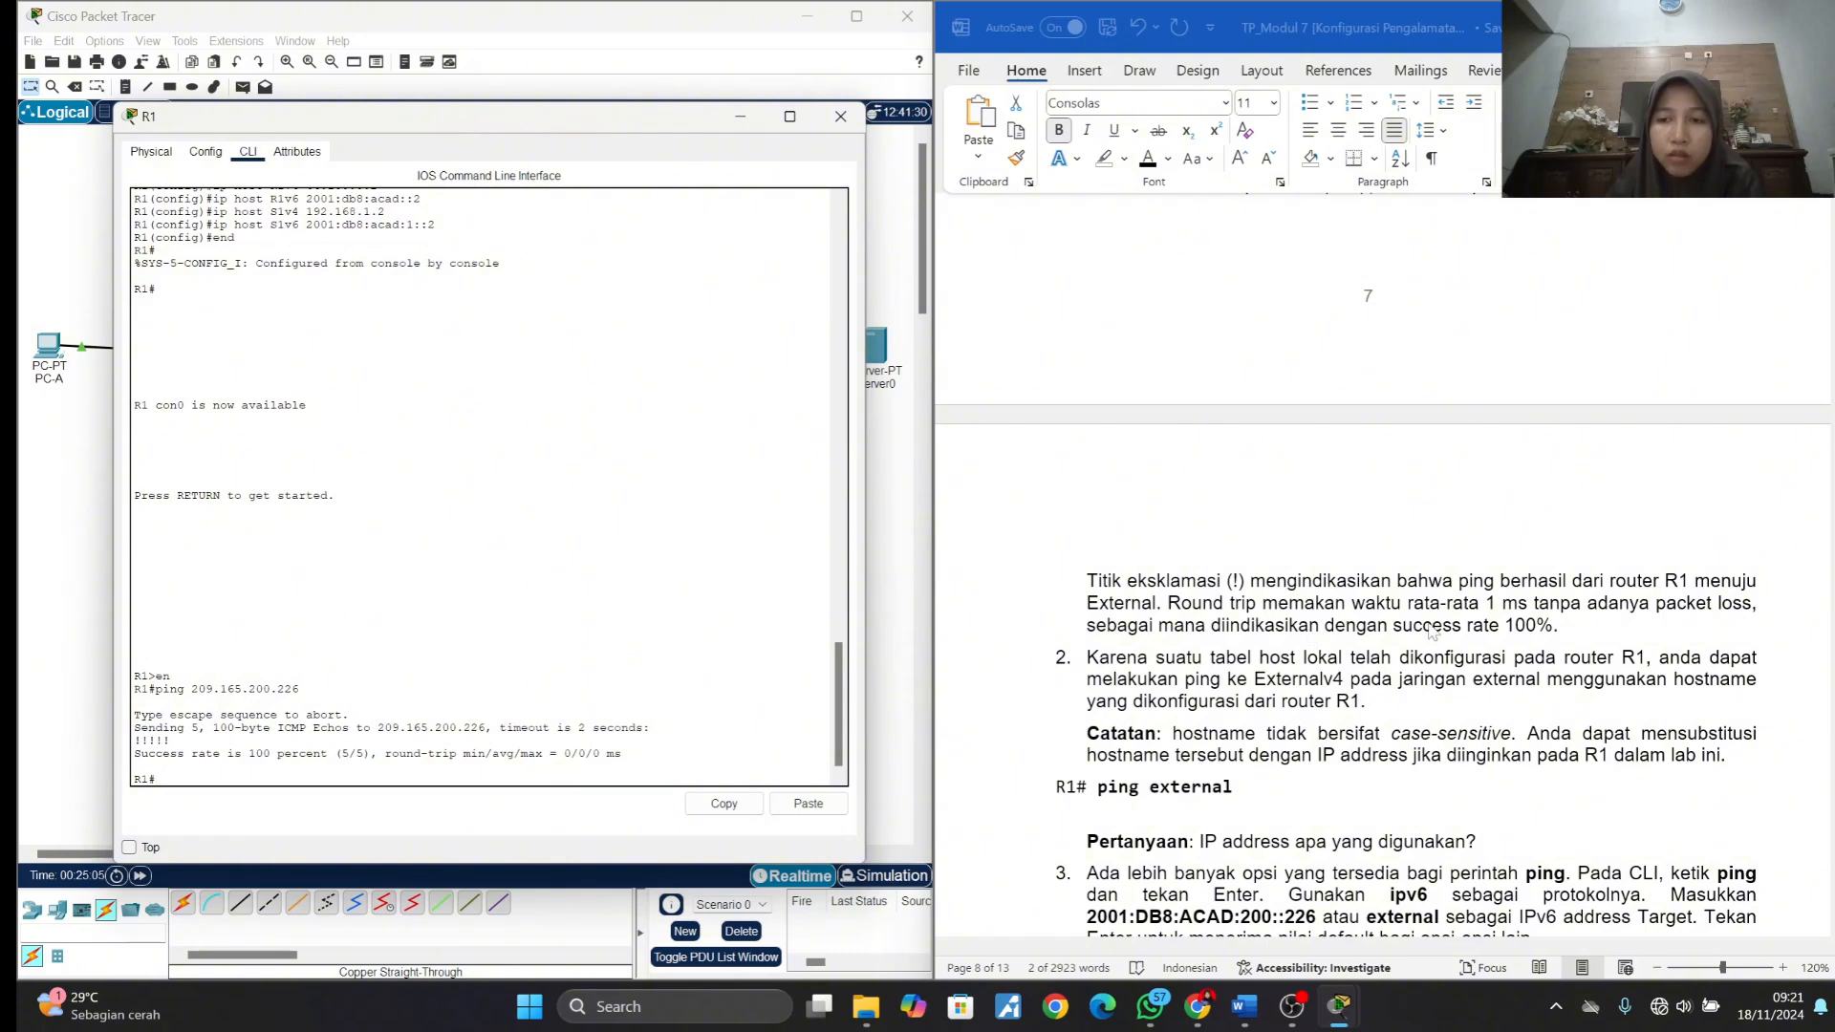
scroll(1530, 626, "down", 1)
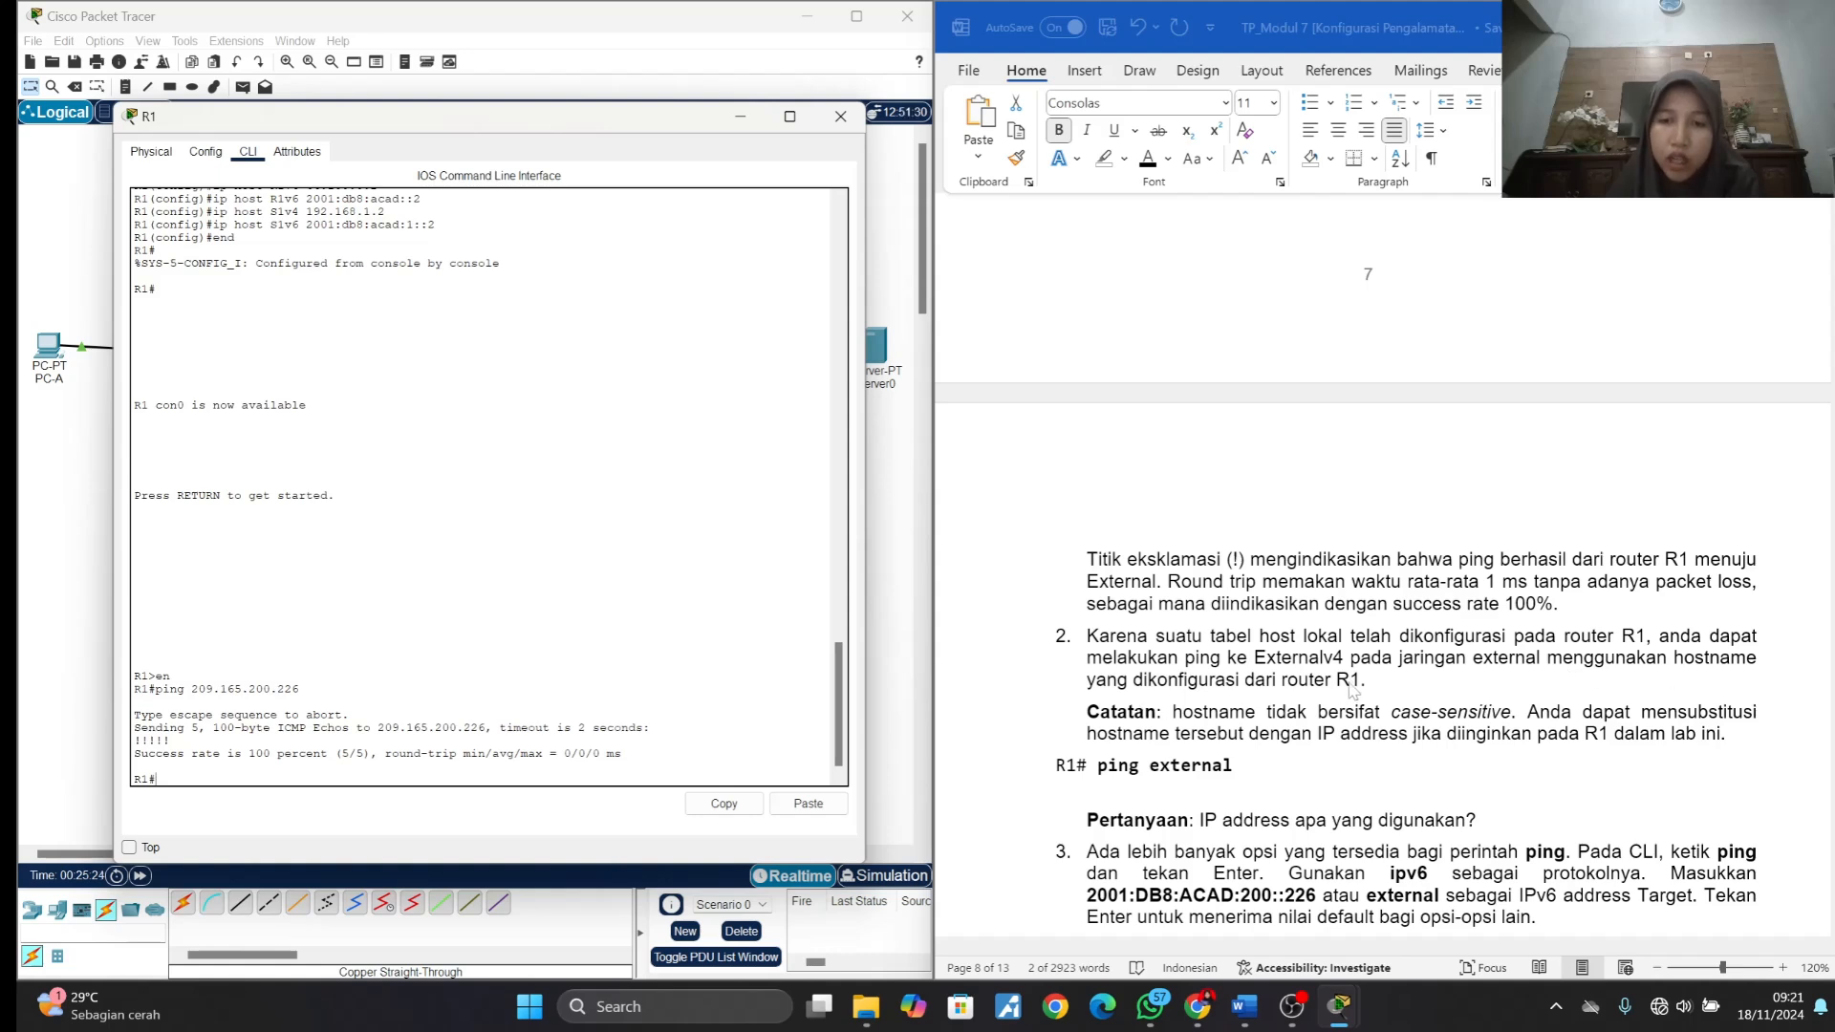
scroll(1118, 736, "down", 1)
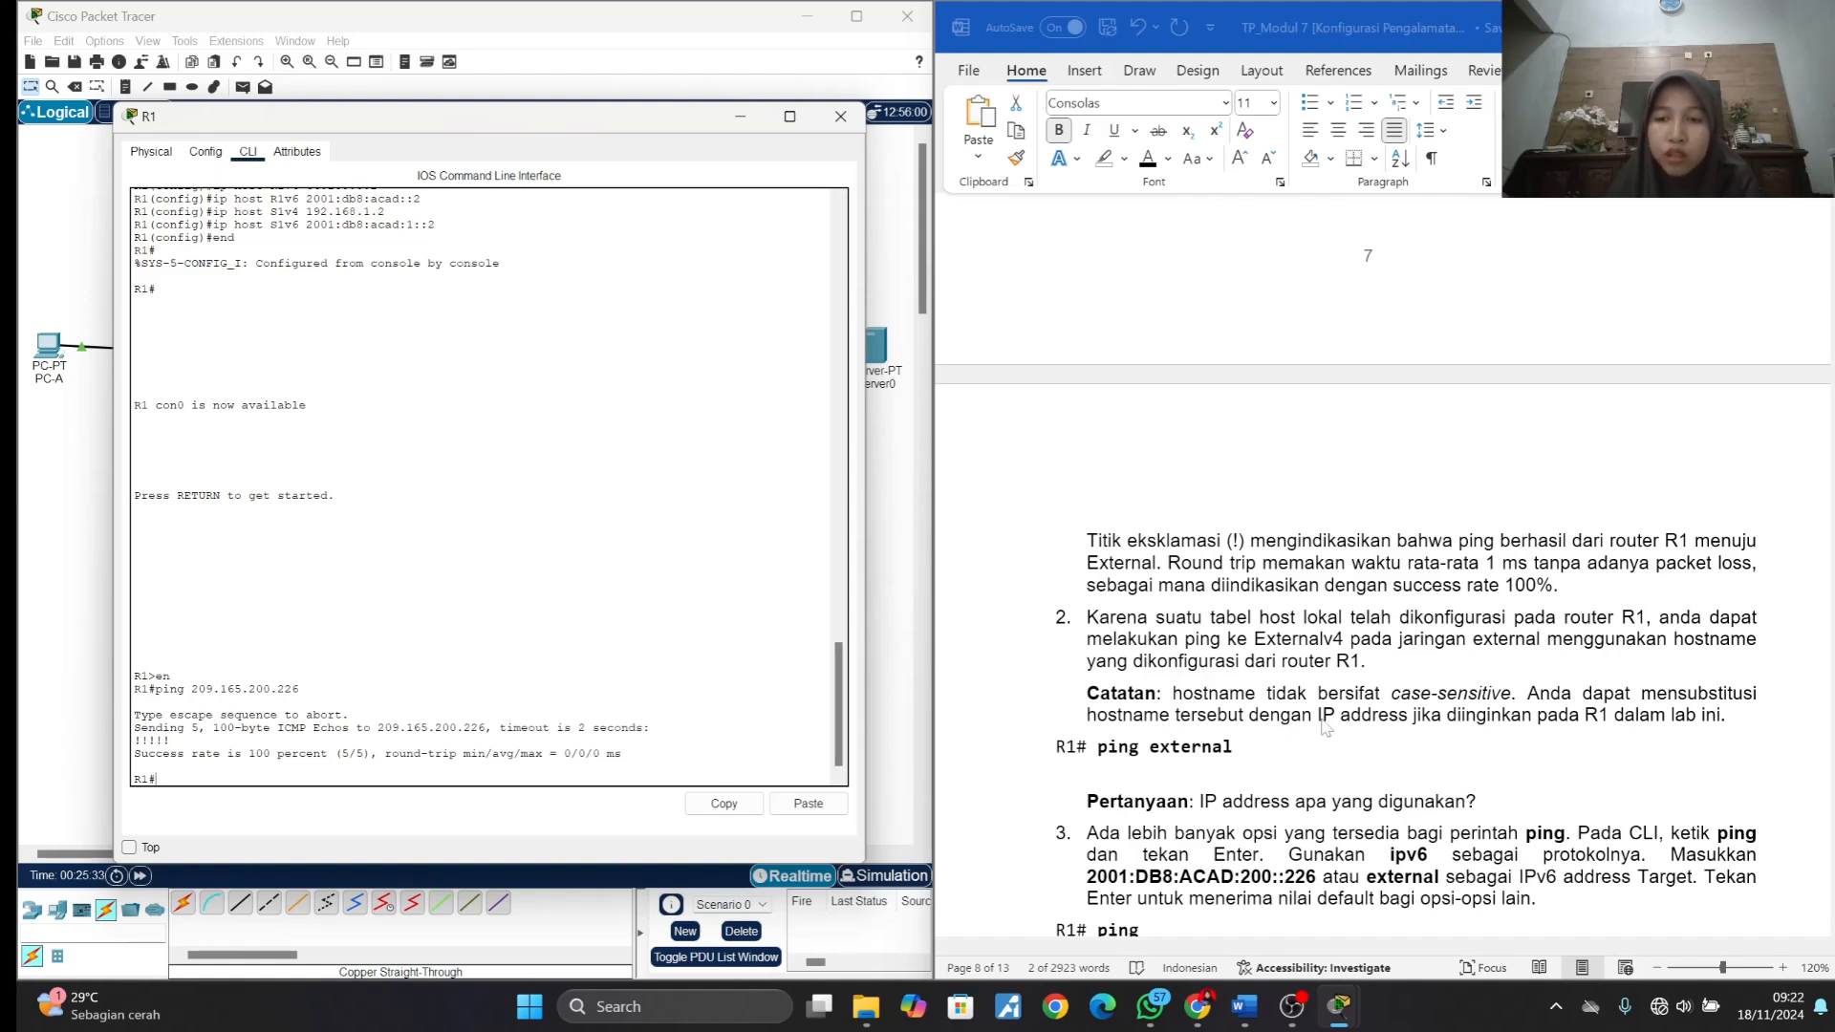
scroll(1325, 729, "down", 1)
scroll(1326, 728, "down", 2)
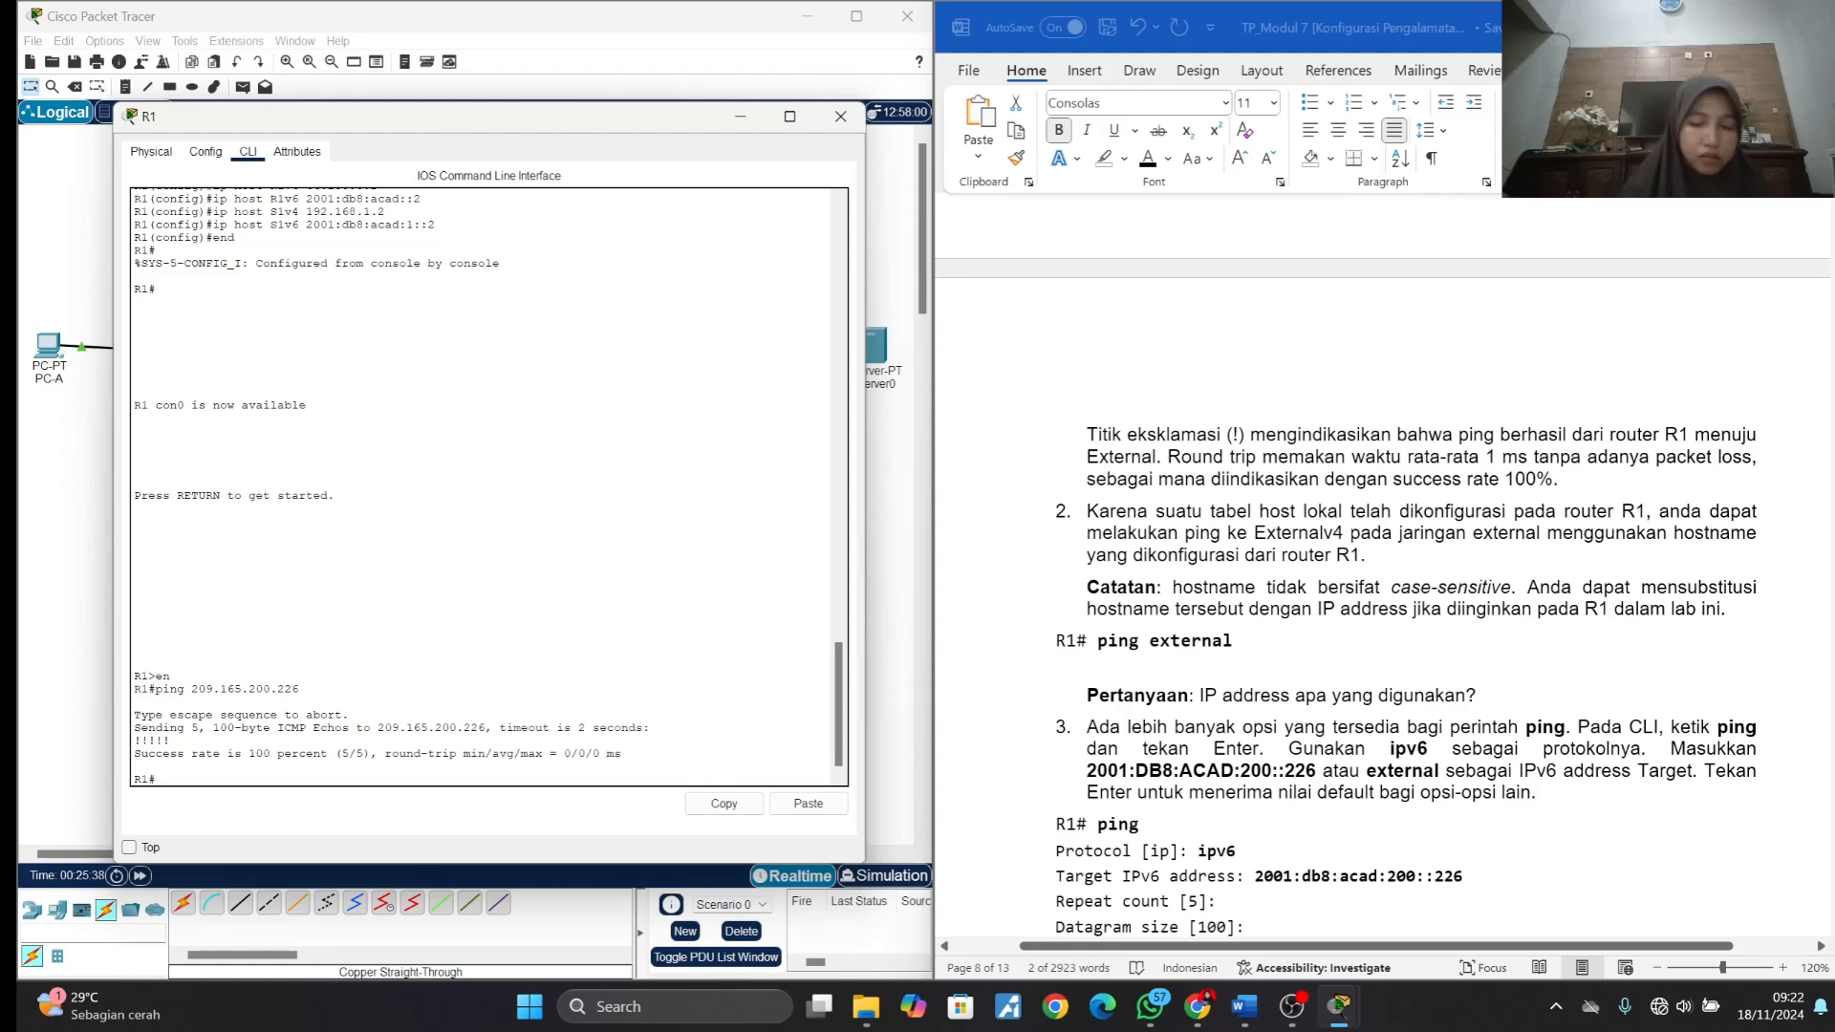
- Ping the external server from R1 by its configured hostname Externalv4
type("ping e")
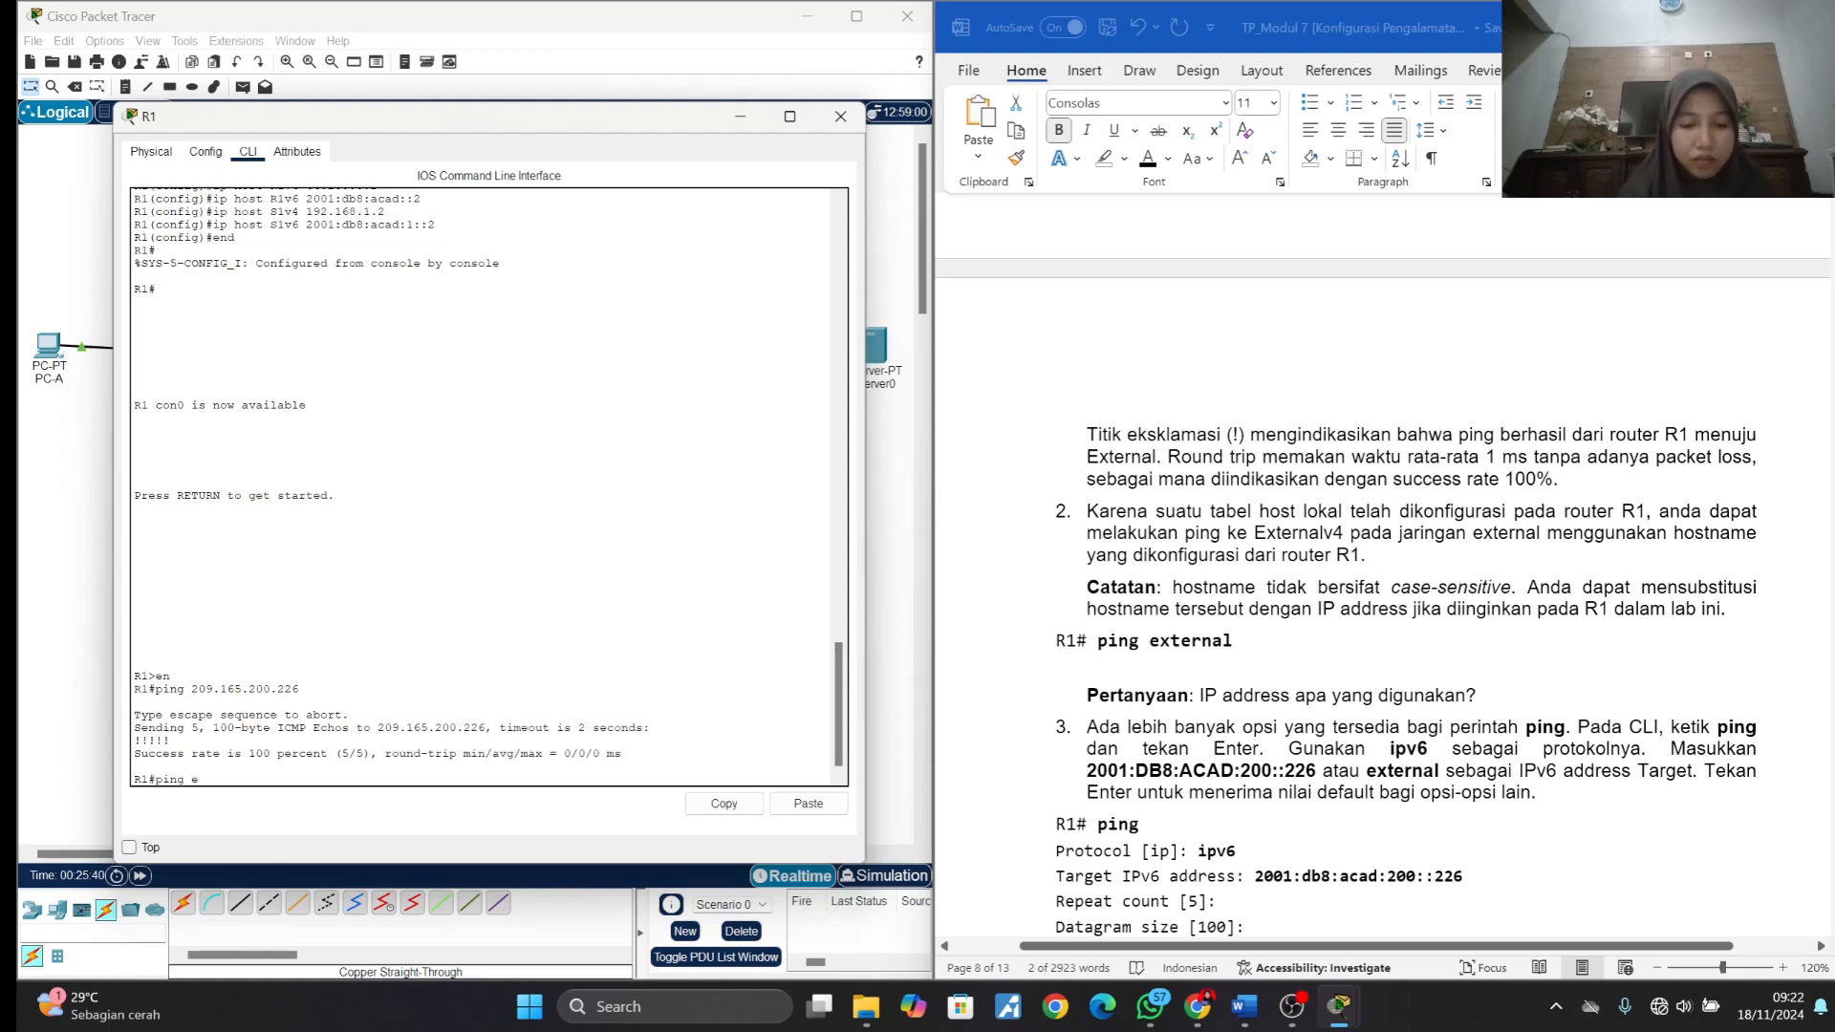
type("xternalv4")
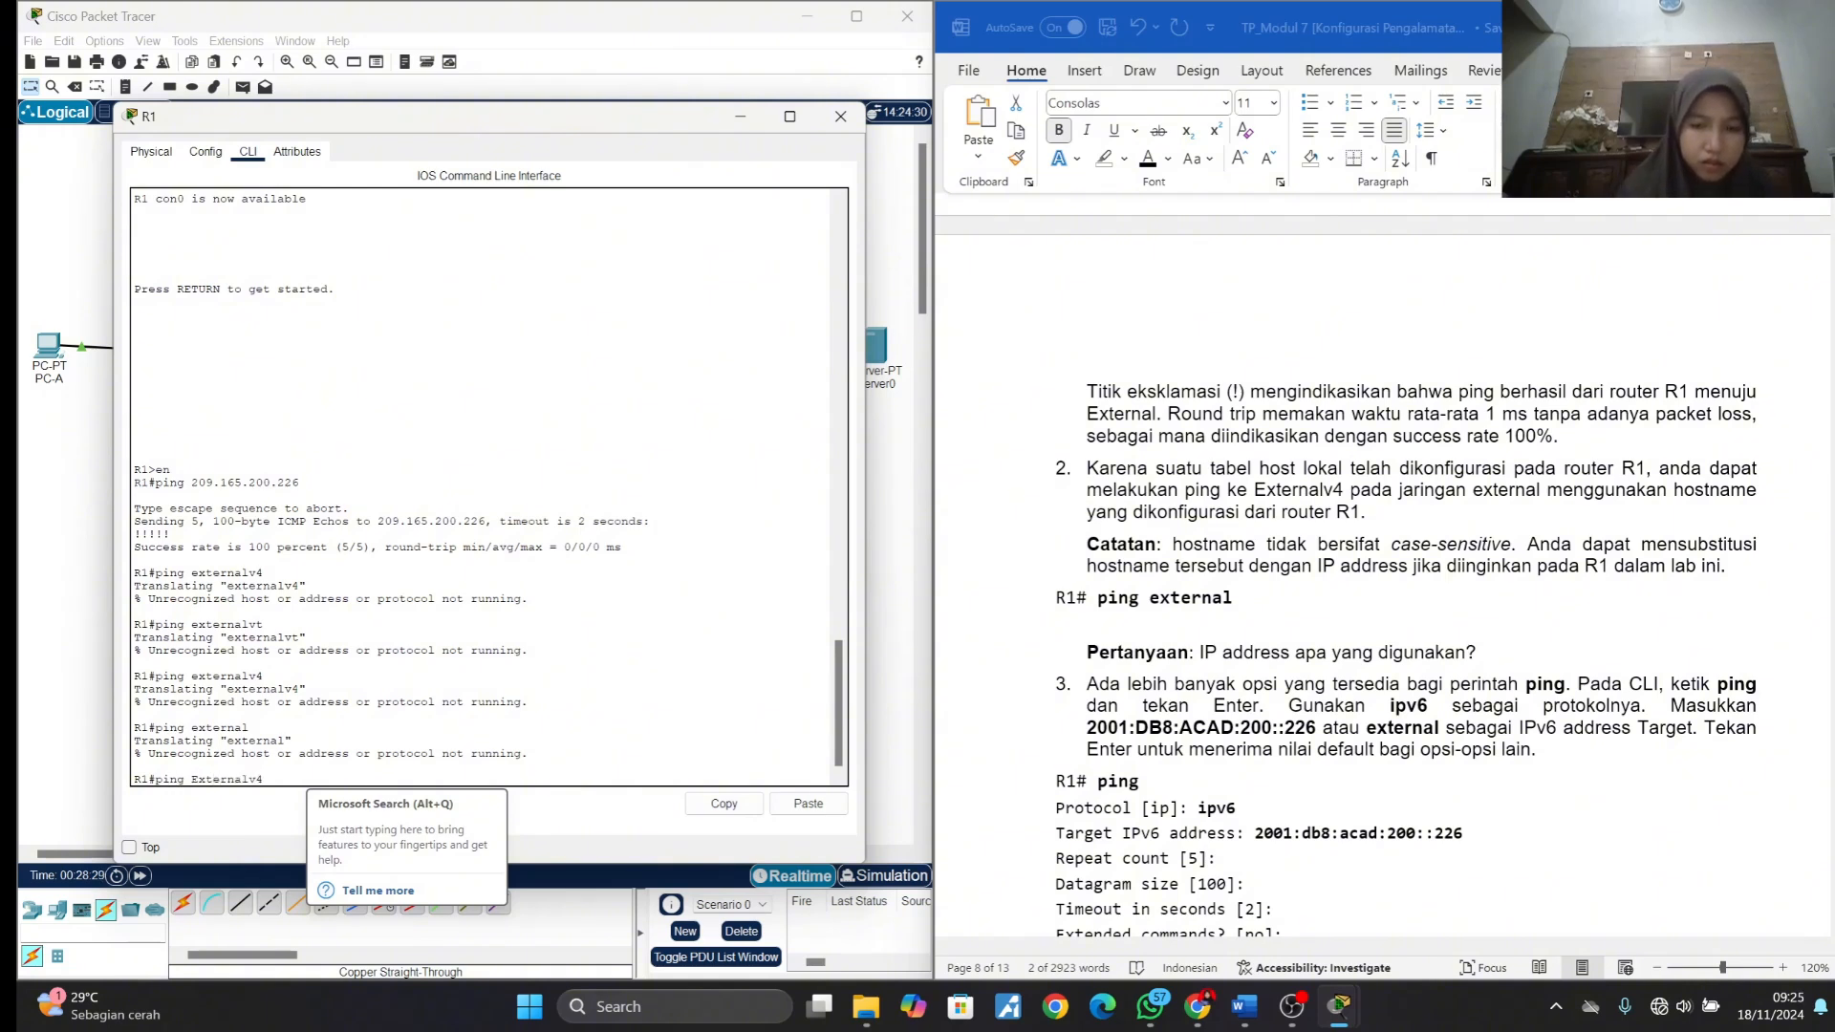
key("Return")
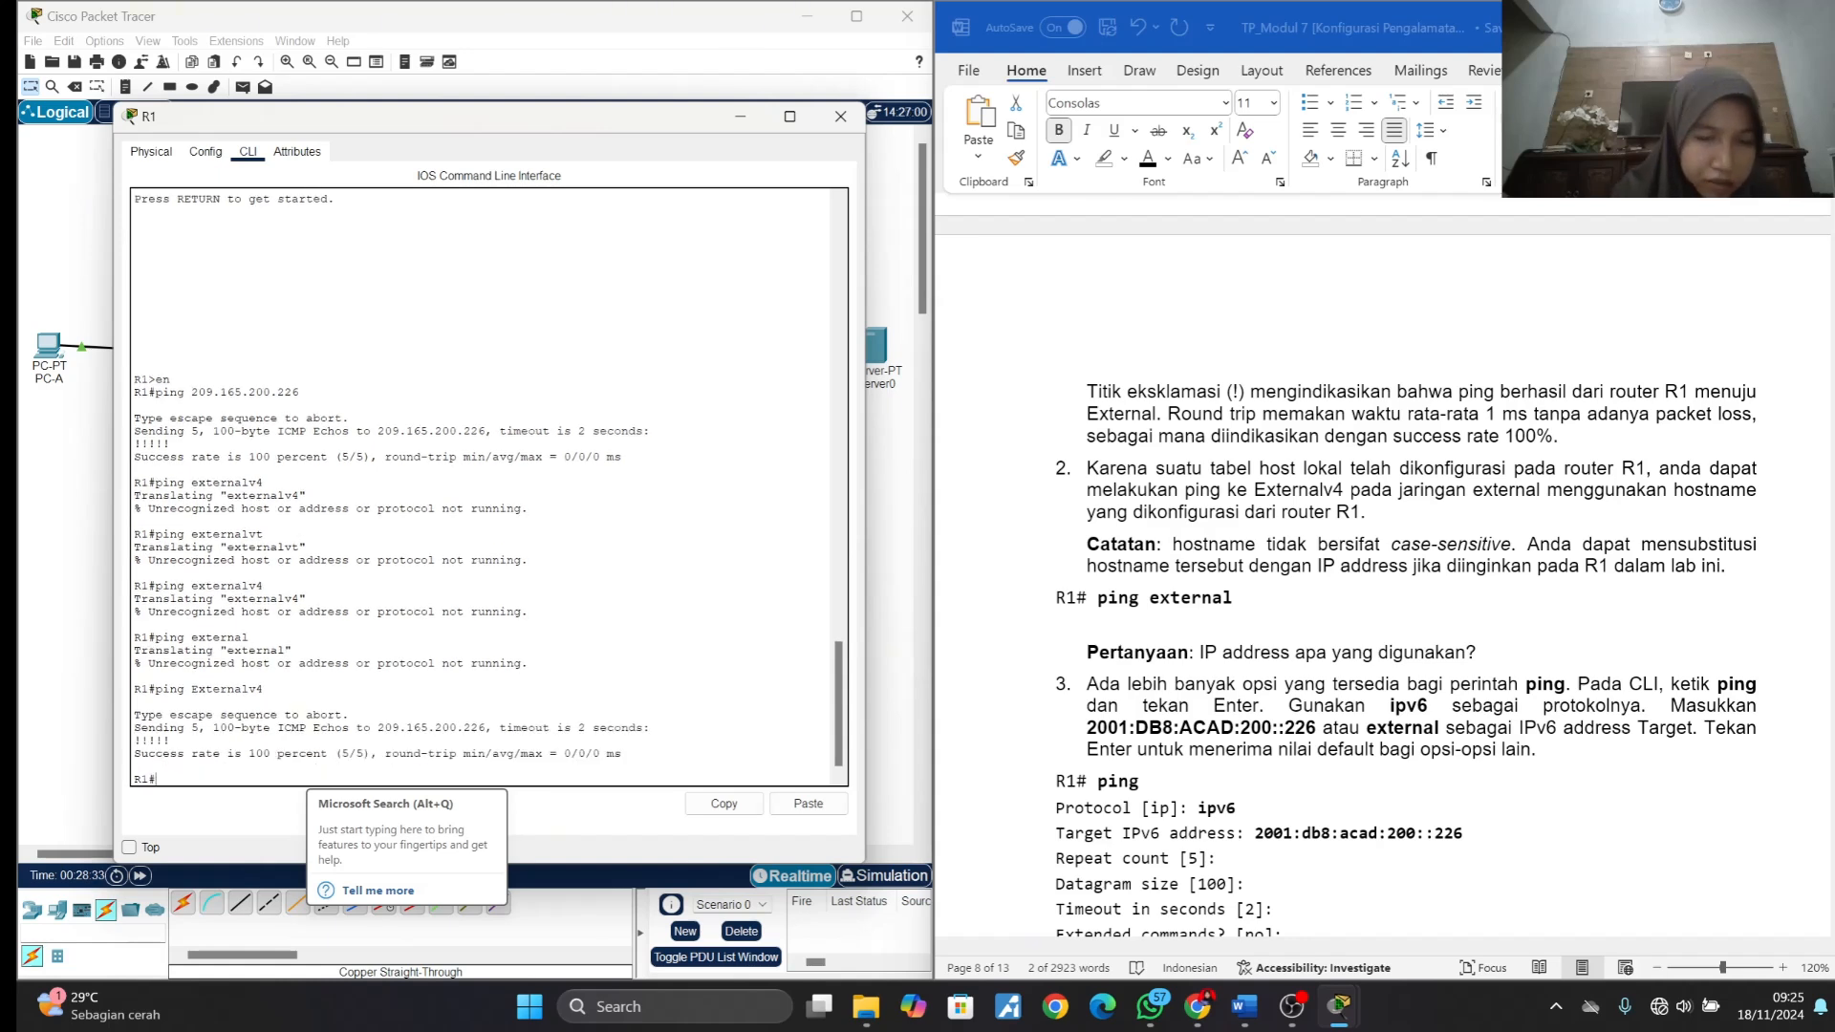
- Find the IP address question under item 2 and copy 209.165.200.226 from R1's Externalv4 ping output
scroll(1434, 690, "down", 1)
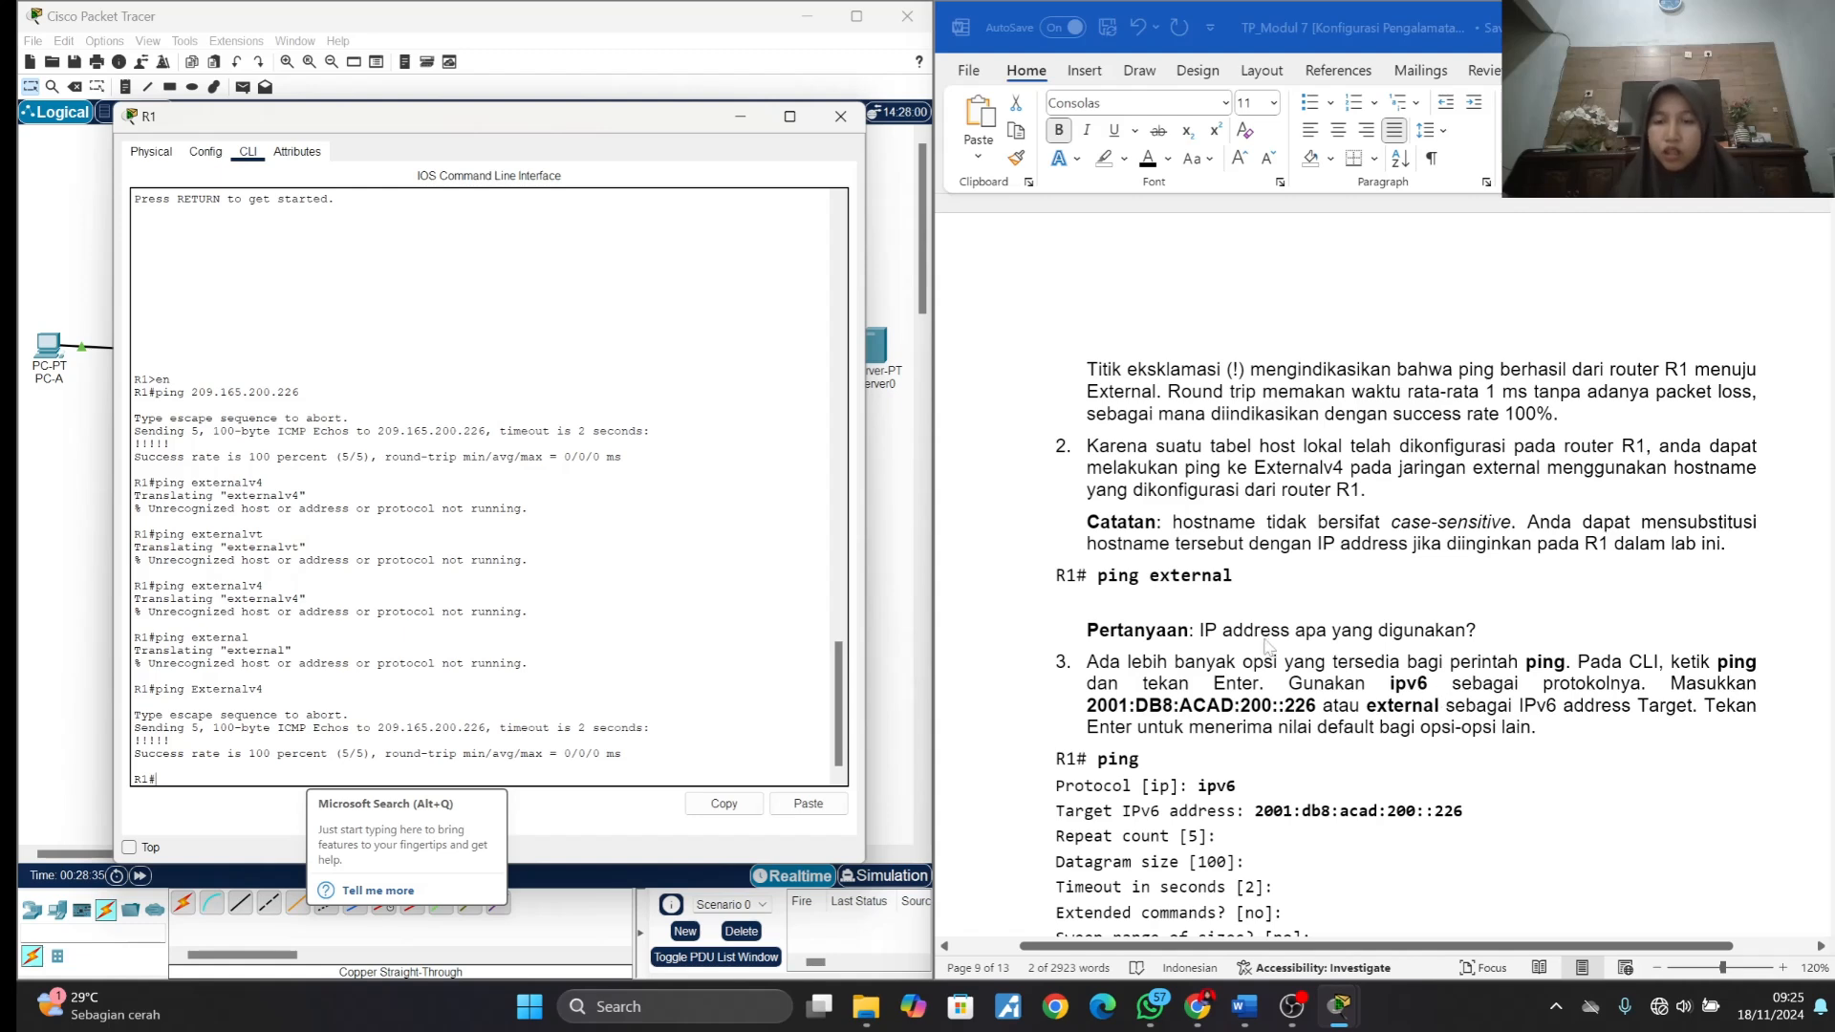
left_click(1494, 638)
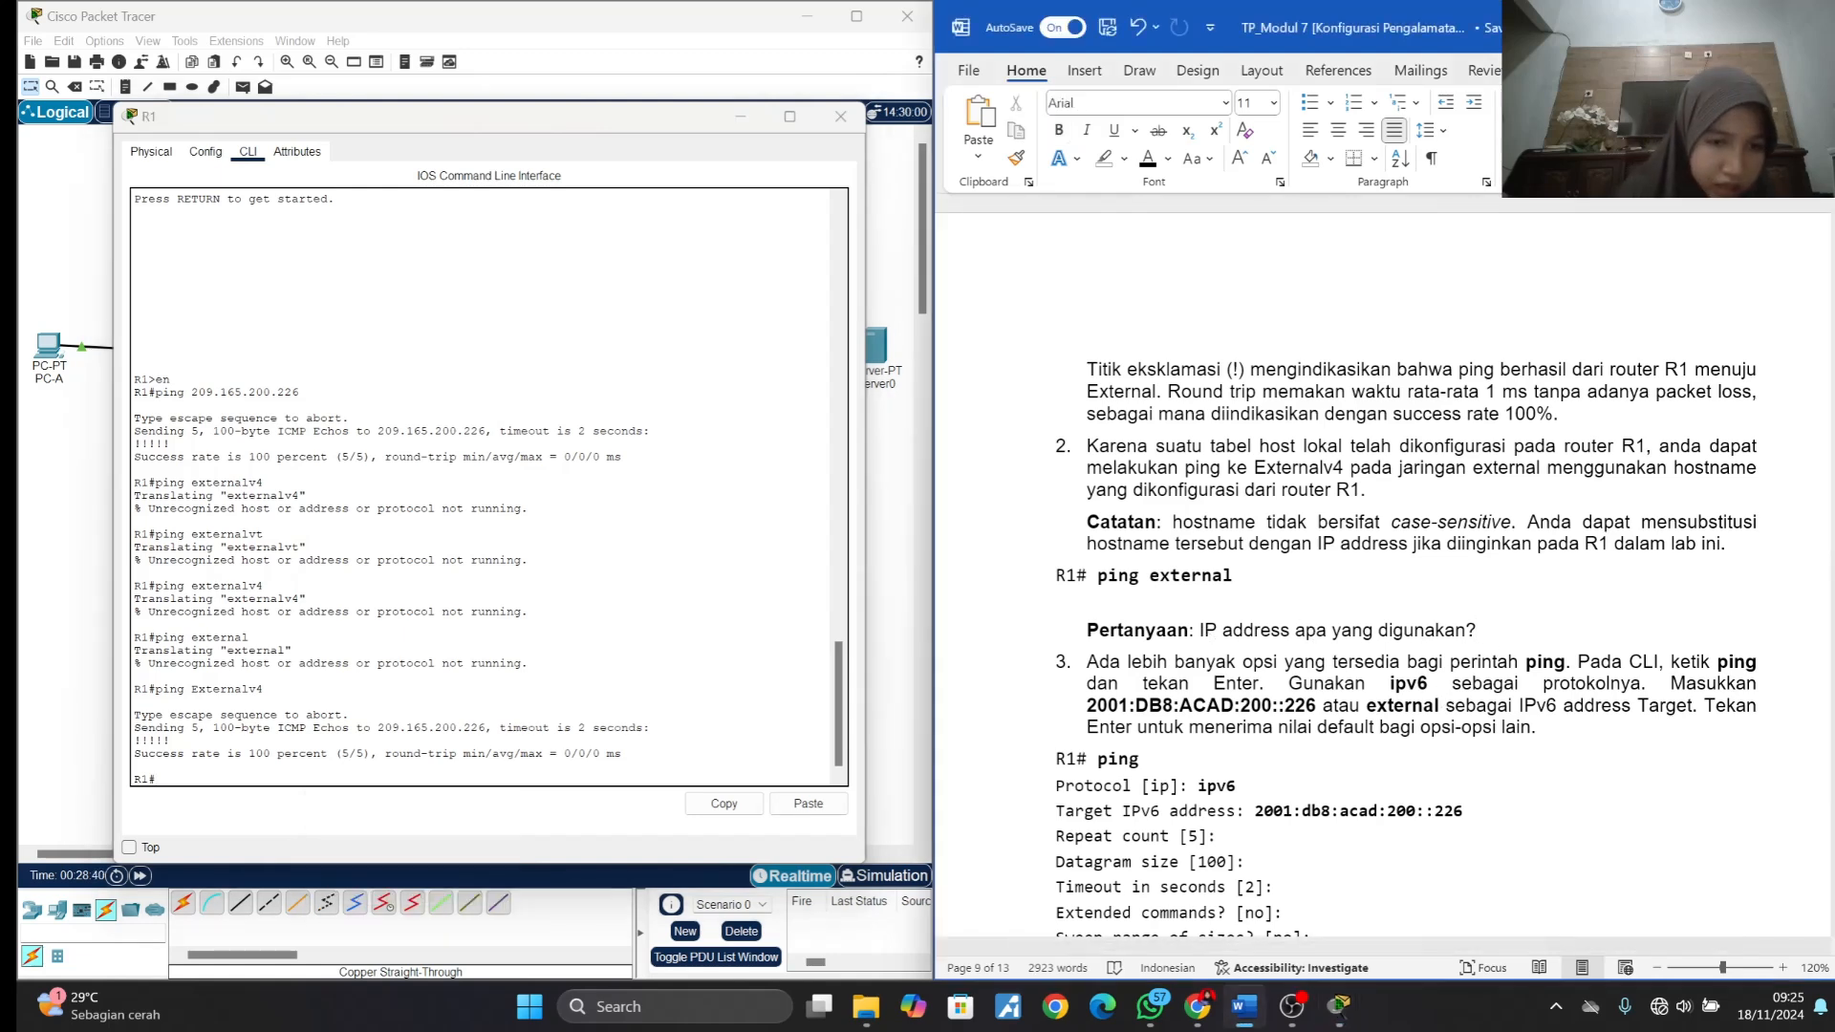
left_click_drag(379, 727, 485, 728)
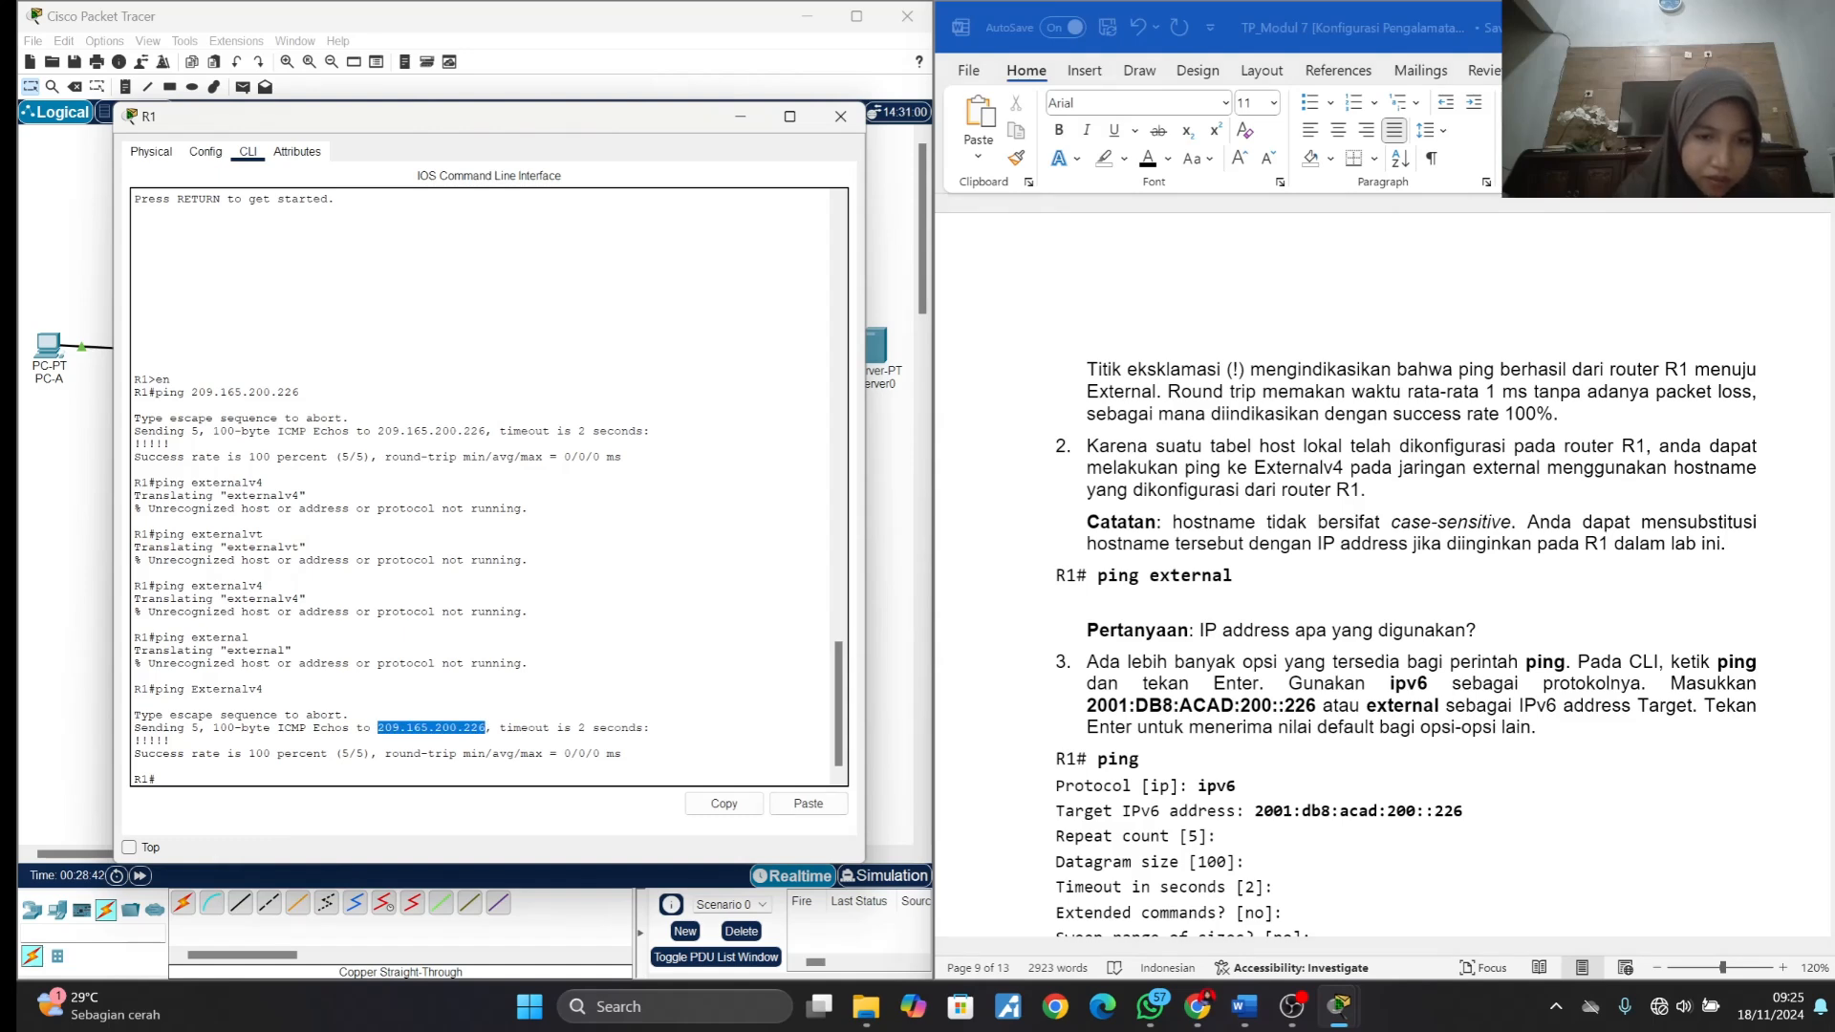
right_click(462, 733)
left_click(496, 740)
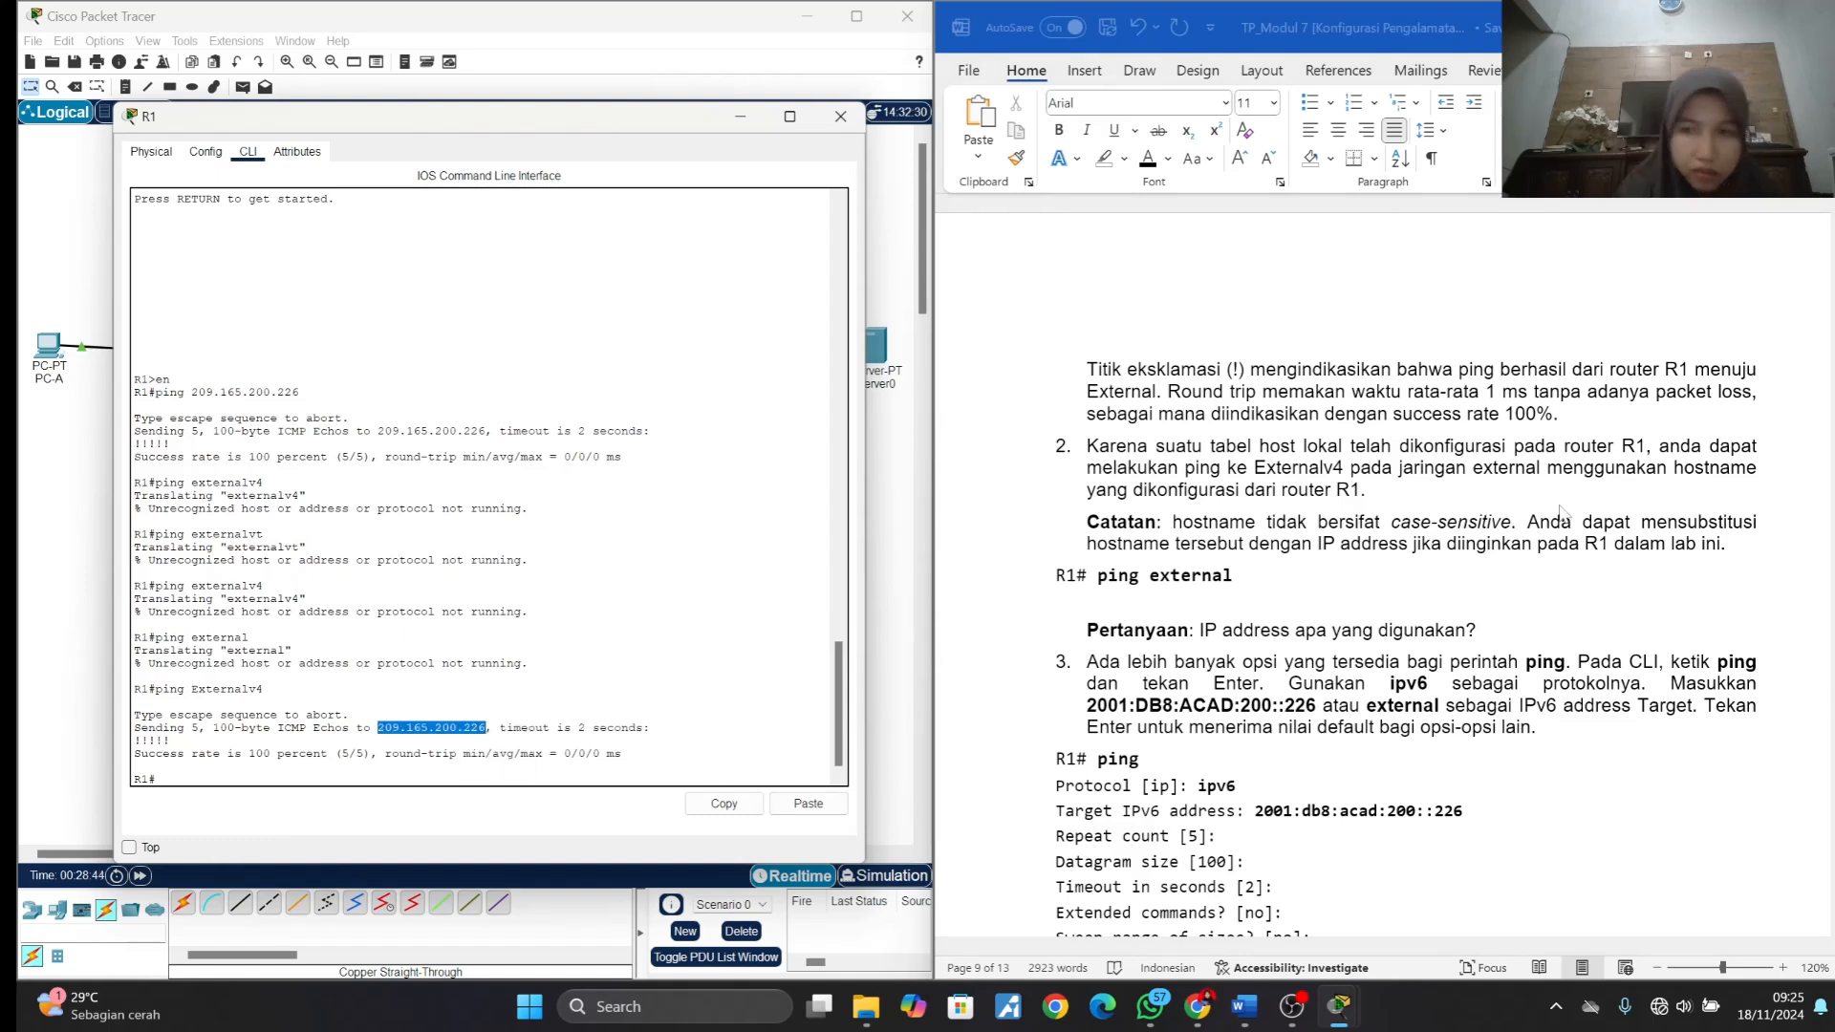
- Add a line below the item 2 question with a bold "Jawab" label and the copied address 209.165.200.226
left_click(1480, 629)
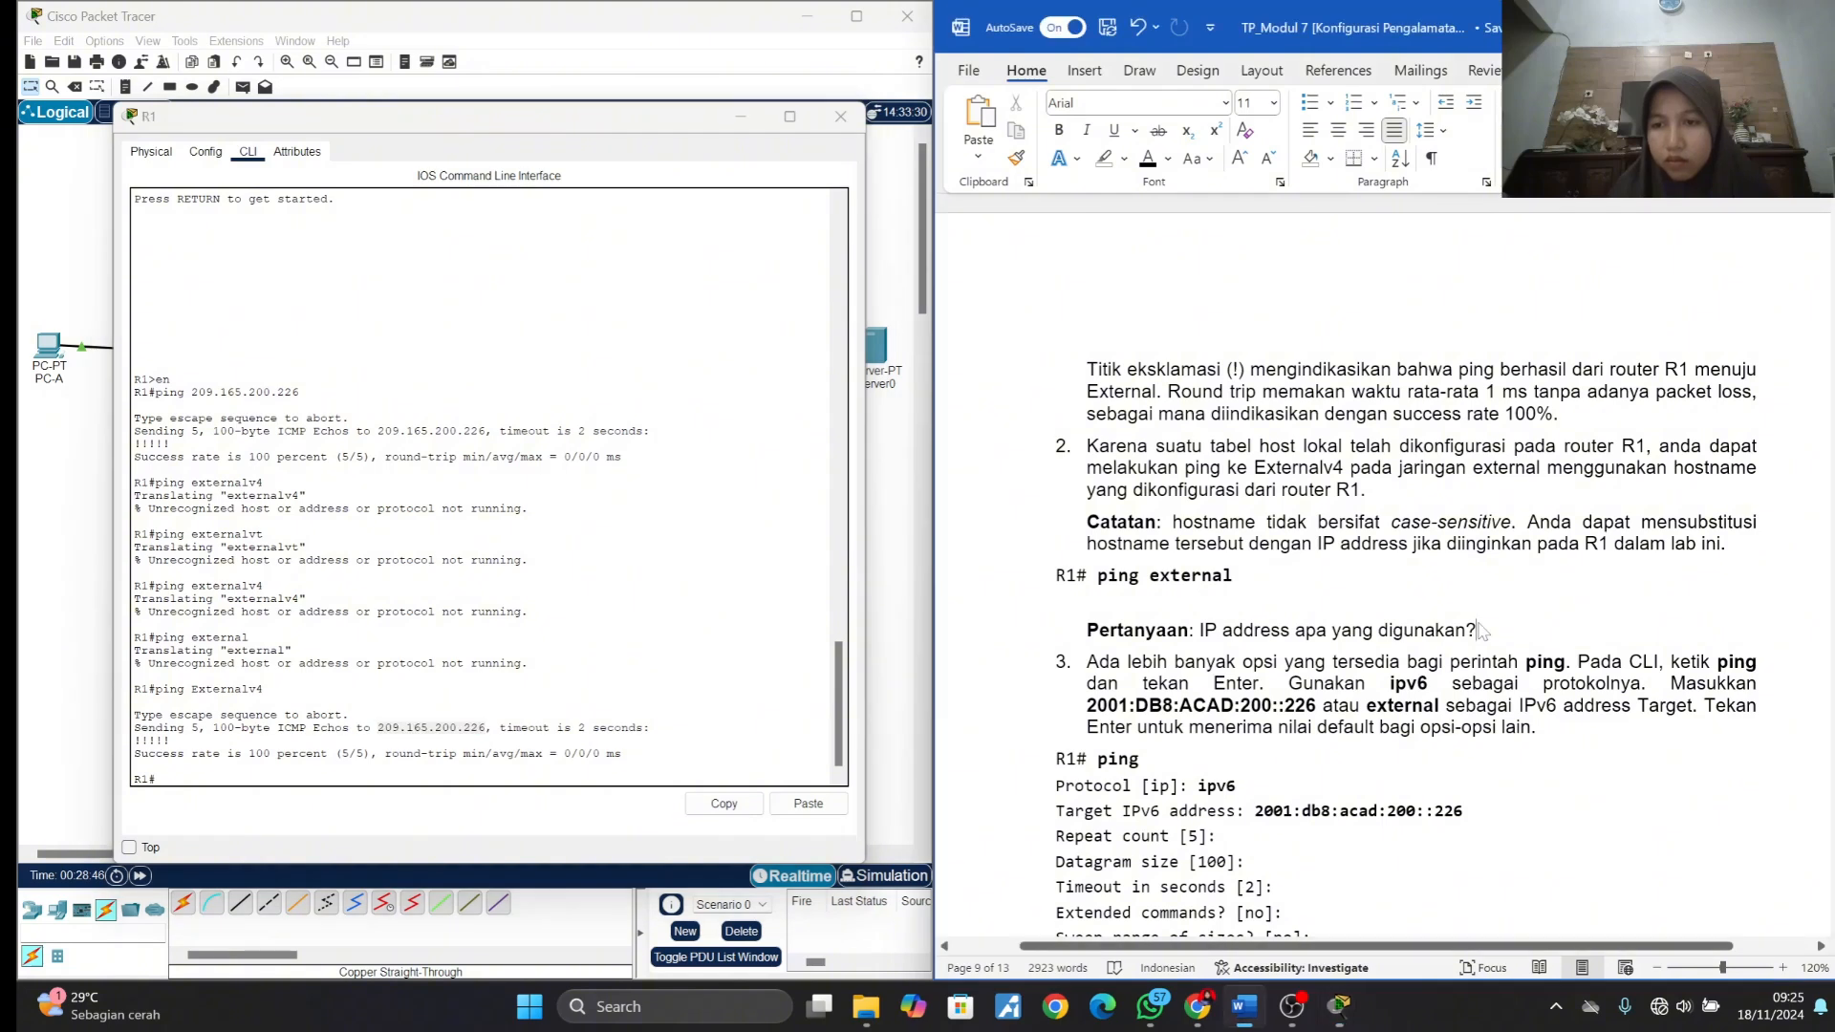
key("Return")
key("ctrl+b")
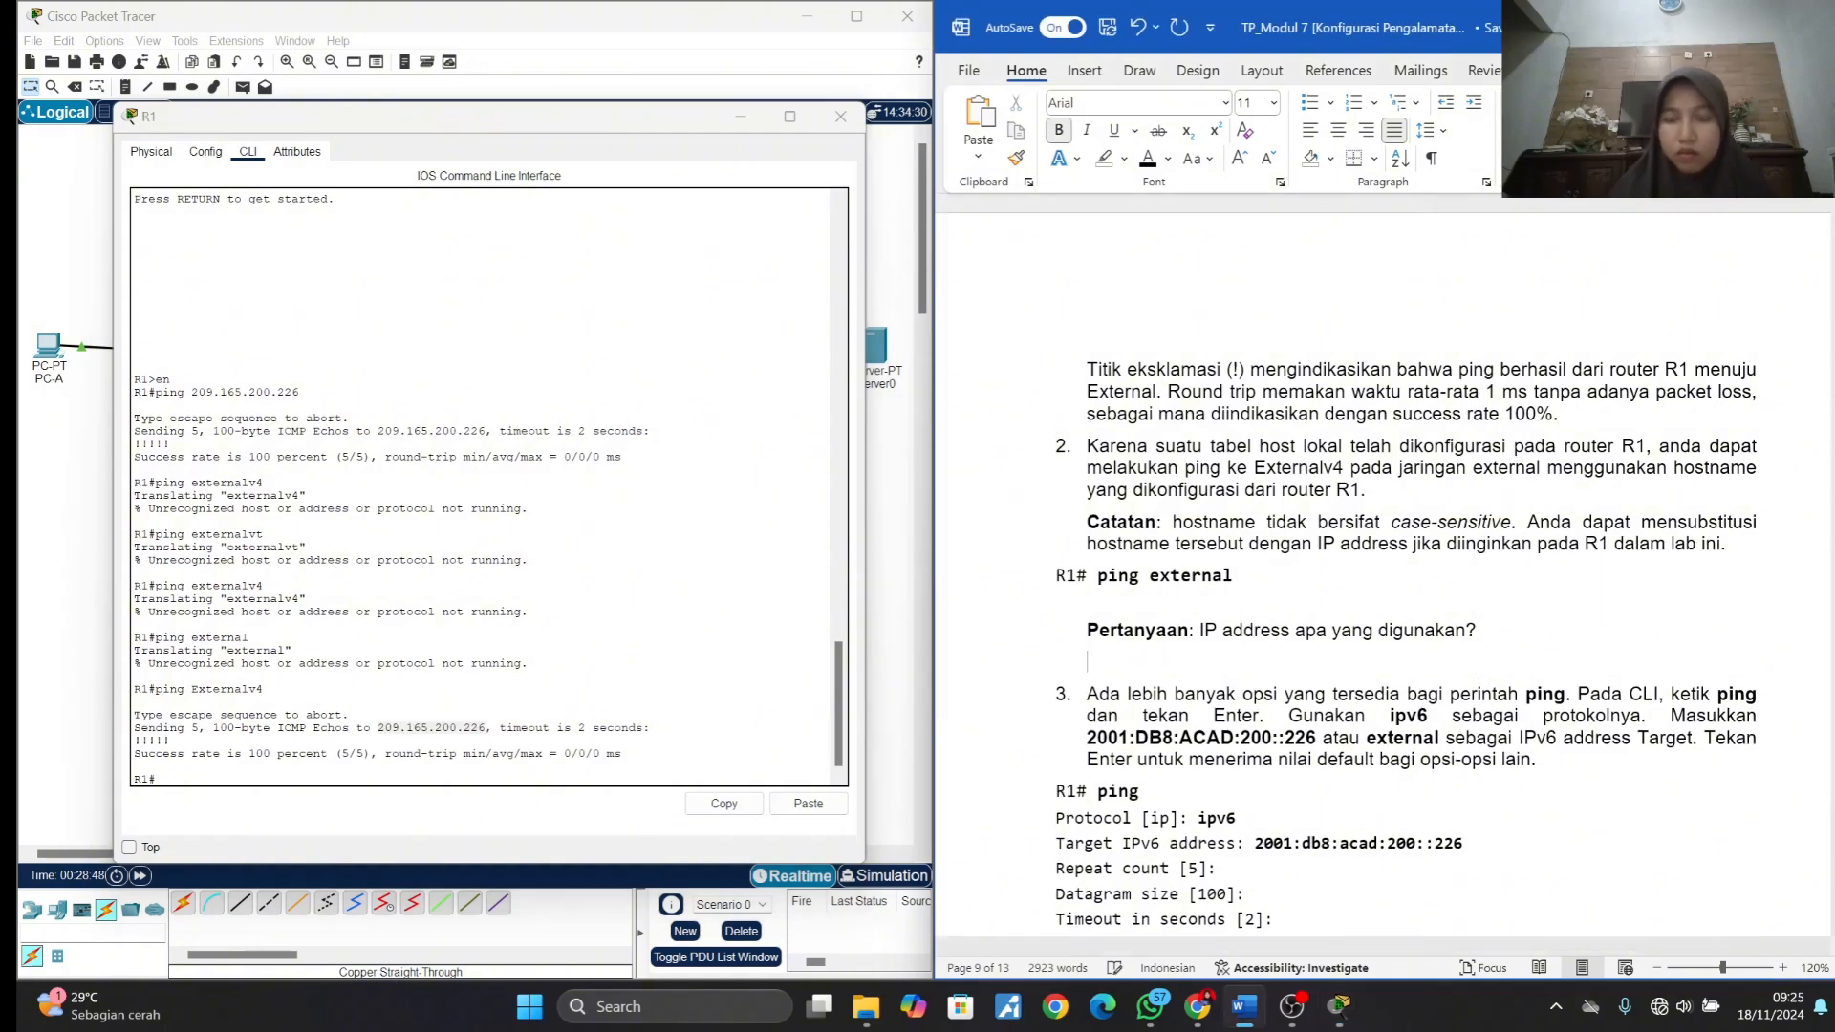
type("Jaw")
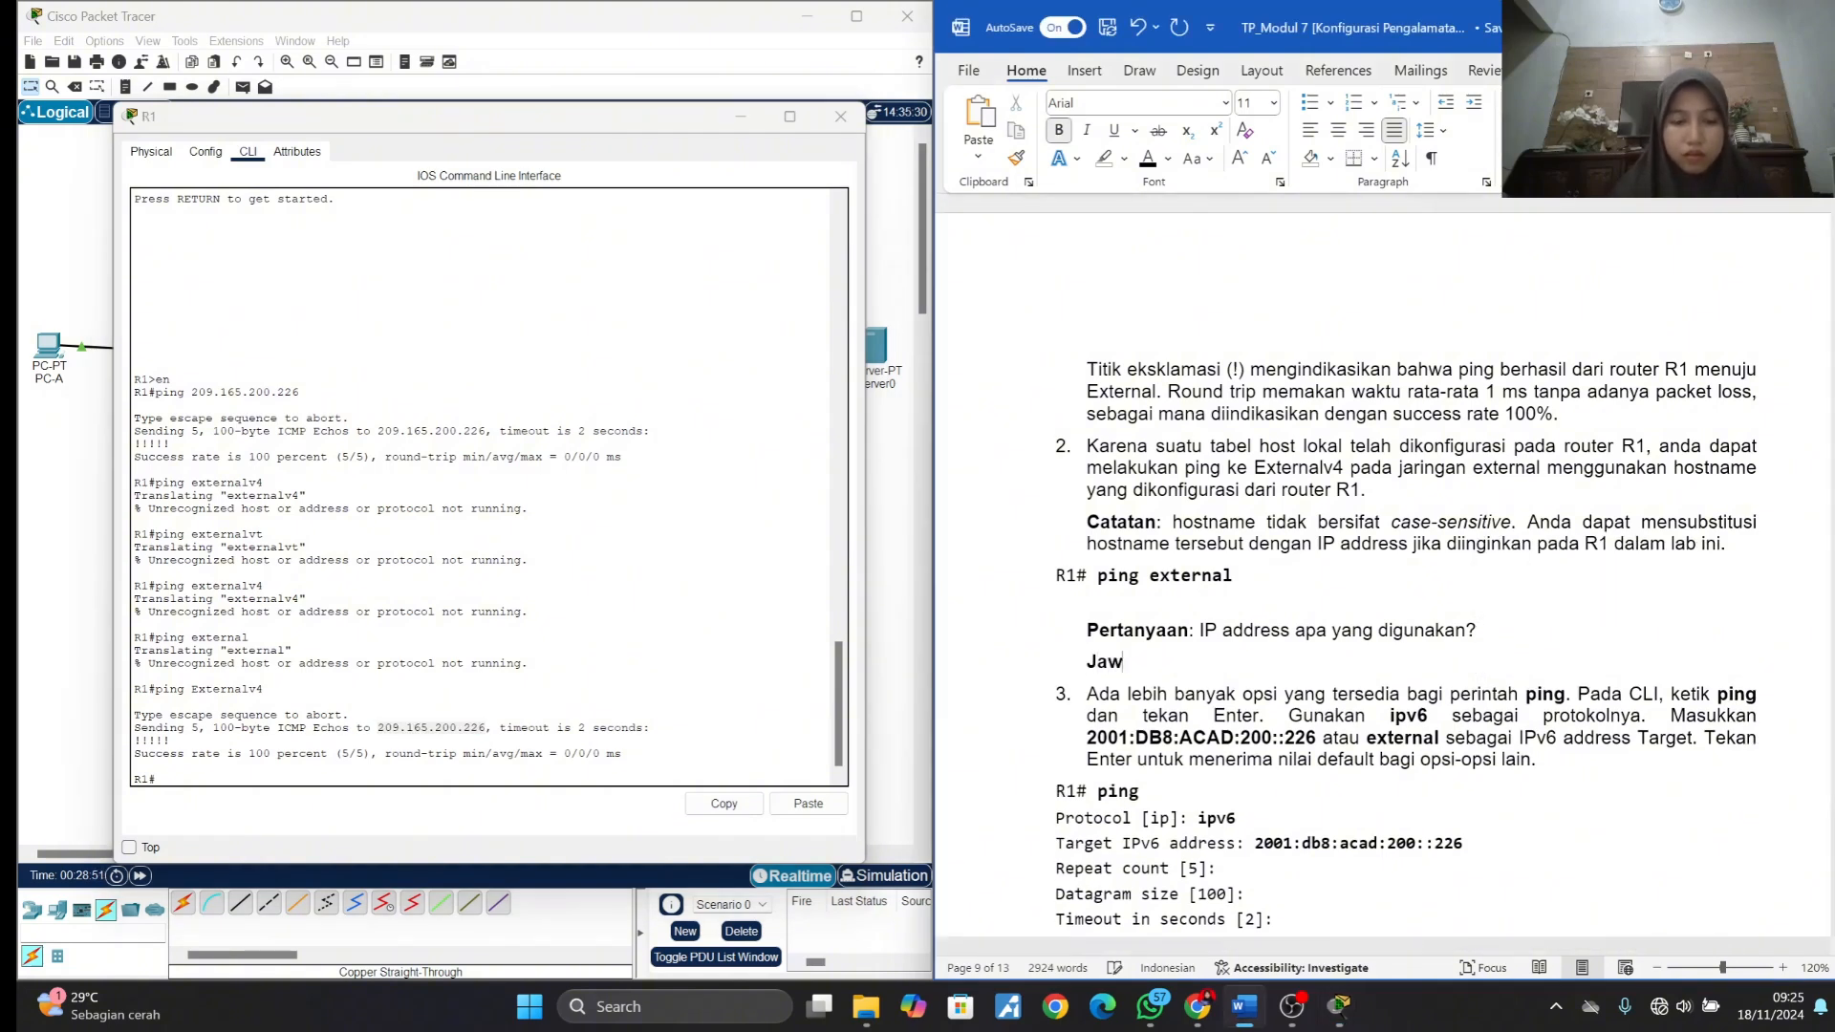
type("ab :")
key("ctrl+v")
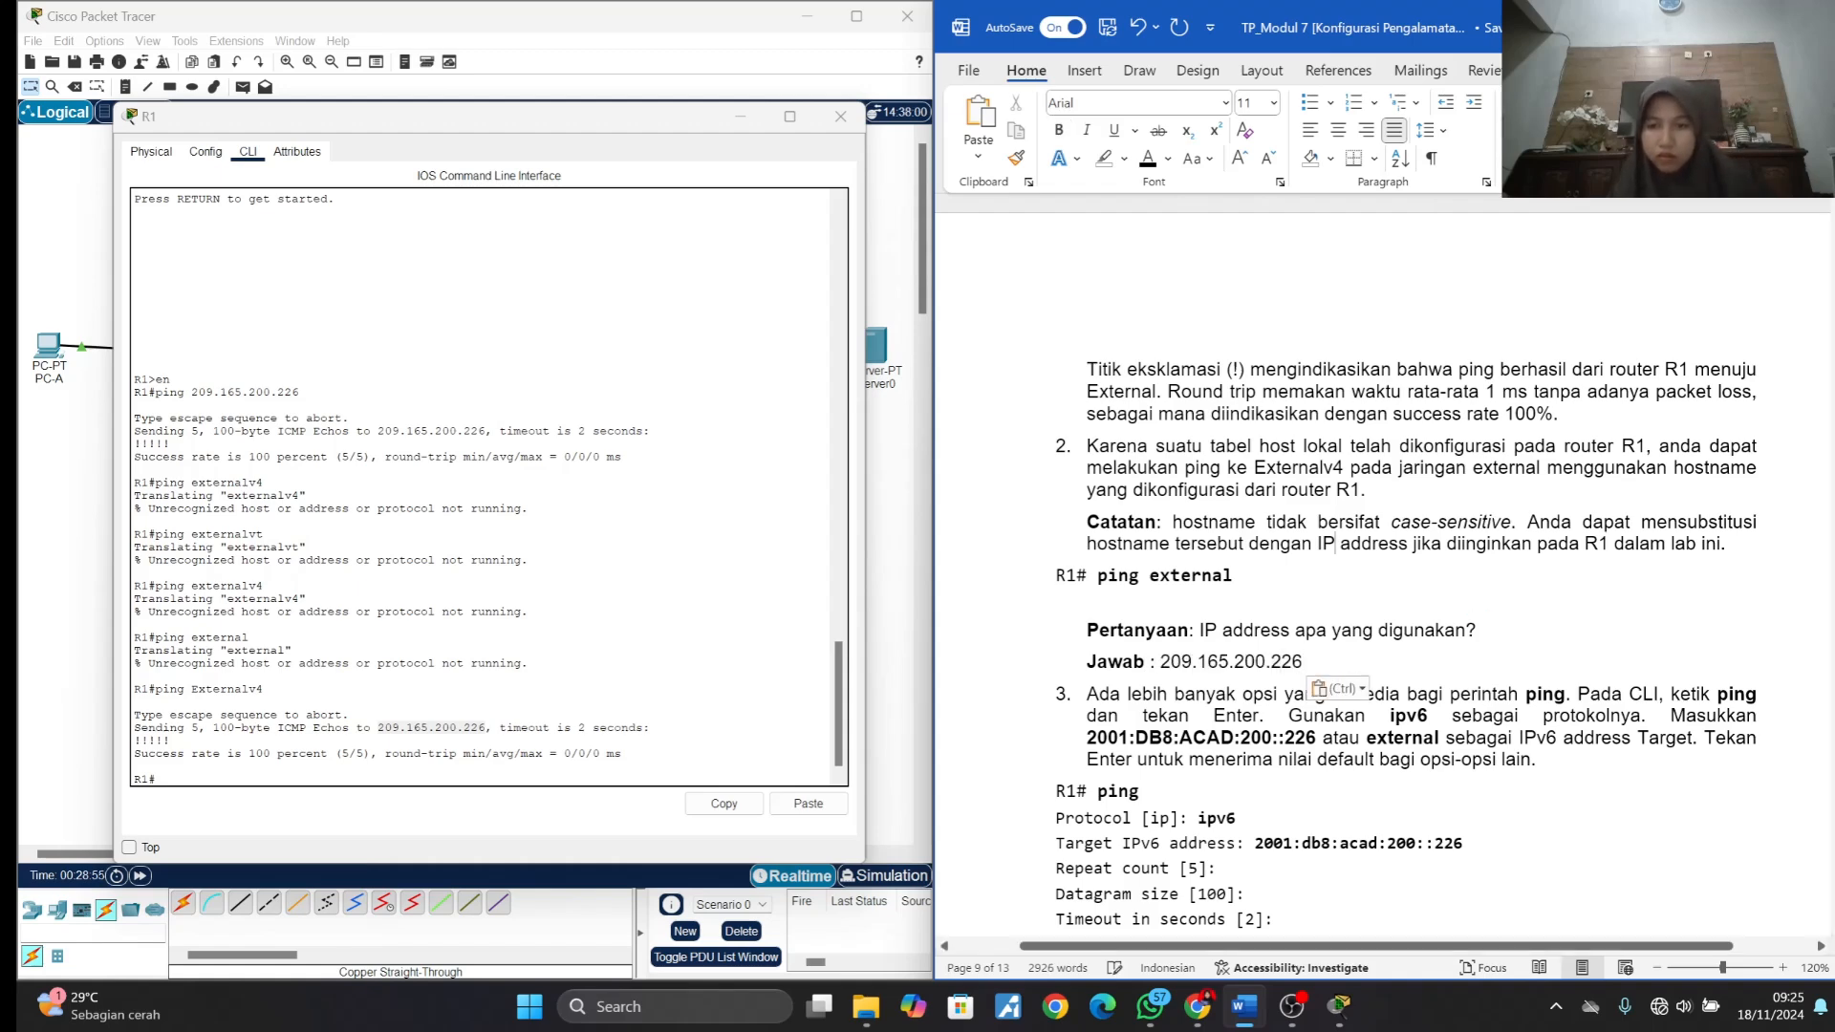
- Find the item 3 extended ping instructions and start an extended ping on R1 with ipv6 as the protocol
scroll(1334, 396, "down", 3)
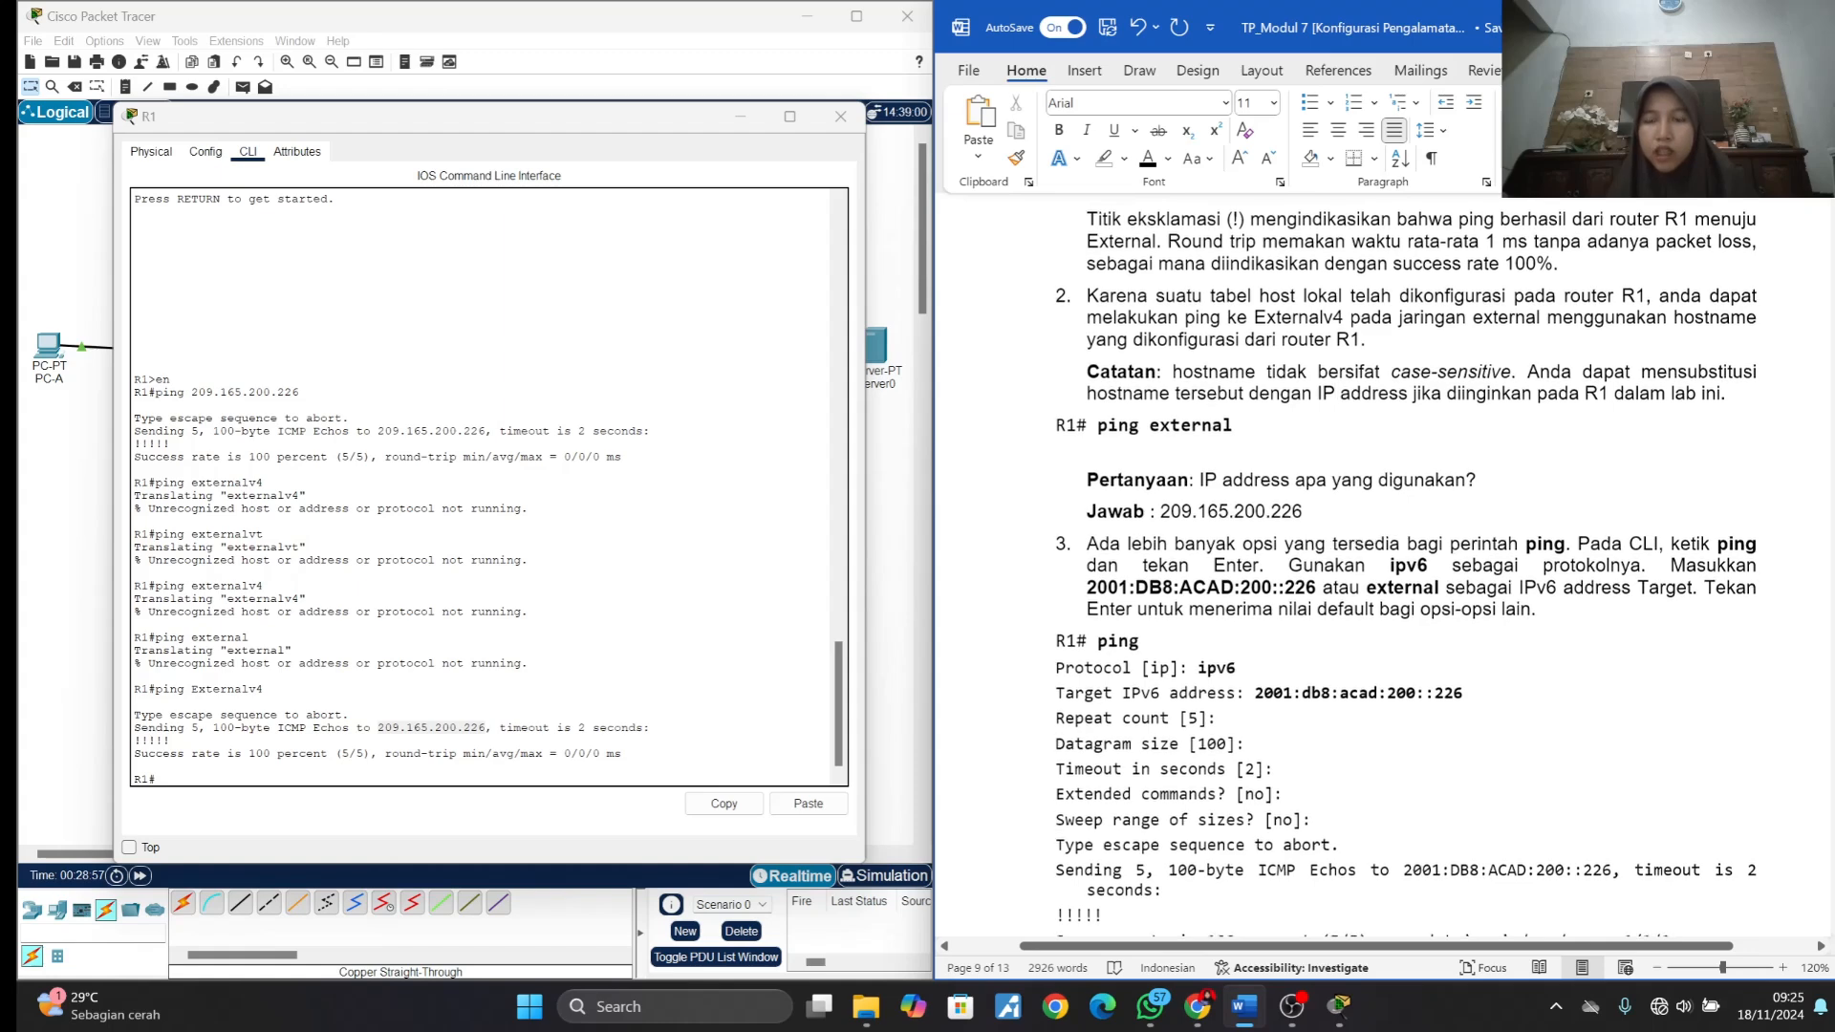
scroll(1335, 395, "down", 1)
scroll(1335, 342, "down", 1)
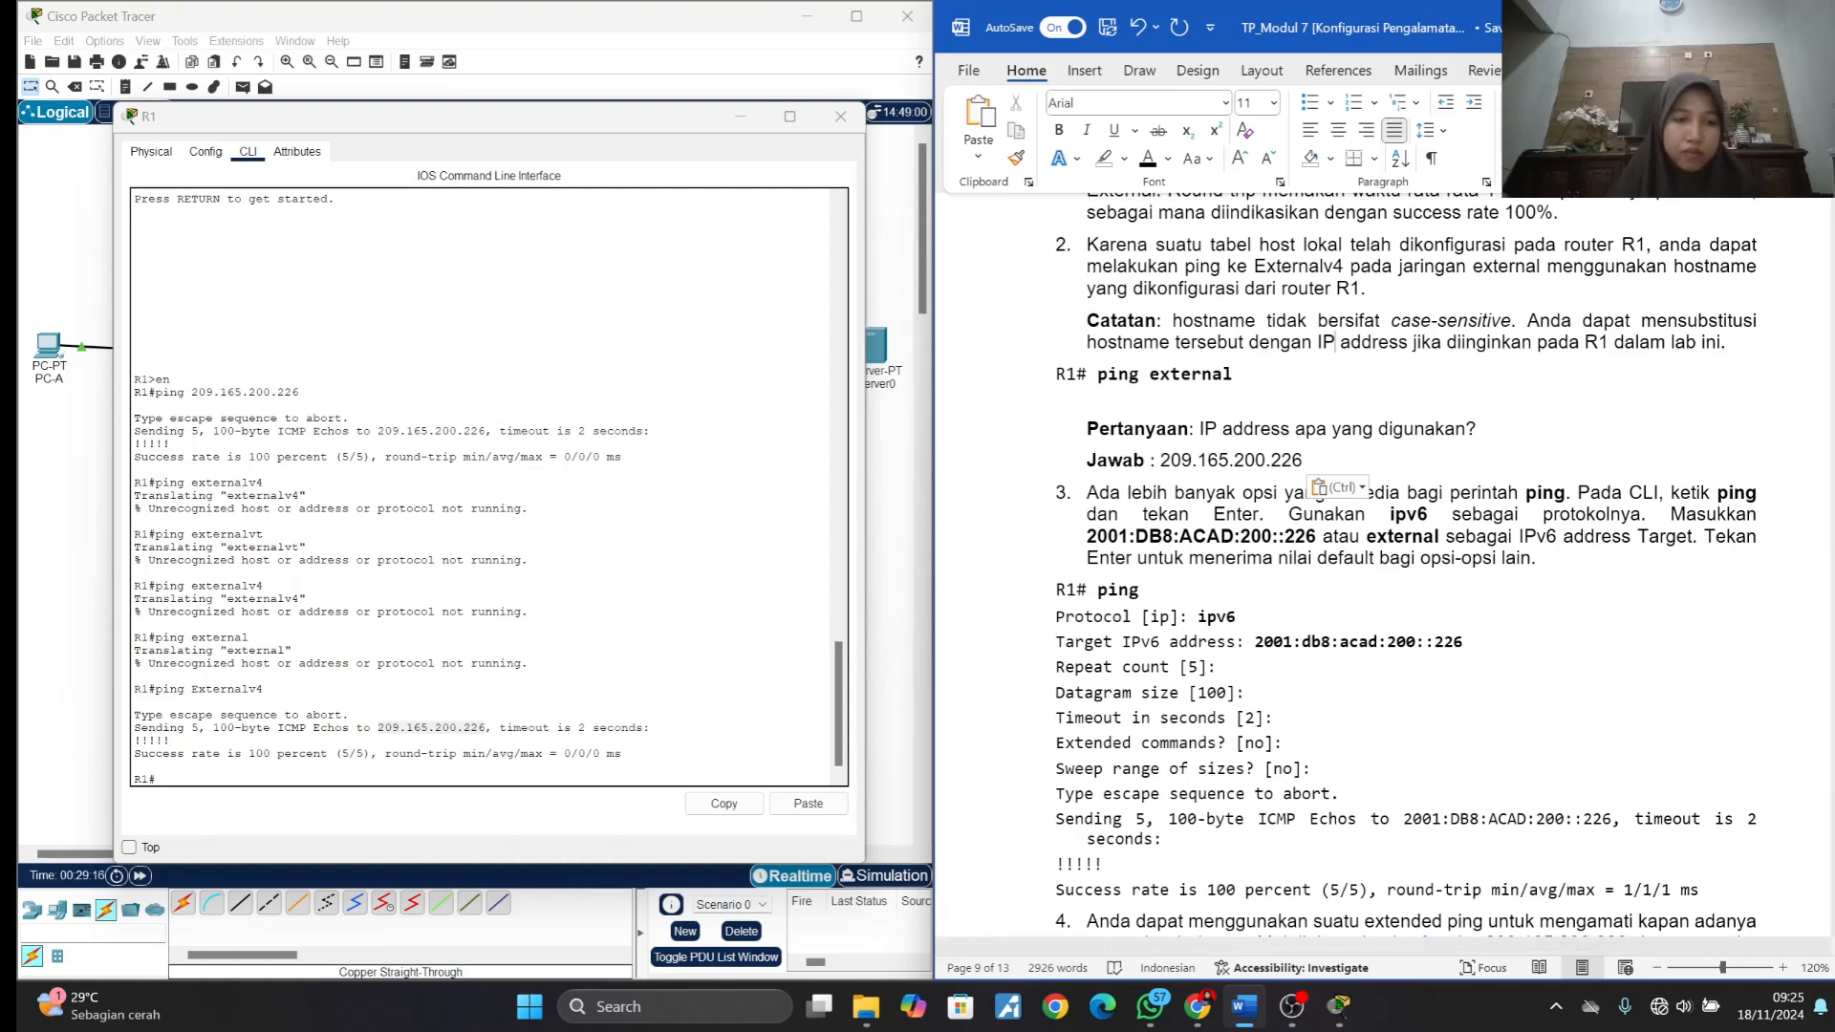
left_click(176, 778)
type("pin")
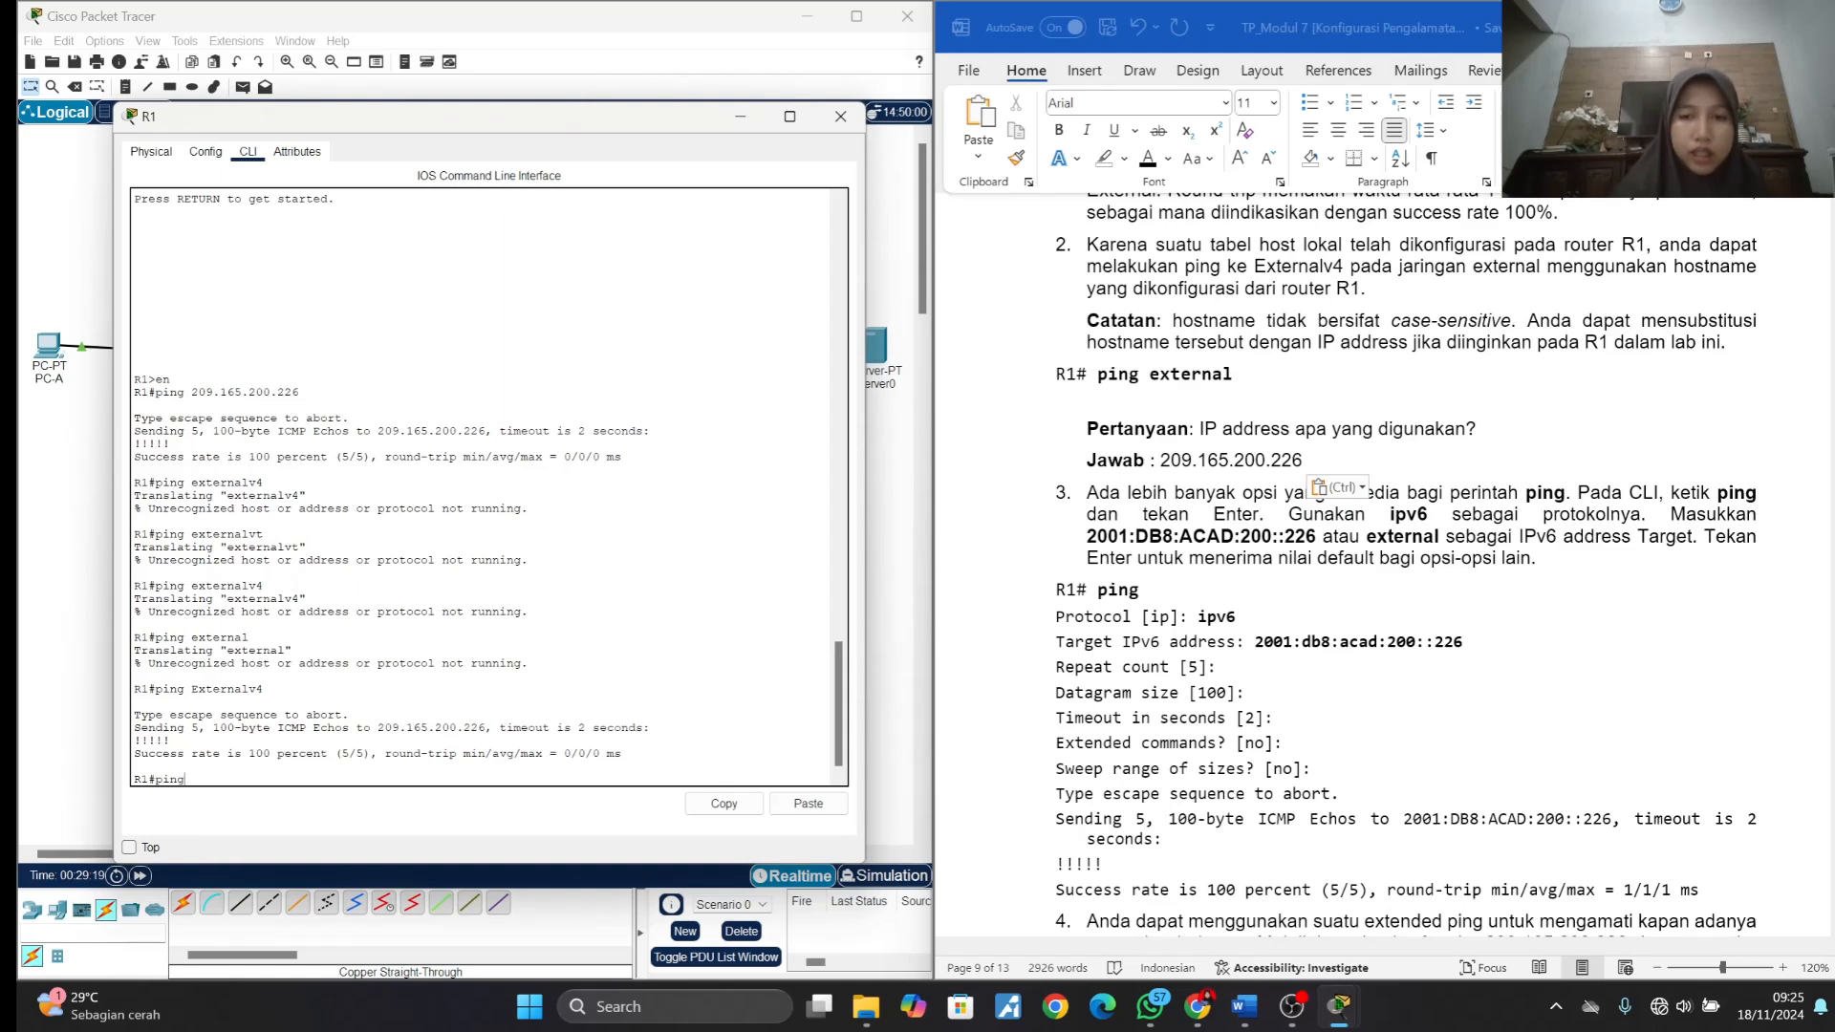
type("g")
key("Return")
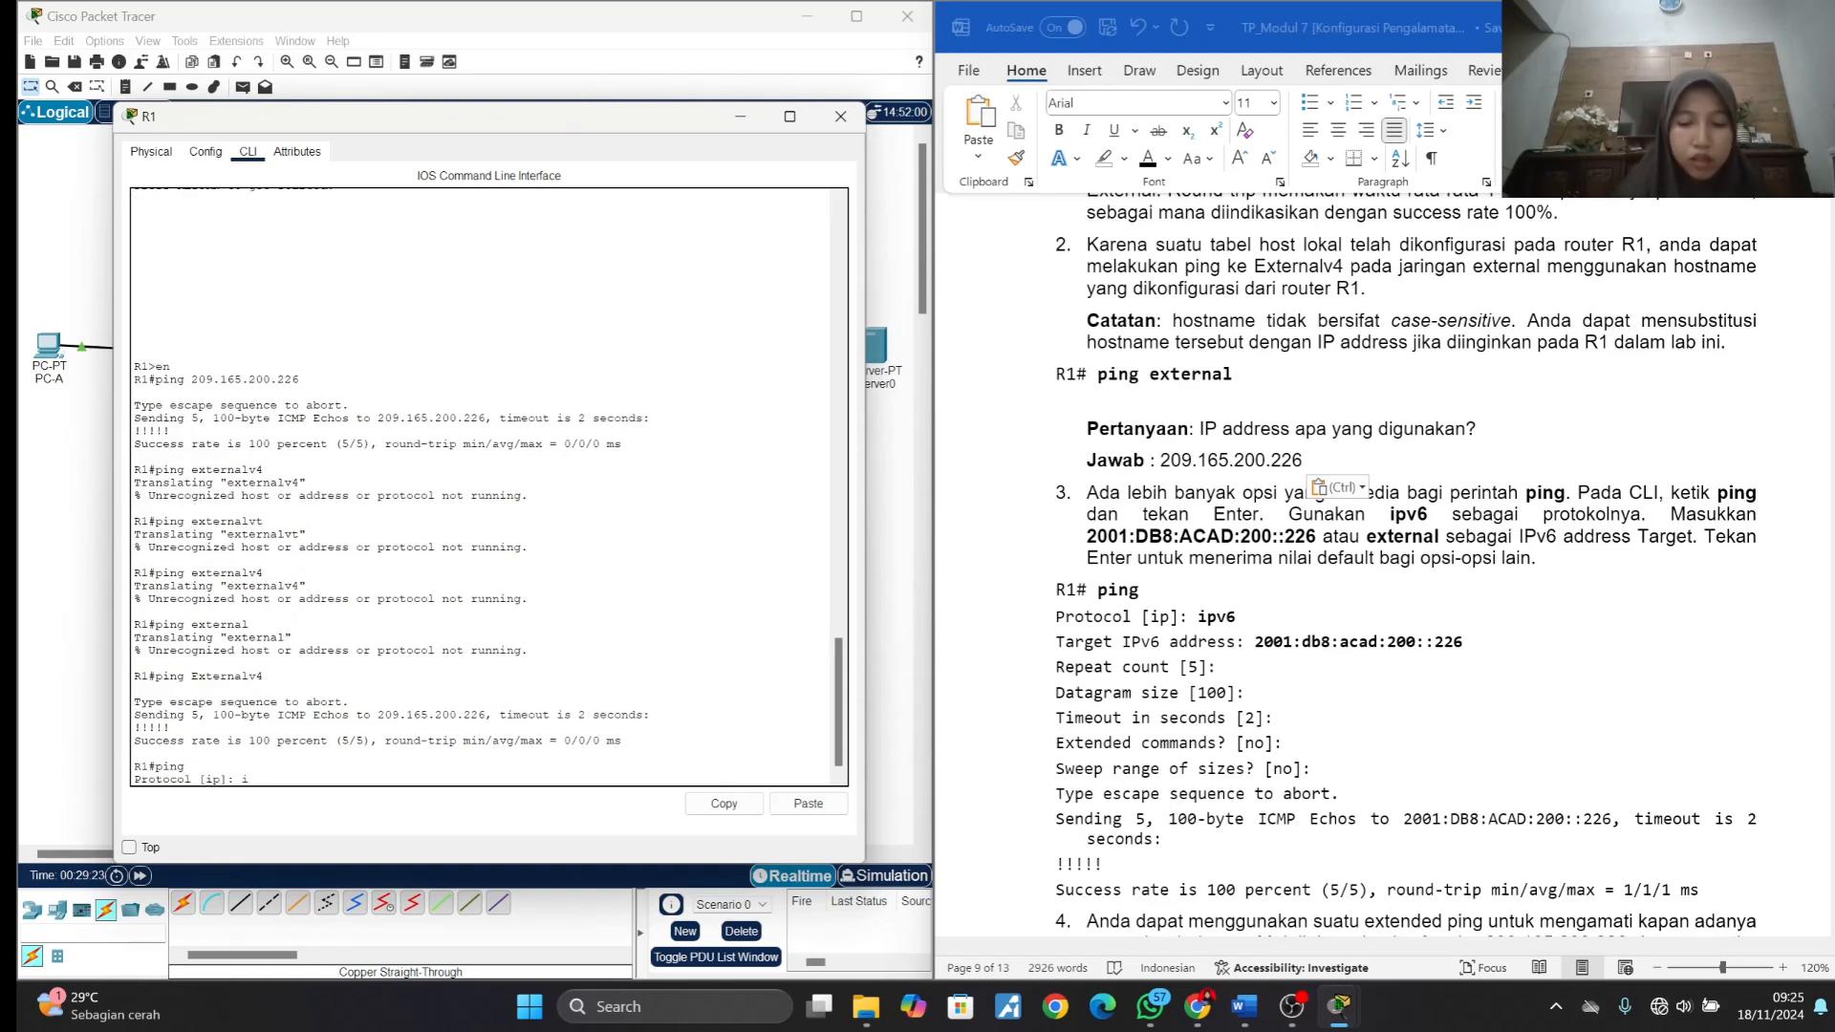
type("ipv6")
key("Return")
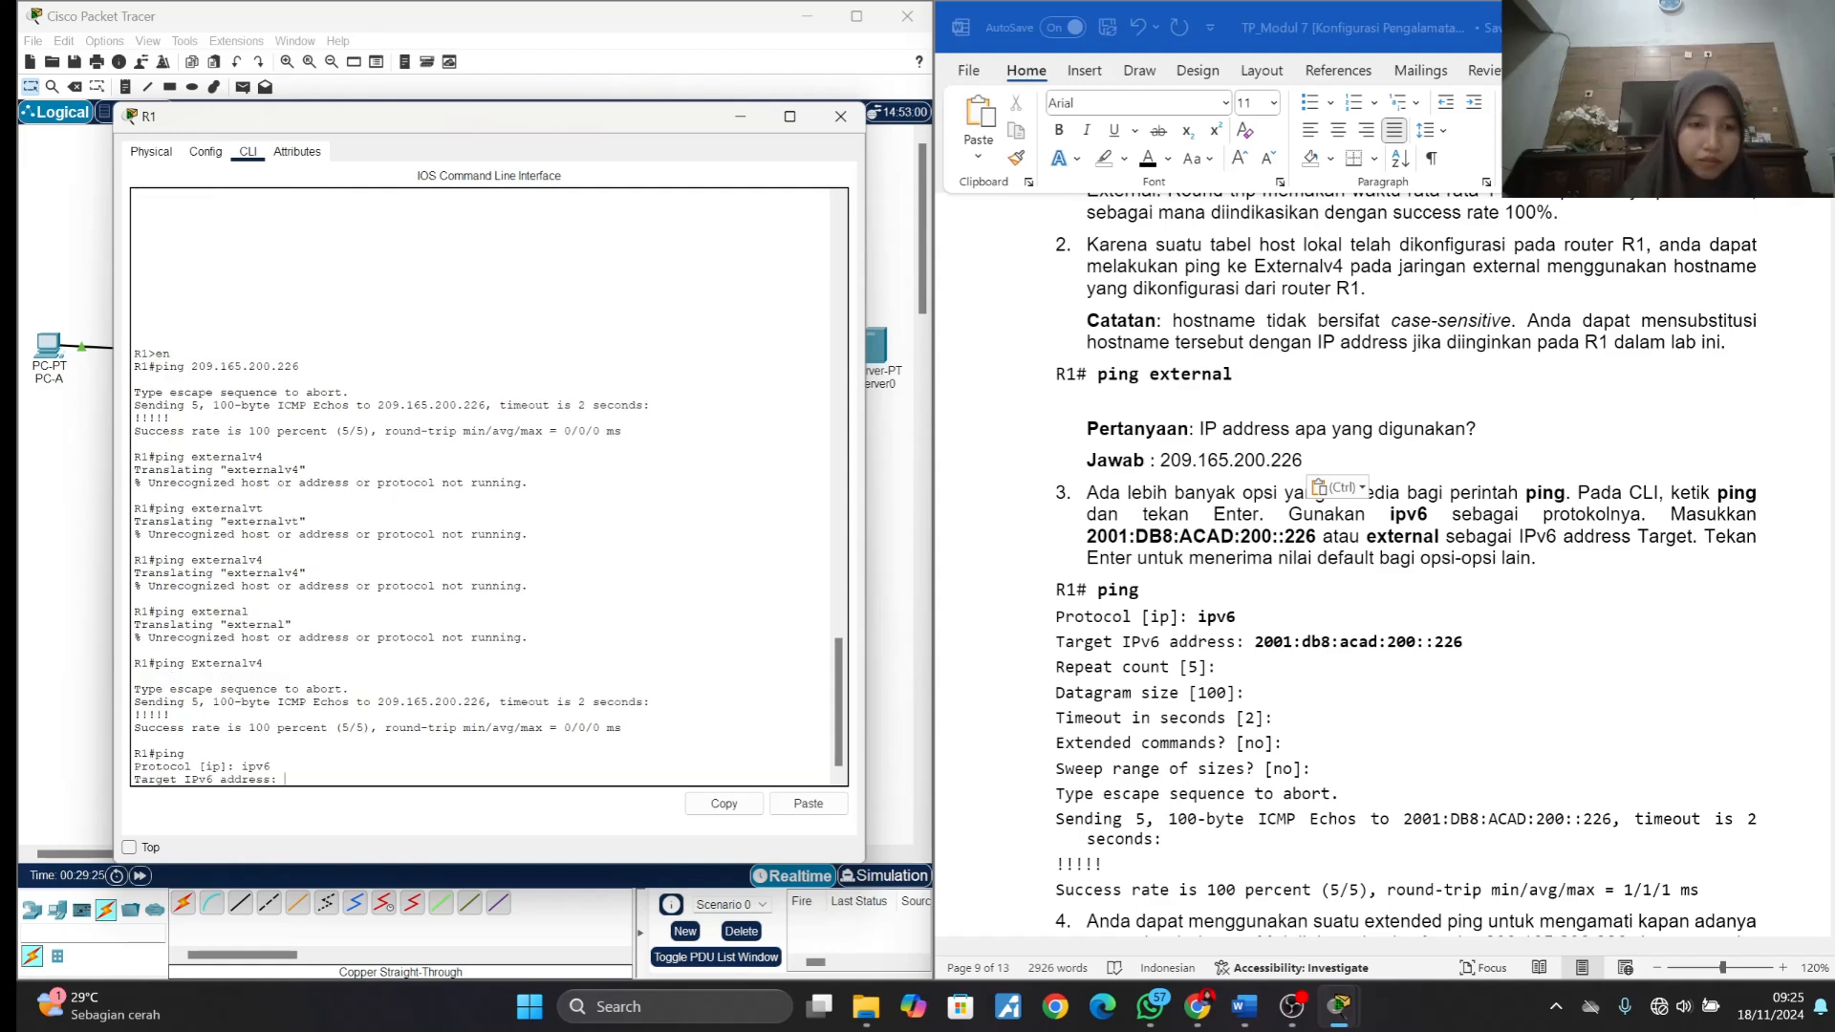
- Copy 2001:db8:acad:200::226 from the item 3 example and enter it as the ping's target IPv6 address on R1
left_click(1259, 650)
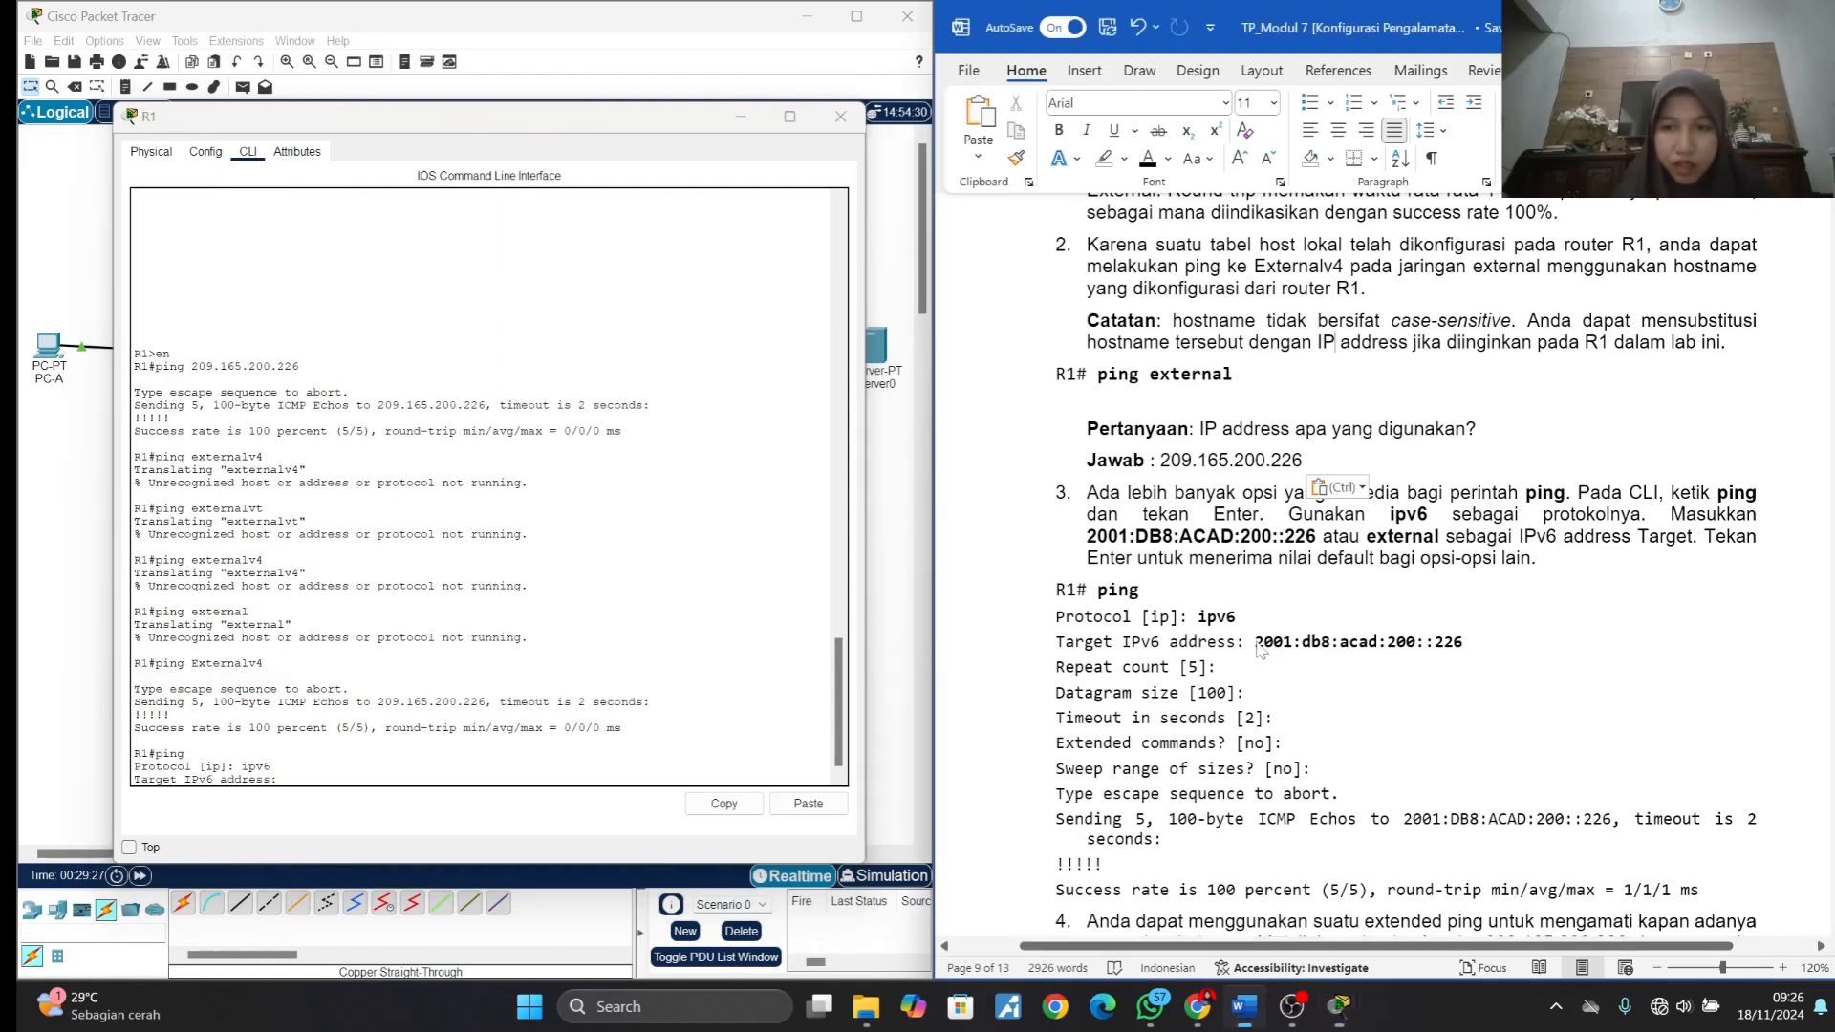
left_click_drag(1255, 642, 1463, 644)
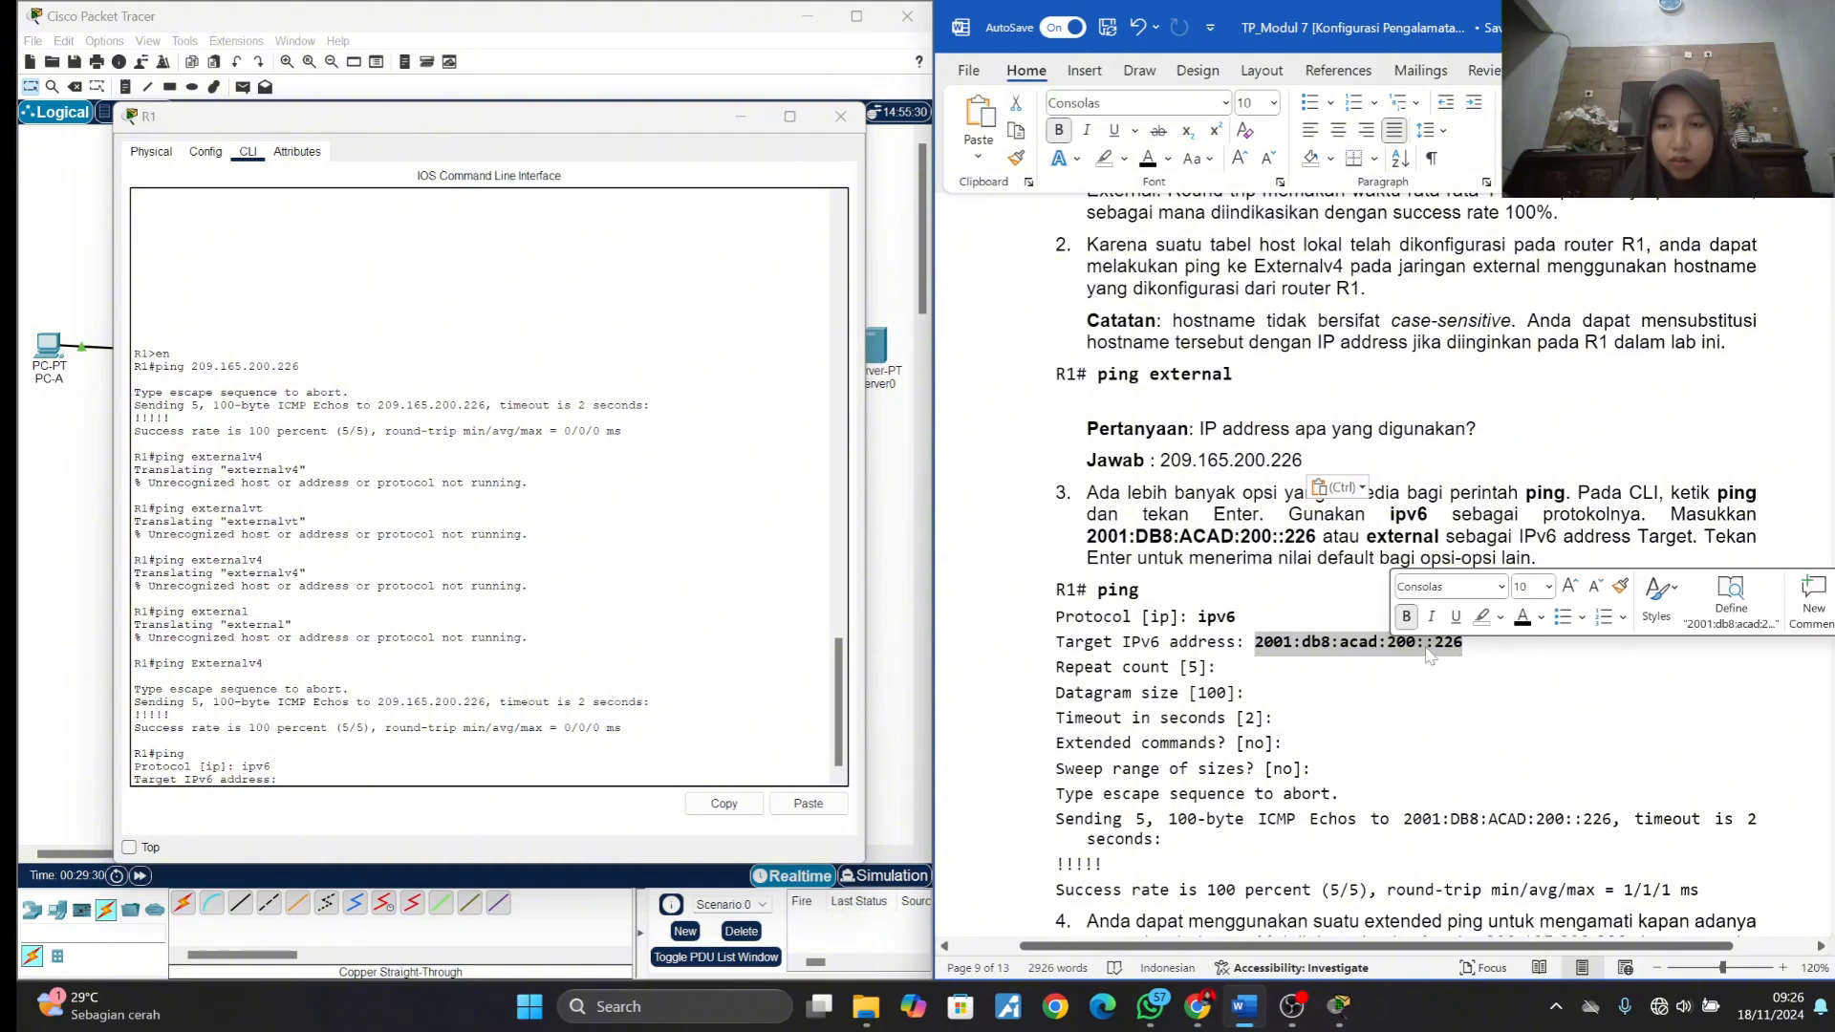
key("ctrl+c")
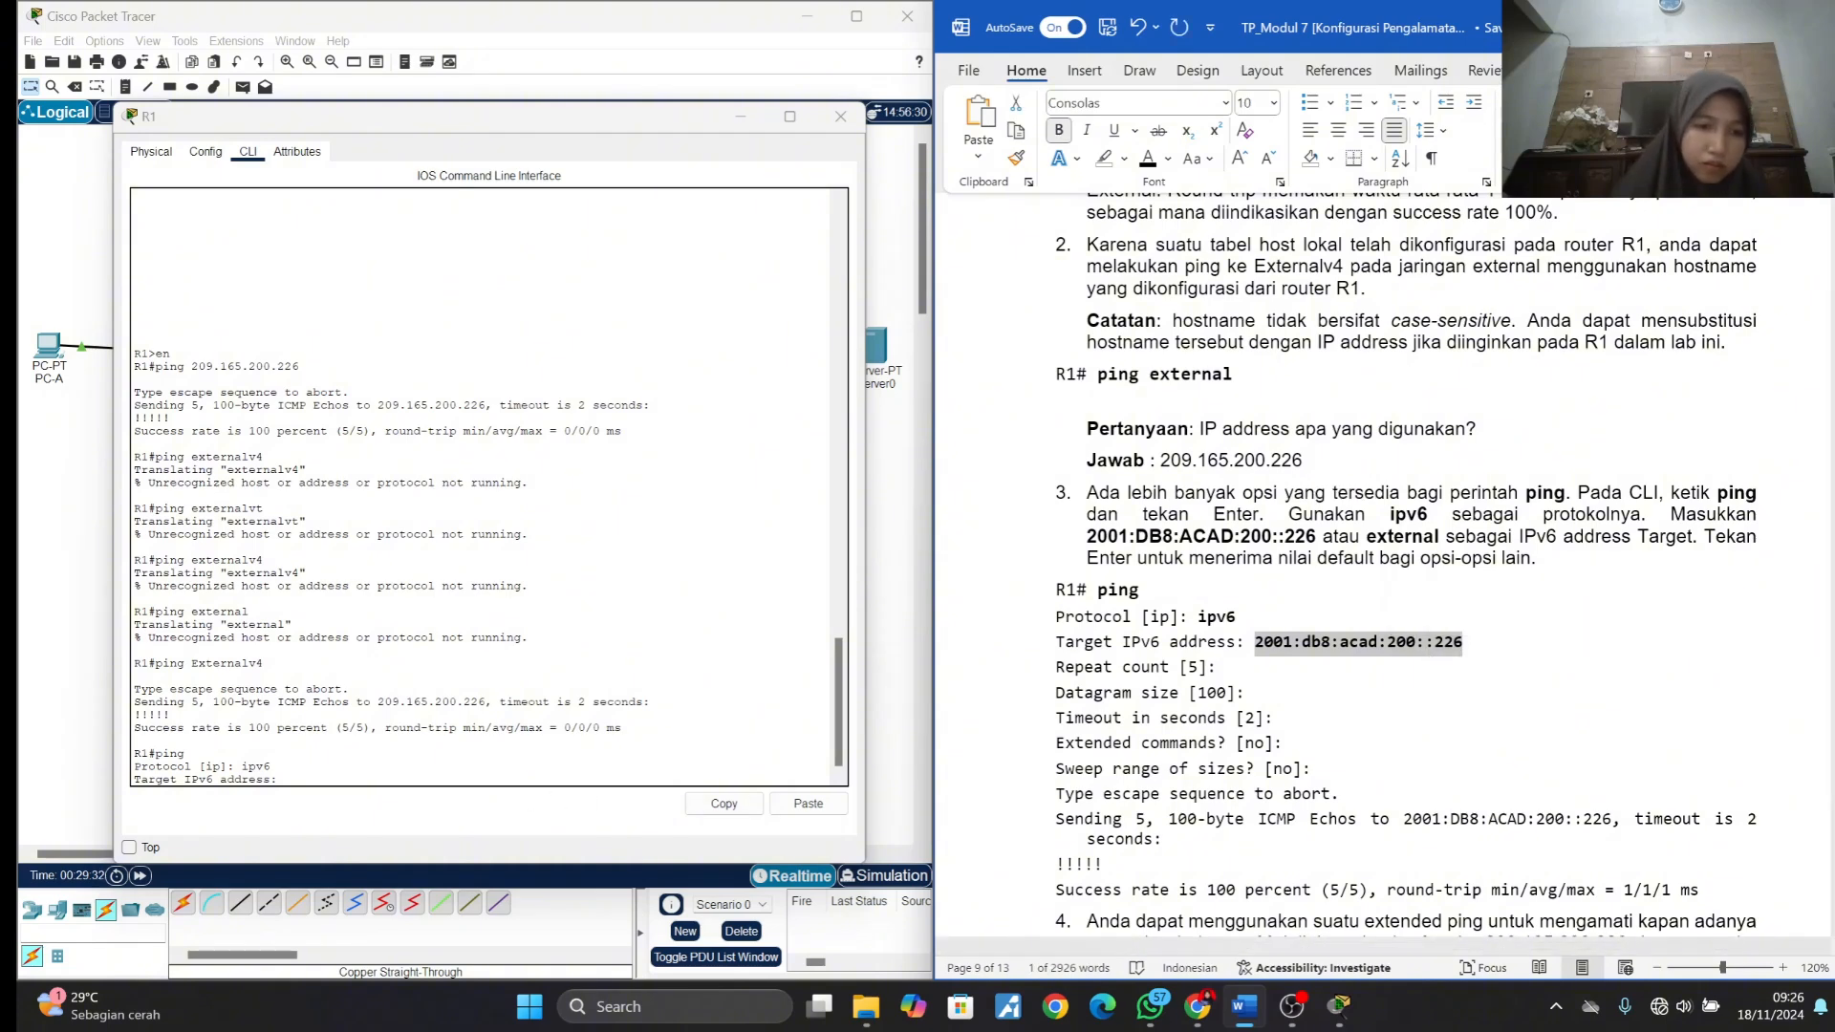
left_click(382, 770)
right_click(383, 776)
left_click(385, 814)
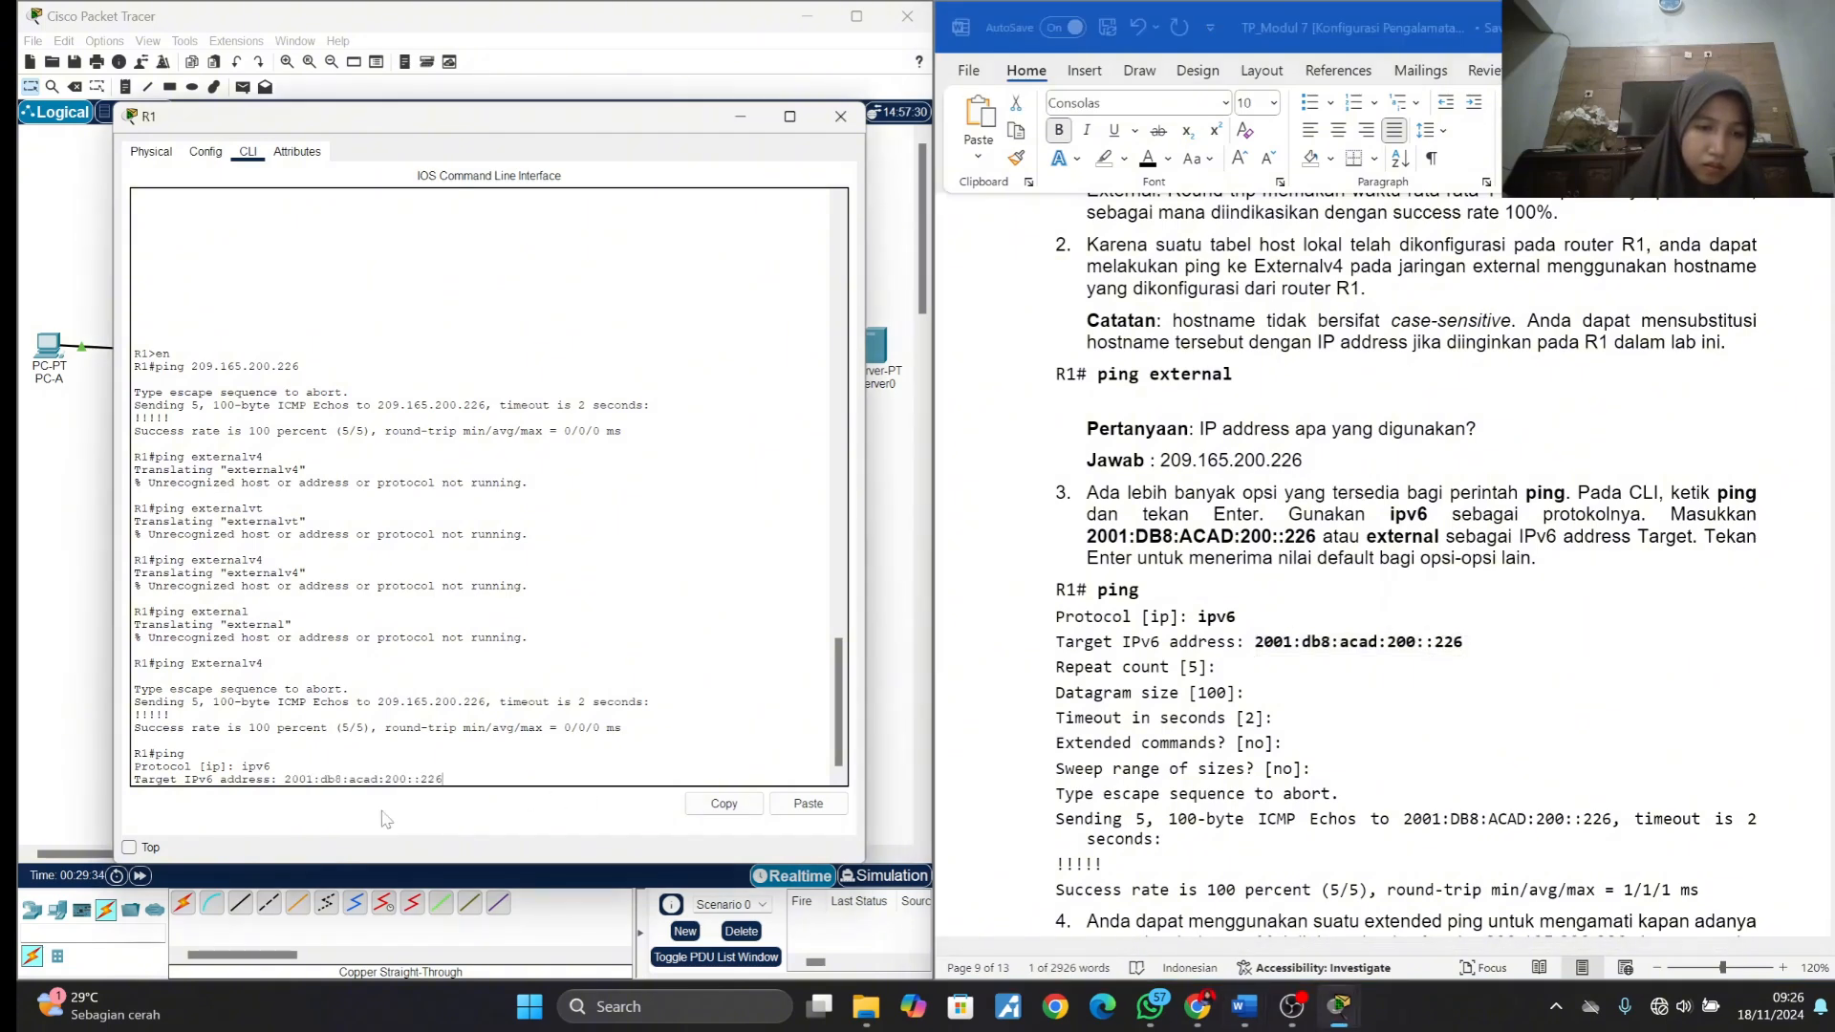
key("Return")
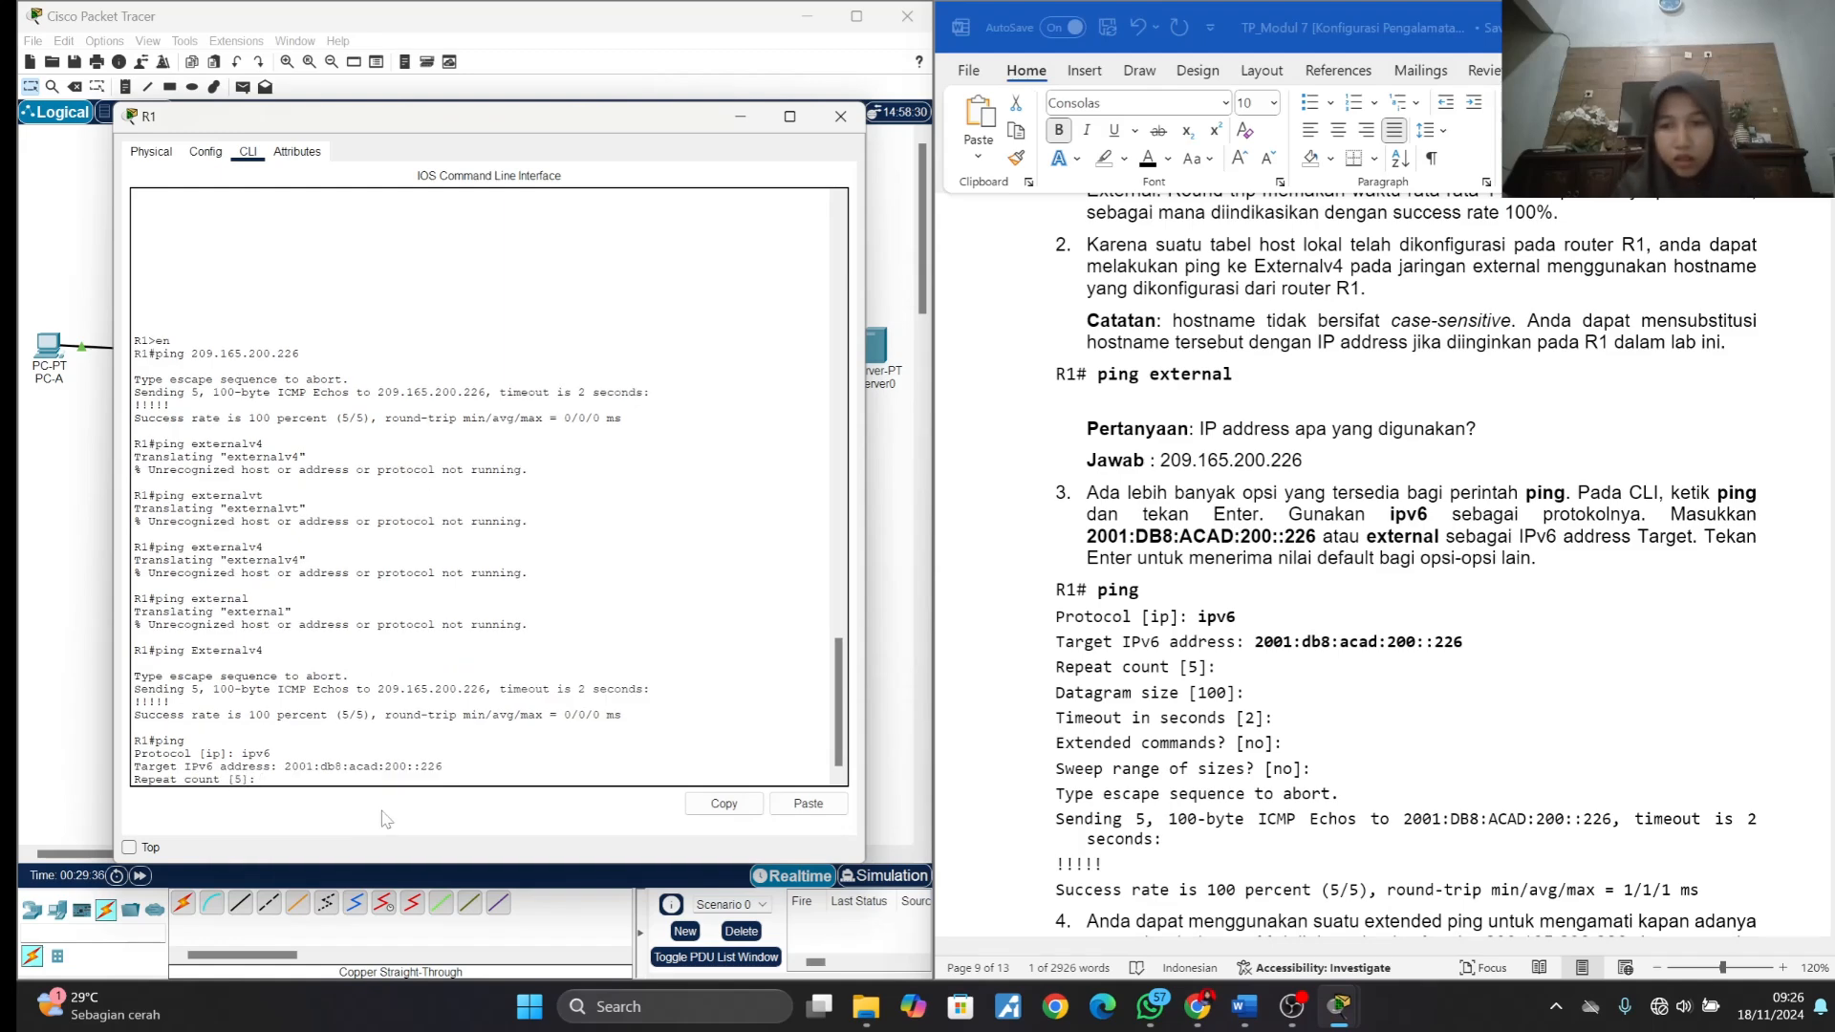
- Accept the defaults for repeat count, datagram size, timeout, extended commands and sweep range to run the IPv6 ping
key("Return")
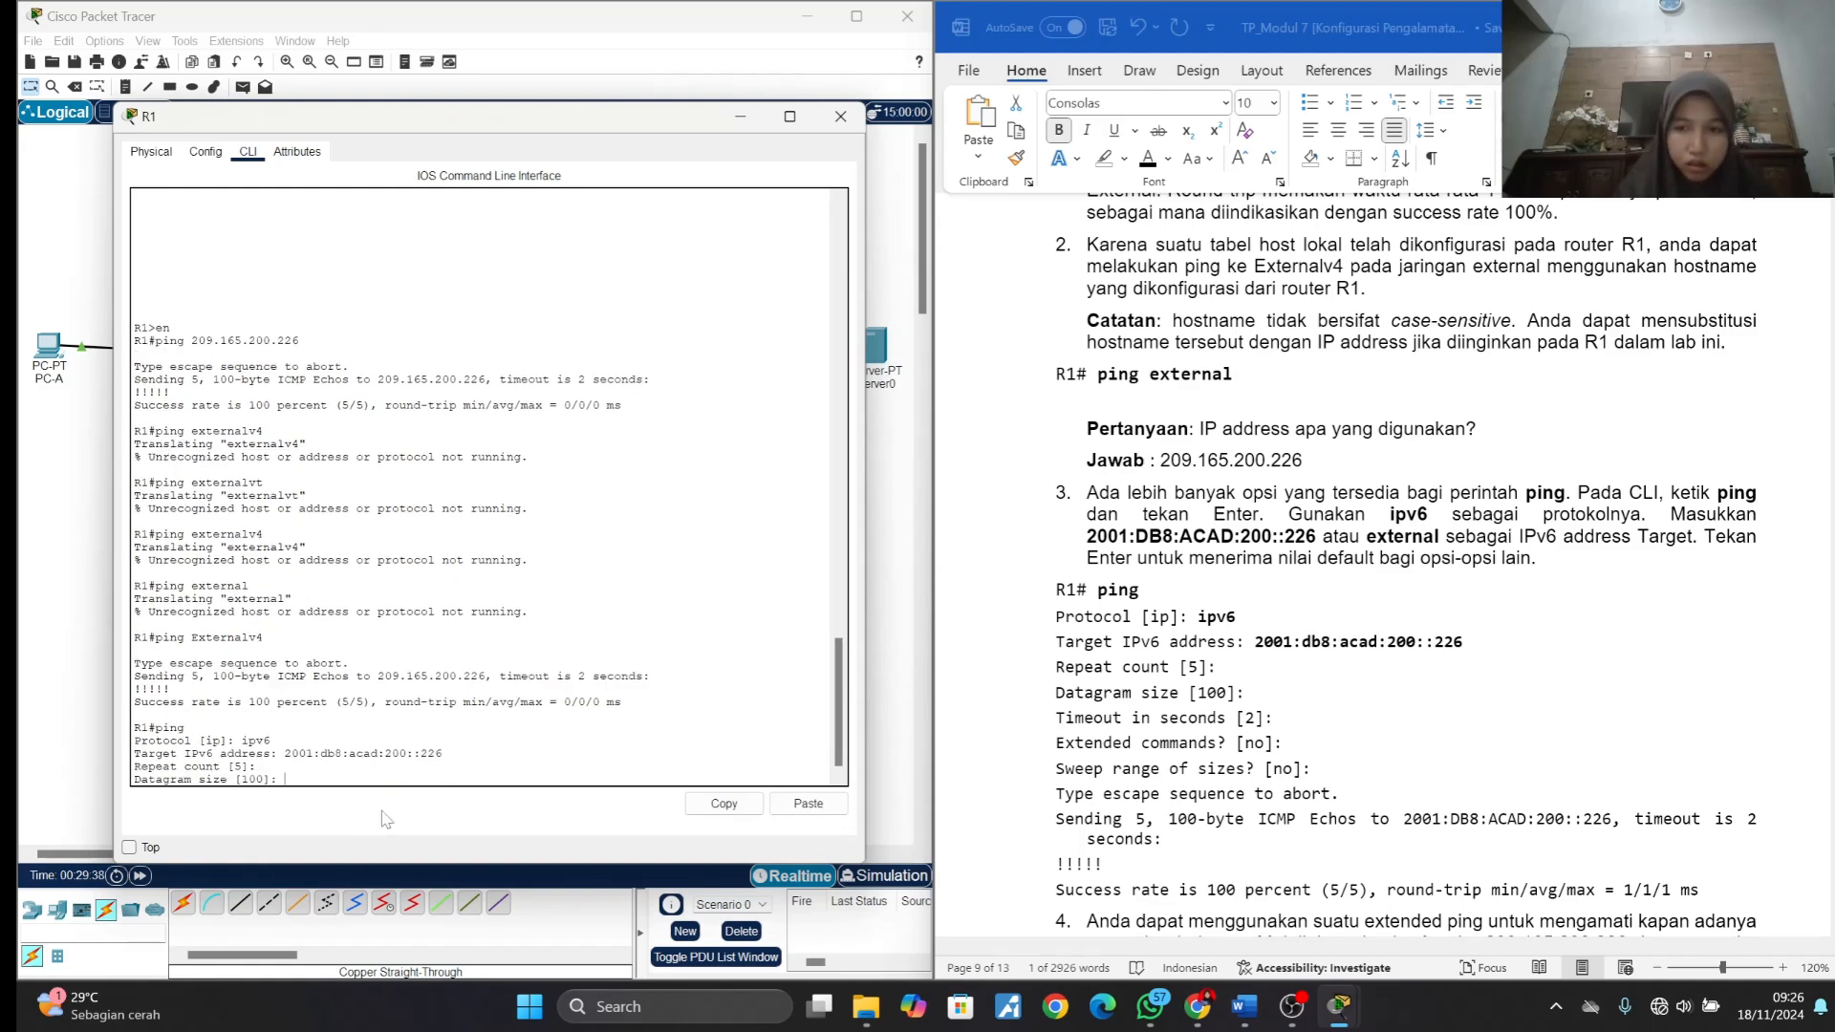
key("Return")
key("Return")
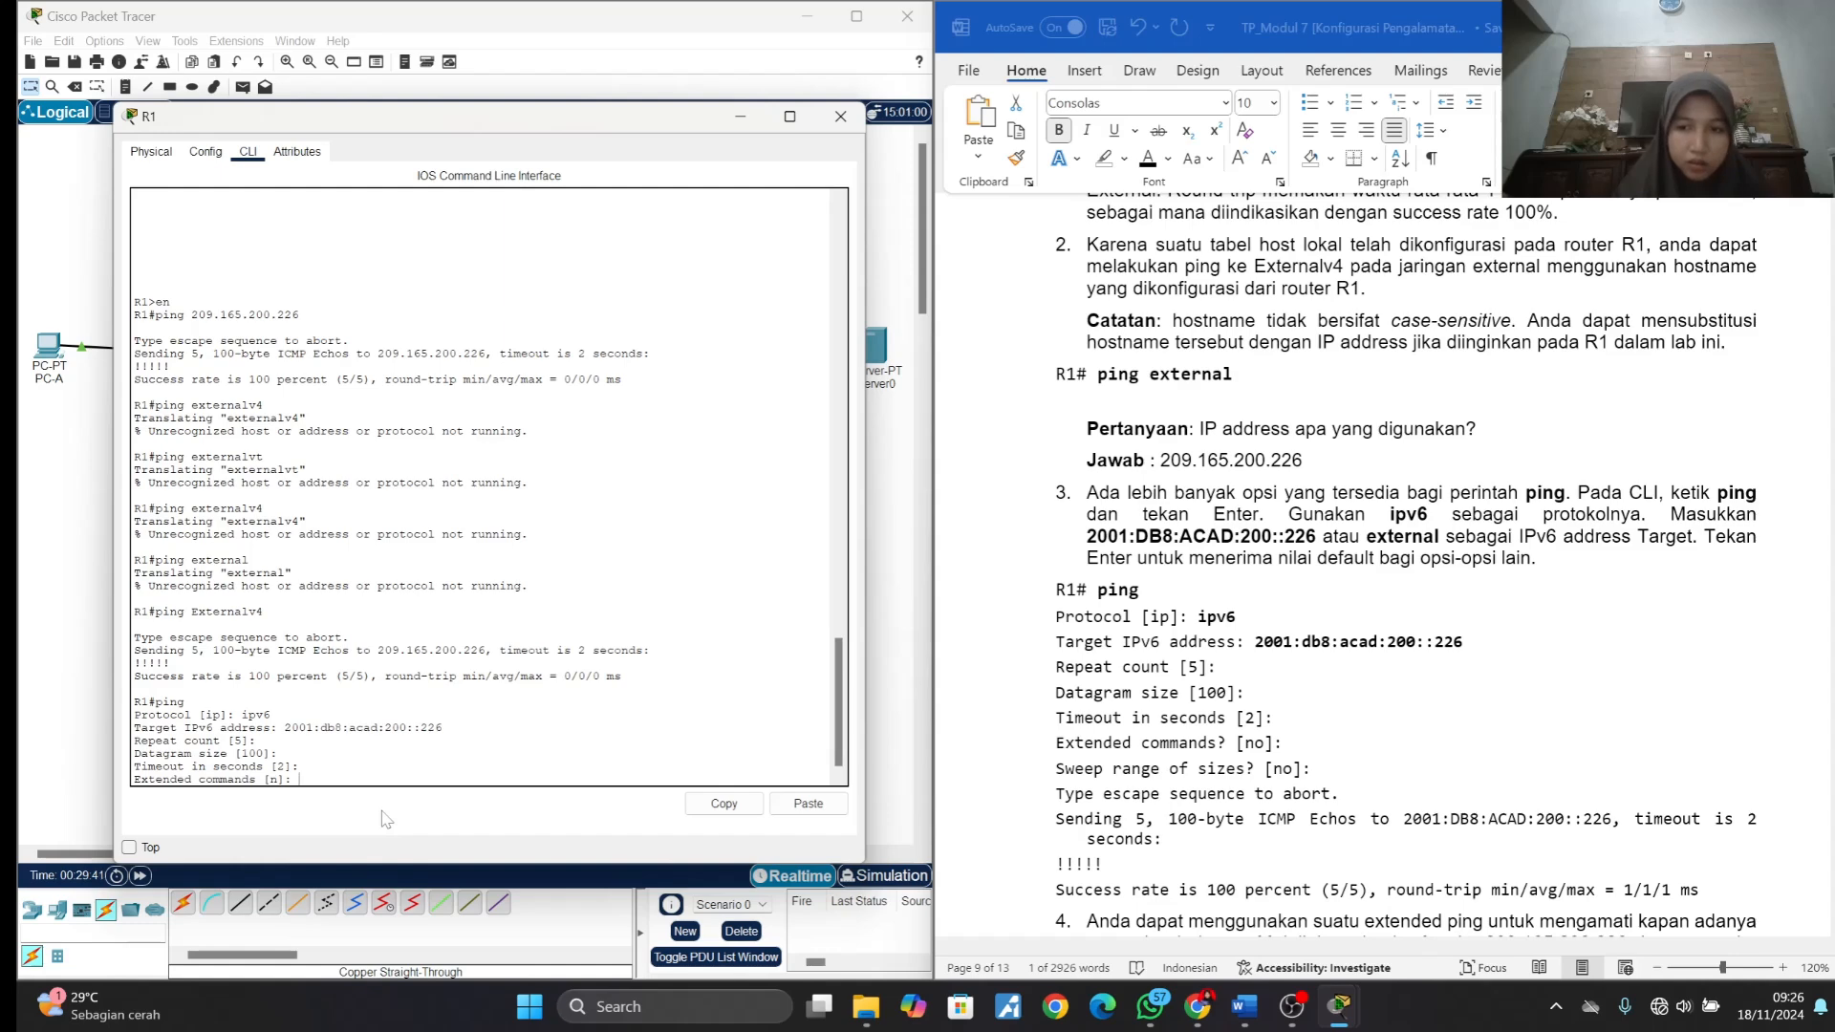
key("Return")
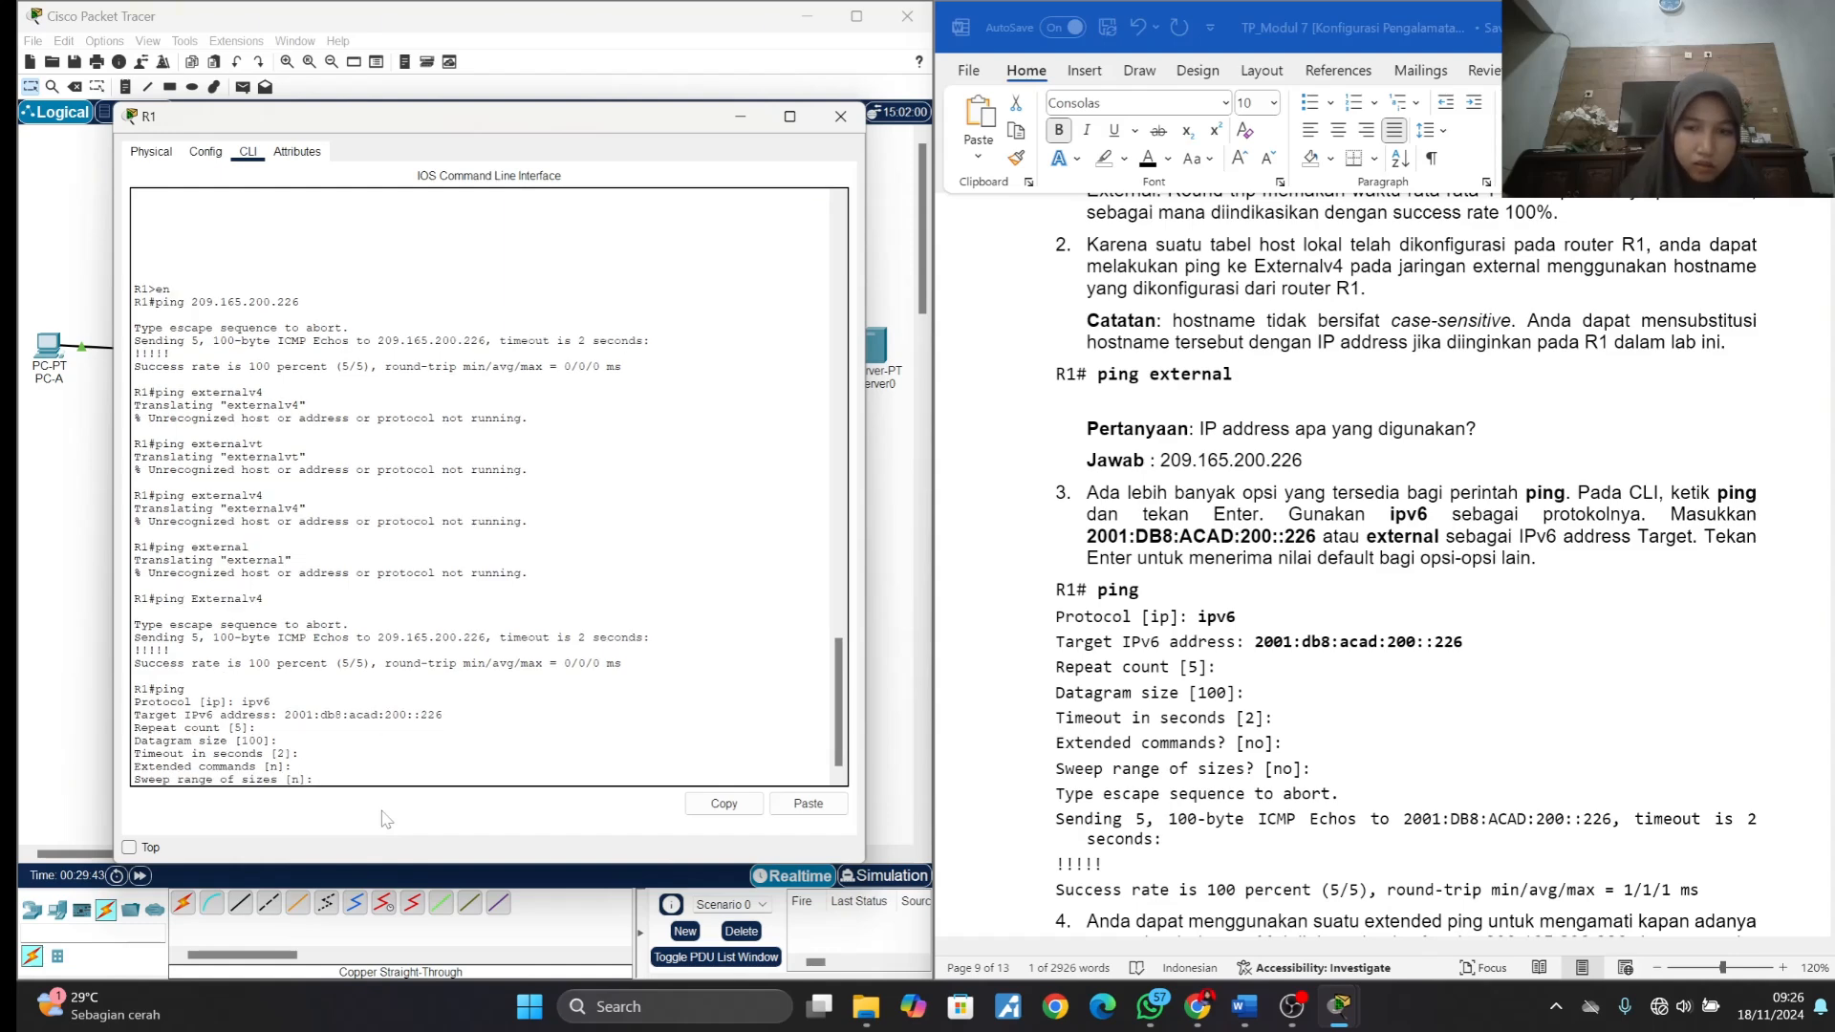
key("Return")
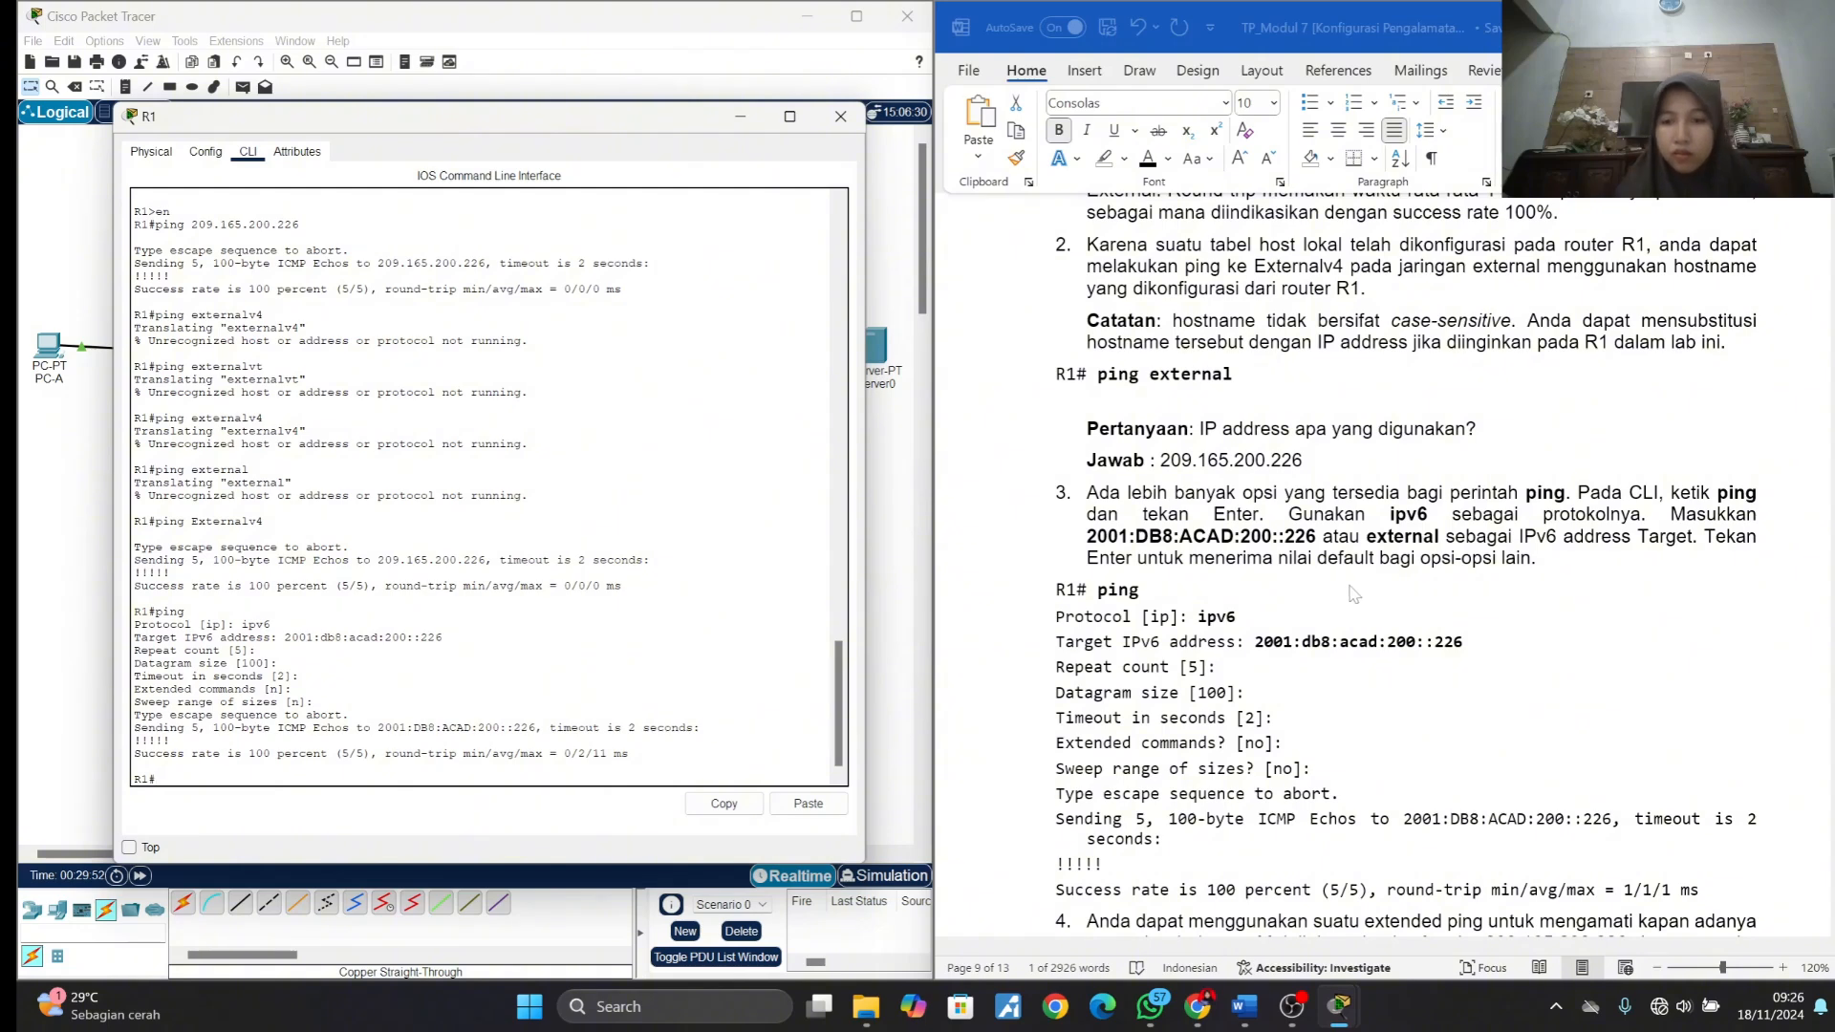
- Read the item 4 instructions and start another extended ping on R1 with the default ip protocol
scroll(1353, 594, "down", 5)
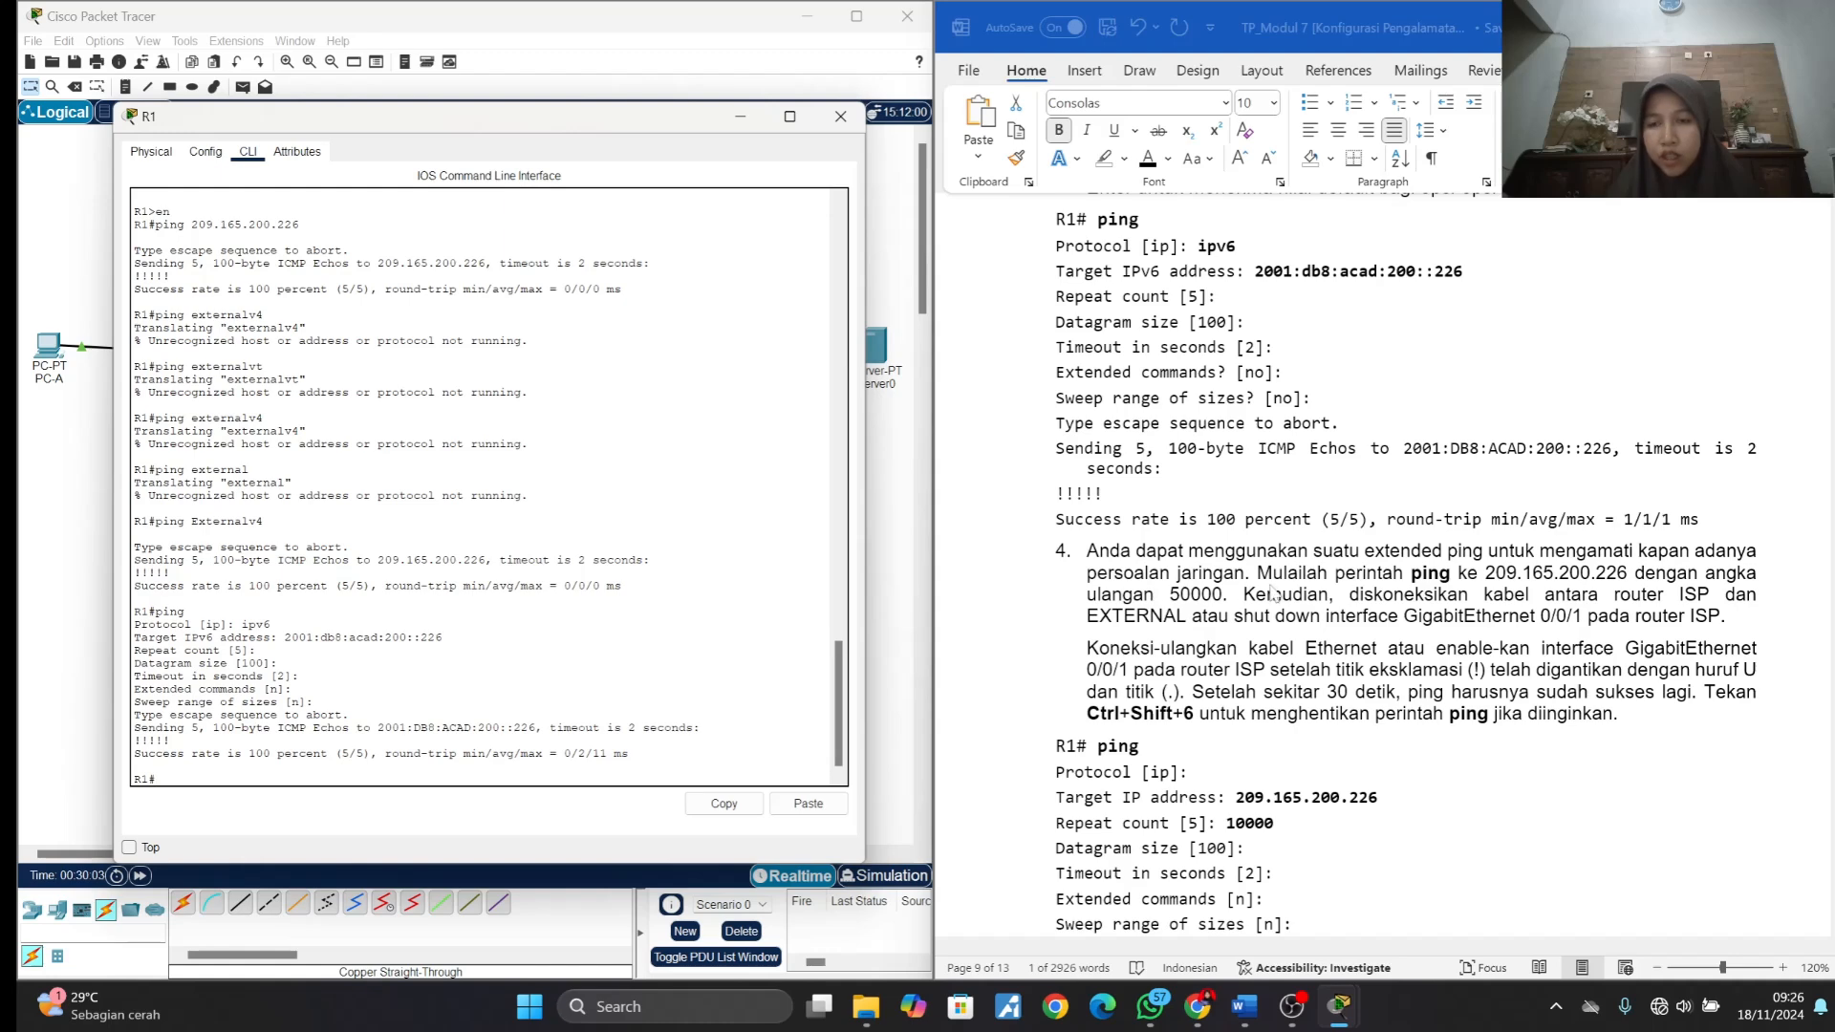
scroll(1384, 586, "down", 2)
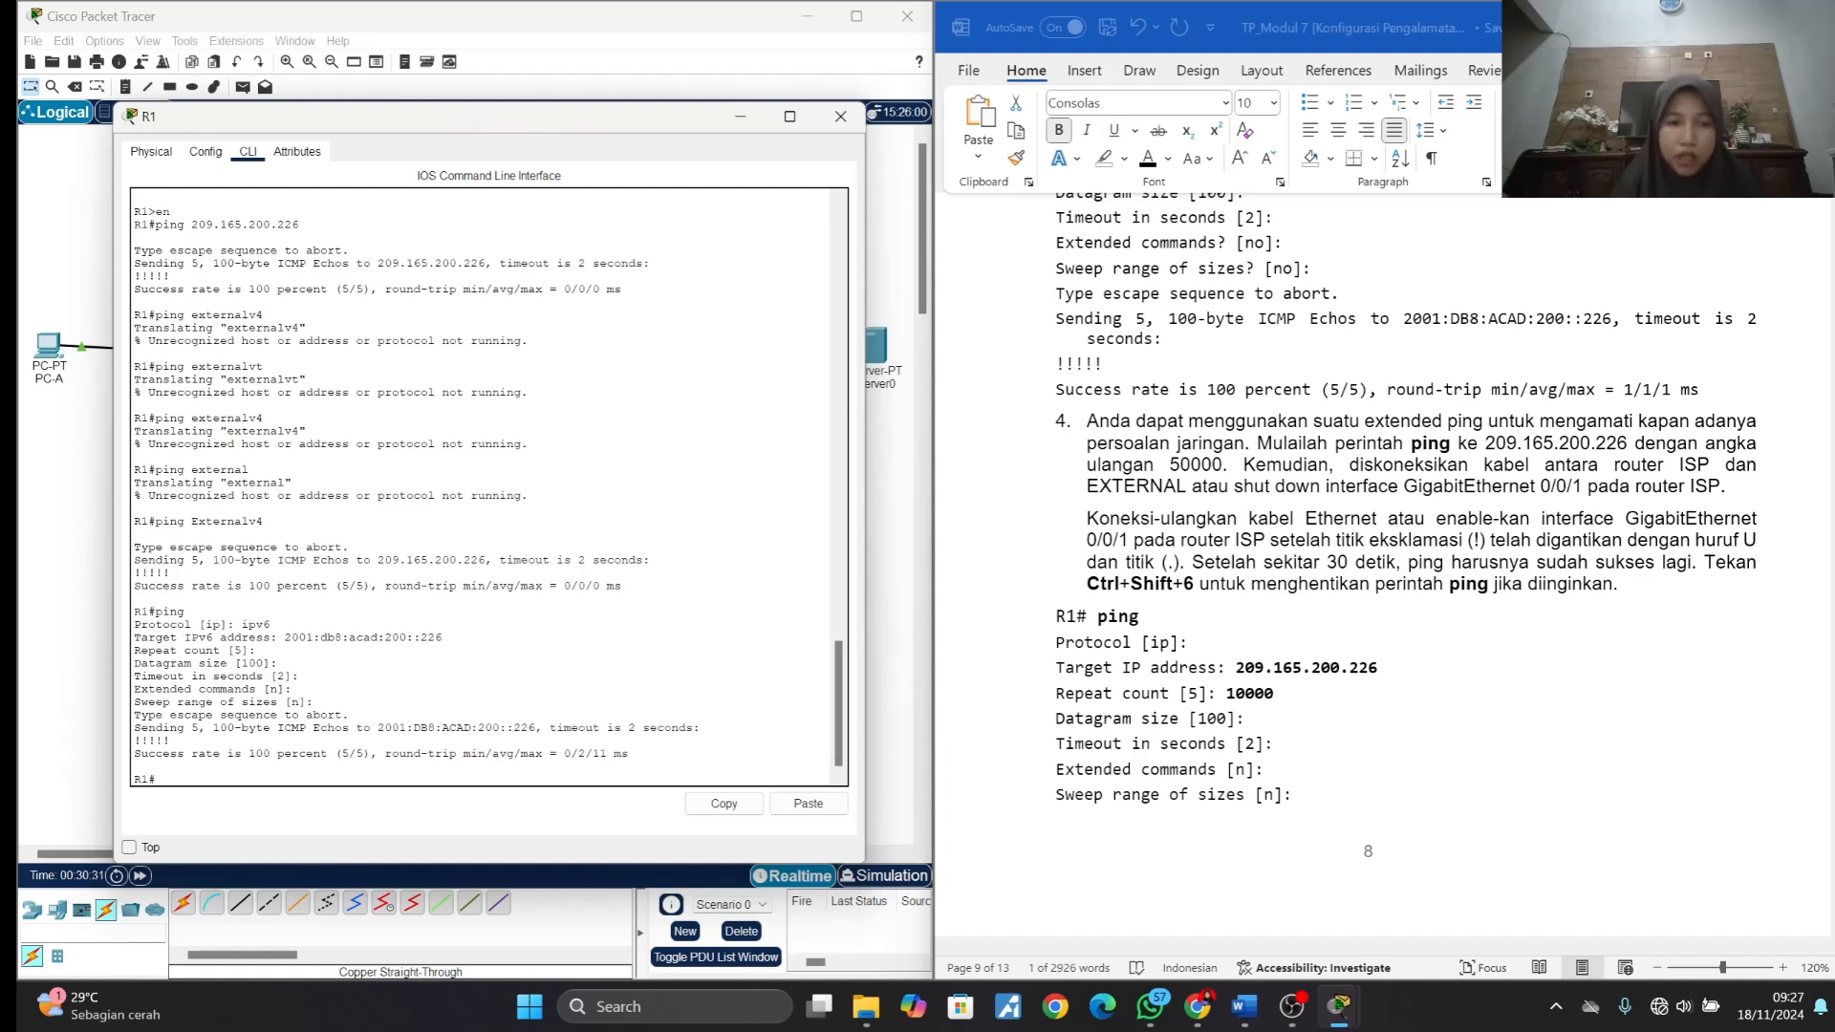
type("pin")
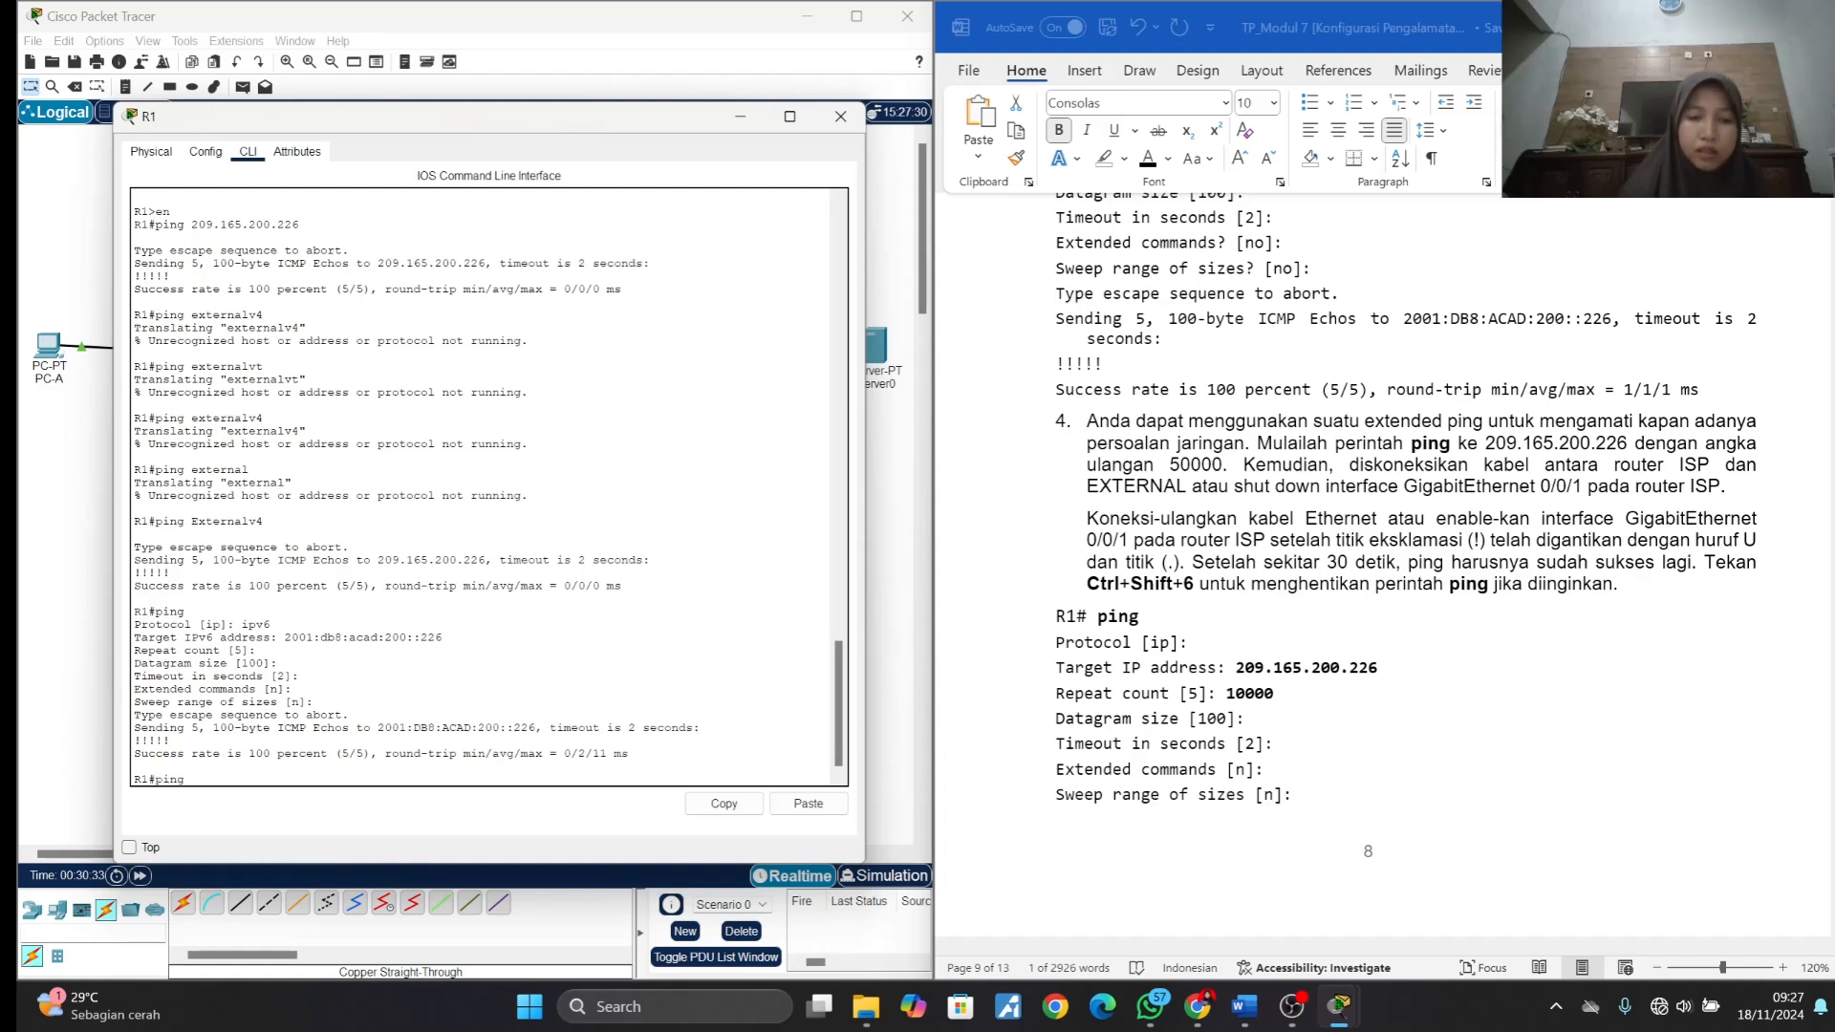
type("g")
key("Return")
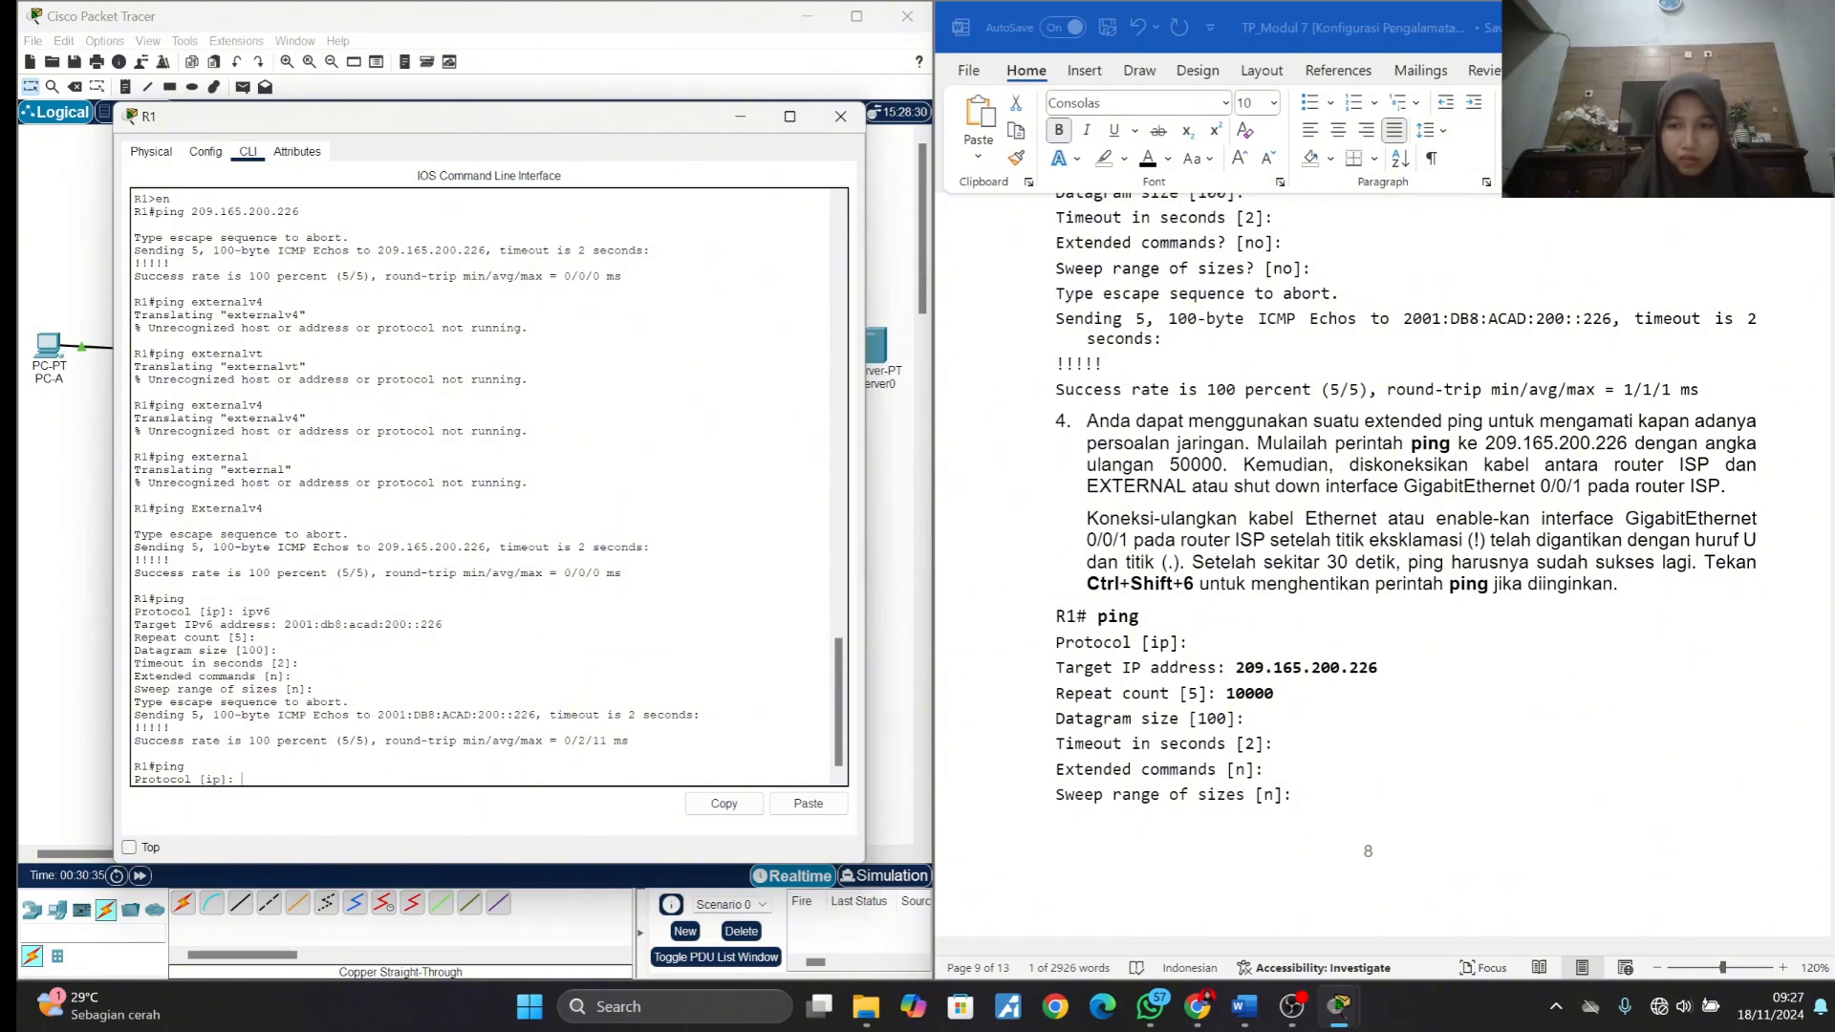
key("Return")
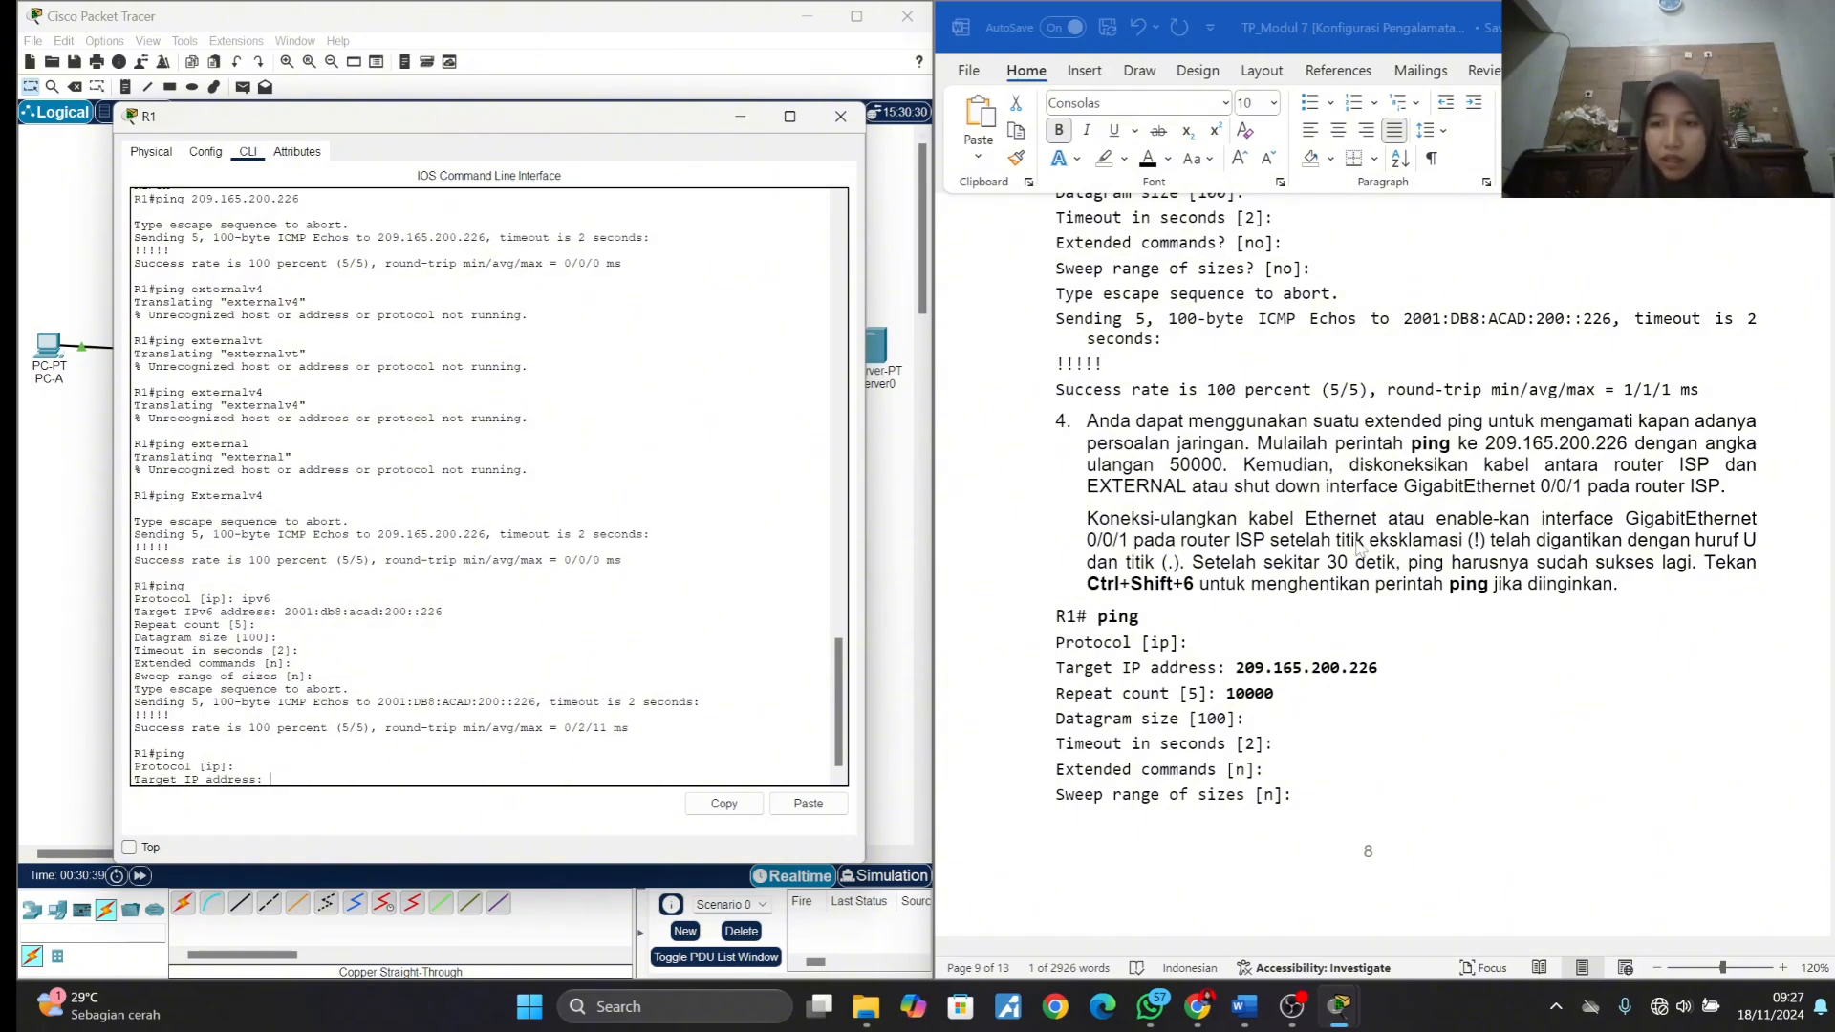
- Copy 209.165.200.226 from the item 4 text and enter it as the extended ping's target IP address
left_click(1506, 449)
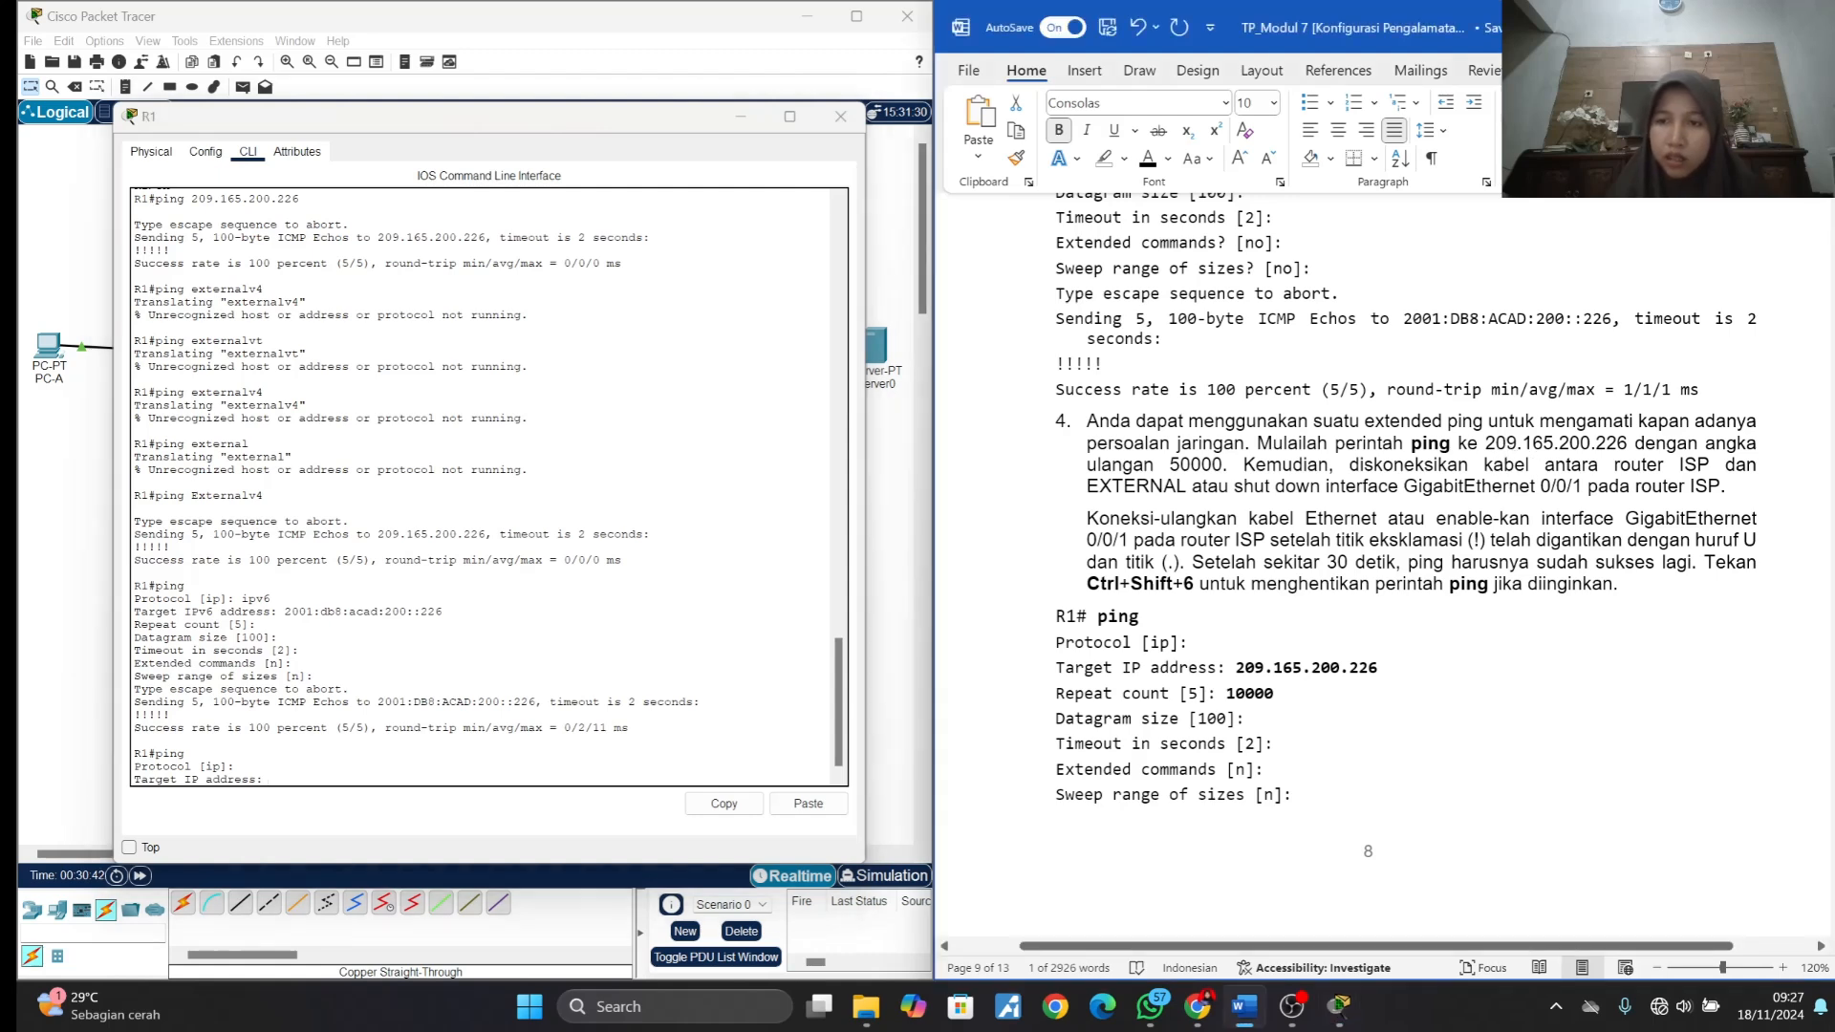
left_click_drag(1487, 446, 1629, 447)
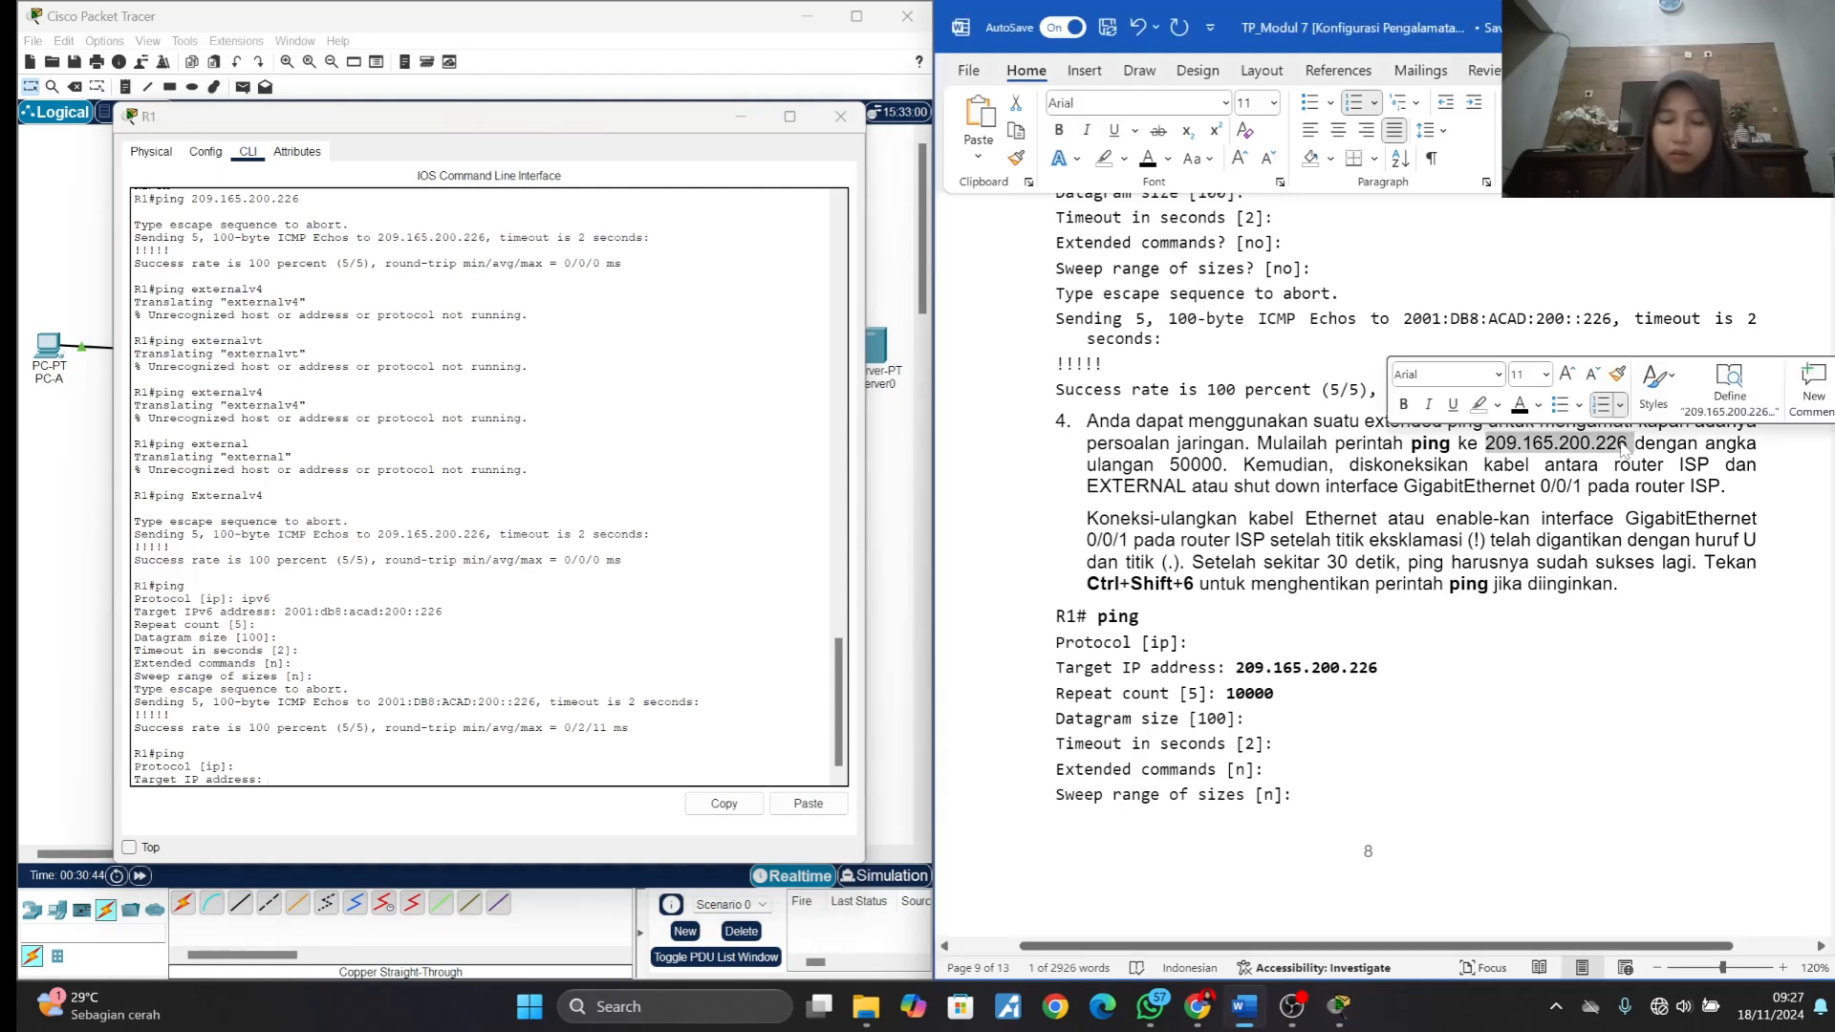
key("ctrl+c")
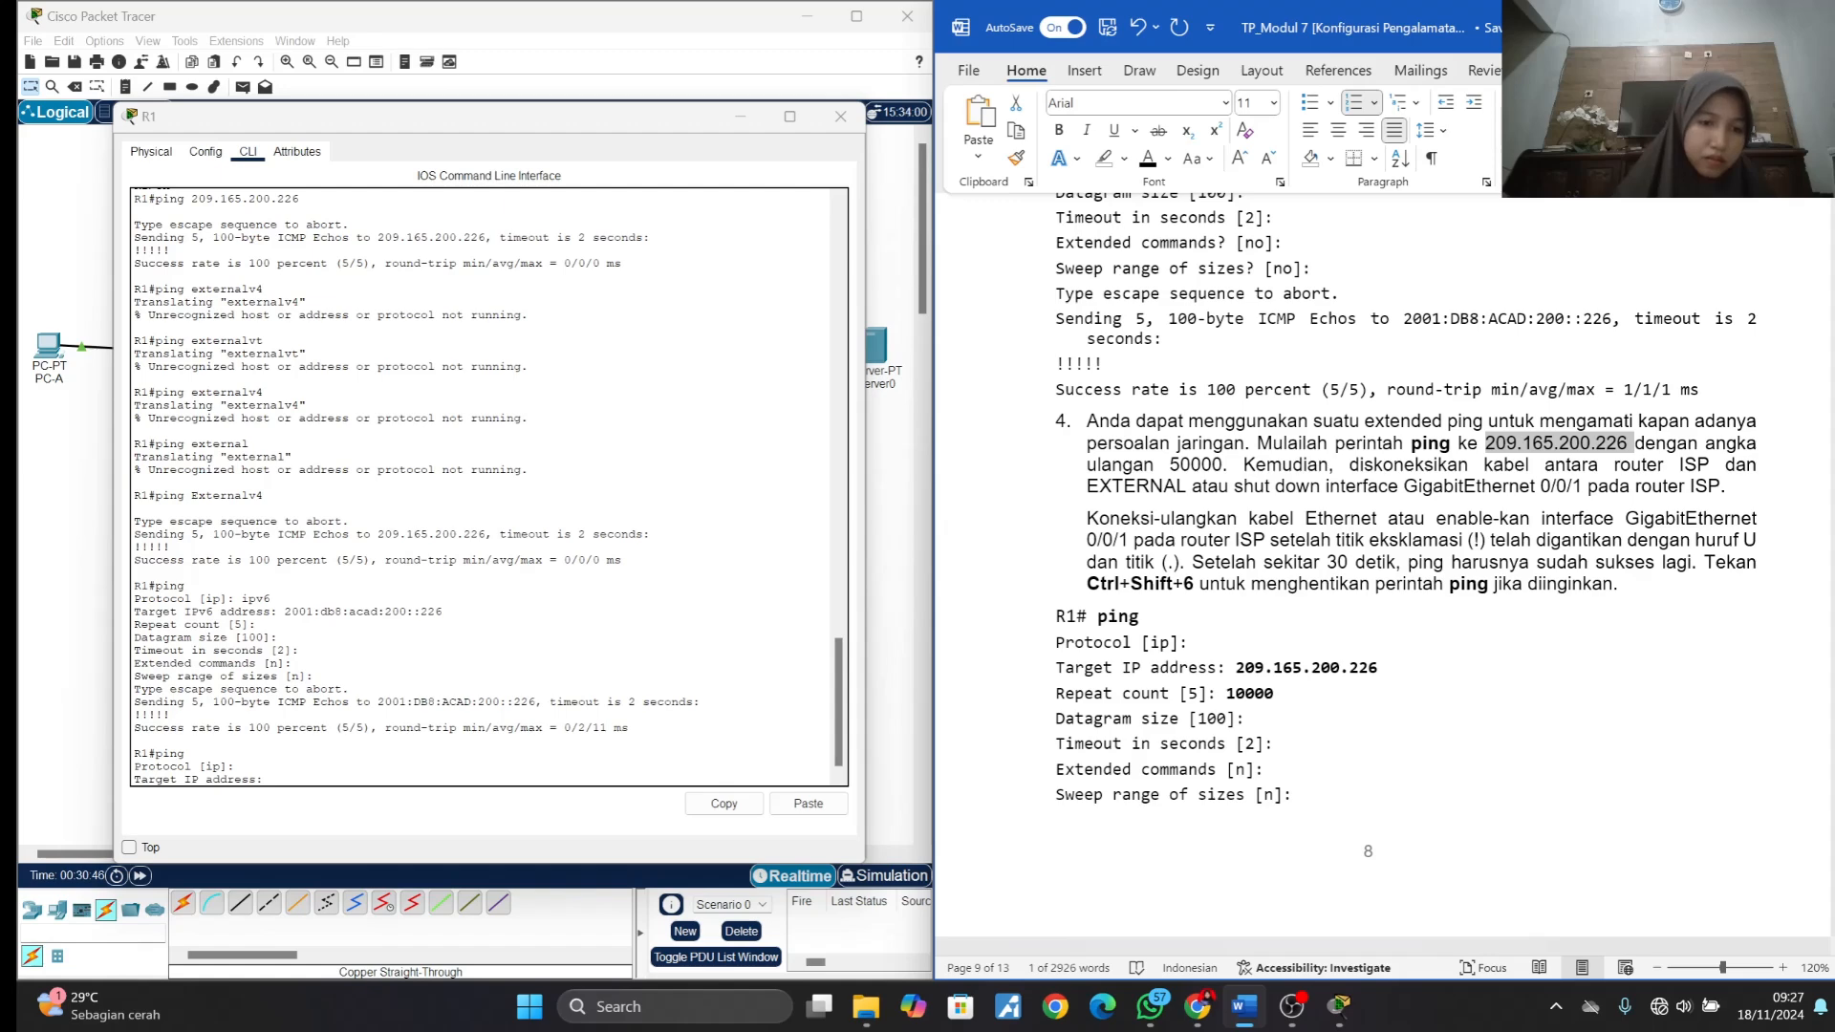
left_click(298, 779)
right_click(298, 779)
left_click(328, 820)
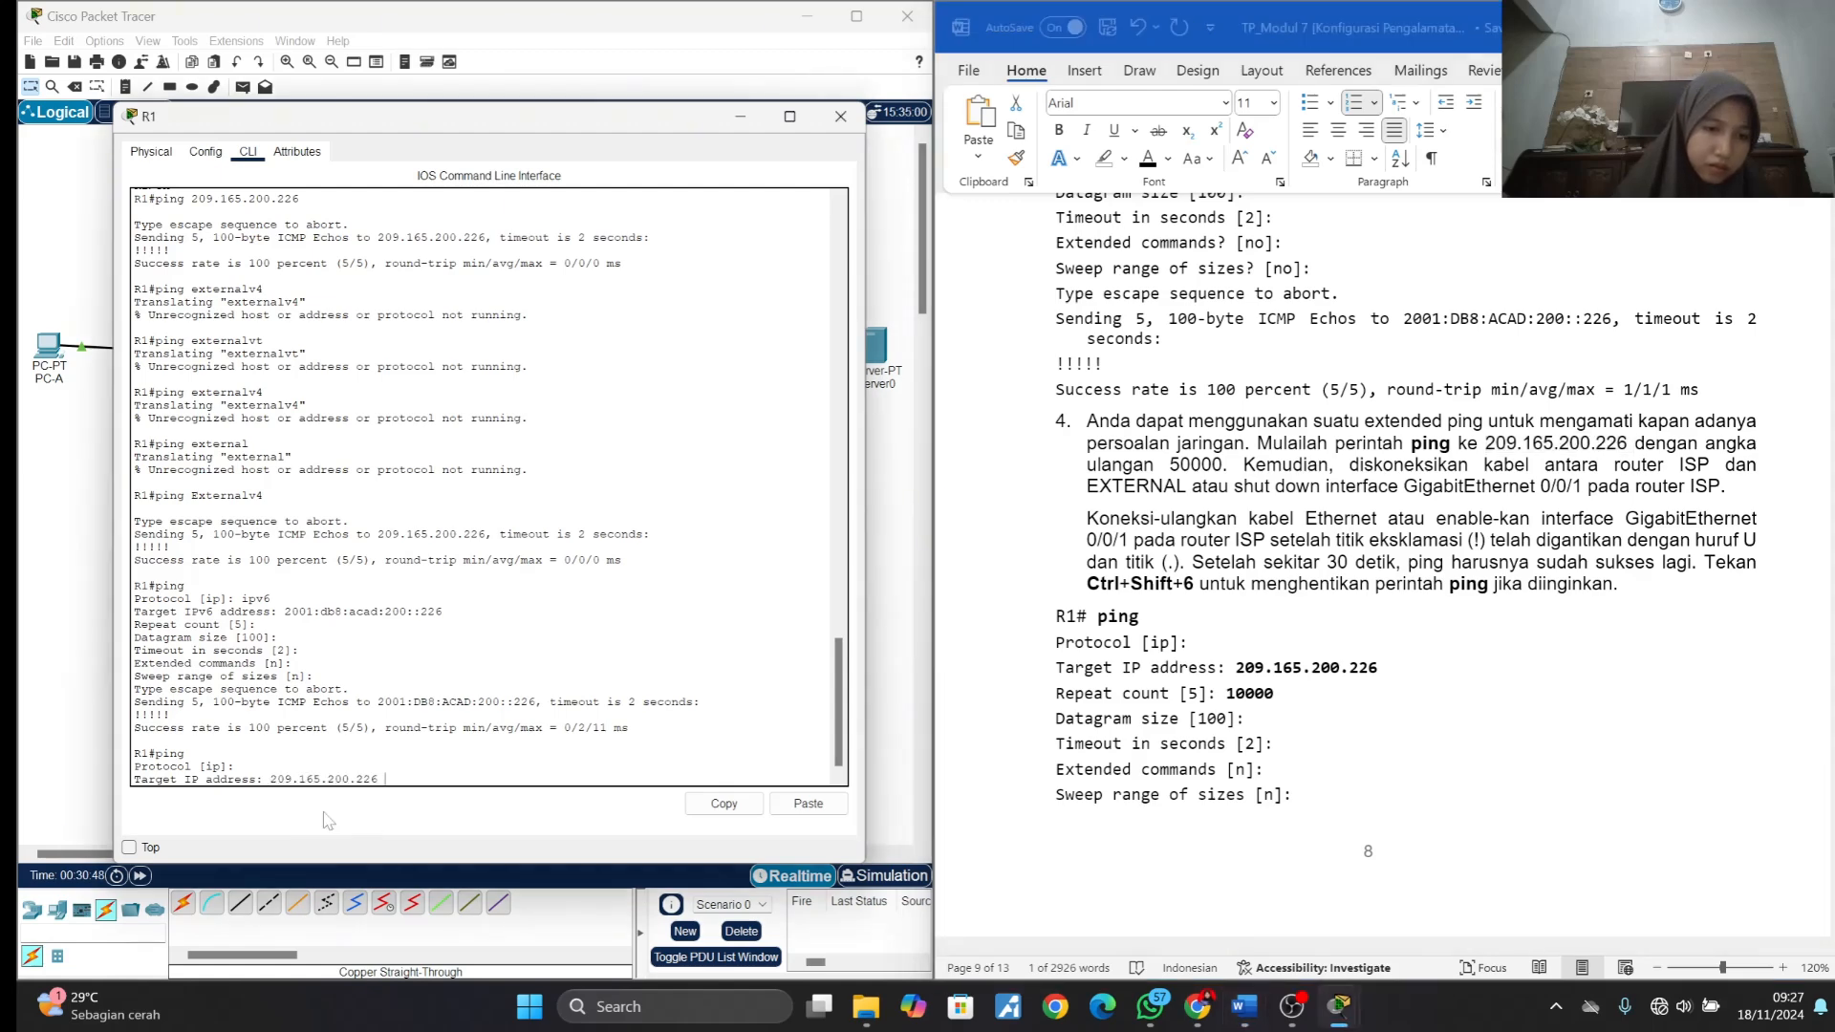
key("Return")
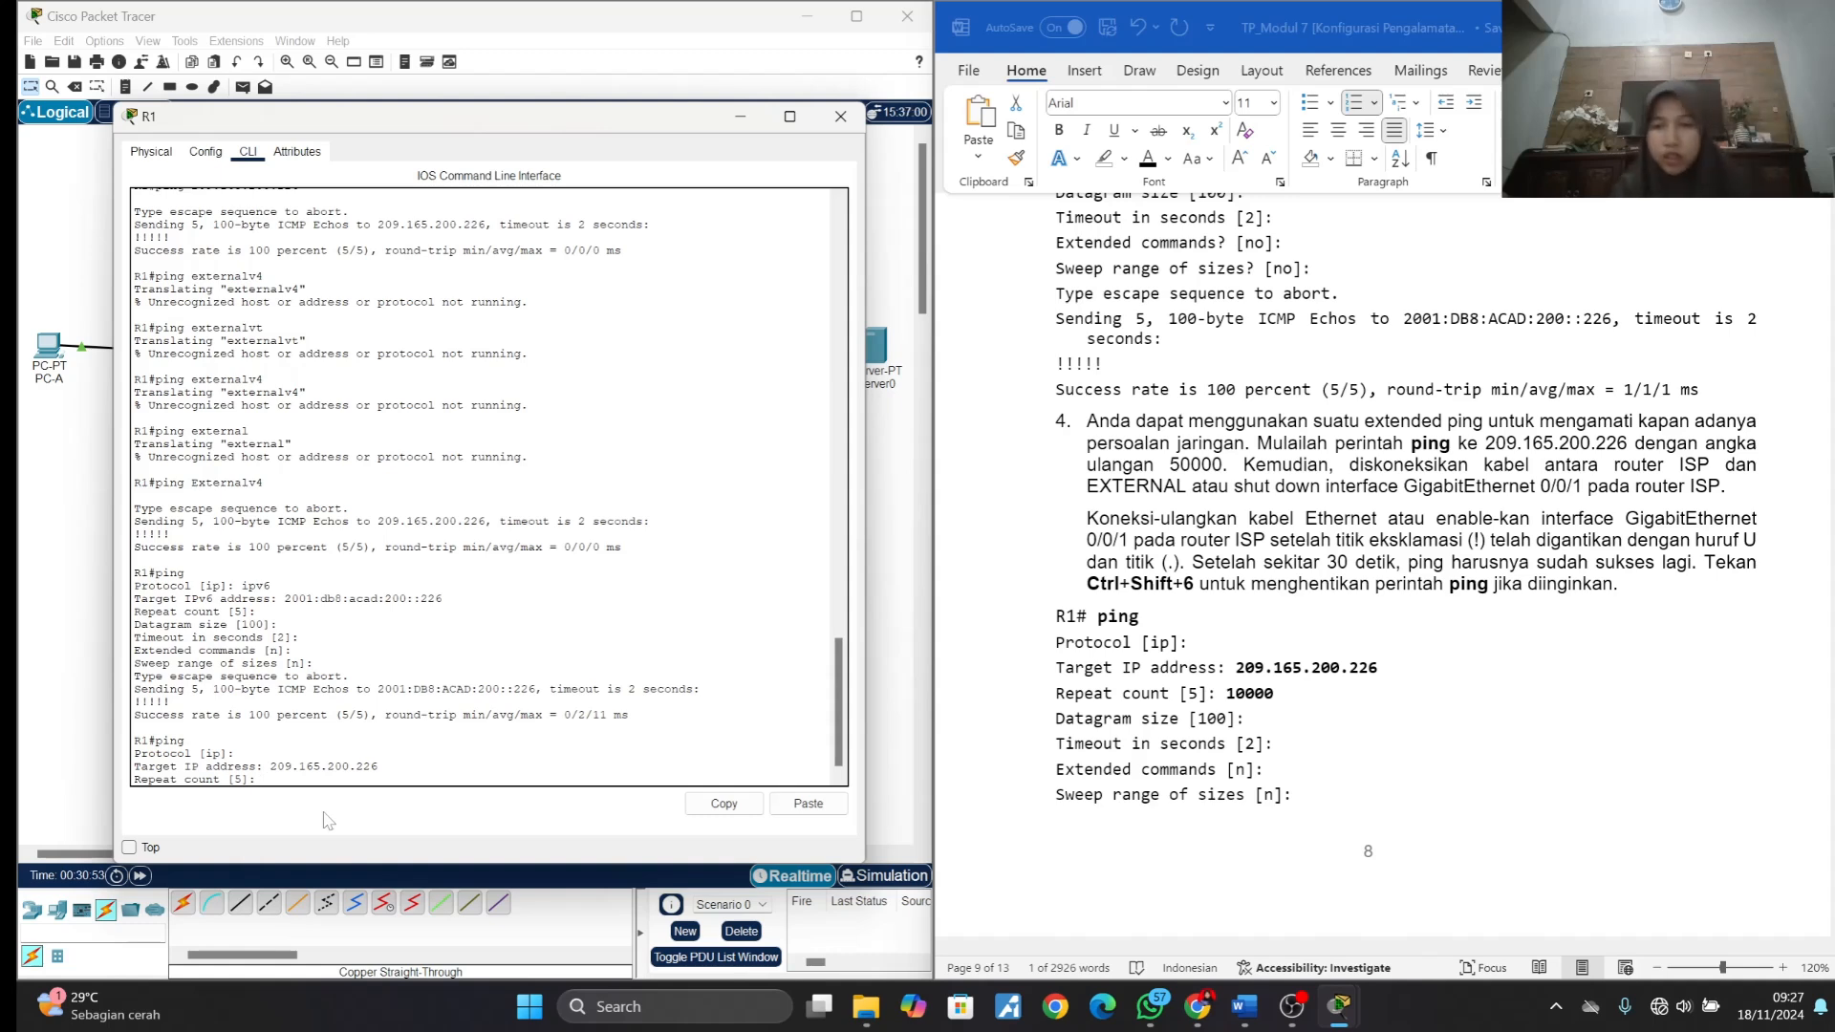
- Set the repeat count to 50000 and accept the defaults for the remaining options to run the ping
type("50")
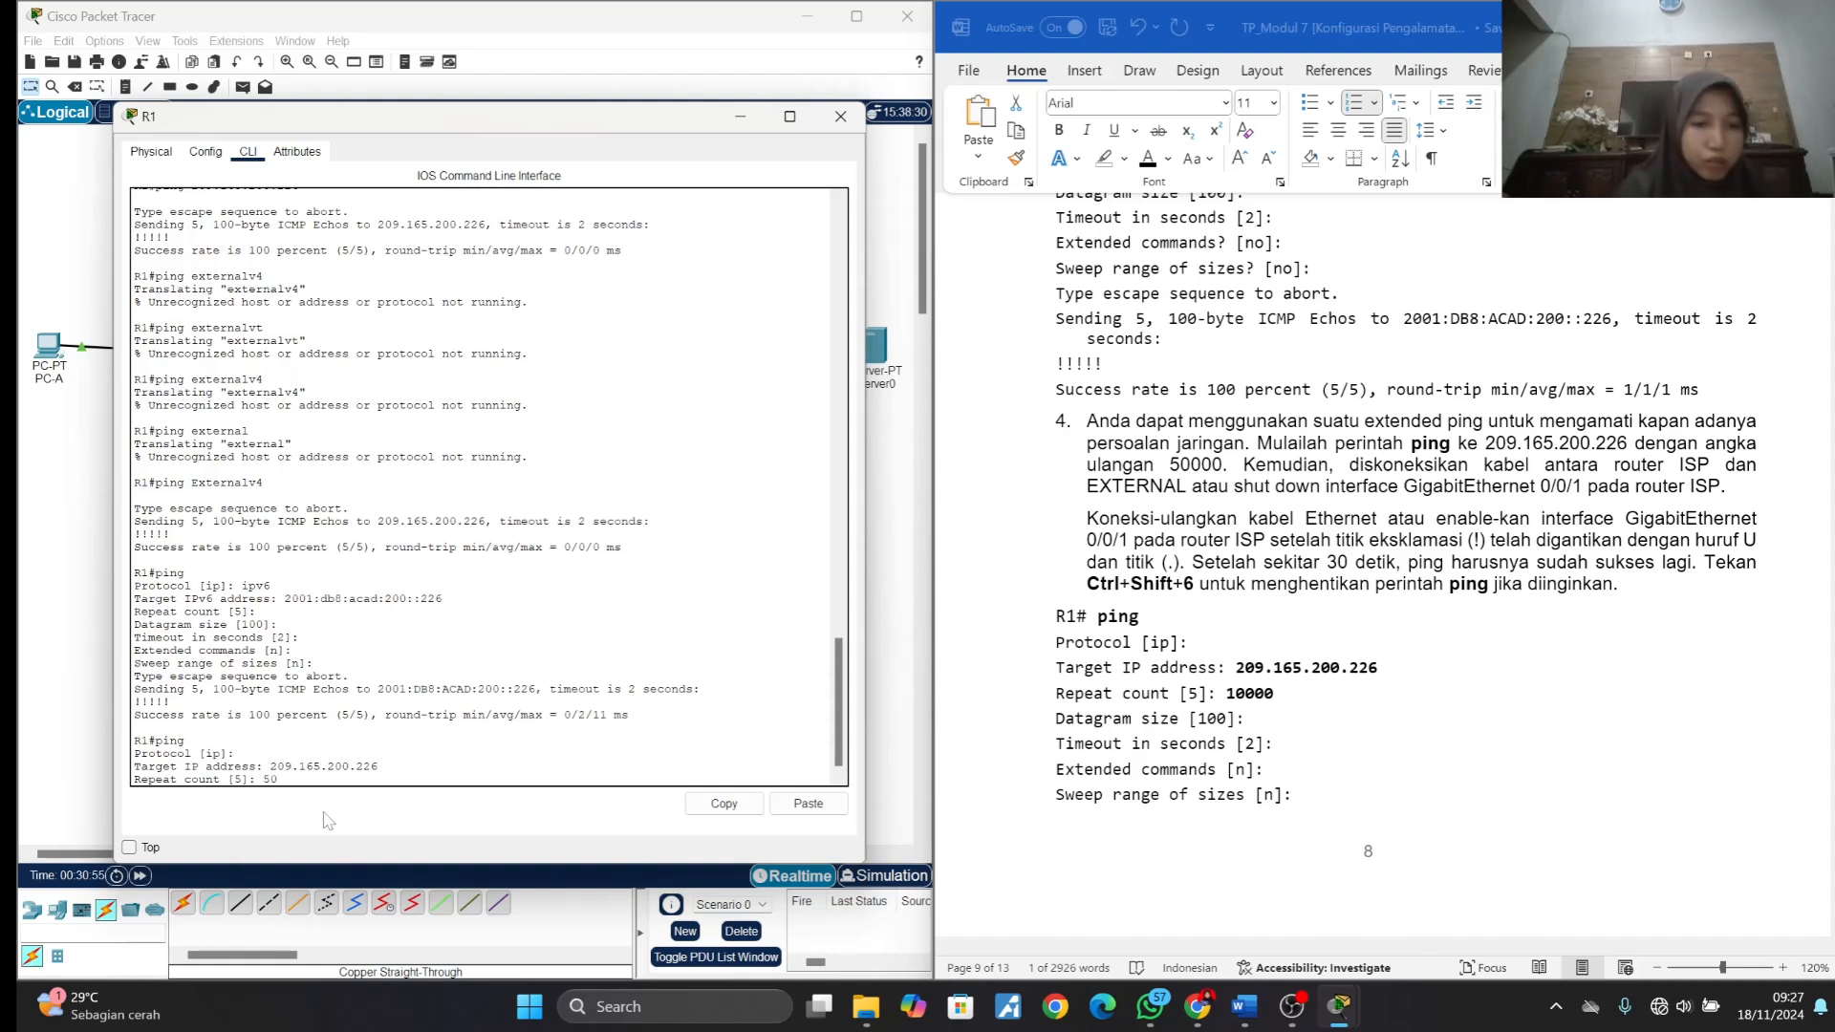
type("00")
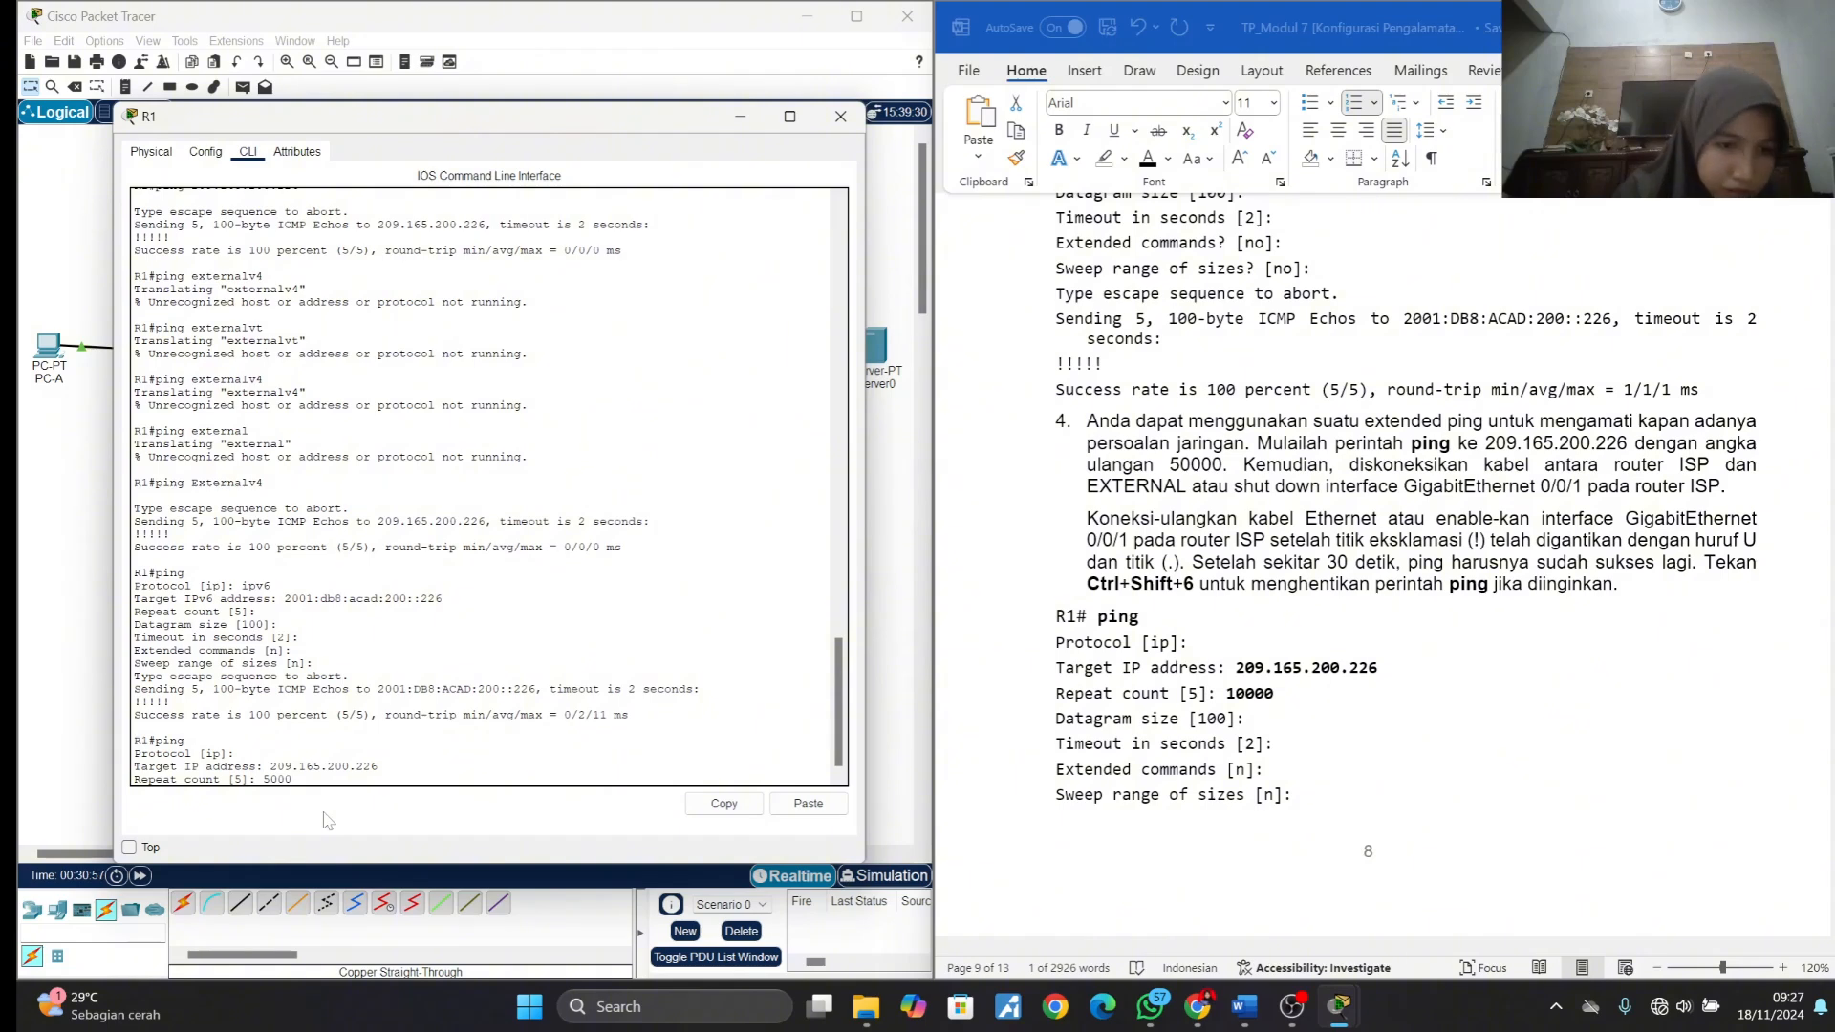
type("0")
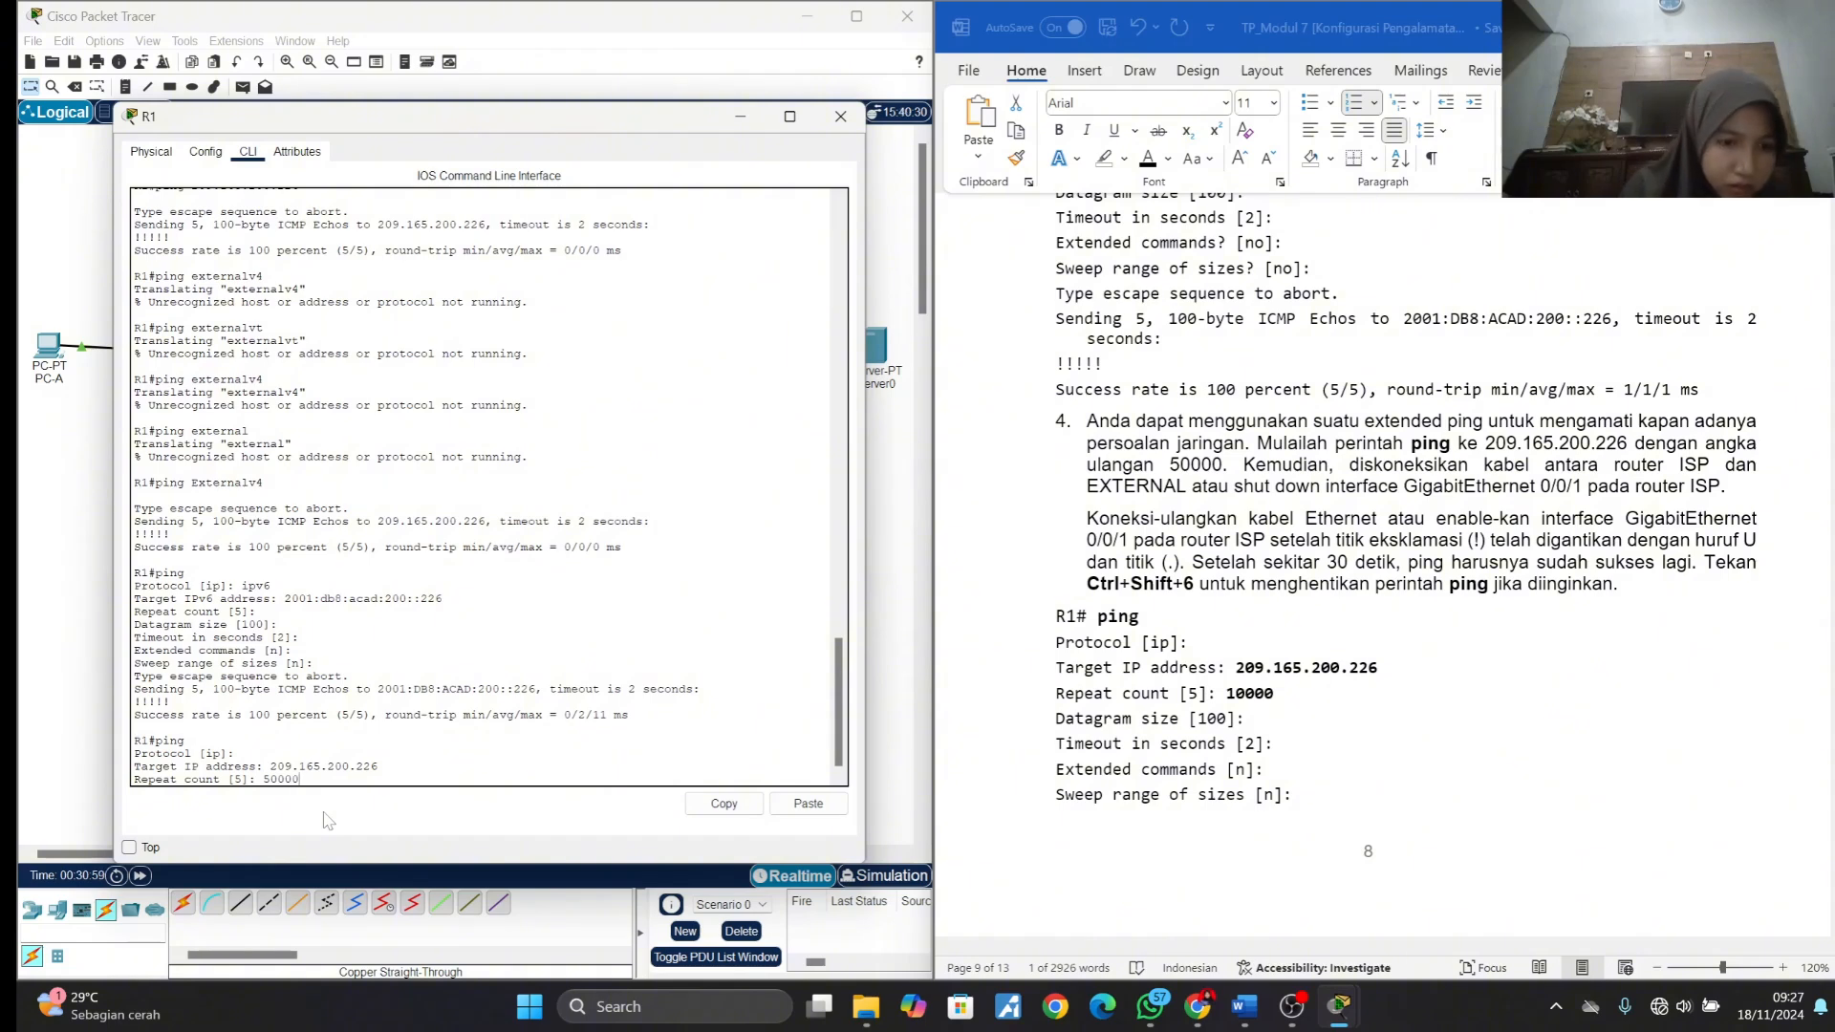
key("Return")
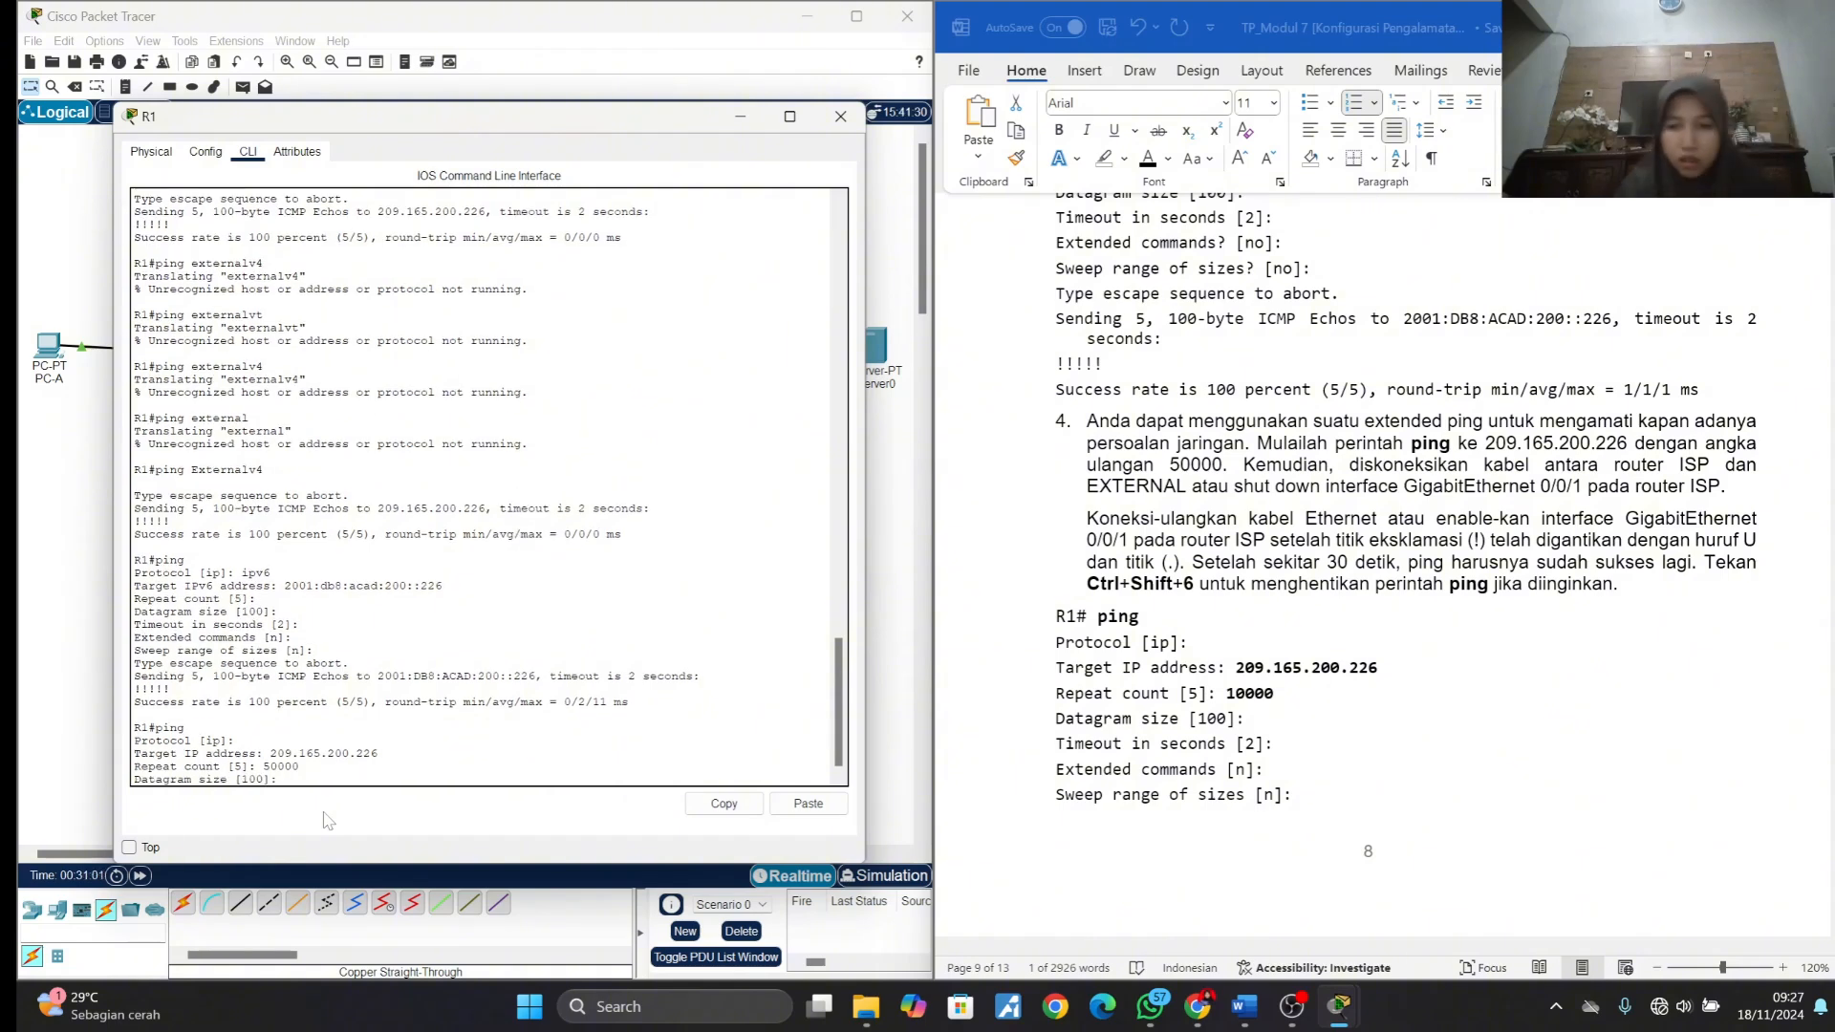
key("Return")
key("Return")
key("Return")
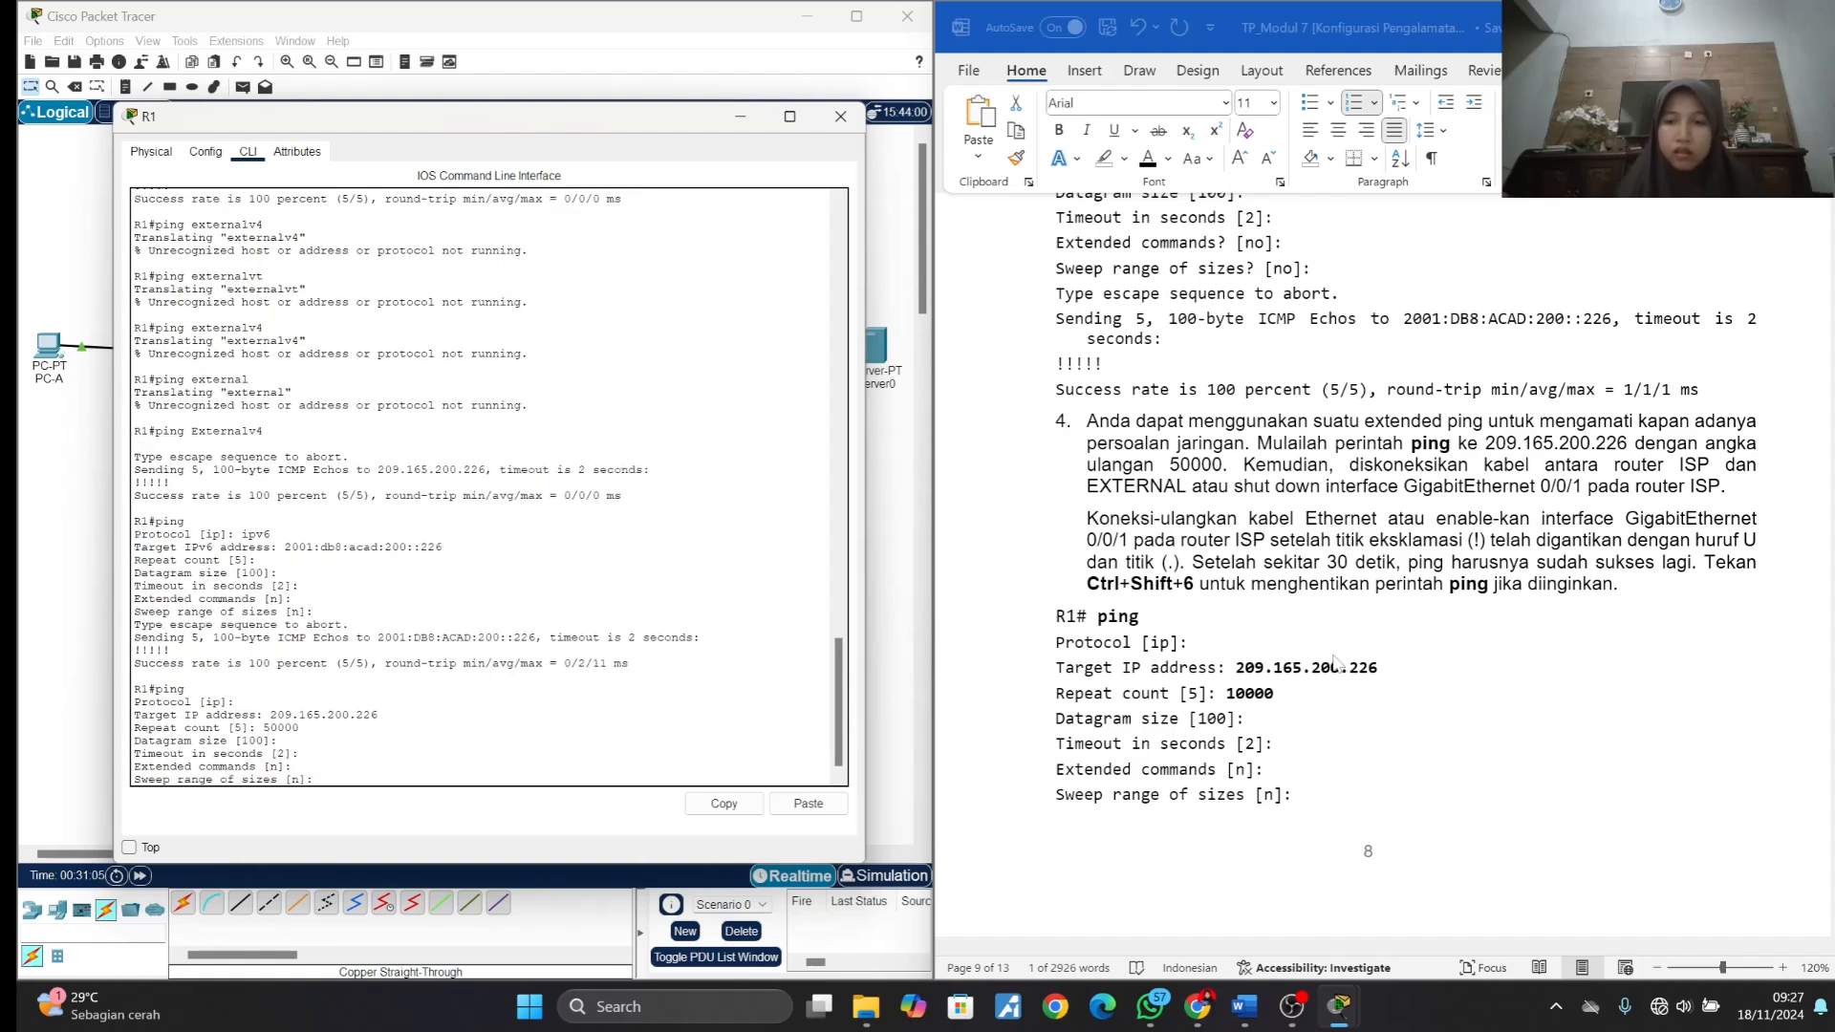
scroll(1336, 663, "down", 5)
key("Return")
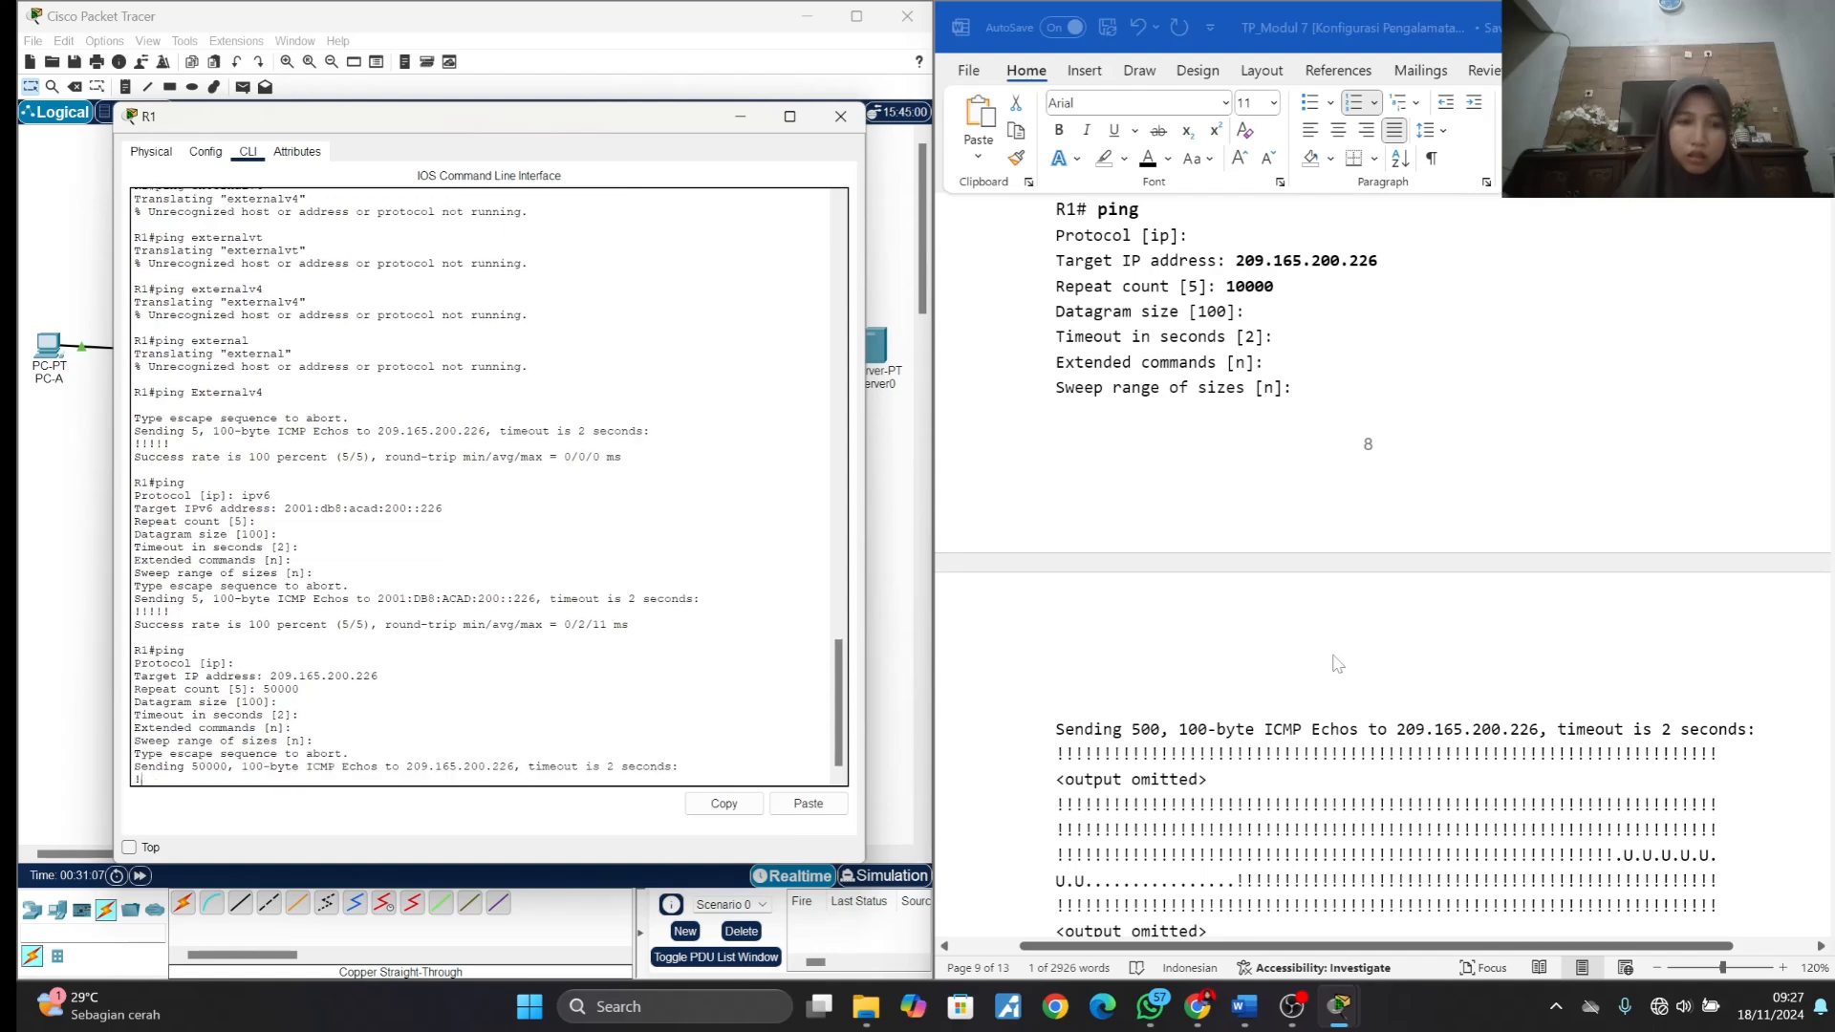
- Check the item 4 instructions and sample output in the document, and minimise the R1 window to expose the network topology
scroll(1336, 662, "up", 6)
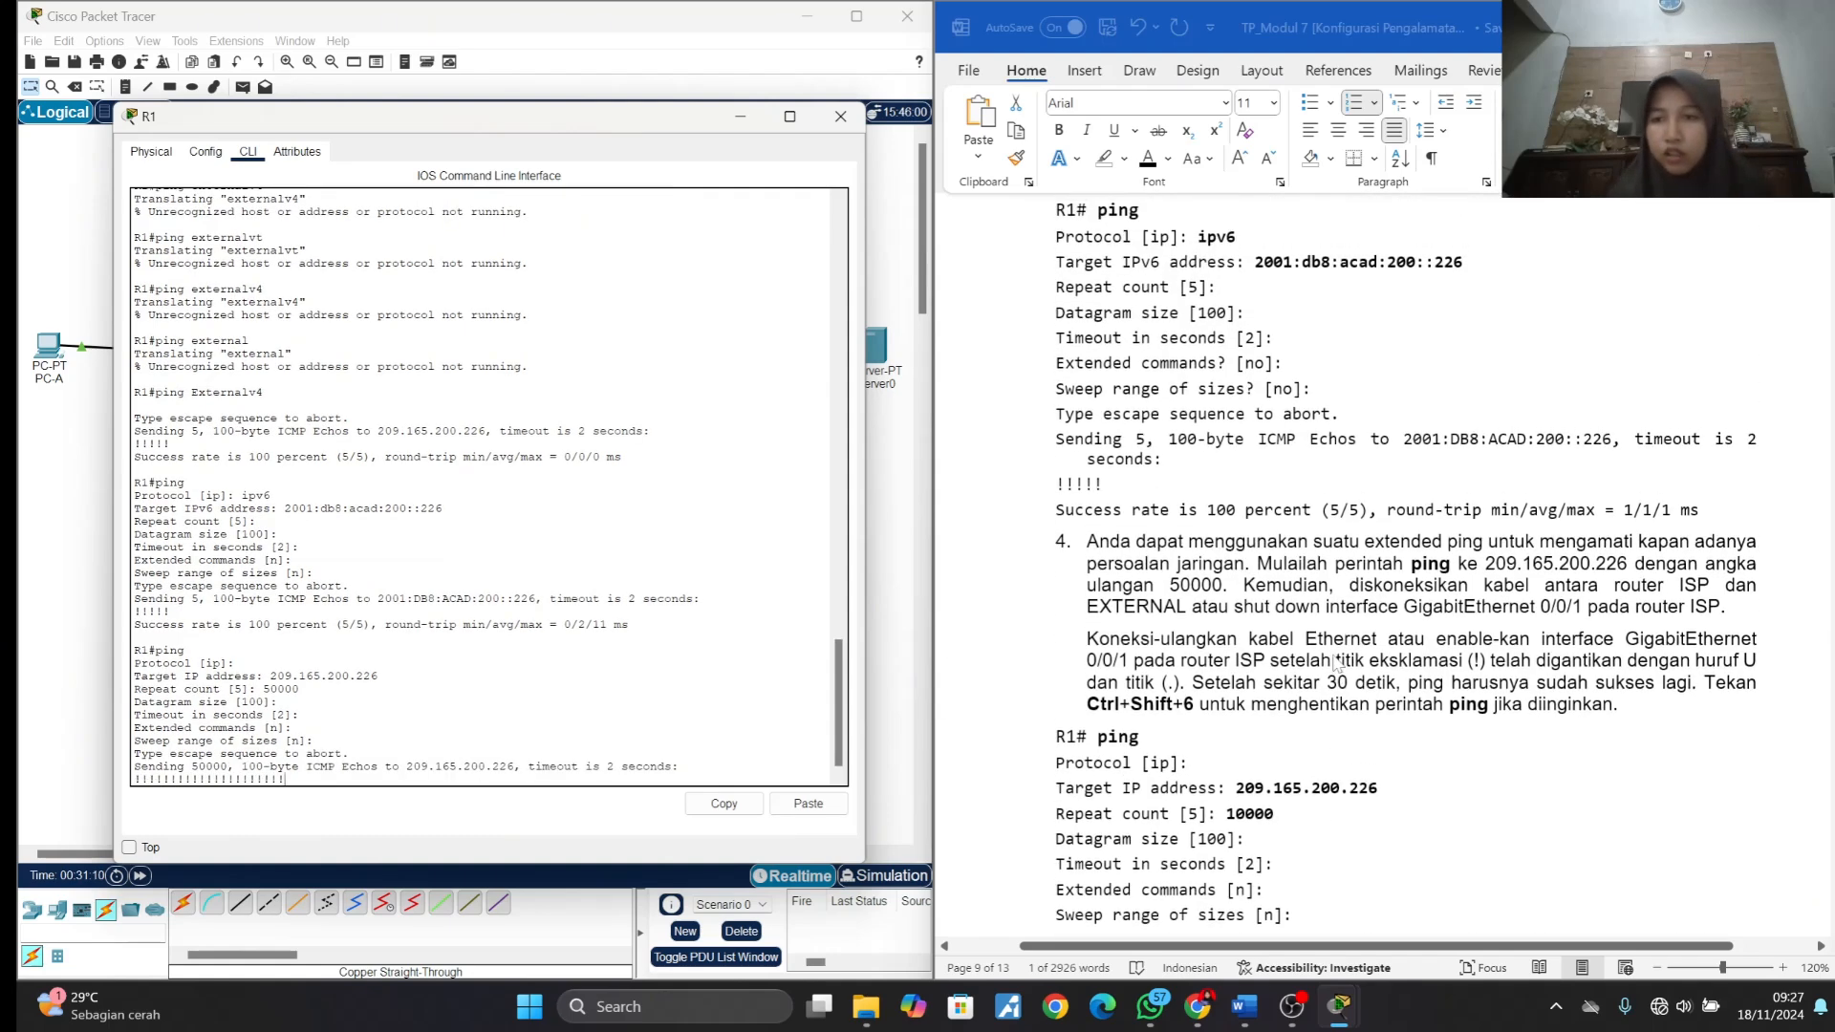
scroll(1402, 719, "down", 1)
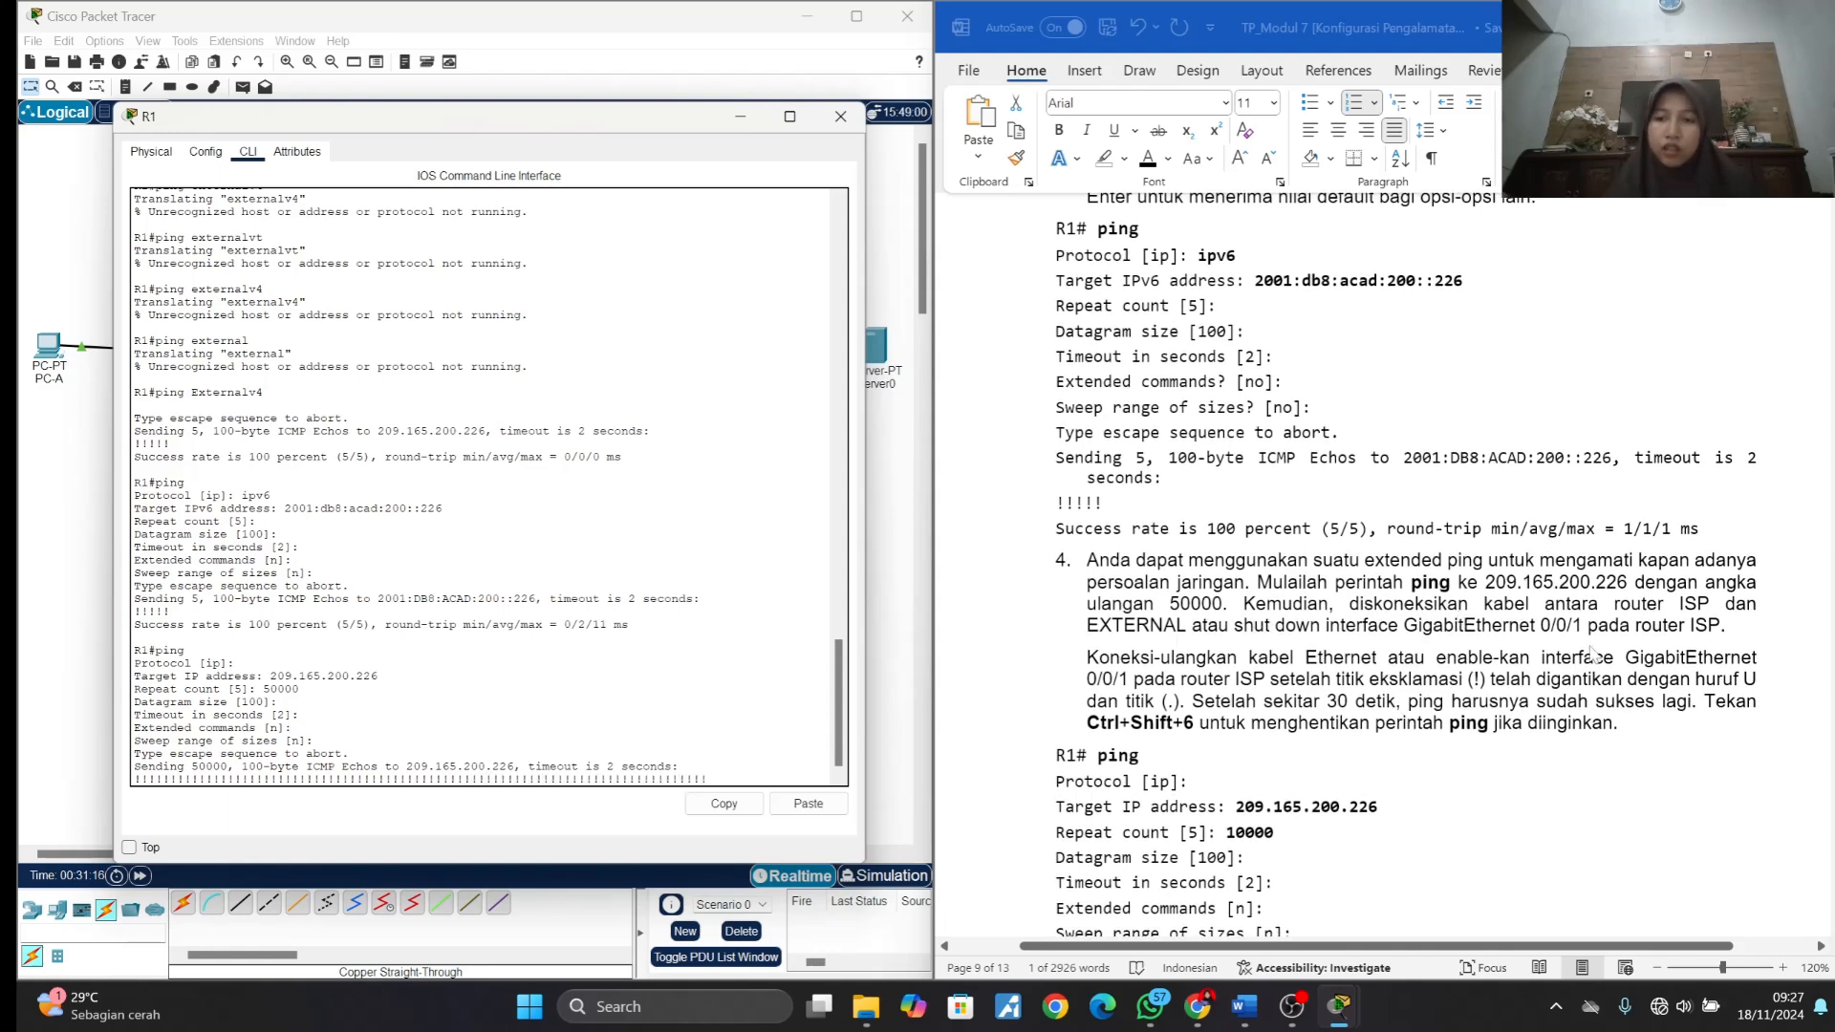
scroll(1577, 653, "down", 10)
scroll(1593, 653, "down", 3)
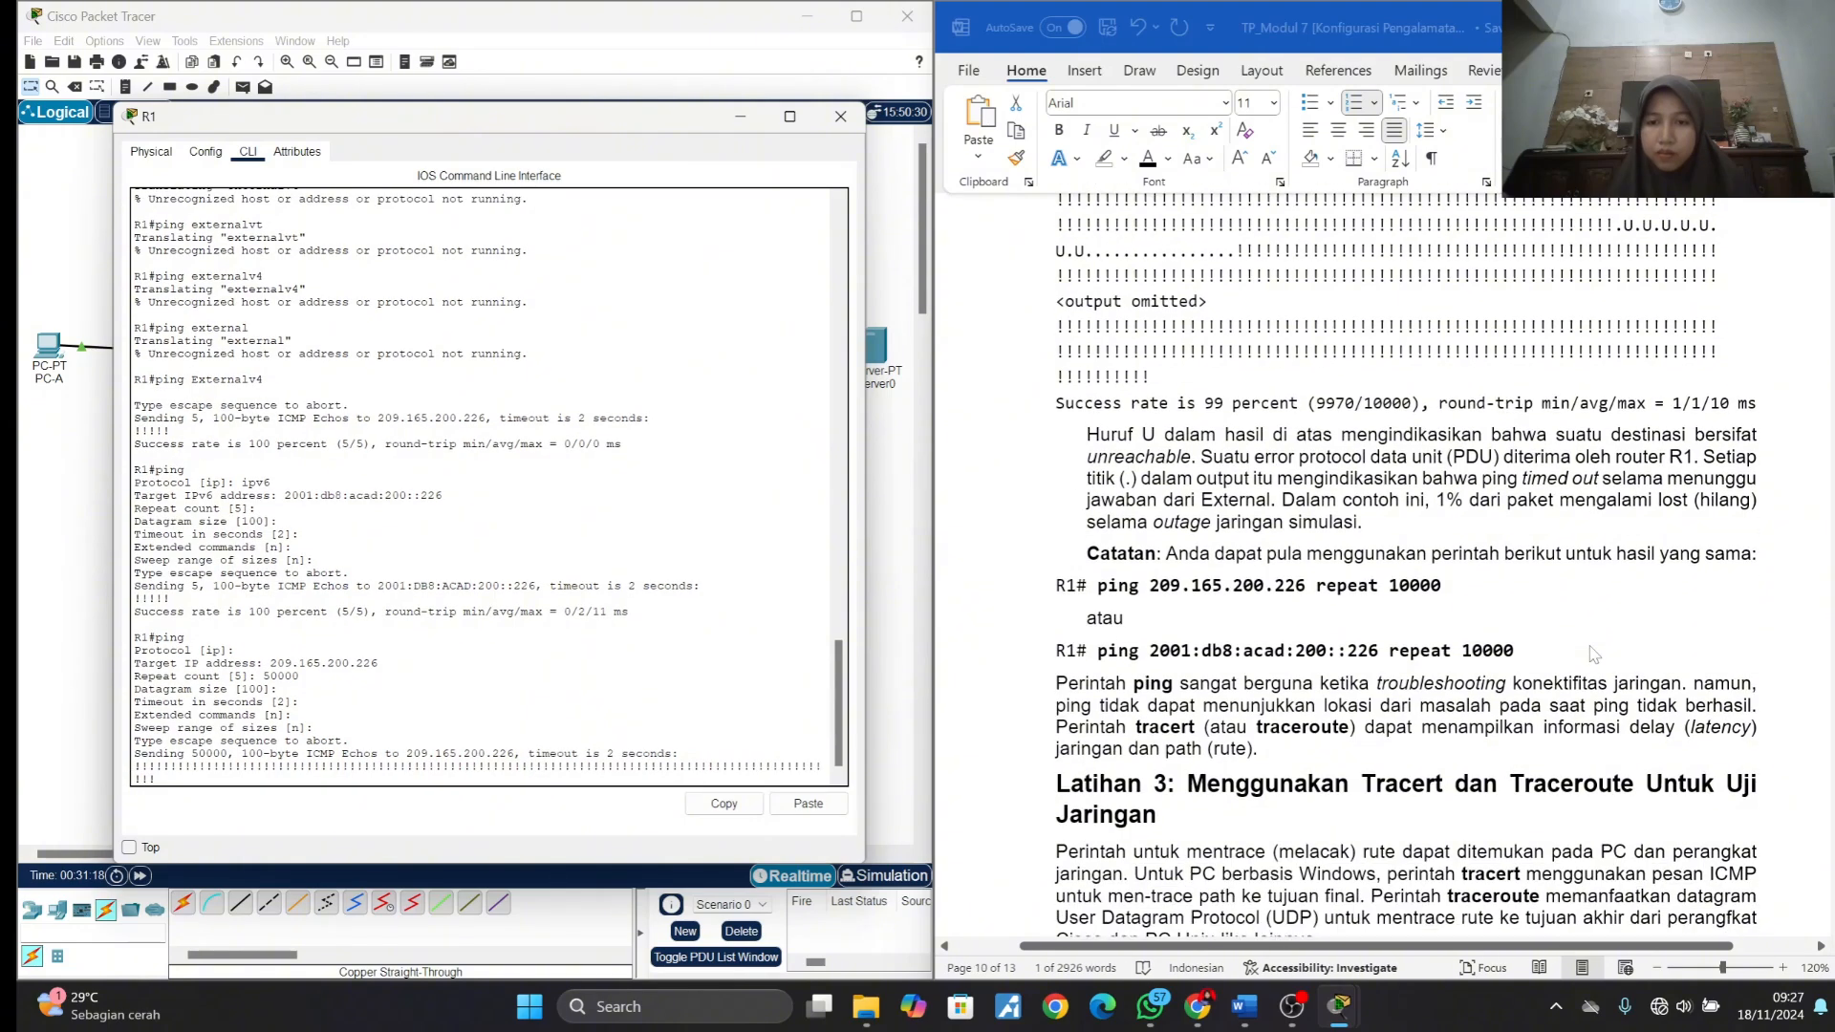
scroll(1593, 654, "up", 10)
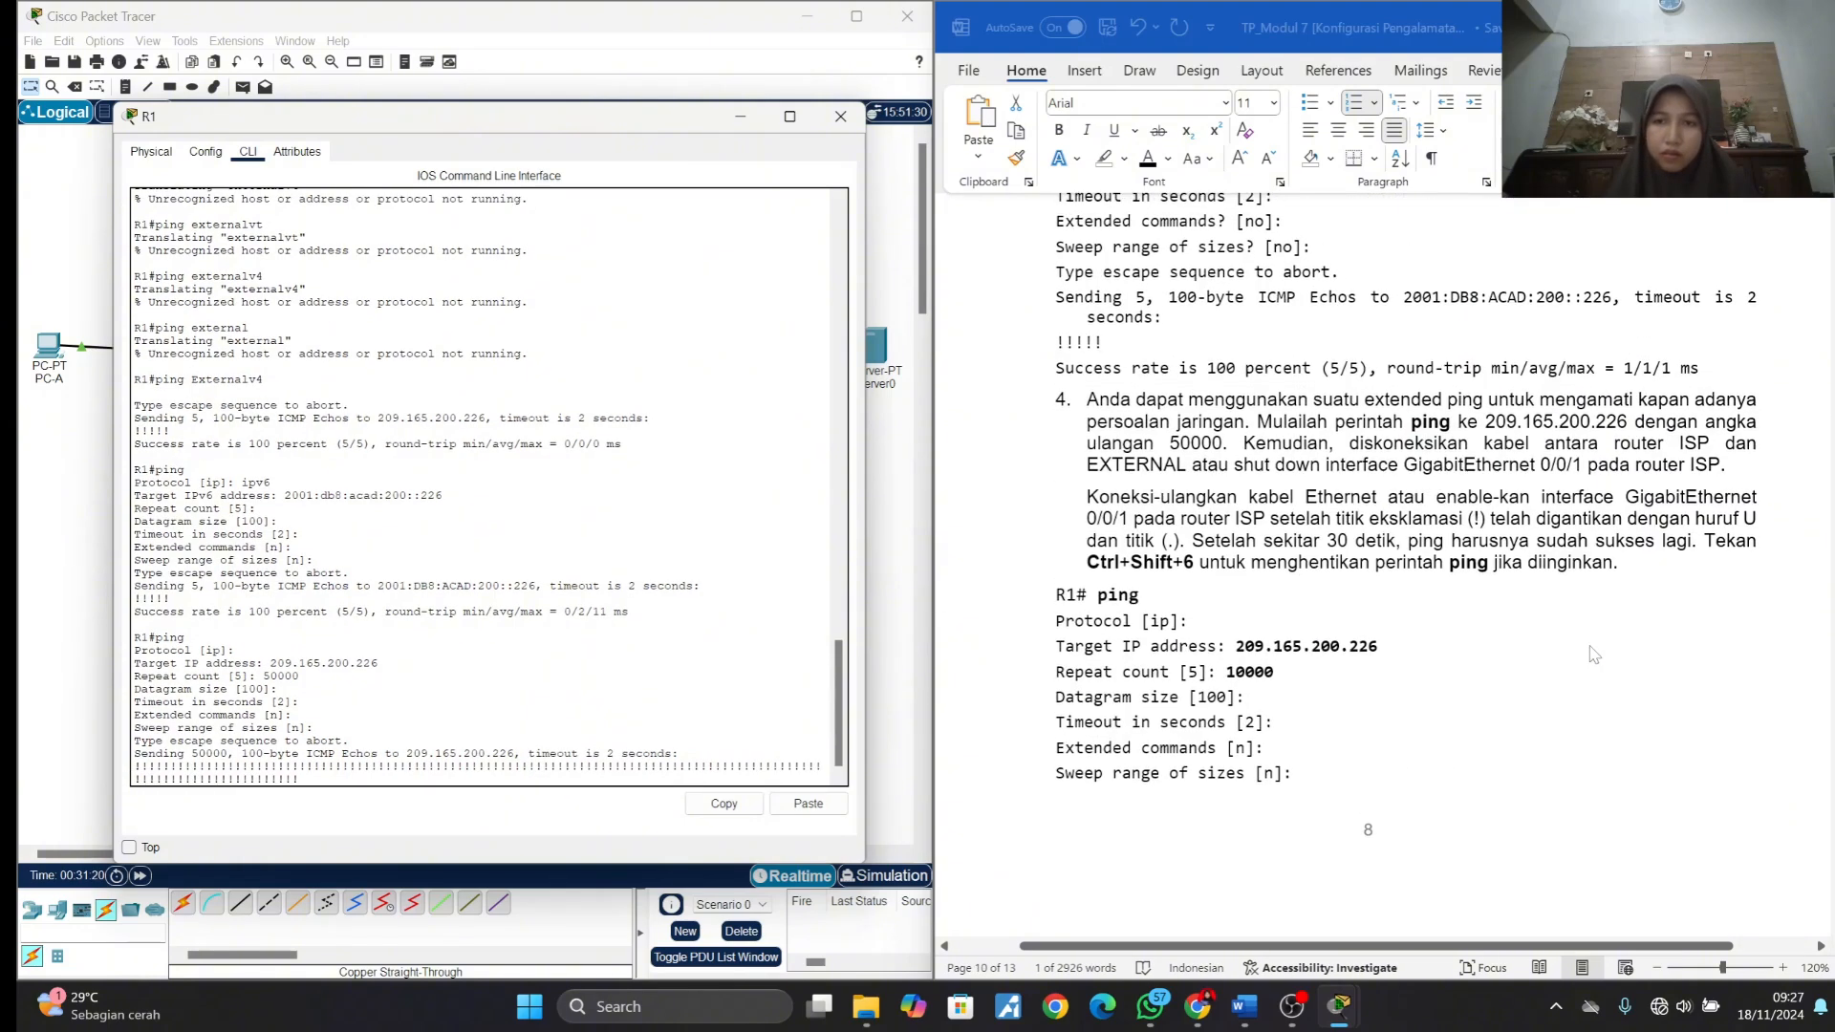
left_click(740, 117)
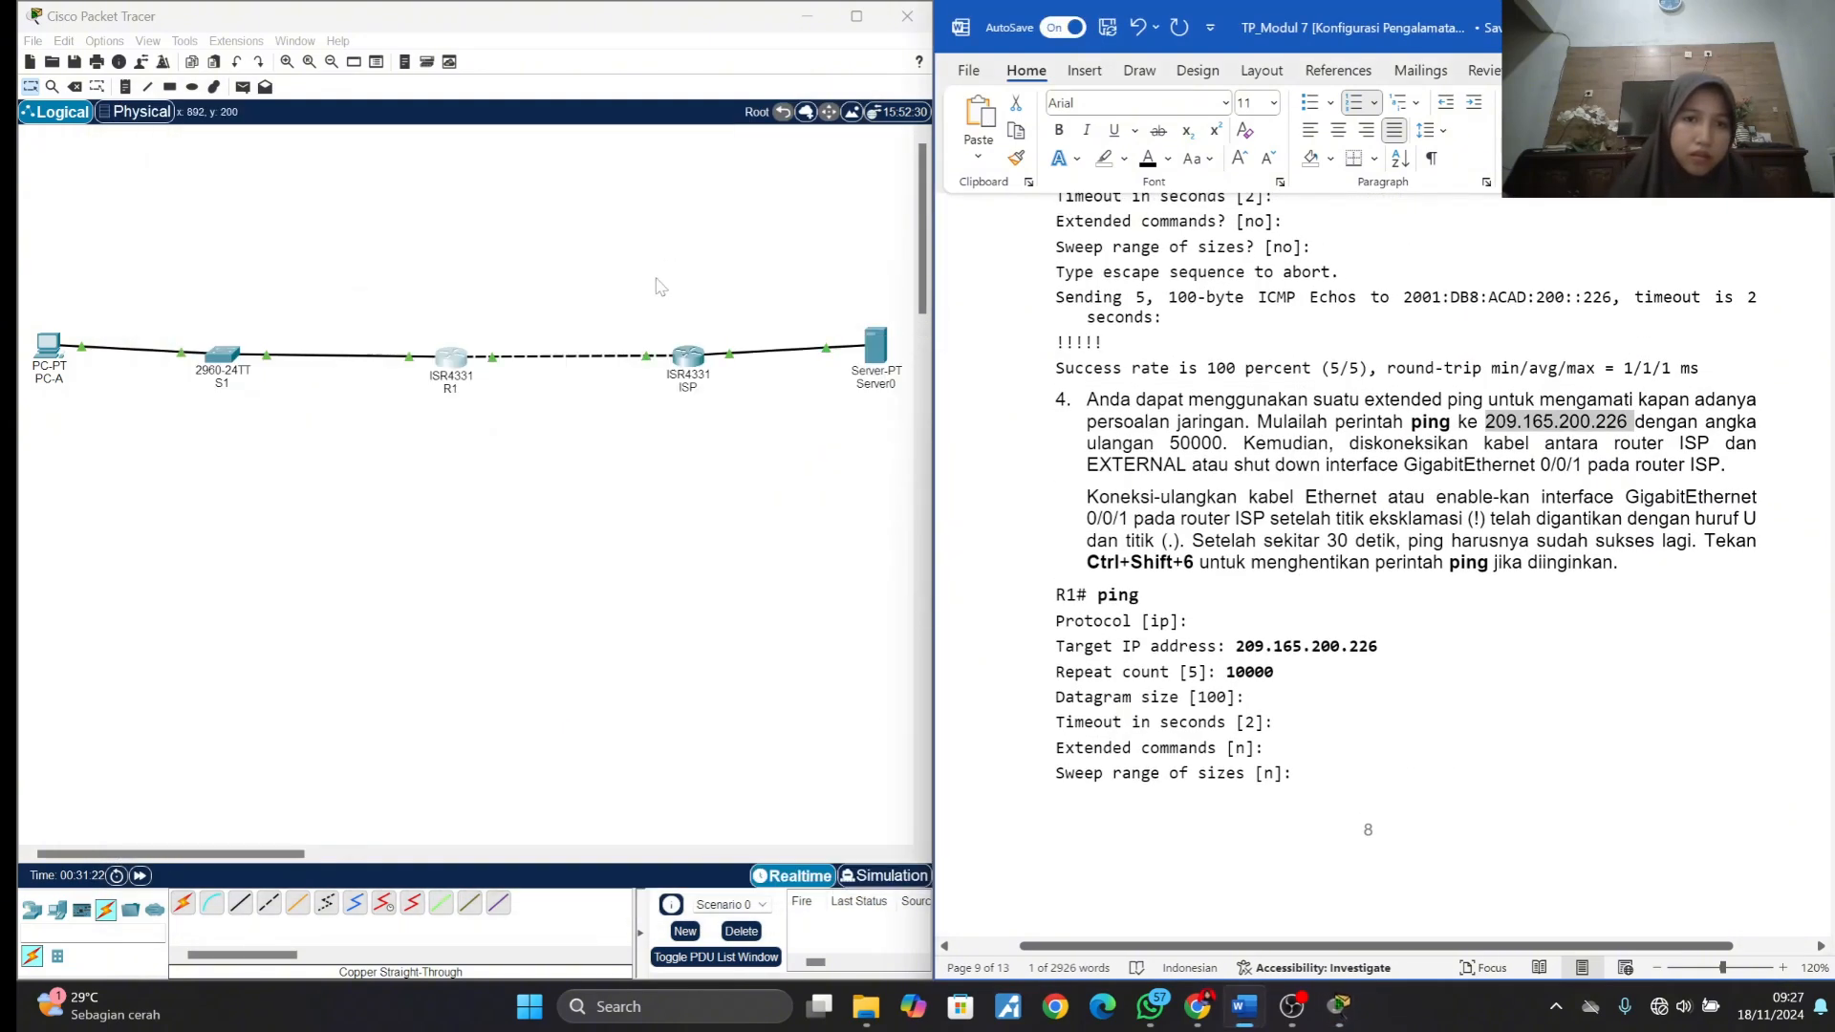
- Shut down the GigabitEthernet0/0/1 interface on the ISP router while R1's extended ping is running
left_click(686, 368)
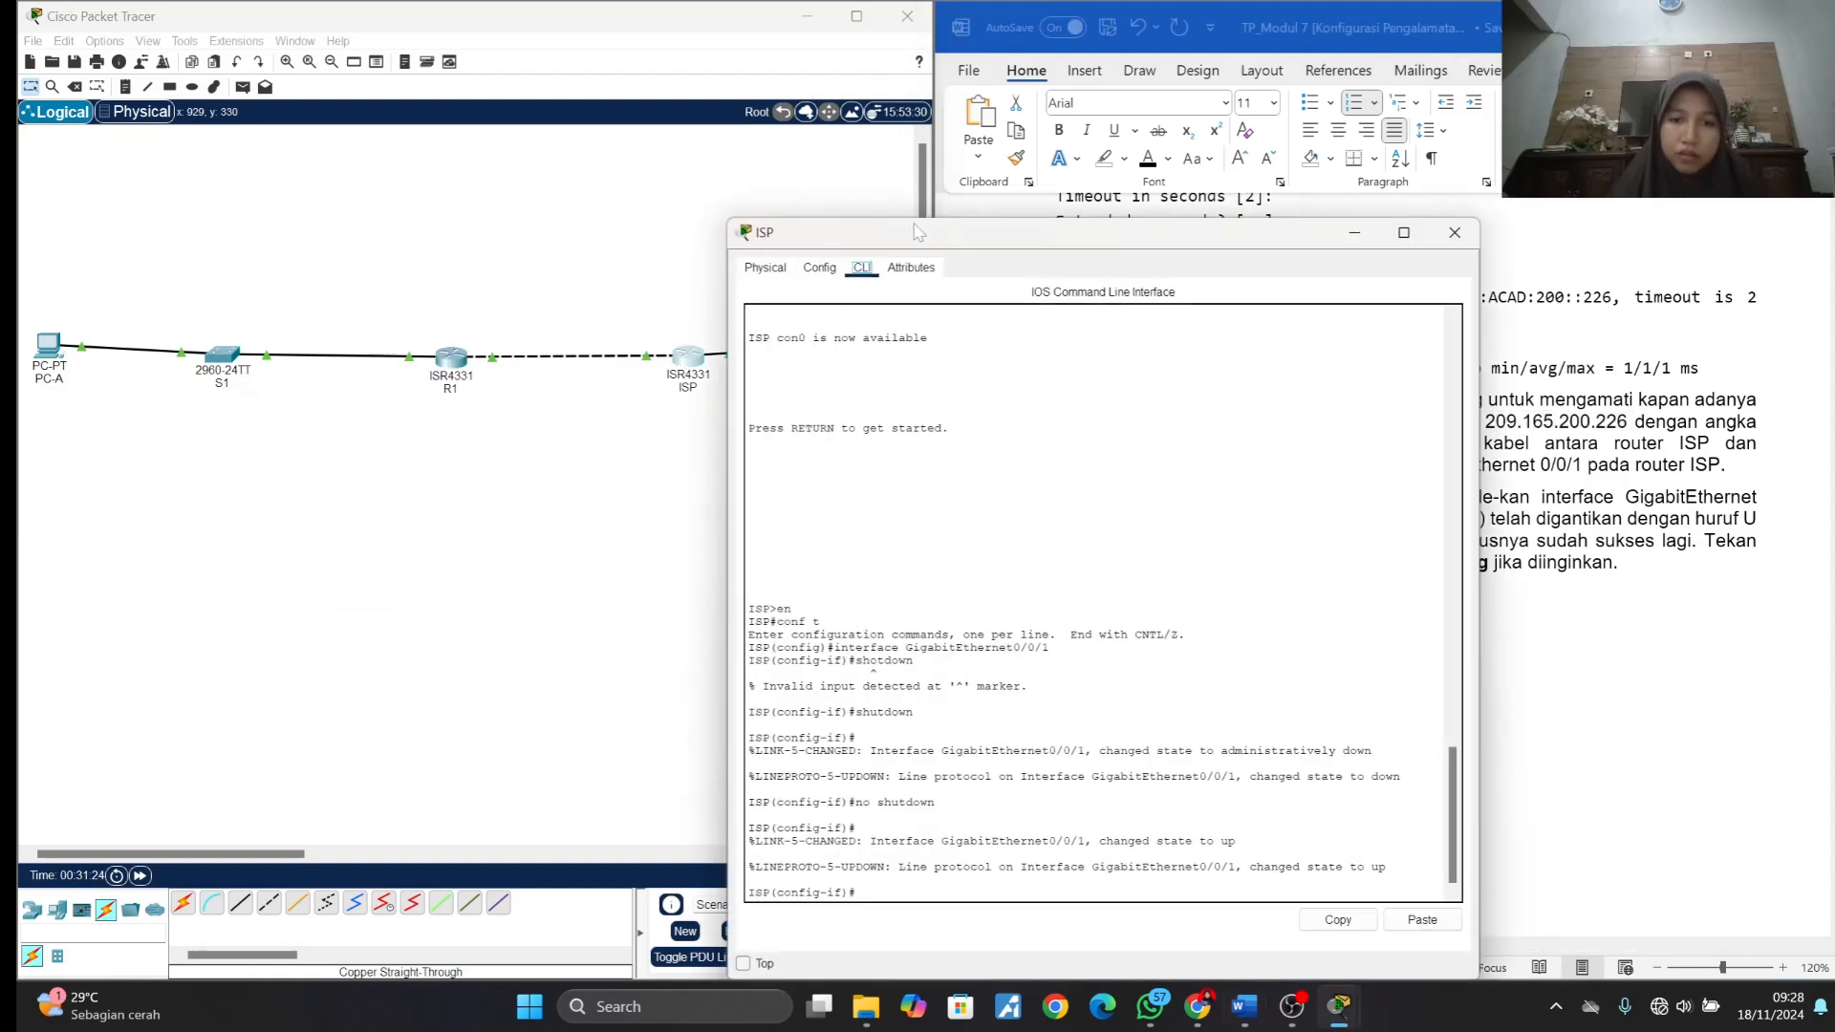
left_click_drag(913, 235, 360, 84)
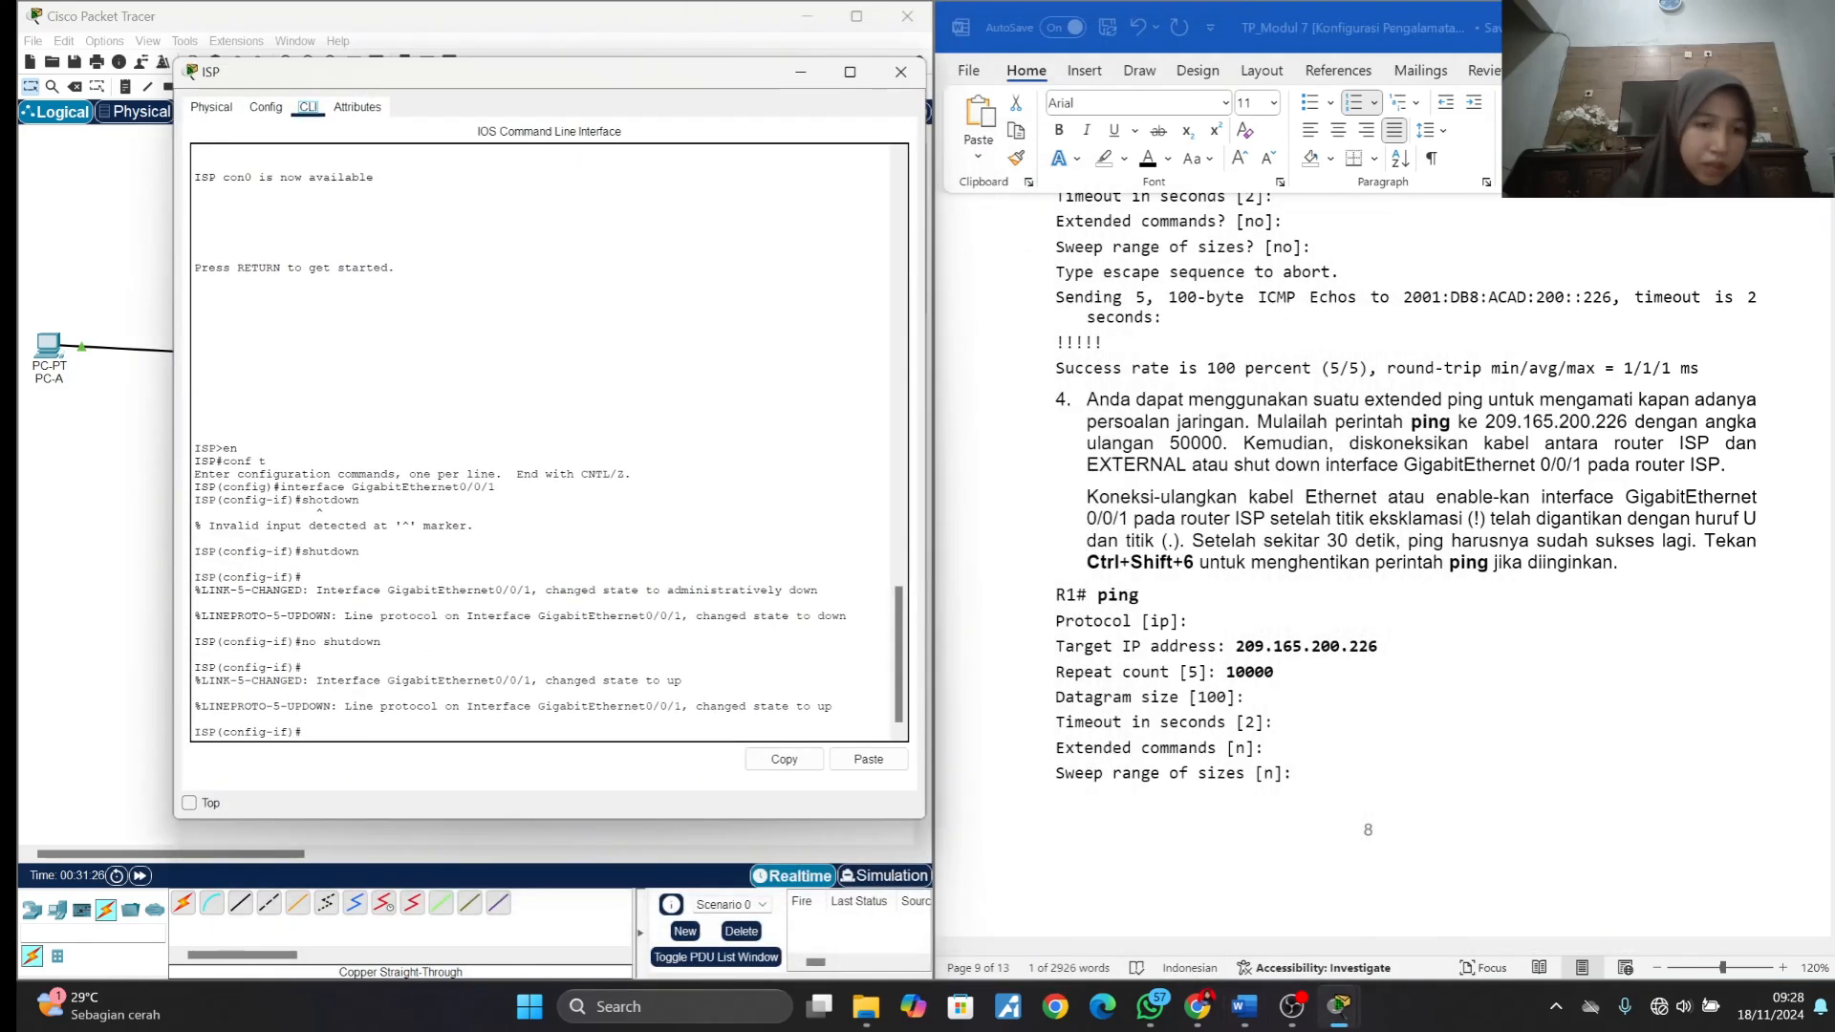
left_click(303, 732)
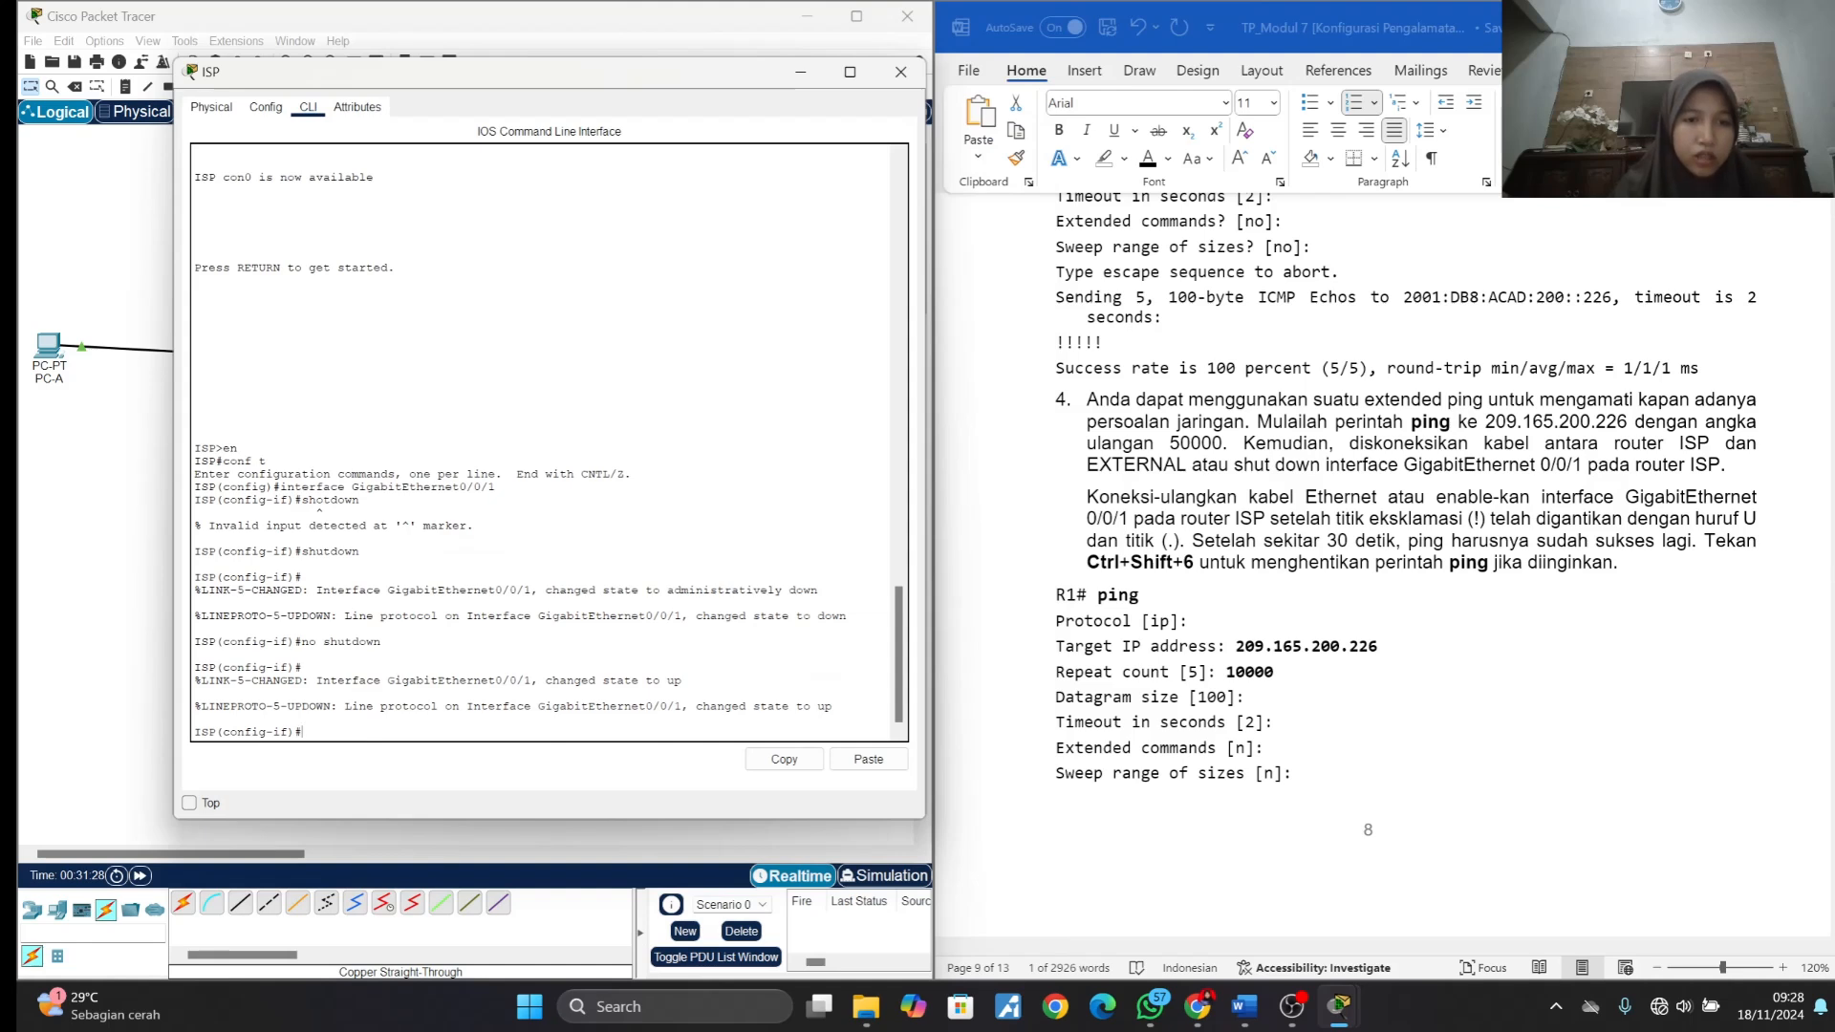
left_click_drag(402, 486, 495, 486)
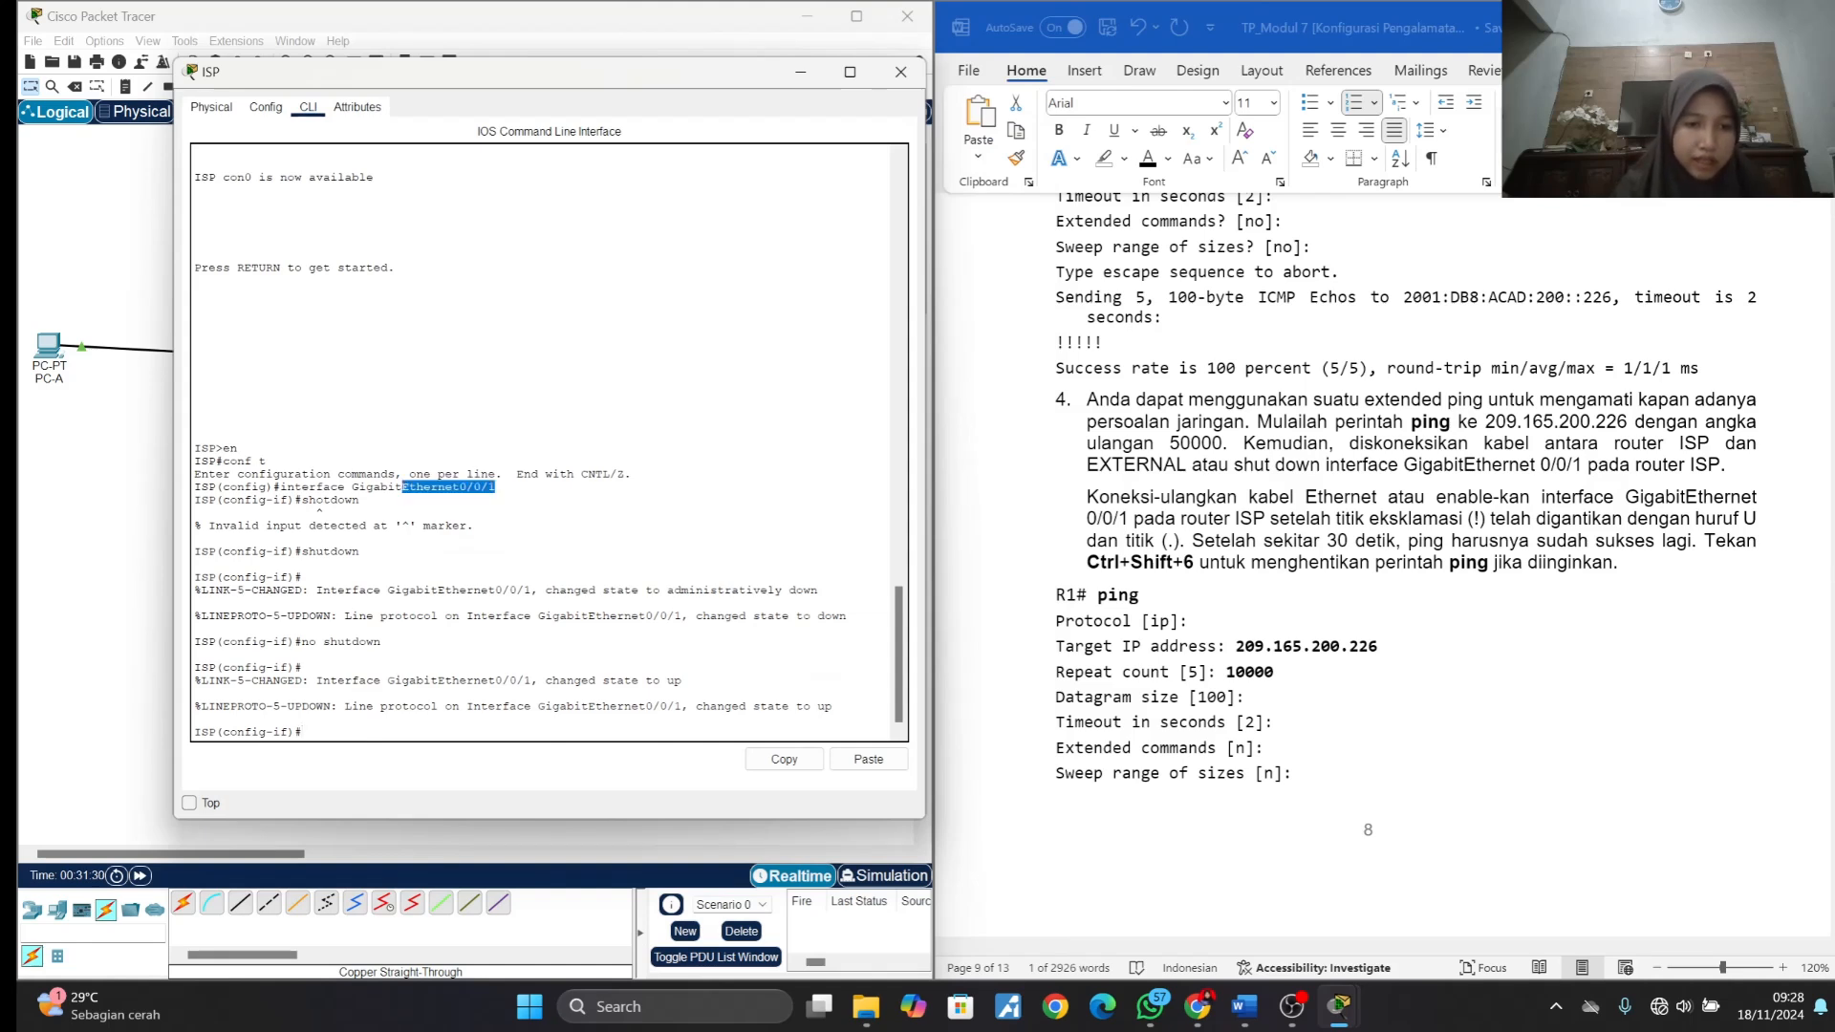
left_click(495, 490)
type("shu")
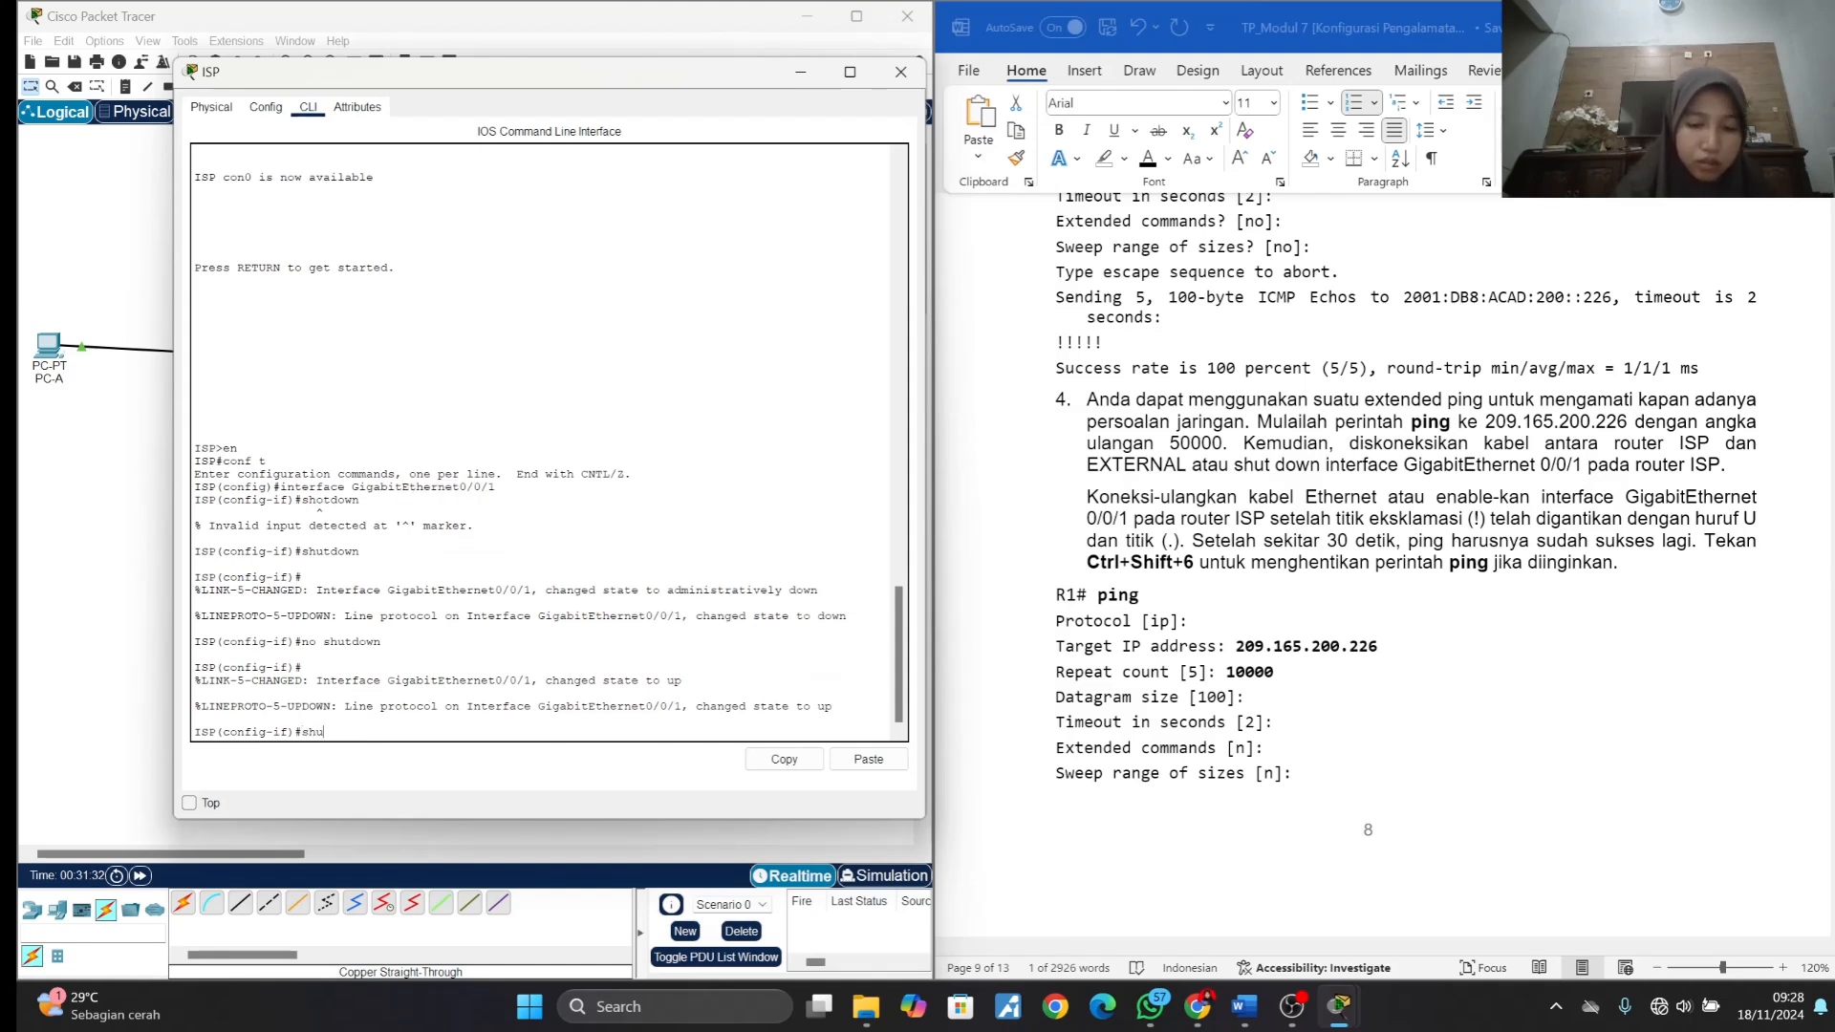
type("tdow")
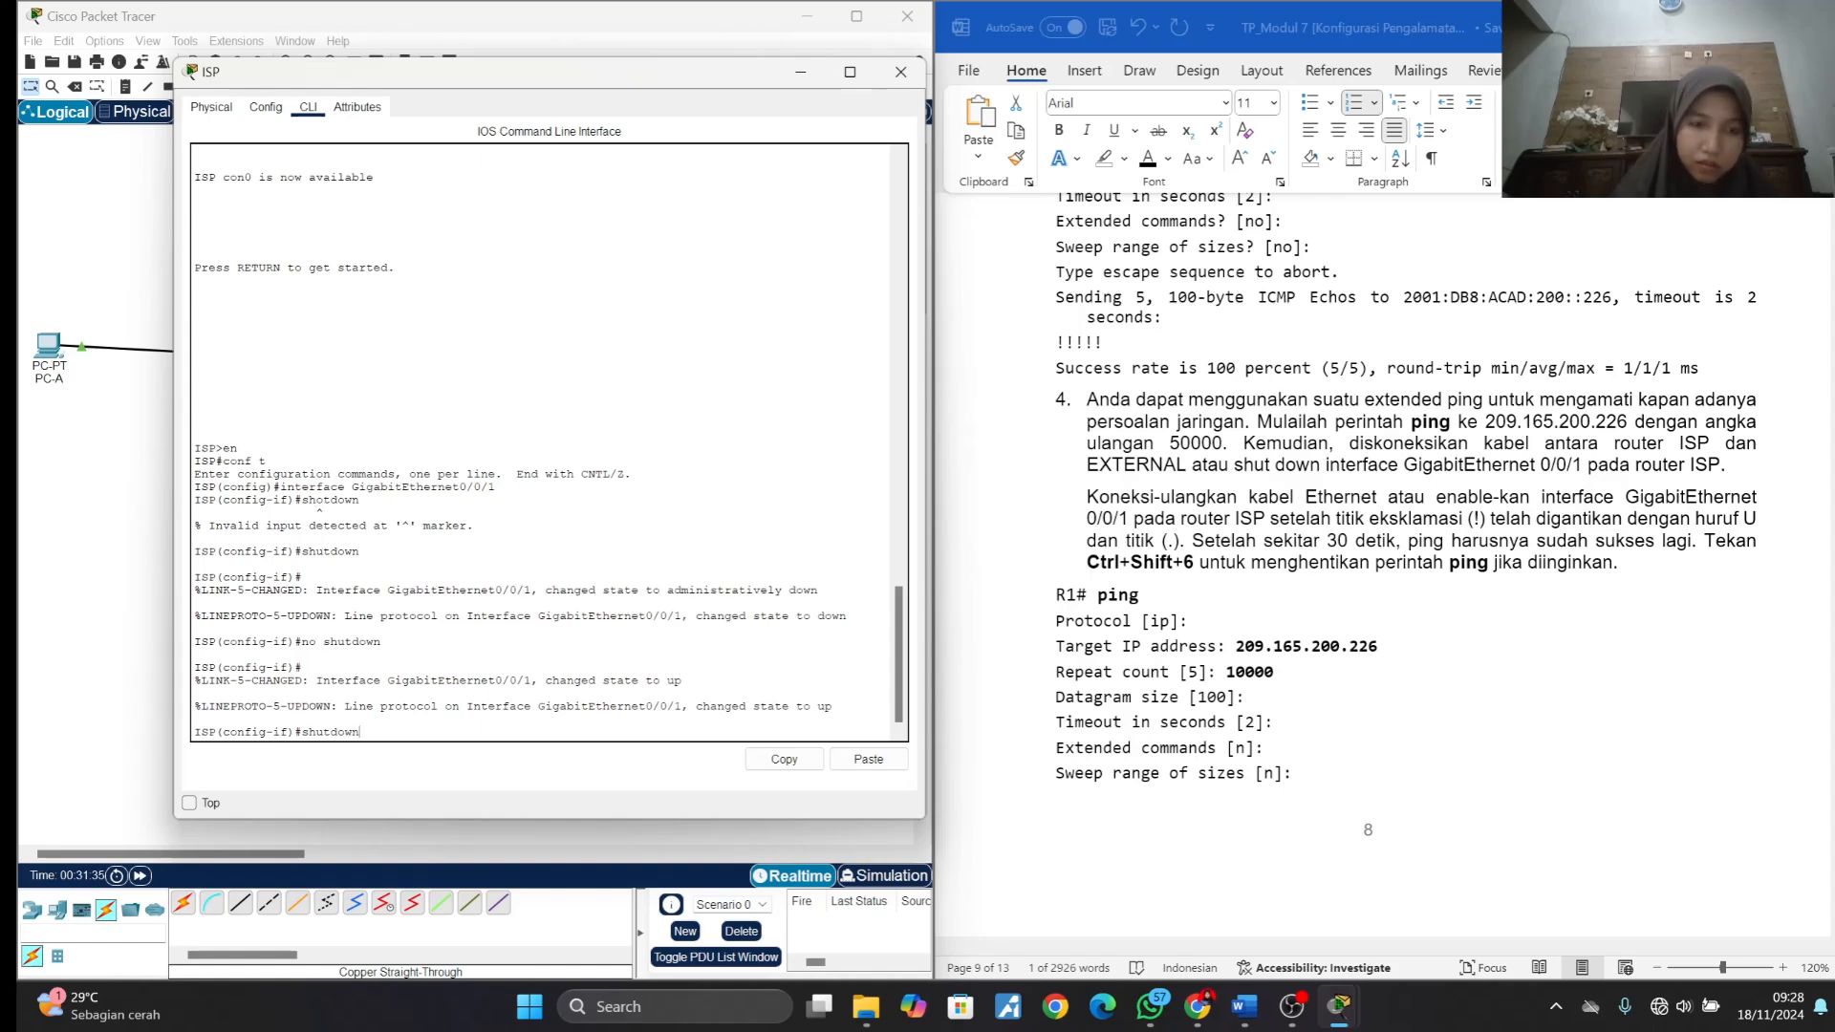
type("n")
key("Return")
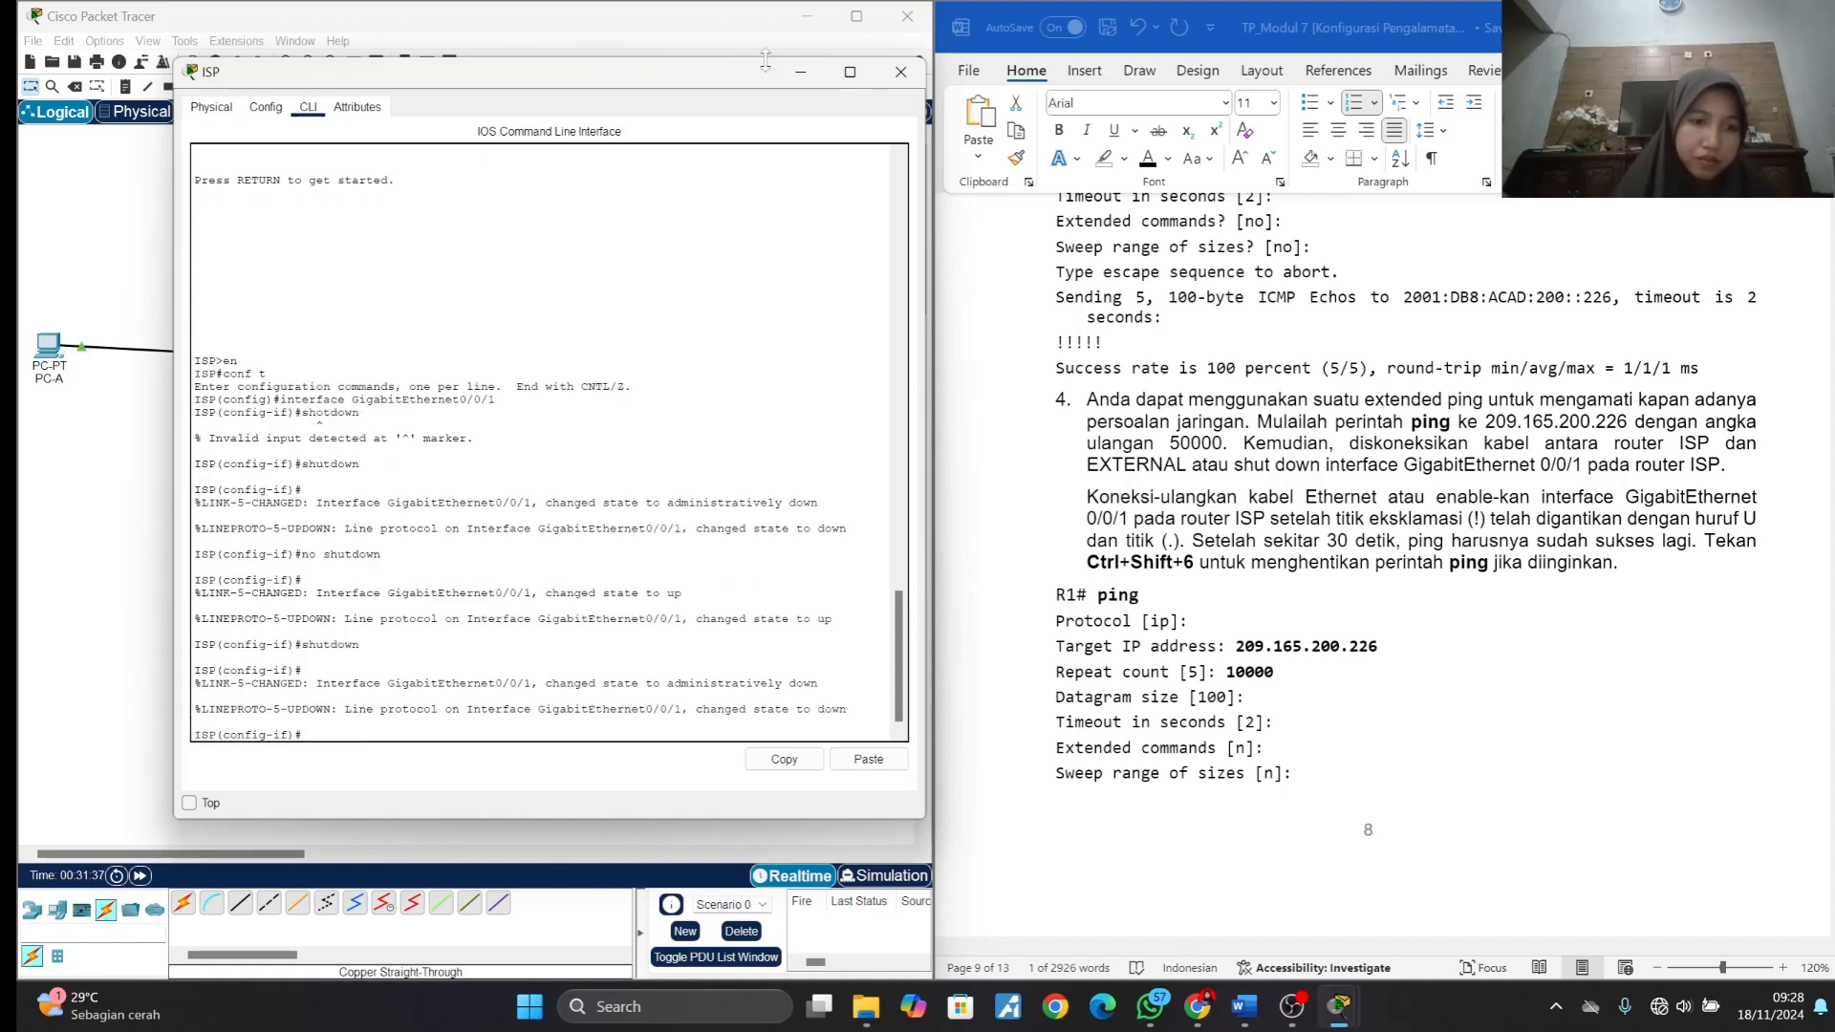
left_click(801, 77)
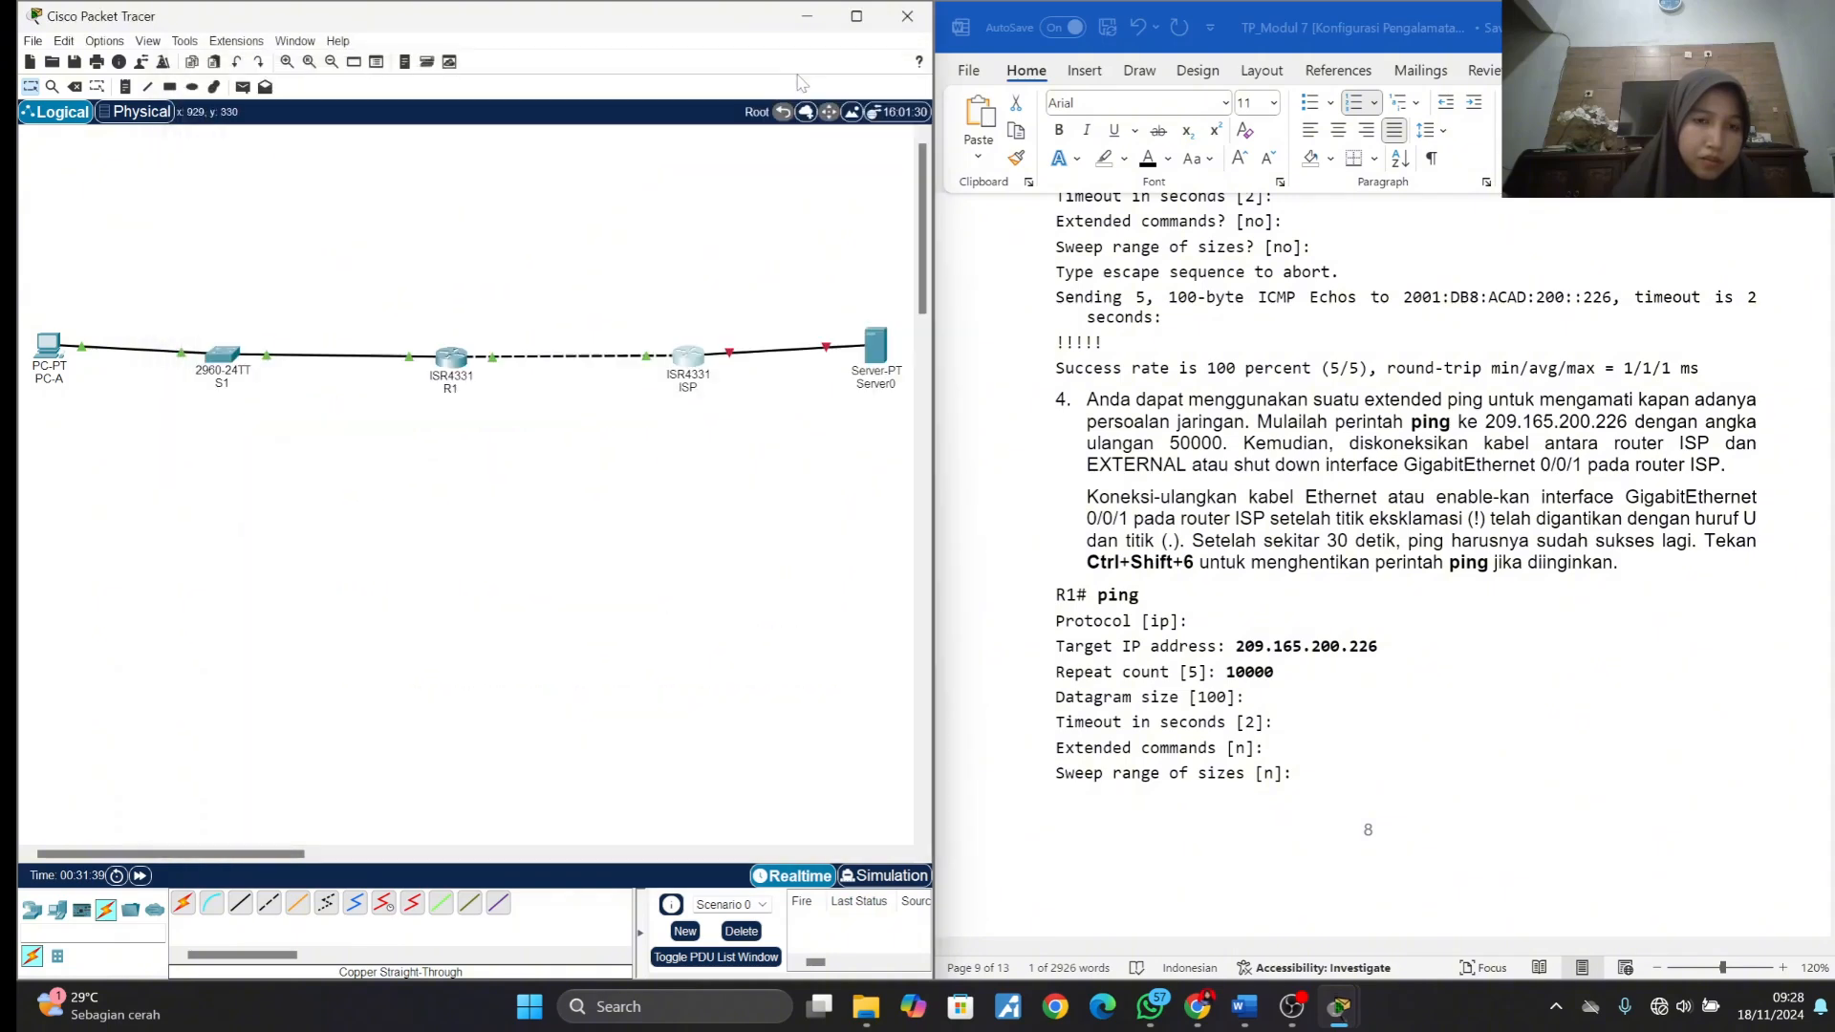
- Check the running ping on R1 against the sample output and read item 4's instructions for reconnecting the ISP link
left_click(456, 363)
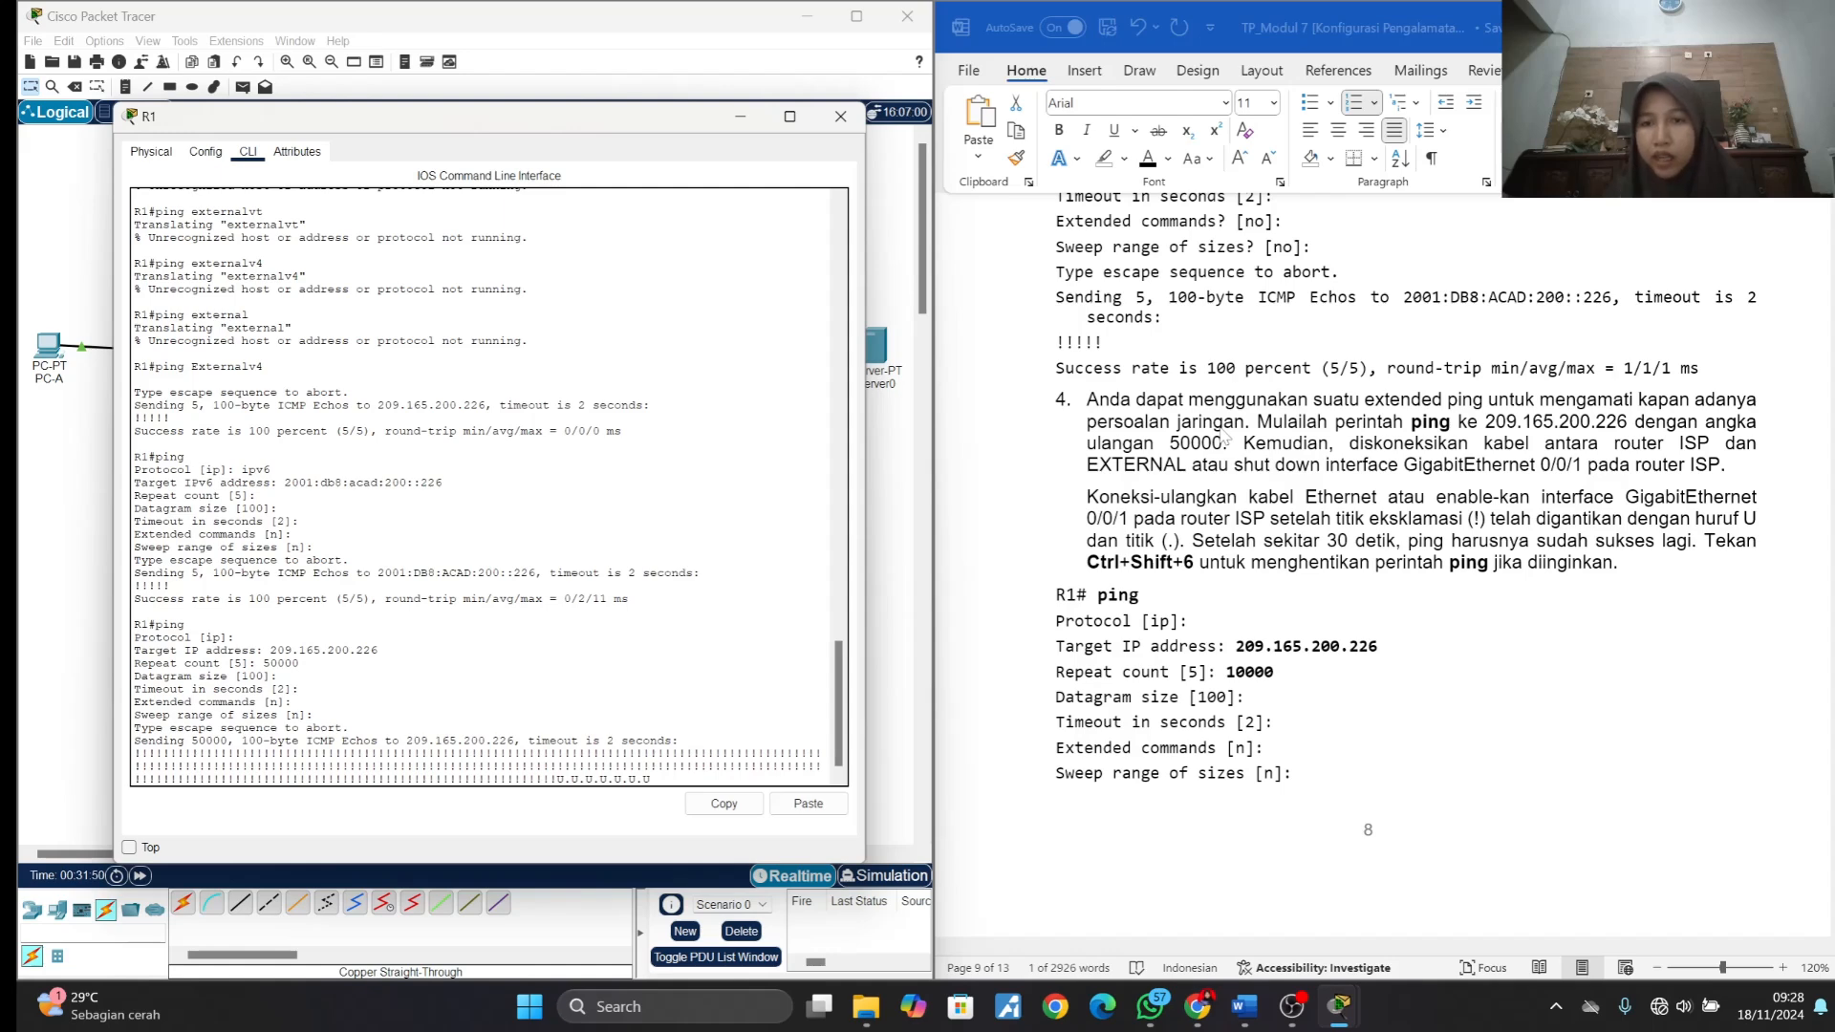
scroll(1362, 507, "down", 6)
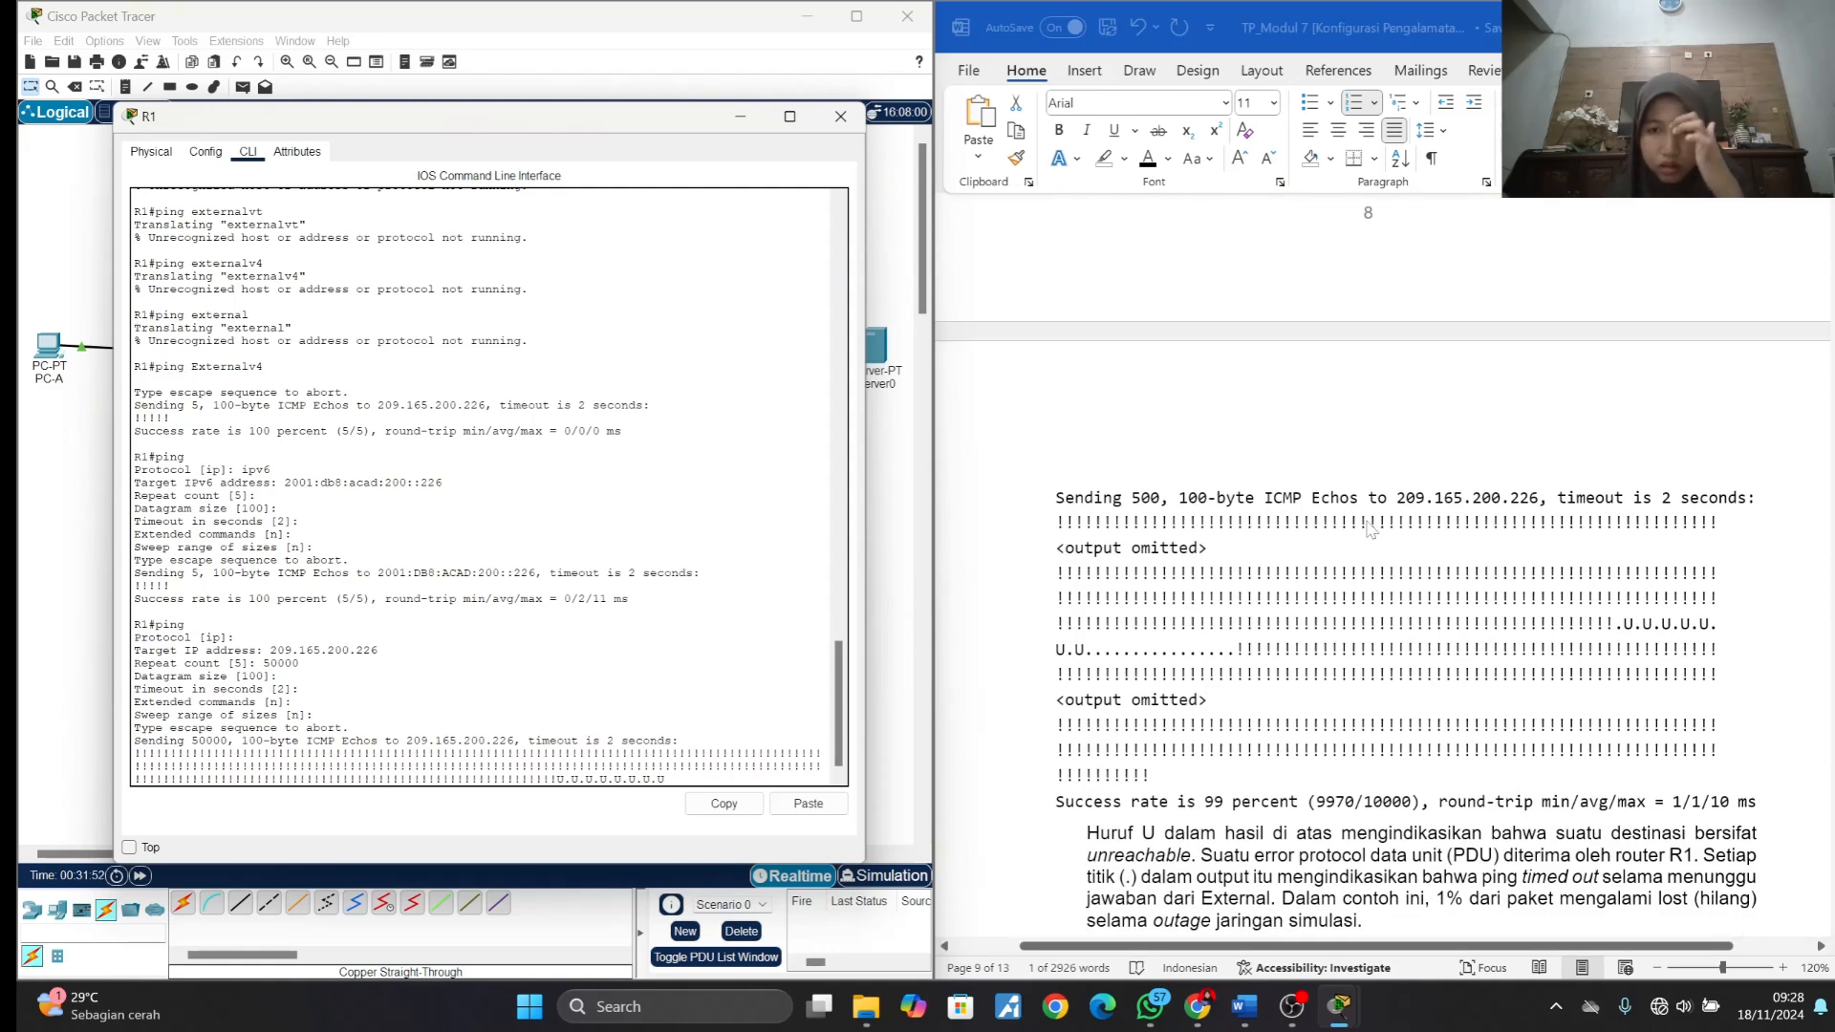
scroll(1368, 529, "down", 4)
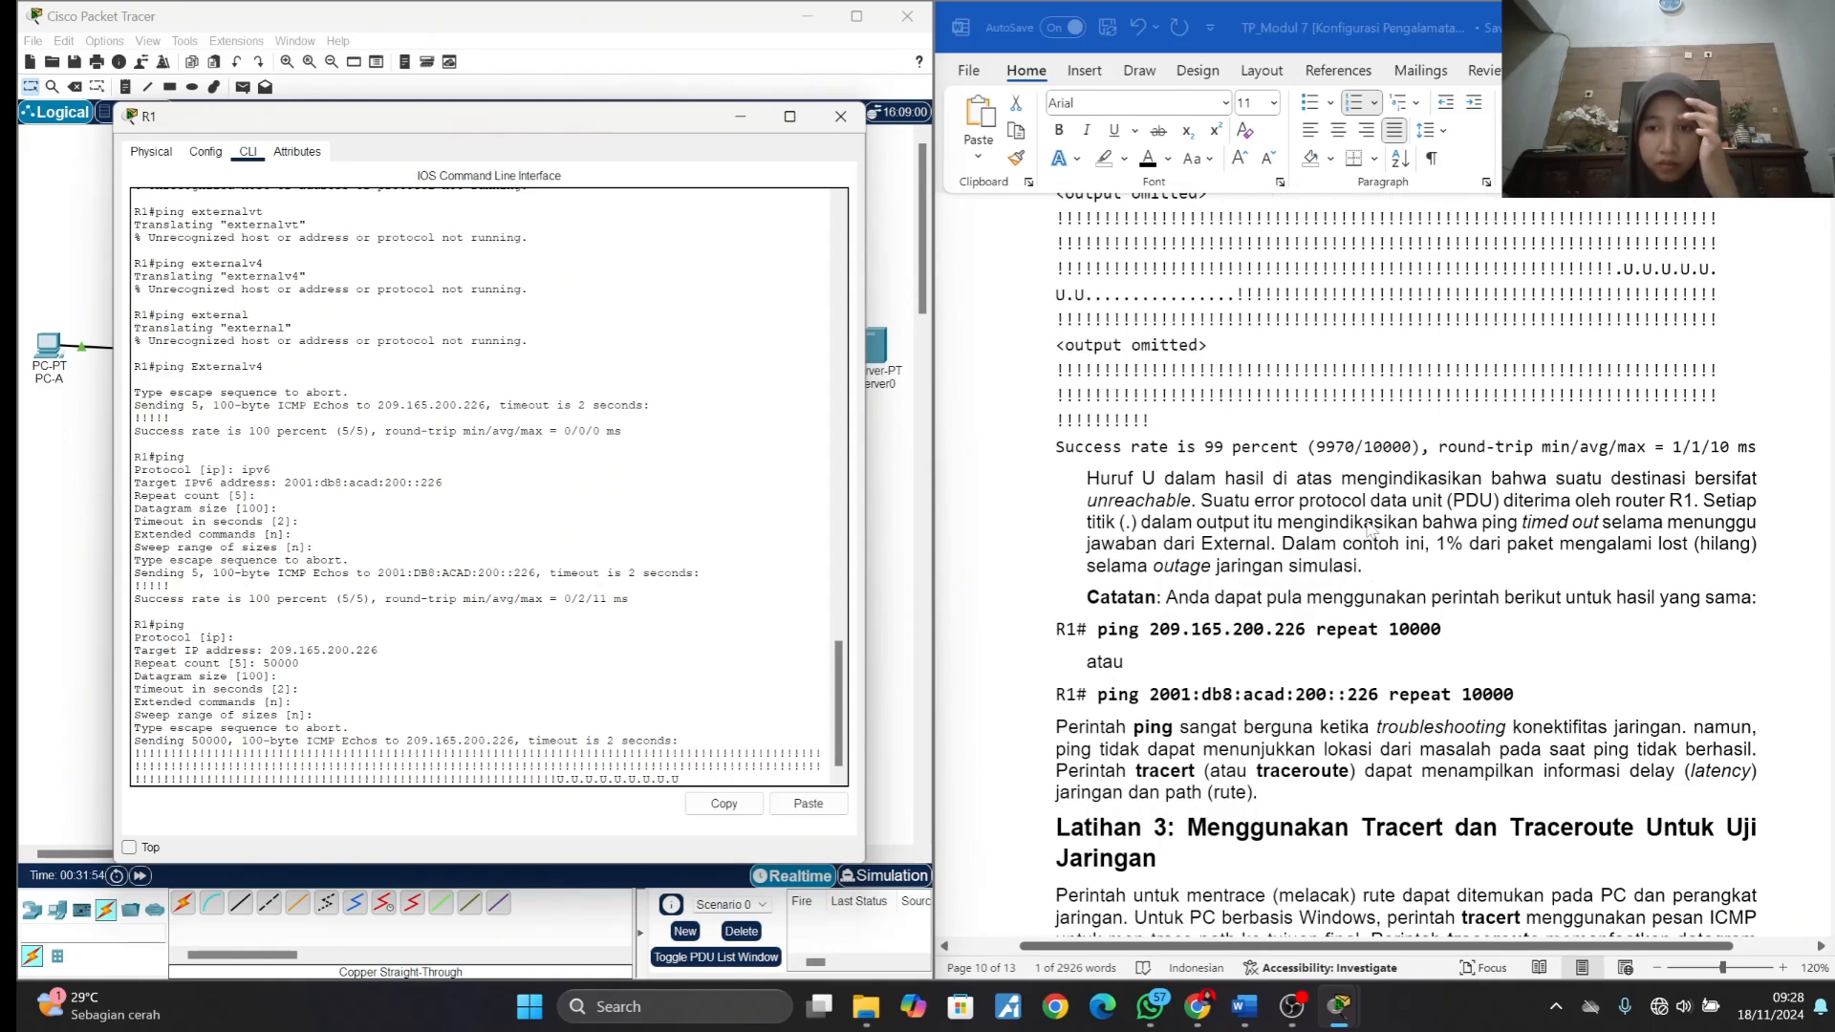
scroll(1369, 528, "up", 6)
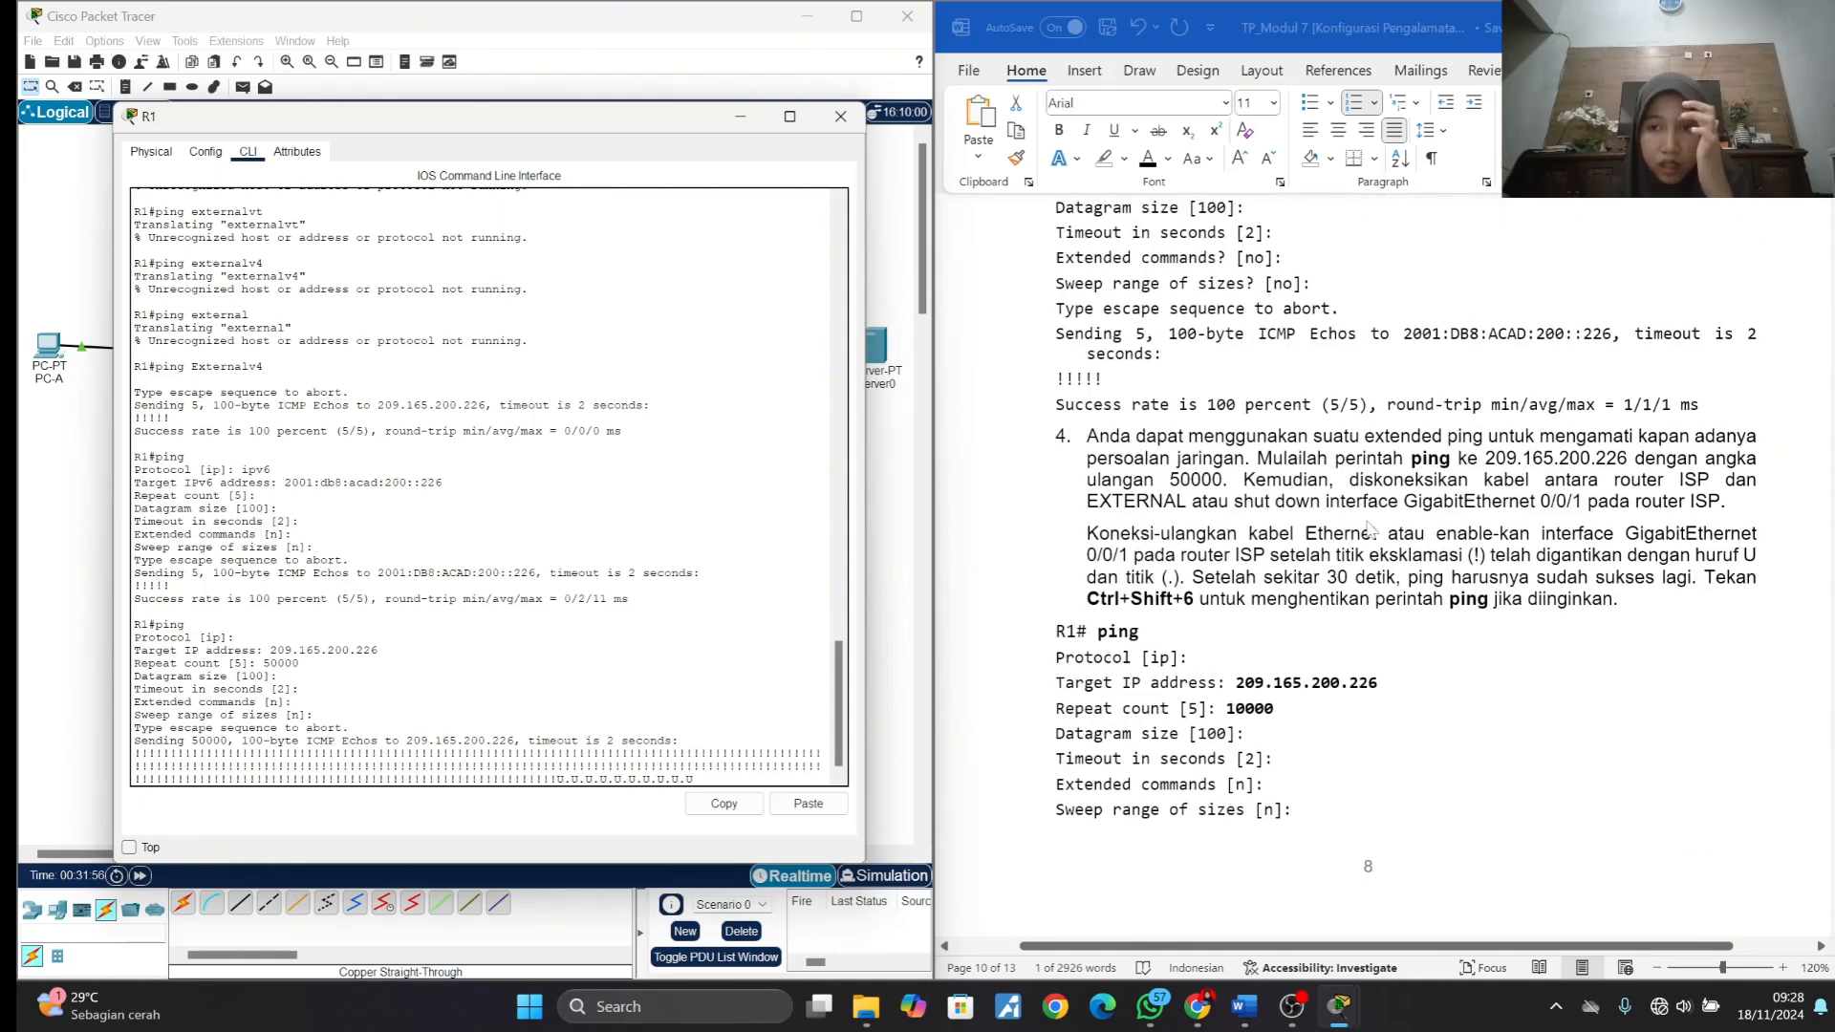
scroll(1369, 529, "up", 1)
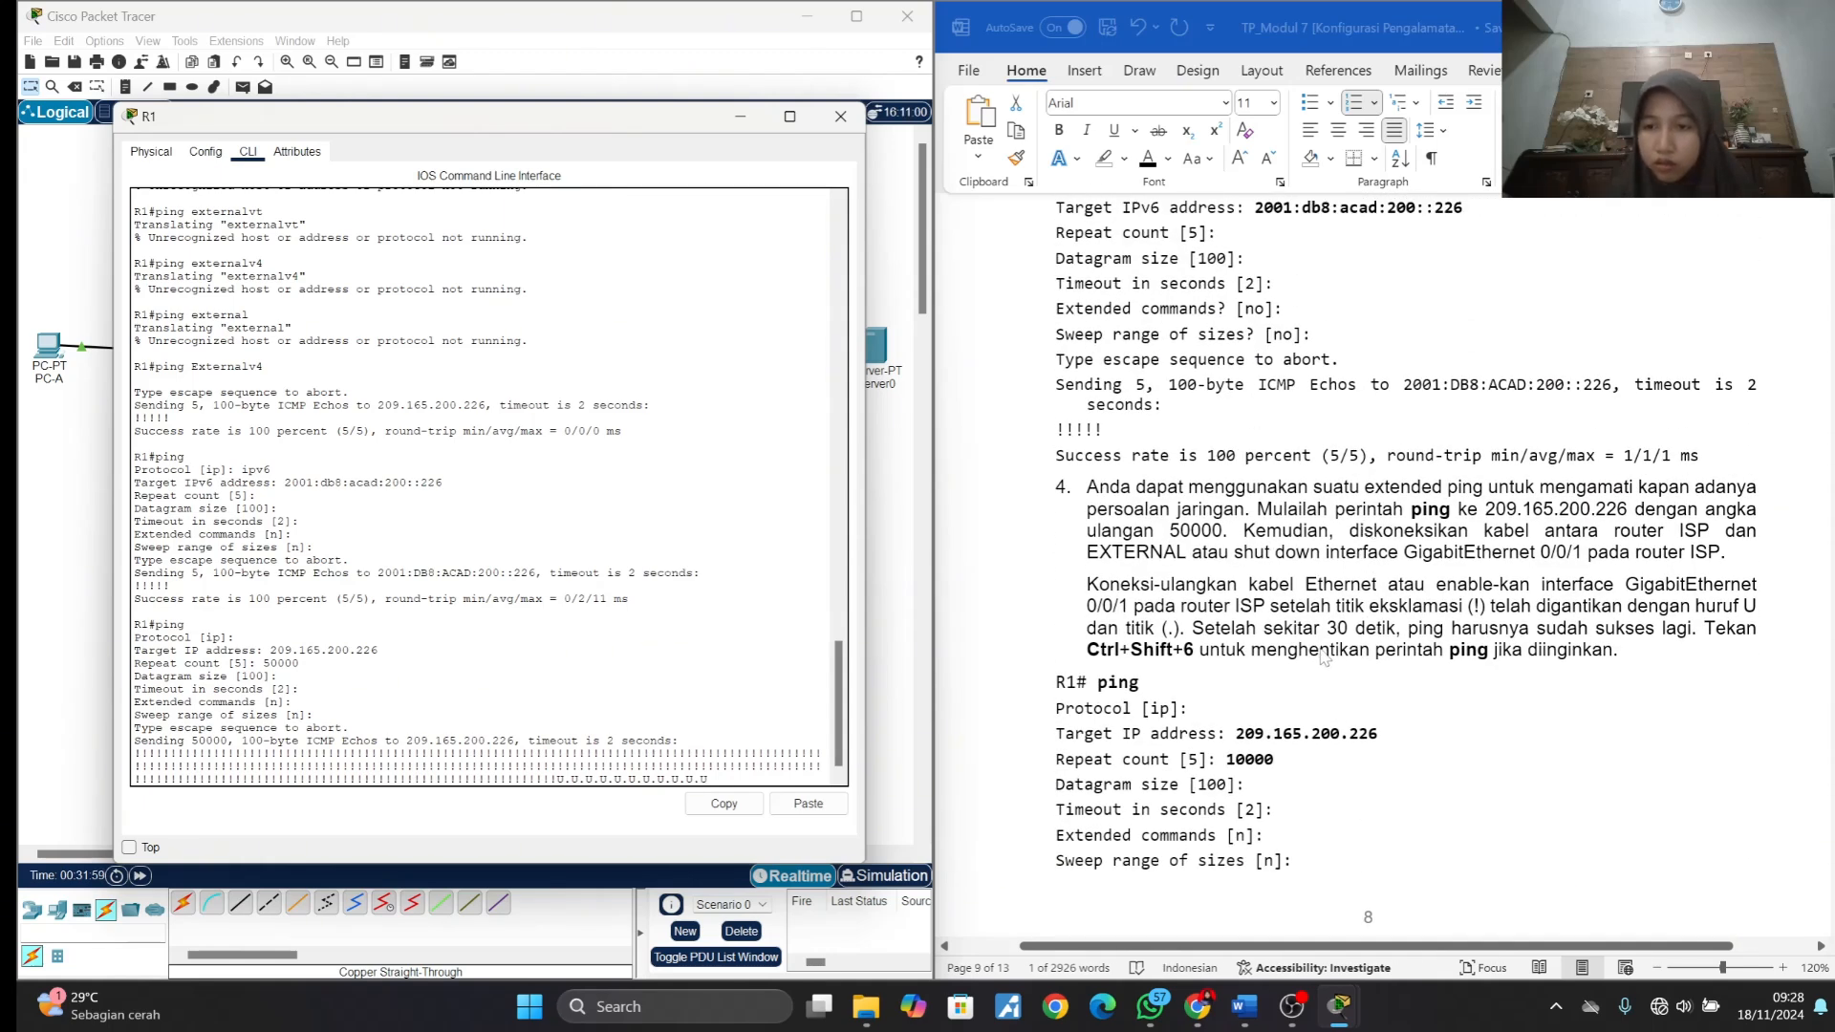
left_click(1579, 615)
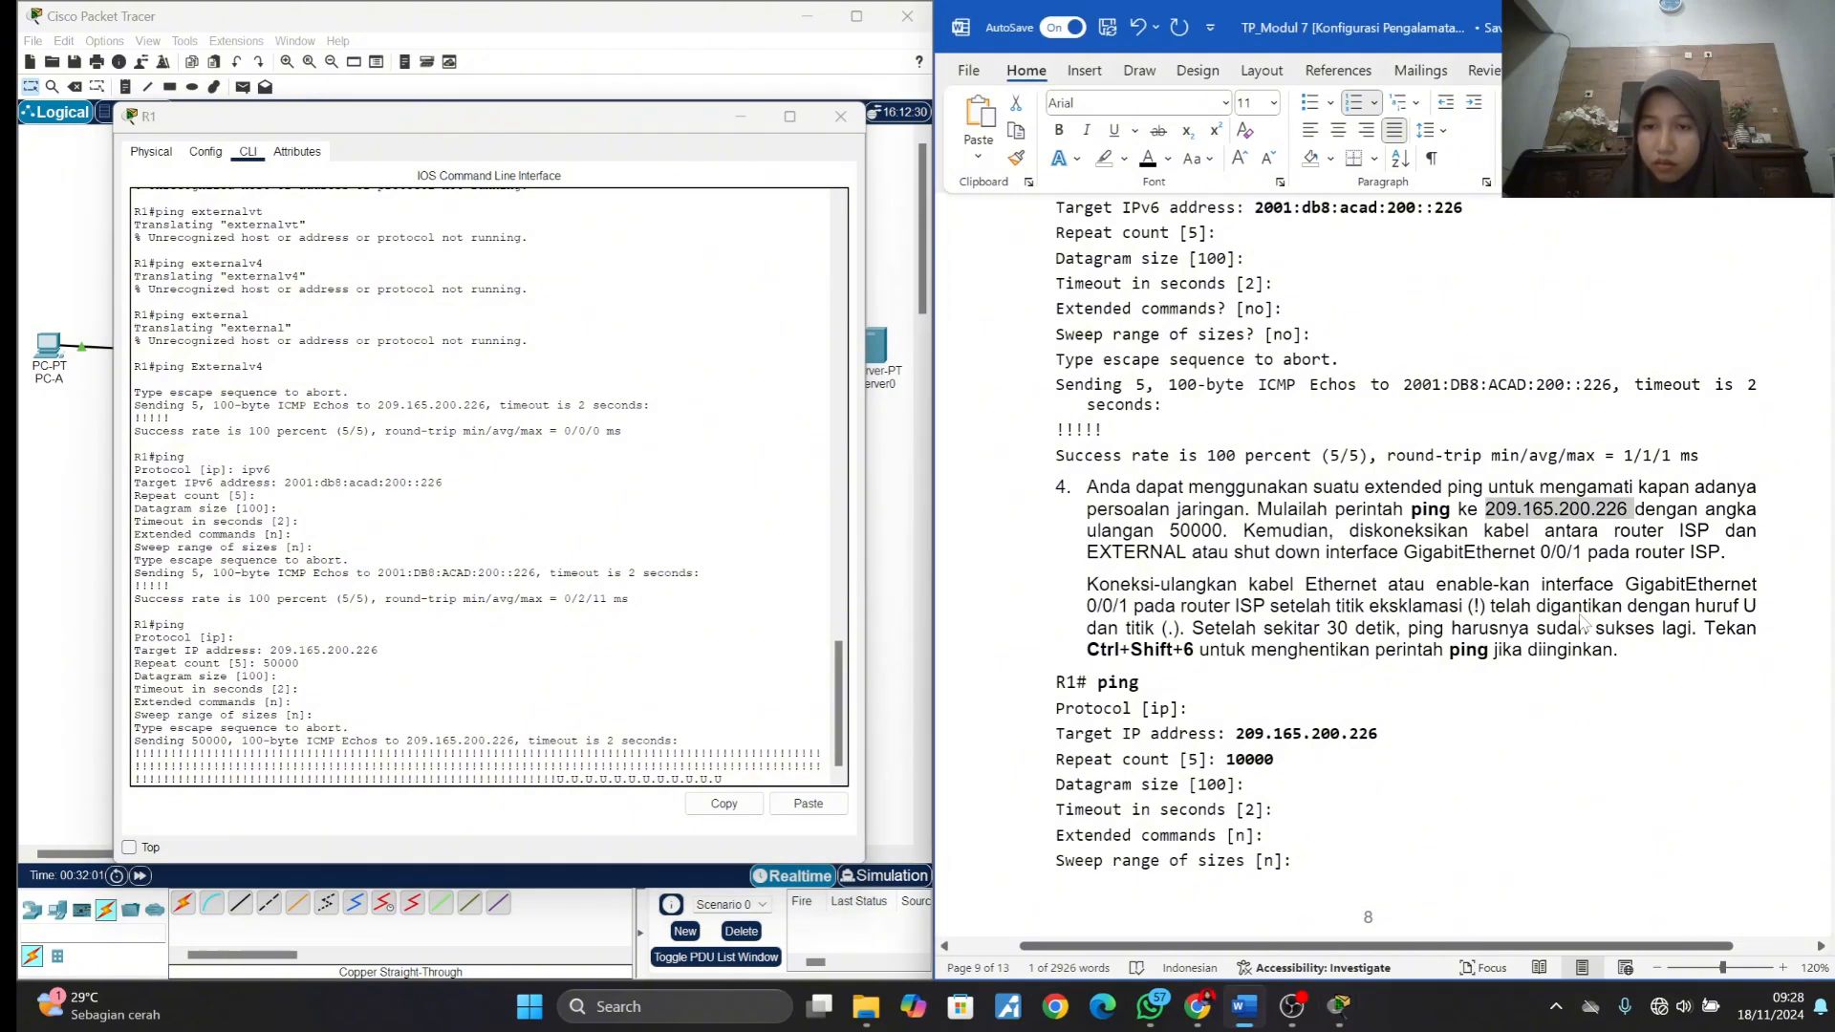
left_click_drag(1086, 584, 1305, 584)
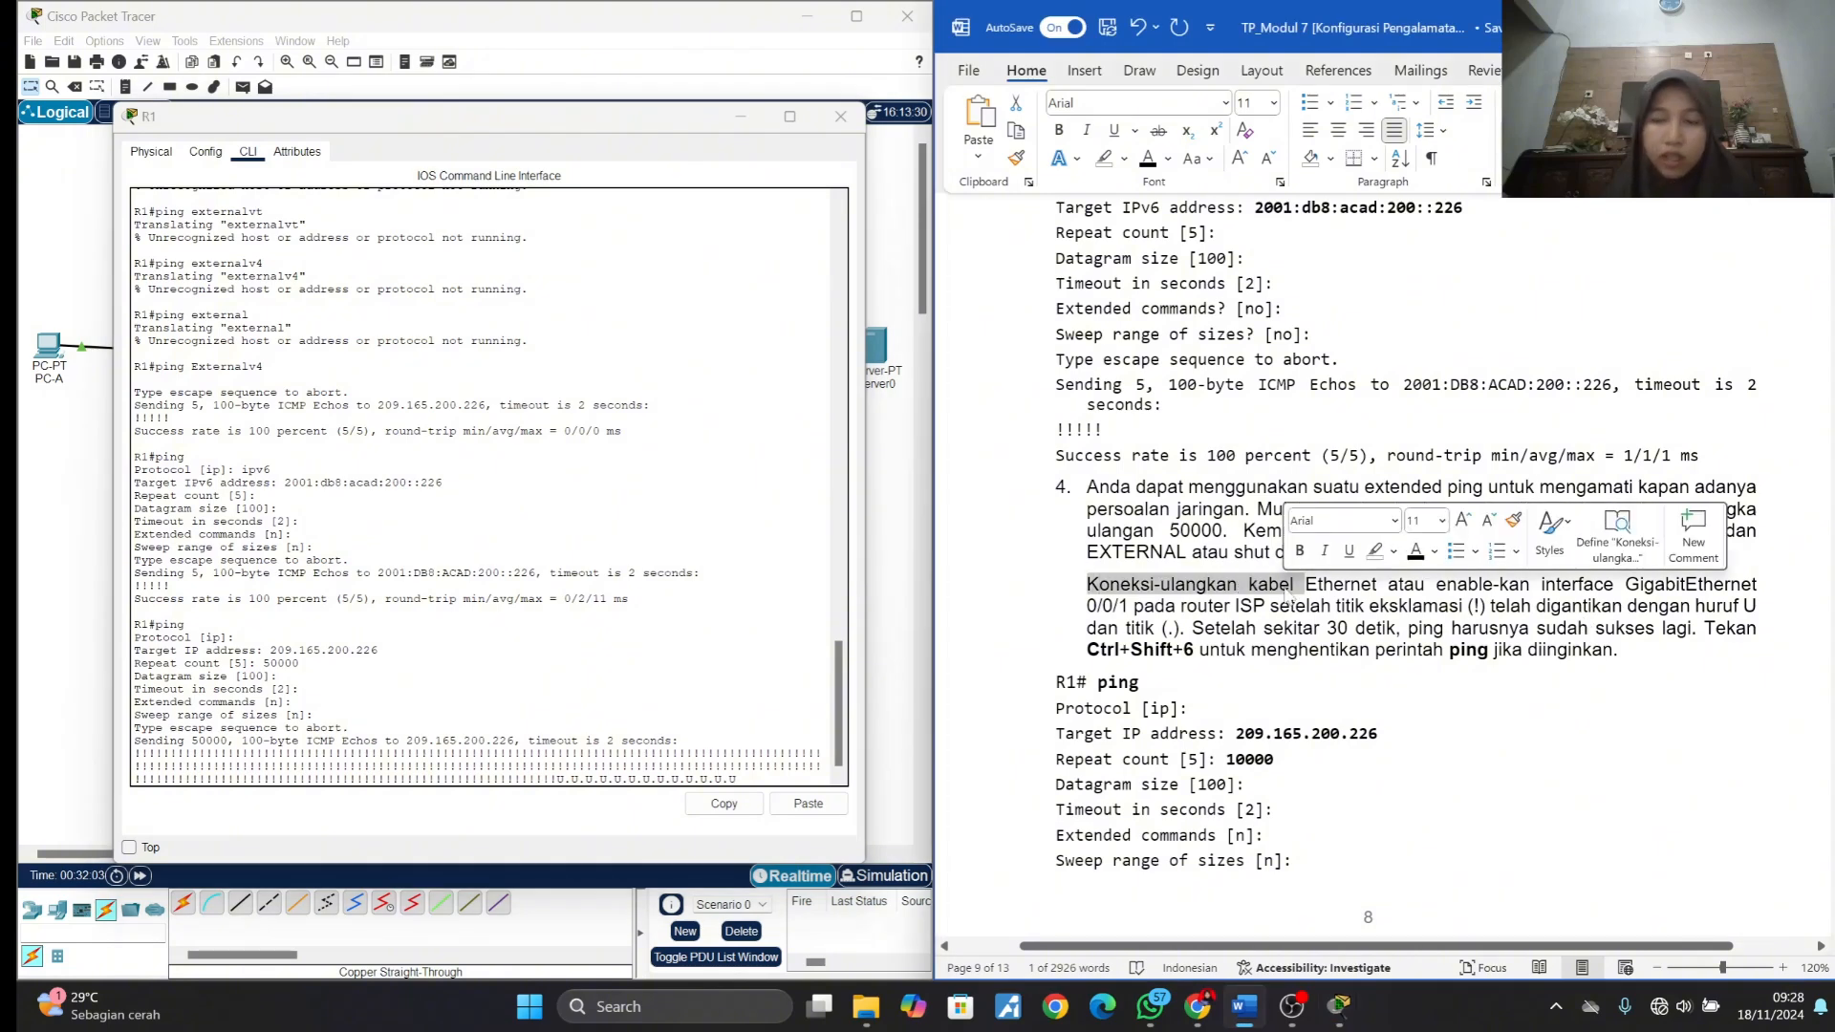
- Re-enable the GigabitEthernet0/0/1 interface on the ISP router with the no shutdown command
left_click(745, 122)
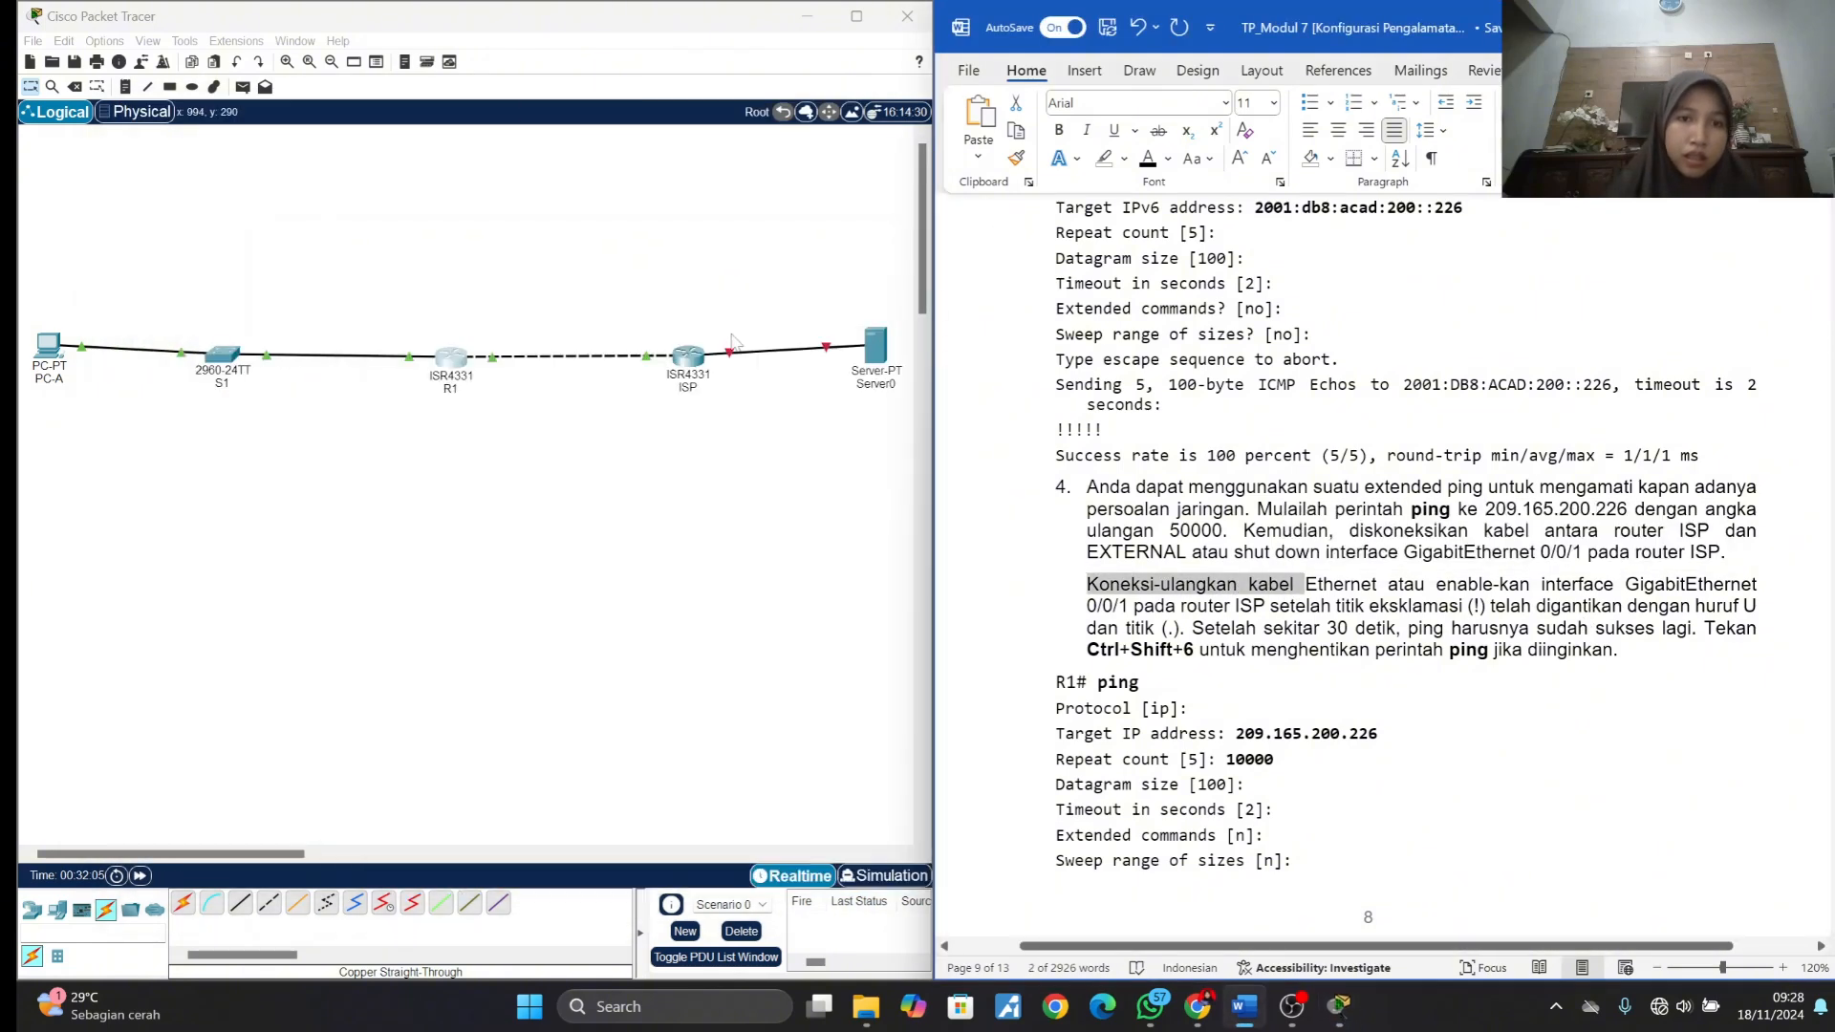
left_click(690, 361)
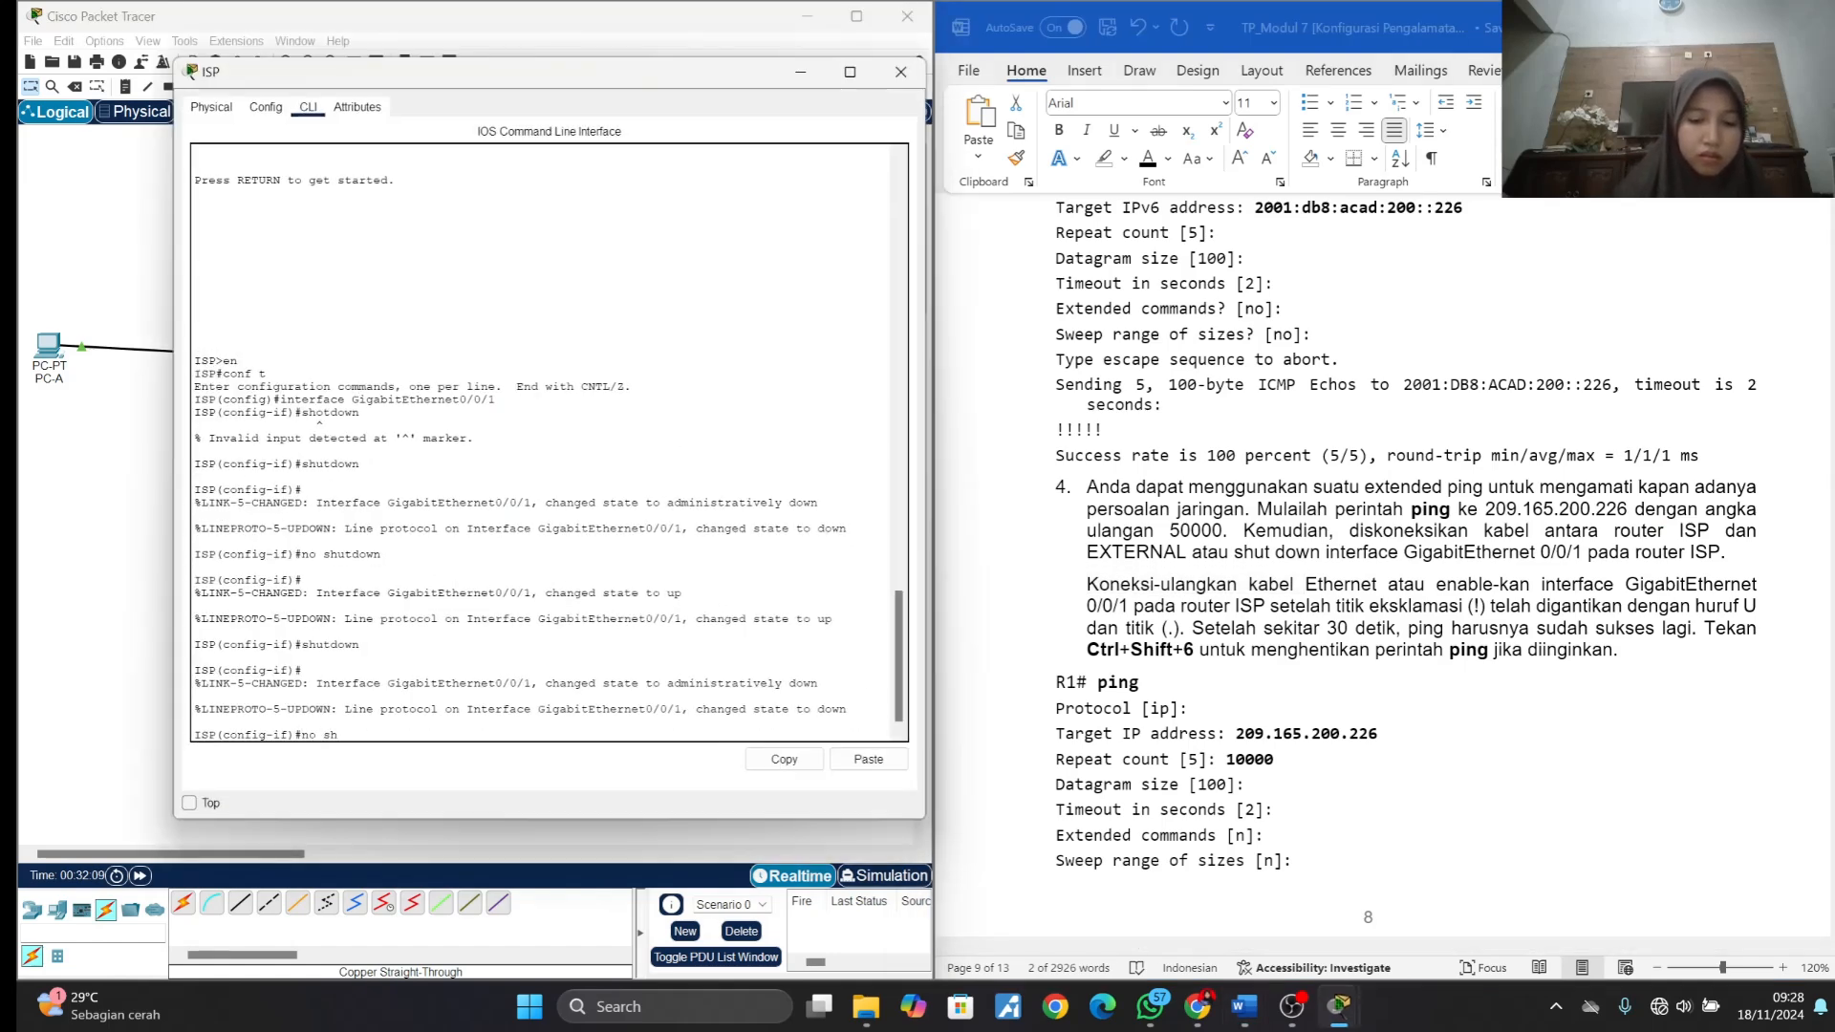
type("no shutd")
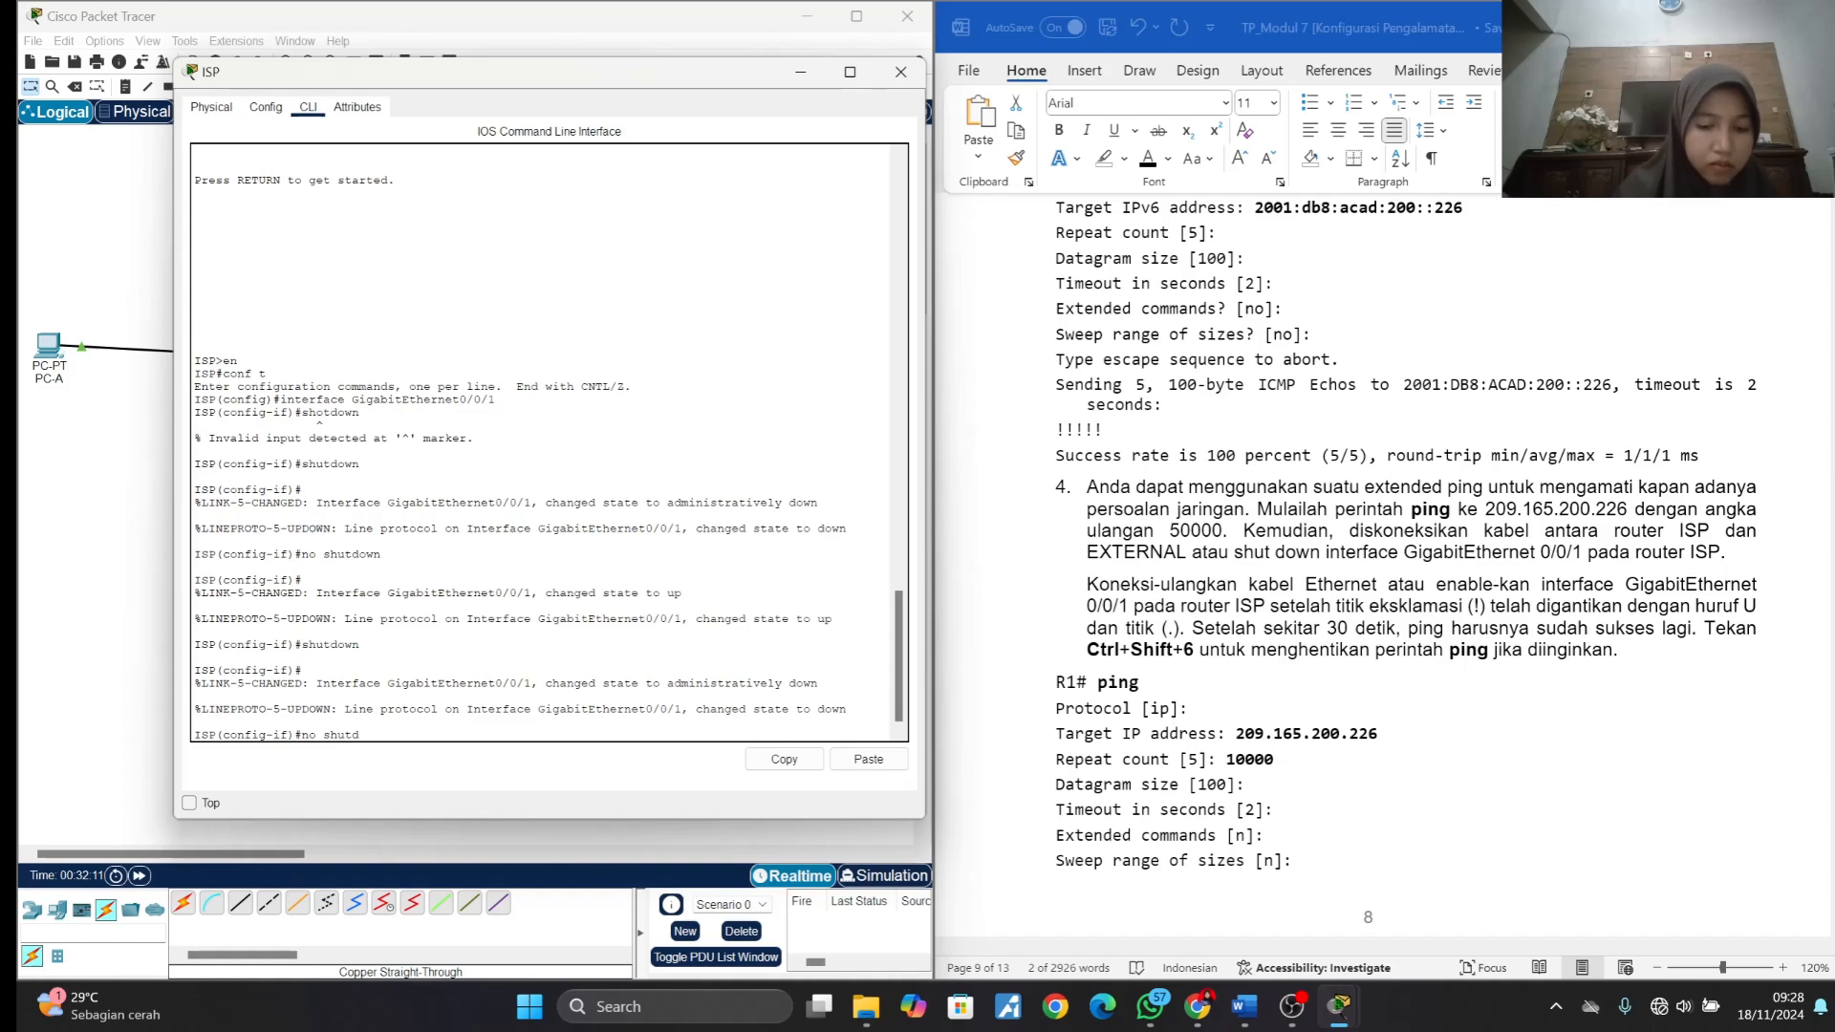
type("wo")
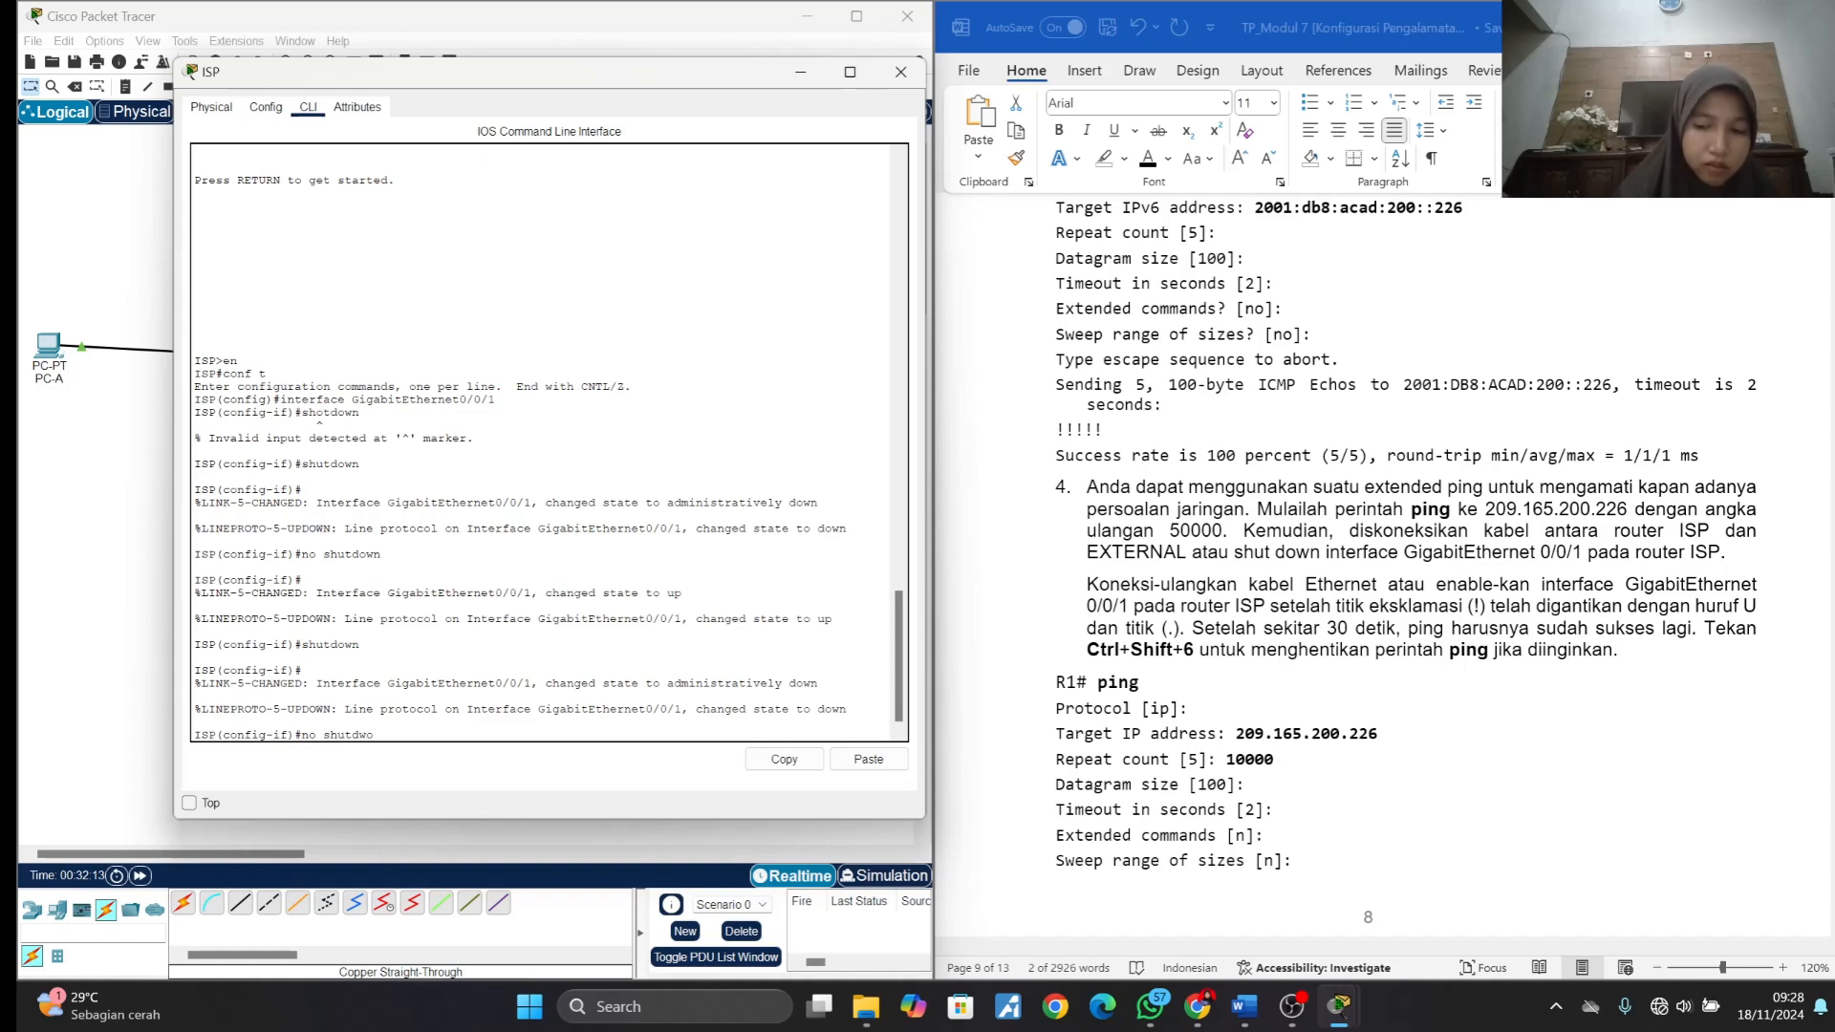
key("BackSpace")
key("BackSpace")
type("own")
key("Return")
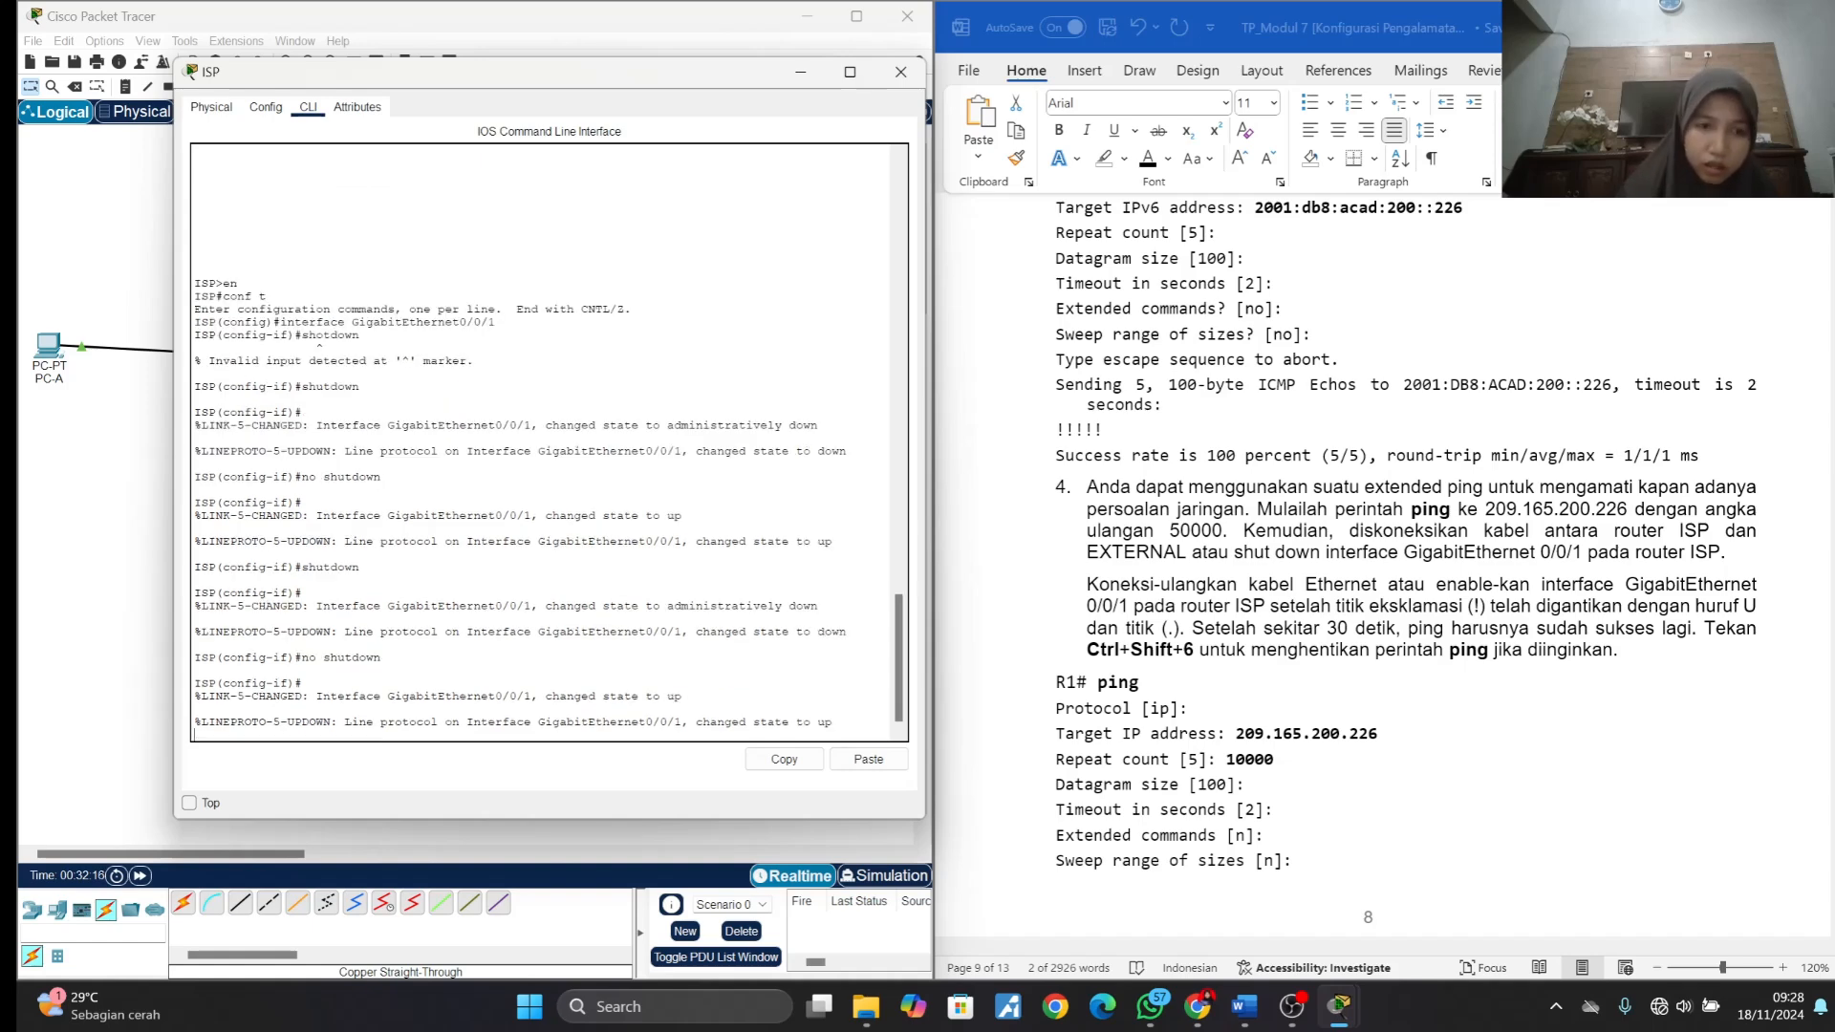
left_click(801, 72)
- Return to R1's command line, review how item 4 says to stop a ping, and abort the running extended ping
left_click(447, 360)
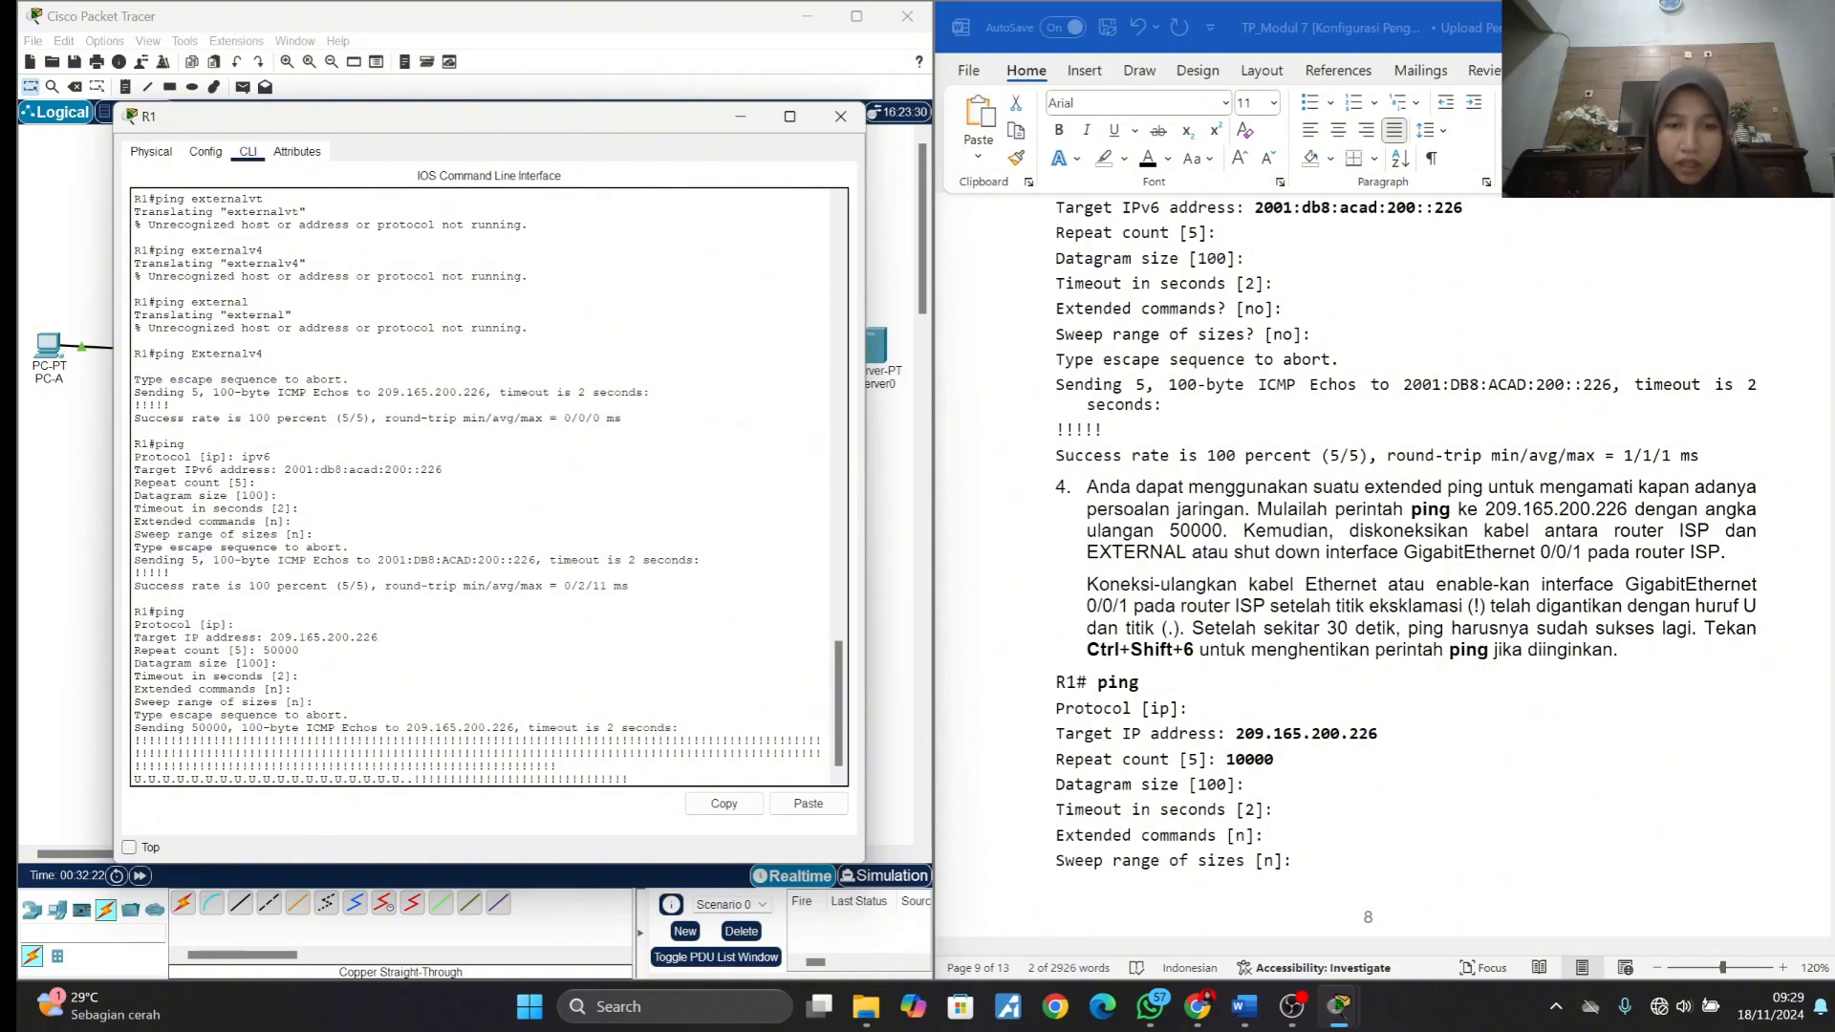
scroll(1144, 600, "up", 5)
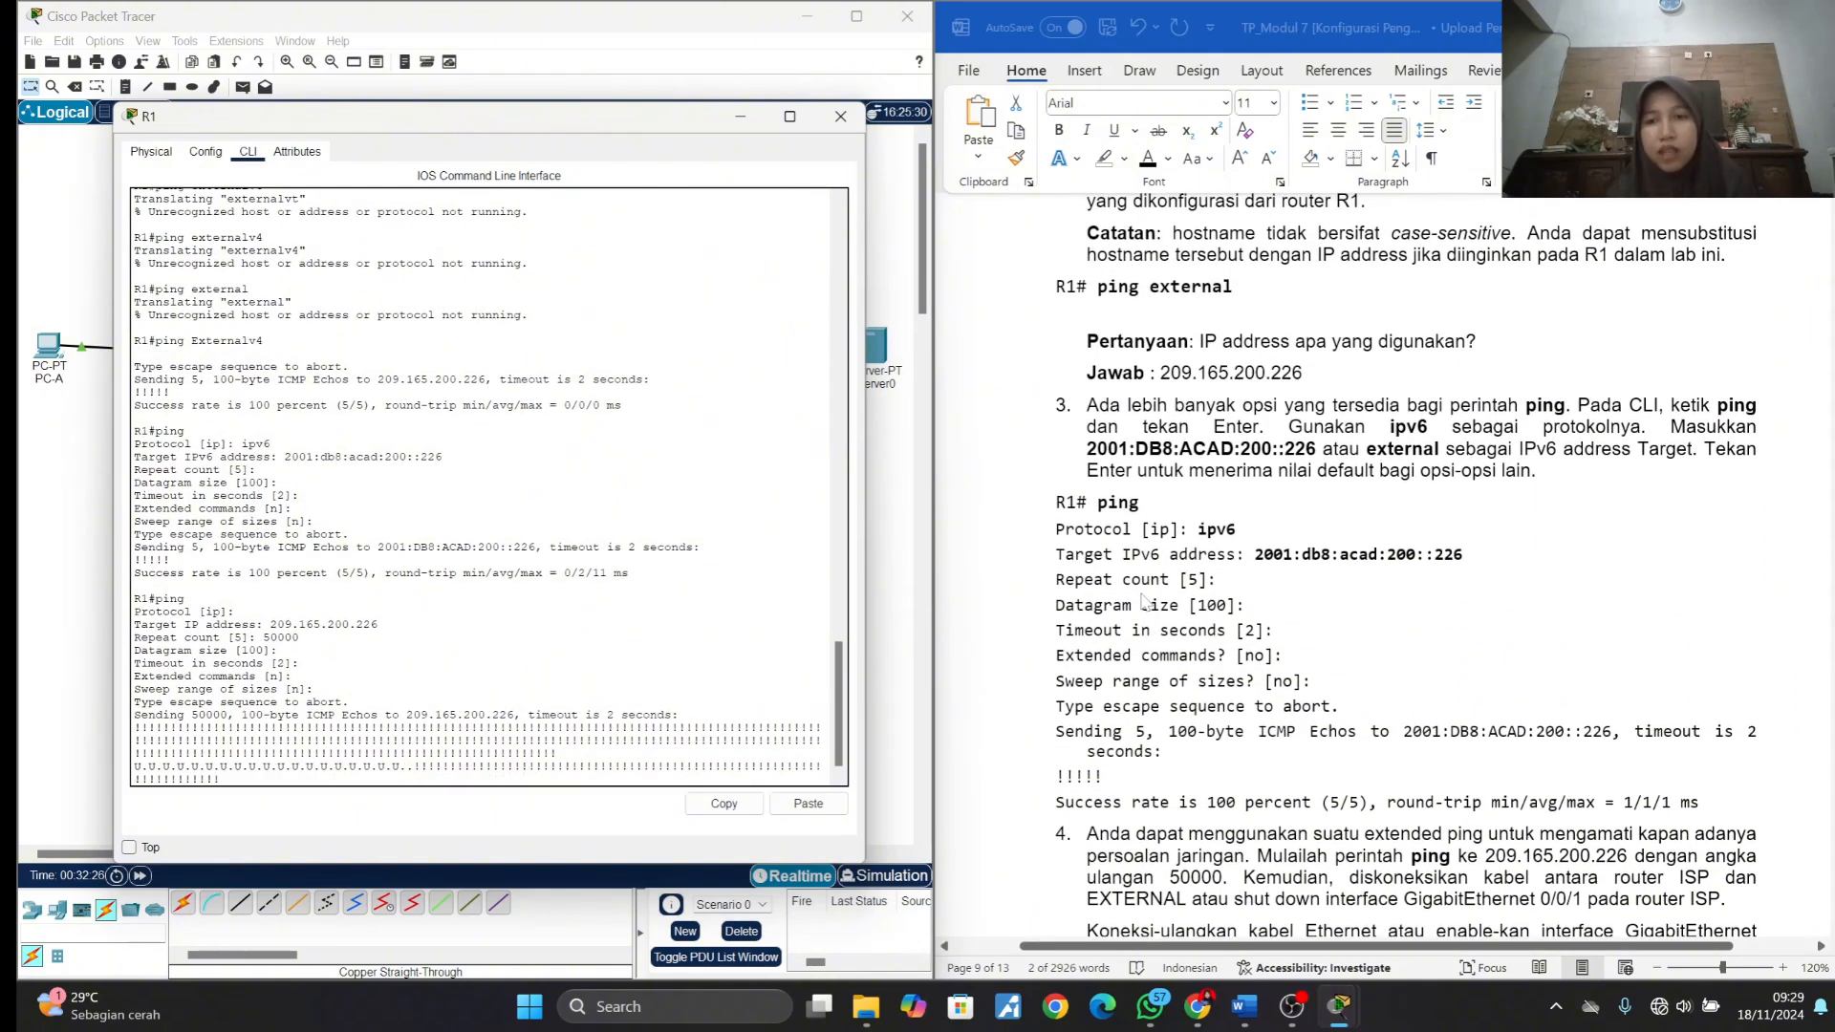
scroll(1143, 599, "up", 3)
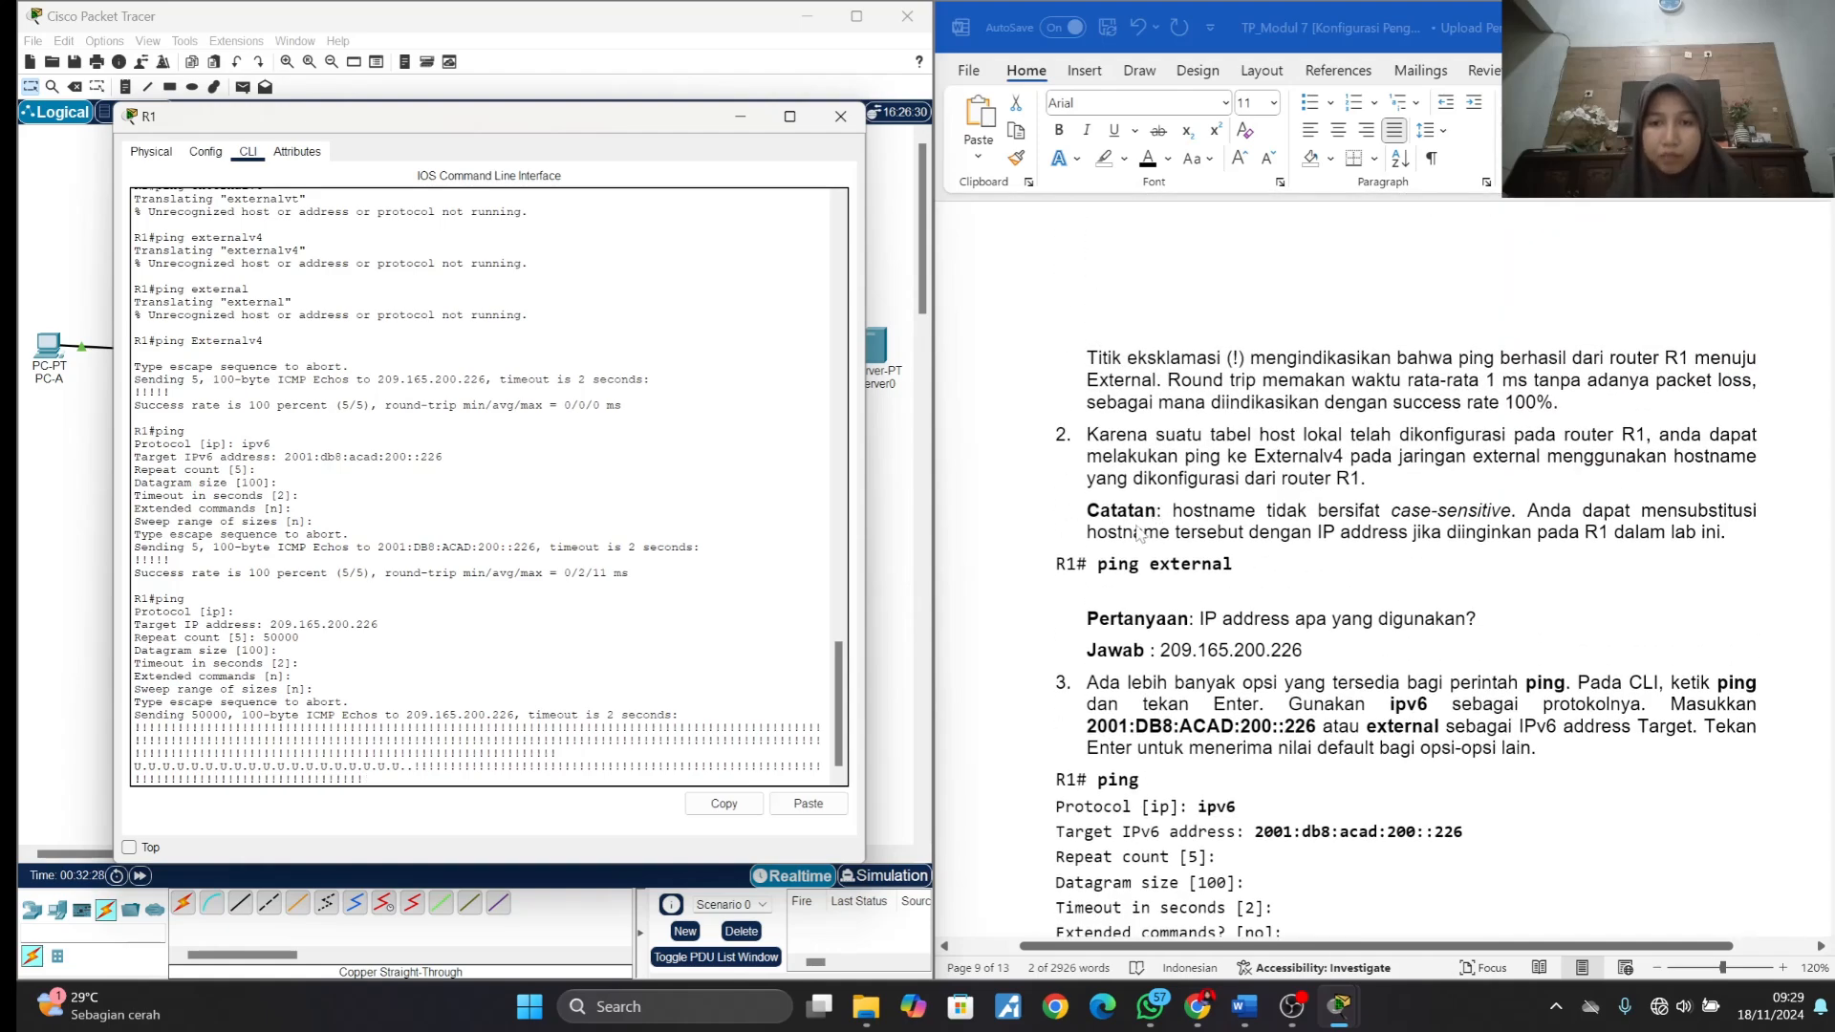
scroll(1141, 533, "up", 4)
scroll(1141, 533, "down", 11)
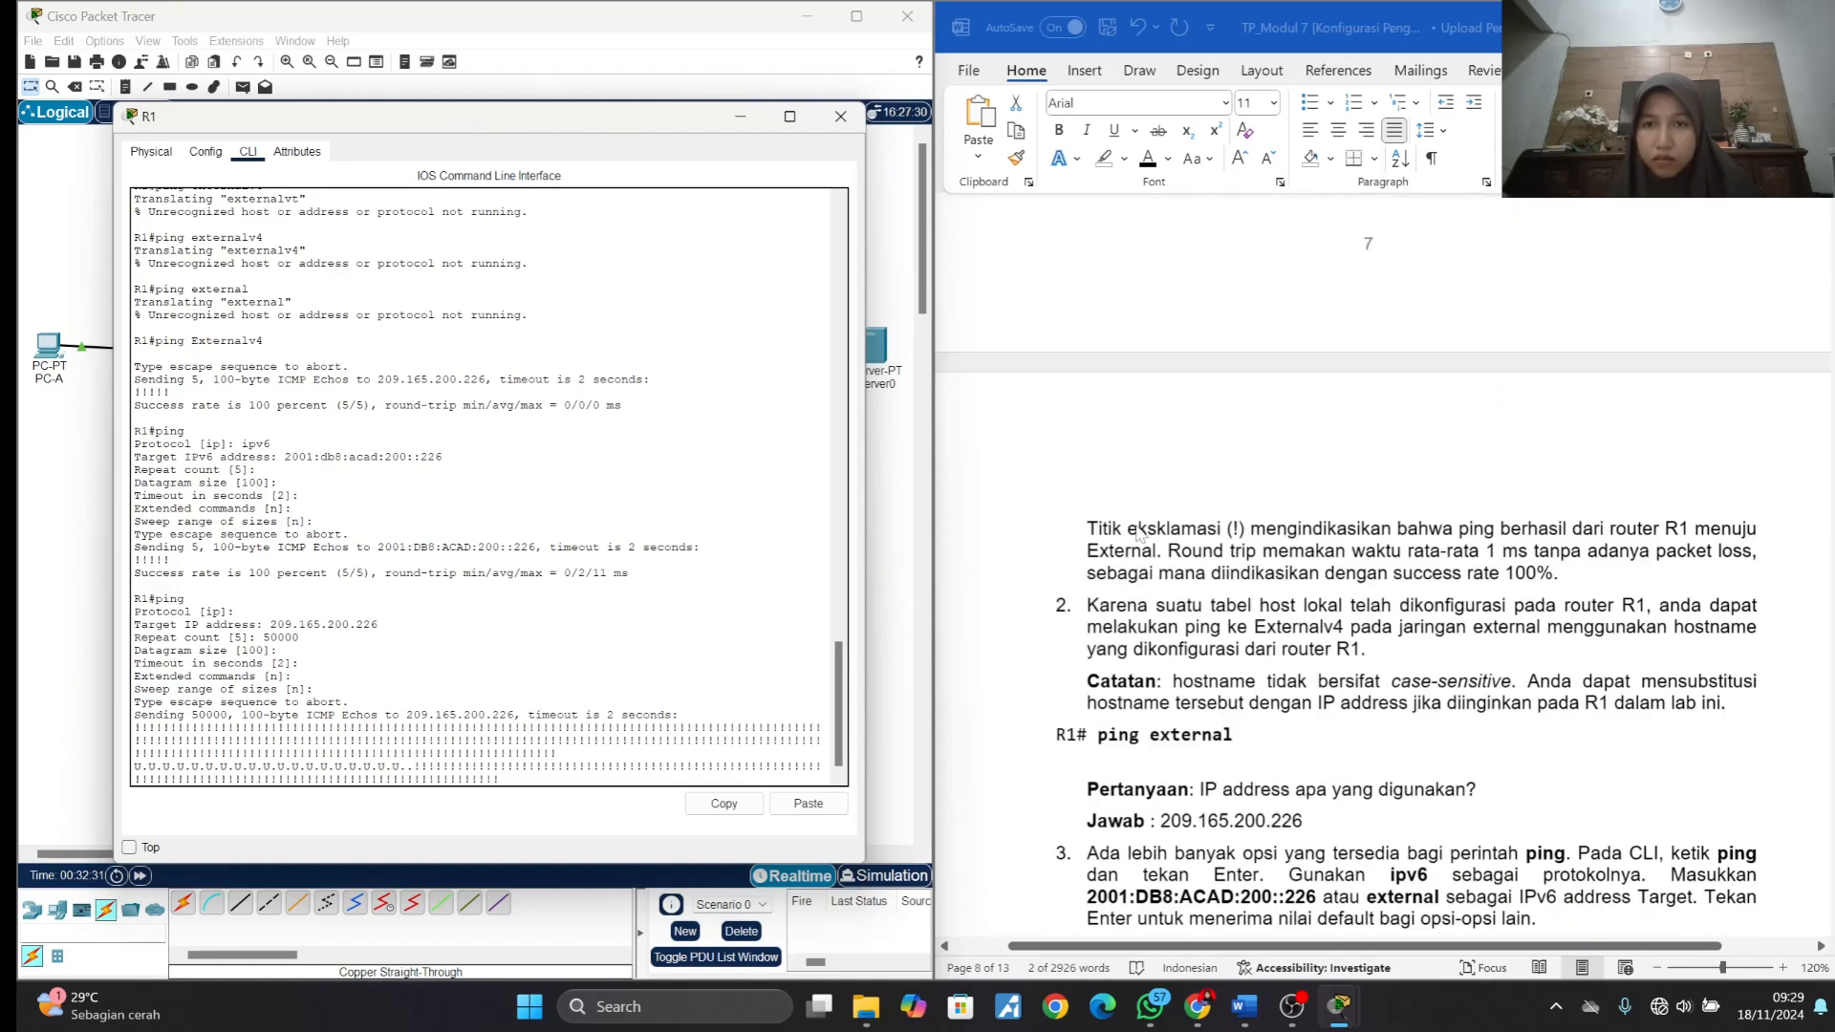
scroll(1136, 527, "down", 1)
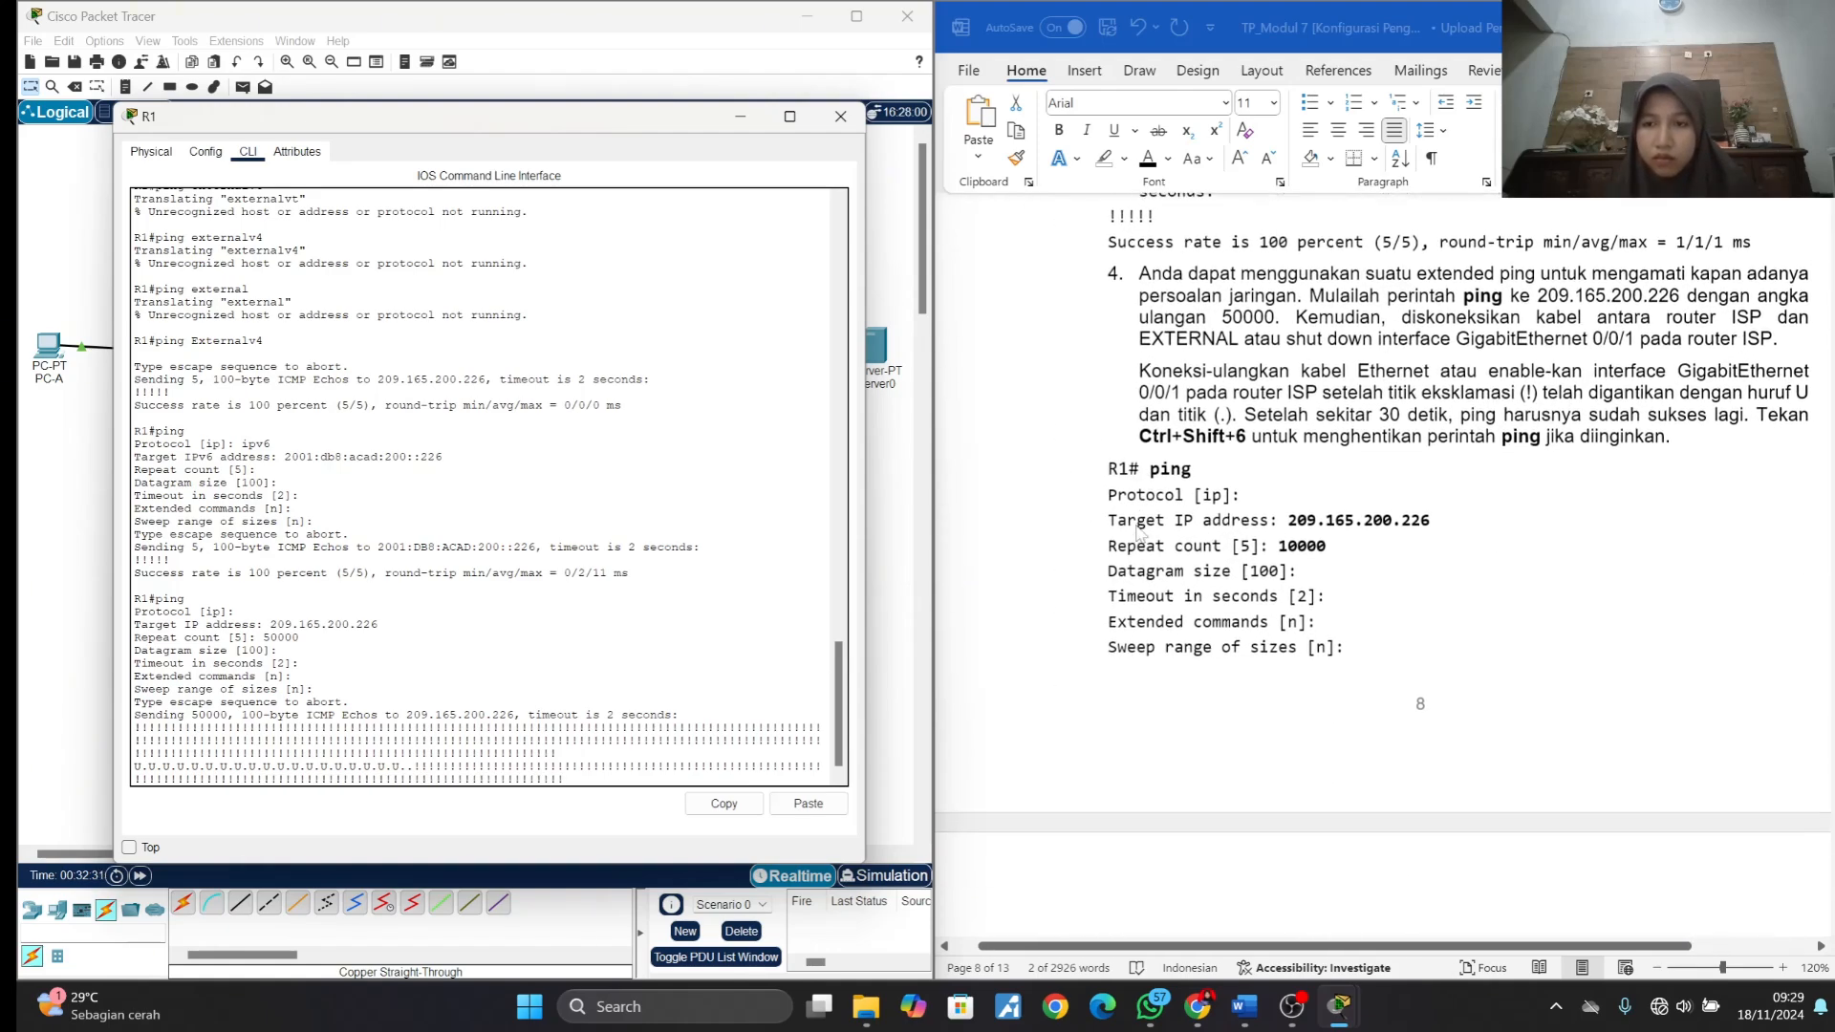
left_click(1143, 427)
triple_click(1145, 430)
left_click(1195, 433)
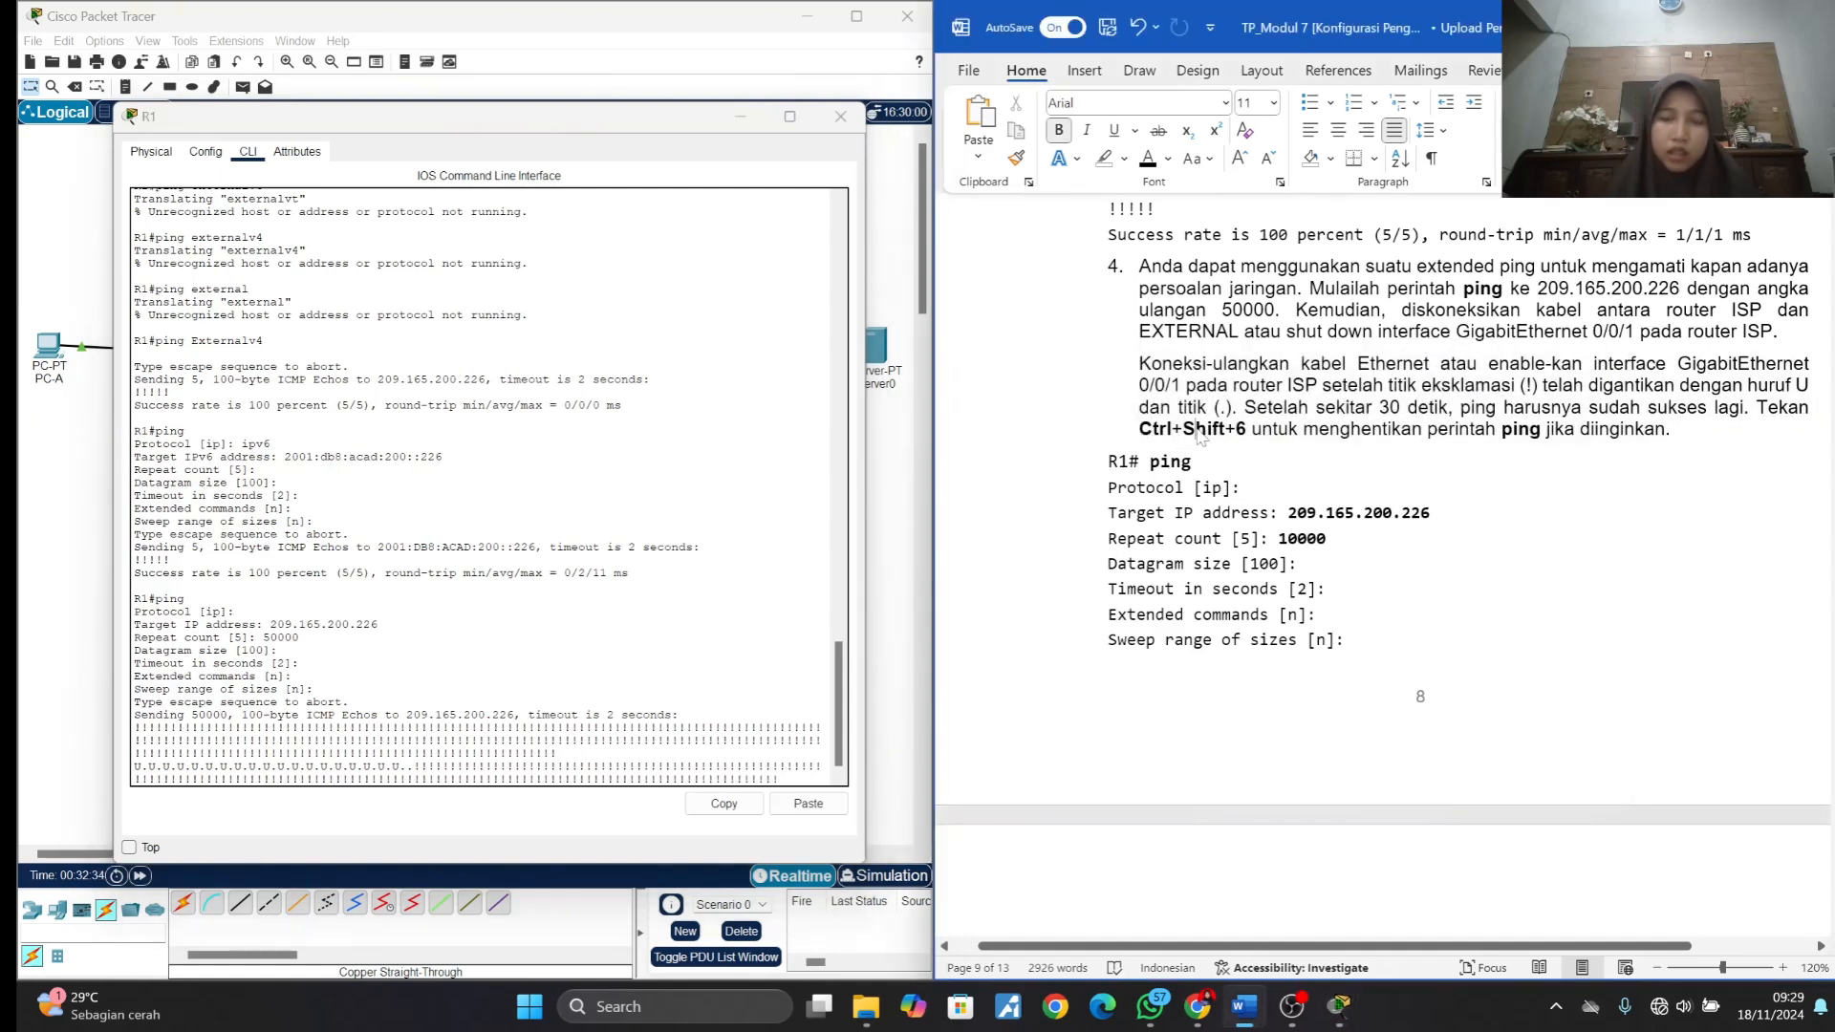
left_click(574, 592)
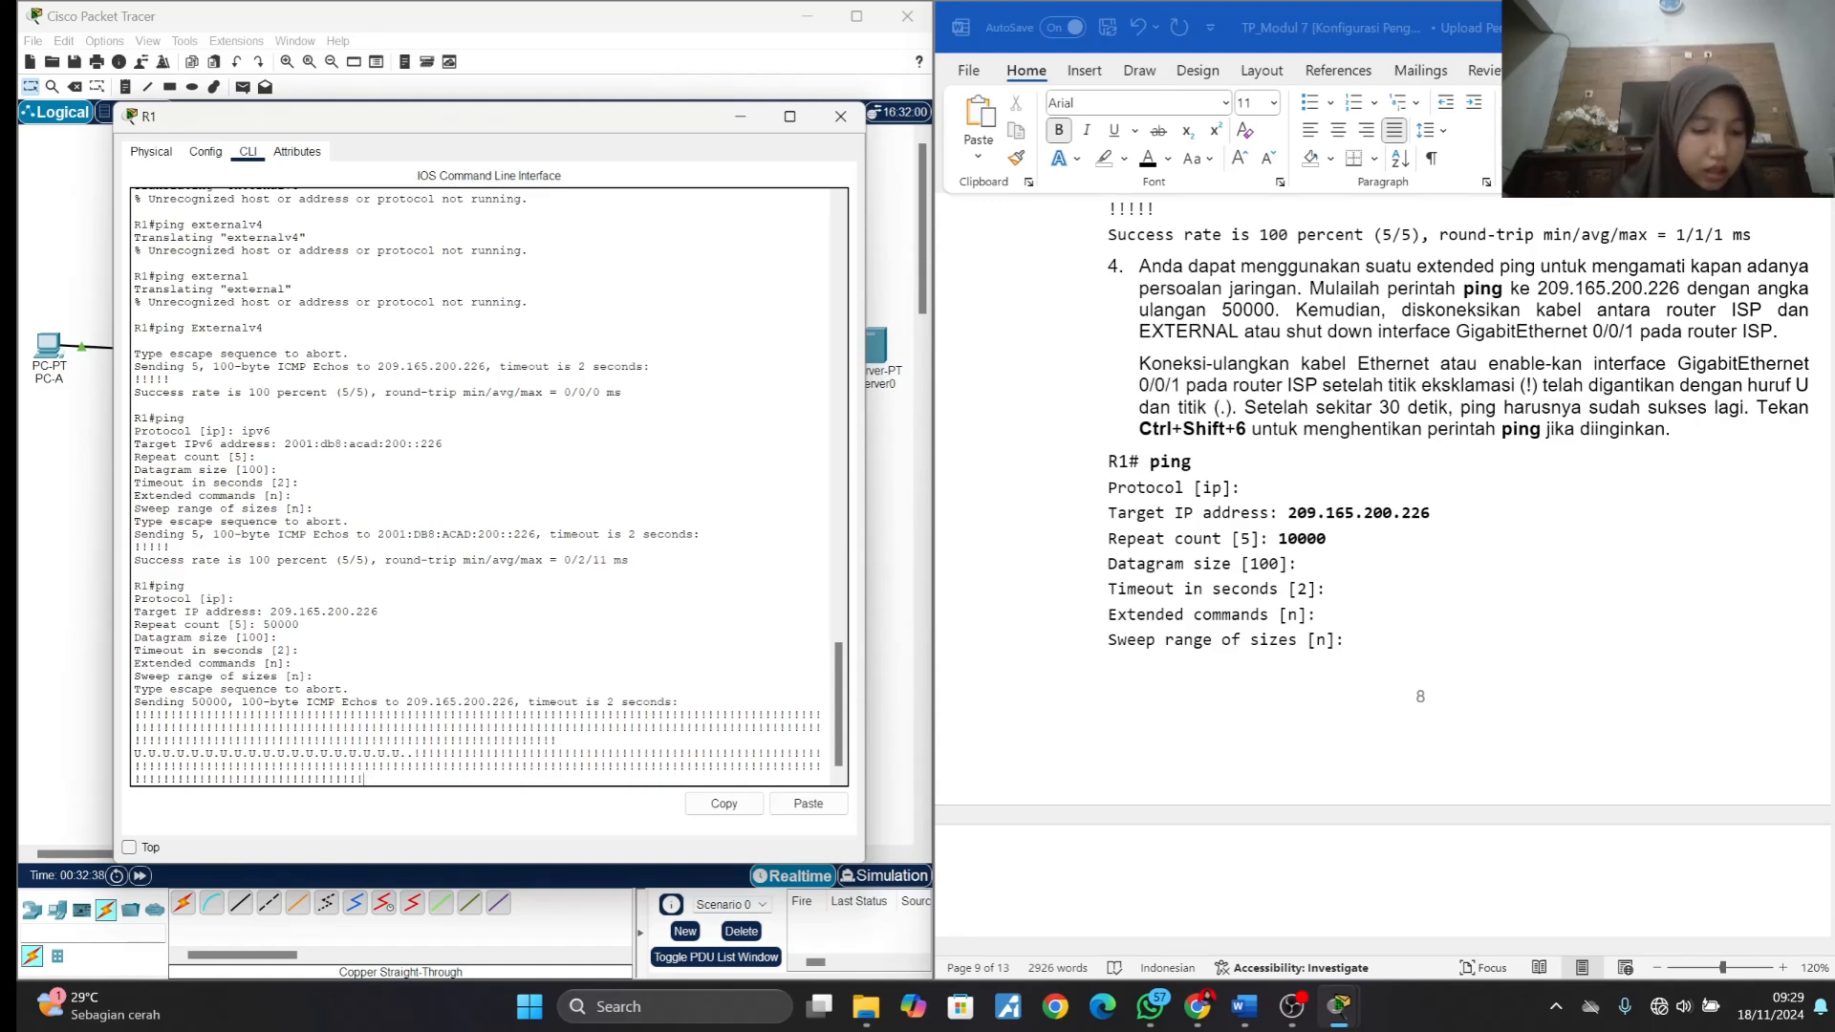
key("ctrl+shift+6")
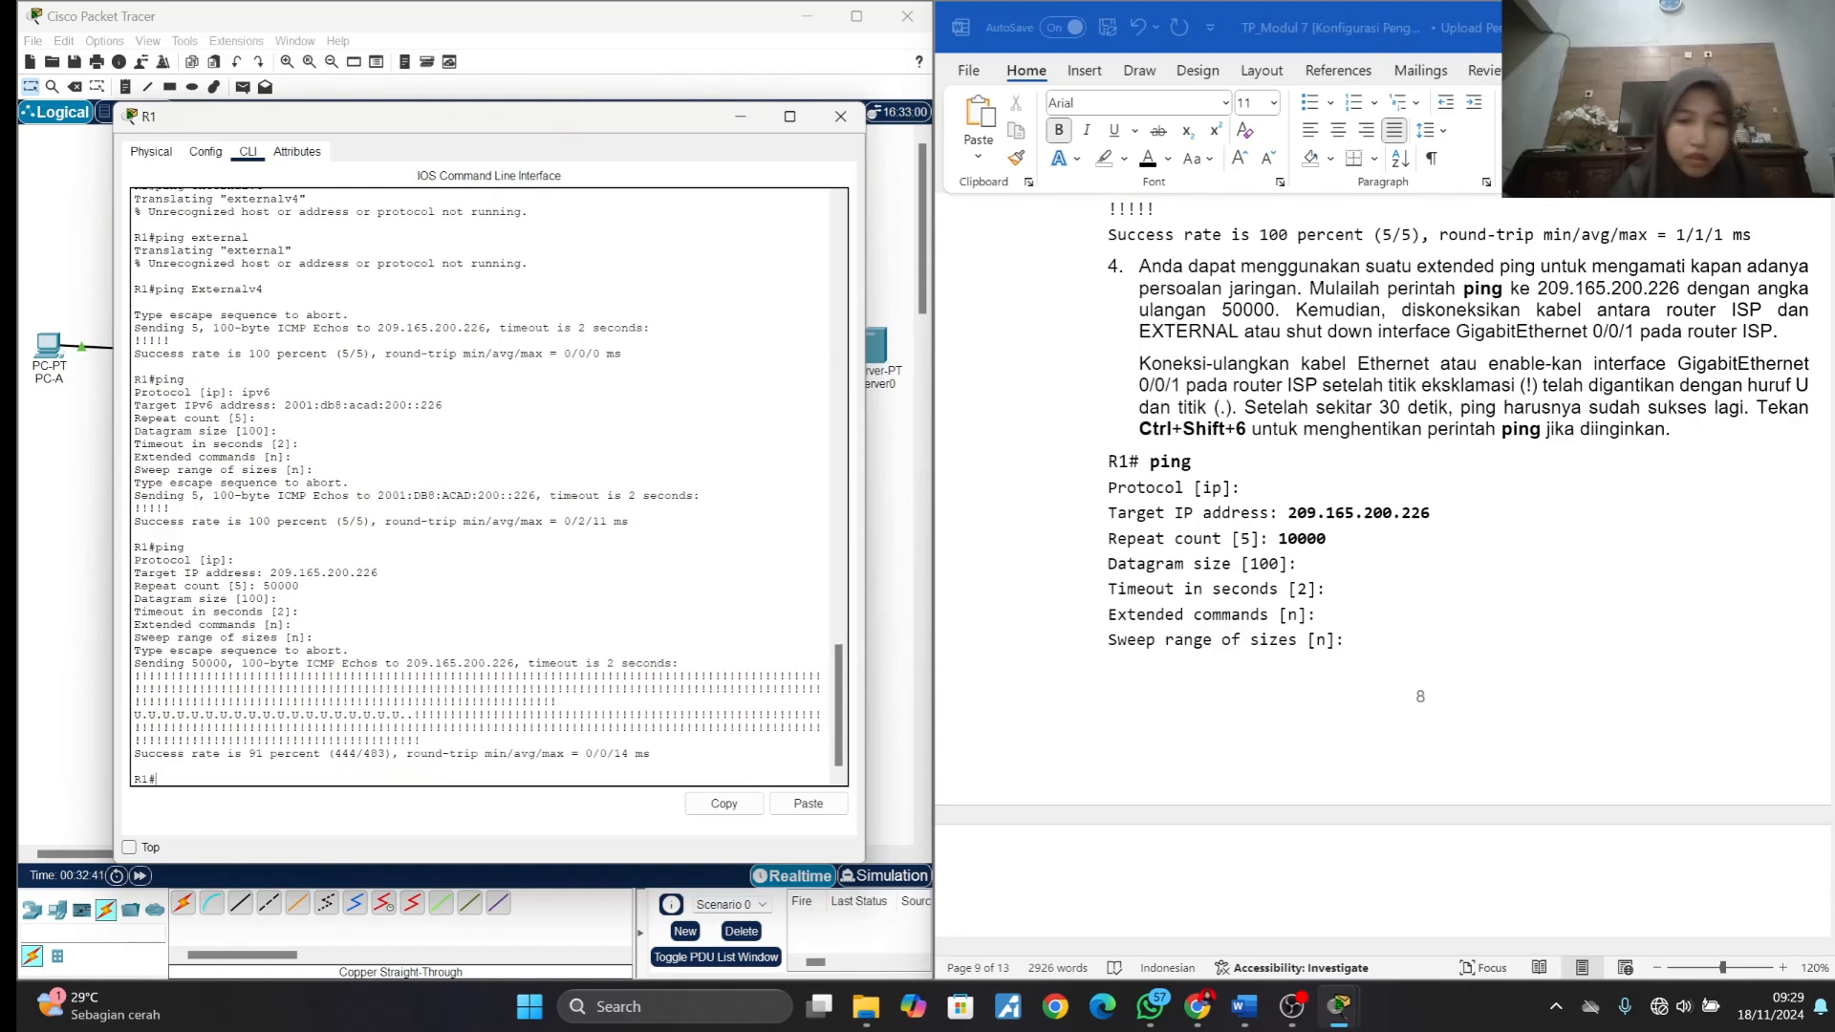
- Read the explanation of the U and dot symbols, the alternative ping repeat commands, and the introduction to Latihan 3 on tracert and traceroute
scroll(1348, 551, "down", 10)
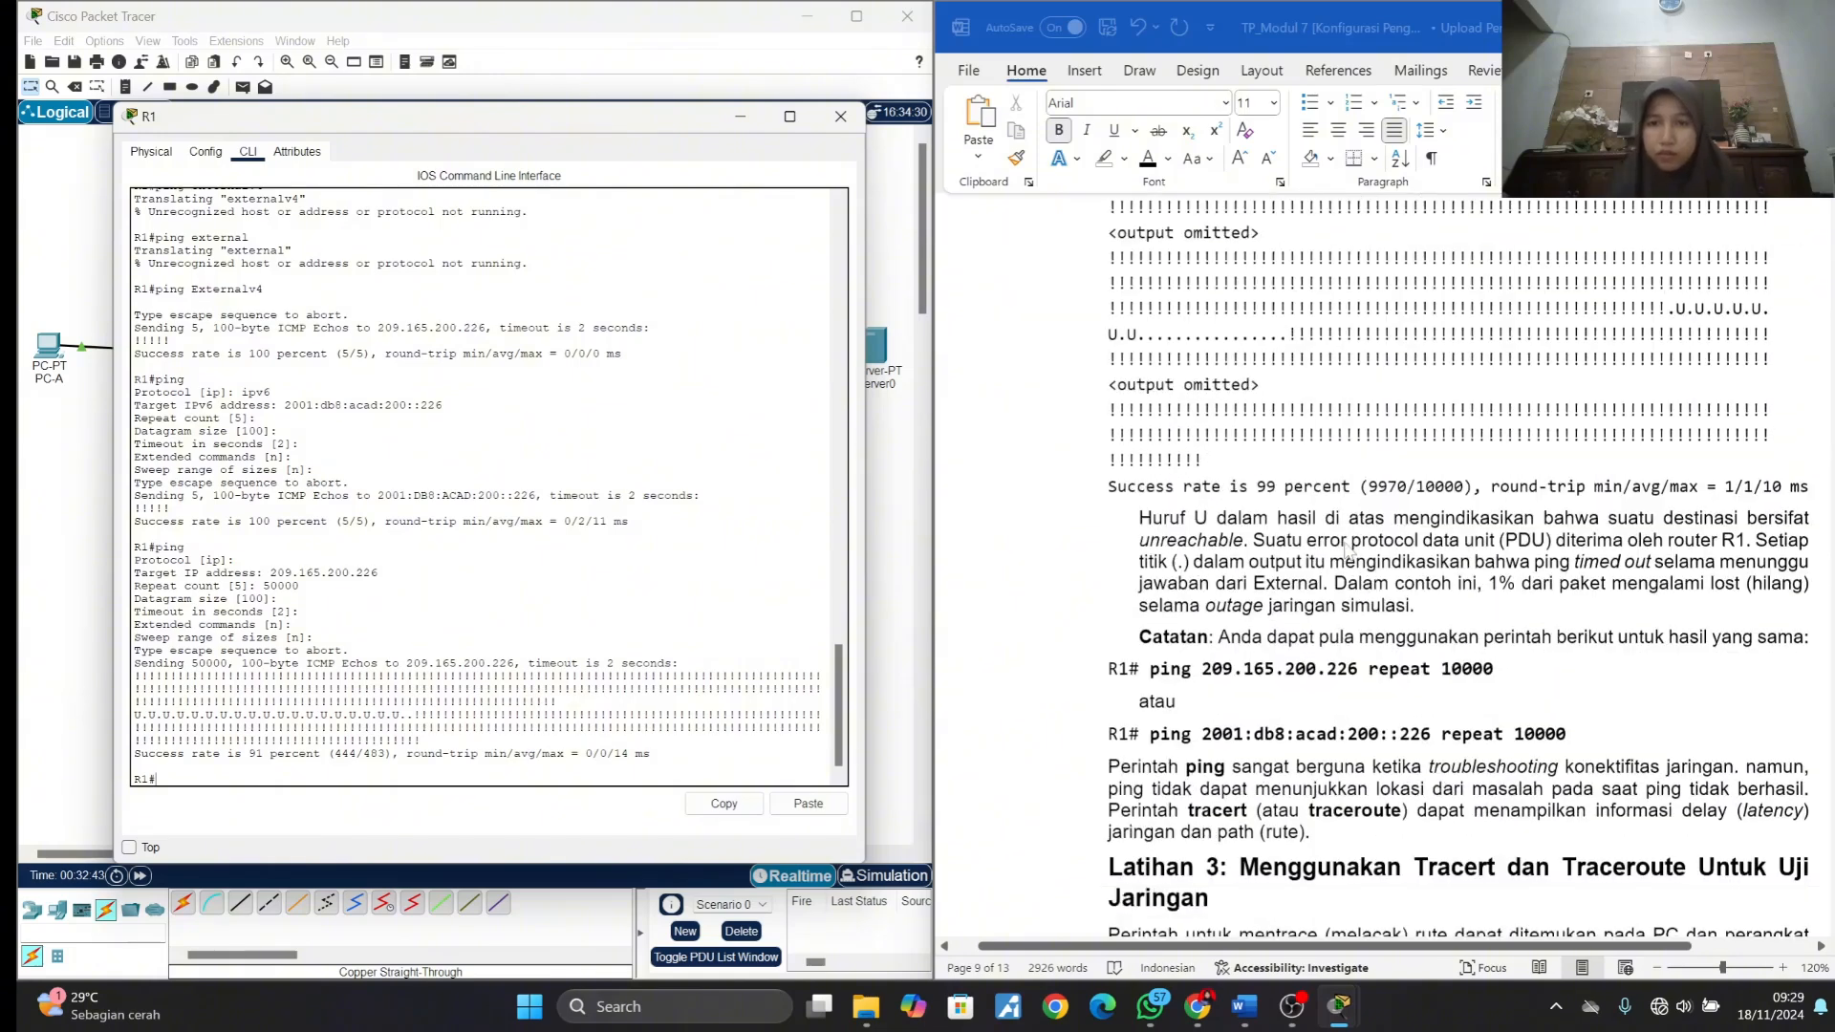
scroll(1348, 551, "down", 3)
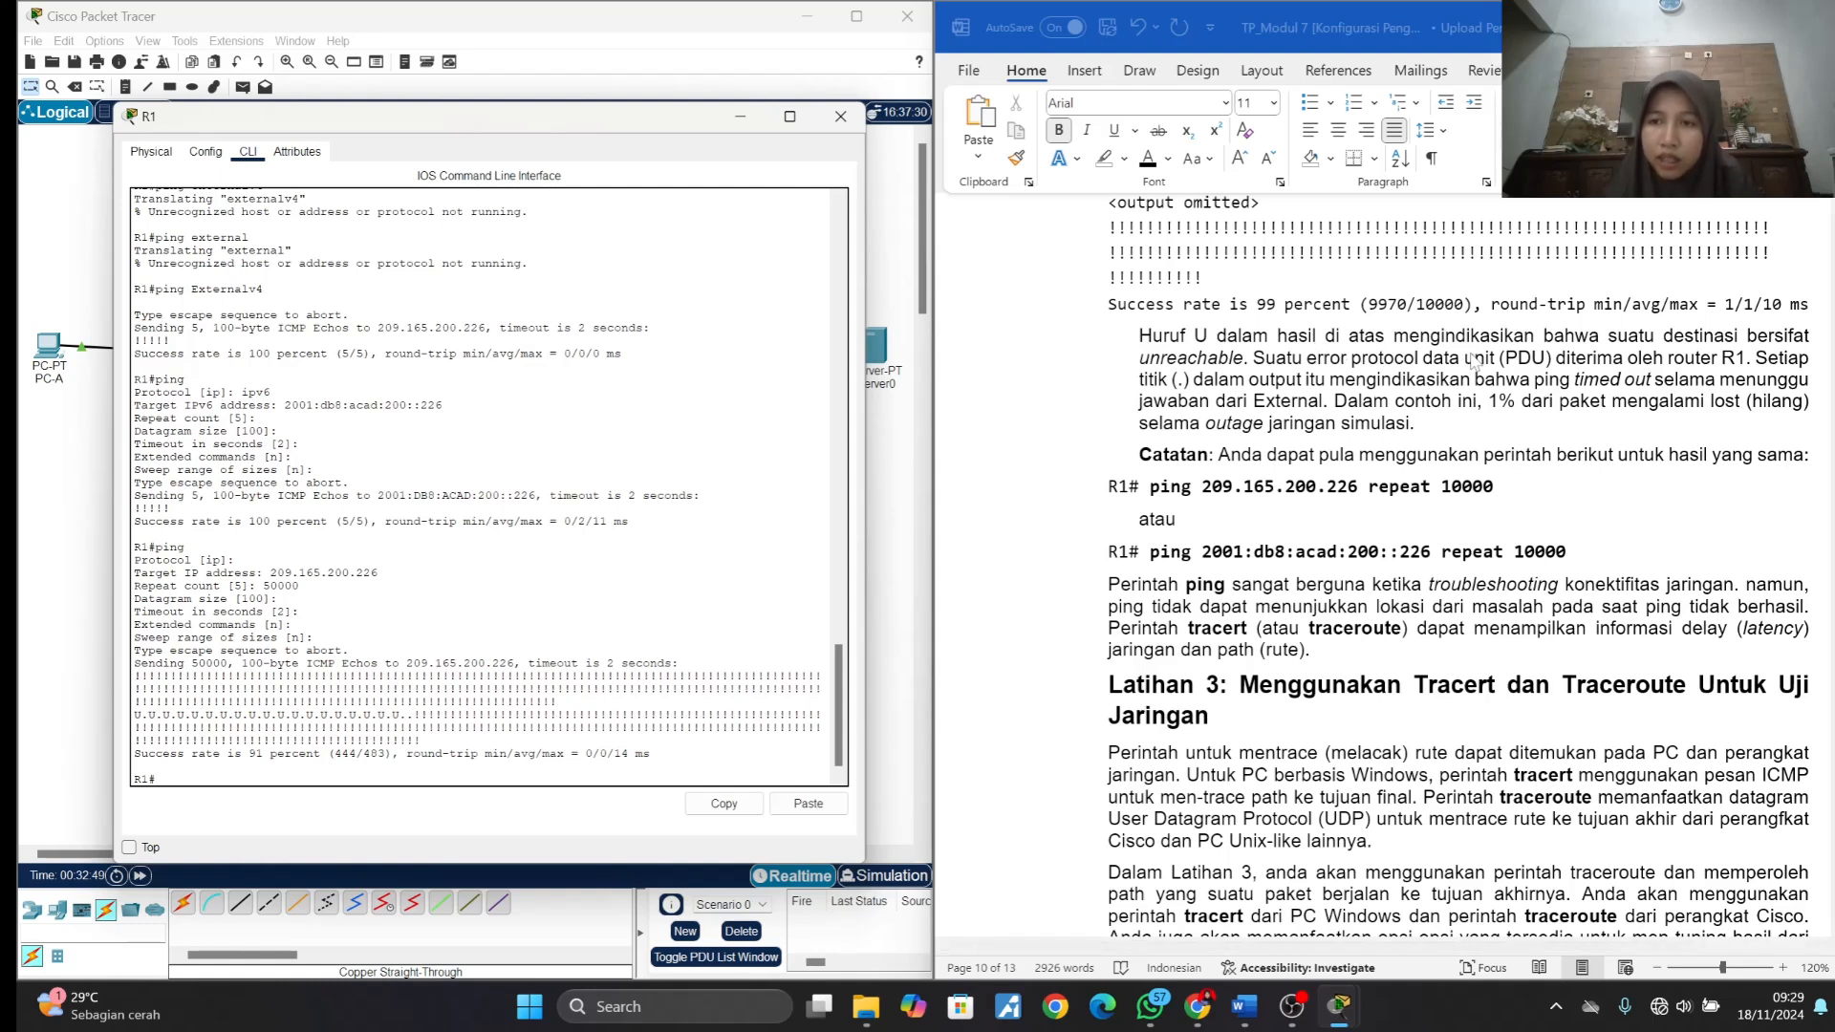
left_click(1770, 387)
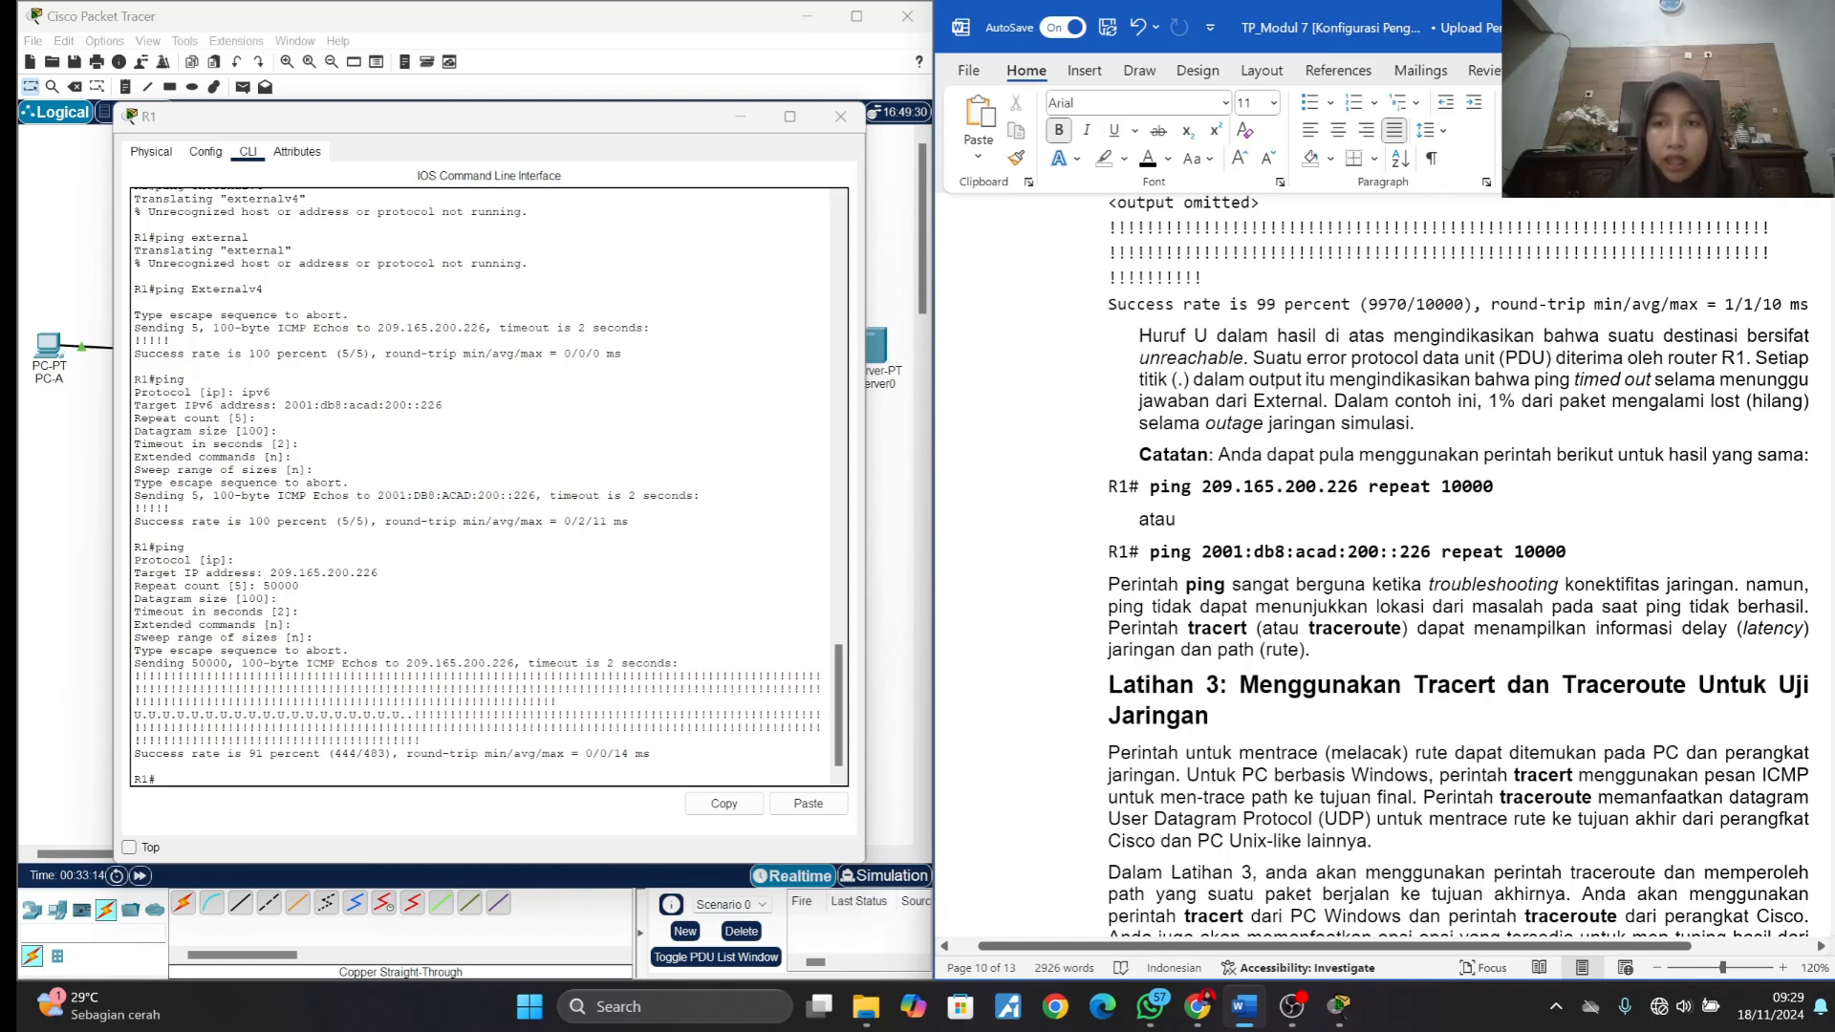
scroll(1458, 564, "down", 1)
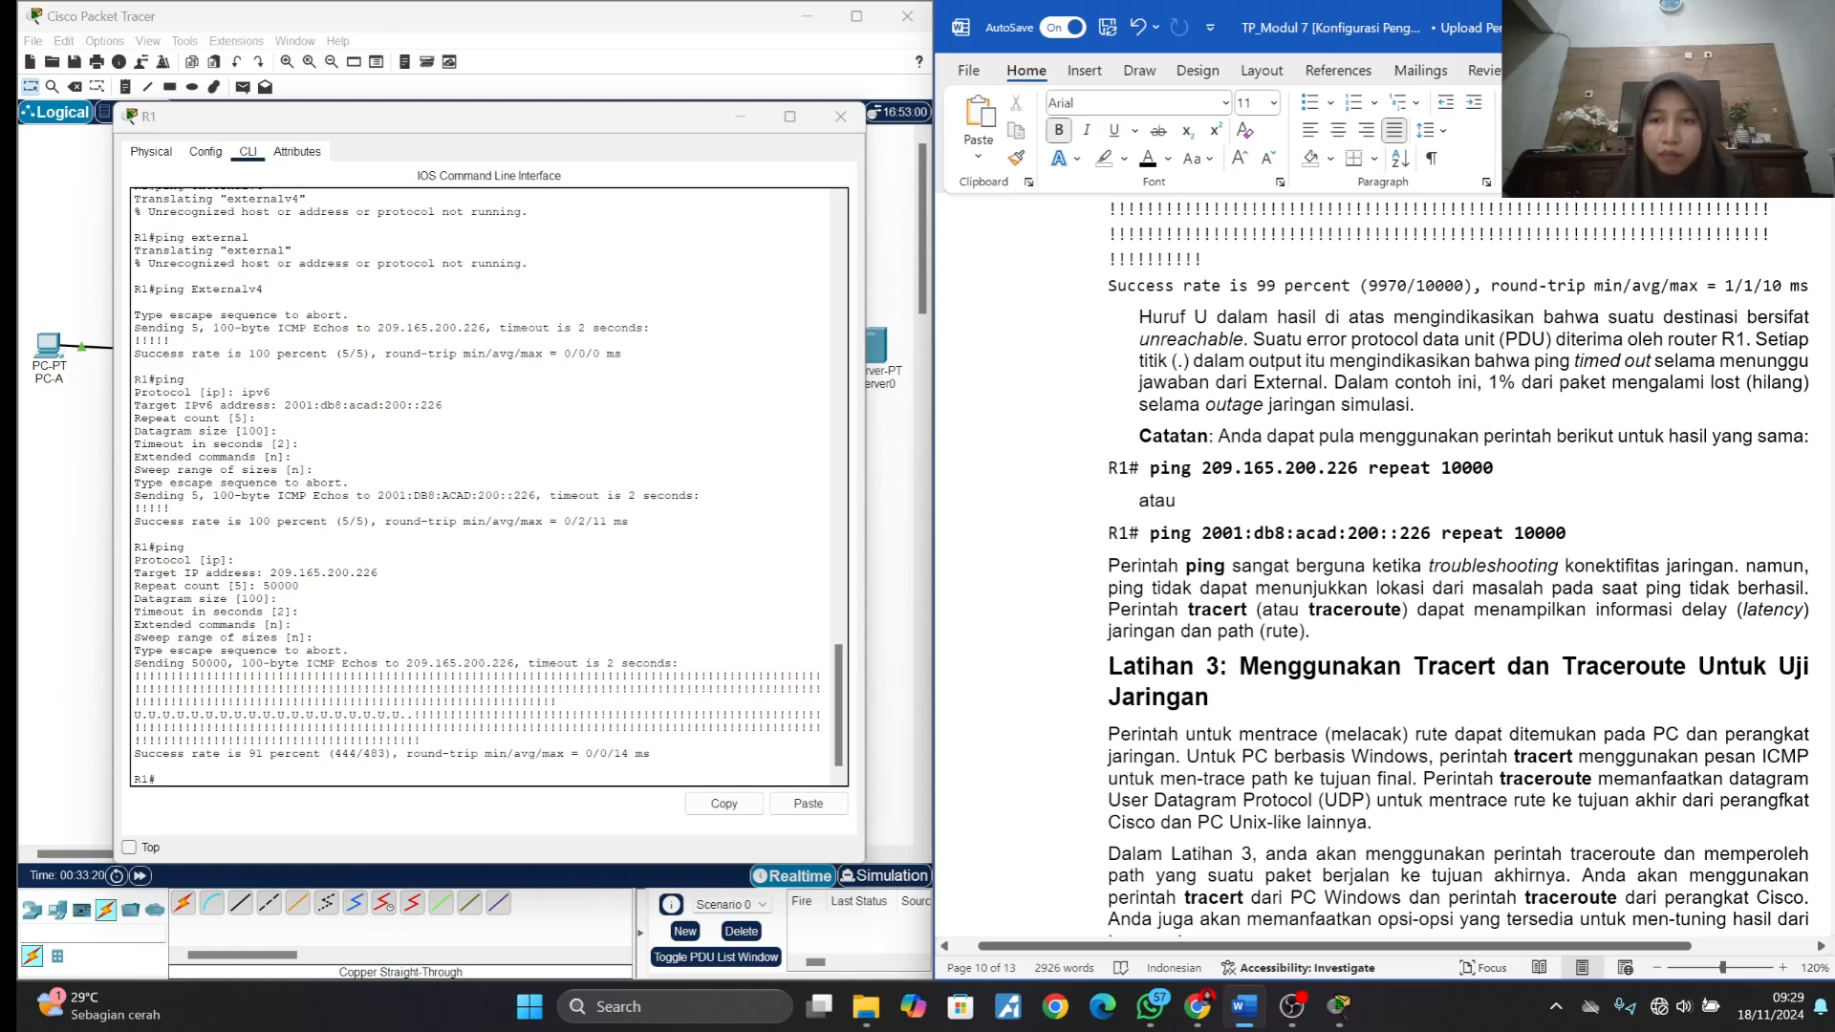
left_click(1452, 468)
left_click_drag(1151, 534, 1567, 535)
scroll(1567, 536, "up", 9)
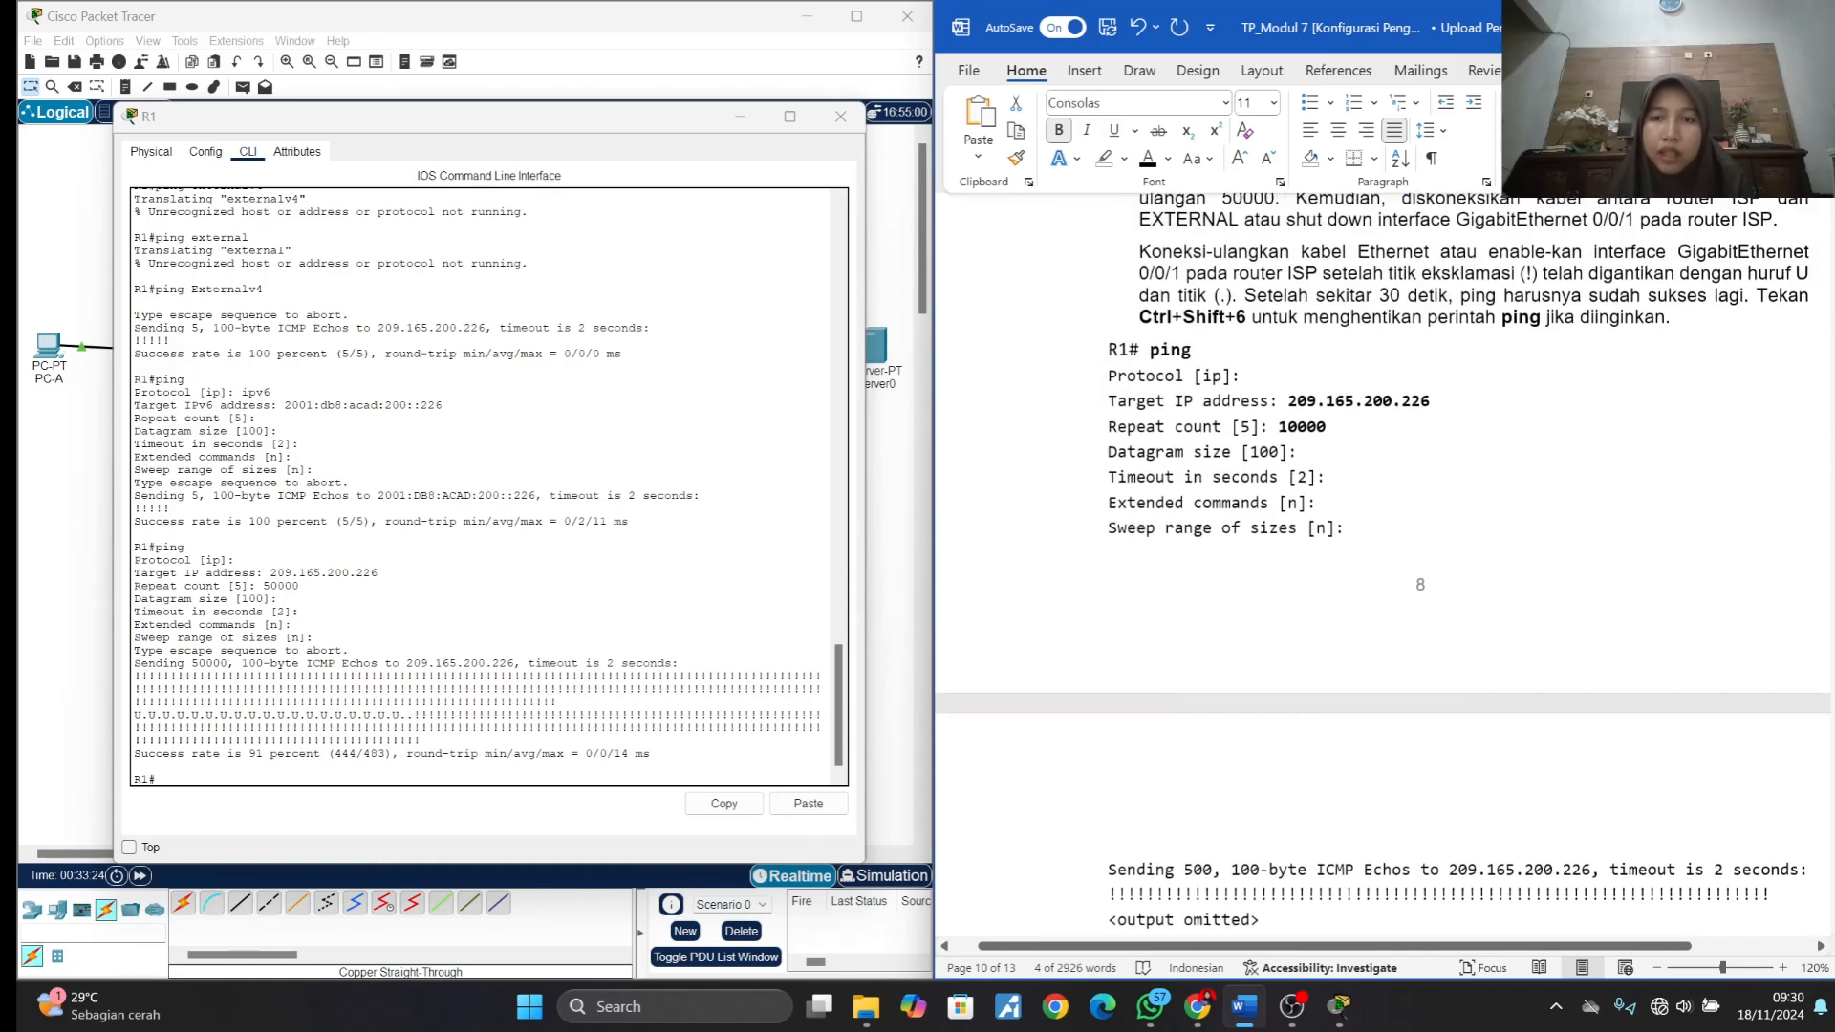
scroll(1376, 535, "up", 3)
left_click_drag(1109, 526, 1362, 683)
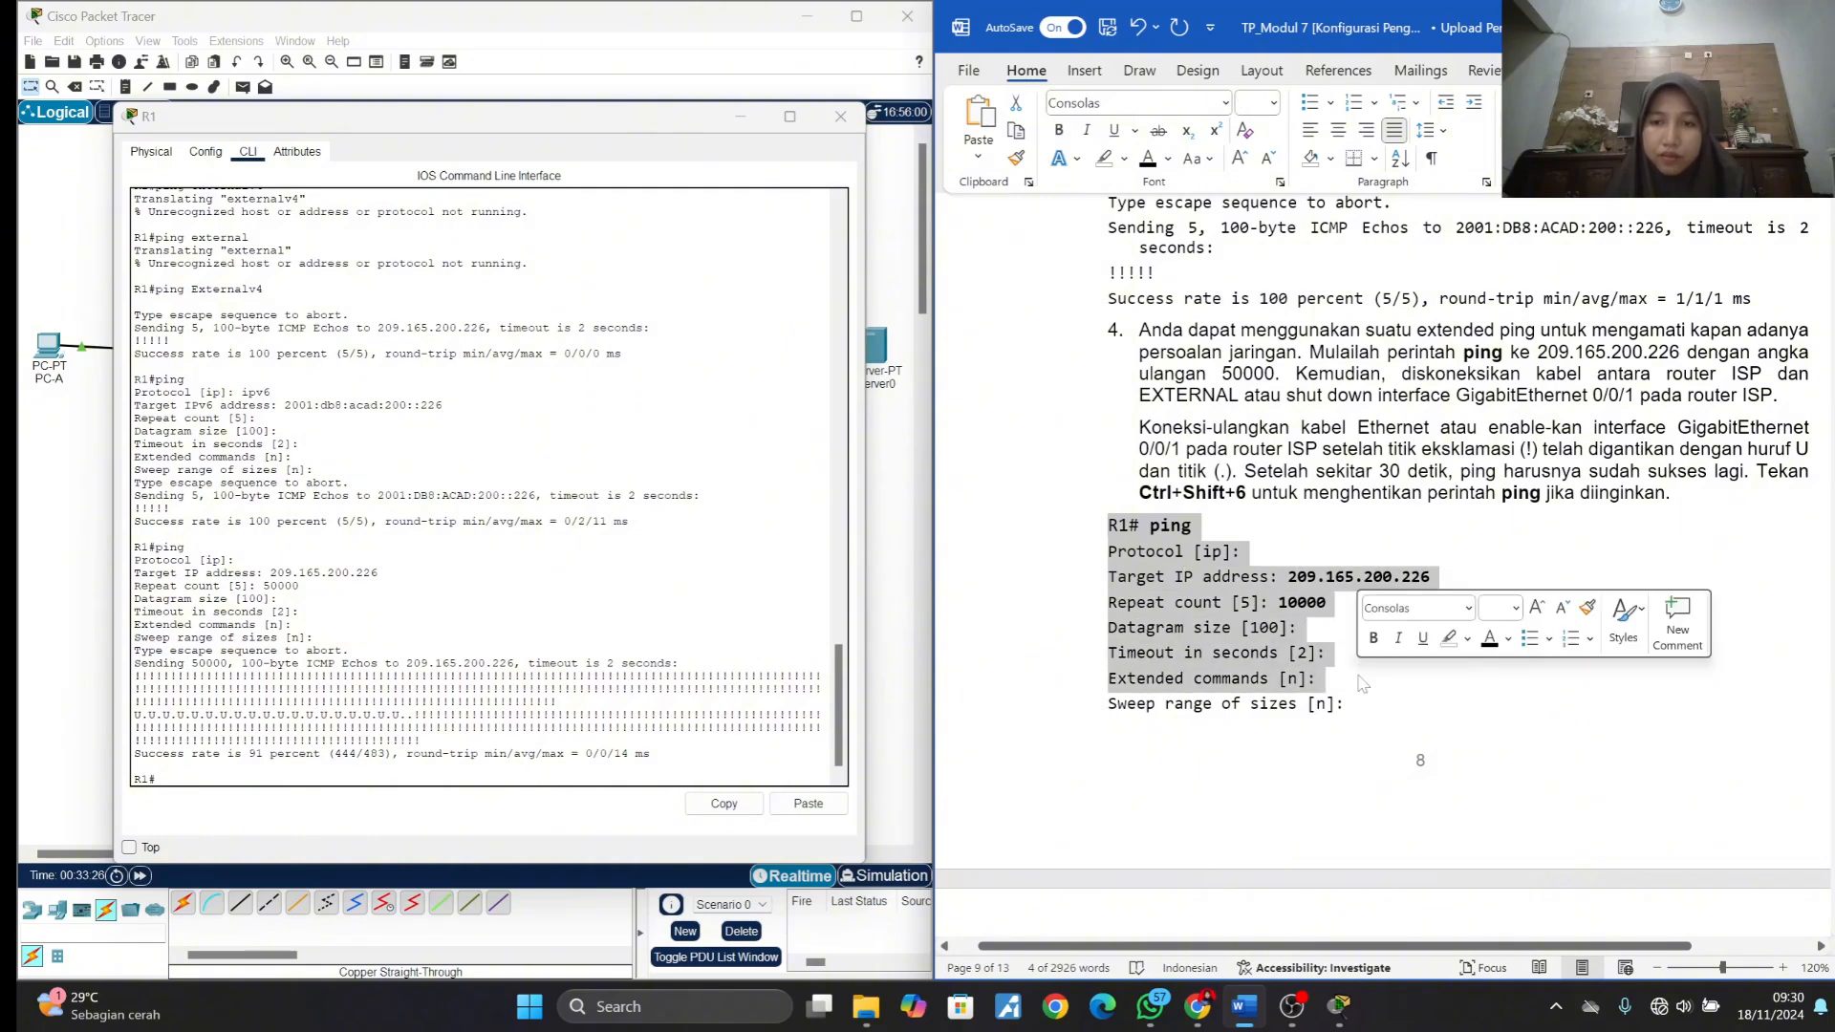
scroll(1362, 683, "down", 15)
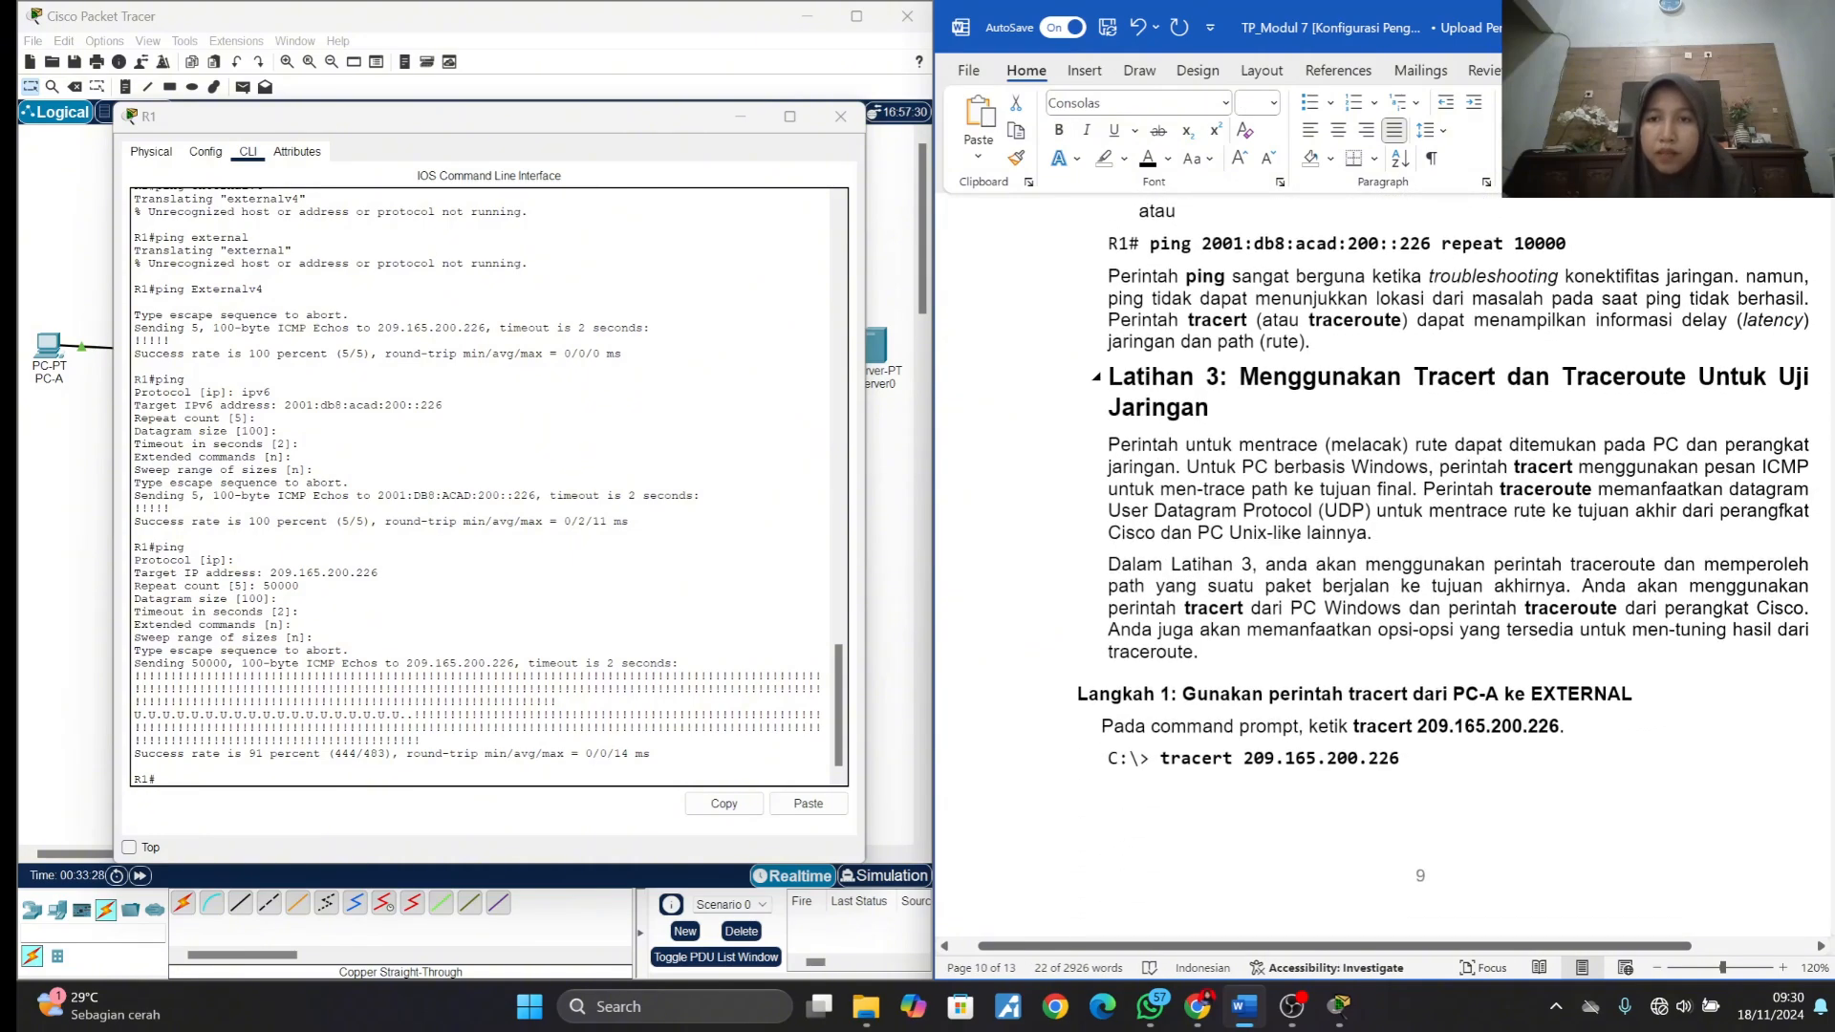
- Read the Latihan 3 introduction and Langkah 1 instructions, and open the Command Prompt on PC-A
left_click(1405, 287)
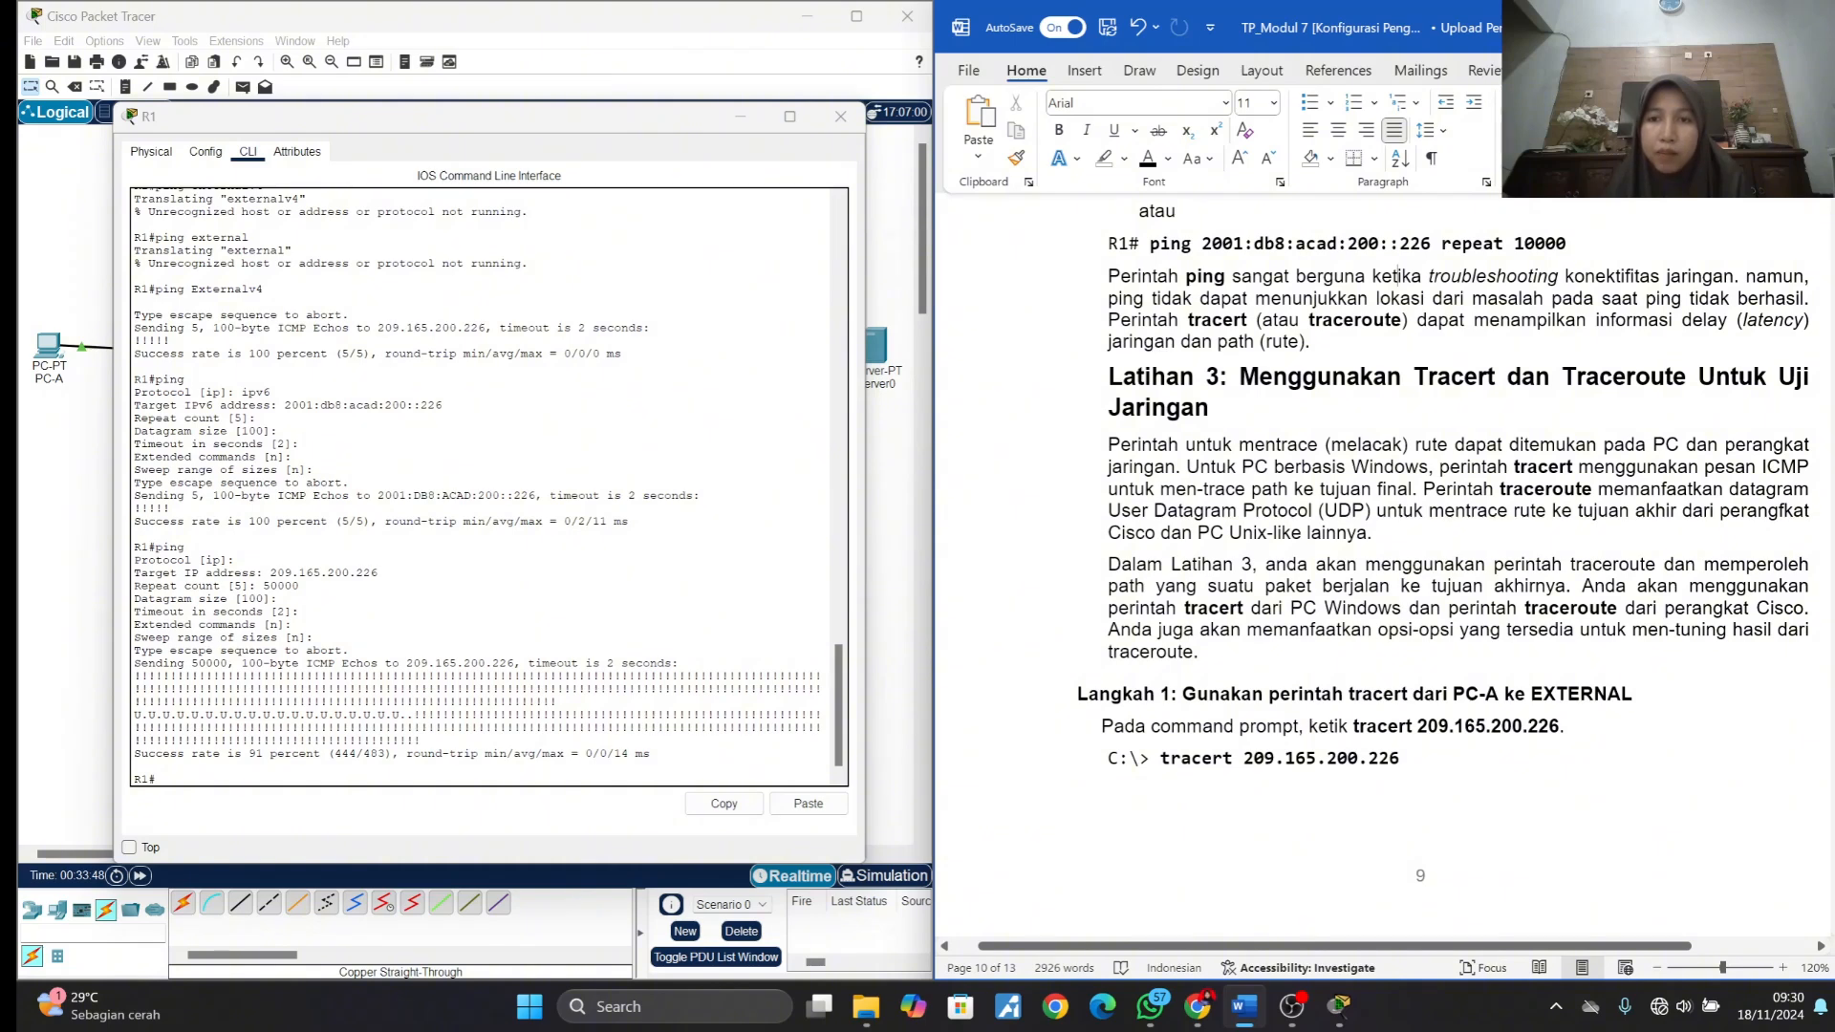
scroll(1384, 567, "down", 1)
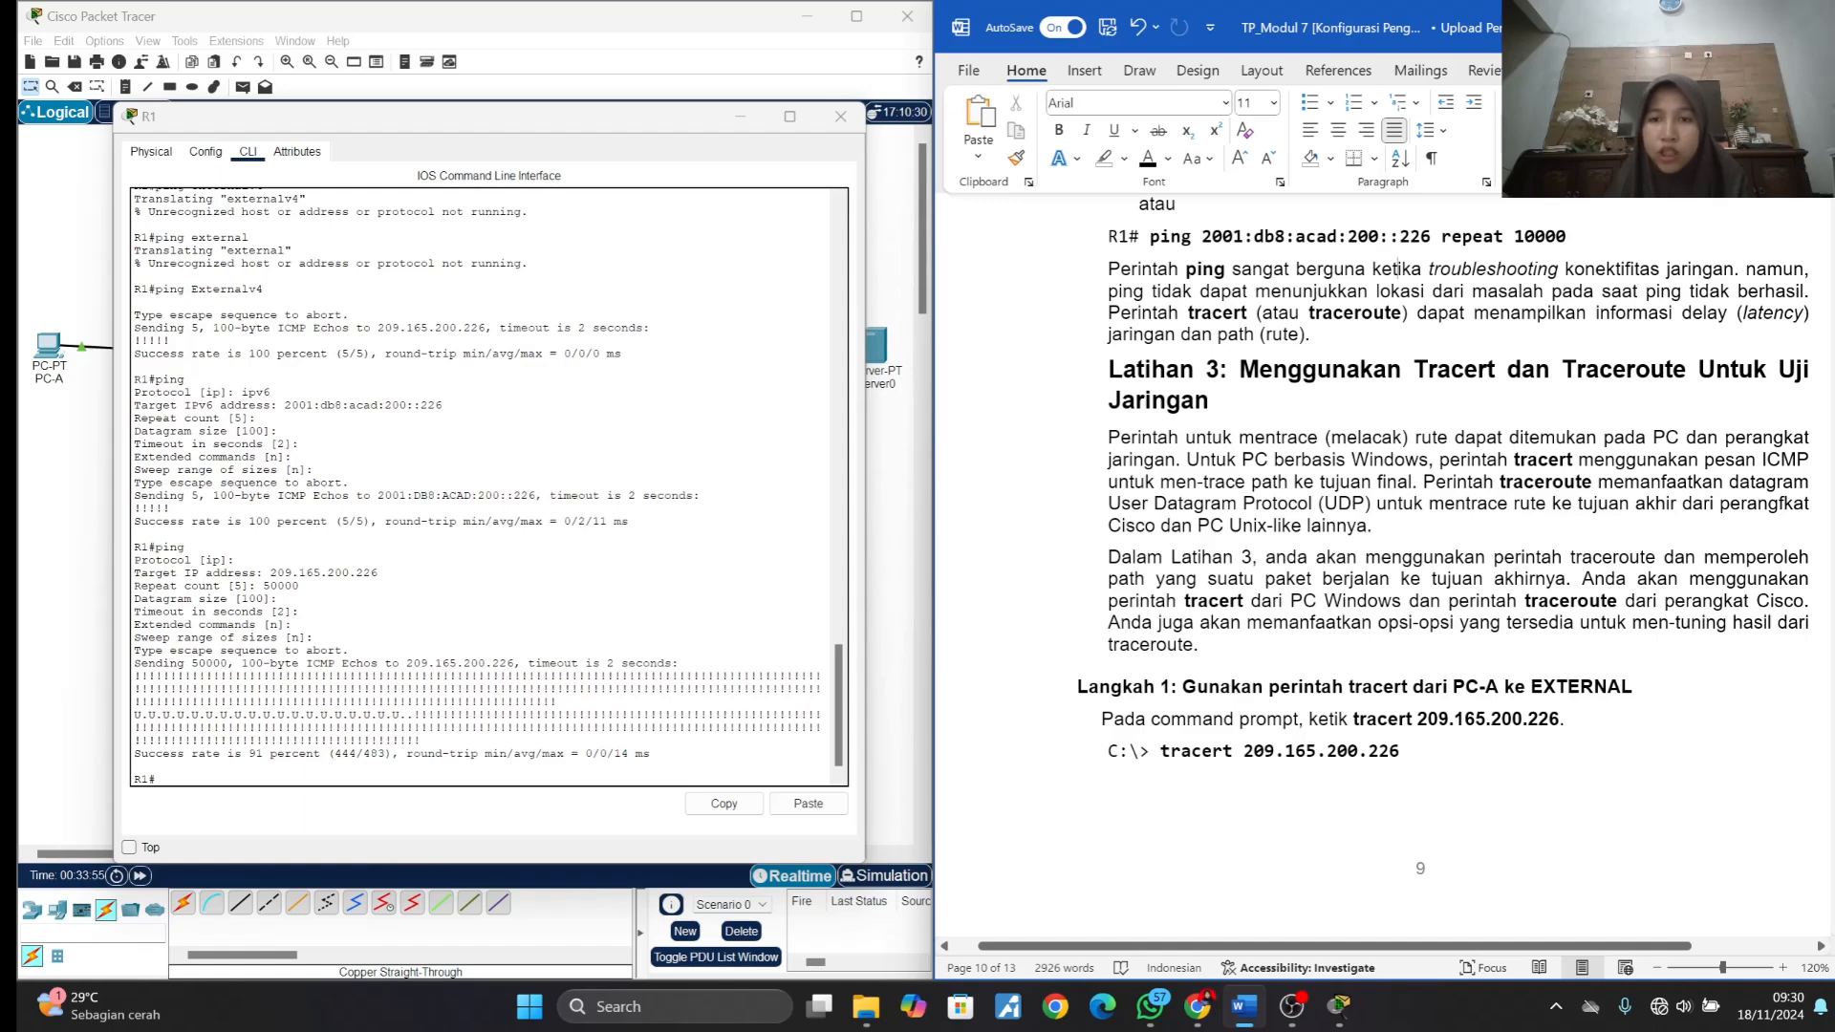
scroll(1398, 269, "down", 5)
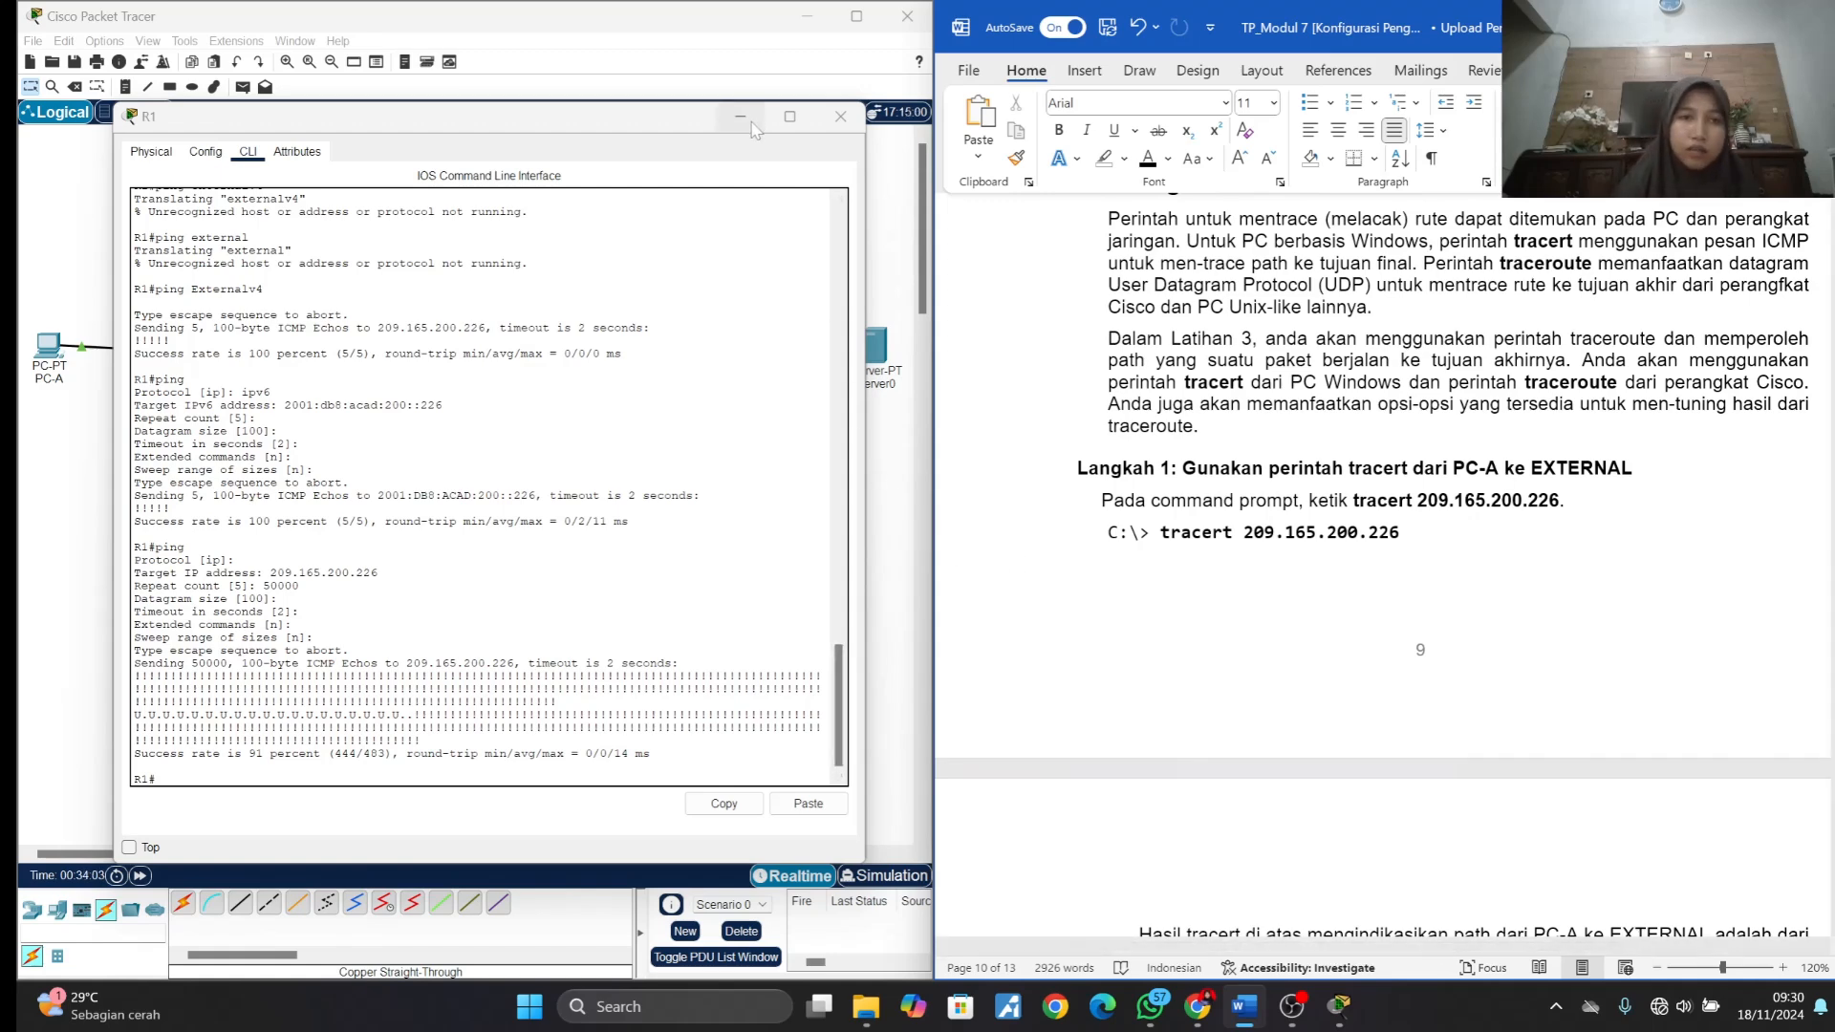
left_click(104, 385)
left_click(47, 346)
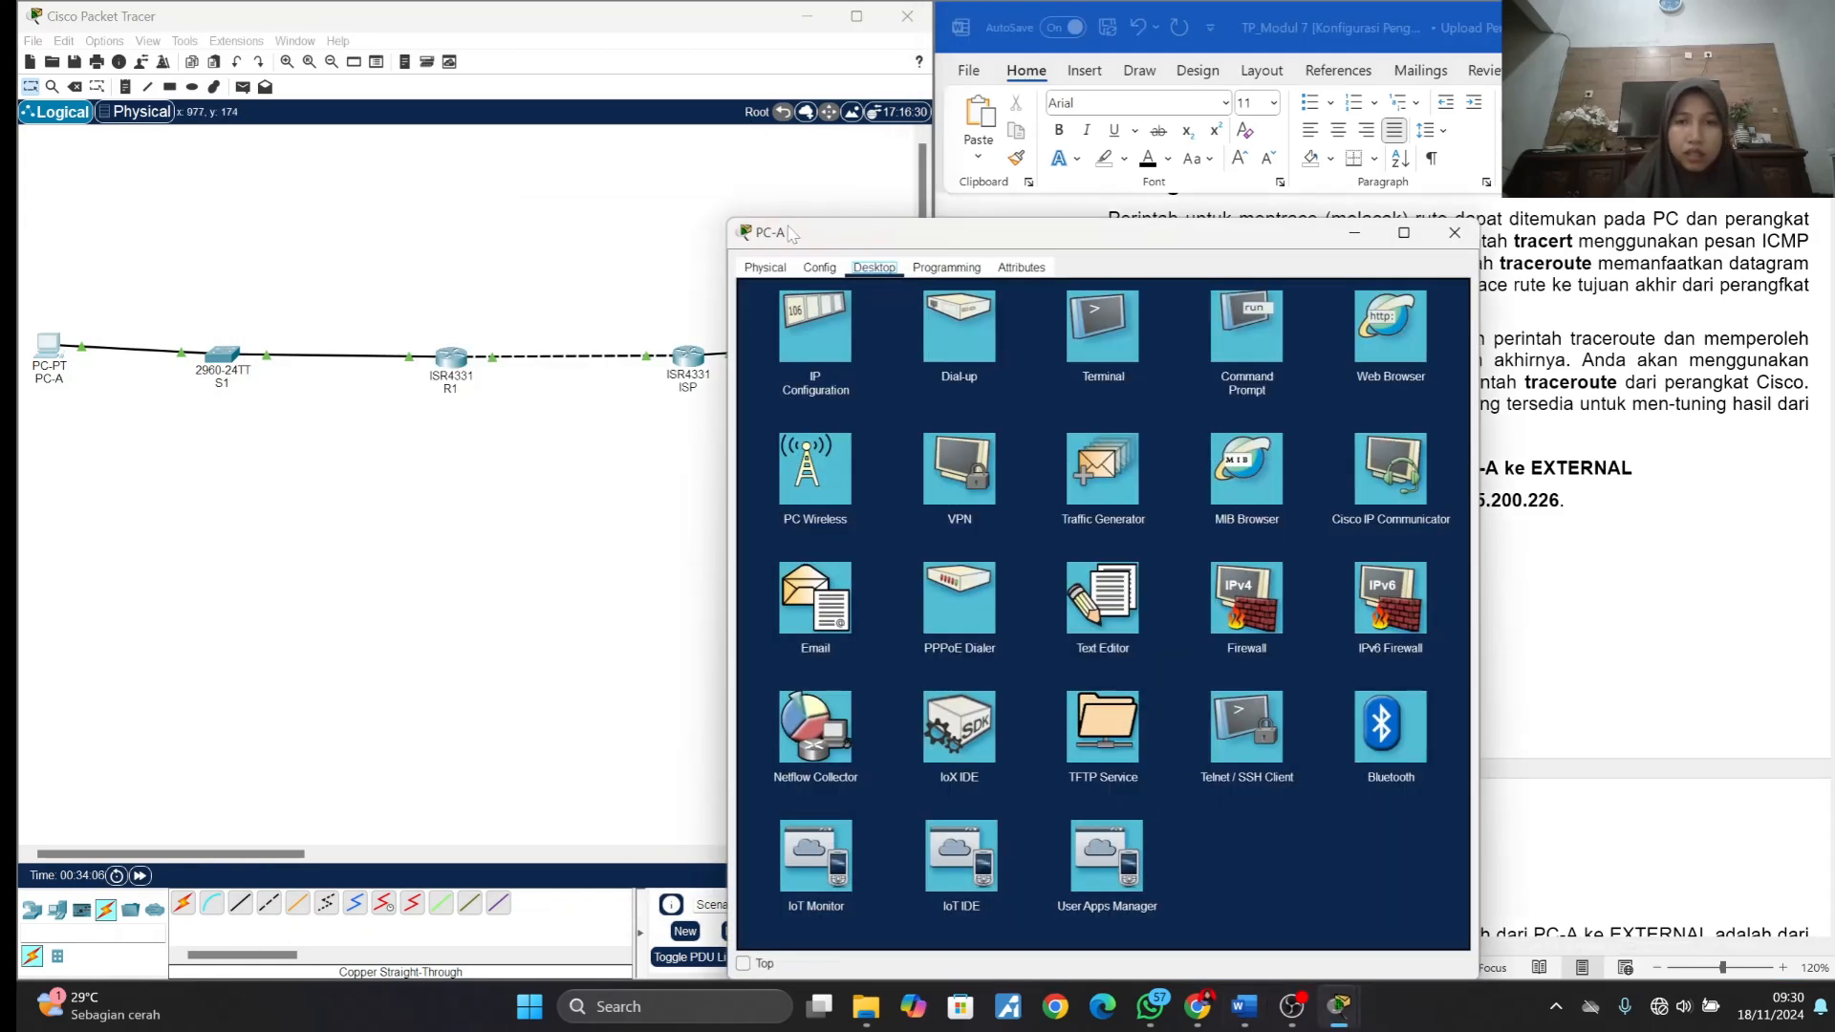
left_click_drag(749, 237, 142, 120)
left_click(632, 226)
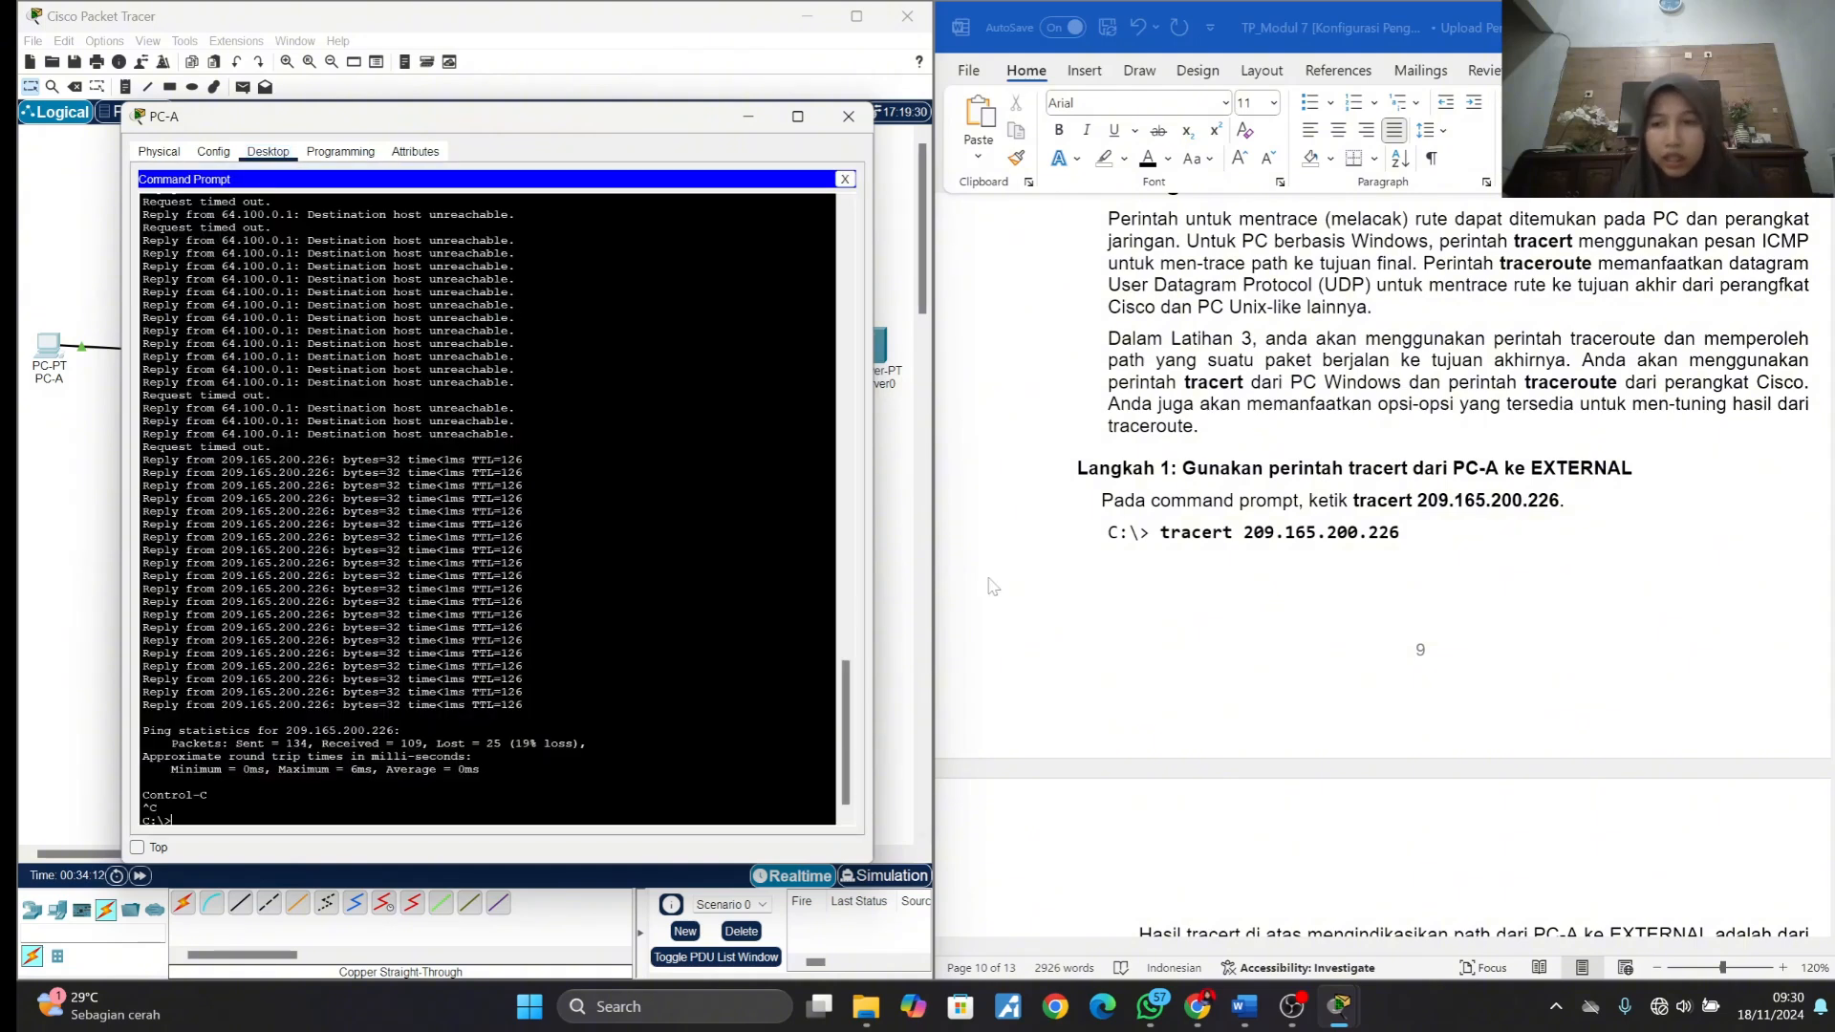
- Copy the tracert 209.165.200.226 command from the Langkah 1 instructions and run it in PC-A's Command Prompt
scroll(1243, 548, "down", 3)
left_click(1162, 404)
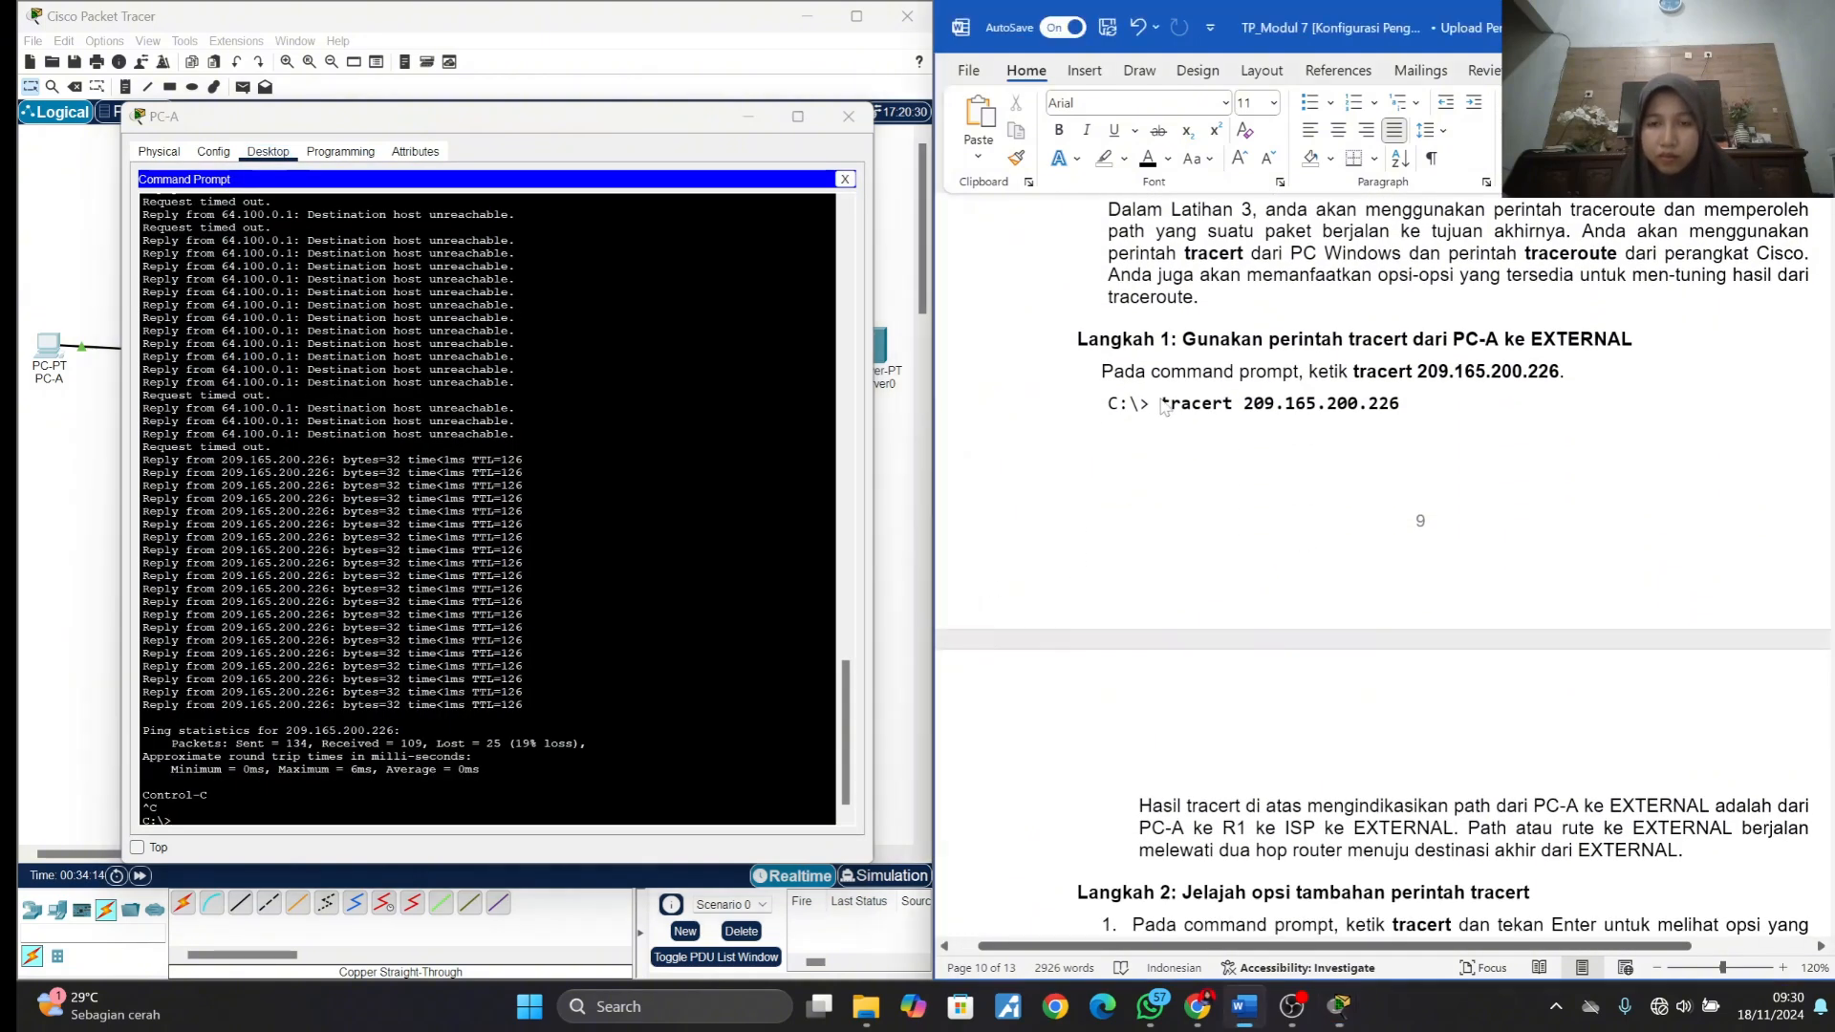
left_click_drag(1162, 402, 1400, 402)
key("ctrl+c")
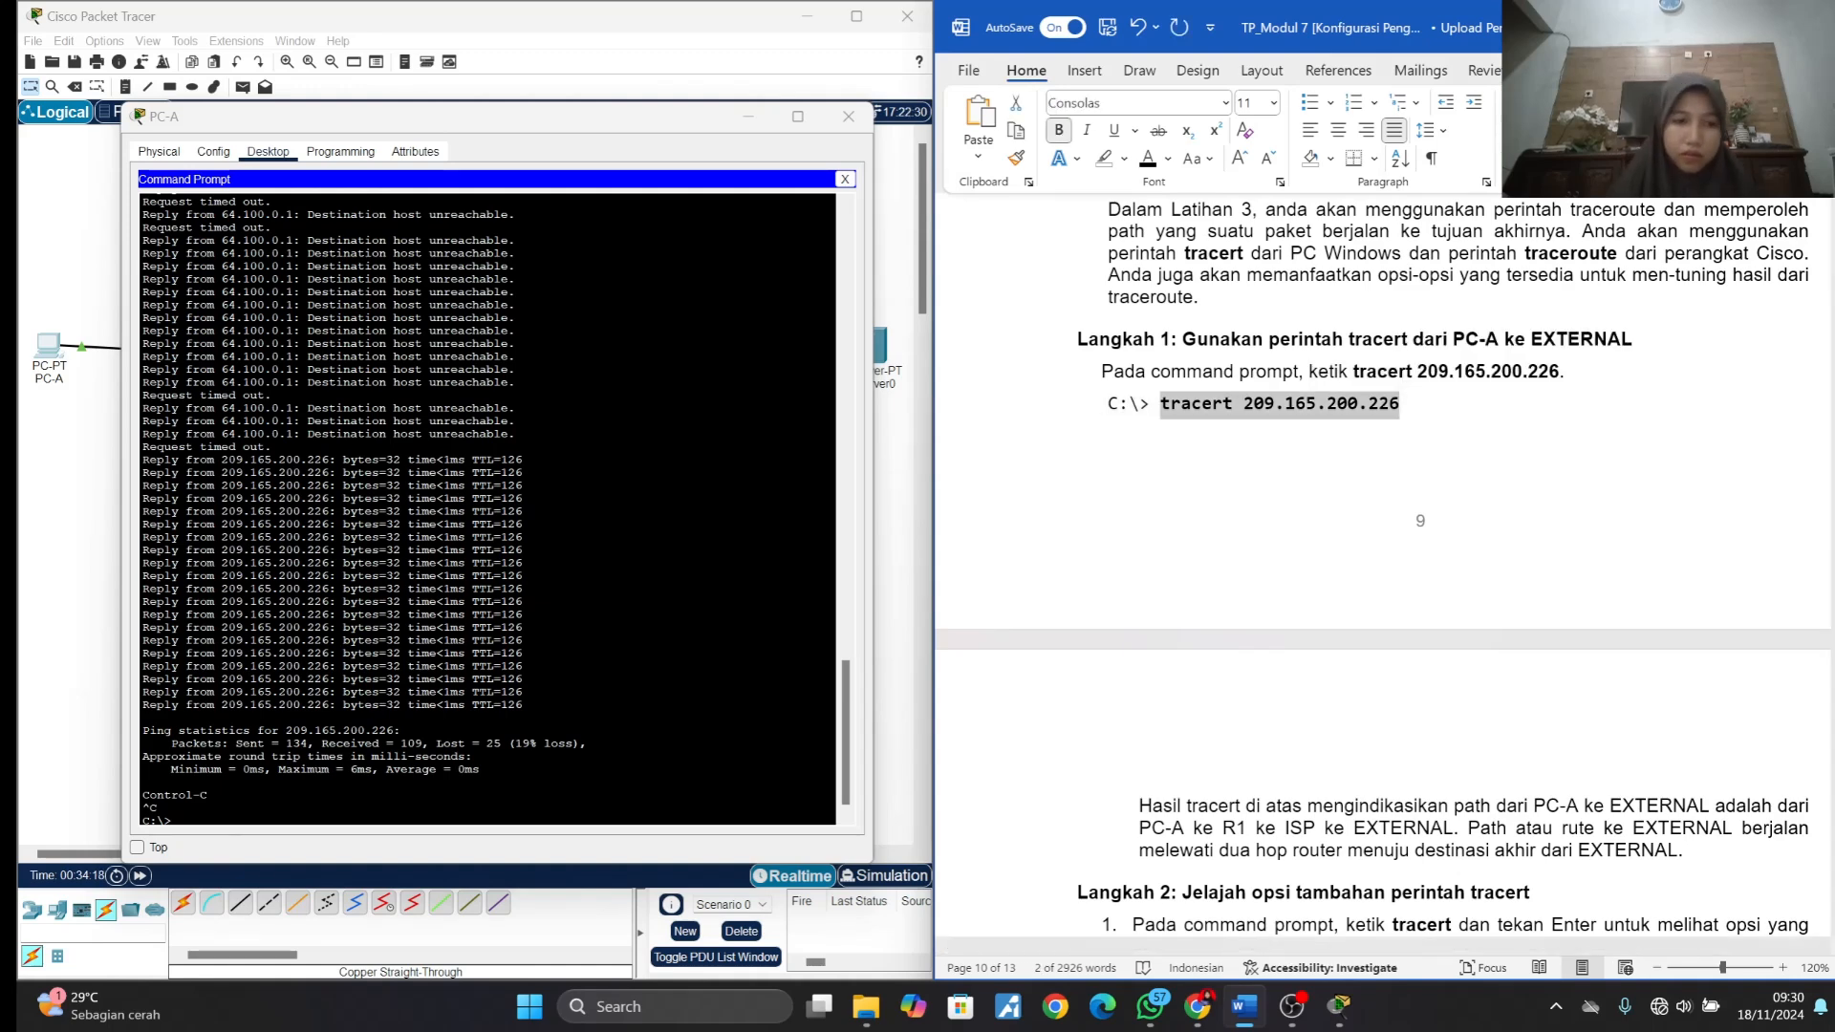
left_click(201, 820)
right_click(201, 828)
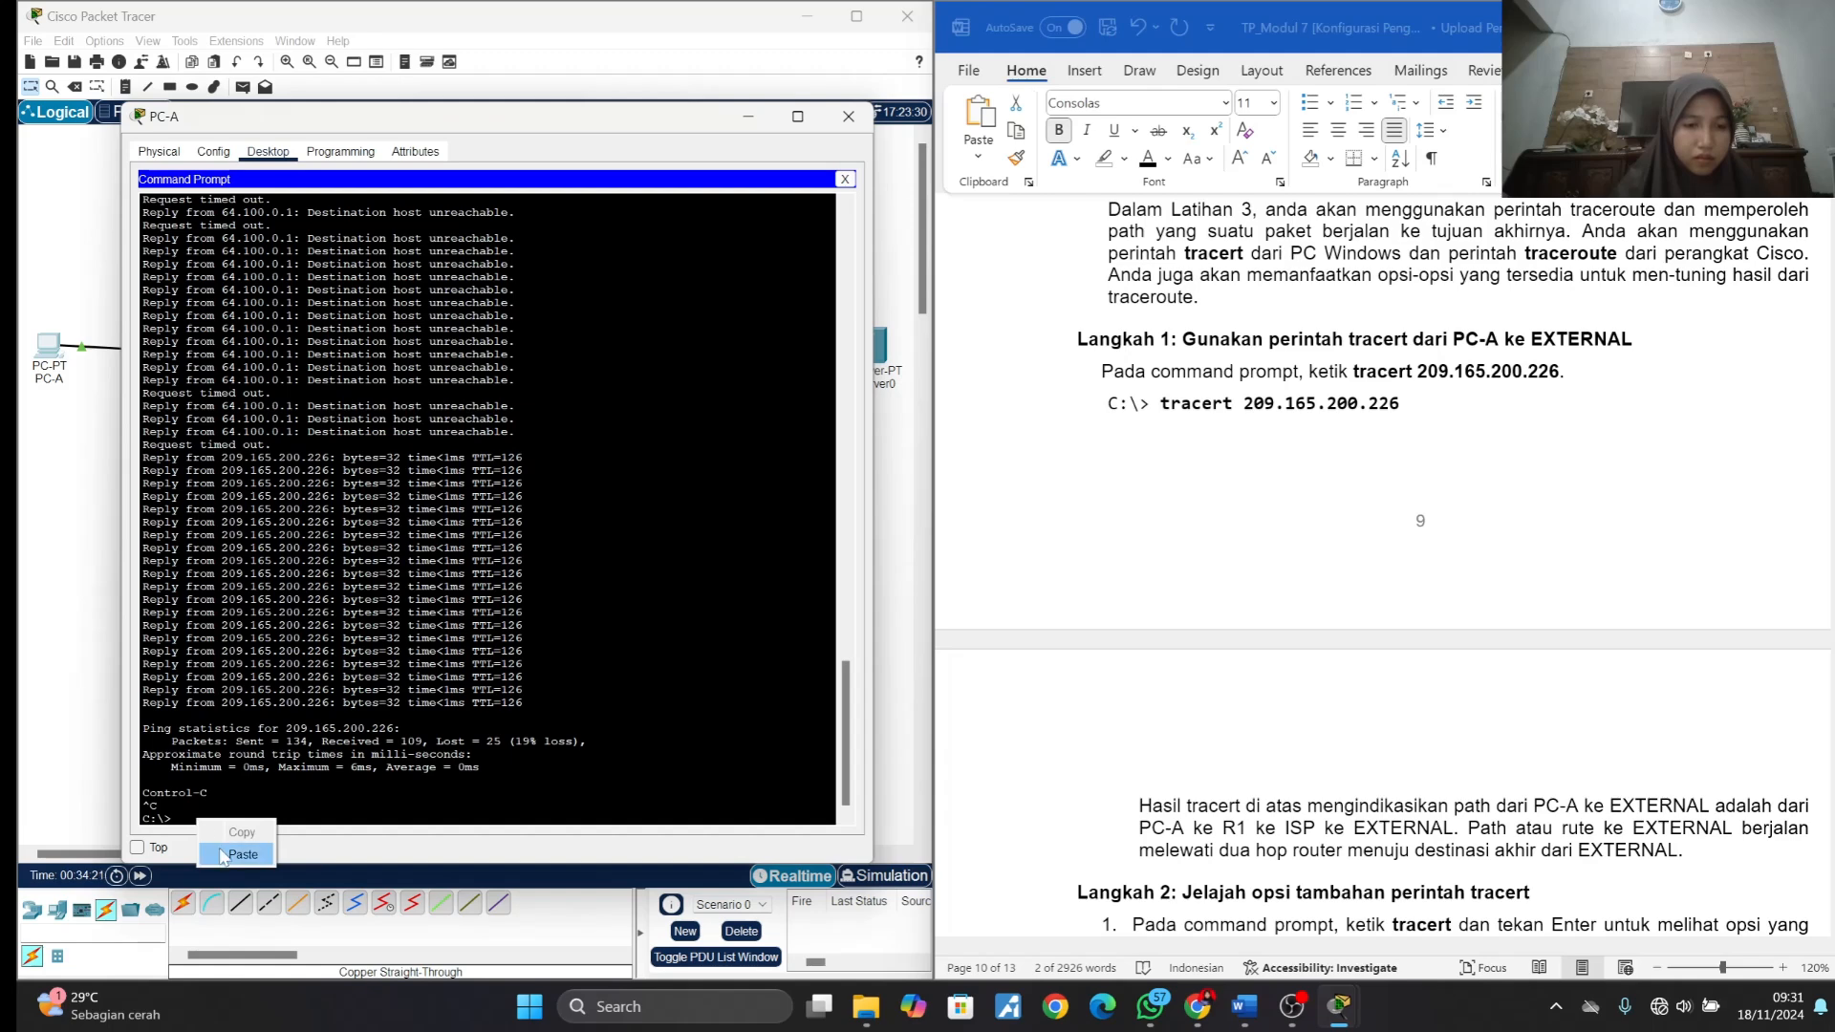
left_click(235, 854)
key("Return")
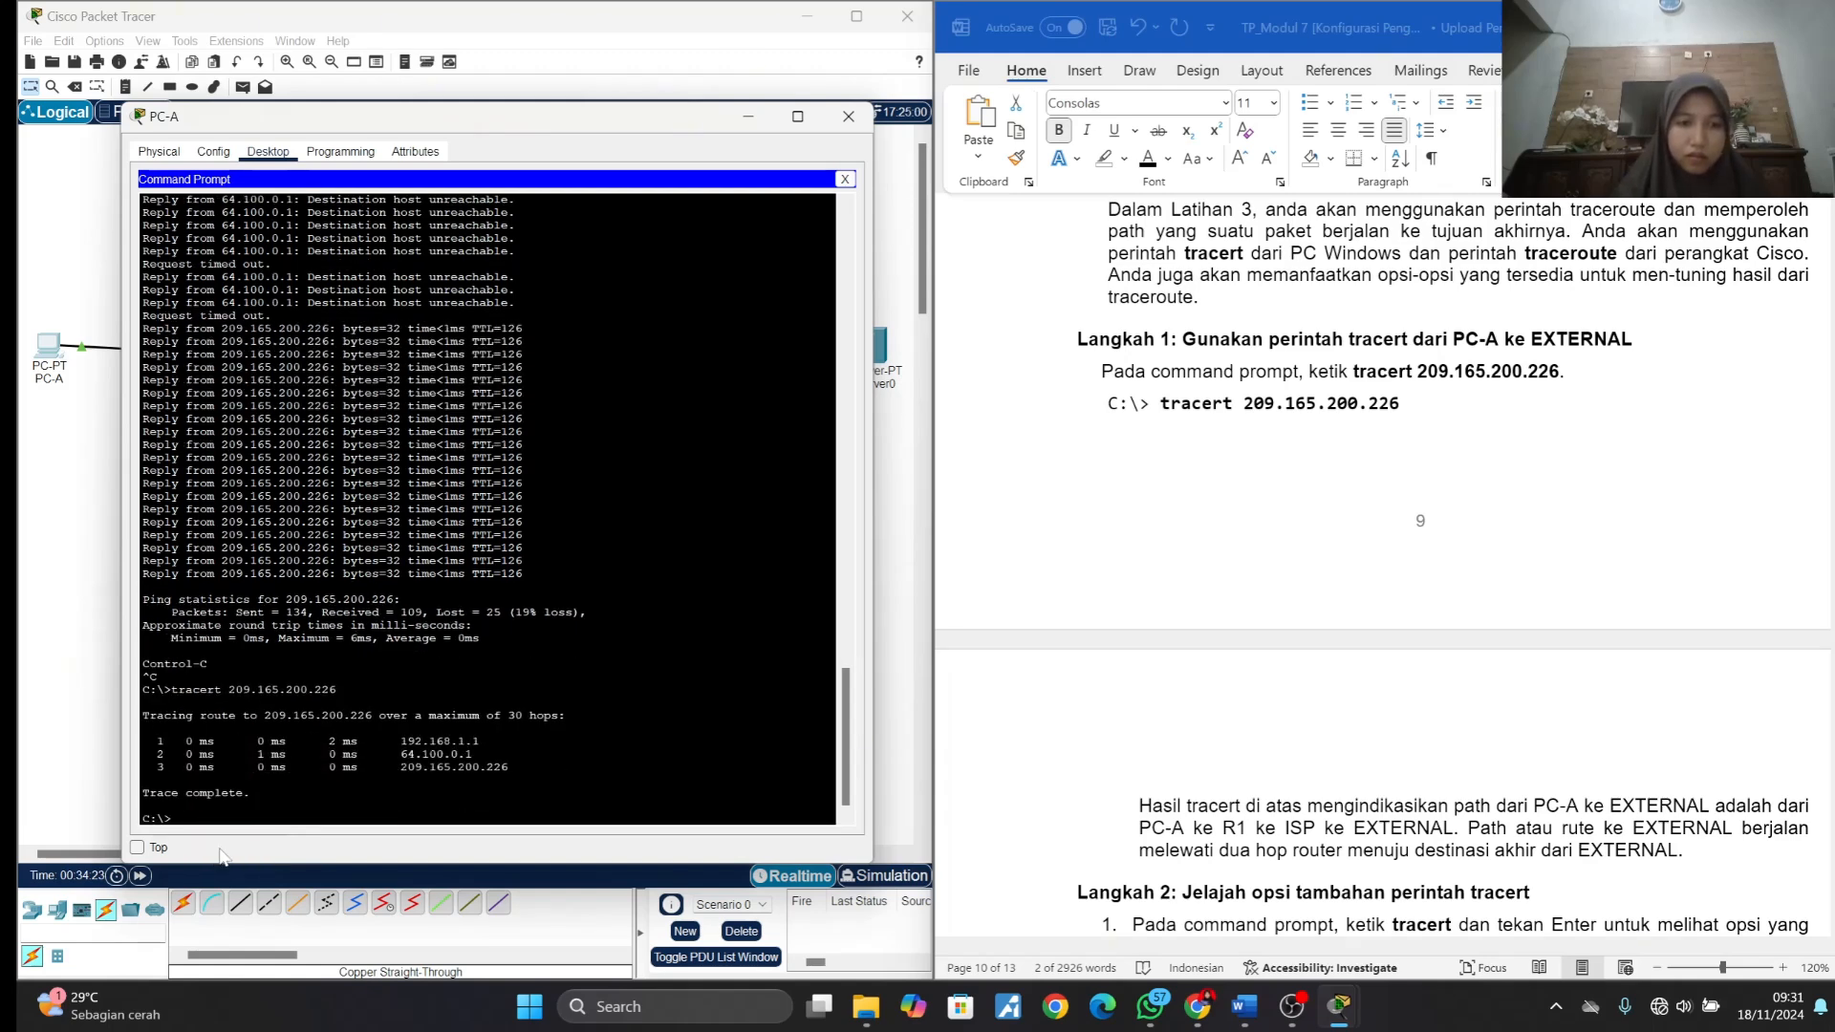
- Check each hop address in PC-A's tracert output against the path explanation in the lab document
scroll(1266, 612, "down", 3)
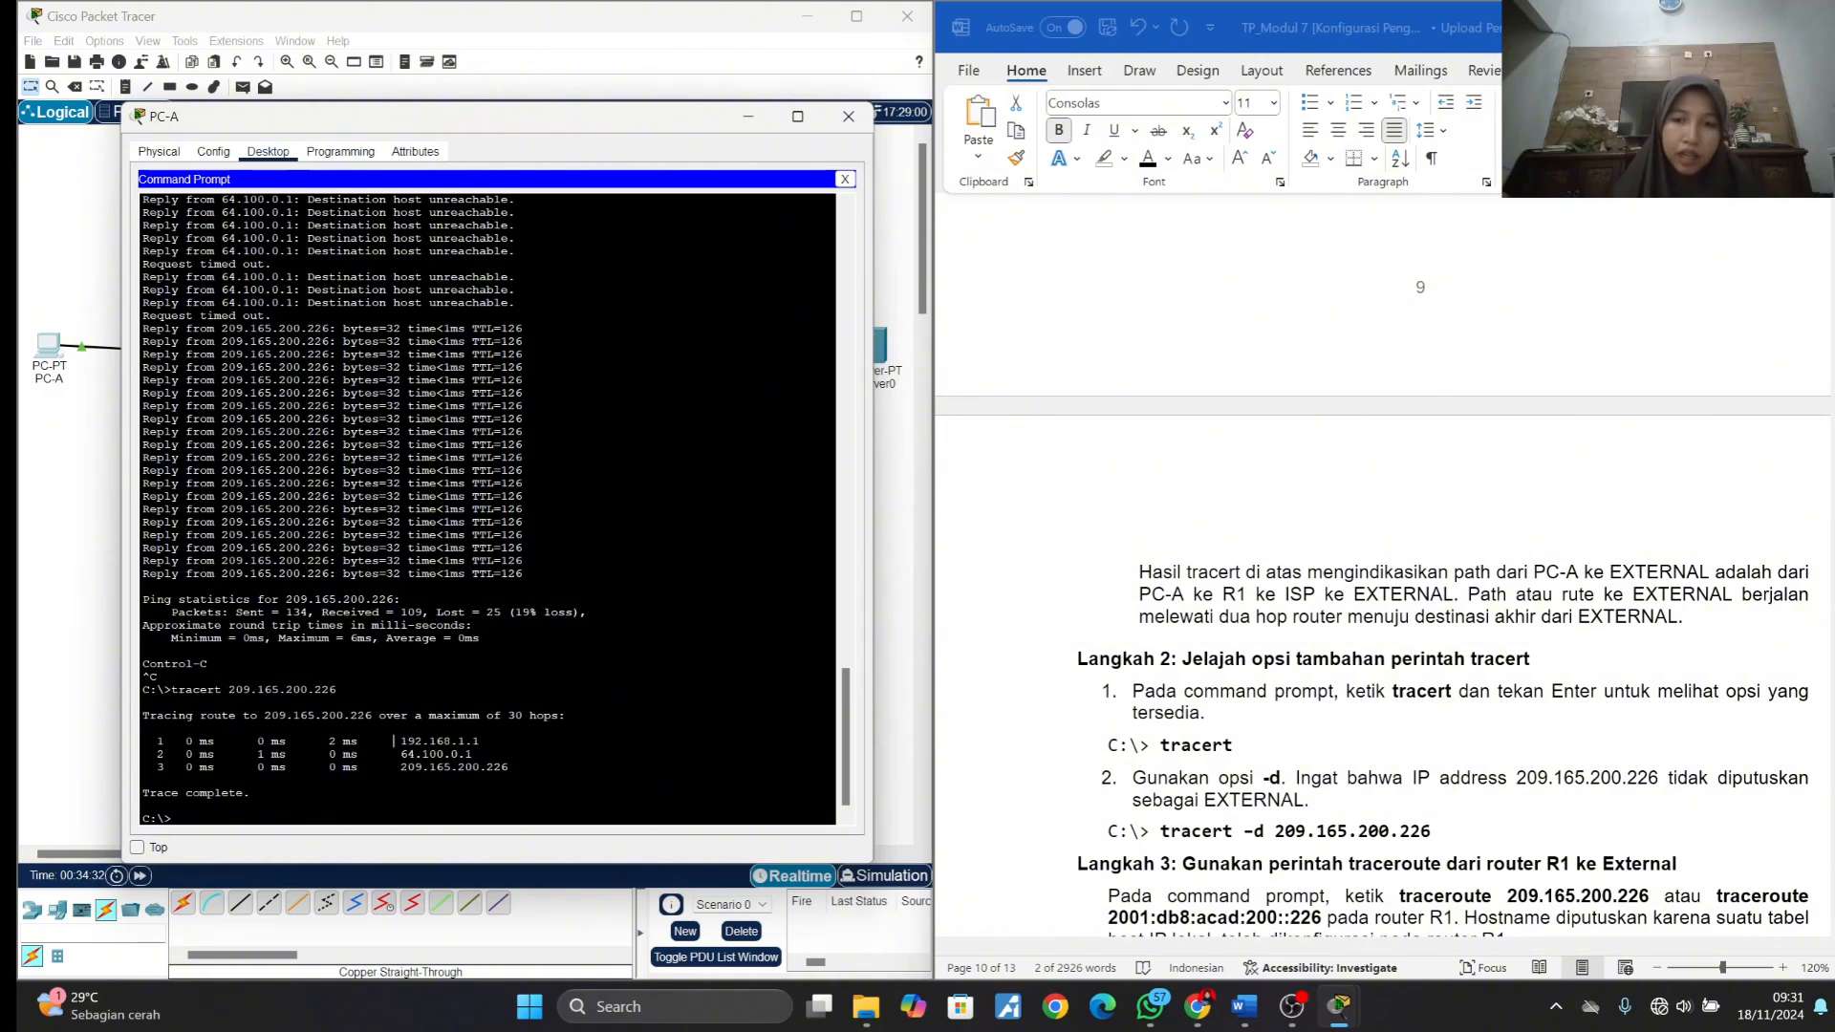
left_click_drag(393, 741, 481, 741)
left_click(481, 741)
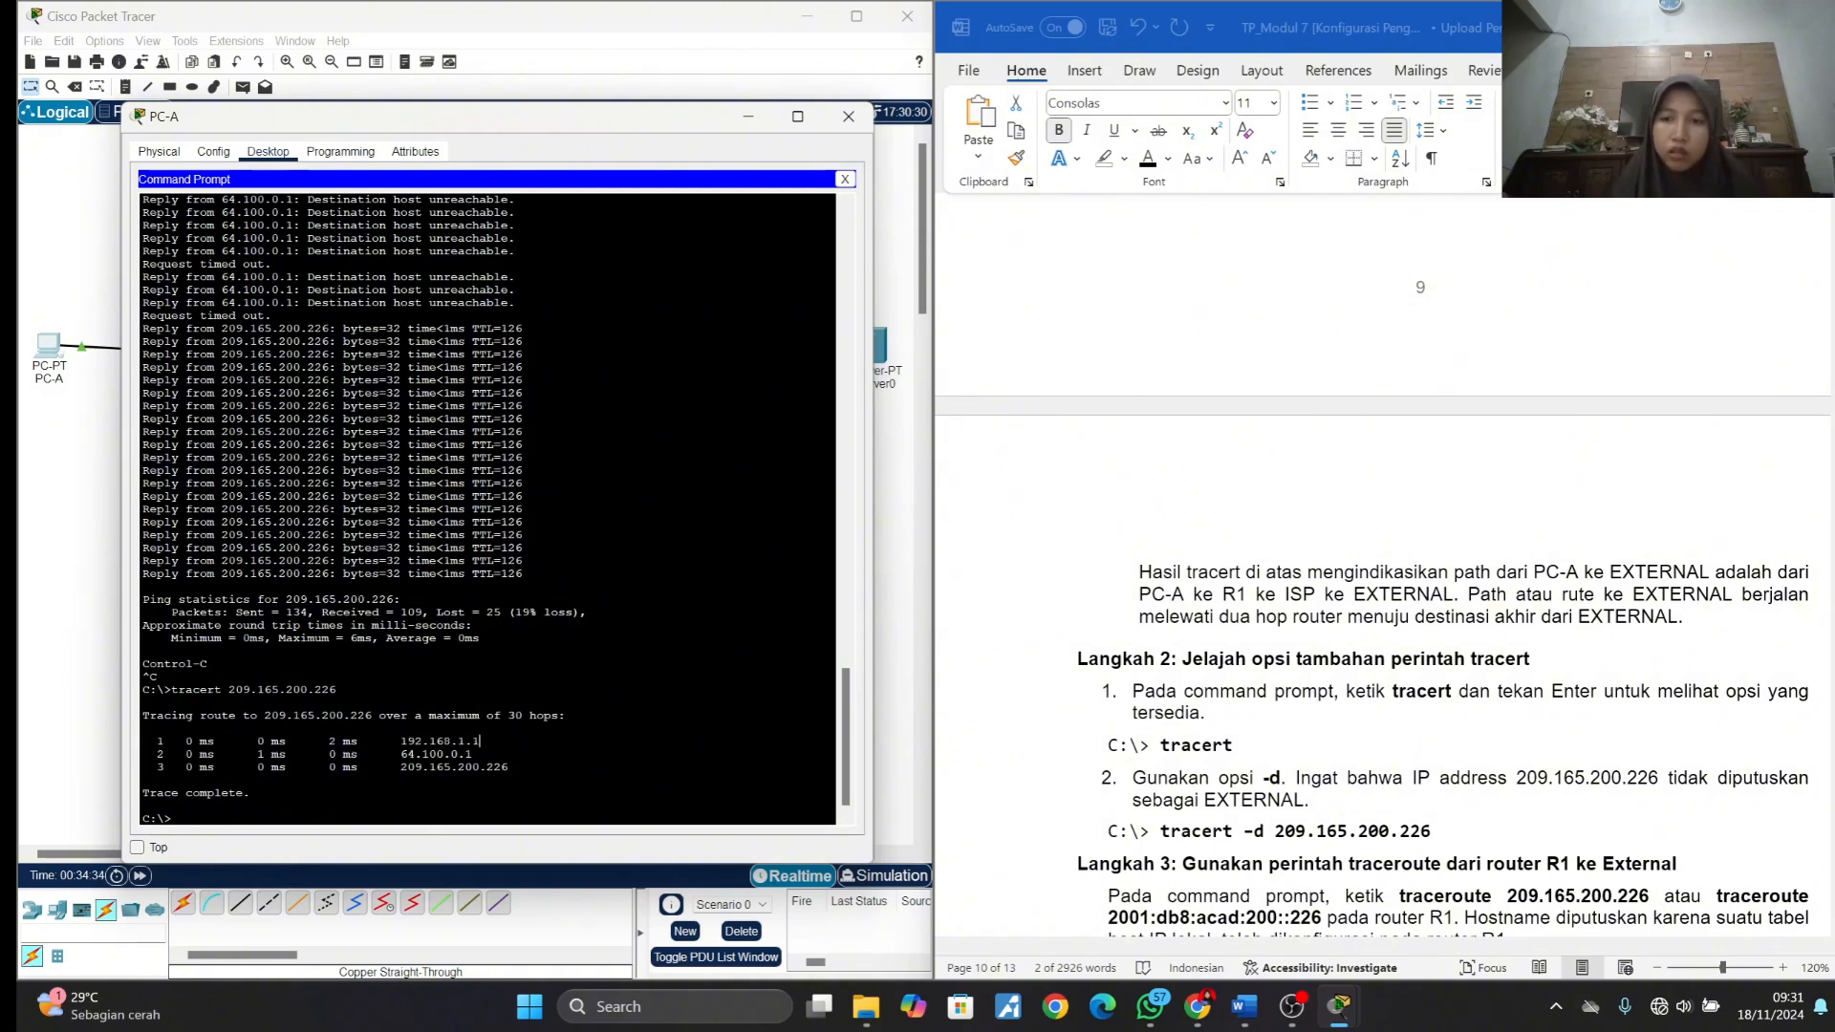
left_click_drag(399, 754, 508, 768)
left_click(472, 754)
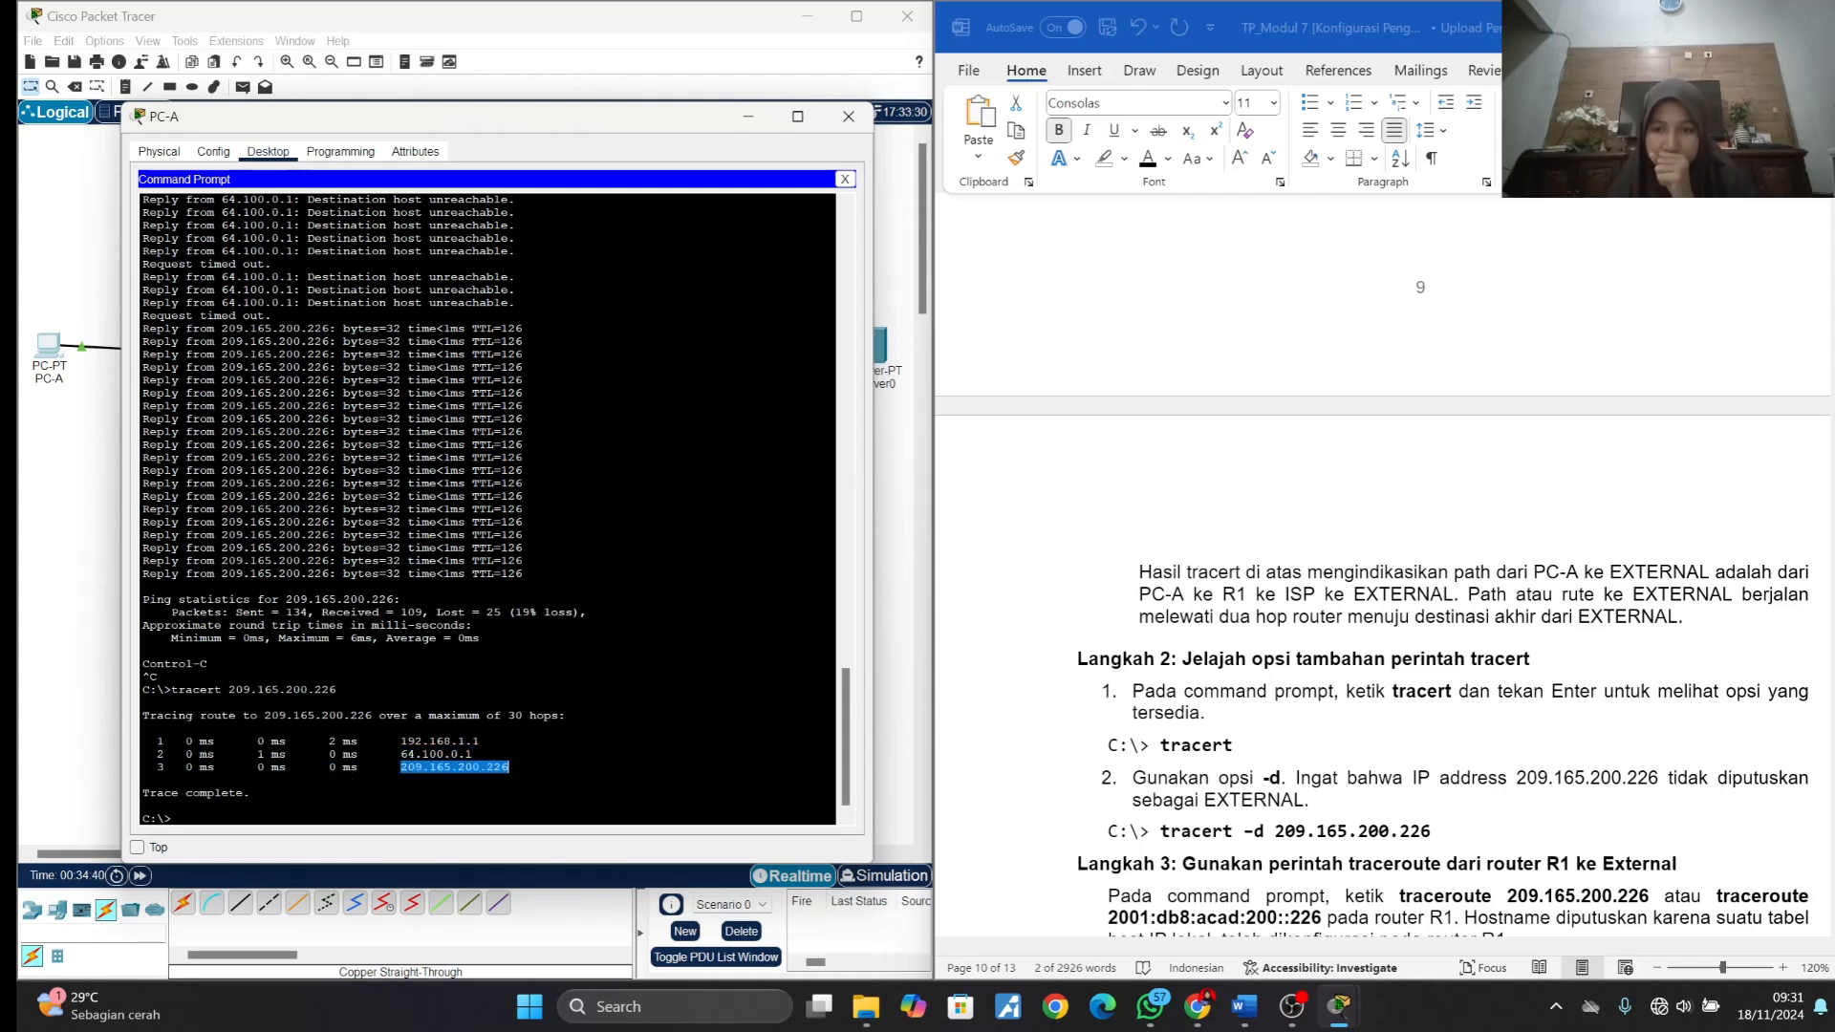
left_click(509, 768)
- Read the Langkah 2 instructions and run tracert without a target on PC-A to list its available options
scroll(1357, 650, "down", 2)
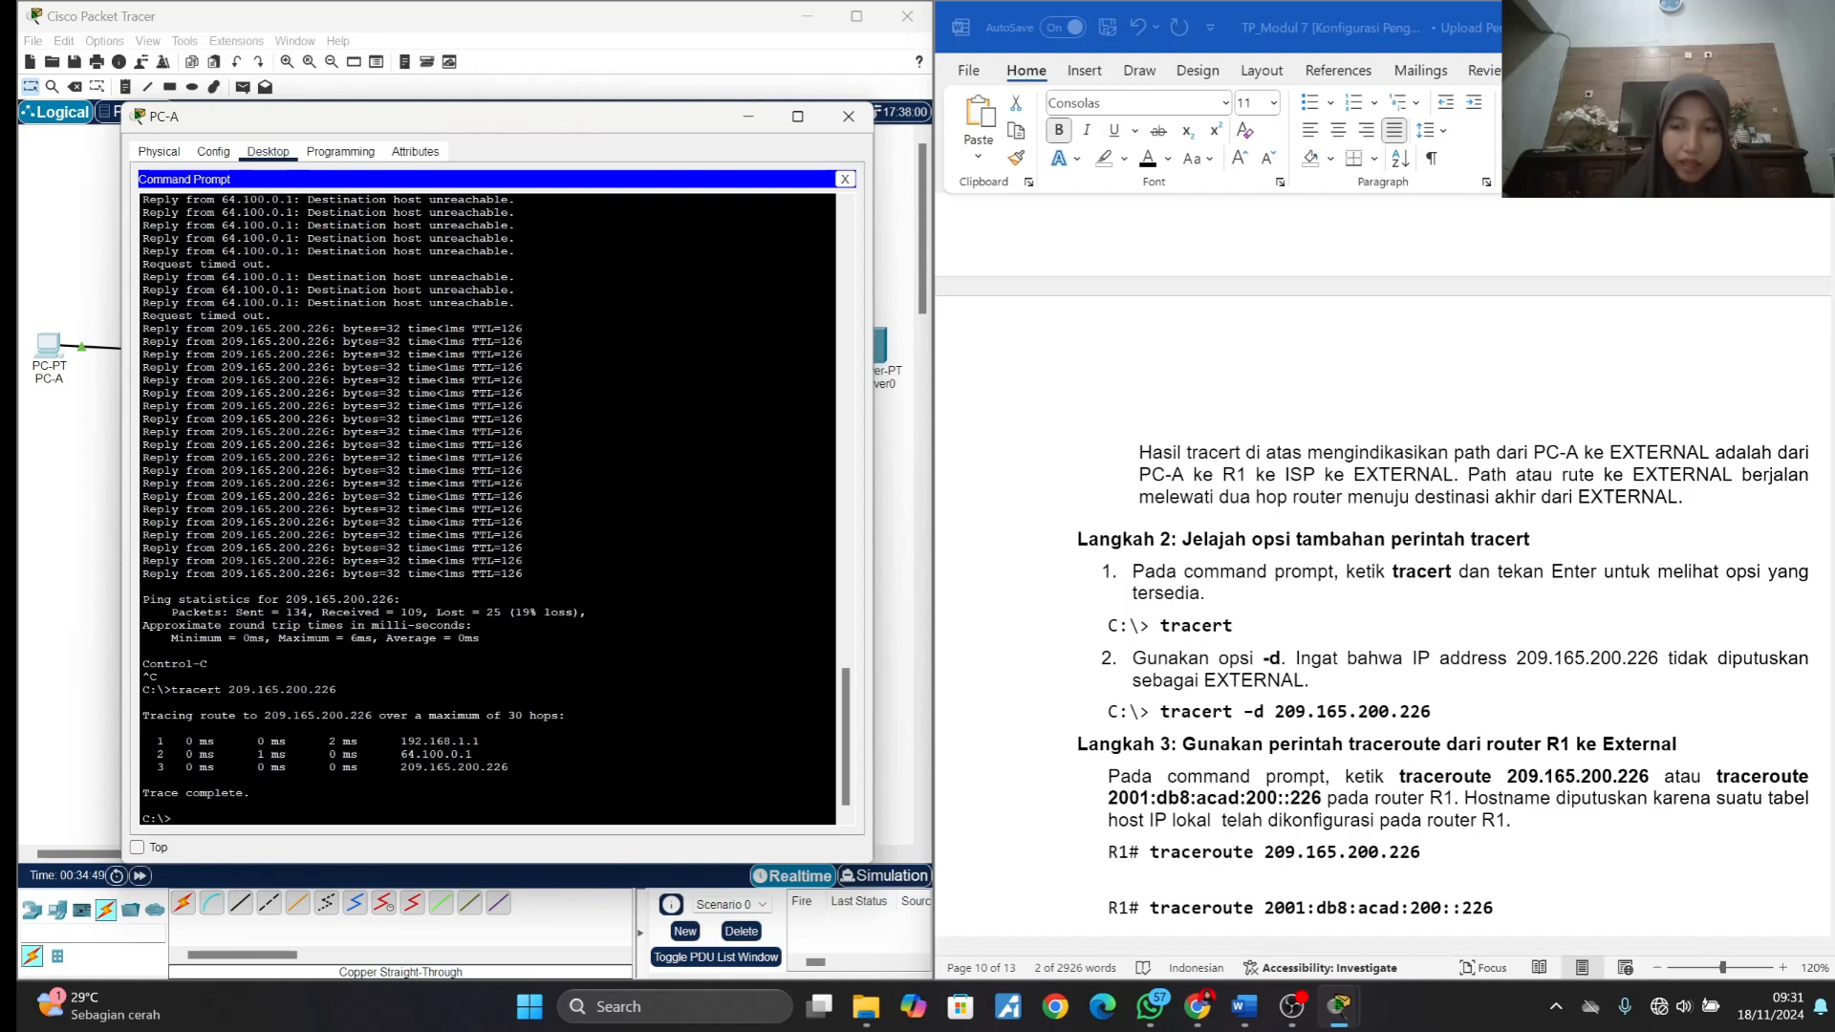
type("tracert")
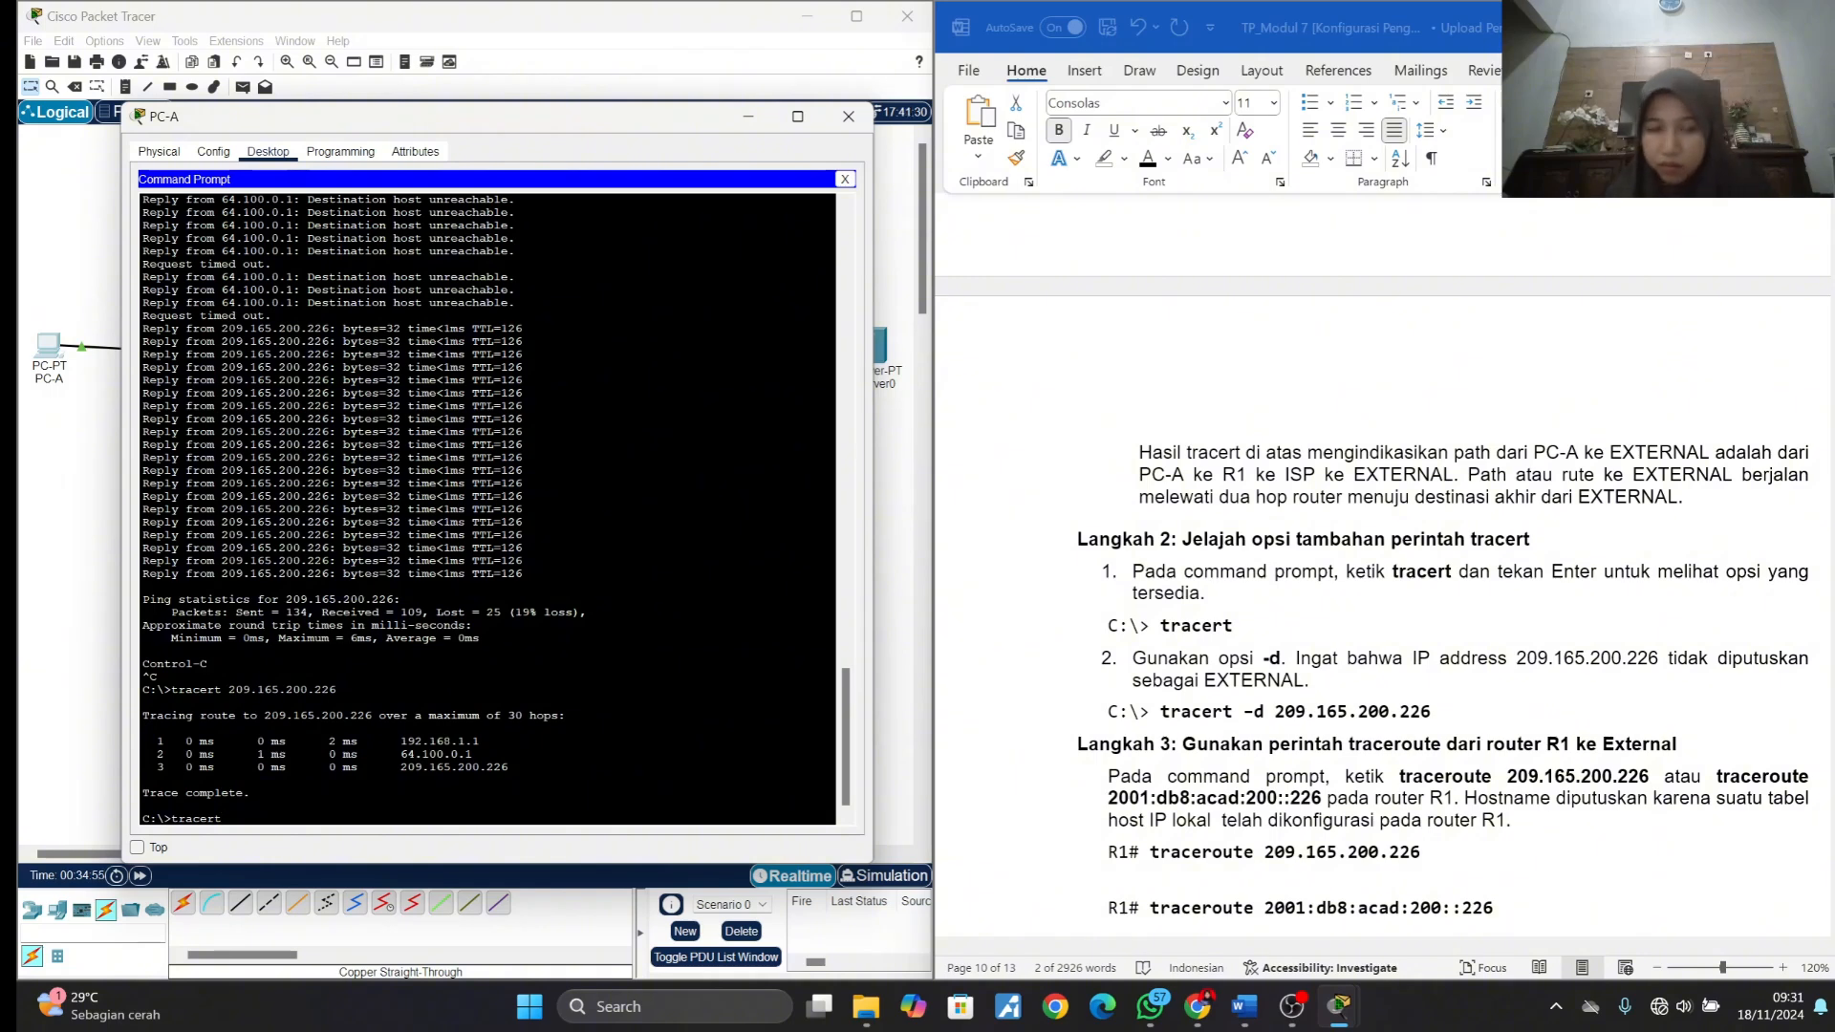
key("Return")
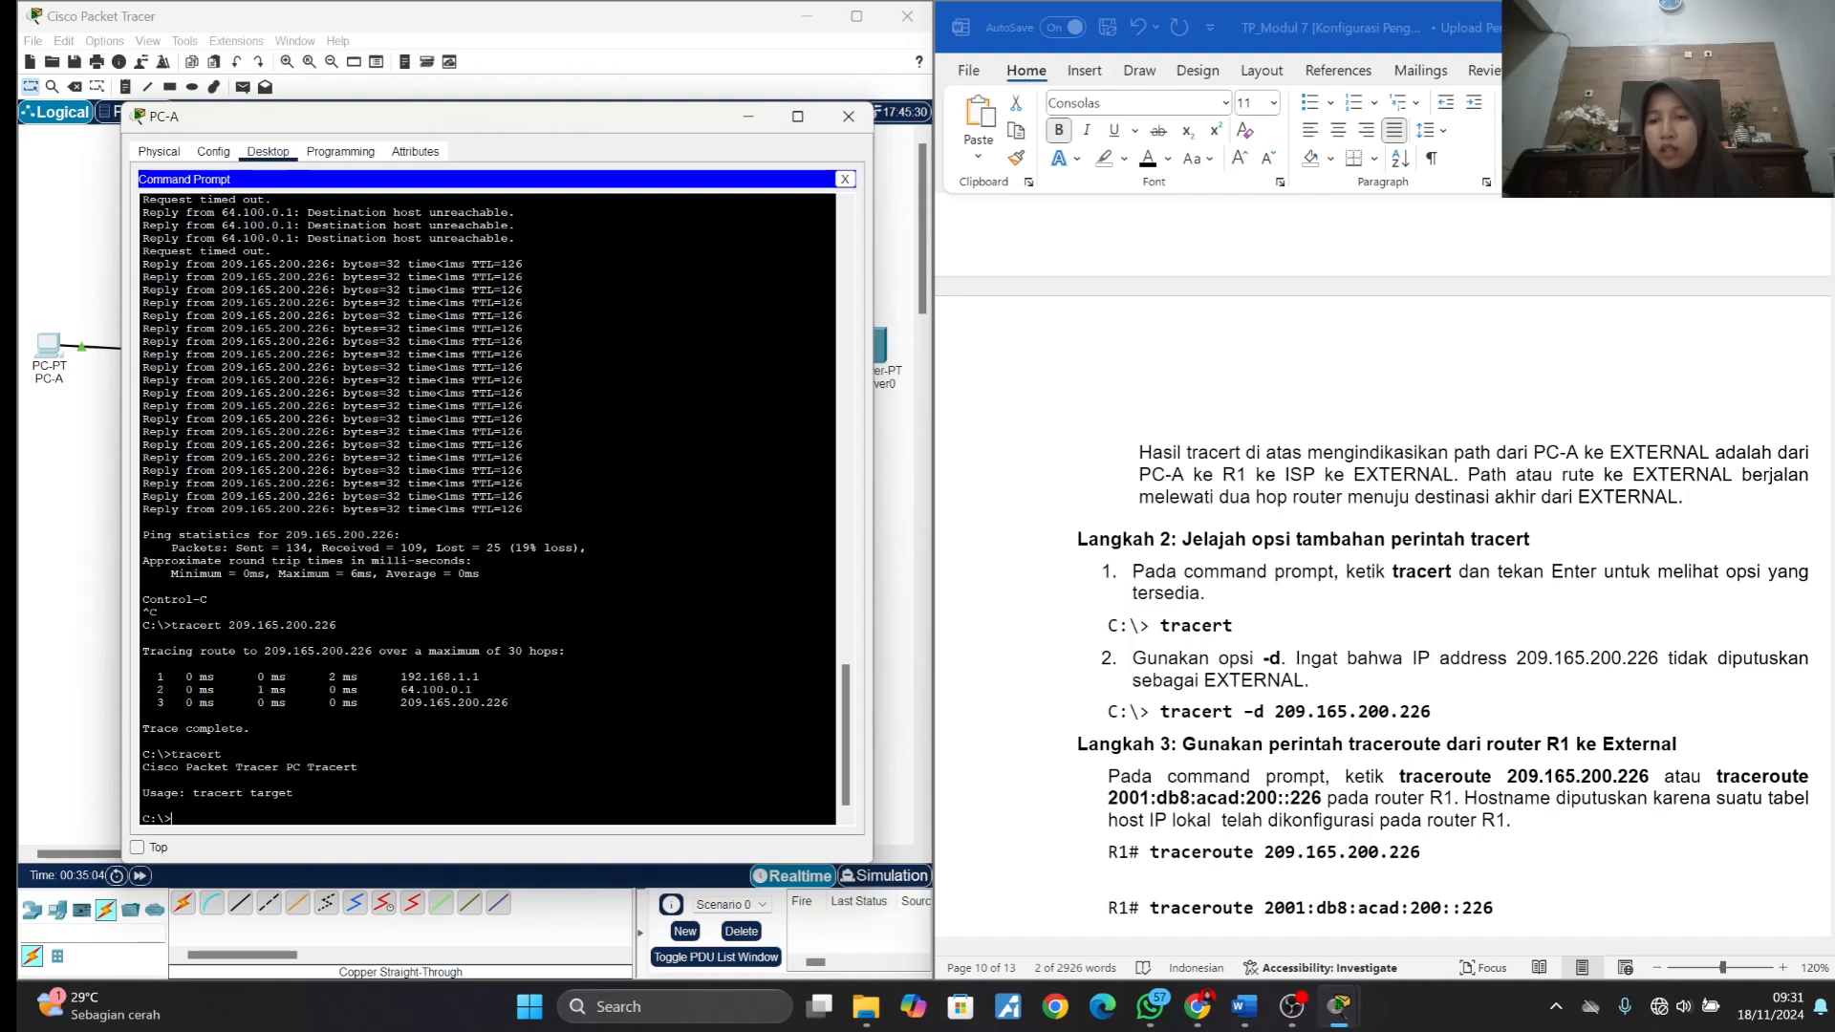
- Try to run tracert -d 209.165.200.226 on PC-A, restoring the hyphen lost from the copied command, and close PC-A's window
left_click(1164, 717)
left_click_drag(1160, 712, 1431, 712)
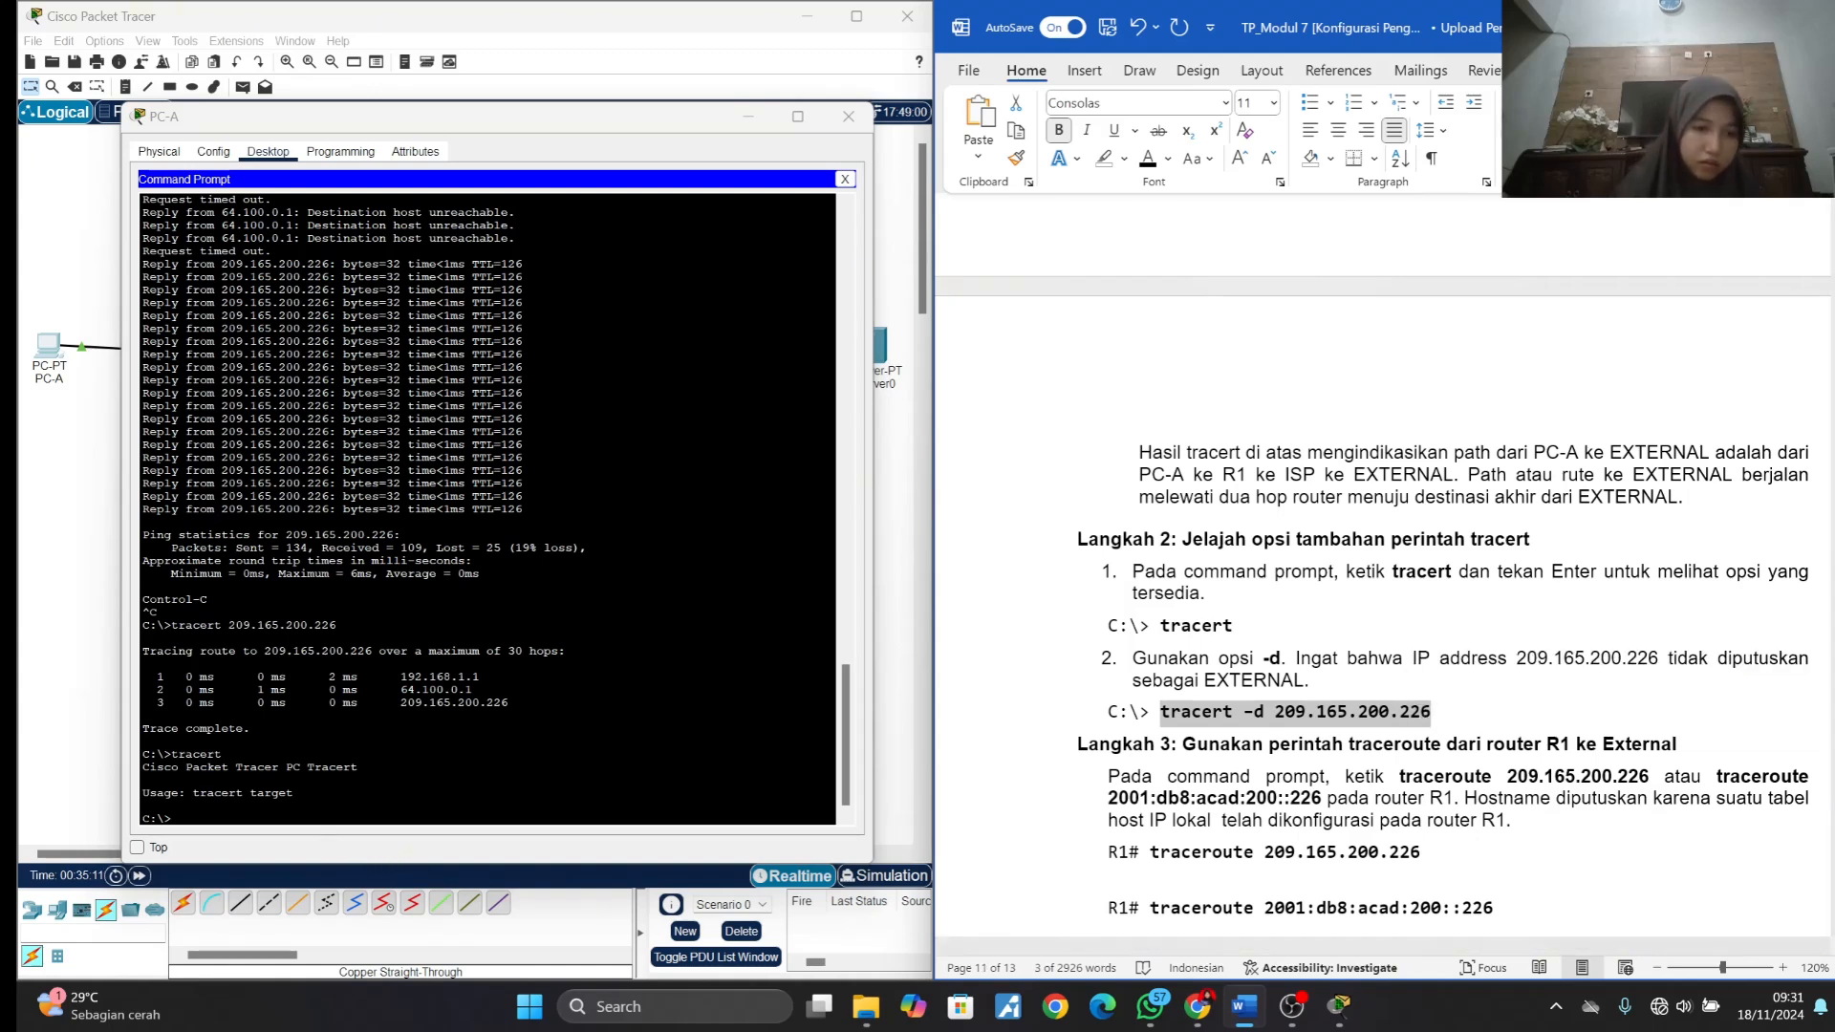
right_click(275, 826)
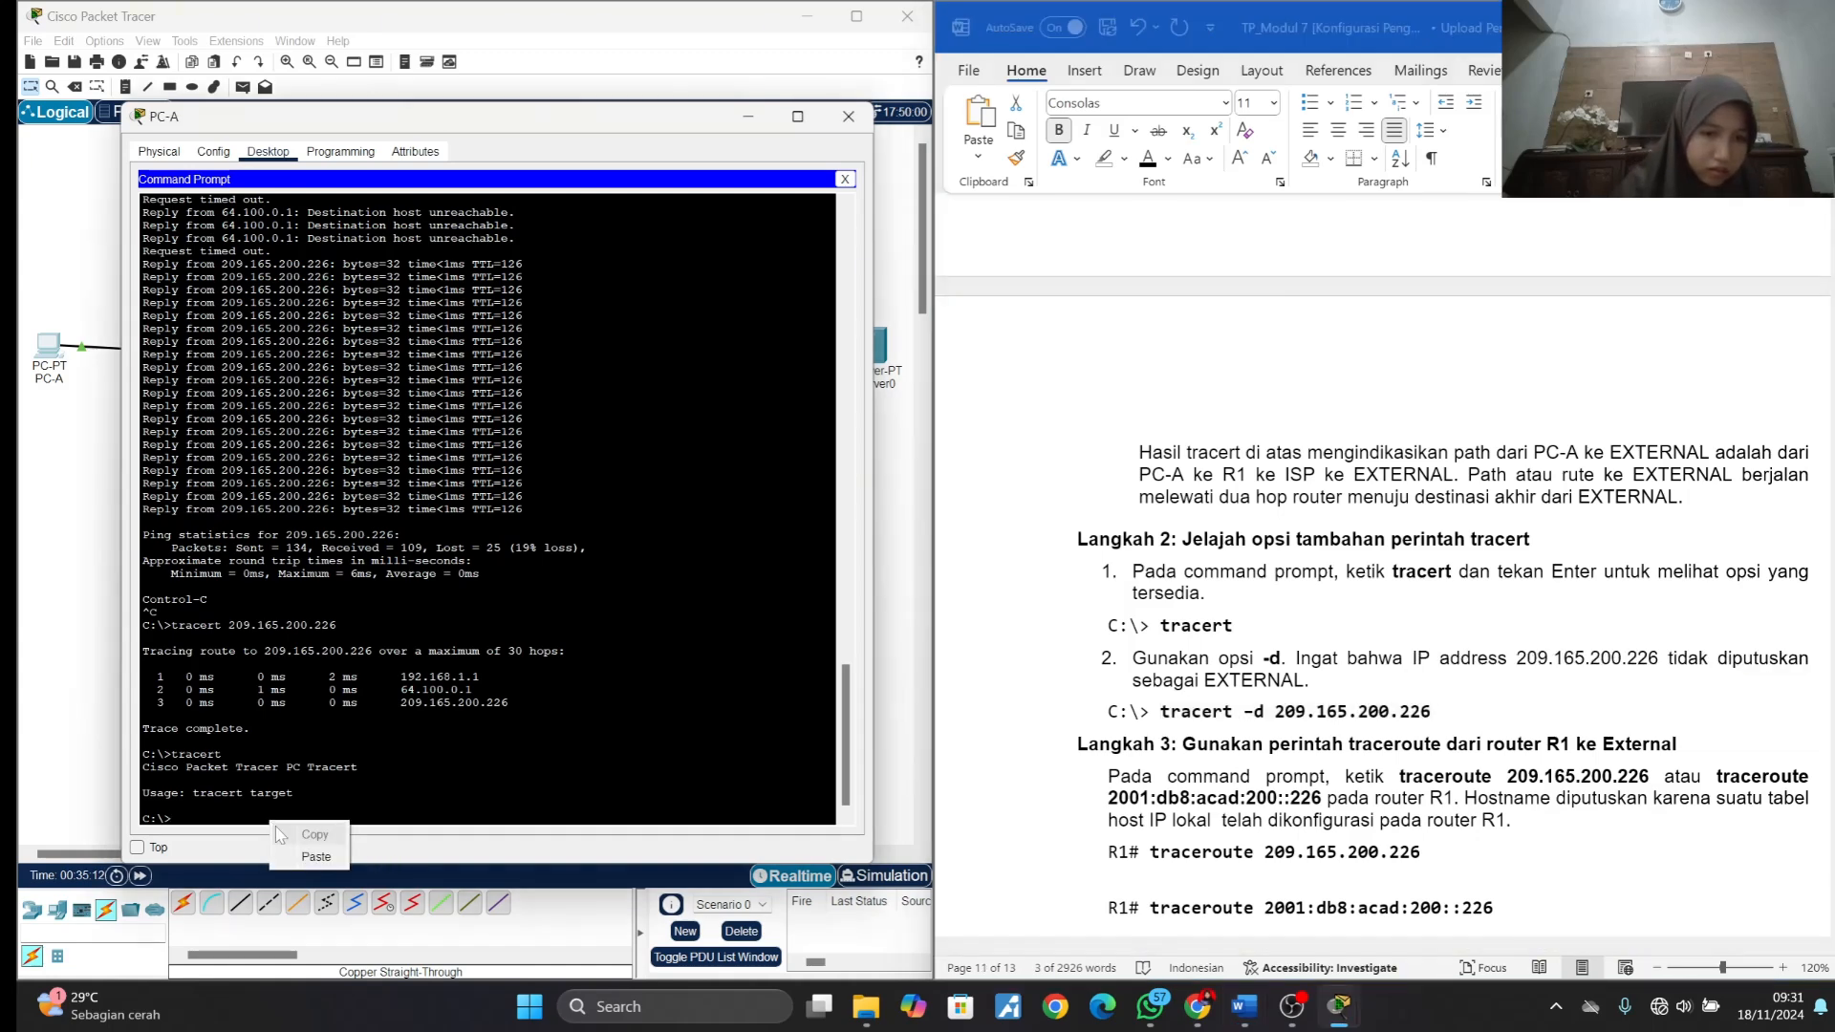
left_click(315, 856)
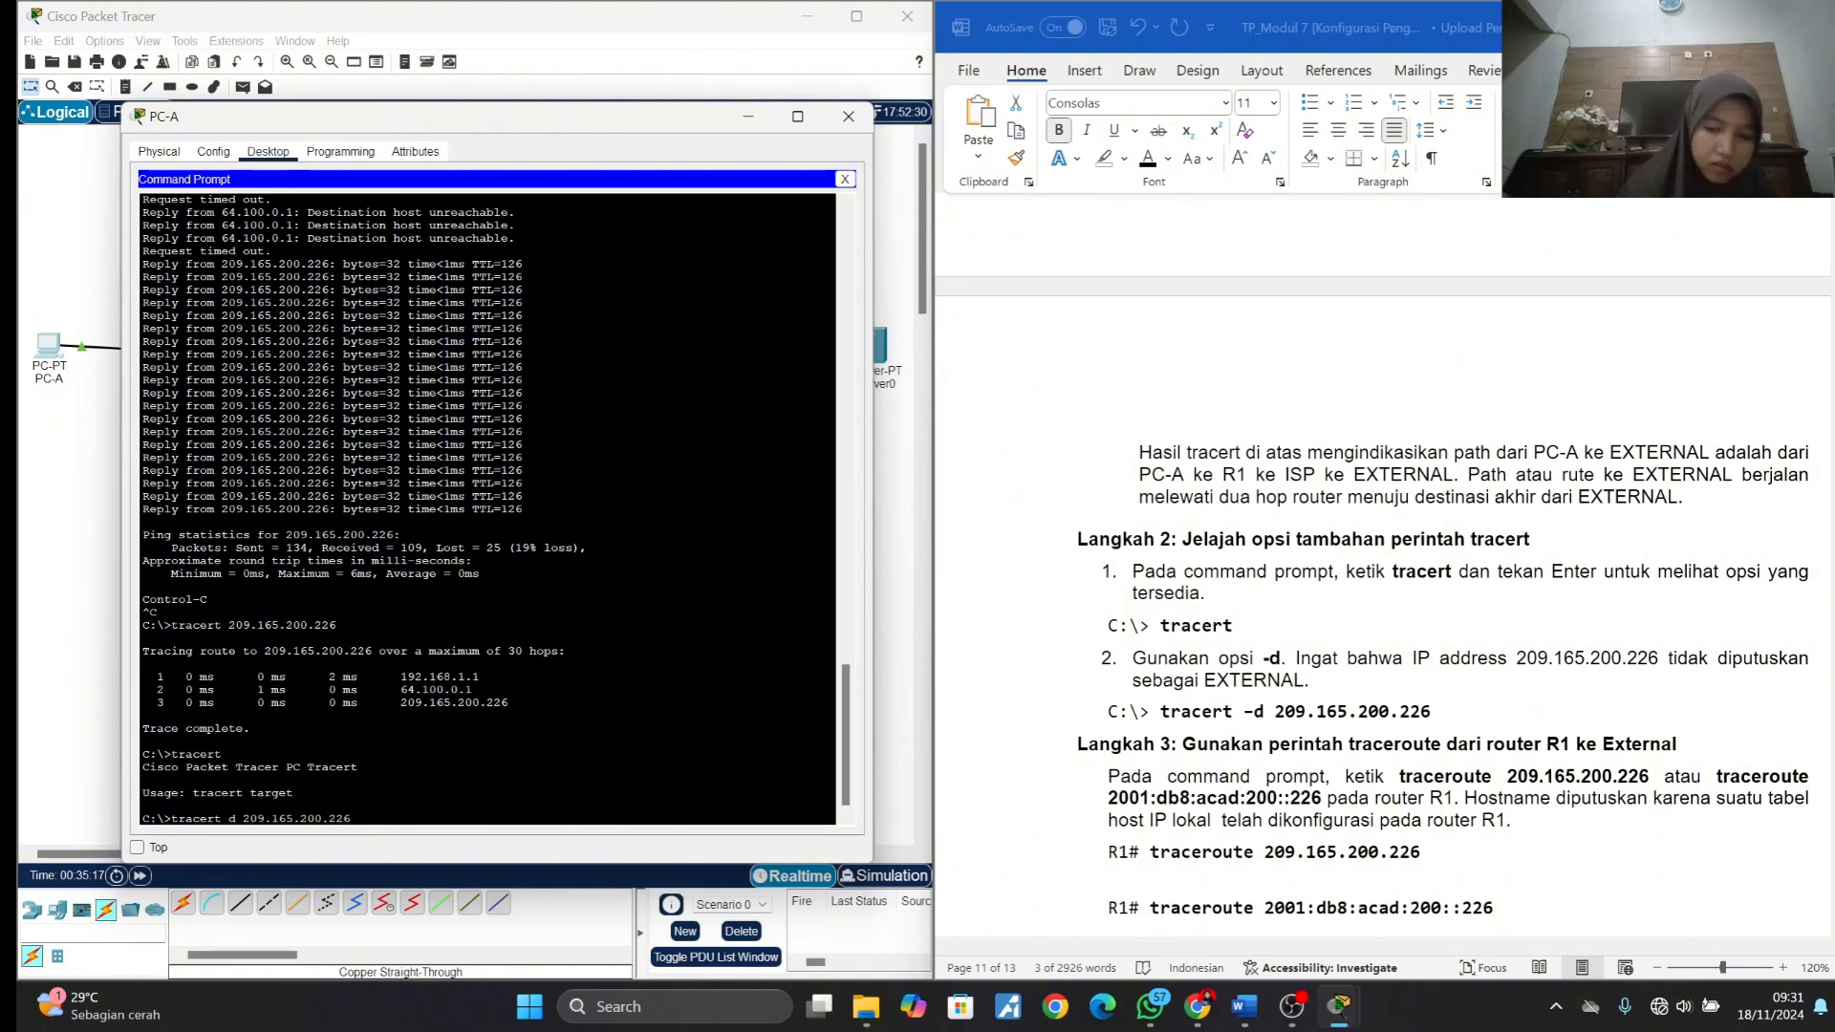
type("-")
key("Right")
key("Right")
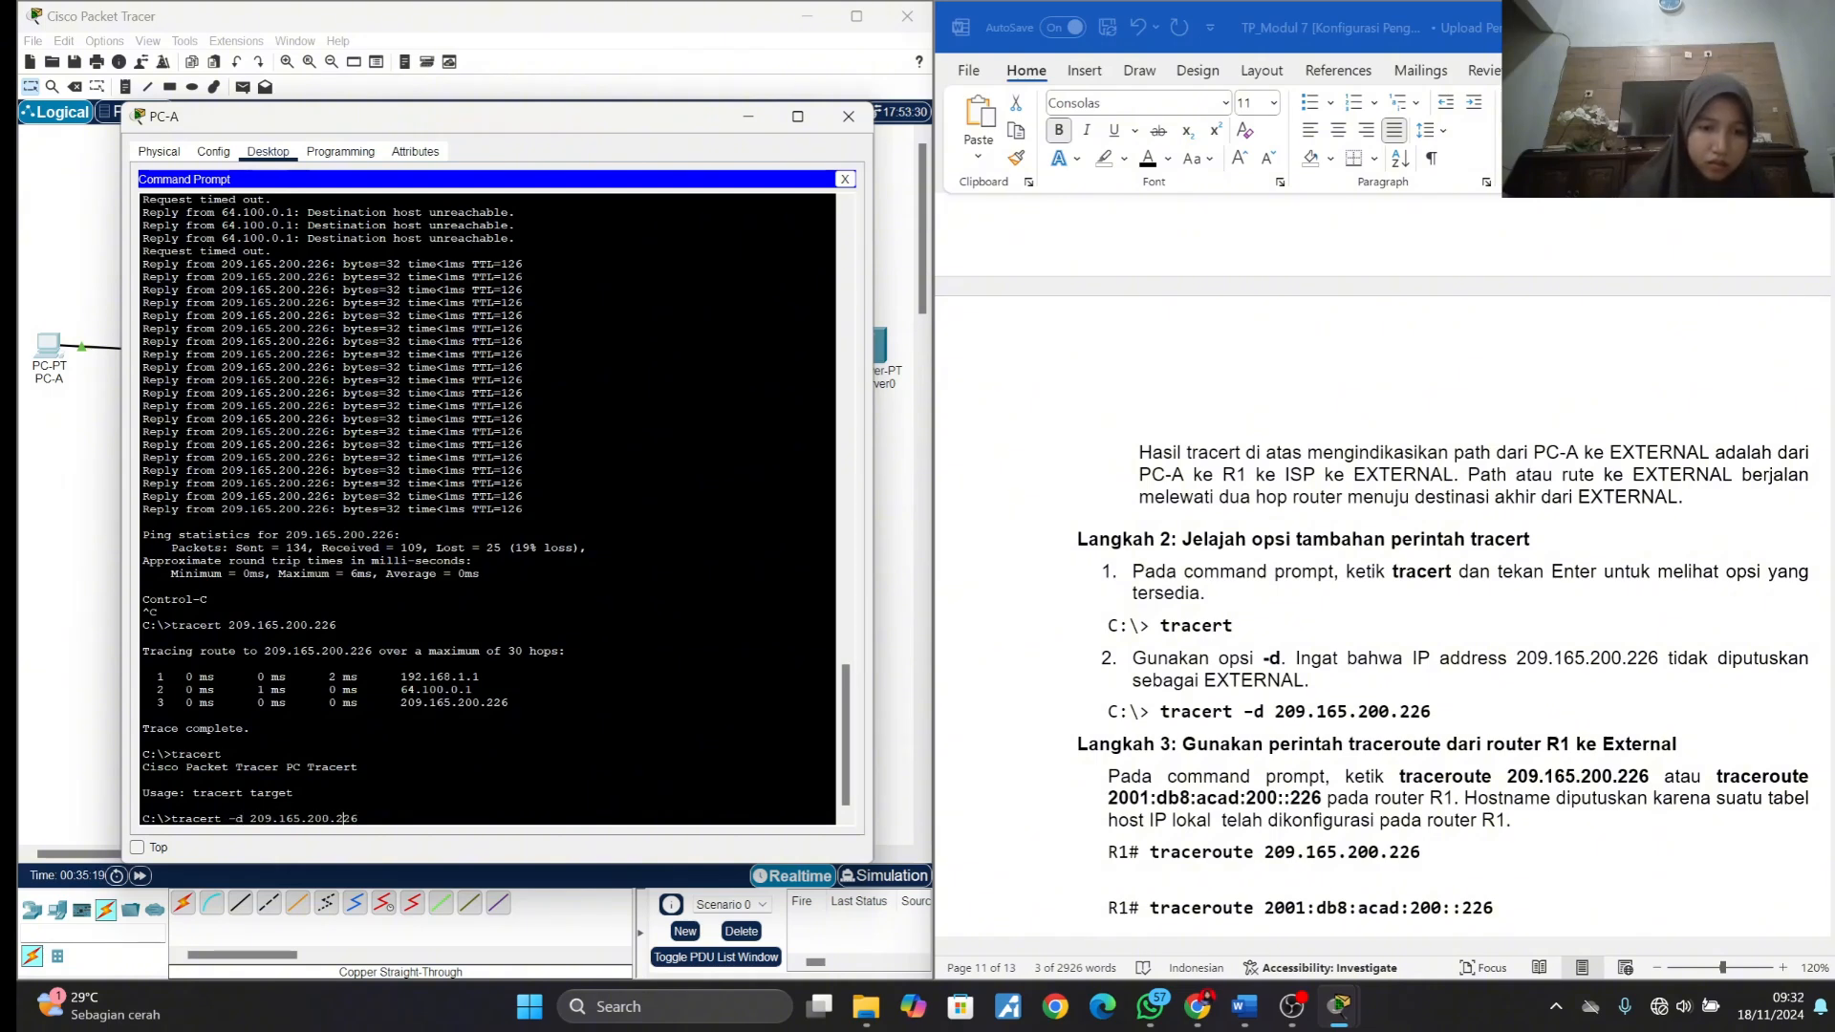
key("Return")
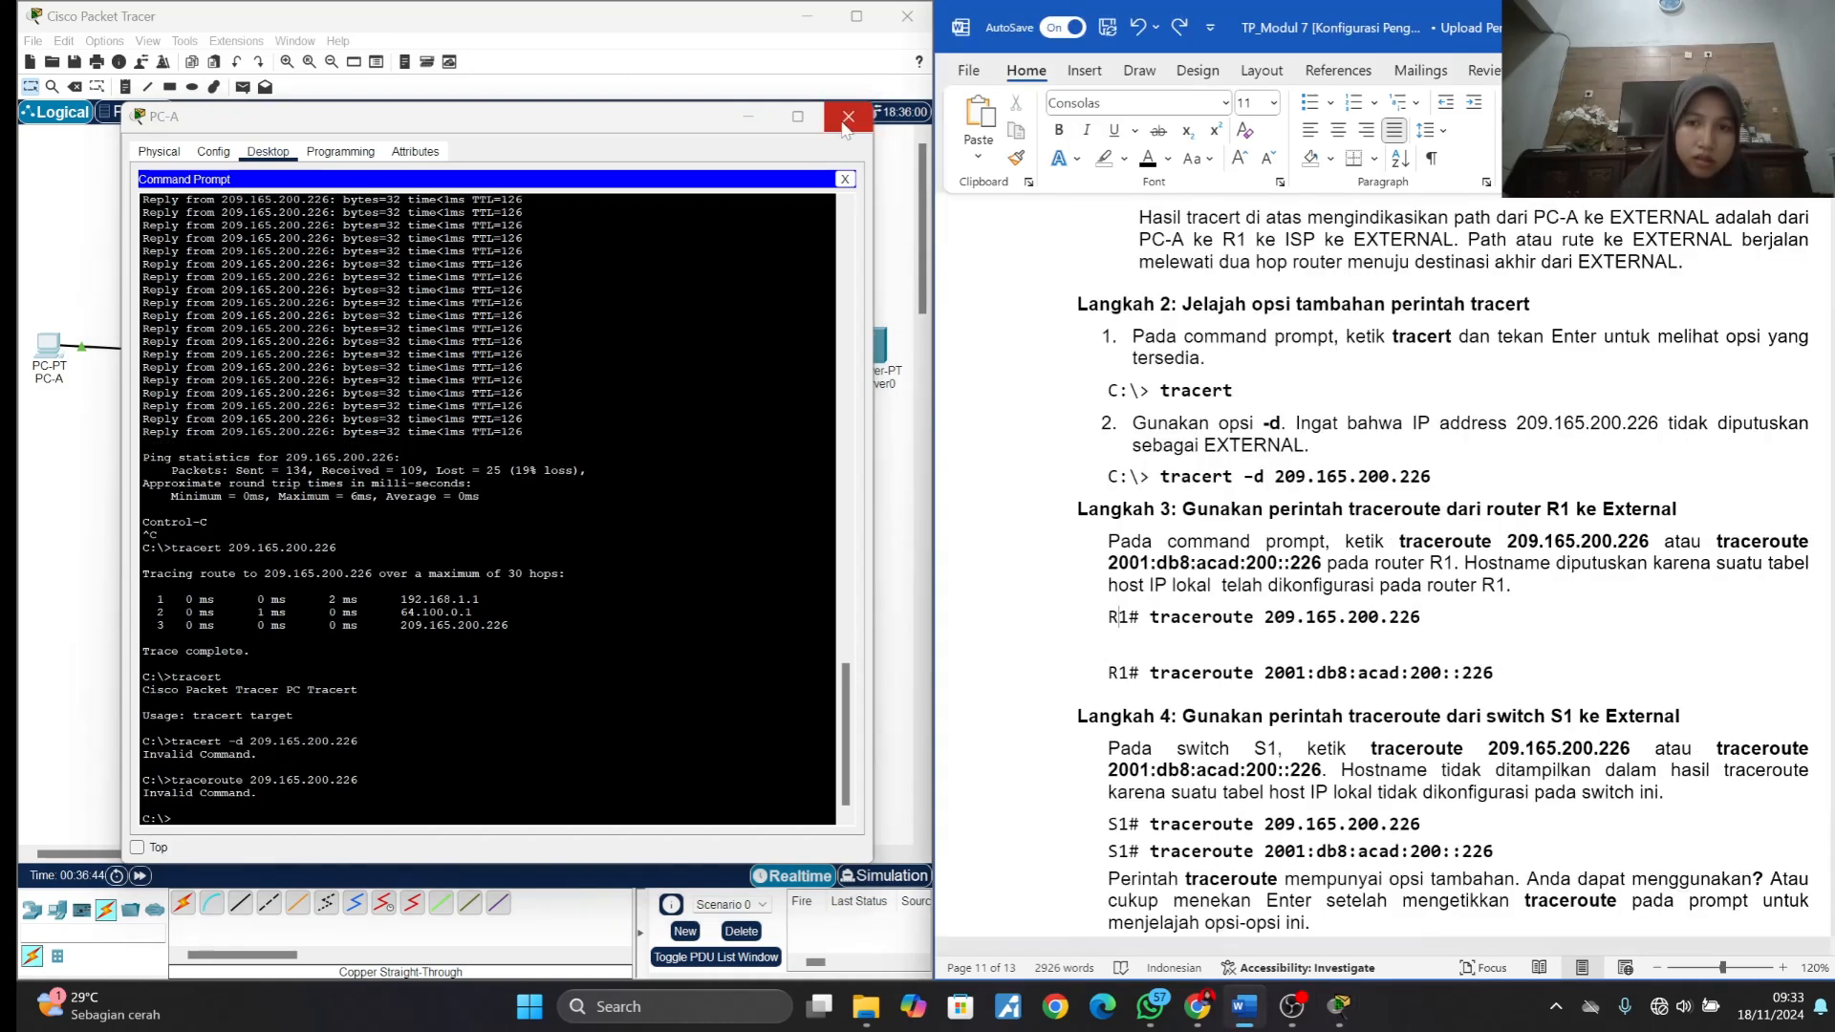
left_click(848, 116)
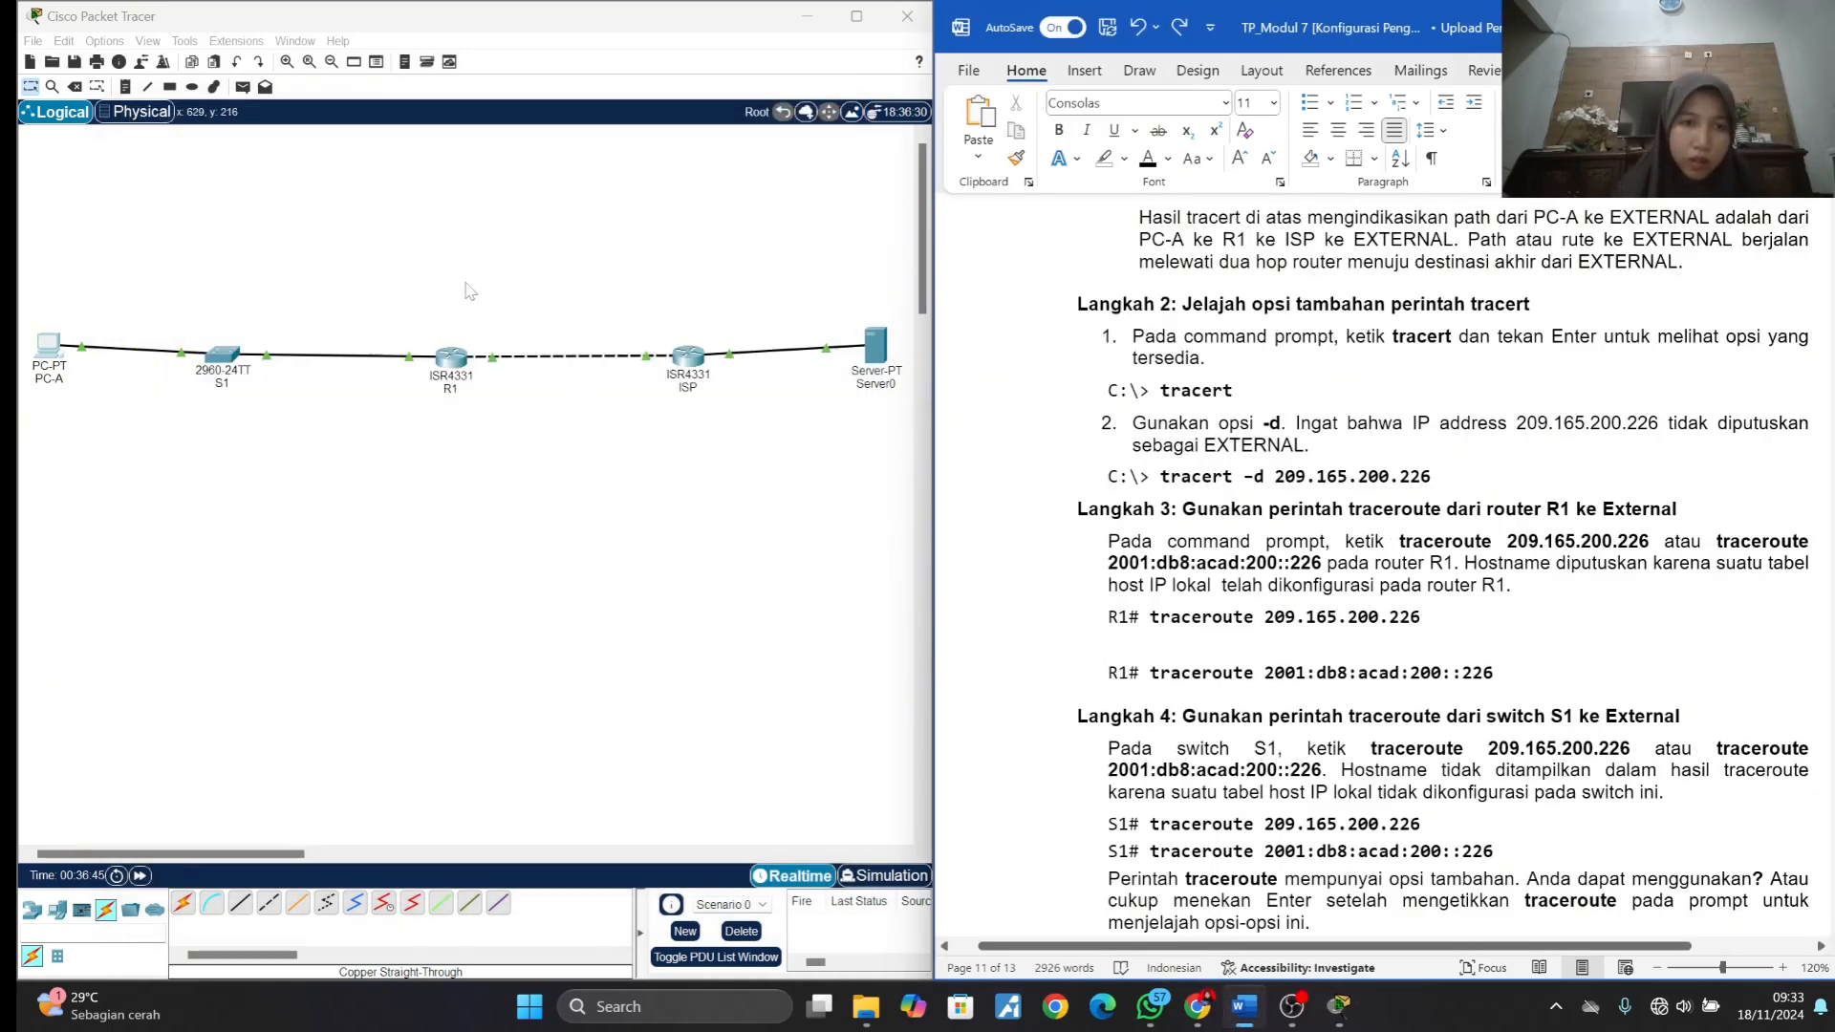
- Run traceroute 209.165.200.226 from R1's command line as given in Langkah 3, and put R1's window away
left_click(449, 359)
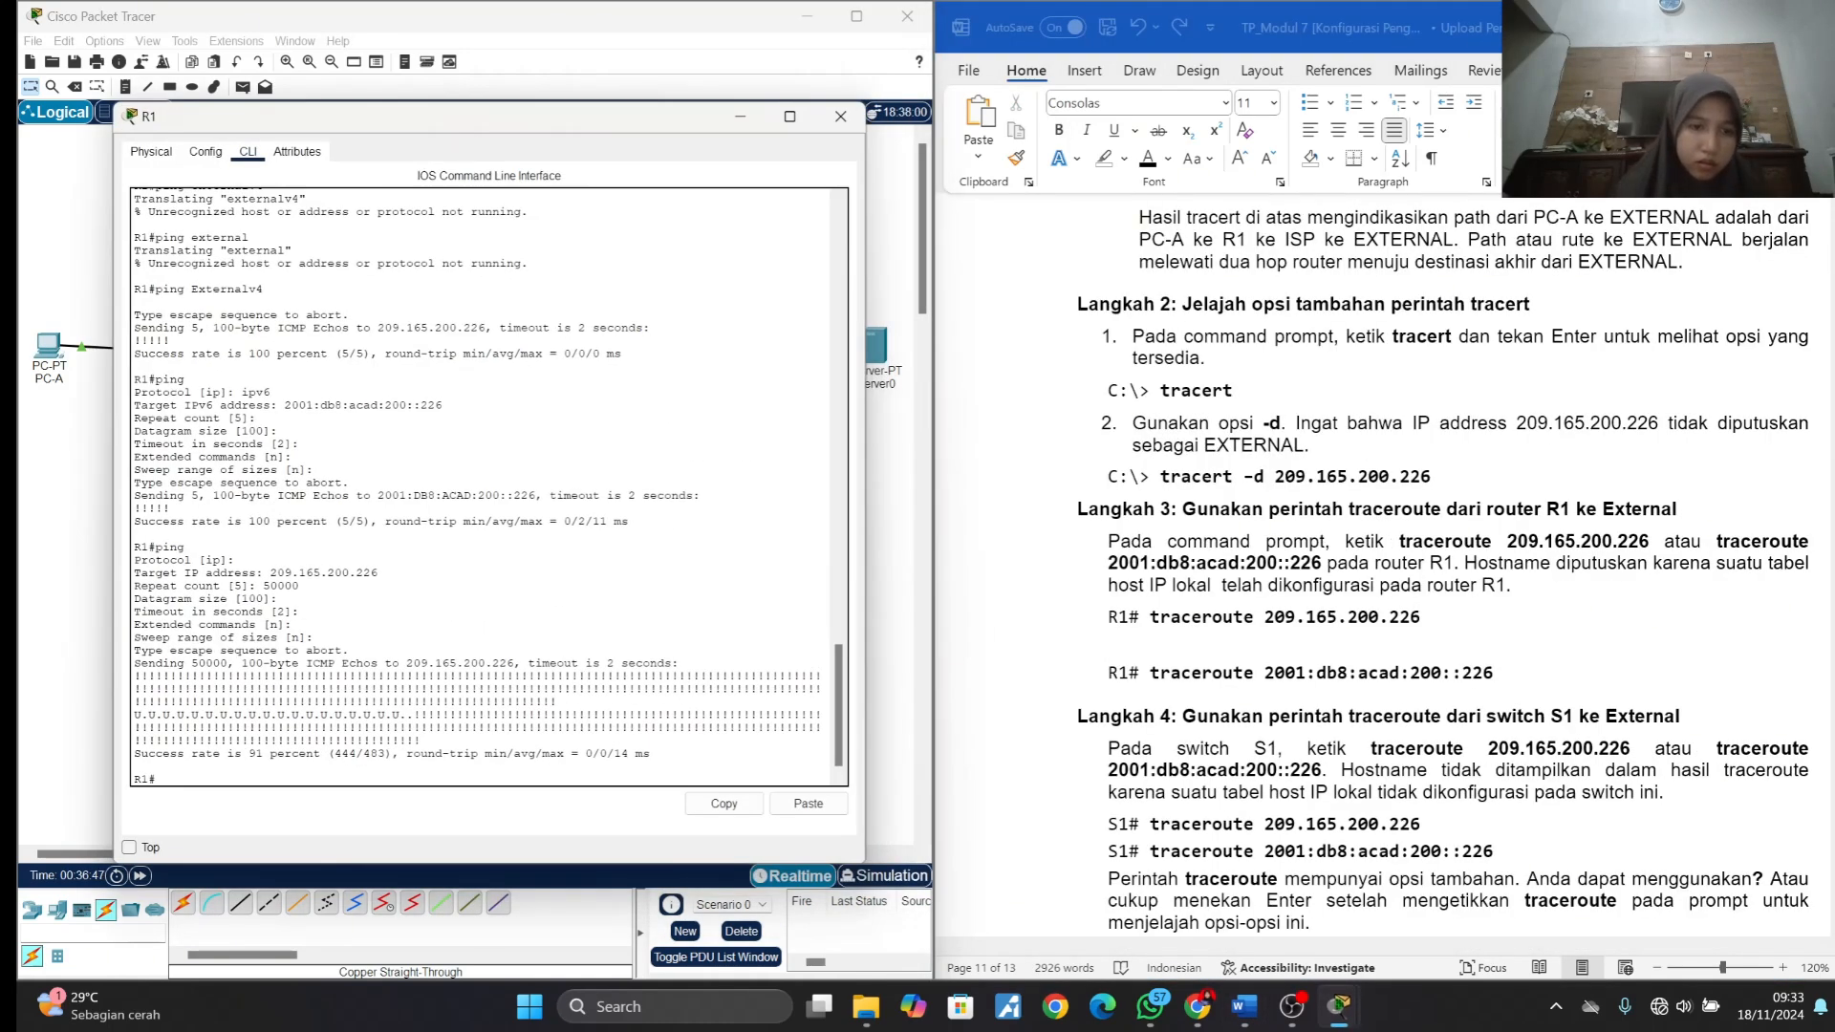
left_click(1211, 657)
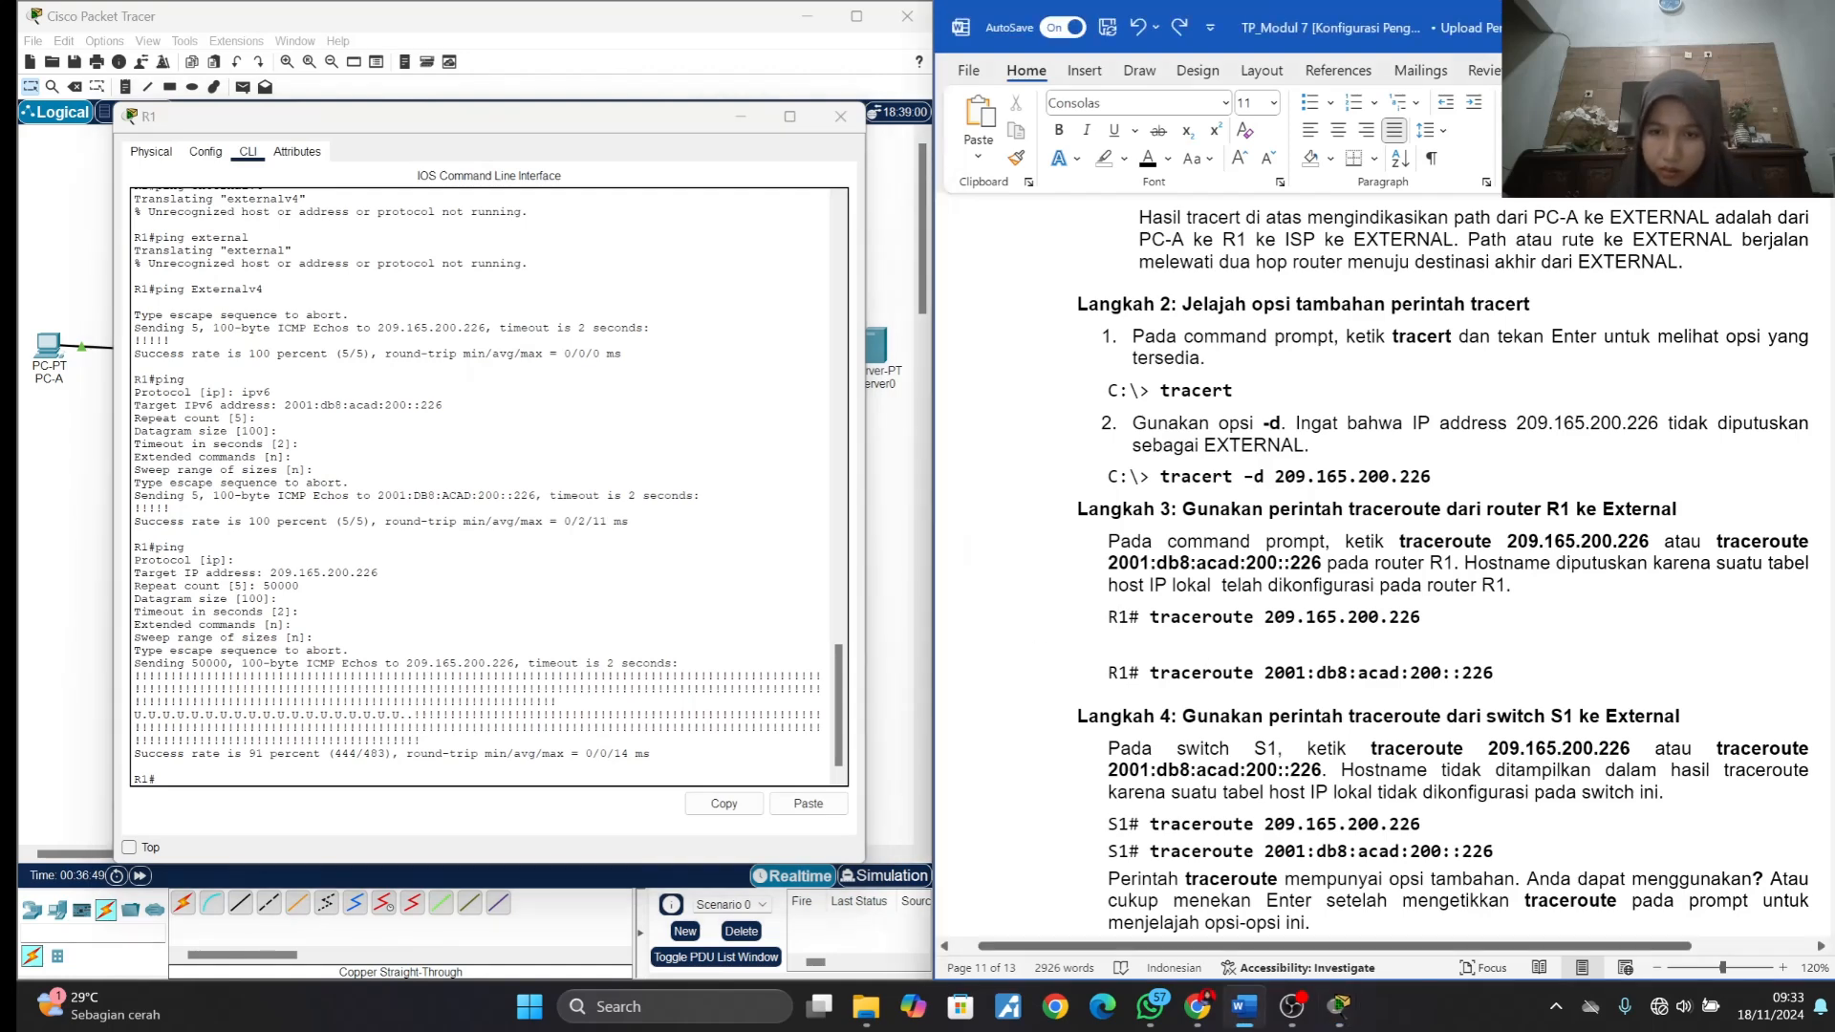
left_click_drag(1149, 616, 1421, 616)
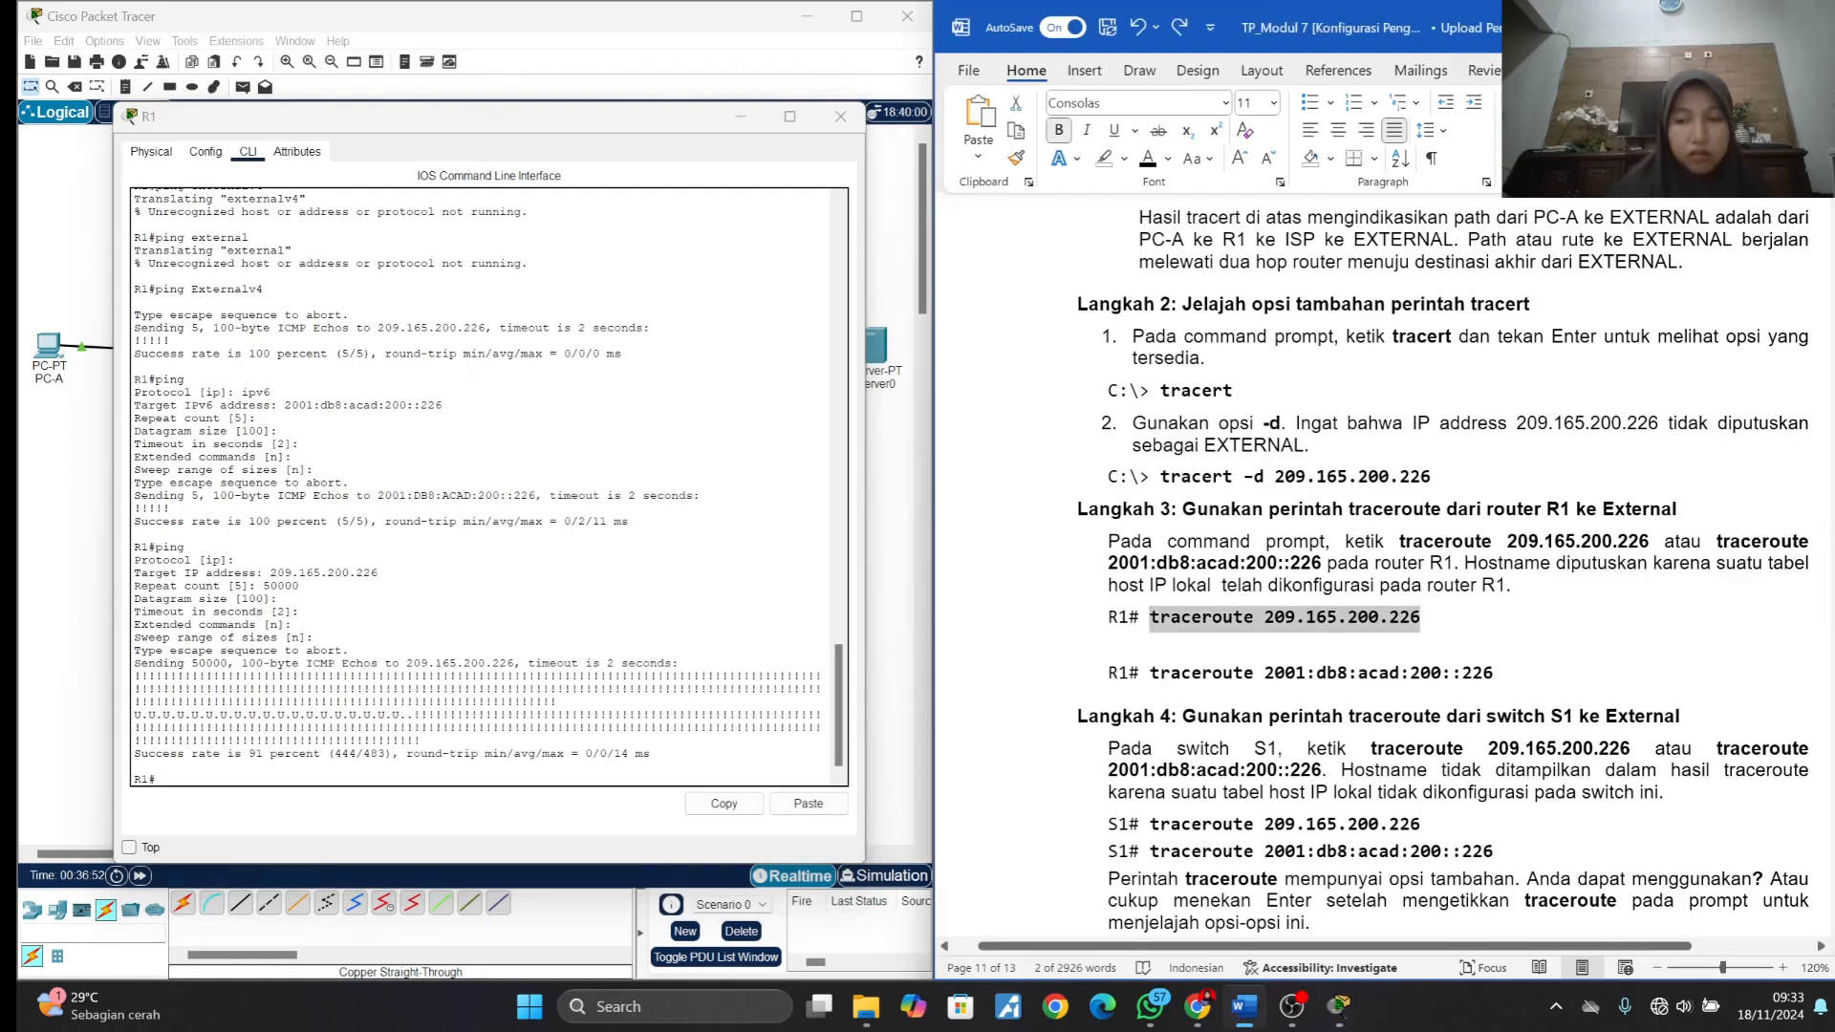
left_click(174, 781)
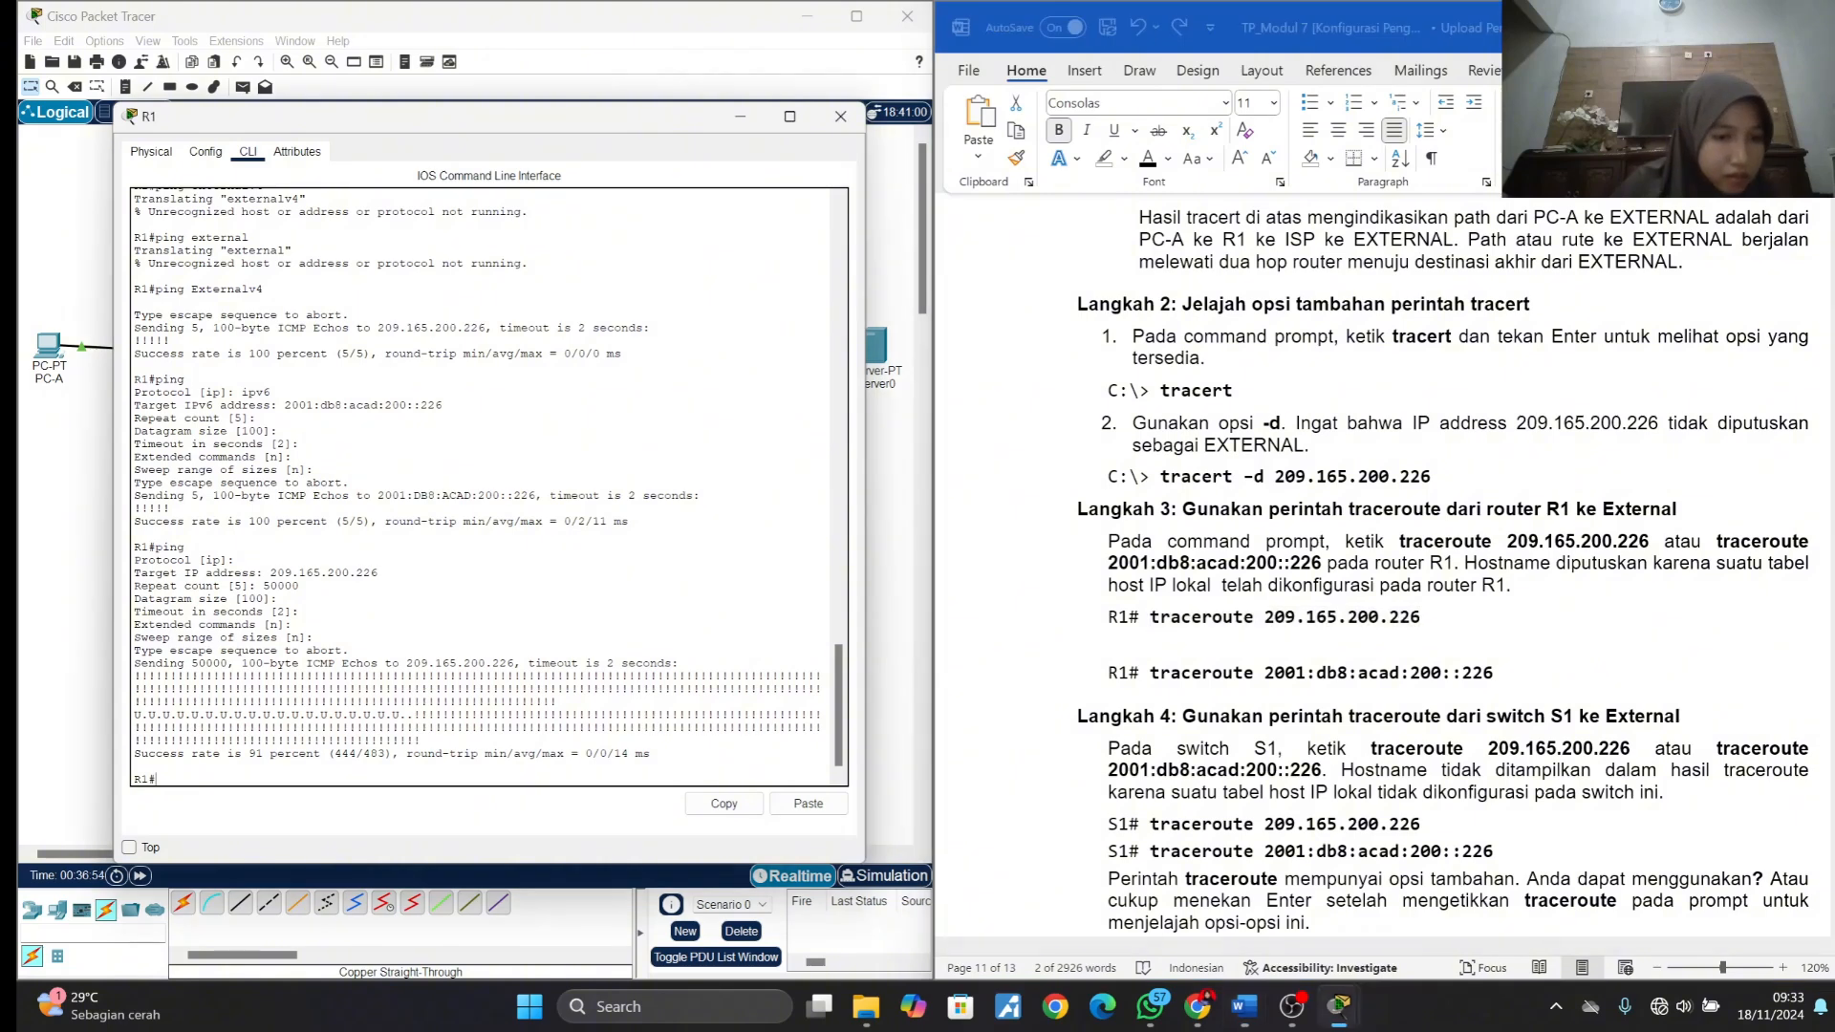
right_click(174, 780)
left_click(203, 820)
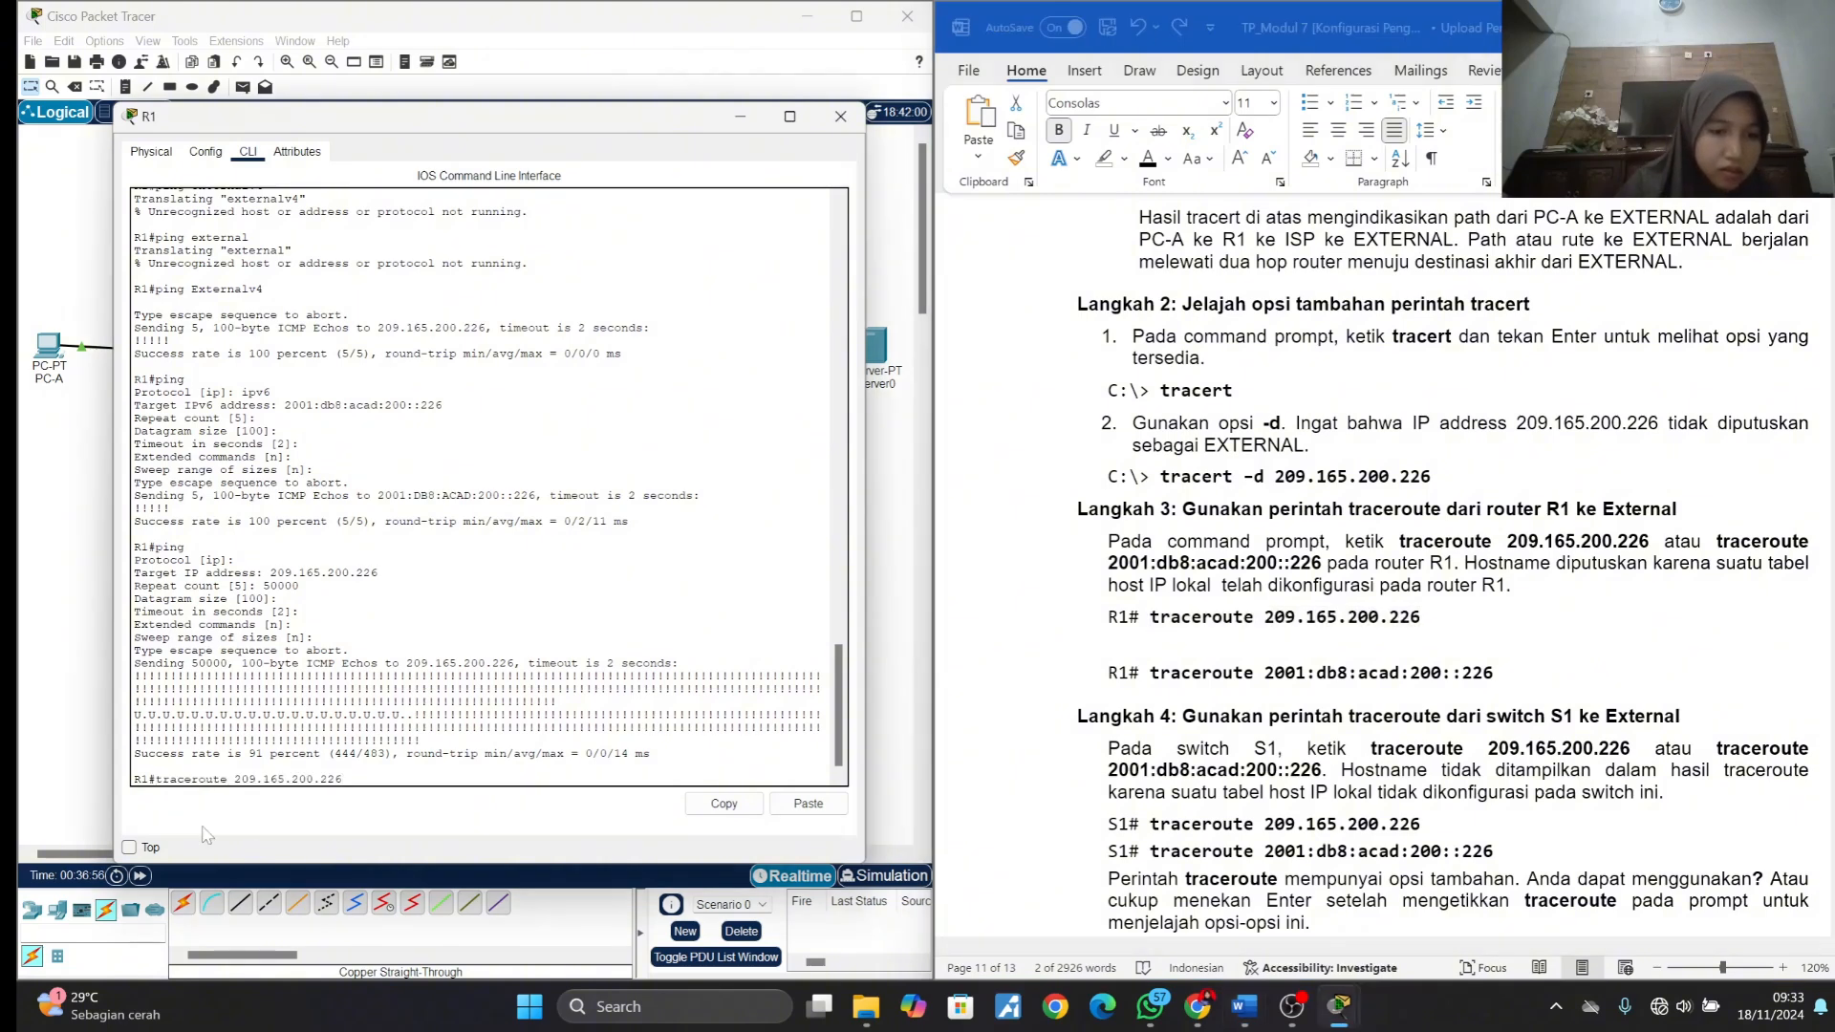
key("Return")
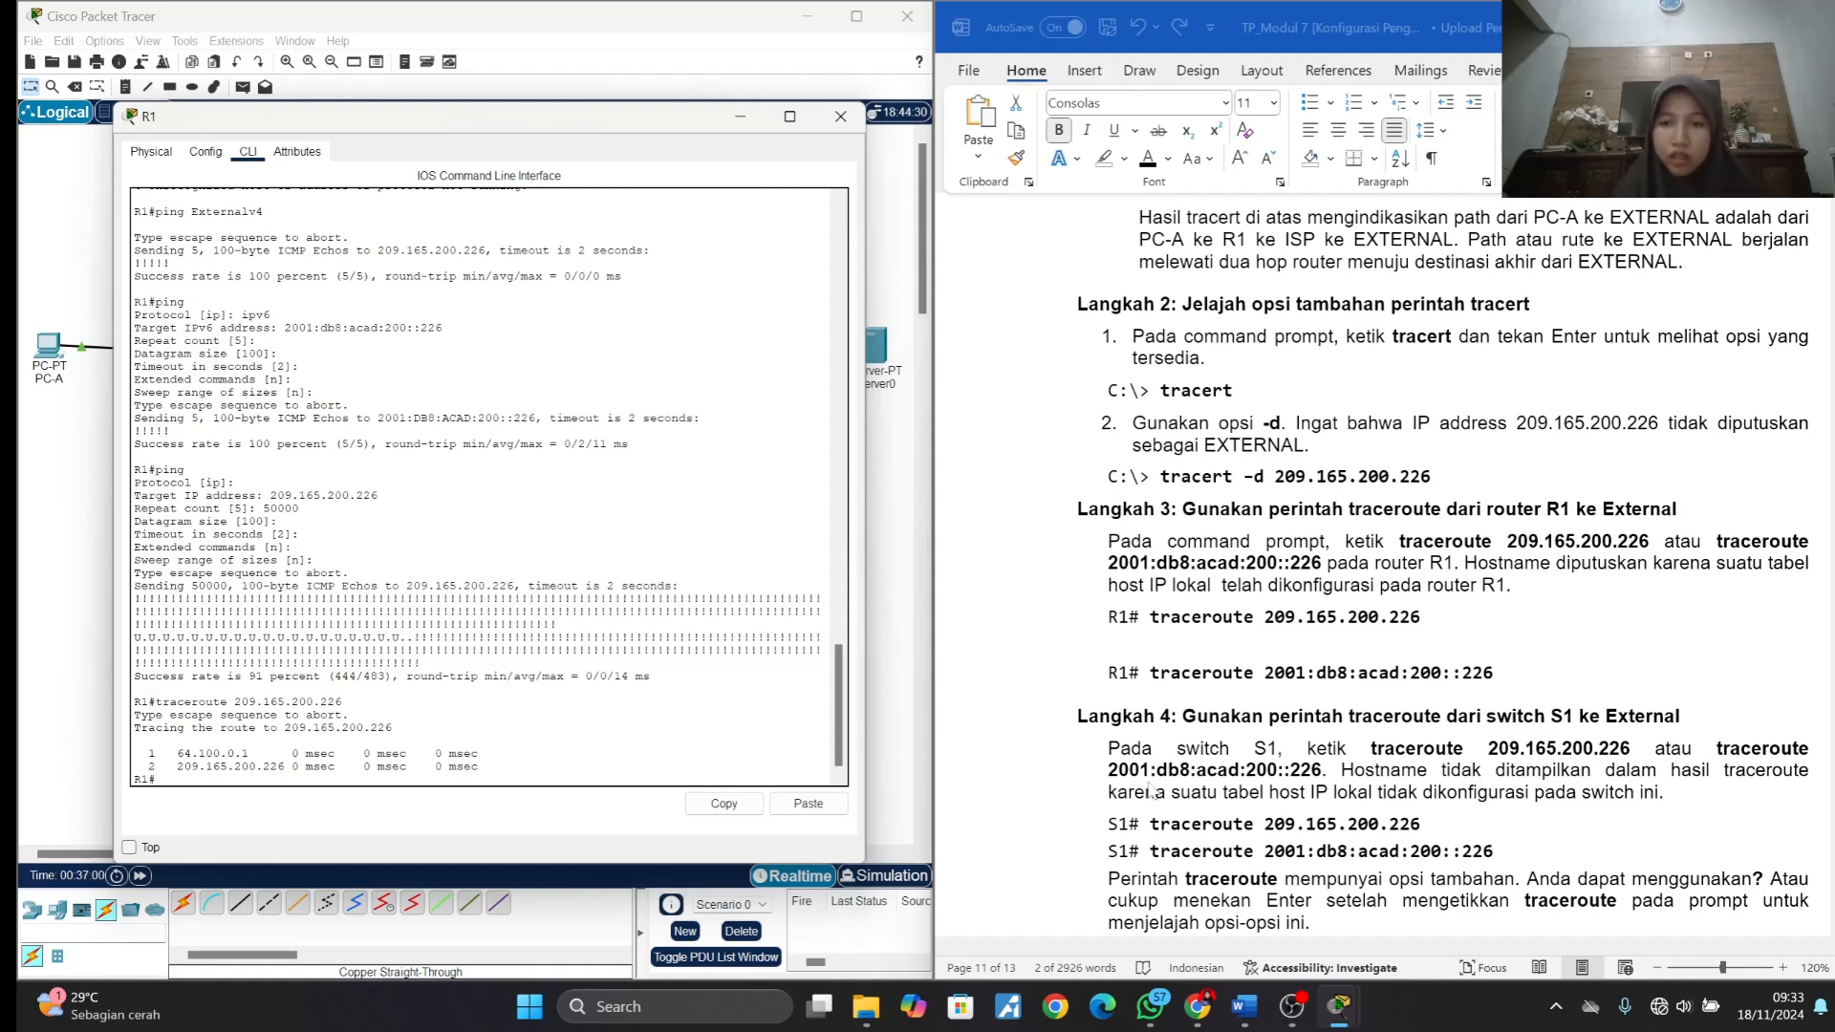
scroll(991, 454, "down", 4)
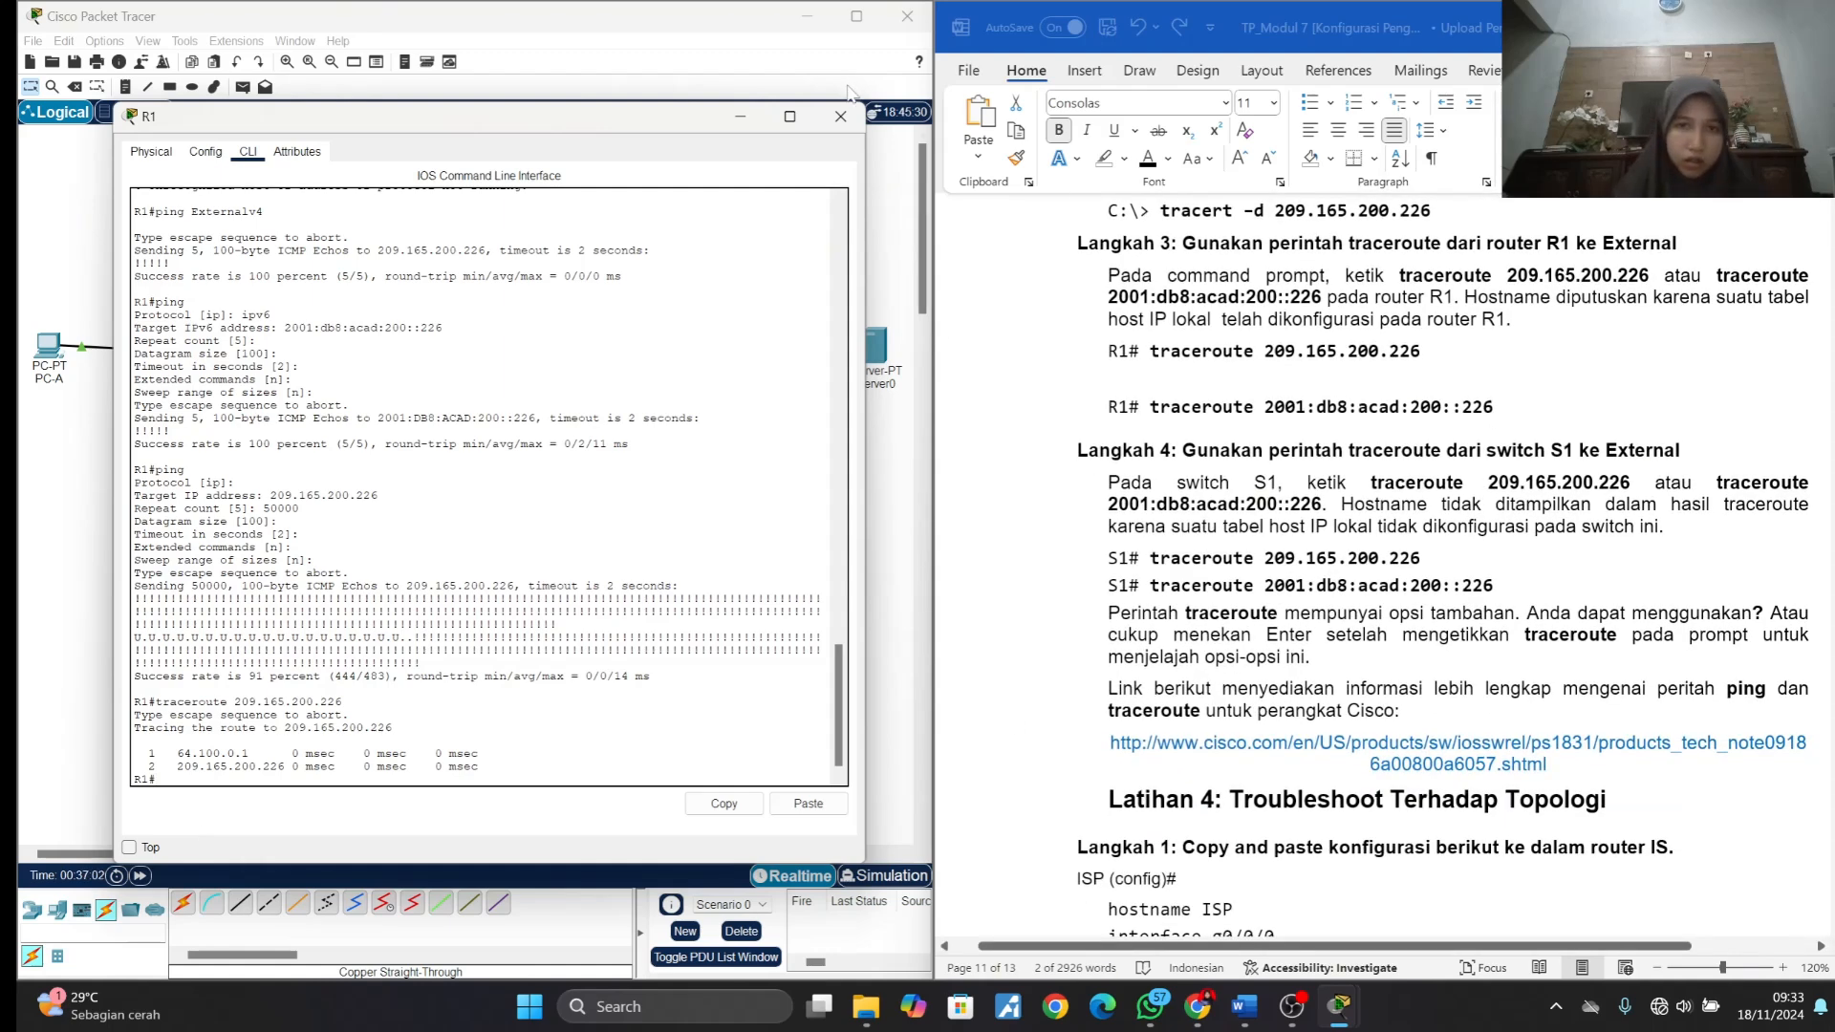
left_click(740, 116)
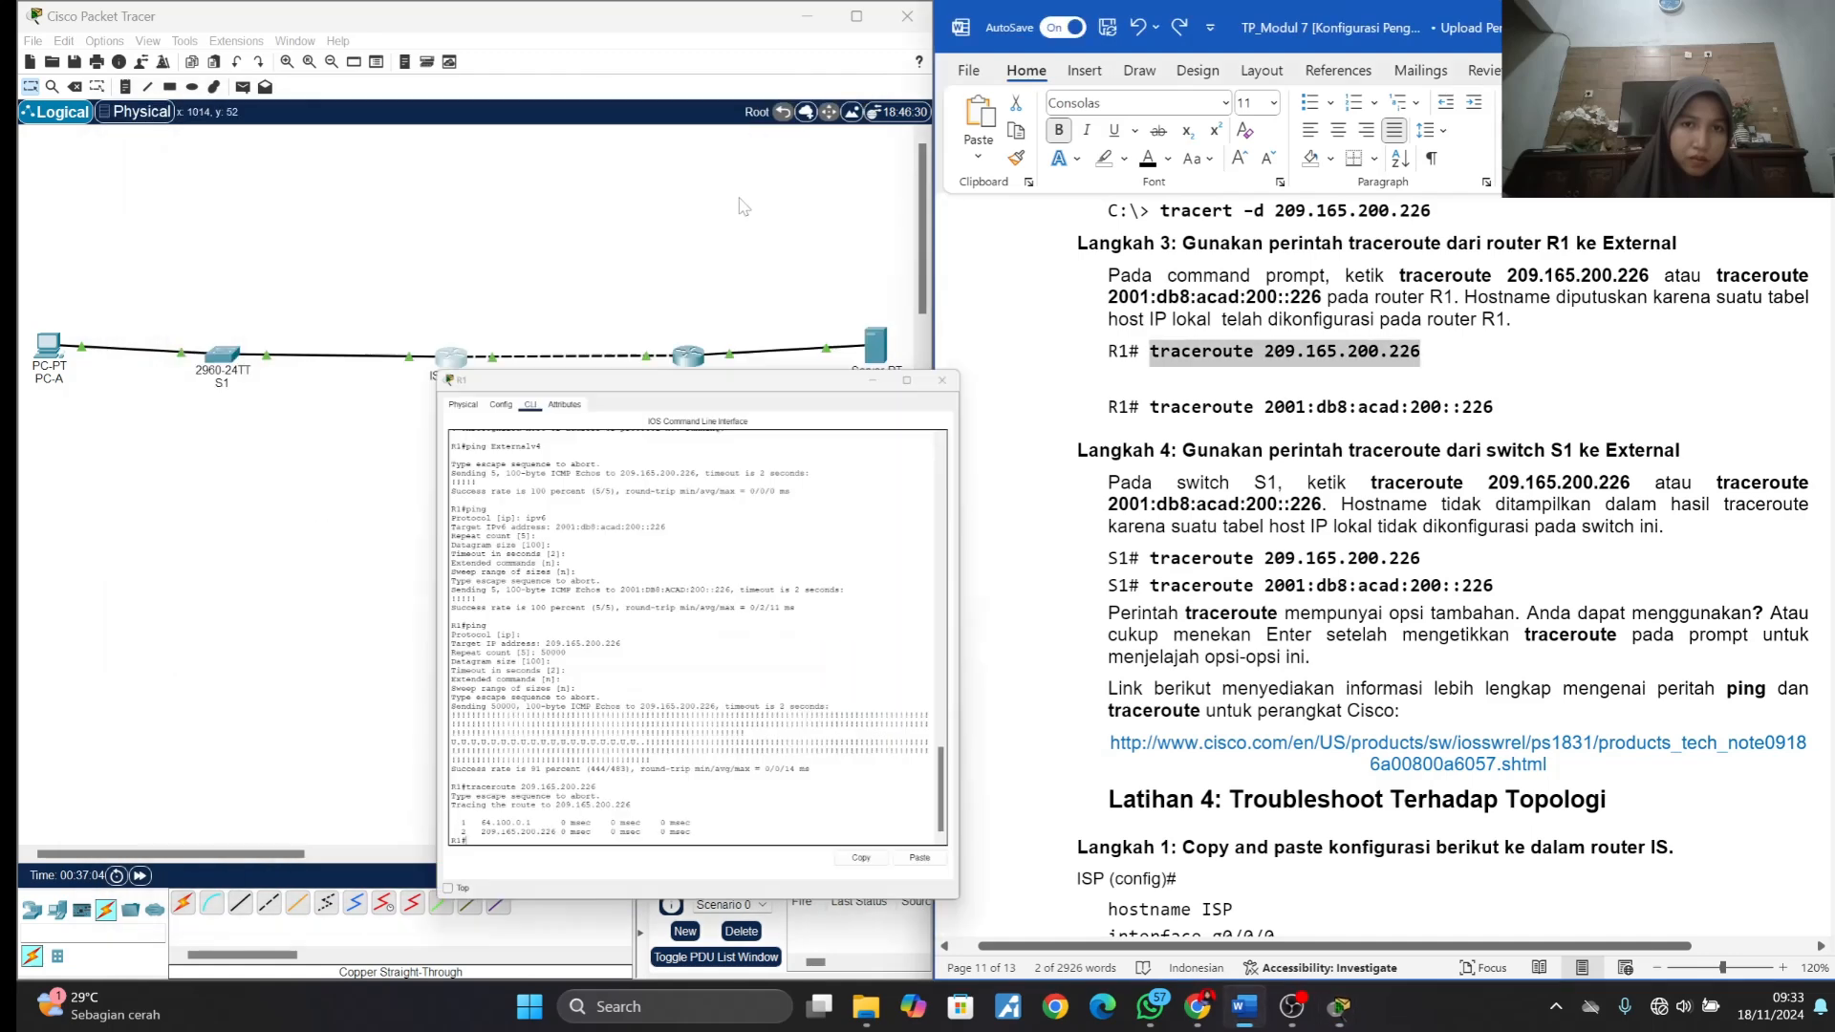
left_click(692, 354)
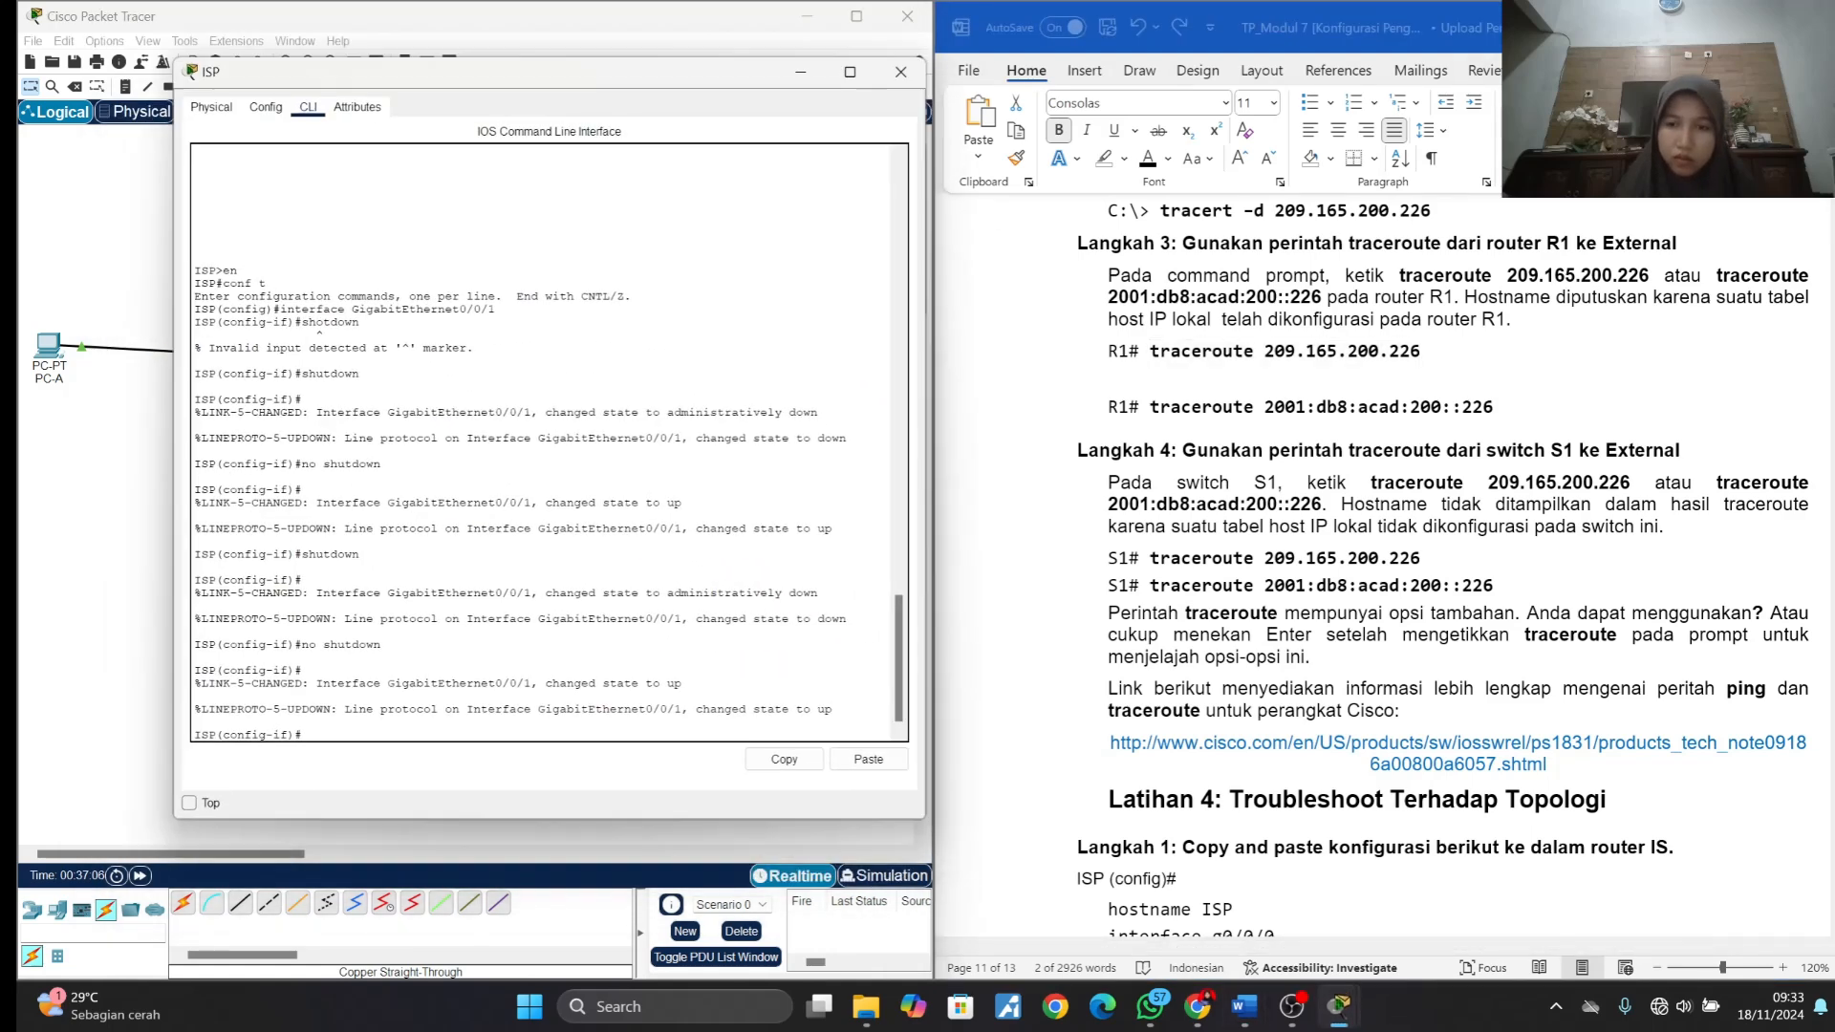
left_click(800, 71)
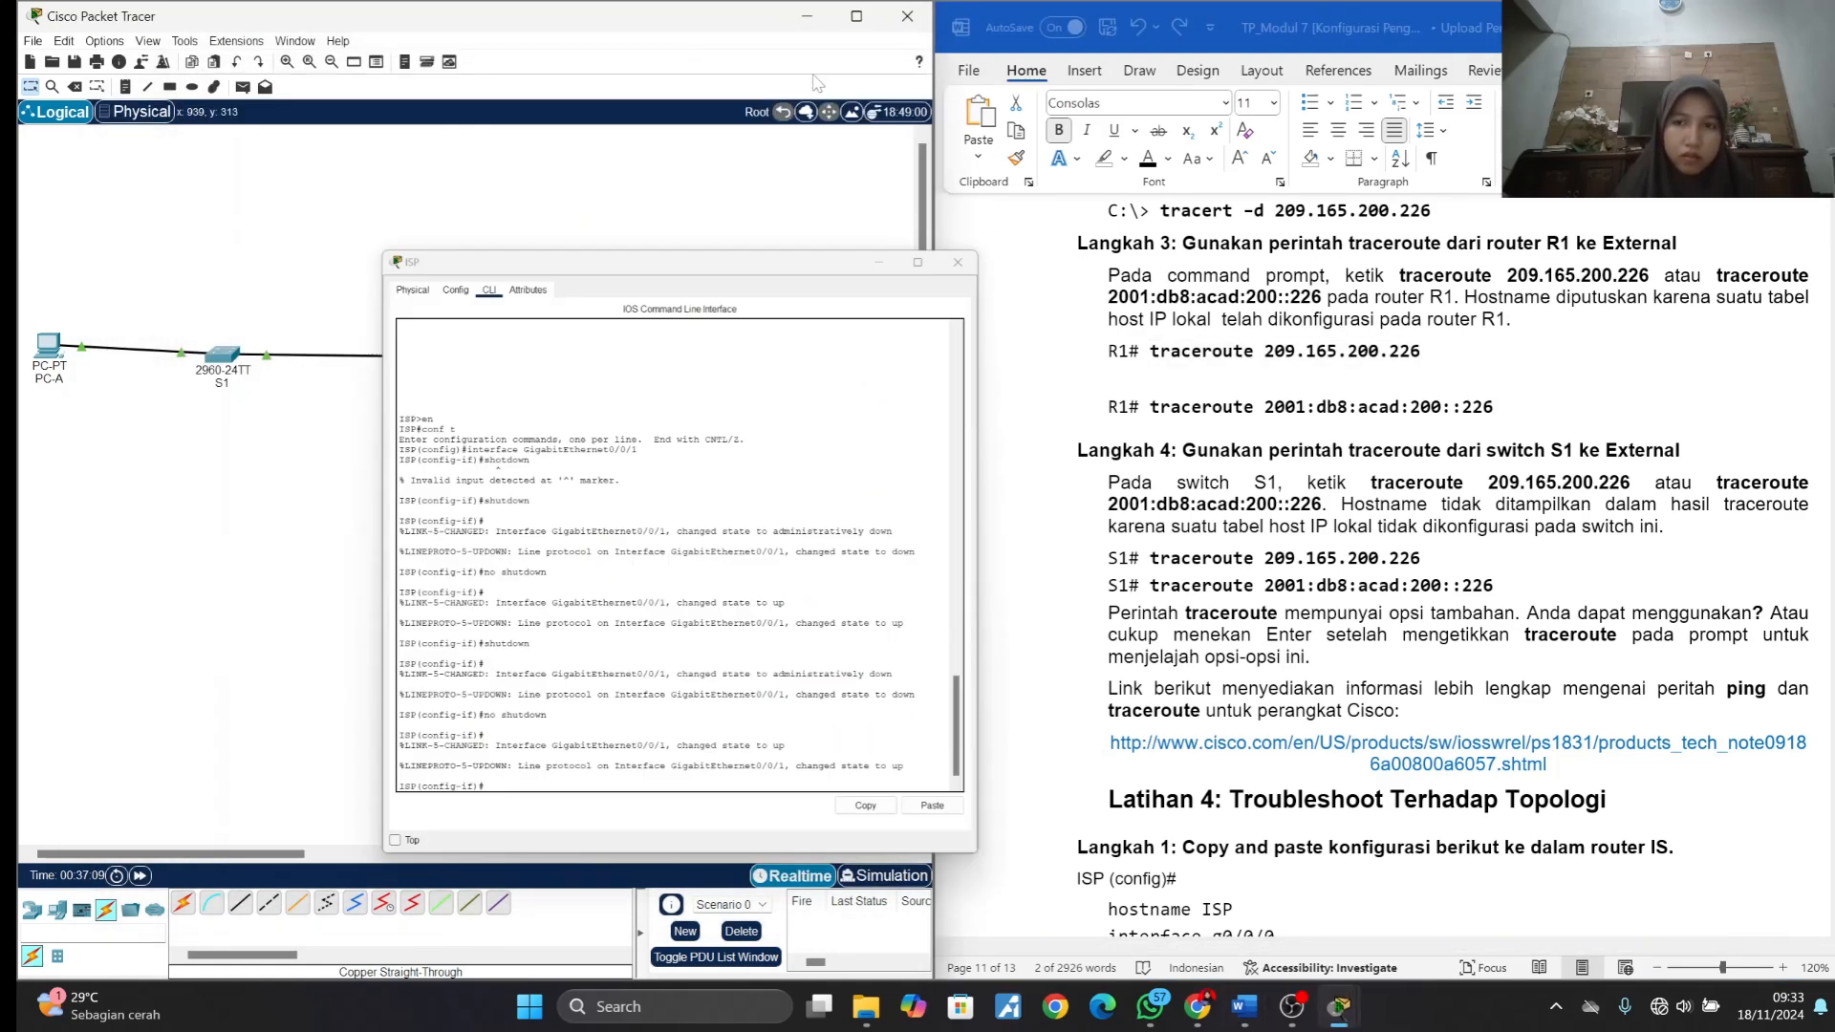
left_click(458, 376)
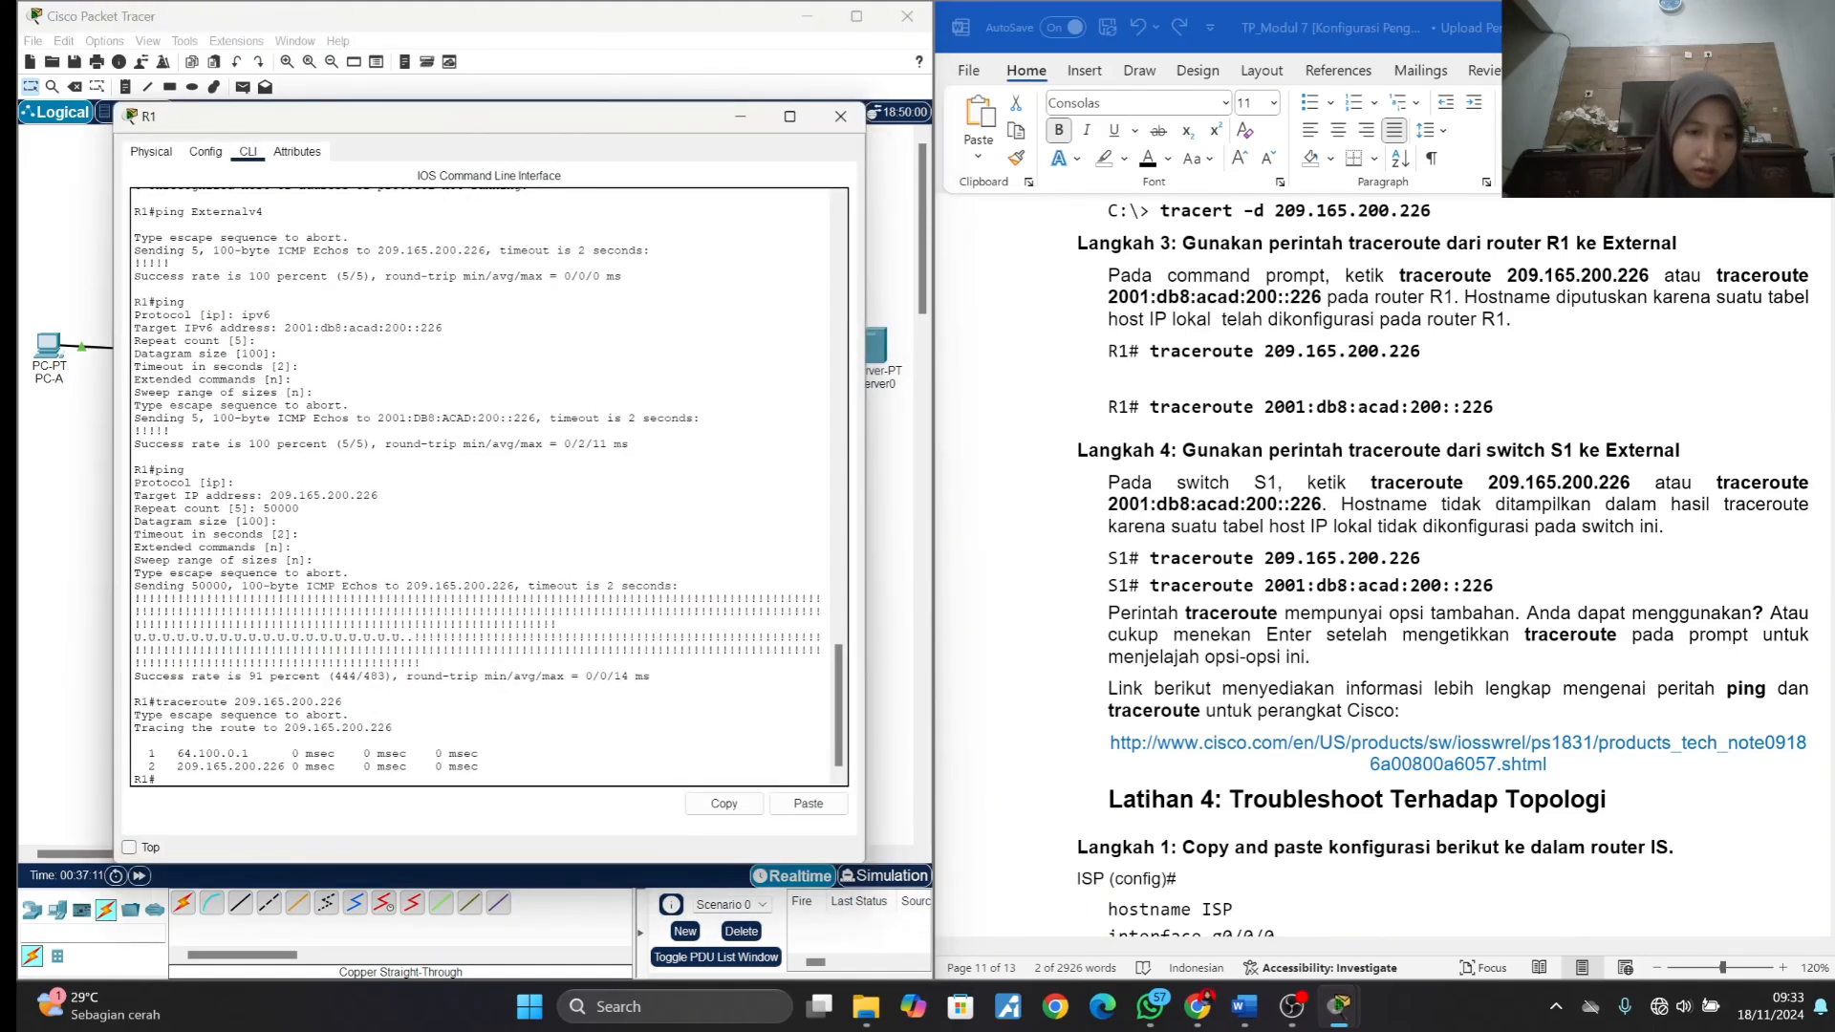
left_click(742, 118)
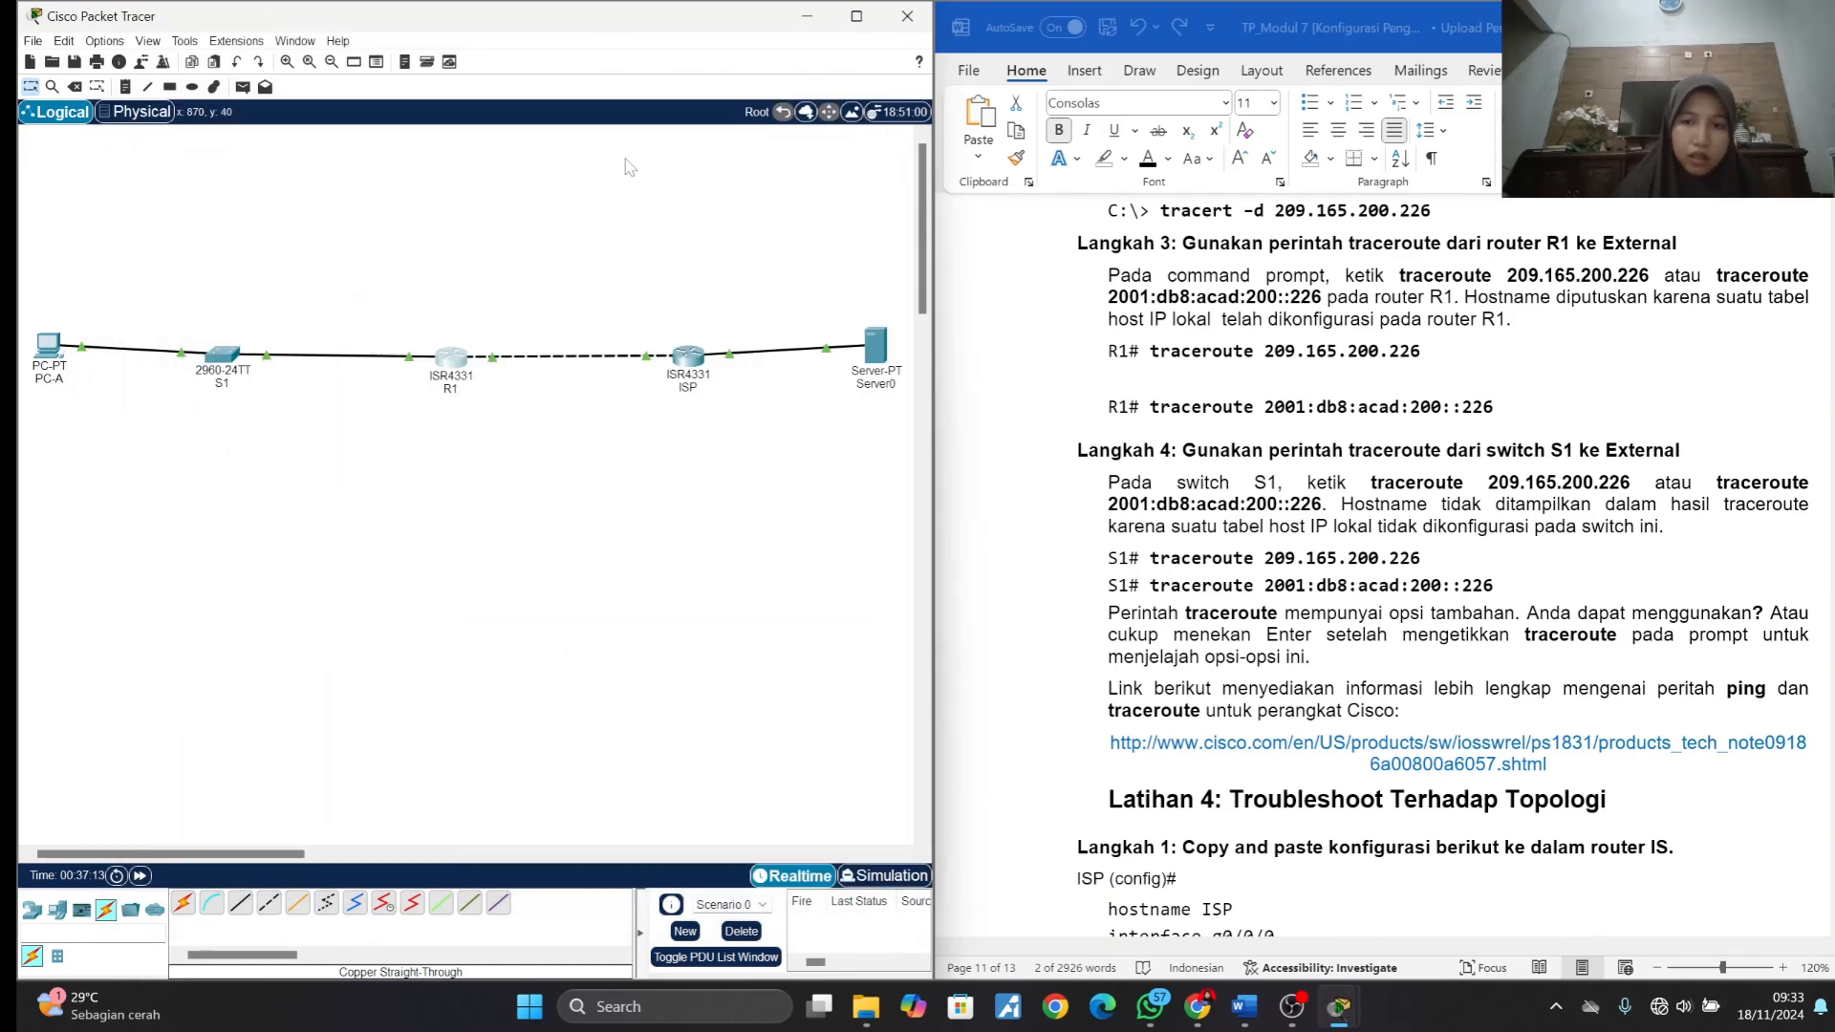
- Enter privileged mode on S1's command line and run the traceroute 209.165.200.226 command copied from Langkah 4
left_click(220, 355)
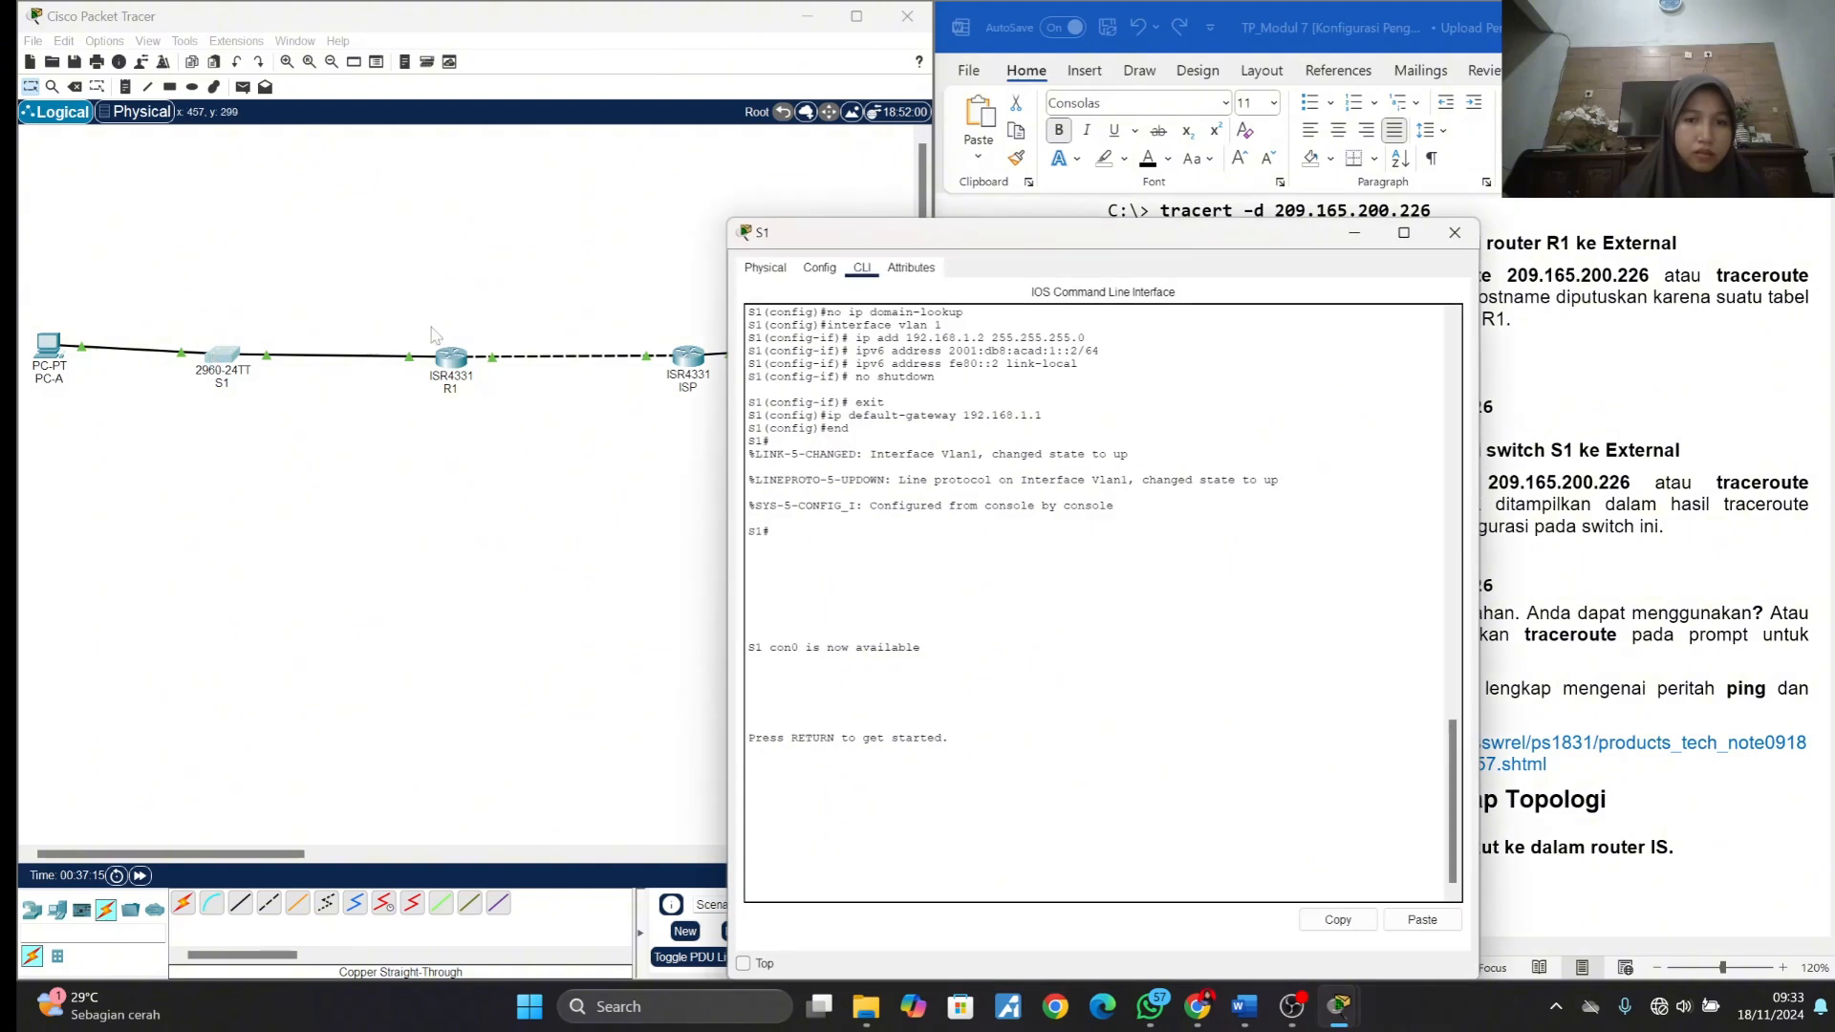
left_click_drag(1045, 252, 457, 88)
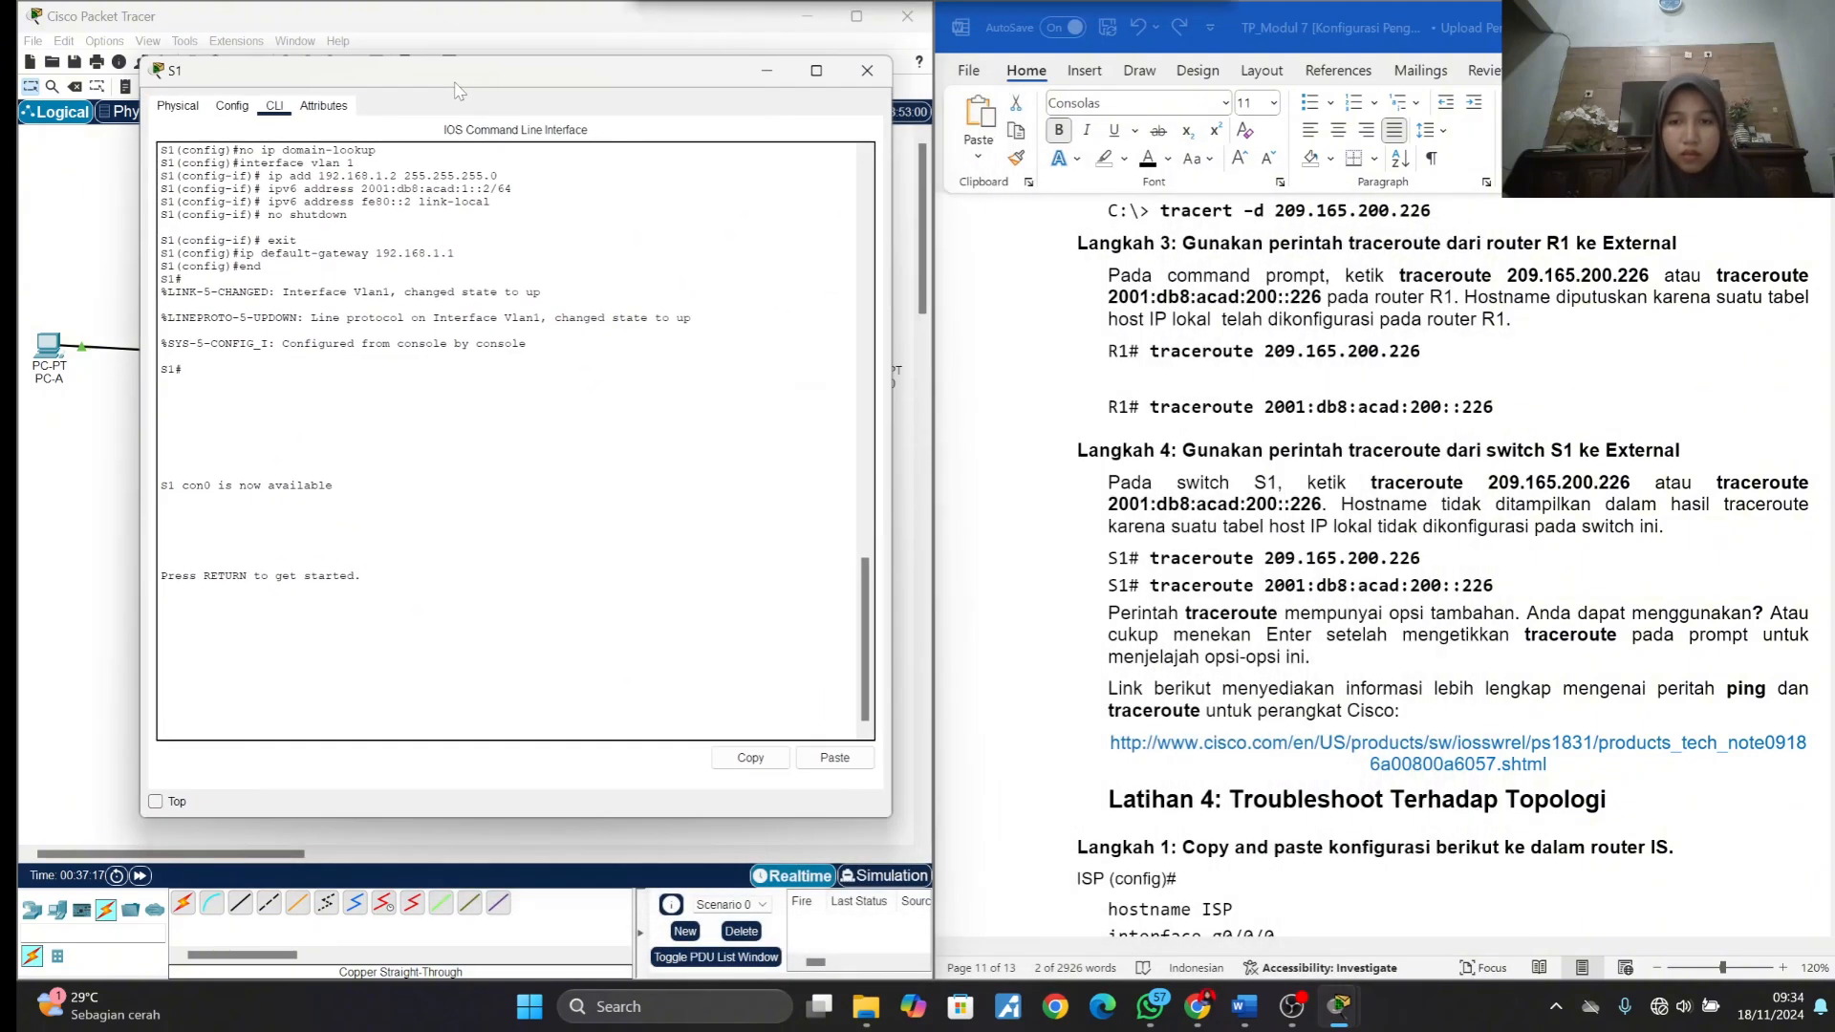
left_click(1225, 580)
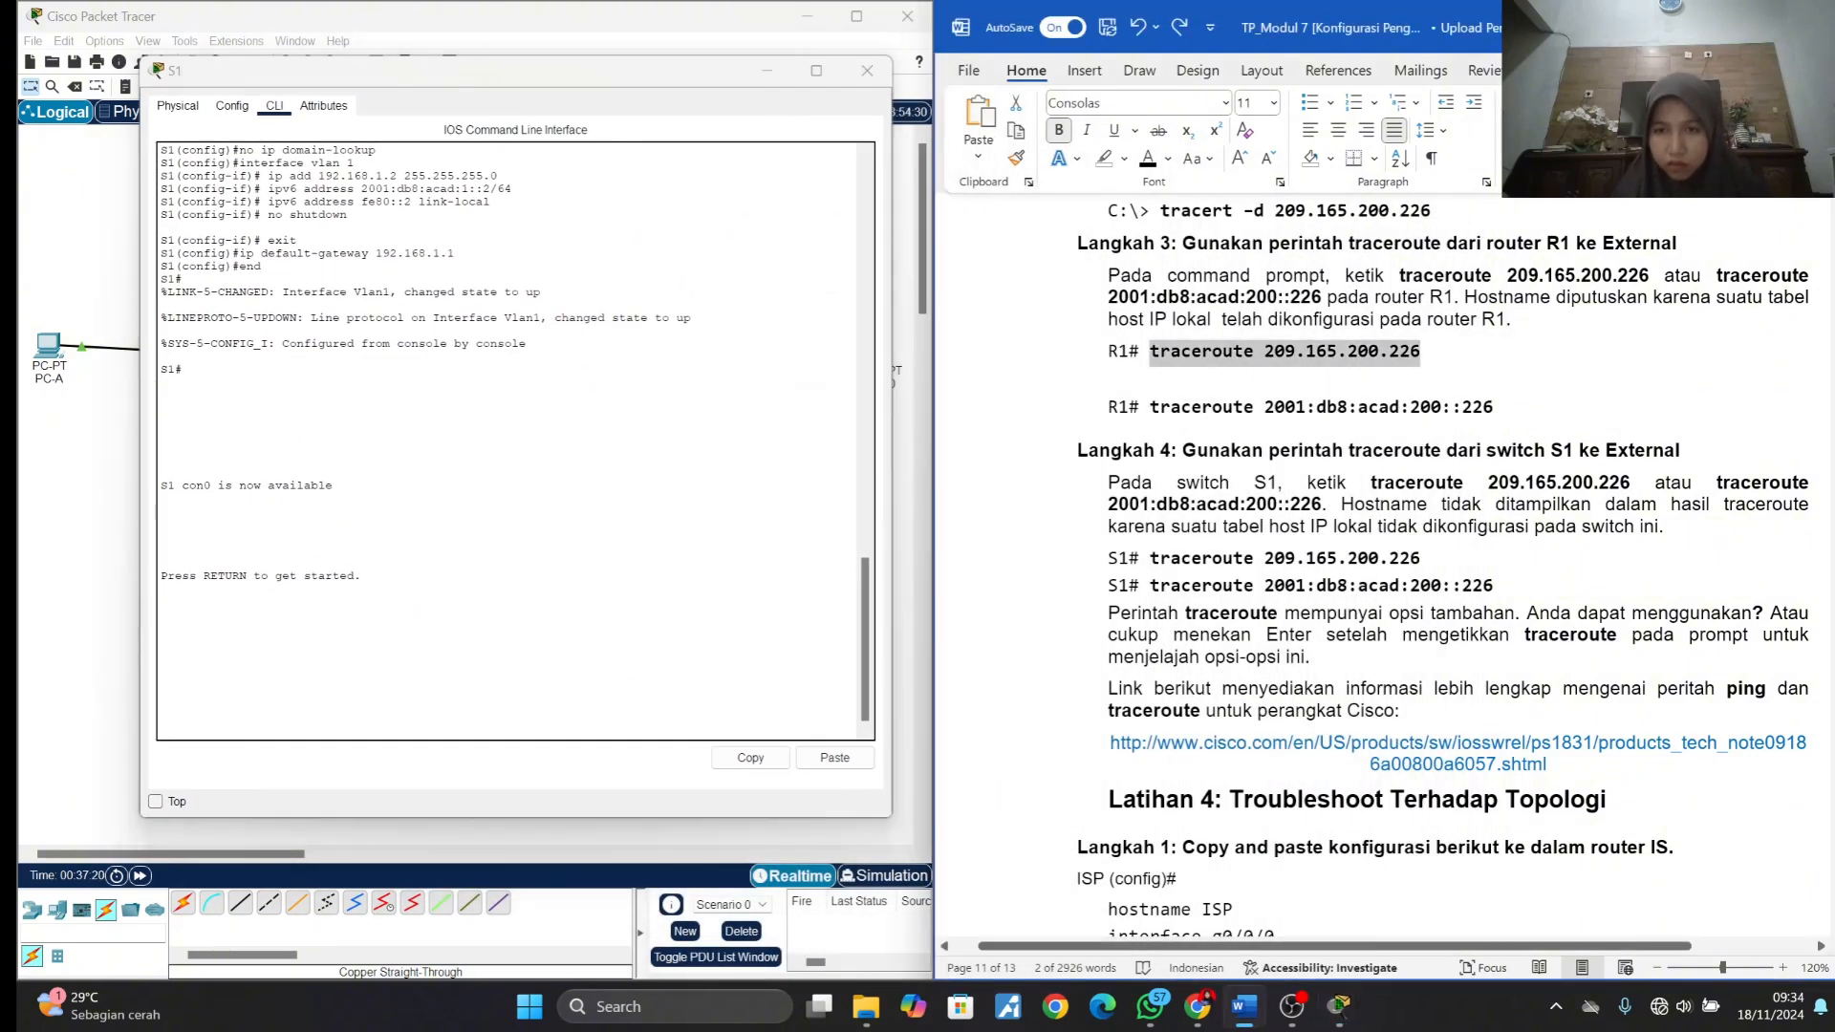
left_click_drag(1150, 558, 1422, 560)
key("ctrl+c")
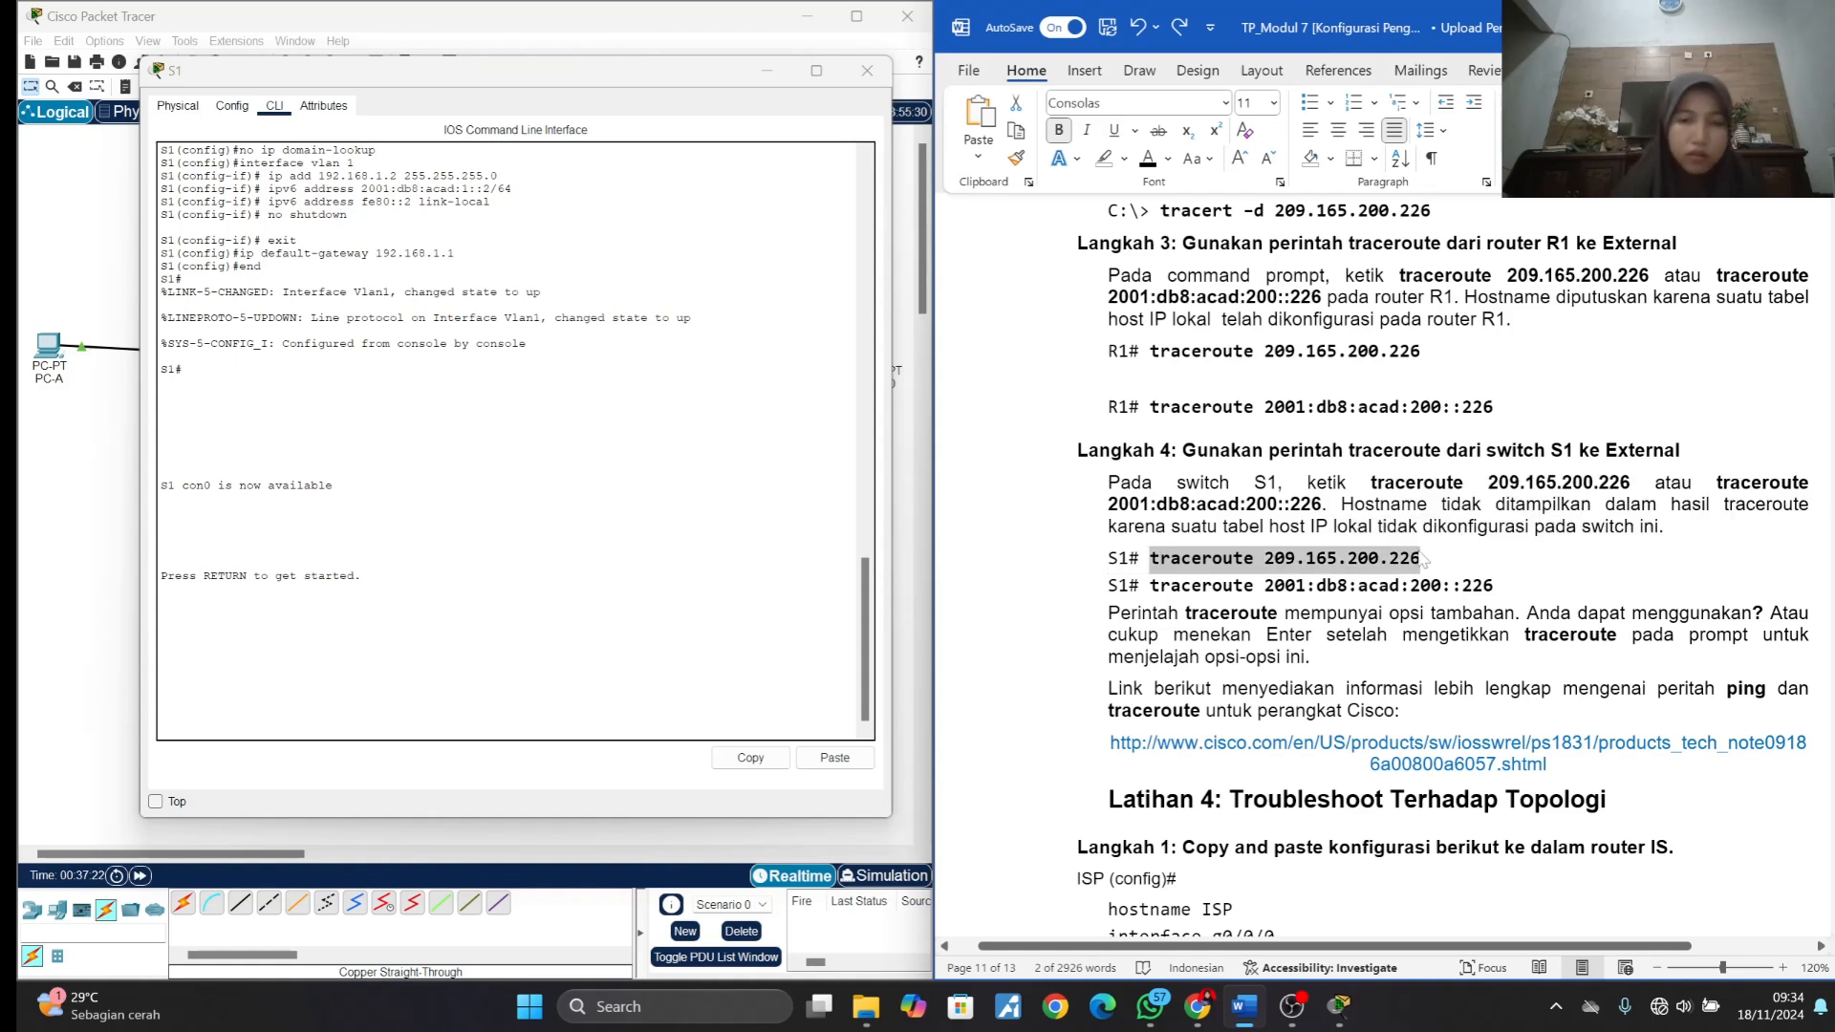
left_click(458, 469)
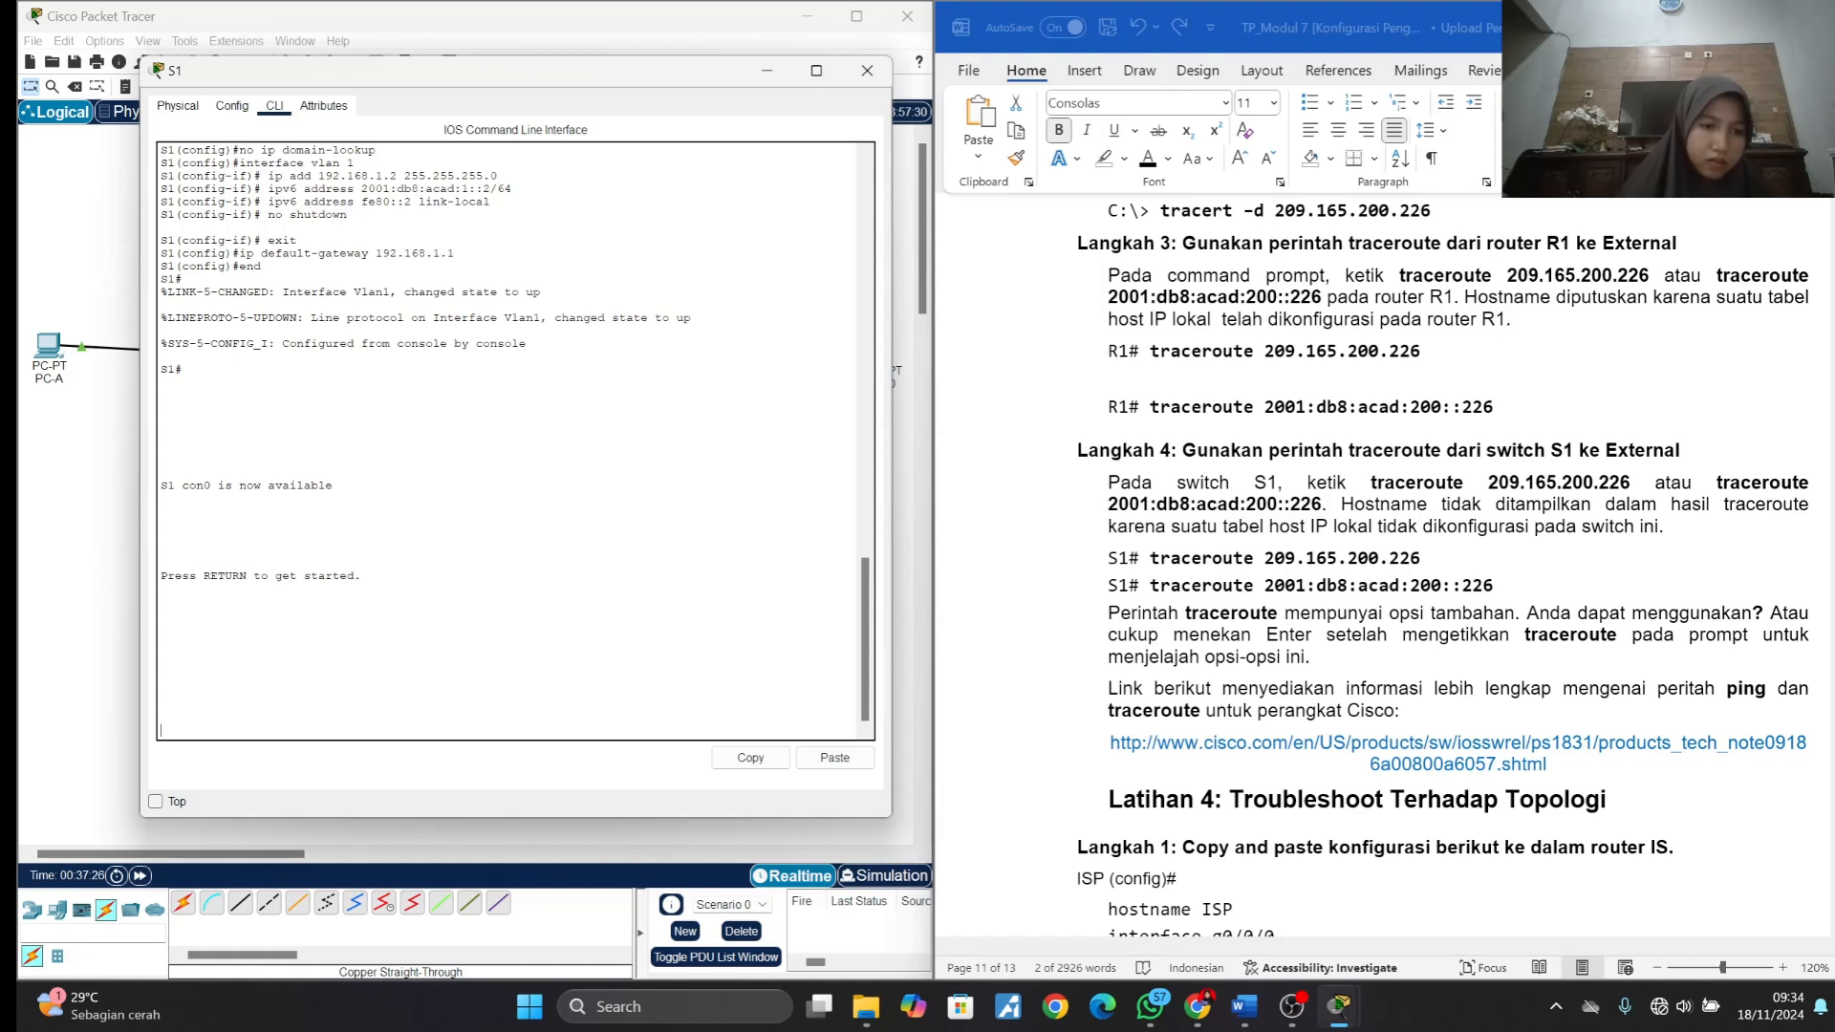
key("Return")
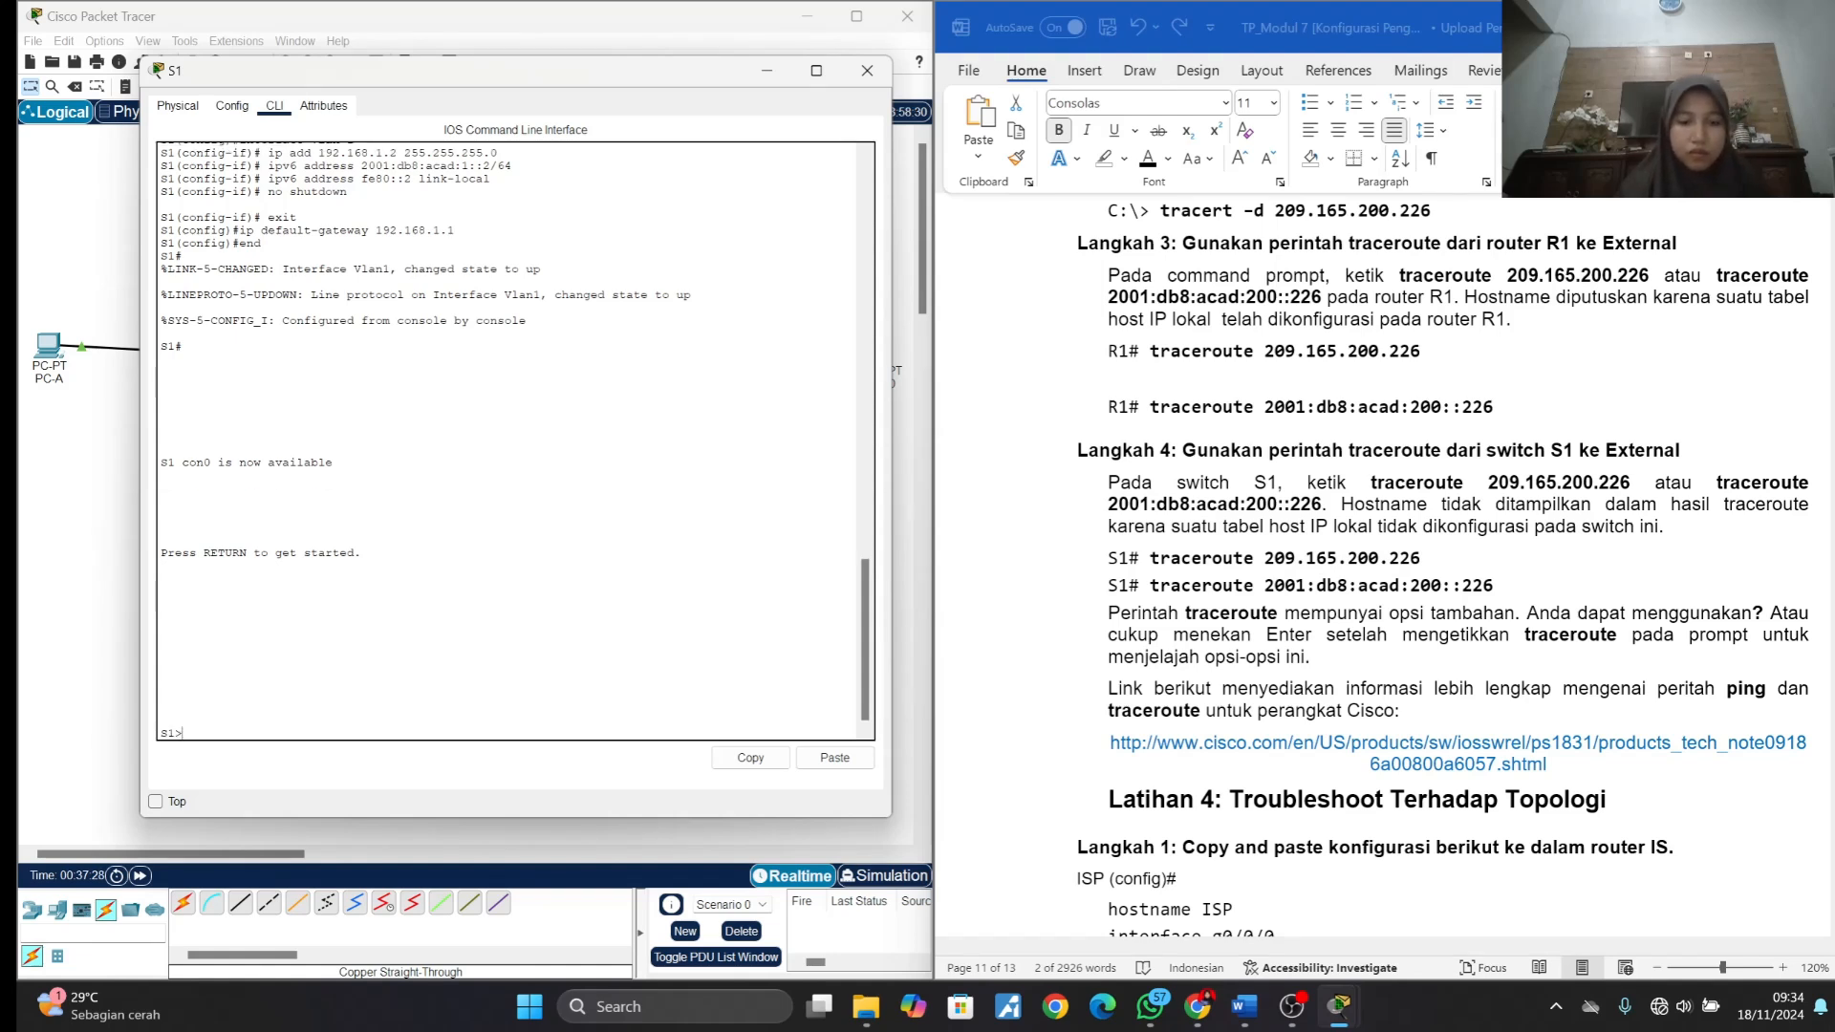
type("en")
key("Return")
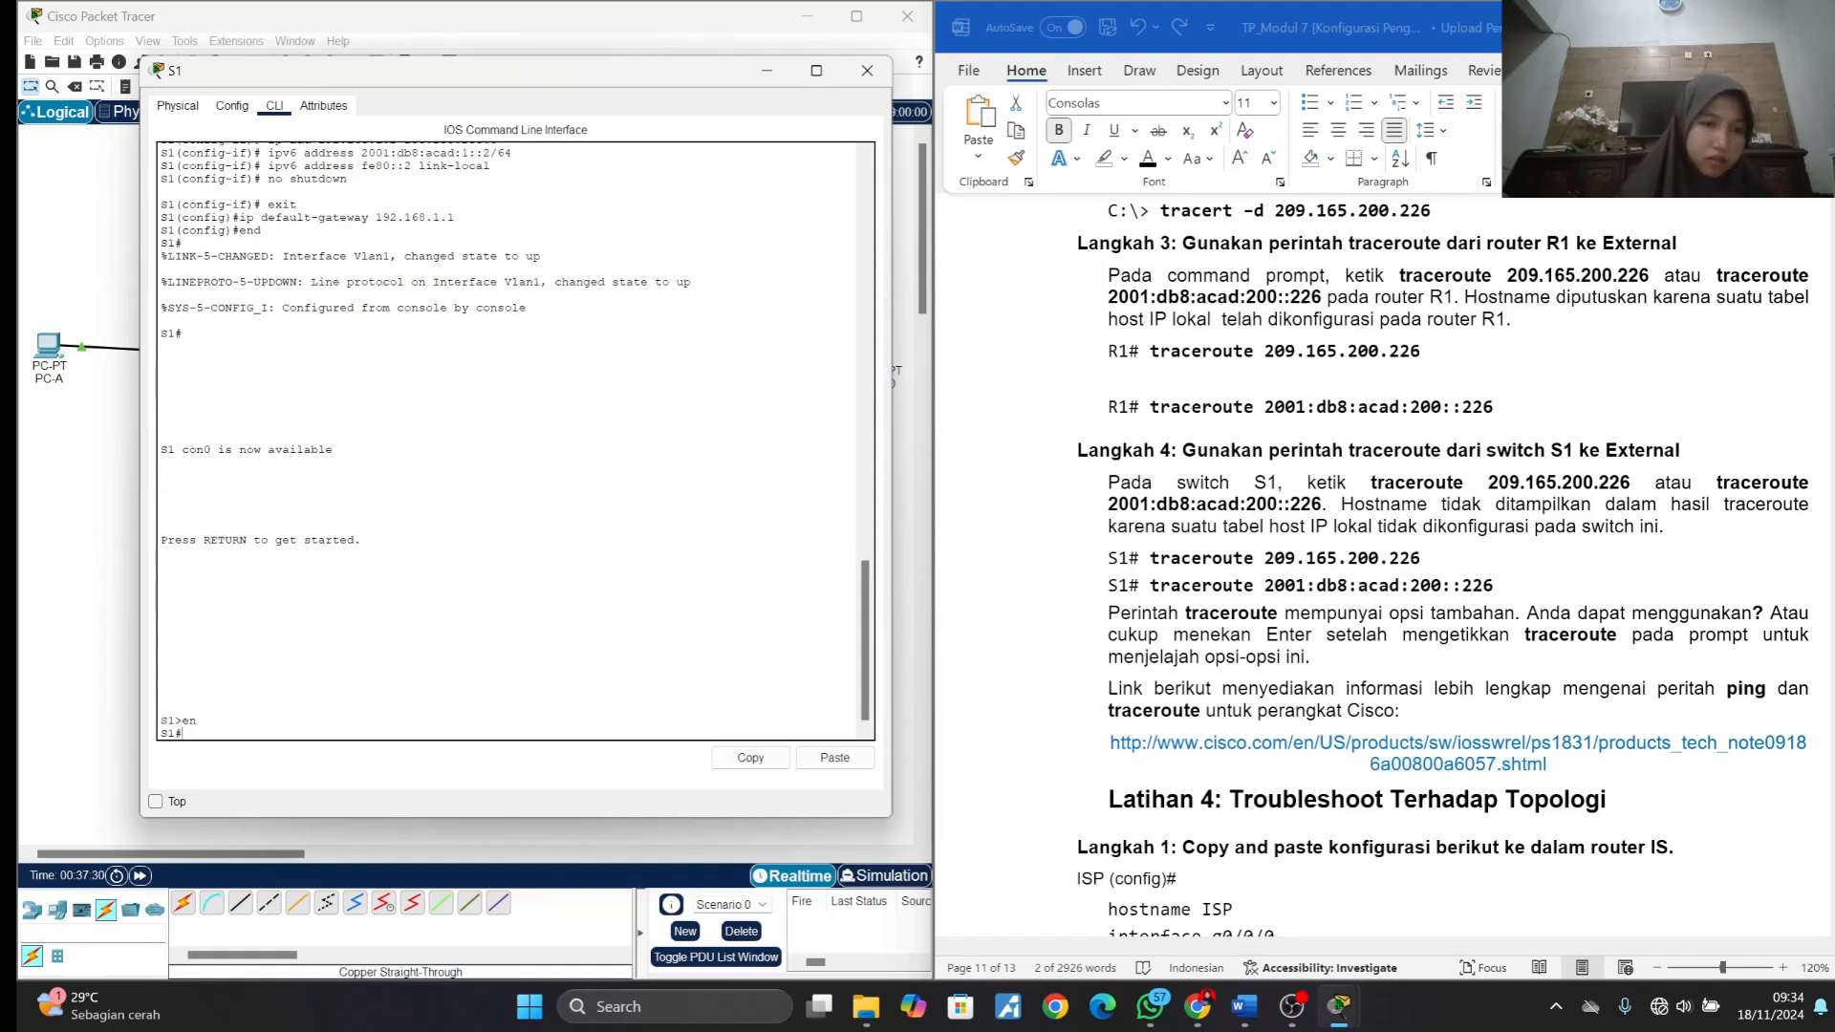
right_click(190, 735)
left_click(232, 768)
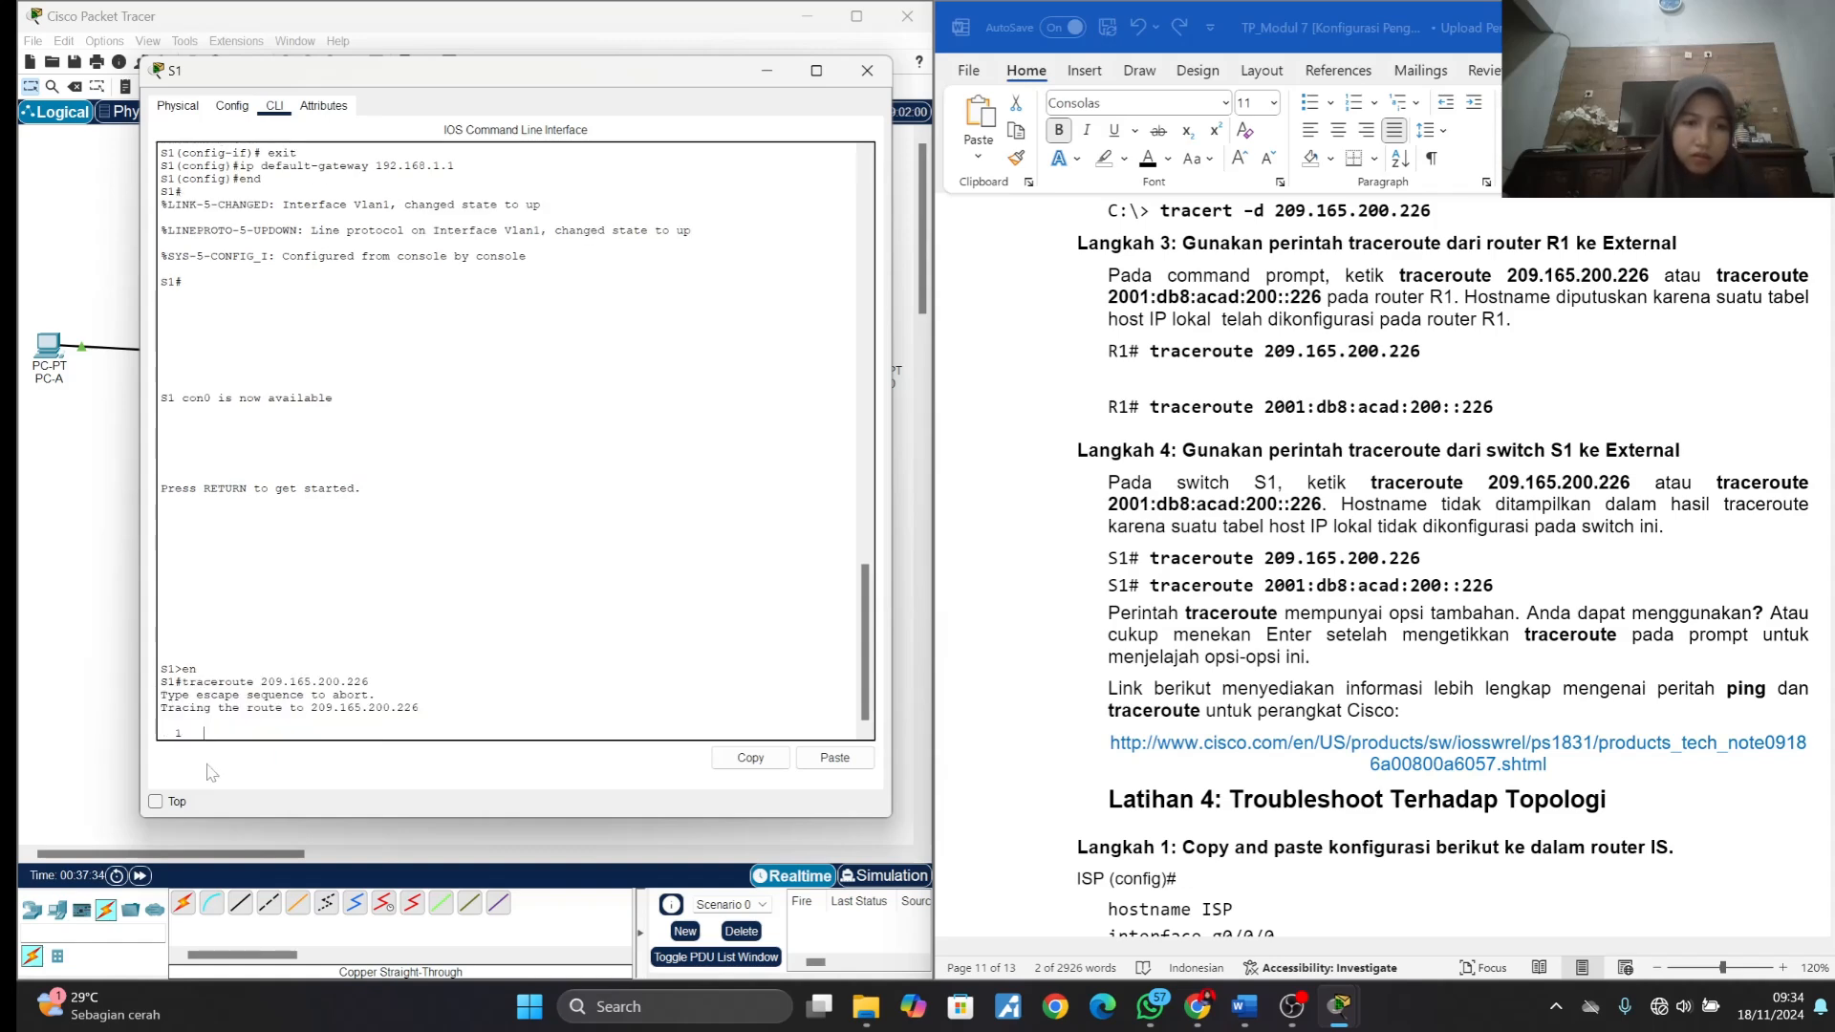
- Find Latihan 4 in the lab document, put S1's window away and return ISP's command line to global configuration mode
scroll(1182, 502, "down", 2)
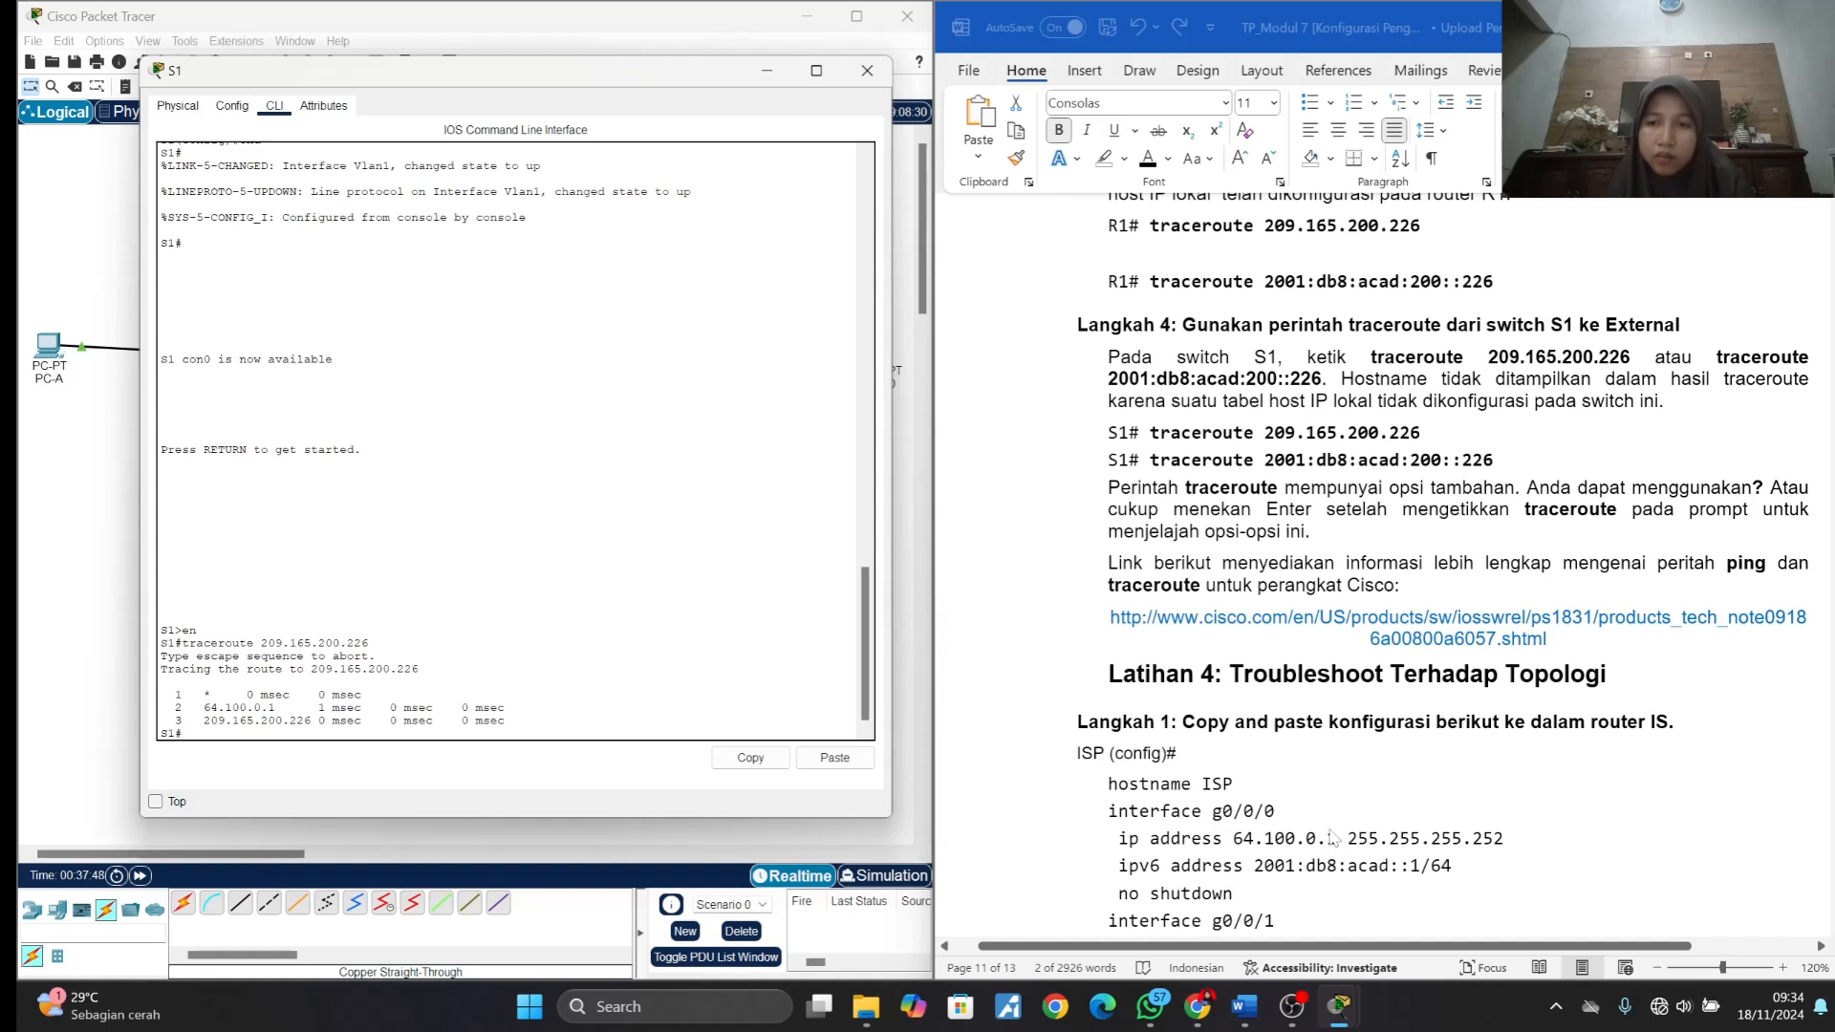
scroll(1332, 841, "down", 1)
scroll(1332, 841, "down", 1)
scroll(1331, 841, "down", 1)
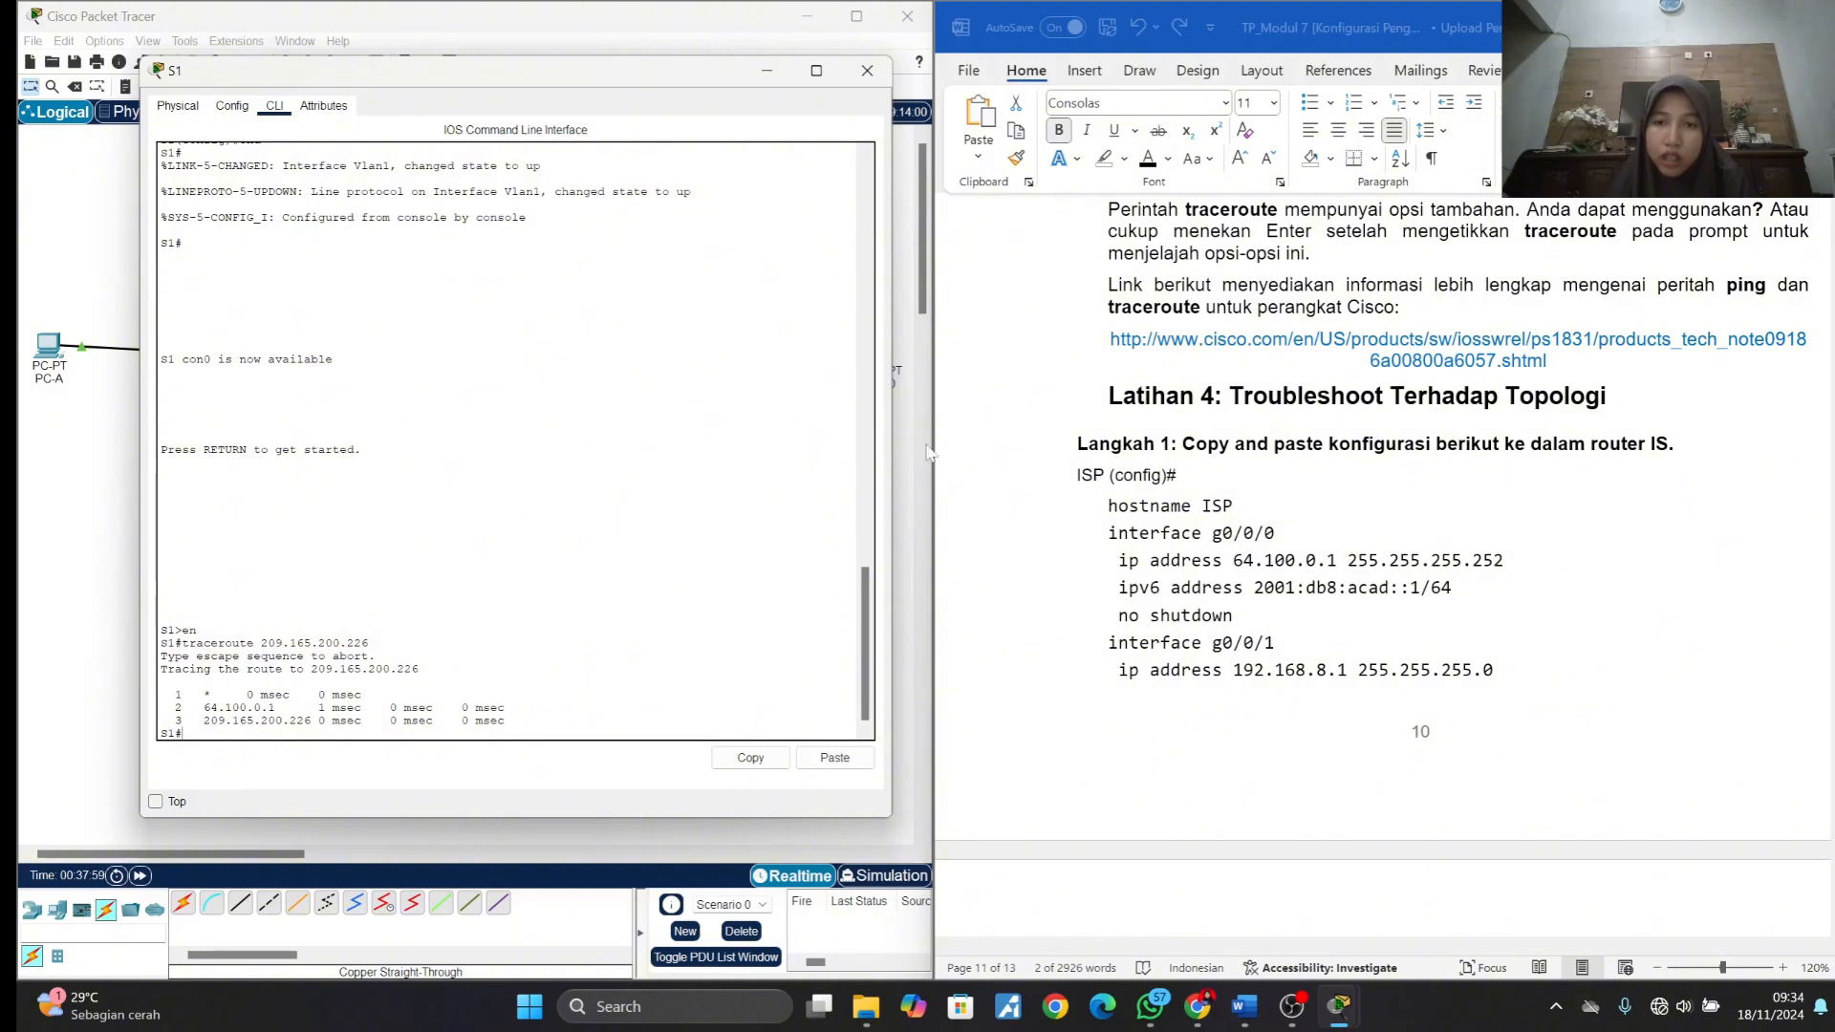
left_click(767, 69)
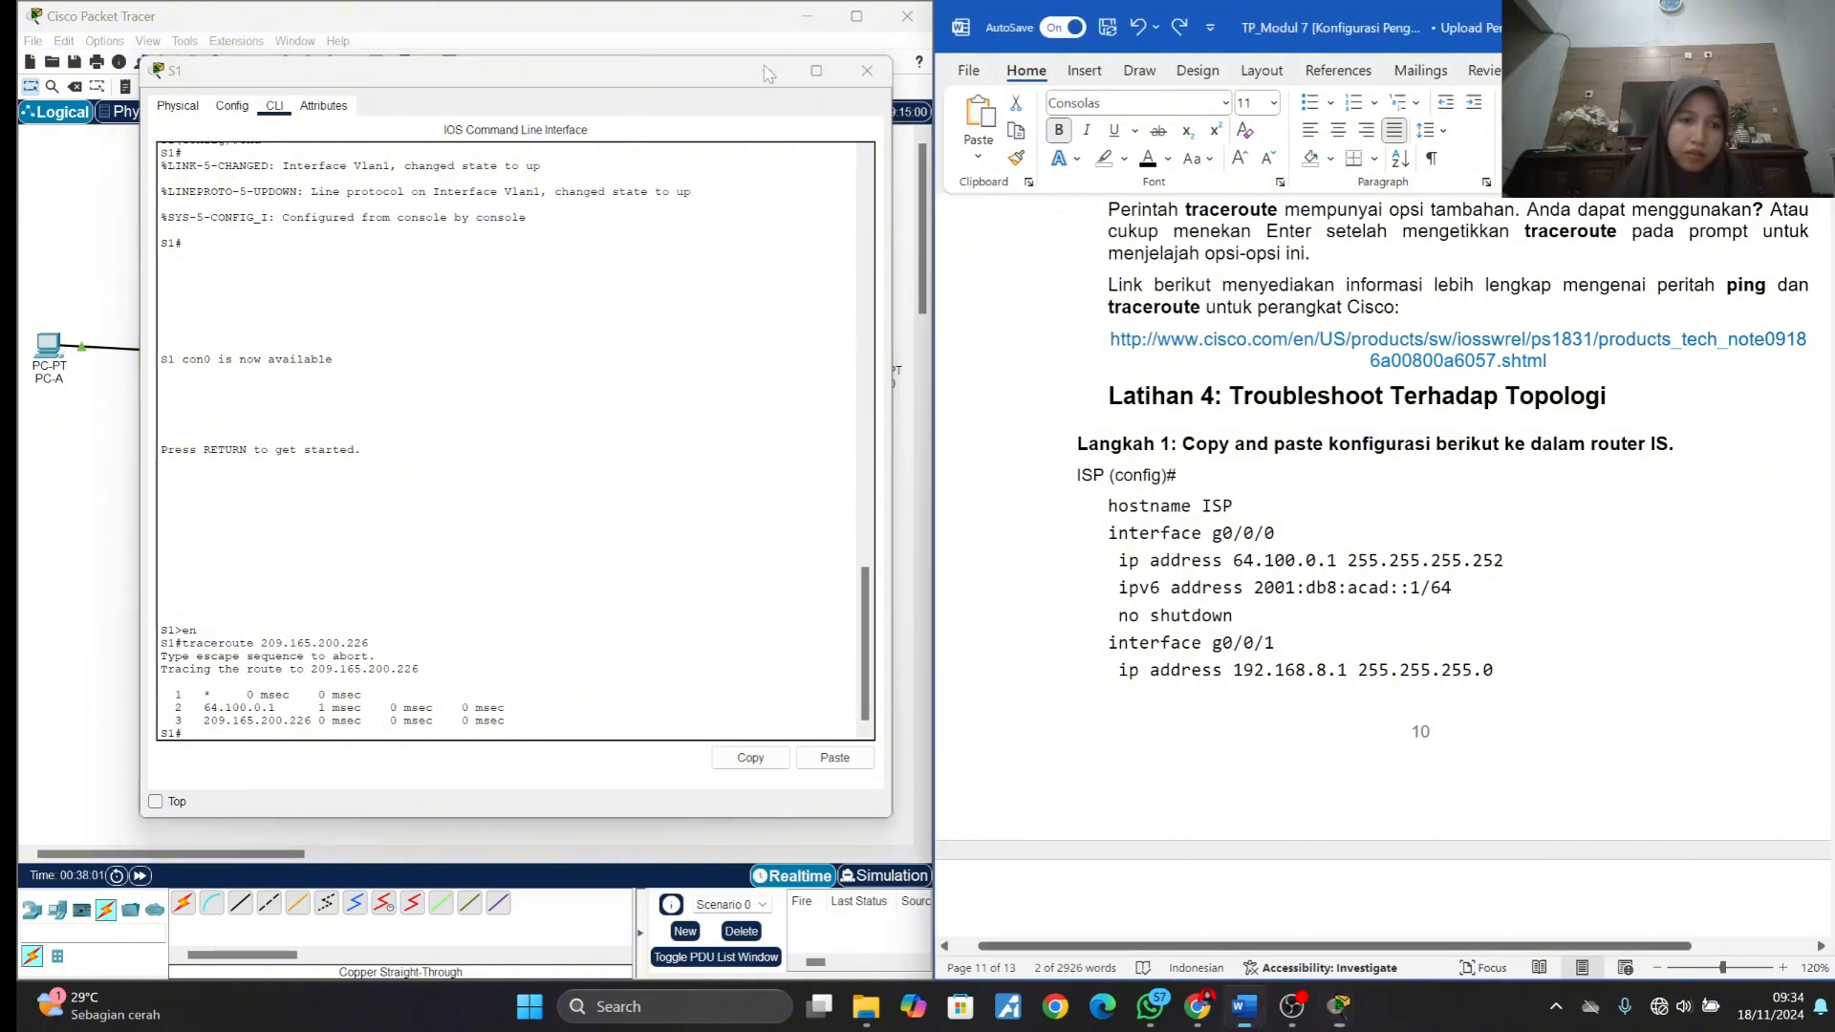
left_click(687, 358)
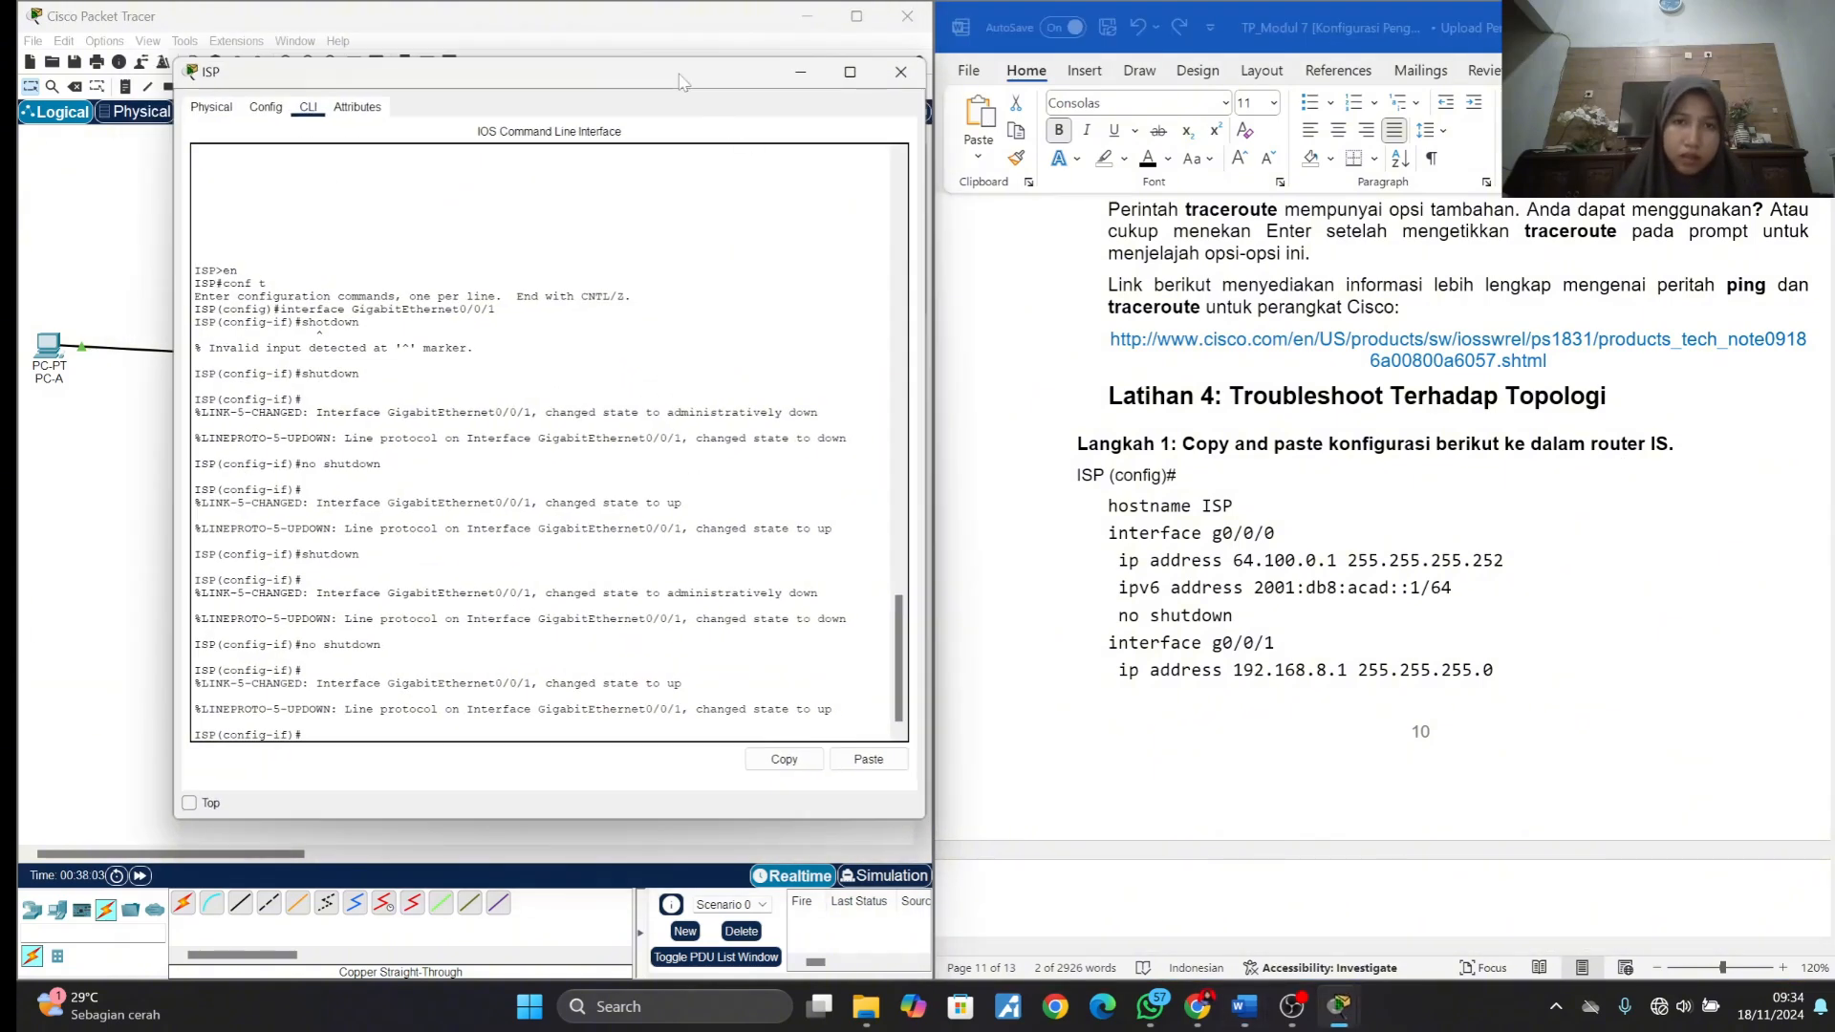
left_click_drag(674, 78, 596, 57)
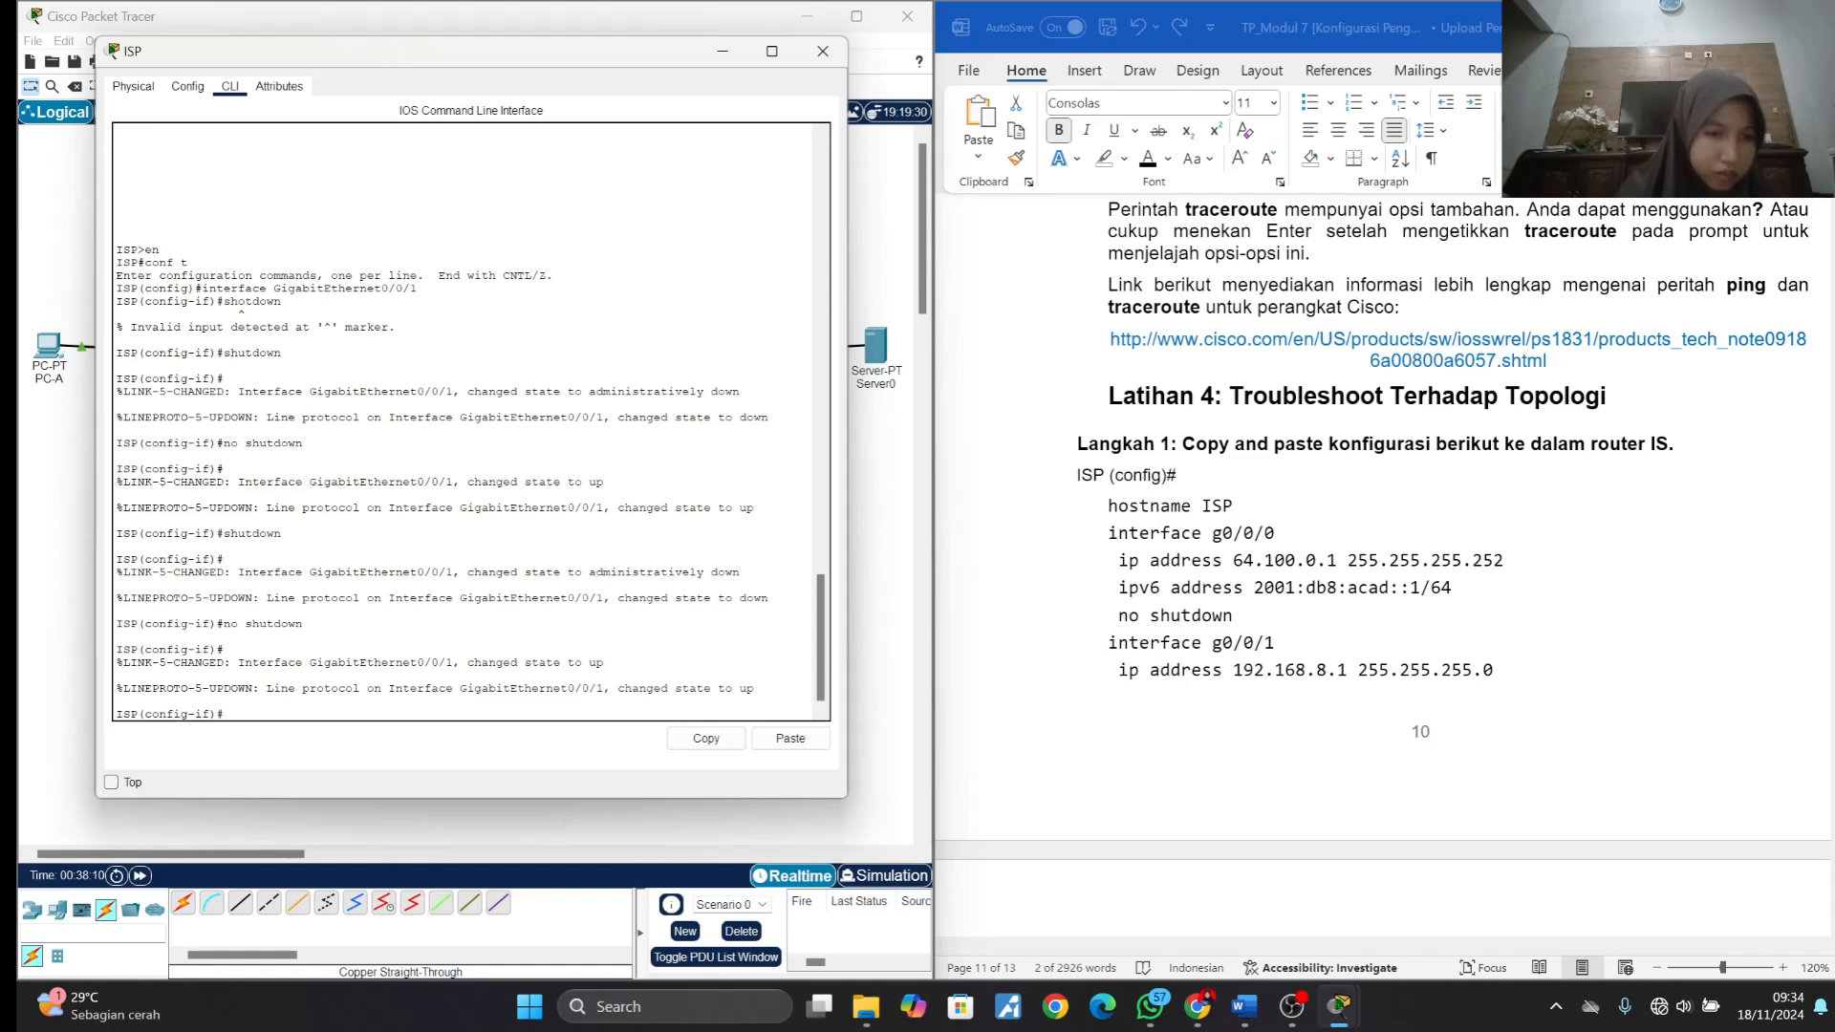
type("exit")
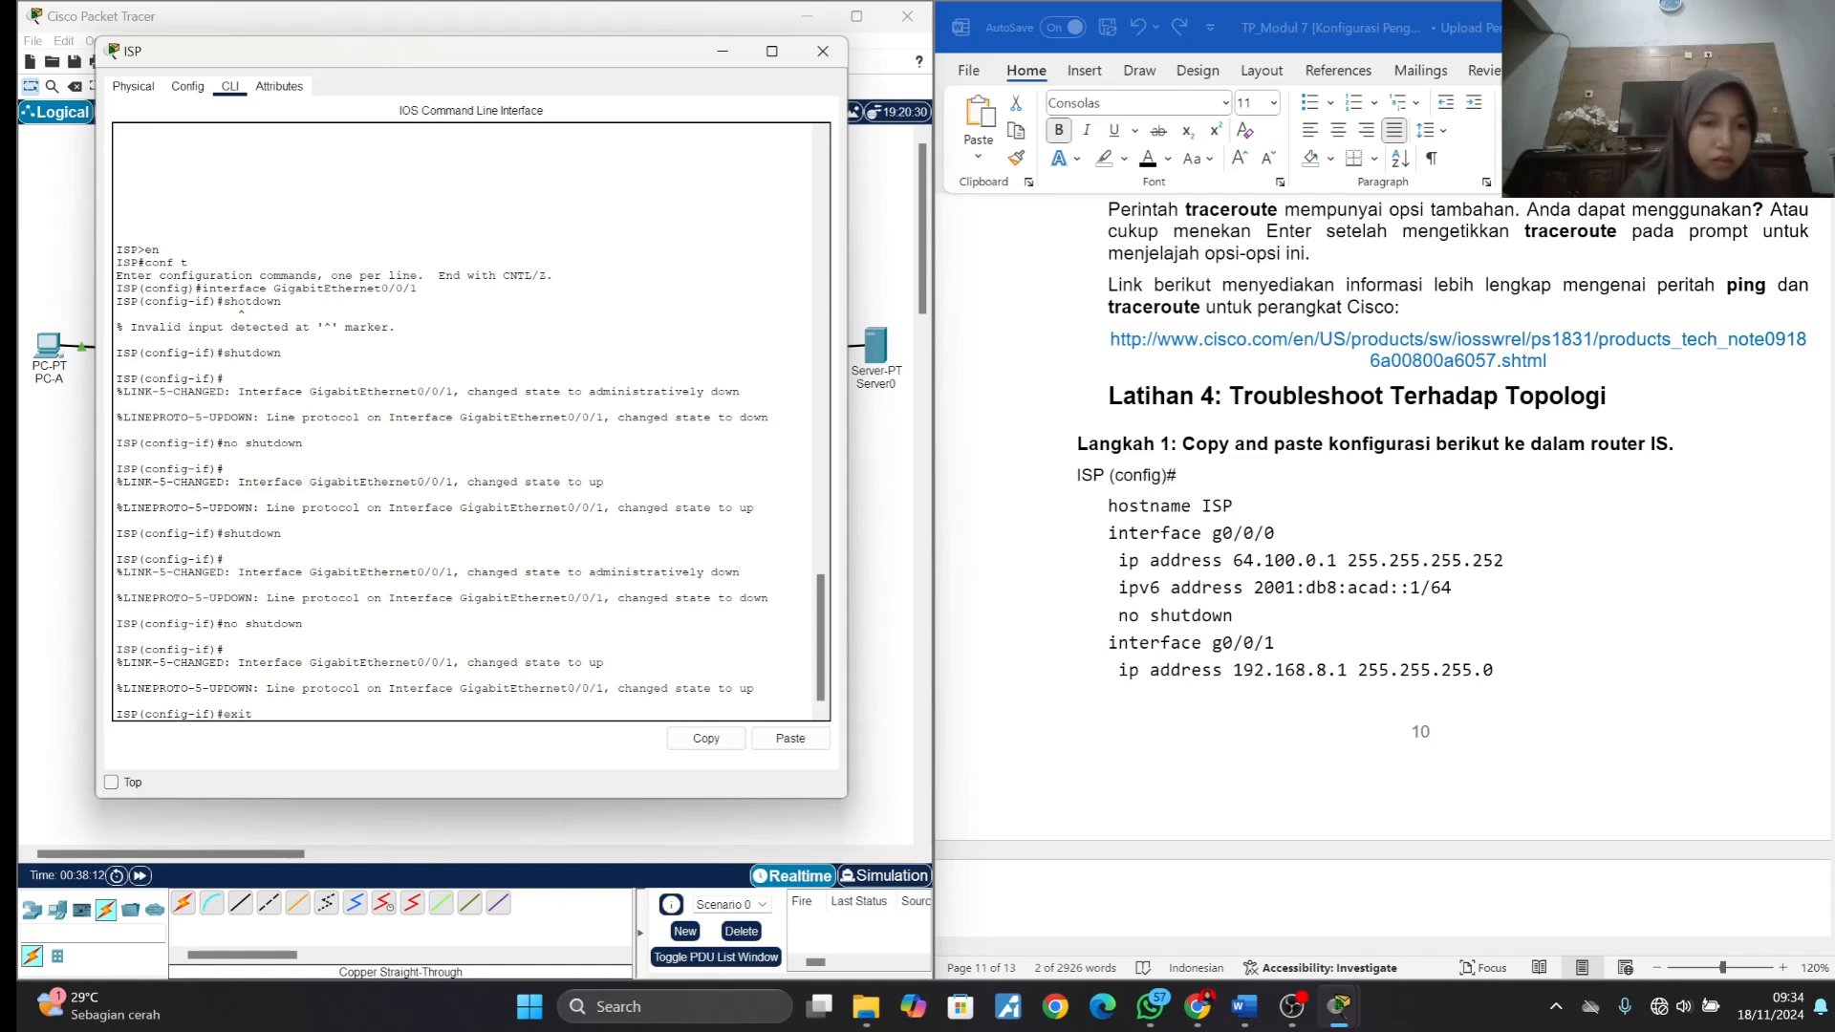
key("Return")
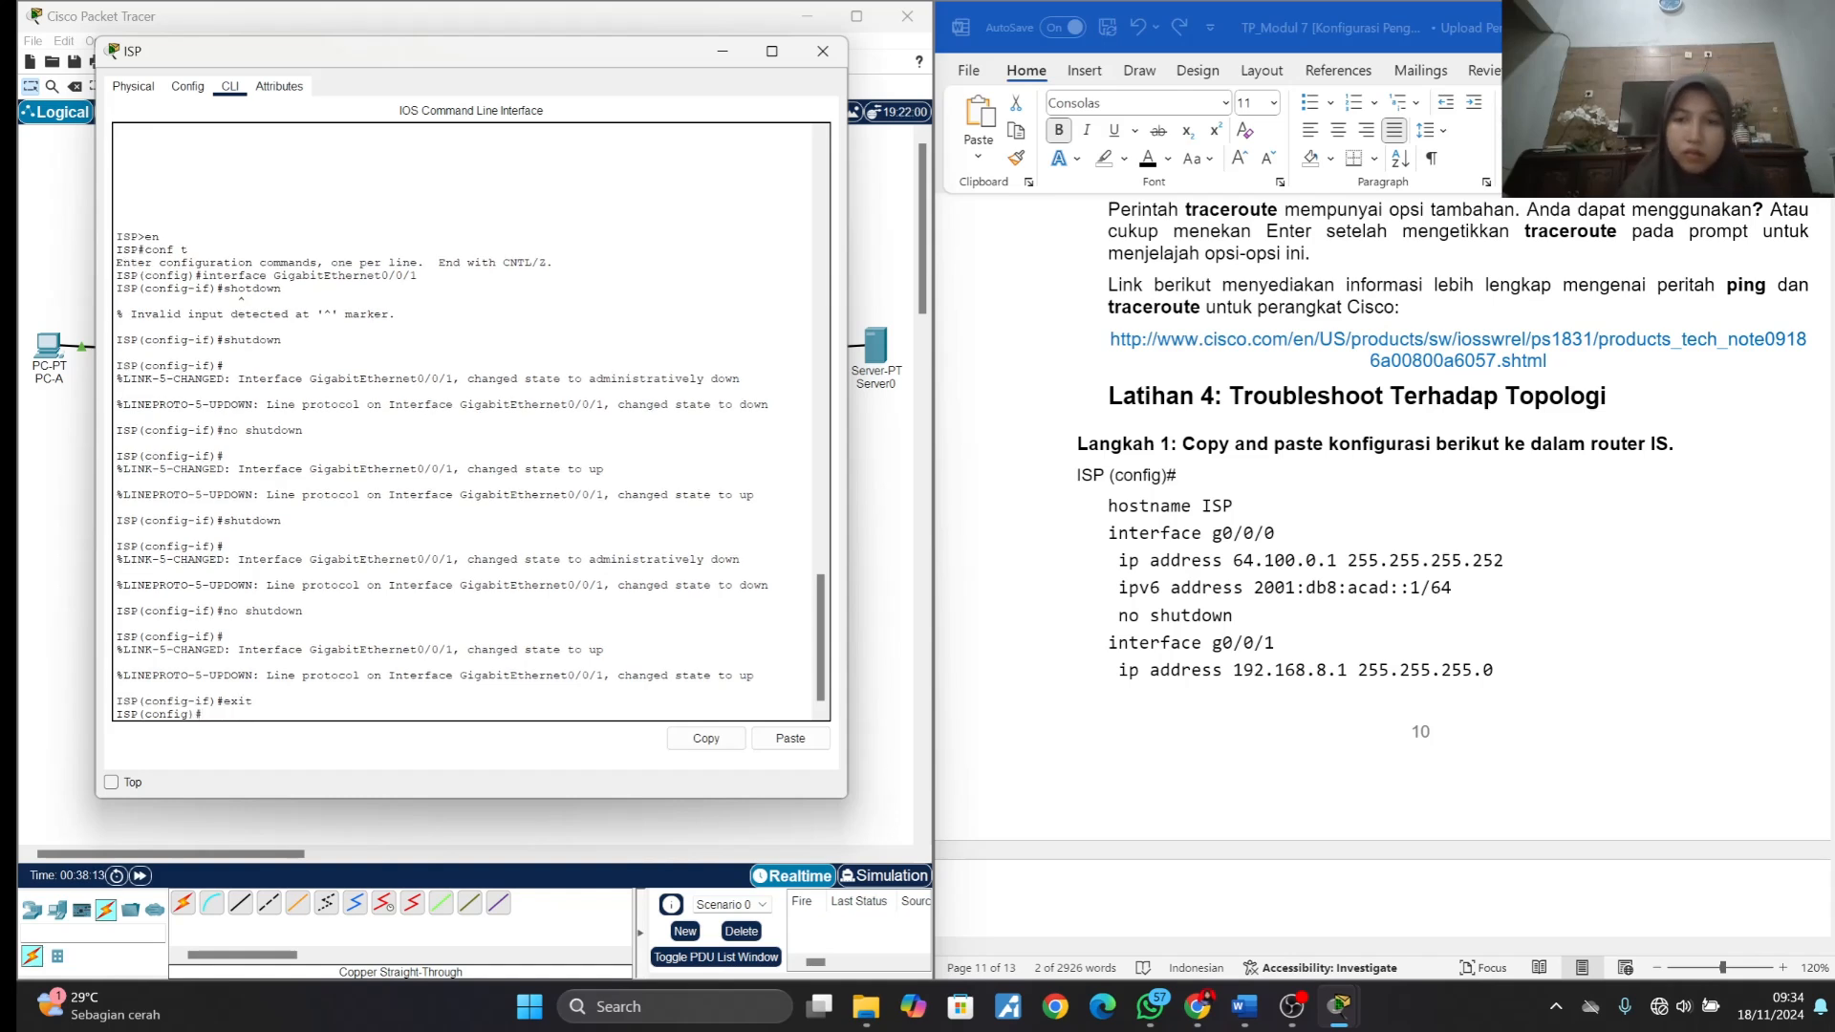
- Apply the complete Latihan 4 Langkah 1 configuration from the document to ISP, from hostname ISP through end, covering interfaces g0/0/0 and g0/0/1
scroll(1168, 671, "down", 3)
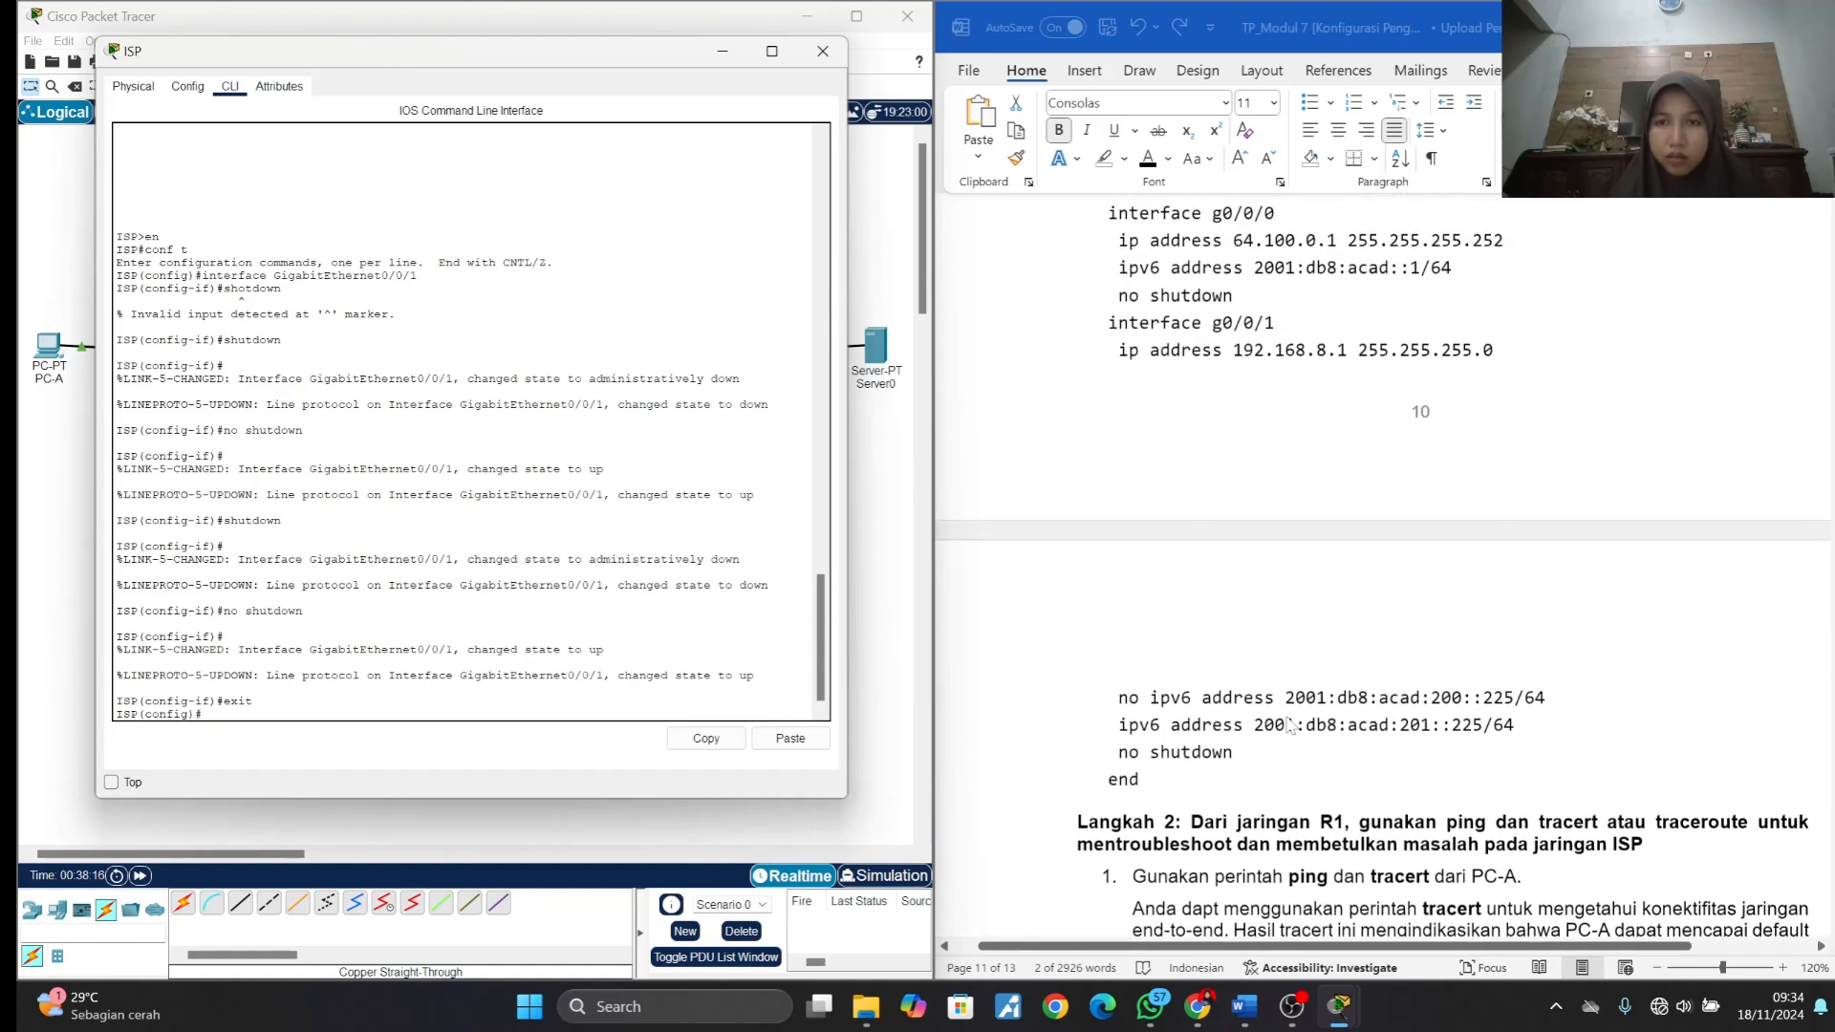
scroll(1263, 618, "up", 1)
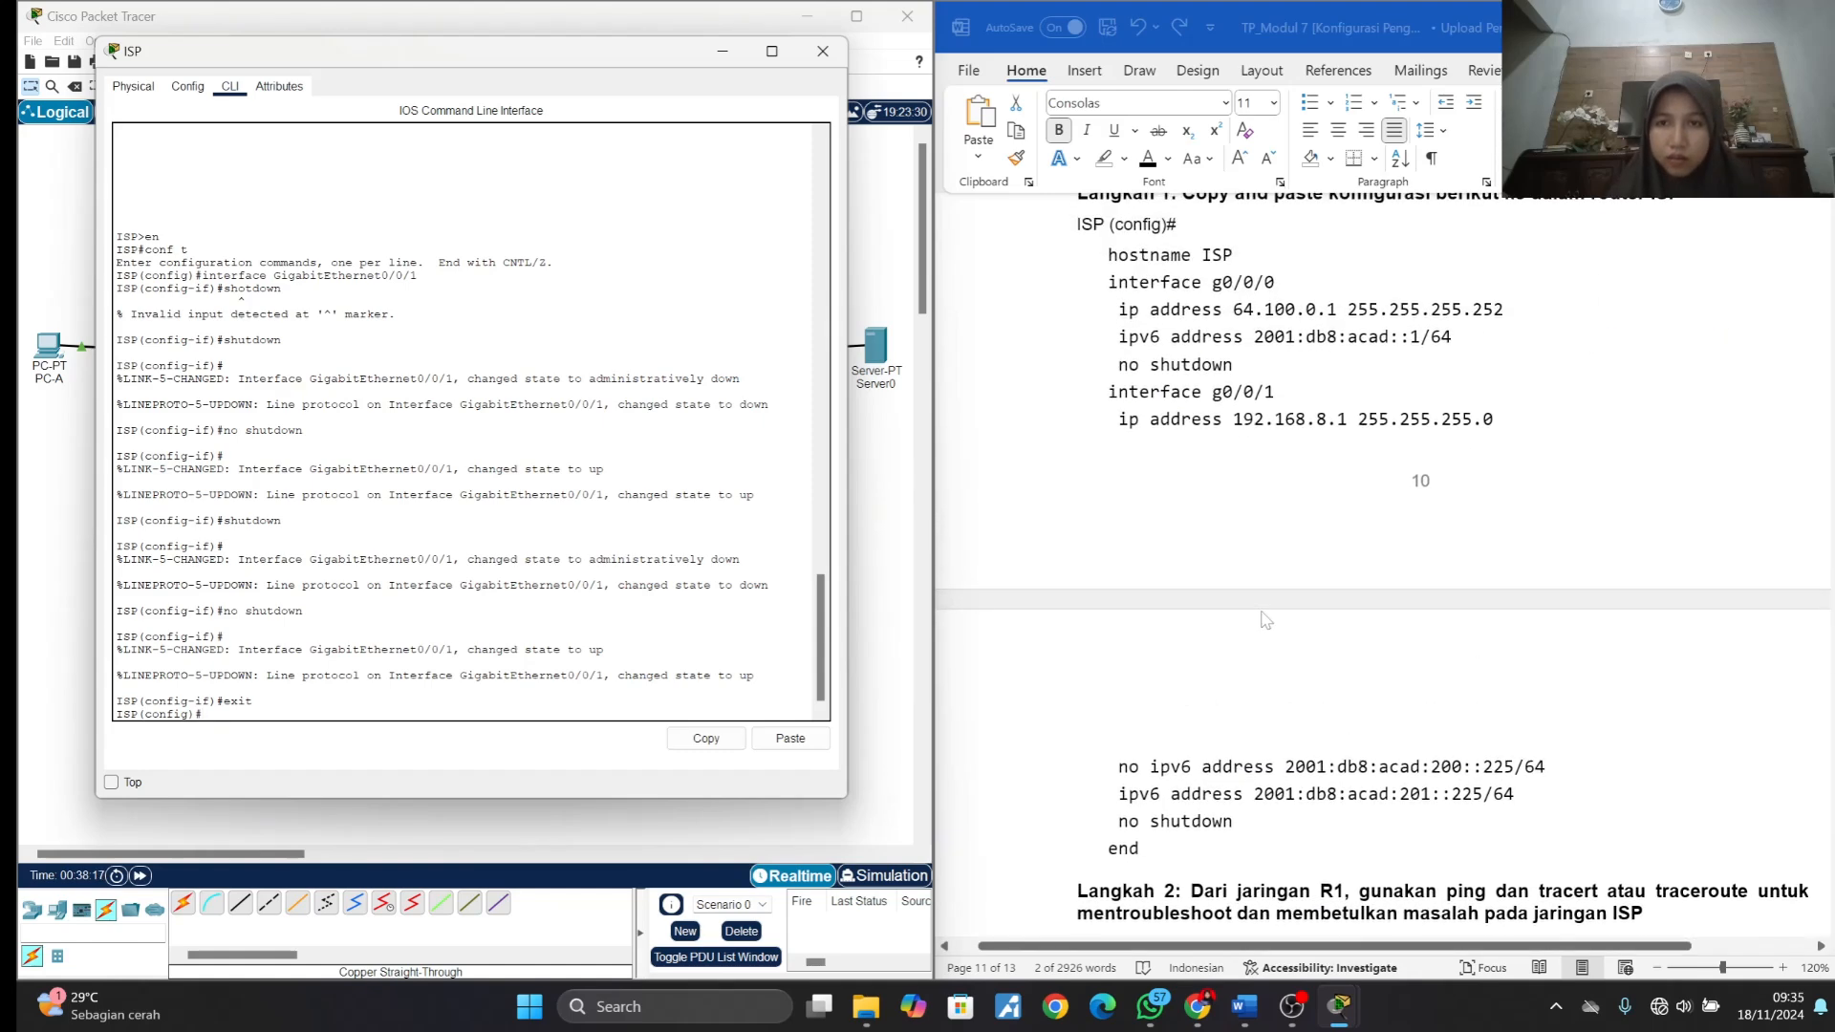
left_click(1117, 266)
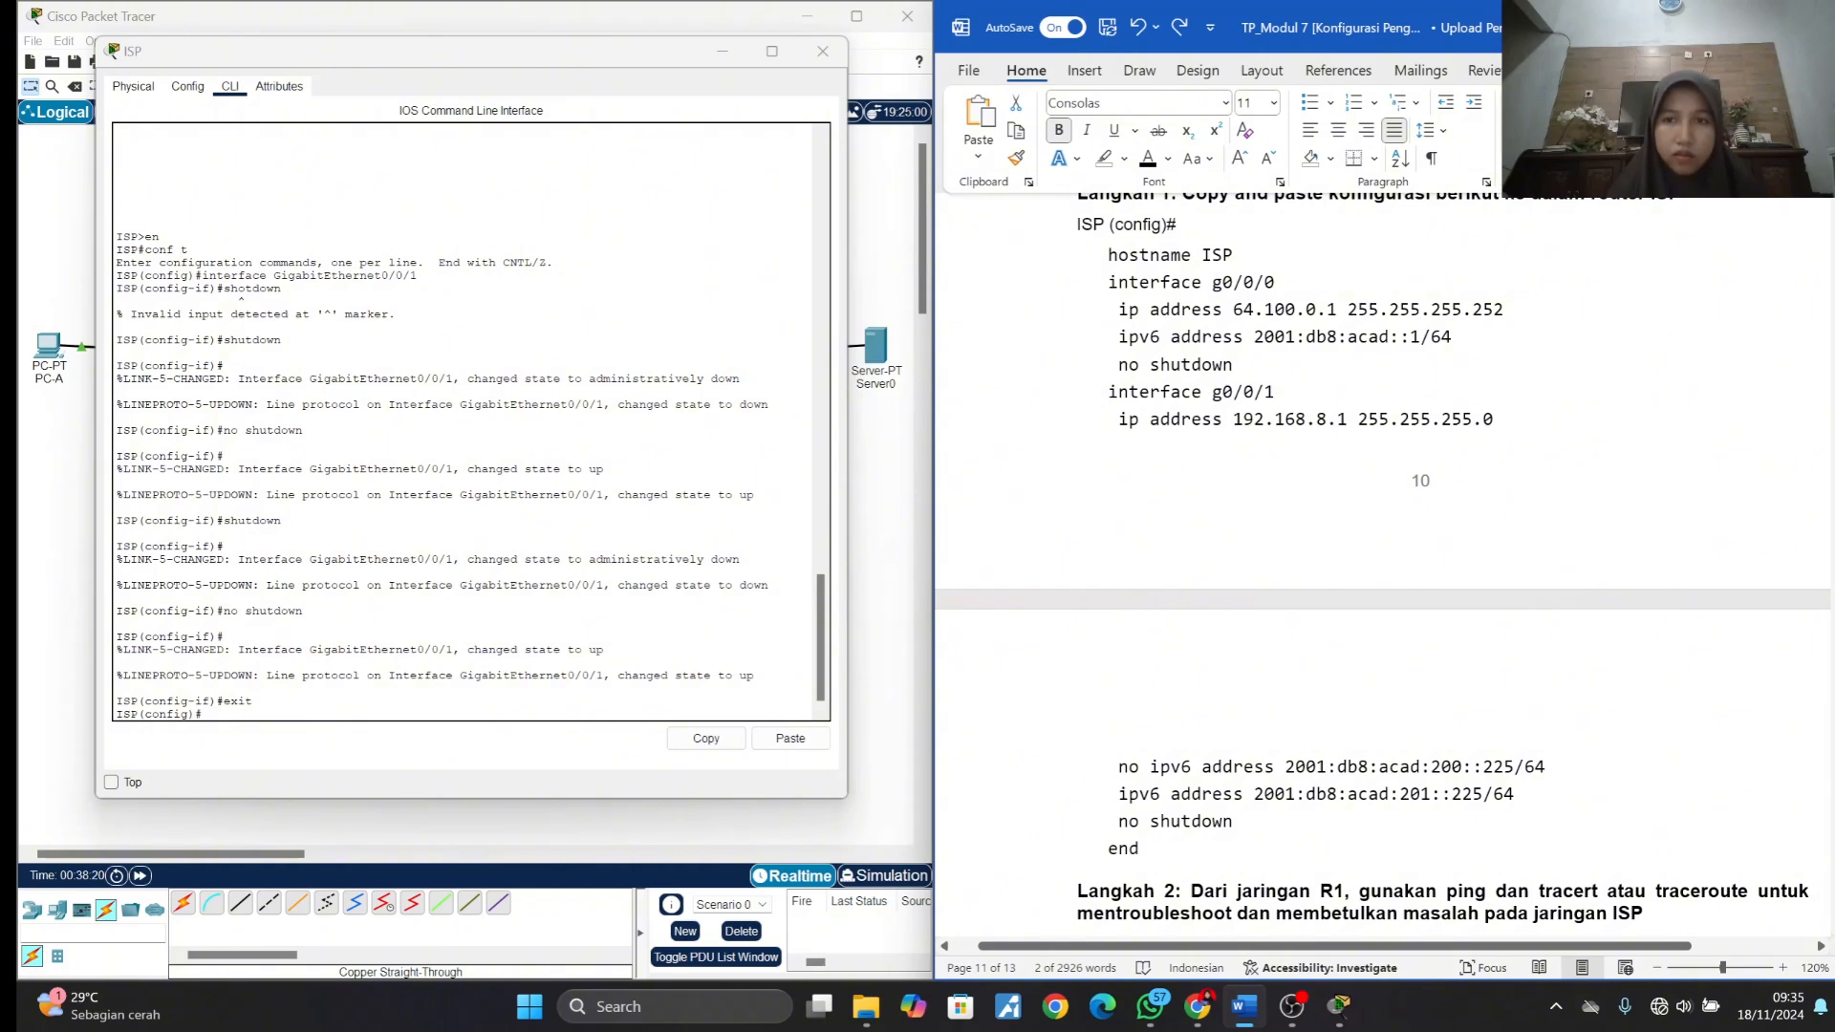
left_click_drag(1109, 256, 1174, 861)
key("ctrl+c")
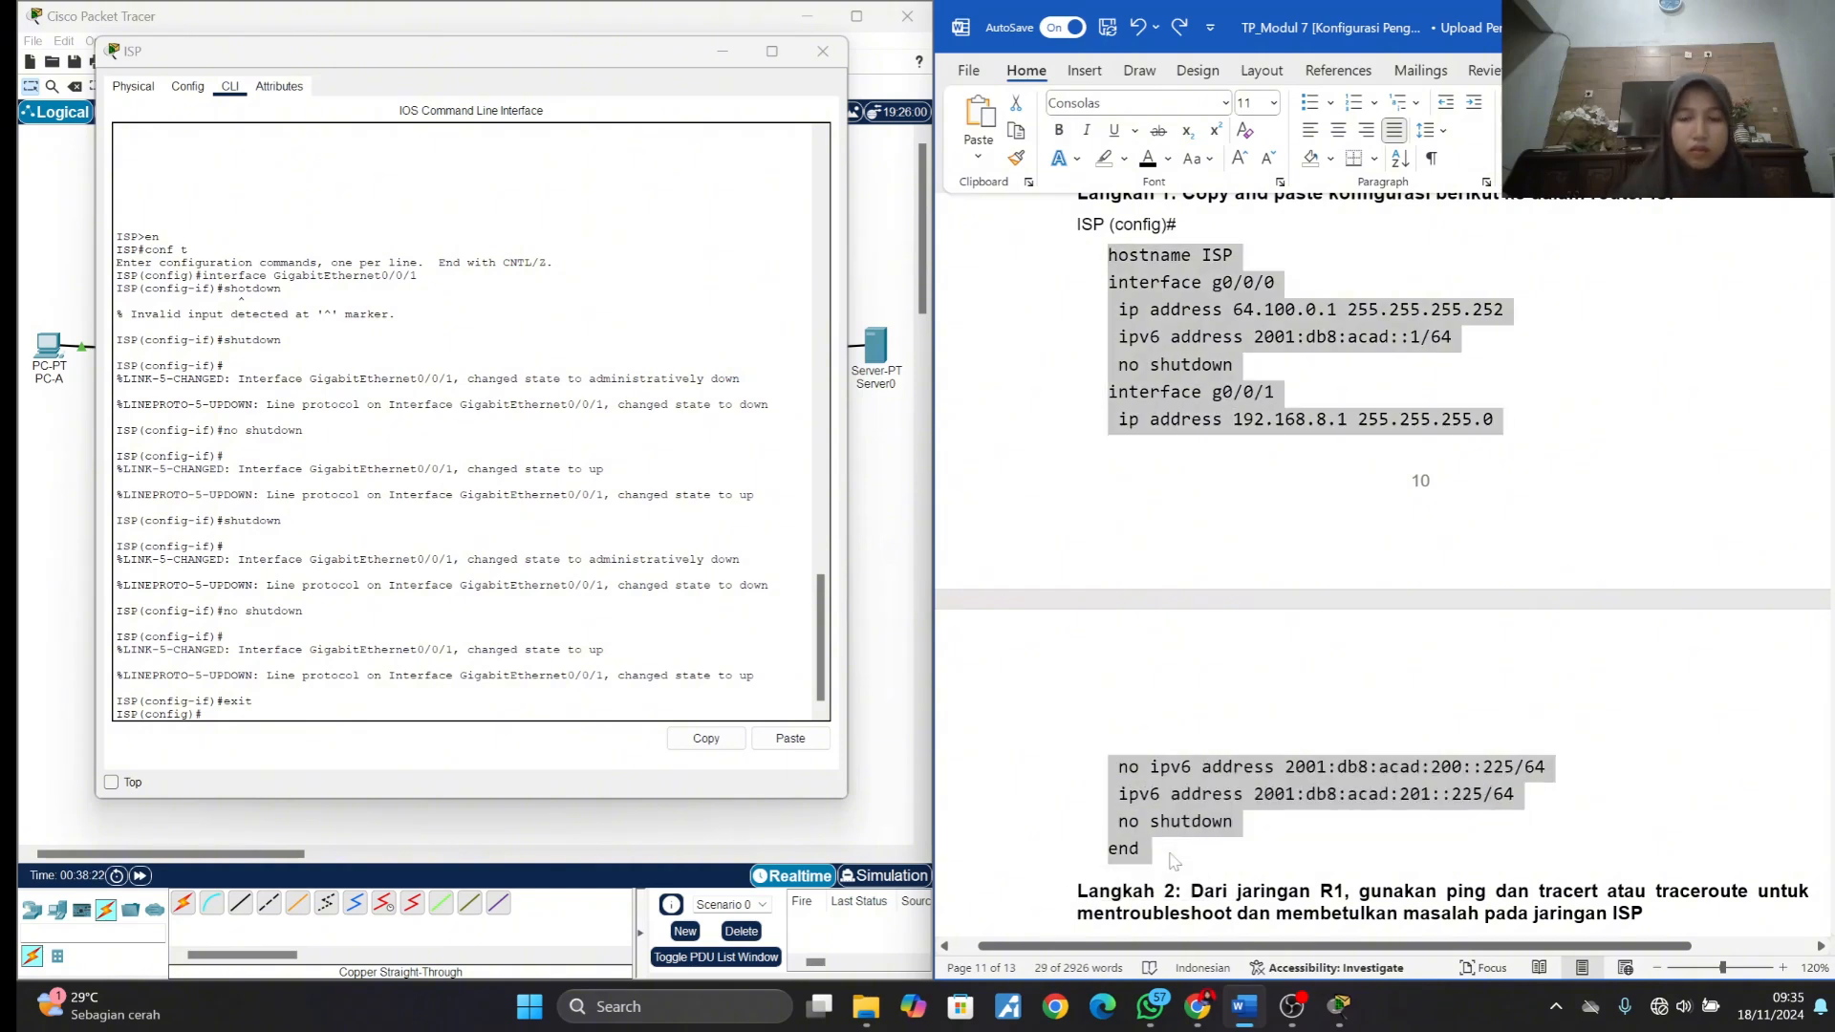
left_click(266, 712)
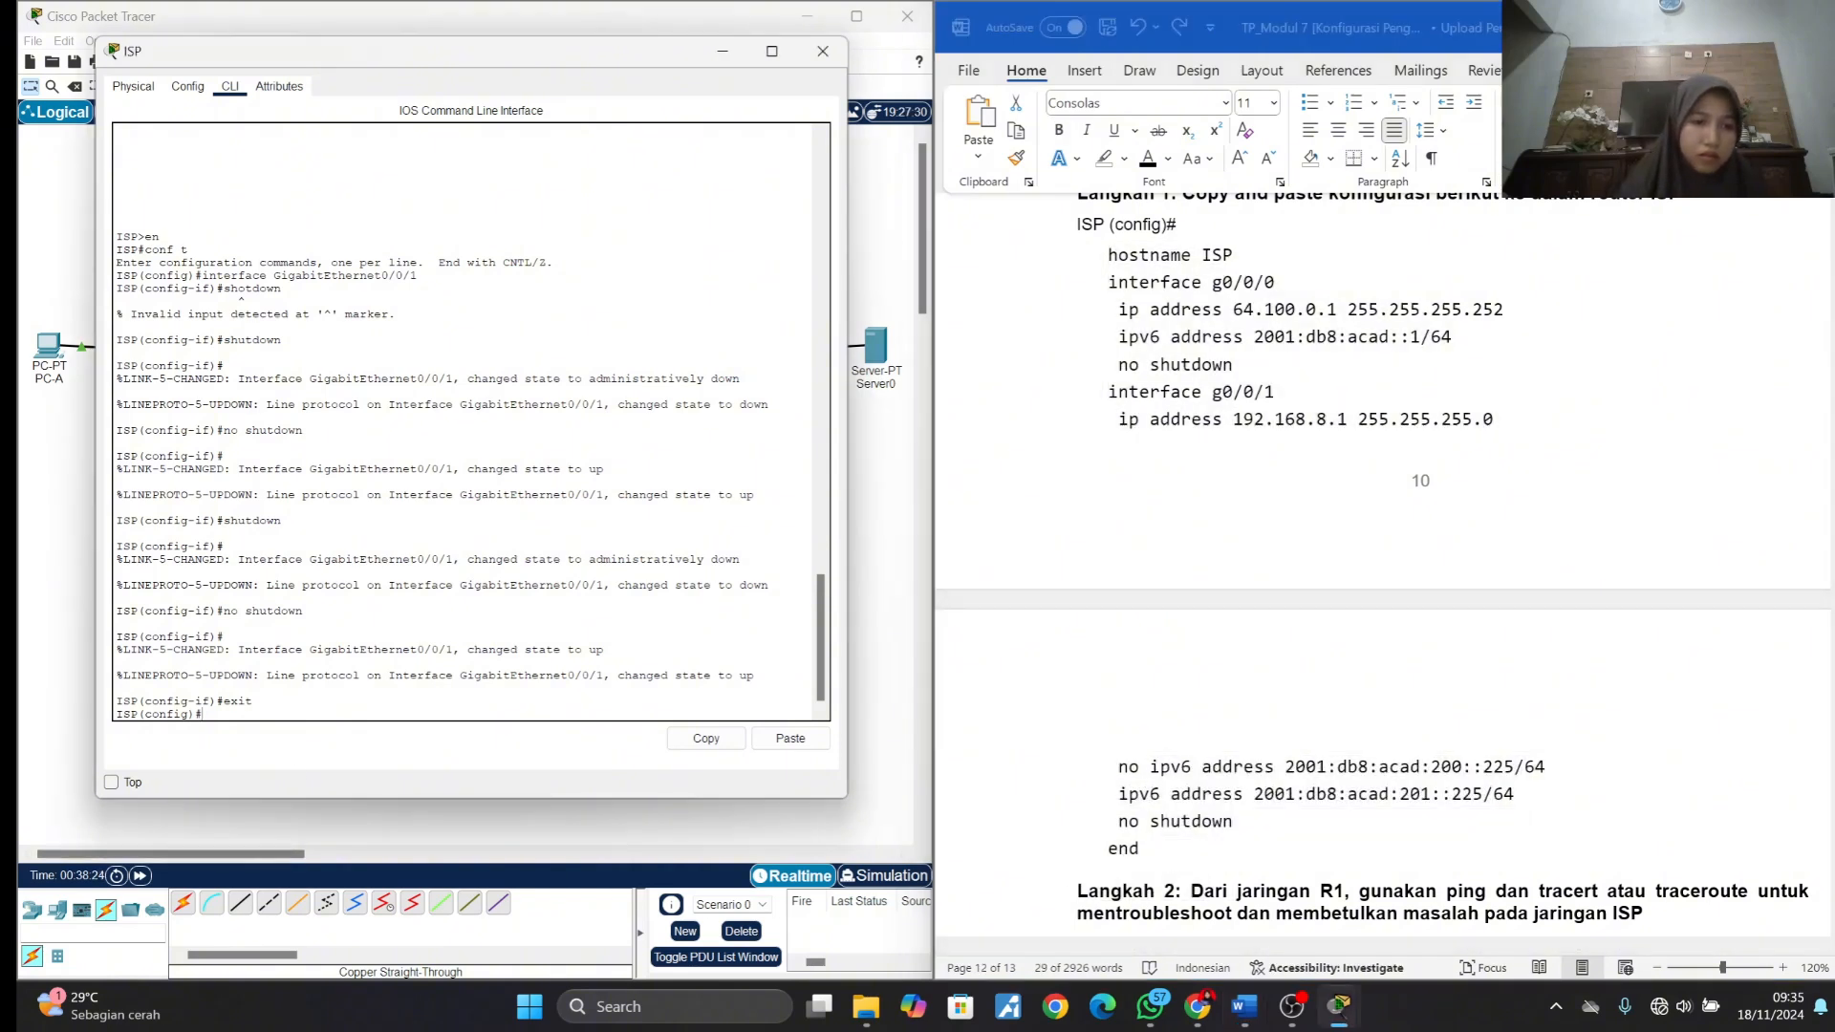
right_click(255, 718)
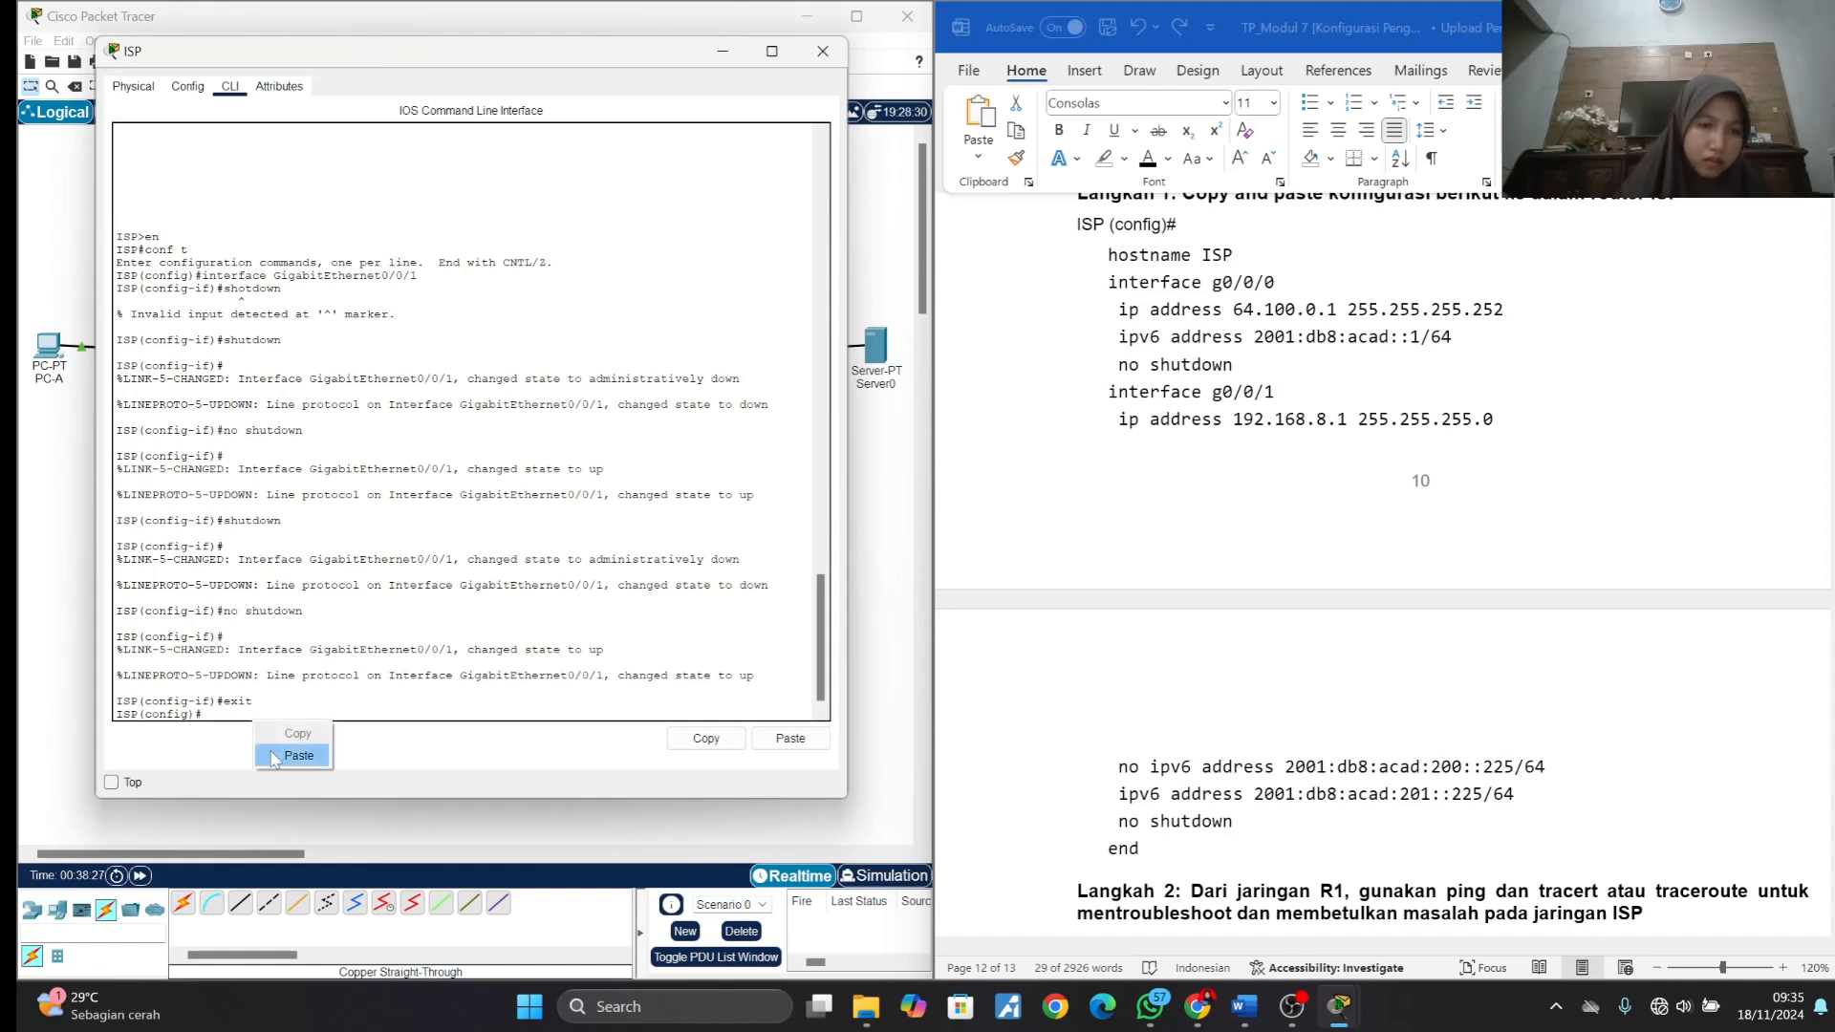
left_click(287, 755)
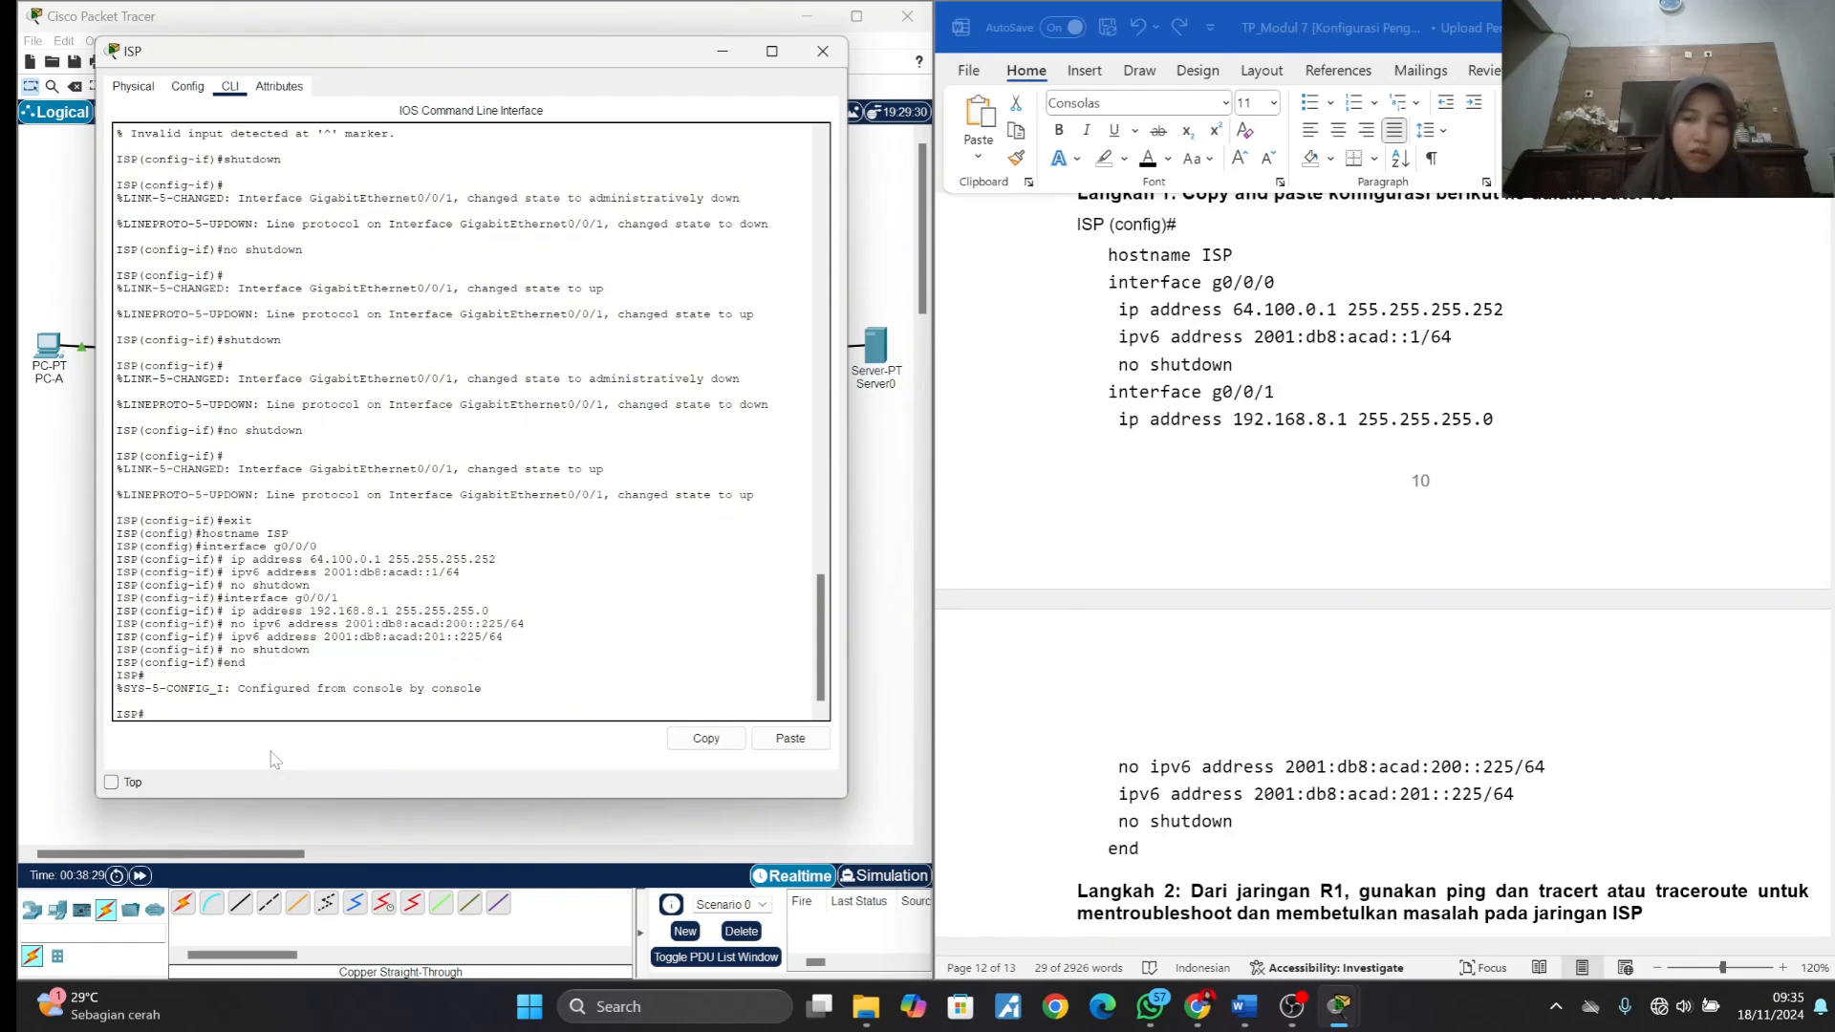
- Put ISP's window away and read the Langkah 2 troubleshooting instructions, checking gateway 192.168.1.1, ISP address 64.100.0.1 and the listed hop addresses
scroll(1192, 626, "down", 3)
scroll(1192, 626, "down", 1)
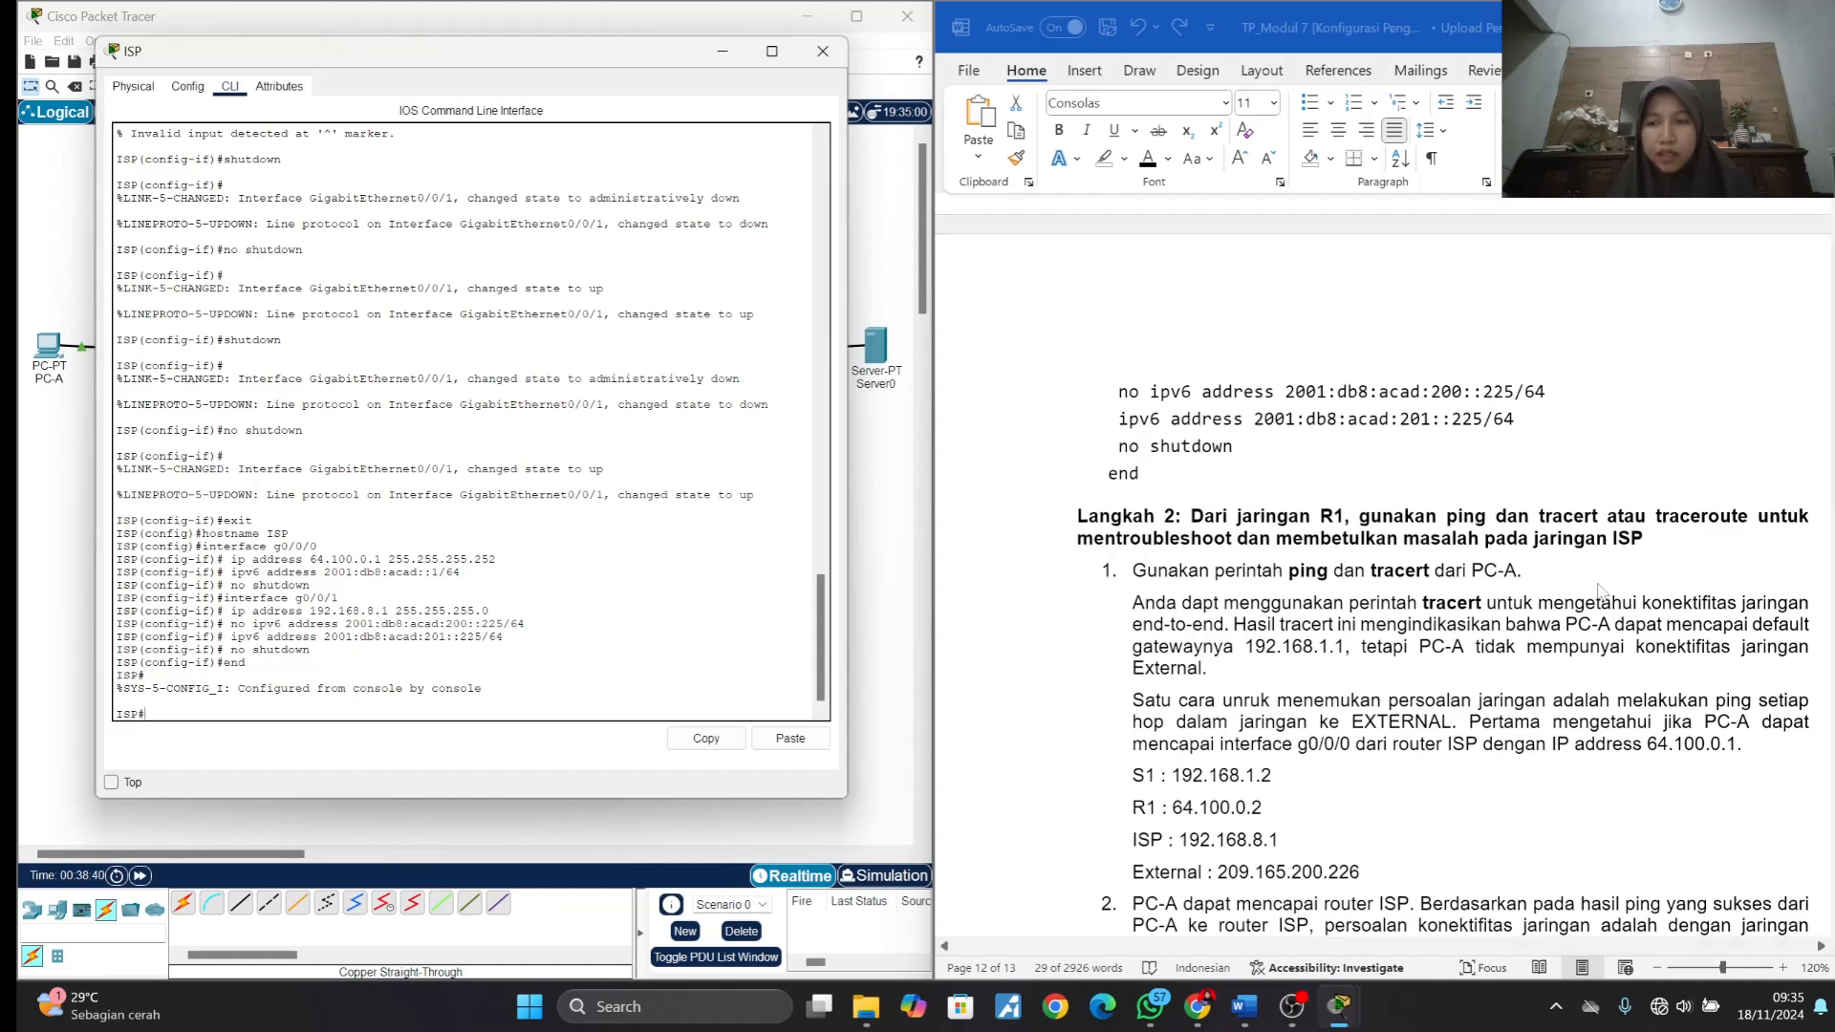
scroll(1598, 589, "down", 2)
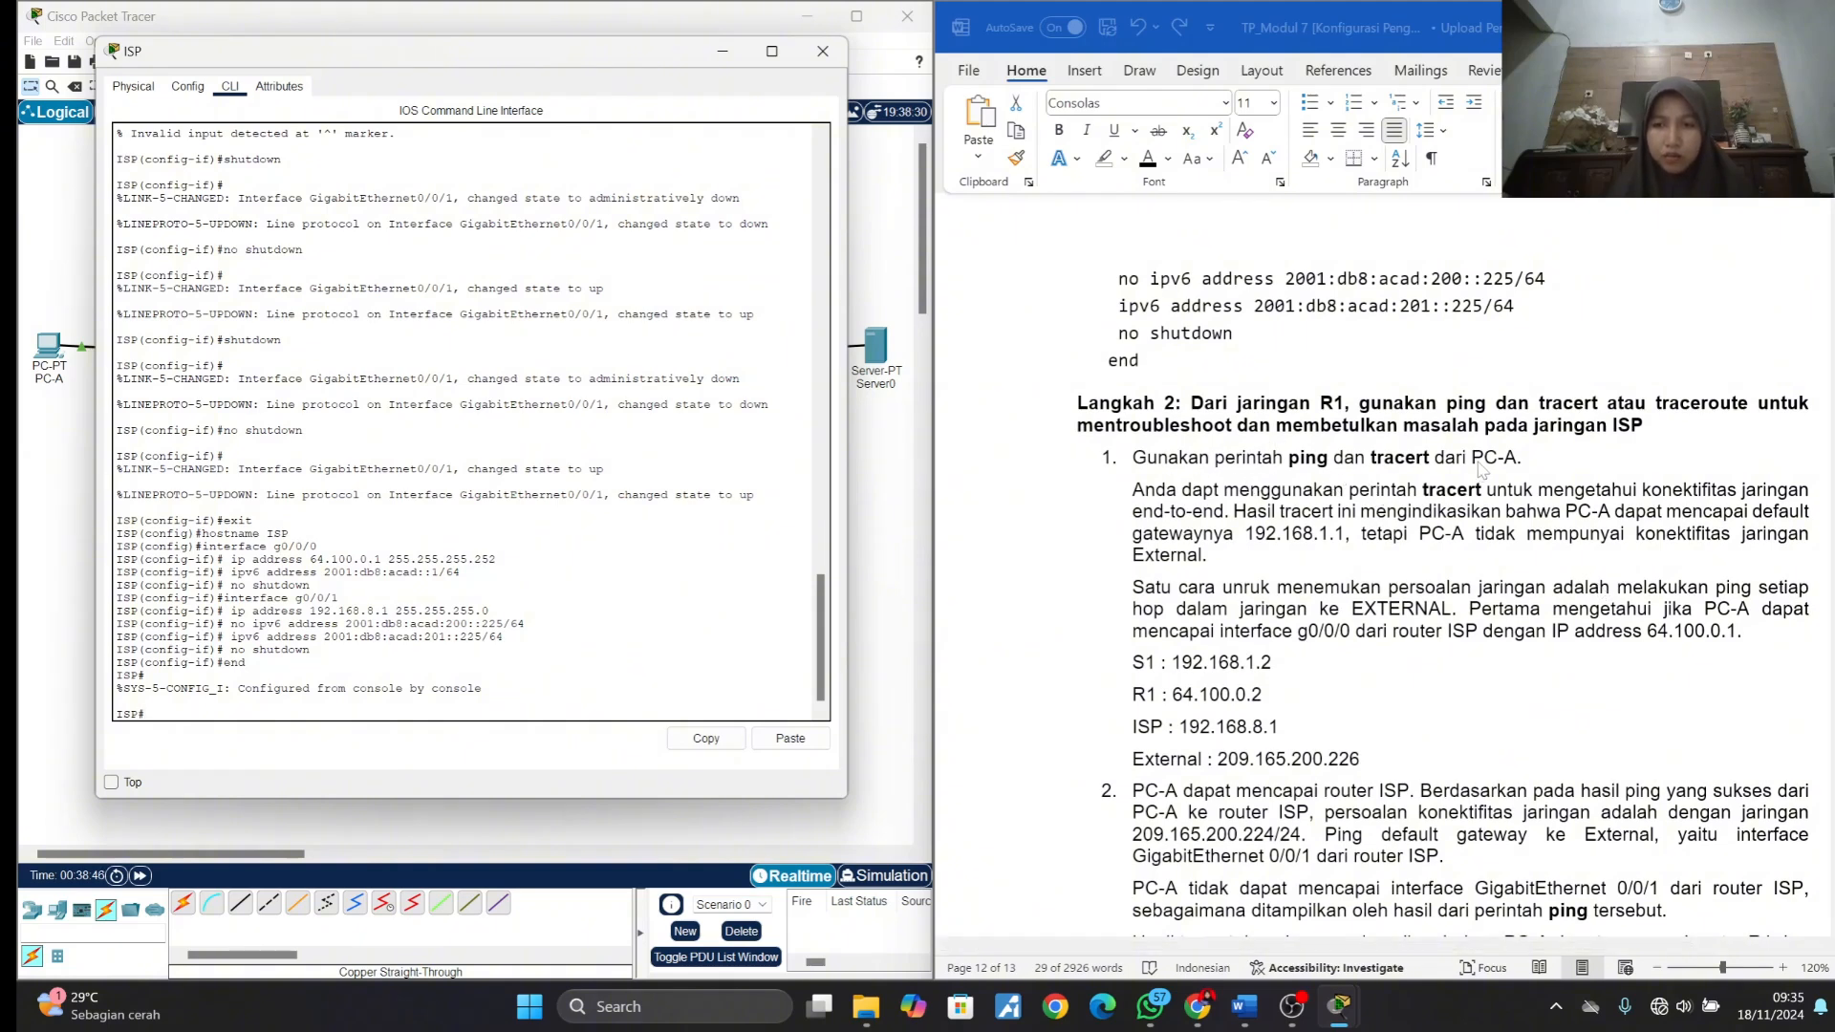
left_click(724, 51)
left_click(1210, 458)
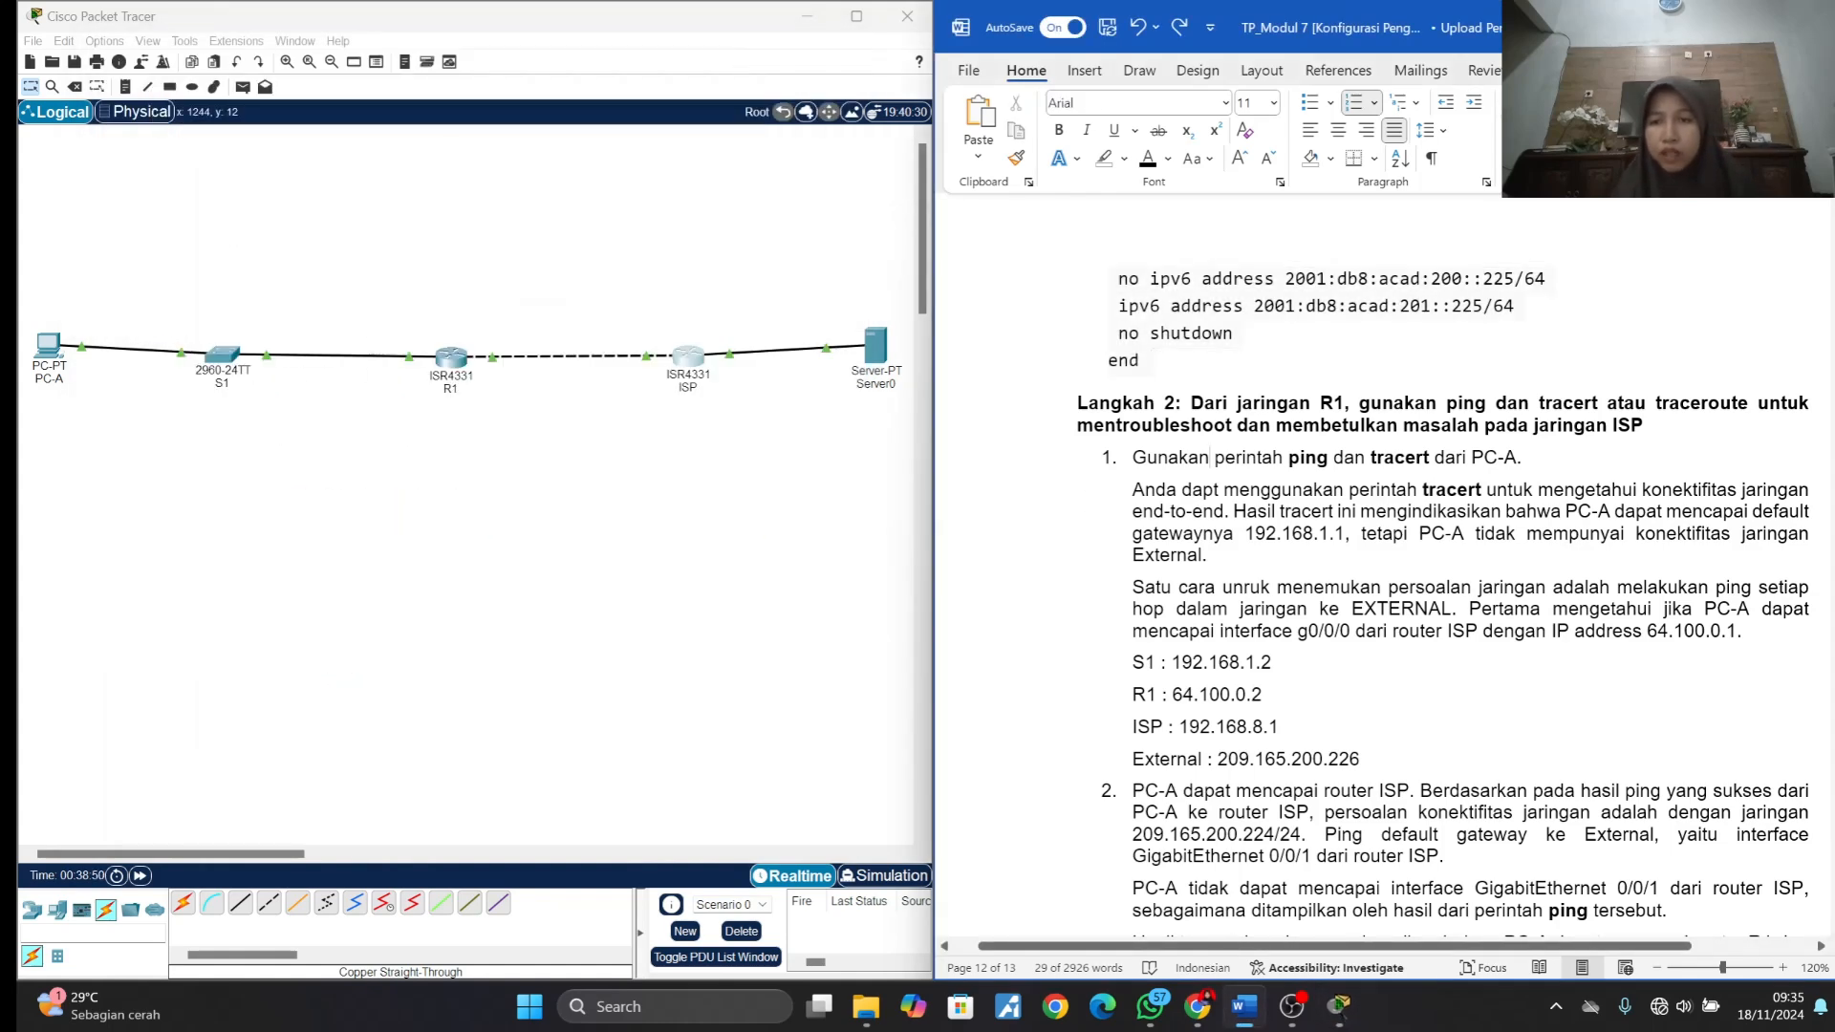
scroll(1210, 458, "down", 2)
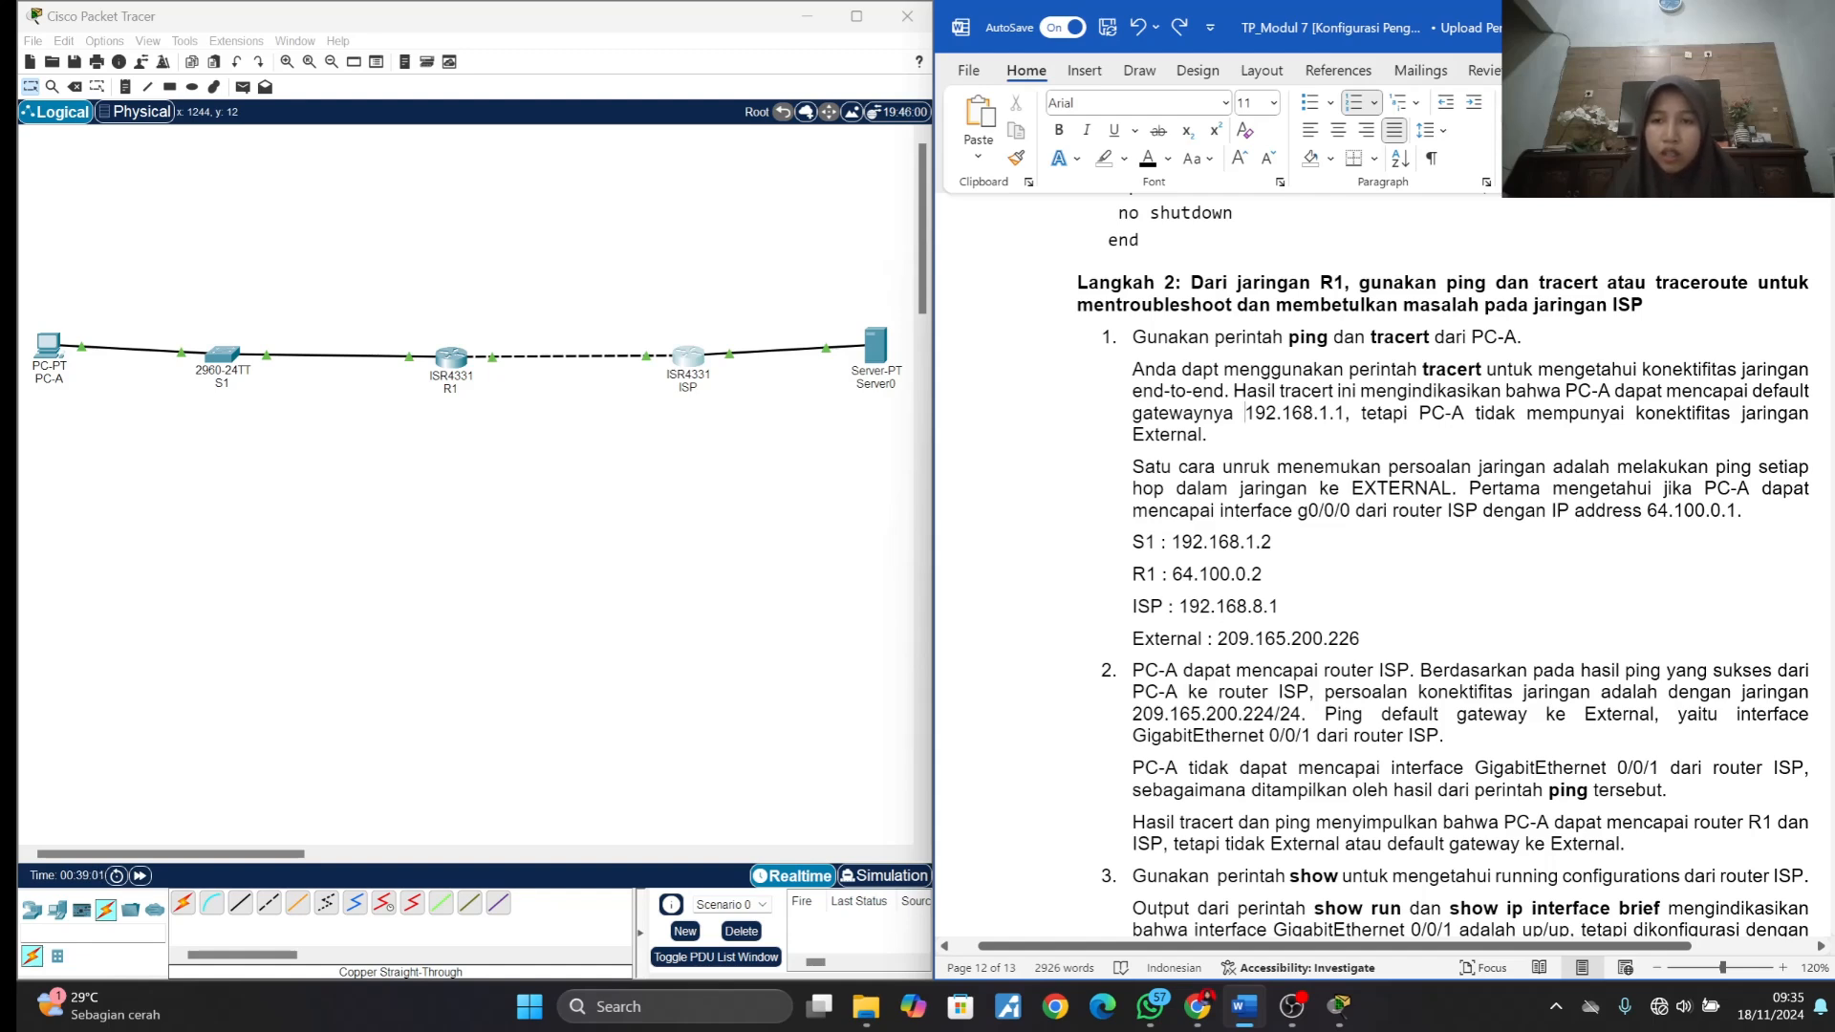
left_click_drag(1245, 413, 1330, 421)
left_click(1433, 415)
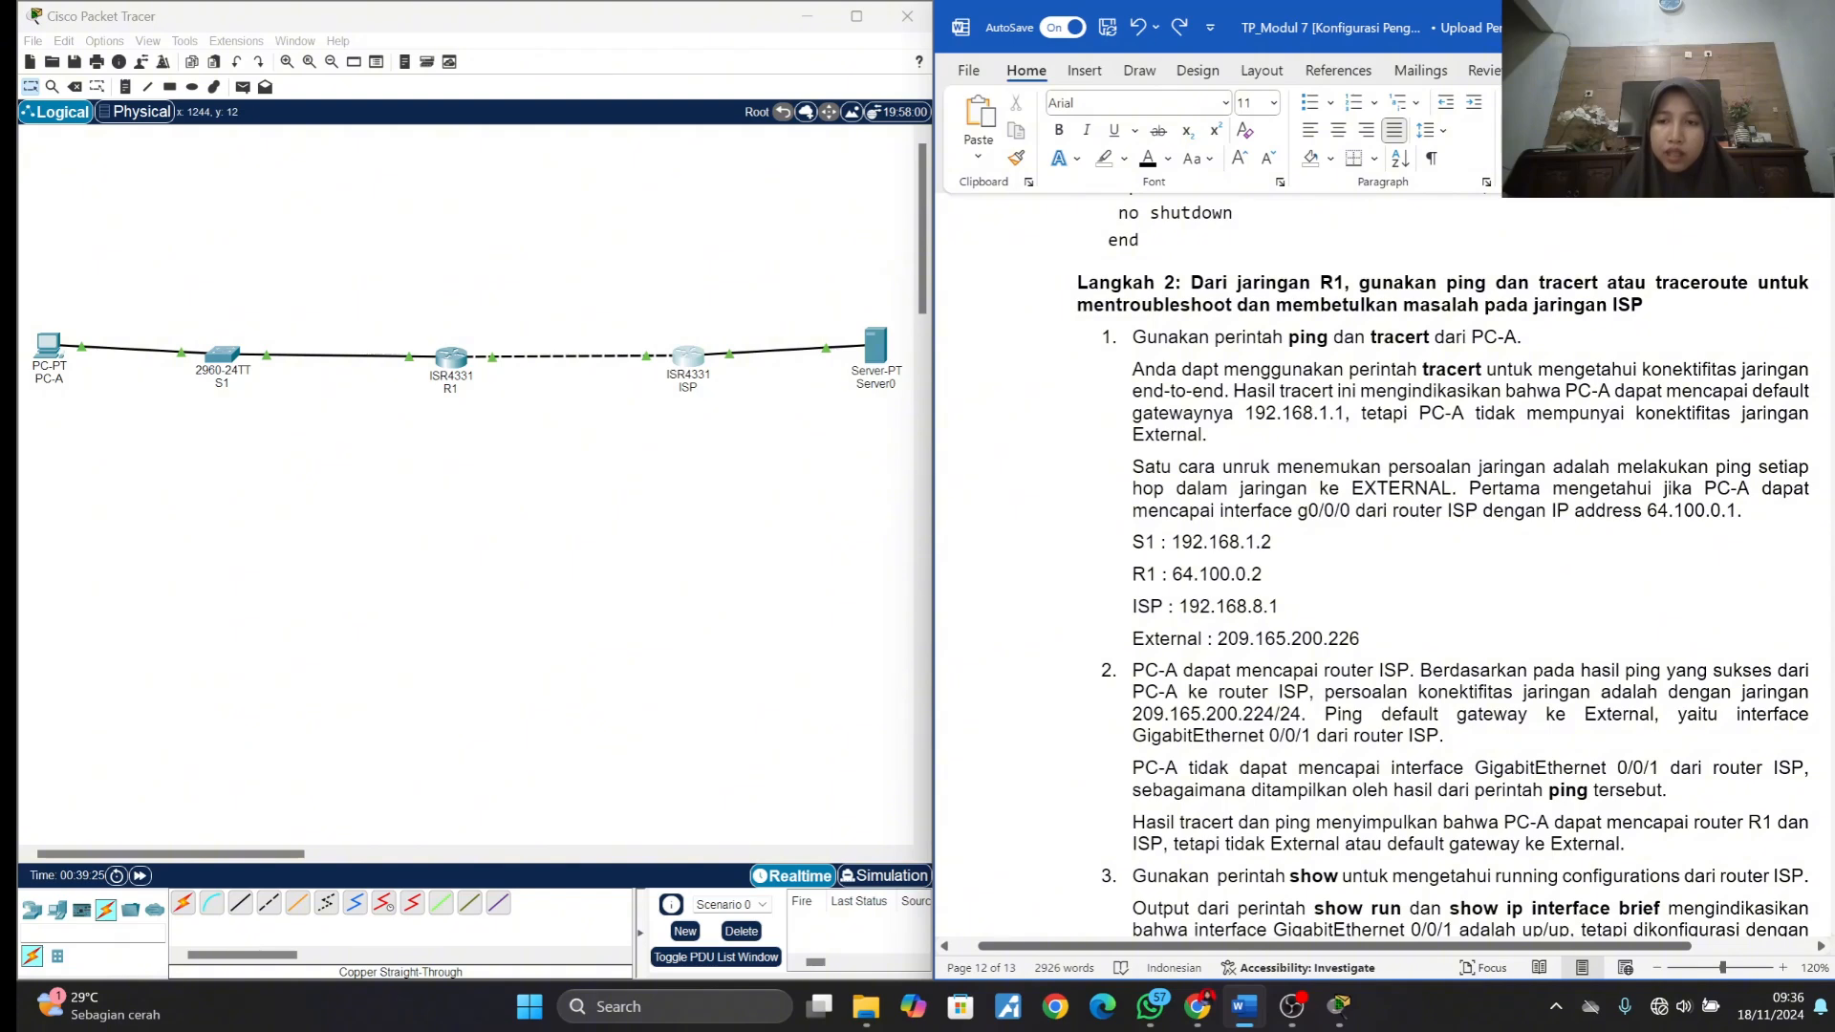
left_click_drag(1660, 512, 1773, 533)
left_click(1773, 533)
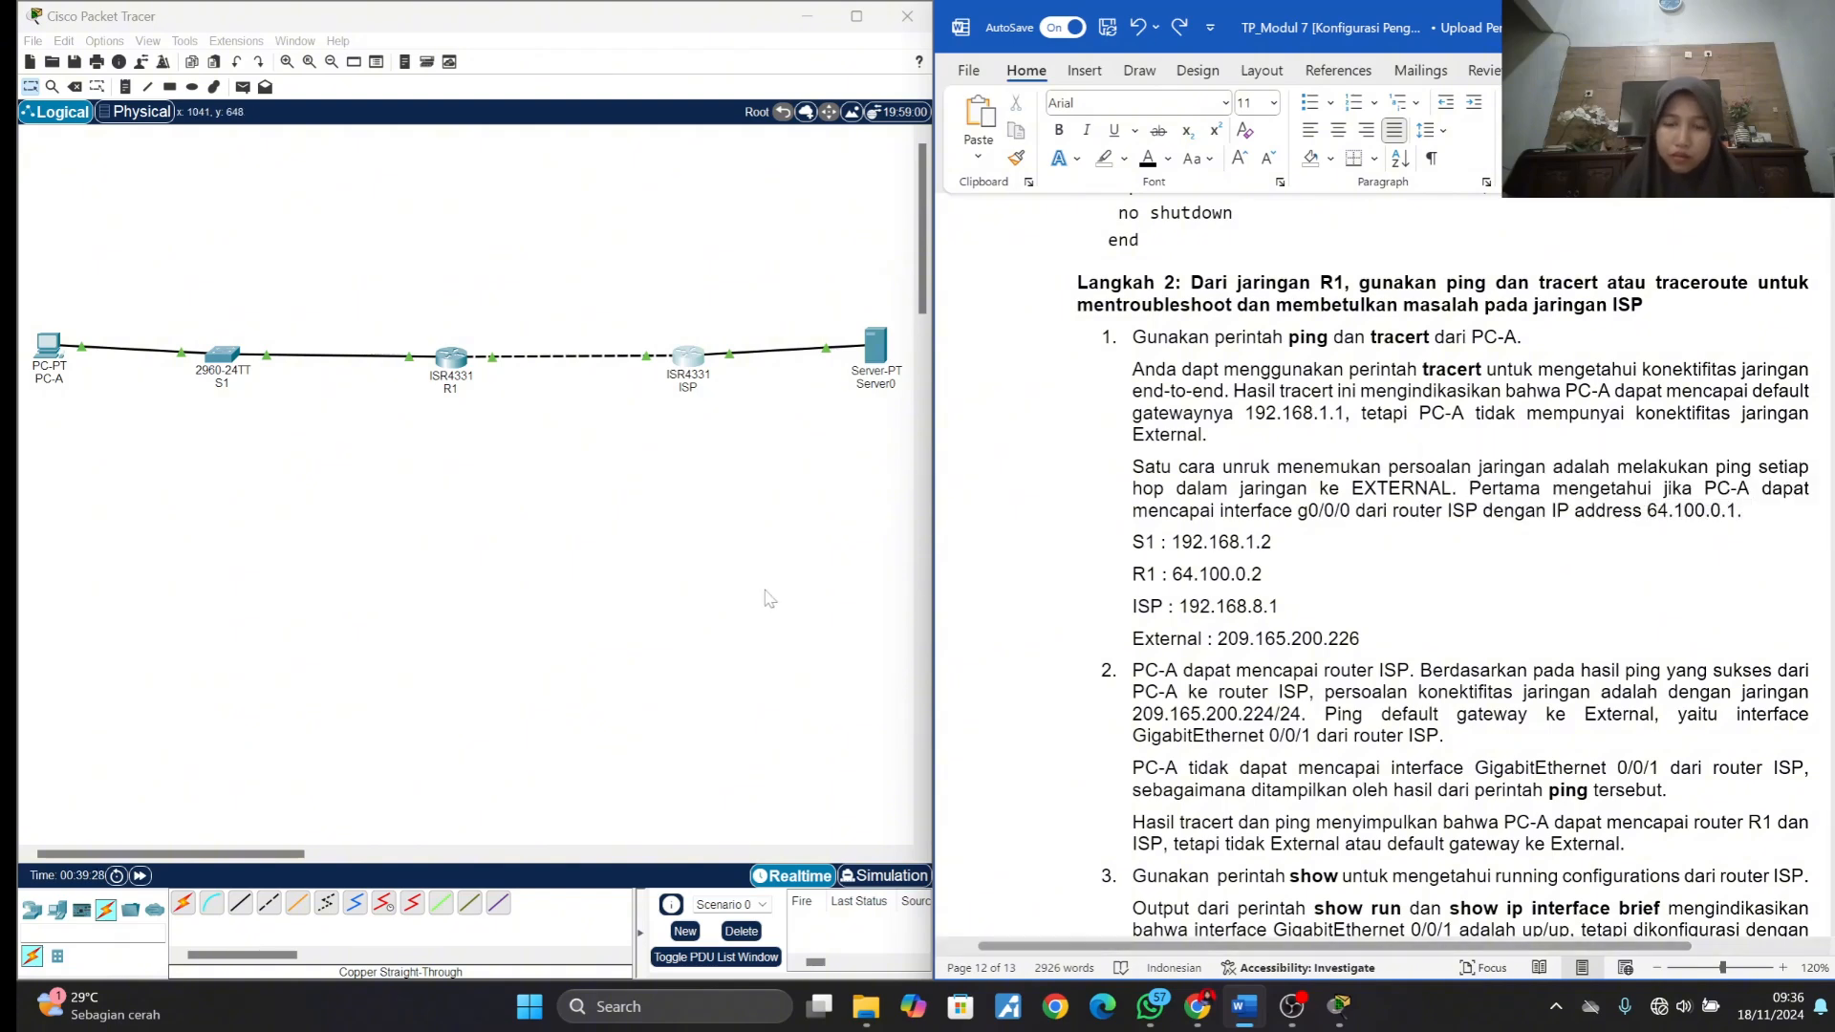
- Ping S1 at 192.168.1.2 from PC-A's command prompt
left_click(46, 344)
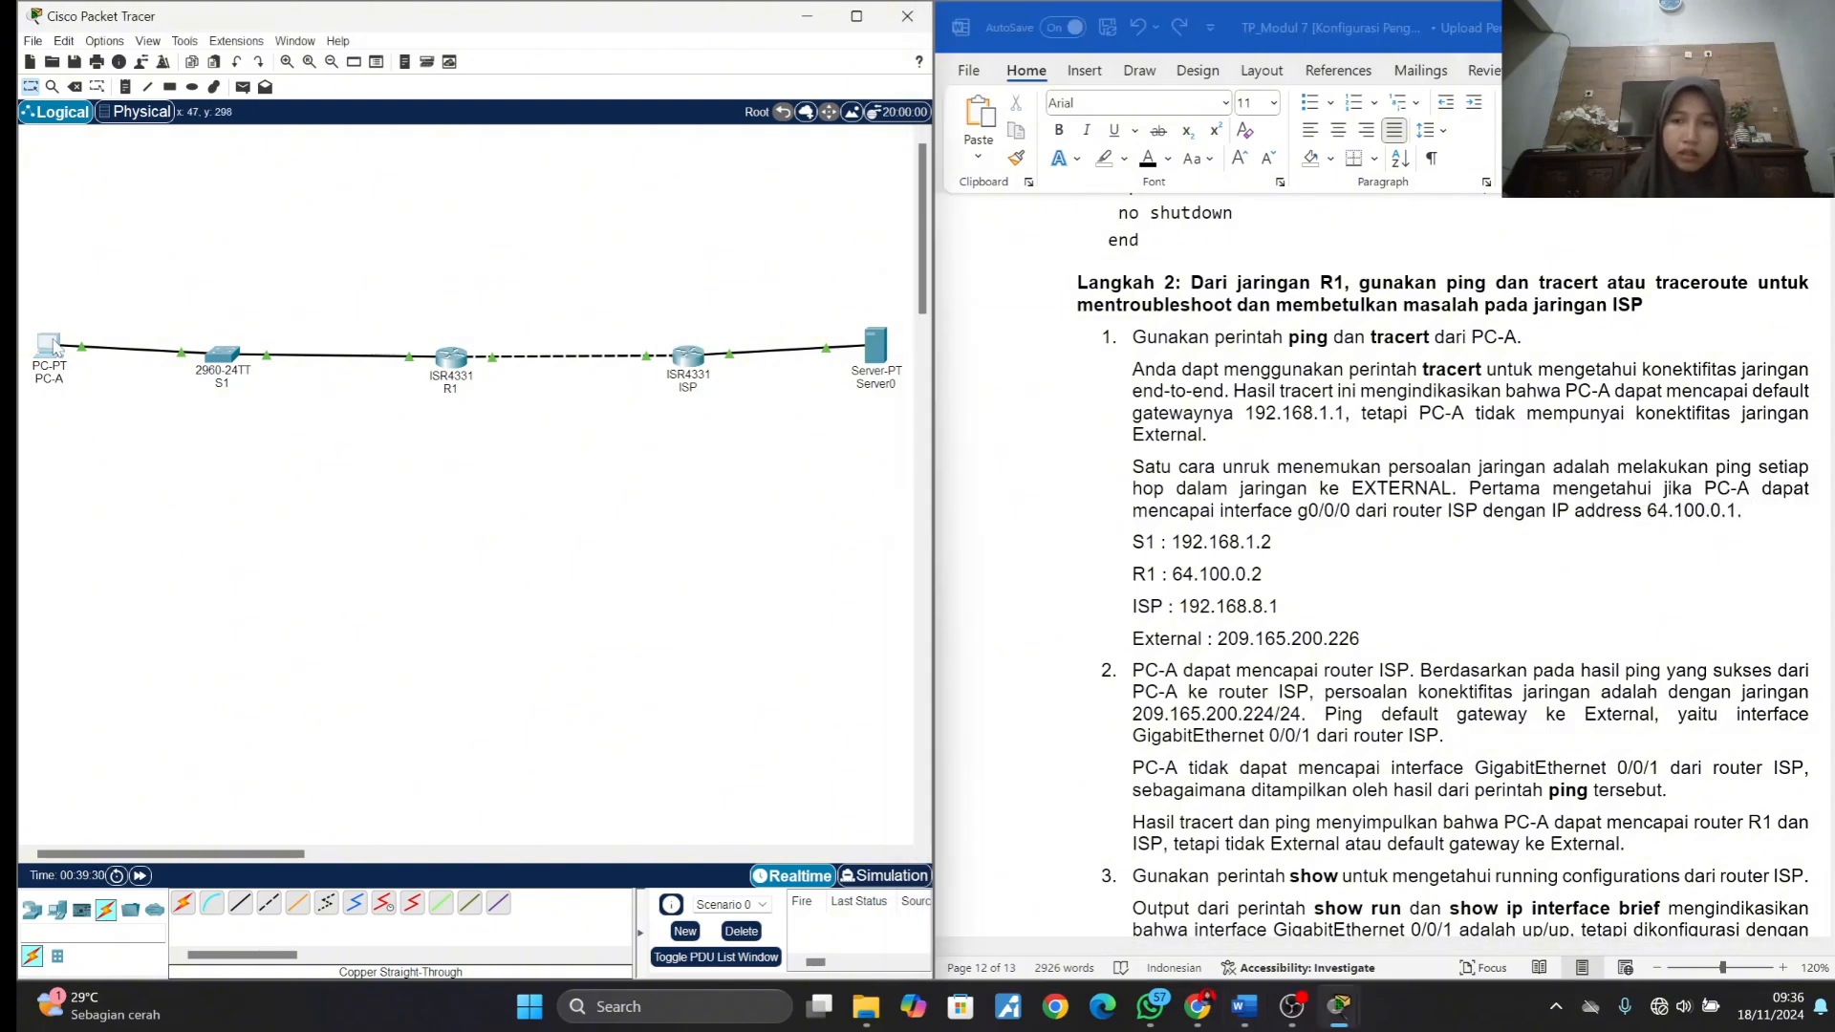
left_click_drag(904, 234, 304, 150)
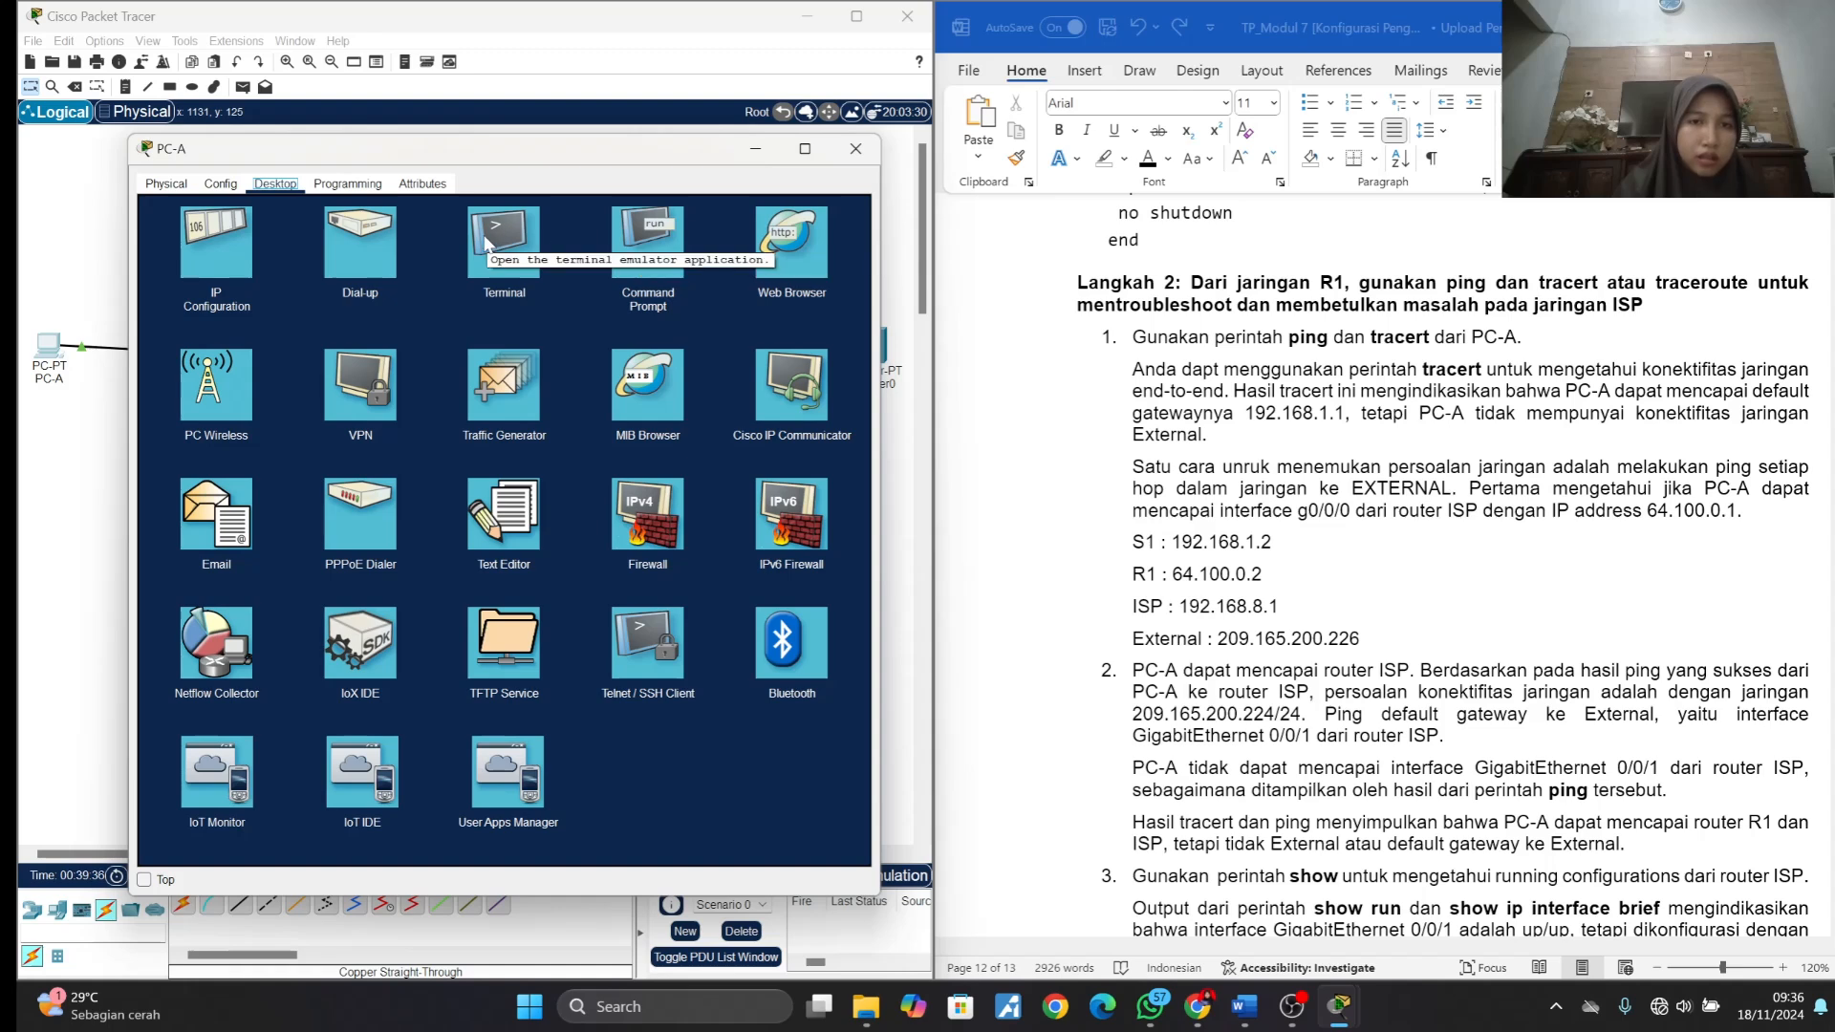
left_click(631, 247)
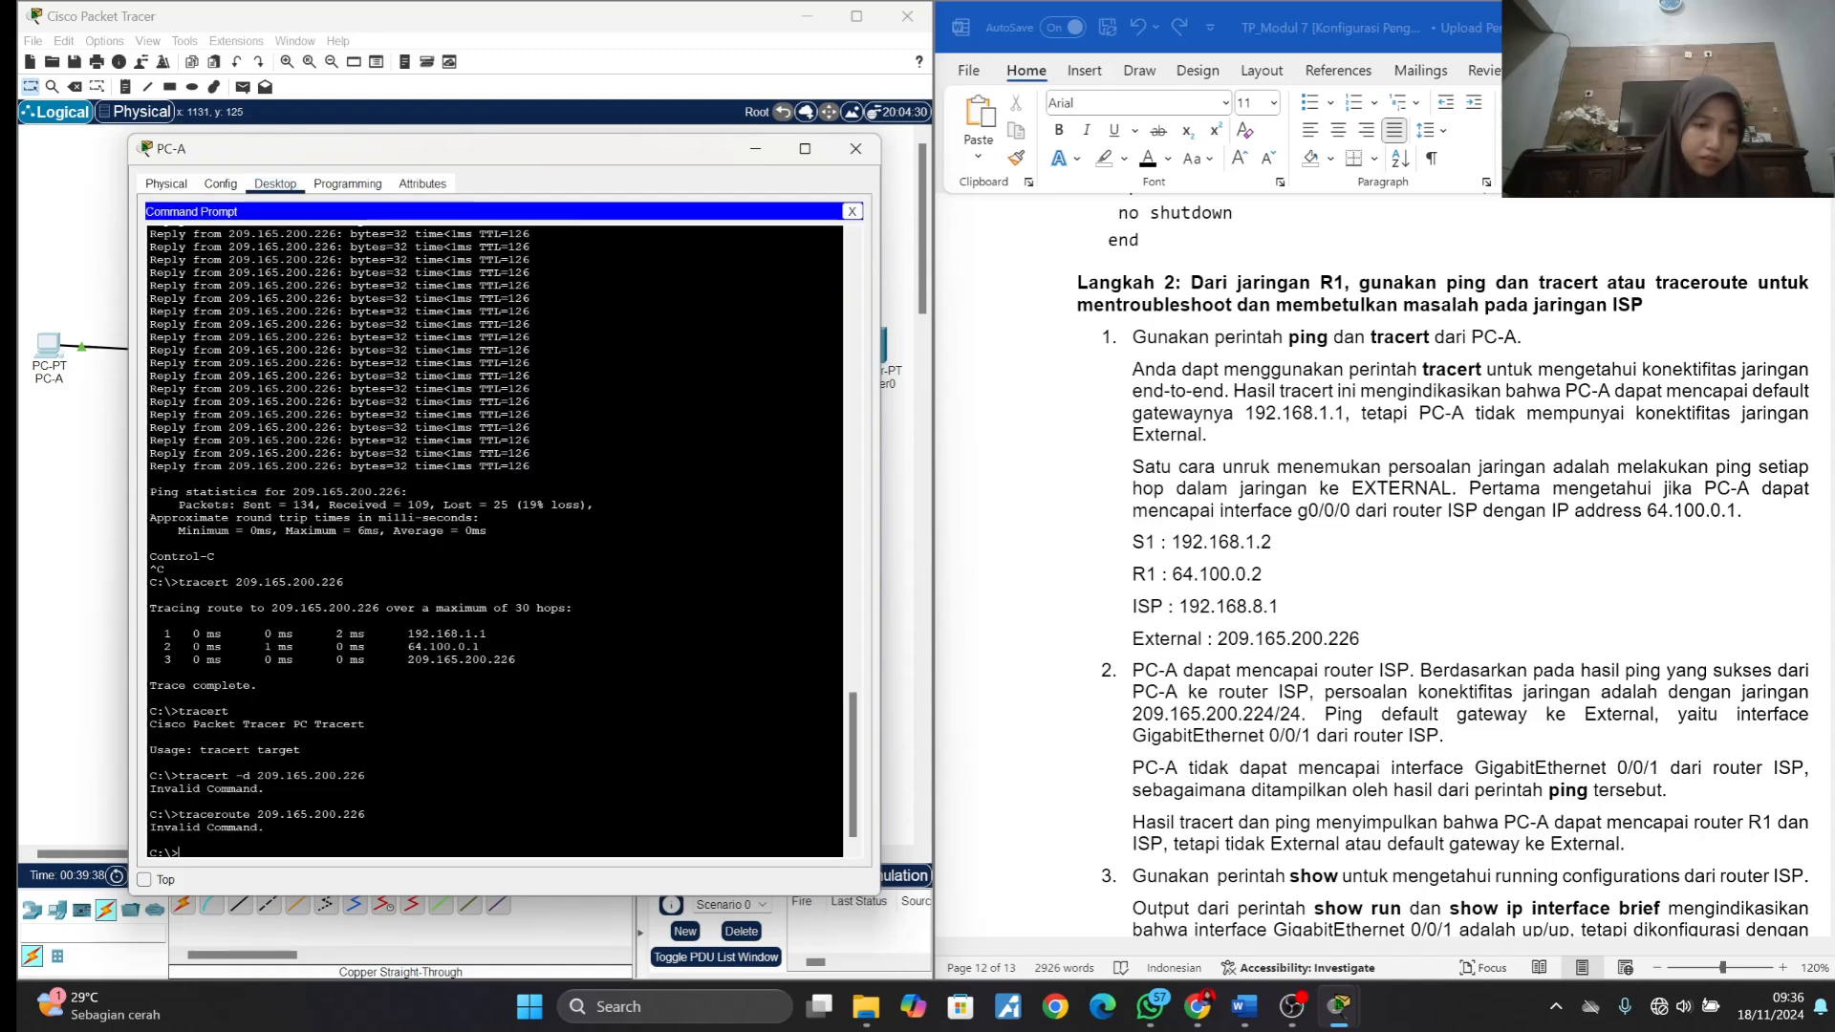
type("ping")
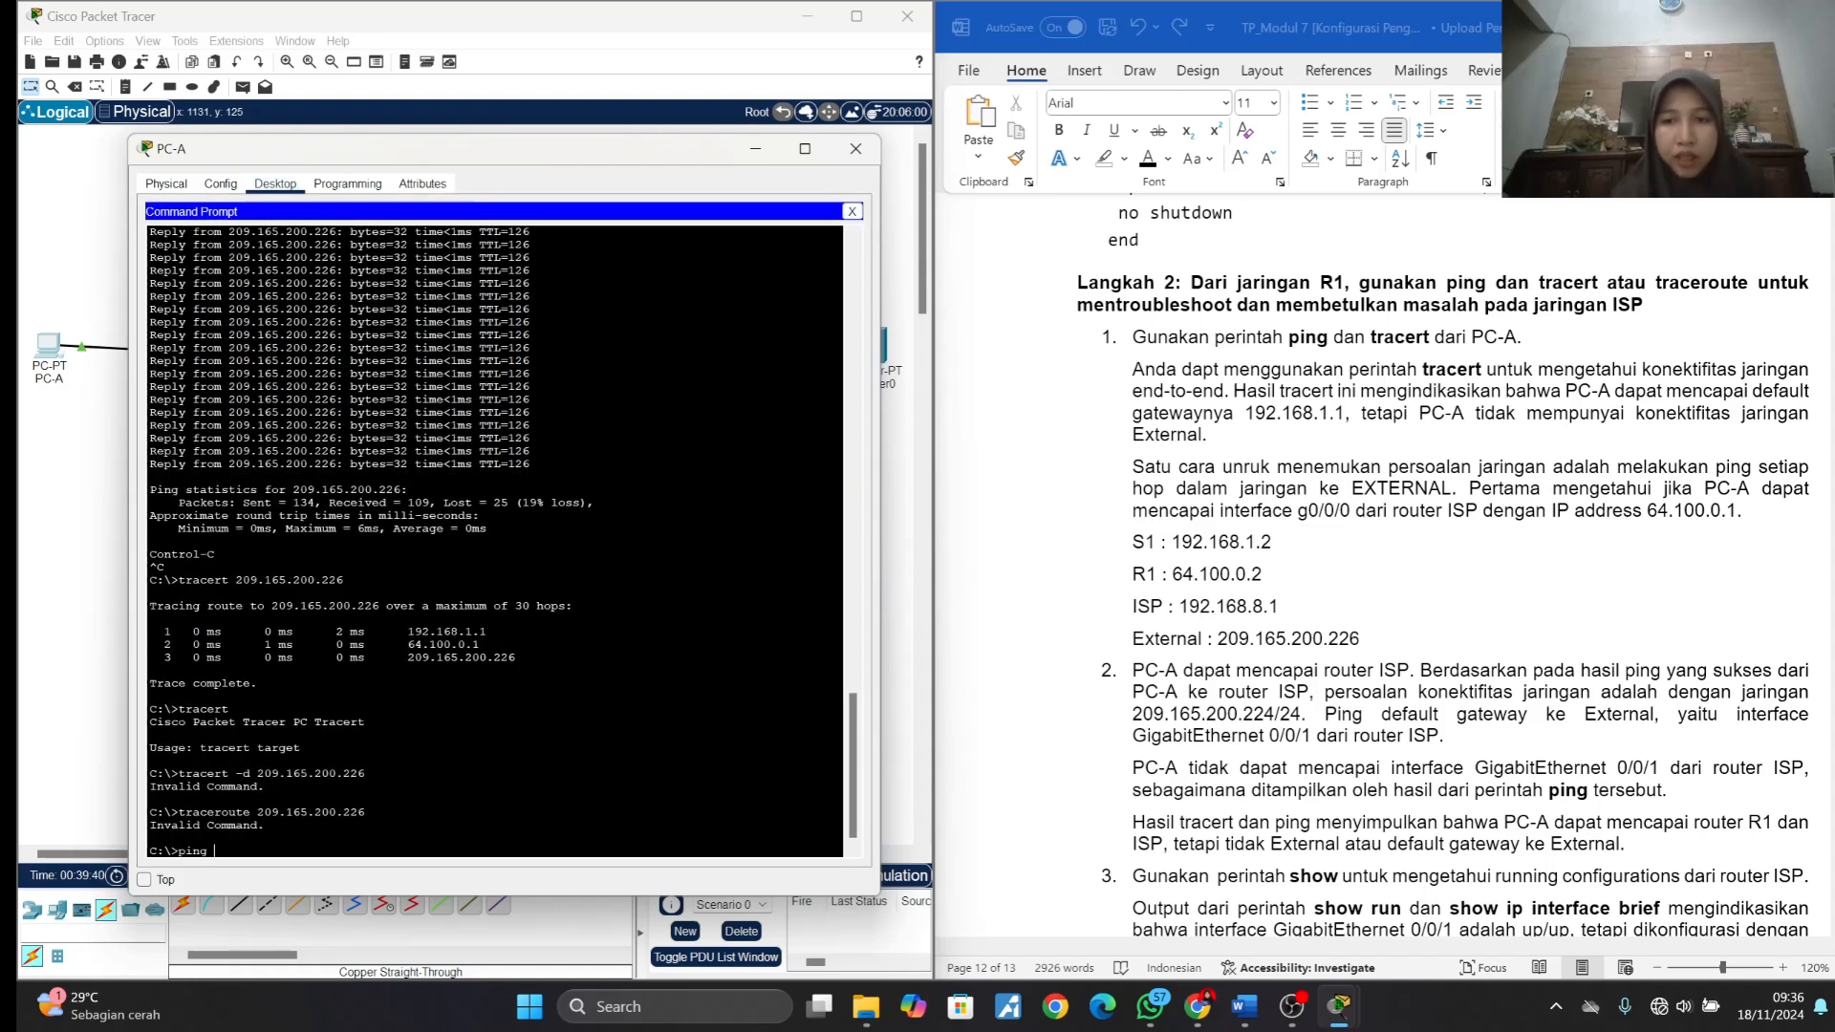
type(" 192.168.1")
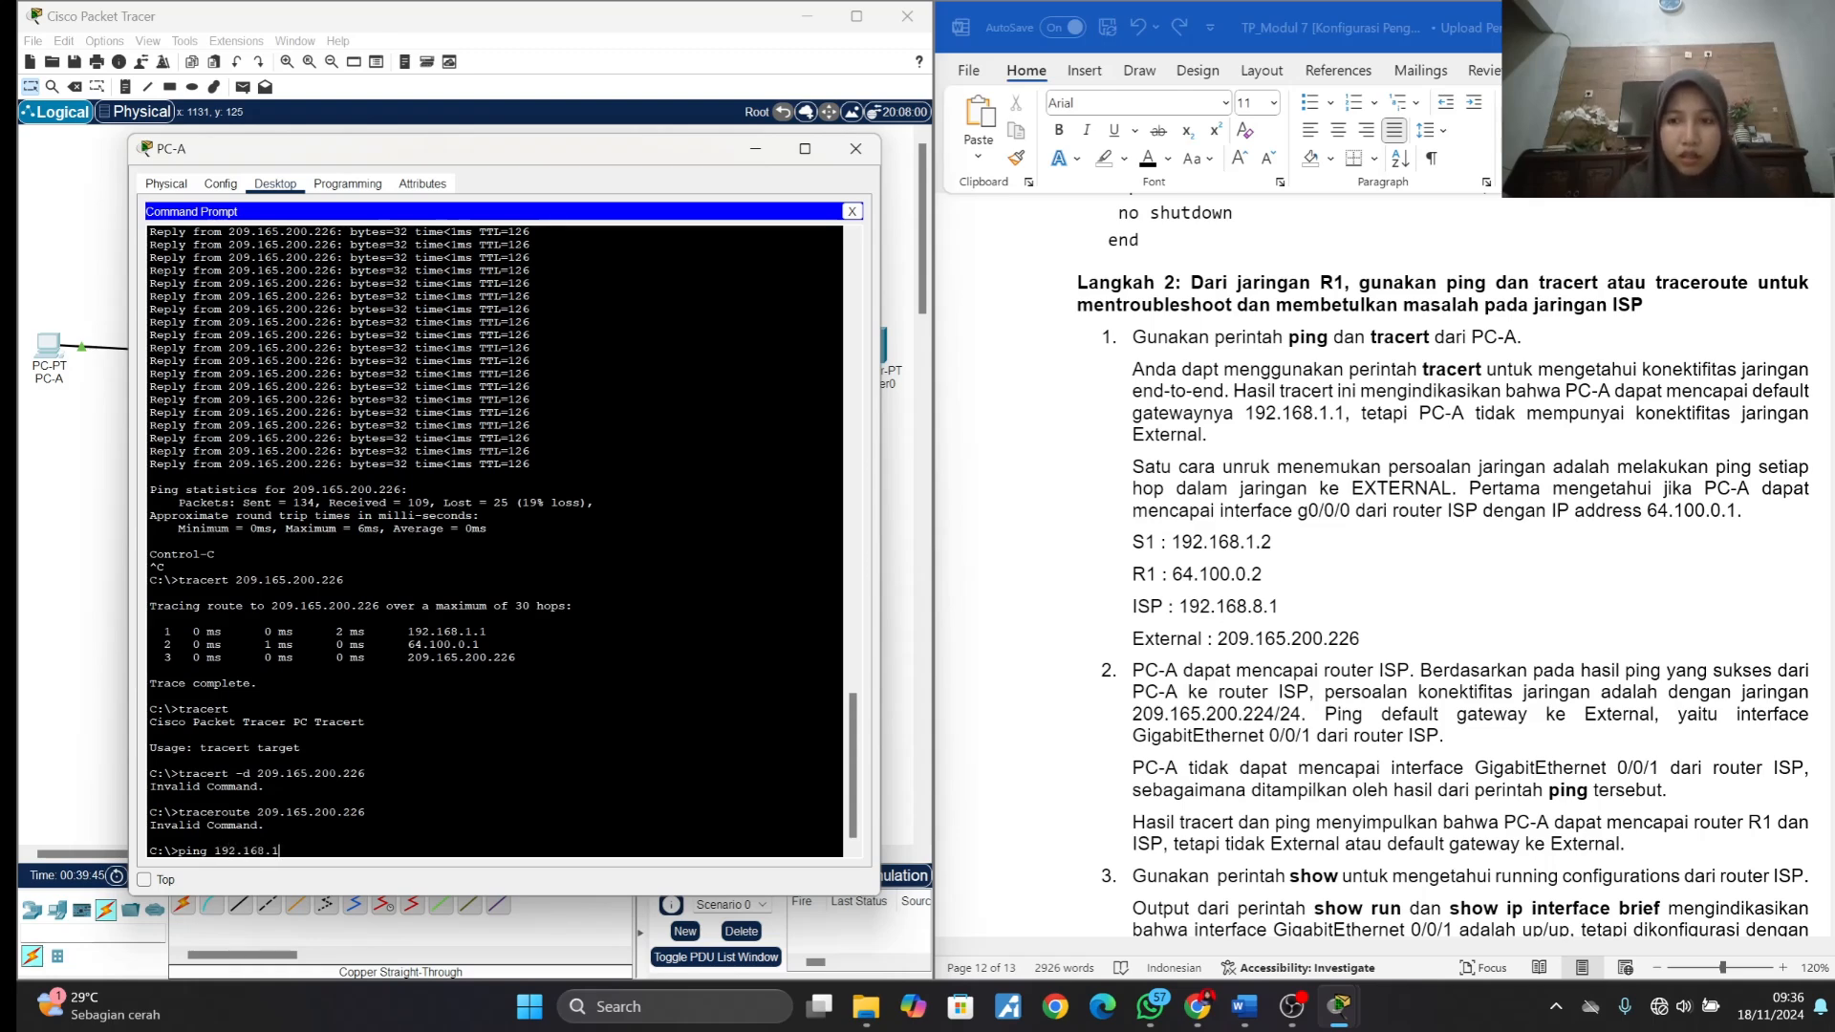
type(".2")
key("Return")
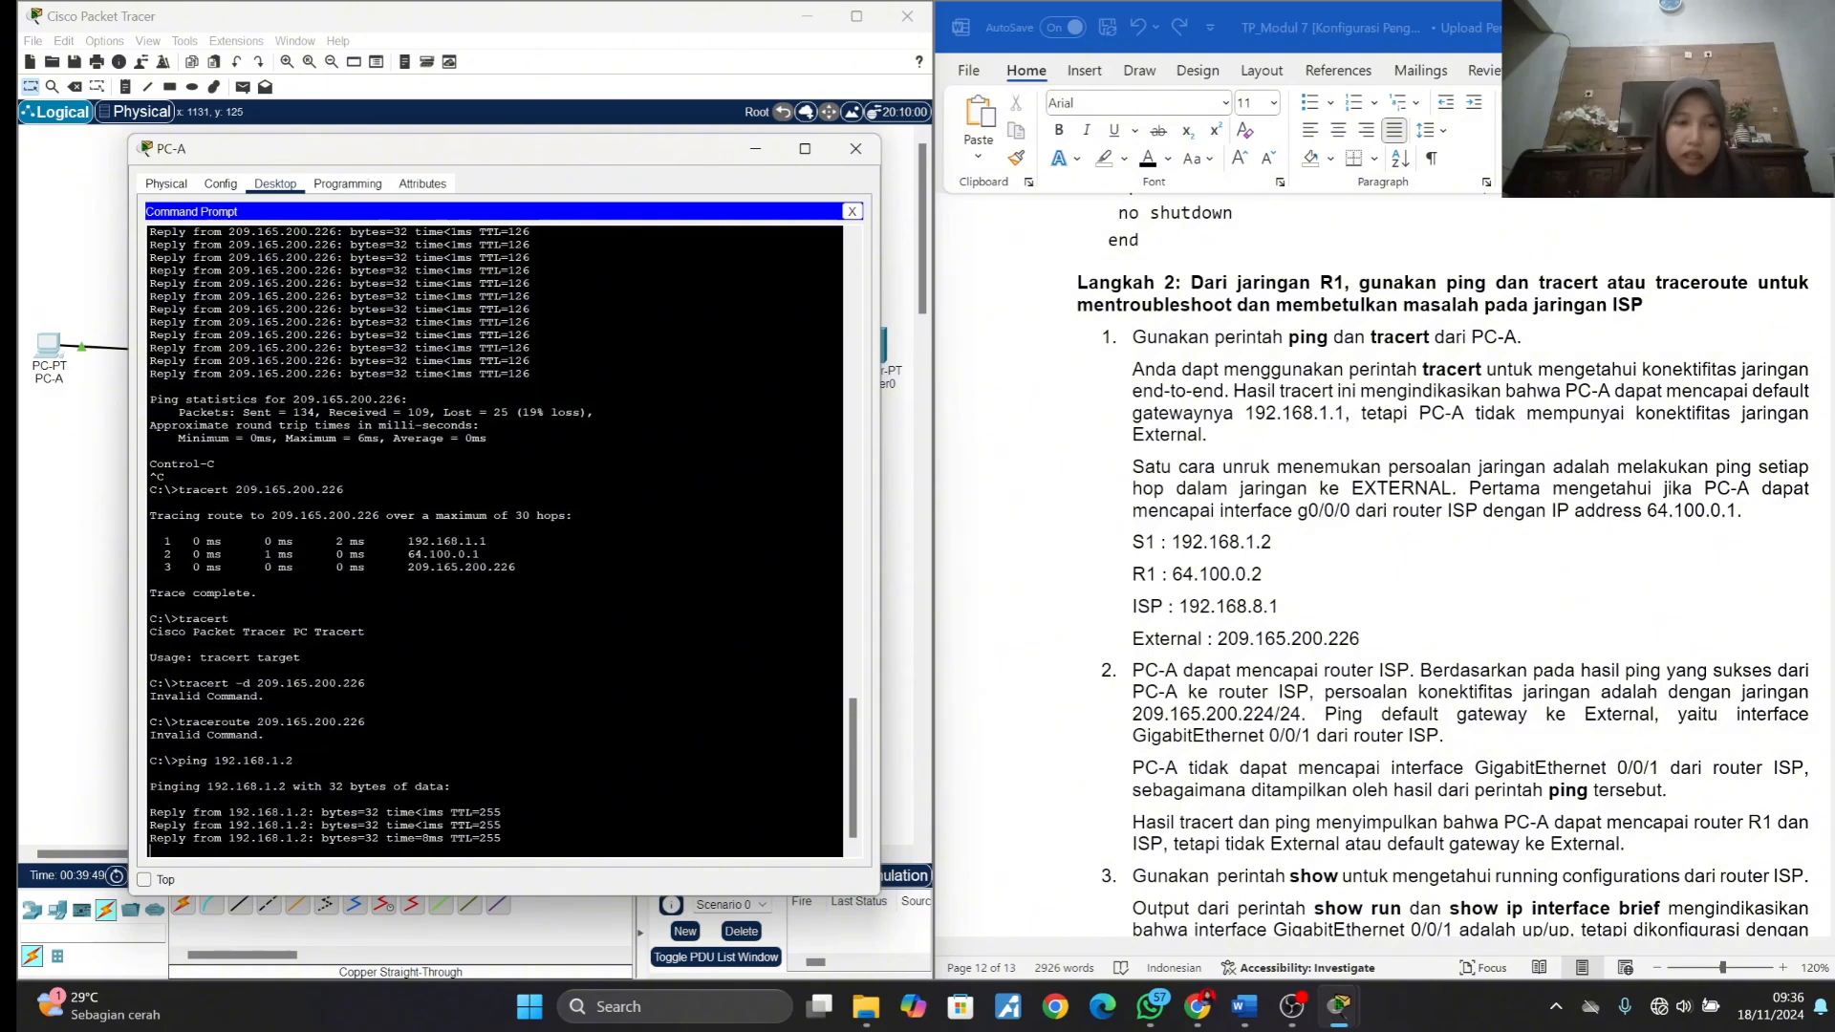
- Ping R1 at 64.100.0.2 and ISP at 192.168.8.1 from PC-A's command prompt
type("ping 64.100.0.2")
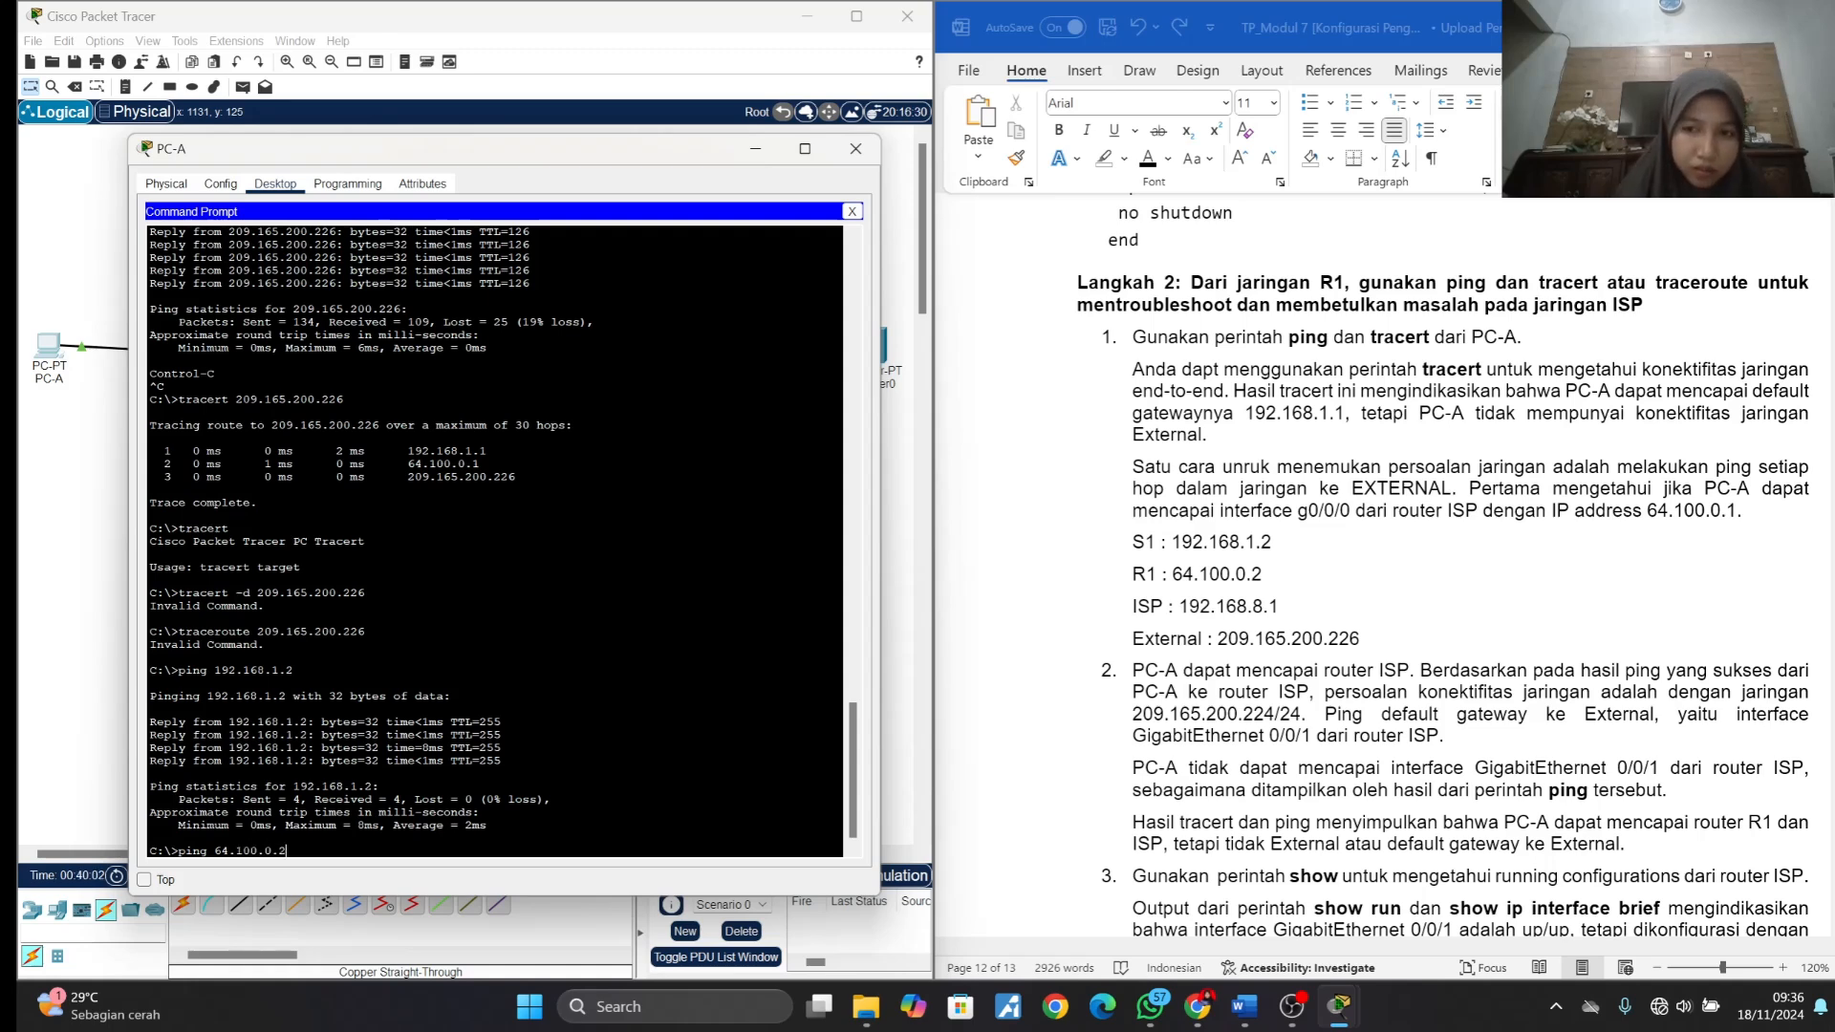
key("Return")
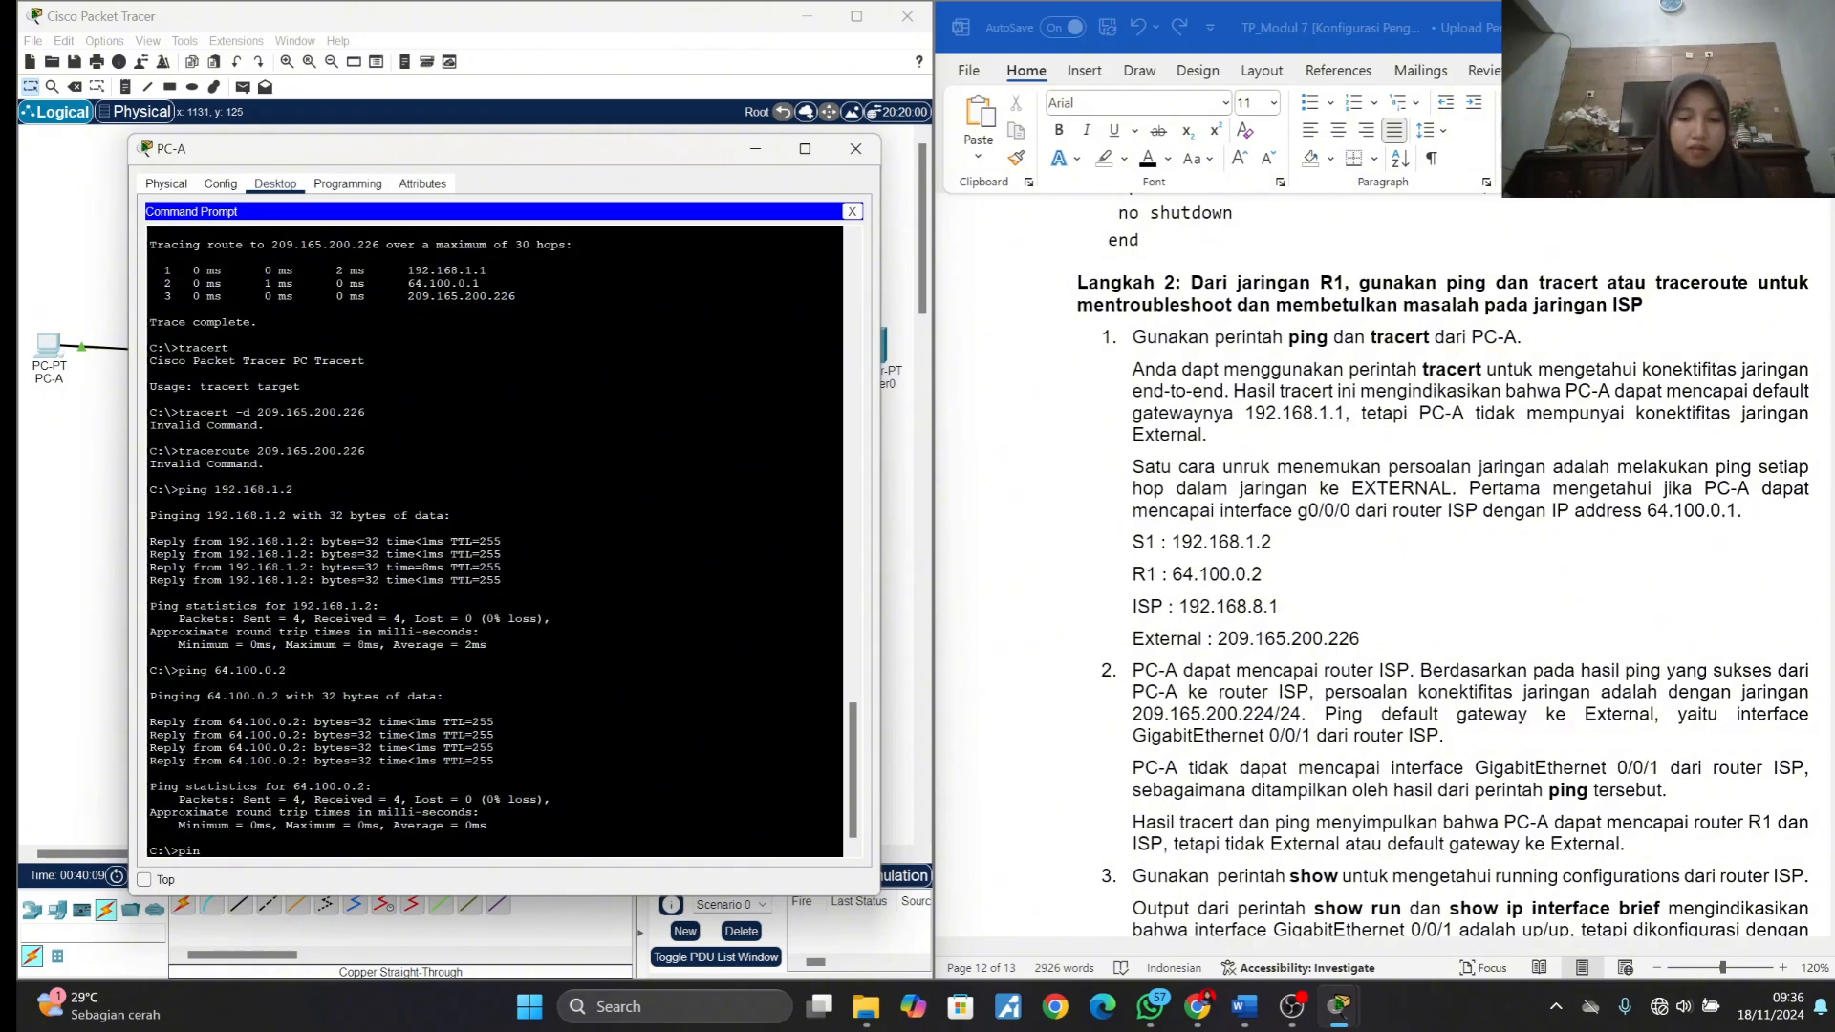
type("192")
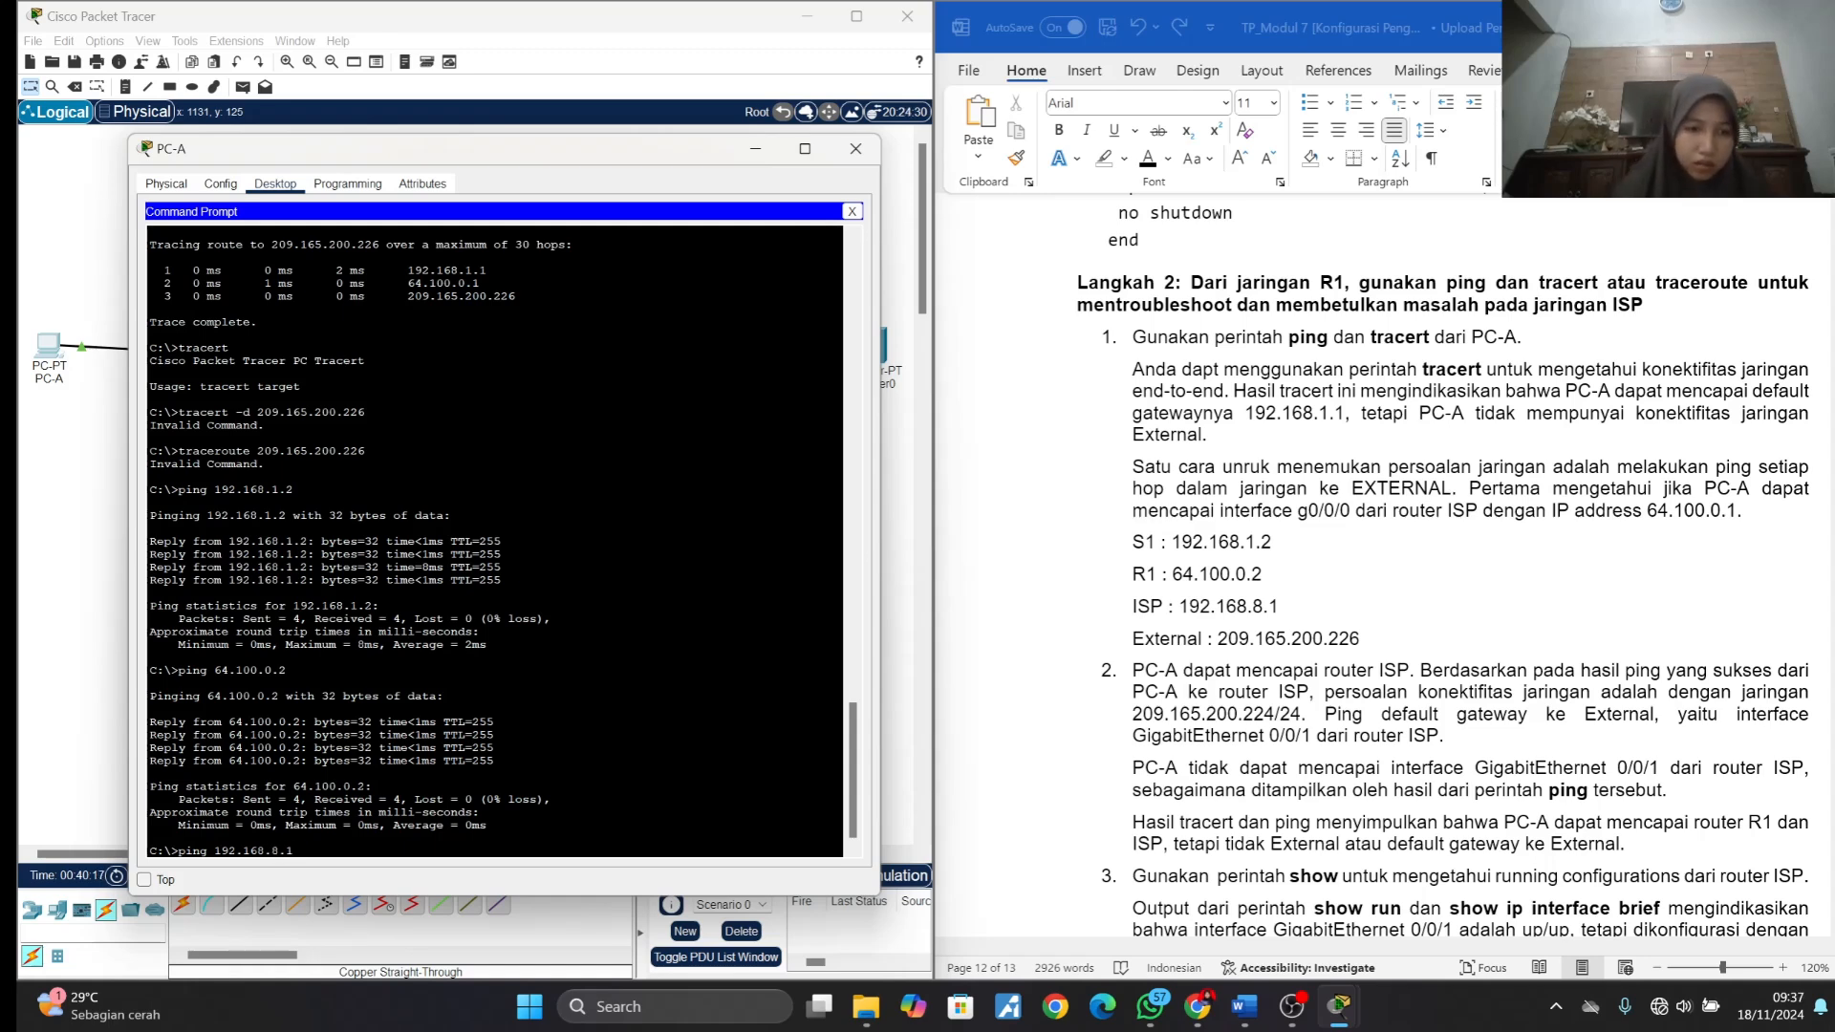
type(".168.8.1")
key("Return")
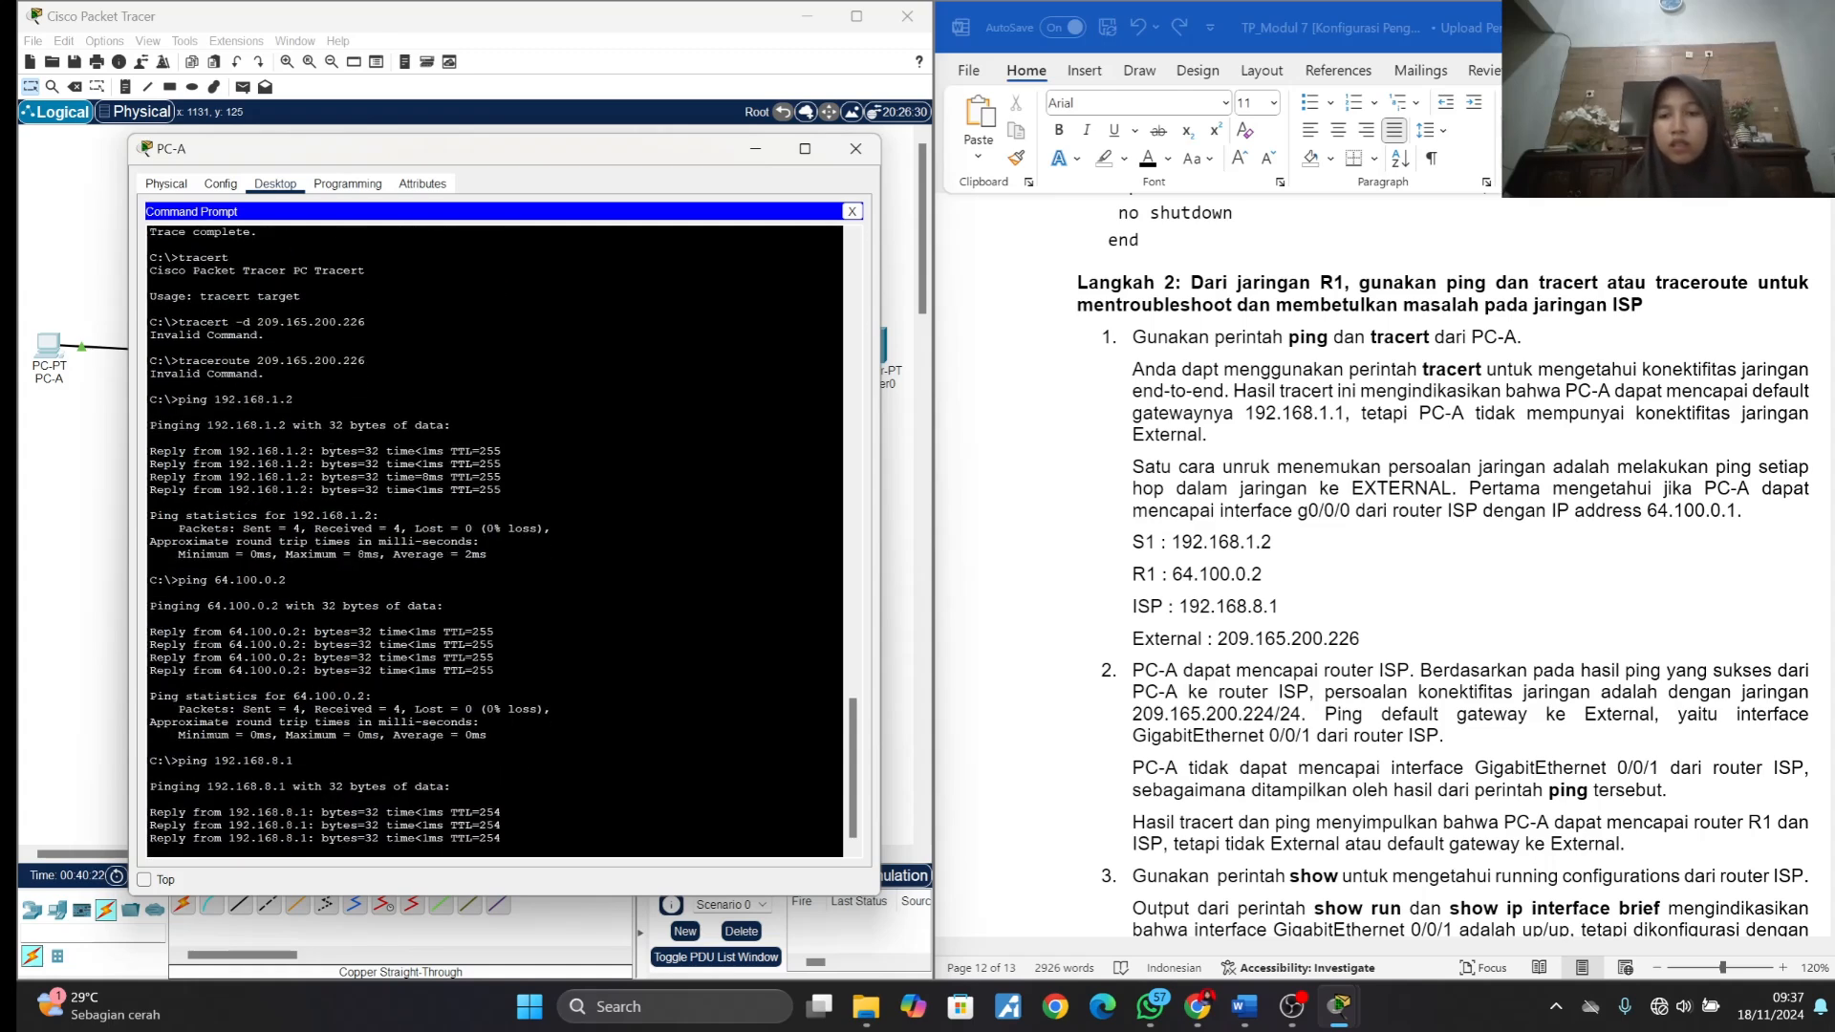
- Ping External at 209.165.200.226 from PC-A and examine the replies
scroll(1008, 734, "down", 4)
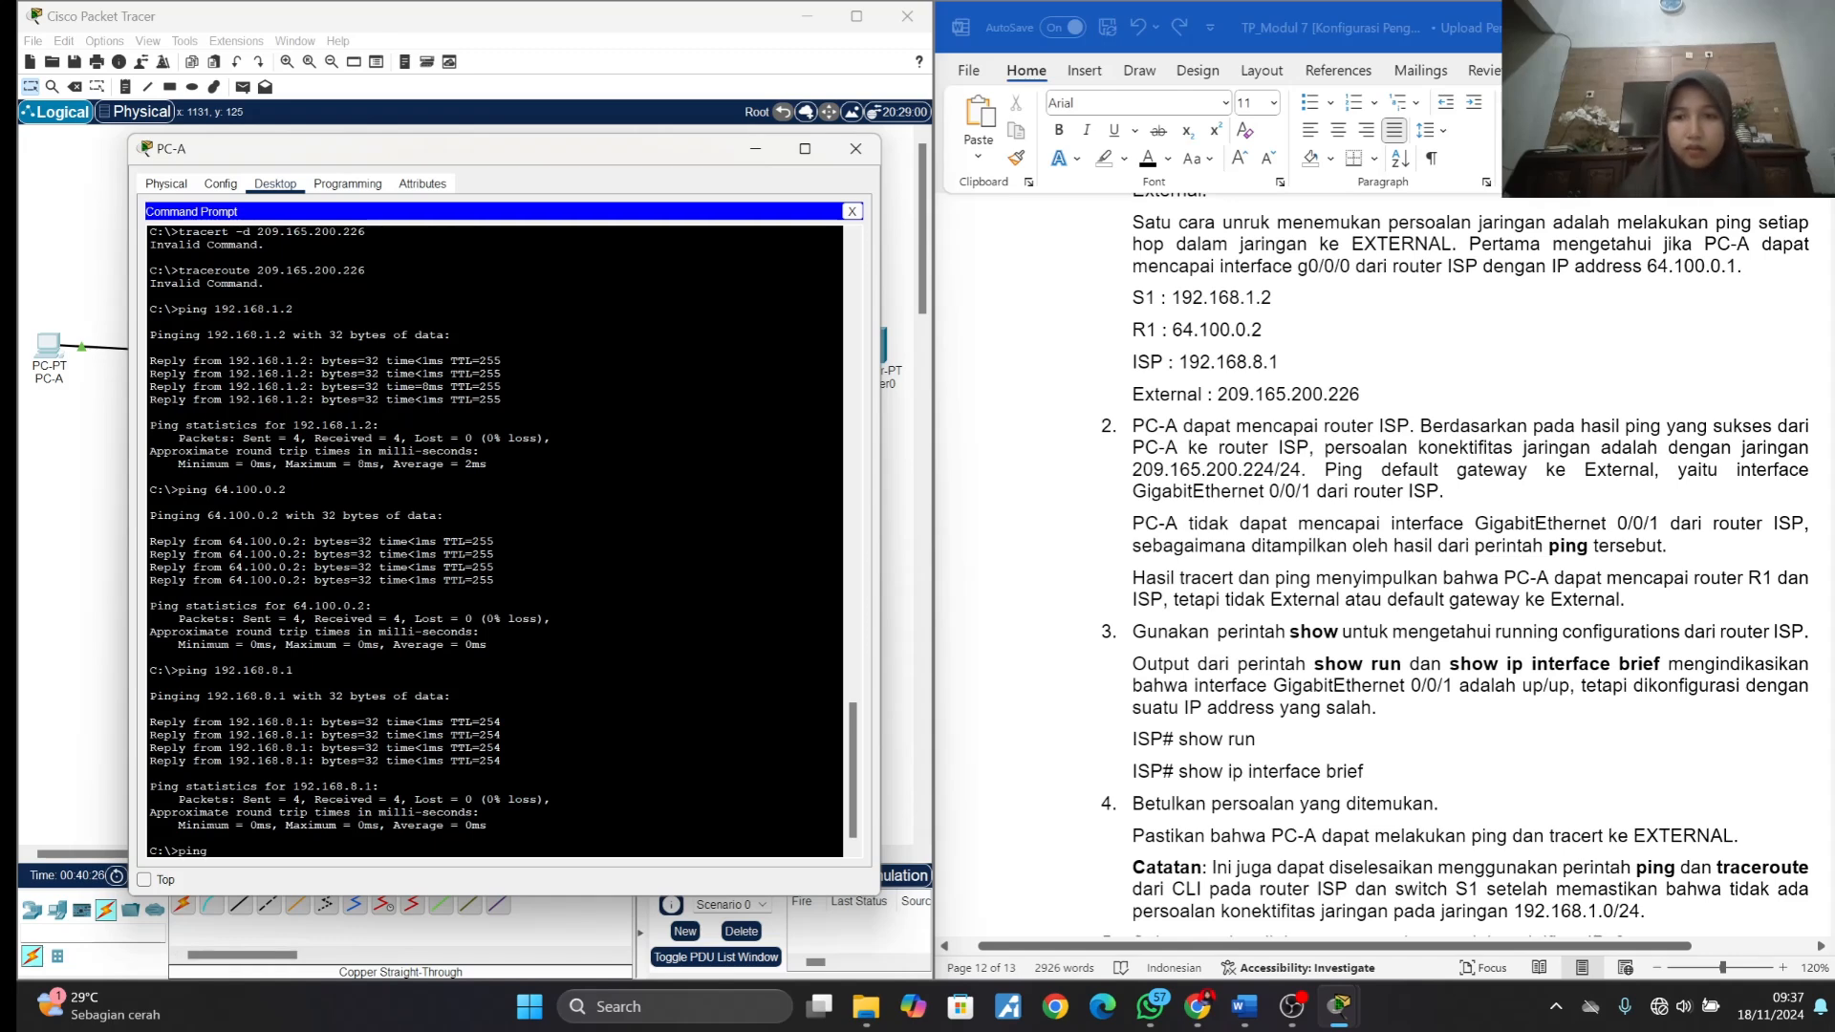
type(".")
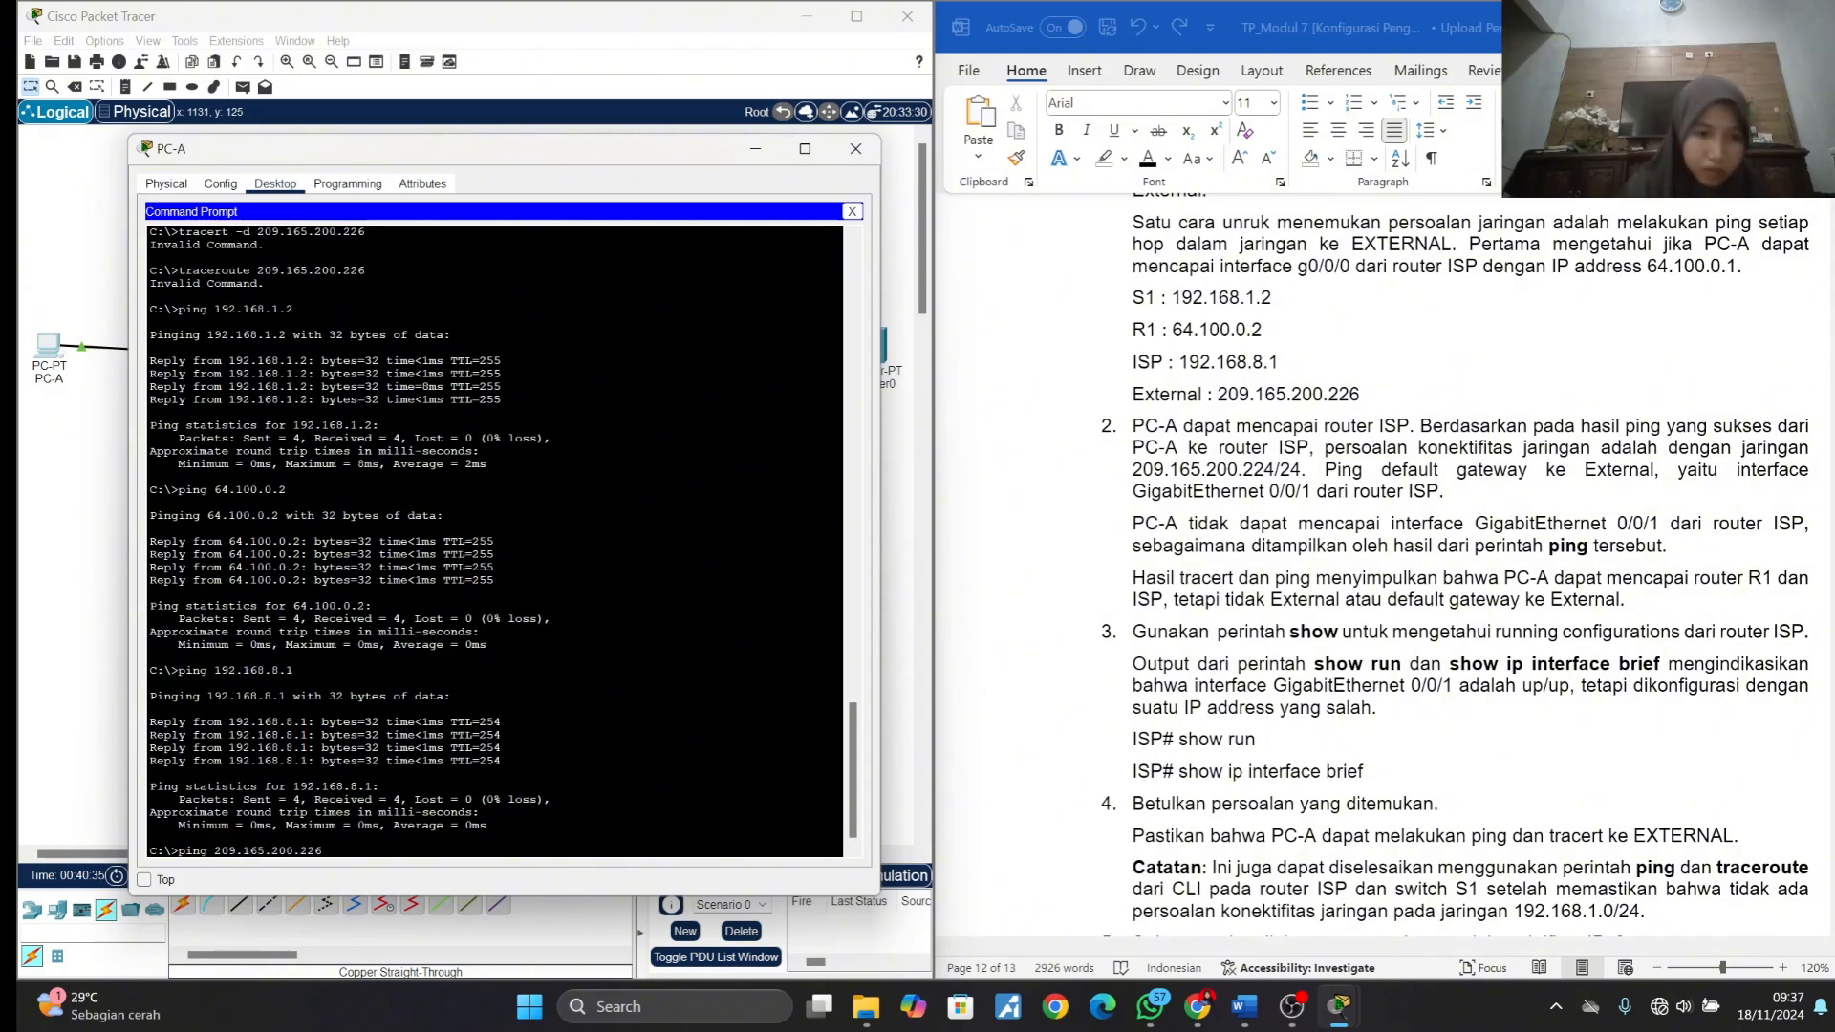
type("165.200.226")
key("Return")
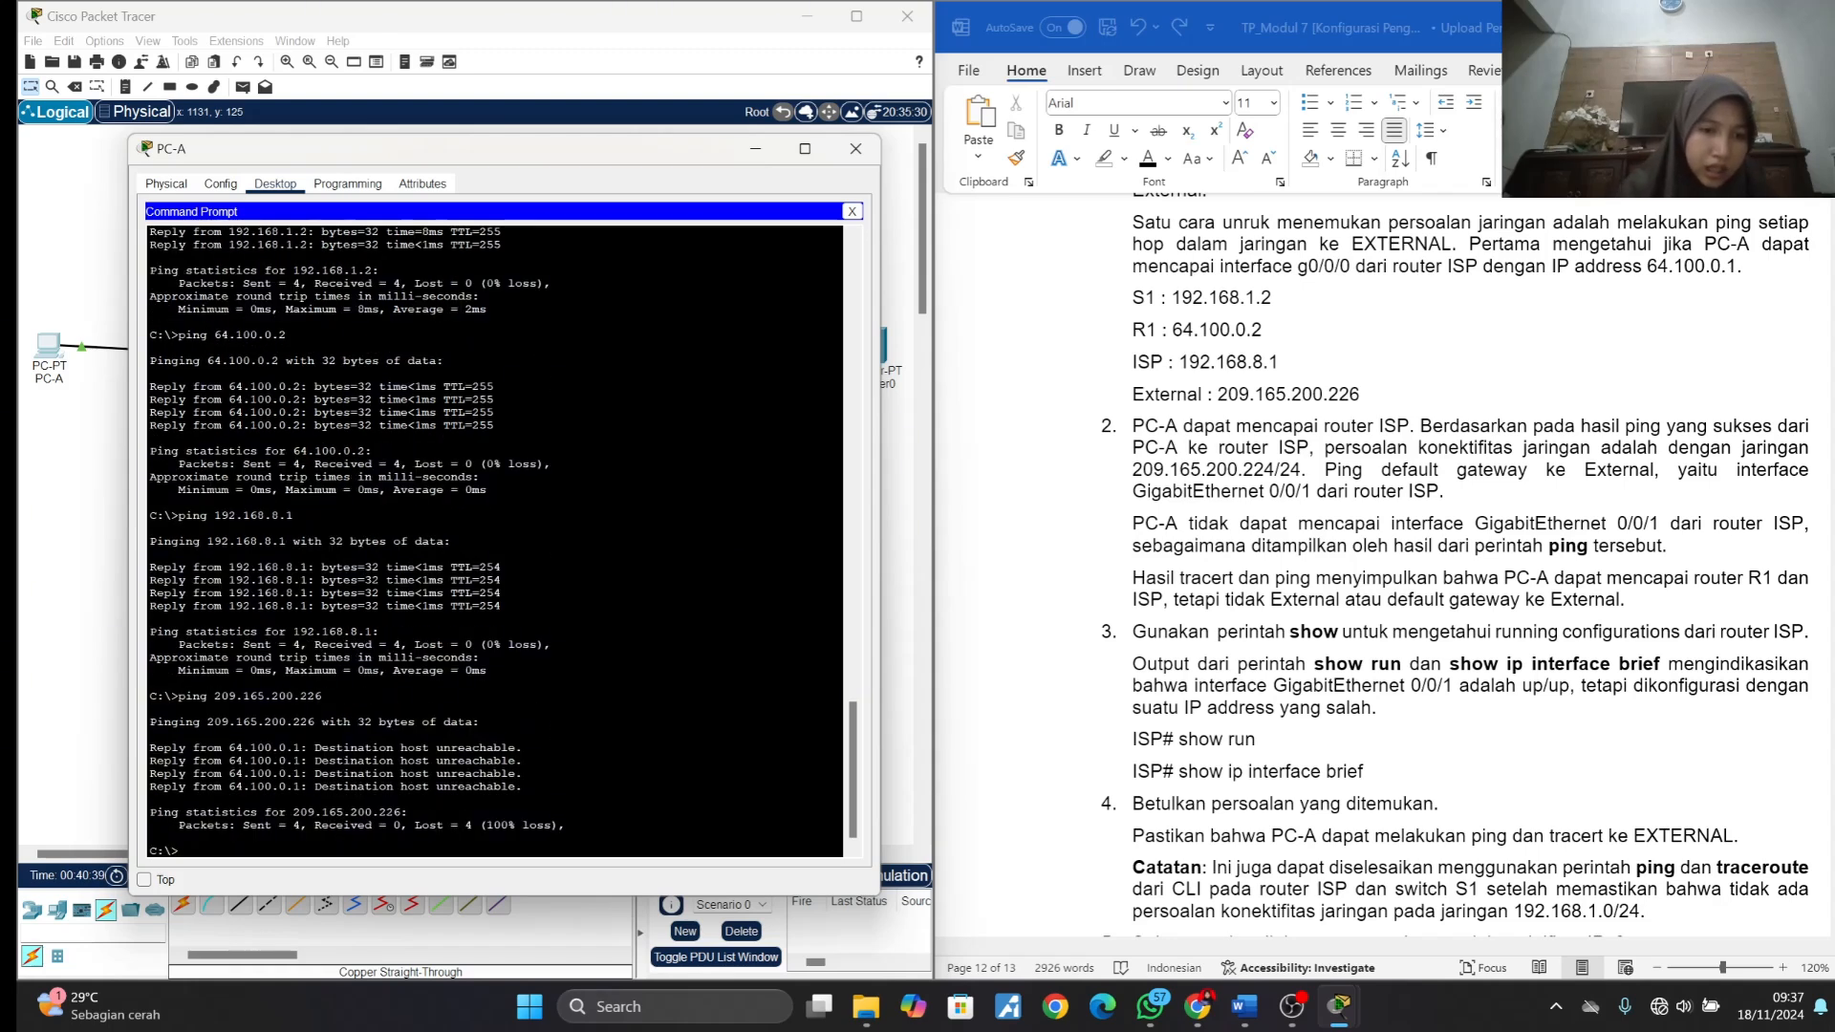
left_click_drag(525, 748, 313, 761)
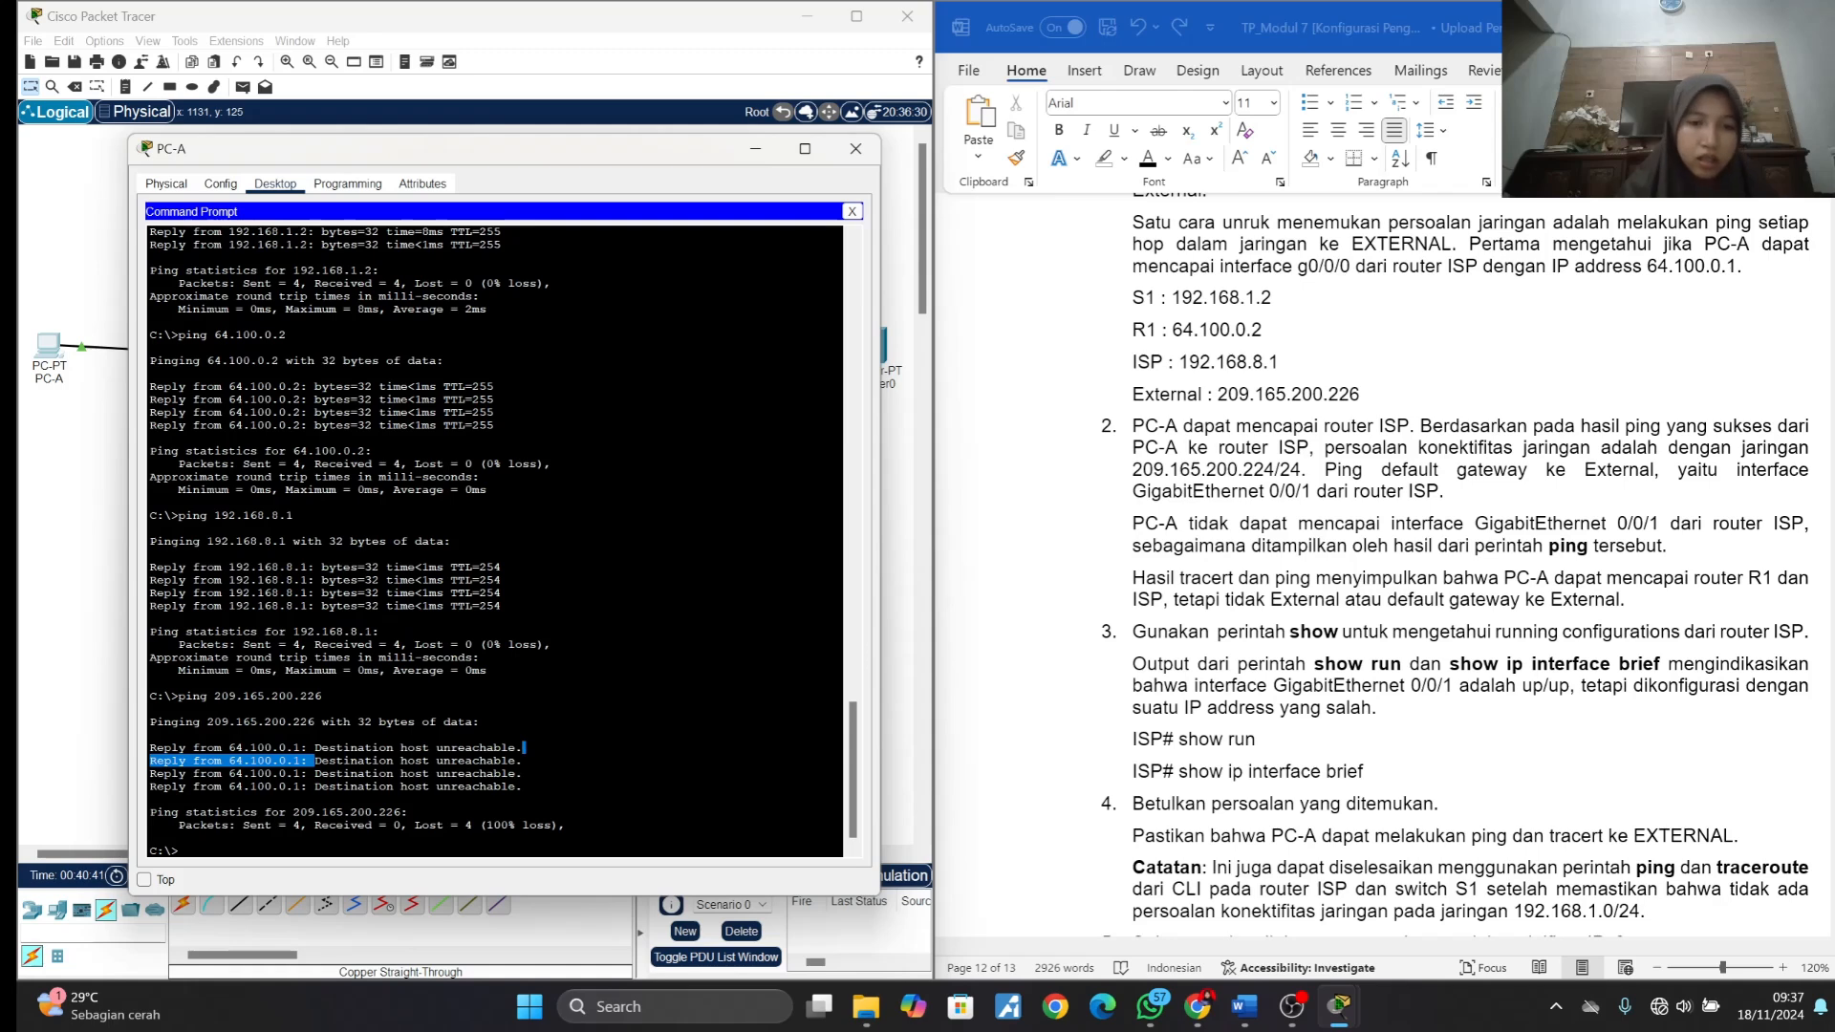
left_click_drag(524, 749, 524, 762)
left_click(523, 763)
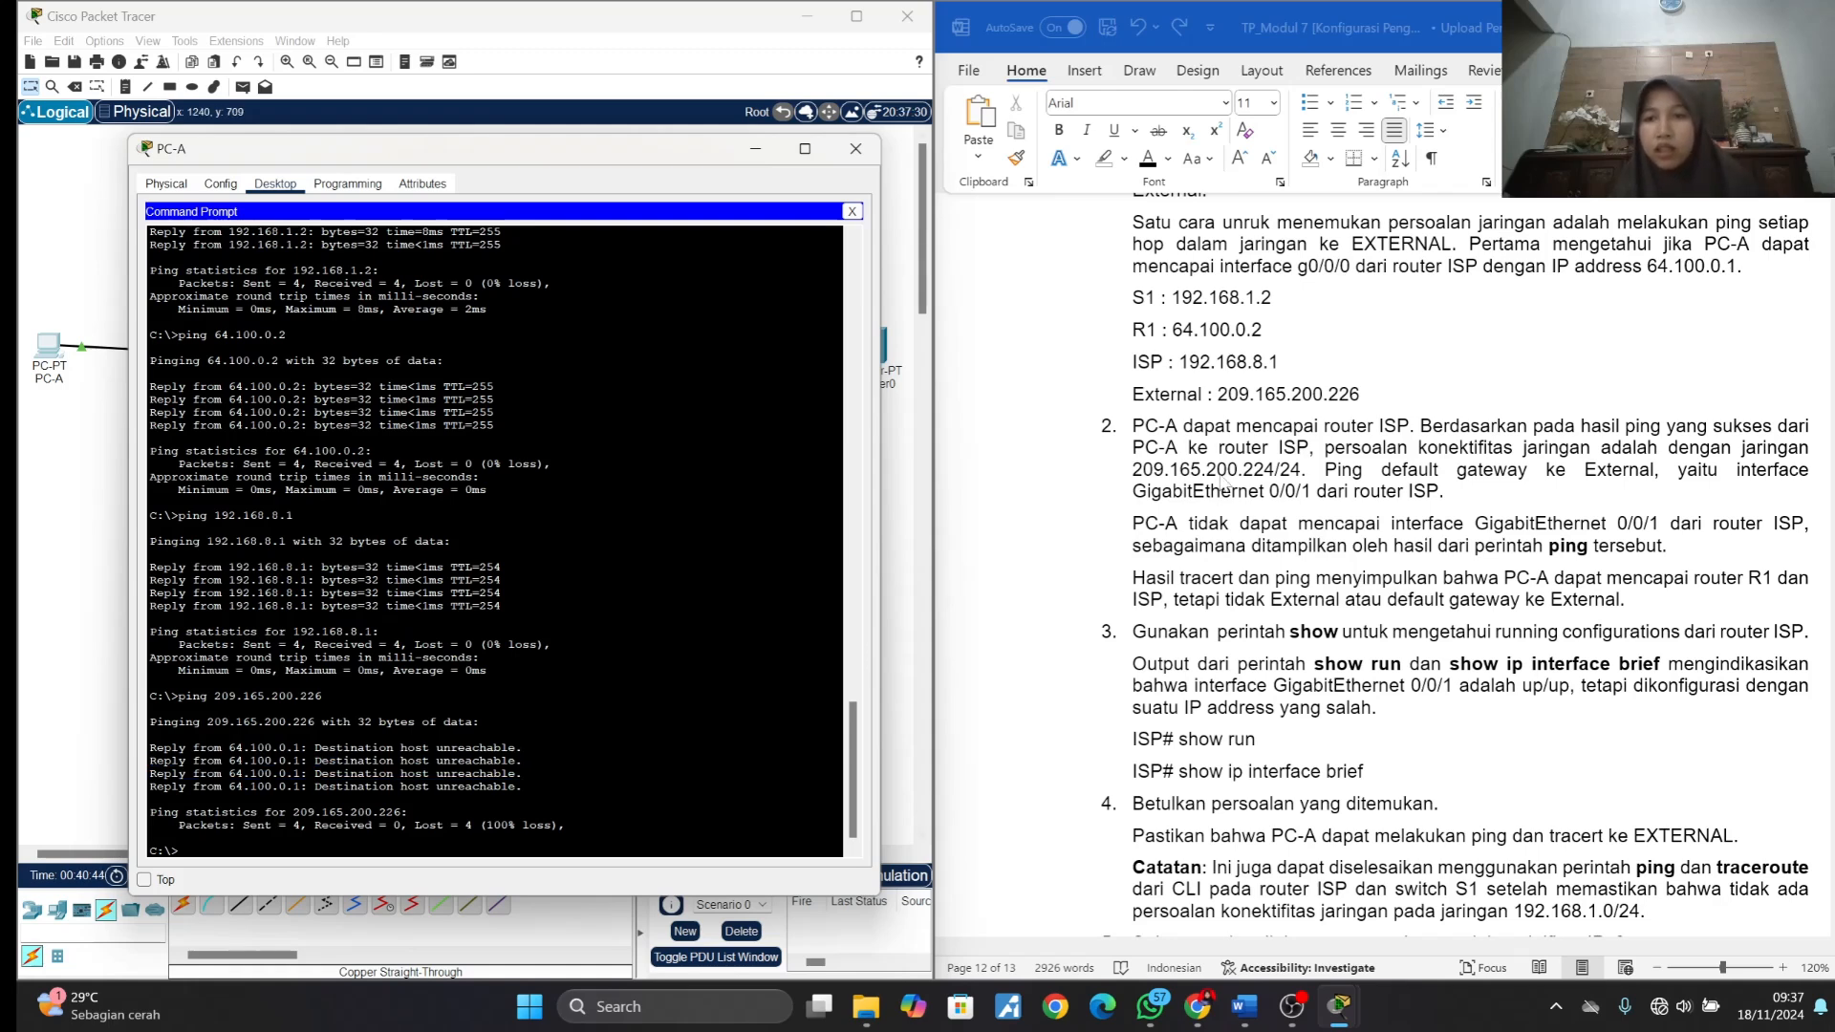
- Read Langkah 2 items 2 to 5 on the g0/0/1 problem, the show commands, the correction and the IPv6 repetition
scroll(1224, 482, "down", 1)
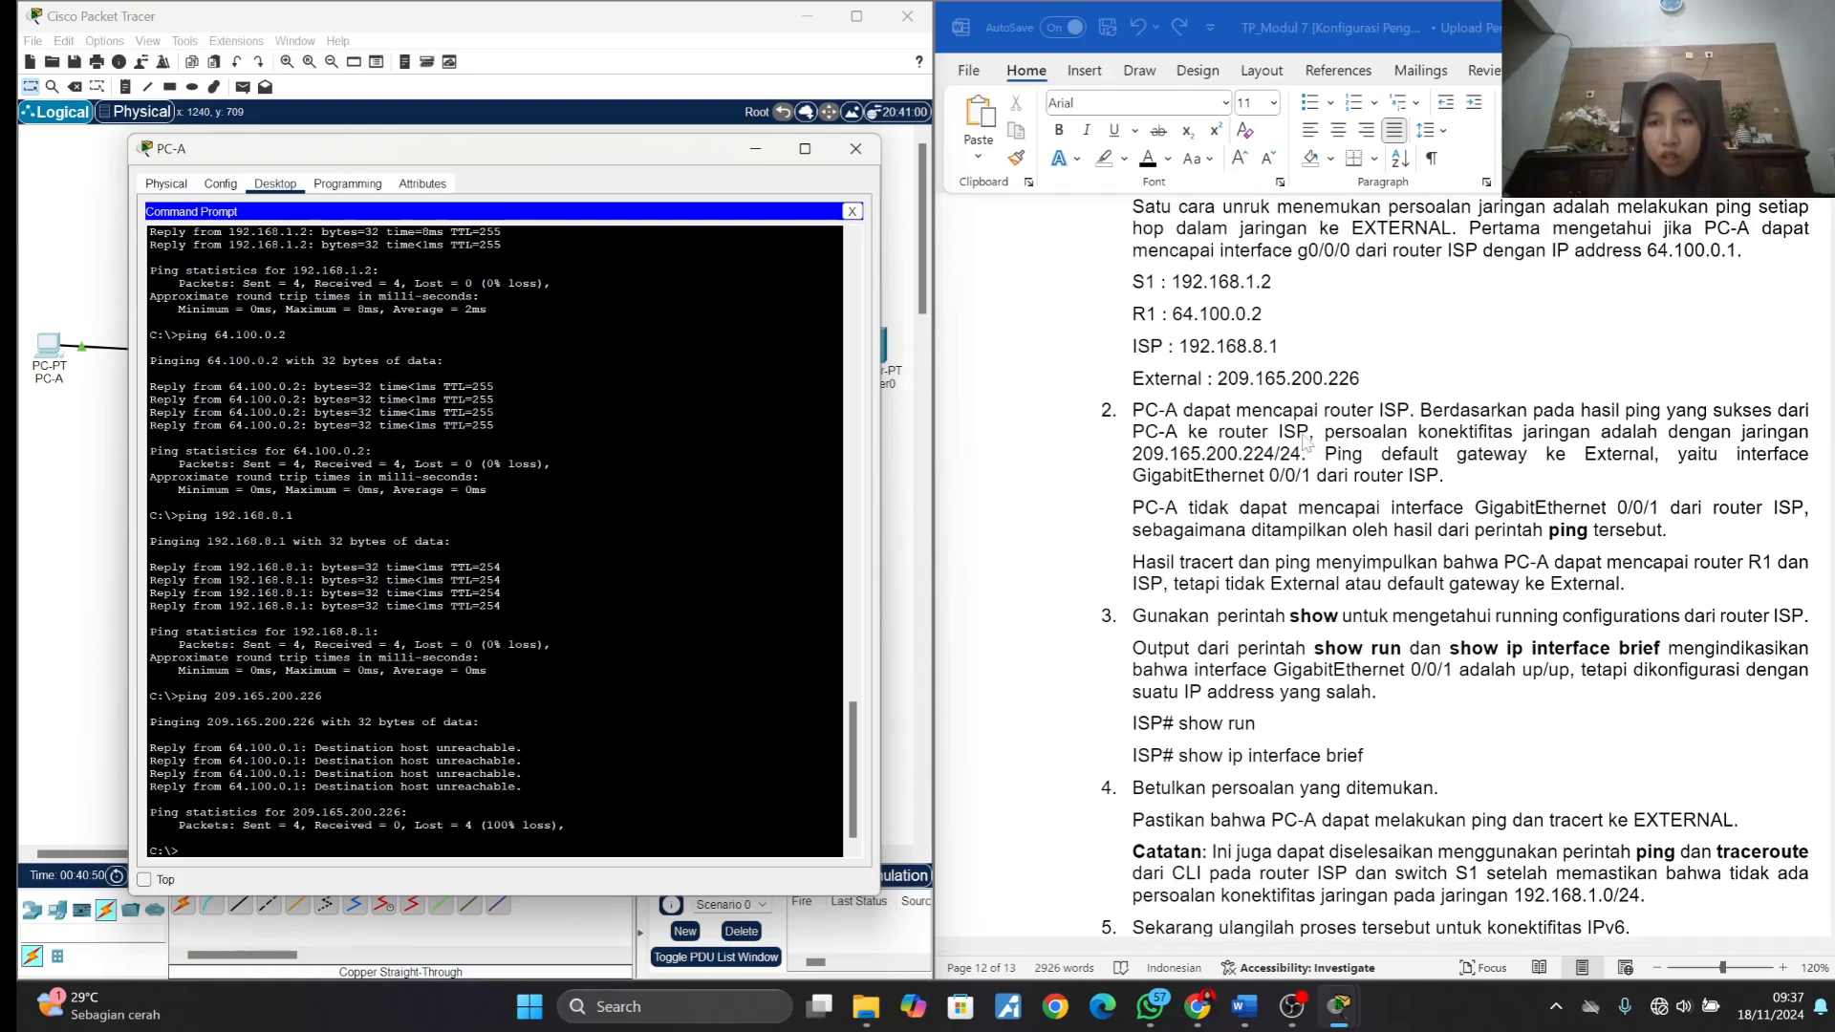
scroll(1304, 443, "down", 1)
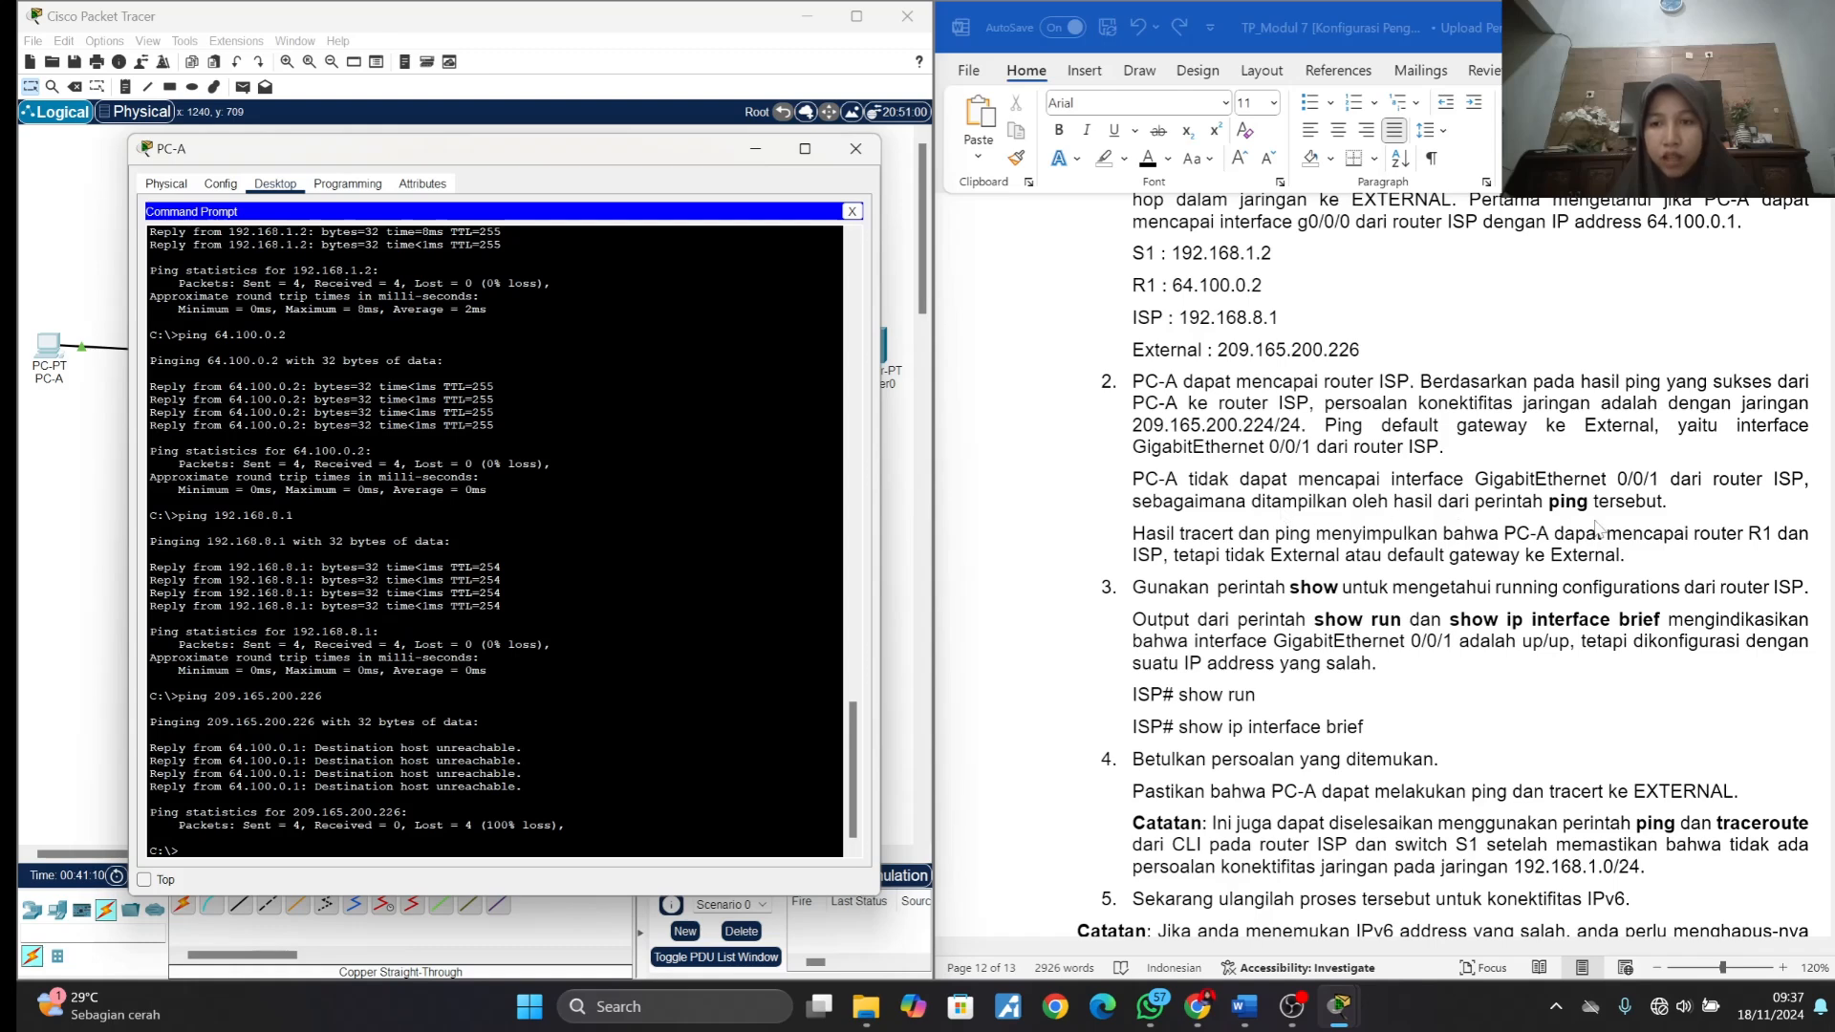
scroll(1596, 524, "down", 1)
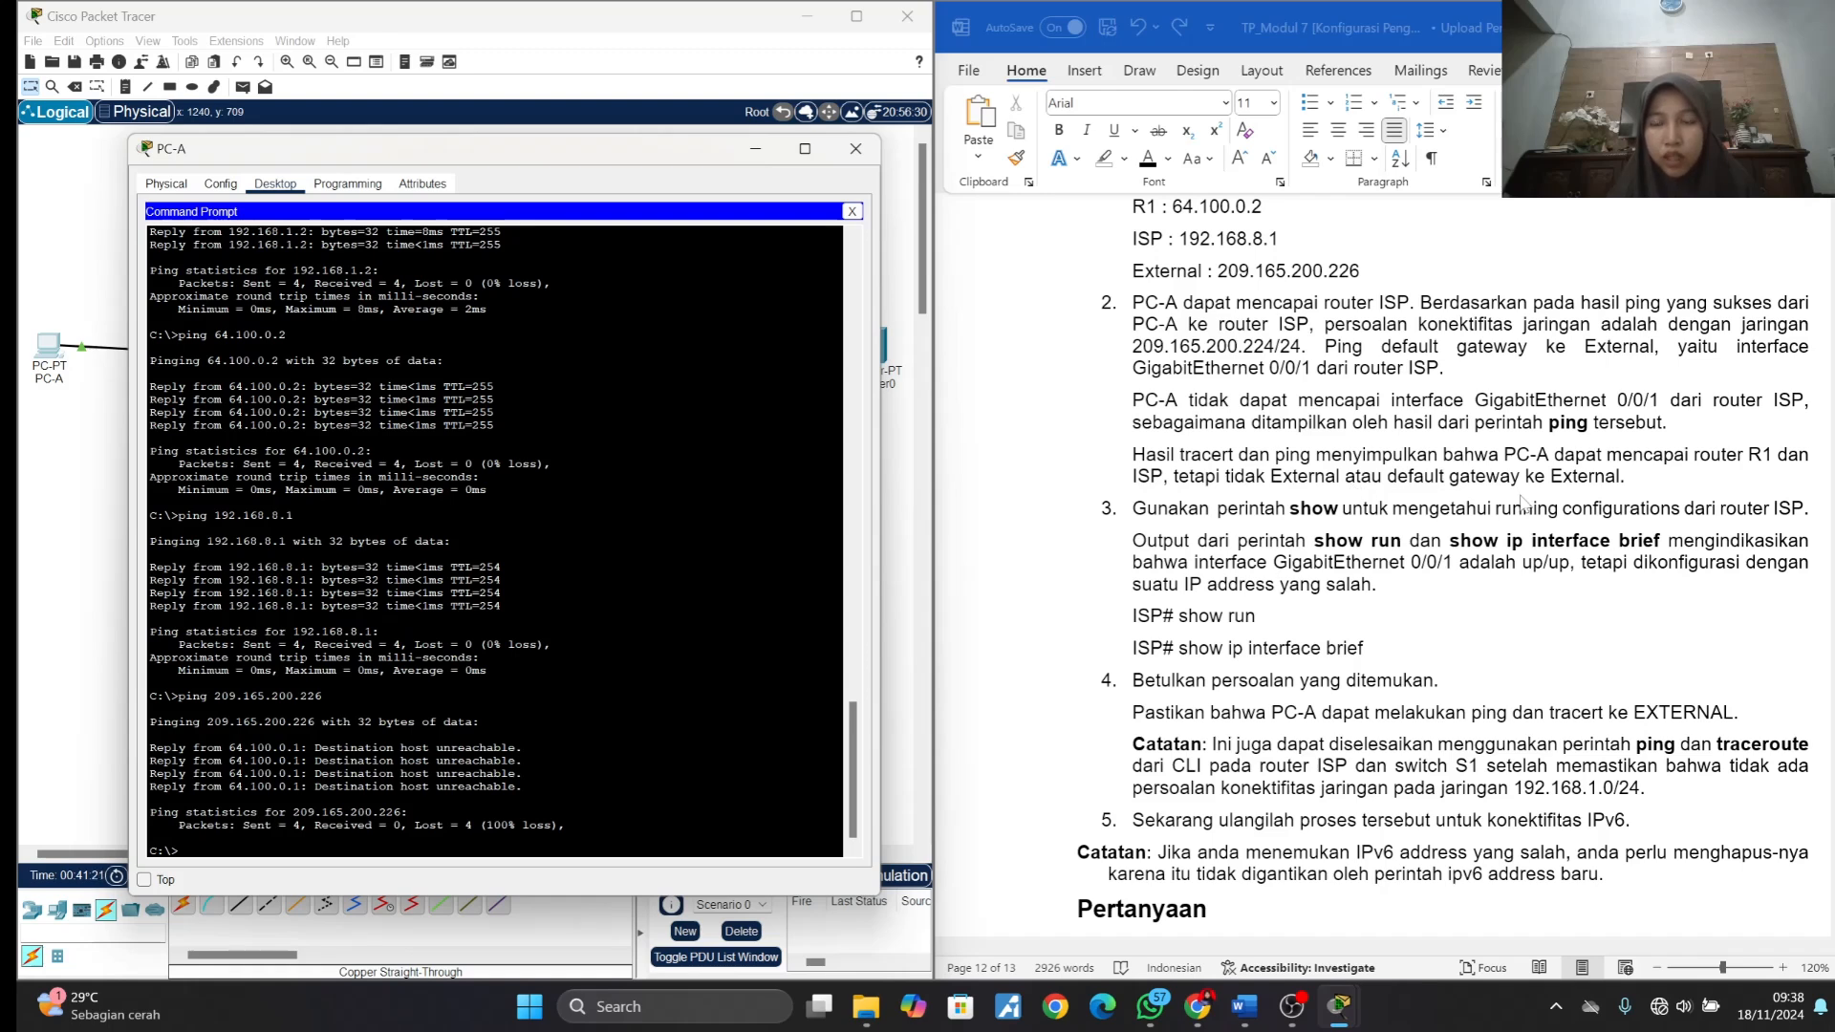
scroll(1521, 501, "down", 1)
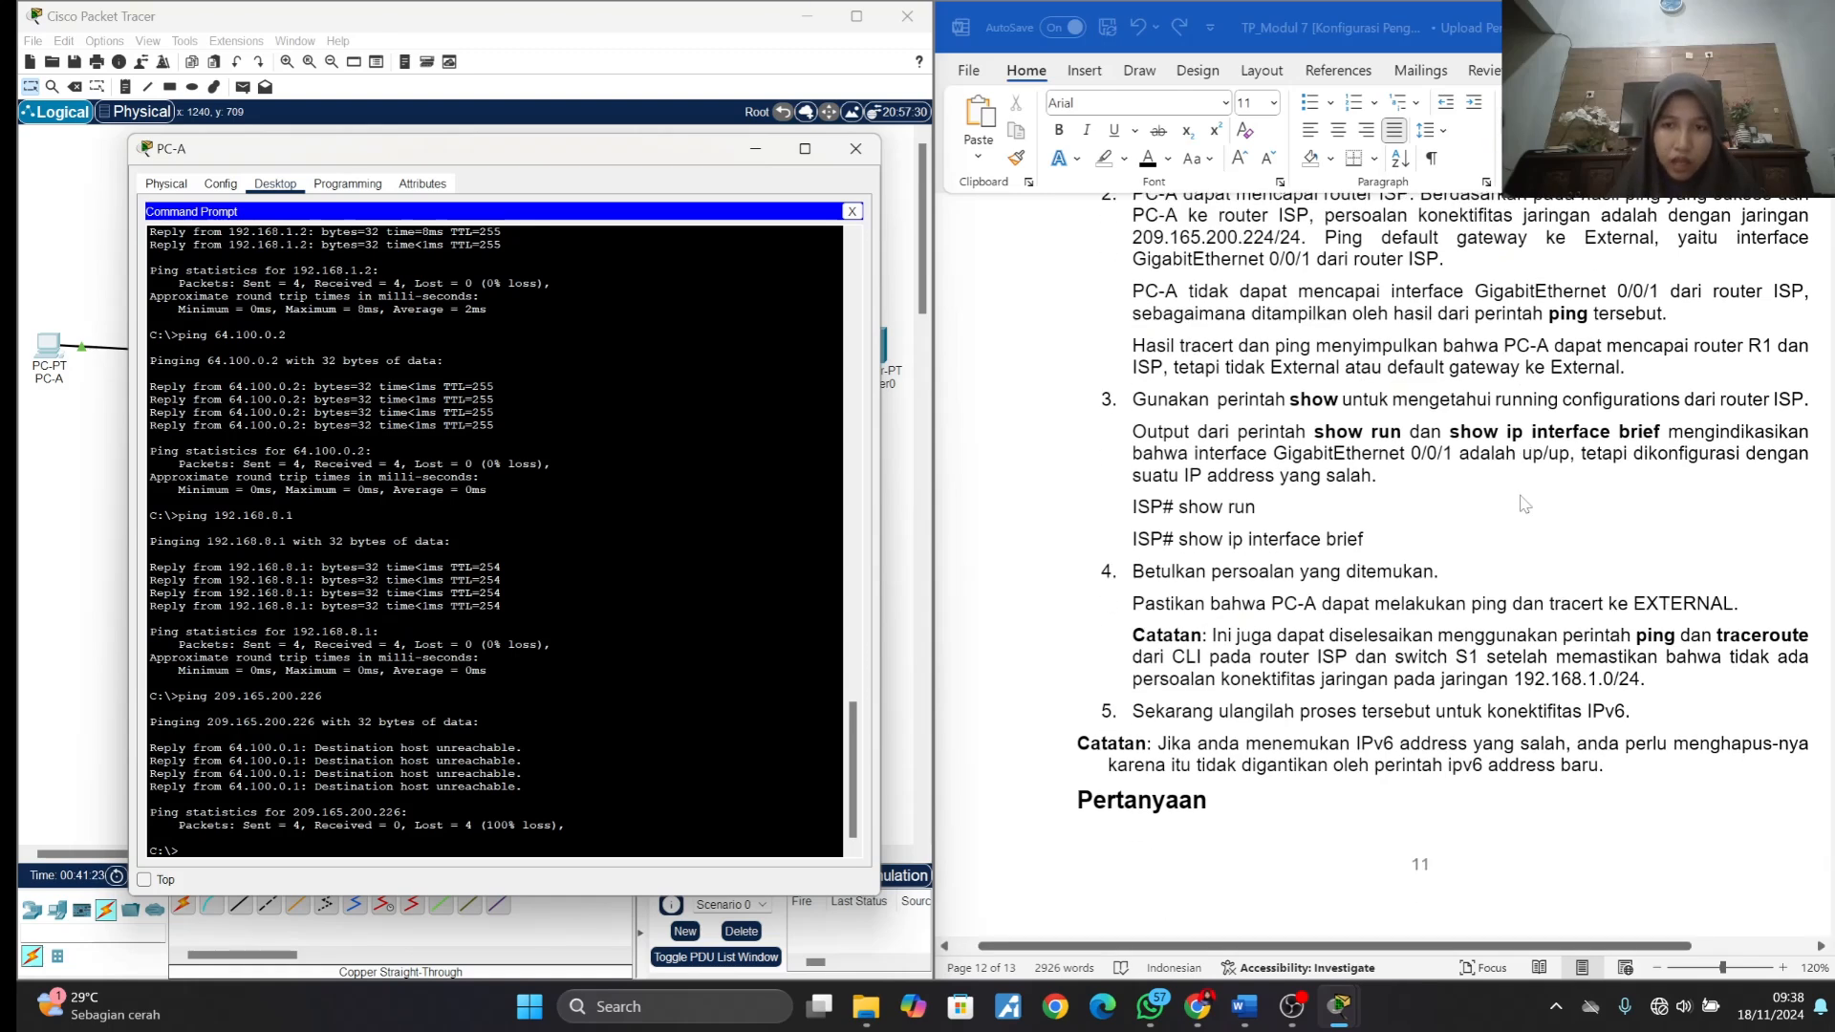
scroll(1525, 503, "right", 1)
scroll(1524, 504, "left", 1)
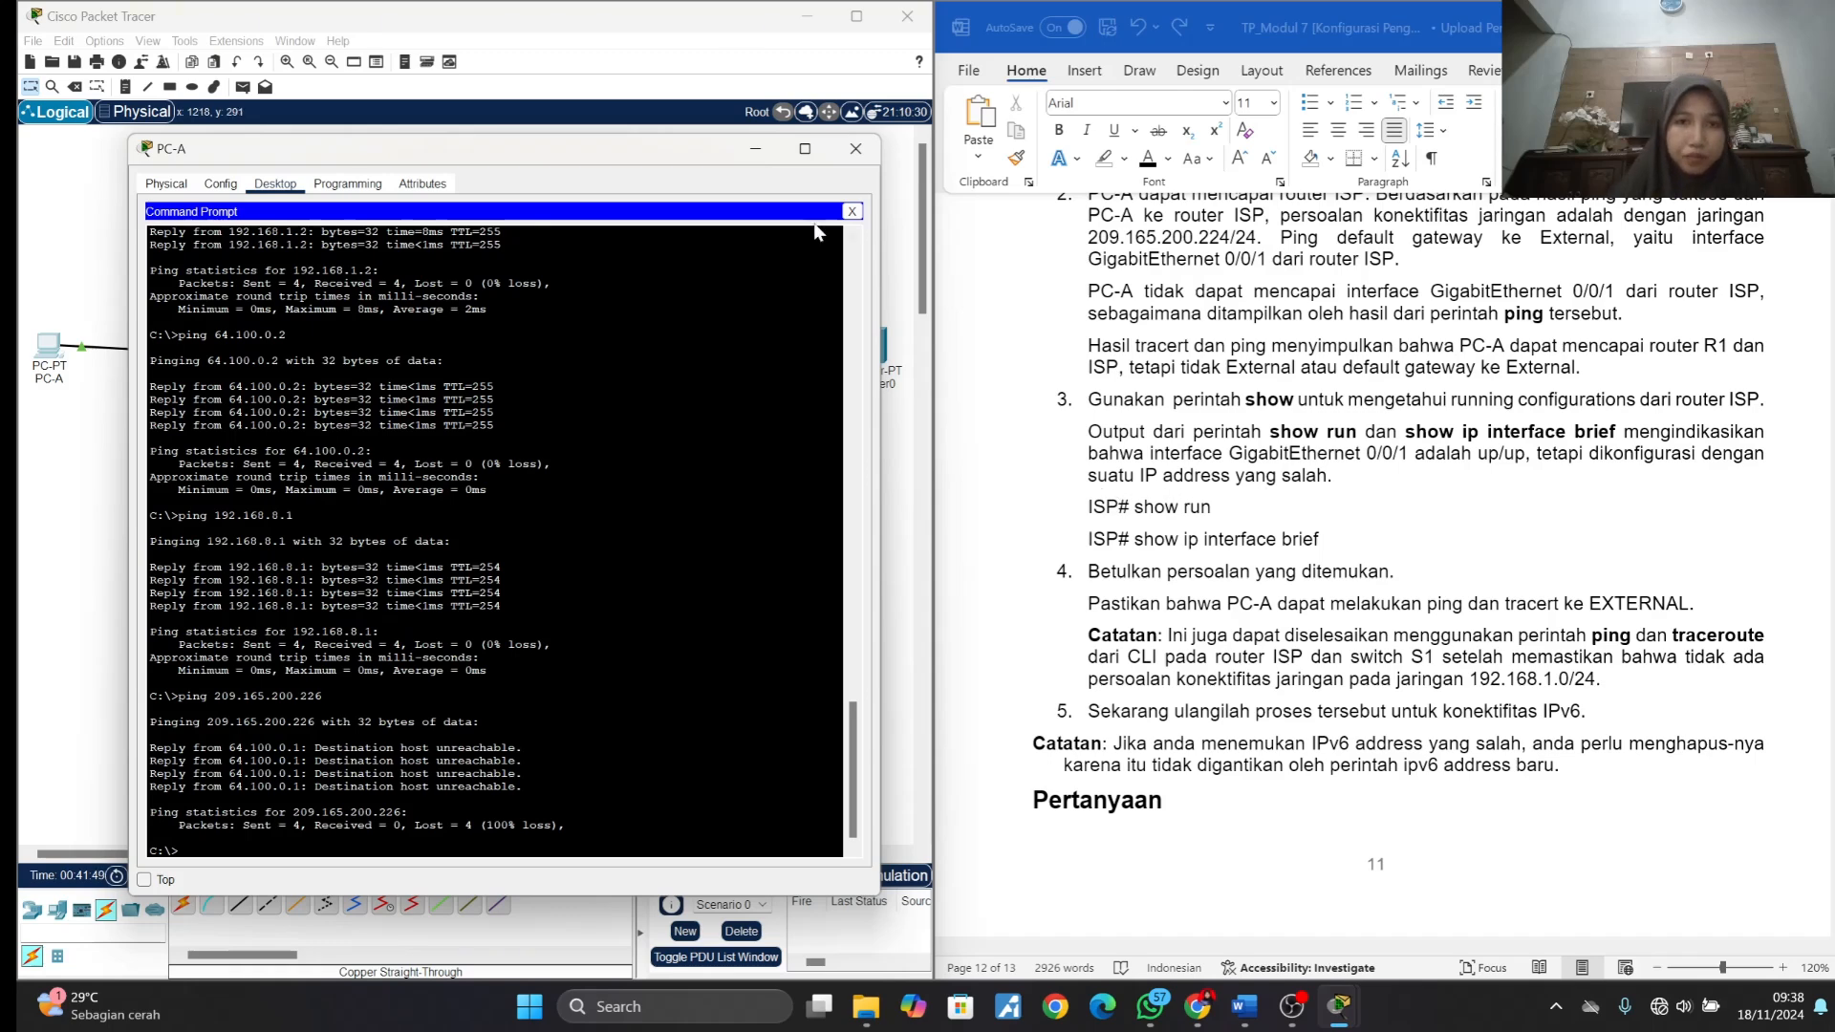
- Close PC-A's window and display ISP's entire running configuration with show run, paging through to its end
left_click(855, 158)
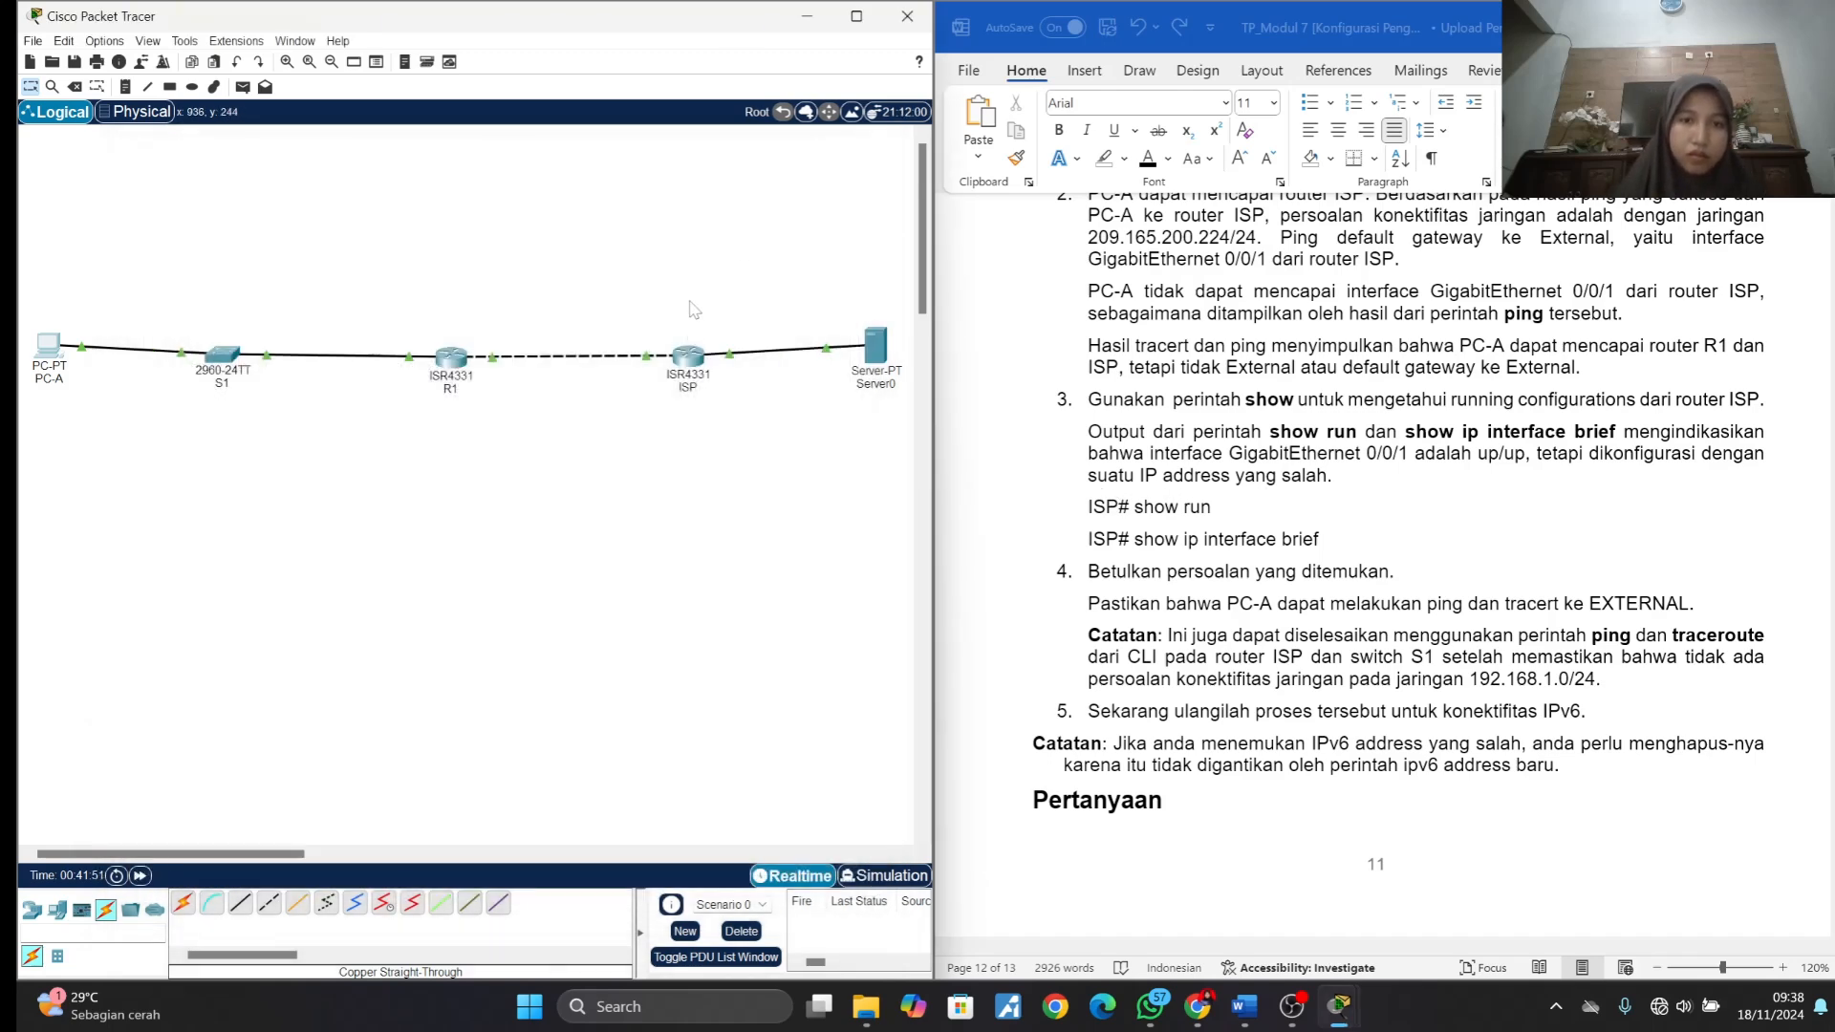
left_click(688, 361)
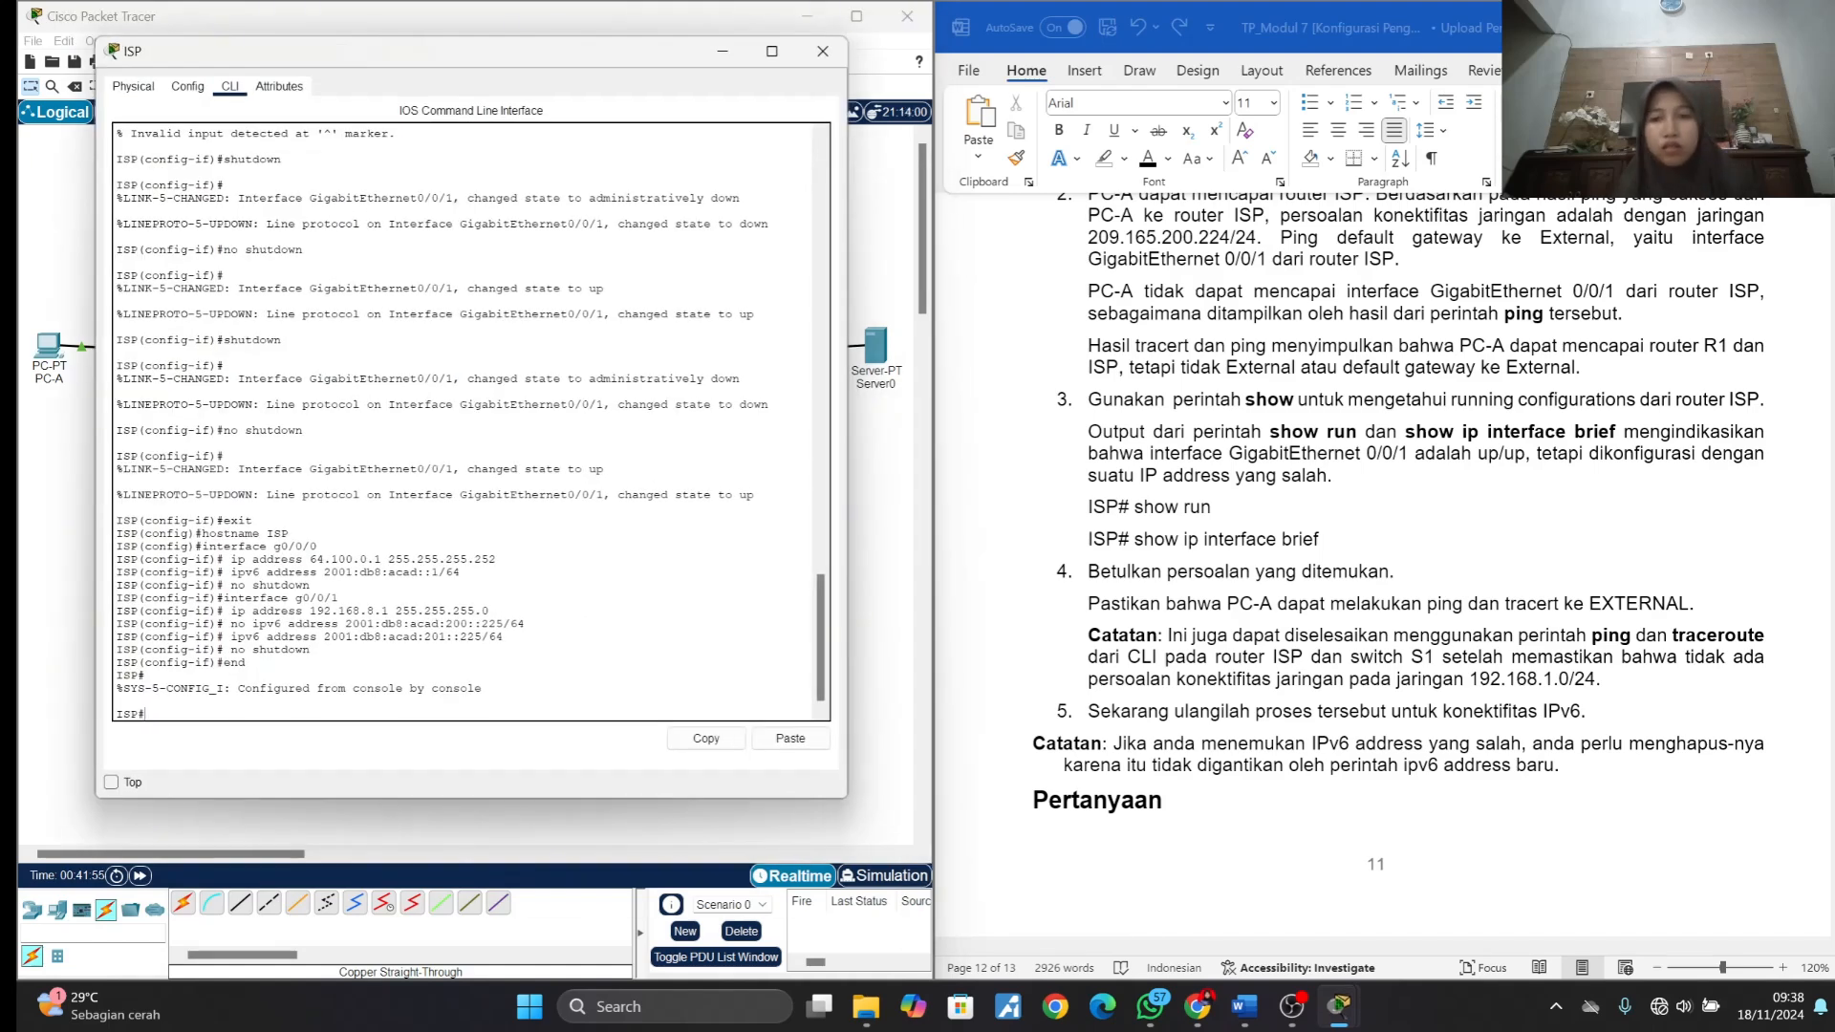
type("show run")
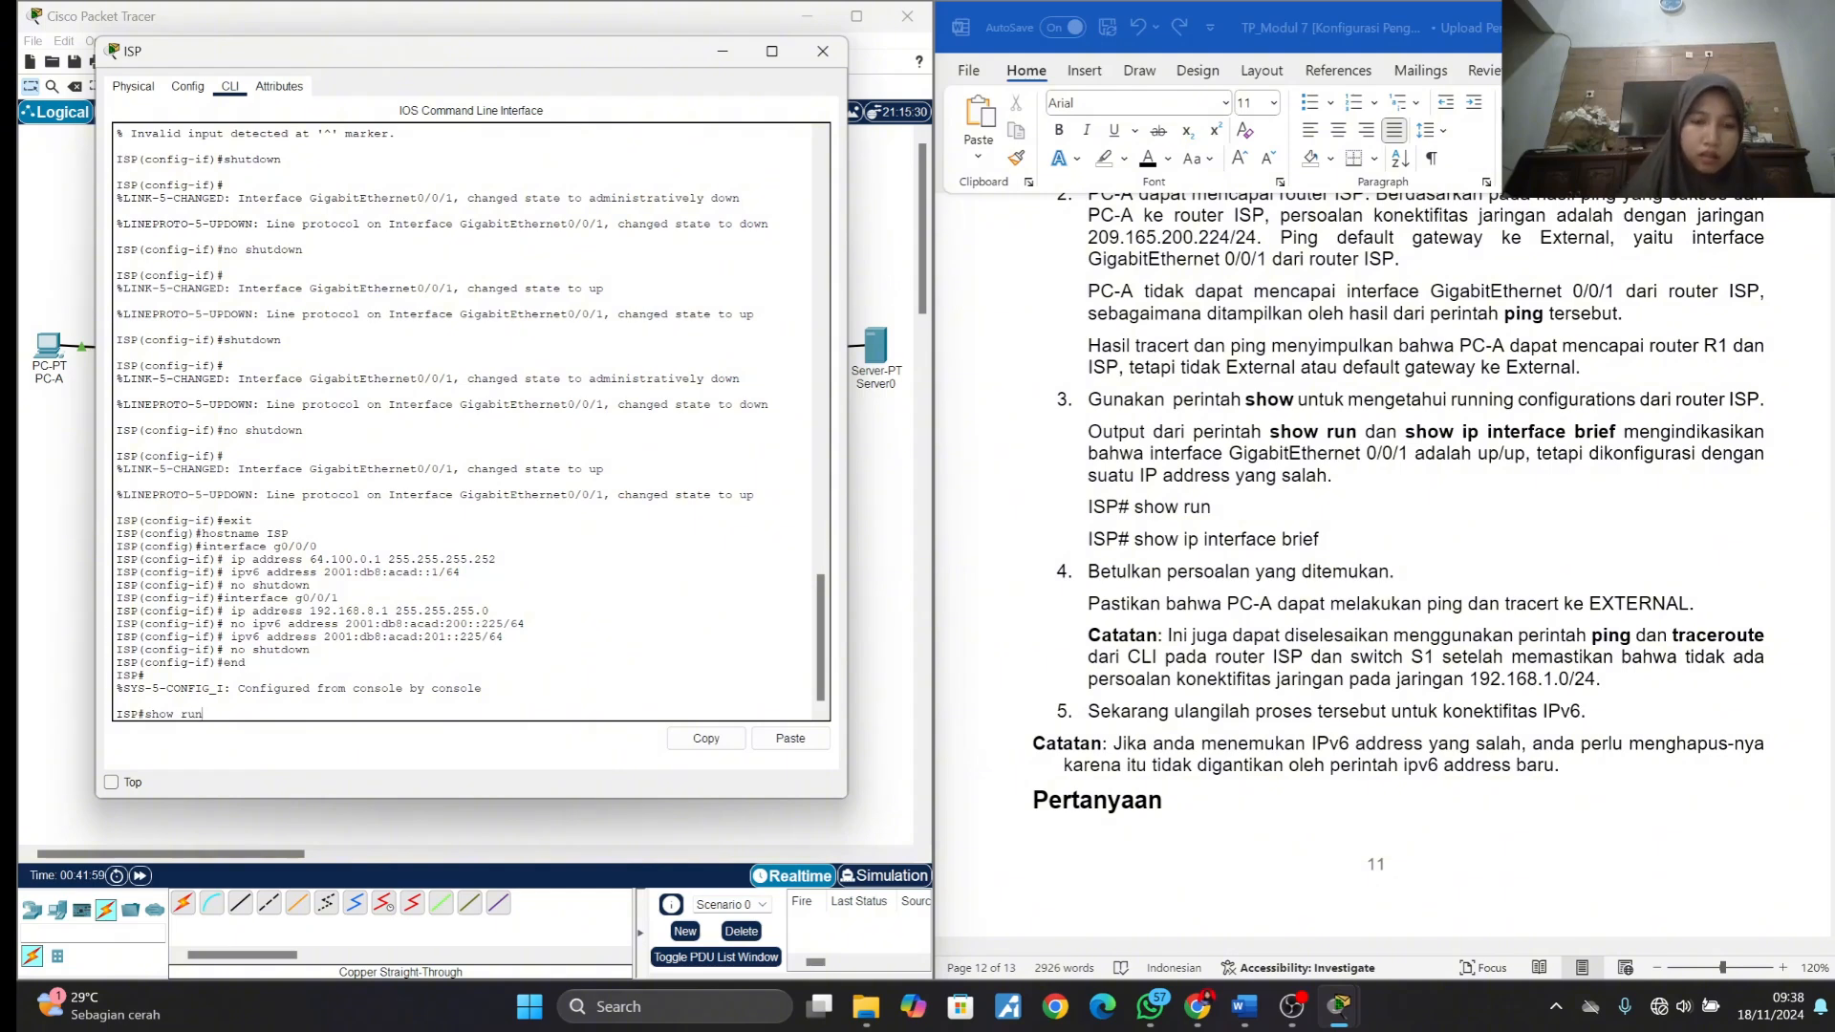
key("Return")
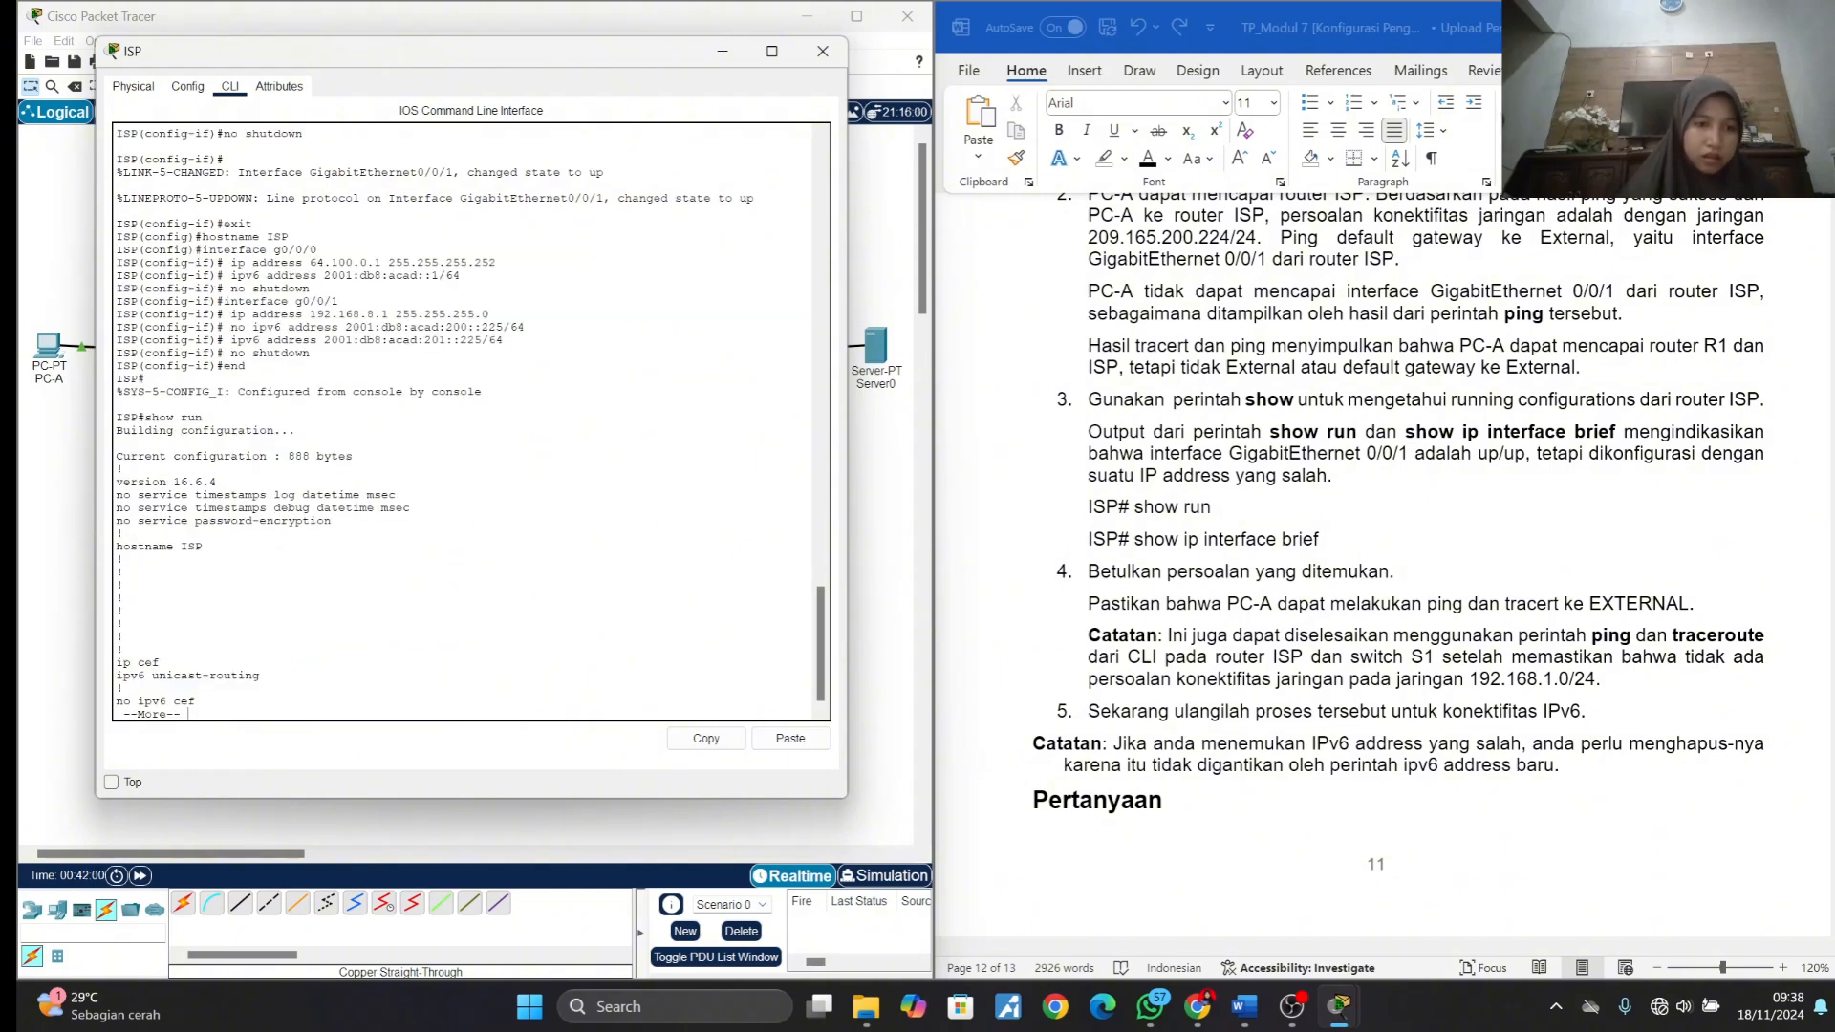
key("Return")
key("Return")
key("Return")
key("Return")
key("Return")
key("Return")
key("Return")
key("Return")
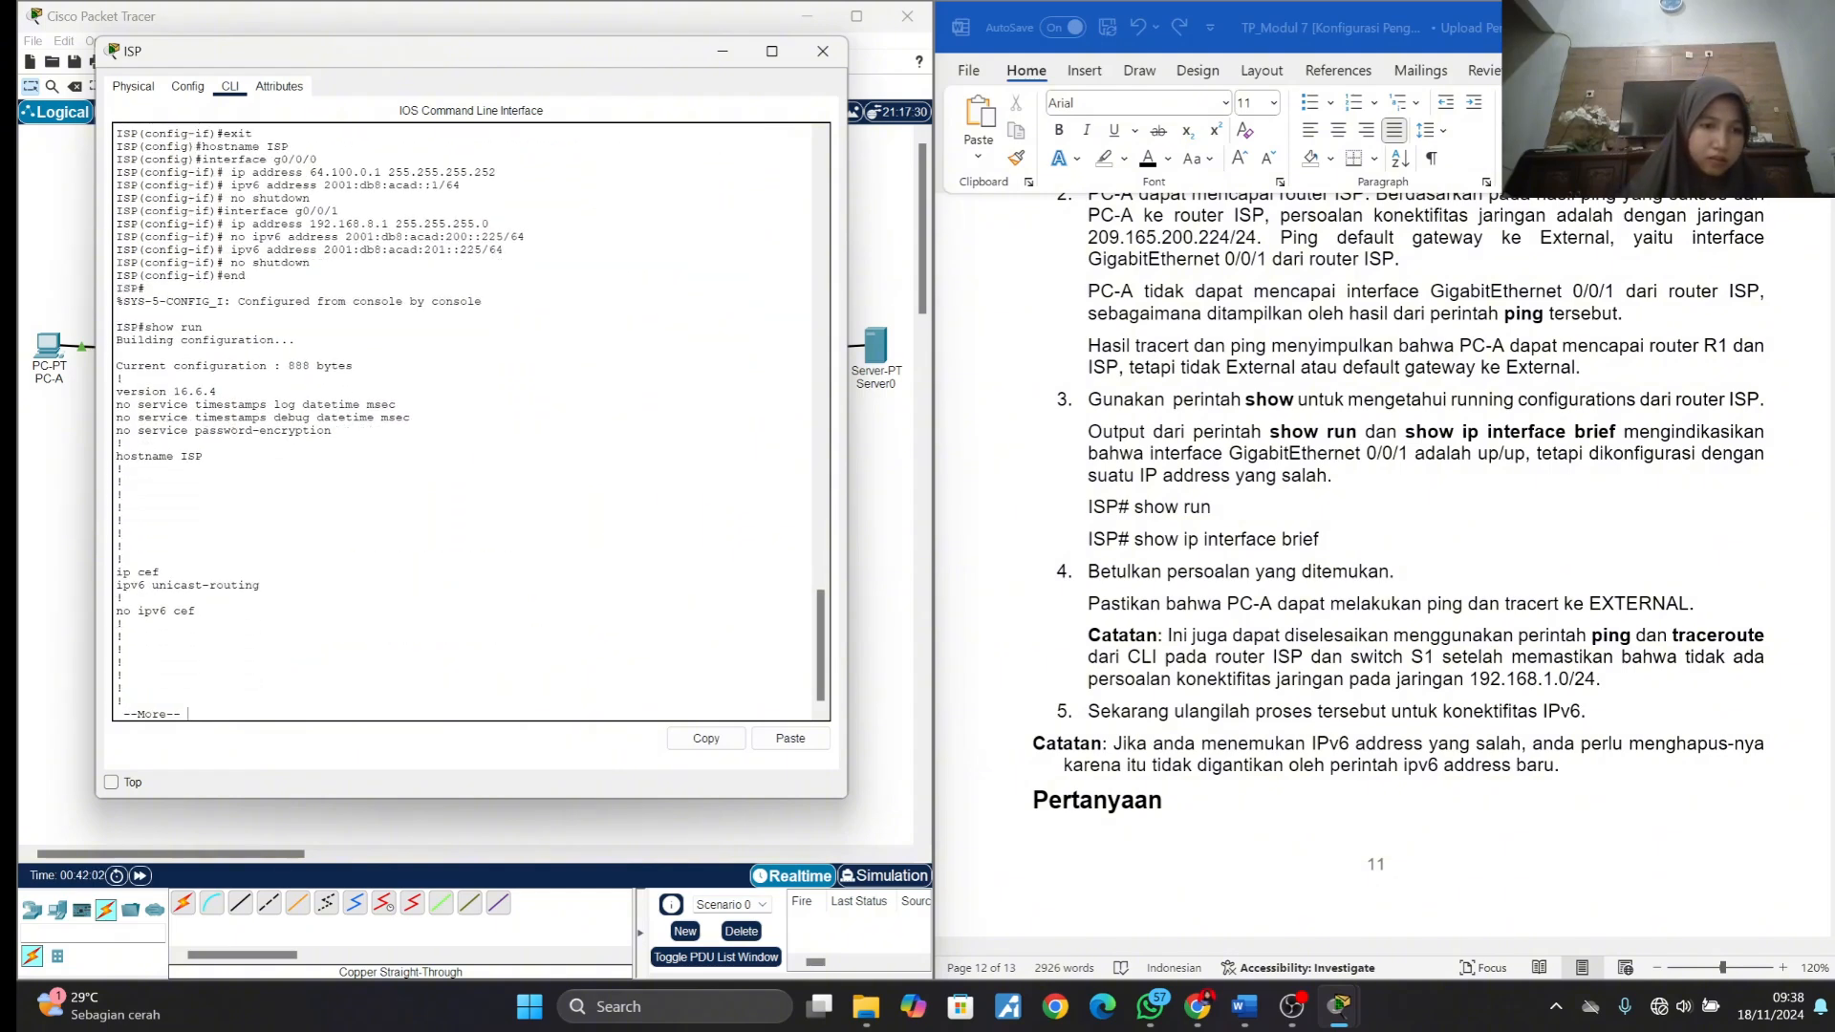
key("Return")
key("Return")
key("Return")
key("Return")
key("Return")
key("Return")
key("Return")
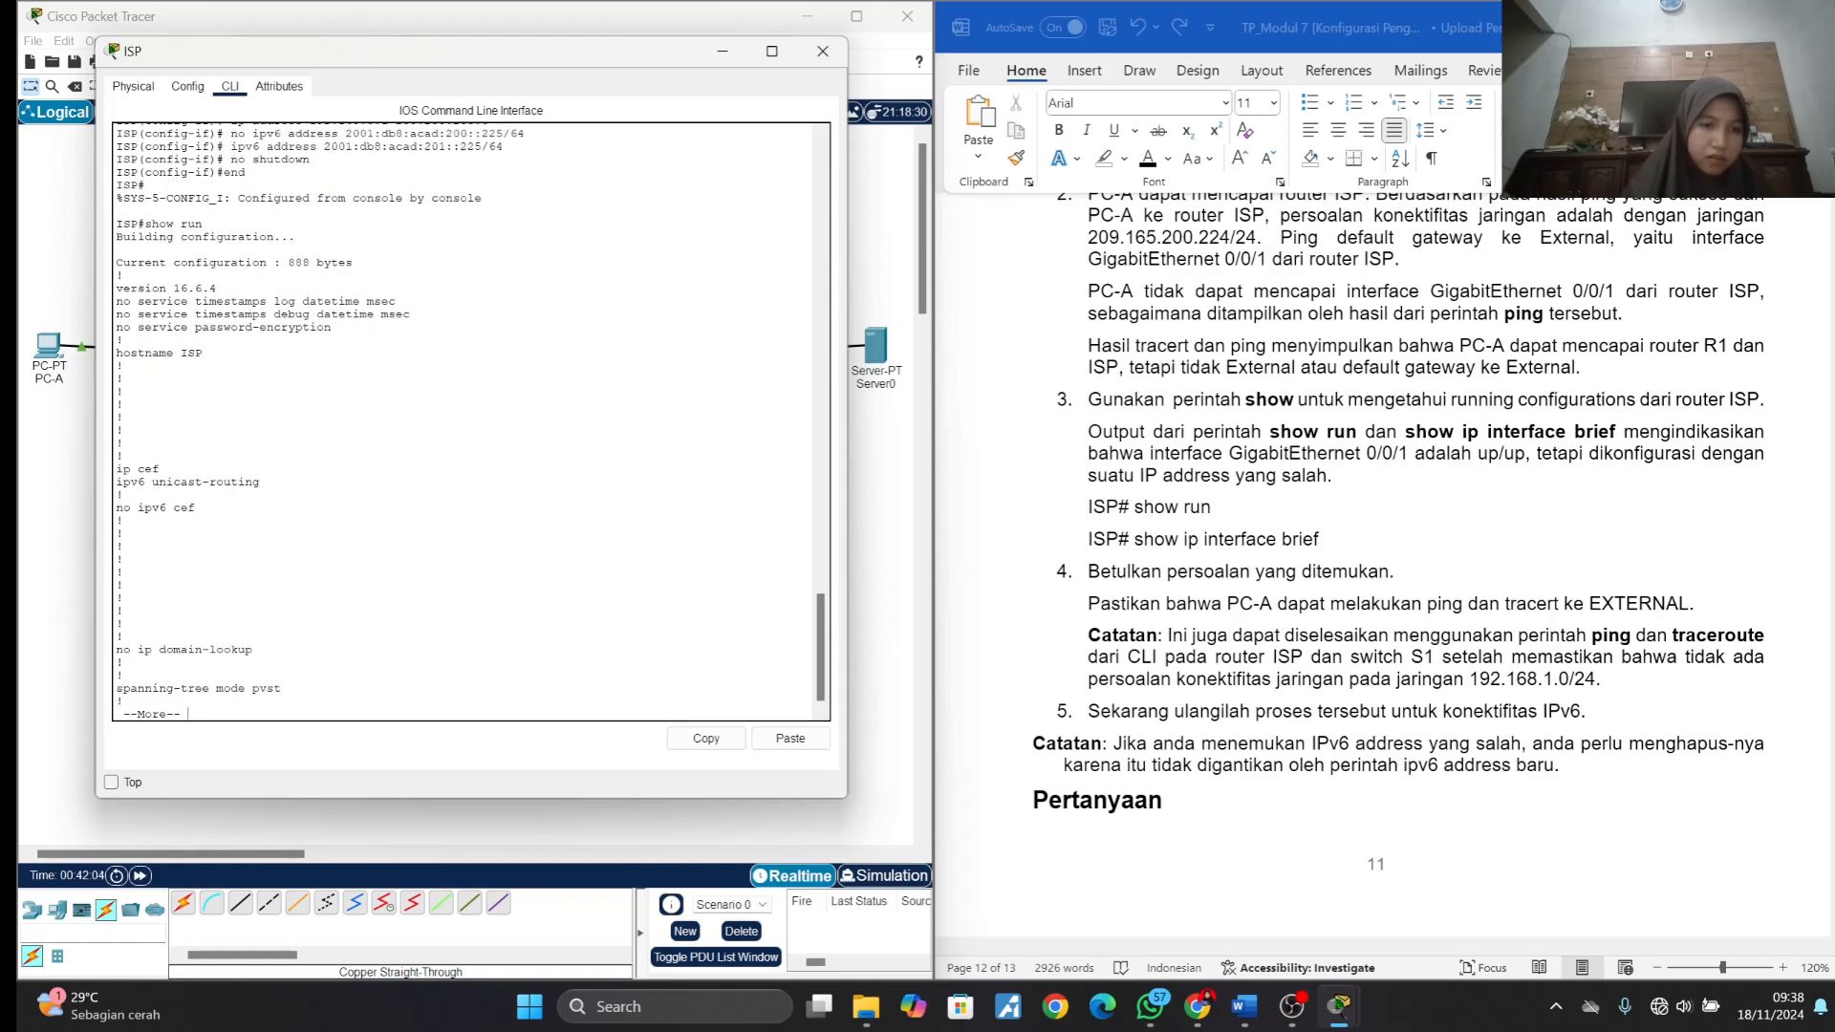
key("Return")
key("Return")
key("Return")
key("Return")
key("Return")
key("Return")
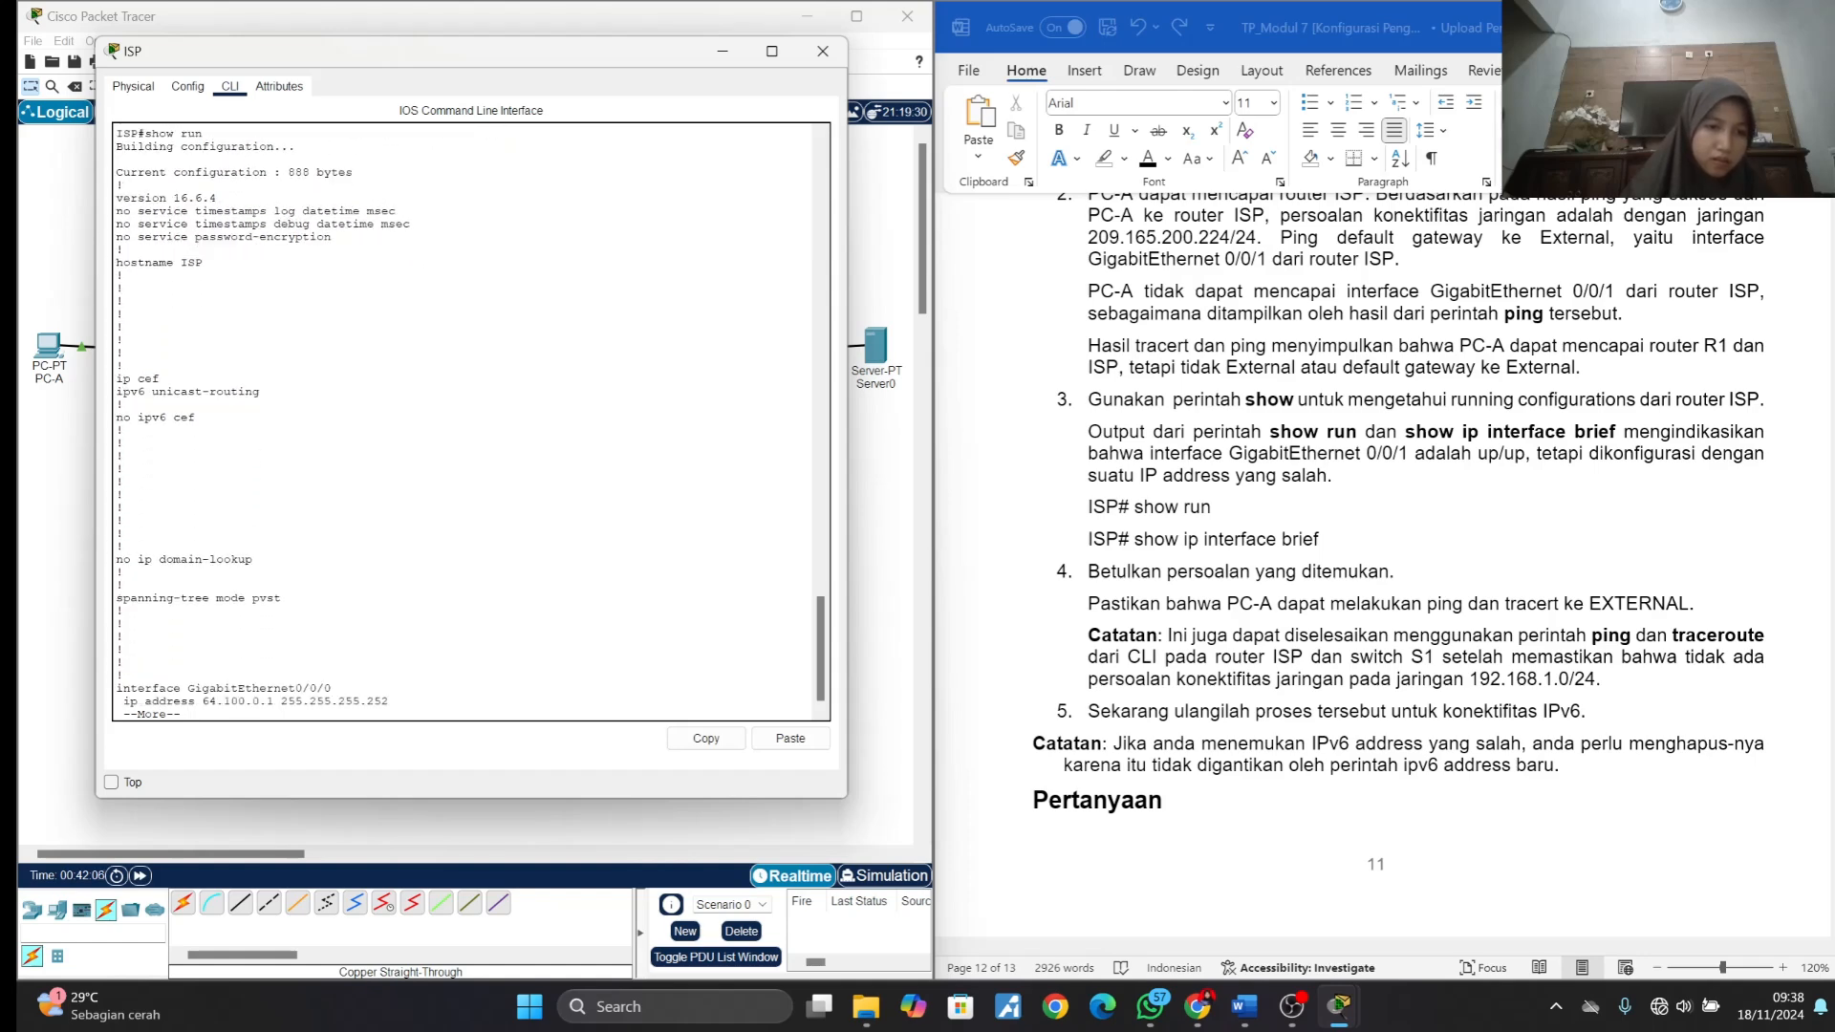
key("Return")
key("Return")
key("Return")
key("Return")
key("Return")
key("Return")
key("Return")
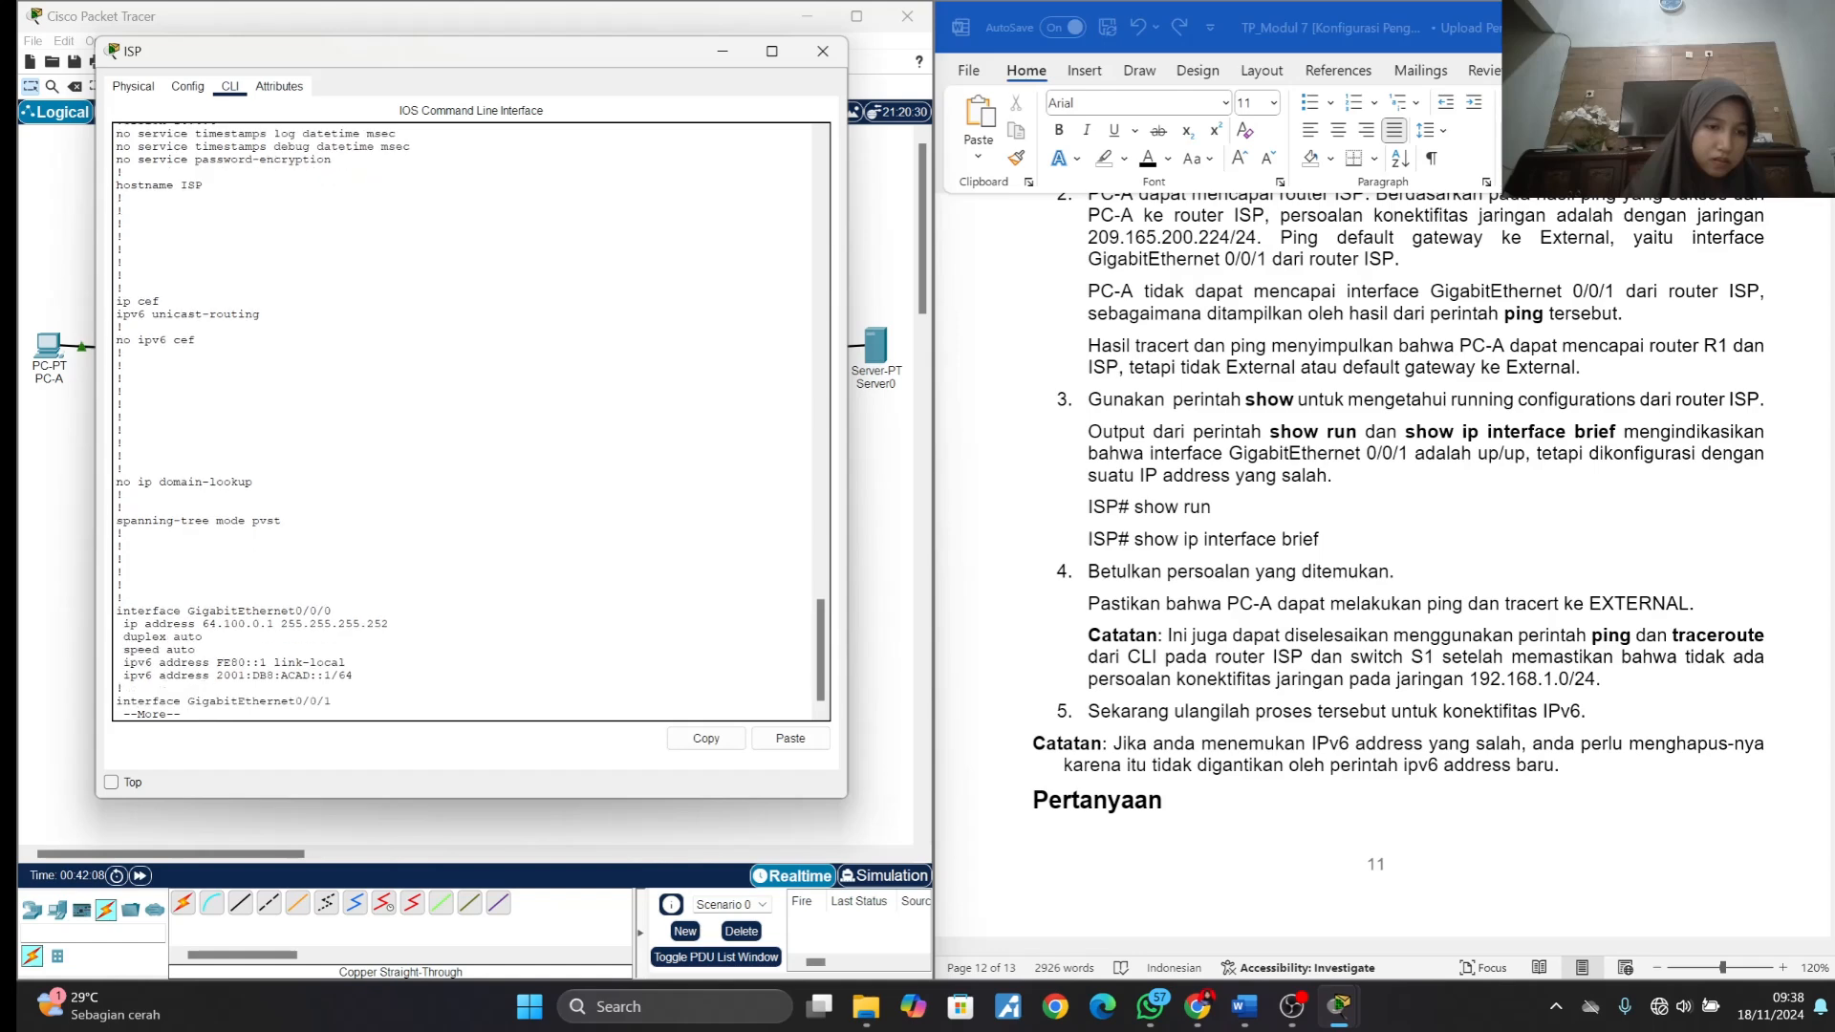
key("Return")
key("Return")
key("Return")
key("Return")
key("Return")
key("Return")
key("Return")
key("Return")
key("Return")
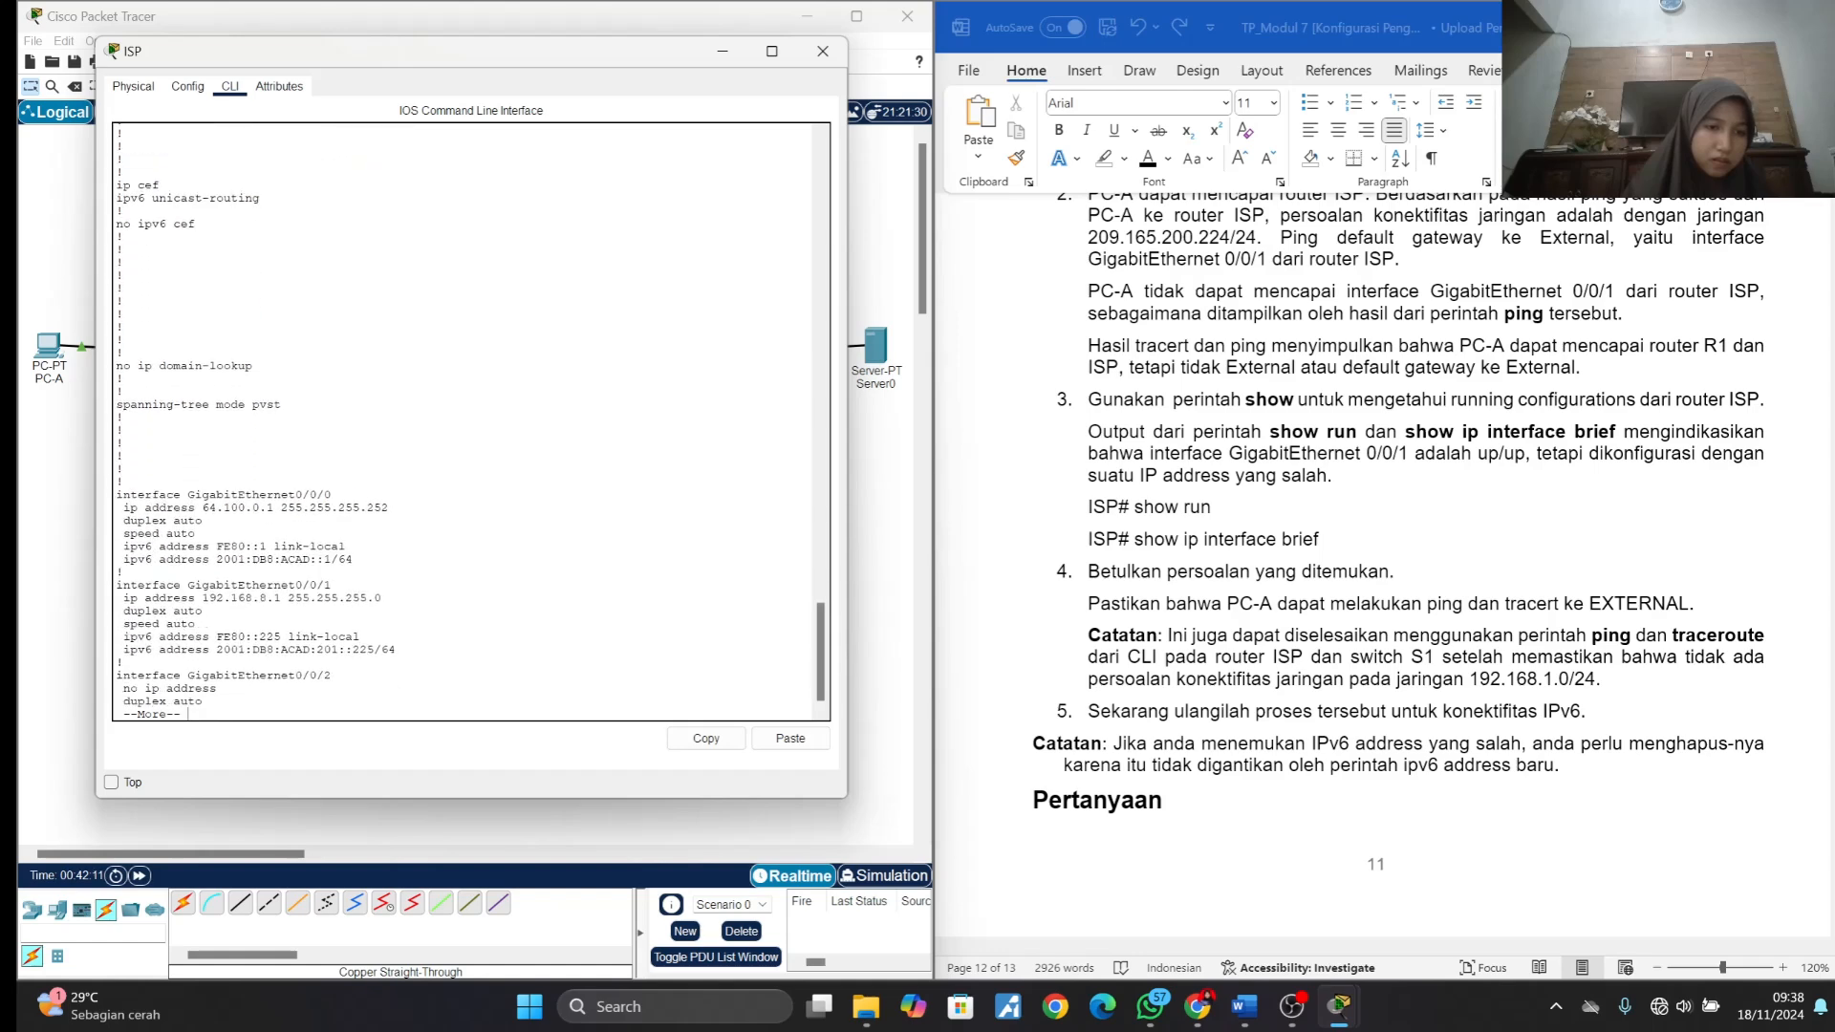
key("Return")
key("Return")
key("Return")
key("Return")
key("Return")
key("Return")
key("Return")
key("Return")
key("Return")
key("Return")
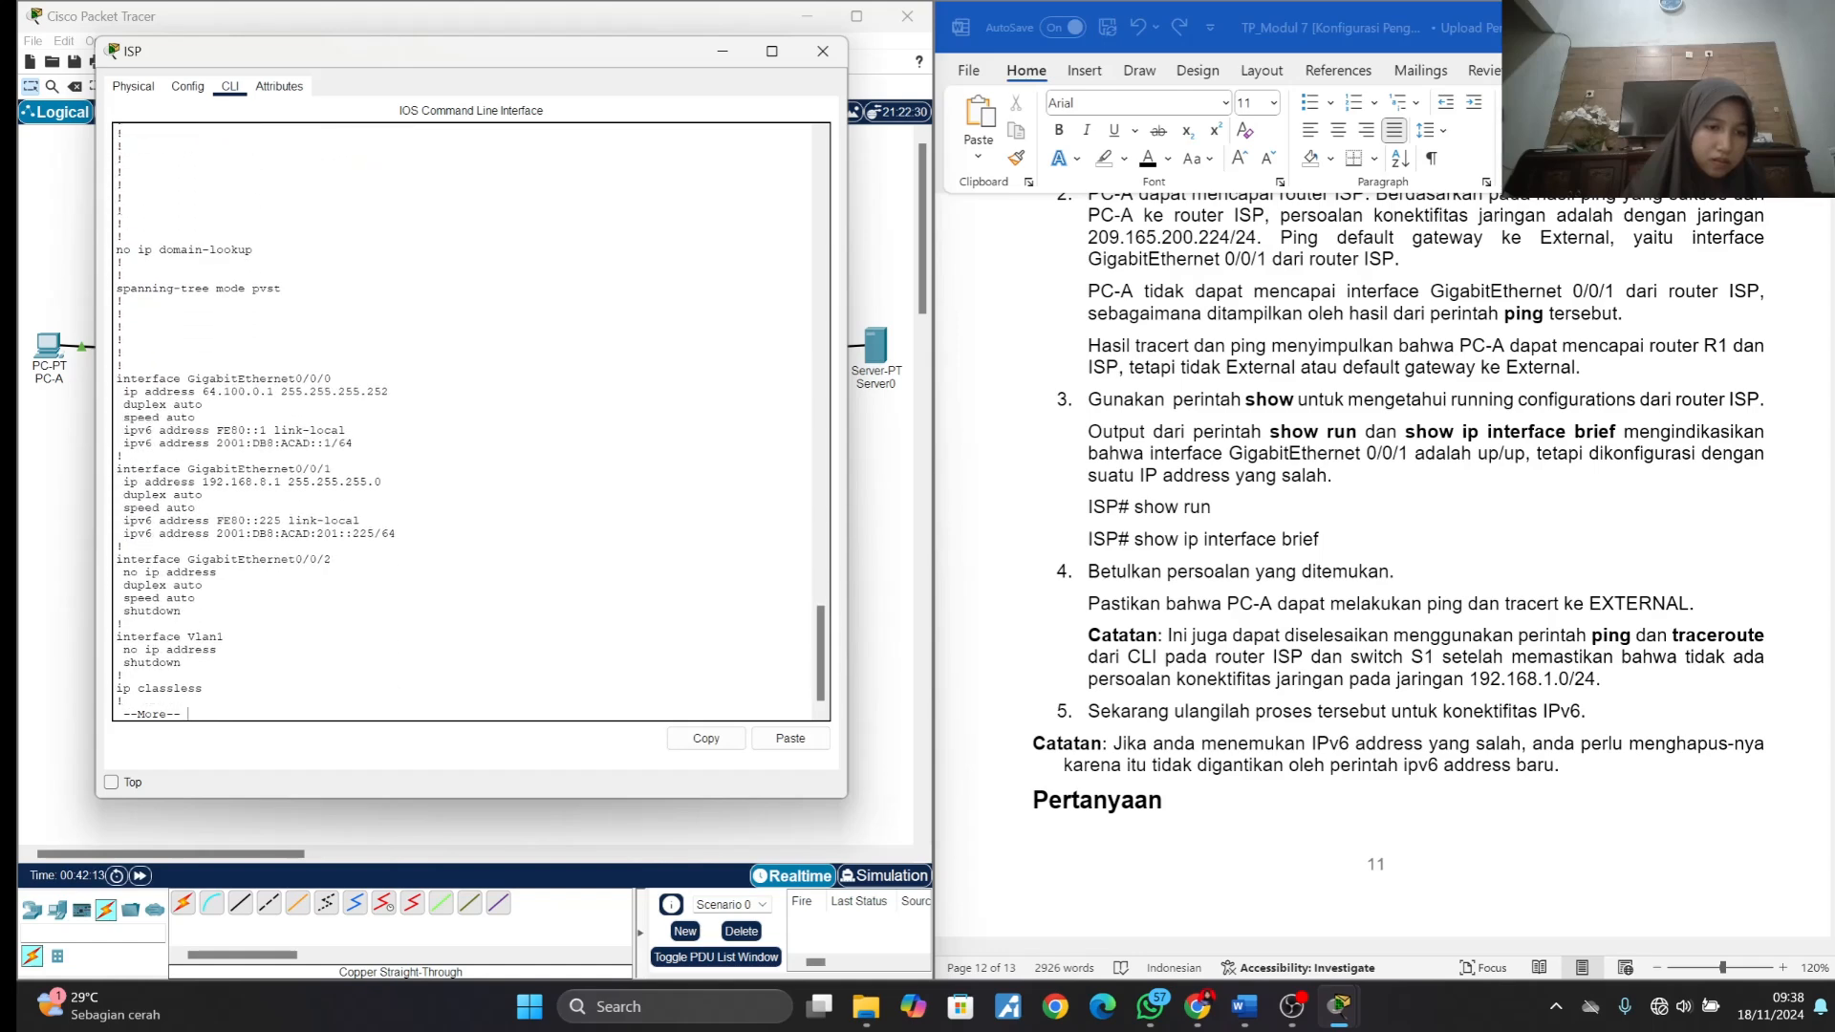
key("Return")
key("Return")
key("Return")
key("Return")
key("Return")
key("Return")
key("Return")
key("Return")
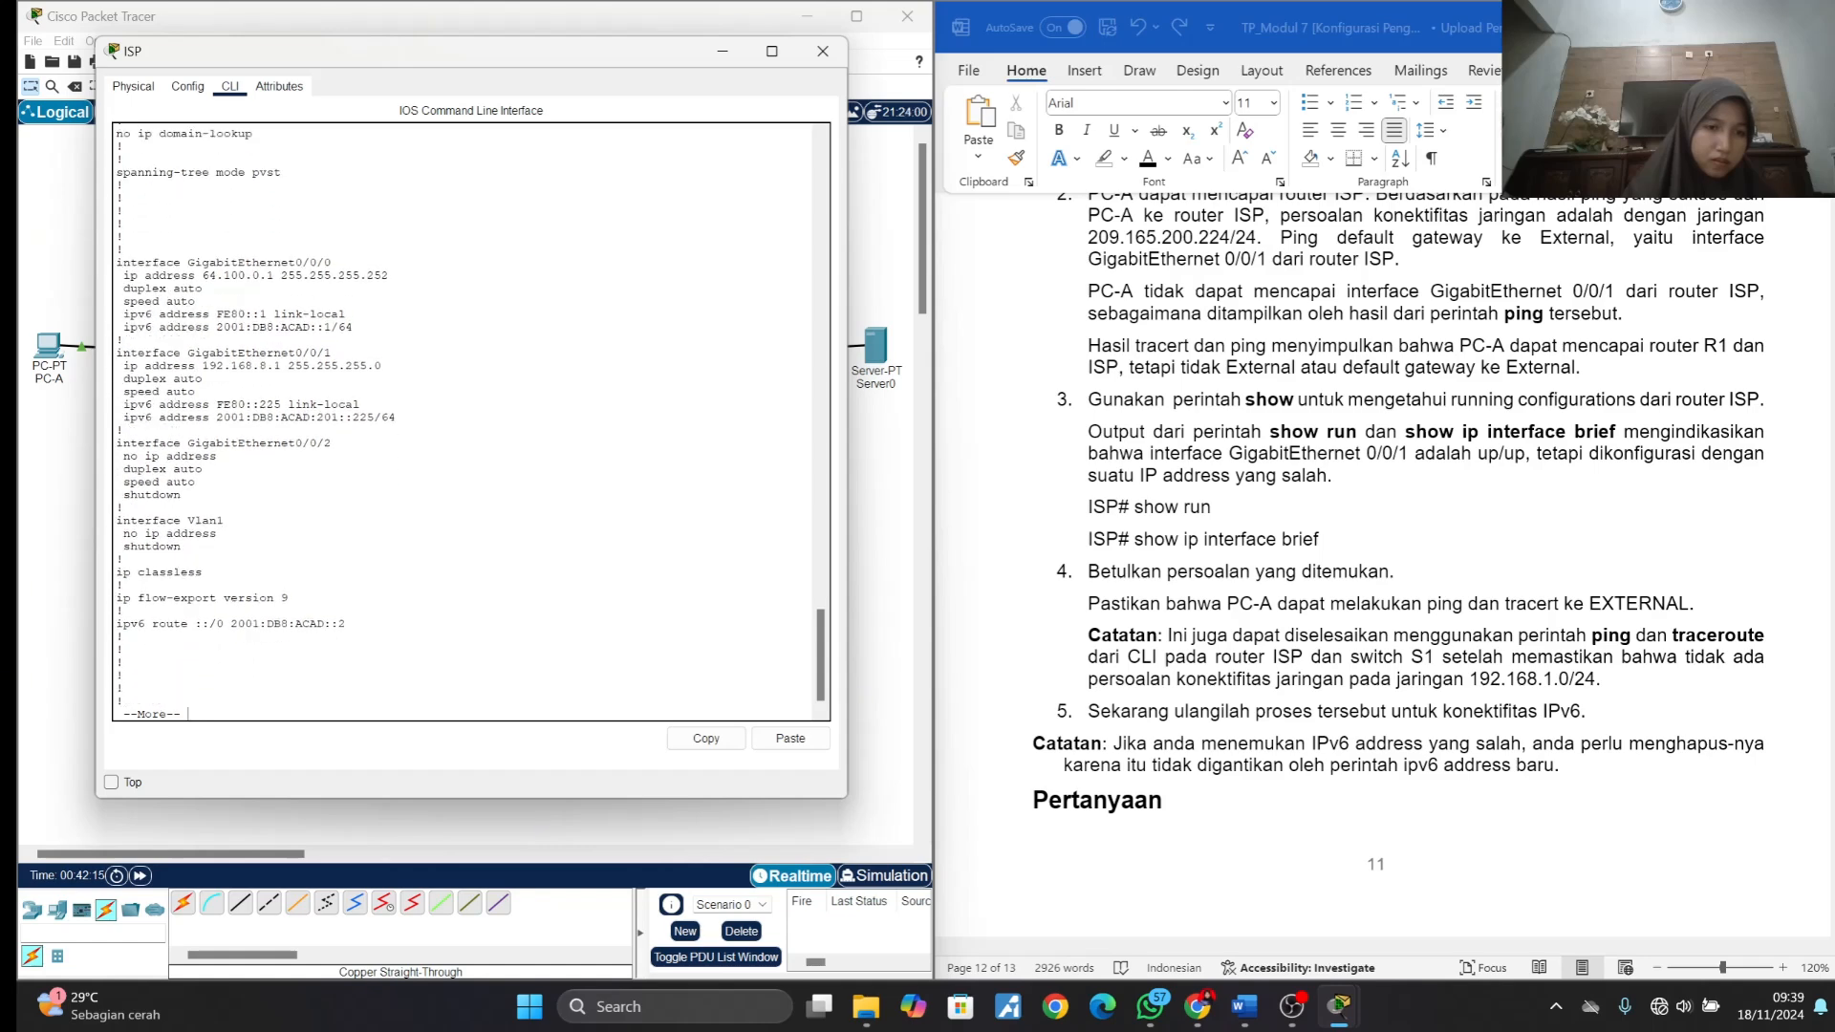
key("Return")
key("Return")
key("Return")
key("Return")
key("Return")
key("Return")
key("Return")
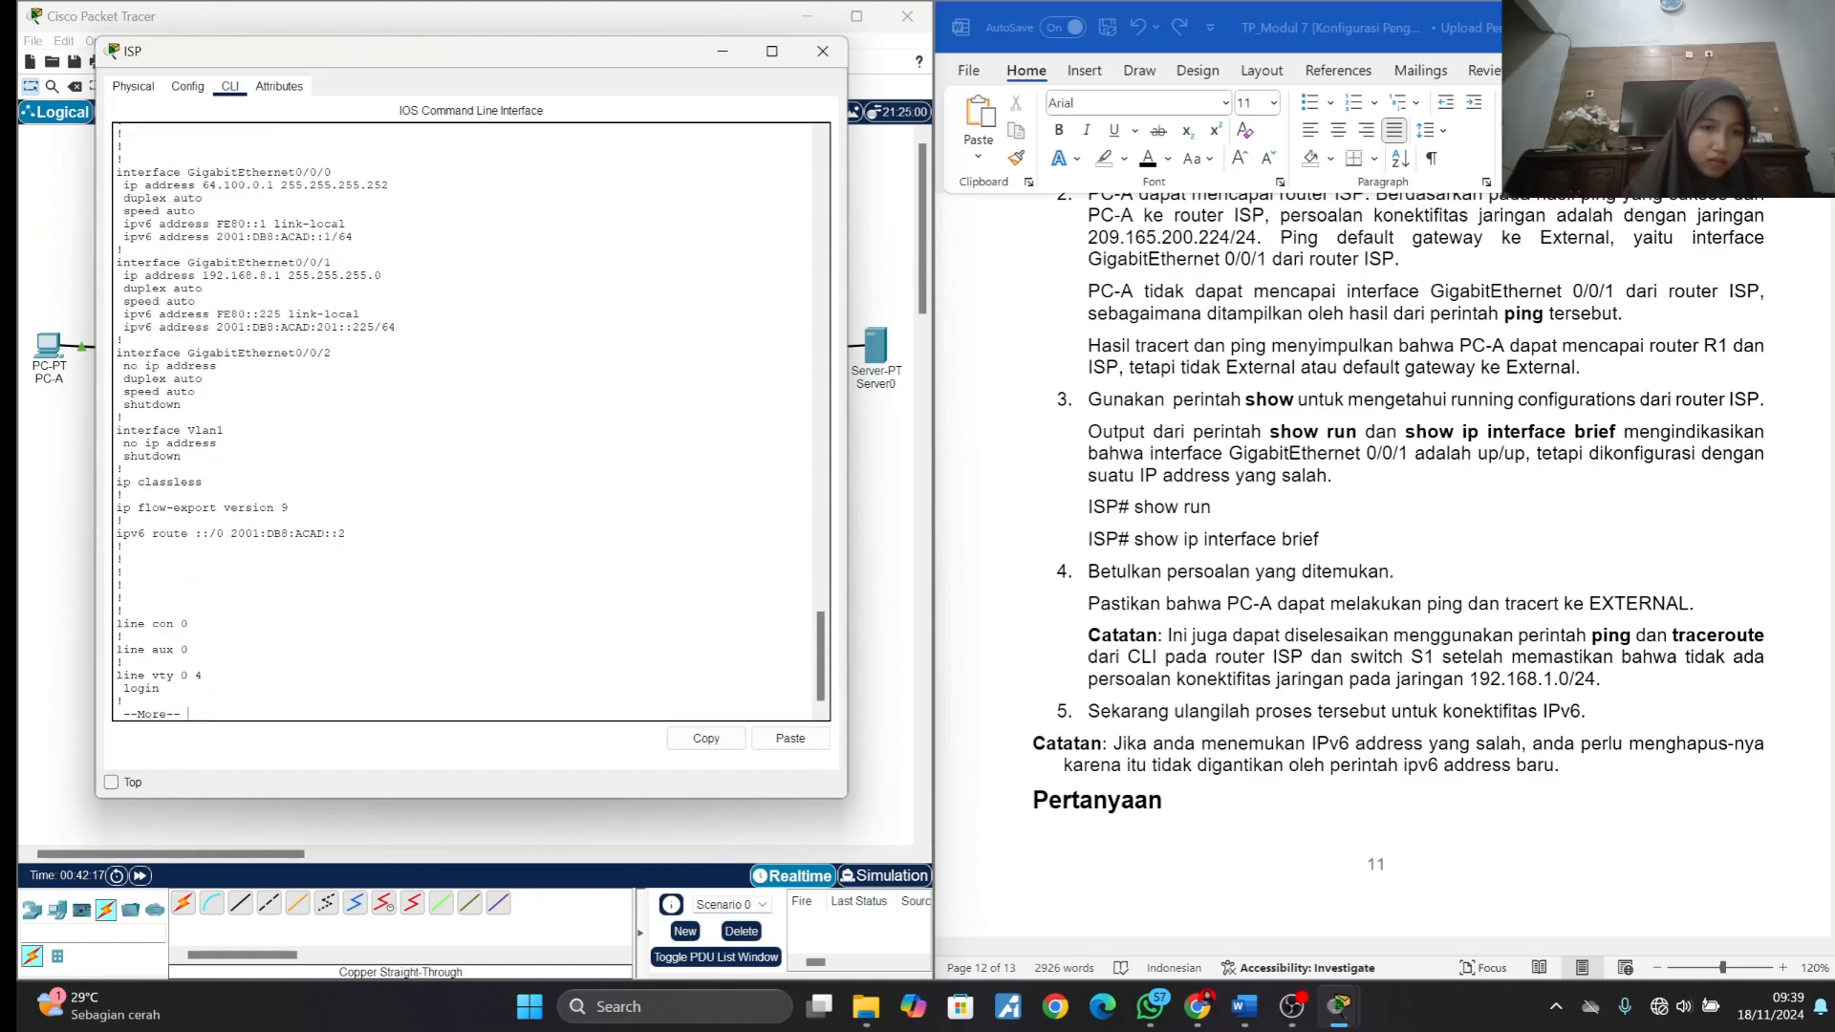
key("Return")
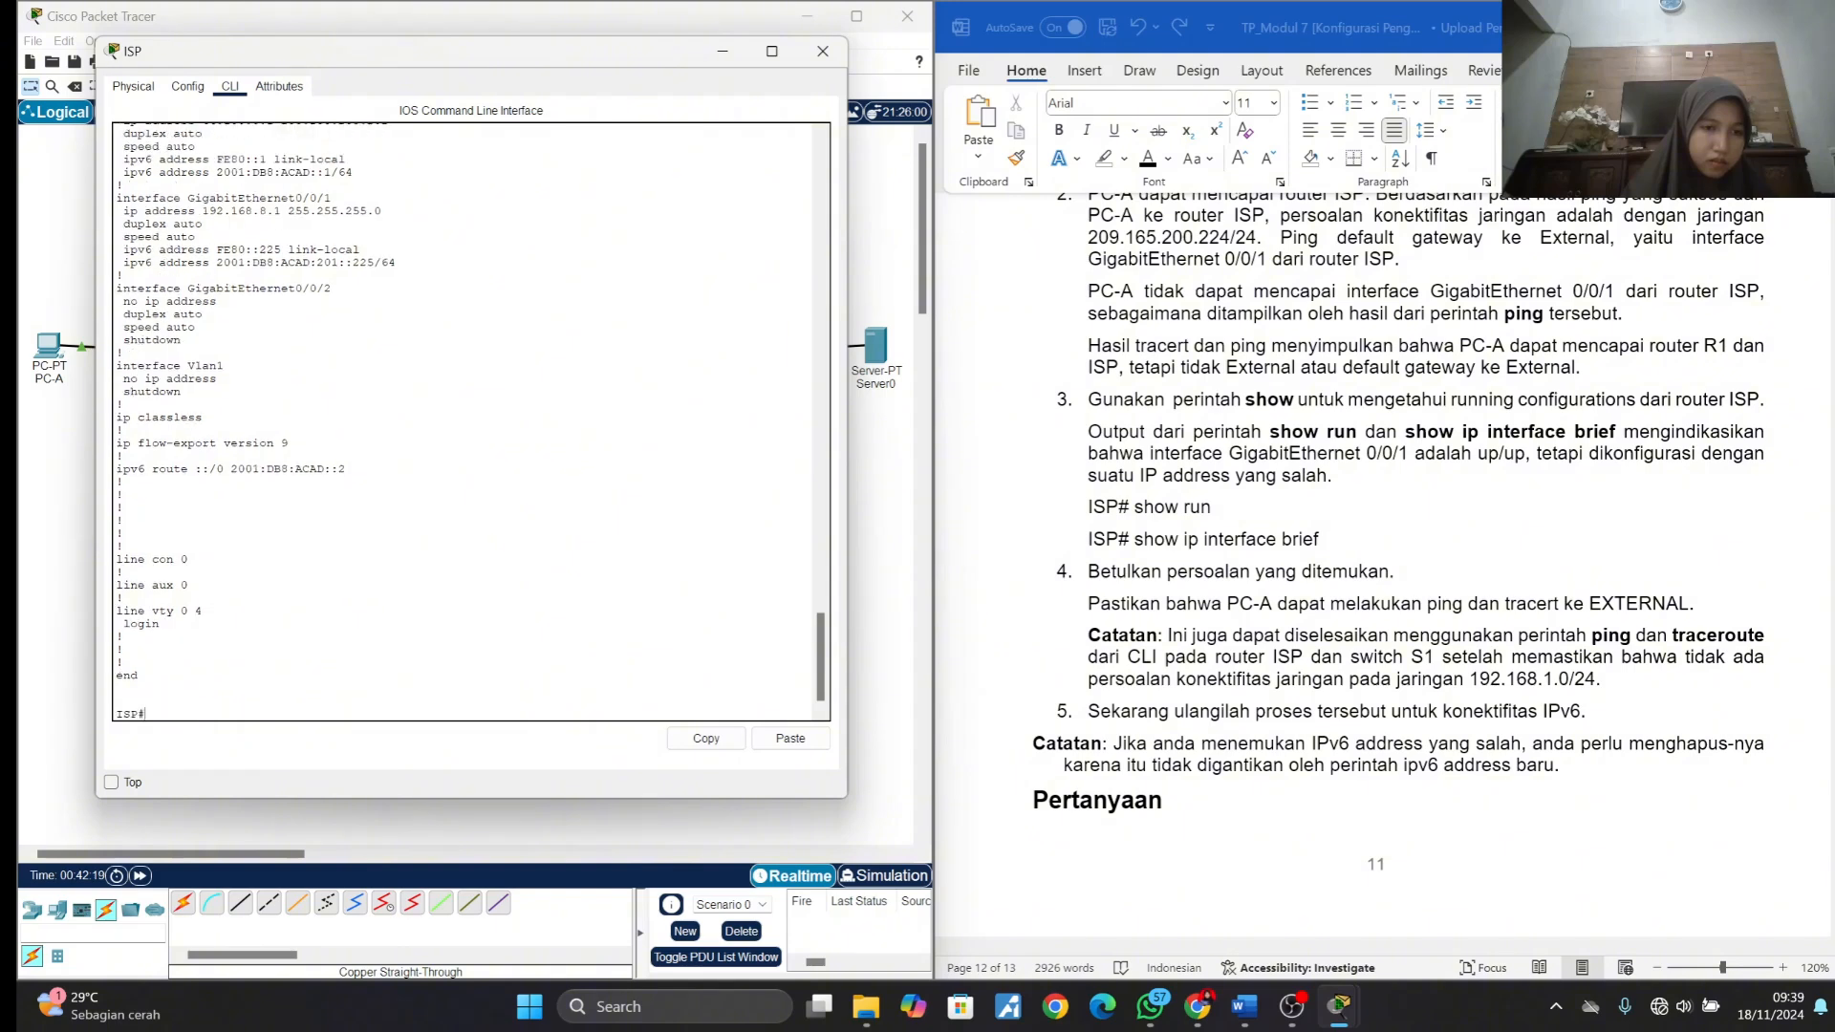
- List ISP's interface addresses and status with show ip interface brief
type("sh")
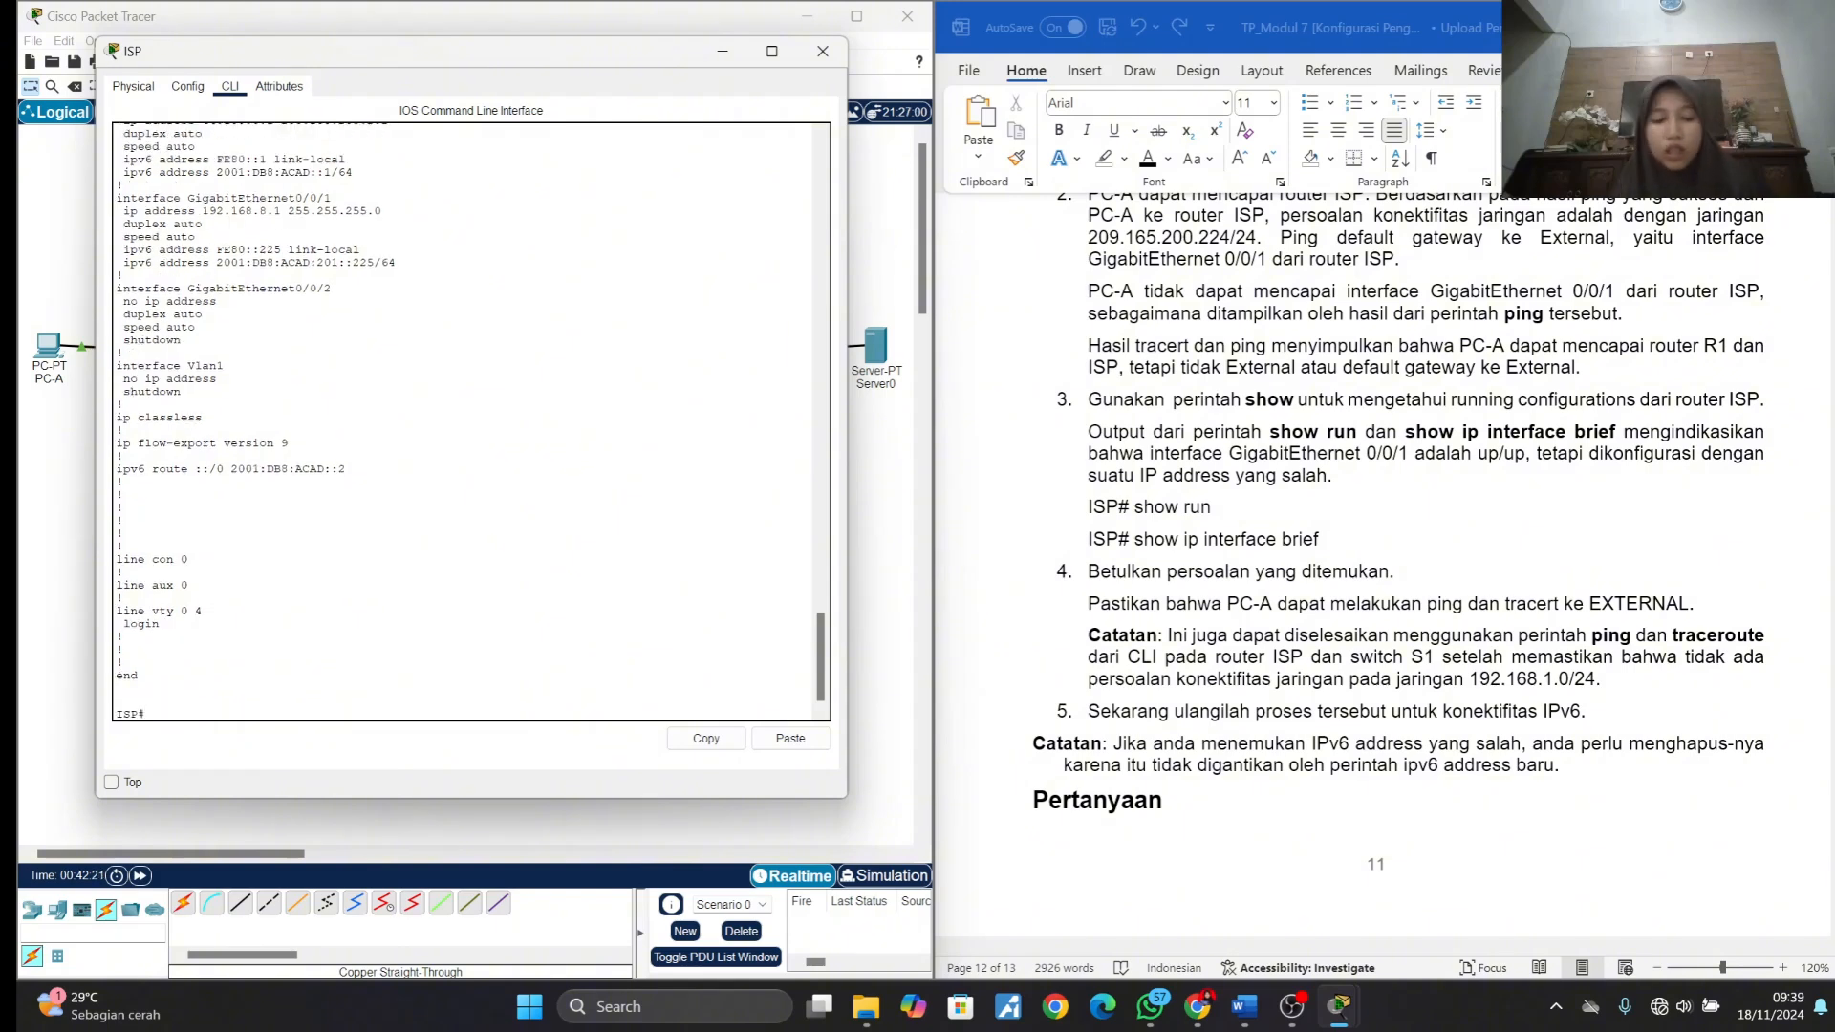
type("ow ip")
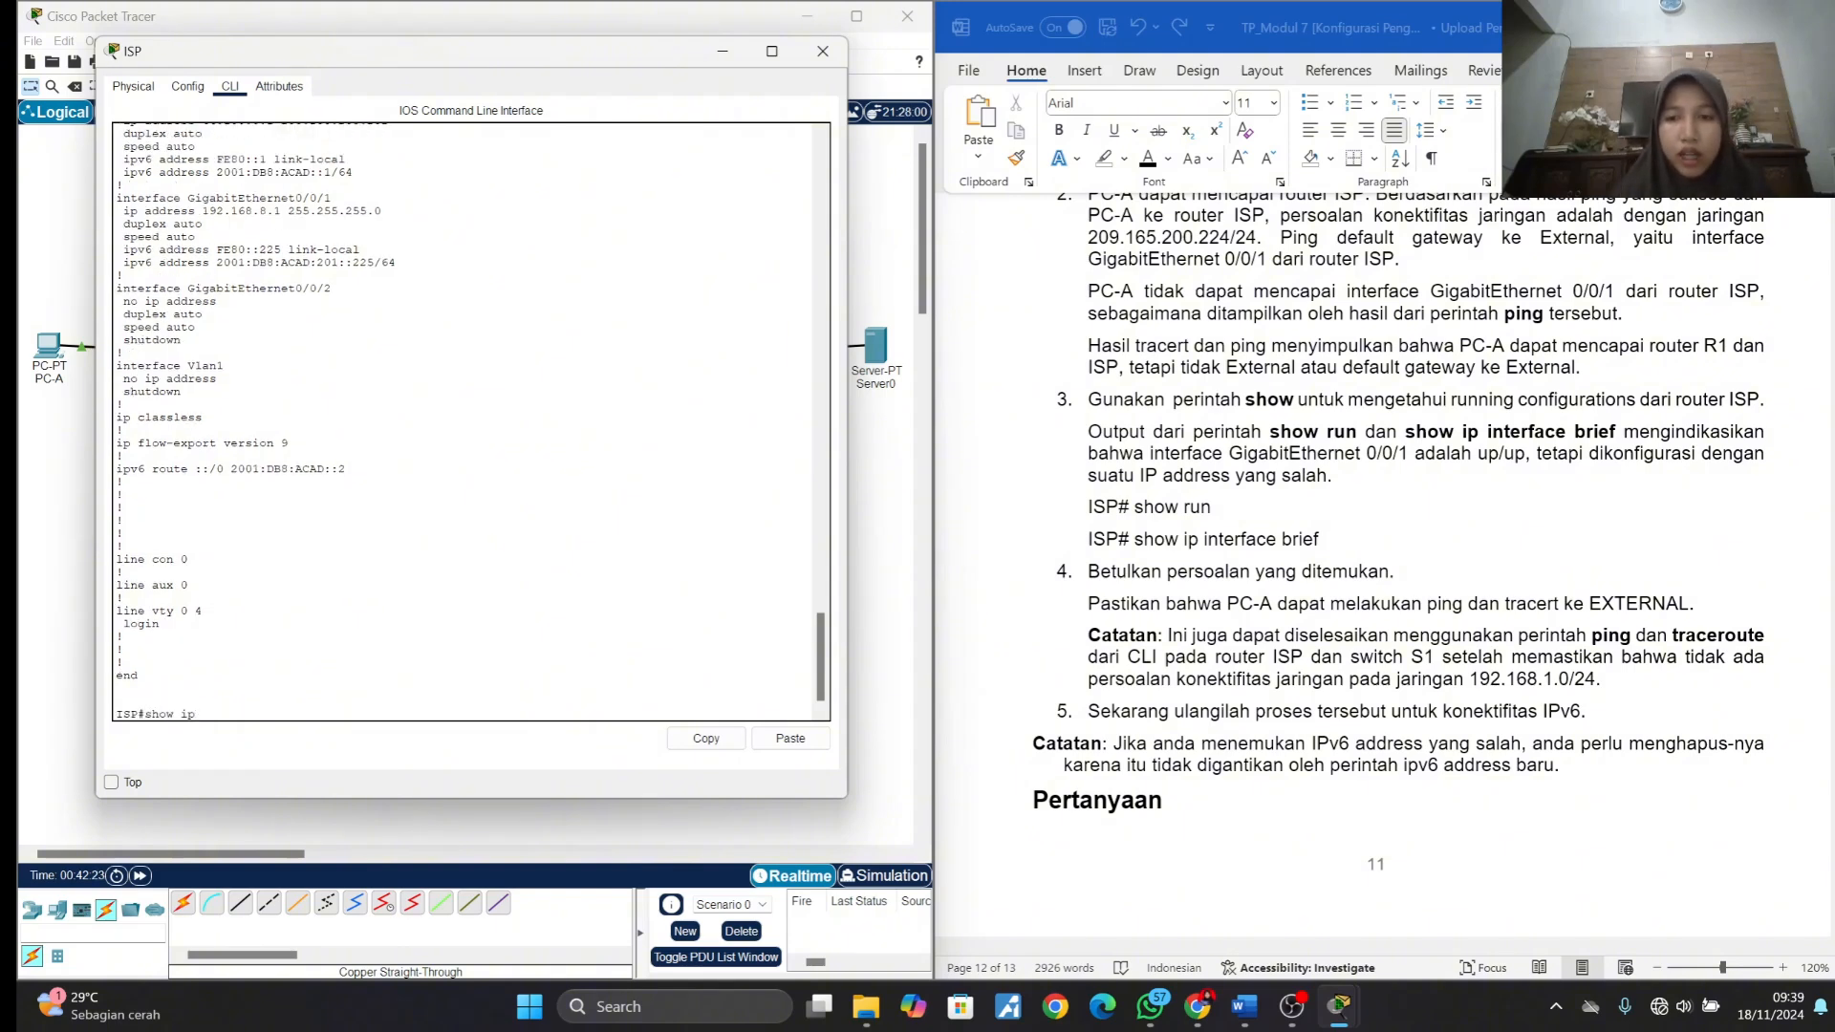
type(" inter")
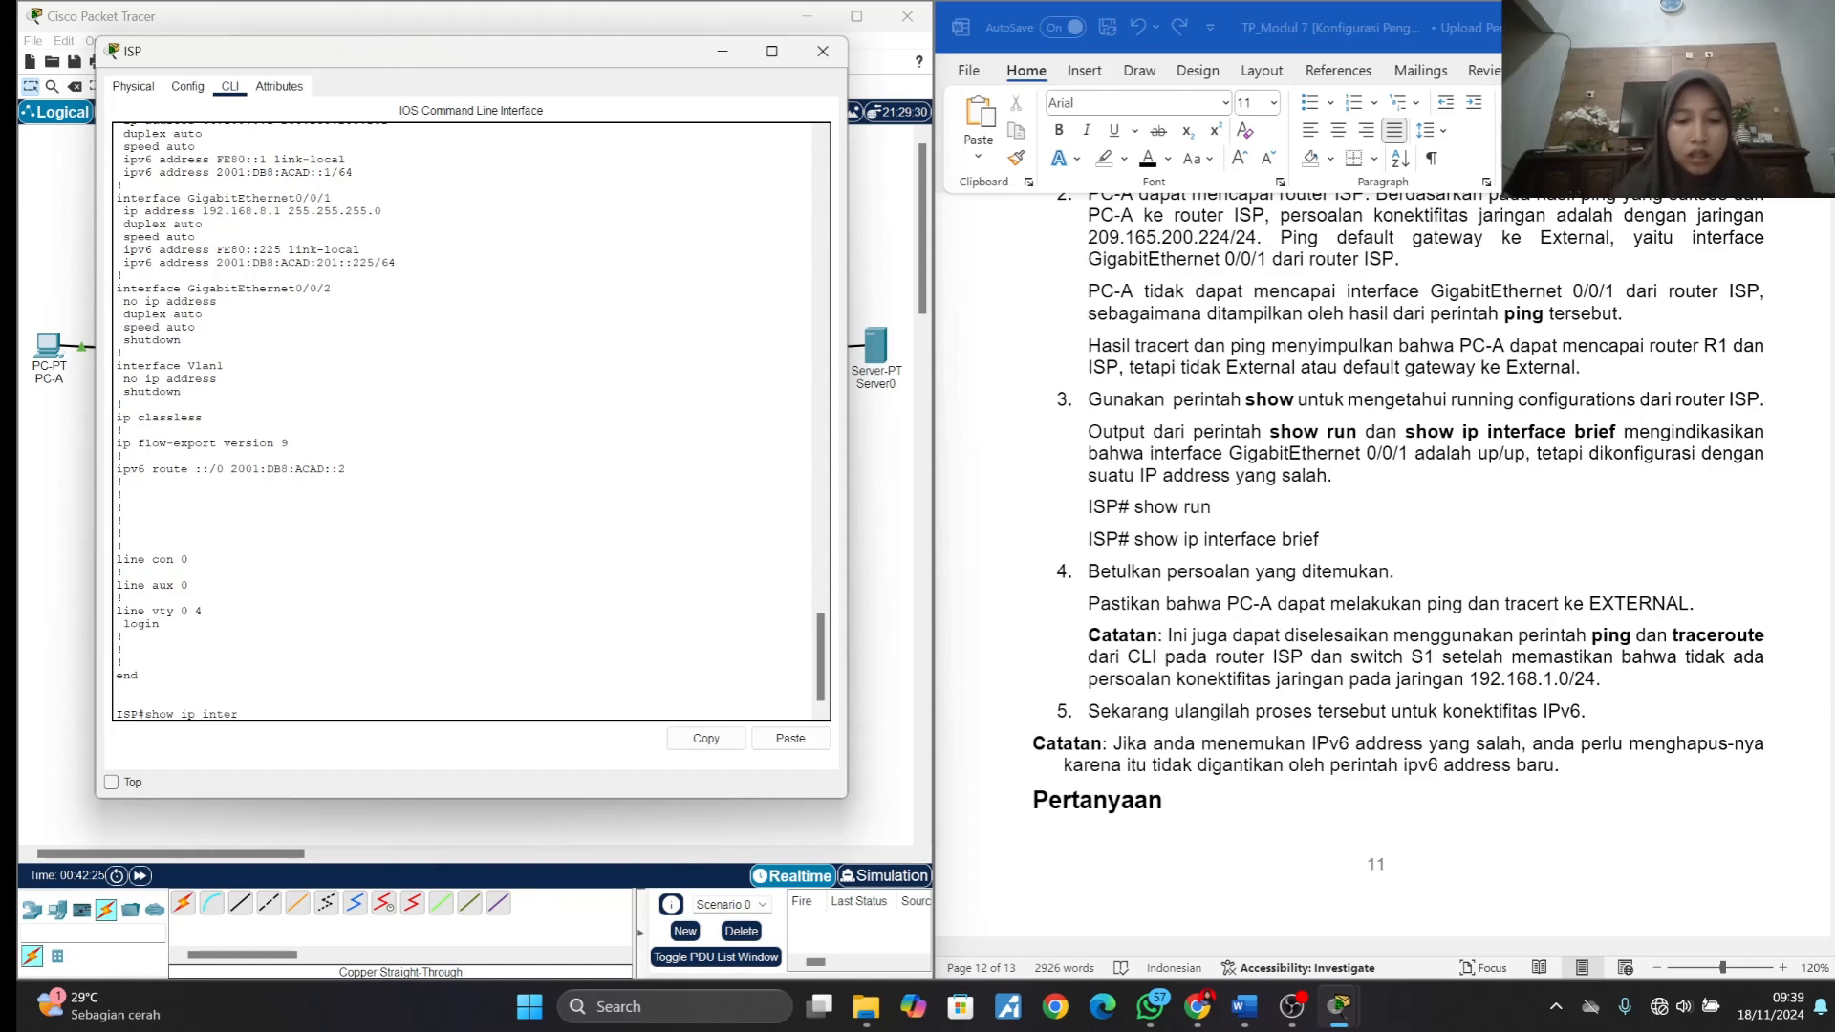
type("face br")
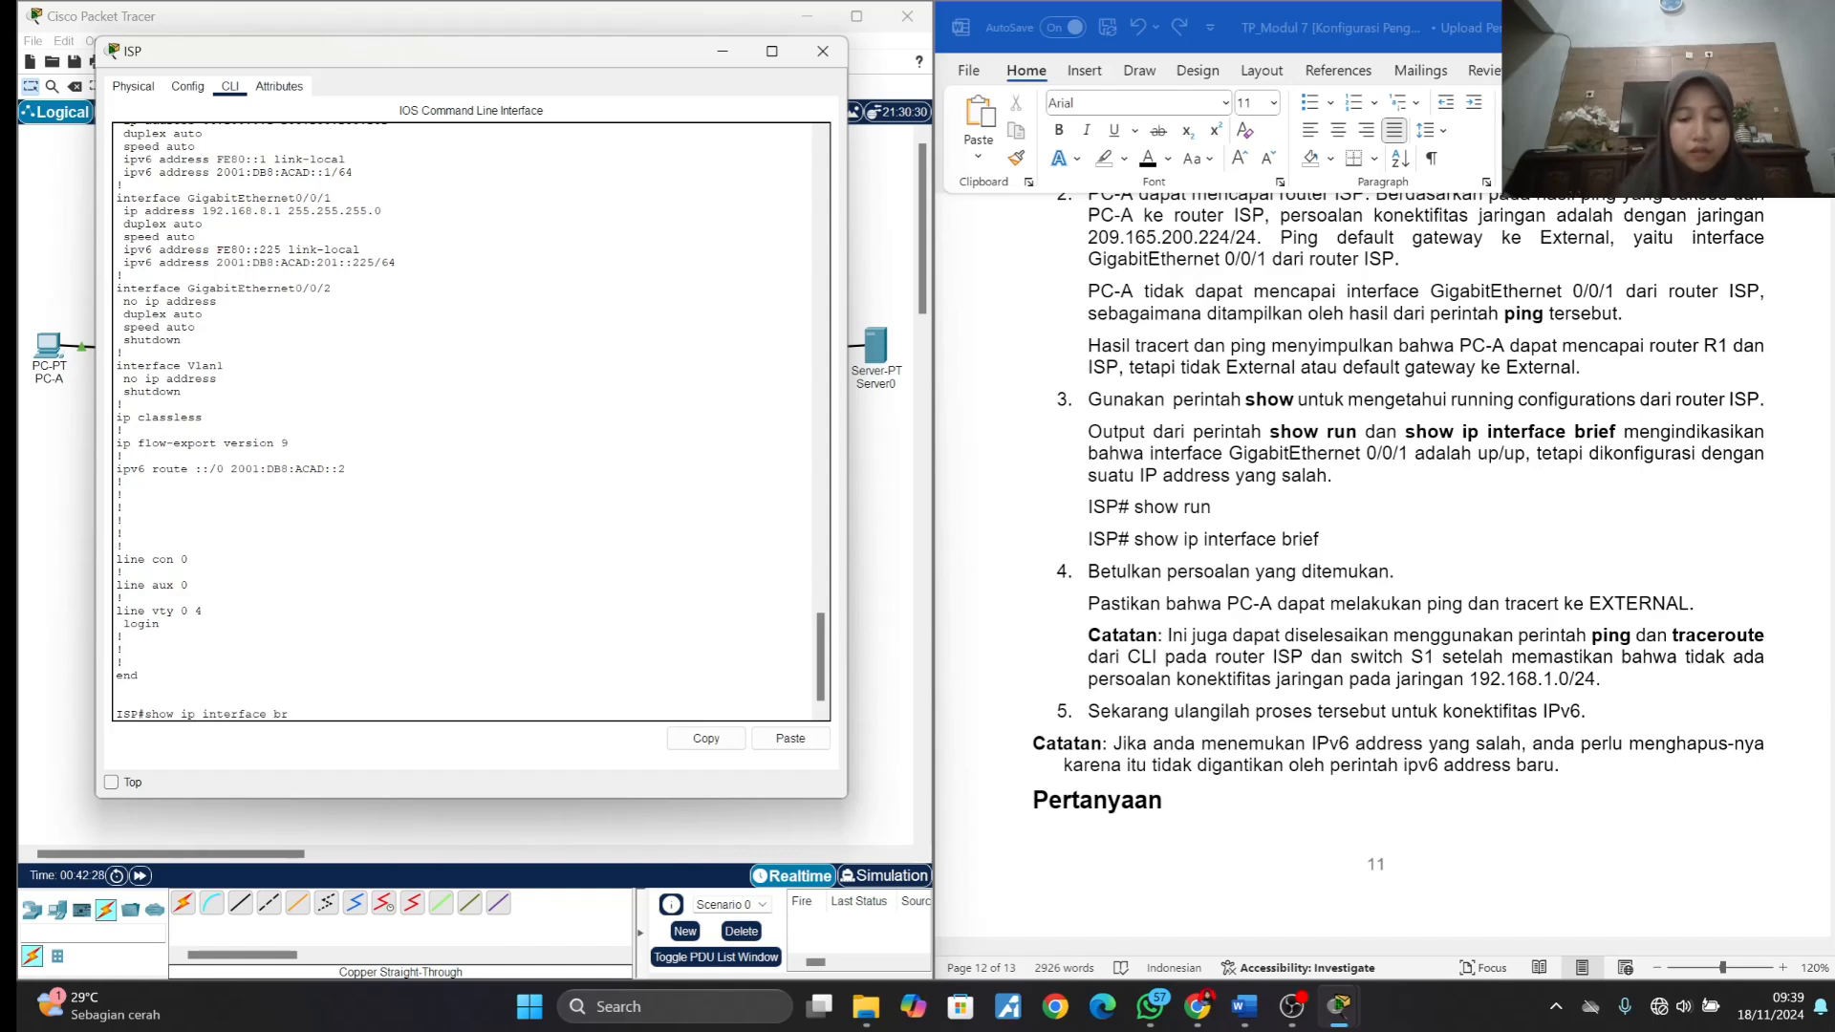
type("ief")
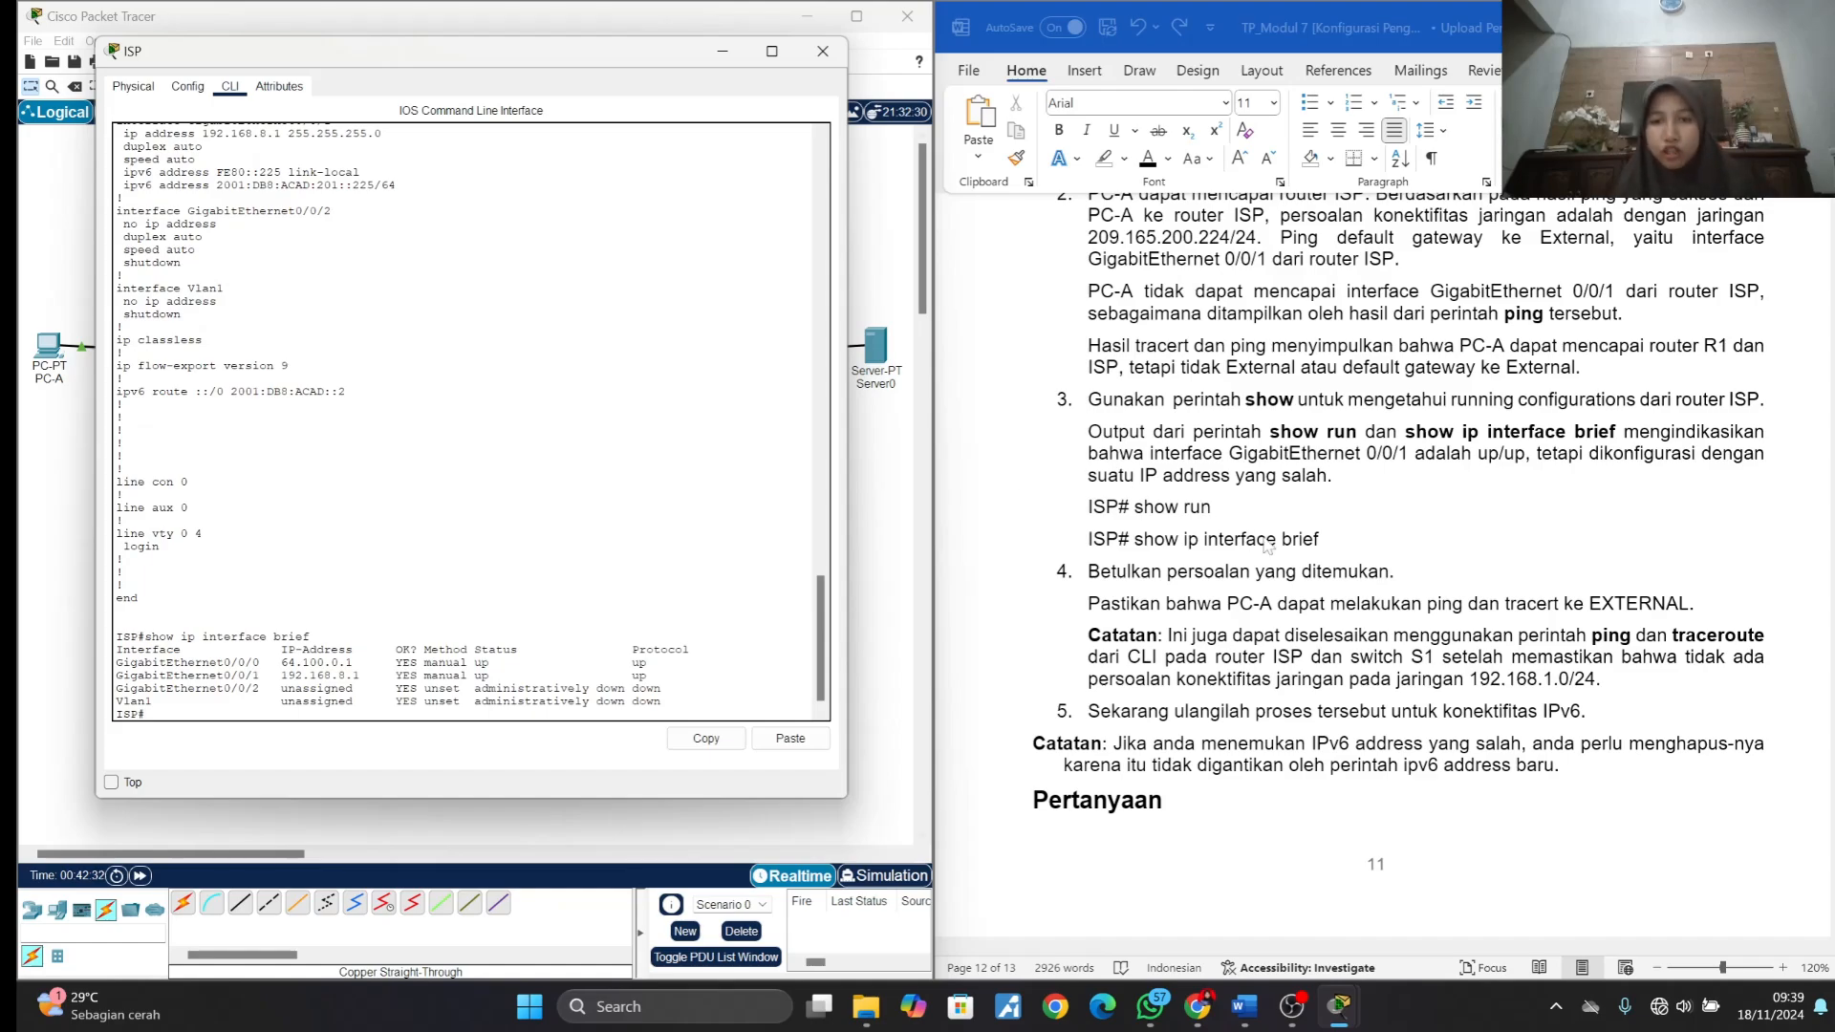
- Find router ISP's initial configuration (Konfigurasi awal) in the module document and examine the addresses specified for interface g0/0/1
scroll(1268, 547, "up", 20)
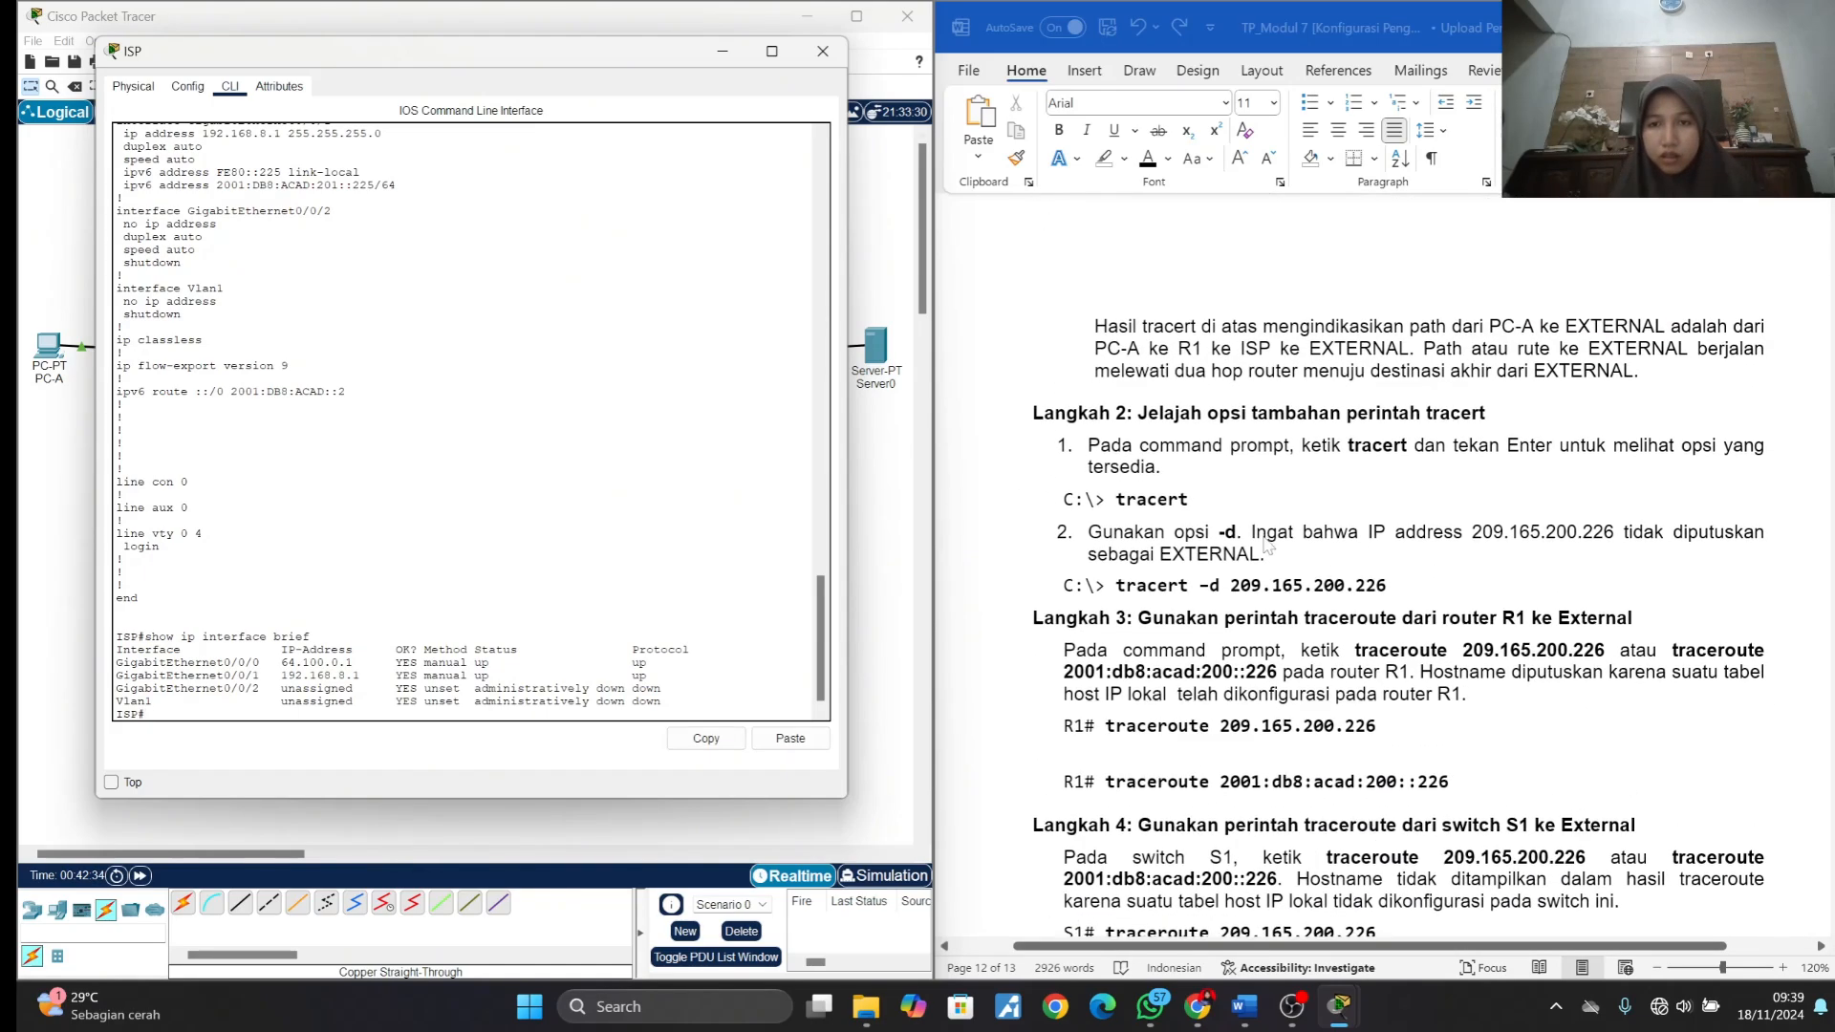
scroll(1268, 547, "down", 15)
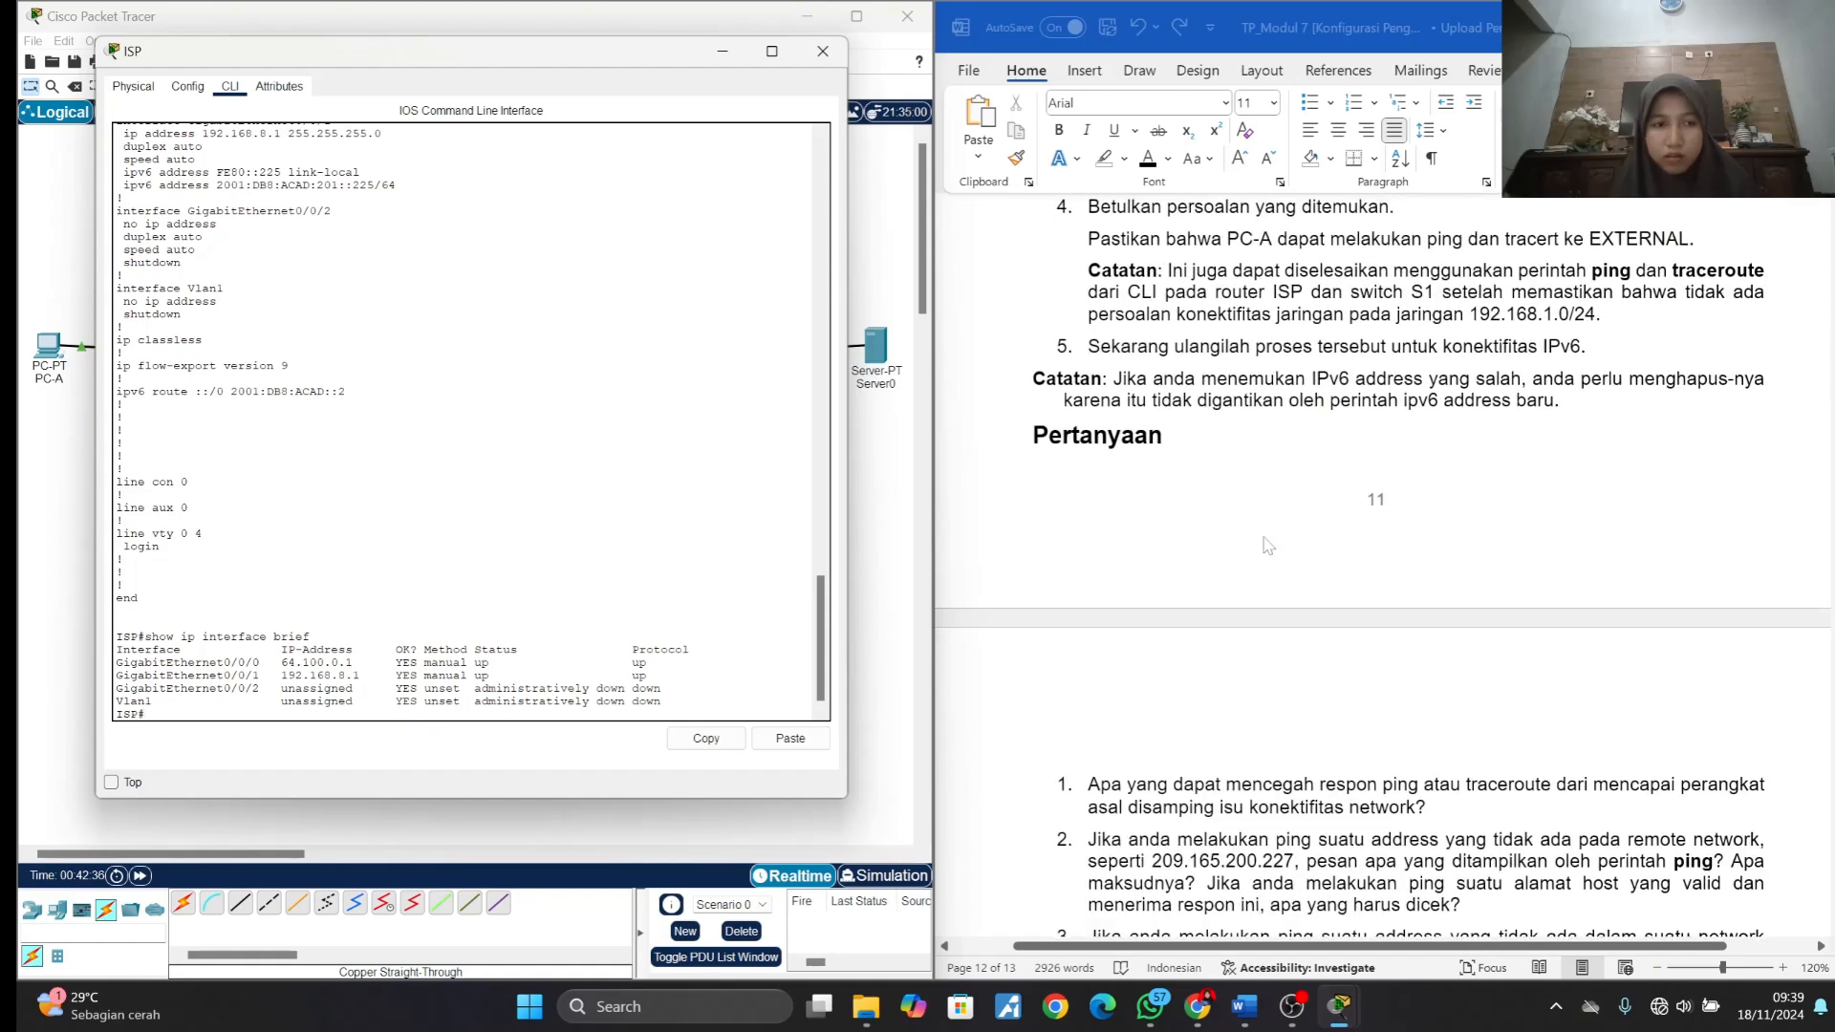
scroll(1267, 547, "down", 5)
scroll(1267, 546, "up", 10)
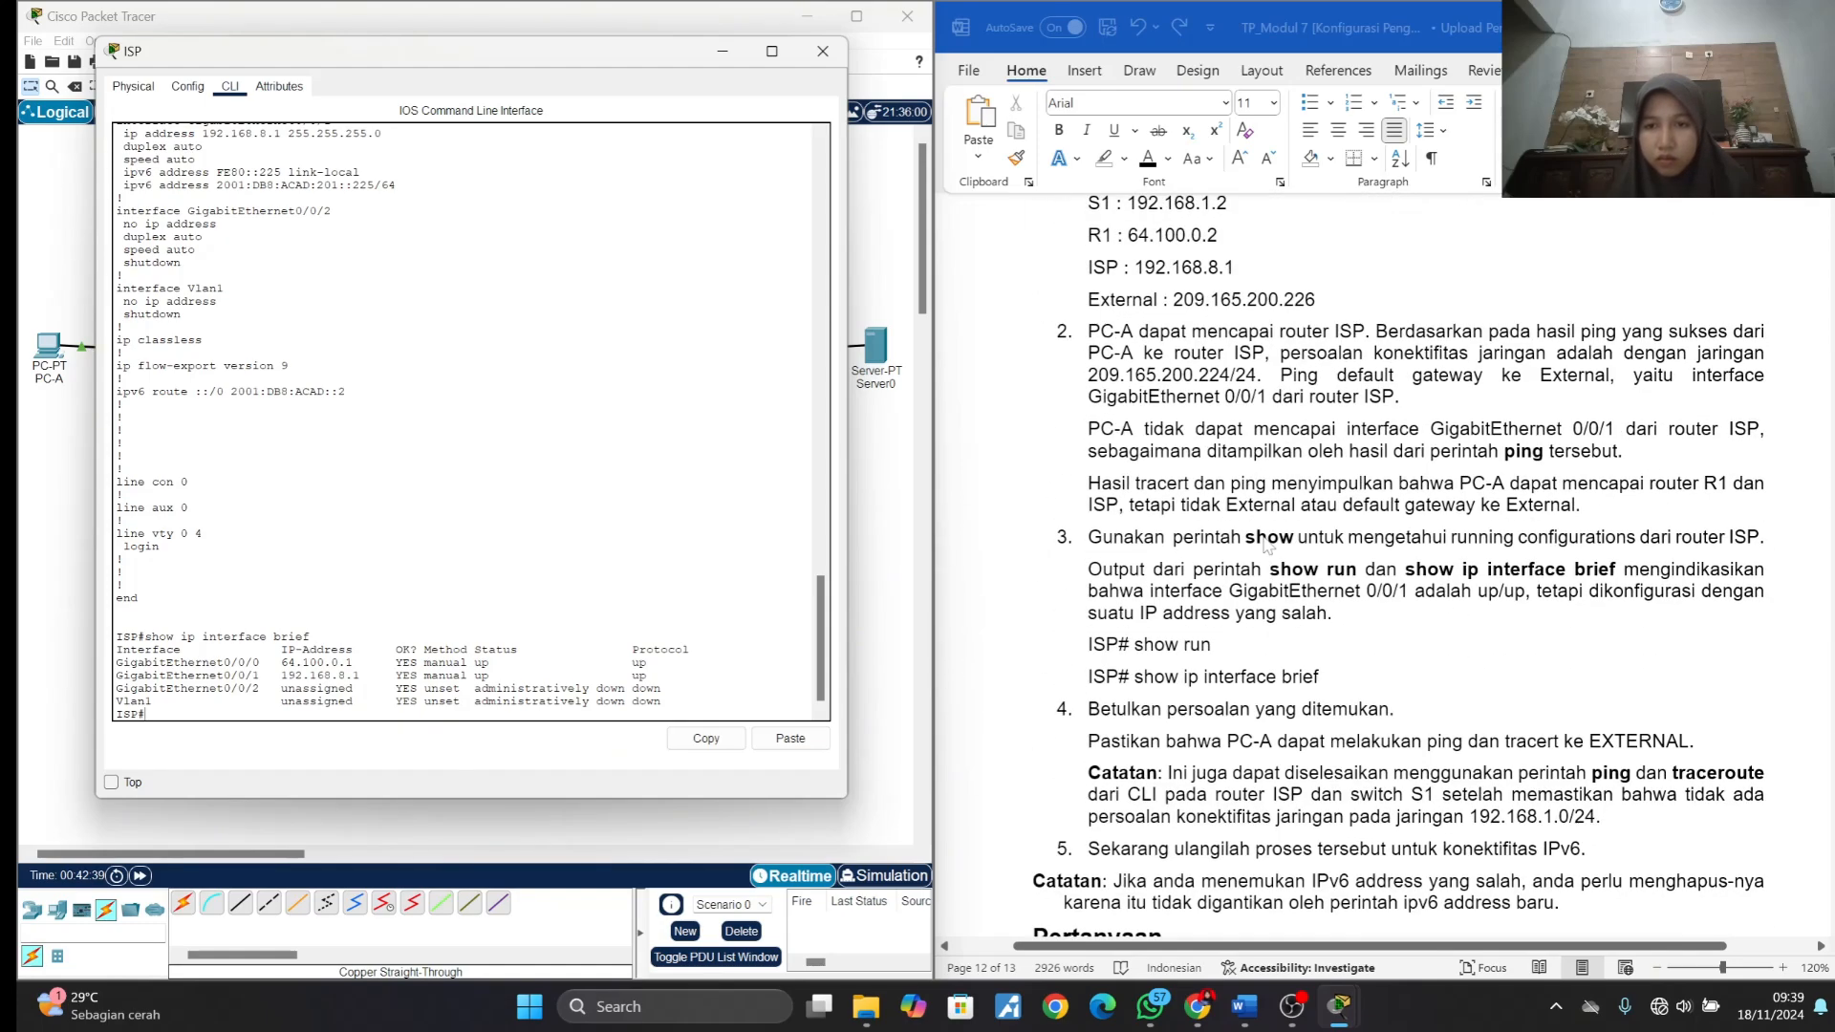
scroll(1267, 547, "up", 3)
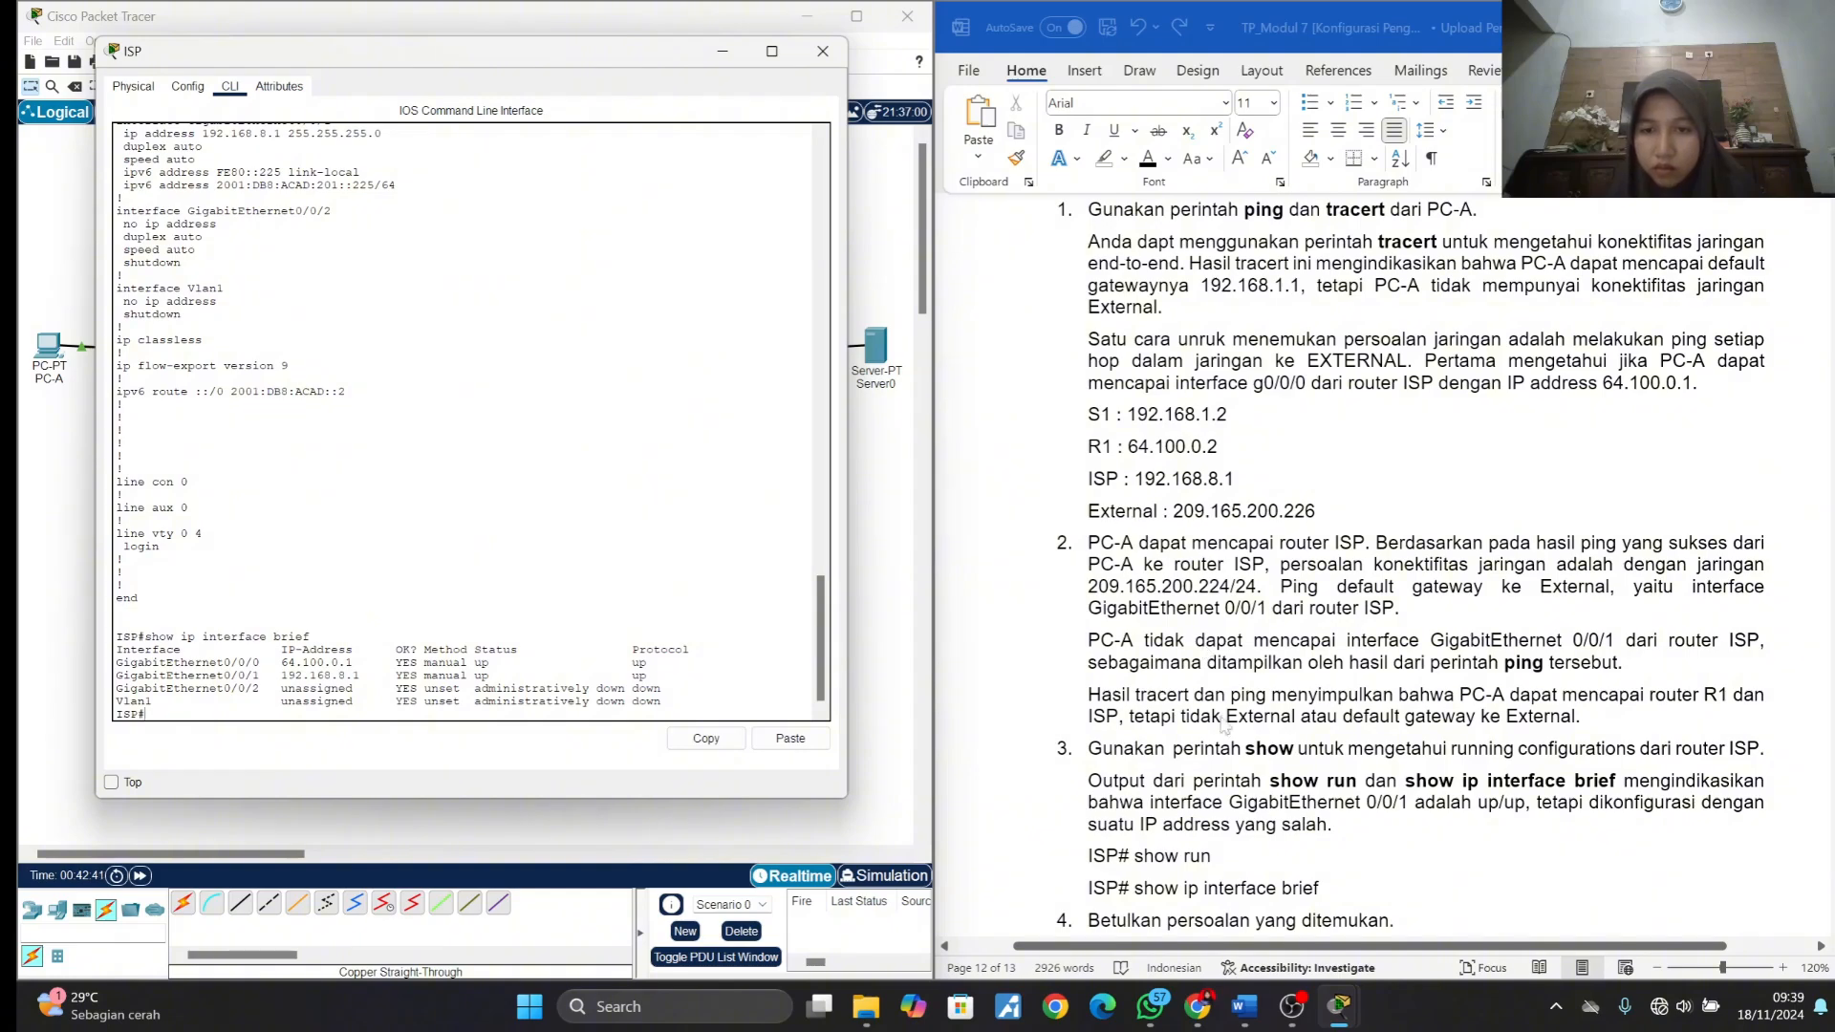
scroll(1223, 724, "down", 2)
scroll(1267, 727, "up", 2)
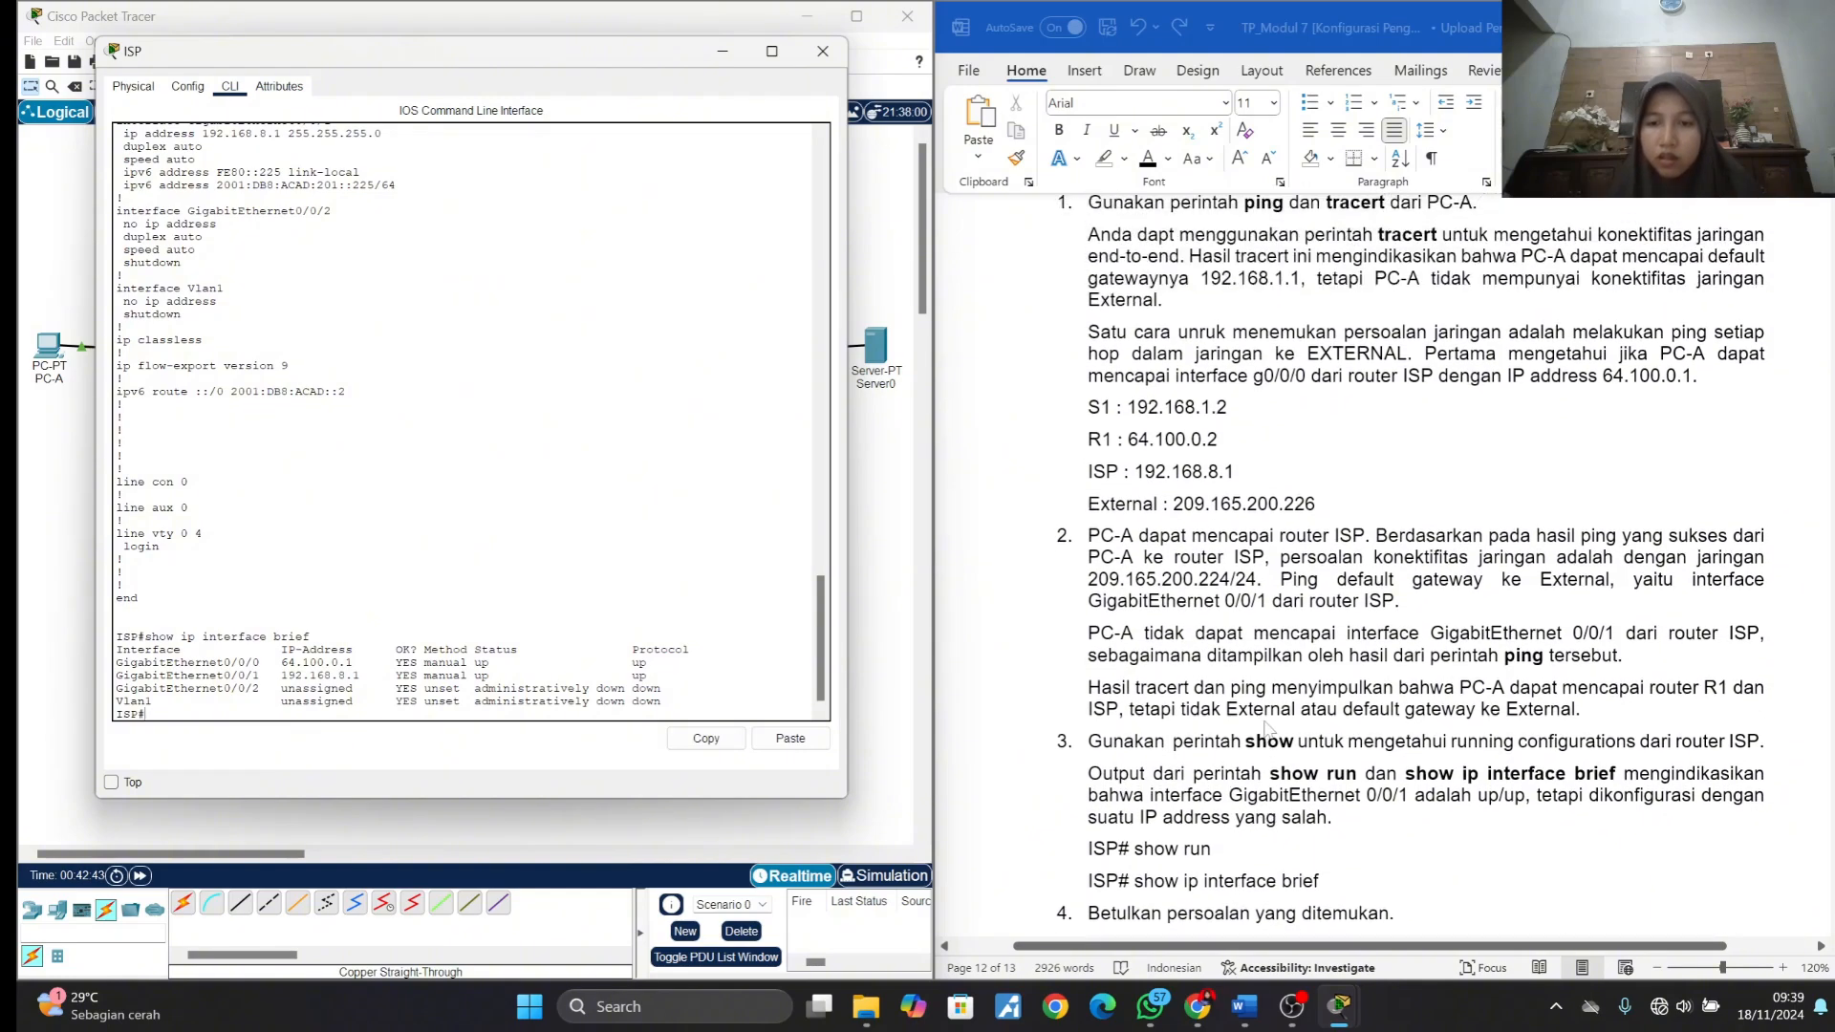
scroll(1267, 728, "up", 20)
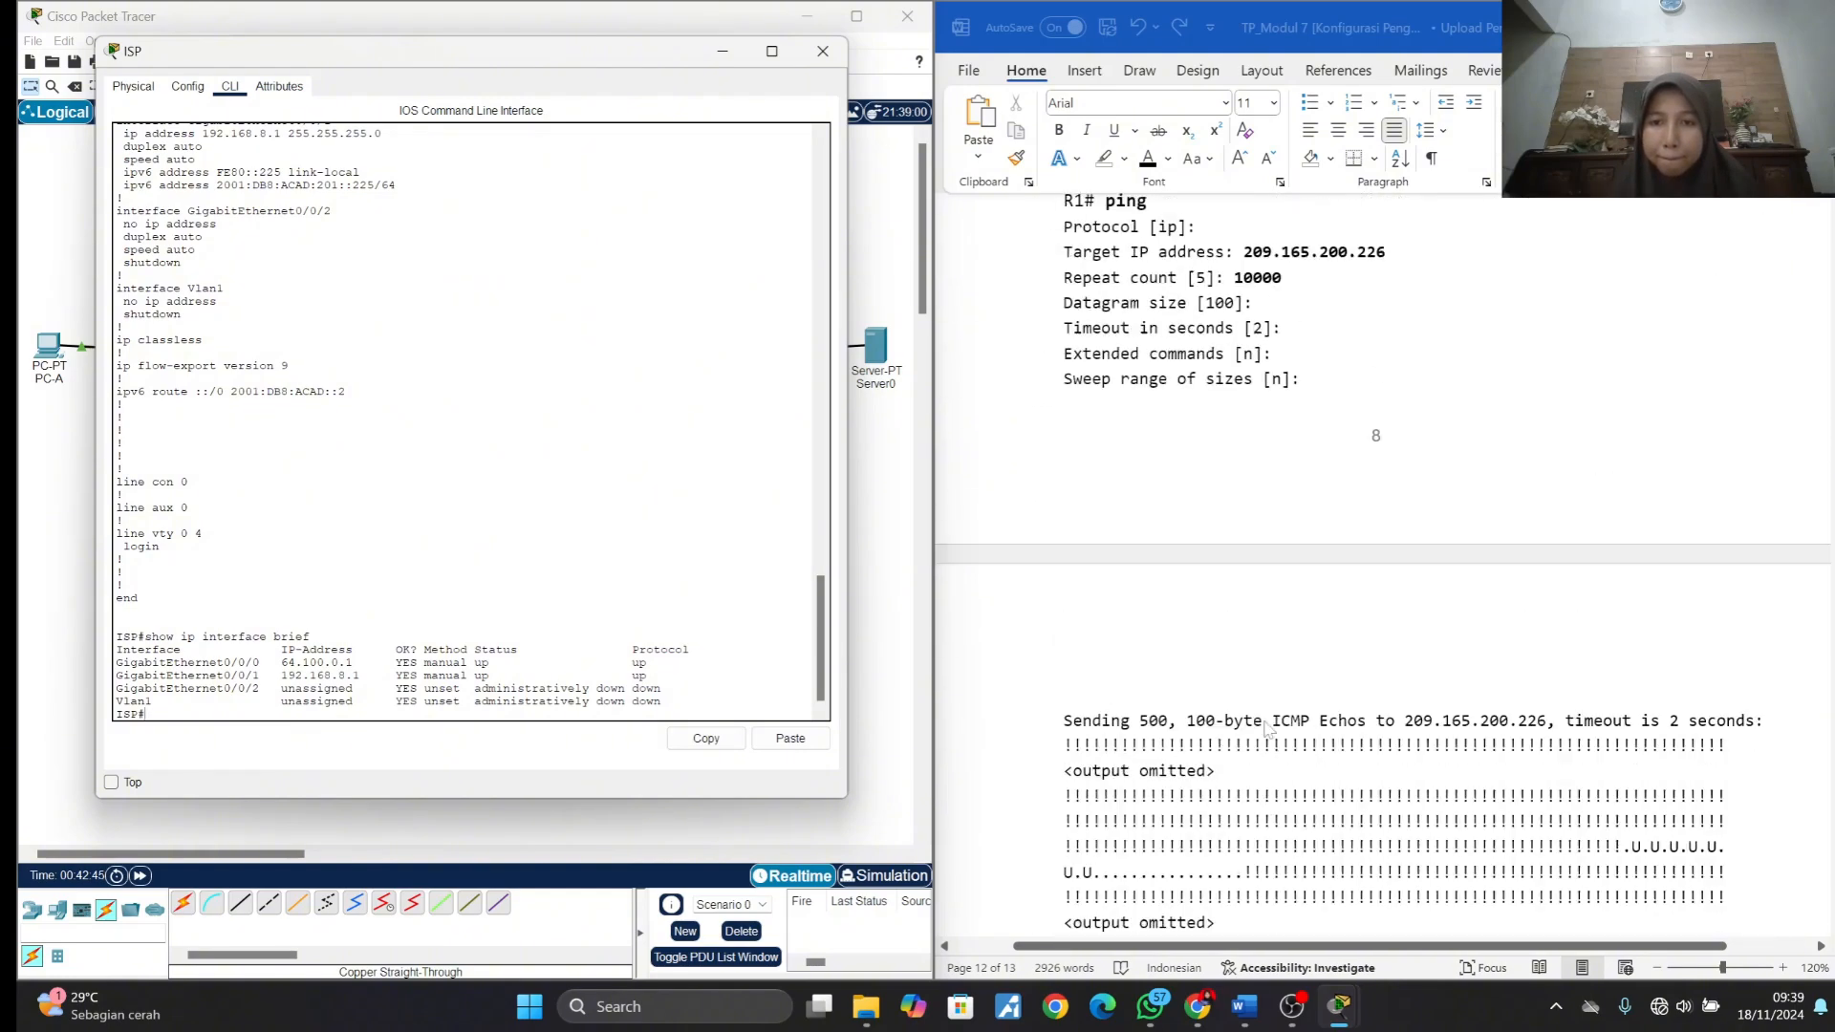
scroll(1267, 729, "up", 20)
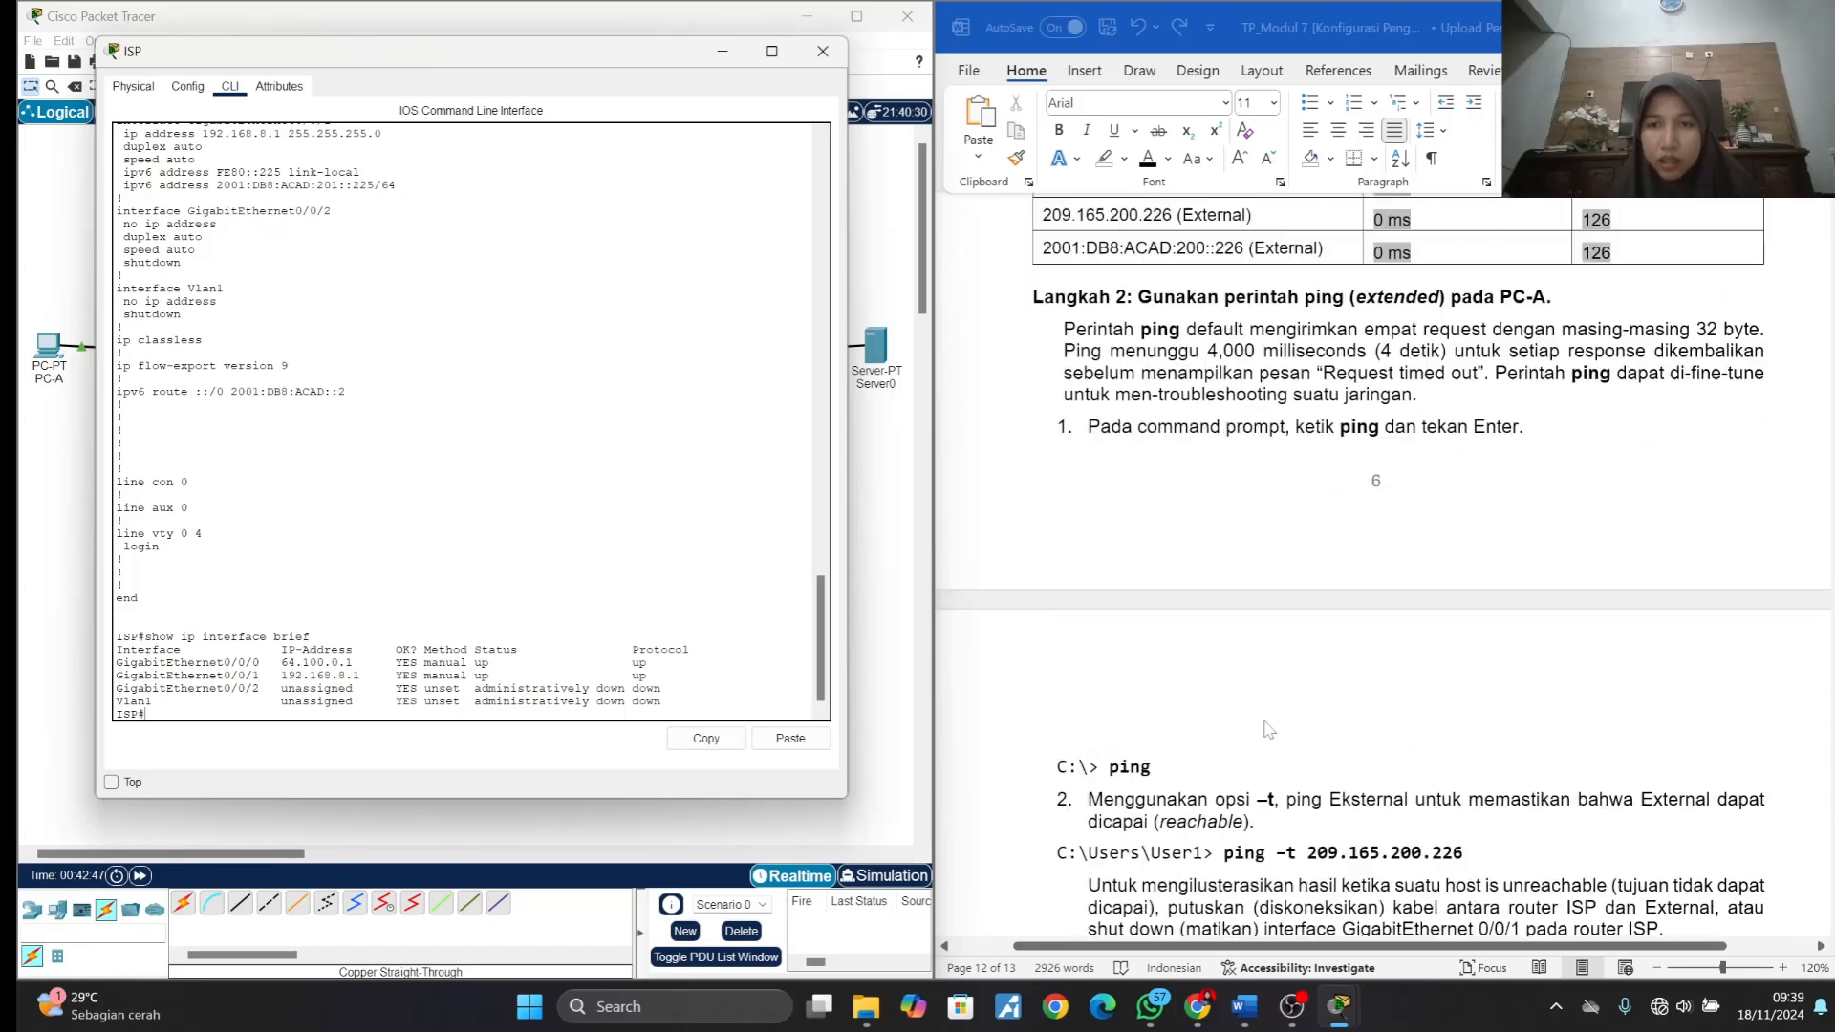
scroll(1268, 729, "up", 20)
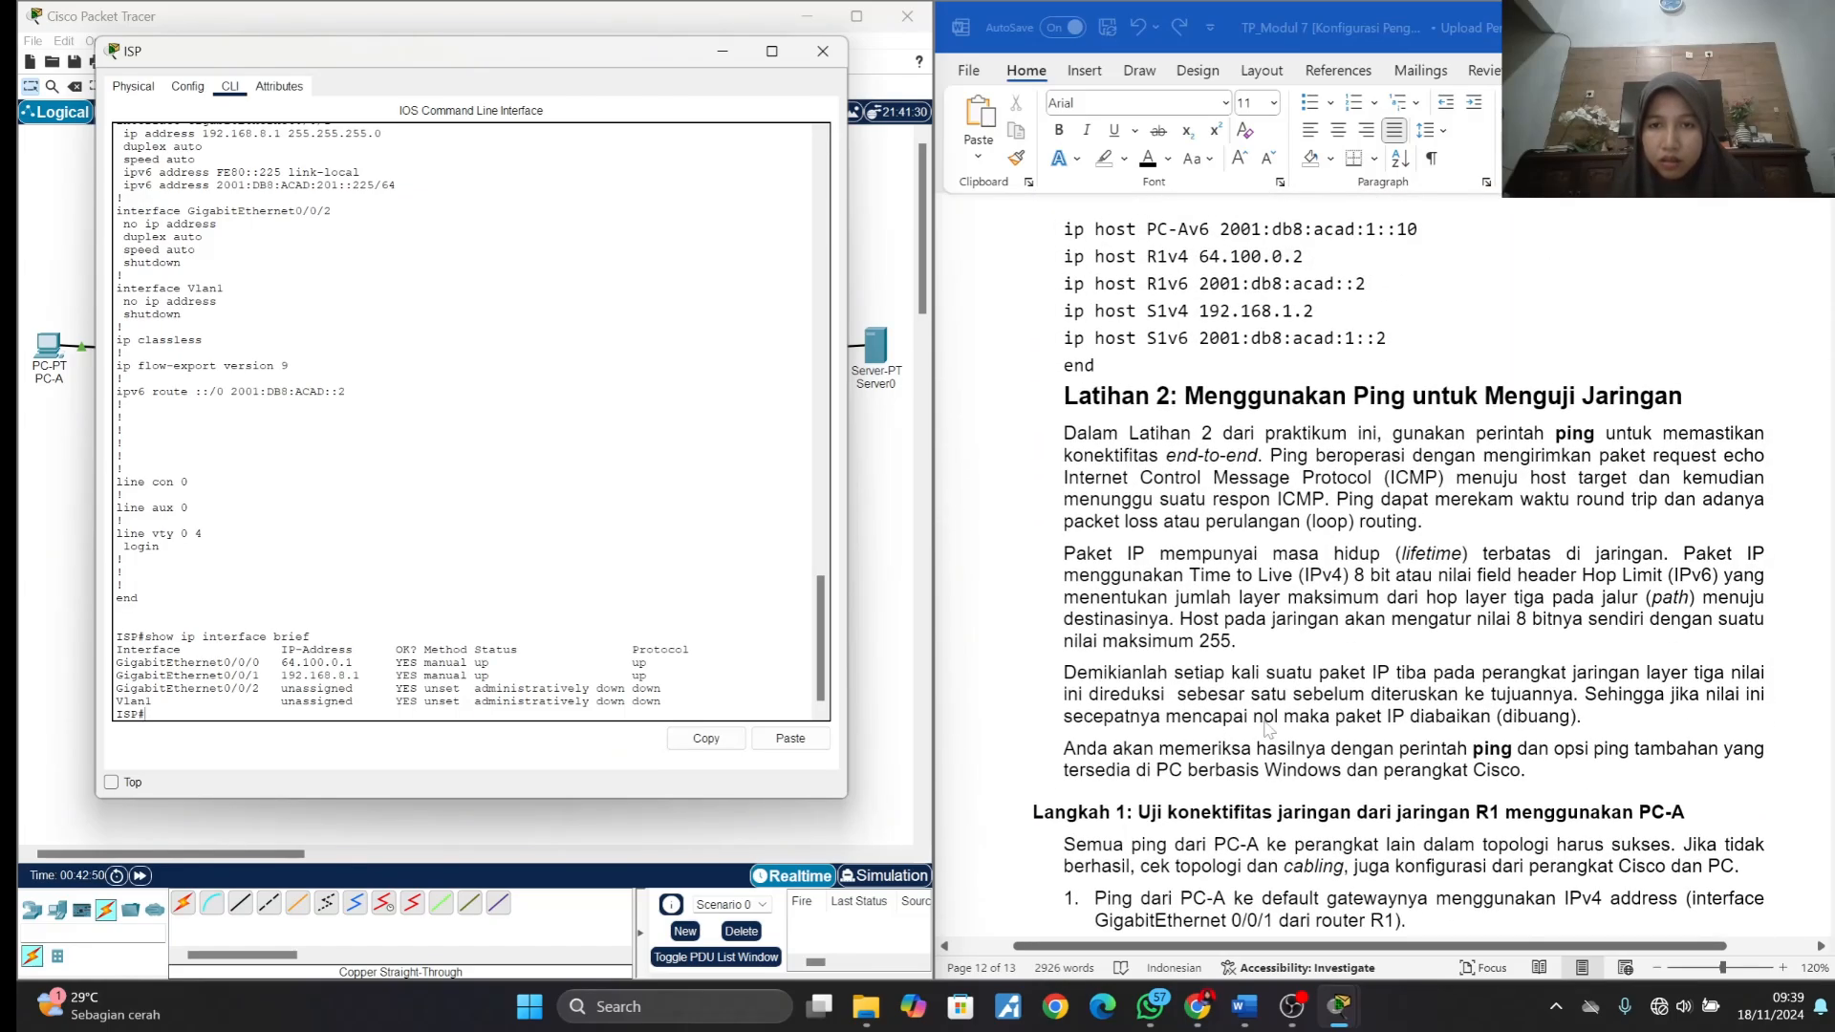
scroll(1266, 728, "up", 6)
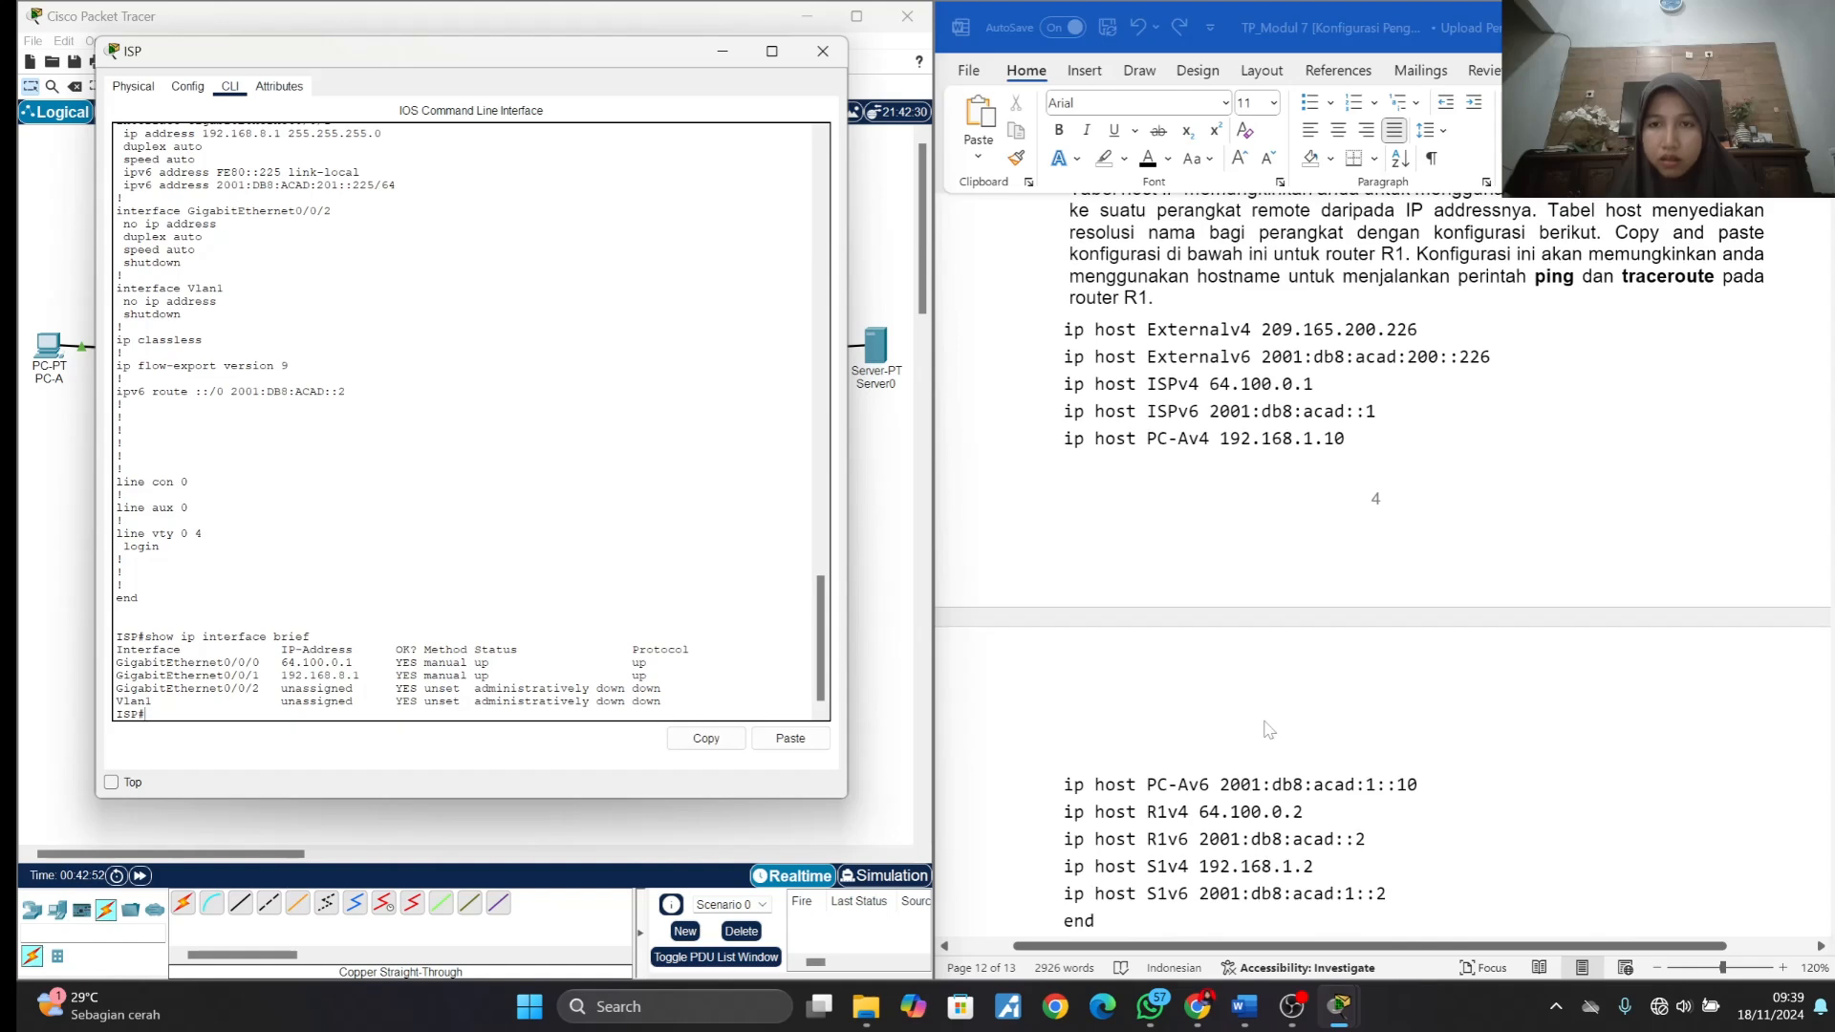
scroll(1267, 730, "up", 3)
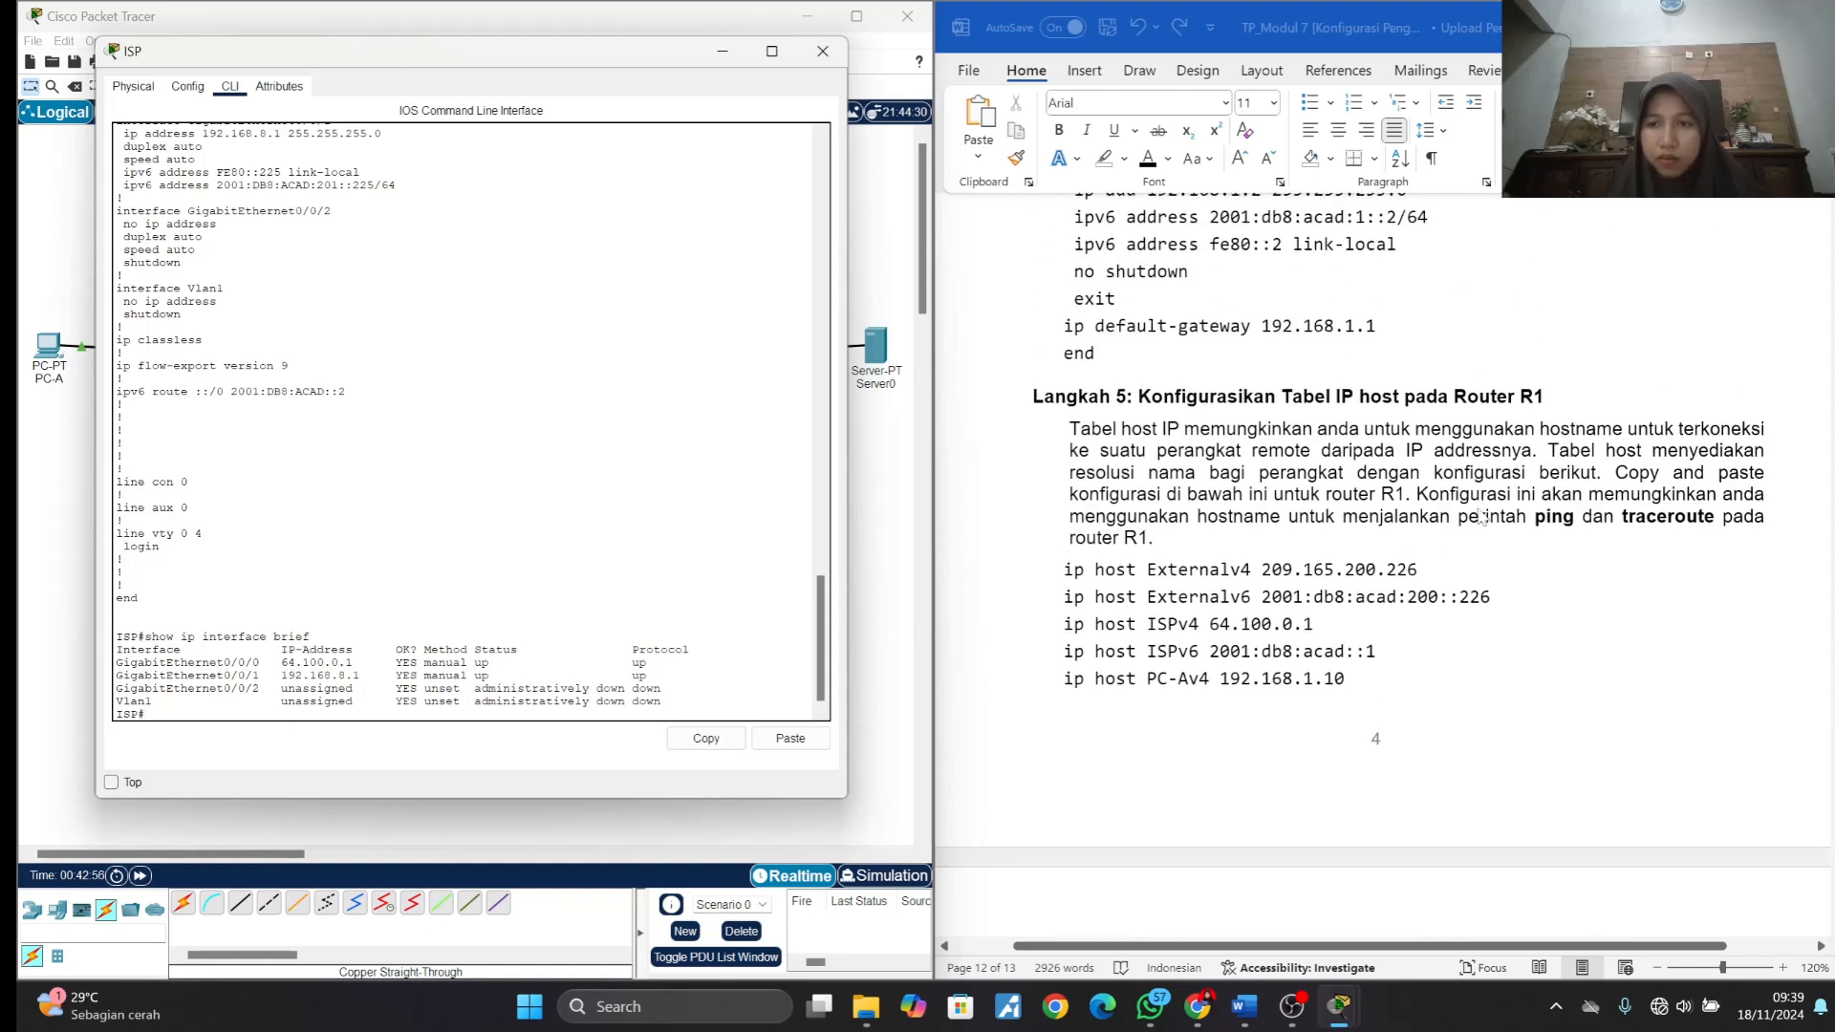
scroll(1482, 517, "up", 4)
scroll(1482, 517, "up", 3)
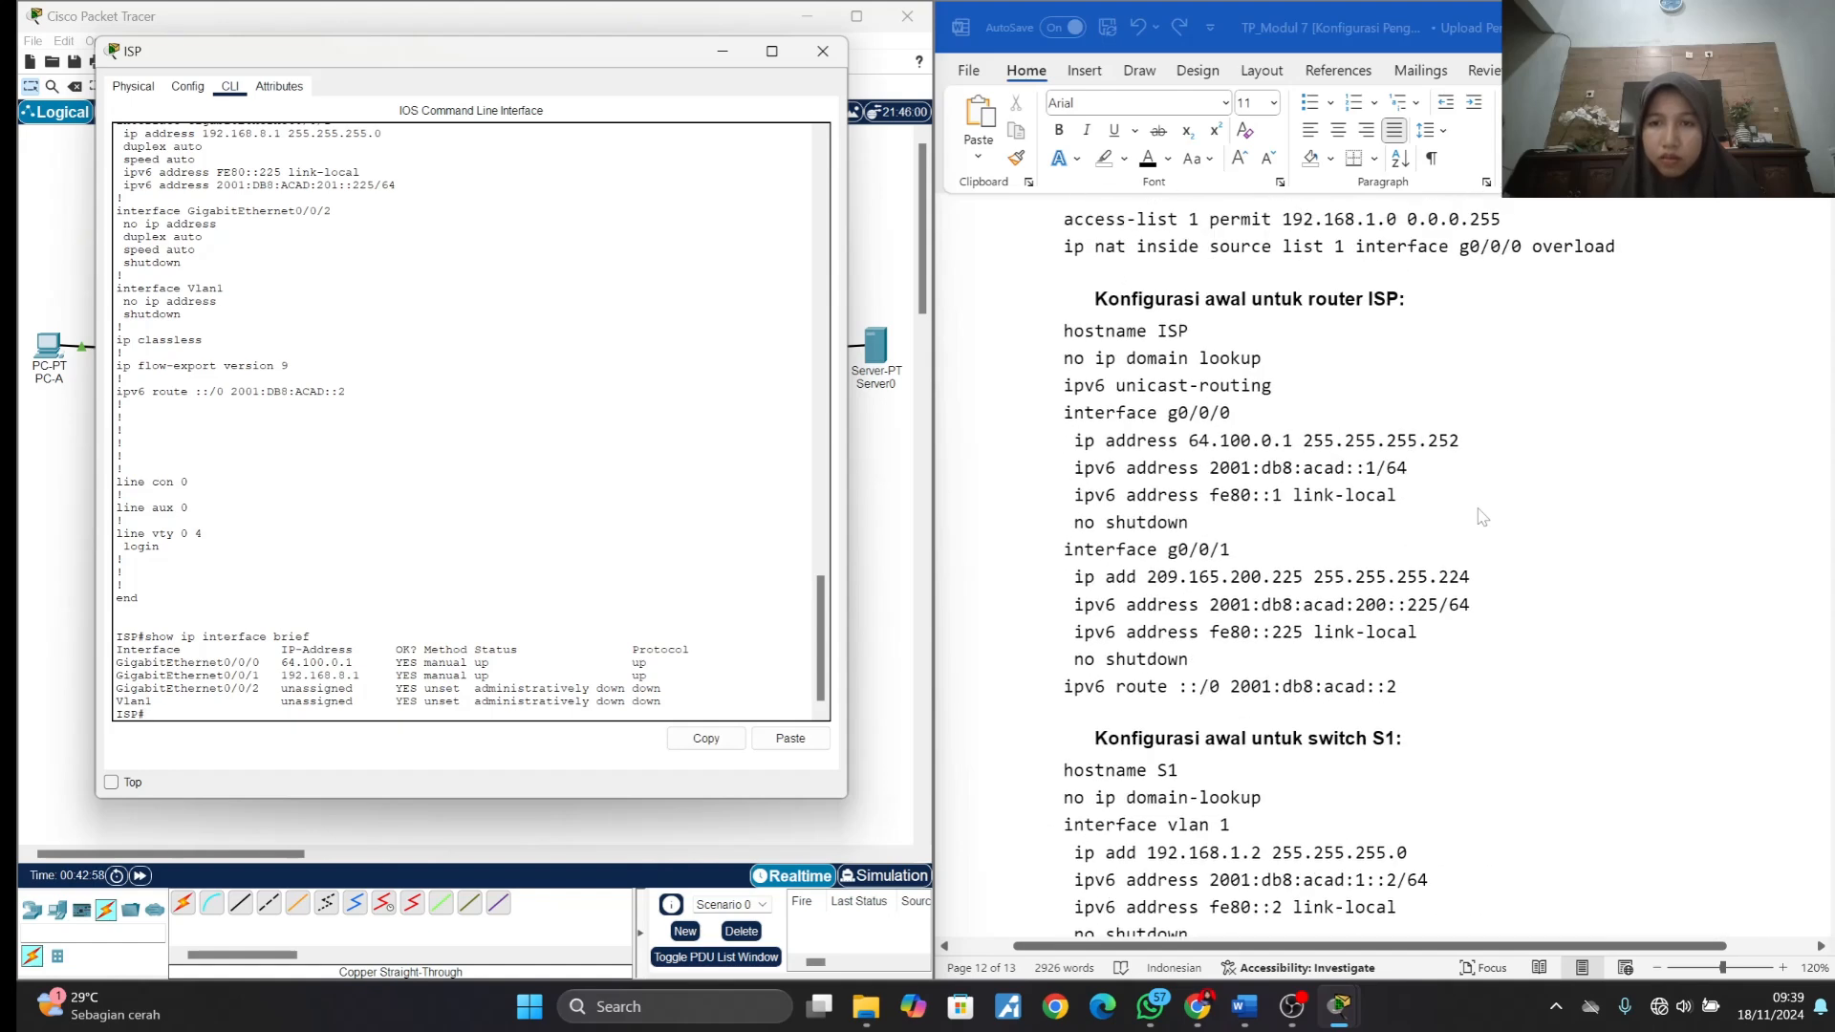
scroll(1482, 518, "up", 1)
left_click(1296, 437)
scroll(1296, 438, "down", 1)
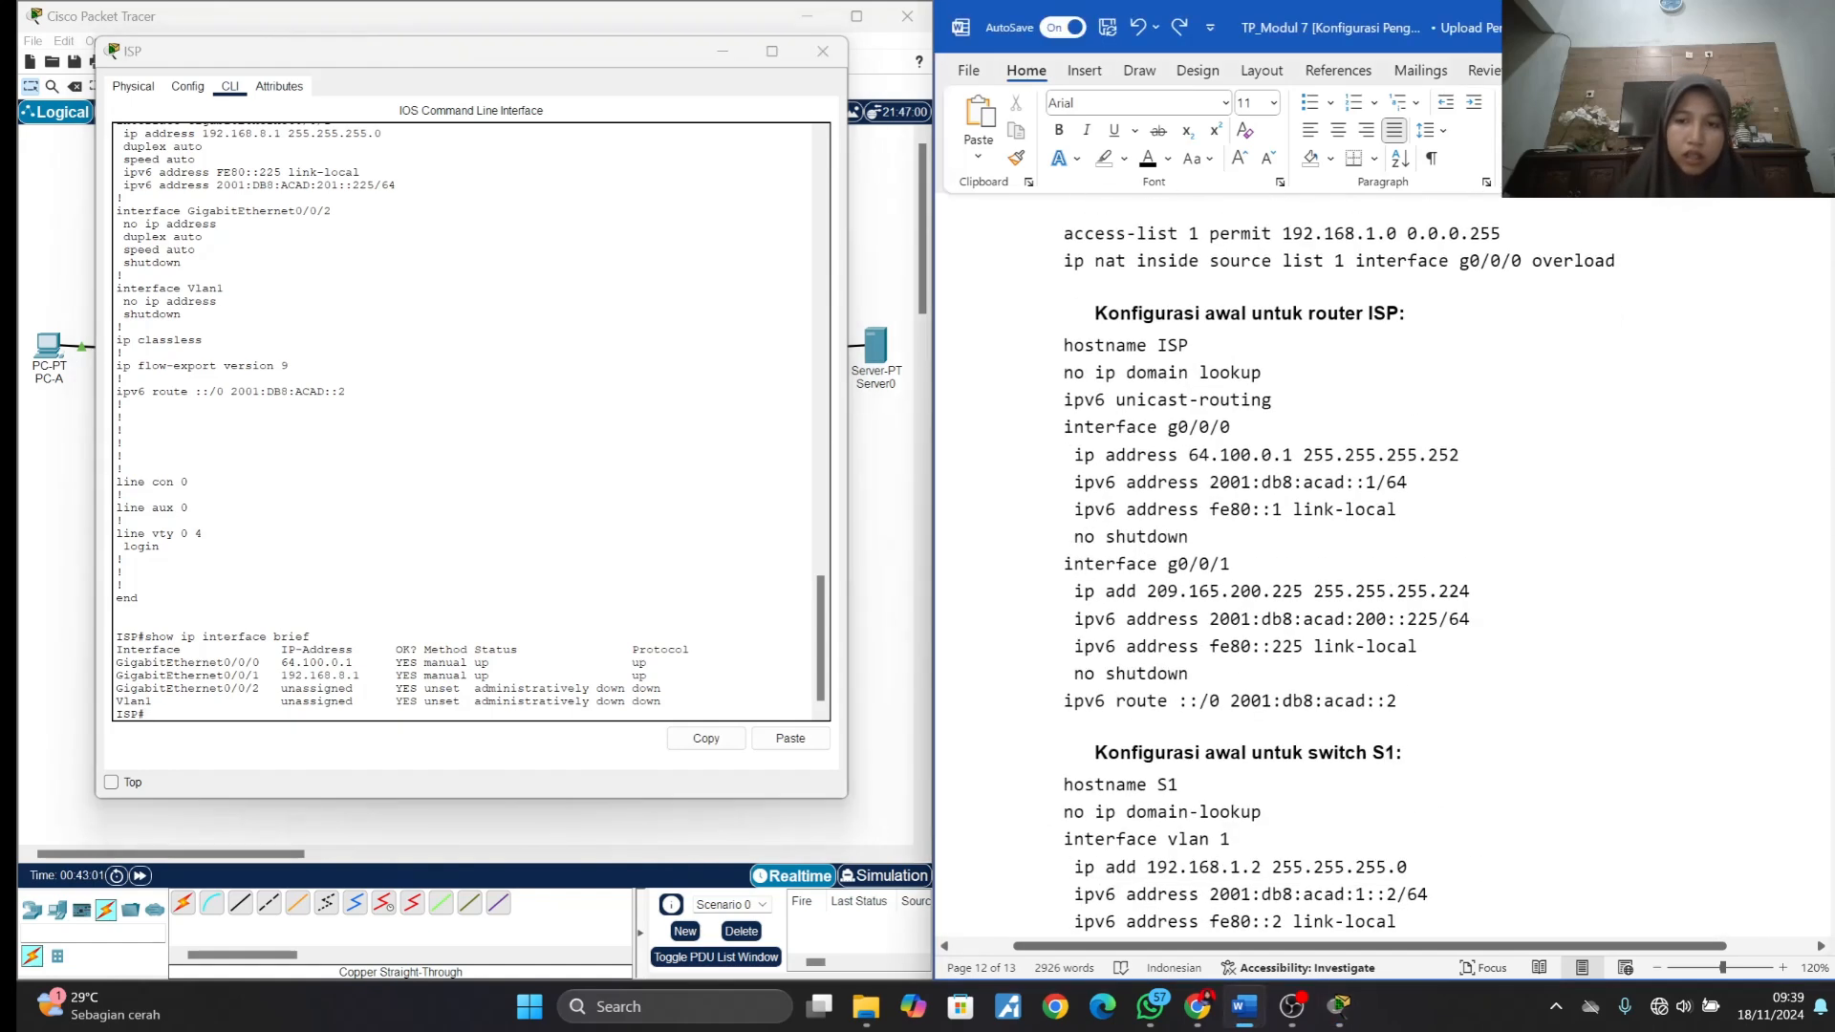
scroll(1296, 438, "down", 2)
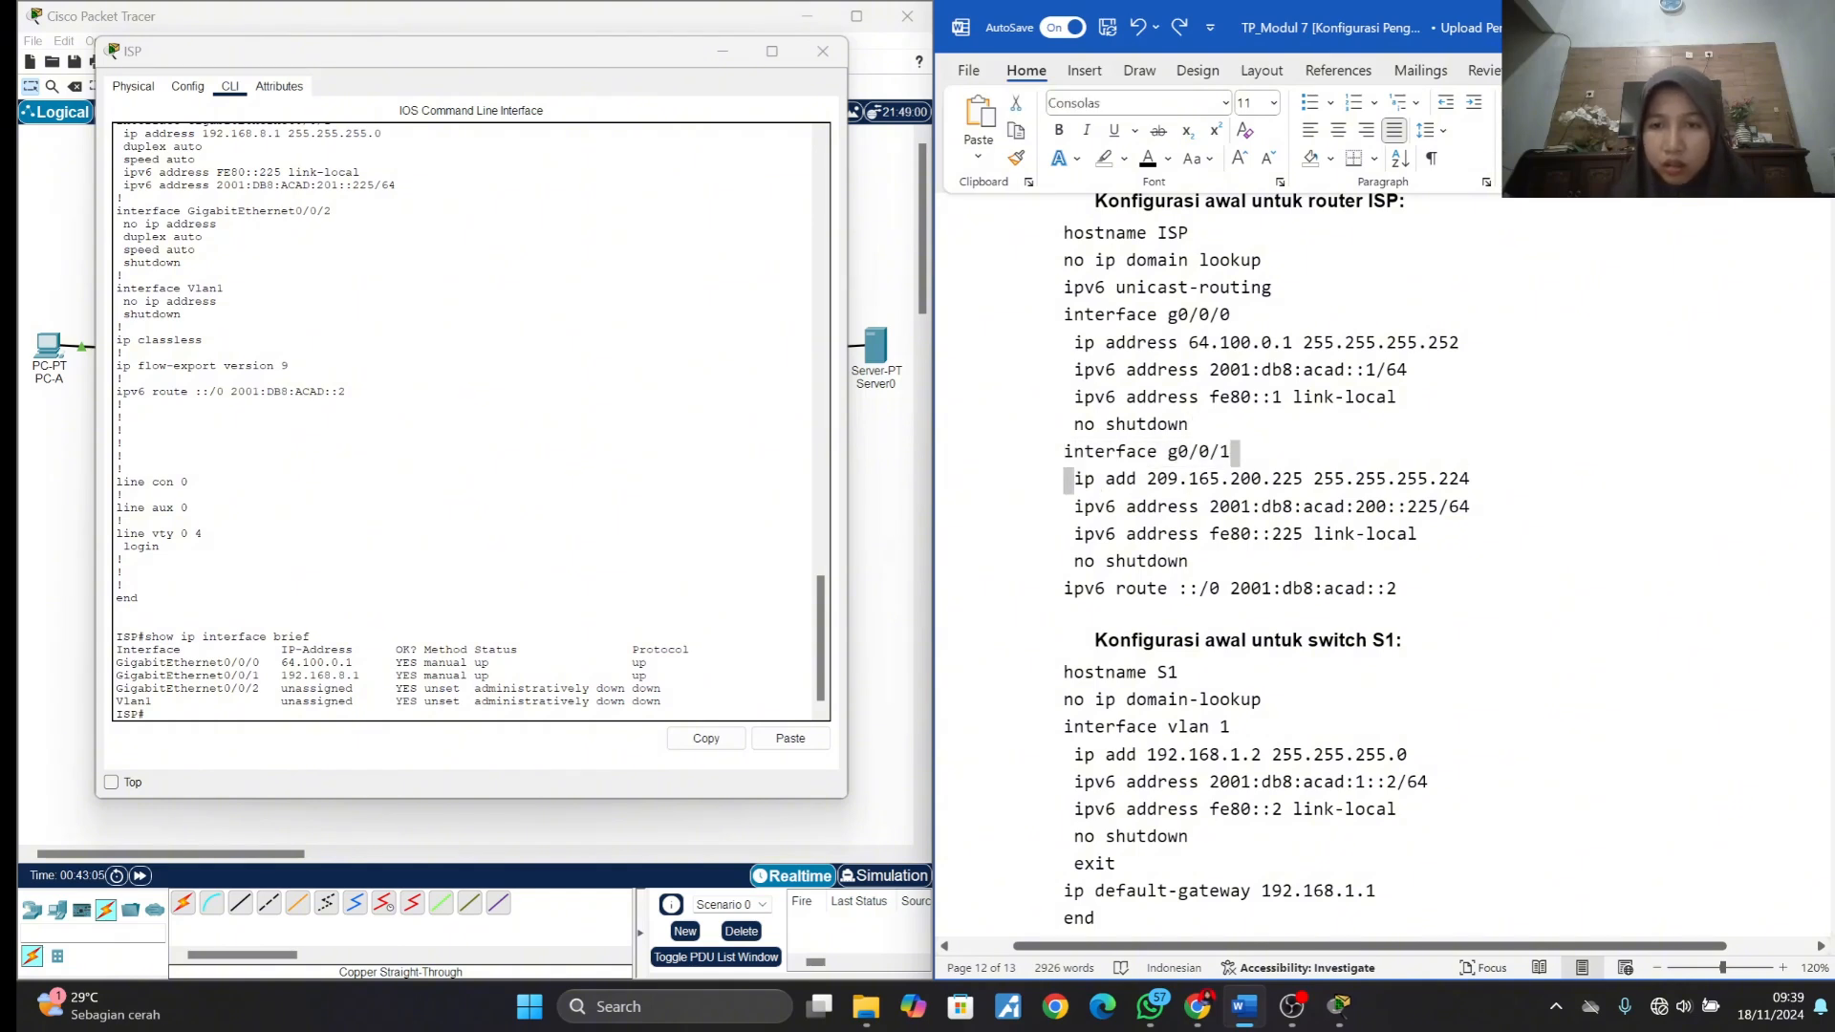
mouse_move(1137, 481)
left_mouse_down()
mouse_move(1221, 481)
mouse_move(1147, 481)
left_mouse_up()
left_click(1147, 481)
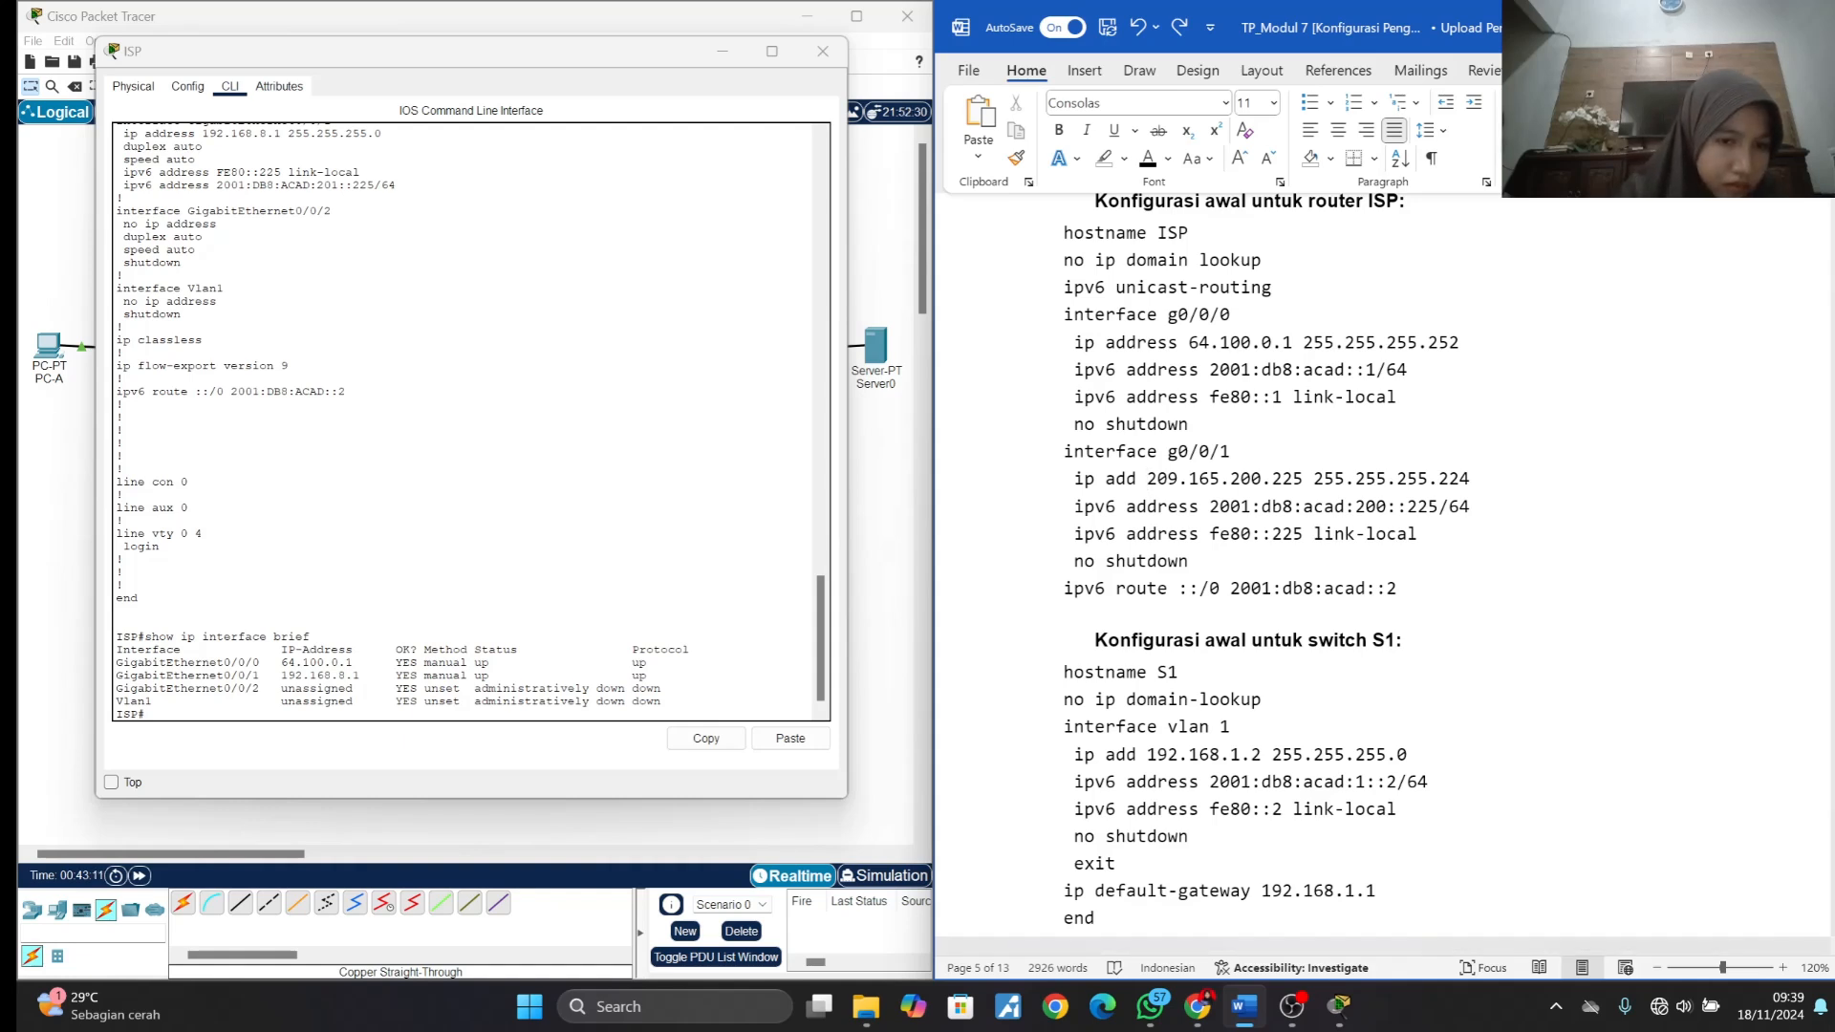
- Compare g0/0/1's IPv4 address and mask in ISP's command output with those in the module's initial configuration
left_click_drag(282, 676, 366, 676)
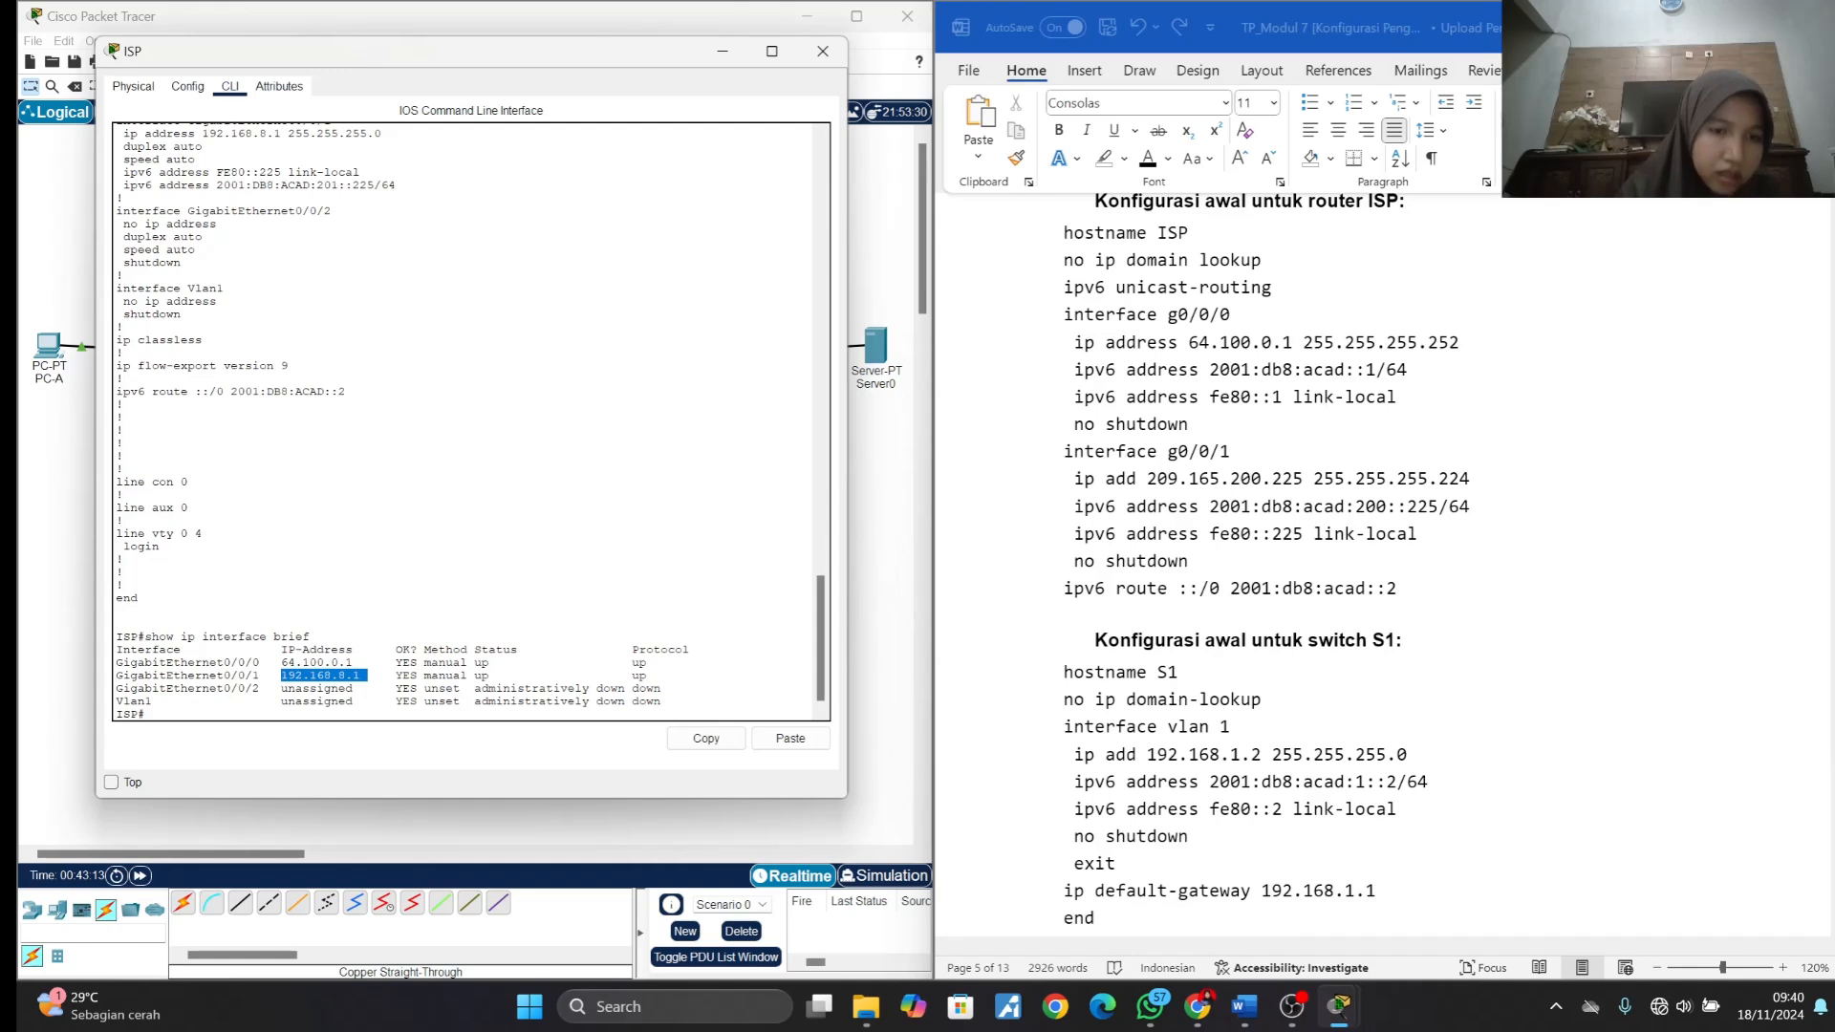
scroll(468, 421, "up", 15)
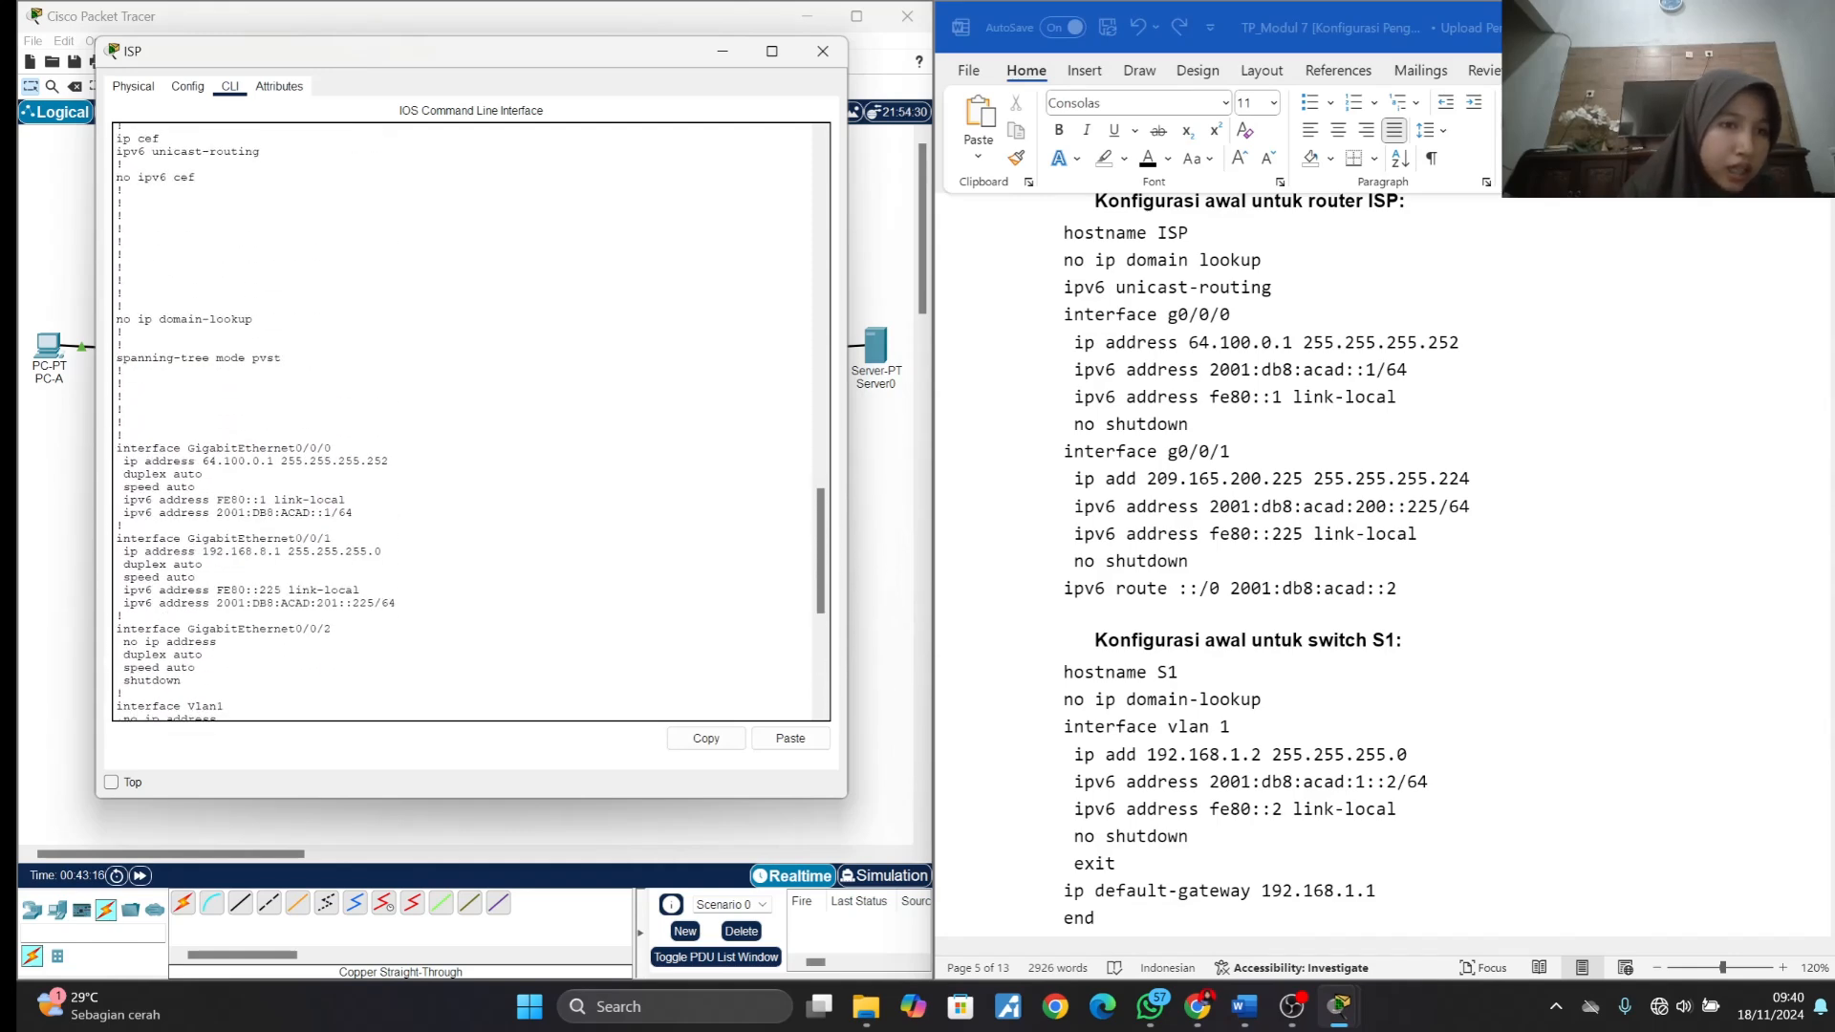
scroll(469, 421, "up", 5)
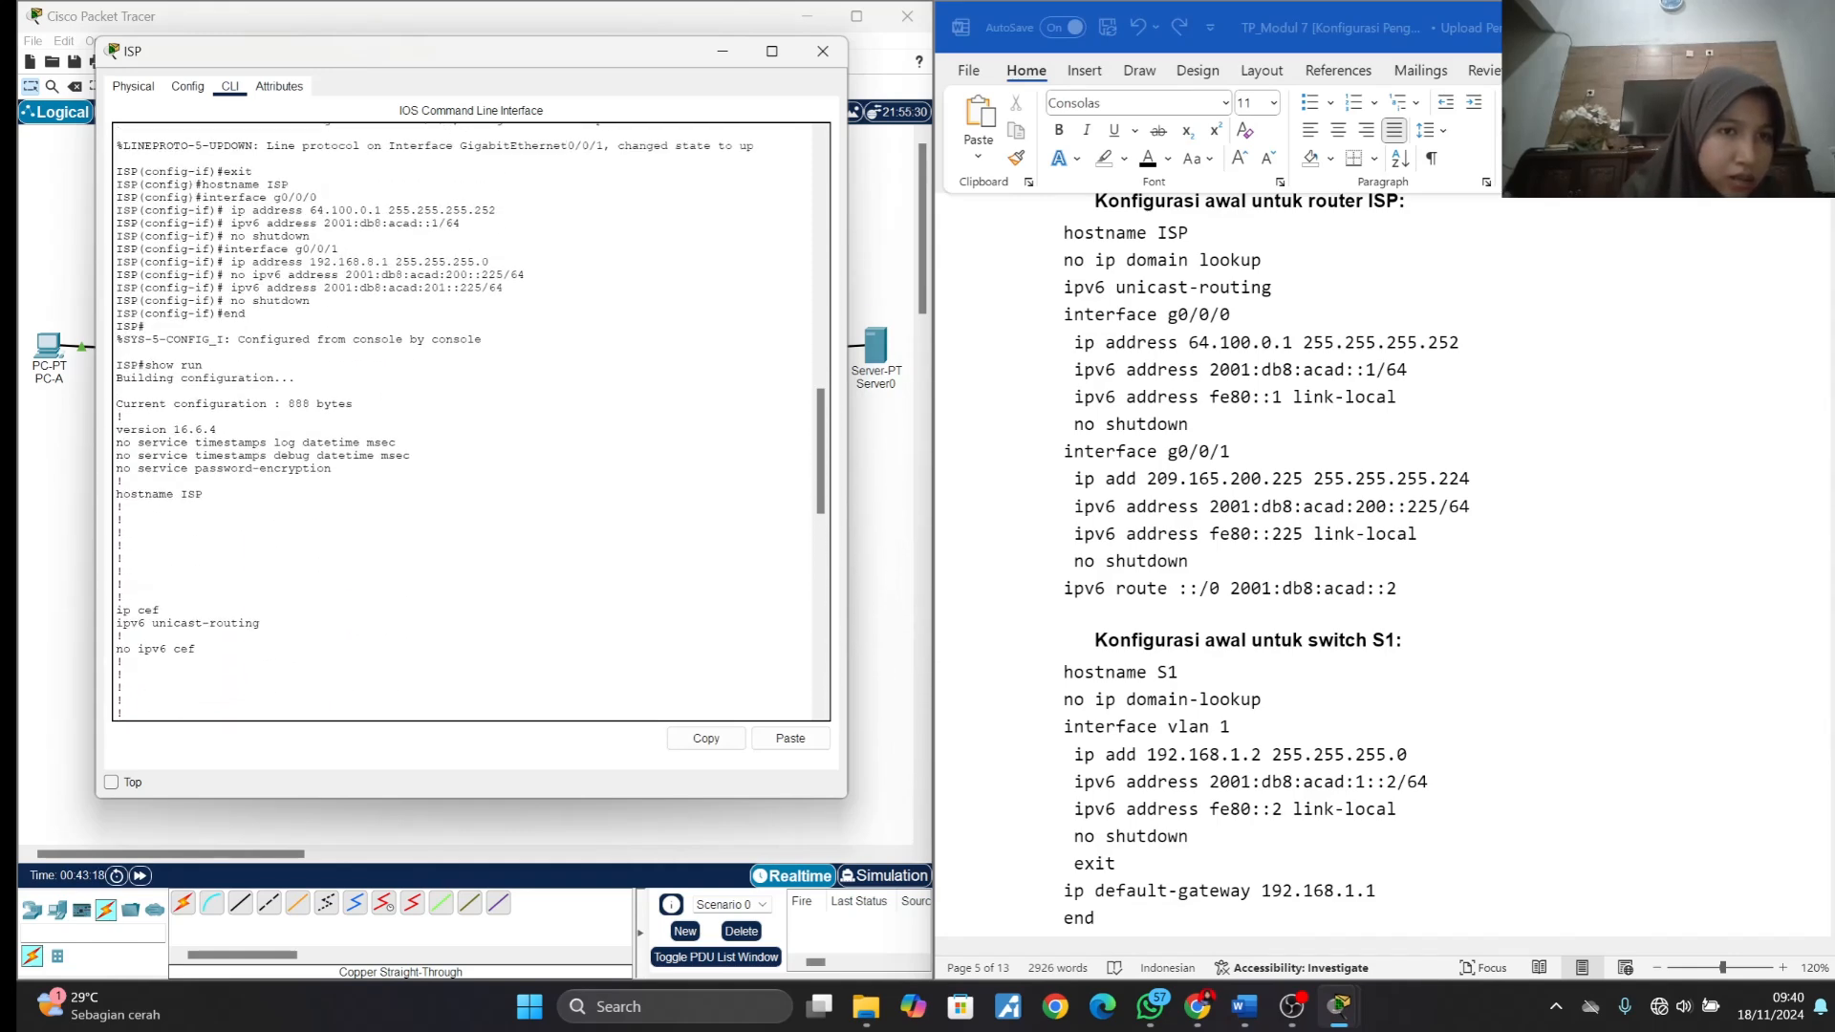
scroll(468, 421, "down", 10)
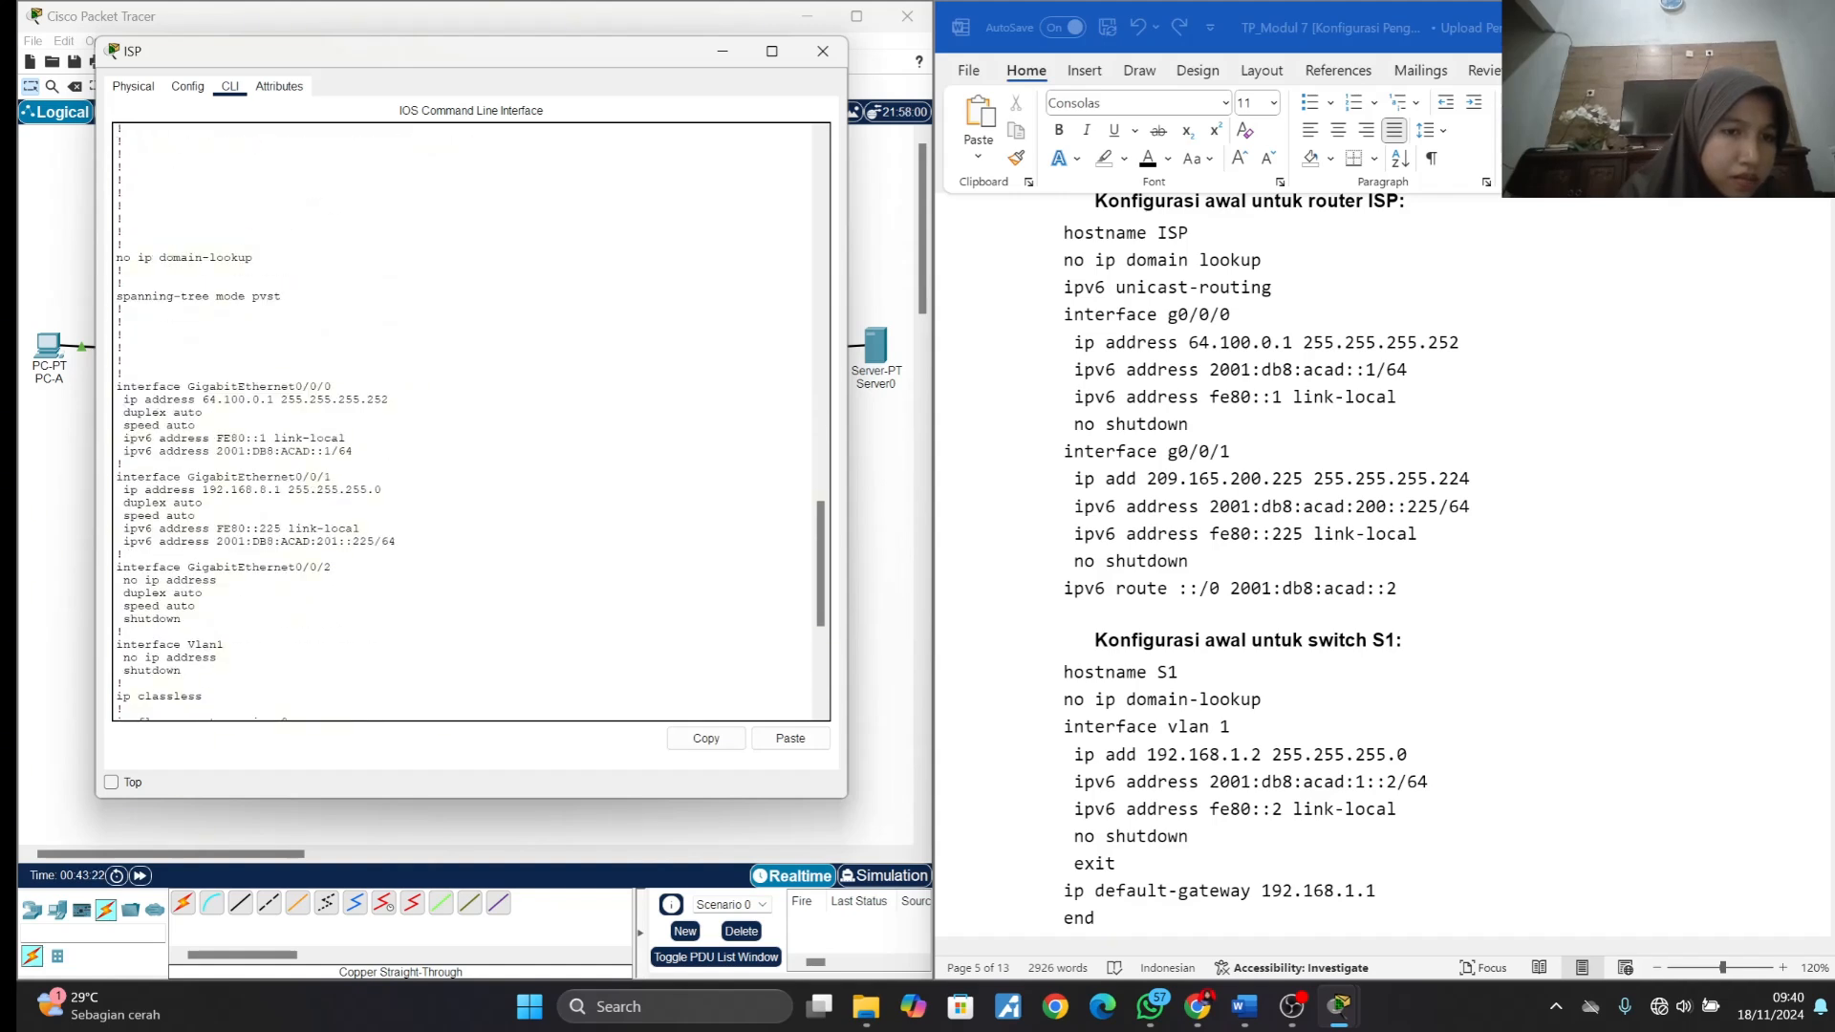
left_click_drag(203, 489, 353, 491)
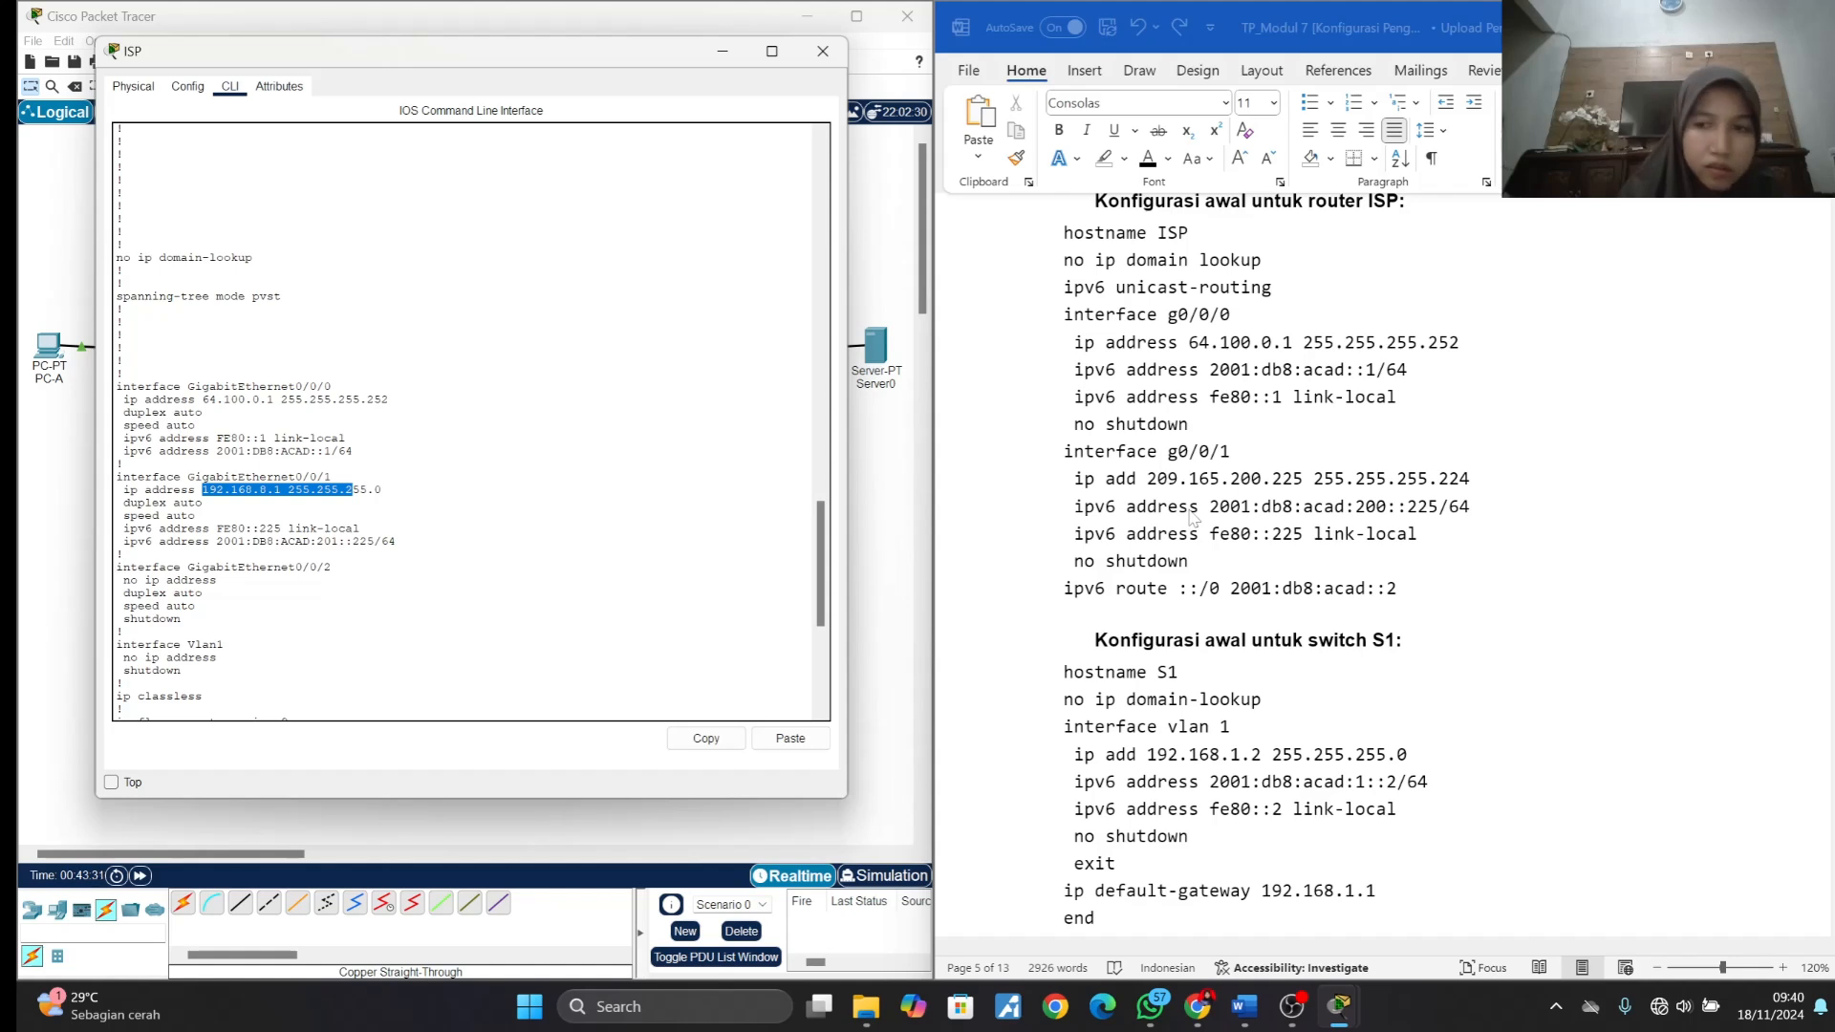
- Compare g0/0/1's IPv6 global address in ISP's running configuration with the one in the module's initial configuration
left_click(1195, 516)
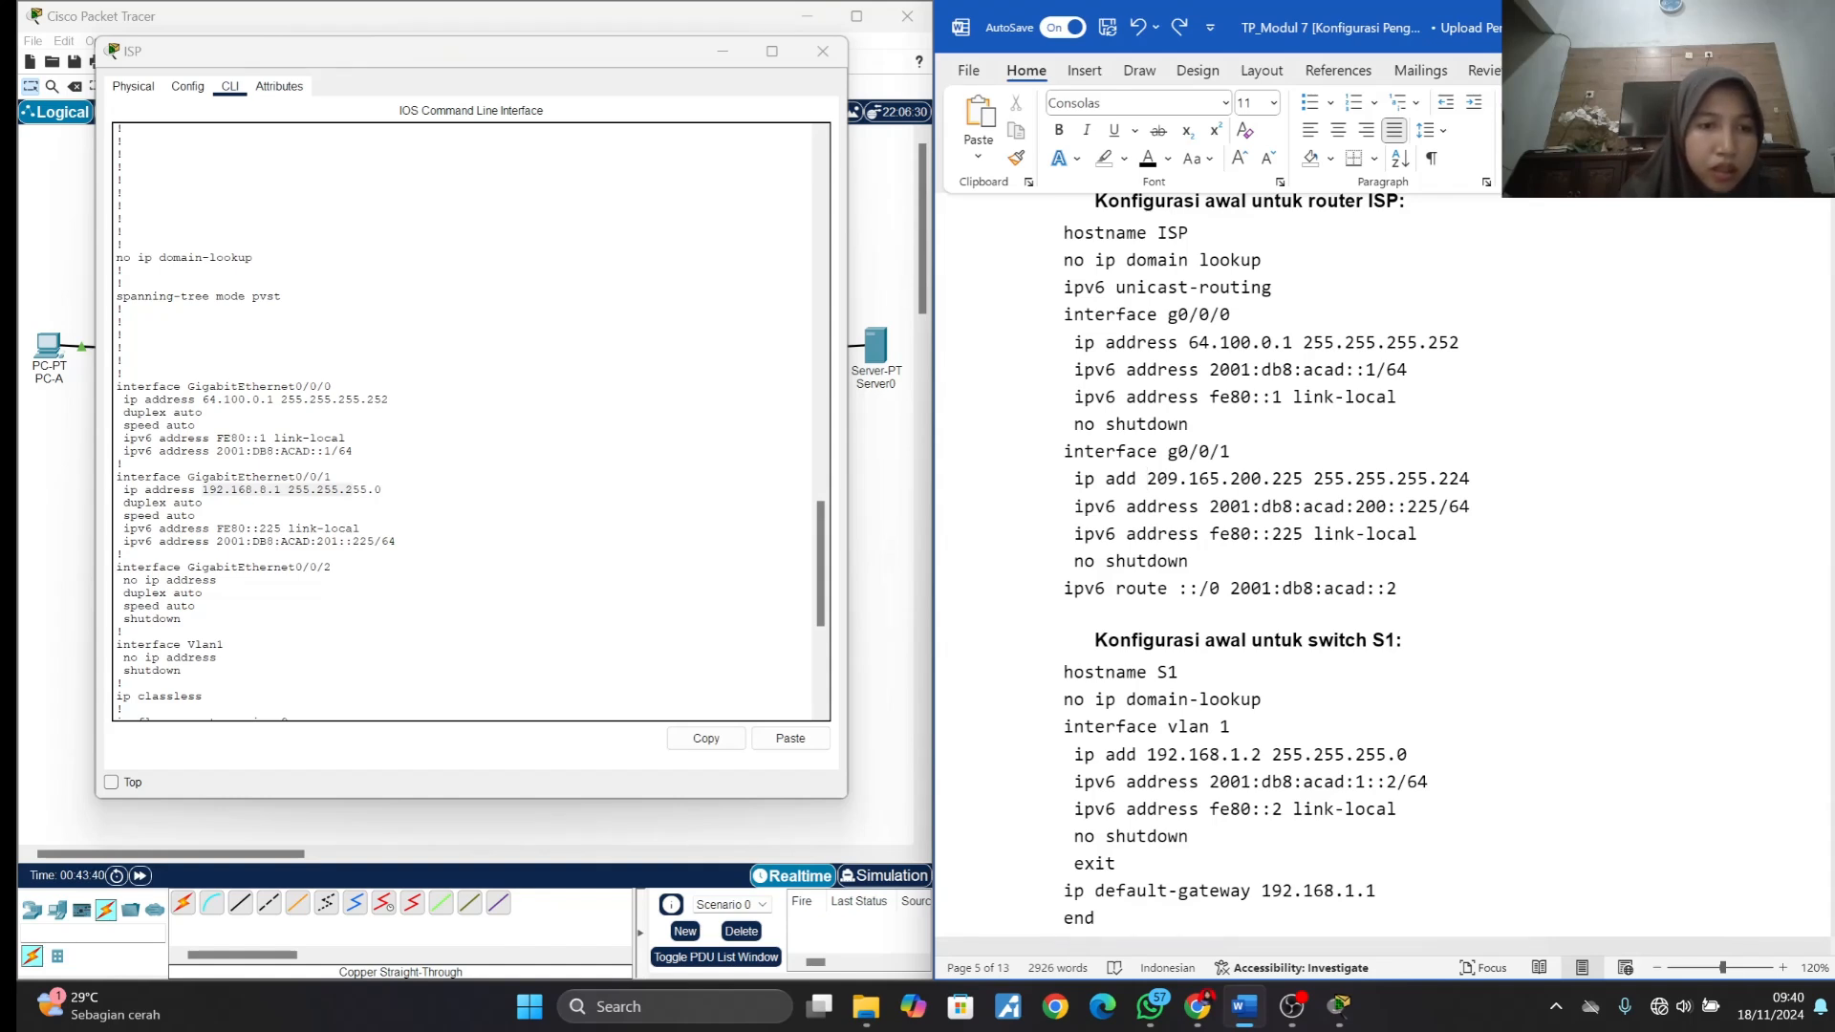
double_click(327, 542)
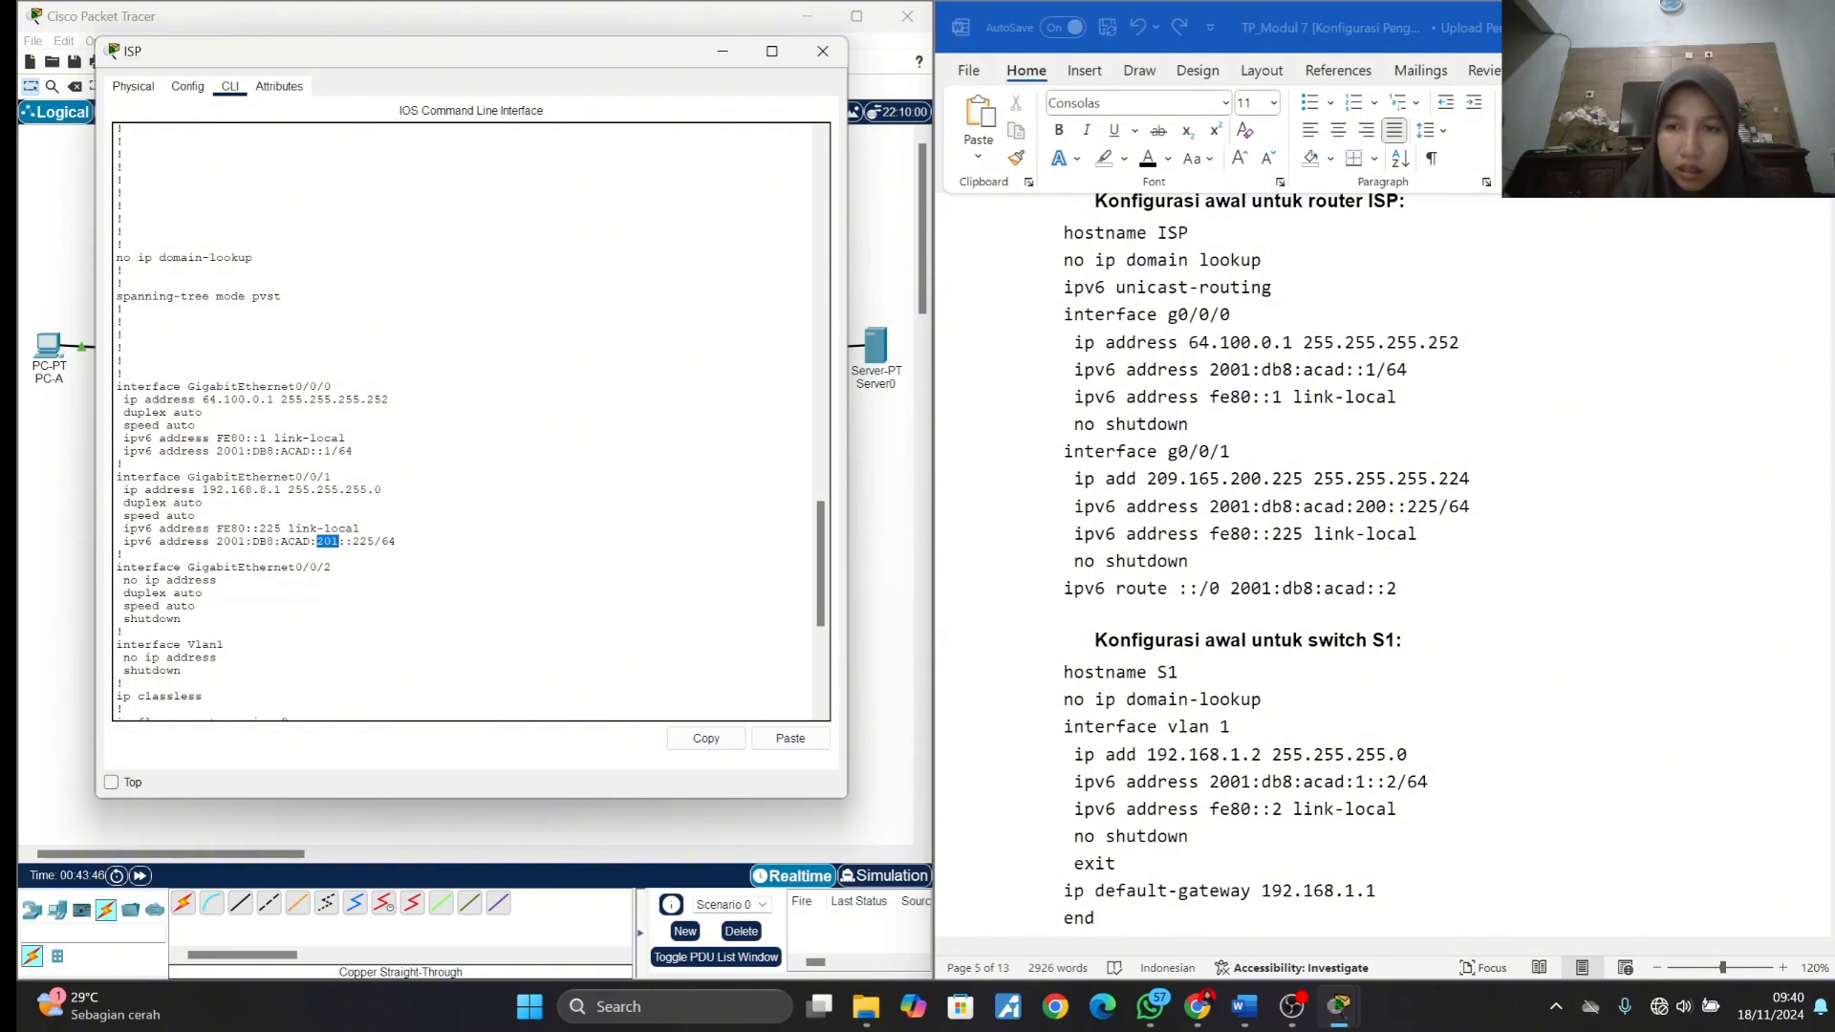
left_click(328, 542)
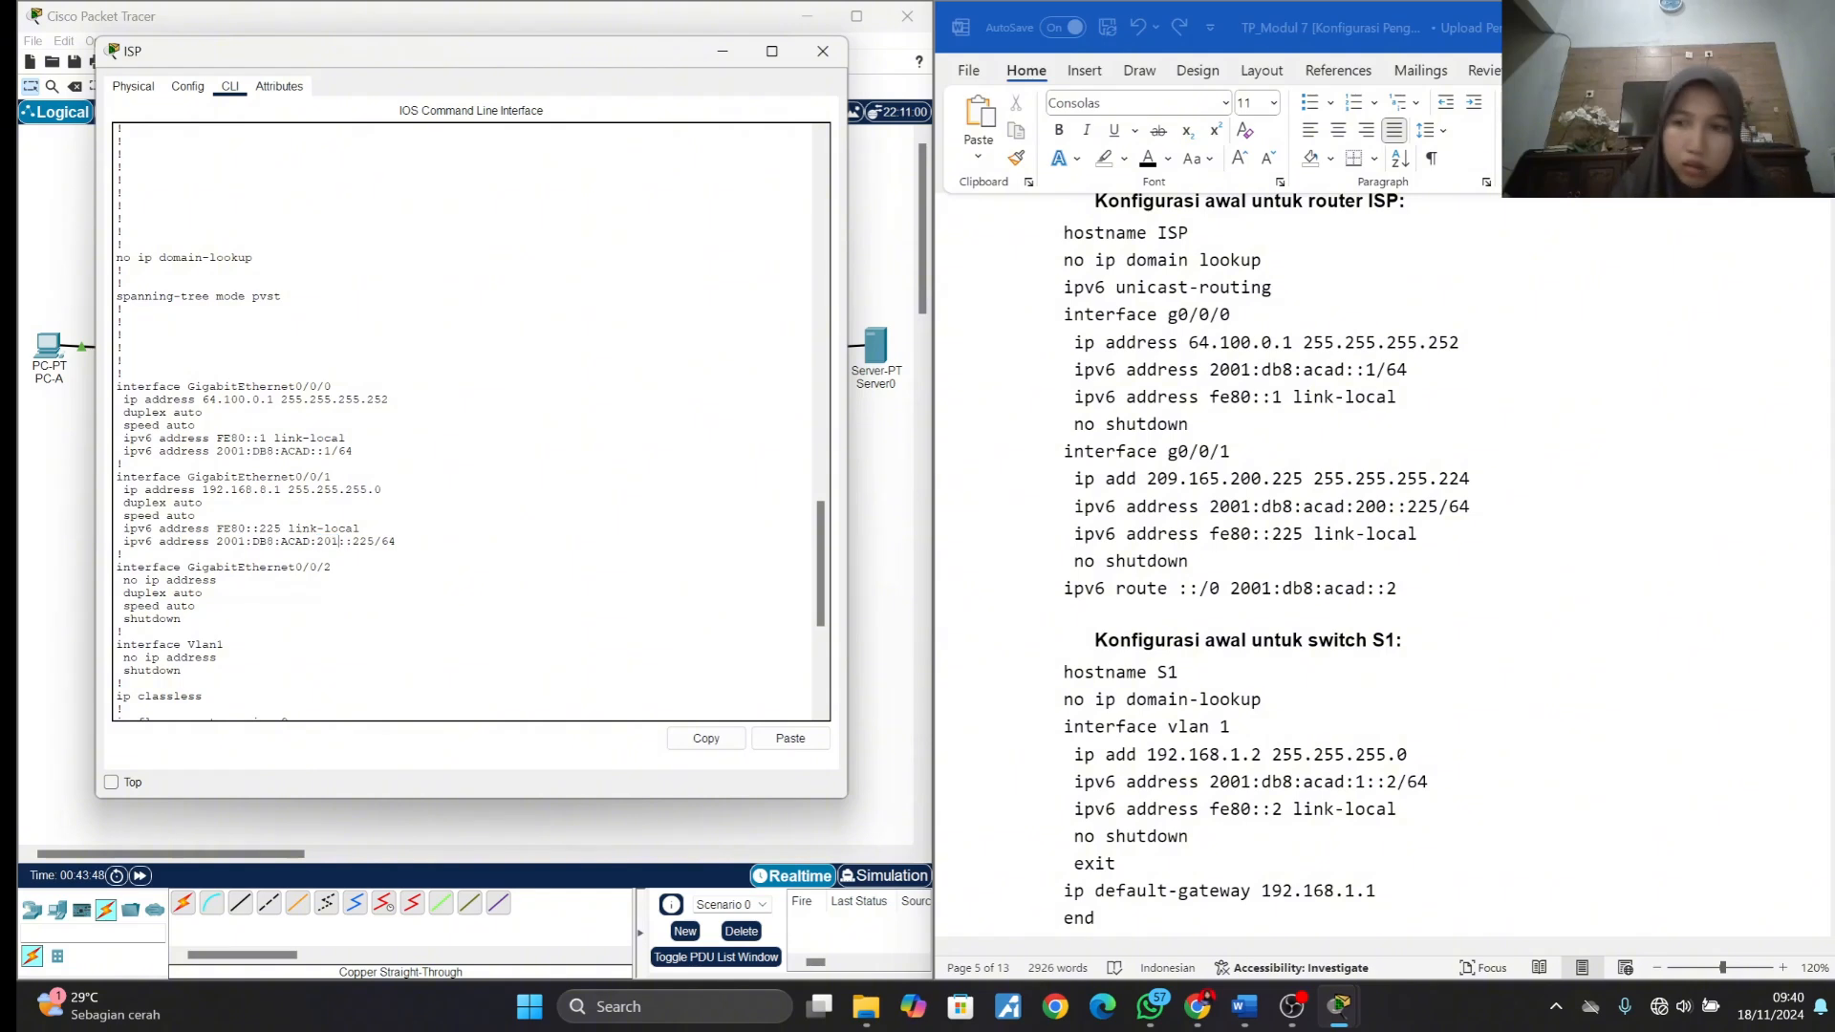
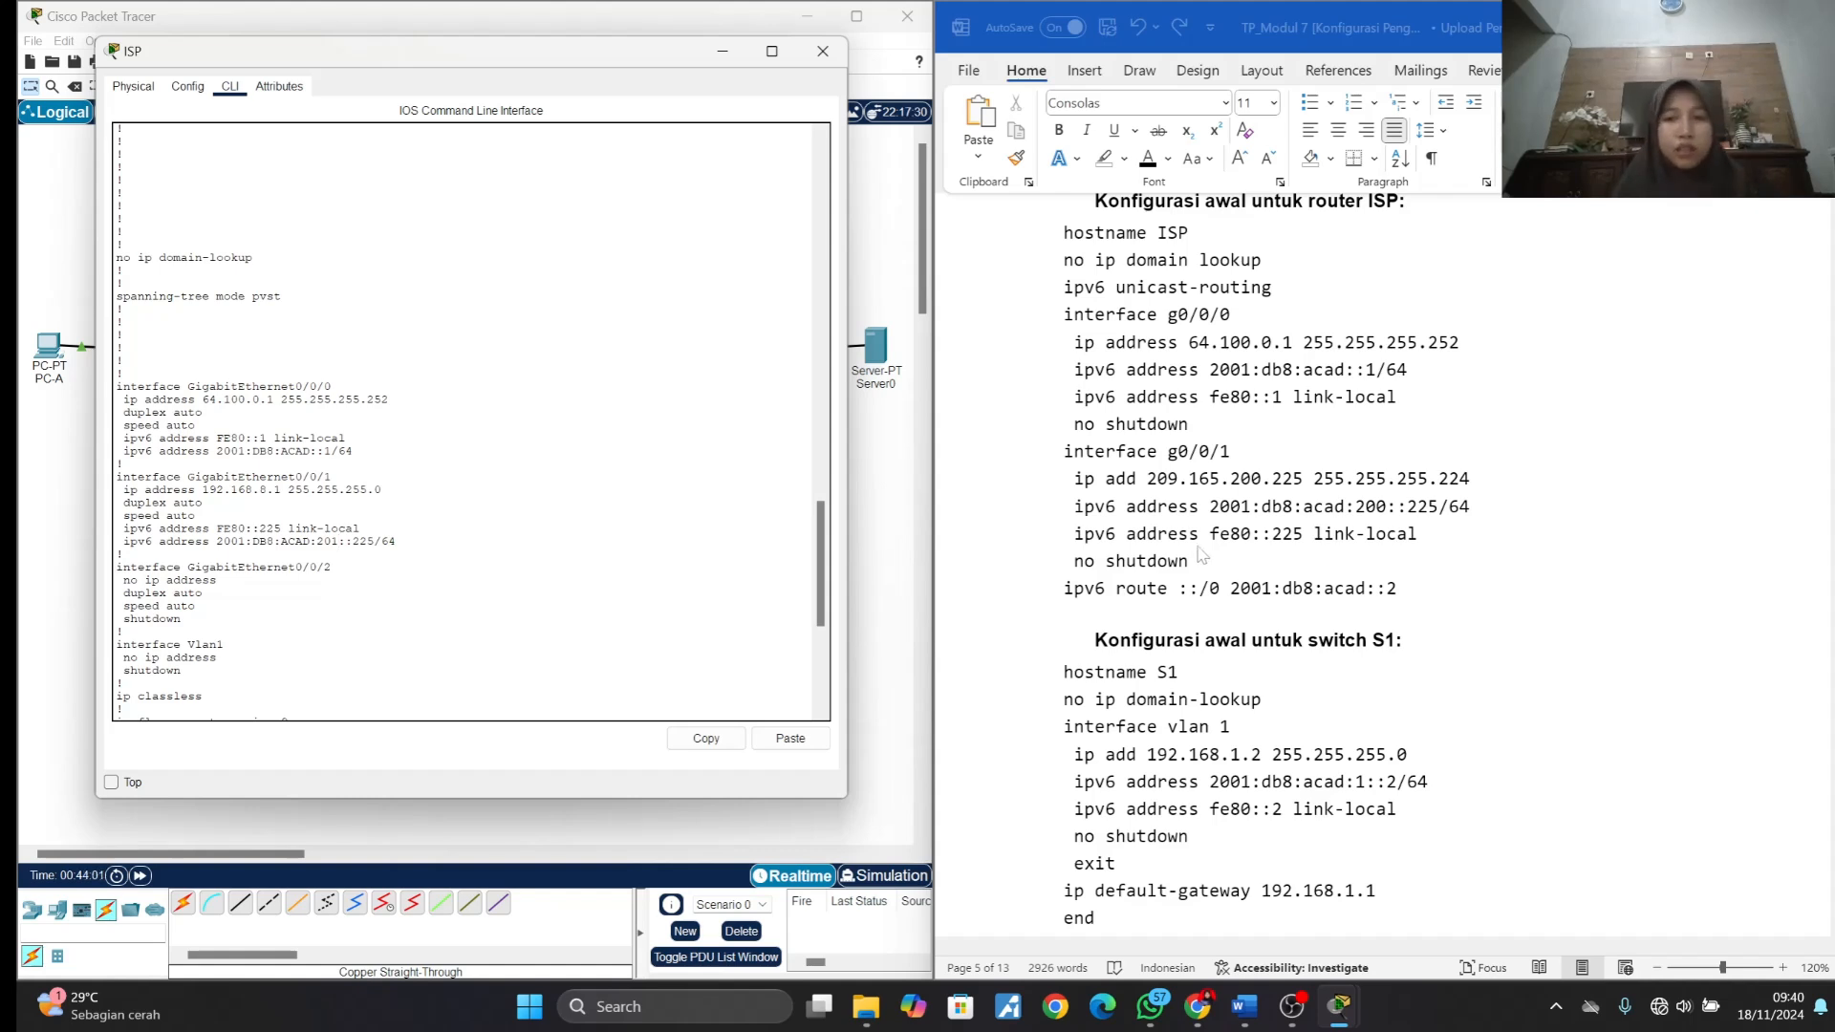
- Enter global configuration mode on router ISP with conf t
scroll(465, 421, "down", 9)
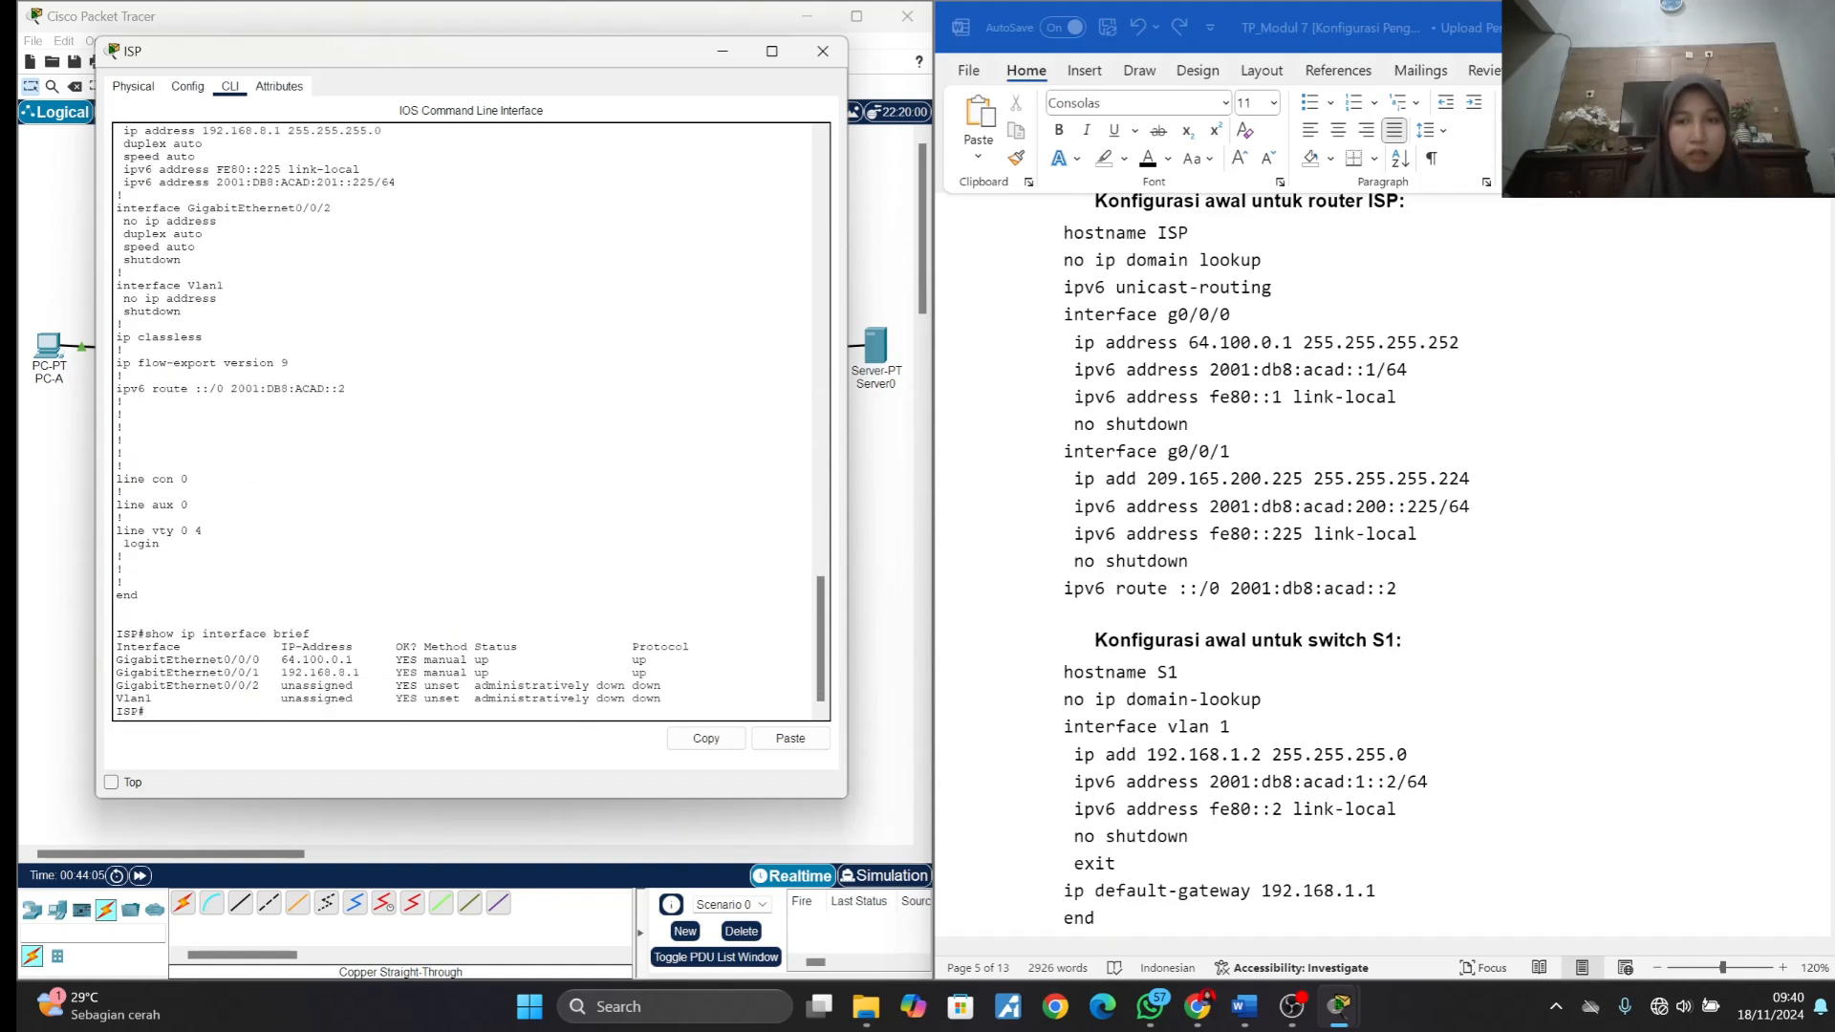
type("conf")
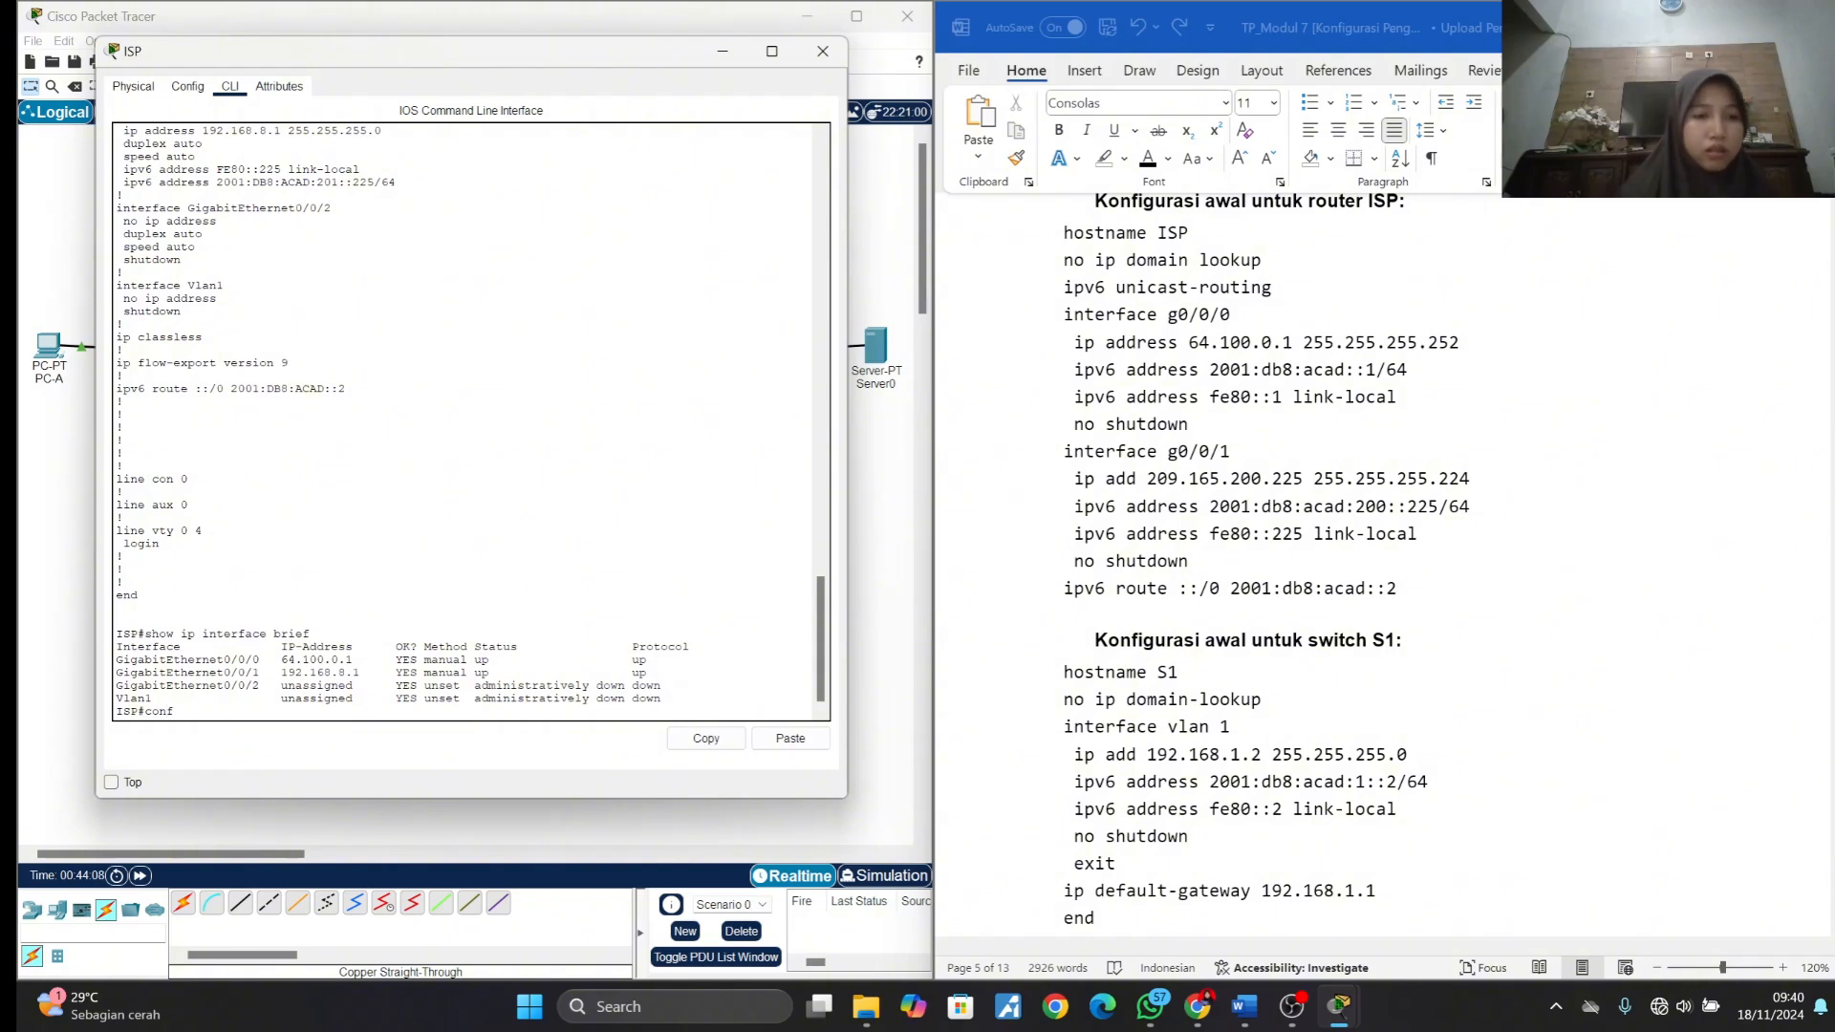
type(" t")
key("Return")
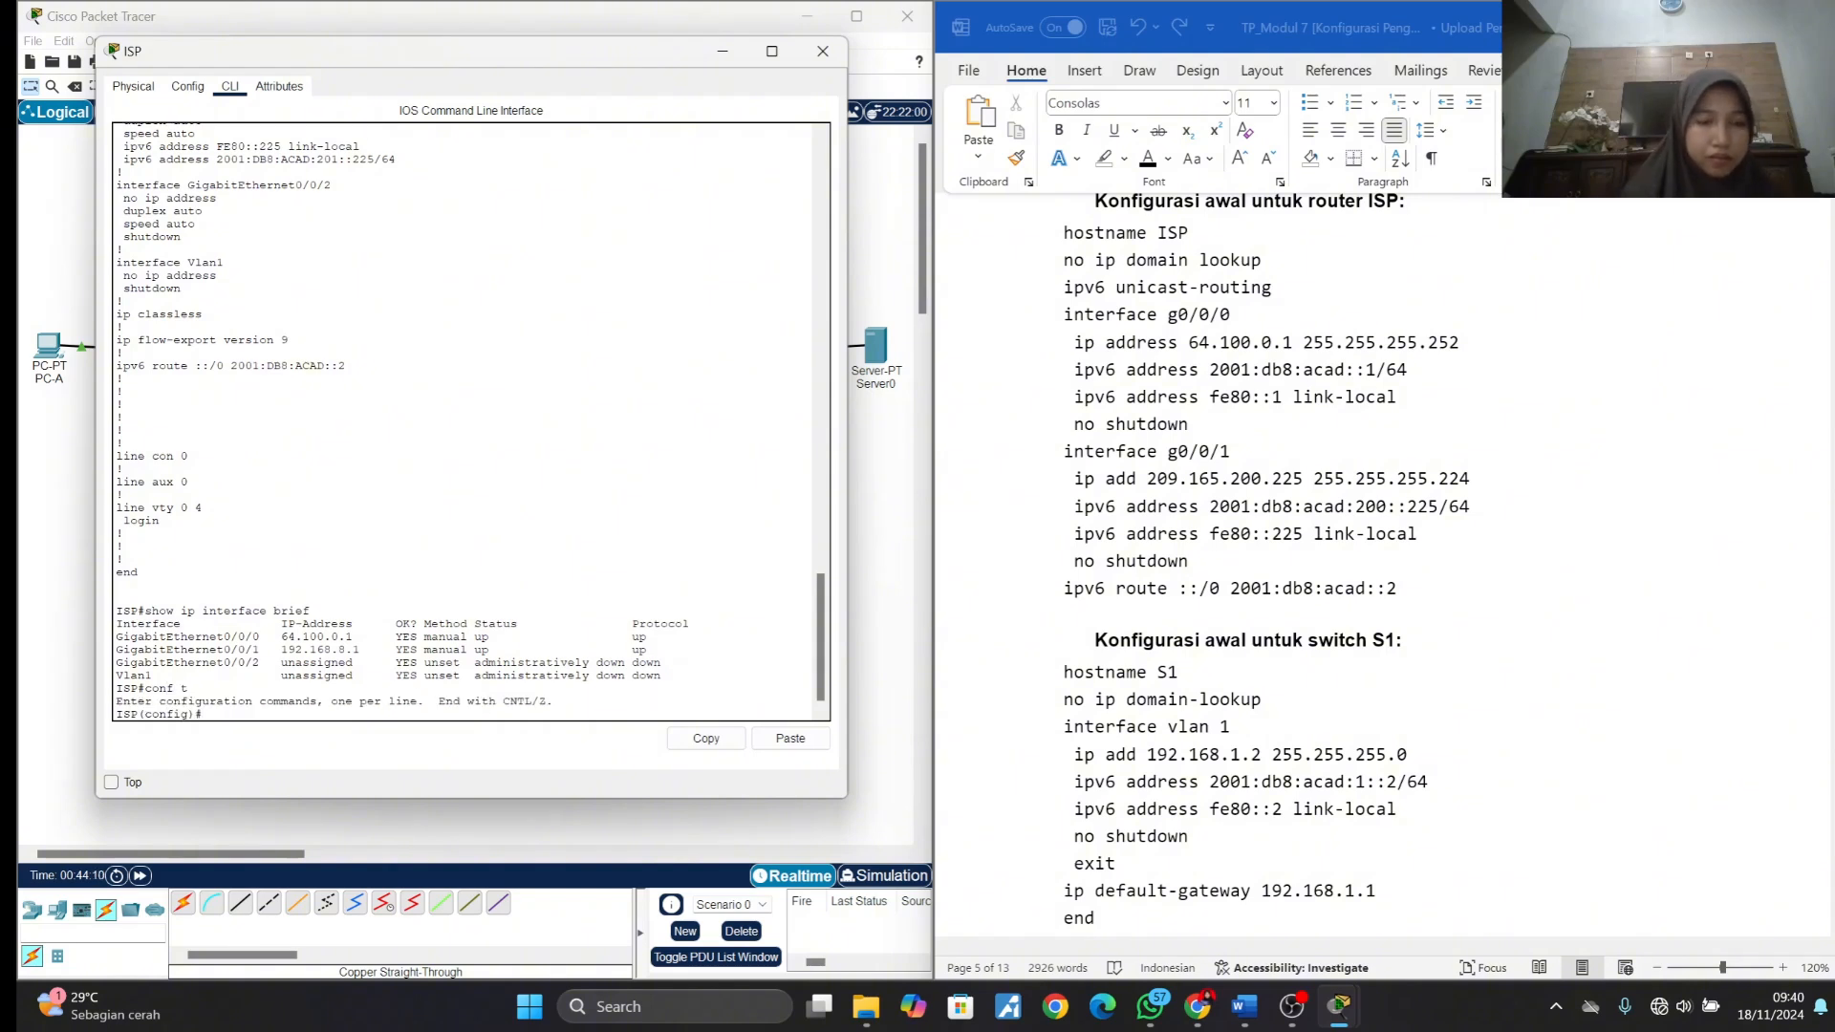
- Copy the module's initial ISP configuration from interface g0/0/1 through ipv6 route ::/0 2001:db8:acad::2 and apply it on router ISP
left_click(1261, 545)
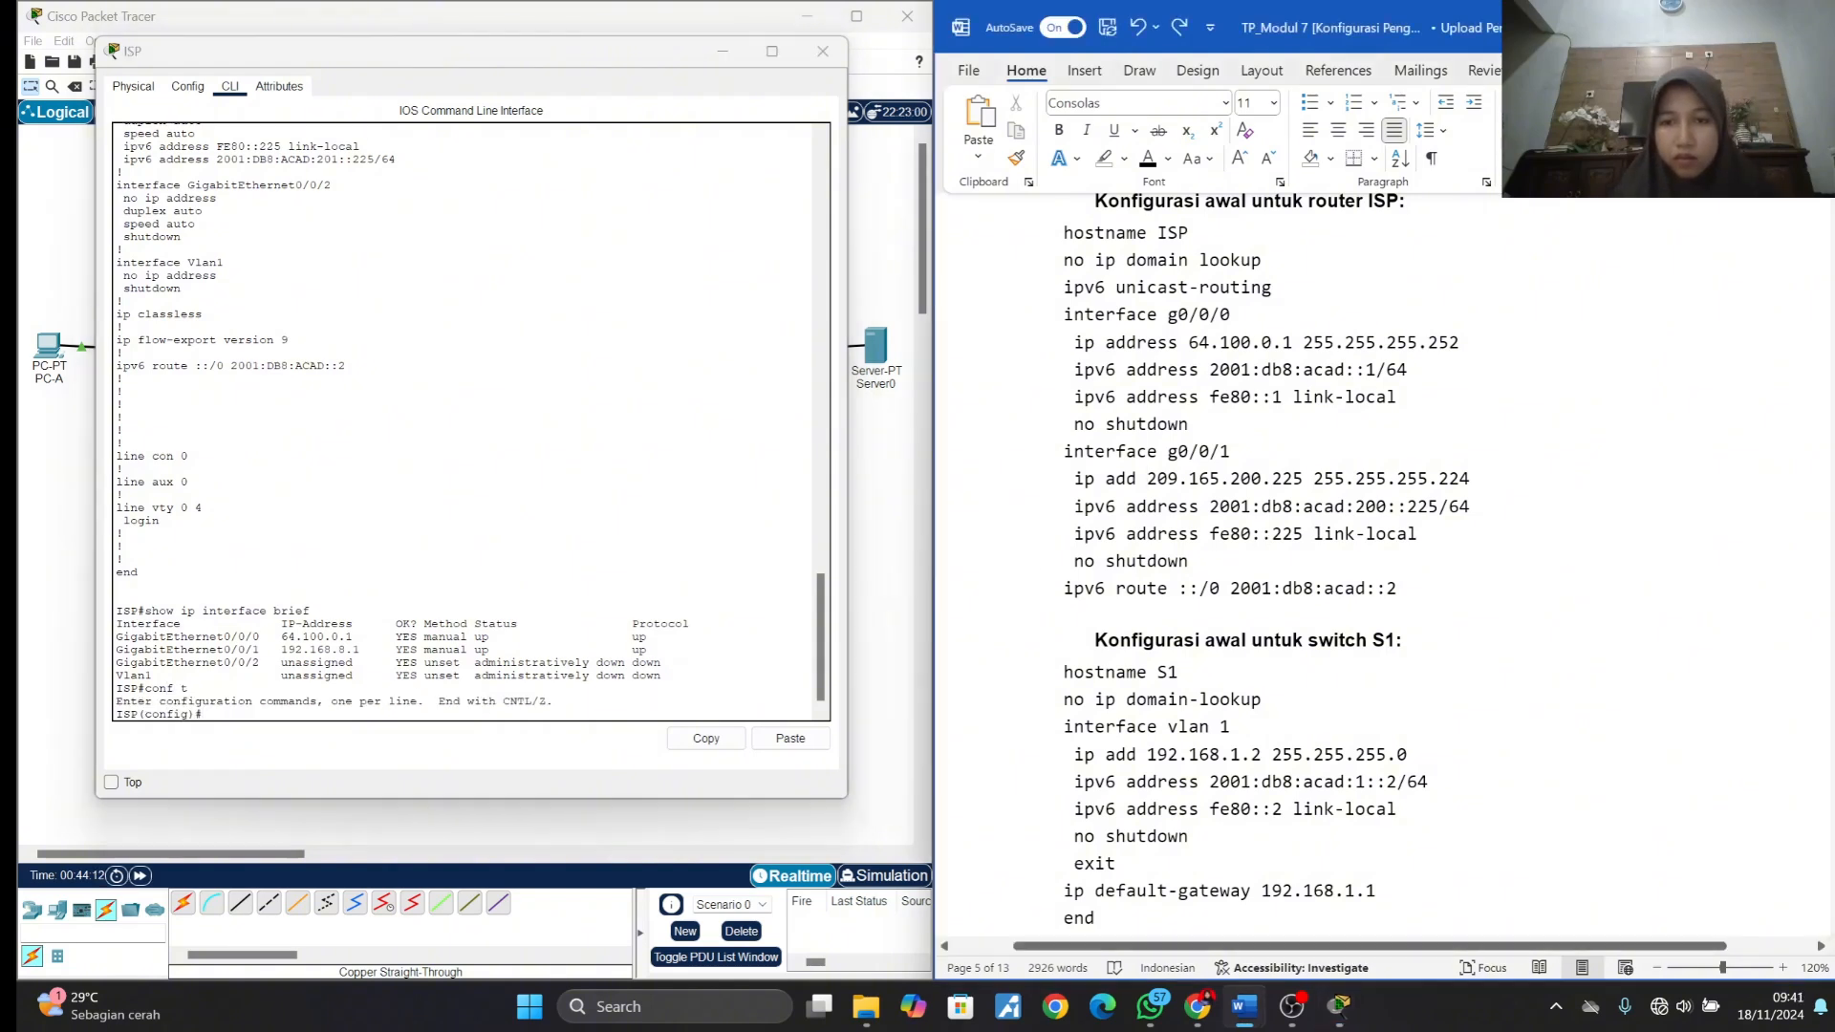
key("shift+Down")
key("shift+Down")
key("shift+Down")
key("shift+Down")
key("shift+Down")
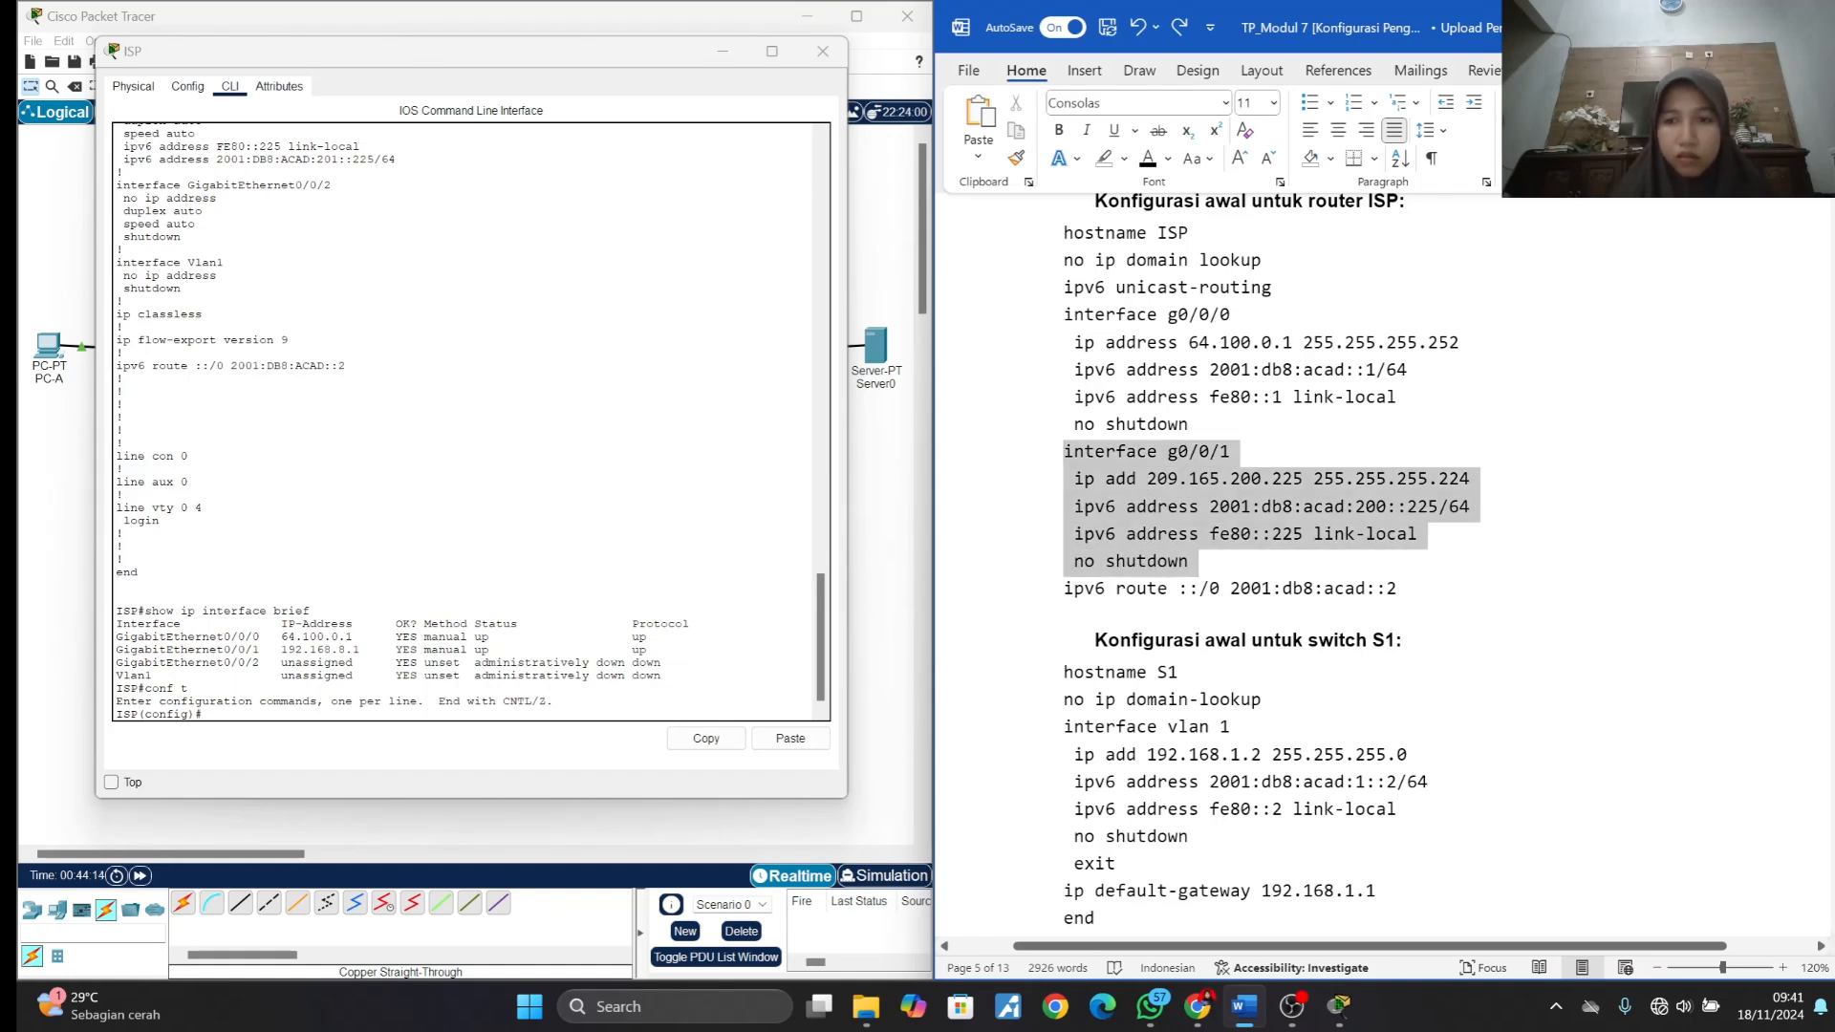
left_click(1212, 565)
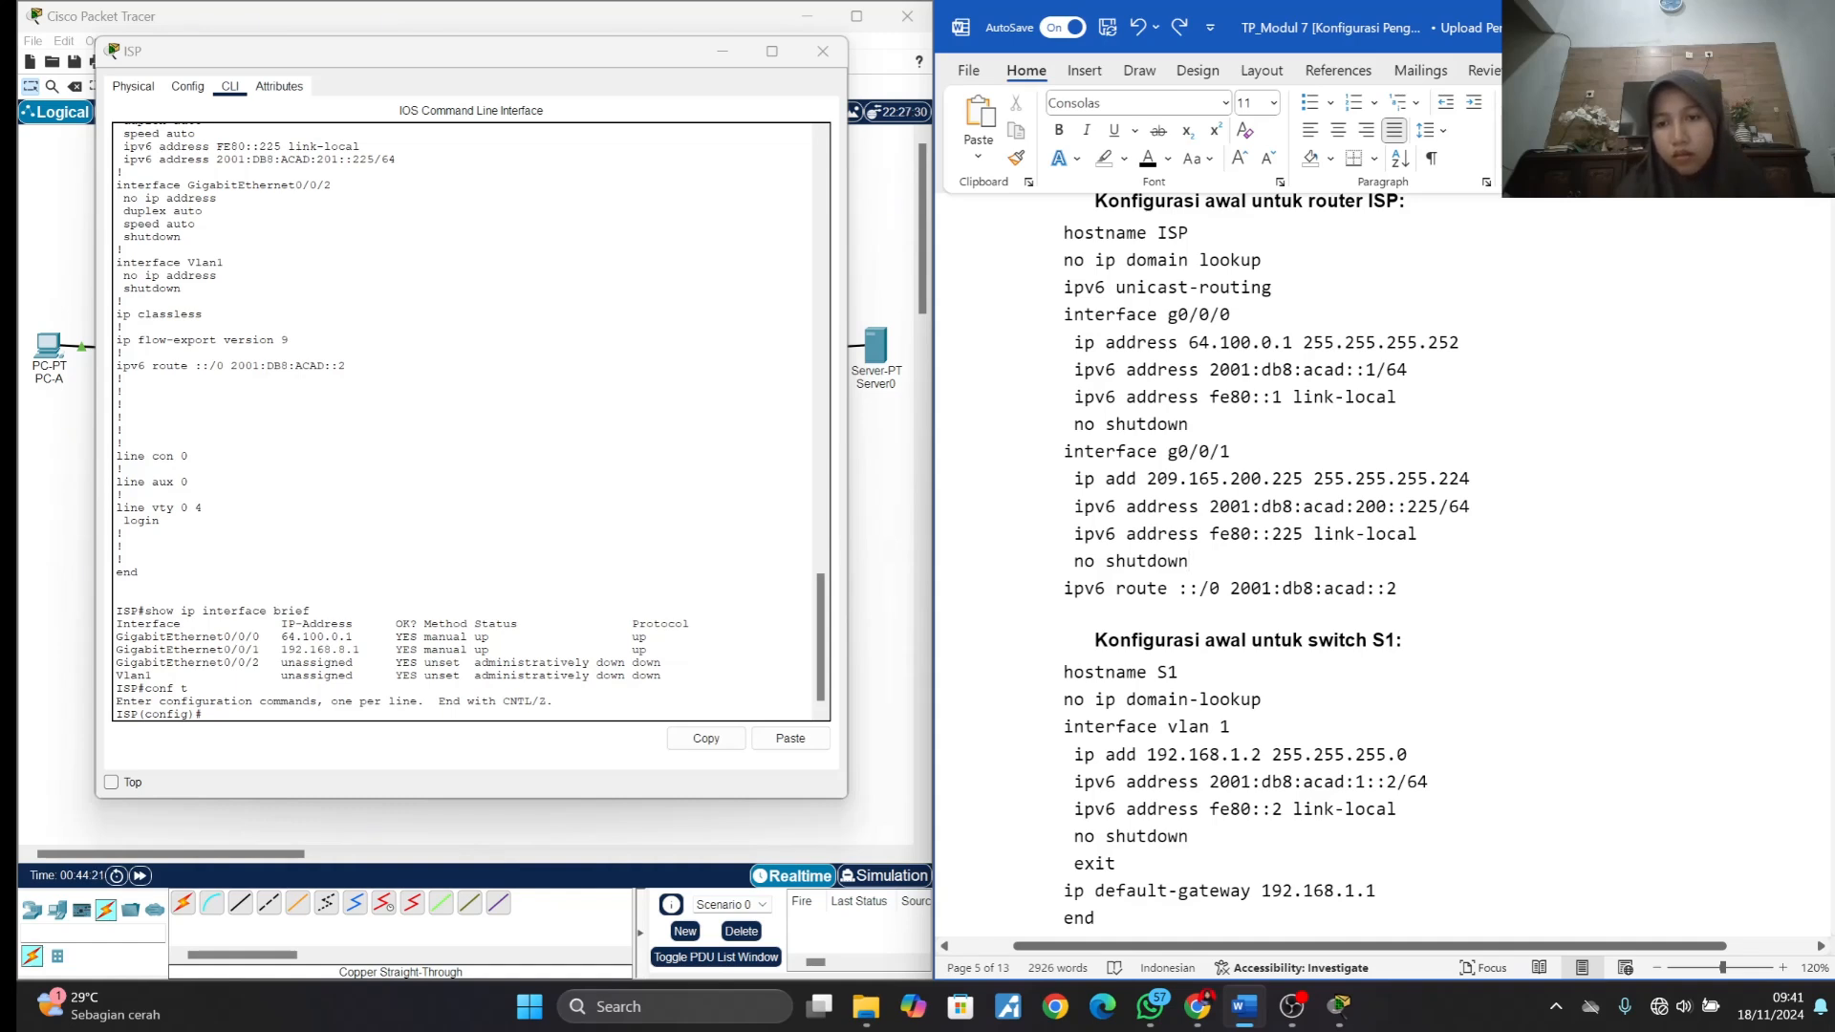
left_click_drag(1064, 450, 1427, 597)
key("ctrl+c")
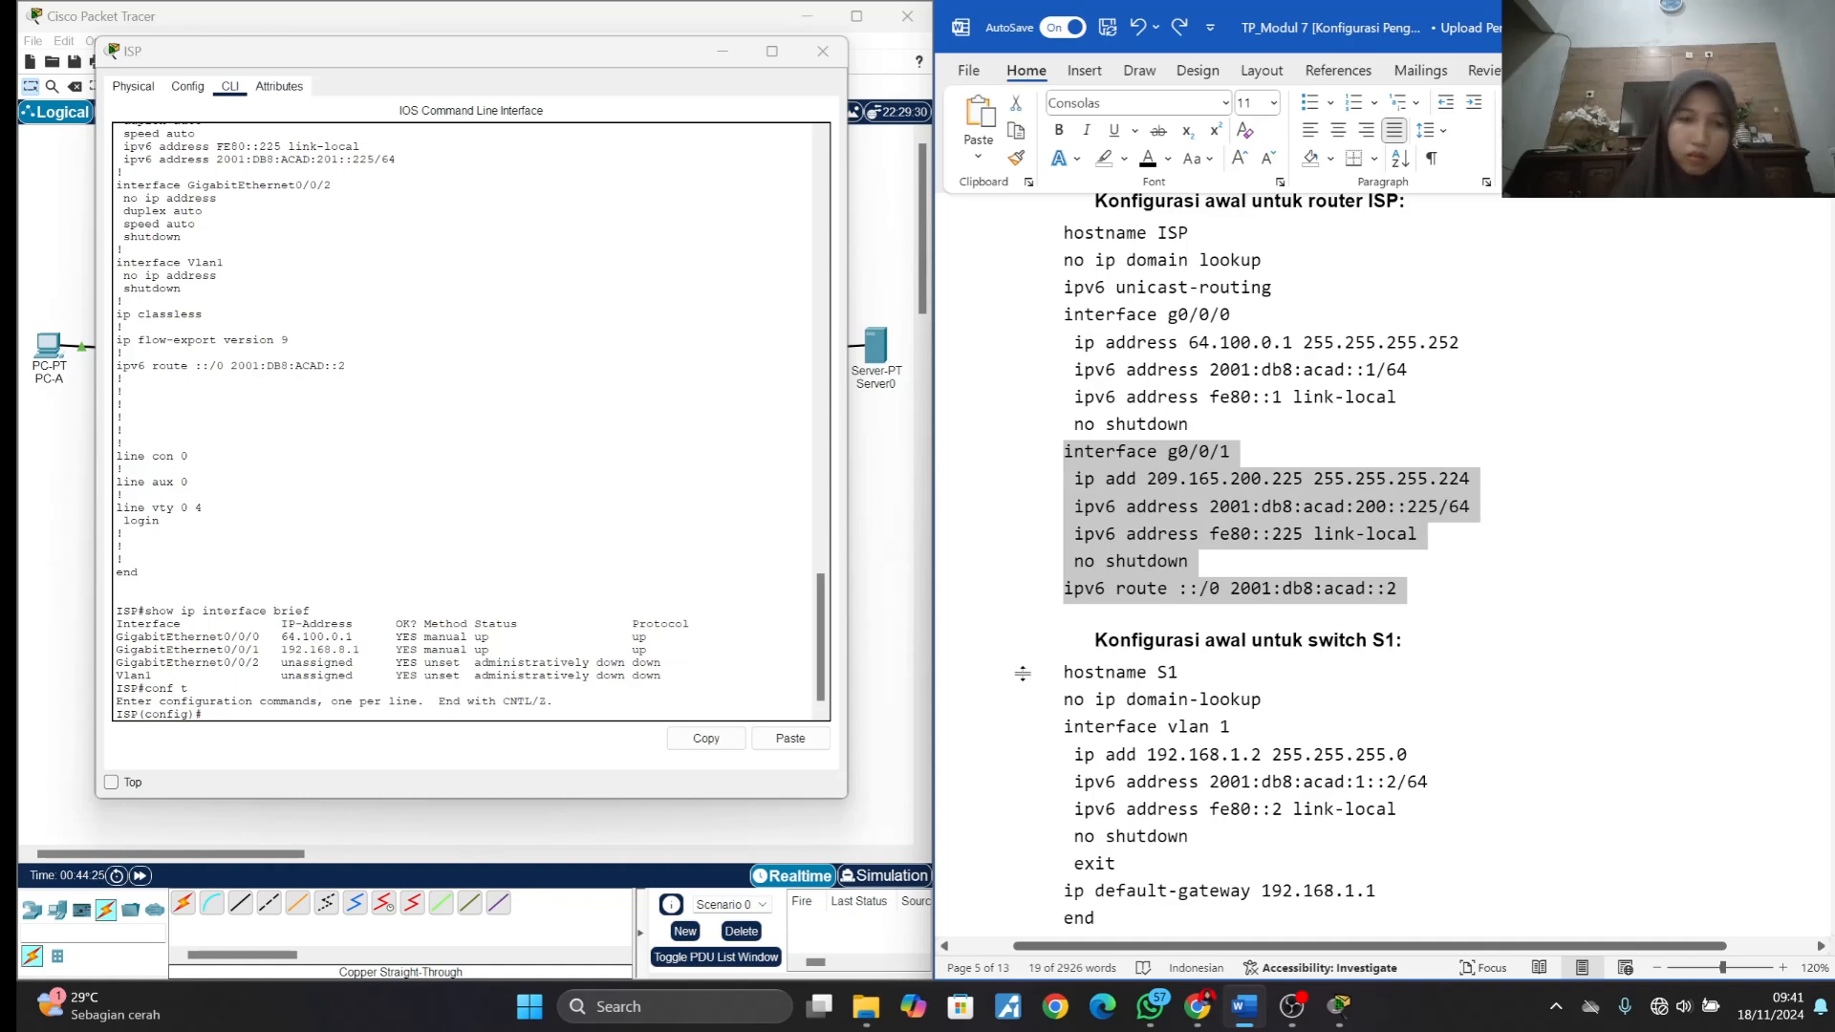
right_click(222, 717)
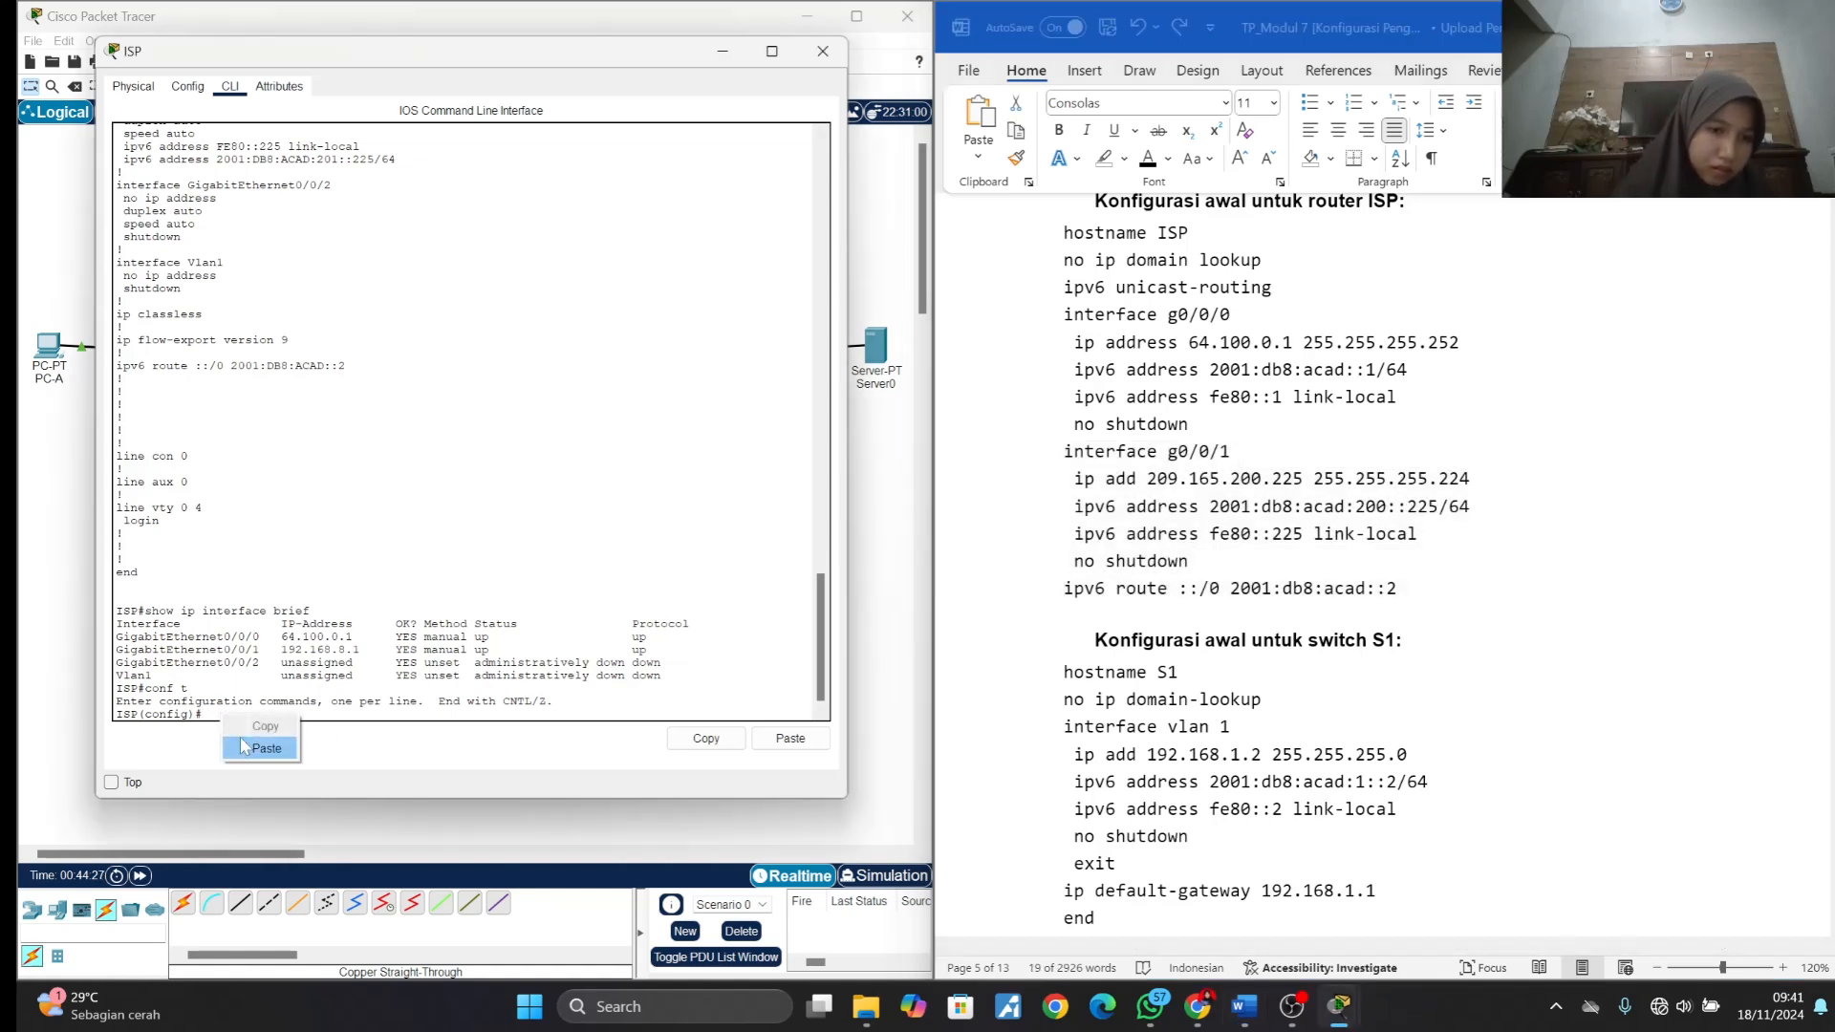
left_click(250, 749)
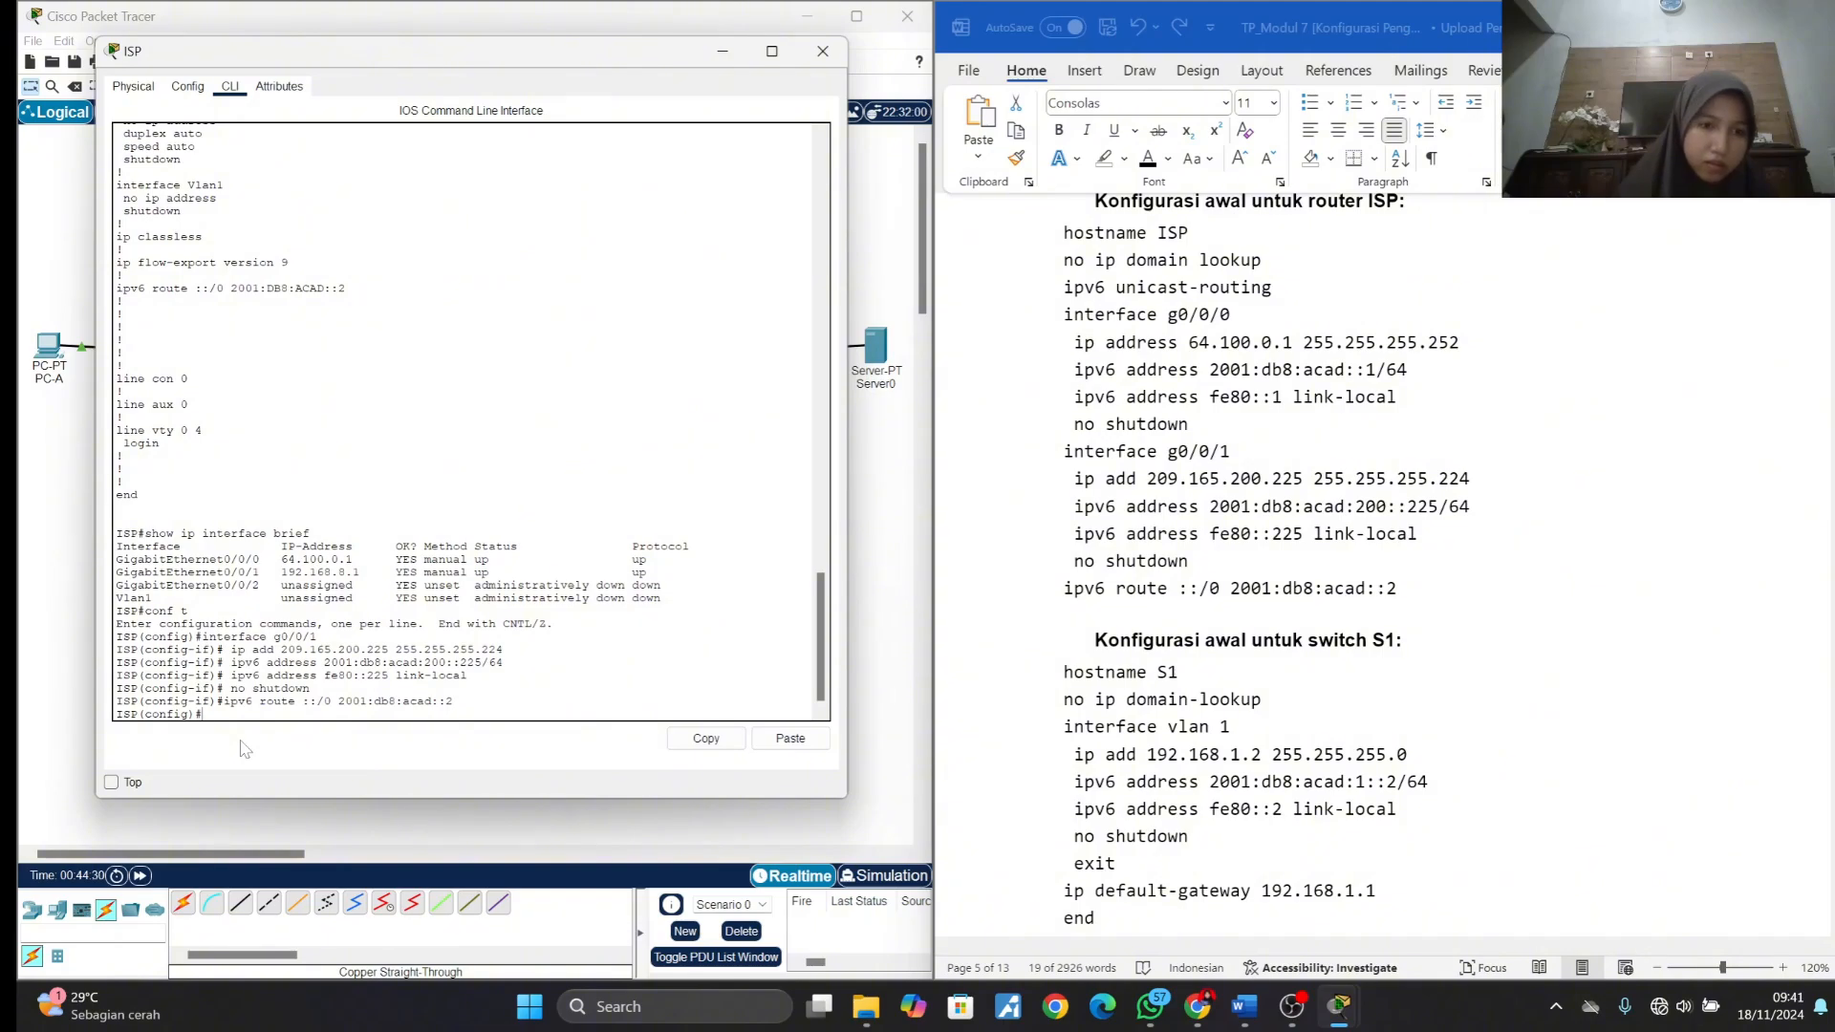
- Return to Langkah 2 in the module document and read the instructions for fixing the problem and verifying PC-A's connection to External
scroll(1484, 552, "down", 15)
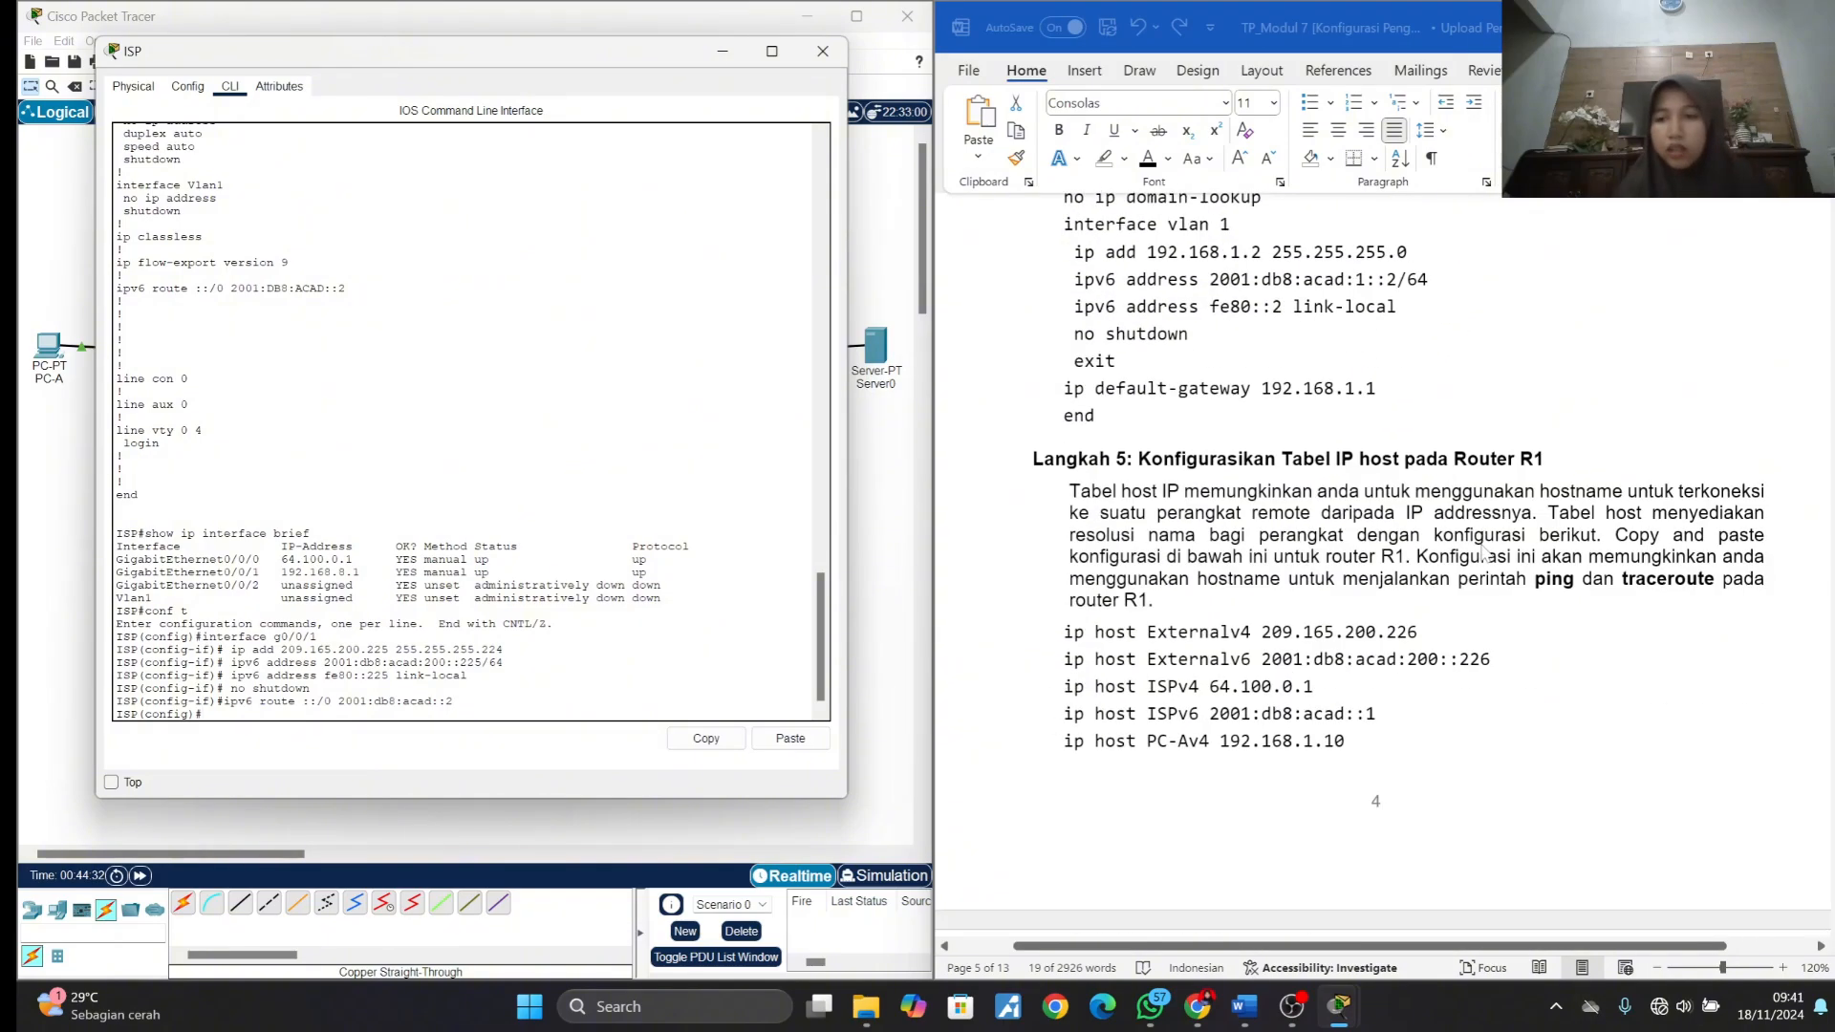
scroll(1484, 552, "down", 20)
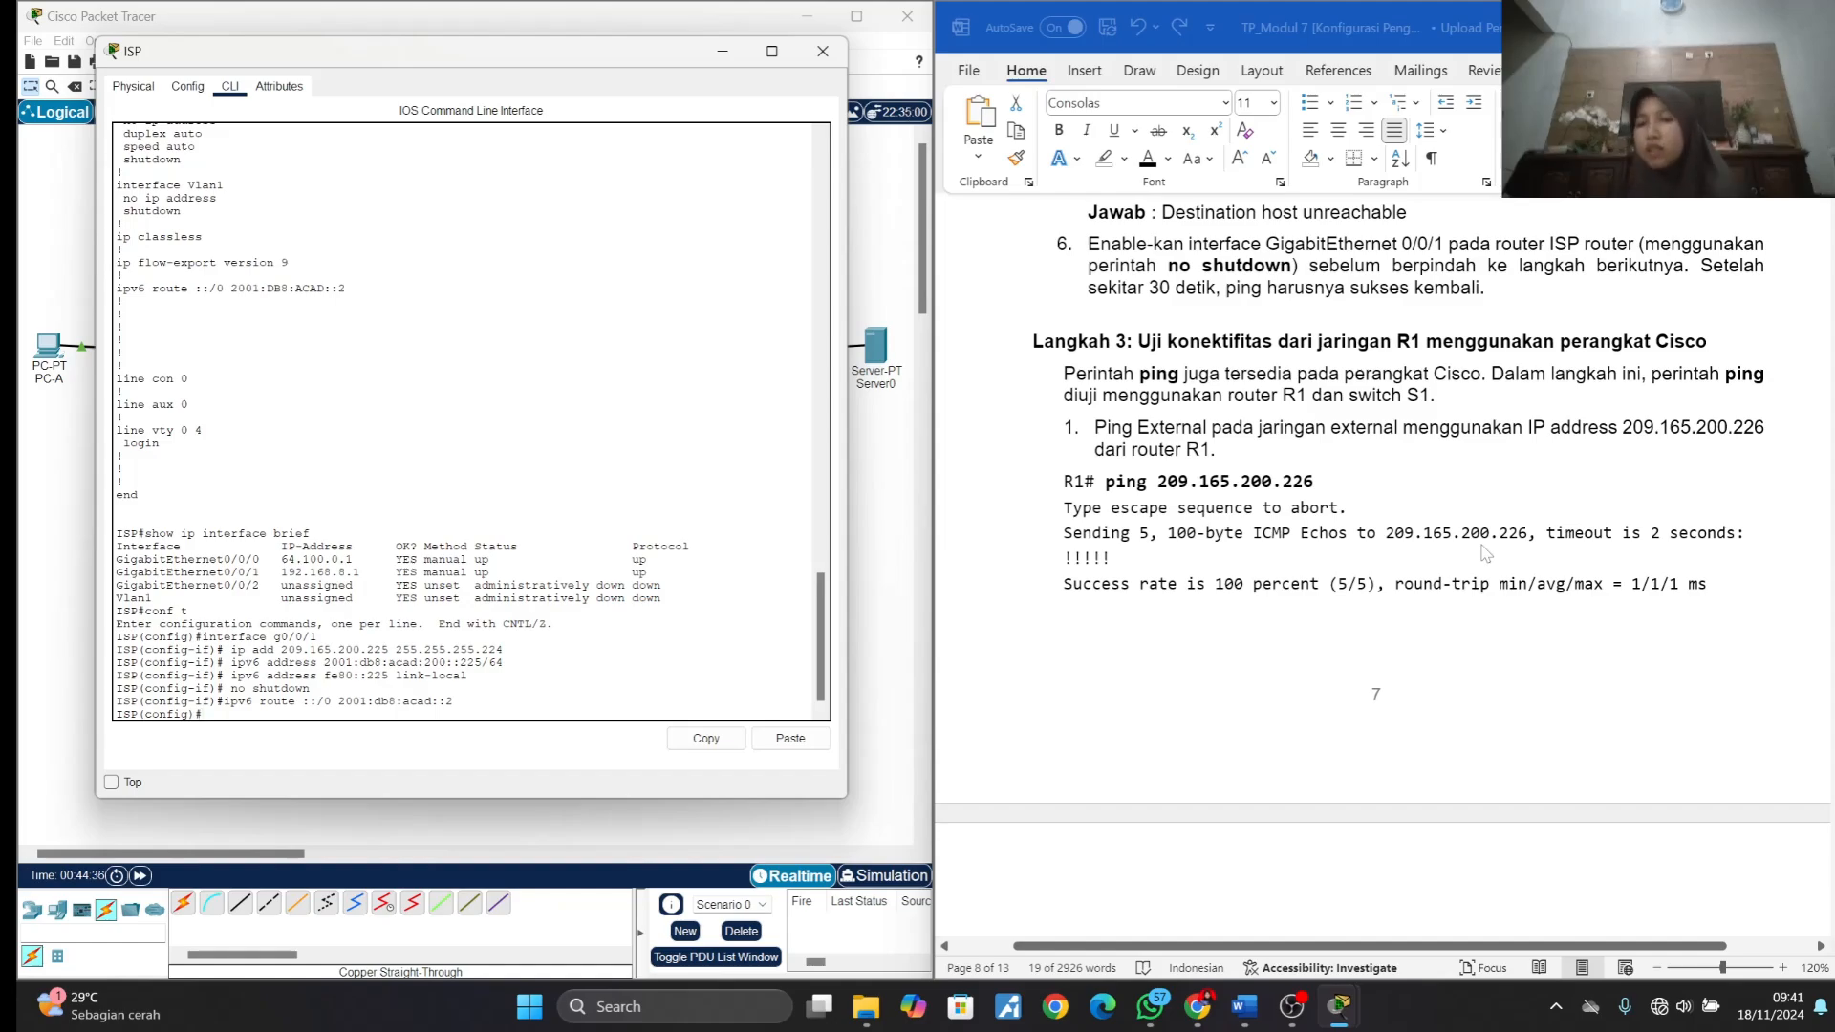
scroll(1676, 476, "down", 20)
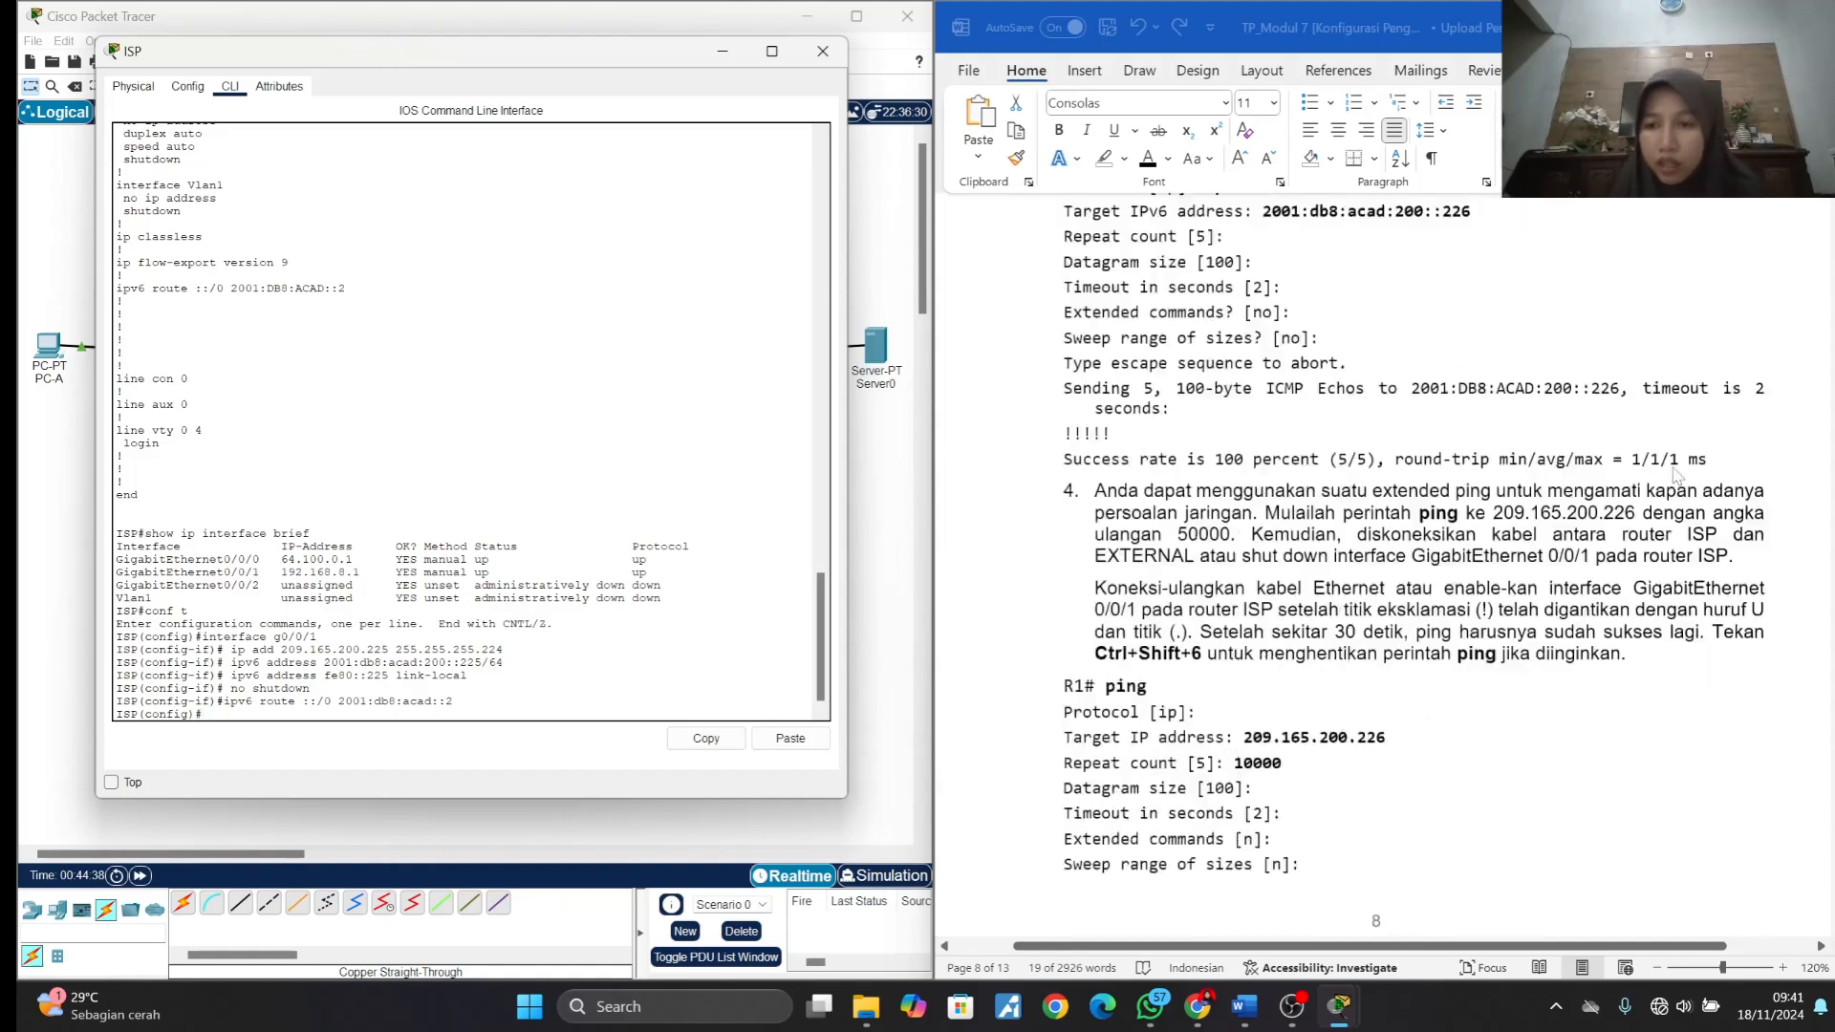
scroll(1675, 475, "up", 20)
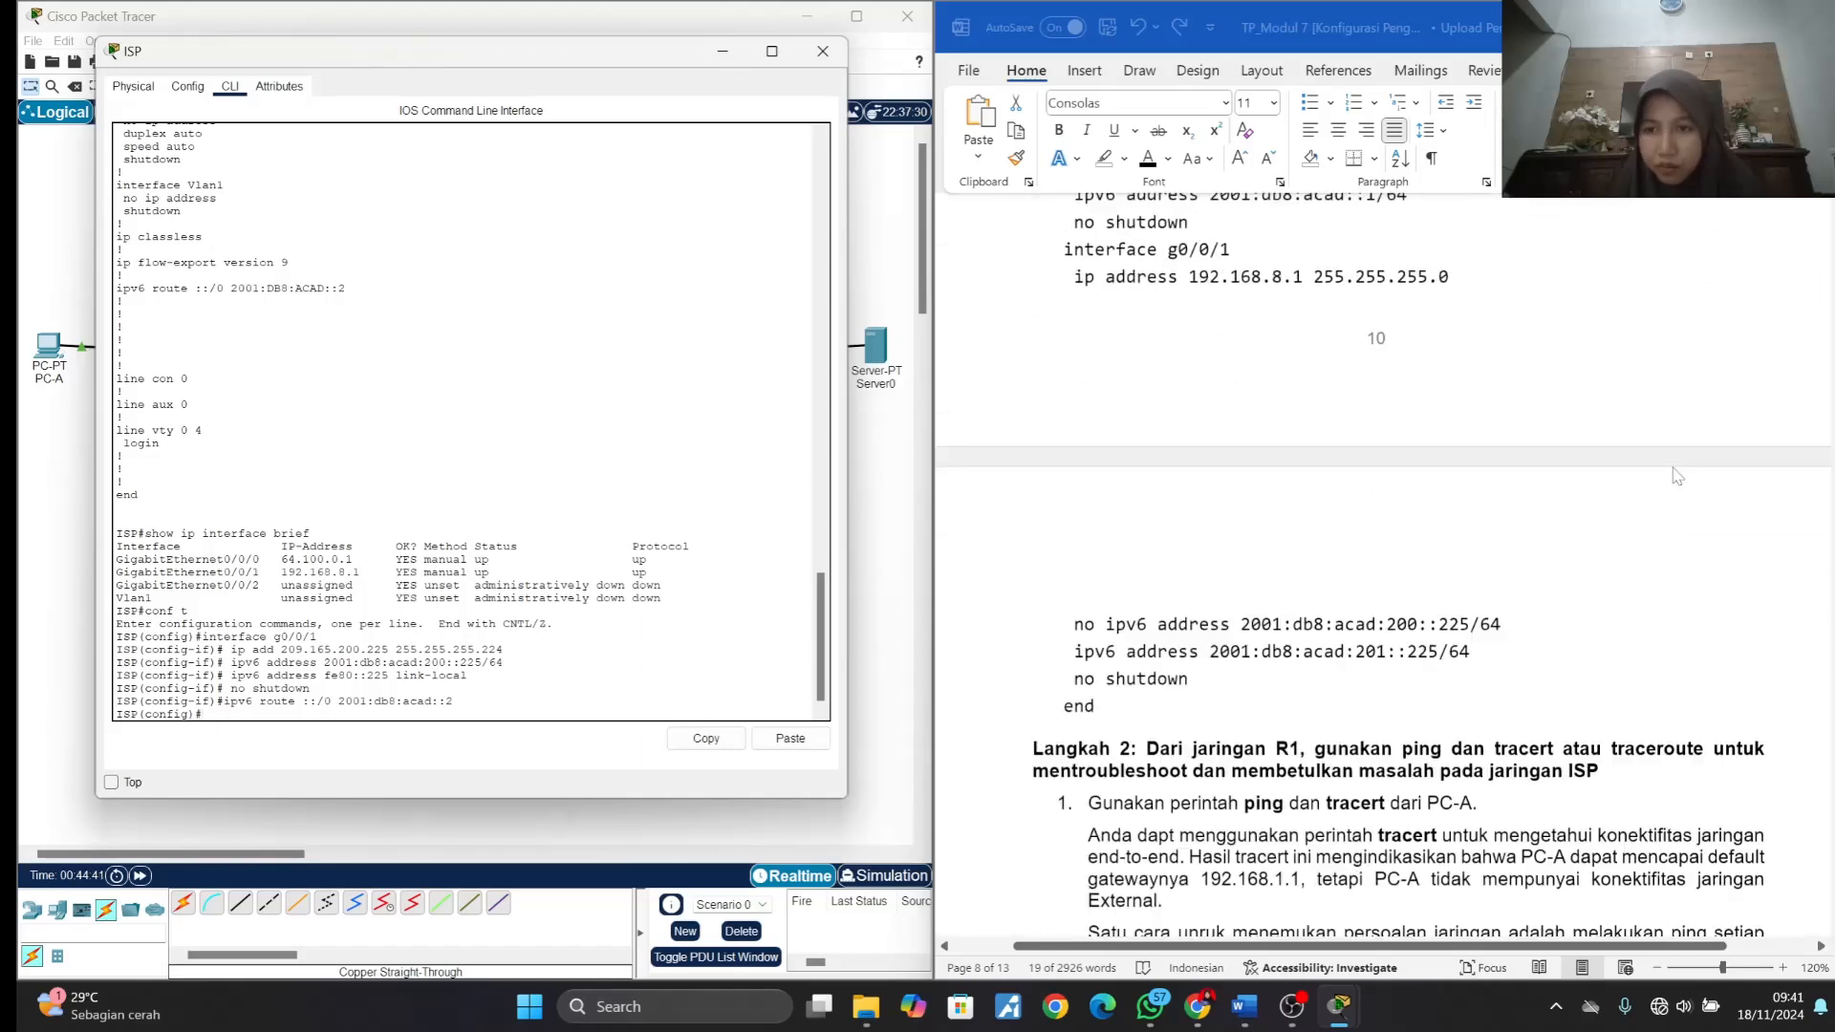
scroll(1675, 475, "down", 6)
scroll(1676, 475, "down", 3)
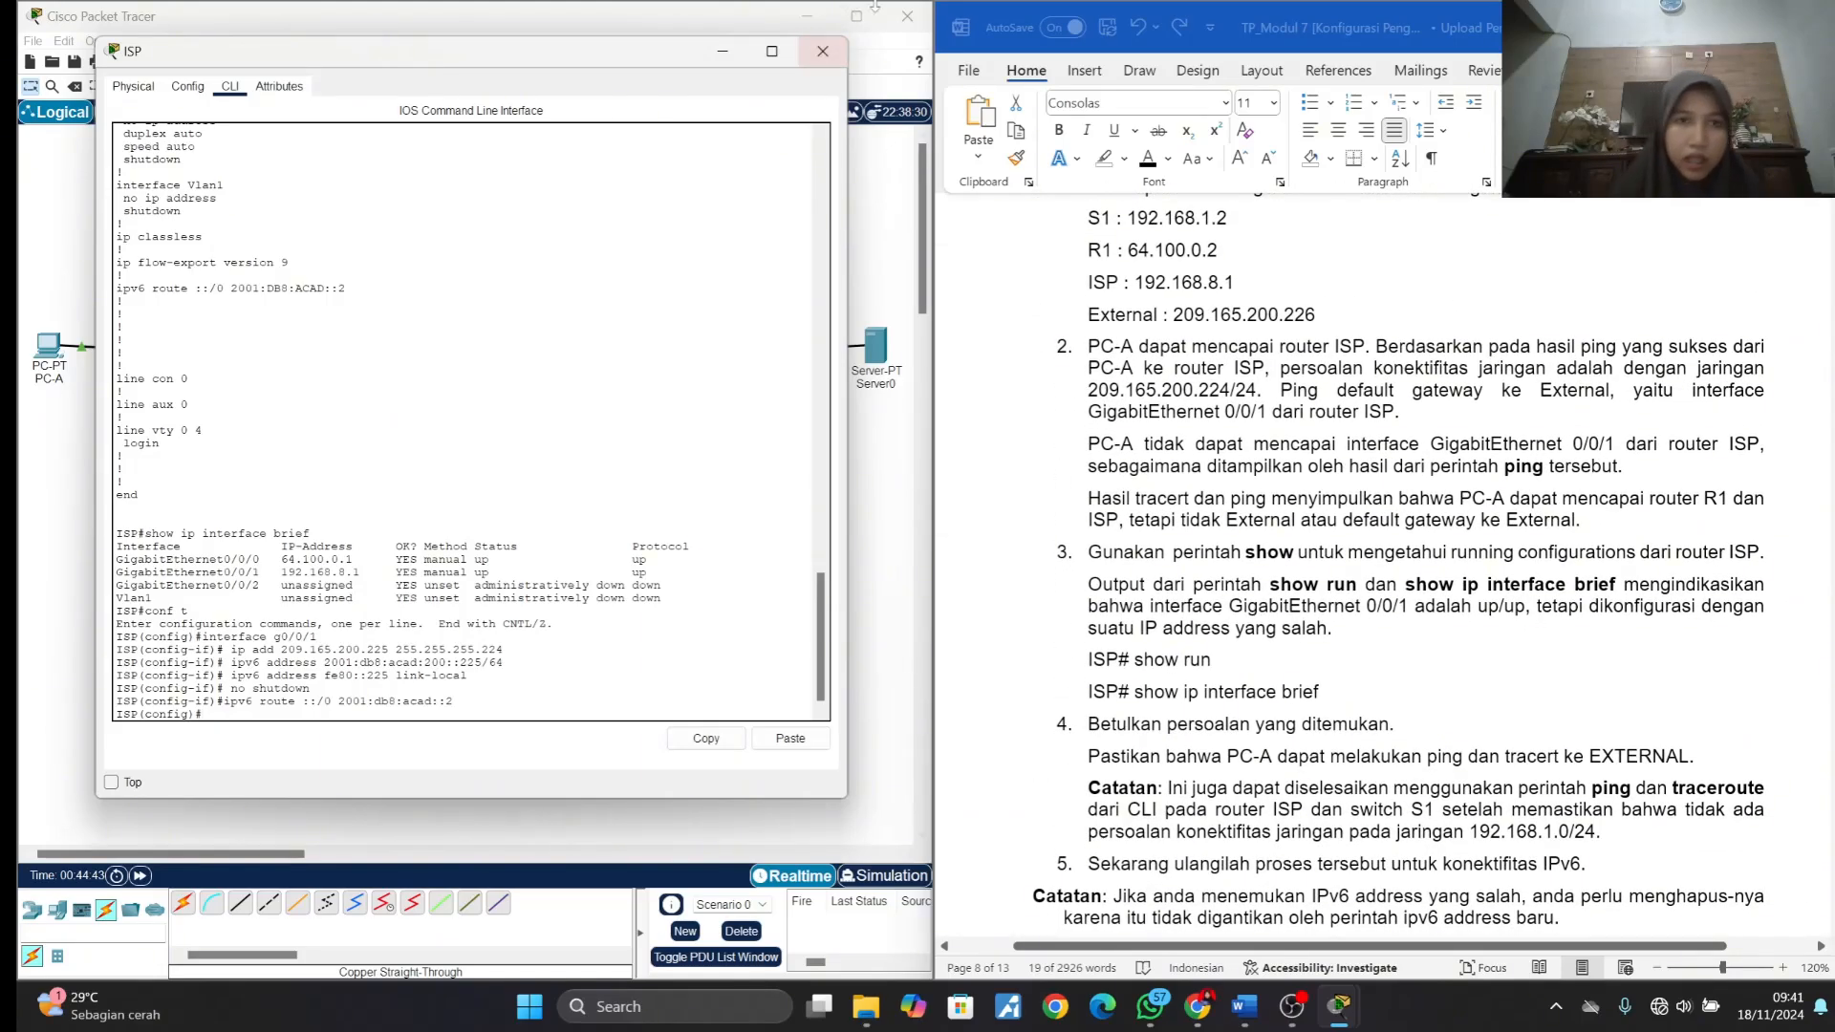
- Ping External at 209.165.200.226 from PC-A's Command Prompt, taking the address from the module document
left_click(734, 53)
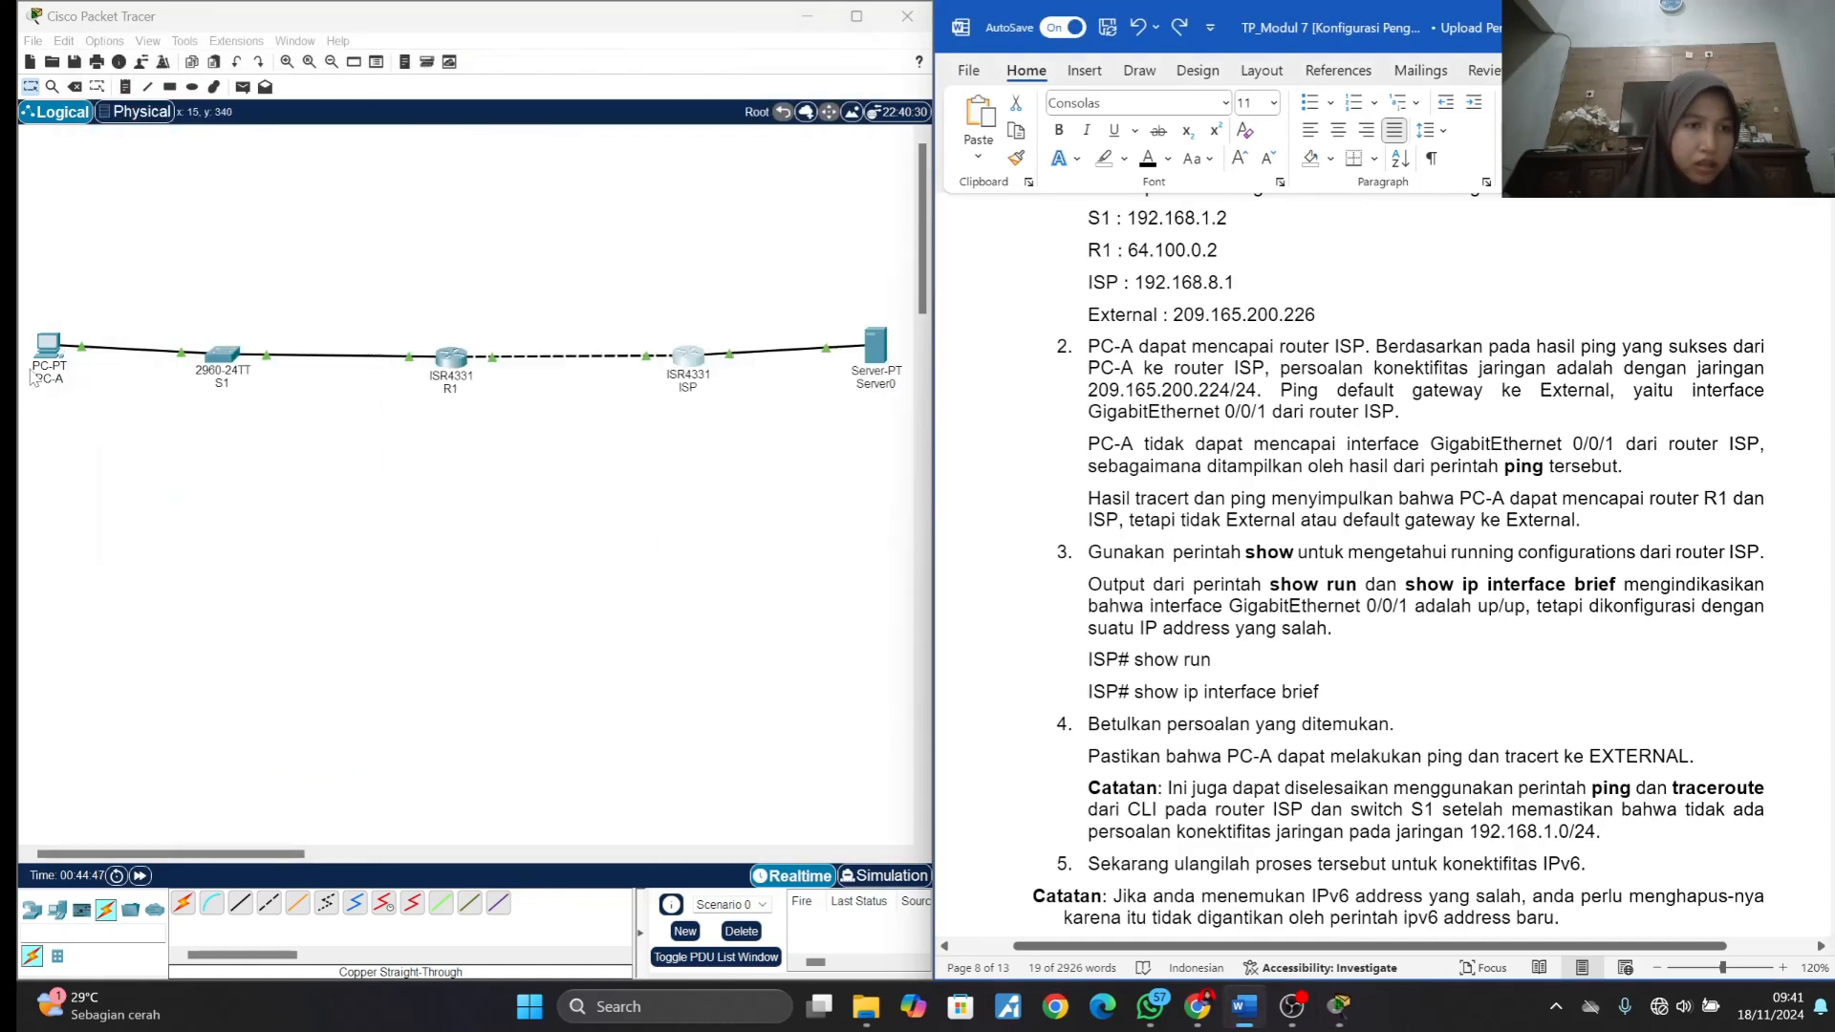
left_click(46, 349)
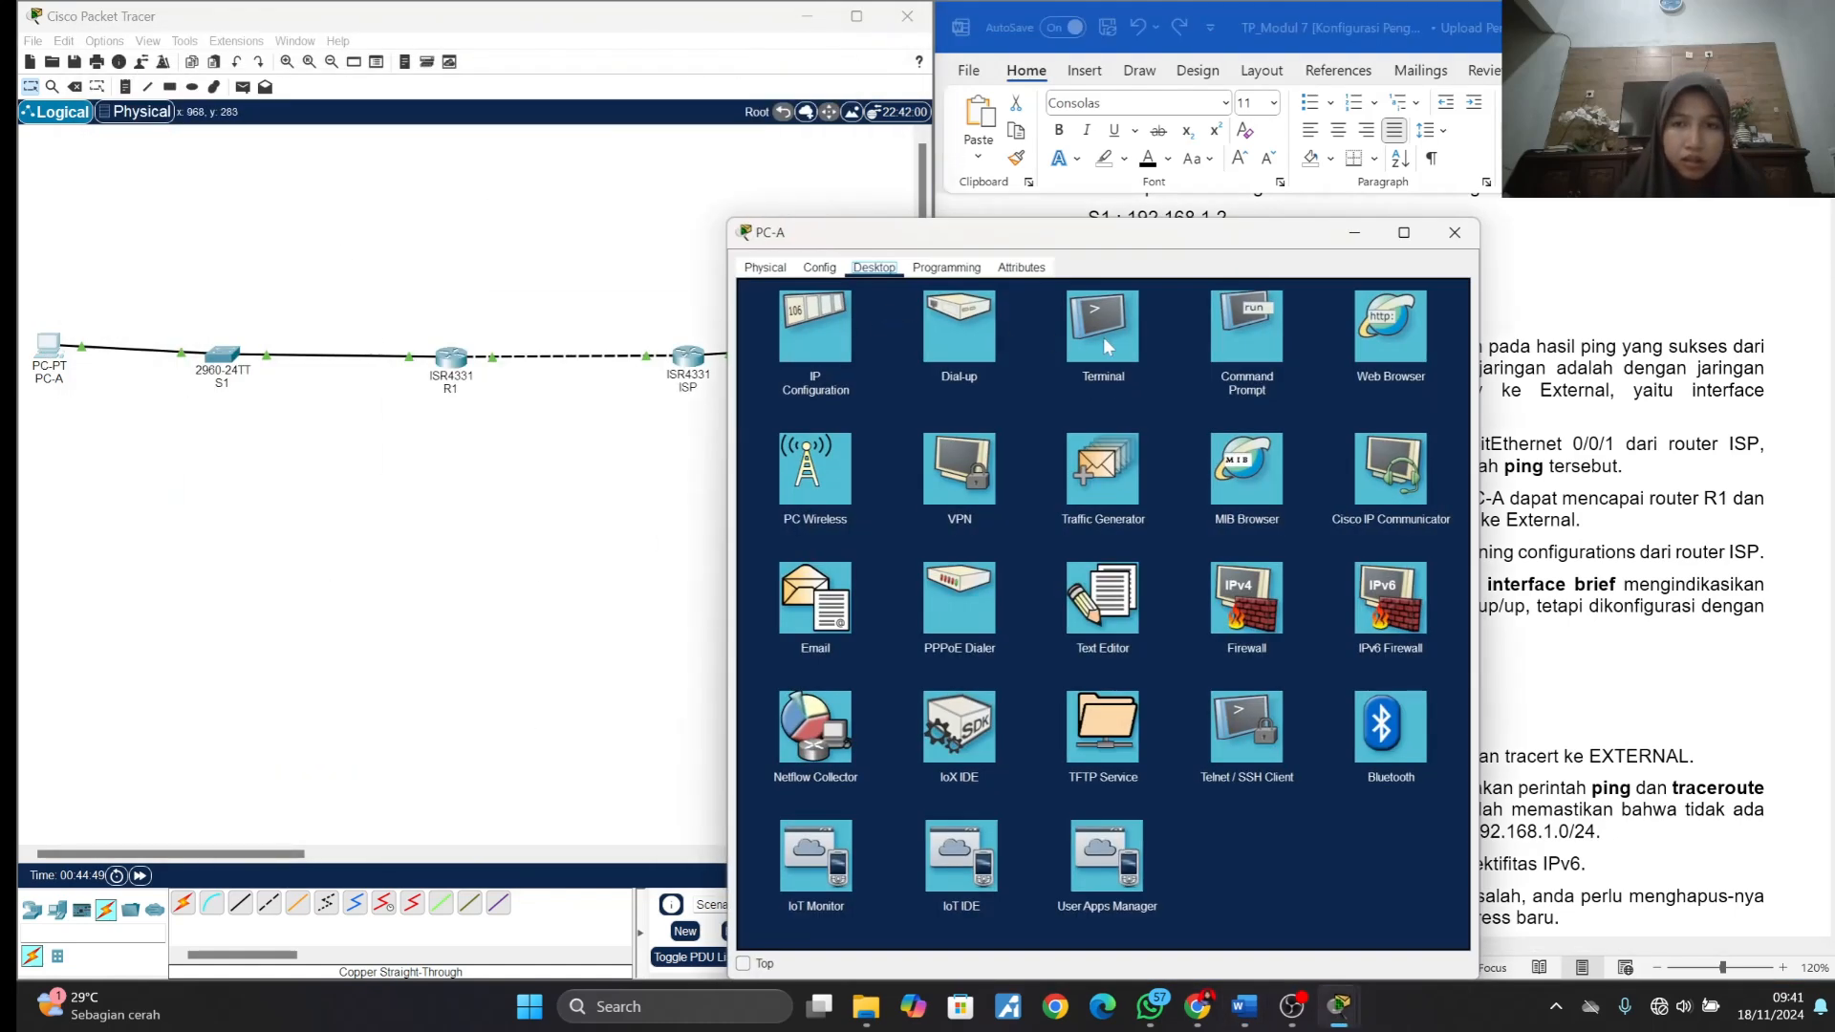
left_click(1223, 335)
left_click_drag(1202, 238, 623, 73)
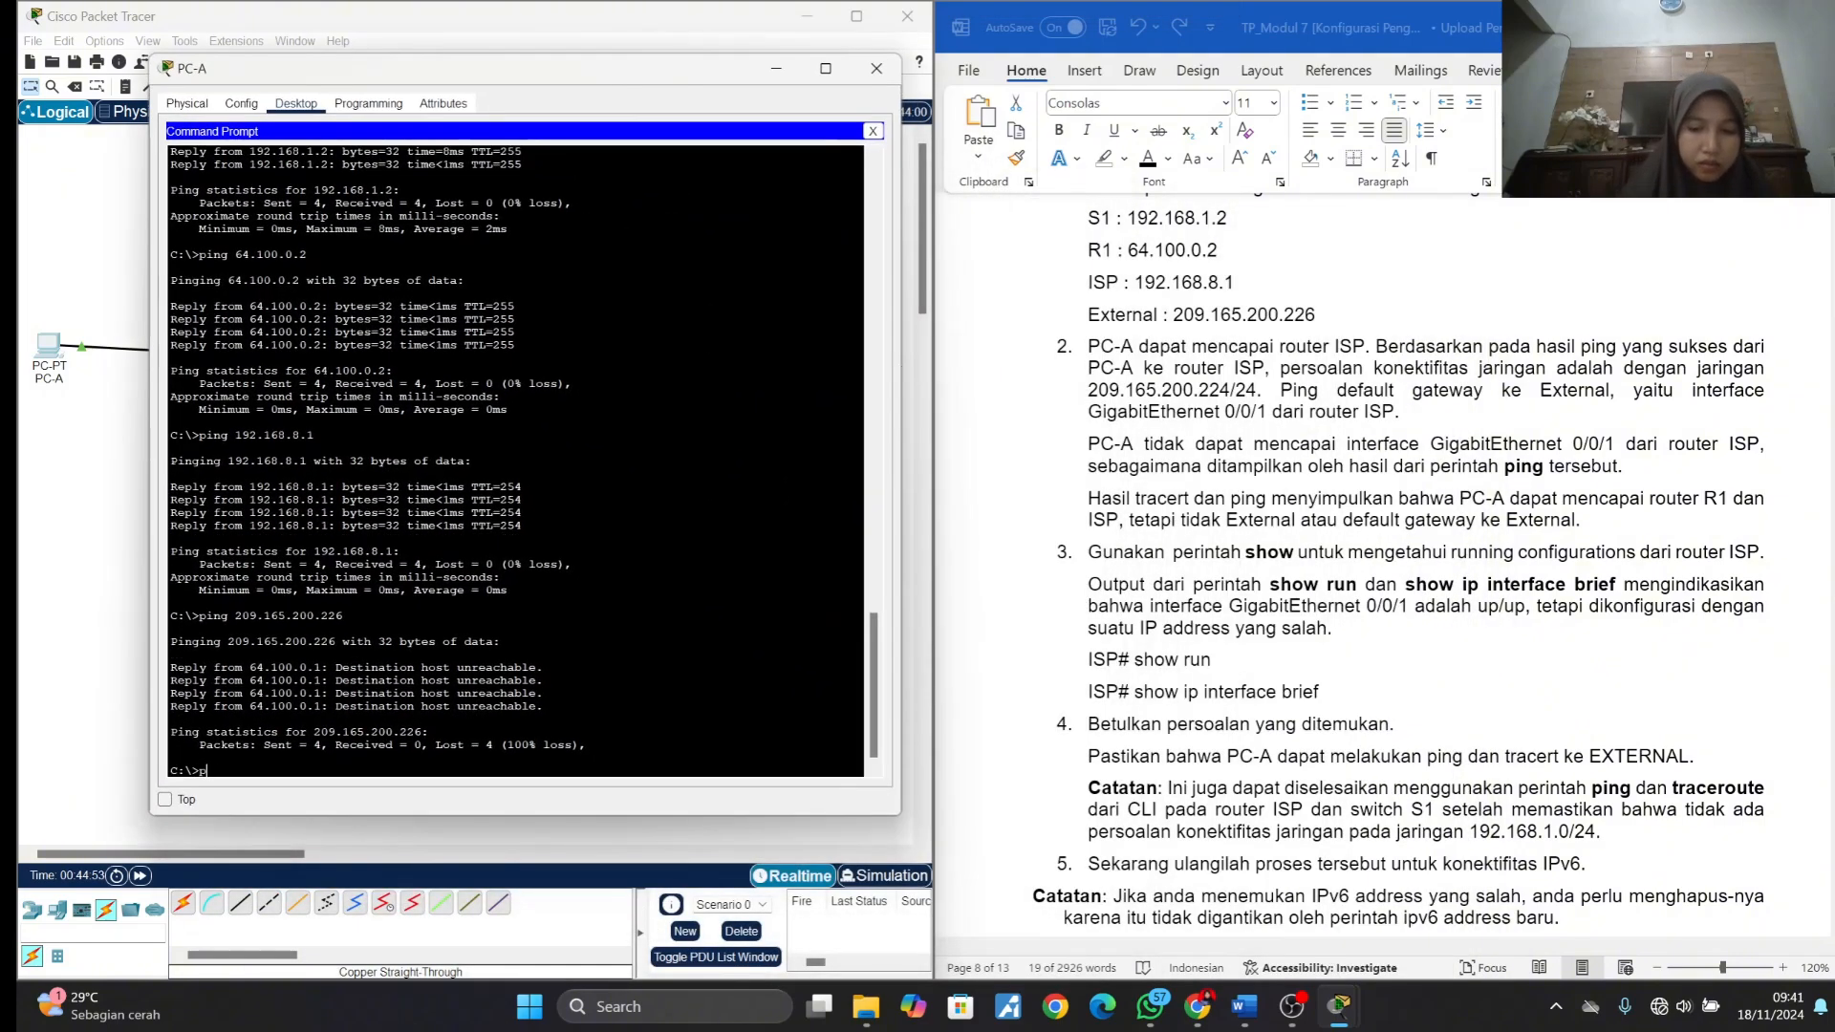
type("ping")
scroll(1257, 469, "up", 3)
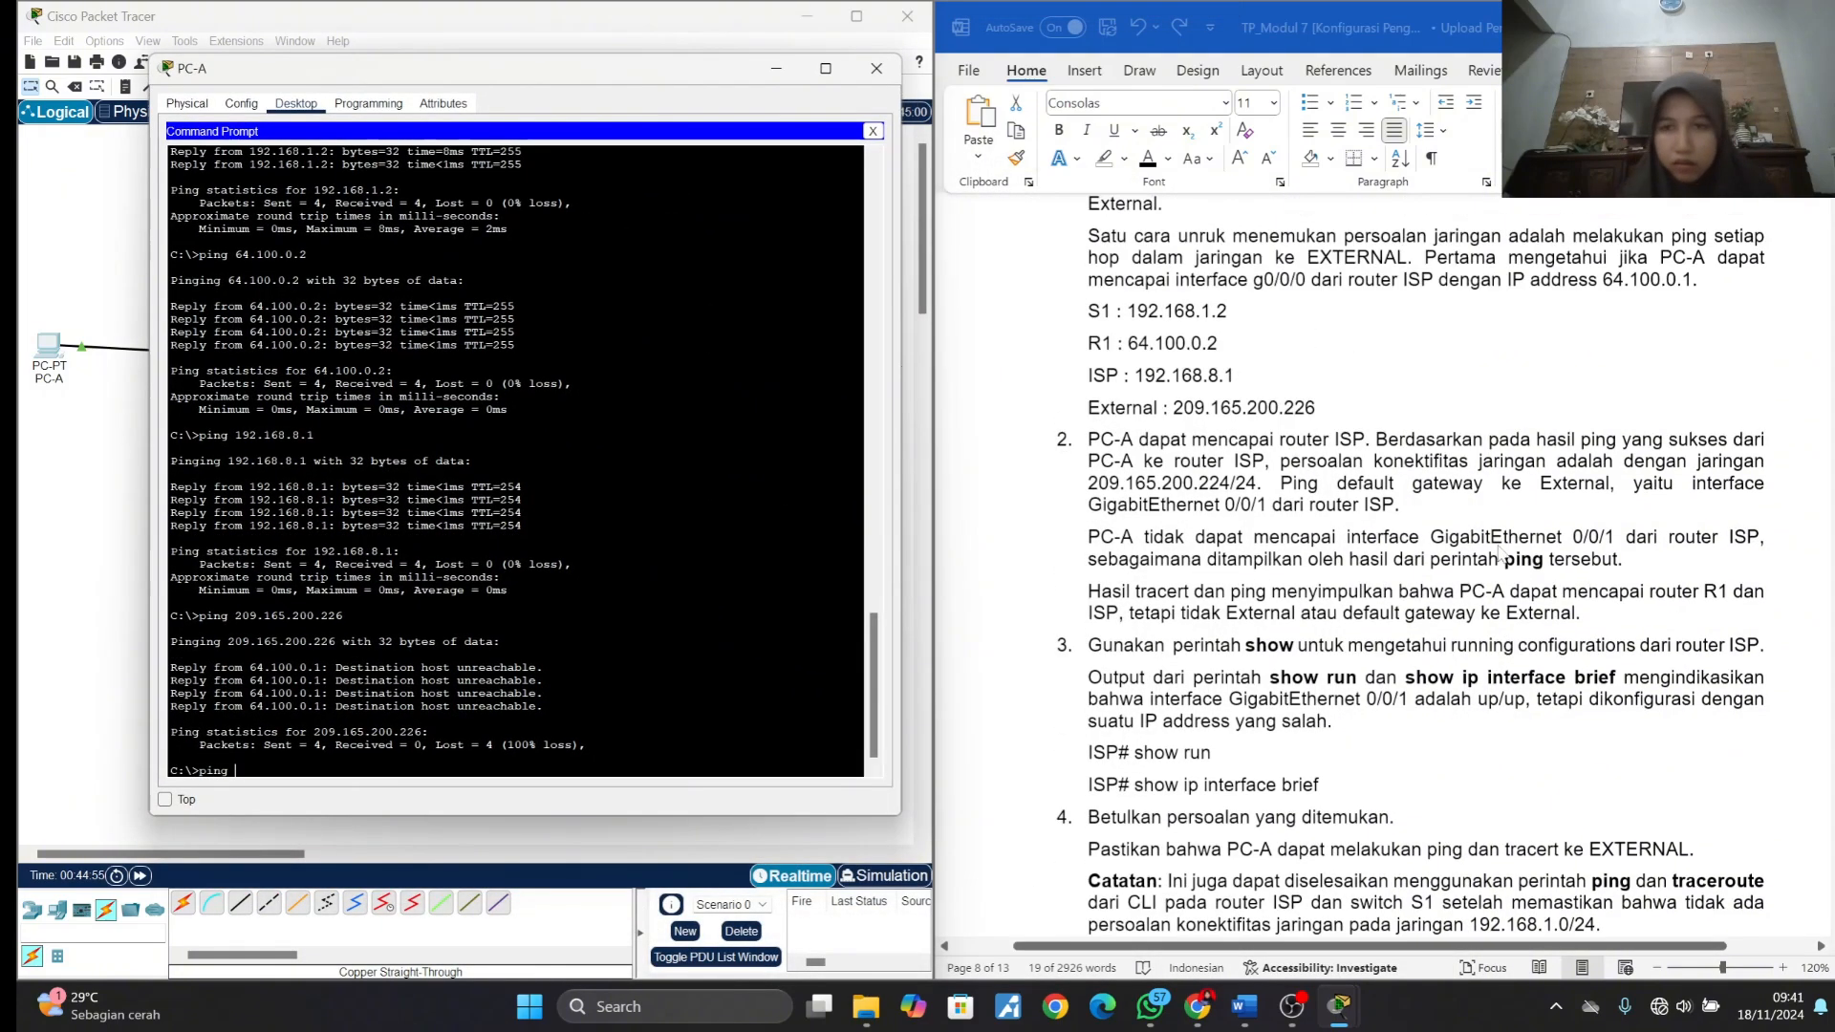
left_click(1174, 457)
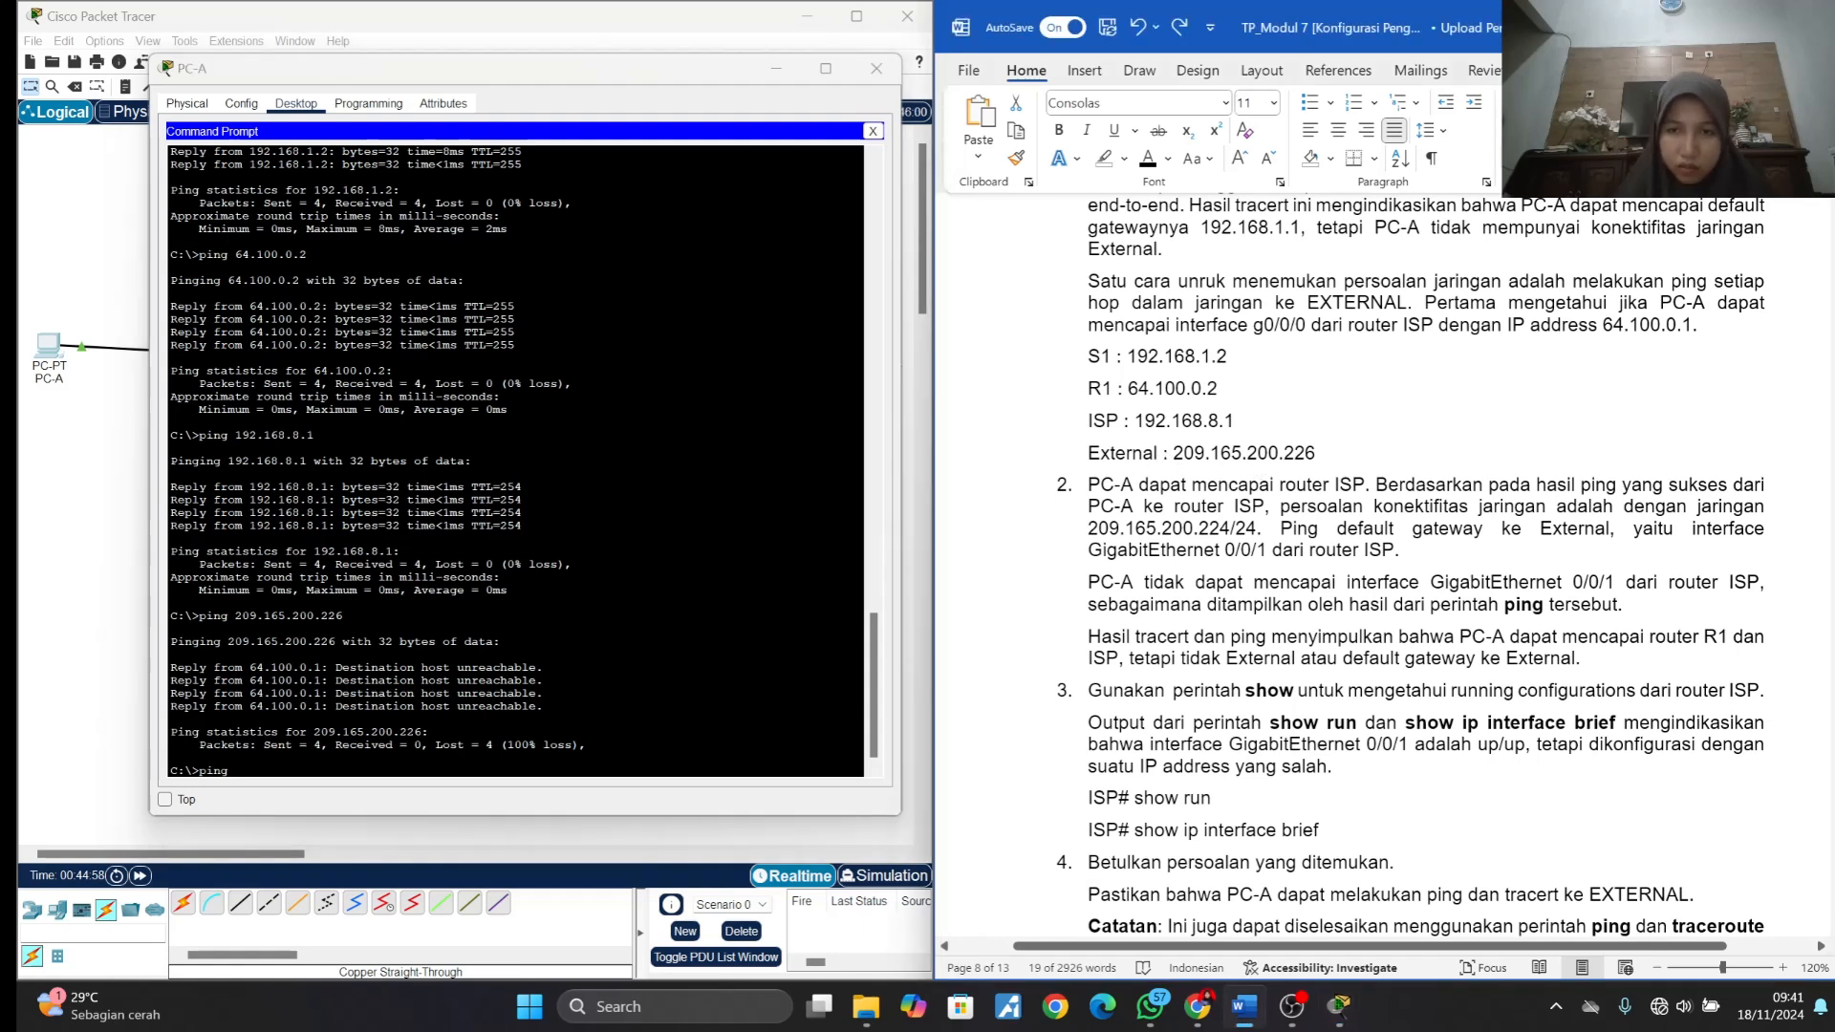
double_click(1174, 457)
key("ctrl+c")
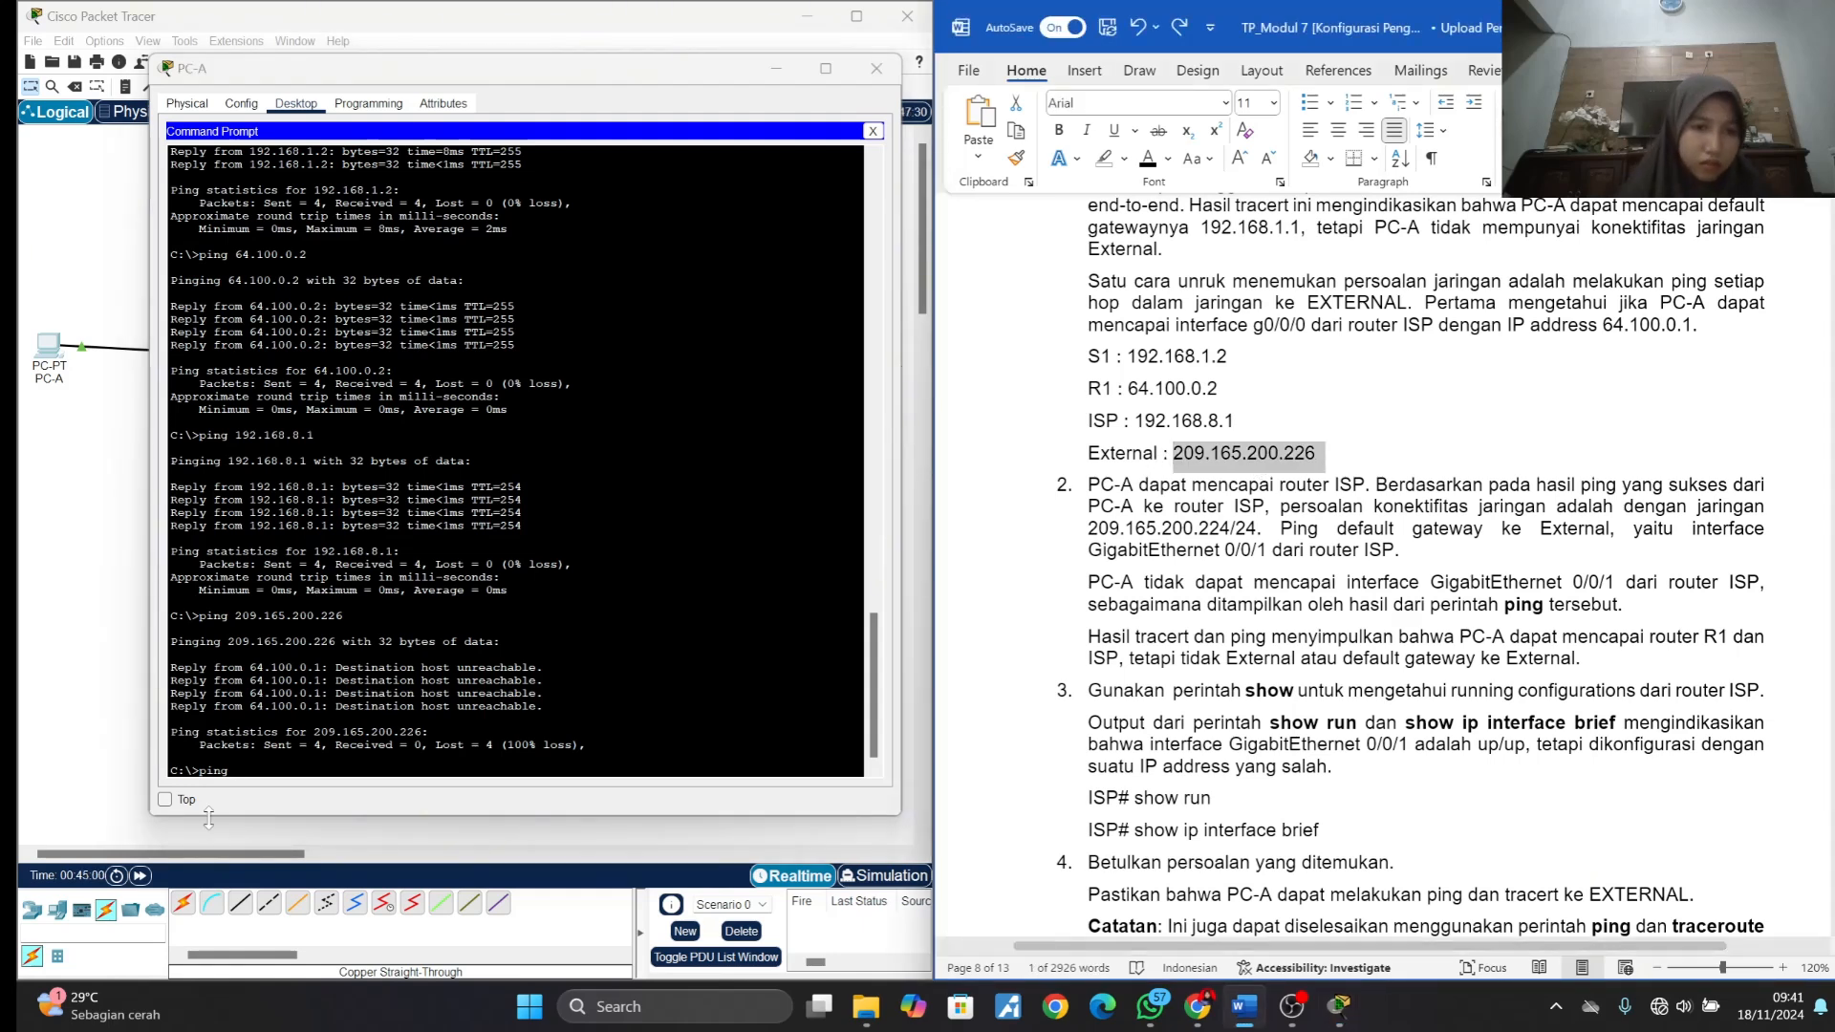
left_click(275, 810)
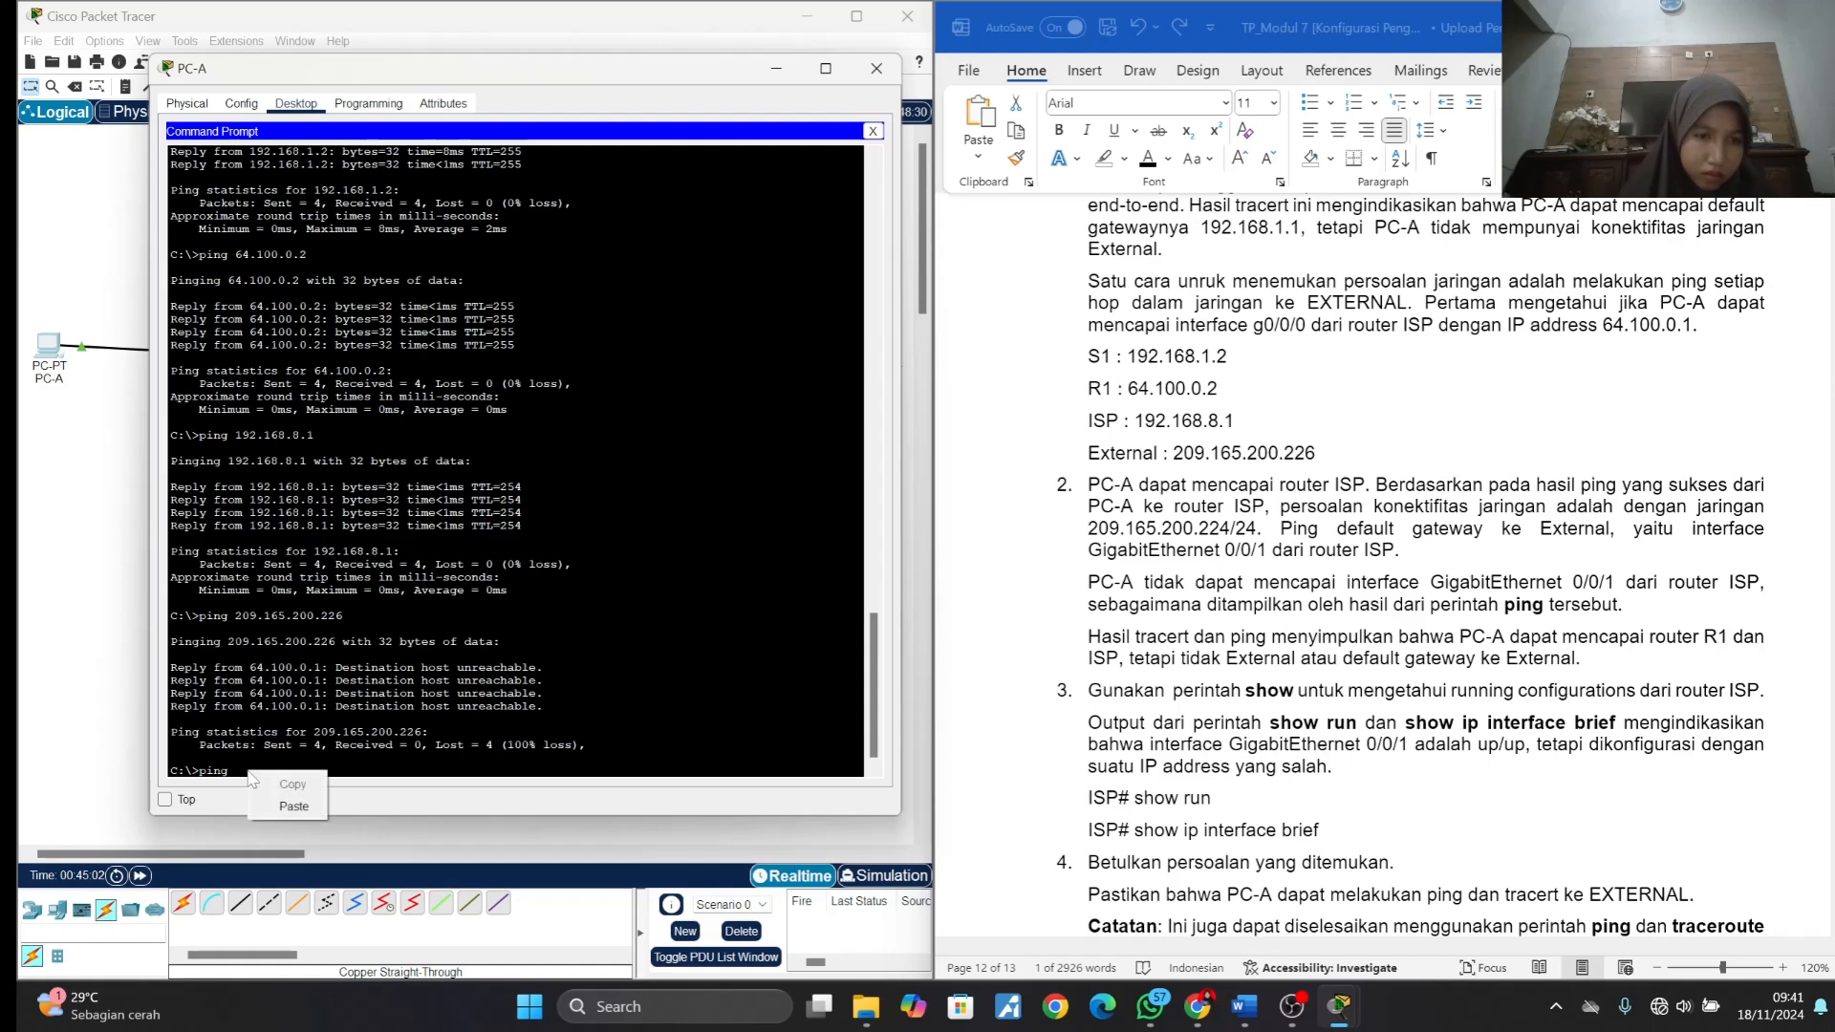
key("ctrl+v")
key("Return")
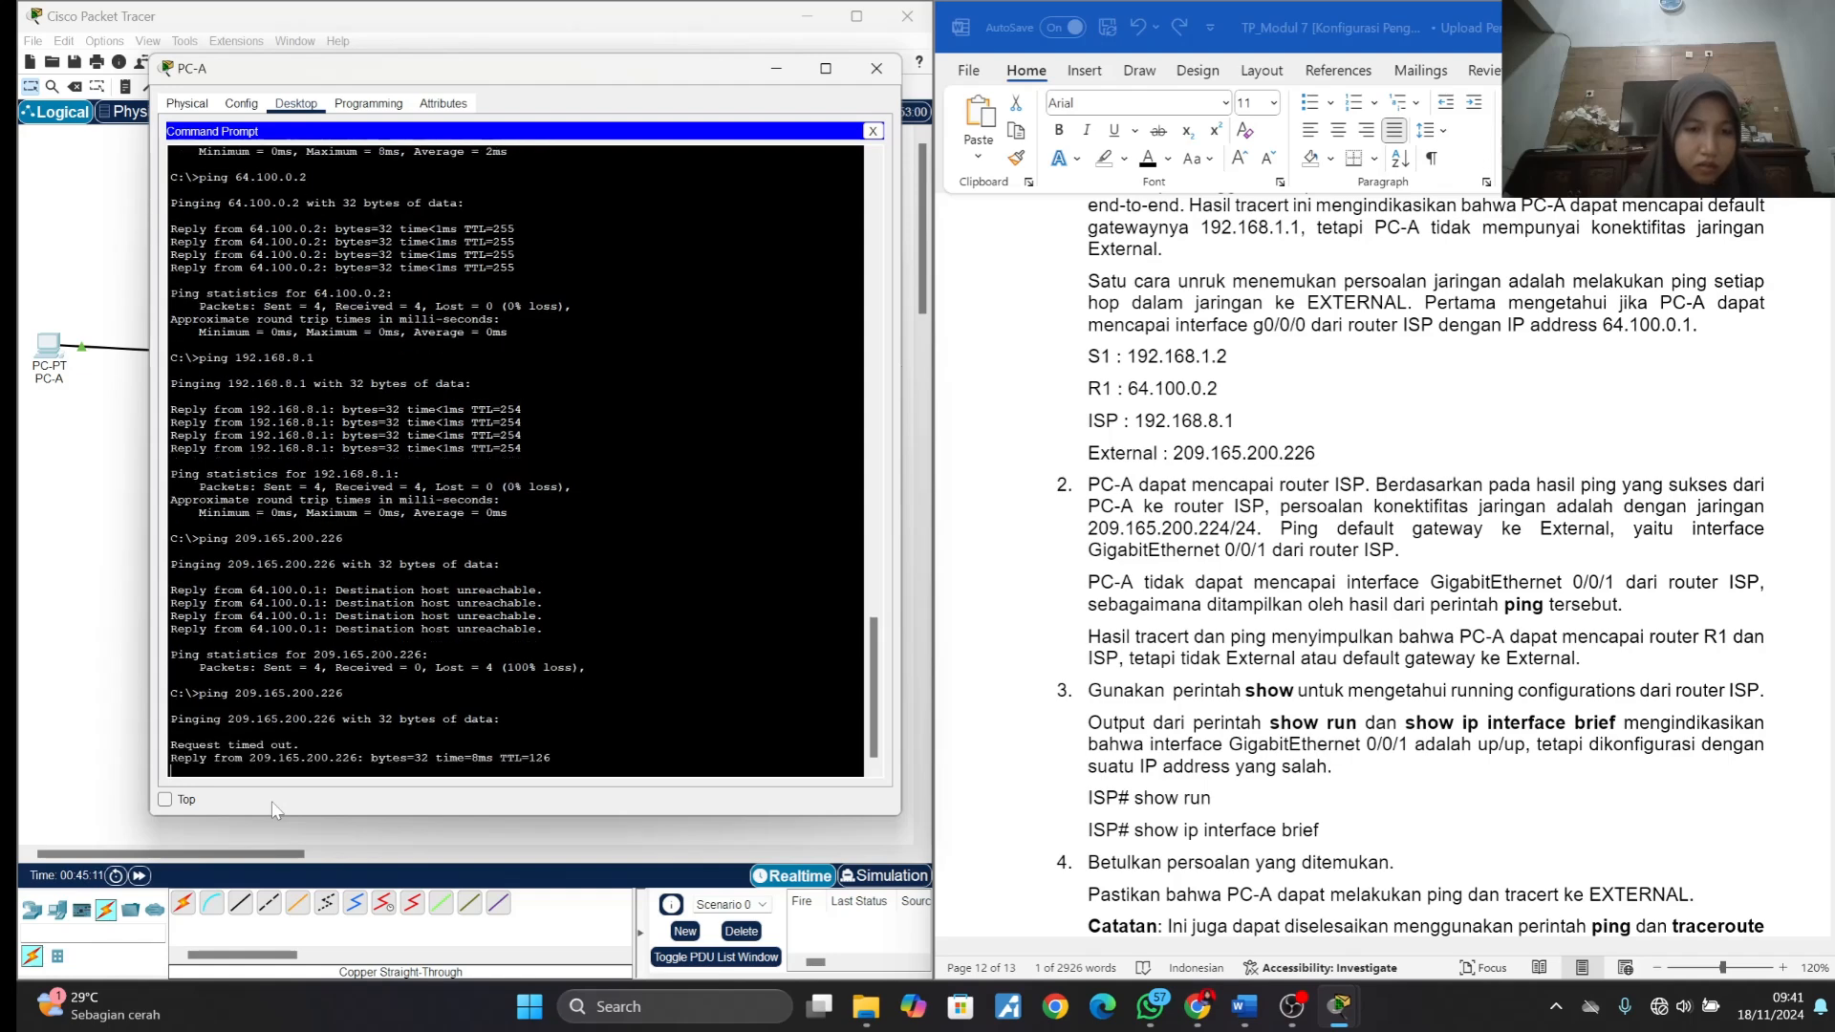
- Read the module's remaining instructions on fixing the problem and repeating the process for IPv6, up to the Pertanyaan questions
scroll(1365, 656, "down", 3)
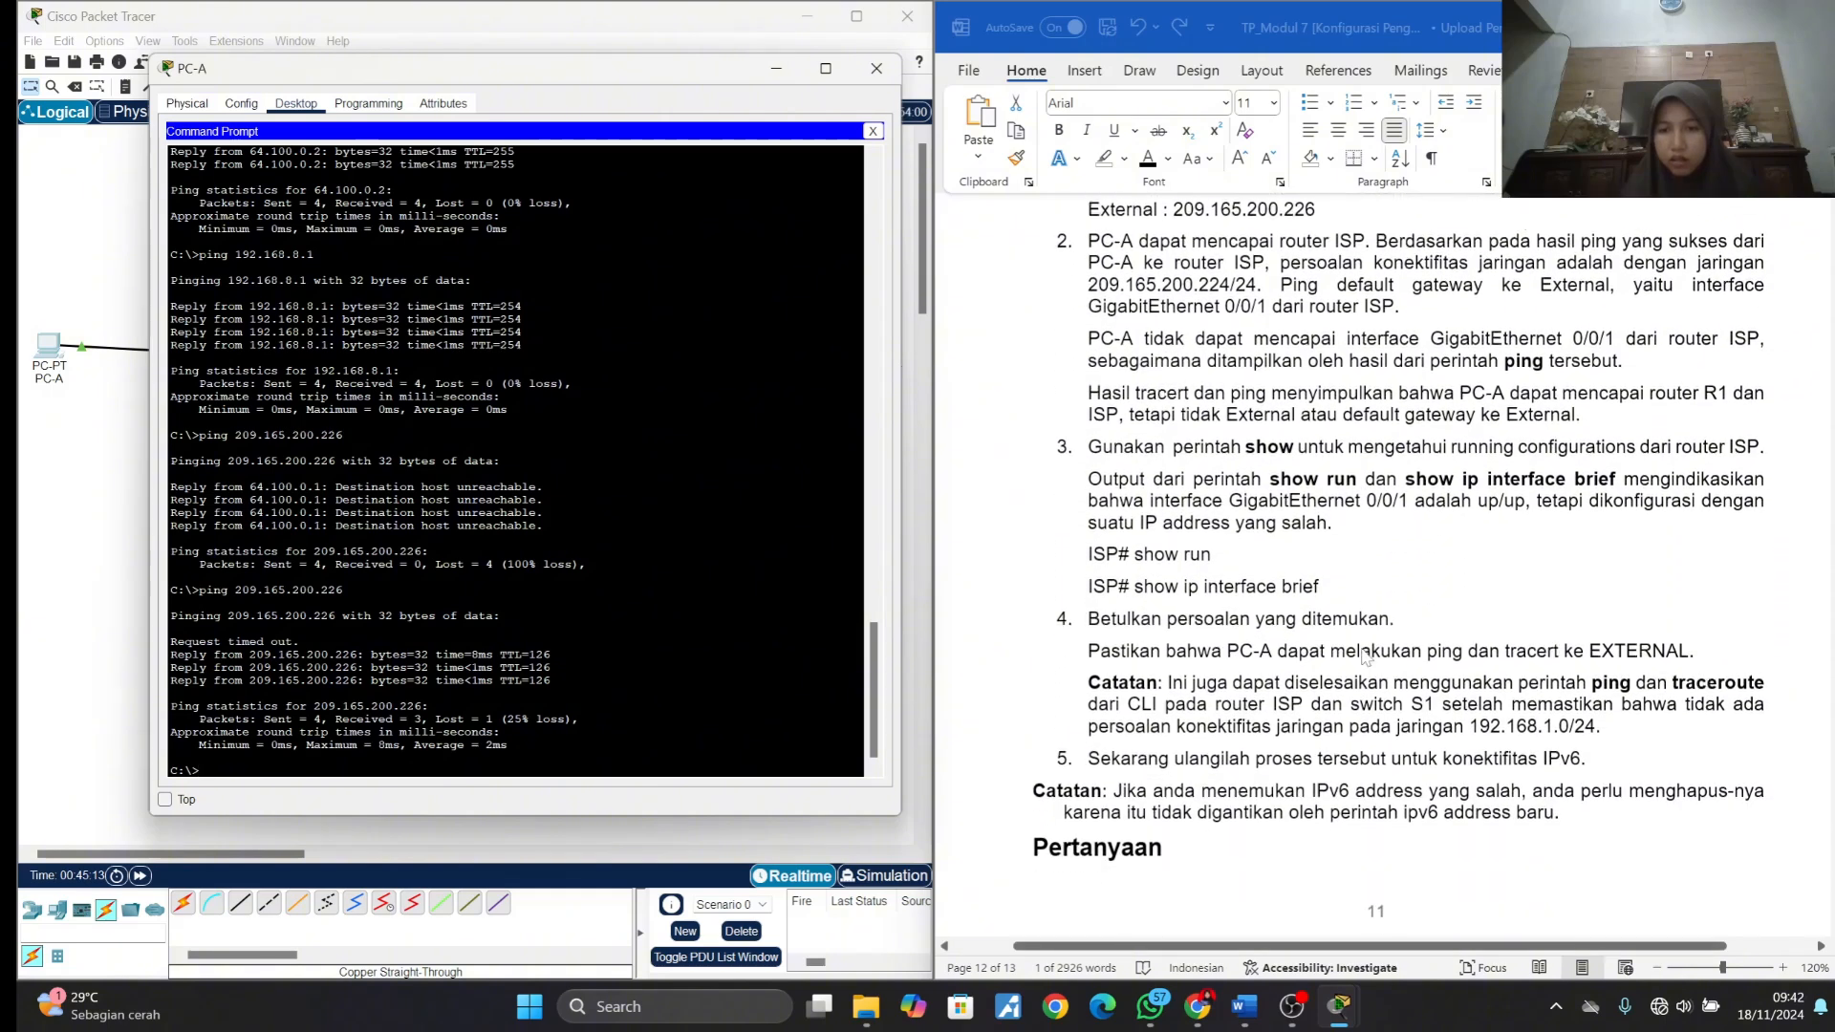
scroll(1365, 656, "down", 1)
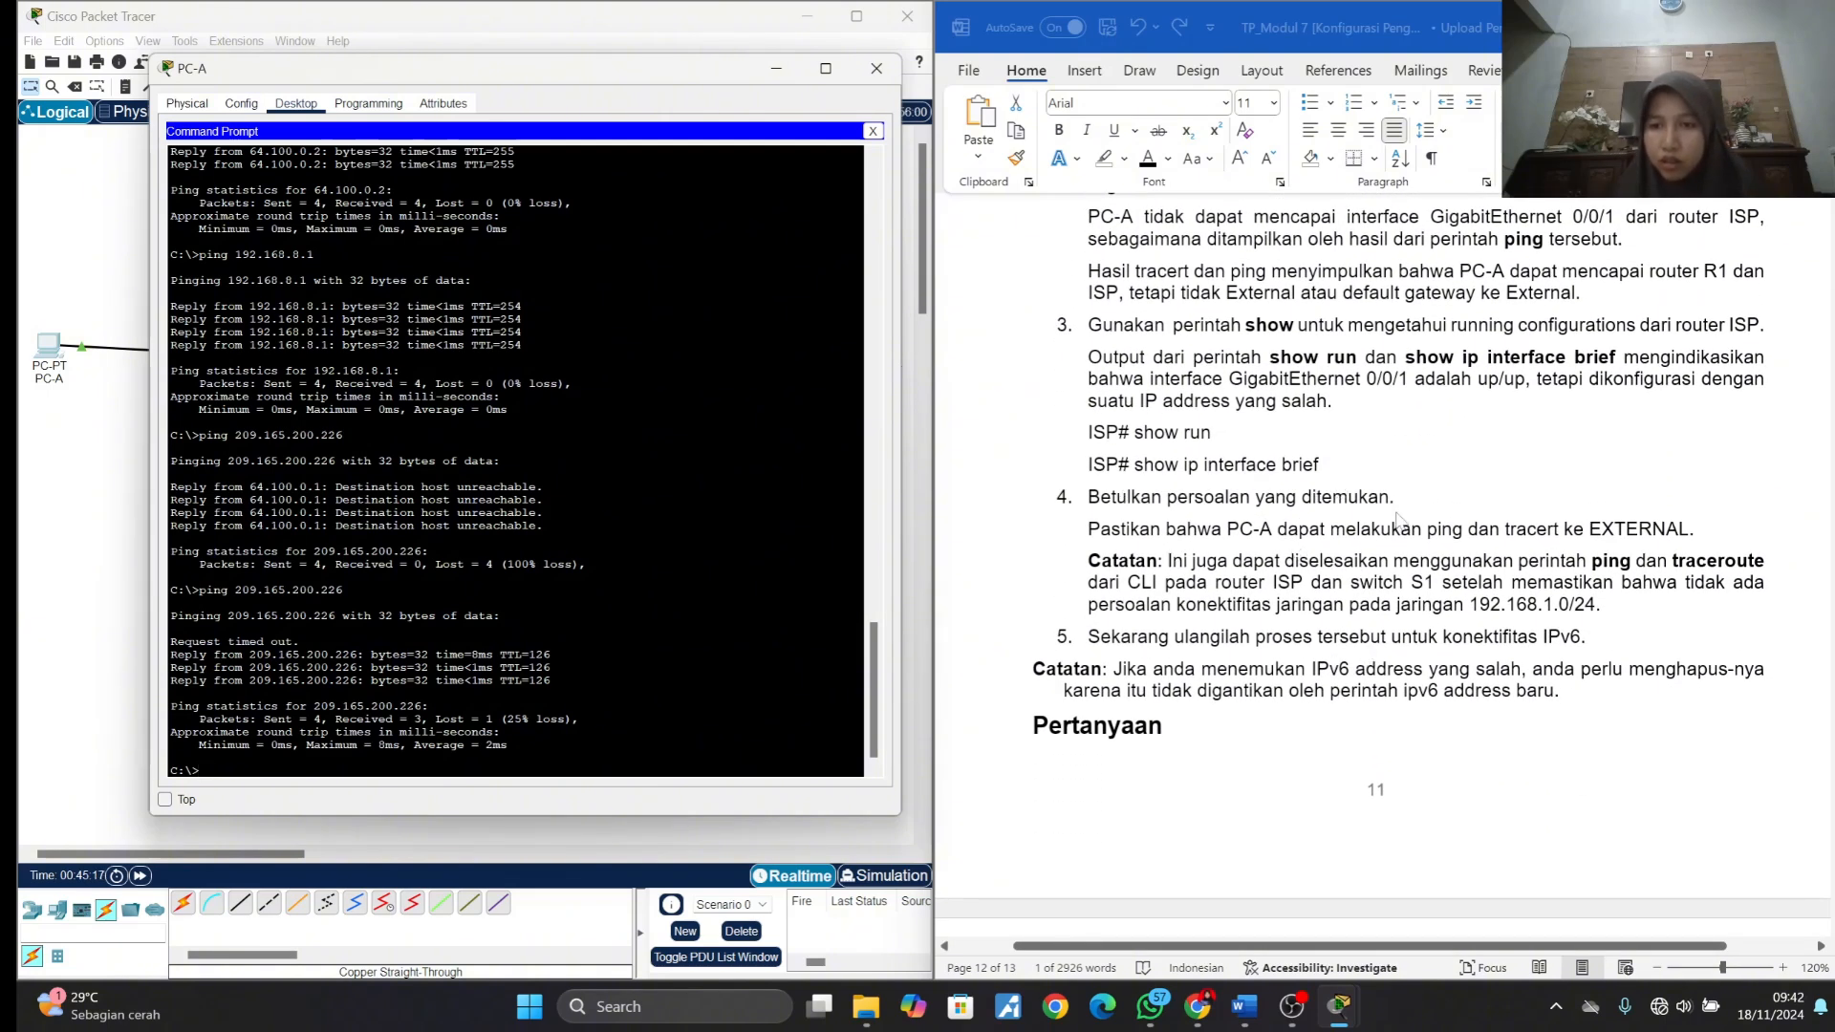
scroll(1400, 521, "down", 1)
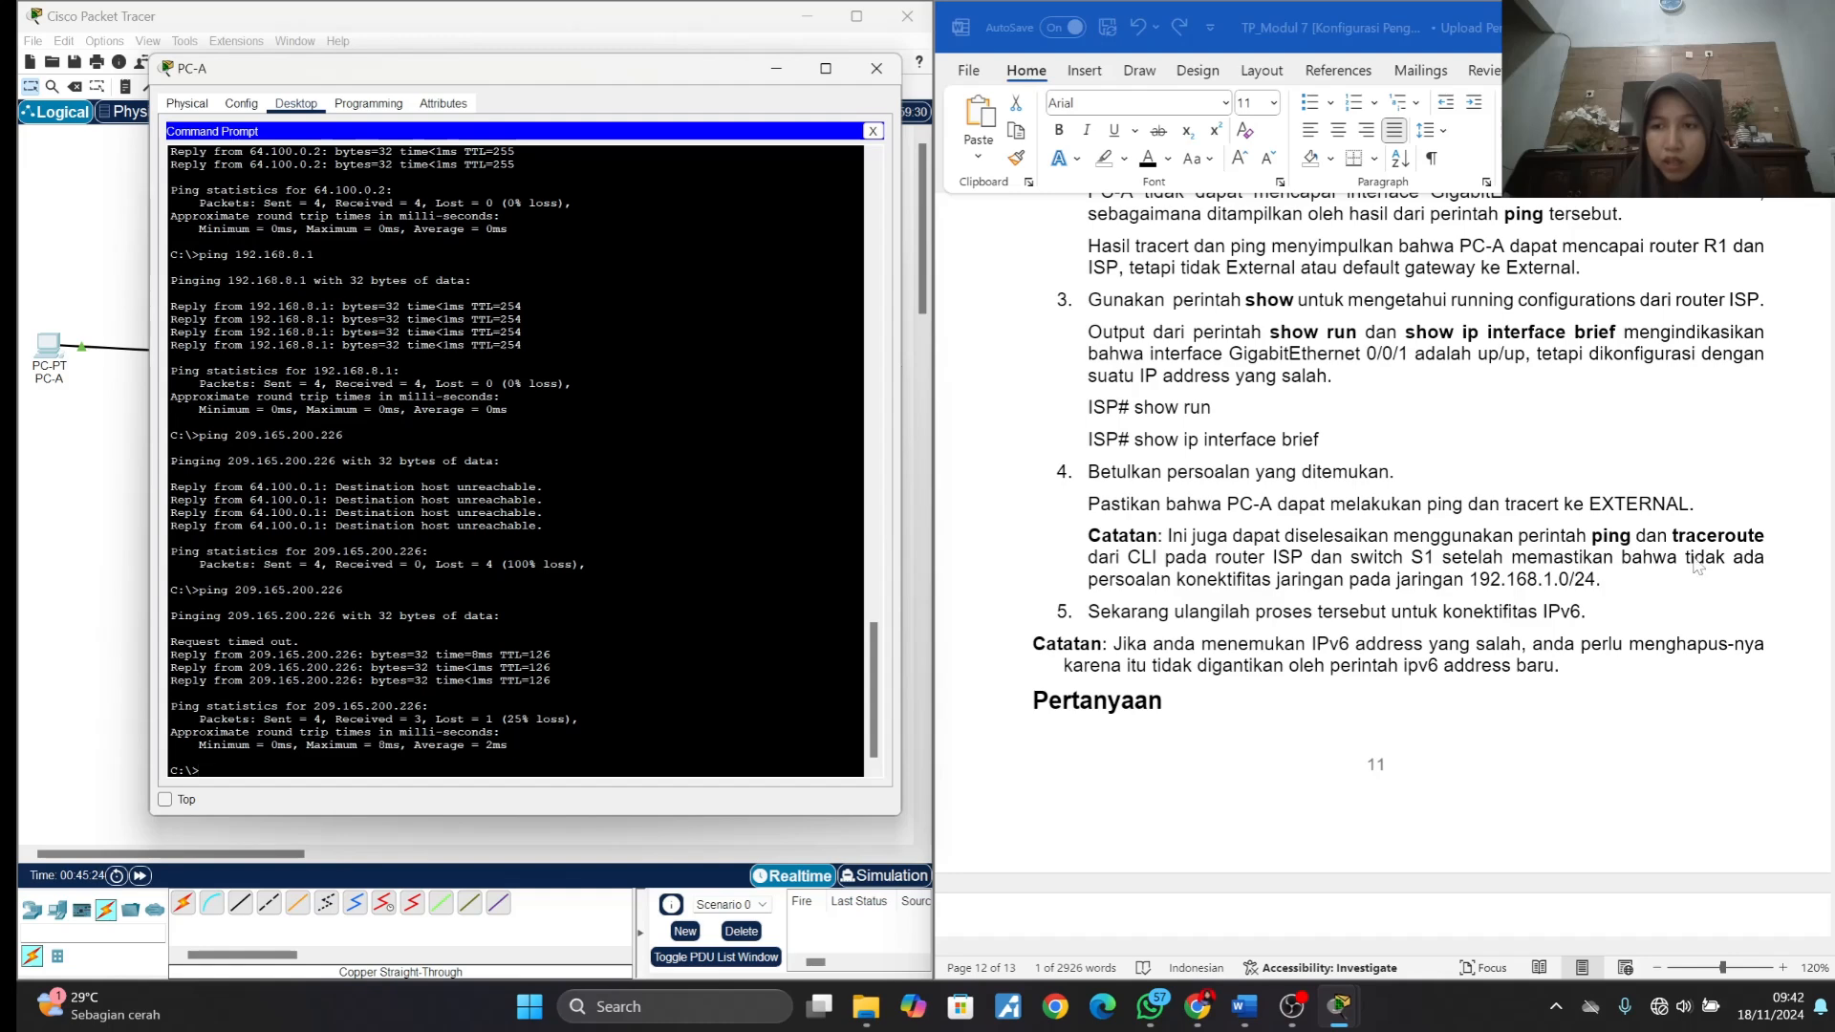
left_click(1500, 590)
scroll(1501, 590, "down", 1)
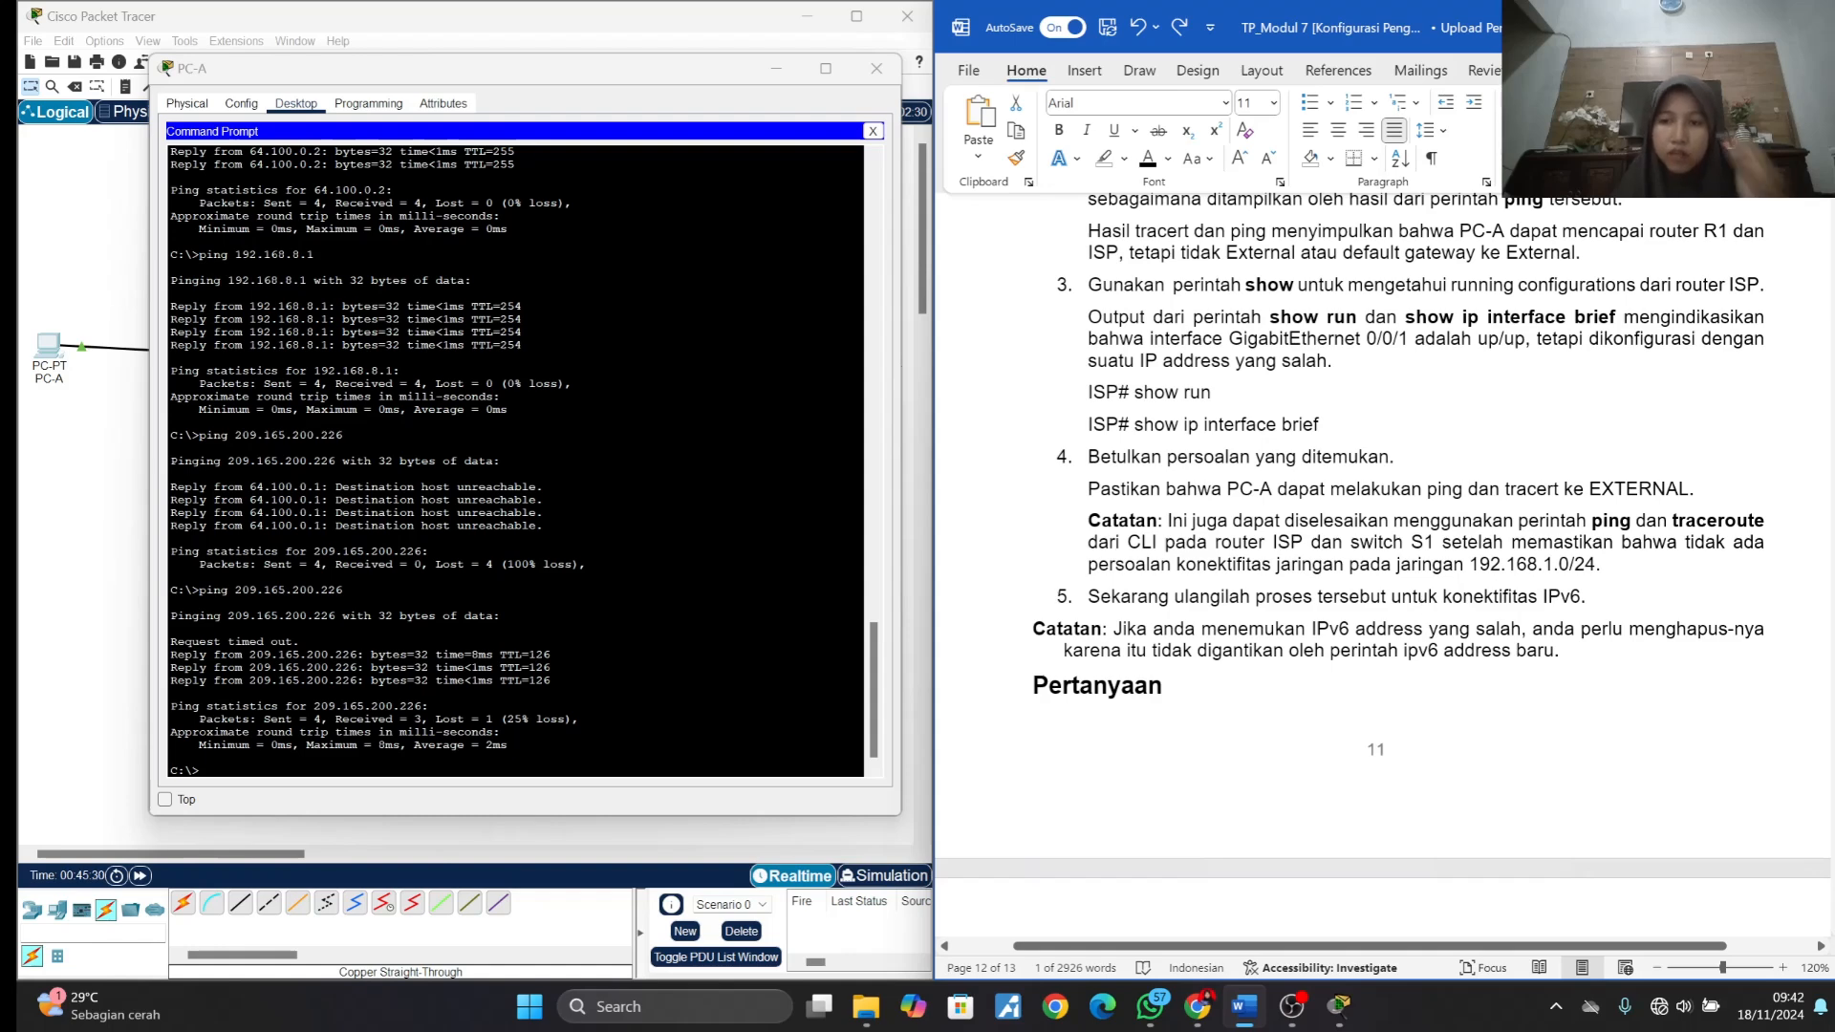
scroll(1383, 565, "down", 5)
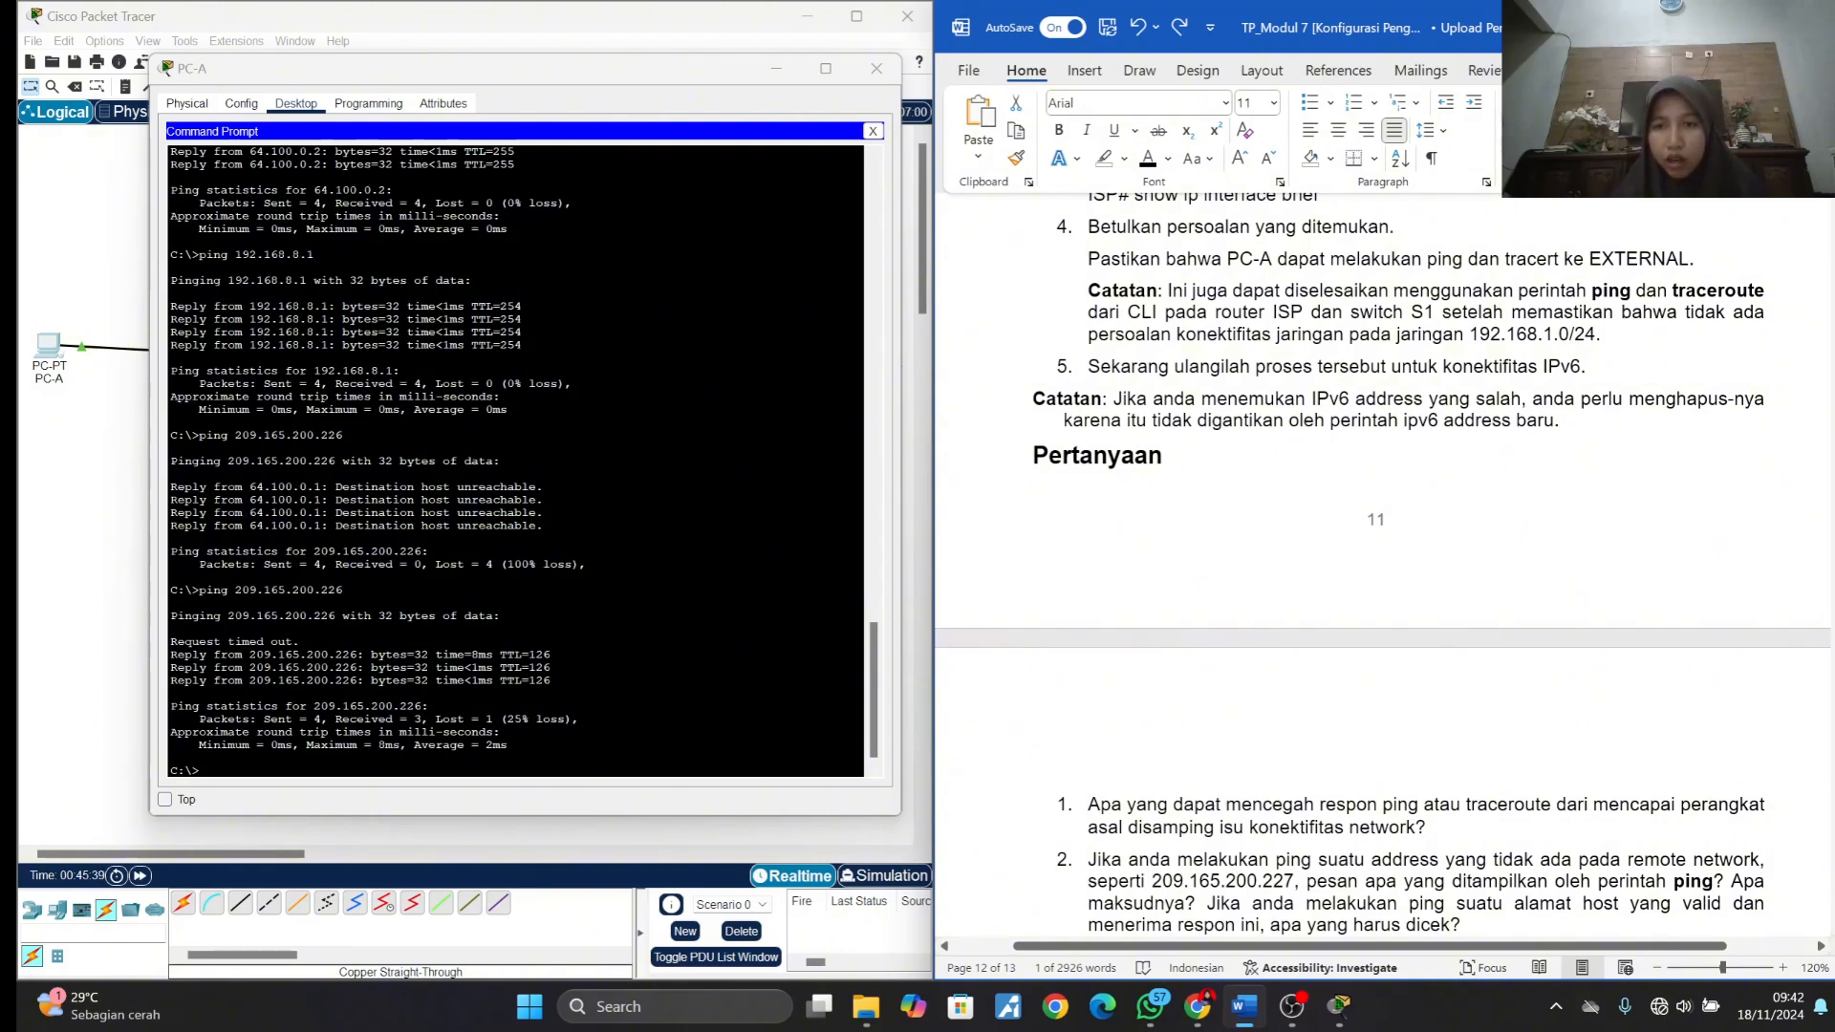
scroll(1383, 565, "down", 8)
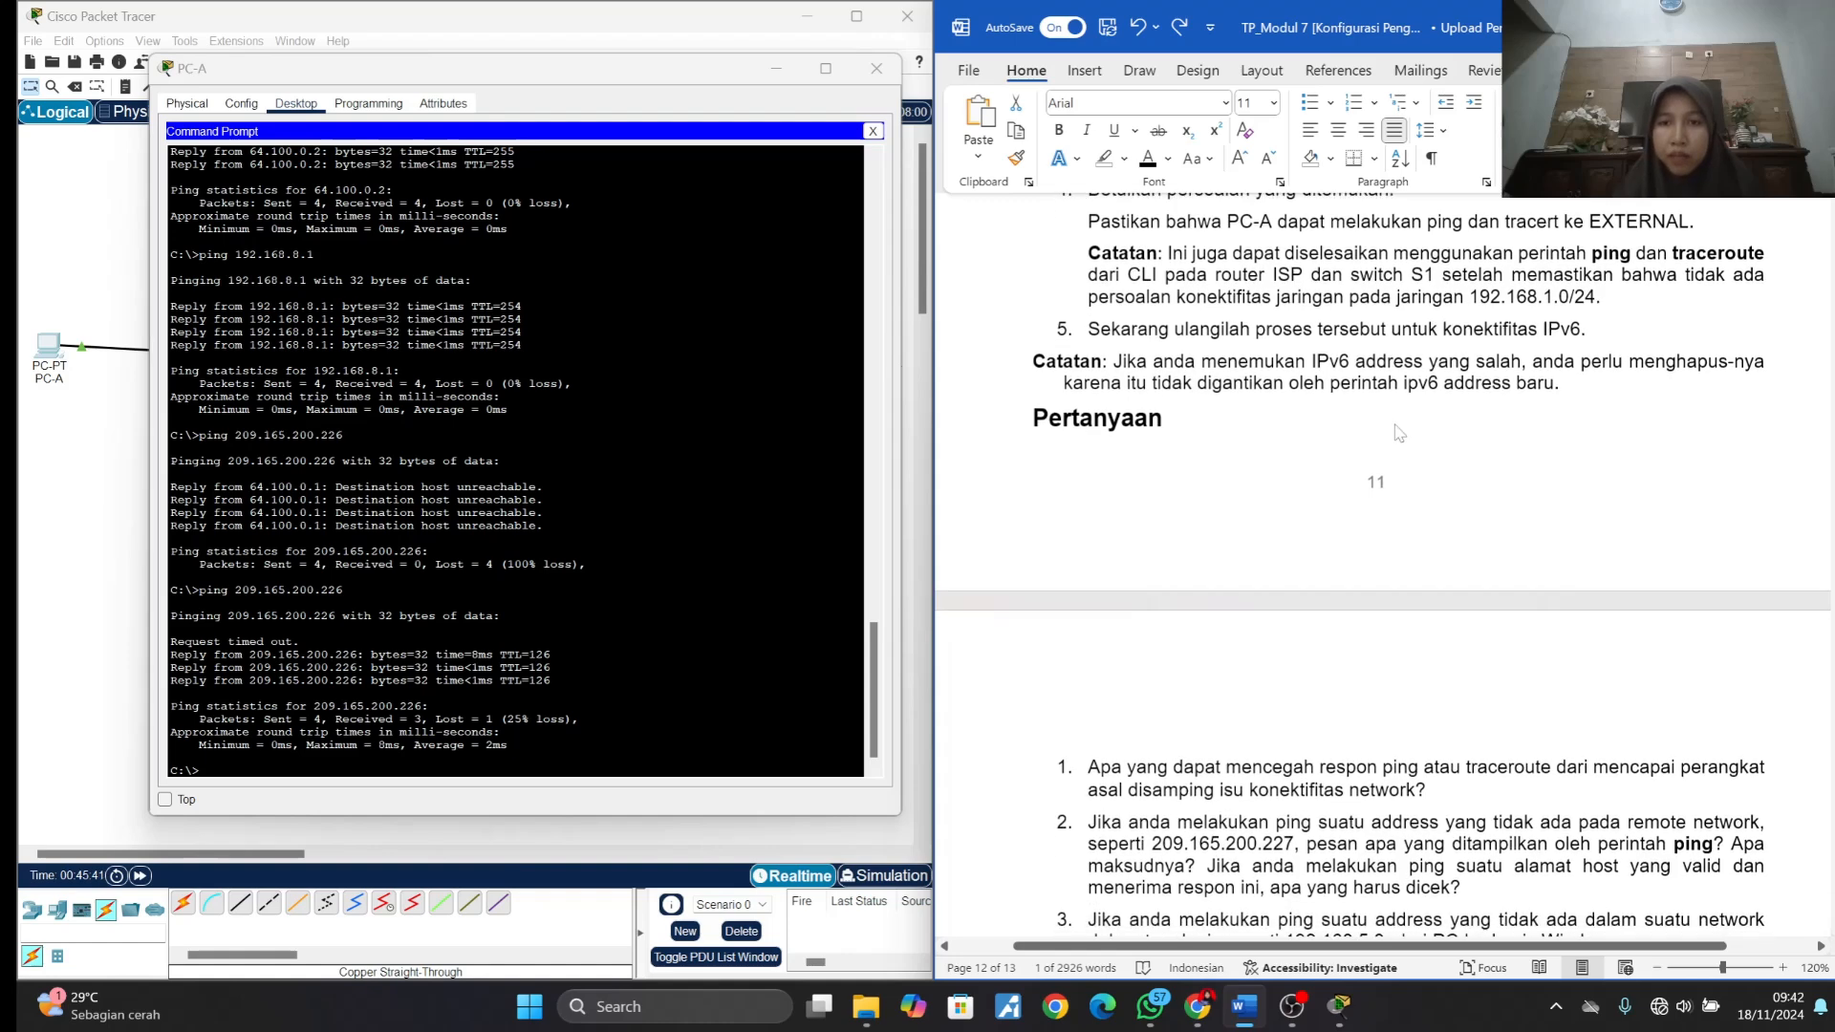
scroll(1395, 430, "up", 2)
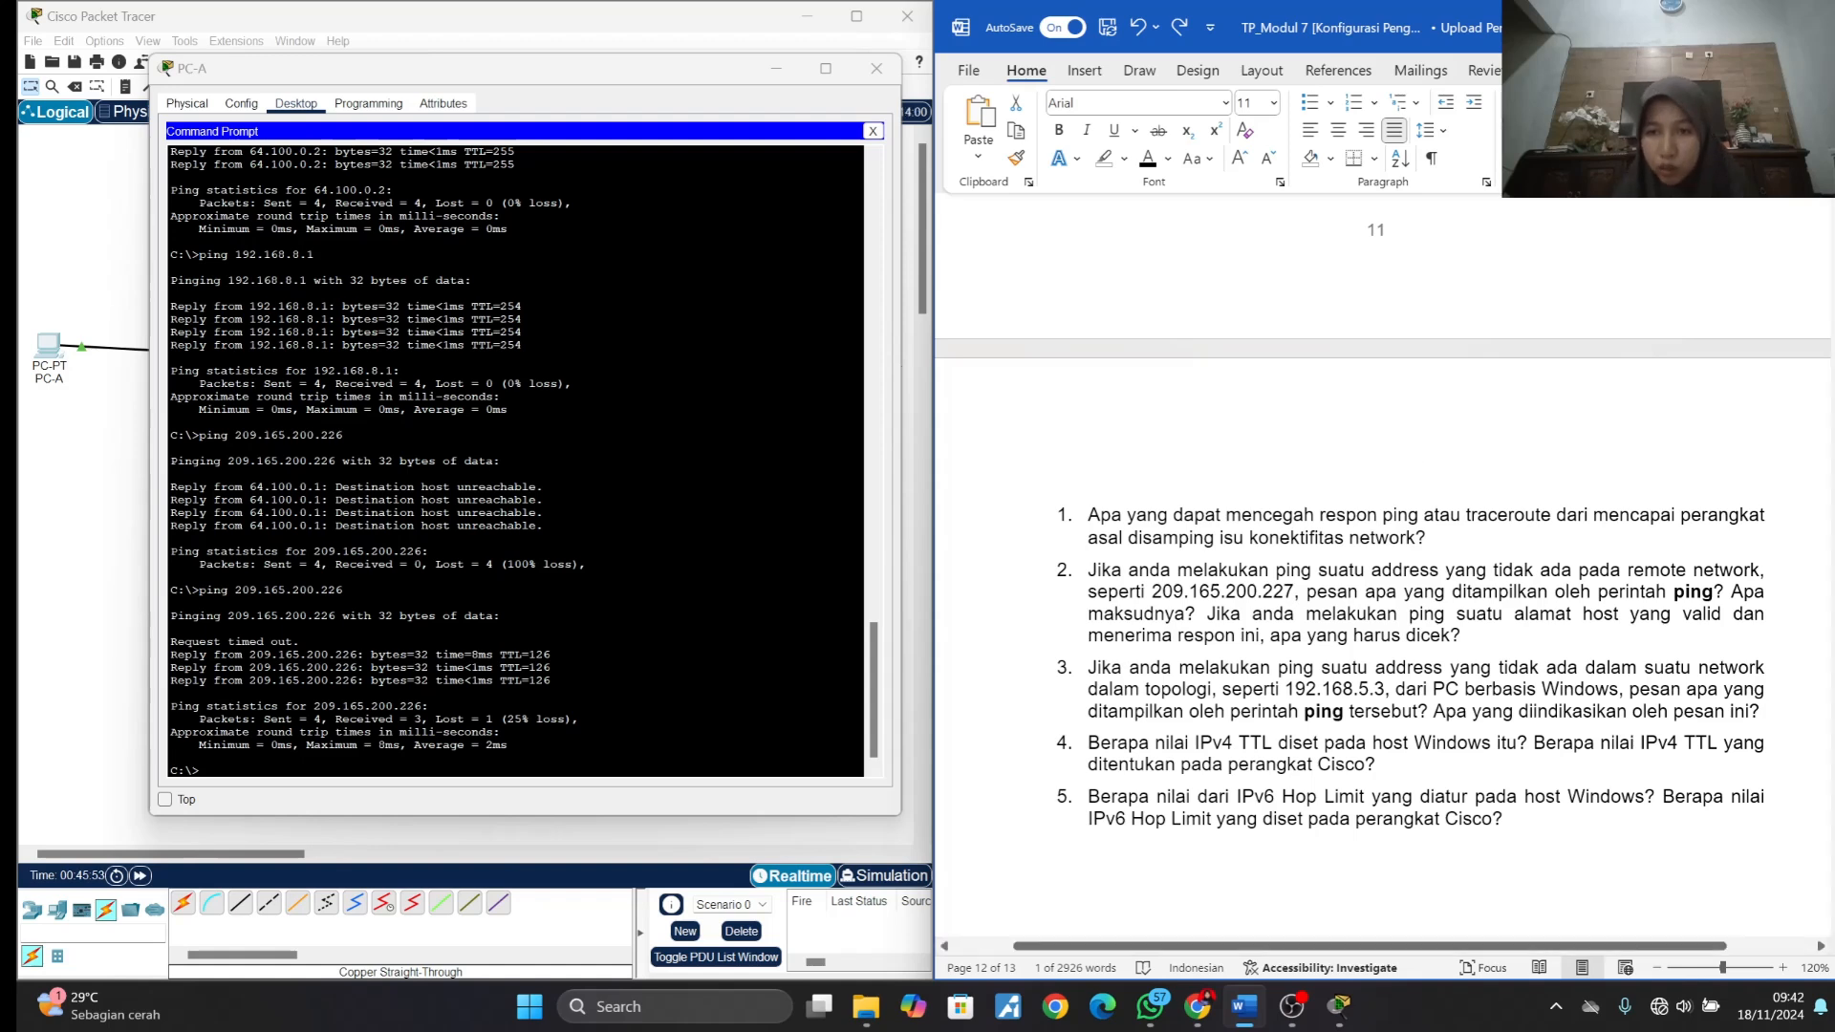
- Insert an unnumbered line under question 1 about blocked ping or traceroute responses and label it "Jawab :" in bold
left_click(1427, 538)
key("Return")
key("BackSpace")
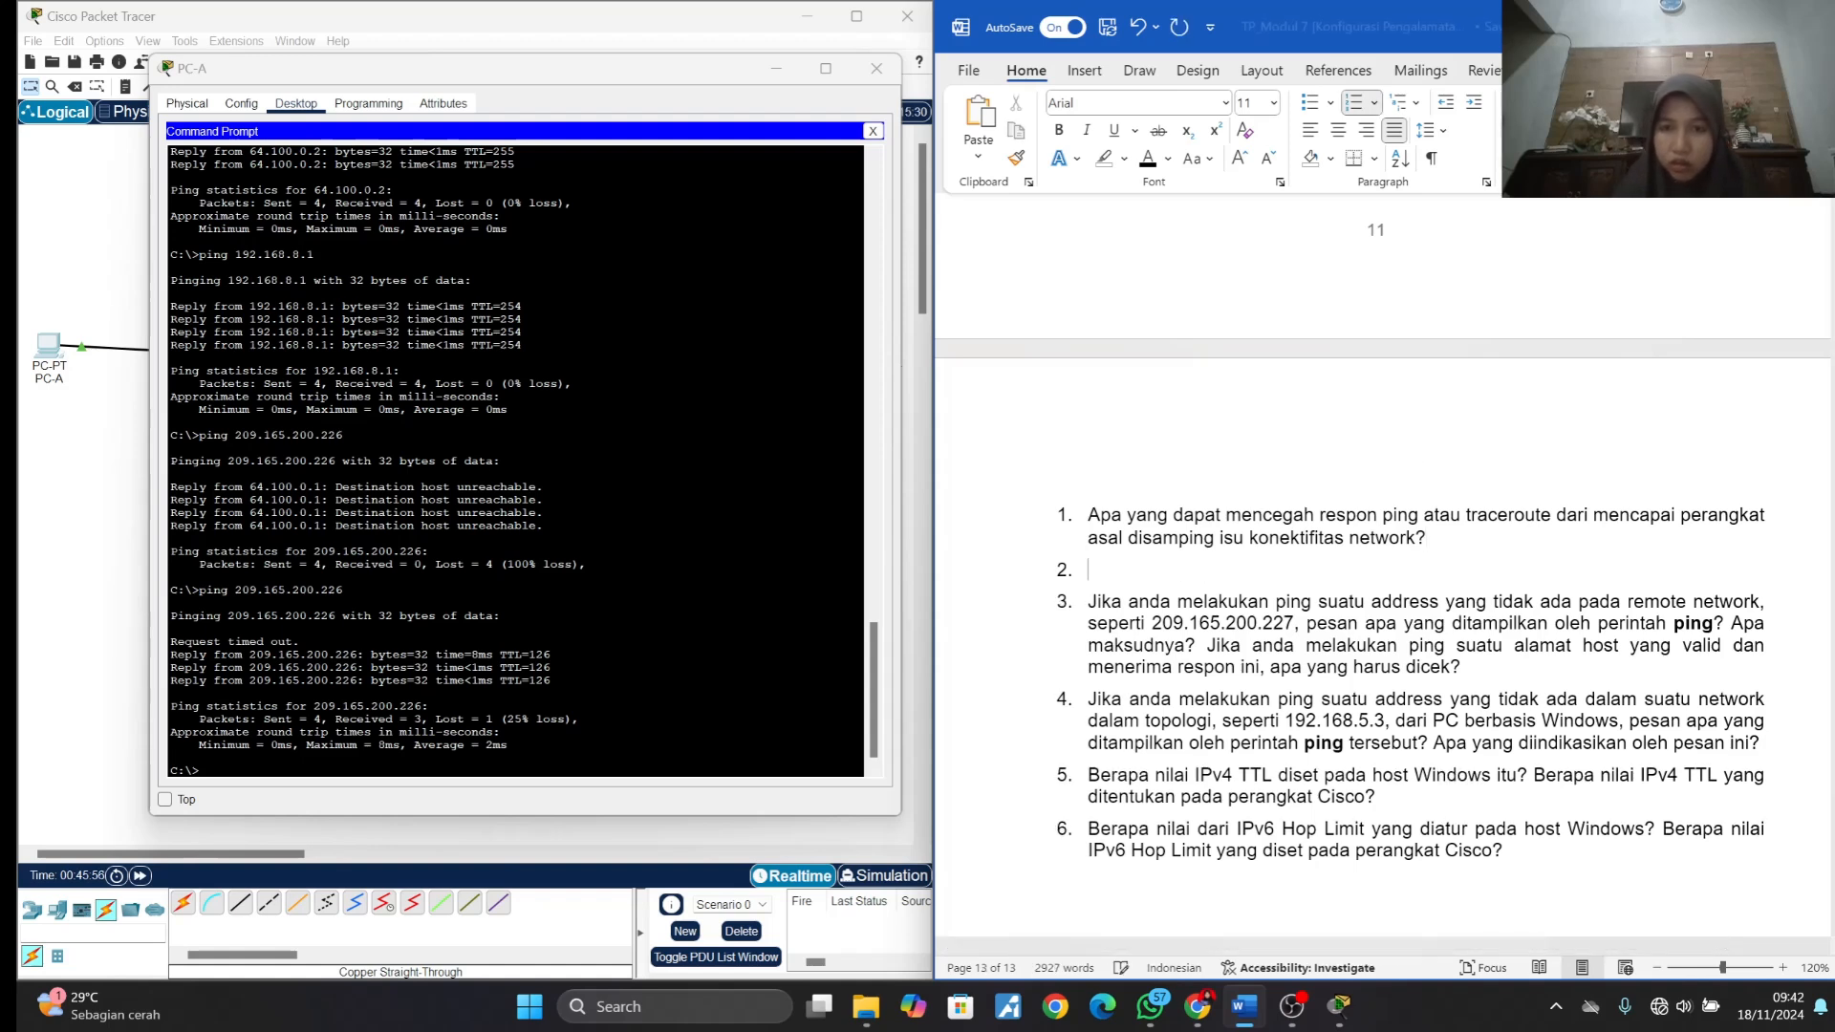
key("ctrl+b")
type("Jawb")
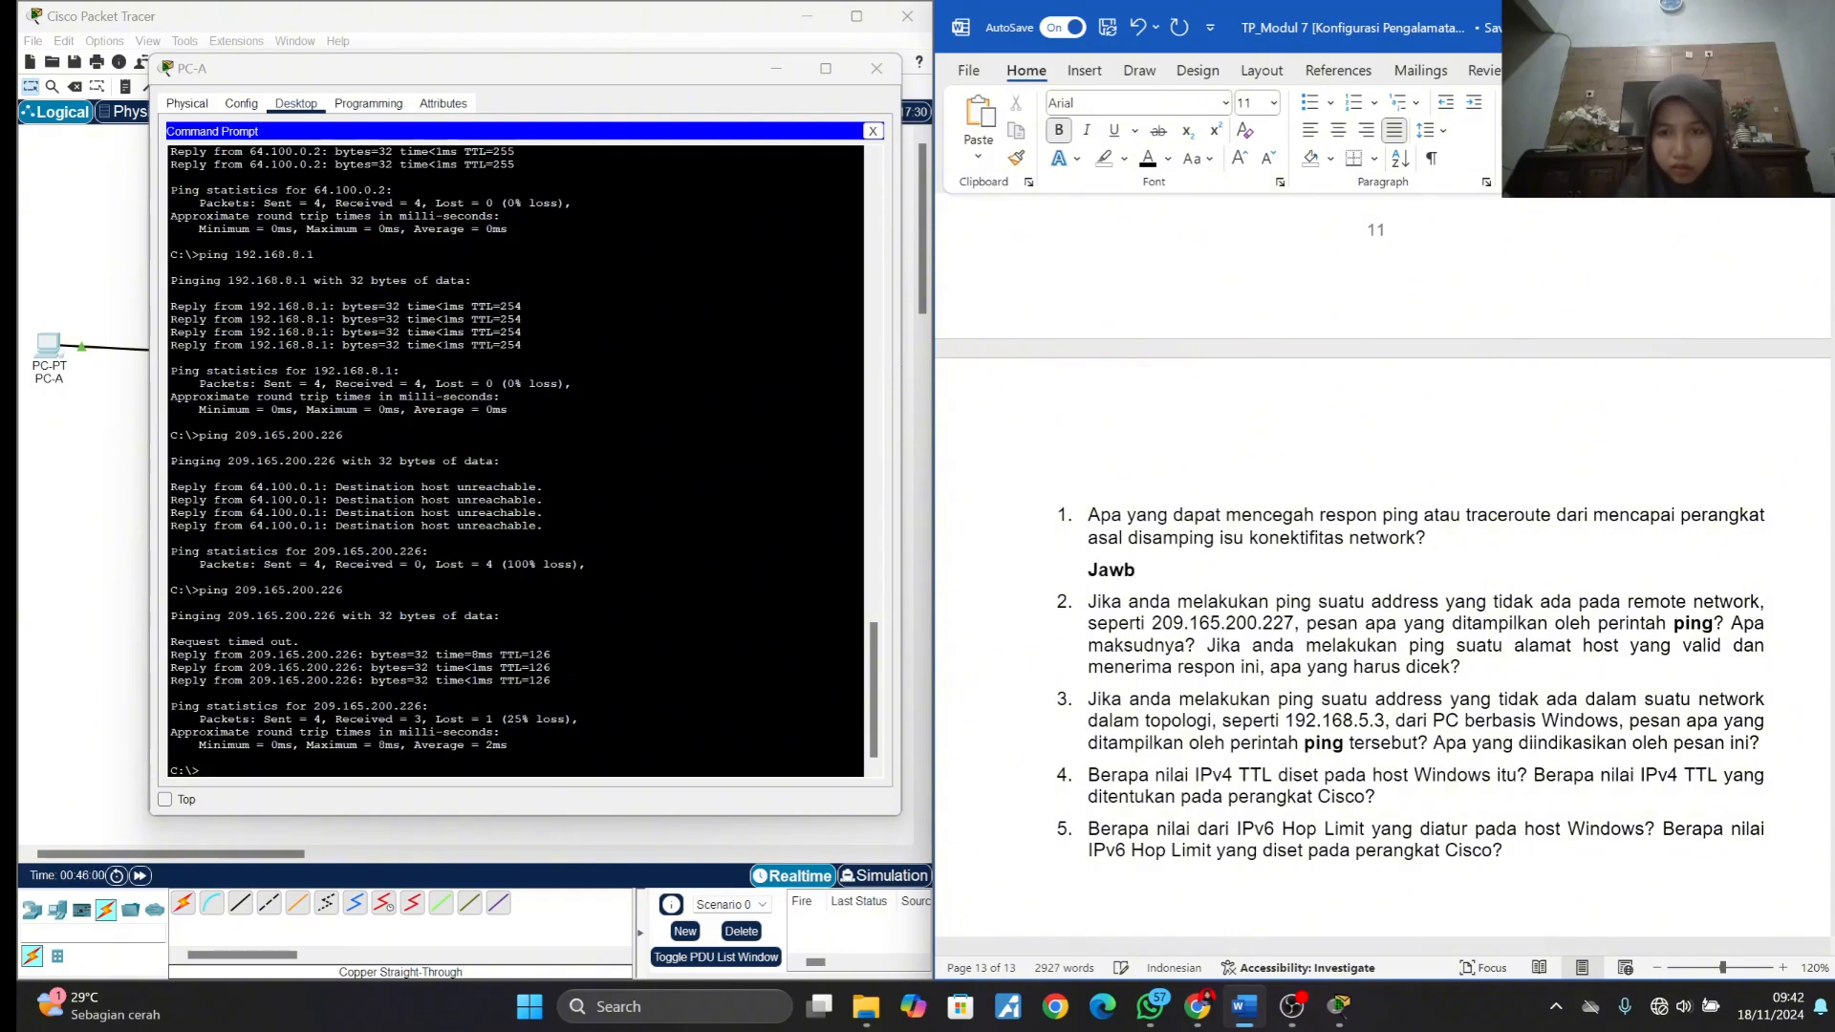
key("BackSpace")
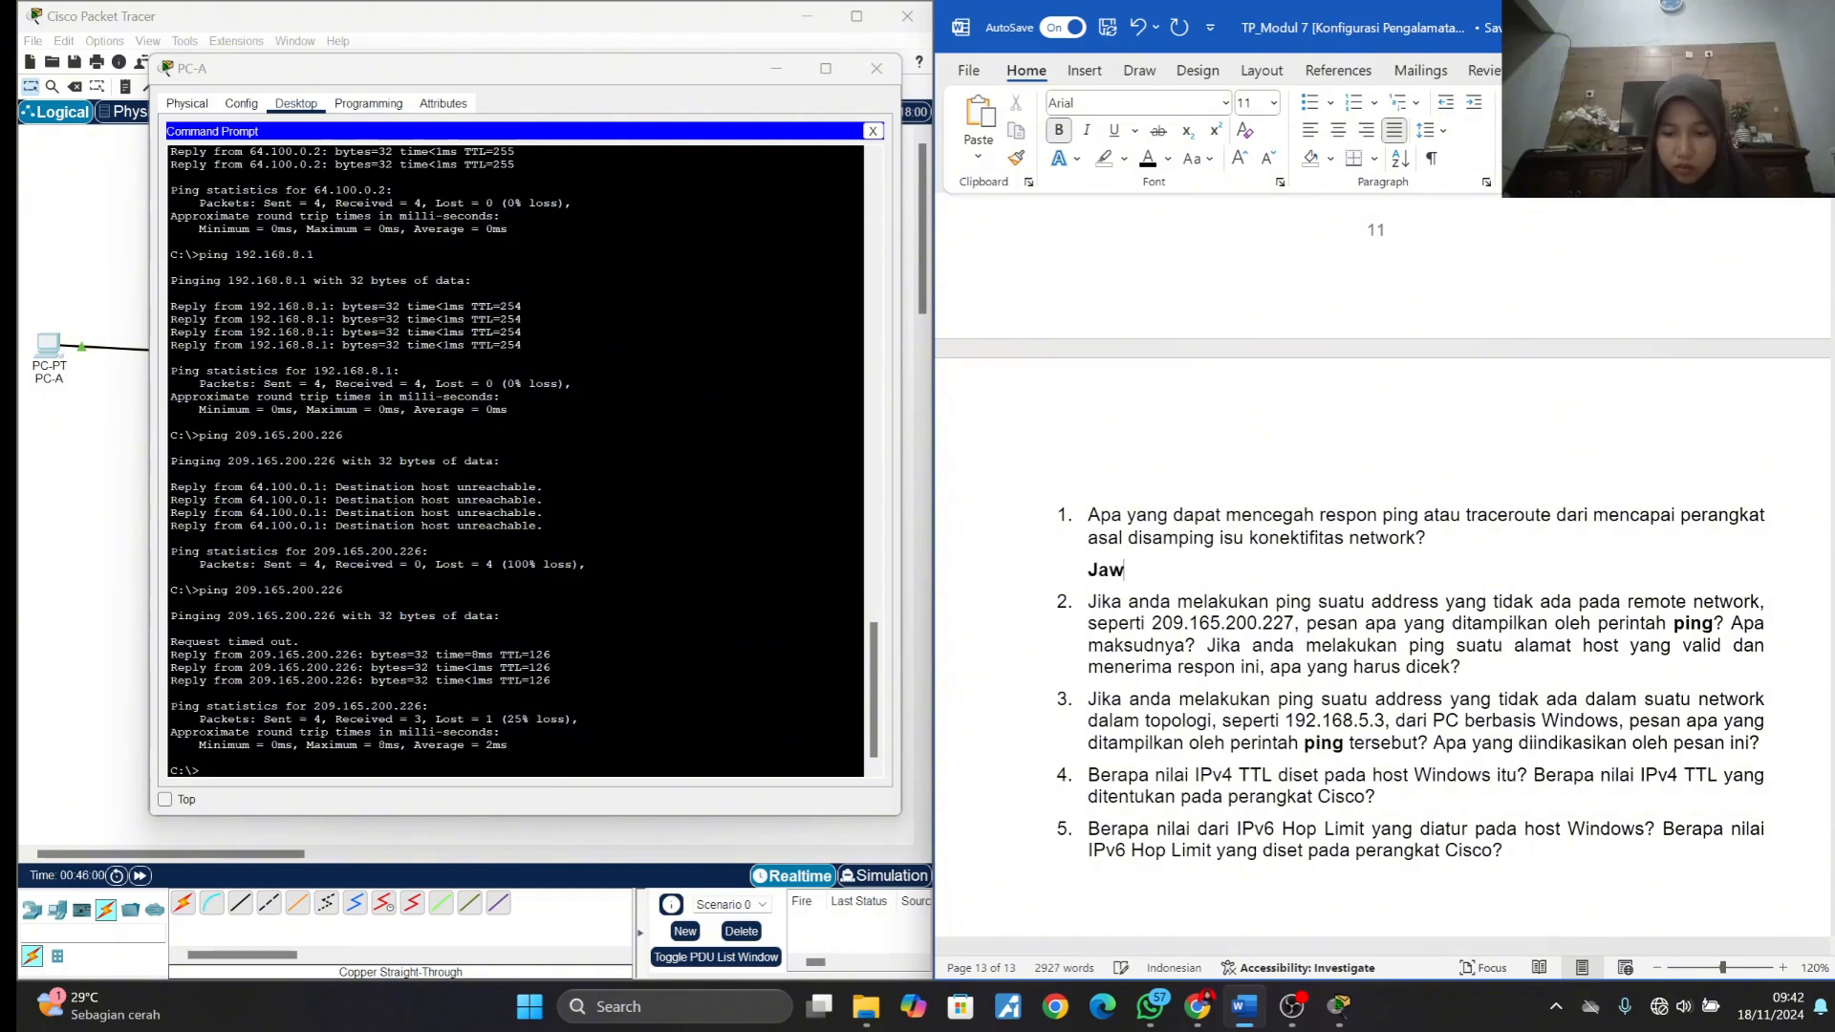
type("ab :")
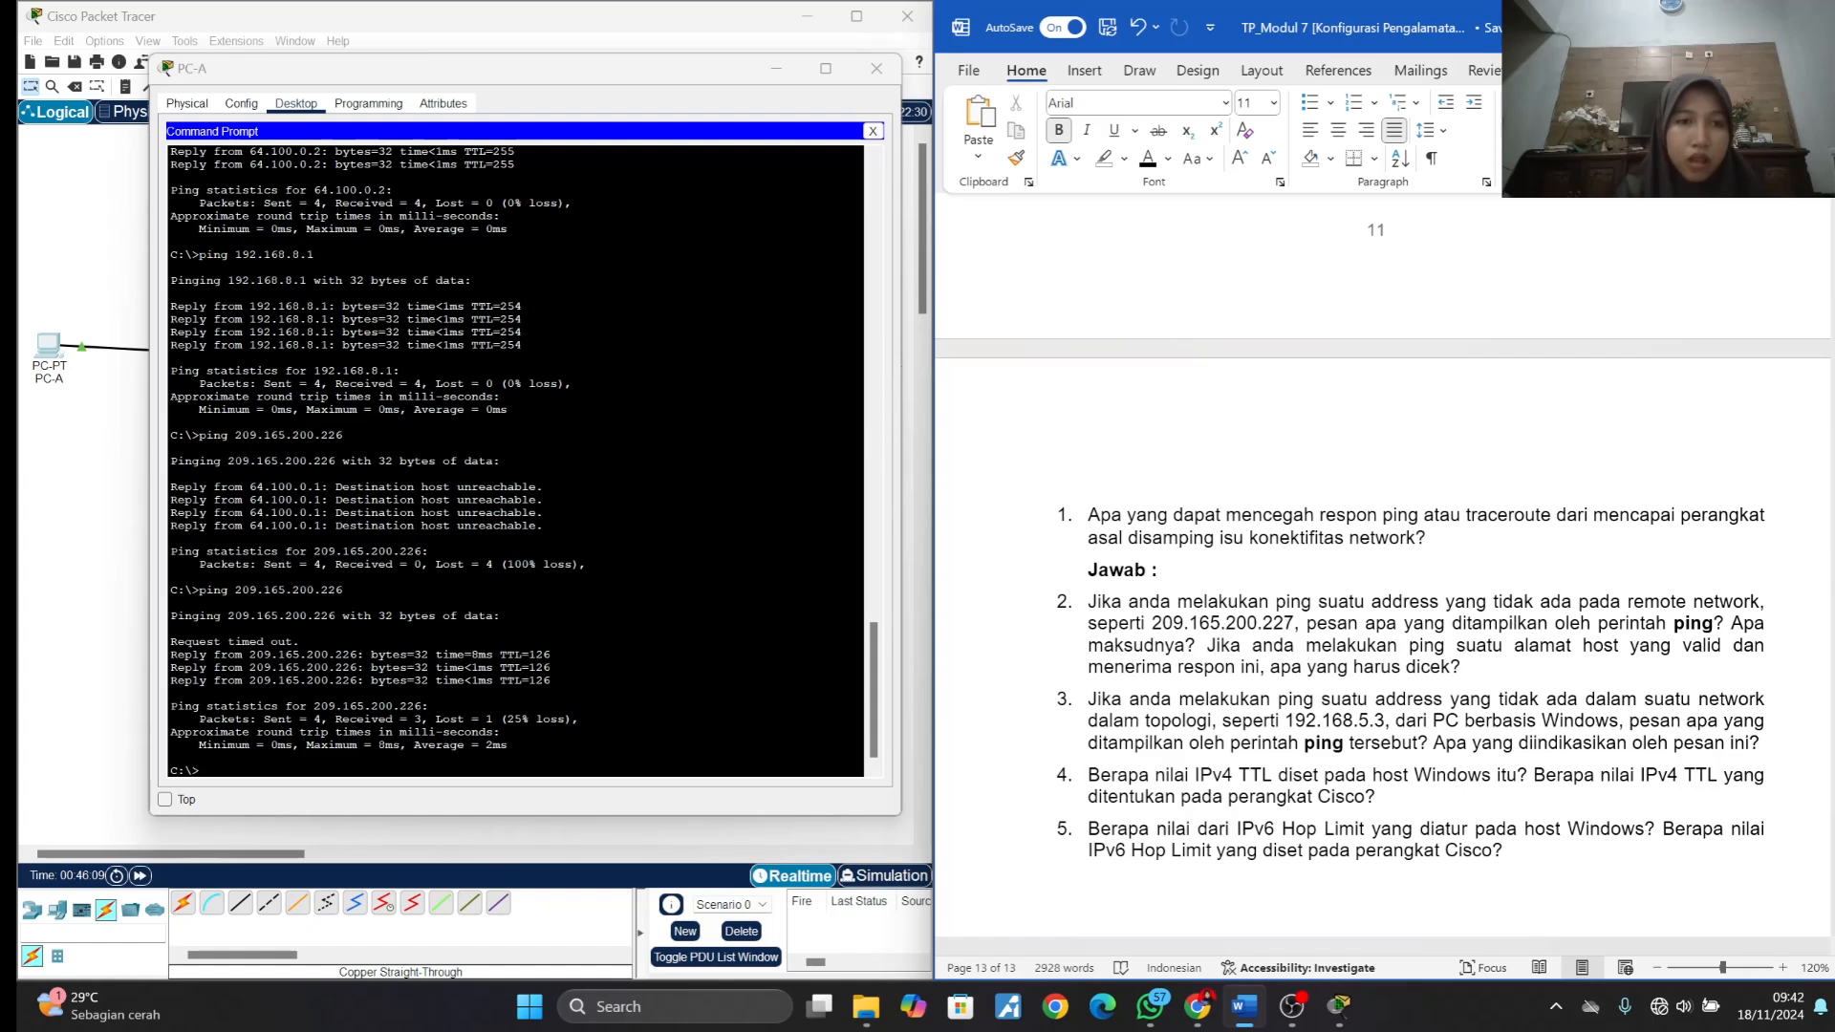
type("firewl")
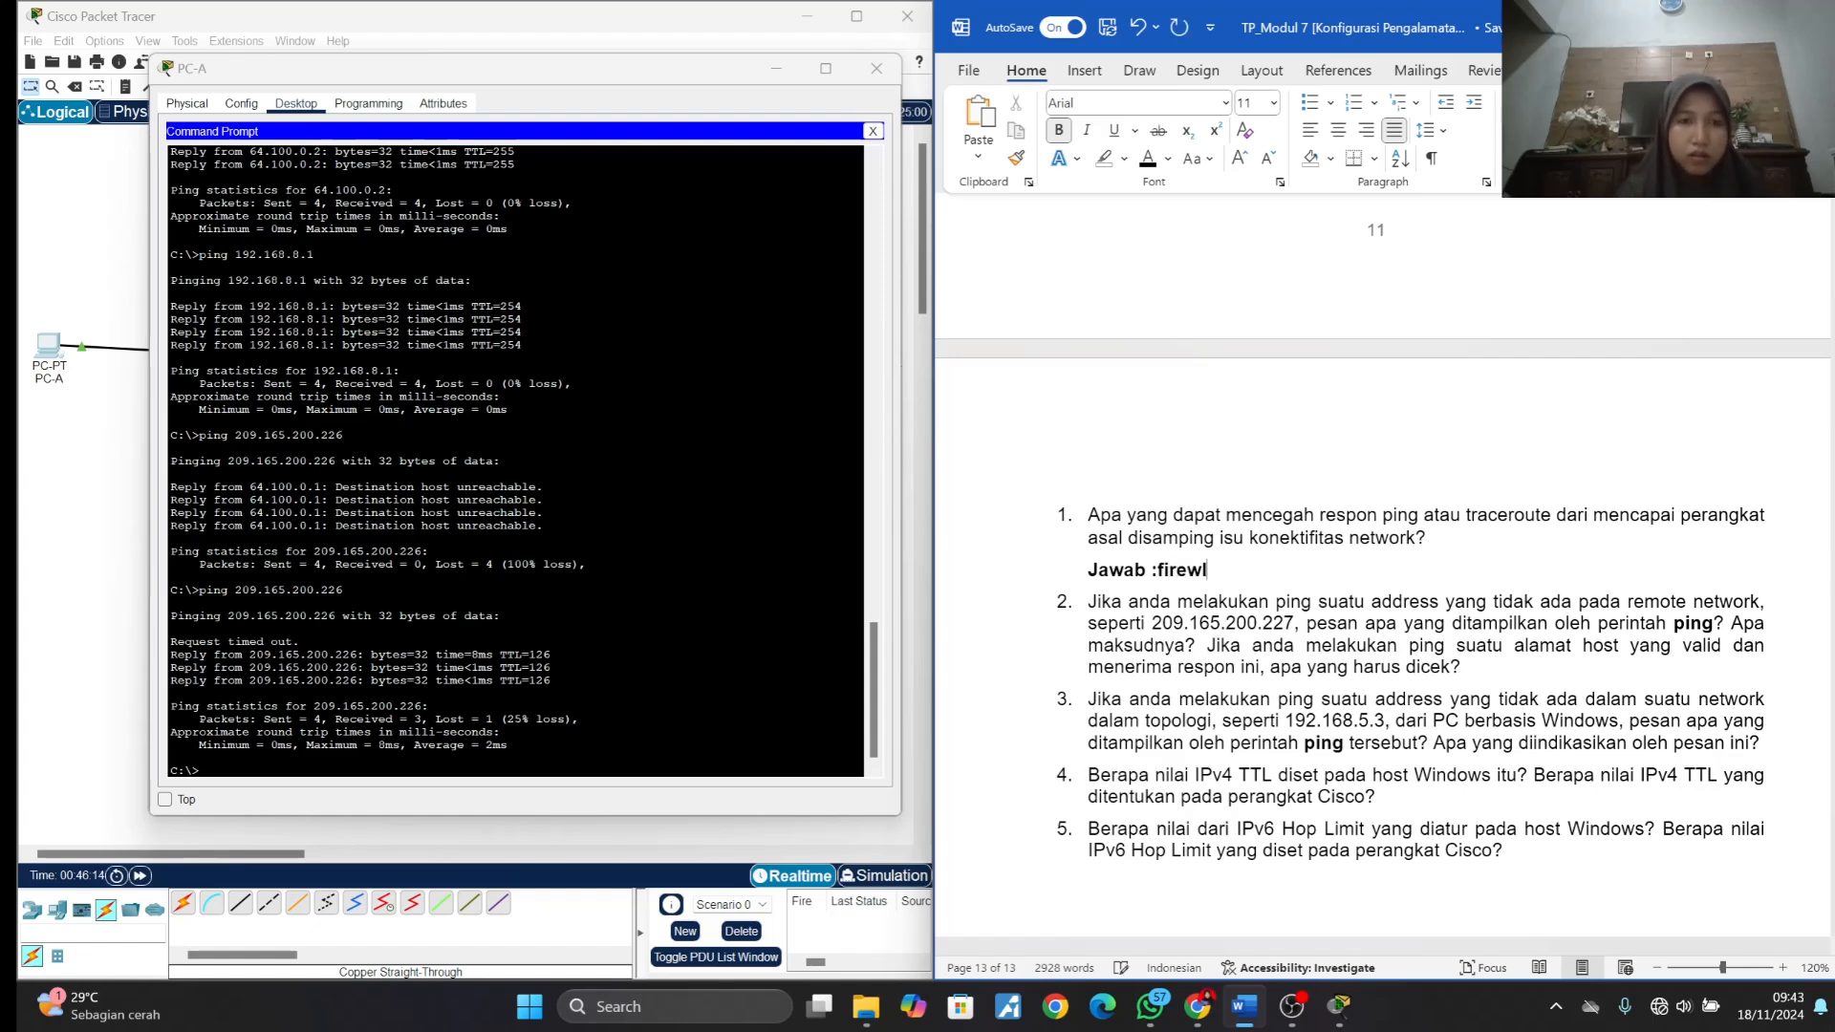
key("BackSpace")
type("al")
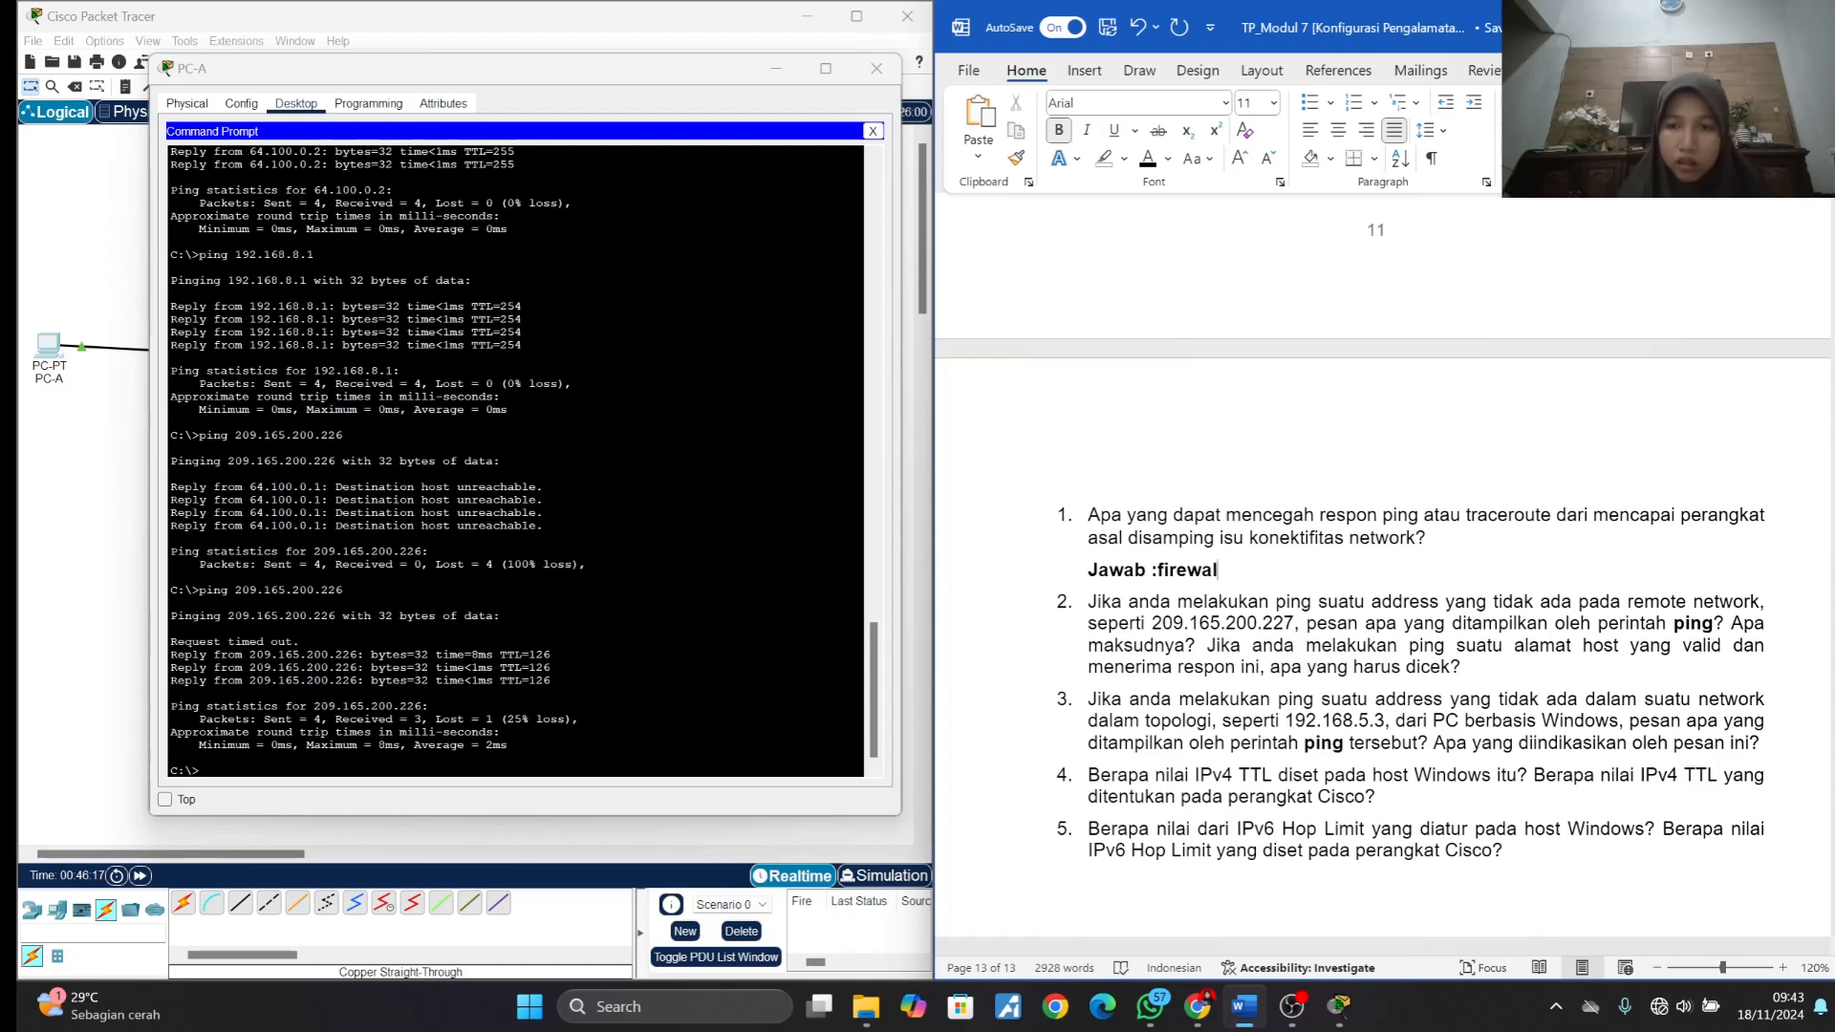
key("BackSpace")
key("BackSpace")
key("BackSpace")
key("BackSpace")
key("BackSpace")
key("BackSpace")
key("BackSpace")
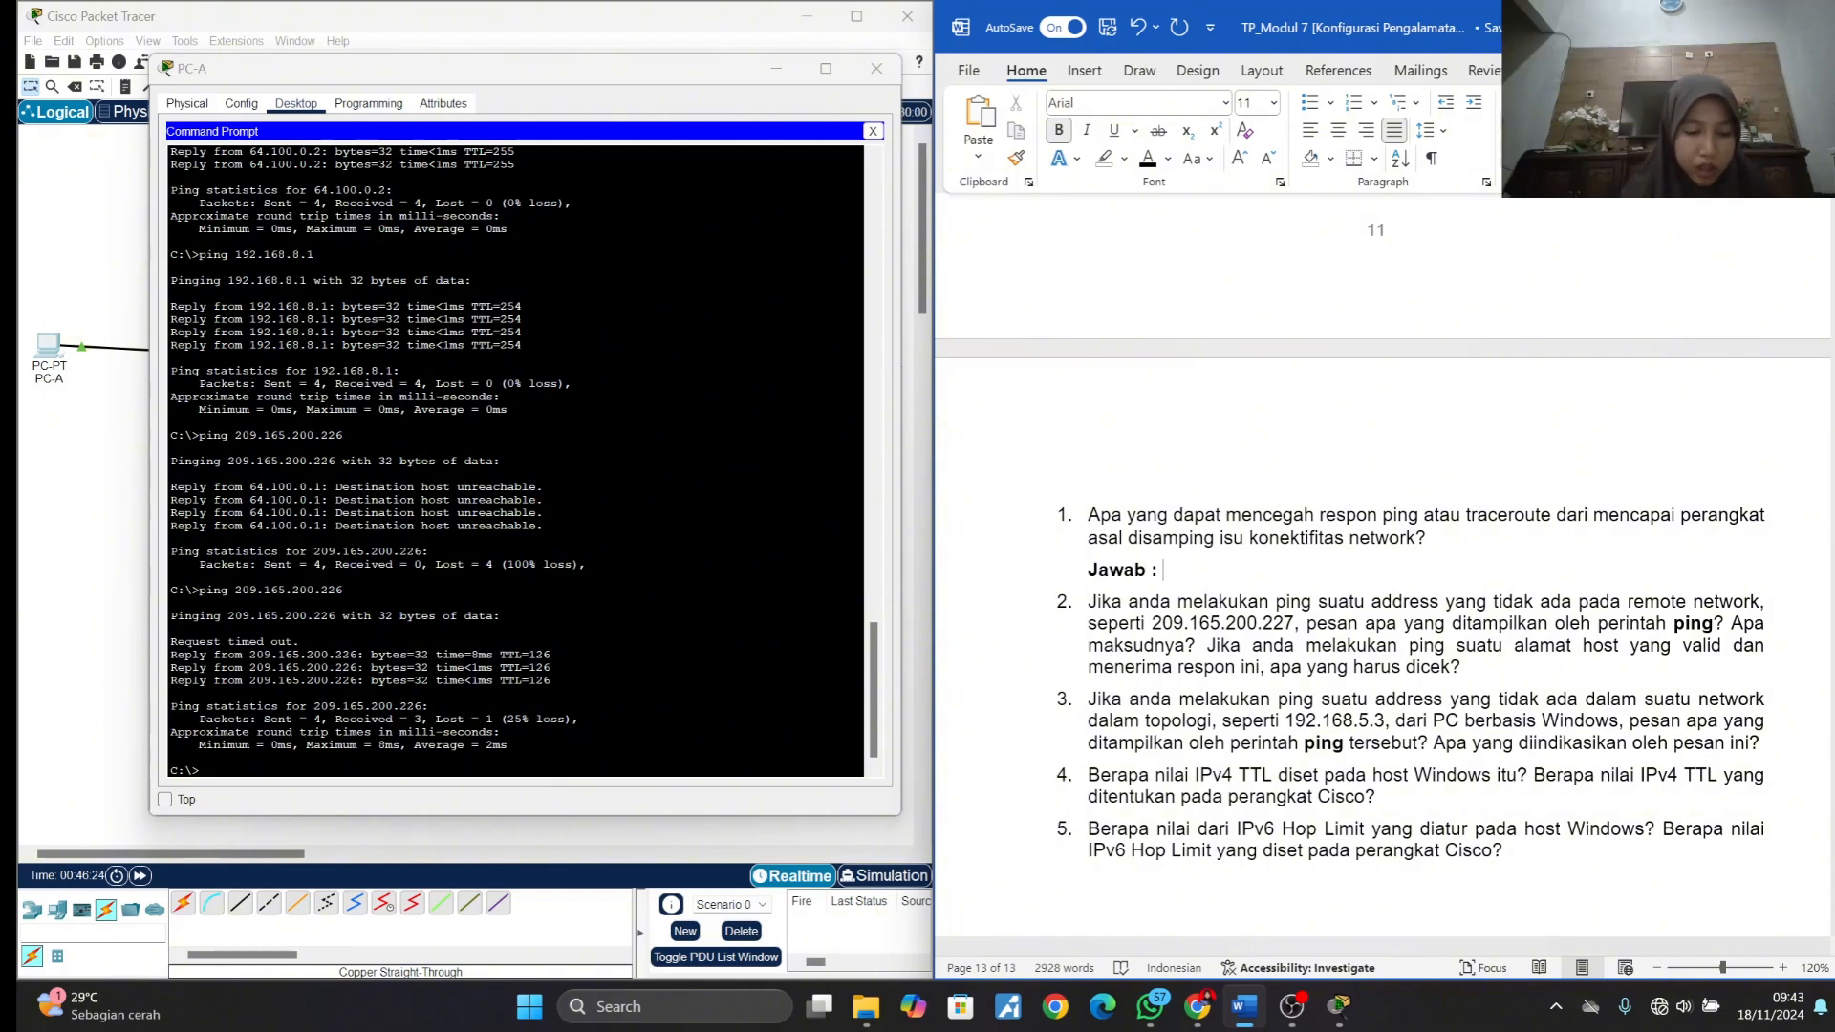
- Answer question 1 in non-bold text with "firewall,konfigurasi NAT yang salah atau juga bisa routing yang salah"
key("ctrl+b")
type("f")
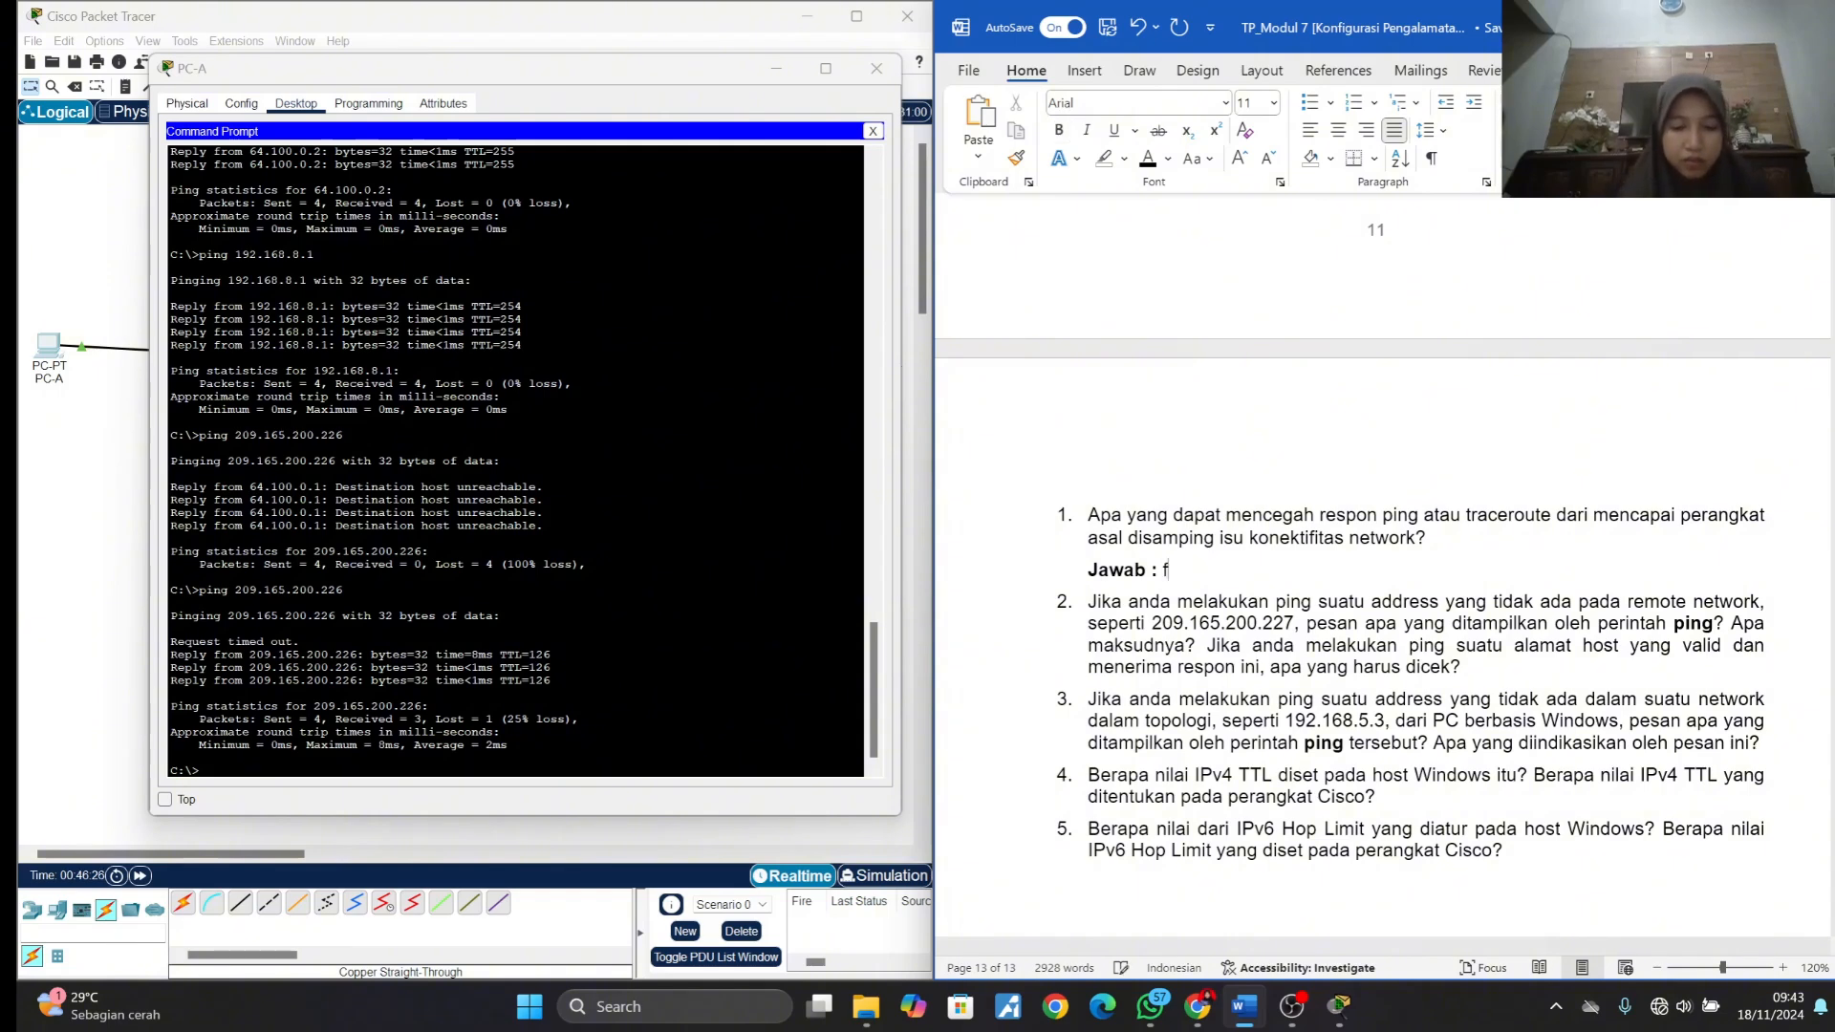
type("irewall")
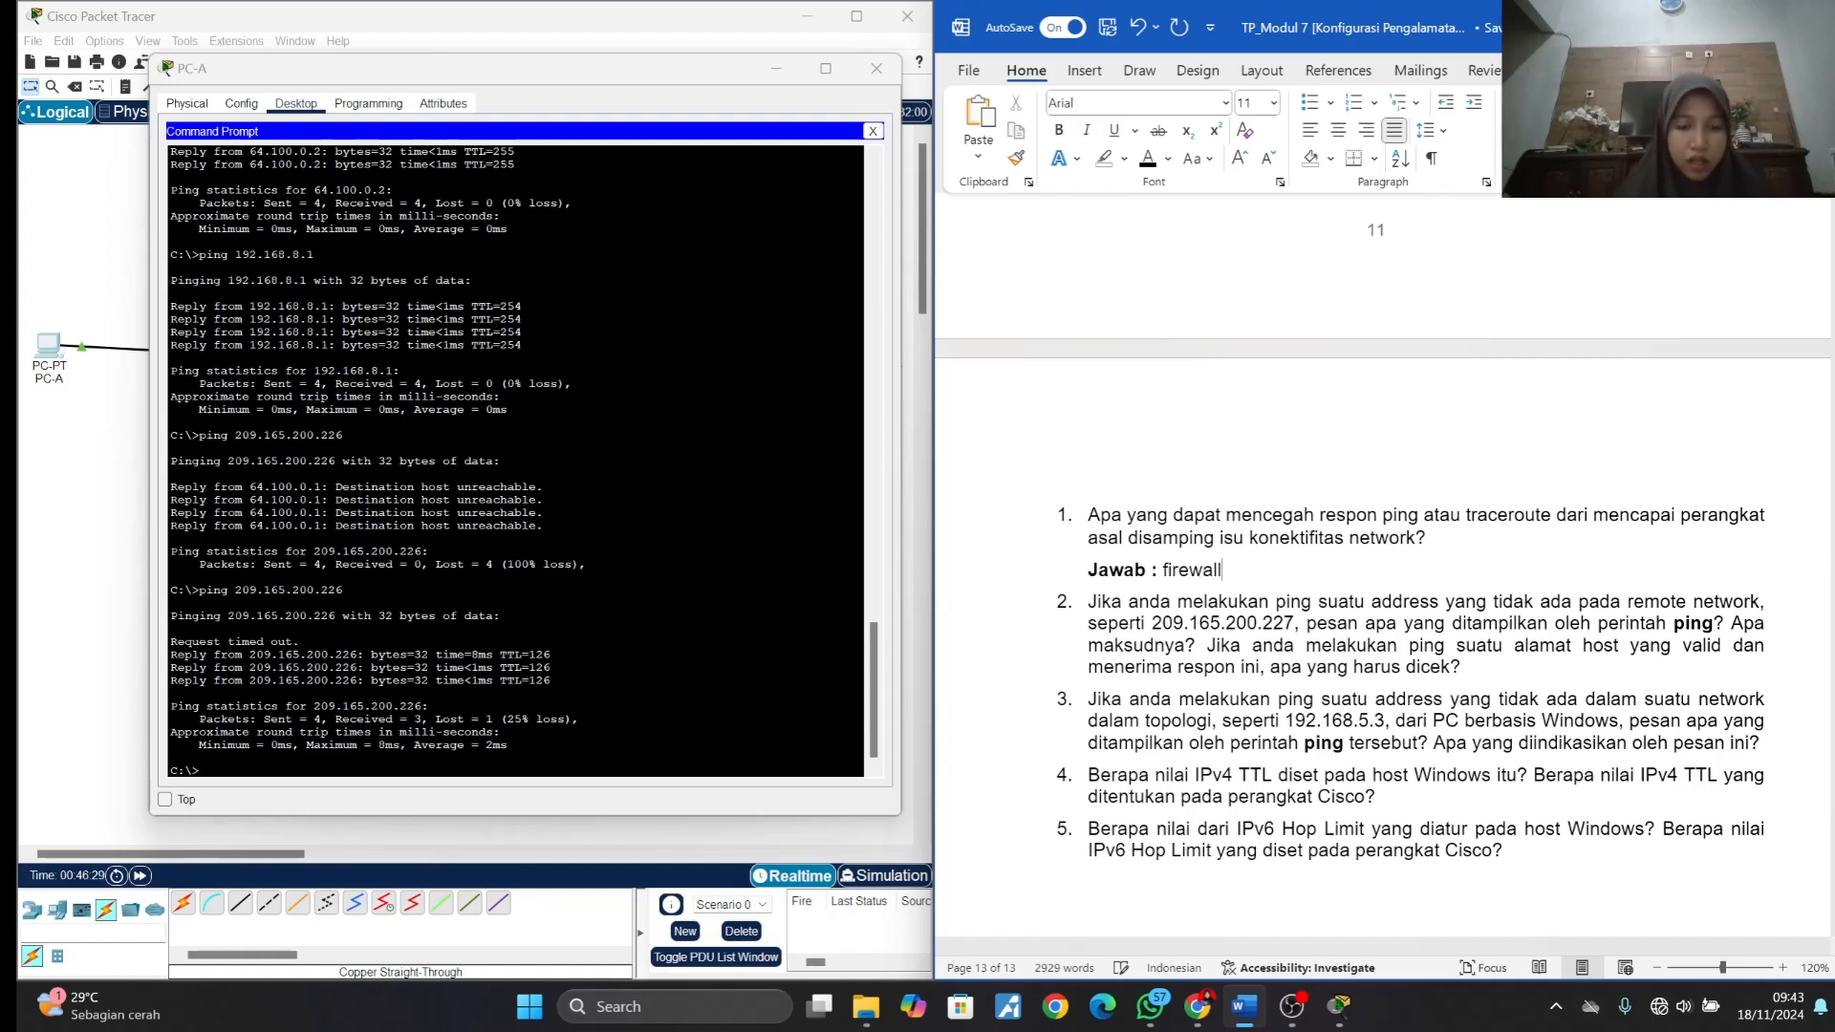
type(",konfigu")
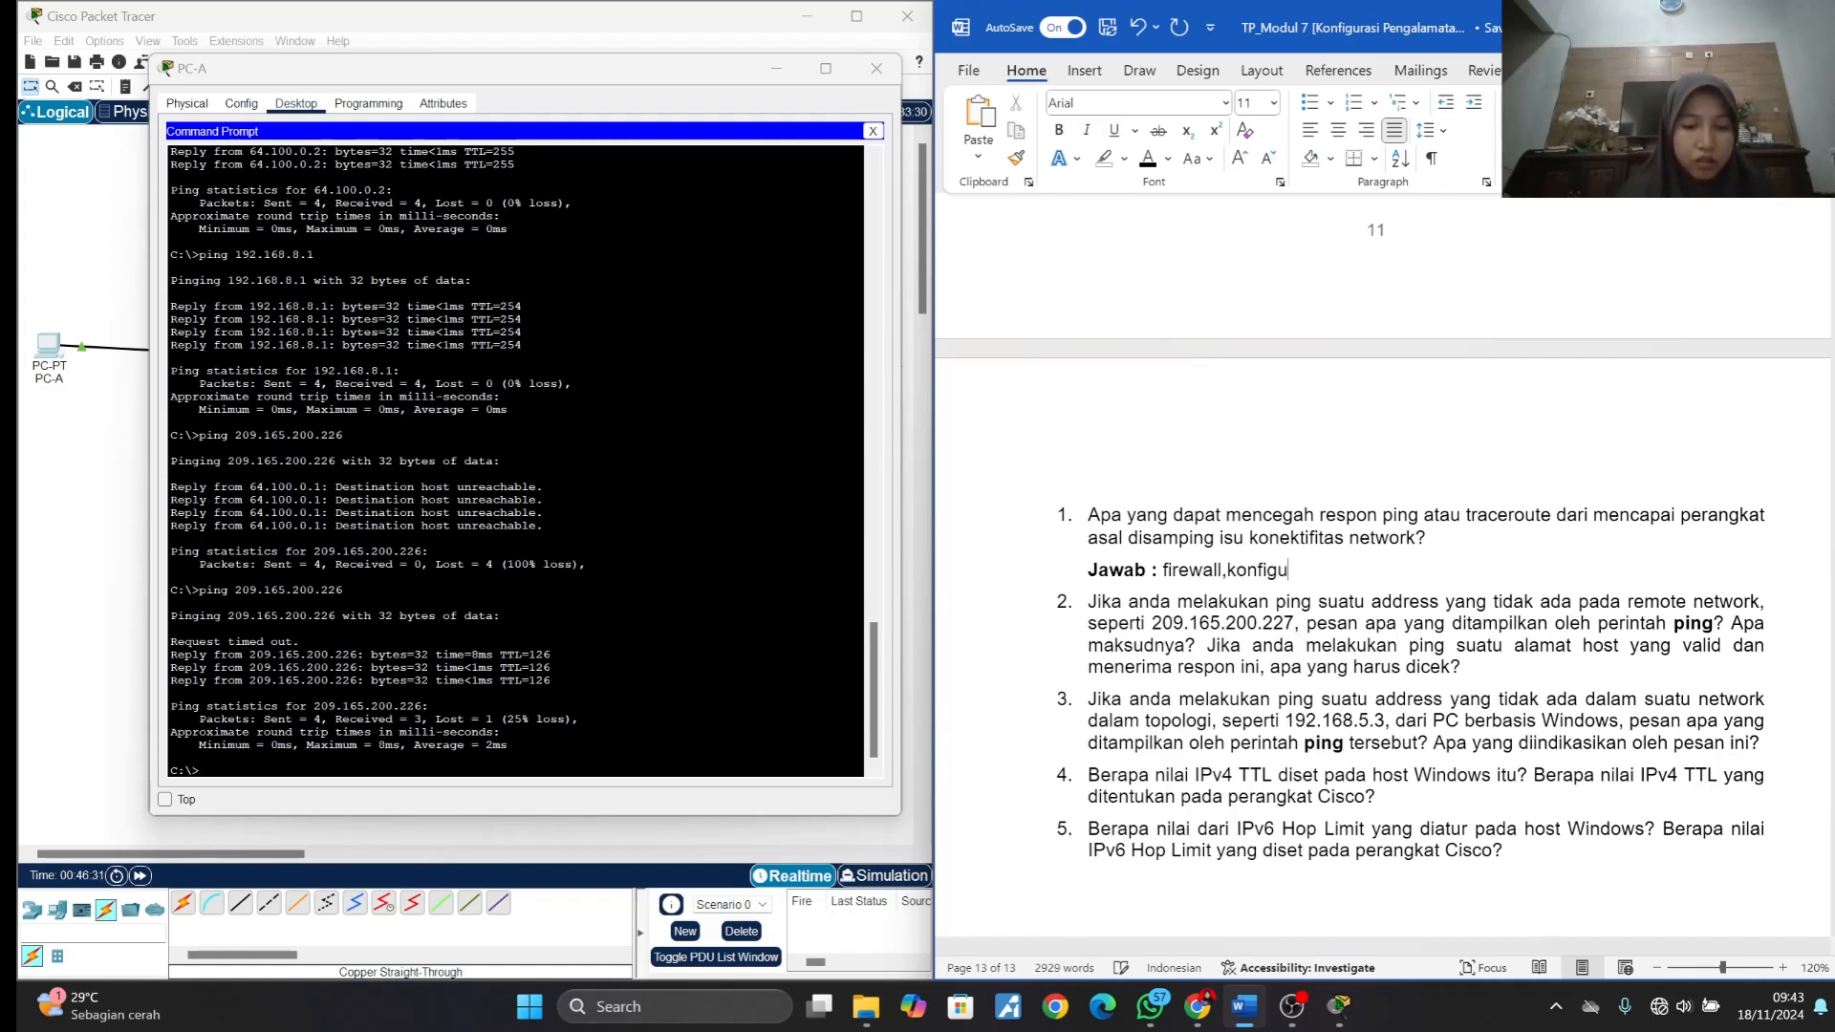
type("rasi NAT")
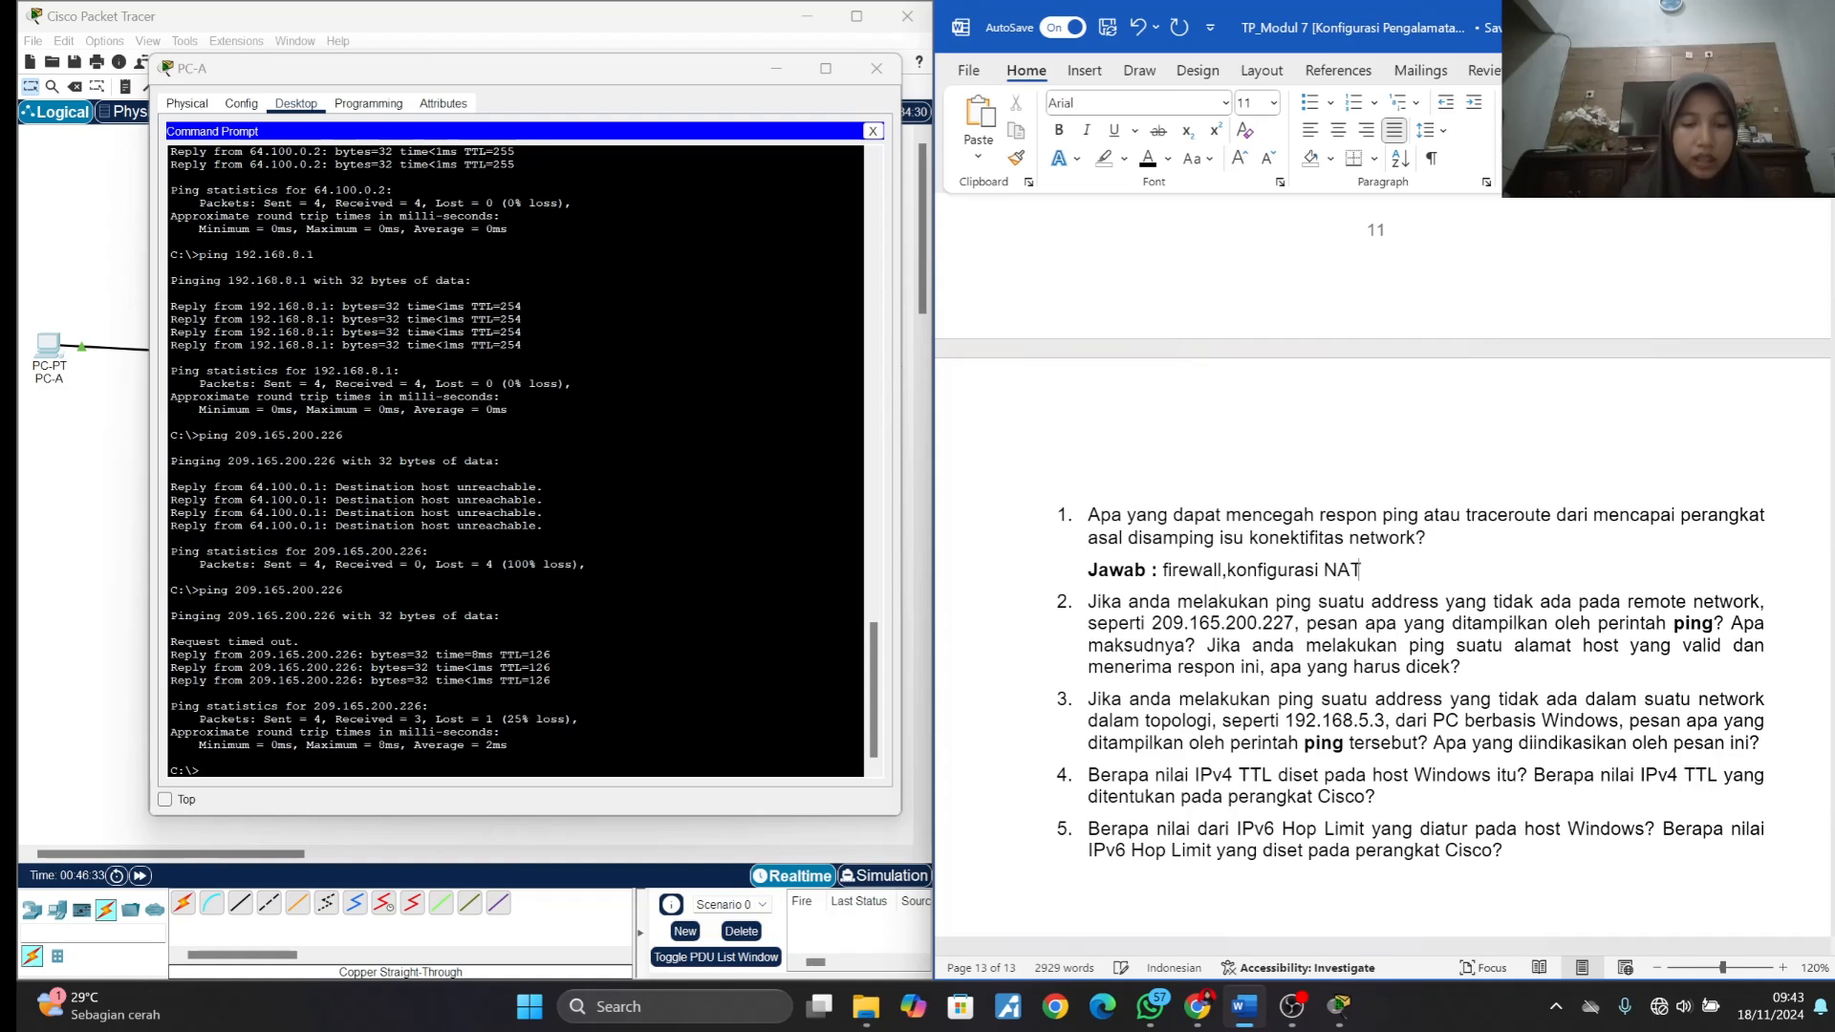
type(" yang sala")
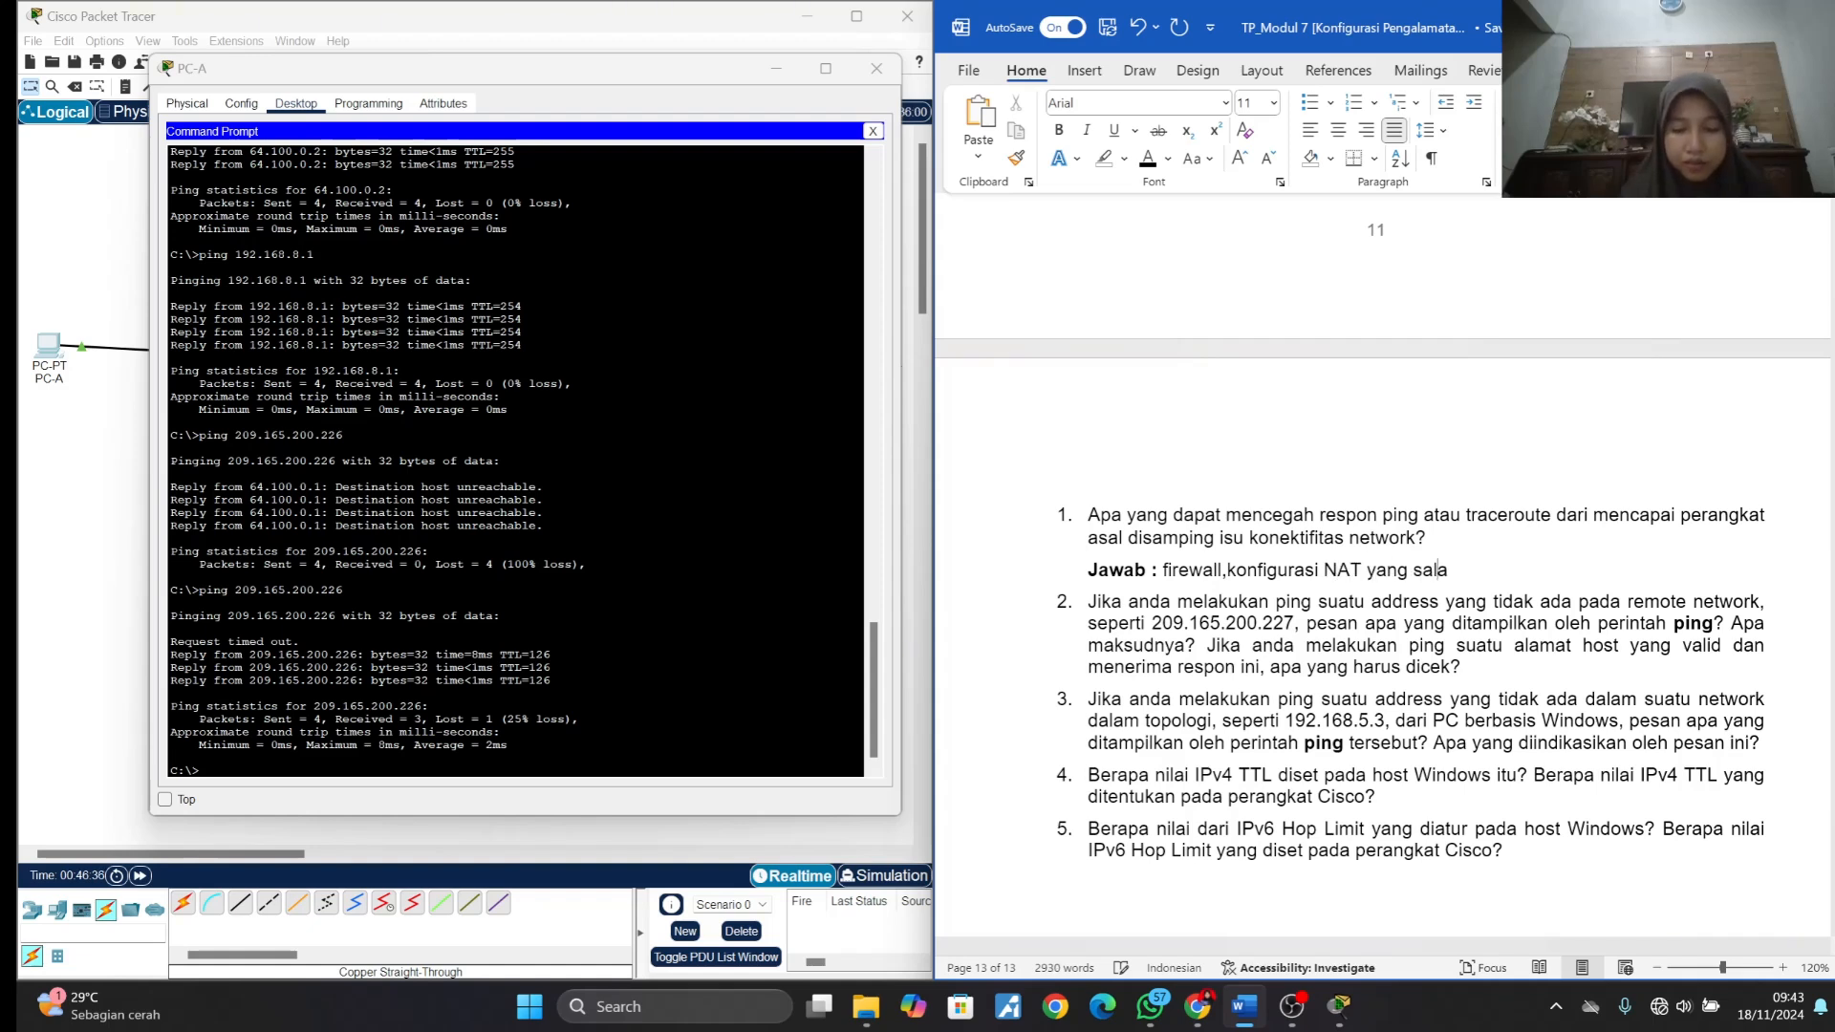
type("h atau juga bisa ")
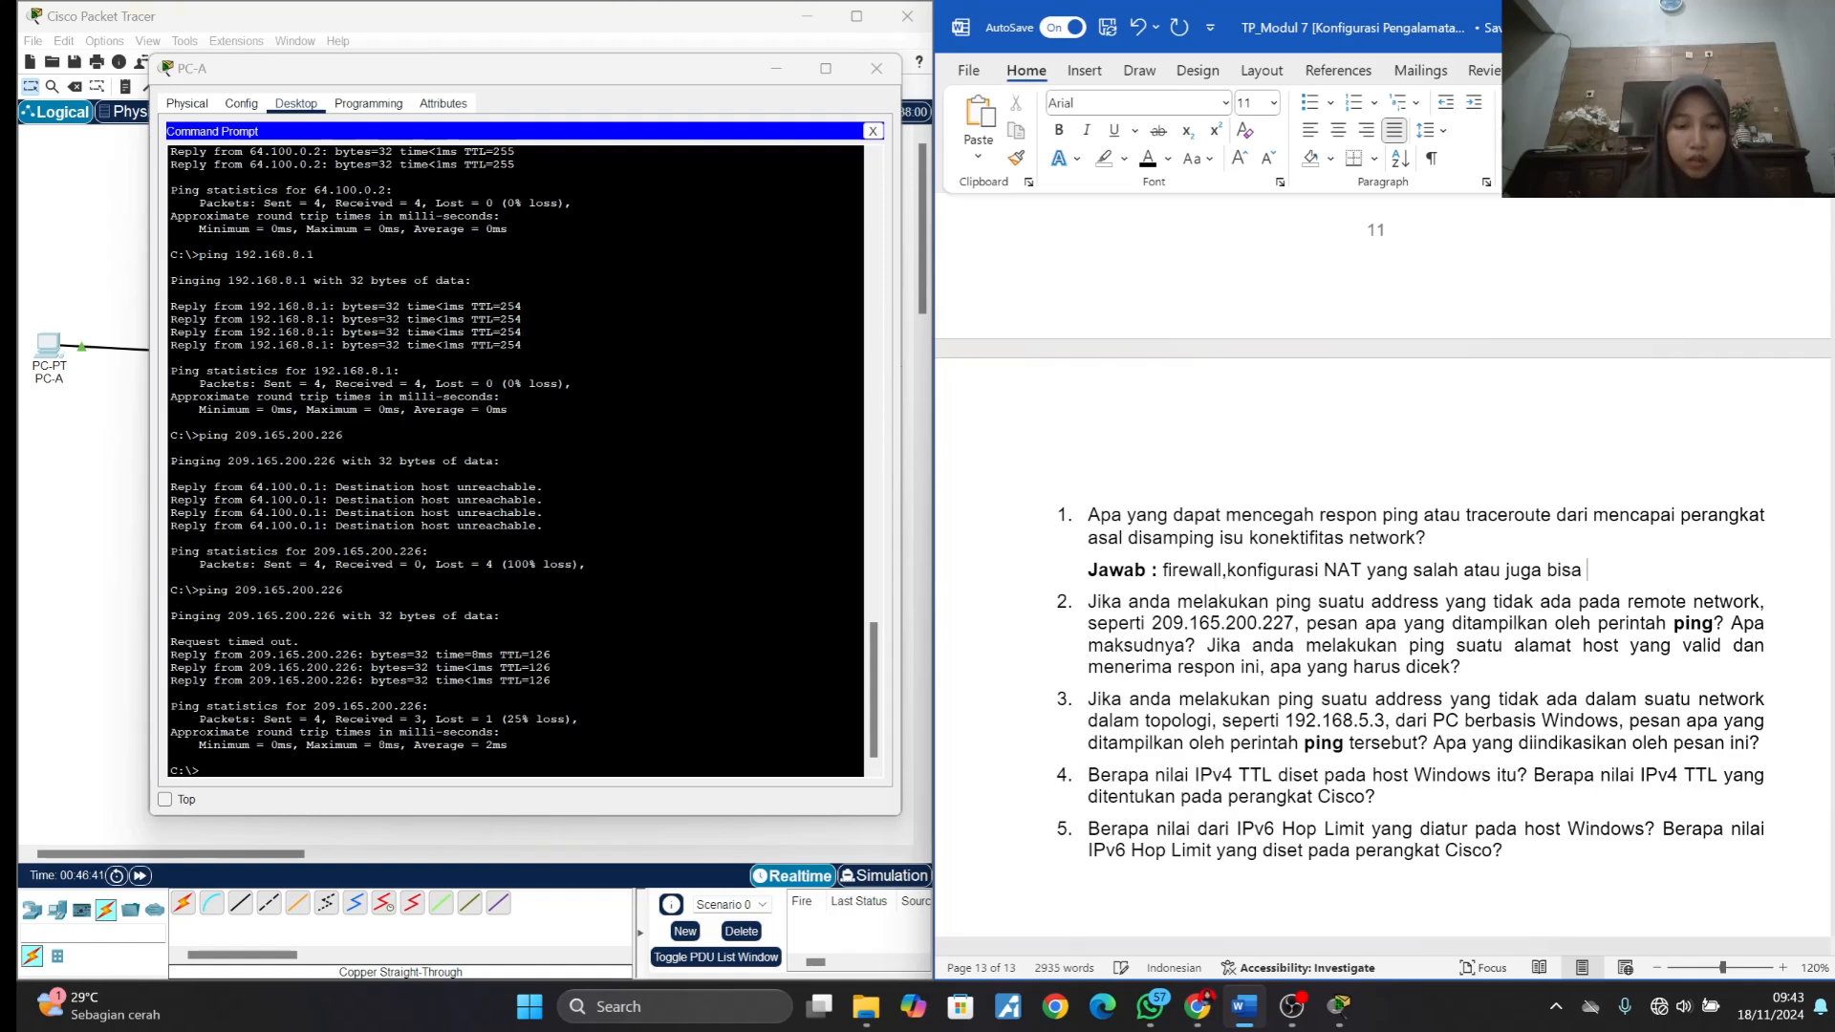
type("routing")
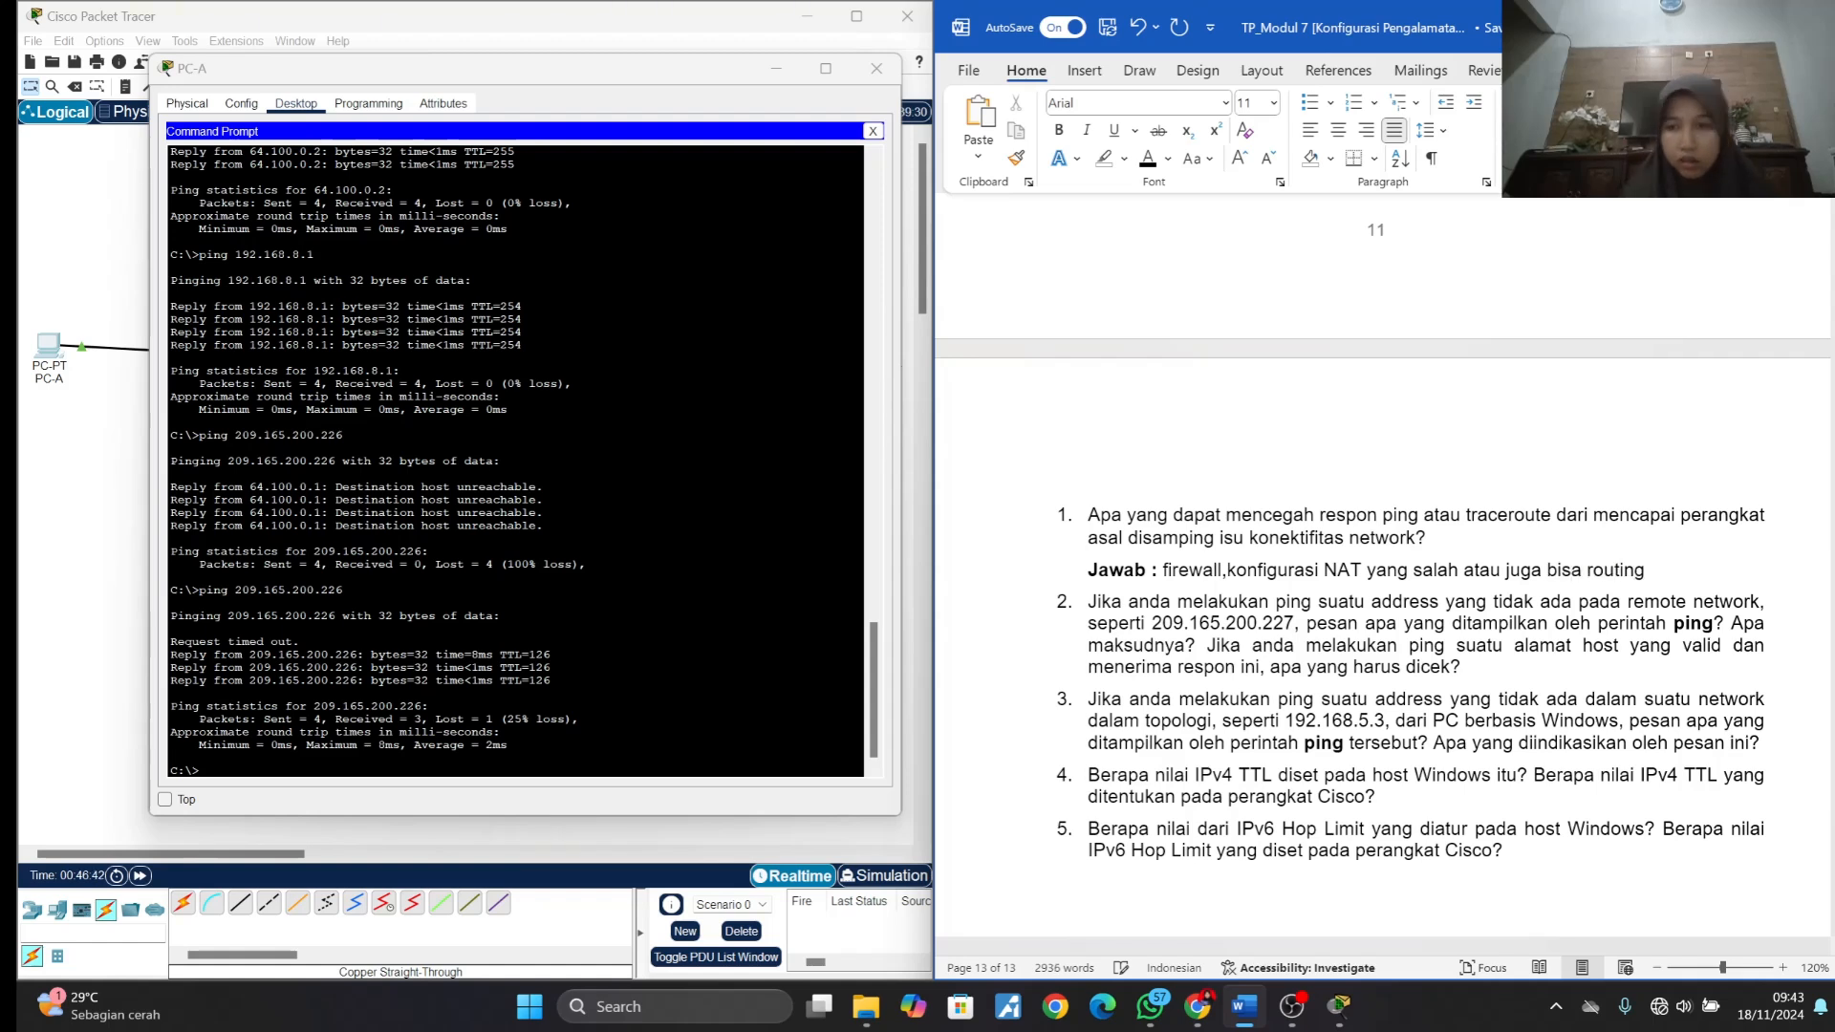
type(" yang ")
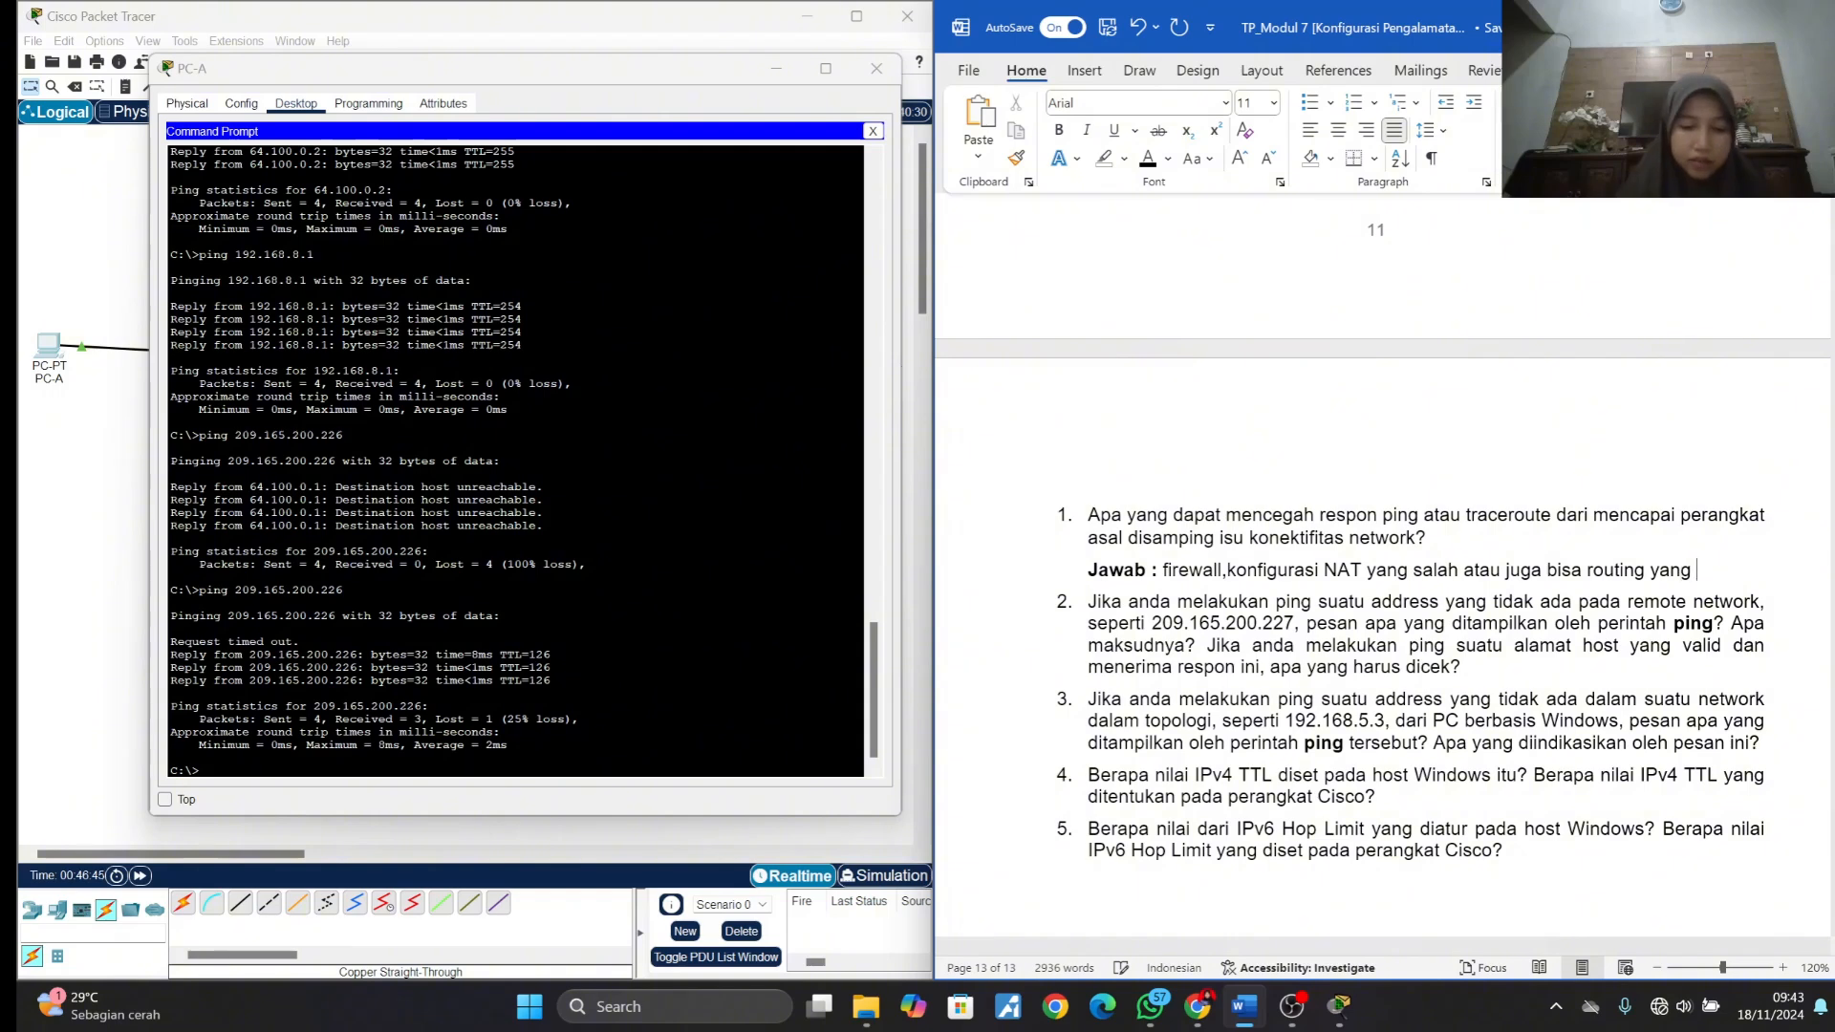
type("salah")
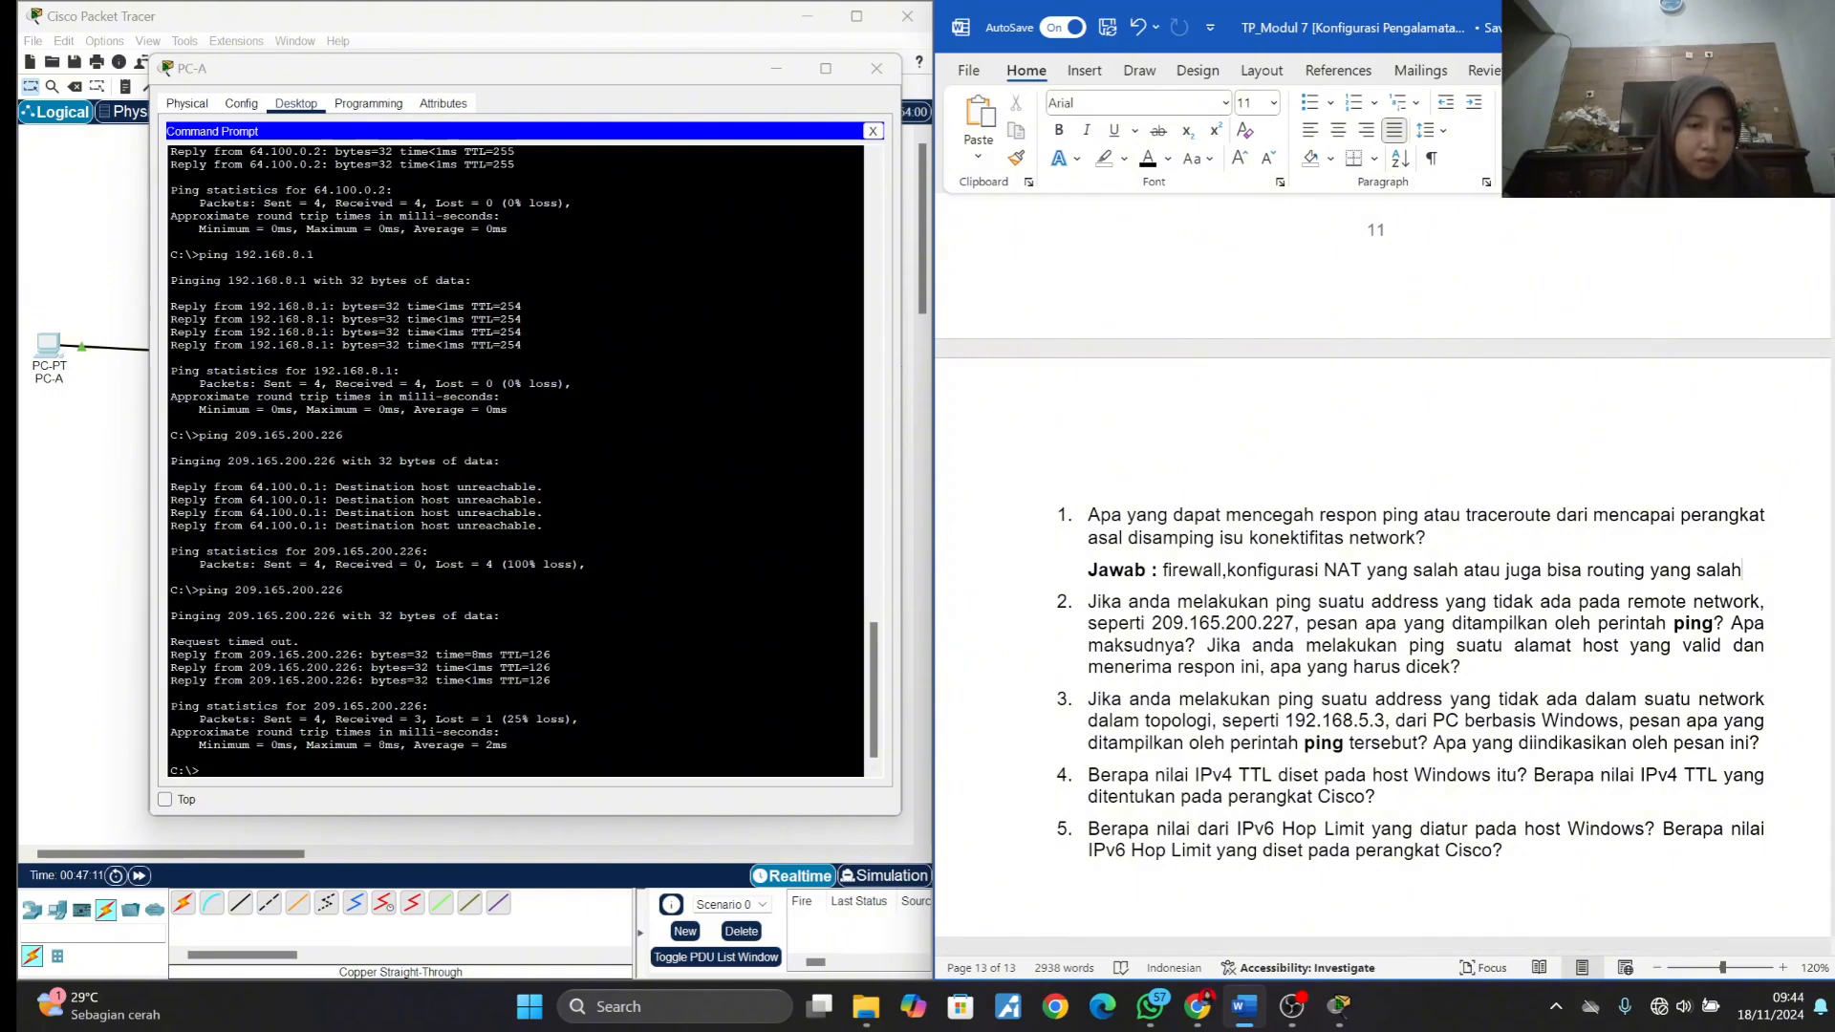
- Ping 209.165.200.227 from PC-A's Command Prompt, copying the address from question 2 in the module document
left_click(203, 770)
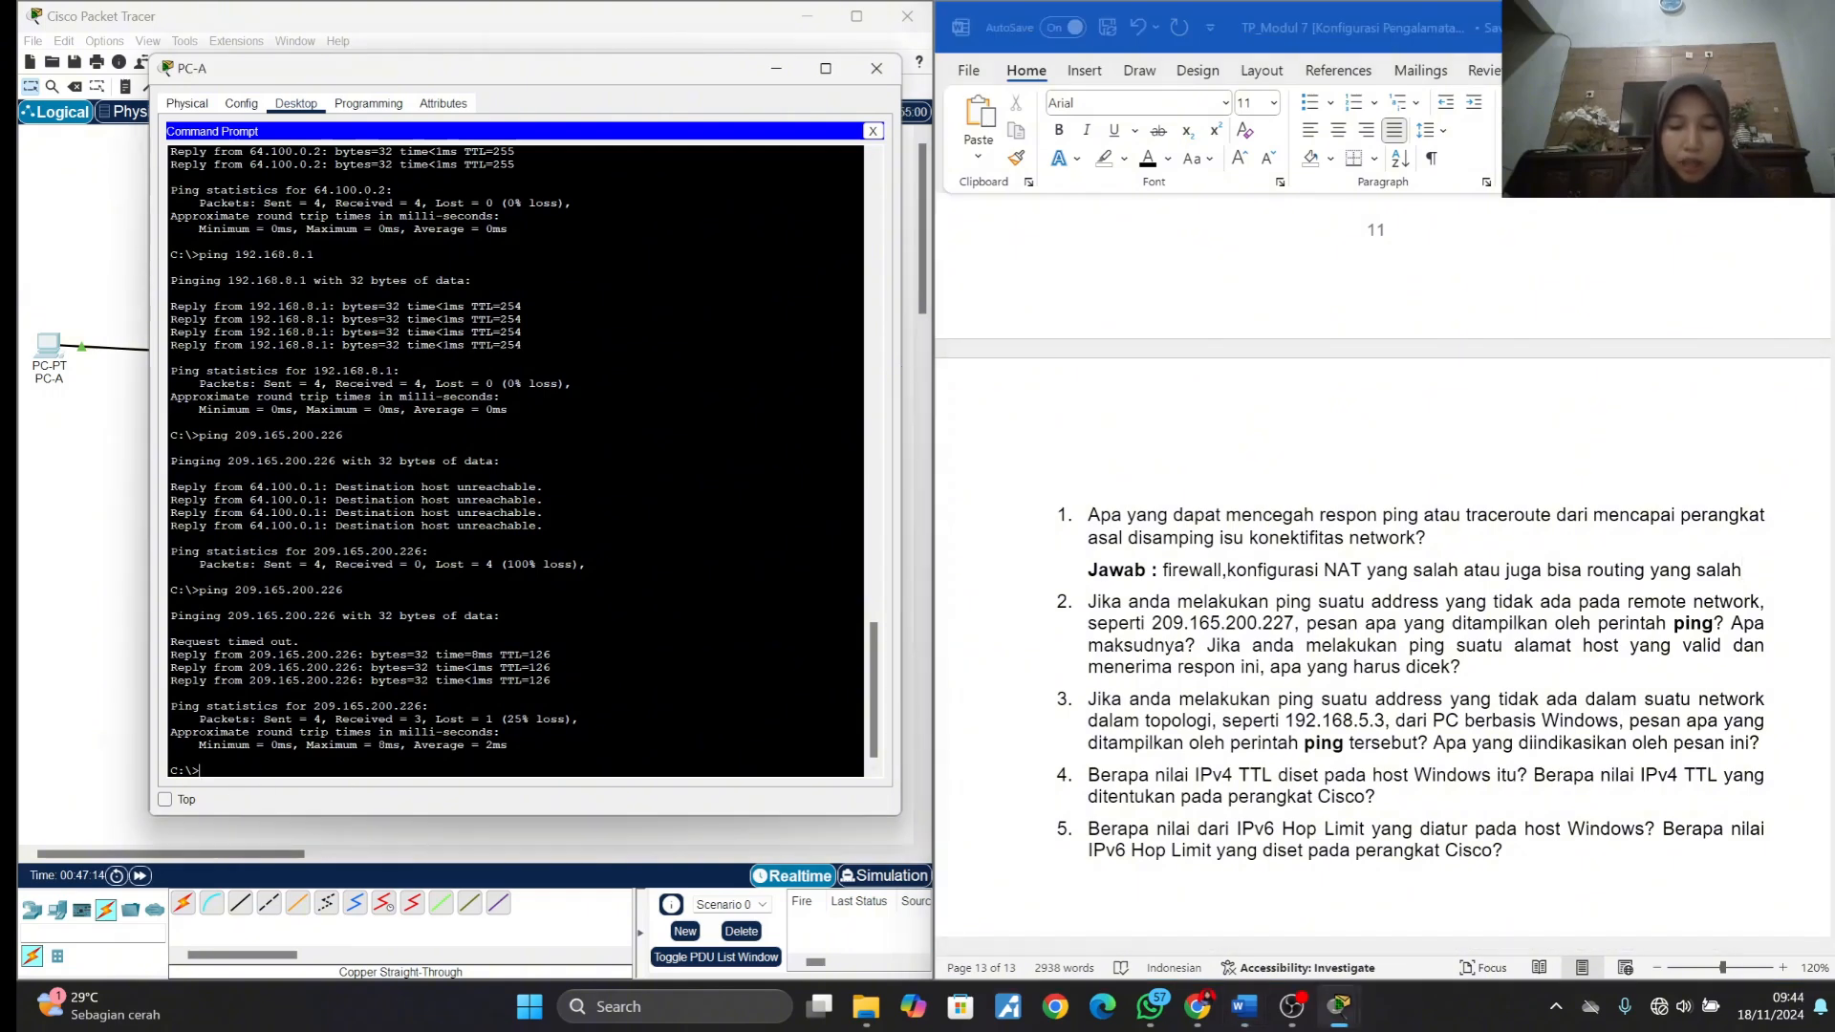
type("ping")
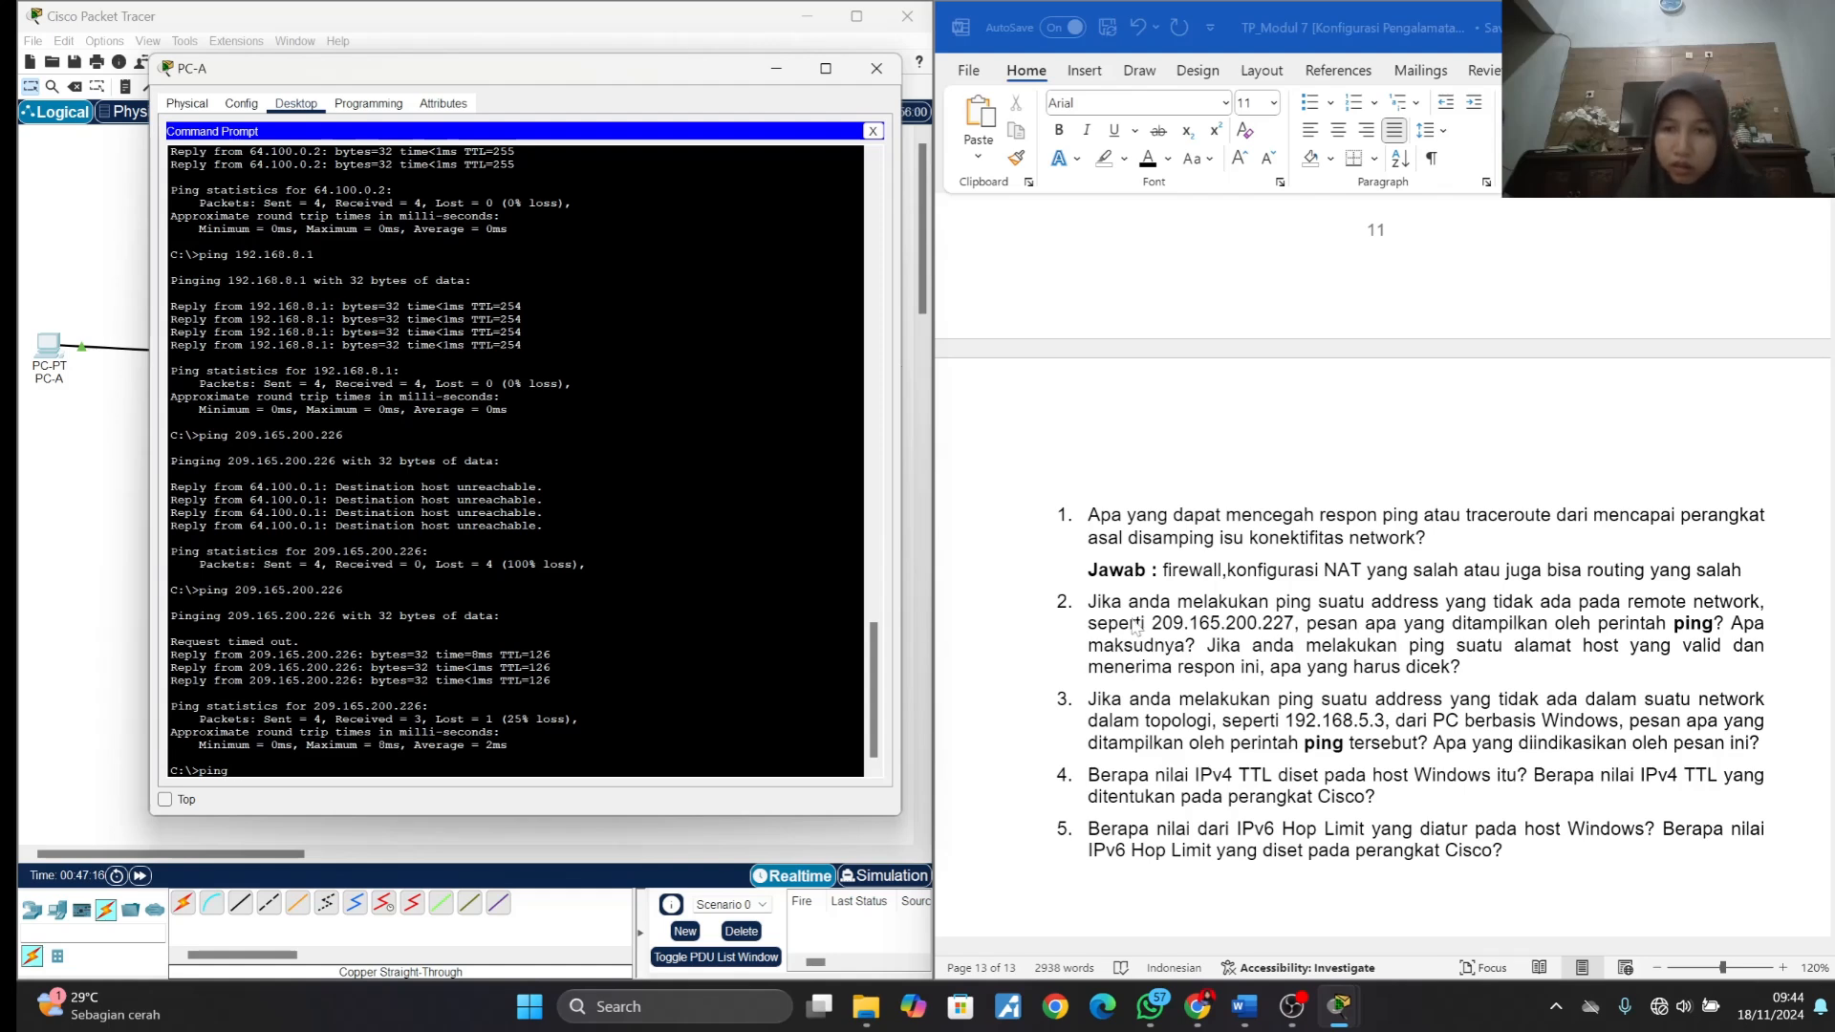
left_click(1137, 630)
left_click_drag(1153, 624, 1293, 623)
key("ctrl+c")
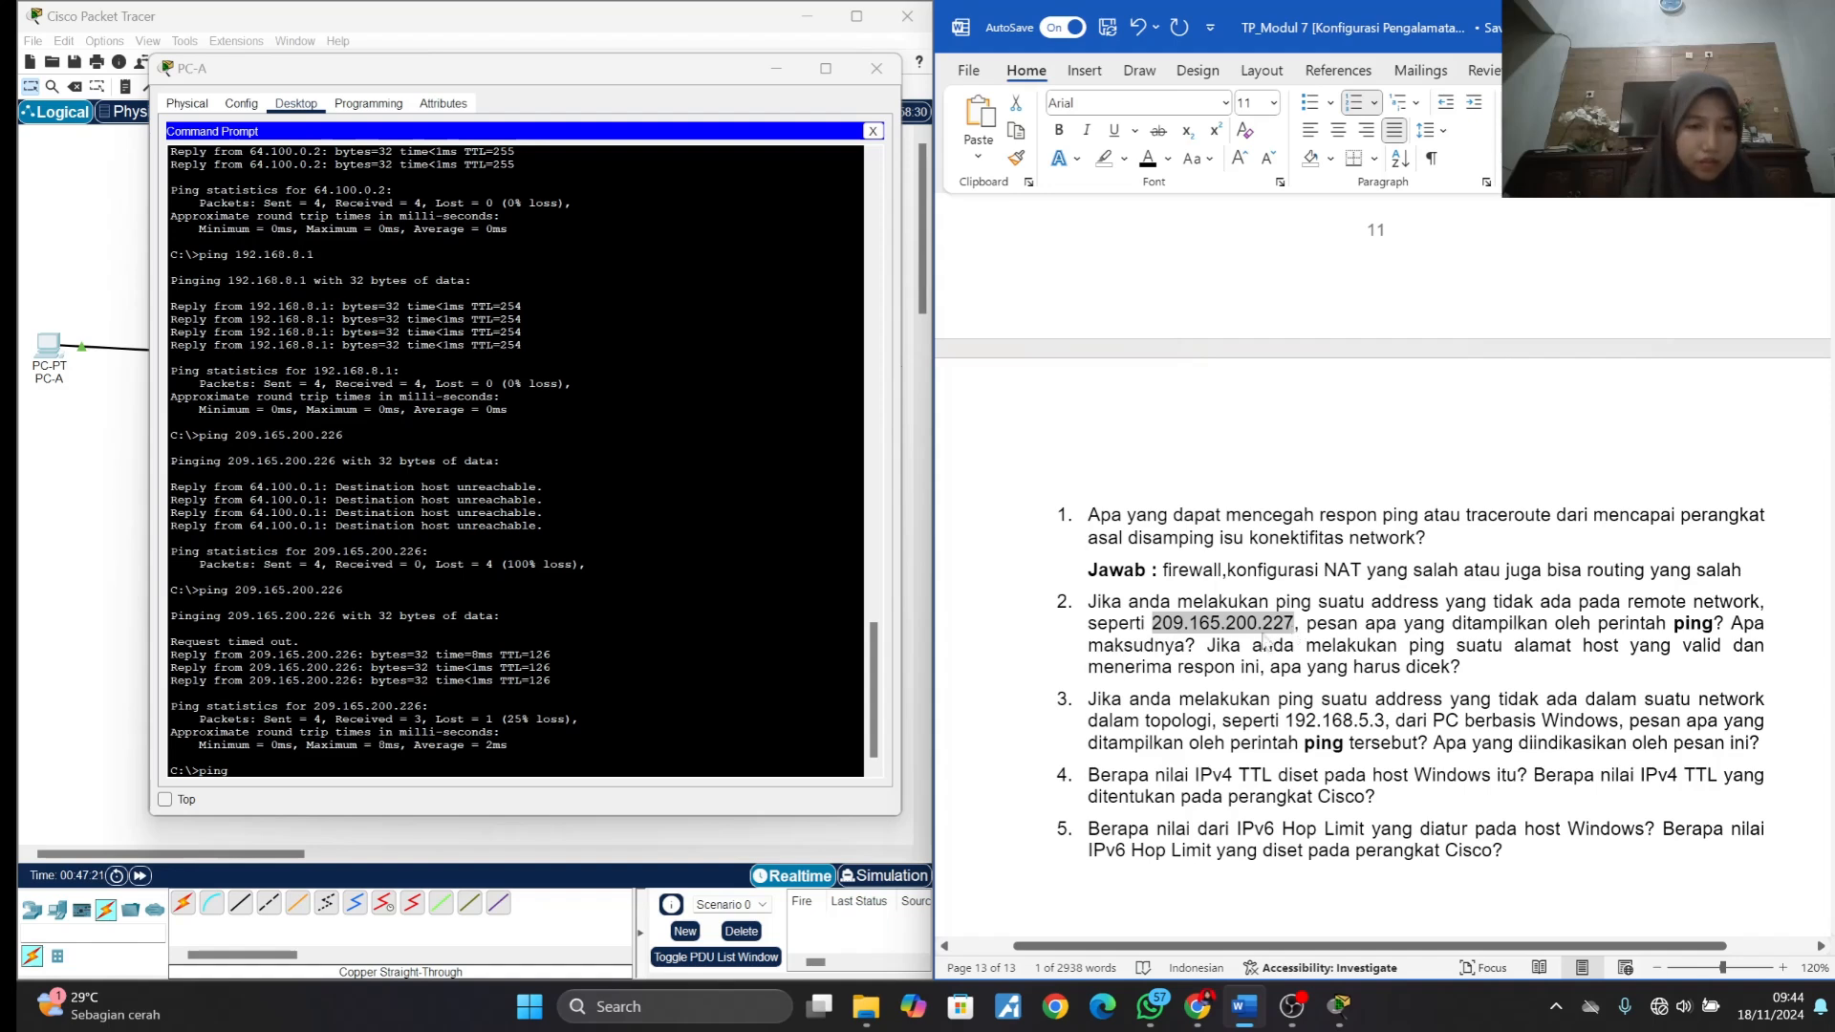
left_click(296, 770)
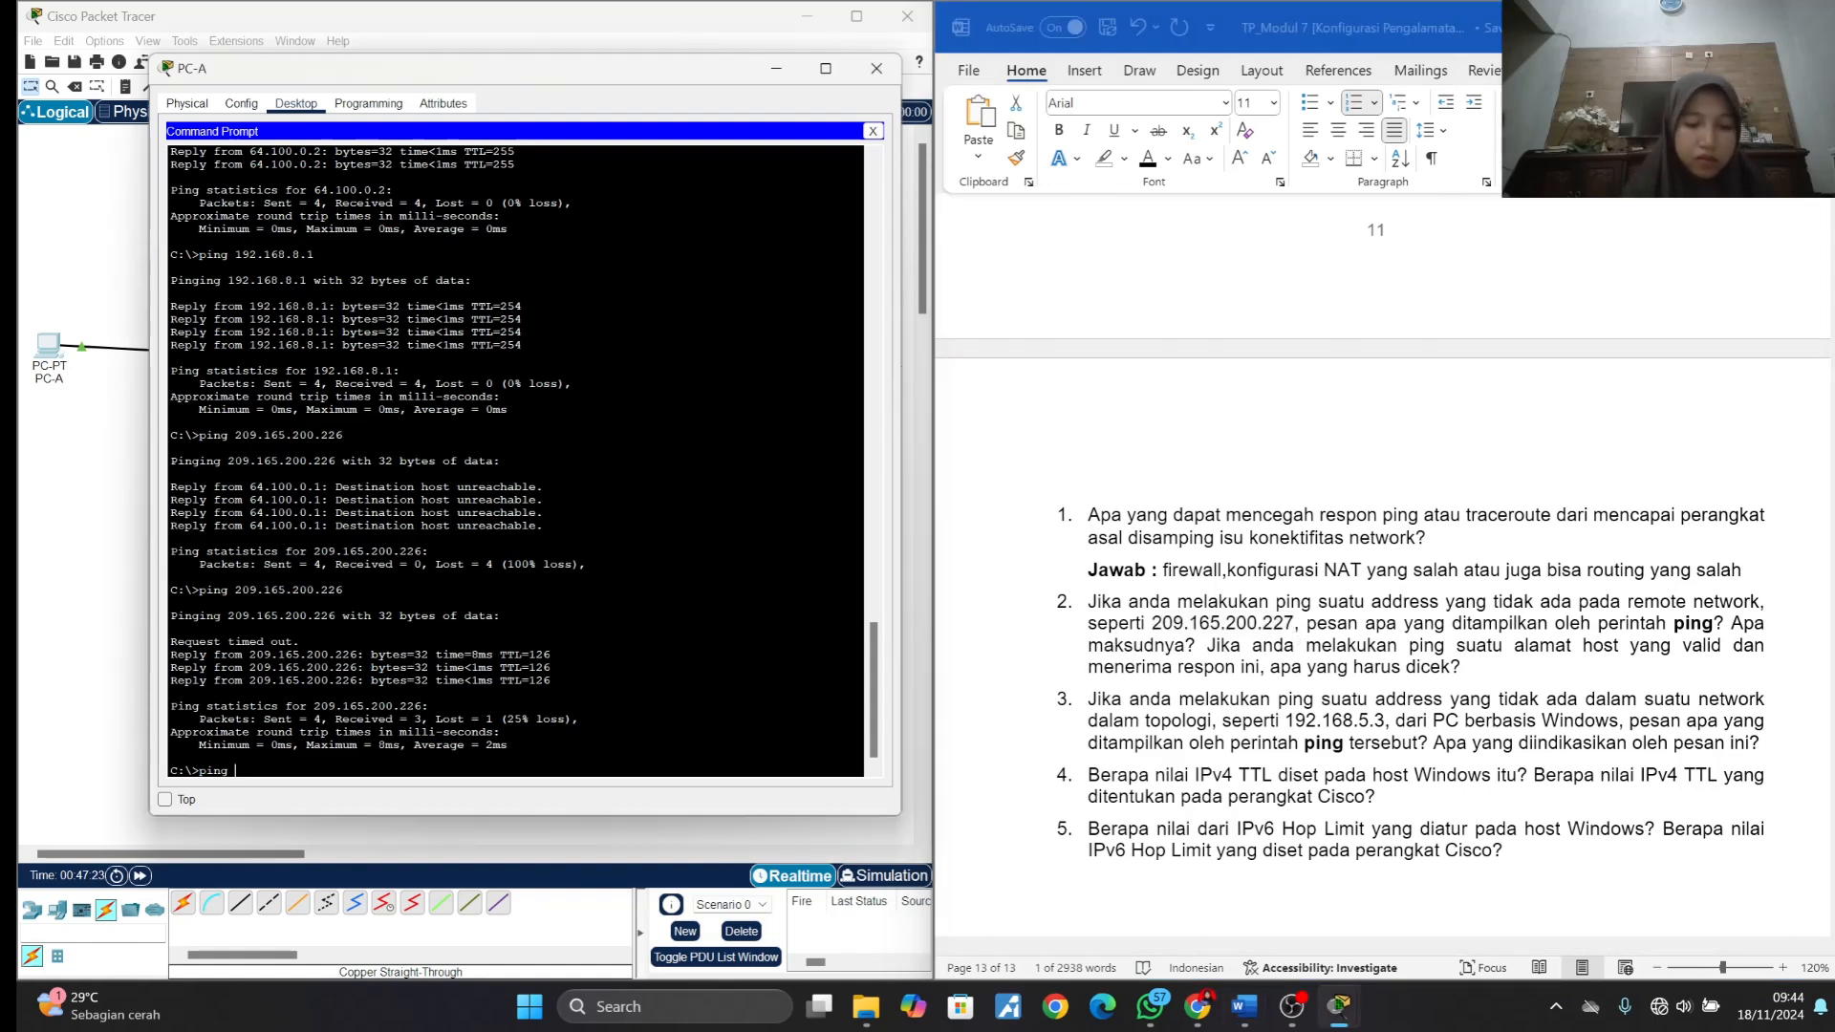
right_click(277, 770)
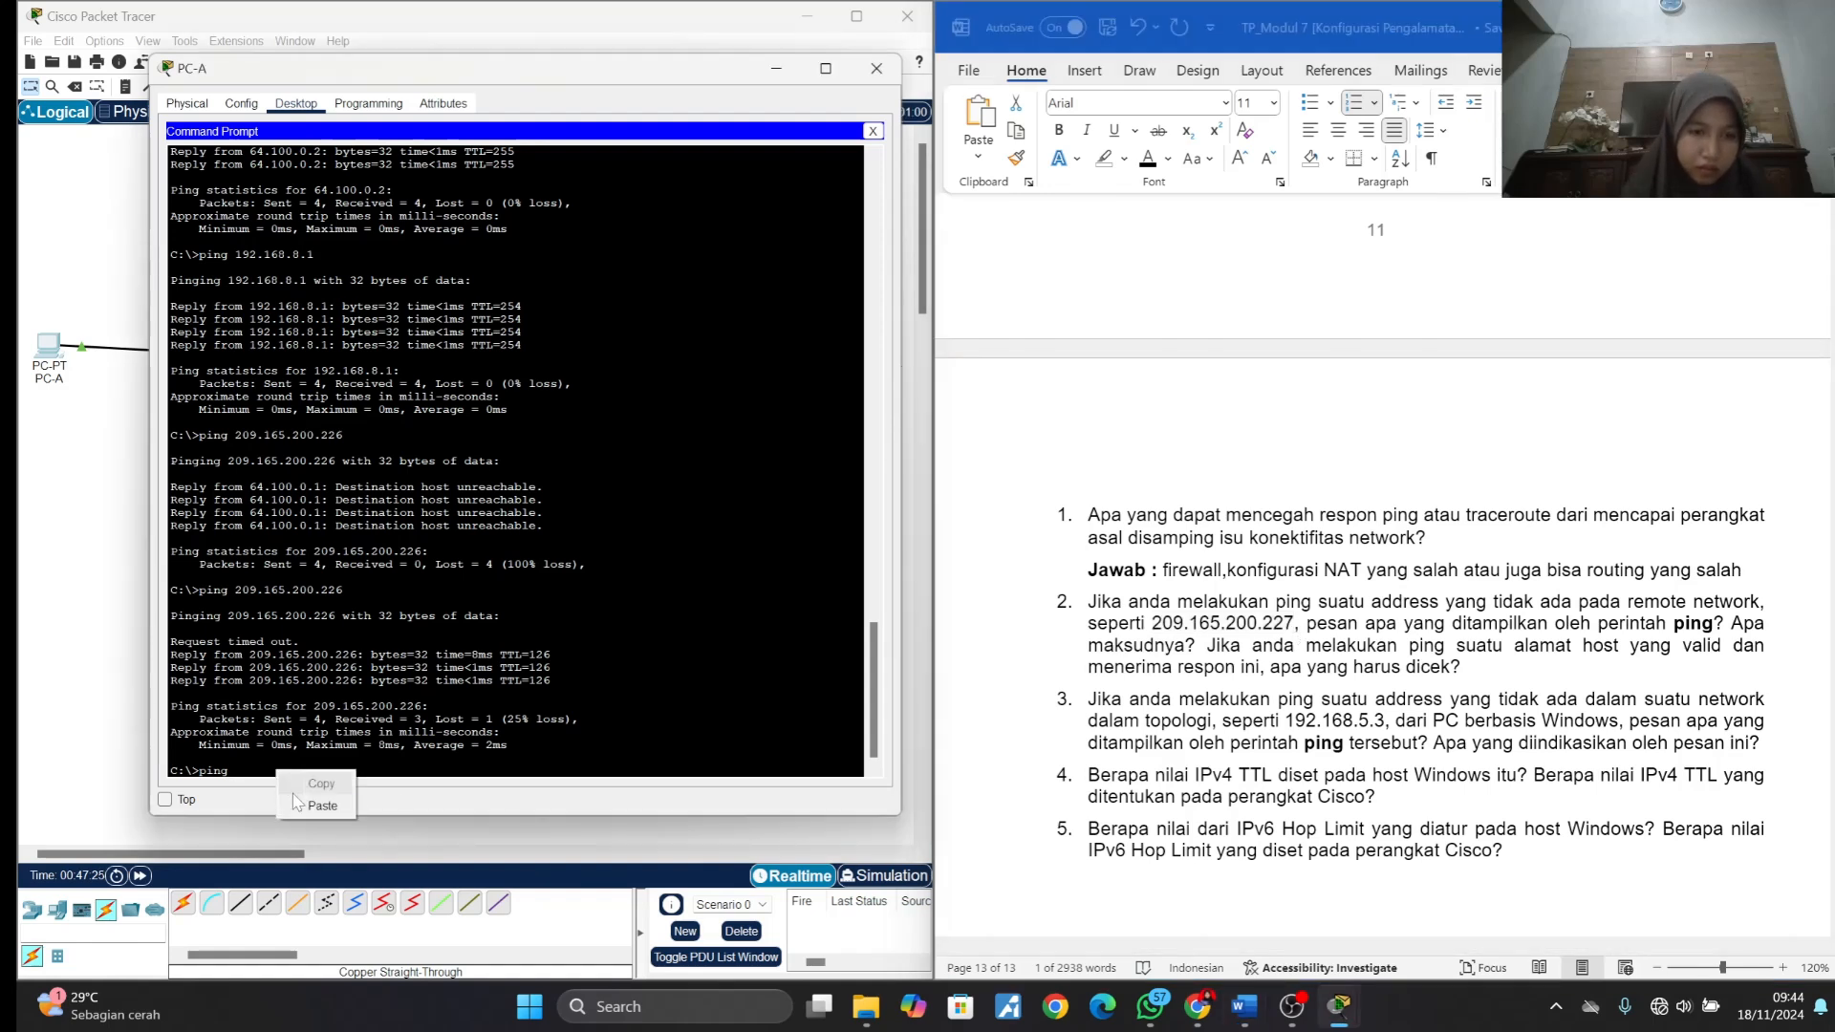
left_click(294, 799)
key("Return")
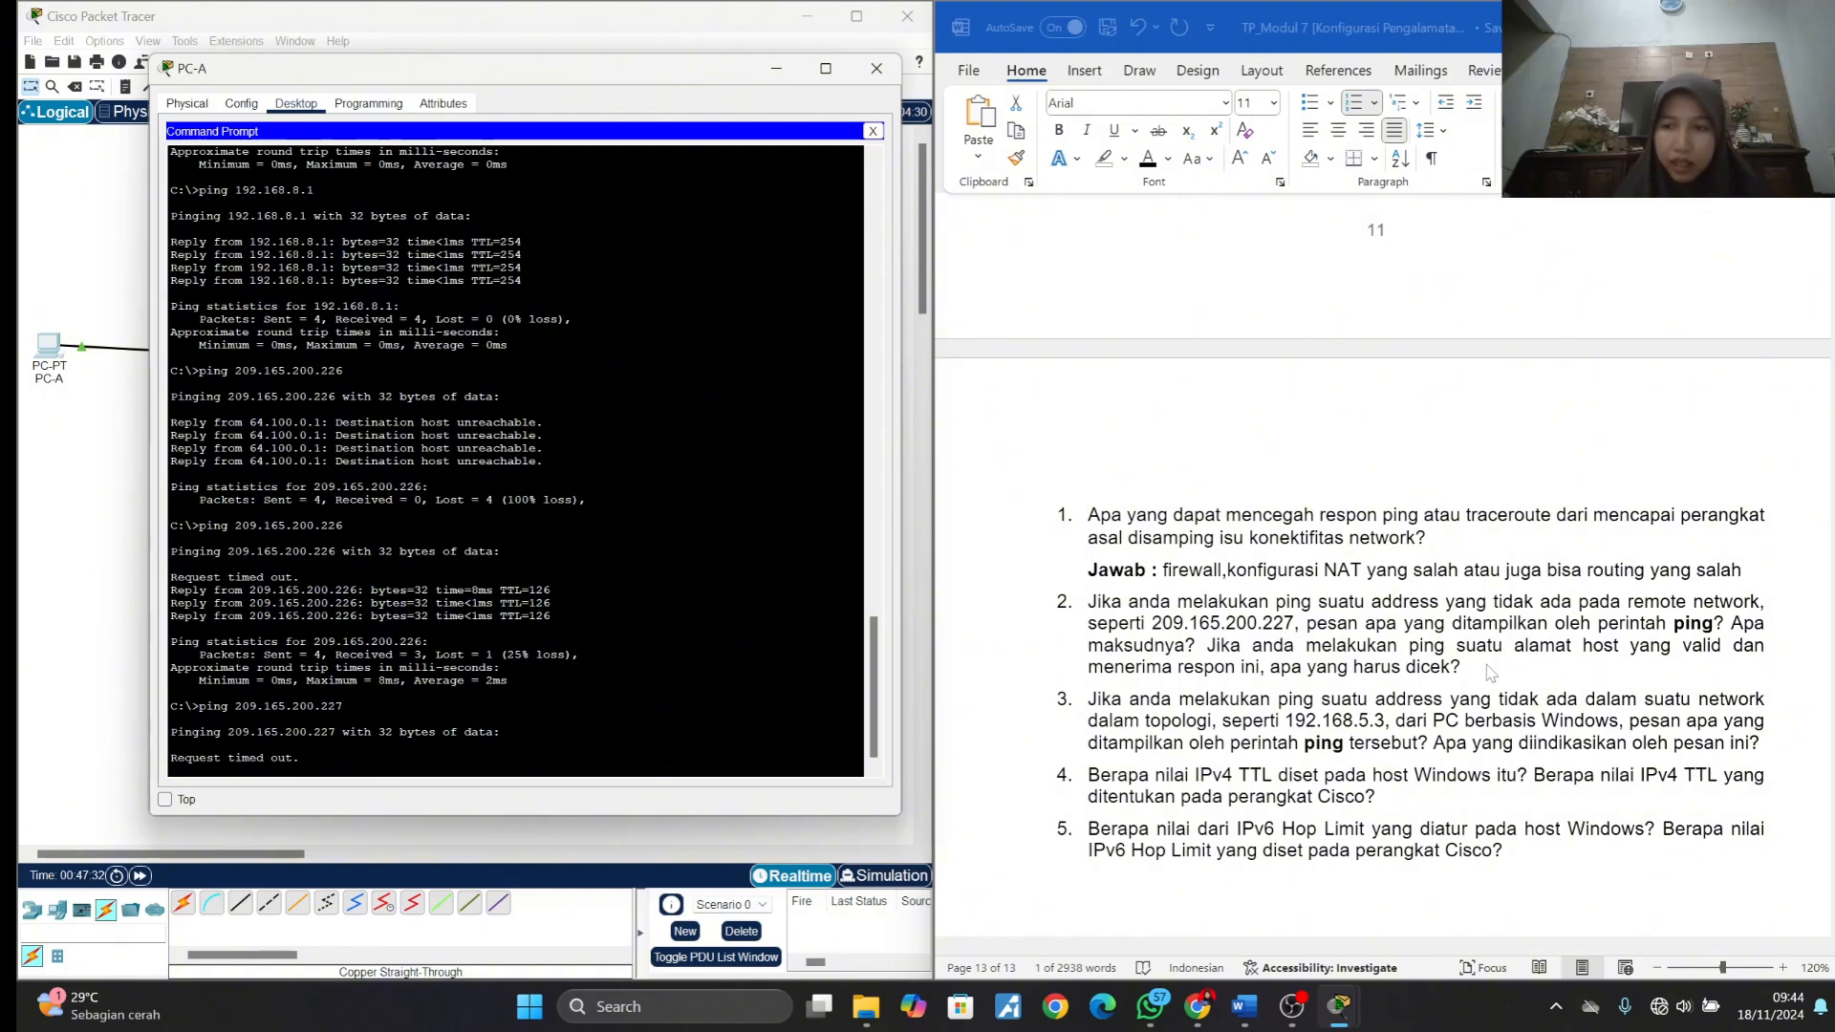
- Insert an unnumbered line under question 2 about pinging a nonexistent remote address and label it "Jawab :" in bold
double_click(1487, 668)
left_click(1482, 669)
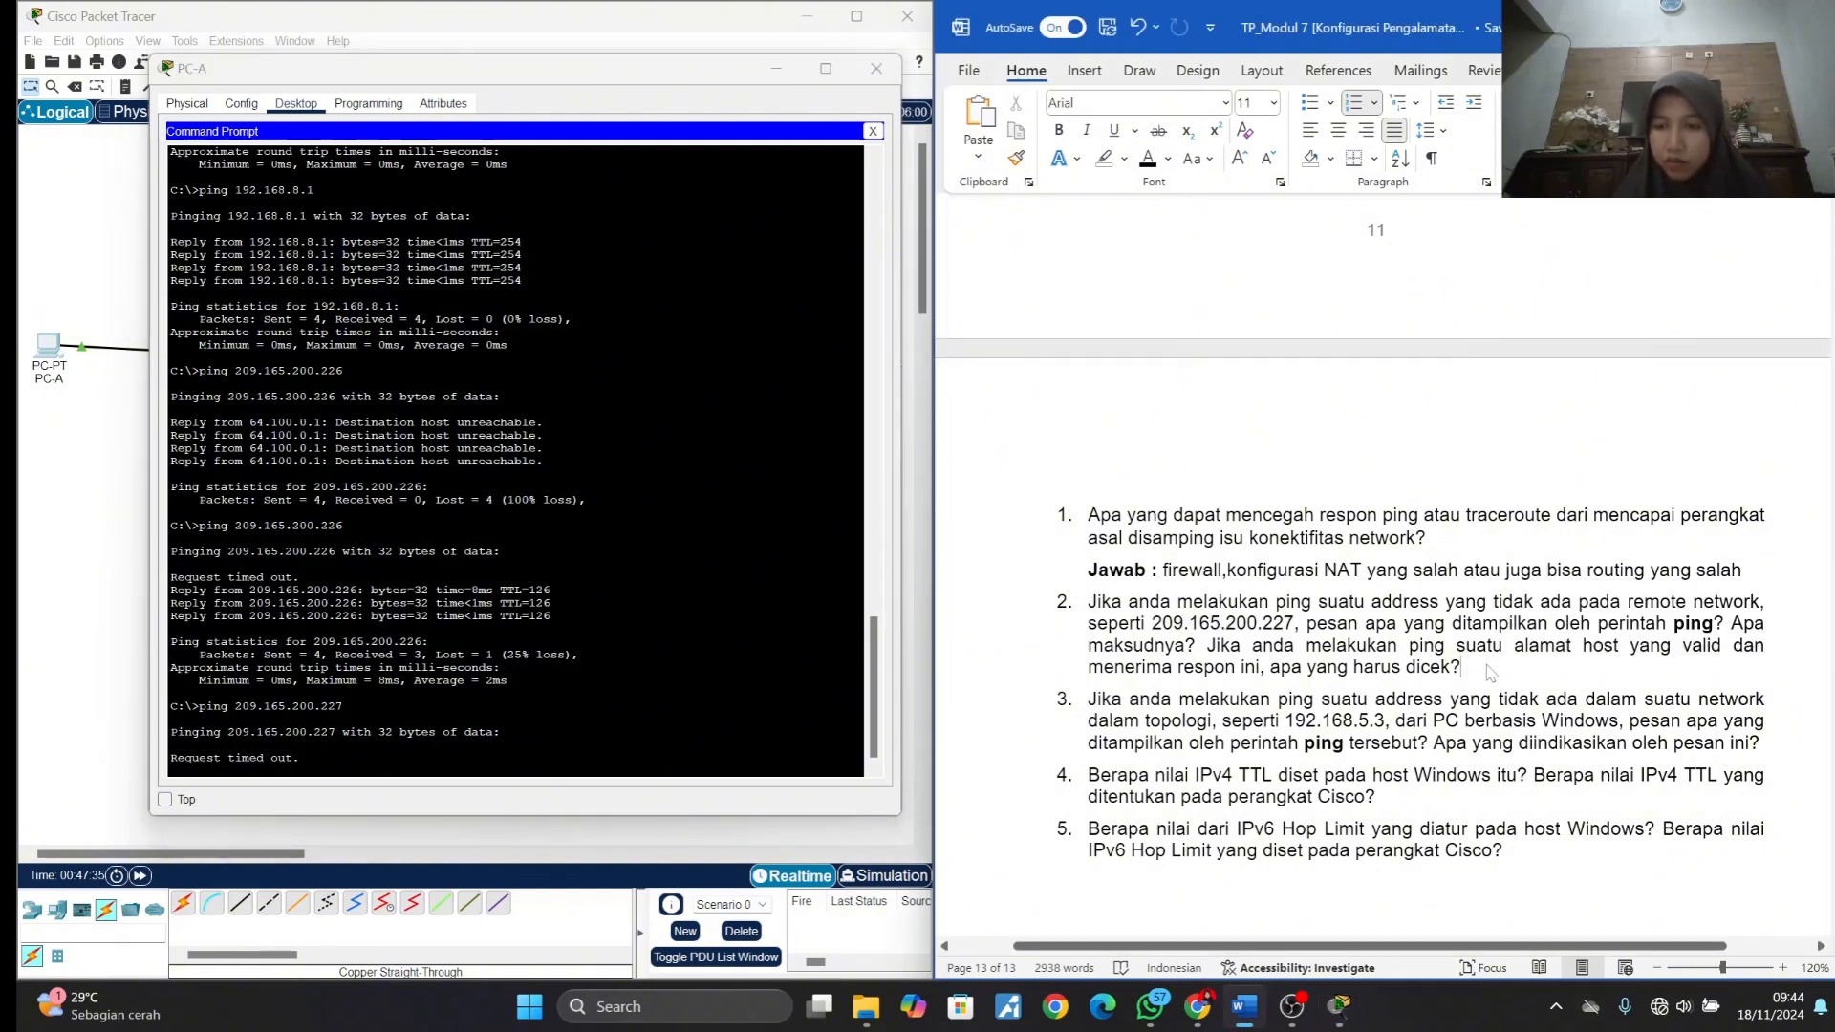
key("Return")
key("ctrl+b")
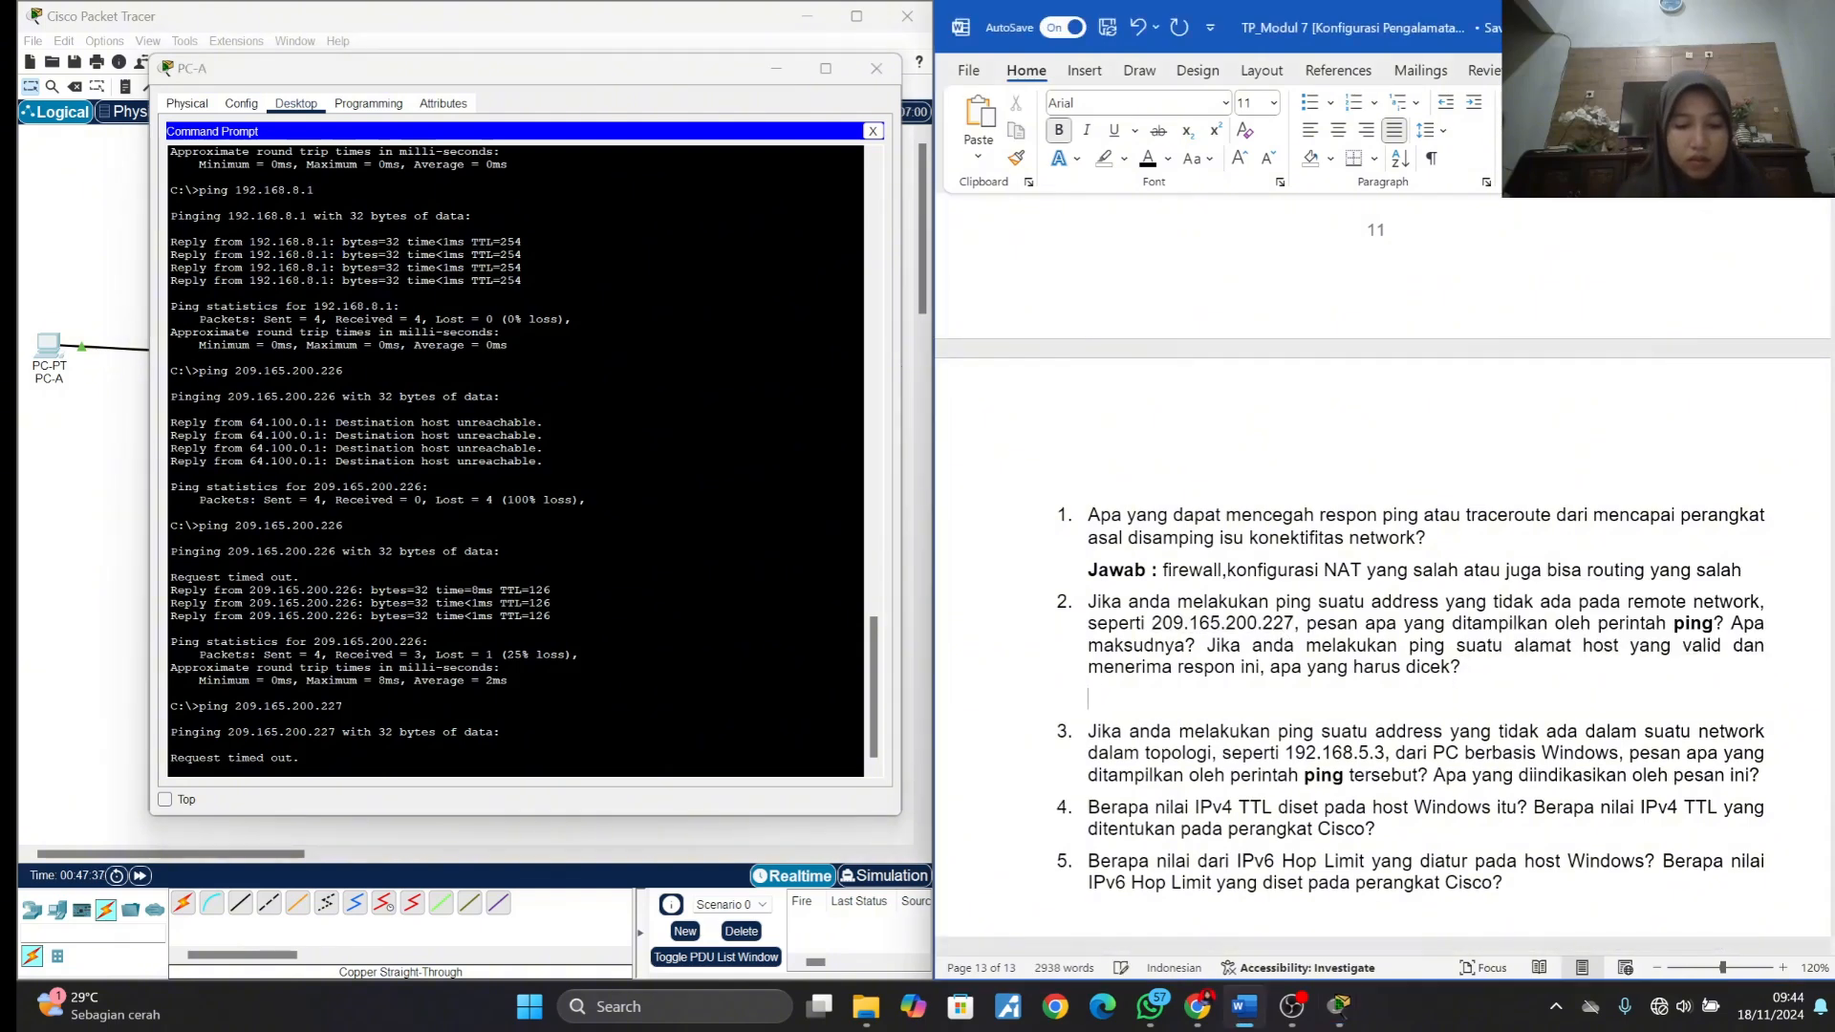
type("jaba")
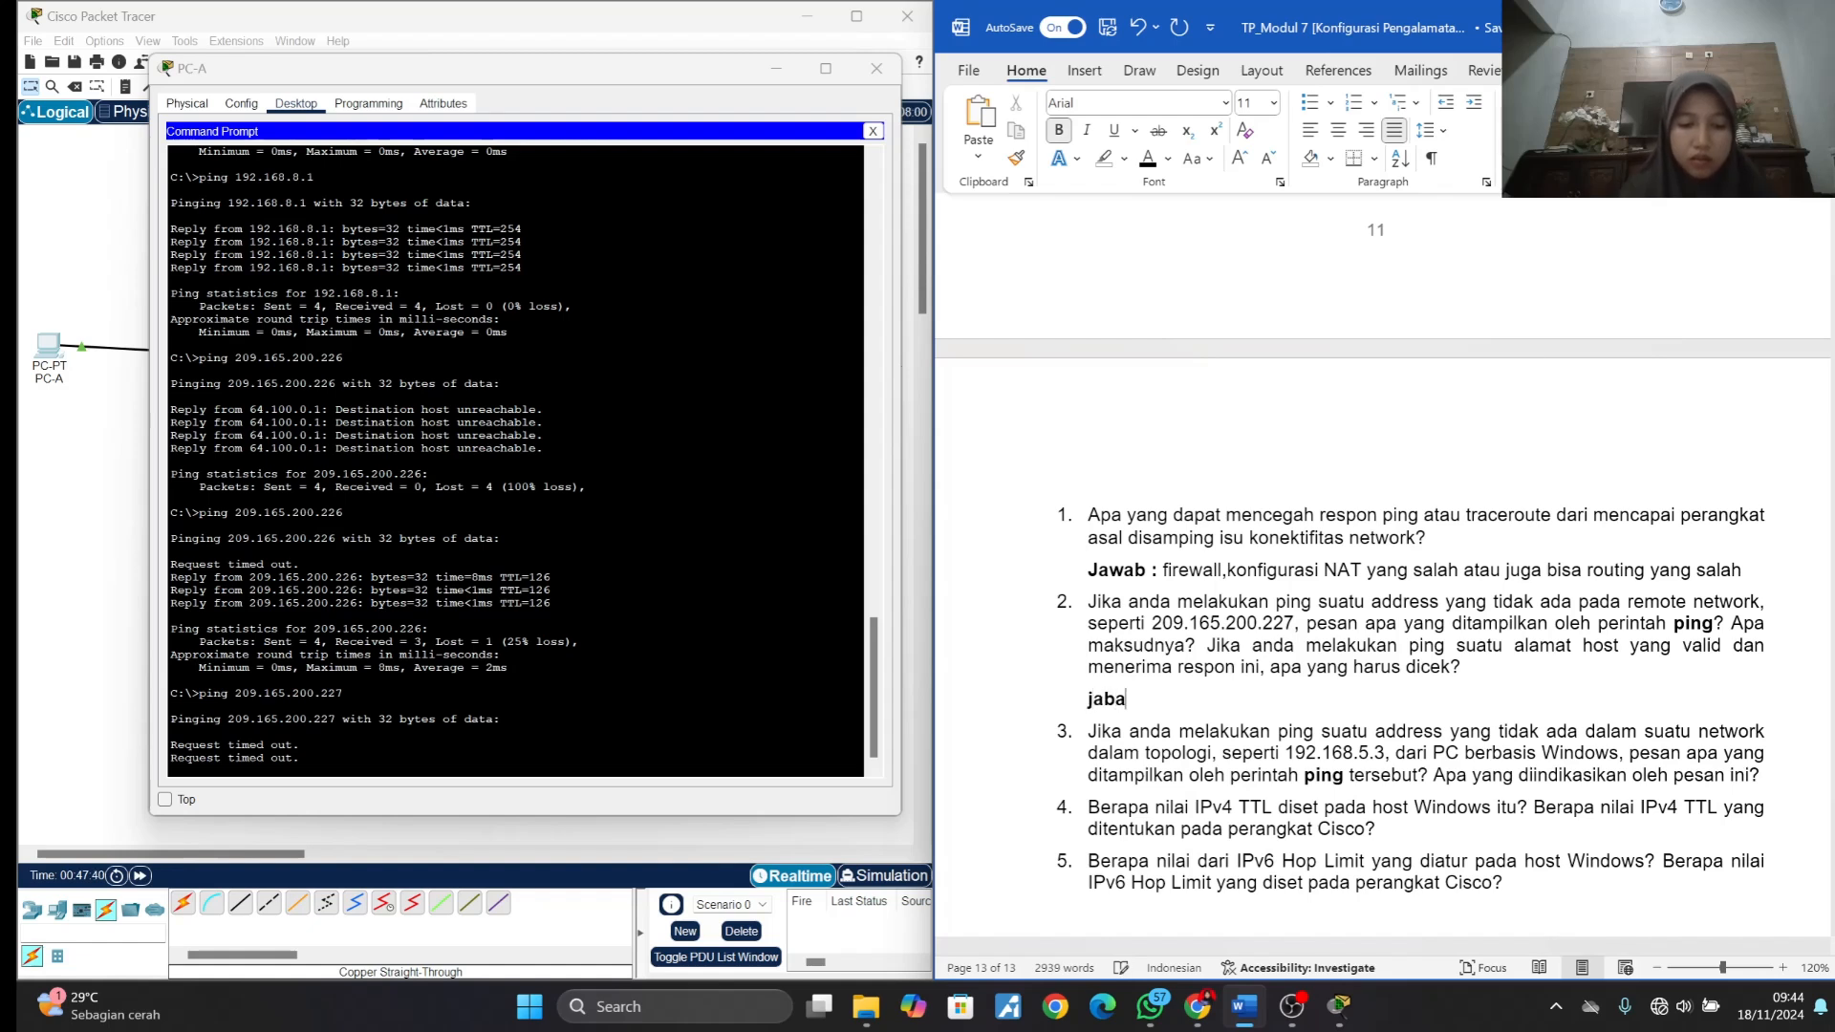
key("BackSpace")
key("BackSpace")
type("wa")
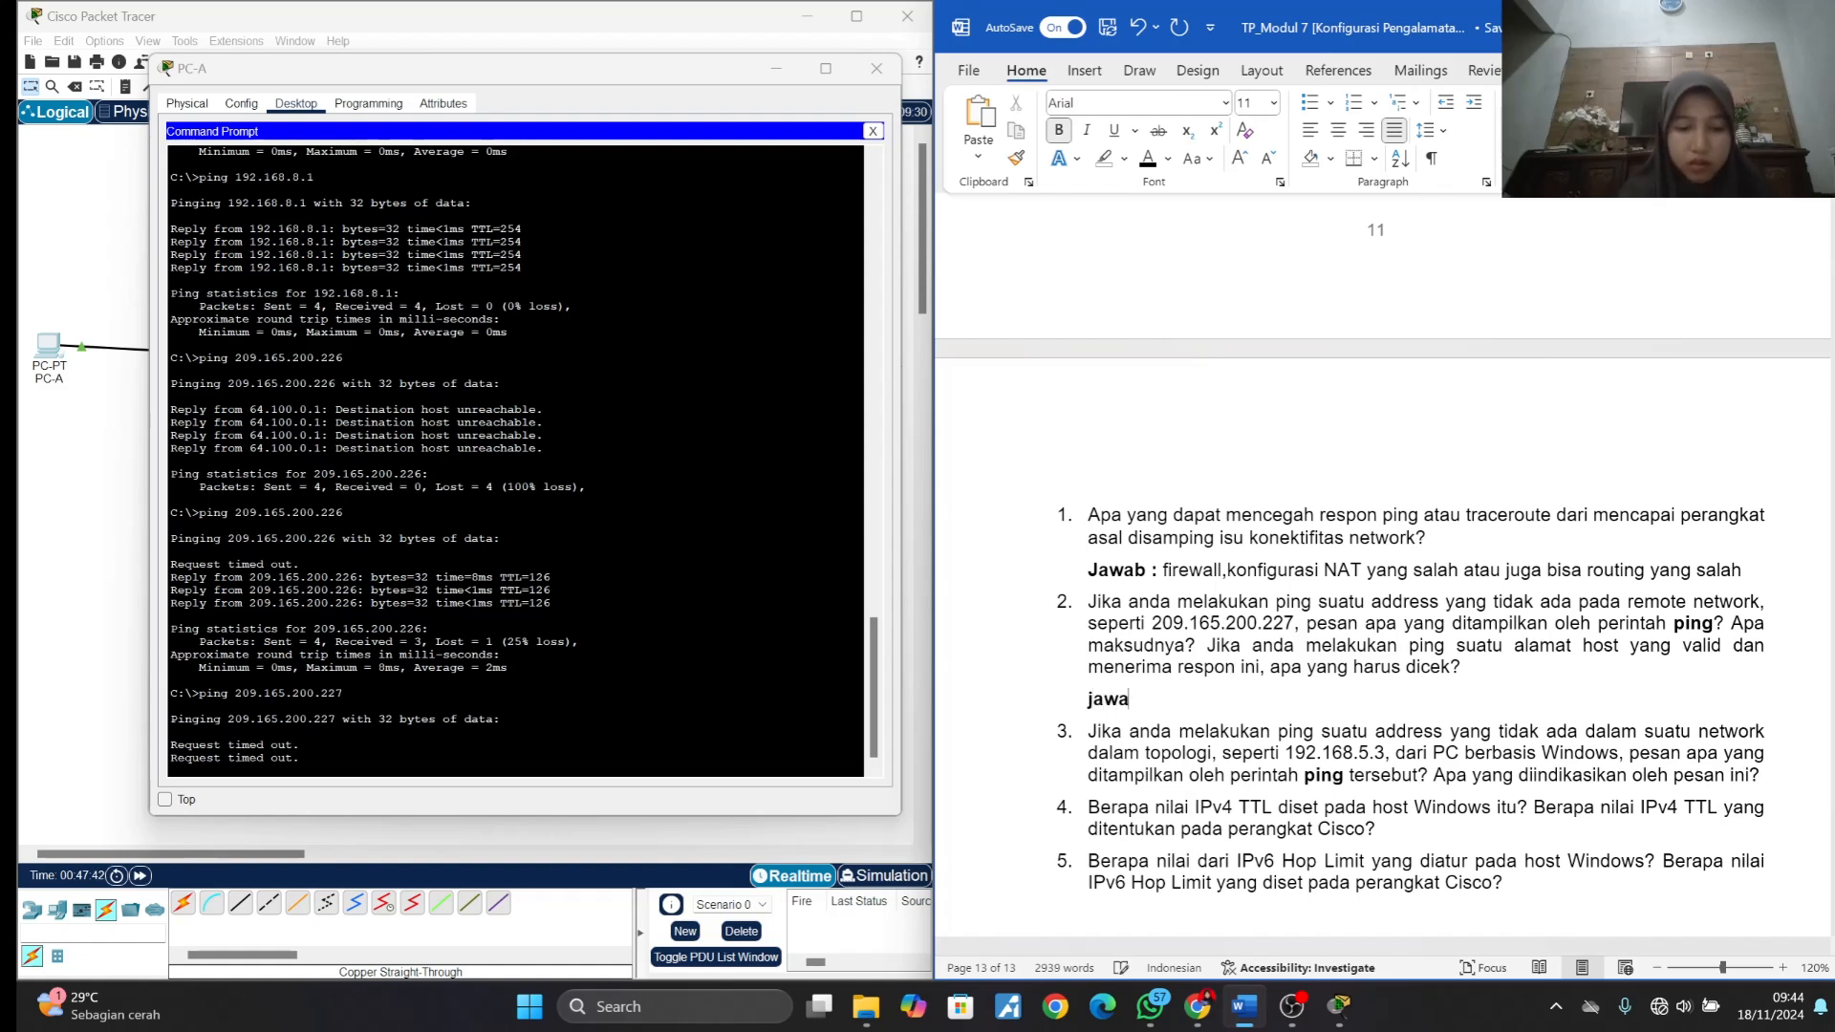
type("b ")
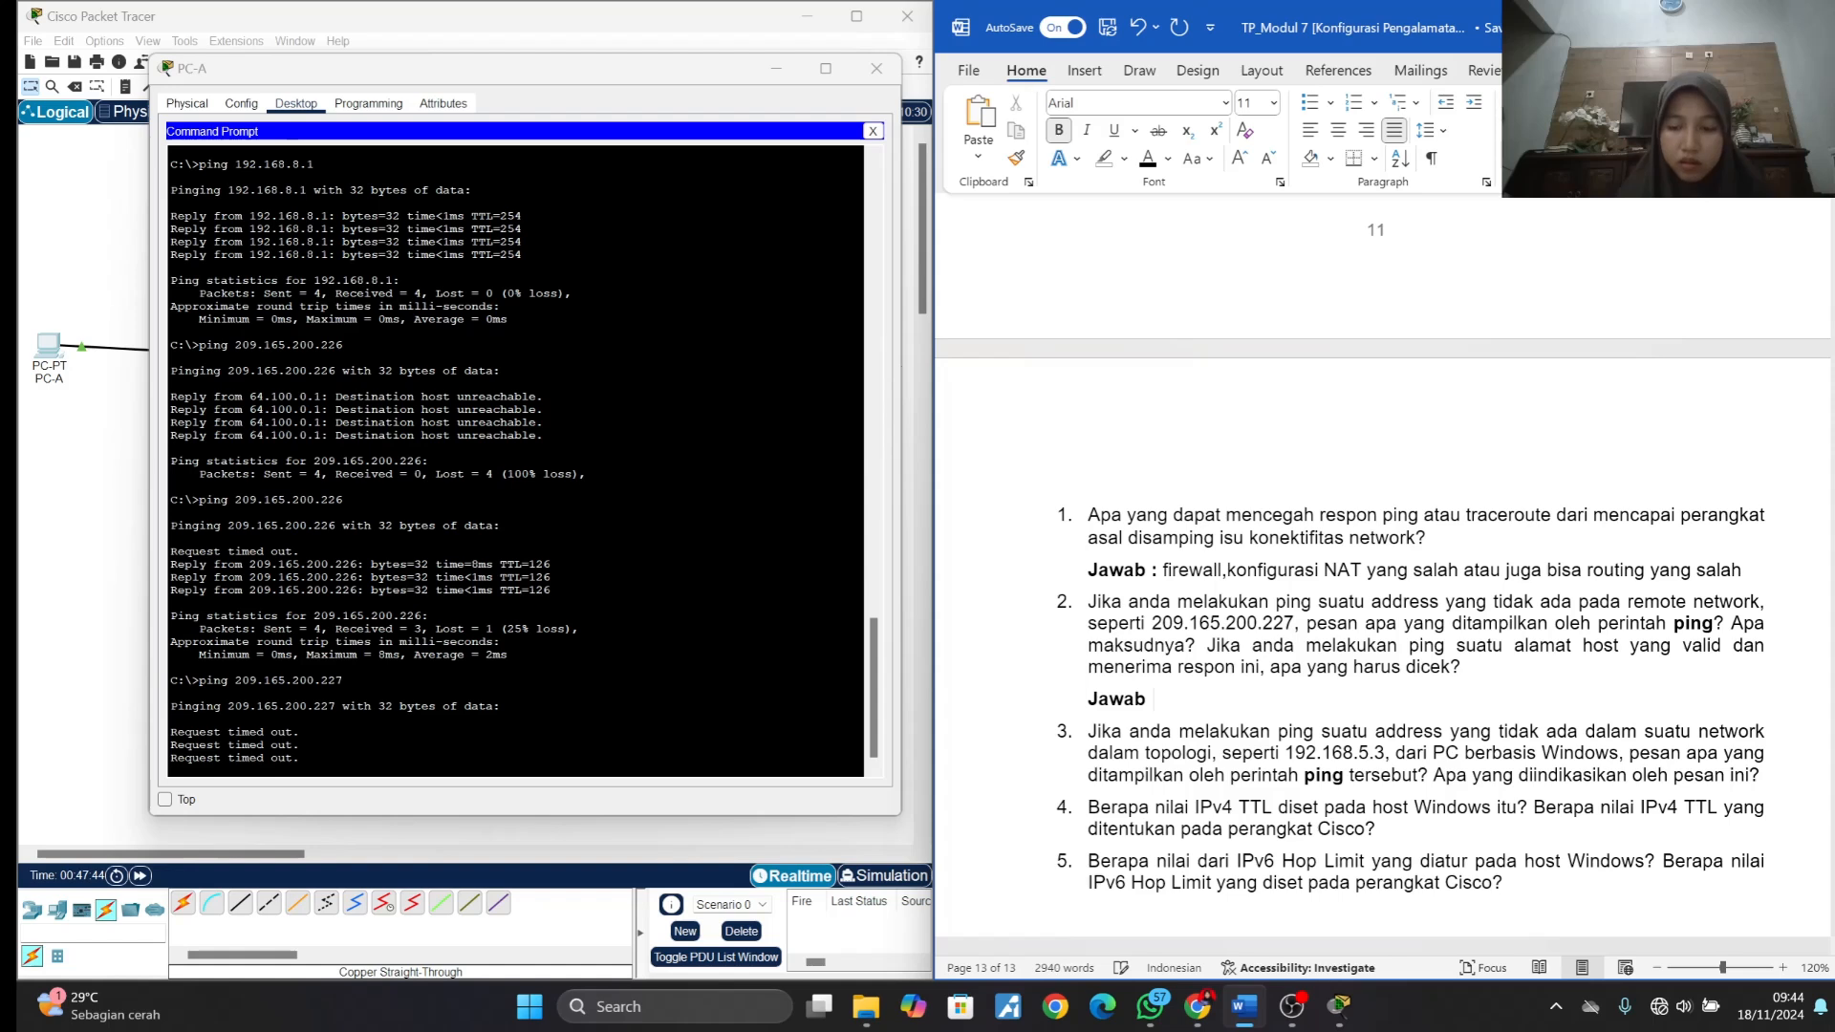
type(";:")
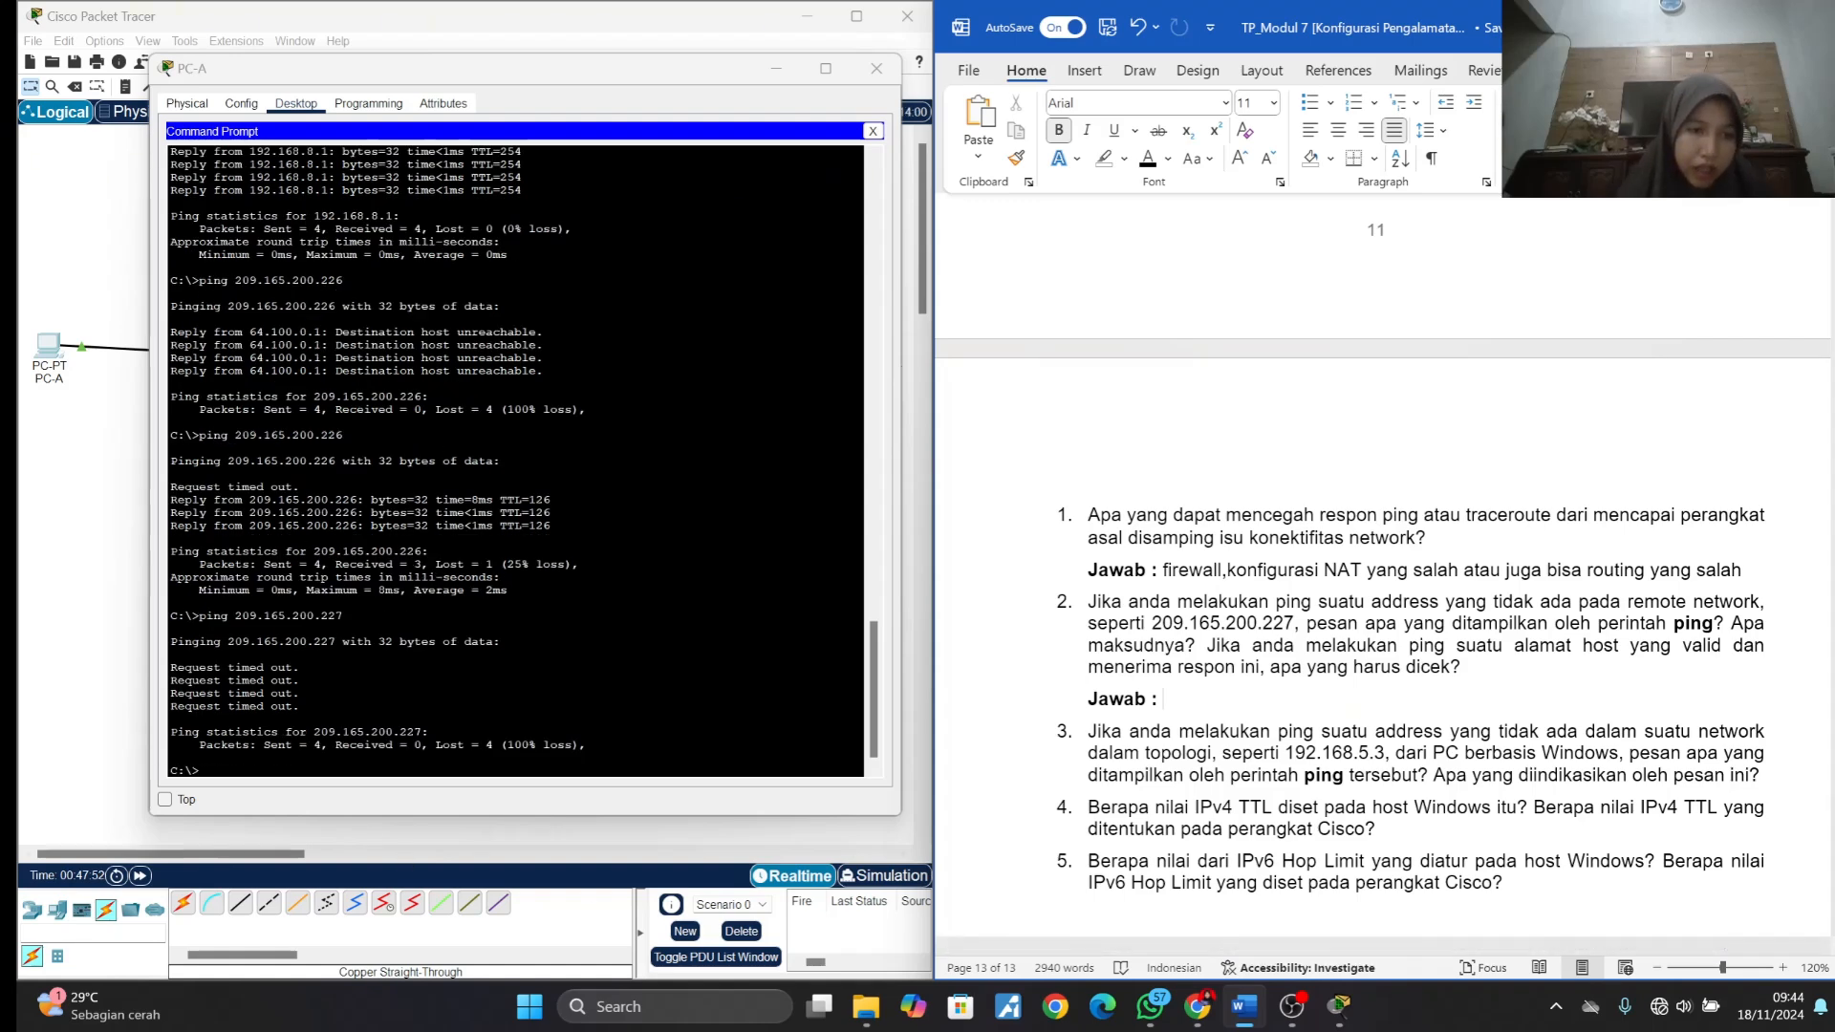
- Begin answer 2 in non-bold text with "pesan yang ditampilkan yaitu : Request timed out.", copying the message from PC-A's Command Prompt
left_click_drag(170, 667, 301, 669)
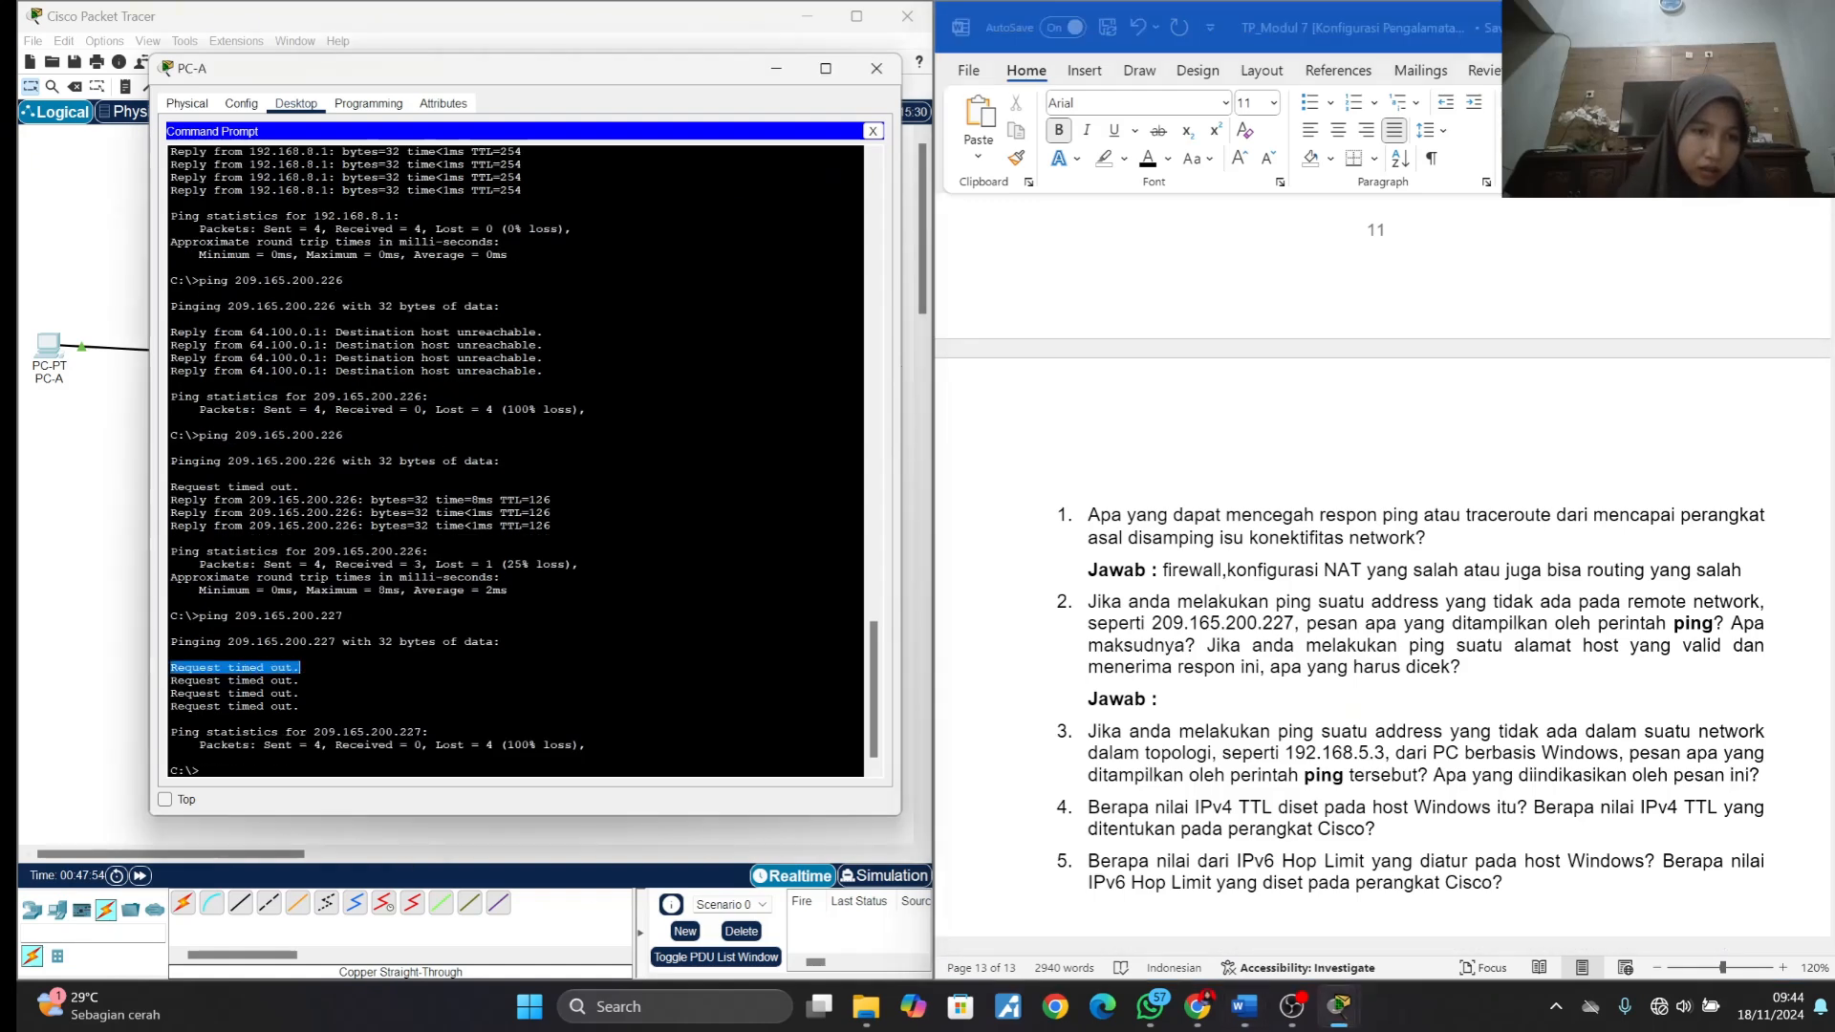
right_click(297, 670)
left_click(335, 686)
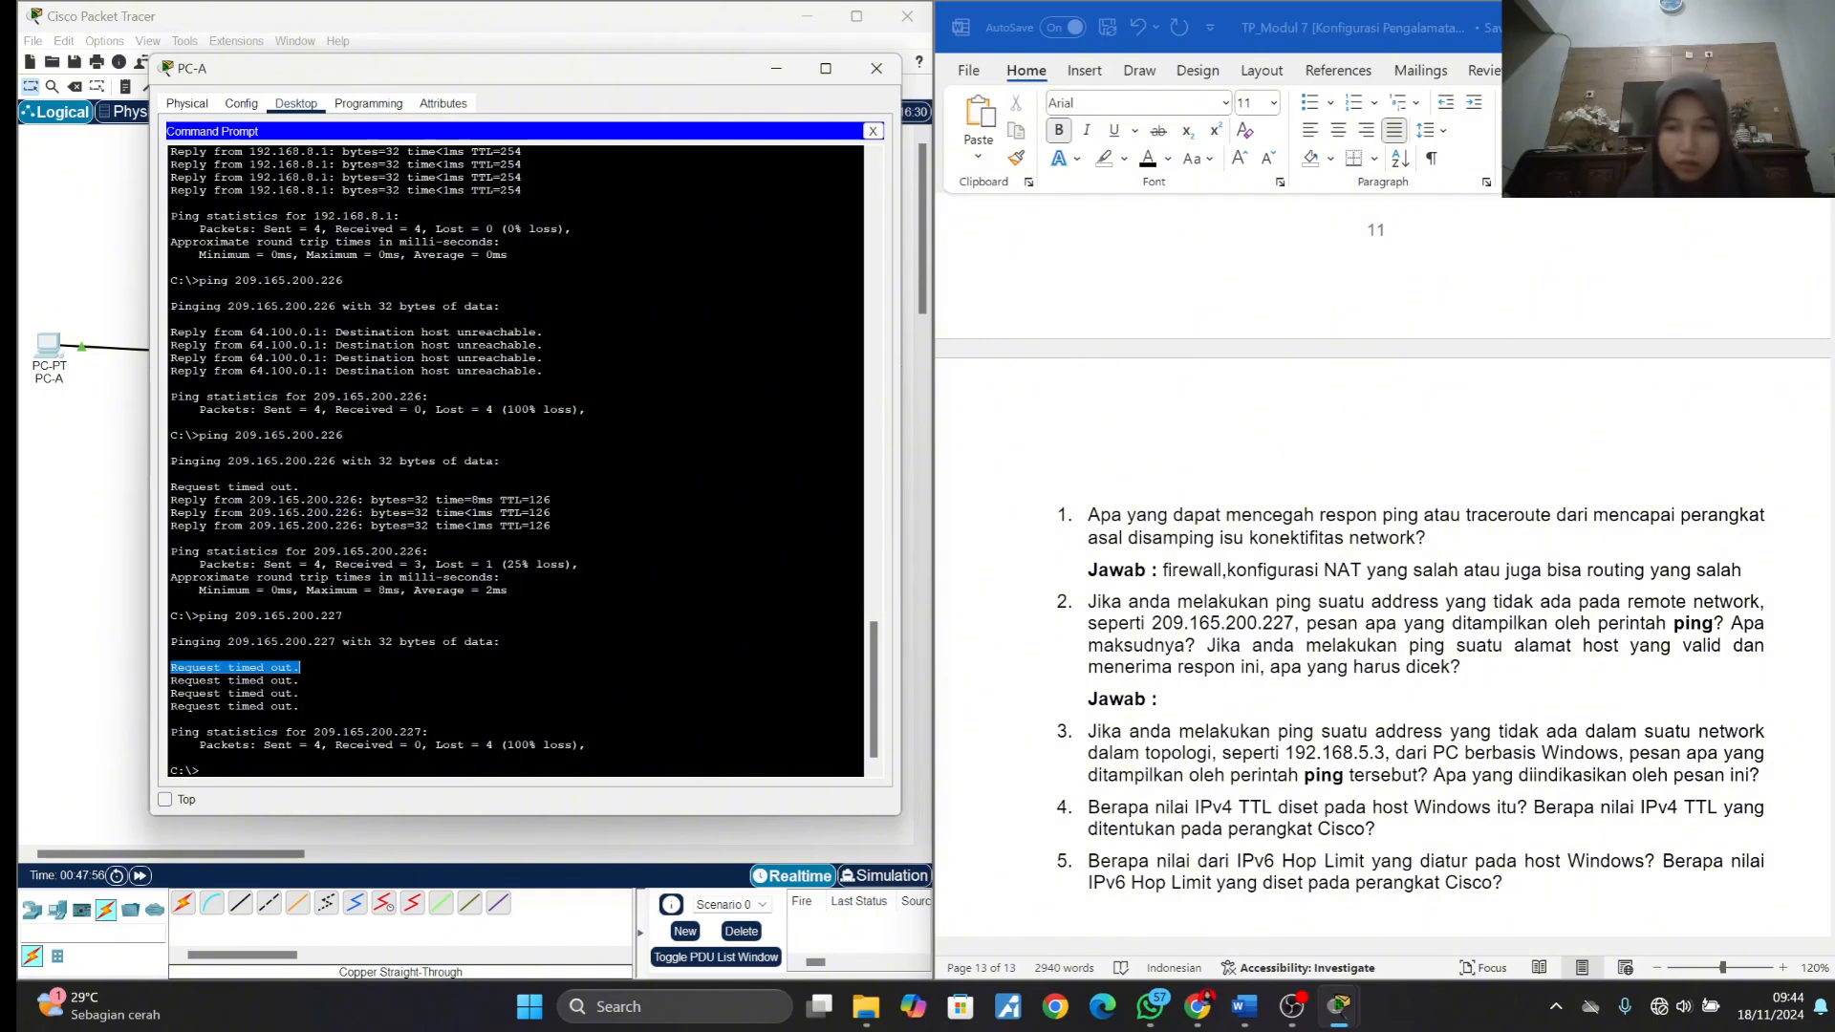
left_click(1163, 702)
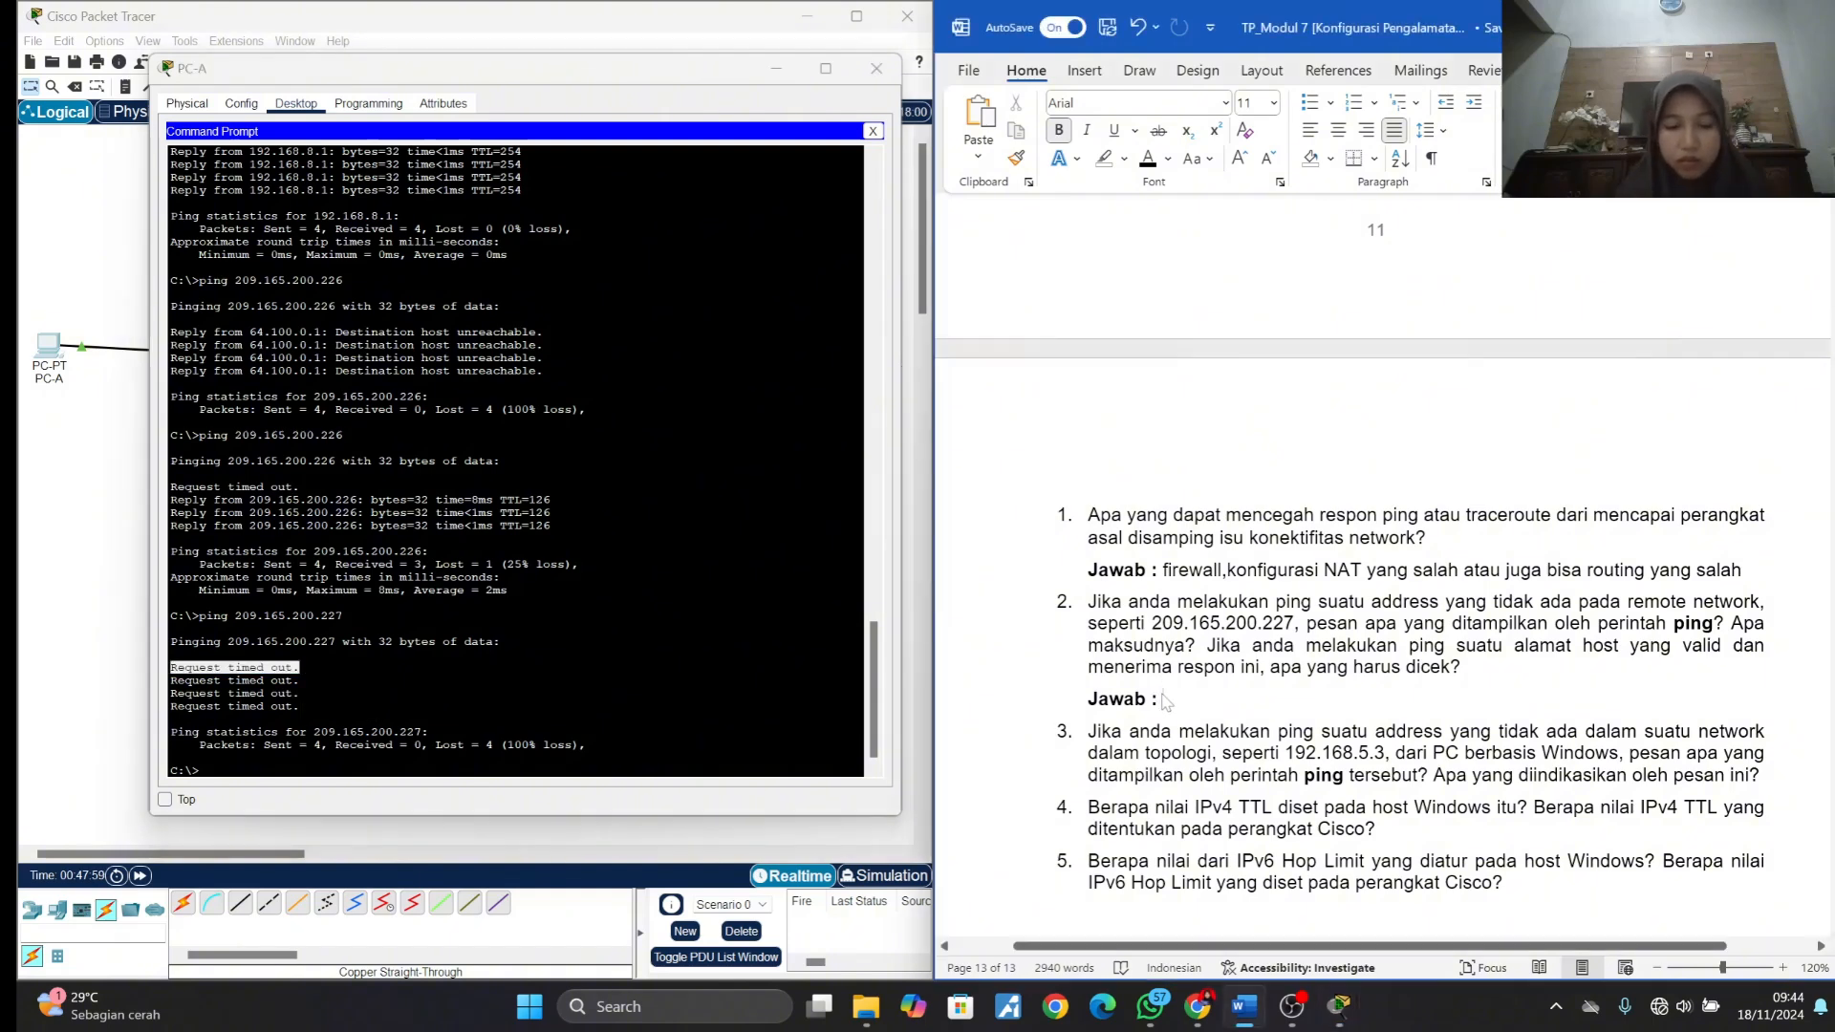
key("ctrl+b")
type("pes")
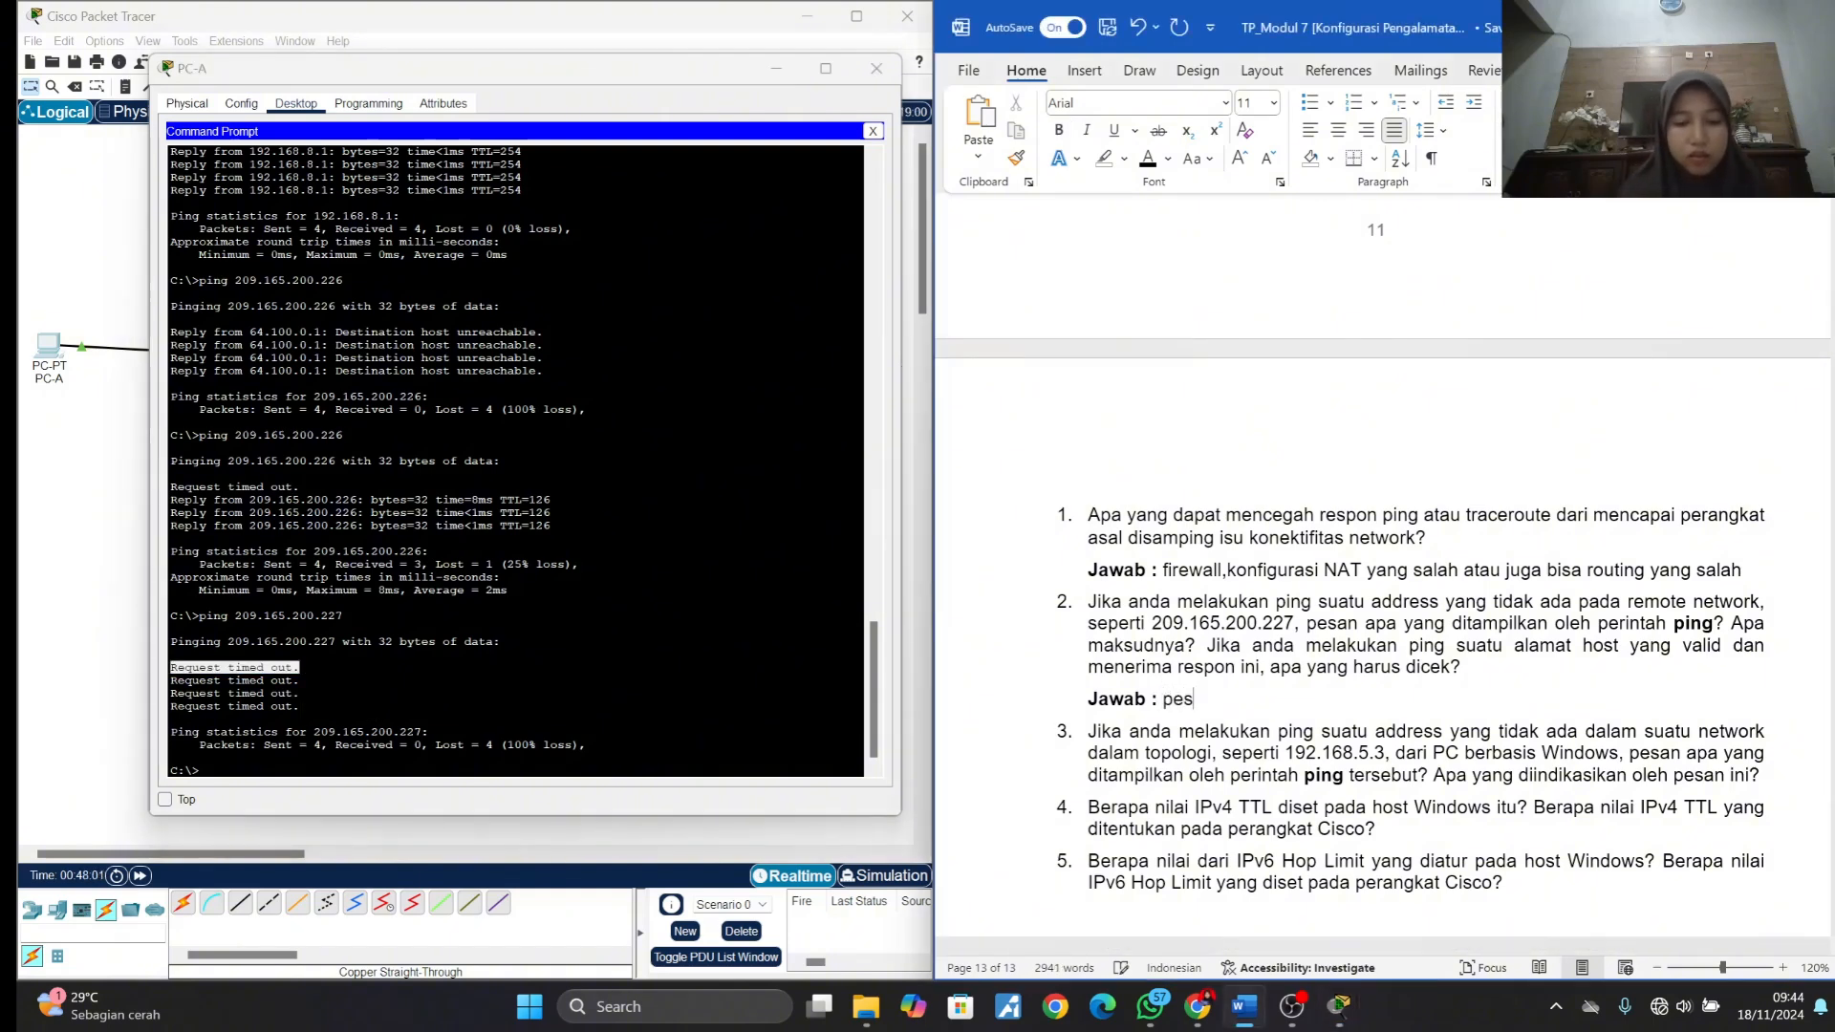
type("an yan")
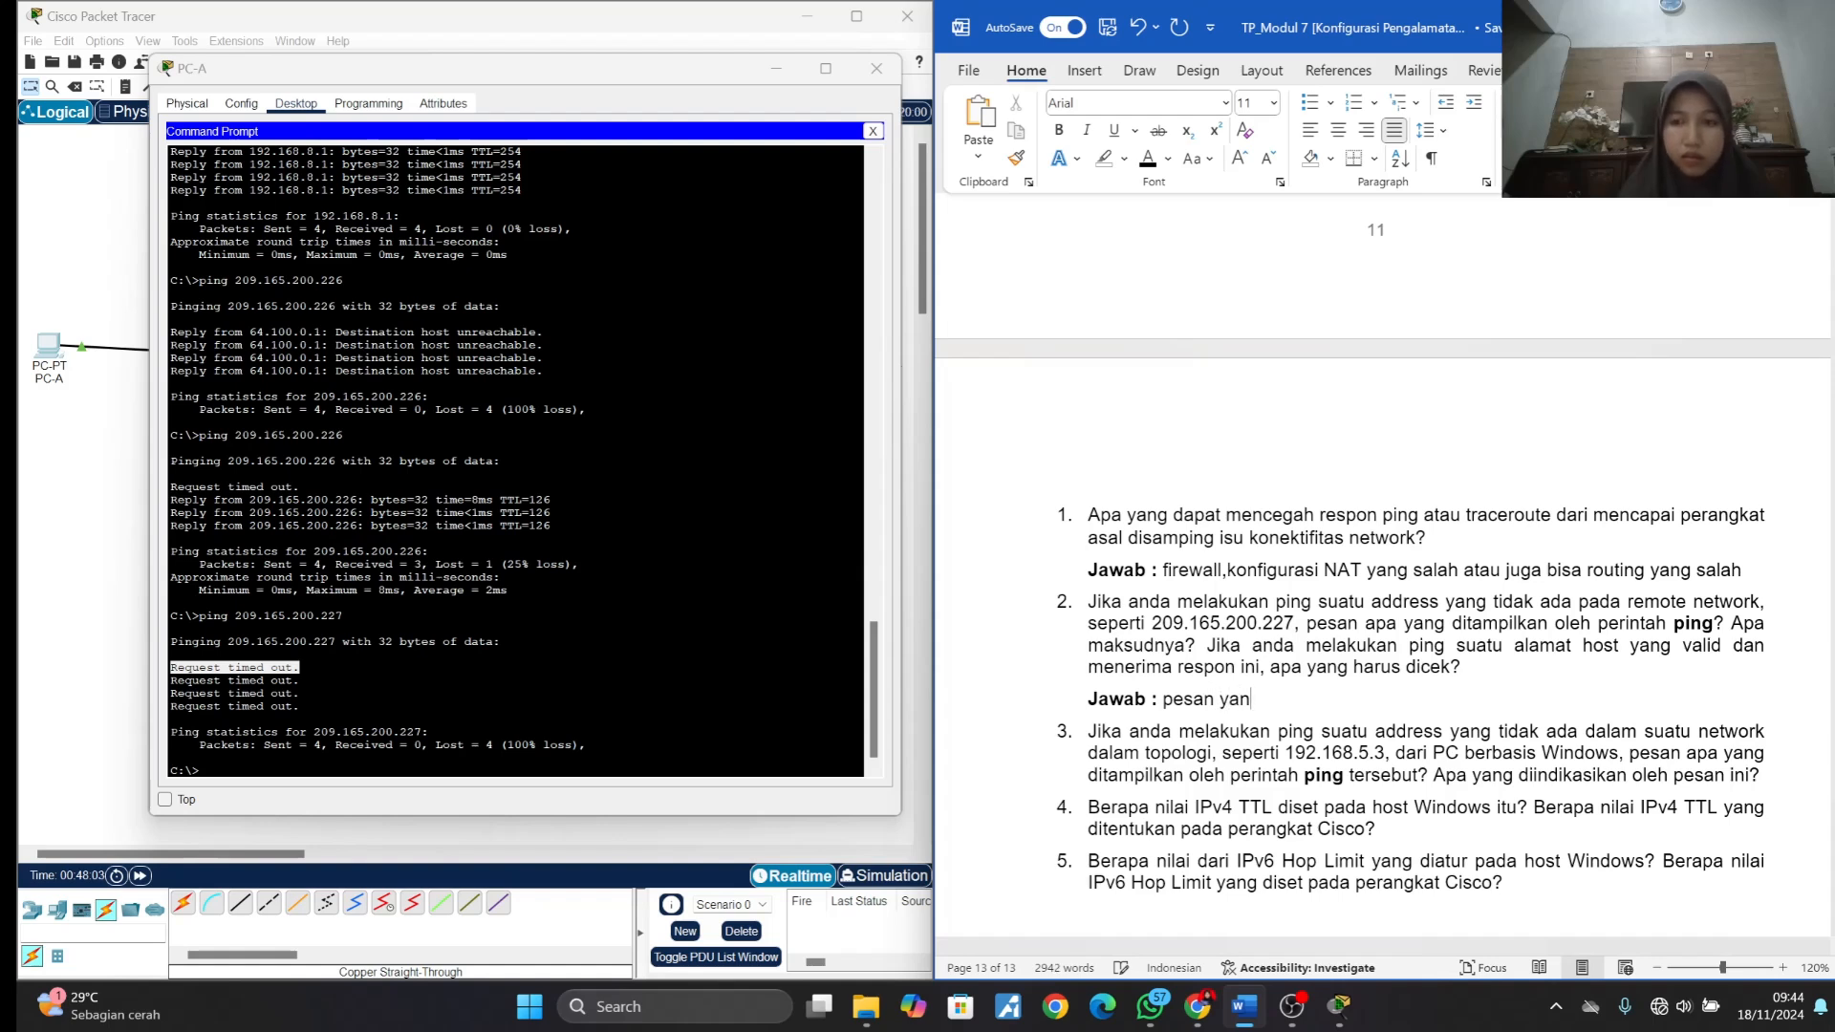
type("g ditam")
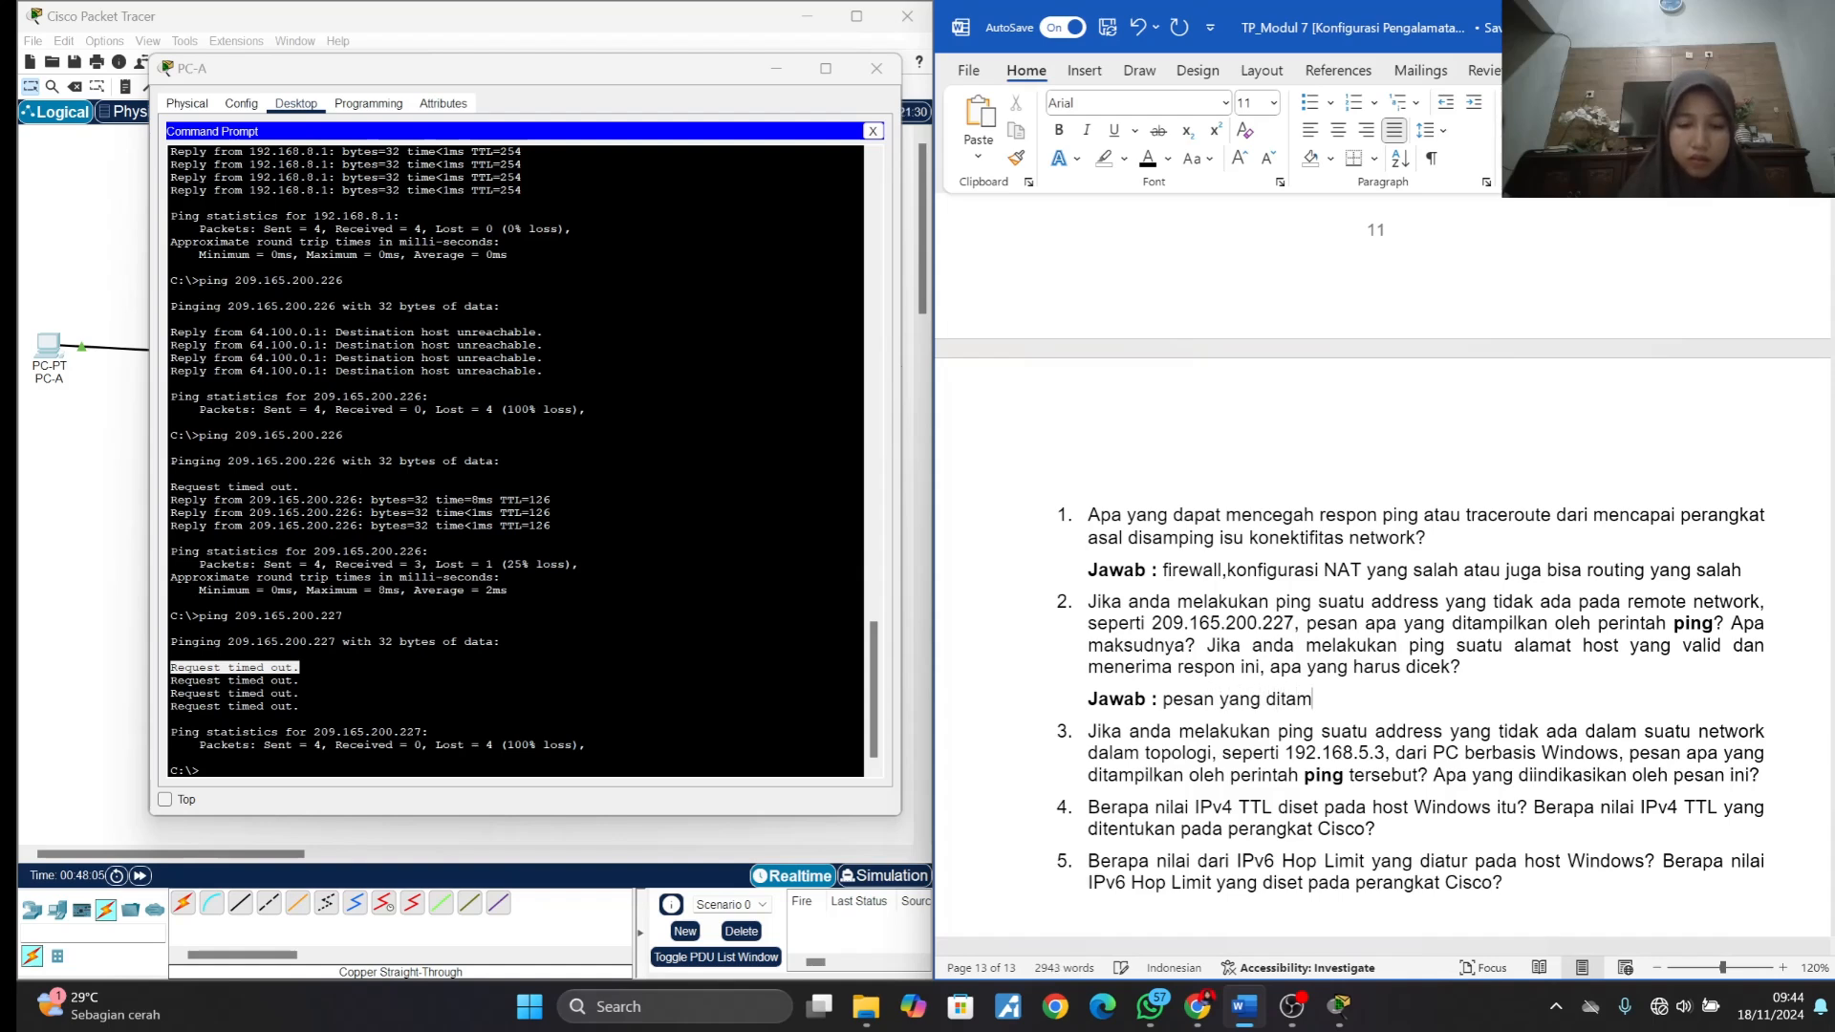
type("pilkan y")
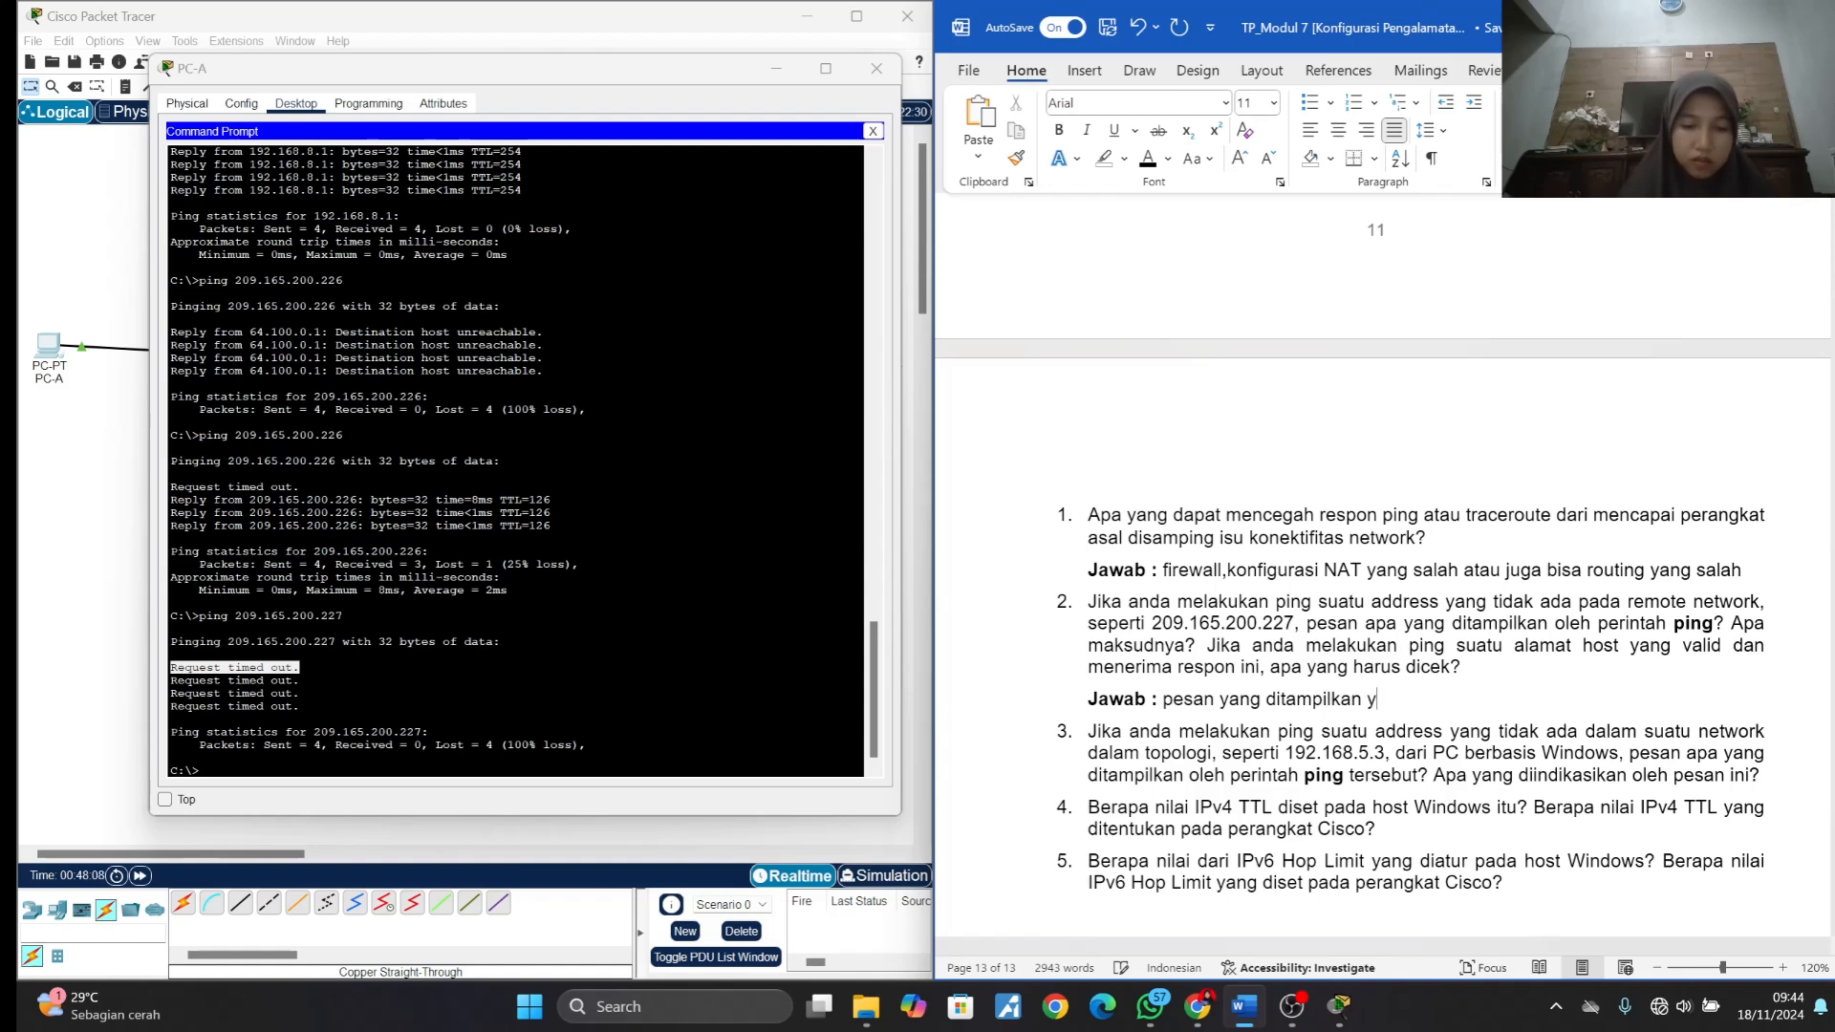
type("aitu")
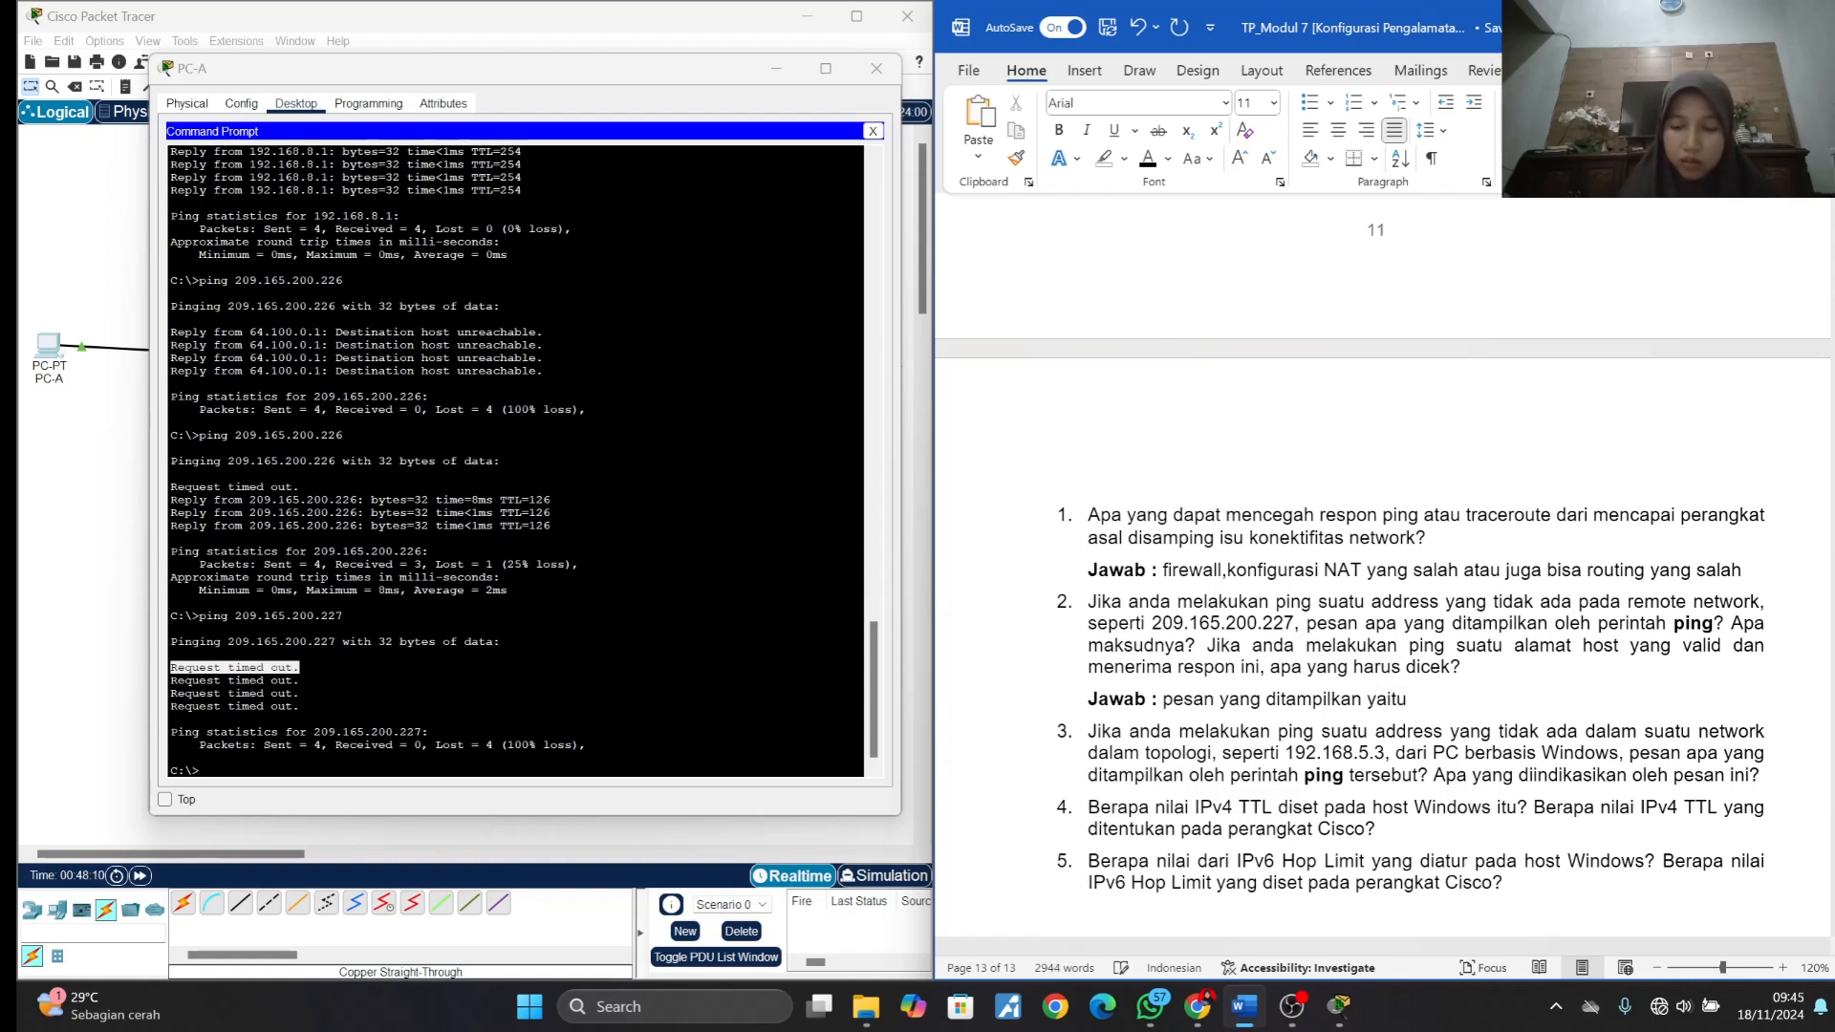
type(" :")
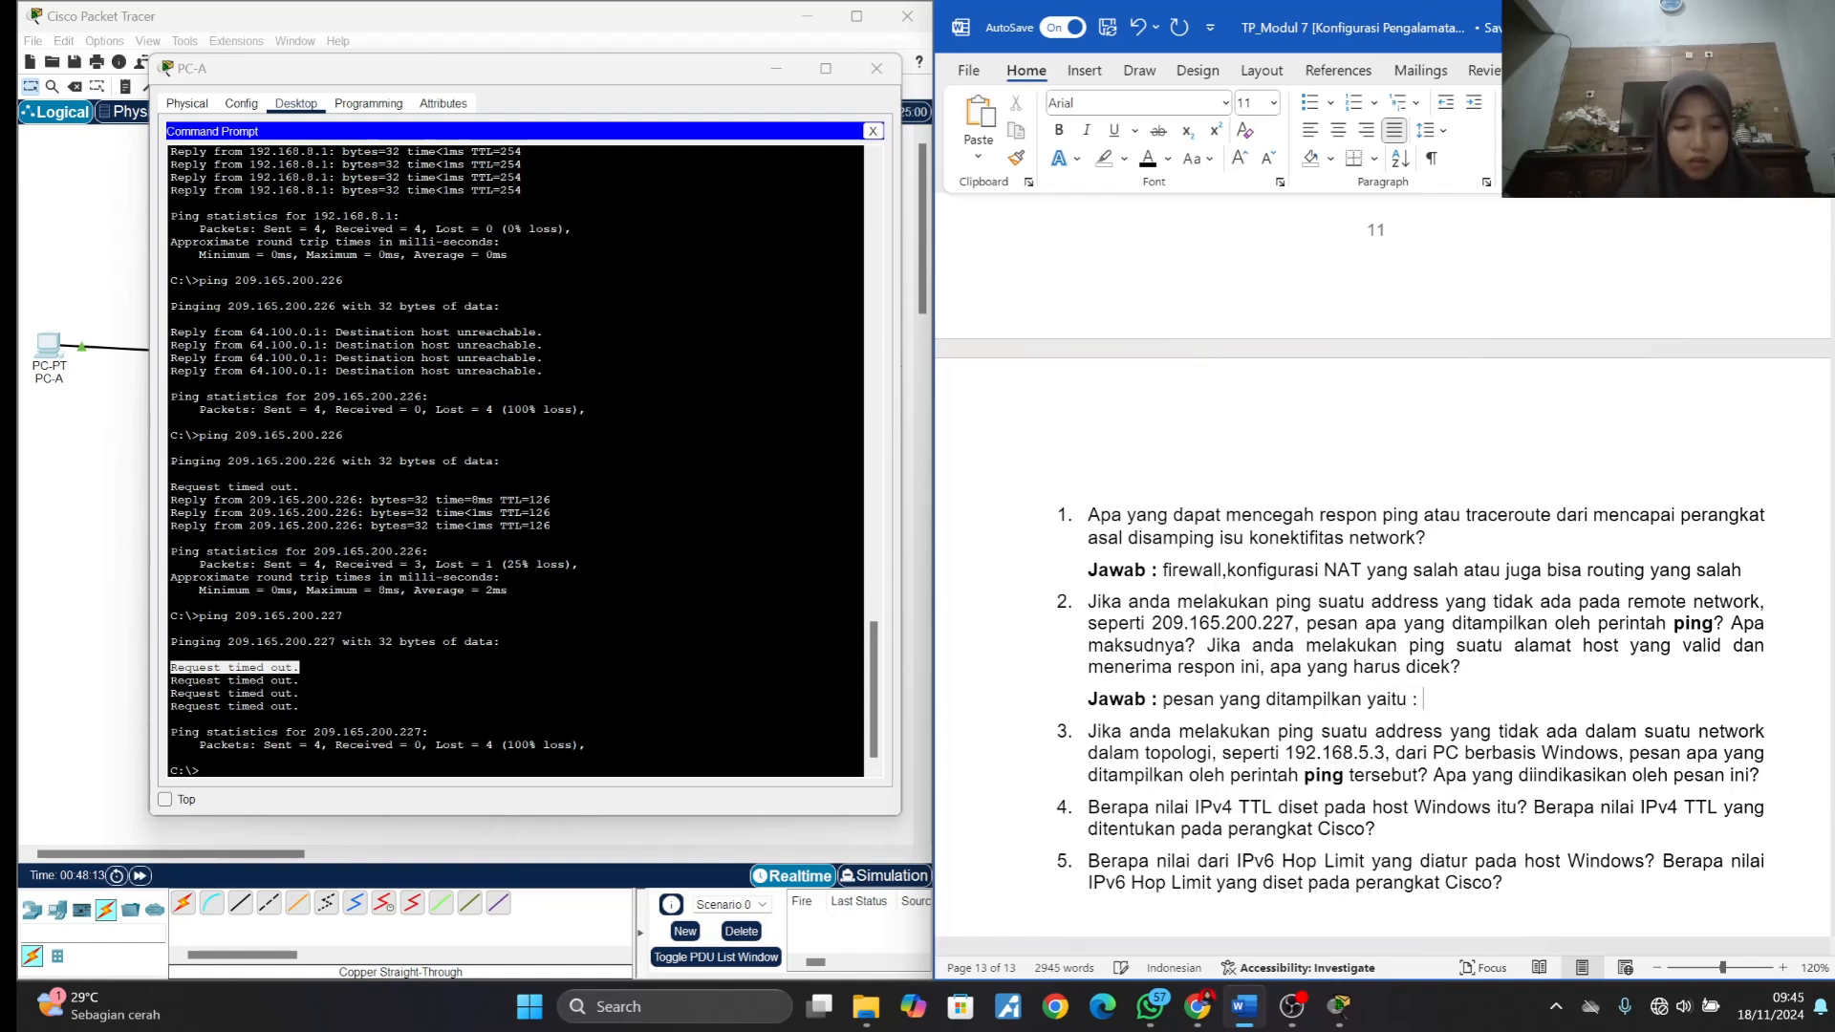
key("ctrl+v")
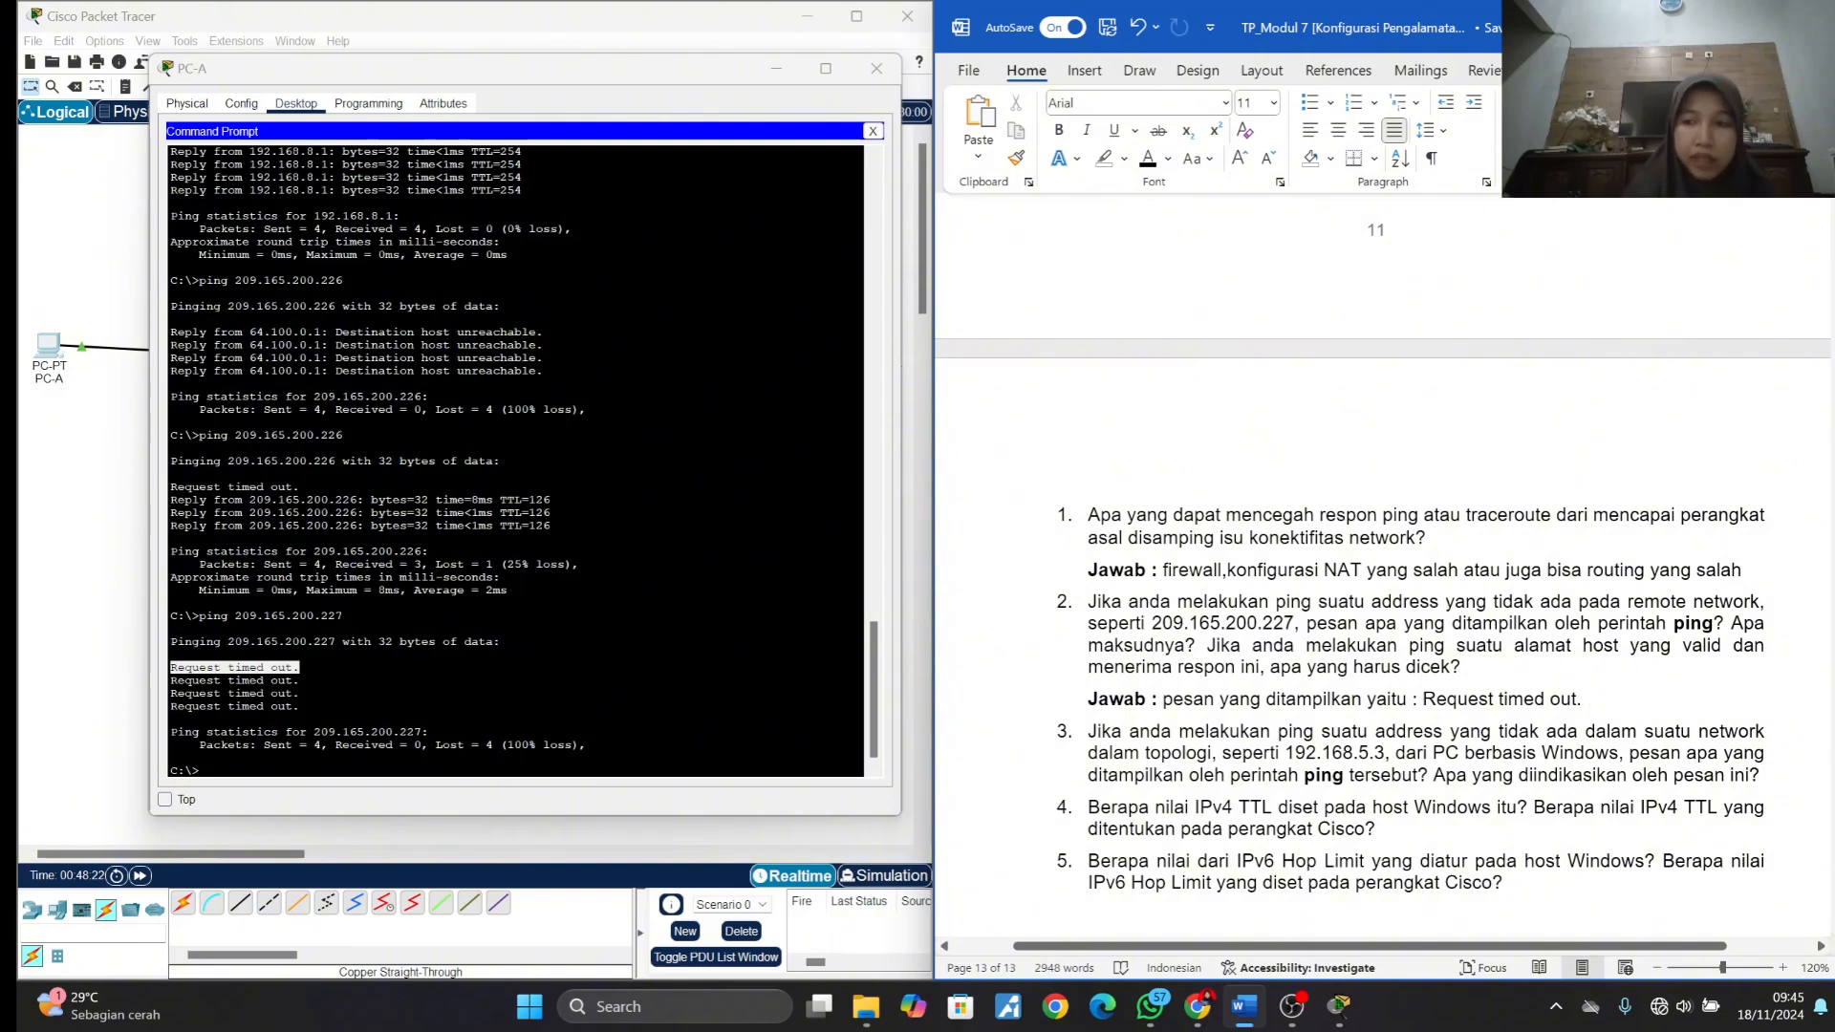
type("bisa")
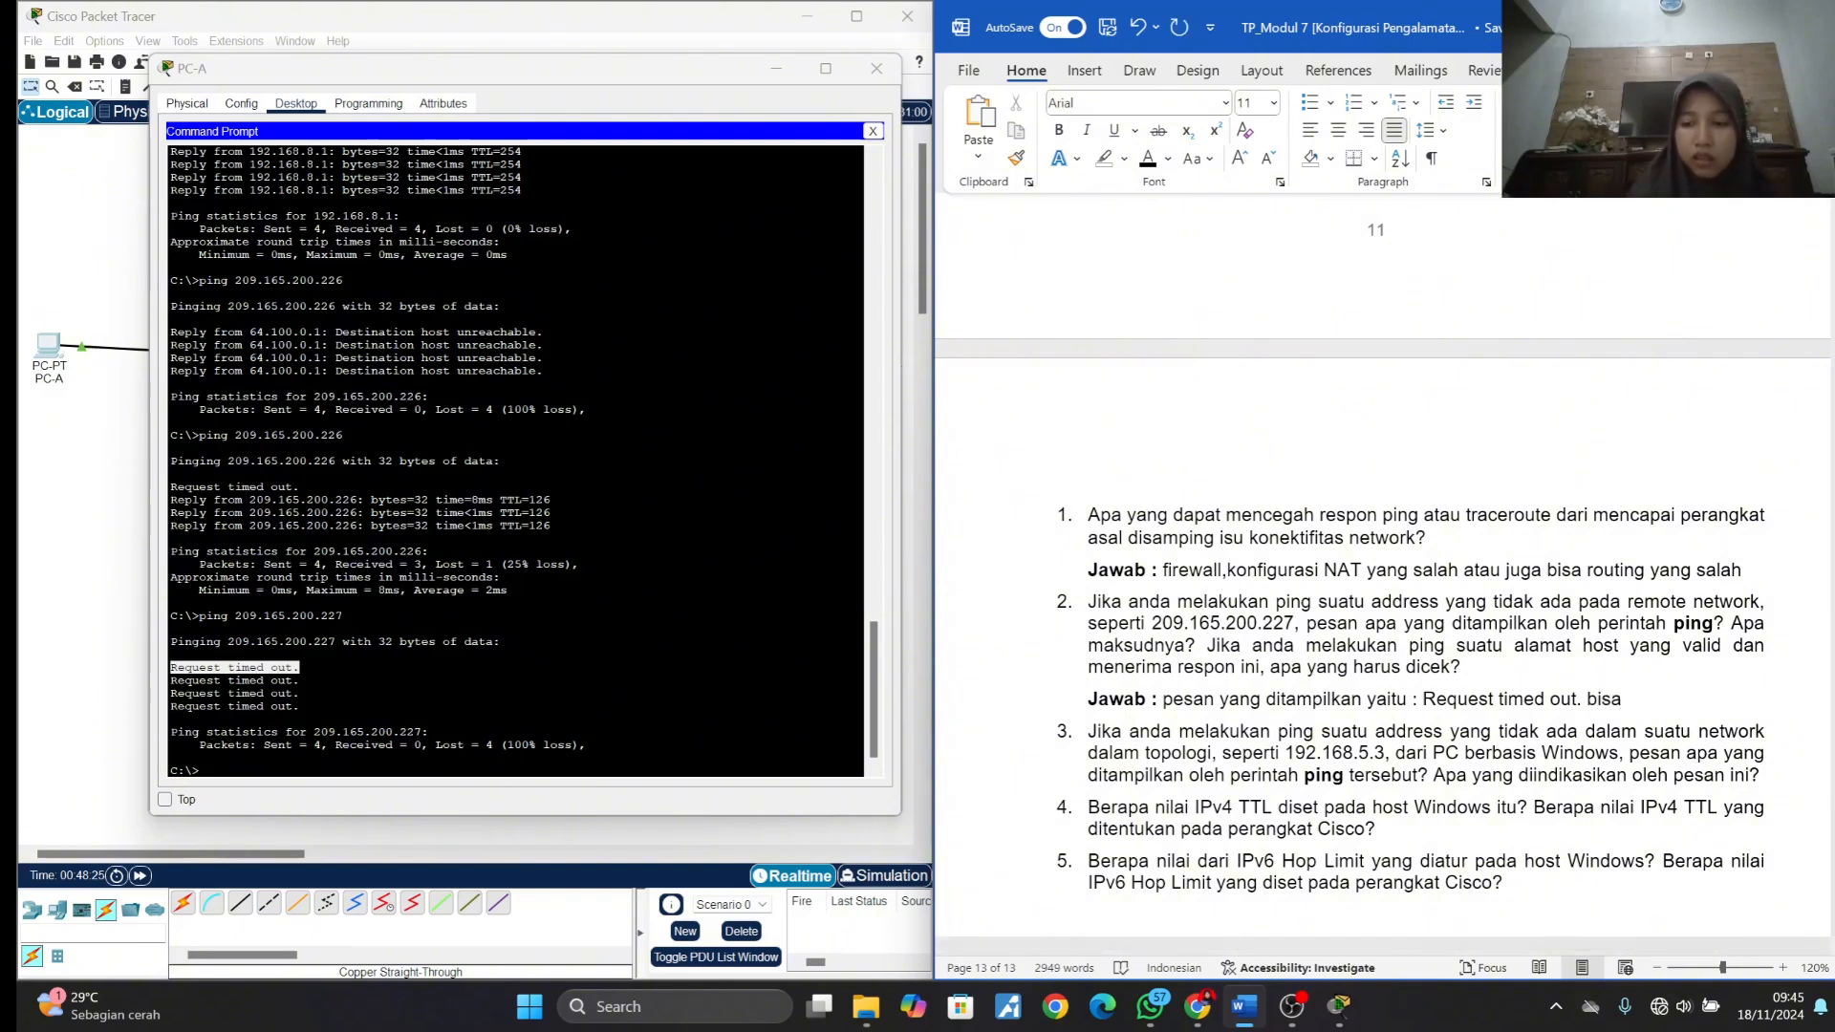
key("BackSpace")
key("BackSpace")
key("BackSpace")
key("BackSpace")
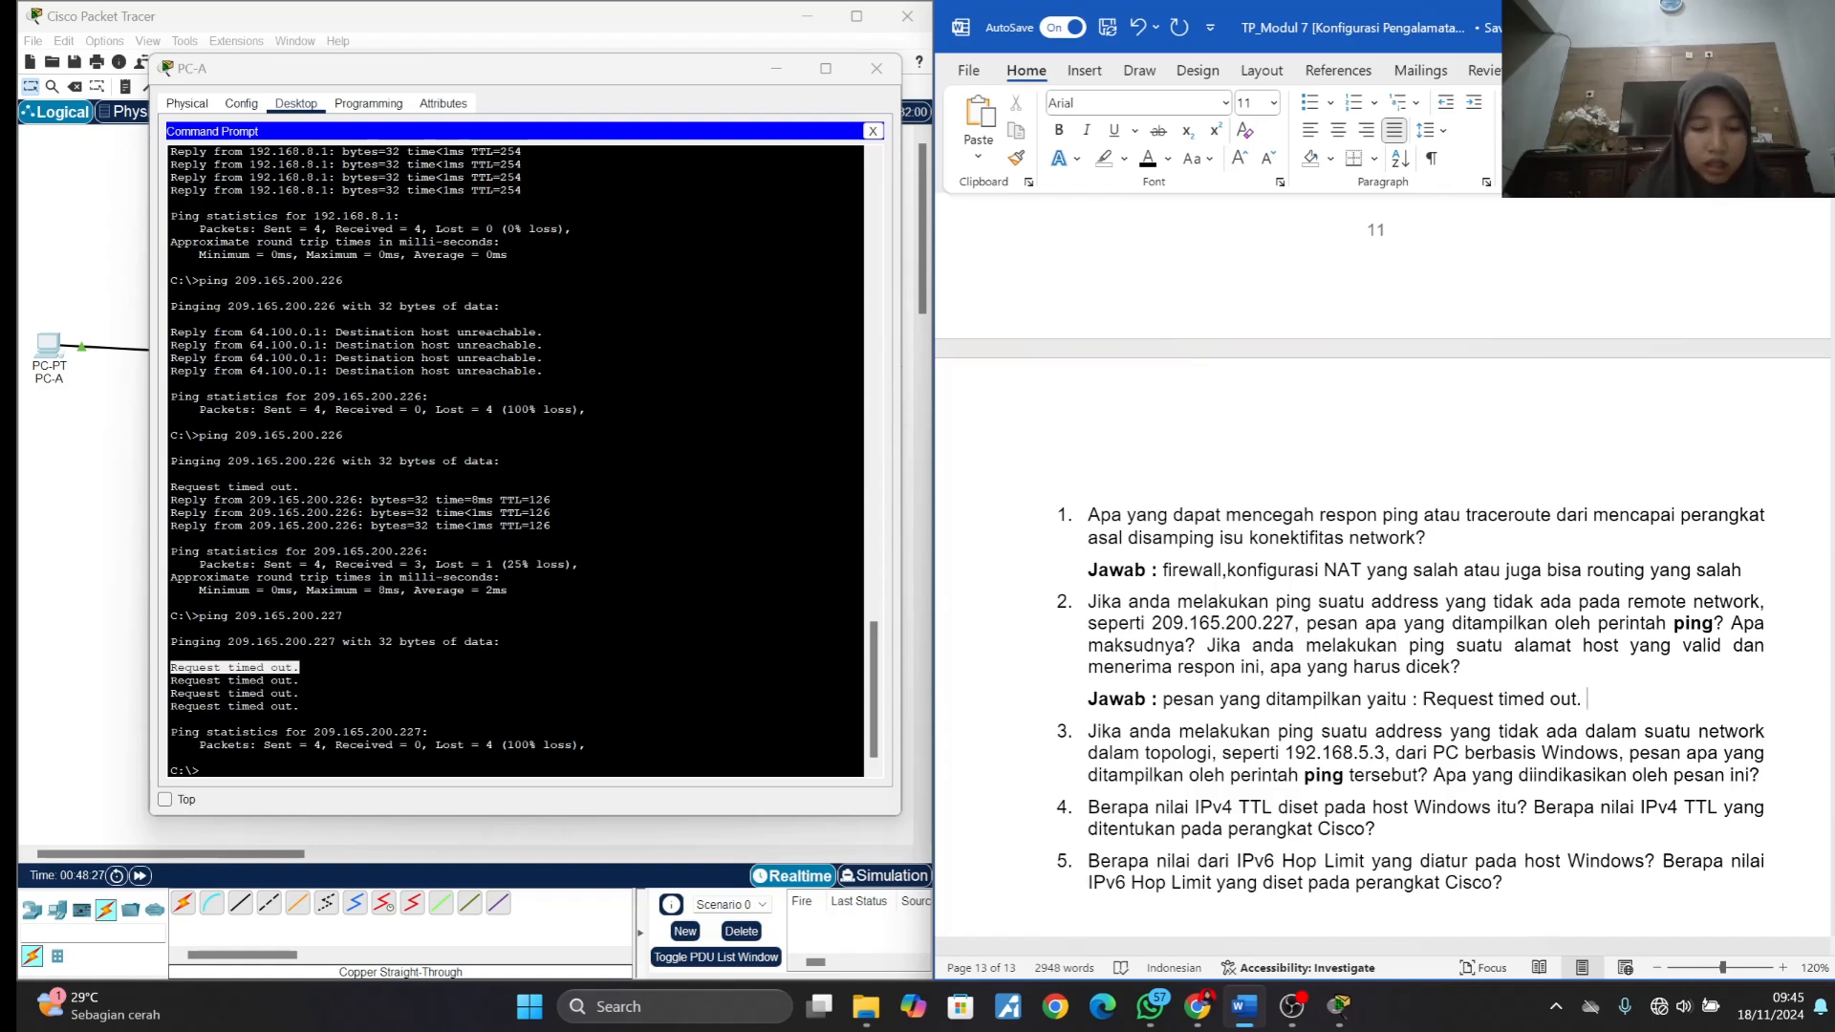
type("re")
key("BackSpace")
key("BackSpace")
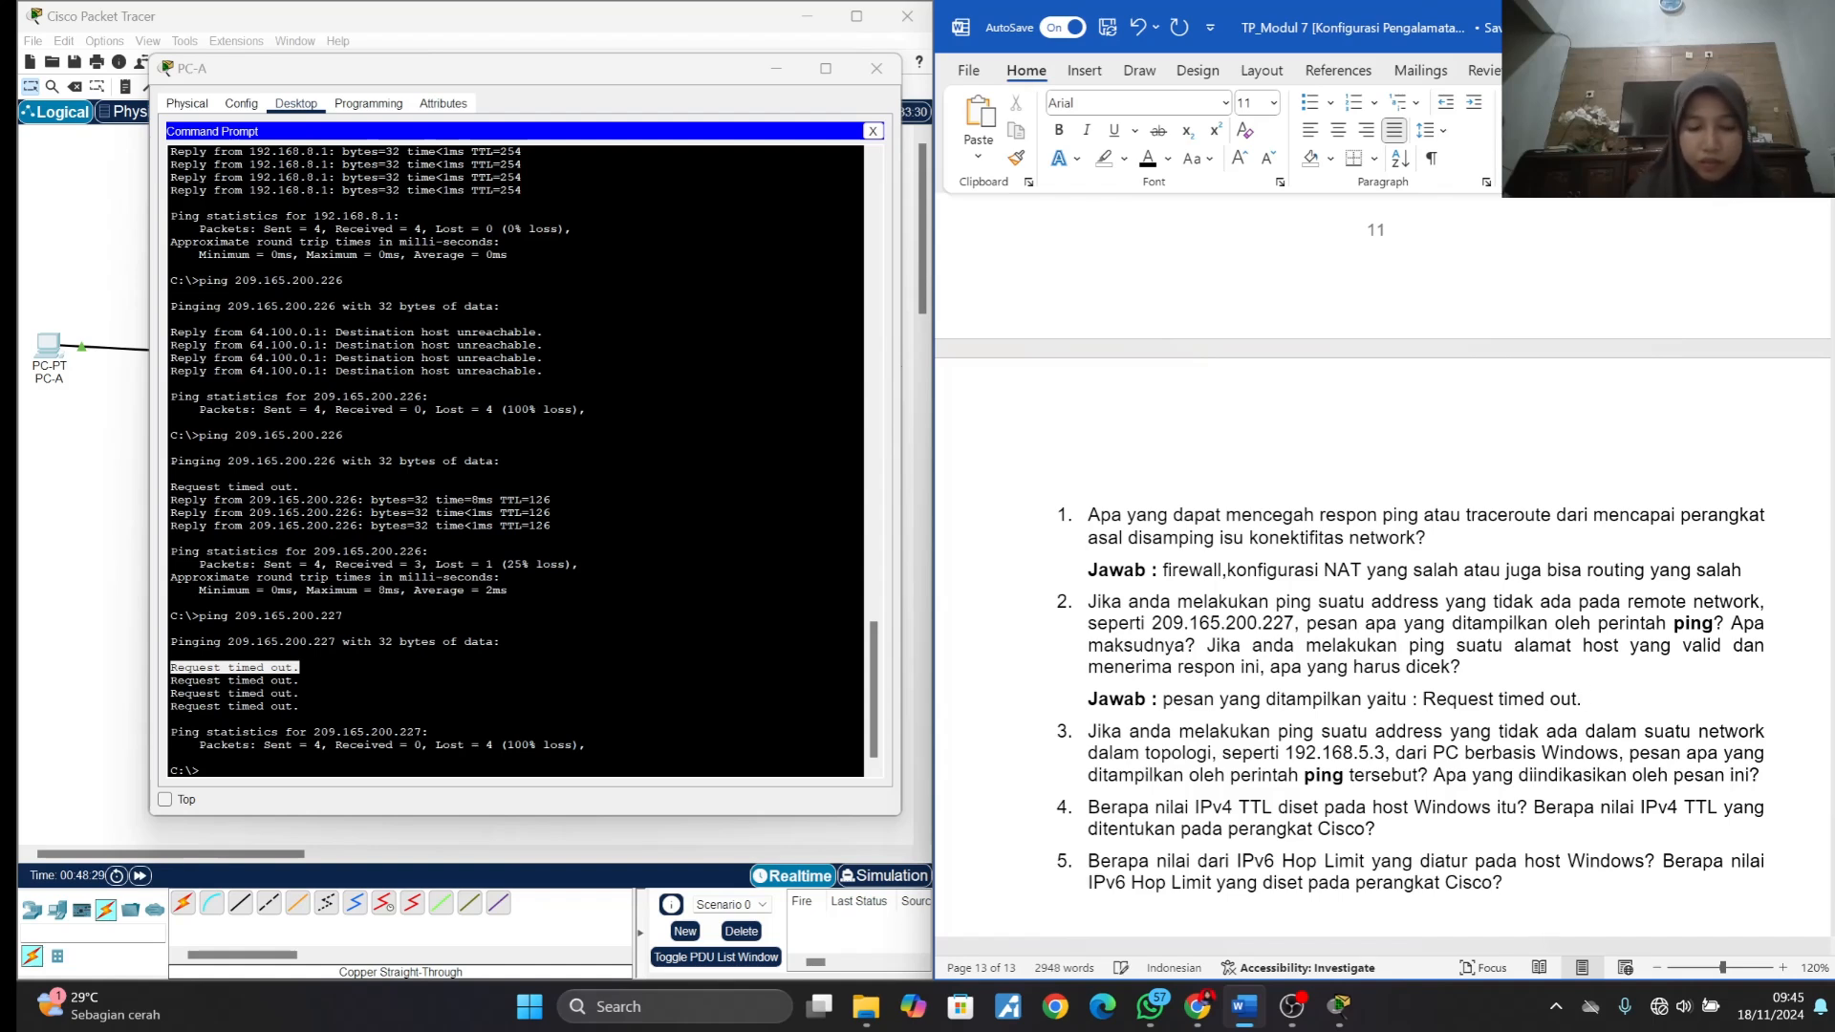
- Start a second sentence in answer 2 with the copied timeout message, trimming its last two characters
type("Request timed out.")
key("BackSpace")
key("BackSpace")
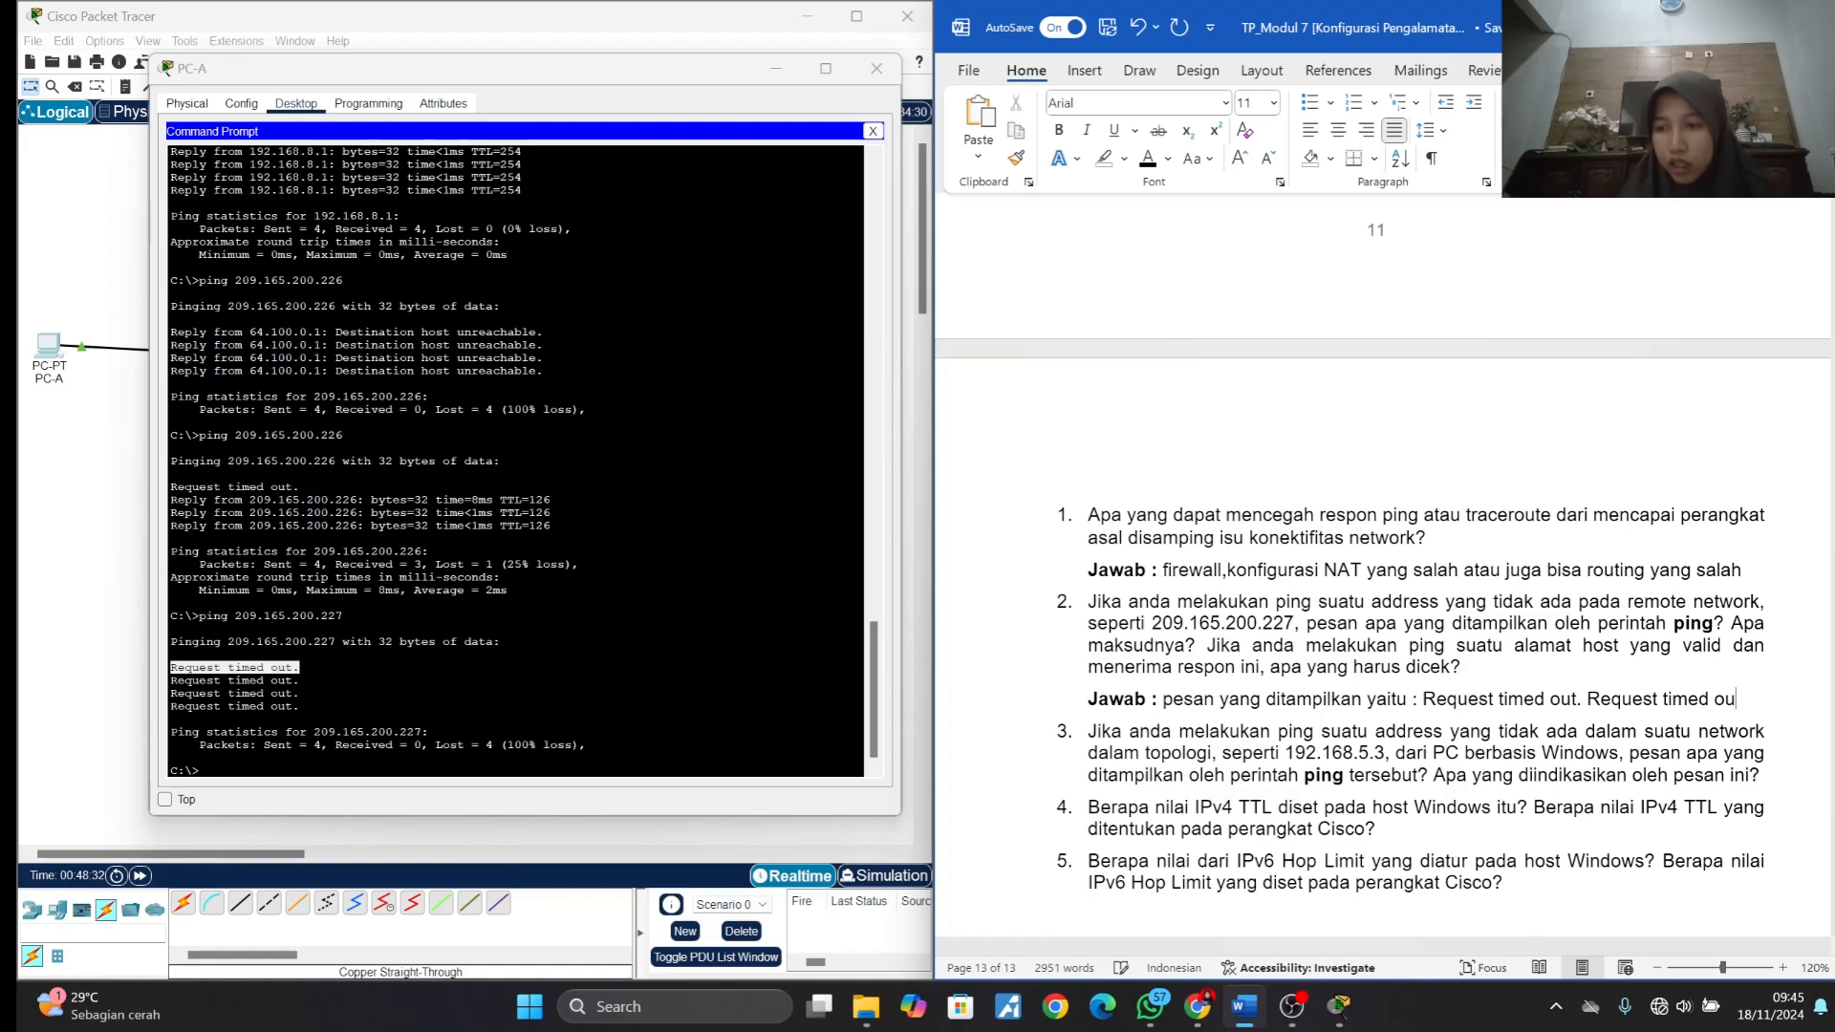
type("t n")
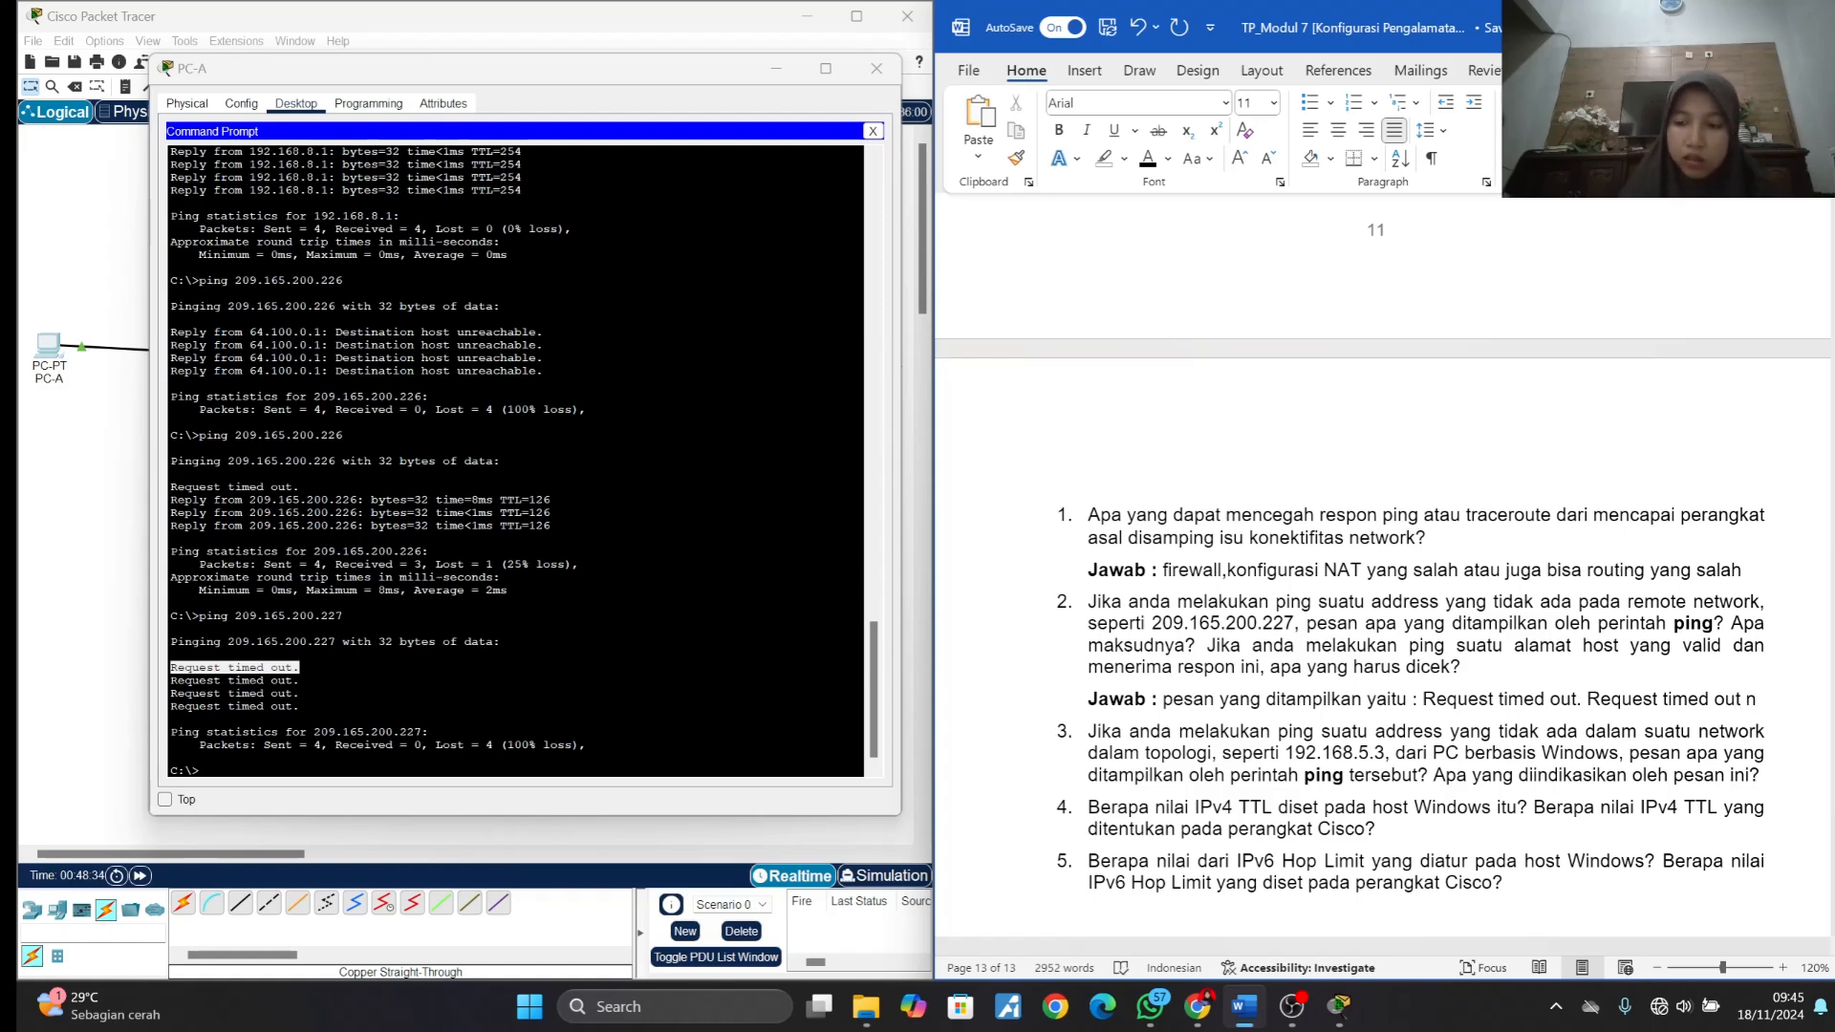
key("BackSpace")
type("ini terj")
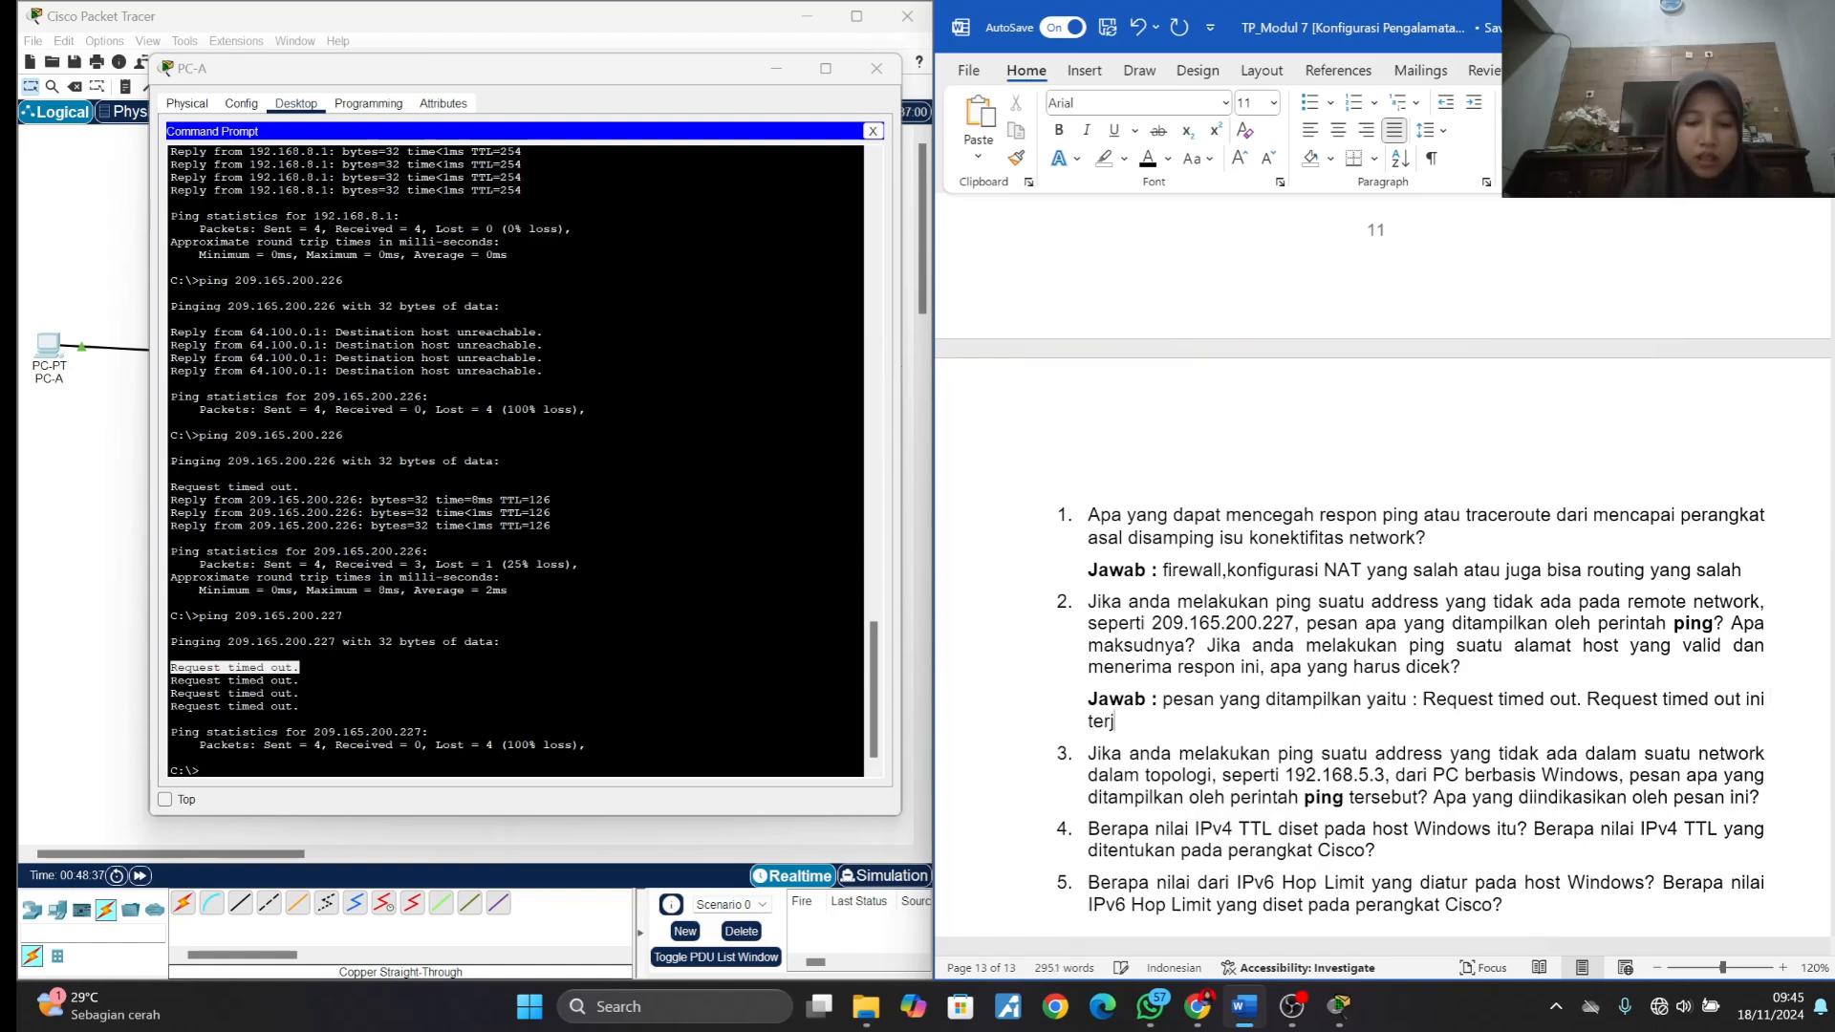
type("adi")
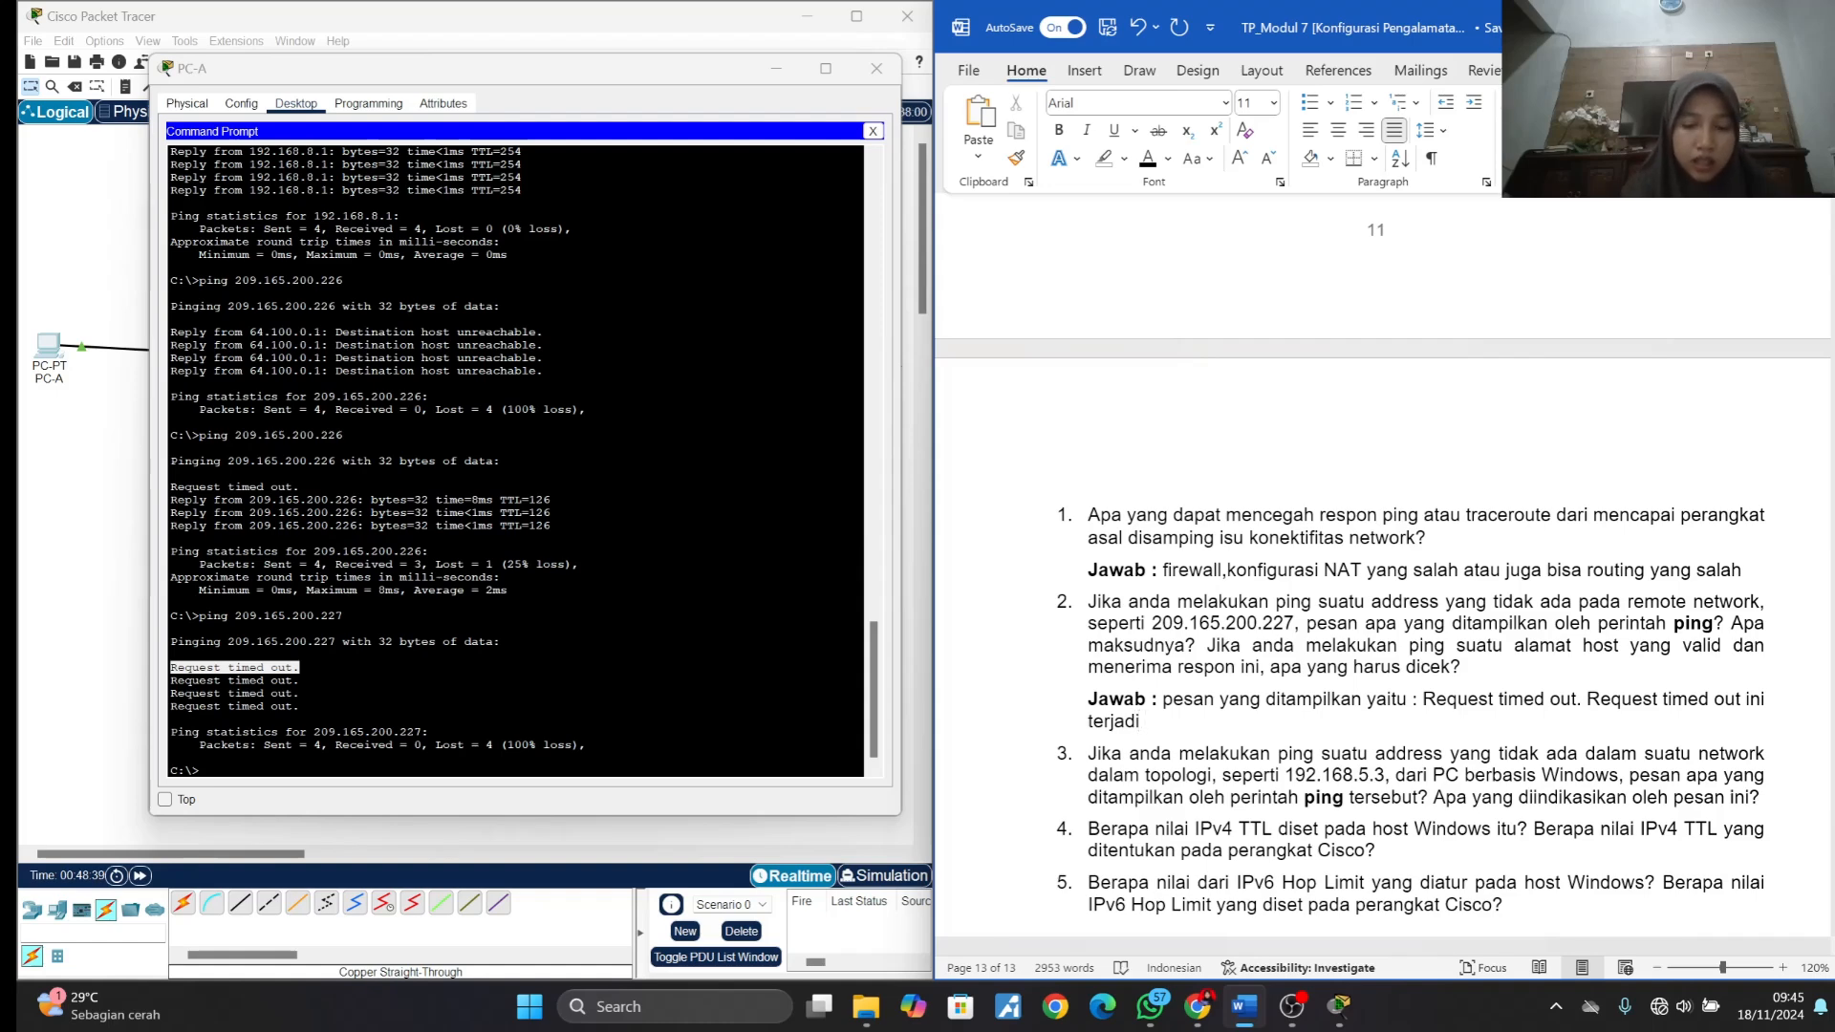
type(" karea")
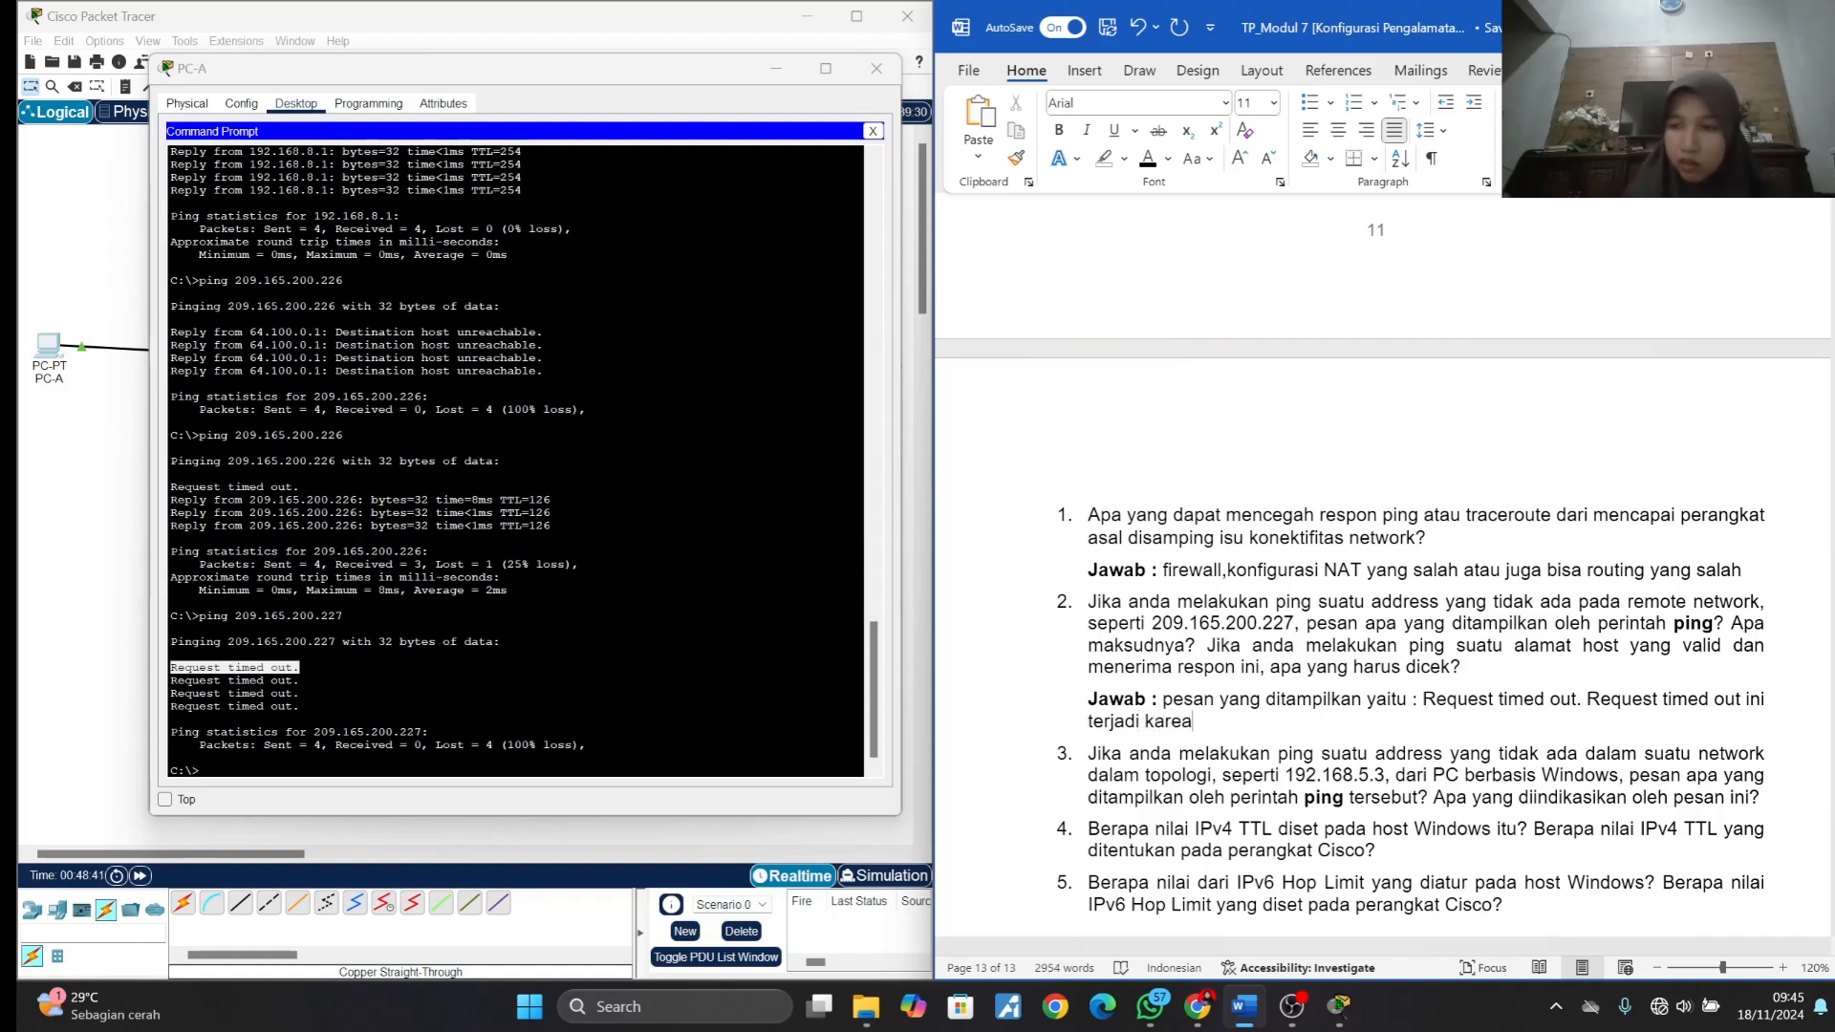
key("BackSpace")
type("na")
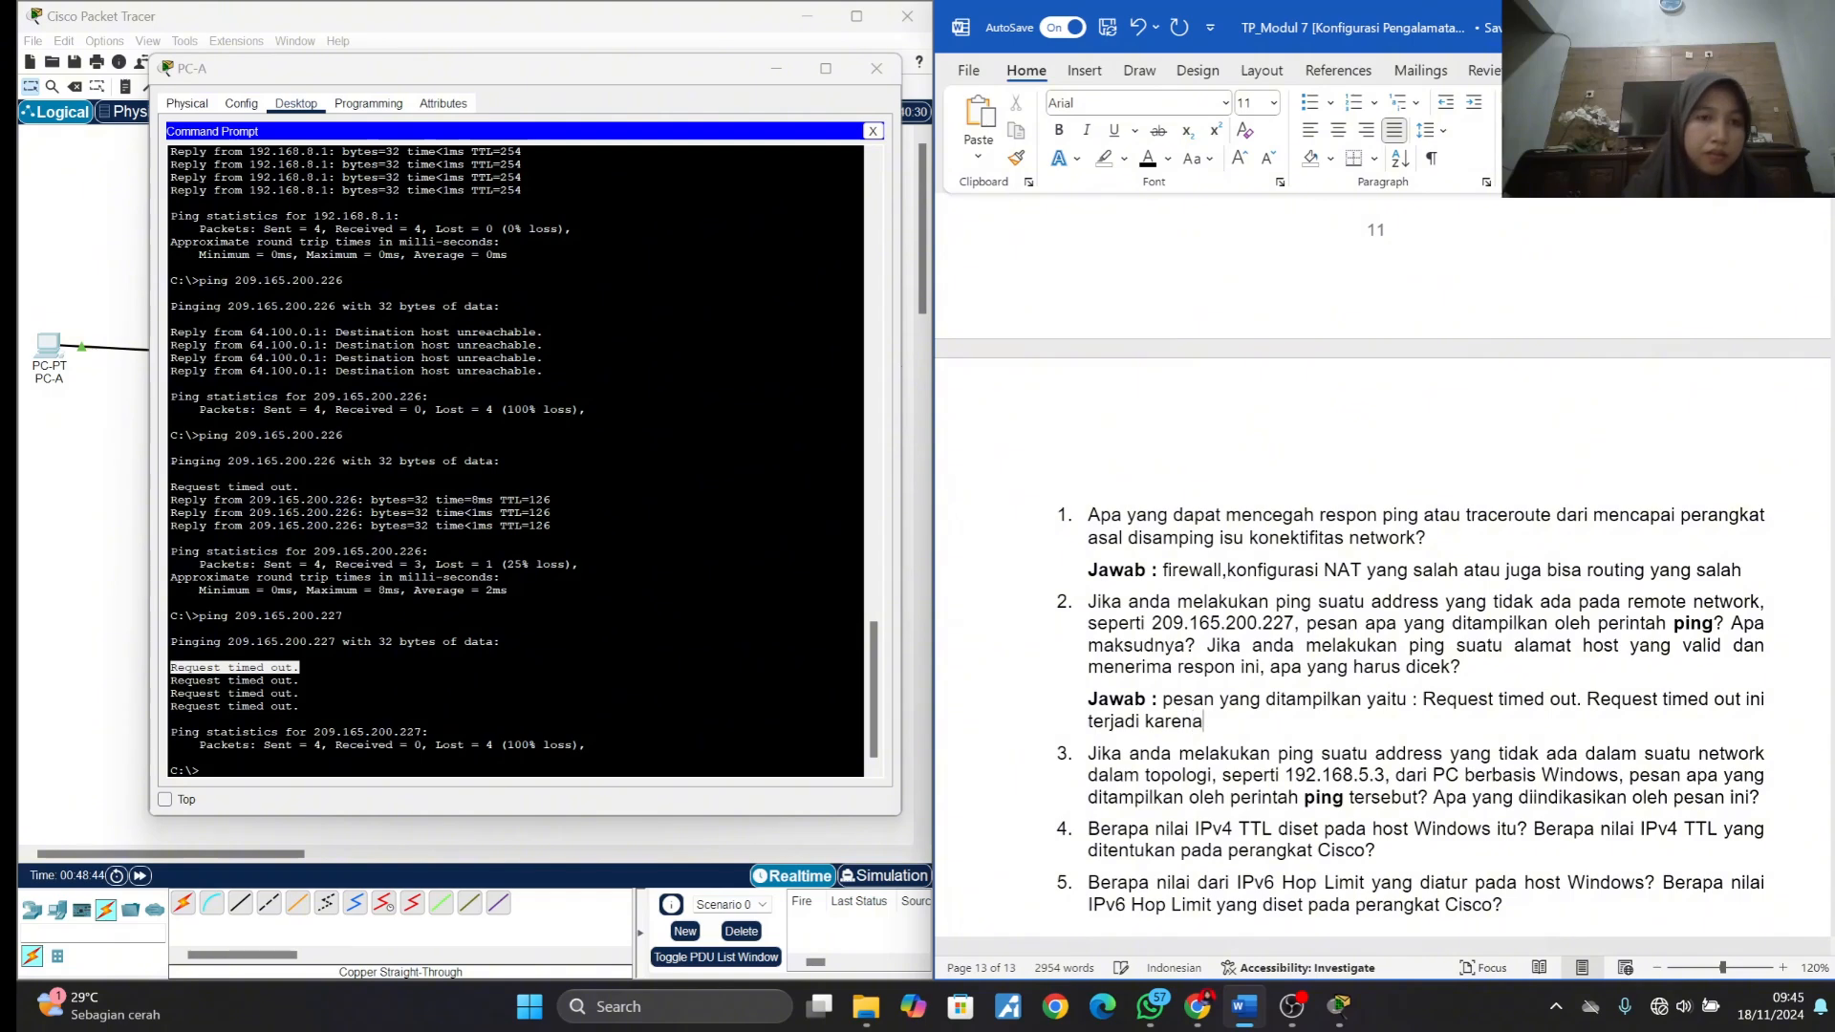
type(" p")
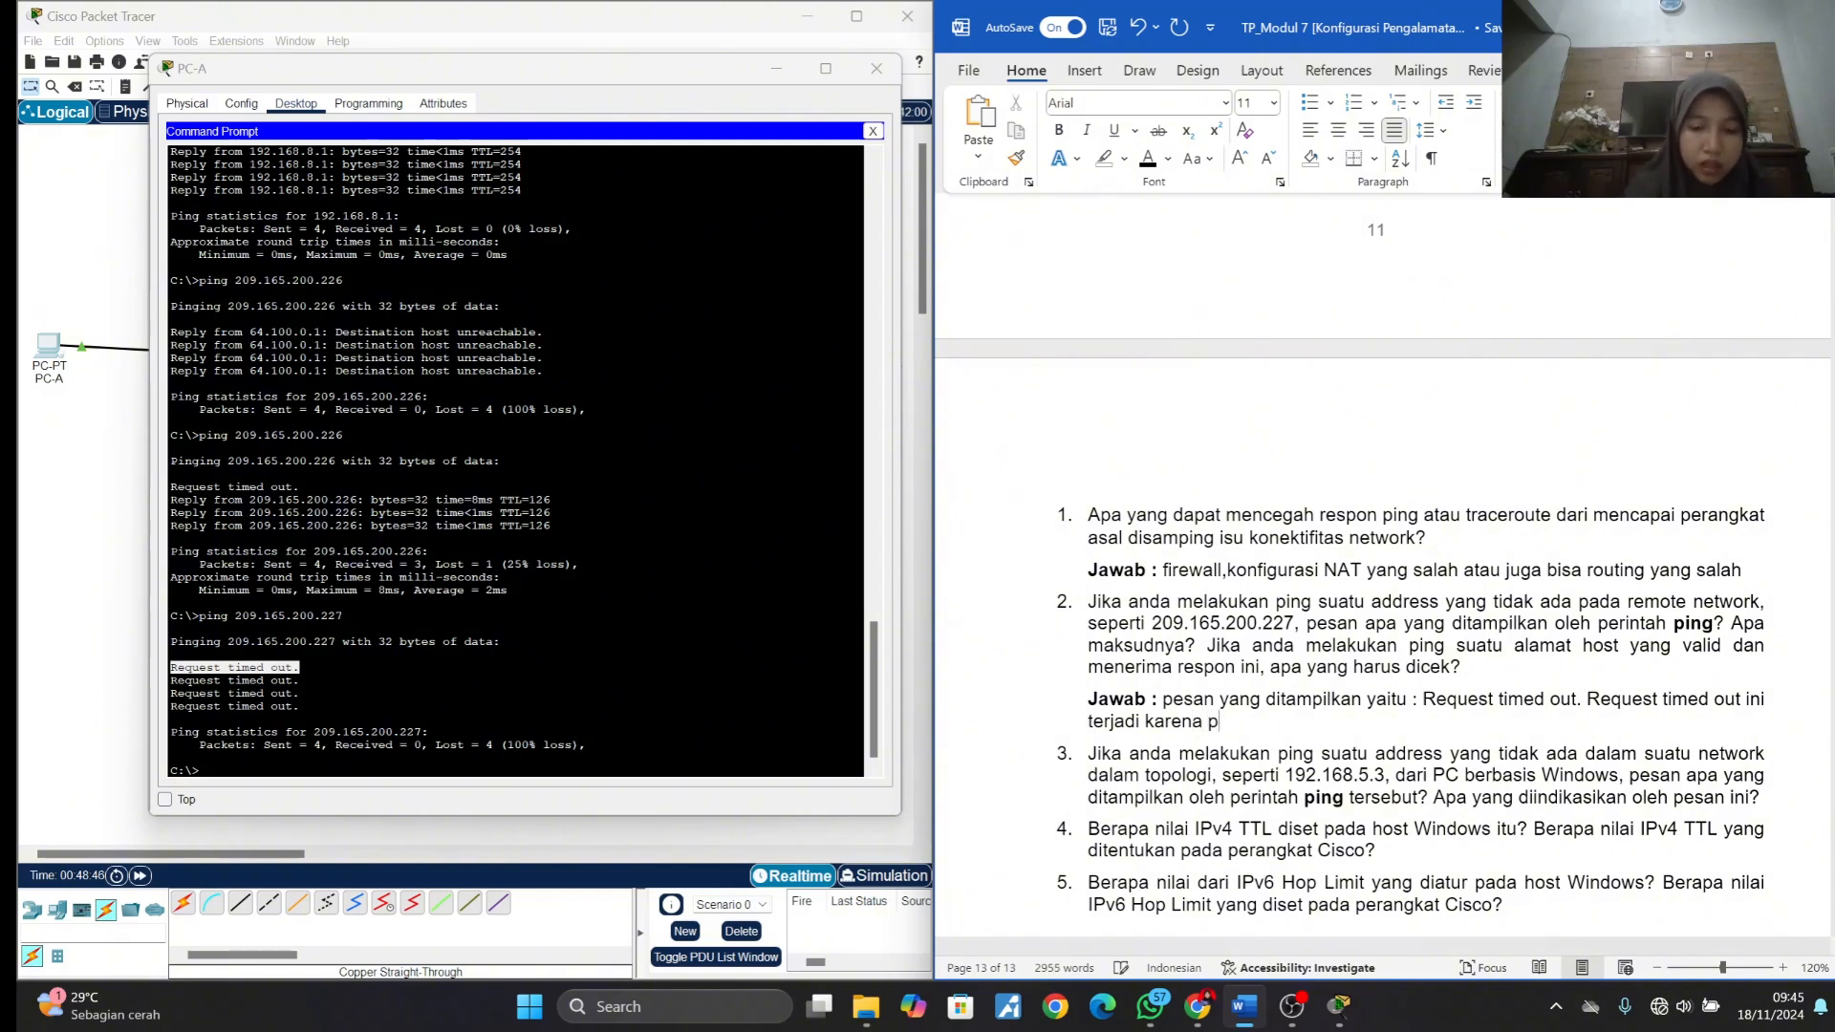
type("esan tidak ")
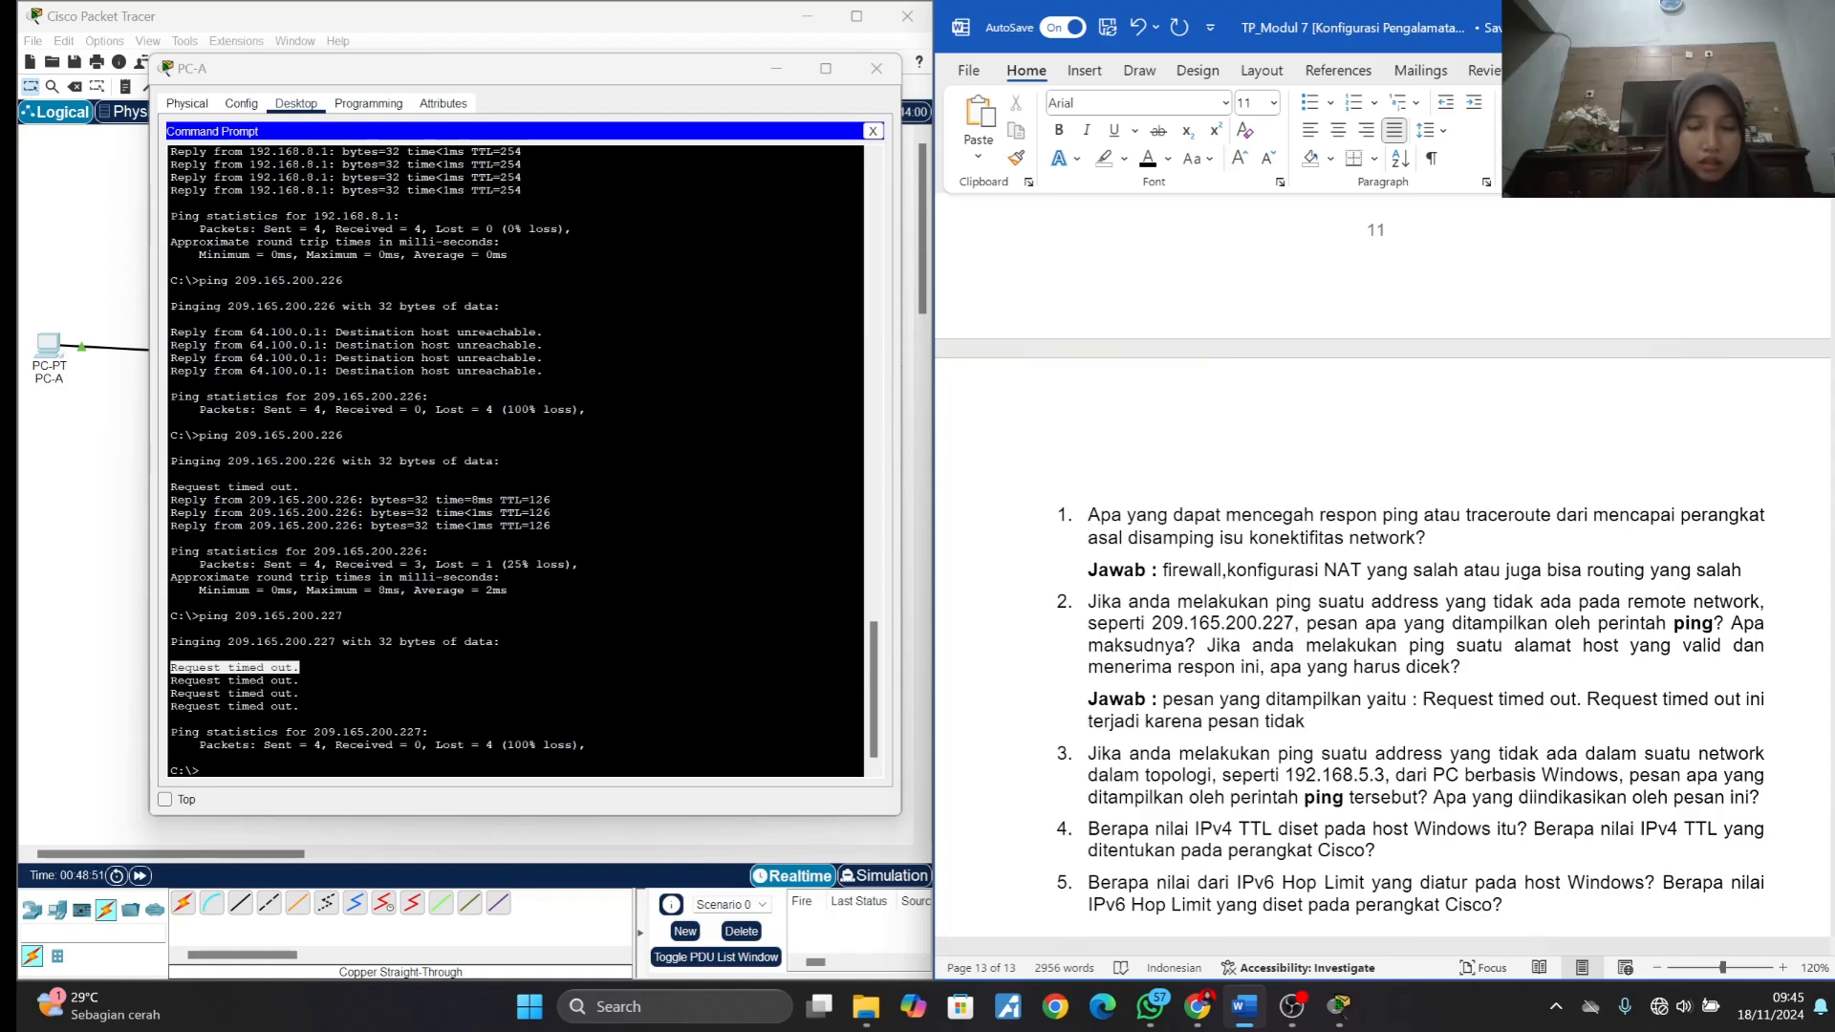
type("mene")
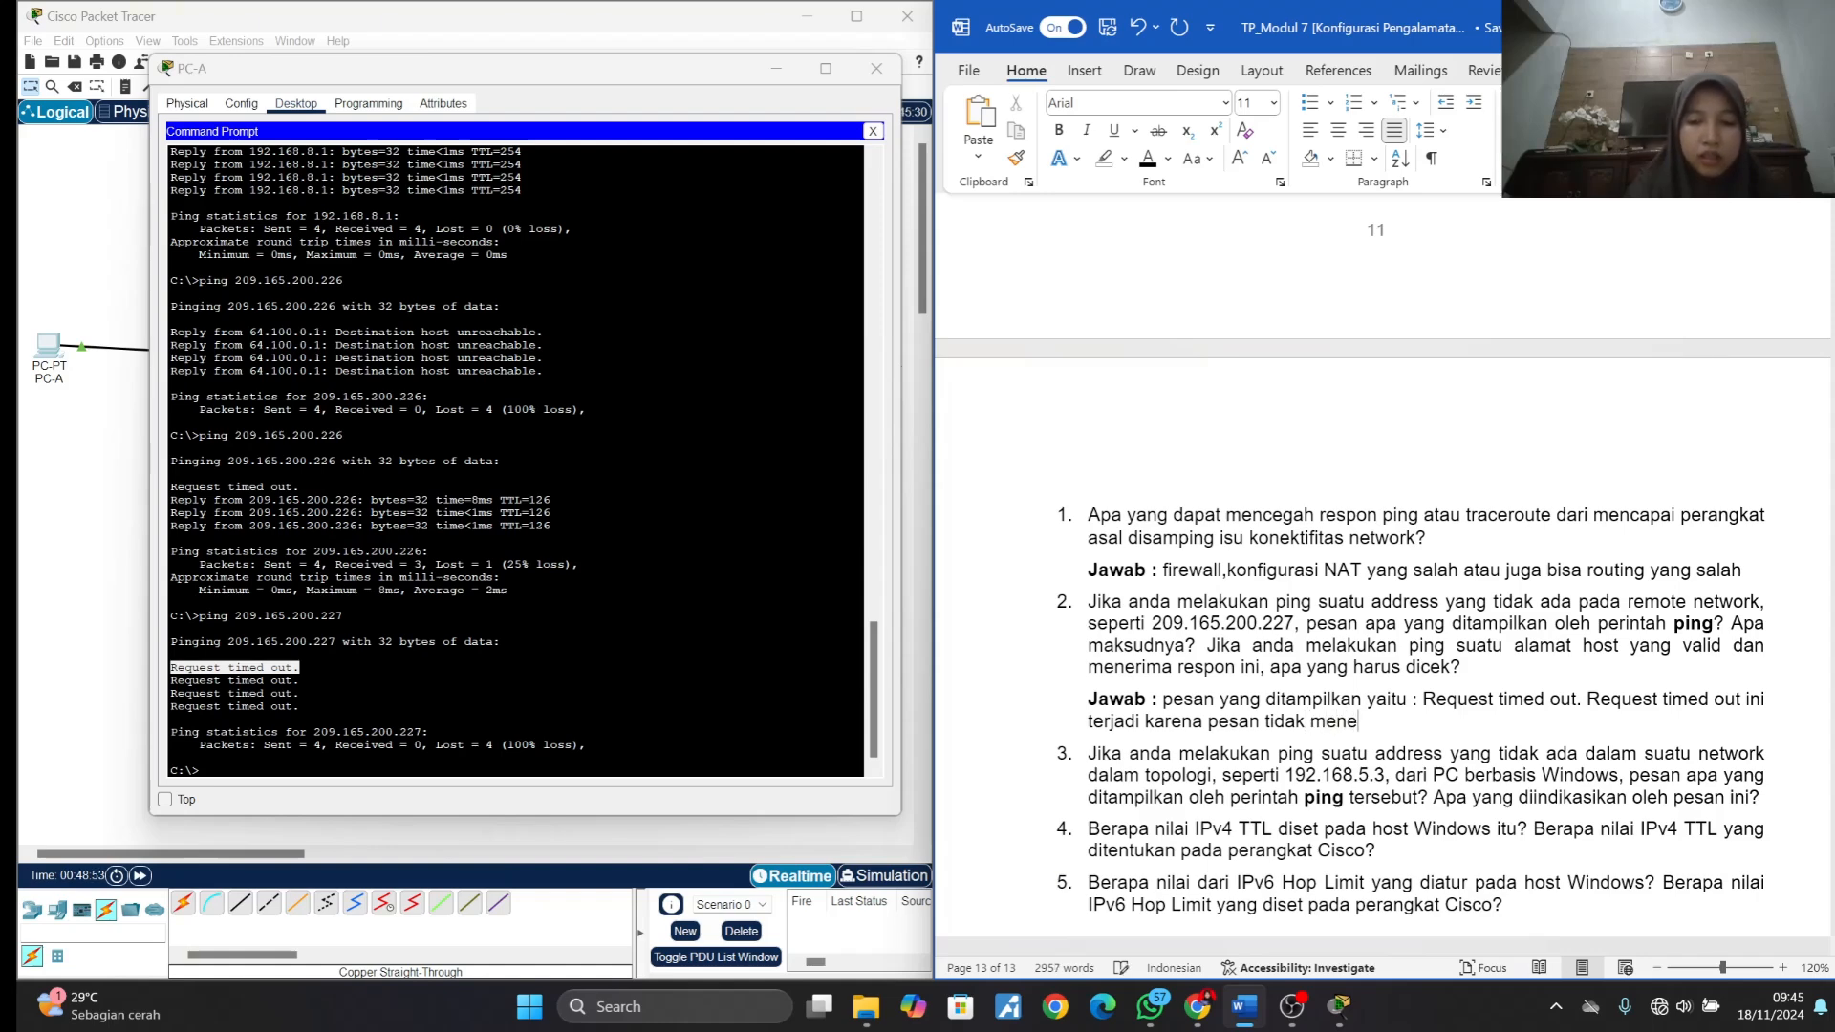
type("men")
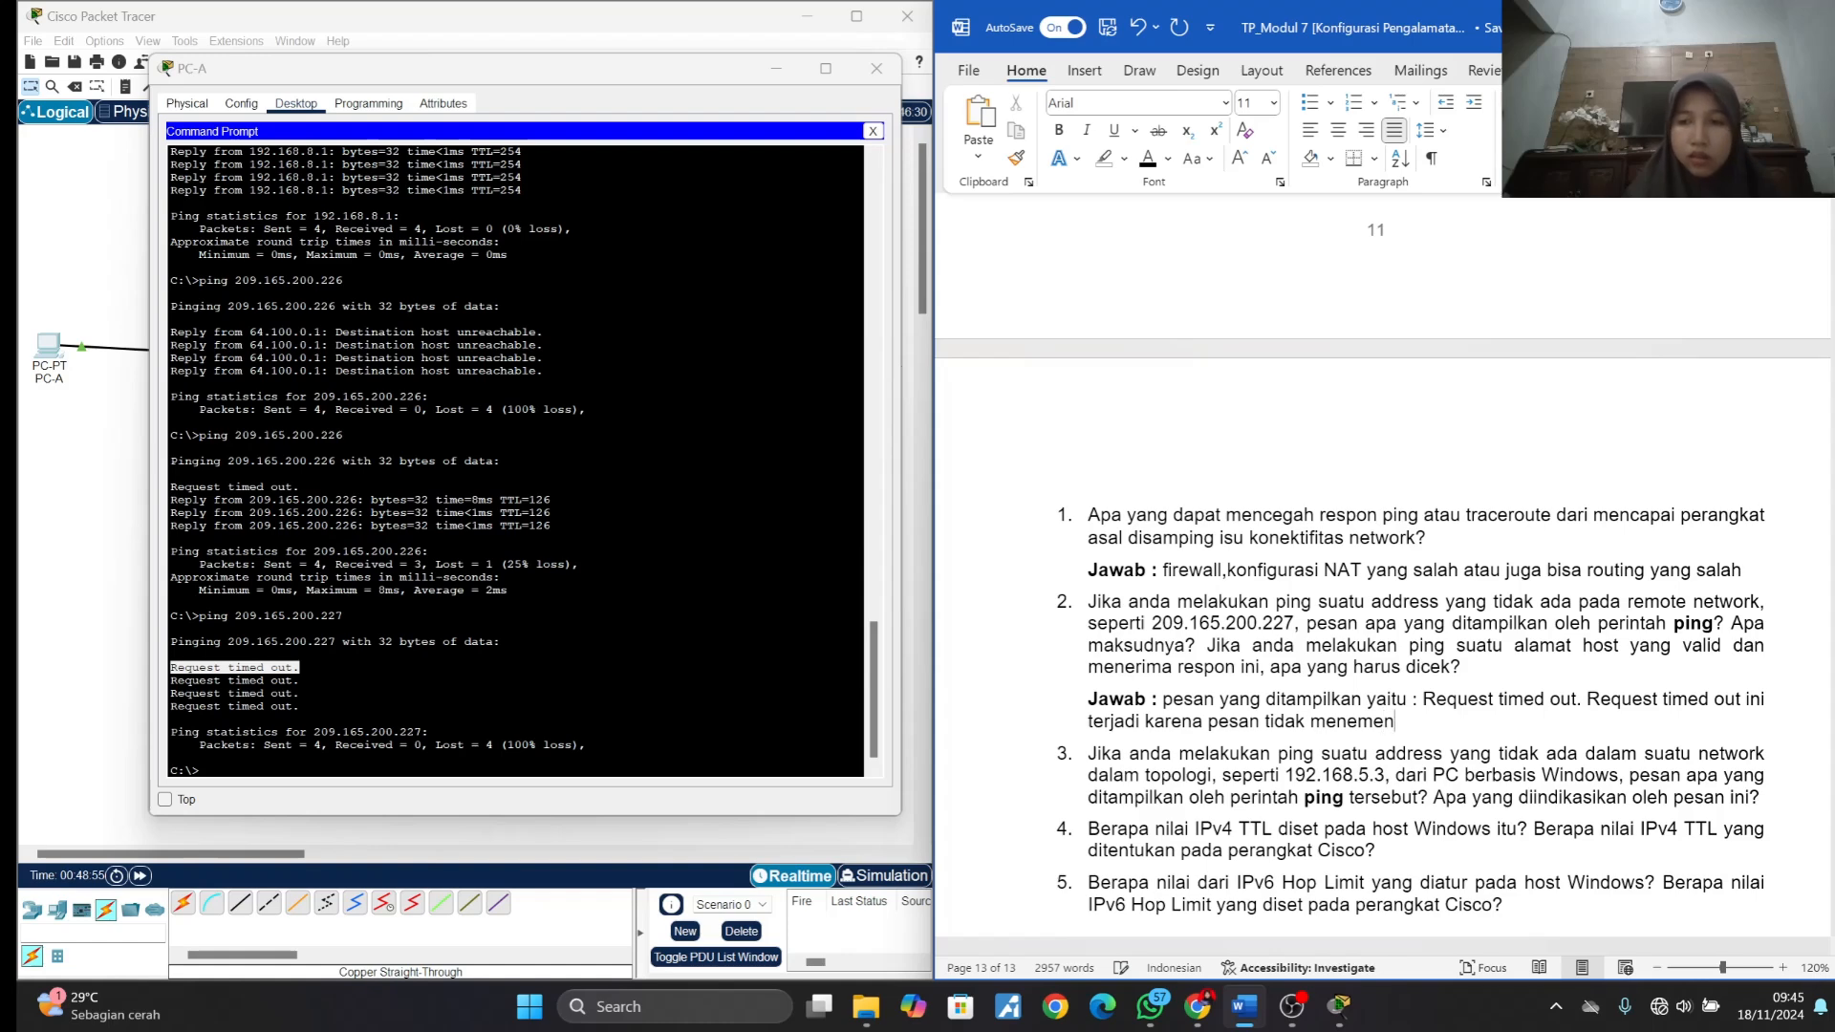
key("BackSpace")
key("BackSpace")
type("u")
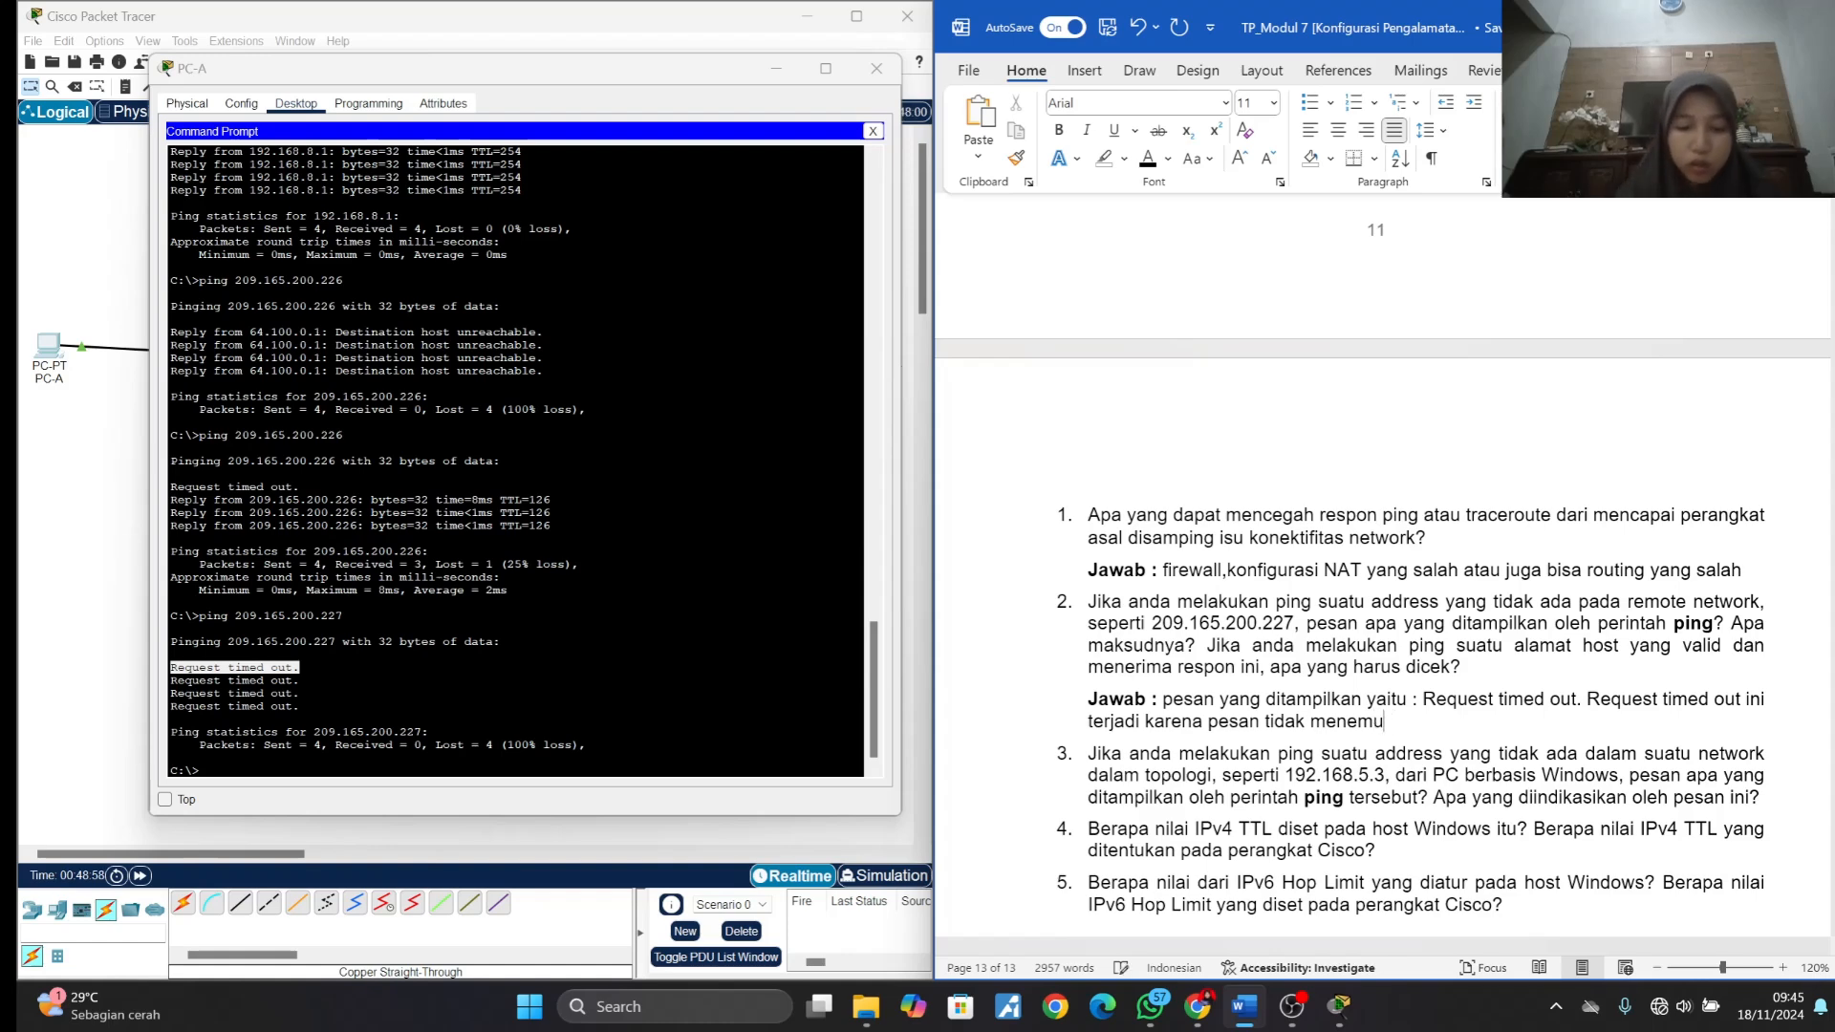
type("kan")
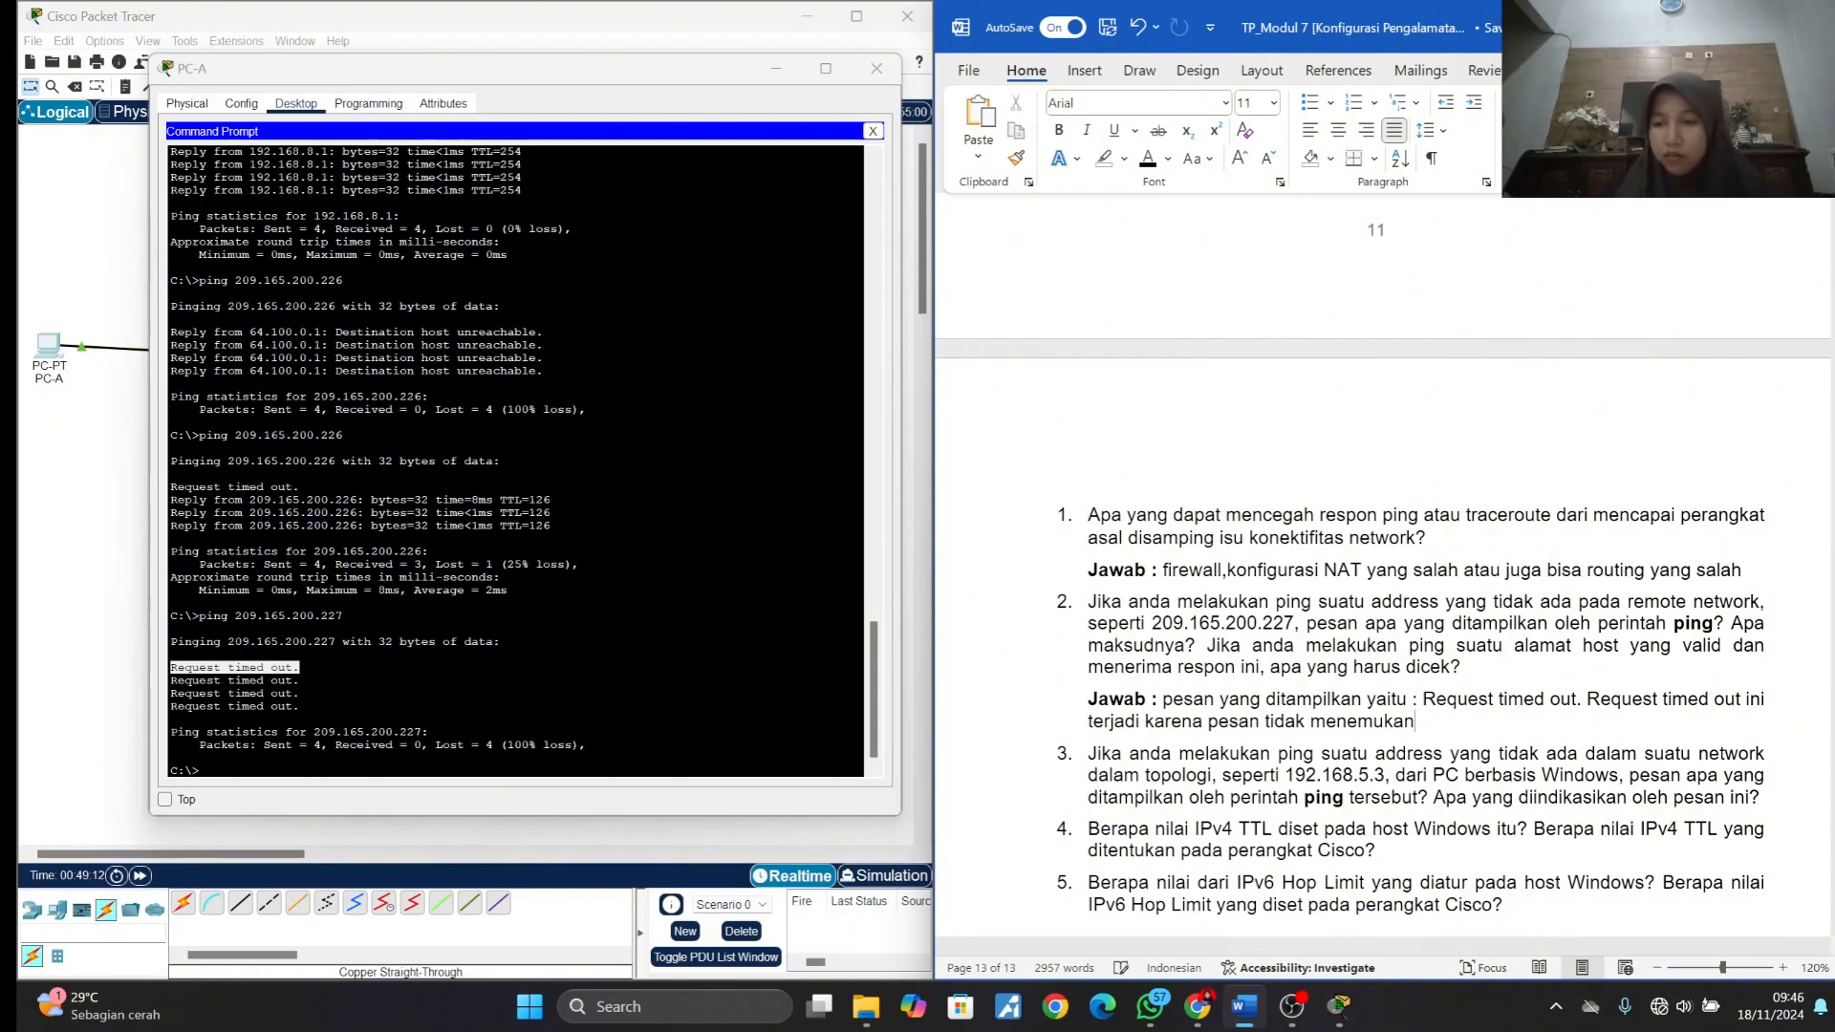
key("BackSpace")
key("BackSpace")
key("BackSpace")
key("BackSpace")
key("BackSpace")
key("BackSpace")
key("BackSpace")
key("BackSpace")
key("BackSpace")
key("BackSpace")
key("BackSpace")
key("BackSpace")
key("BackSpace")
key("BackSpace")
key("BackSpace")
key("BackSpace")
key("BackSpace")
key("BackSpace")
key("BackSpace")
key("BackSpace")
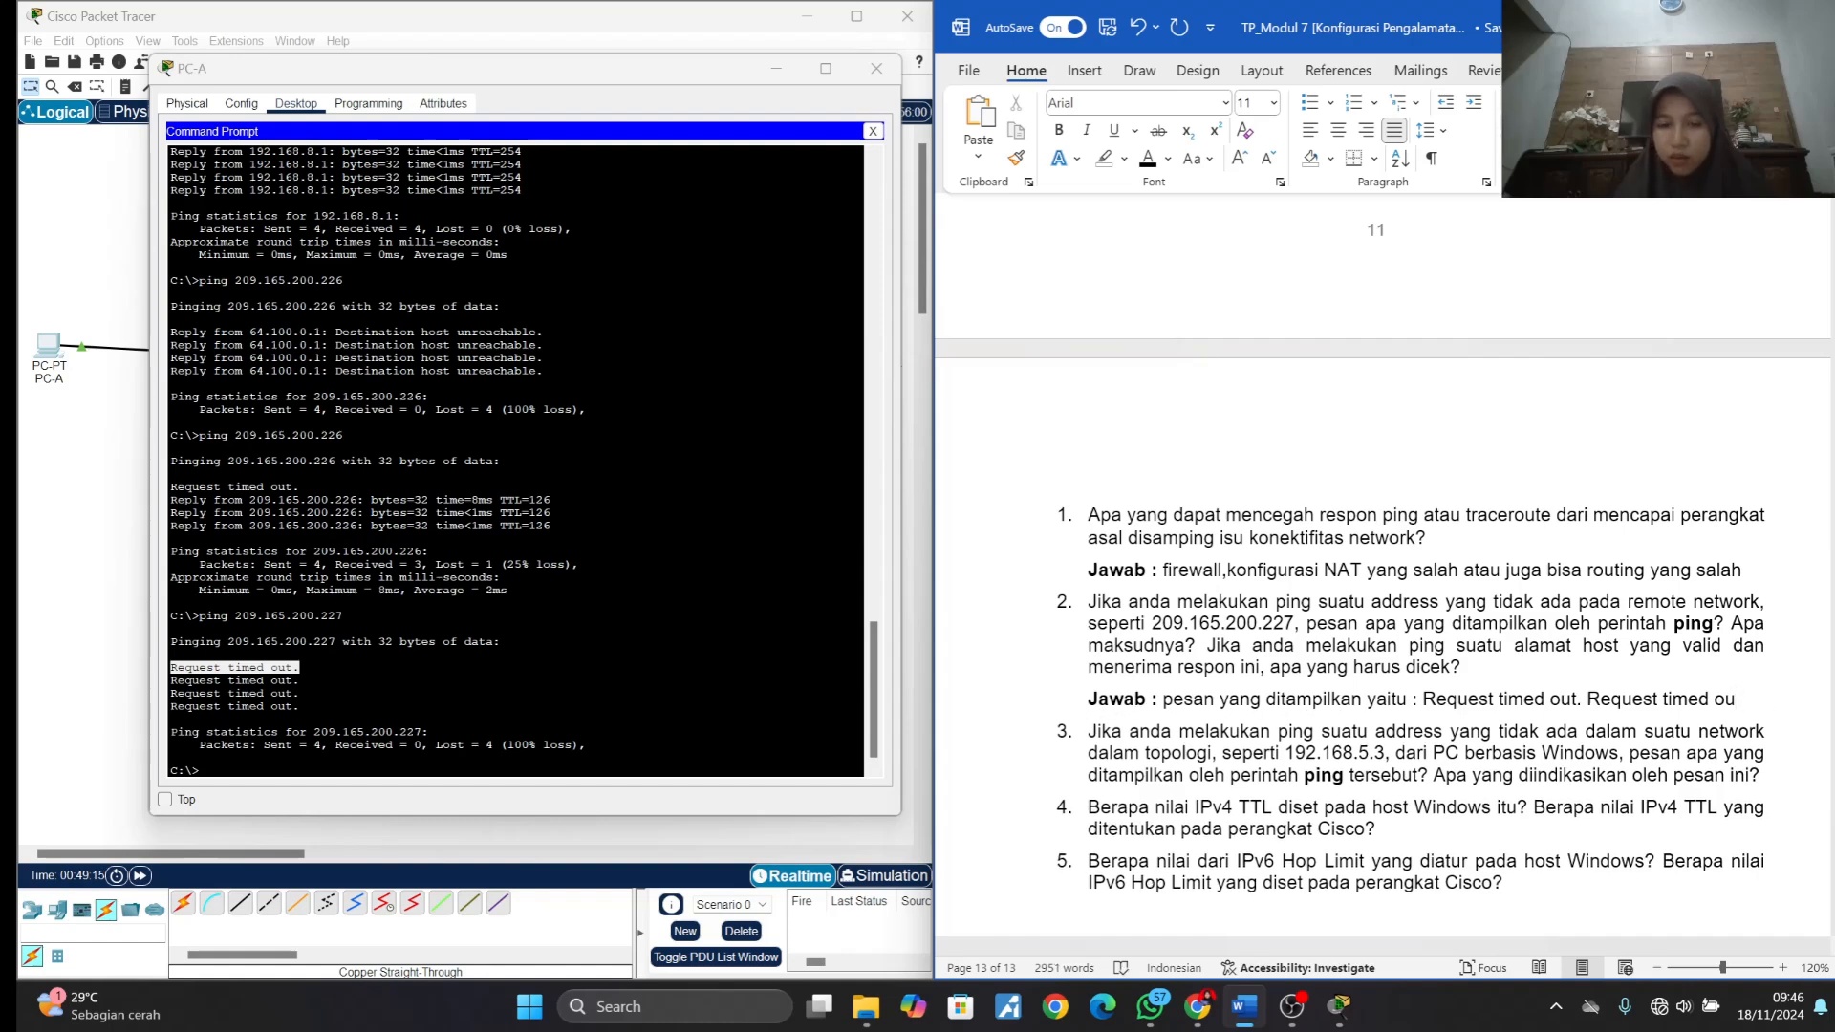
- Complete the second sentence of answer 2 as "Request timed out ini terjadi karena pesan tidak adaa respon dari penerima IP address."
type("t")
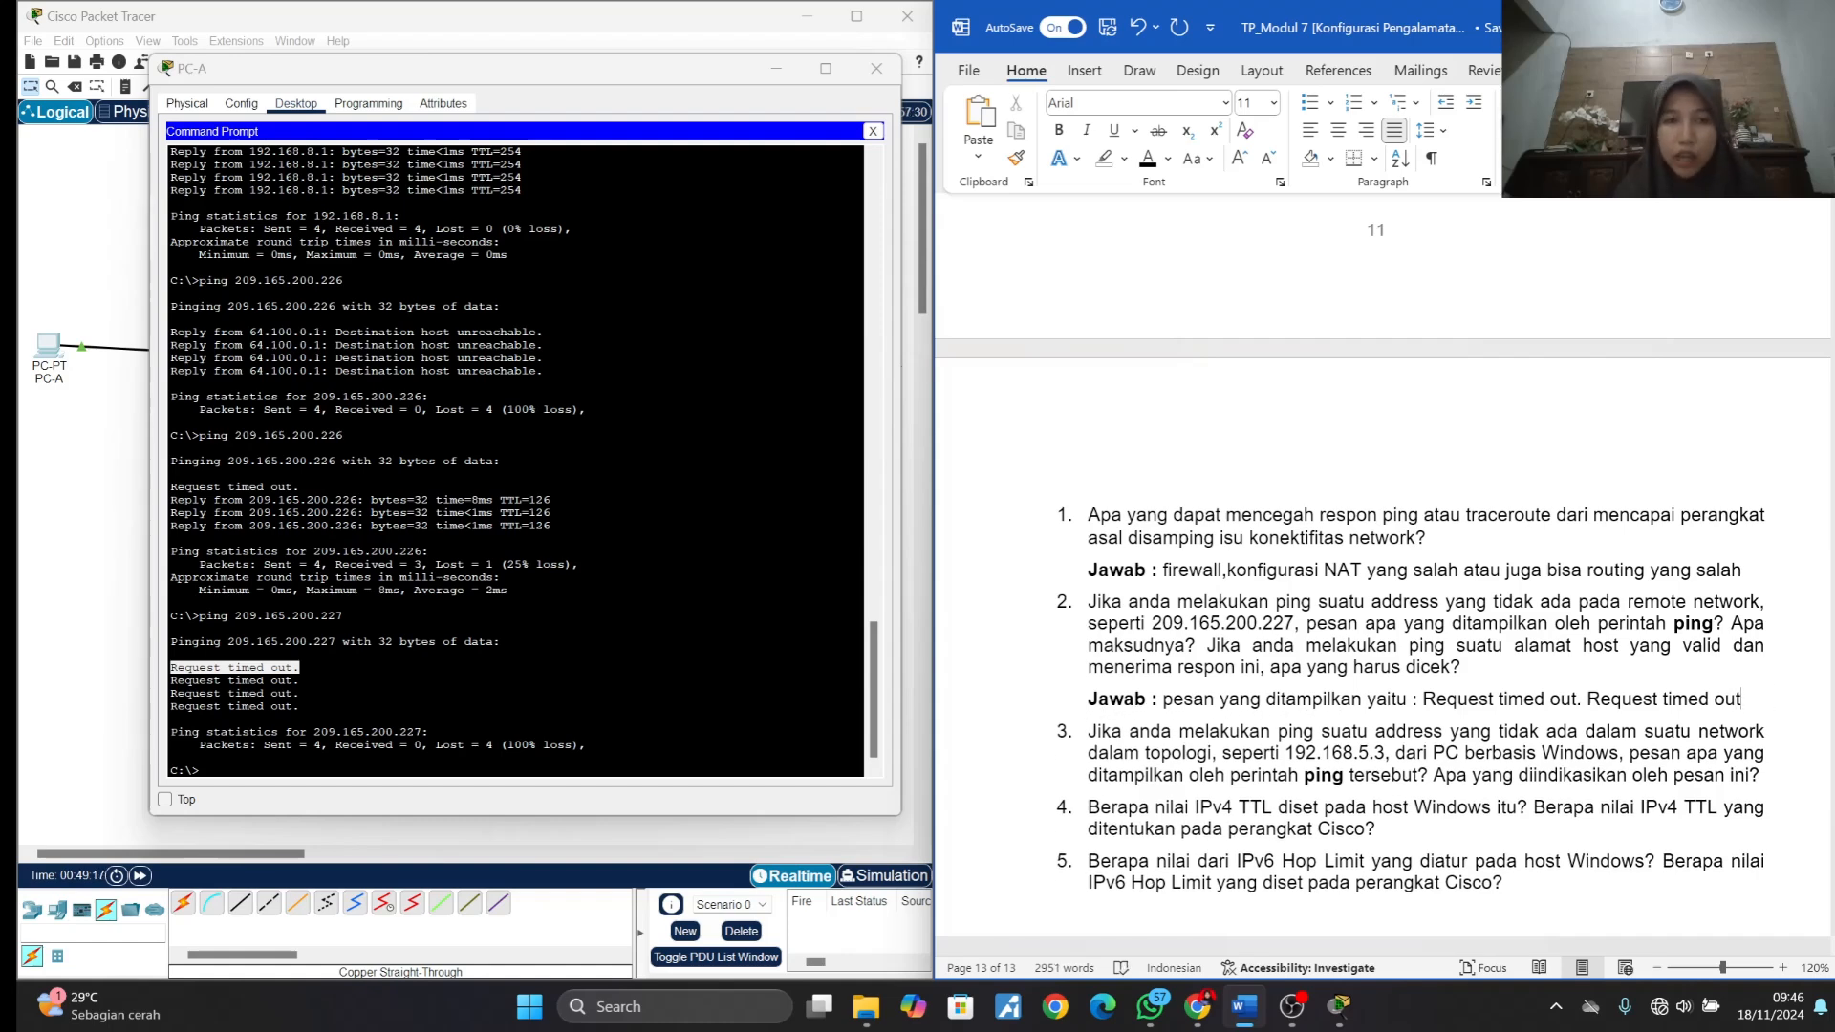
type(" ini terja")
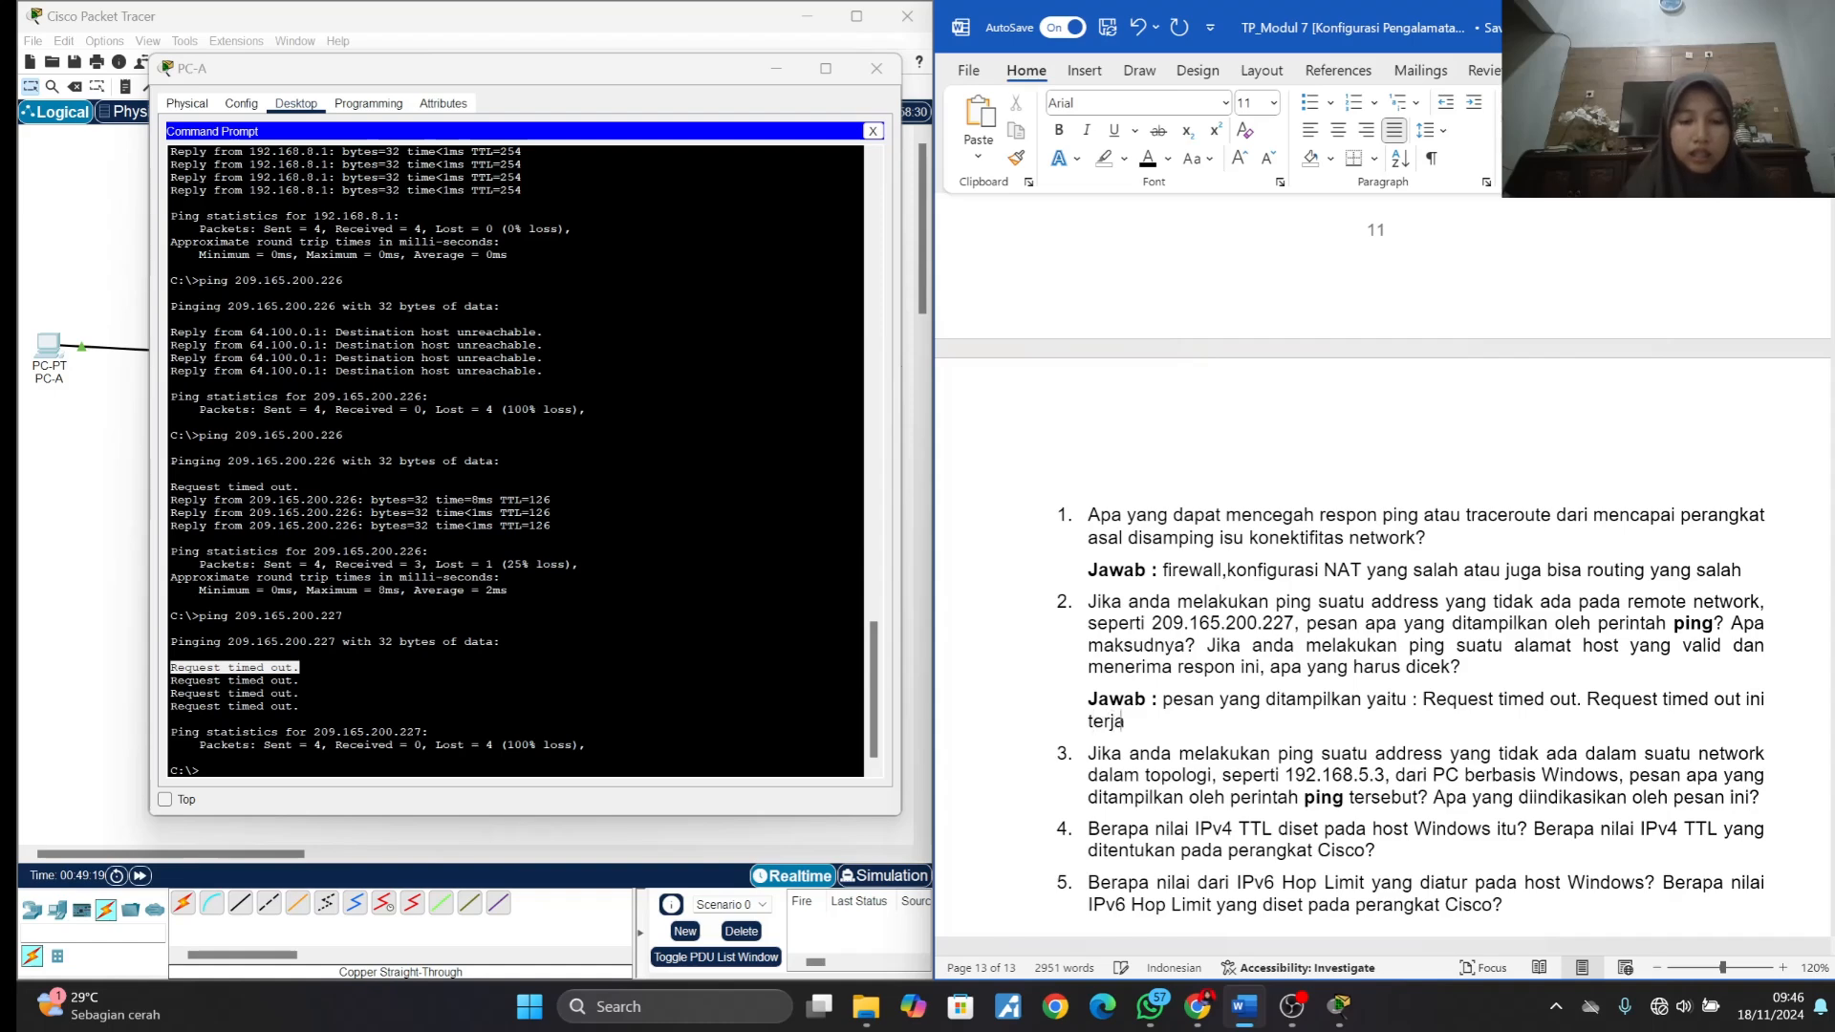
type("di kare")
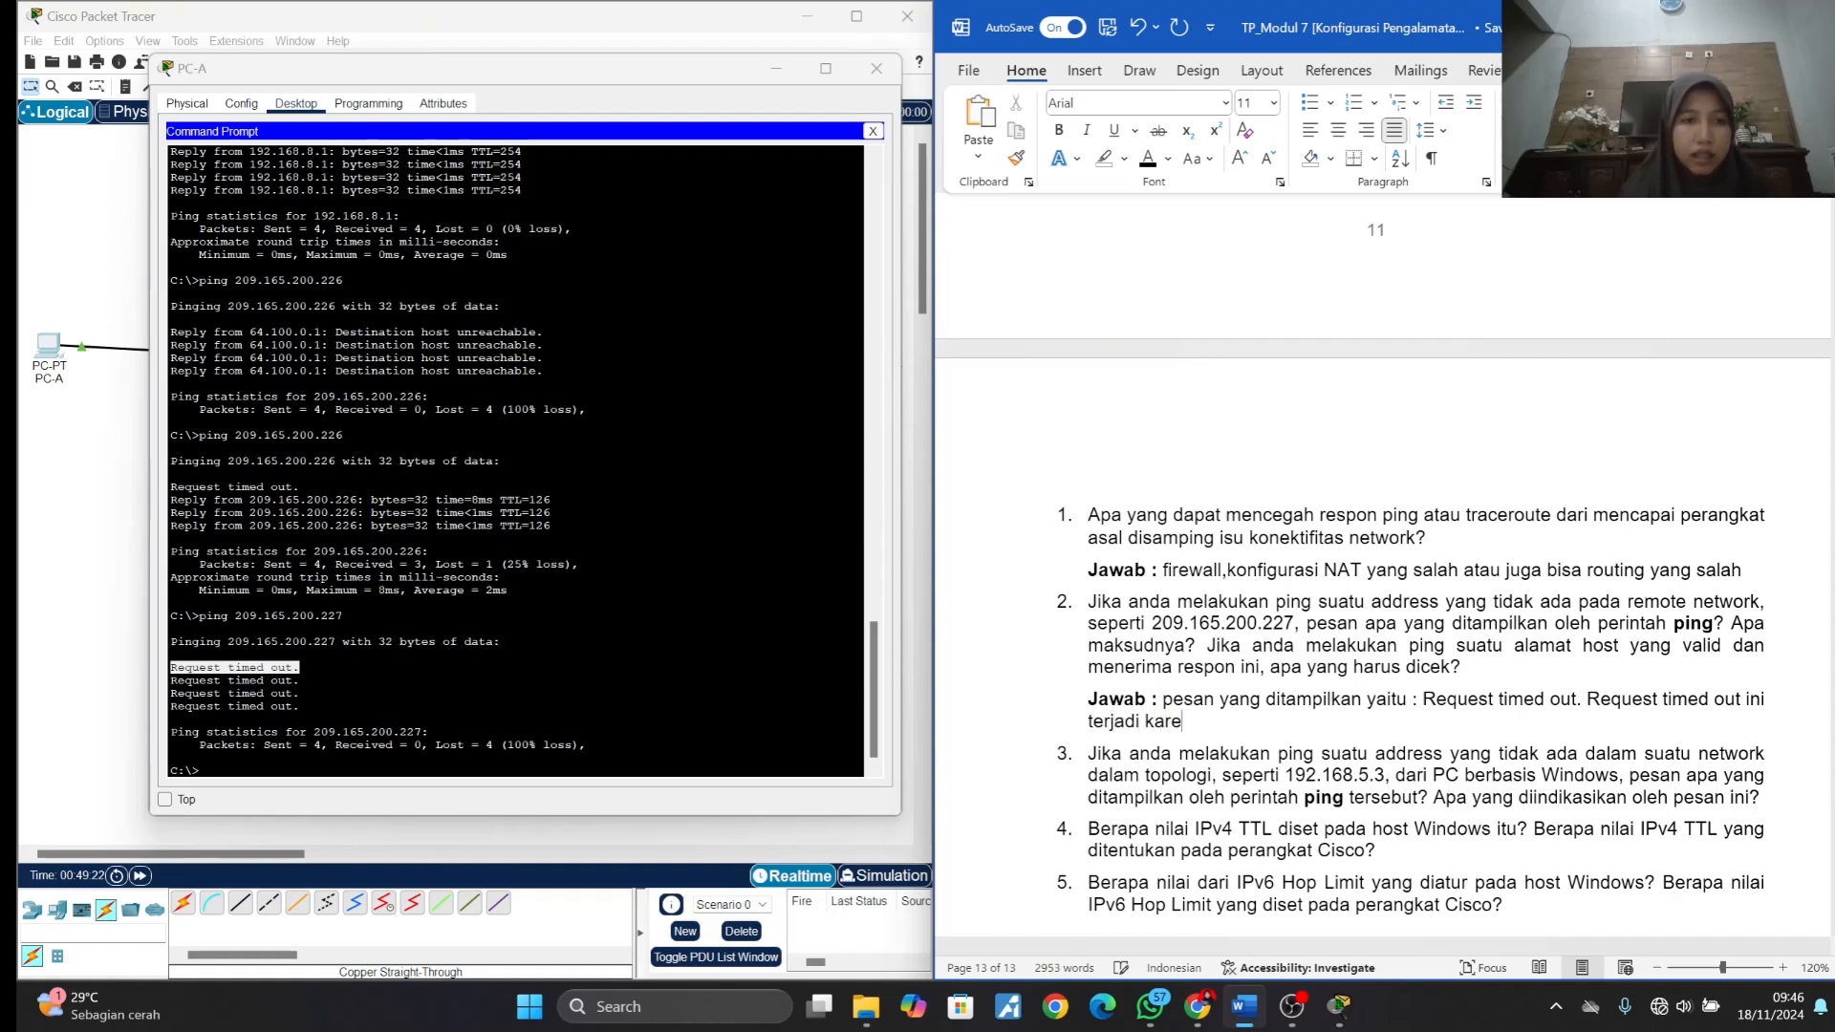
type("na pesan ")
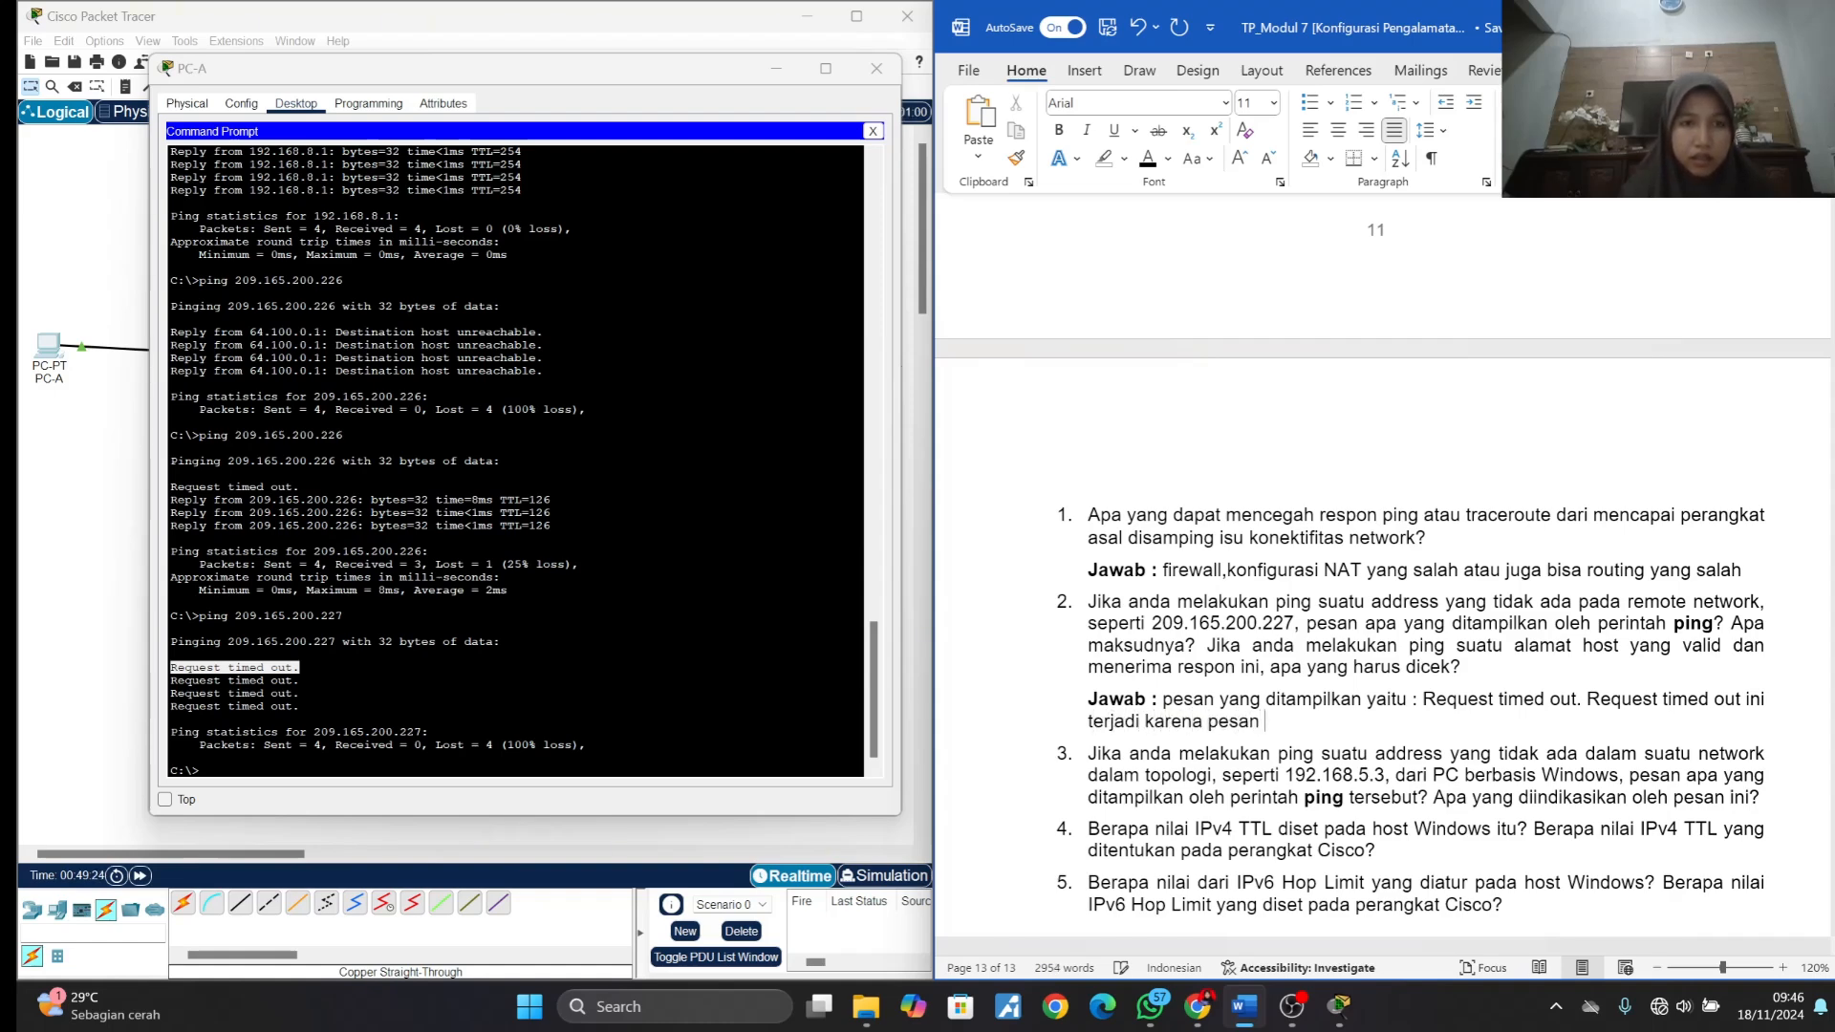
type("tidak adaa ")
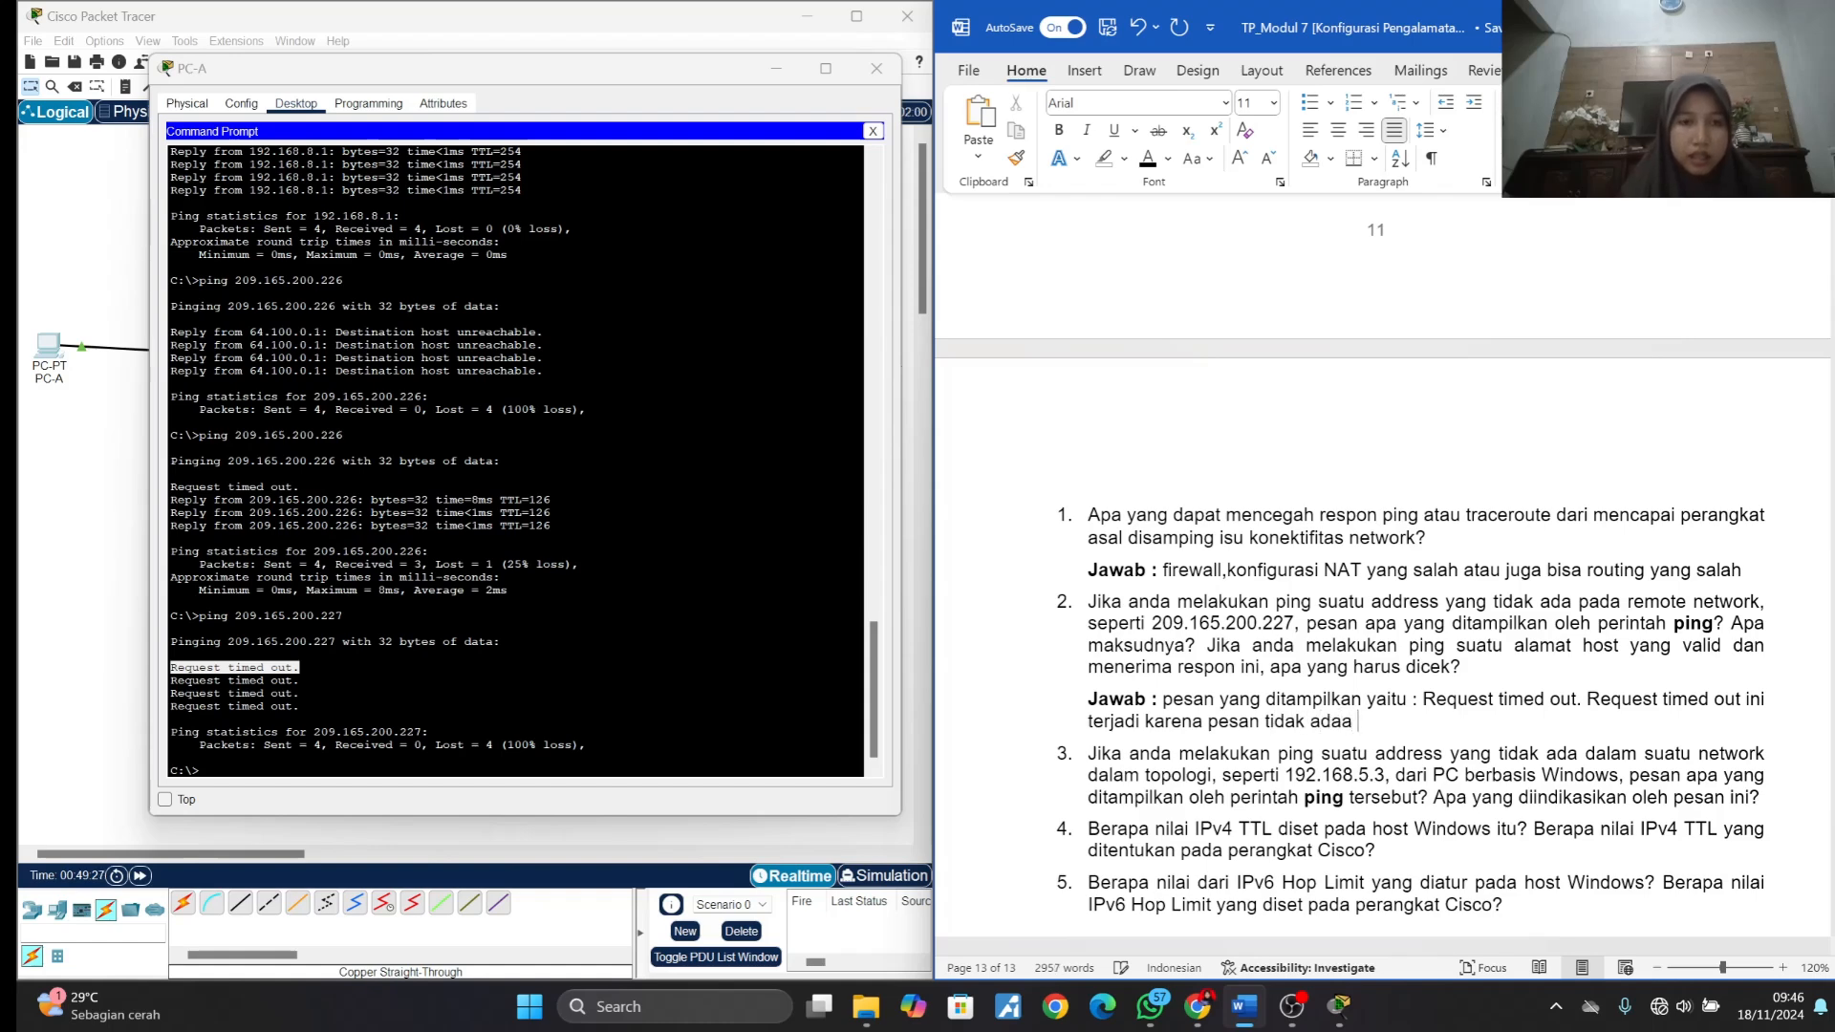
type("respon dari penerima")
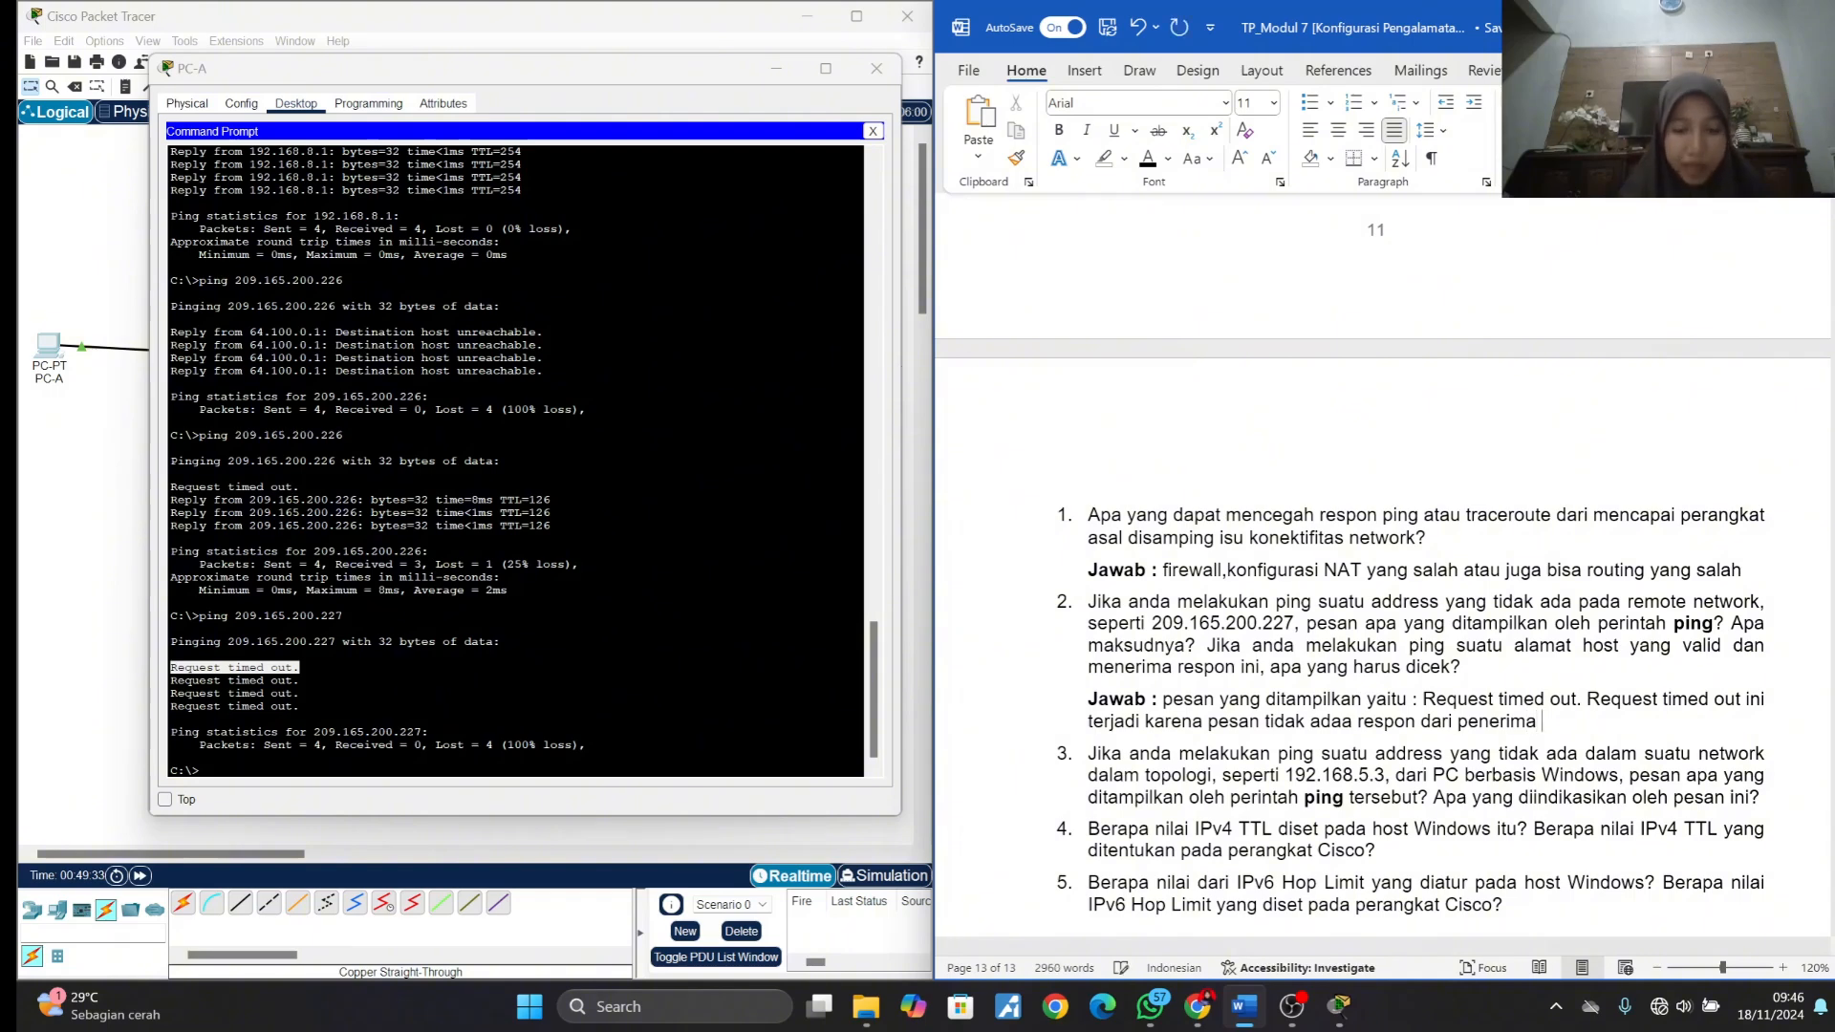
type(" l")
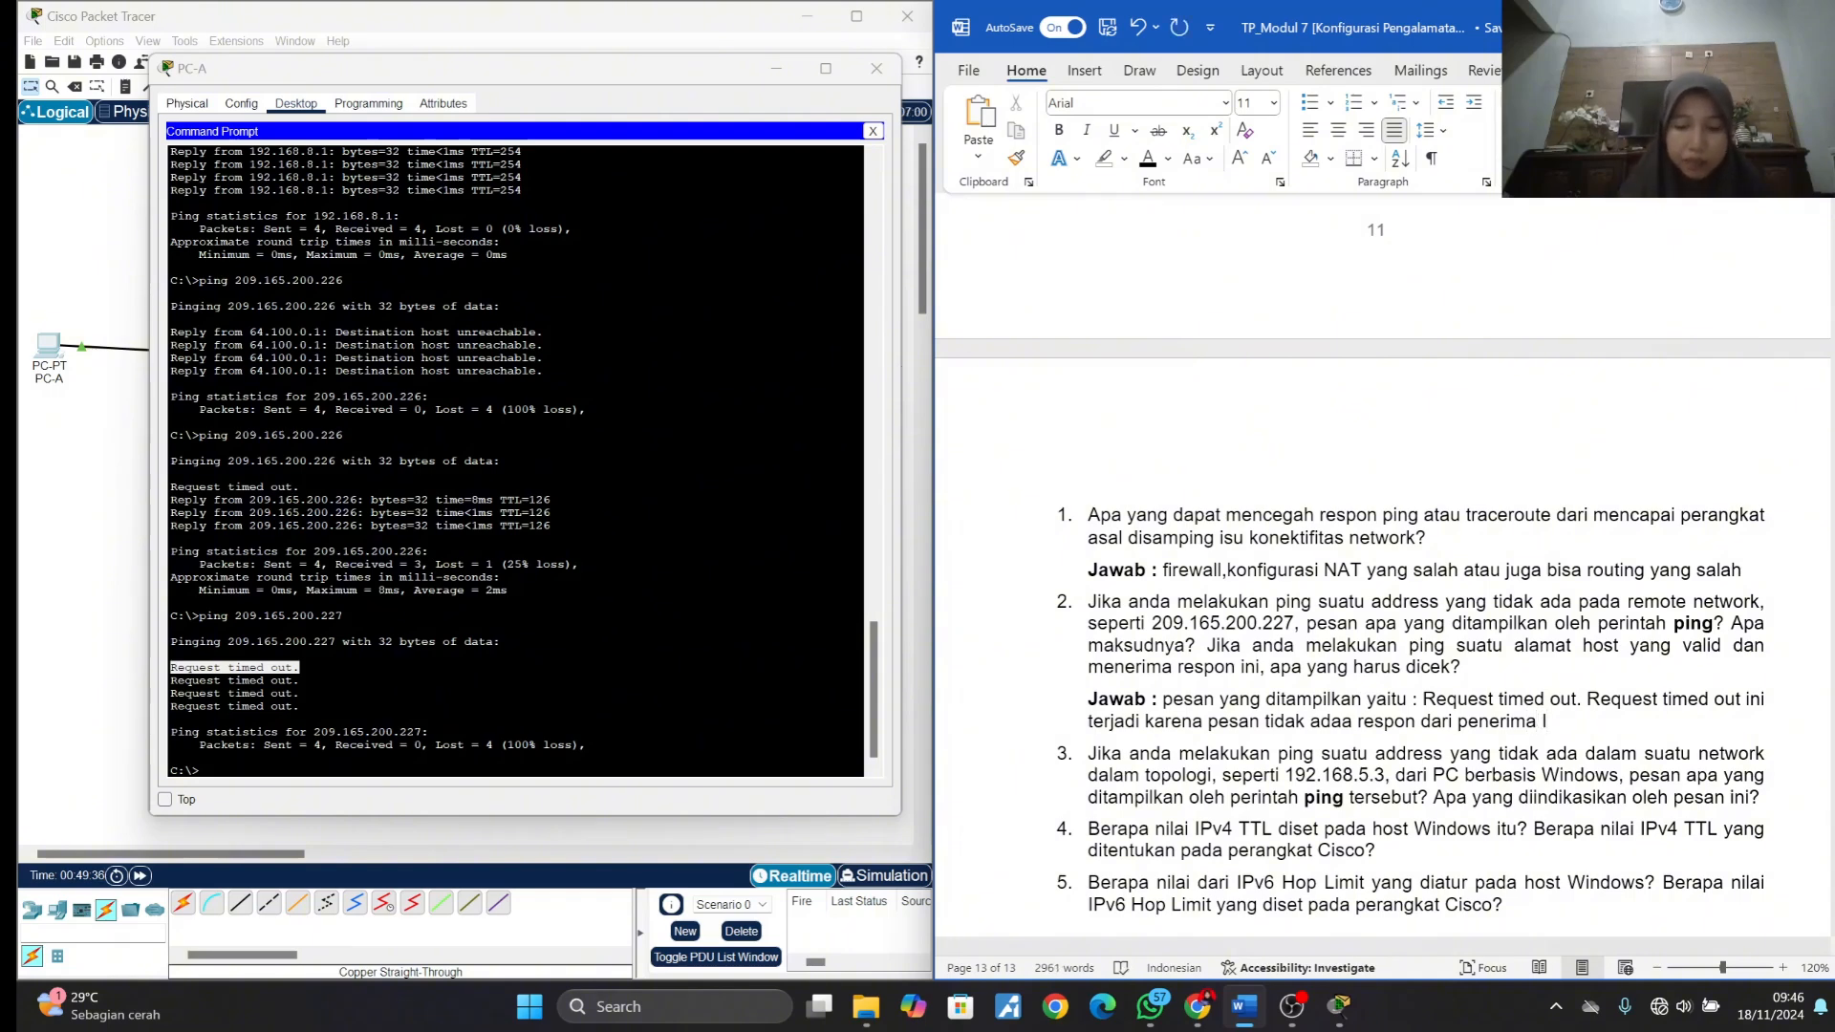
type("P address")
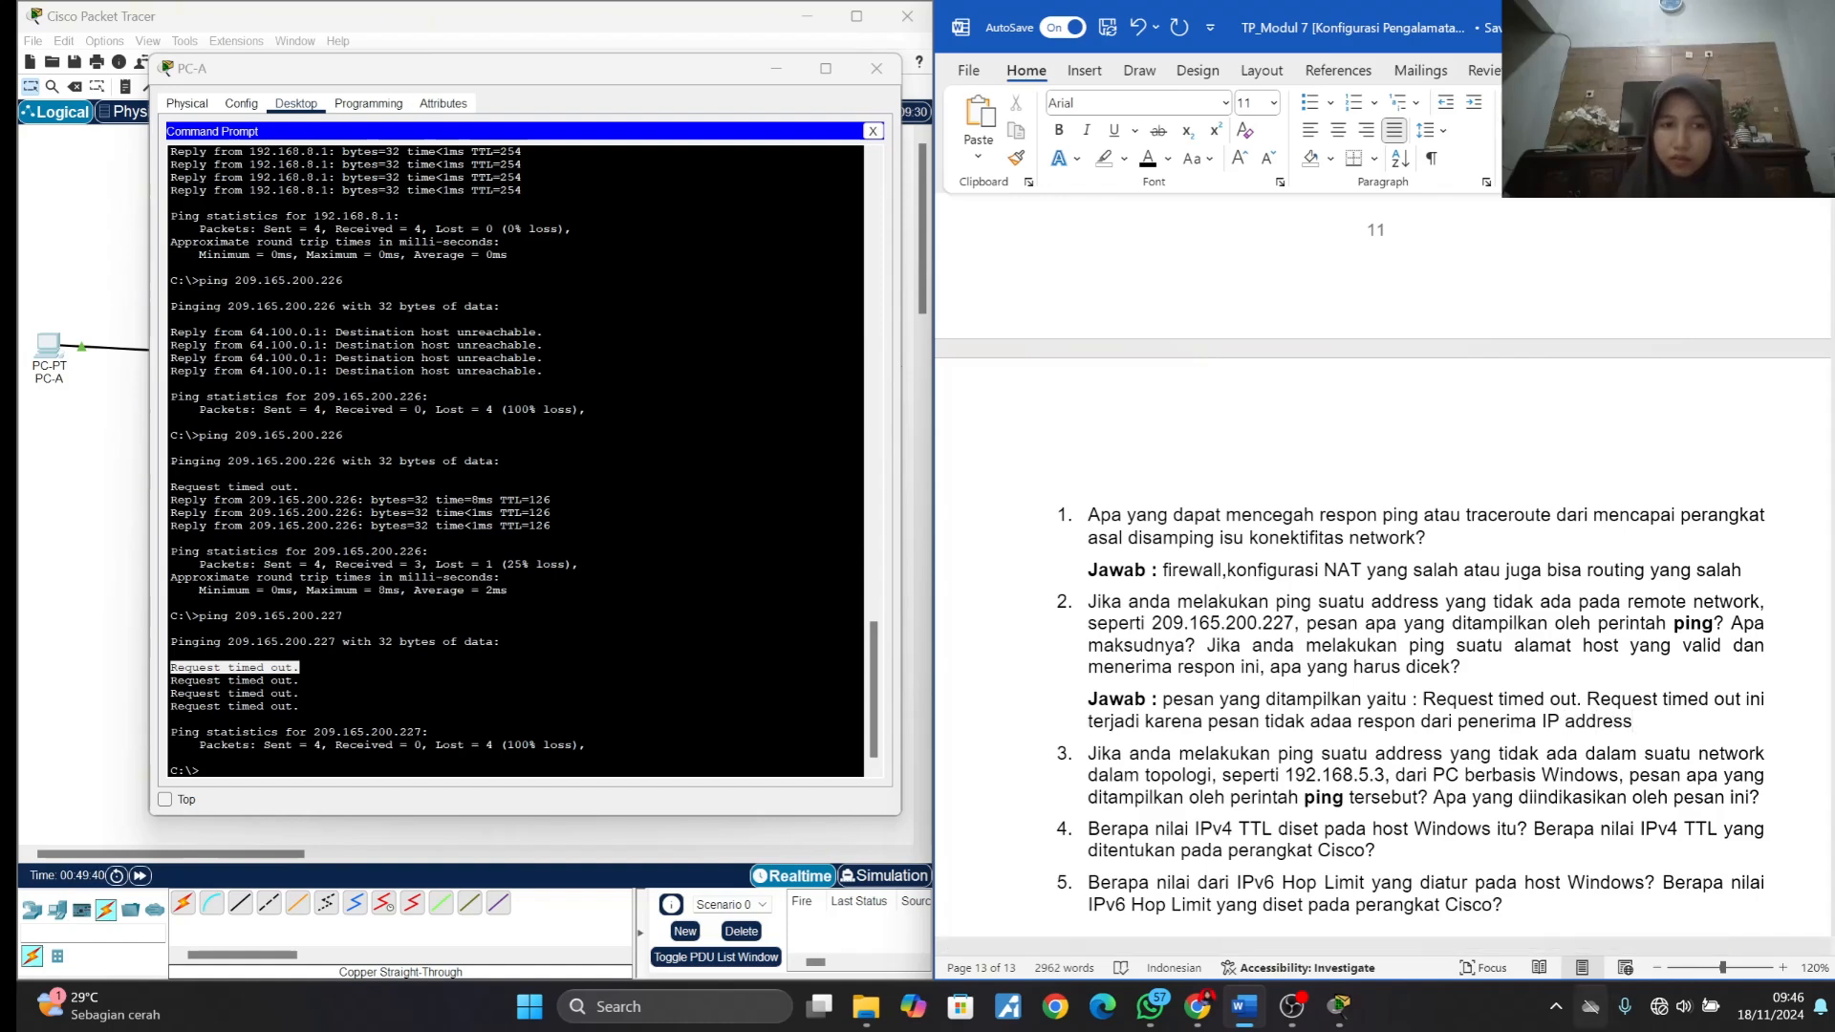
type(".")
scroll(1383, 573, "down", 2)
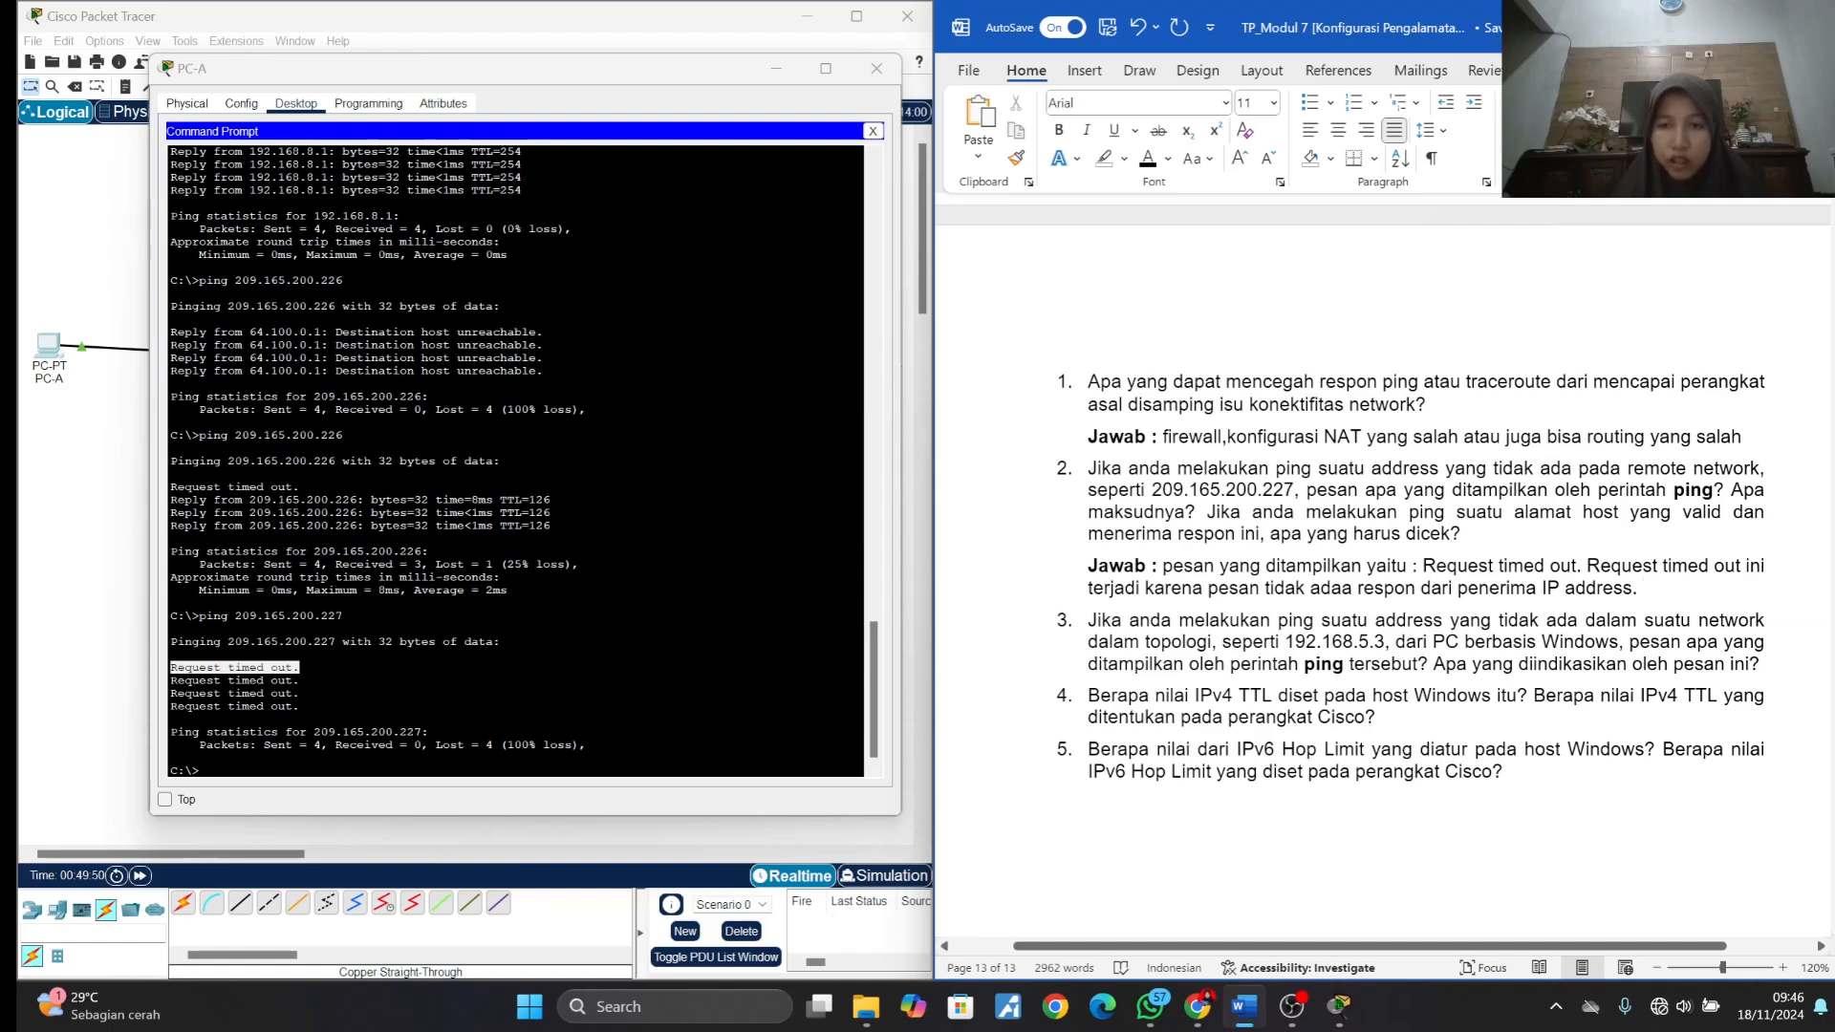
- Continue answer 2 with a third sentence beginning "Jika melakukan suatu alamat host yang valid dan menerima respon ini"
type("Jika ")
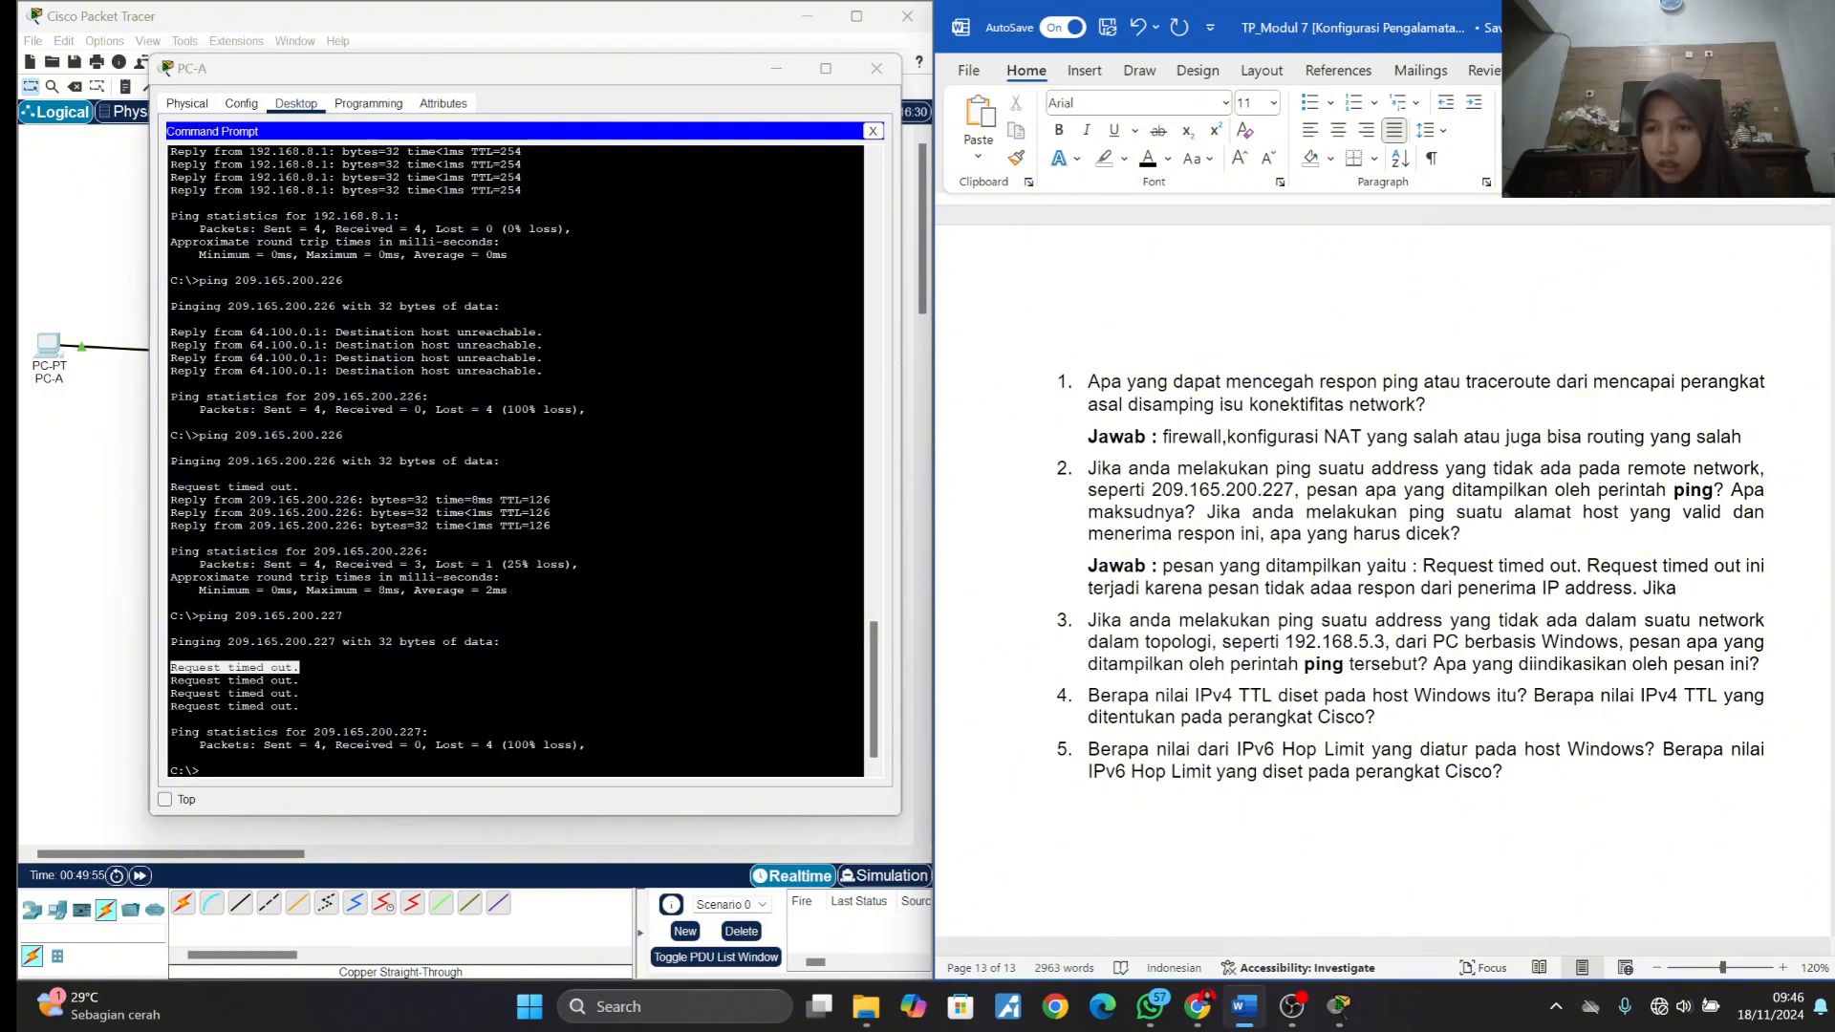
type("melakukan")
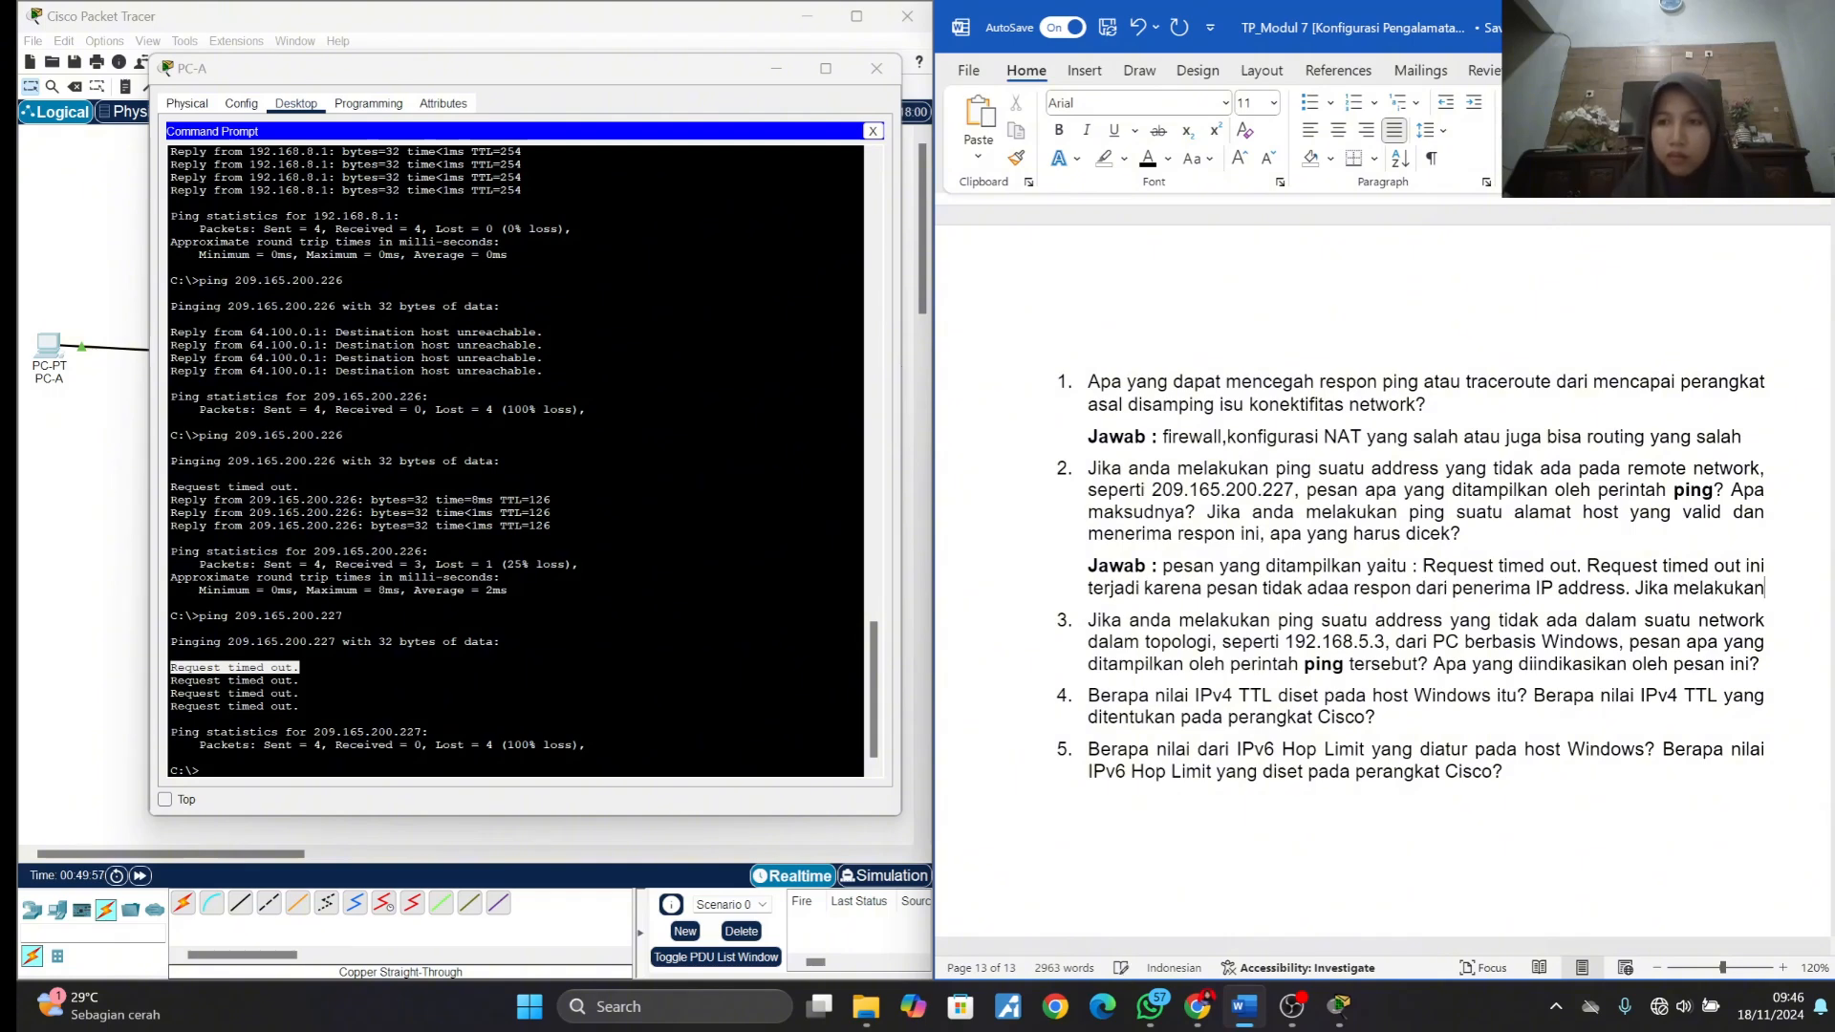
type(" su")
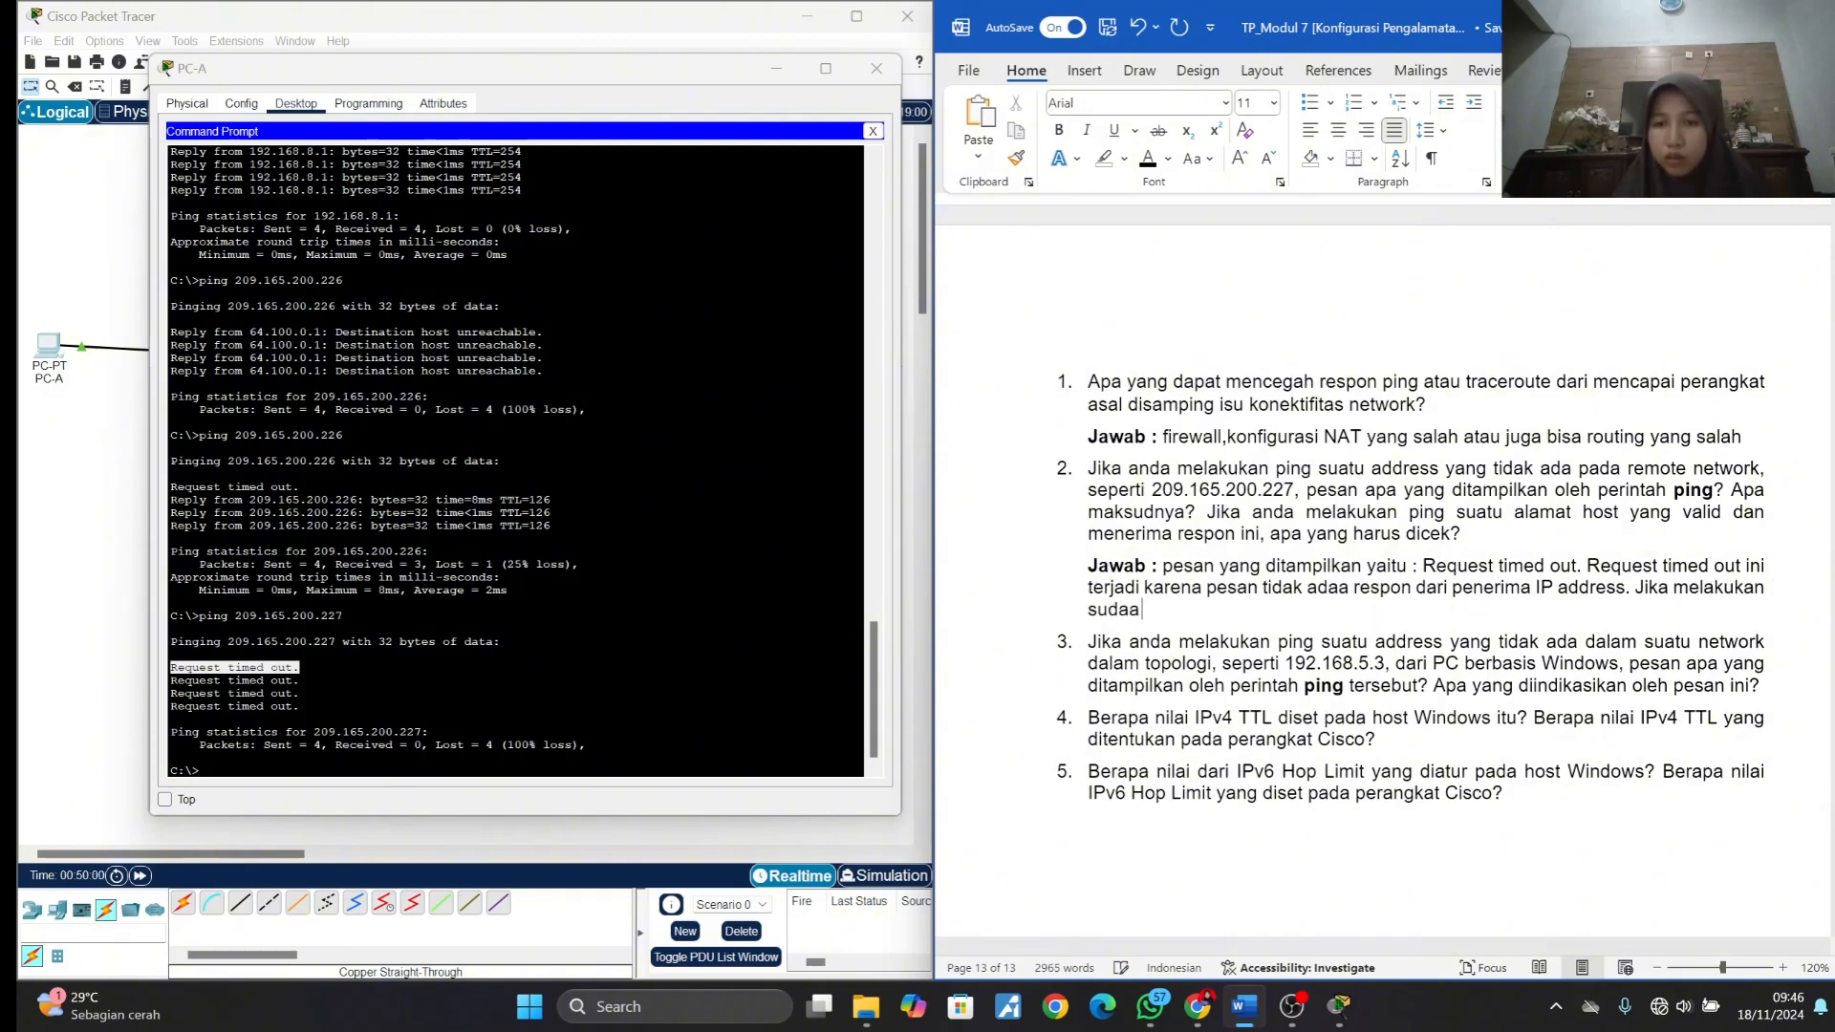
type("atu")
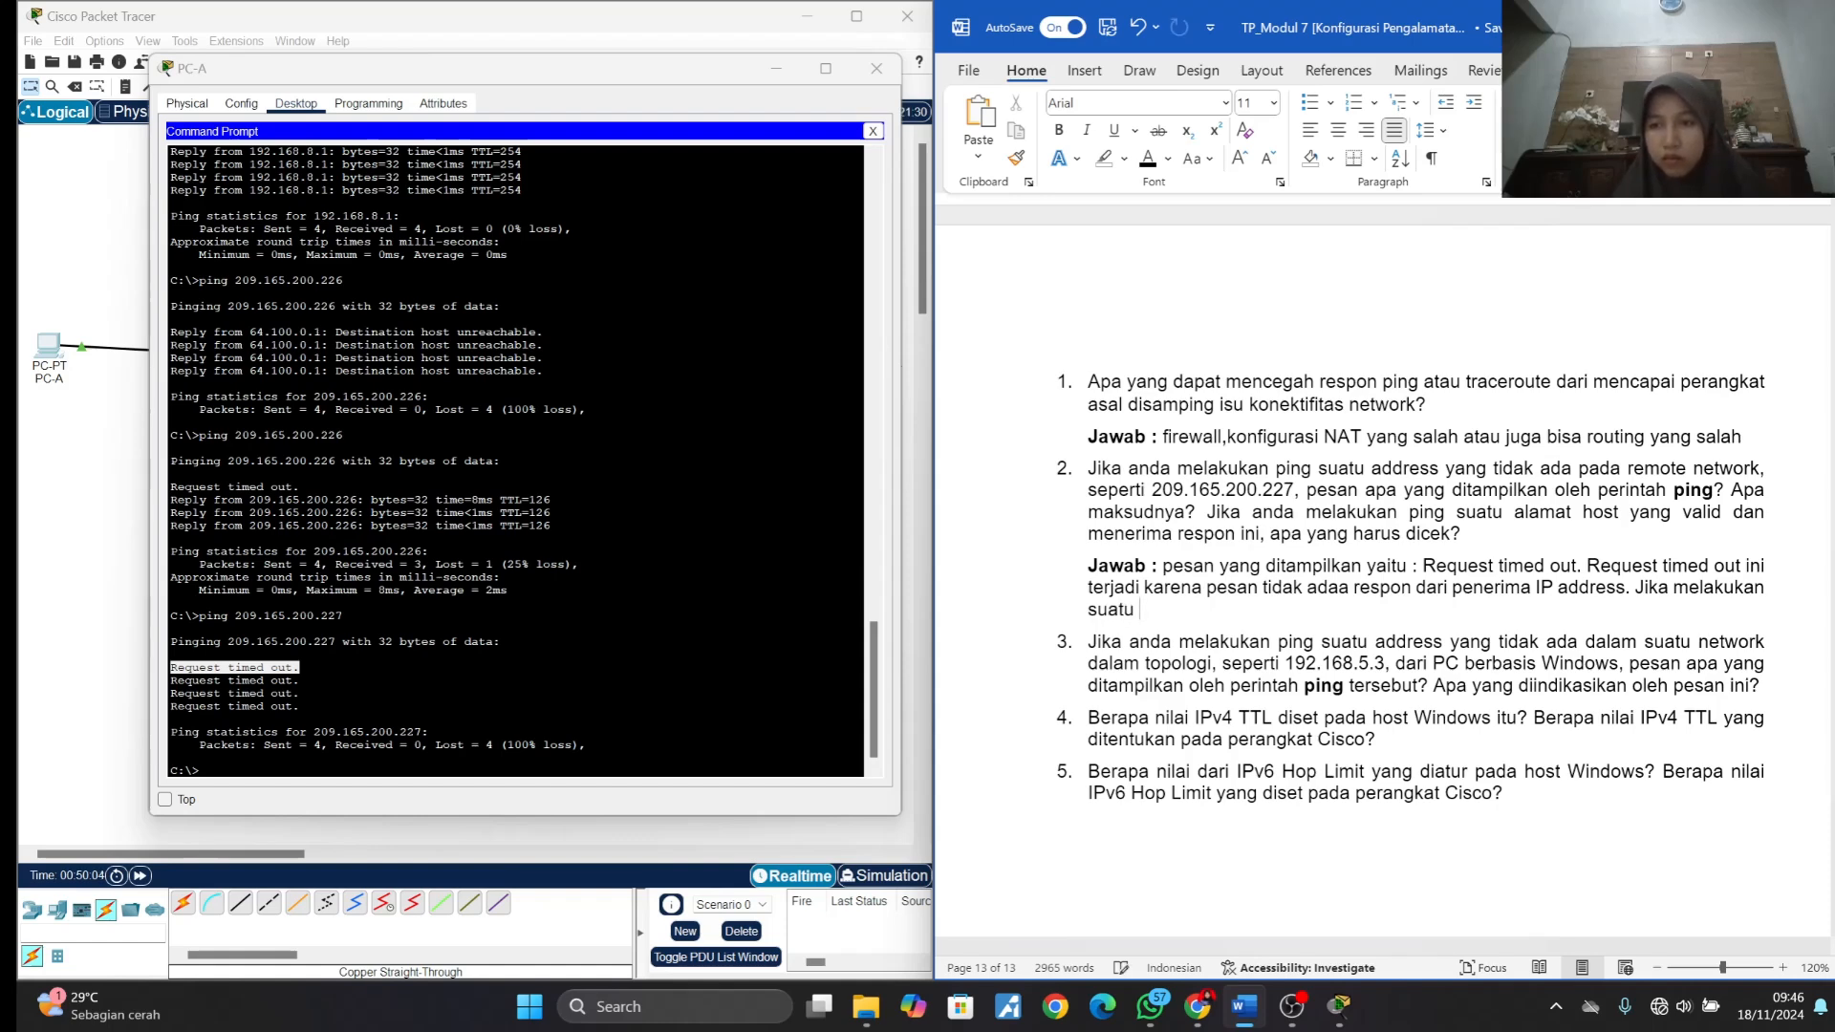
type("alamat ")
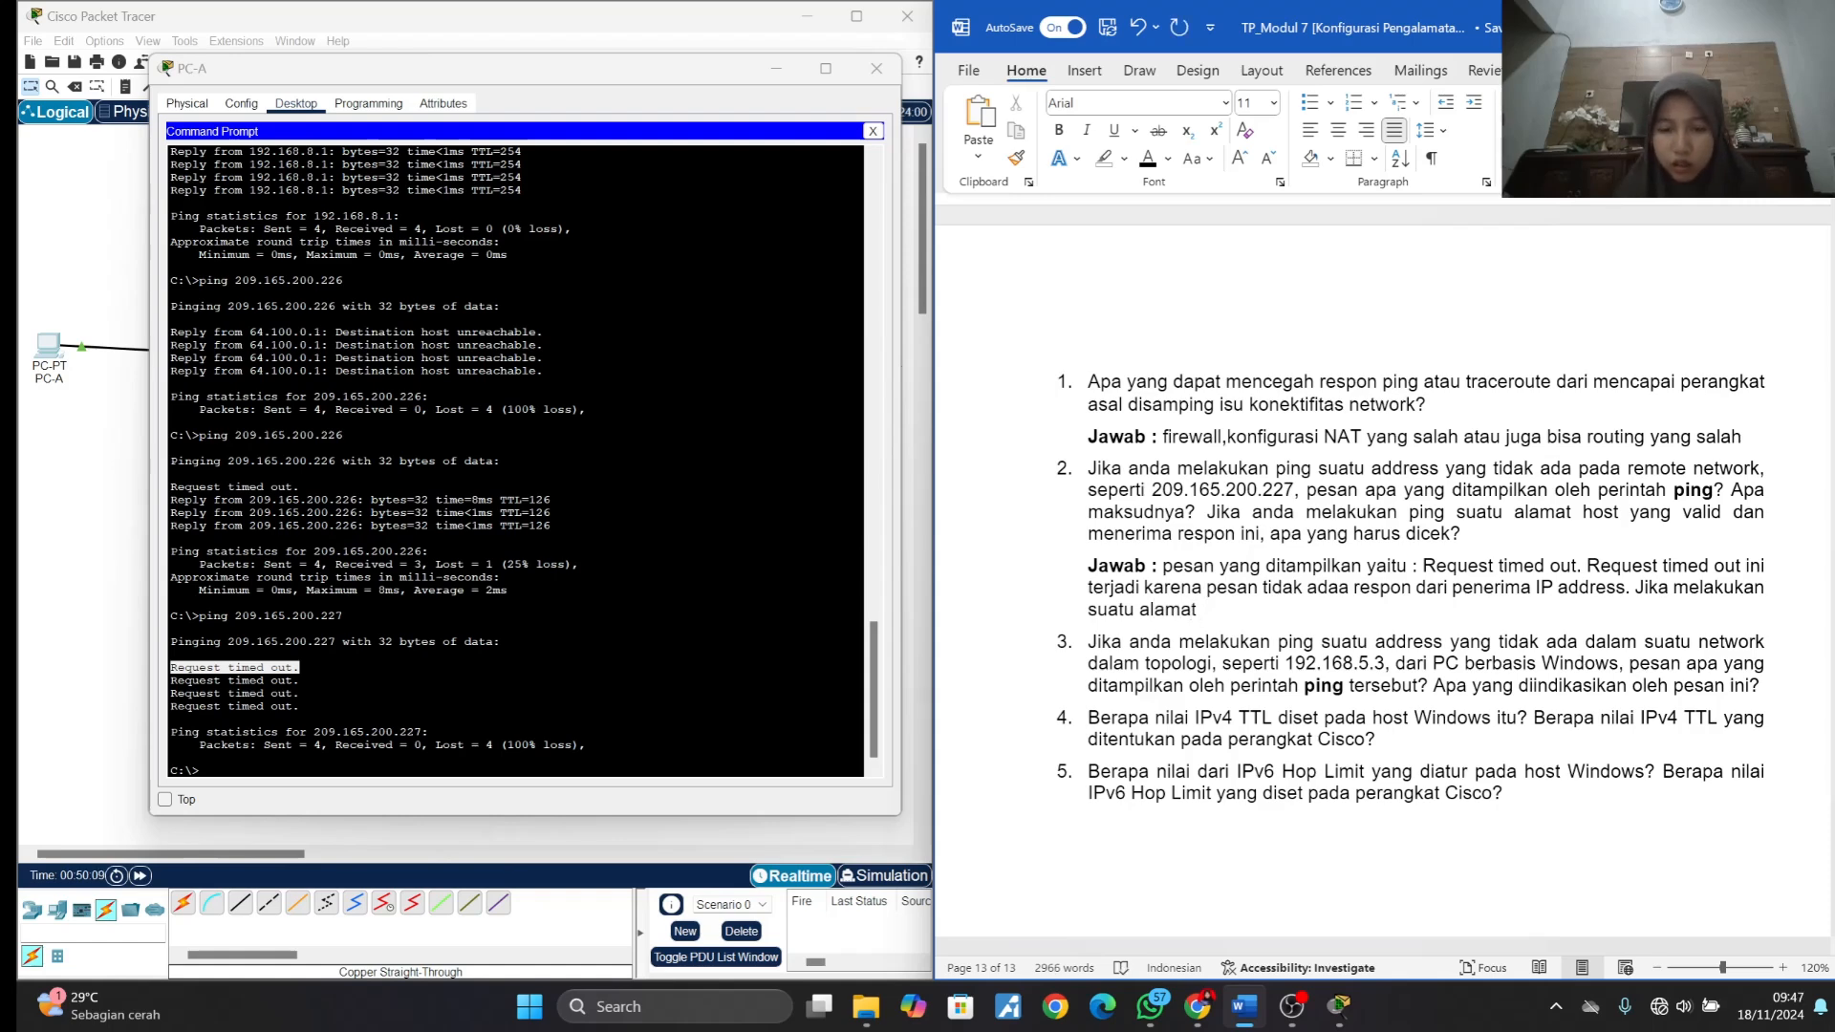
type("host yang v")
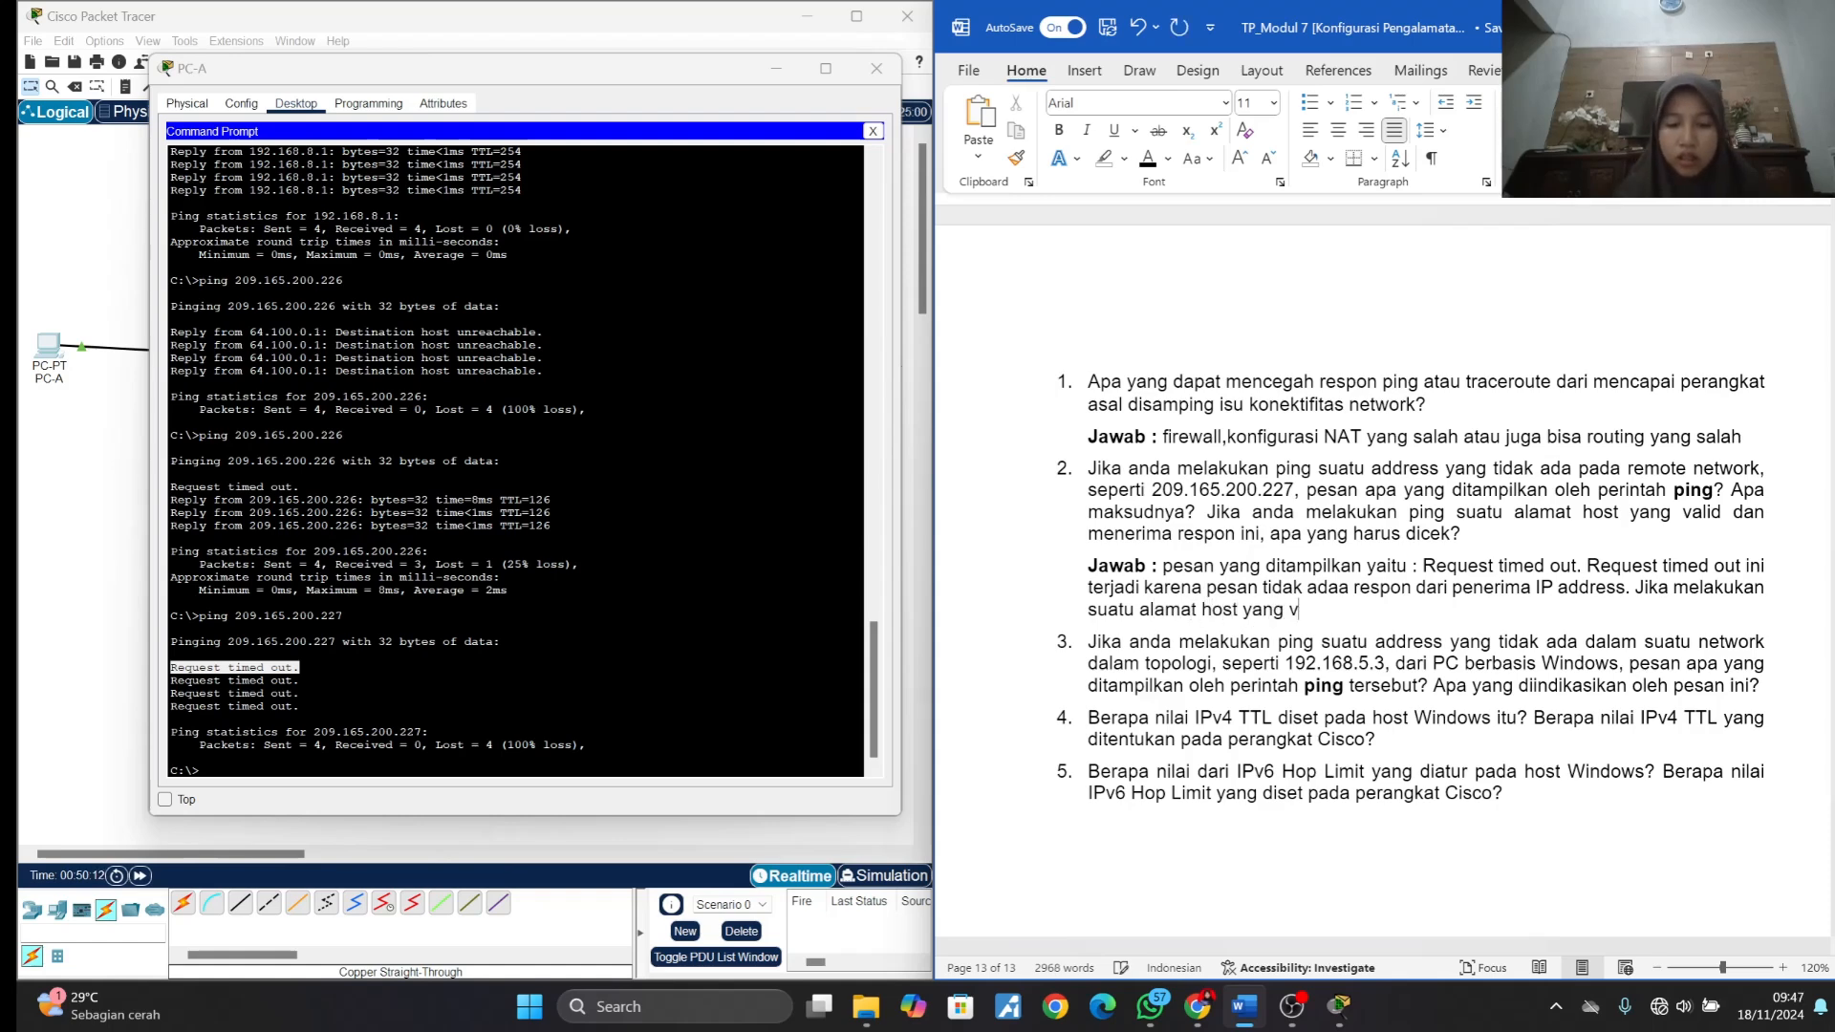
type("alid")
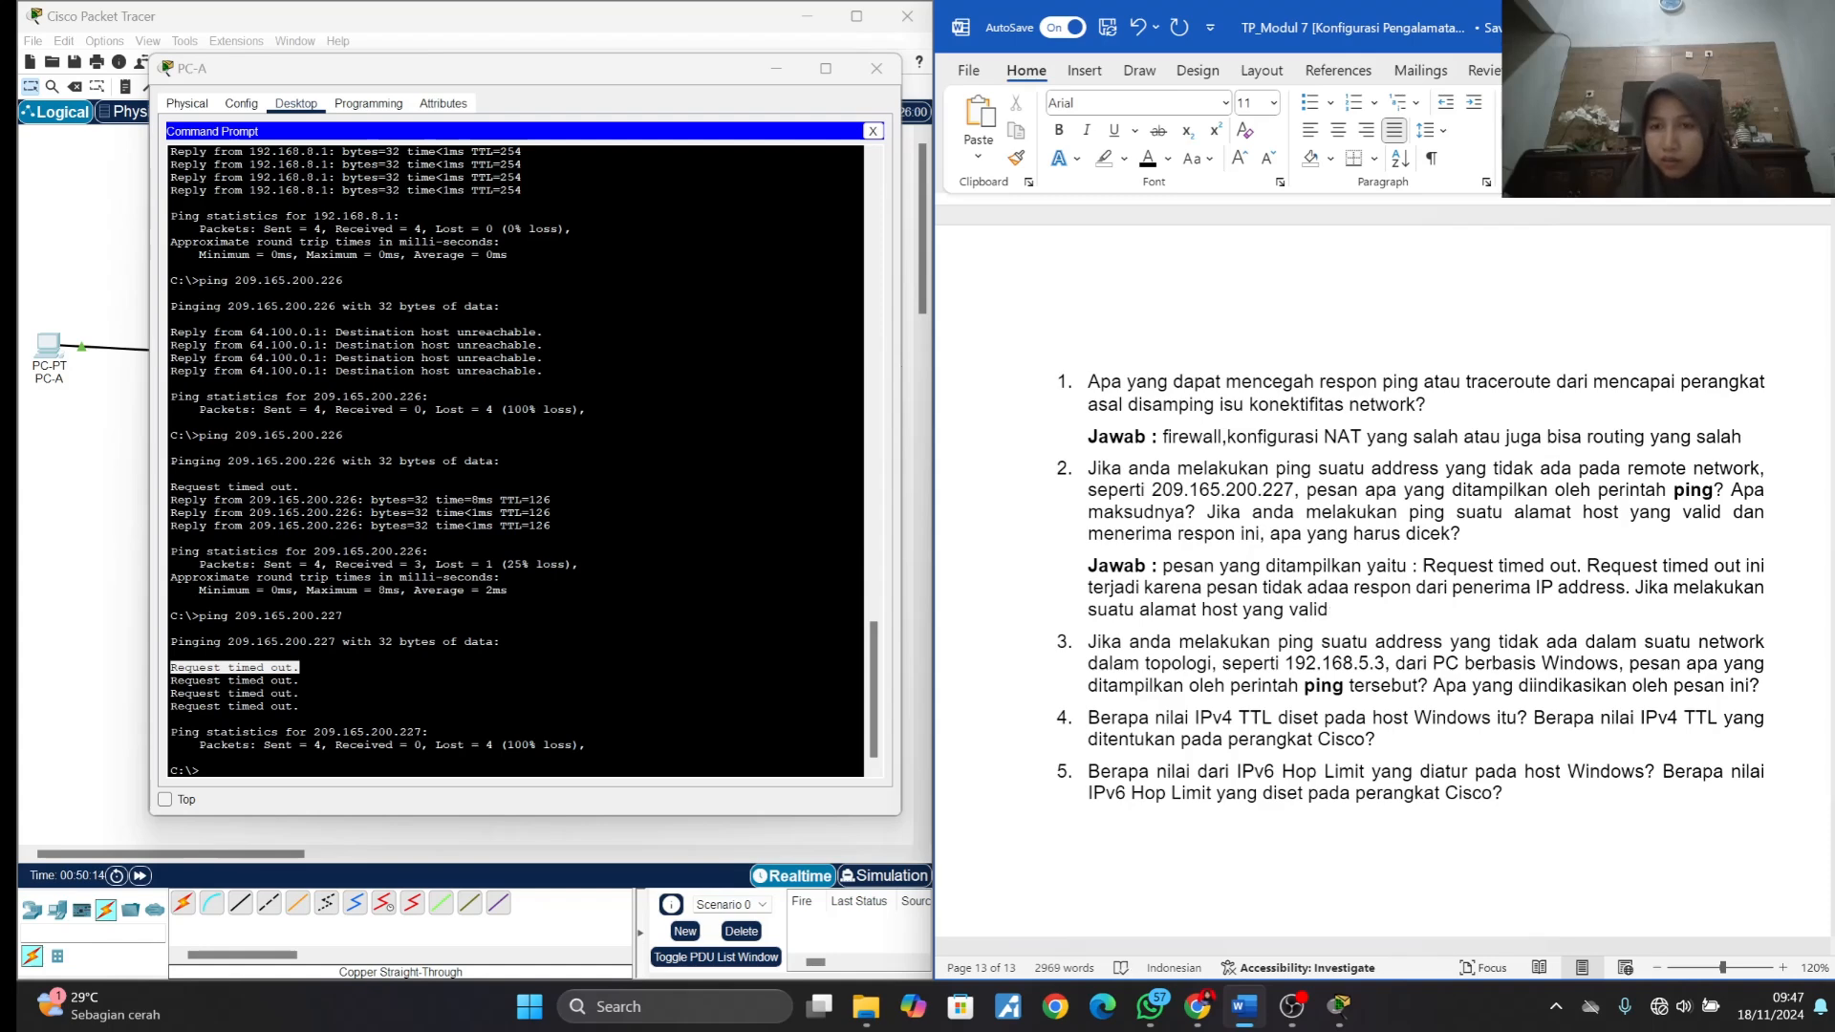
type(" d")
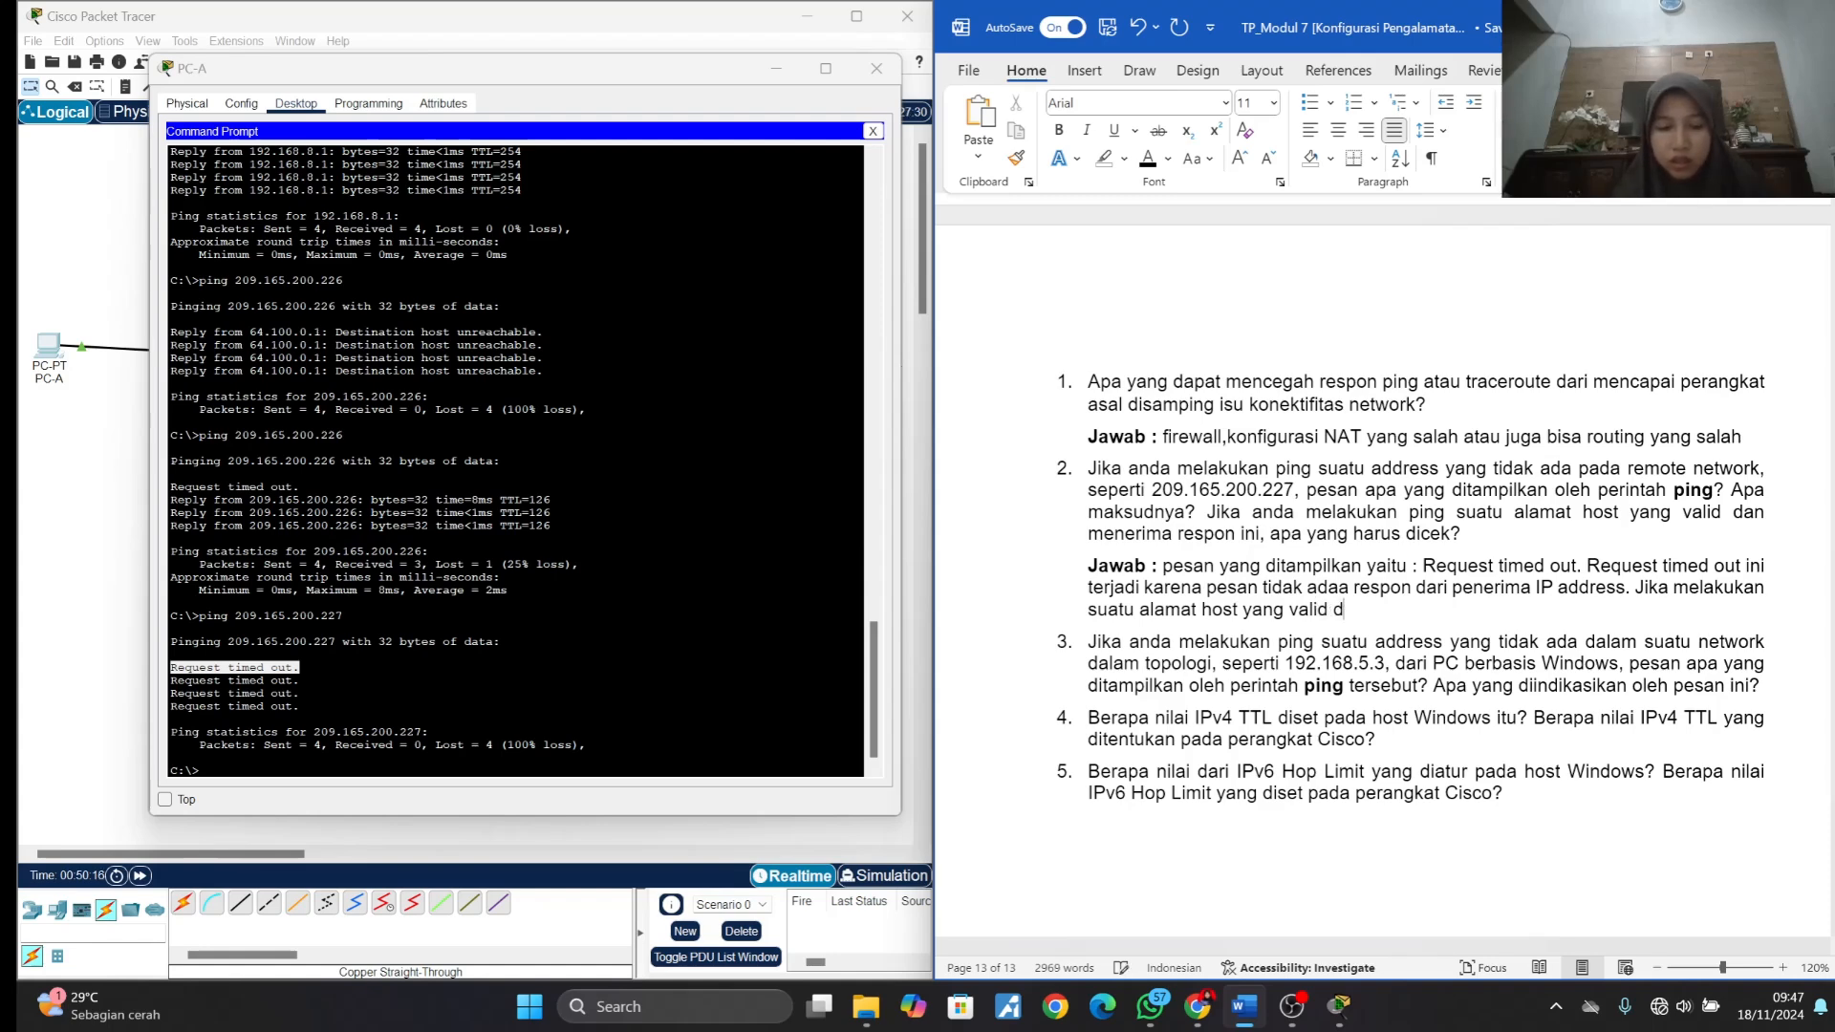
type("an menerima r")
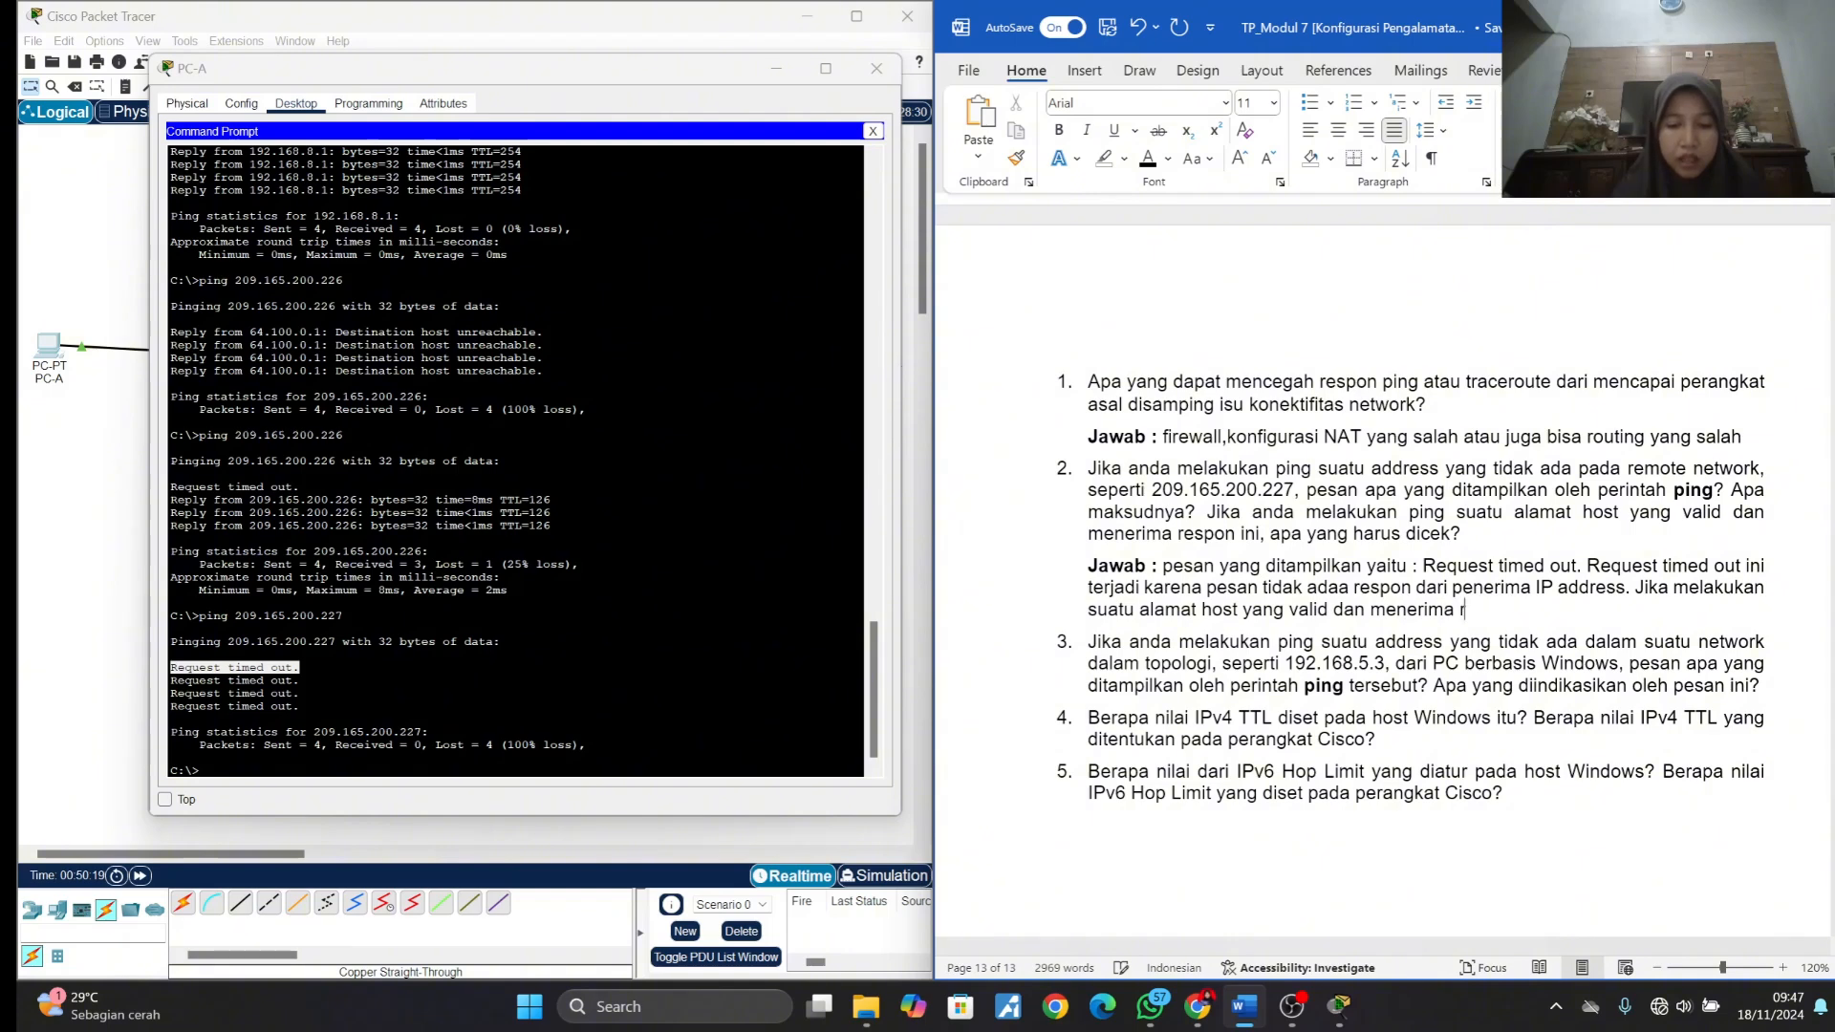
type("espon in")
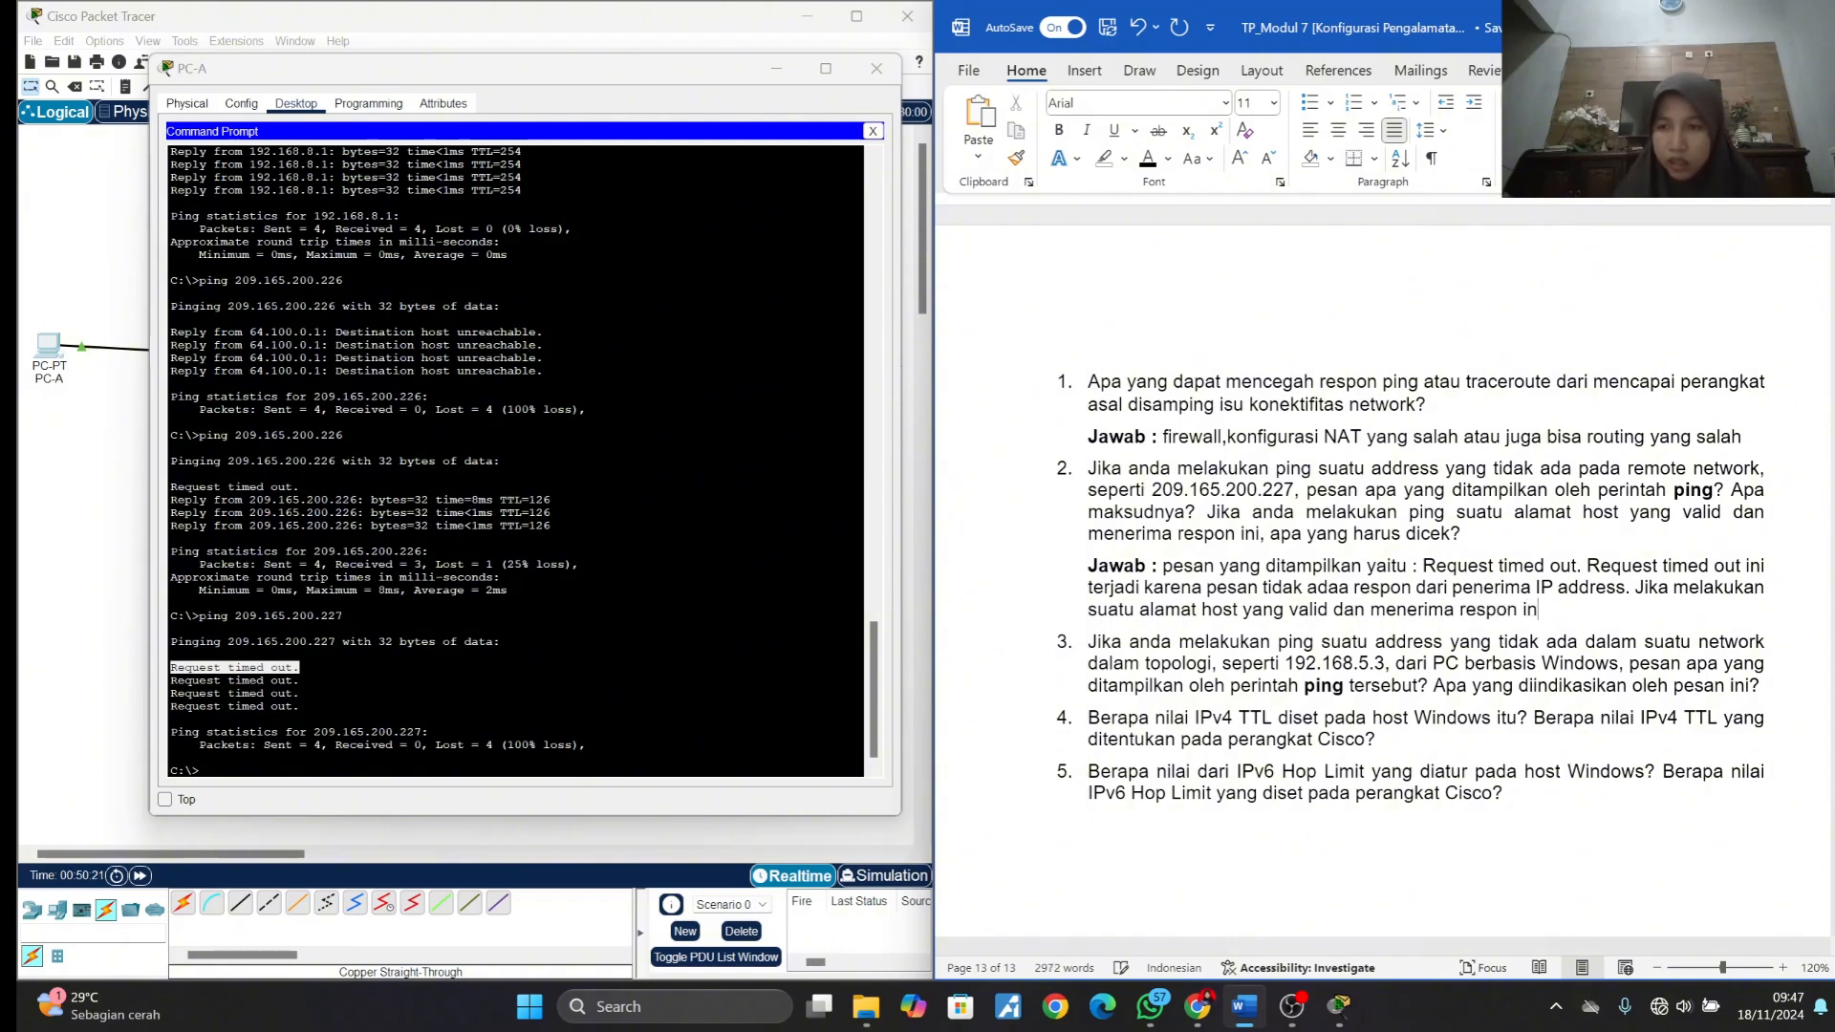
type("i")
type(" yang ha")
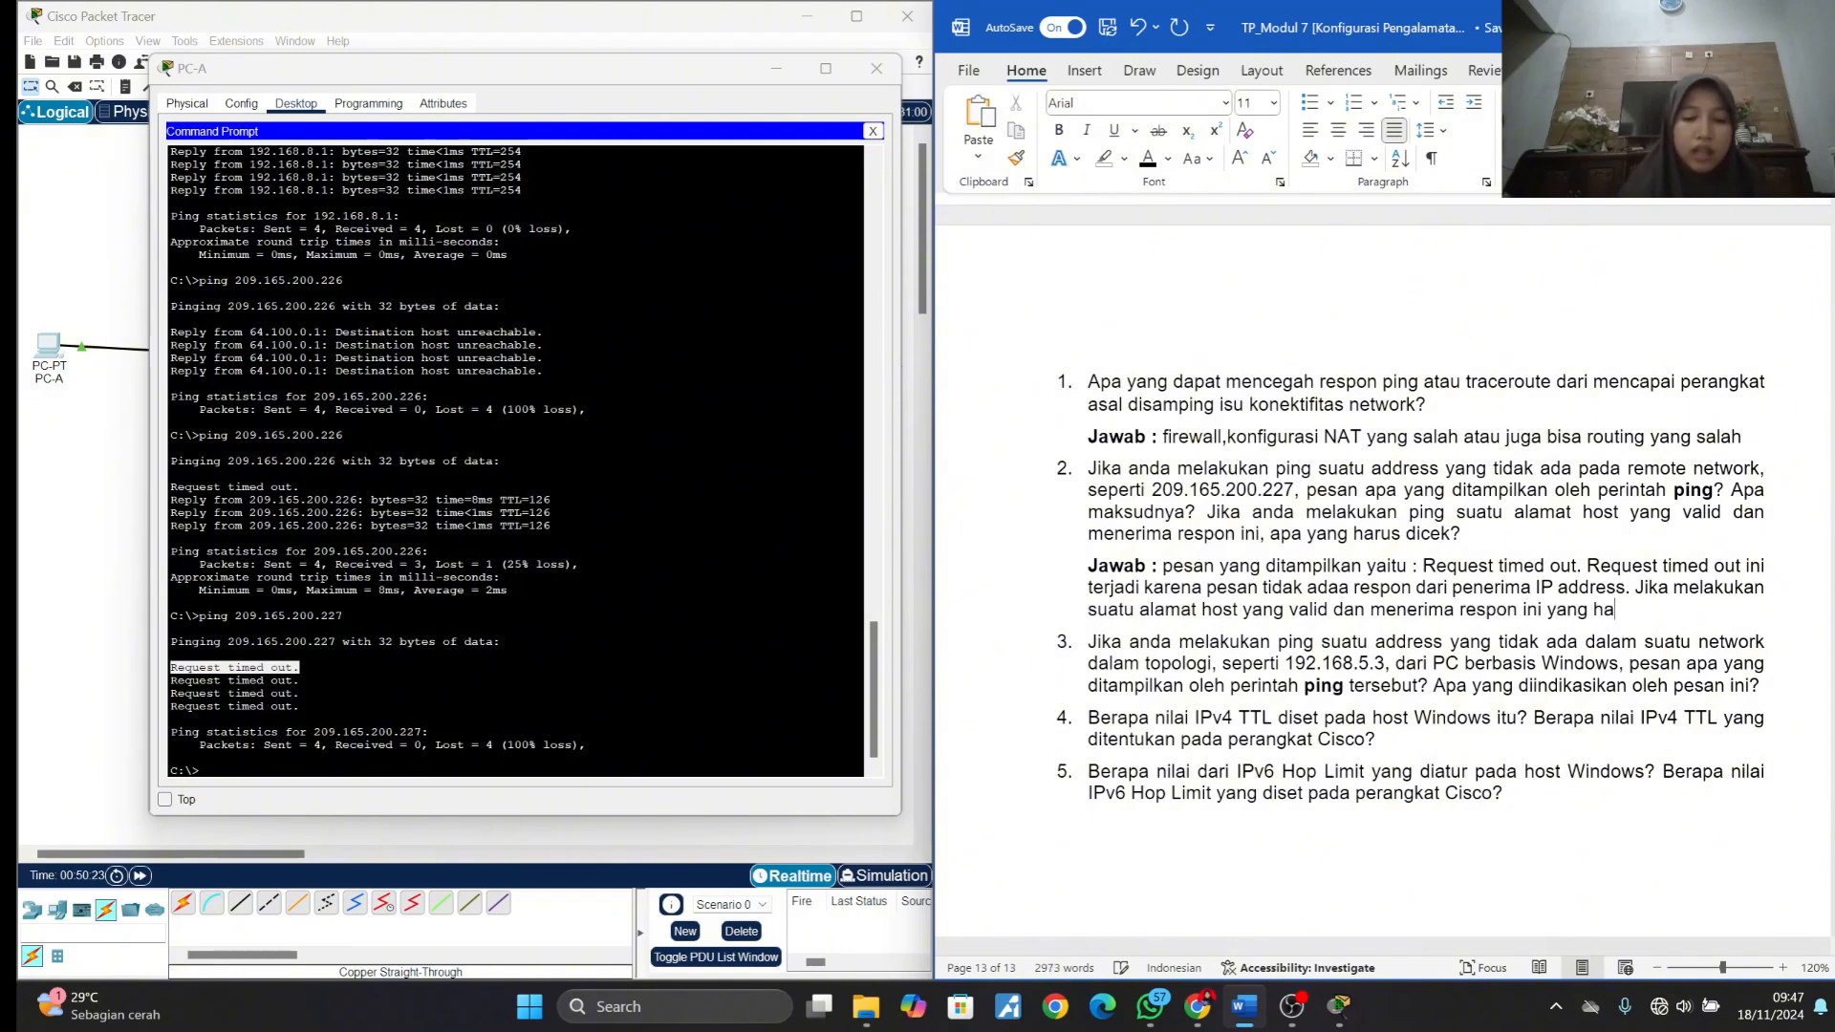
type("rus dicek a")
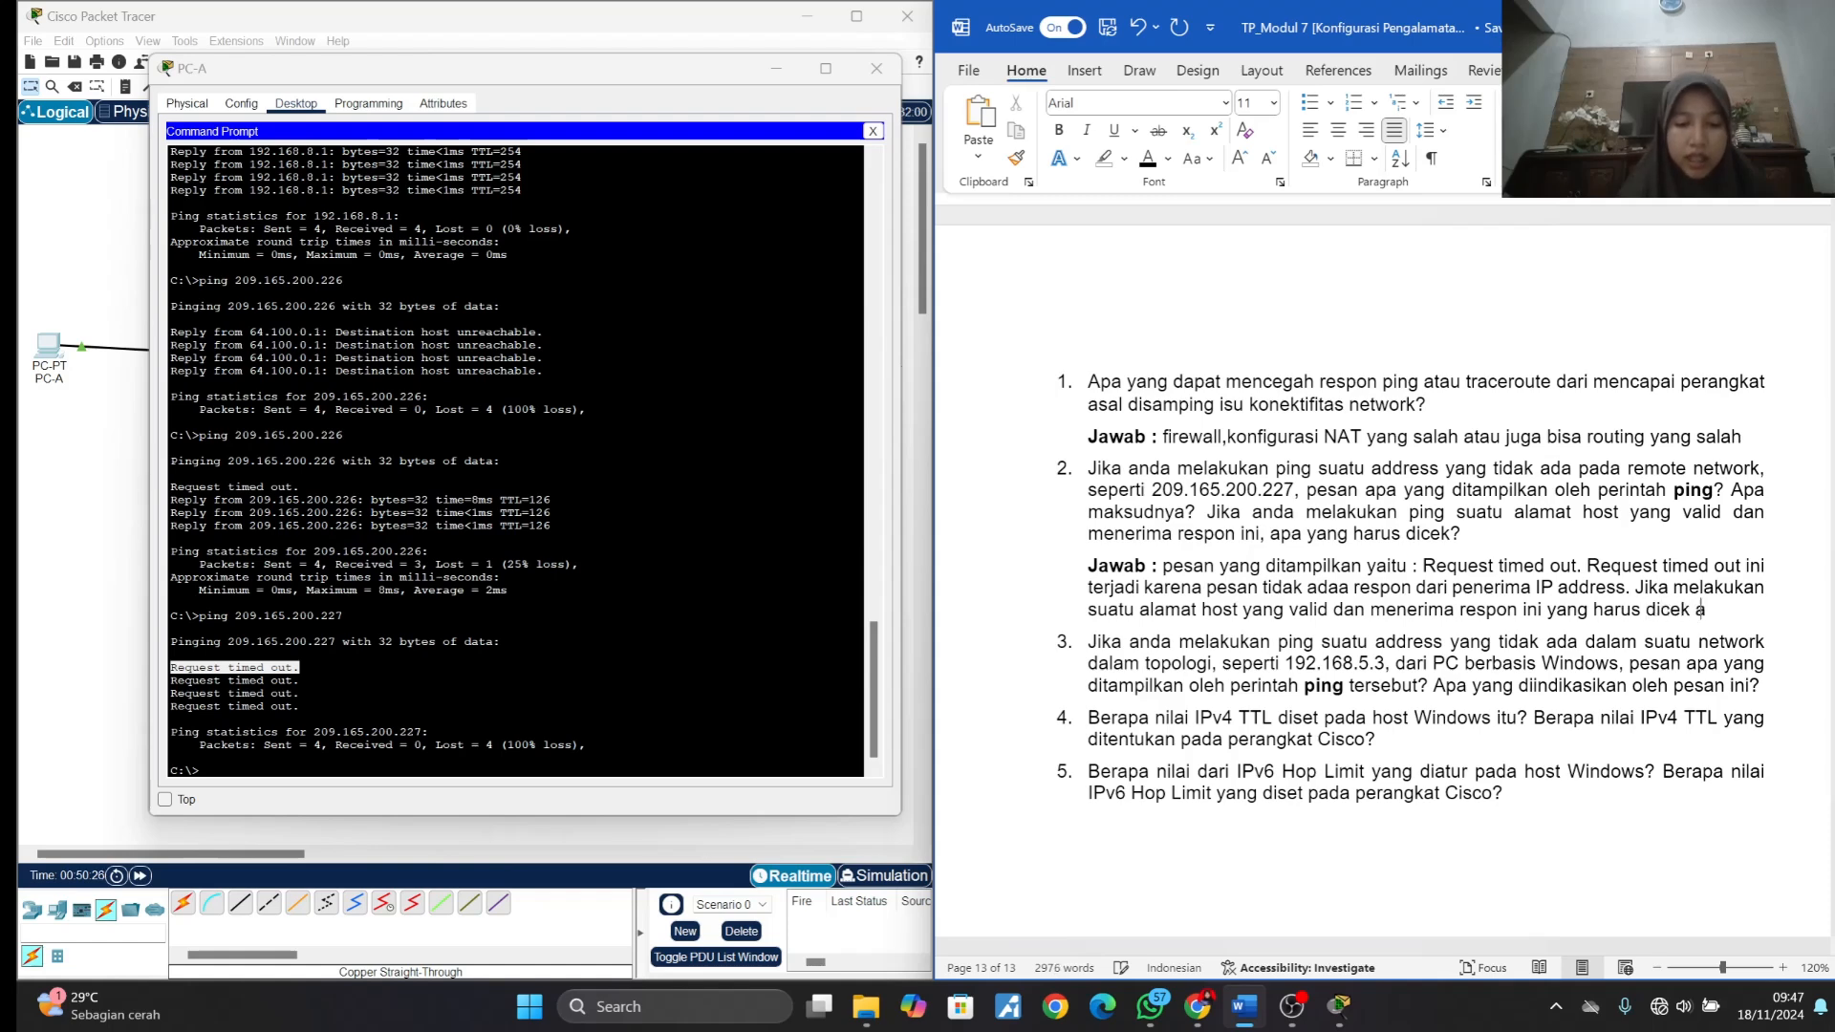
type("dalah")
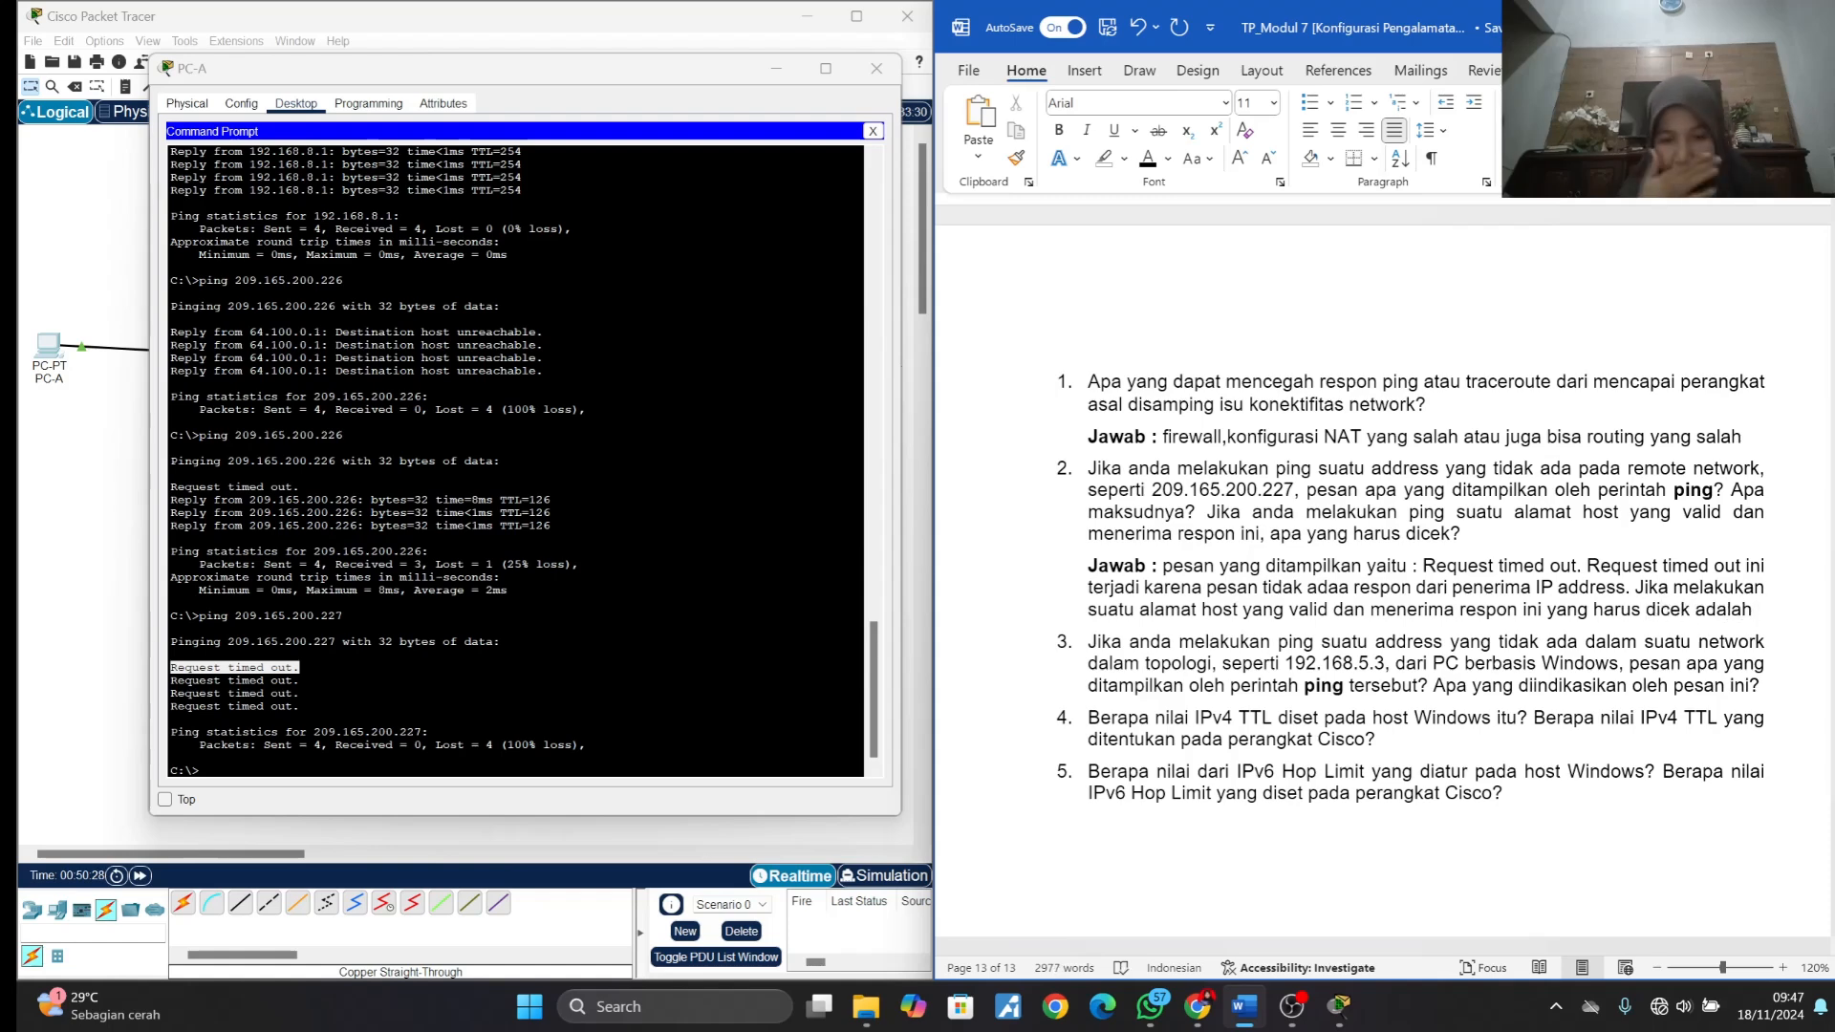
type(" firewall")
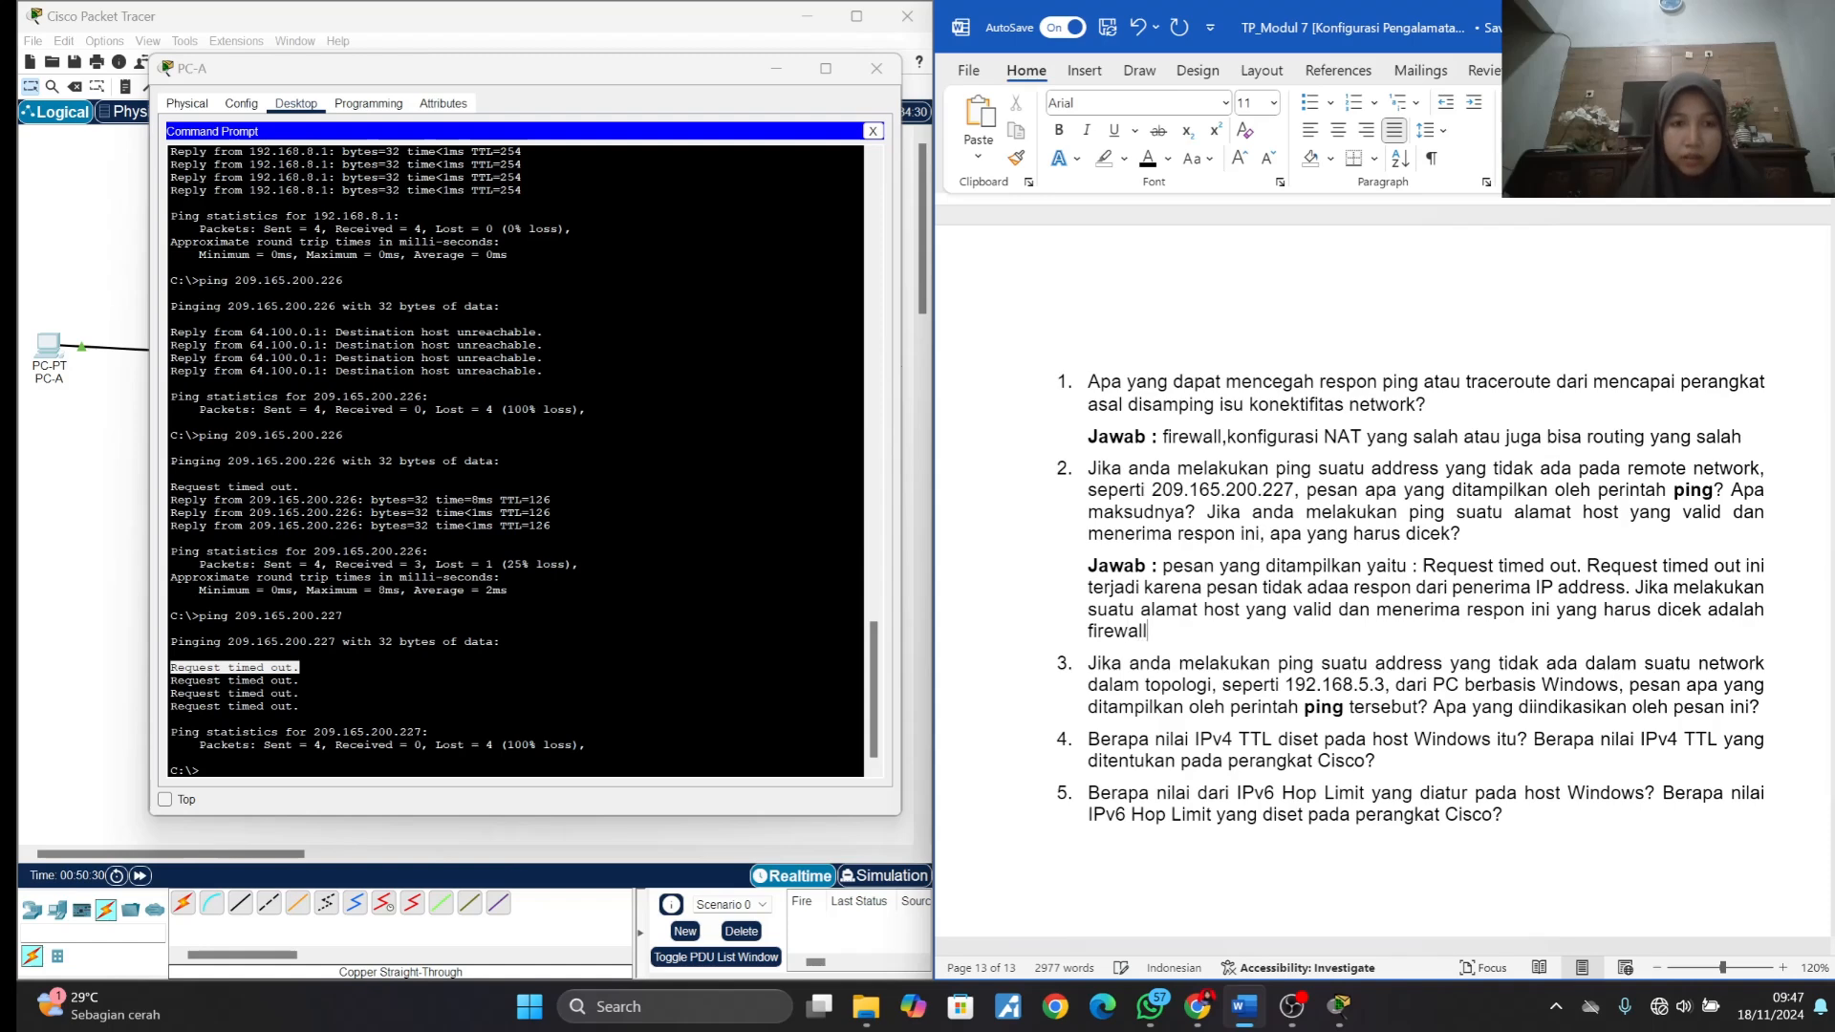
type("nya")
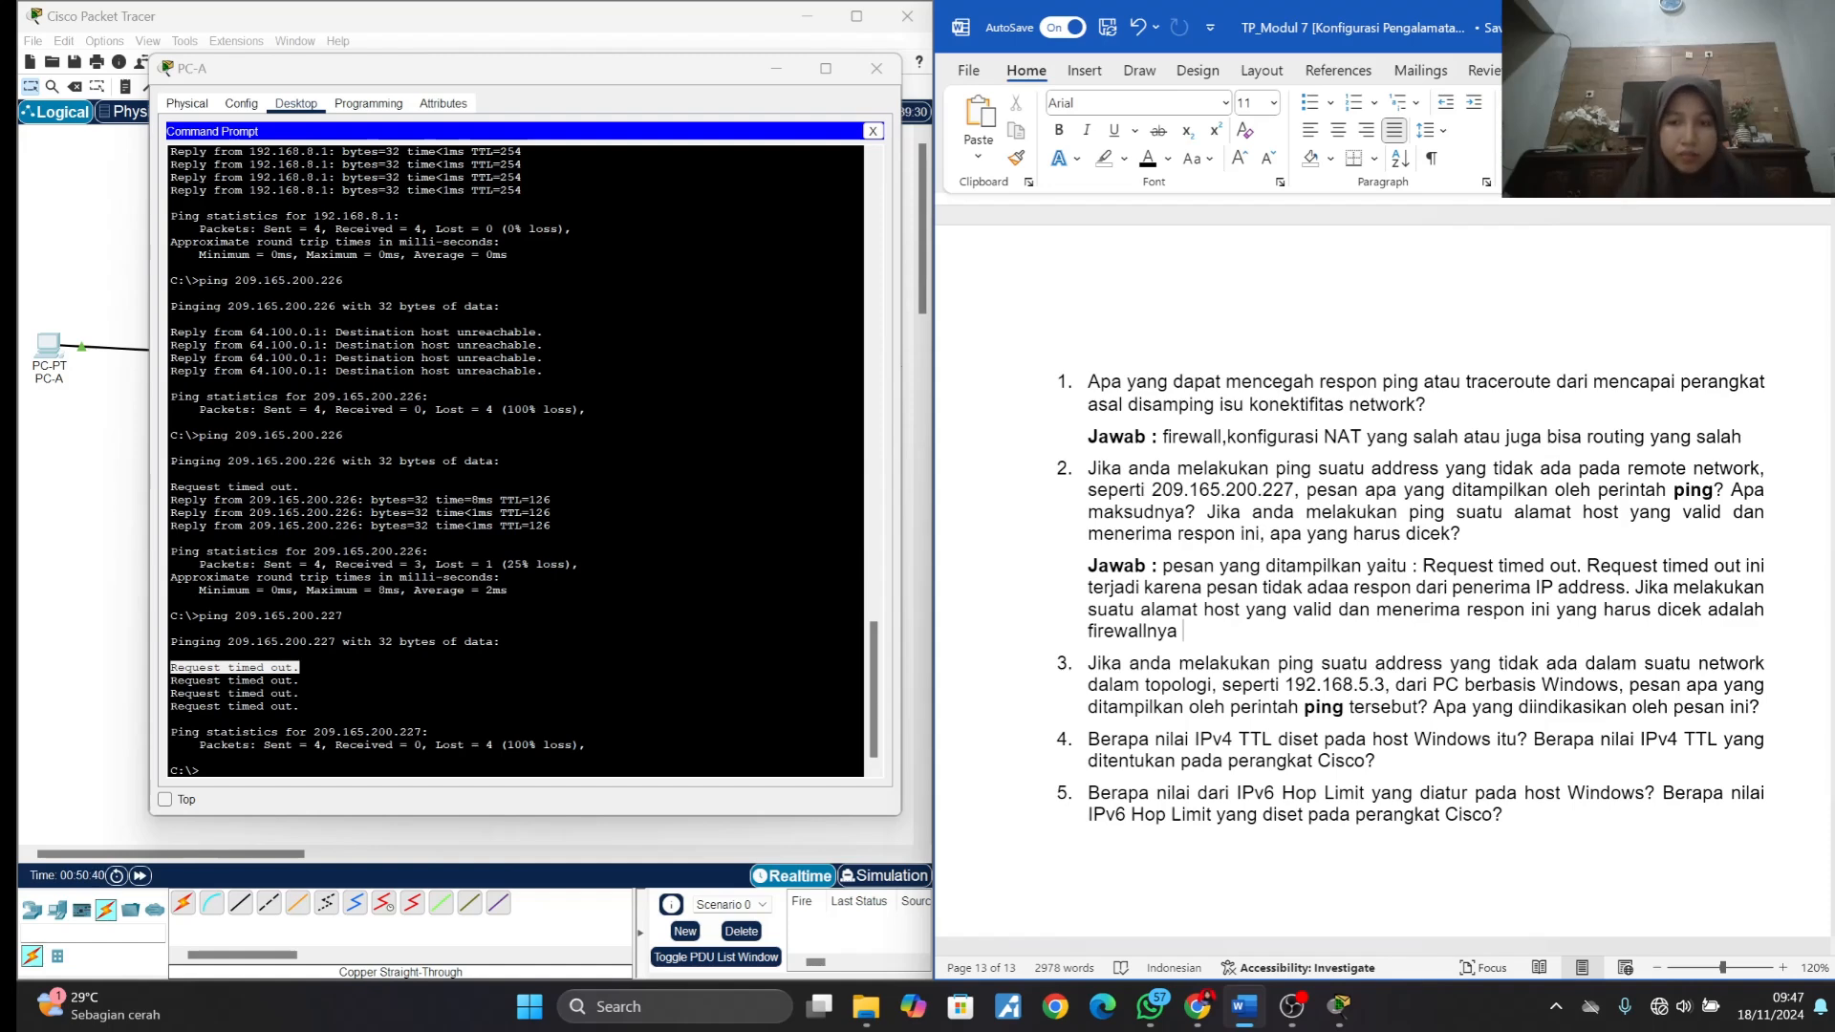
- Complete the third sentence of answer 2 with "yang harus dicek adalah firewallnya bisa memblokir paketnya."
type("bisa membl")
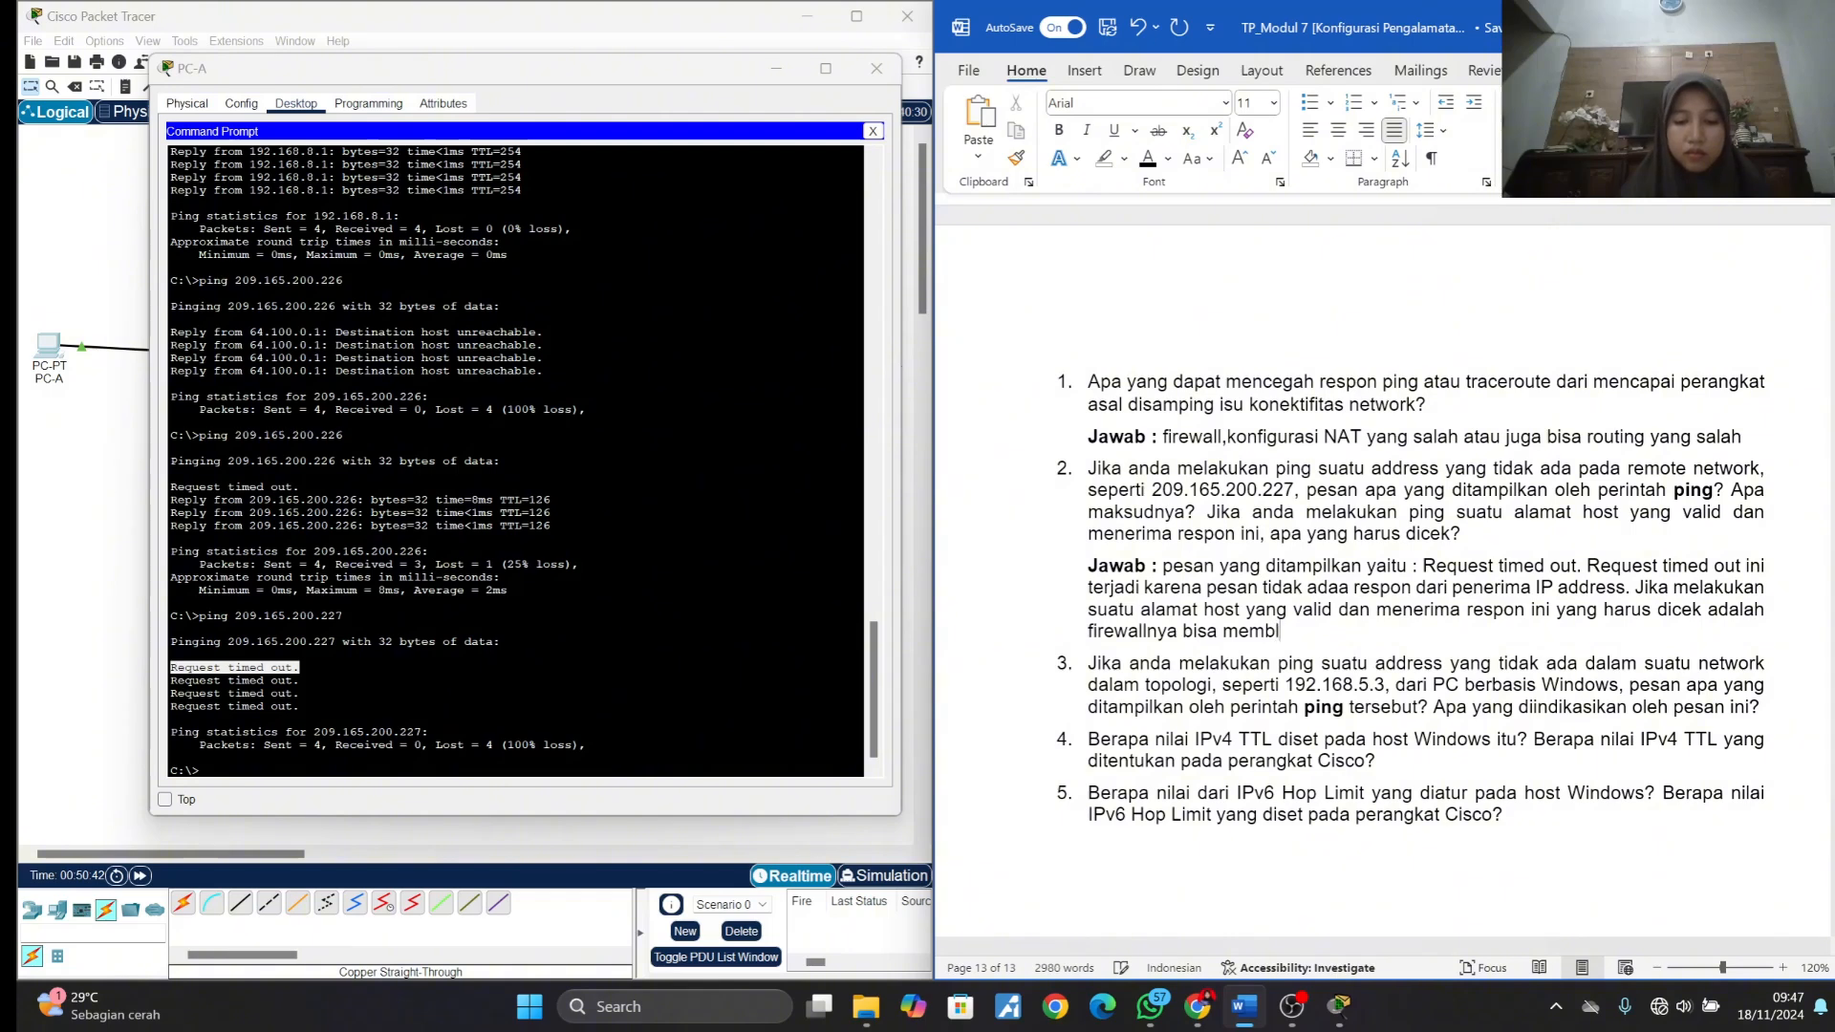
type("okir paketnya")
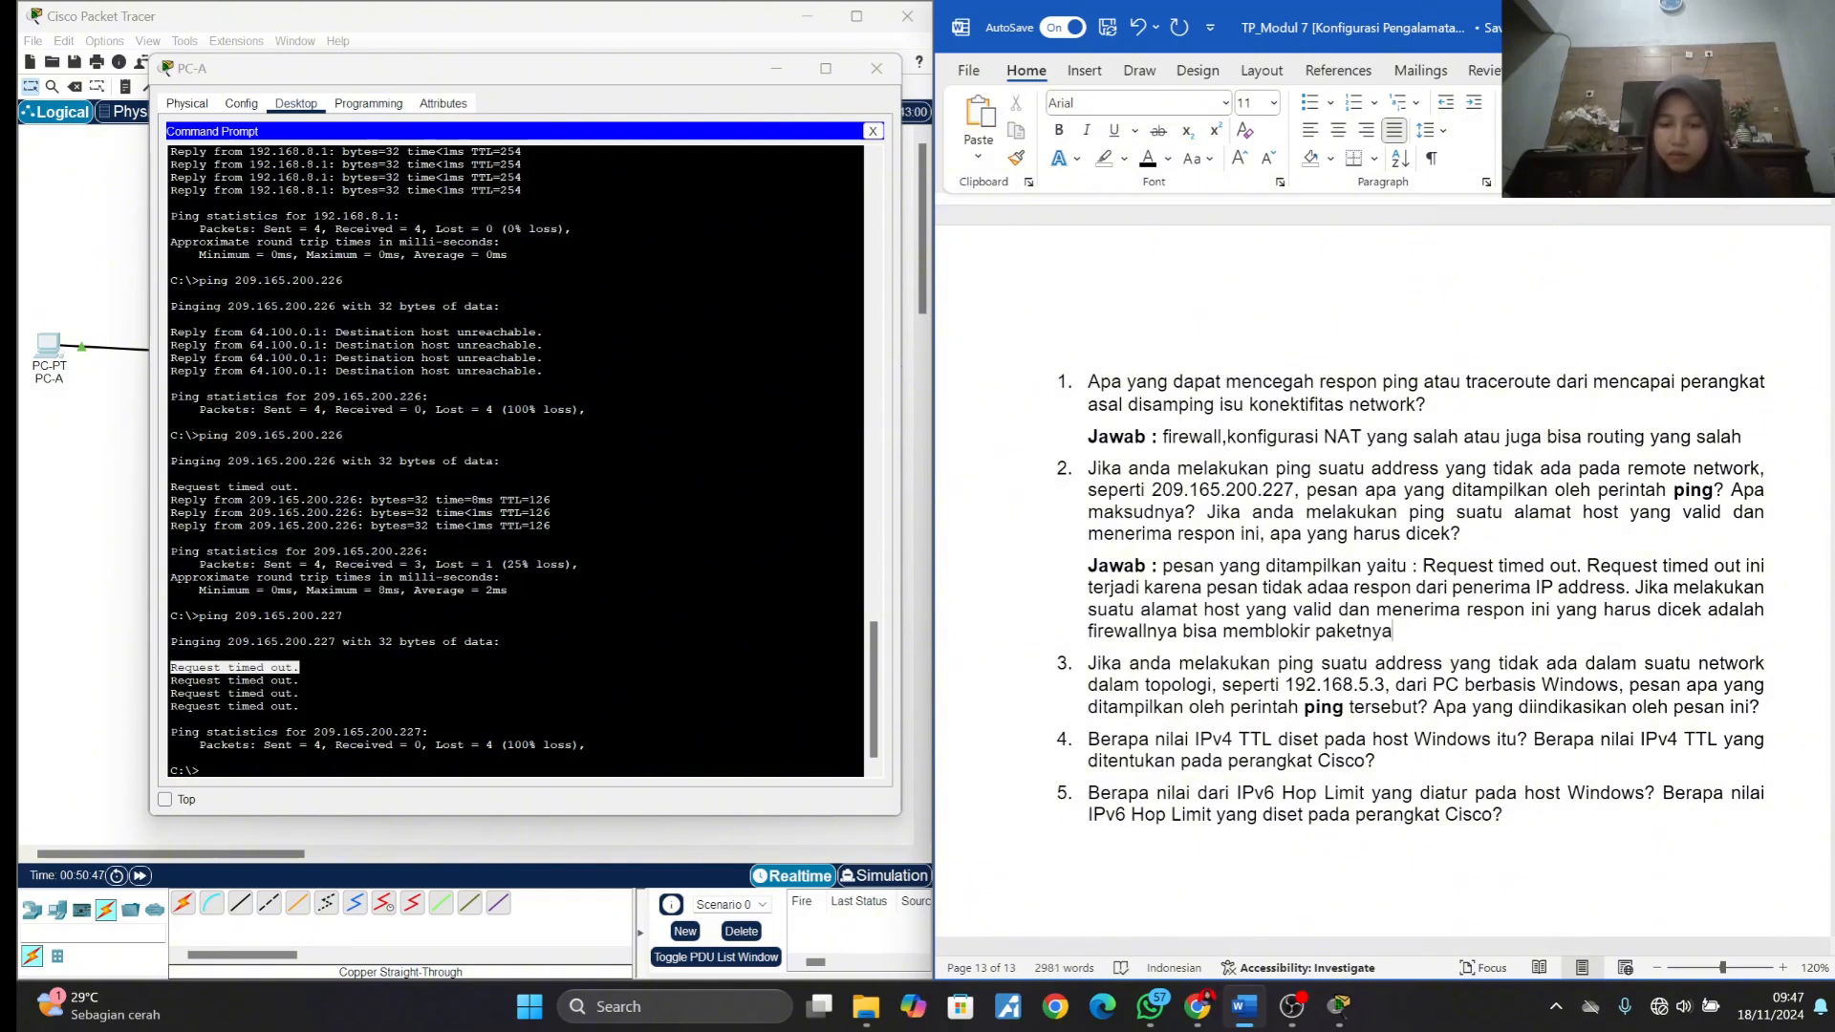
type(".")
- Copy the example address 192.168.5.3 from question 3
scroll(1385, 543, "down", 1)
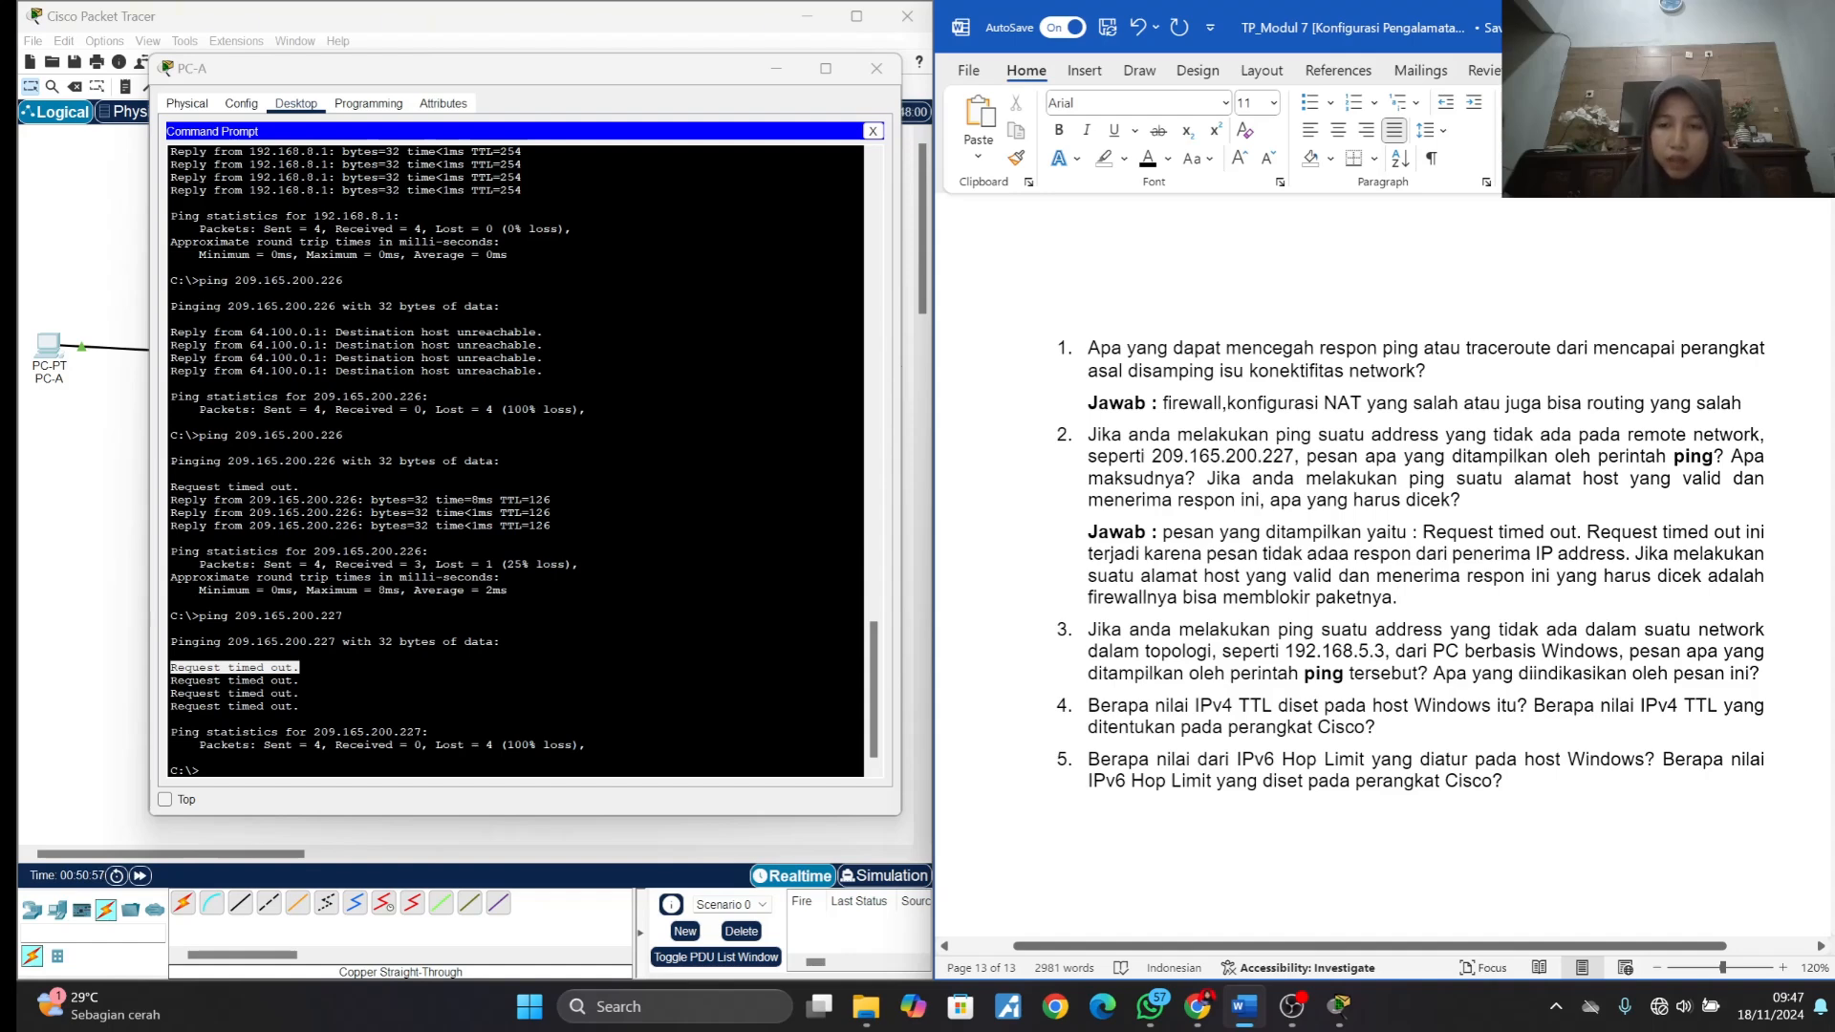
left_click_drag(1286, 651, 1385, 656)
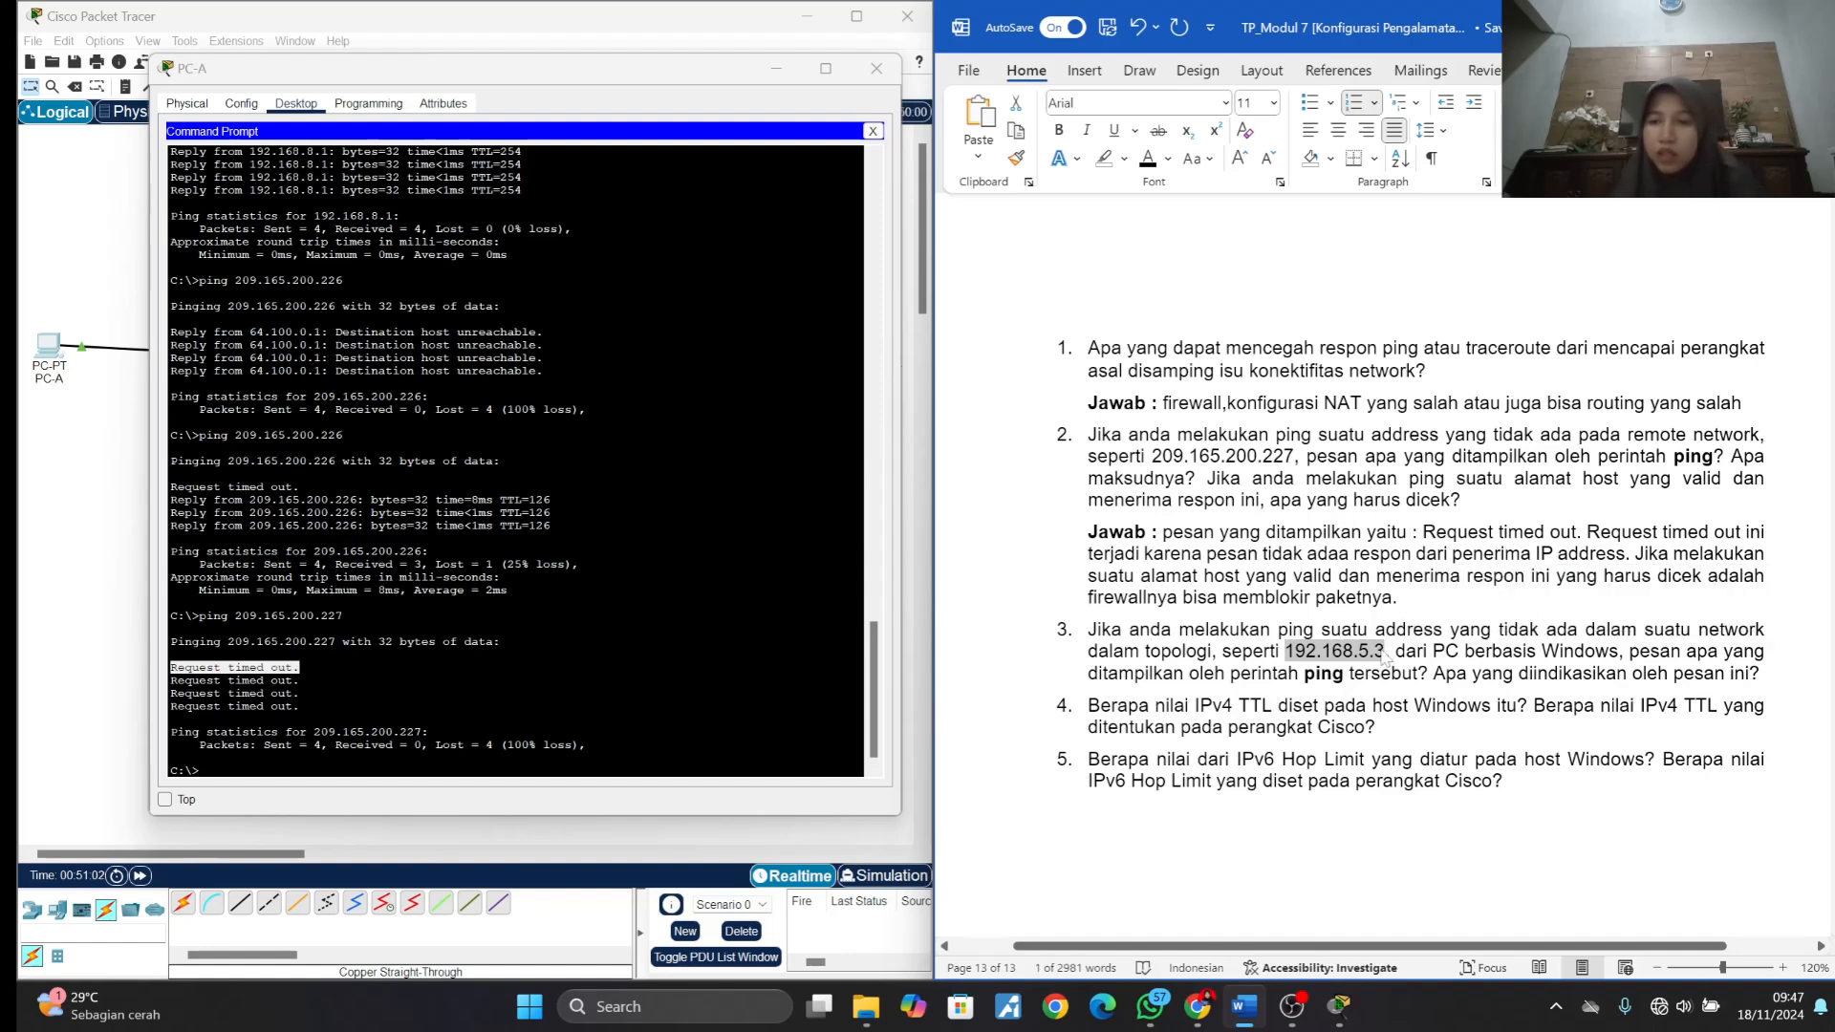
key("Right")
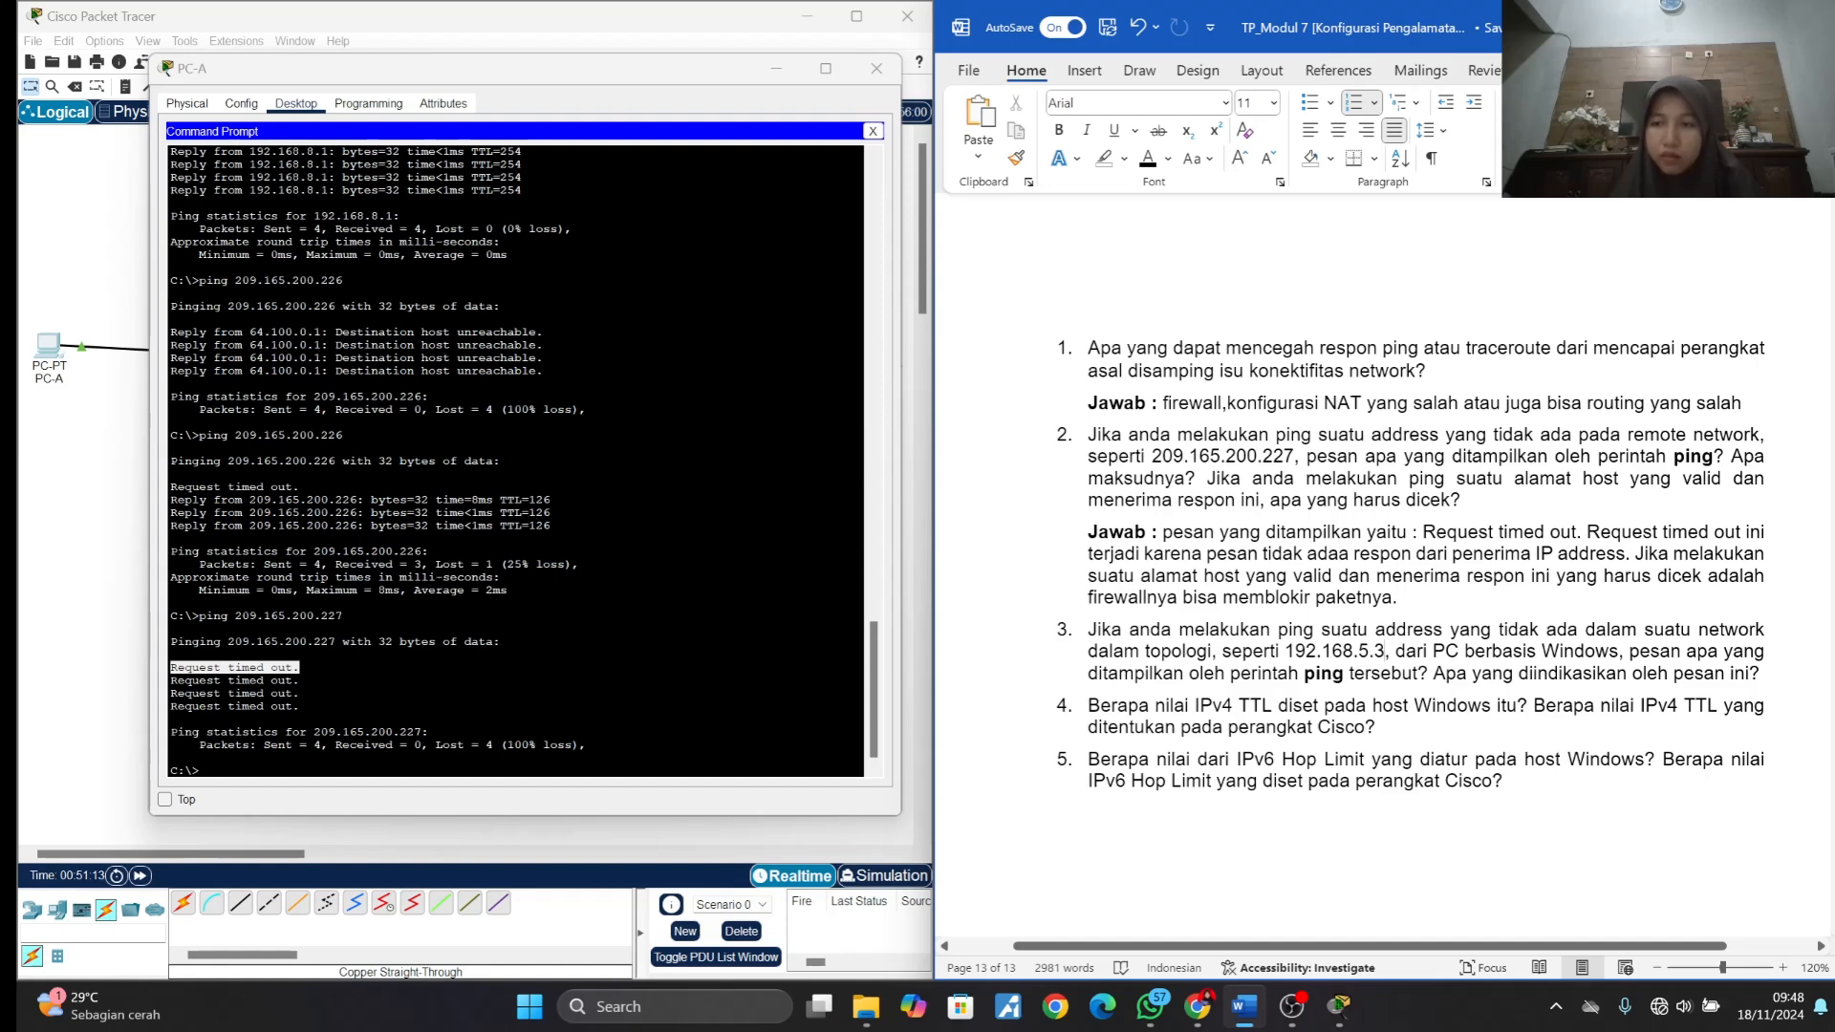
- Insert an unnumbered line under question 3 and label it "Jawab:" in bold, with bold off after the label
key("End")
key("Return")
key("BackSpace")
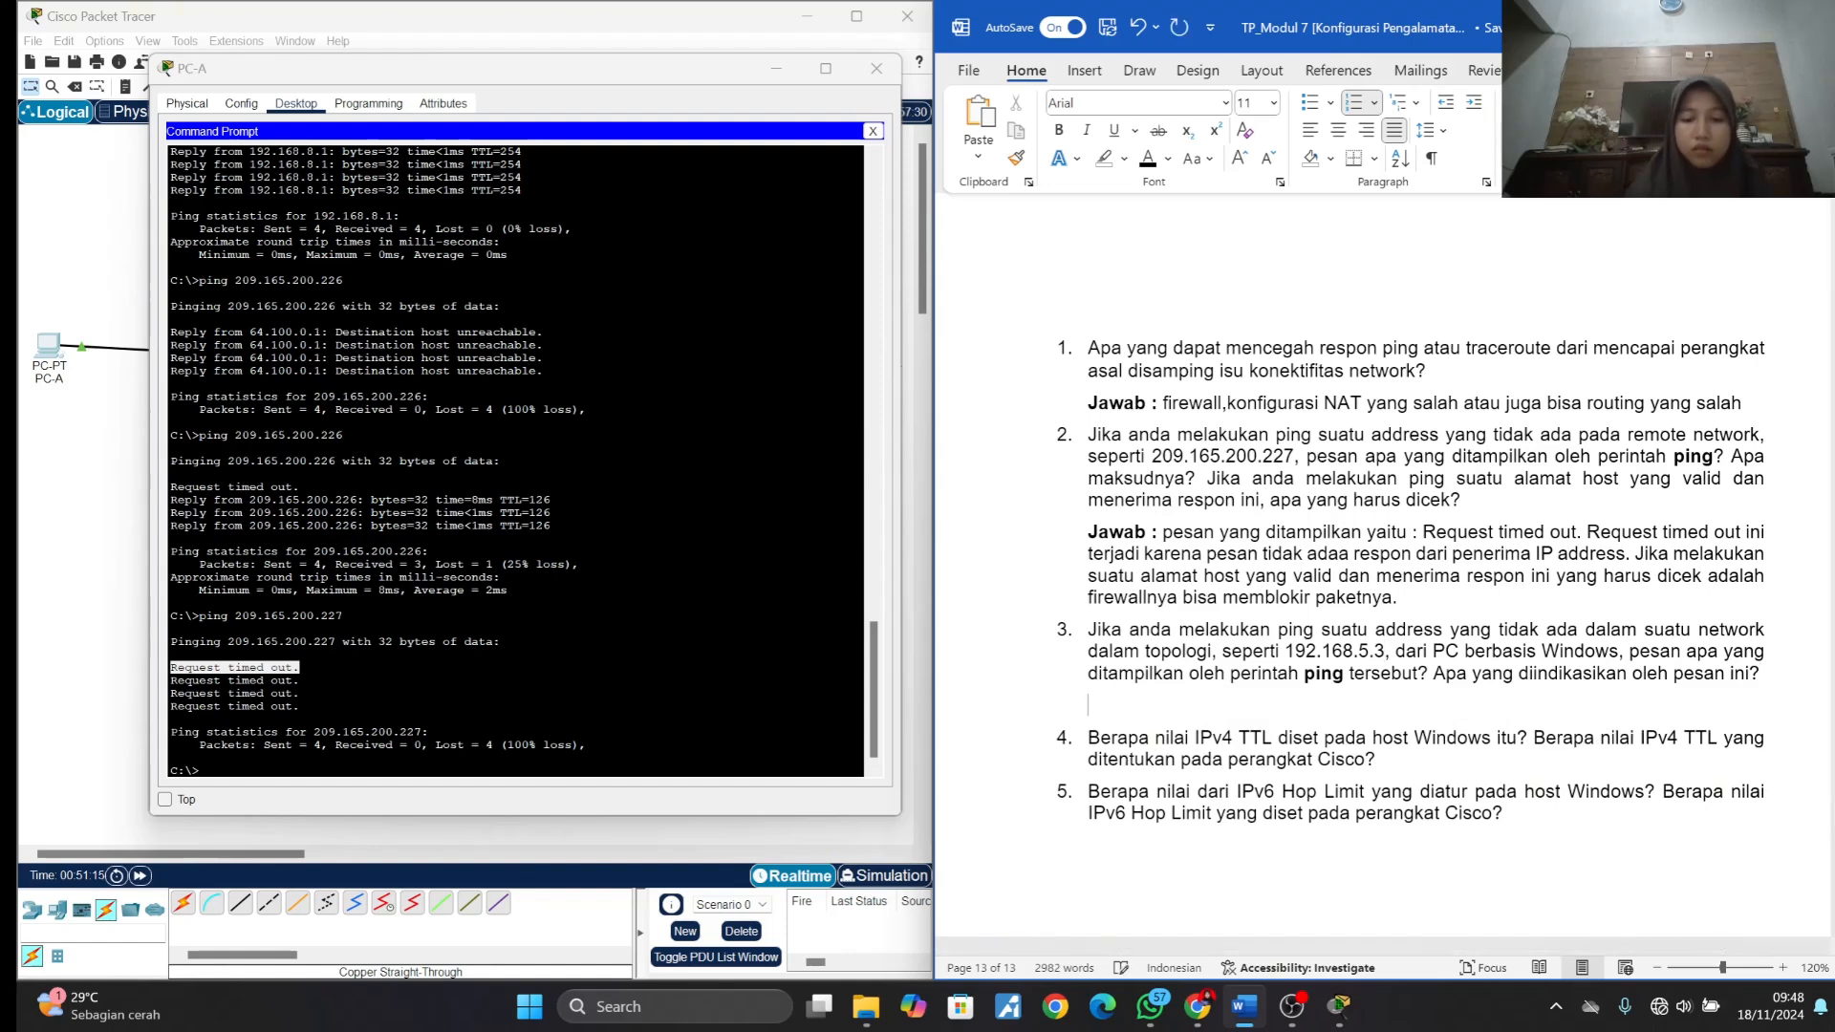
key("ctrl+b")
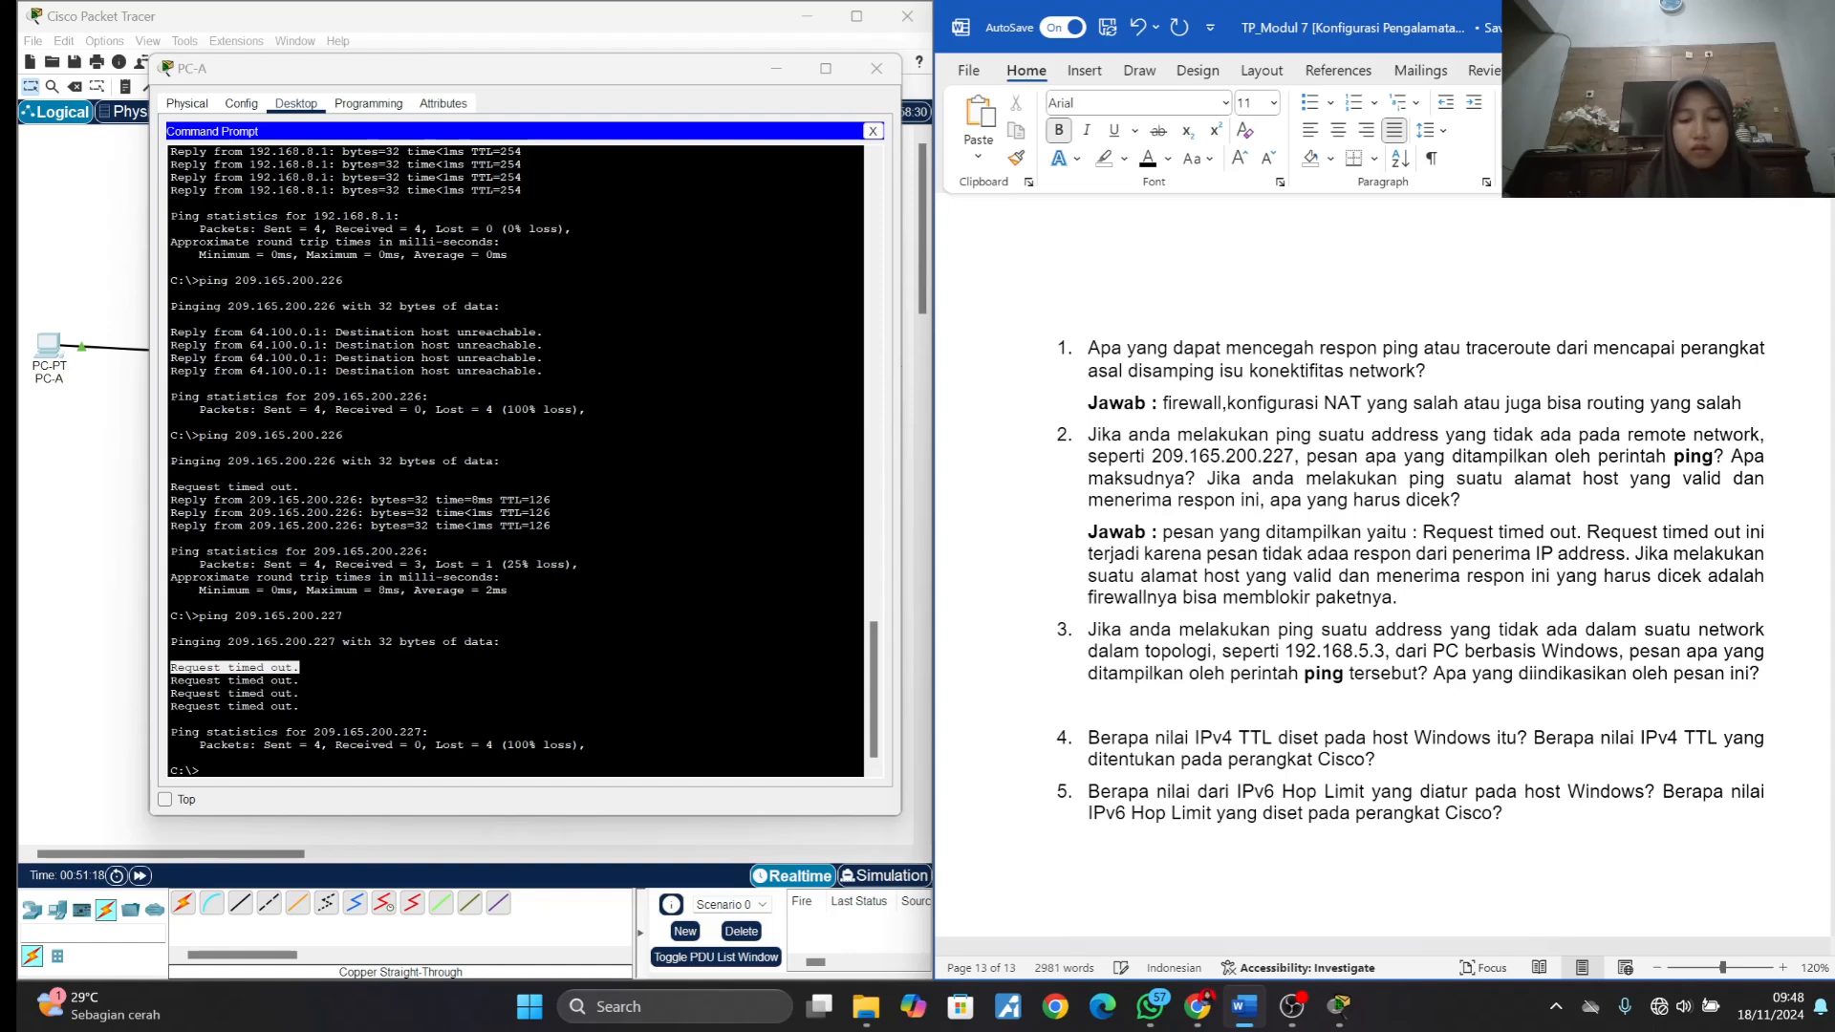
type("jawab")
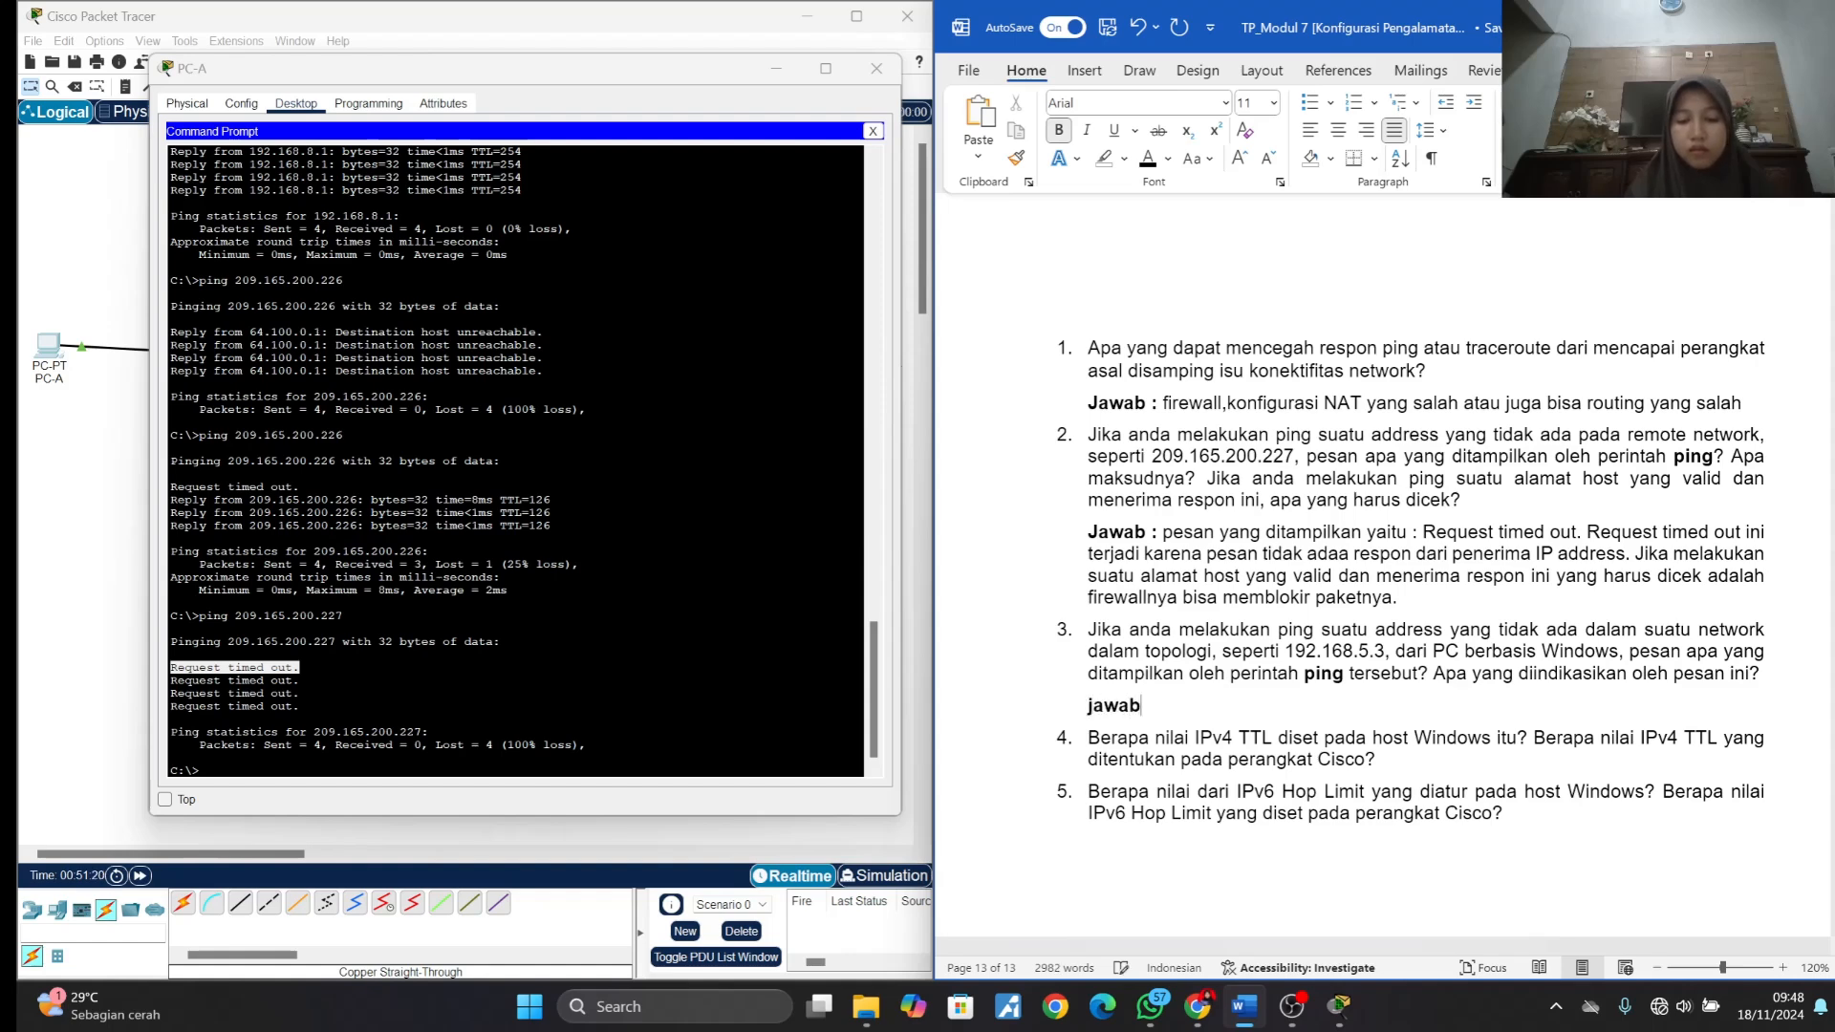
type(":")
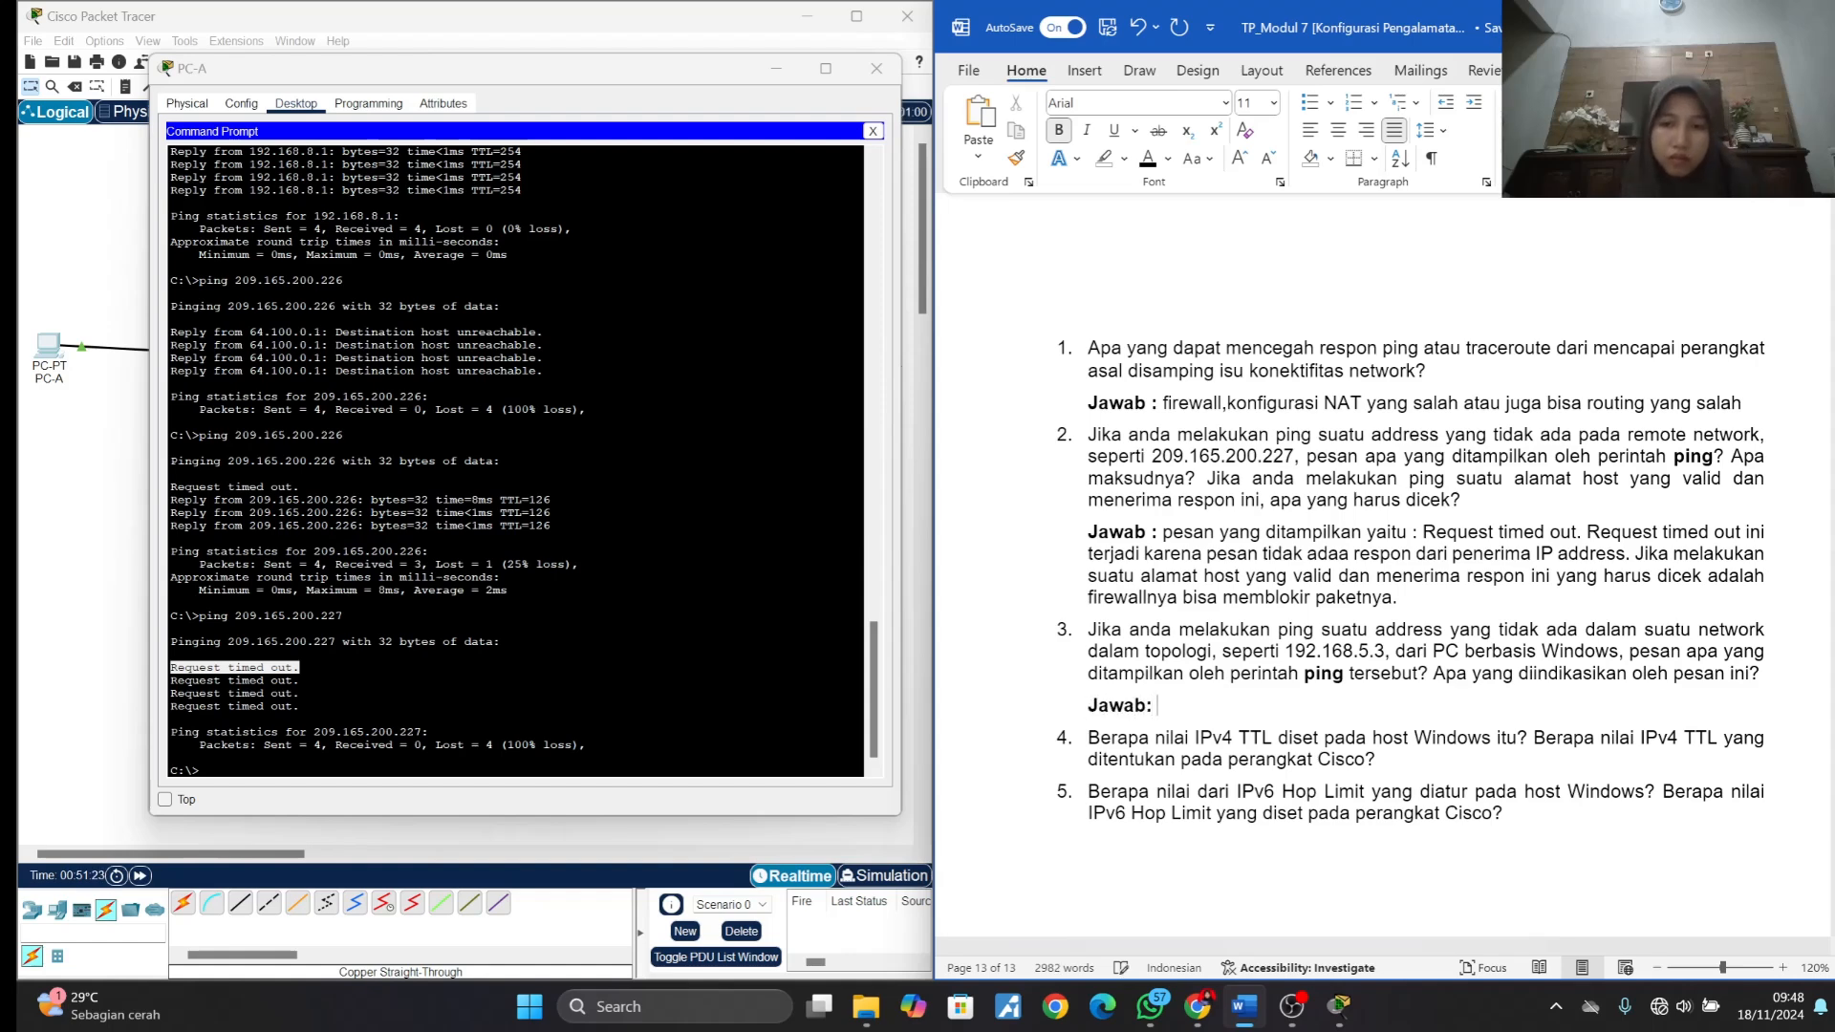
key("ctrl+b")
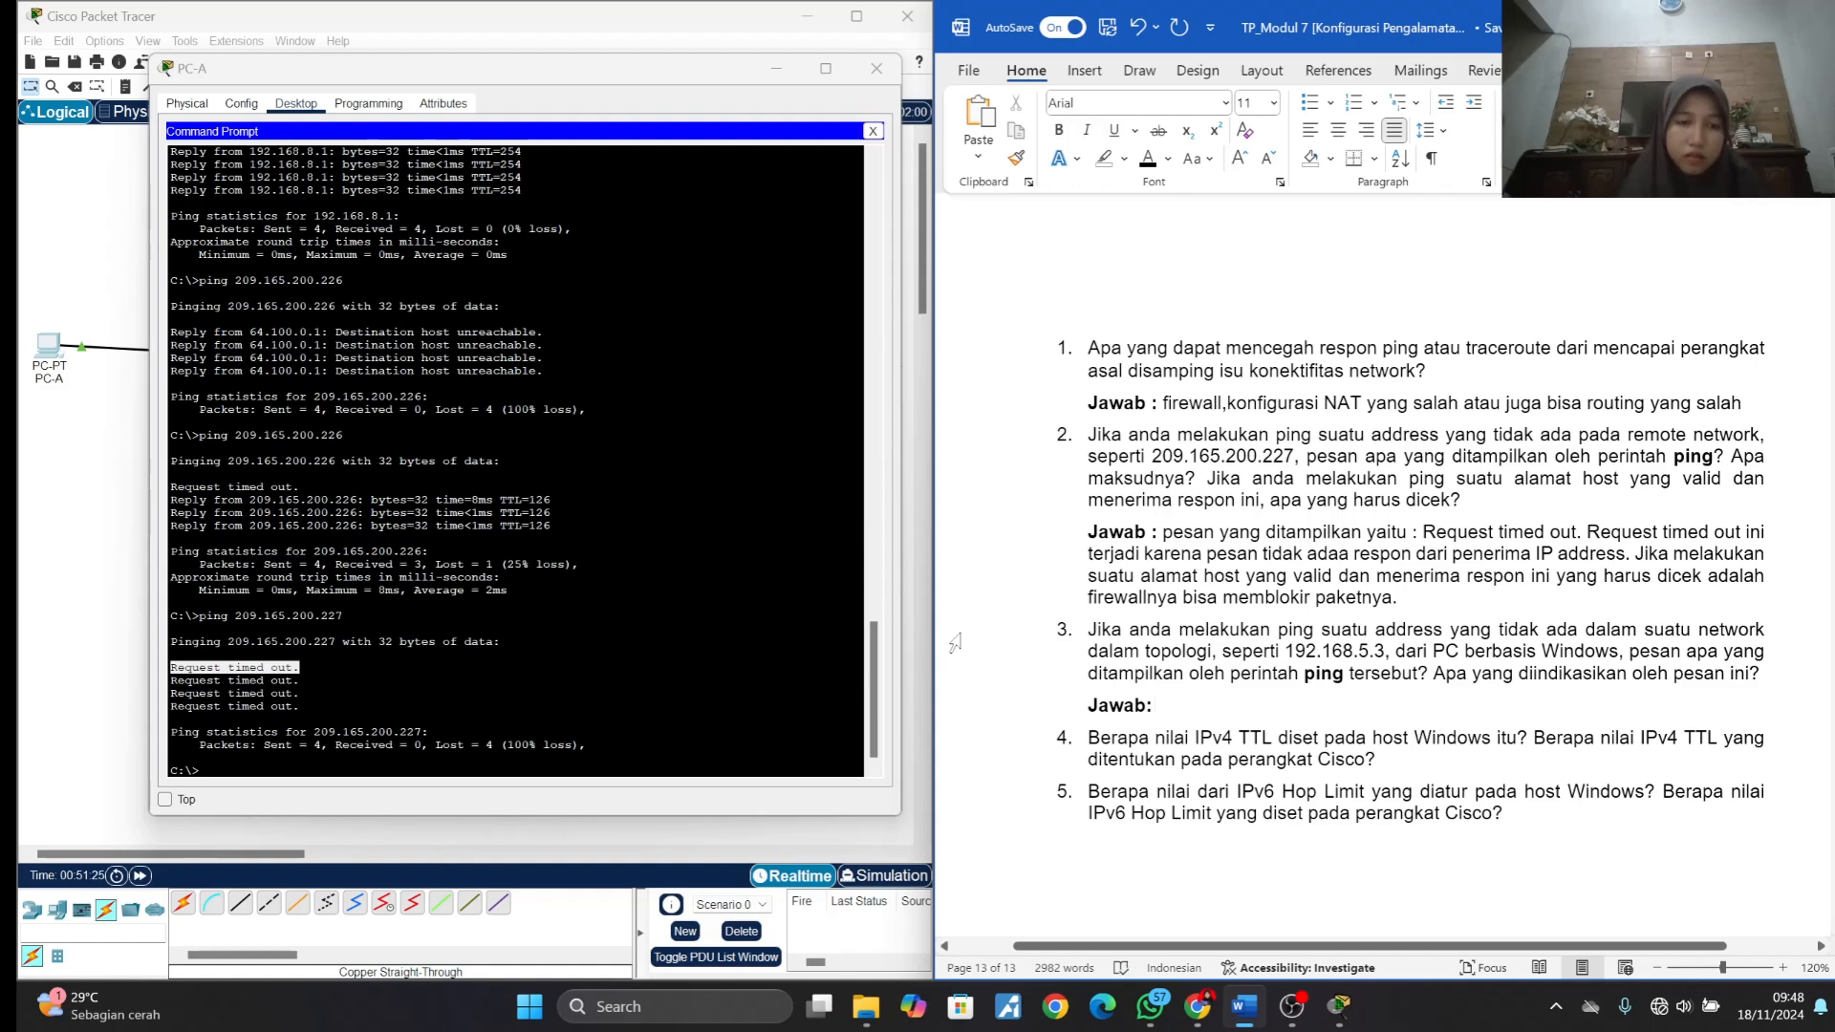
- Switch to Packet Tracer and ping 192.168.5.3 from PC-A's Command Prompt
left_click(377, 792)
type("p")
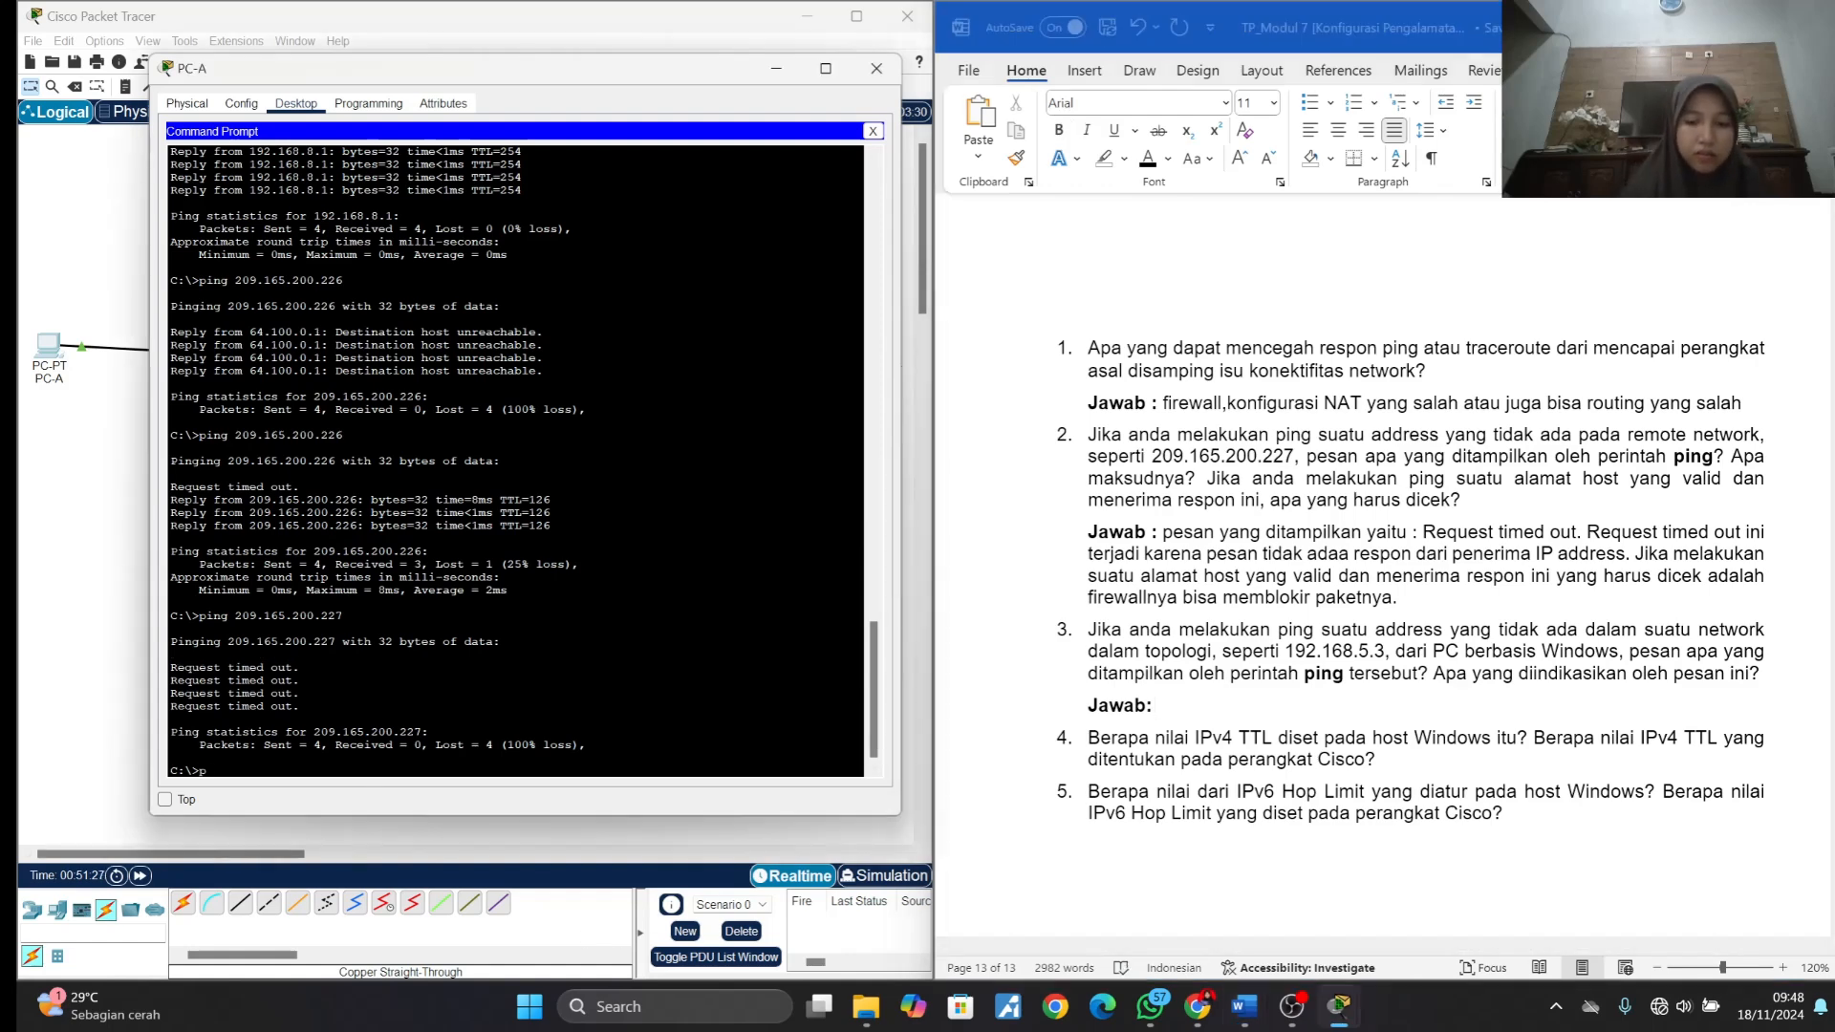
type("ing")
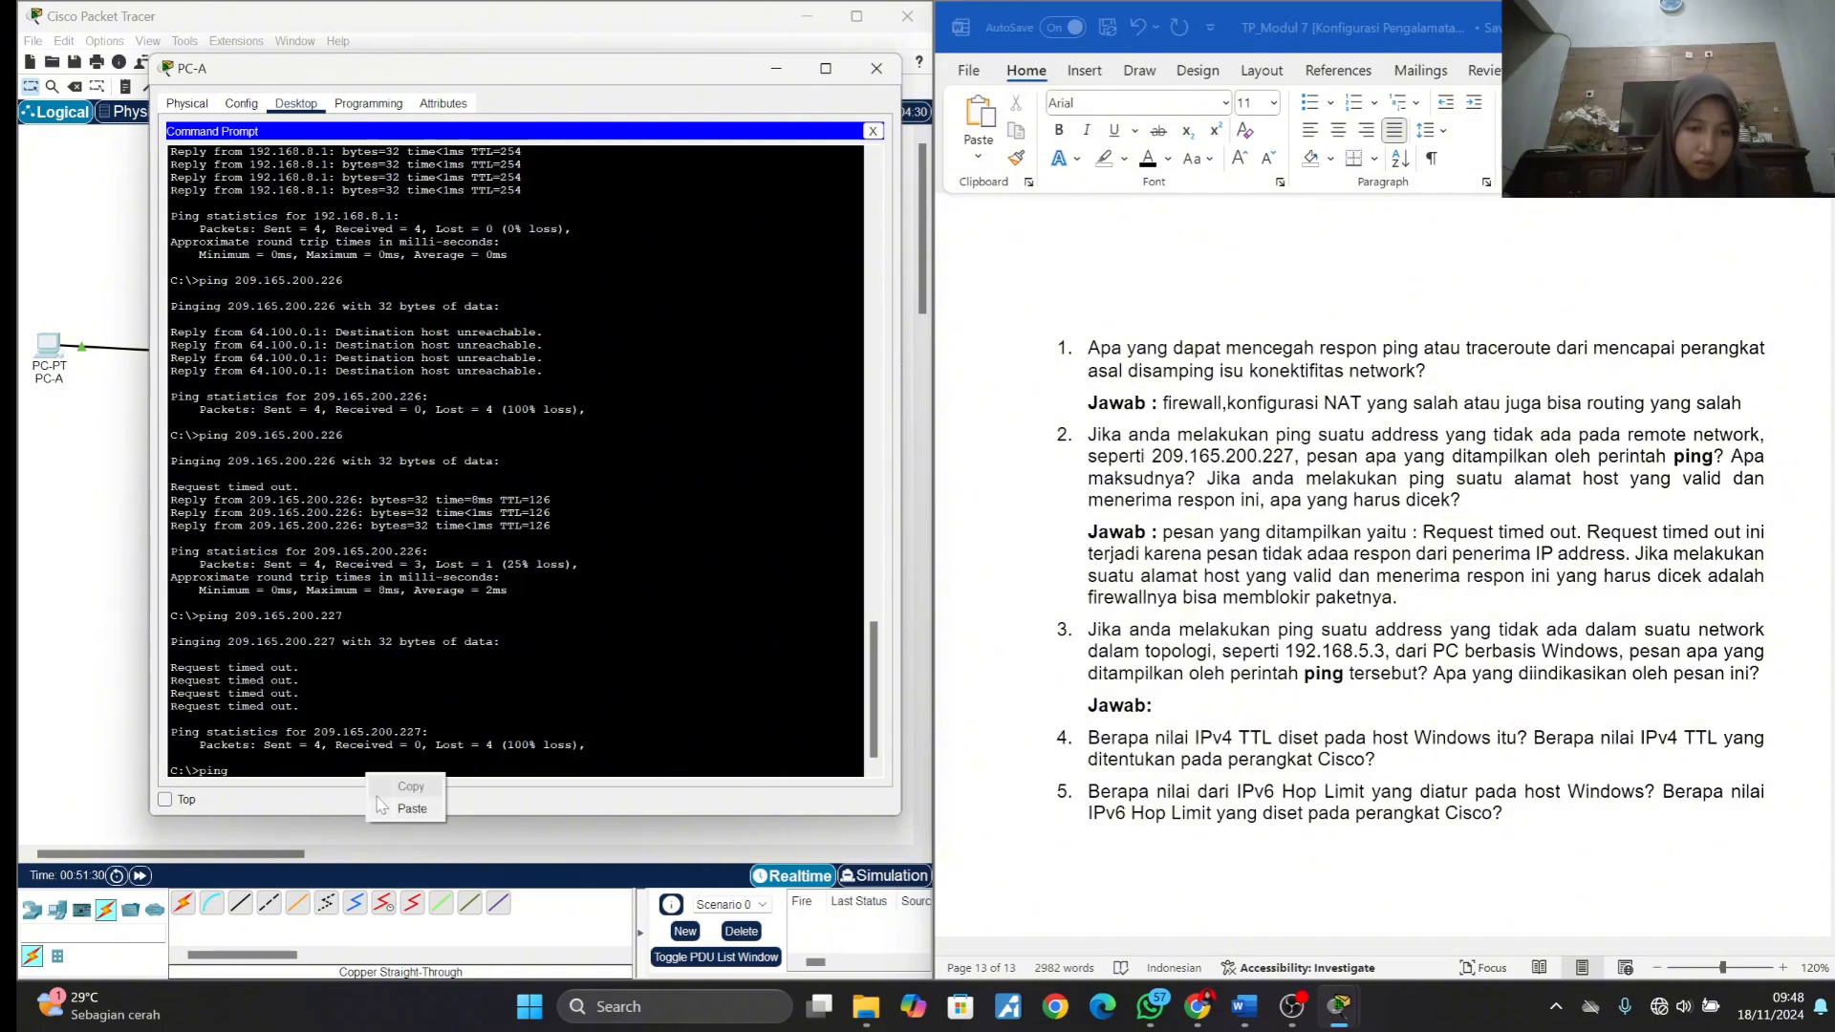
type(" 192.168.5.3")
key("Return")
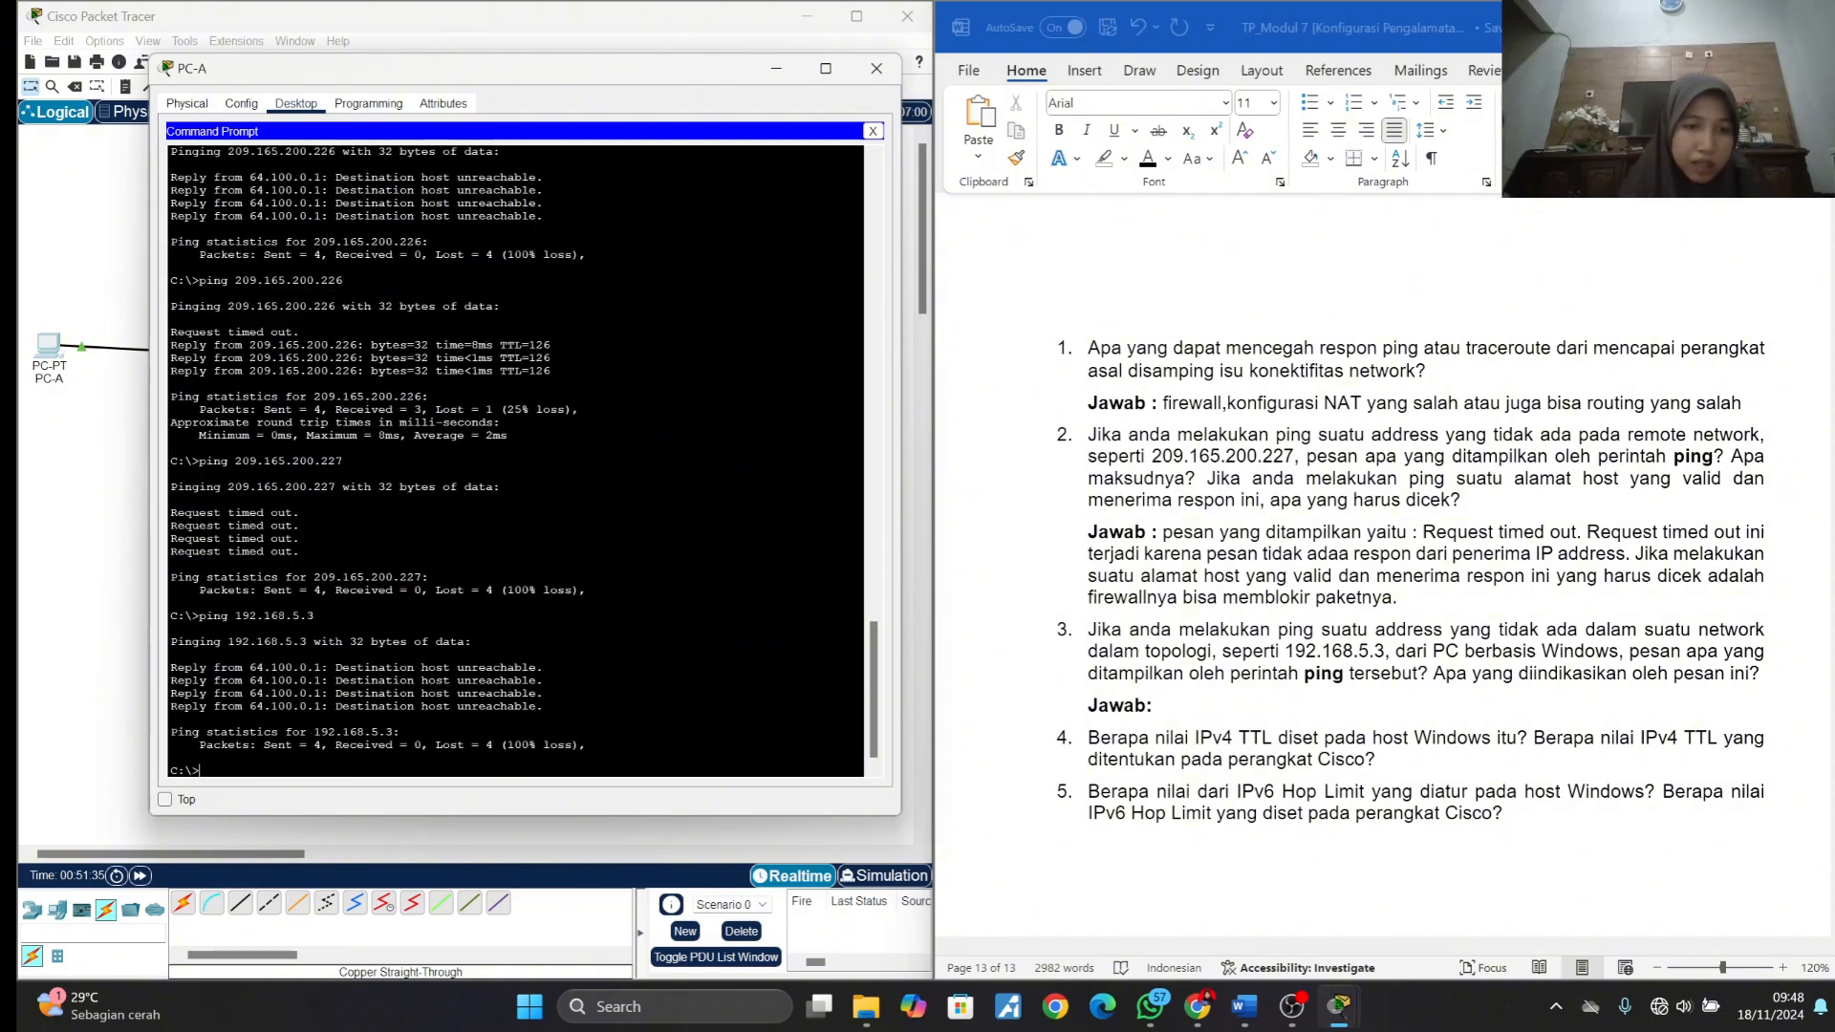
- Copy "Destination host unreachable." from the 192.168.5.3 ping output and paste it after the "Jawab:" label under question 3 in Word
left_click_drag(336, 667, 541, 668)
key("ctrl+c")
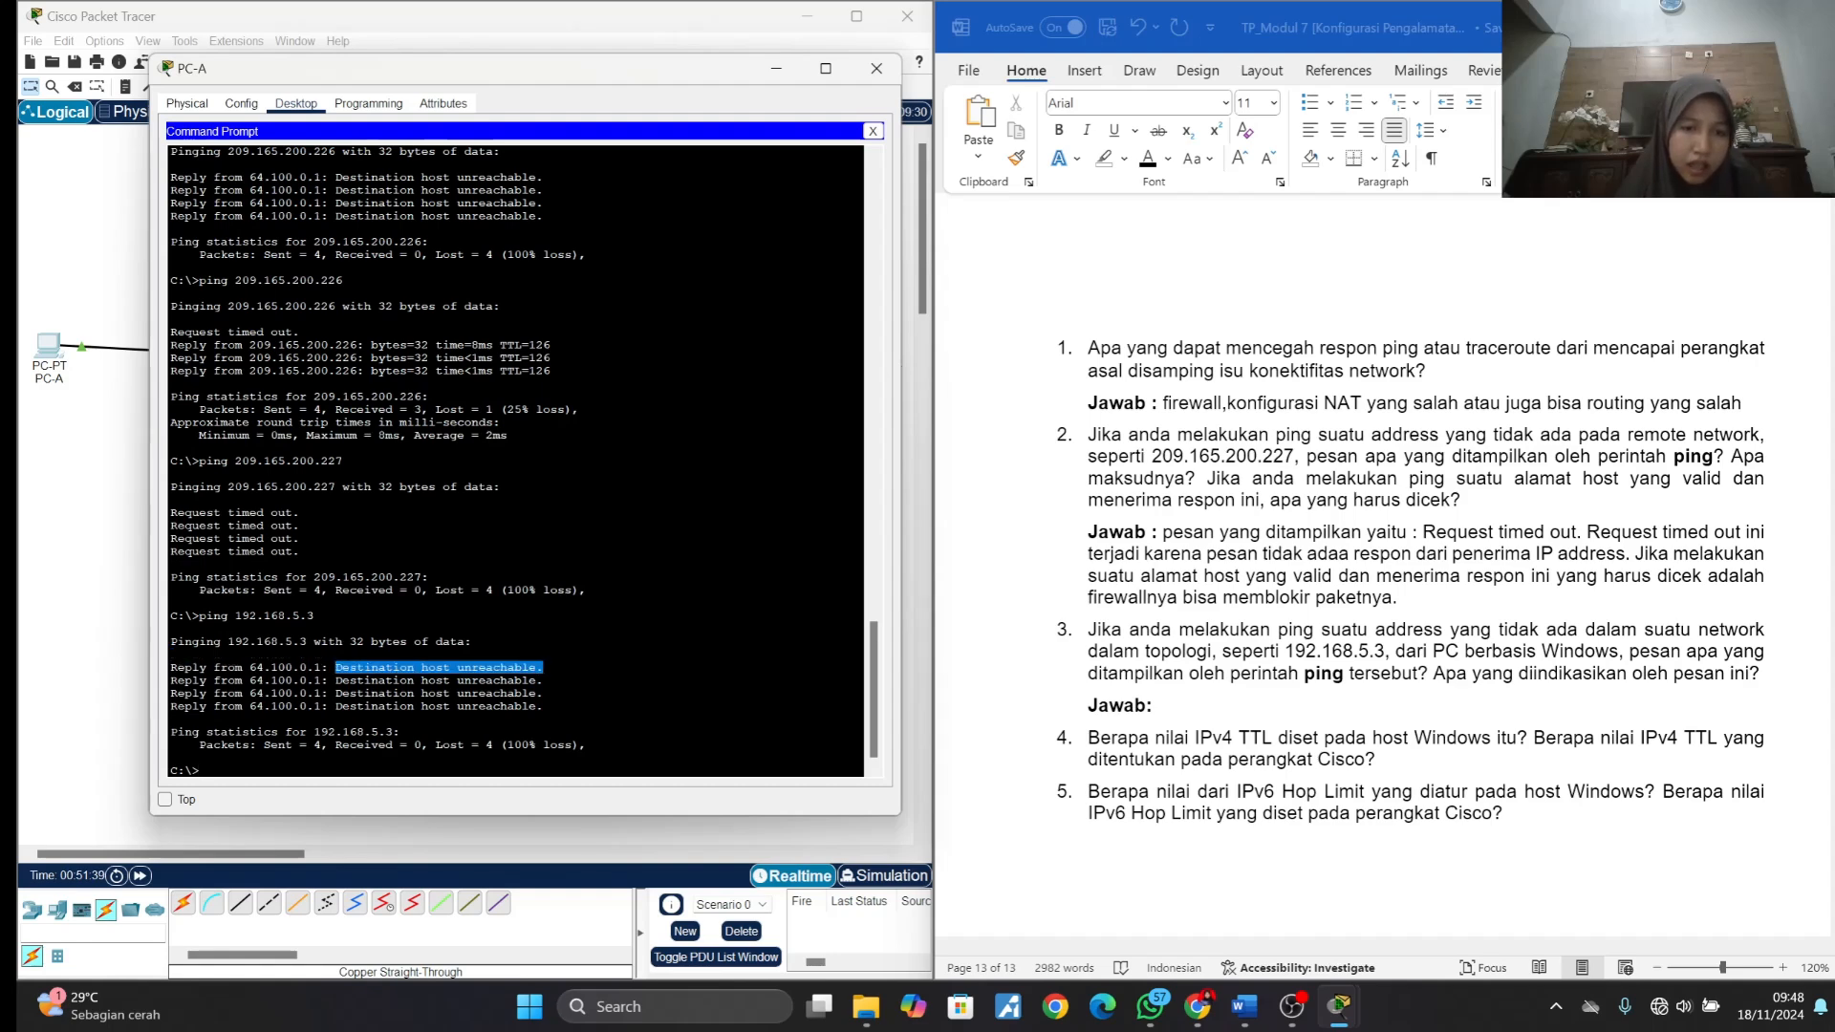
right_click(524, 668)
left_click(559, 676)
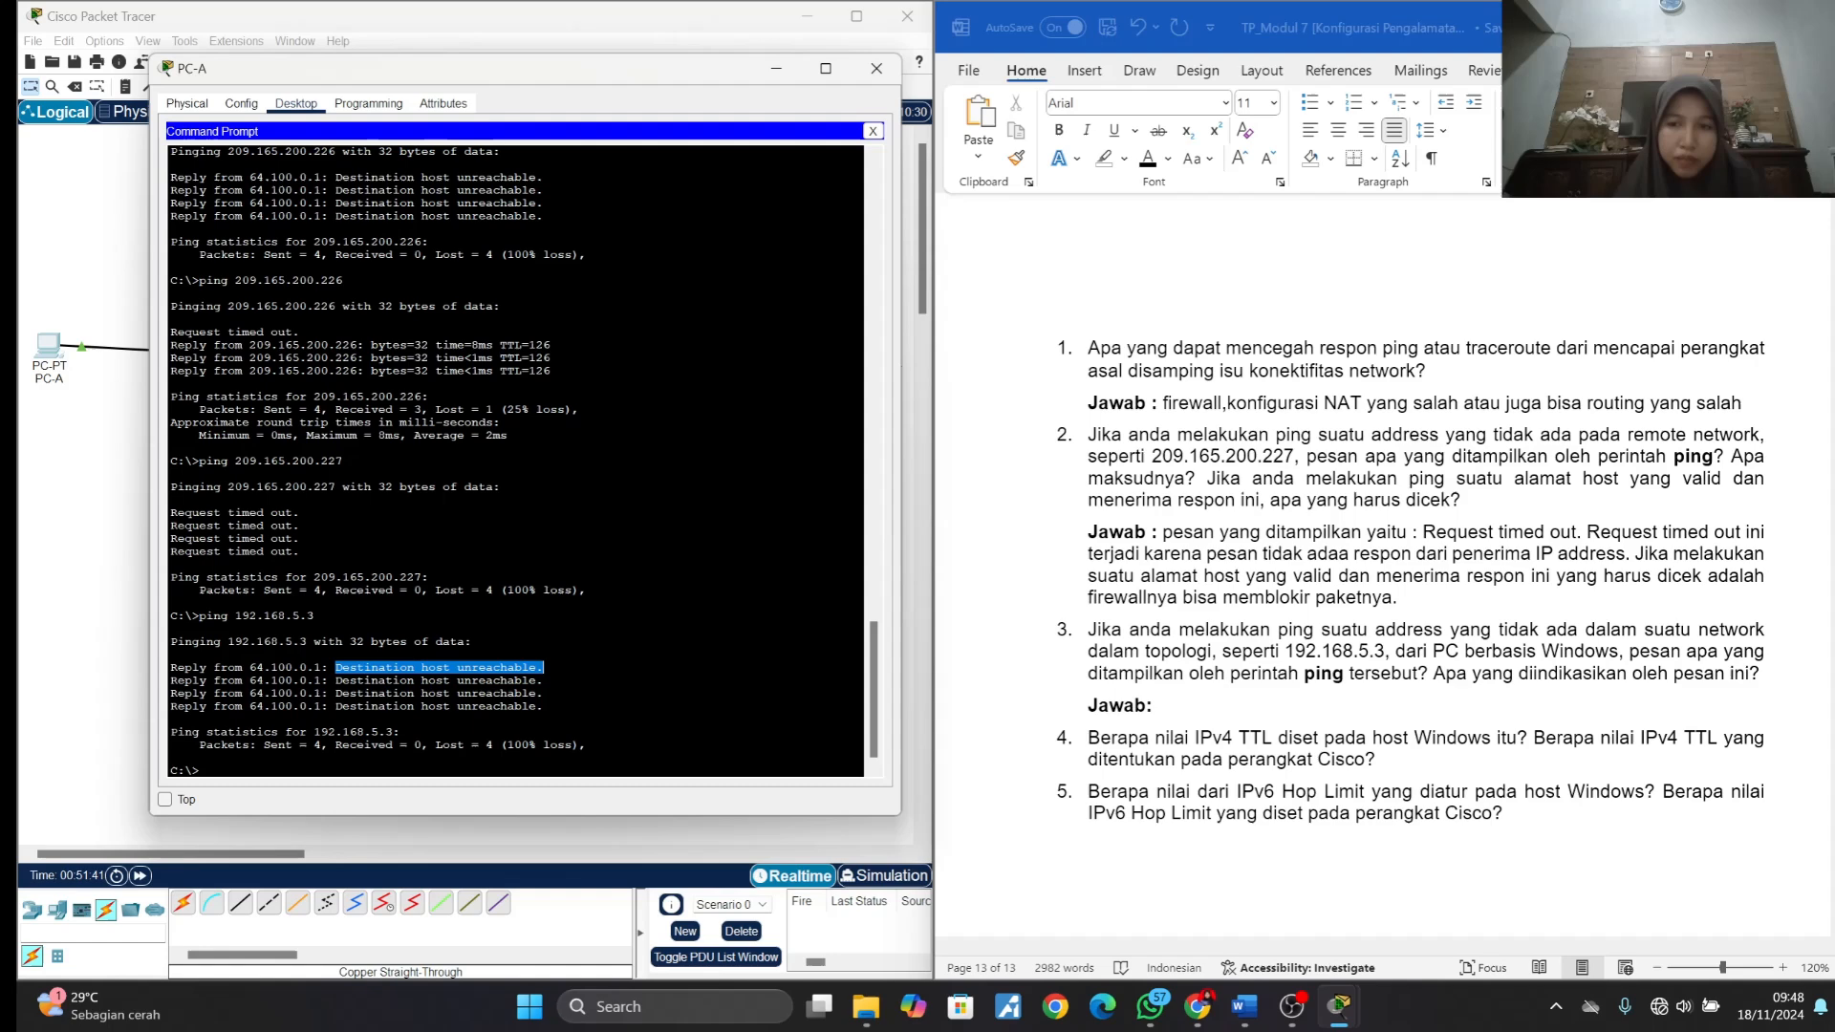
left_click(1352, 705)
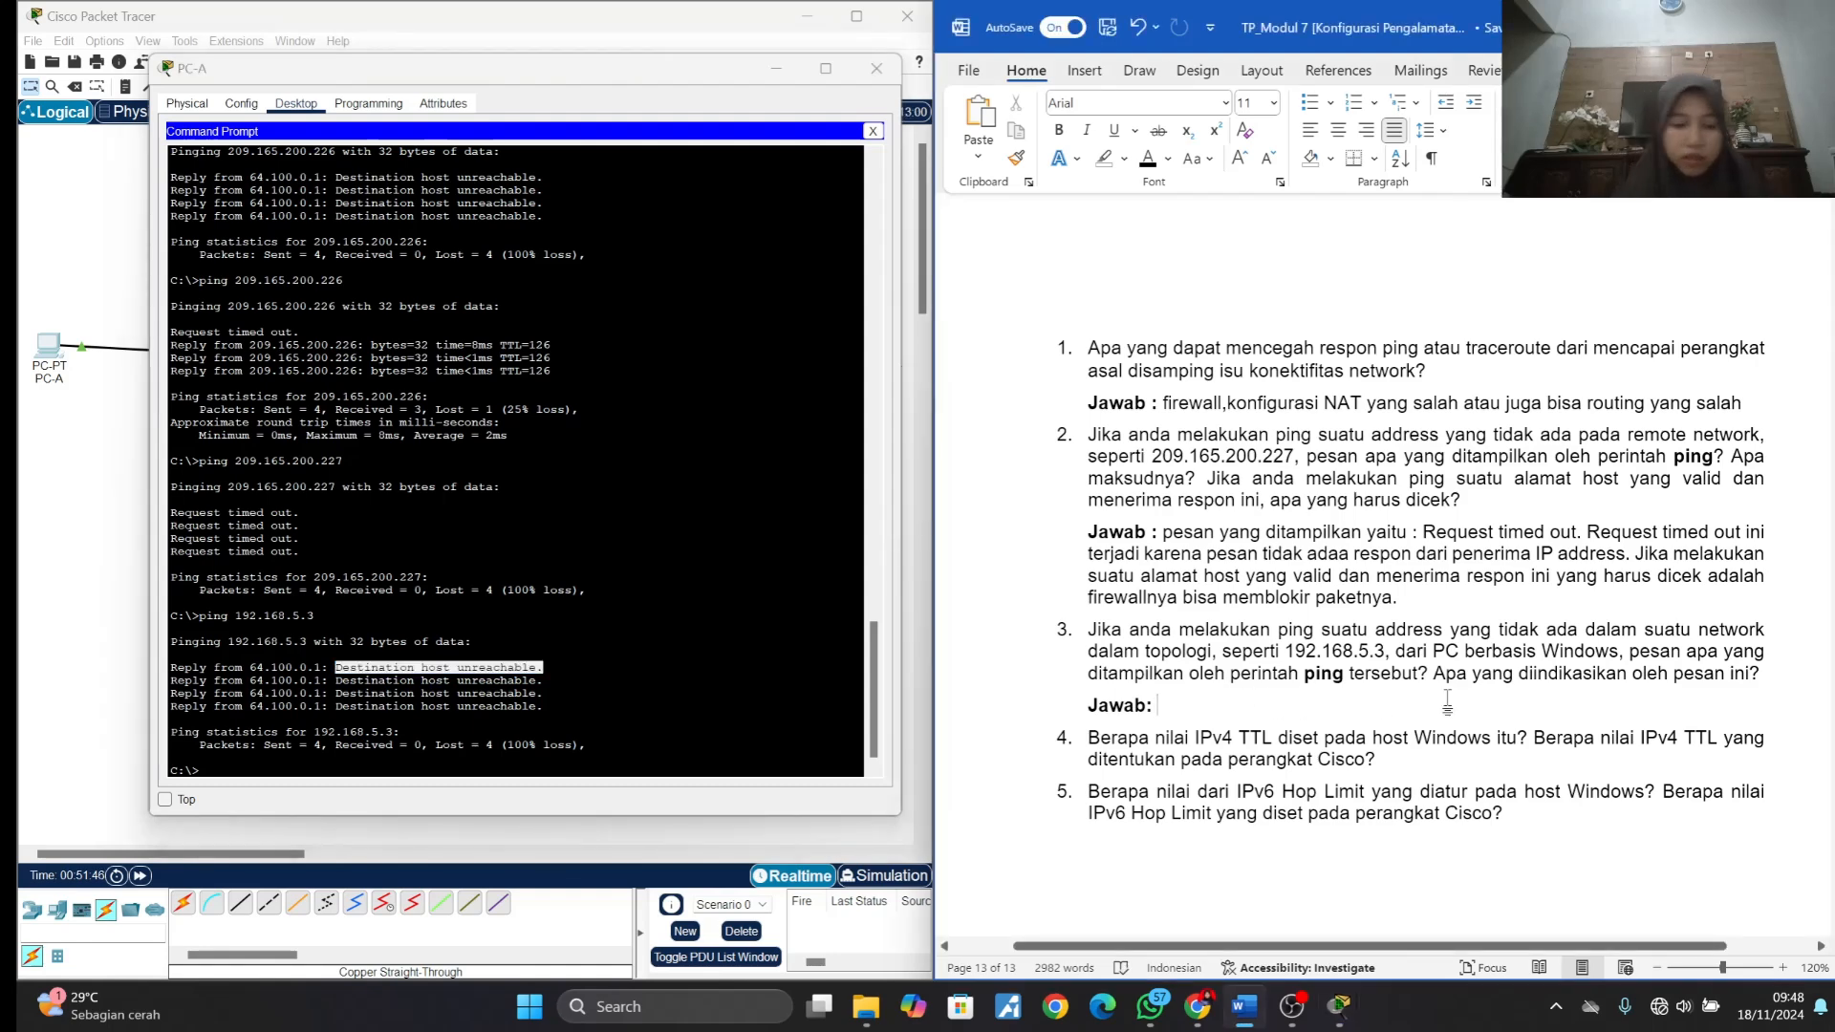
key("ctrl+v")
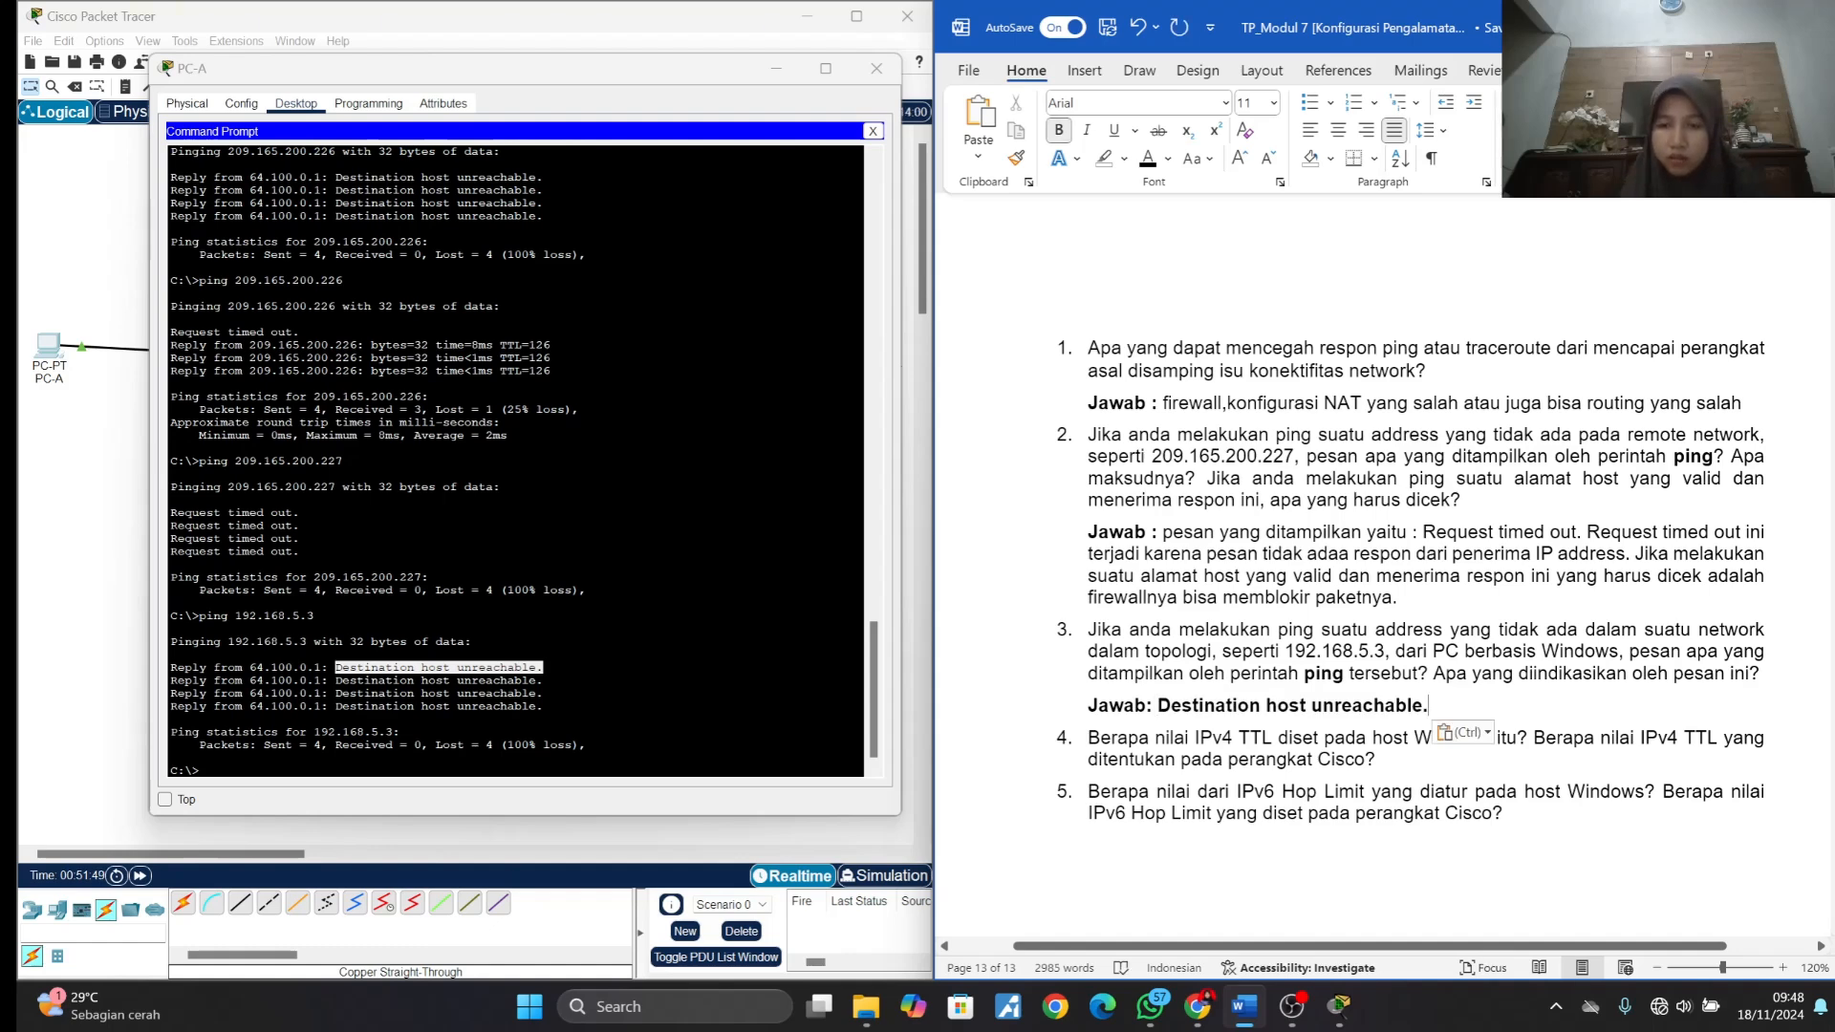
- Remove the bold formatting from "Destination host unreachable." in answer 3 and return to the end of the line
left_click_drag(1158, 705, 1434, 712)
key("ctrl+b")
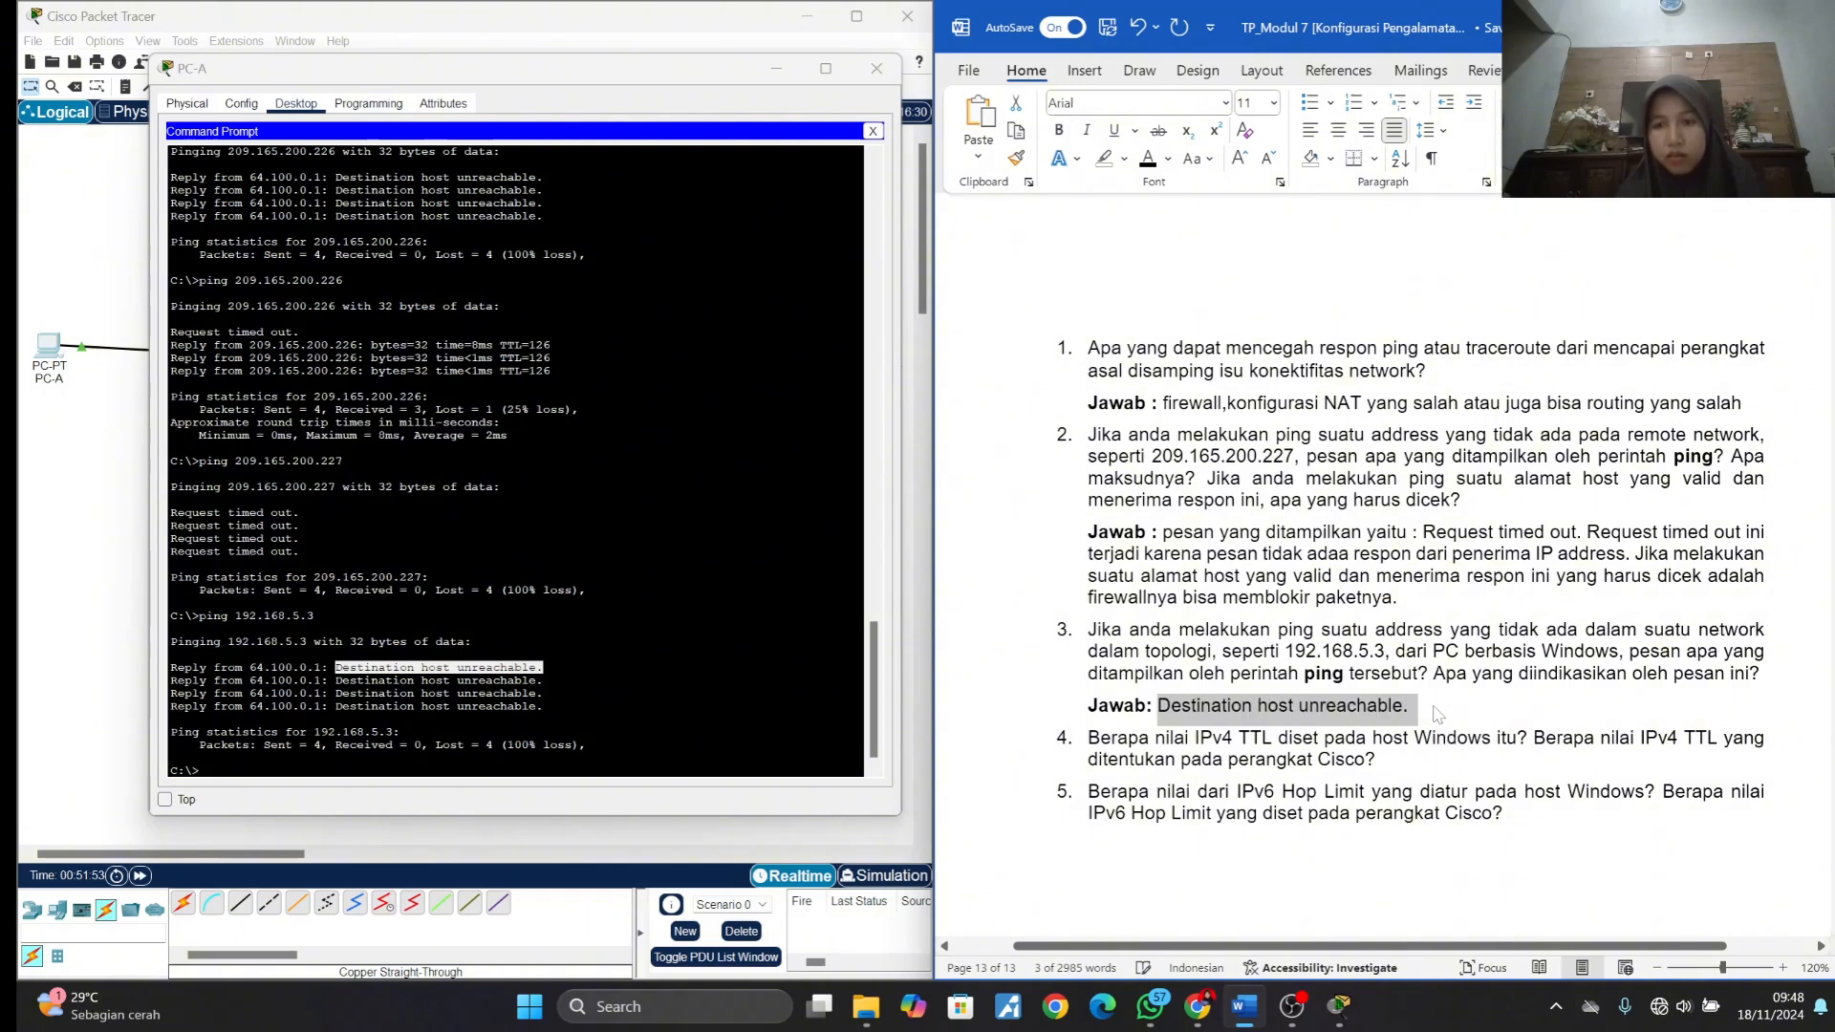
key("Right")
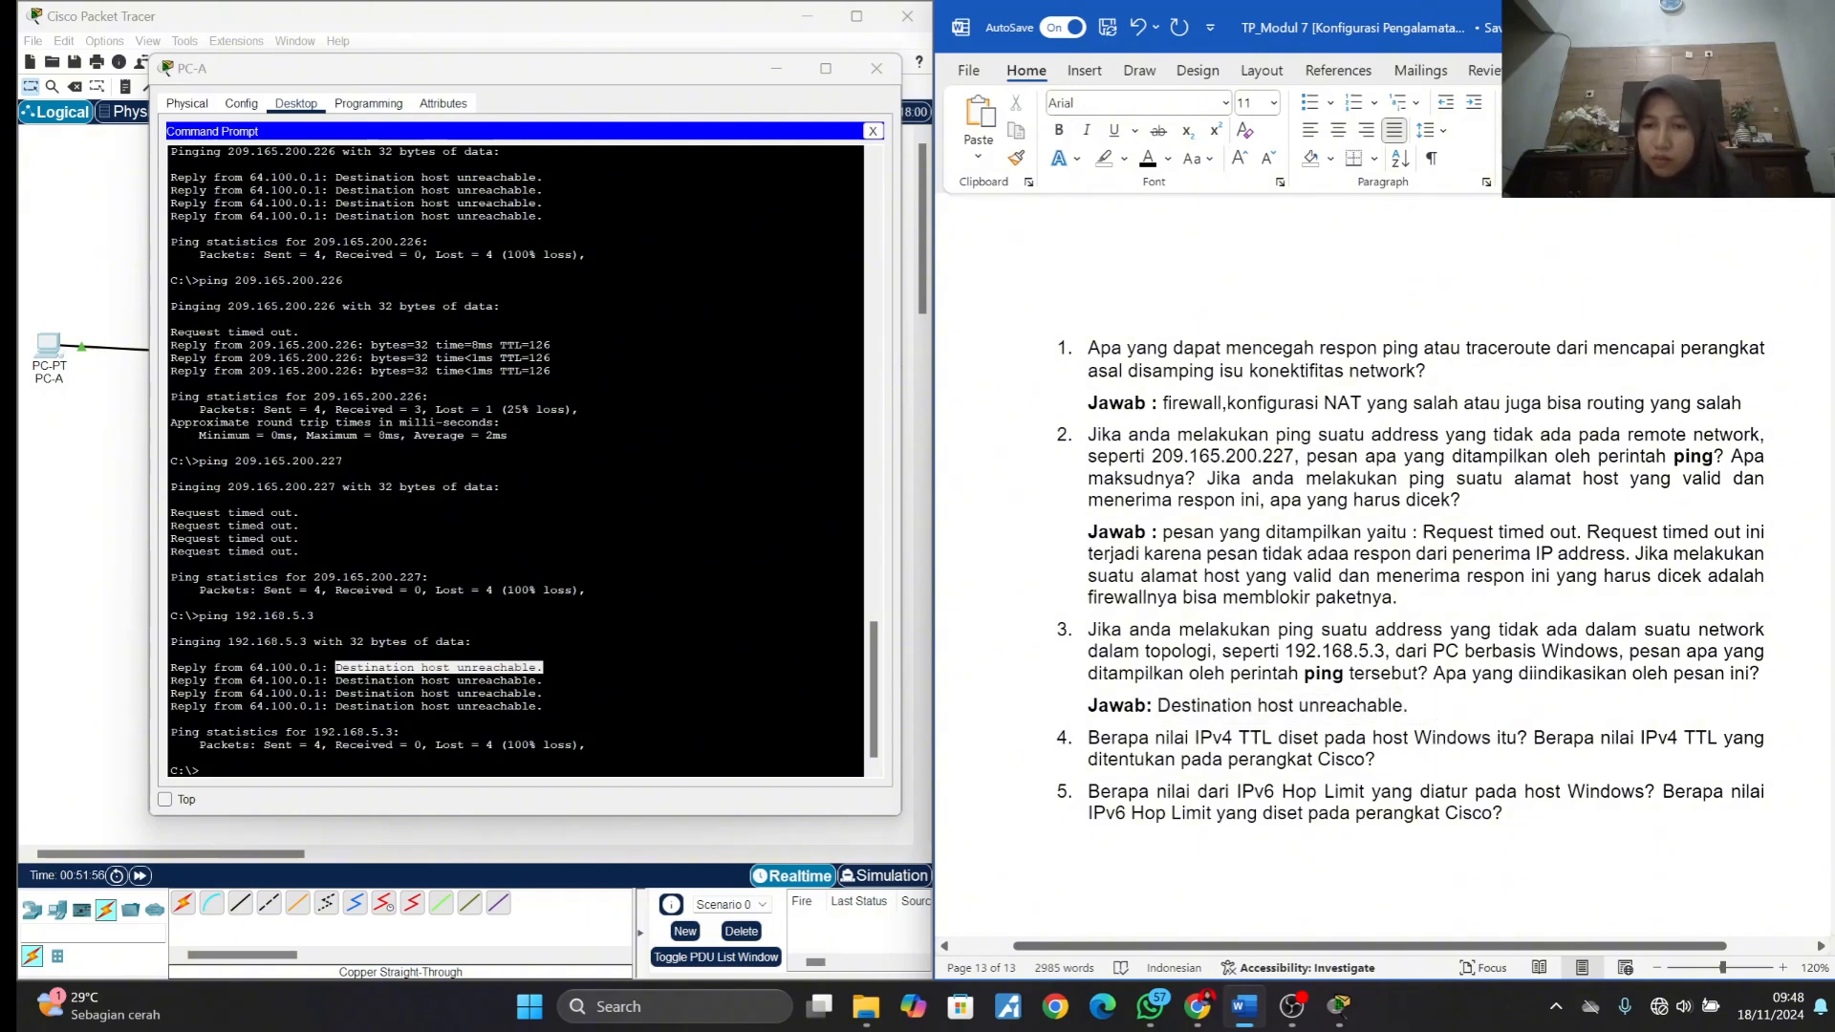
key("ctrl+b")
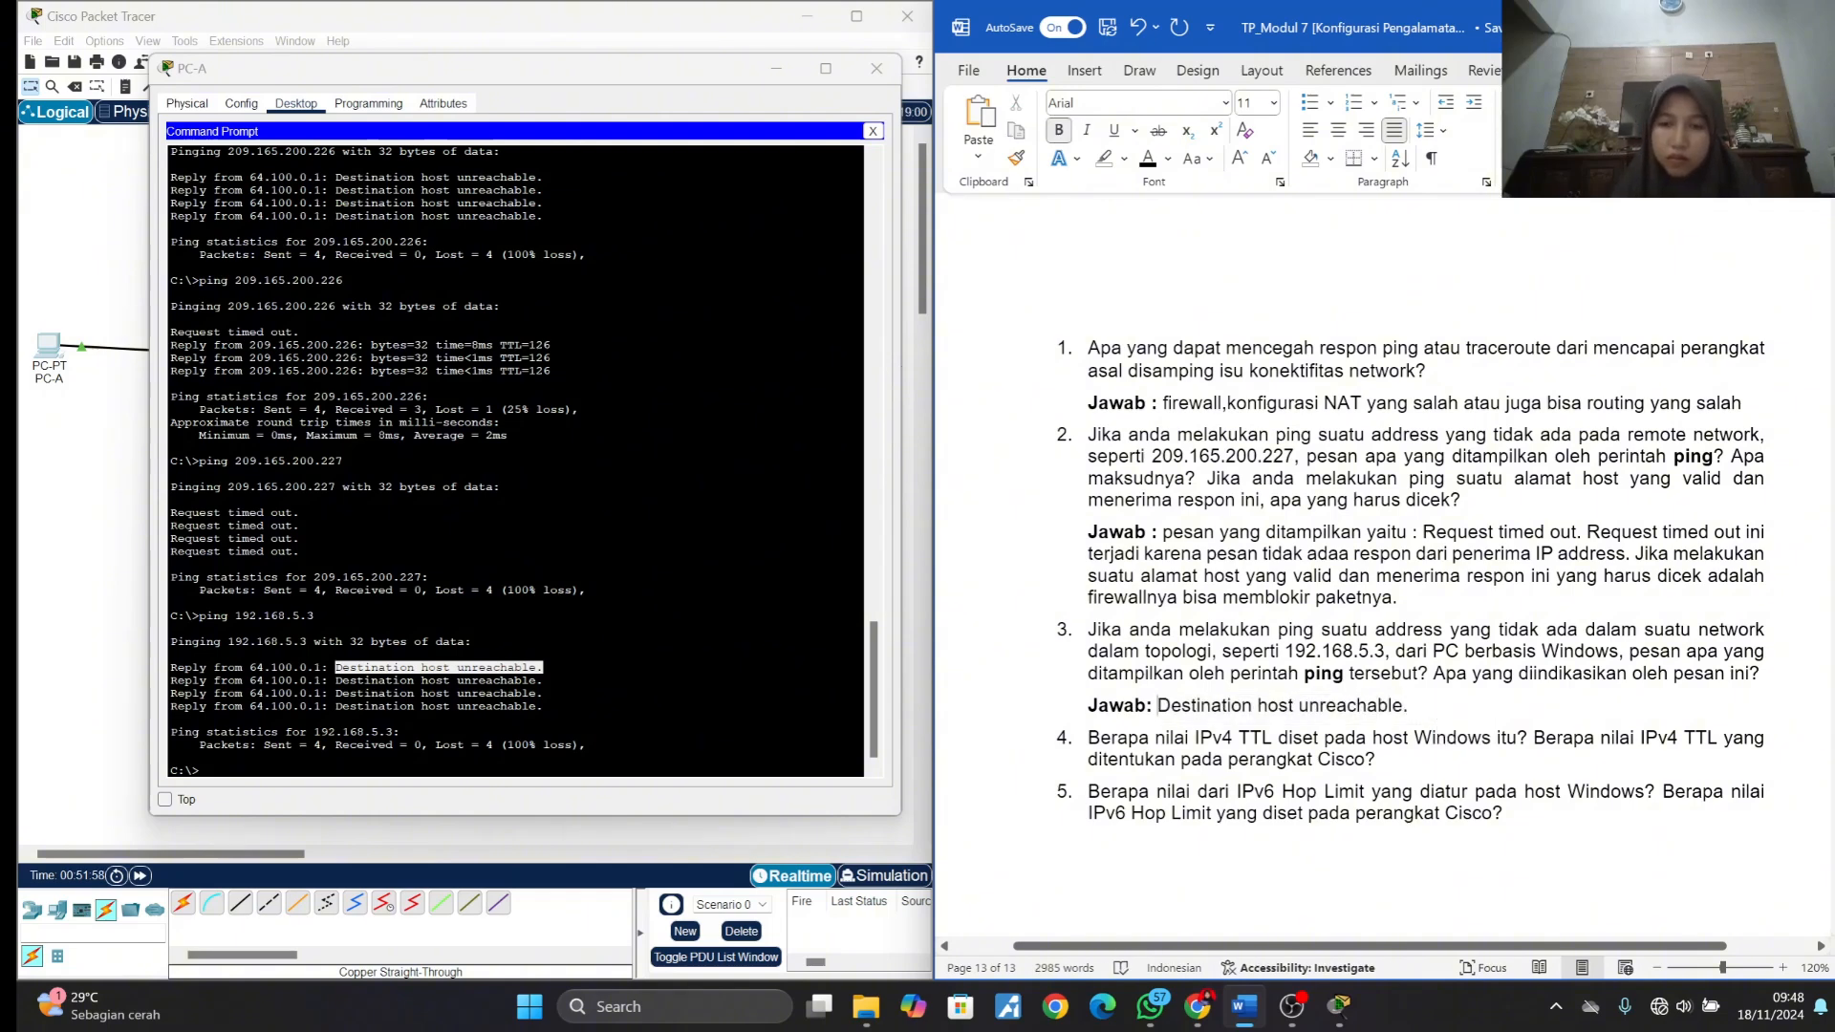
- Insert "pesan yang ditampilkan oleh perintah ping" without bold before "Destination host unreachable." in answer 3
type("pesan")
key("BackSpace")
key("BackSpace")
key("BackSpace")
key("BackSpace")
key("BackSpace")
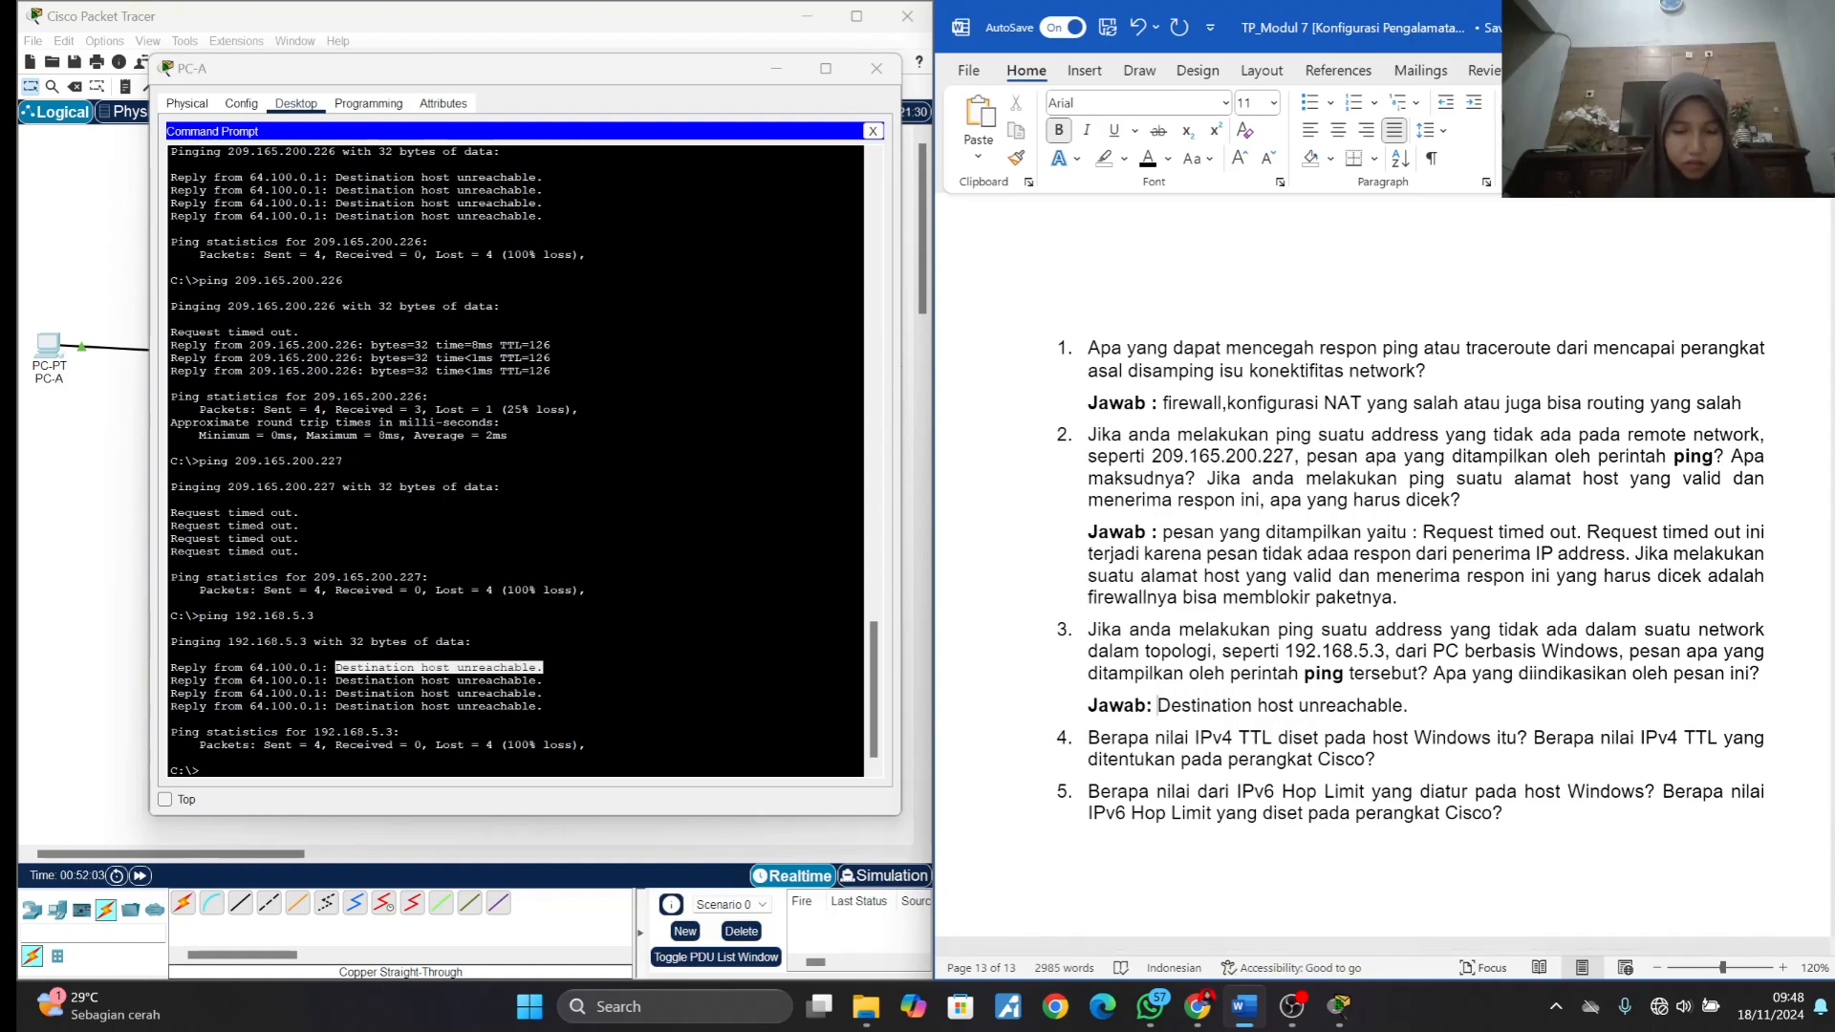
key("ctrl+b")
type("pesan ")
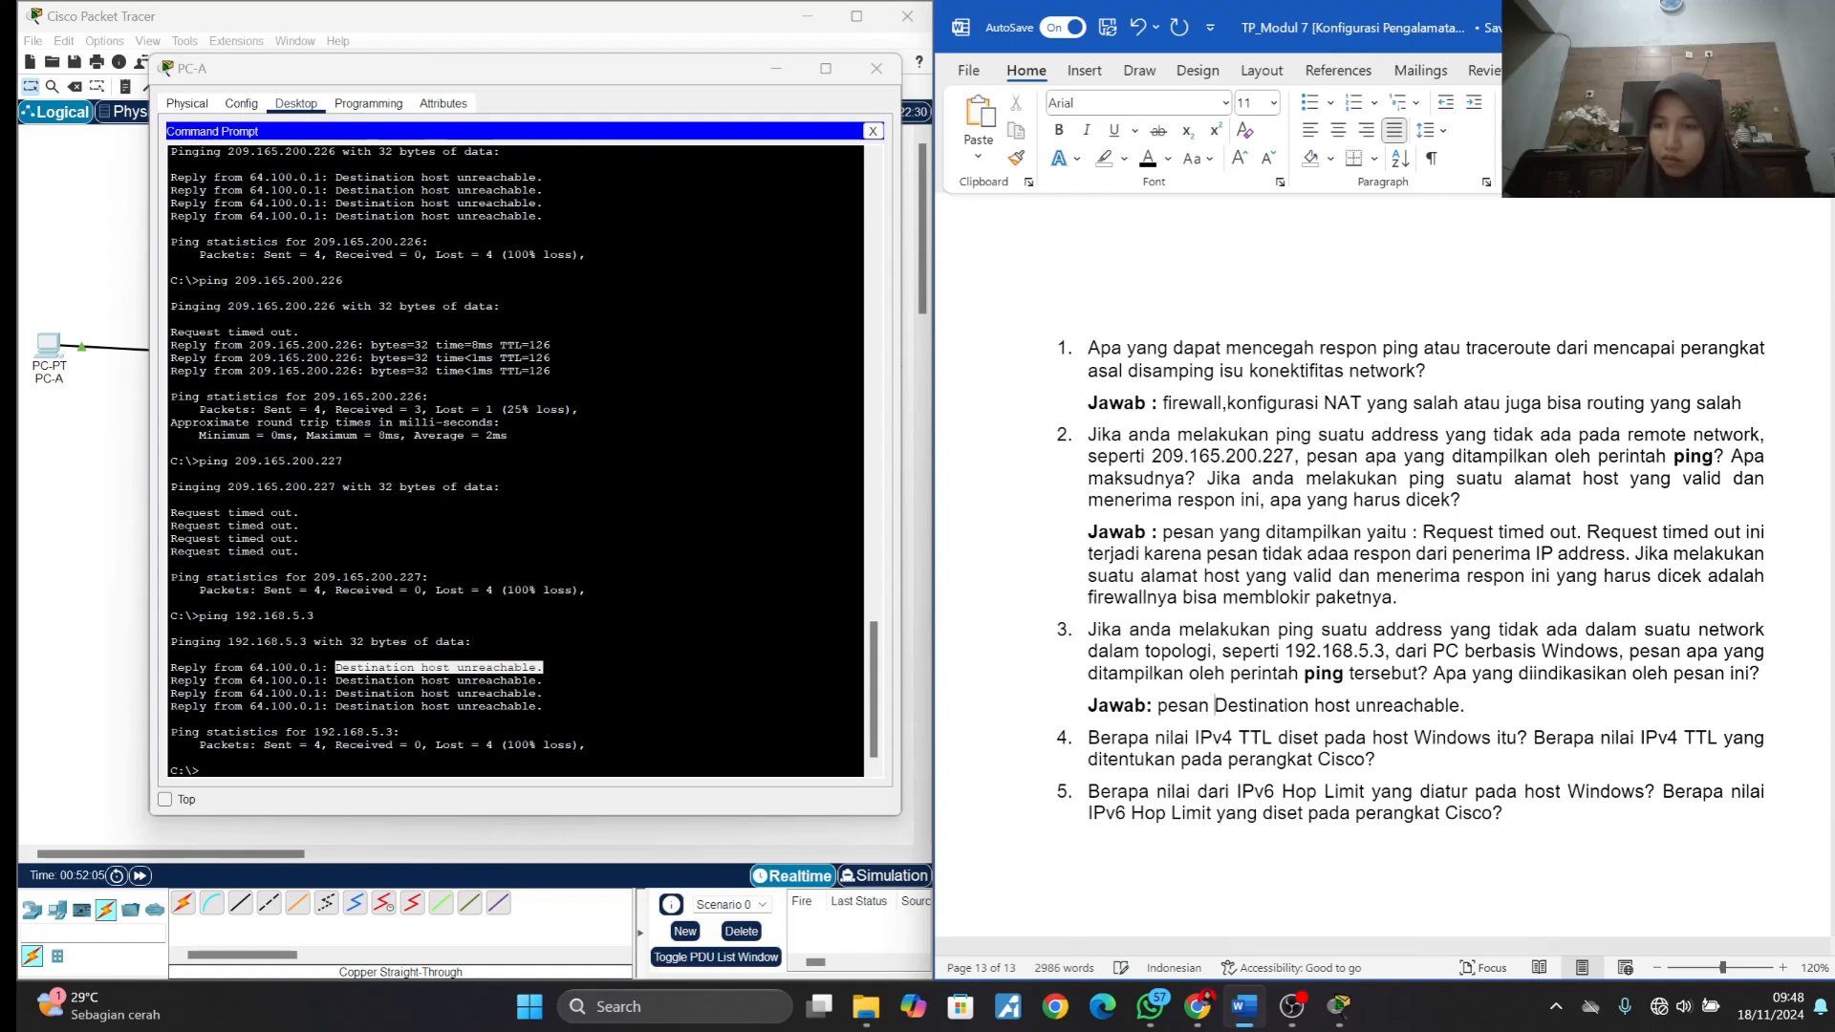
type("yang di")
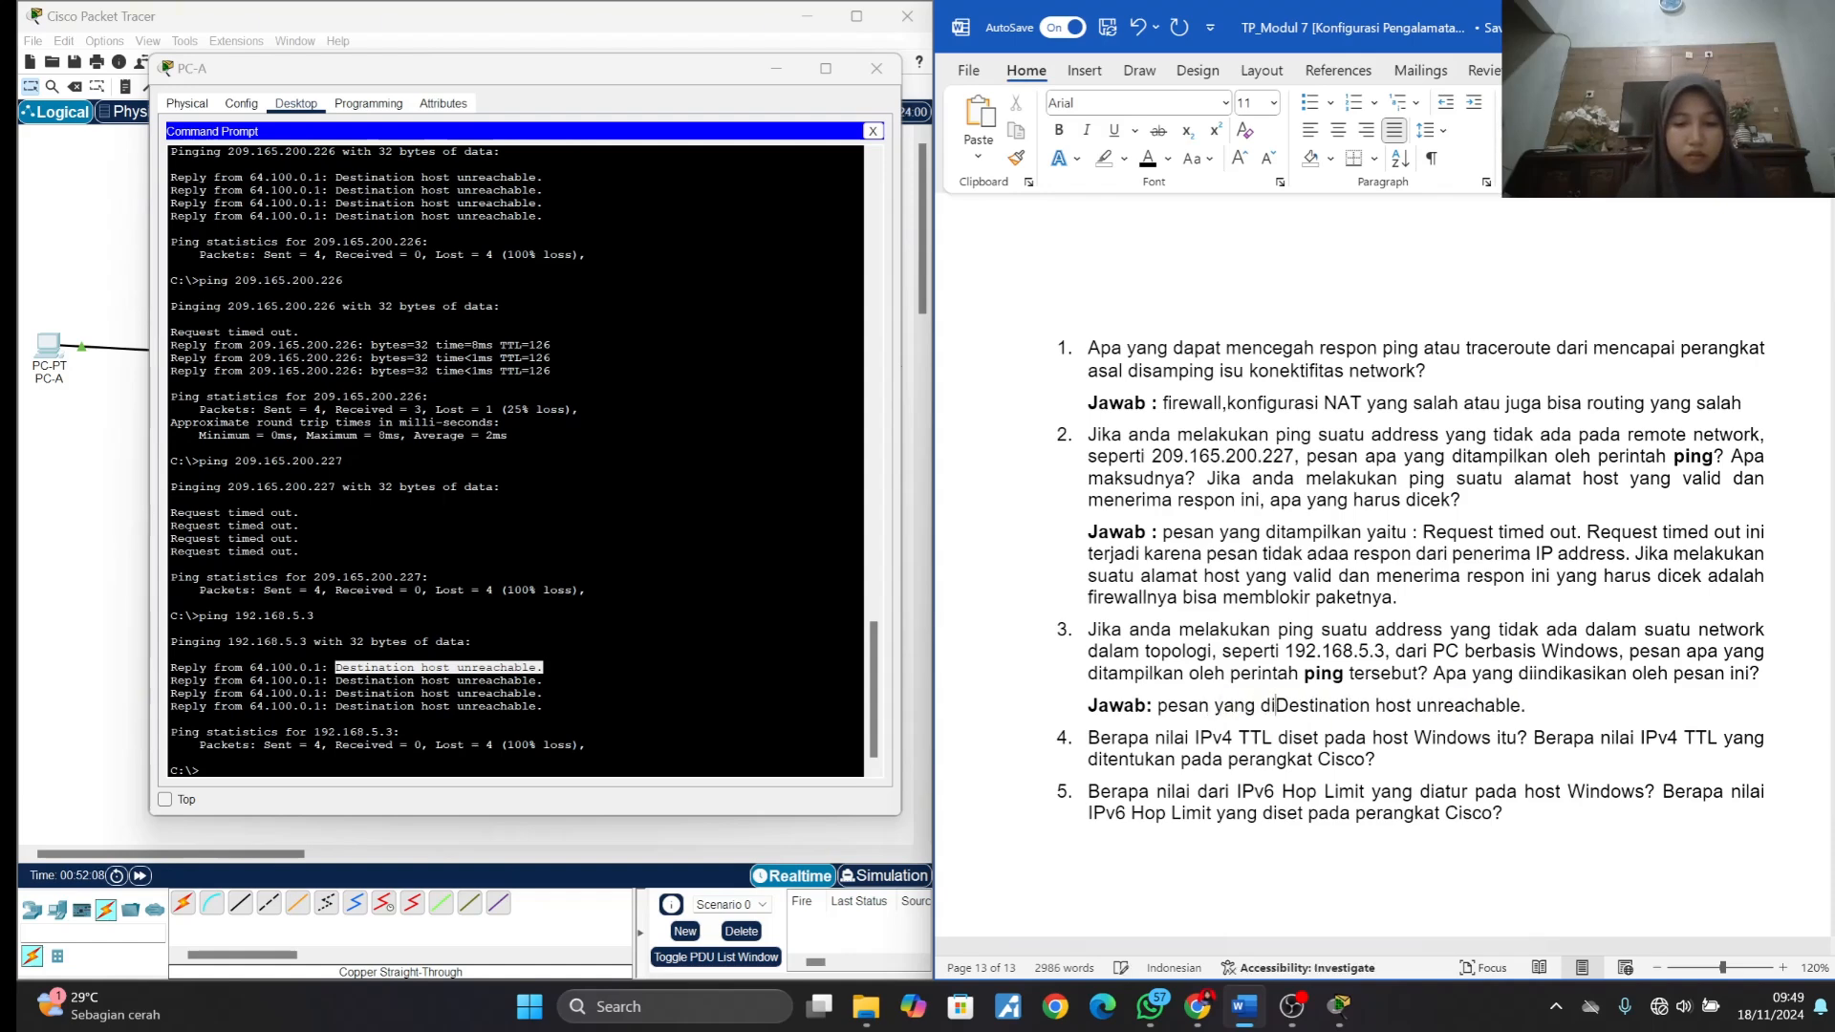
type("tampilkan ")
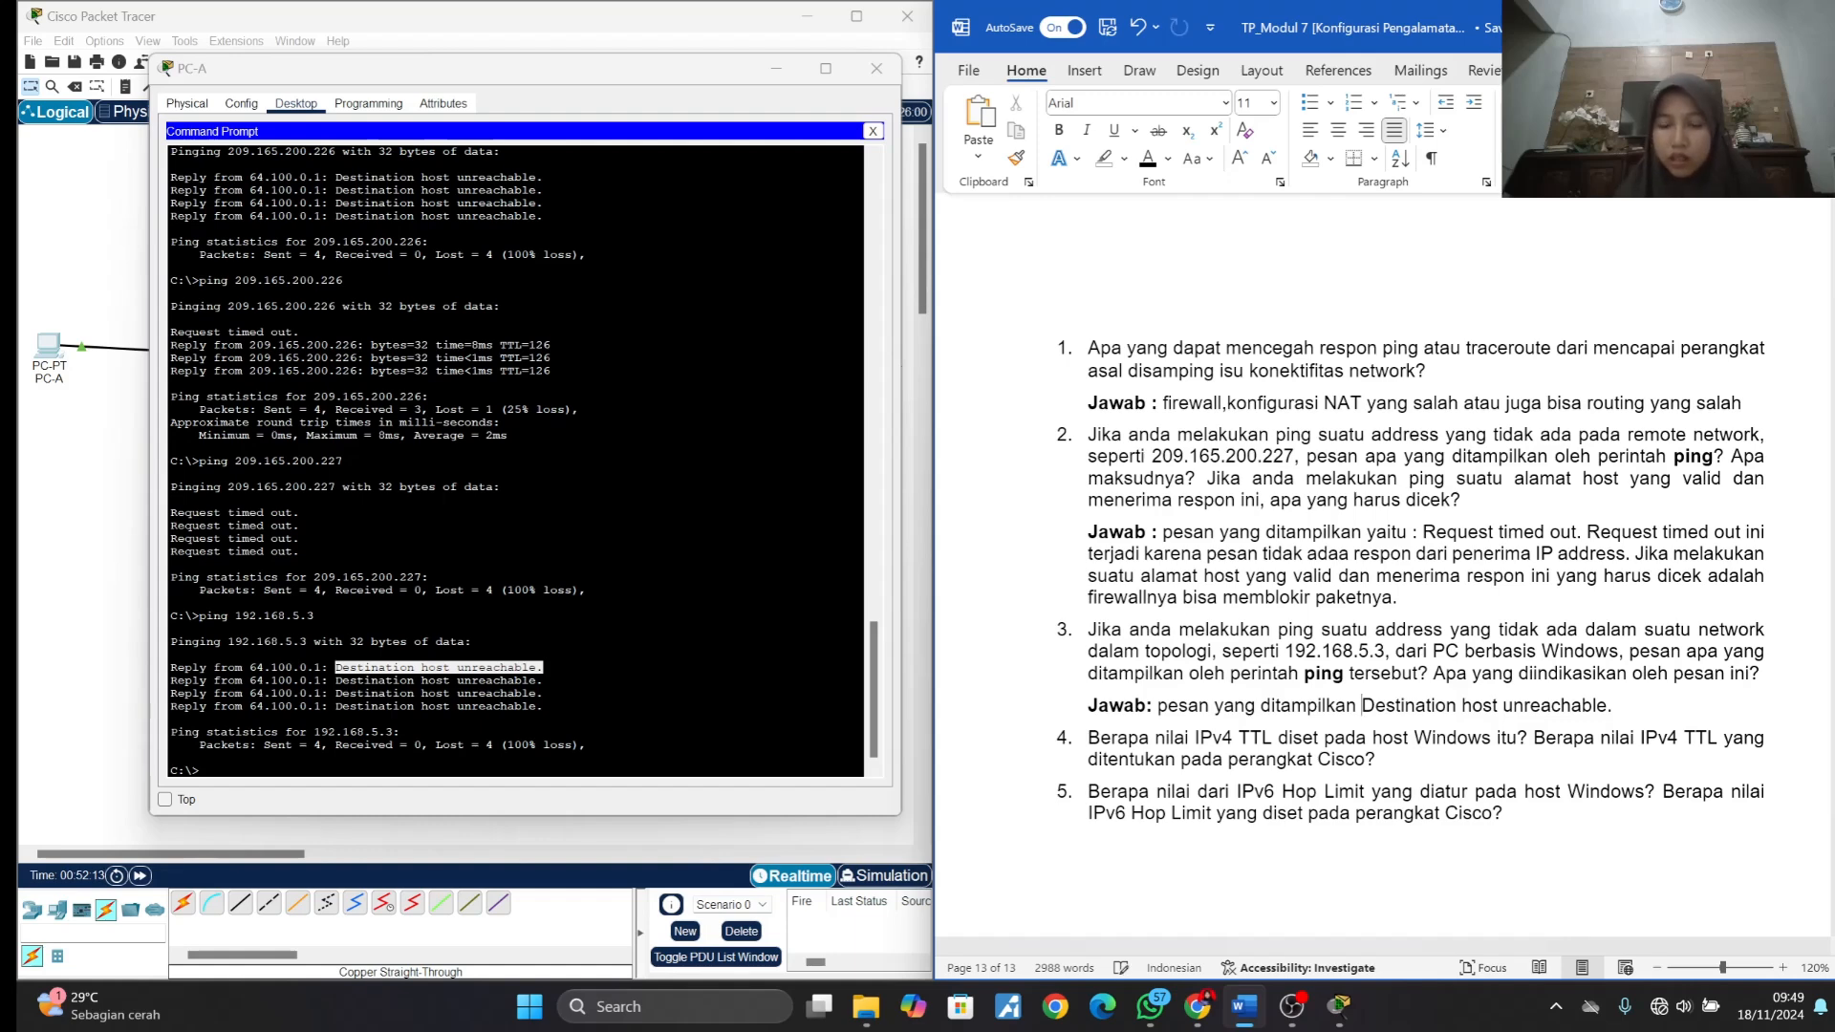
type("oleh p")
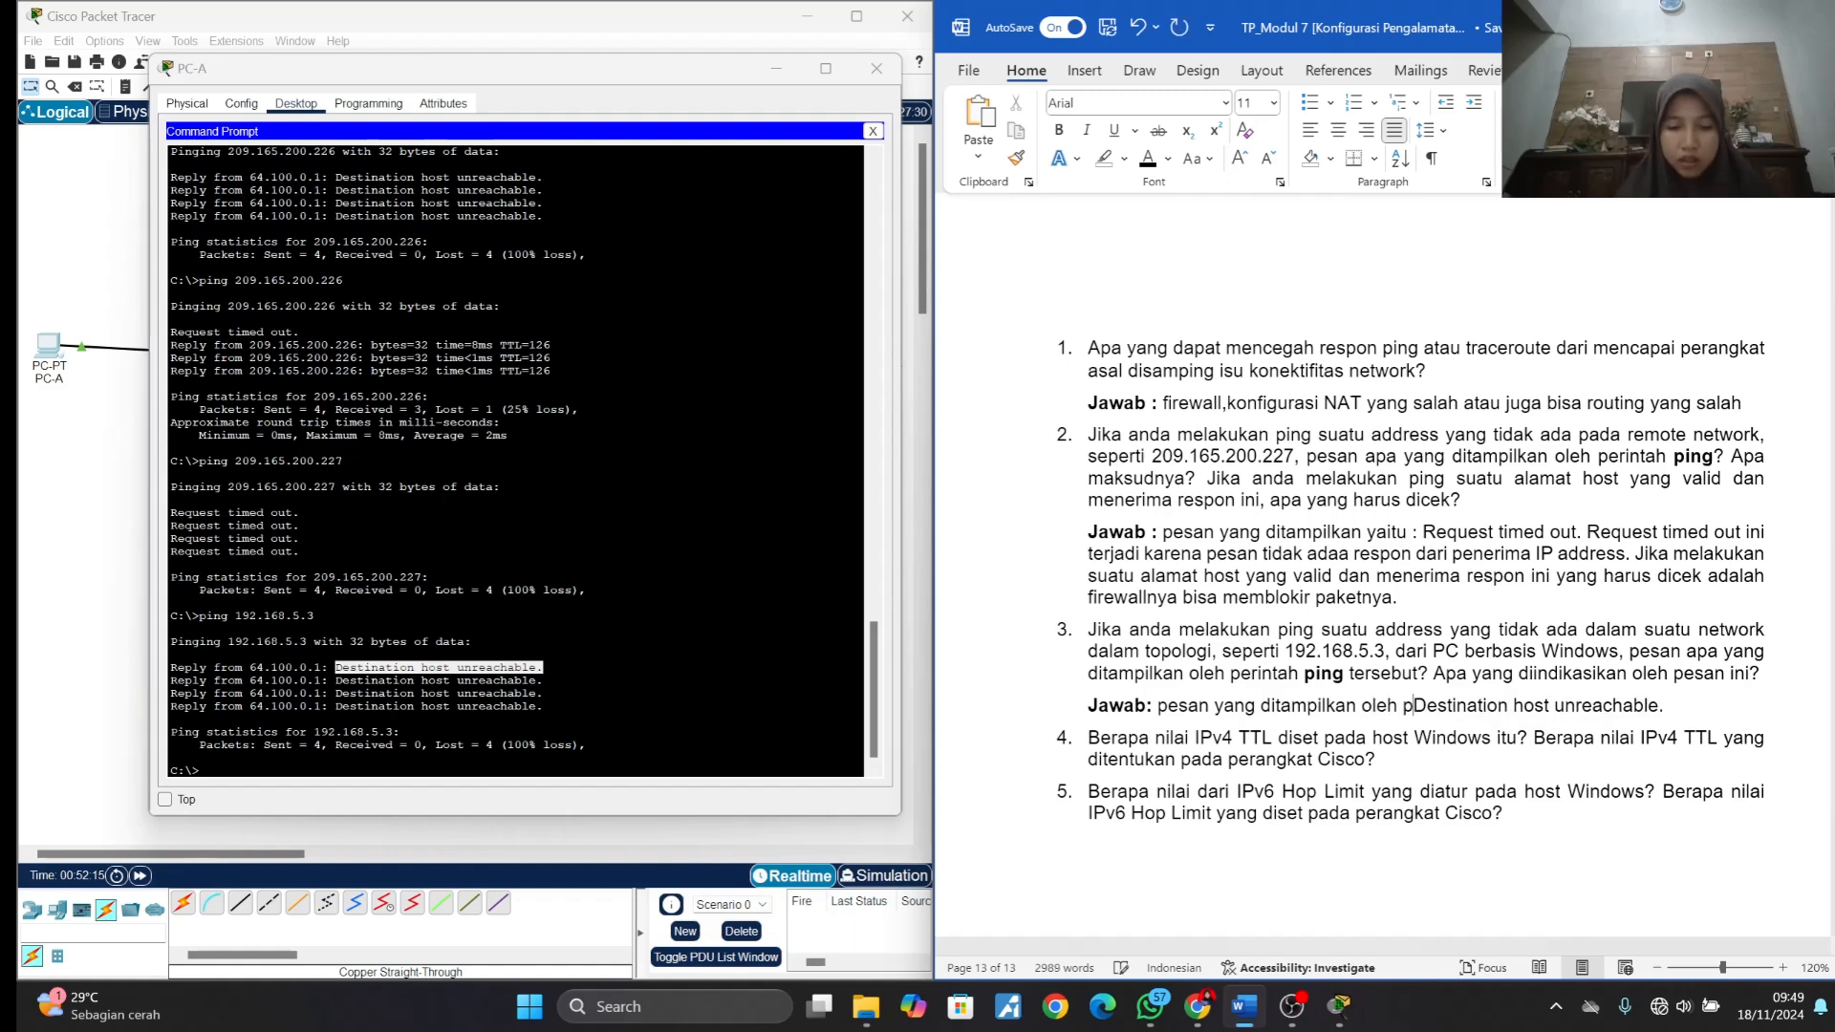
type("erintah ")
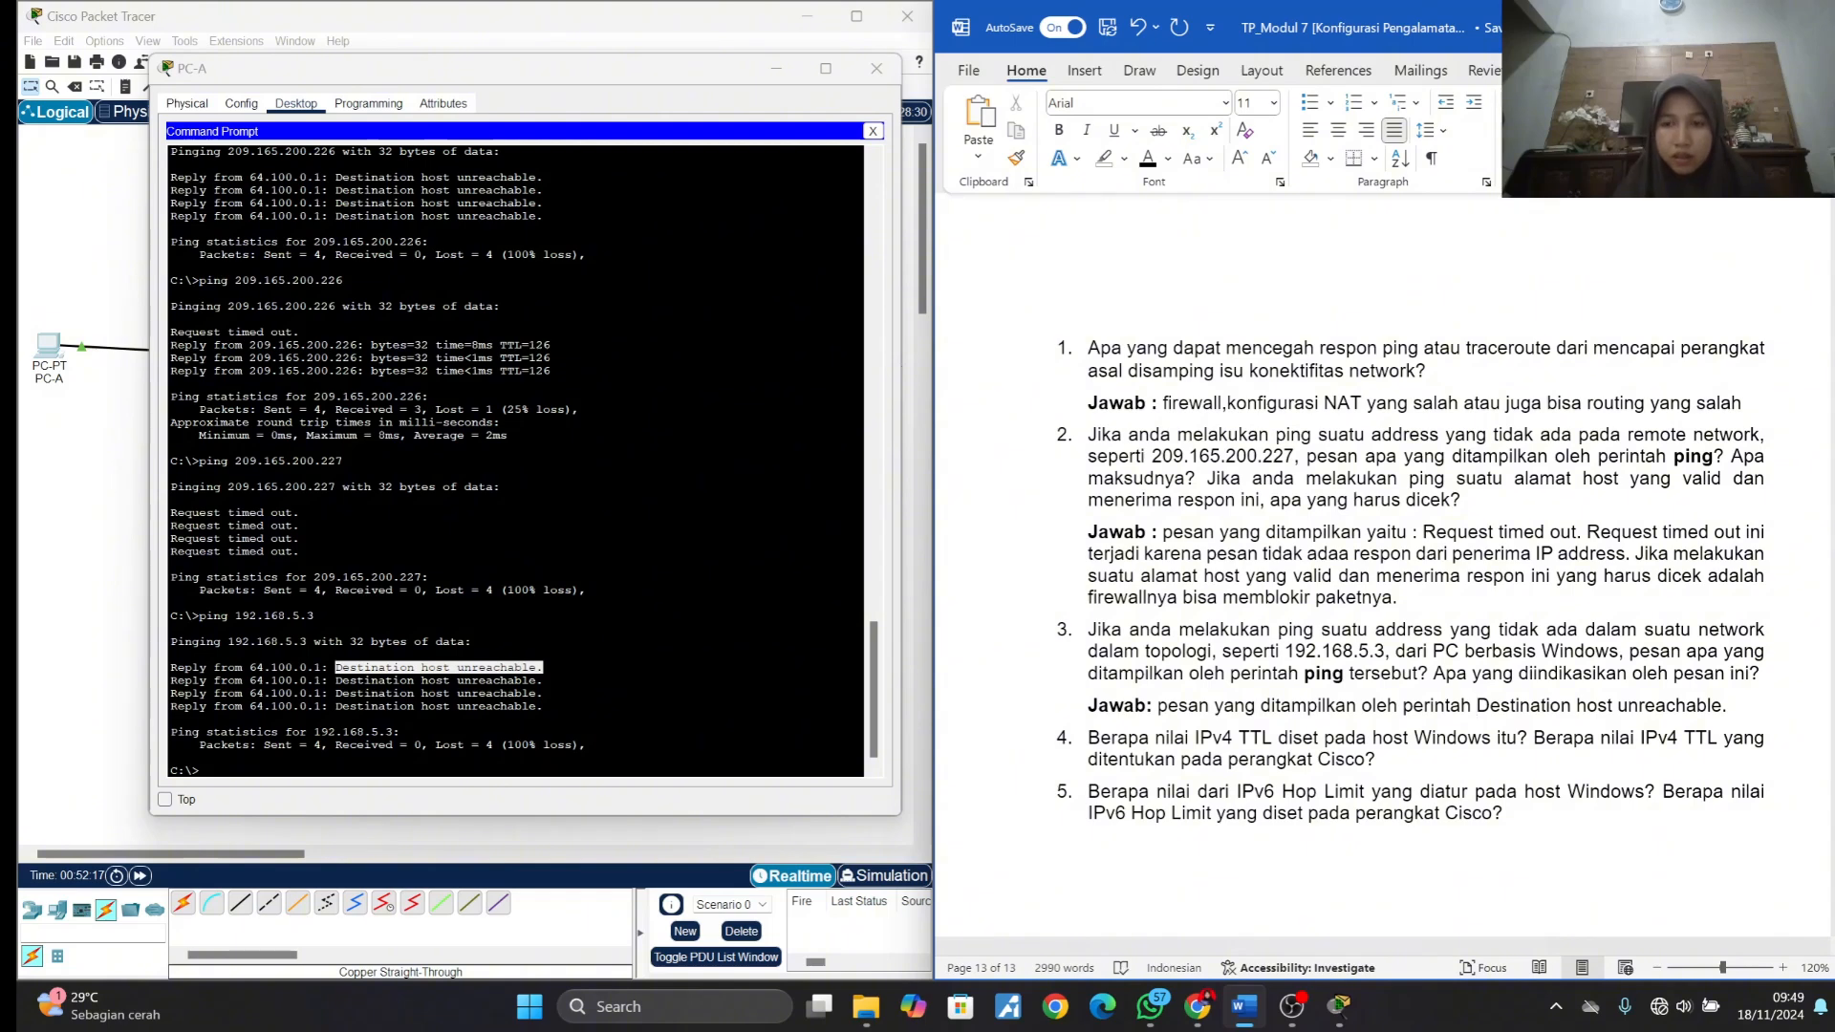
type("ping")
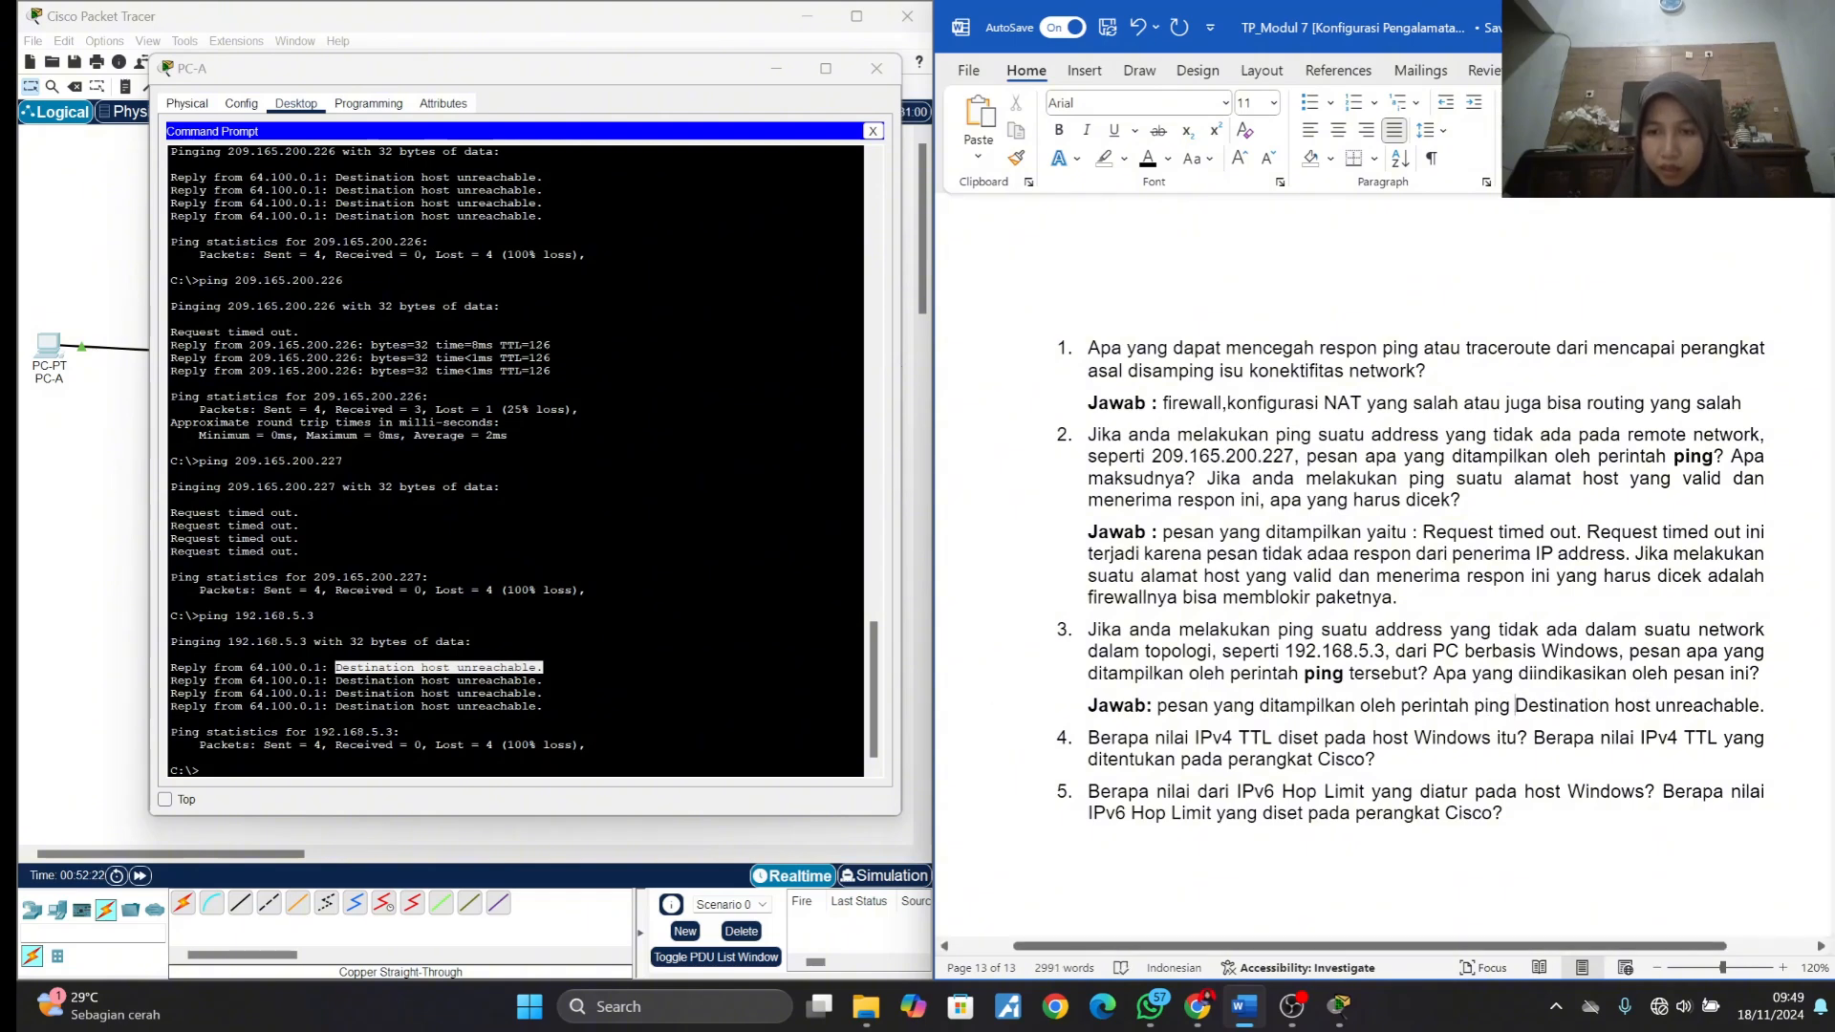
- Copy 192.168.5.3 from question 3, paste it after "perintah ping" in answer 3, and add a colon before "Destination host unreachable."
left_click_drag(1285, 651, 1383, 660)
key("ctrl+c")
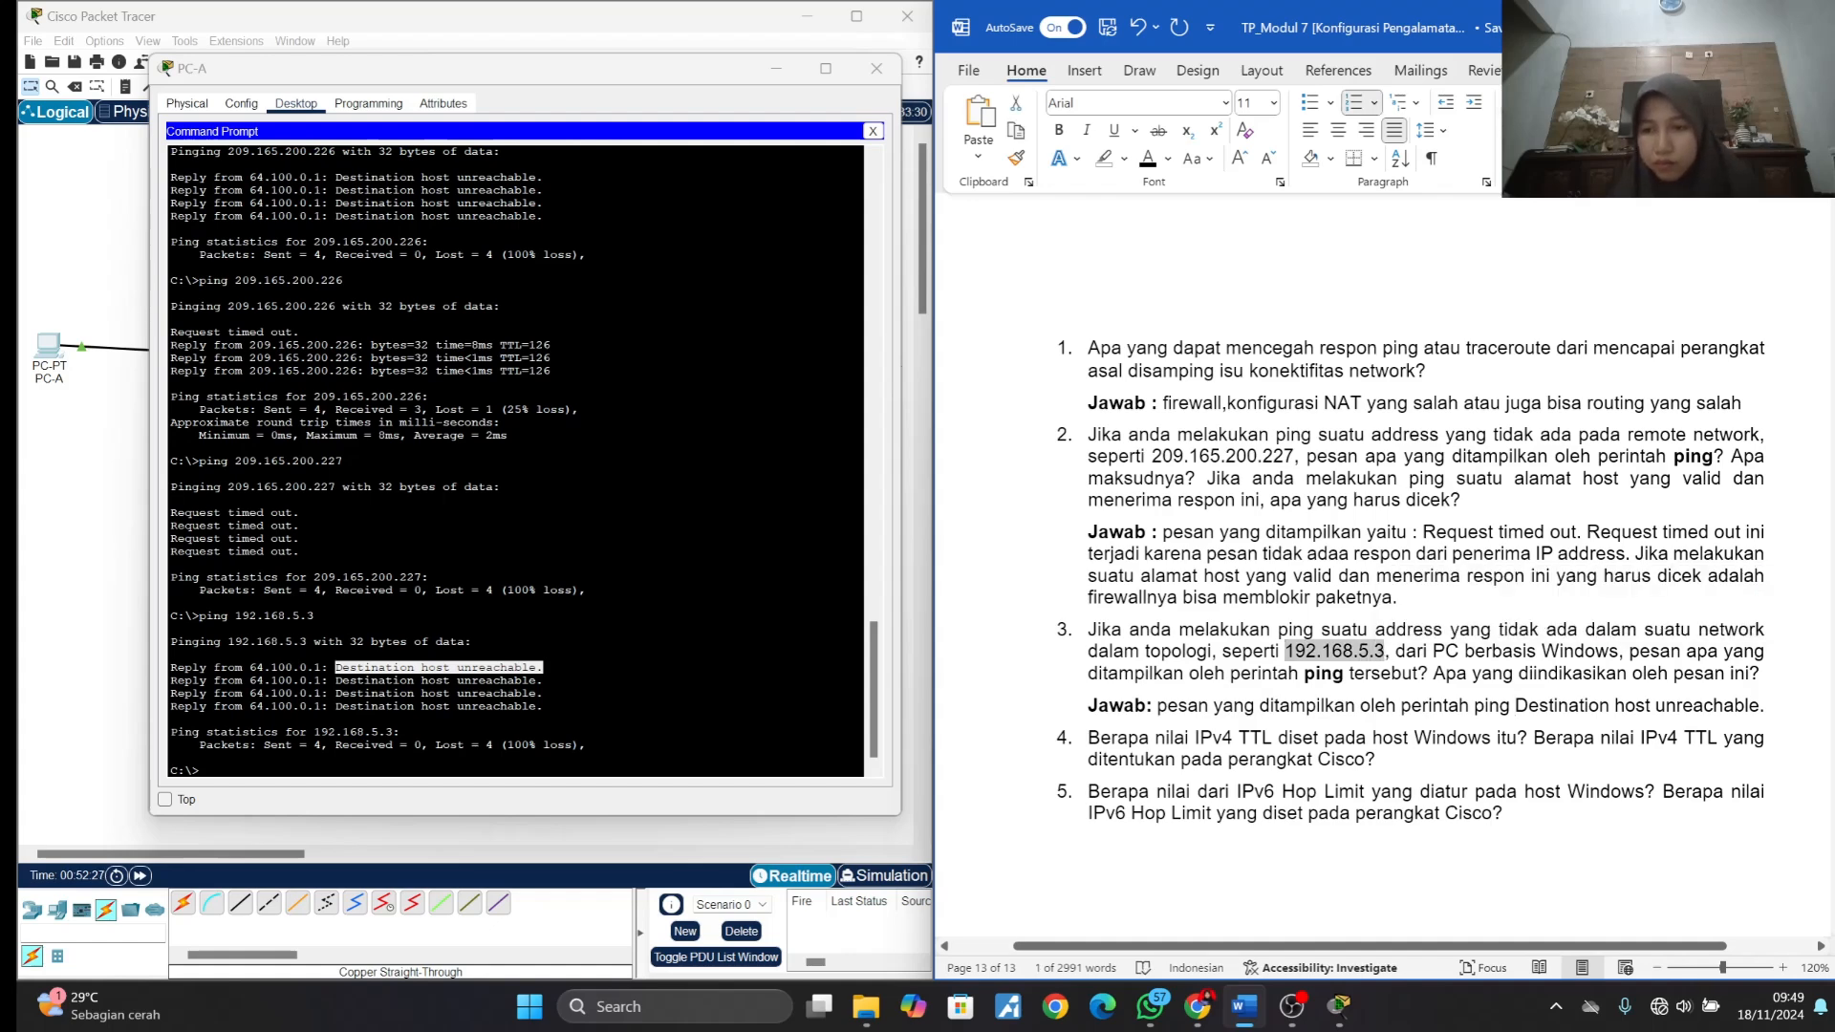
left_click(1511, 706)
key("ctrl+v")
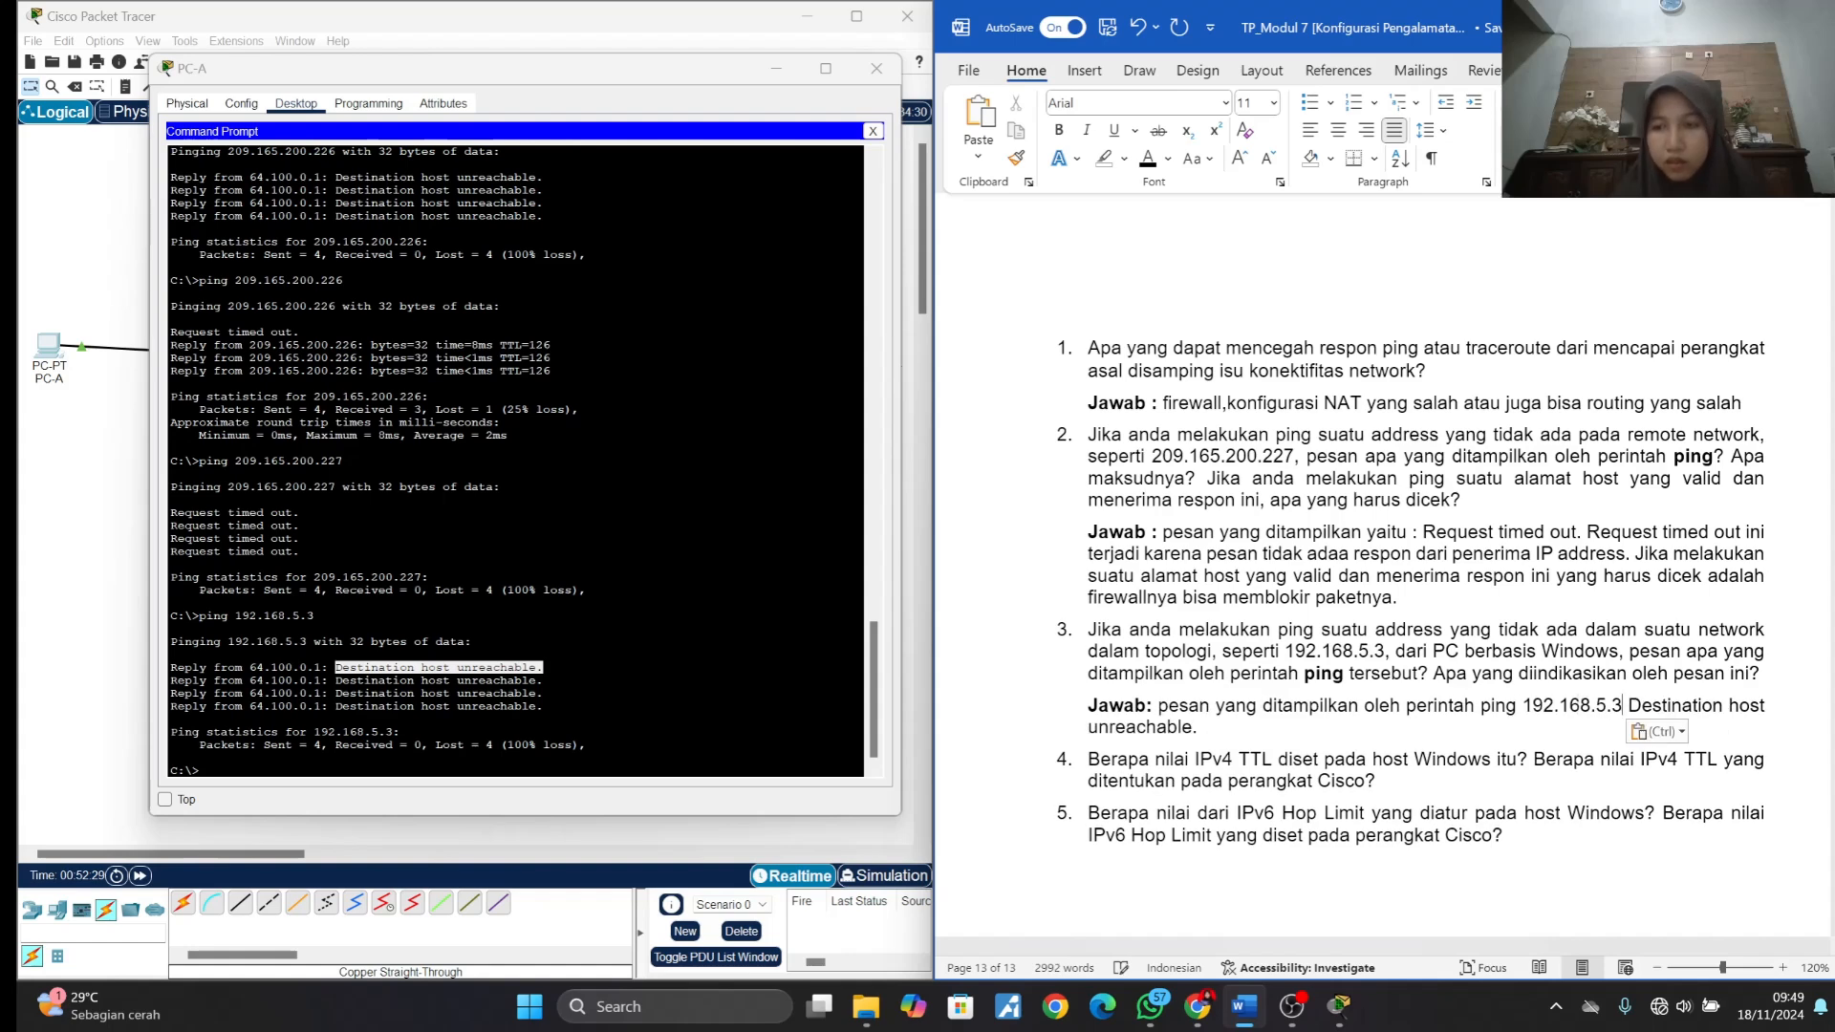
type(":")
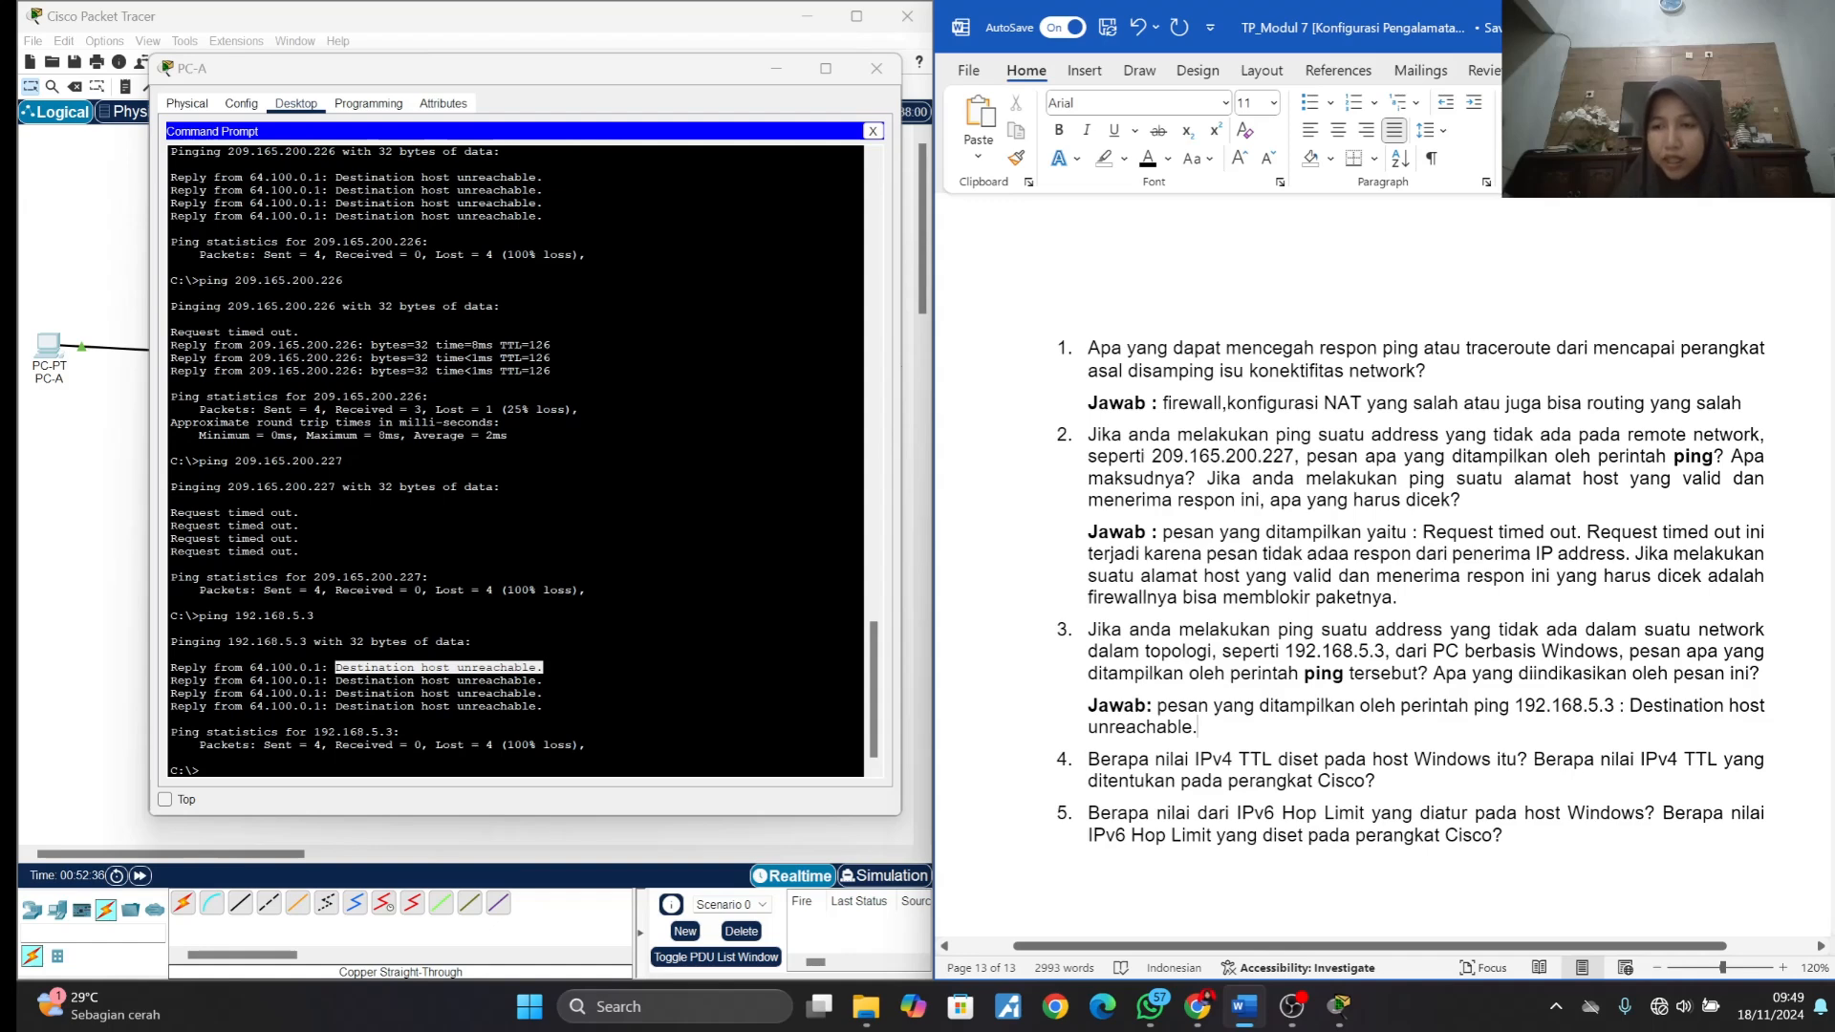
- Start a second sentence at the end of answer 3 with "Yang diindikasikan dari pesan ini adalah"
type("Yan")
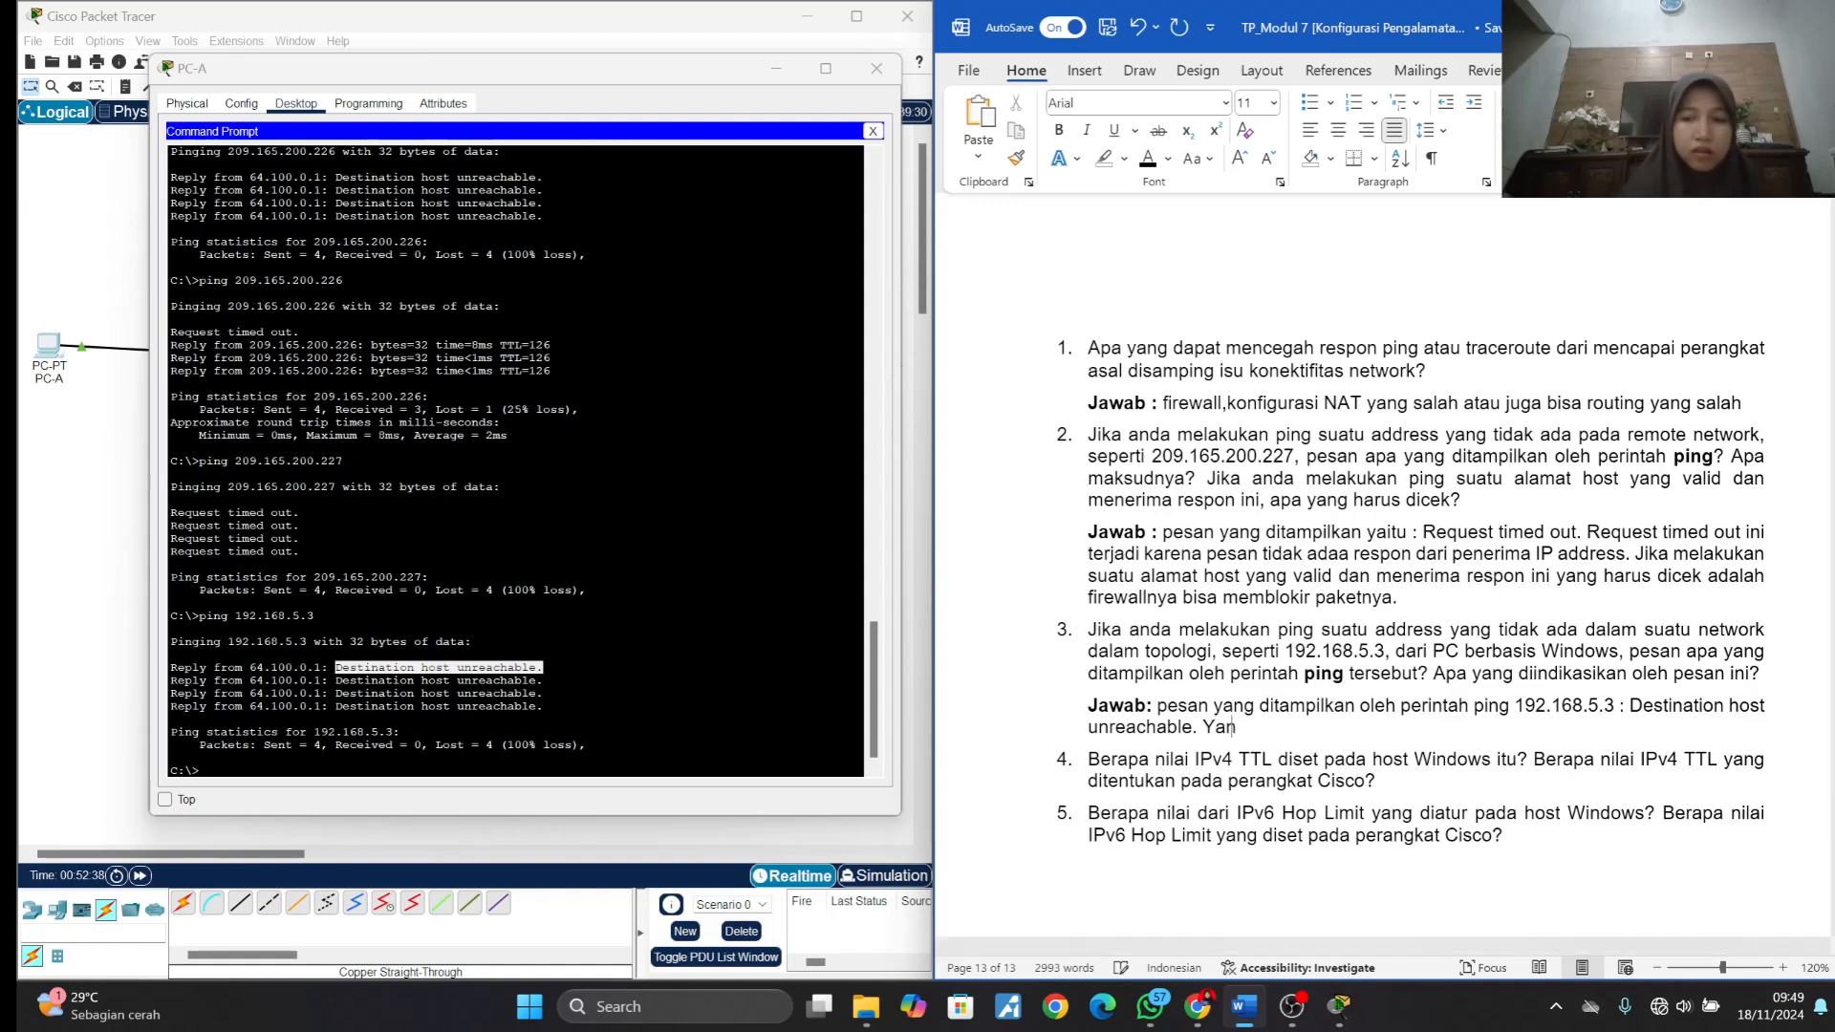
type("g diindi")
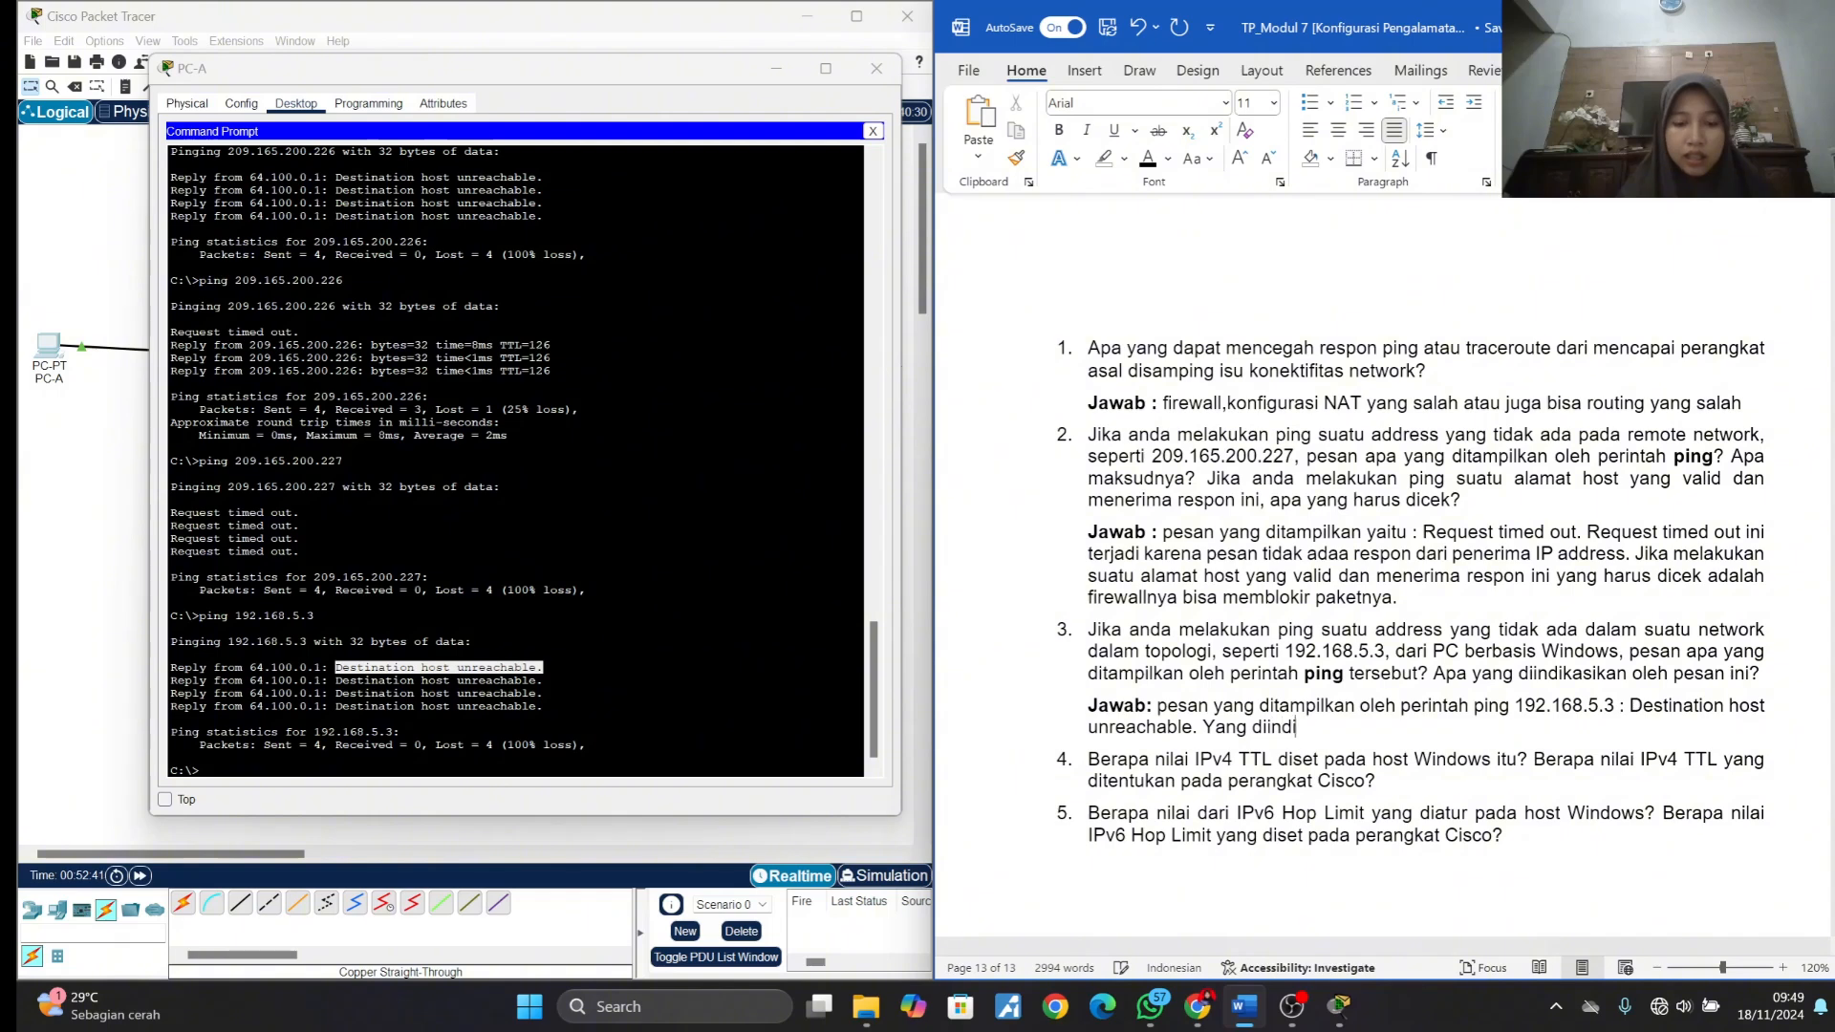
type("kasikan da")
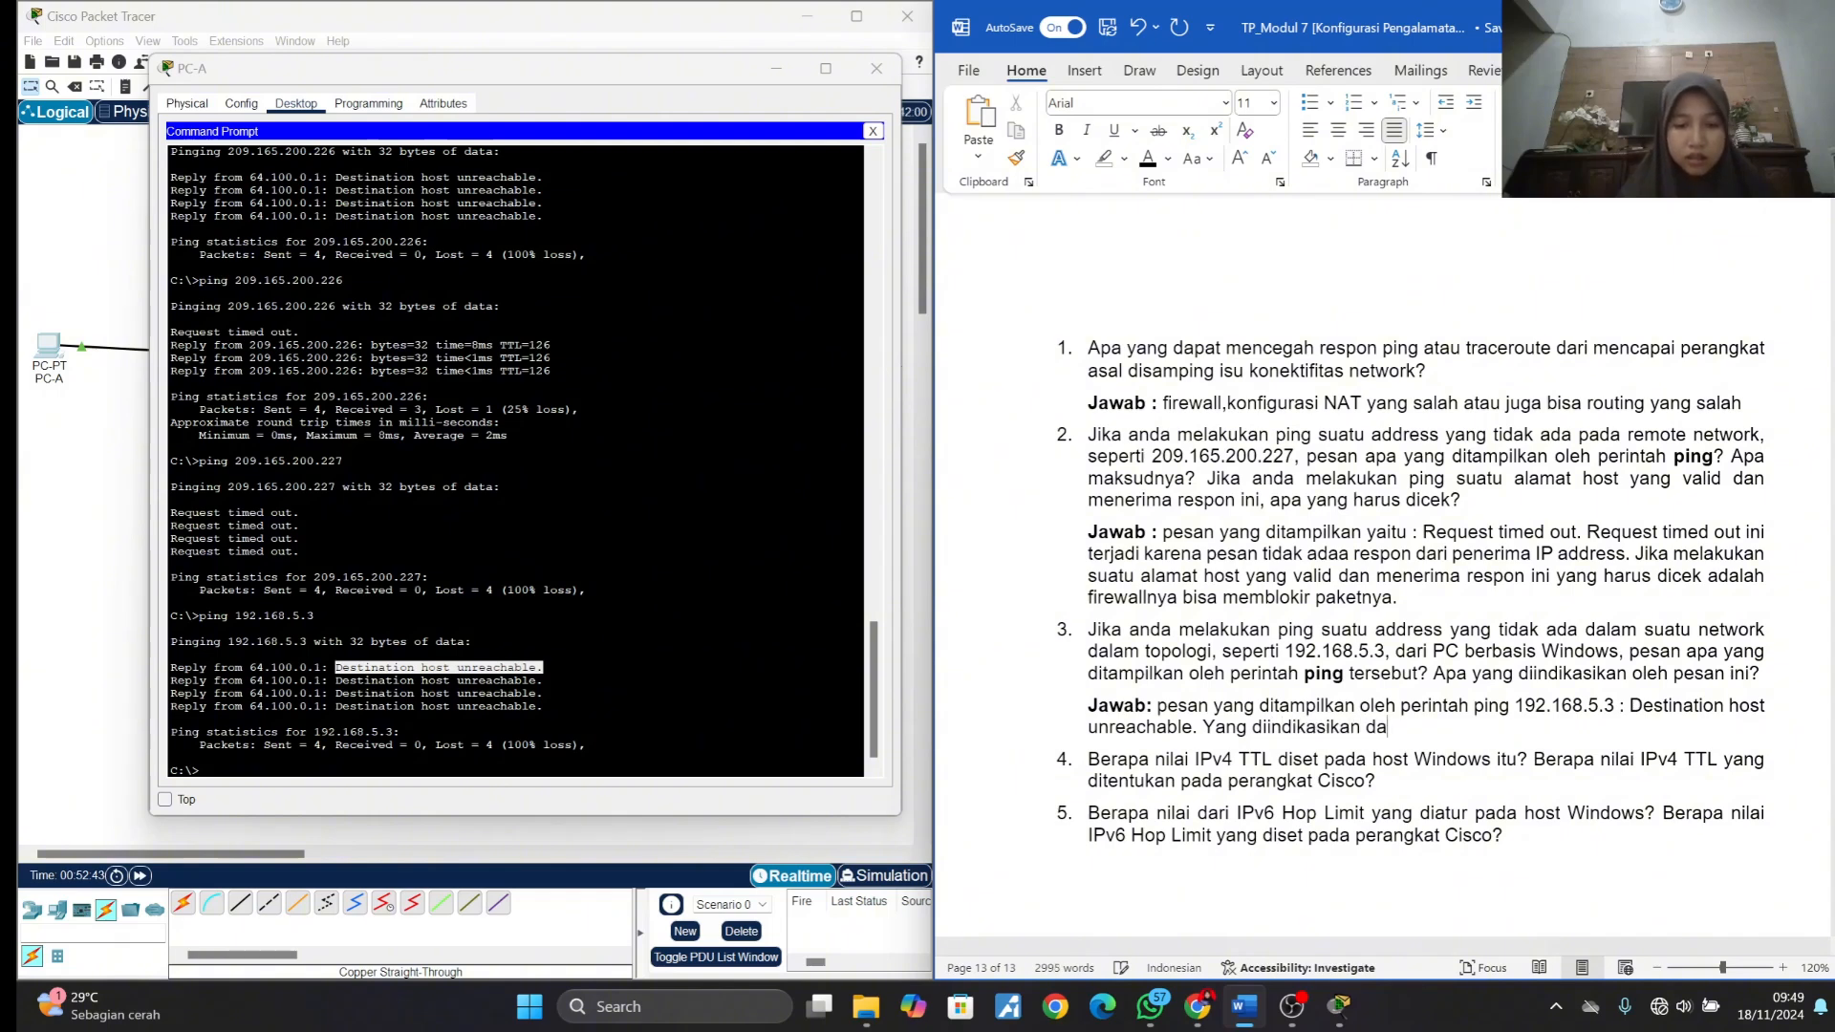
type("ri pesan ini")
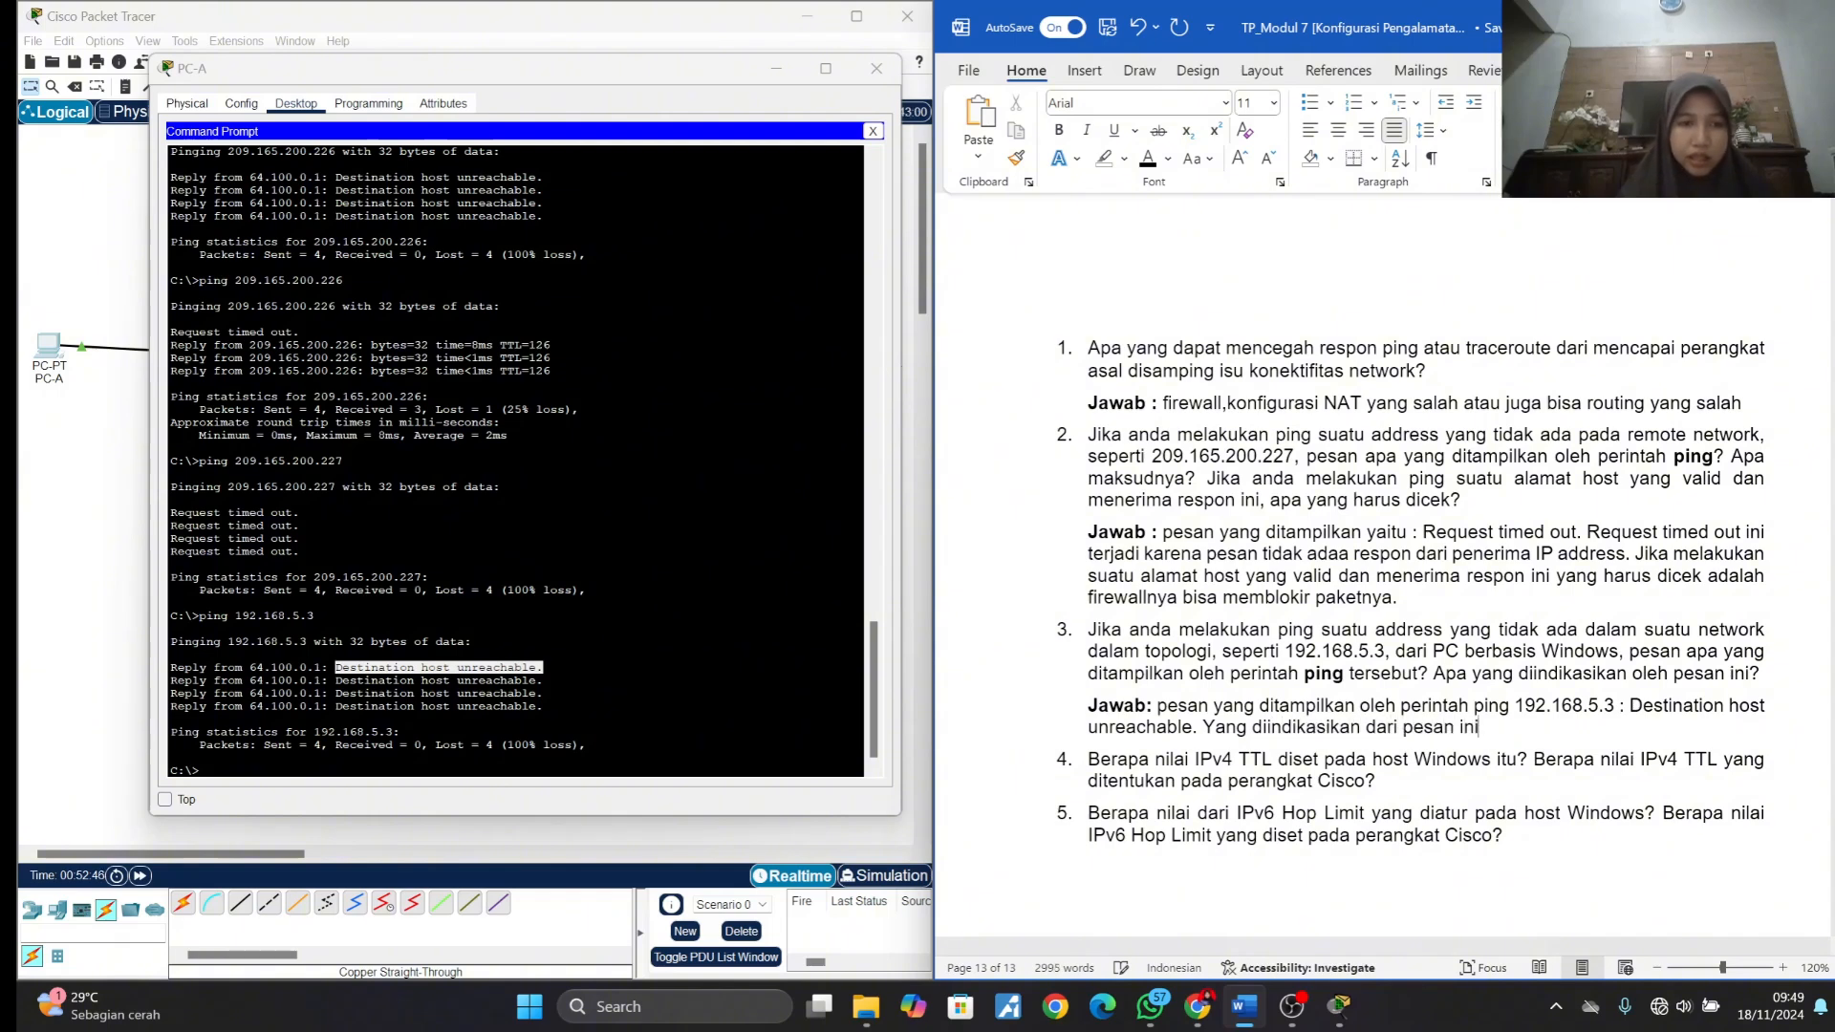
type(" adal")
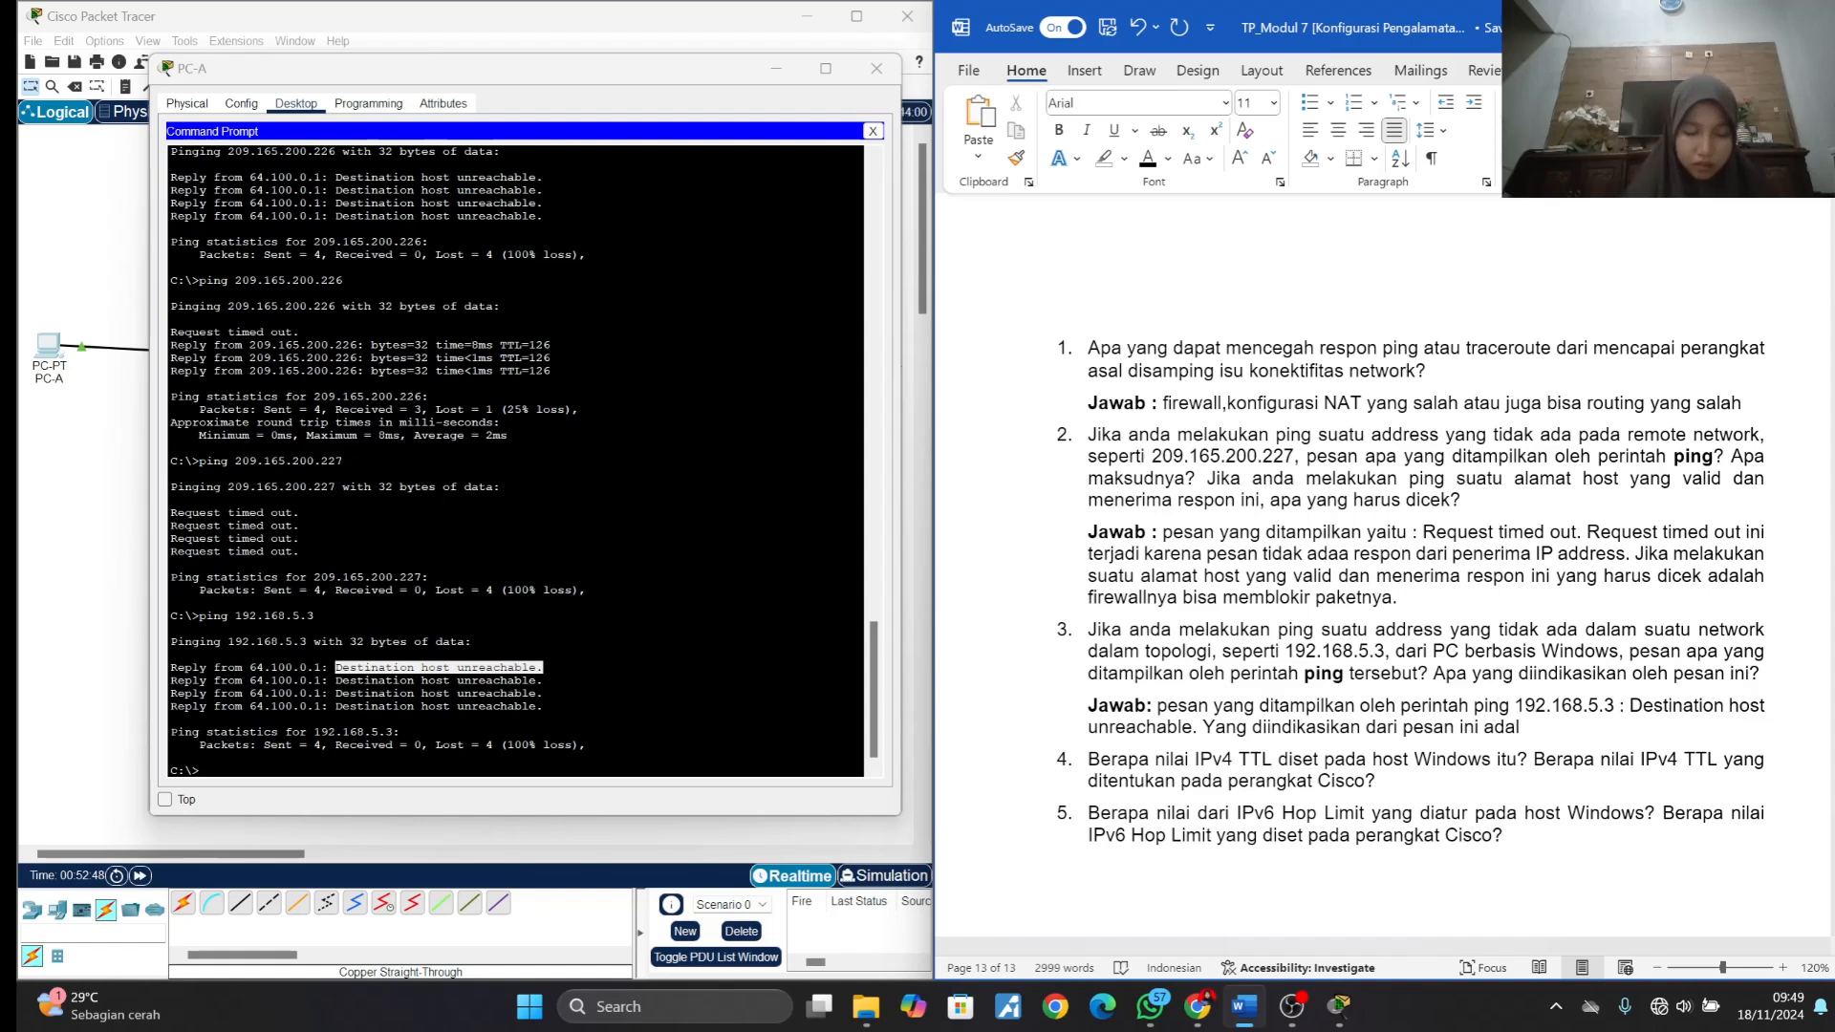
type("ah ")
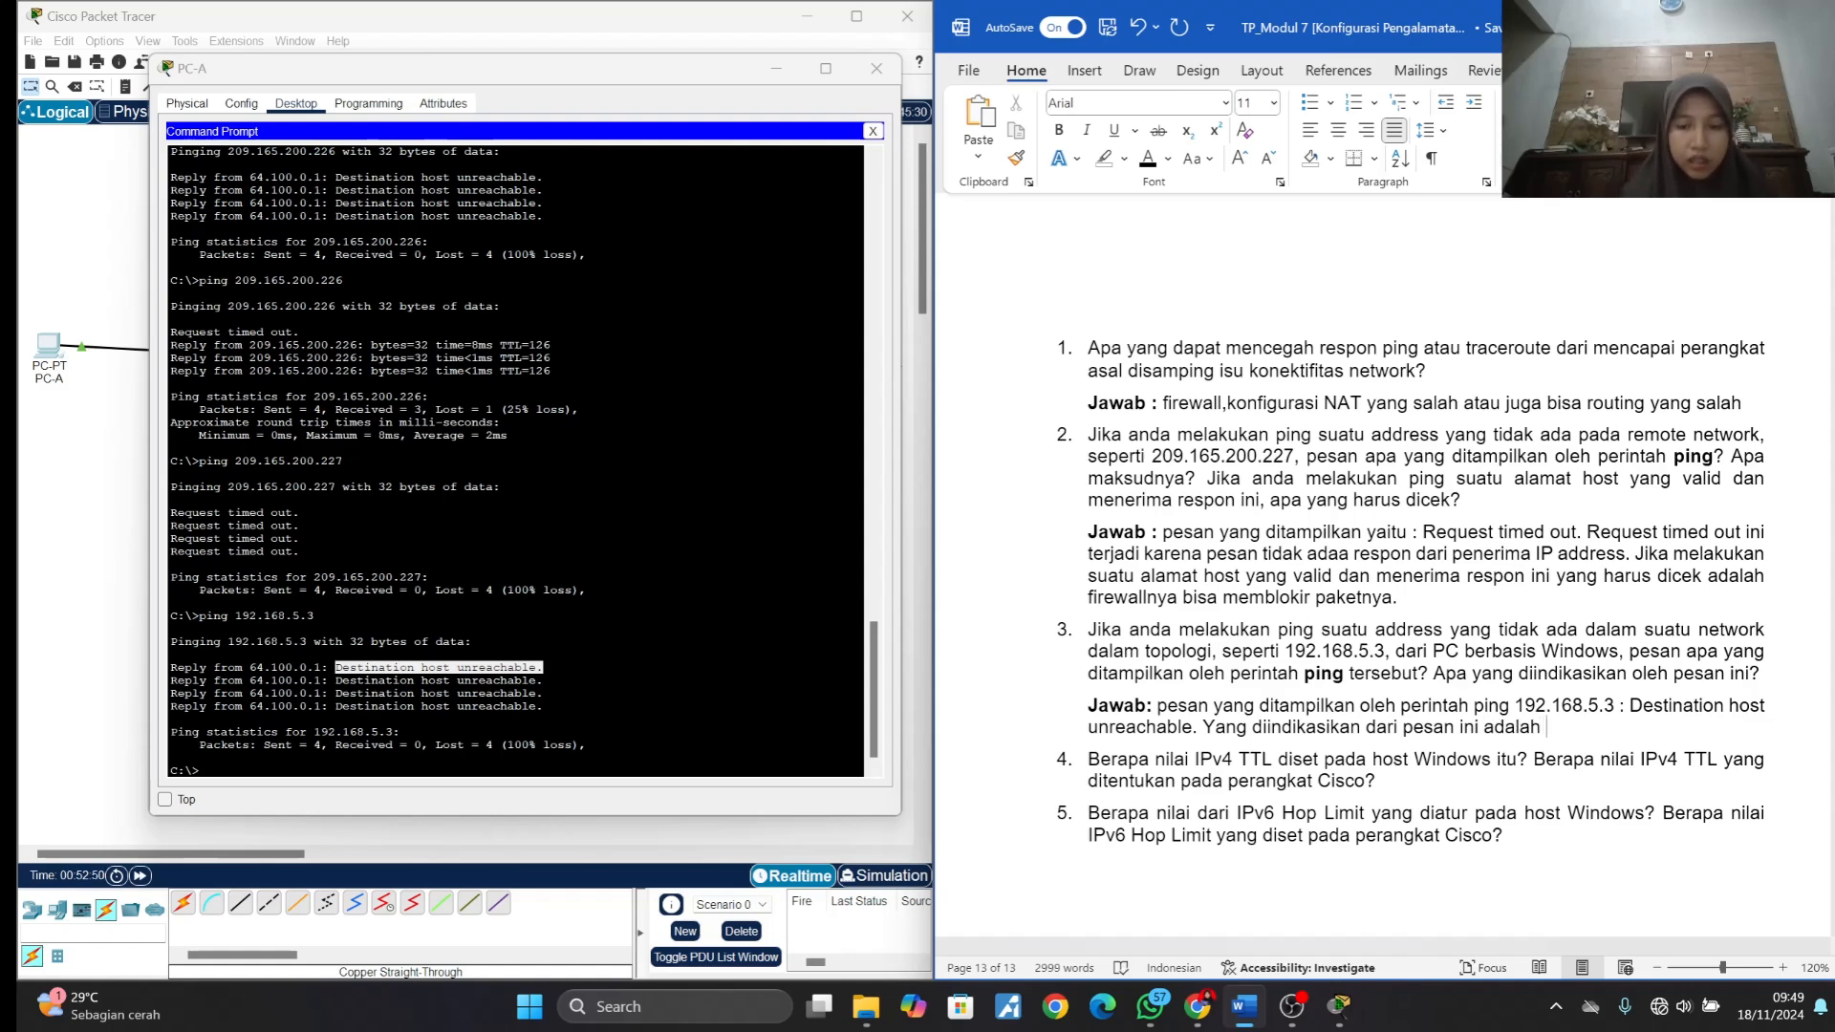
type("paket yang ")
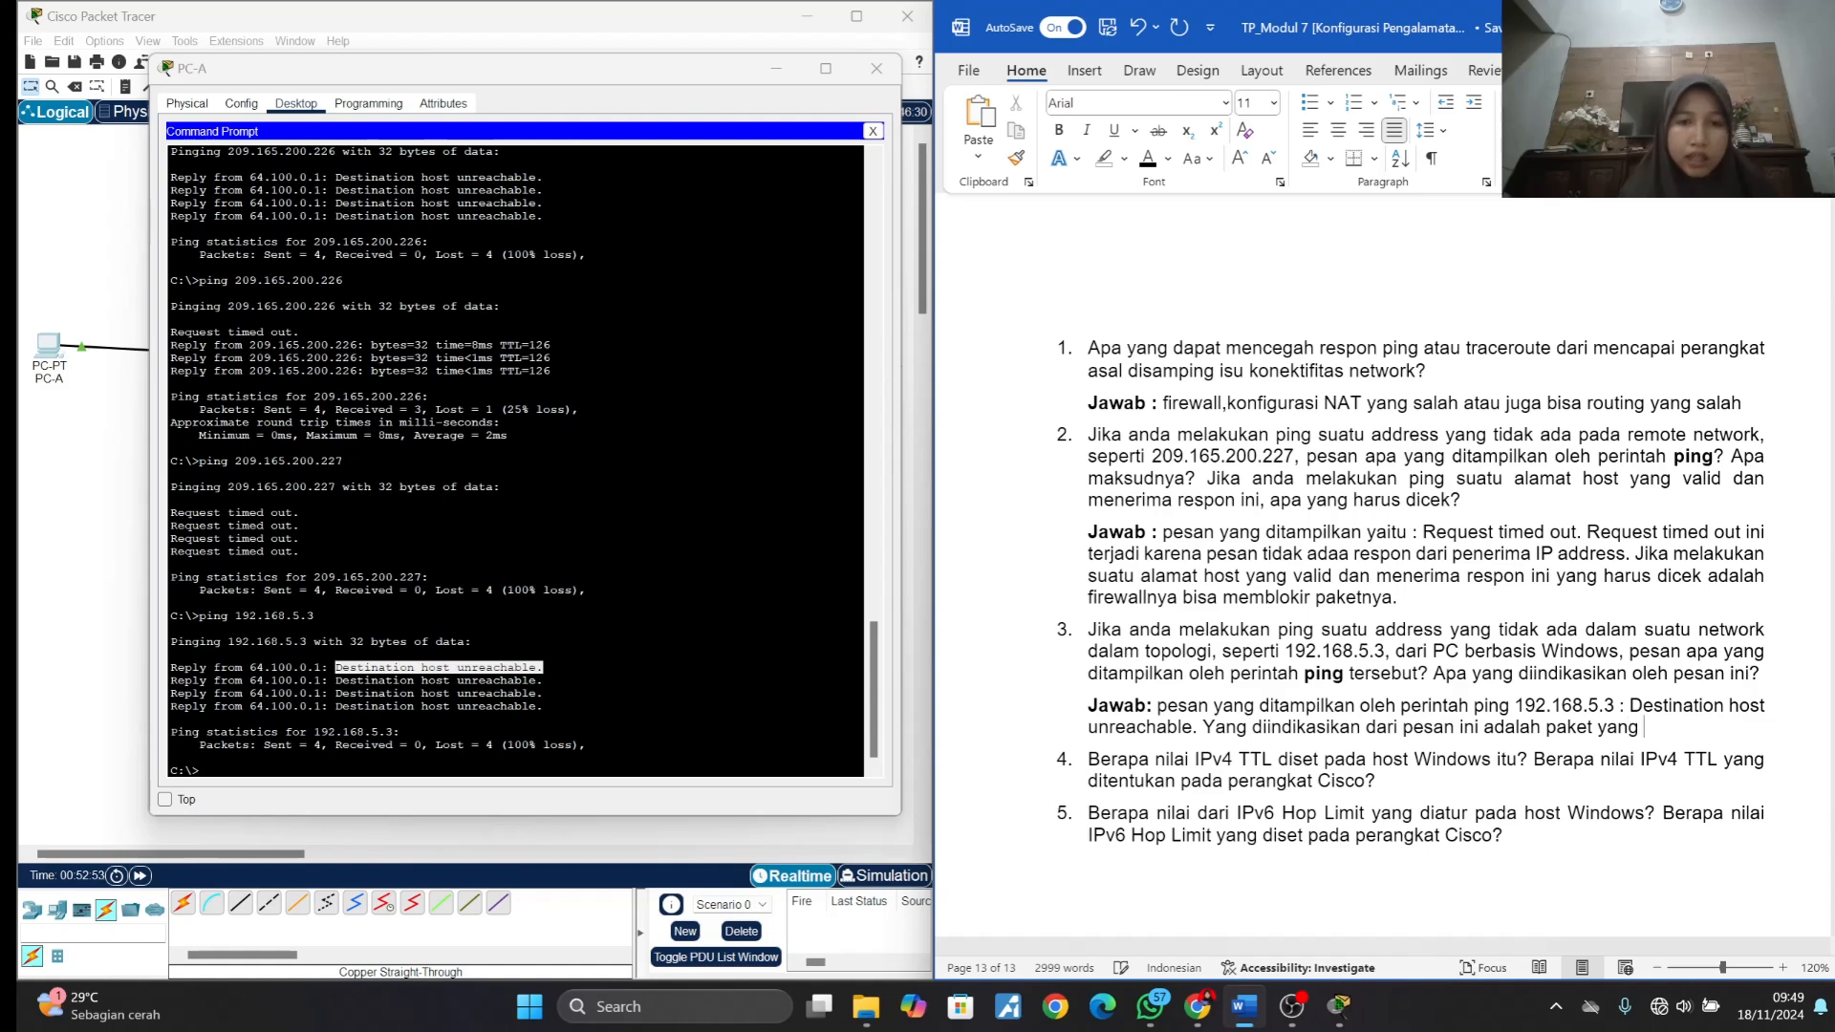
type("dikirim t")
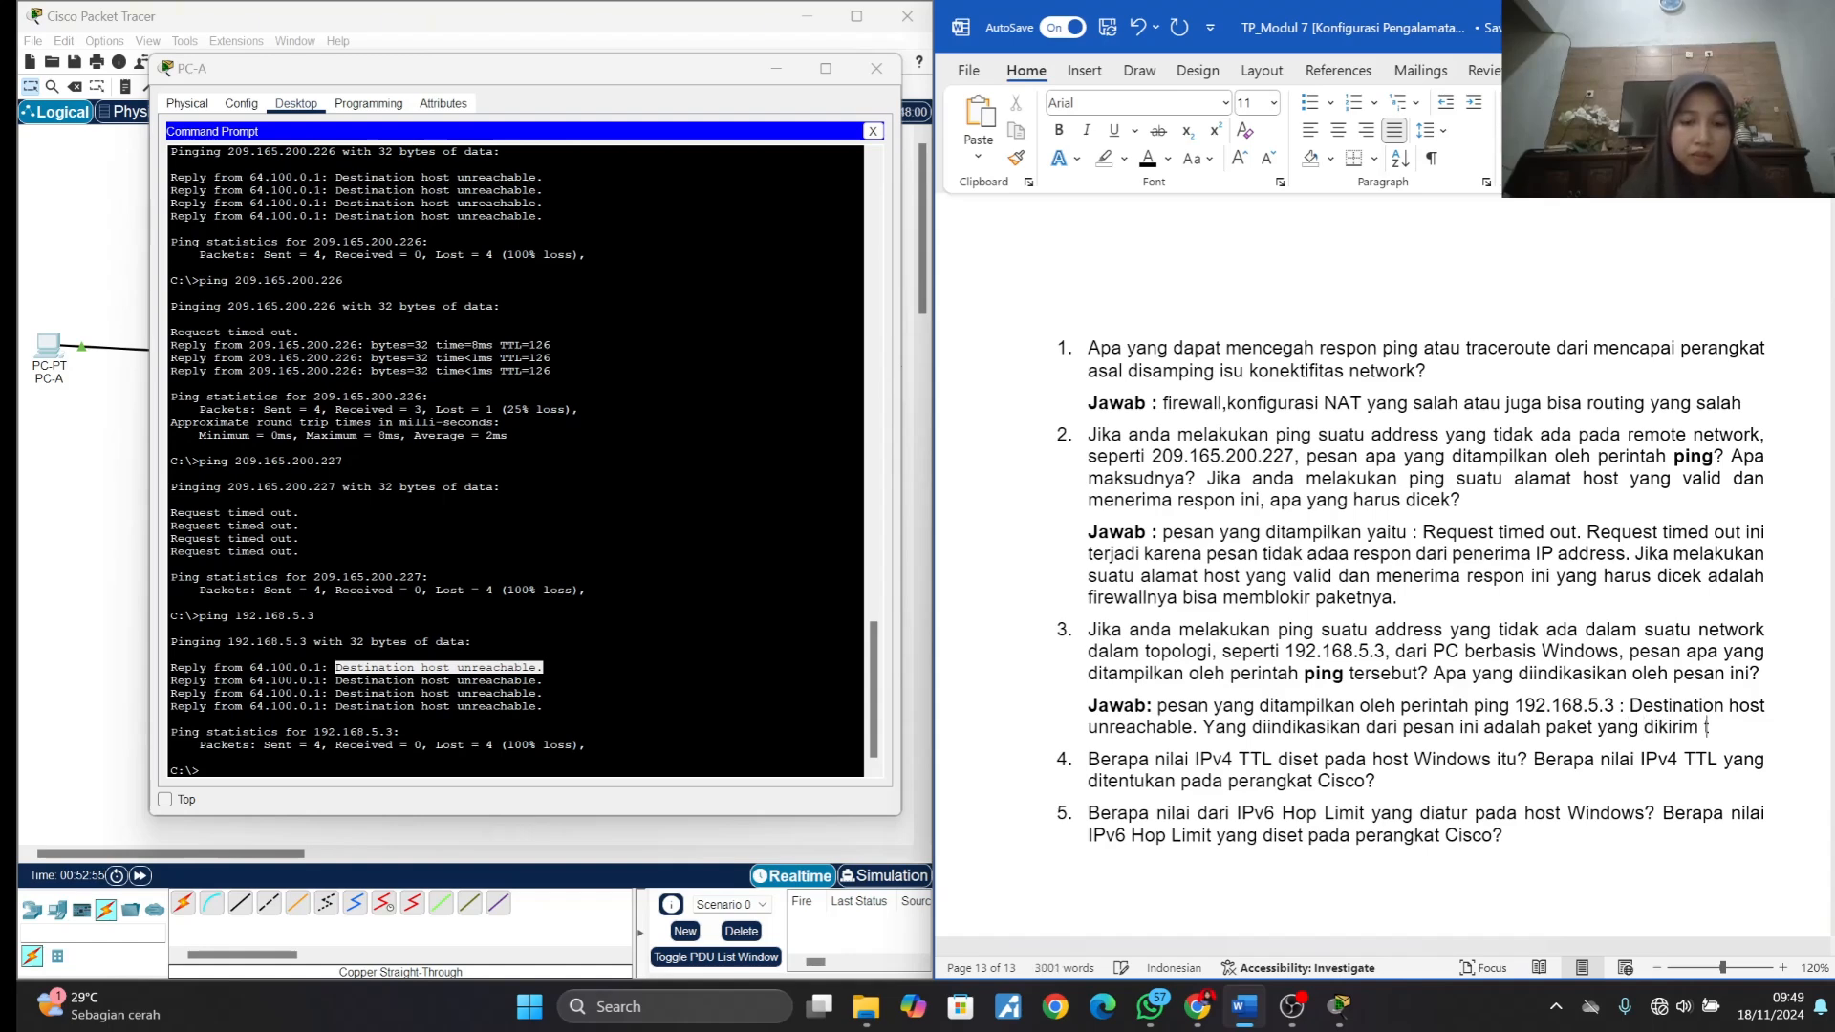
type("idak")
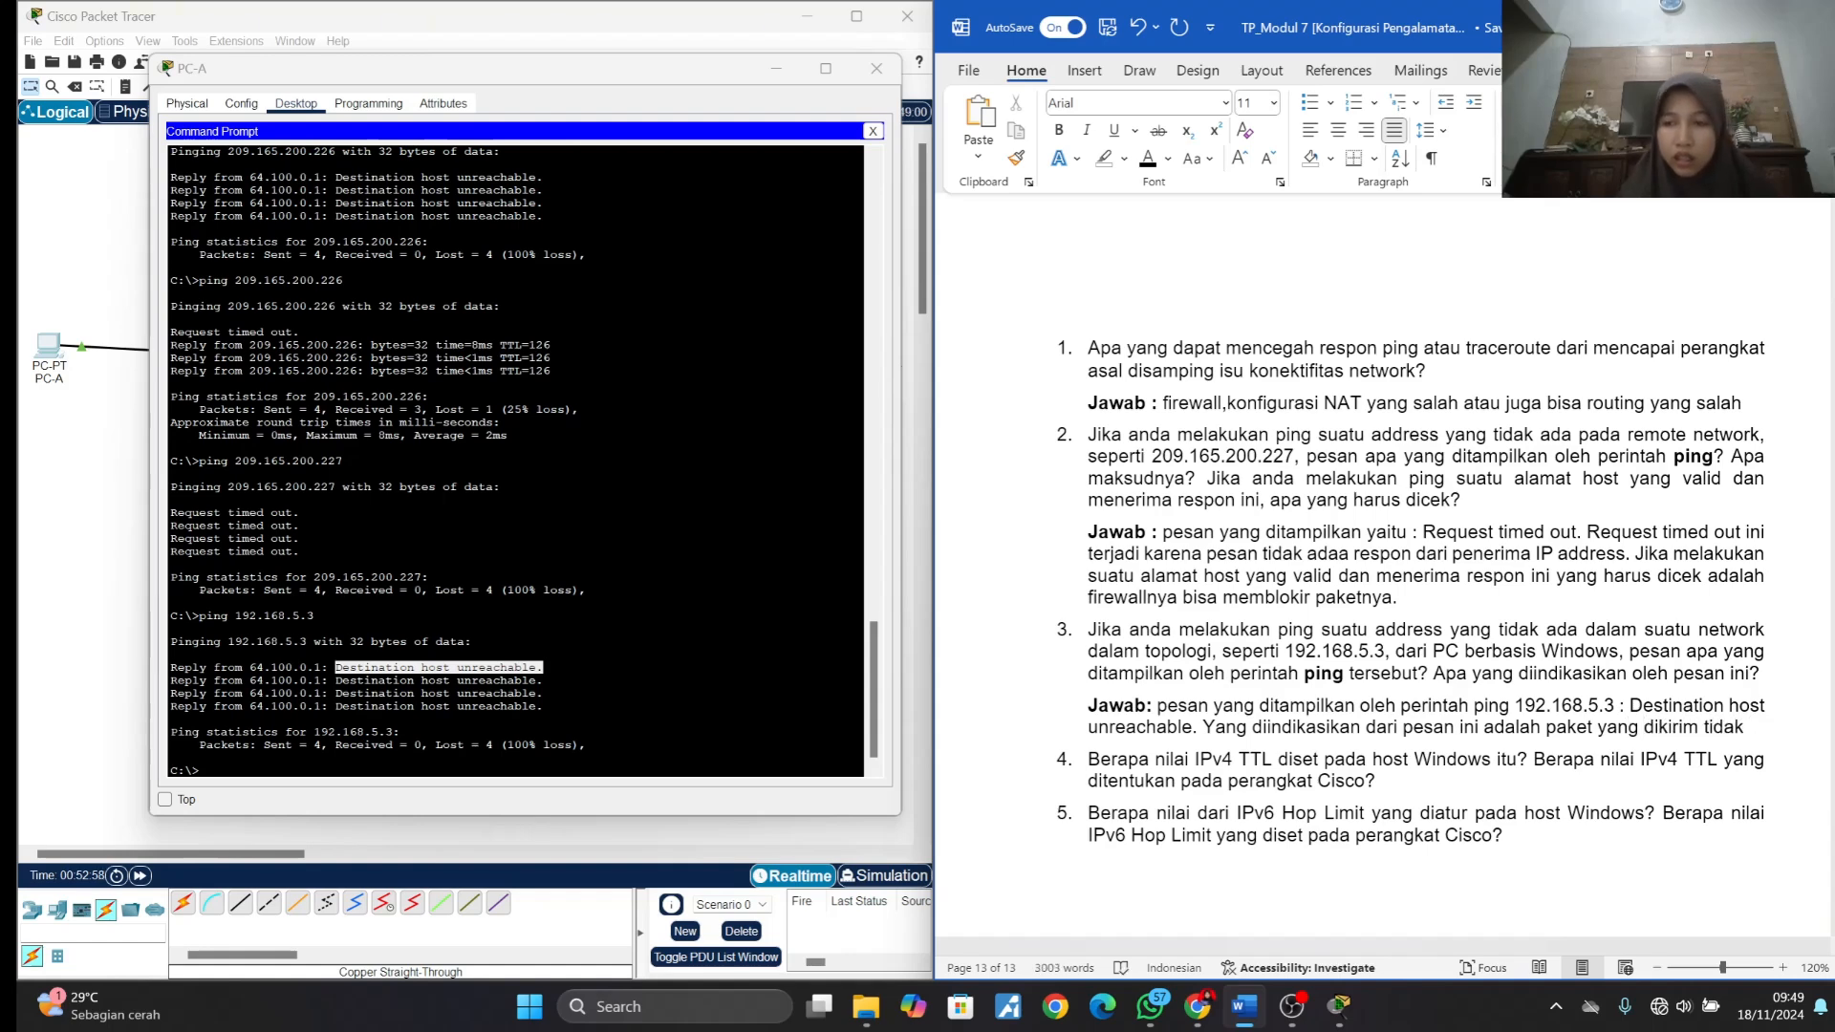
type(" menemukan")
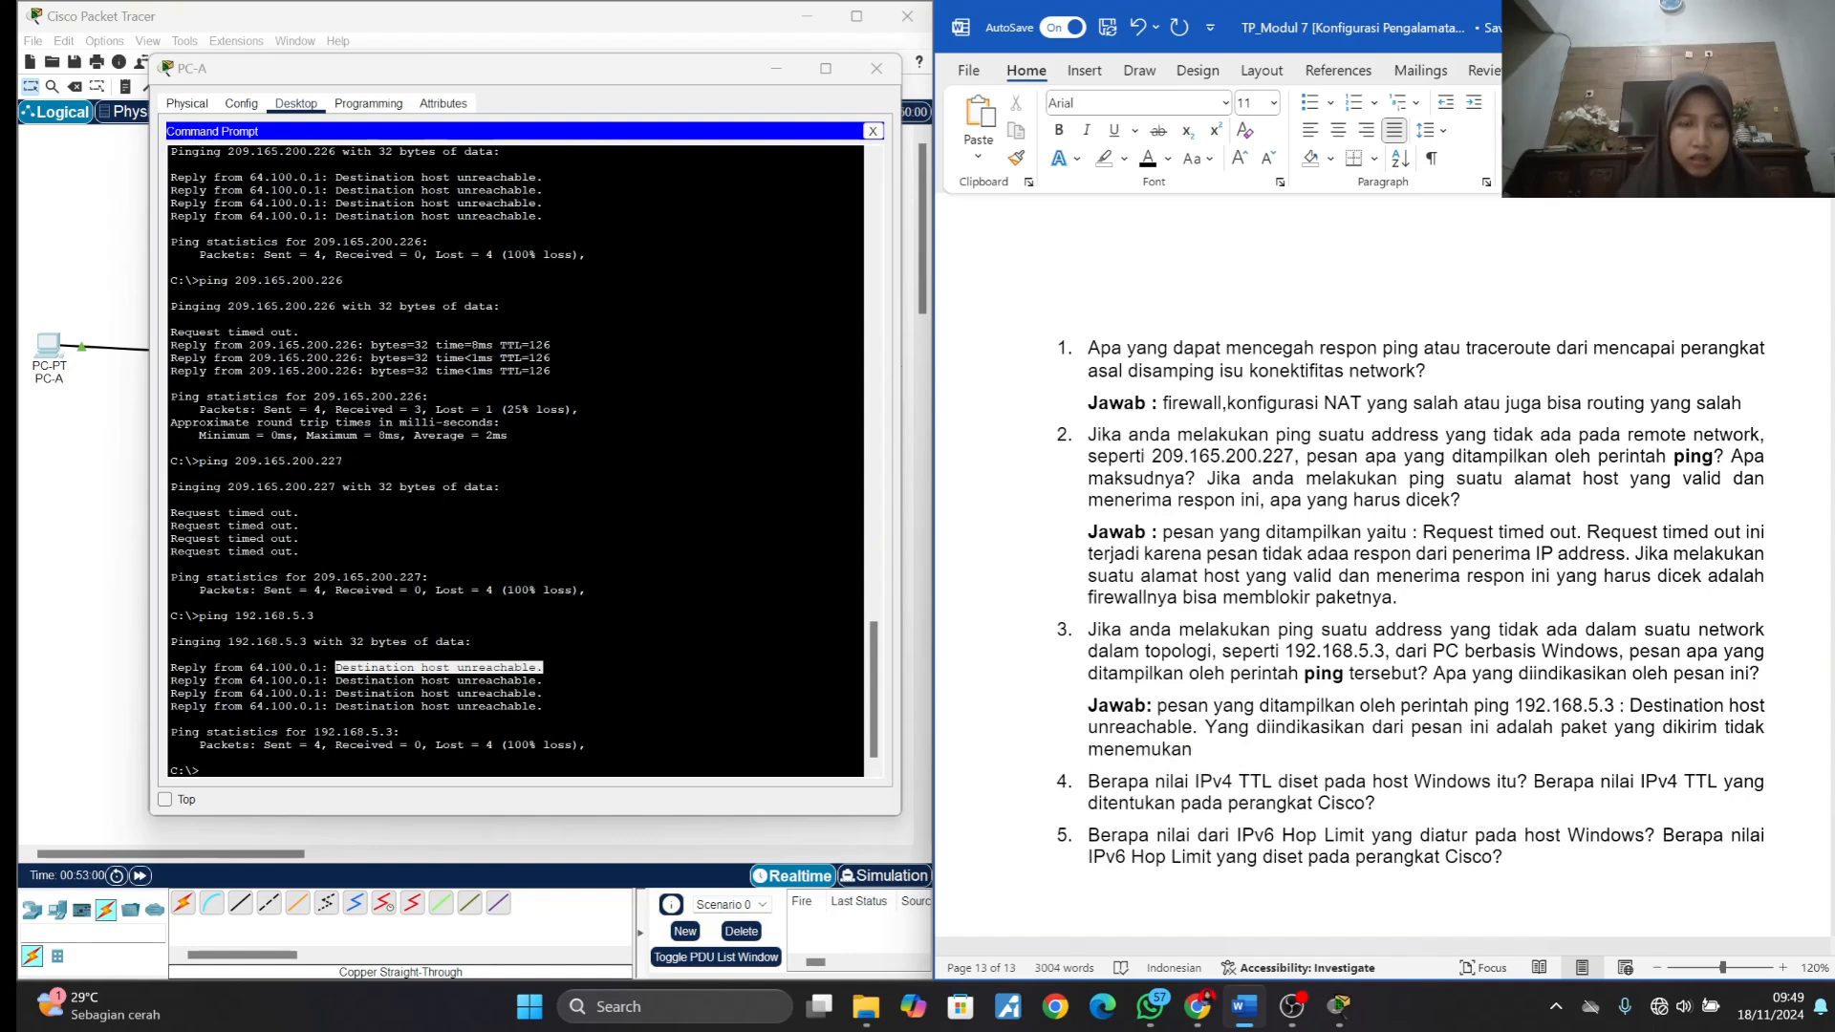
type(" jalur terhada")
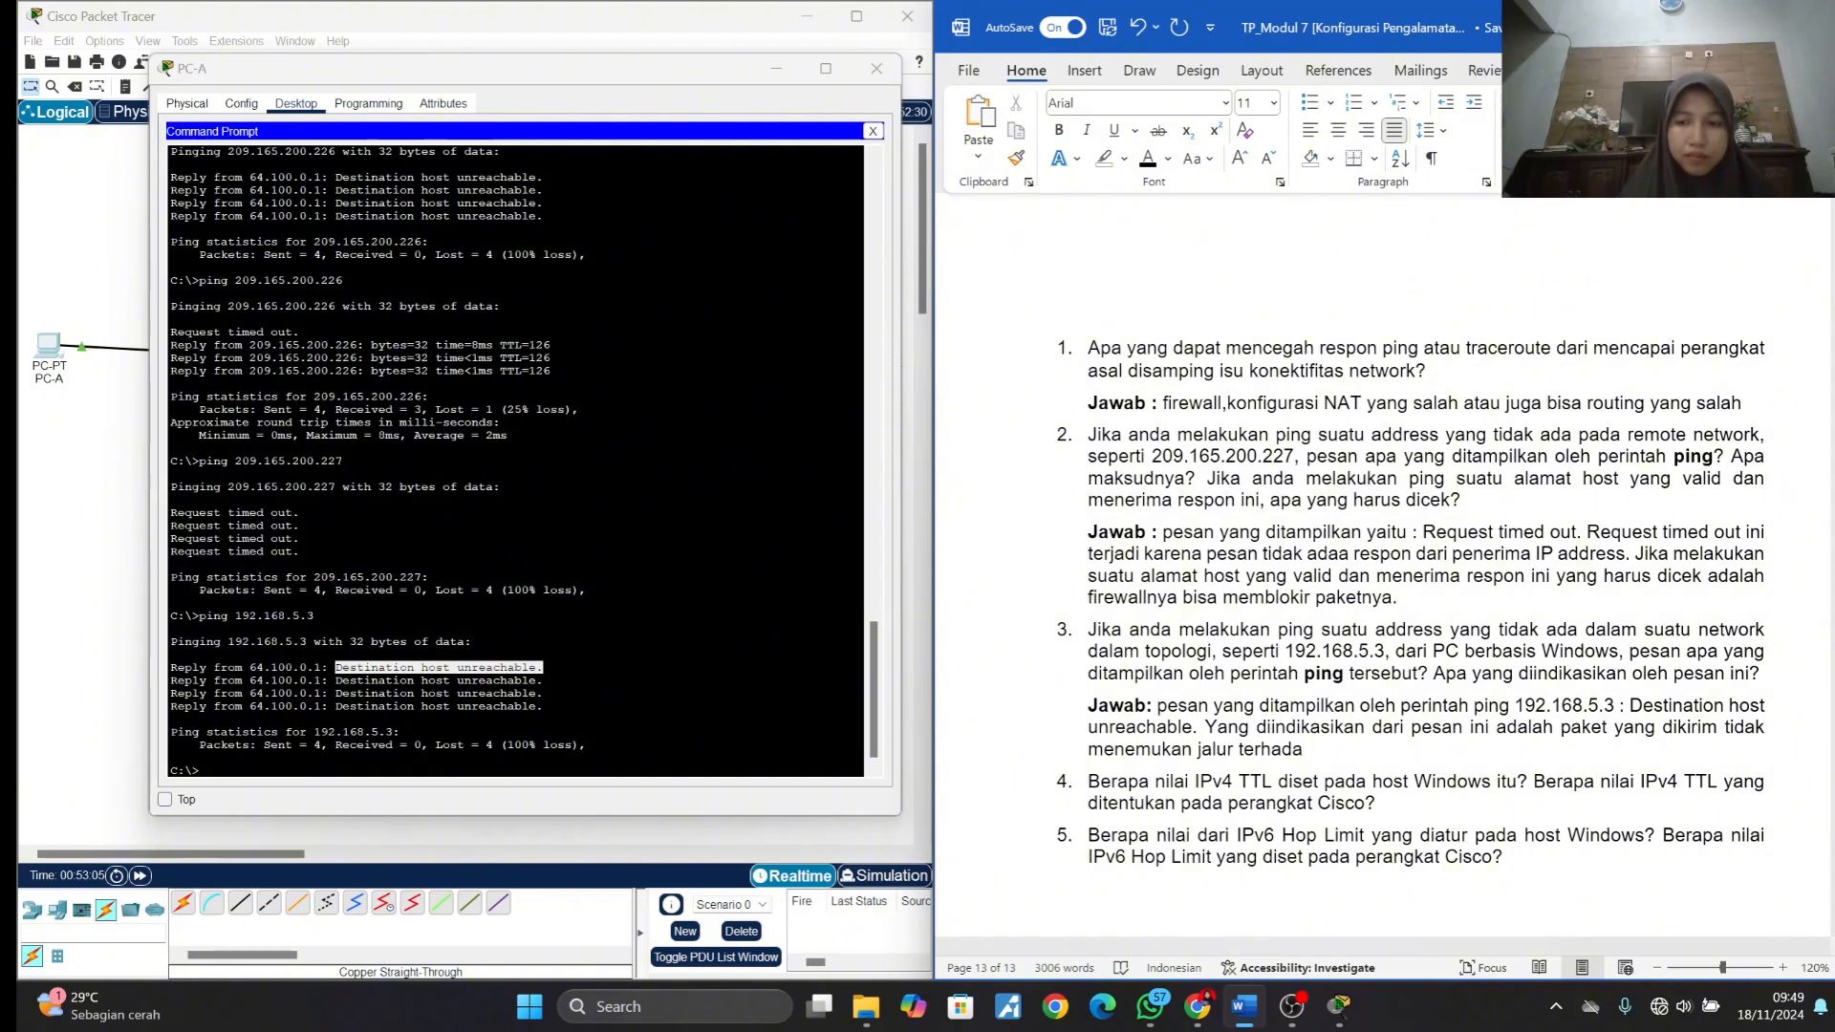
type("p IP")
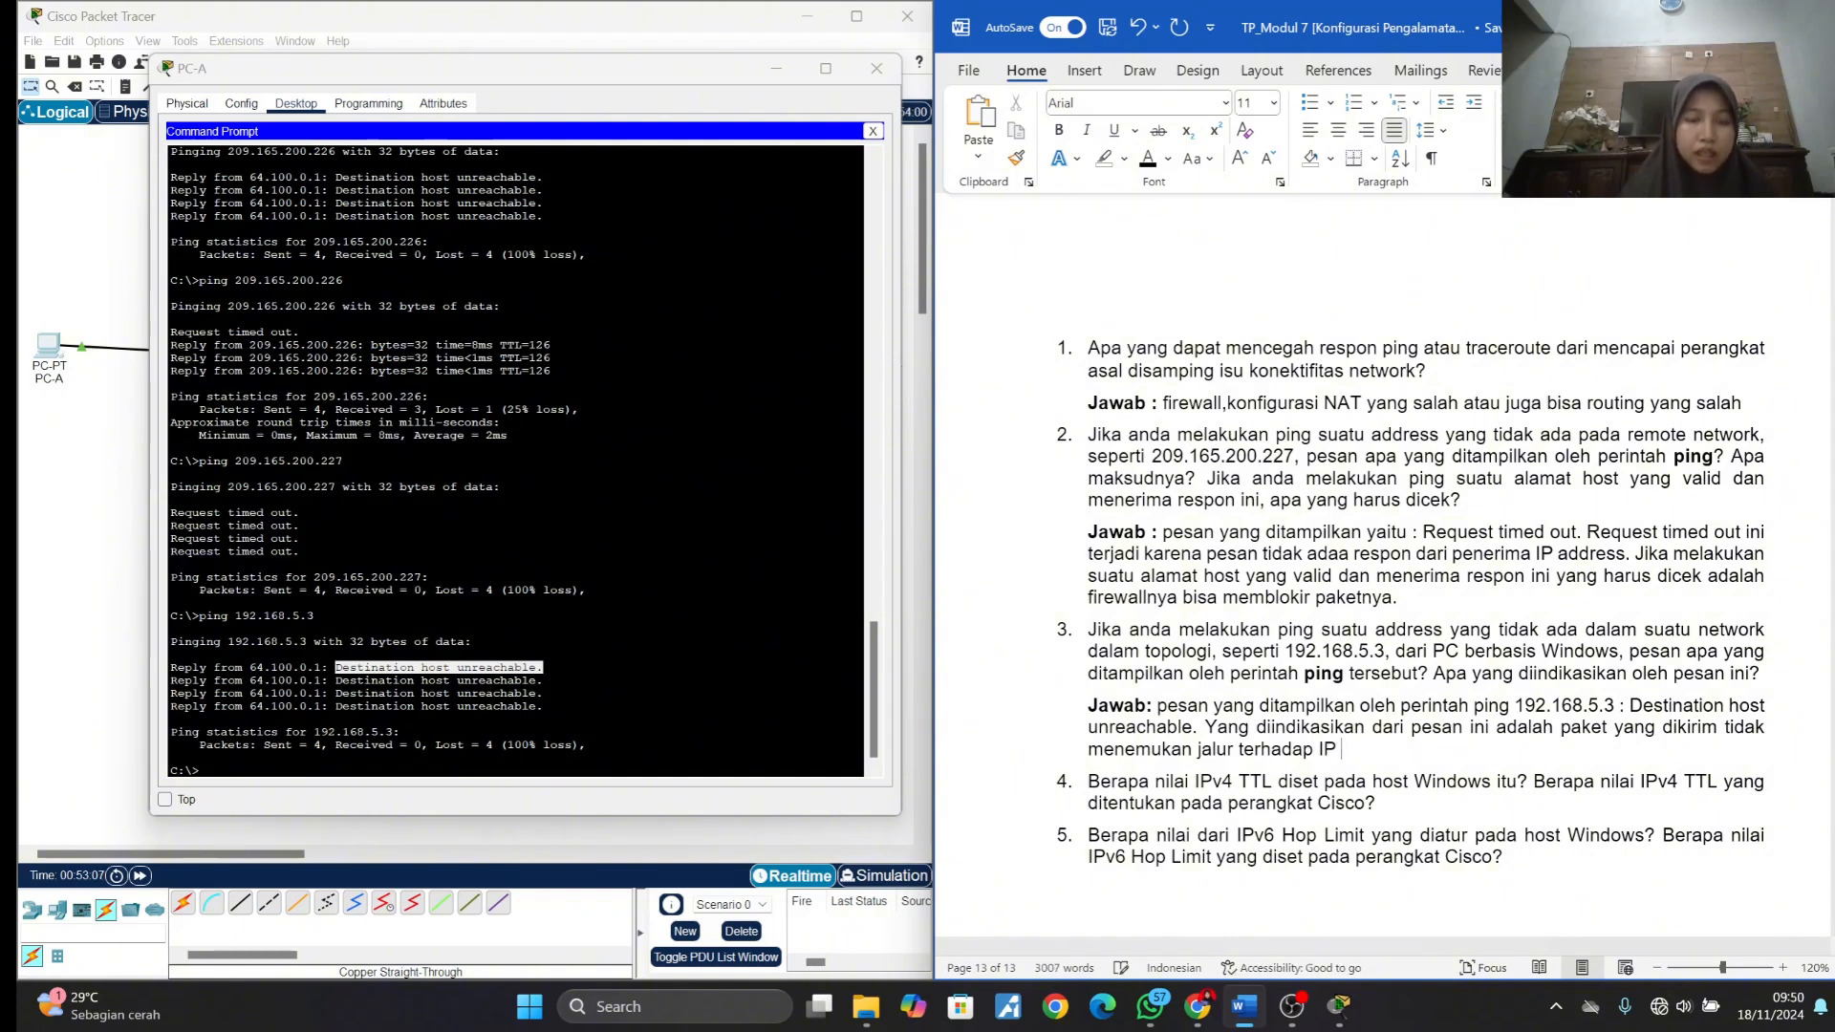
type(" yang ")
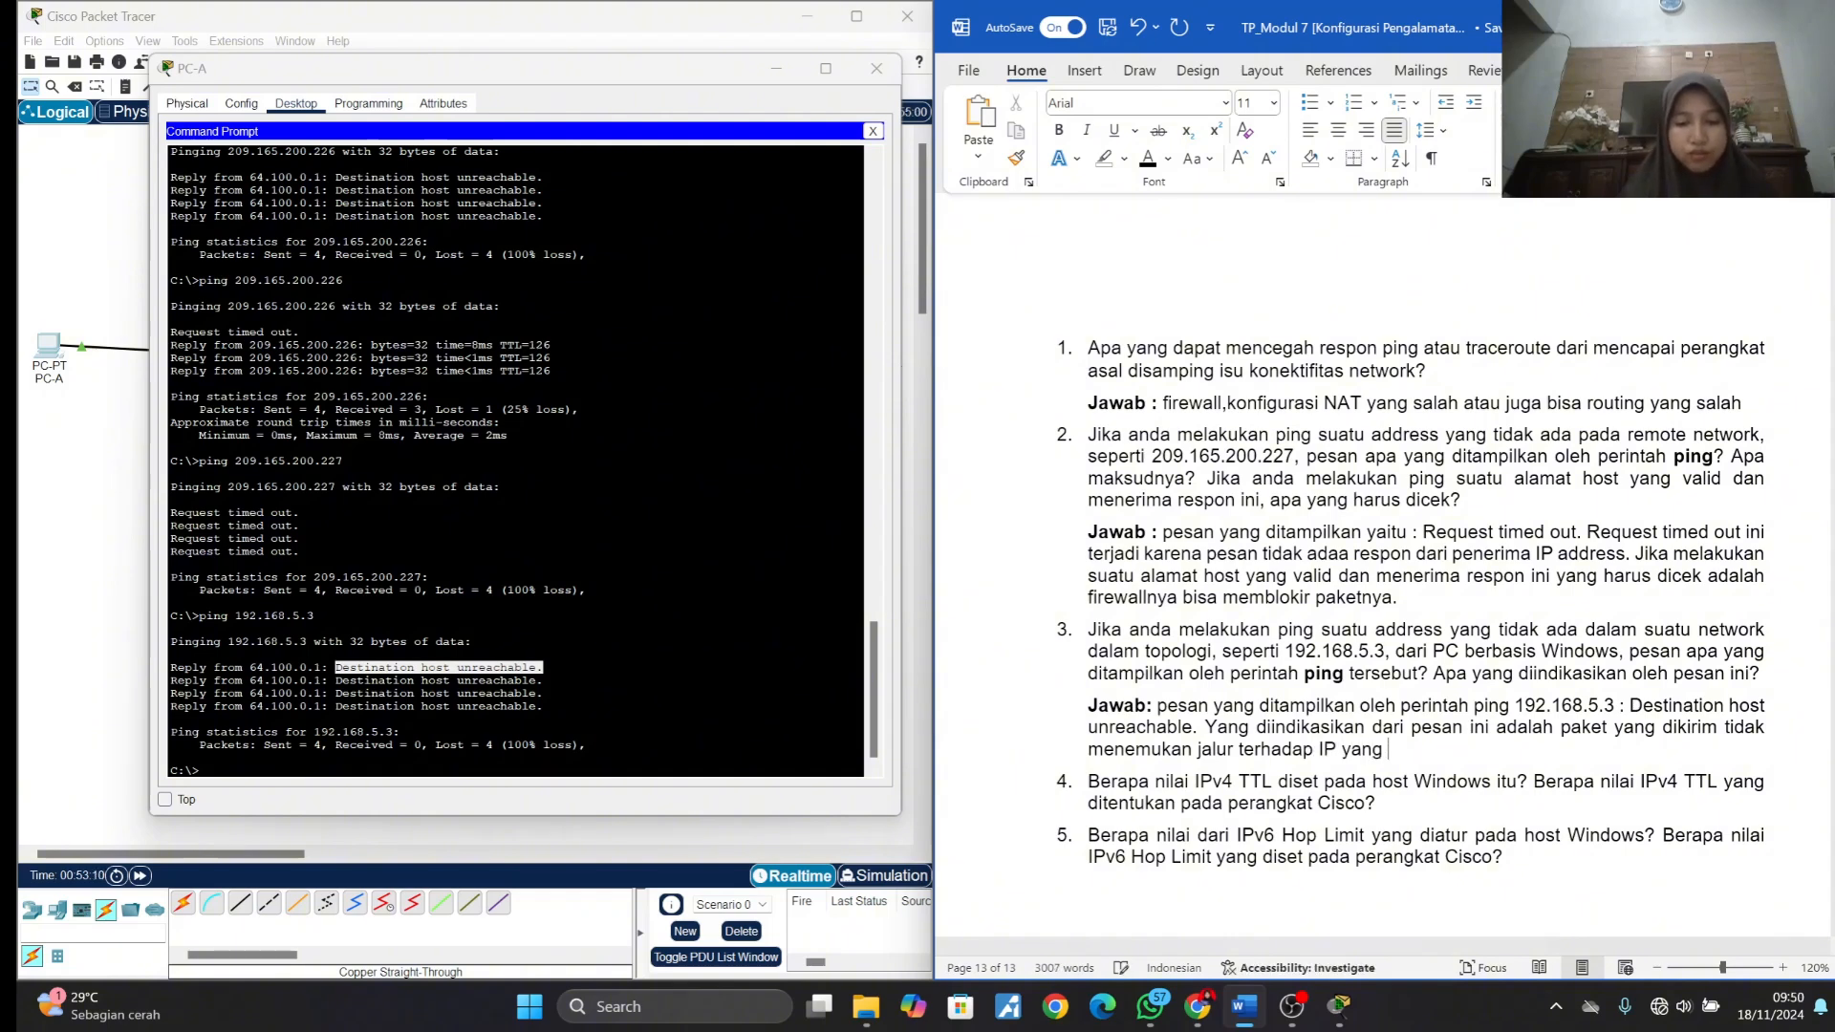
type("di tuju")
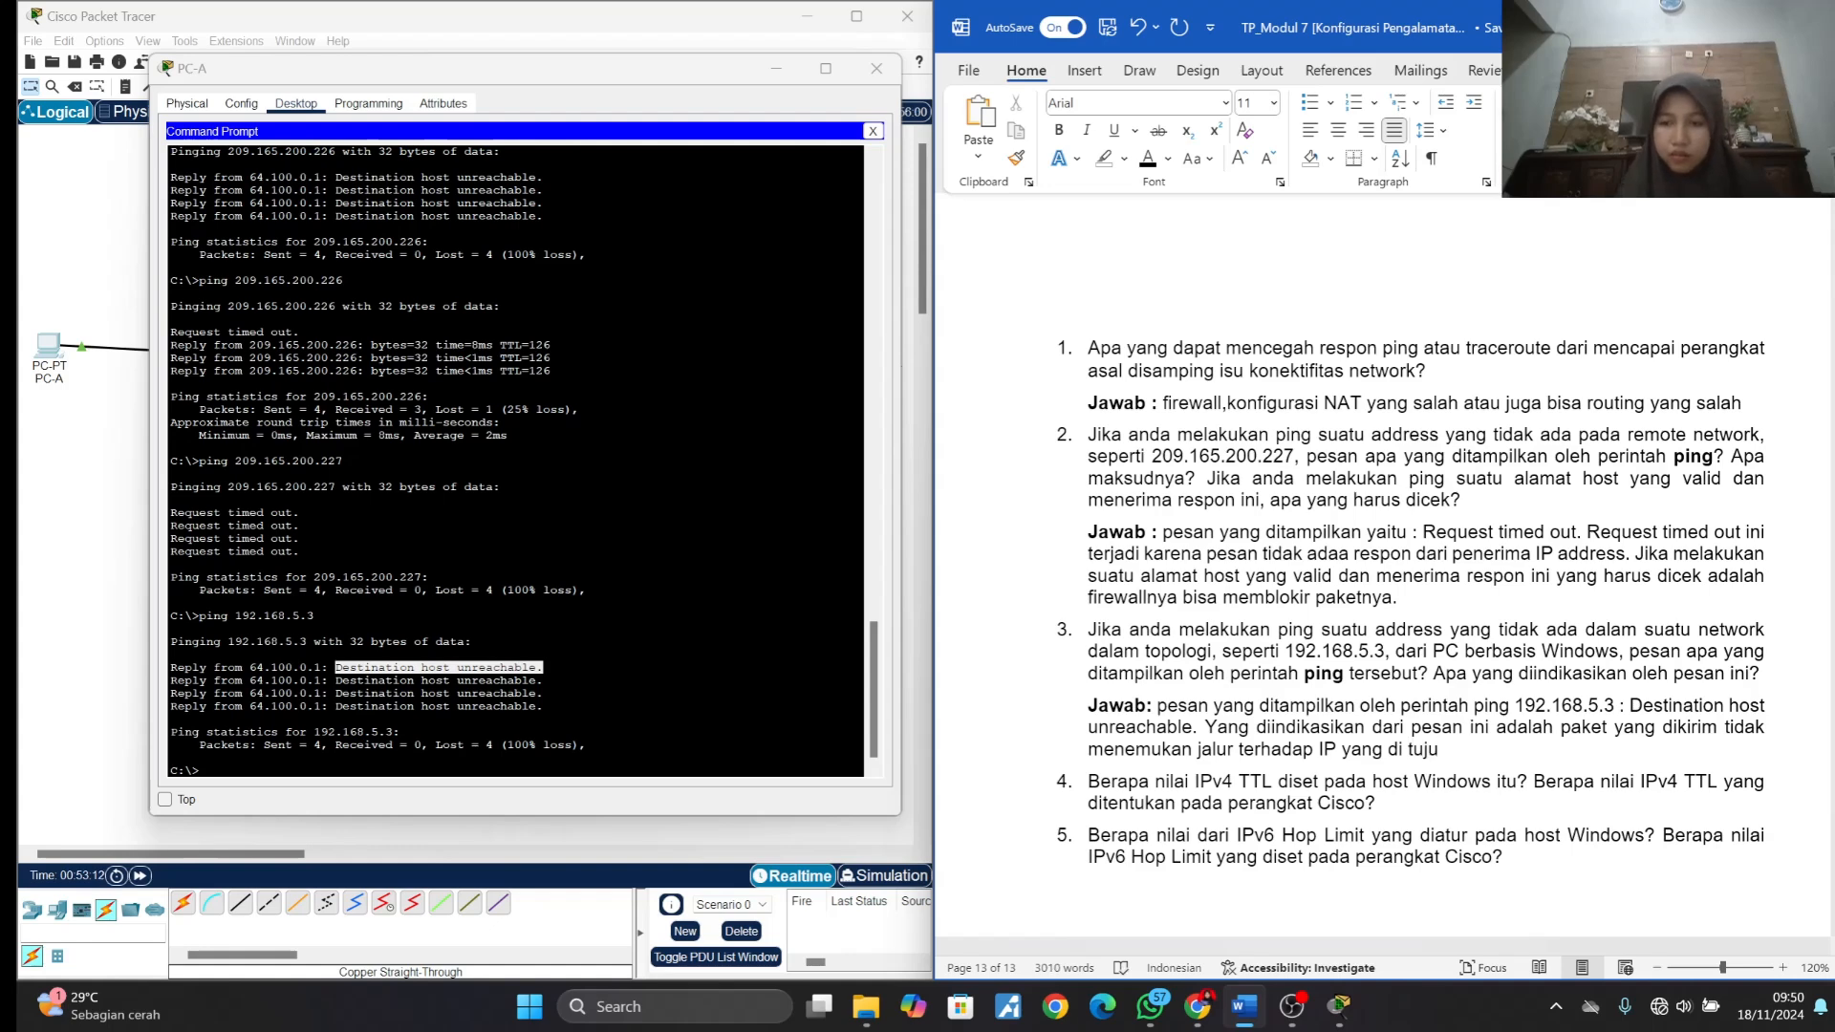
- Complete the second sentence of answer 3 with "paket yang dikirim tidak menemukan jalur terhadap IP yang dituju."
key("BackSpace")
key("BackSpace")
key("BackSpace")
key("BackSpace")
key("BackSpace")
type("tuj")
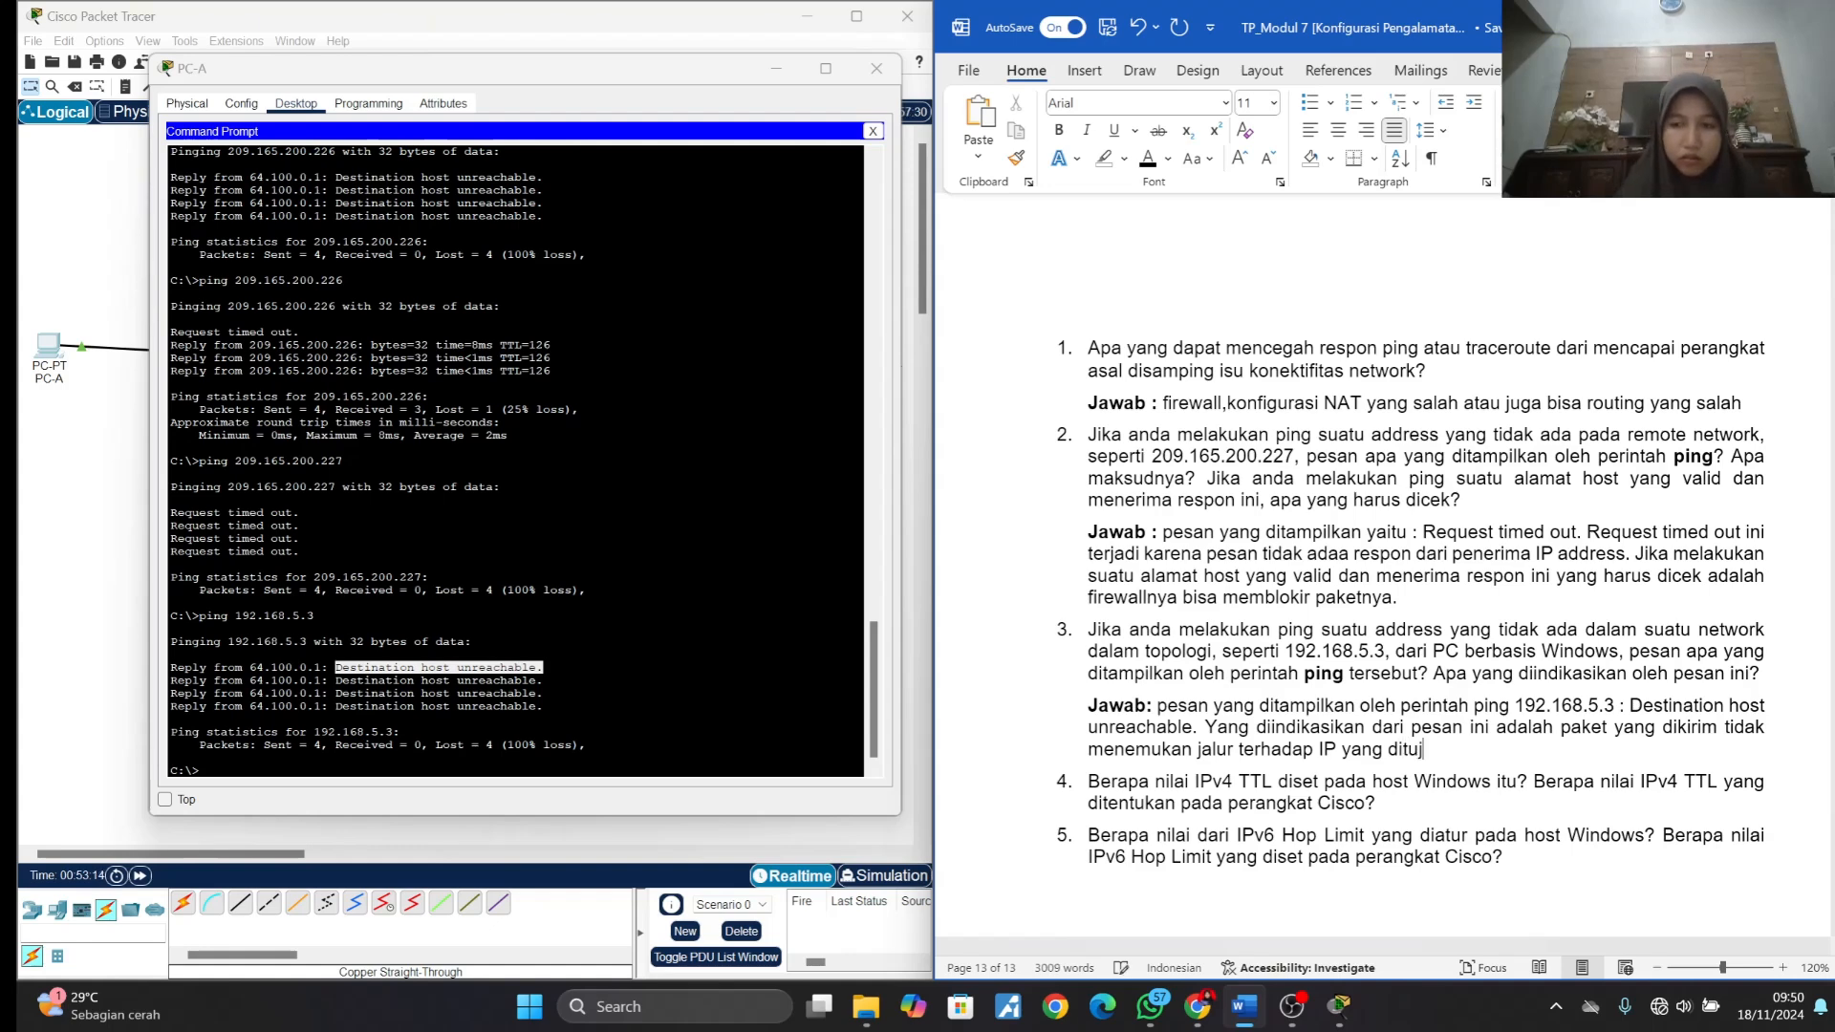
type("u.")
- Insert an unnumbered line under question 4 and label it "Jawab :" in bold, with bold off after the label
scroll(1386, 517, "down", 1)
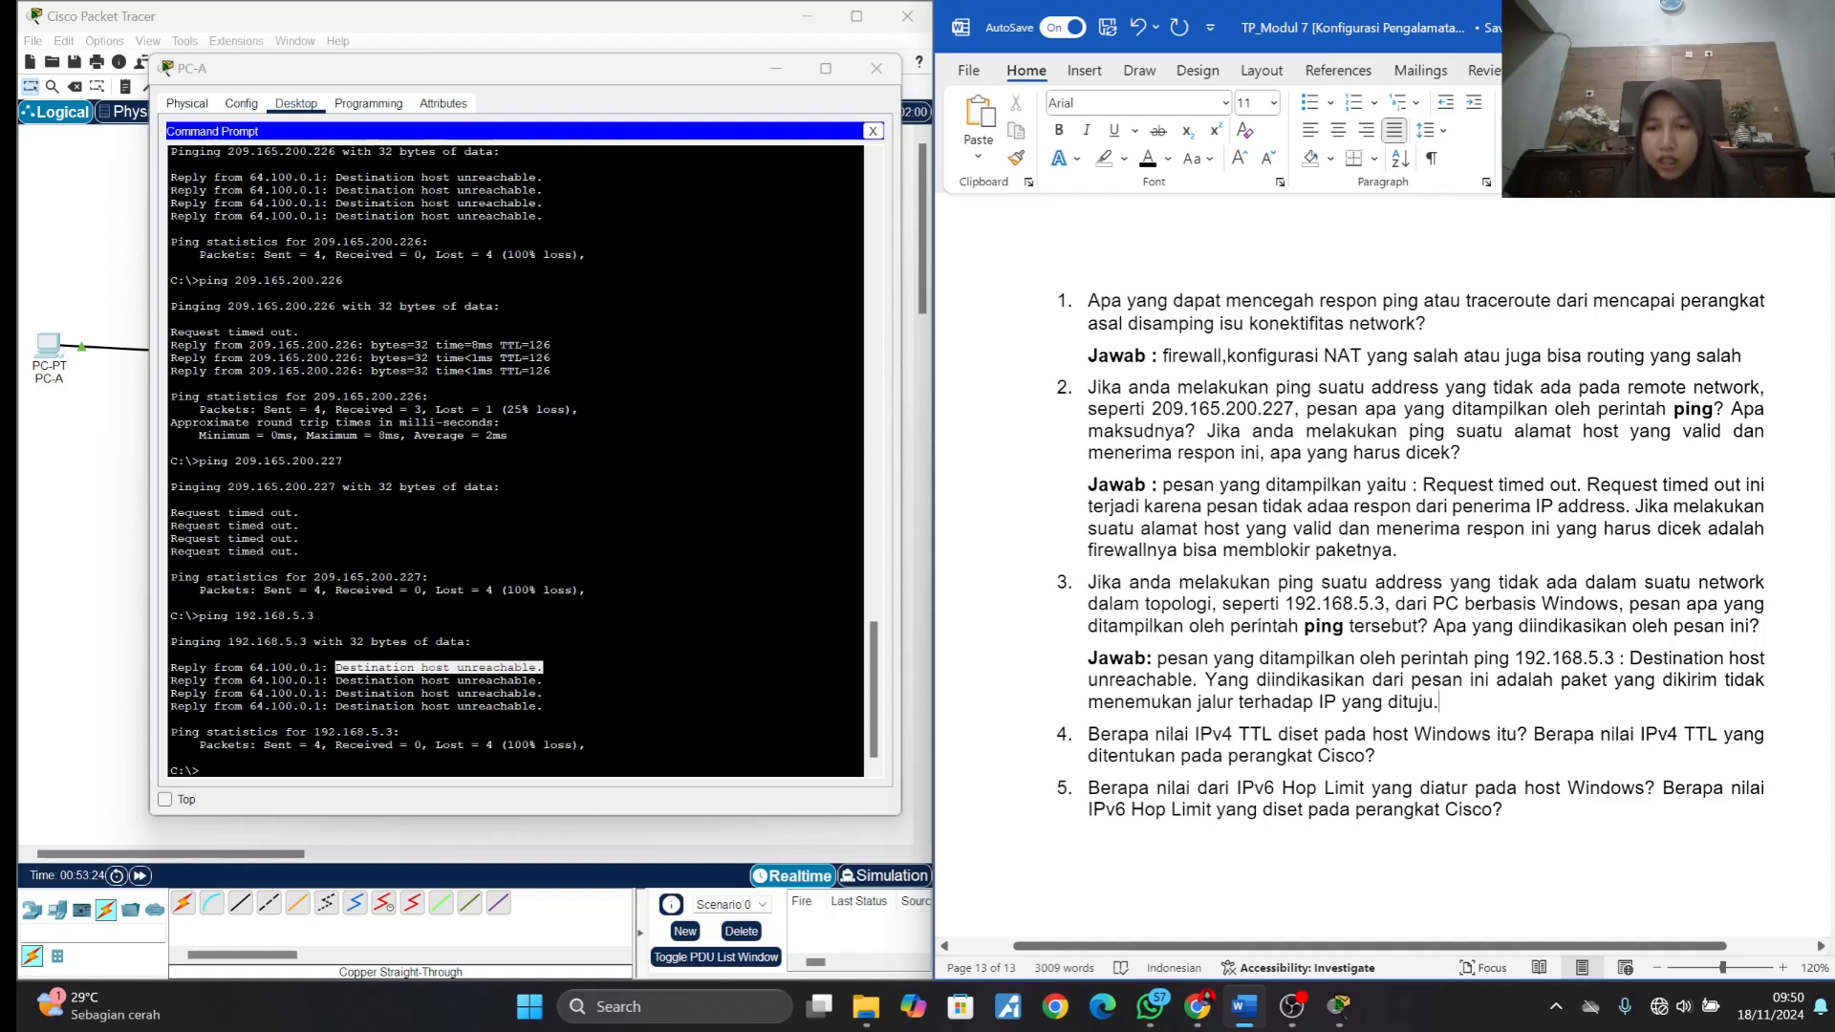
left_click(1377, 756)
key("Return")
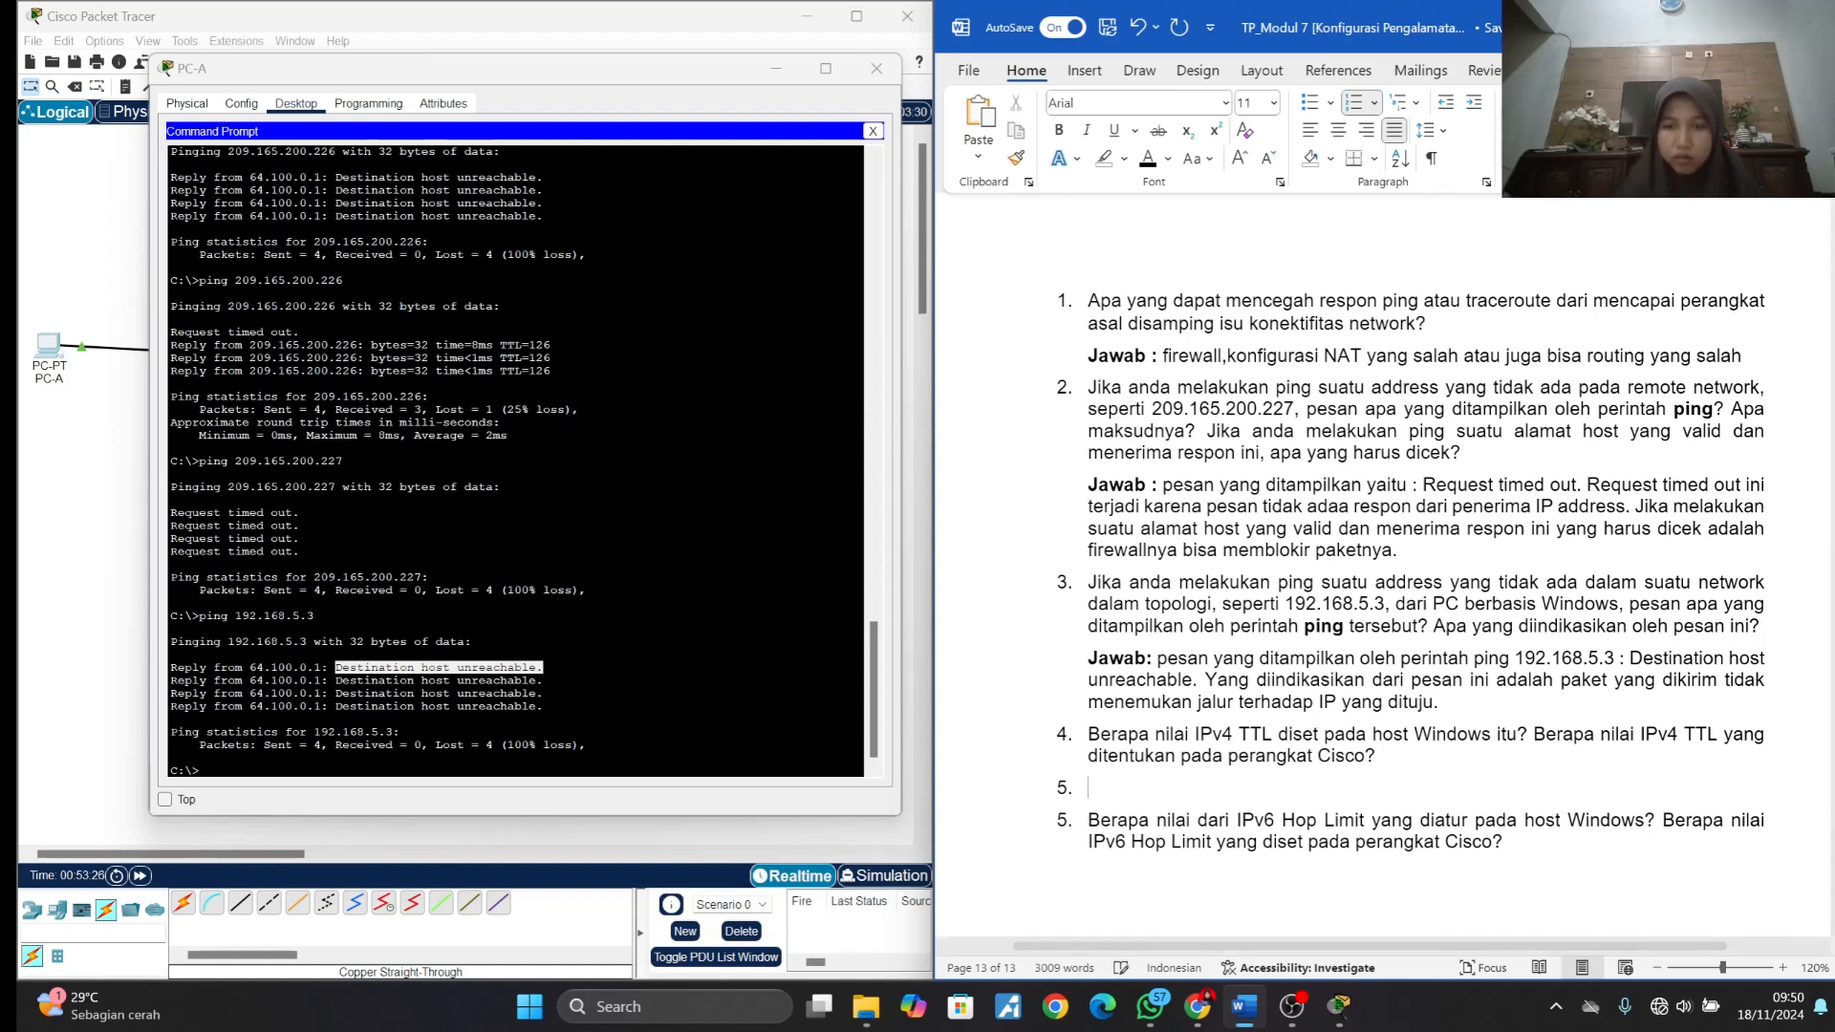
key("BackSpace")
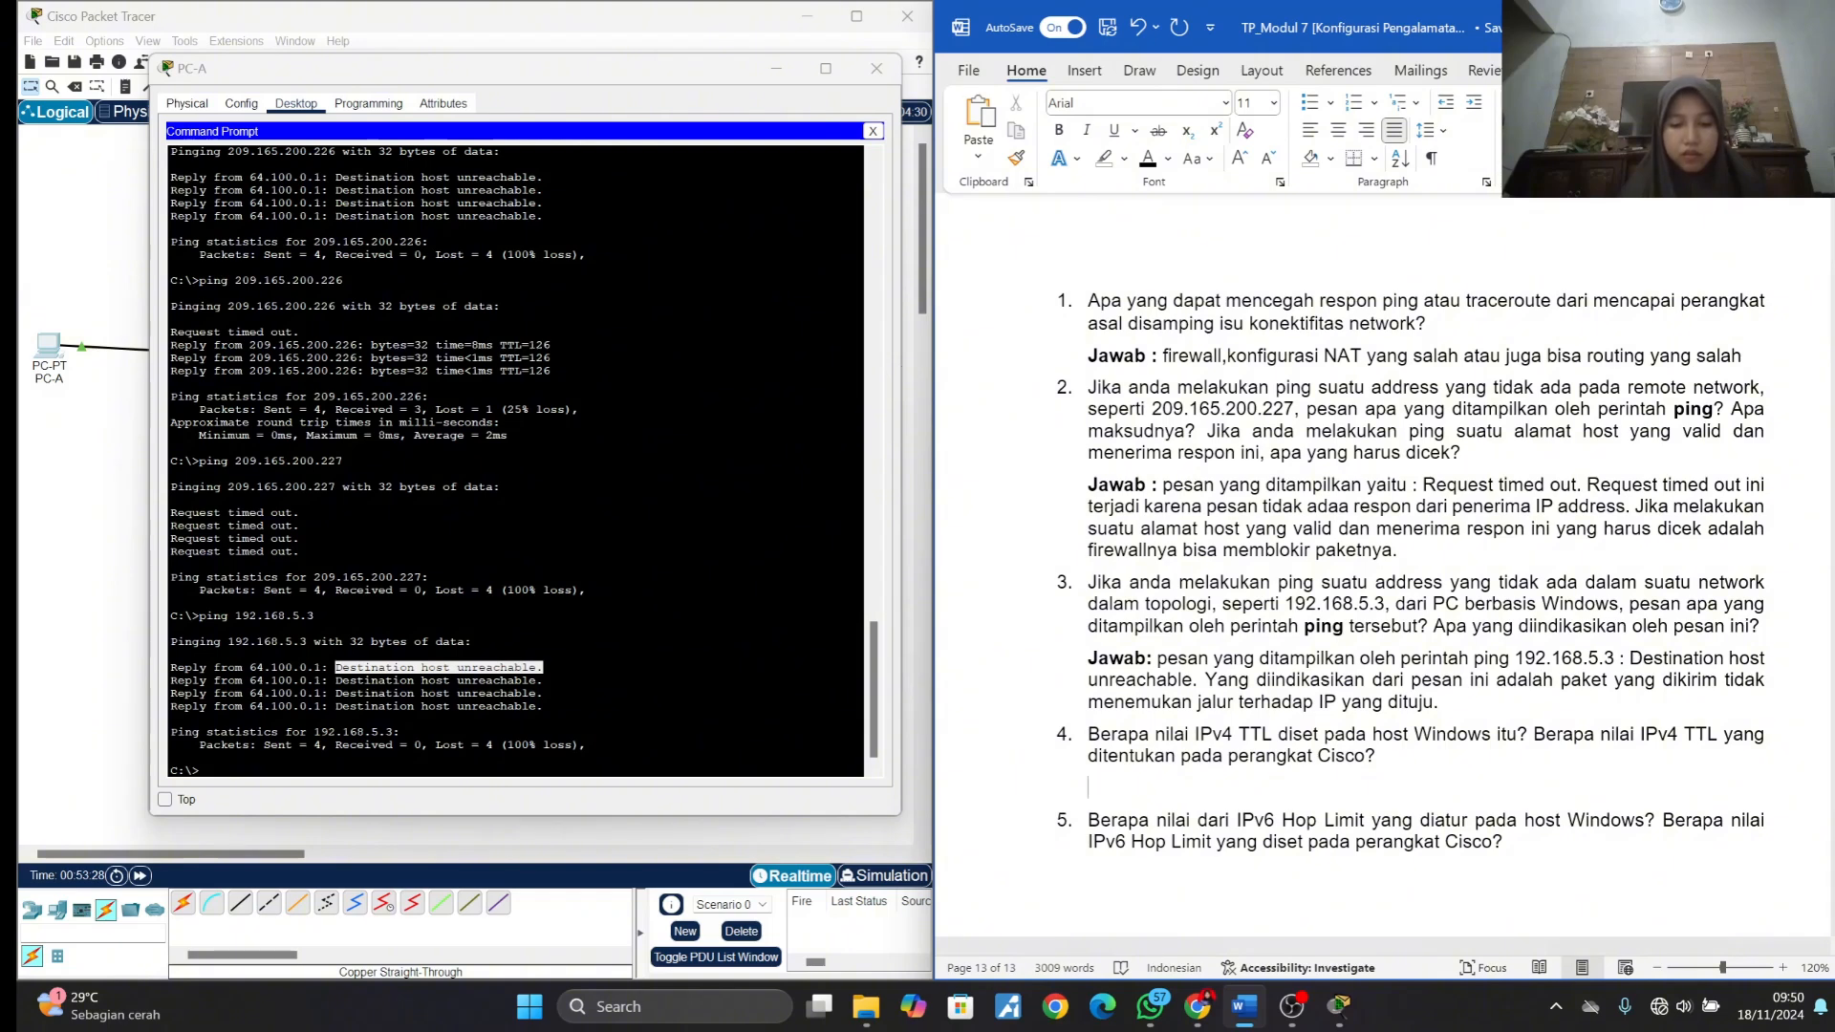
key("ctrl+b")
type("Jawab :")
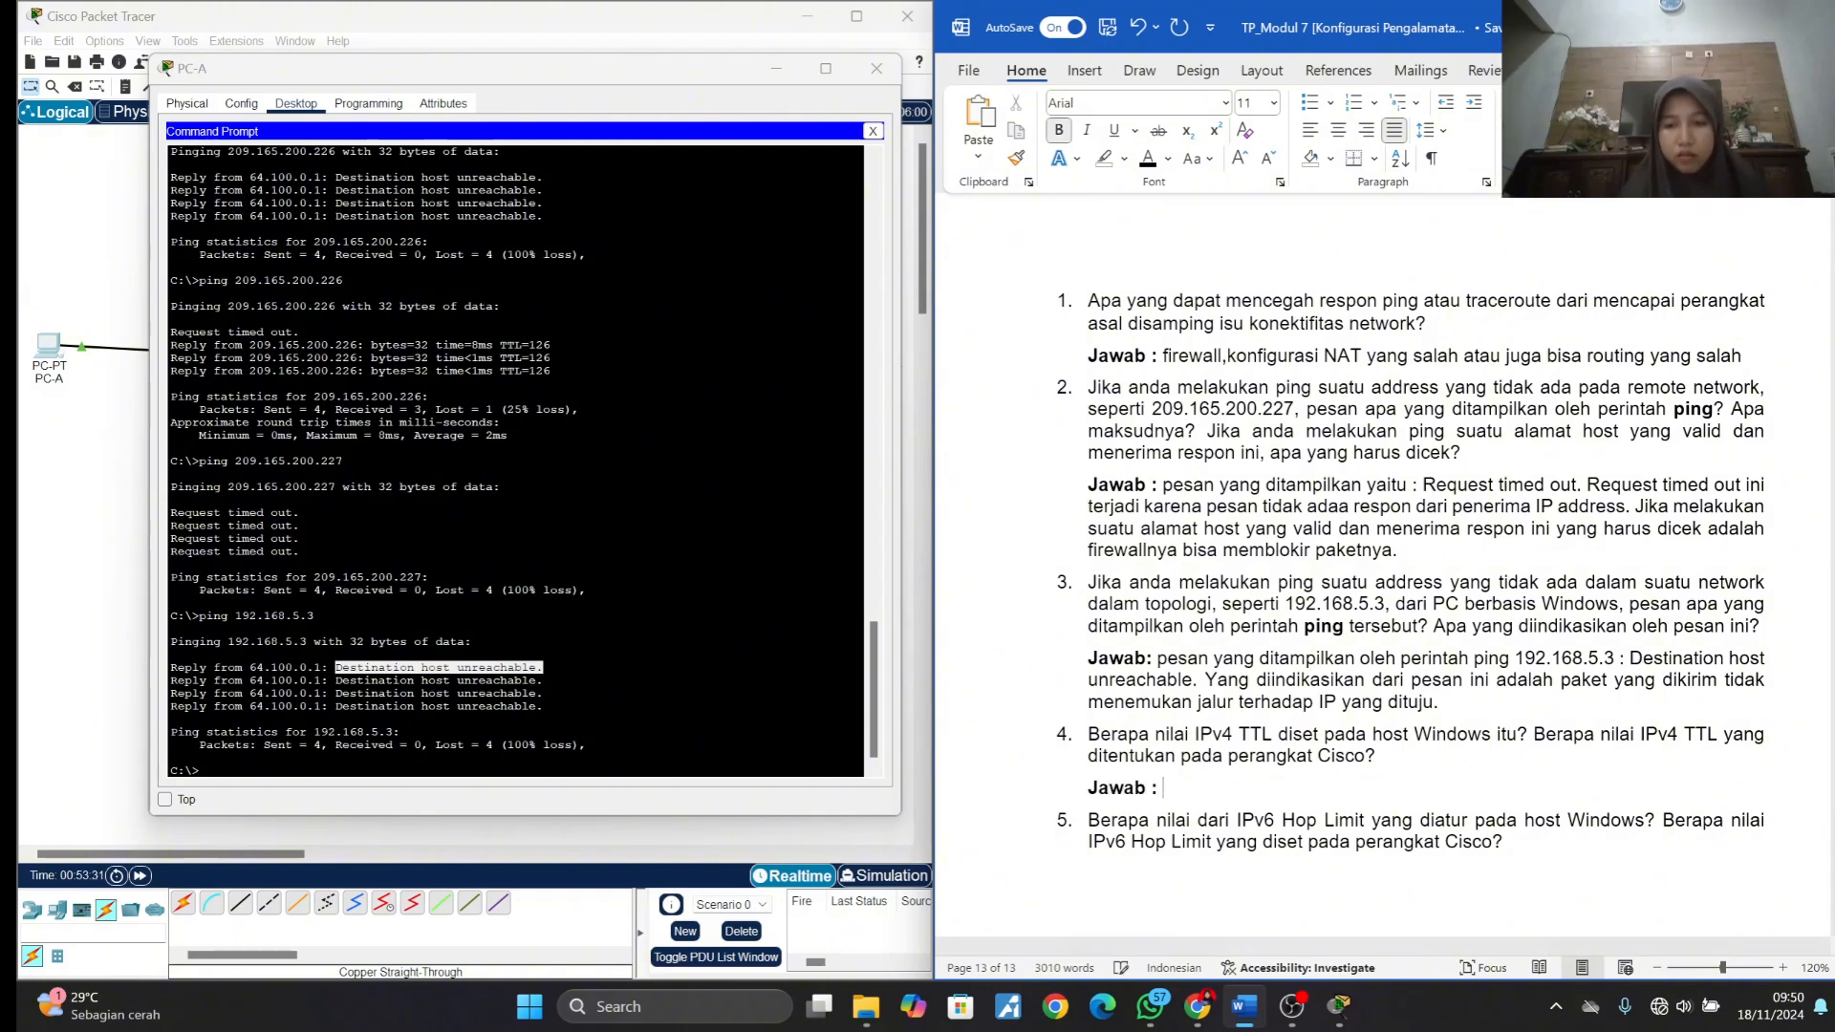
key("ctrl+b")
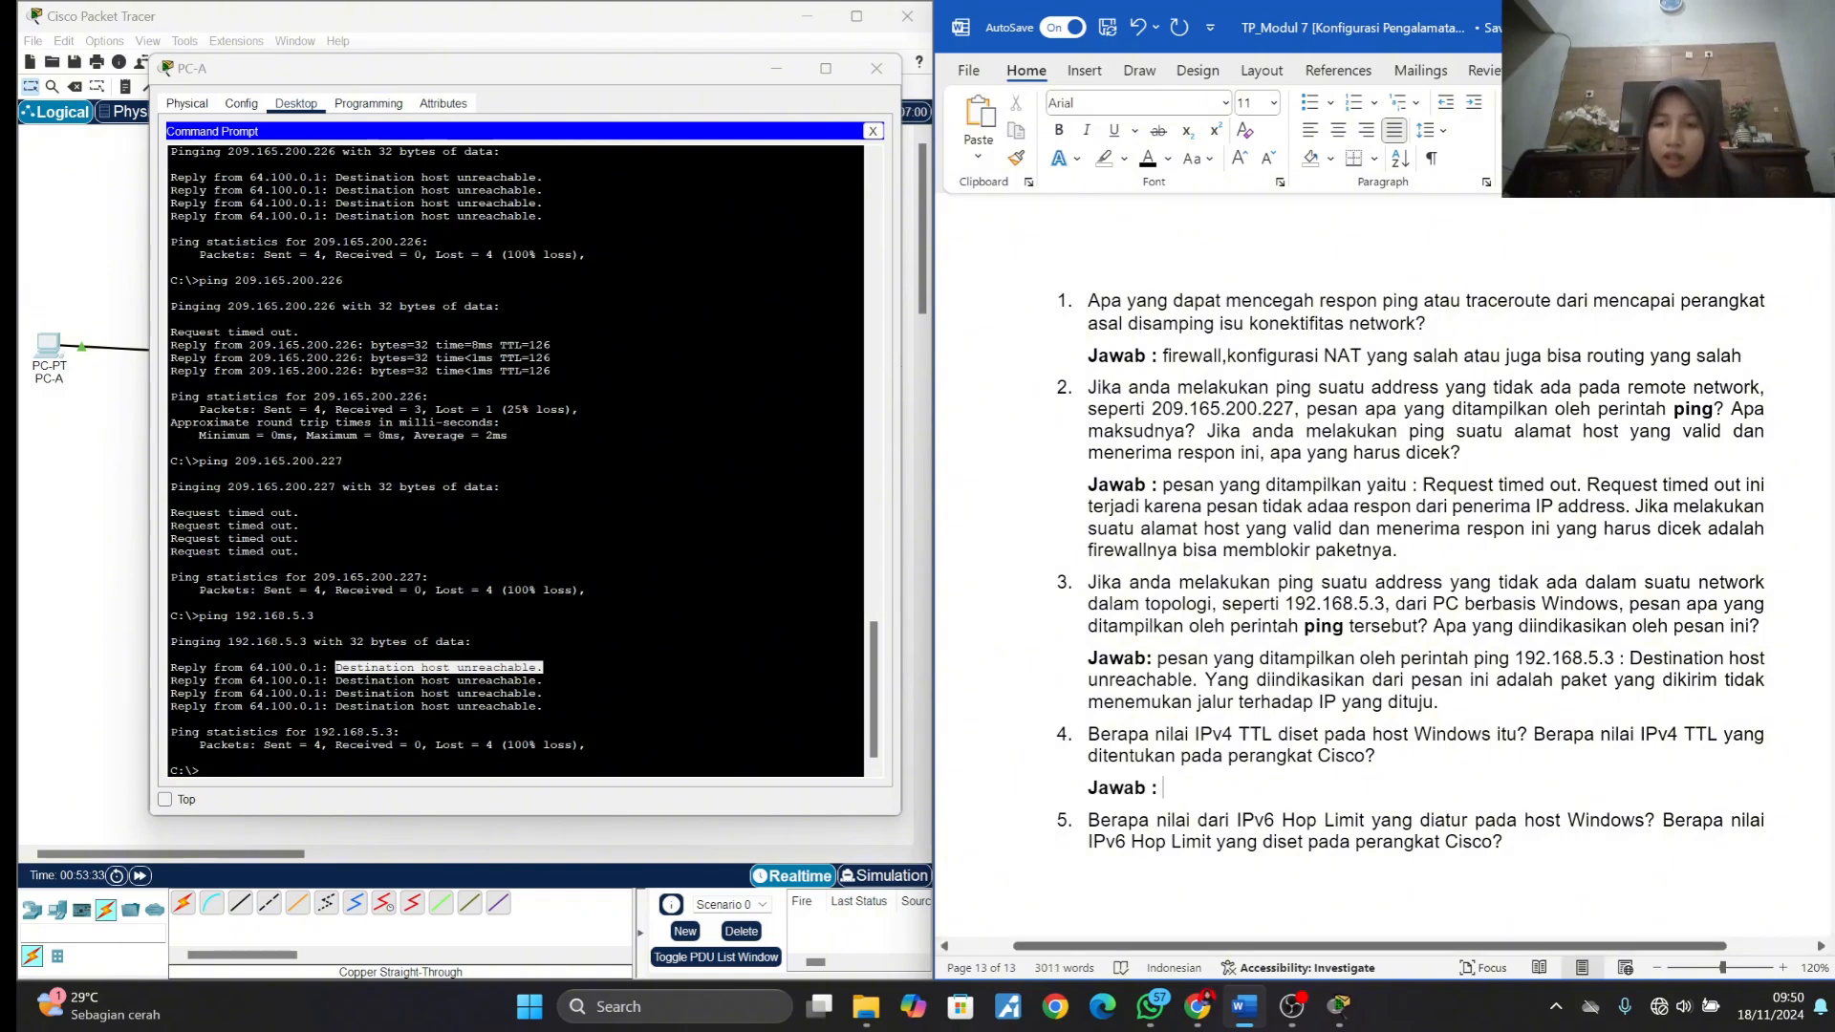
- Copy "nilai IPv4 TTL diset pada host Windows" from question 4 into its answer line and complete it with ": 128 ."
left_click_drag(1155, 735, 1489, 734)
key("ctrl+c")
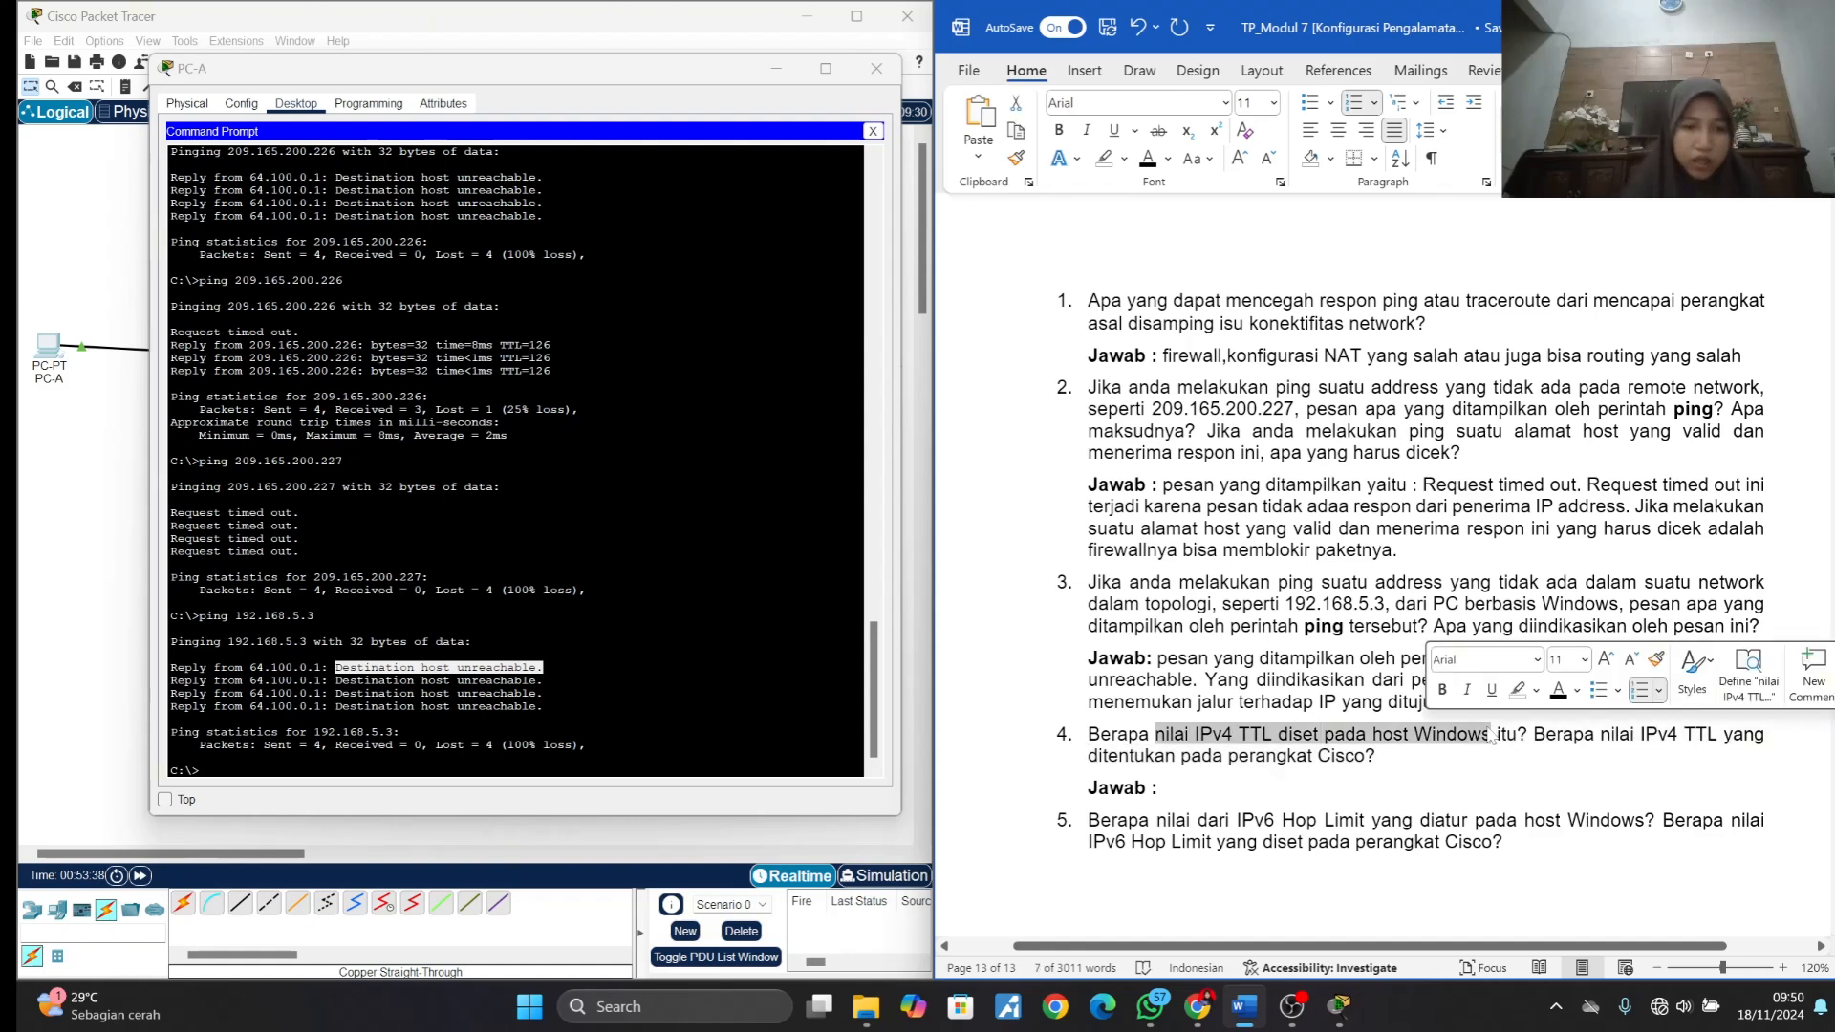
left_click(1164, 789)
key("ctrl+v")
type(":")
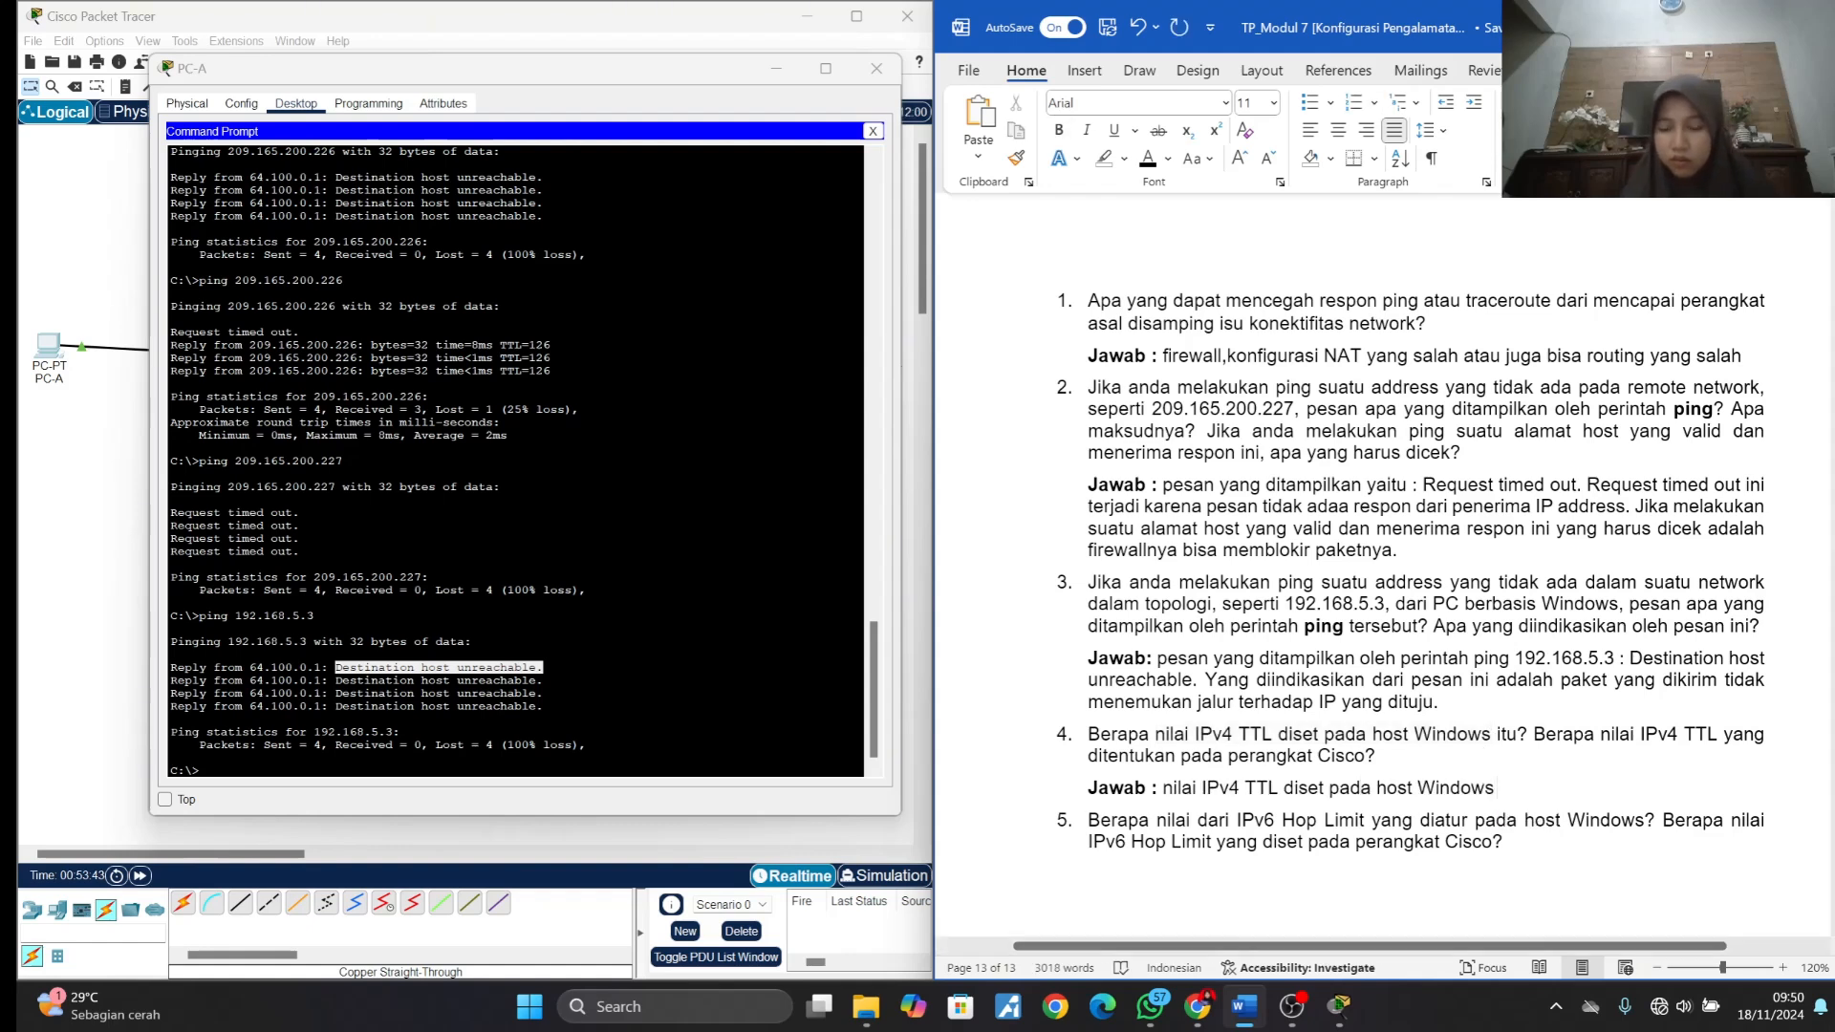
type(" 128 .")
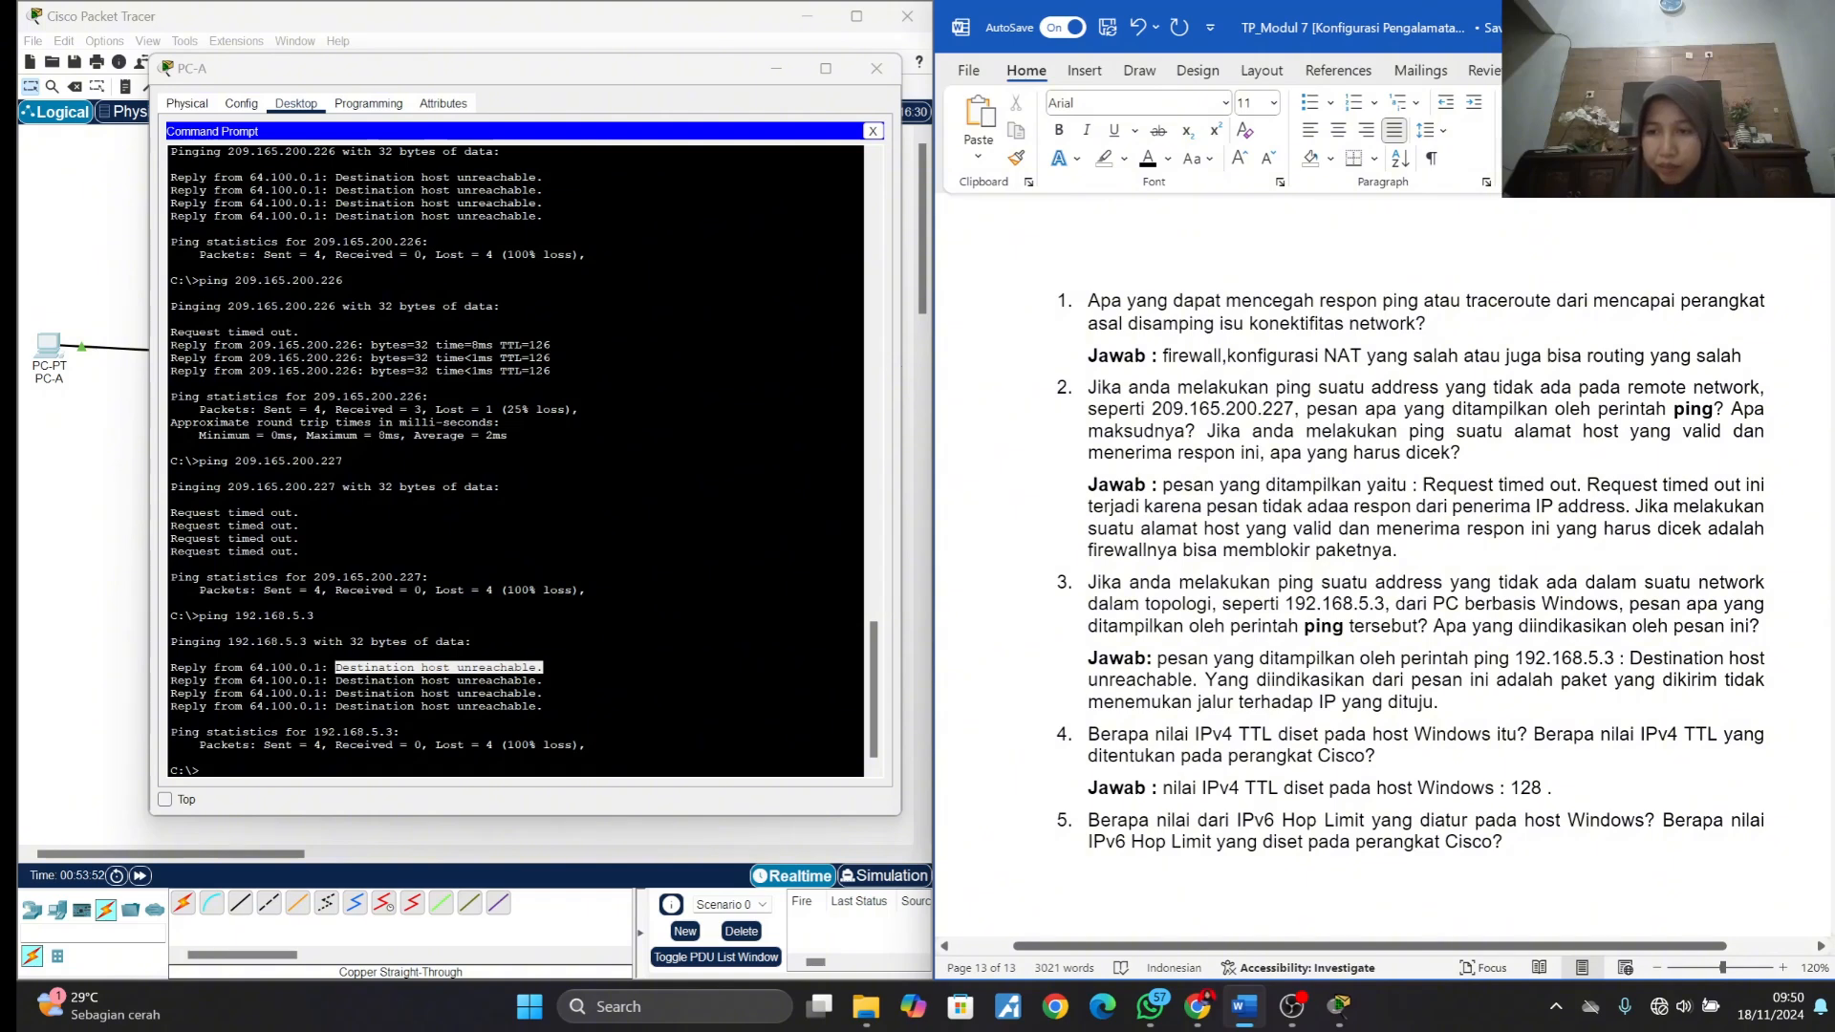
- Copy "nilai IPv4 TTL yang ditentukan pada perangkat Cisco" from question 4 to the end of its answer and complete it with ": 255"
left_click_drag(1602, 735, 1367, 757)
key("ctrl+c")
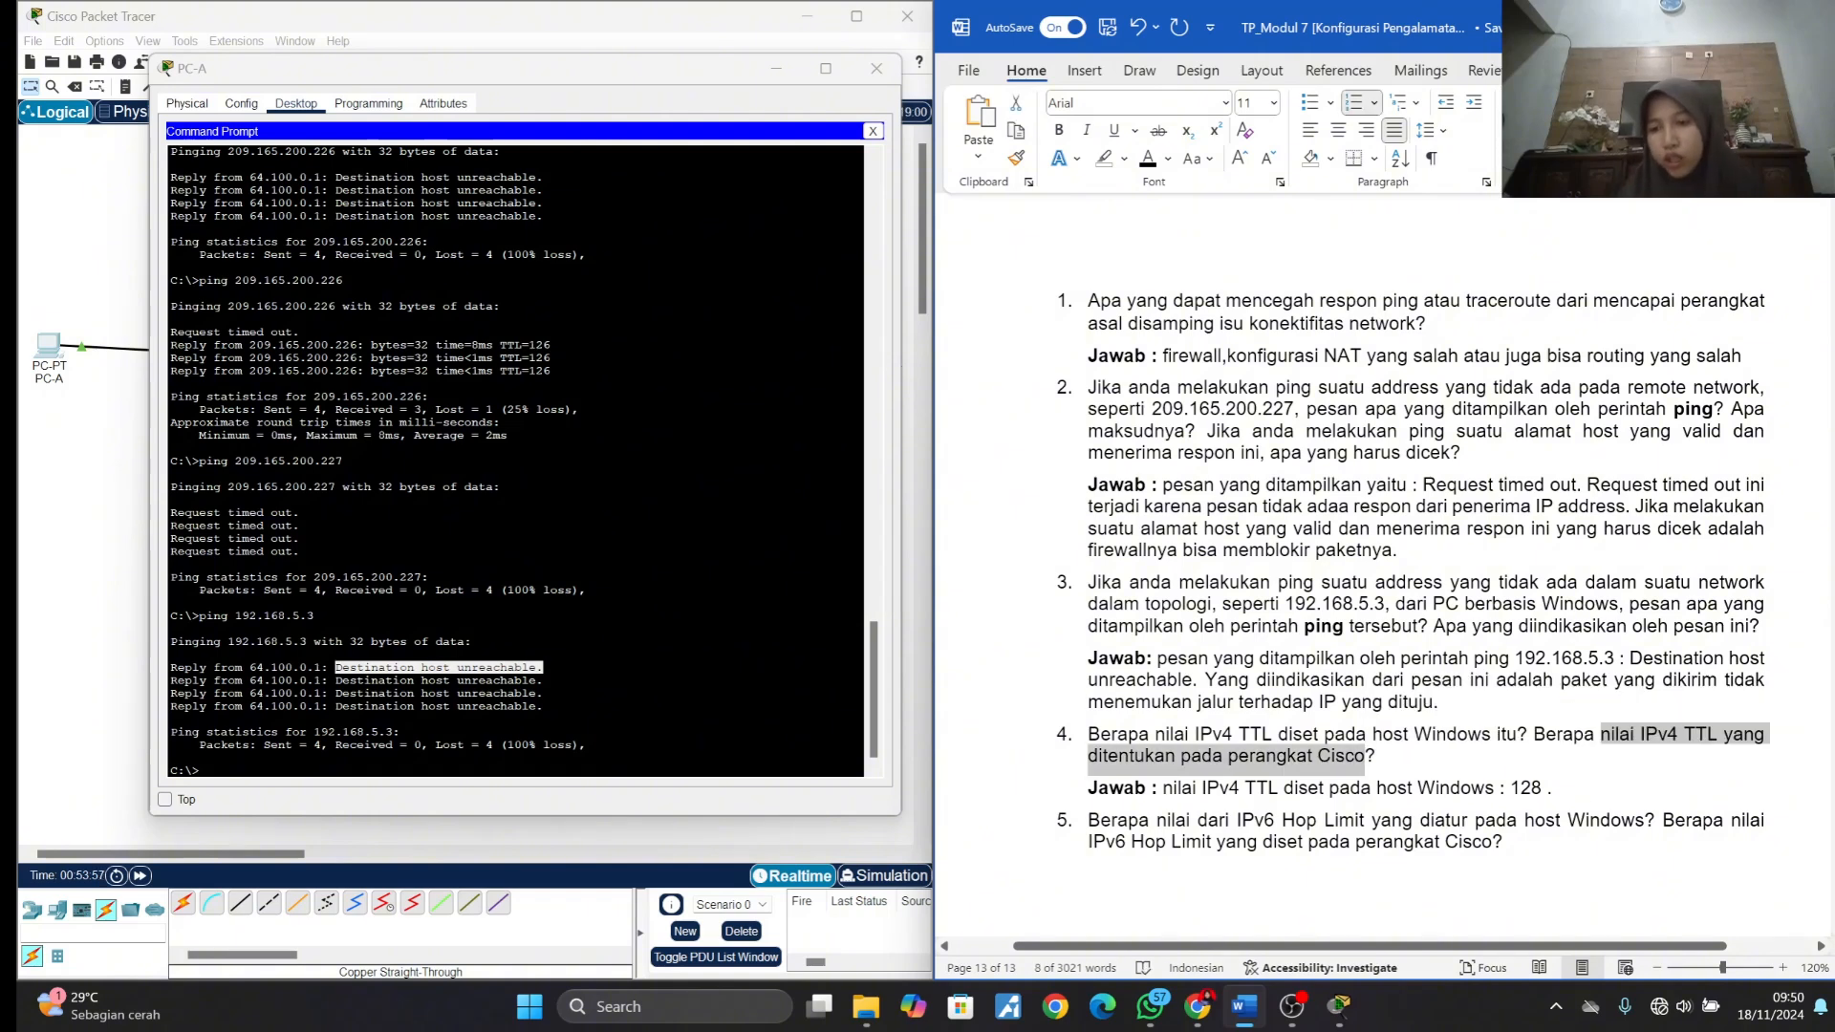
left_click(1560, 789)
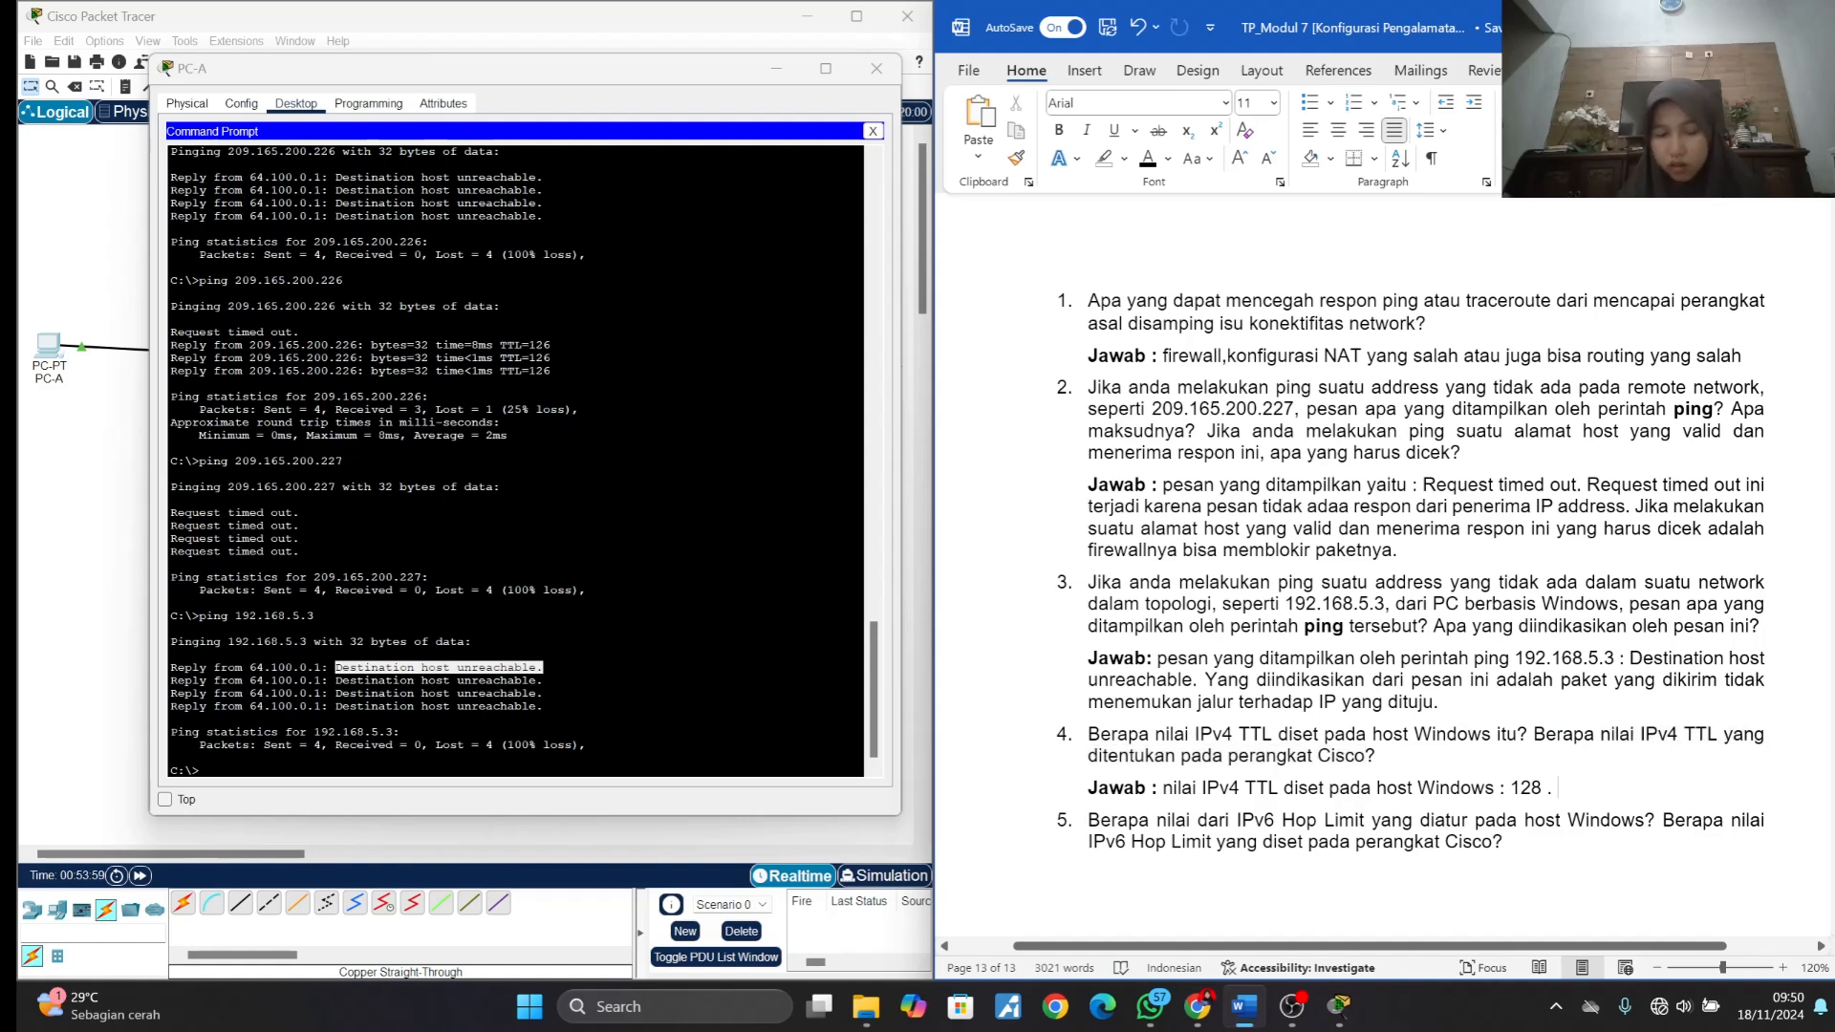
key("ctrl+v")
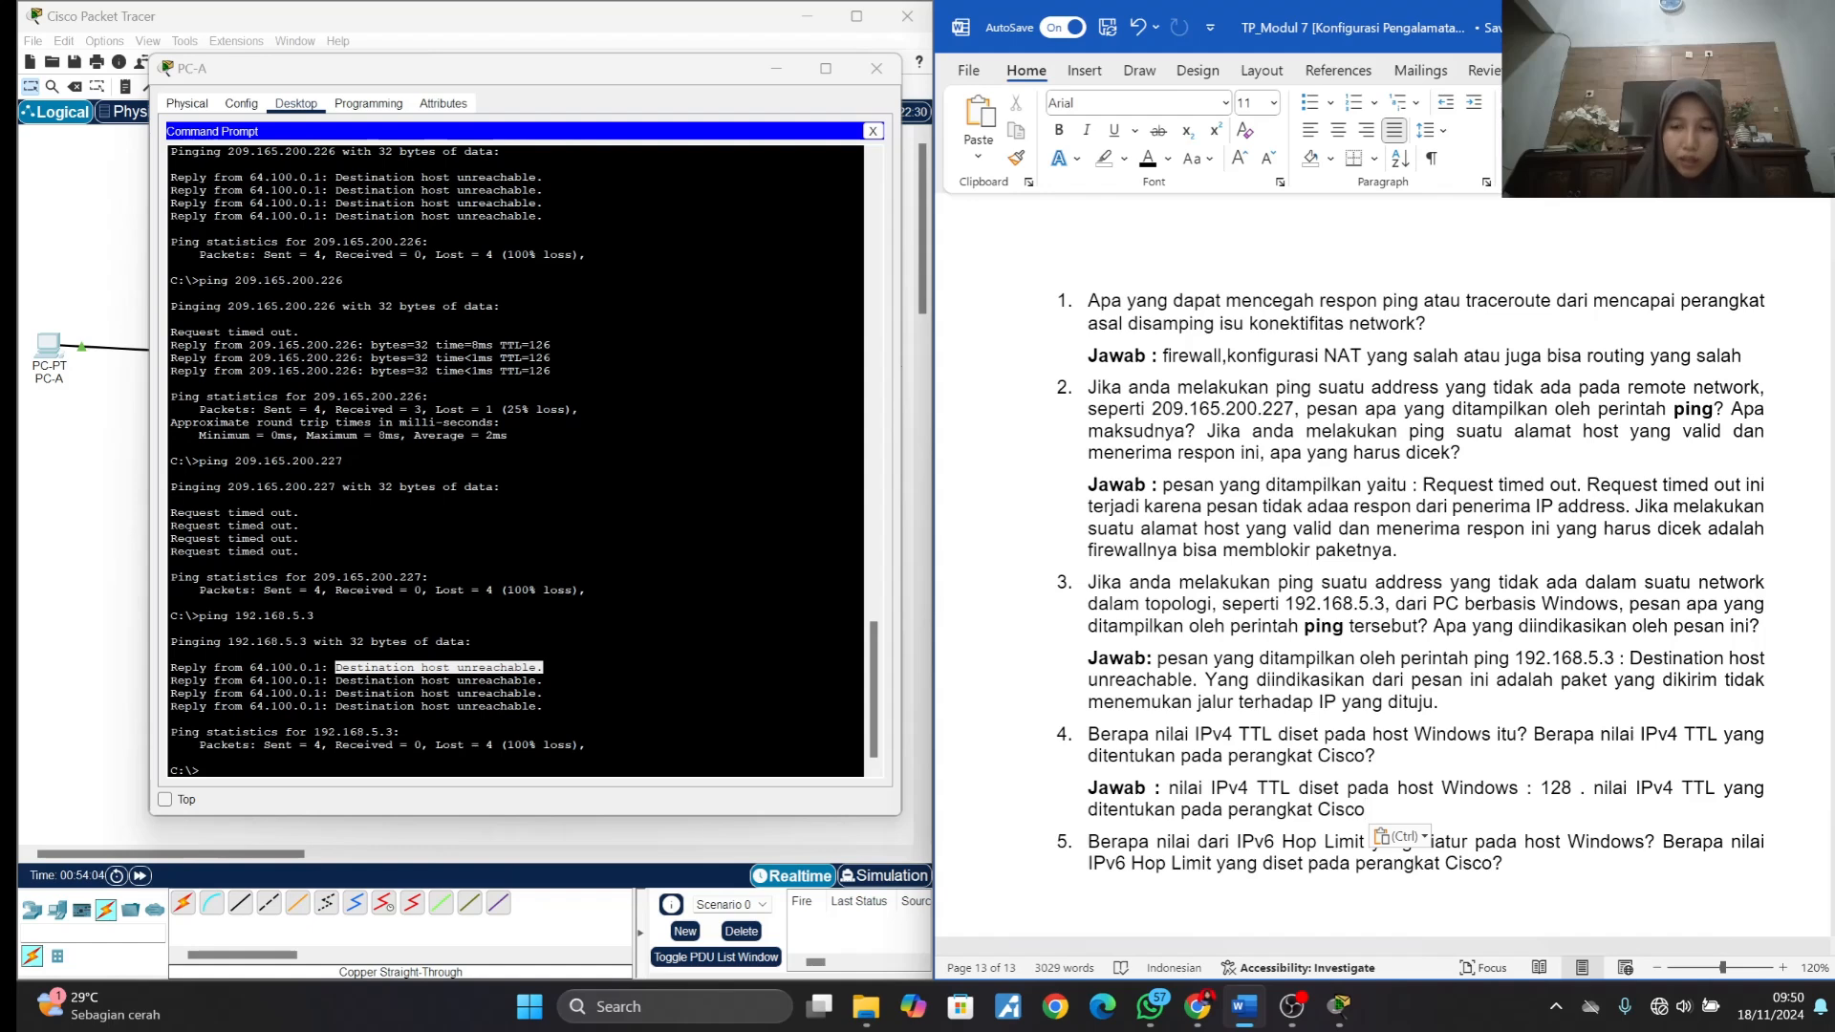
type(": 255")
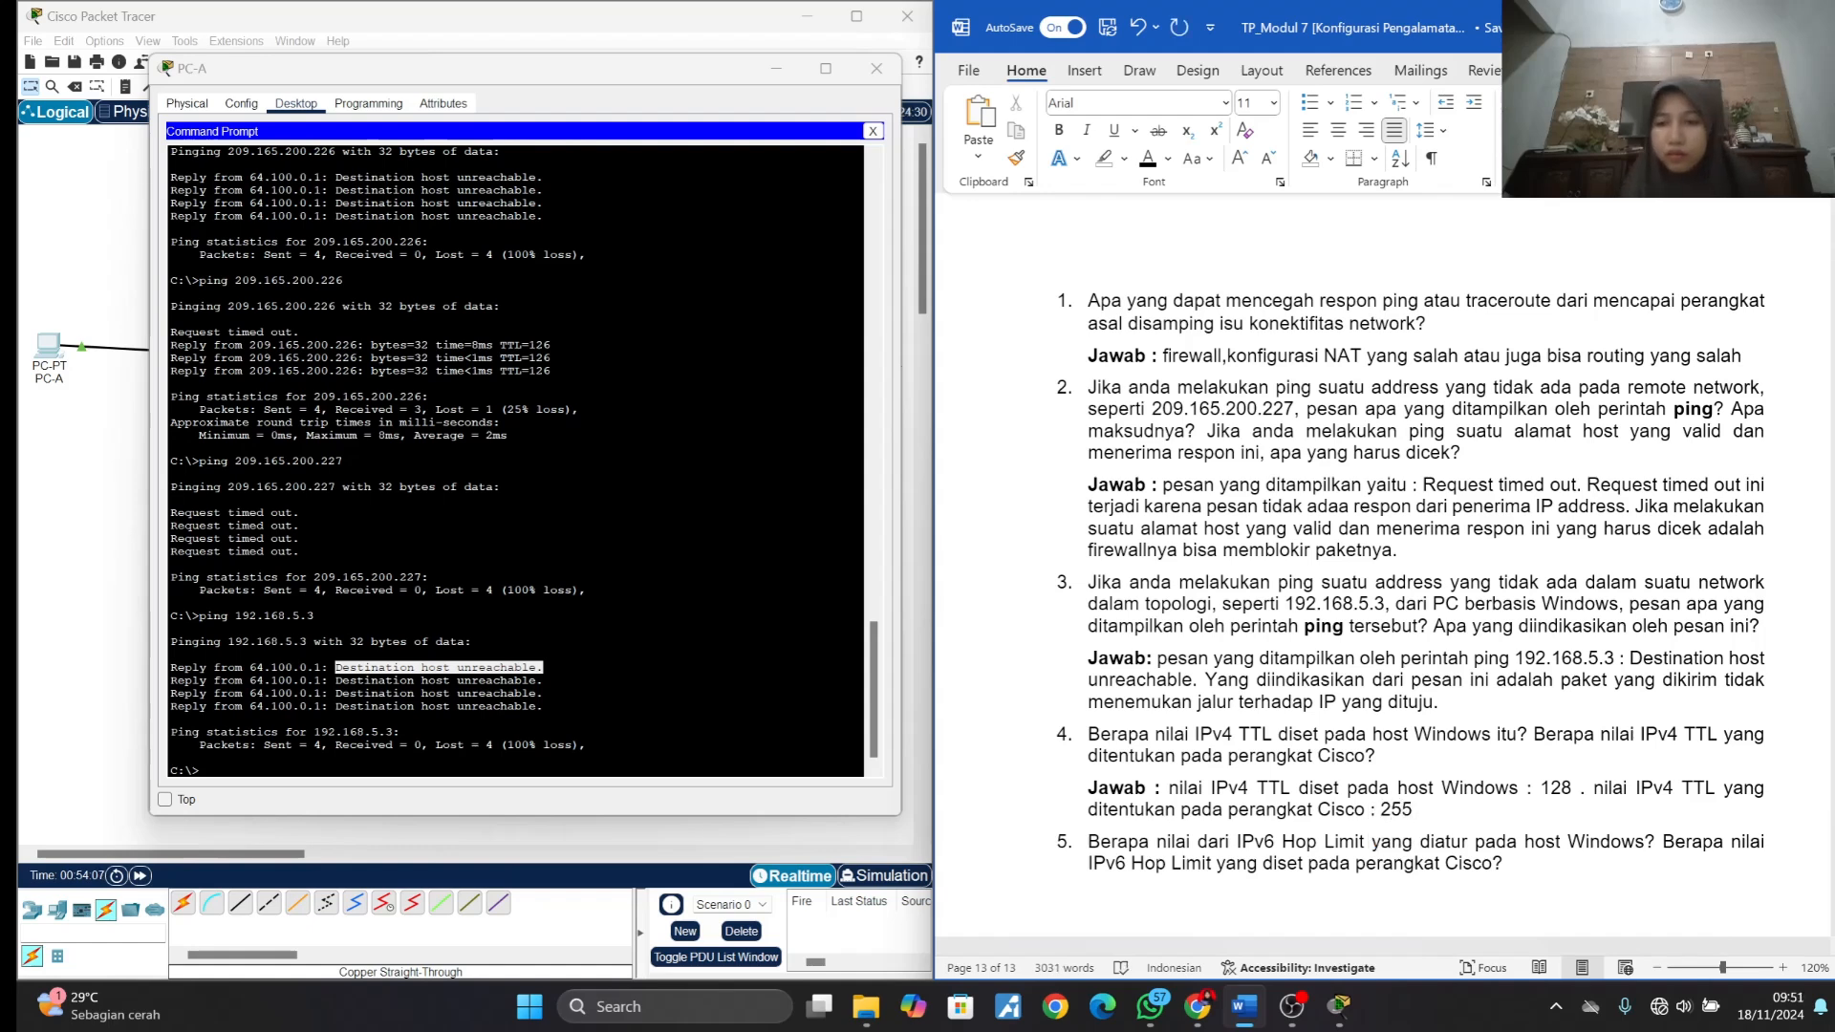
- Insert an unnumbered line under question 5 and label it "Jawab :" in bold, with bold off after the label
scroll(1424, 497, "down", 3)
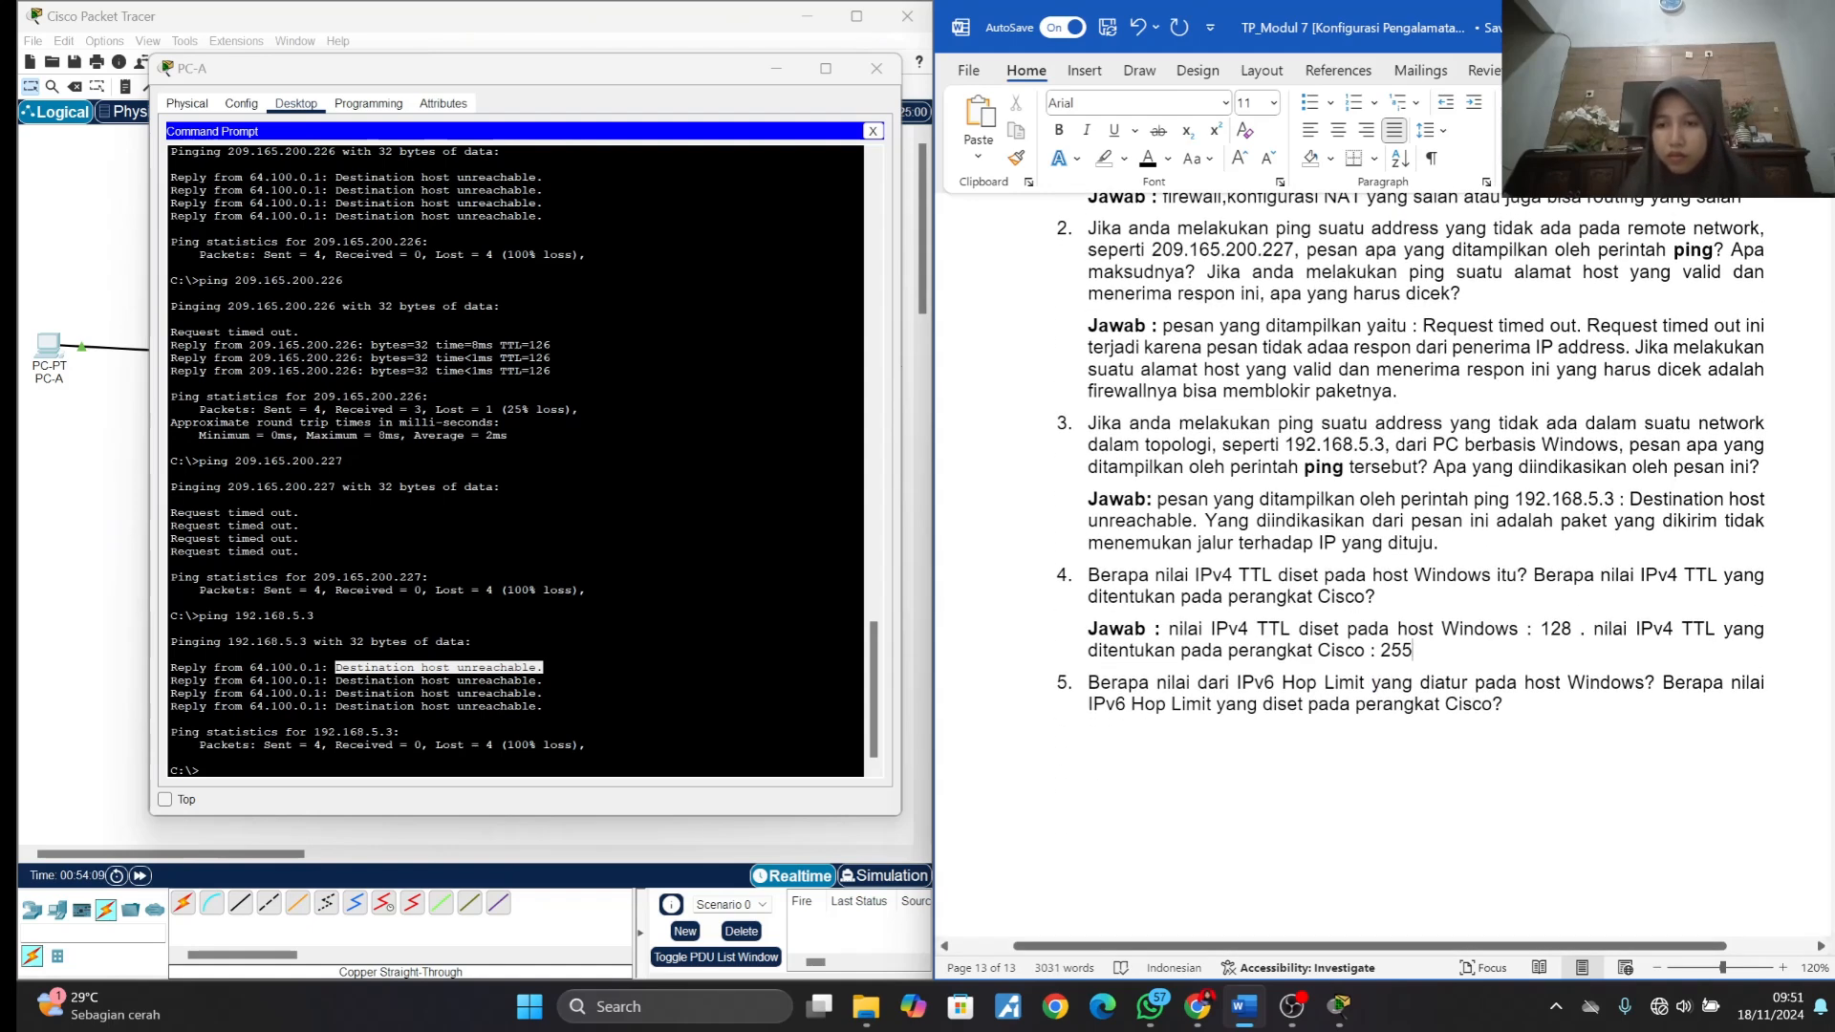
left_click(1504, 705)
key("Return")
key("BackSpace")
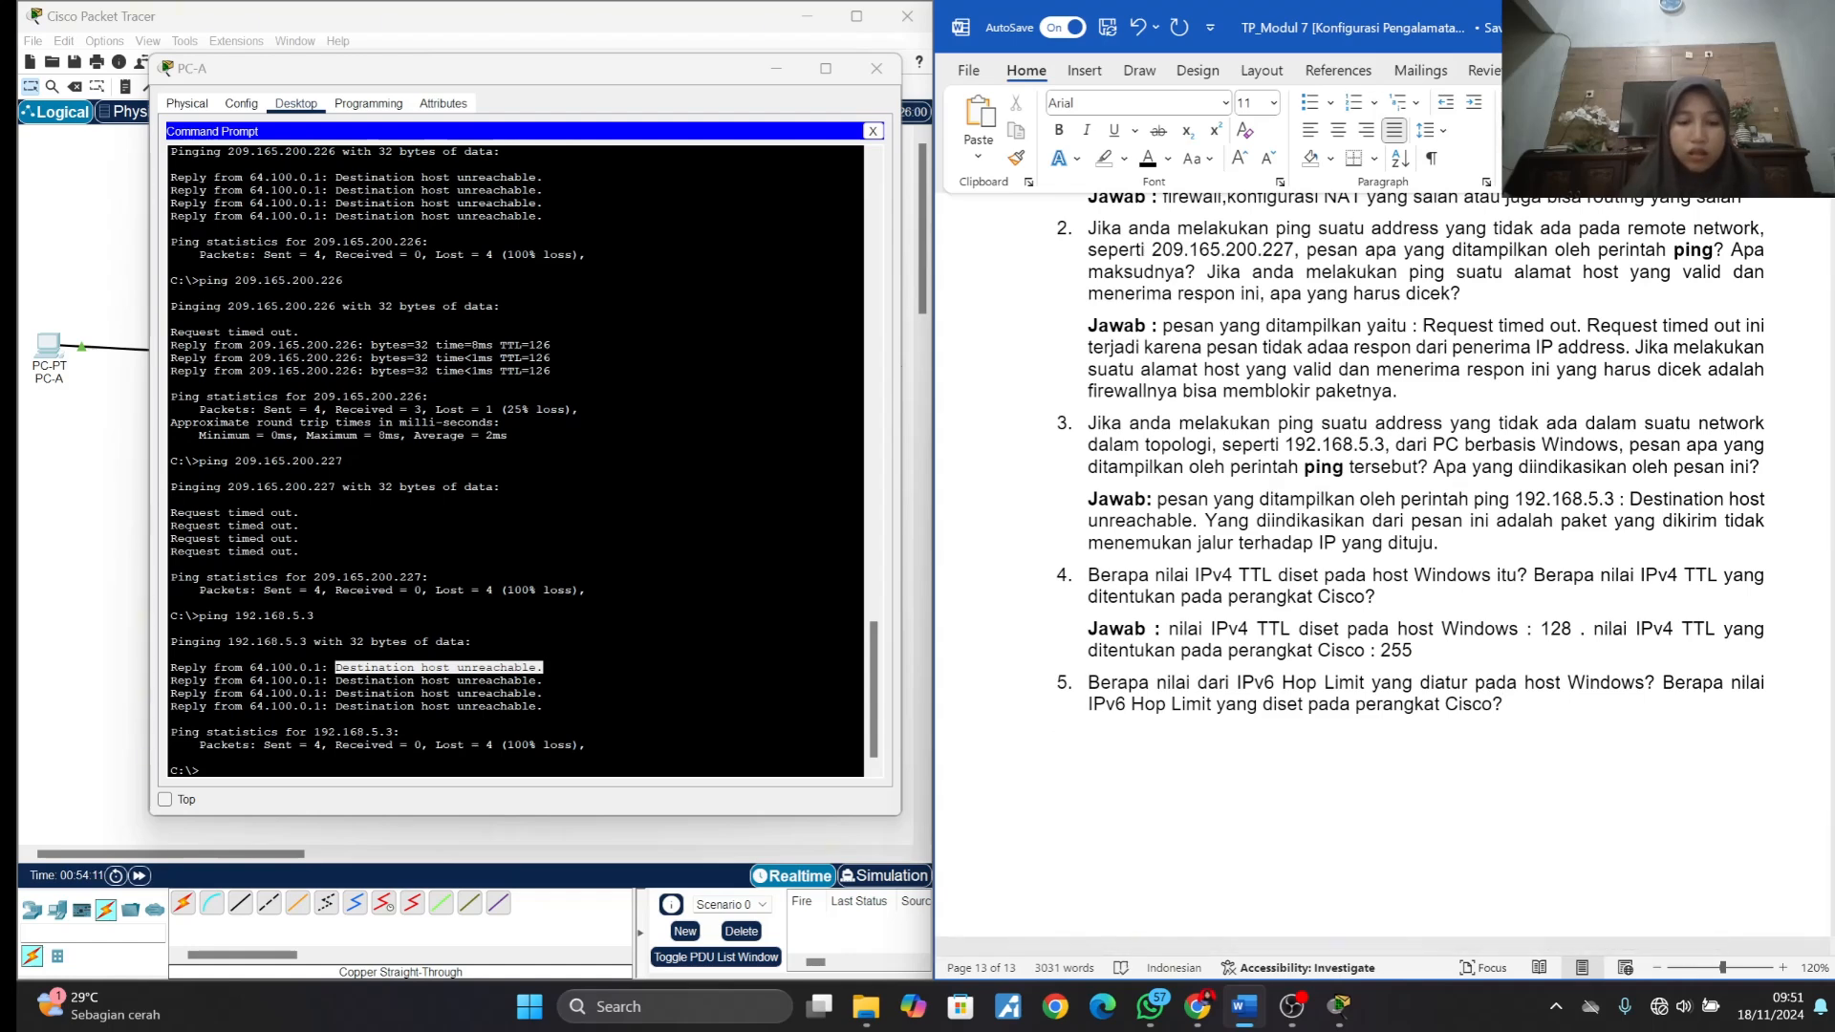
type("Jawab :")
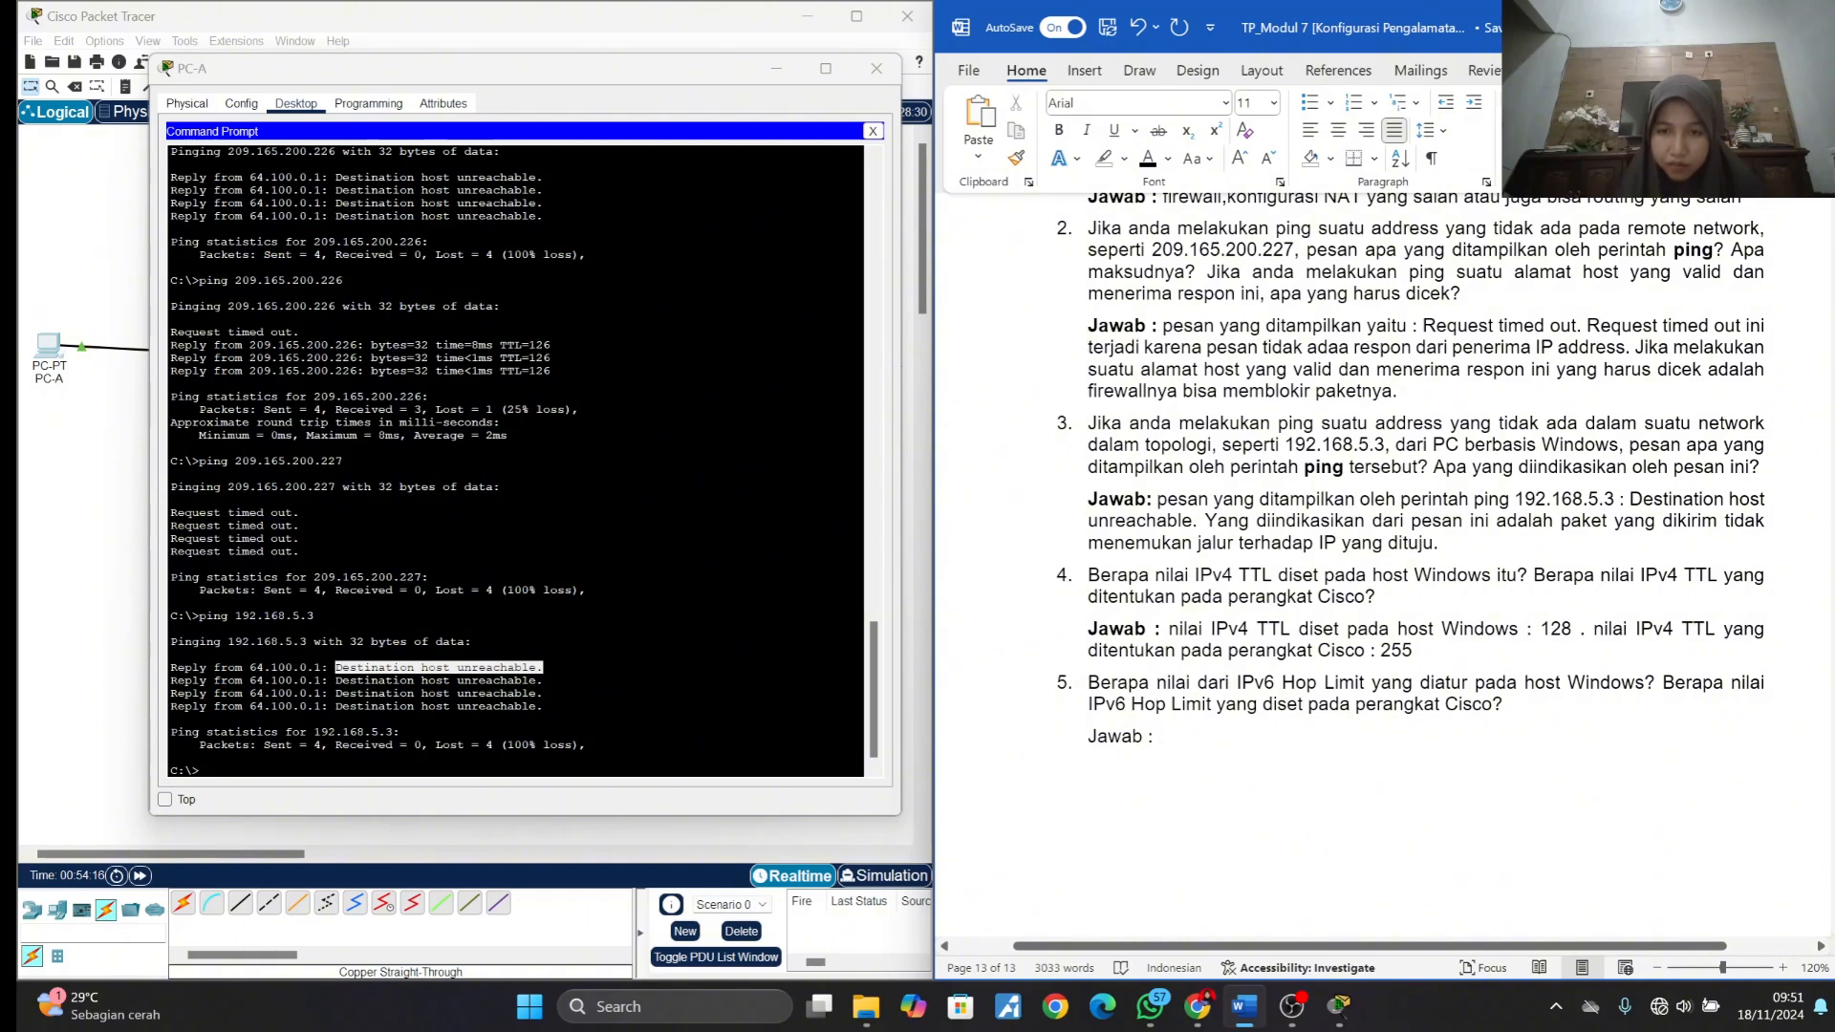
left_click_drag(1088, 737, 1157, 740)
key("ctrl+b")
left_click(1161, 741)
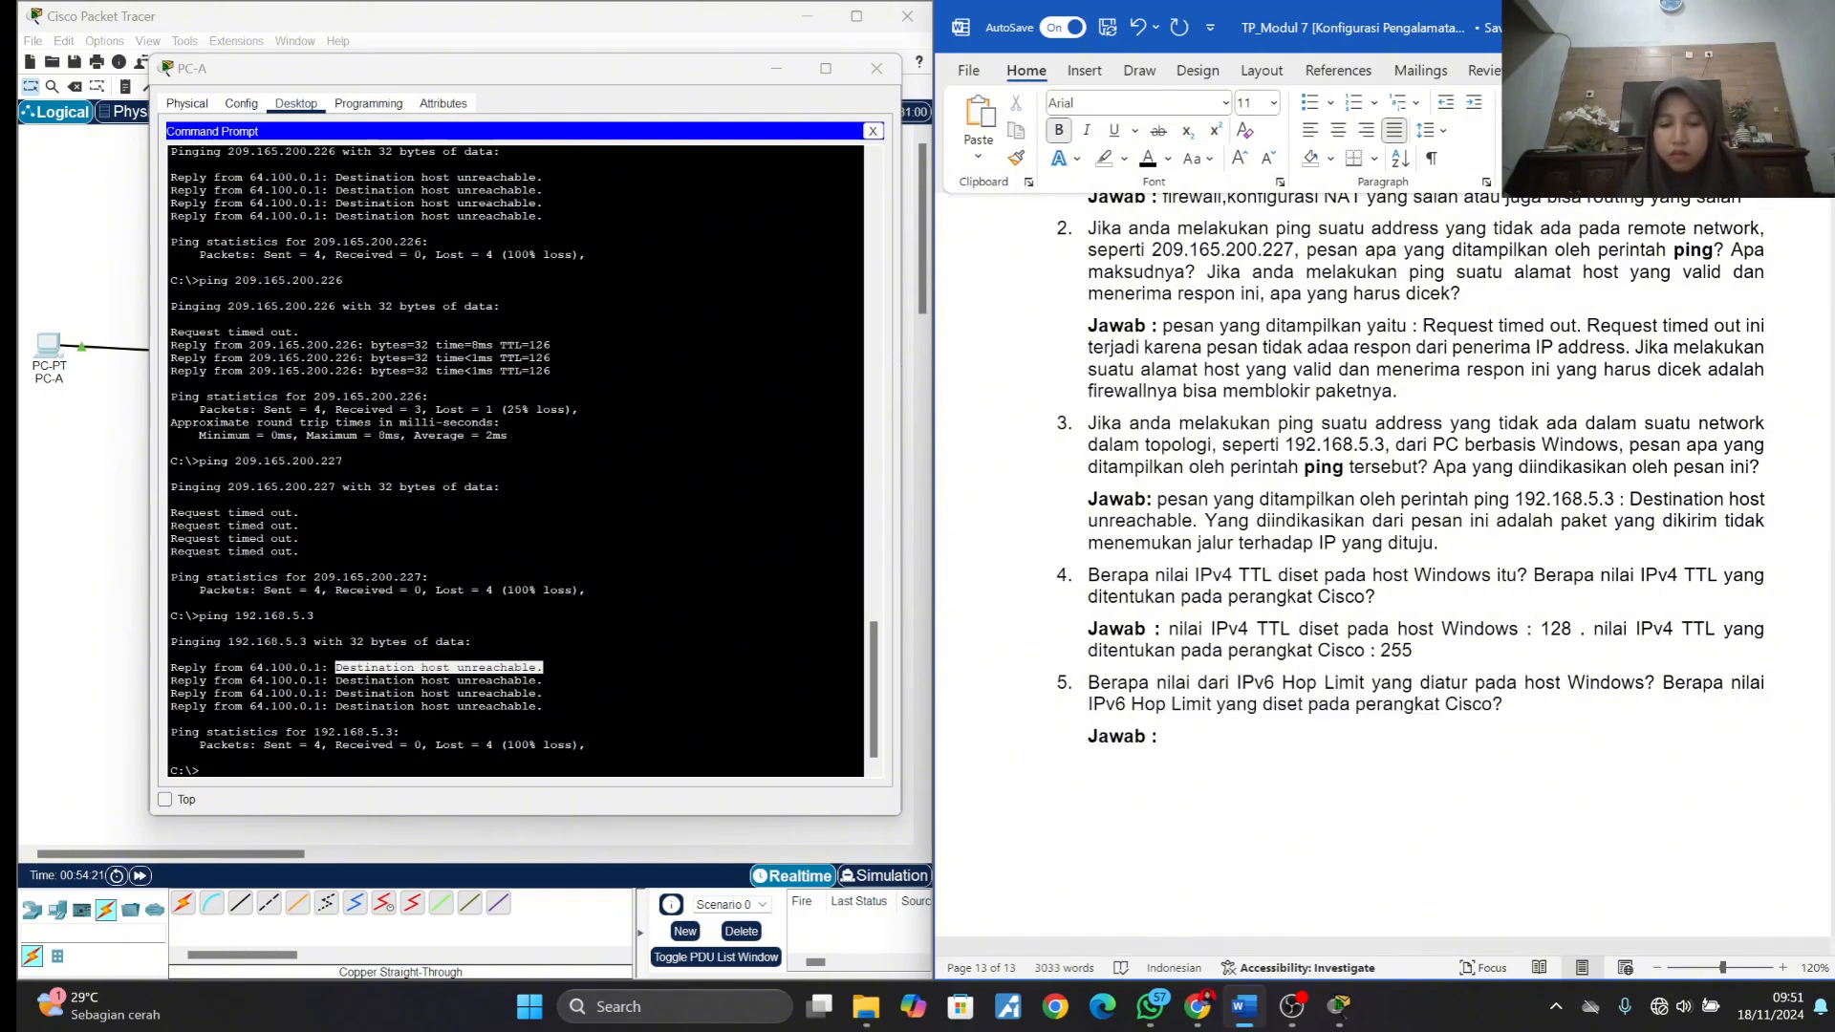
key("ctrl+b")
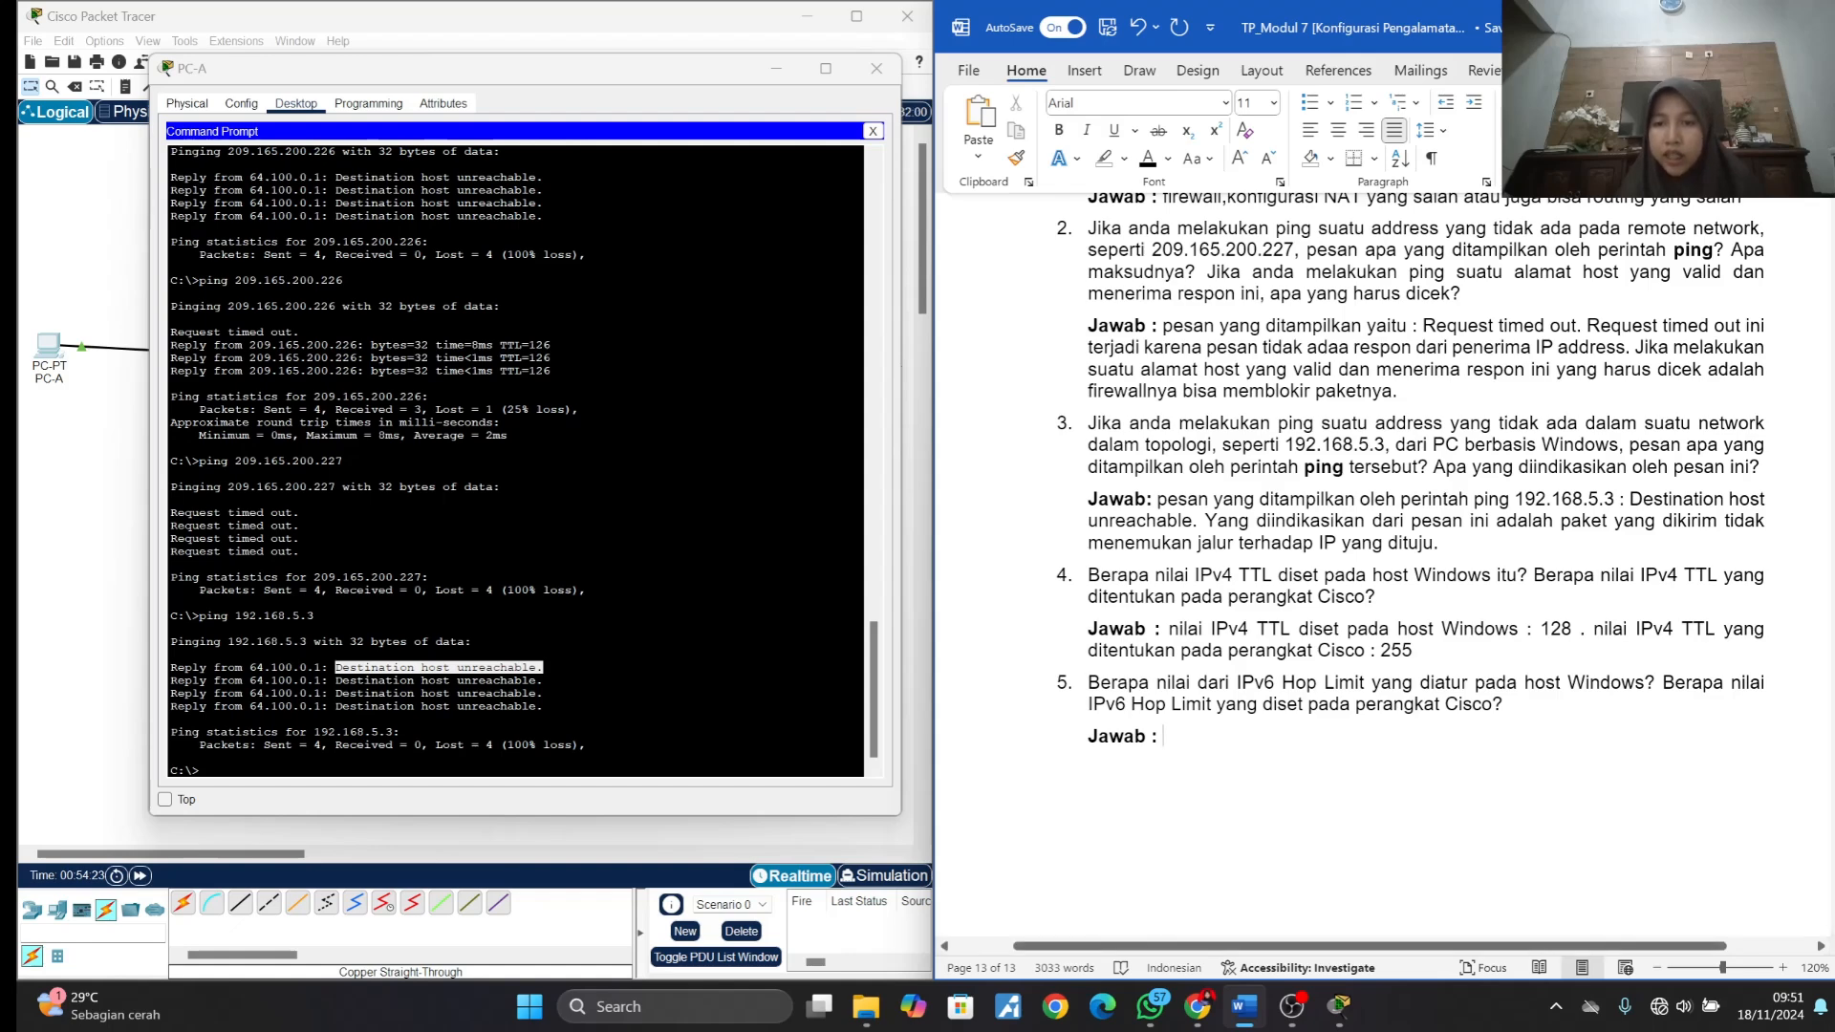
- Copy "nilai dari IPv6 Hop Limit yang diatur pada host Windows" from question 5 into its answer line and complete it with ": 128 ."
left_click_drag(1157, 683, 1644, 683)
key("ctrl+c")
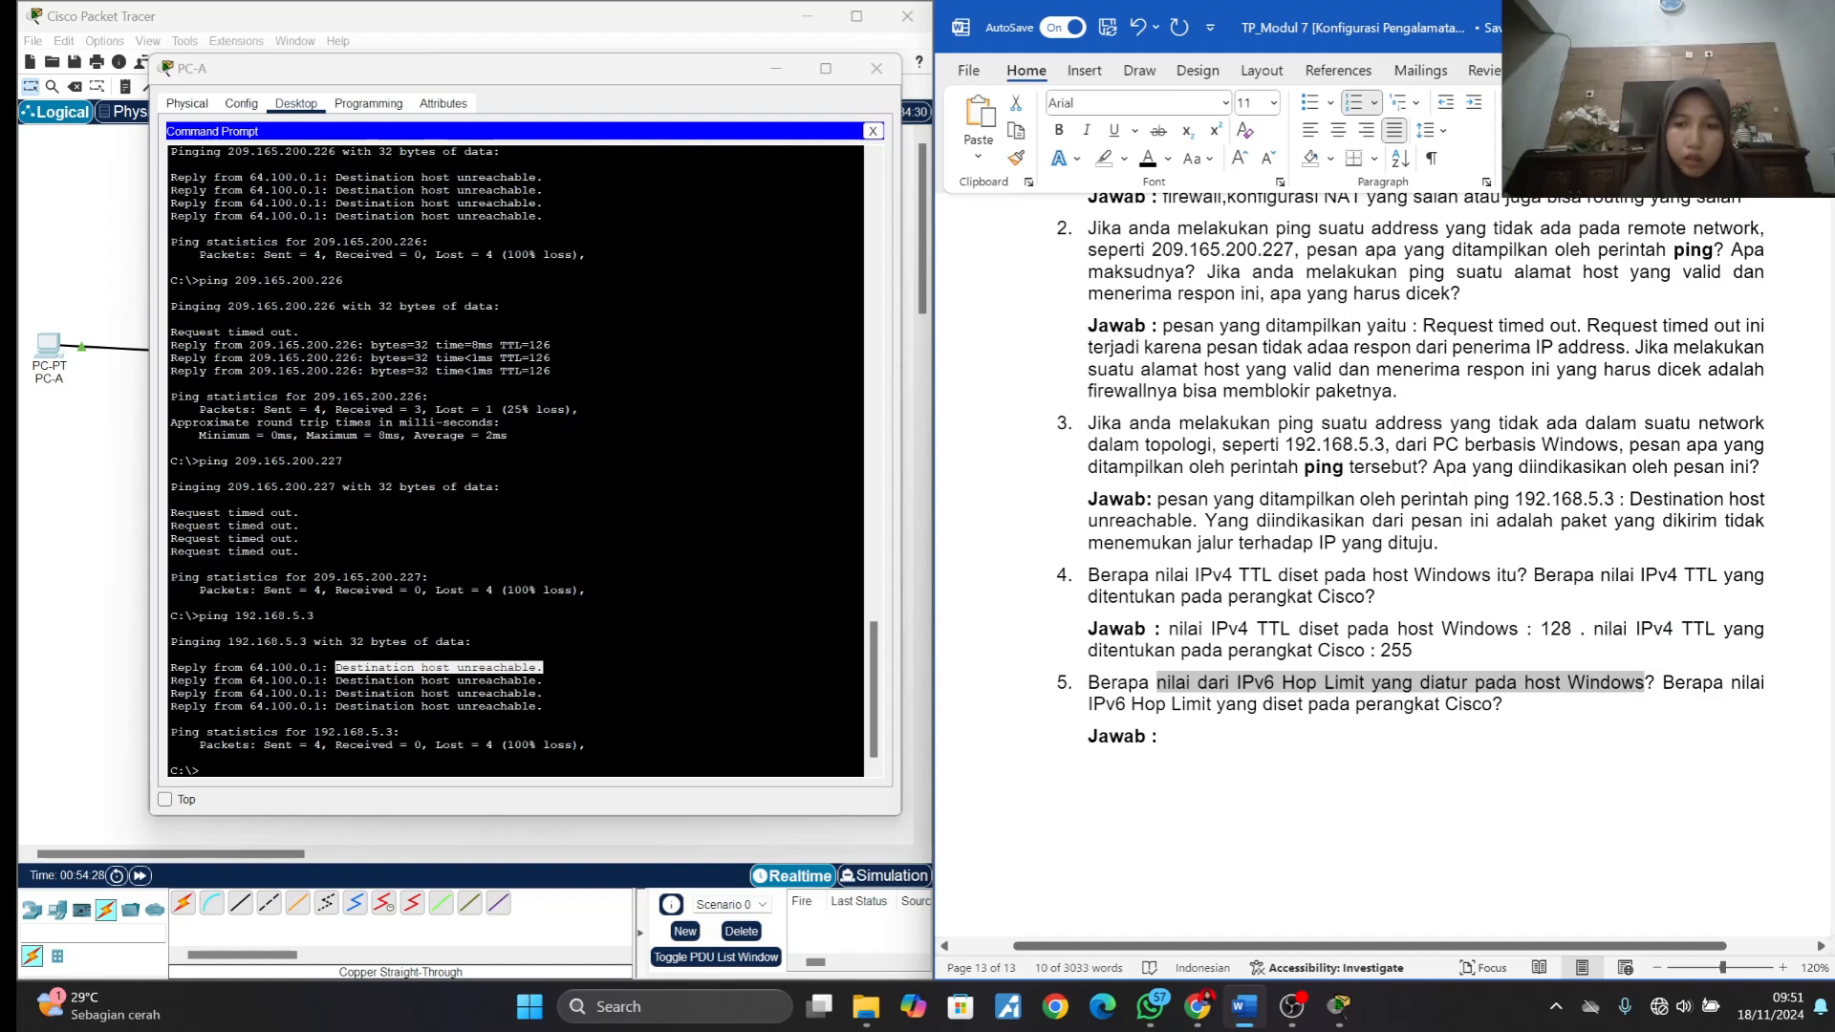
left_click(1361, 737)
key("ctrl+v")
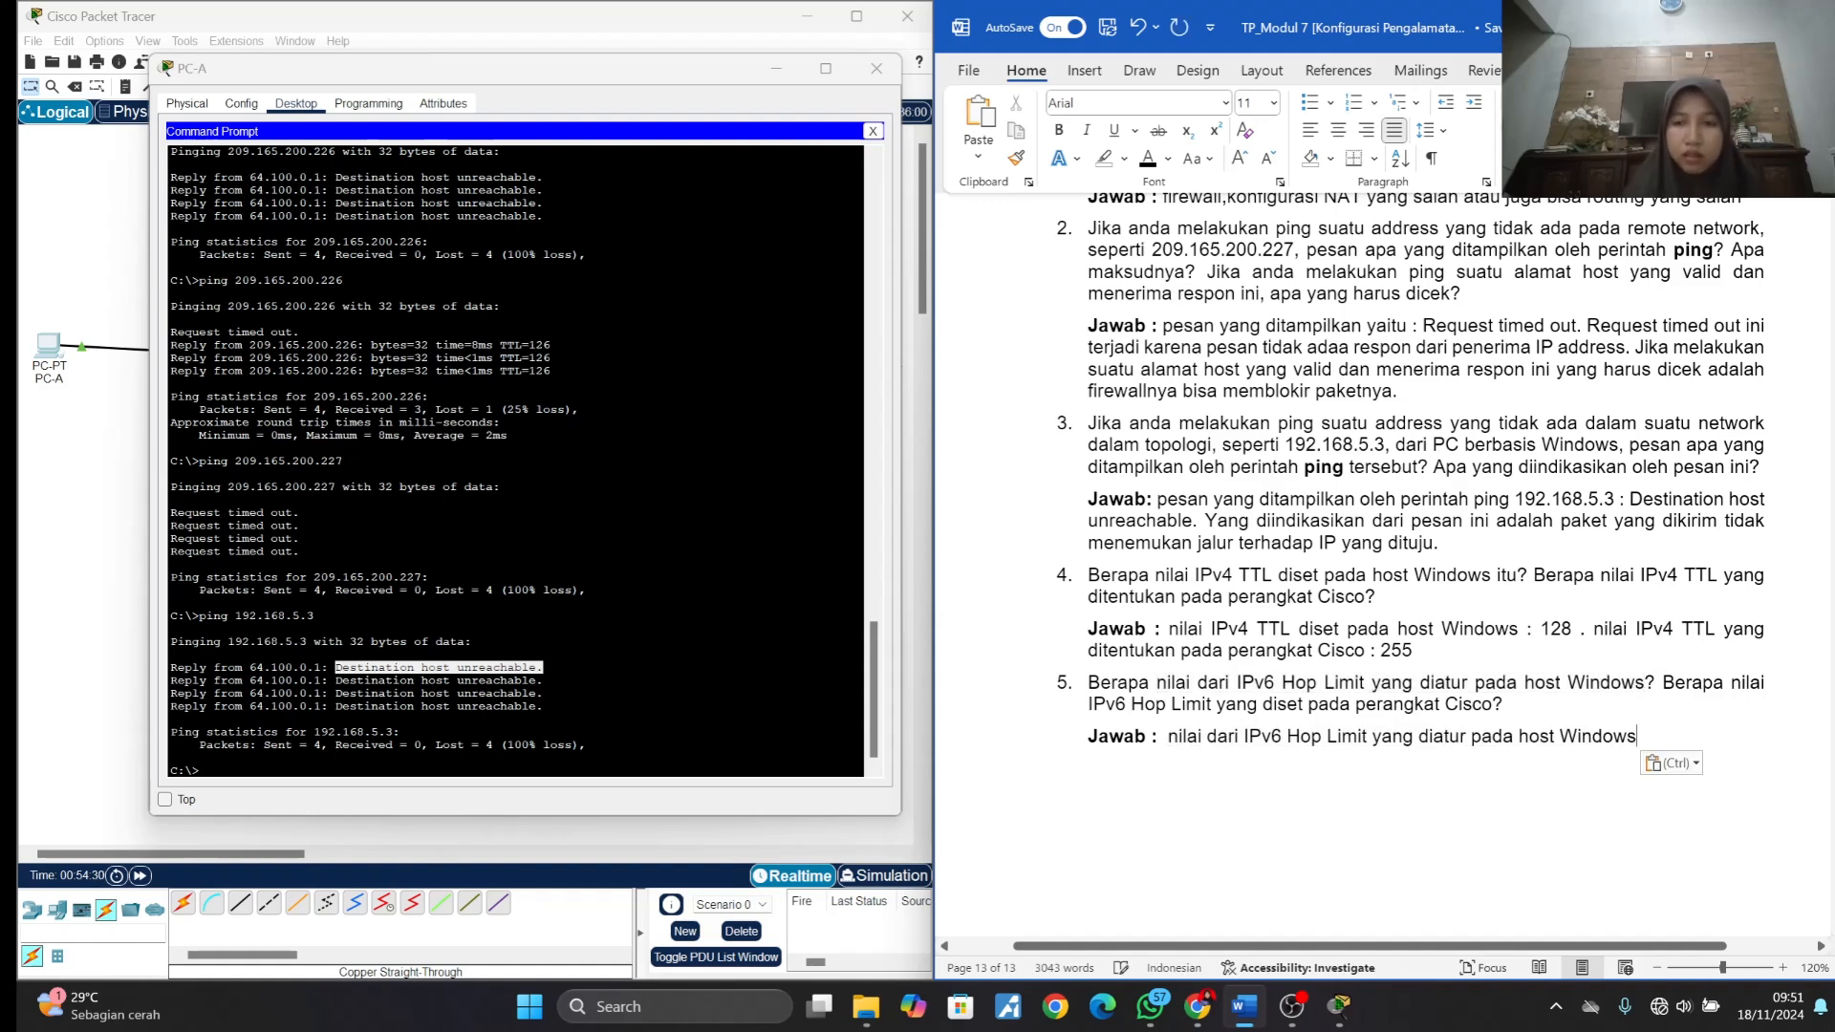
type(": 128 .")
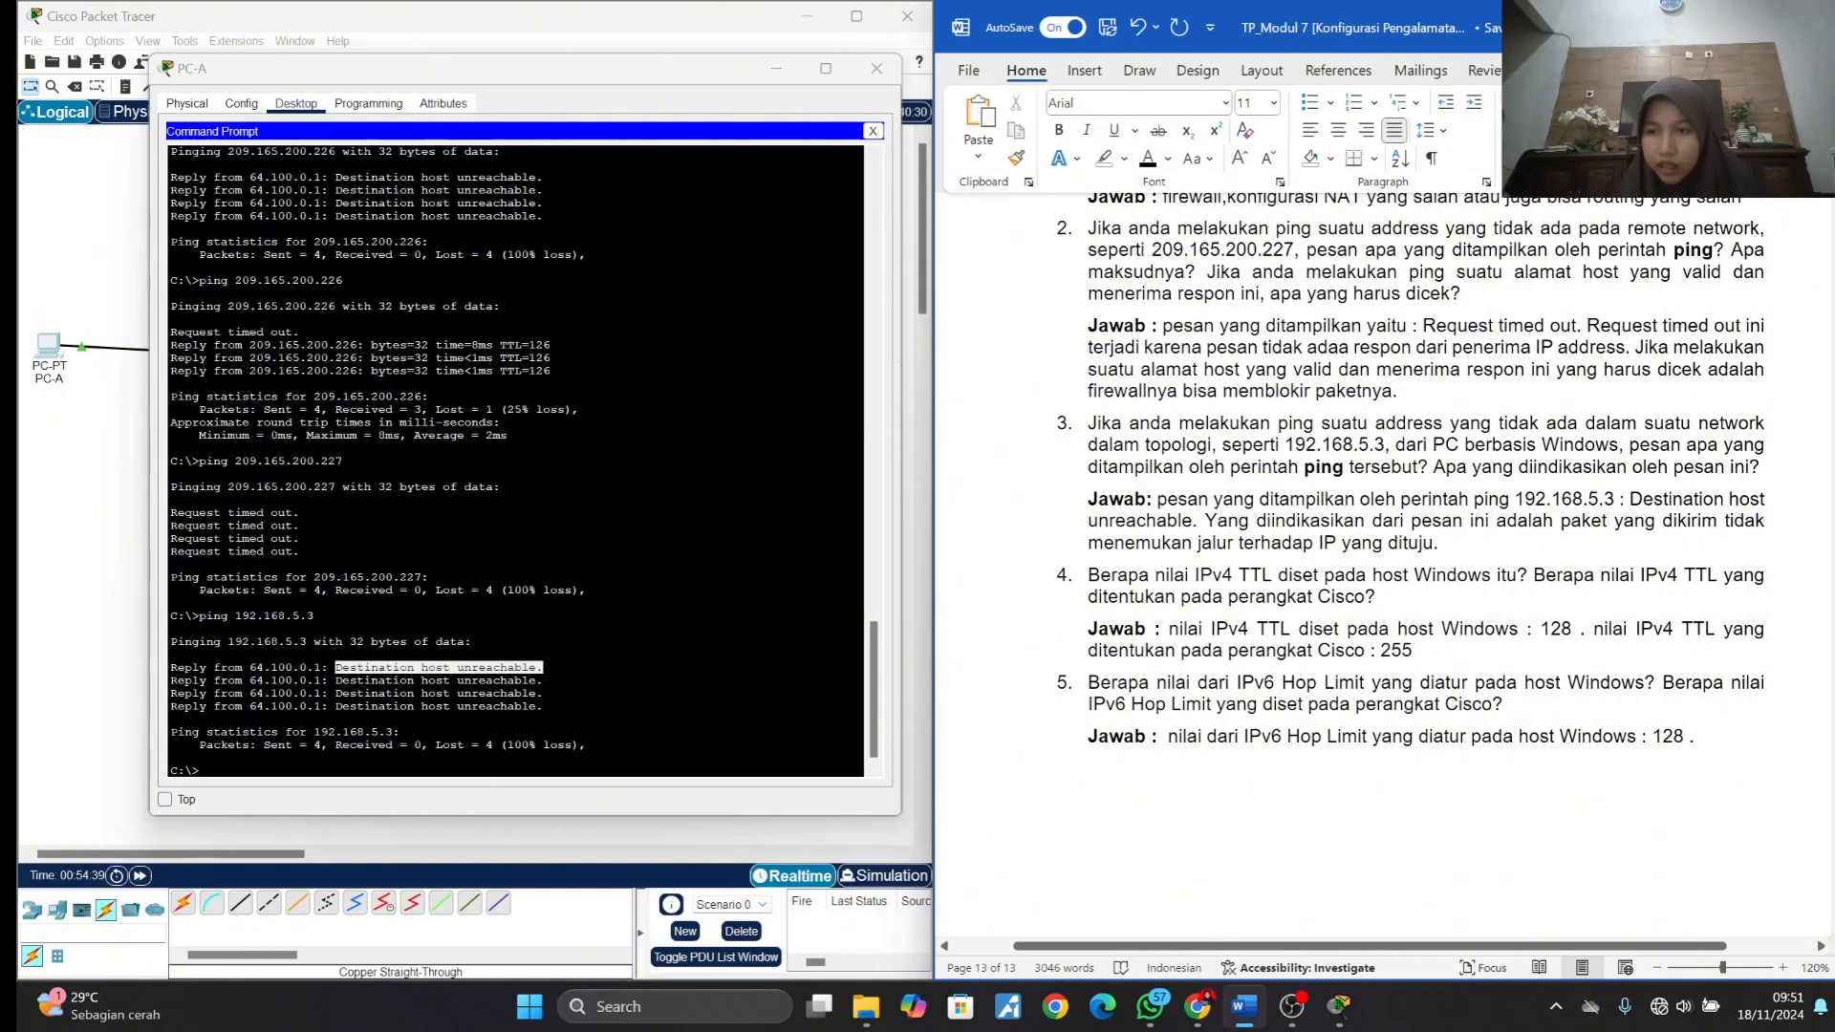
- Copy "nilai IPv6 Hop Limit yang diset pada perangkat Cisco" from question 5 to the end of its answer and complete it with ": 64"
left_click_drag(1730, 683, 1493, 704)
key("ctrl+c")
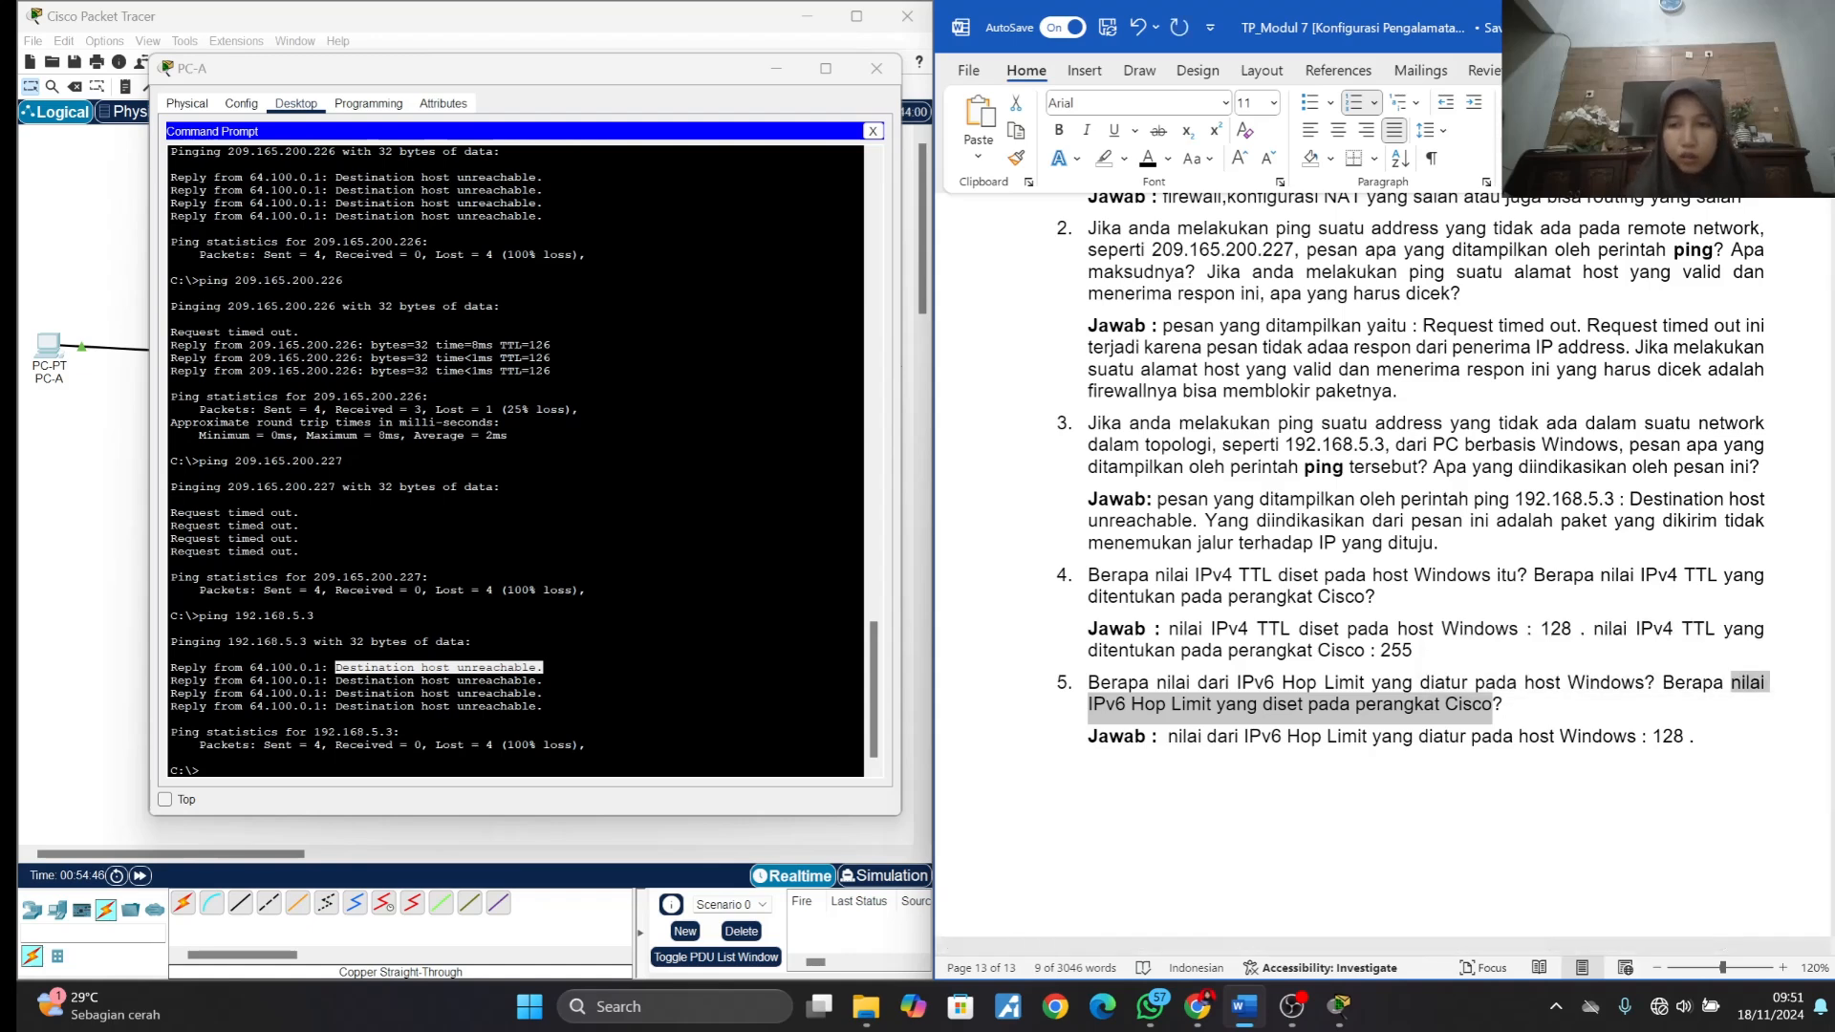
left_click(1703, 737)
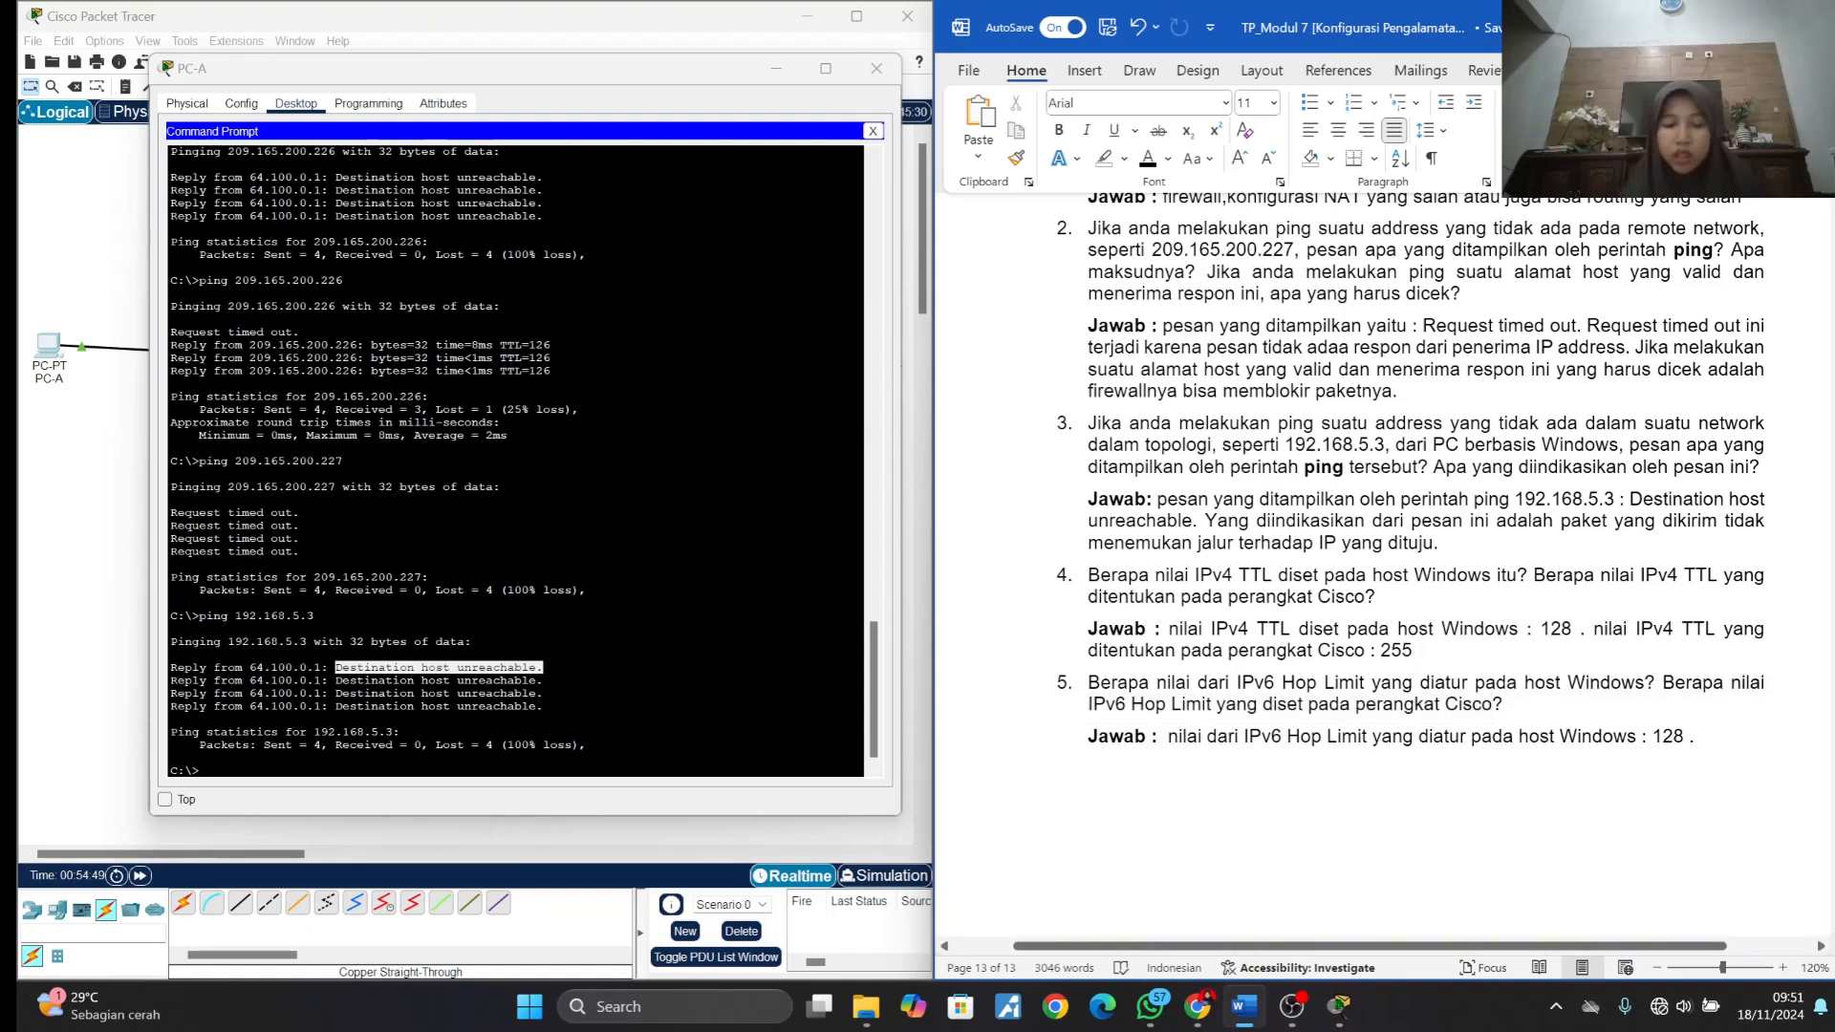
key("ctrl+v")
type(": ")
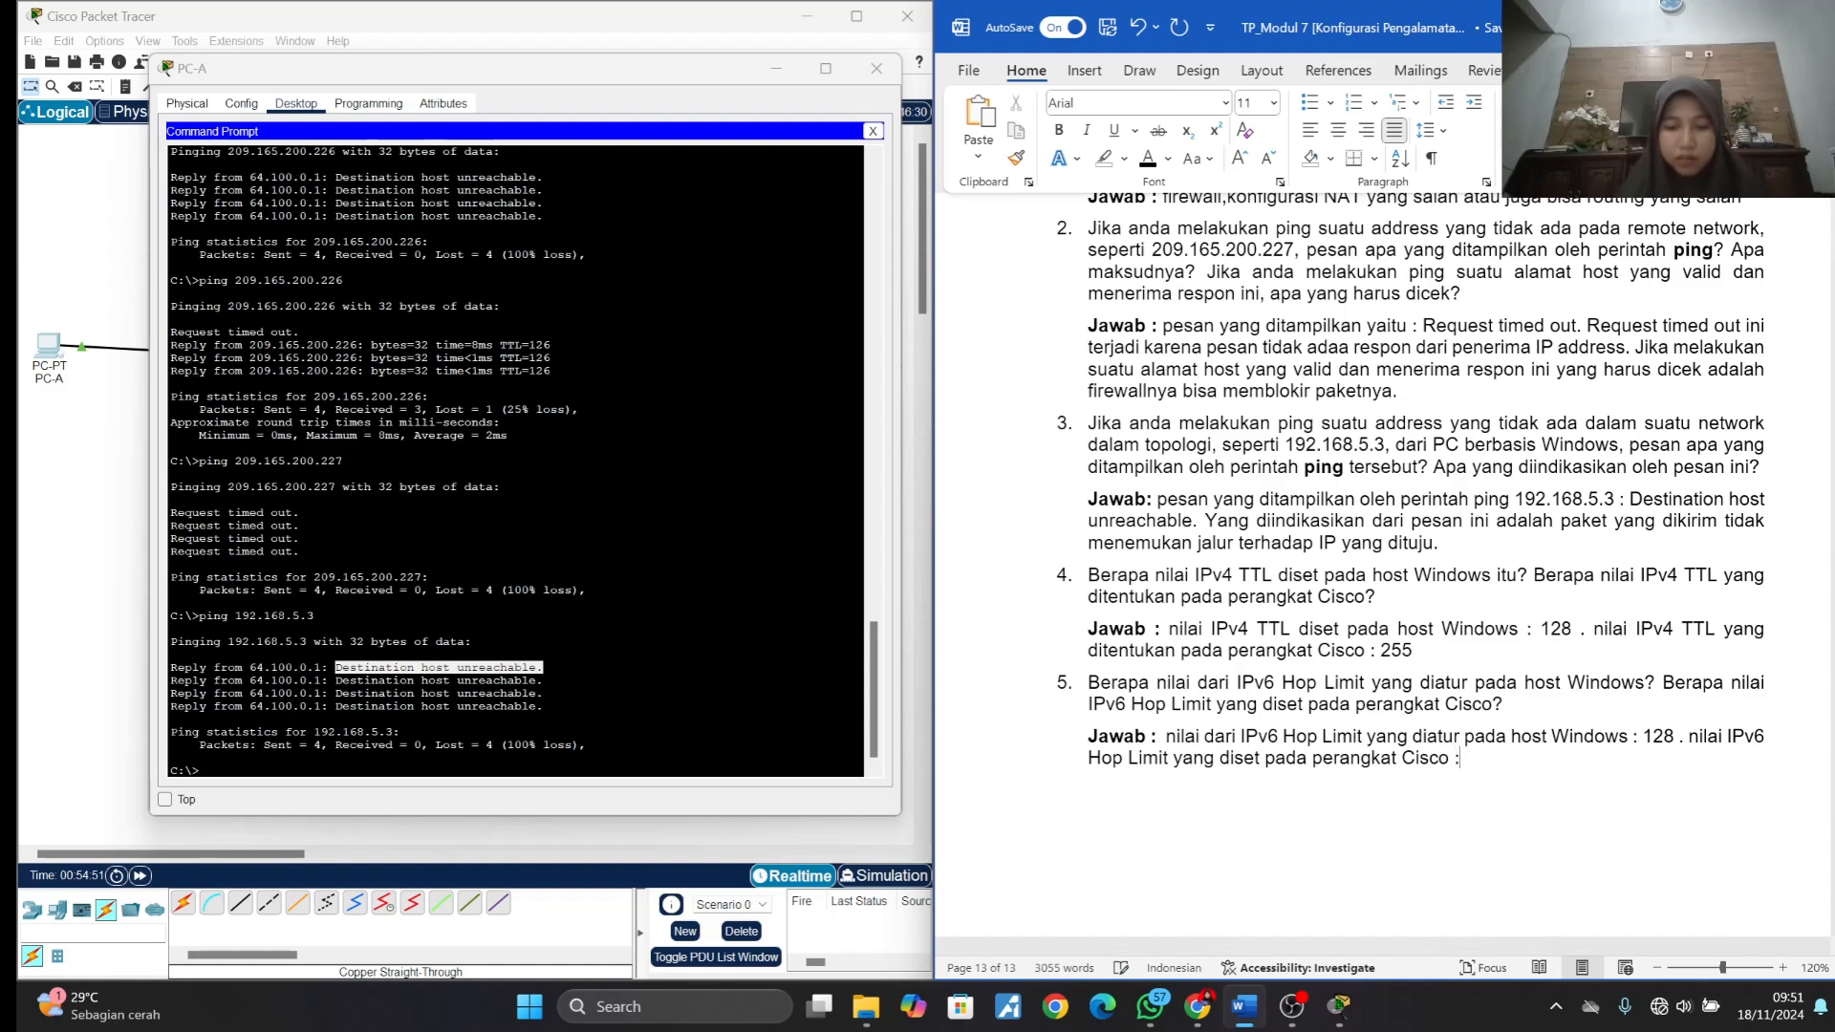
type("64")
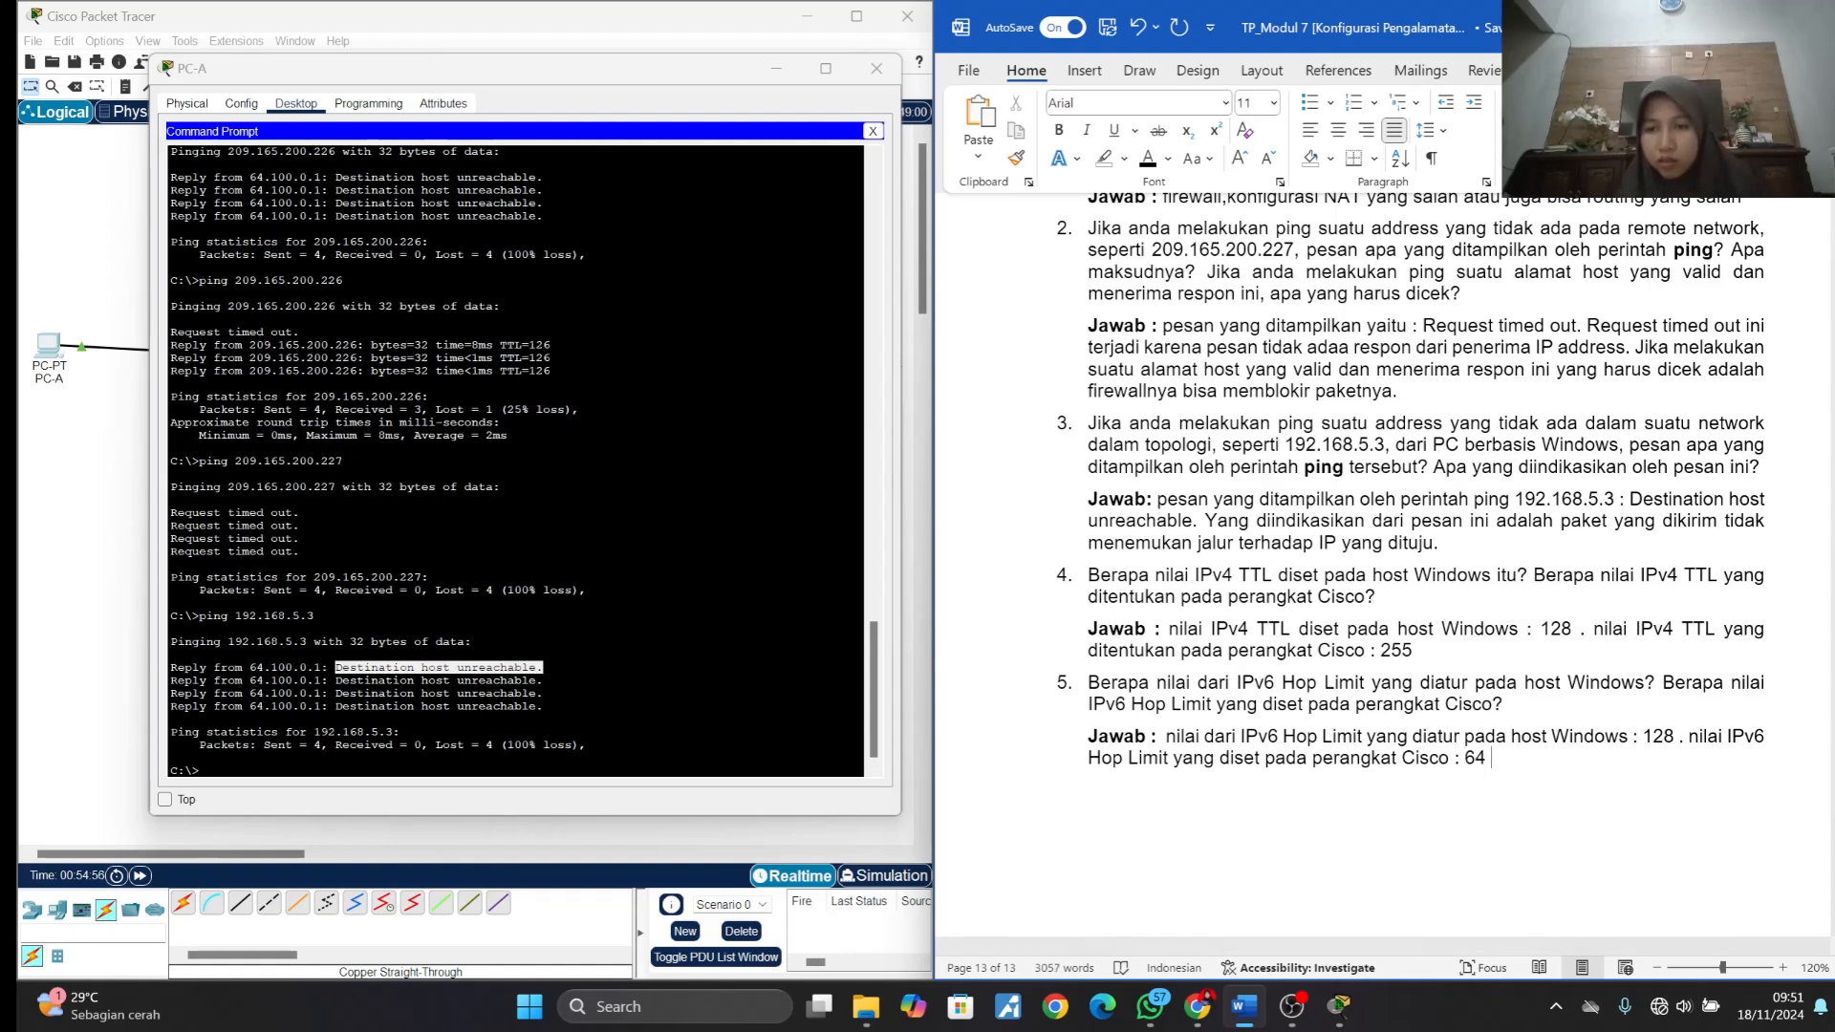
scroll(1395, 574, "down", 5)
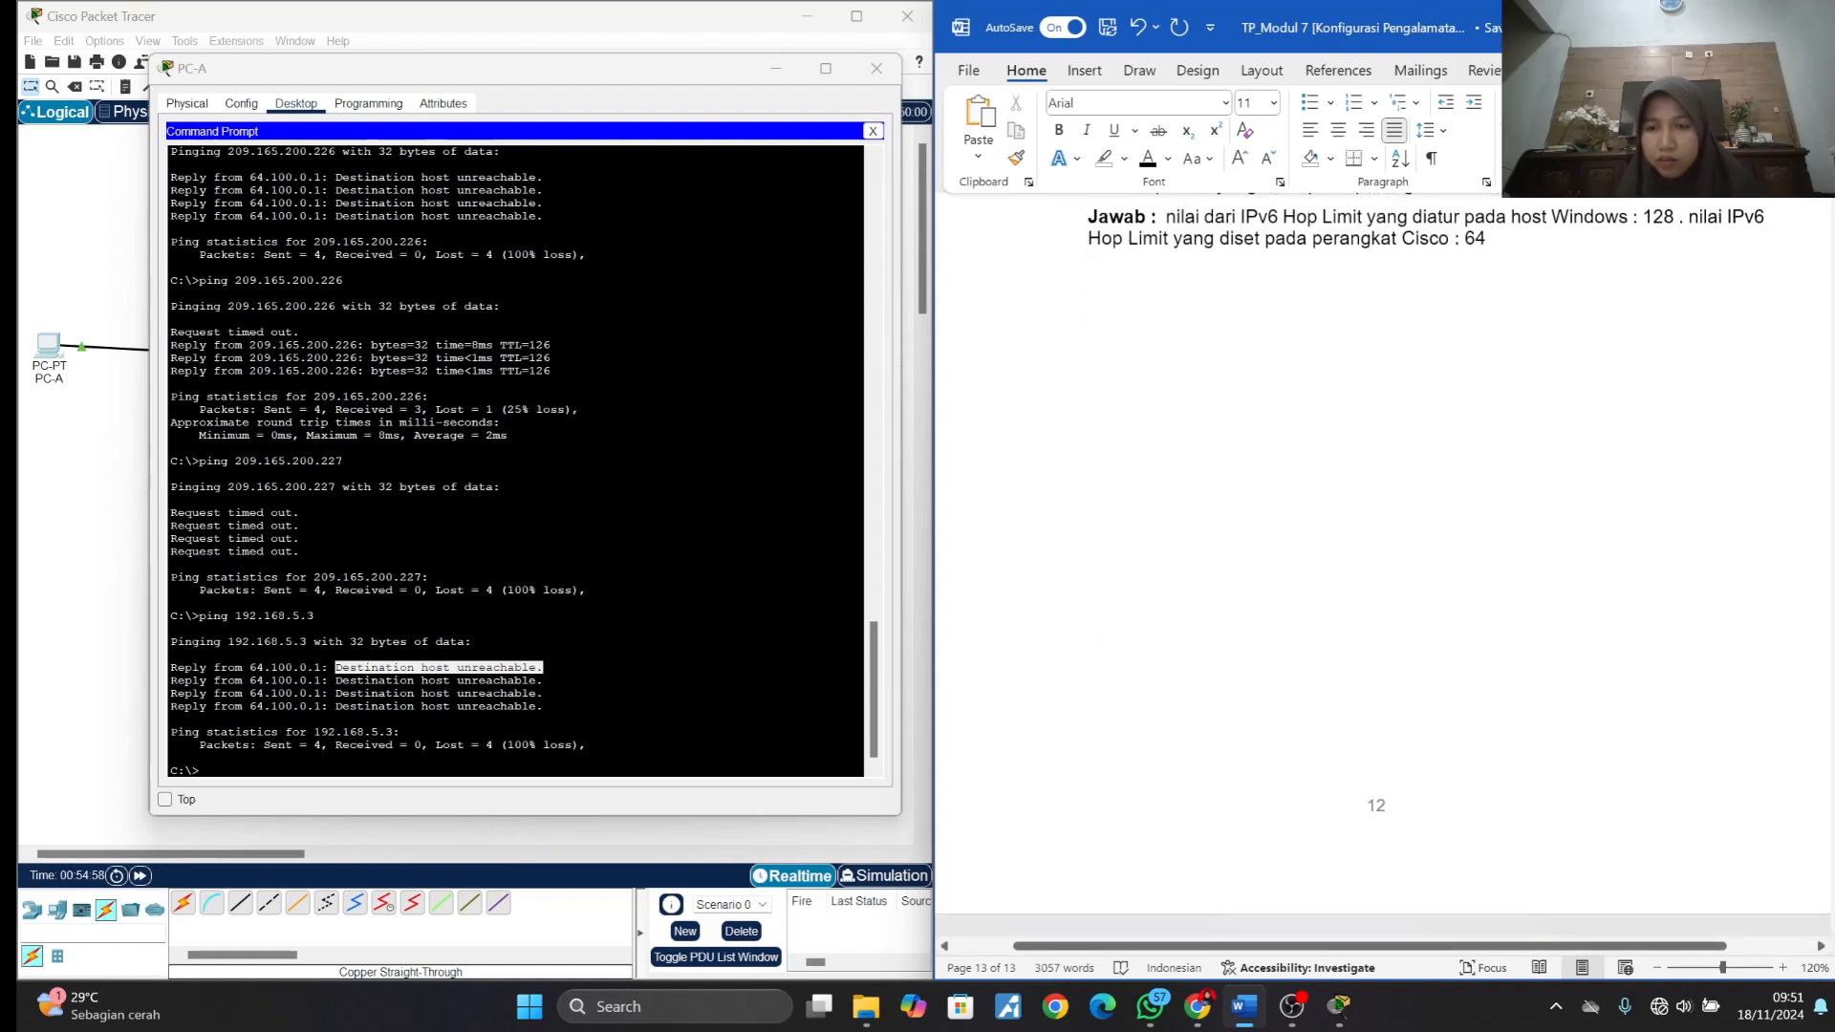
scroll(1395, 574, "up", 20)
scroll(1395, 573, "down", 6)
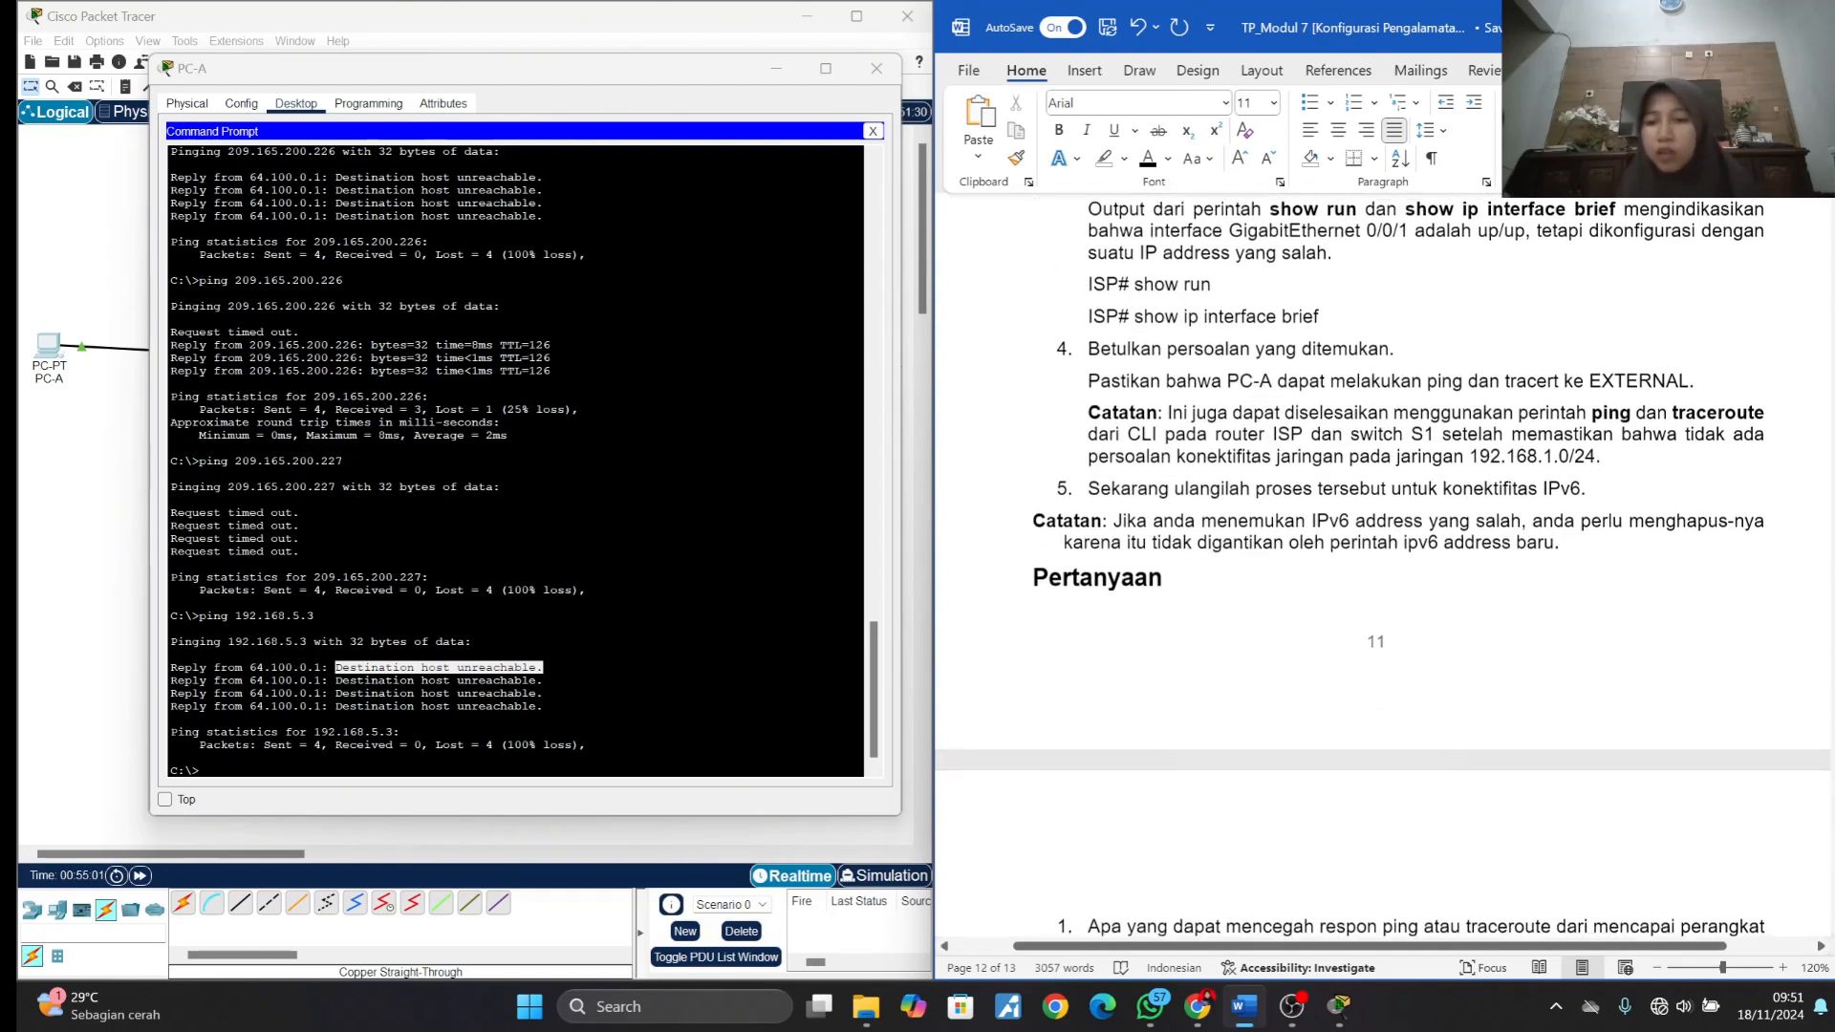
mouse_move(1343, 1018)
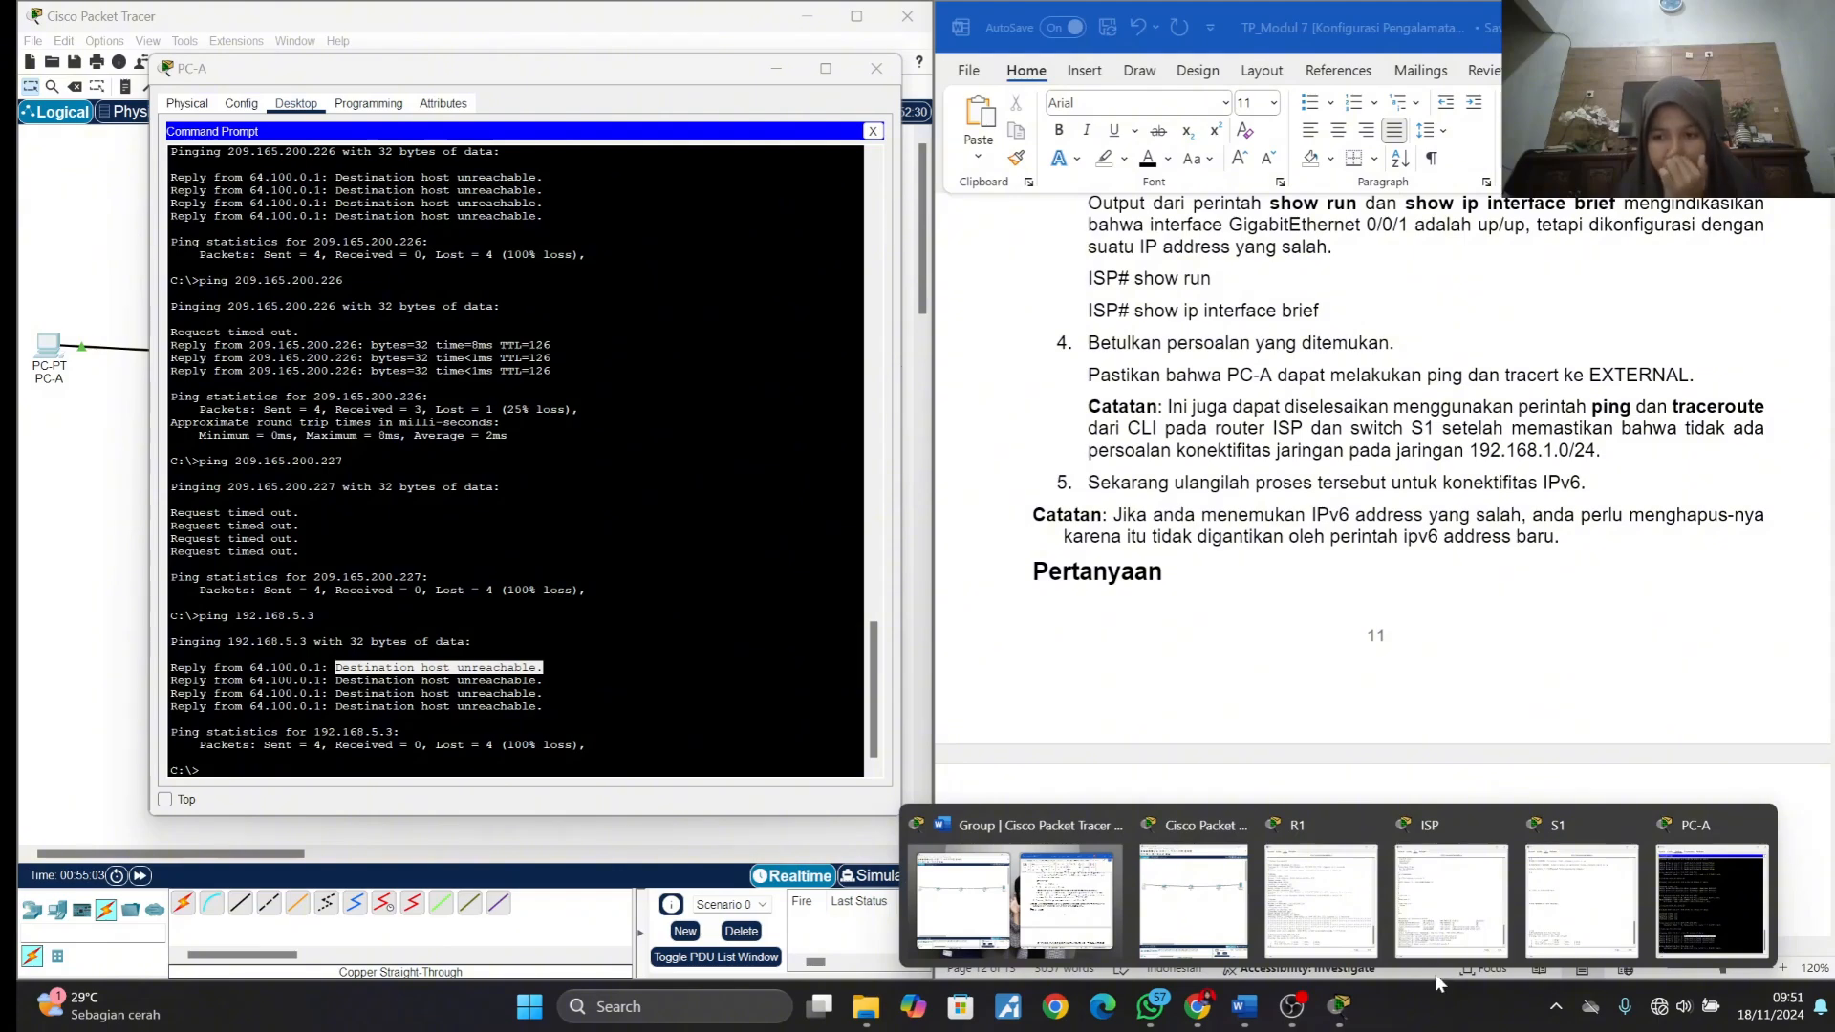
left_click(1299, 1011)
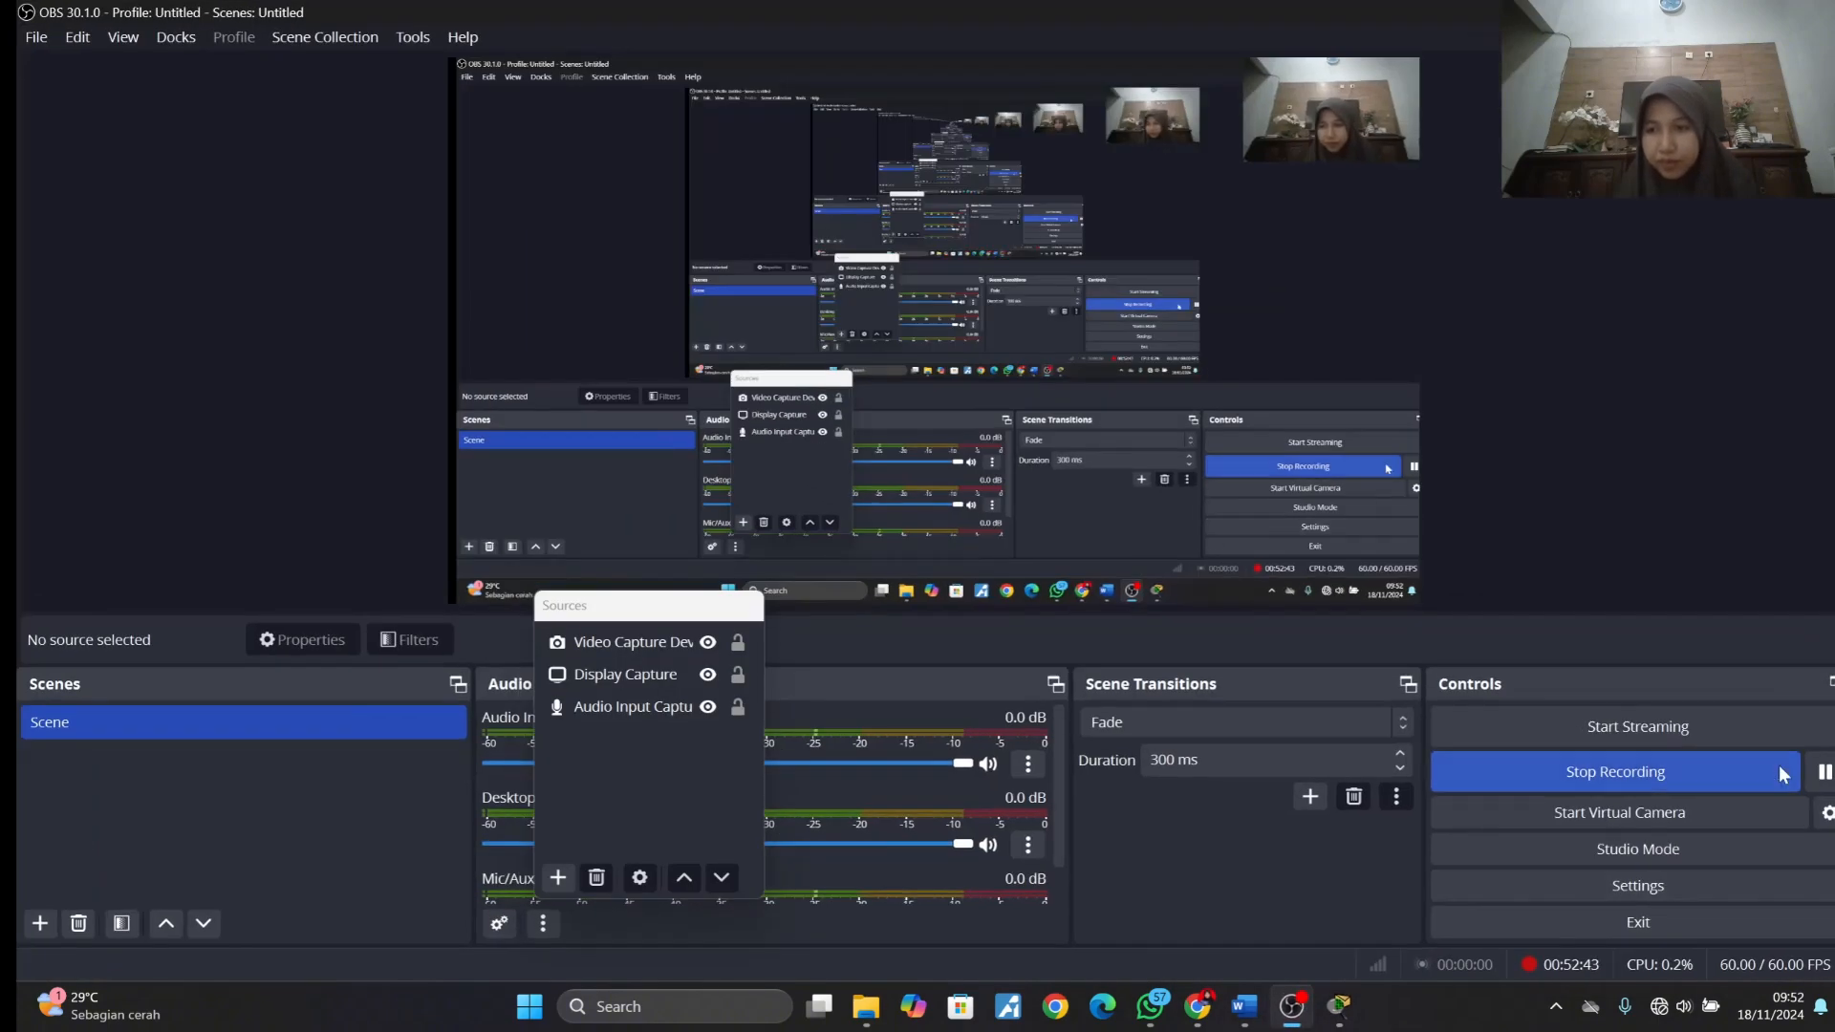